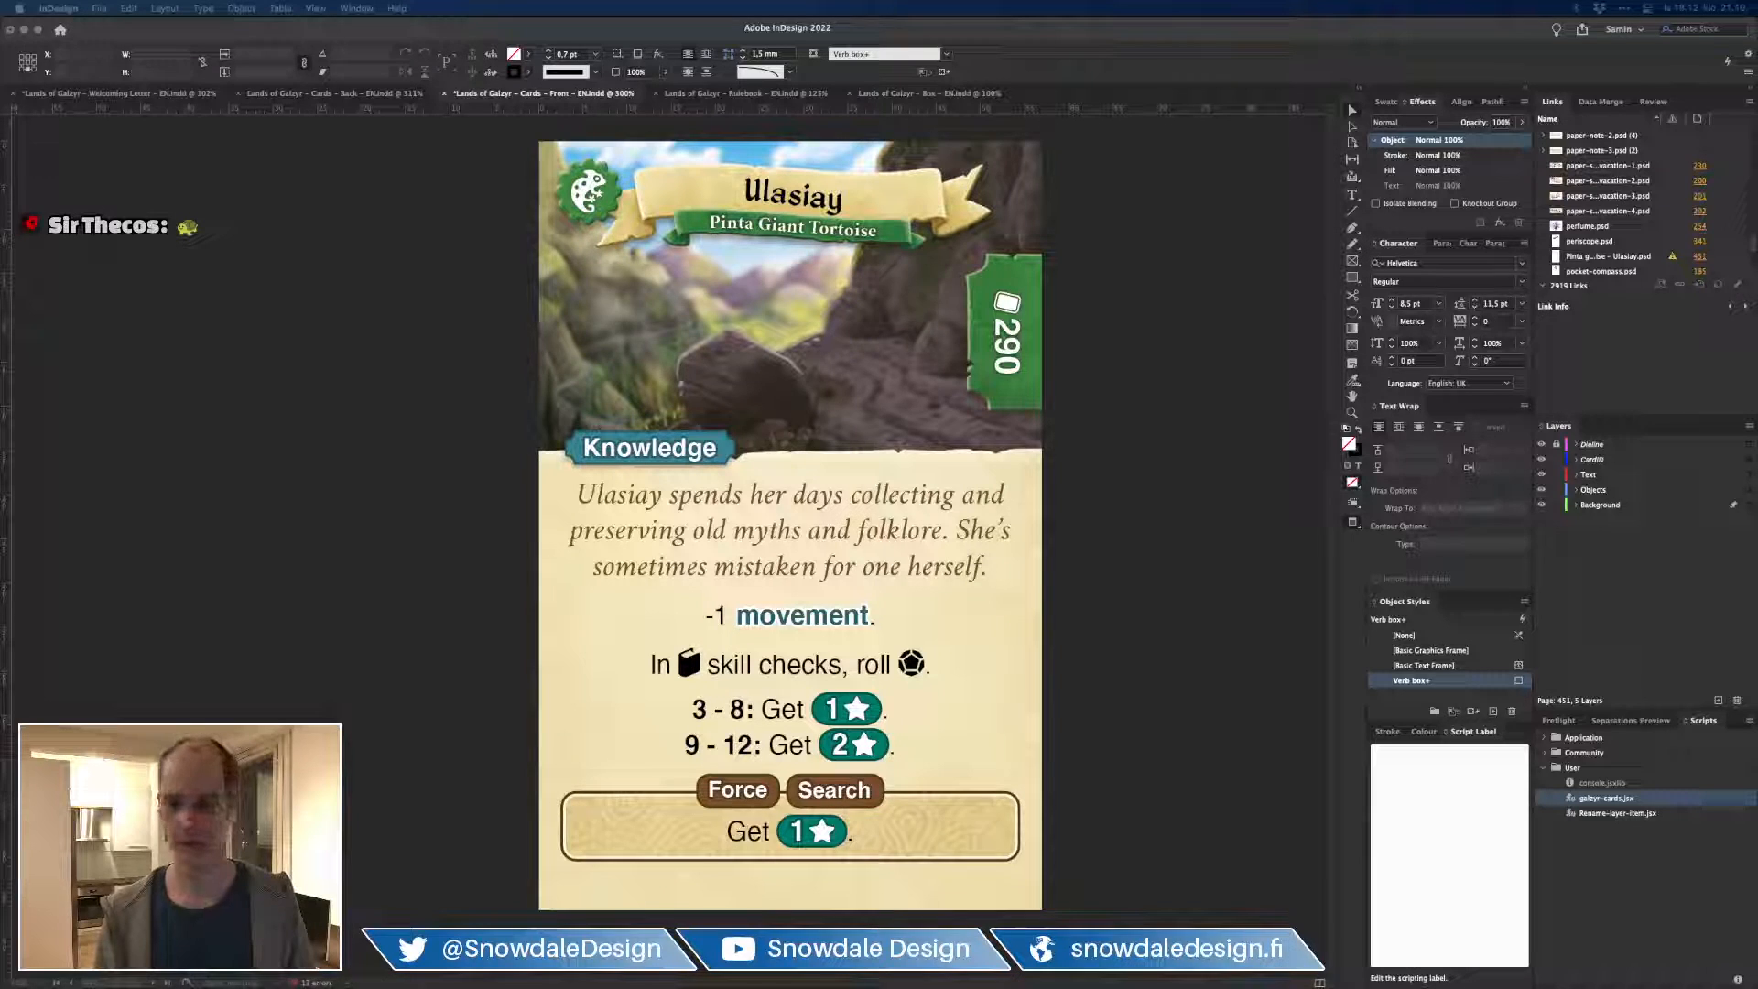
# Step: Switch to Photoshop and paste the side-view tortoise photo into the REF group, scaled down just below the illustration at the card's left edge
pyautogui.press('super+Tab')
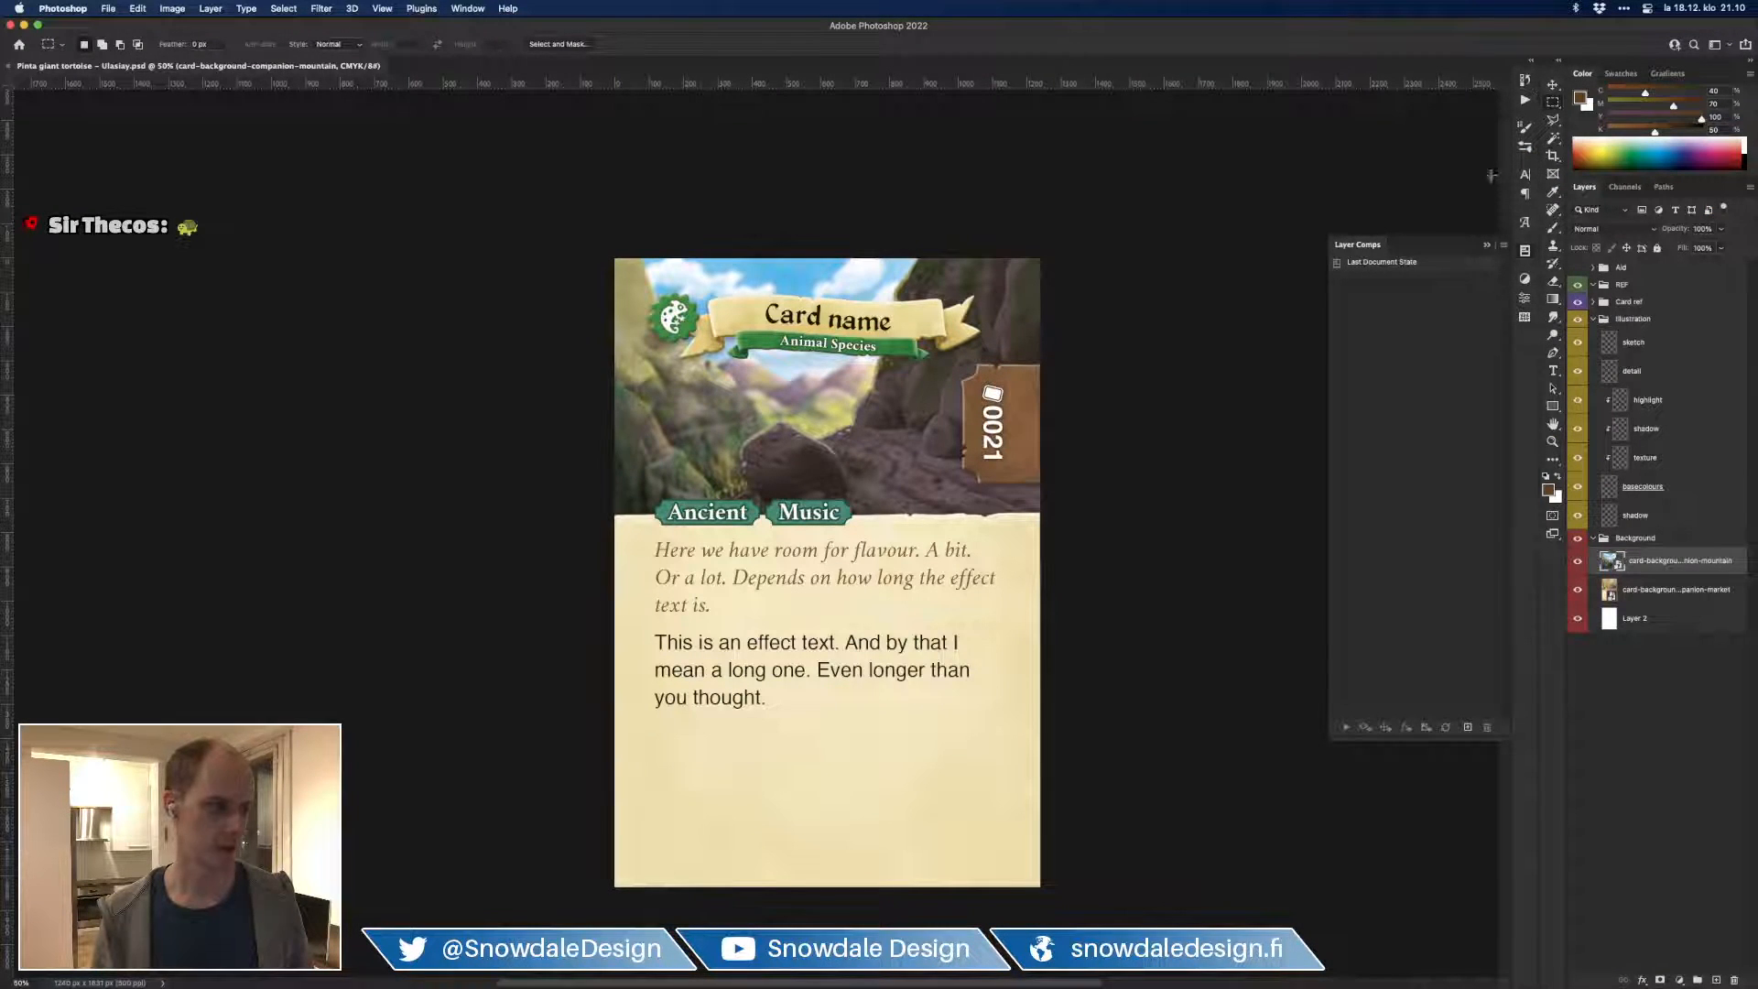
pyautogui.moveTo(1138, 431); pyautogui.dragTo(1032, 381)
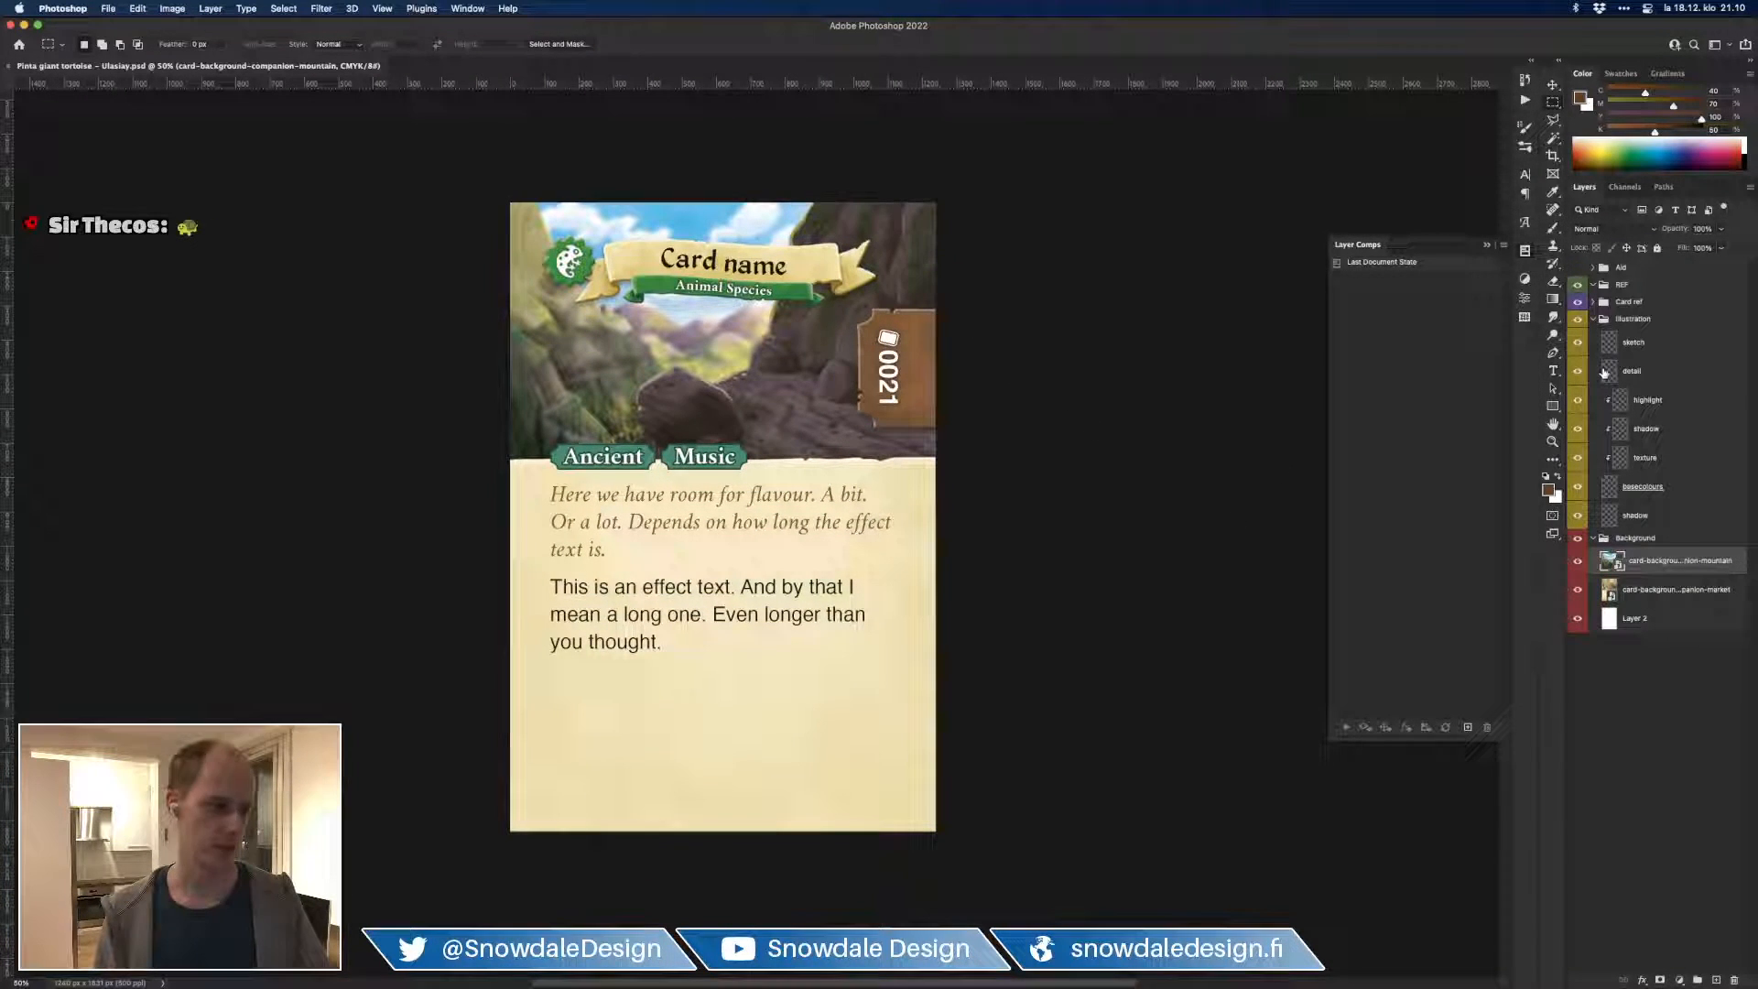
pyautogui.click(1611, 289)
pyautogui.press('super+Tab')
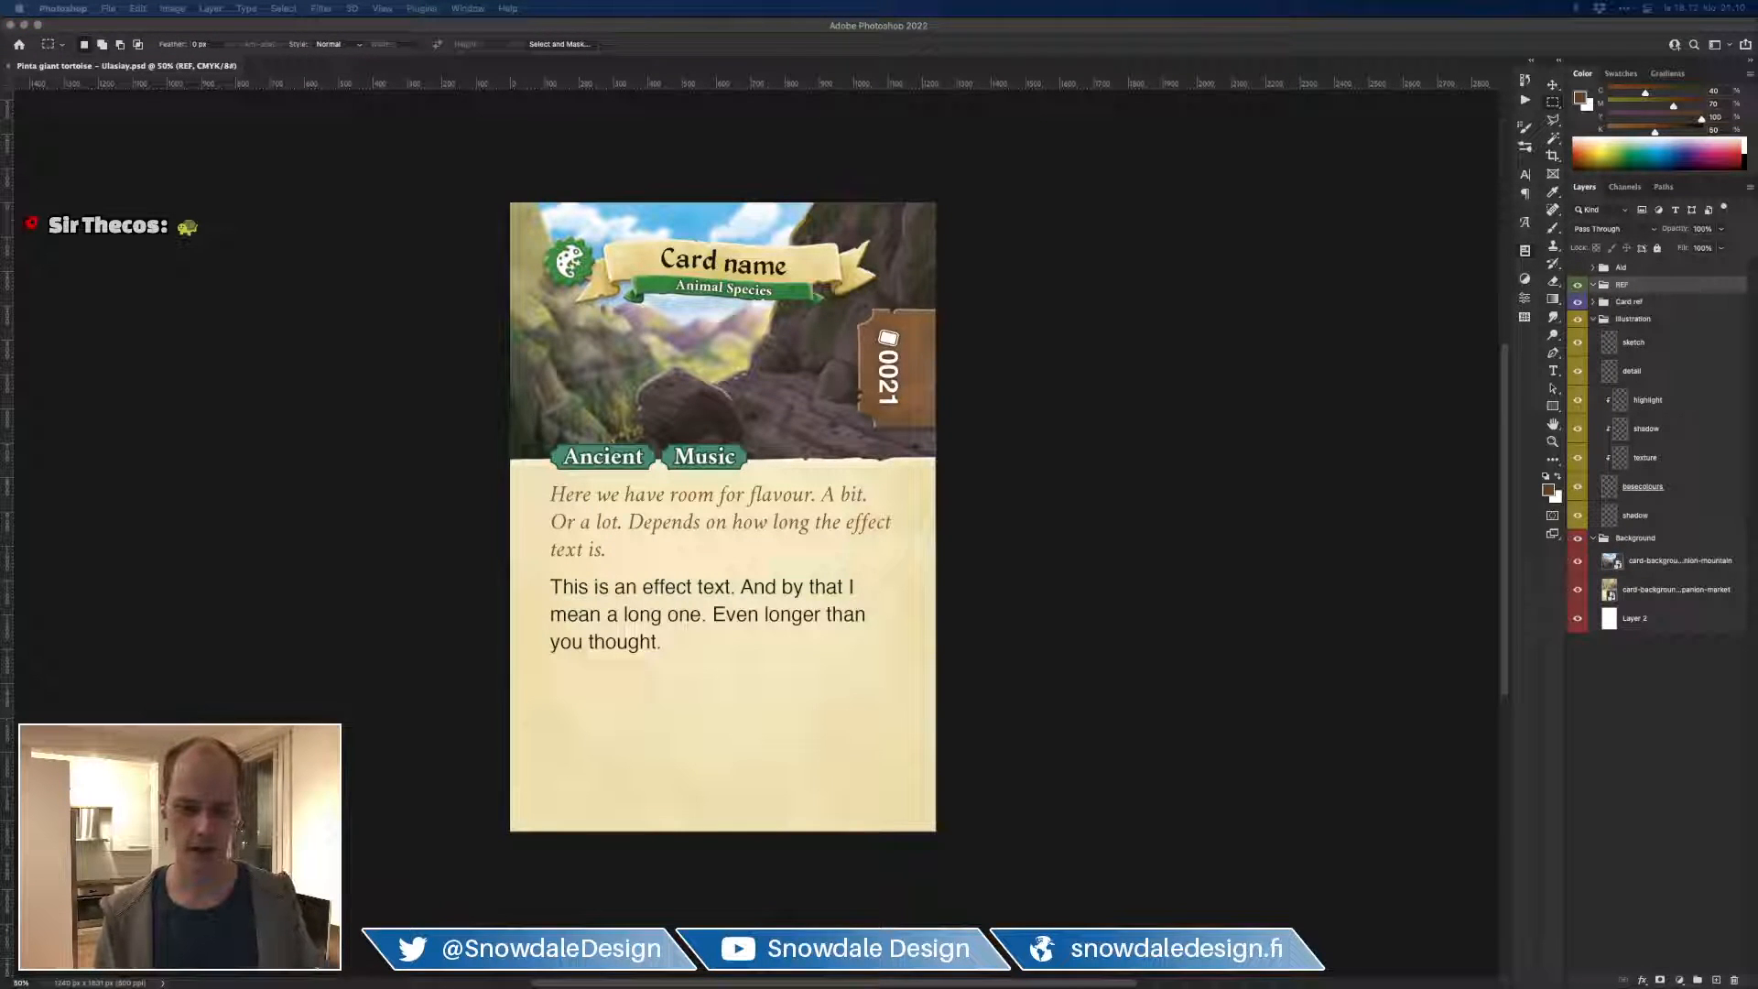
pyautogui.click(1597, 779)
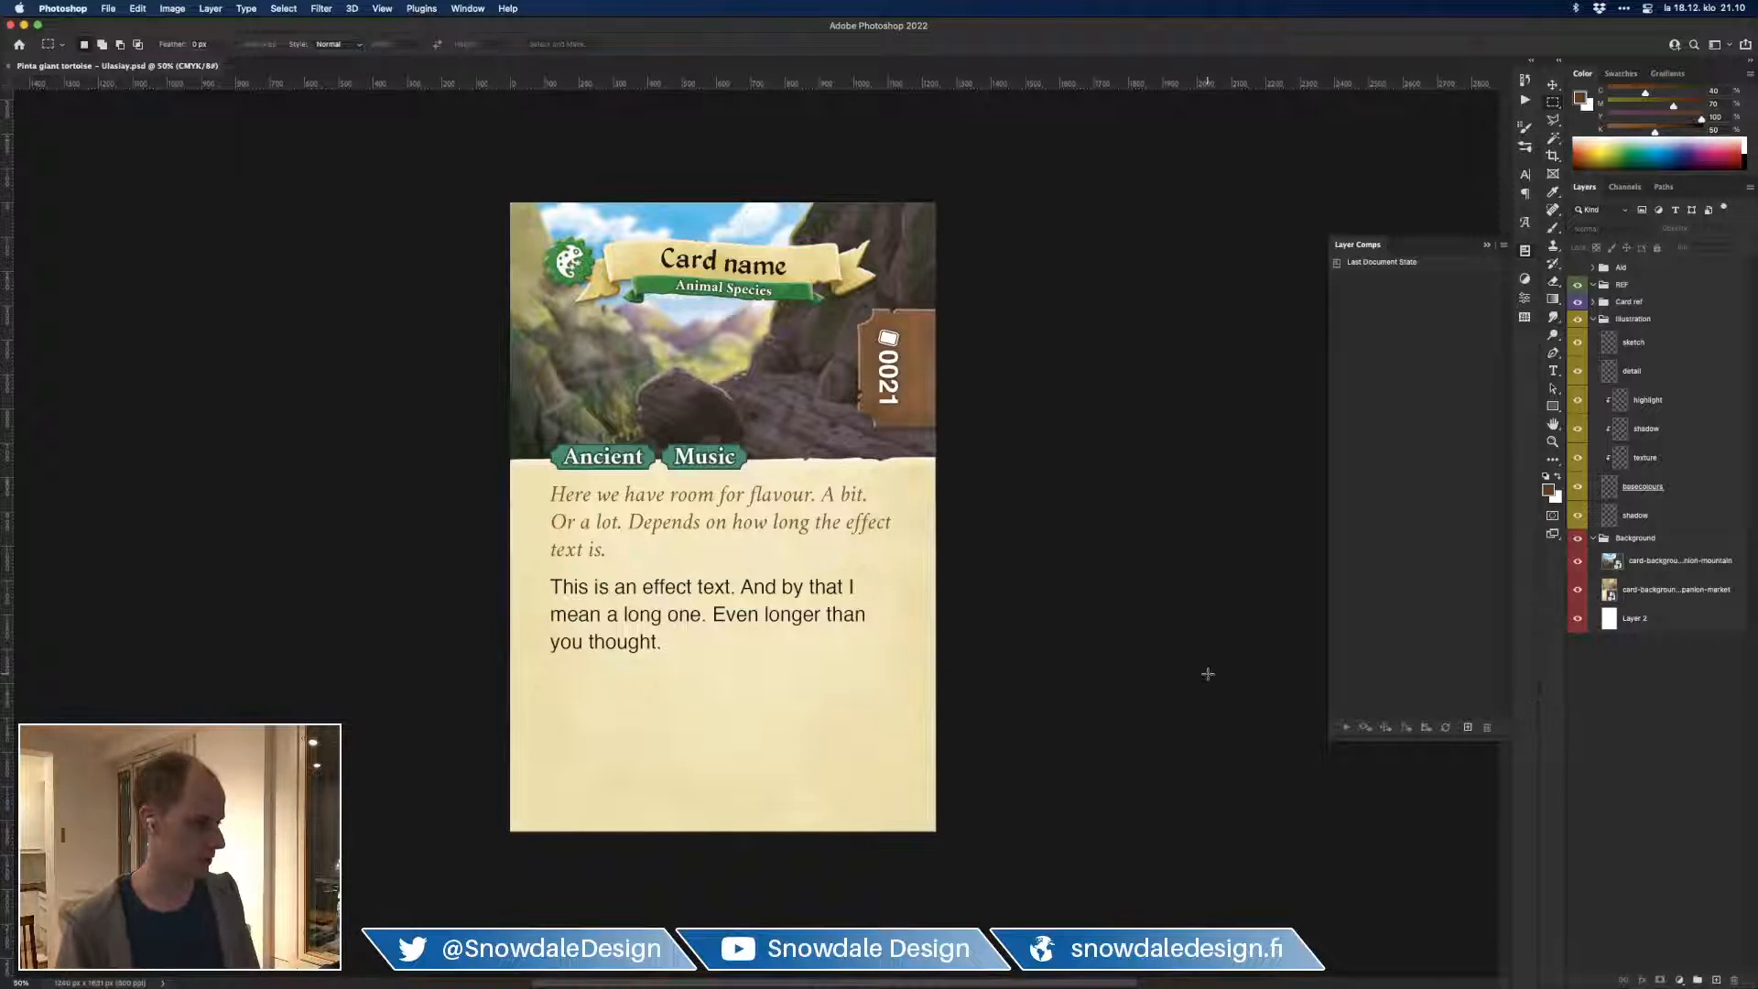
pyautogui.moveTo(1052, 549); pyautogui.dragTo(1184, 534)
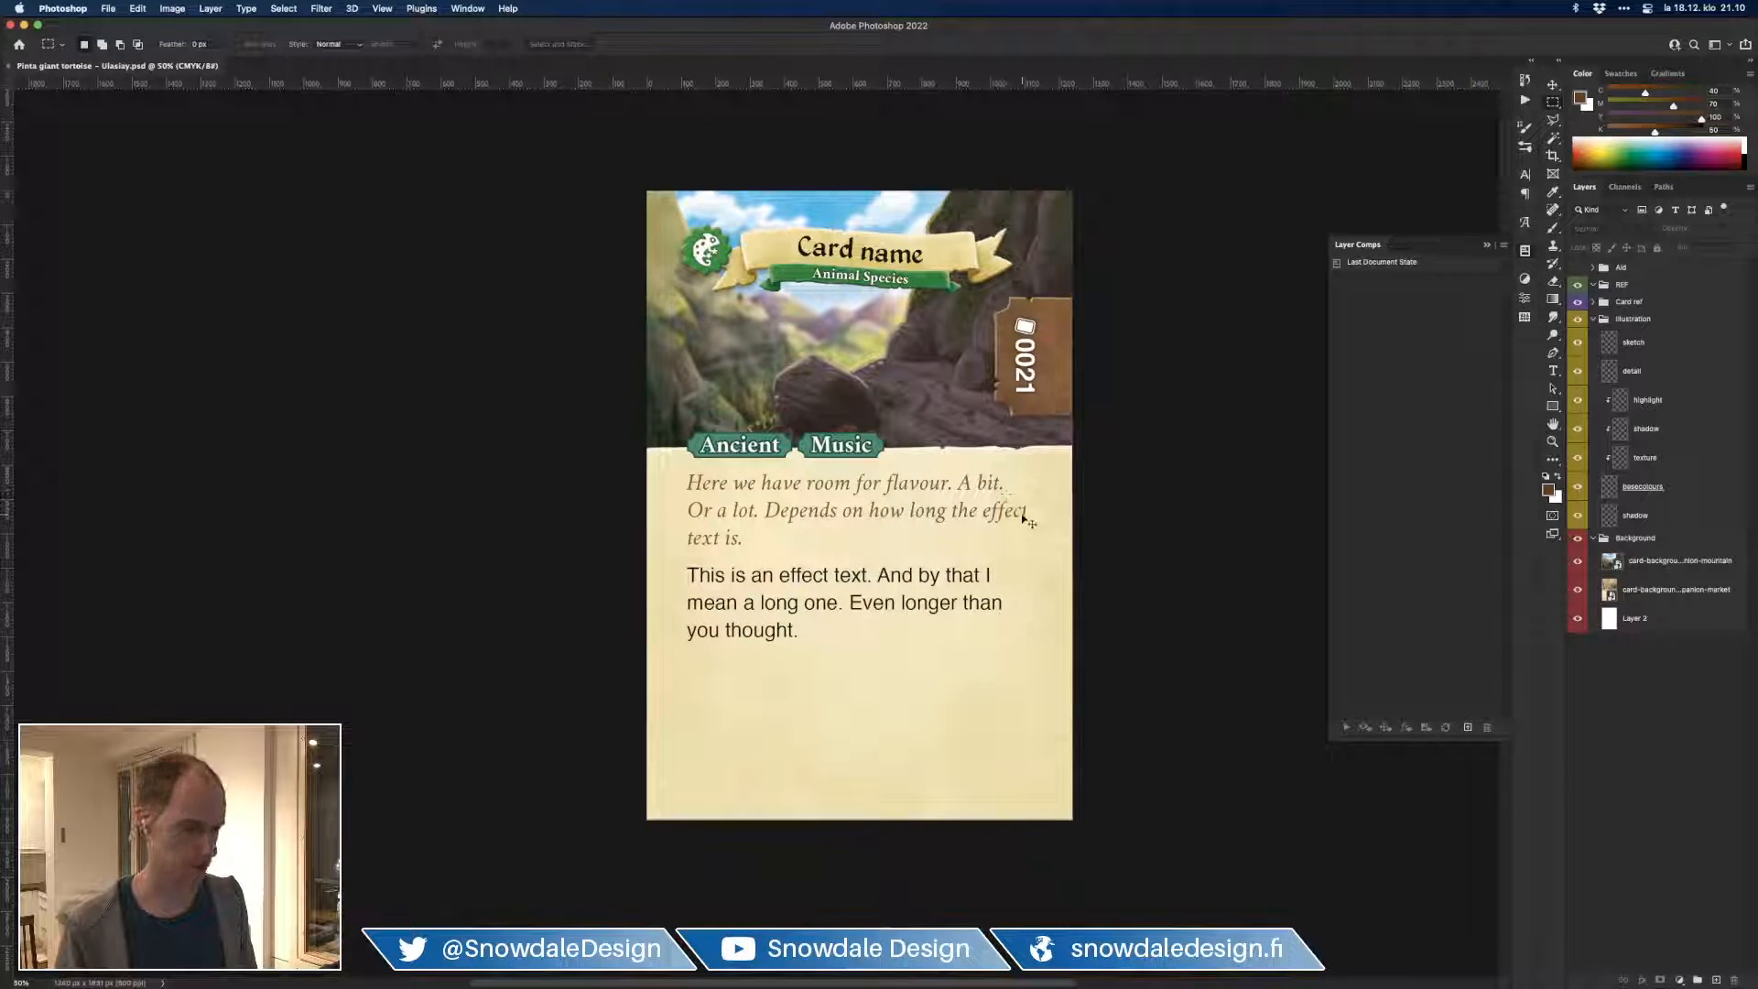
pyautogui.click(1624, 290)
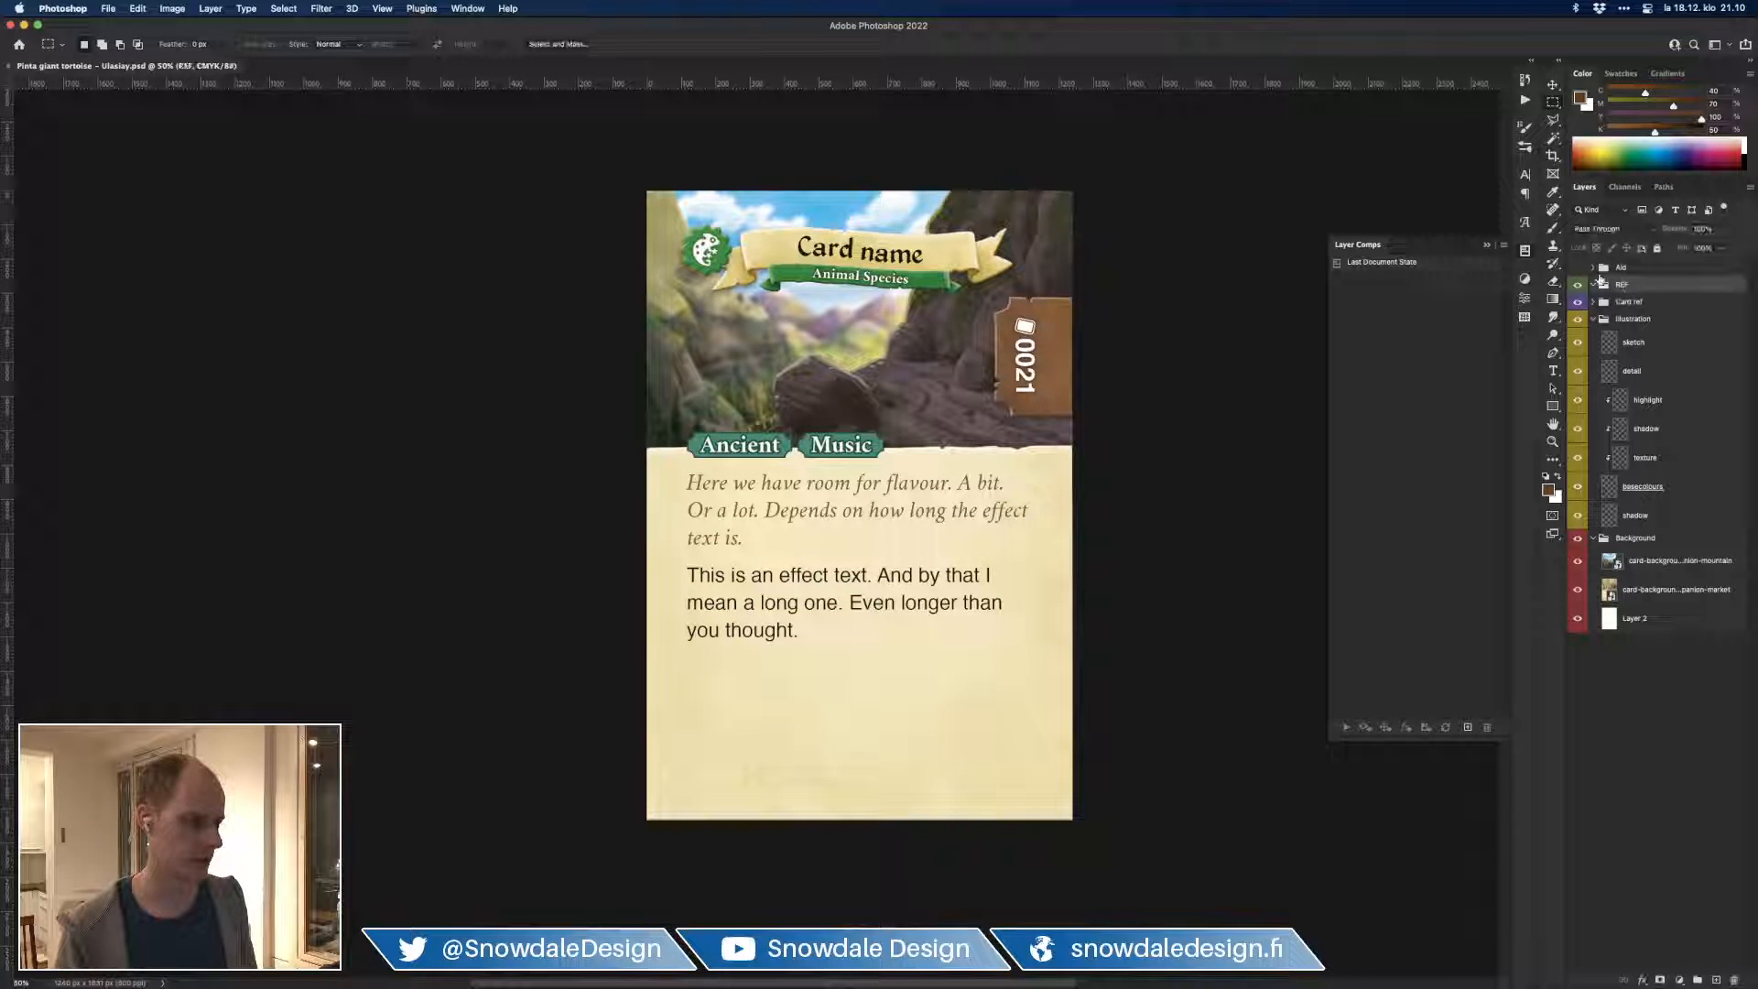
pyautogui.press('super+v')
pyautogui.press('super+t')
pyautogui.moveTo(897, 477); pyautogui.dragTo(789, 449)
pyautogui.press('Return')
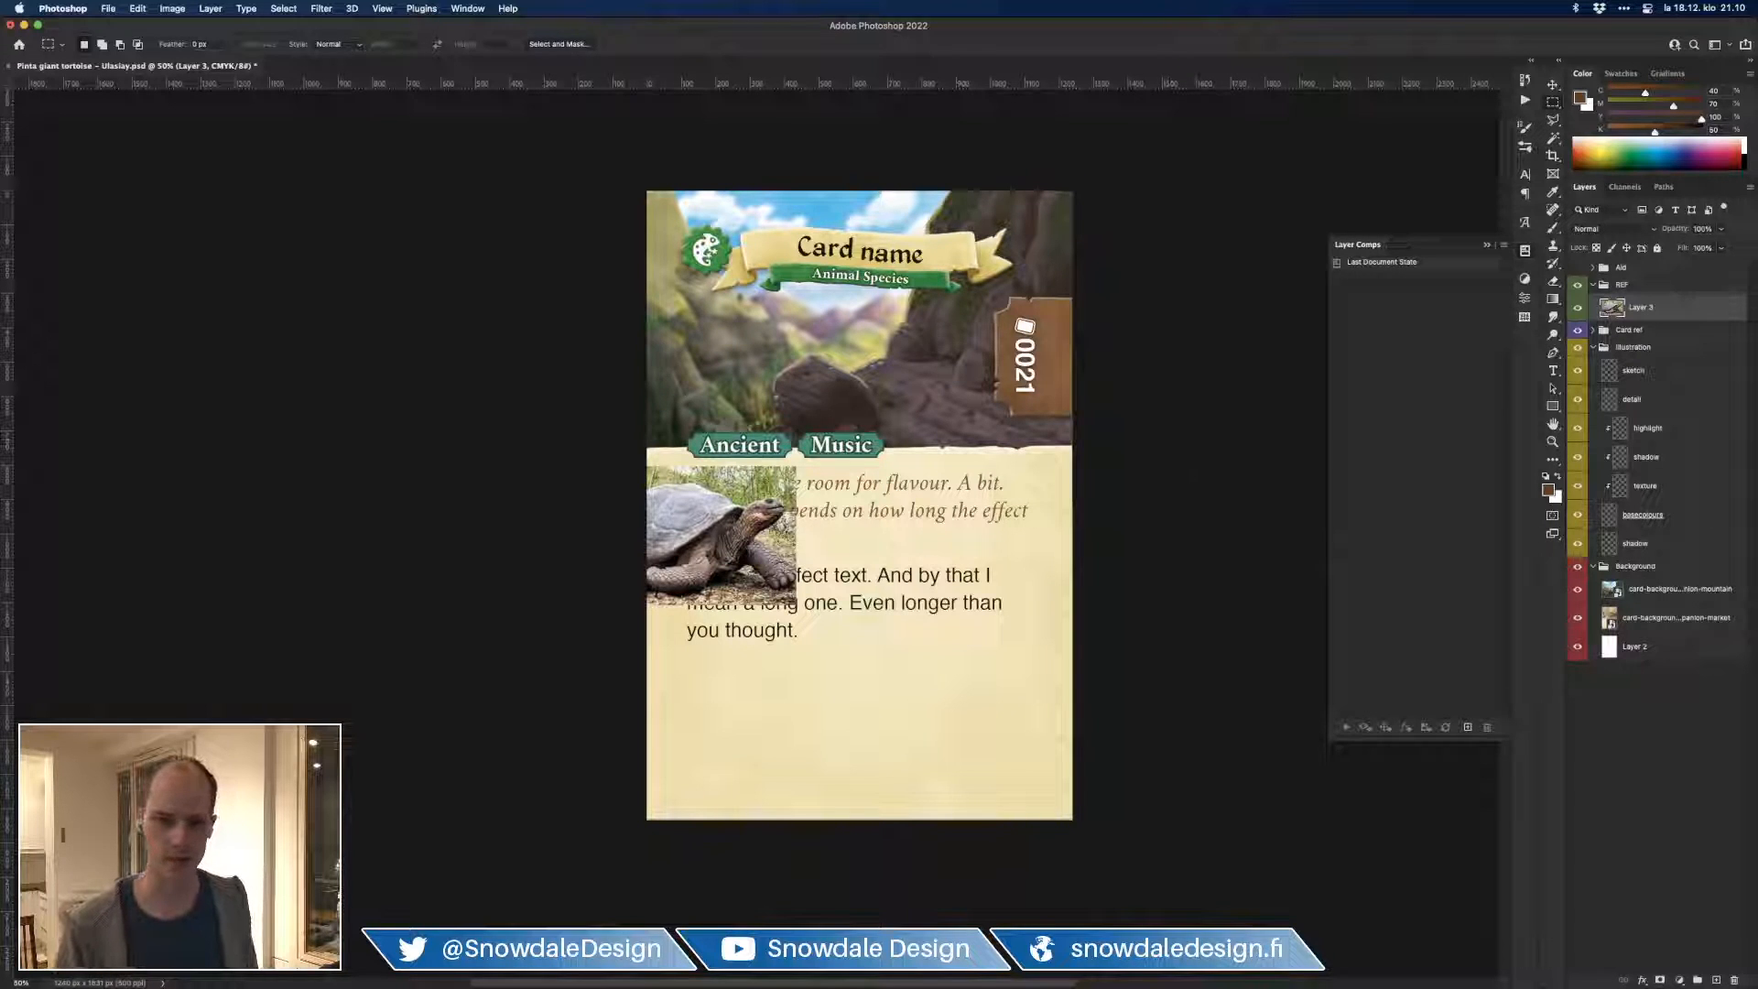
# Step: Paste the front-facing tortoise photo and place it below the illustration against the card's right edge
pyautogui.press('super+Tab')
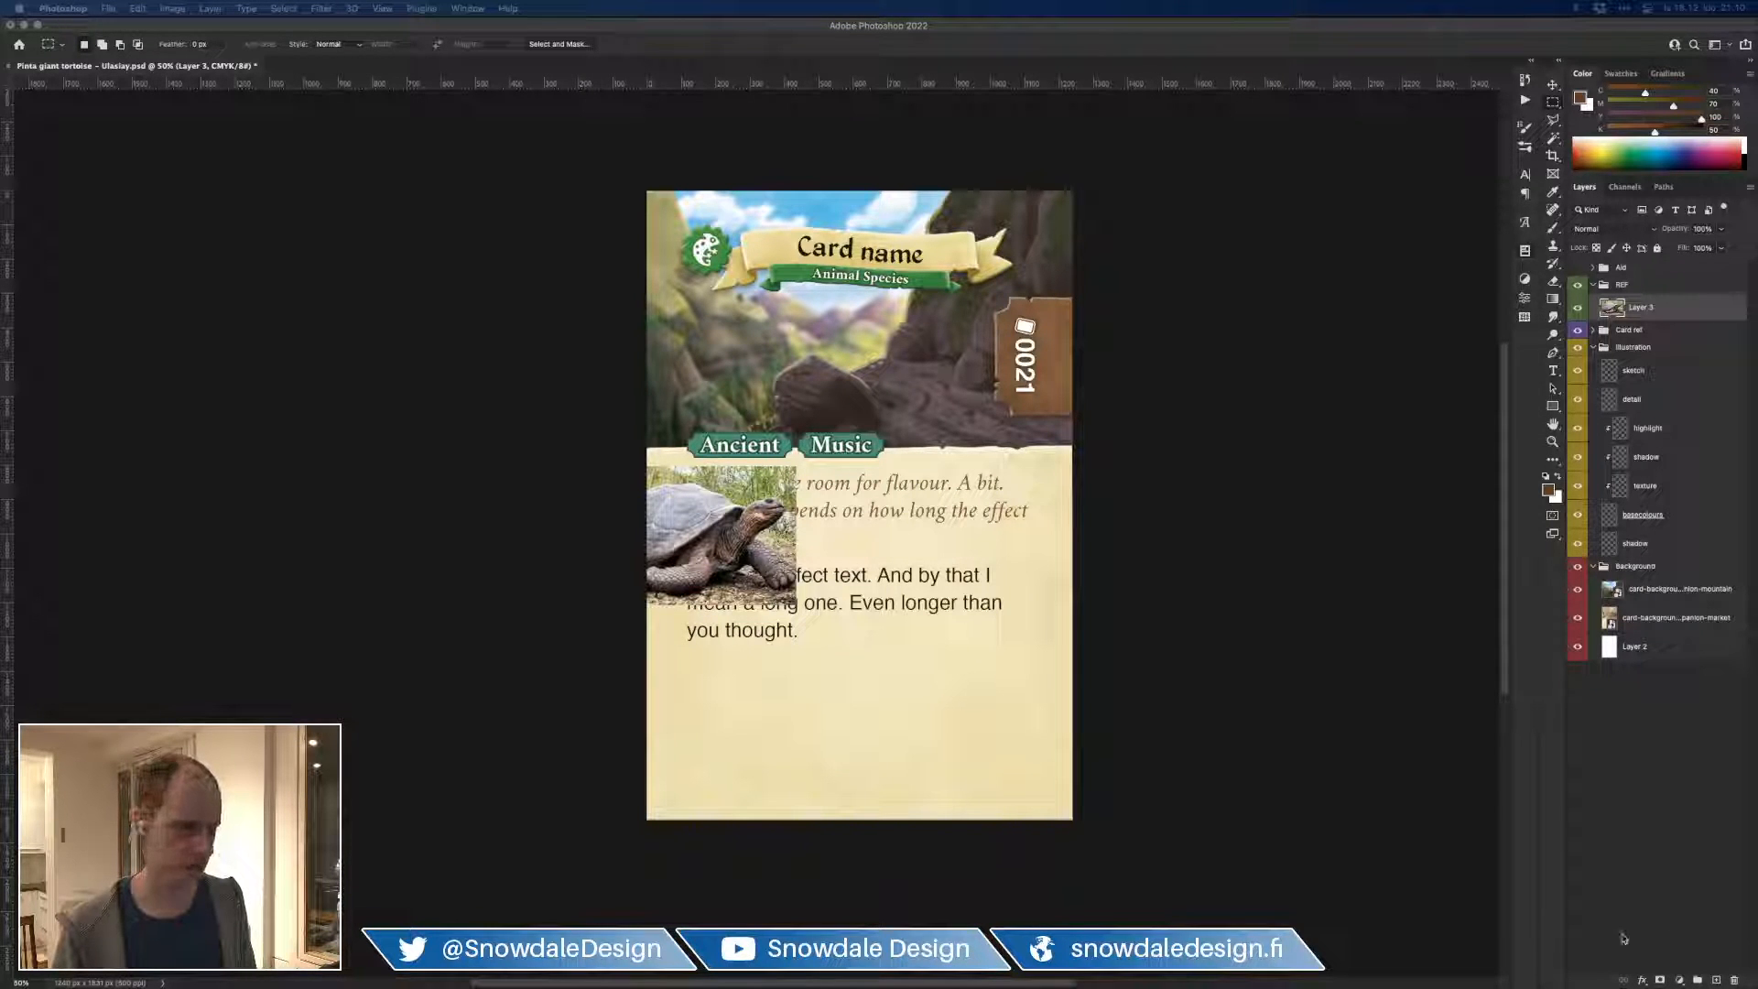
pyautogui.press('super+Tab')
pyautogui.press('super+v')
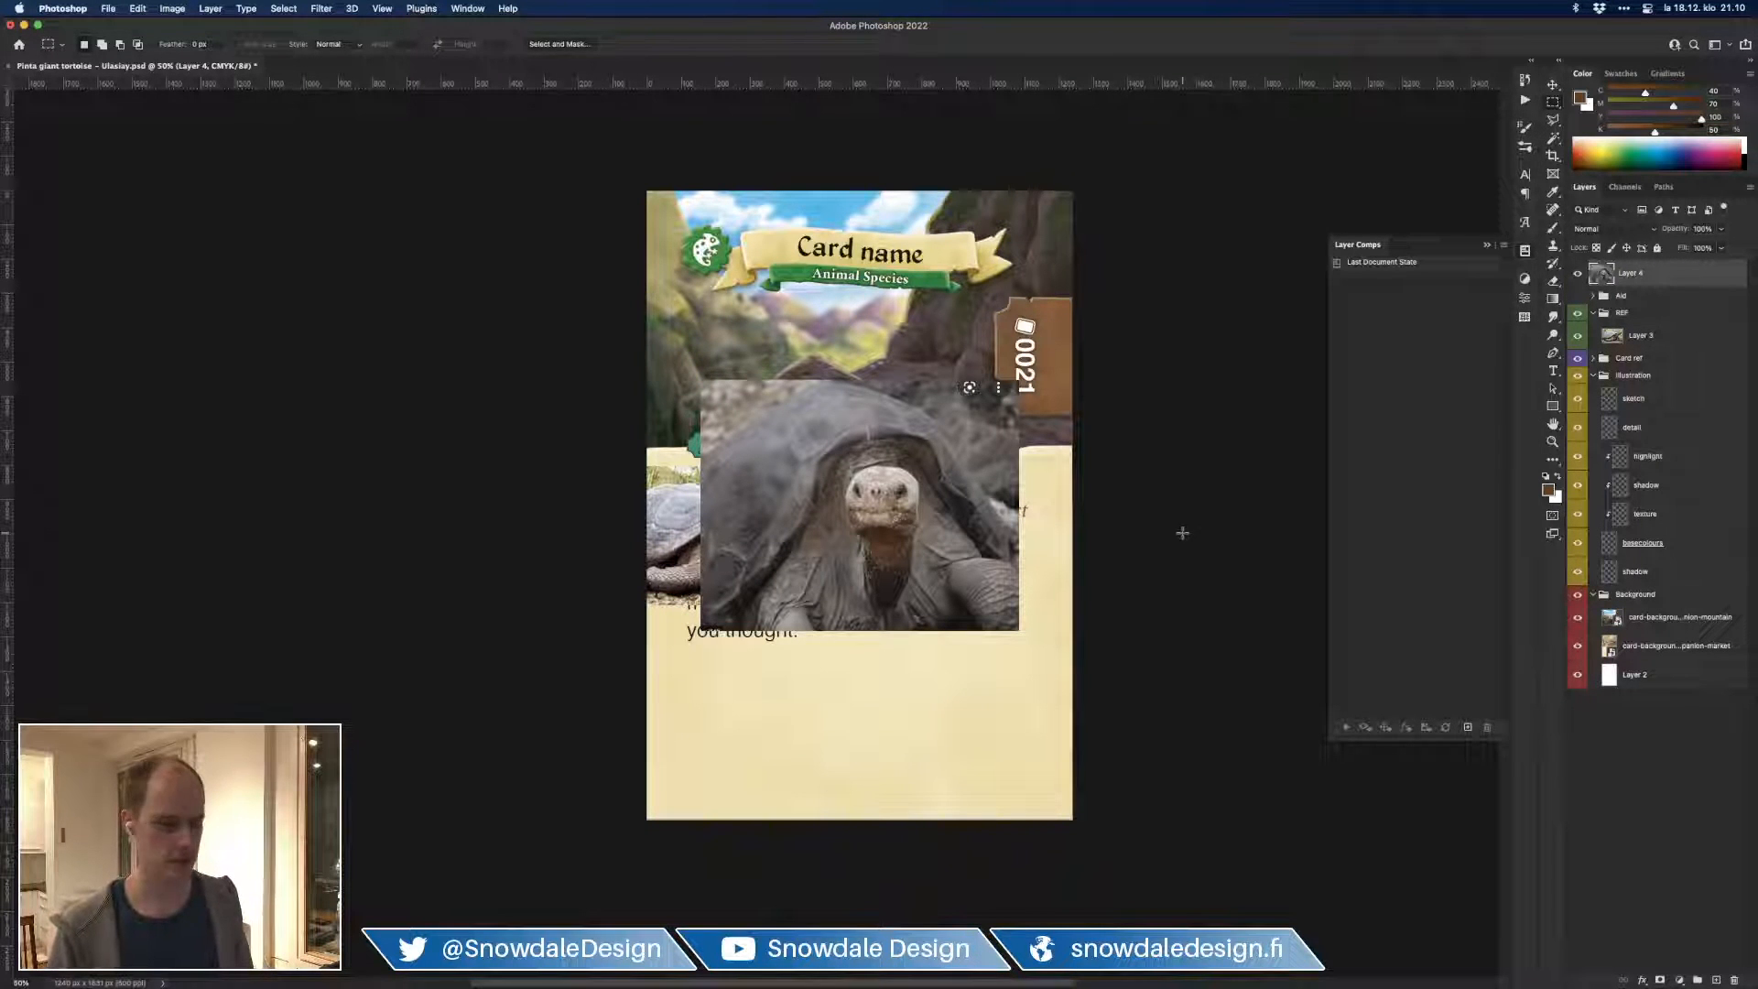
pyautogui.moveTo(911, 556); pyautogui.dragTo(1019, 634)
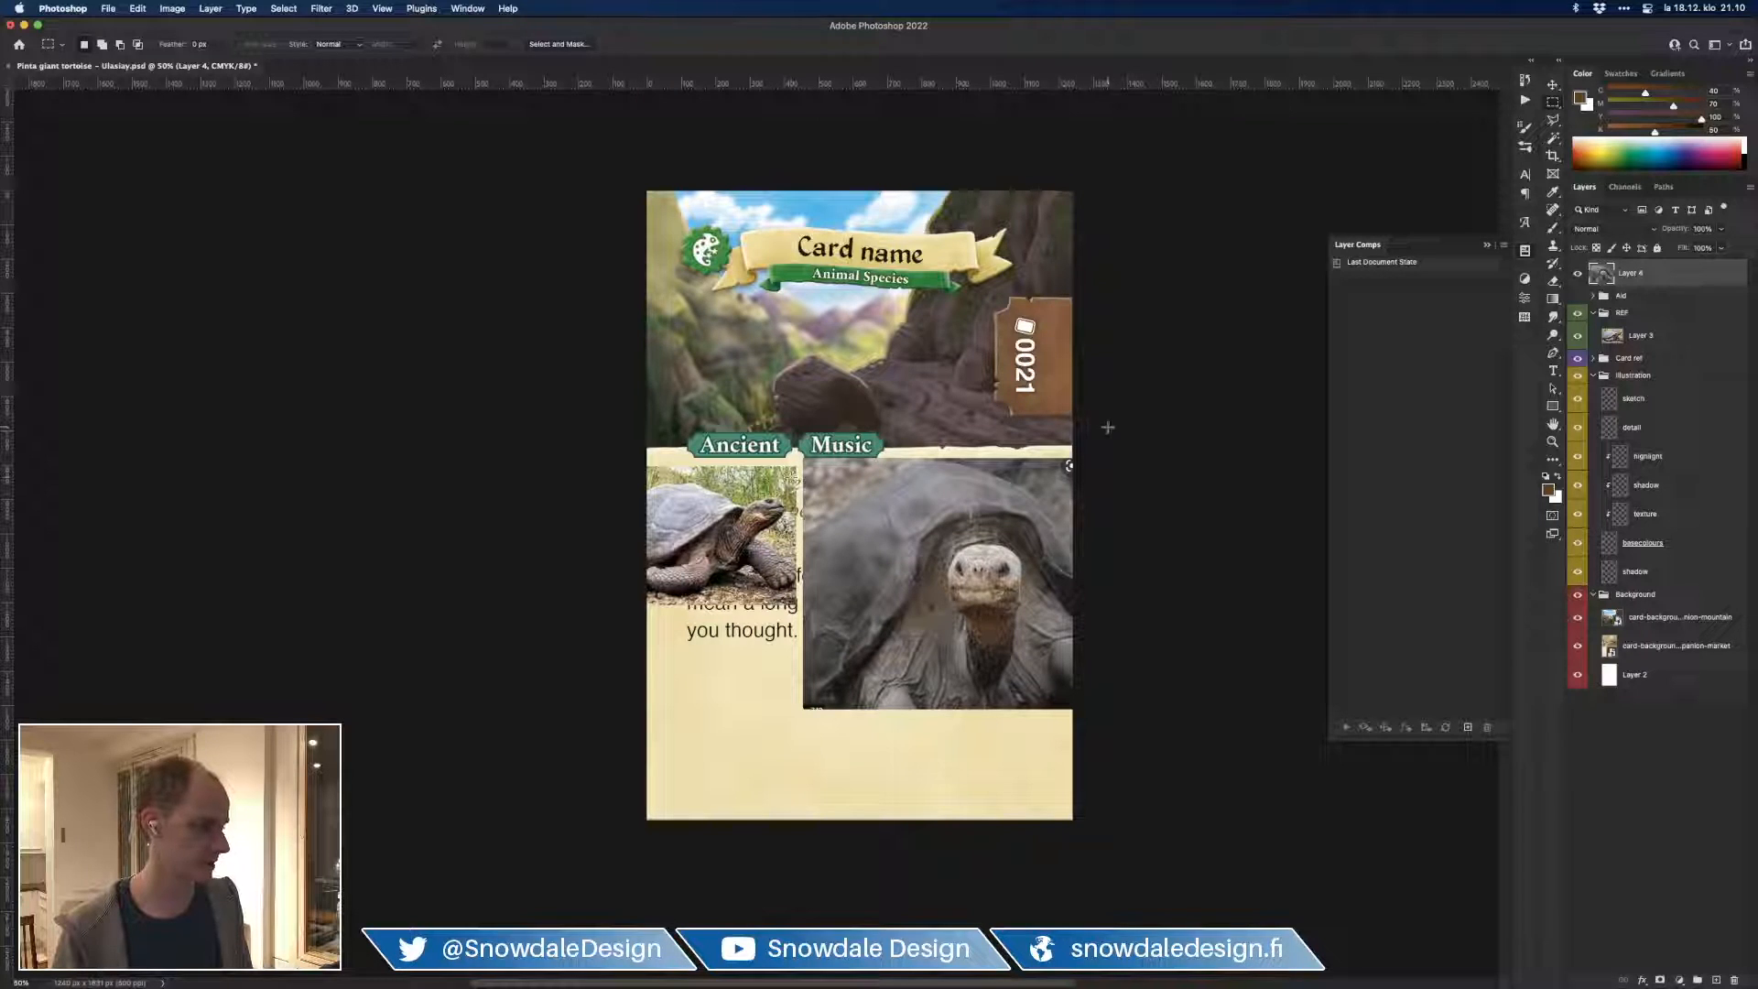
# Step: Paste the close-up photo of the tortoise's legs and scale it down to fit directly beneath the side-view photo
pyautogui.press('super+Tab')
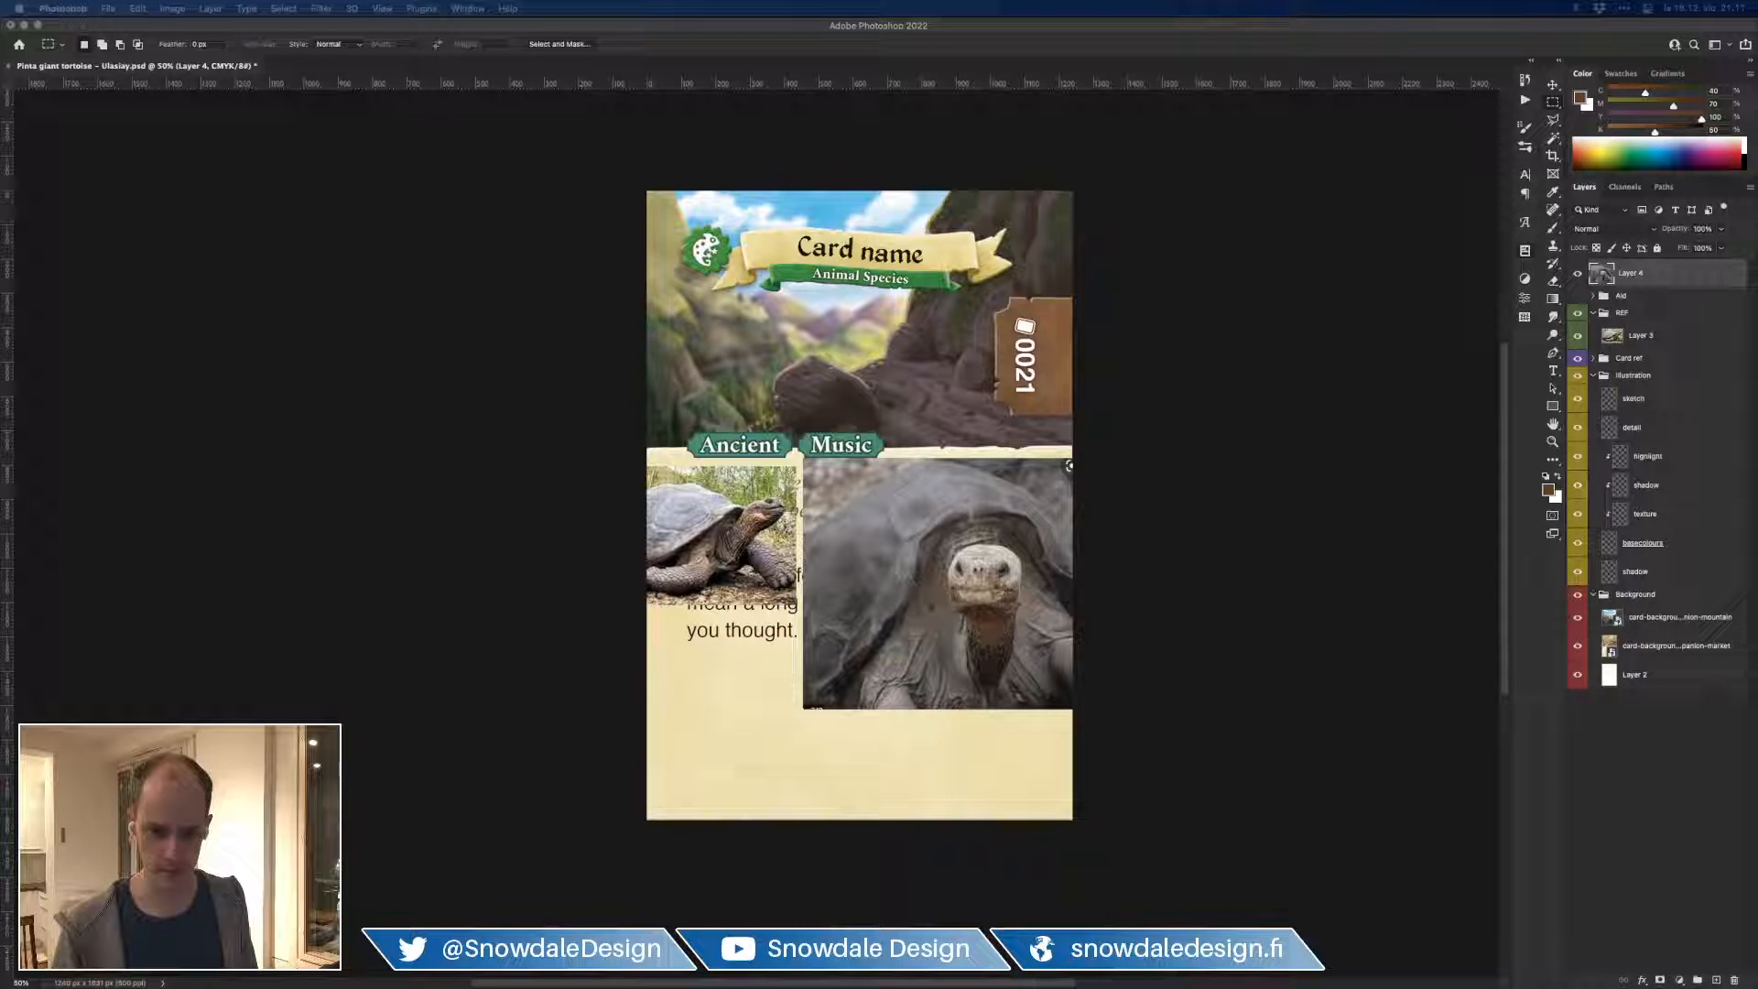
pyautogui.click(1658, 802)
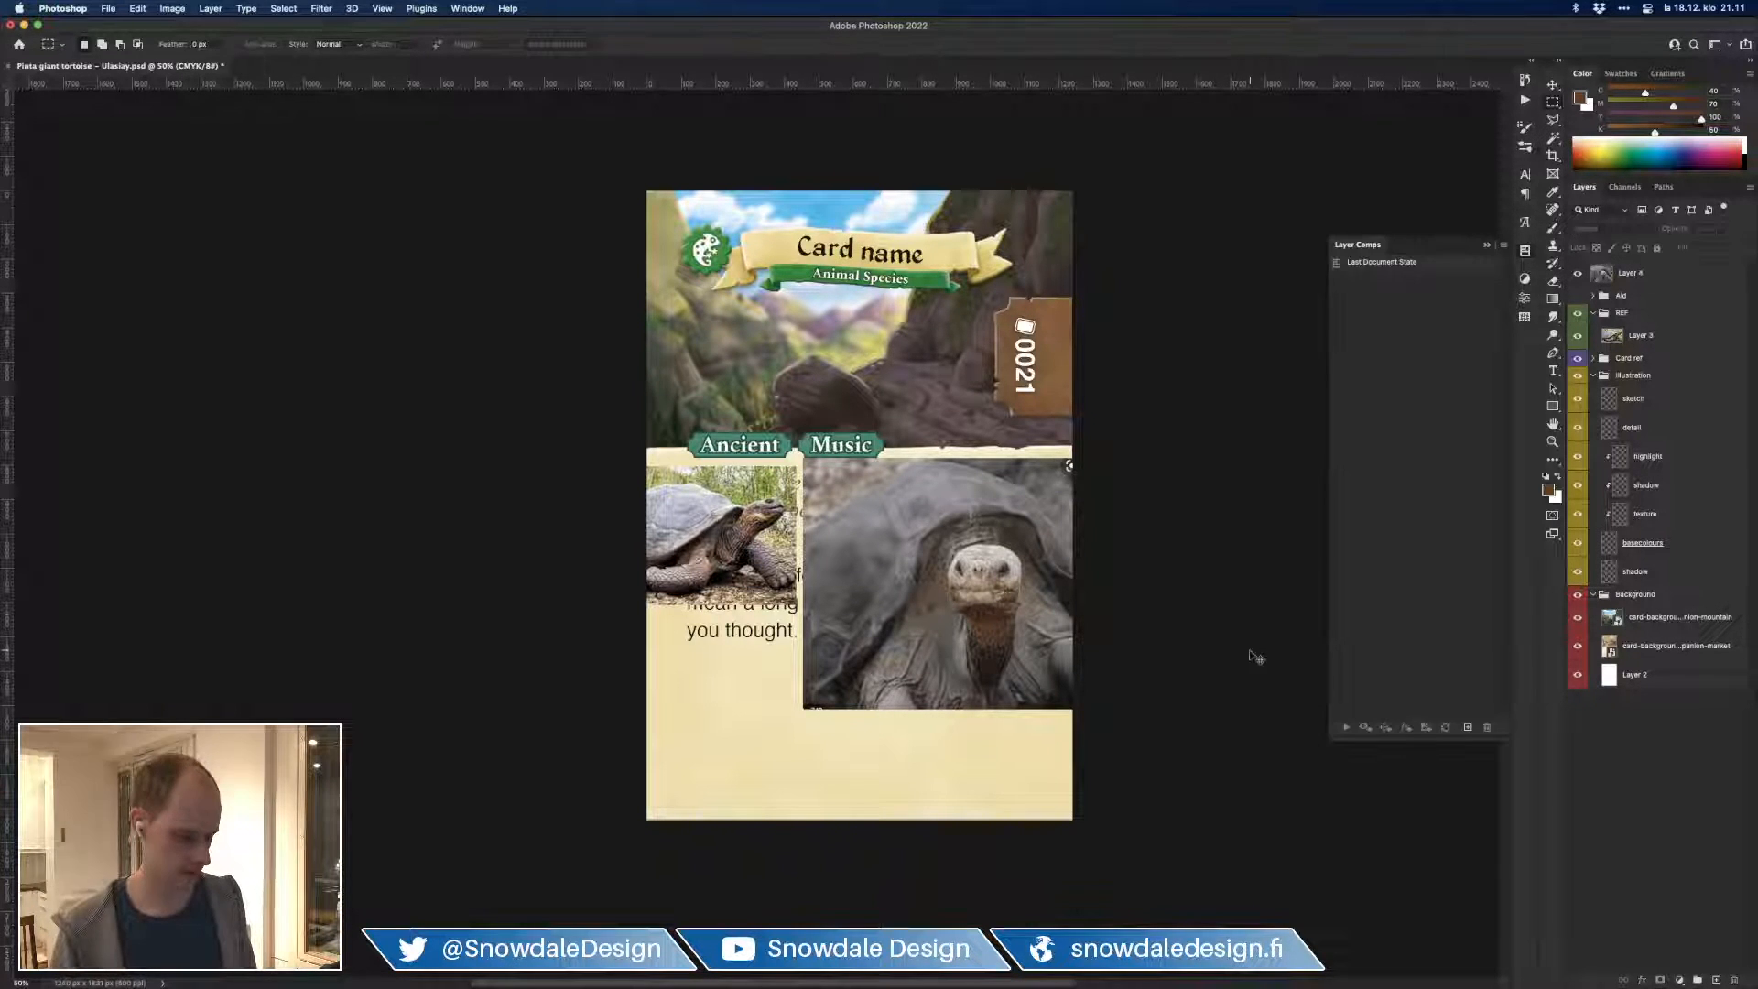
pyautogui.press('super+v')
pyautogui.moveTo(906, 462); pyautogui.dragTo(768, 632)
pyautogui.press('super+t')
pyautogui.press('Return')
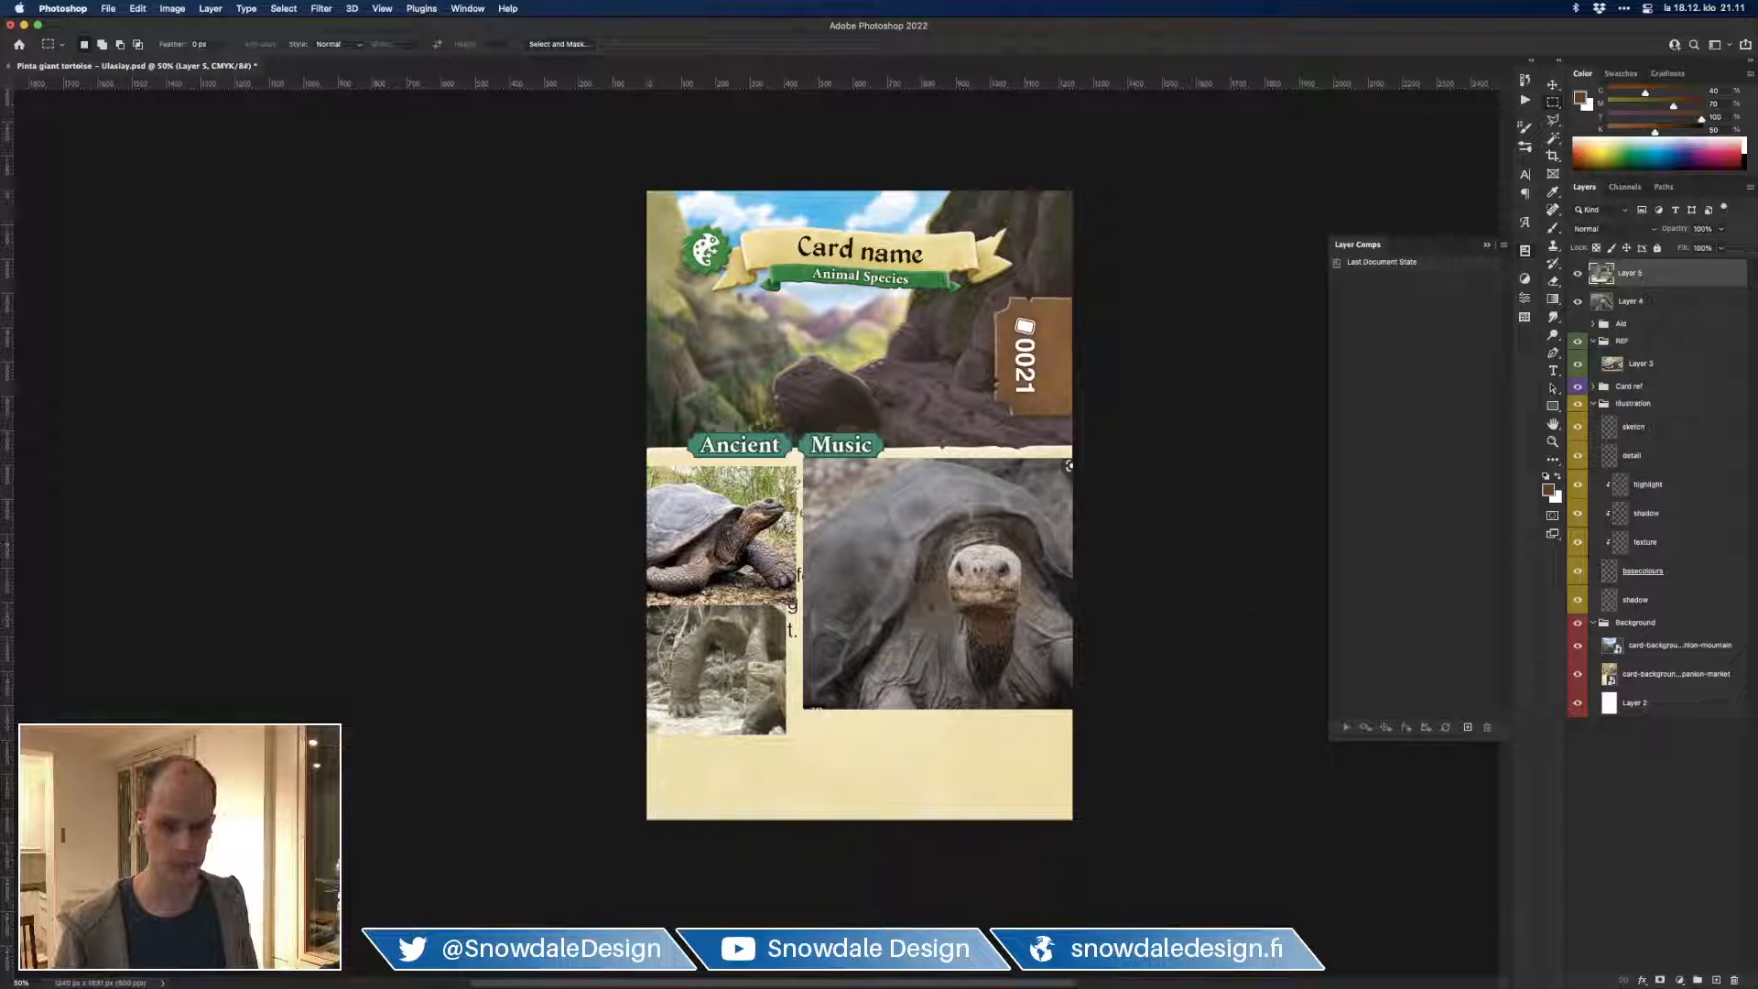
# Step: Paste the photo of the standing dark tortoise above Layer 4, scale it down and place it at the card's bottom centre
pyautogui.press('super+Tab')
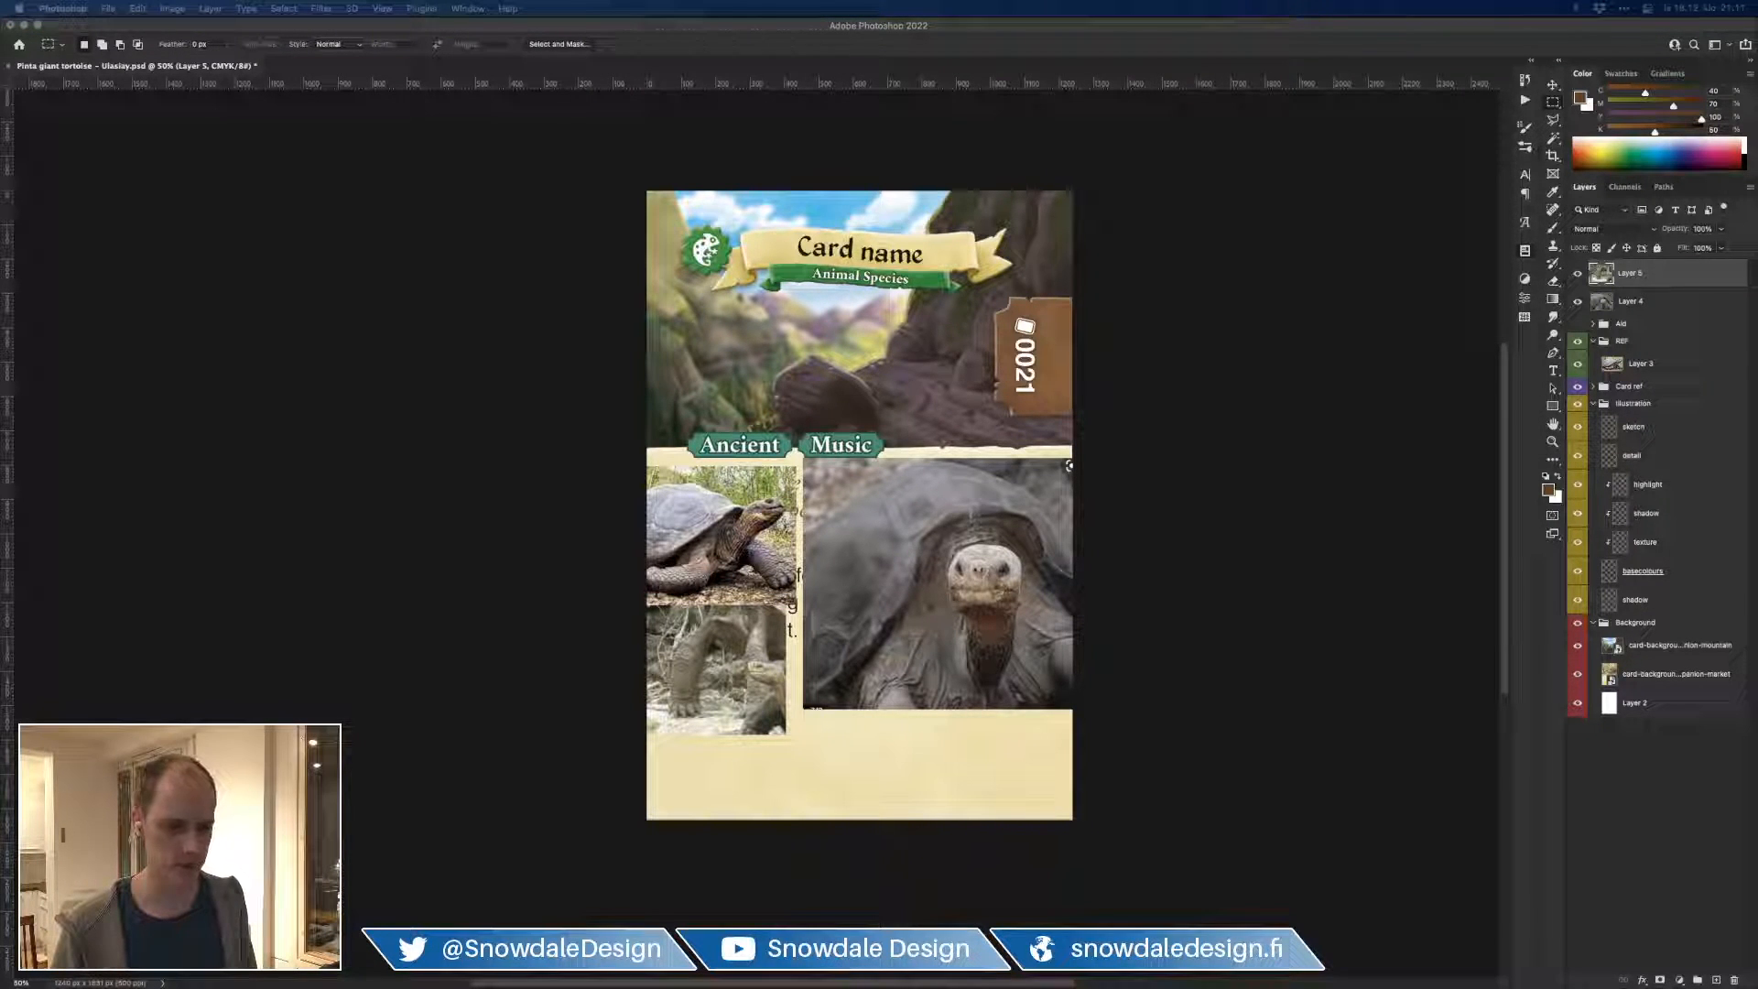
pyautogui.press('super+Tab')
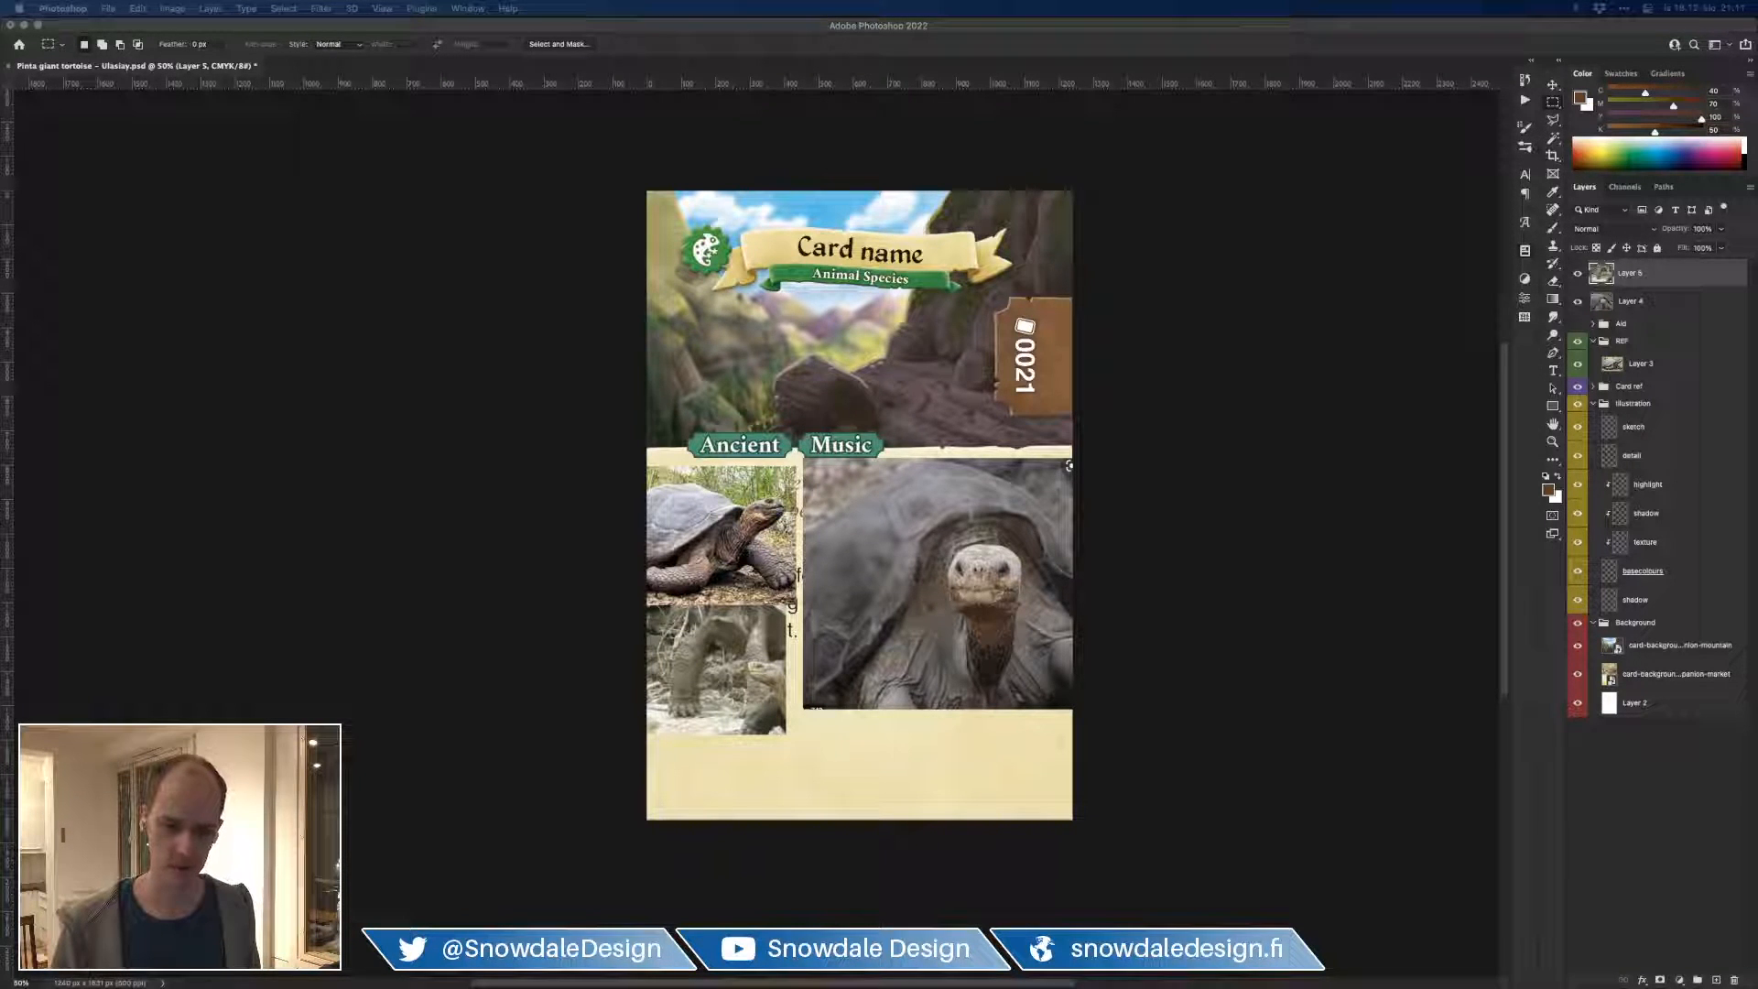
pyautogui.click(1693, 840)
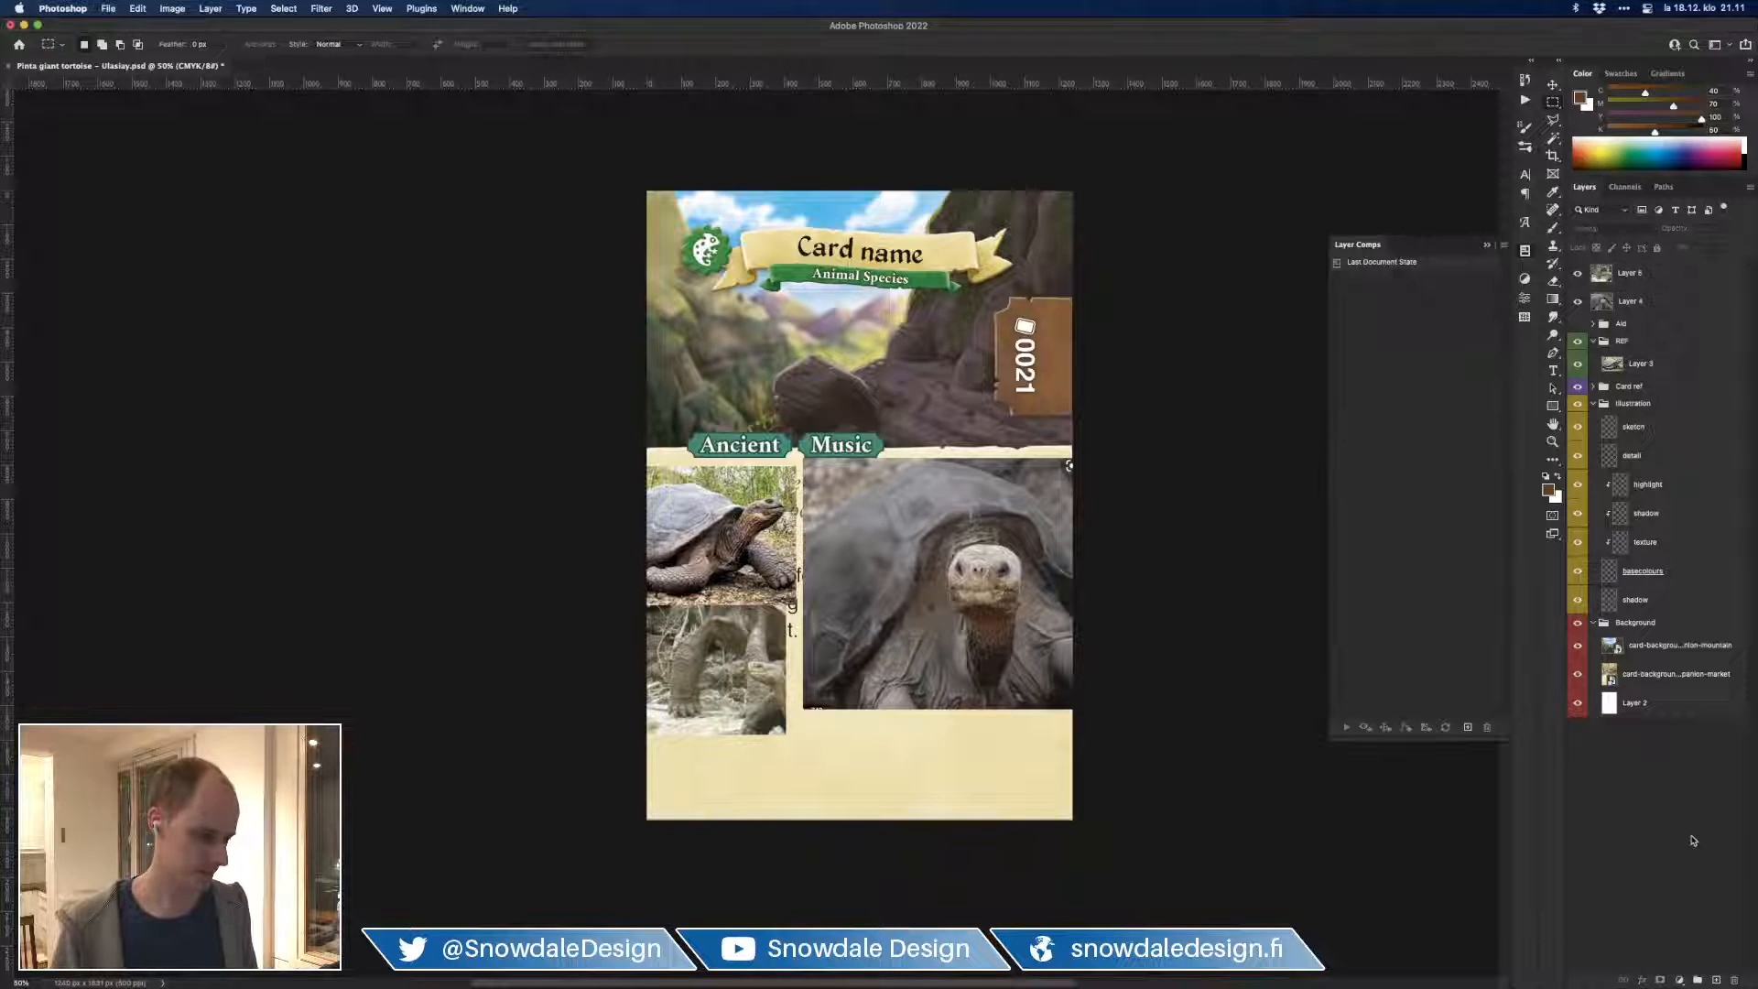
pyautogui.click(1645, 302)
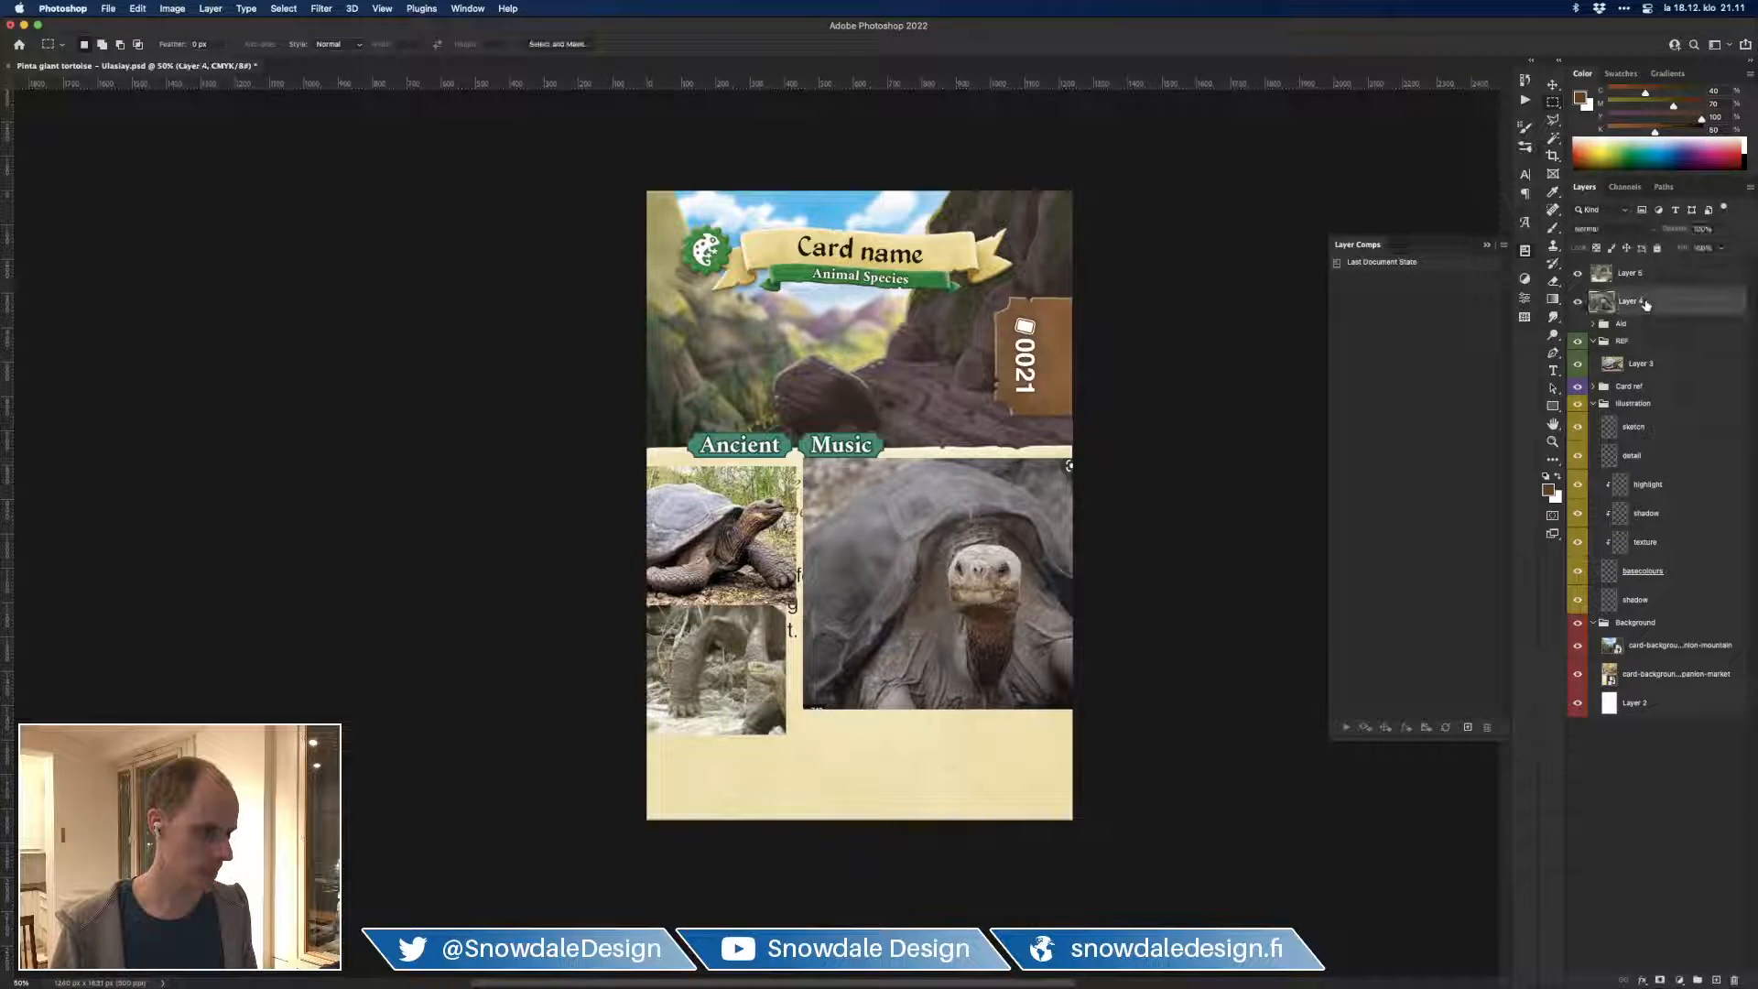
pyautogui.hotkey('ctrl', 'v')
pyautogui.moveTo(1102, 512); pyautogui.dragTo(1138, 731)
pyautogui.hotkey('ctrl', 't')
pyautogui.moveTo(1005, 652); pyautogui.dragTo(961, 678)
pyautogui.moveTo(911, 778)
pyautogui.mouseDown()
pyautogui.moveTo(923, 840)
pyautogui.moveTo(901, 747)
pyautogui.moveTo(913, 773)
pyautogui.mouseUp()
pyautogui.press('Return')
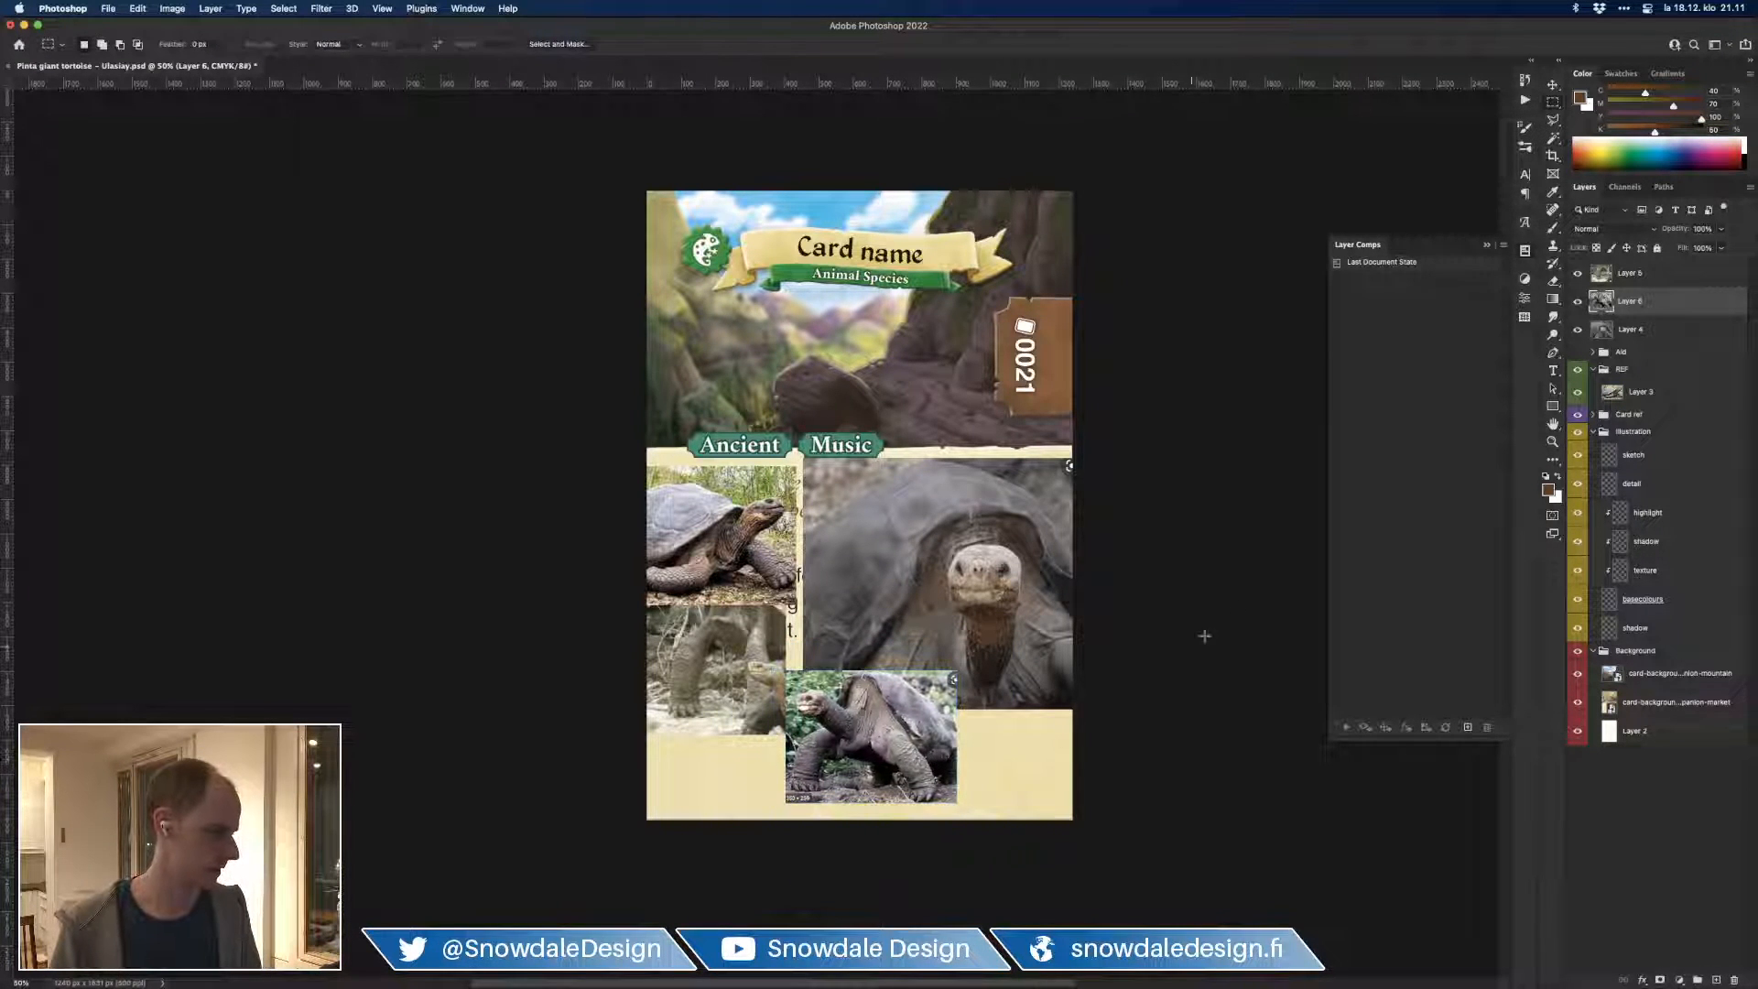
# Step: Move the three ungrouped tortoise photo layers into the REF group
pyautogui.doubleClick(1631, 328)
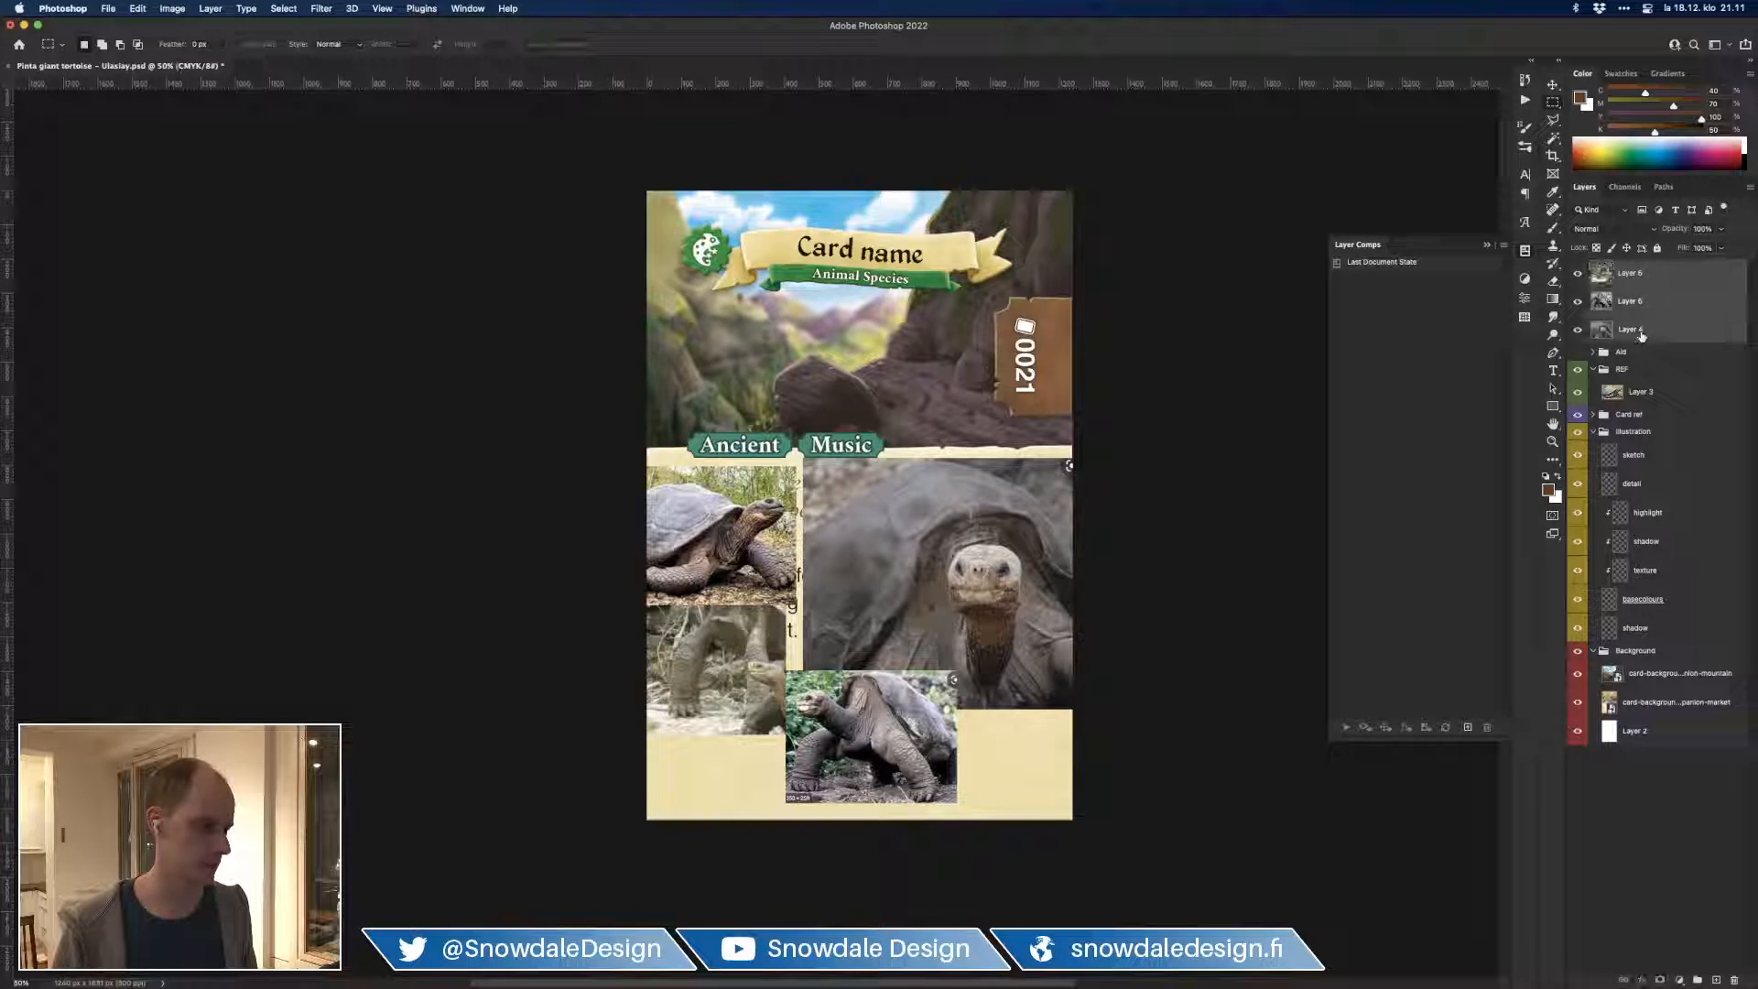
pyautogui.keyDown('shift'); pyautogui.click(1665, 279); pyautogui.keyUp('shift')
pyautogui.moveTo(1665, 279); pyautogui.dragTo(1619, 286)
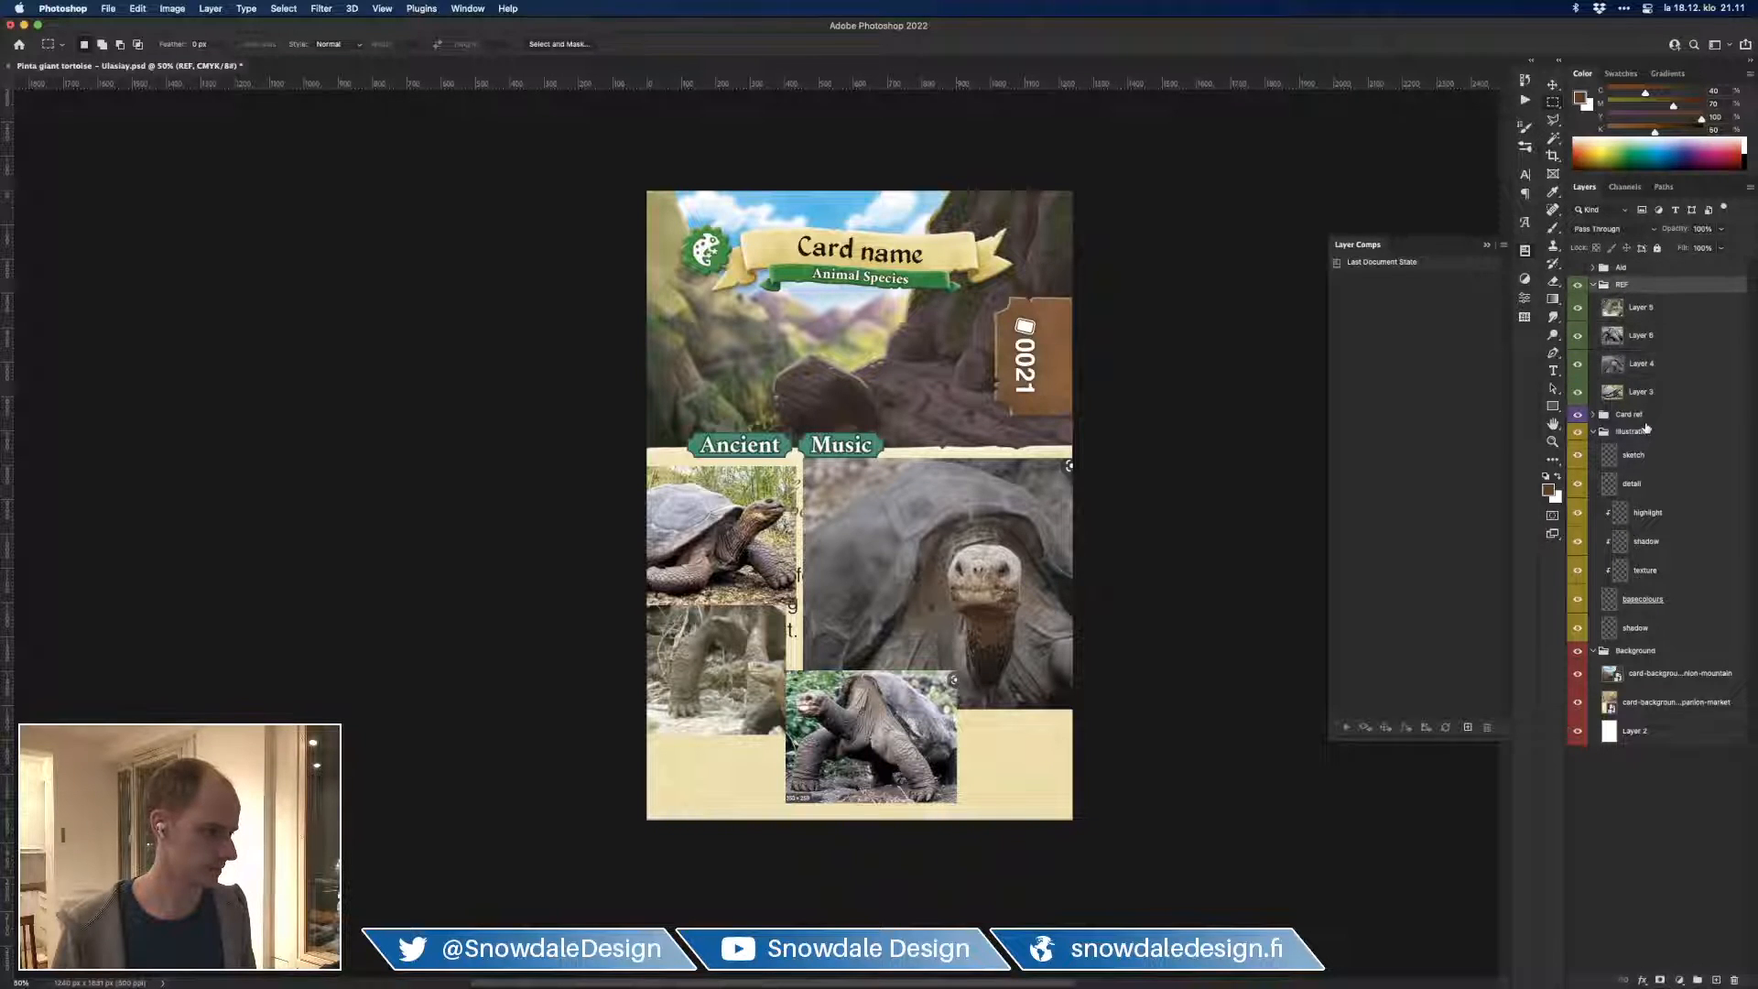
# Step: Hide the mountain background layer and set the market background layer's opacity to 30%
pyautogui.click(1610, 677)
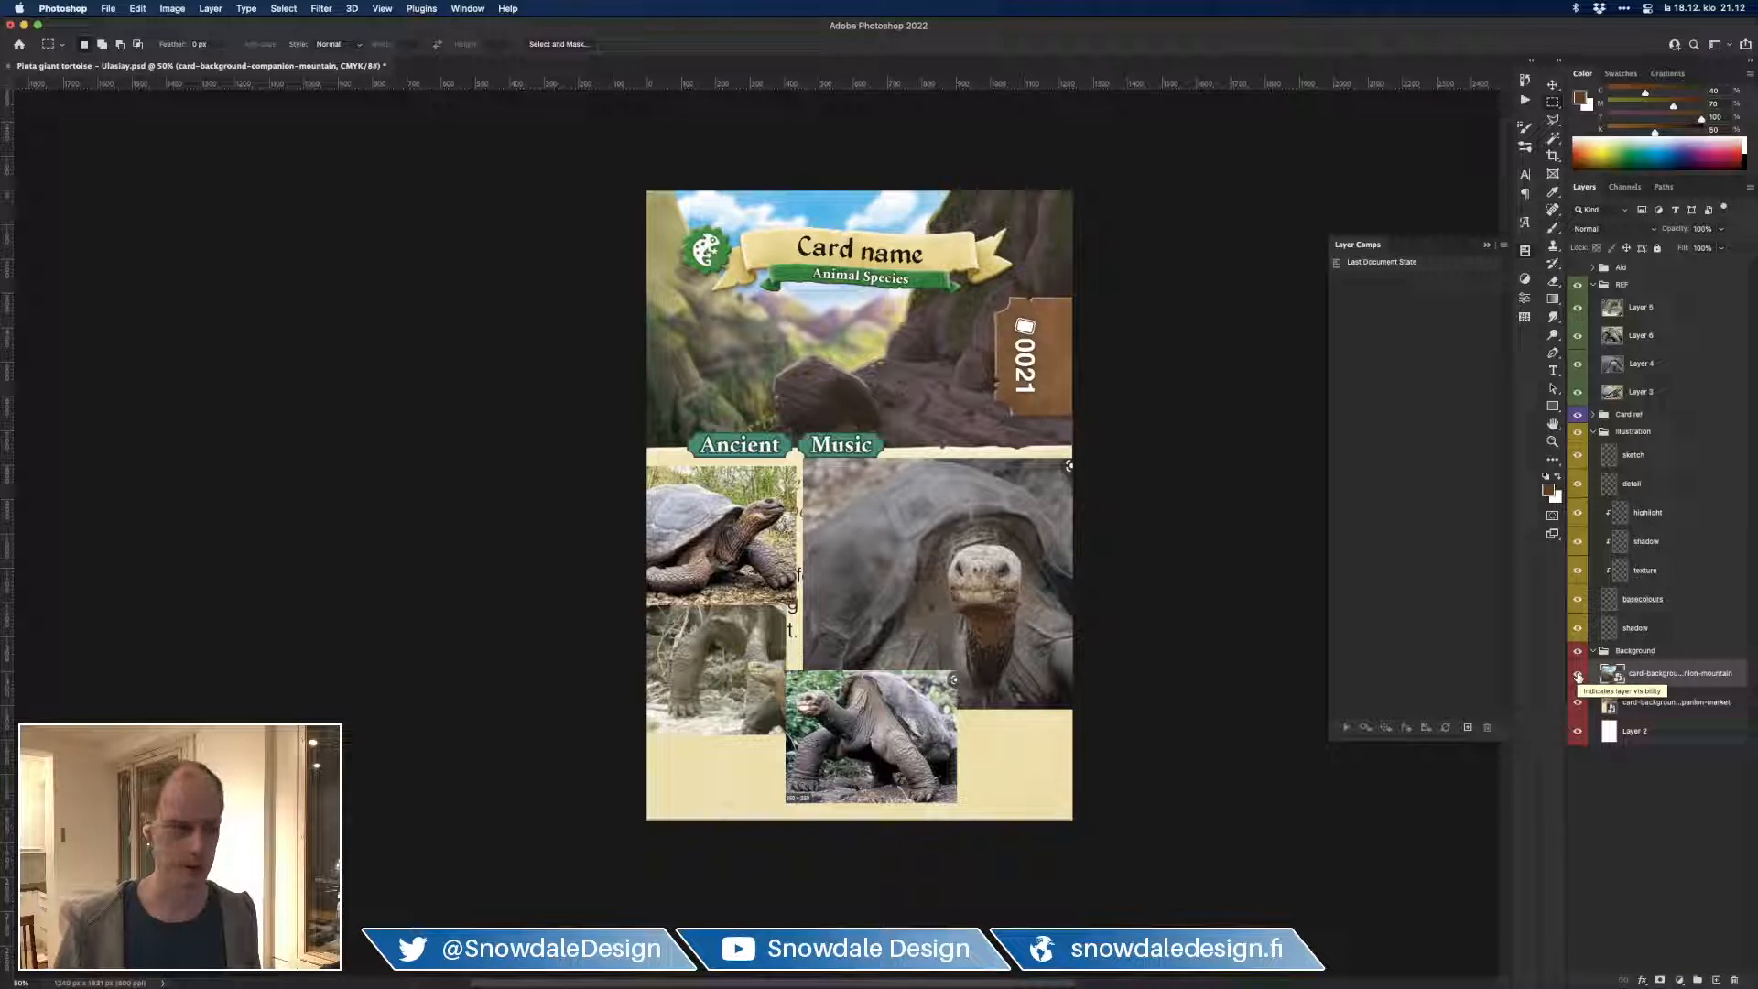
pyautogui.click(1577, 674)
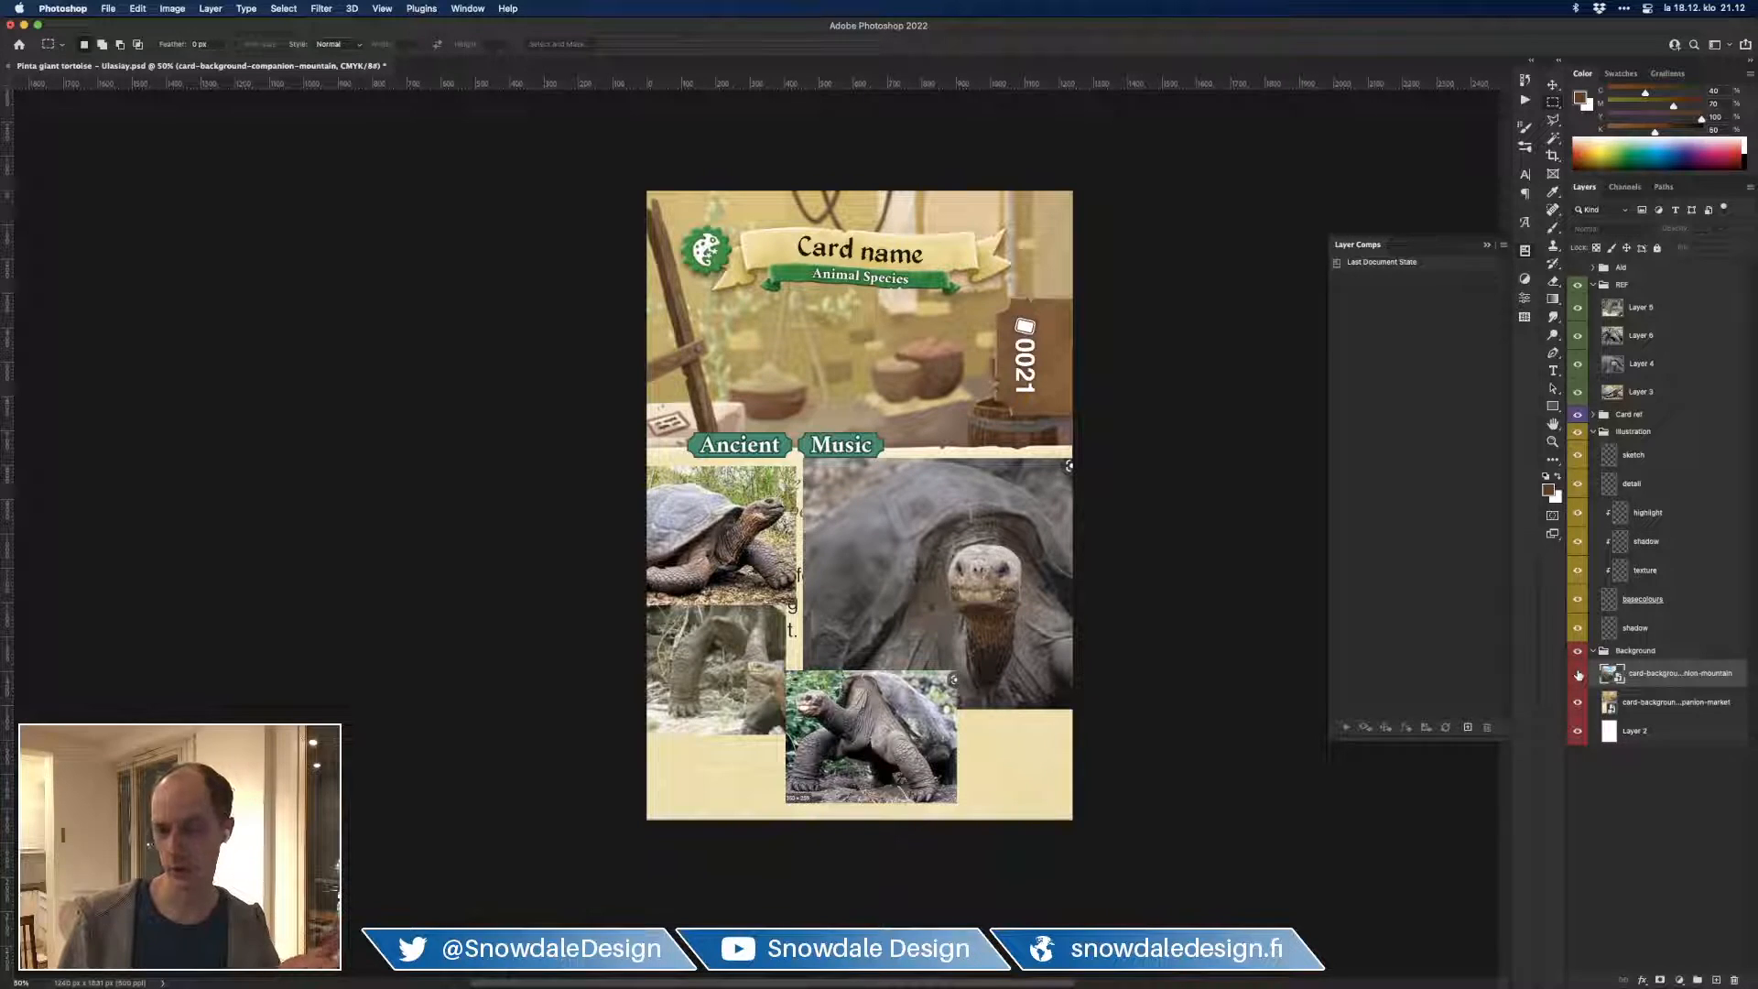
pyautogui.click(1577, 675)
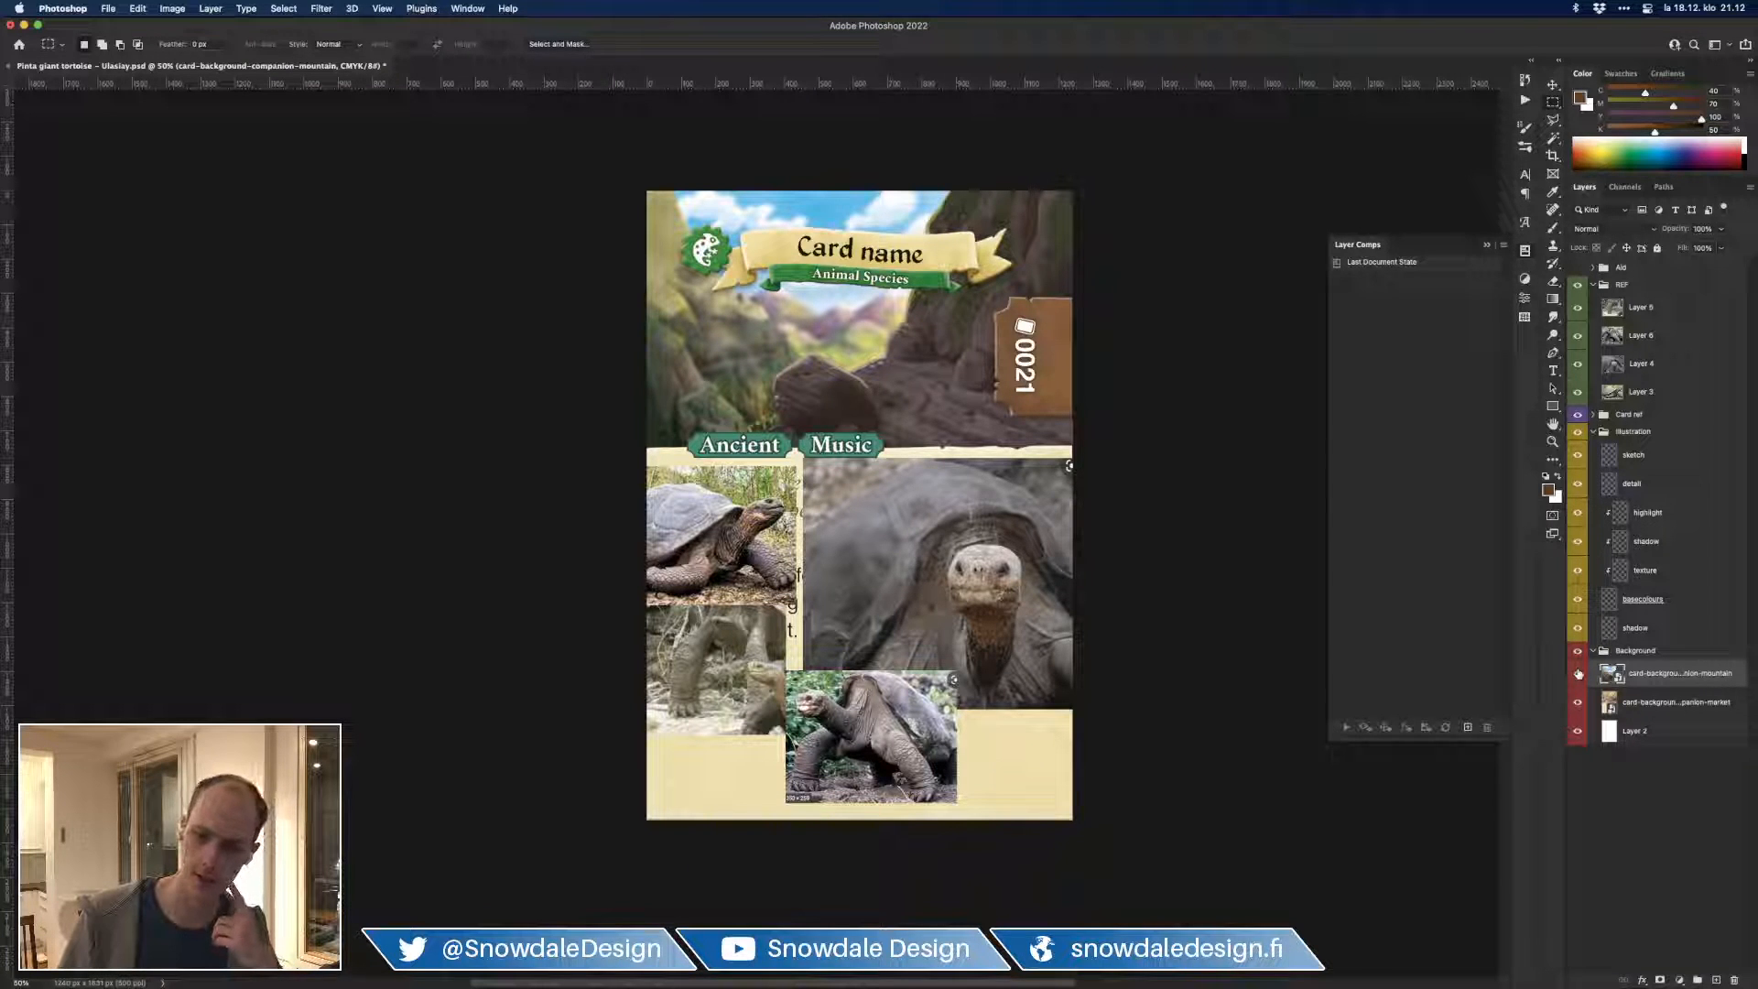
pyautogui.click(1577, 674)
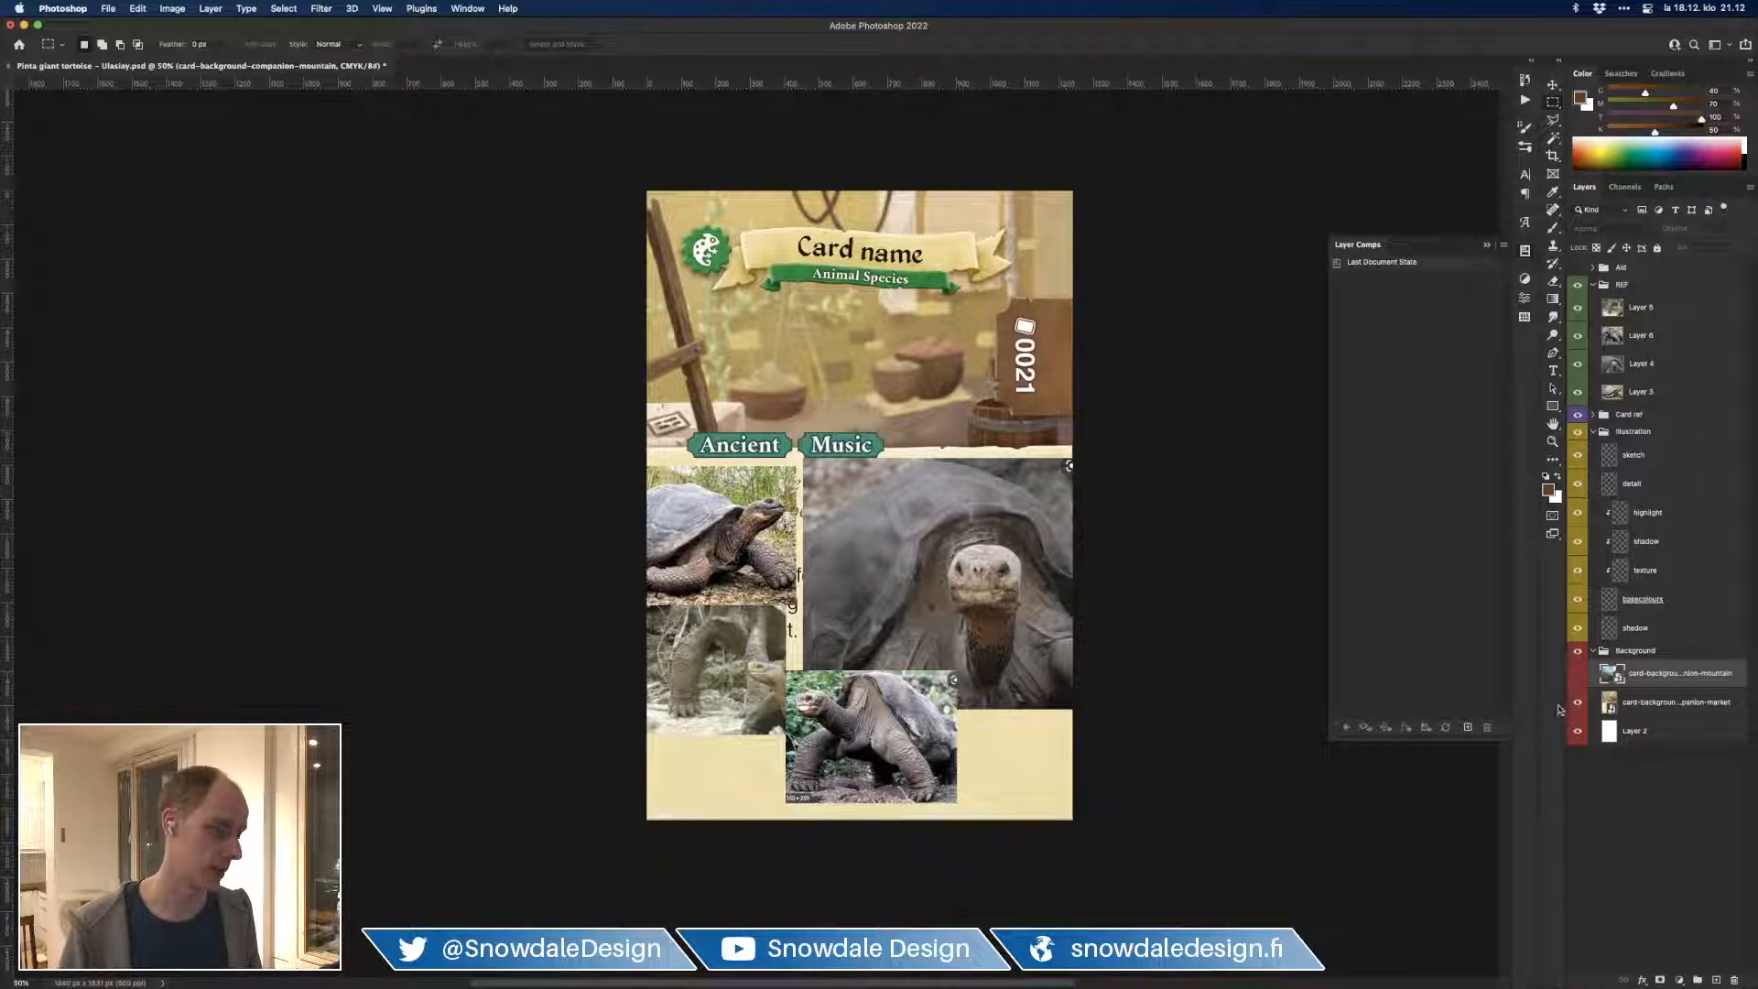
pyautogui.click(1655, 711)
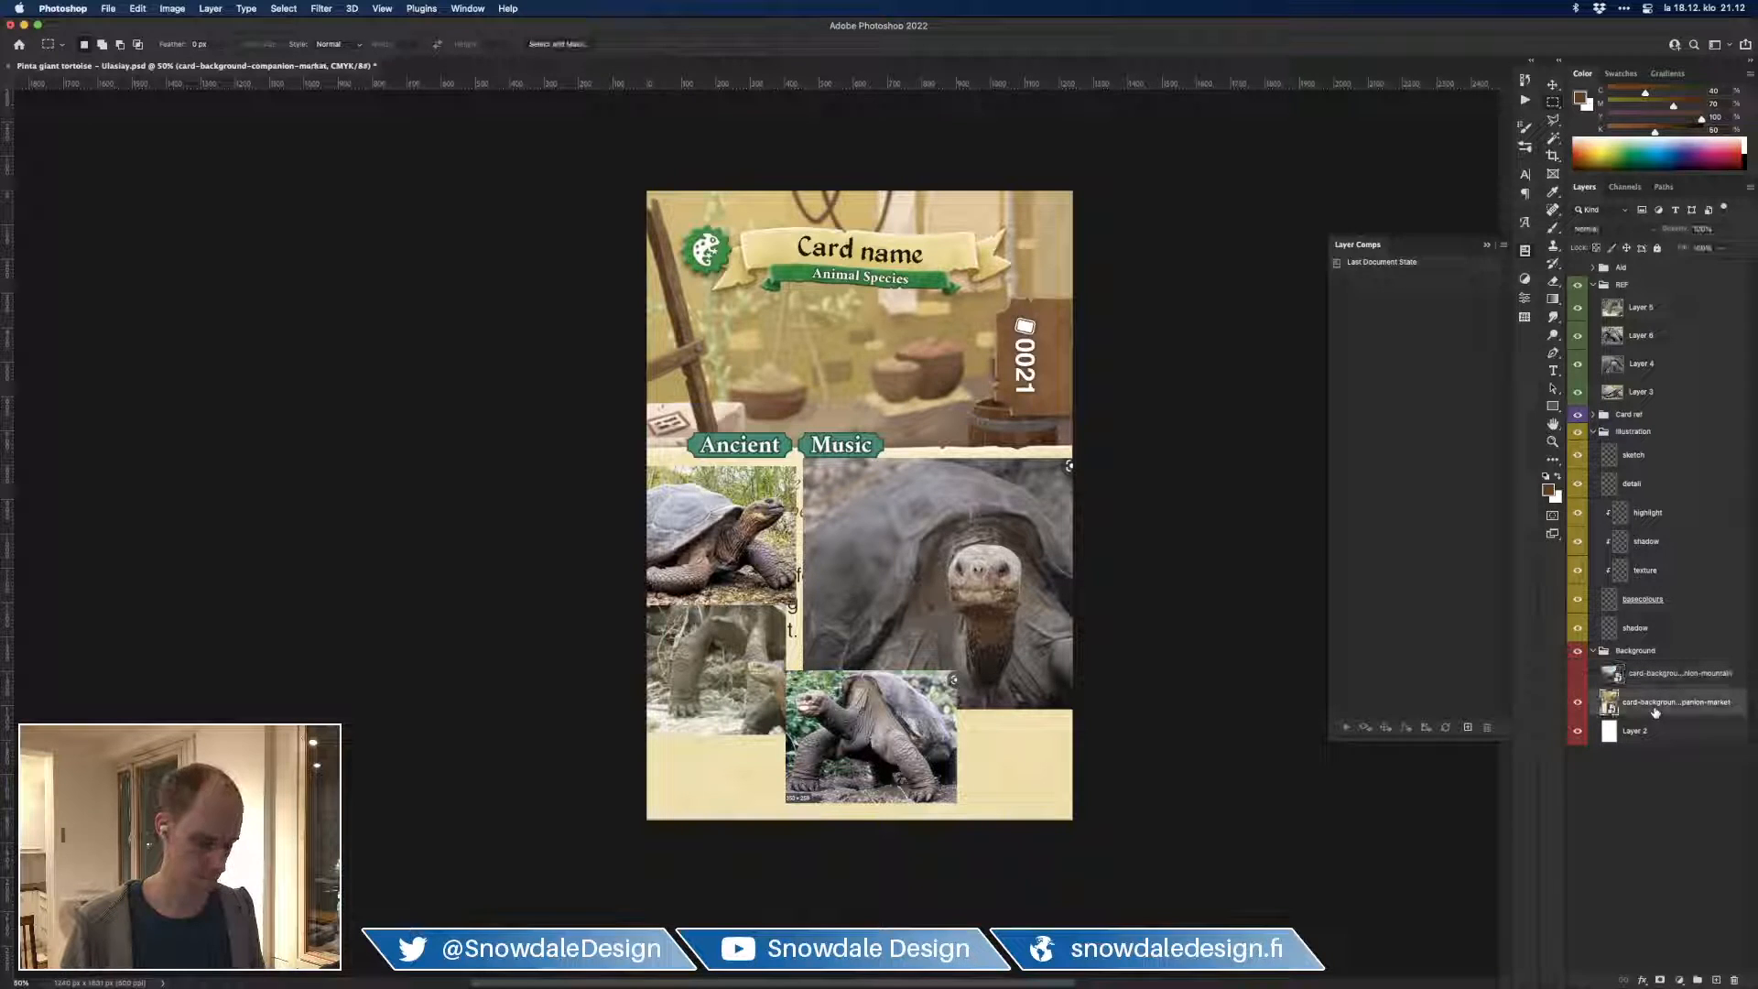
pyautogui.press('3')
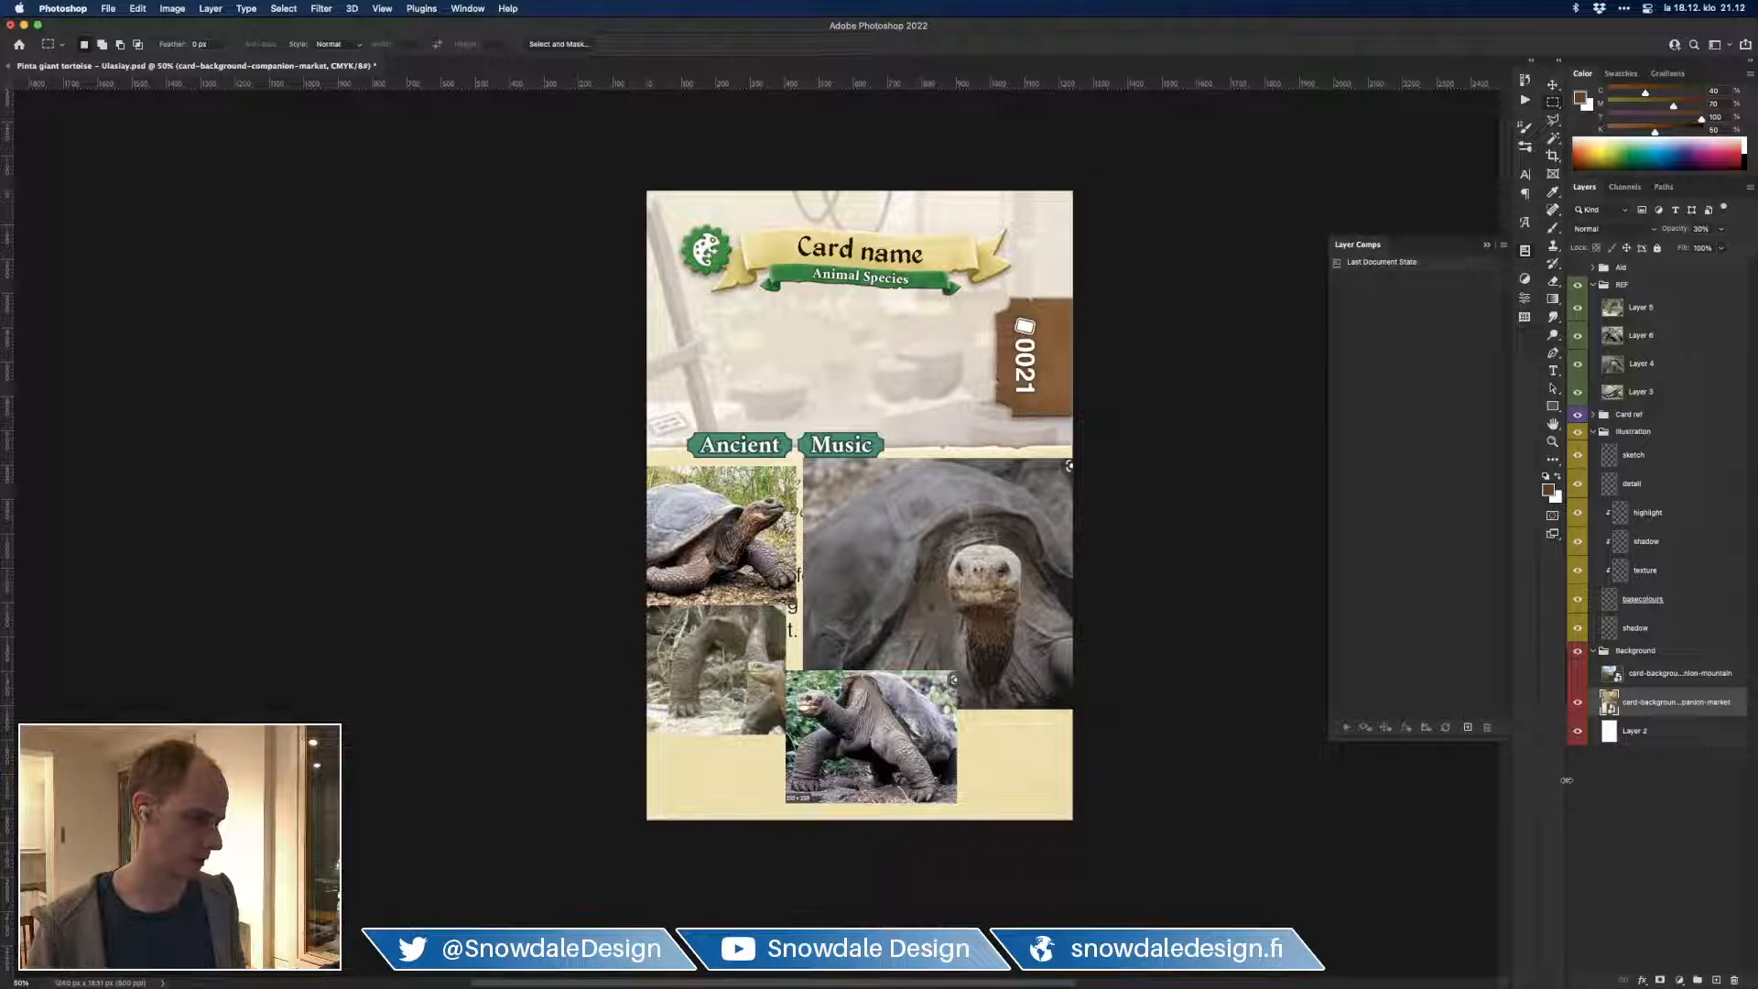
# Step: Paste the walking-frame photo into the REF group and delete its white background
pyautogui.press('super+Tab')
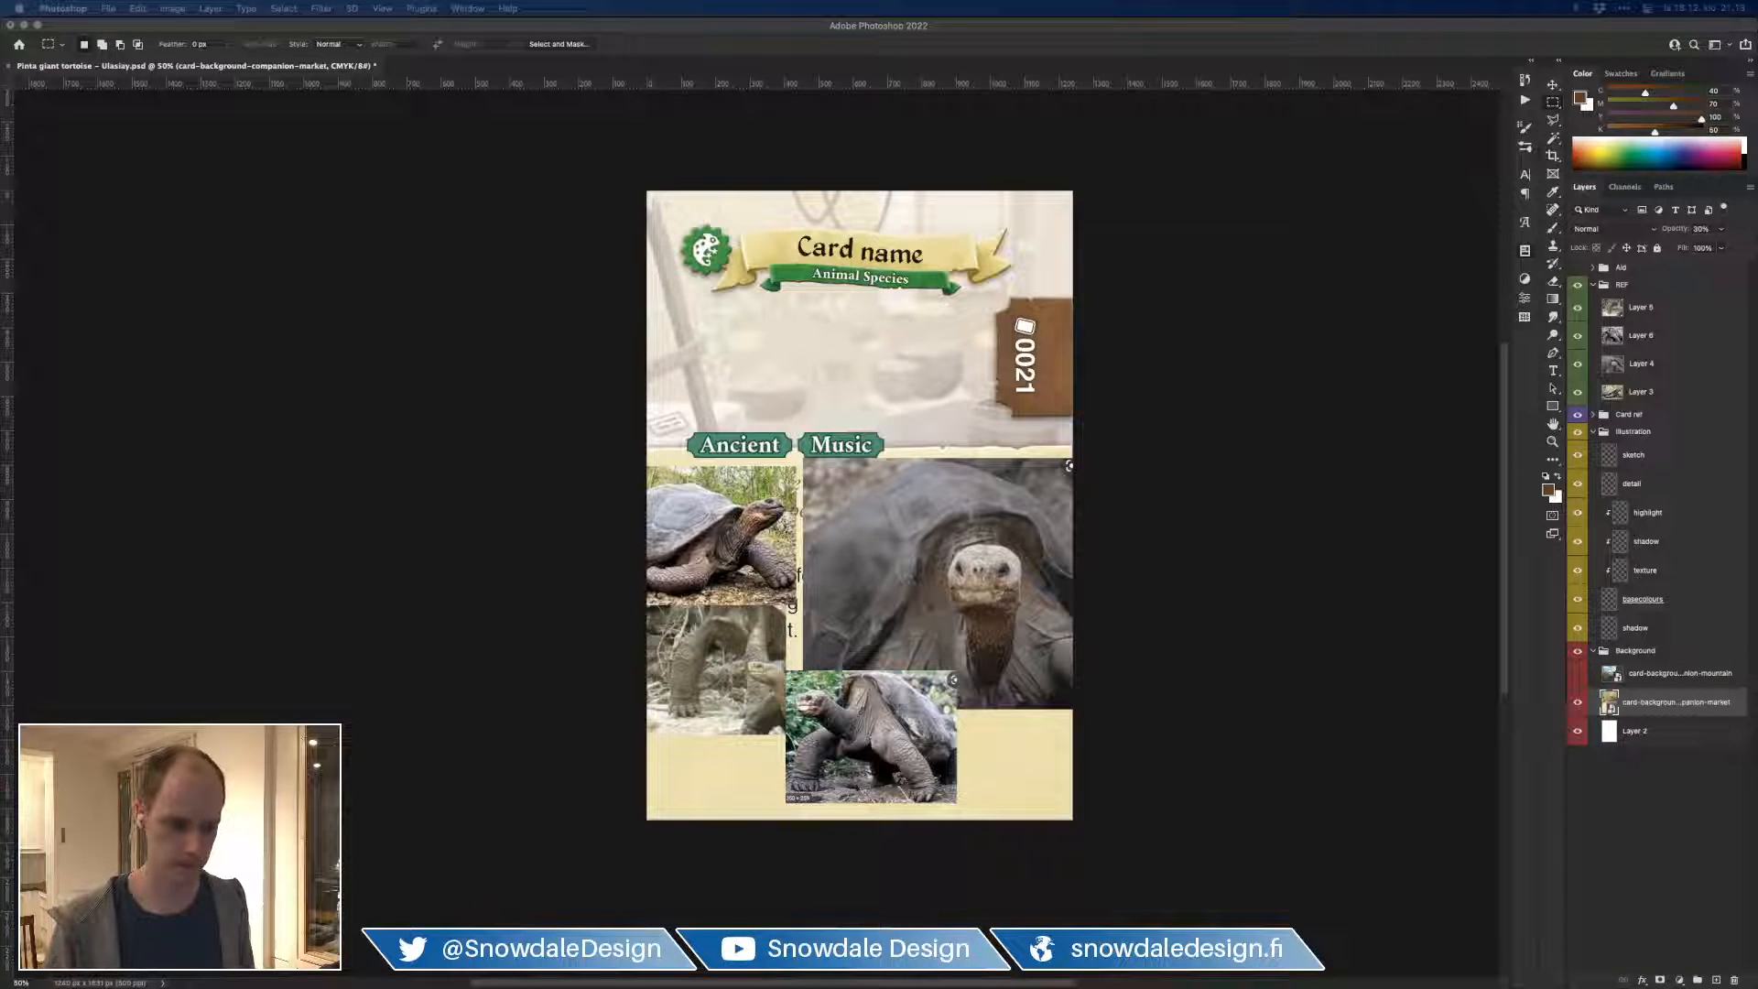
pyautogui.click(1522, 804)
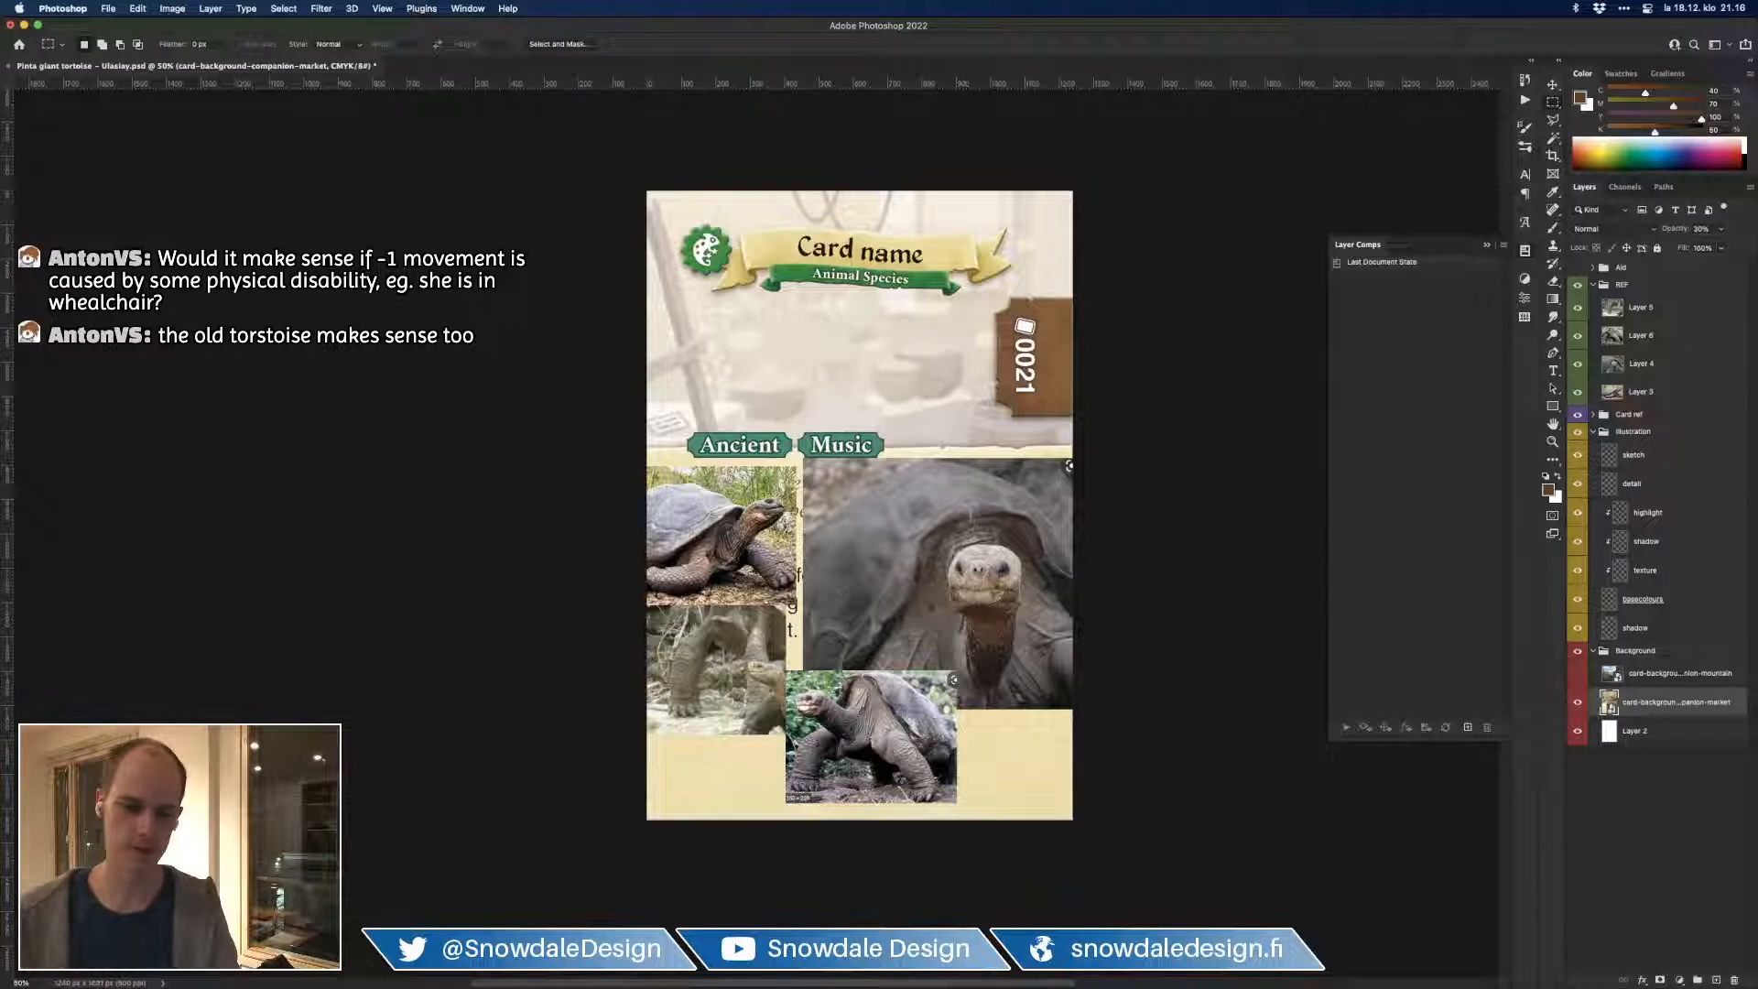
pyautogui.press('super+Tab')
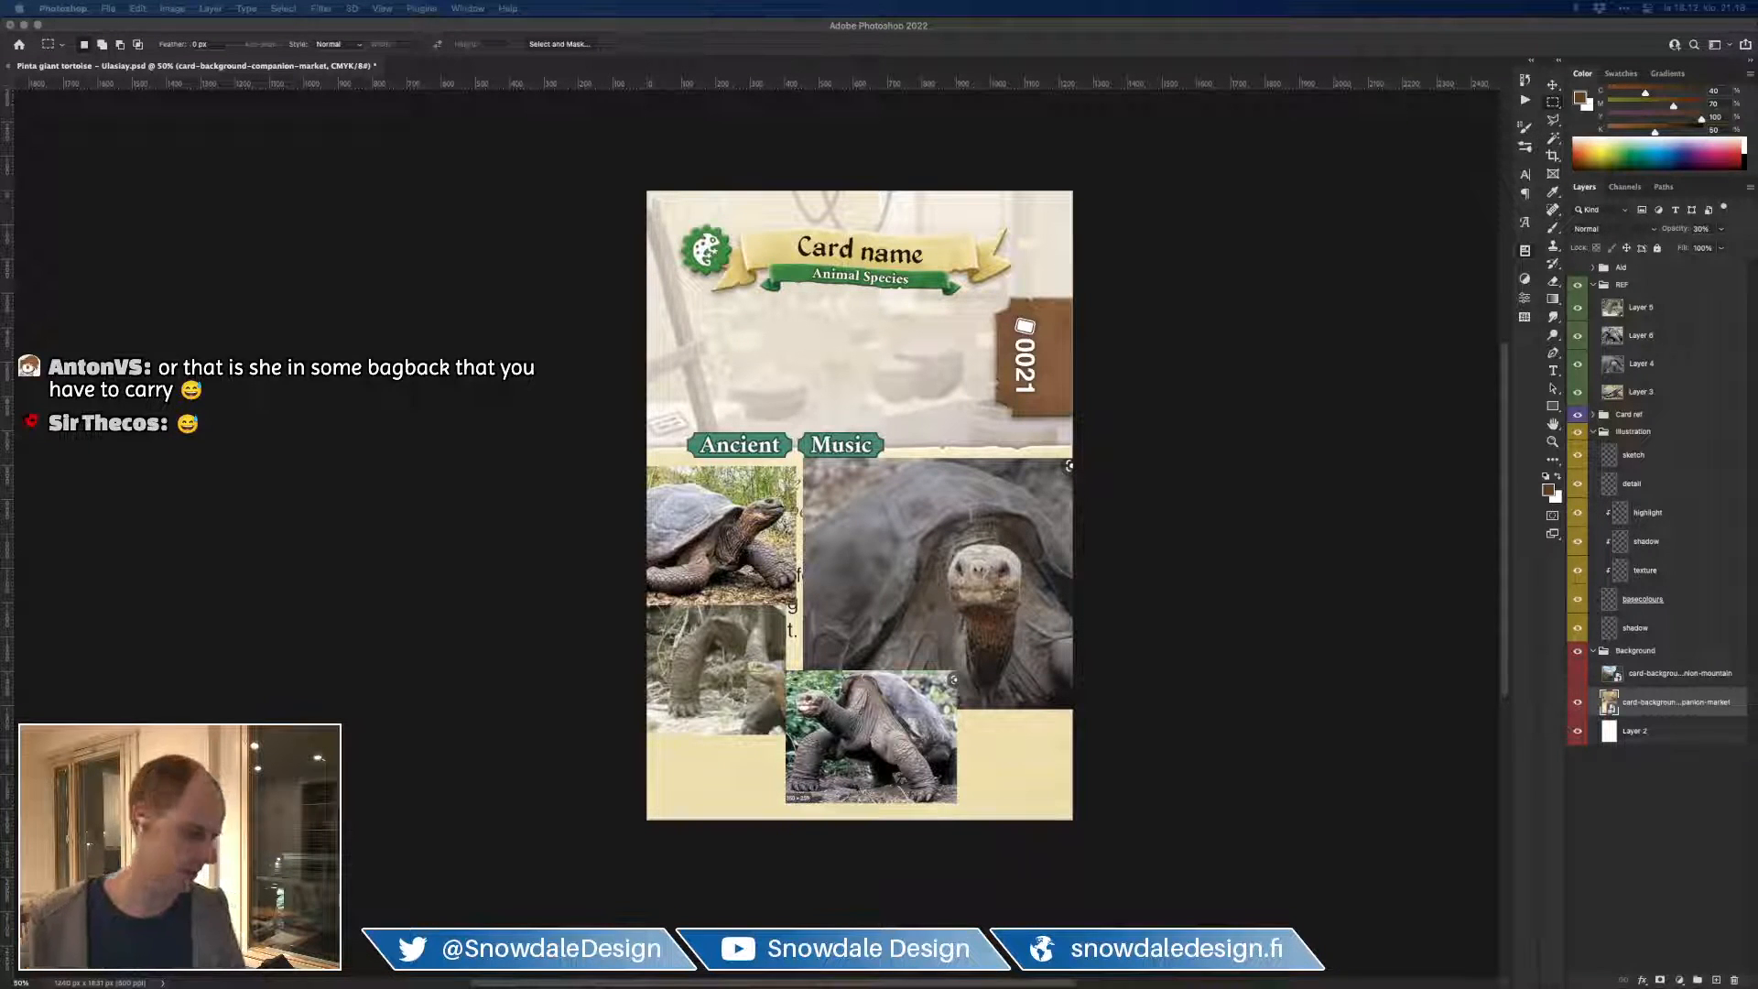
pyautogui.click(1613, 437)
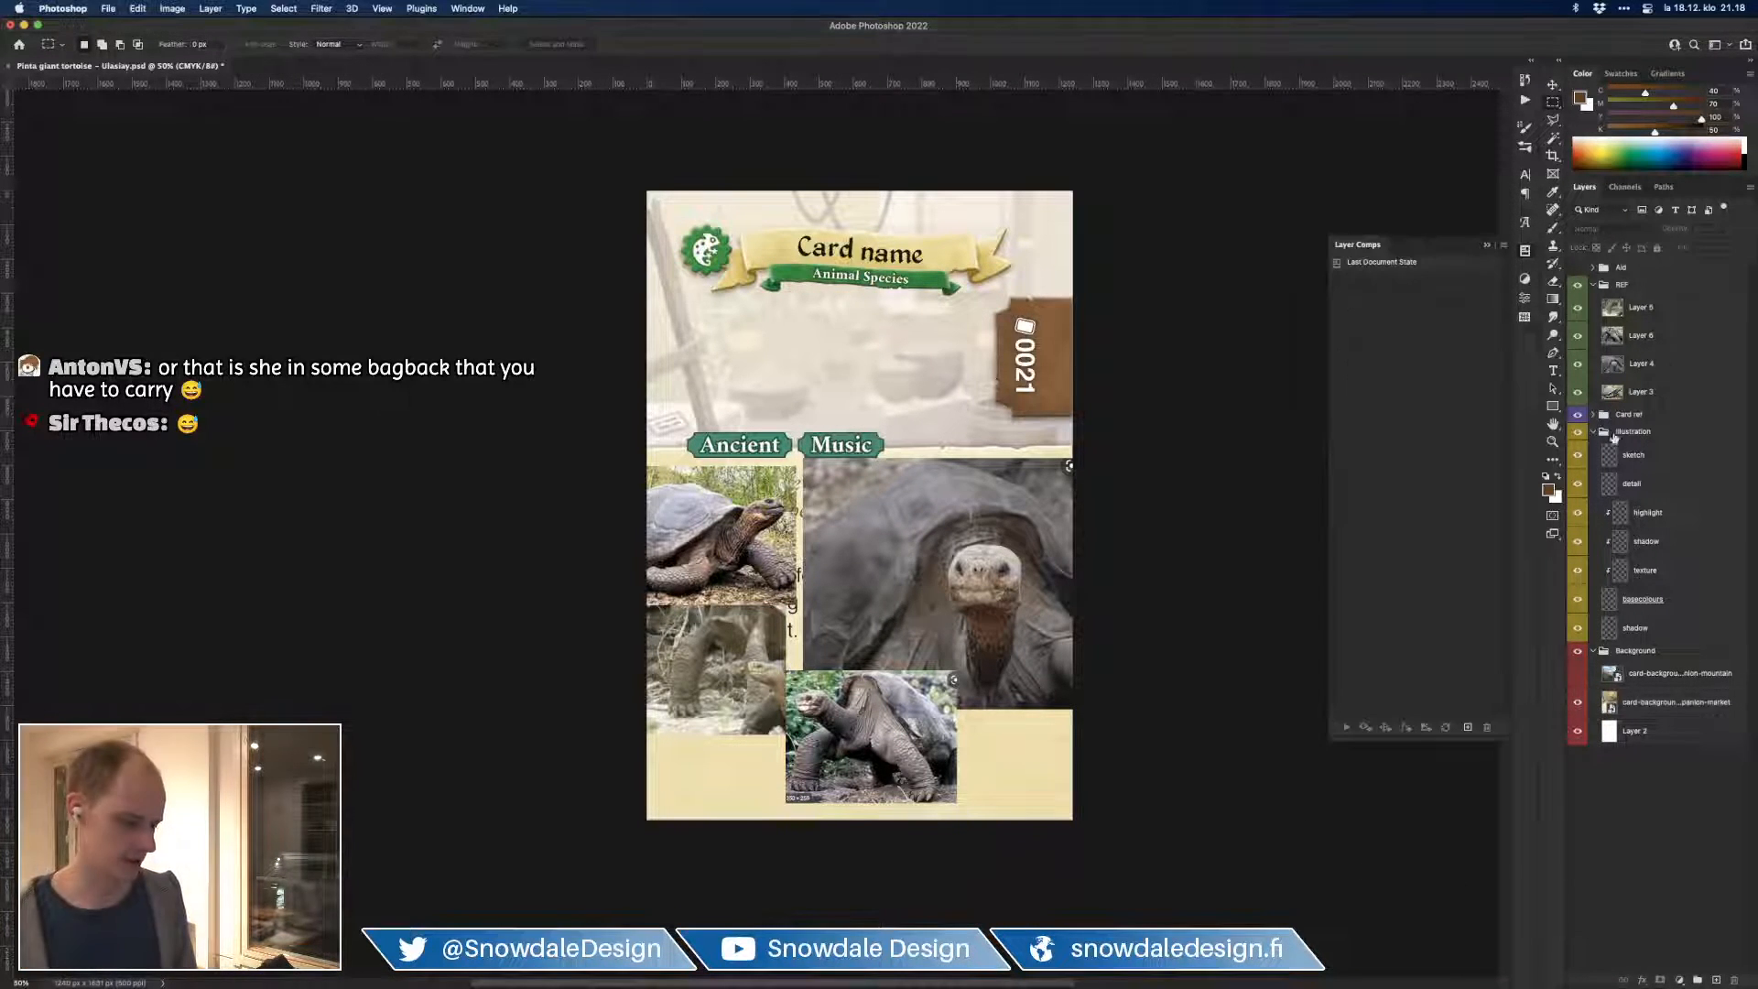
pyautogui.click(1626, 314)
pyautogui.press('super+v')
pyautogui.moveTo(945, 524); pyautogui.dragTo(975, 501)
pyautogui.press('w')
pyautogui.click(969, 499)
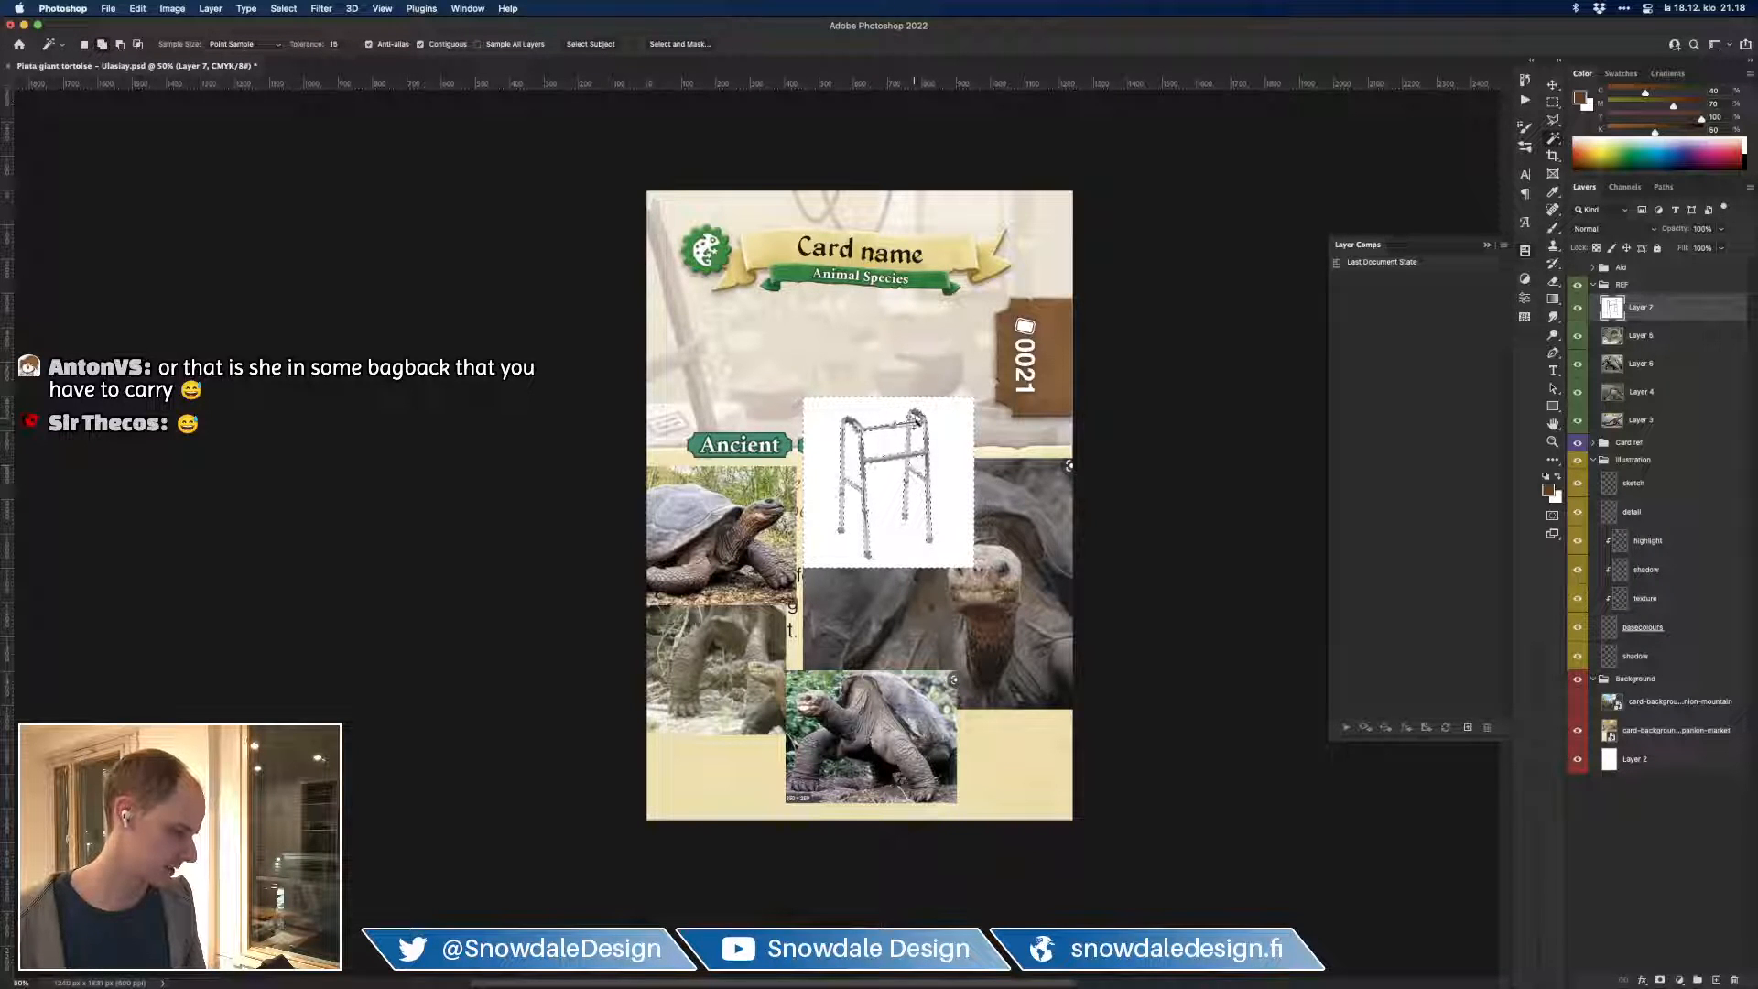
pyautogui.press('BackSpace')
# Step: Enlarge the walking-frame cutout and position it over the tag banners and the tortoise photos
pyautogui.press('super+t')
pyautogui.moveTo(931, 482); pyautogui.dragTo(834, 487)
pyautogui.moveTo(915, 446); pyautogui.dragTo(942, 298)
pyautogui.press('Return')
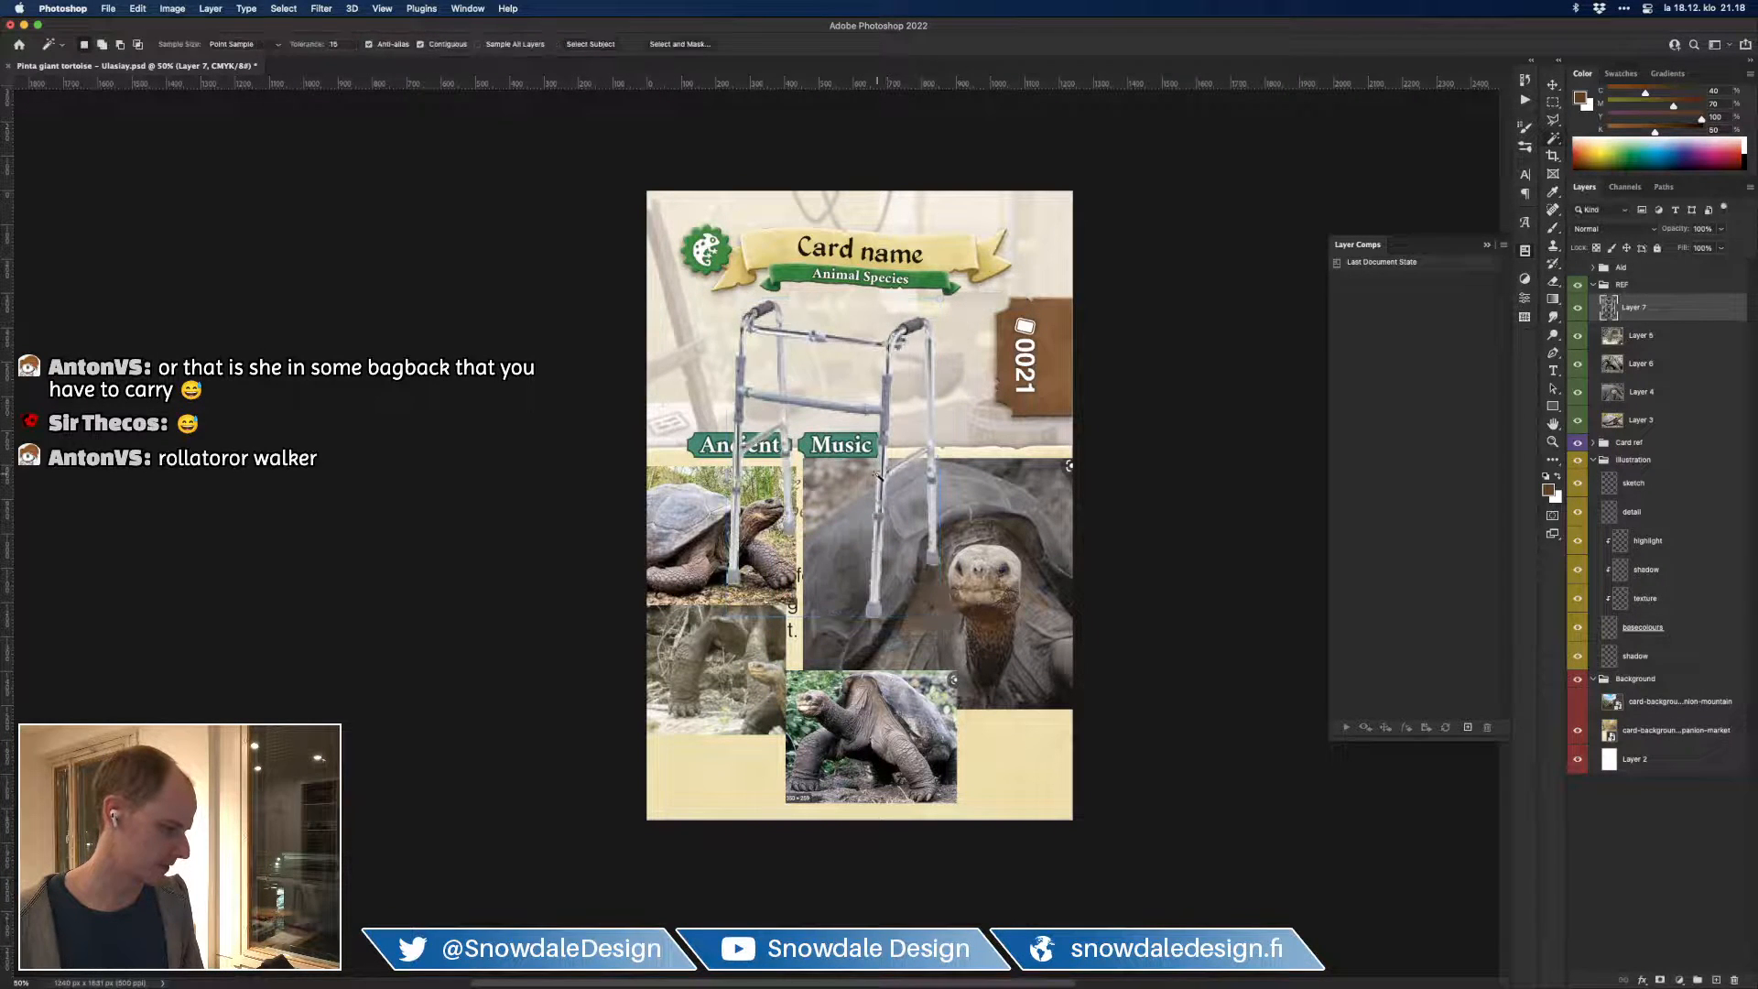
pyautogui.moveTo(931, 376); pyautogui.dragTo(935, 438)
pyautogui.press('m')
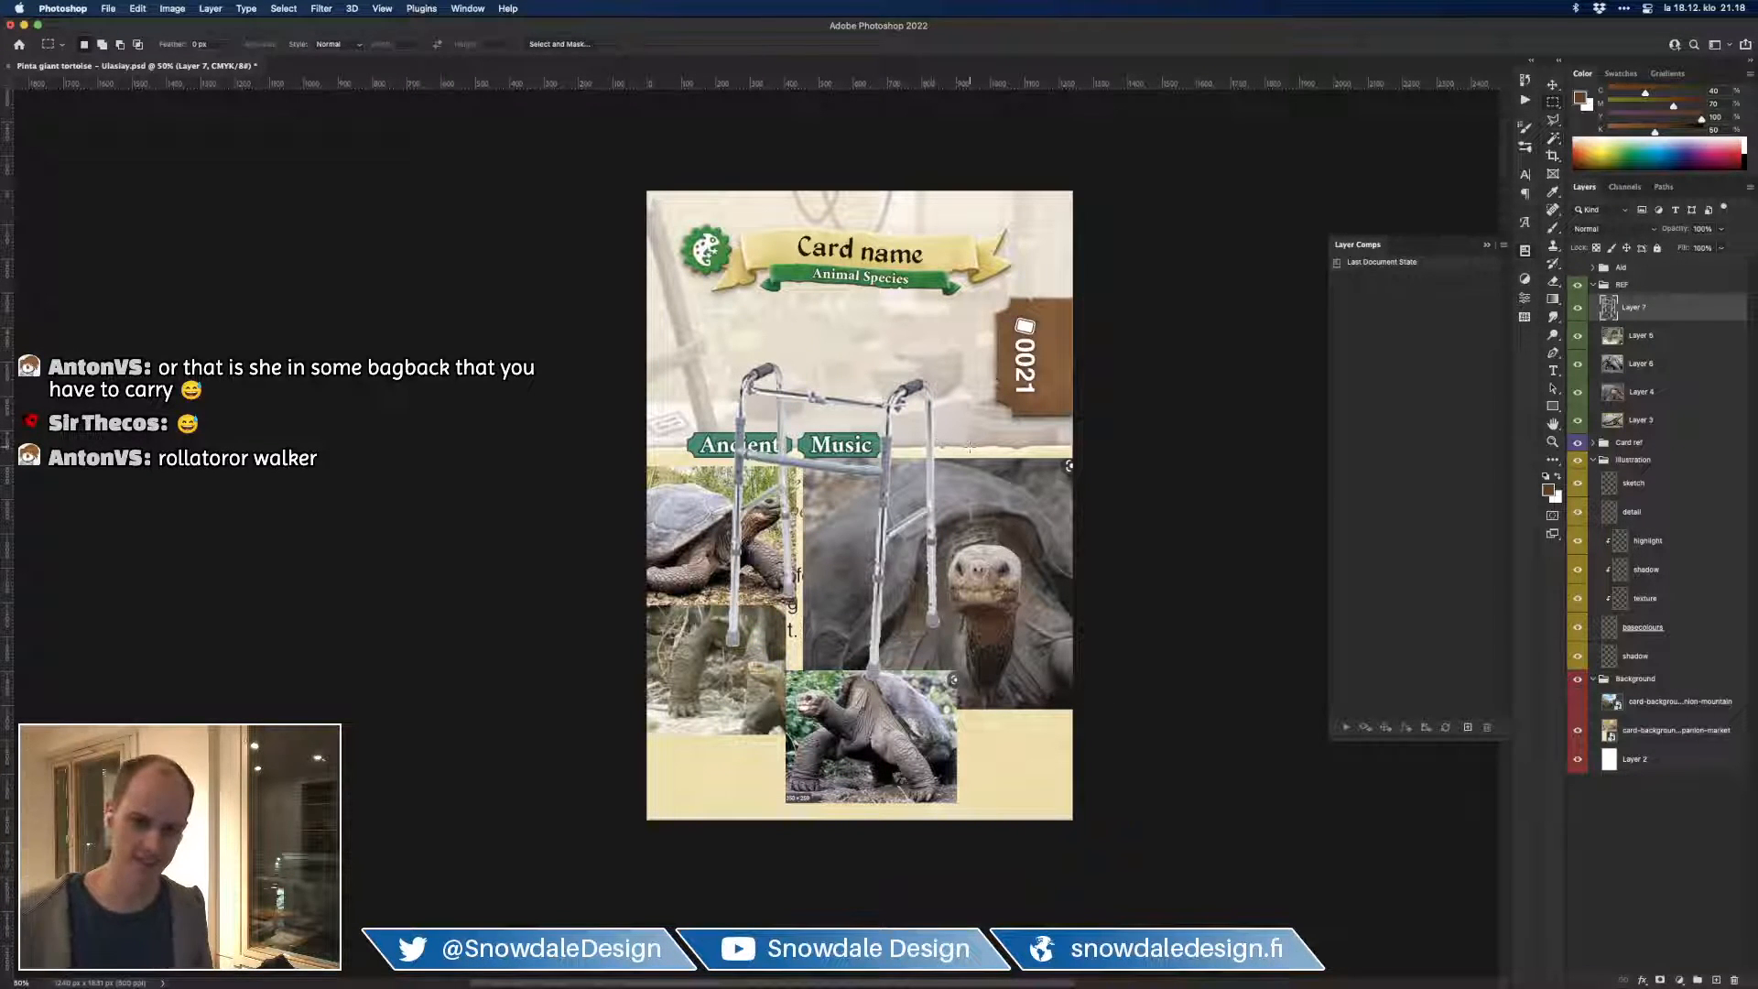
# Step: Scale the walking frame down slightly, shift it up a little and set its layer opacity to 30%
pyautogui.moveTo(970, 522); pyautogui.dragTo(950, 525)
pyautogui.press('super+t')
pyautogui.moveTo(922, 363); pyautogui.dragTo(903, 392)
pyautogui.press('Return')
pyautogui.moveTo(844, 442); pyautogui.dragTo(846, 429)
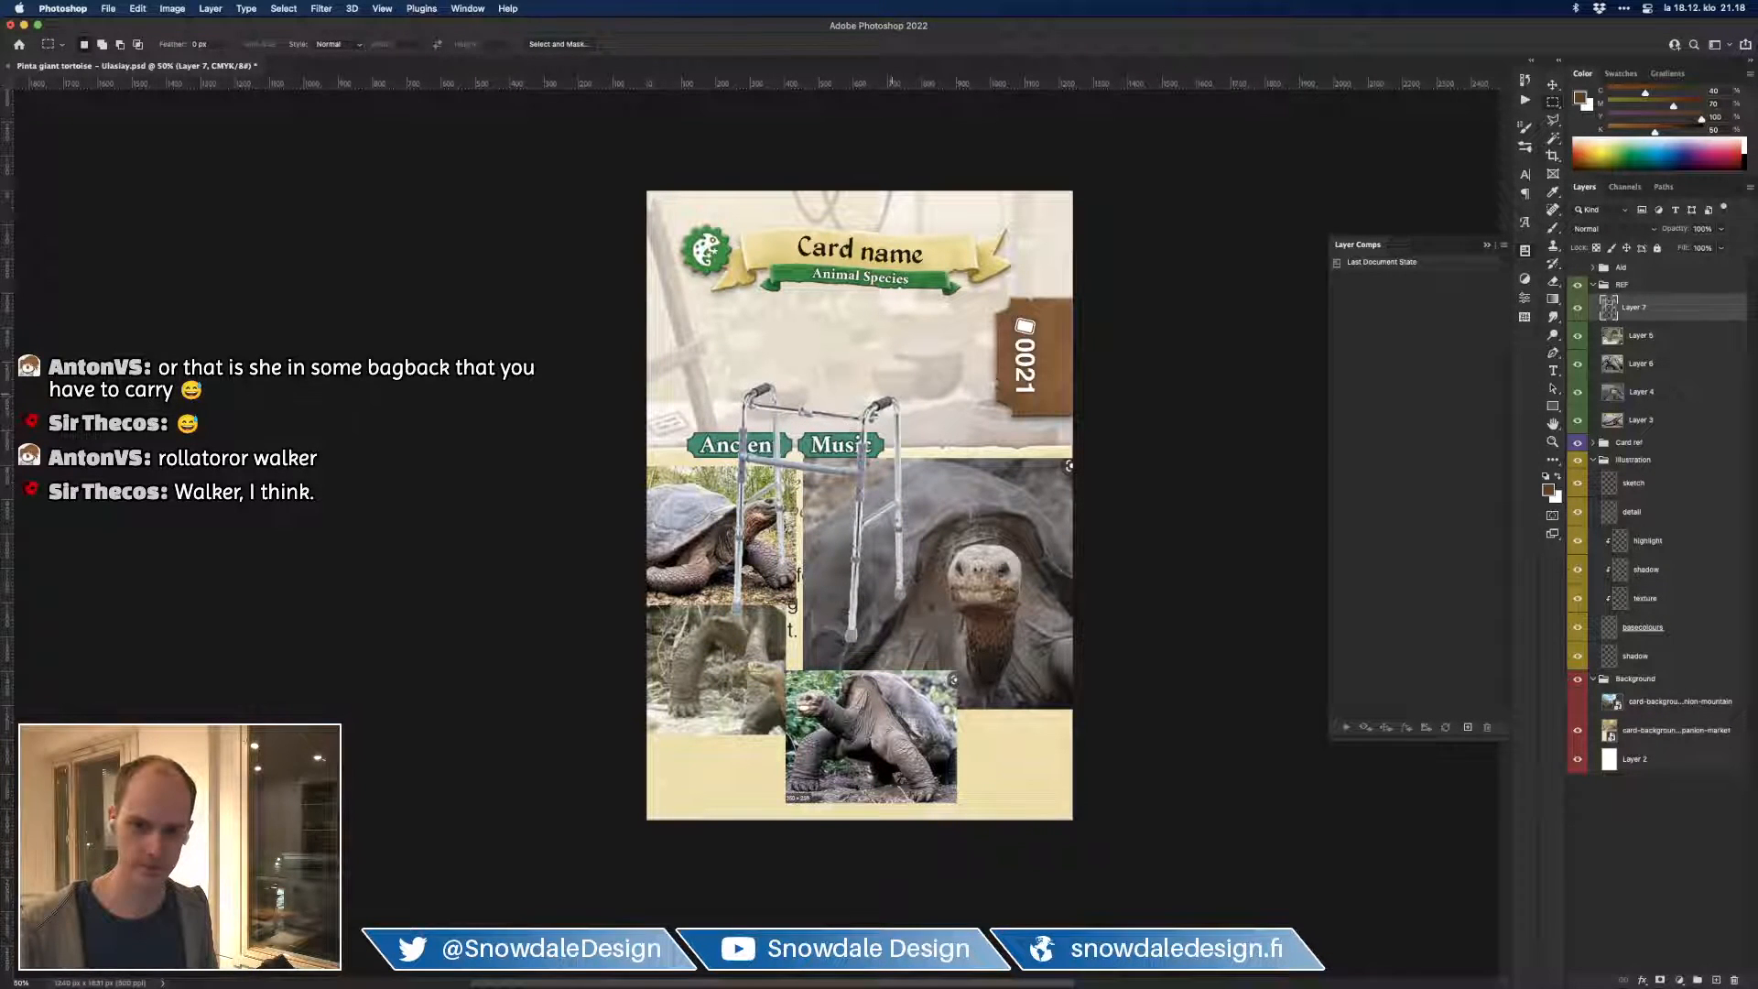
pyautogui.press('3')
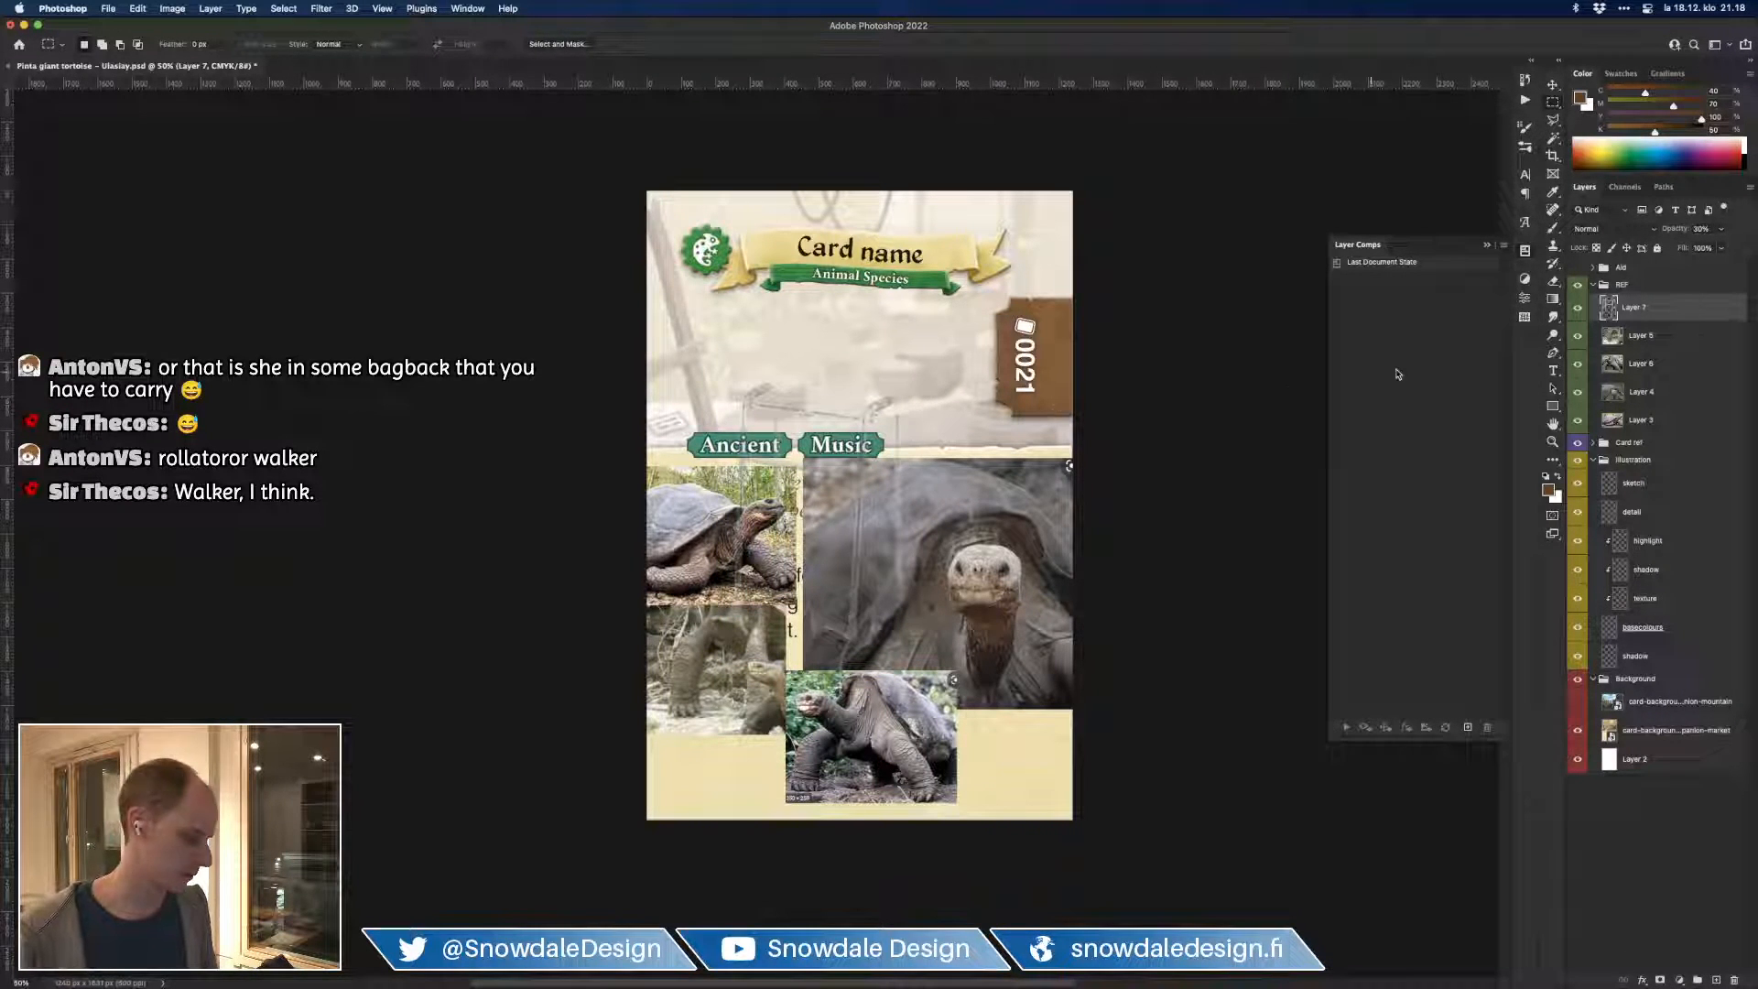
# Step: Move the sketch layer above the REF group as sketch 1 and place it in a new group named Sketches
pyautogui.moveTo(1694, 491)
pyautogui.mouseDown()
pyautogui.moveTo(1644, 489)
pyautogui.moveTo(1665, 278)
pyautogui.mouseUp()
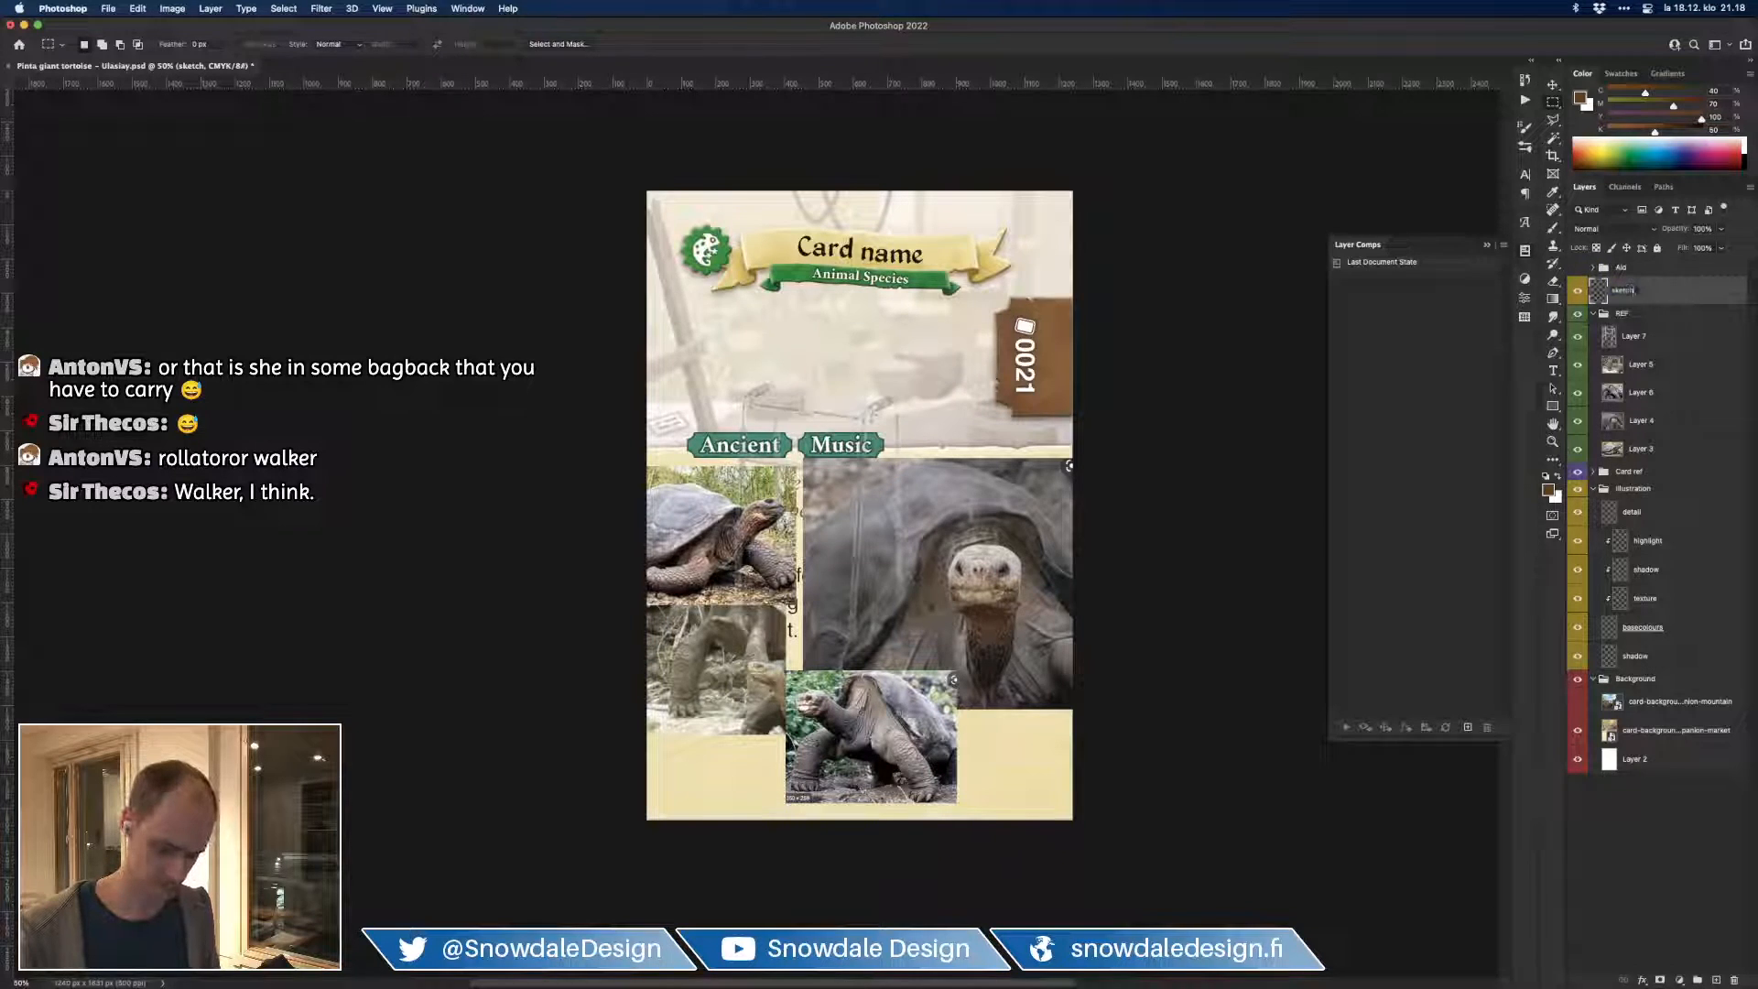
pyautogui.press('super+g')
pyautogui.doubleClick(1631, 286)
pyautogui.write('Sketches')
pyautogui.press('Return')
# Step: Label the Sketches group blue, make the sketch 1 layer active and save the document
pyautogui.rightClick(1660, 286)
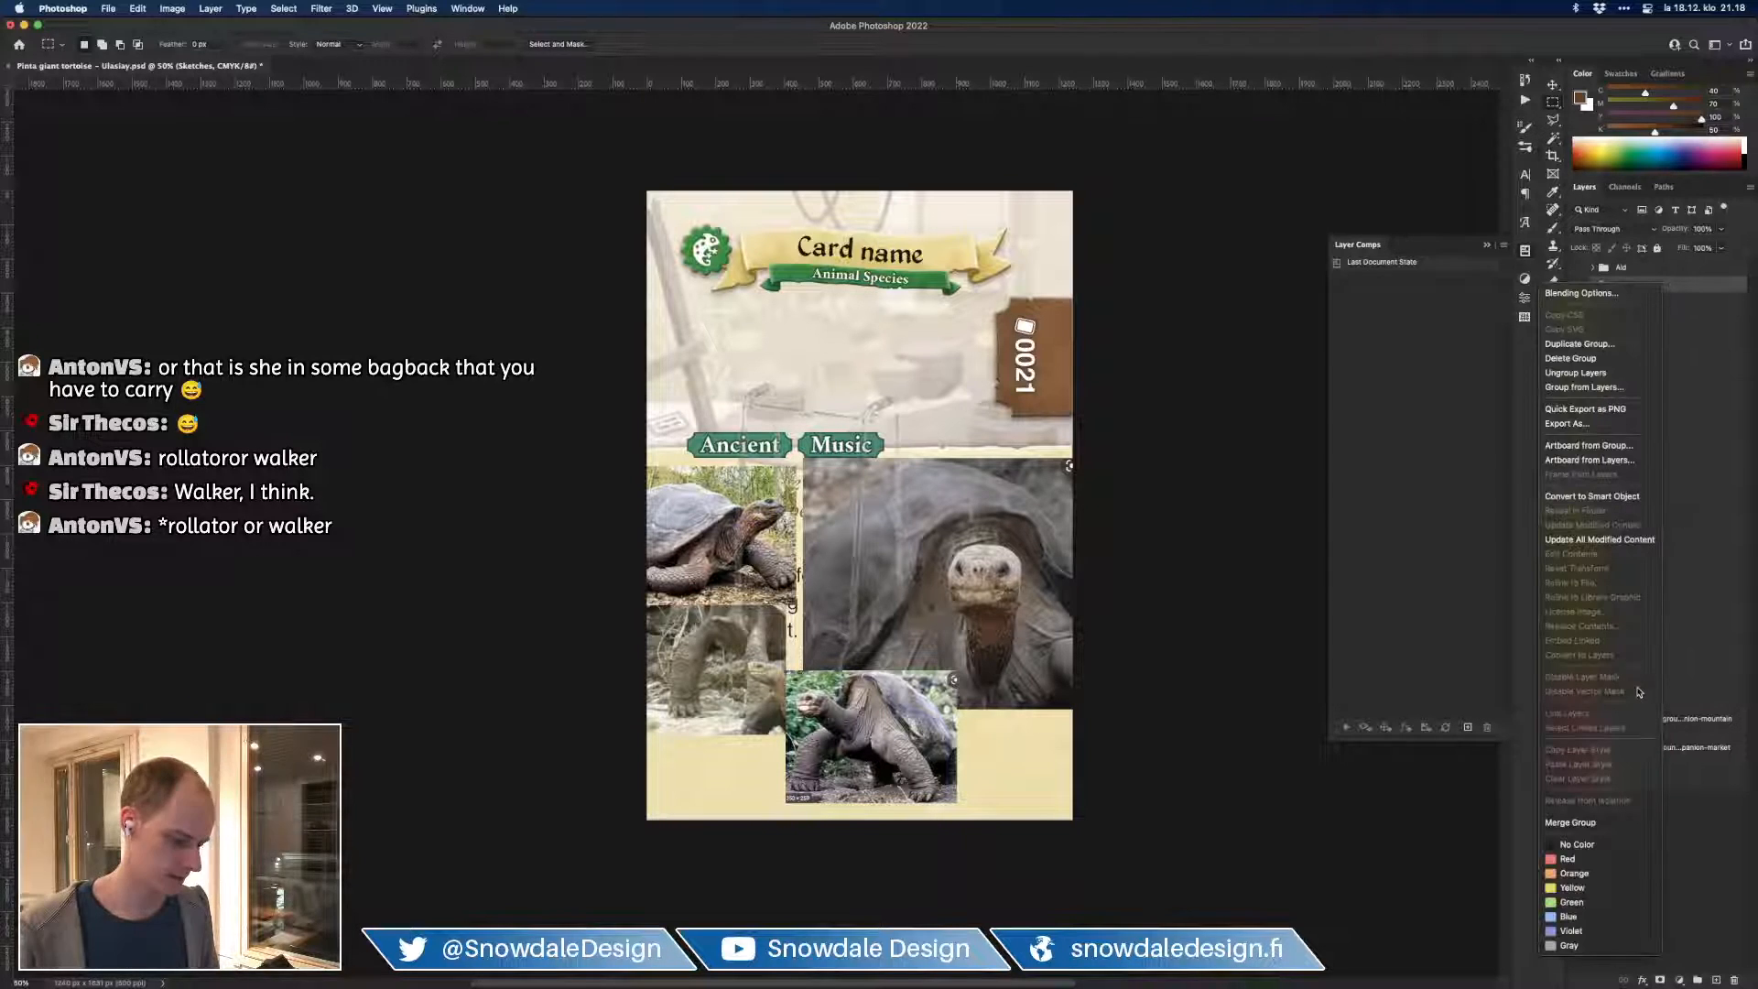
pyautogui.click(1609, 917)
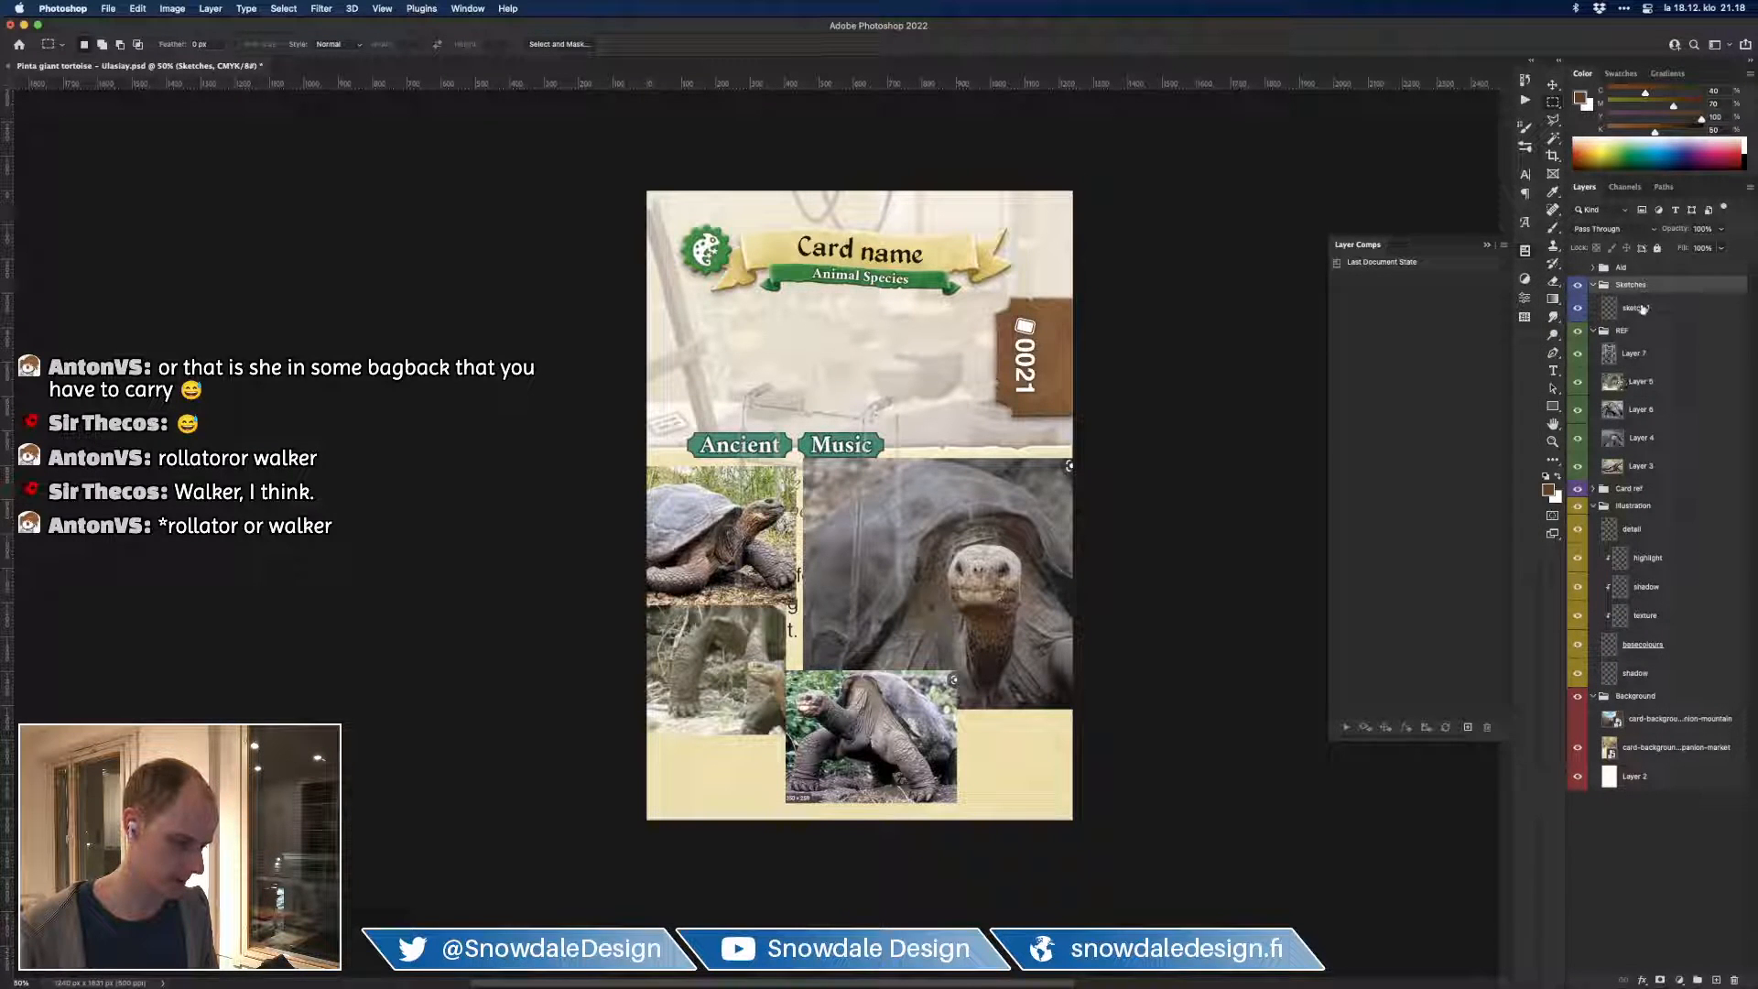
pyautogui.click(1645, 309)
pyautogui.hotkey('ctrl', 's')
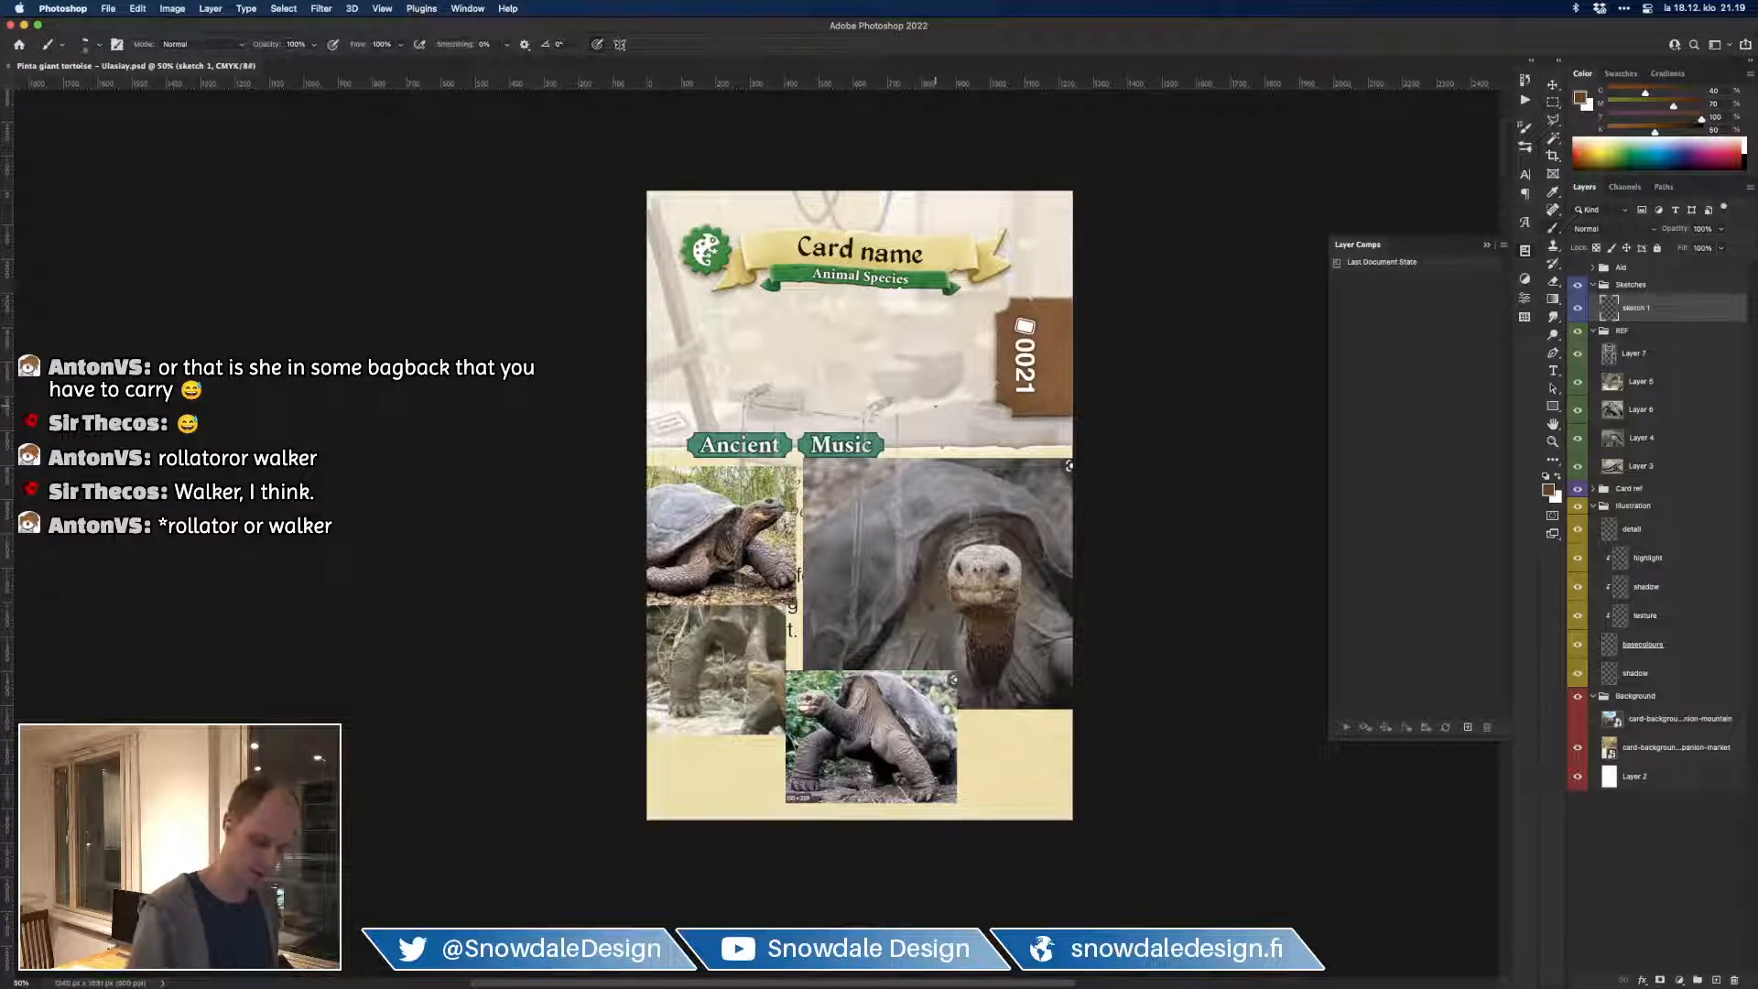
# Step: Prepare the Brush tool with the default black foreground colour for sketching on the sketch 1 layer
pyautogui.press('b')
pyautogui.press('d')
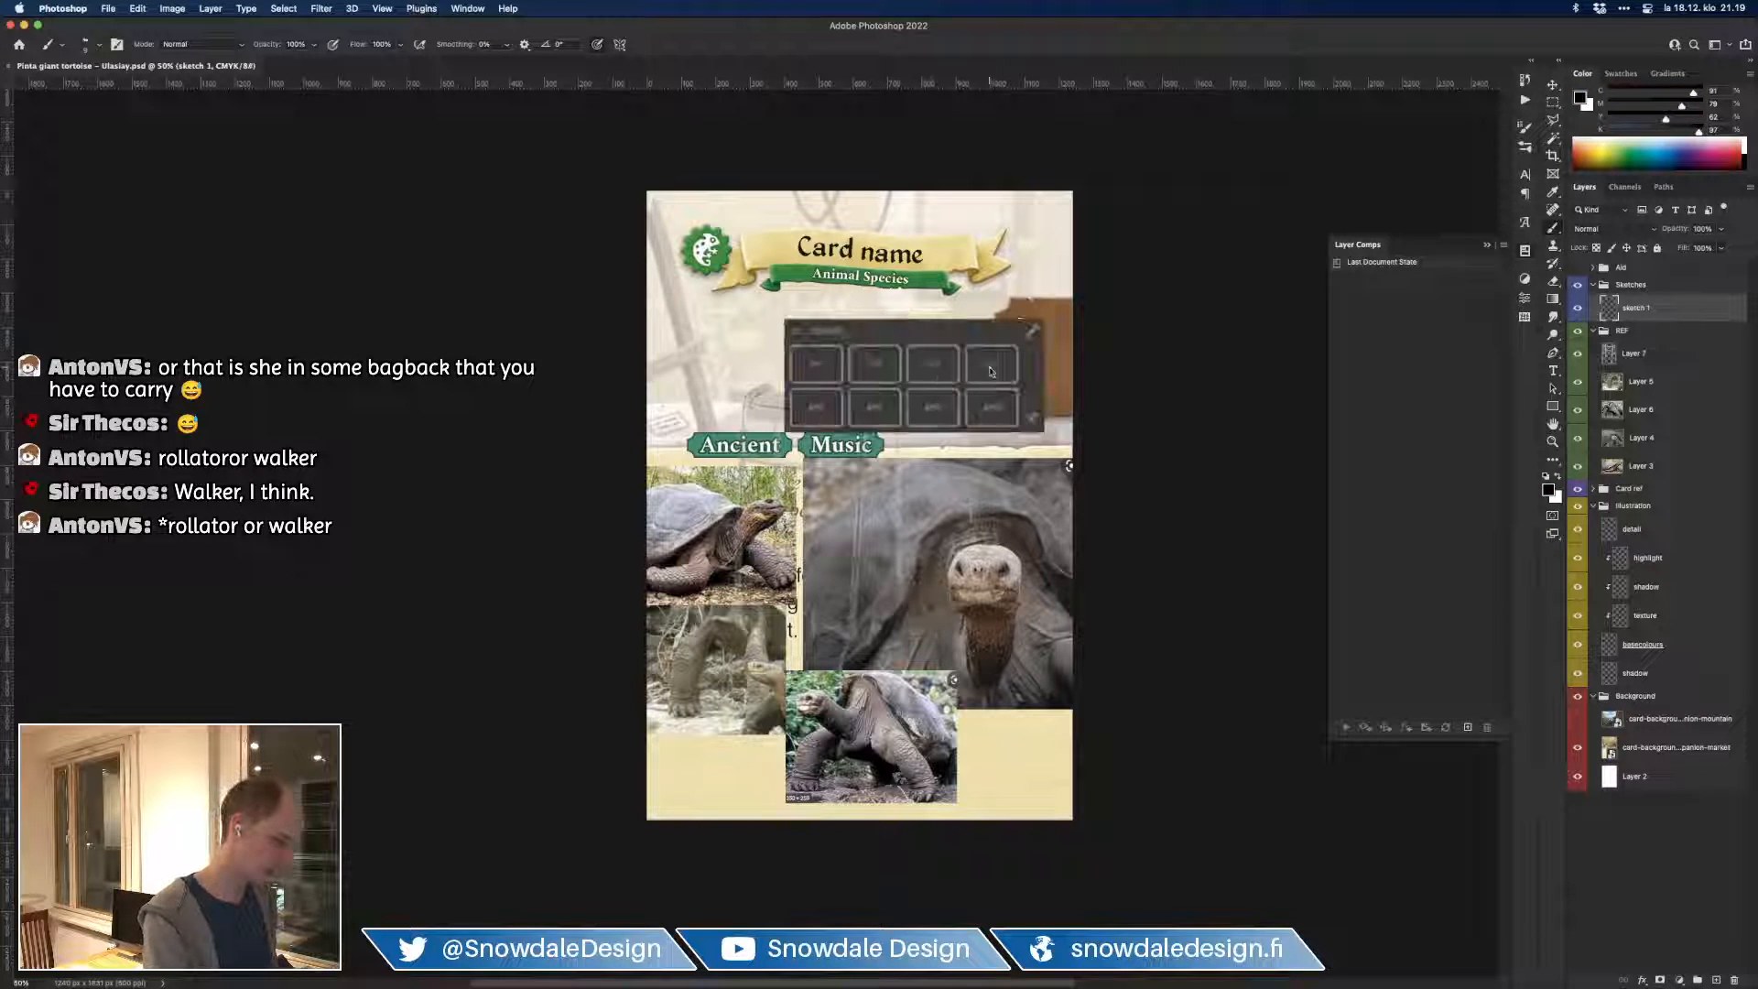
pyautogui.click(989, 367)
pyautogui.moveTo(923, 358); pyautogui.dragTo(908, 382)
pyautogui.press('e')
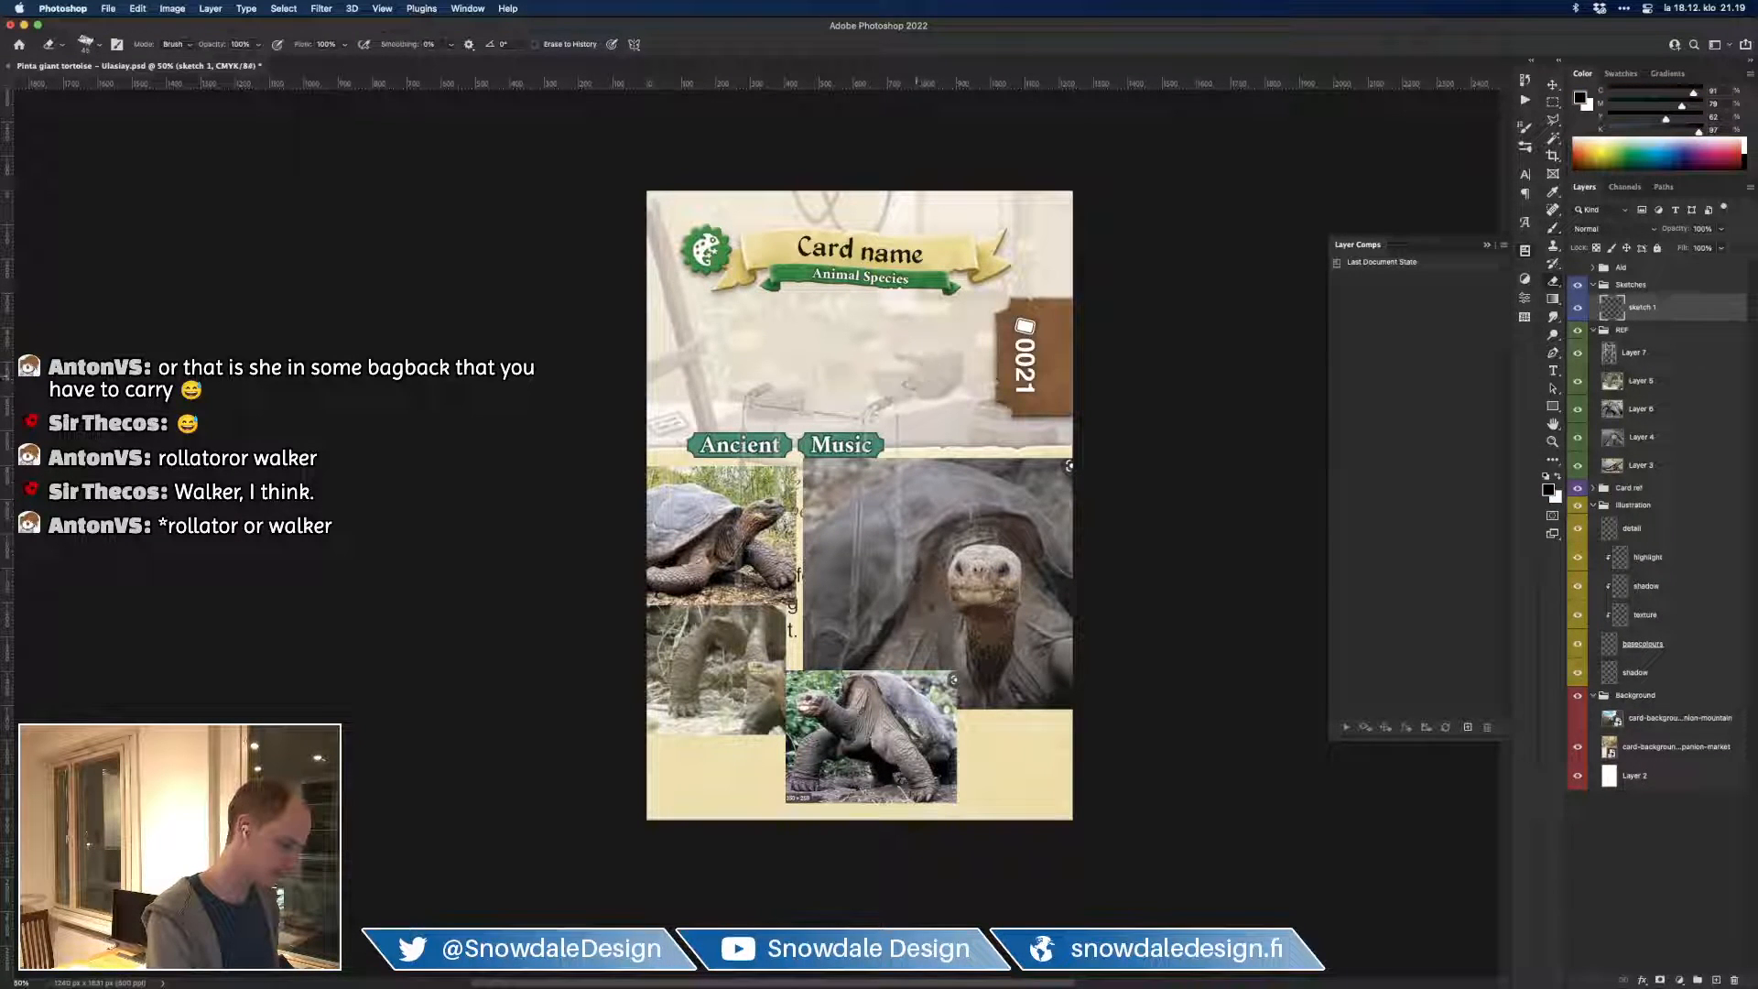
pyautogui.press('b')
# Step: Sketch a front-facing tortoise head with eyes, nostrils, mouth and wrinkled neck below the Animal Species banner
pyautogui.scroll(2, 973, 363)
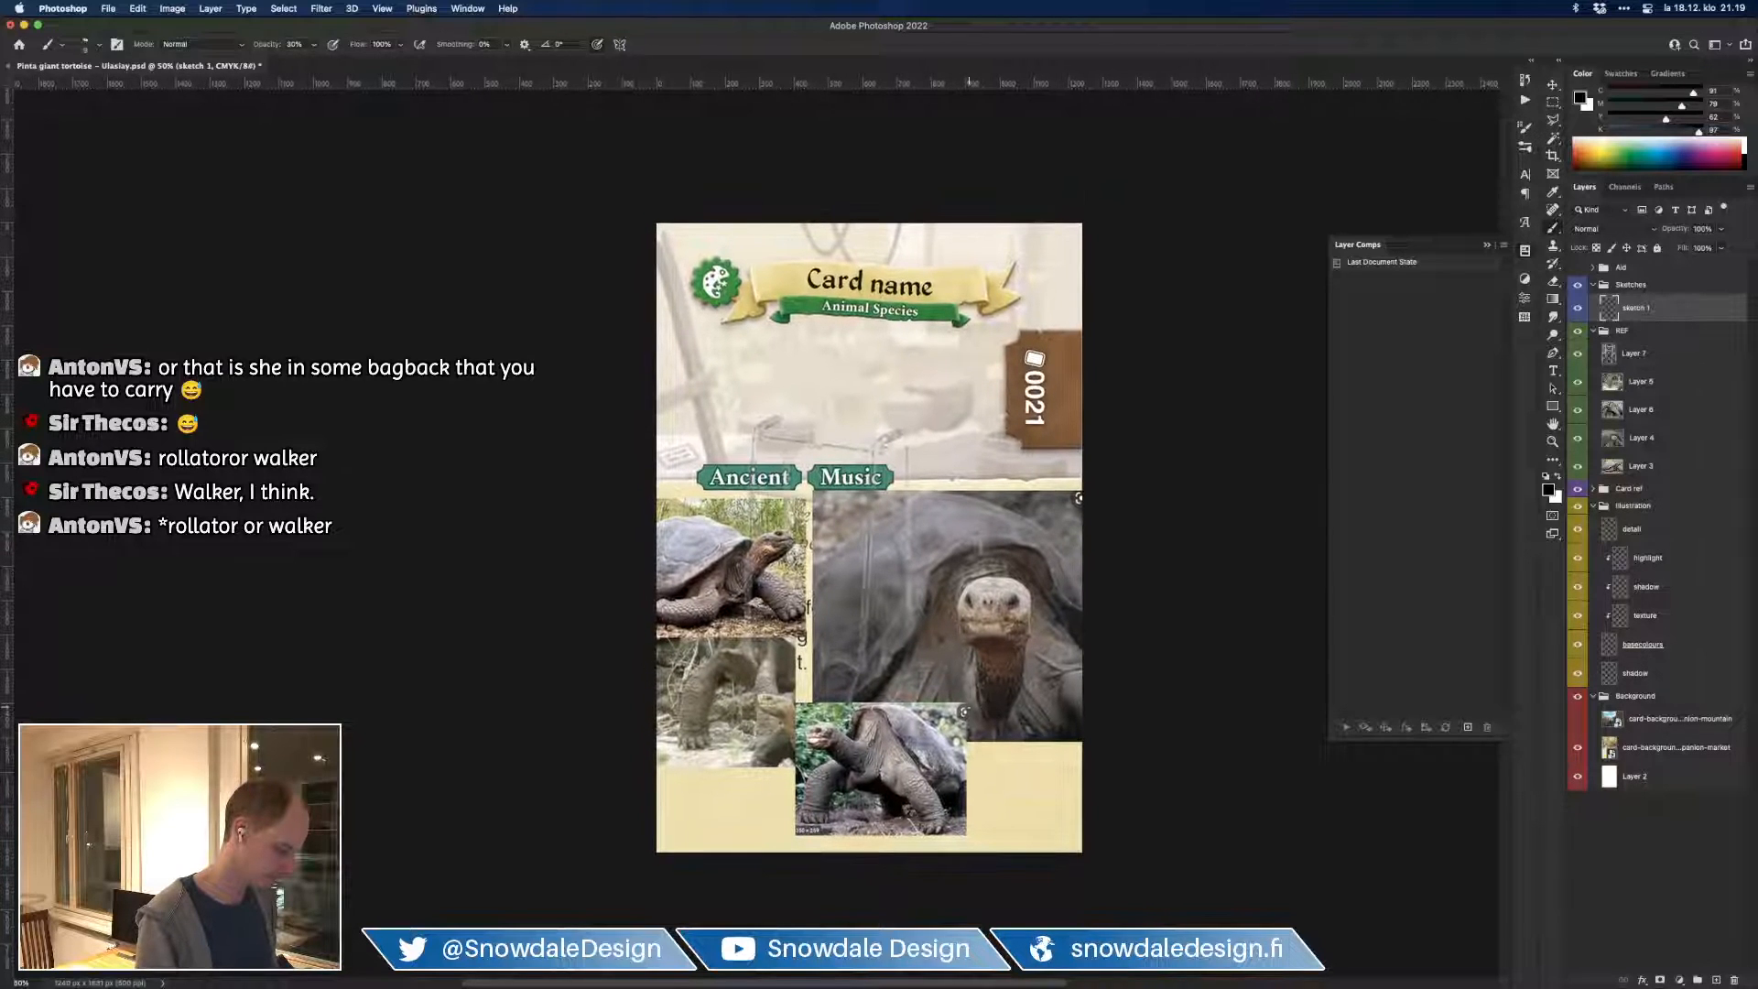
pyautogui.press('super+plus')
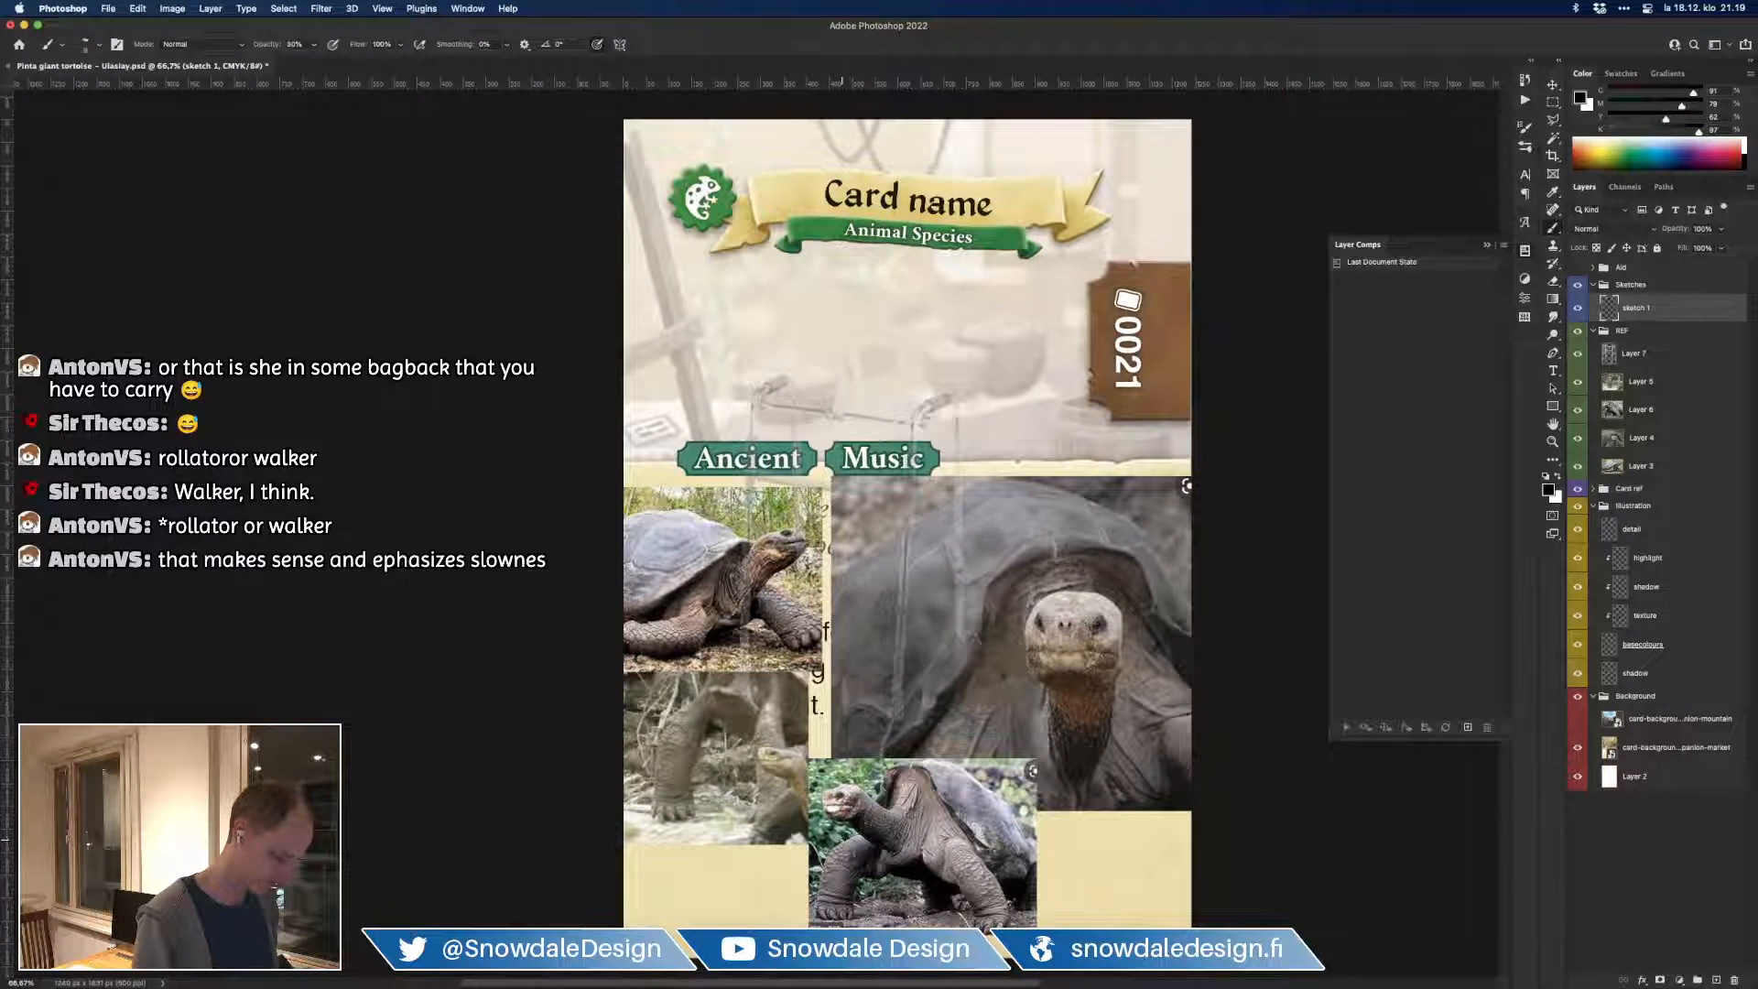
pyautogui.moveTo(1041, 653); pyautogui.dragTo(977, 693)
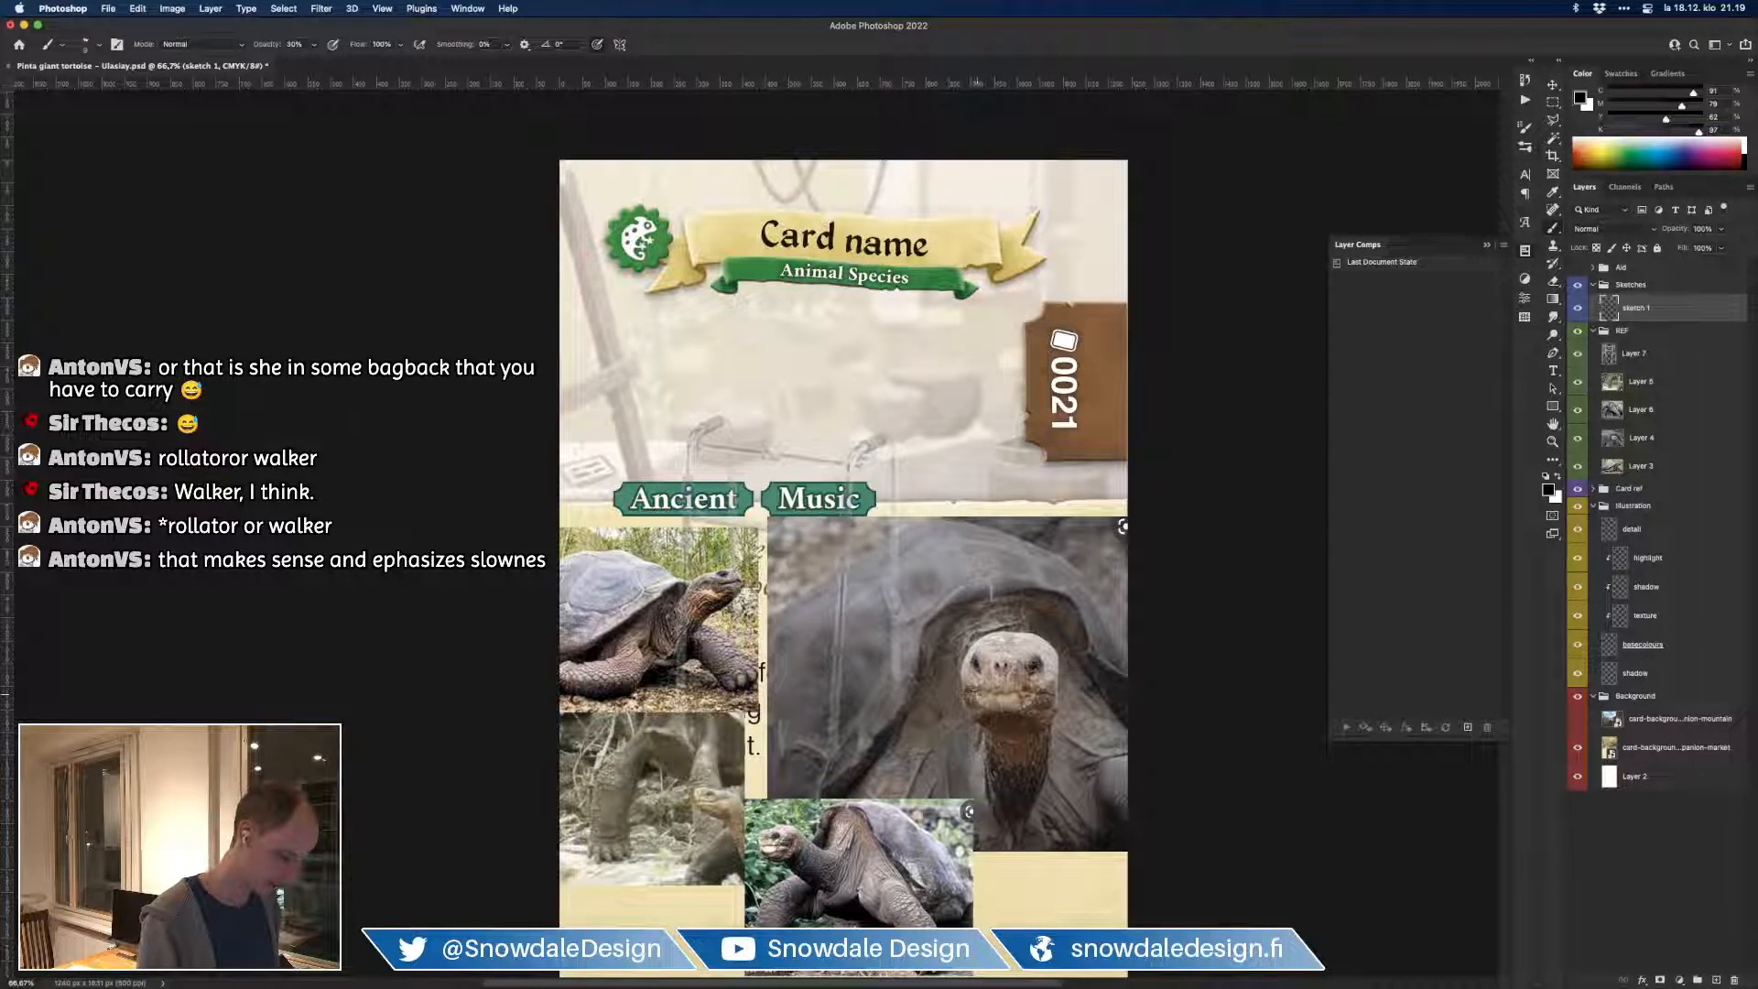
pyautogui.press('super+plus')
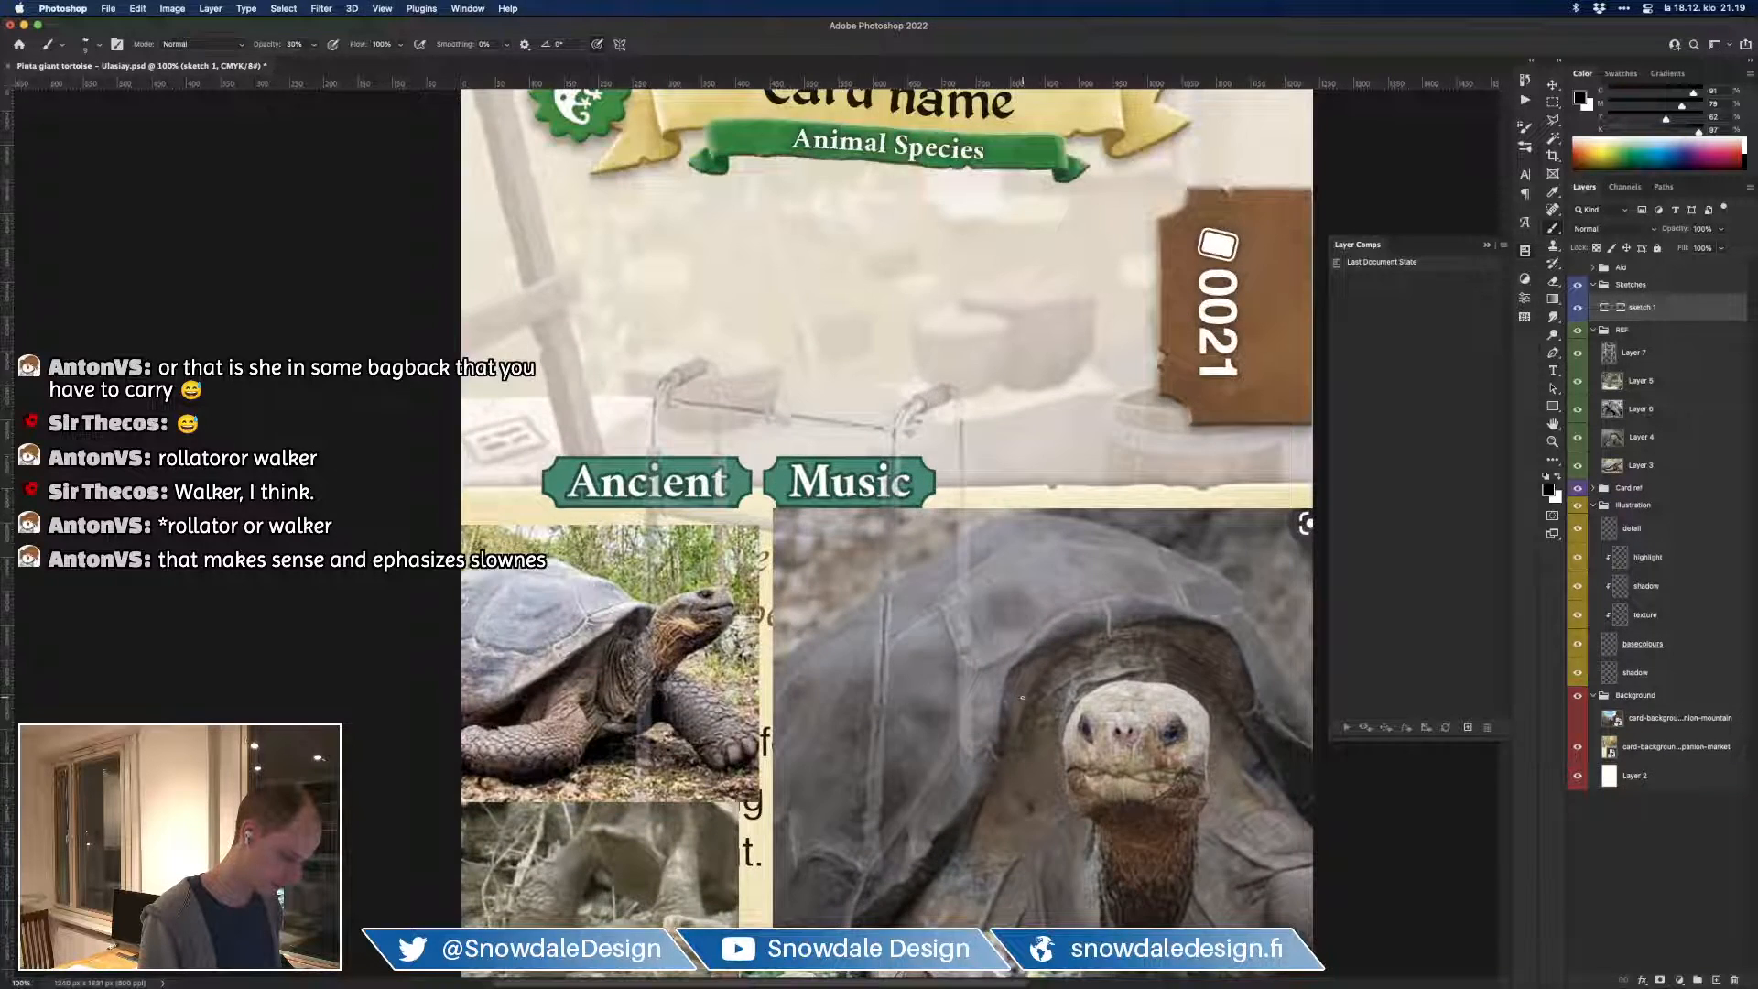
pyautogui.press('super+minus')
pyautogui.press('e')
pyautogui.press('b')
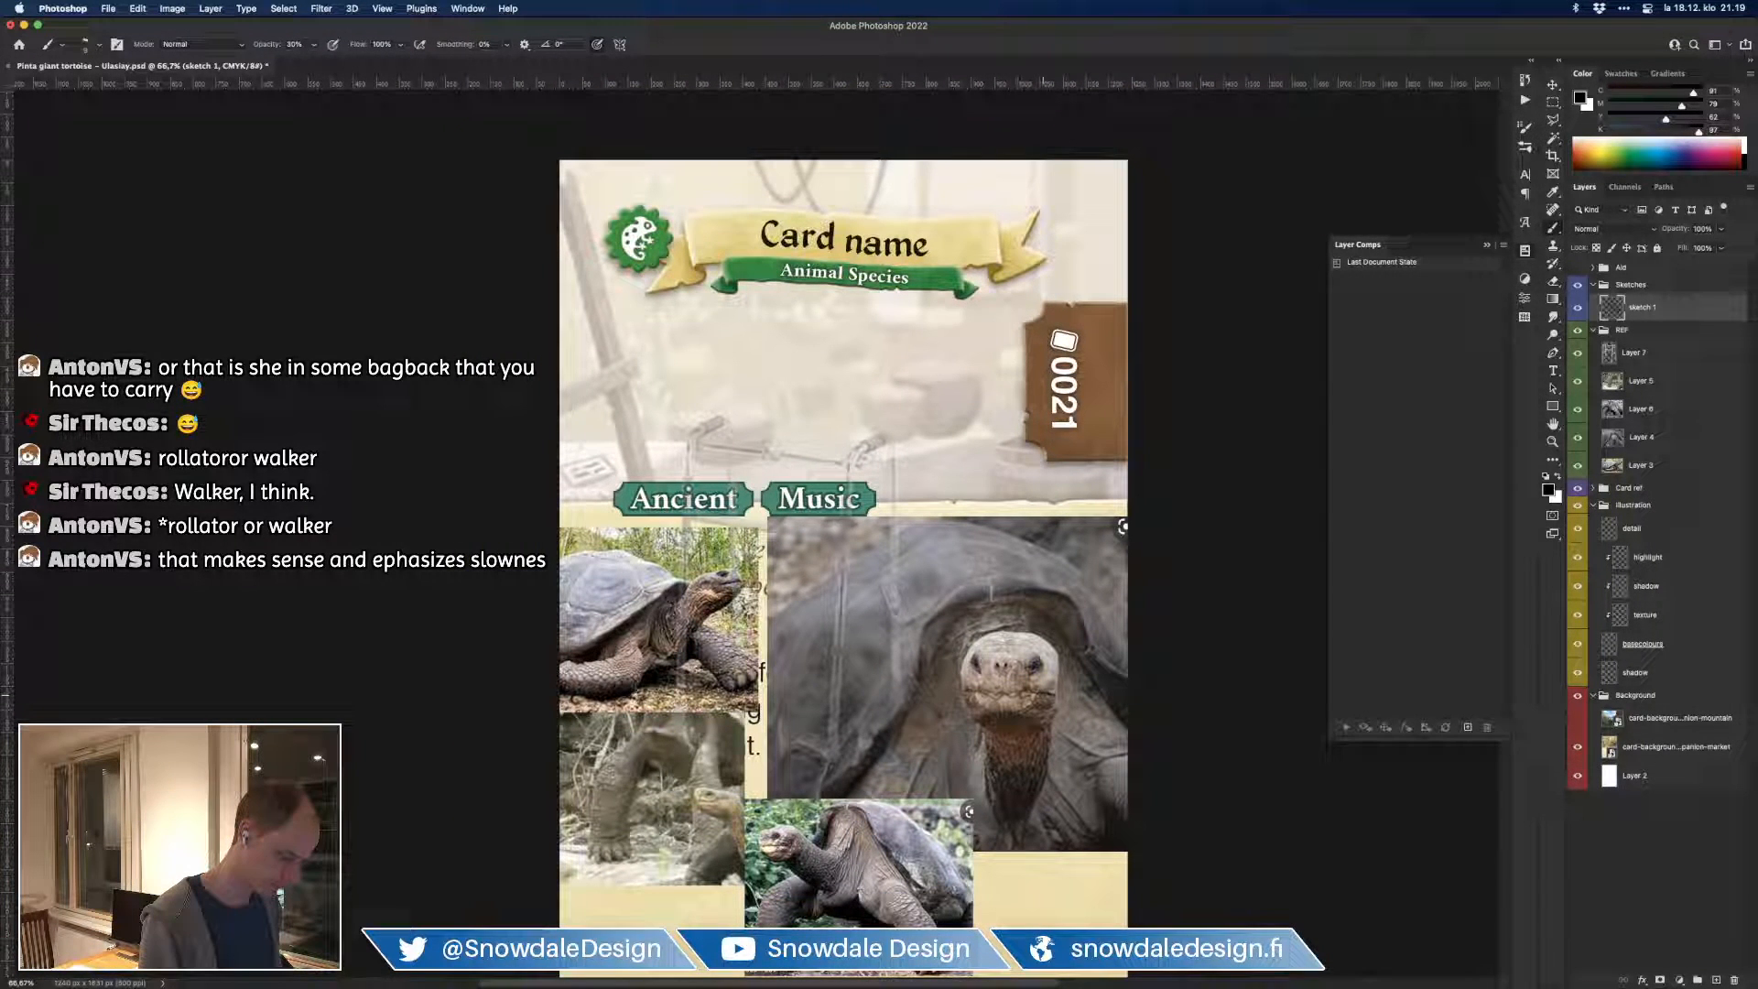
pyautogui.press('e')
pyautogui.press('b')
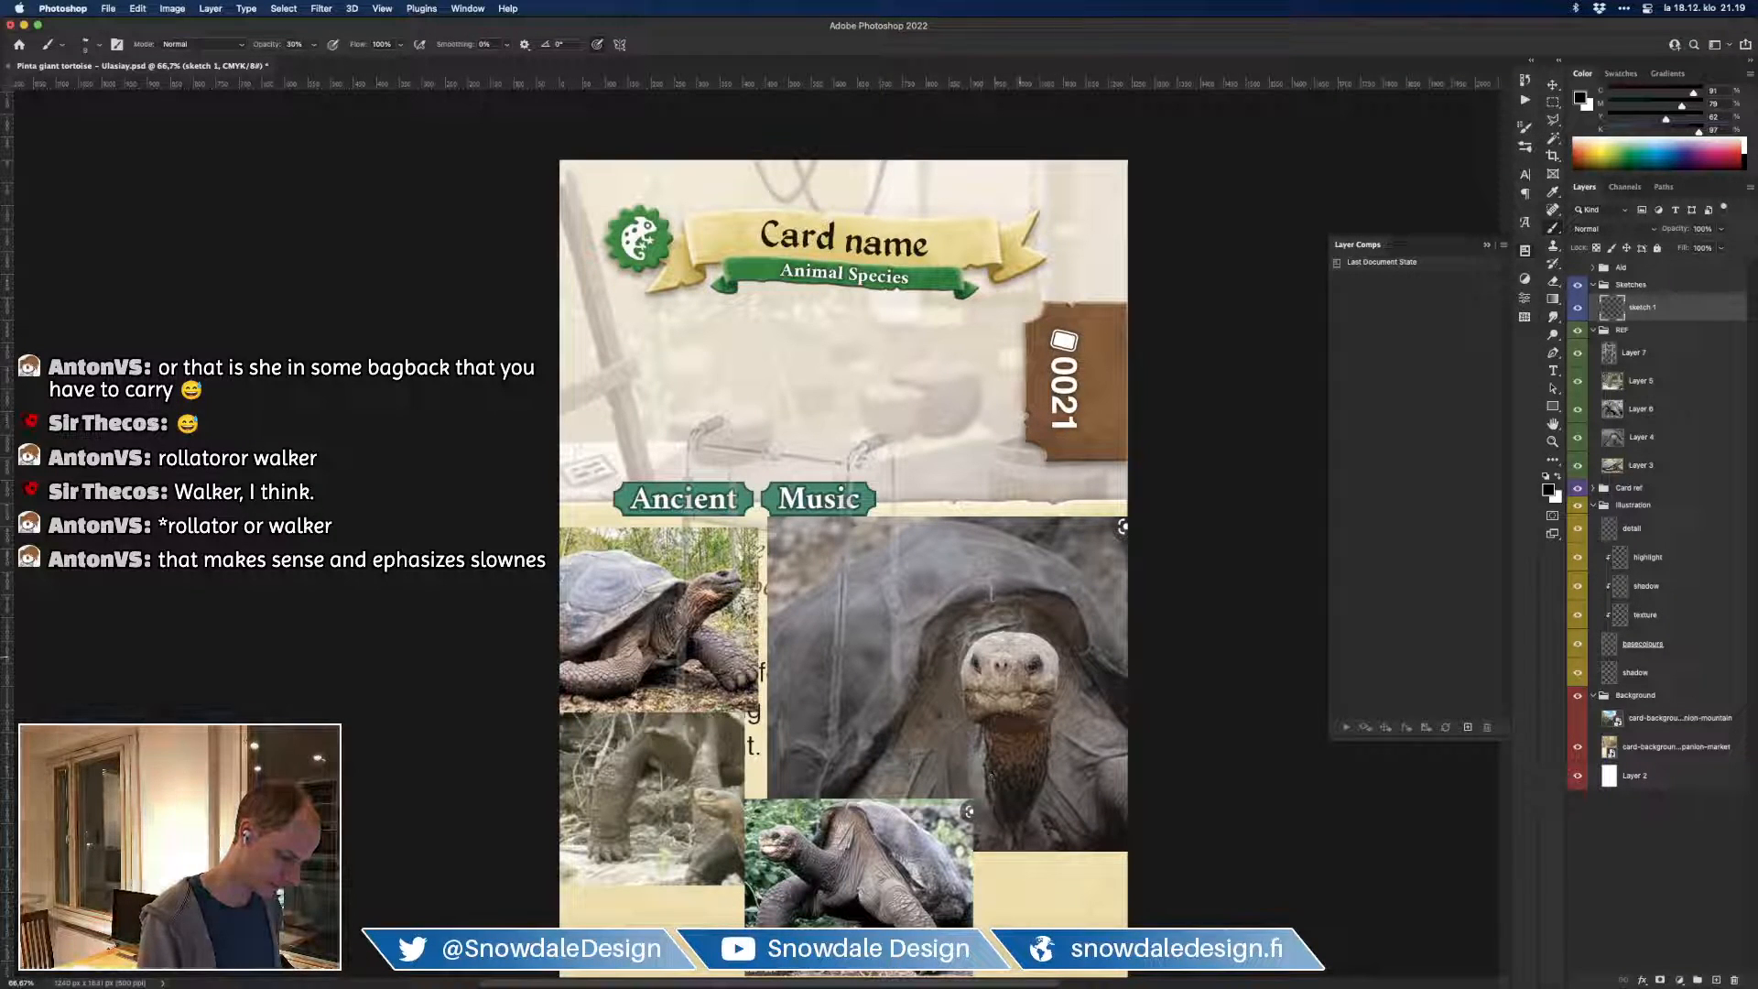
pyautogui.moveTo(960, 686)
pyautogui.mouseDown()
pyautogui.moveTo(963, 648)
pyautogui.moveTo(1044, 638)
pyautogui.mouseUp()
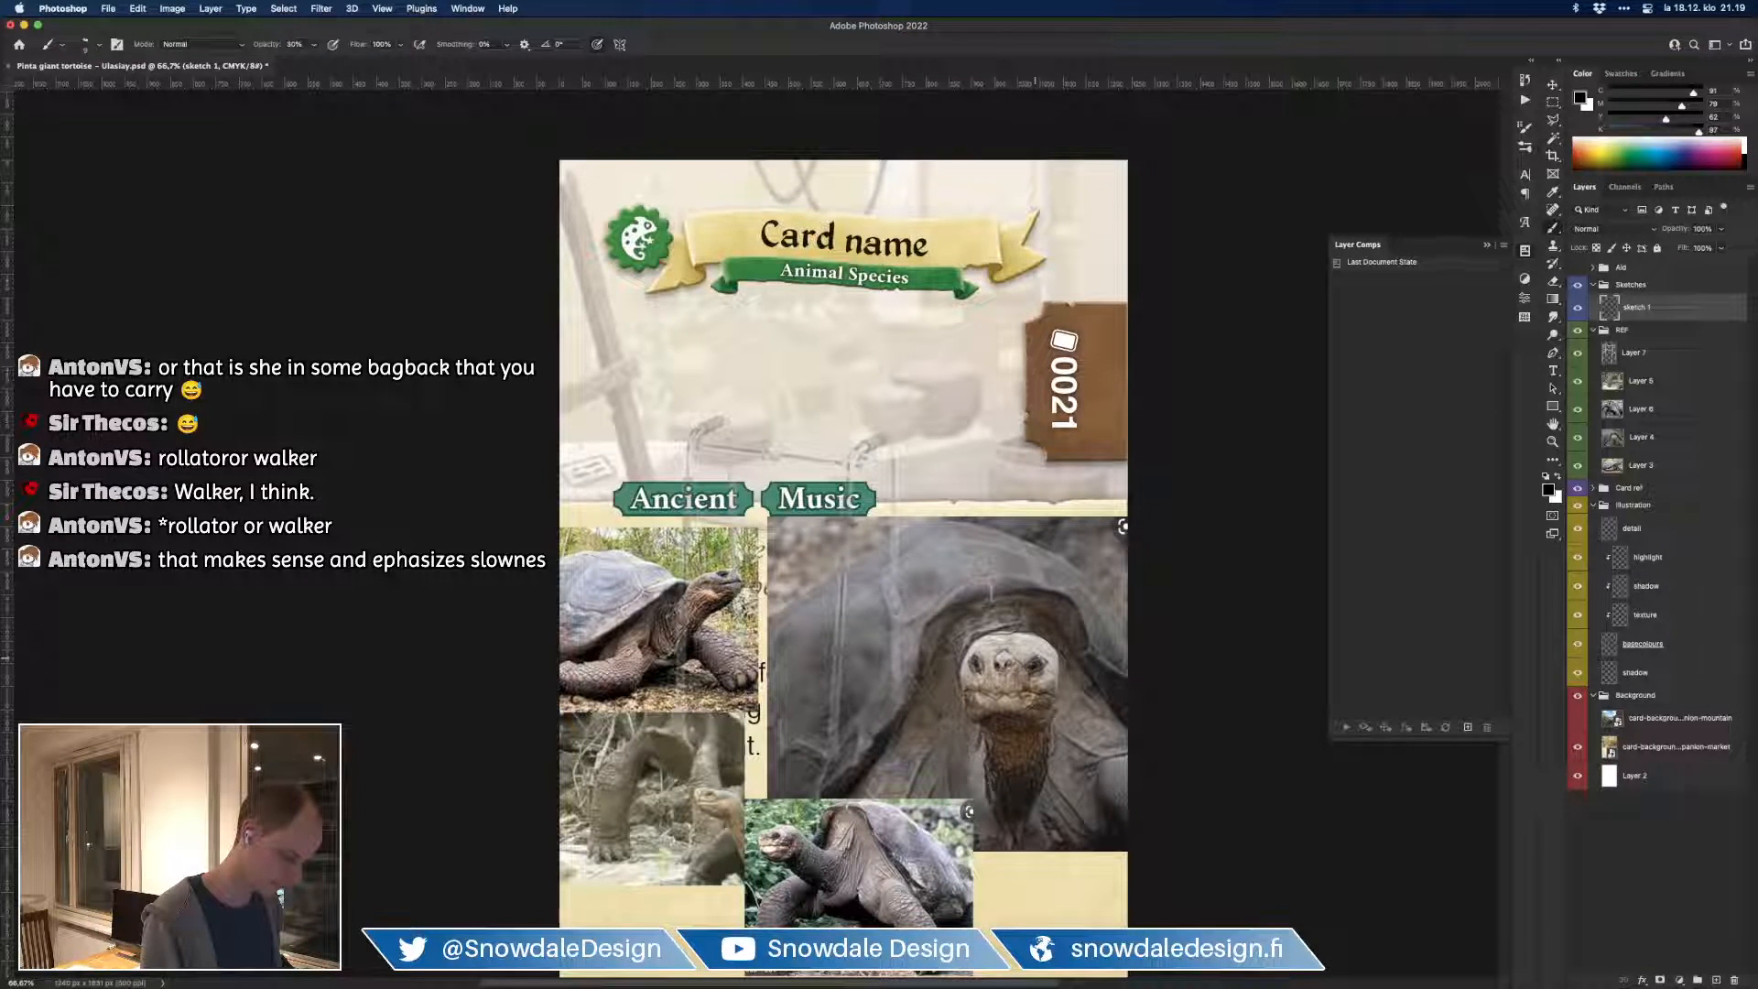
pyautogui.moveTo(1040, 700); pyautogui.dragTo(884, 371)
pyautogui.moveTo(1002, 471); pyautogui.dragTo(1068, 545)
pyautogui.press('5')
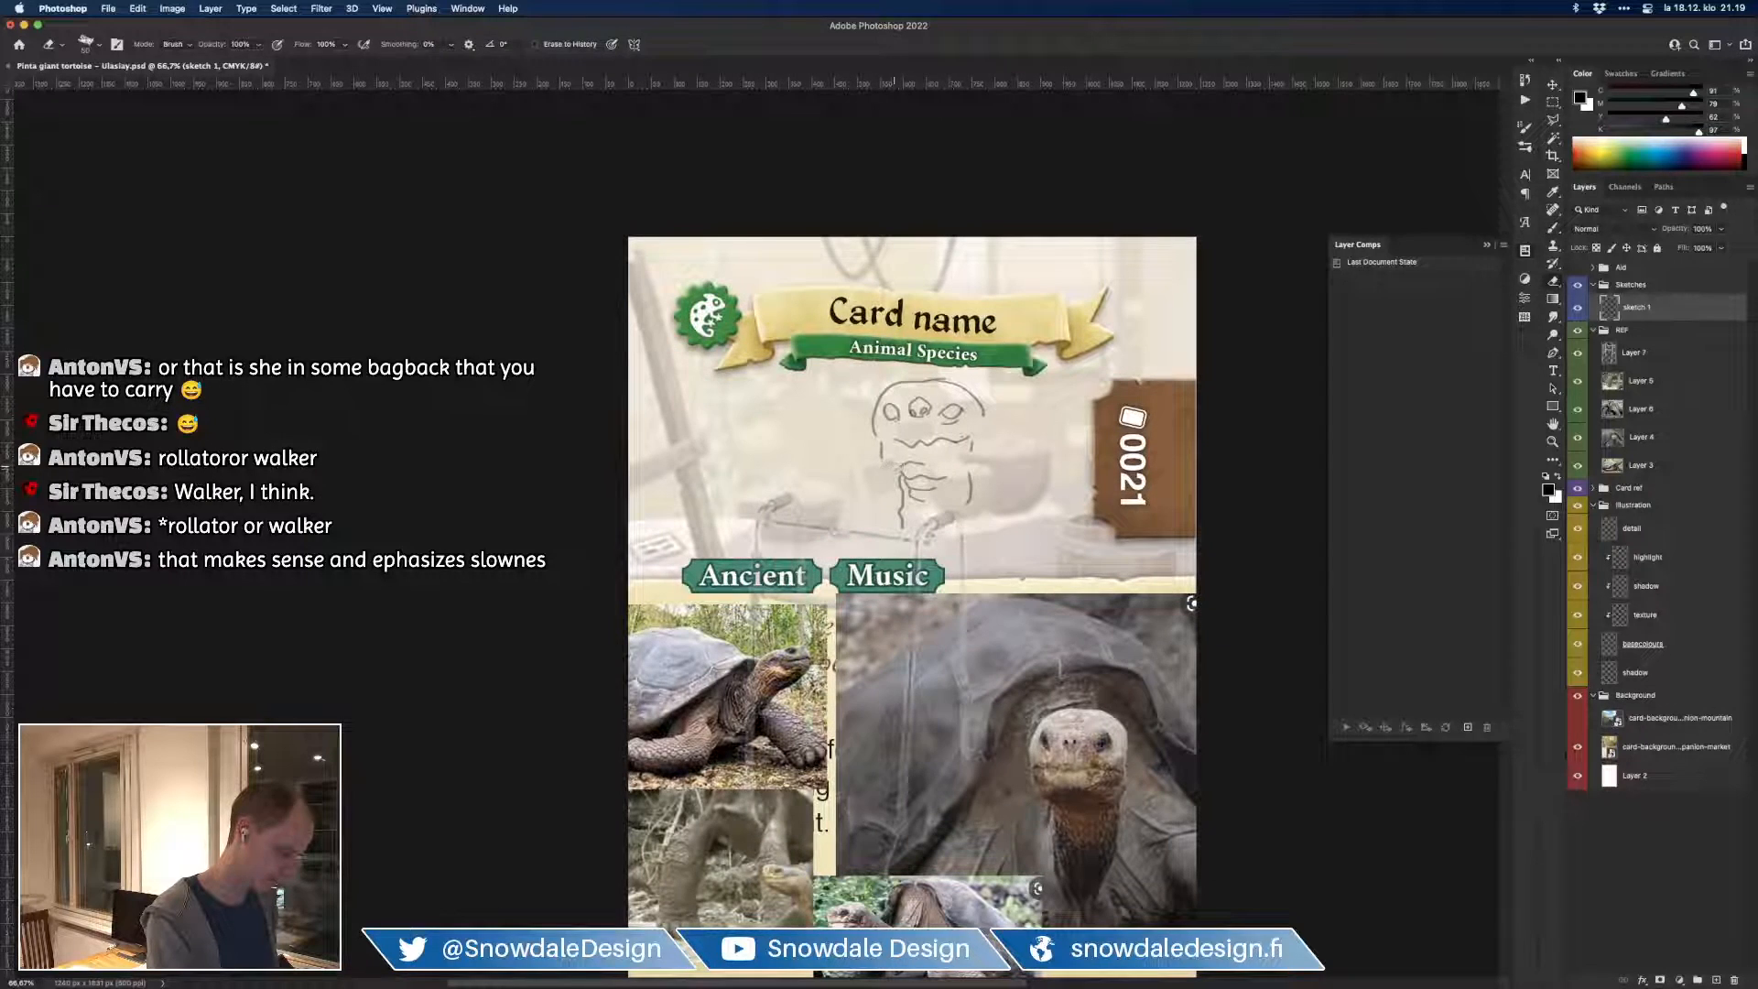
pyautogui.press('3')
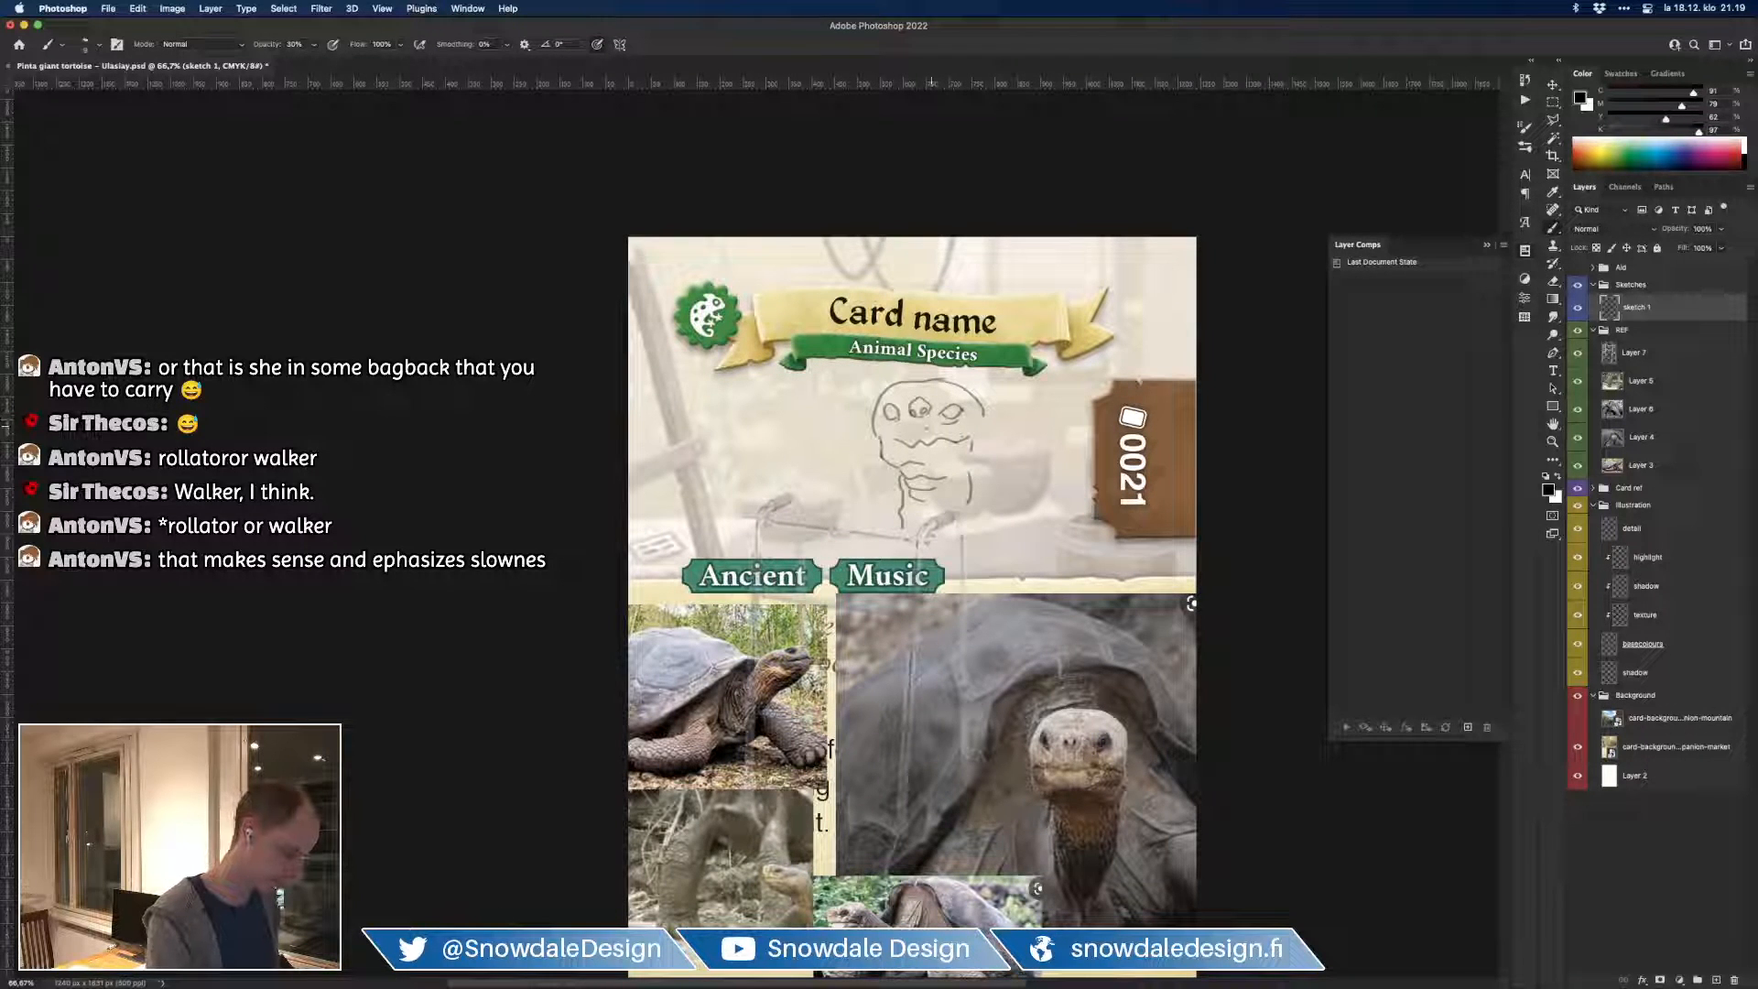
# Step: Refine the head's right edge and the nostrils, and shade pupils into both tortoise eyes
pyautogui.moveTo(982, 418); pyautogui.dragTo(971, 437)
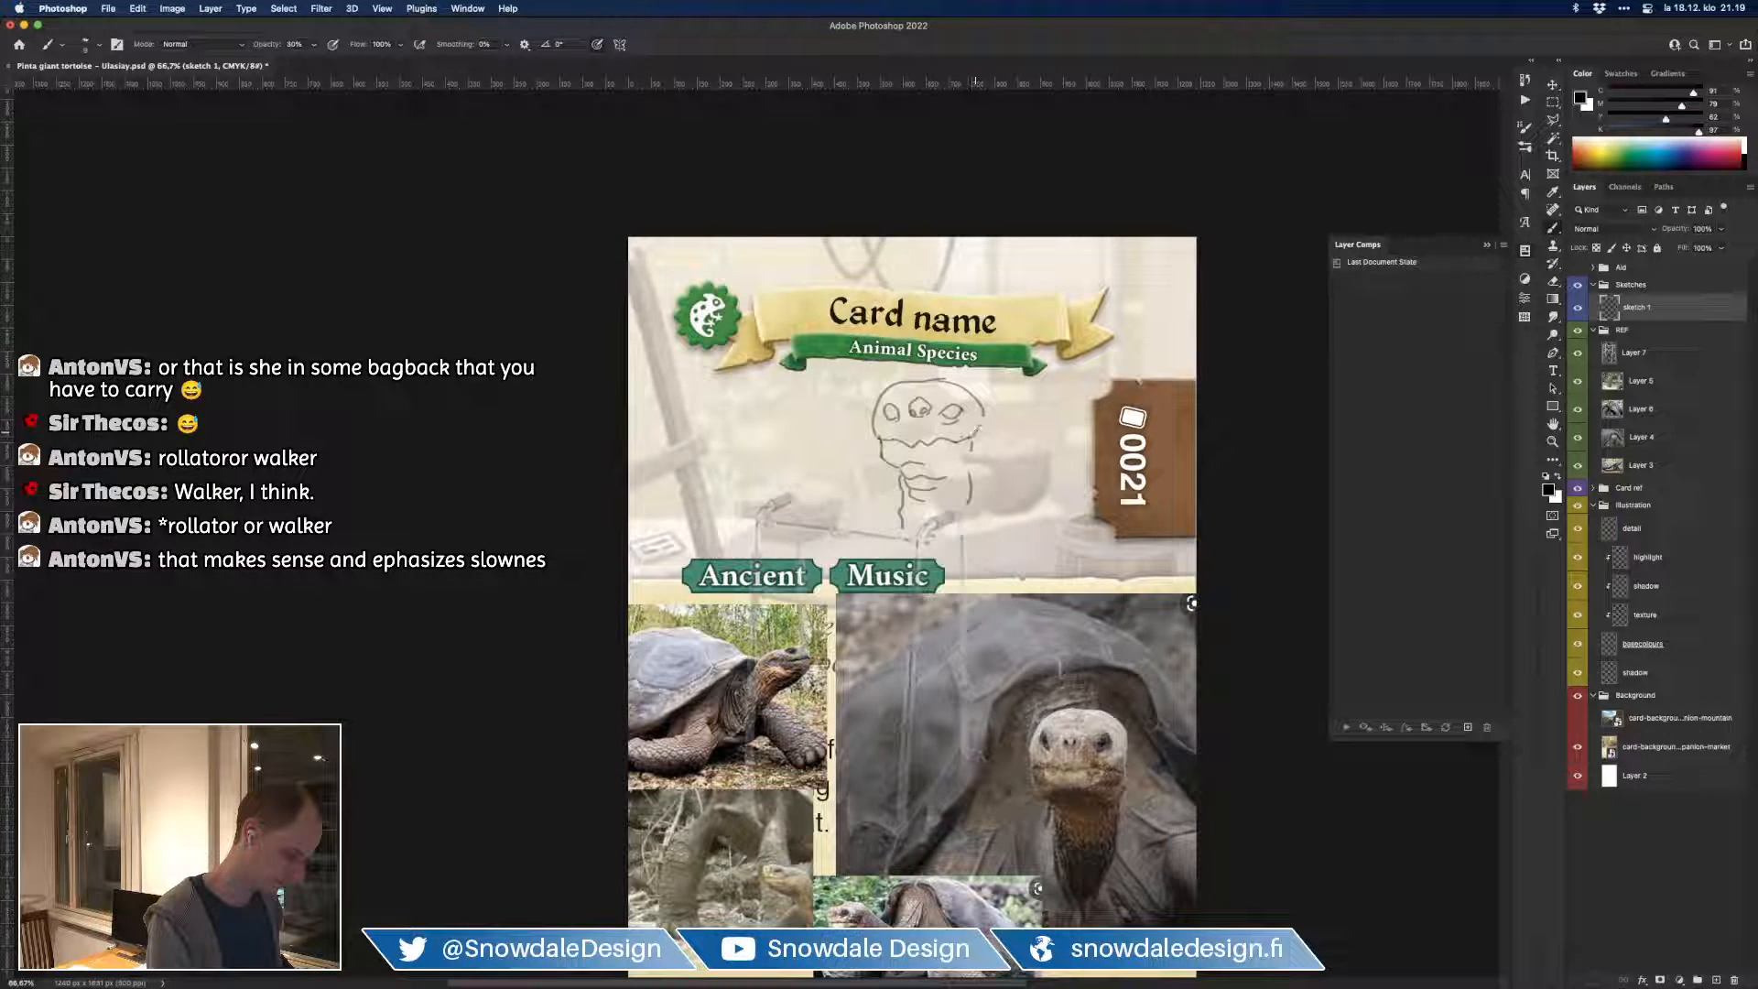
pyautogui.press('e')
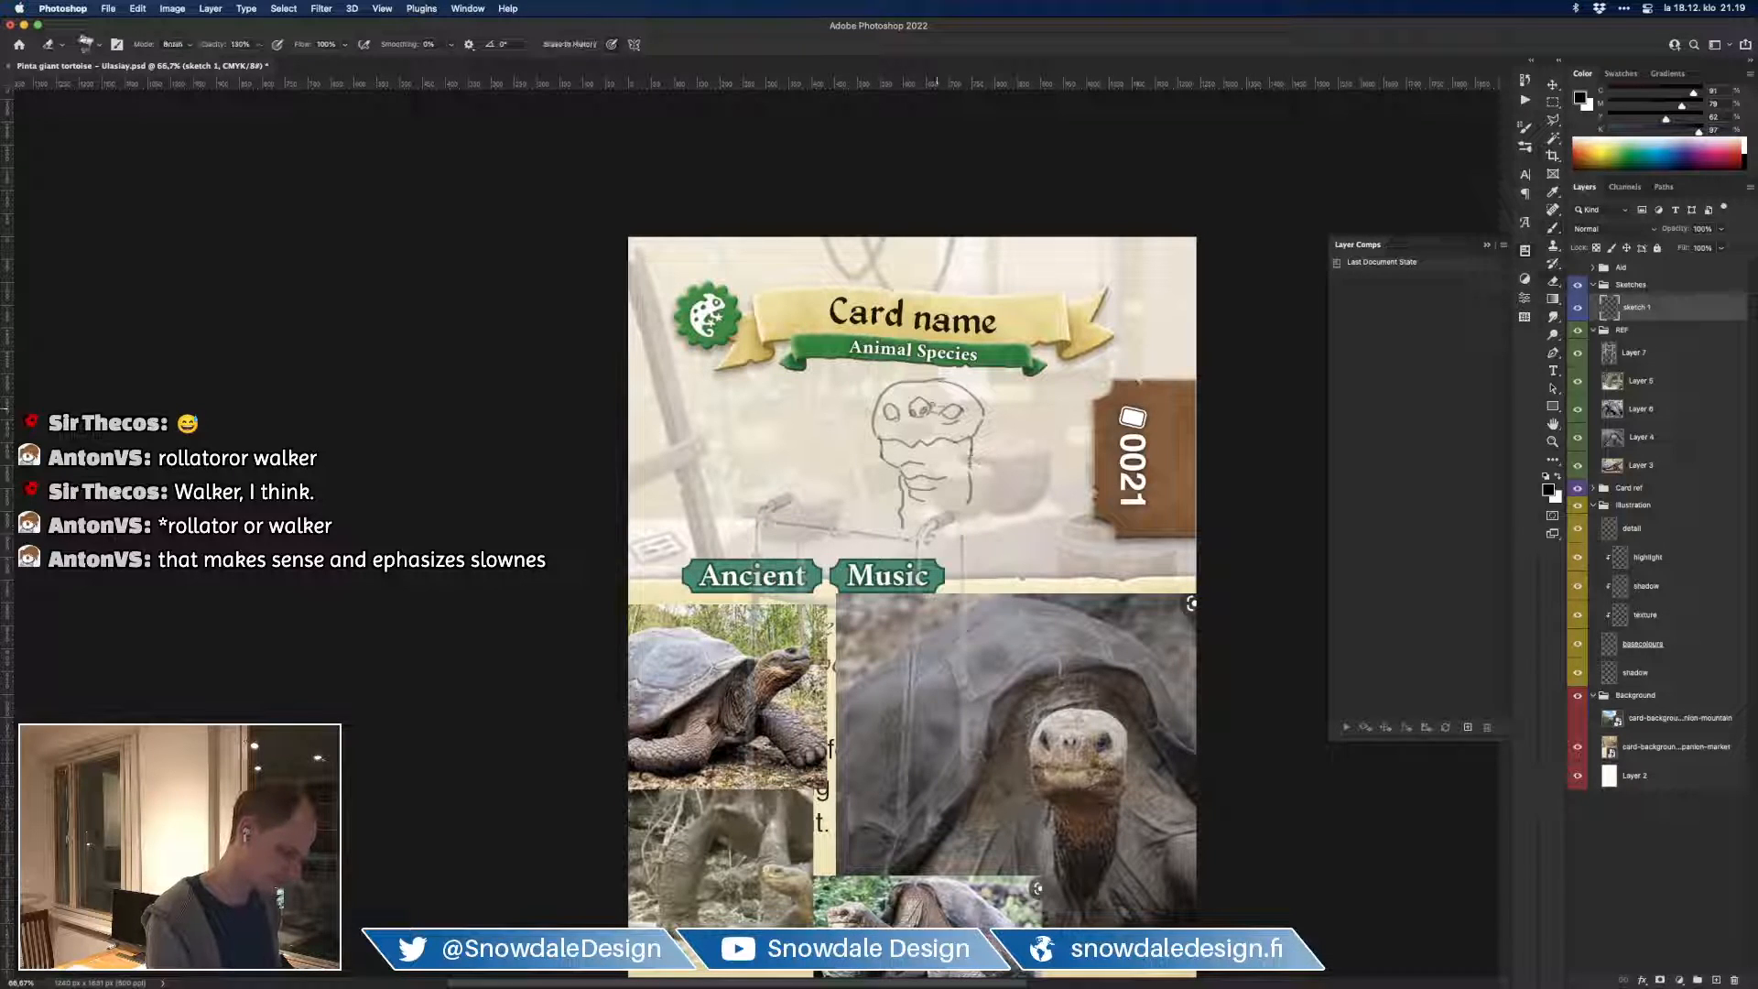
pyautogui.press('b')
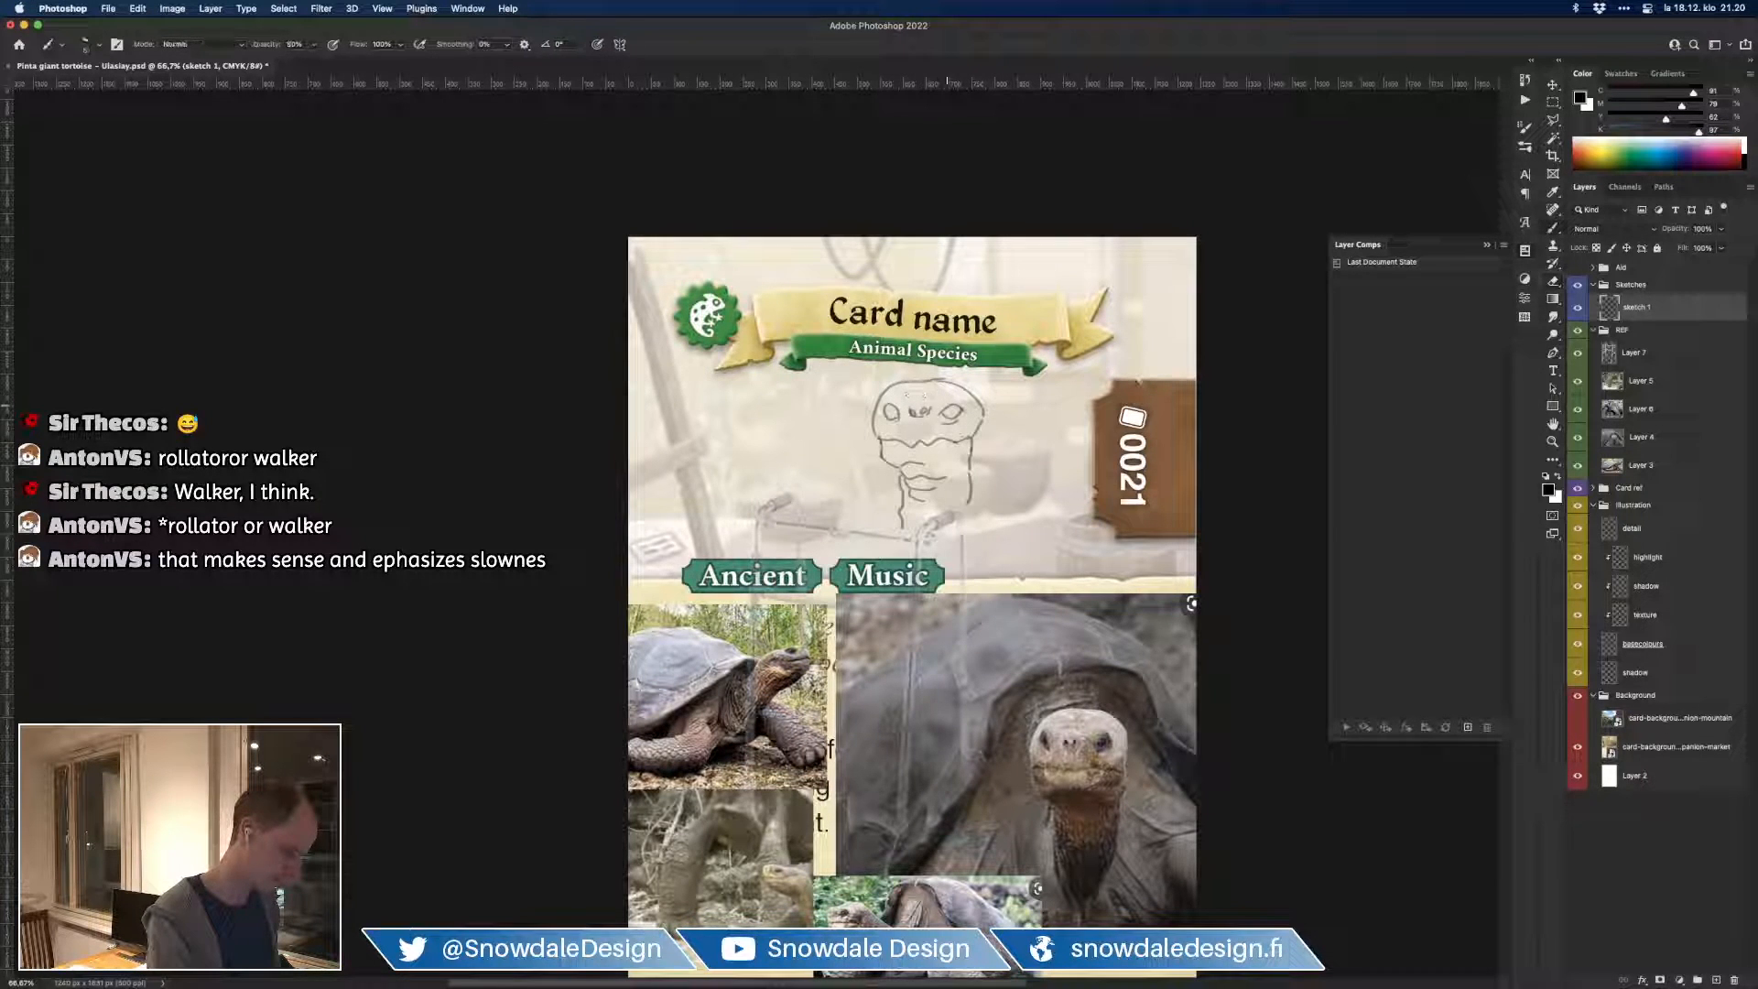
pyautogui.moveTo(946, 416); pyautogui.dragTo(947, 409)
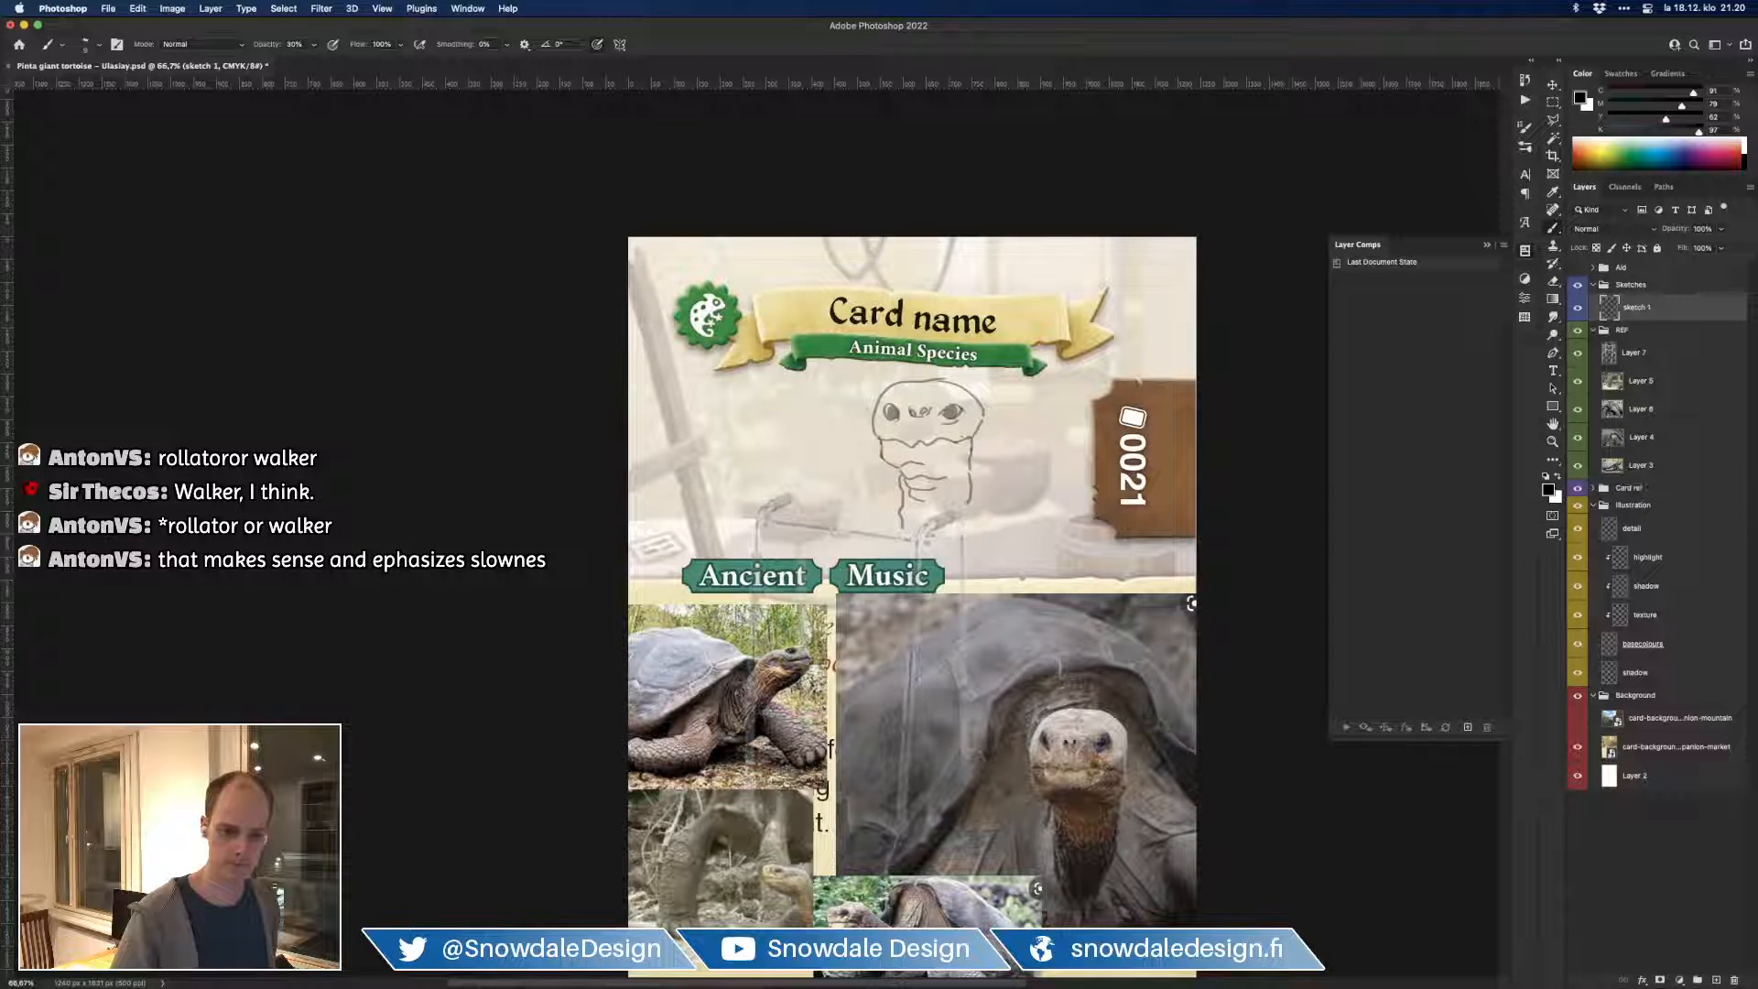
pyautogui.press('super+Tab')
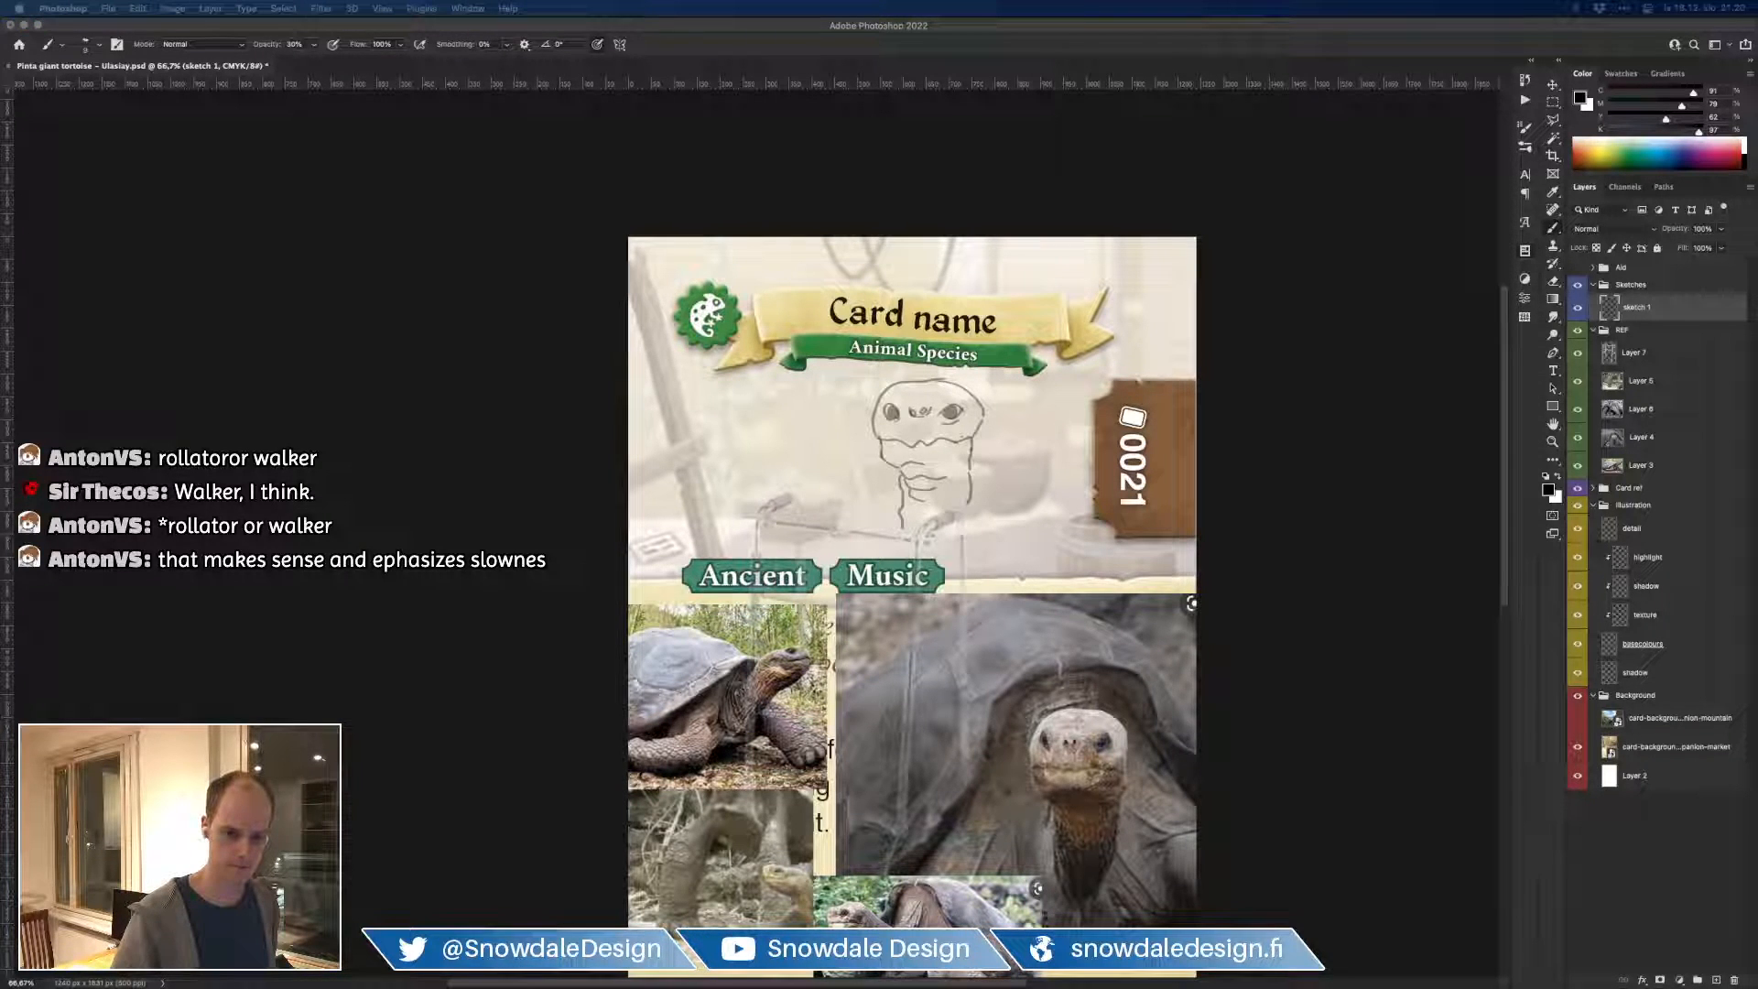
pyautogui.press('super+Tab')
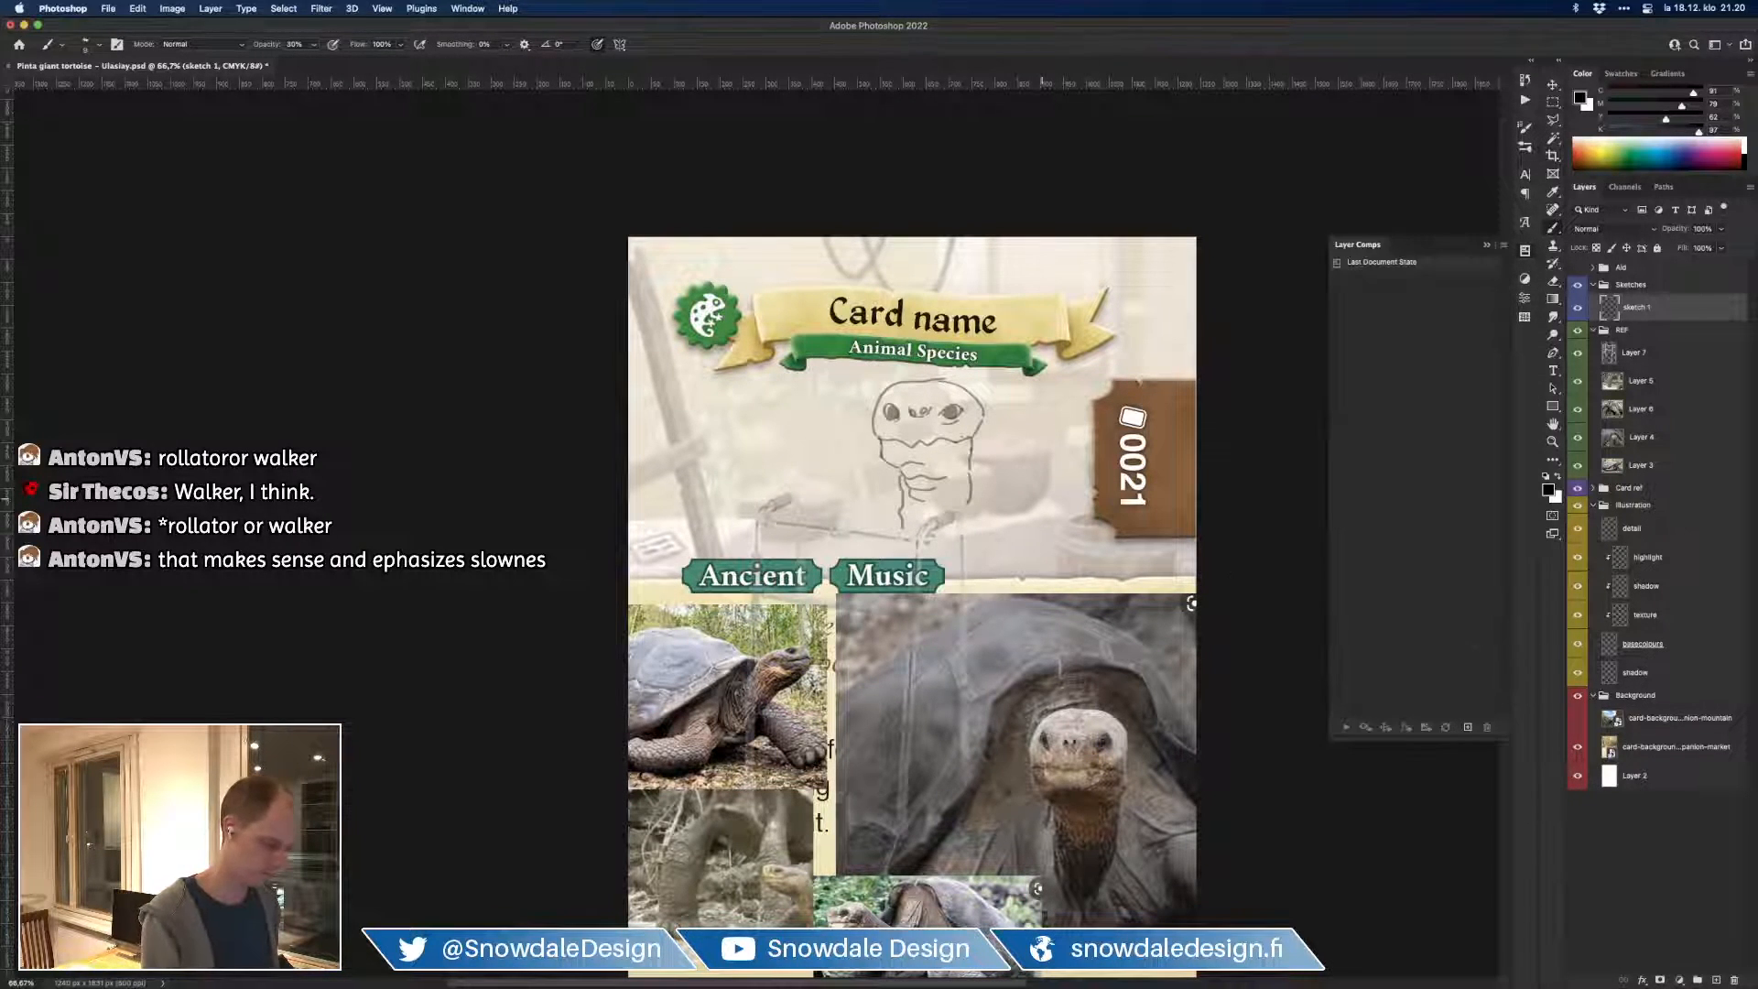
pyautogui.press('e')
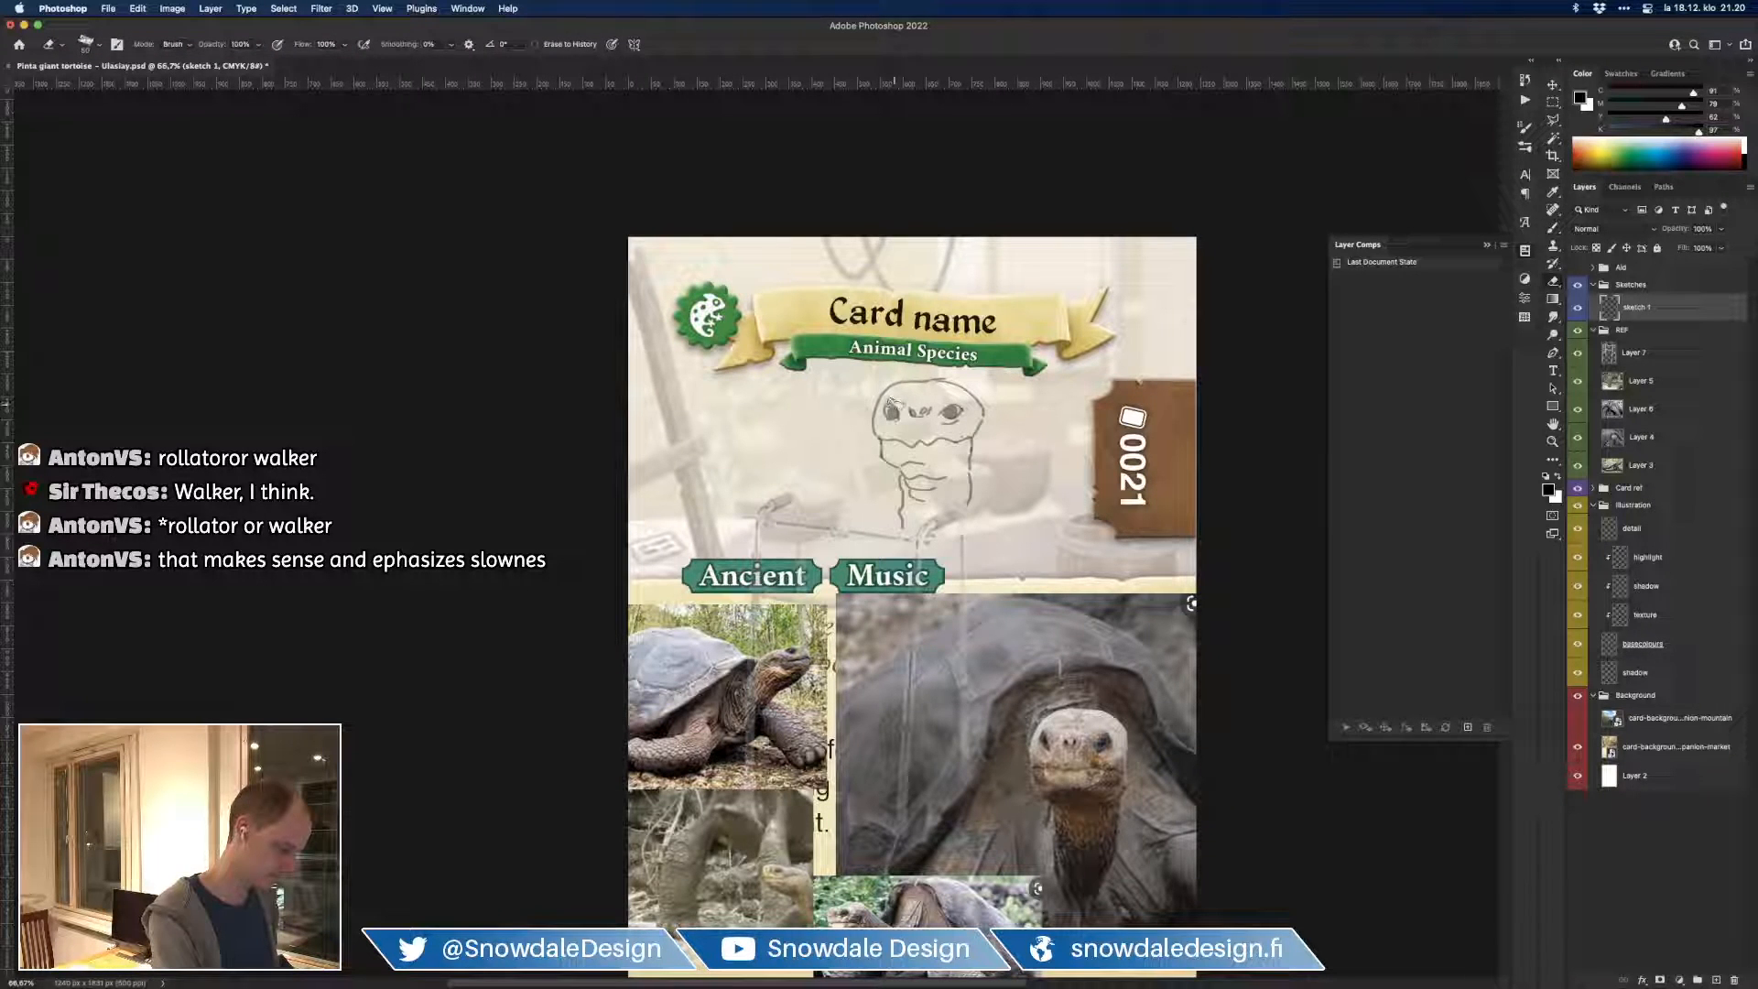
pyautogui.press('b')
pyautogui.press('e')
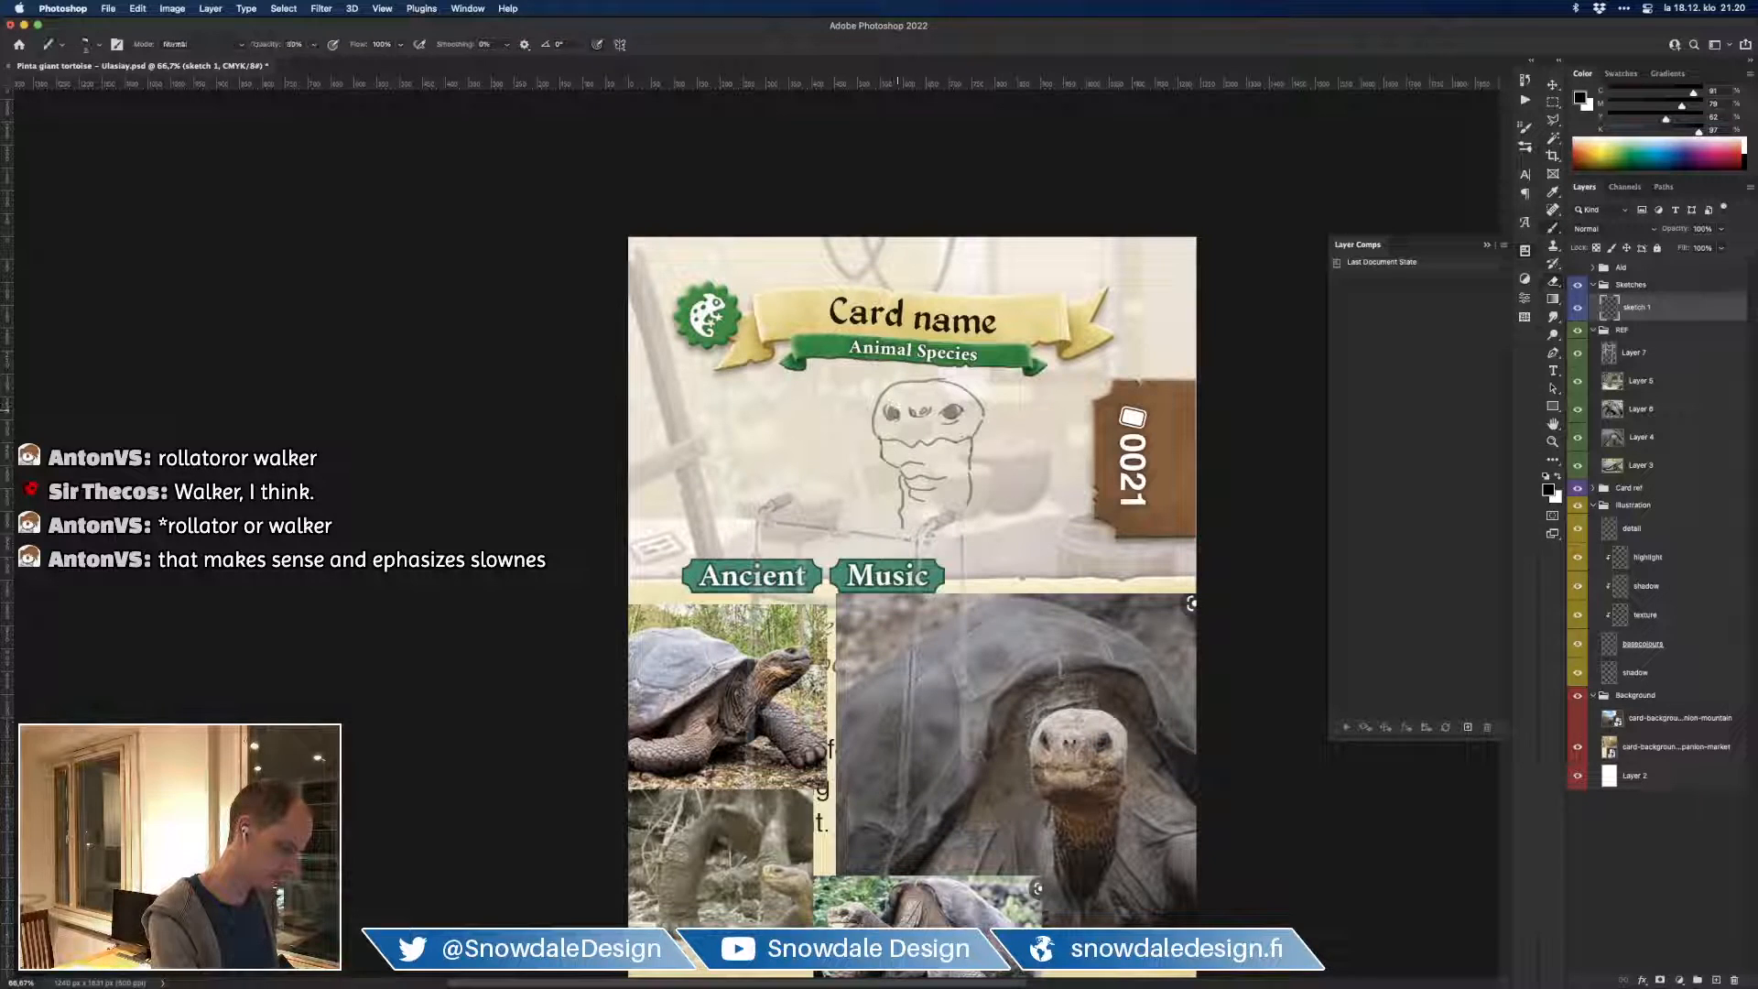
pyautogui.press('b')
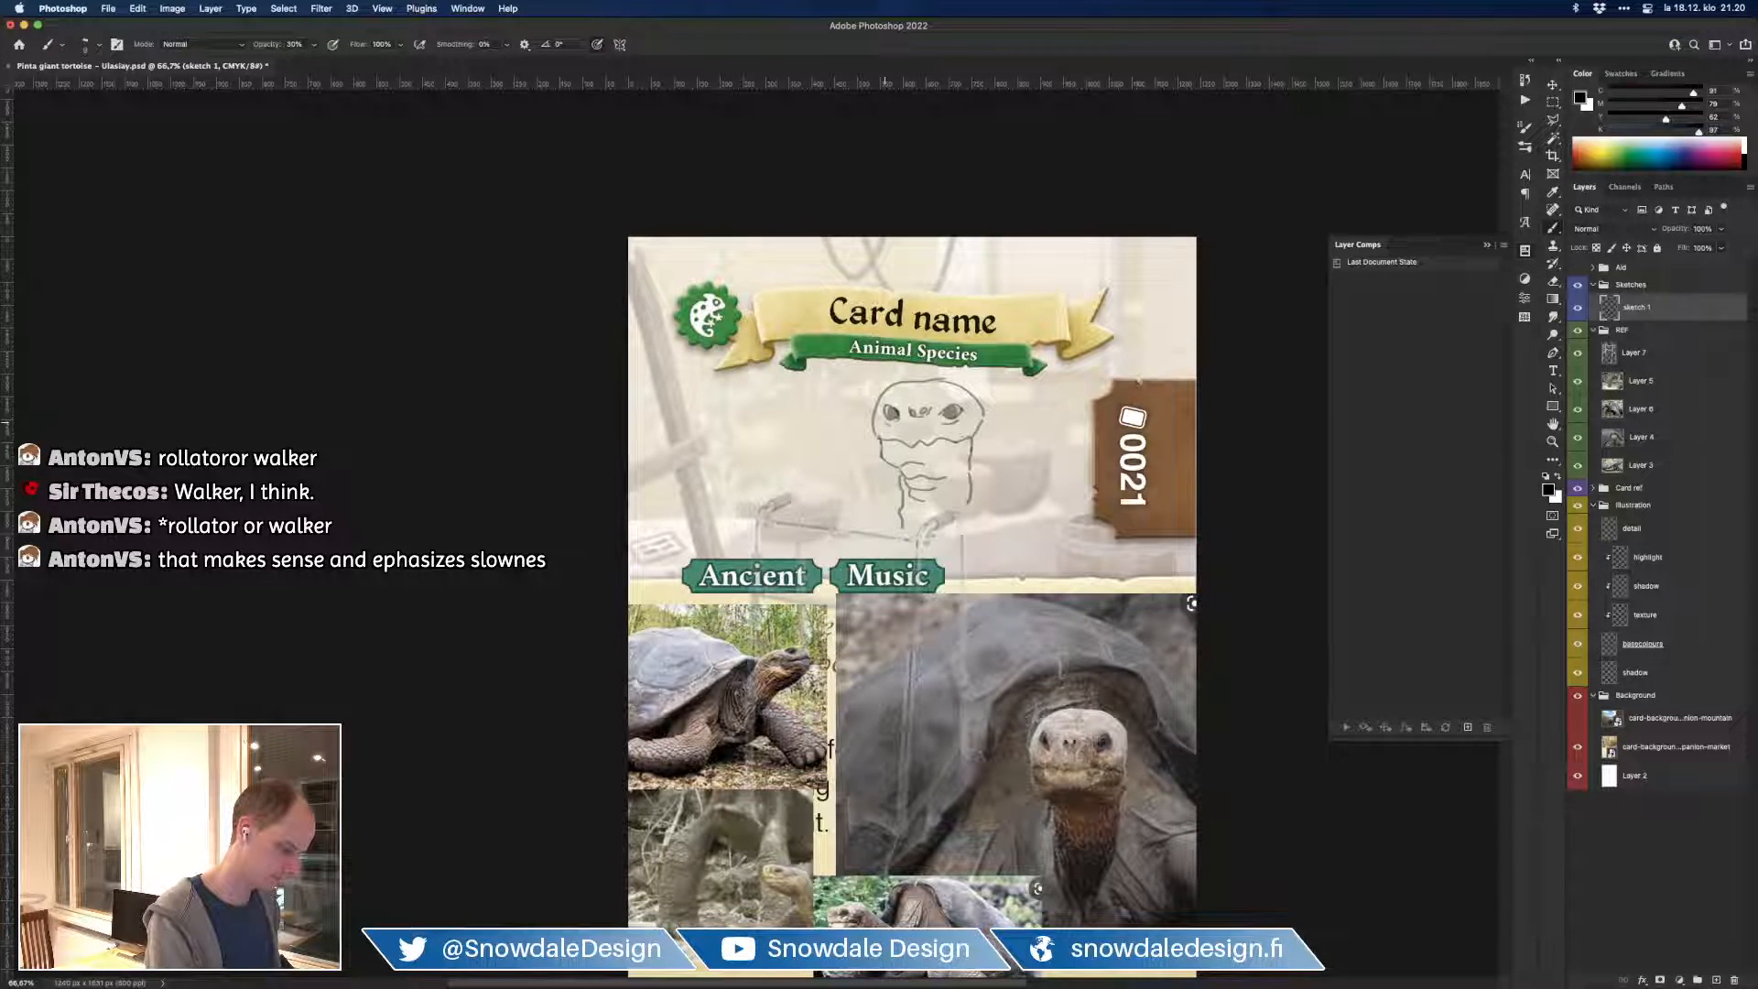
# Step: Shift the head sketch left, erase the old neck lines and redraw the jaw and neck folds
pyautogui.moveTo(988, 436)
pyautogui.mouseDown()
pyautogui.moveTo(1009, 468)
pyautogui.moveTo(991, 489)
pyautogui.moveTo(1036, 470)
pyautogui.moveTo(1011, 499)
pyautogui.mouseUp()
pyautogui.press('e')
pyautogui.moveTo(885, 550); pyautogui.dragTo(887, 502)
pyautogui.press('b')
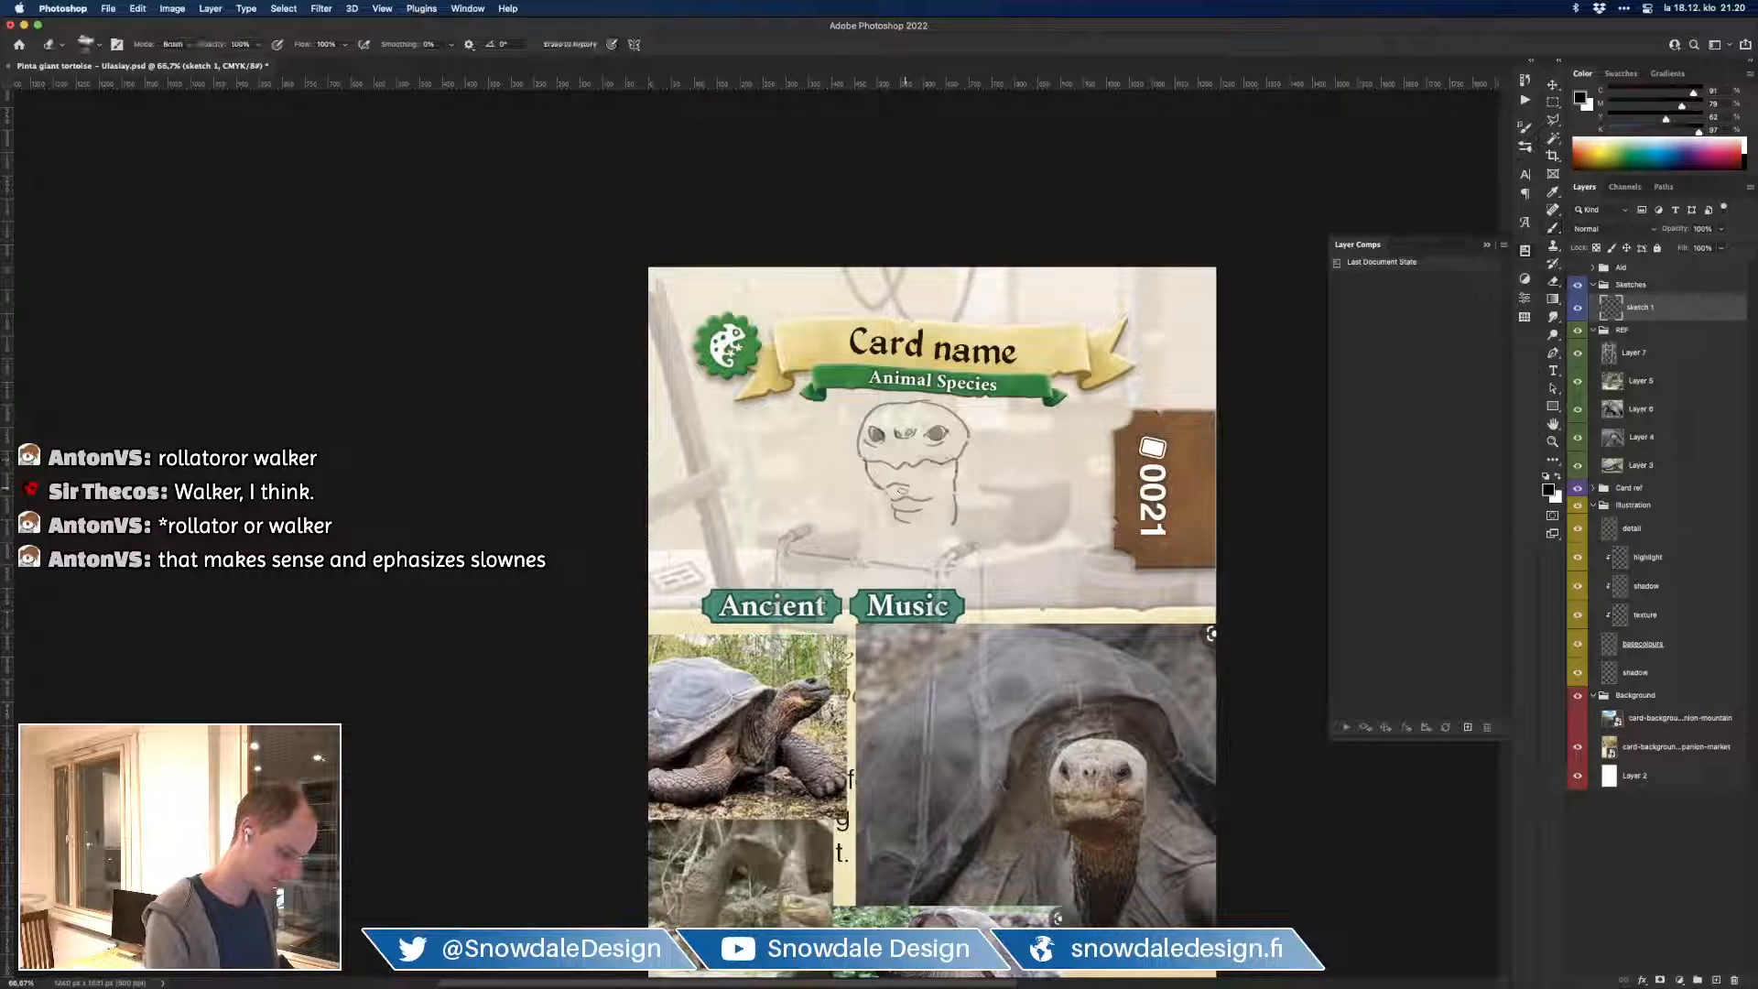
pyautogui.moveTo(902, 491); pyautogui.dragTo(938, 486)
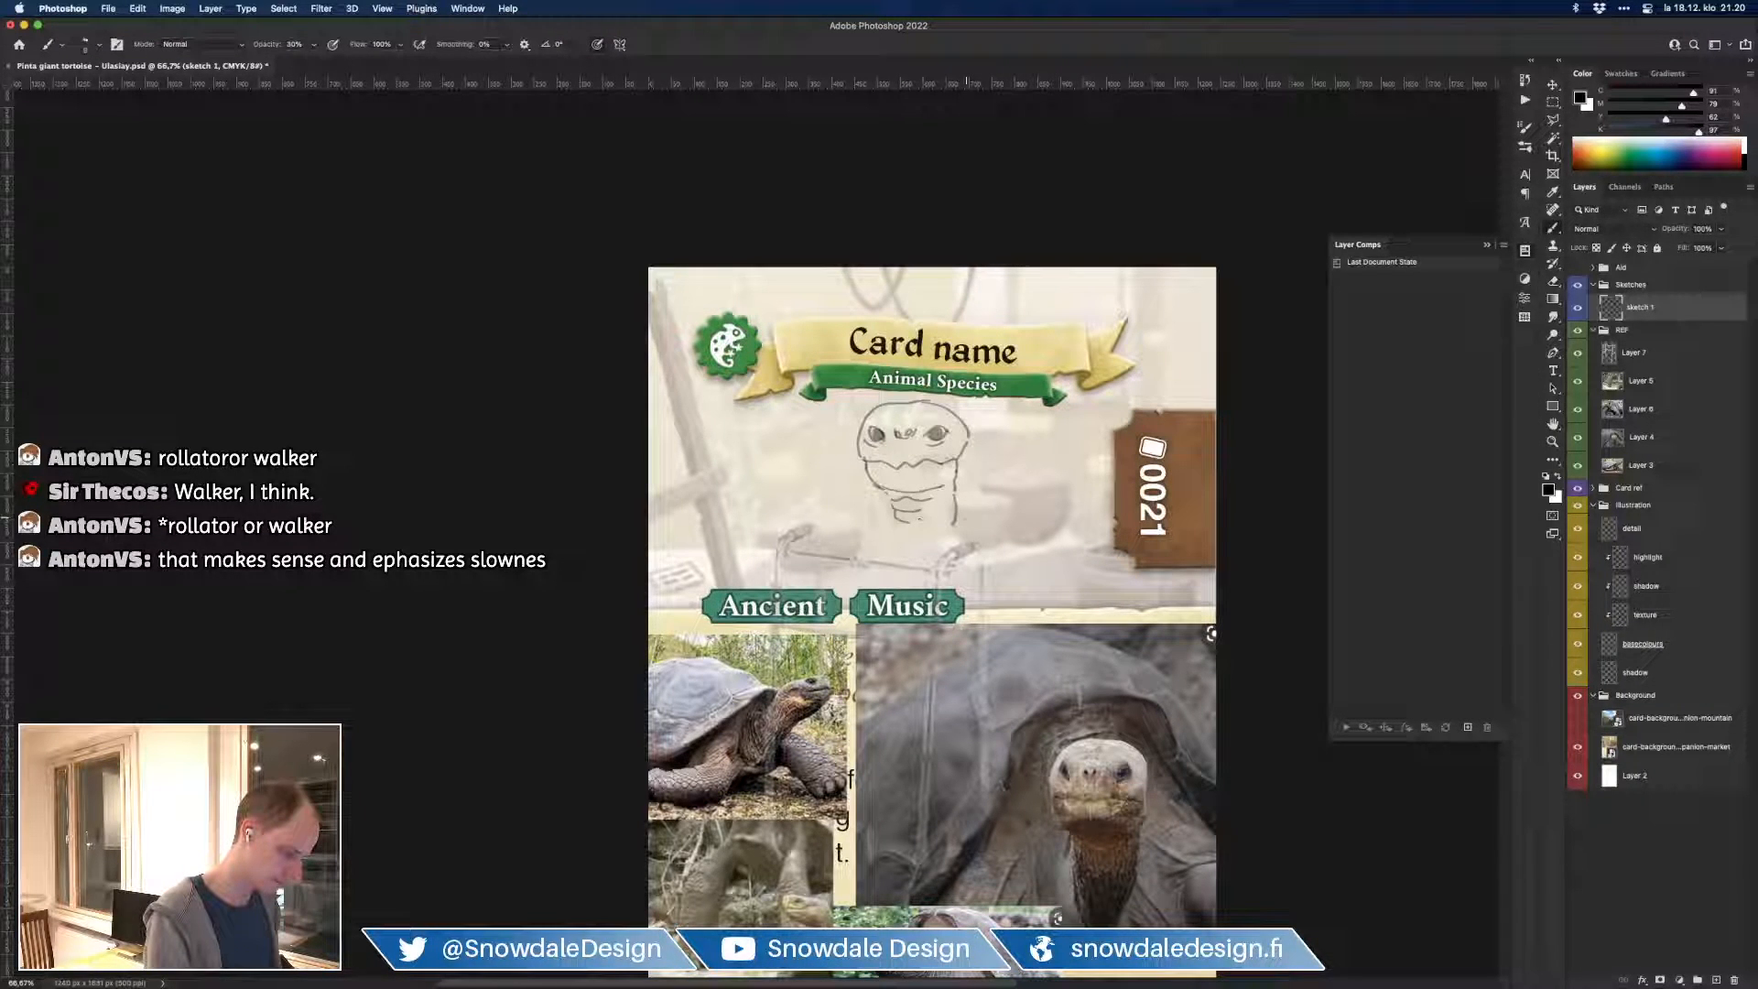
# Step: Erase the narrow neck and redraw its right side sweeping outward from the head, with loose folds under the chin
pyautogui.moveTo(1107, 669)
pyautogui.mouseDown()
pyautogui.moveTo(1092, 576)
pyautogui.moveTo(1094, 638)
pyautogui.mouseUp()
pyautogui.press('e')
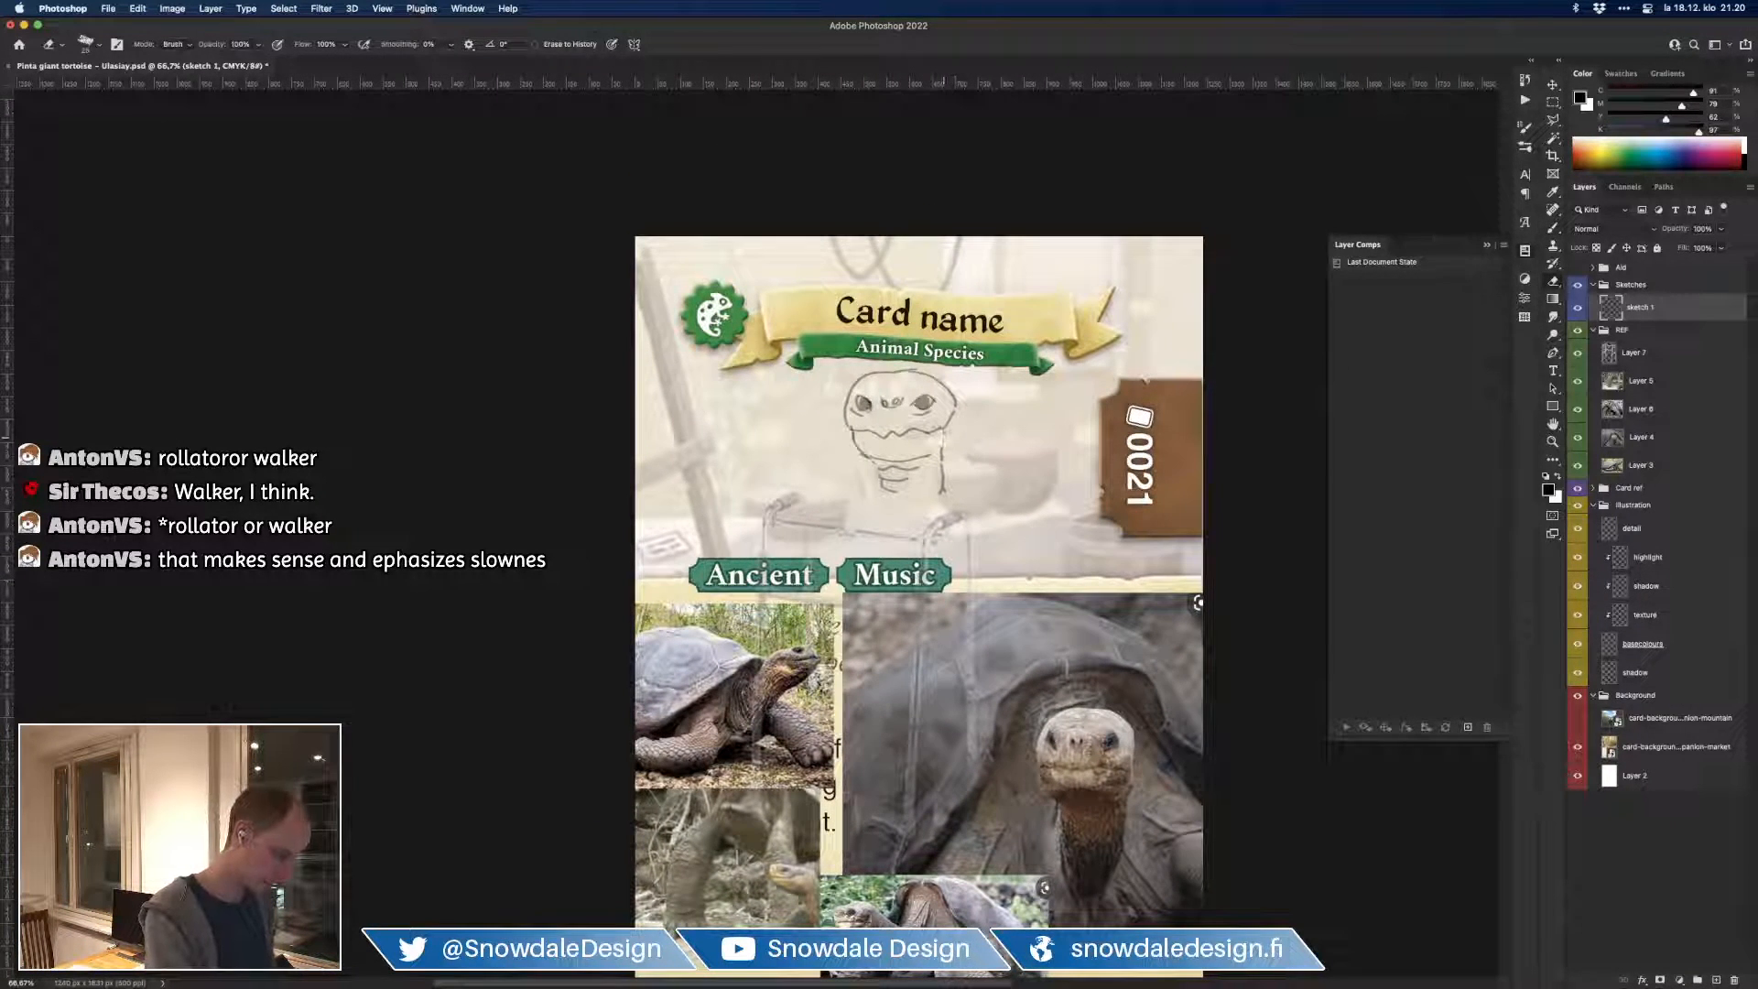
pyautogui.moveTo(954, 422); pyautogui.dragTo(955, 415)
pyautogui.press('b')
pyautogui.press('3')
pyautogui.moveTo(960, 409)
pyautogui.mouseDown()
pyautogui.moveTo(980, 462)
pyautogui.moveTo(884, 480)
pyautogui.moveTo(917, 513)
pyautogui.mouseUp()
pyautogui.press('e')
pyautogui.press('b')
pyautogui.press('1')
pyautogui.press('3')
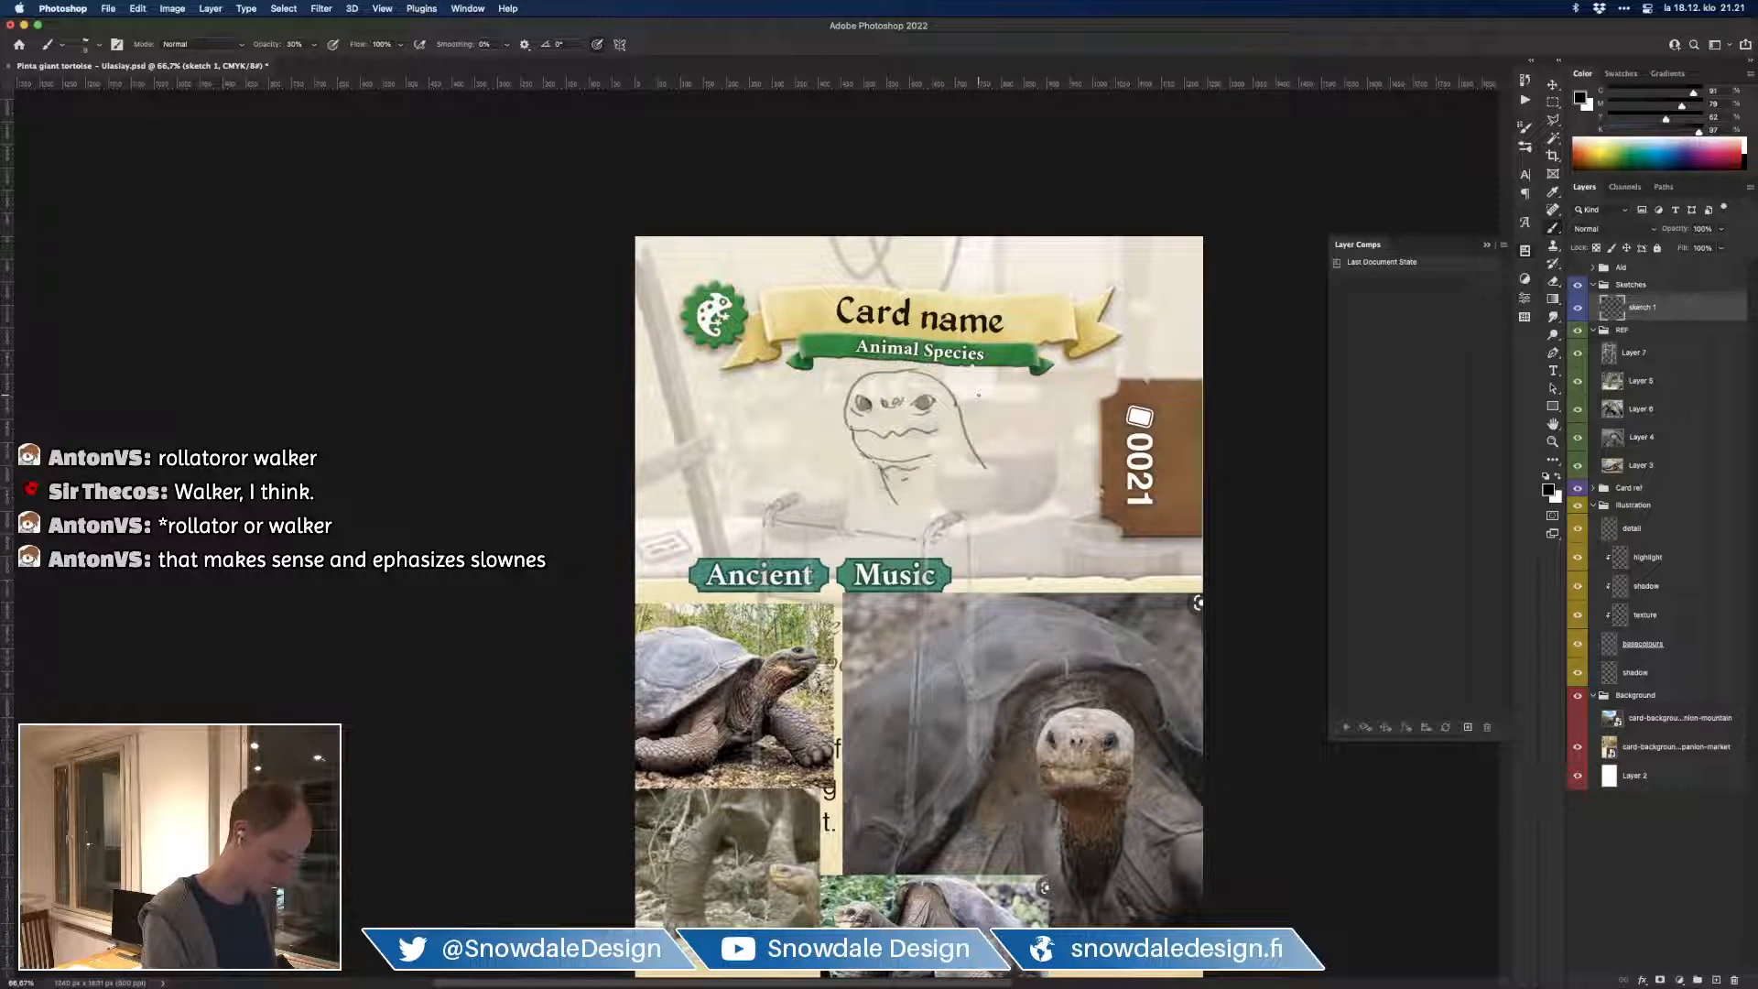
pyautogui.moveTo(945, 381)
pyautogui.mouseDown()
pyautogui.moveTo(1031, 373)
pyautogui.moveTo(1083, 425)
pyautogui.mouseUp()
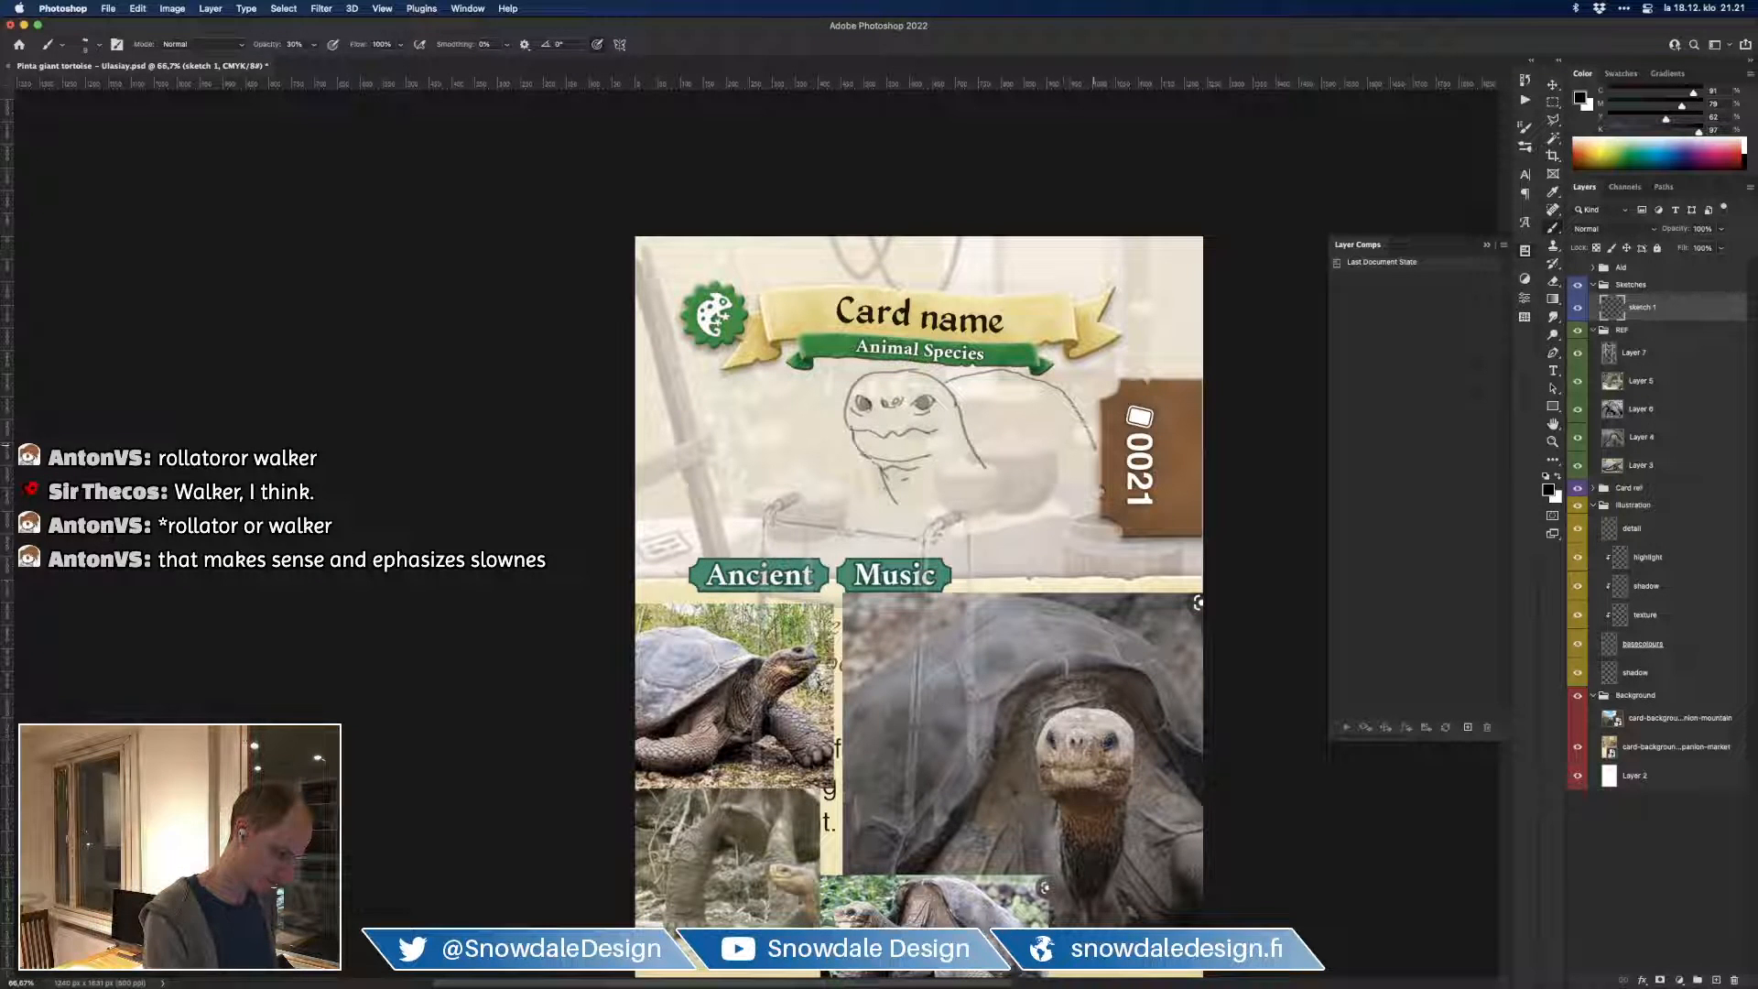
pyautogui.press('5')
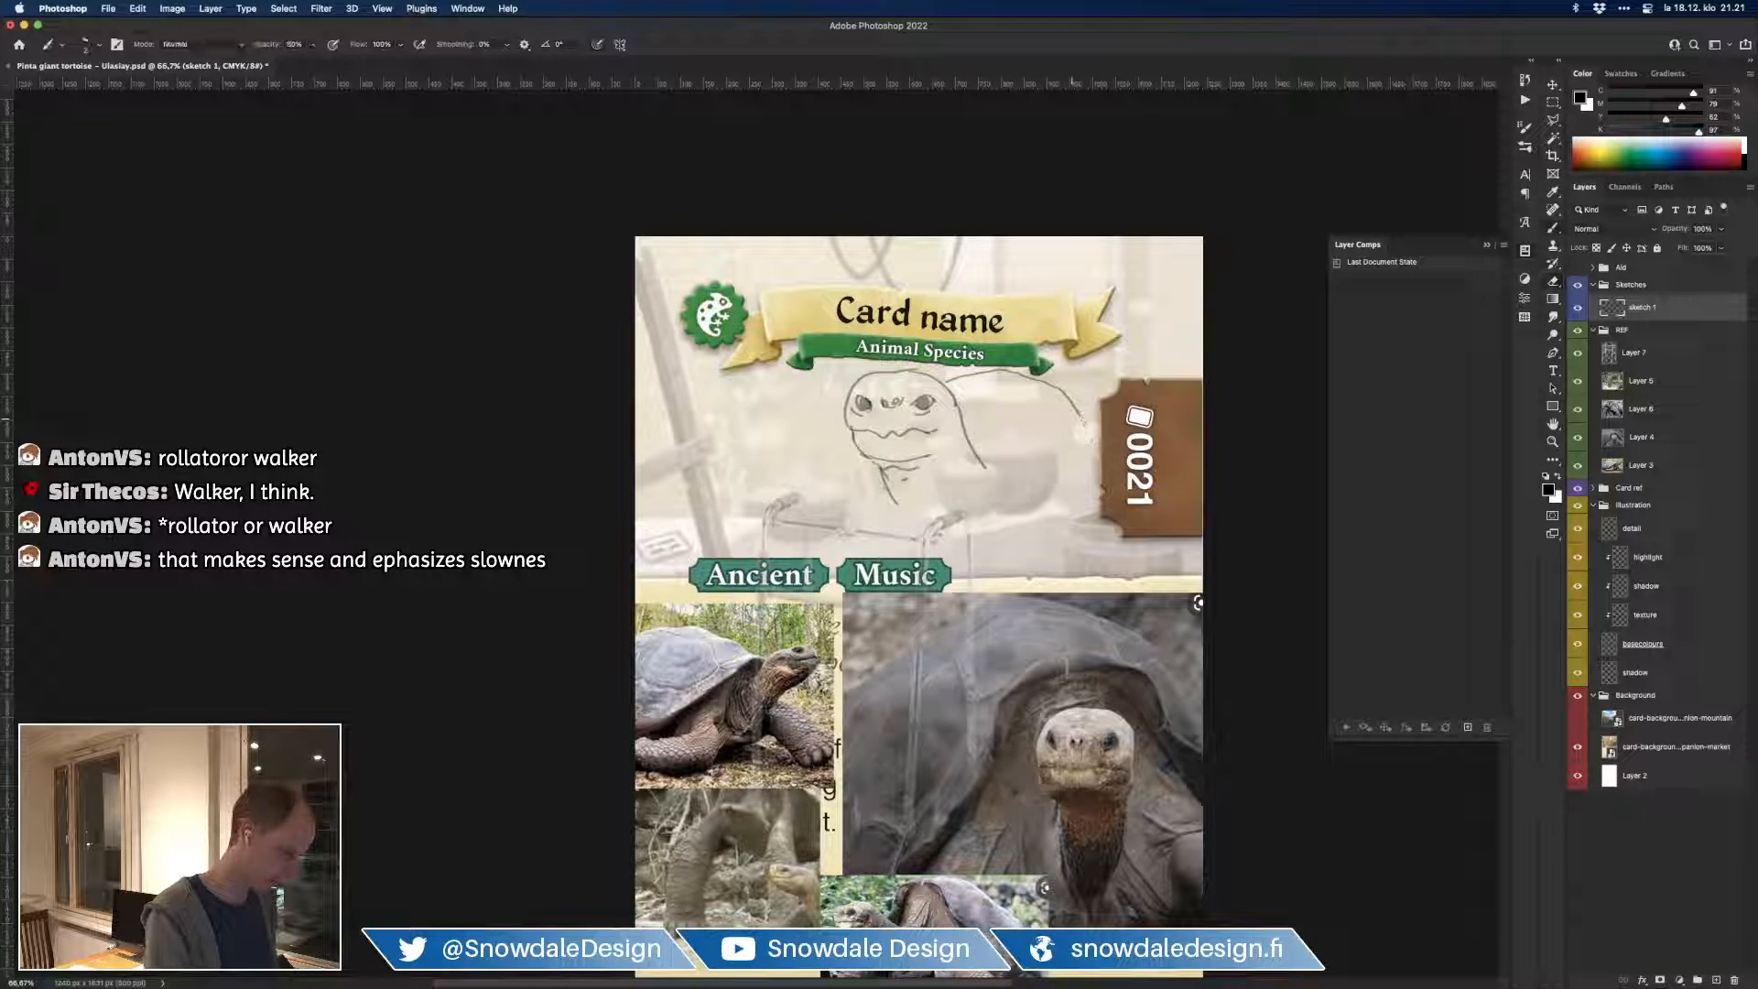
pyautogui.press('3')
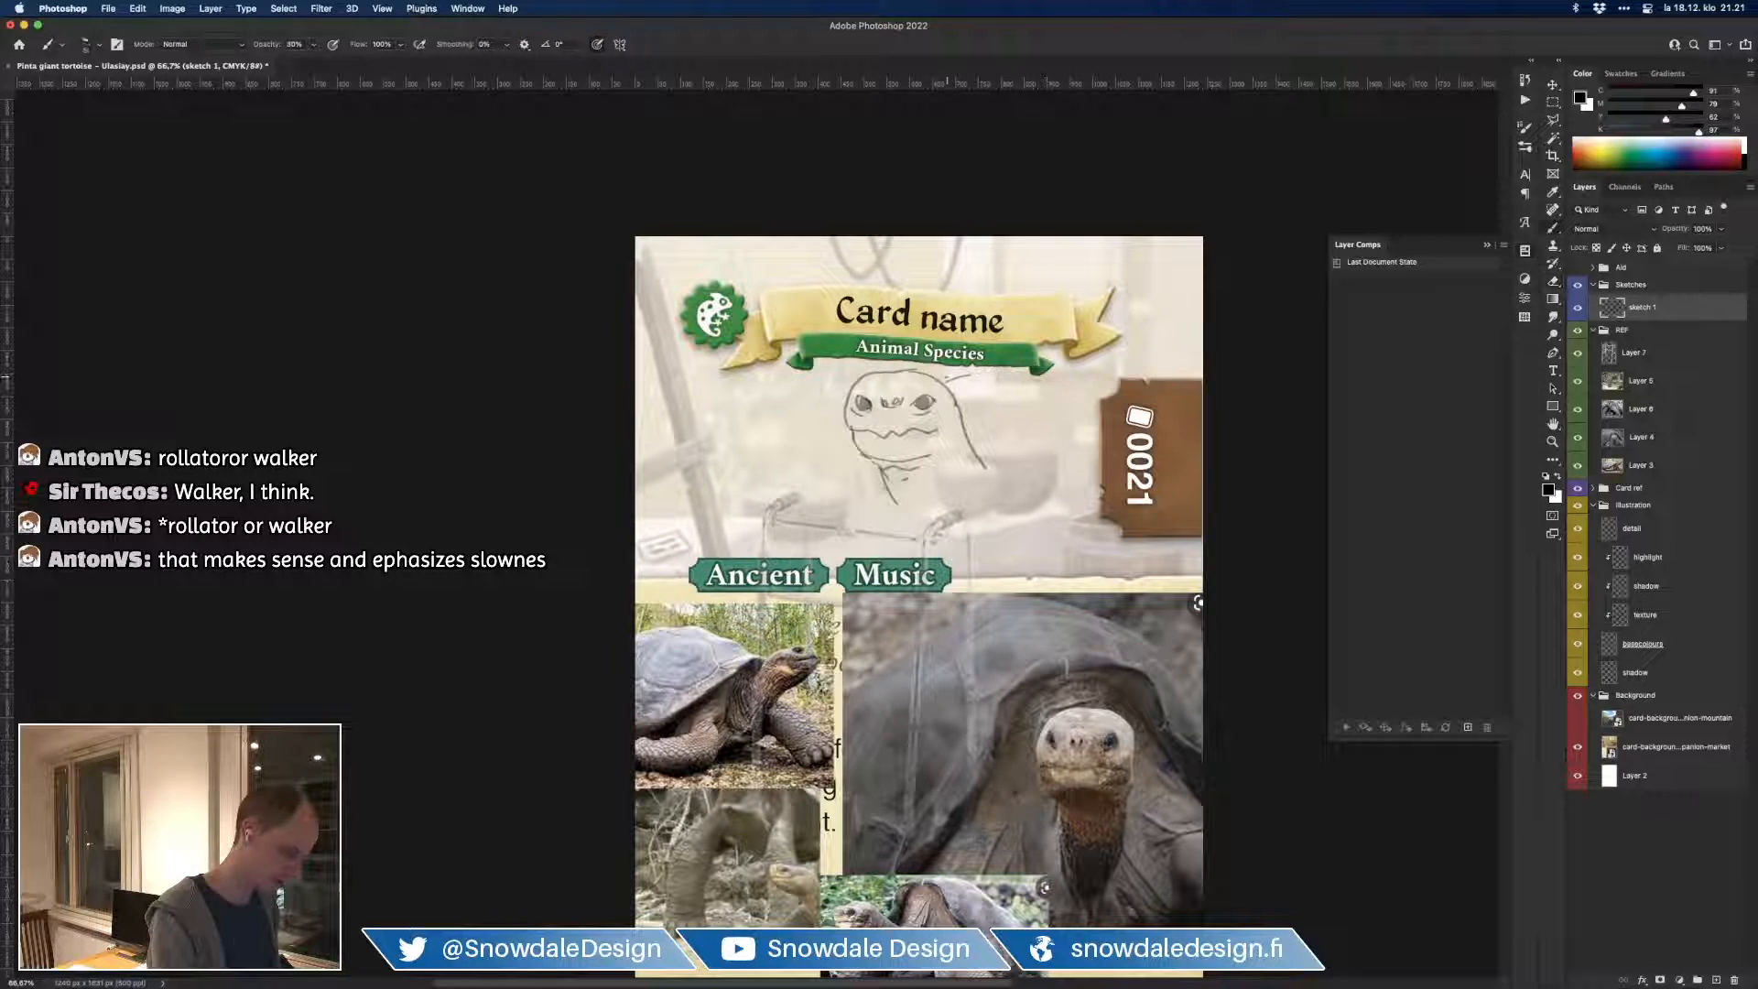
# Step: Sketch the shell's curve from behind the head down to the number tag, and the body's left outline below the jaw
pyautogui.moveTo(980, 375)
pyautogui.mouseDown()
pyautogui.moveTo(1067, 412)
pyautogui.moveTo(1088, 442)
pyautogui.moveTo(1087, 563)
pyautogui.mouseUp()
pyautogui.press('e')
pyautogui.press('b')
pyautogui.moveTo(1088, 455)
pyautogui.mouseDown()
pyautogui.moveTo(1085, 560)
pyautogui.moveTo(1104, 491)
pyautogui.mouseUp()
pyautogui.moveTo(857, 446); pyautogui.dragTo(838, 528)
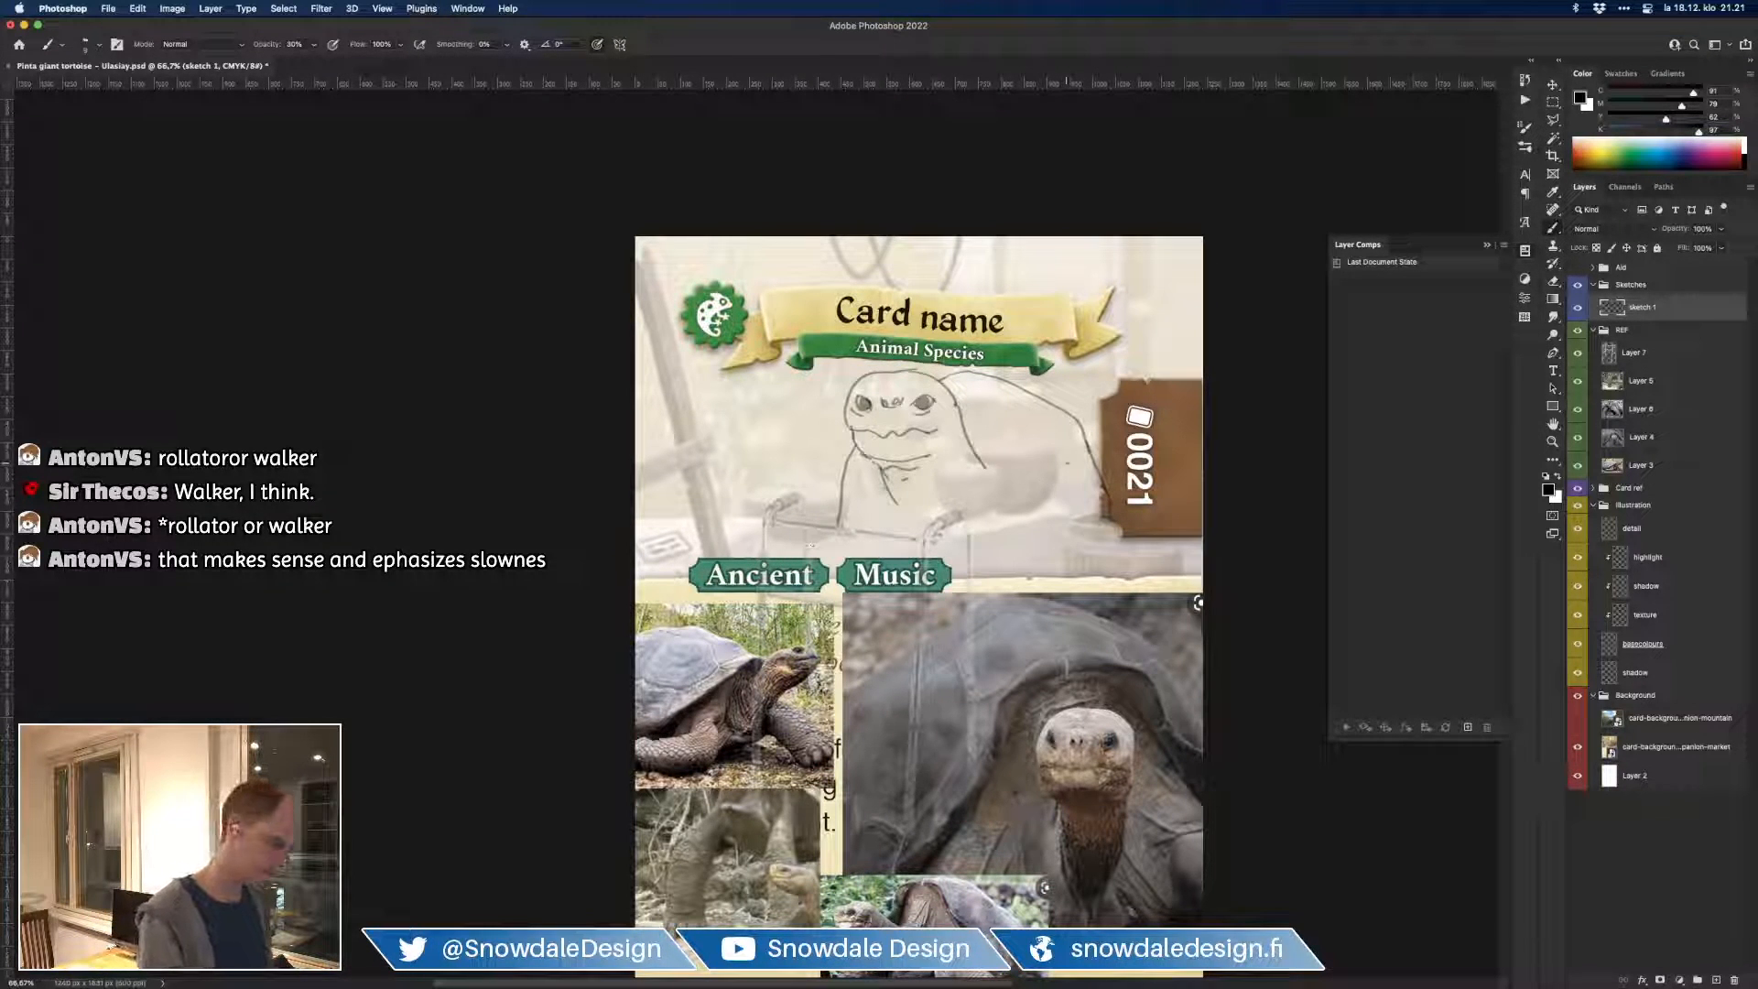
# Step: Erase the rough nose marks on the tortoise's face and redraw them as two small nostril dots
pyautogui.moveTo(1098, 487); pyautogui.dragTo(1091, 506)
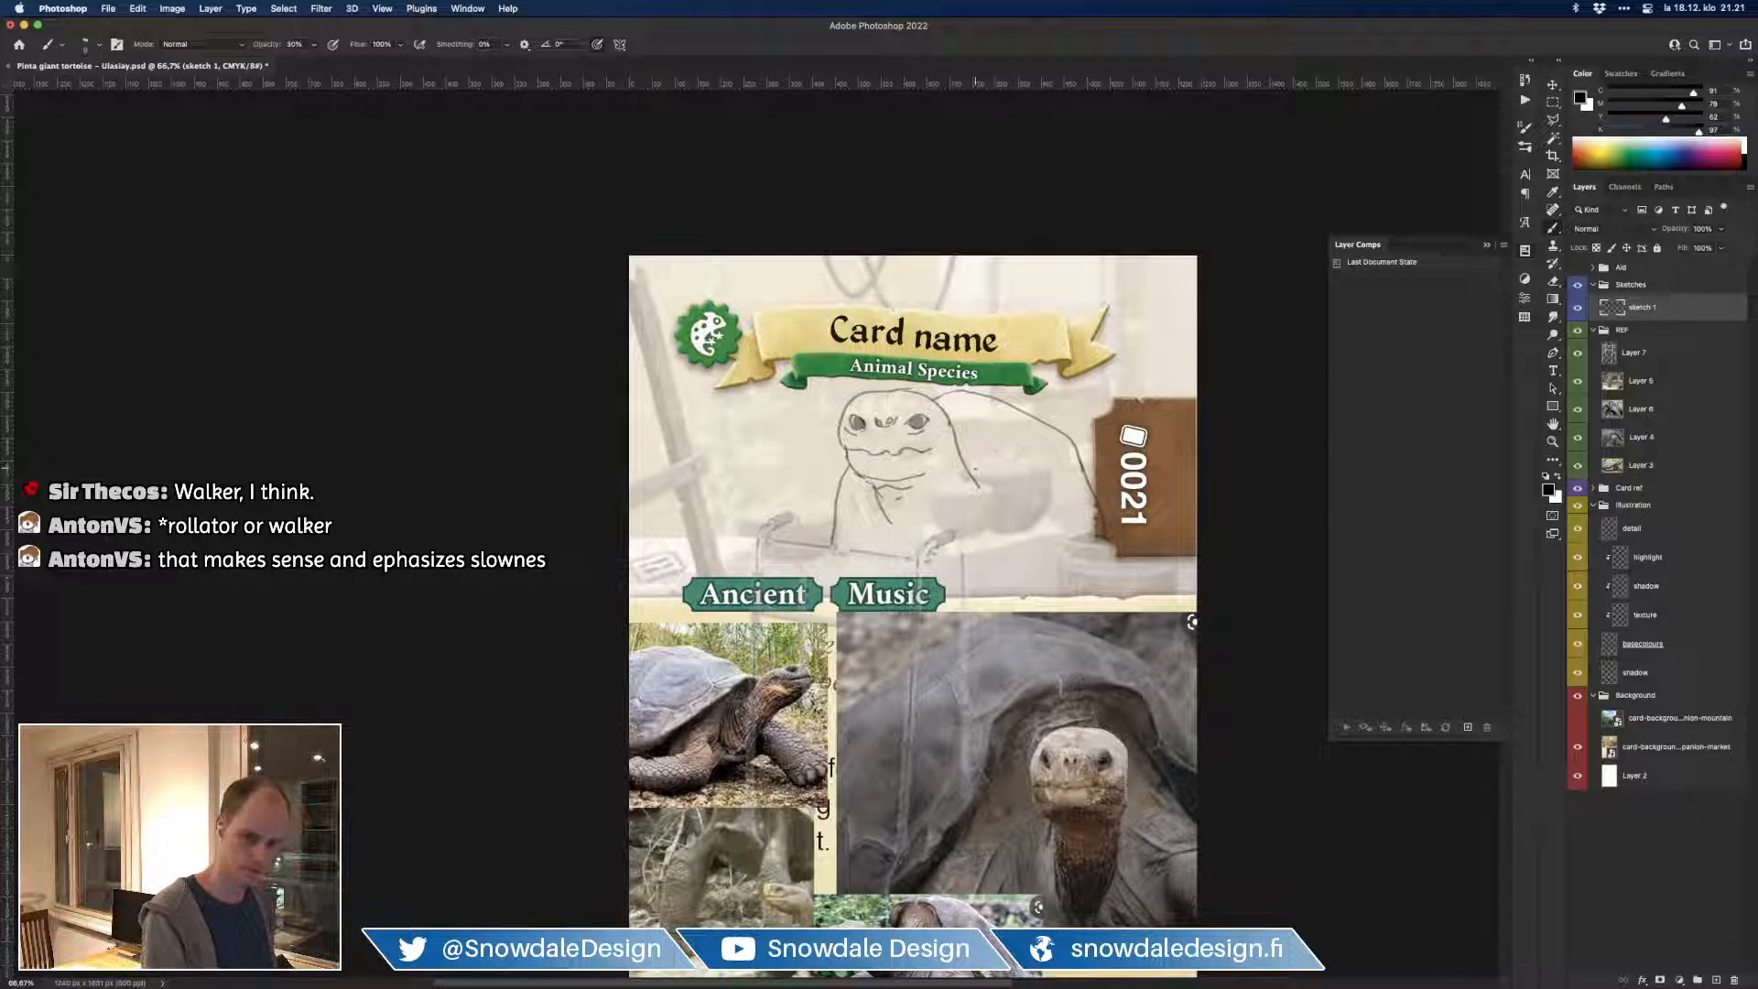
pyautogui.press('e')
pyautogui.moveTo(890, 427); pyautogui.dragTo(887, 425)
pyautogui.press('b')
pyautogui.click(881, 425)
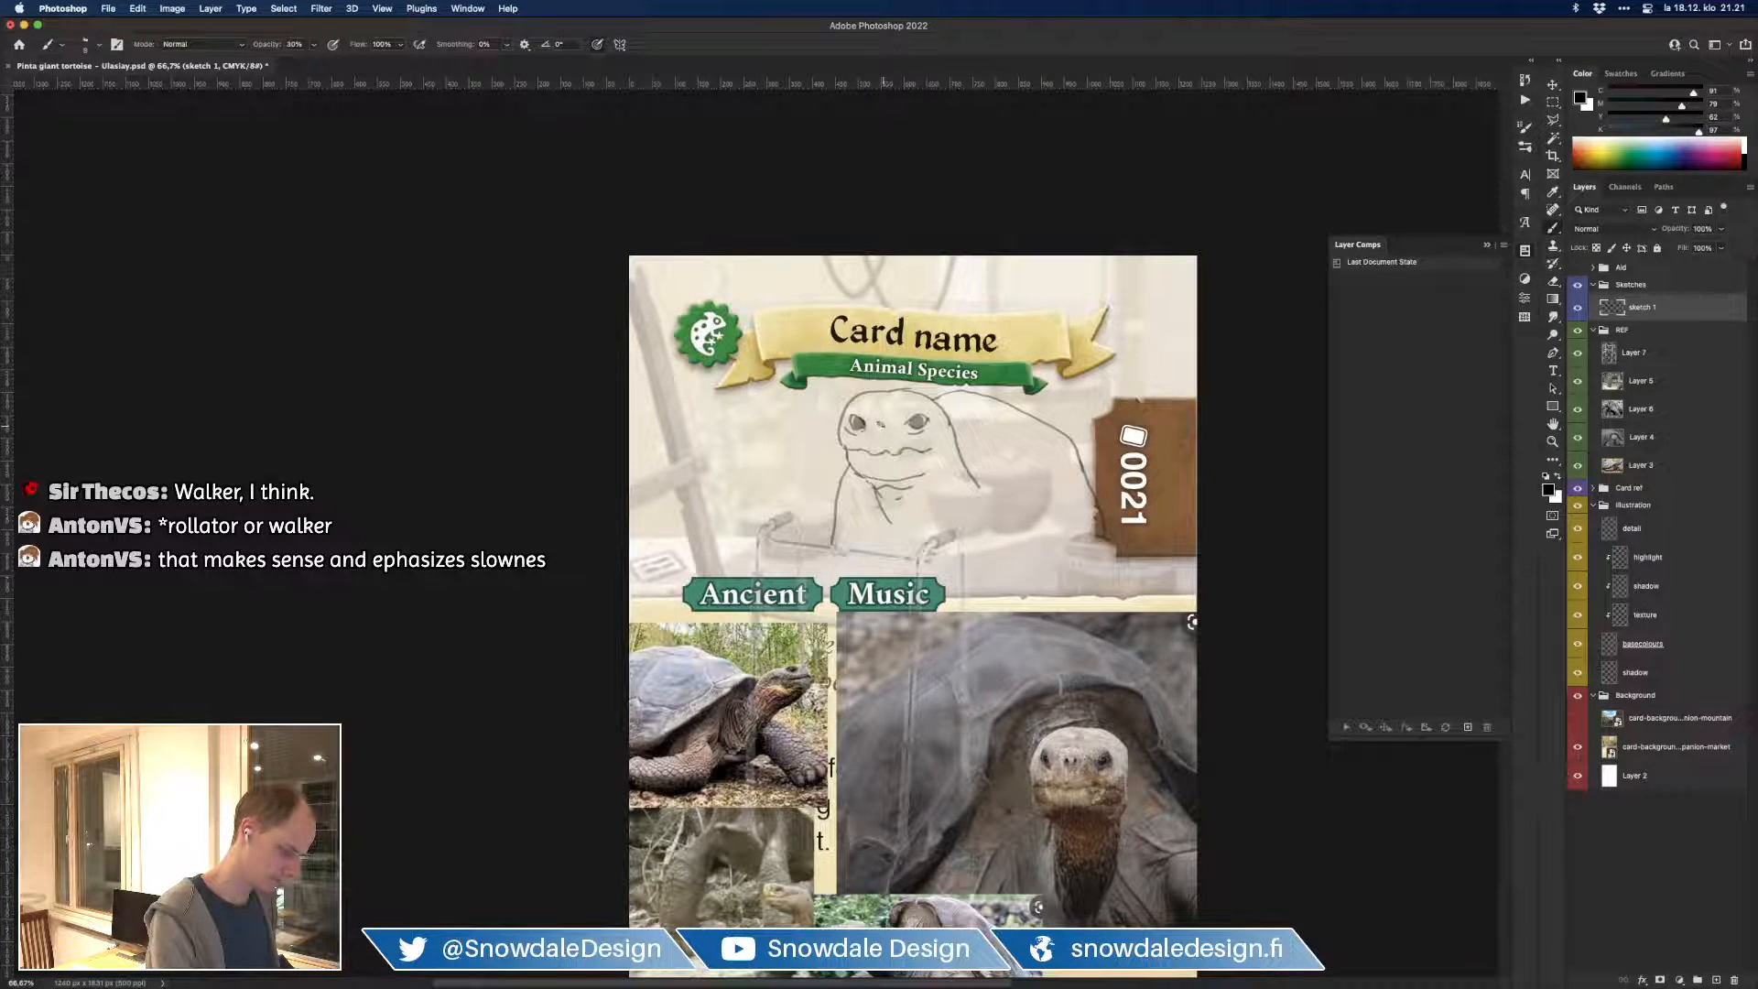
pyautogui.click(894, 424)
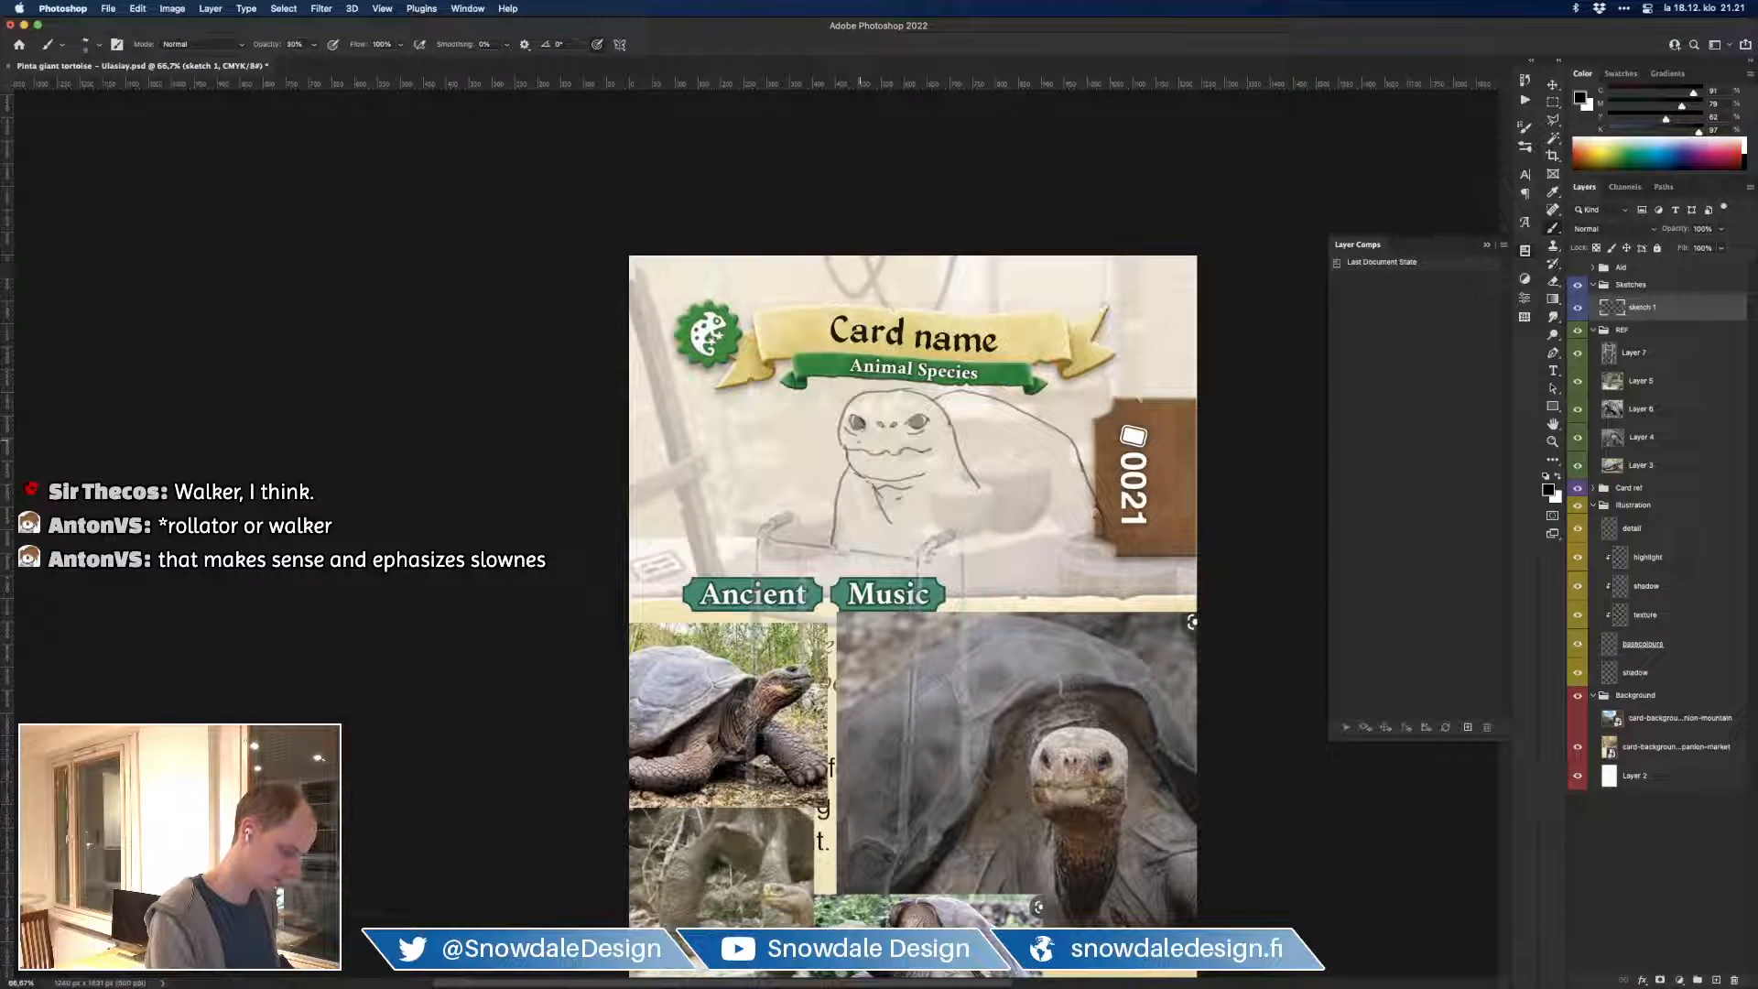
# Step: Sketch small round spectacles low on the tortoise's nose, just beneath its eyes
pyautogui.moveTo(879, 427); pyautogui.dragTo(921, 443)
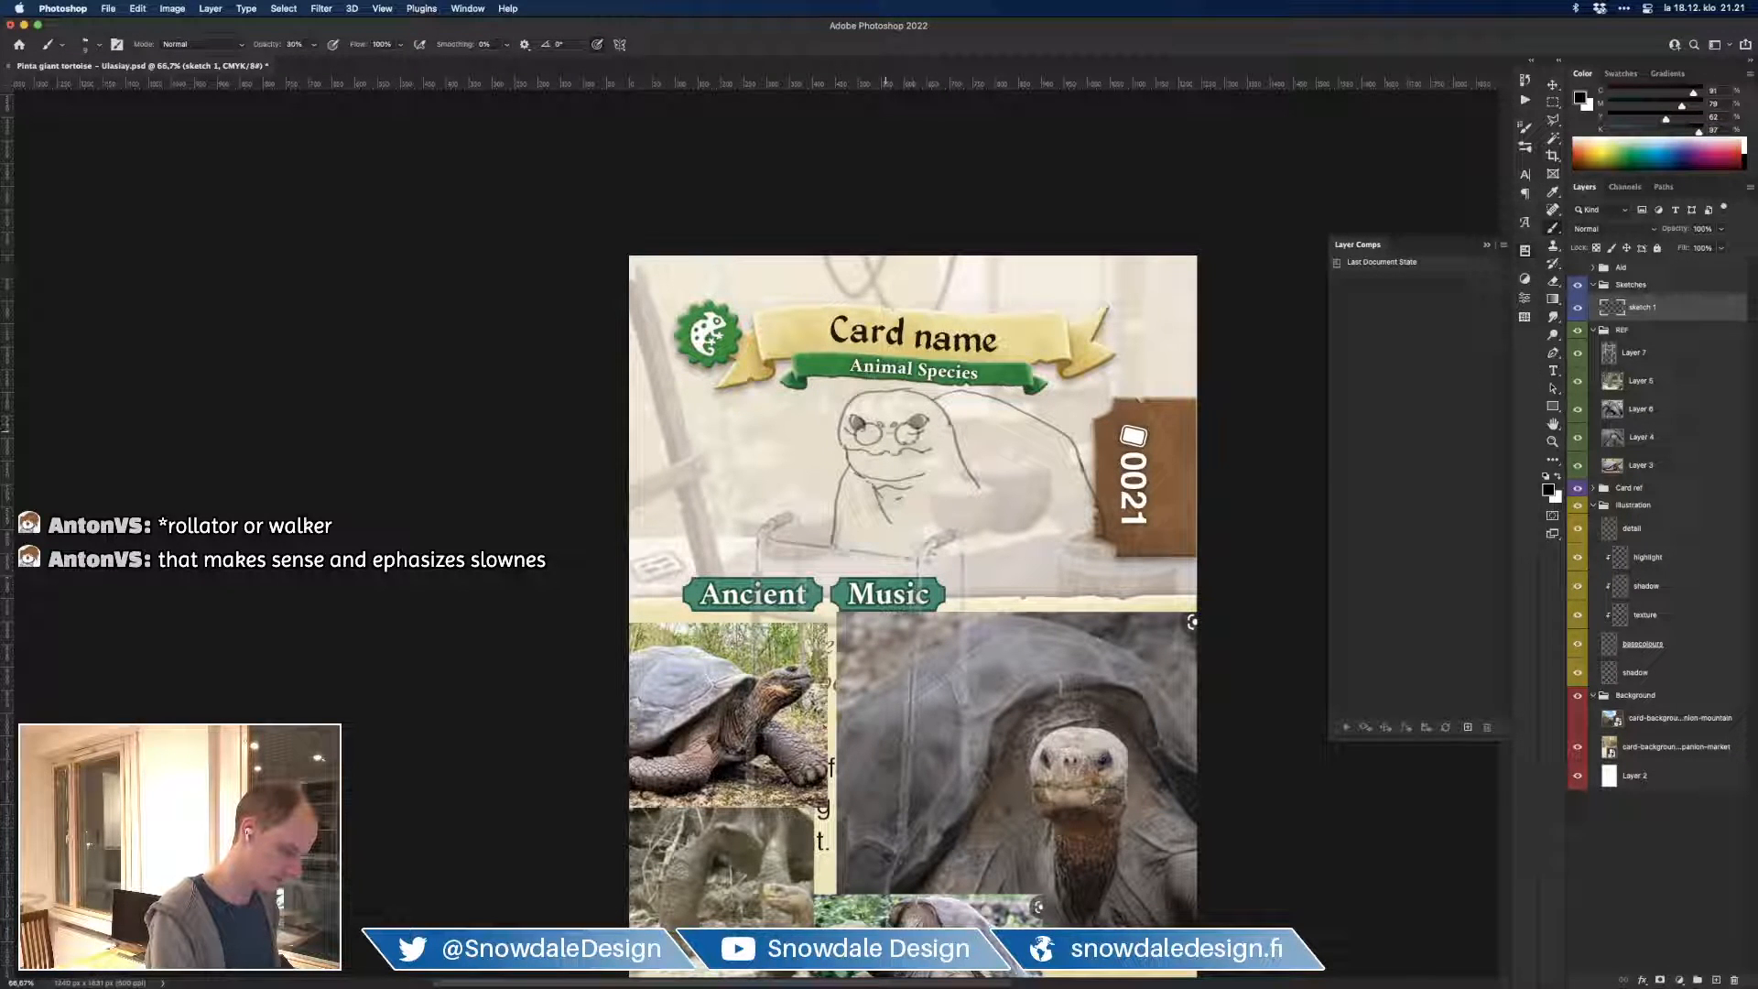
pyautogui.moveTo(1013, 477); pyautogui.dragTo(1033, 484)
pyautogui.press('super+z')
pyautogui.moveTo(918, 433)
pyautogui.mouseDown()
pyautogui.moveTo(921, 452)
pyautogui.moveTo(923, 432)
pyautogui.moveTo(899, 442)
pyautogui.mouseUp()
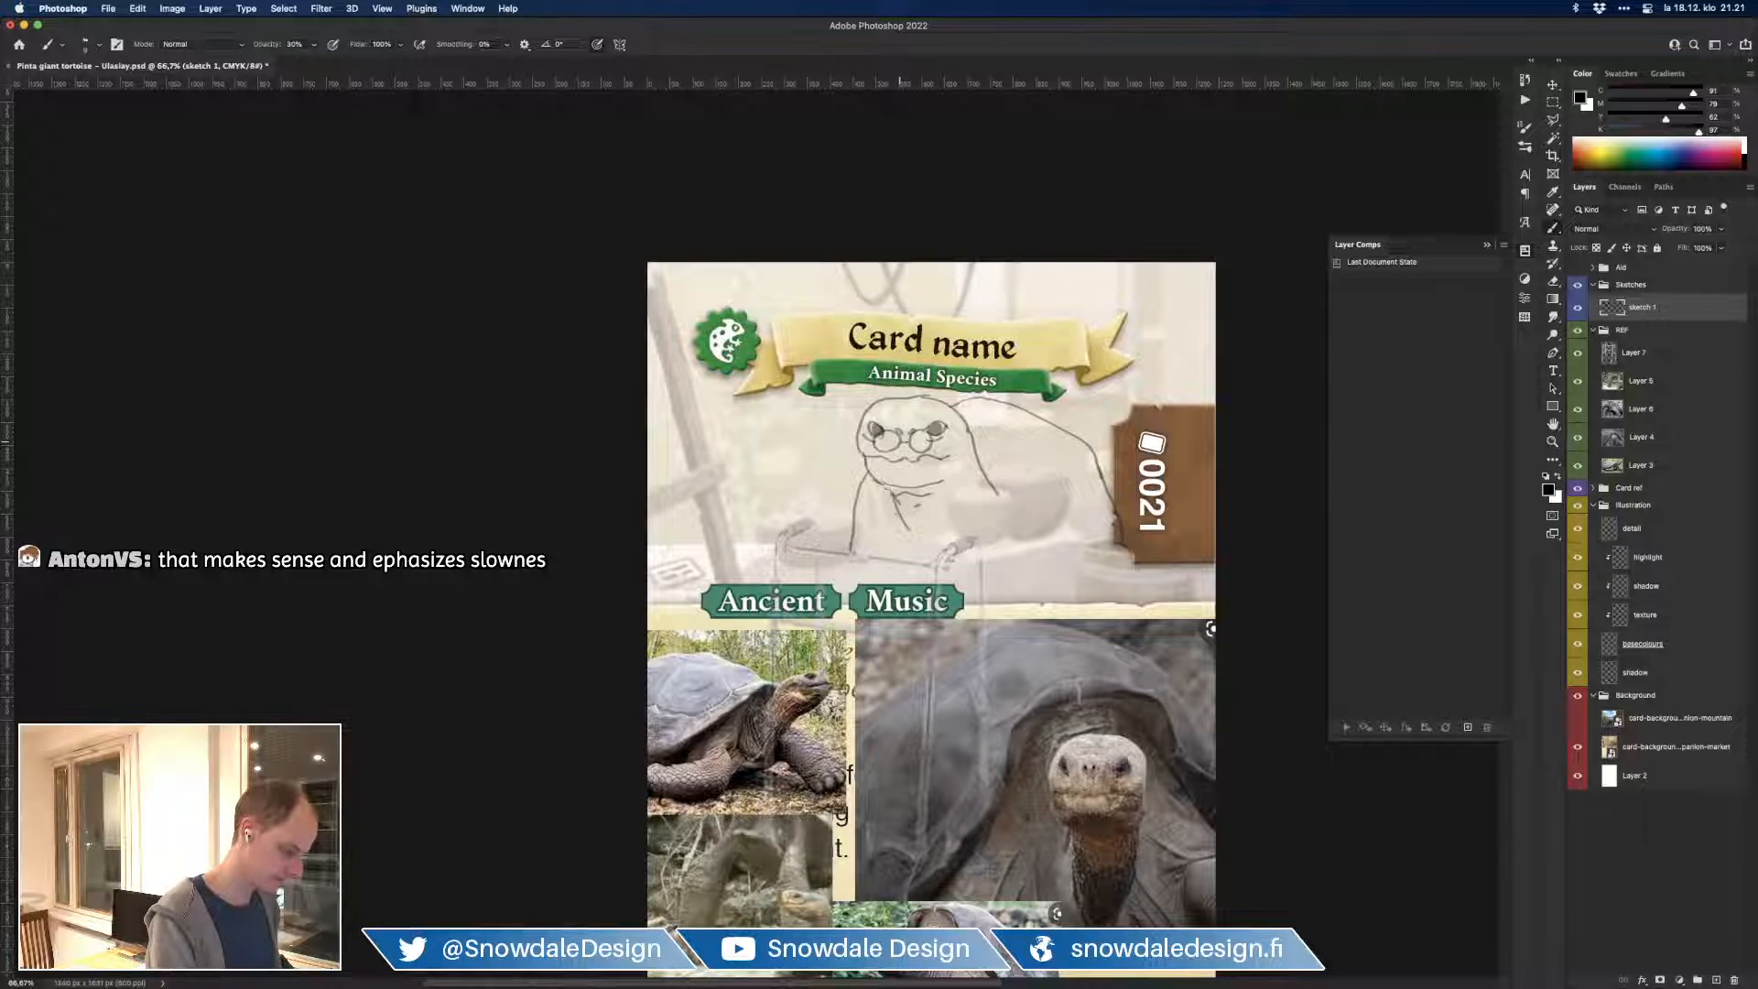
# Step: Sketch the left arm reaching onto the walking frame, erase the lines crossing it and add the hand's fingers
pyautogui.moveTo(1053, 502); pyautogui.dragTo(1082, 564)
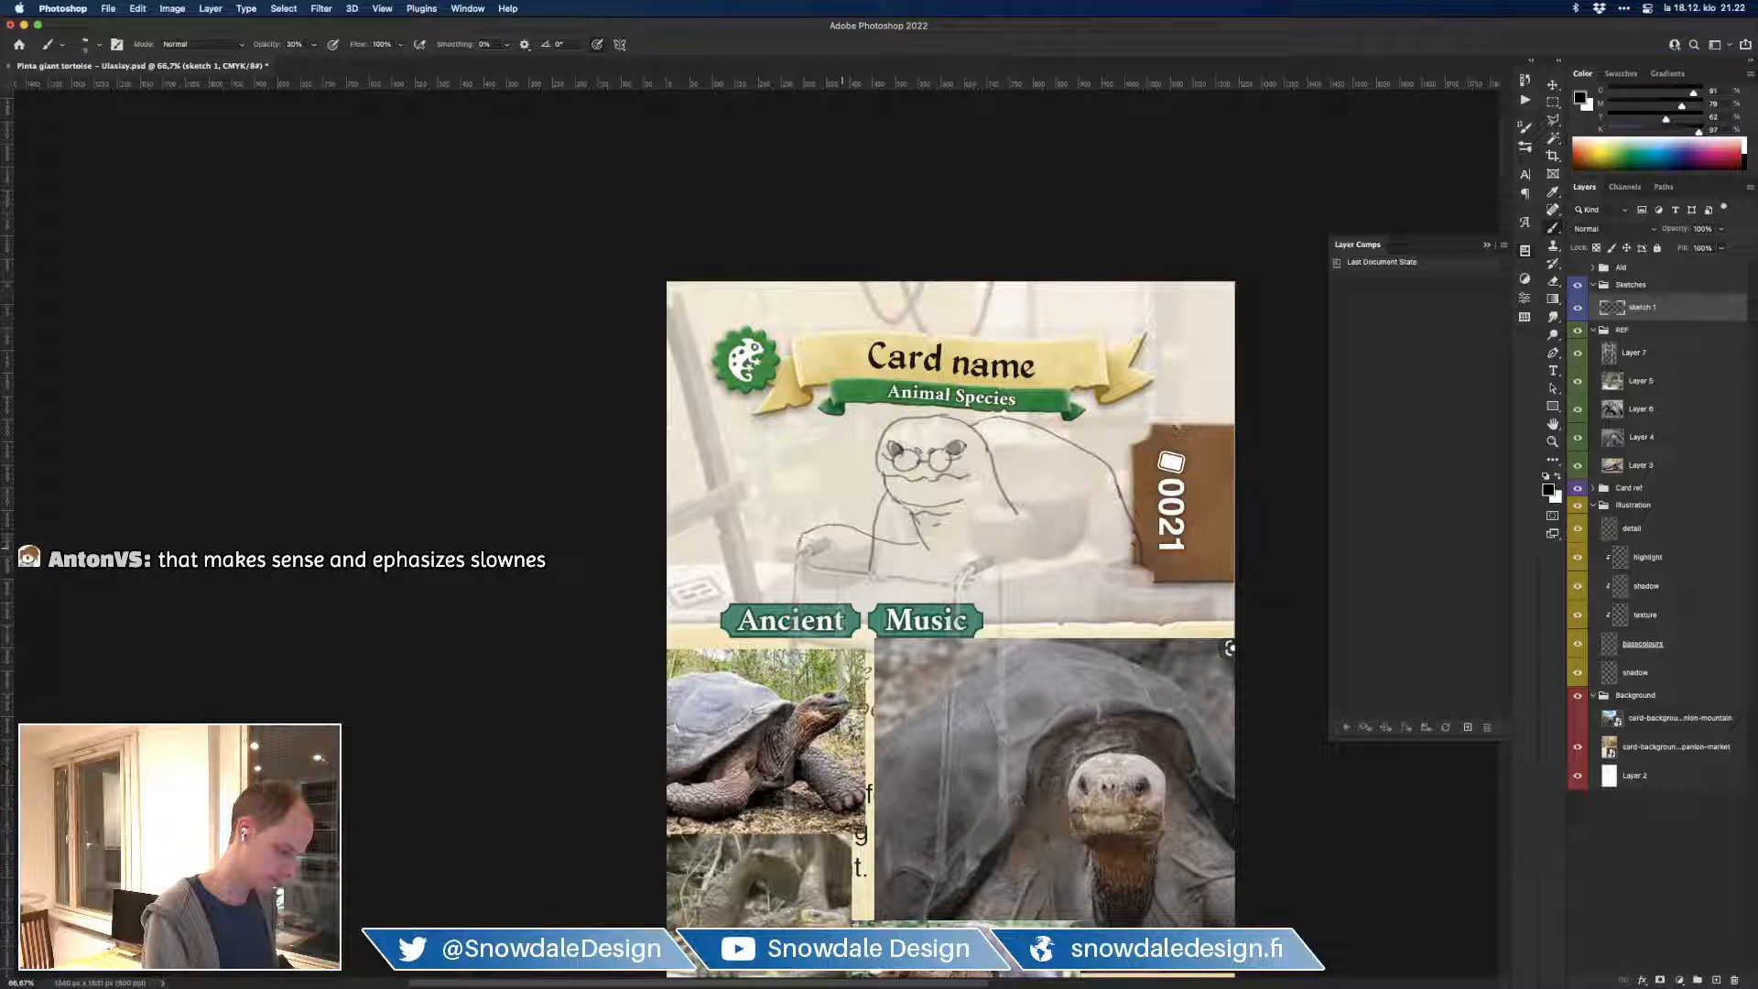
pyautogui.press('e')
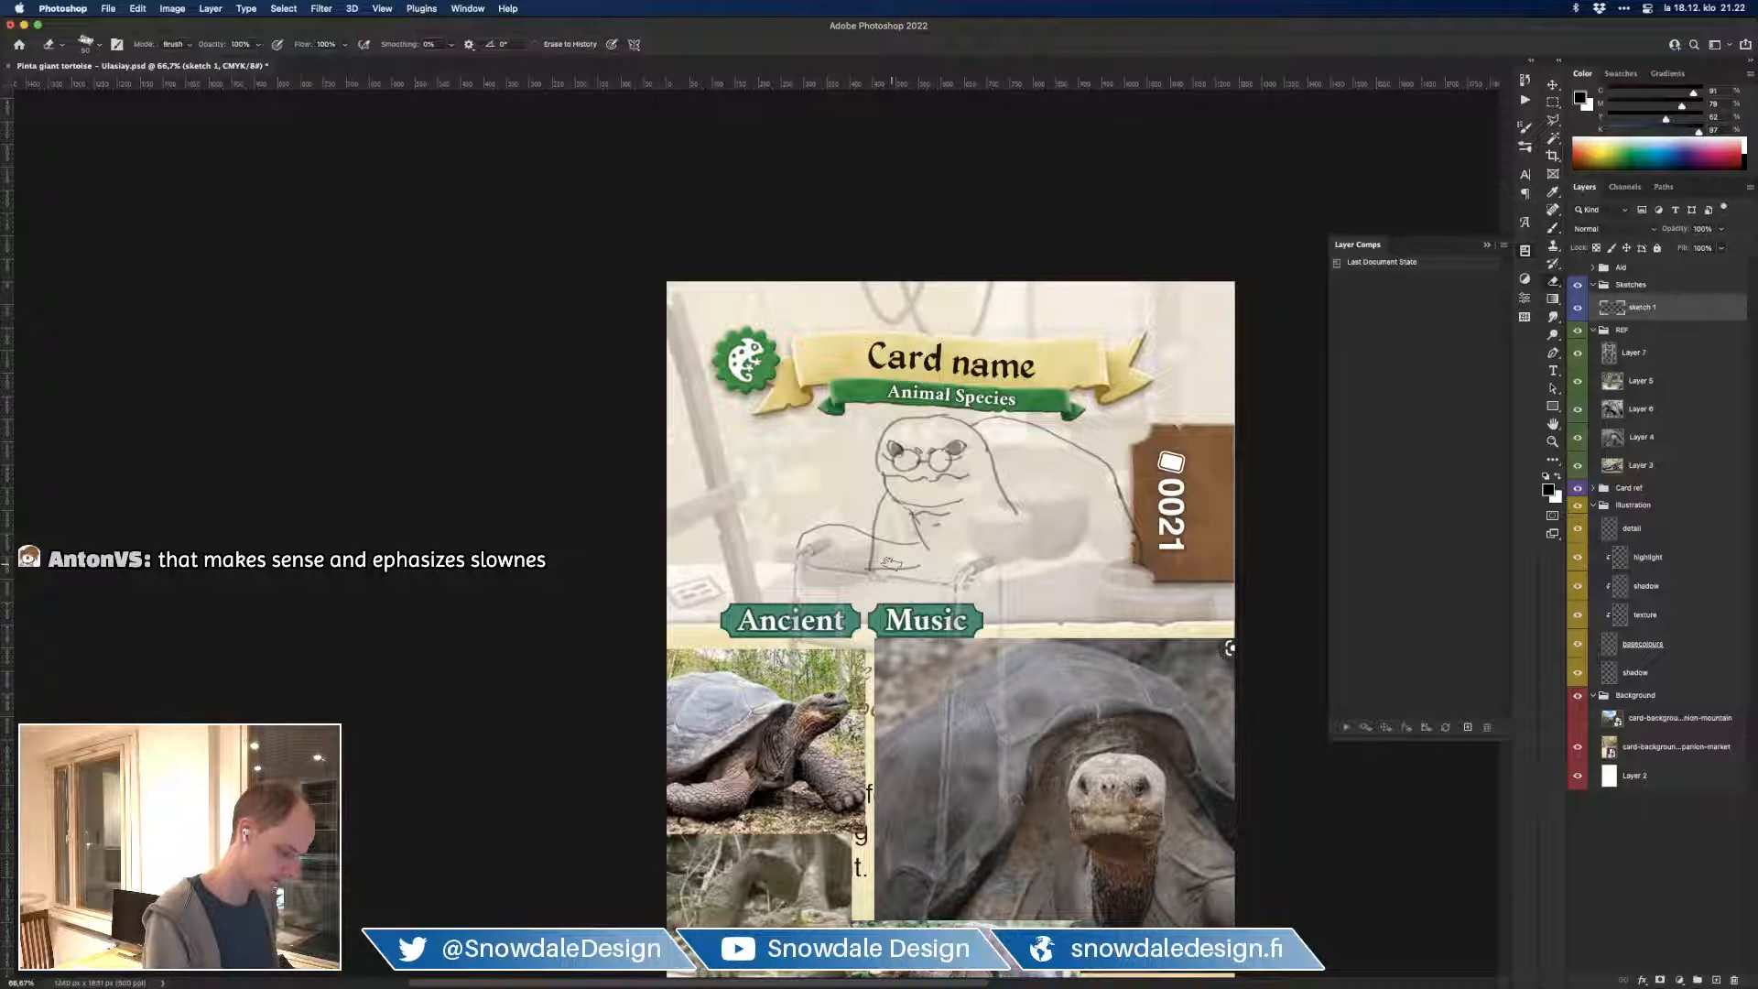
pyautogui.moveTo(883, 560)
pyautogui.mouseDown()
pyautogui.moveTo(872, 546)
pyautogui.moveTo(886, 579)
pyautogui.moveTo(822, 556)
pyautogui.mouseUp()
pyautogui.press('b')
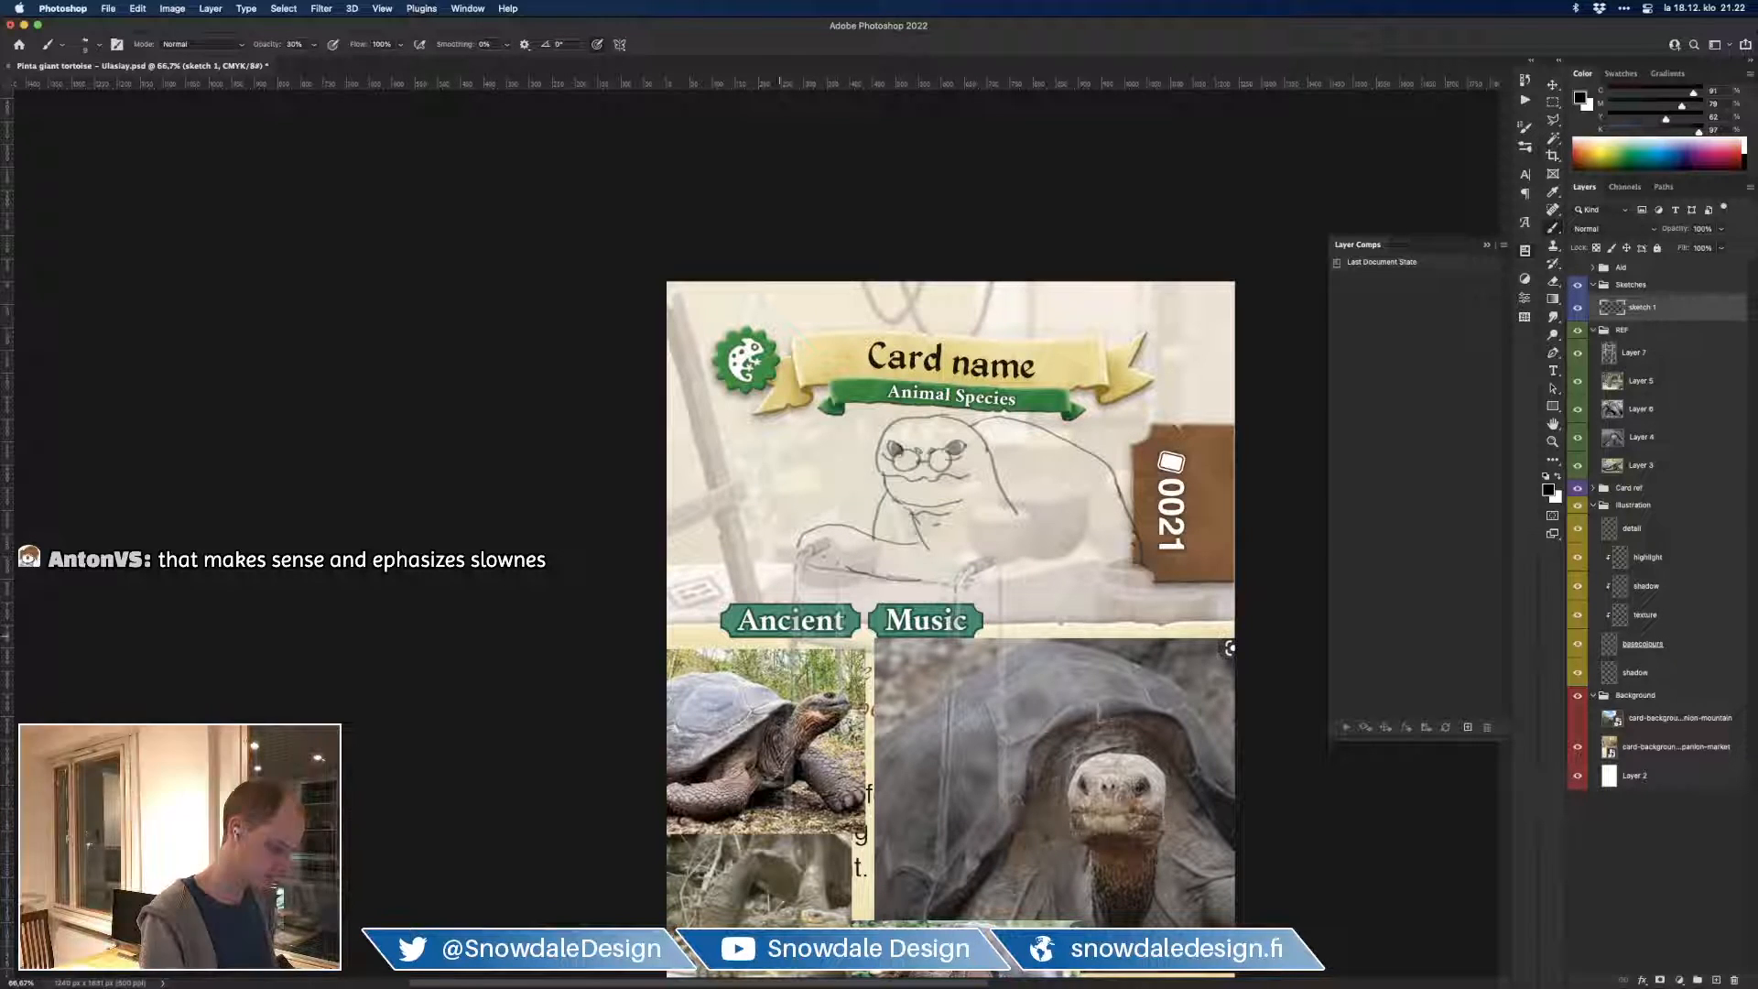
pyautogui.moveTo(819, 553); pyautogui.dragTo(826, 562)
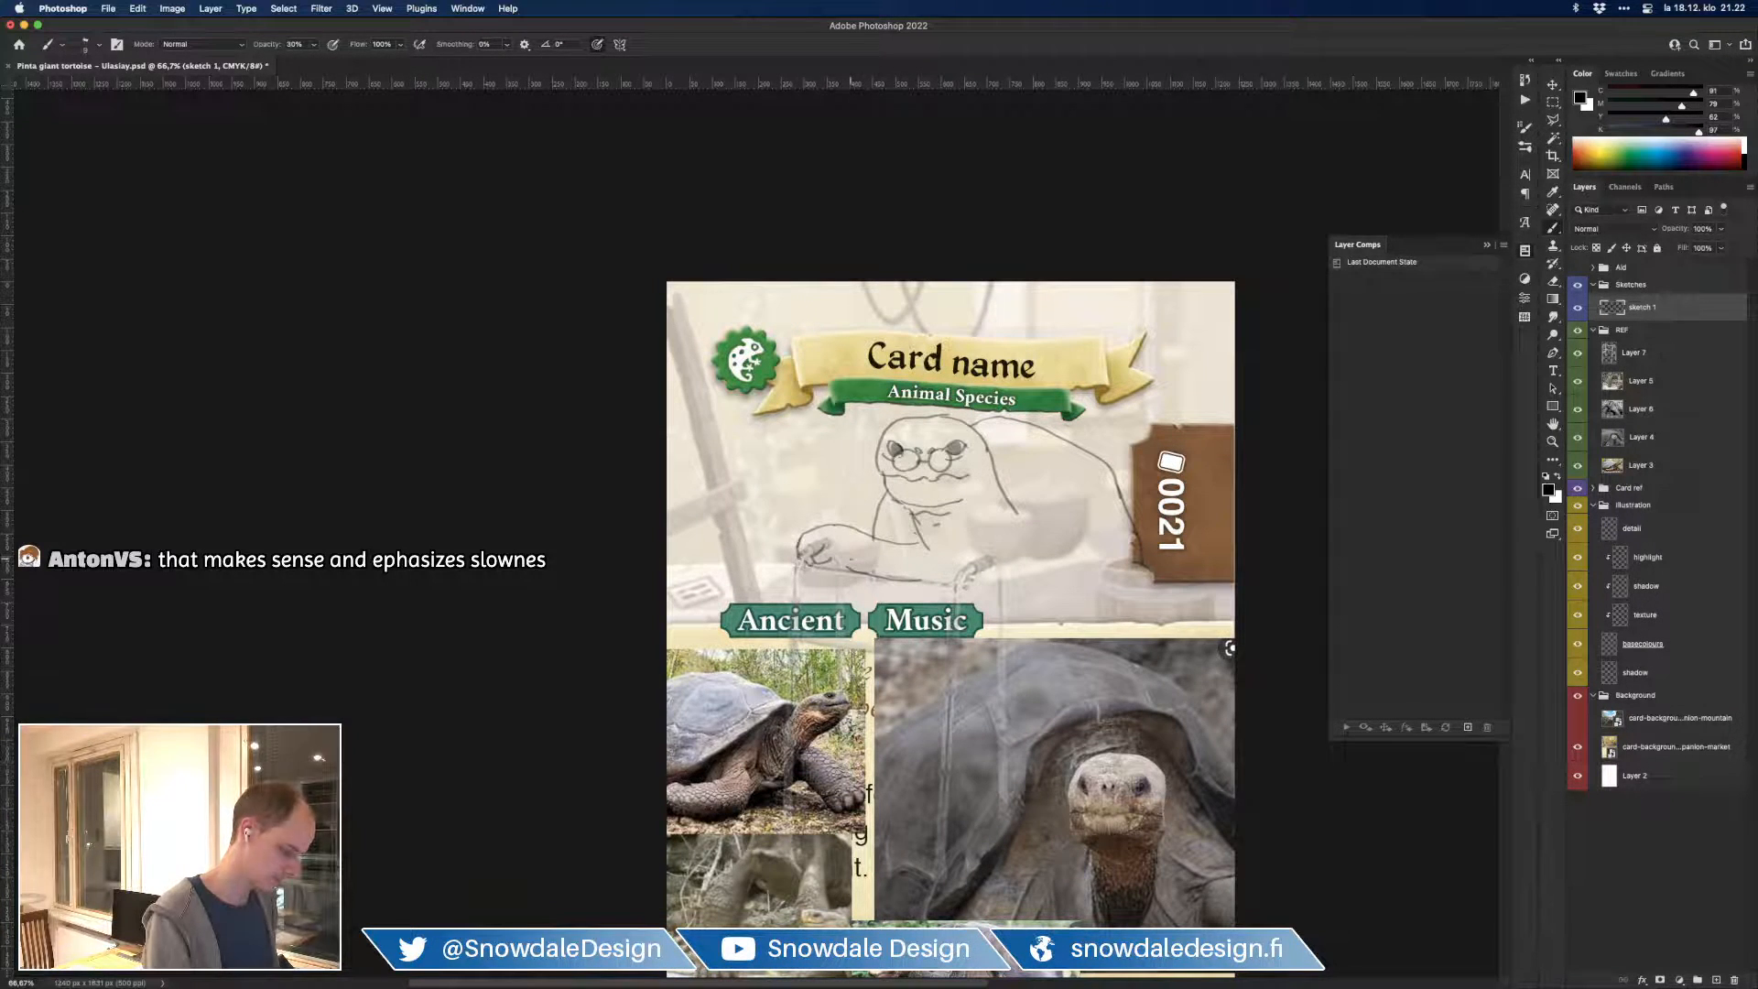
# Step: Sketch the right arm from the shoulder around a bent elbow to the hand resting on the walking frame
pyautogui.moveTo(1018, 537)
pyautogui.mouseDown()
pyautogui.moveTo(1009, 573)
pyautogui.moveTo(1053, 591)
pyautogui.mouseUp()
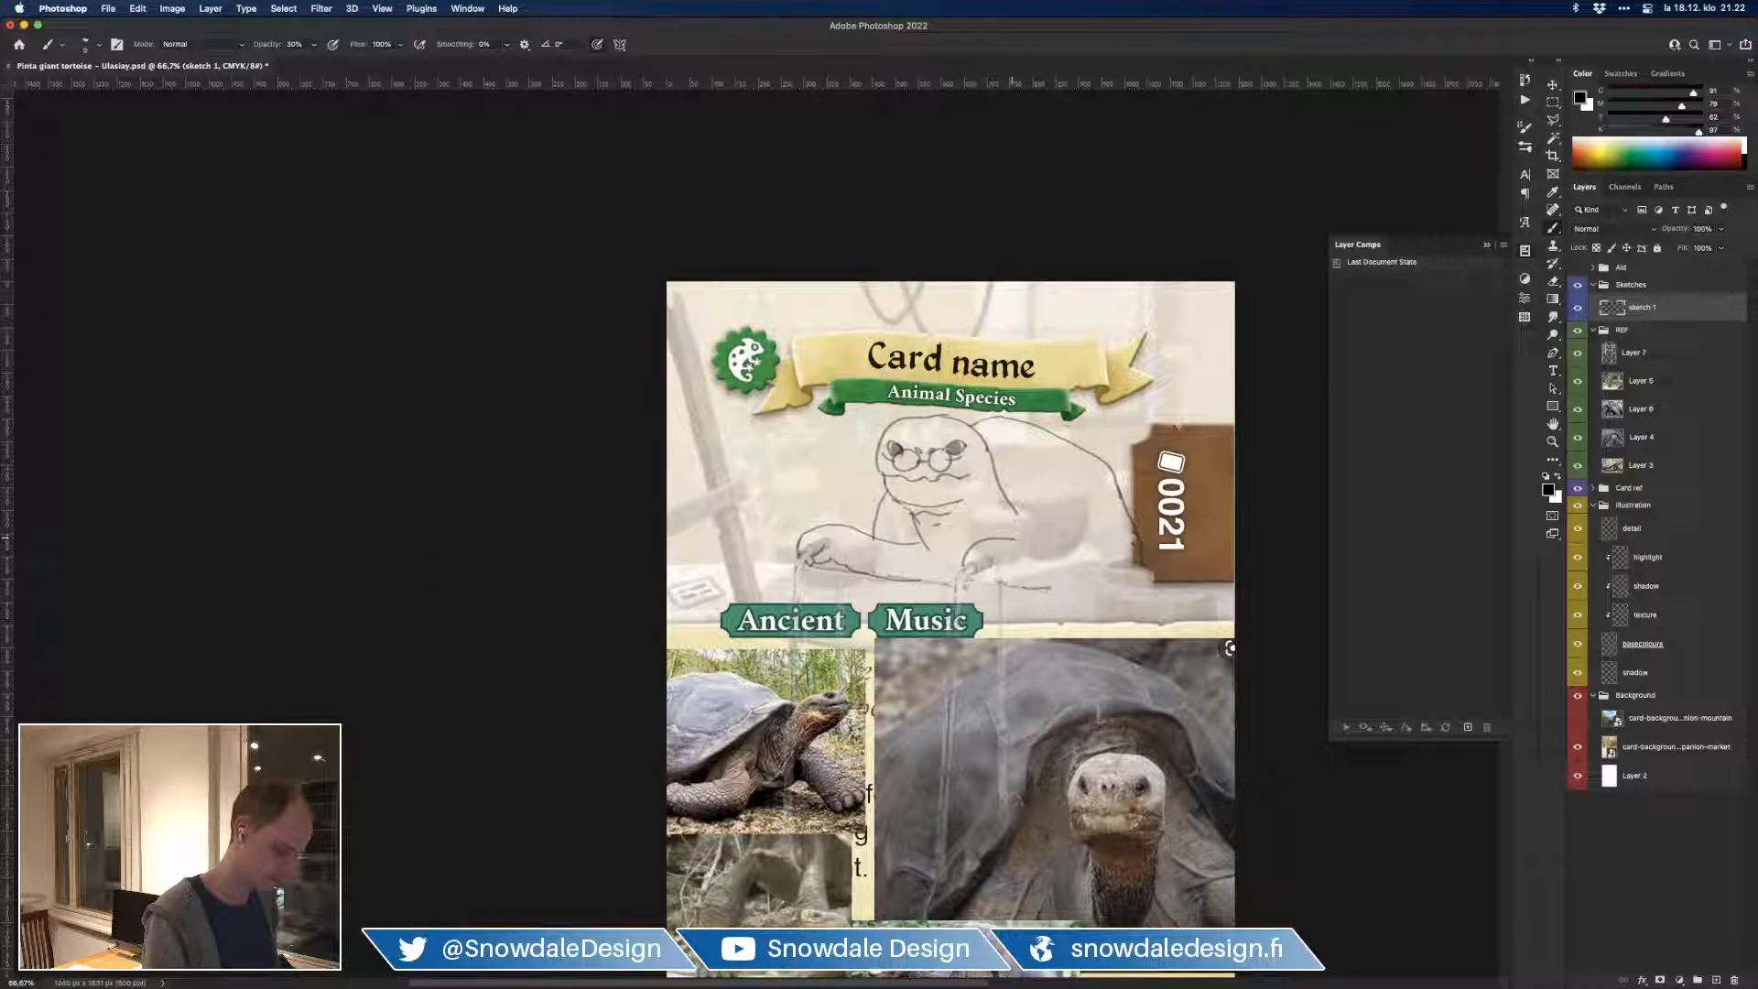
pyautogui.moveTo(1035, 520)
pyautogui.mouseDown()
pyautogui.moveTo(1085, 575)
pyautogui.moveTo(1058, 588)
pyautogui.moveTo(1067, 542)
pyautogui.mouseUp()
pyautogui.moveTo(1013, 512); pyautogui.dragTo(1023, 527)
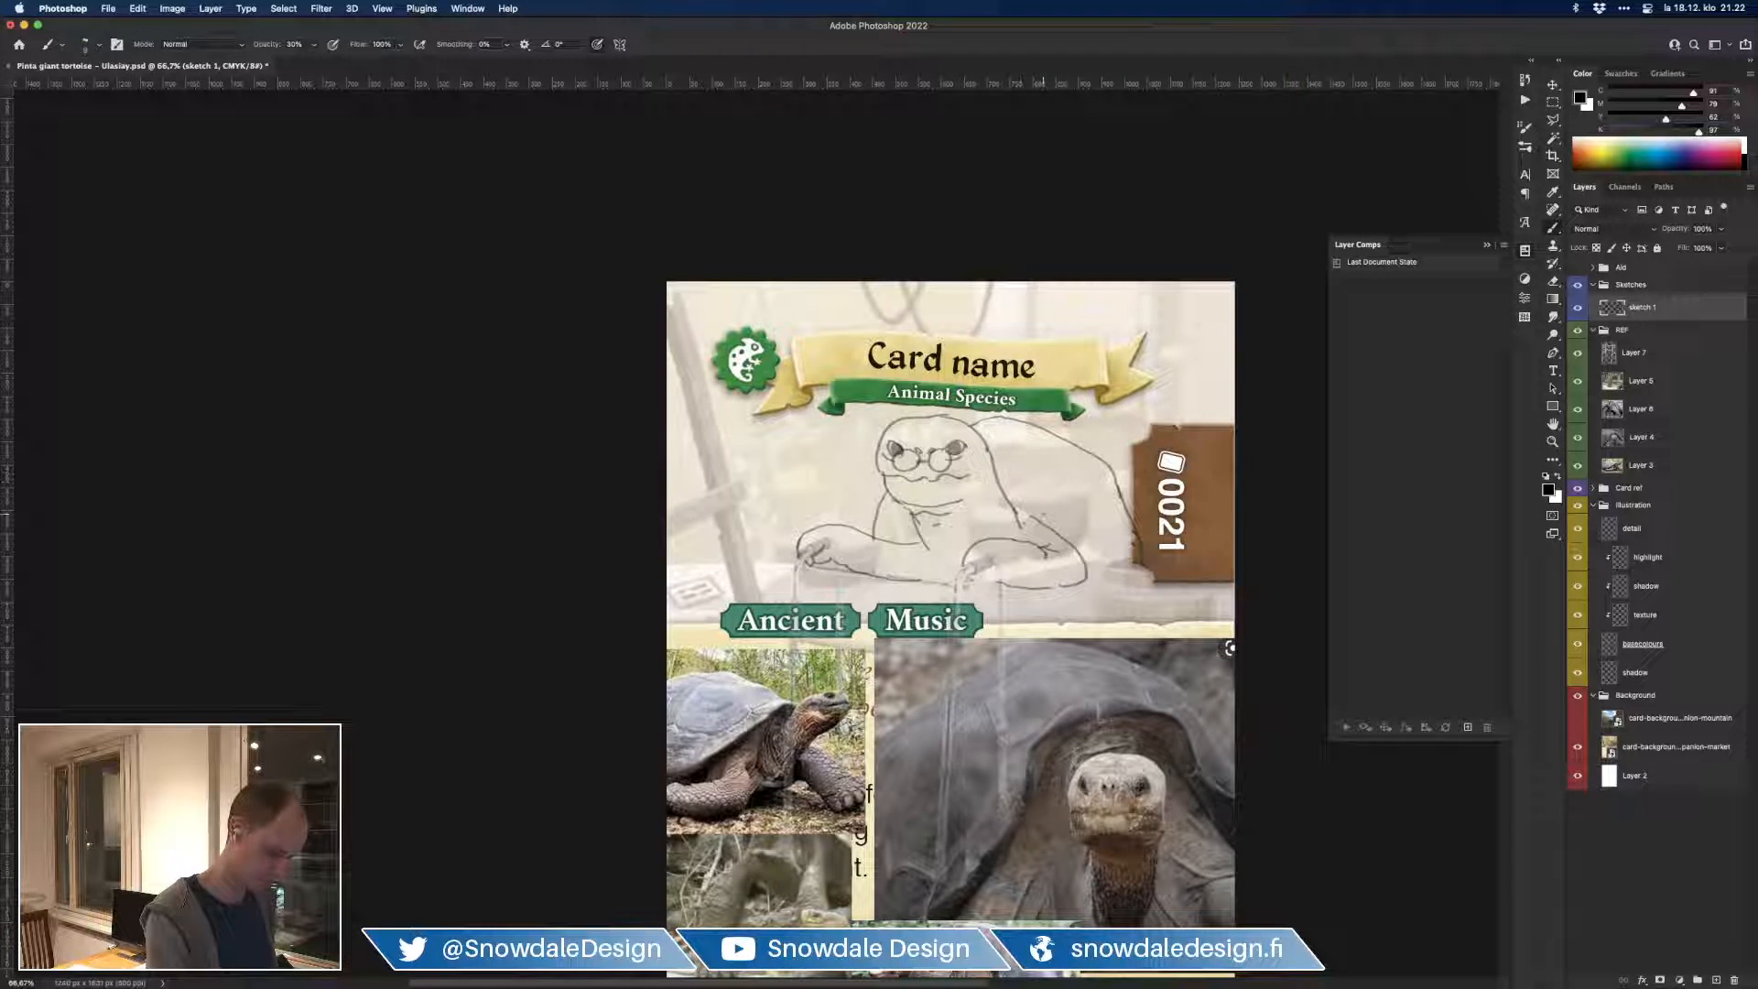
# Step: Strengthen the chest folds and shoulder line, and sketch the walking frame's handle below the left hand
pyautogui.moveTo(999, 488)
pyautogui.mouseDown()
pyautogui.moveTo(1025, 523)
pyautogui.moveTo(941, 548)
pyautogui.mouseUp()
pyautogui.press('super+z')
pyautogui.press('e')
pyautogui.press('b')
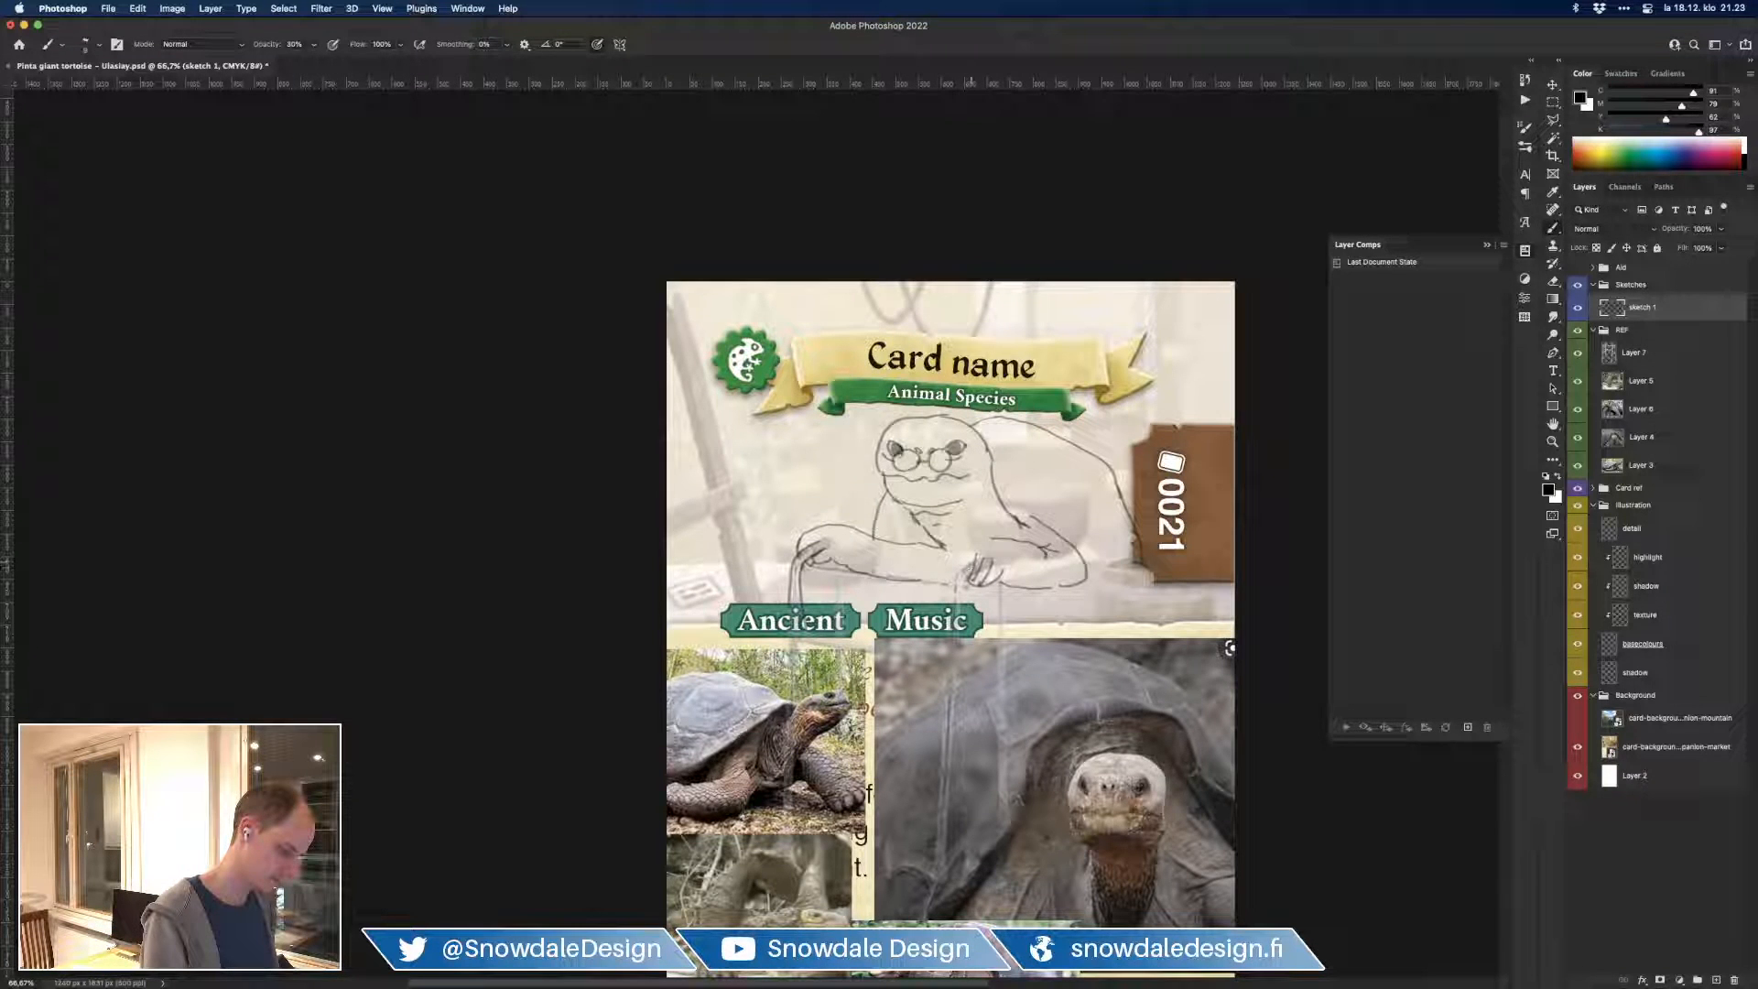
# Step: Erase and redraw the right hand's fingers so they curl over the walking frame's right handle
pyautogui.press('e')
pyautogui.press('b')
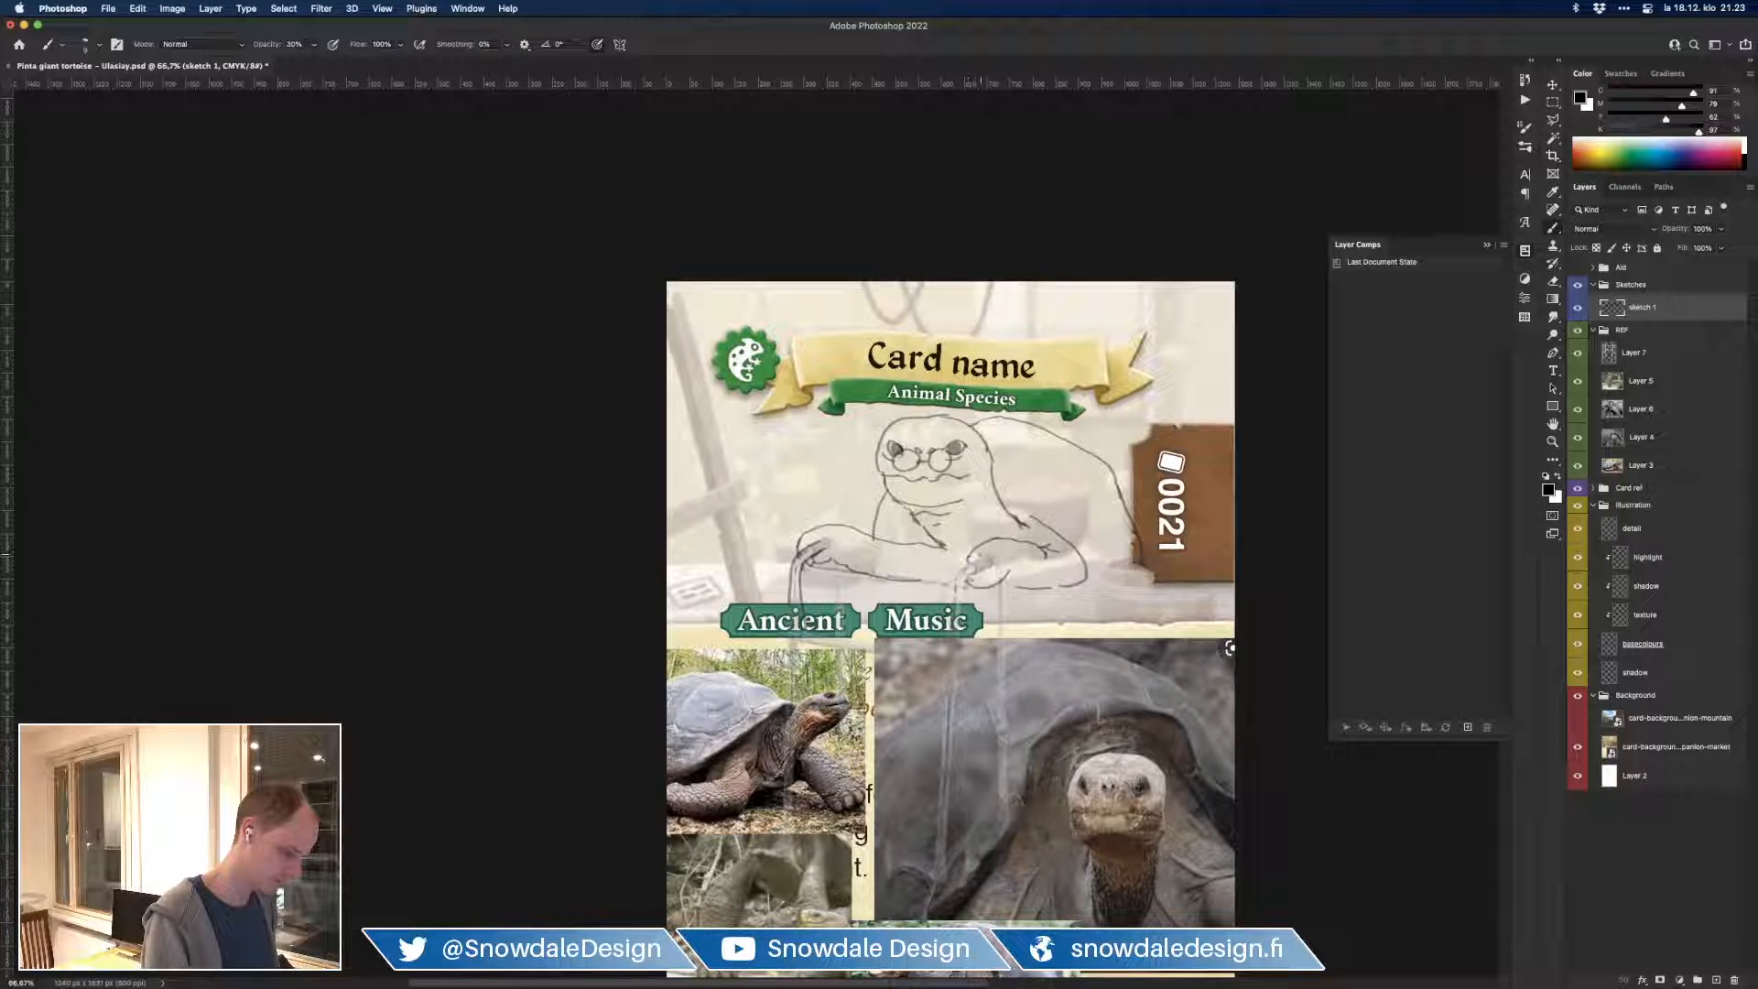
pyautogui.press('e')
pyautogui.press('b')
pyautogui.press('e')
pyautogui.press('b')
pyautogui.press('e')
pyautogui.press('b')
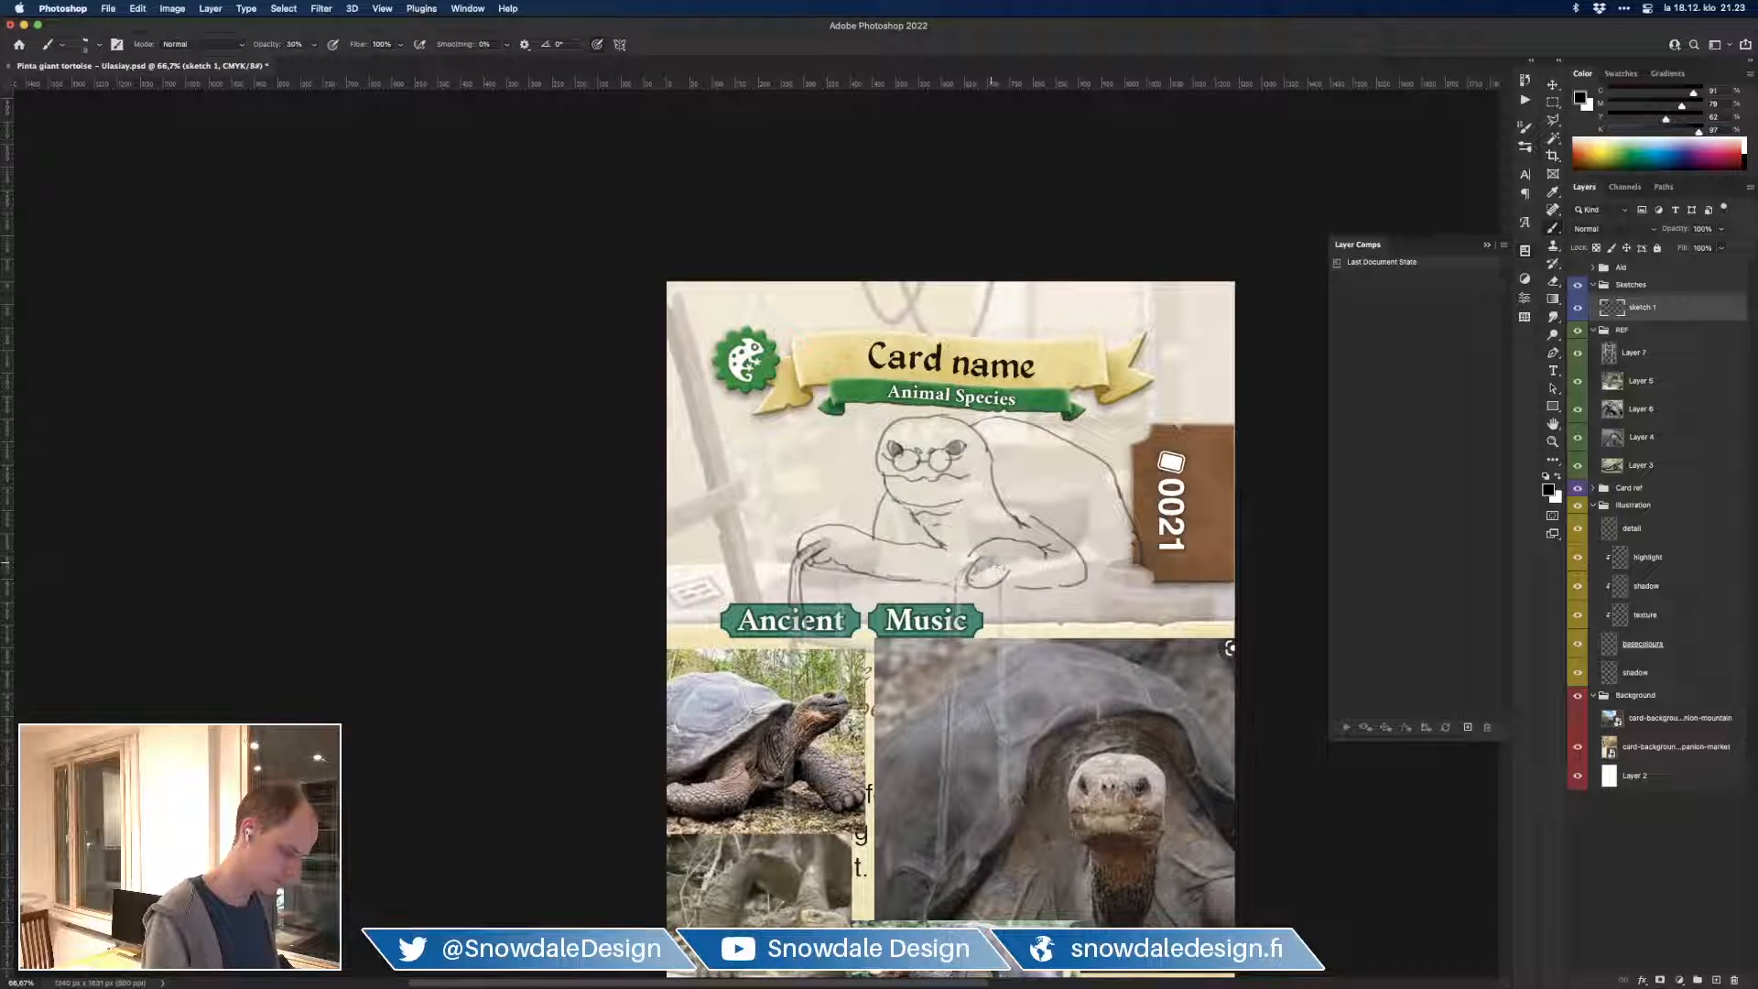
pyautogui.press('e')
pyautogui.press('b')
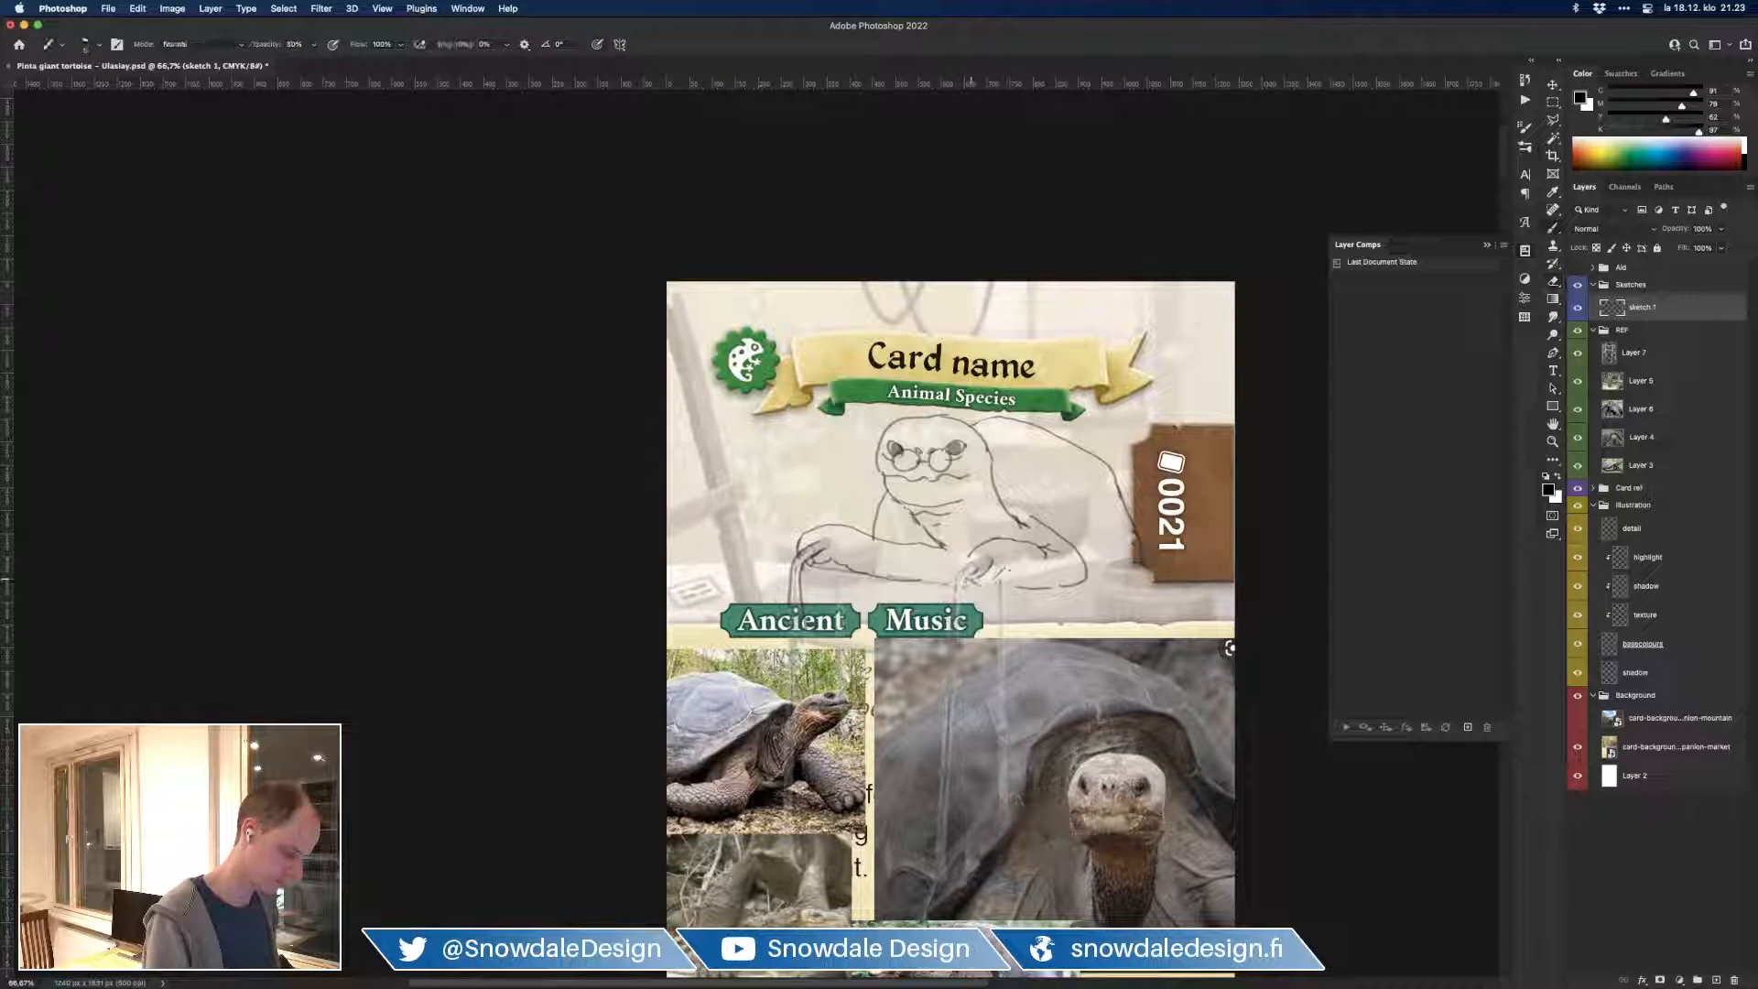
pyautogui.press('e')
pyautogui.press('b')
# Step: Sketch the walking frame's upright bars below both hands and the crossbars running between them
pyautogui.moveTo(991, 555)
pyautogui.mouseDown()
pyautogui.moveTo(953, 586)
pyautogui.moveTo(990, 569)
pyautogui.moveTo(1011, 635)
pyautogui.mouseUp()
pyautogui.moveTo(839, 574); pyautogui.dragTo(835, 618)
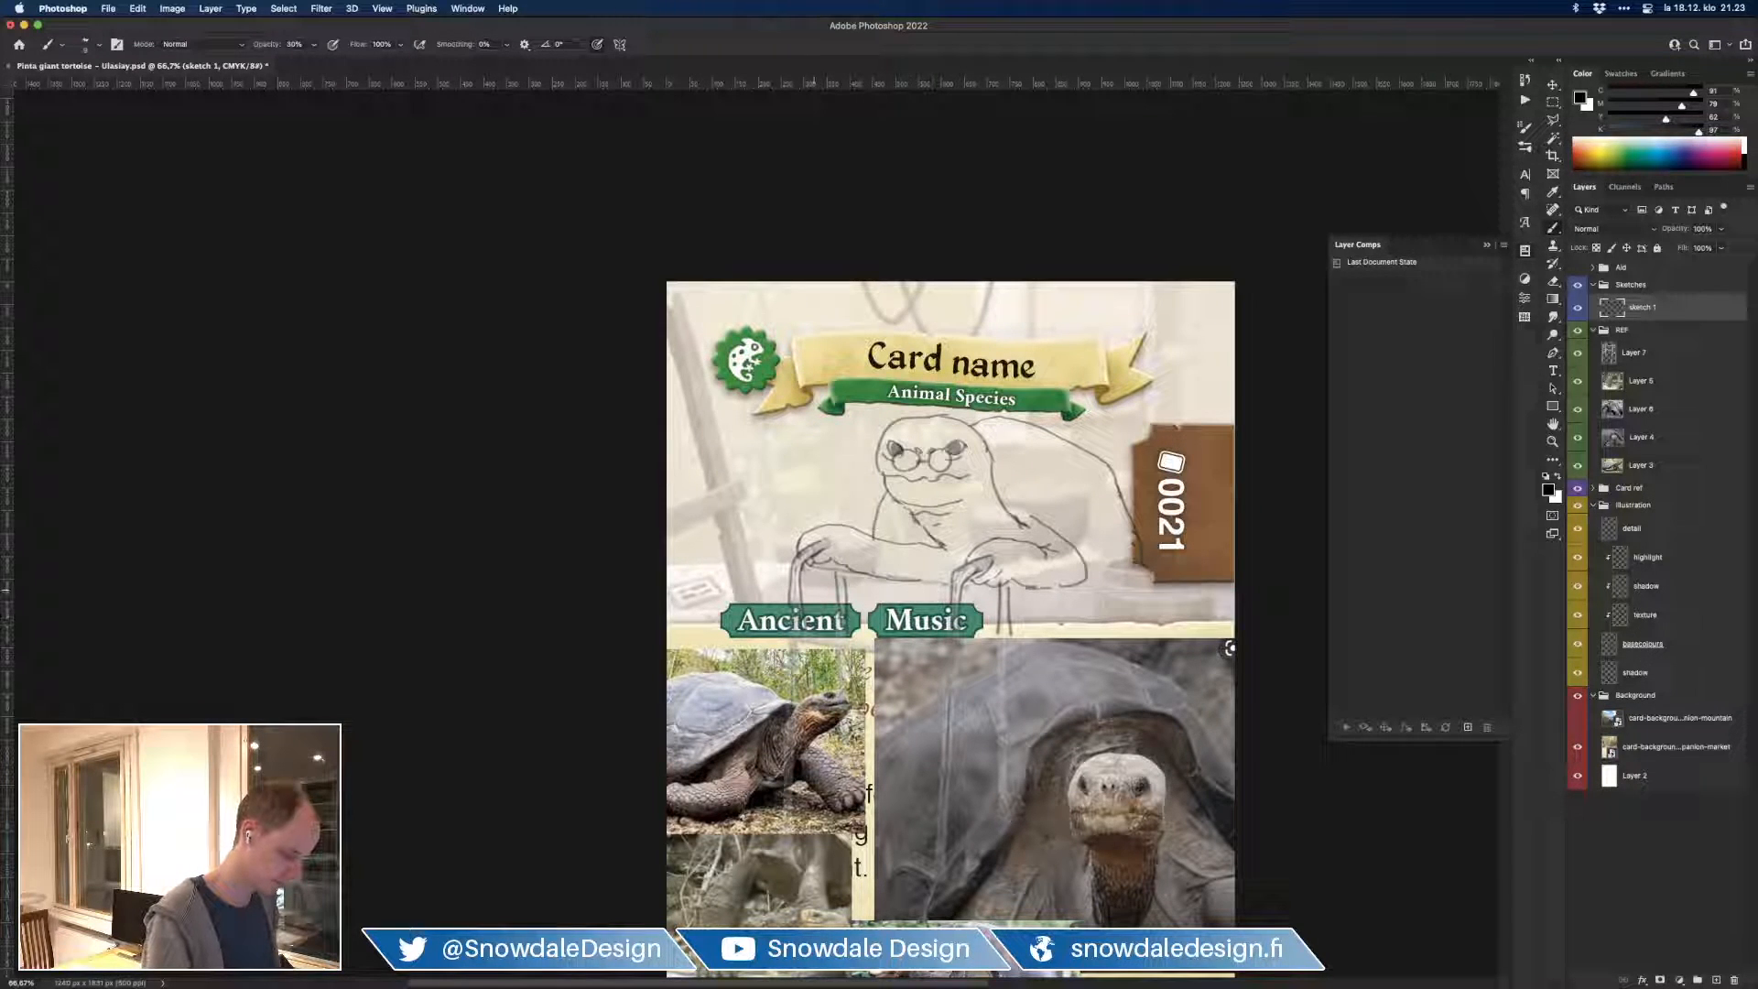
pyautogui.moveTo(823, 582)
pyautogui.mouseDown()
pyautogui.moveTo(932, 597)
pyautogui.moveTo(805, 586)
pyautogui.moveTo(914, 600)
pyautogui.moveTo(814, 583)
pyautogui.moveTo(877, 595)
pyautogui.mouseUp()
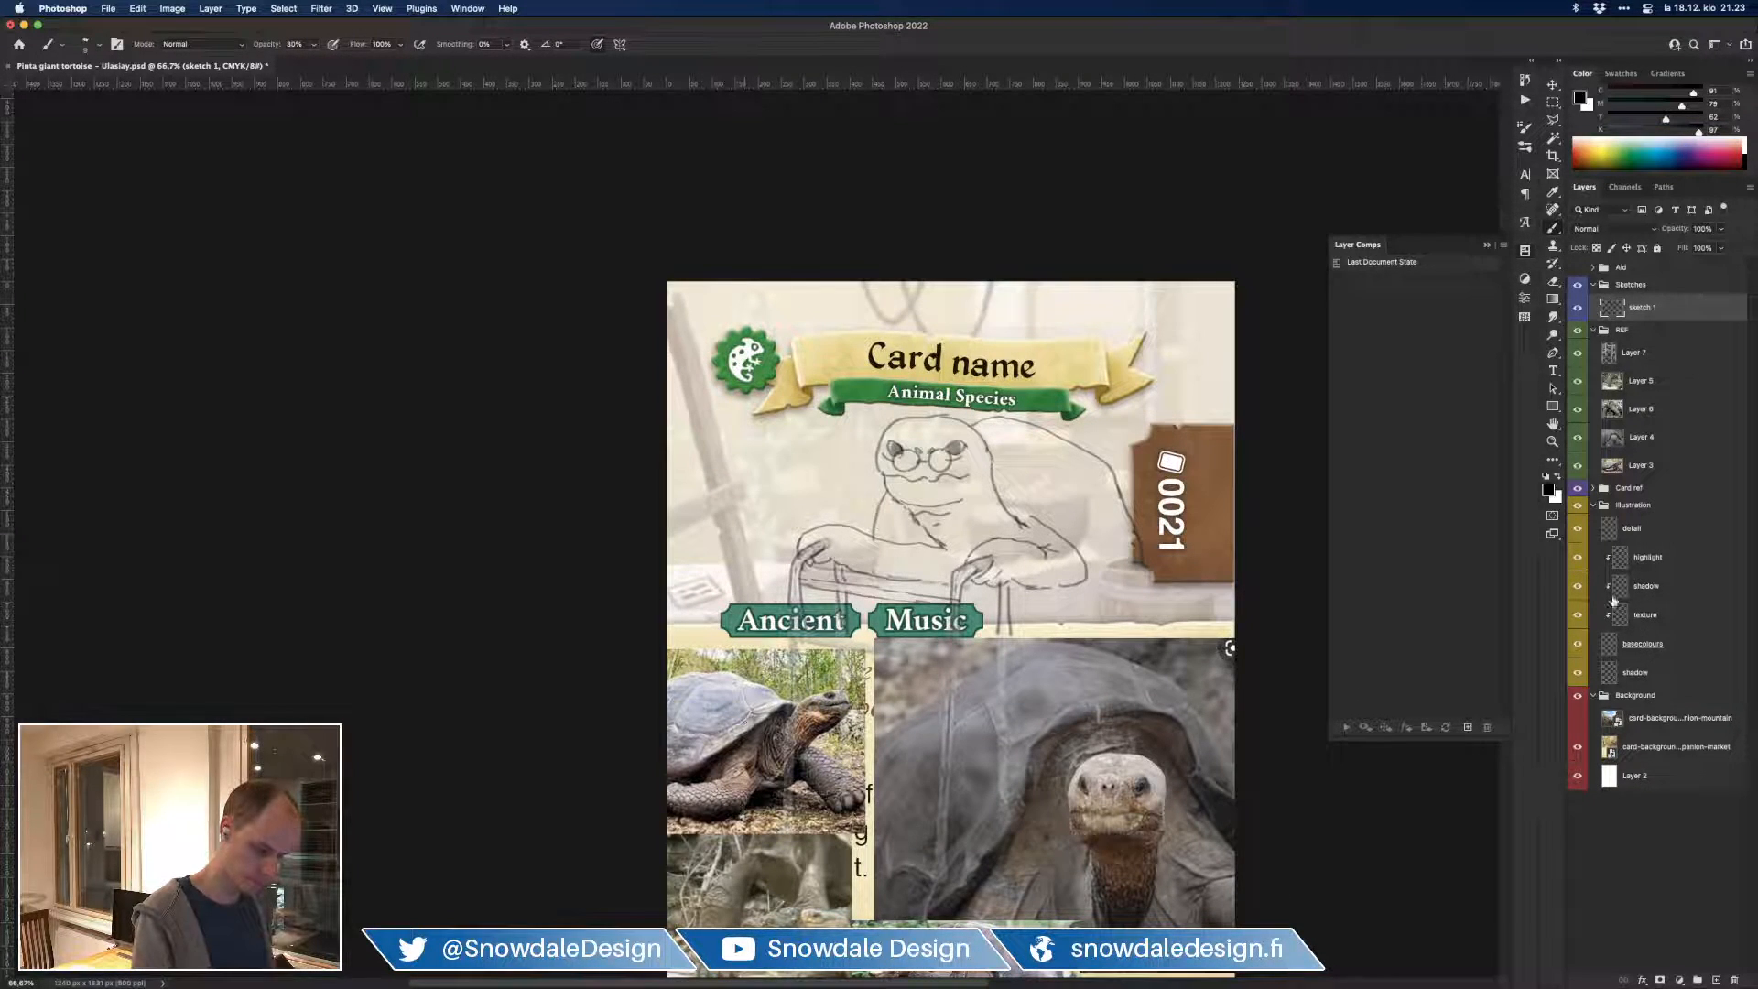
# Step: Hide the walking frame reference on Layer 7 and shift the tortoise sketch slightly left
pyautogui.click(1578, 354)
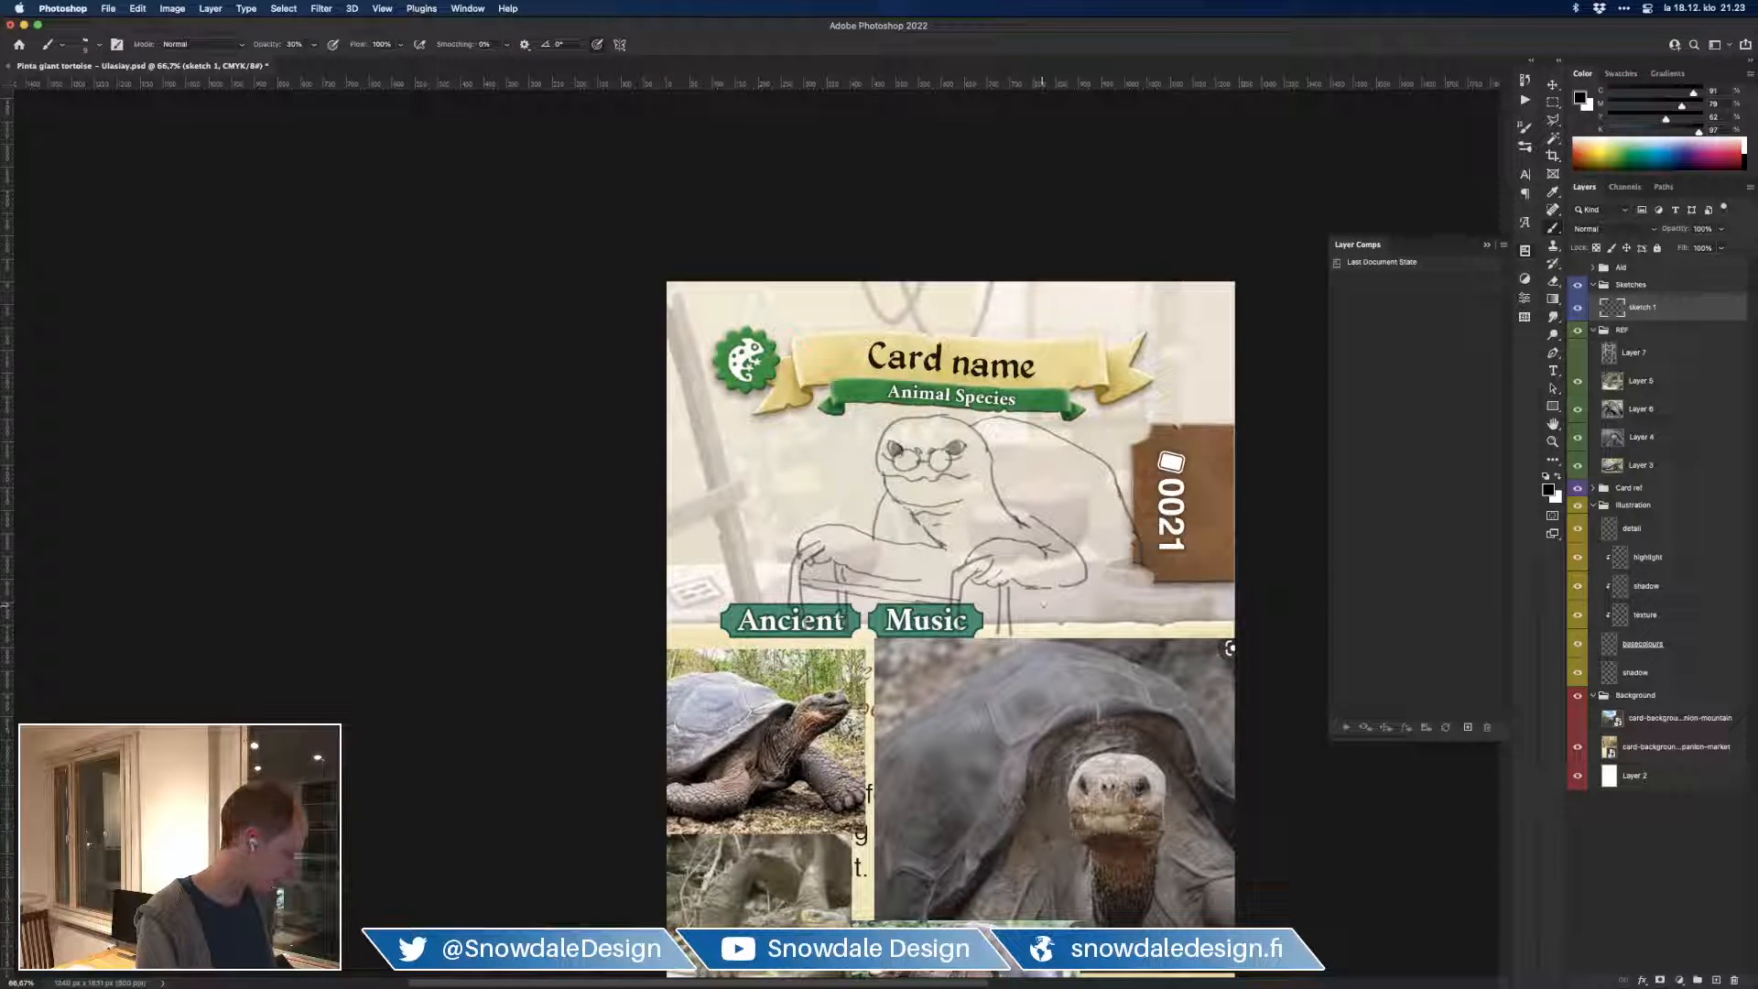
pyautogui.moveTo(1055, 607); pyautogui.dragTo(1035, 609)
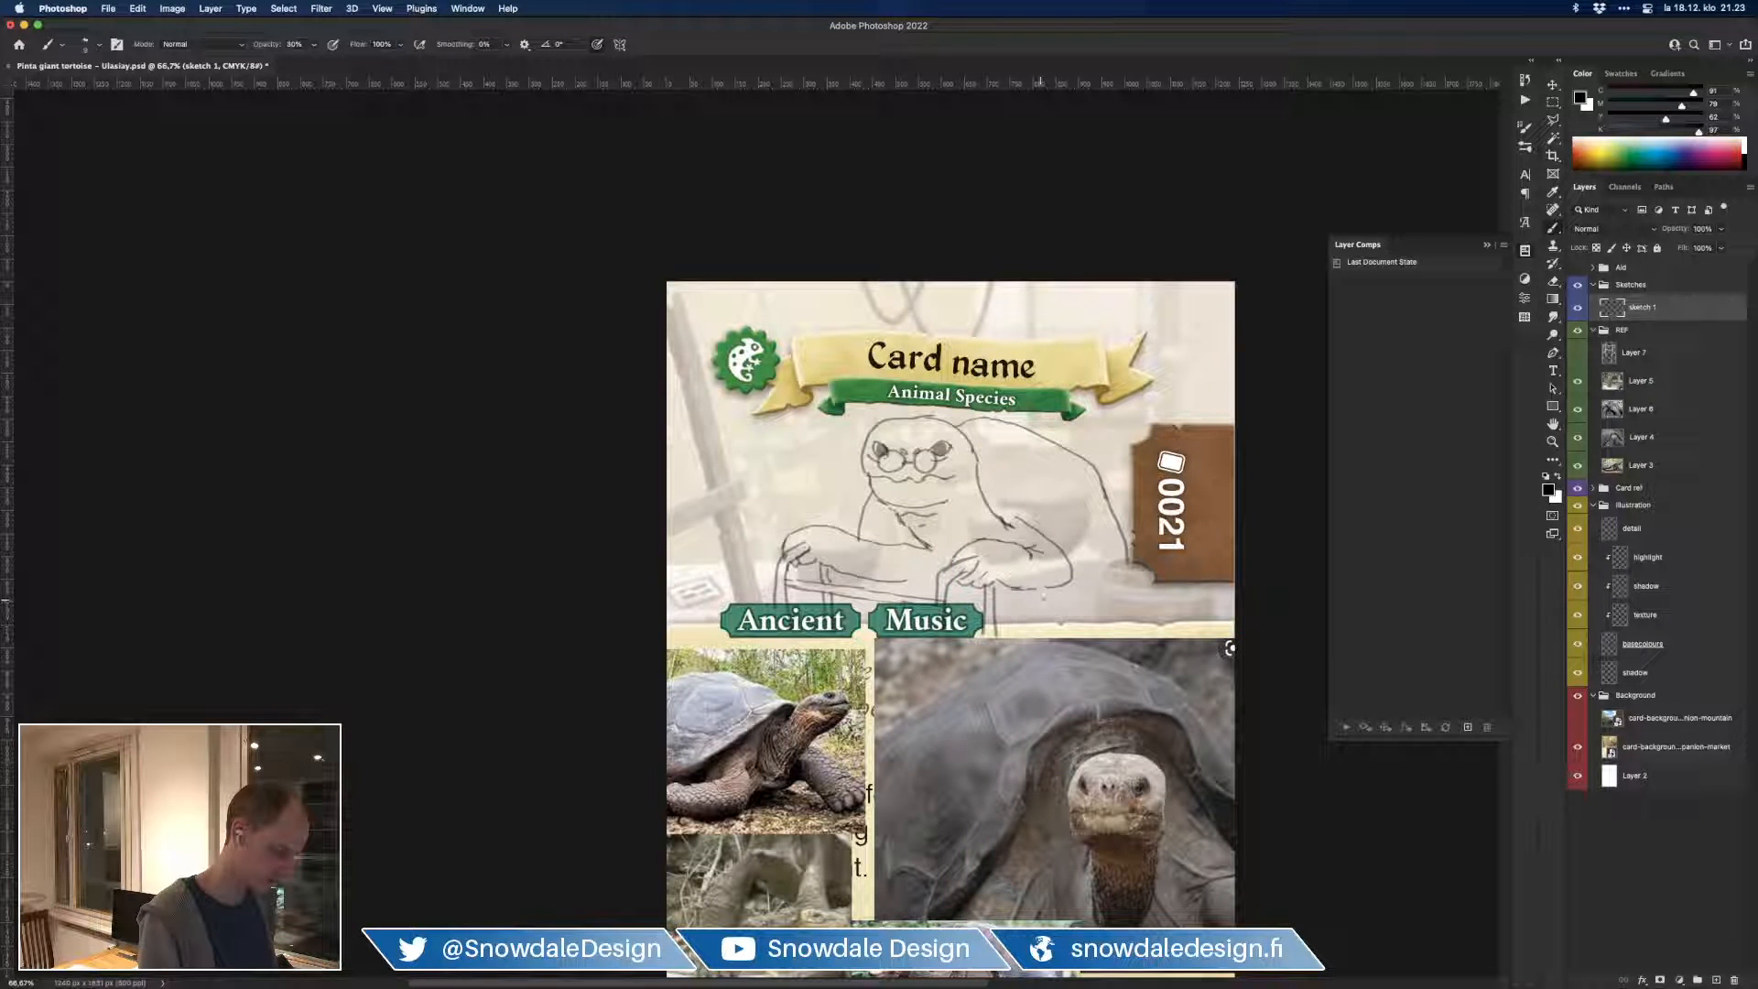
# Step: Redraw the shell's edge as a double rim divided into plates and extend it down beside the number tag
pyautogui.press('e')
pyautogui.press('b')
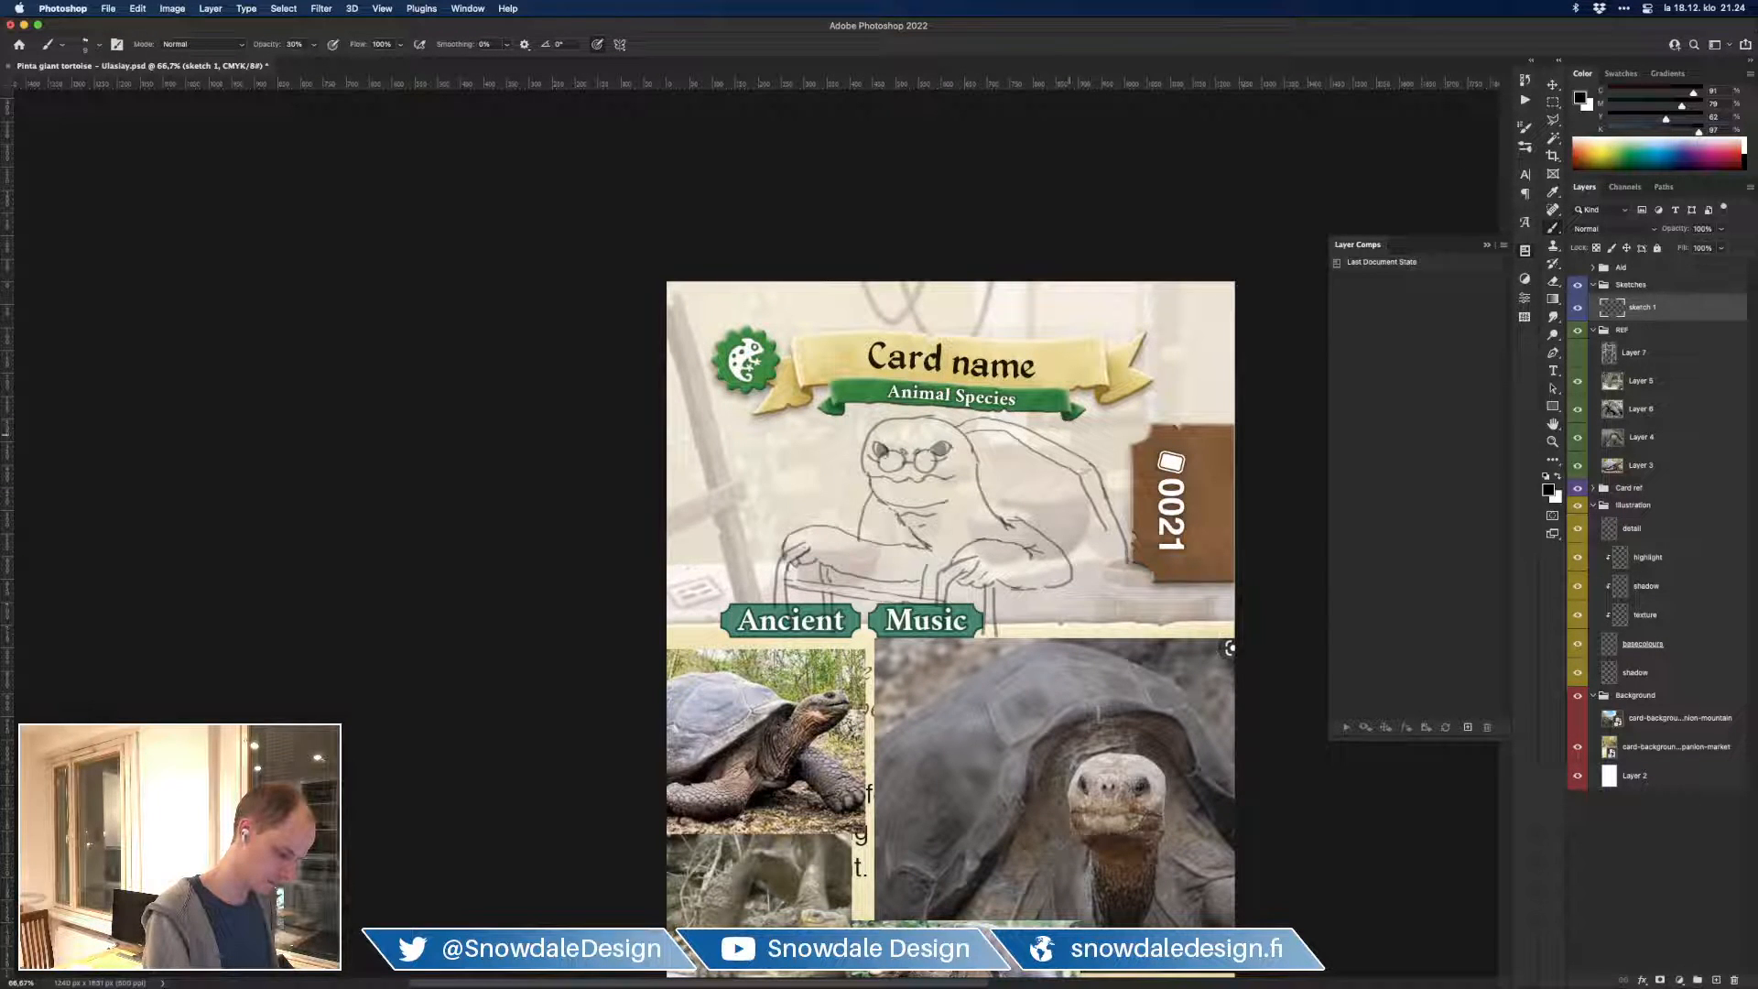
pyautogui.moveTo(1101, 534); pyautogui.dragTo(1112, 628)
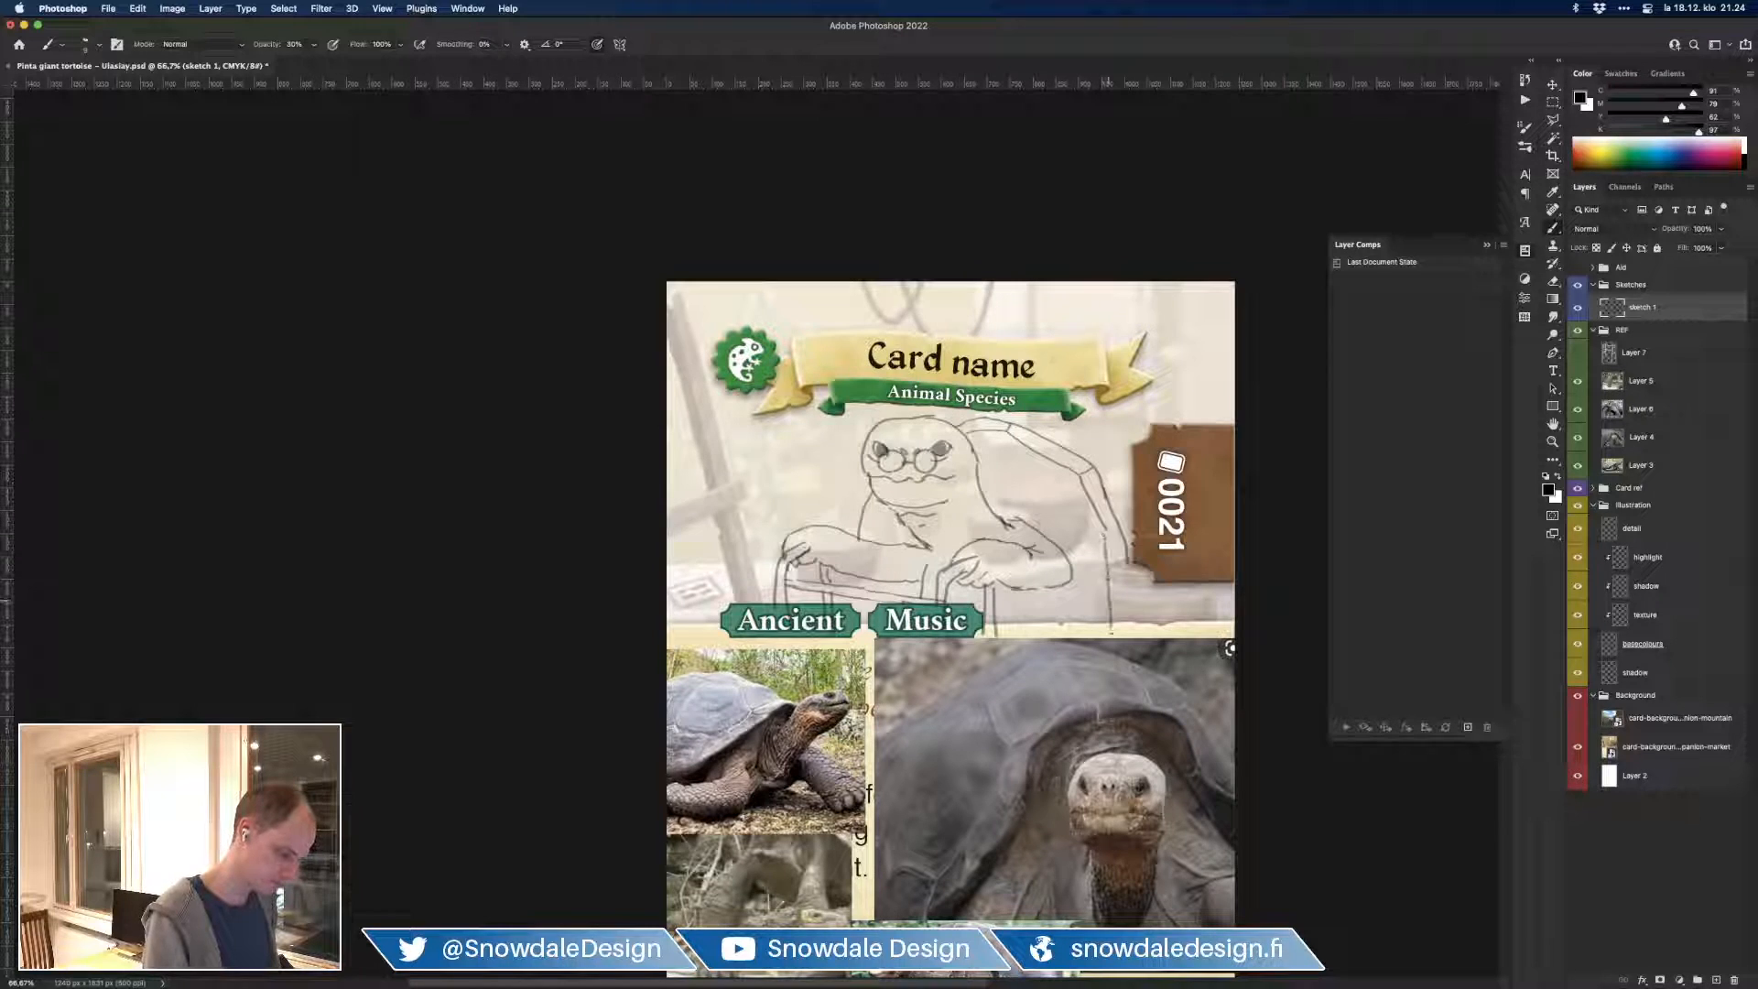
pyautogui.moveTo(1126, 564); pyautogui.dragTo(1133, 636)
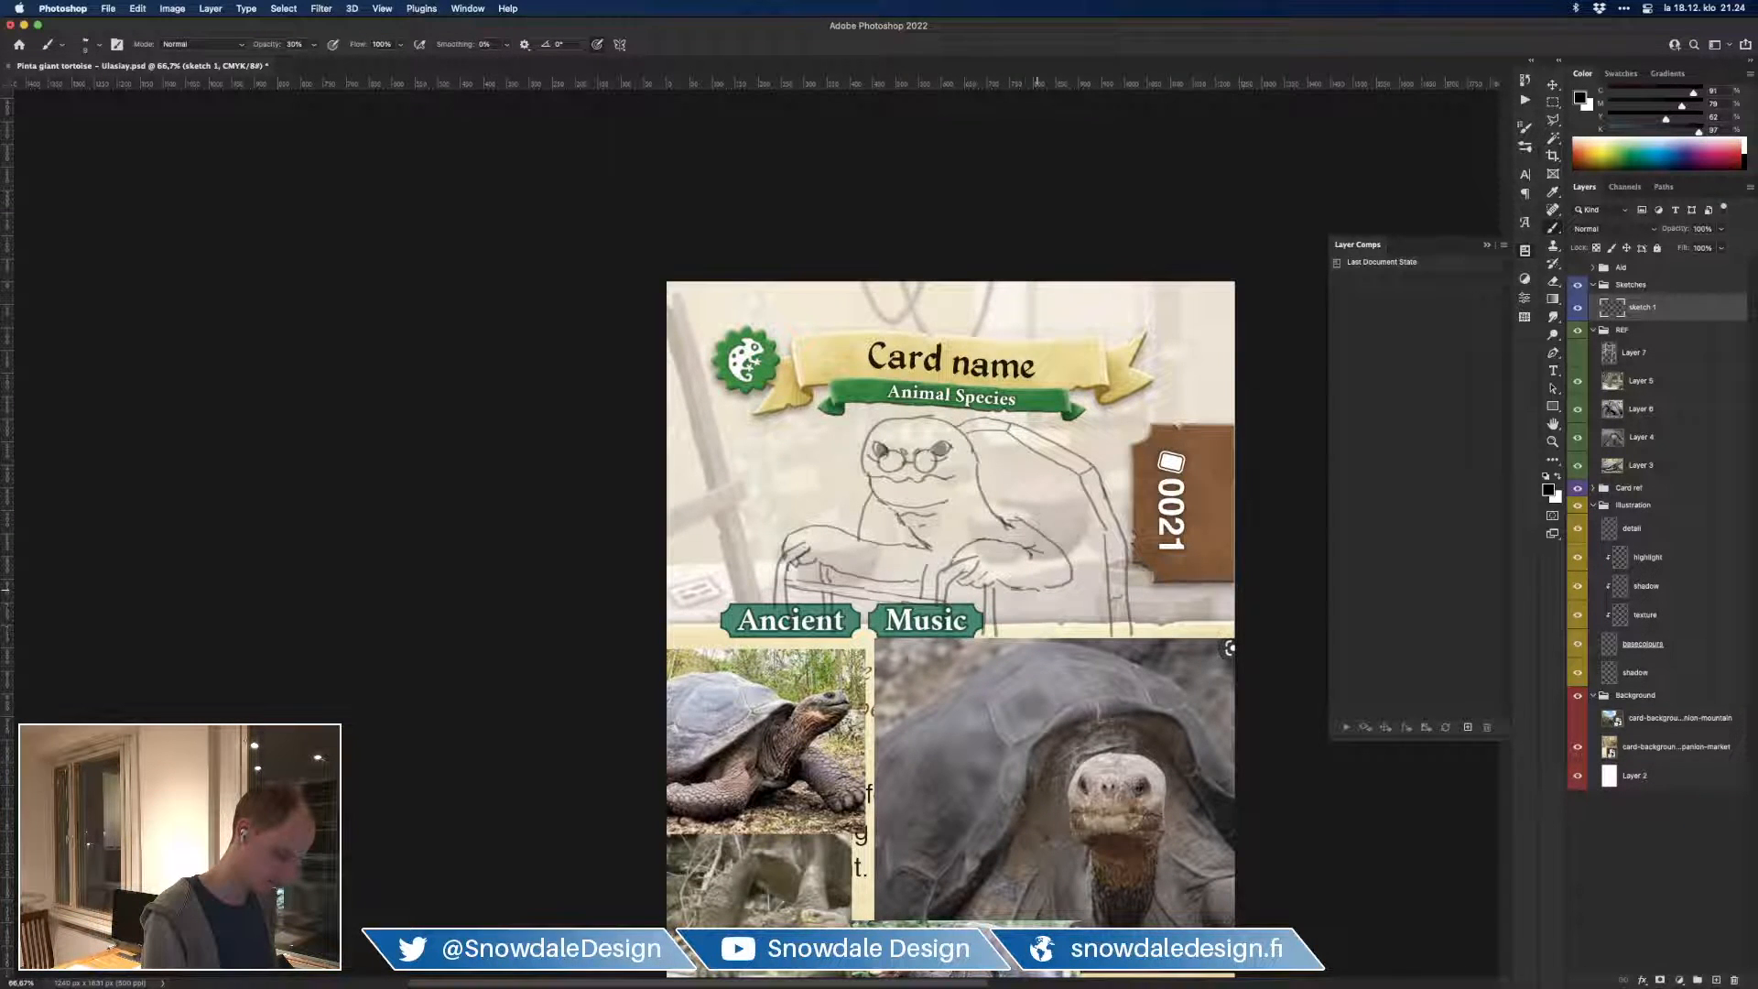
pyautogui.press('super+minus')
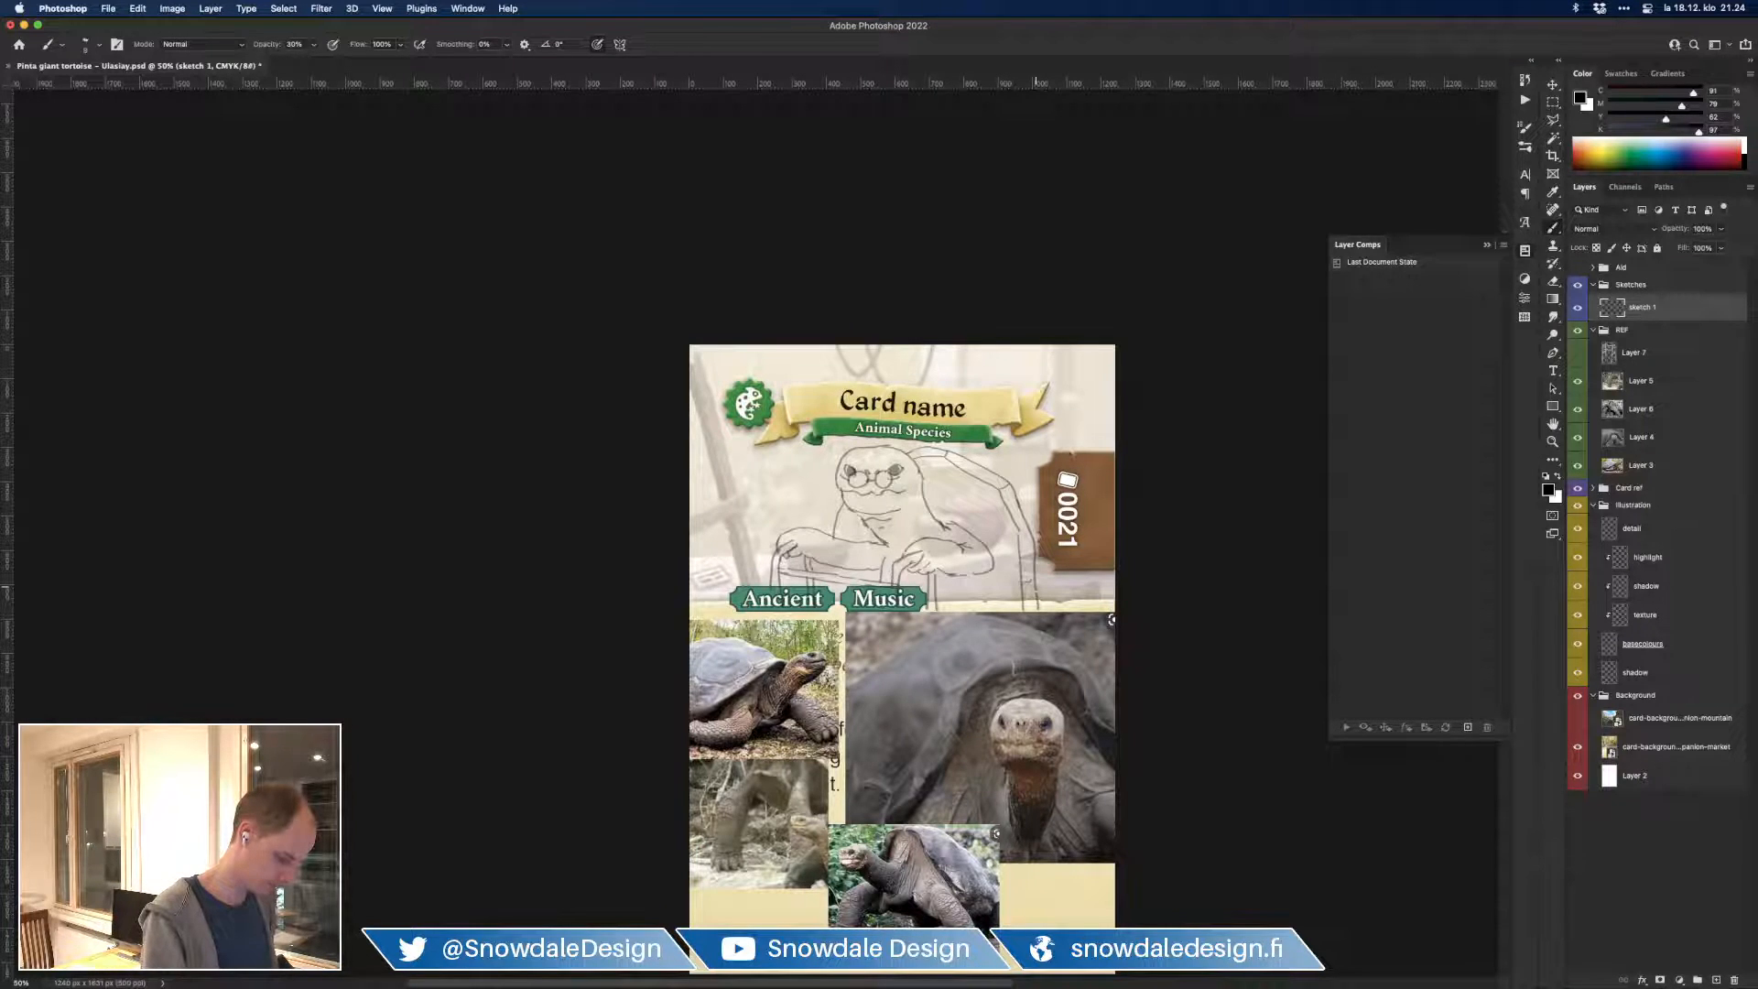
pyautogui.press('super+plus')
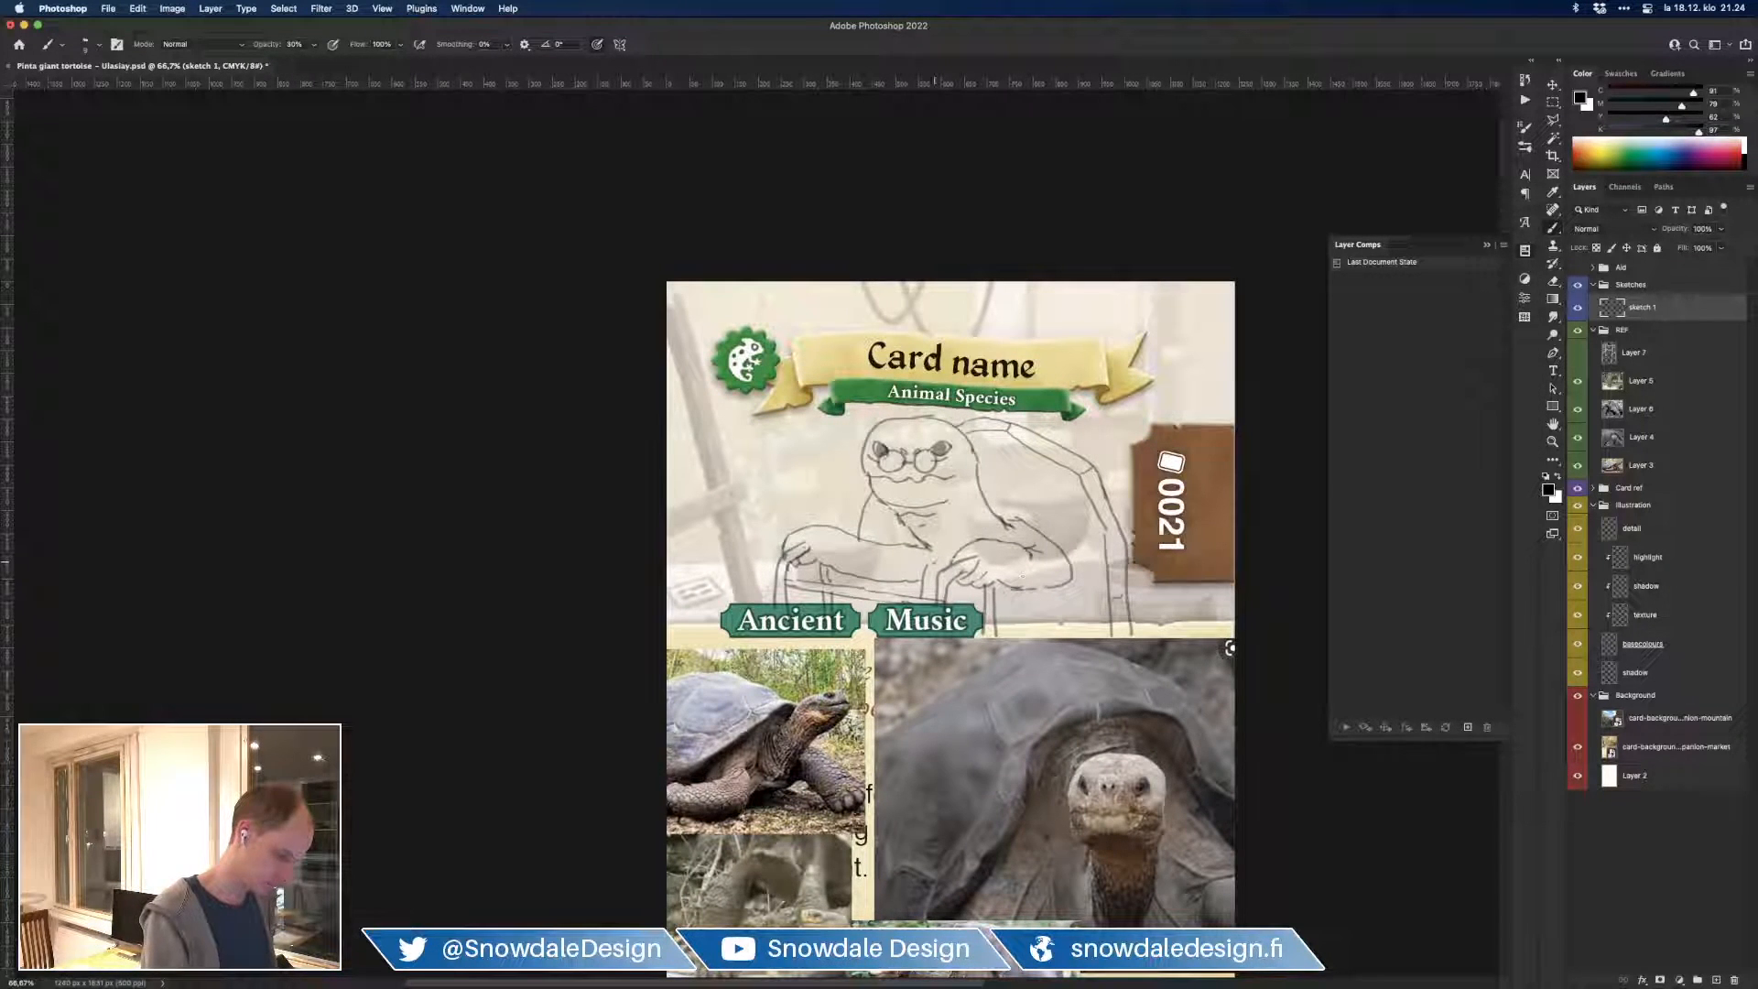
# Step: Erase and refine the lines of the right handle and body between the chest folds and the right hand
pyautogui.press('e')
pyautogui.press('b')
pyautogui.moveTo(996, 533)
pyautogui.mouseDown()
pyautogui.moveTo(945, 536)
pyautogui.moveTo(994, 534)
pyautogui.moveTo(929, 559)
pyautogui.moveTo(910, 600)
pyautogui.mouseUp()
pyautogui.press('e')
pyautogui.press('b')
pyautogui.press('e')
pyautogui.press('b')
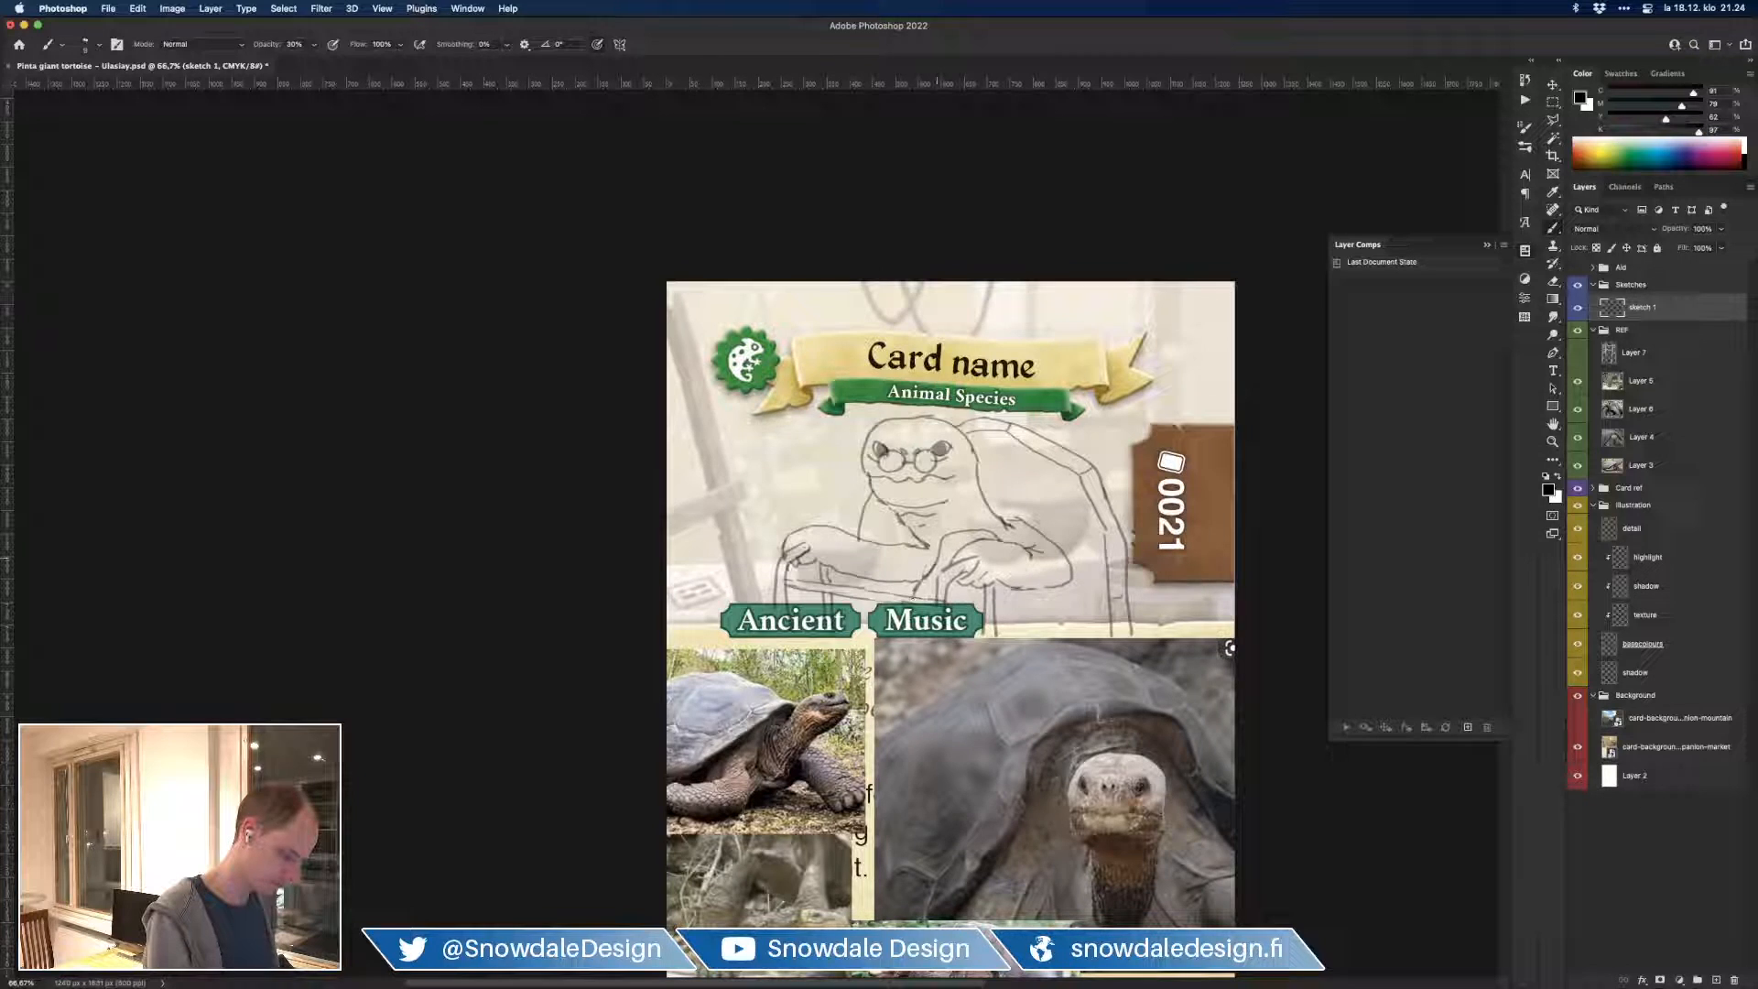
pyautogui.moveTo(927, 540); pyautogui.dragTo(937, 547)
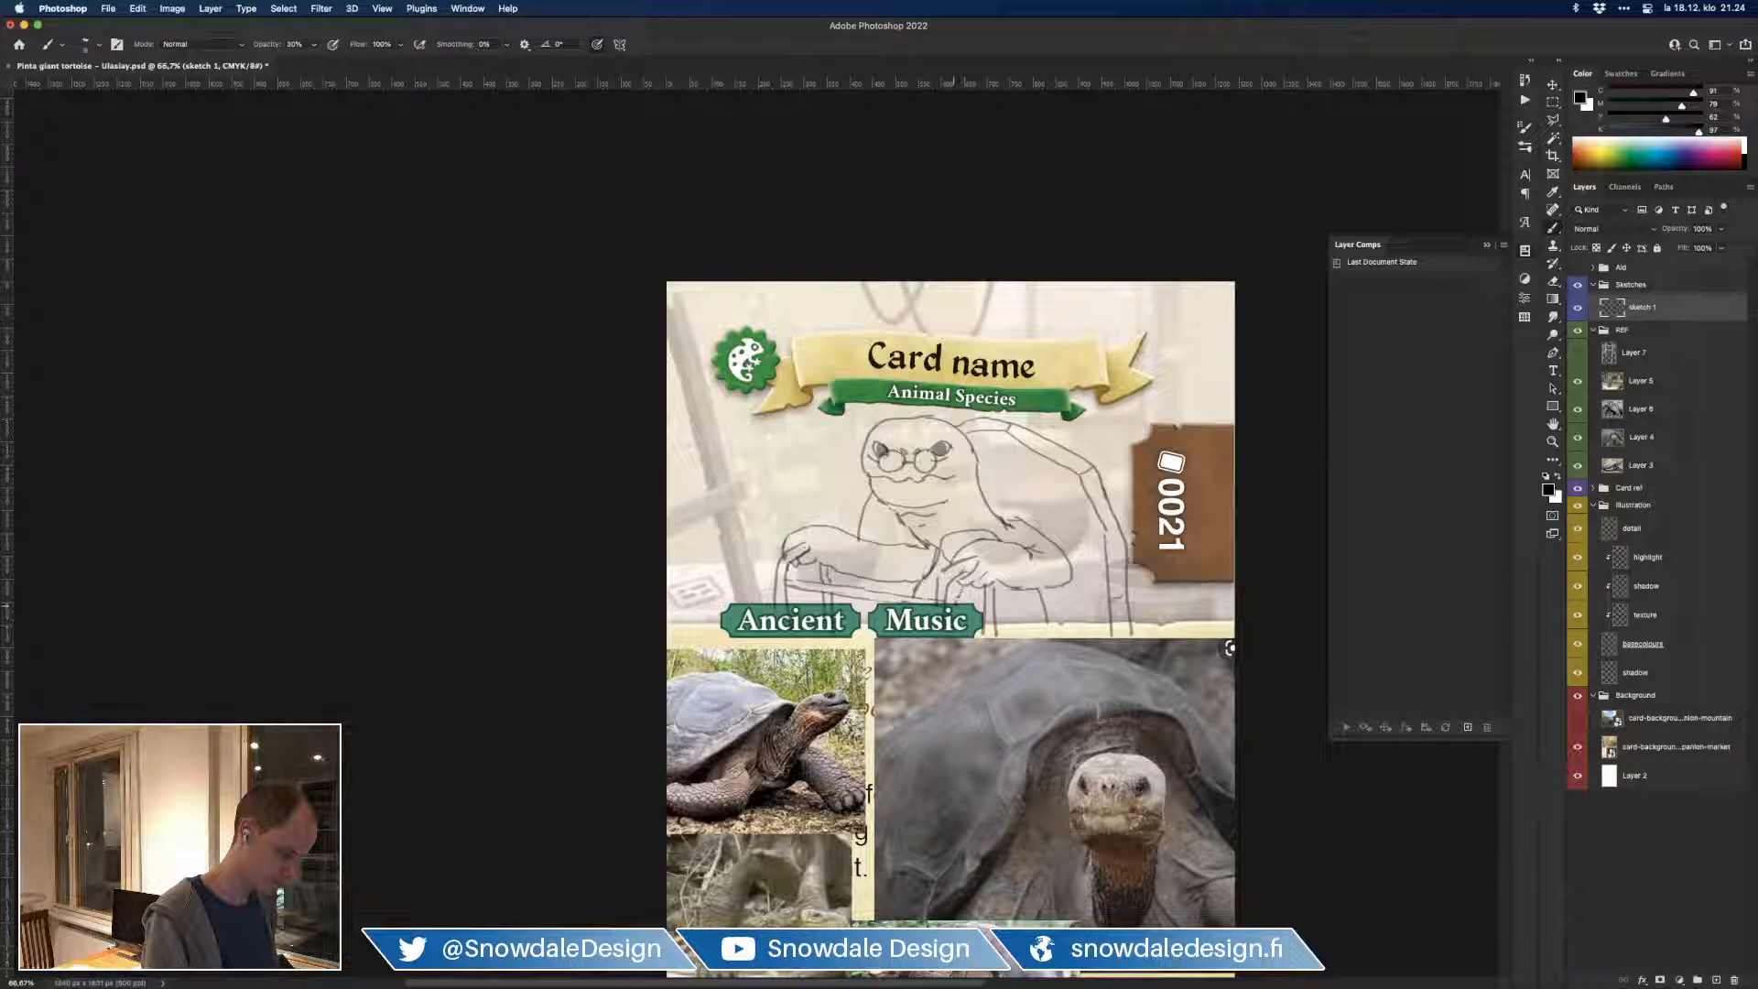
# Step: Sketch and clean up the lower body lines beneath the right forearm, between the walking frame and the shell
pyautogui.moveTo(1002, 600); pyautogui.dragTo(1025, 620)
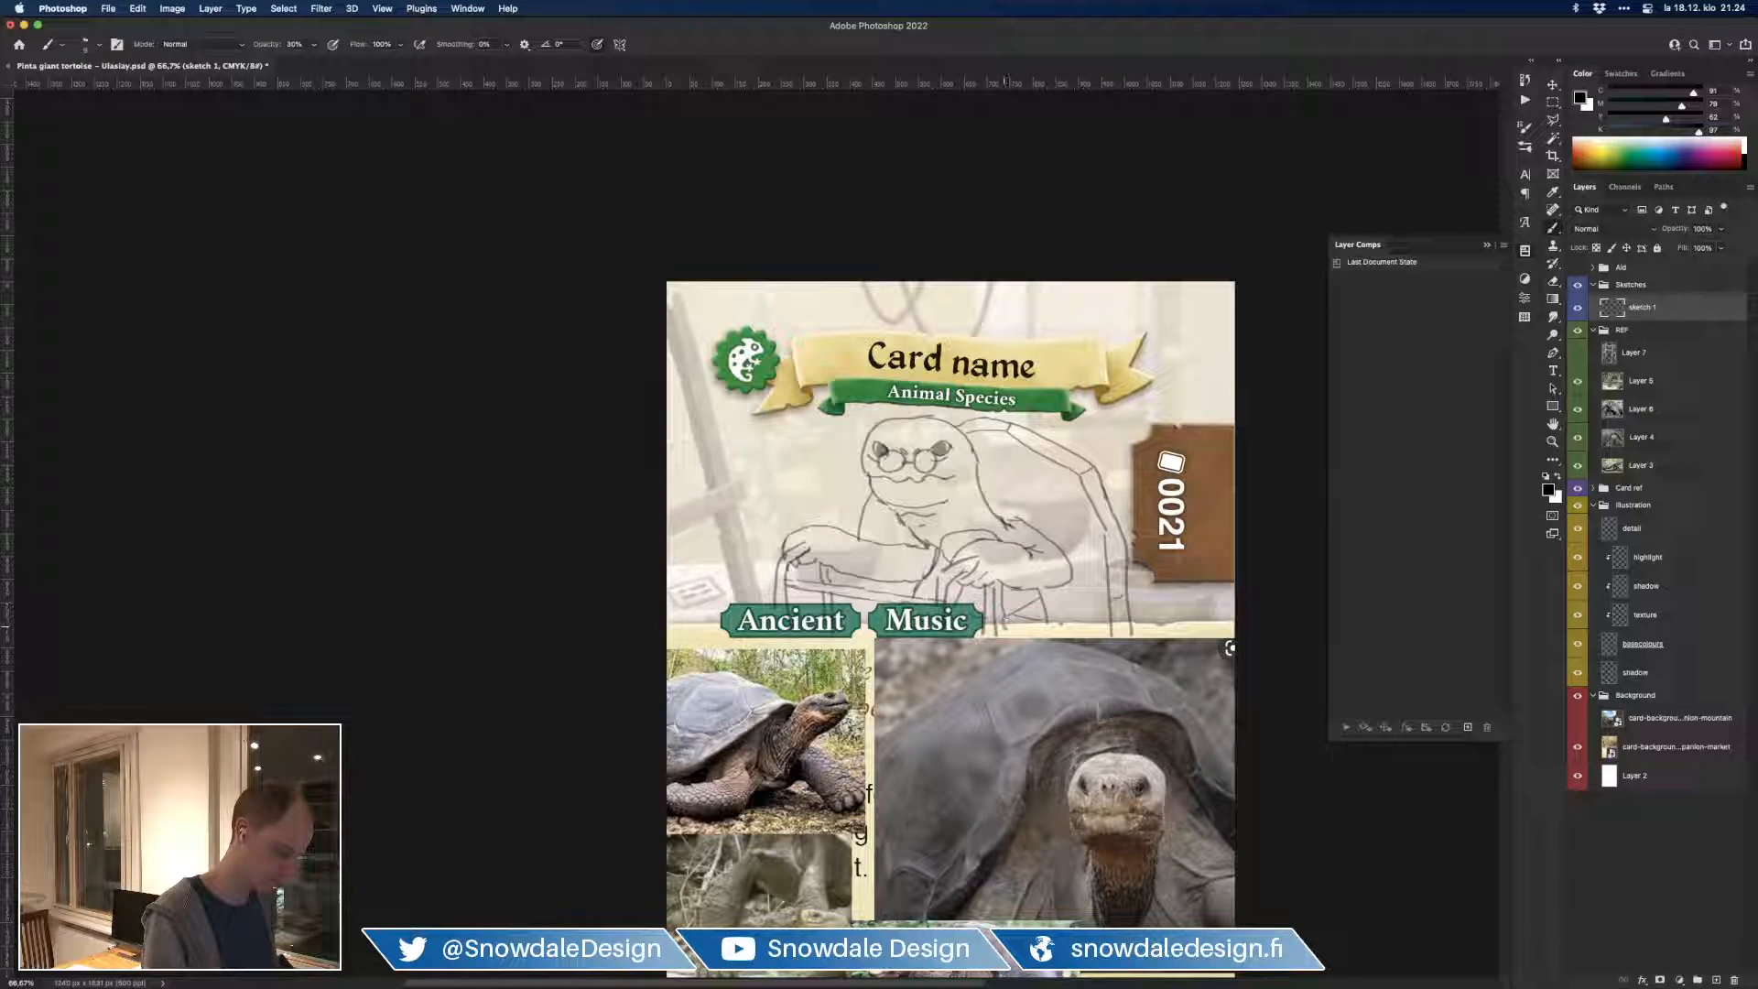
pyautogui.press('e')
pyautogui.press('b')
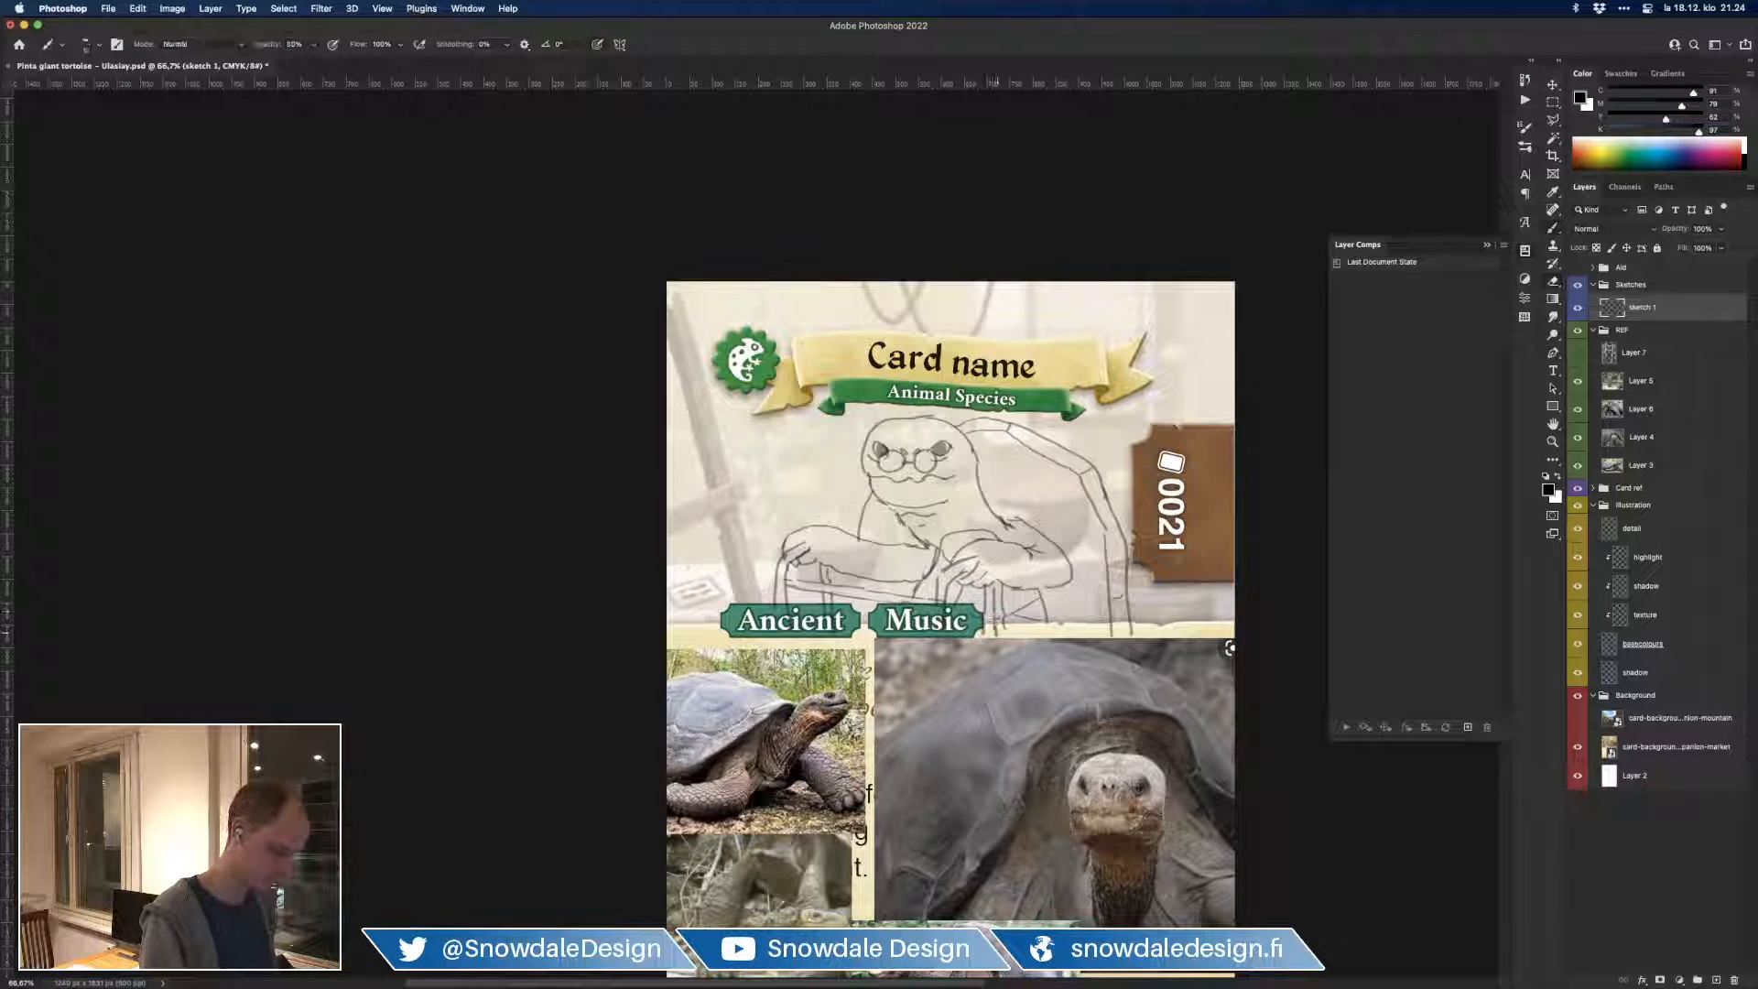
pyautogui.press('super+minus')
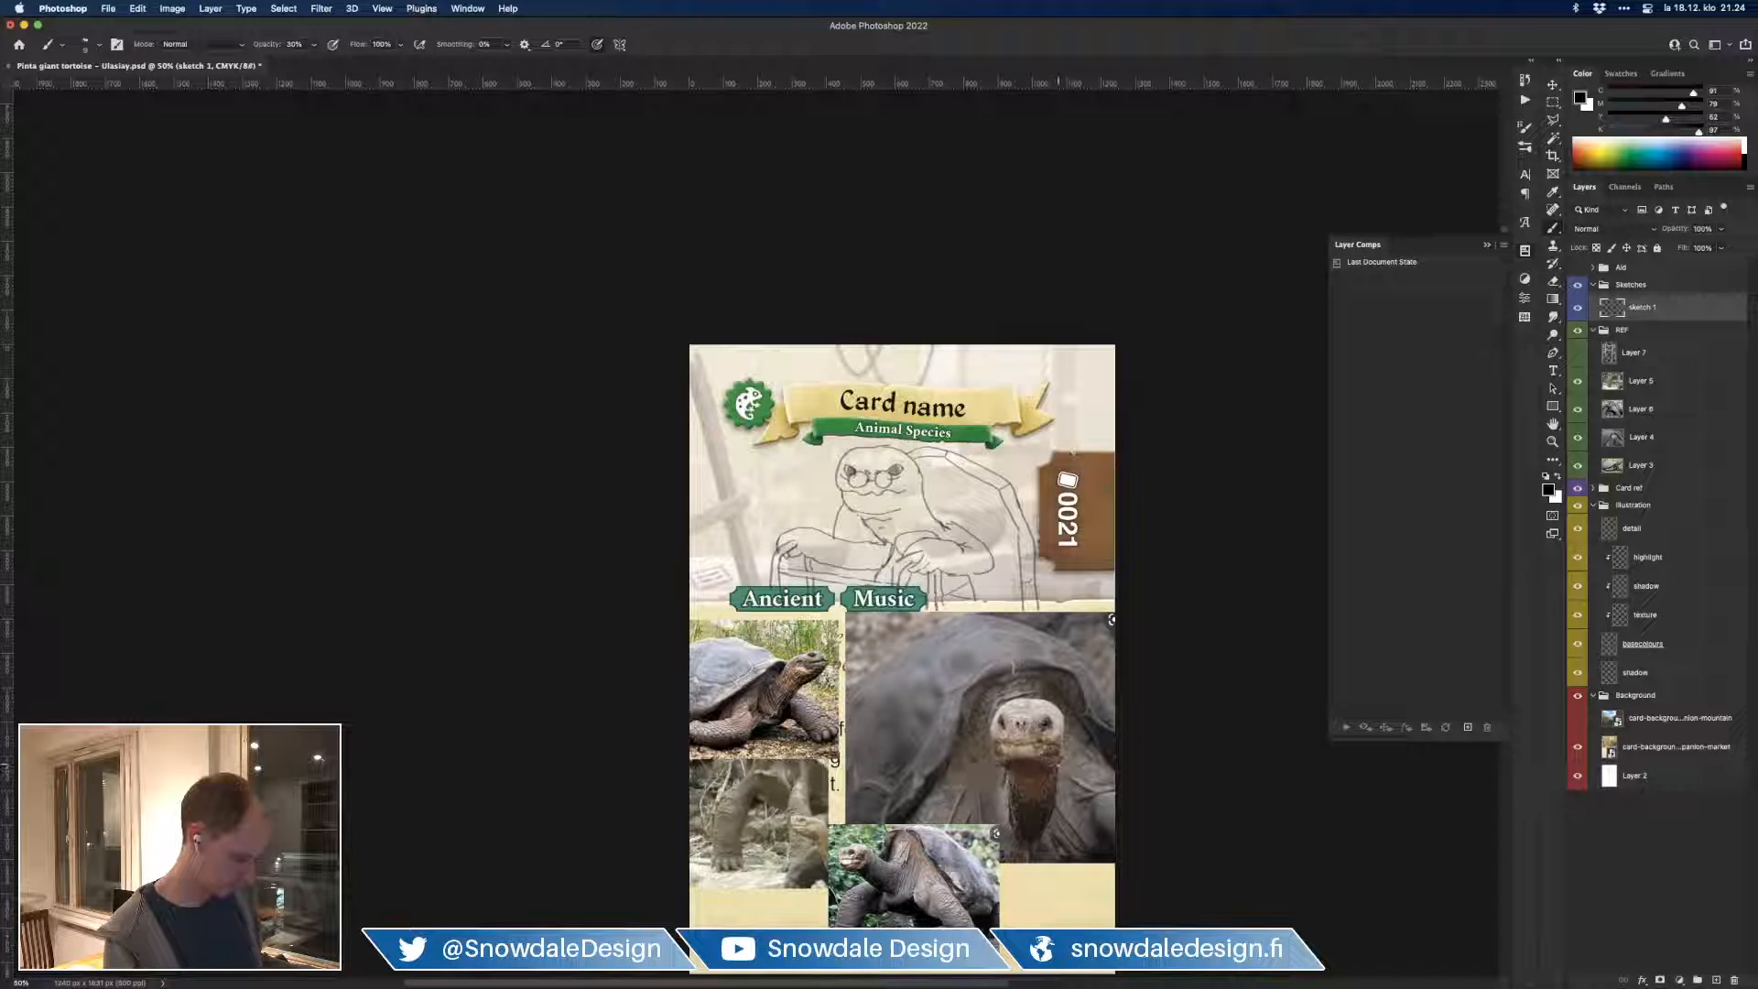
pyautogui.press('super+plus')
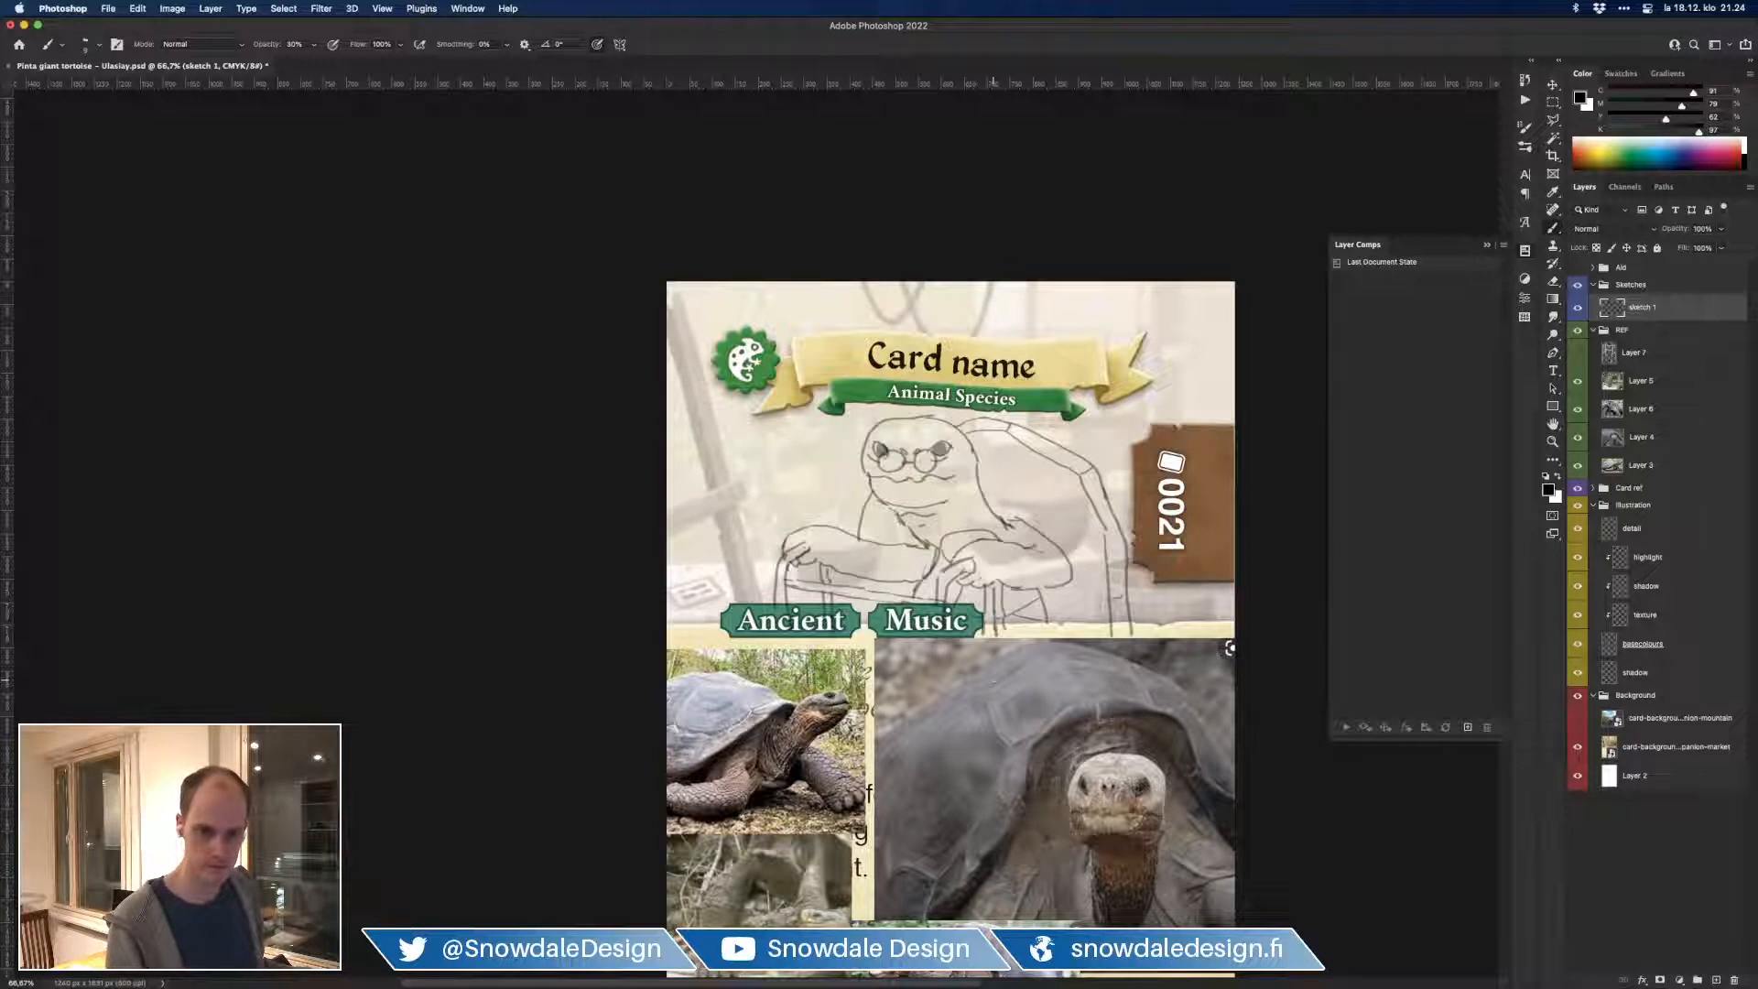
pyautogui.moveTo(1100, 702); pyautogui.dragTo(1093, 699)
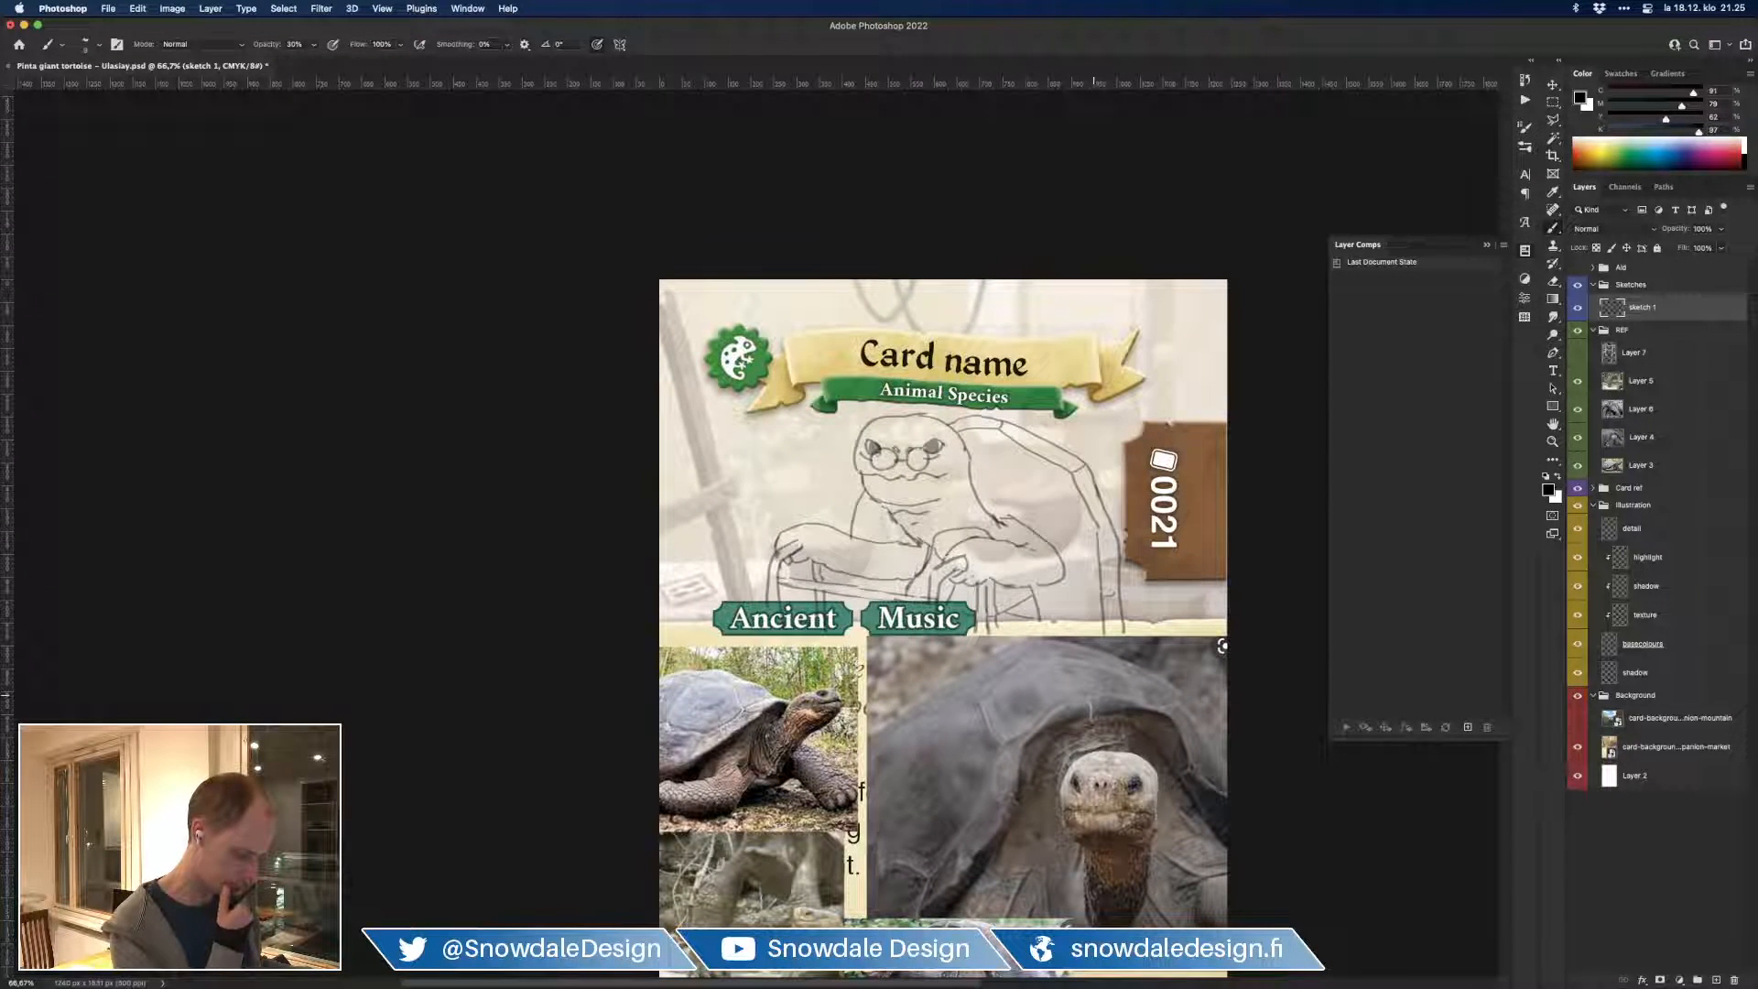
pyautogui.press('super+minus')
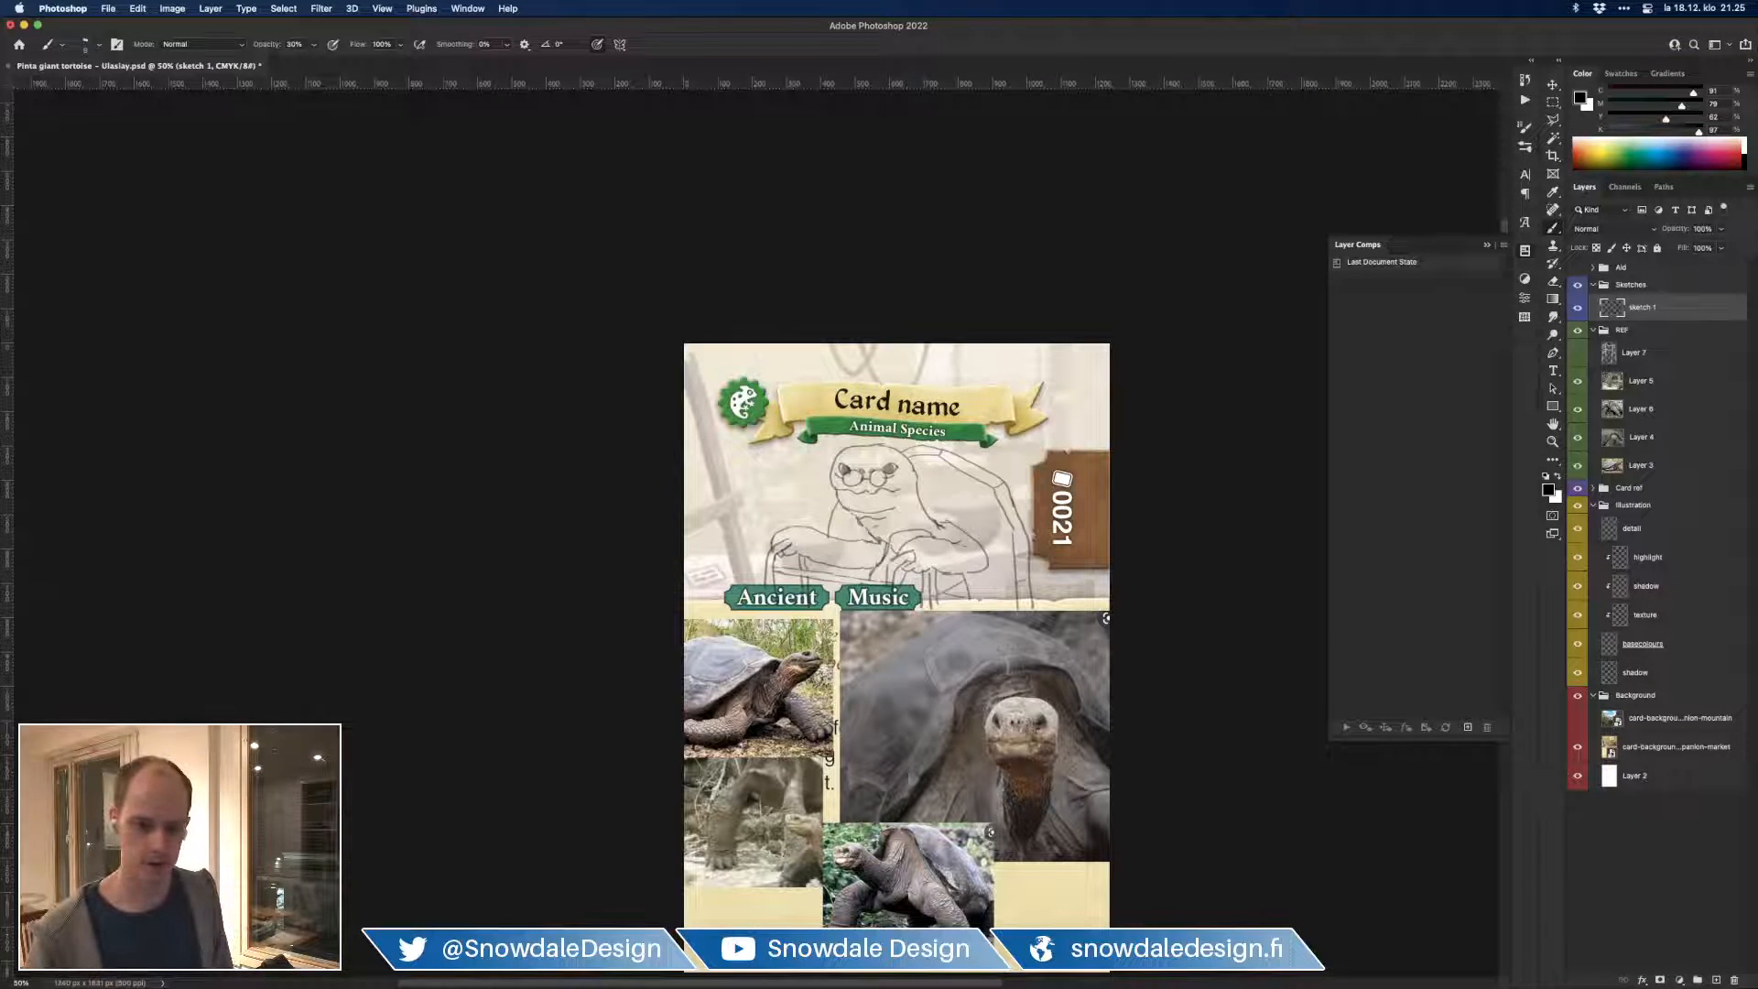
# Step: Paste the copied photo of a standing tortoise above Layer 5 in the REF group and move it right
pyautogui.press('super+Tab')
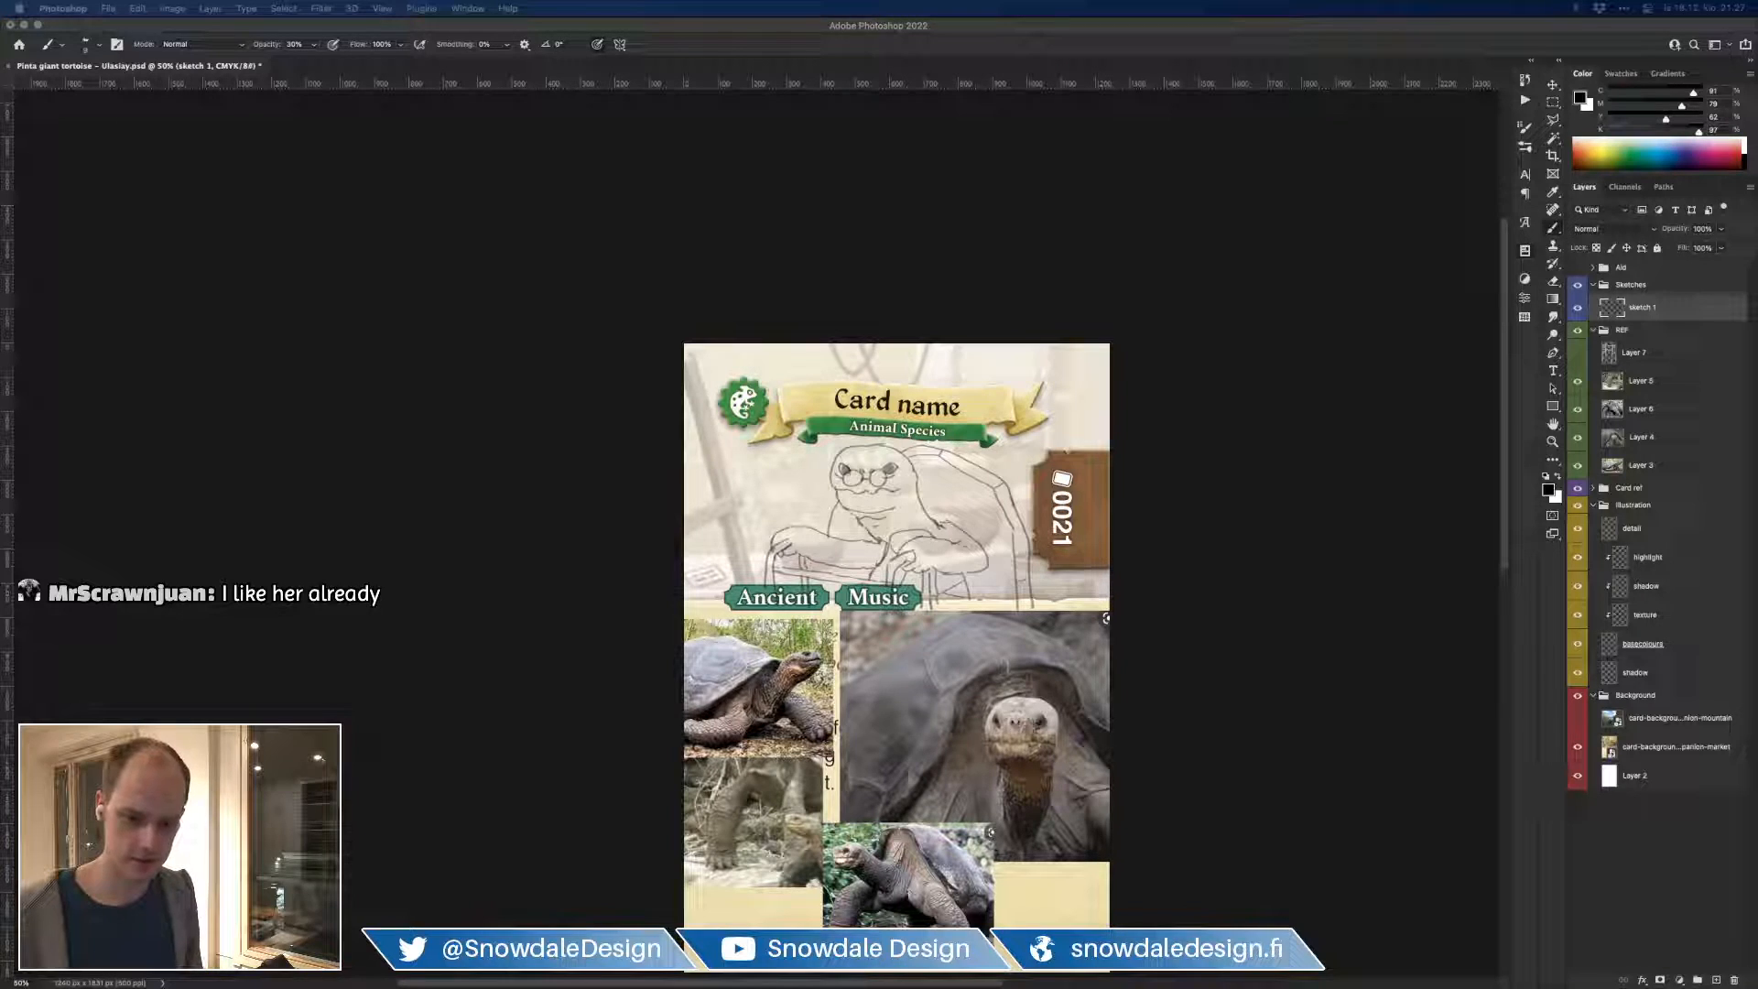
pyautogui.click(1582, 902)
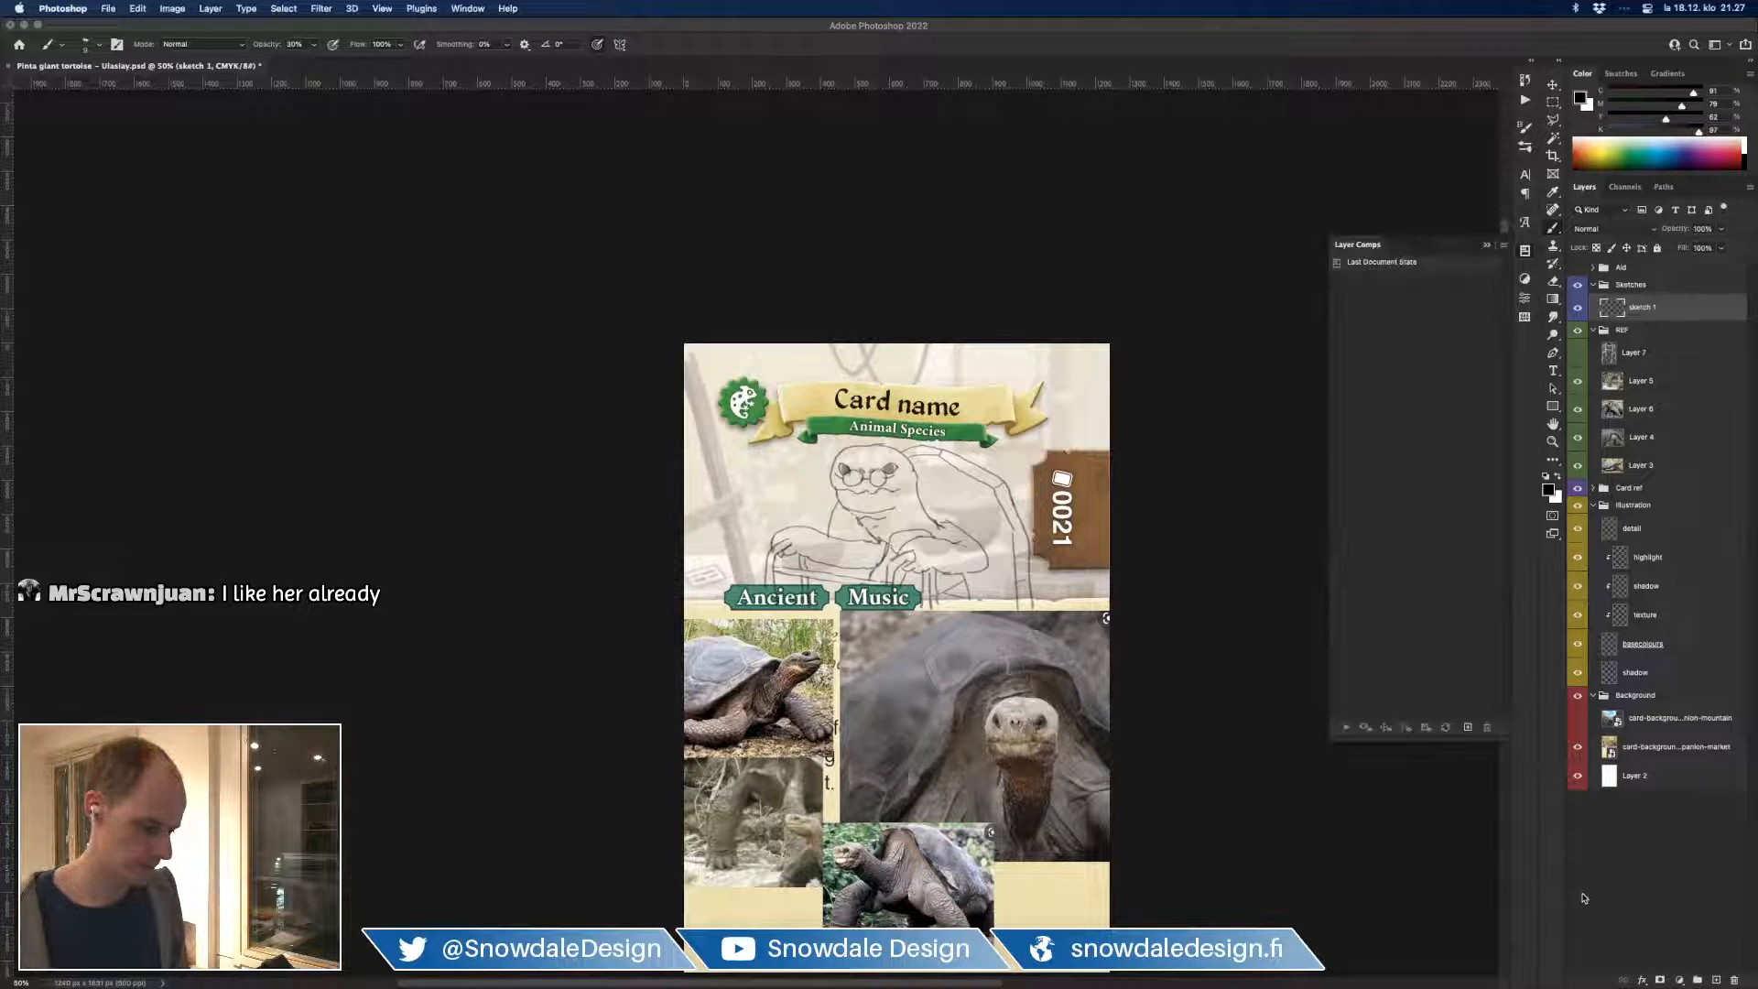
pyautogui.click(1641, 385)
pyautogui.scroll(-2, 1061, 634)
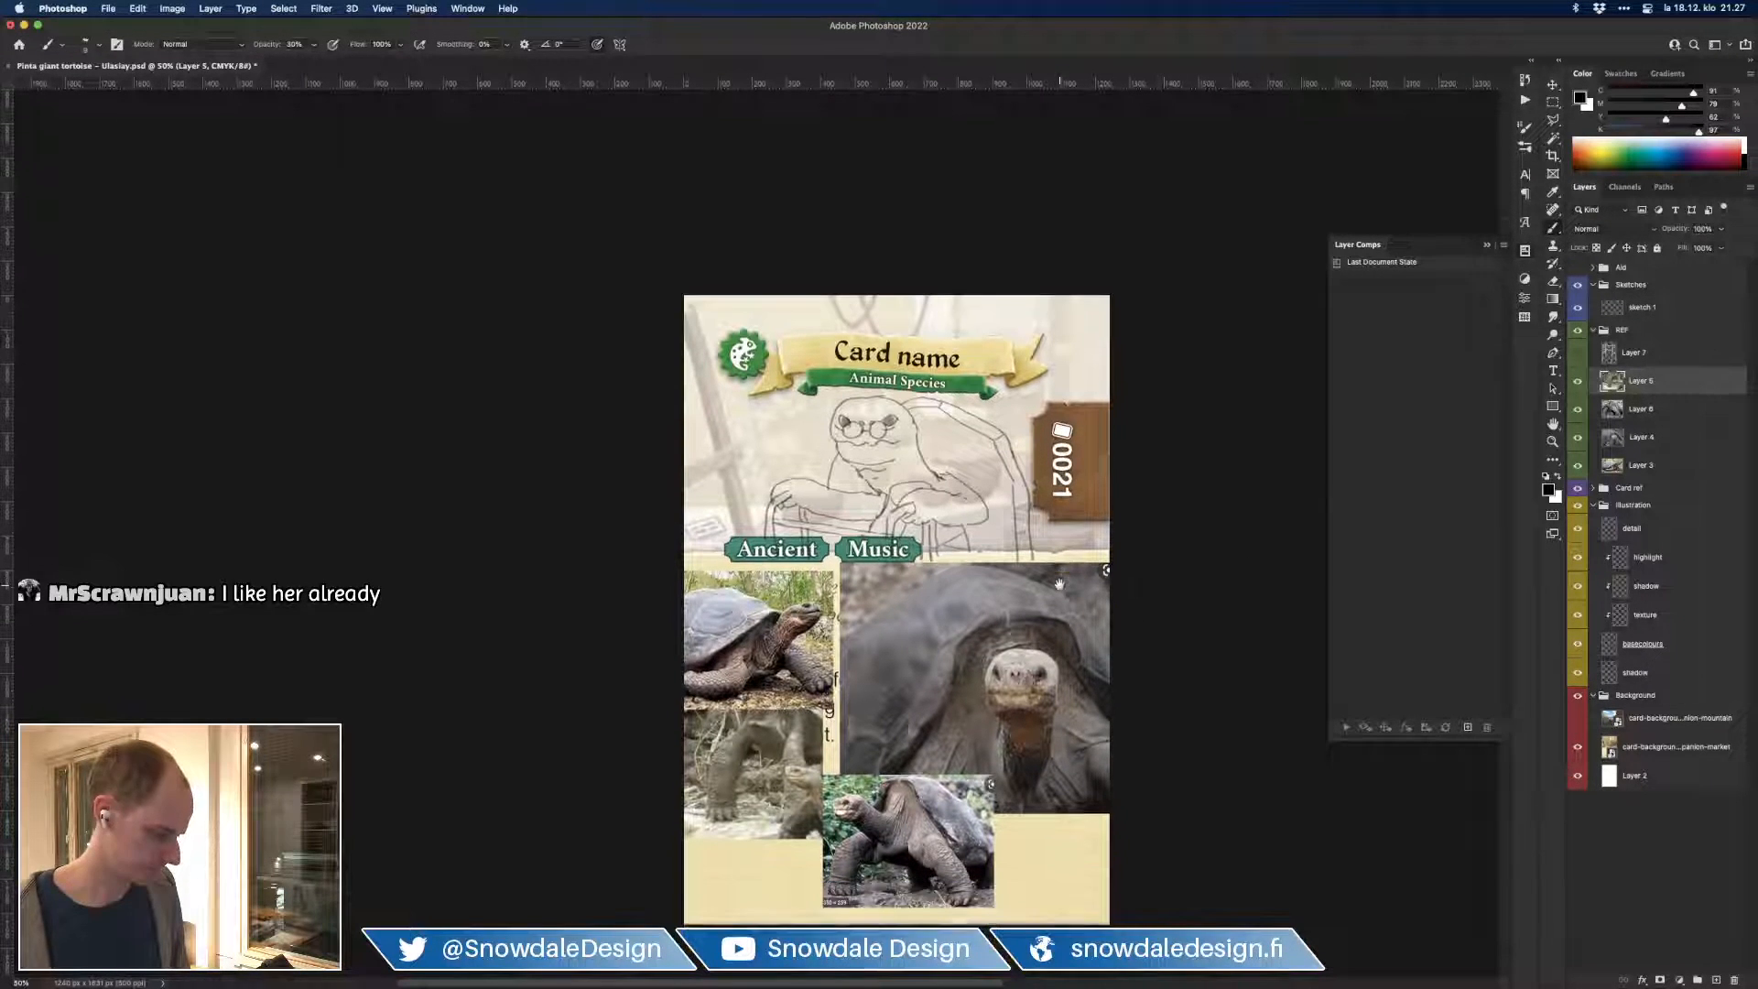
pyautogui.press('super+v')
pyautogui.moveTo(959, 615); pyautogui.dragTo(1063, 620)
# Step: Trim the left strip off the pasted tortoise photo and place it over the large front-view reference photo
pyautogui.press('m')
pyautogui.moveTo(760, 519); pyautogui.dragTo(881, 778)
pyautogui.press('Delete')
pyautogui.press('super+d')
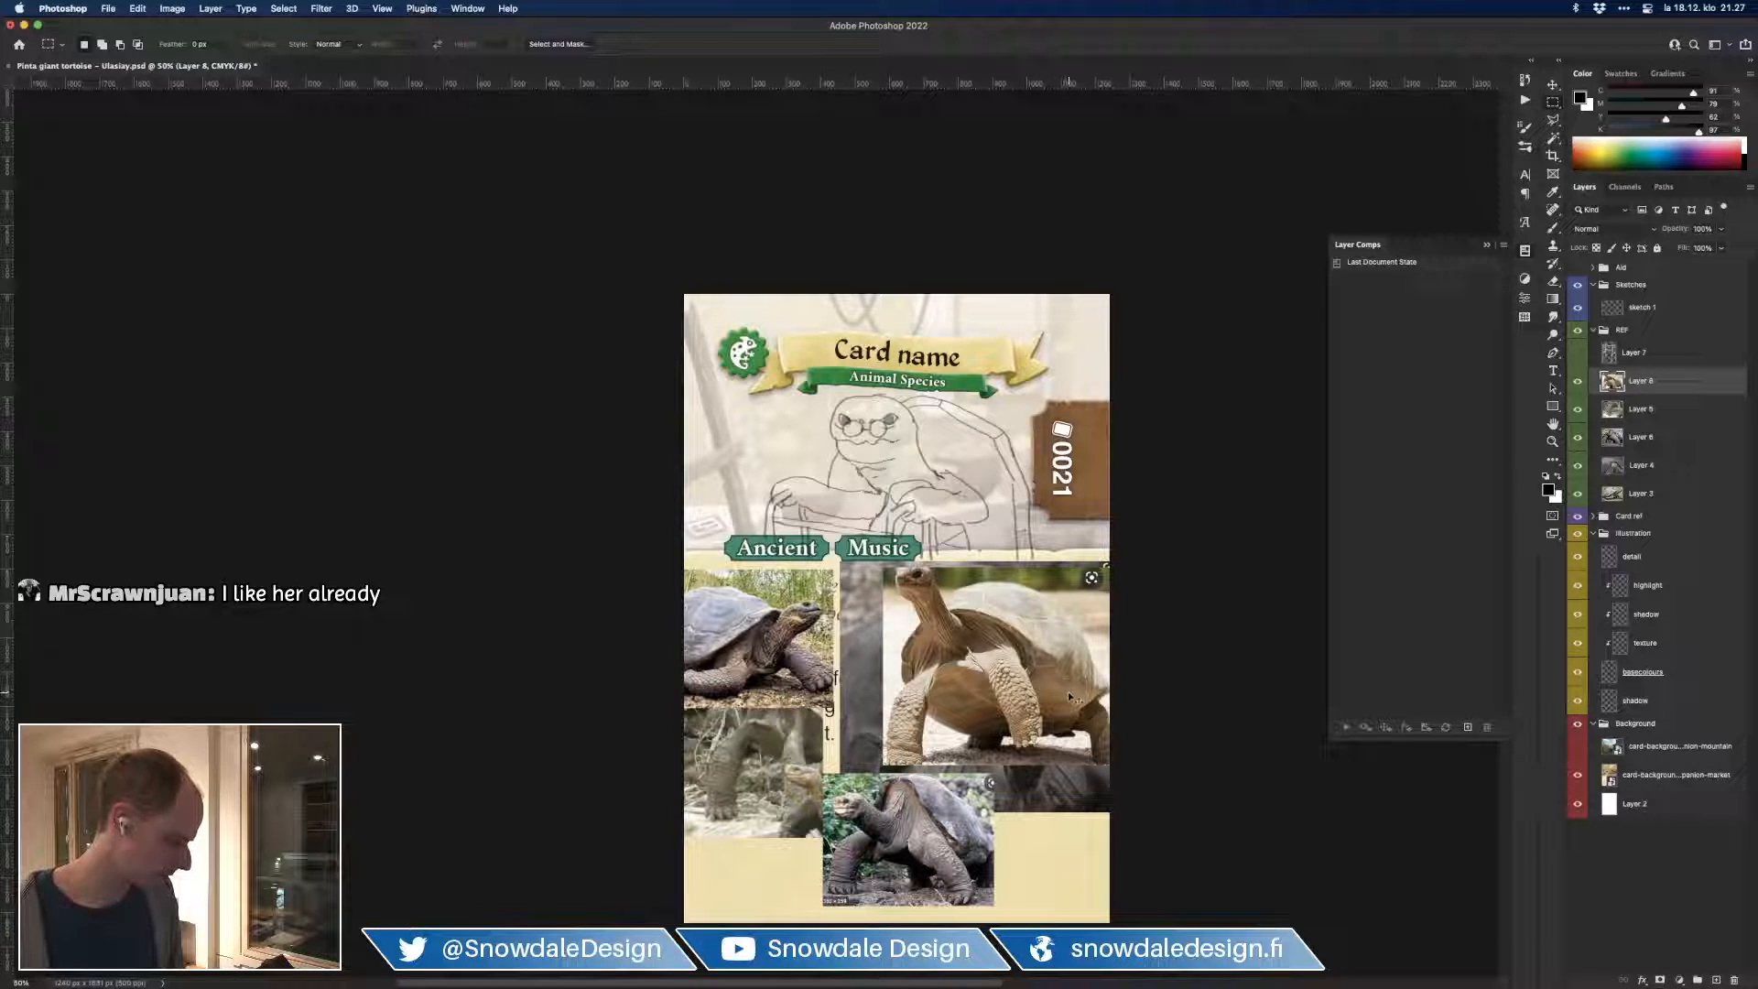
pyautogui.moveTo(1068, 690); pyautogui.dragTo(1222, 816)
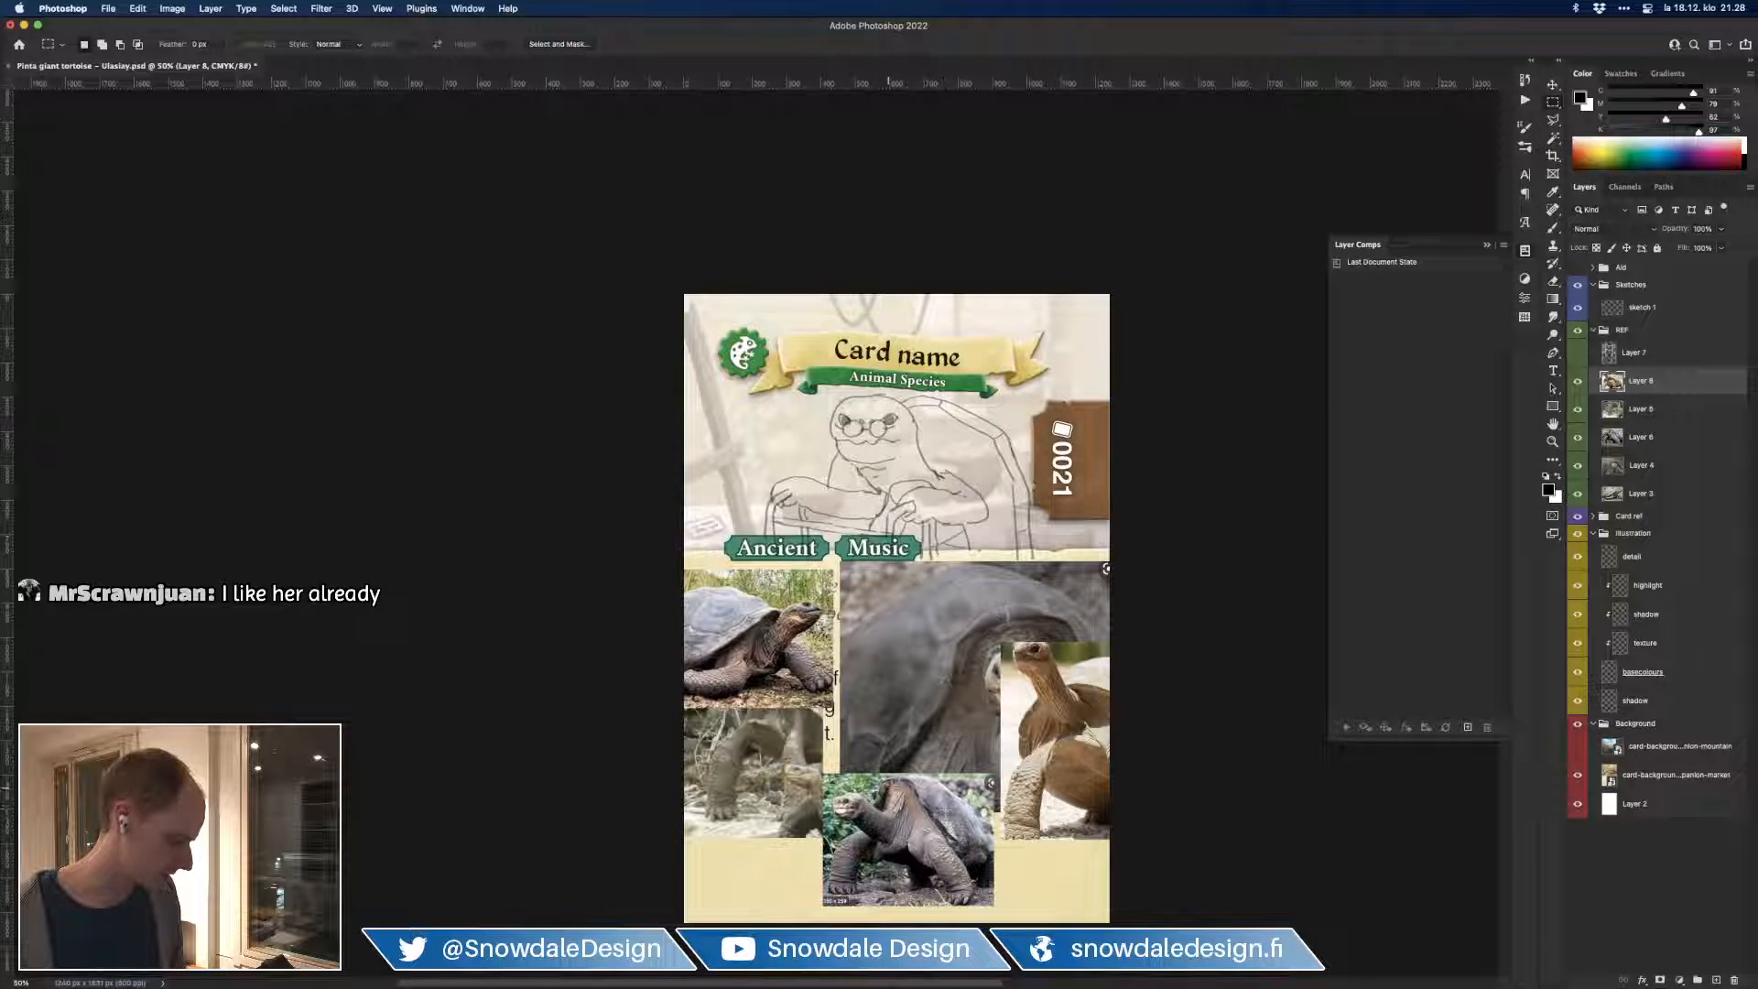
pyautogui.moveTo(1115, 775); pyautogui.dragTo(953, 719)
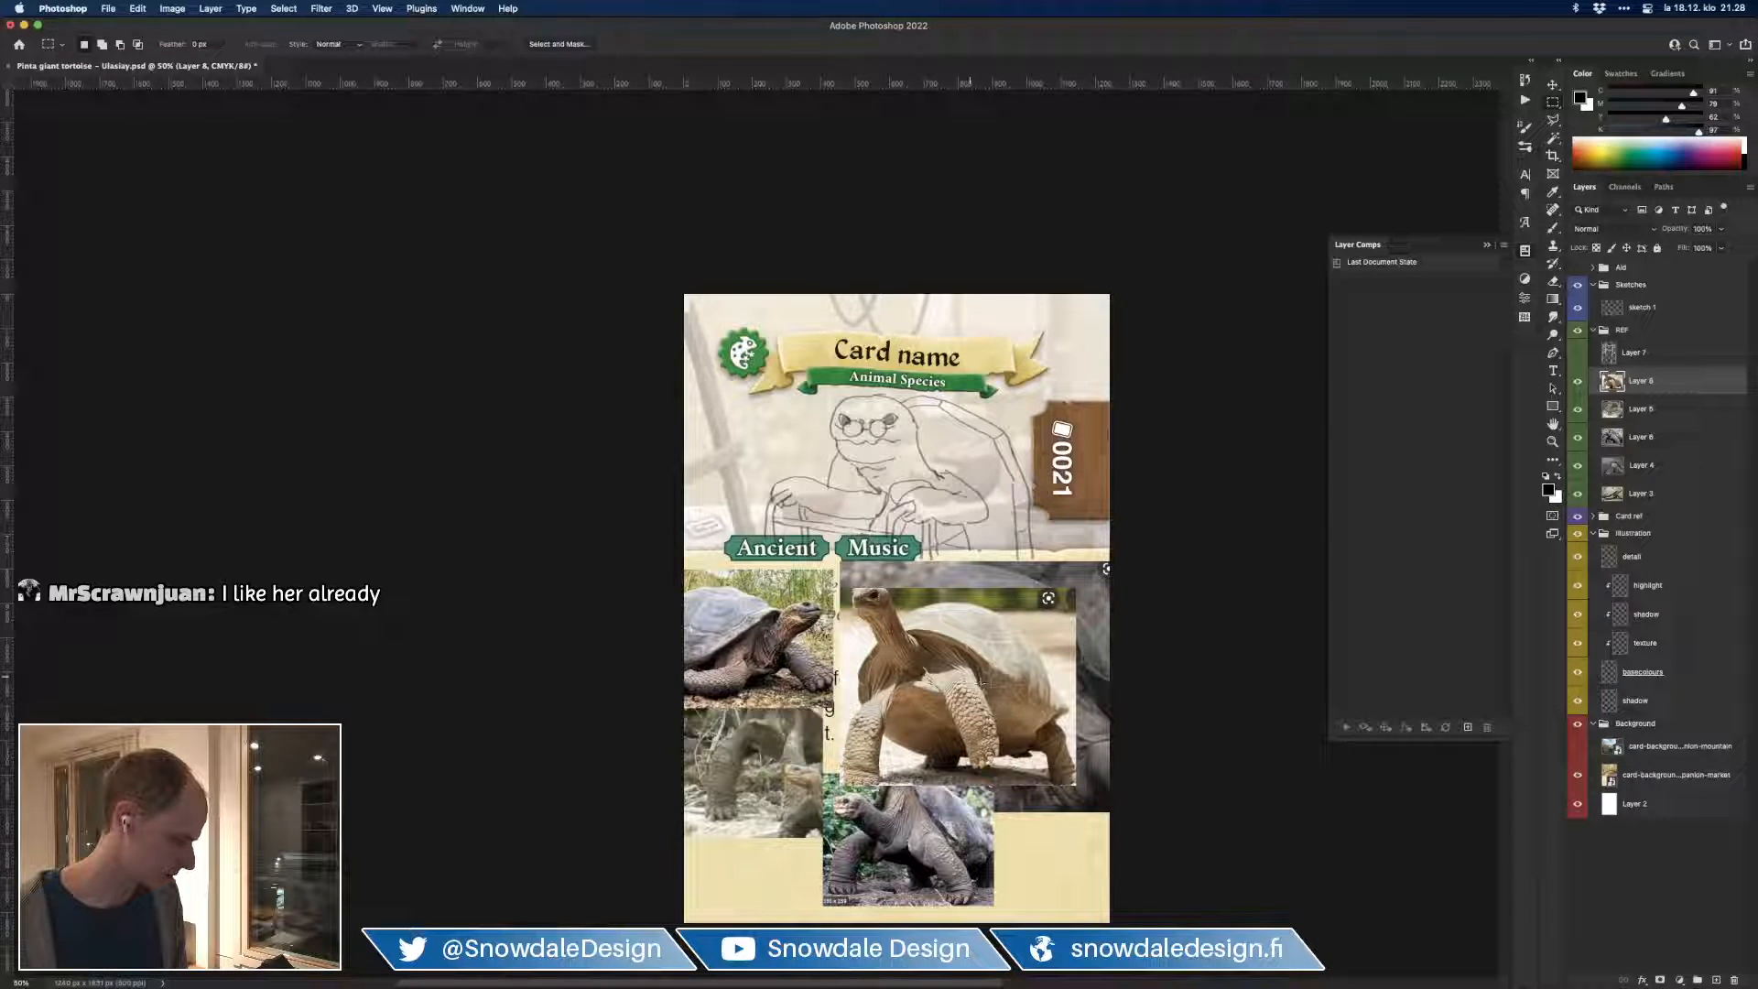
# Step: Rotate the pasted standing tortoise photo about 35° clockwise and shift it right over the large front-view reference photo
pyautogui.moveTo(1042, 701); pyautogui.dragTo(1055, 698)
pyautogui.press('super+t')
pyautogui.moveTo(1117, 563); pyautogui.dragTo(1190, 647)
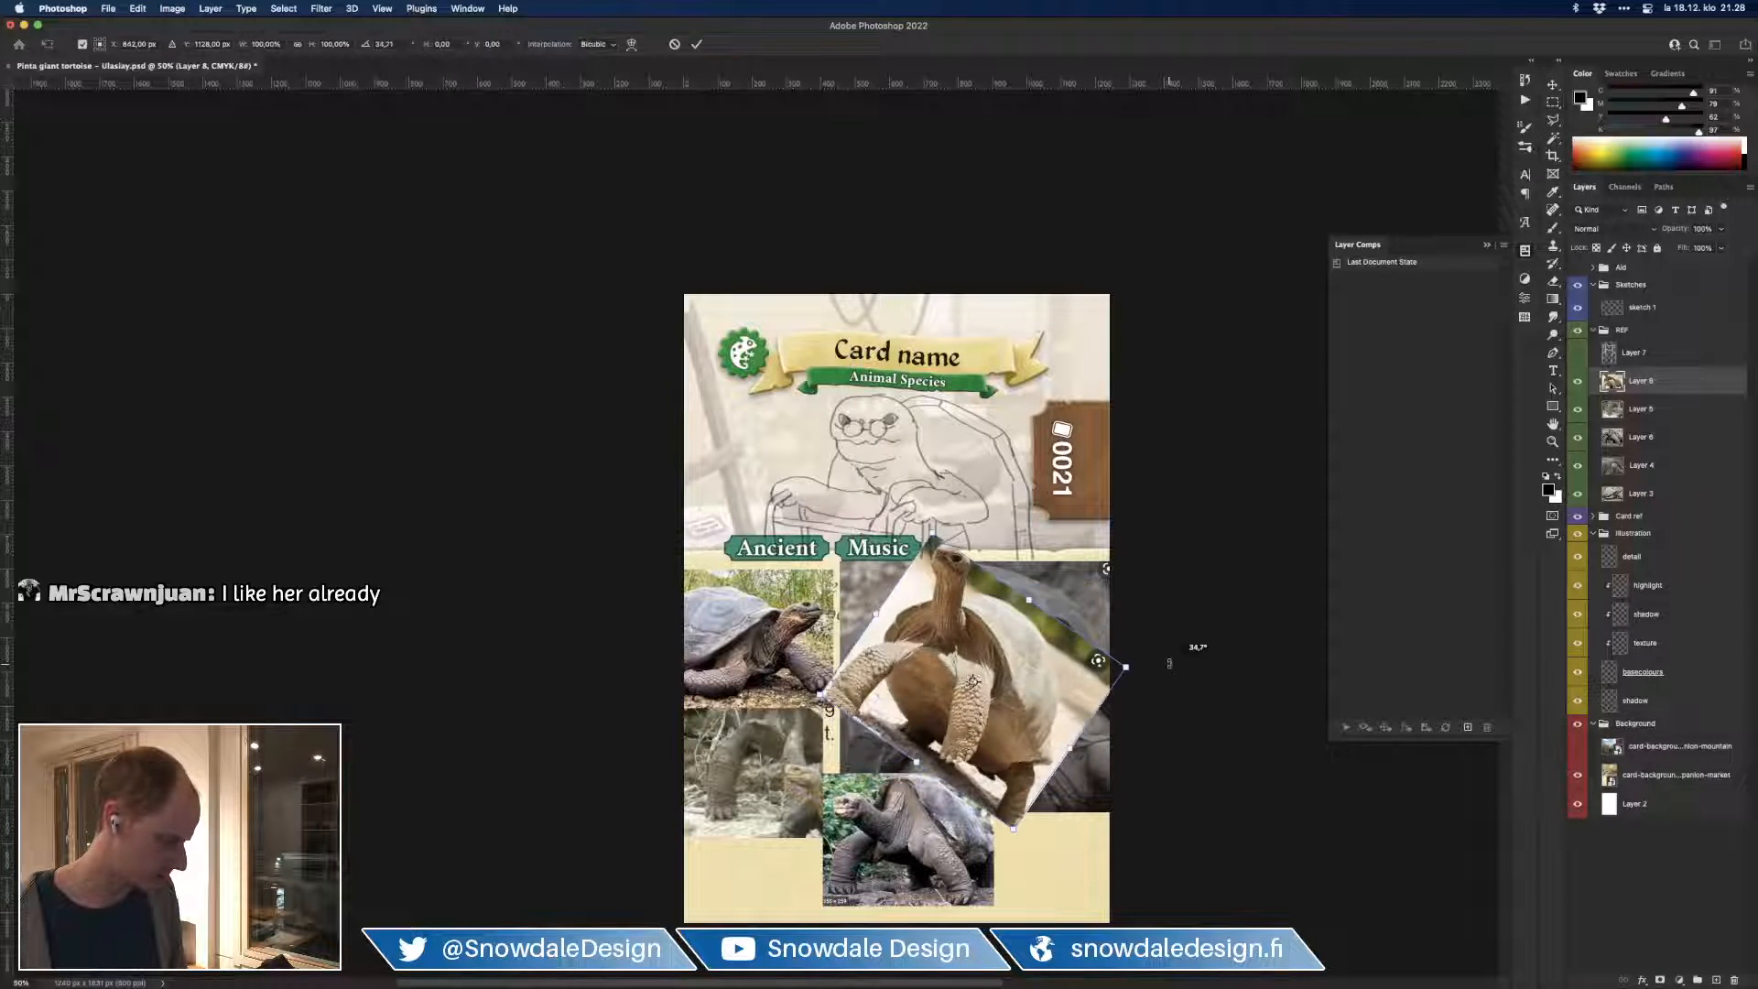
pyautogui.press('Return')
pyautogui.moveTo(1042, 713); pyautogui.dragTo(1108, 706)
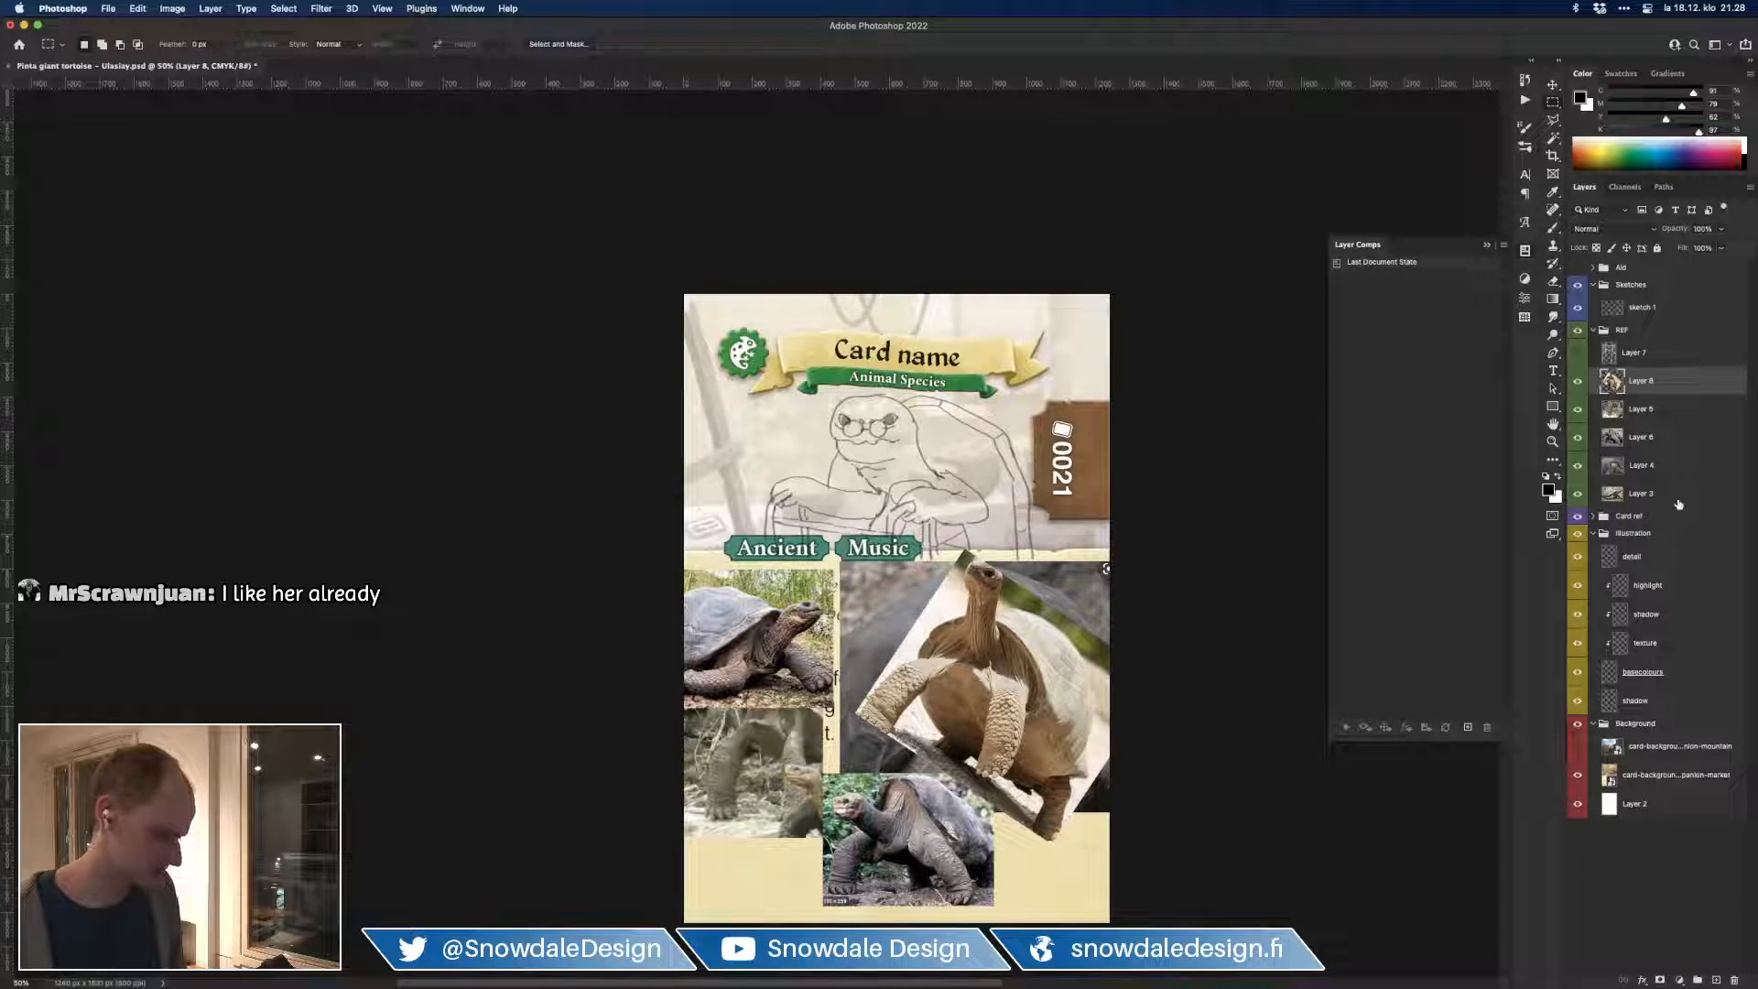
pyautogui.moveTo(1228, 736); pyautogui.dragTo(1236, 731)
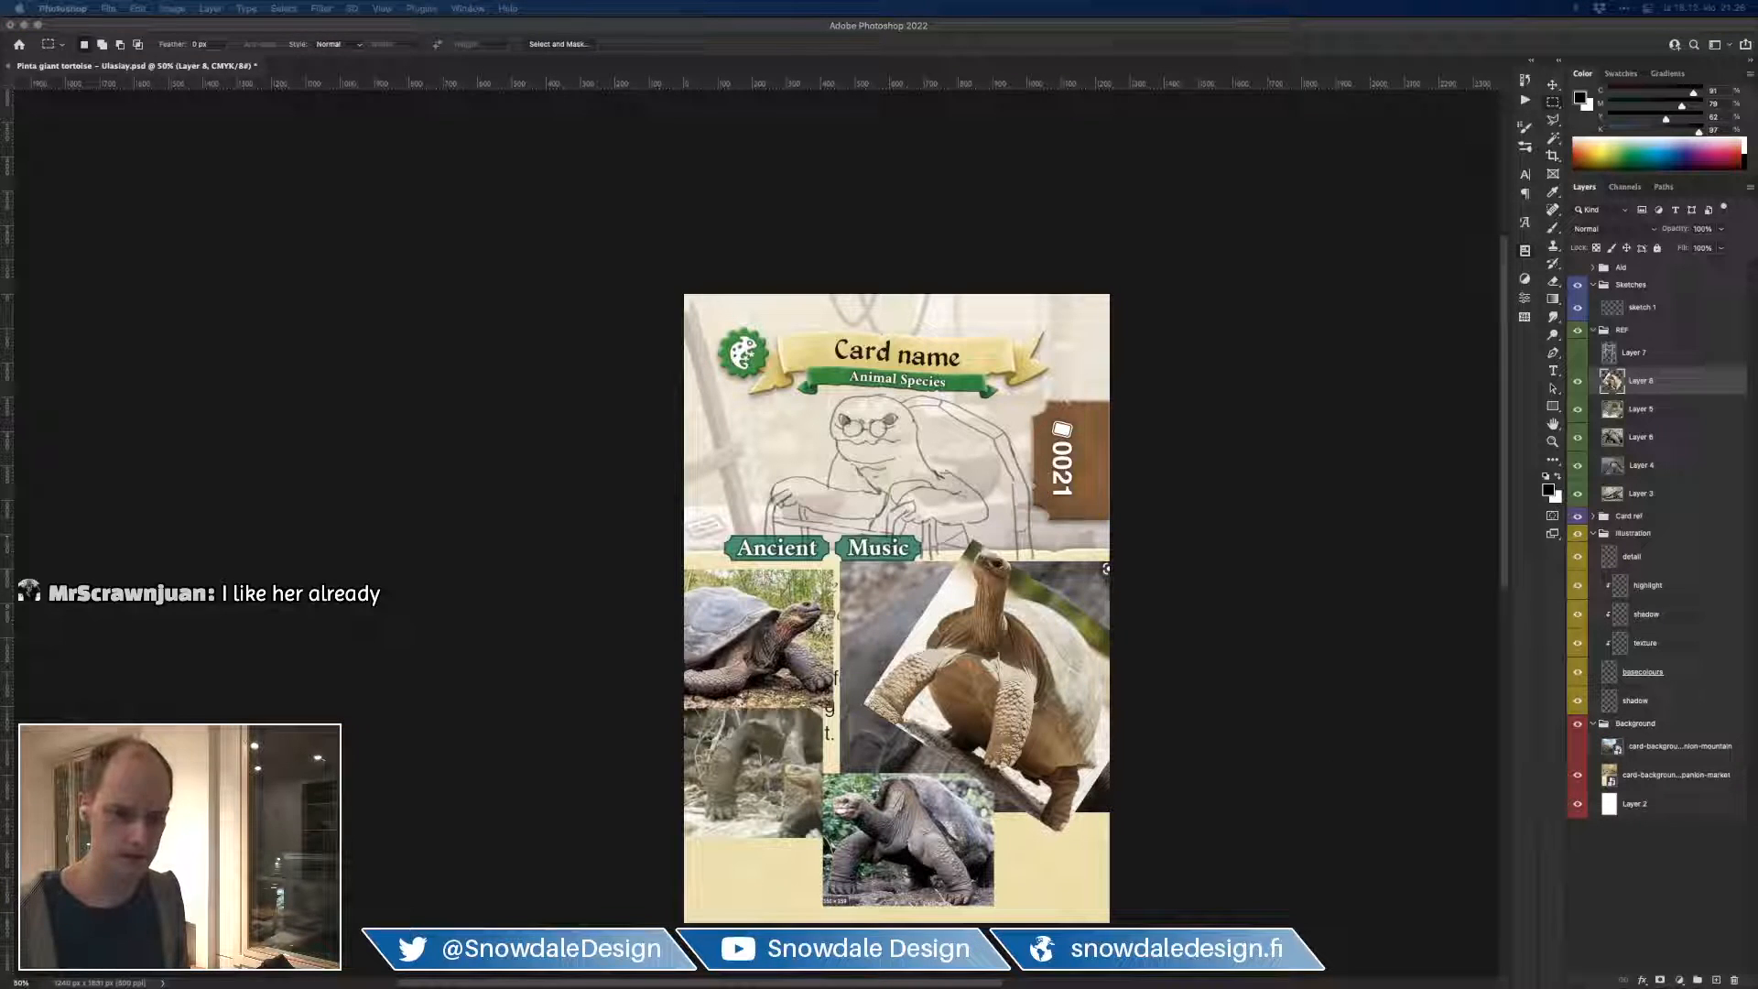
# Step: On the sketch 1 layer, erase and redraw the upper shell outline behind the head with a more angular contour
pyautogui.click(1694, 881)
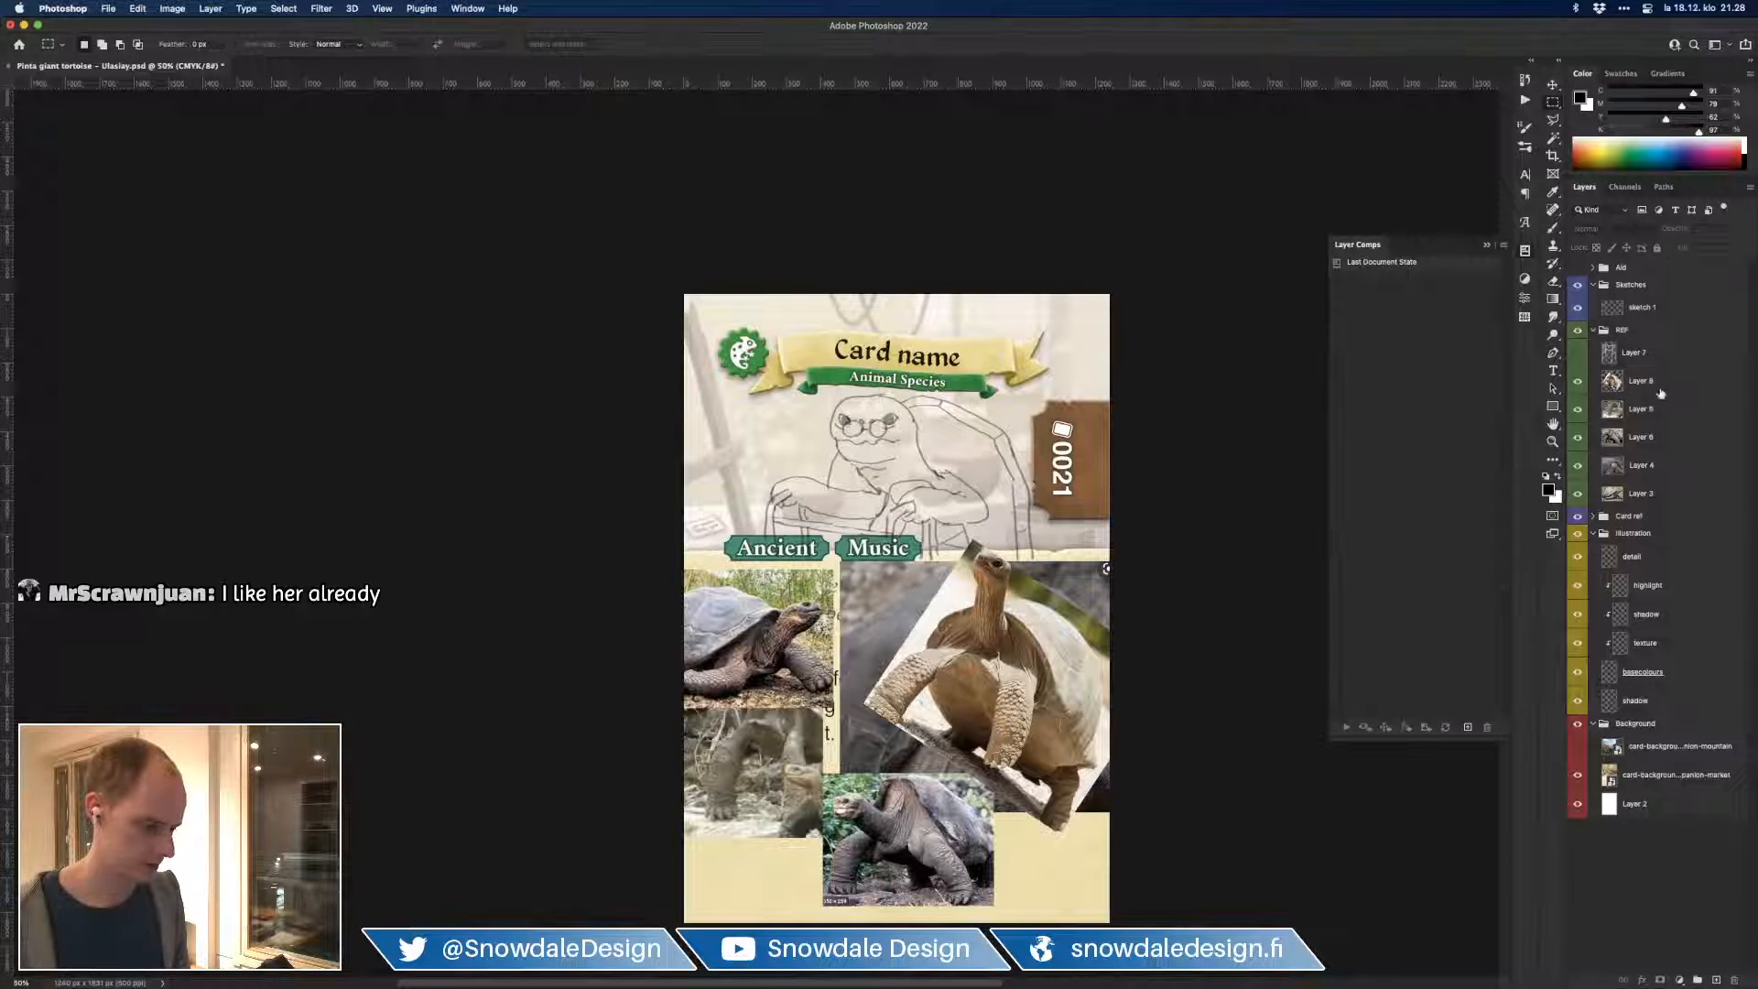
pyautogui.click(1659, 307)
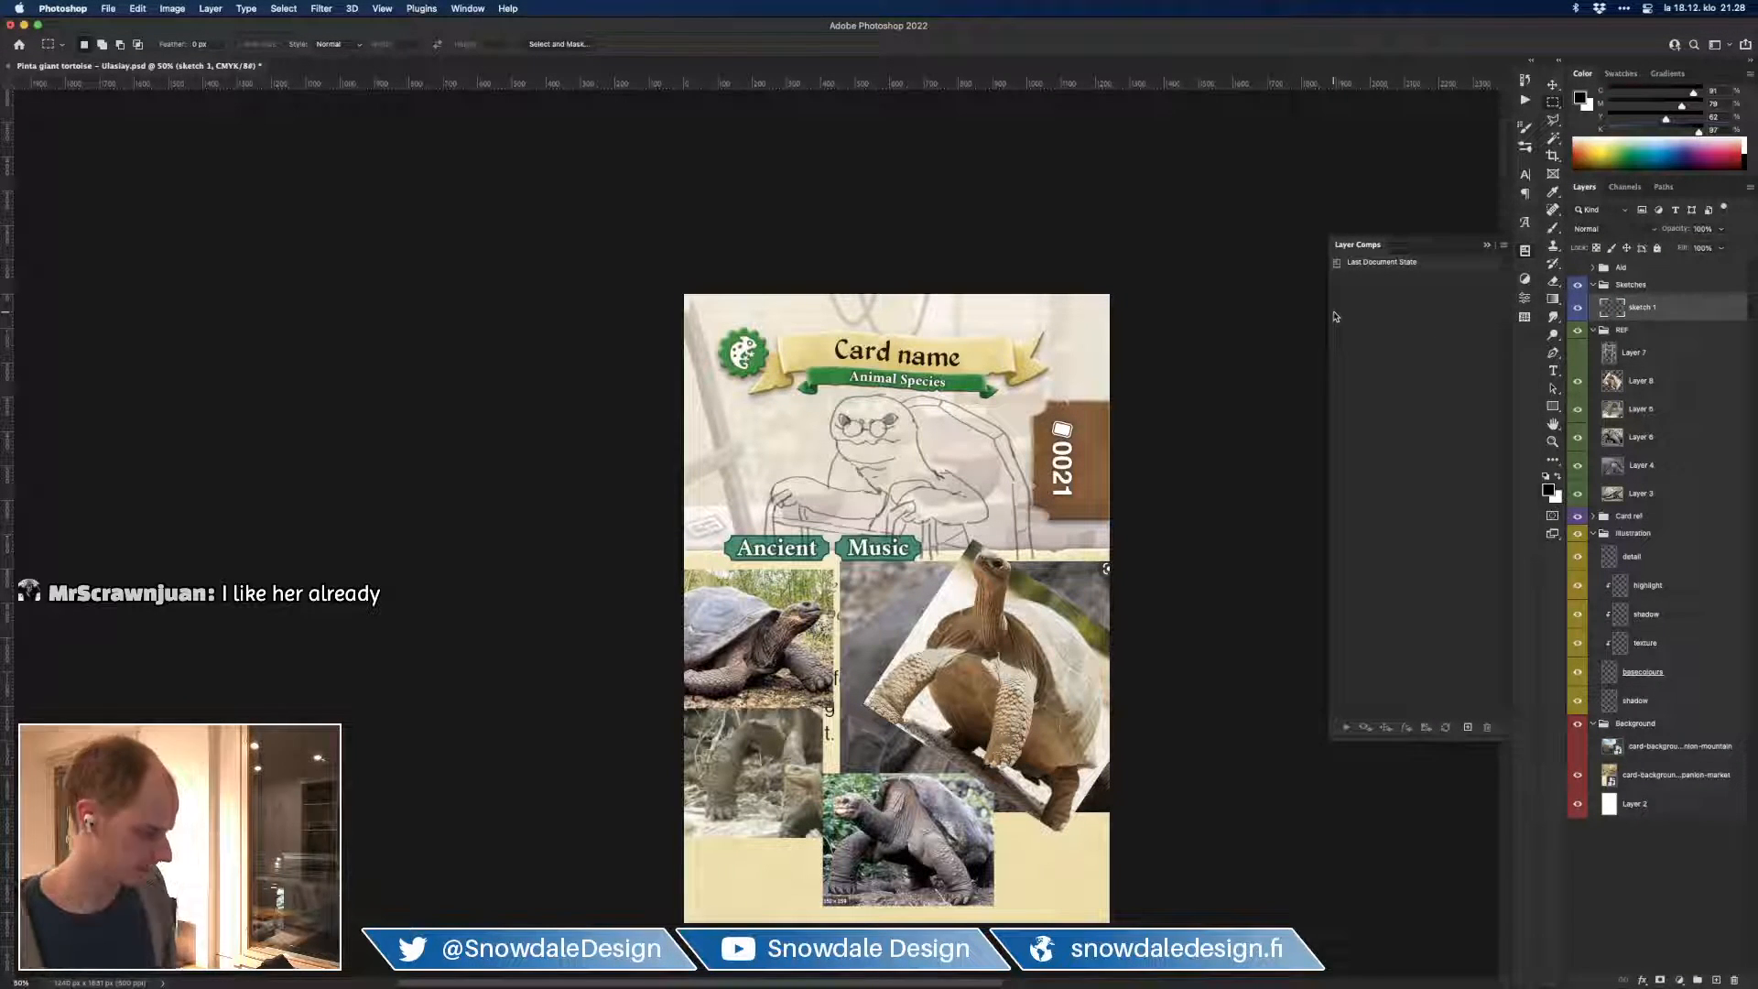
pyautogui.press('e')
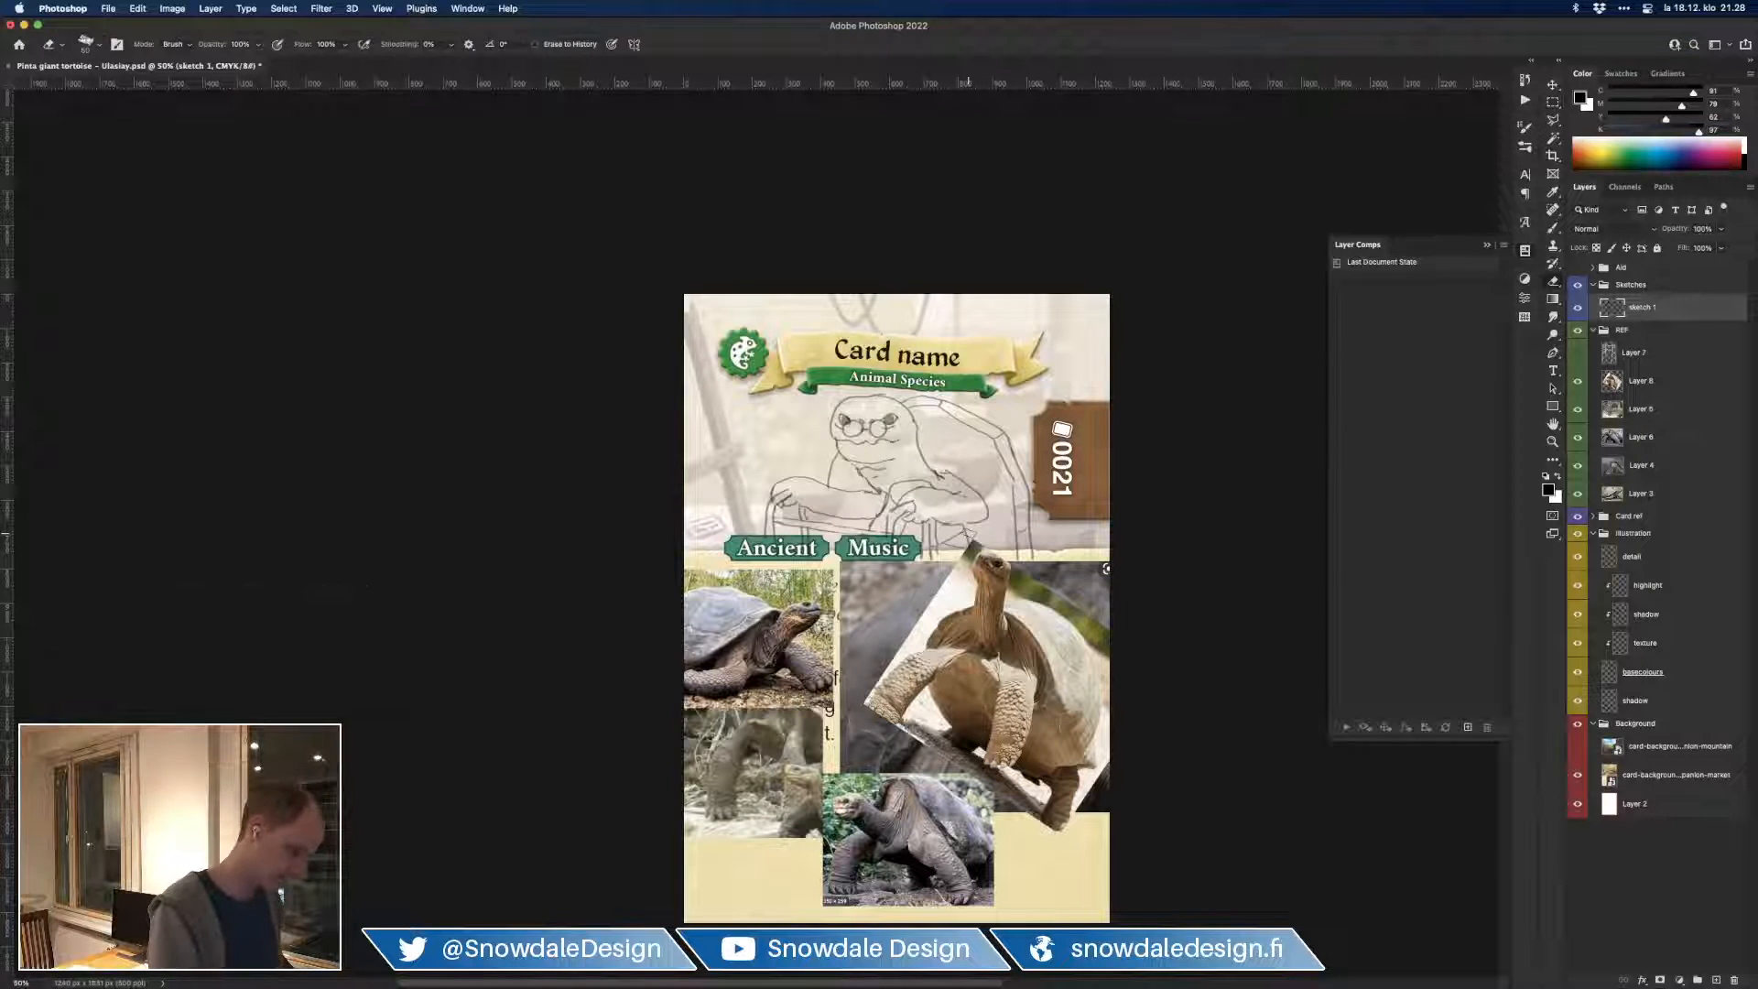
pyautogui.press('b')
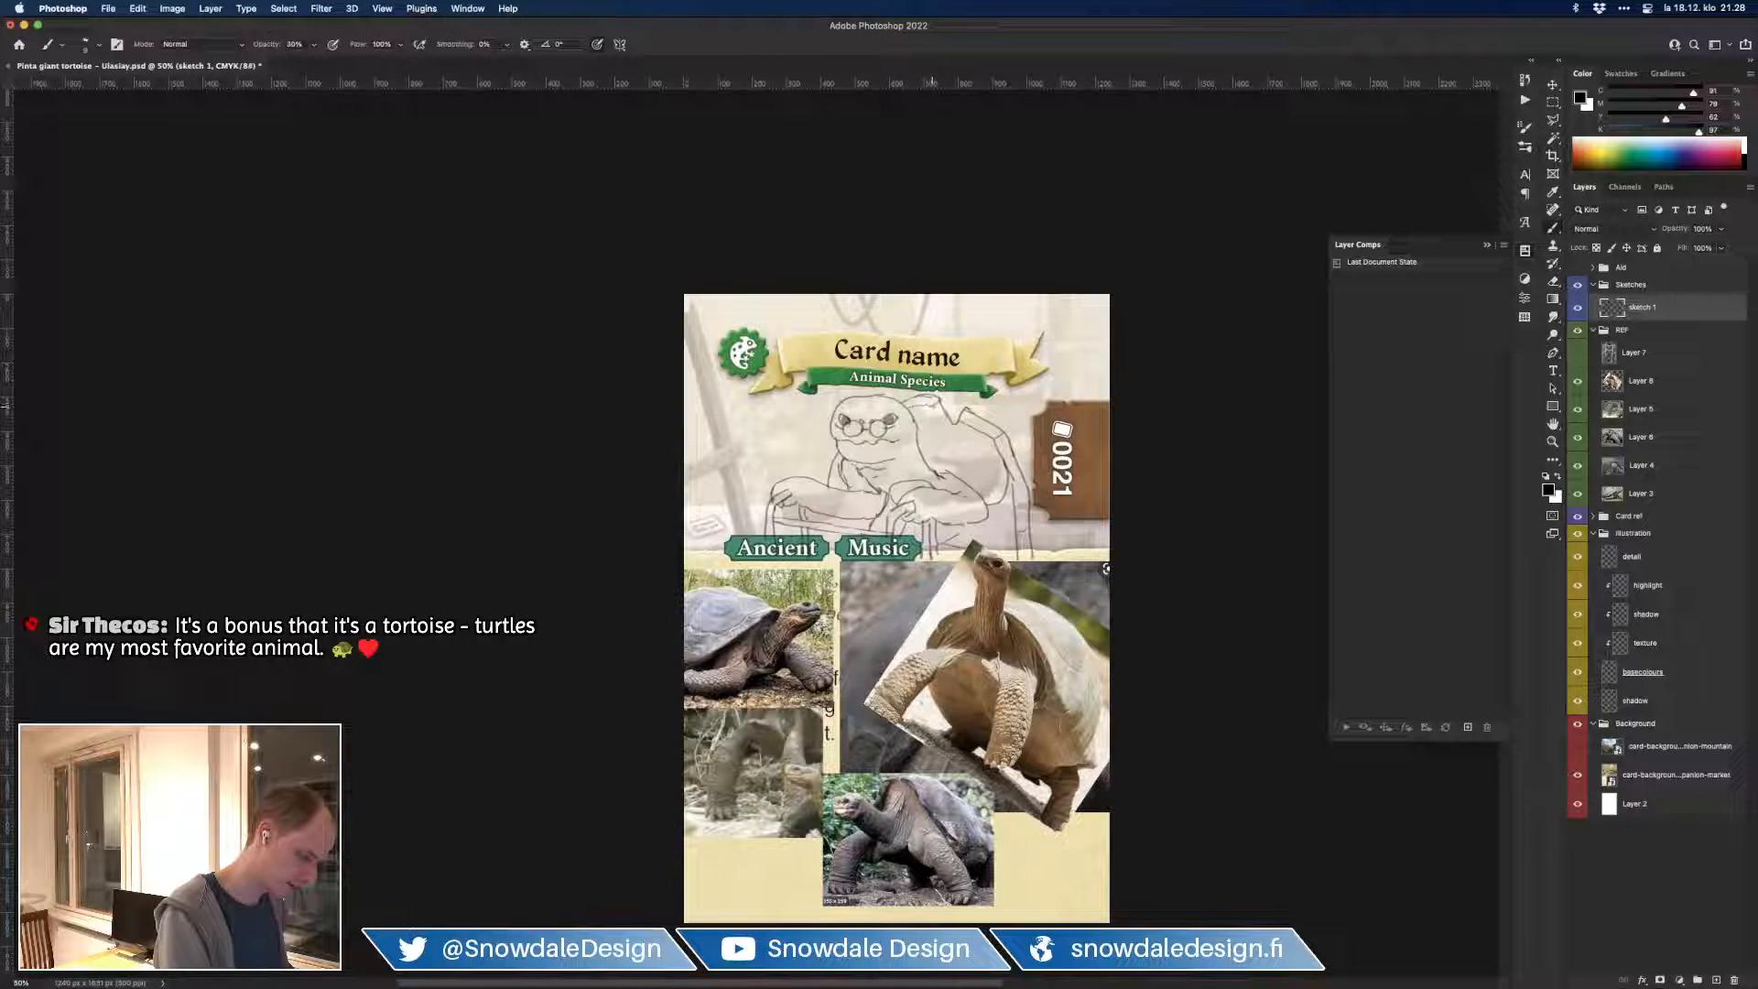
pyautogui.press('e')
pyautogui.press('b')
pyautogui.press('e')
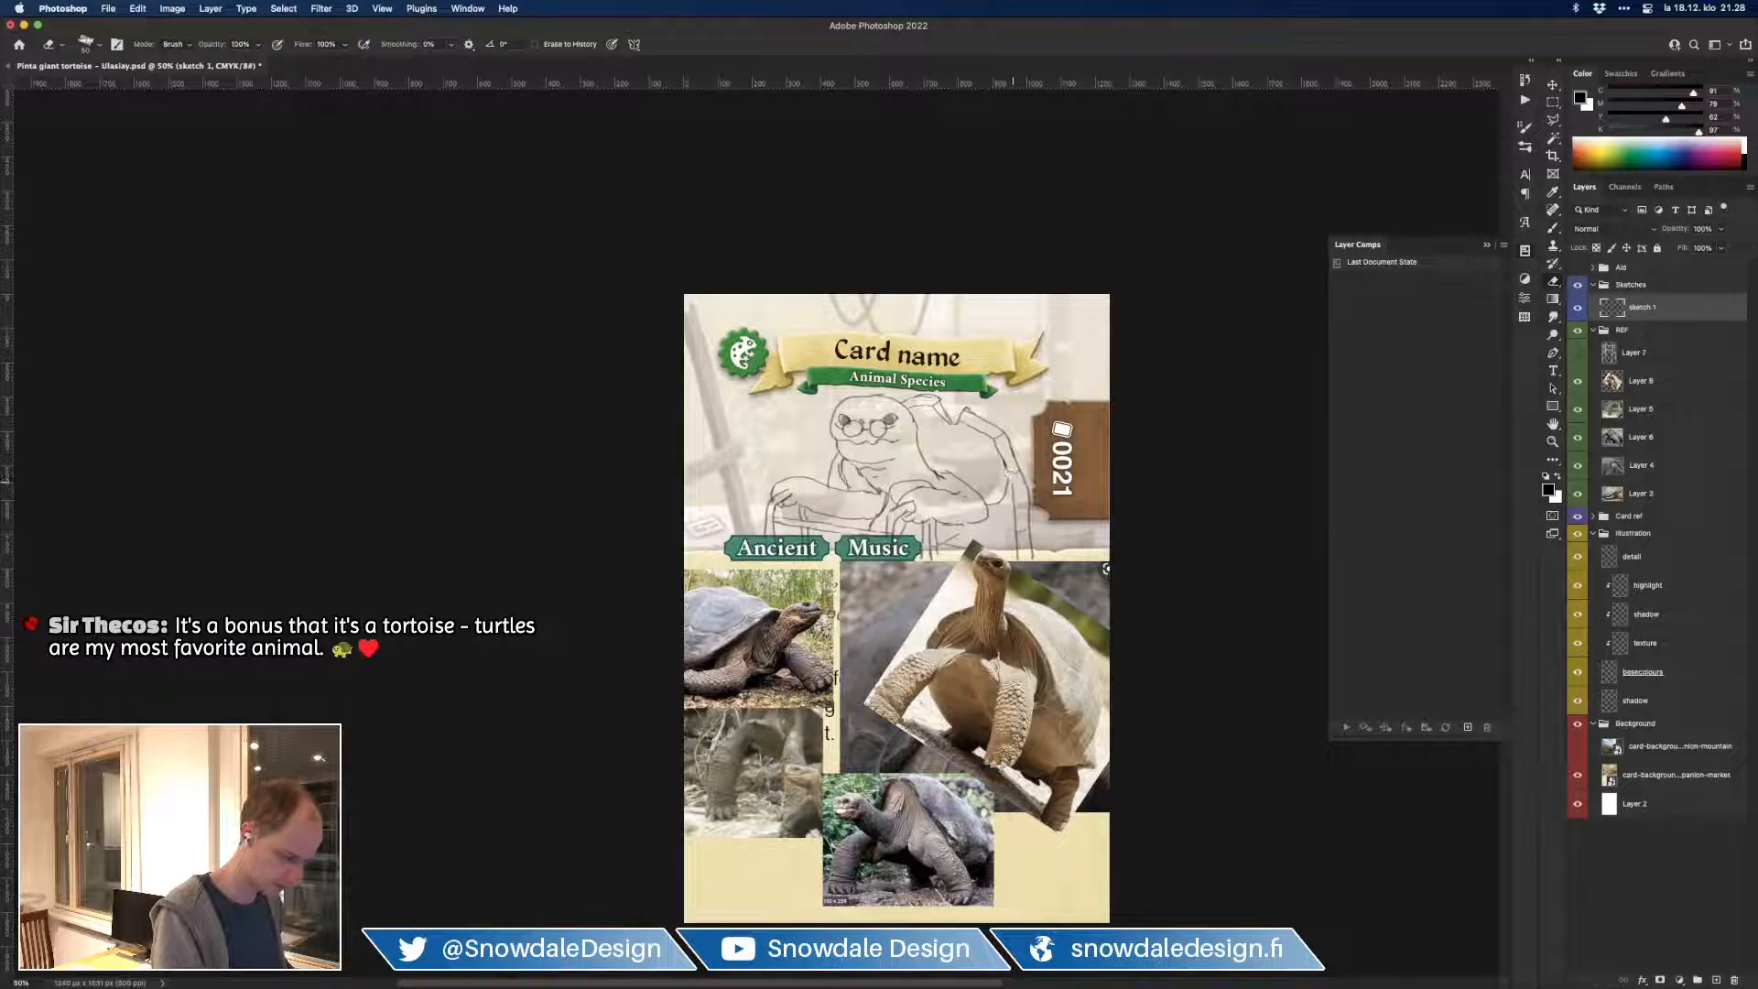
pyautogui.press('b')
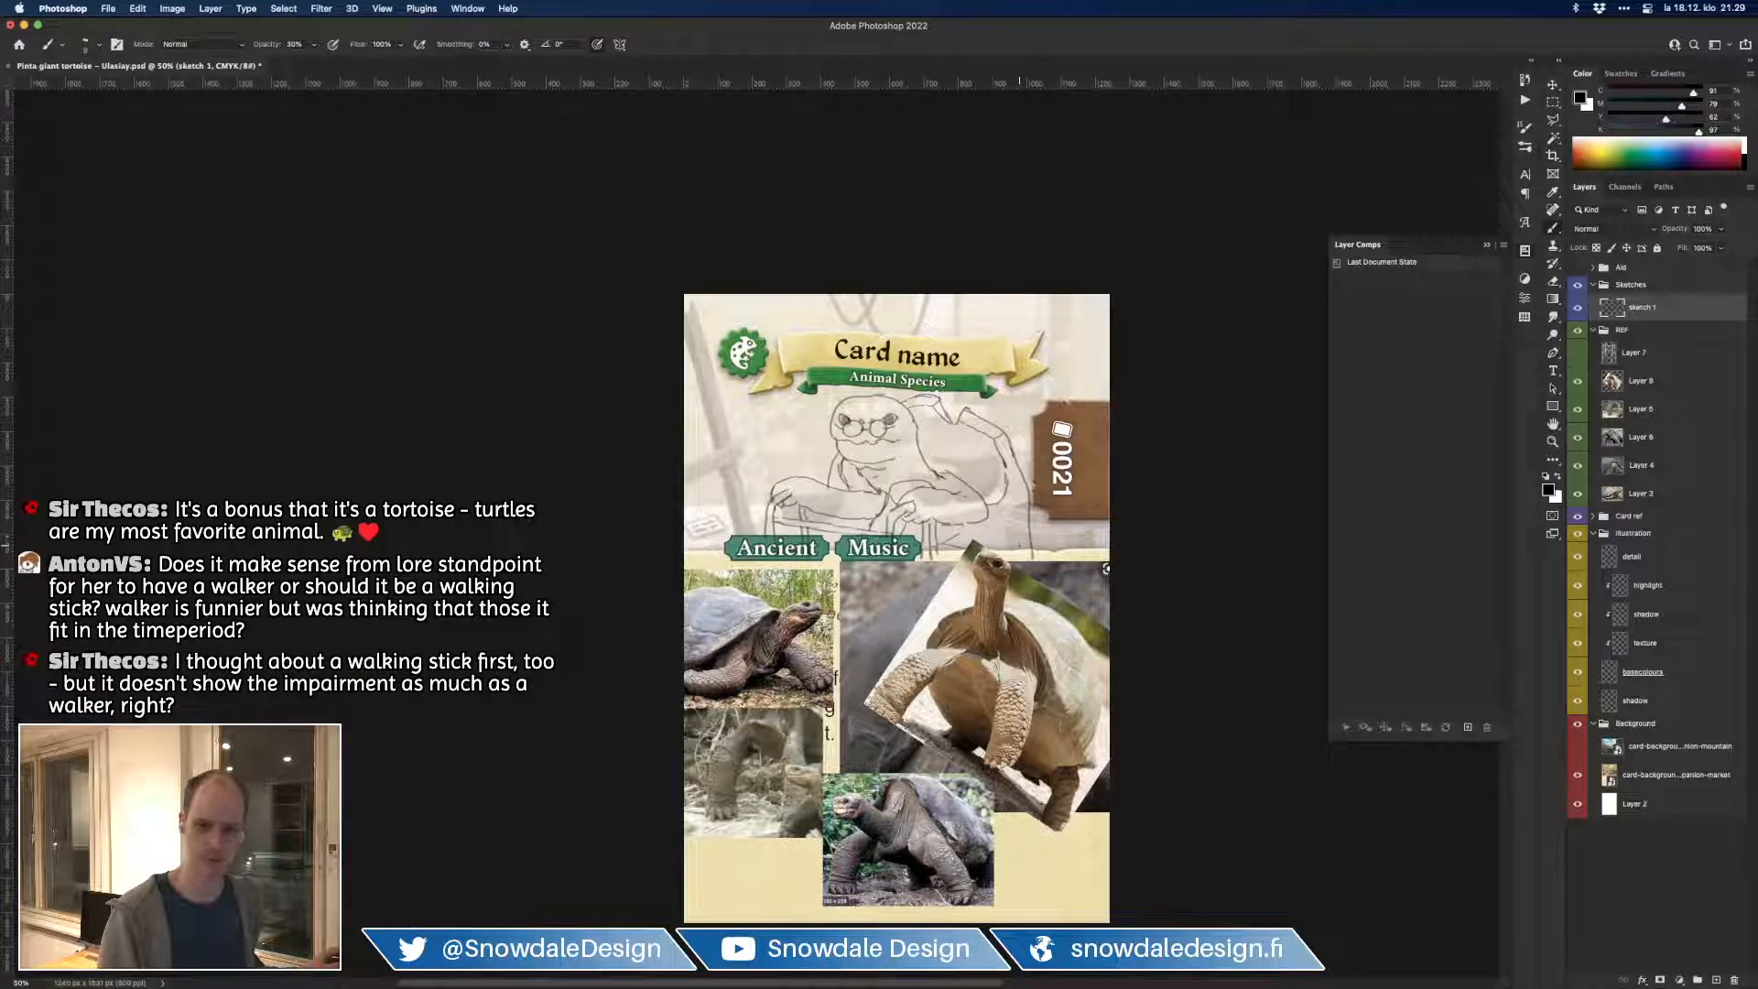
pyautogui.moveTo(1143, 725); pyautogui.dragTo(1089, 668)
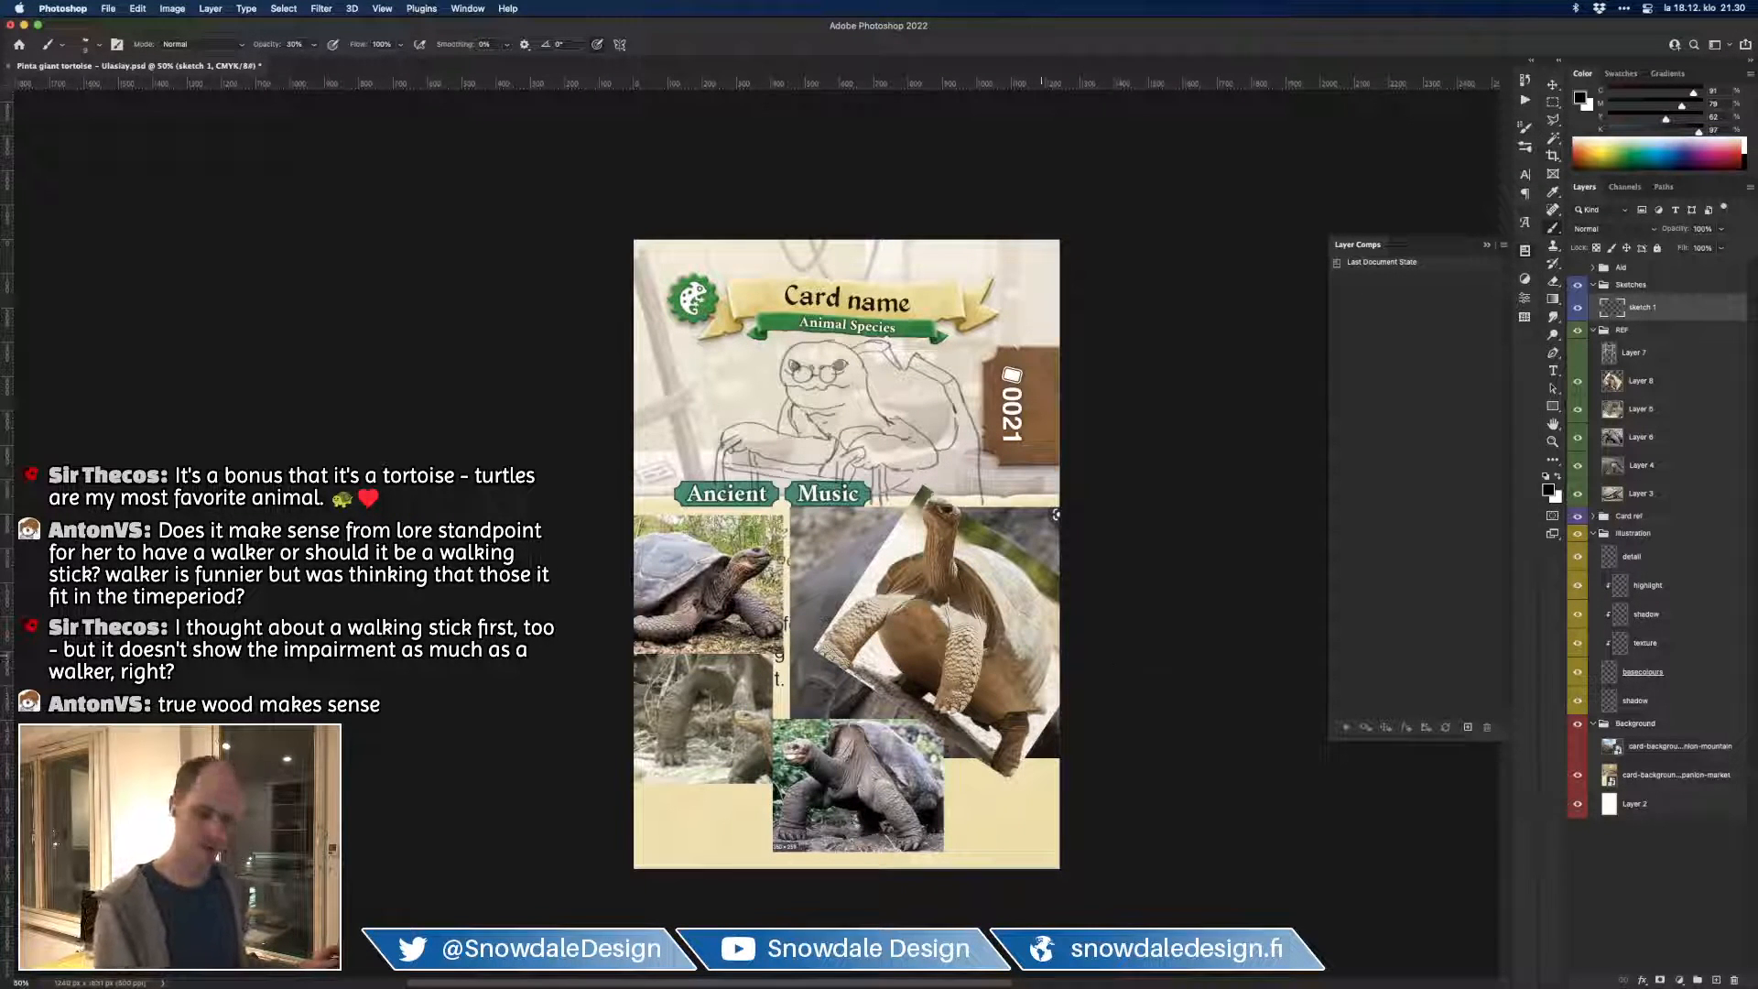
pyautogui.moveTo(1026, 712); pyautogui.dragTo(1004, 718)
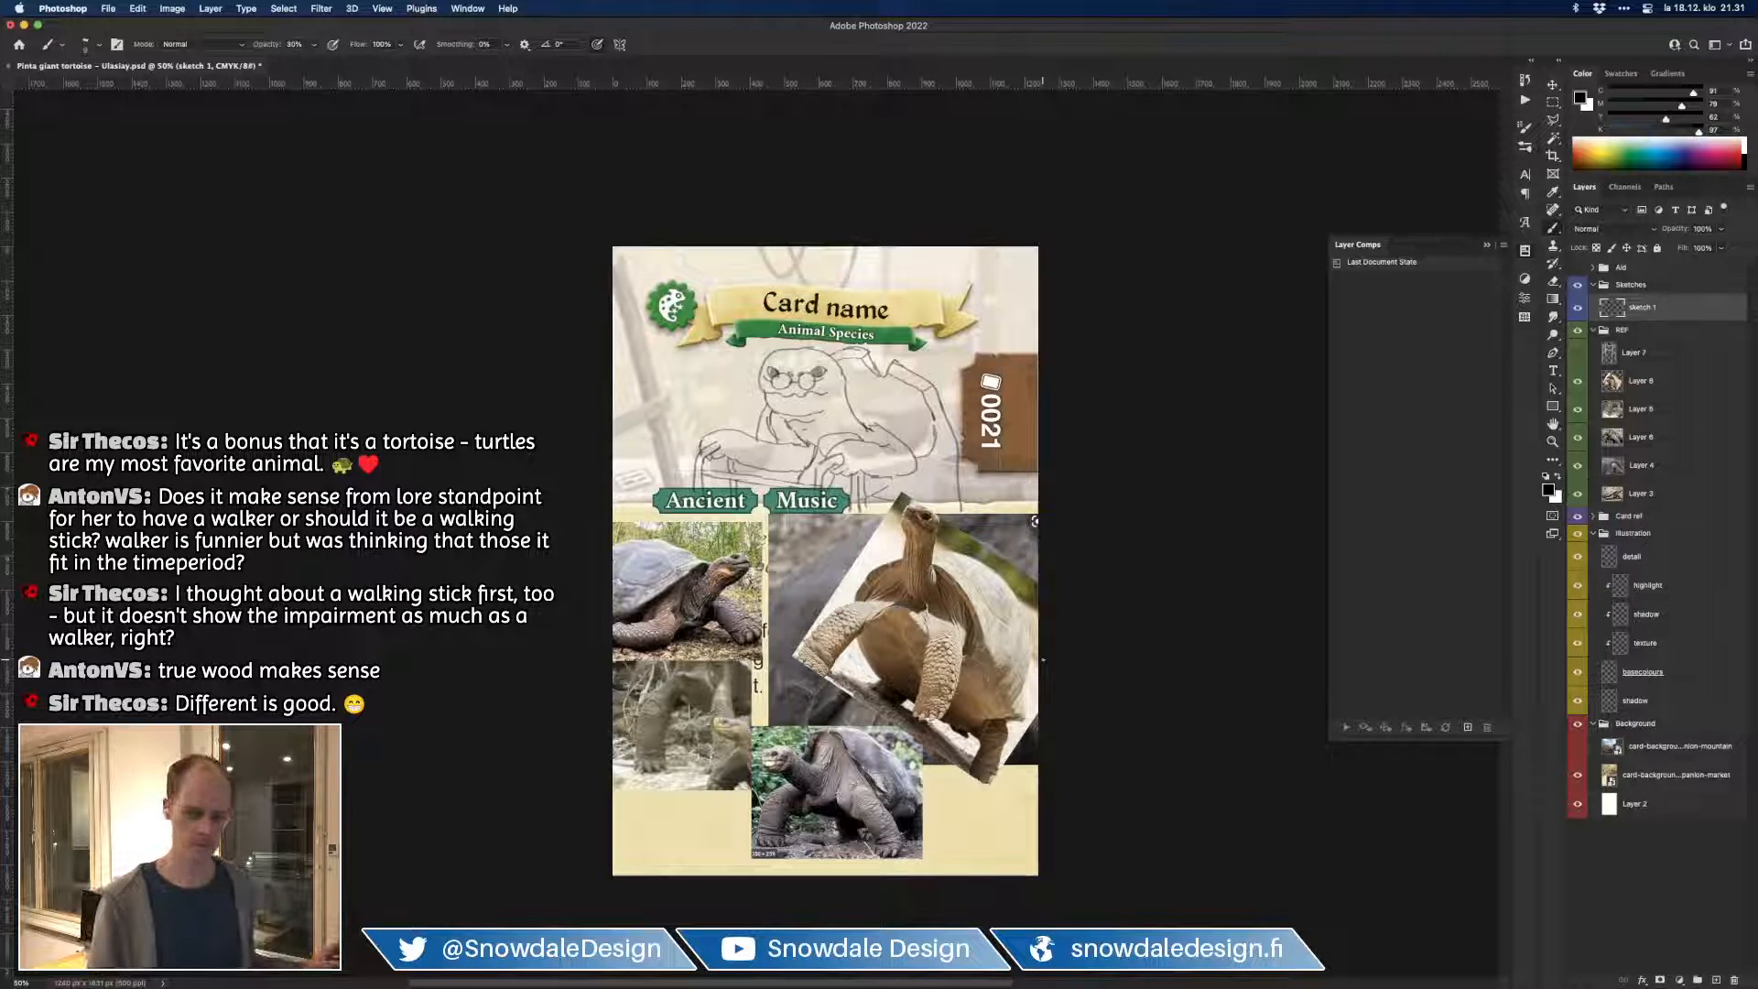
pyautogui.hscroll(-2, 1044, 661)
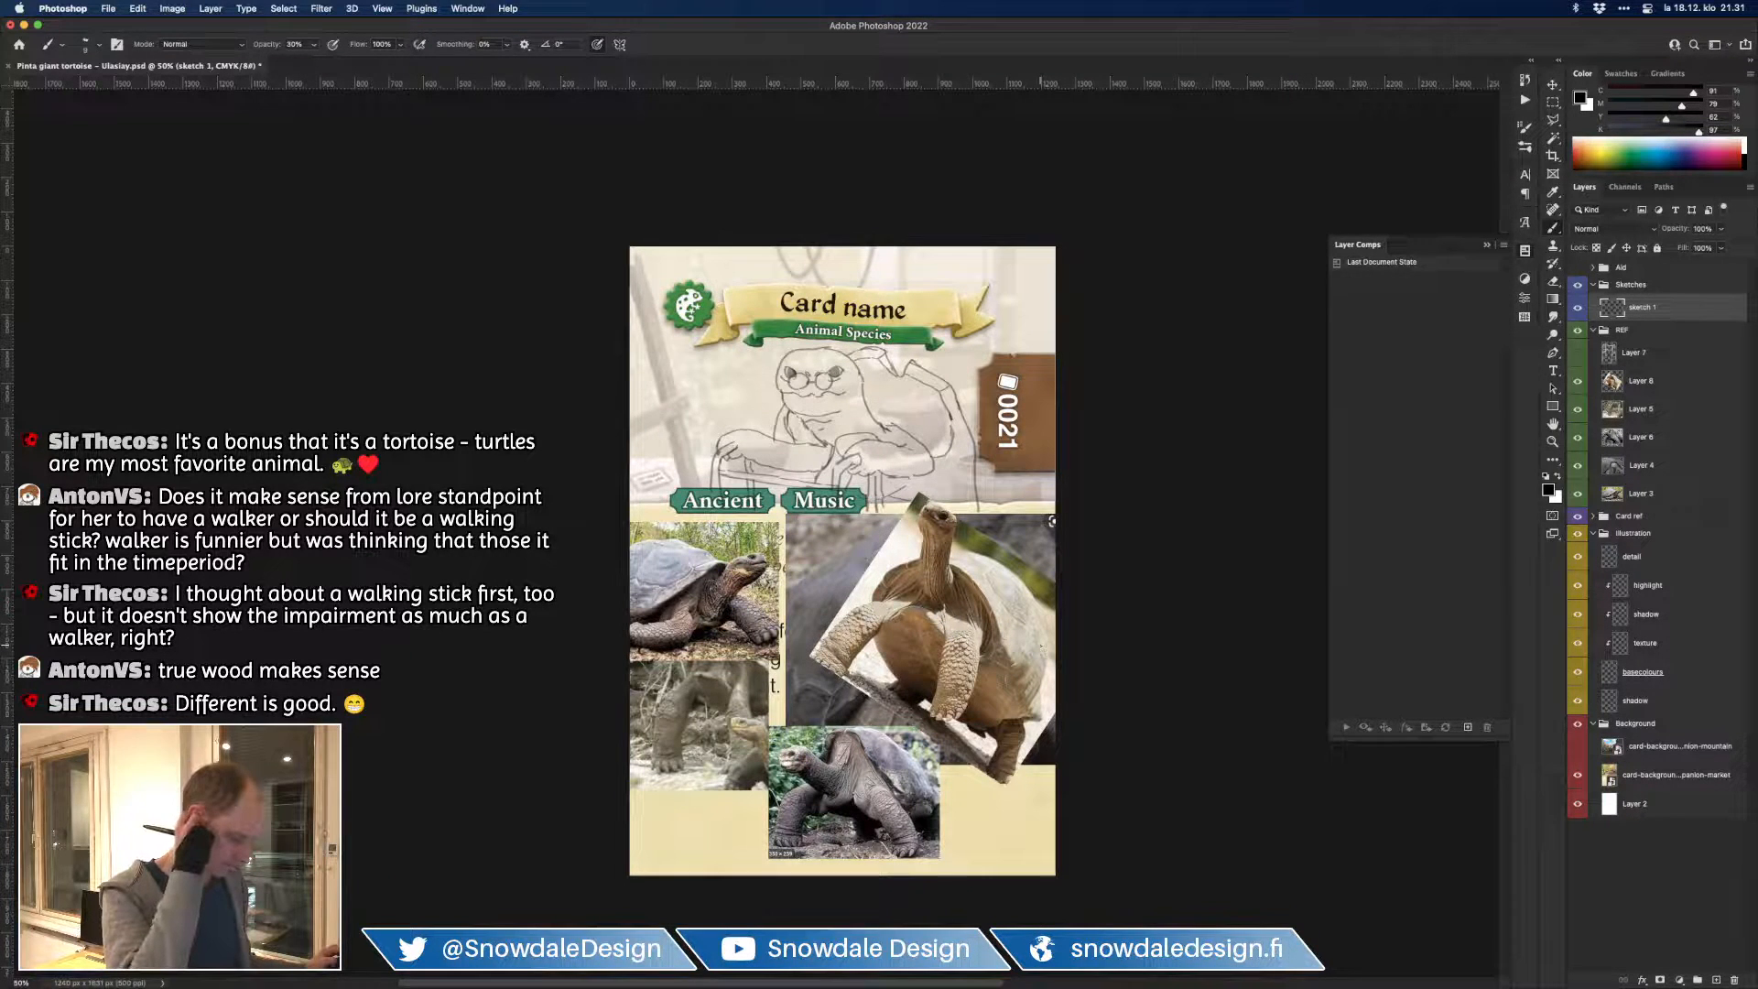
# Step: Erase and redraw the shoulder and upper arm lines between the tortoise's neck and the shell
pyautogui.press('super+plus')
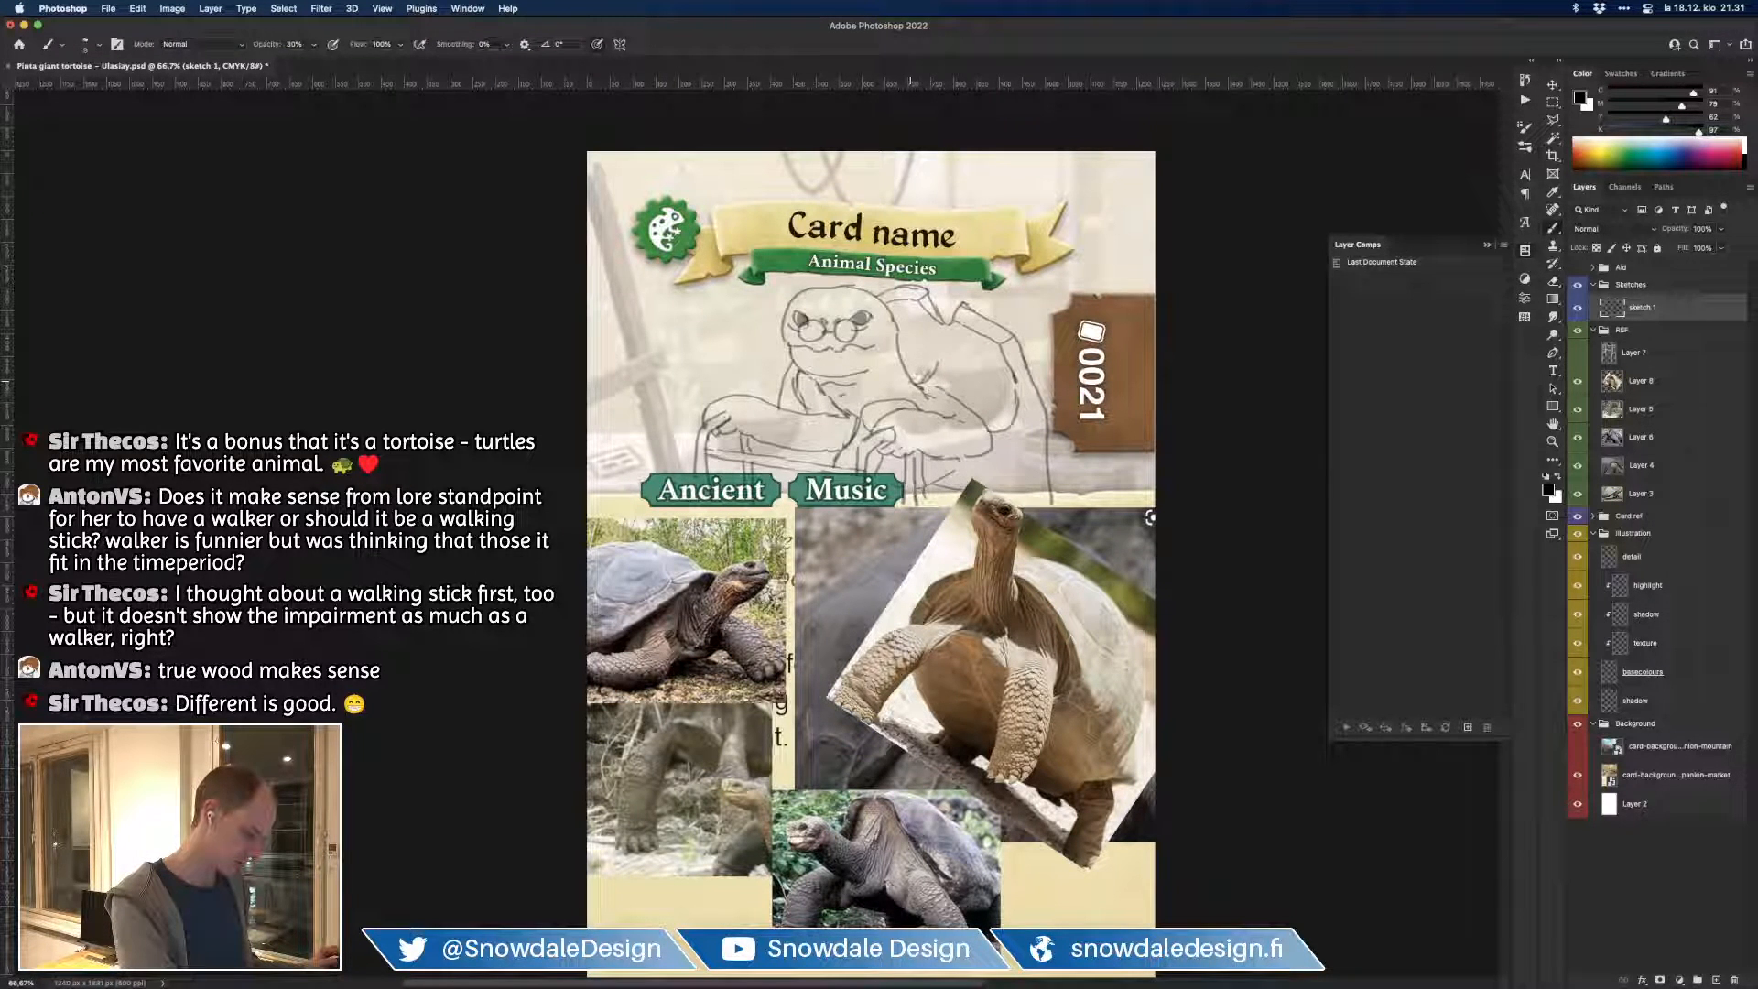
pyautogui.moveTo(907, 350); pyautogui.dragTo(914, 376)
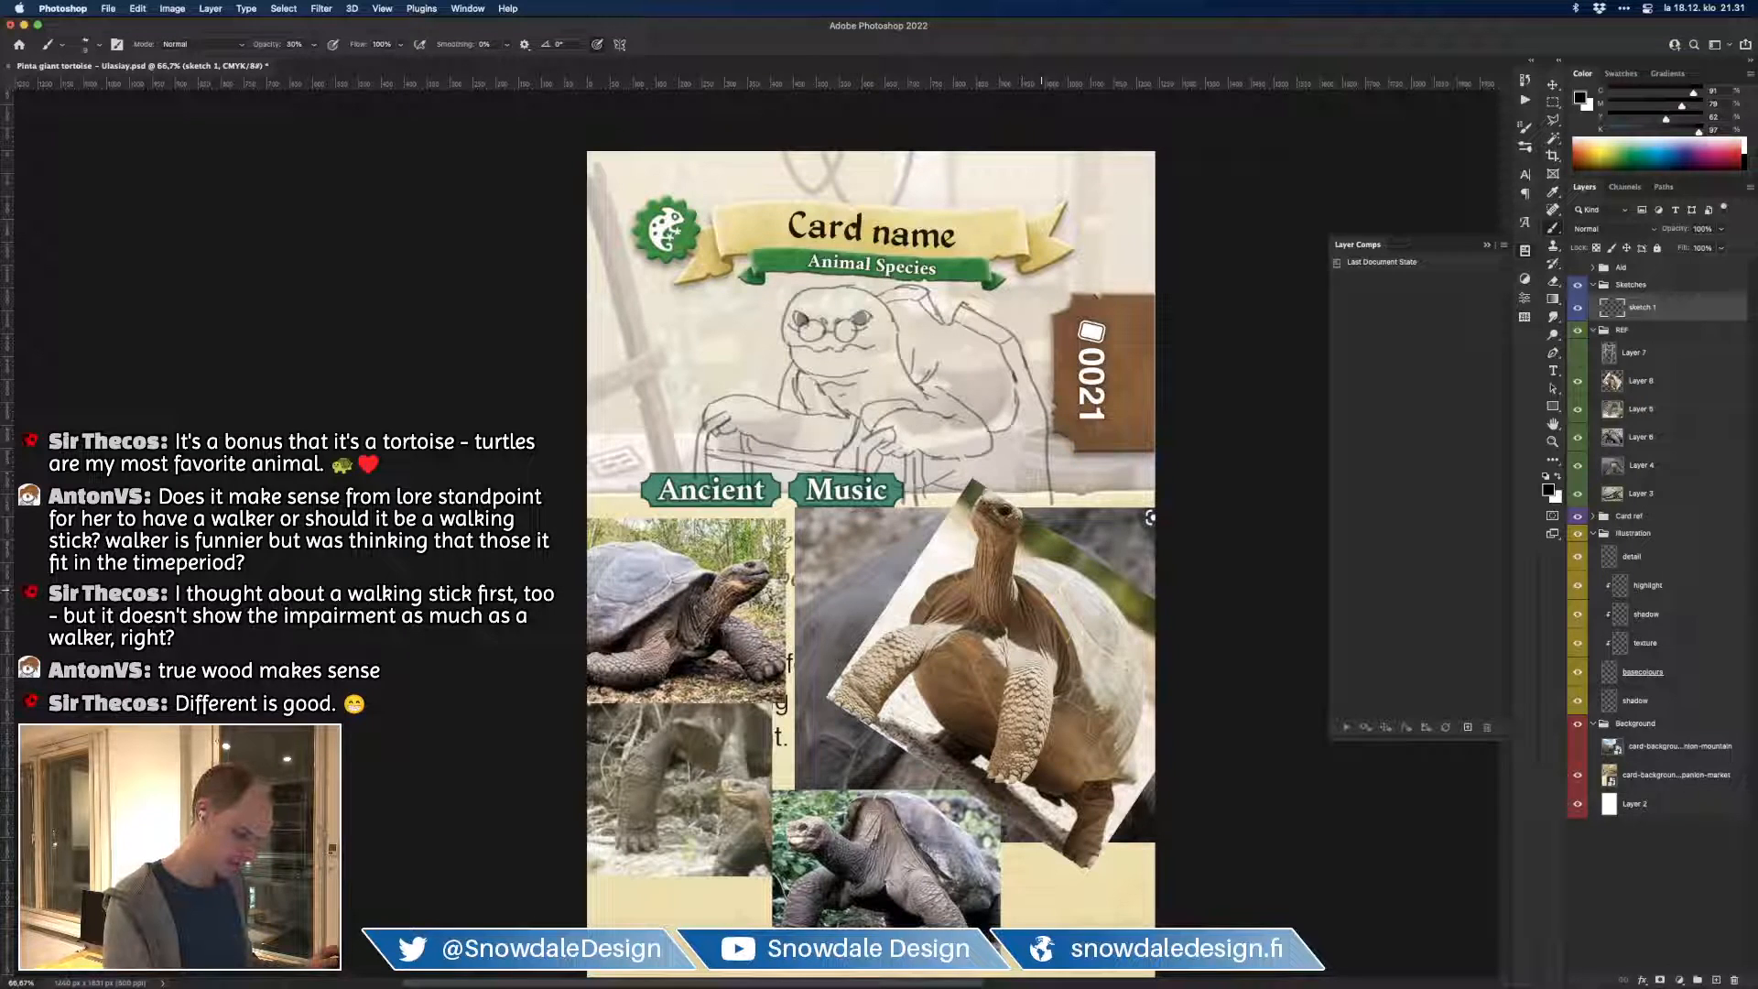
pyautogui.press('e')
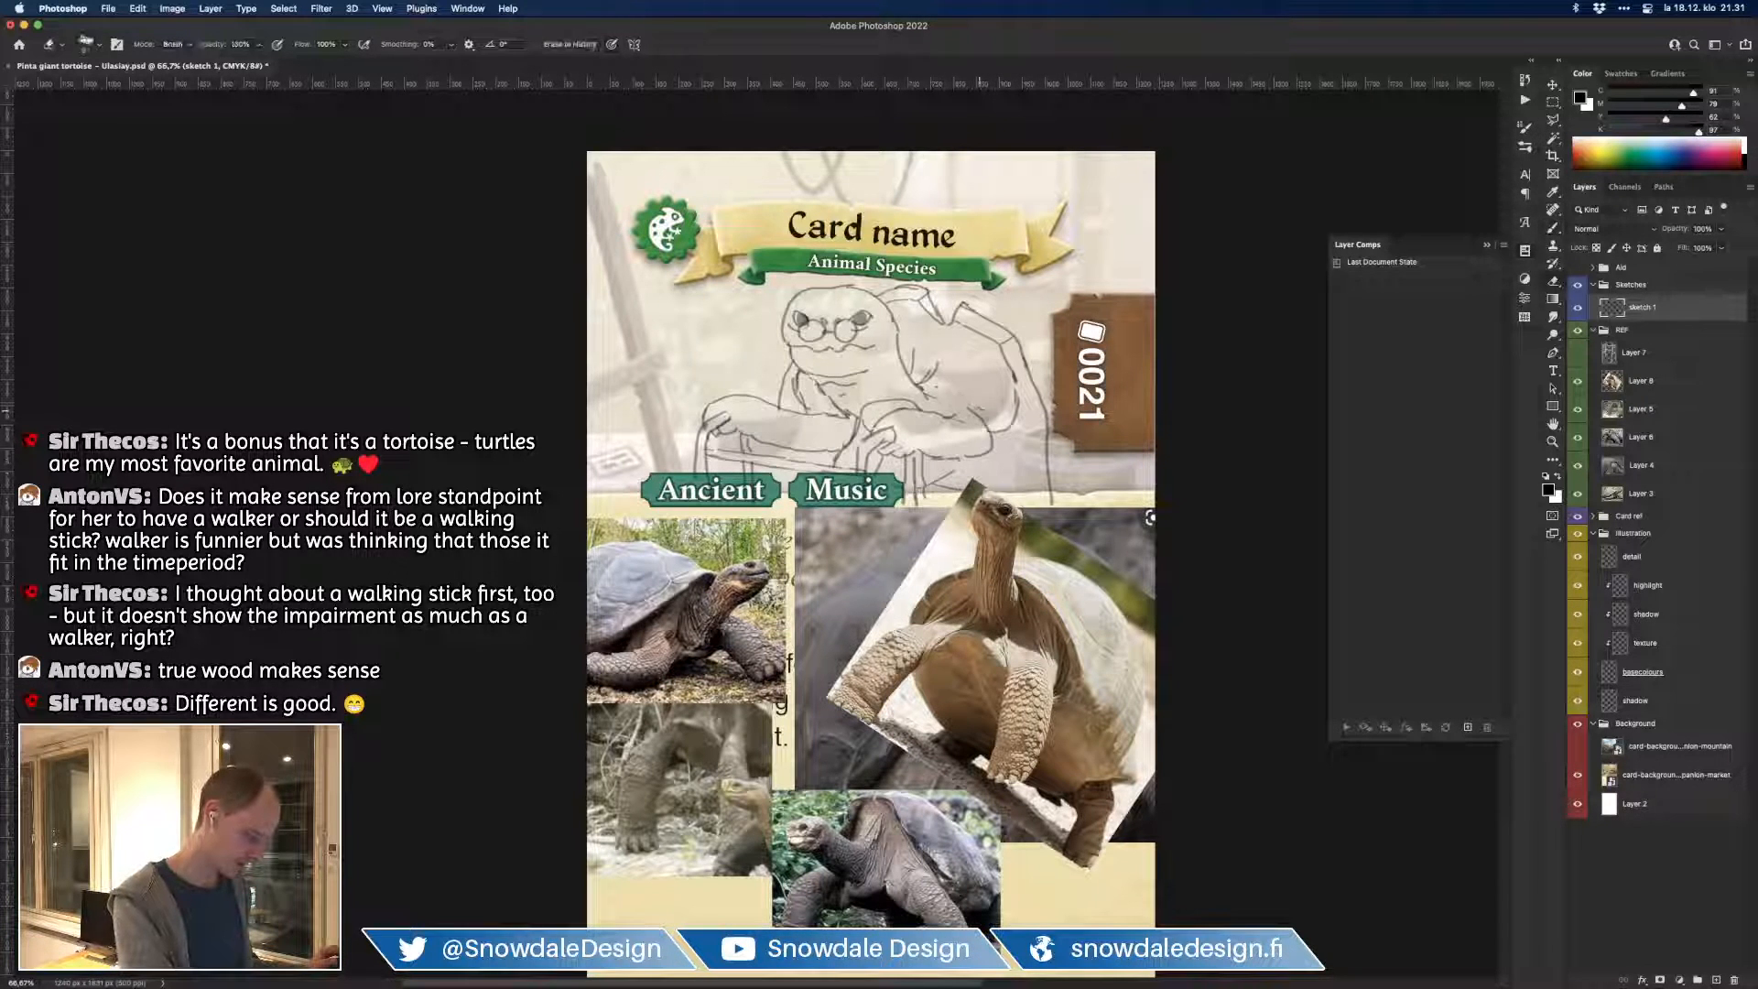
pyautogui.press('b')
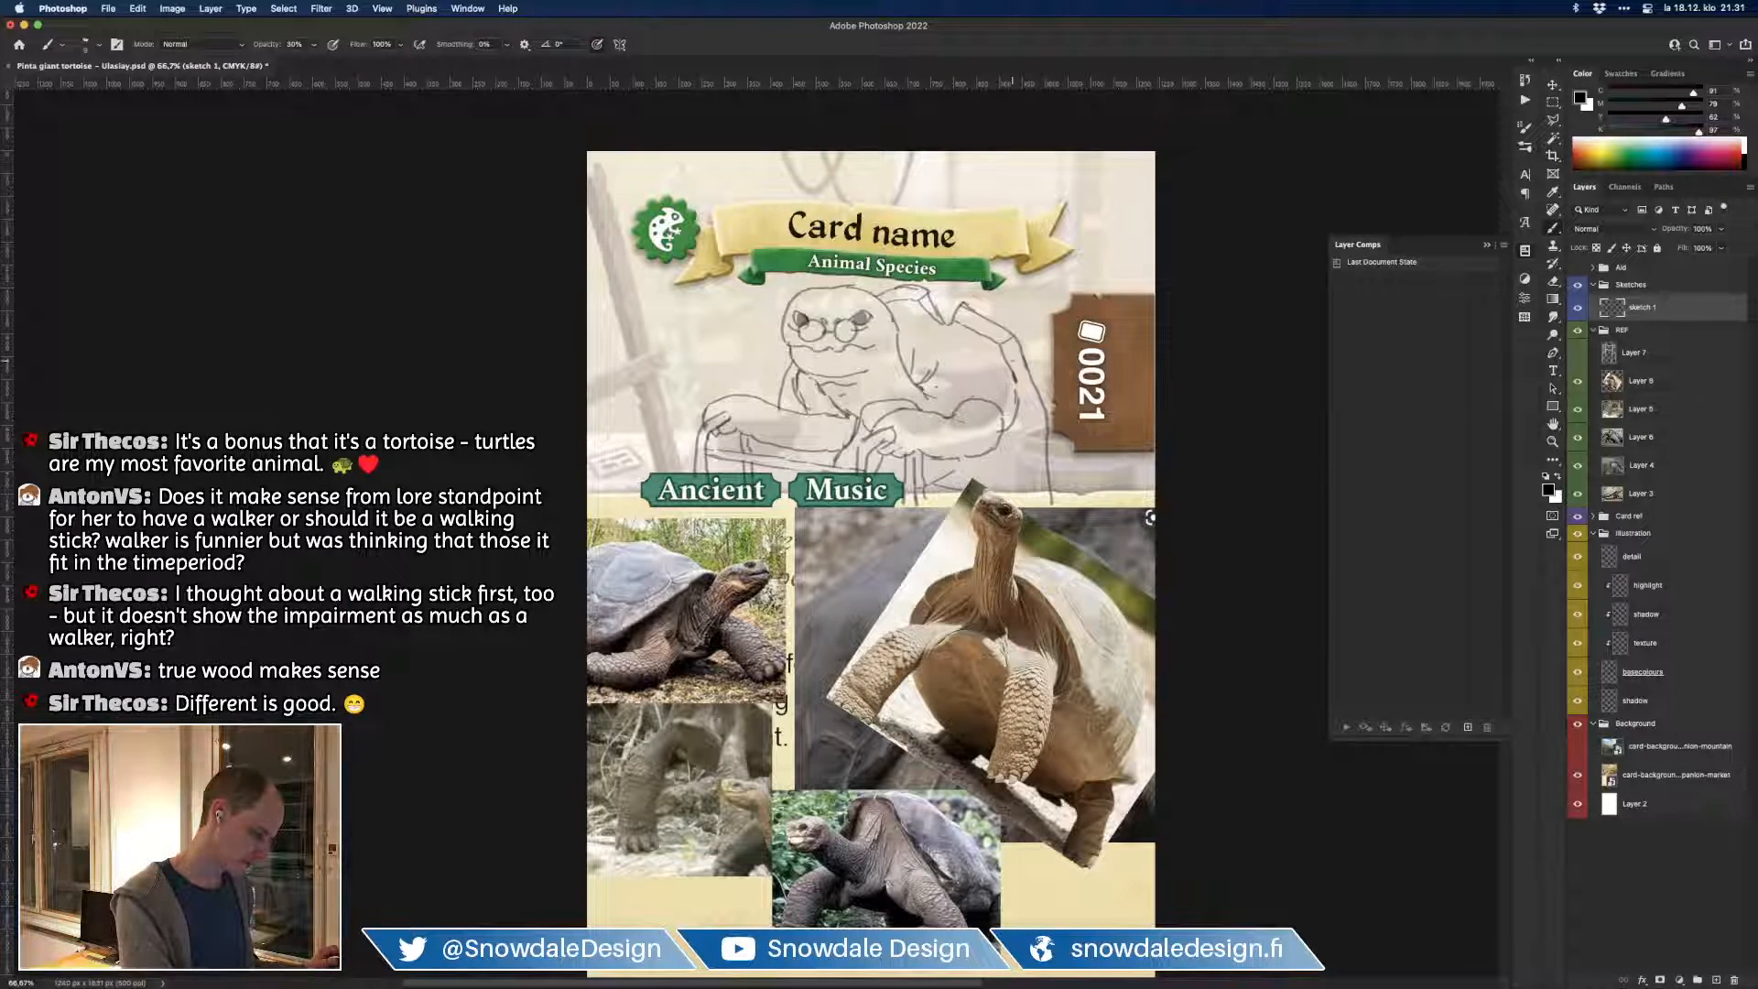
pyautogui.press('e')
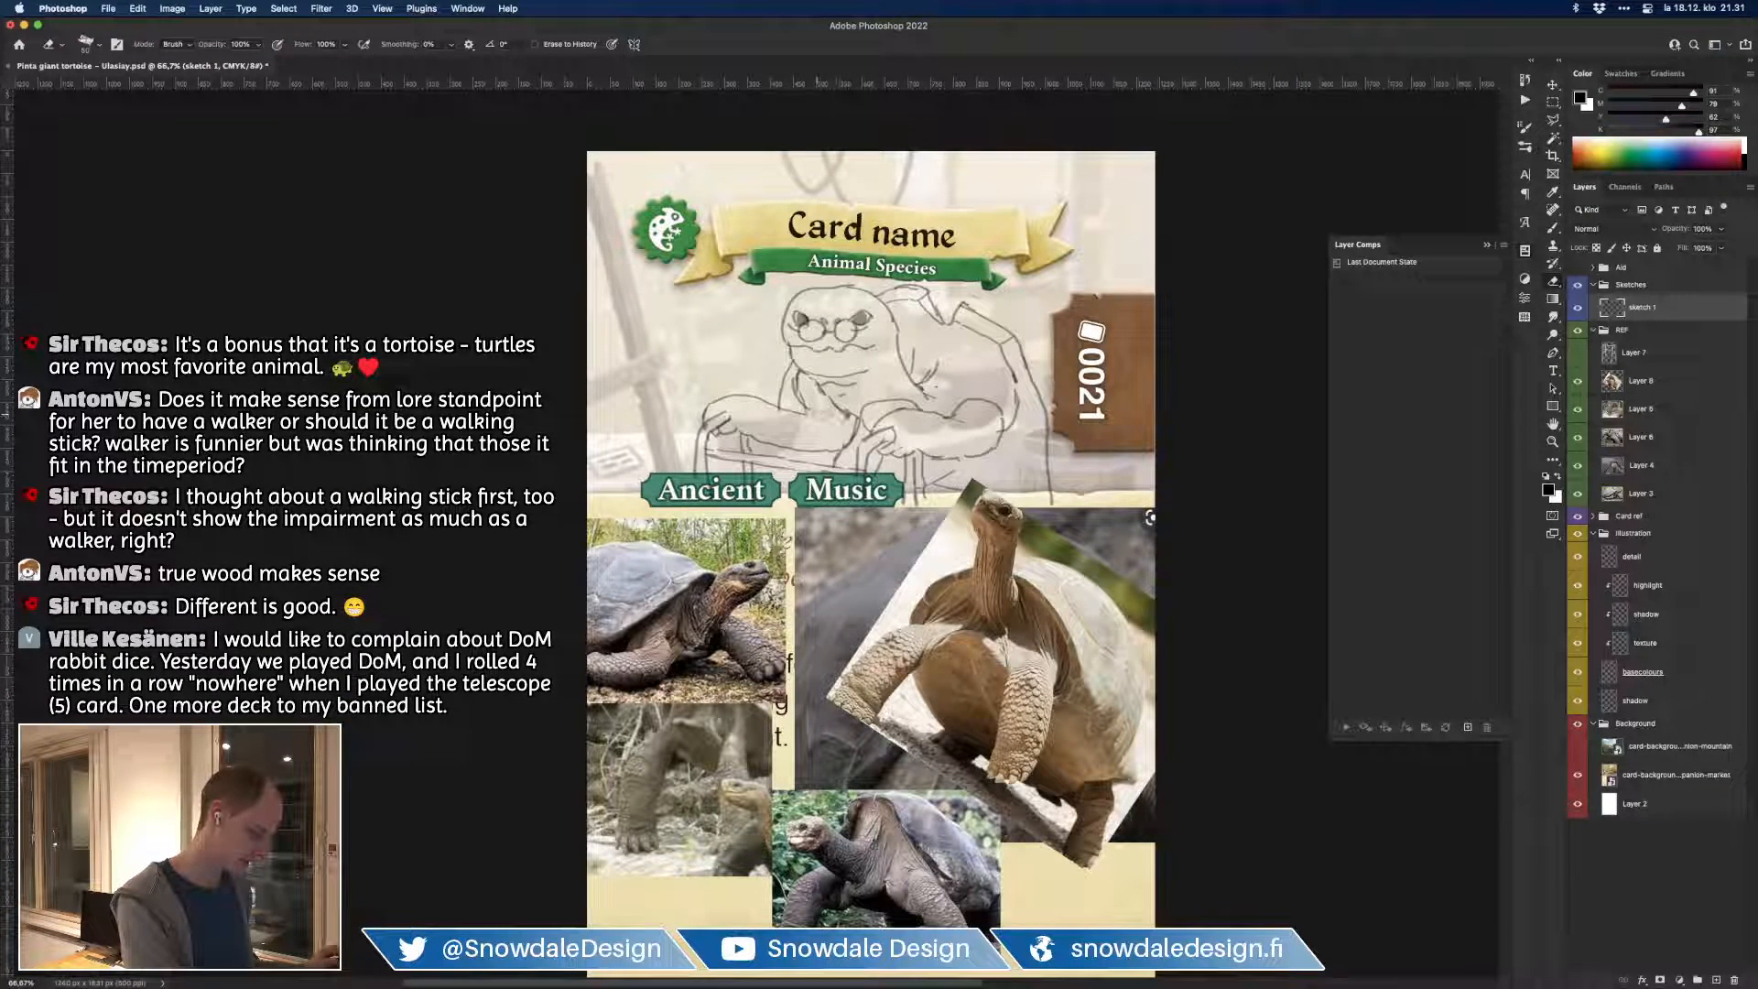
pyautogui.press('b')
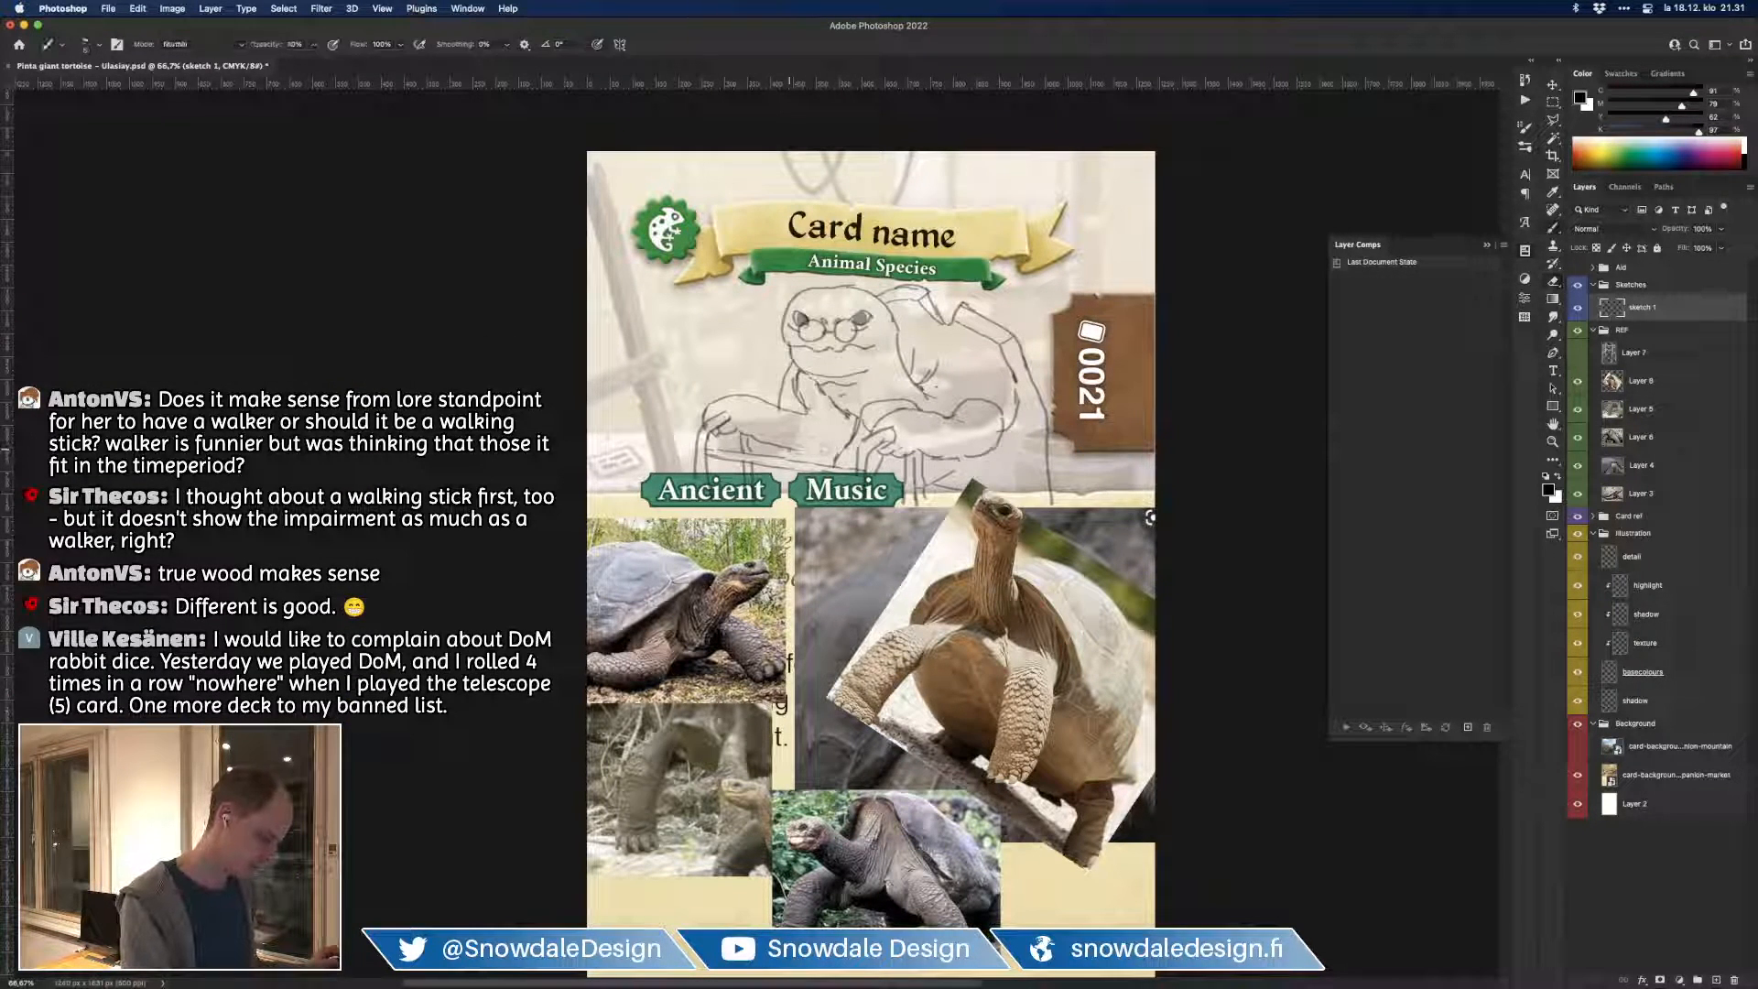
# Step: Sketch the lower chest line above the walking frame and the body line beside the neck folds
pyautogui.moveTo(800, 416); pyautogui.dragTo(834, 404)
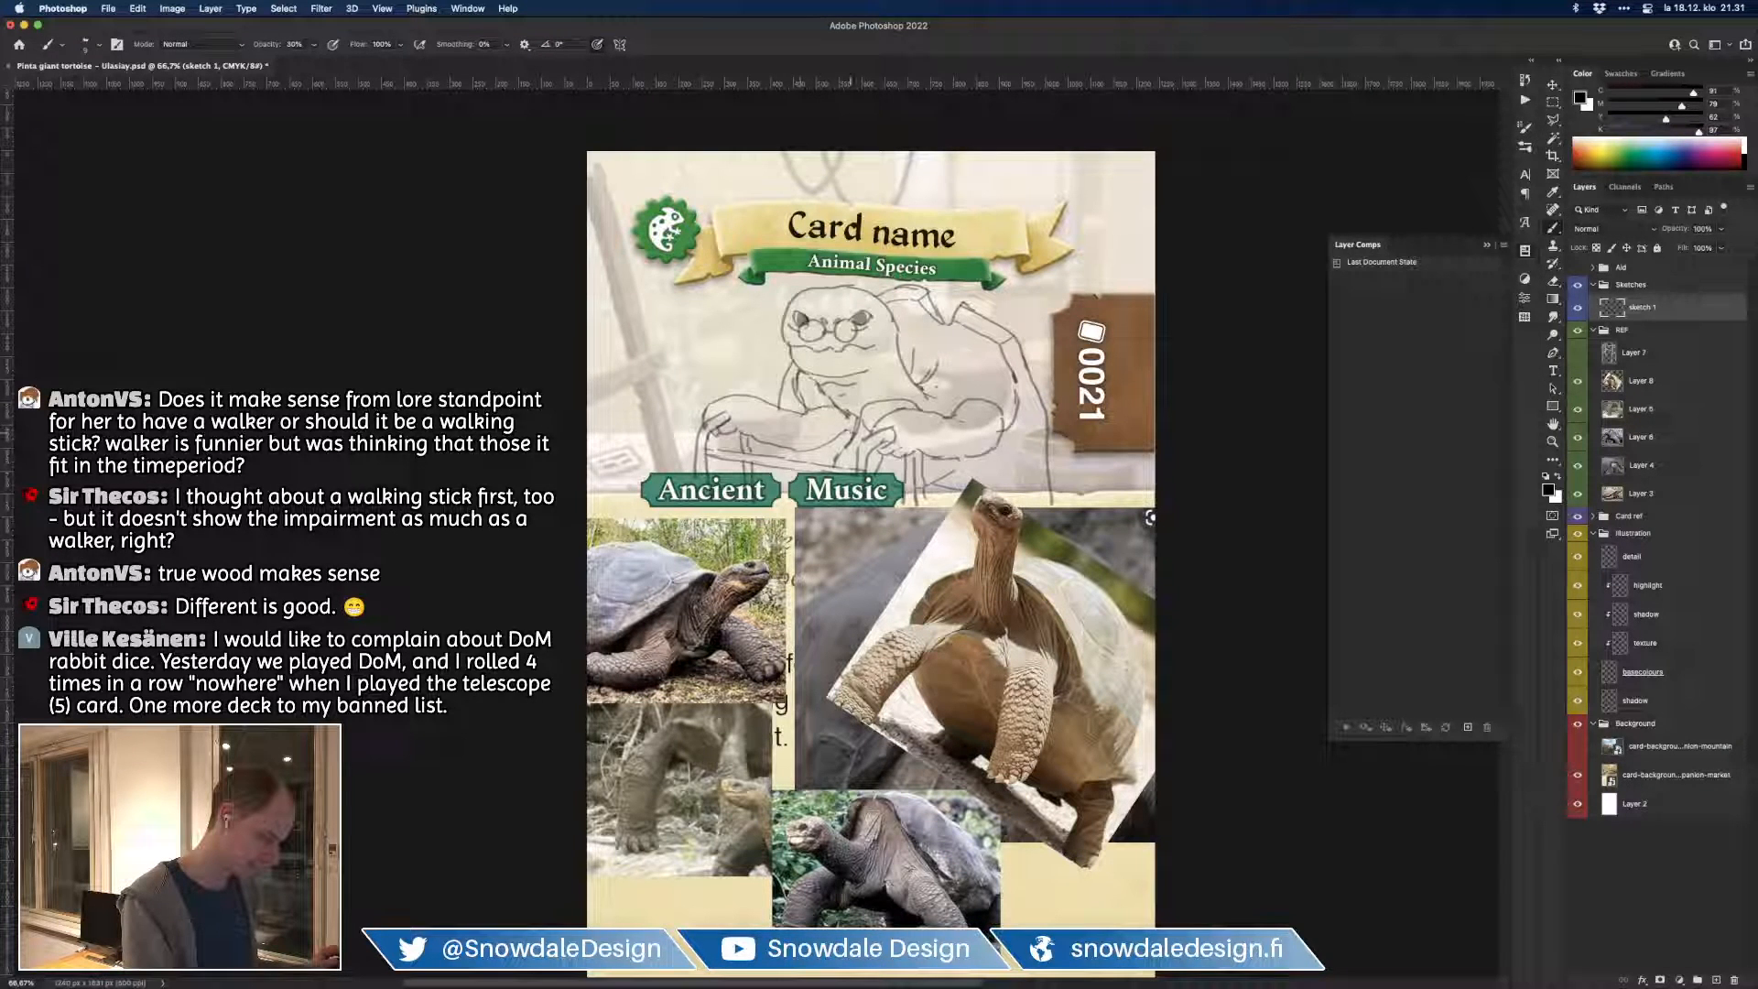
pyautogui.press('e')
pyautogui.press('b')
pyautogui.moveTo(798, 378); pyautogui.dragTo(799, 404)
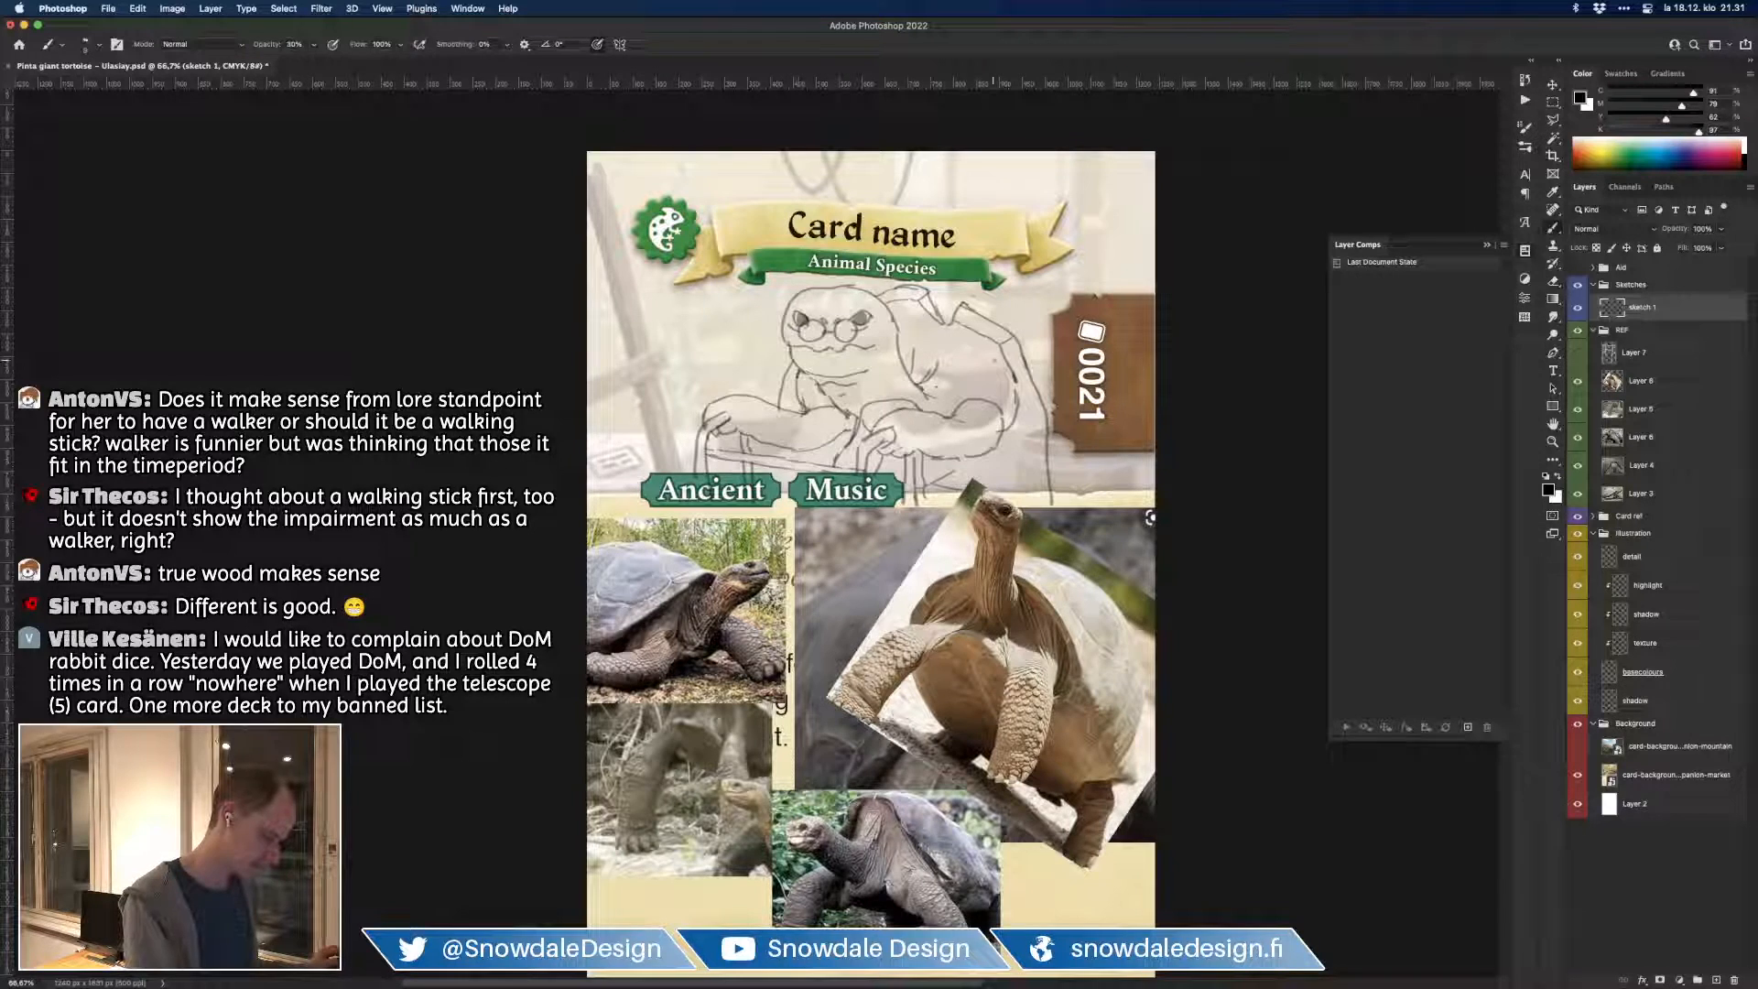
# Step: Clean up the arm lines near the shell and above the walking frame, and save the document
pyautogui.press('e')
pyautogui.press('b')
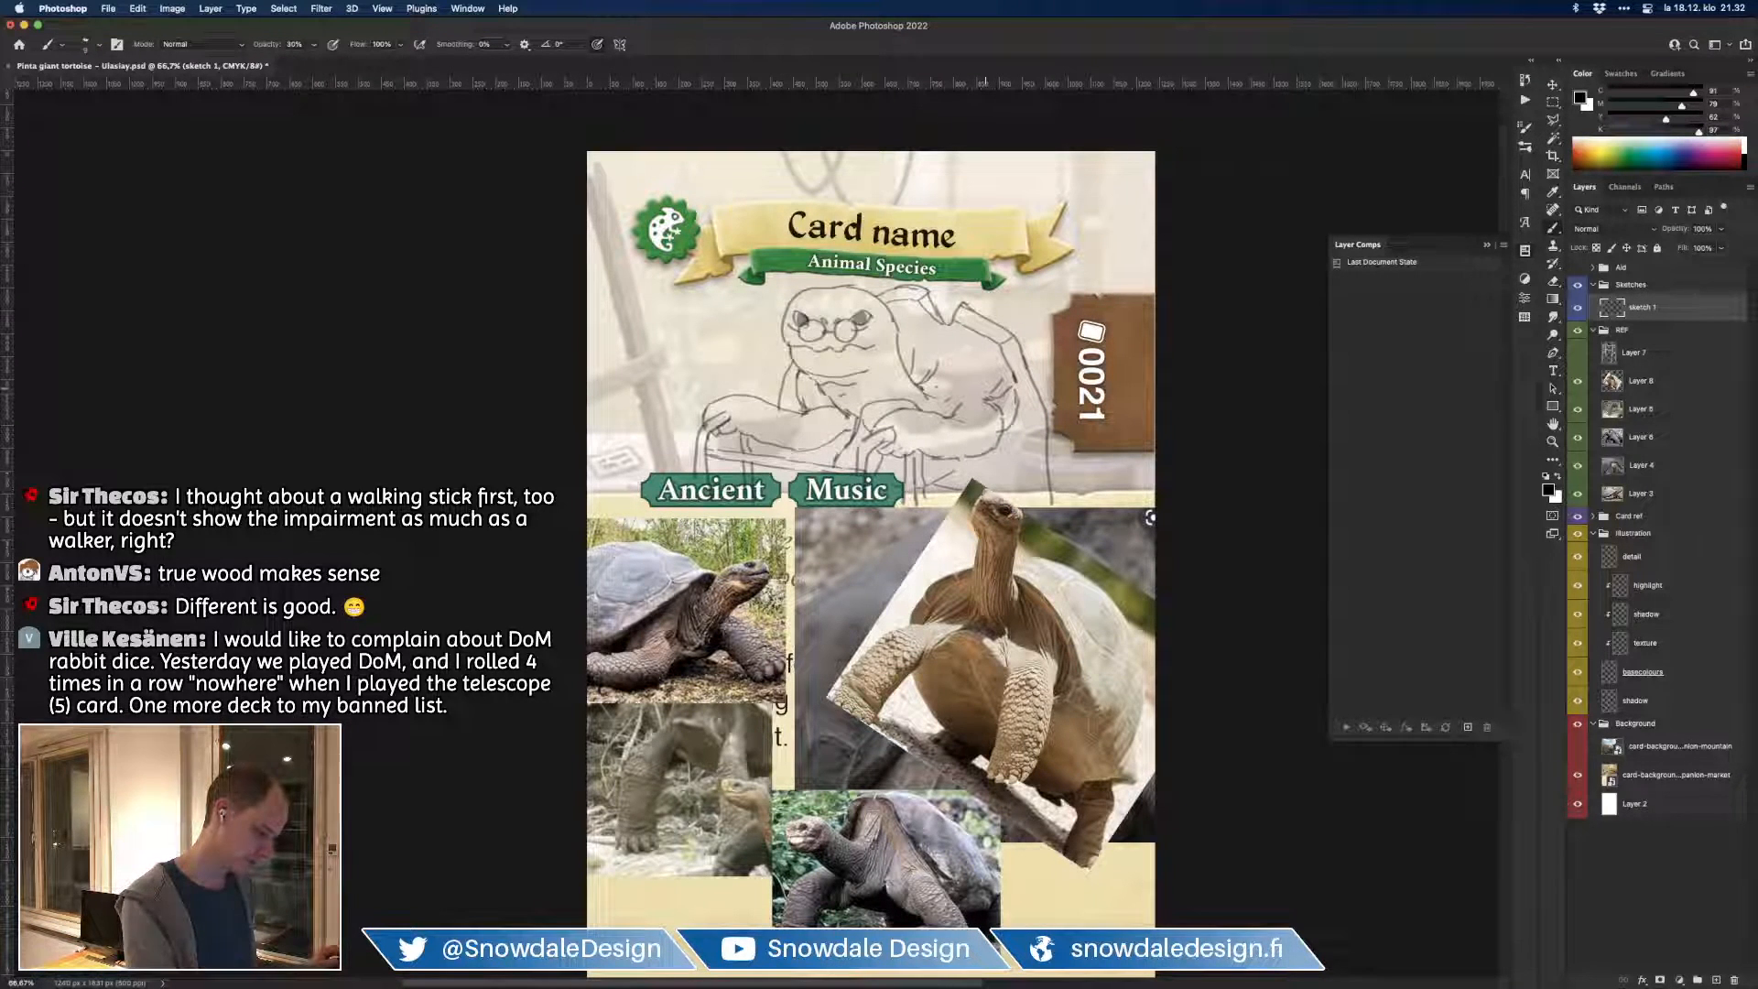
pyautogui.press('e')
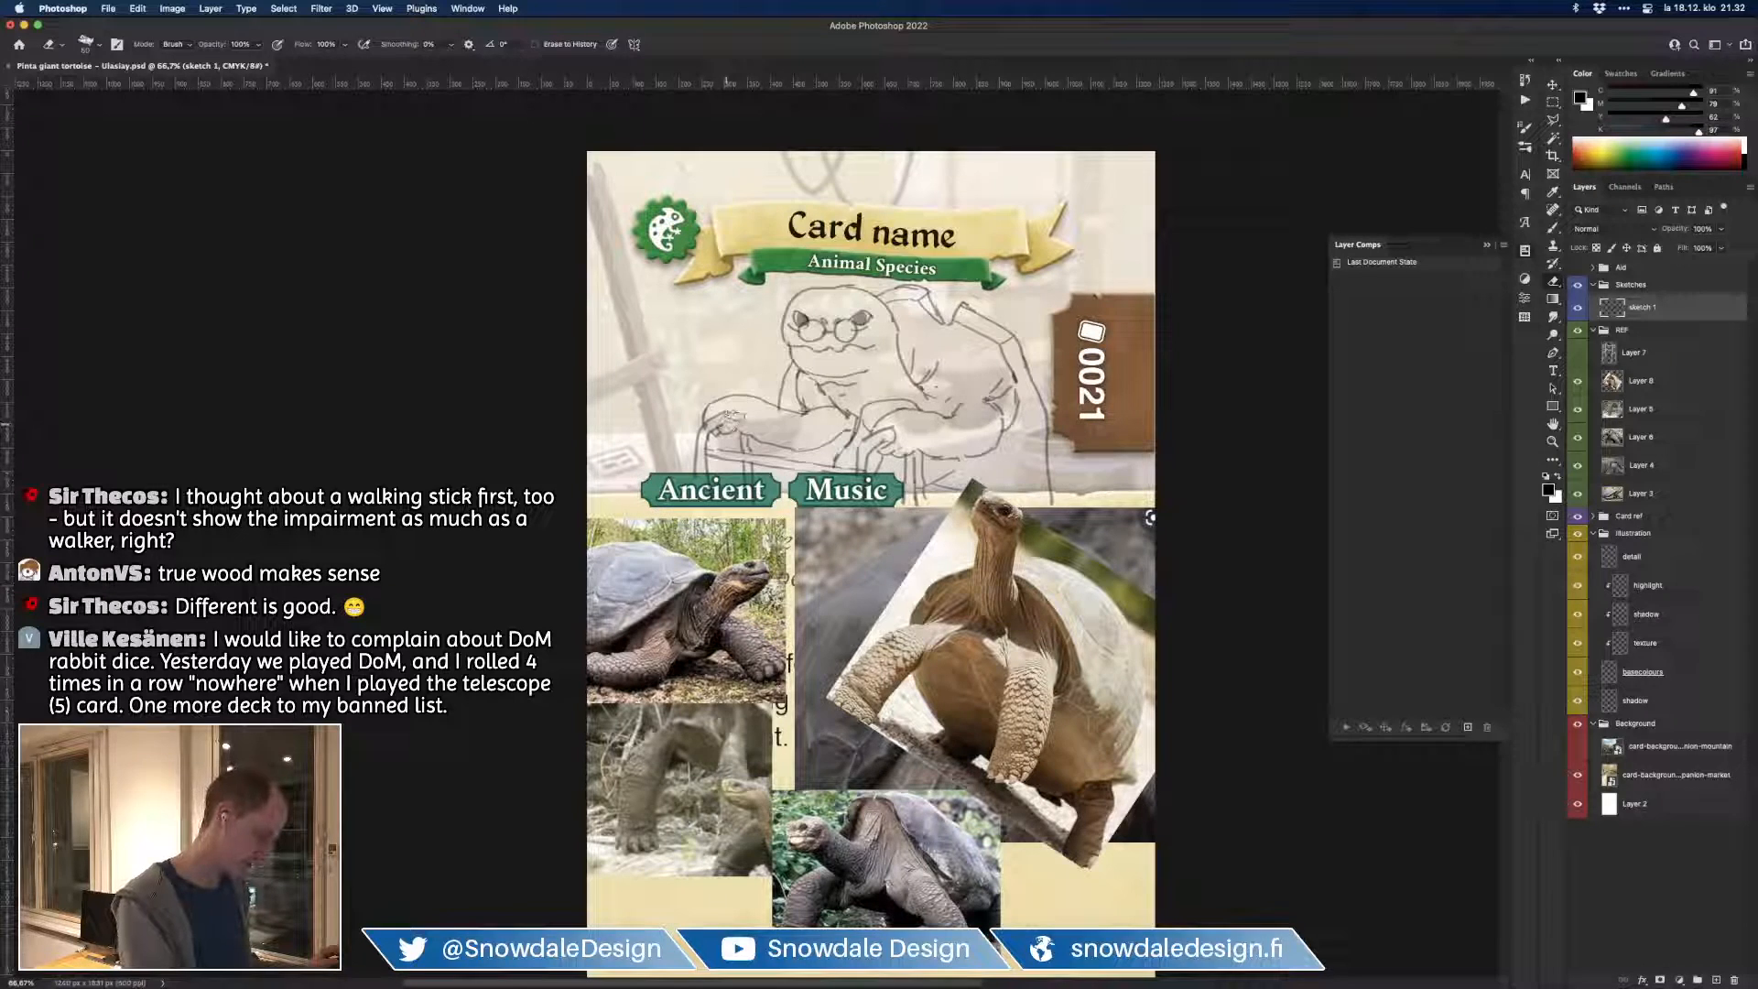
pyautogui.press('b')
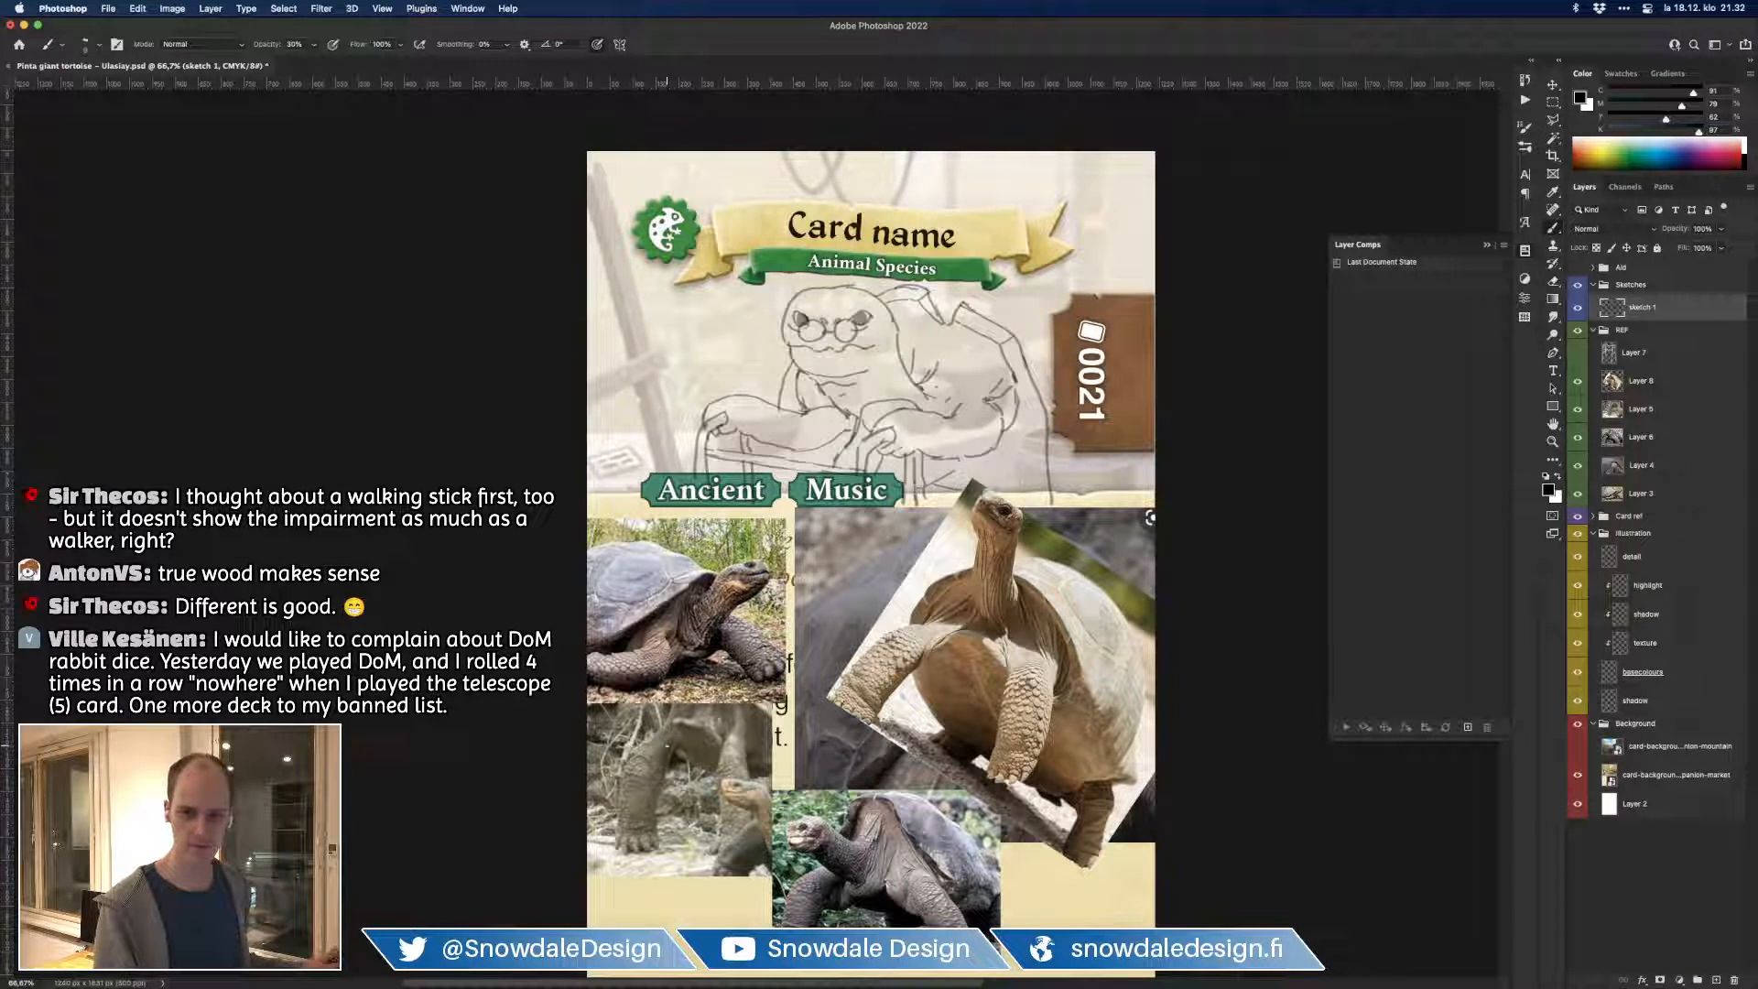
pyautogui.press('super+s')
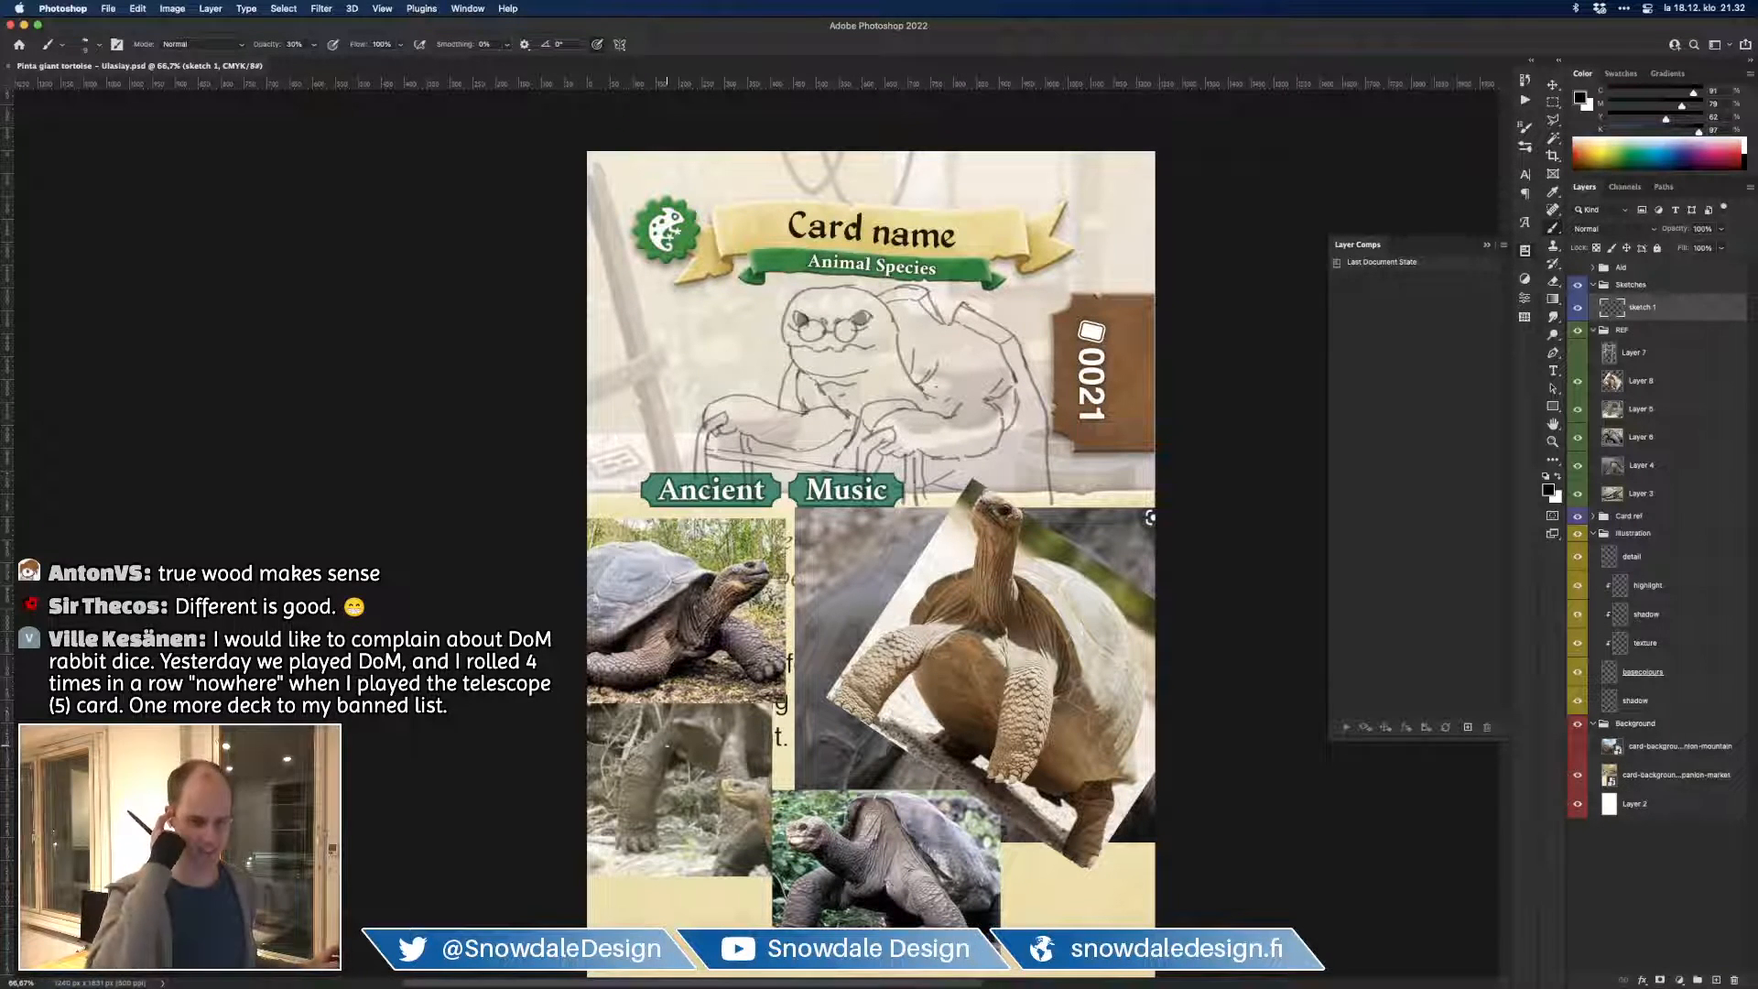
# Step: Lasso the tortoise's sketched head and upper chest and scale the selection down to about 81%
pyautogui.moveTo(1150, 517); pyautogui.dragTo(1119, 528)
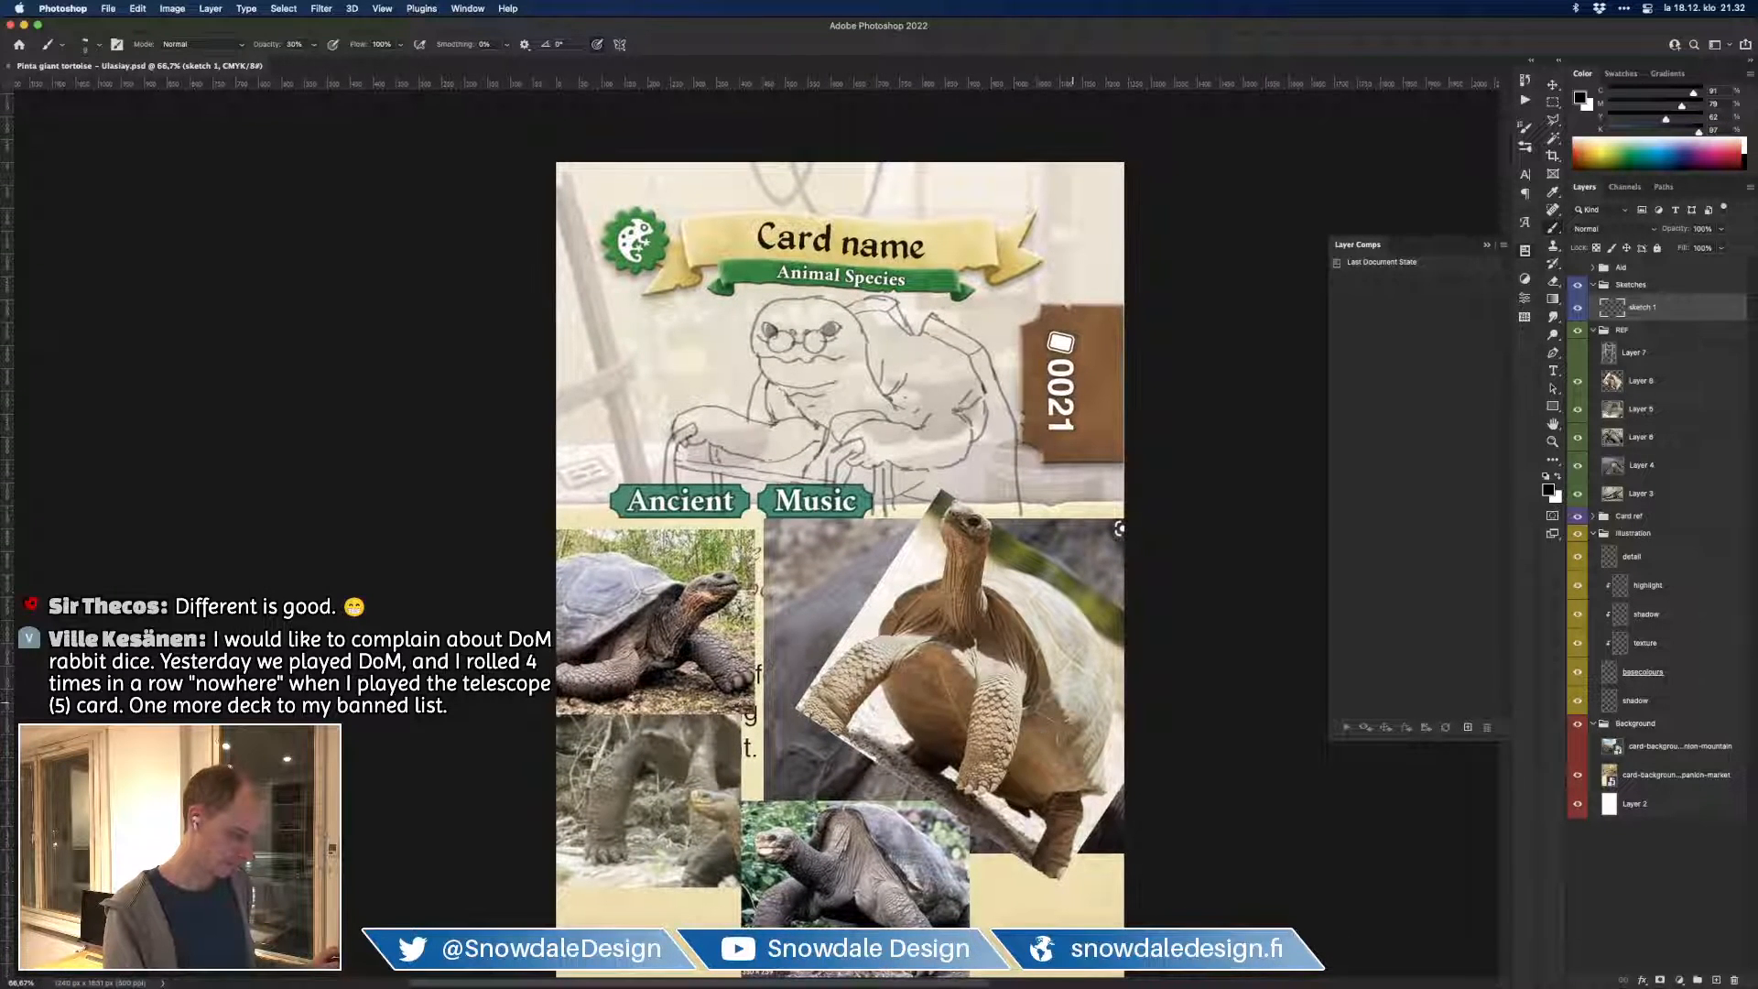
pyautogui.moveTo(1078, 726); pyautogui.dragTo(1086, 701)
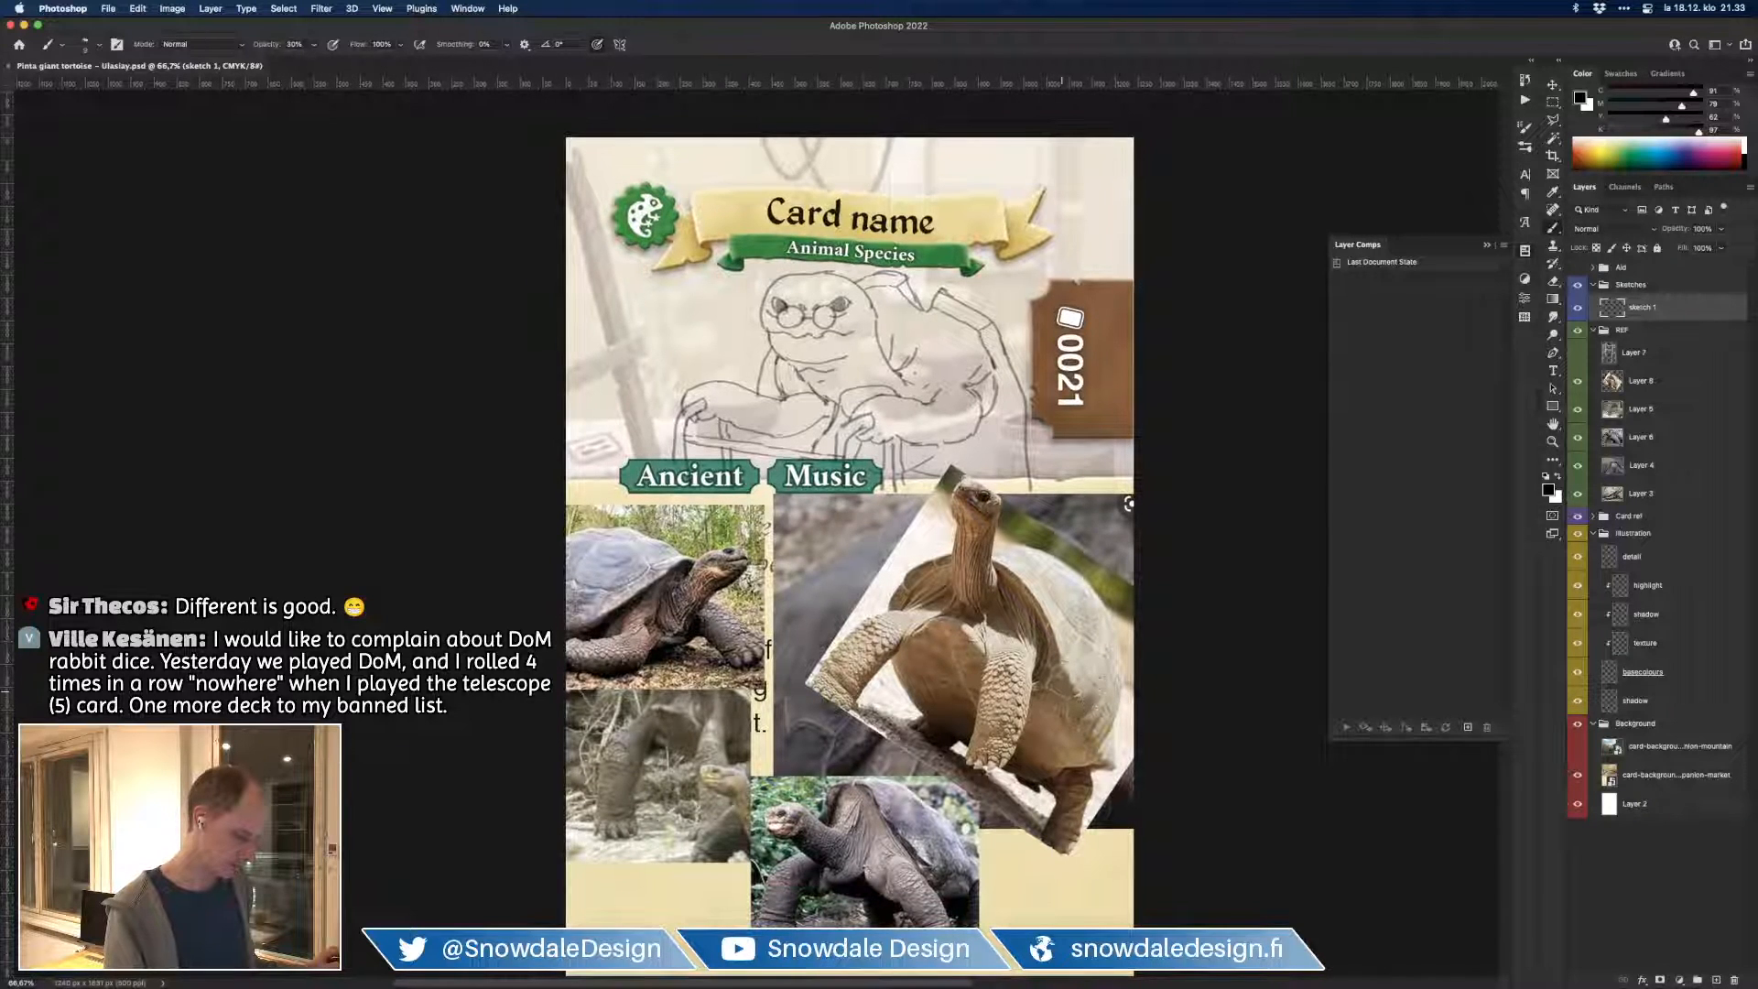
pyautogui.click(1553, 120)
pyautogui.click(1600, 120)
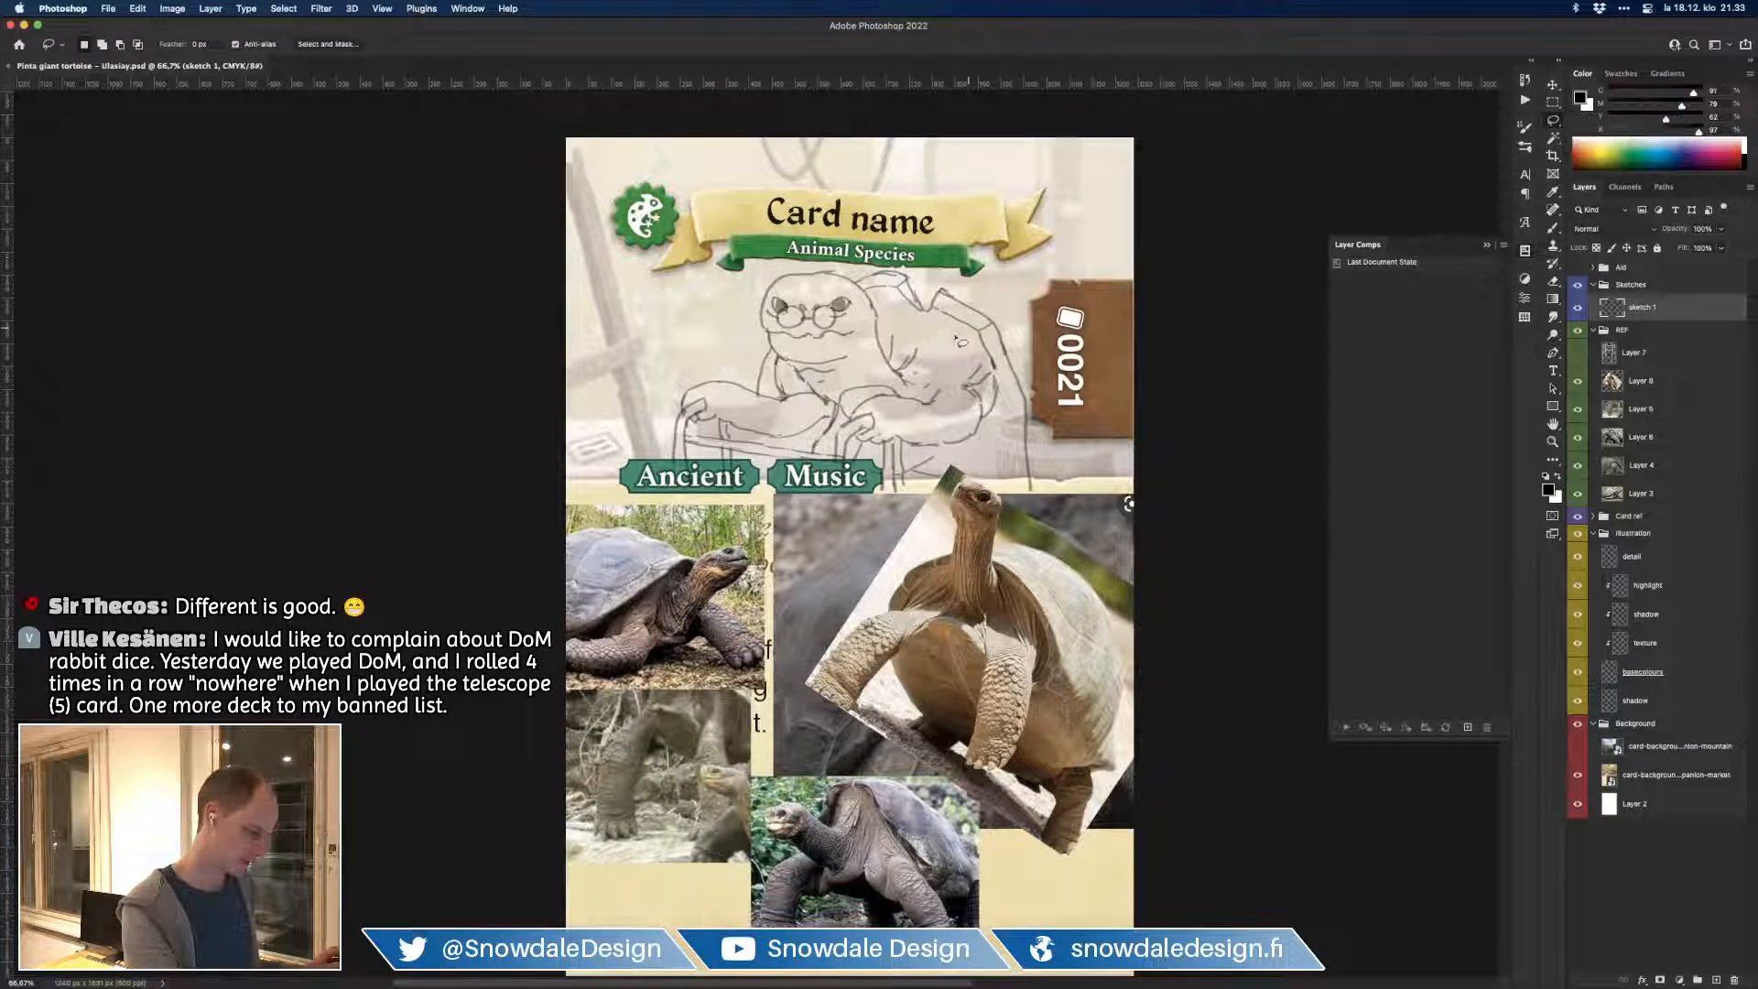
pyautogui.moveTo(881, 312)
pyautogui.mouseDown()
pyautogui.moveTo(819, 268)
pyautogui.moveTo(738, 288)
pyautogui.moveTo(753, 336)
pyautogui.moveTo(825, 408)
pyautogui.moveTo(855, 378)
pyautogui.moveTo(934, 404)
pyautogui.mouseUp()
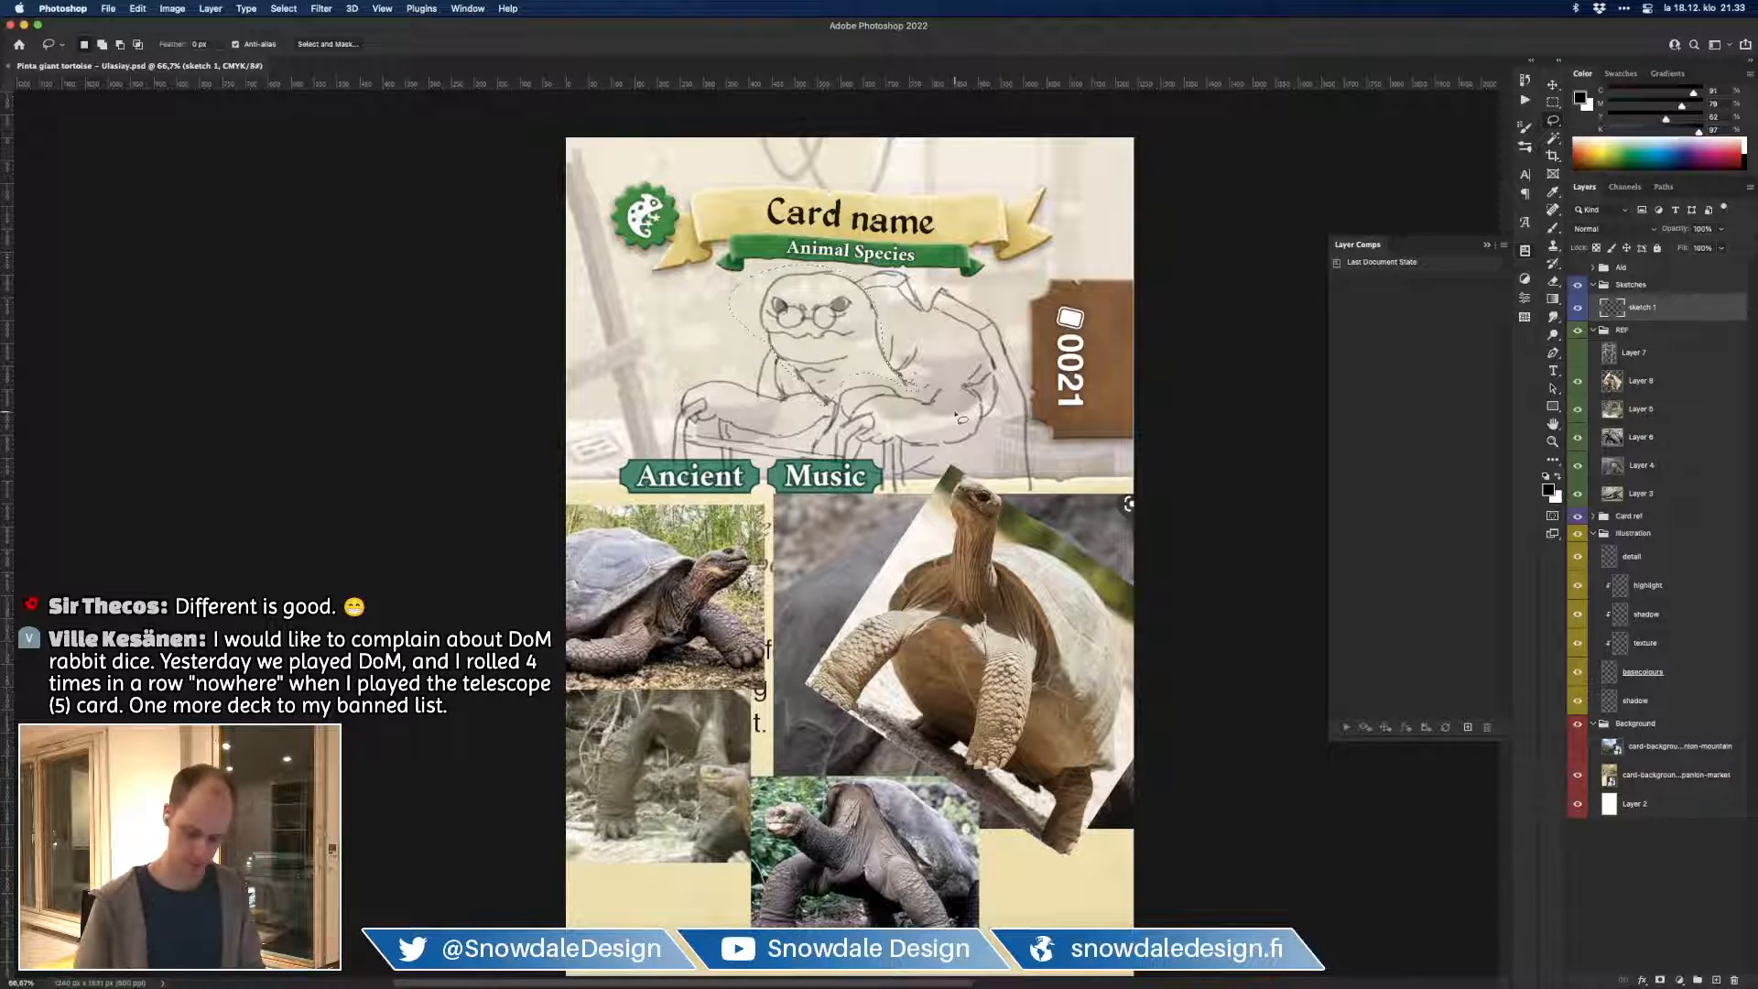
pyautogui.press('super+t')
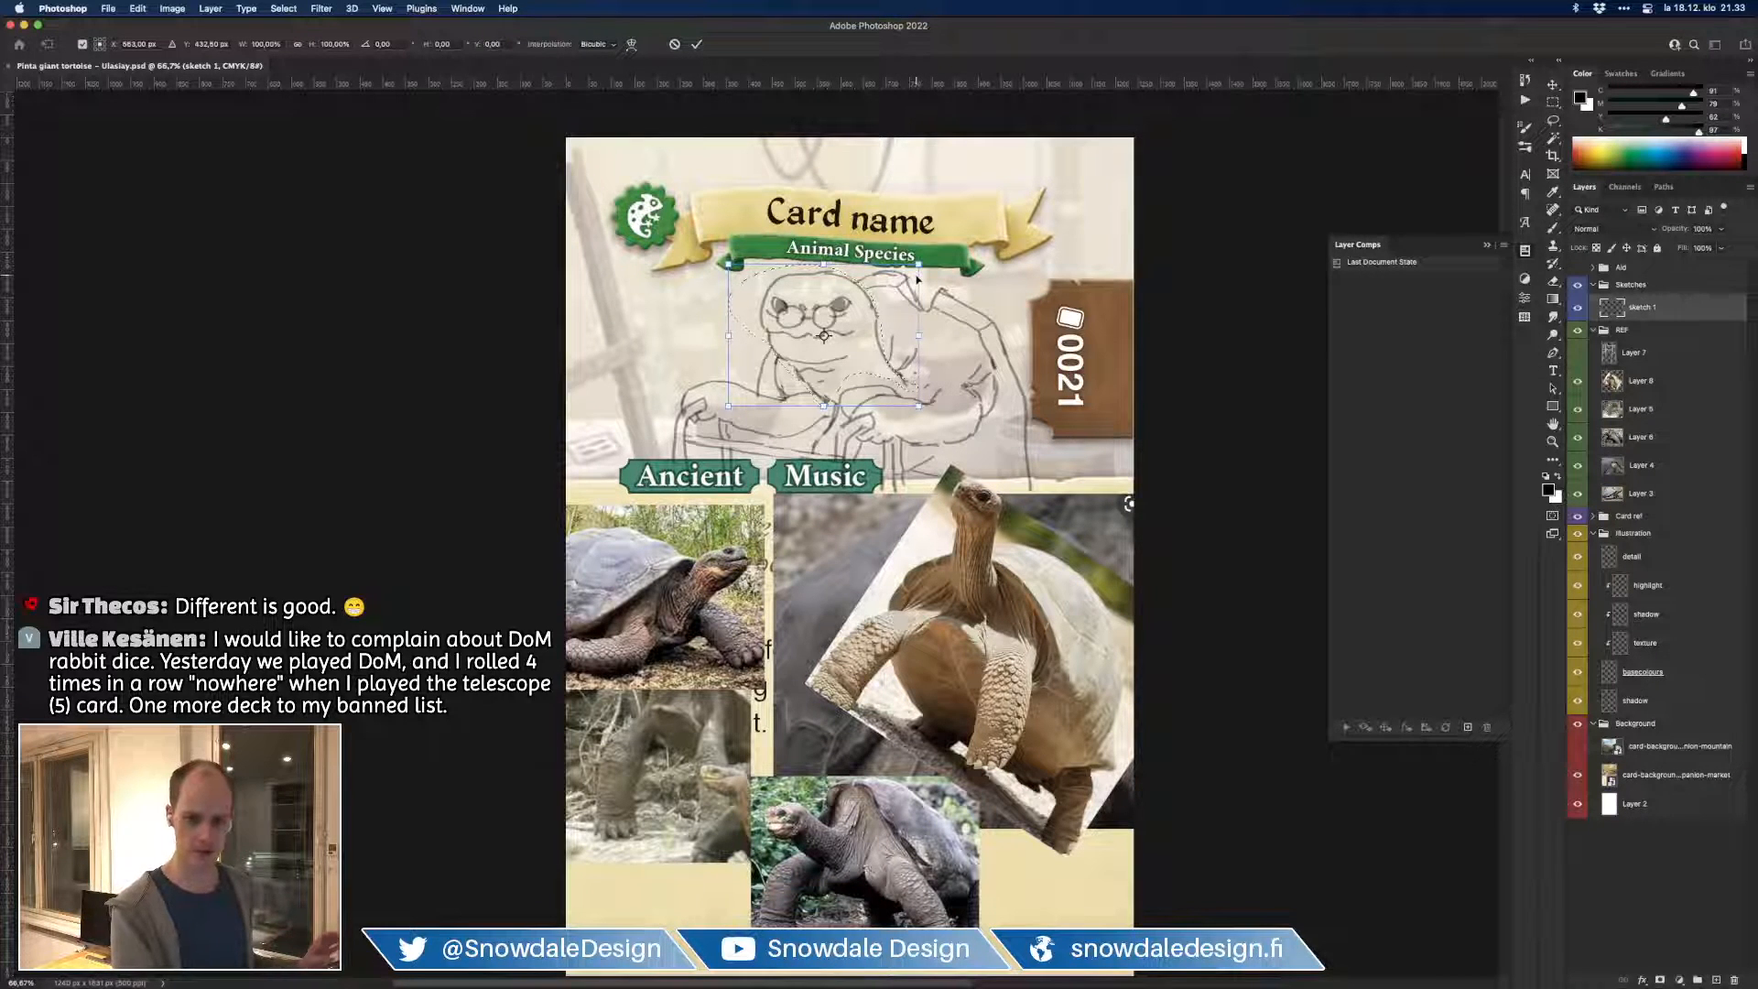
pyautogui.moveTo(920, 265)
pyautogui.mouseDown()
pyautogui.moveTo(887, 289)
pyautogui.moveTo(896, 264)
pyautogui.moveTo(887, 294)
pyautogui.mouseUp()
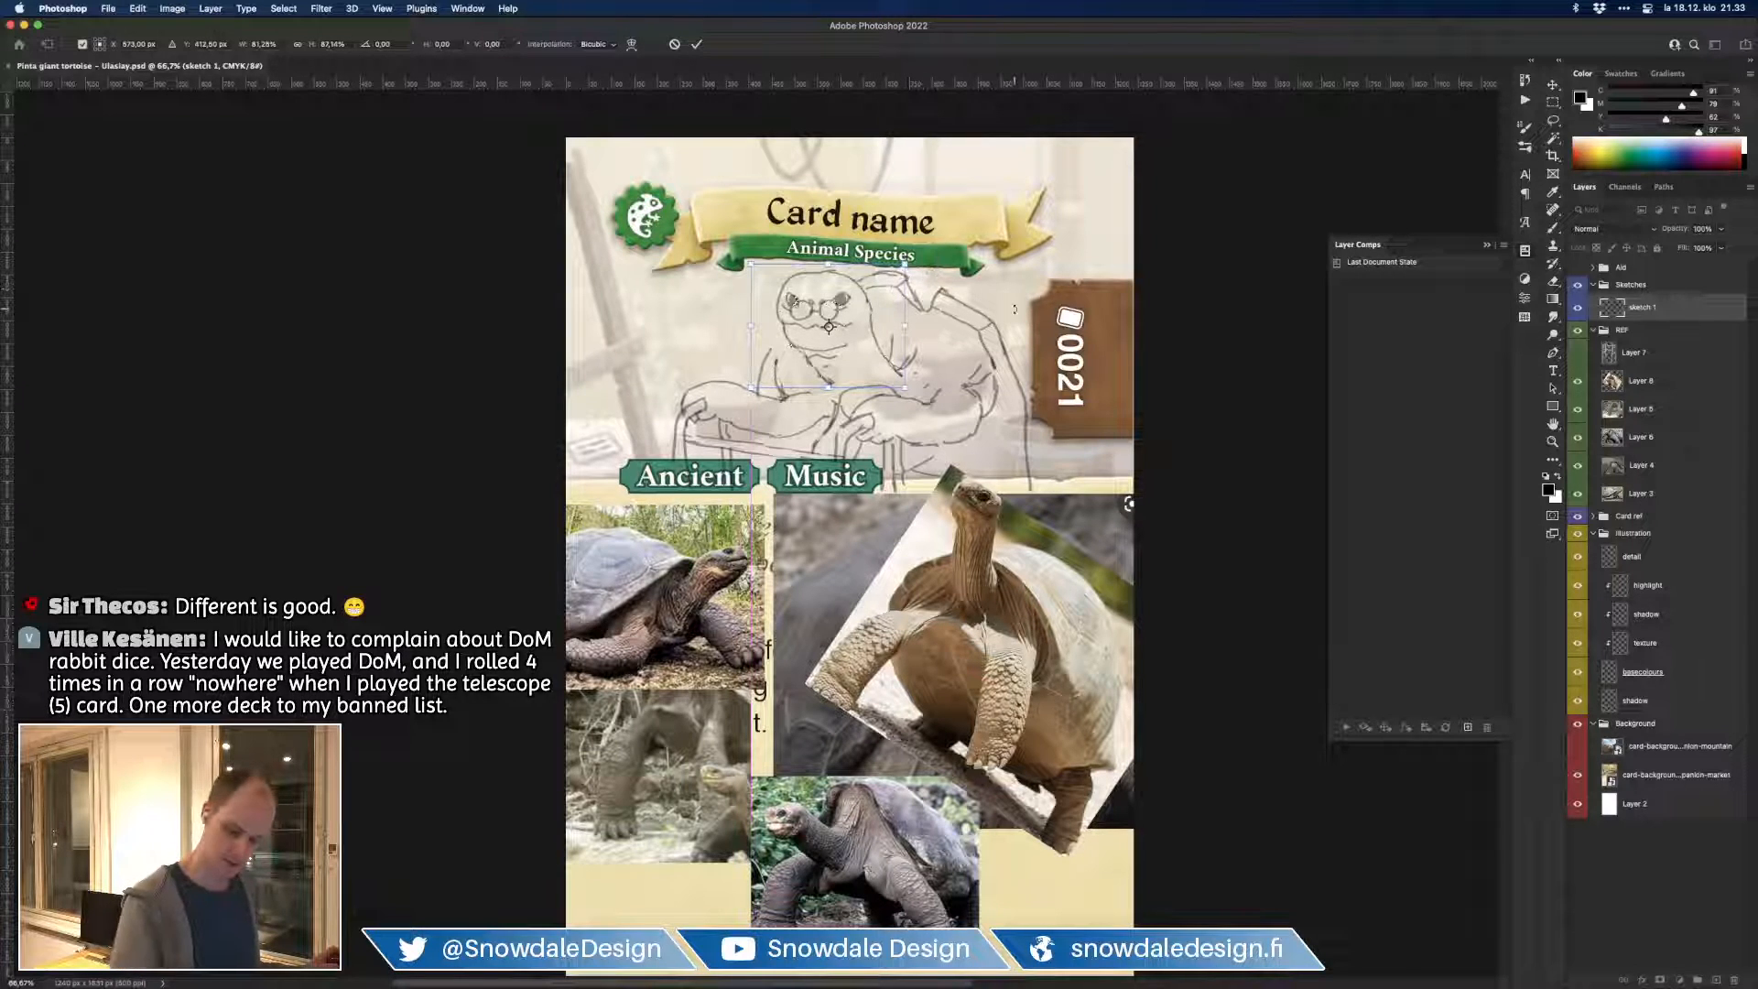
pyautogui.press('Return')
# Step: Erase and redraw the neck and chest lines that join the reduced head to the shoulders and arms
pyautogui.press('l')
pyautogui.press('b')
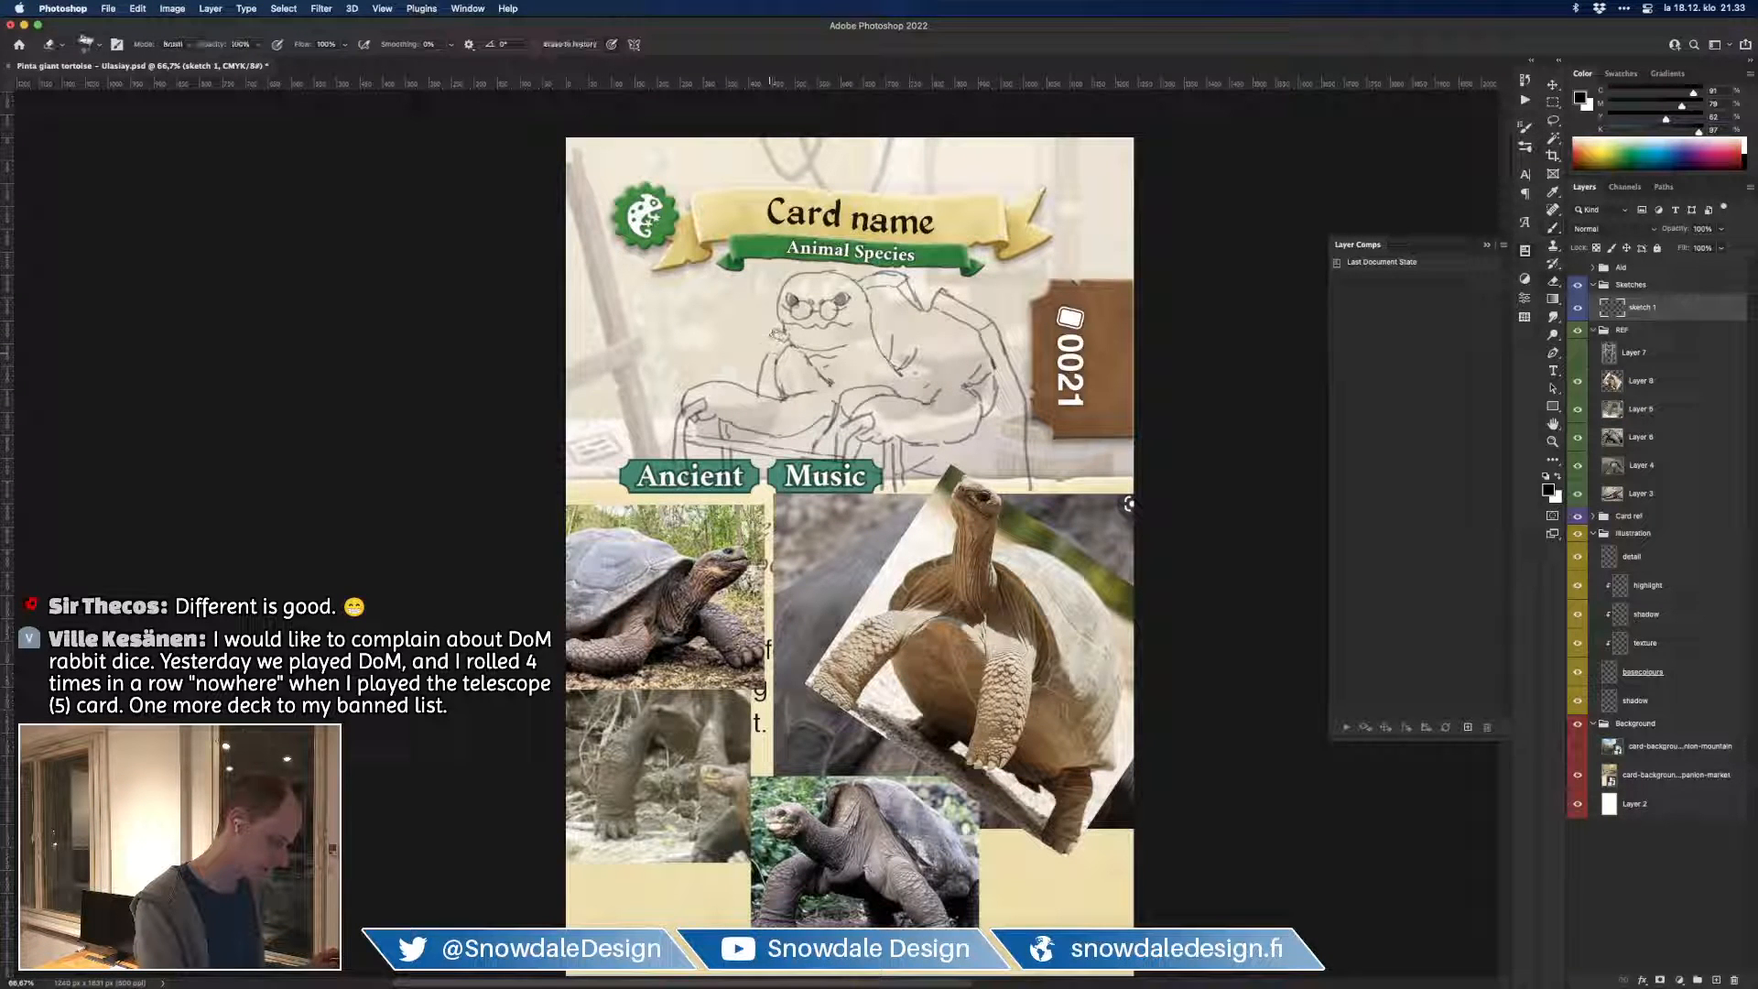
pyautogui.press('e')
pyautogui.press('b')
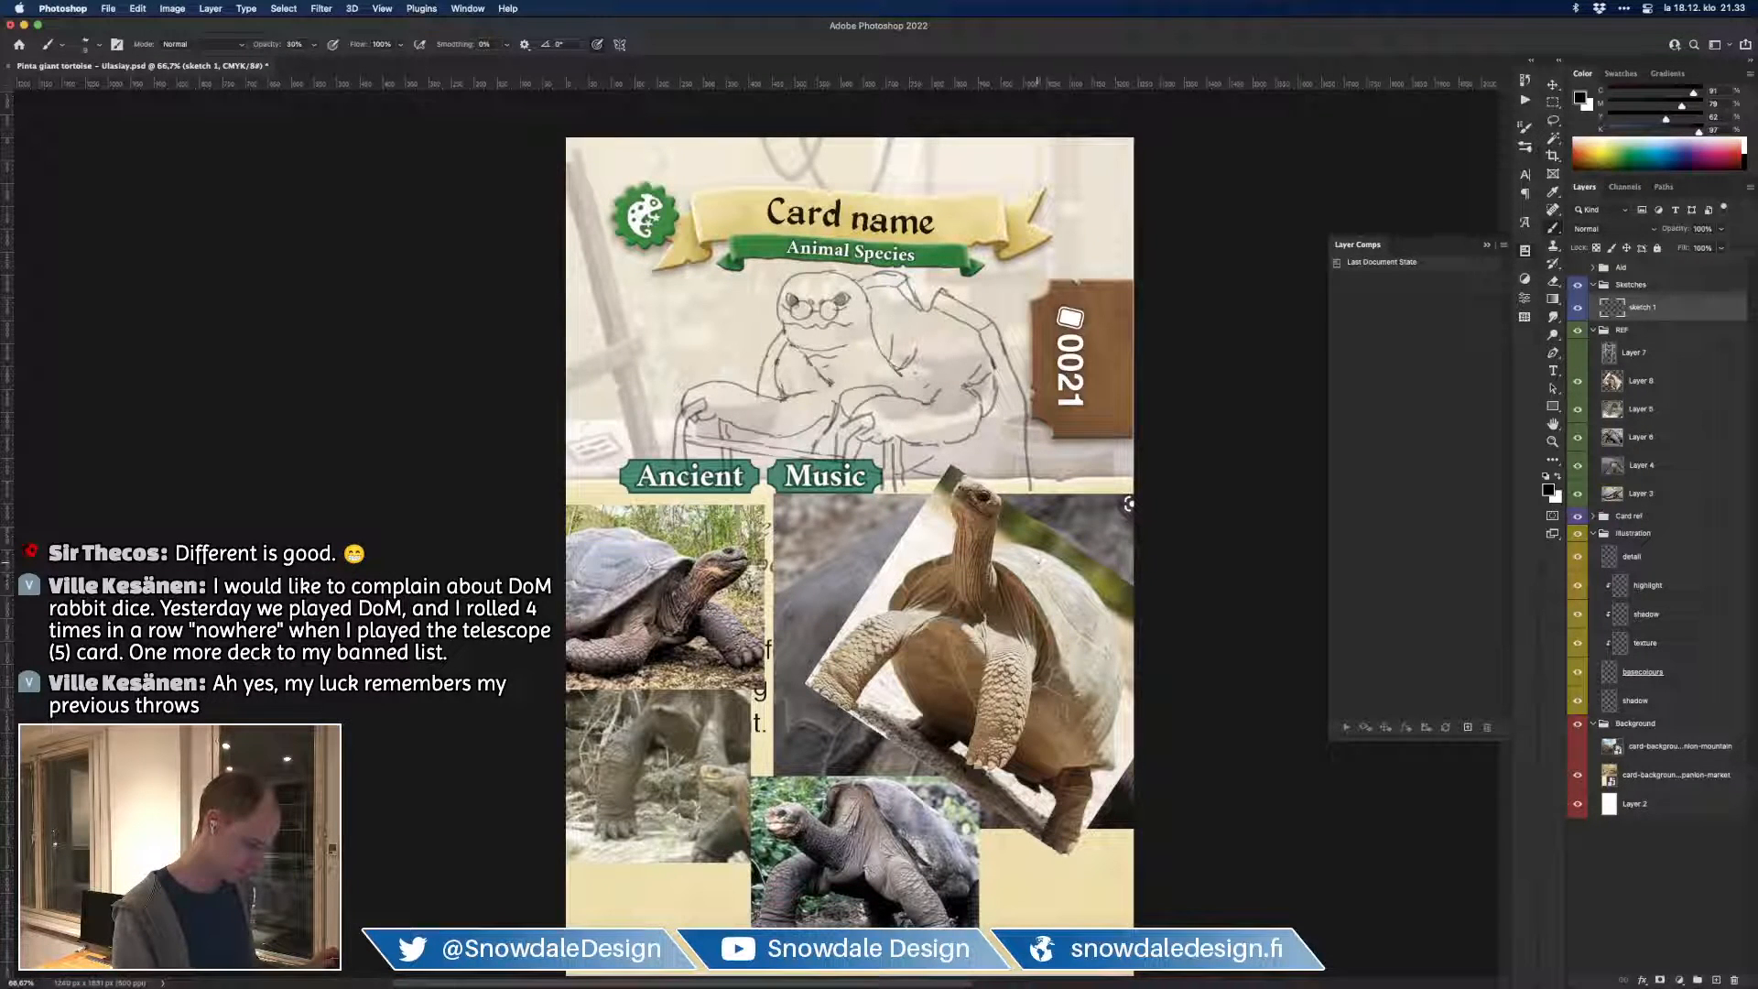
# Step: Refine the tortoise's mouth, chin and neck fold lines beneath the spectacles by alternately erasing and sketching
pyautogui.press('super+plus')
pyautogui.scroll(3, 1033, 558)
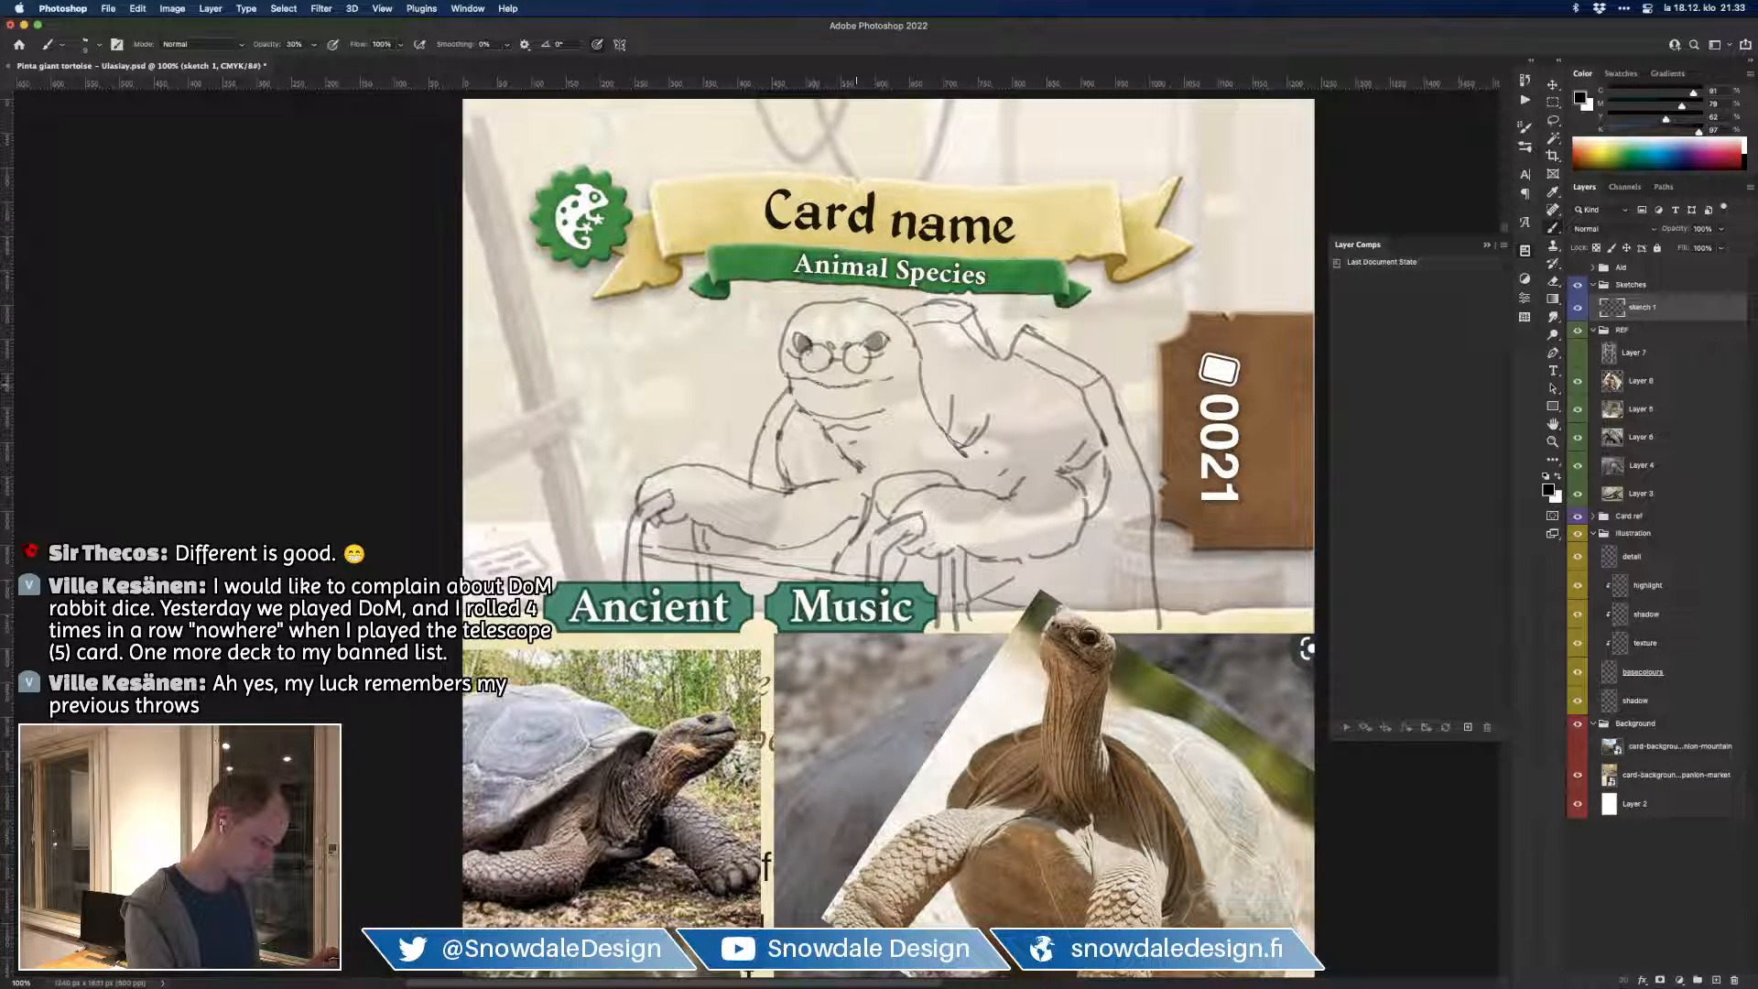
pyautogui.press('e')
pyautogui.press('b')
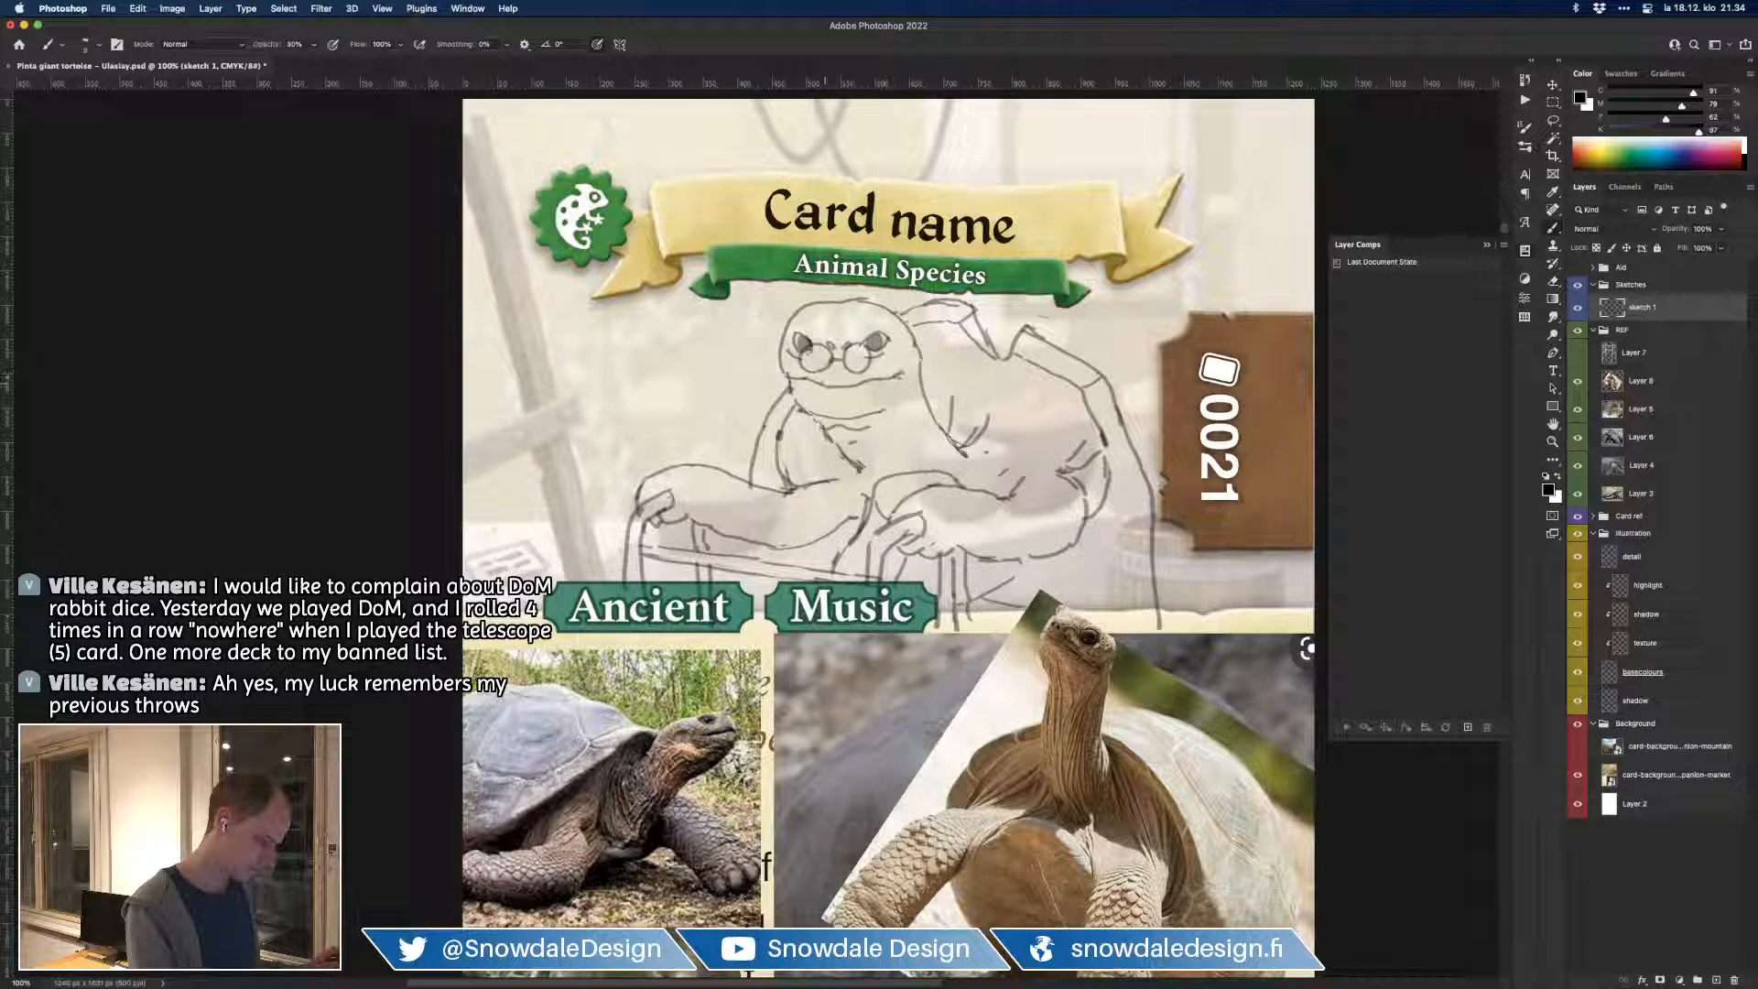
pyautogui.press('e')
pyautogui.press('b')
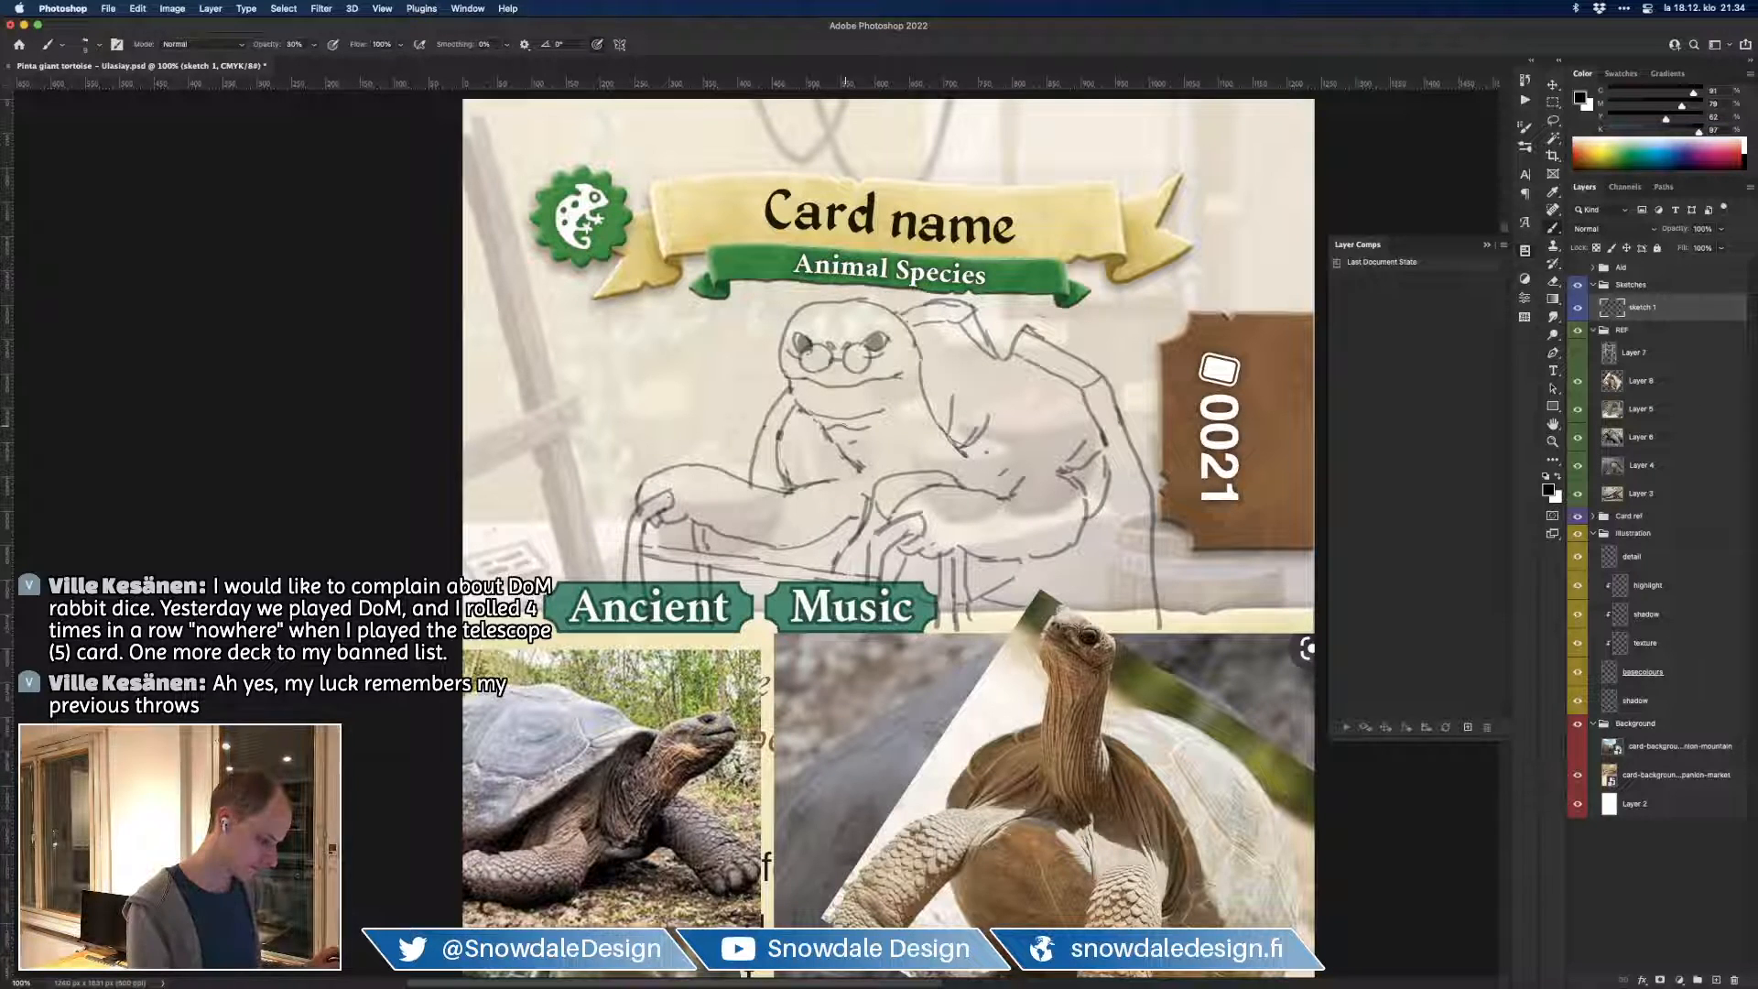
# Step: Sketch the shell opening and skin fold lines between the tortoise's neck and the far side of its shell
pyautogui.press('e')
pyautogui.press('b')
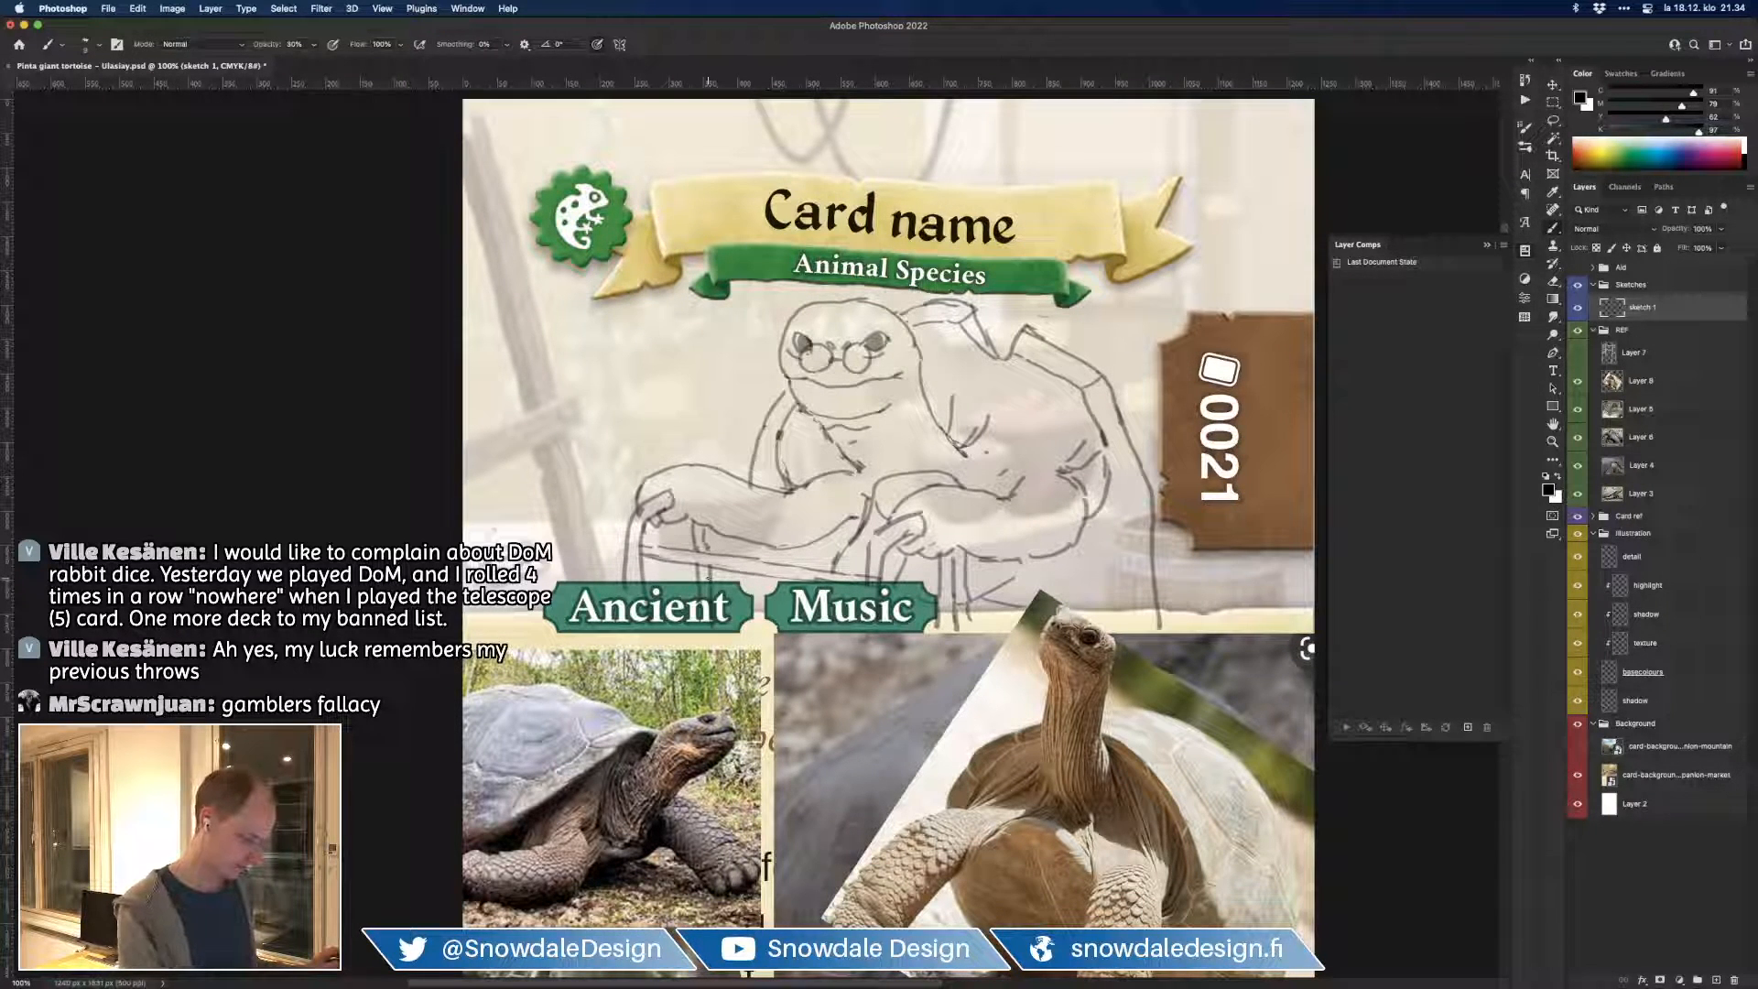
pyautogui.moveTo(991, 454); pyautogui.dragTo(1045, 390)
pyautogui.moveTo(947, 353); pyautogui.dragTo(962, 386)
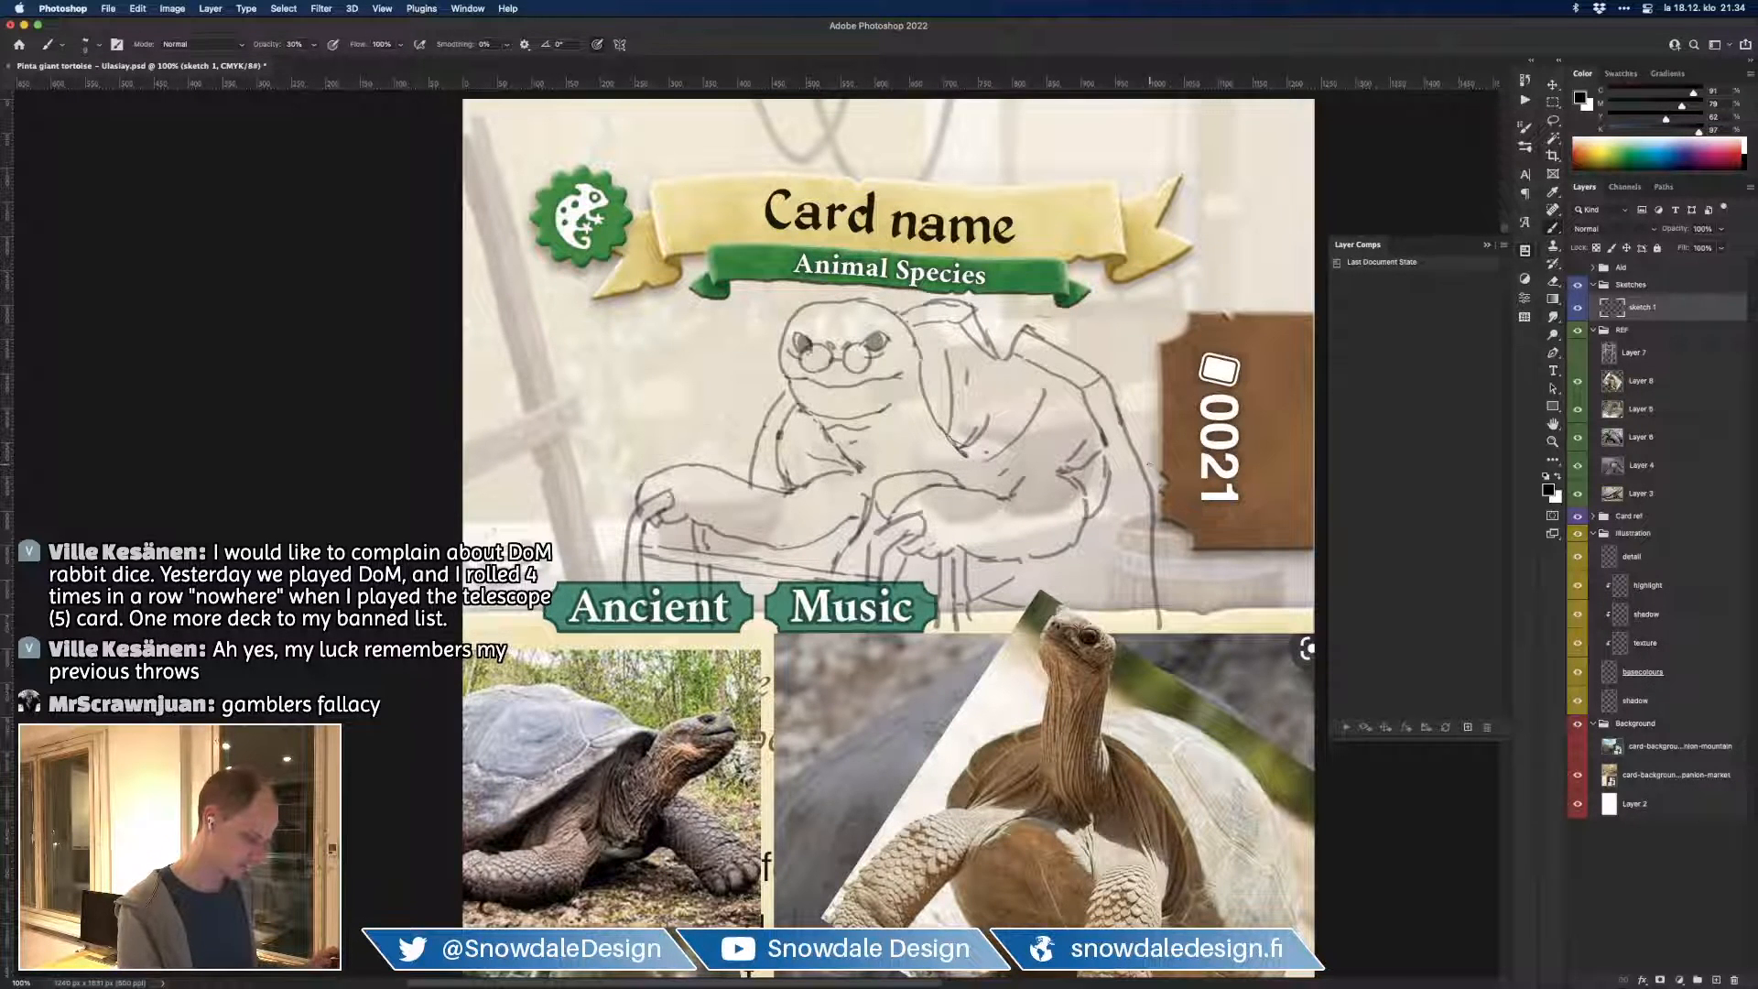
pyautogui.press('super+minus')
pyautogui.press('e')
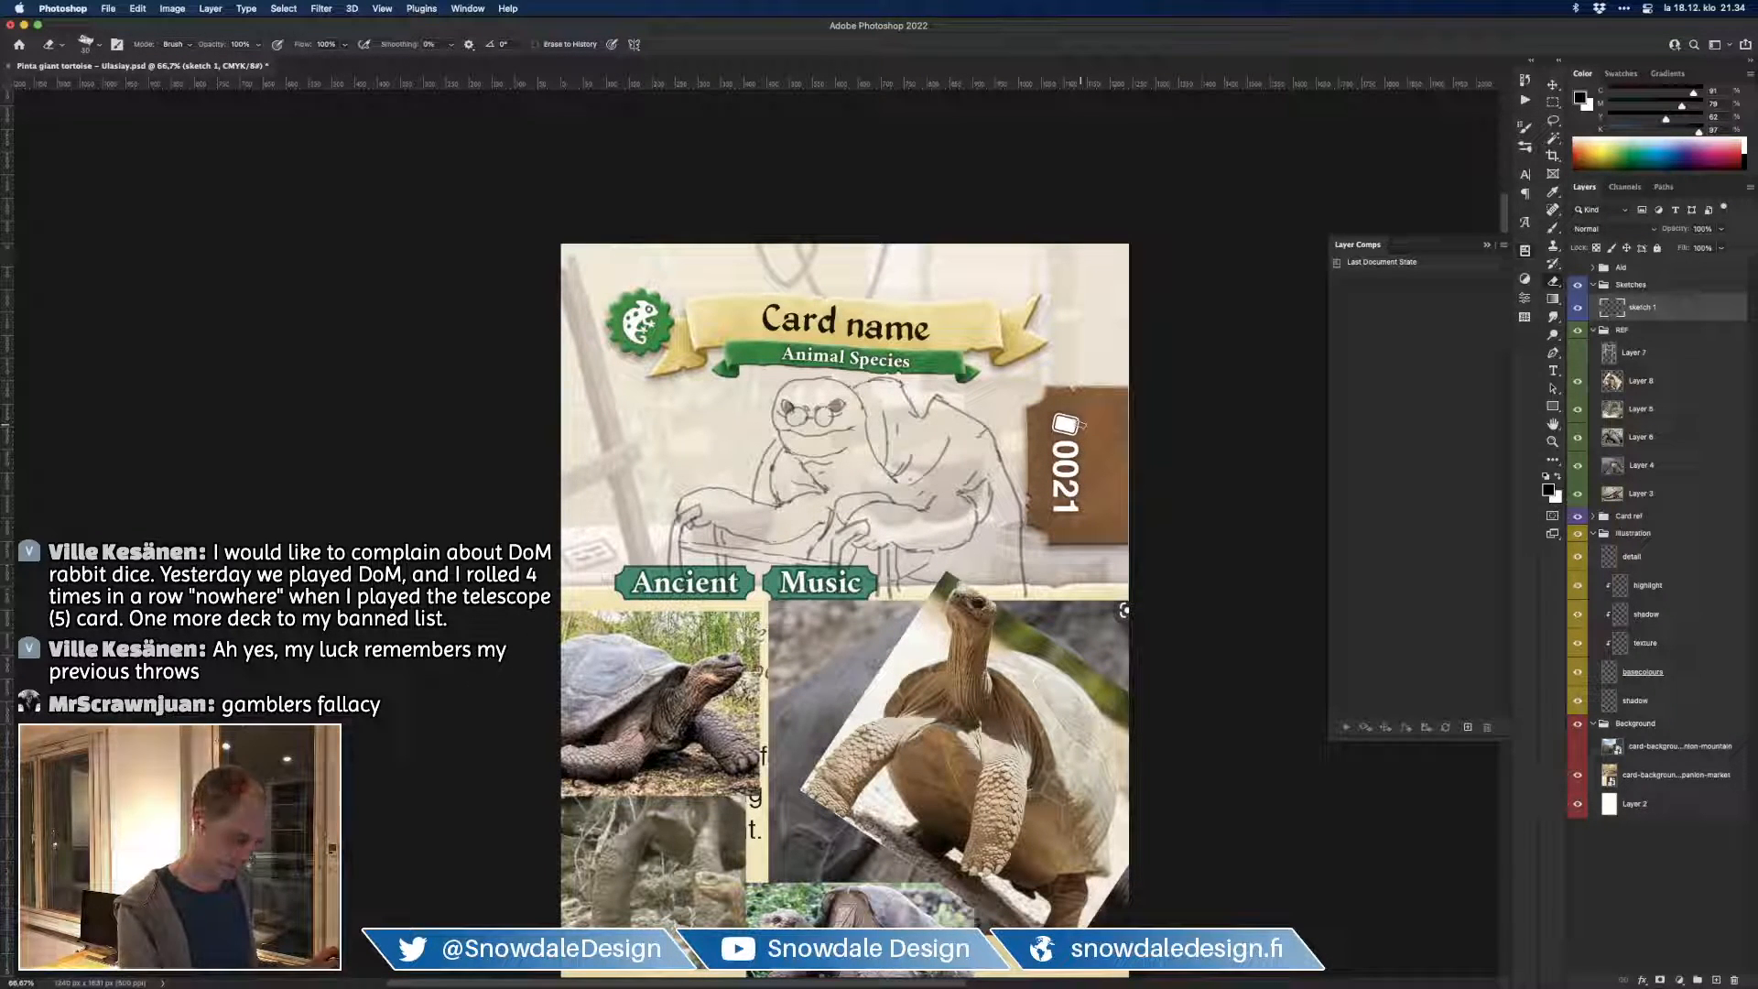
# Step: Erase and redraw the arm and belly lines above the walking frame's nearer grip, and save the document
pyautogui.press('b')
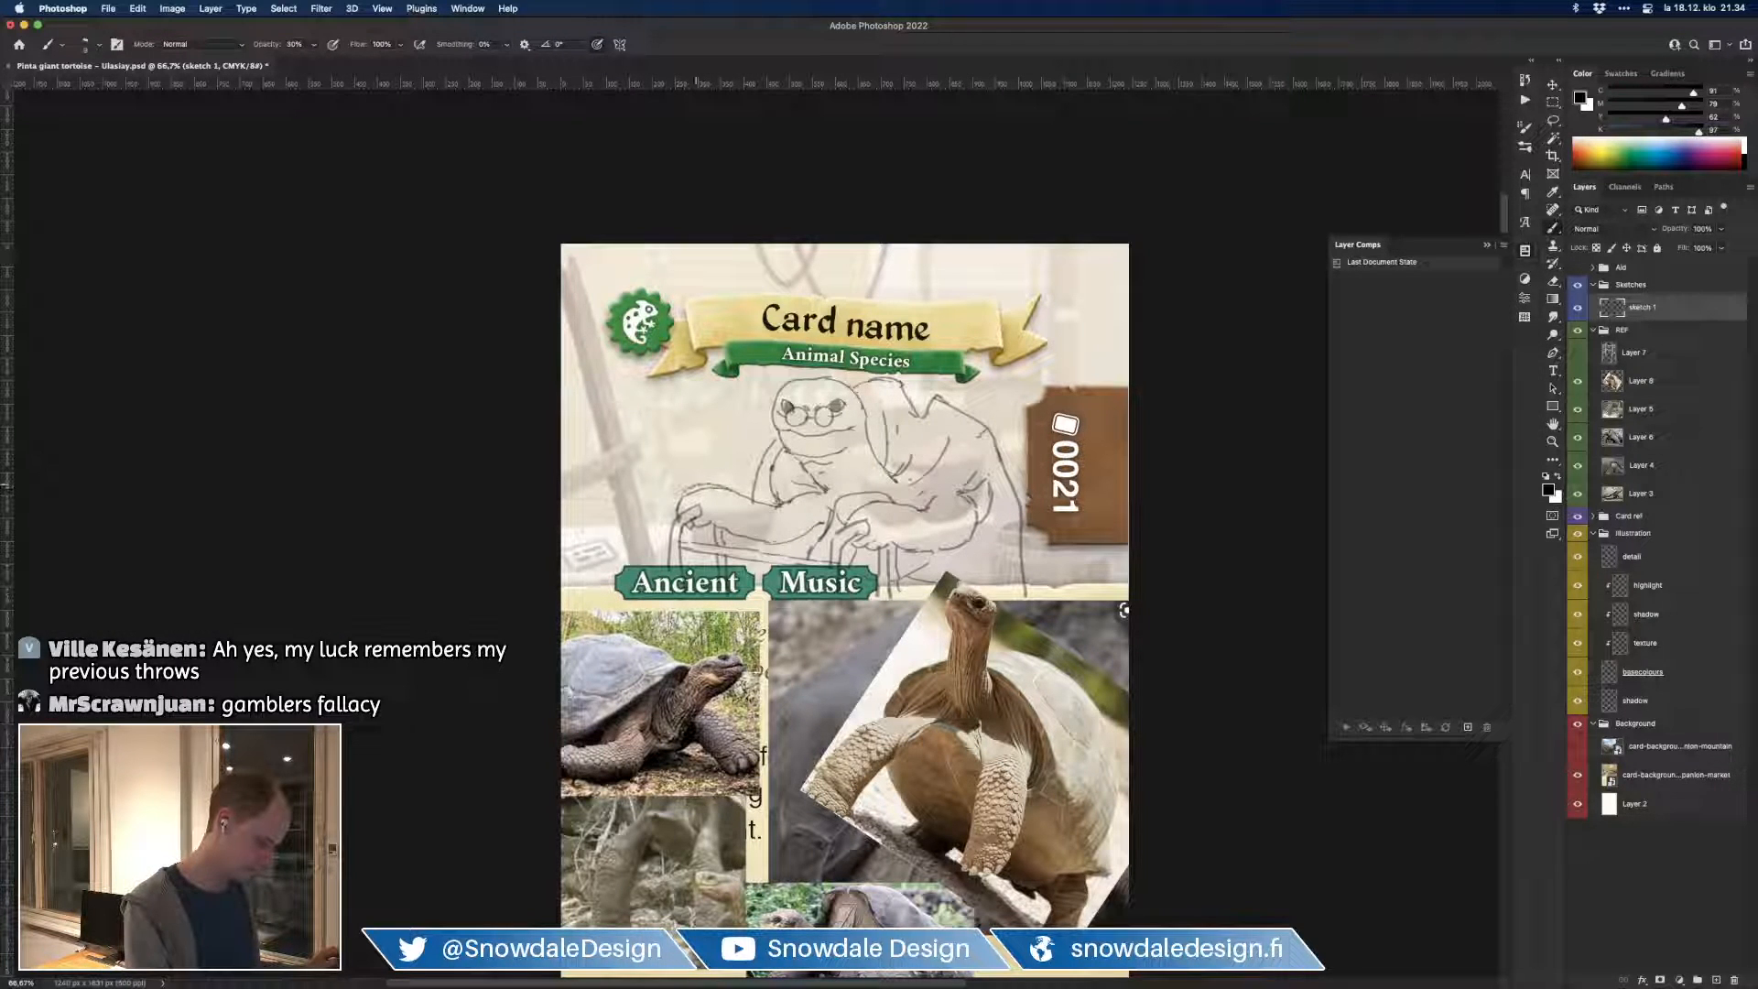
pyautogui.press('e')
pyautogui.press('b')
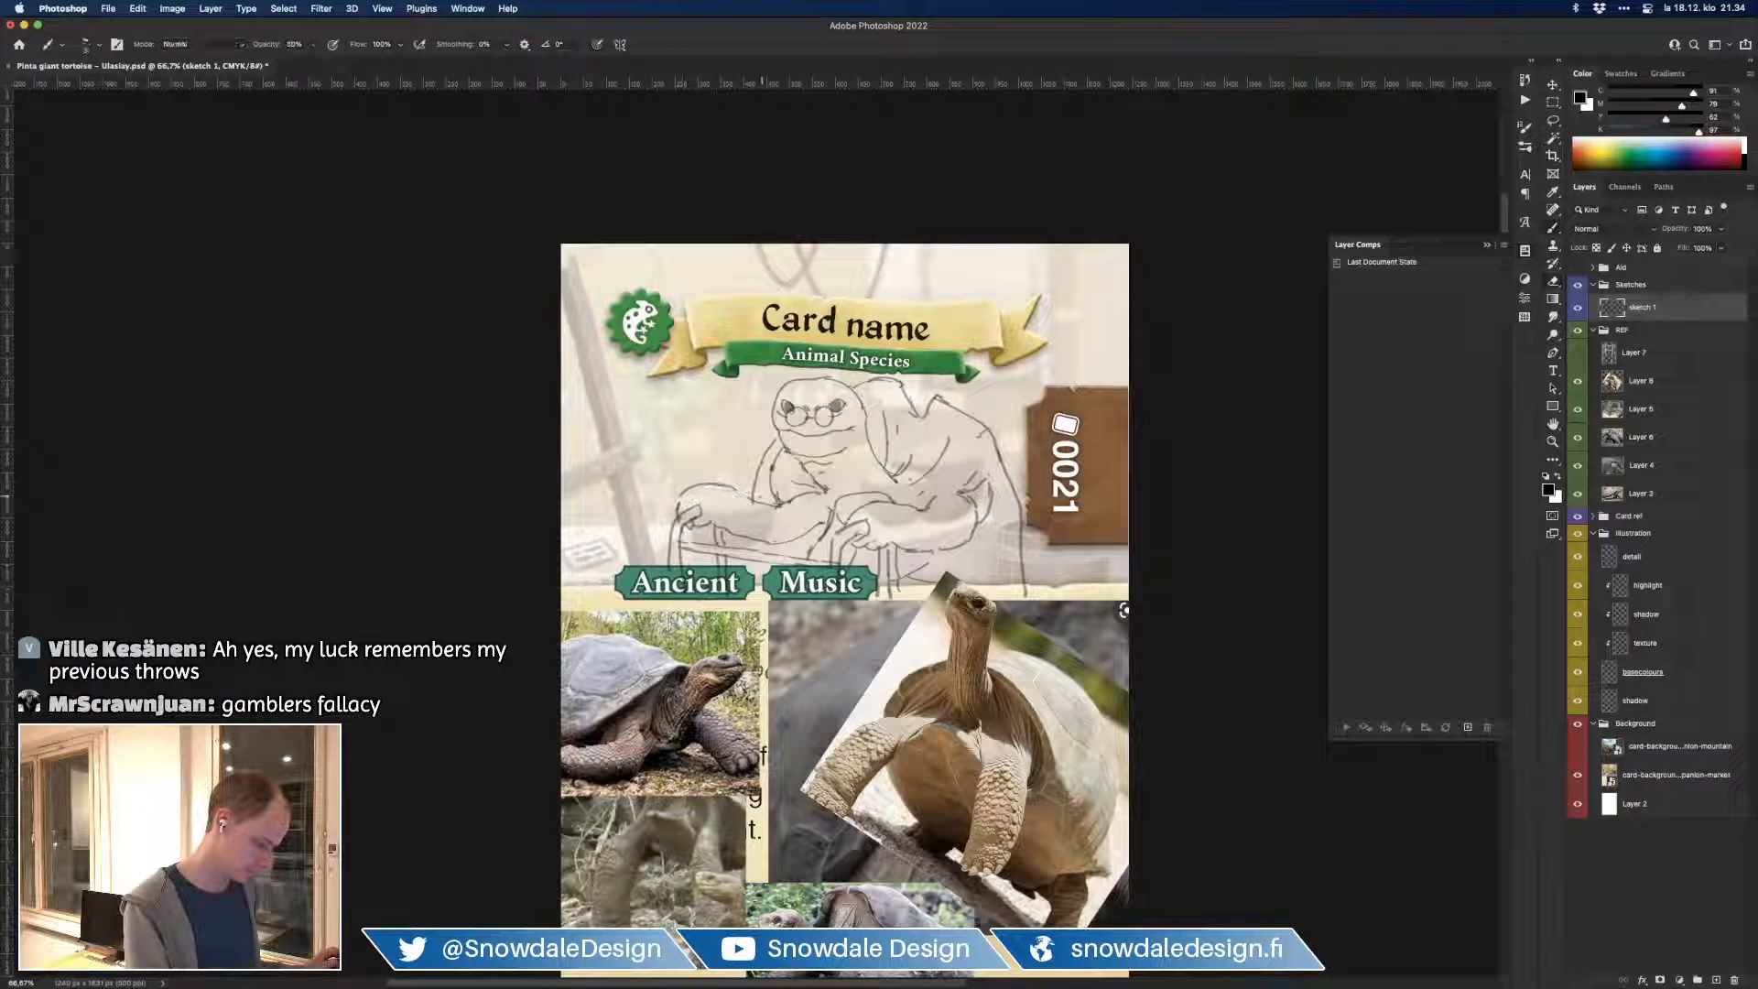
pyautogui.press('e')
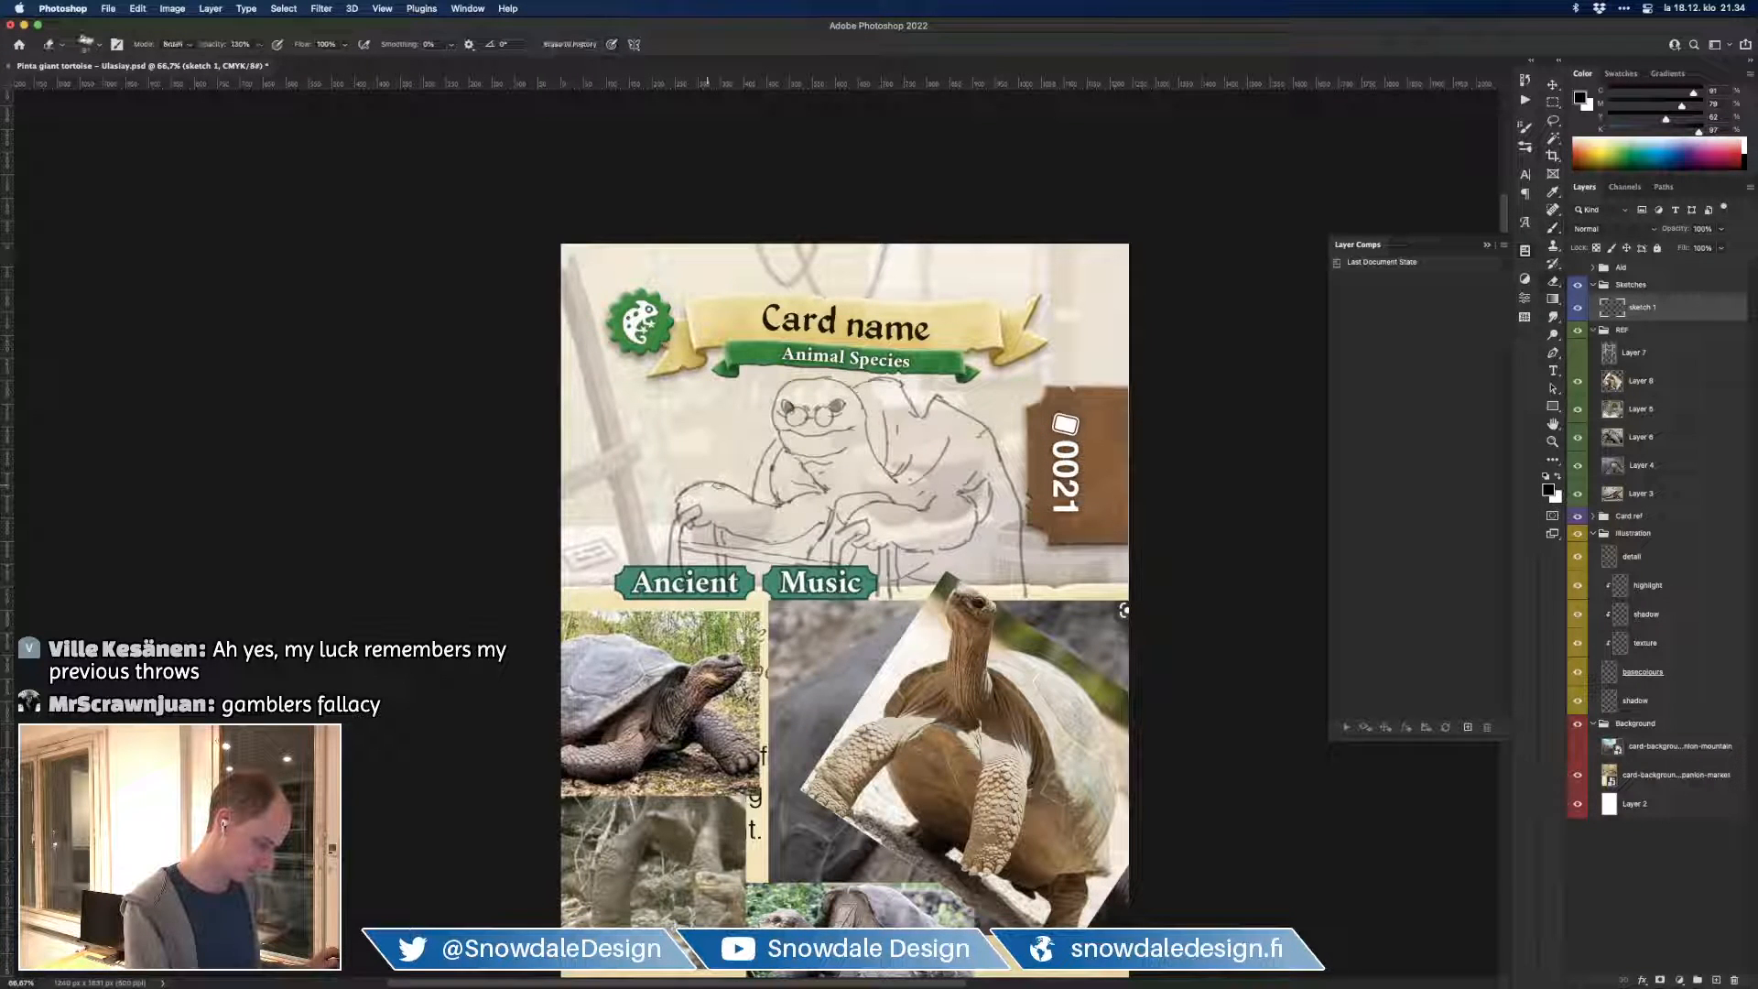
pyautogui.press('b')
pyautogui.moveTo(925, 509)
pyautogui.mouseDown()
pyautogui.moveTo(851, 515)
pyautogui.moveTo(869, 547)
pyautogui.mouseUp()
pyautogui.press('e')
pyautogui.press('b')
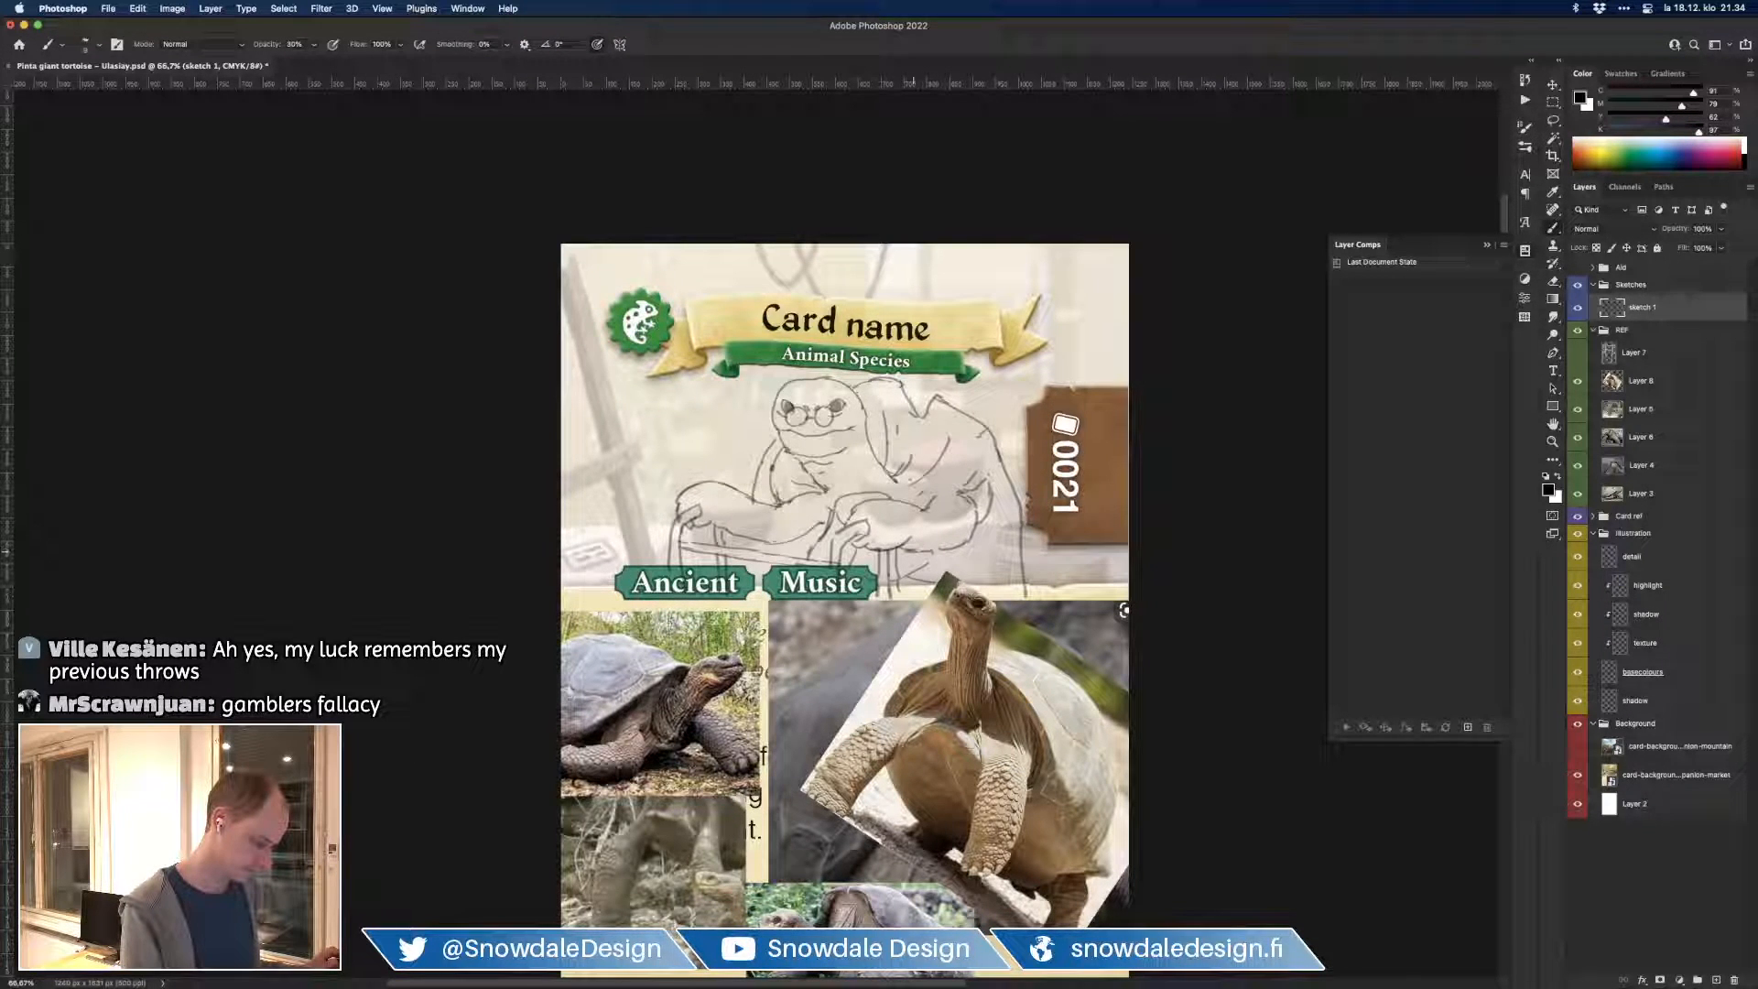
pyautogui.press('super+w')
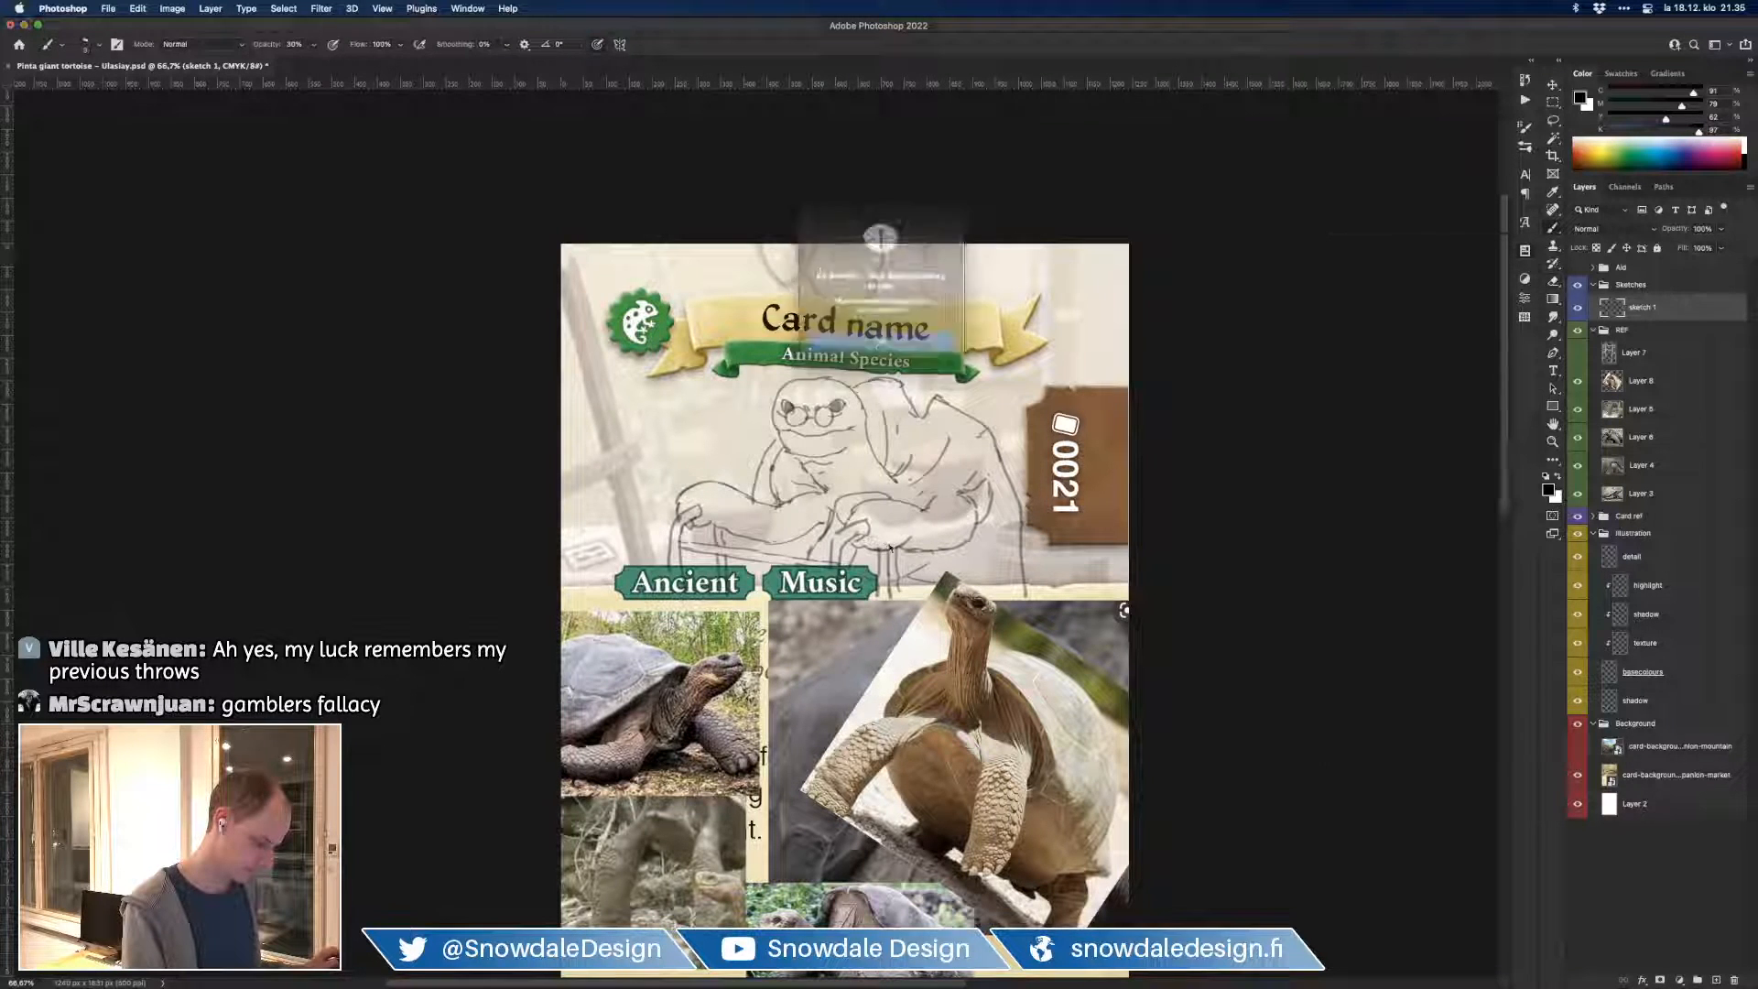
pyautogui.press('Escape')
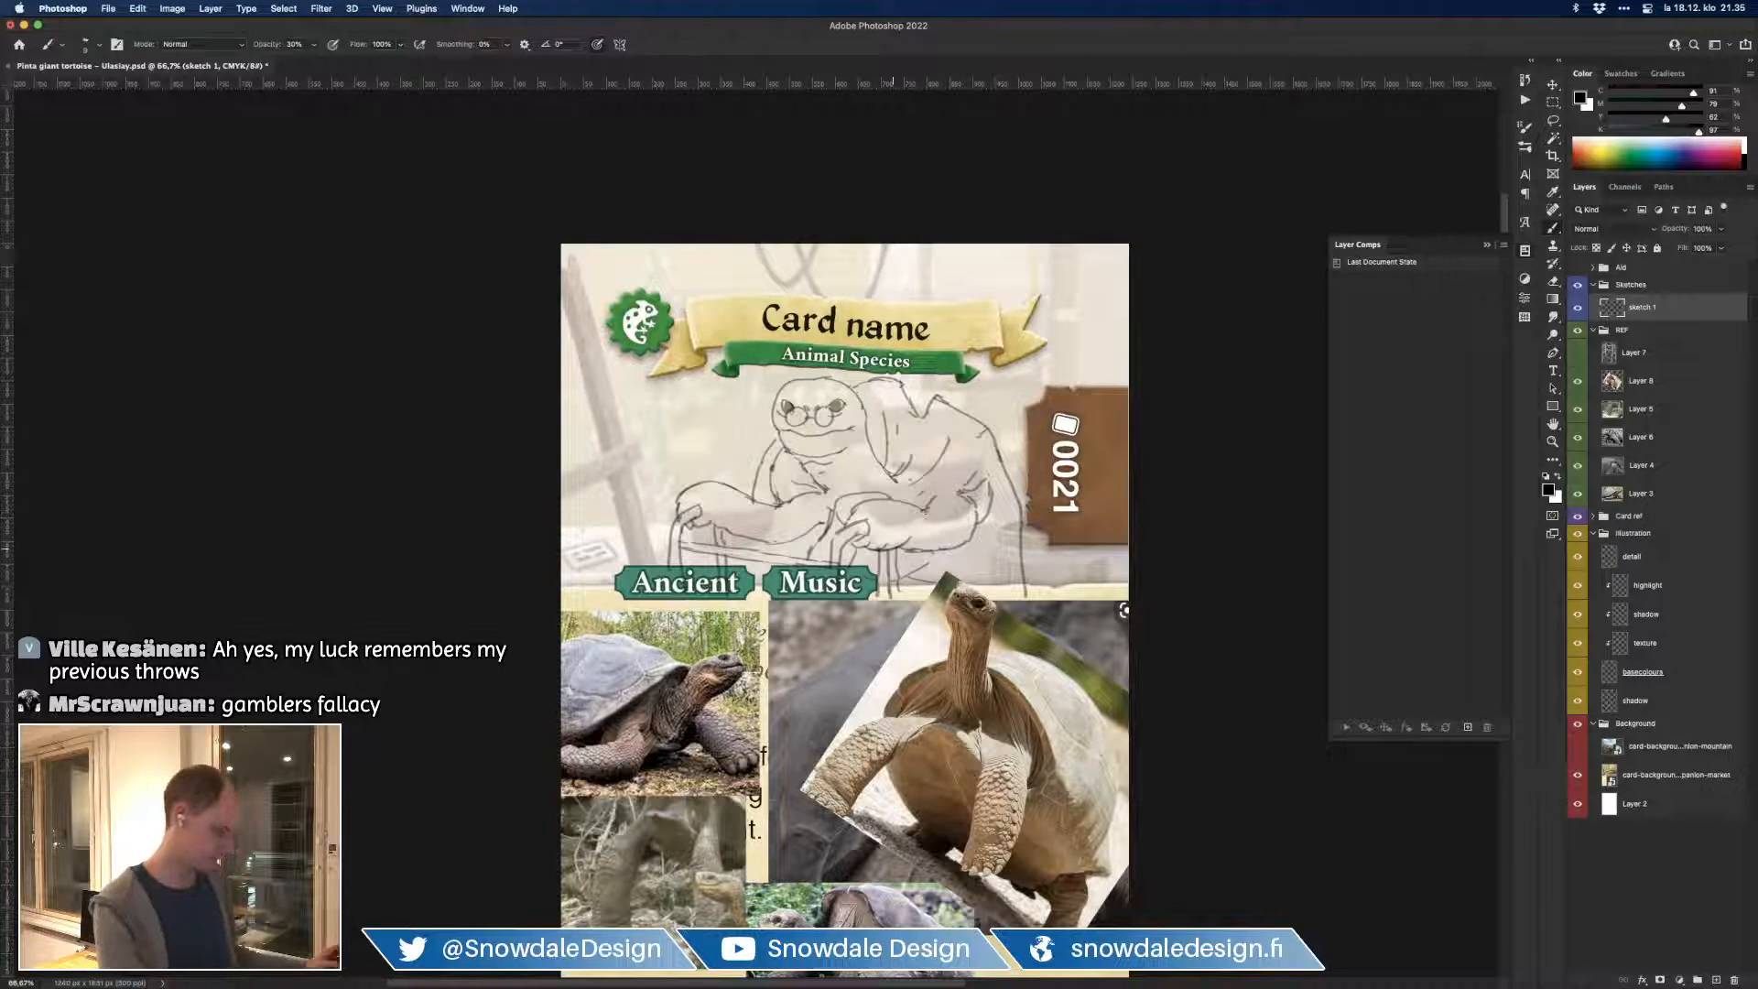
pyautogui.press('super+s')
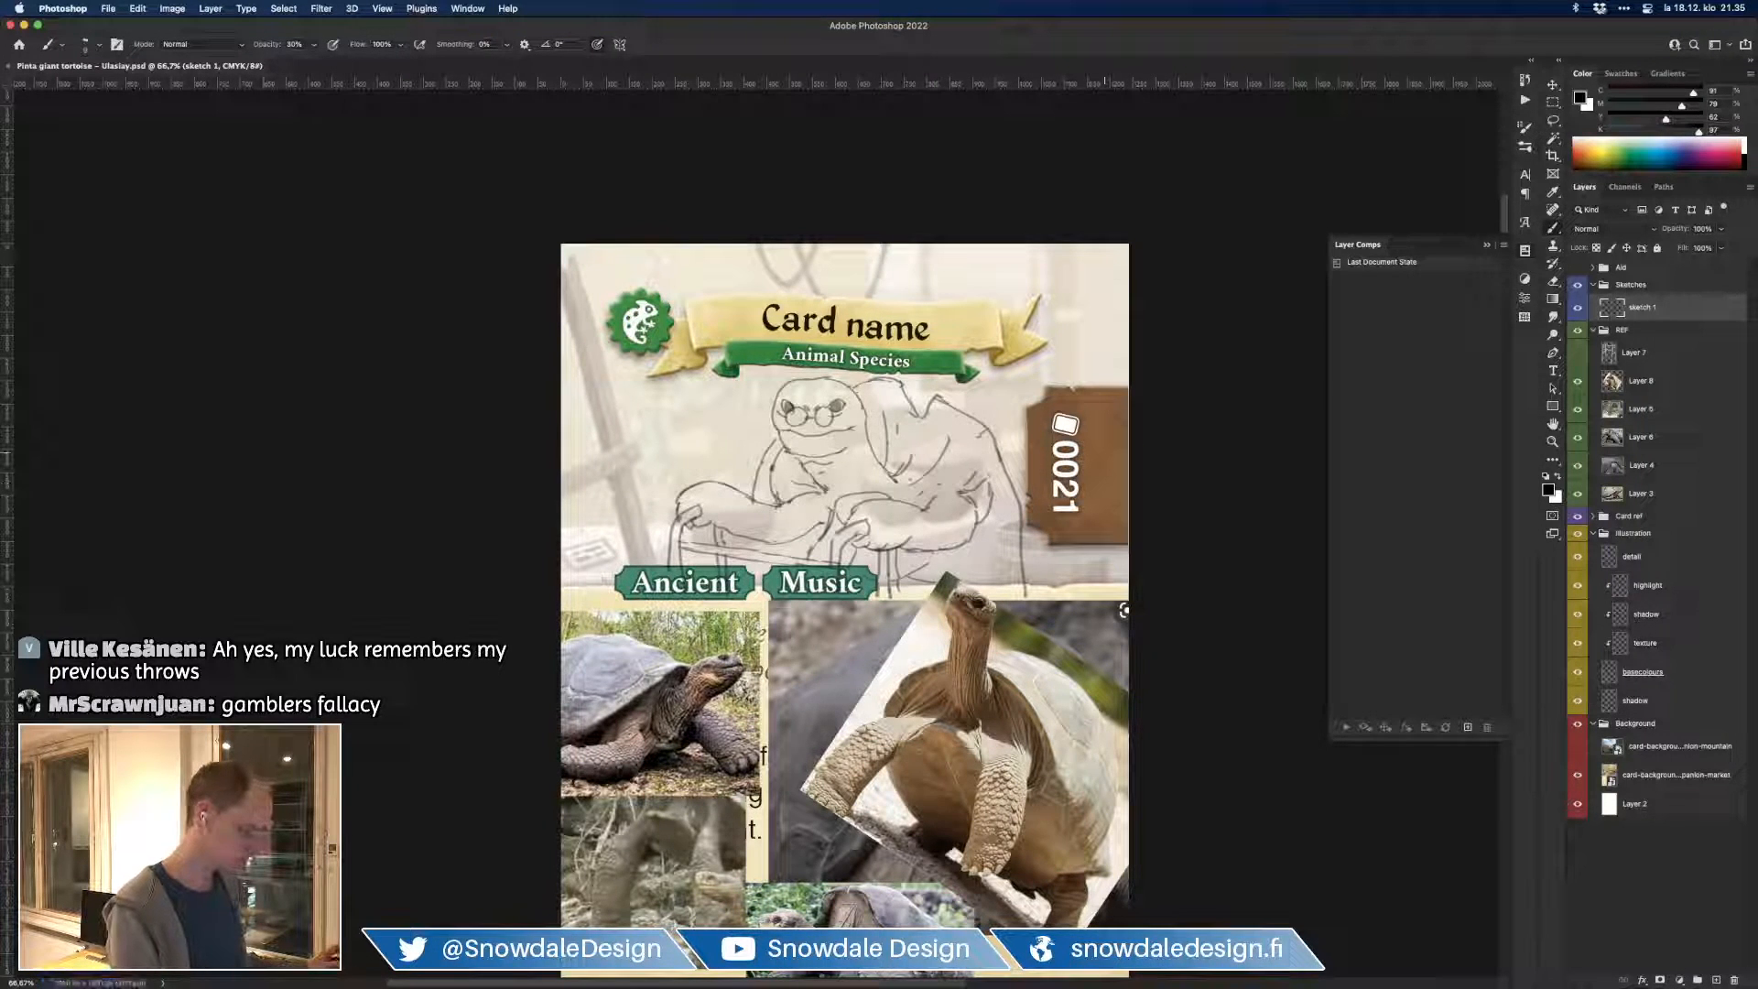
# Step: Rework the broken shell rim behind the head and down the tortoise's back by alternately erasing and sketching
pyautogui.press('e')
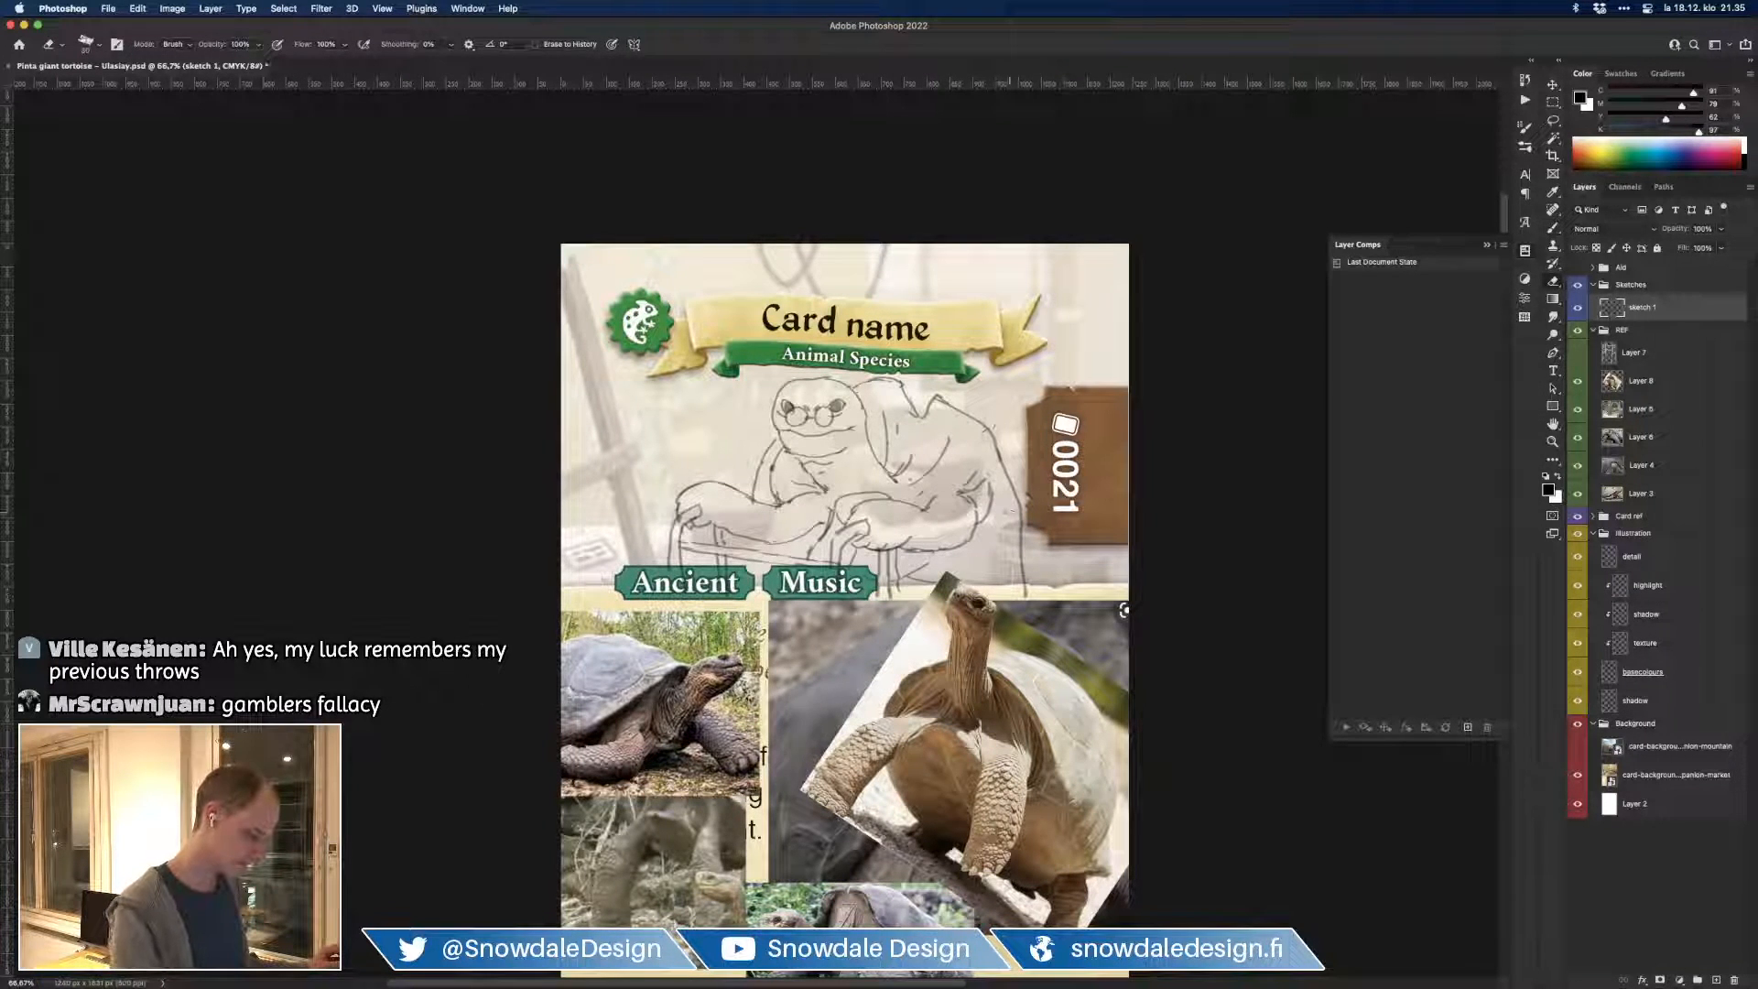
pyautogui.press('b')
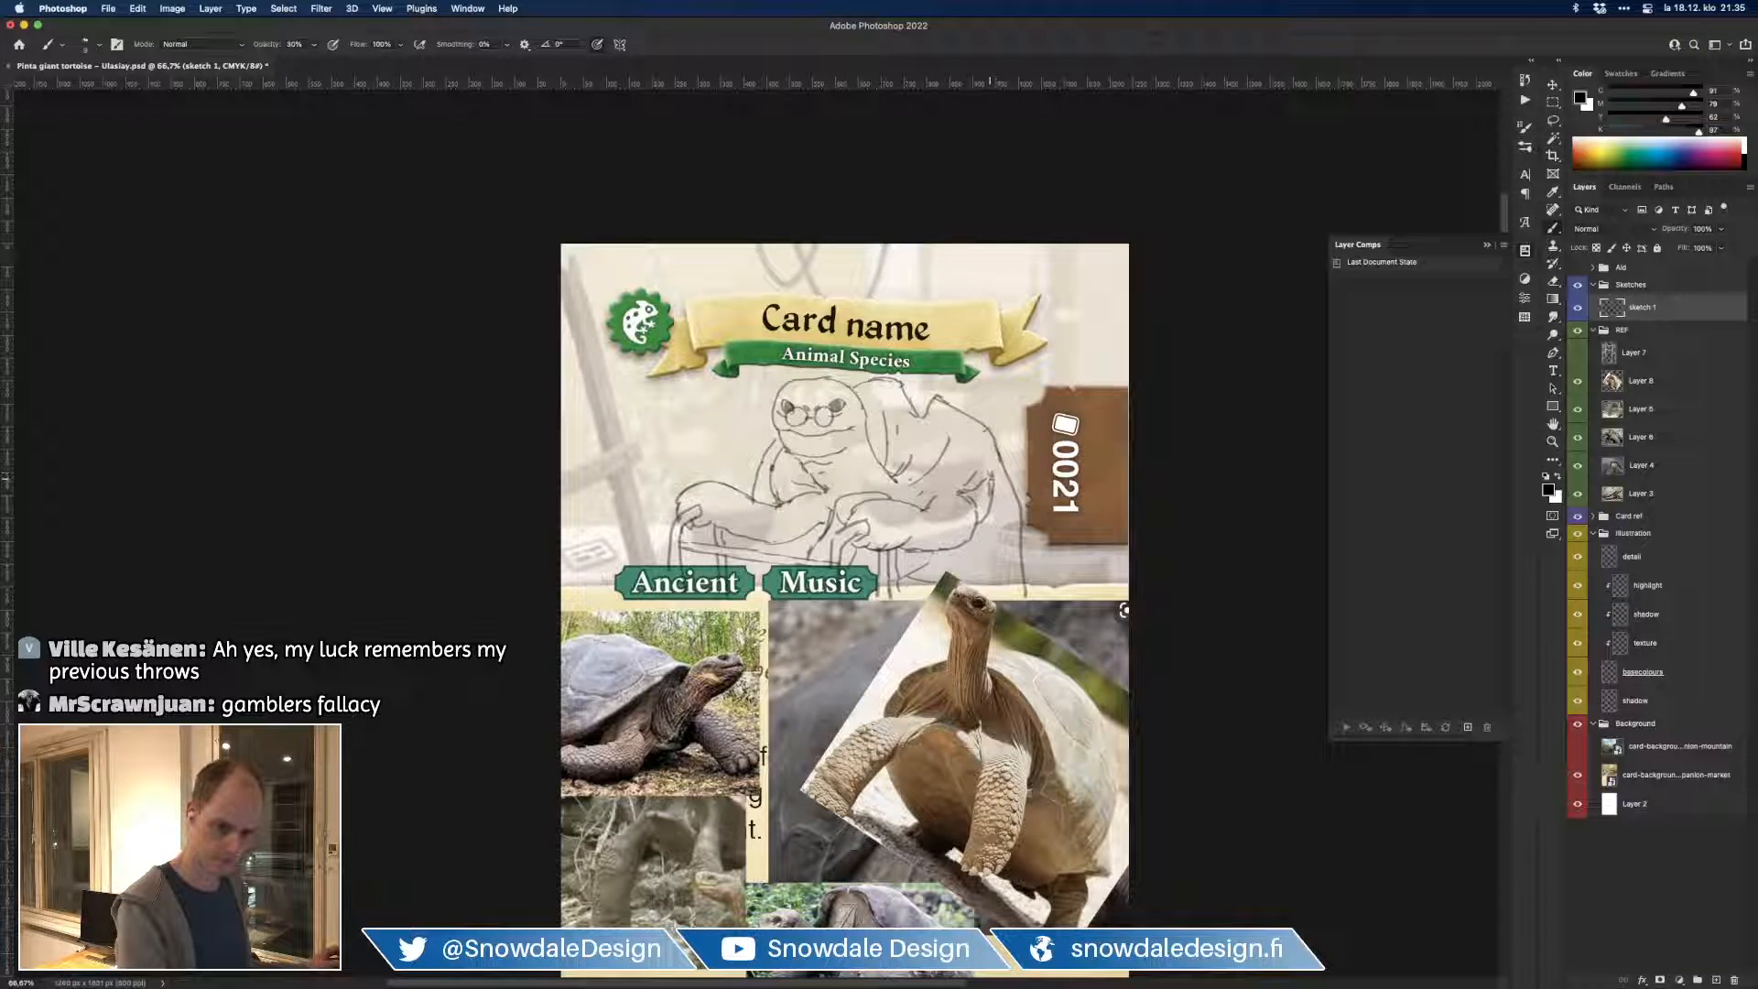
pyautogui.press('e')
pyautogui.press('b')
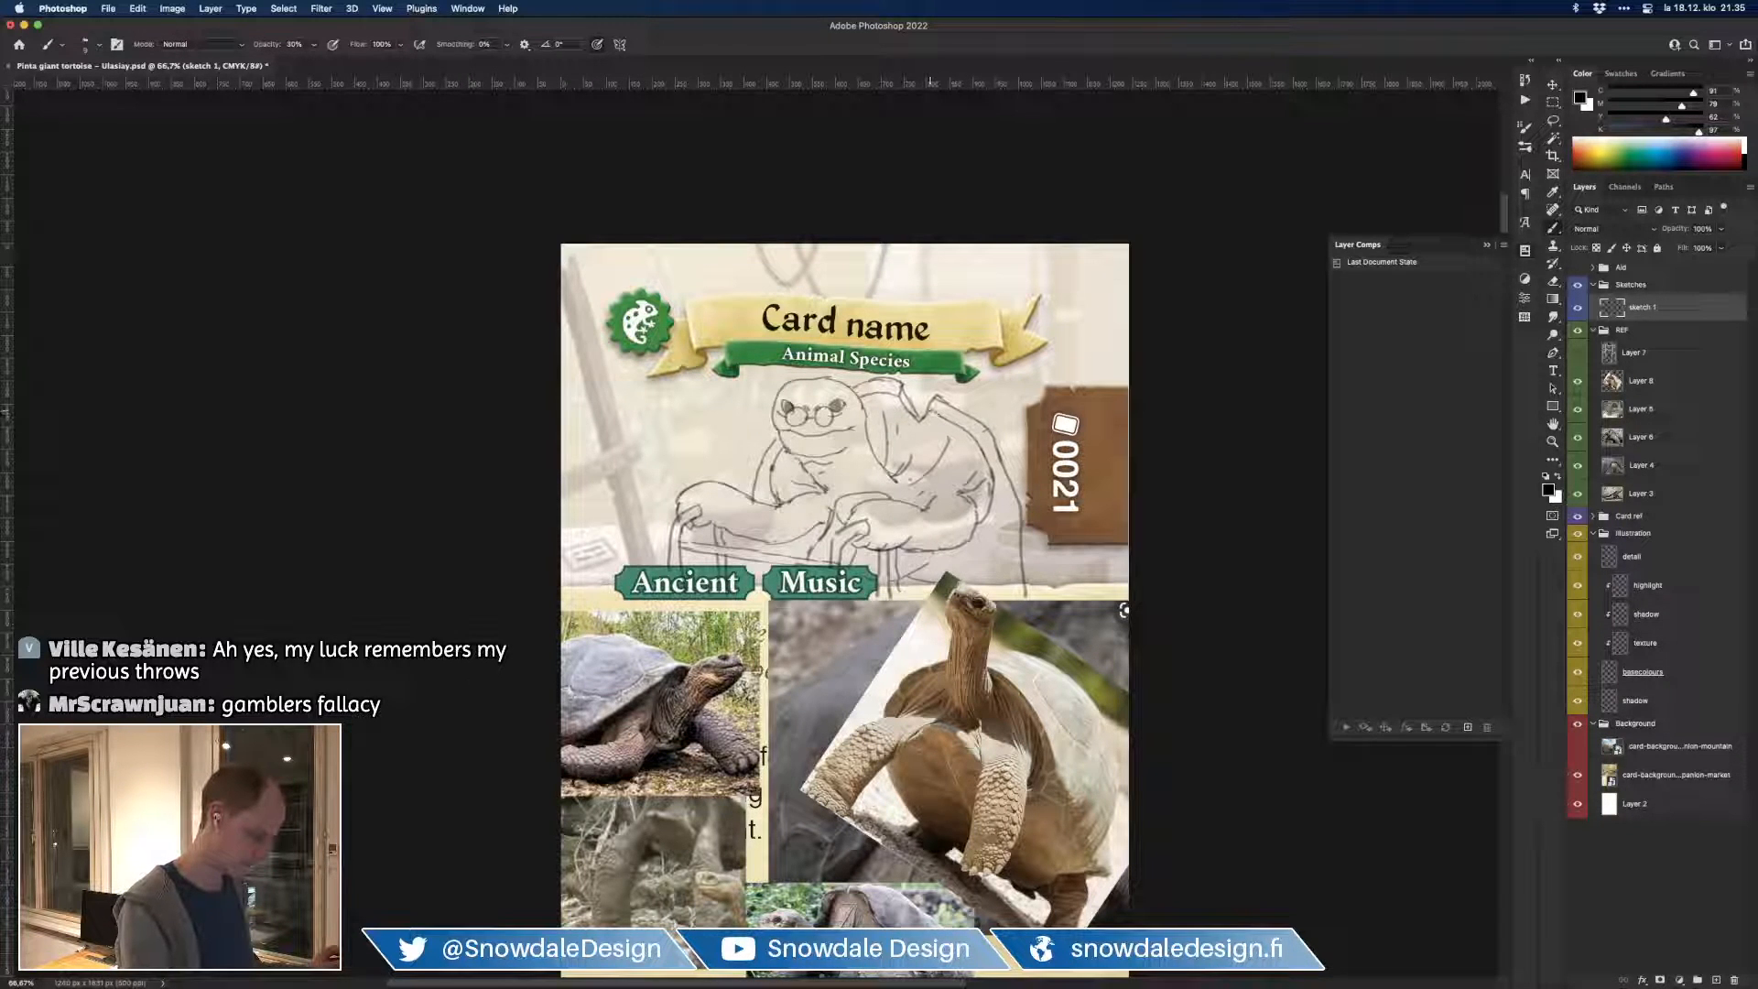
pyautogui.press('e')
pyautogui.press('b')
pyautogui.press('e')
pyautogui.press('b')
pyautogui.press('e')
pyautogui.press('b')
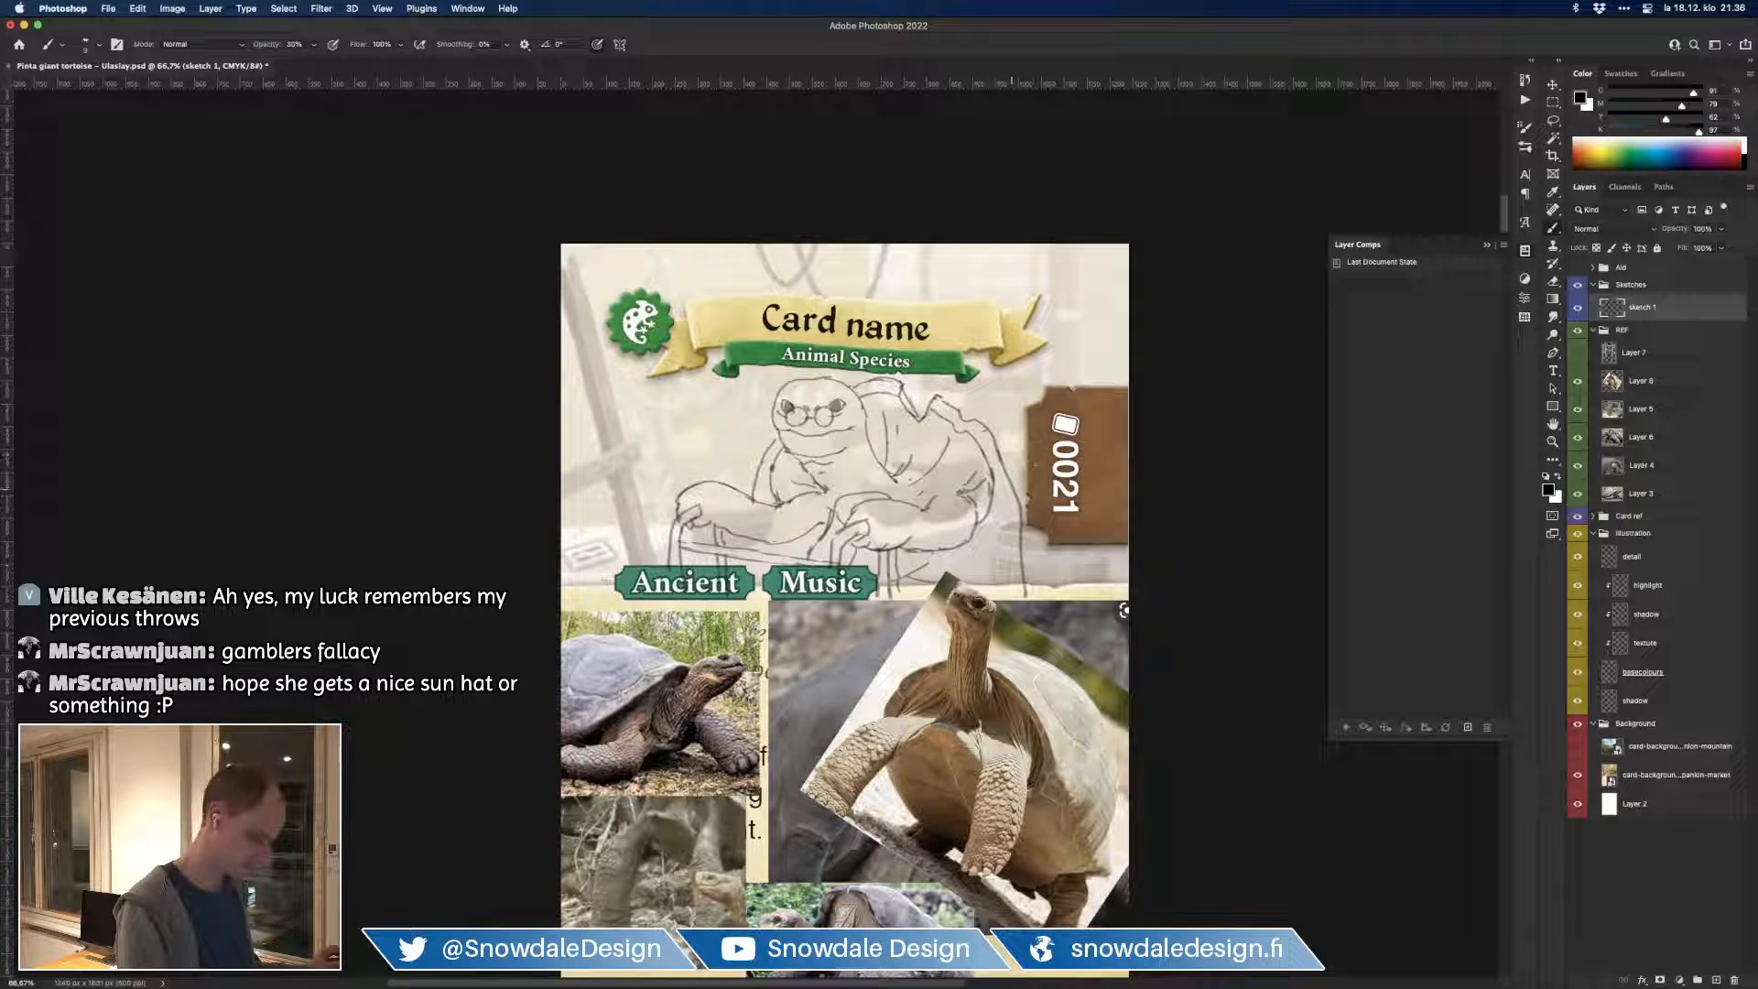
pyautogui.moveTo(998, 522); pyautogui.dragTo(1004, 550)
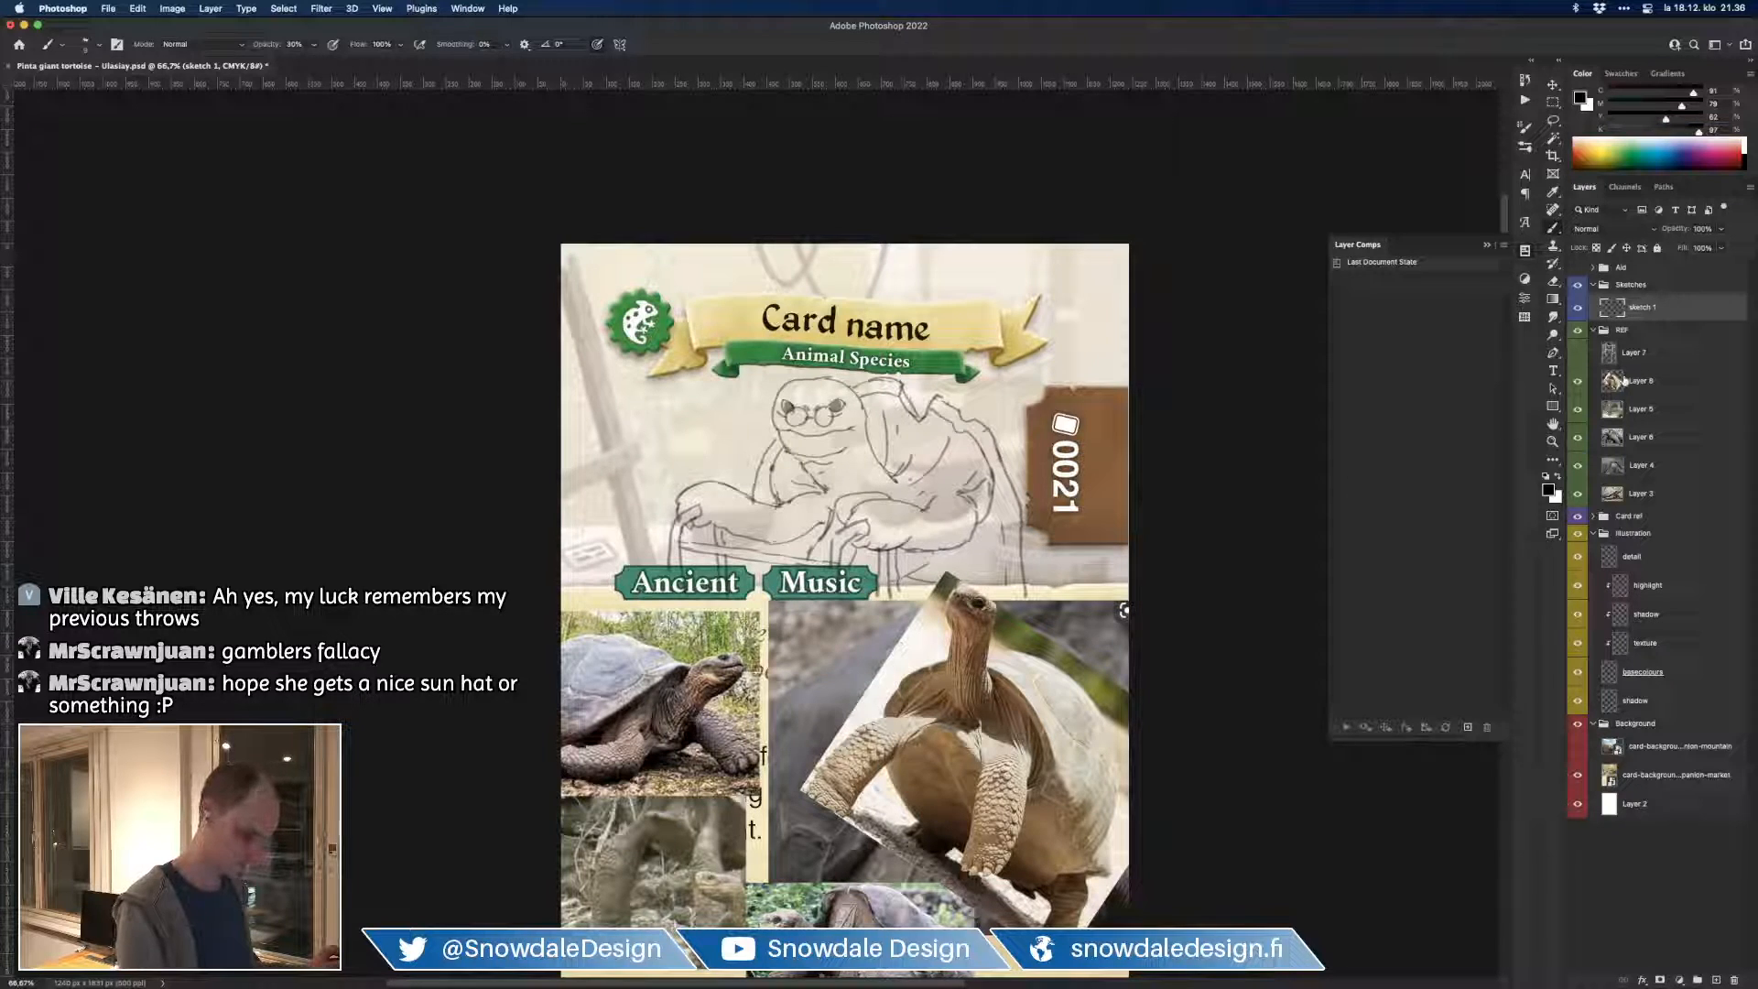
# Step: Hide the Card ref layer group and save the document
pyautogui.click(1577, 517)
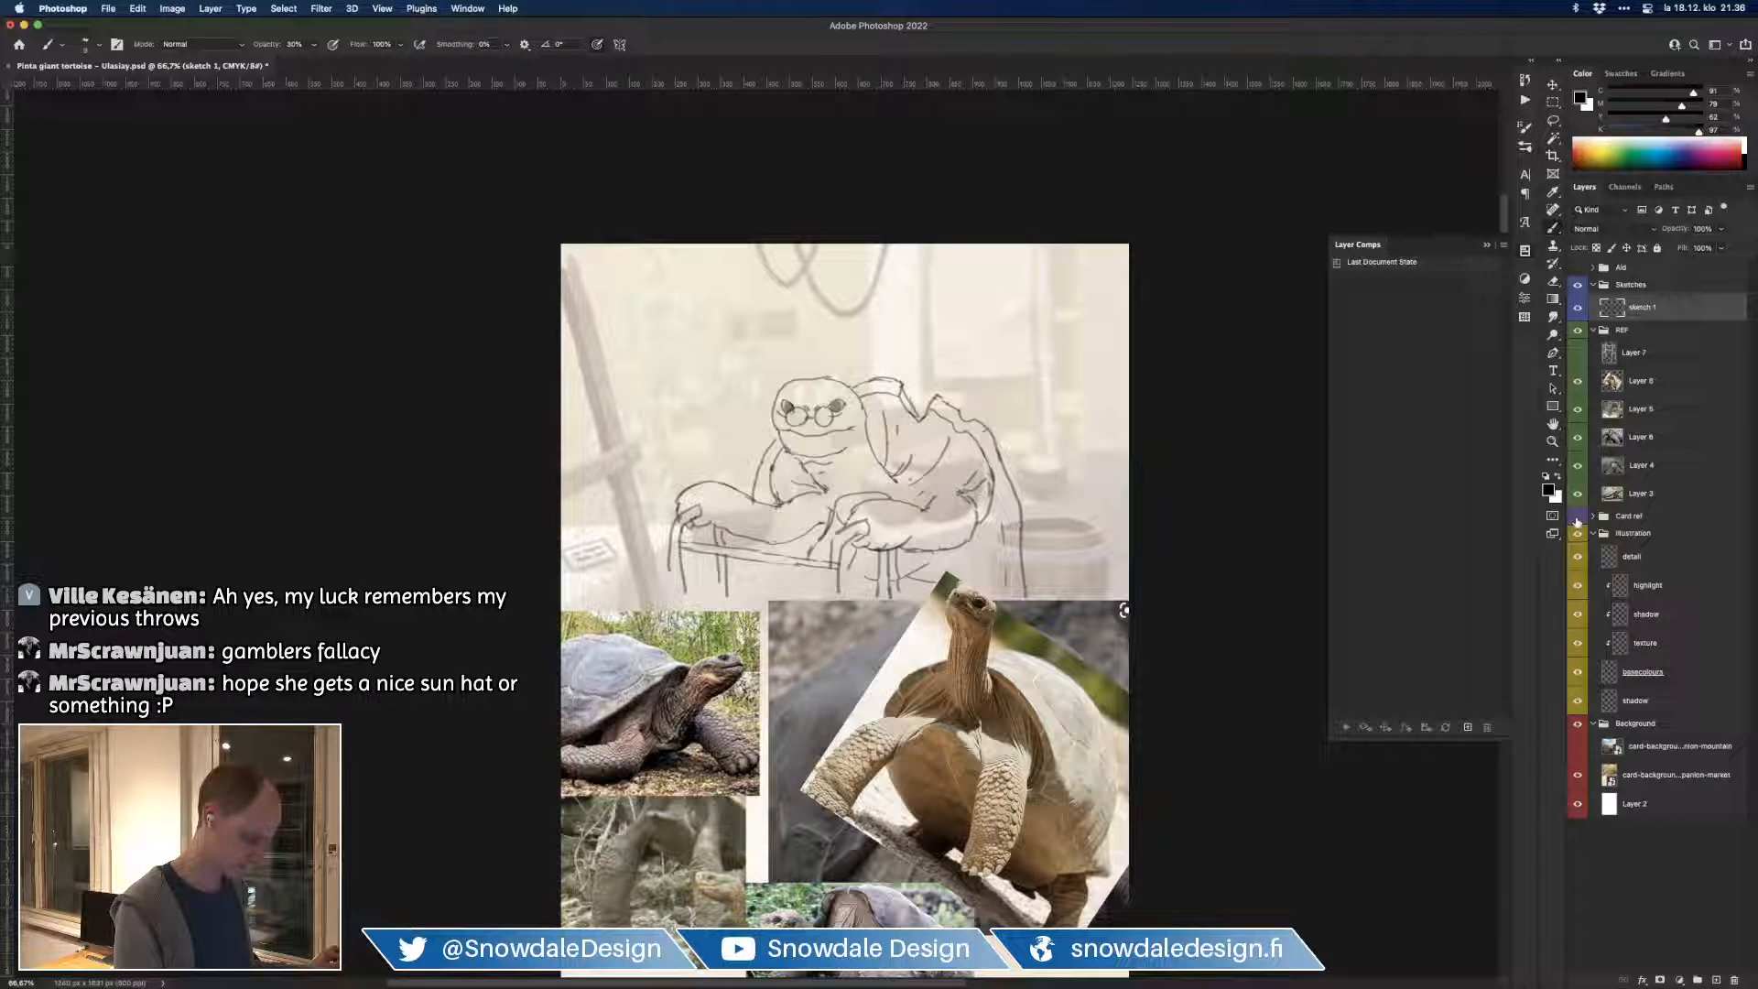
pyautogui.press('super+s')
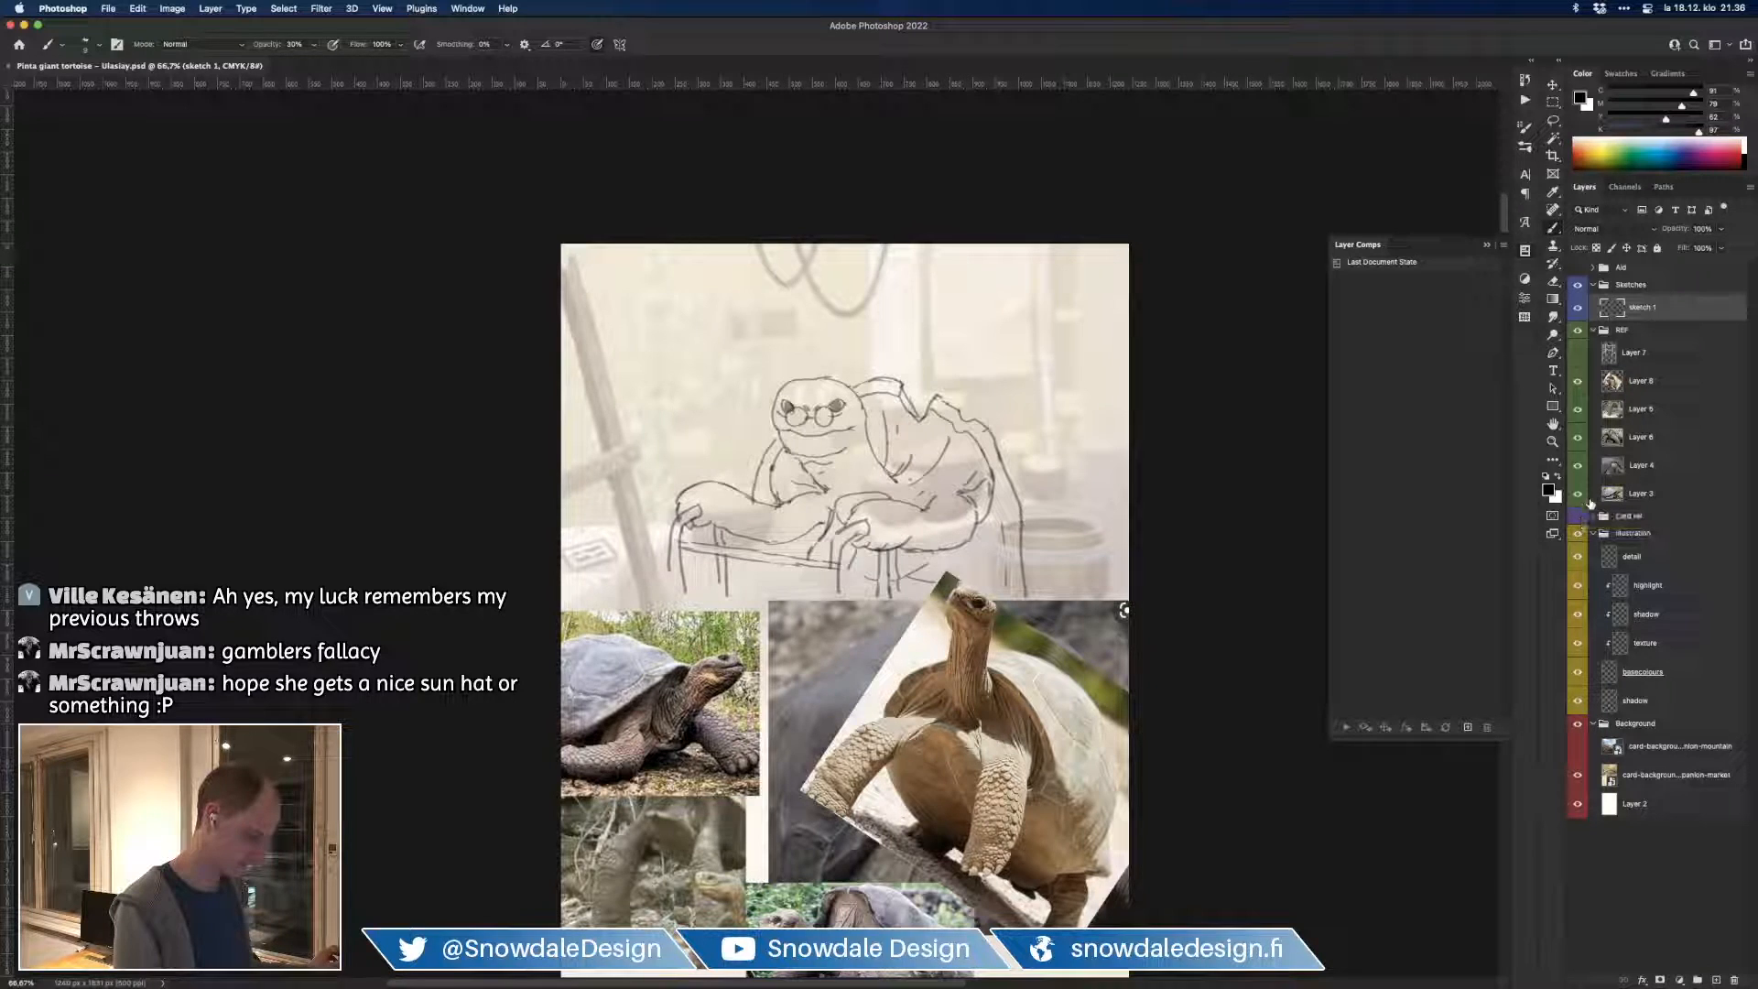
pyautogui.press('e')
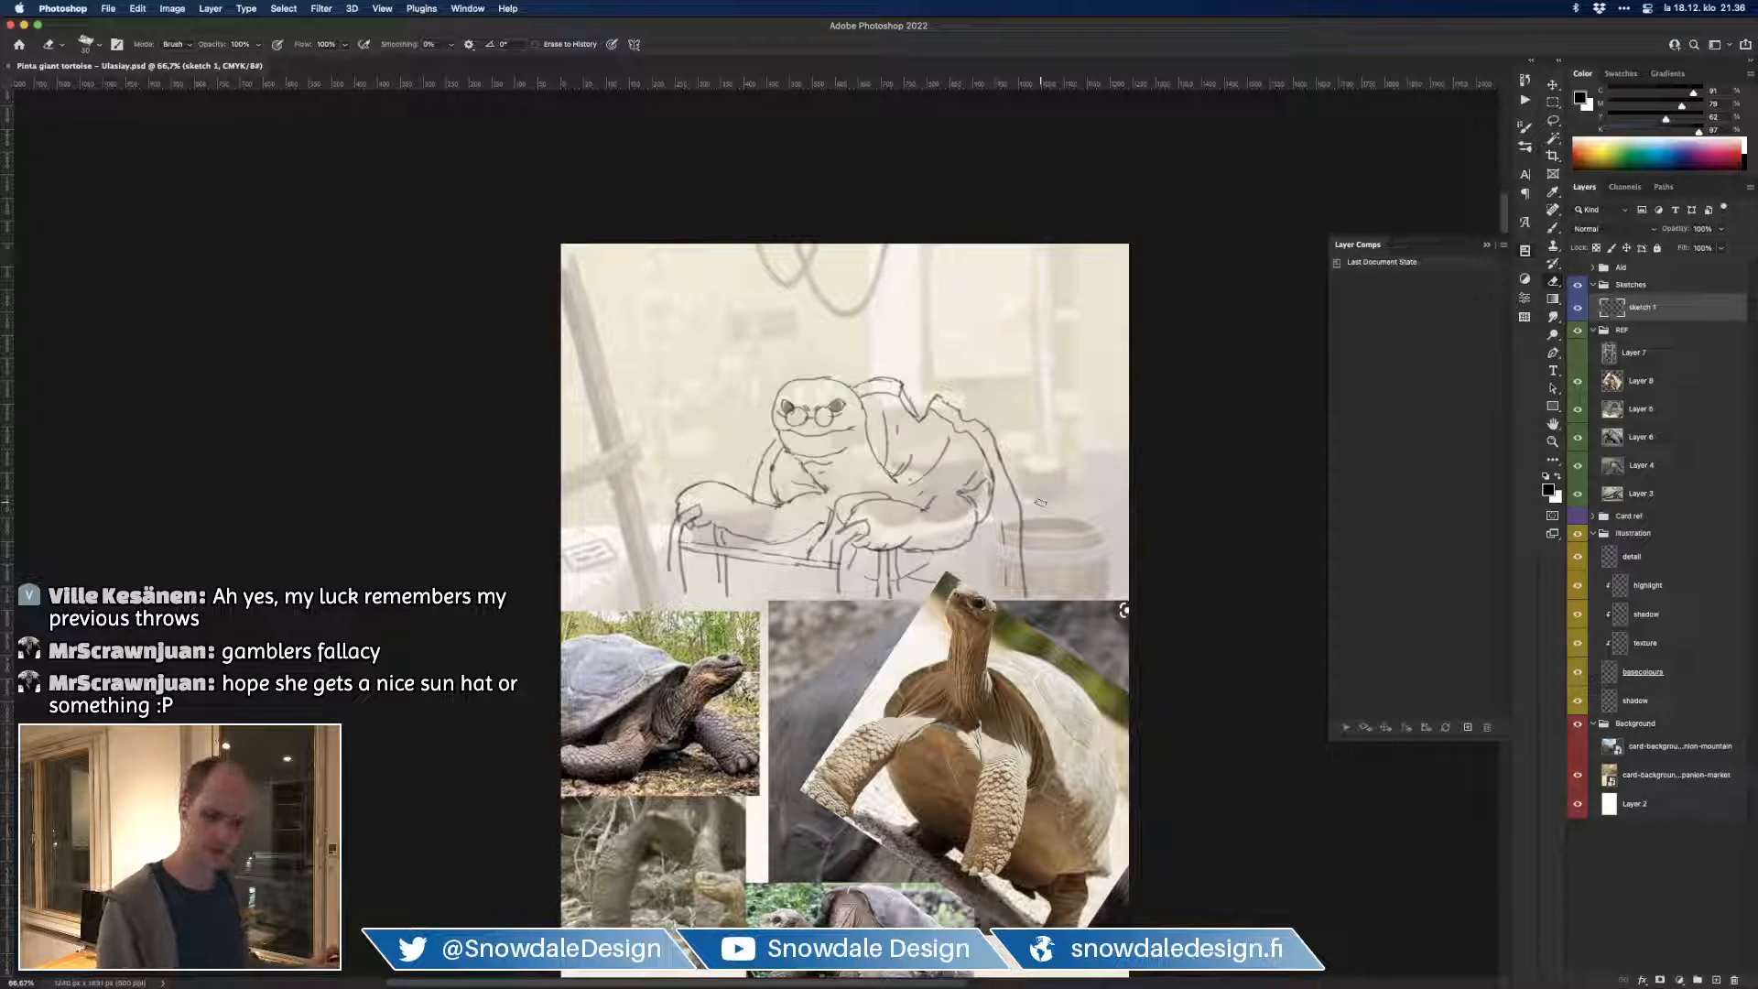
pyautogui.press('b')
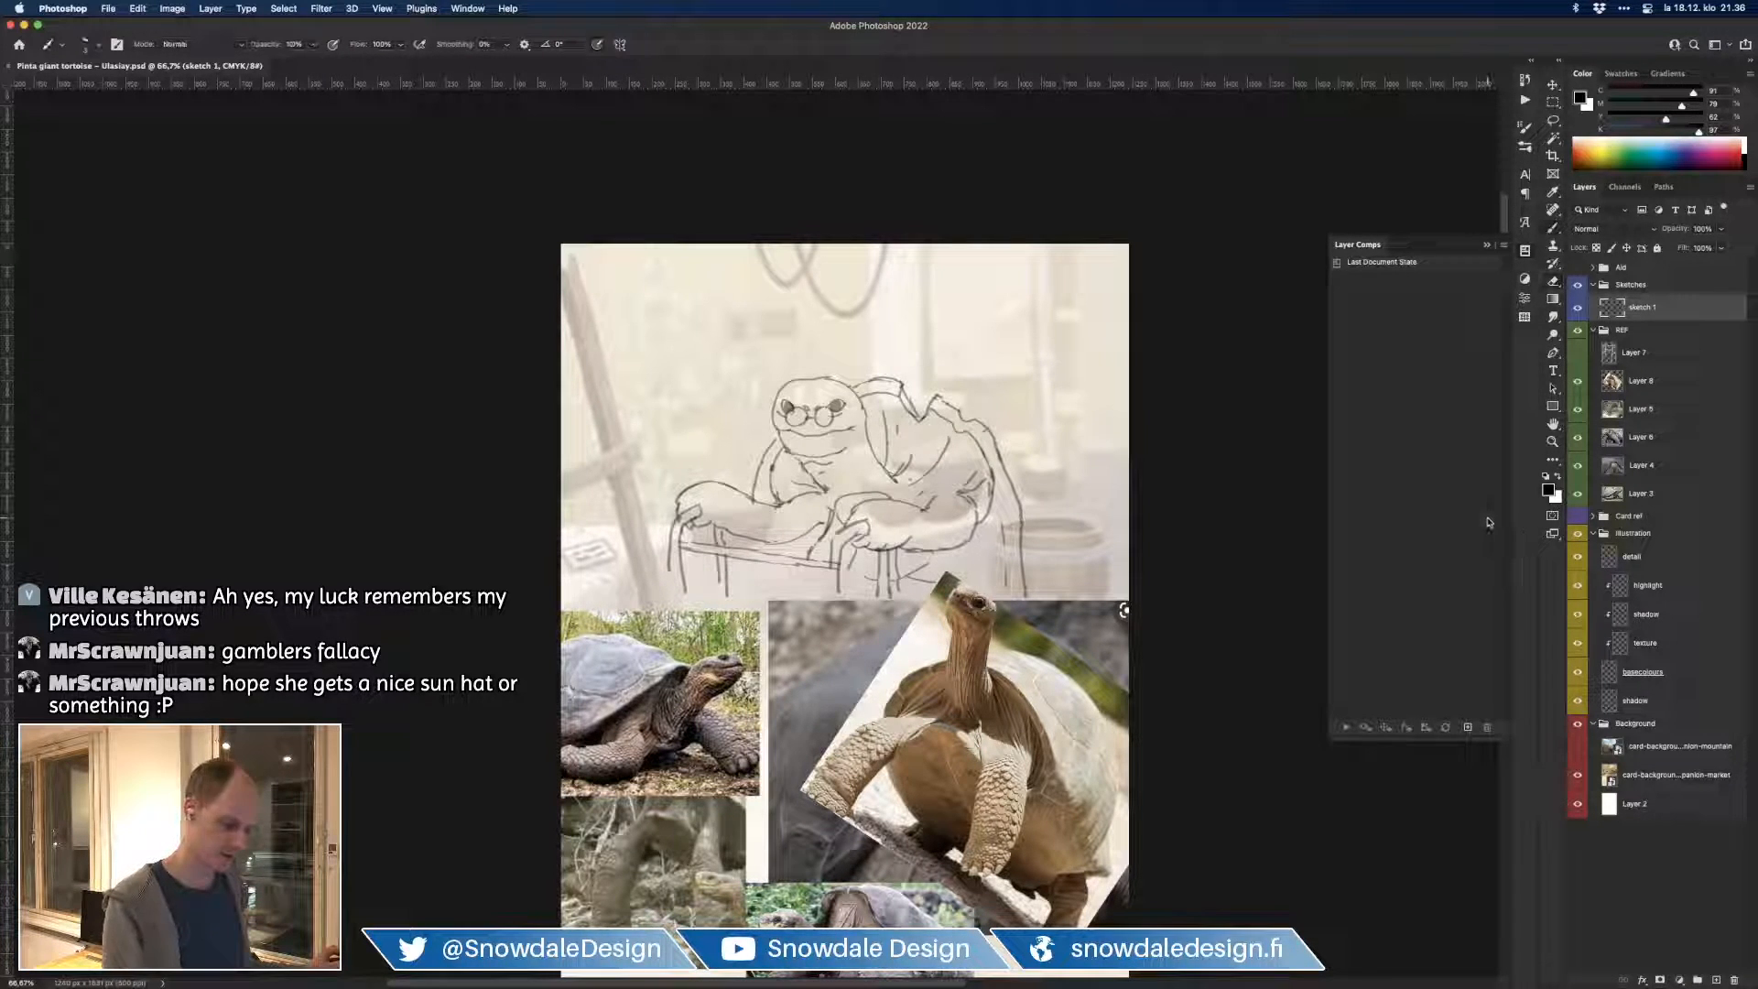
# Step: Sketch a walking frame leg at 30% brush opacity and rework the forearm lines between the two hands
pyautogui.press('3')
pyautogui.moveTo(753, 557); pyautogui.dragTo(756, 627)
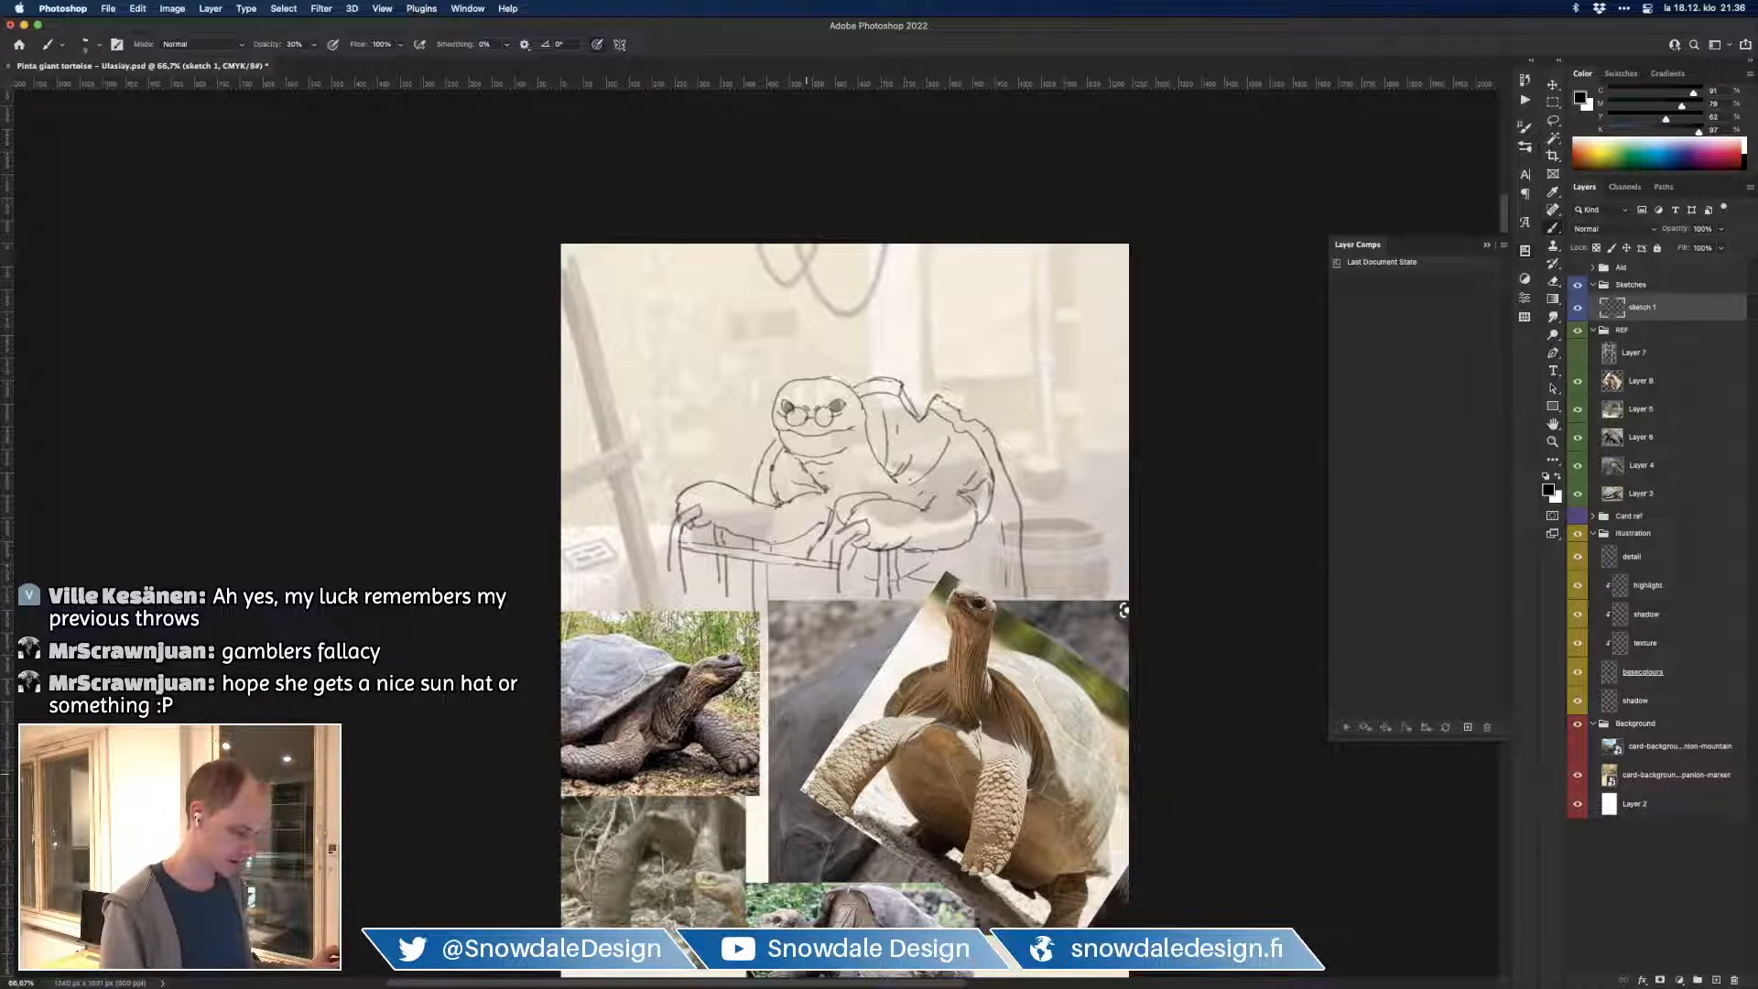
pyautogui.press('e')
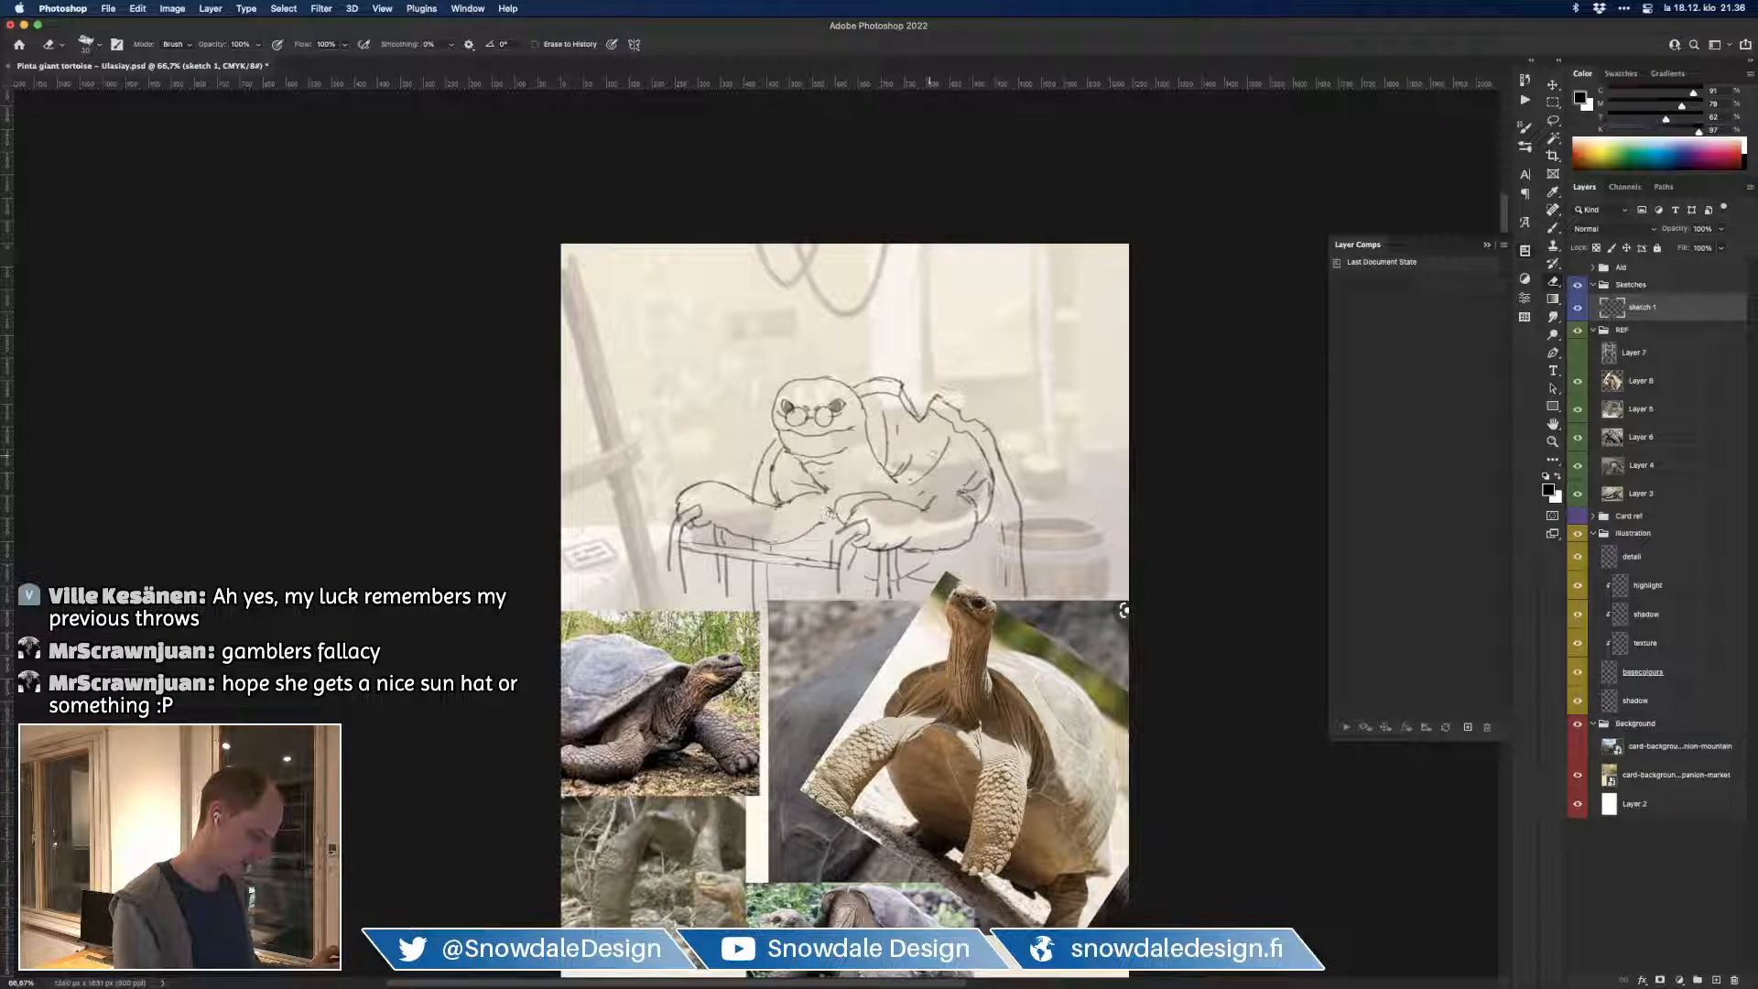
pyautogui.press('b')
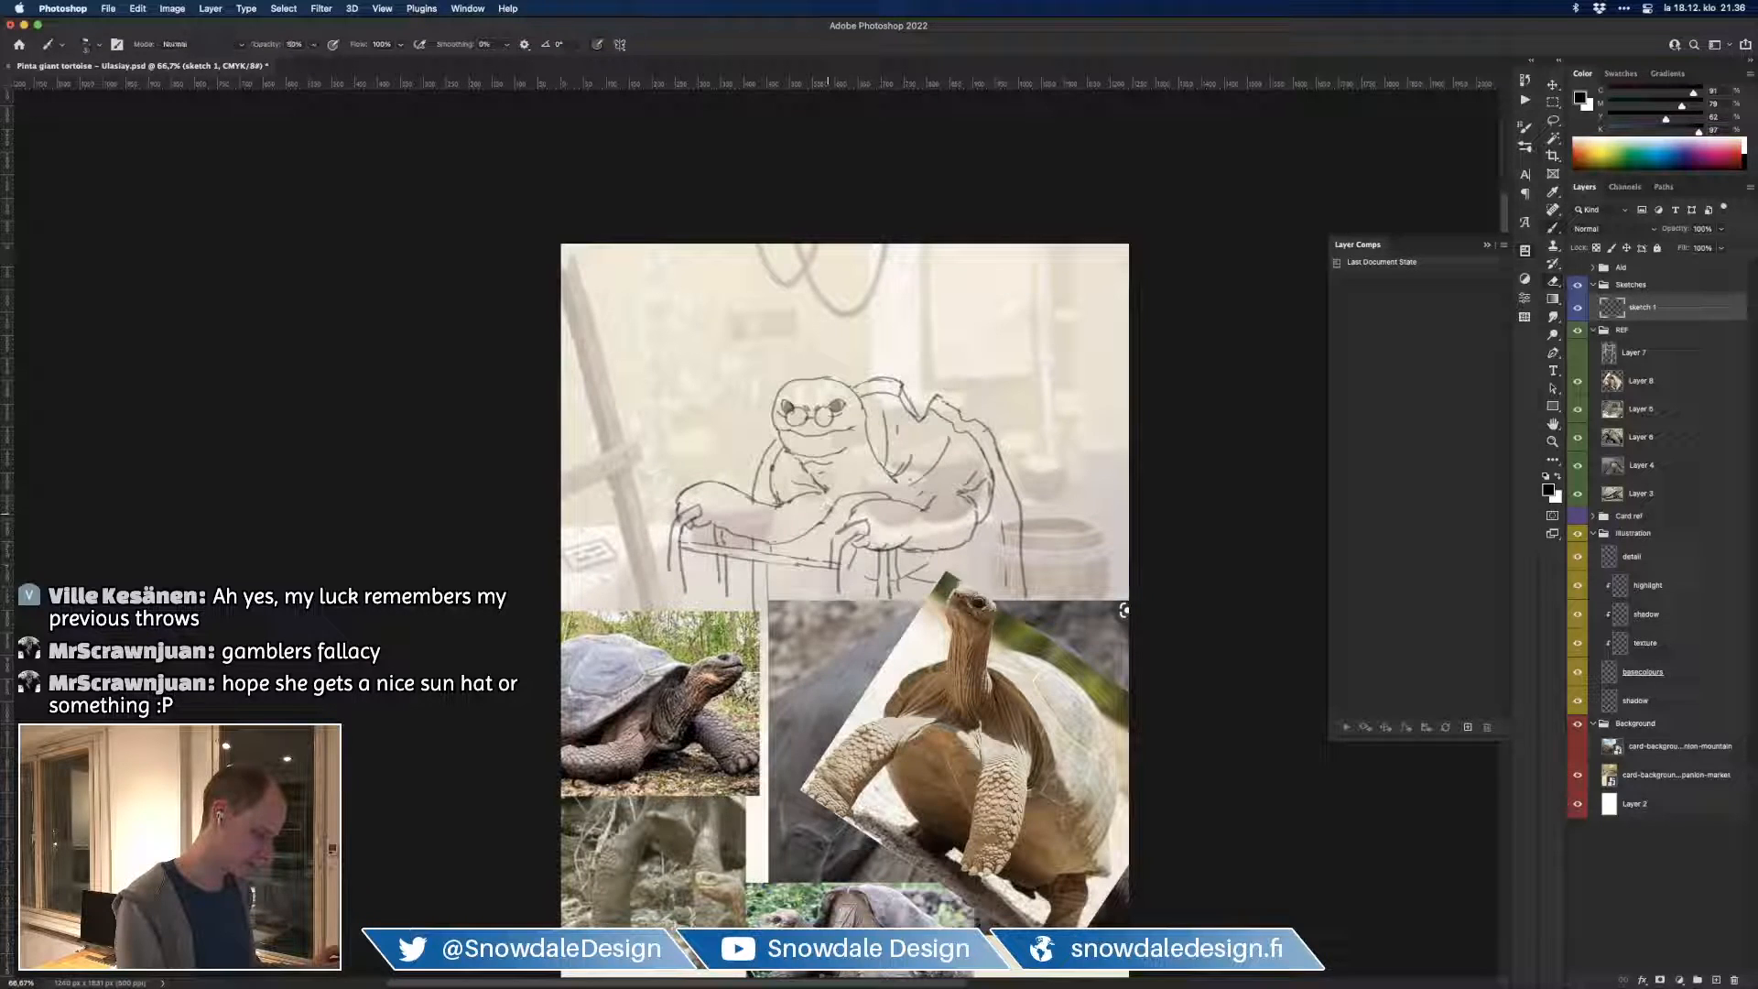
pyautogui.press('3')
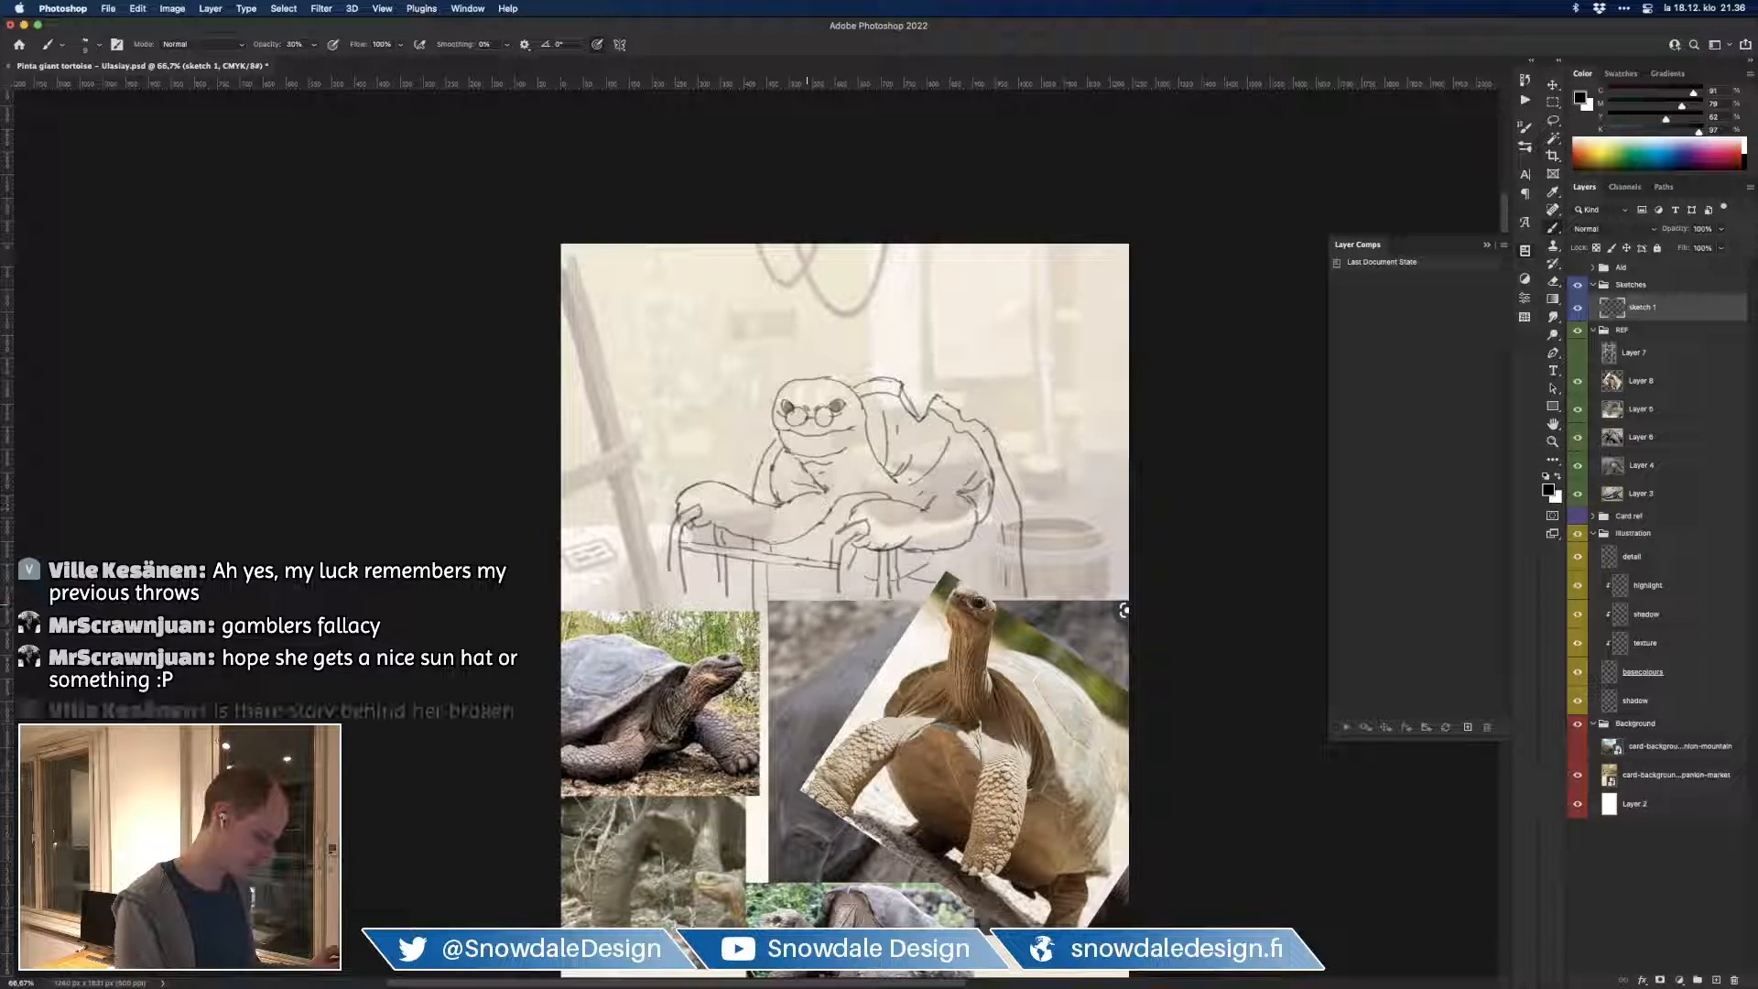
pyautogui.press('5')
pyautogui.press('3')
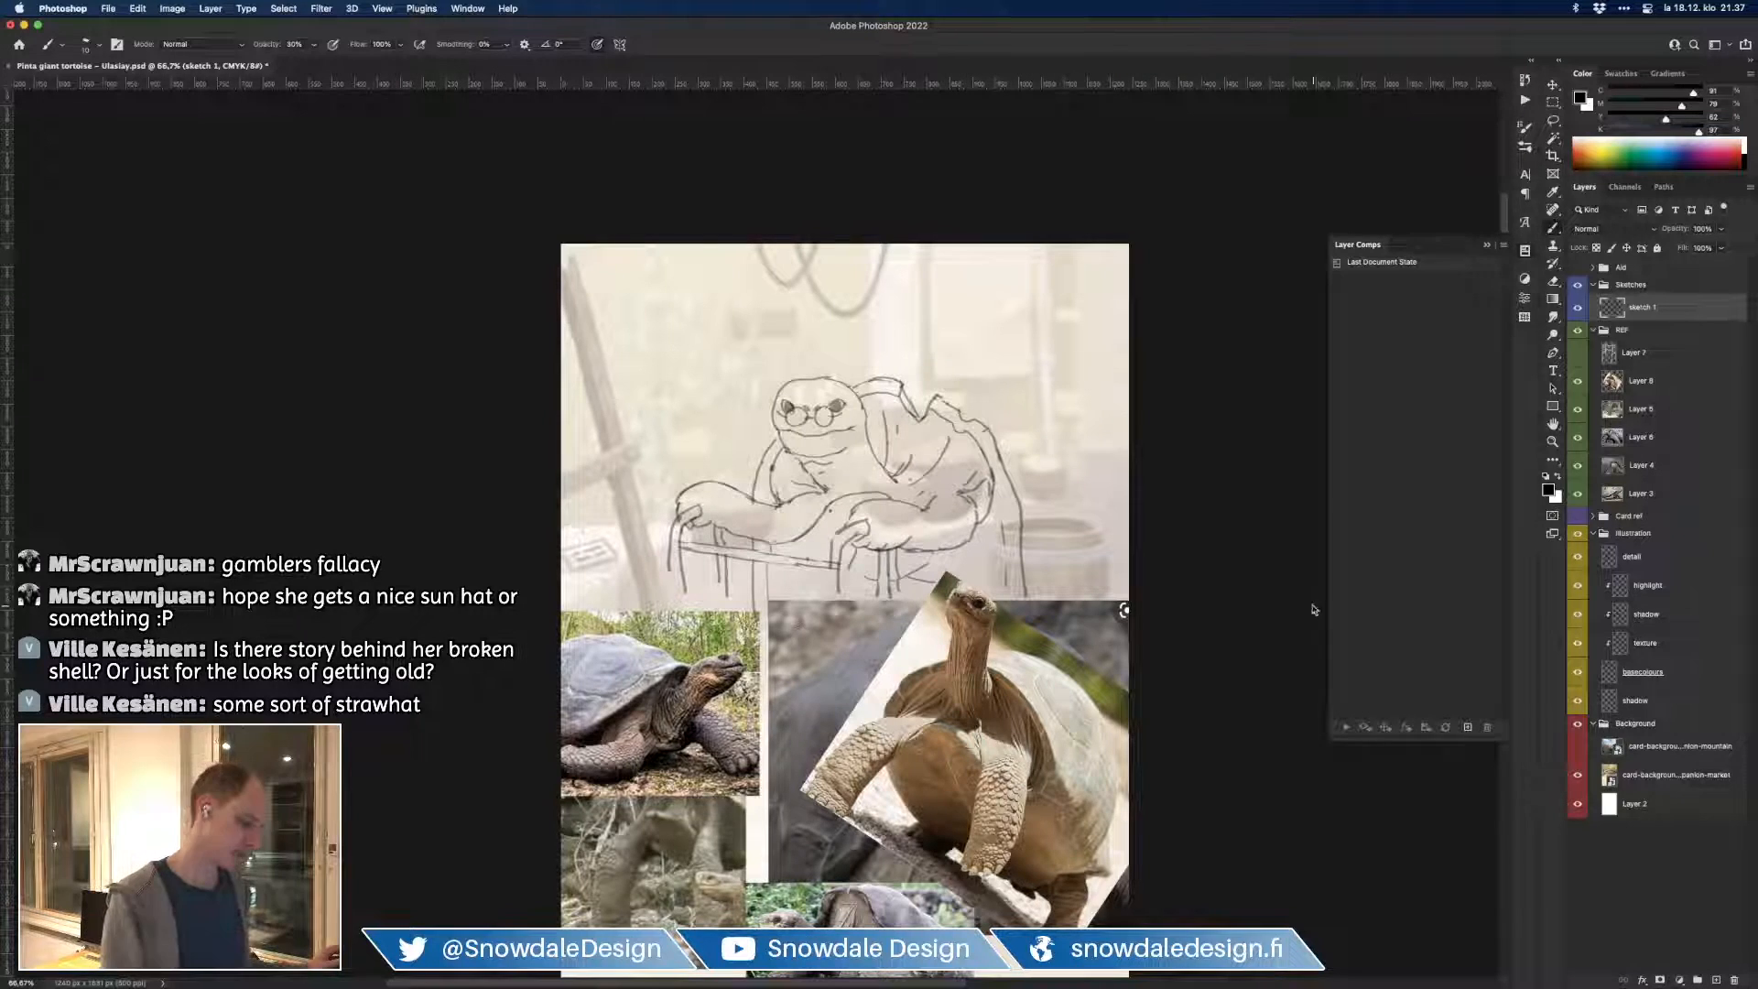
# Step: Extend the walking frame's leg beneath the nearer hand and erase the stray lines under the tortoise's belly
pyautogui.press('e')
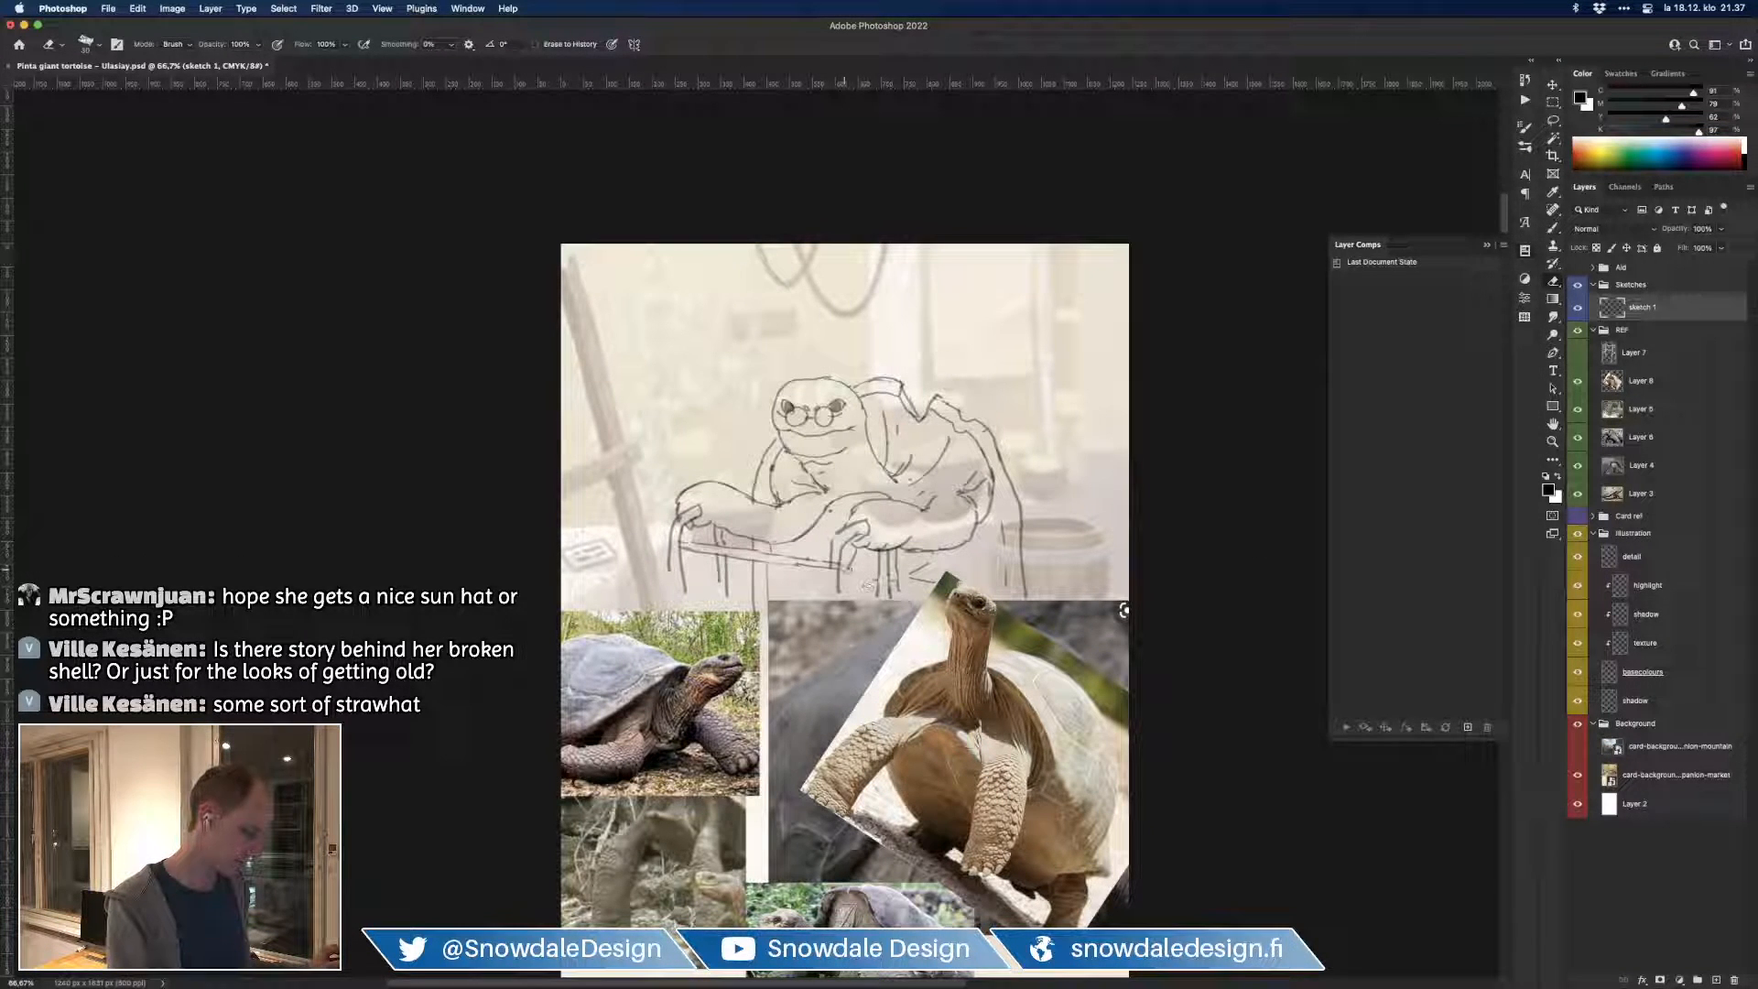
pyautogui.press('b')
pyautogui.moveTo(836, 562); pyautogui.dragTo(838, 617)
pyautogui.press('e')
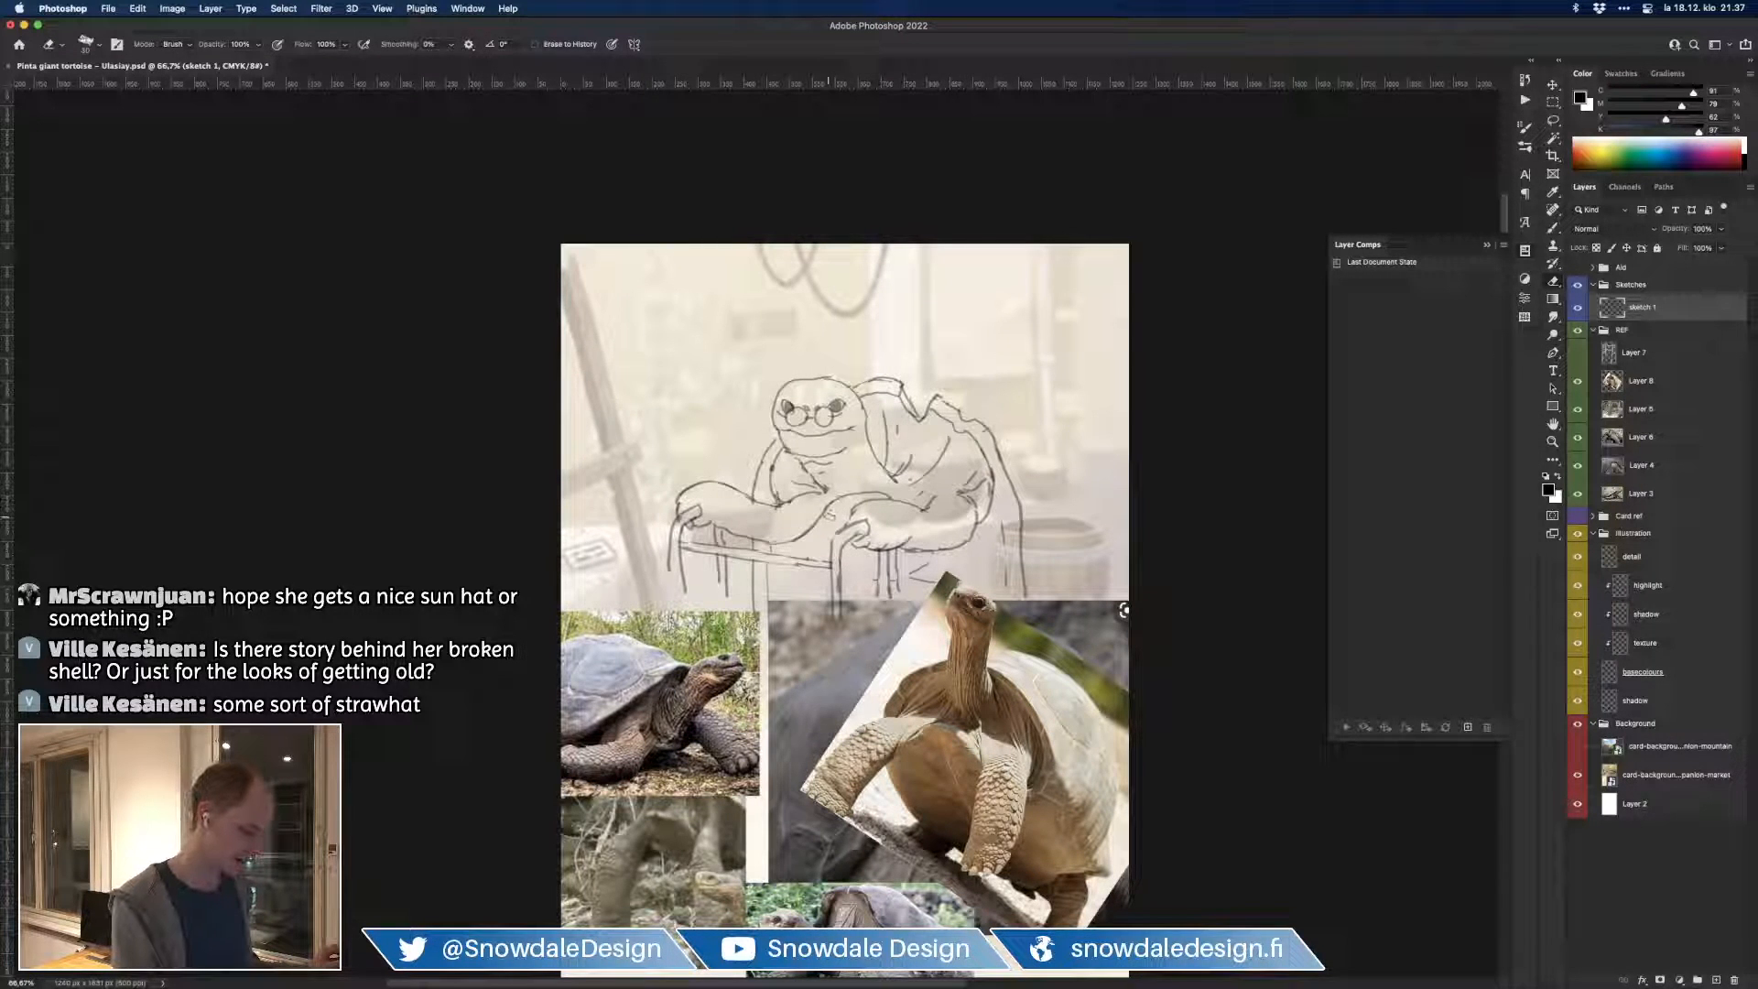
pyautogui.moveTo(931, 565)
pyautogui.mouseDown()
pyautogui.moveTo(914, 568)
pyautogui.moveTo(932, 584)
pyautogui.mouseUp()
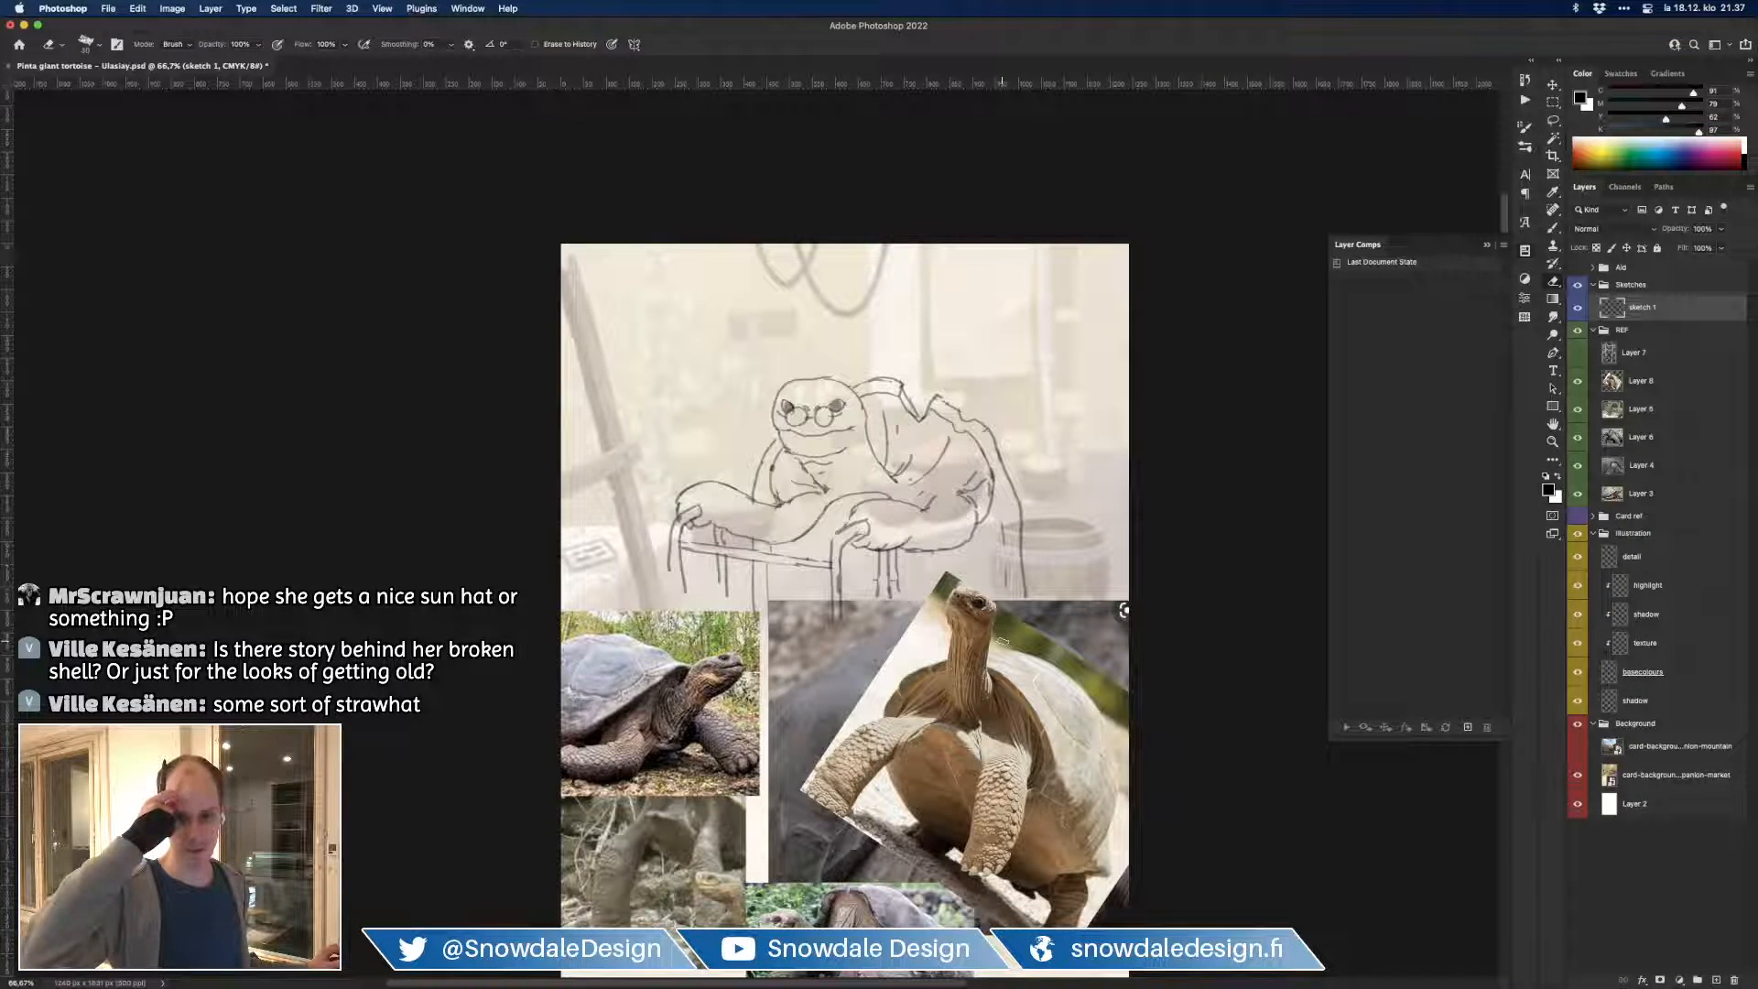
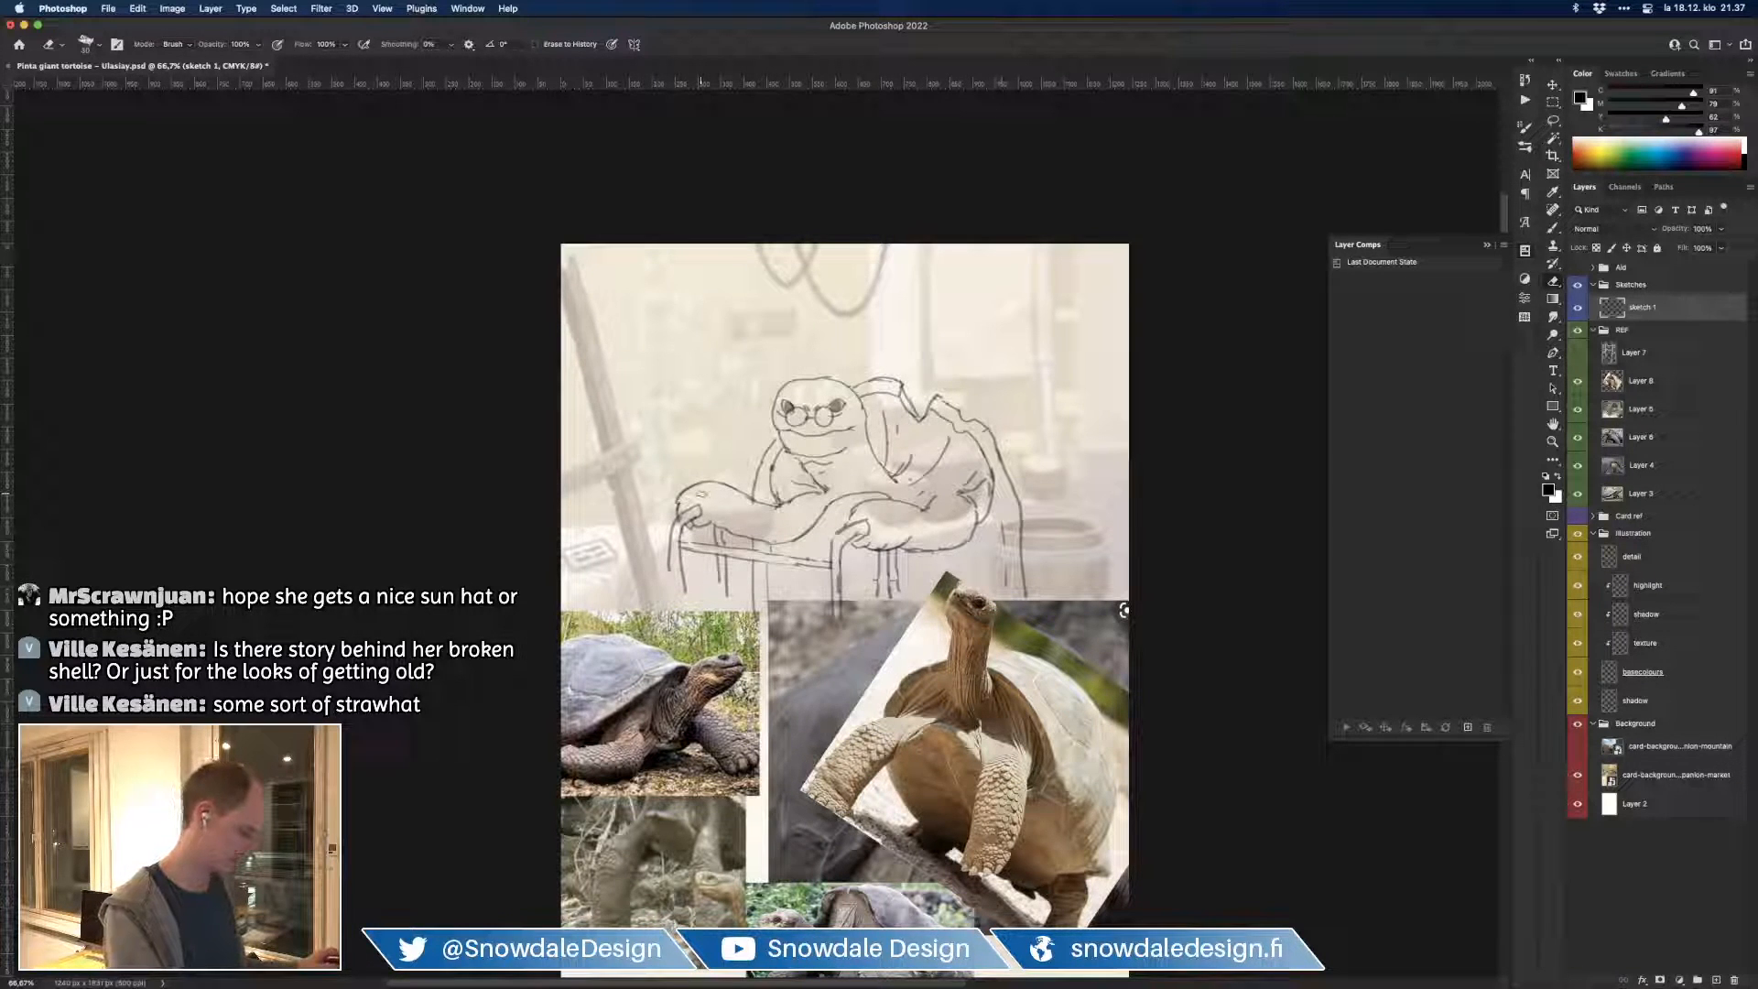
# Step: Redraw the fingers of the tortoise's far hand gripping the walking frame at 30% brush opacity, erasing excess lines
pyautogui.press('b')
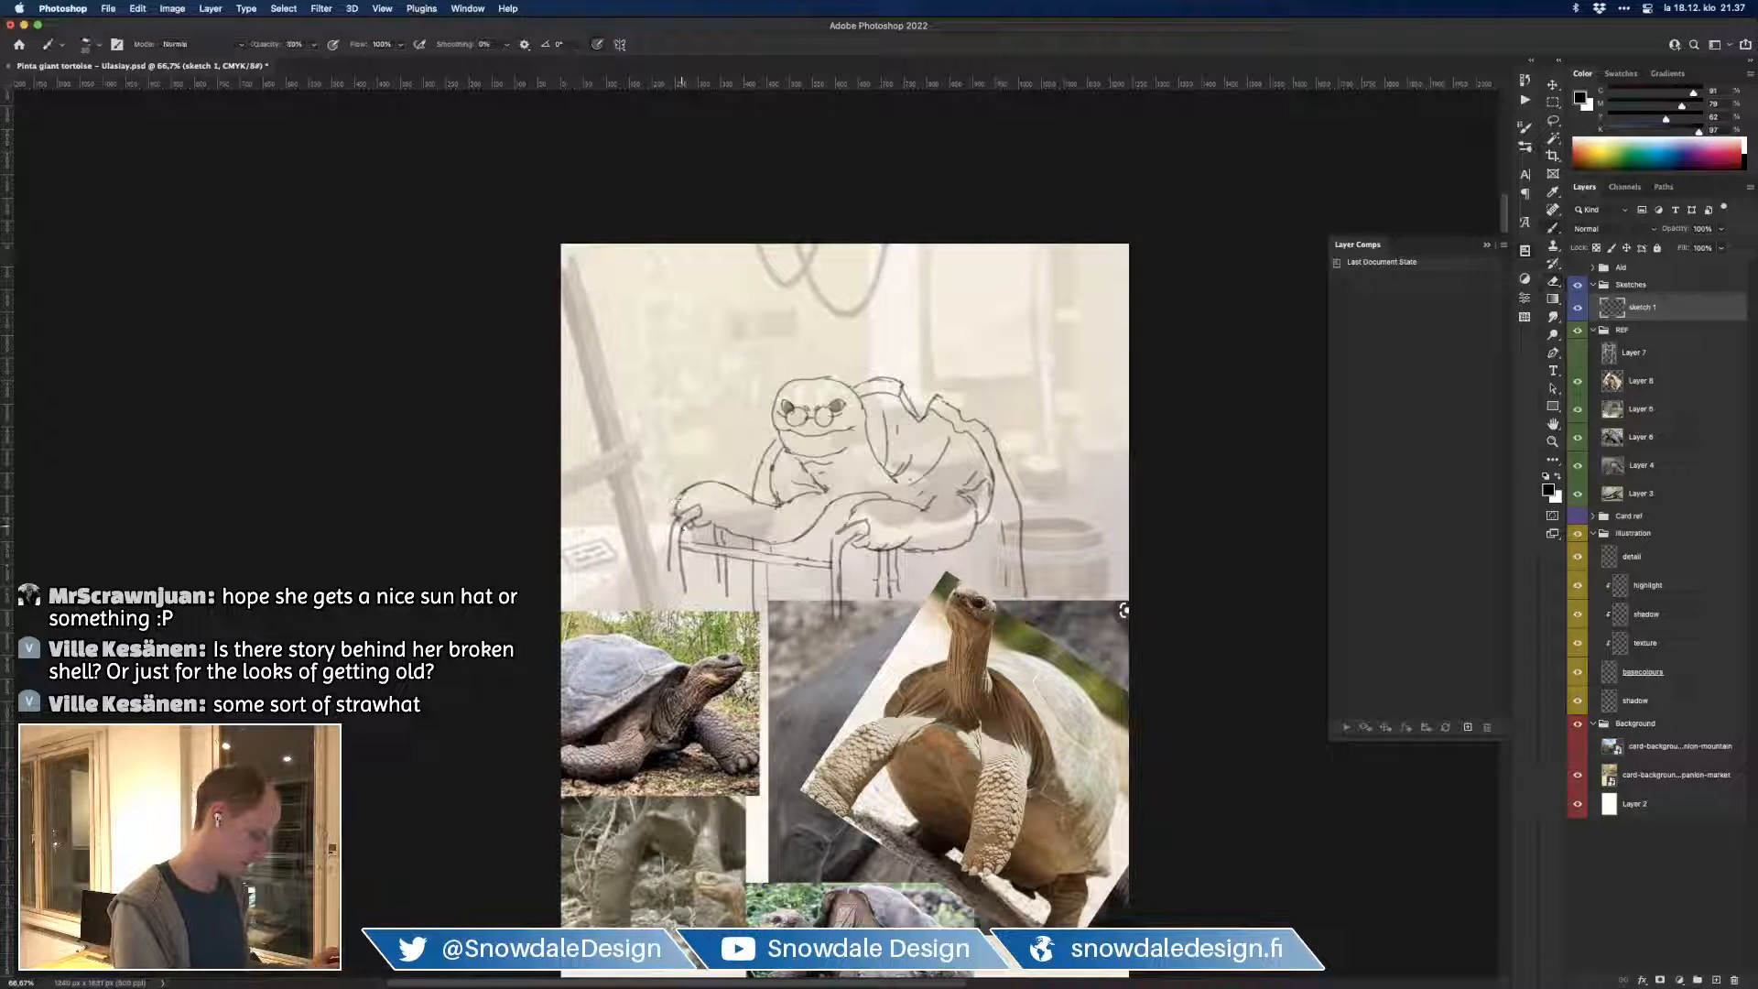
pyautogui.press('3')
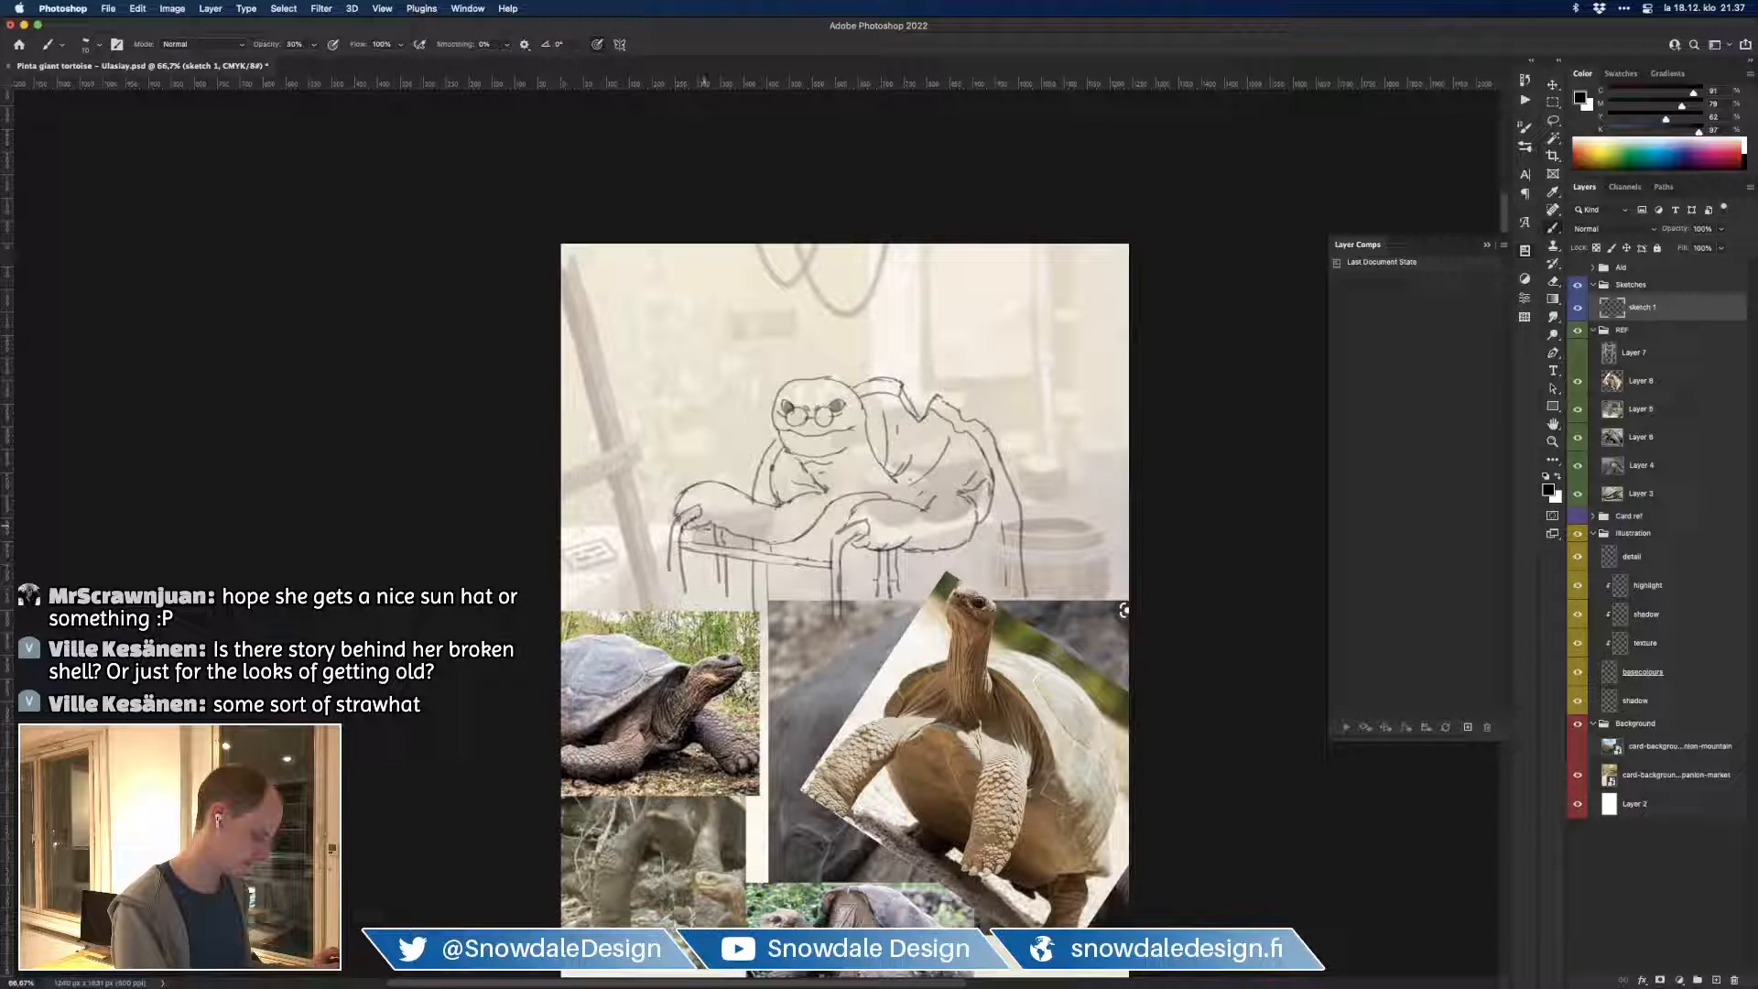
pyautogui.press('5')
pyautogui.press('3')
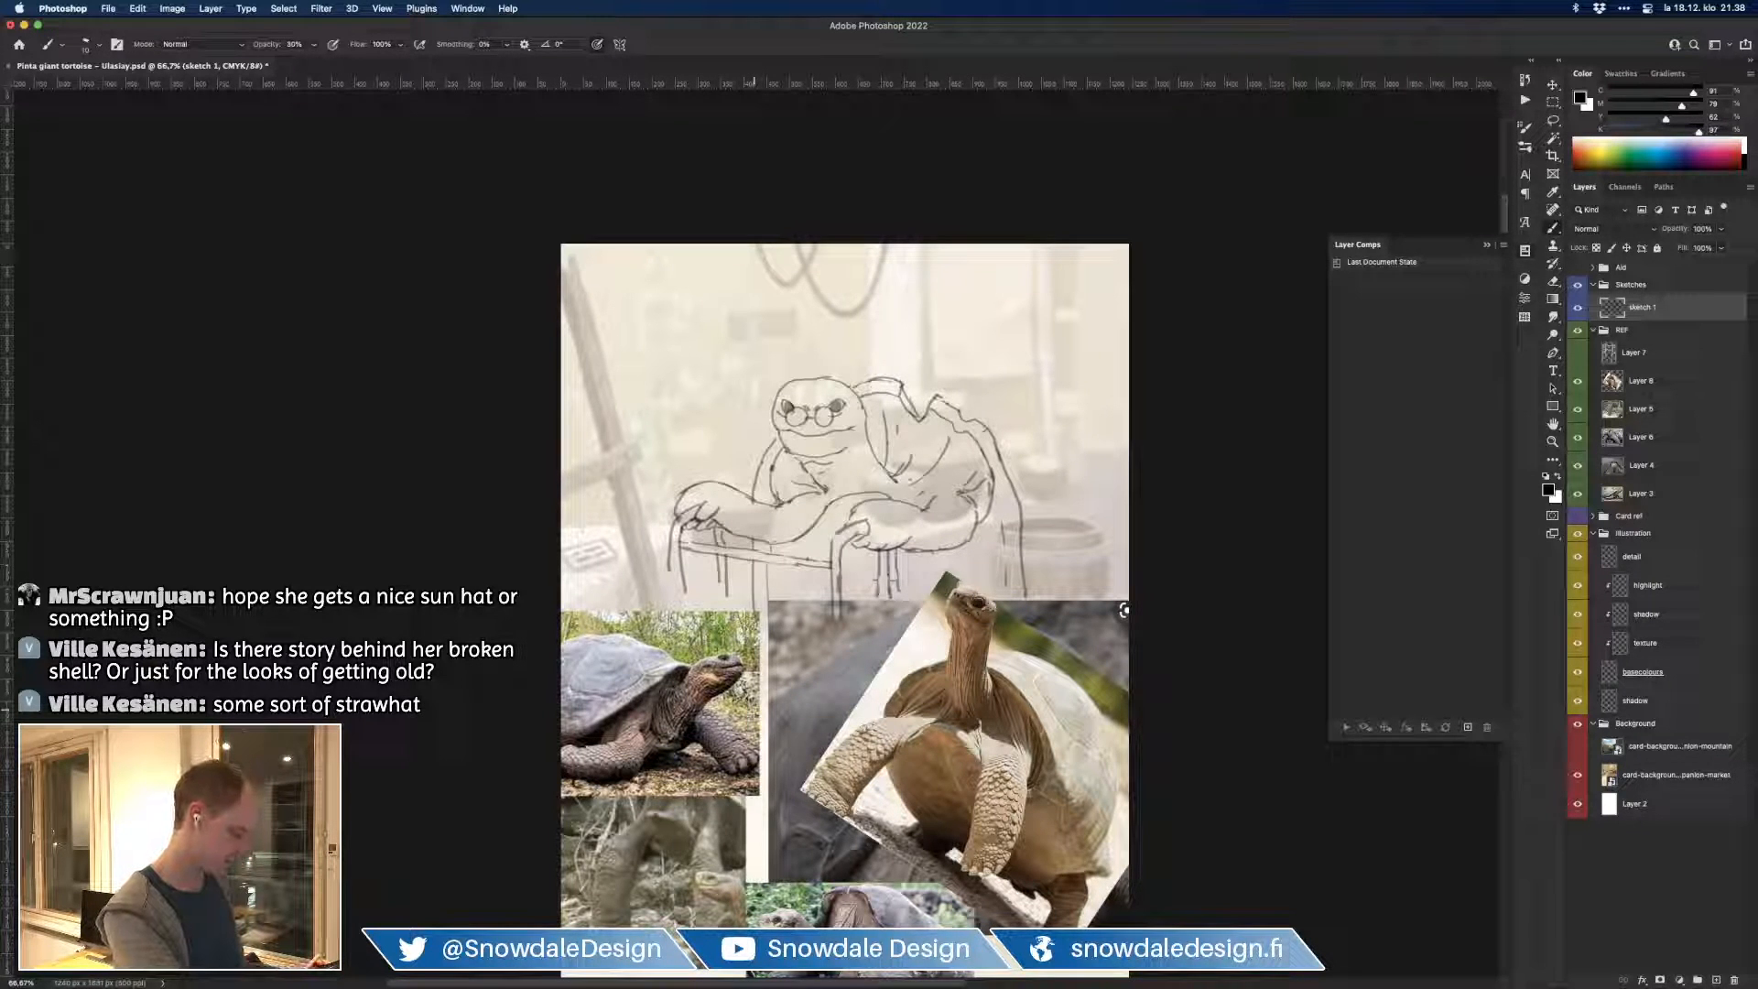
pyautogui.press('e')
pyautogui.press('b')
pyautogui.press('e')
pyautogui.moveTo(720, 509); pyautogui.dragTo(713, 525)
pyautogui.press('b')
pyautogui.press('e')
pyautogui.press('b')
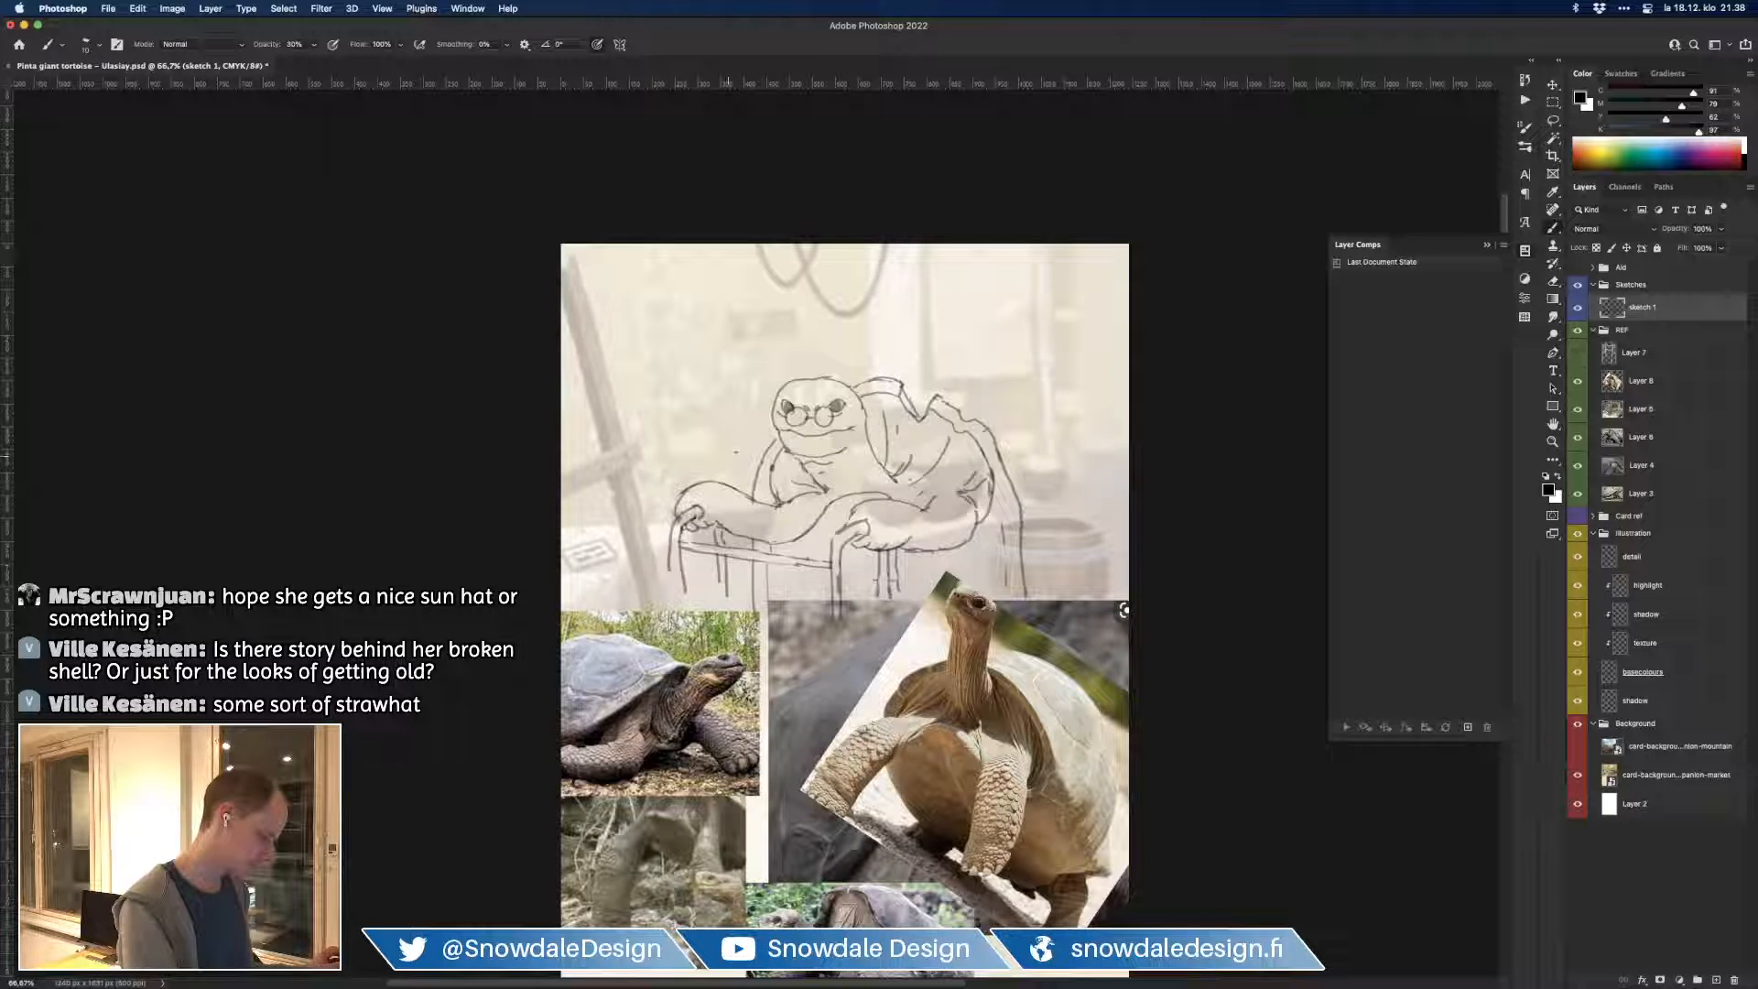
# Step: Erase and resketch the underside of the forearm that rests along the walking frame's crossbar
pyautogui.press('e')
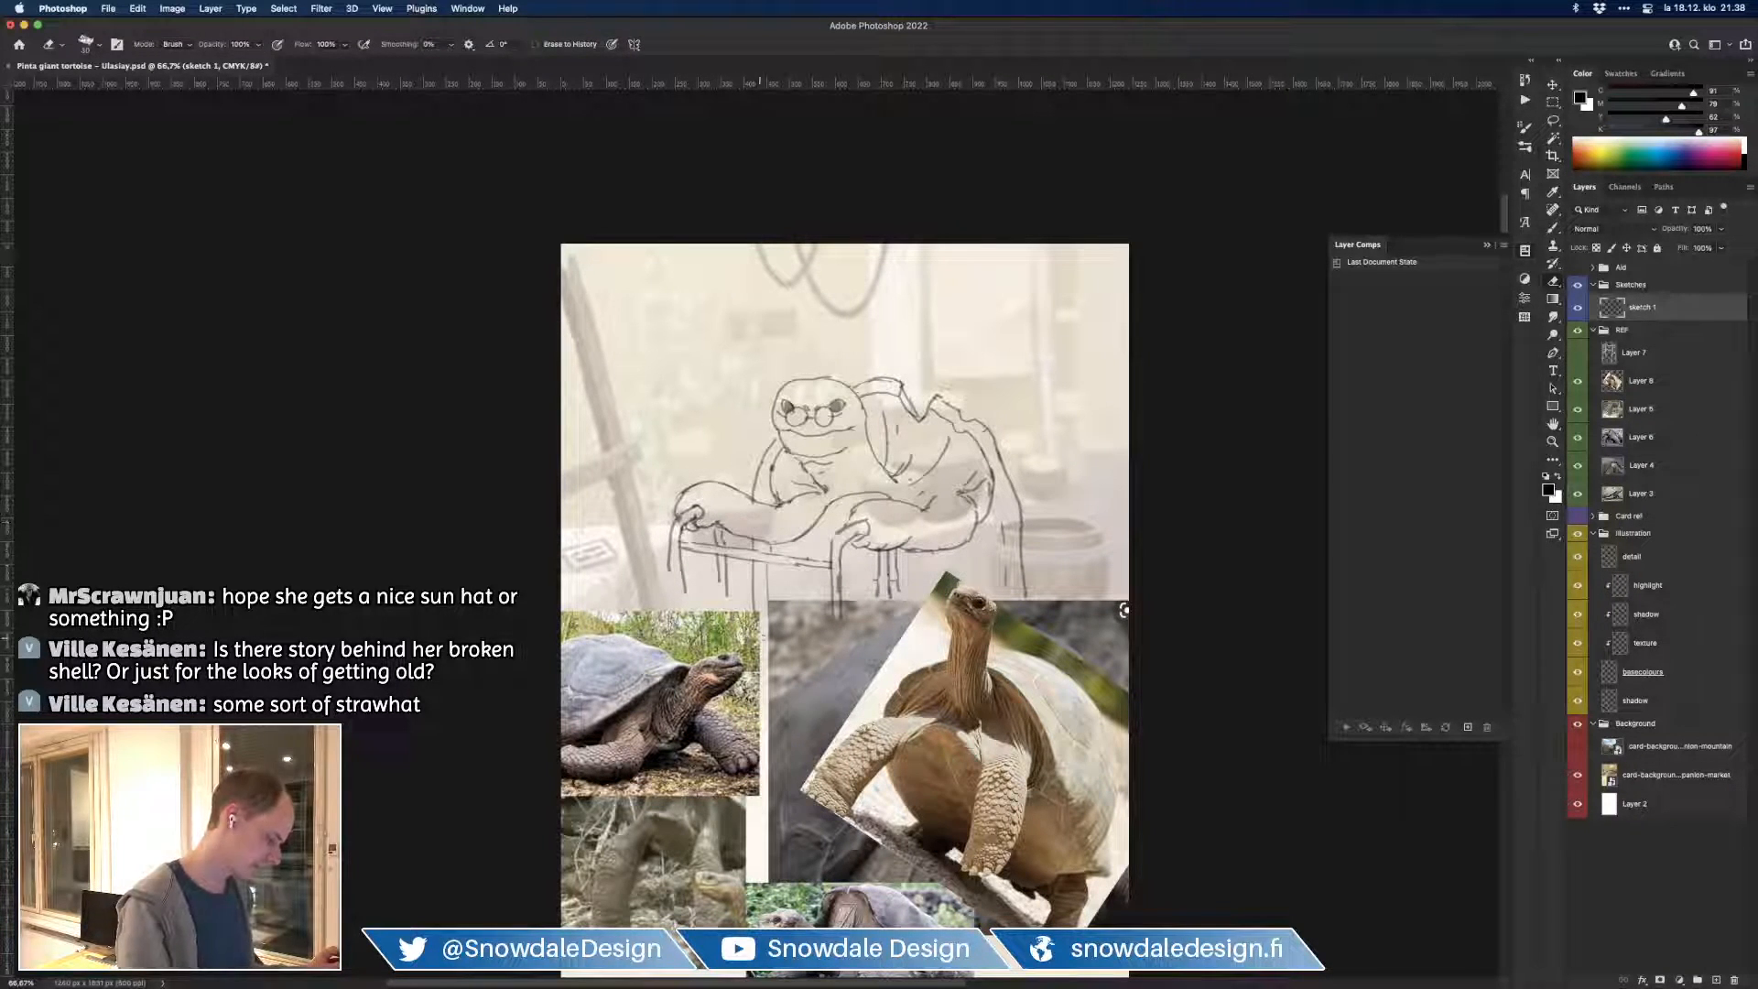
pyautogui.press('b')
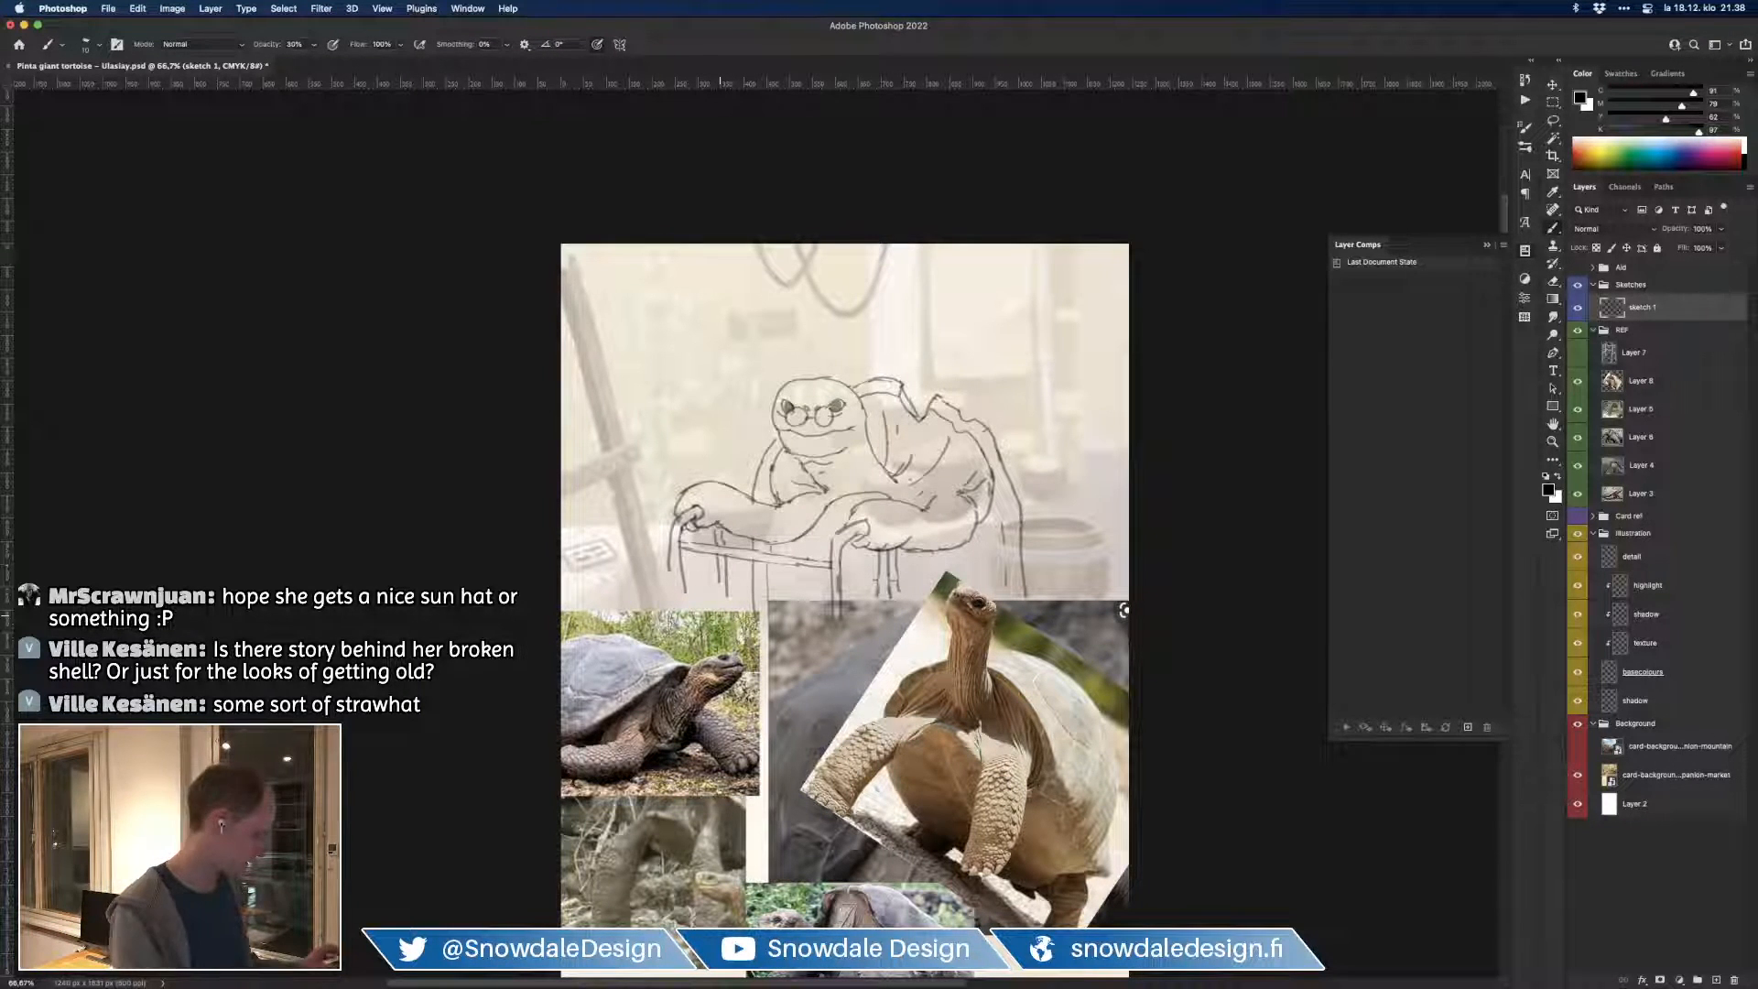
pyautogui.press('e')
pyautogui.moveTo(731, 526)
pyautogui.mouseDown()
pyautogui.moveTo(750, 539)
pyautogui.moveTo(732, 527)
pyautogui.moveTo(817, 517)
pyautogui.moveTo(776, 542)
pyautogui.moveTo(788, 499)
pyautogui.moveTo(806, 516)
pyautogui.mouseUp()
pyautogui.press('b')
pyautogui.press('e')
pyautogui.press('b')
pyautogui.press('e')
pyautogui.press('b')
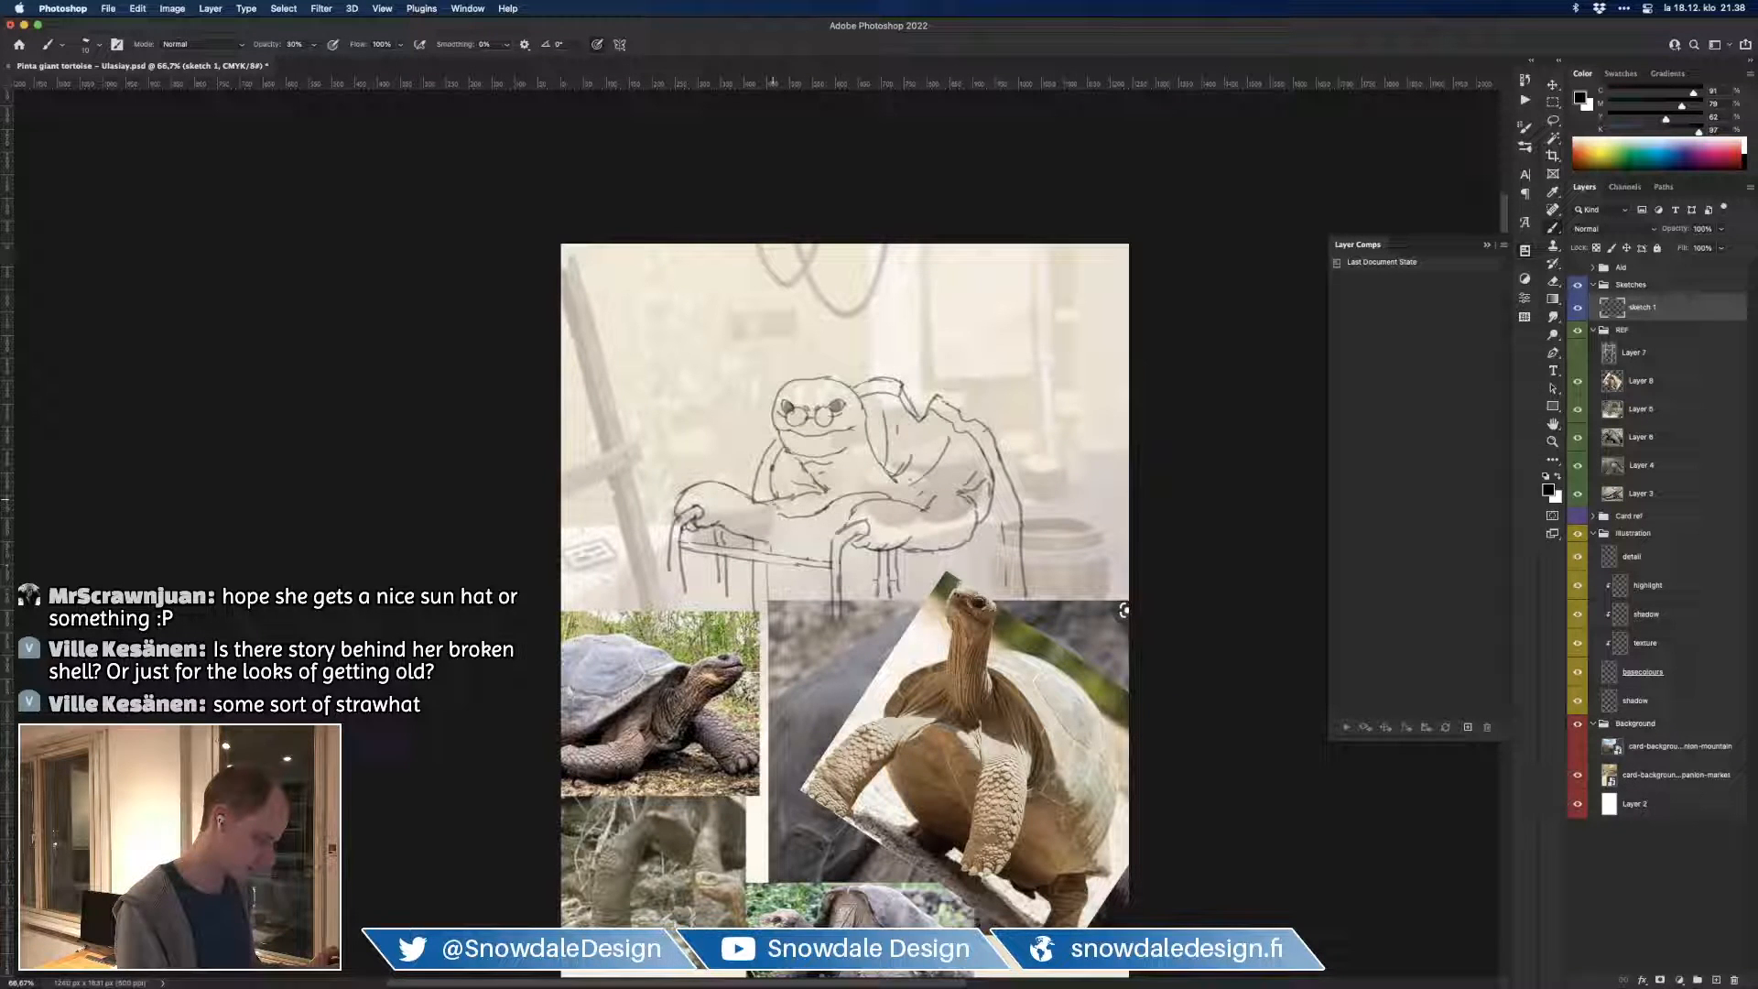
# Step: Erase and resketch the lines where the tortoise's chest meets the forearms resting on the walking frame
pyautogui.press('e')
pyautogui.moveTo(794, 514)
pyautogui.mouseDown()
pyautogui.moveTo(826, 509)
pyautogui.moveTo(770, 499)
pyautogui.moveTo(810, 523)
pyautogui.mouseUp()
pyautogui.press('b')
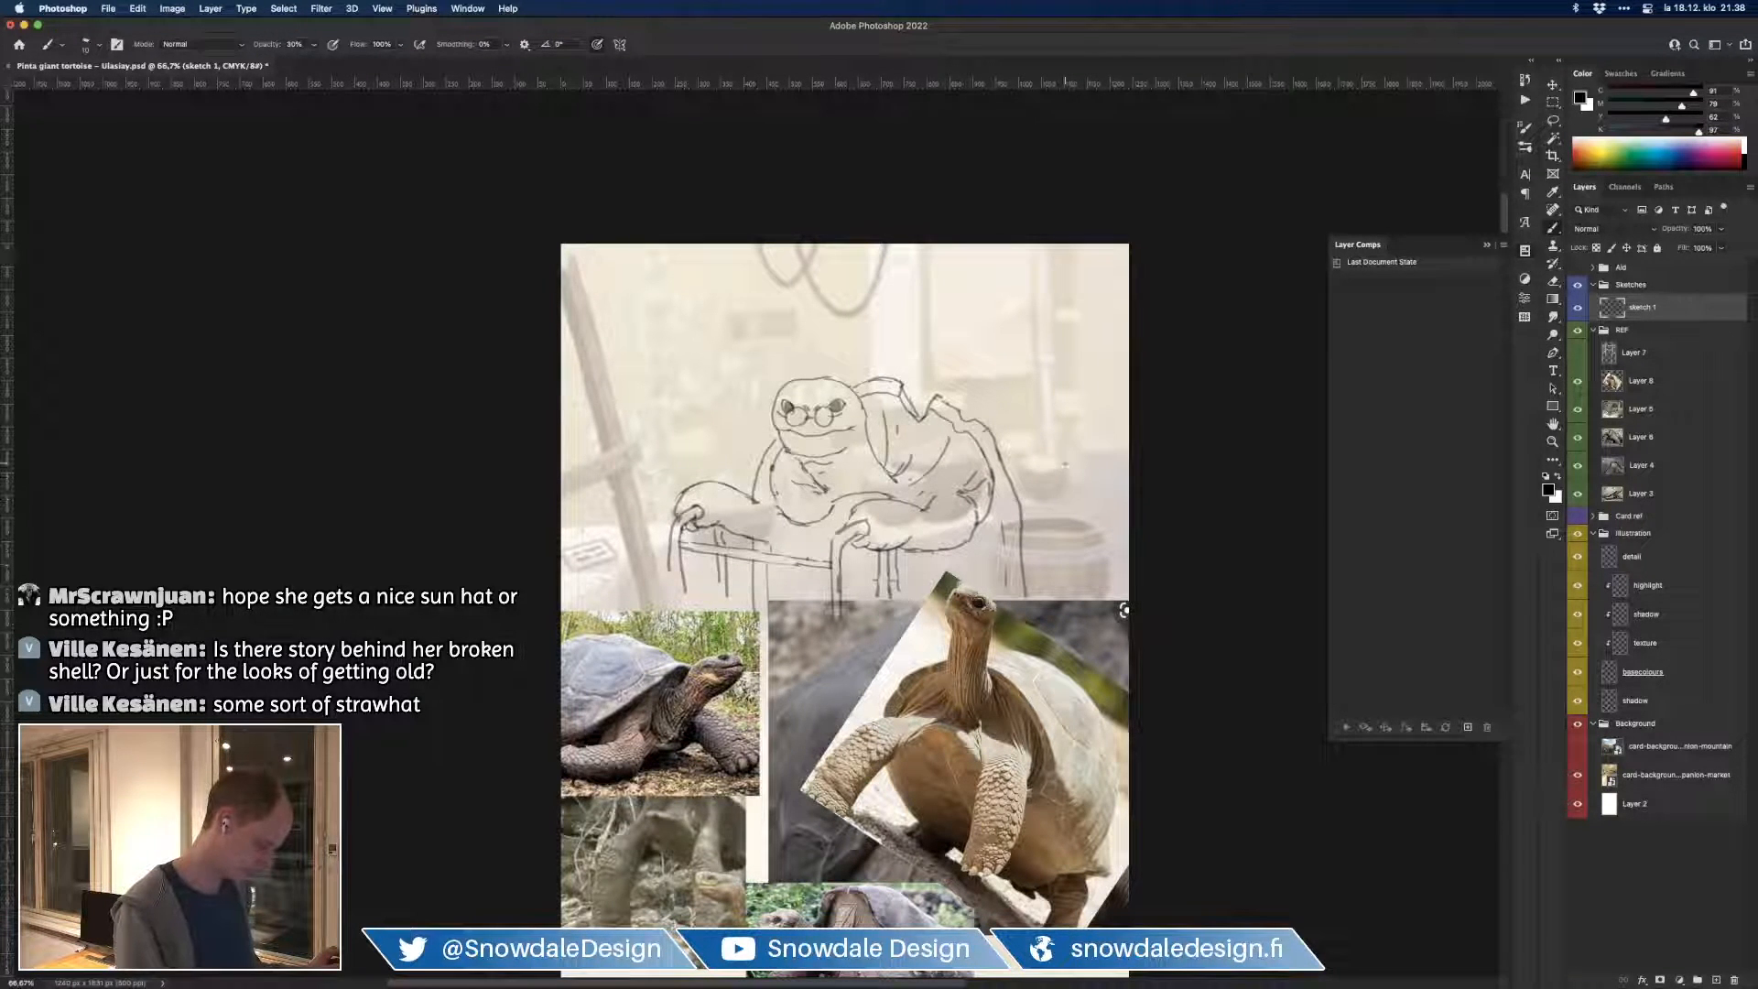
pyautogui.moveTo(982, 620)
pyautogui.mouseDown()
pyautogui.moveTo(984, 479)
pyautogui.moveTo(989, 553)
pyautogui.mouseUp()
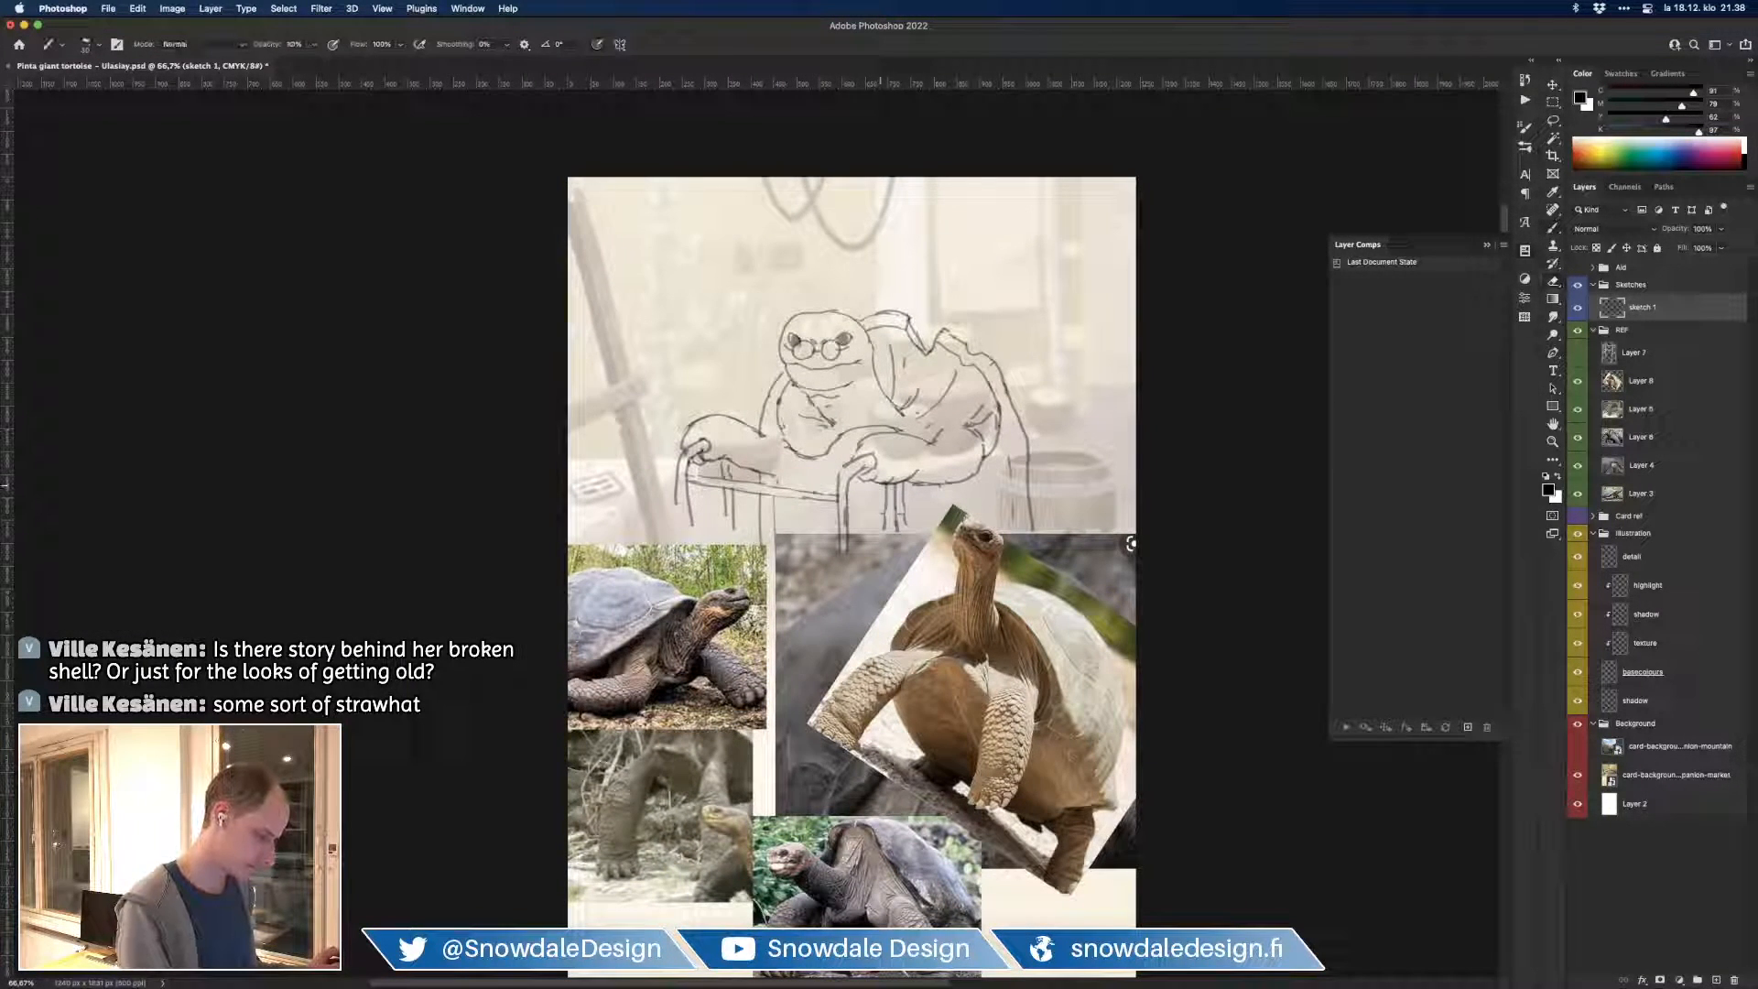
pyautogui.moveTo(787, 478)
pyautogui.mouseDown()
pyautogui.moveTo(741, 469)
pyautogui.moveTo(787, 476)
pyautogui.moveTo(782, 440)
pyautogui.mouseUp()
pyautogui.press('super+z')
pyautogui.press('b')
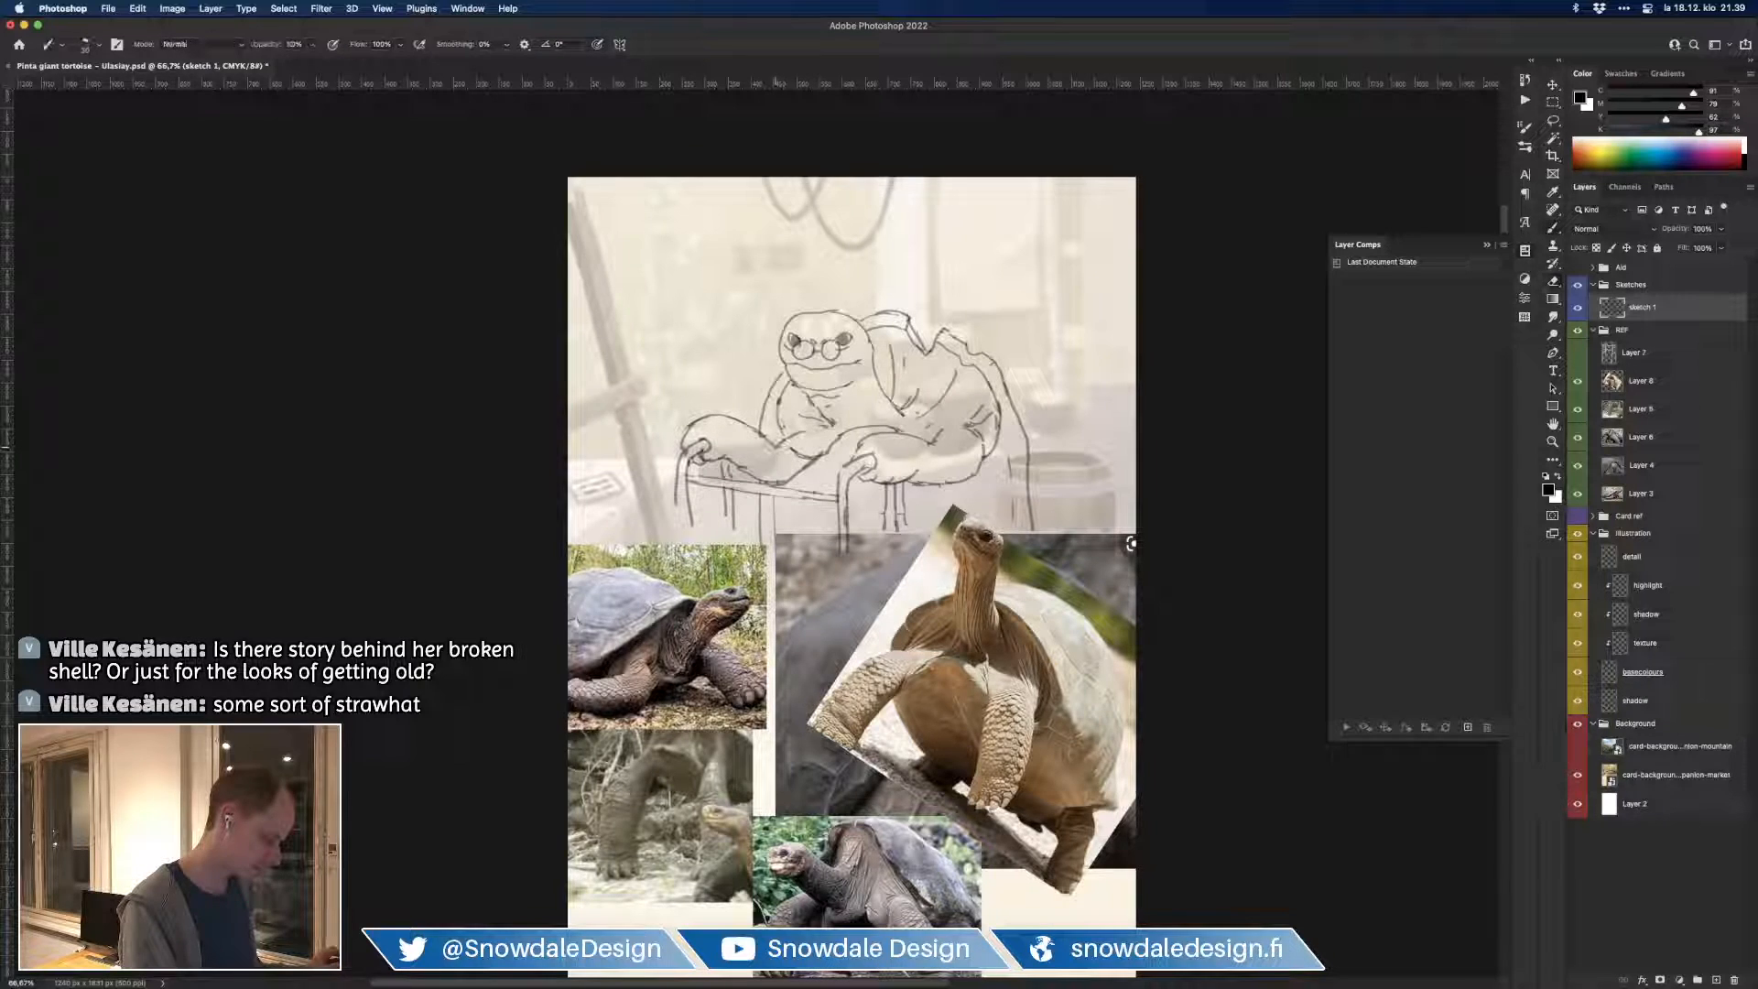
pyautogui.press('e')
pyautogui.press('b')
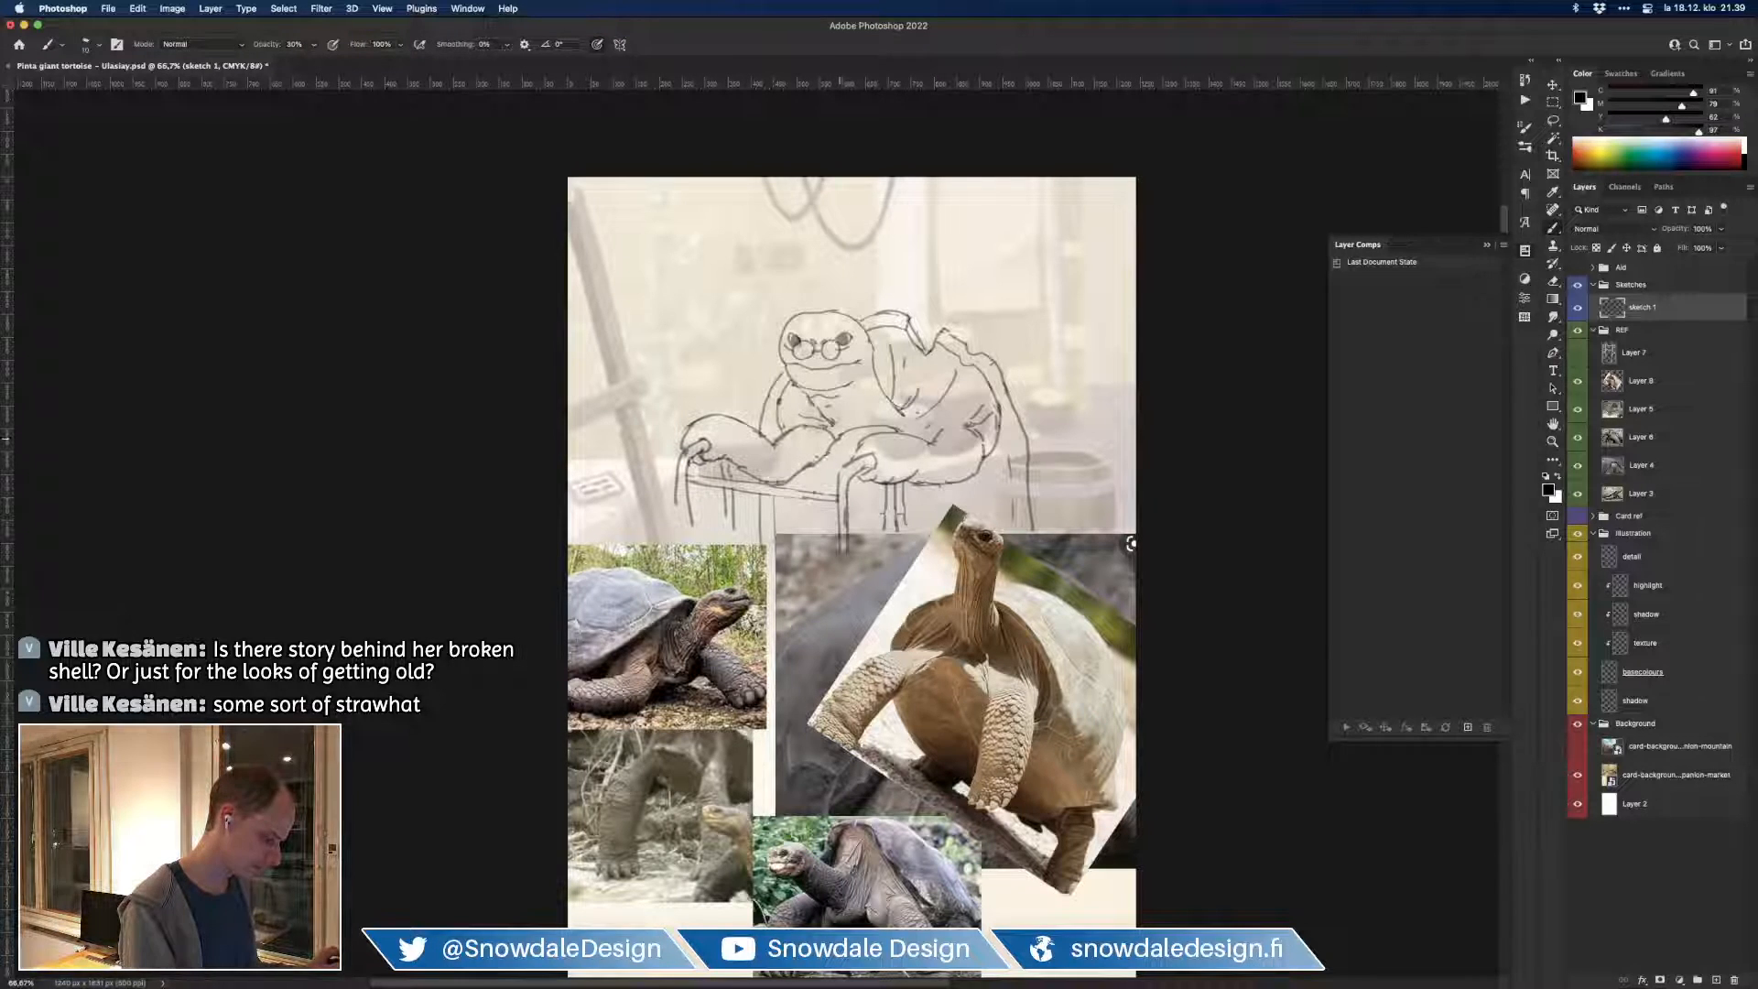
# Step: Clean up the far forearm's contour near the elbow, erasing and redrawing short strokes beneath the chest
pyautogui.press('e')
pyautogui.moveTo(807, 428); pyautogui.dragTo(833, 431)
pyautogui.press('b')
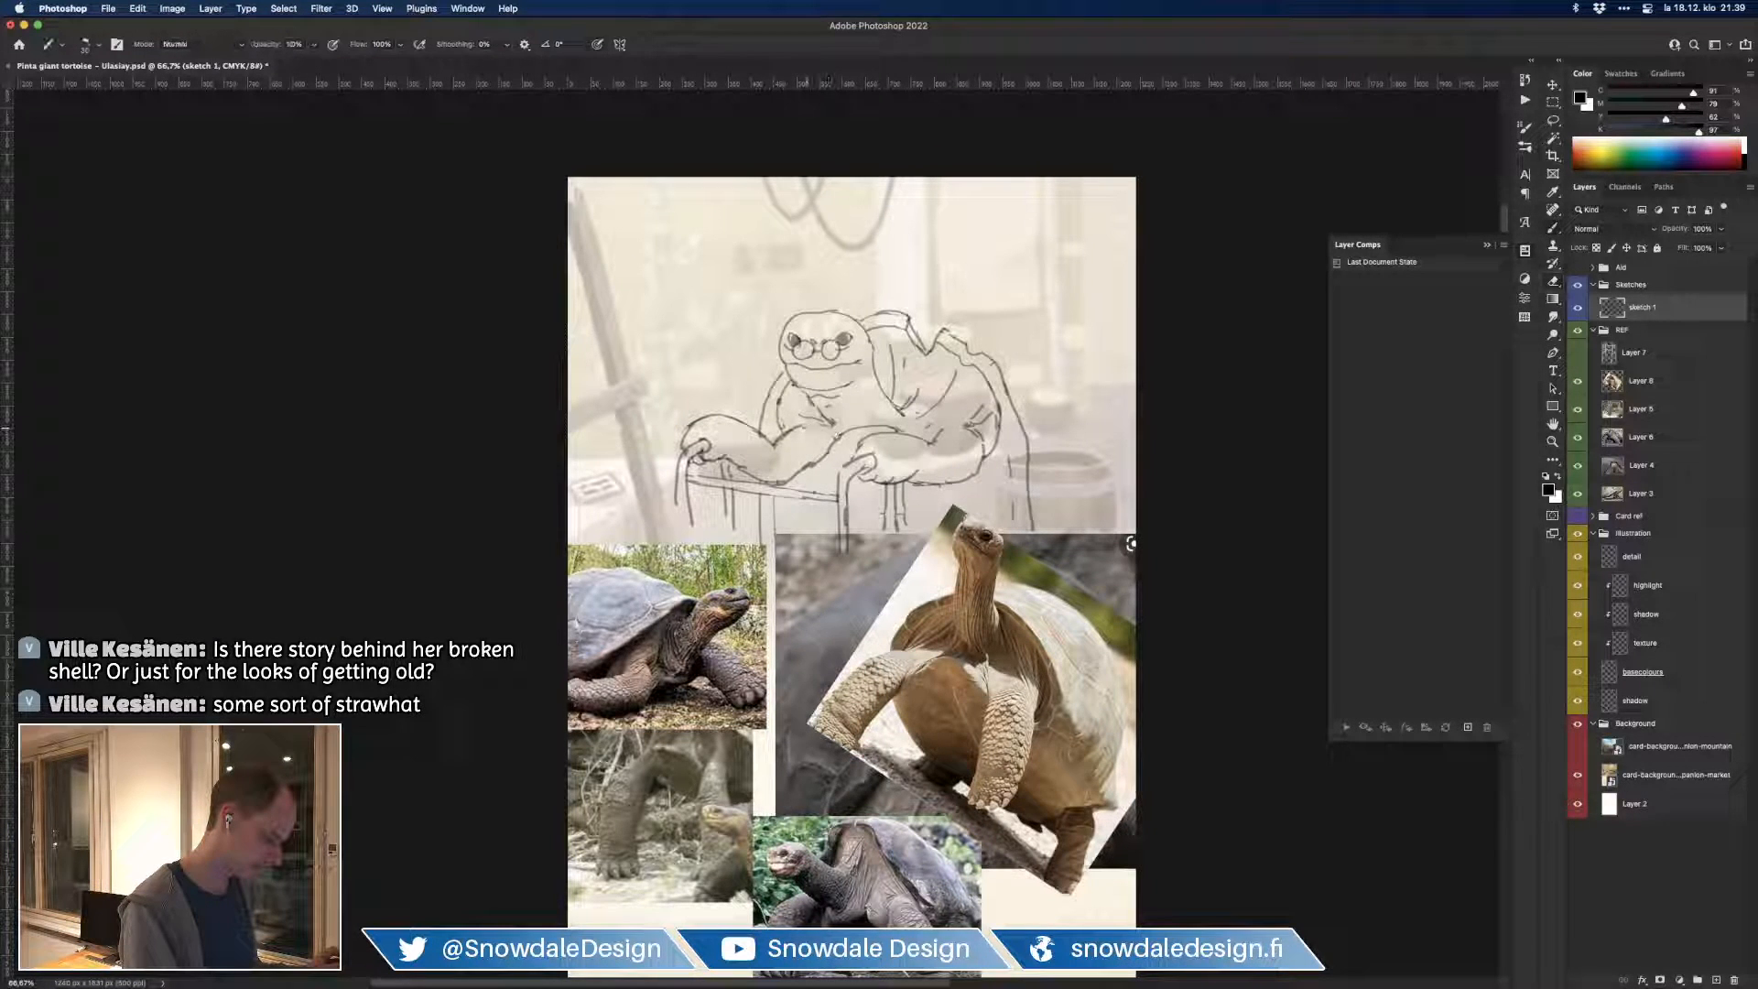
pyautogui.press('e')
pyautogui.moveTo(843, 426)
pyautogui.mouseDown()
pyautogui.moveTo(818, 414)
pyautogui.moveTo(833, 431)
pyautogui.mouseUp()
pyautogui.press('b')
pyautogui.press('e')
pyautogui.press('b')
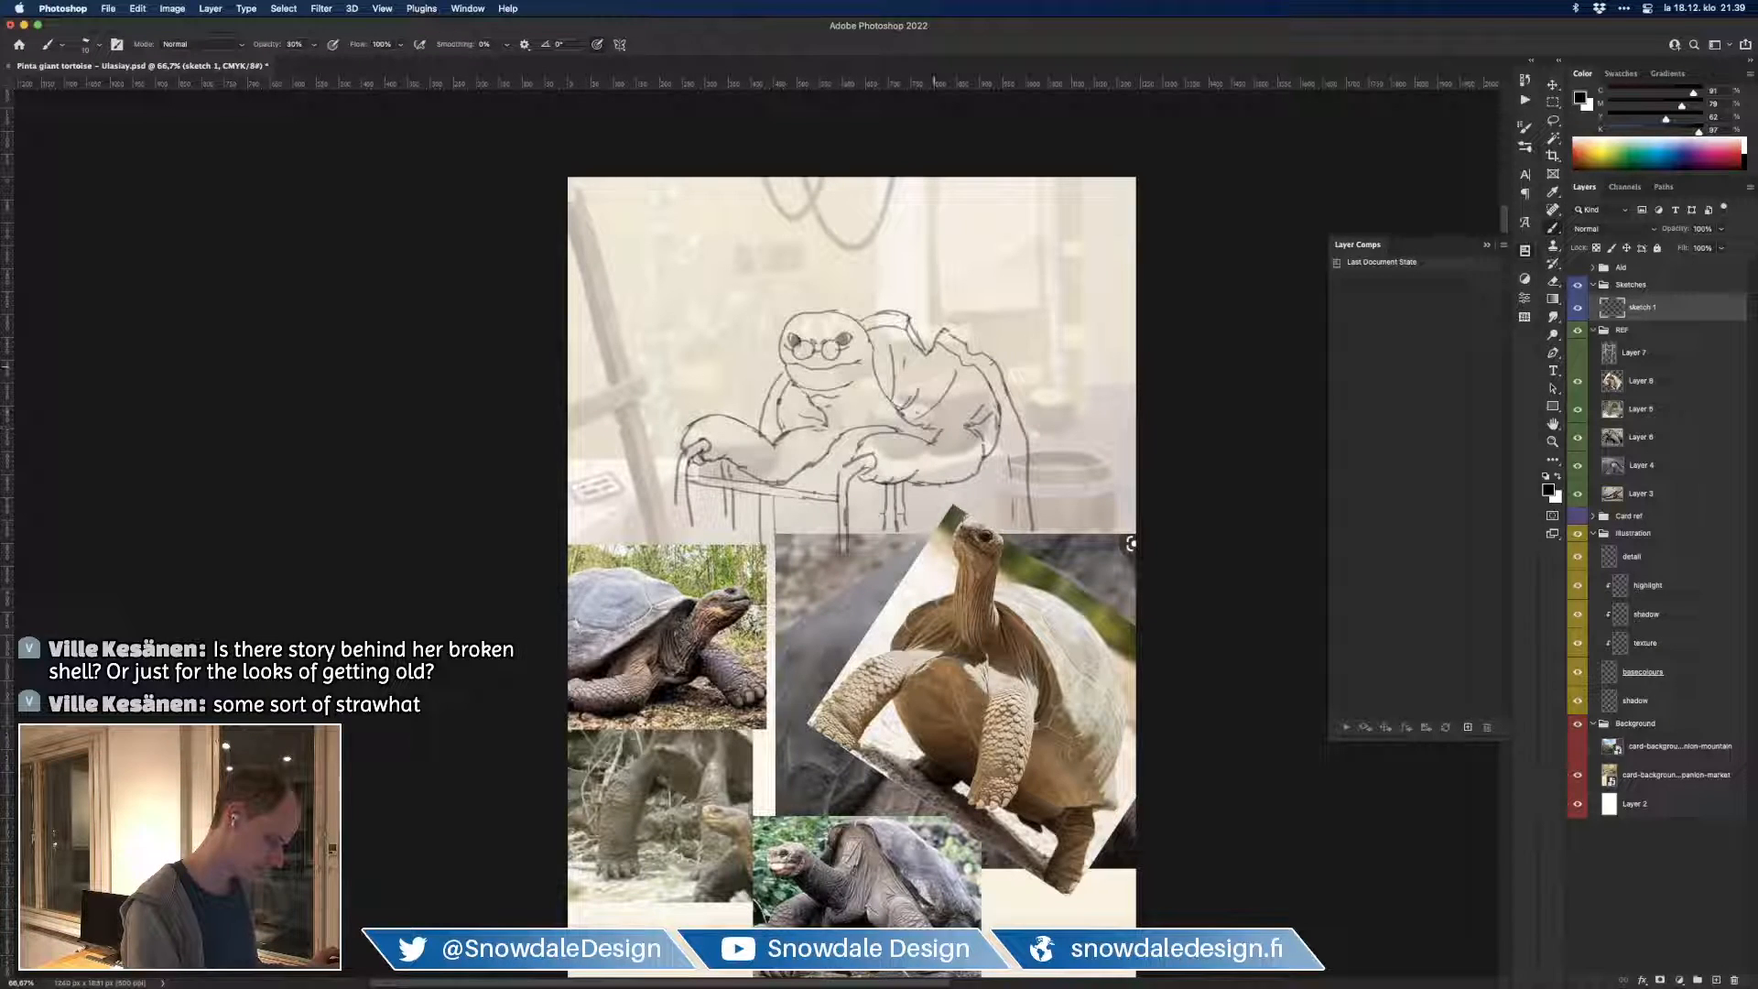
# Step: Sketch skin folds across the tortoise's chest below the neck, tidying them with the eraser
pyautogui.moveTo(828, 410); pyautogui.dragTo(842, 438)
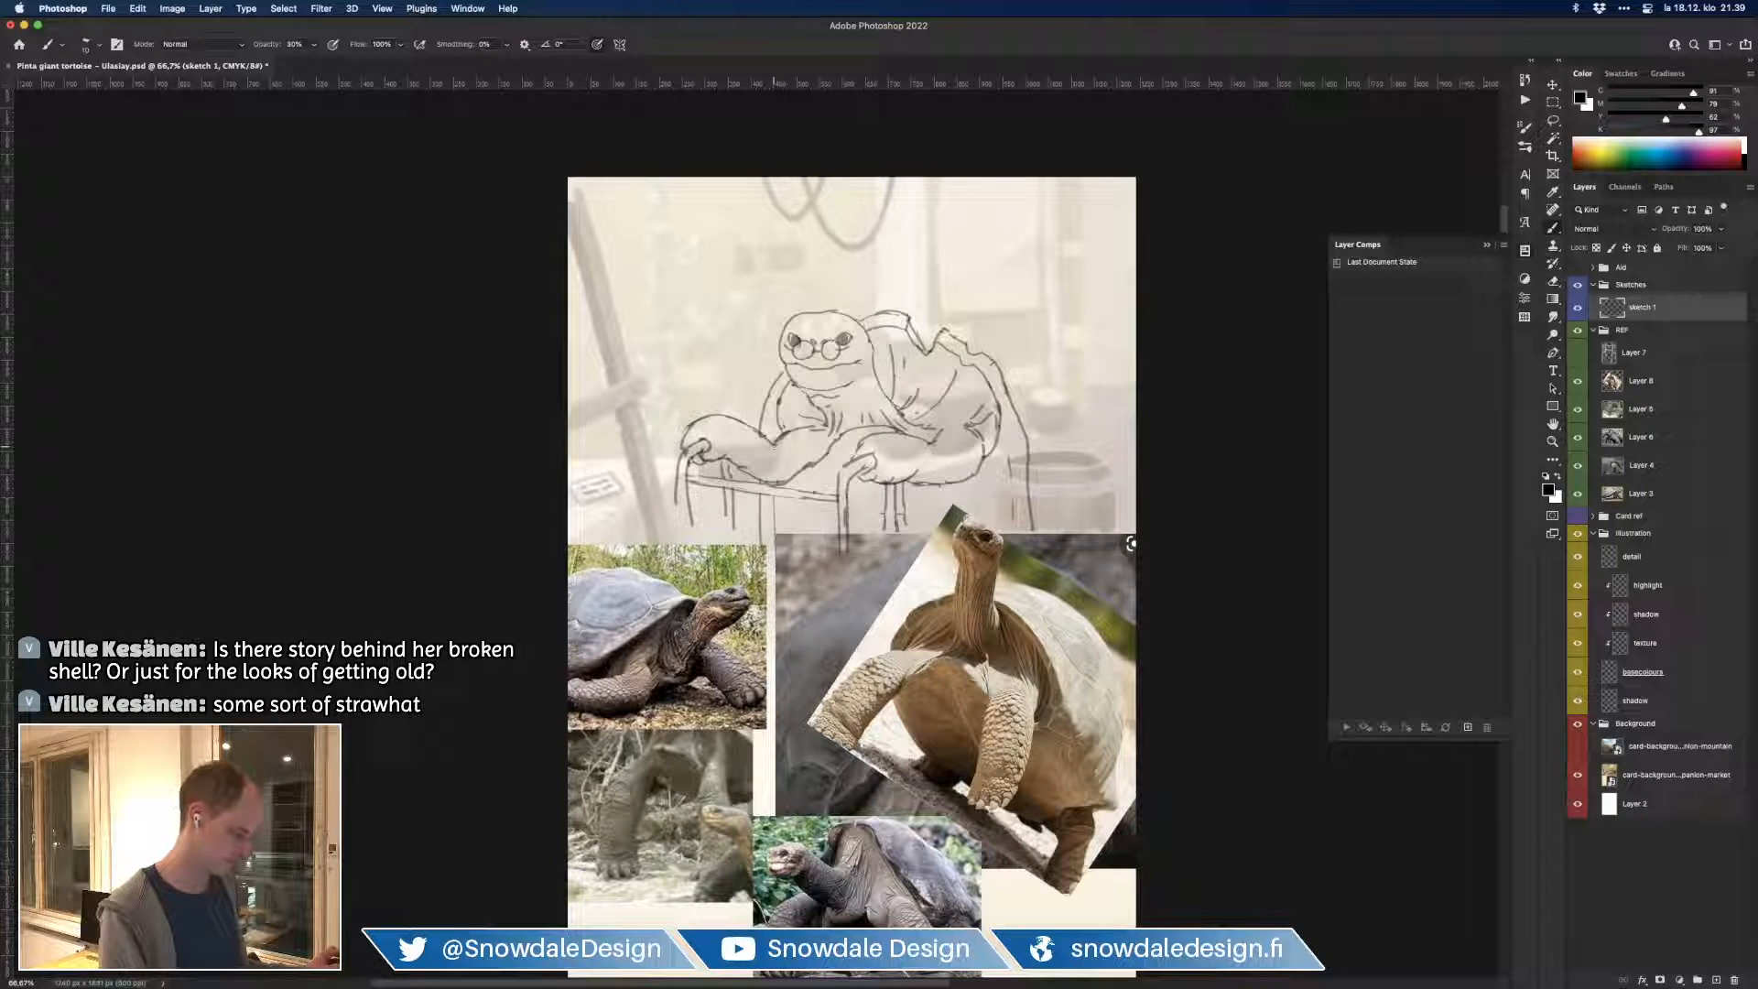
pyautogui.press('e')
pyautogui.press('b')
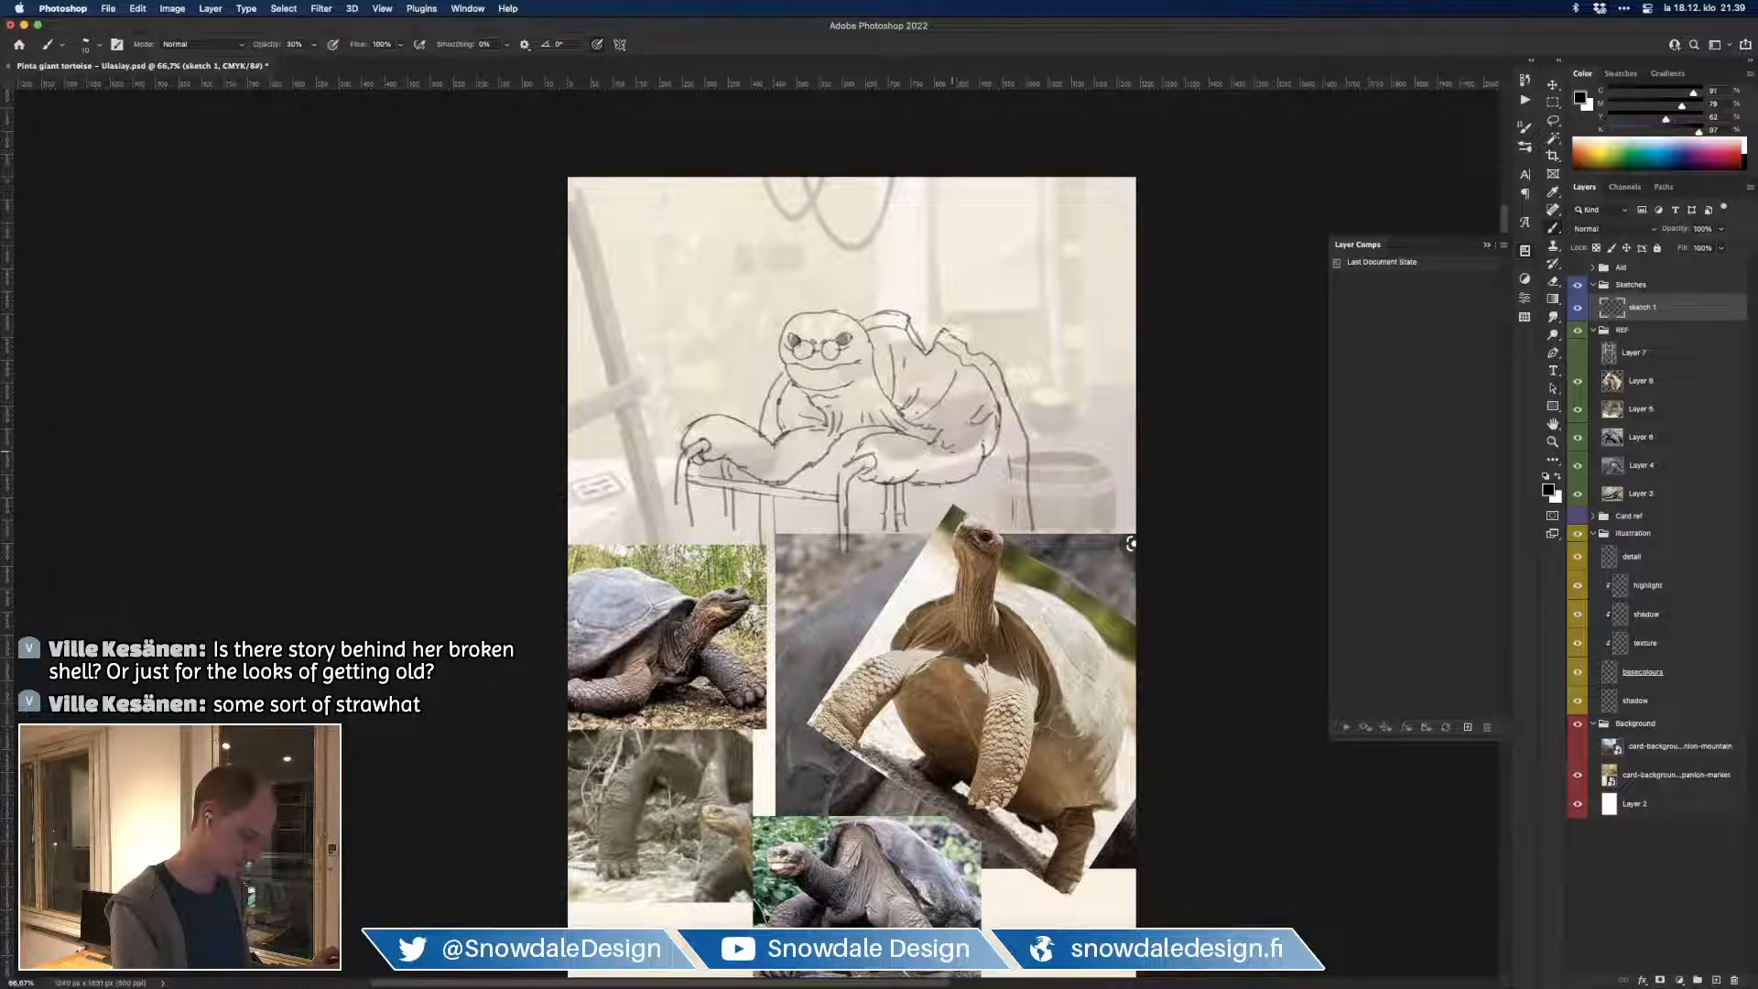
# Step: Add small curved scale marks along both forearms and save the document
pyautogui.moveTo(908, 442); pyautogui.dragTo(919, 455)
pyautogui.moveTo(731, 423)
pyautogui.mouseDown()
pyautogui.moveTo(771, 455)
pyautogui.moveTo(800, 451)
pyautogui.mouseUp()
pyautogui.moveTo(1034, 652); pyautogui.dragTo(1059, 670)
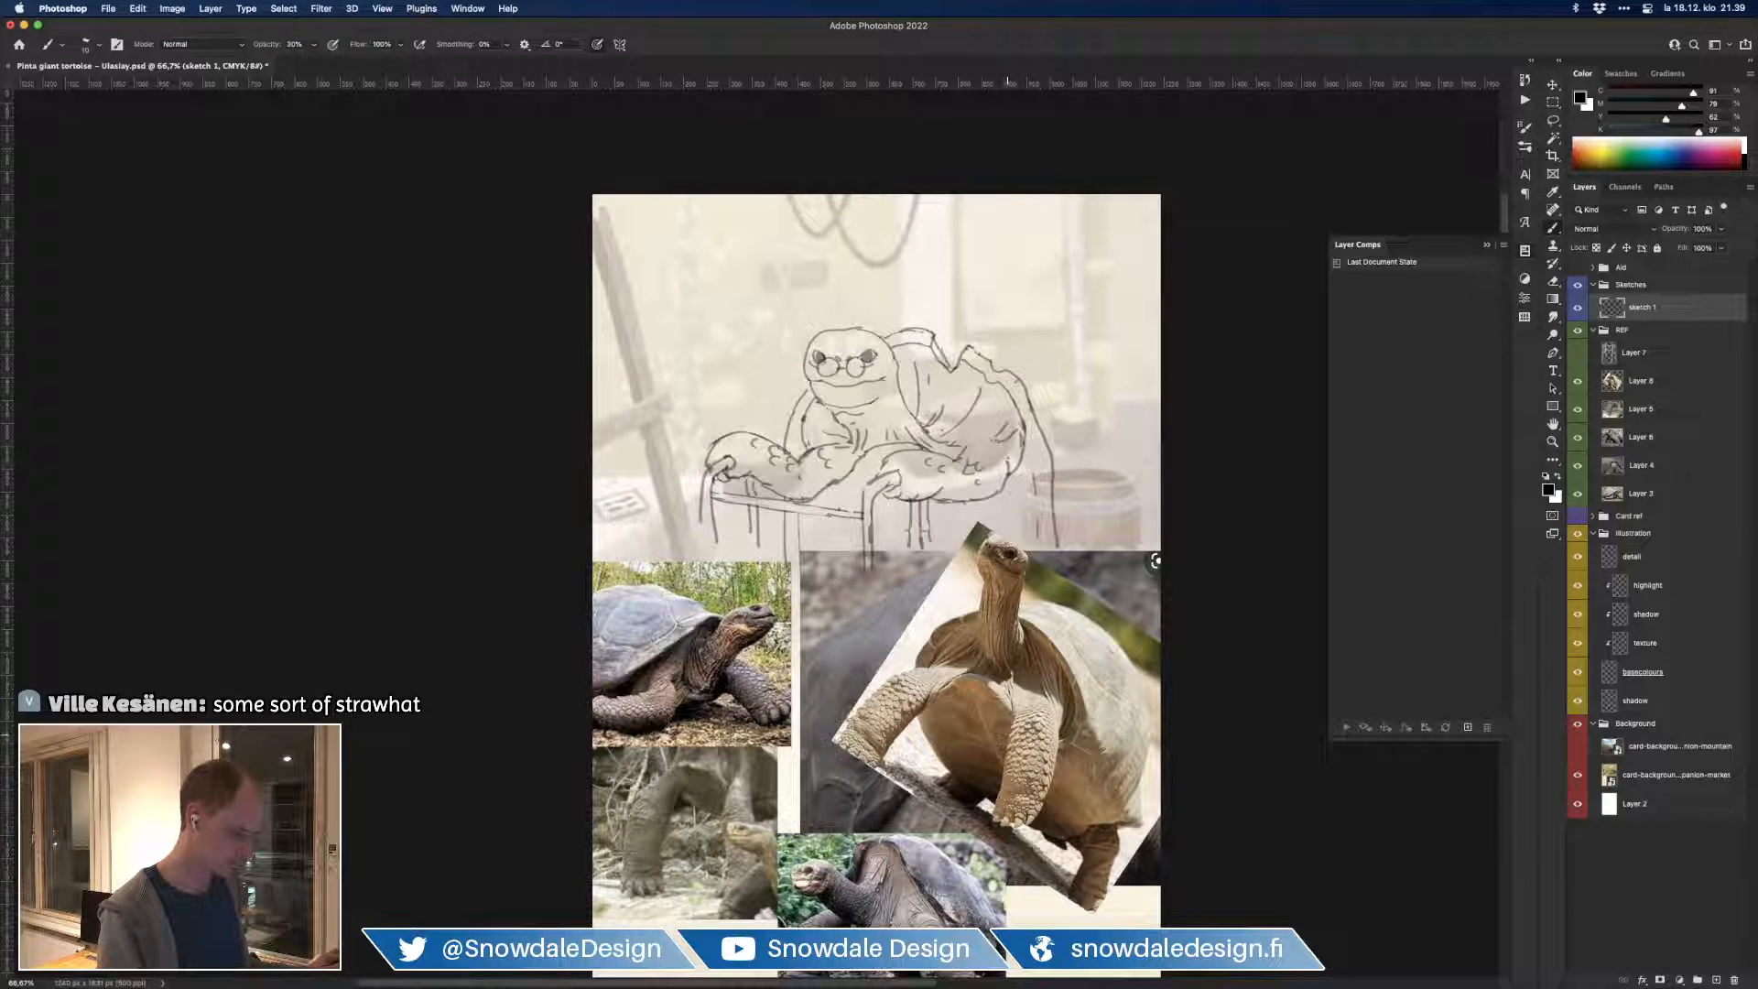
pyautogui.press('super+s')
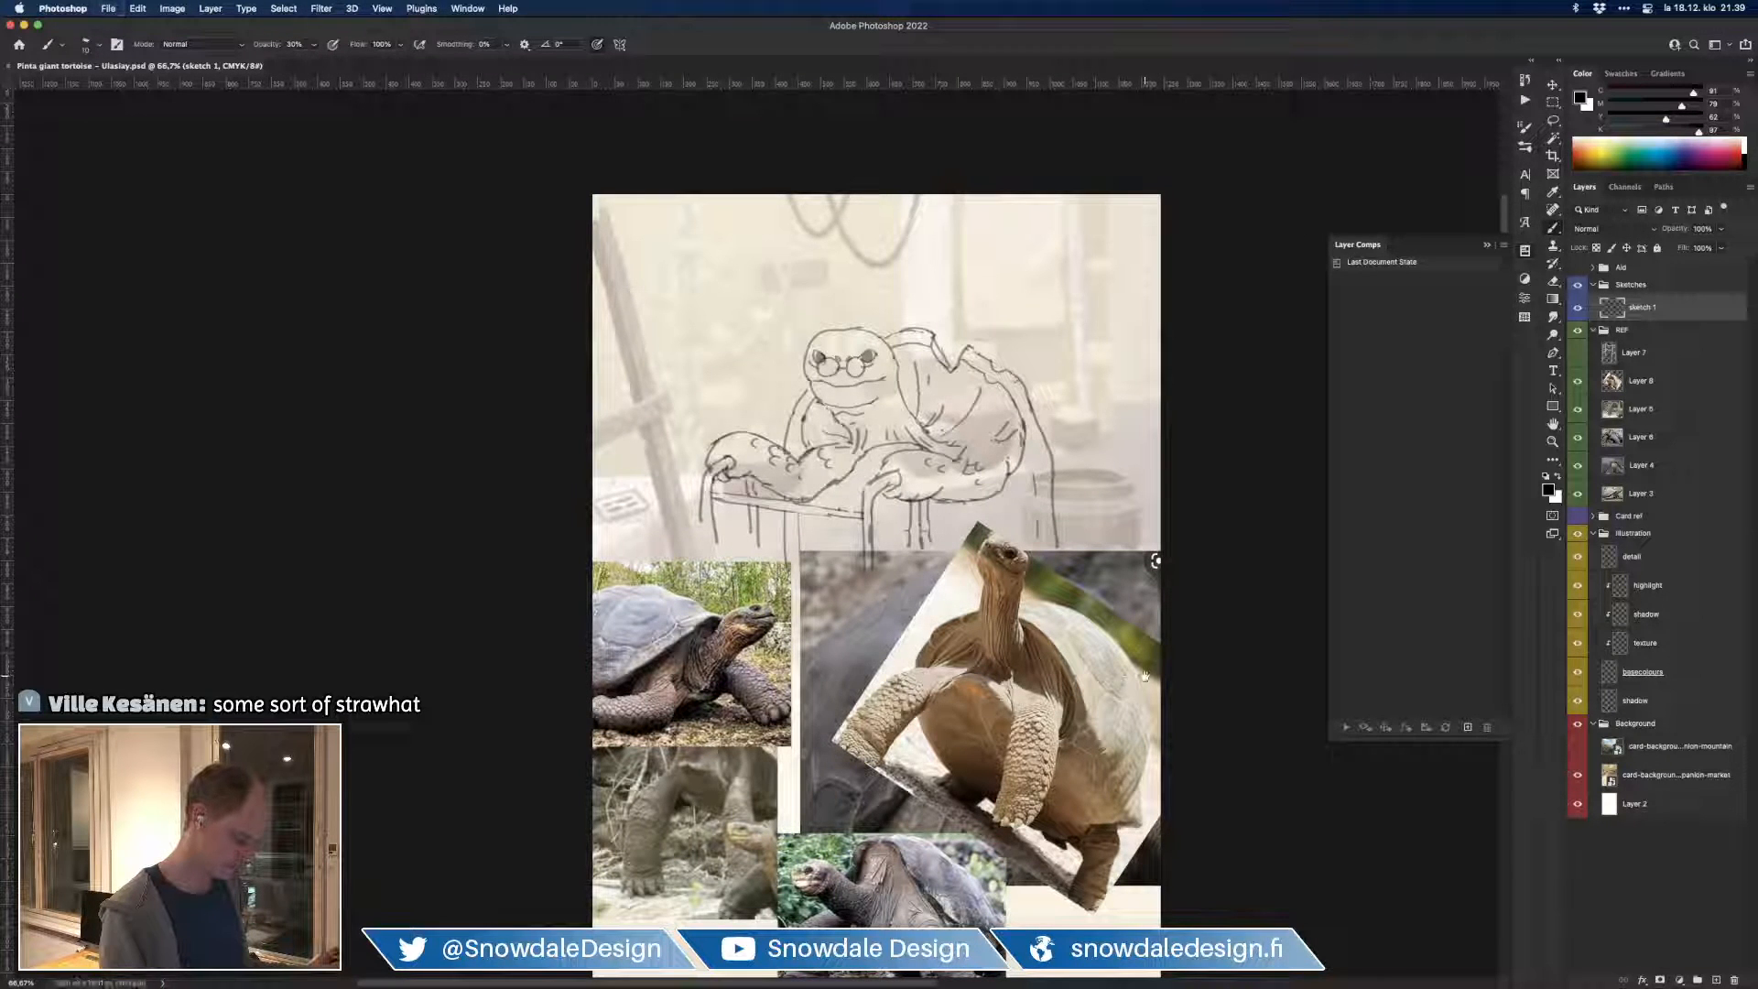
# Step: Sketch hatching under the shell's rear edge and the lower body outline behind the walking frame's legs
pyautogui.moveTo(1144, 676); pyautogui.dragTo(1143, 687)
pyautogui.moveTo(1010, 473); pyautogui.dragTo(1051, 485)
pyautogui.moveTo(1024, 529)
pyautogui.mouseDown()
pyautogui.moveTo(1040, 467)
pyautogui.moveTo(1036, 518)
pyautogui.mouseUp()
pyautogui.press('e')
pyautogui.press('b')
pyautogui.moveTo(1046, 531); pyautogui.dragTo(1031, 547)
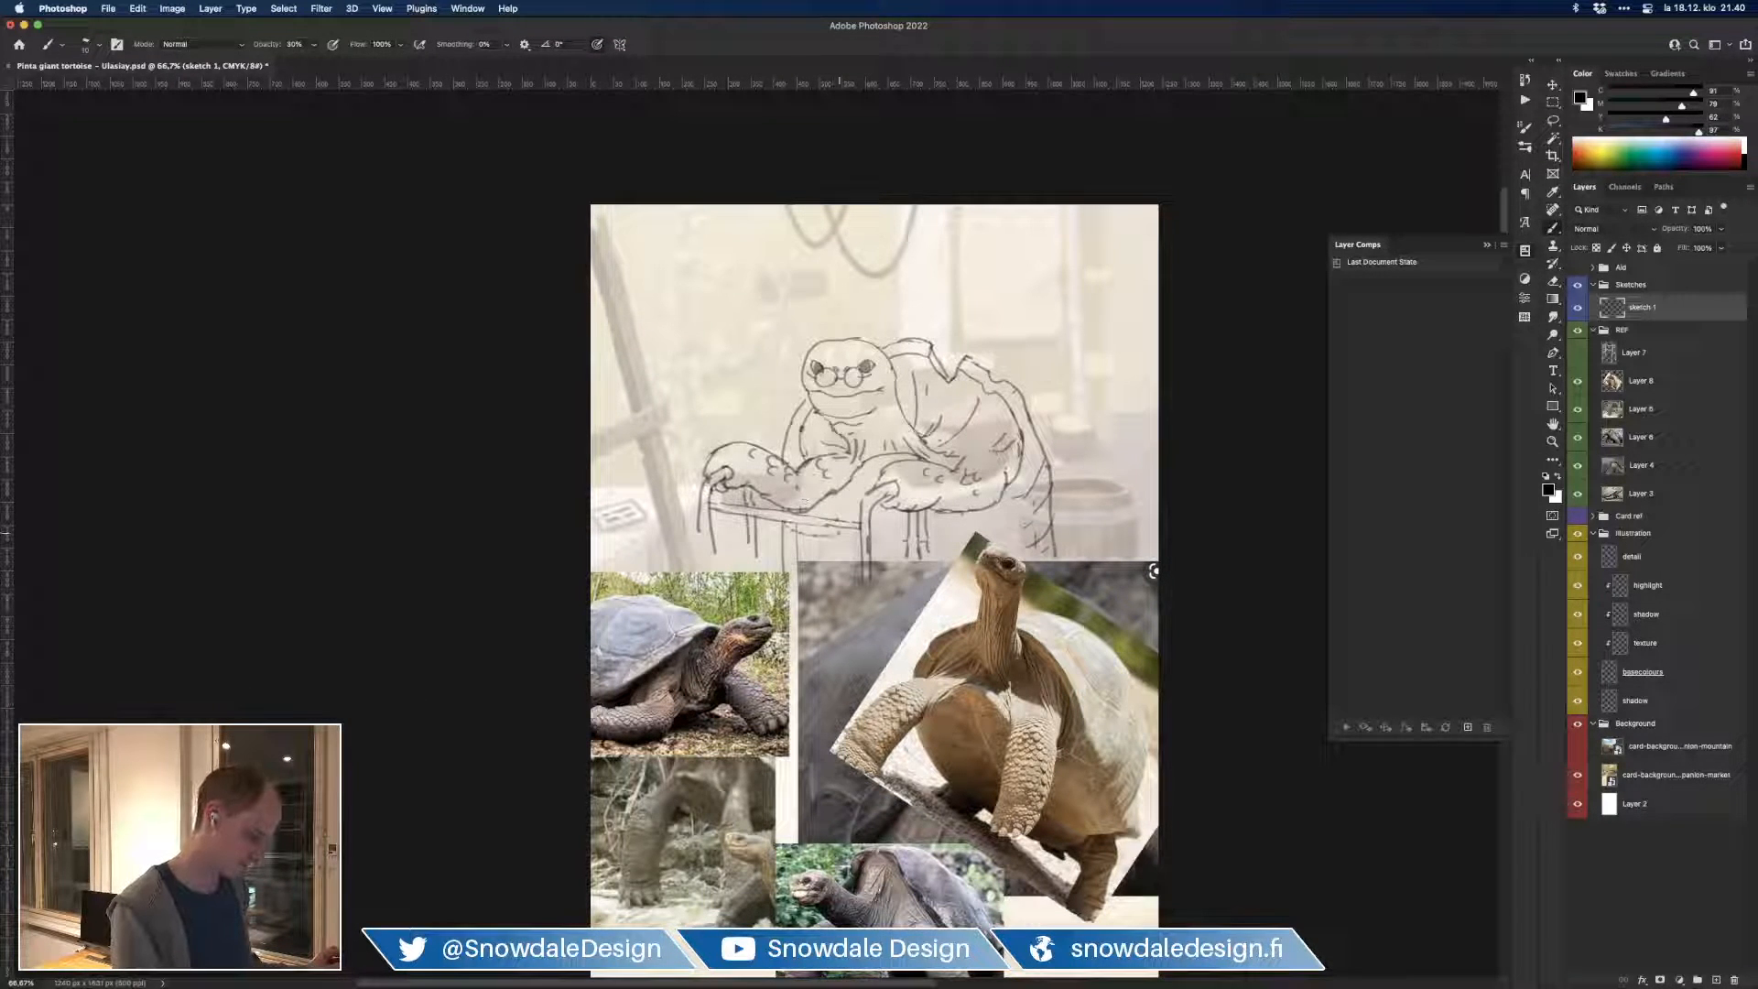
pyautogui.moveTo(785, 535); pyautogui.dragTo(813, 569)
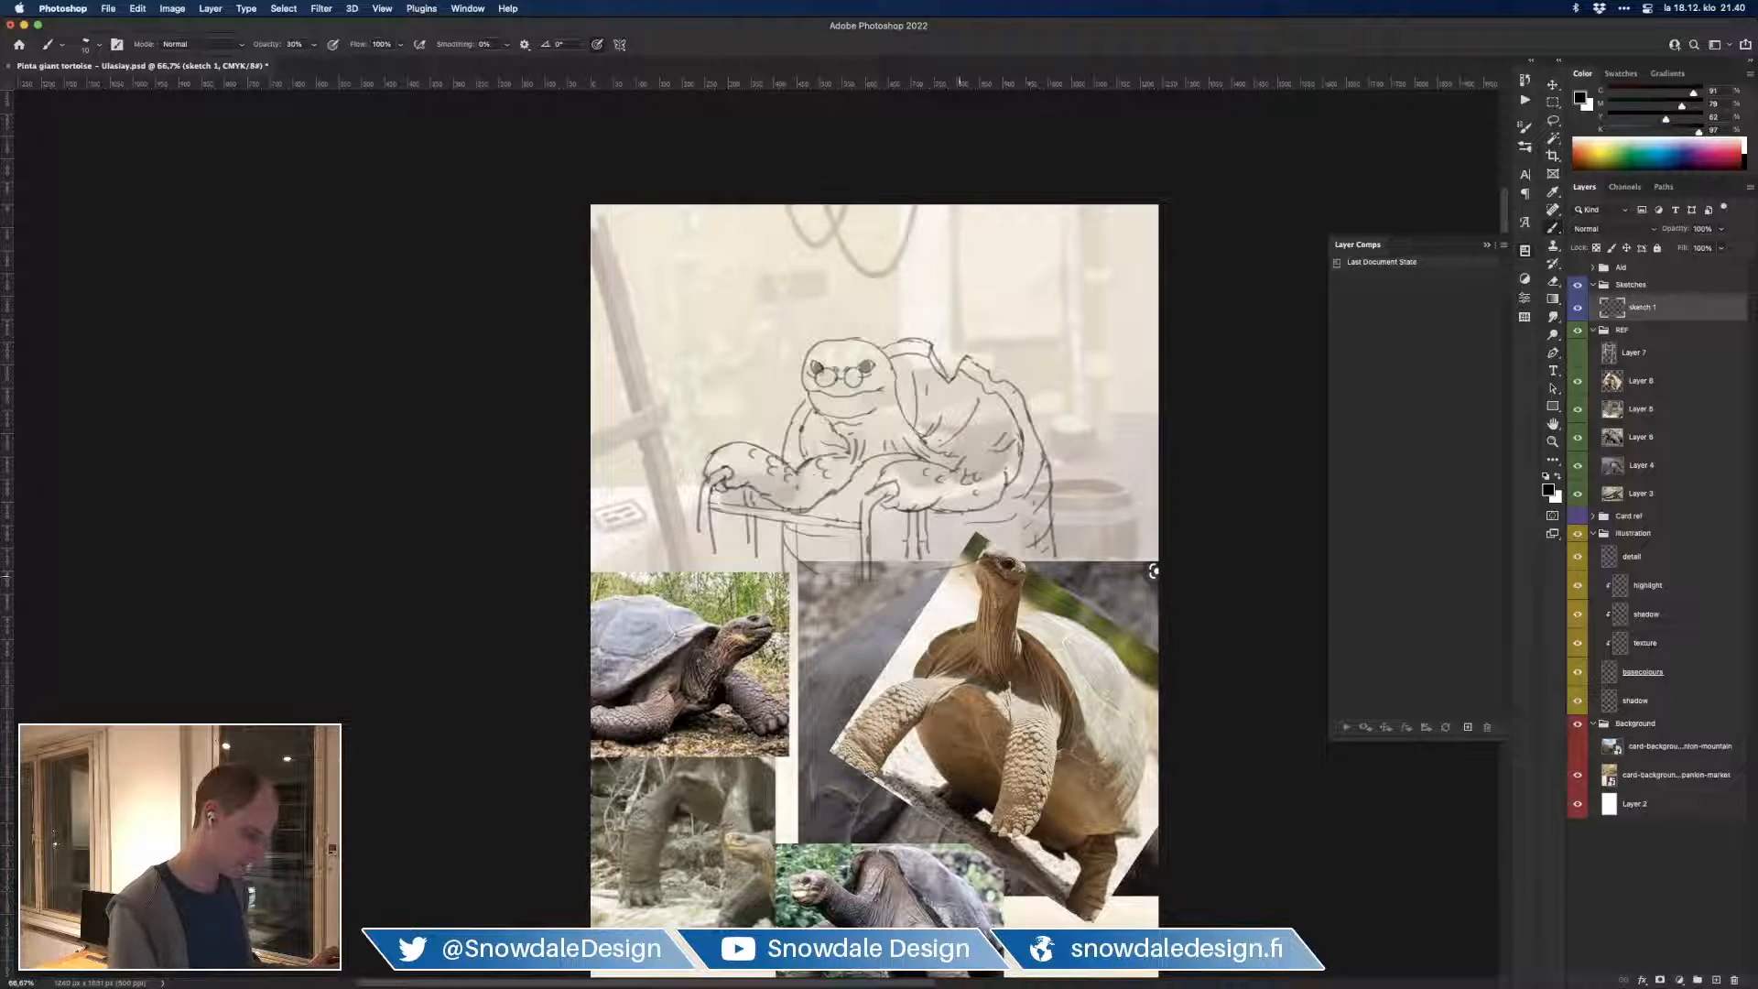
pyautogui.moveTo(1152, 570); pyautogui.dragTo(1194, 598)
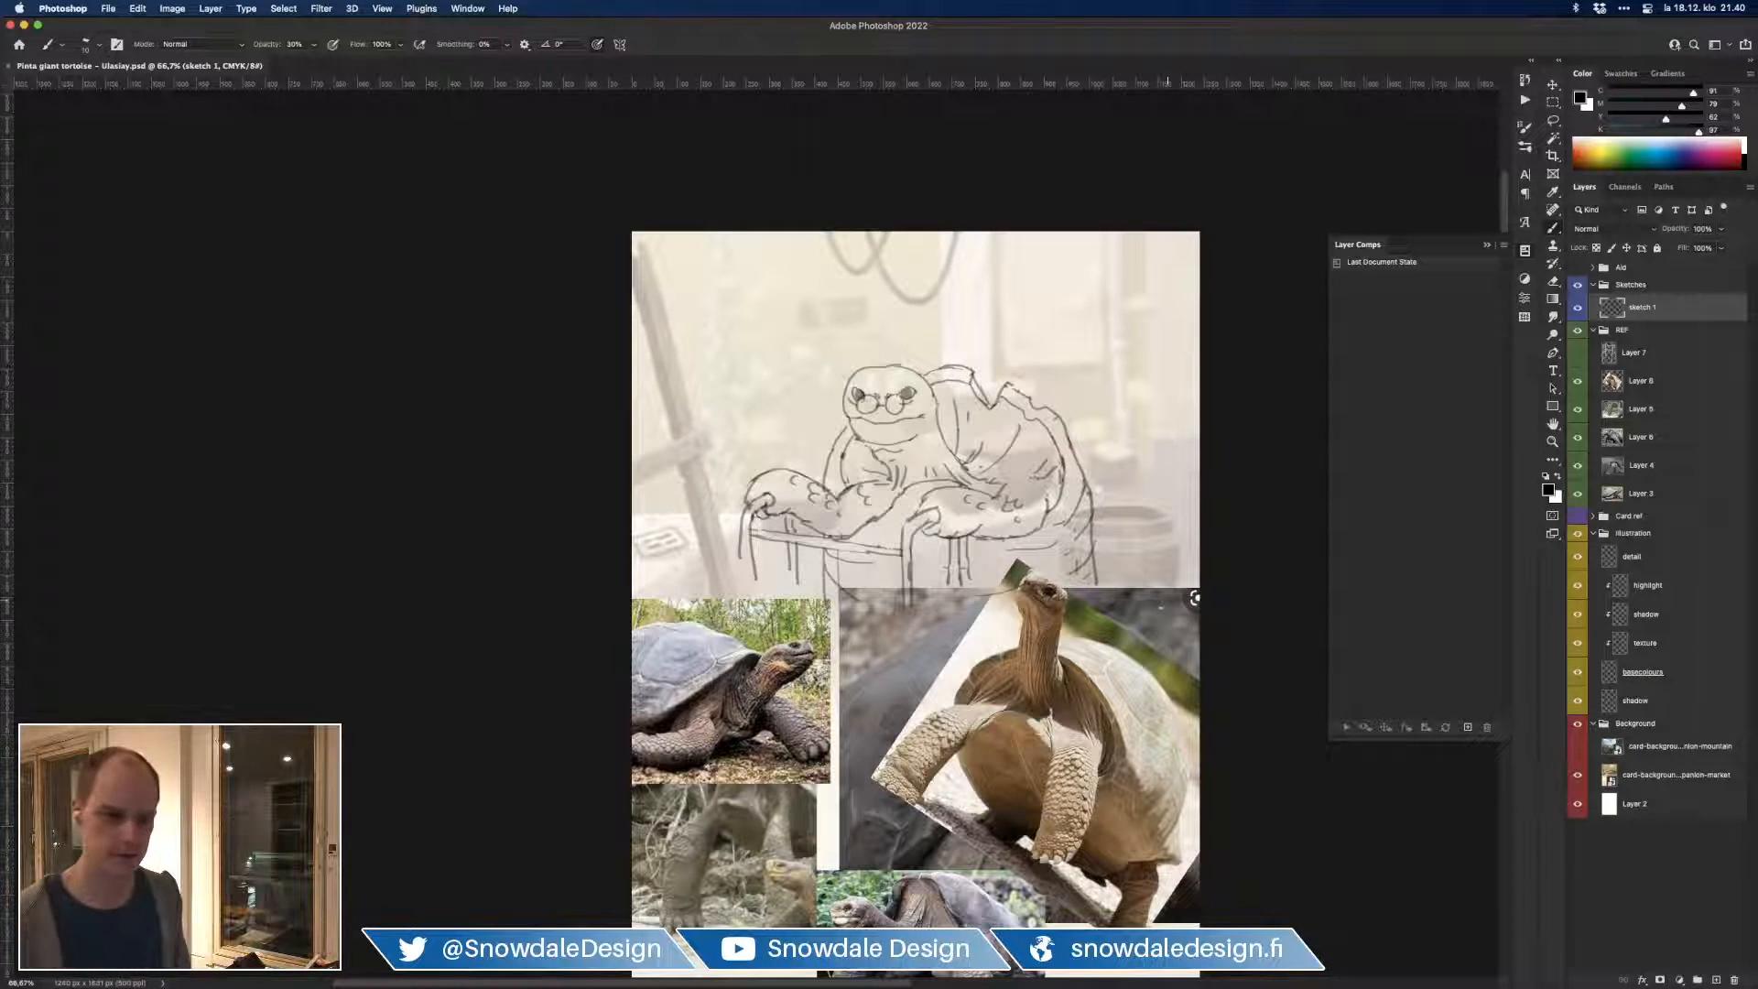
# Step: Duplicate the sketch 1 layer and hide the original copy beneath it
pyautogui.press('super+Tab')
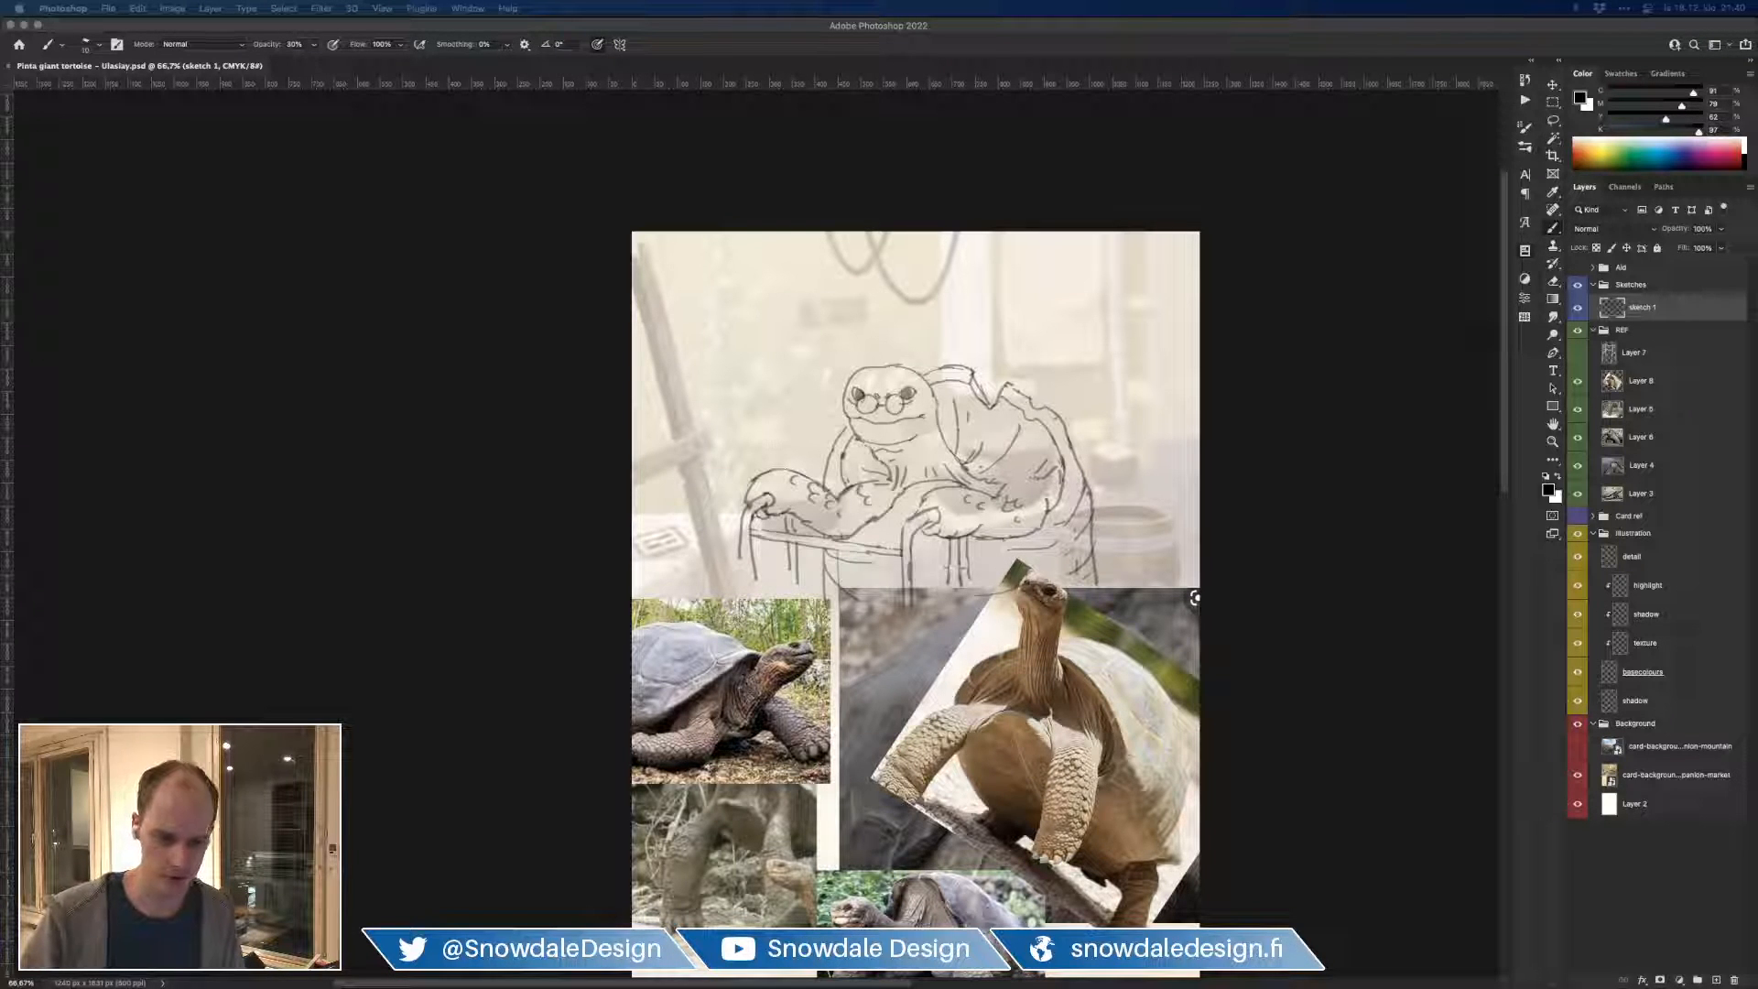
pyautogui.click(1489, 820)
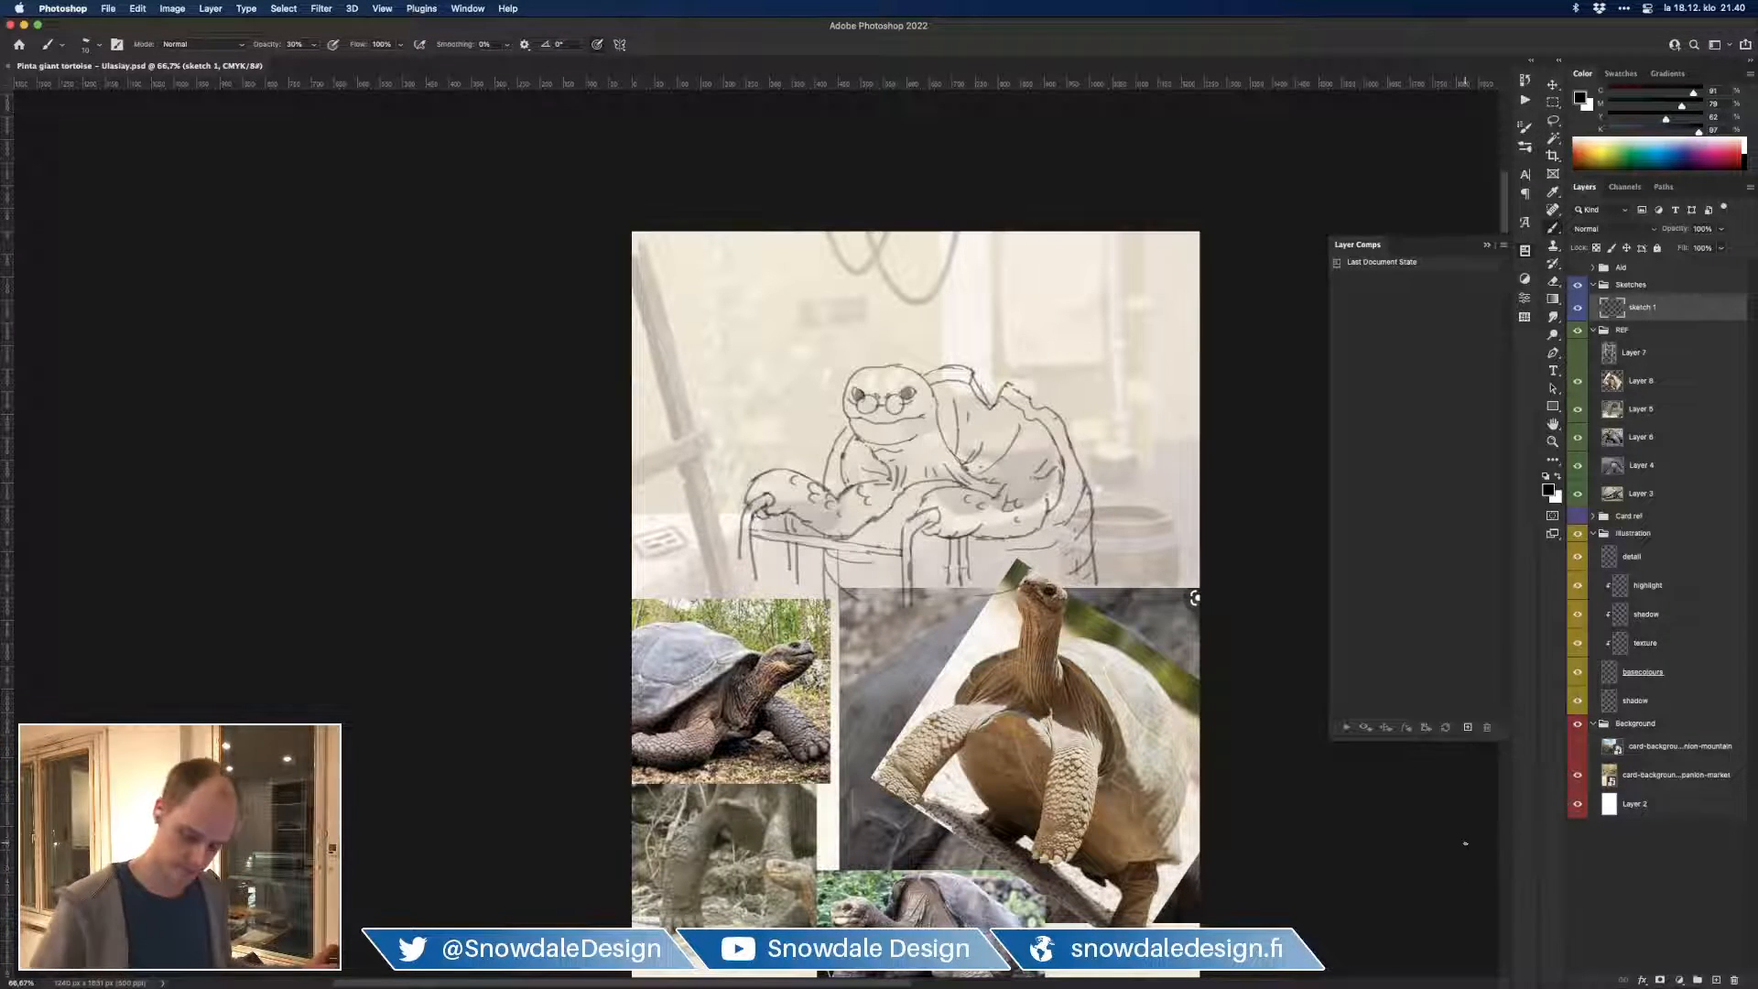
pyautogui.press('super+j')
pyautogui.click(1578, 337)
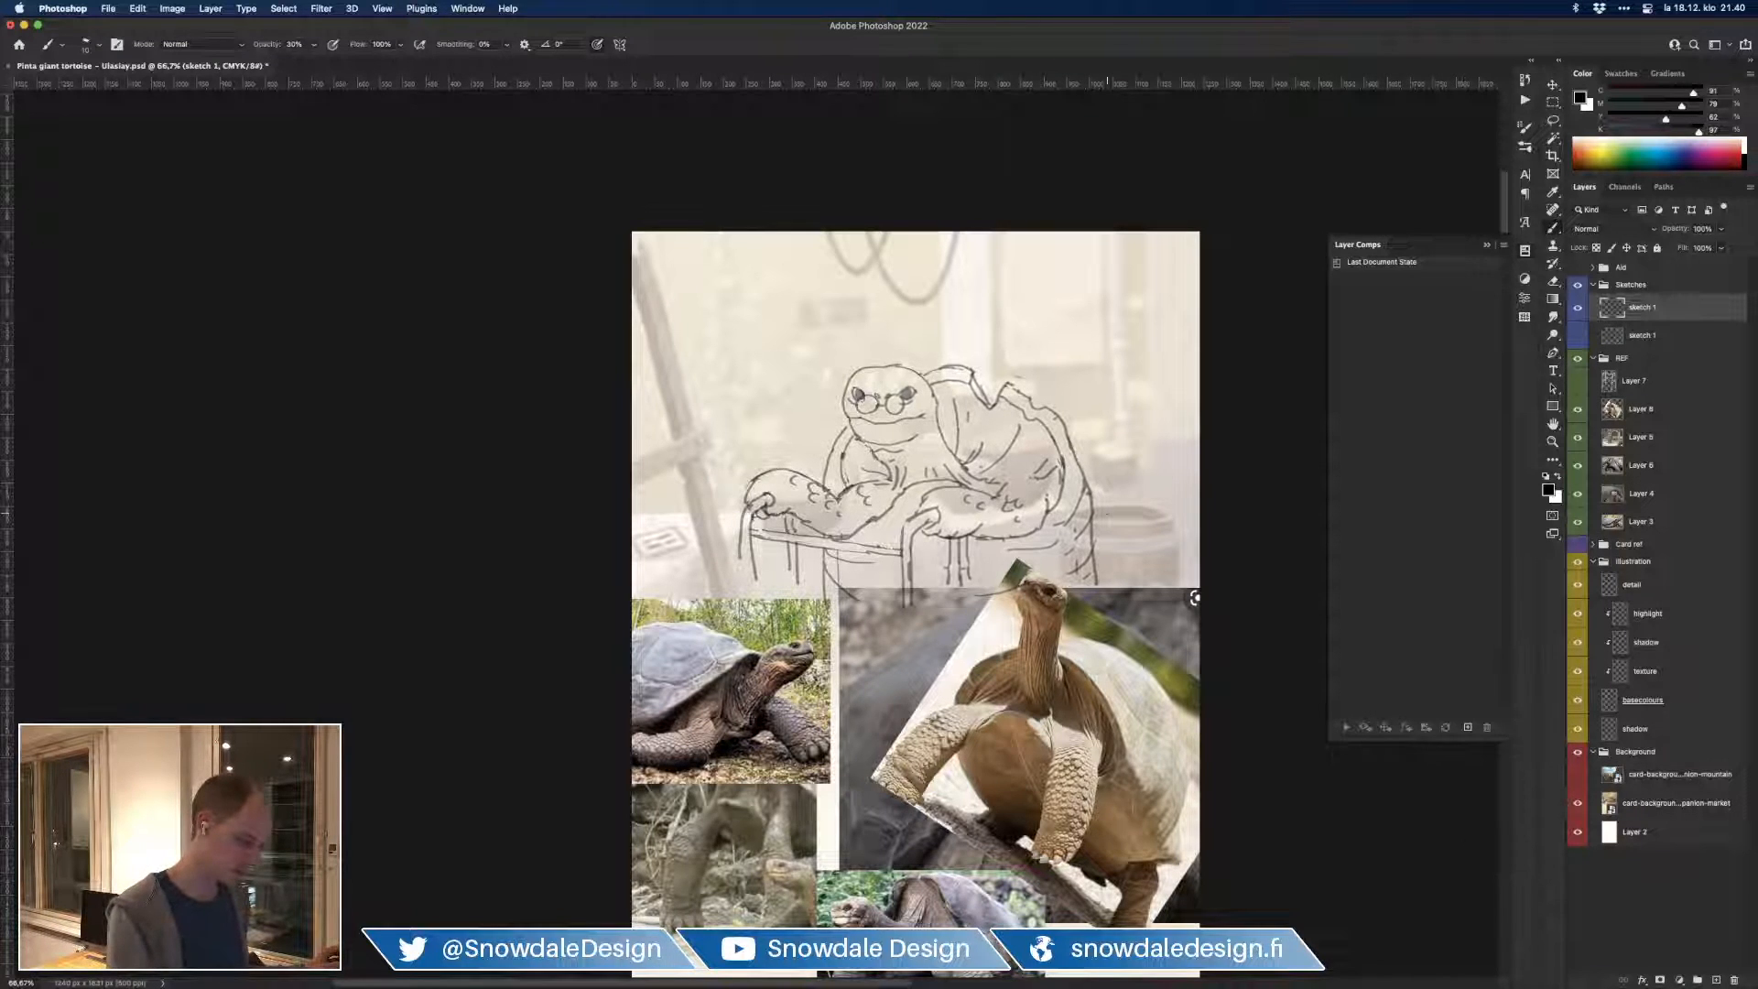
# Step: Sketch a wide sun hat over the tortoise's head, with a domed top and drooping brim on both sides
pyautogui.scroll(1, 1016, 526)
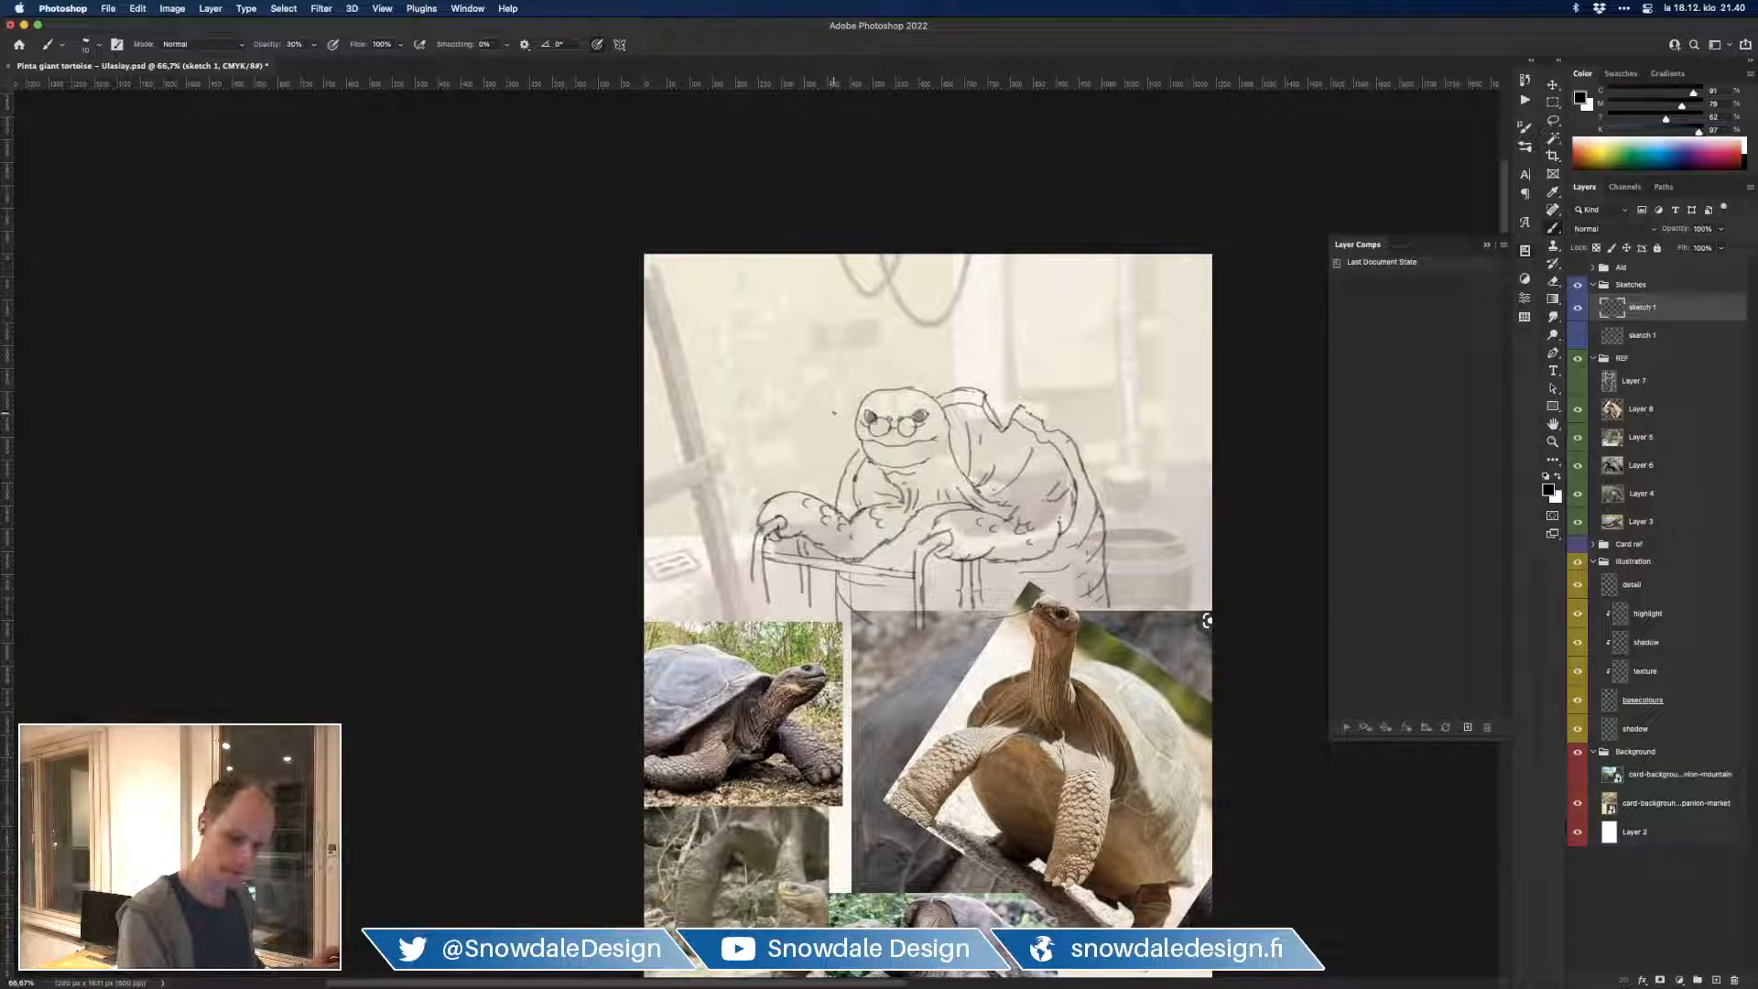
pyautogui.moveTo(833, 406)
pyautogui.mouseDown()
pyautogui.moveTo(921, 370)
pyautogui.moveTo(1028, 428)
pyautogui.mouseUp()
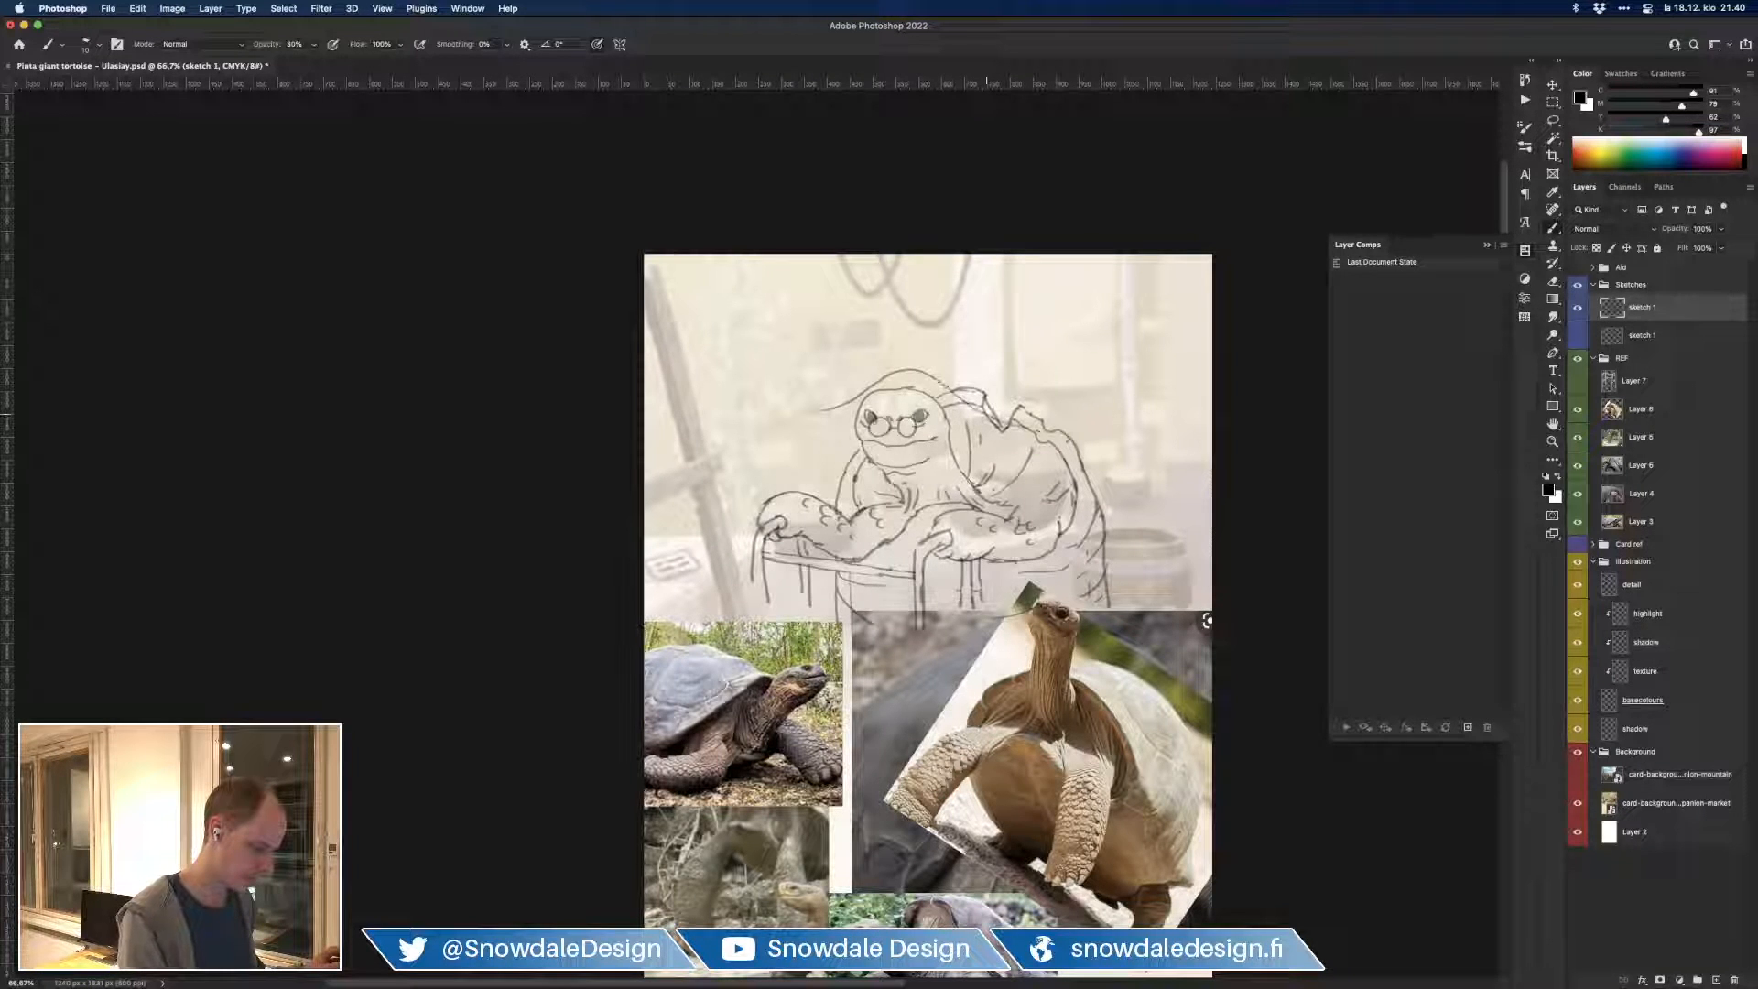
pyautogui.press('super+z')
pyautogui.moveTo(783, 409)
pyautogui.mouseDown()
pyautogui.moveTo(889, 369)
pyautogui.moveTo(1015, 415)
pyautogui.mouseUp()
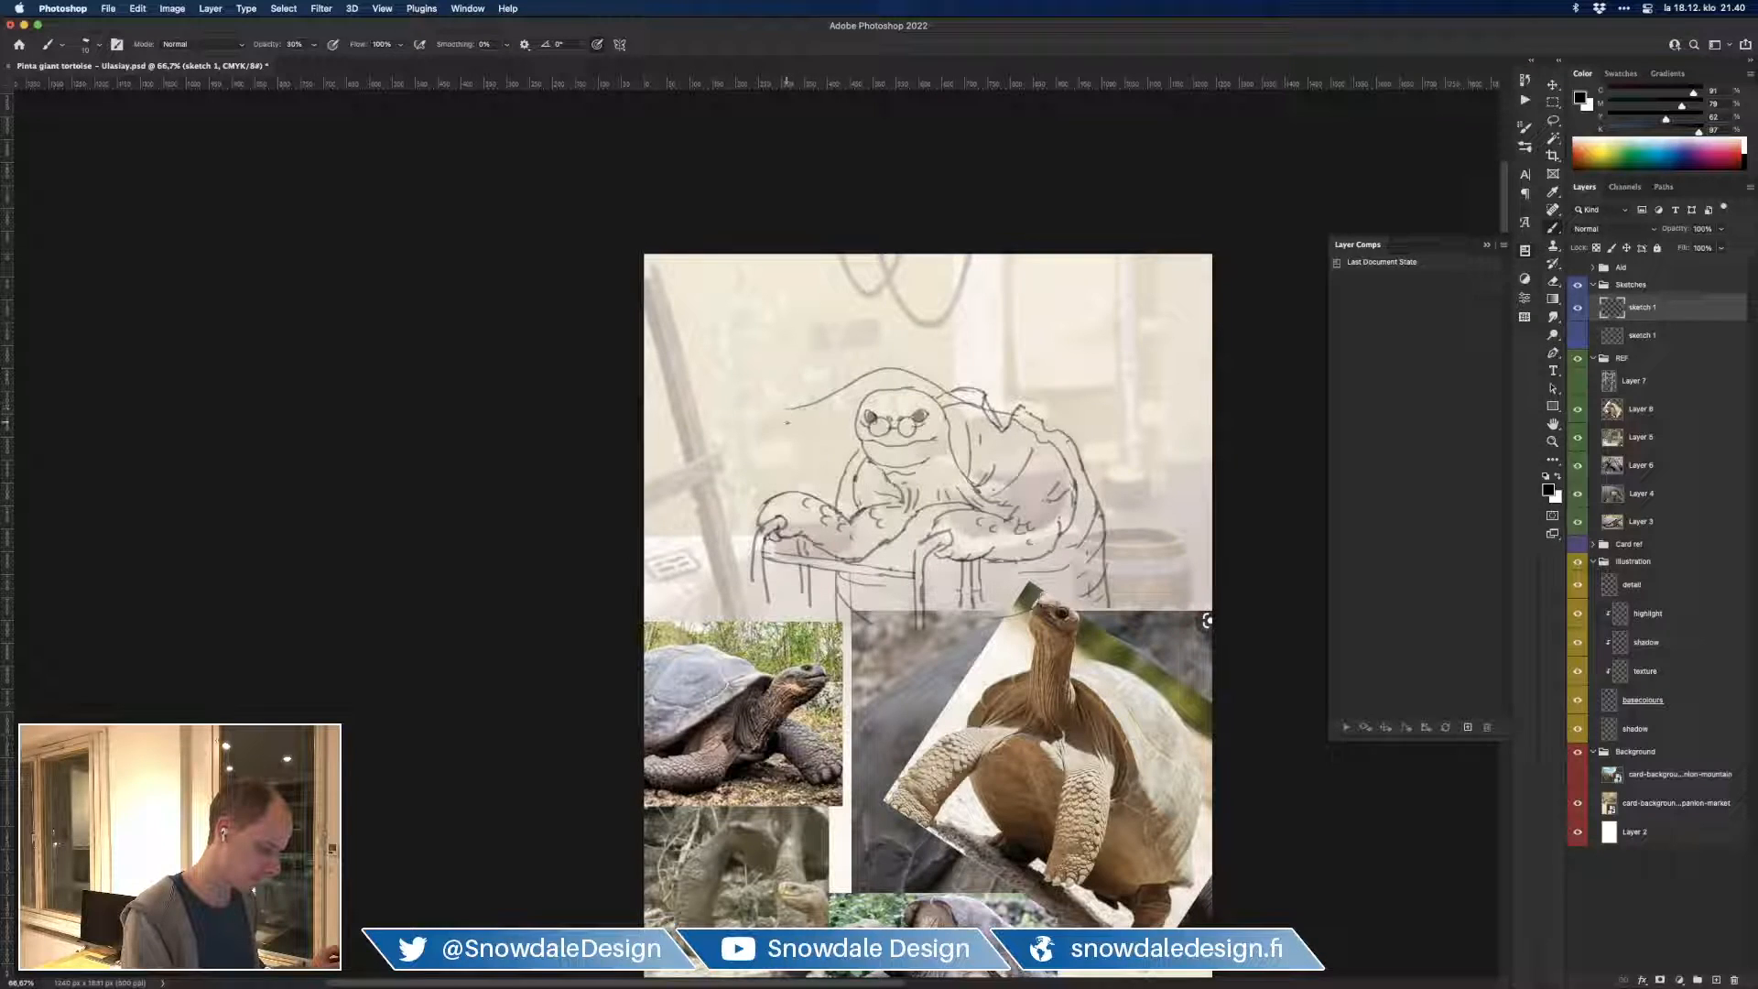
pyautogui.moveTo(781, 417); pyautogui.dragTo(831, 447)
pyautogui.moveTo(959, 459)
pyautogui.mouseDown()
pyautogui.moveTo(1036, 443)
pyautogui.moveTo(1004, 411)
pyautogui.mouseUp()
pyautogui.moveTo(808, 399)
pyautogui.mouseDown()
pyautogui.moveTo(774, 427)
pyautogui.moveTo(851, 446)
pyautogui.moveTo(791, 410)
pyautogui.moveTo(793, 429)
pyautogui.moveTo(848, 447)
pyautogui.mouseUp()
# Step: Erase the shell and collar lines that overlap the hat's brim
pyautogui.press('e')
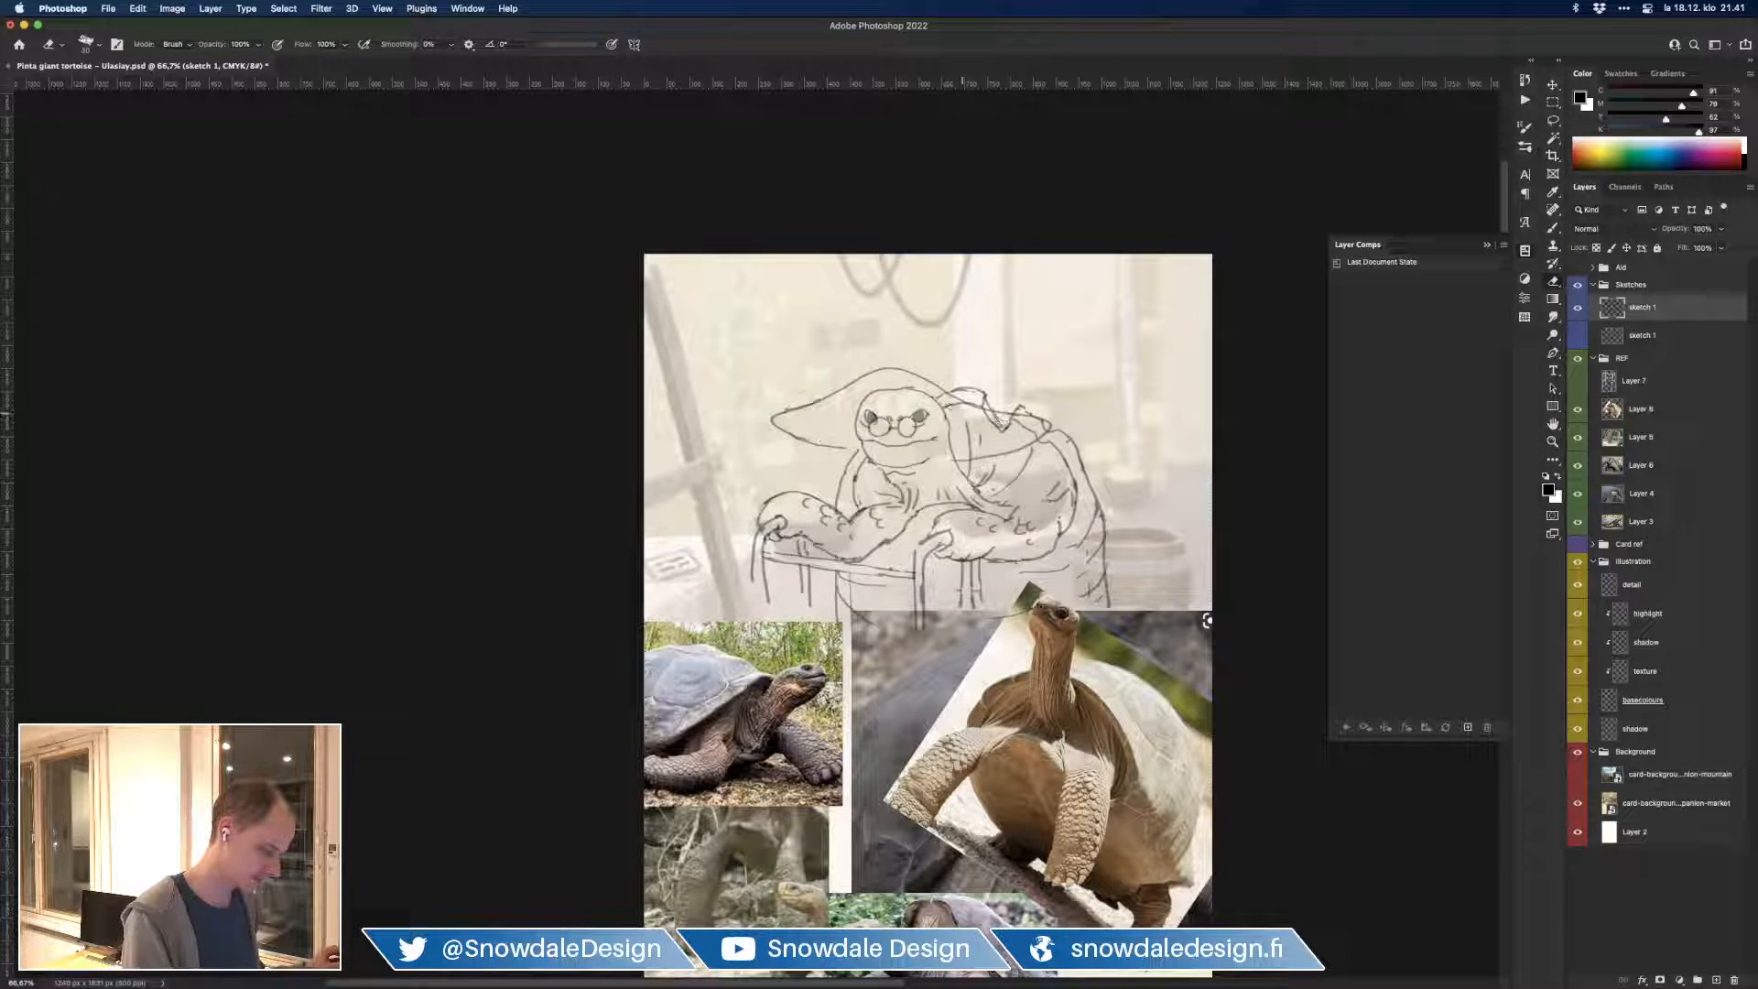
pyautogui.moveTo(944, 397)
pyautogui.mouseDown()
pyautogui.moveTo(1021, 421)
pyautogui.moveTo(992, 443)
pyautogui.mouseUp()
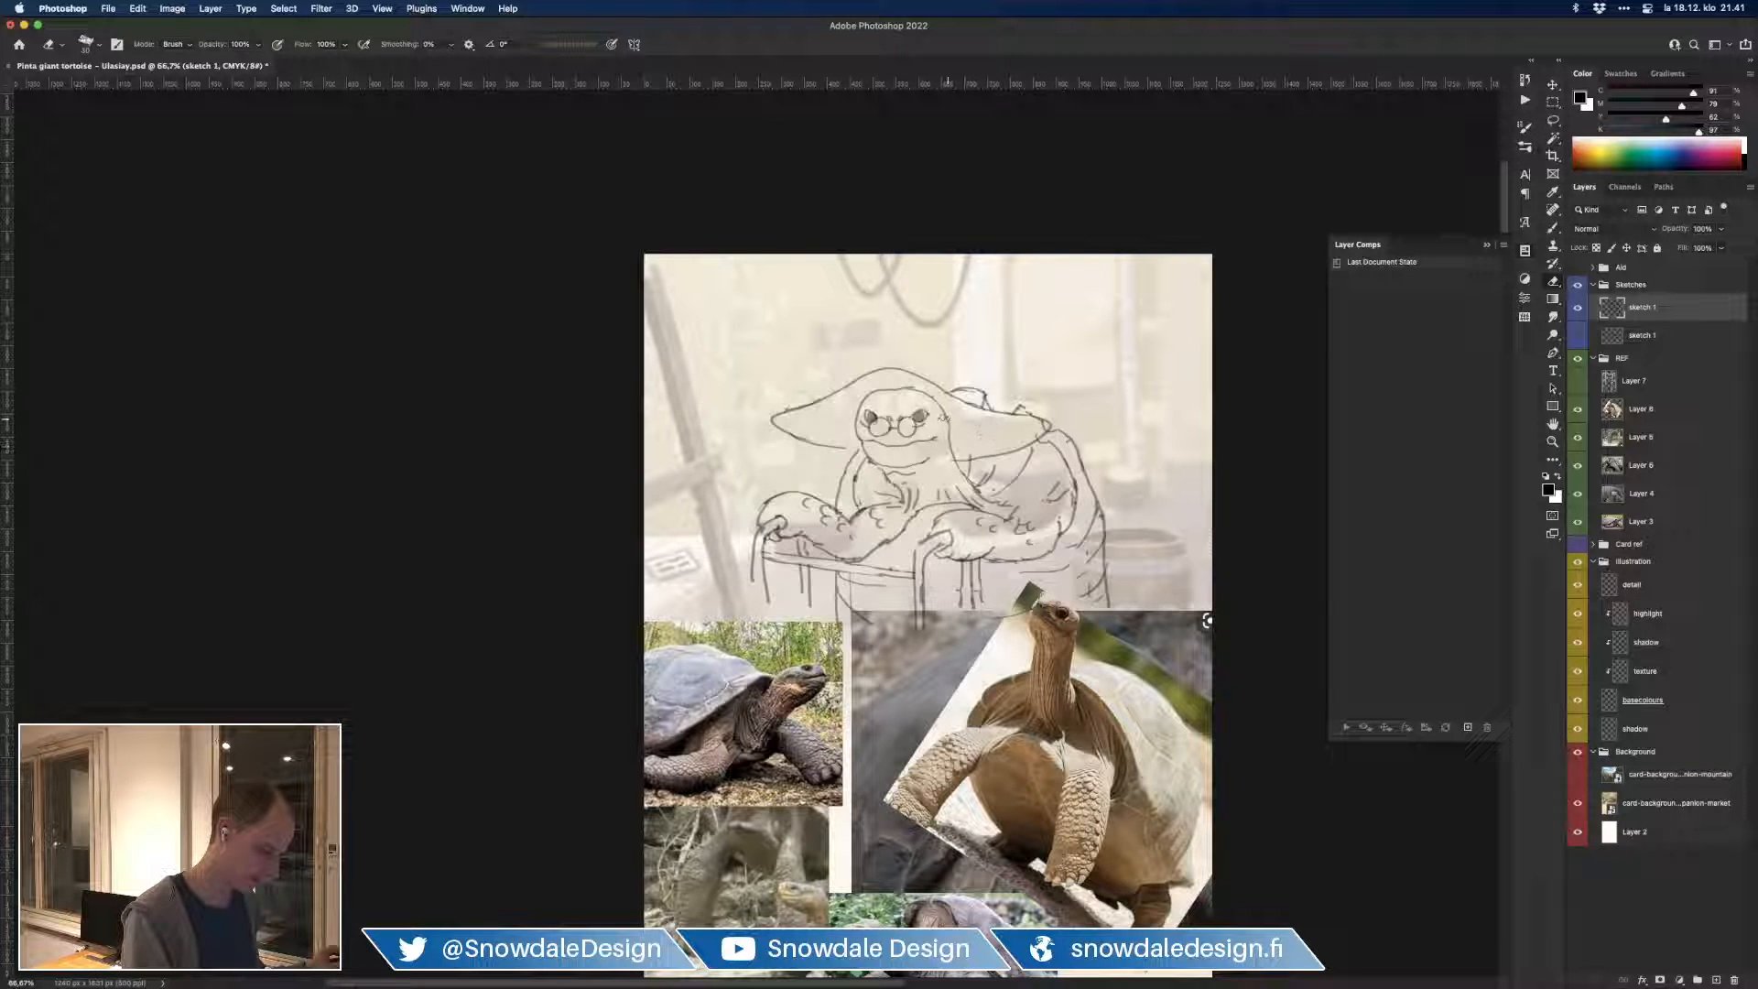
pyautogui.press('b')
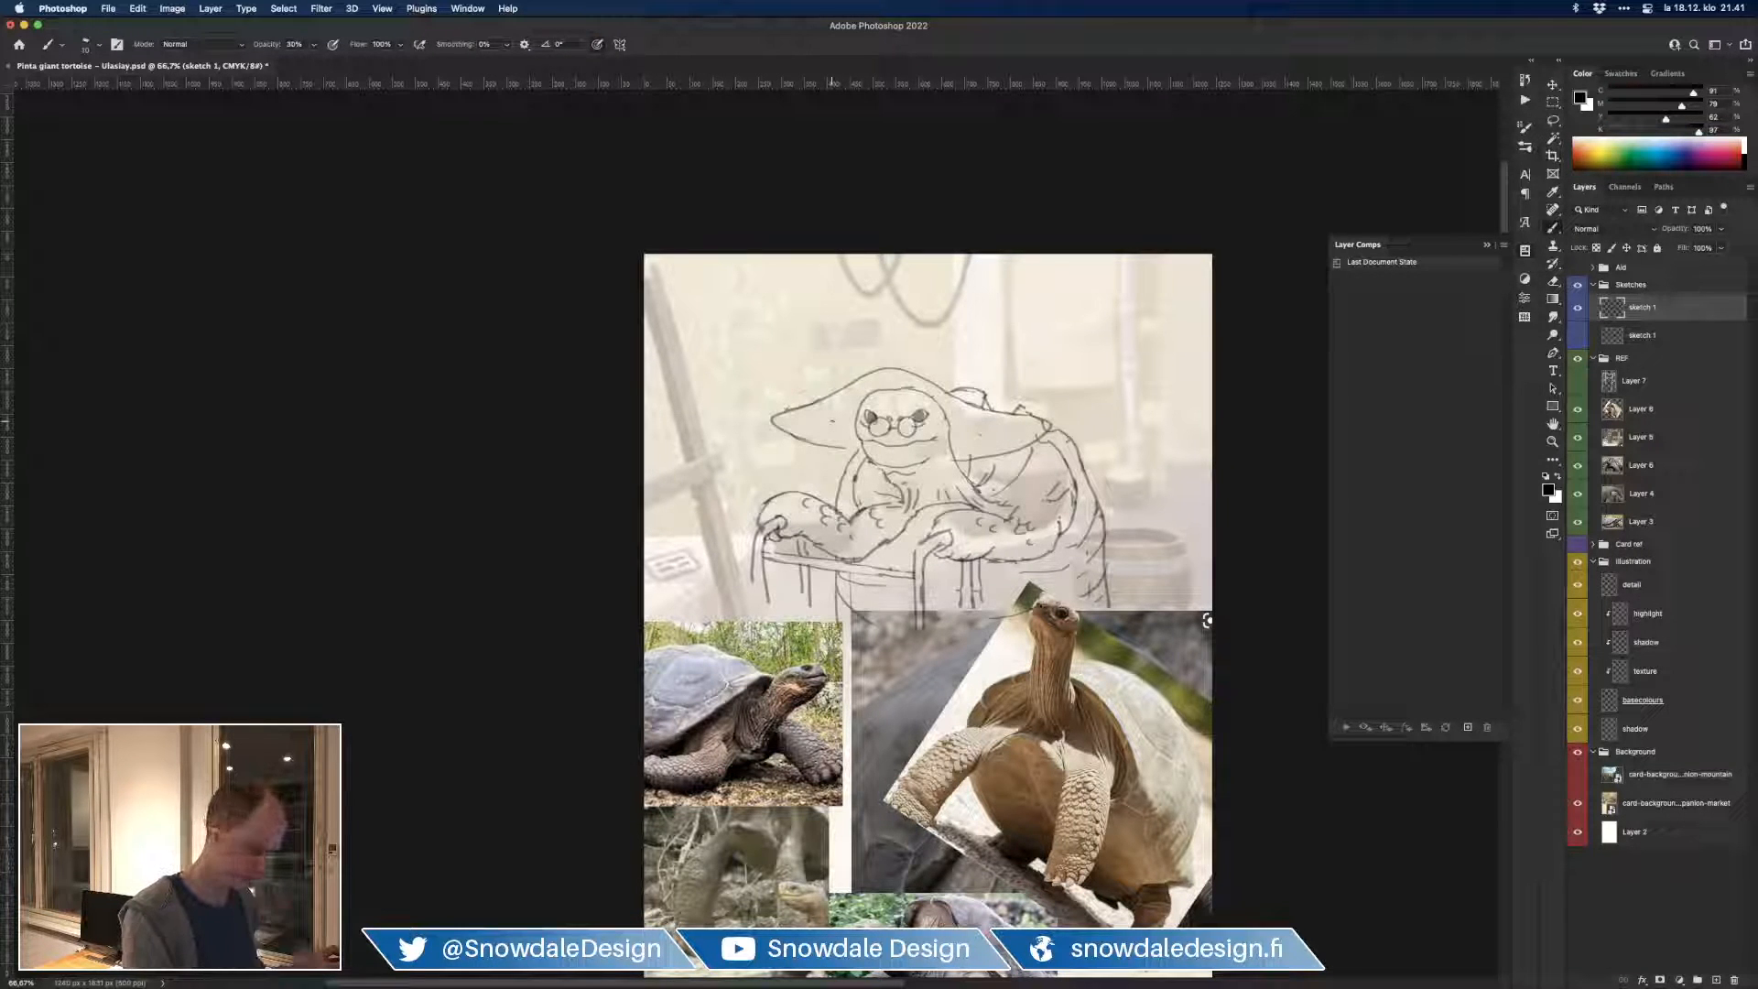
# Step: Rework the hat brim's outer tip on the side away from the shell at 30% brush opacity
pyautogui.moveTo(793, 410)
pyautogui.mouseDown()
pyautogui.moveTo(780, 400)
pyautogui.moveTo(776, 426)
pyautogui.moveTo(810, 403)
pyautogui.moveTo(773, 415)
pyautogui.mouseUp()
pyautogui.press('e')
pyautogui.press('b')
pyautogui.press('e')
pyautogui.press('b')
pyautogui.press('e')
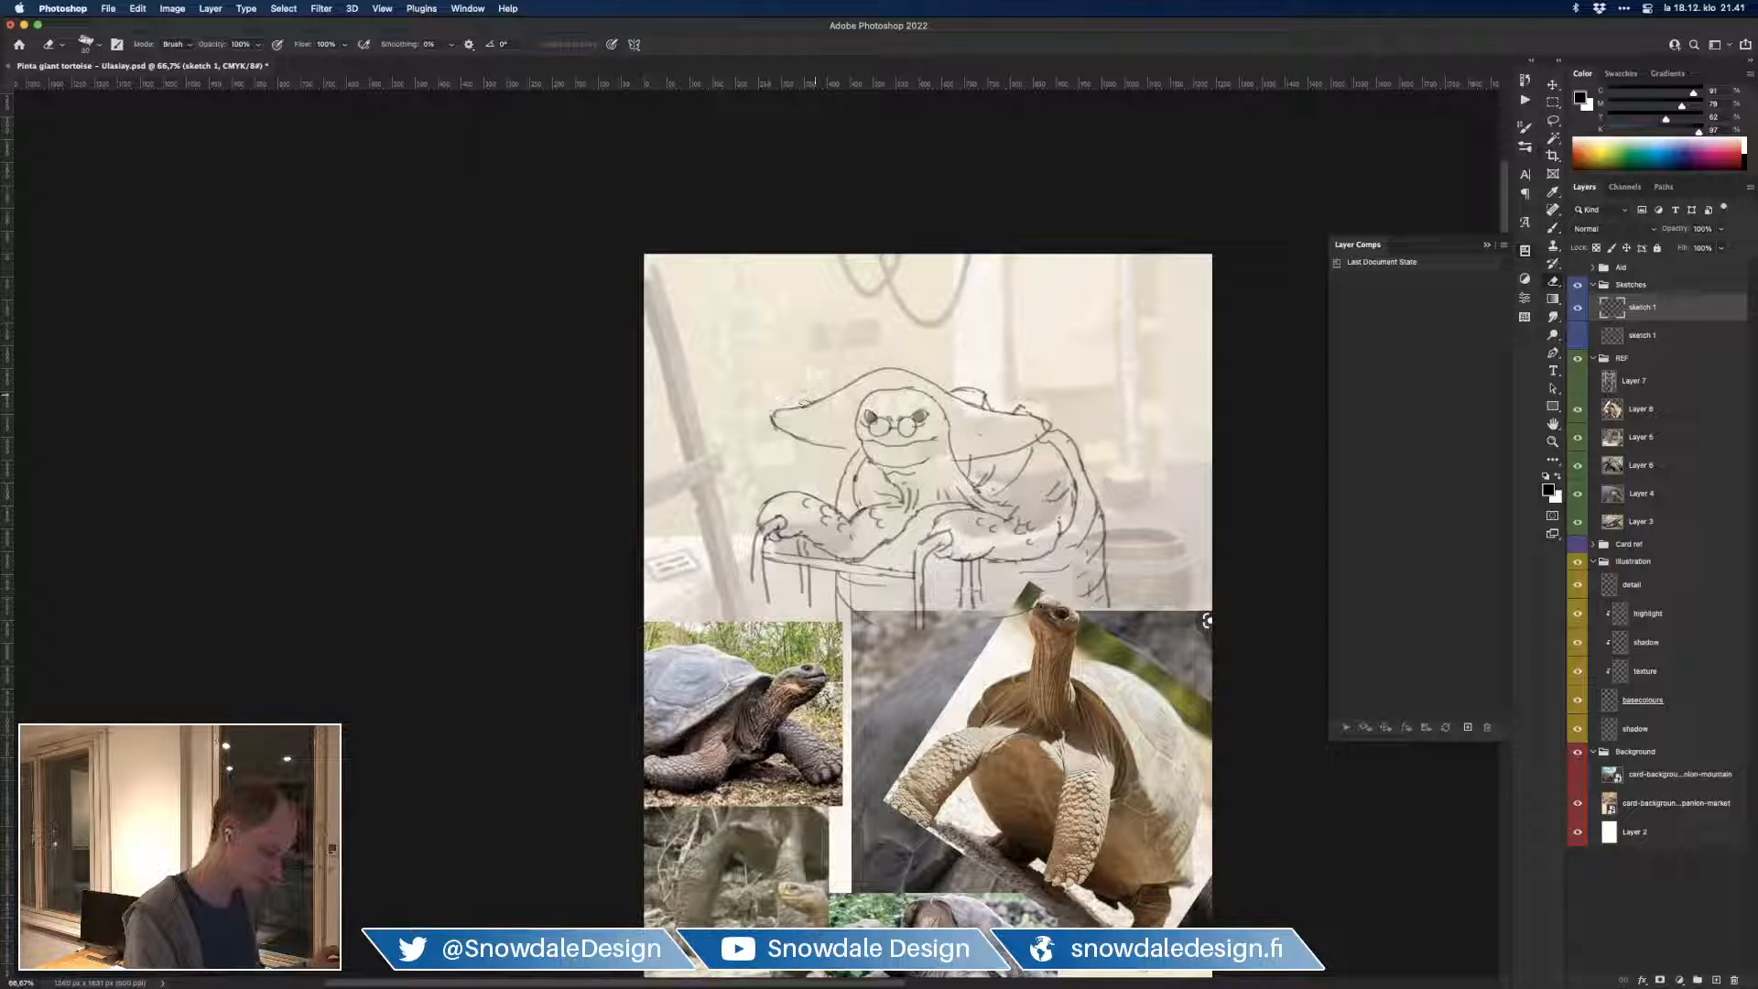
pyautogui.press('b')
pyautogui.press('3')
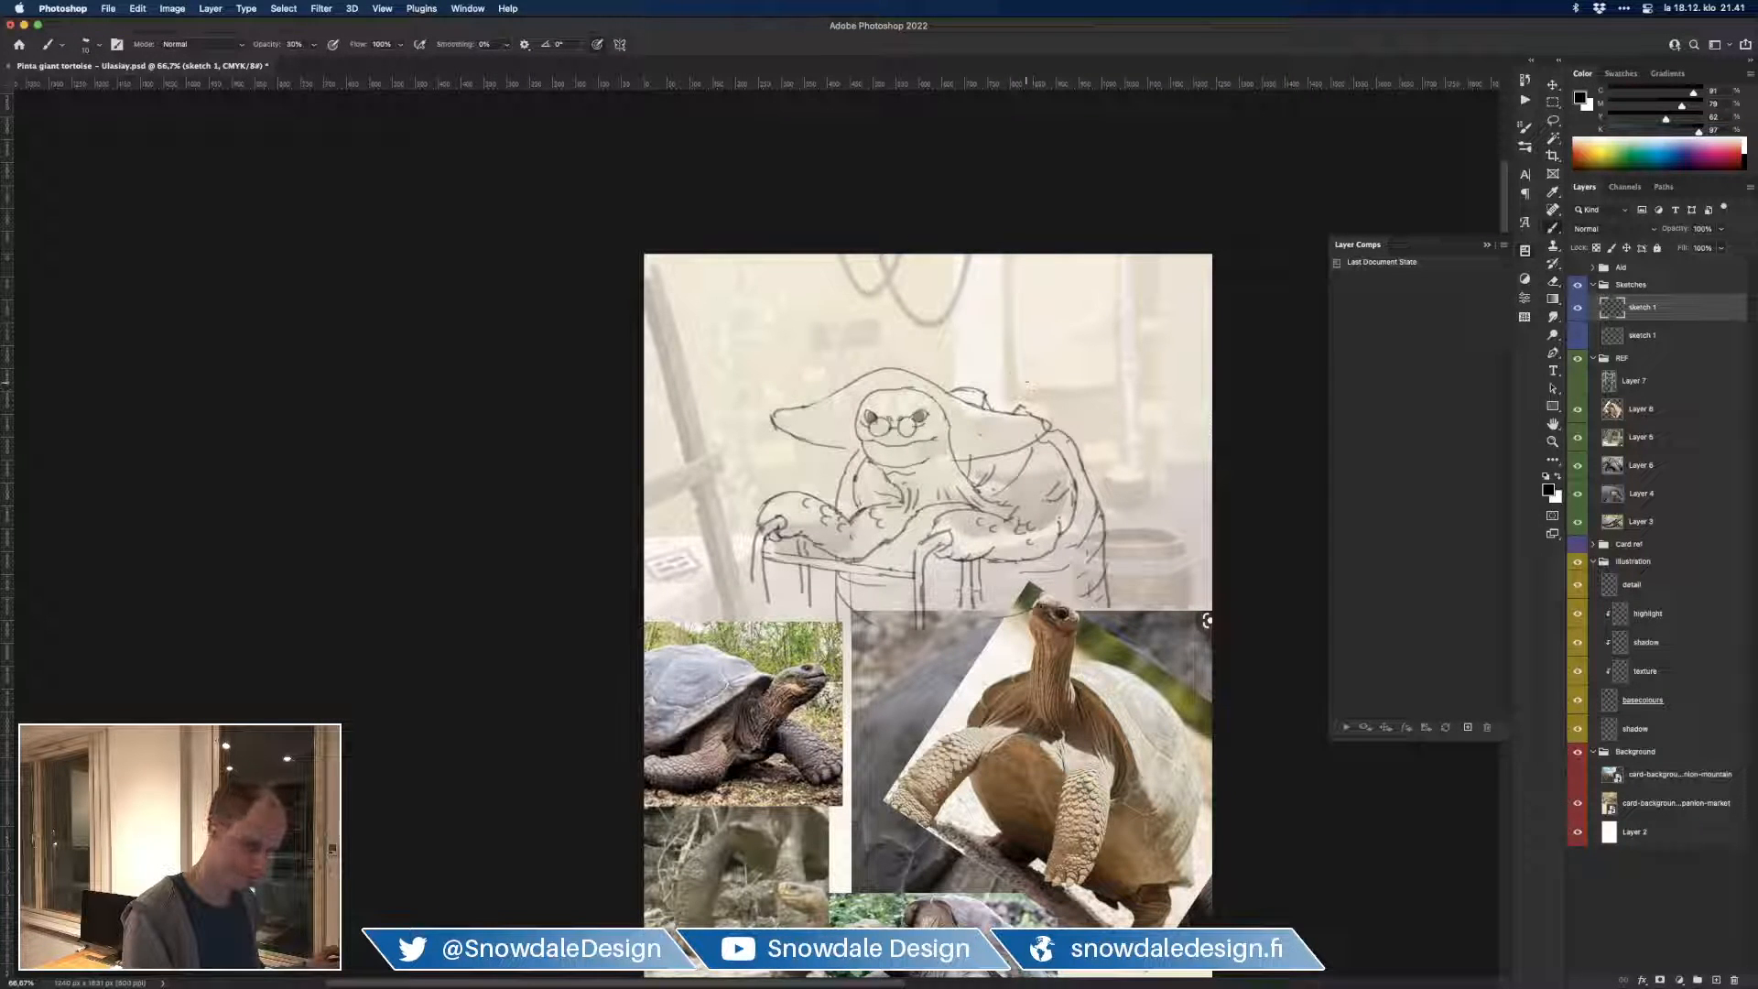
# Step: Erase the hat's domed top line and draw the front brim edge across the tortoise's forehead
pyautogui.press('e')
pyautogui.moveTo(972, 403)
pyautogui.mouseDown()
pyautogui.moveTo(898, 369)
pyautogui.moveTo(913, 367)
pyautogui.moveTo(863, 394)
pyautogui.mouseUp()
pyautogui.press('b')
pyautogui.moveTo(967, 404); pyautogui.dragTo(828, 391)
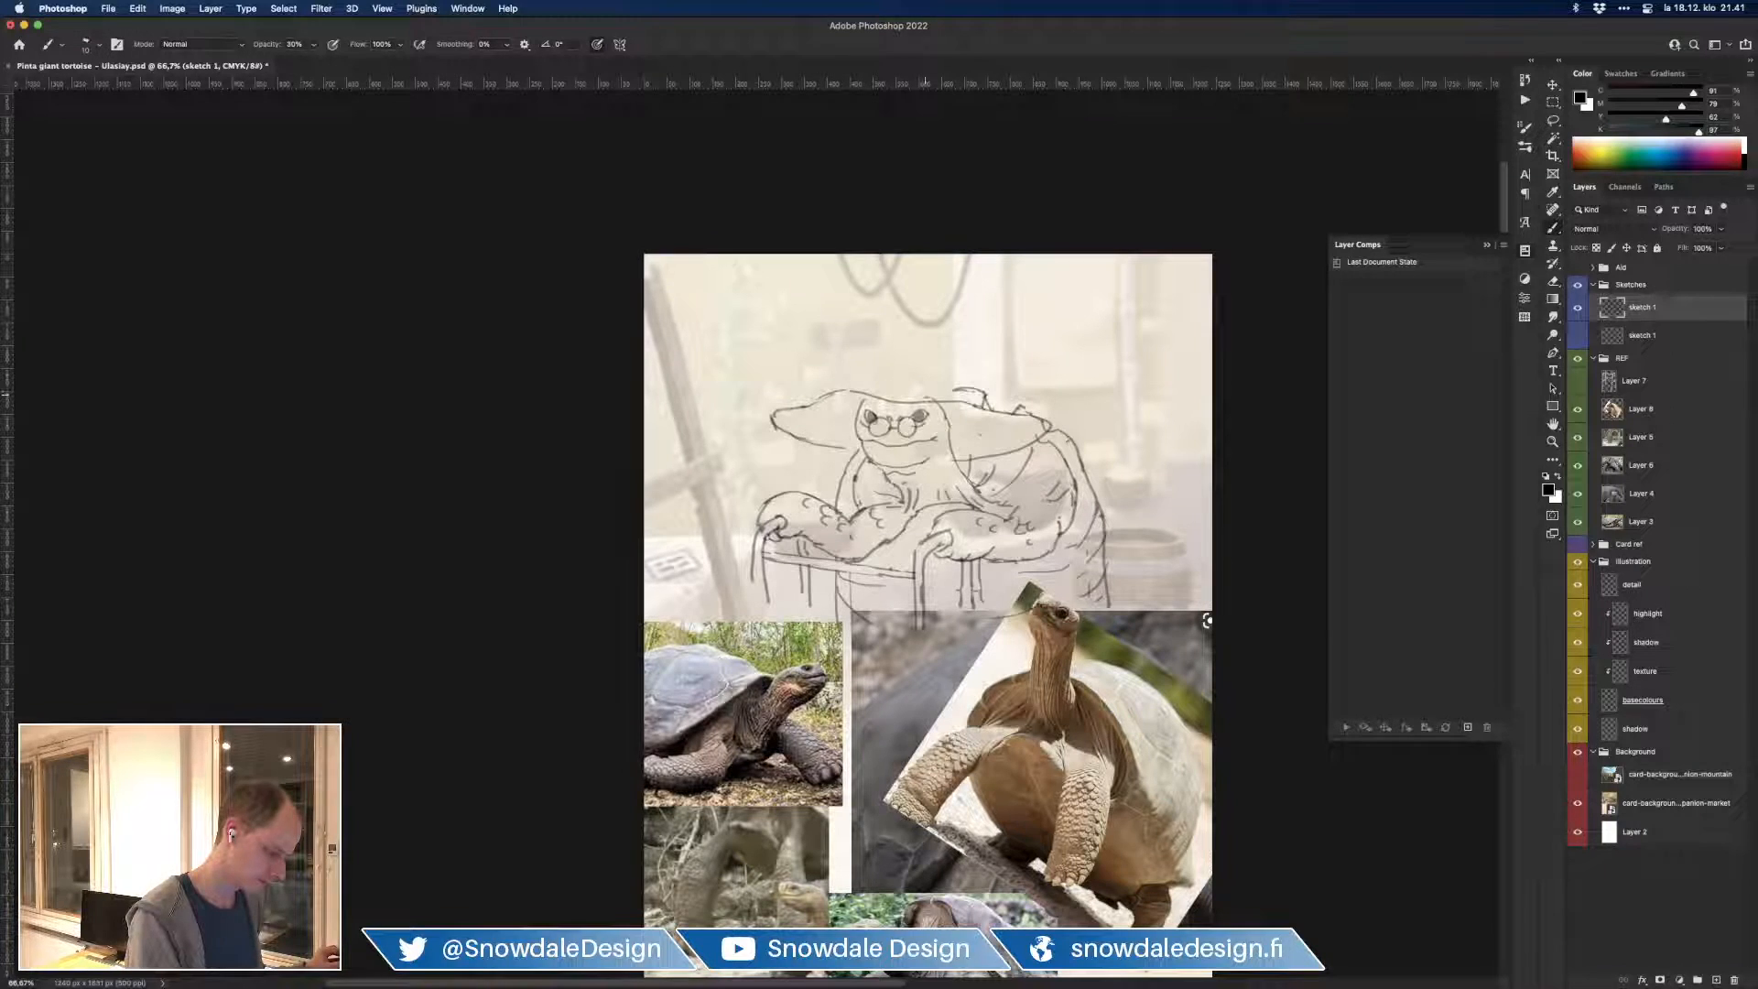
# Step: Sketch a rounded crown with a hatband above the brim, erasing stray lines around it
pyautogui.moveTo(874, 398)
pyautogui.mouseDown()
pyautogui.moveTo(963, 388)
pyautogui.moveTo(857, 384)
pyautogui.moveTo(887, 359)
pyautogui.moveTo(979, 391)
pyautogui.moveTo(909, 376)
pyautogui.moveTo(954, 391)
pyautogui.mouseUp()
pyautogui.press('e')
pyautogui.press('b')
pyautogui.press('e')
pyautogui.press('b')
pyautogui.press('e')
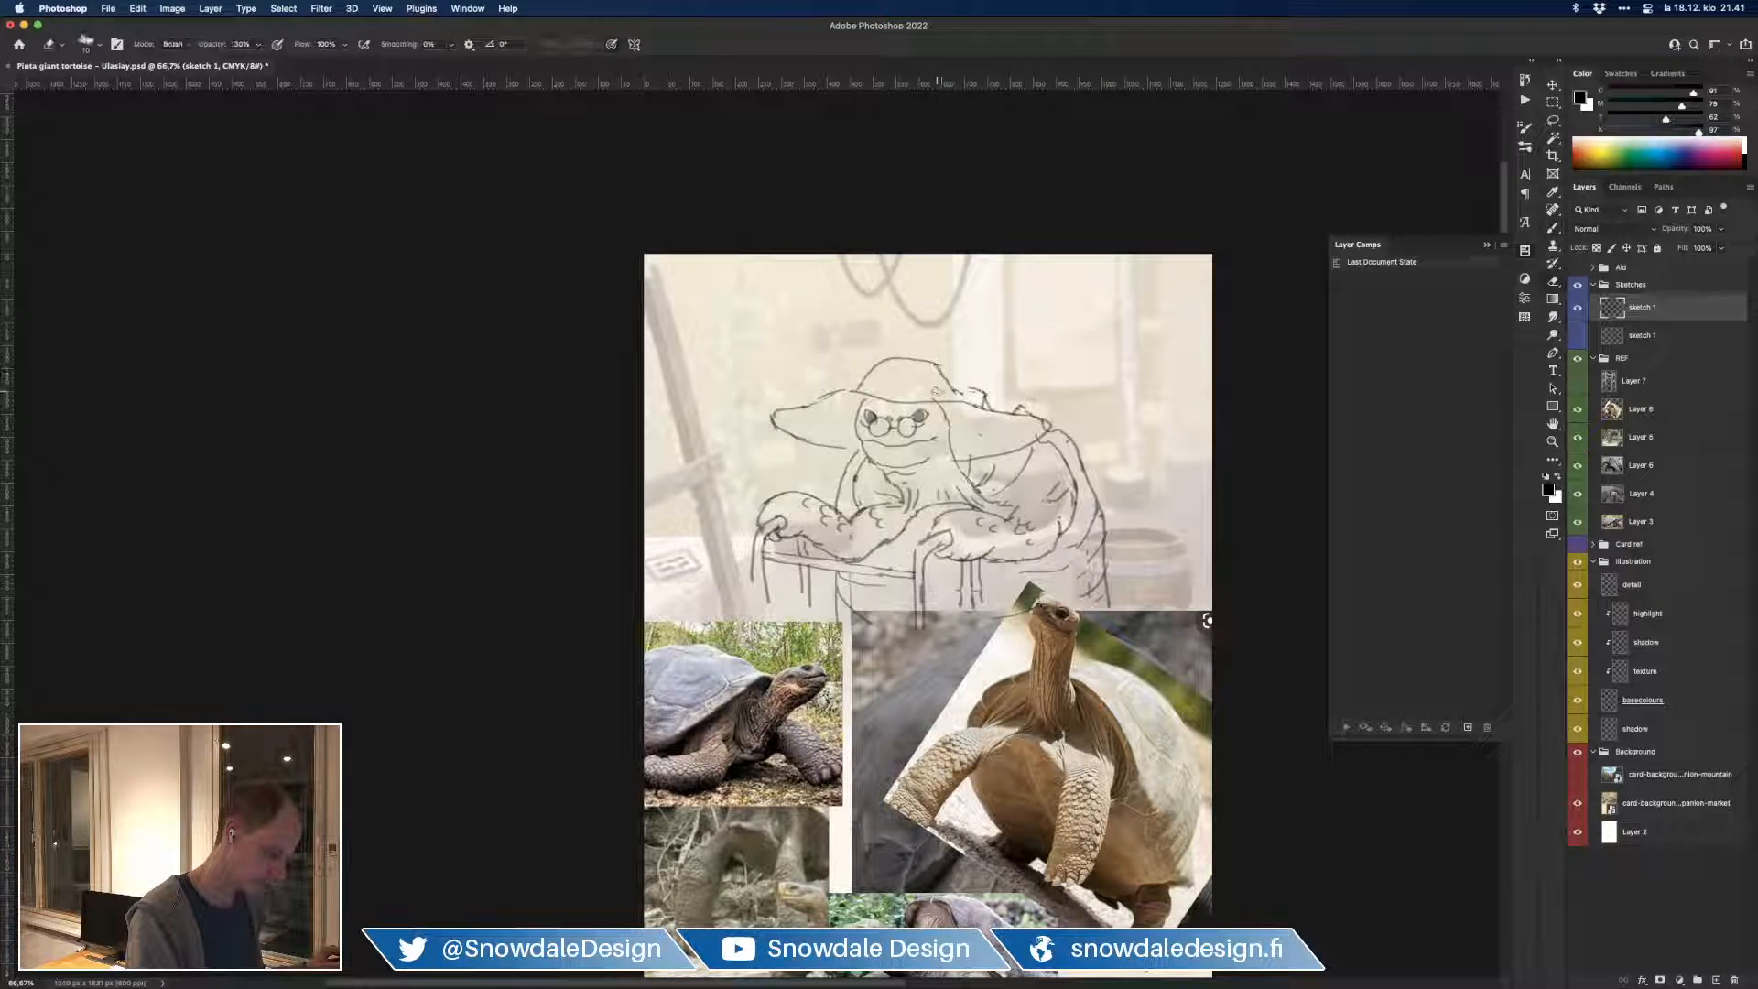
pyautogui.press('b')
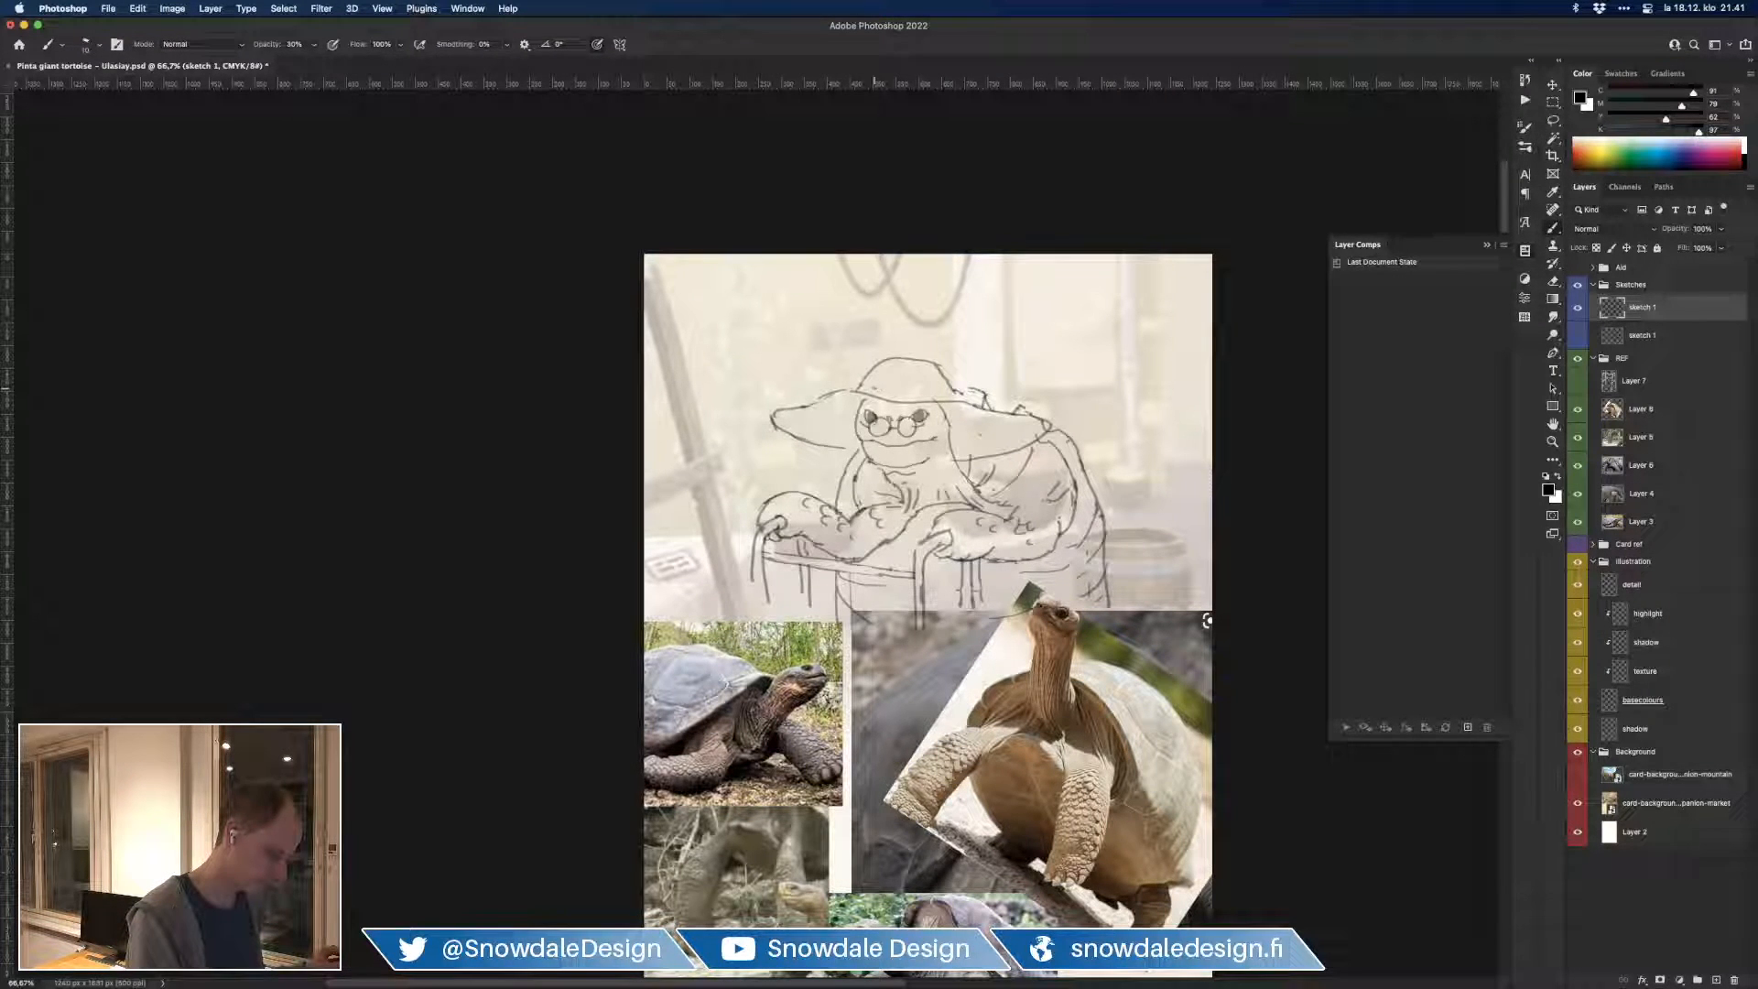
pyautogui.moveTo(867, 385); pyautogui.dragTo(939, 392)
pyautogui.press('e')
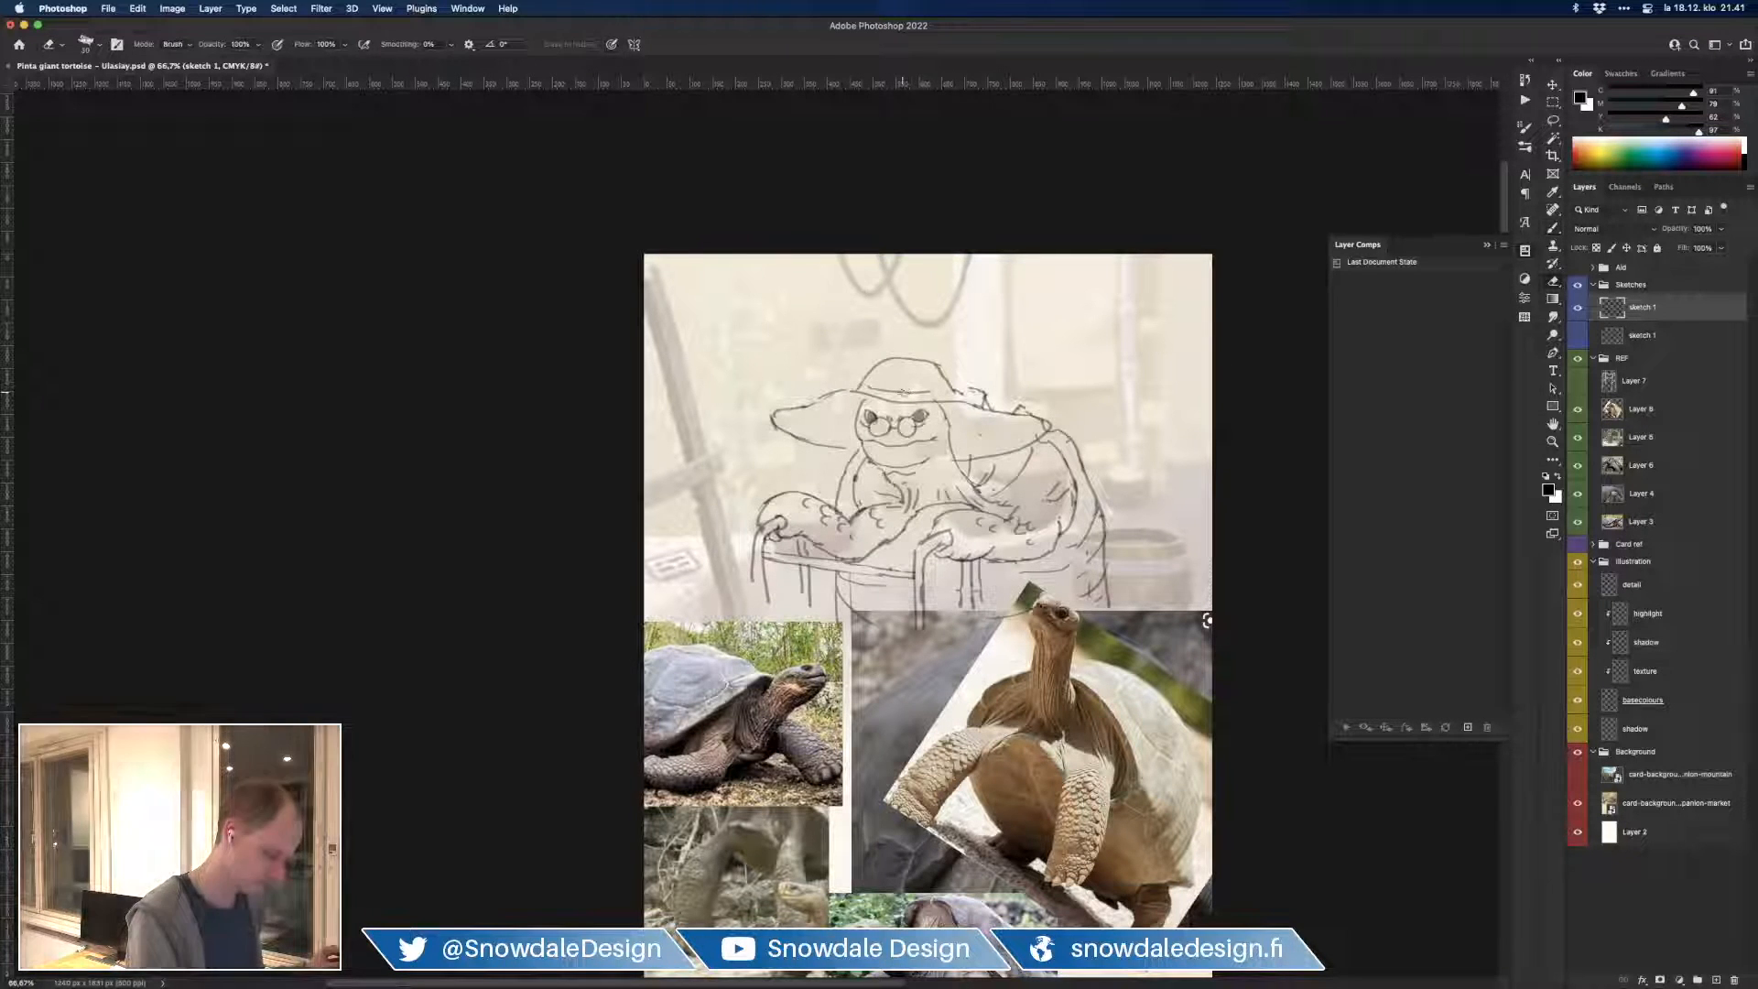
# Step: Draw a second edge line along the full width of the hat brim and save the document
pyautogui.press('b')
pyautogui.moveTo(943, 395)
pyautogui.mouseDown()
pyautogui.moveTo(851, 385)
pyautogui.moveTo(778, 407)
pyautogui.mouseUp()
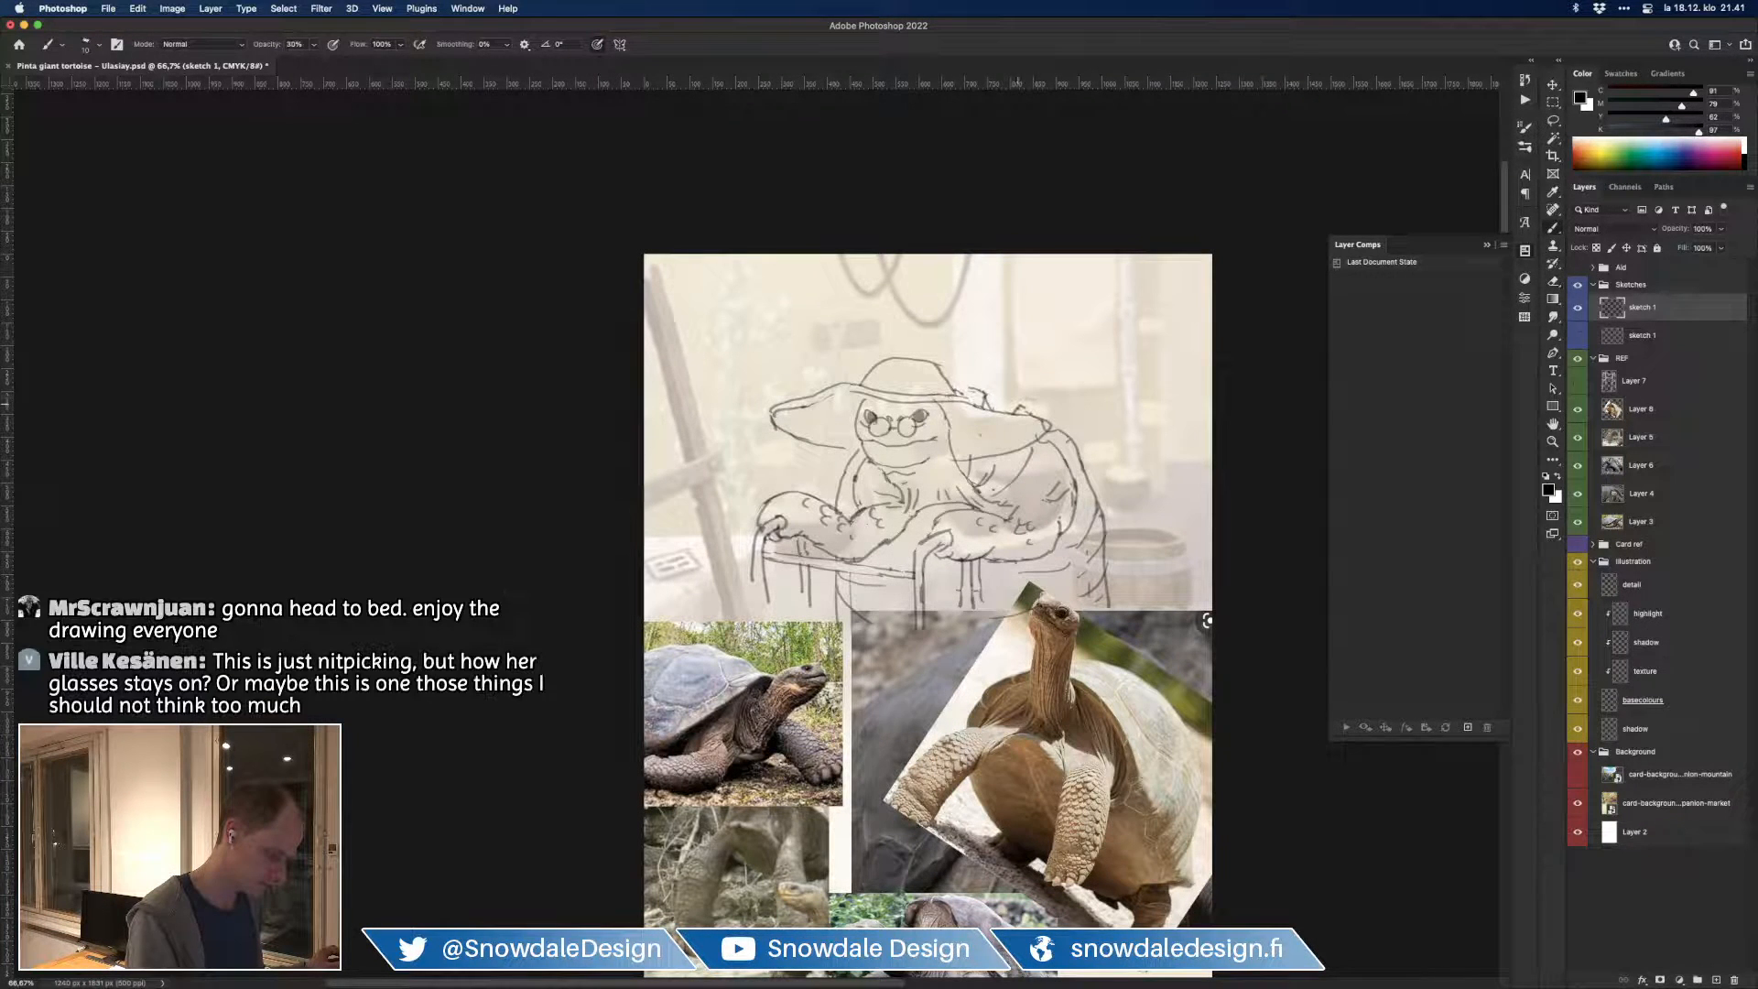
pyautogui.moveTo(965, 398); pyautogui.dragTo(1052, 417)
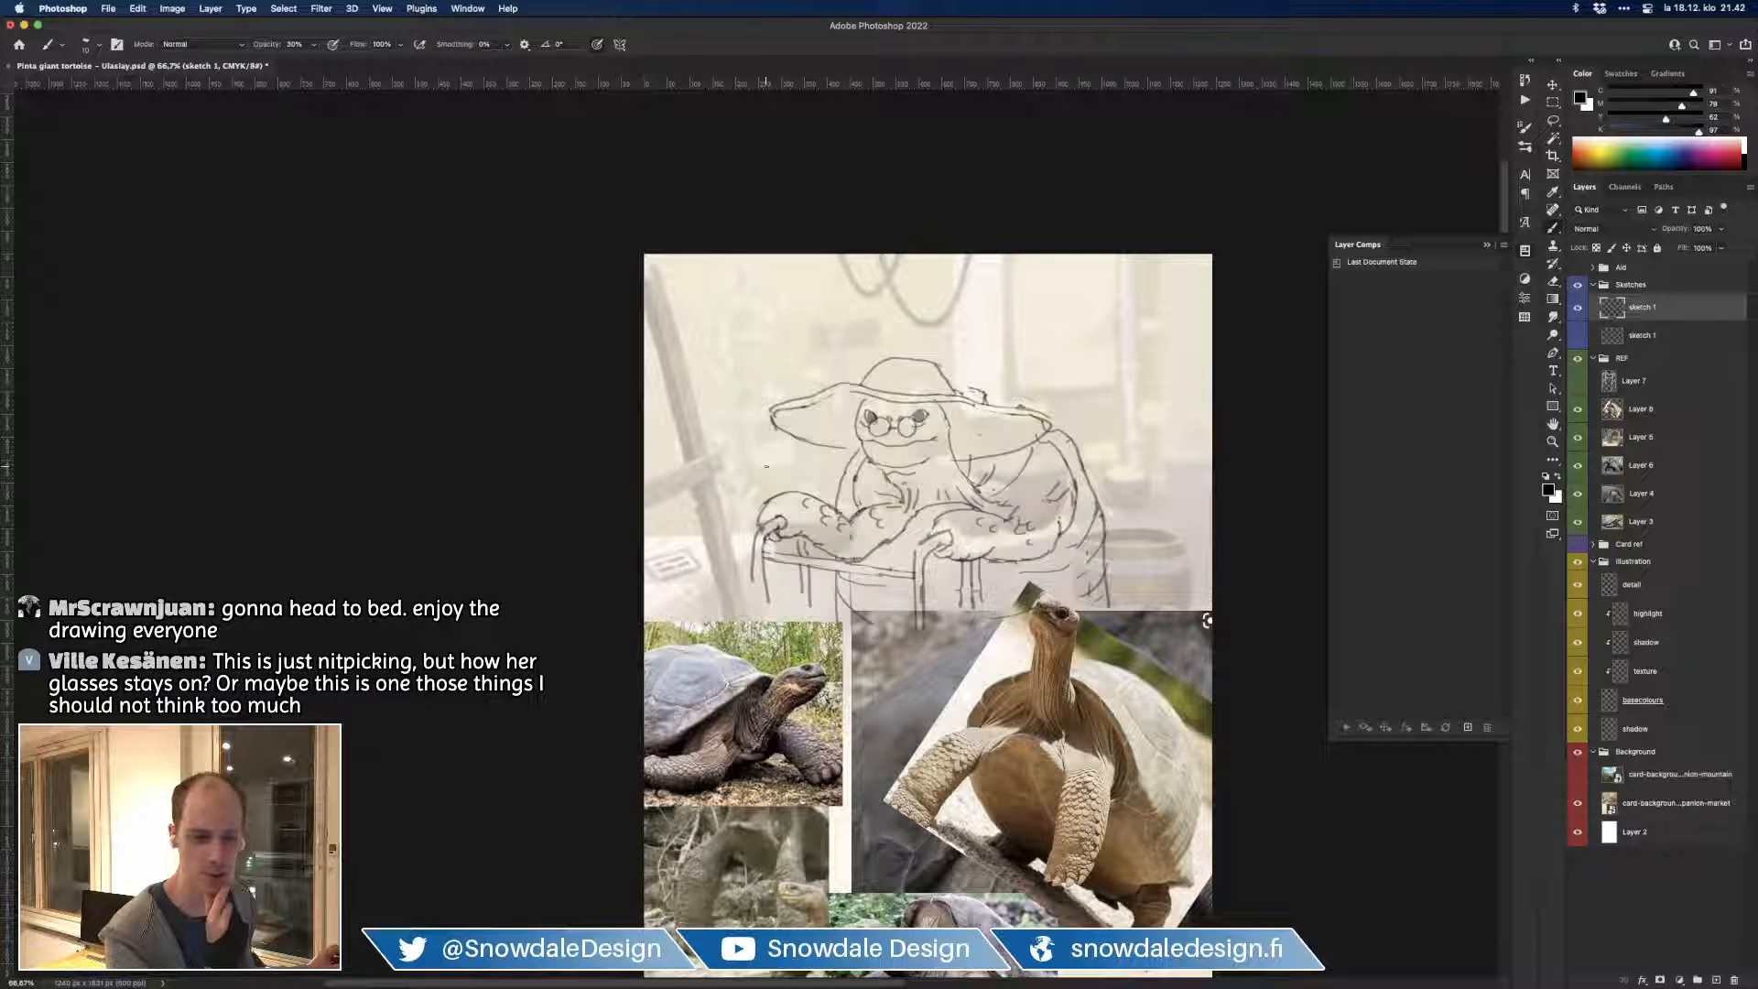
pyautogui.press('super+s')
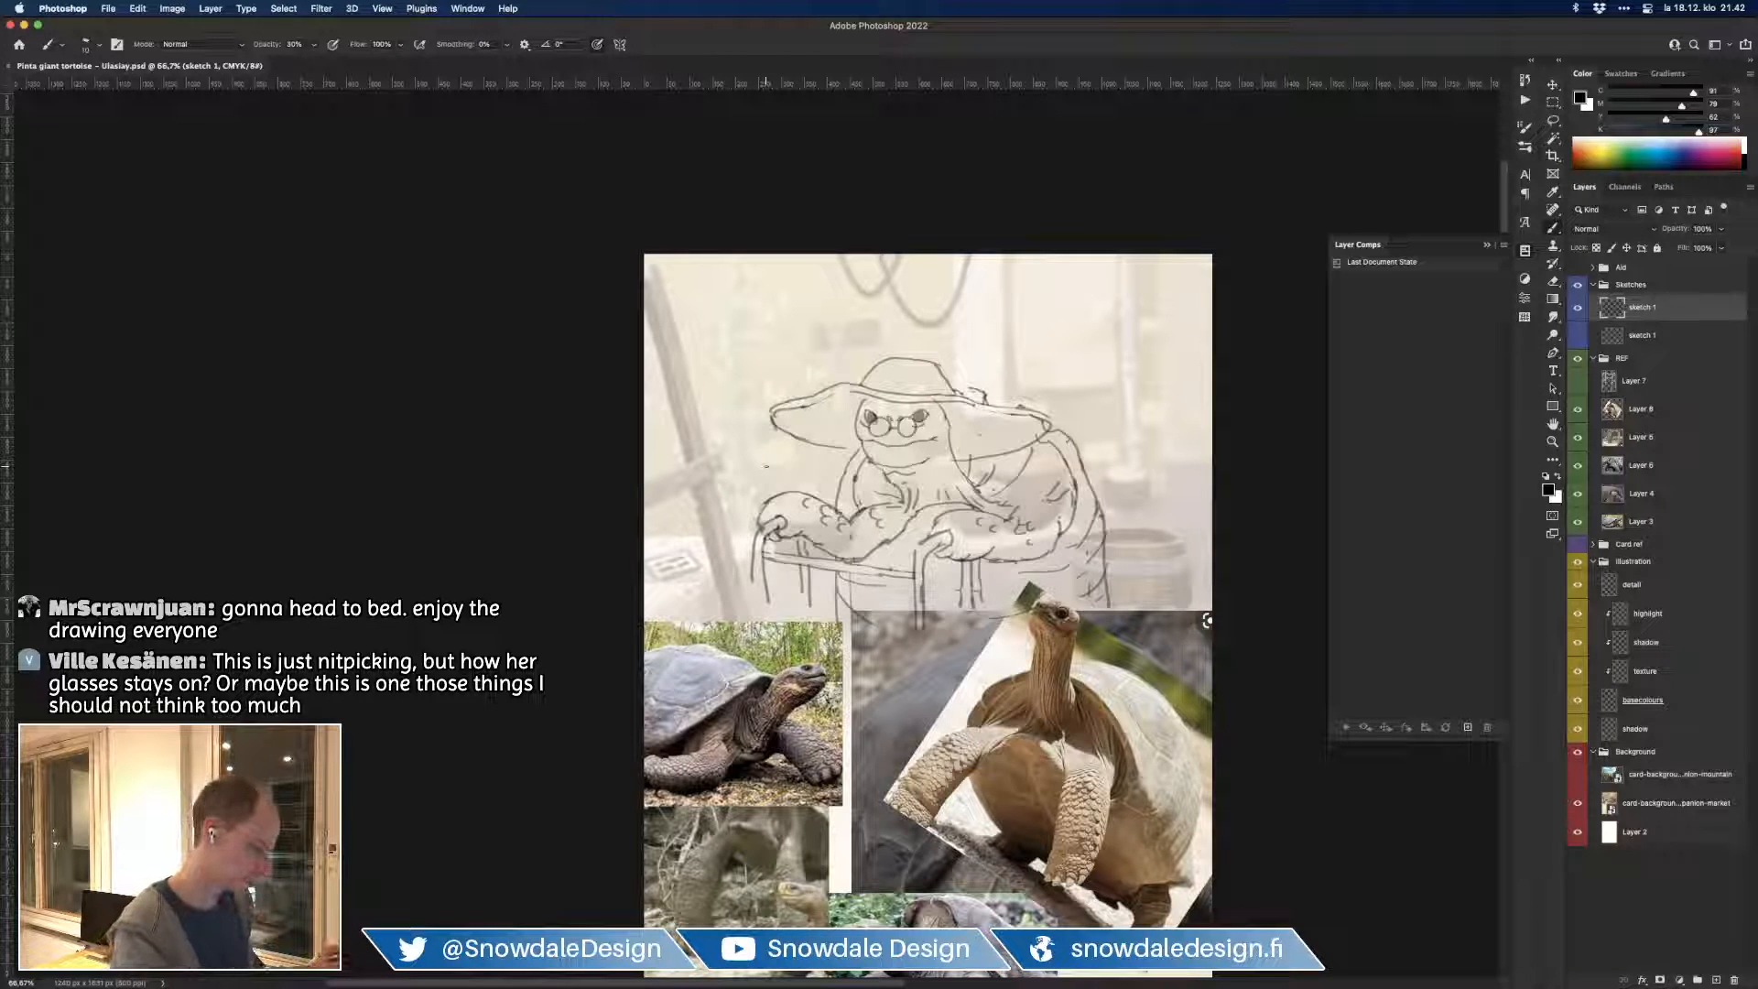
# Step: Touch up the crown's corner and shorten the hat brim where it extends over the shell
pyautogui.press('e')
pyautogui.click(936, 365)
pyautogui.press('b')
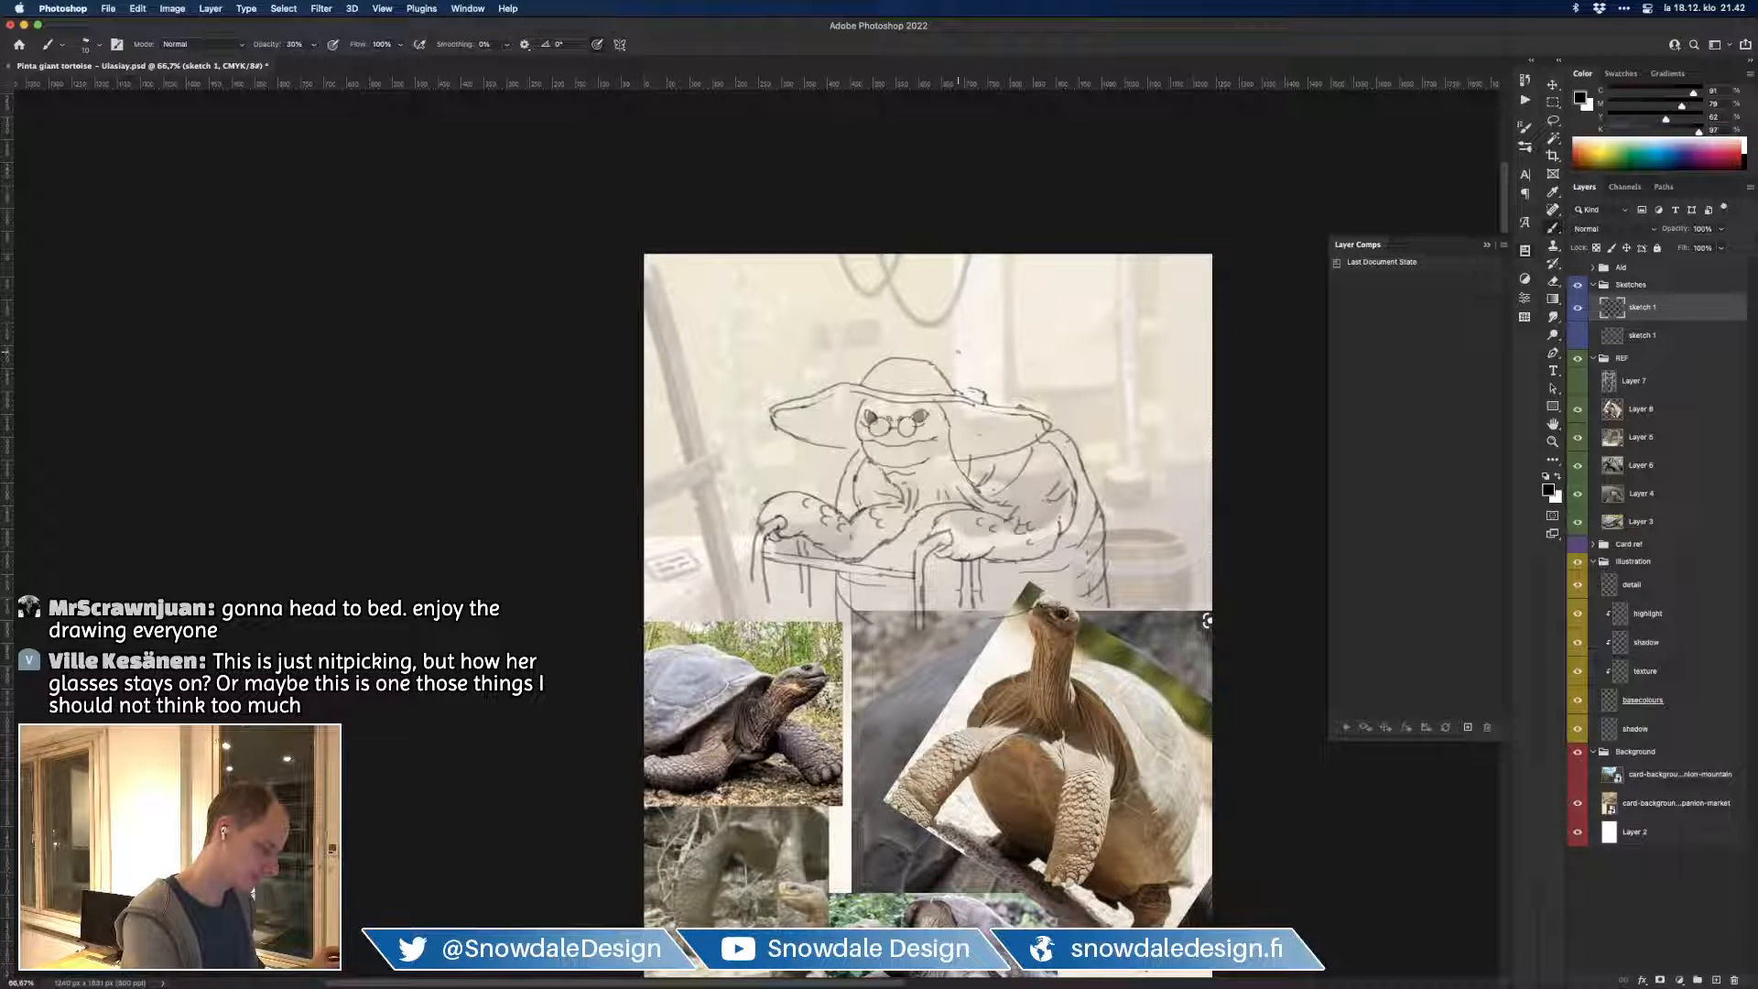
pyautogui.press('e')
pyautogui.moveTo(1051, 435)
pyautogui.mouseDown()
pyautogui.moveTo(1030, 415)
pyautogui.moveTo(1031, 449)
pyautogui.moveTo(986, 424)
pyautogui.mouseUp()
pyautogui.press('b')
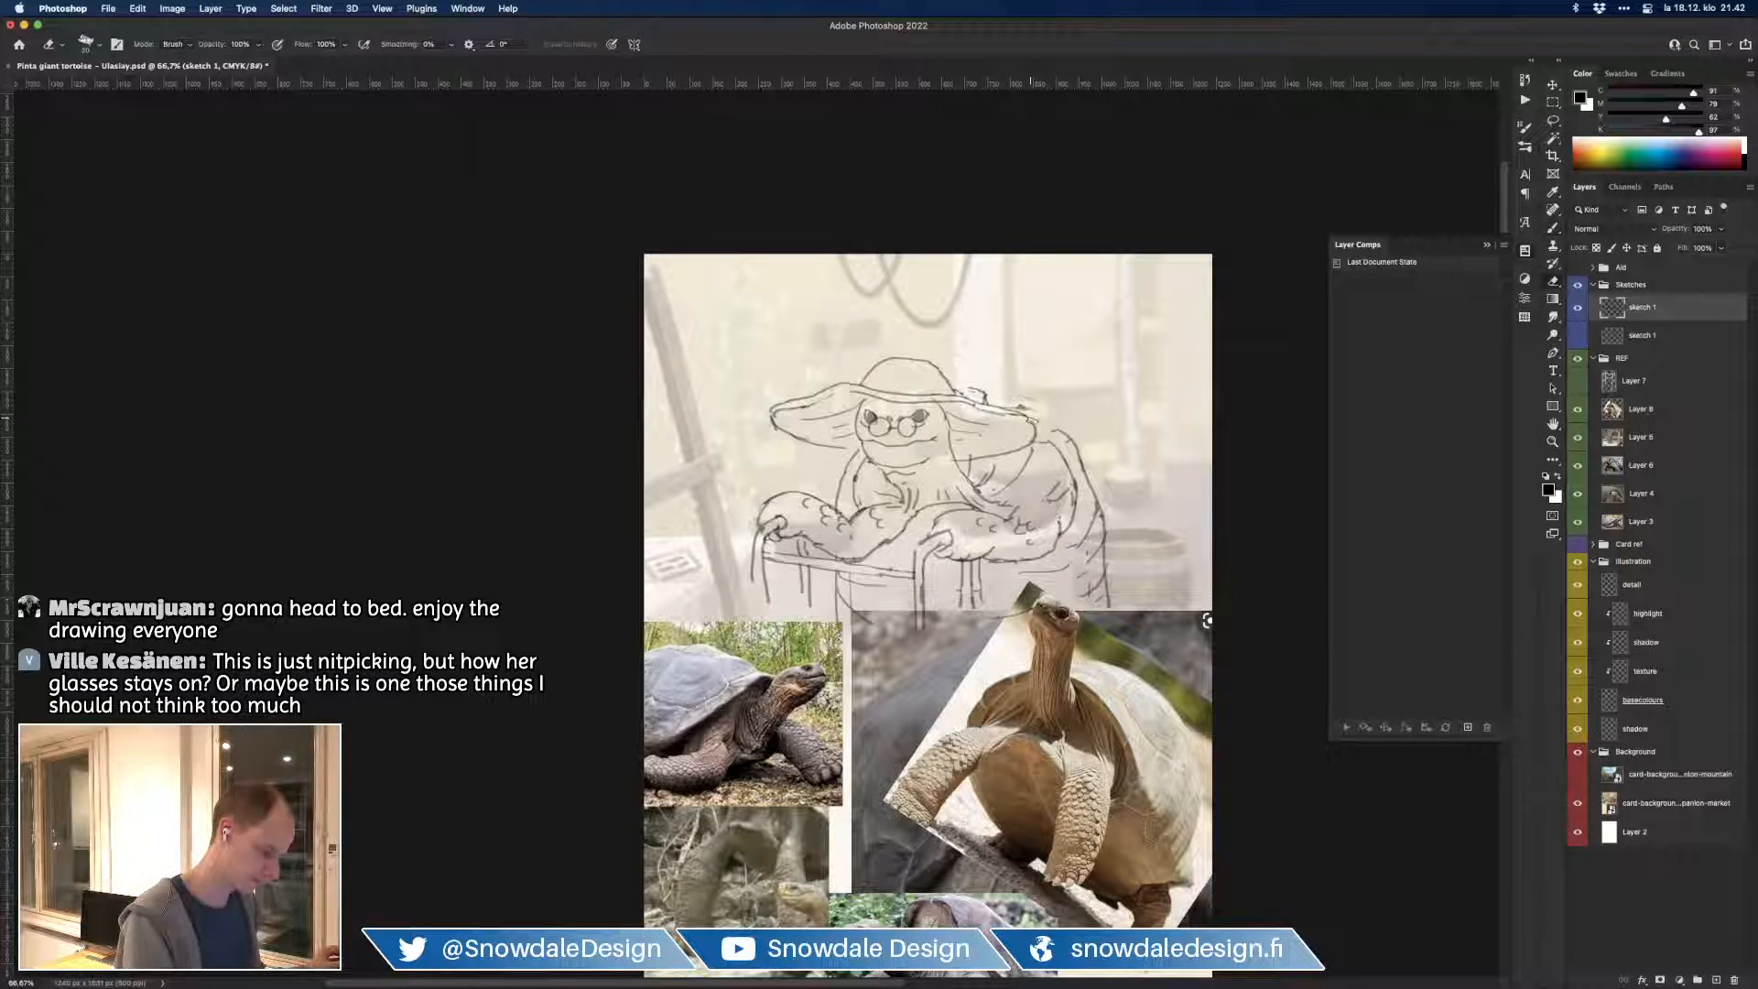
# Step: Redraw the shell's upper outline up to the hat brim, erase stray lines there, and briefly check the sketch against the card frame overlay
pyautogui.moveTo(1026, 419); pyautogui.dragTo(993, 451)
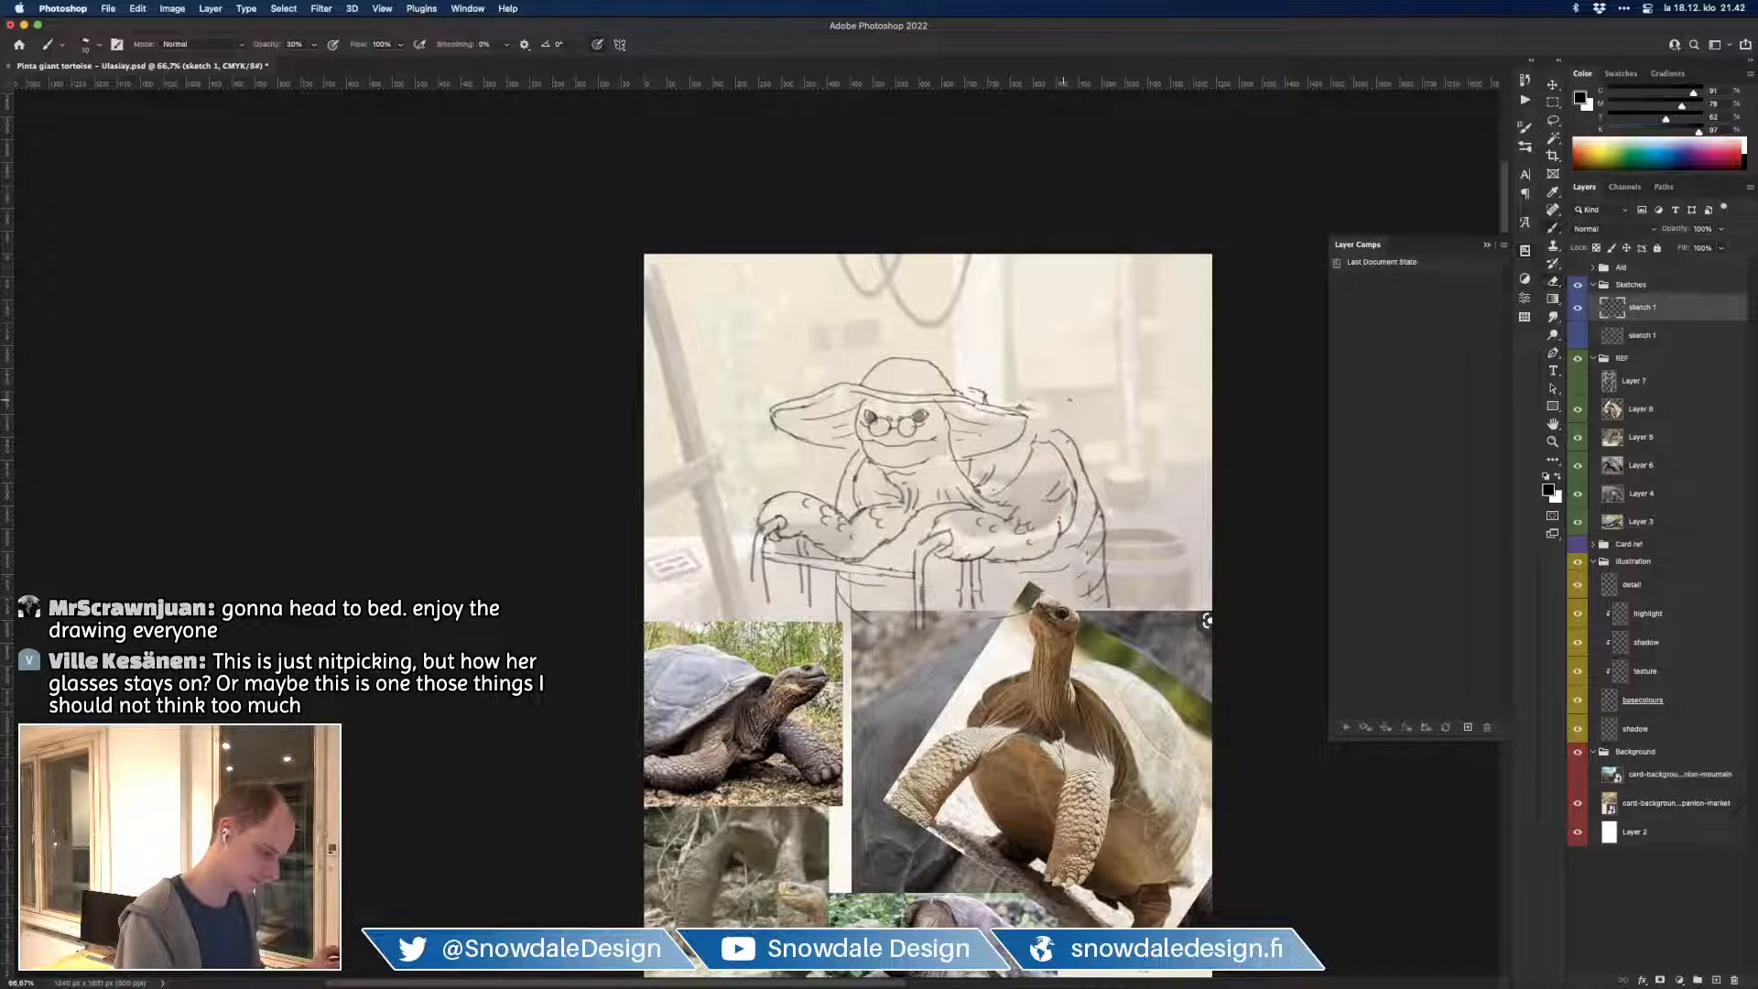
pyautogui.press('e')
pyautogui.press('b')
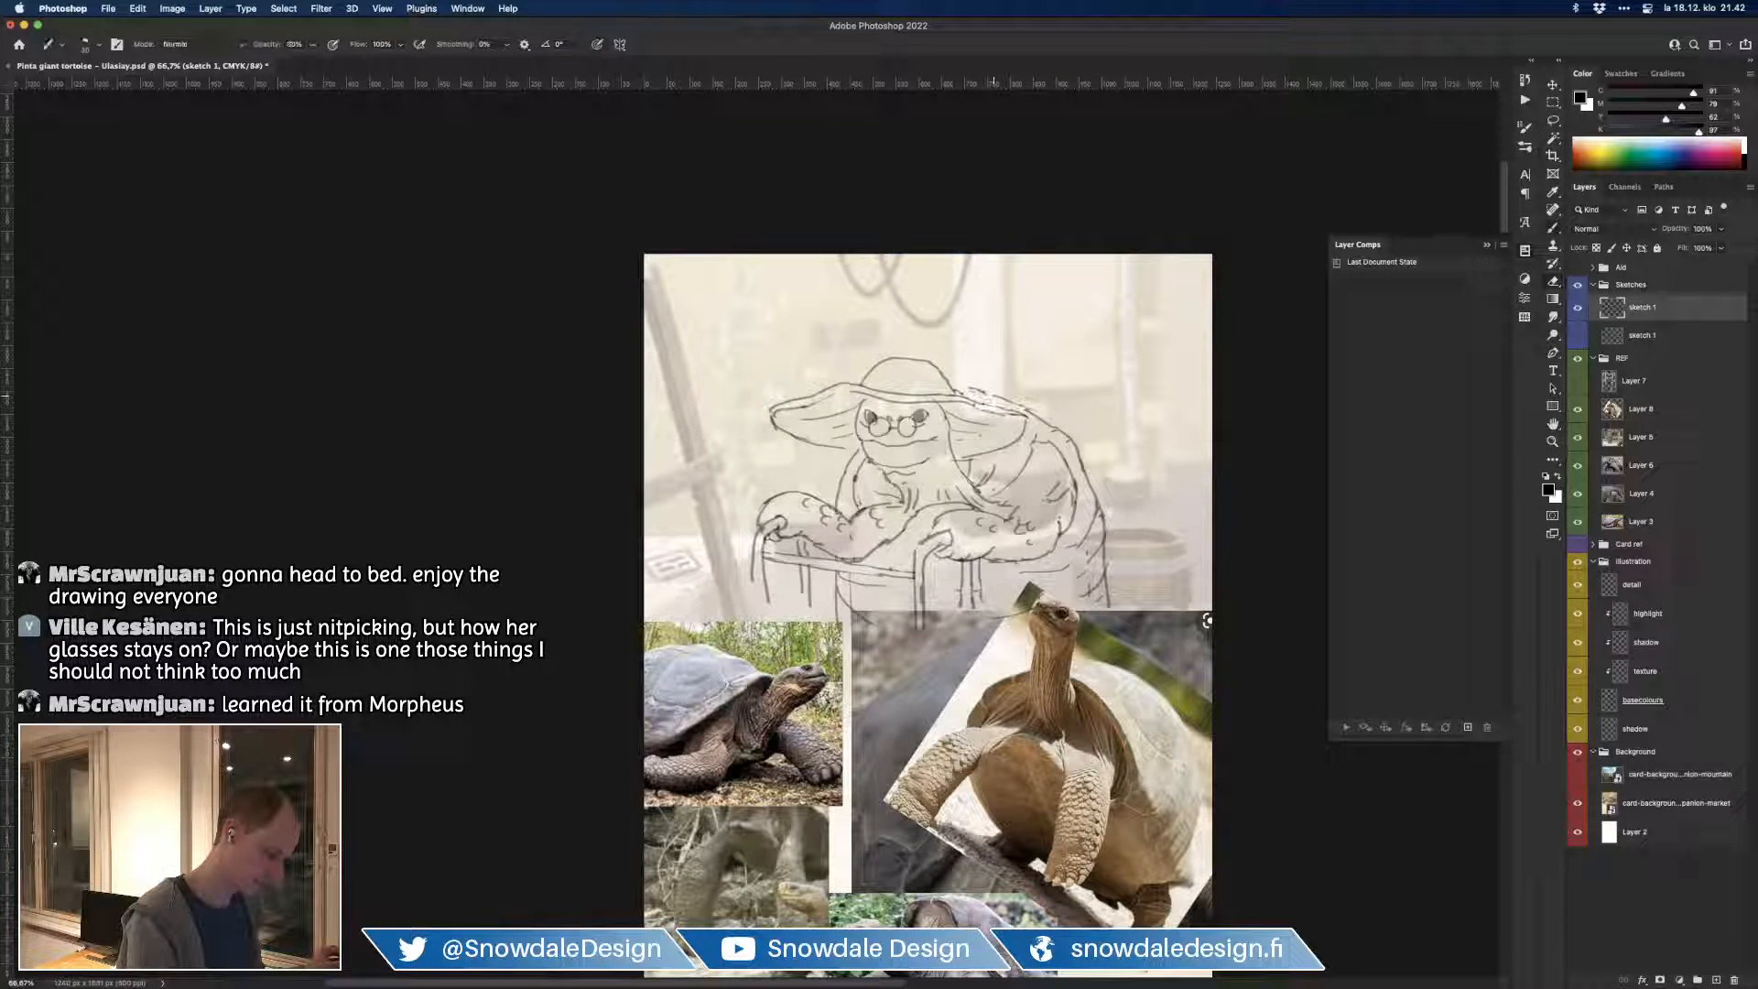
pyautogui.press('e')
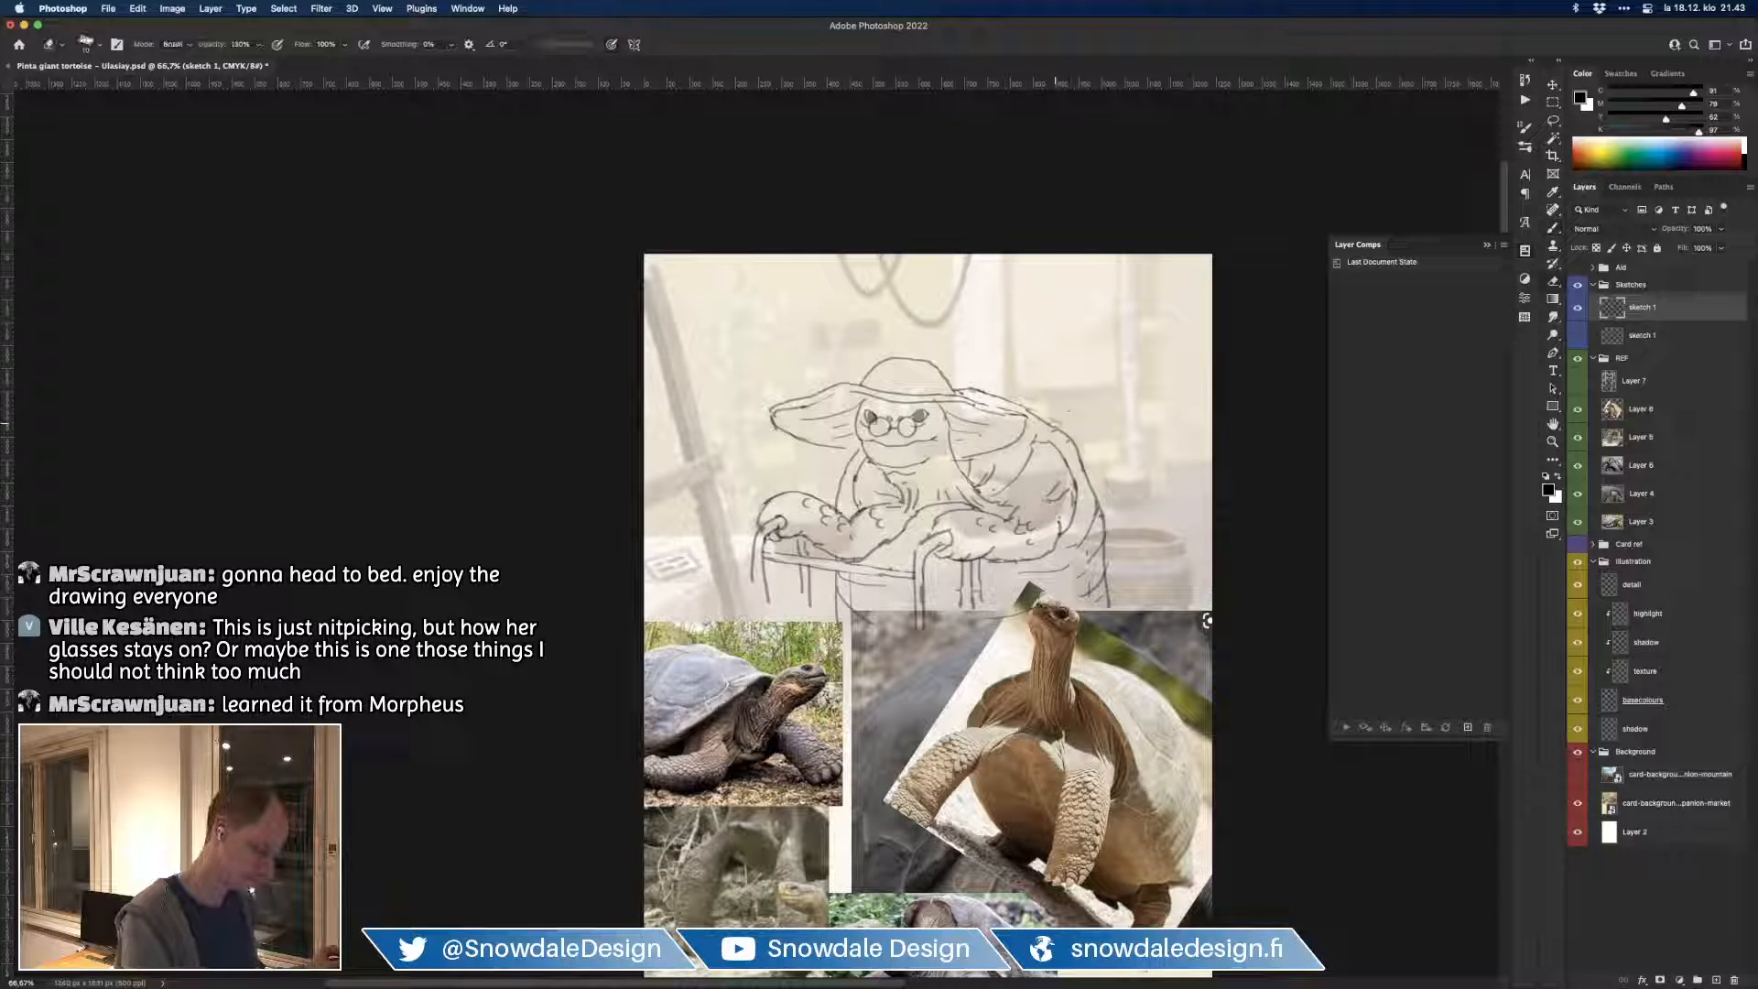
pyautogui.press('b')
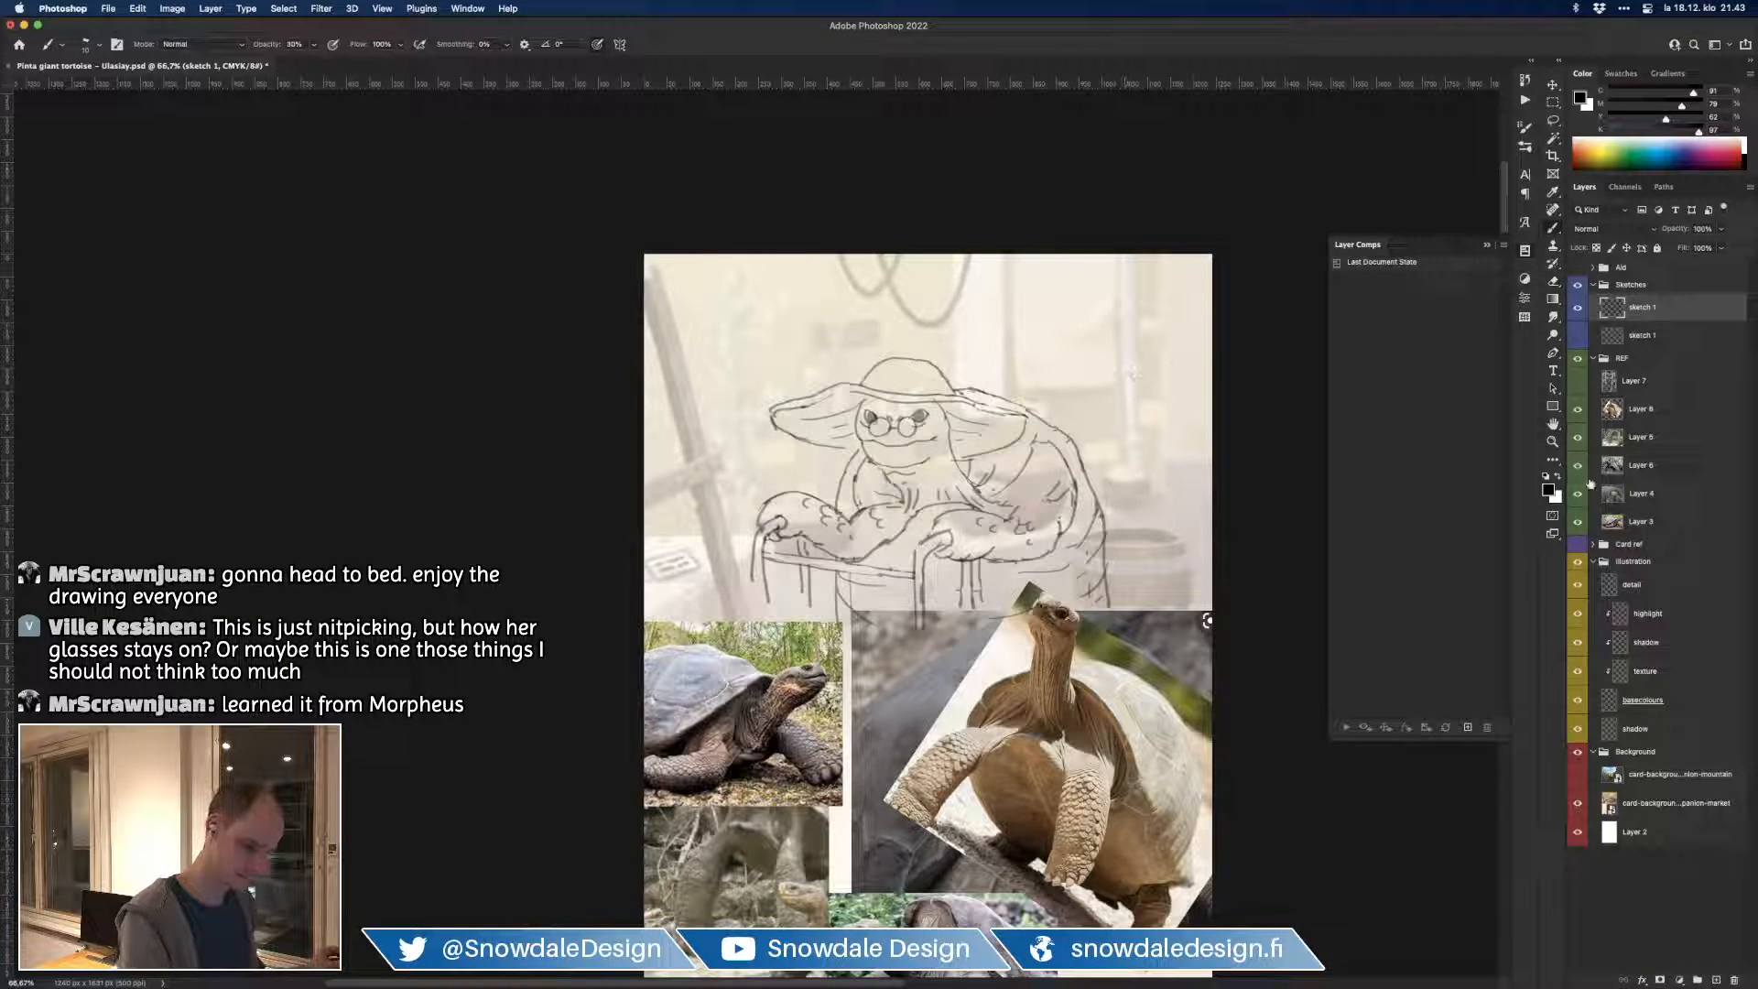
pyautogui.click(1577, 545)
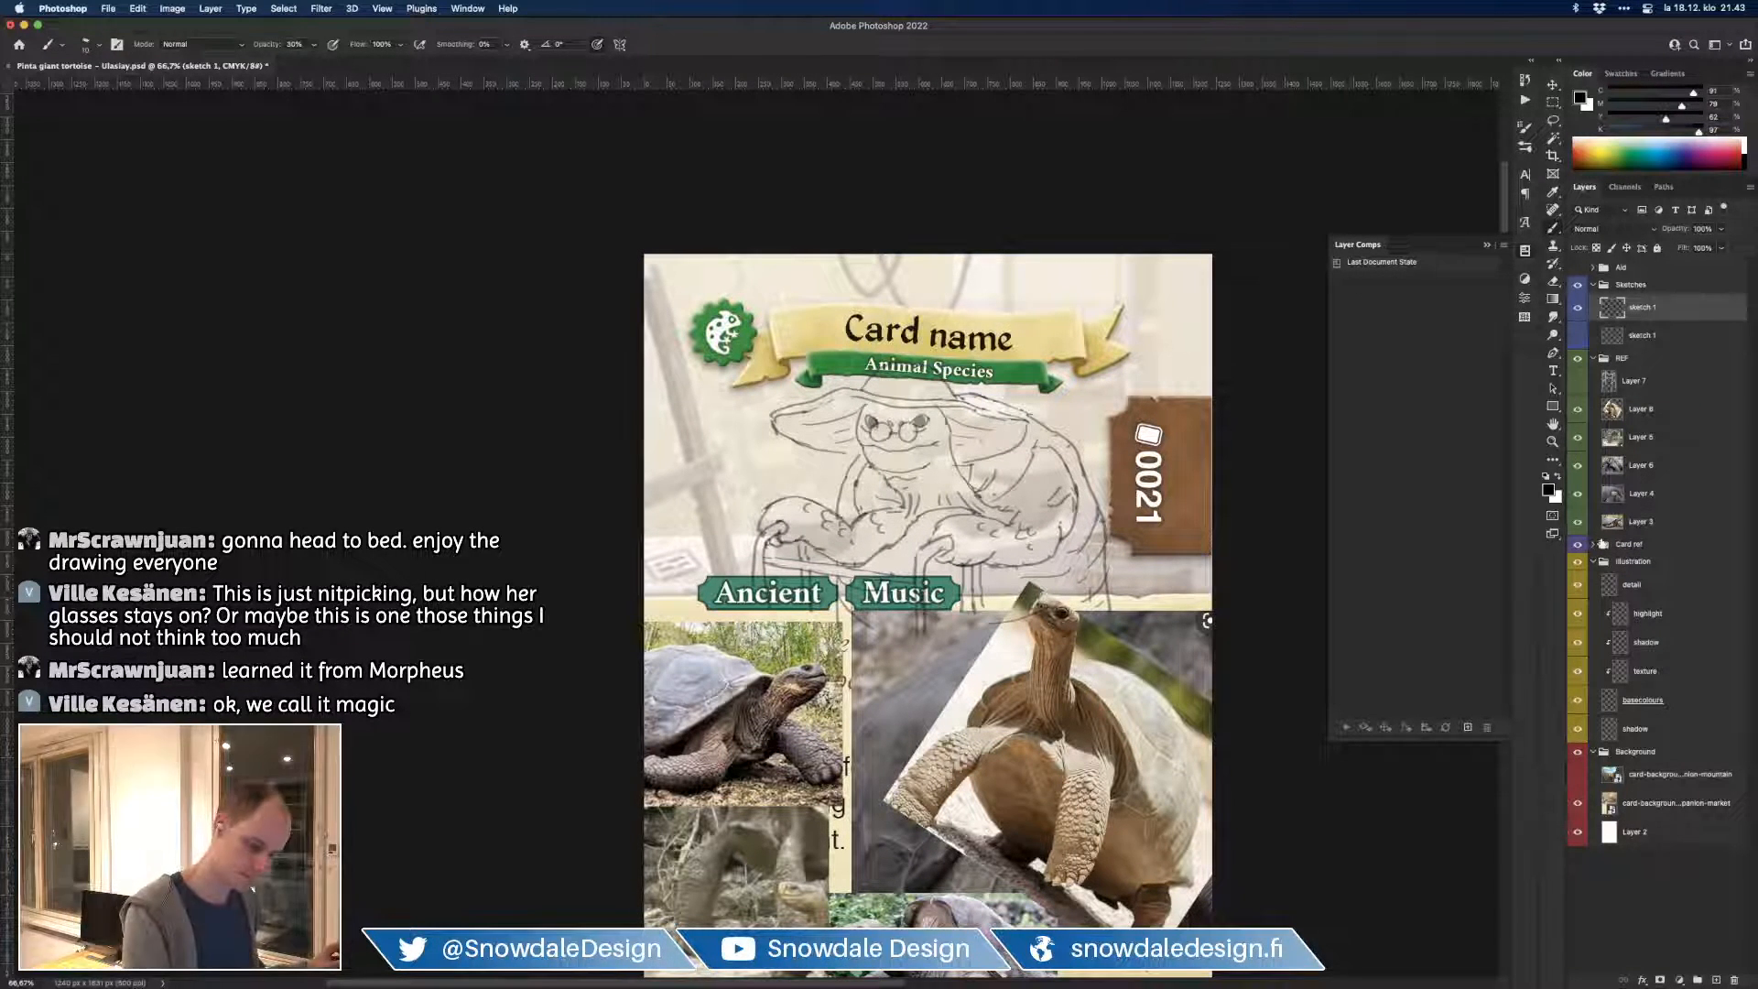
pyautogui.click(1576, 546)
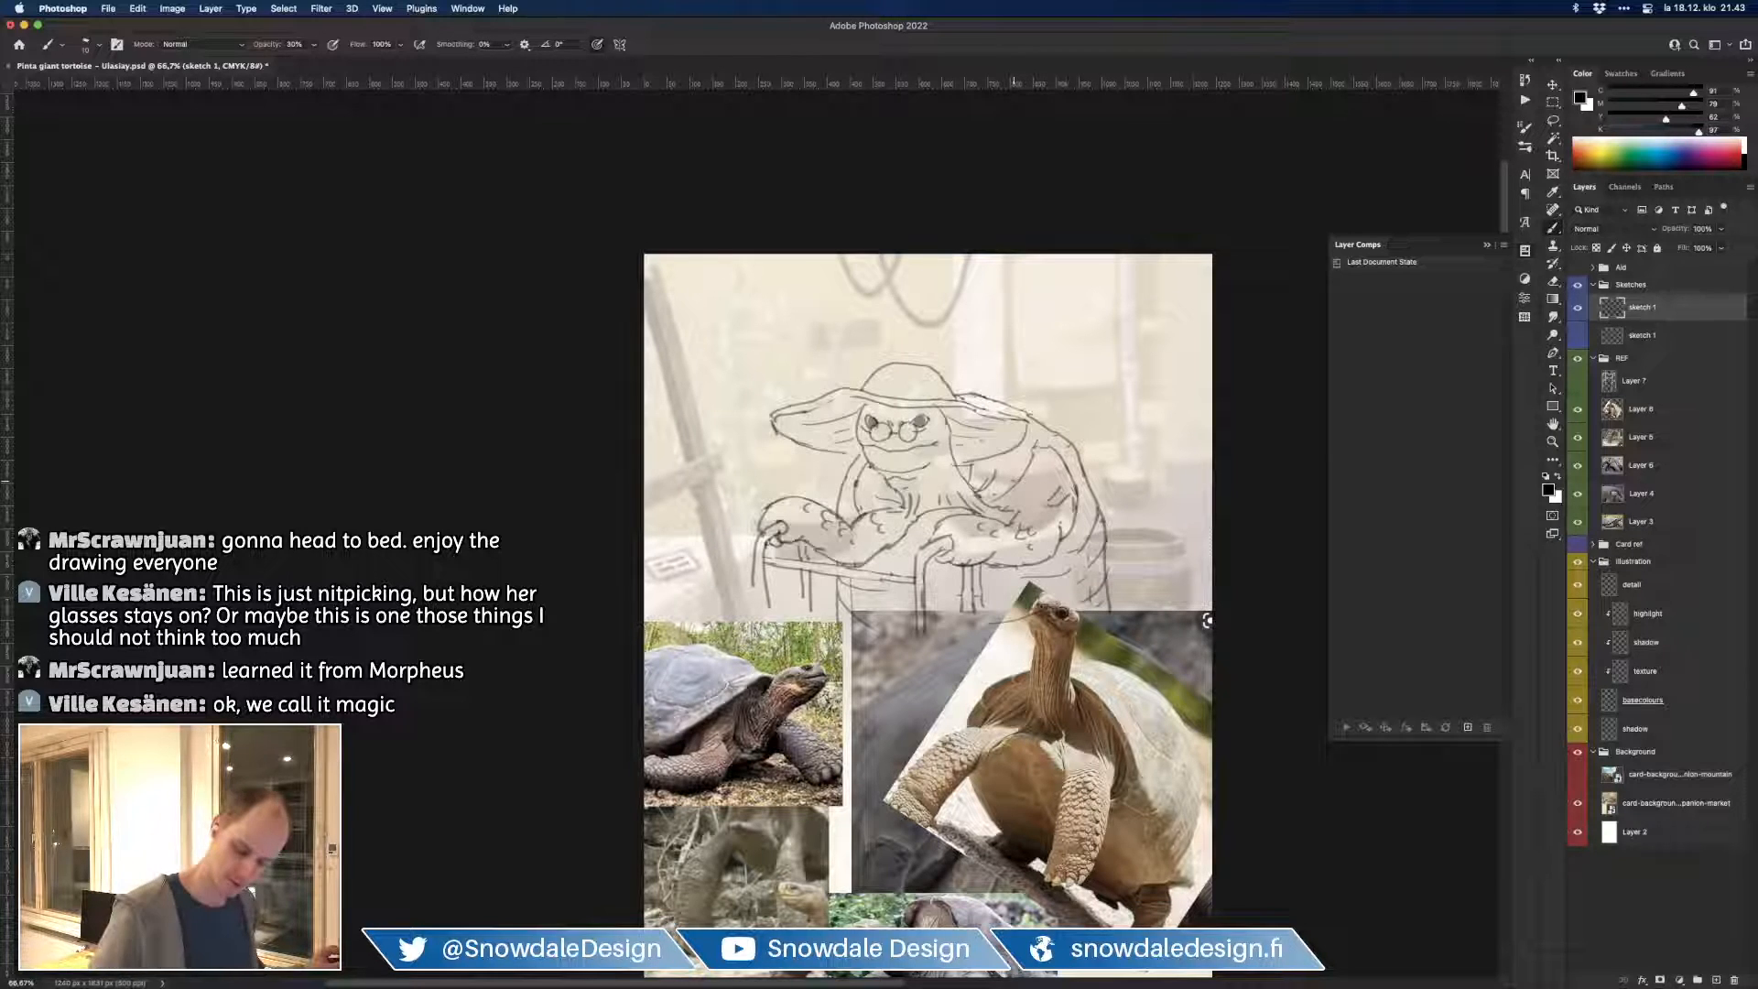
# Step: Duplicate the sketch 1 layer, hide the earlier copy, and erase the spectacles from the tortoise's face
pyautogui.press('super+j')
pyautogui.click(1577, 337)
pyautogui.press('e')
pyautogui.moveTo(882, 425); pyautogui.dragTo(904, 433)
pyautogui.press('b')
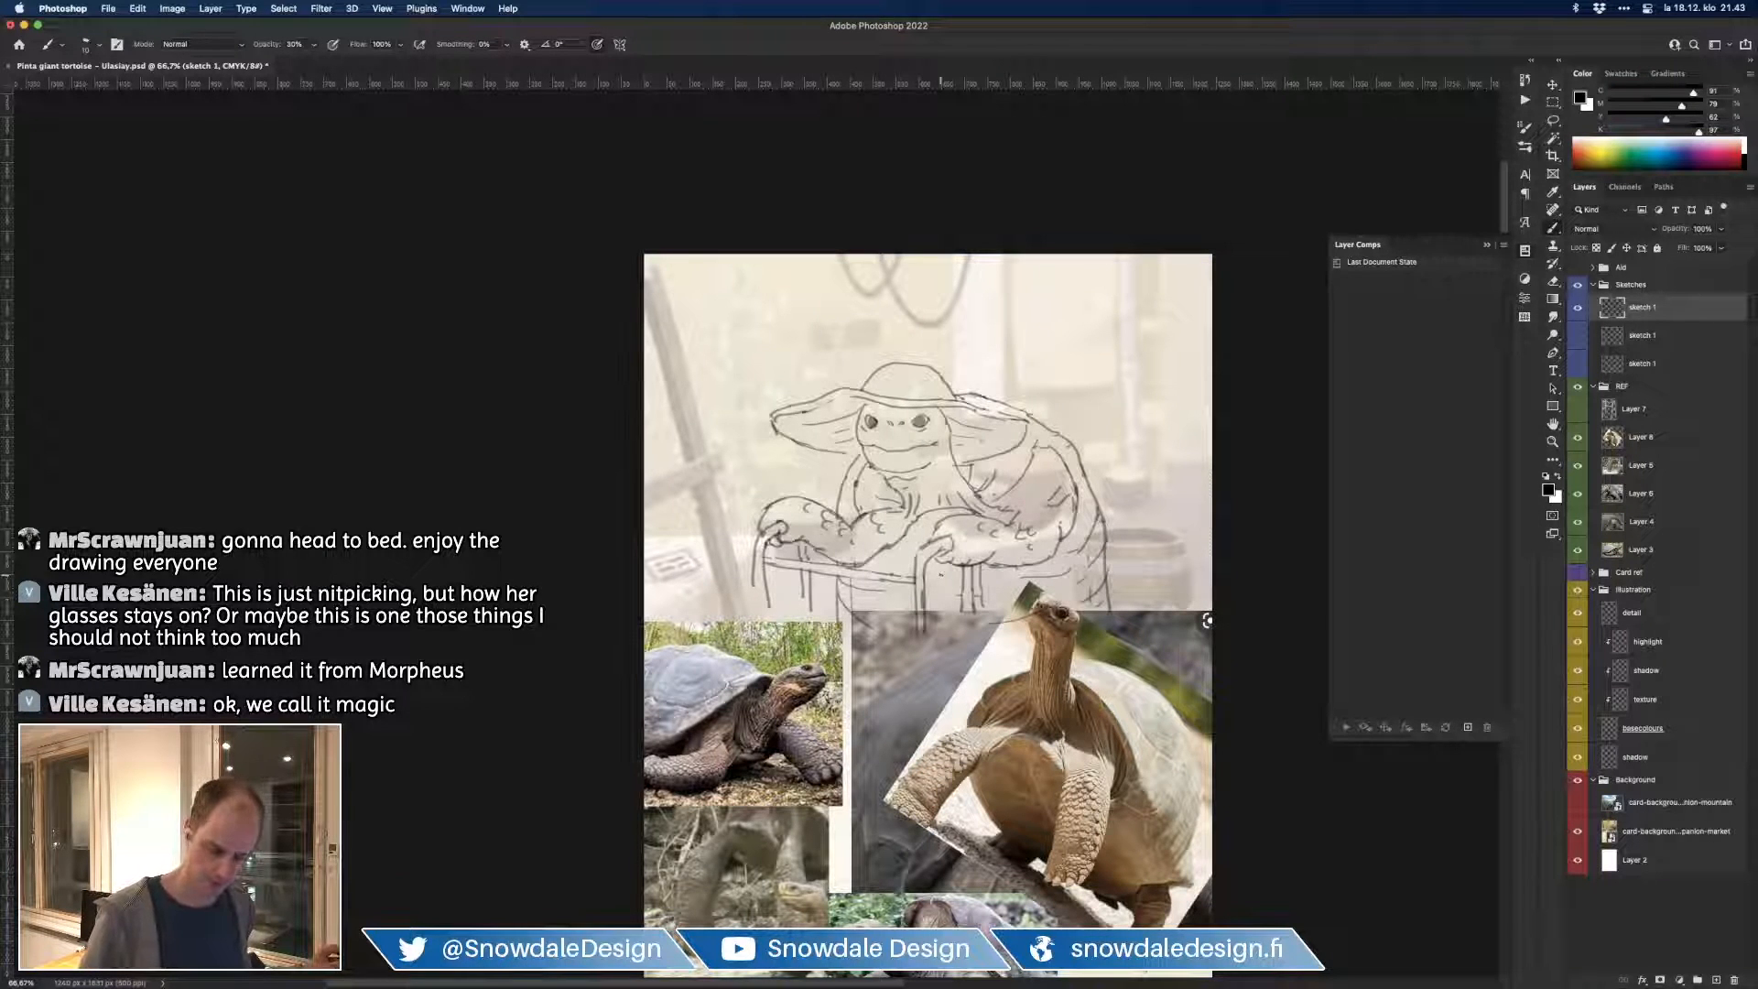
# Step: Add a new layer named "glasses" above the sketch
pyautogui.click(1715, 979)
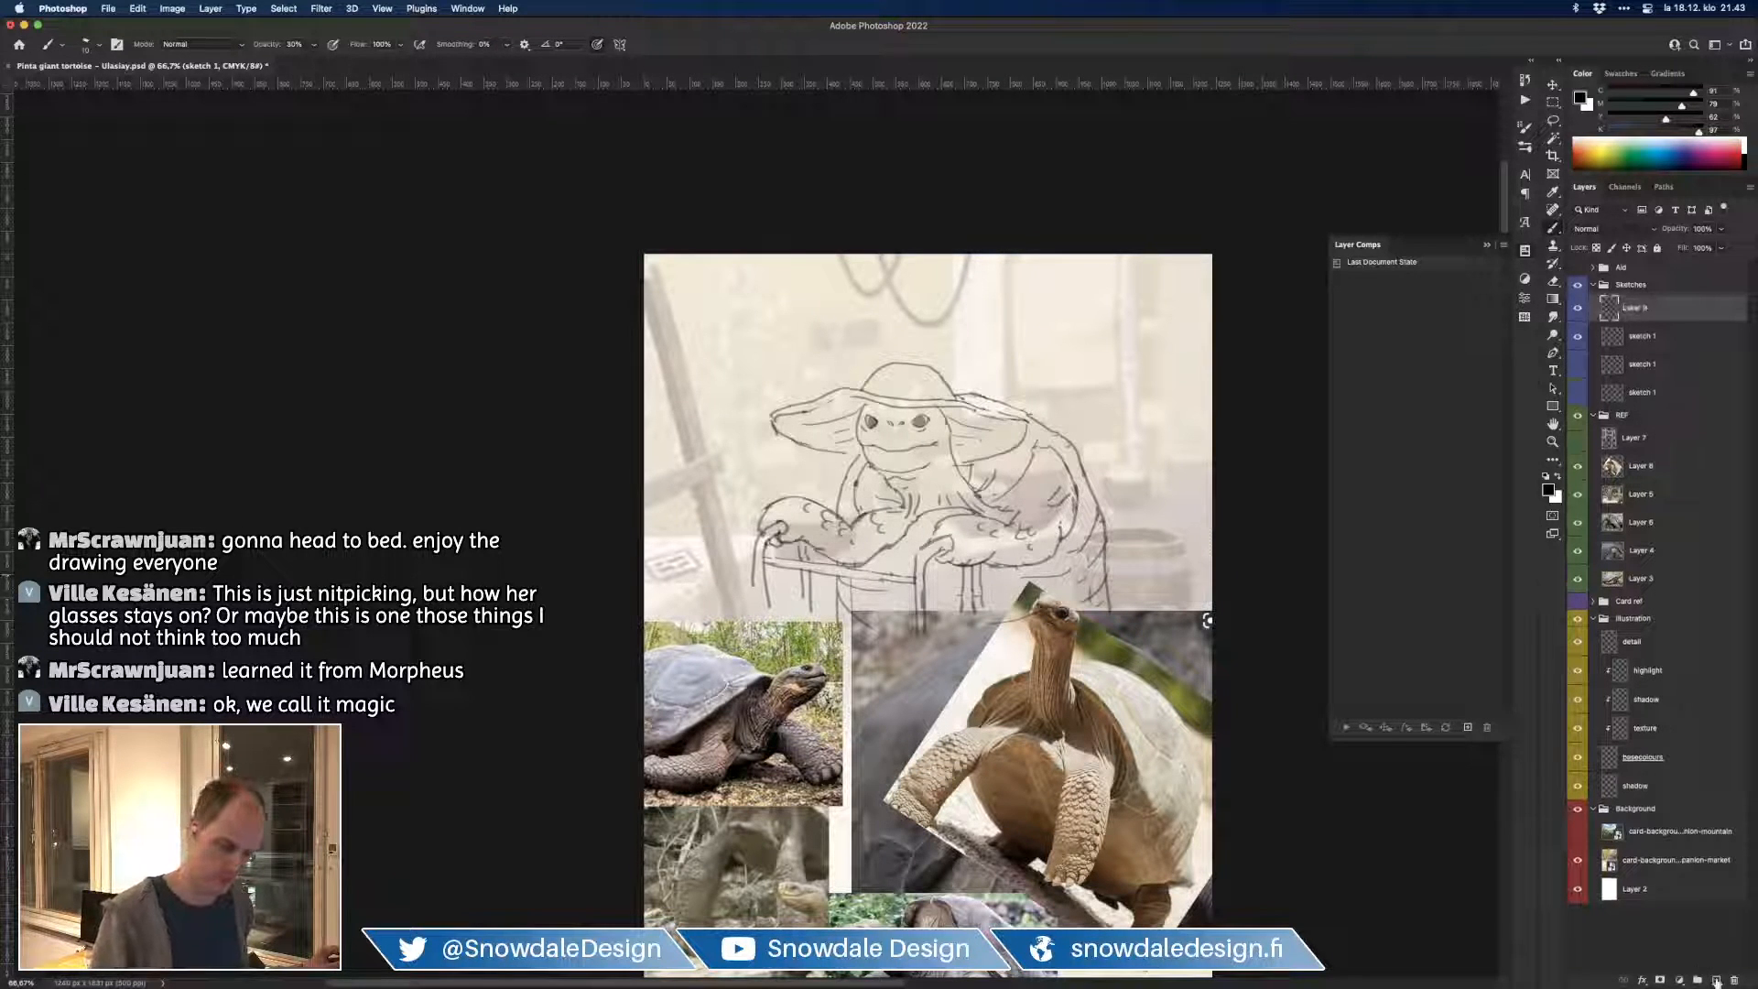
pyautogui.doubleClick(1631, 309)
pyautogui.write('glasses')
pyautogui.press('Return')
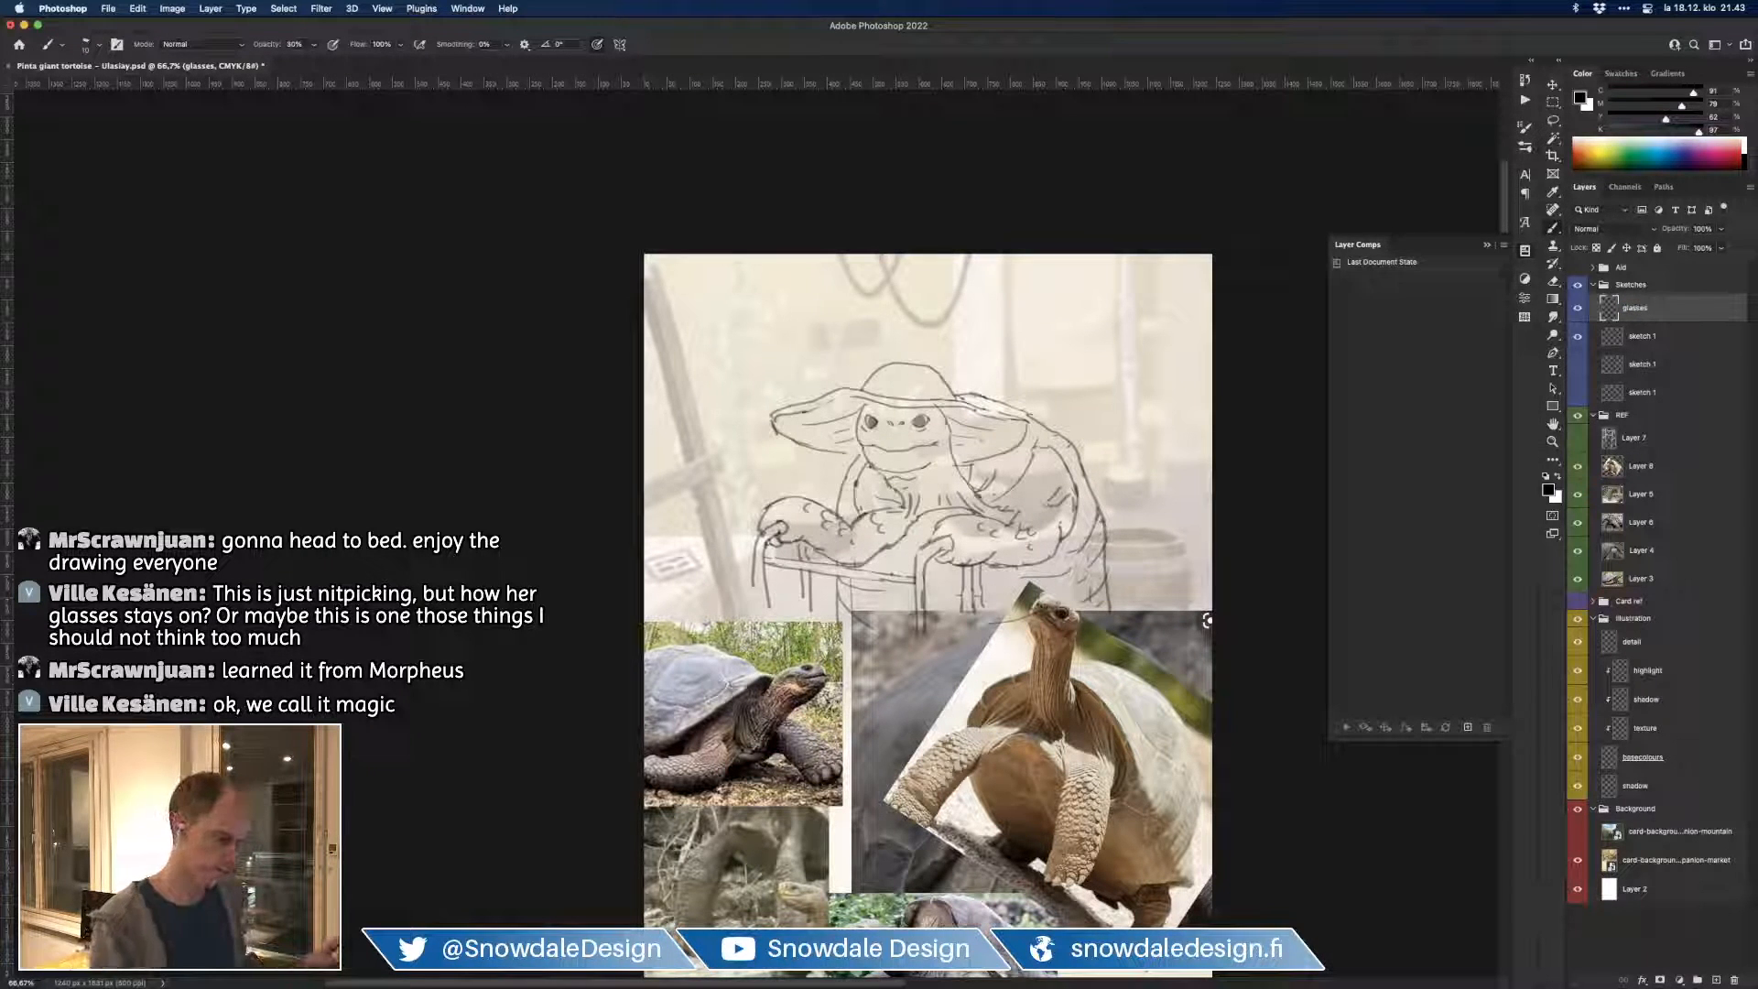
# Step: Draw round glasses with a bridge around the tortoise's eyes, undoing the stray strokes
pyautogui.moveTo(861, 436)
pyautogui.mouseDown()
pyautogui.moveTo(877, 441)
pyautogui.moveTo(855, 422)
pyautogui.moveTo(927, 426)
pyautogui.moveTo(897, 416)
pyautogui.mouseUp()
pyautogui.press('super+z')
pyautogui.press('super+z')
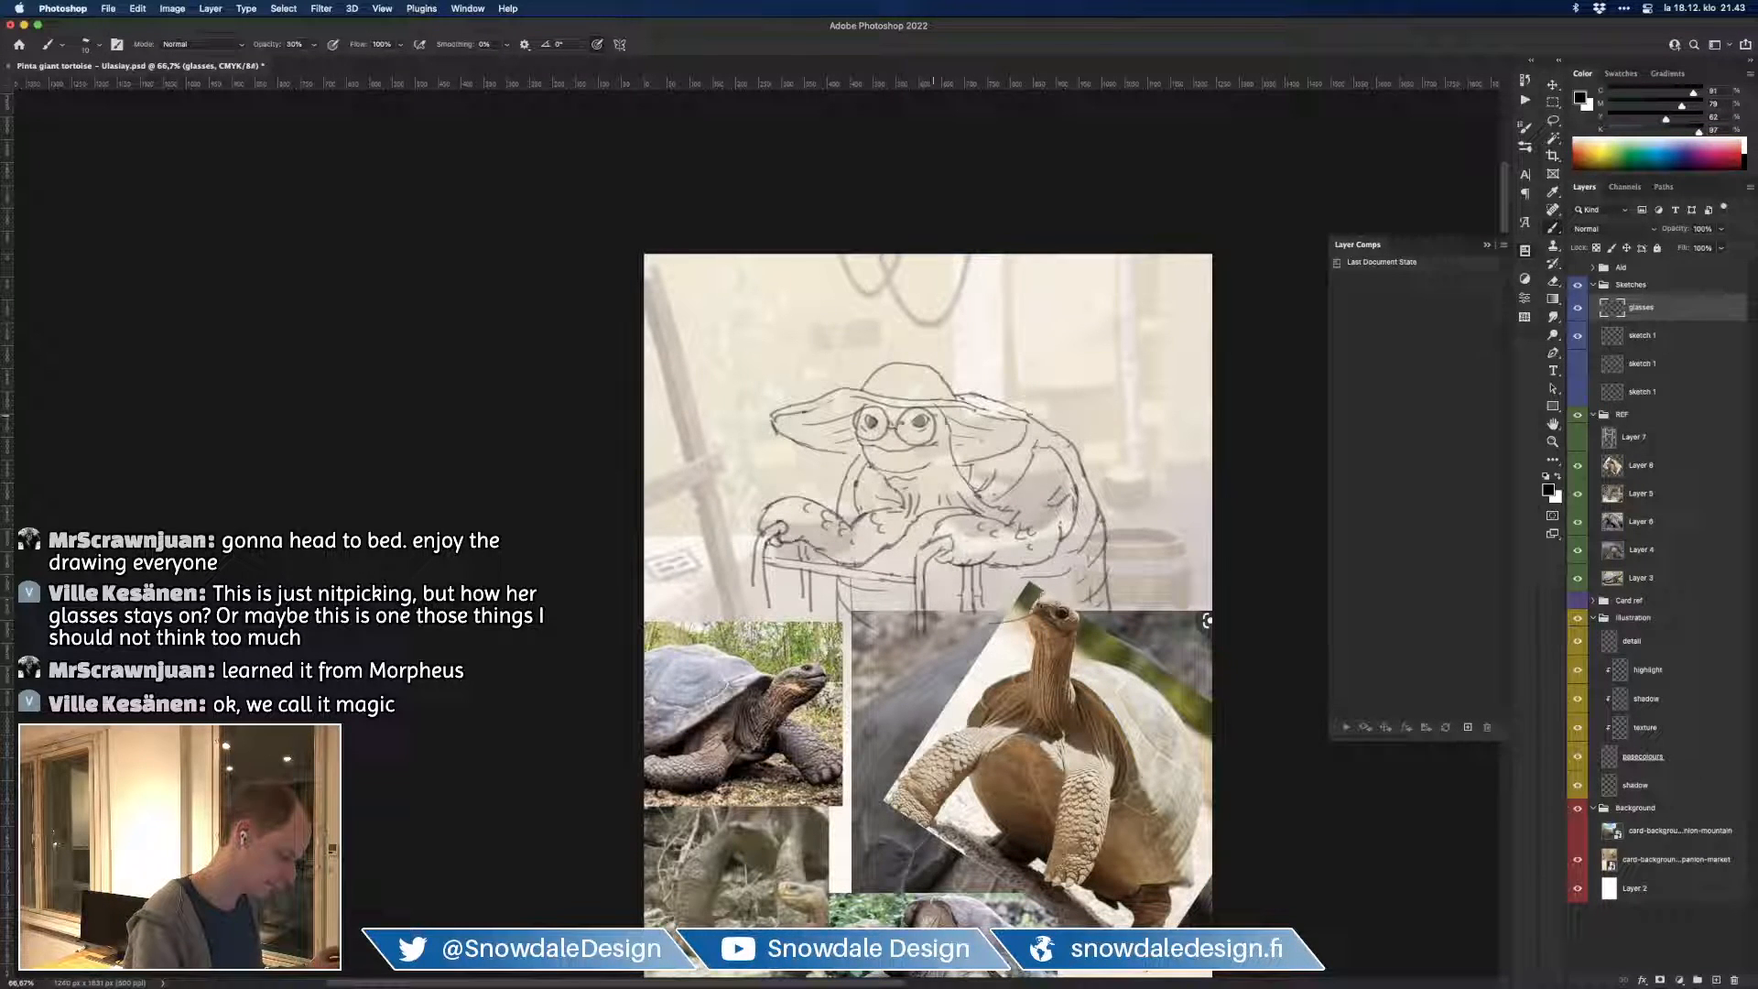
# Step: Shade the lenses of the glasses with a brush at 10% opacity and clean up their edges with the eraser
pyautogui.rightClick(944, 421)
pyautogui.click(907, 409)
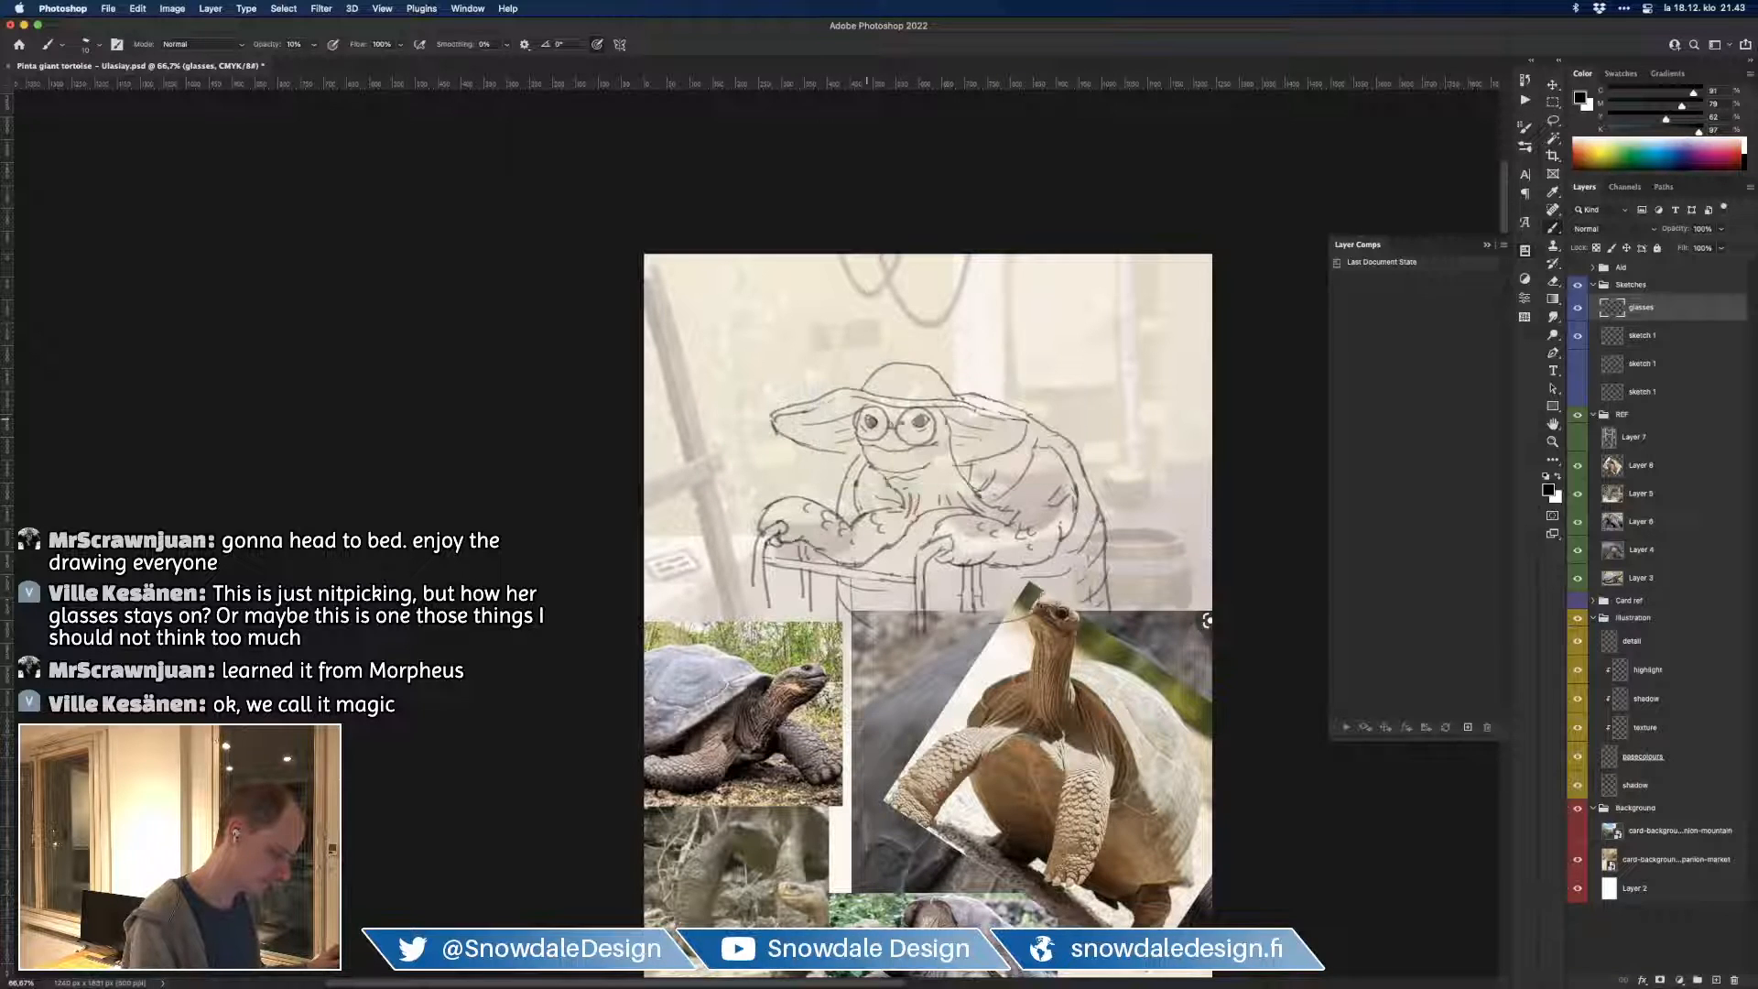
pyautogui.moveTo(854, 423); pyautogui.dragTo(920, 436)
pyautogui.press('e')
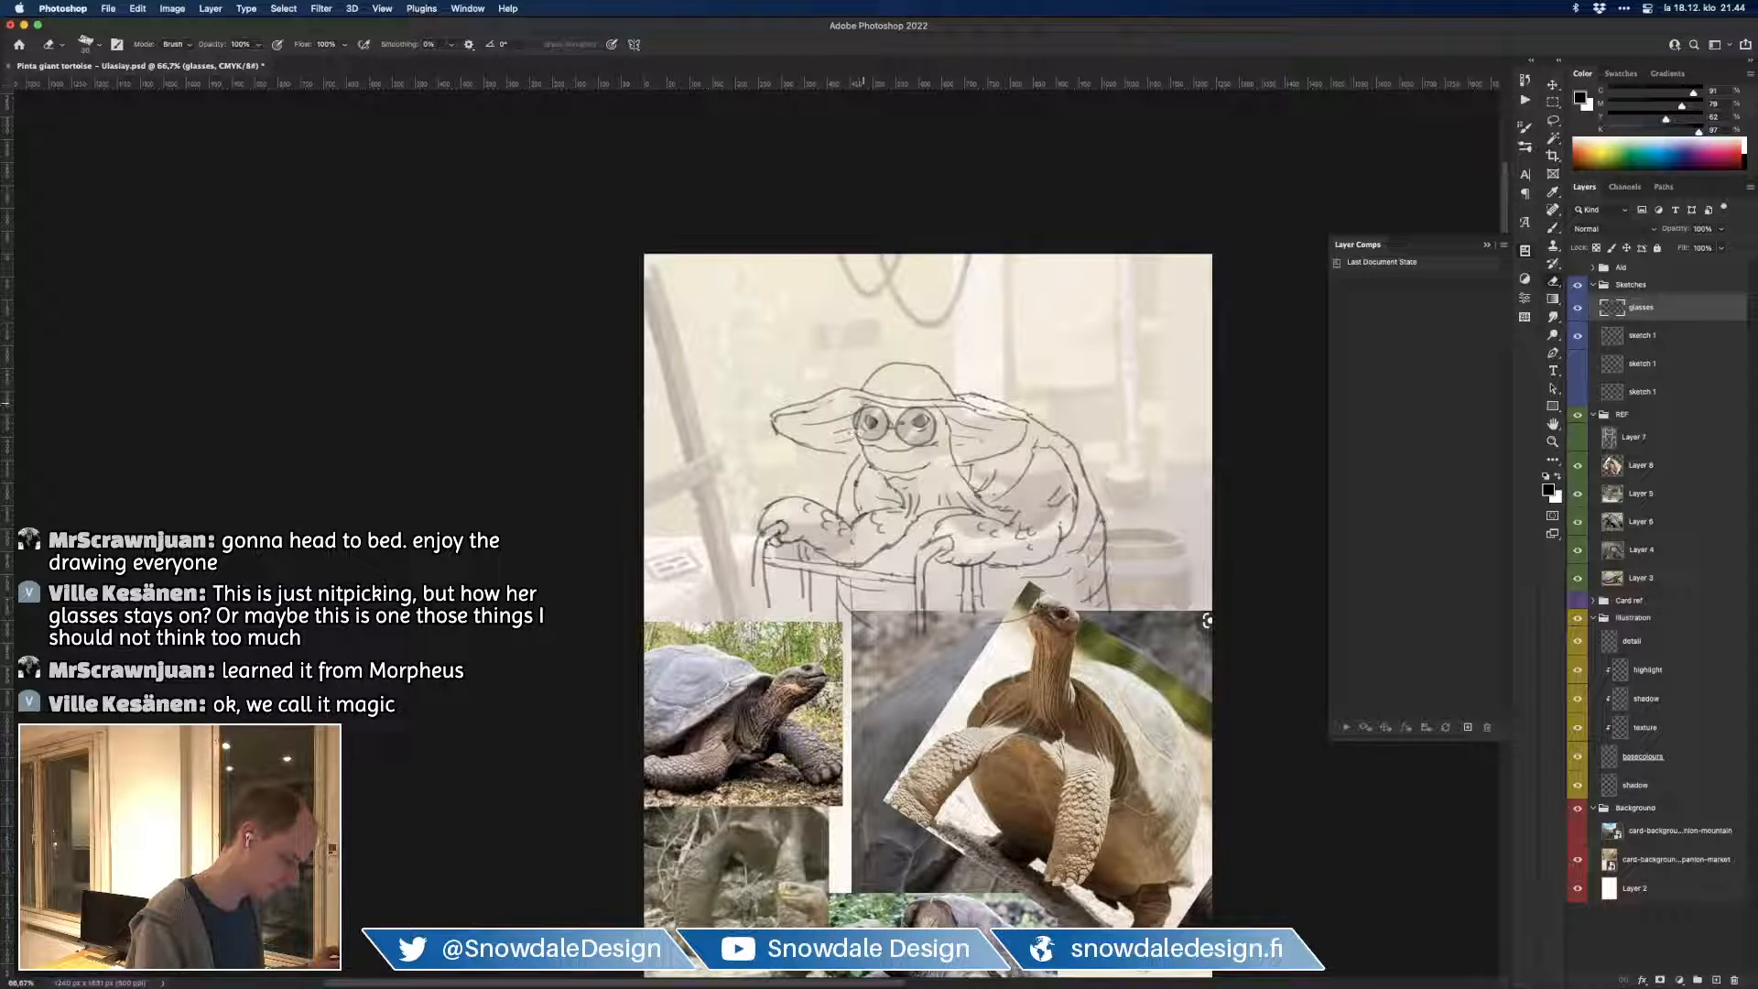
pyautogui.press('b')
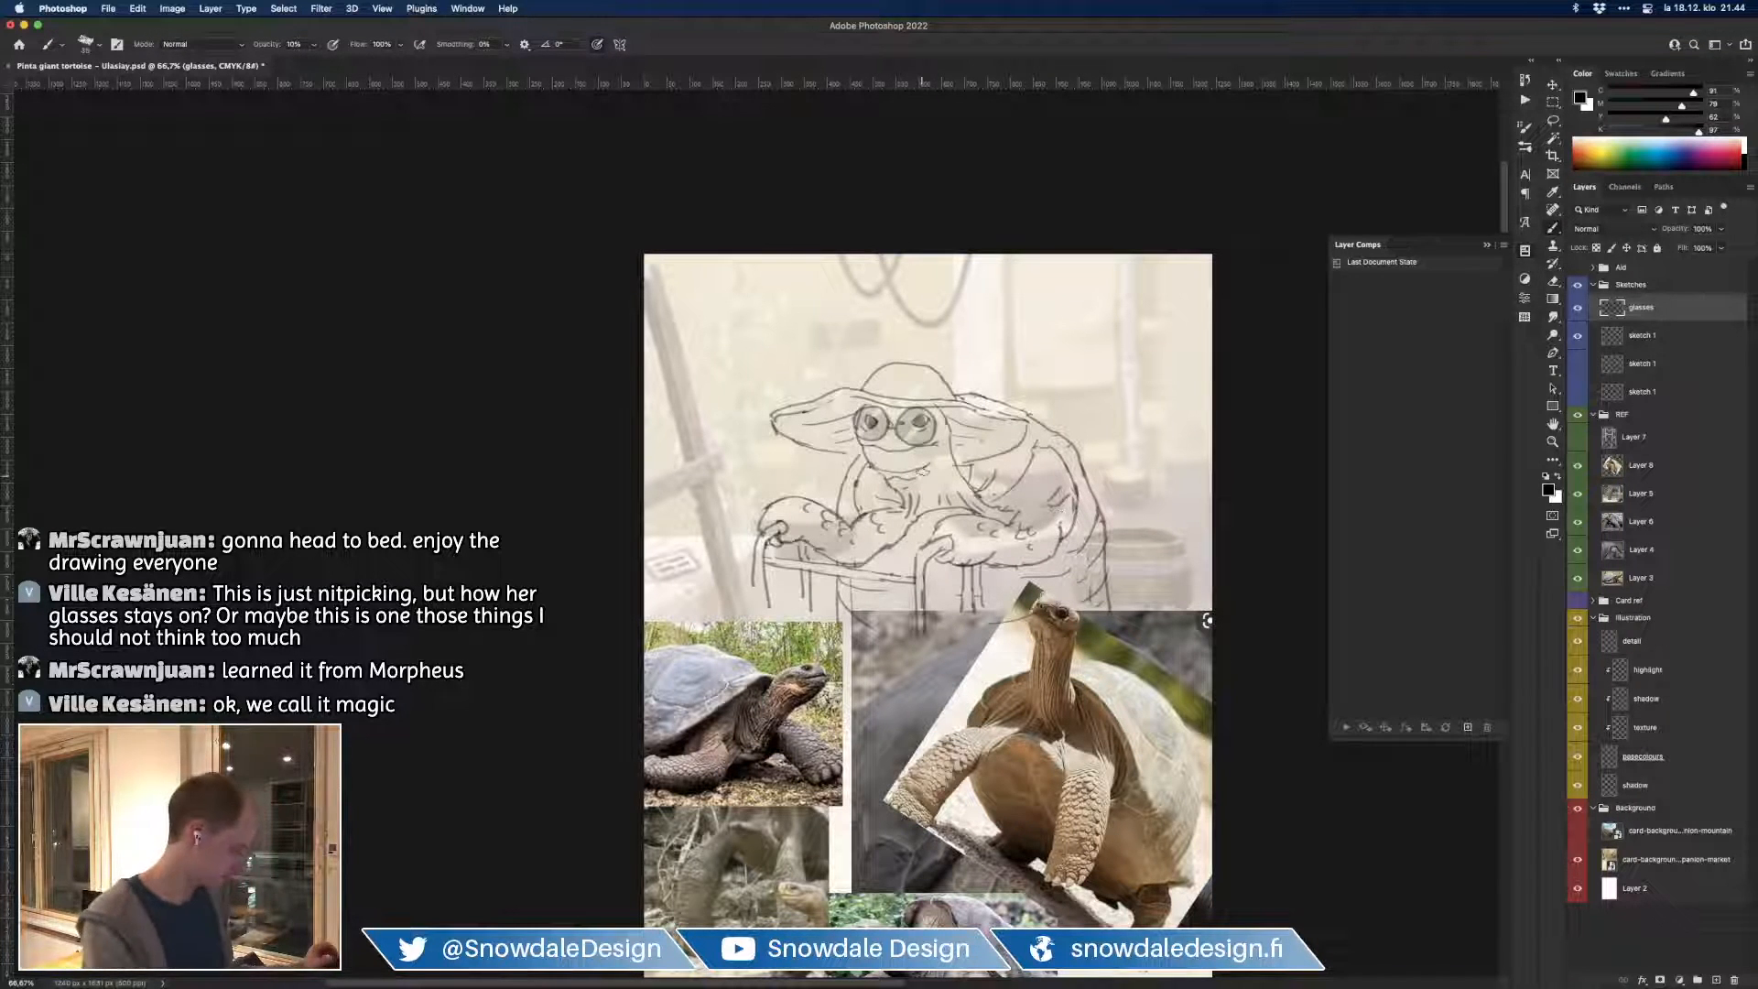
pyautogui.press('BackSpace')
pyautogui.press('r')
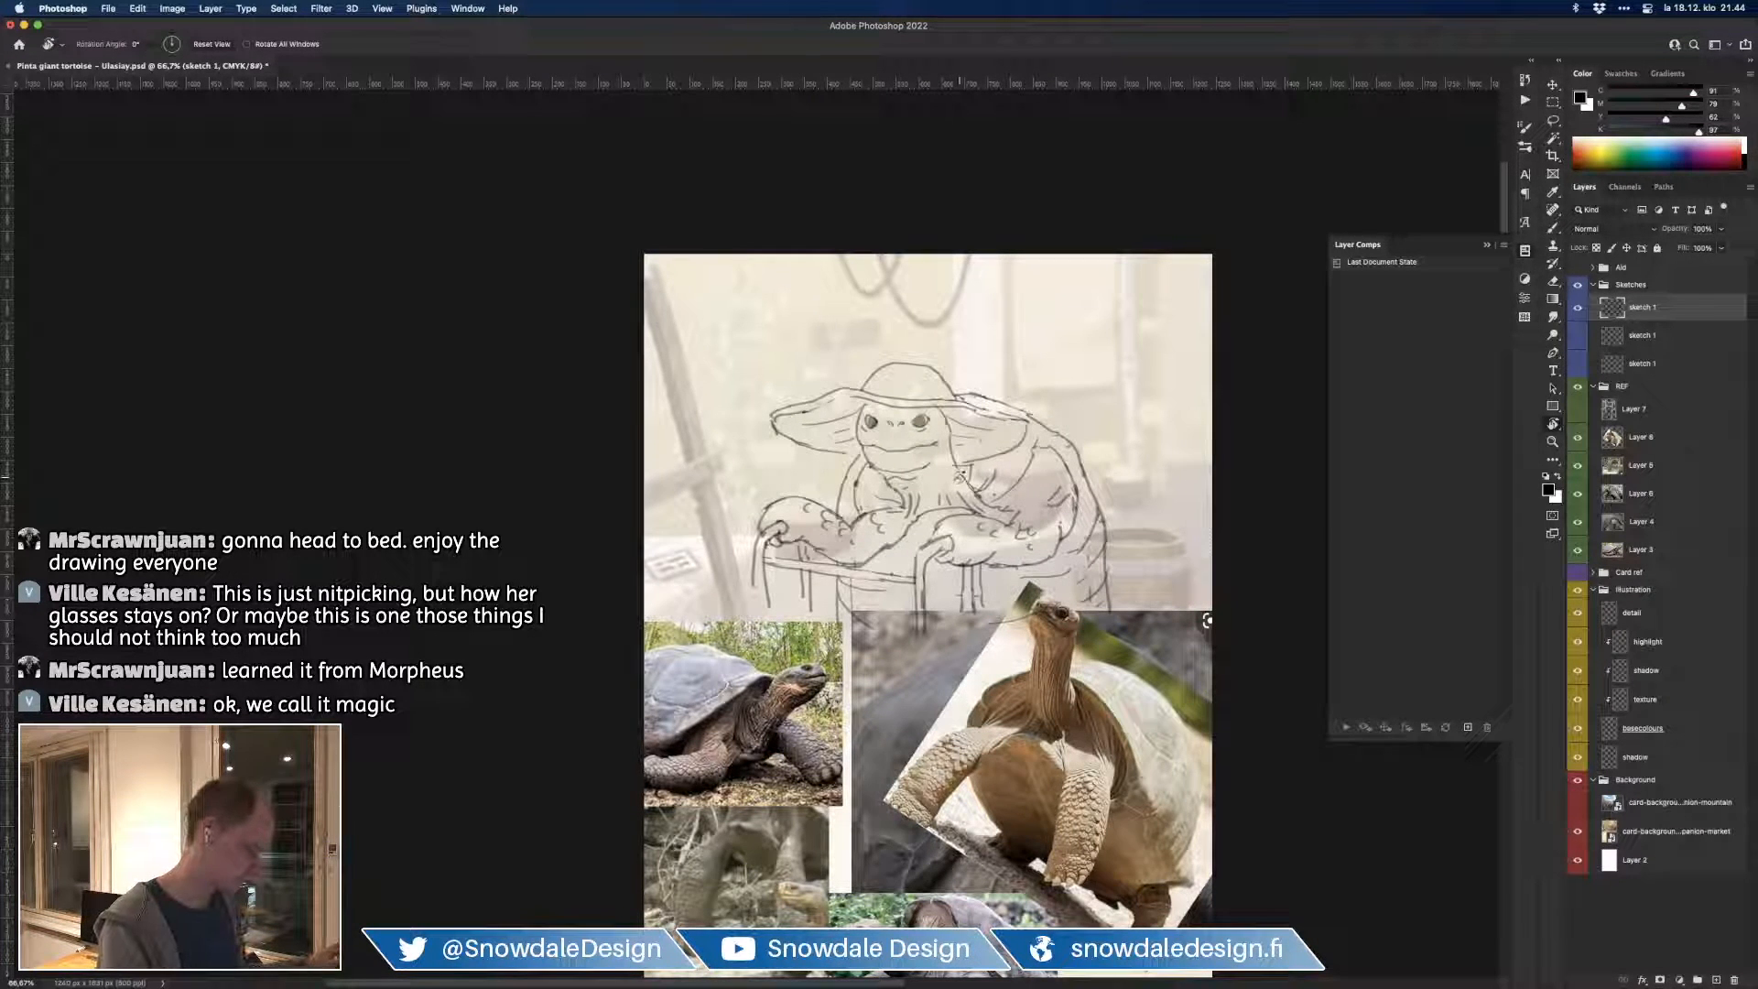
pyautogui.press('super+z')
pyautogui.press('b')
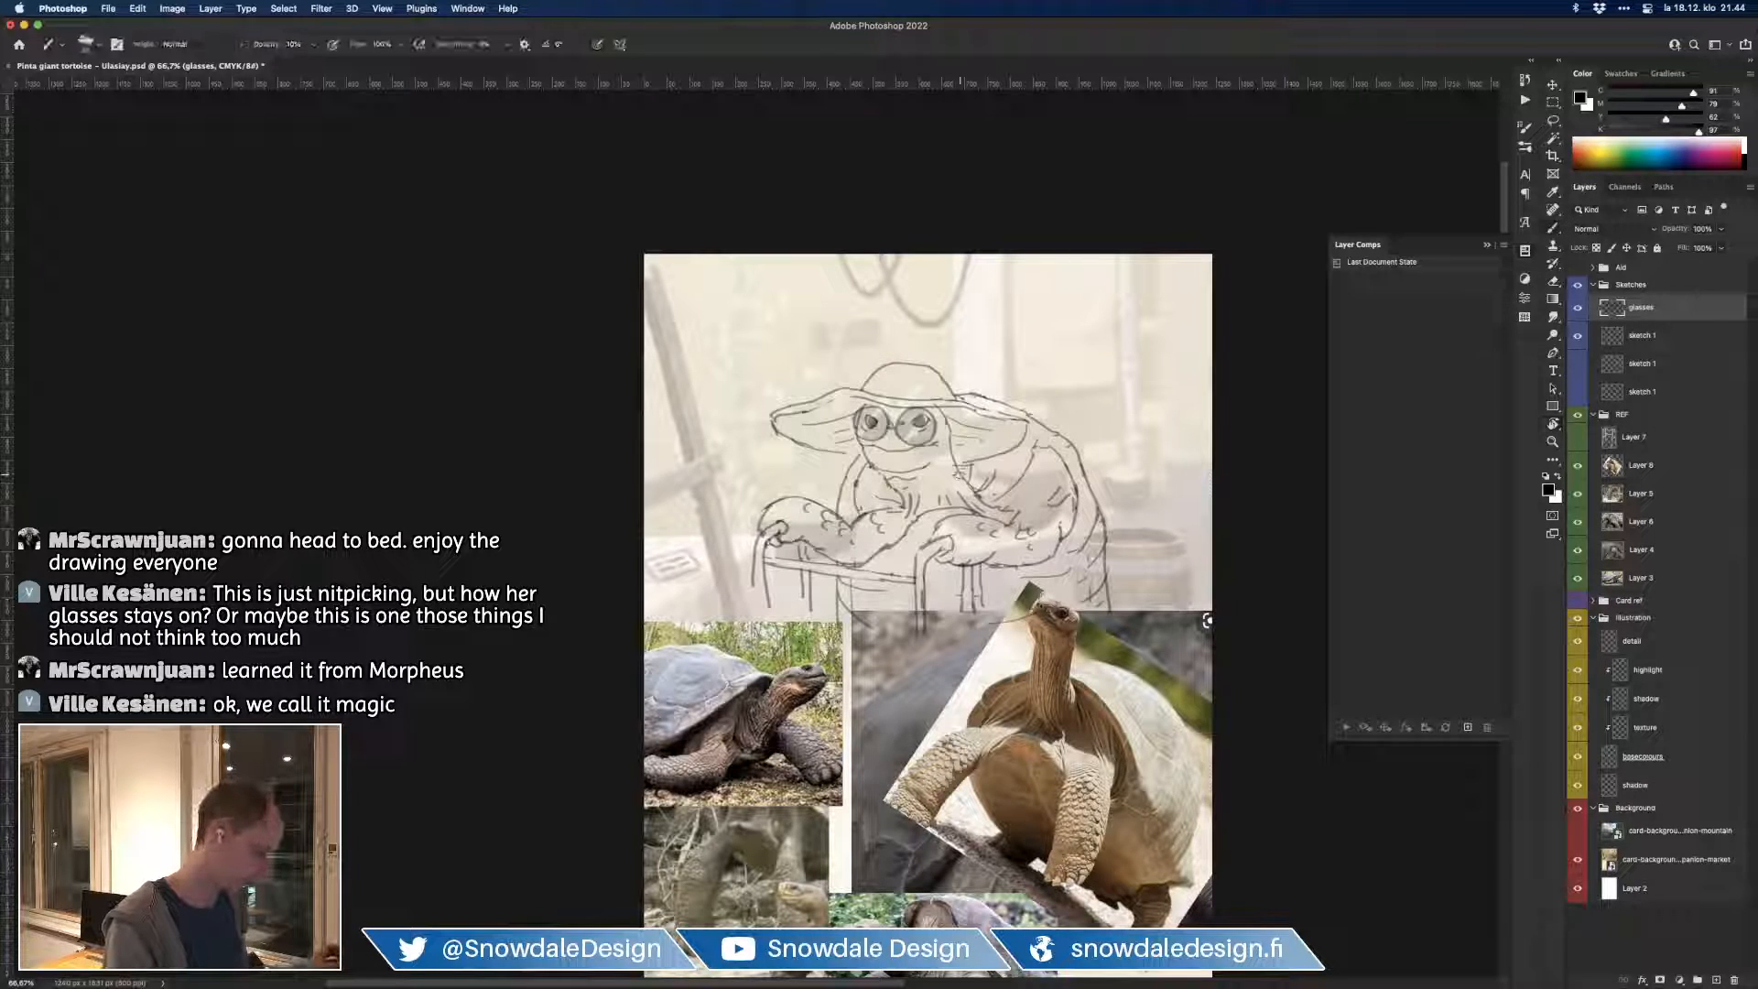
# Step: Nudge the glasses slightly into position over the tortoise's eyes
pyautogui.moveTo(930, 460)
pyautogui.mouseDown()
pyautogui.moveTo(905, 424)
pyautogui.moveTo(907, 453)
pyautogui.mouseUp()
pyautogui.press('shift+super+Right')
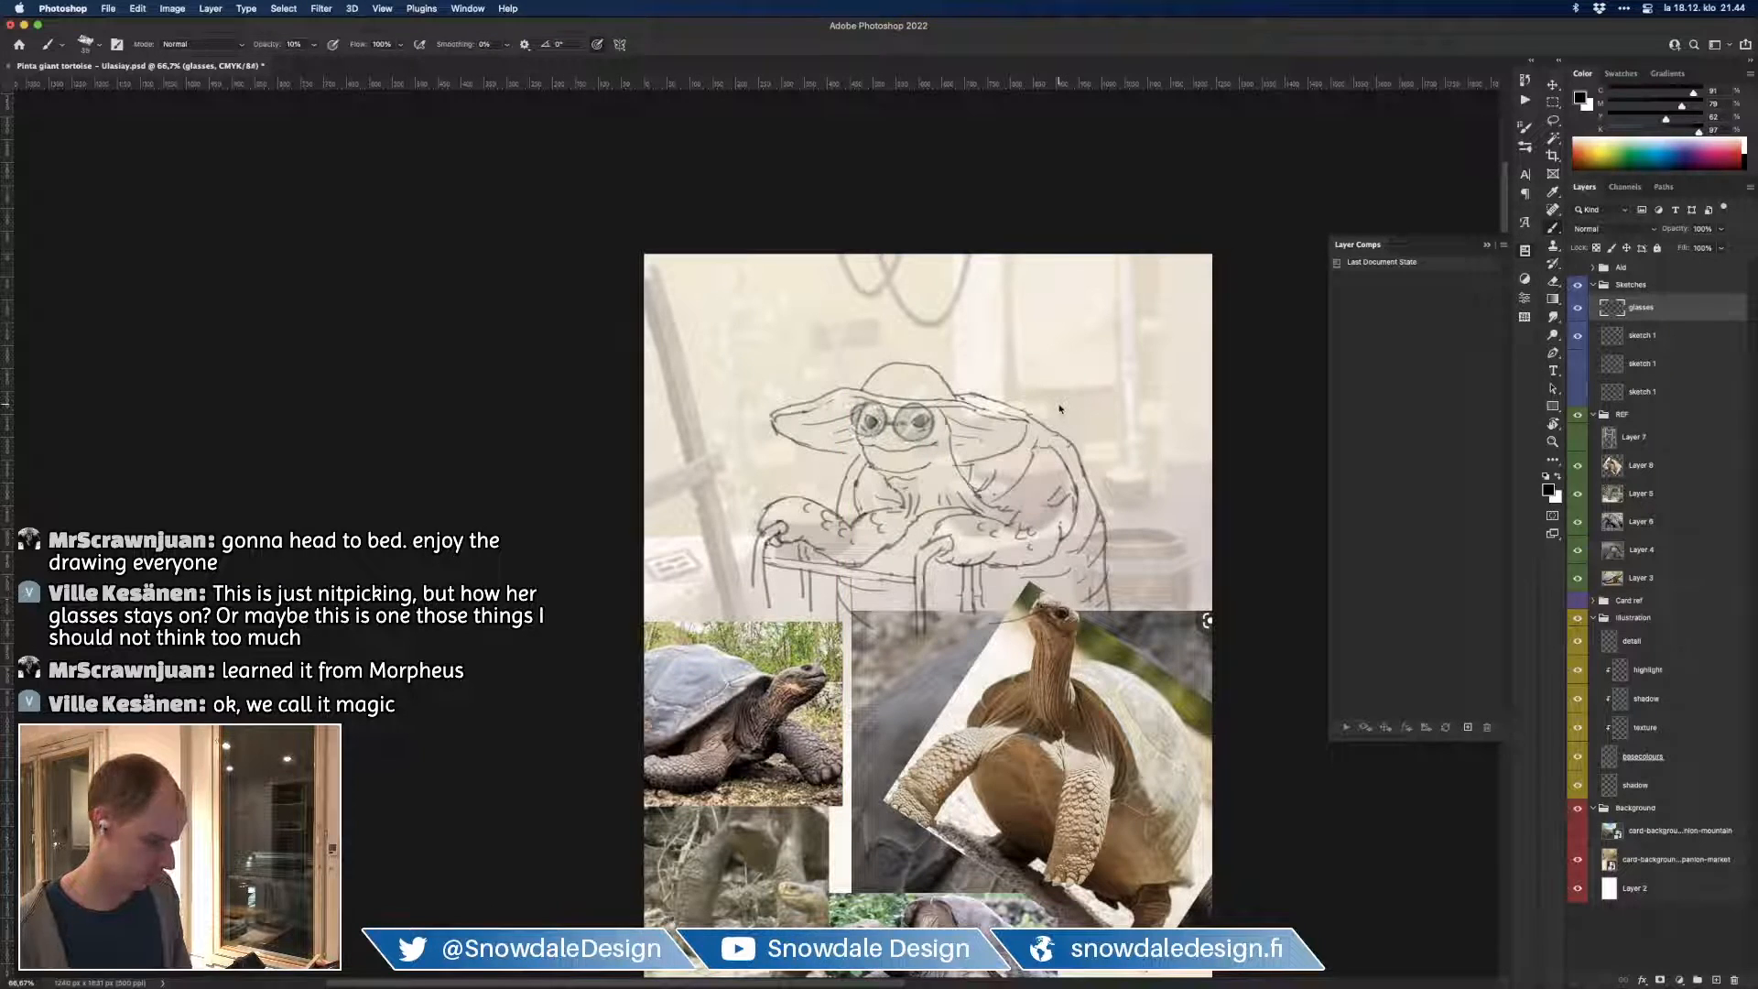
pyautogui.press('shift+super+Left')
pyautogui.press('shift+super+Right')
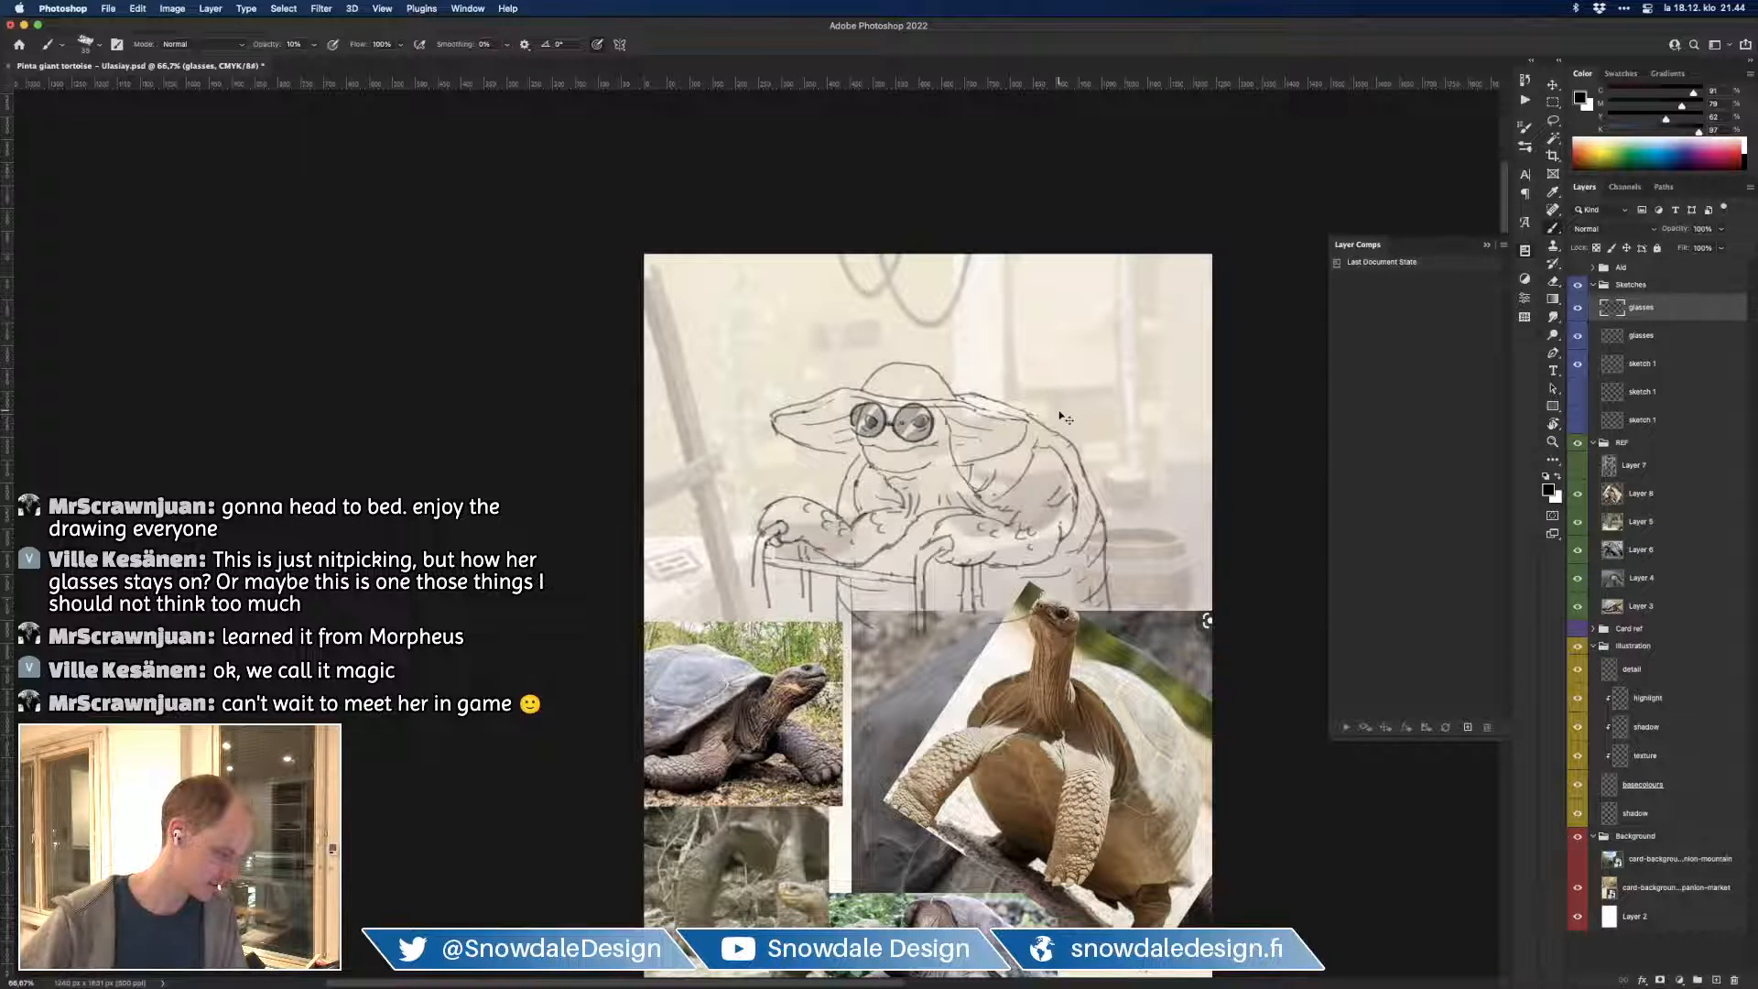
# Step: Darken the glasses by duplicating their layer and merging the copies, and erase light reflections into the lenses
pyautogui.press('super+j')
pyautogui.press('super+e')
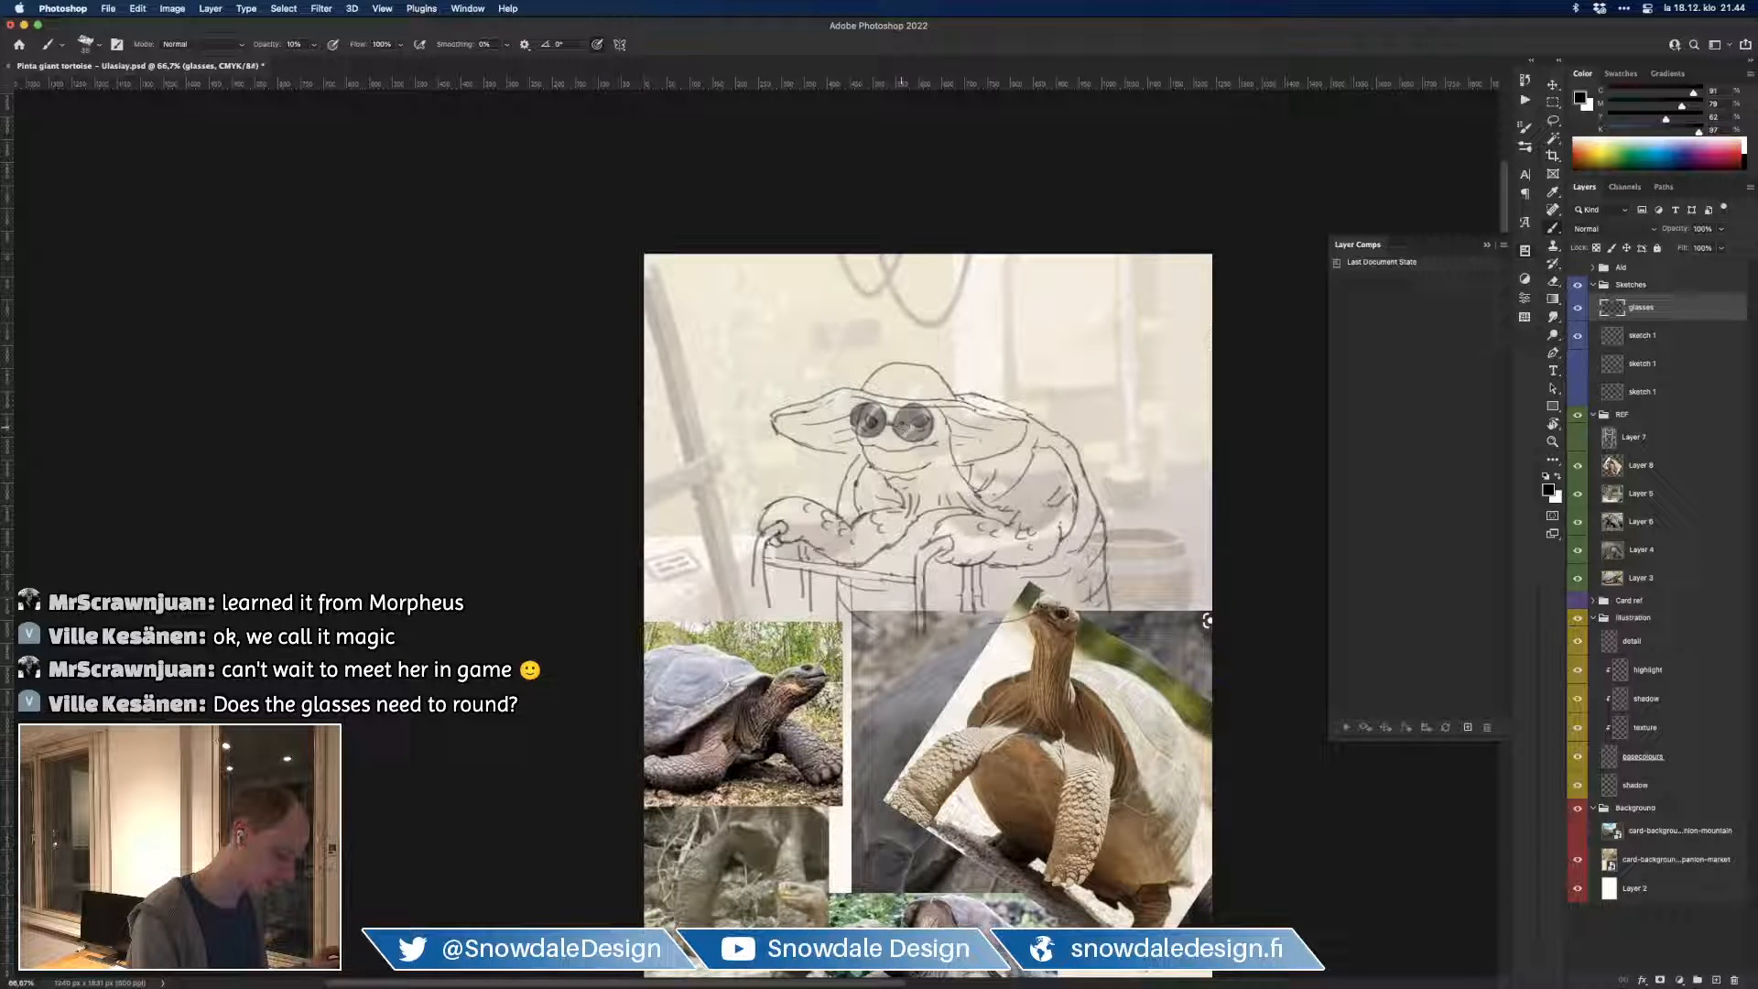
pyautogui.press('e')
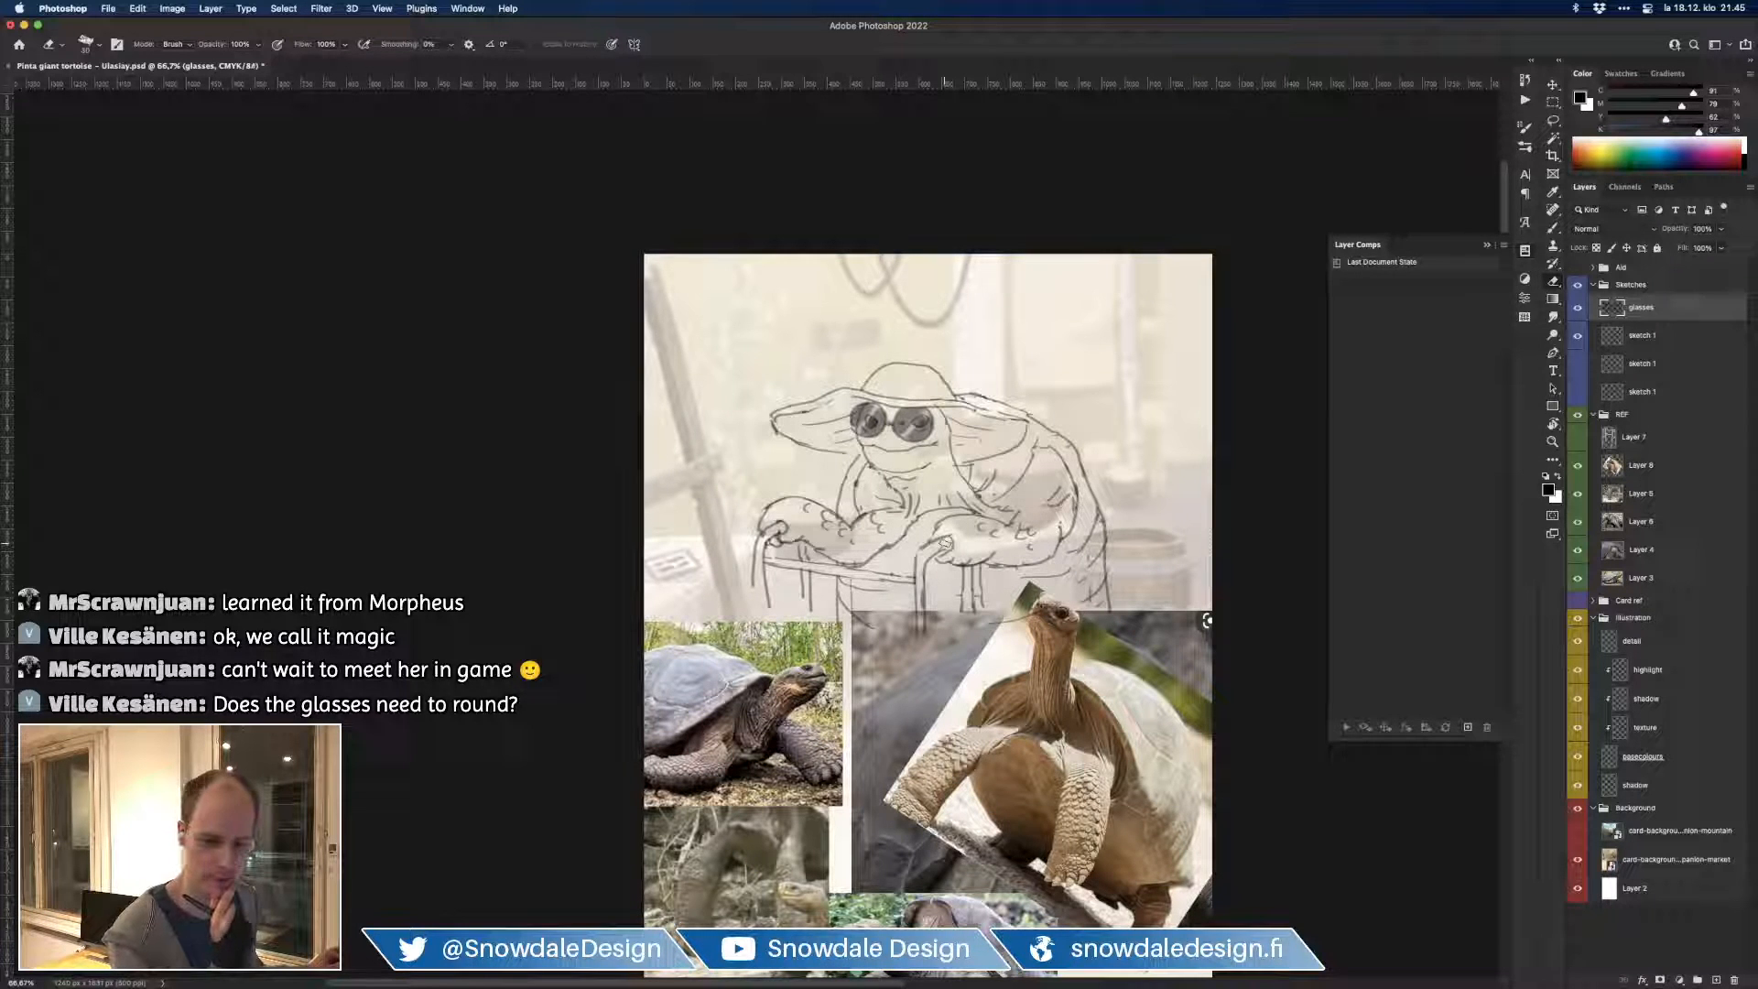
# Step: On the visible sketch 1 layer, erase the rounded hat crown and redraw it lower and flatter above the brim
pyautogui.click(1638, 339)
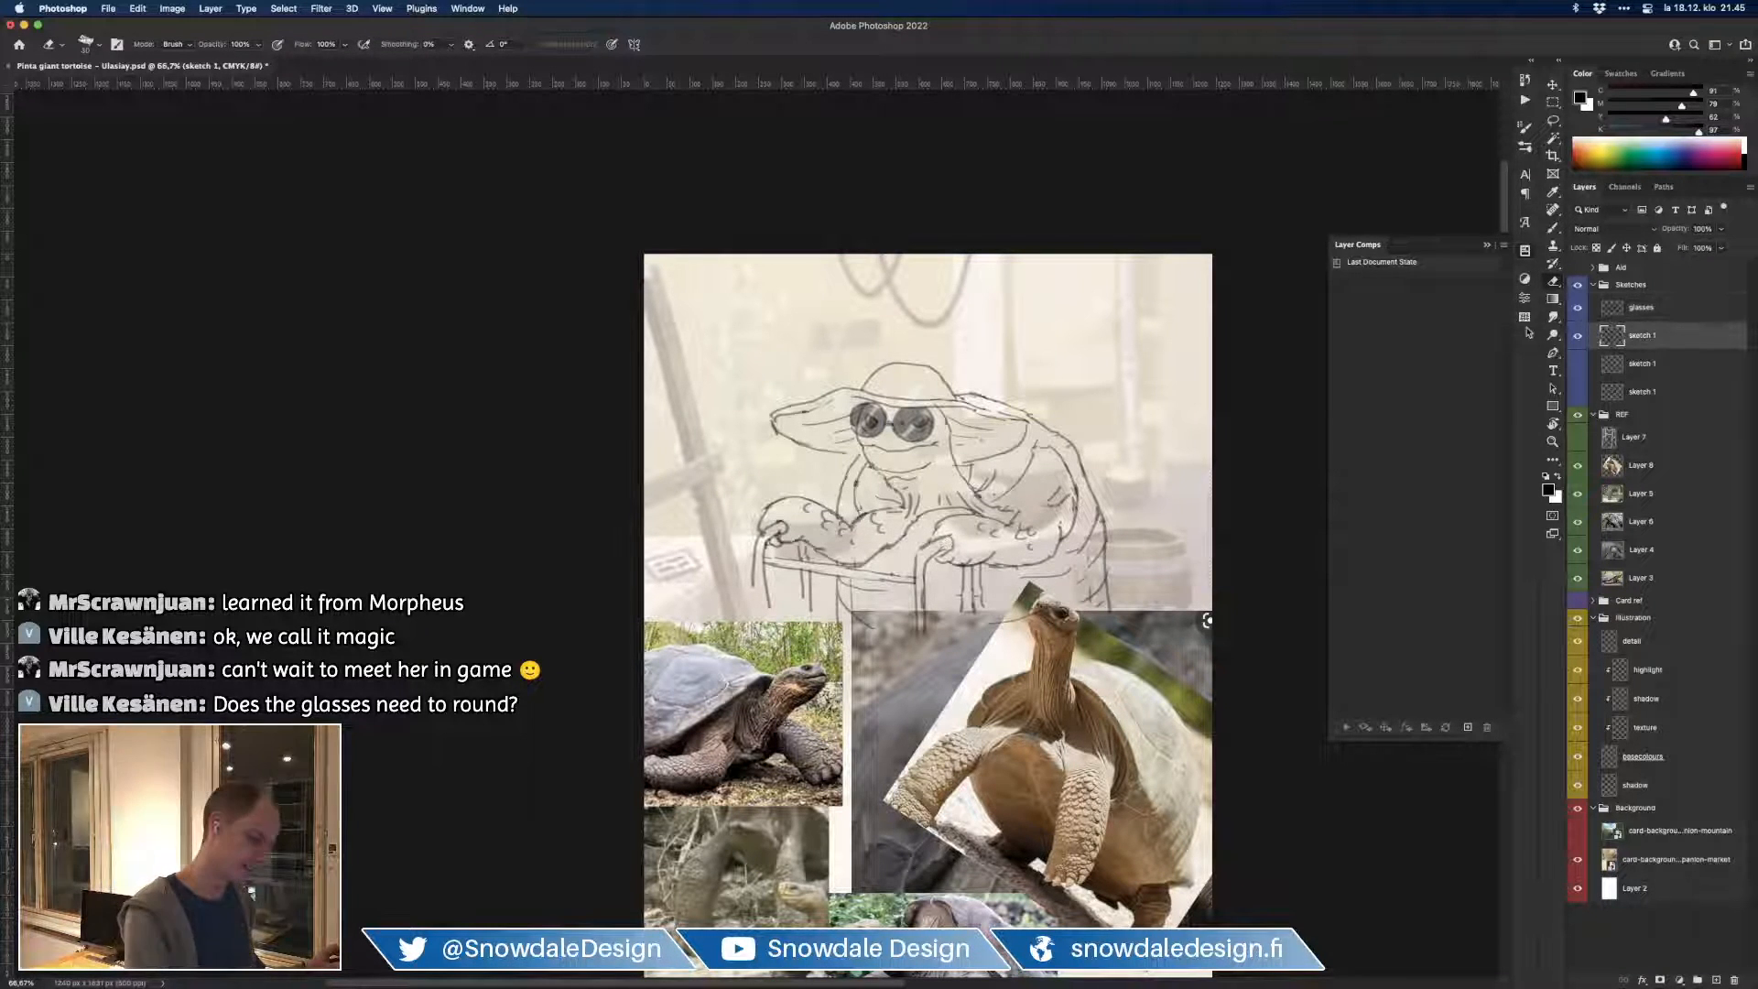
pyautogui.press('b')
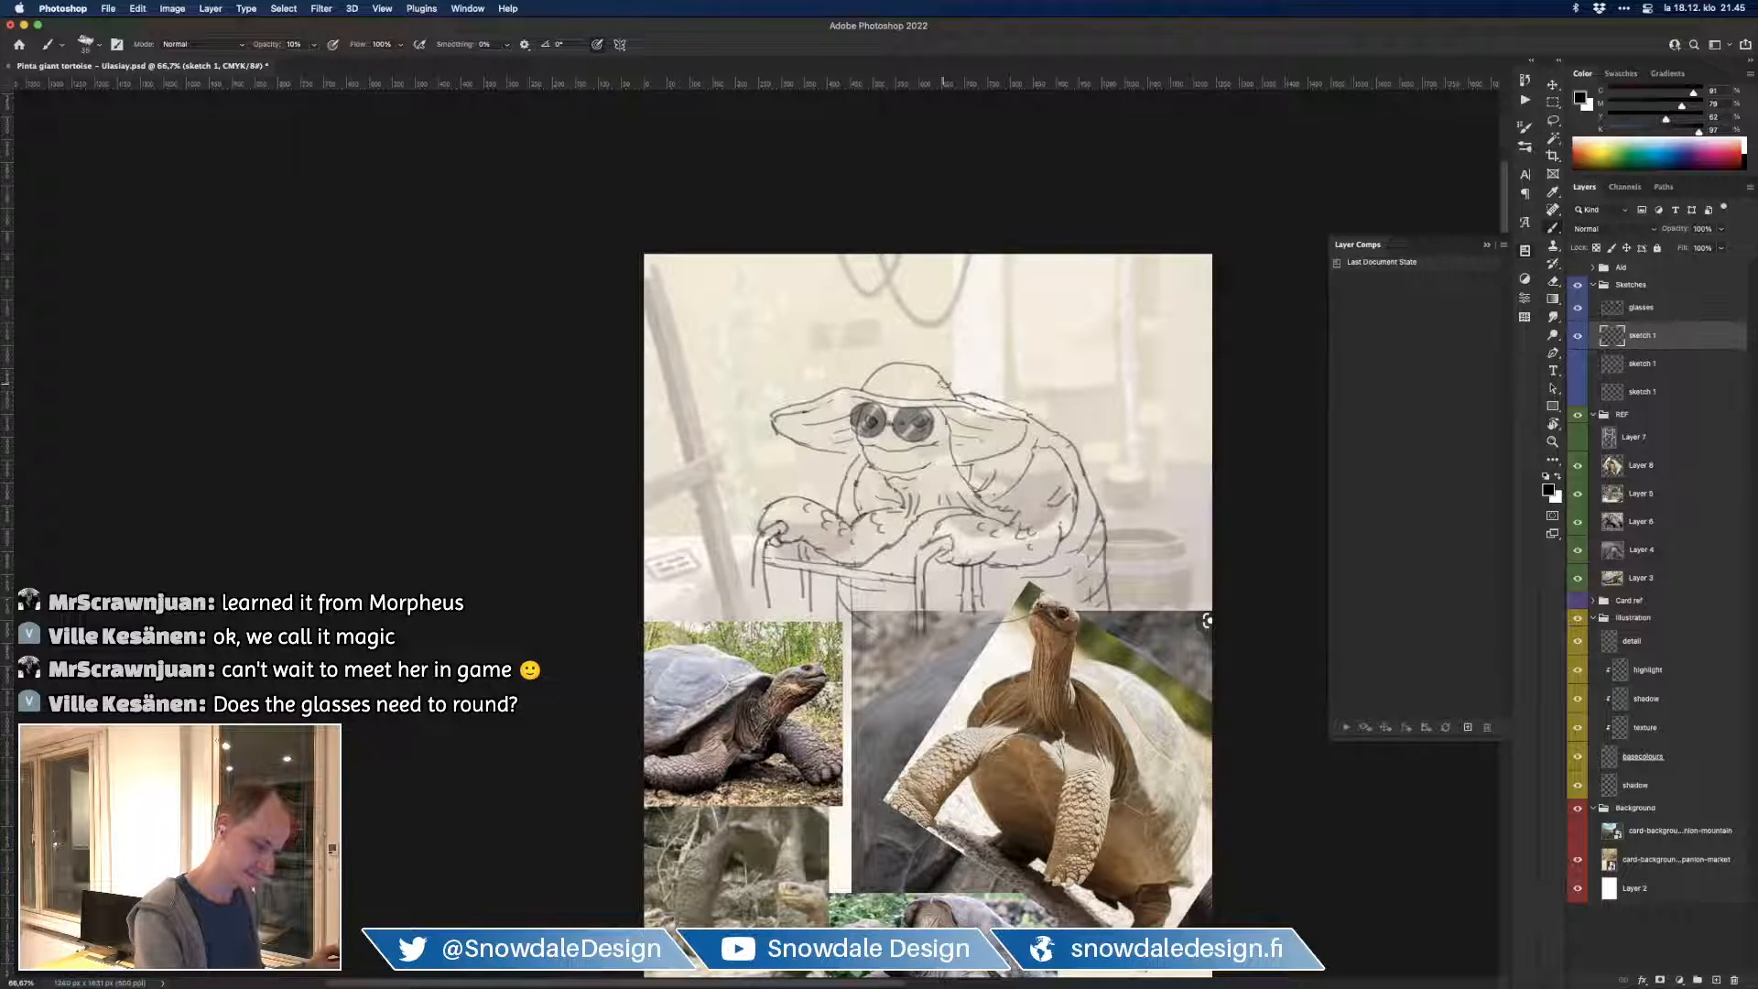
pyautogui.rightClick(944, 382)
pyautogui.click(1009, 382)
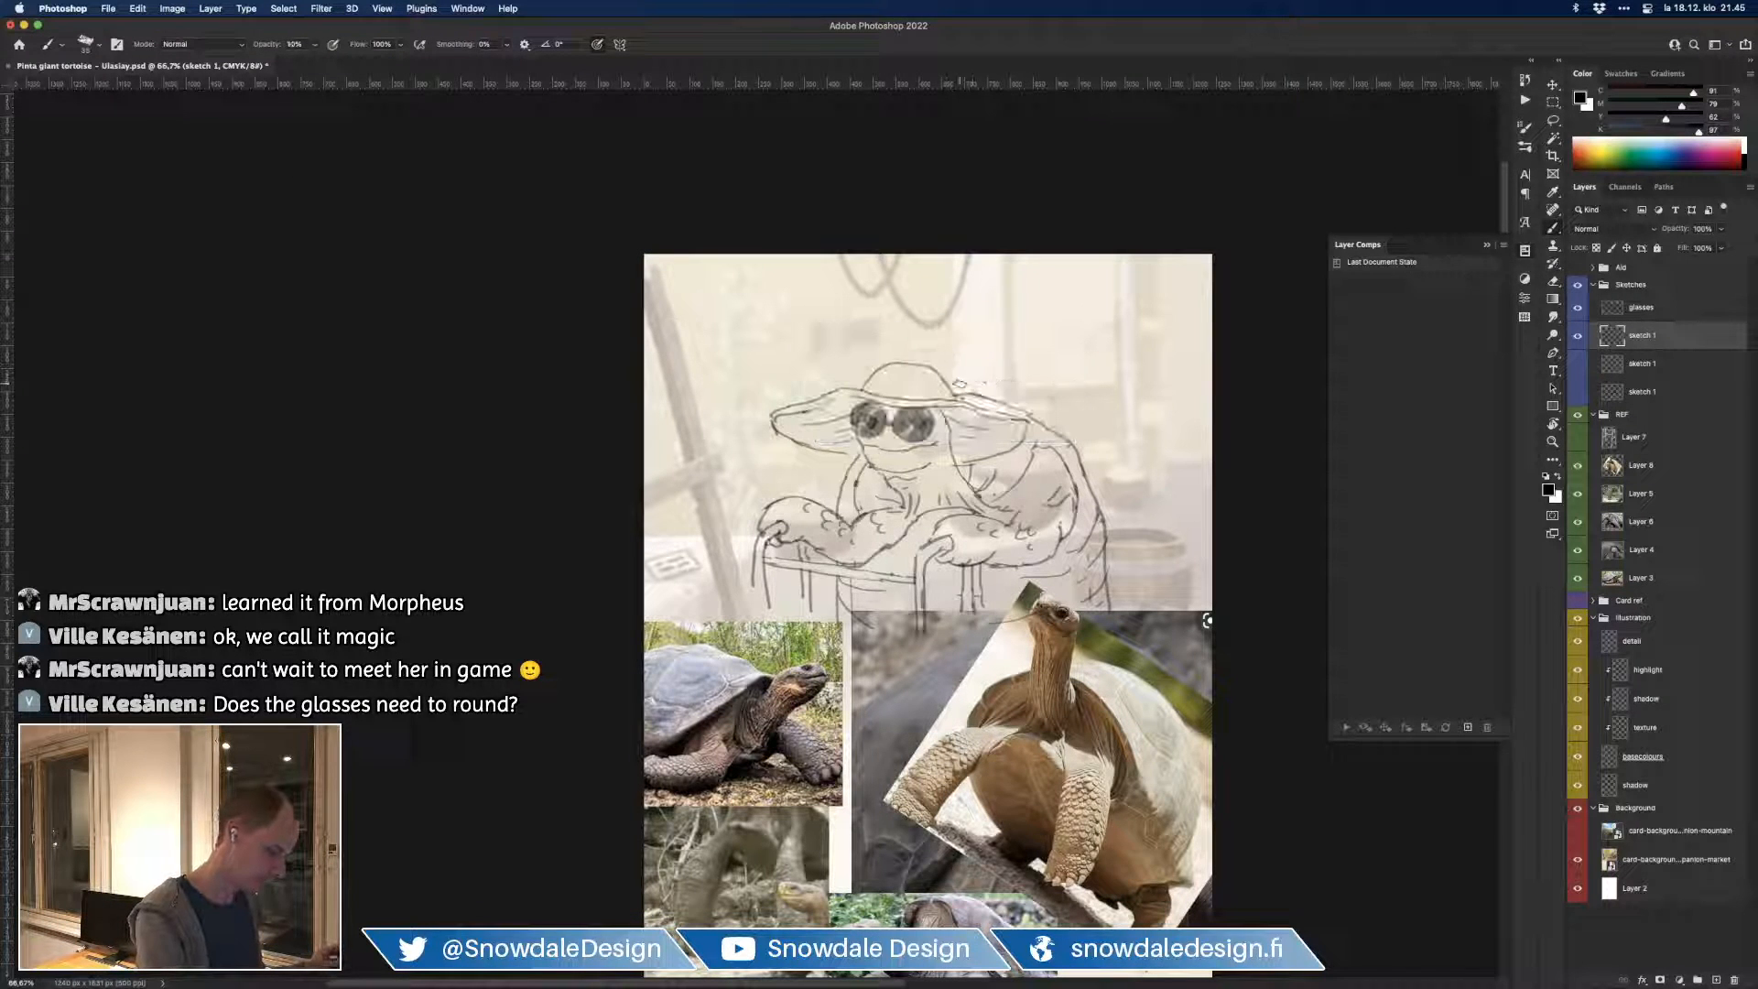
pyautogui.press('e')
pyautogui.moveTo(912, 365)
pyautogui.mouseDown()
pyautogui.moveTo(949, 392)
pyautogui.moveTo(865, 369)
pyautogui.mouseUp()
pyautogui.press('b')
pyautogui.press('e')
pyautogui.press('b')
pyautogui.press('e')
pyautogui.press('b')
pyautogui.press('e')
pyautogui.press('b')
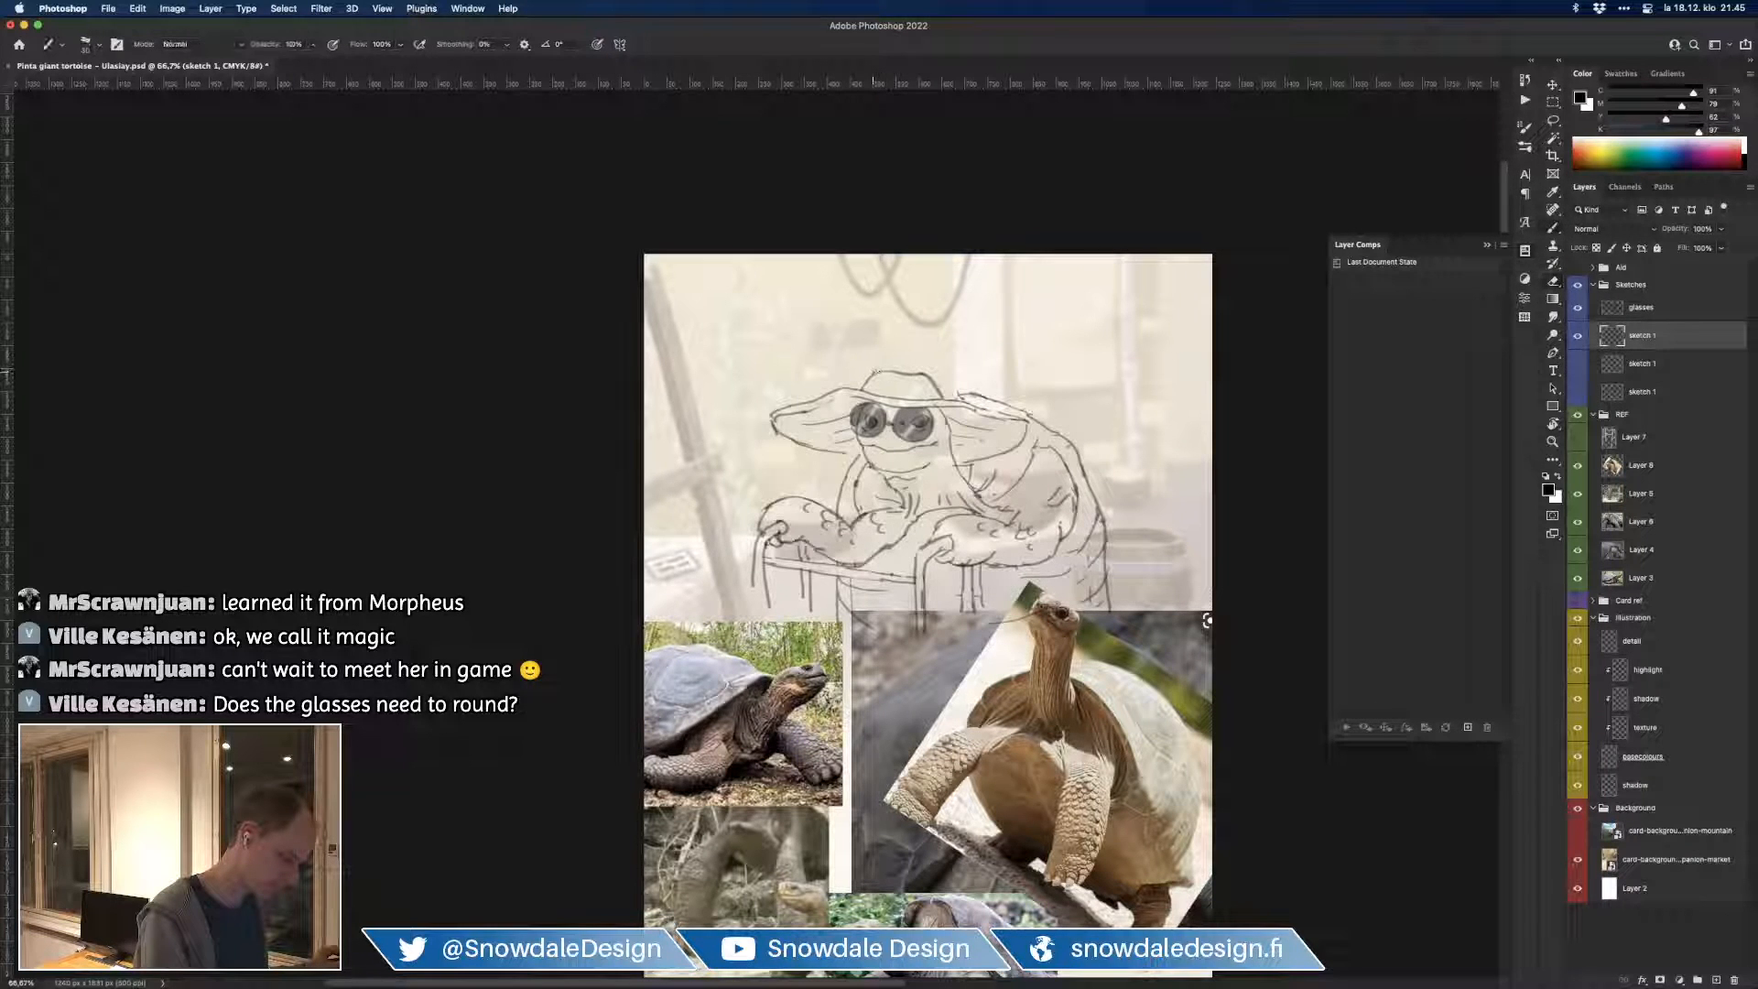
pyautogui.press('e')
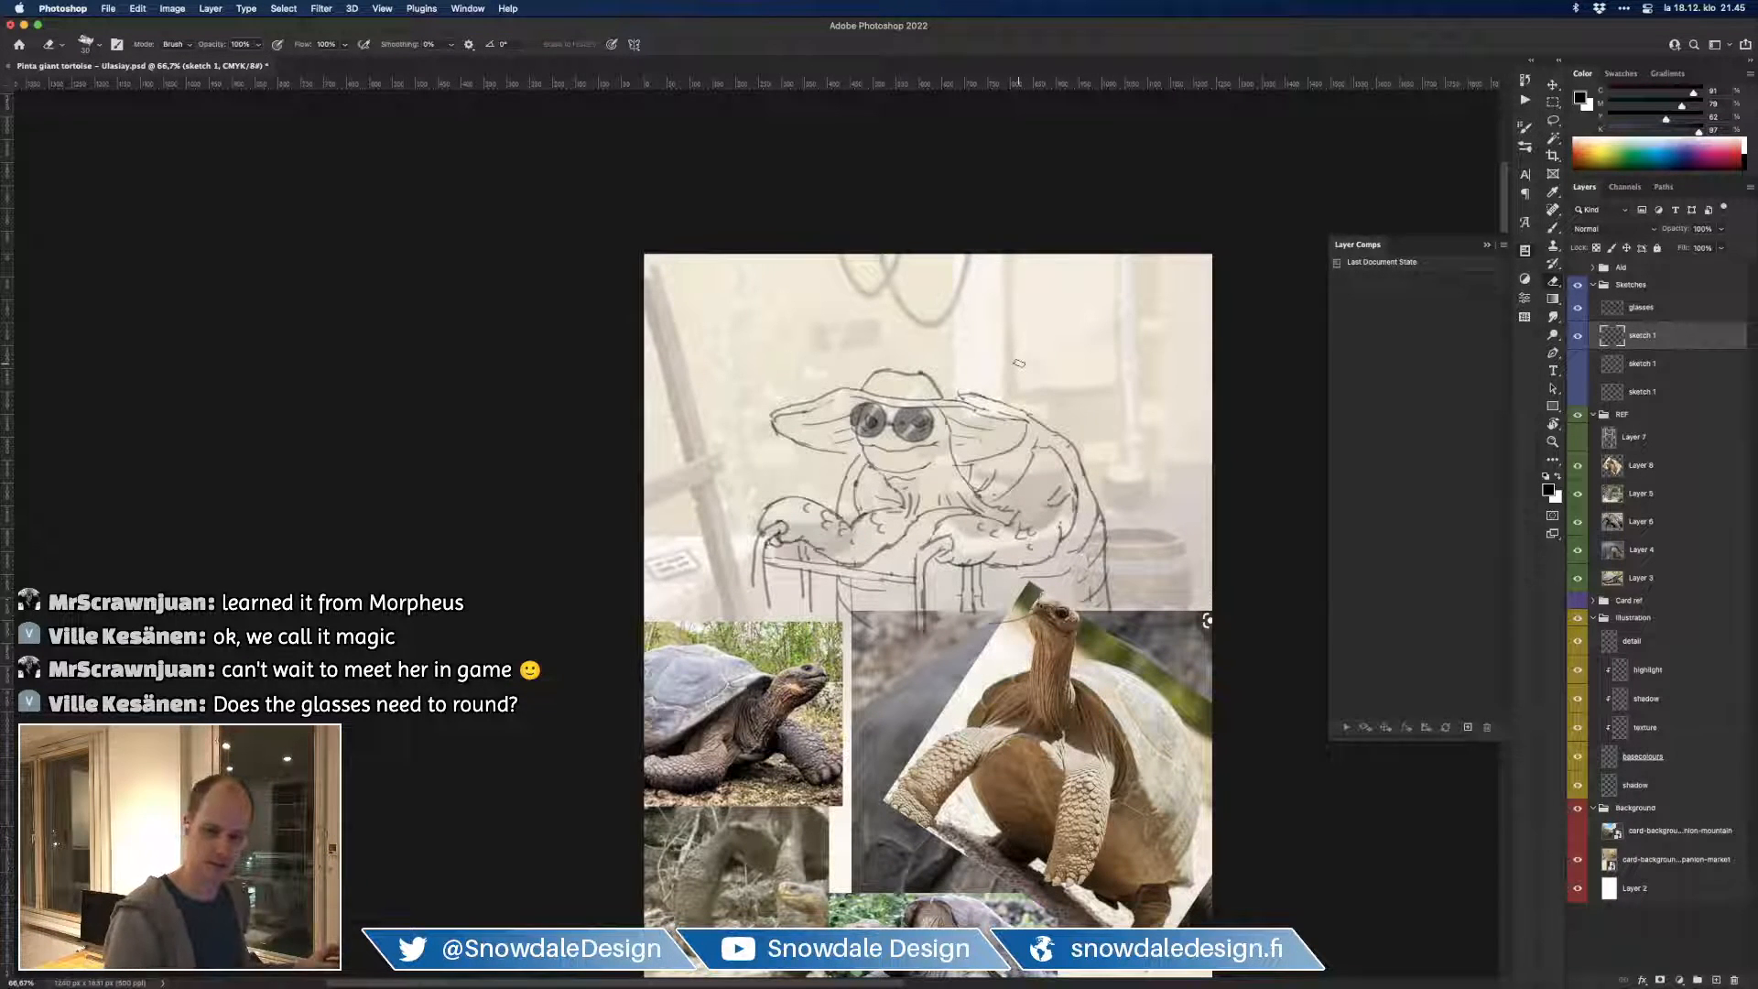
# Step: Sketch the first flower on the hat's crown and erase the overlapping hat lines with a smaller eraser
pyautogui.press('b')
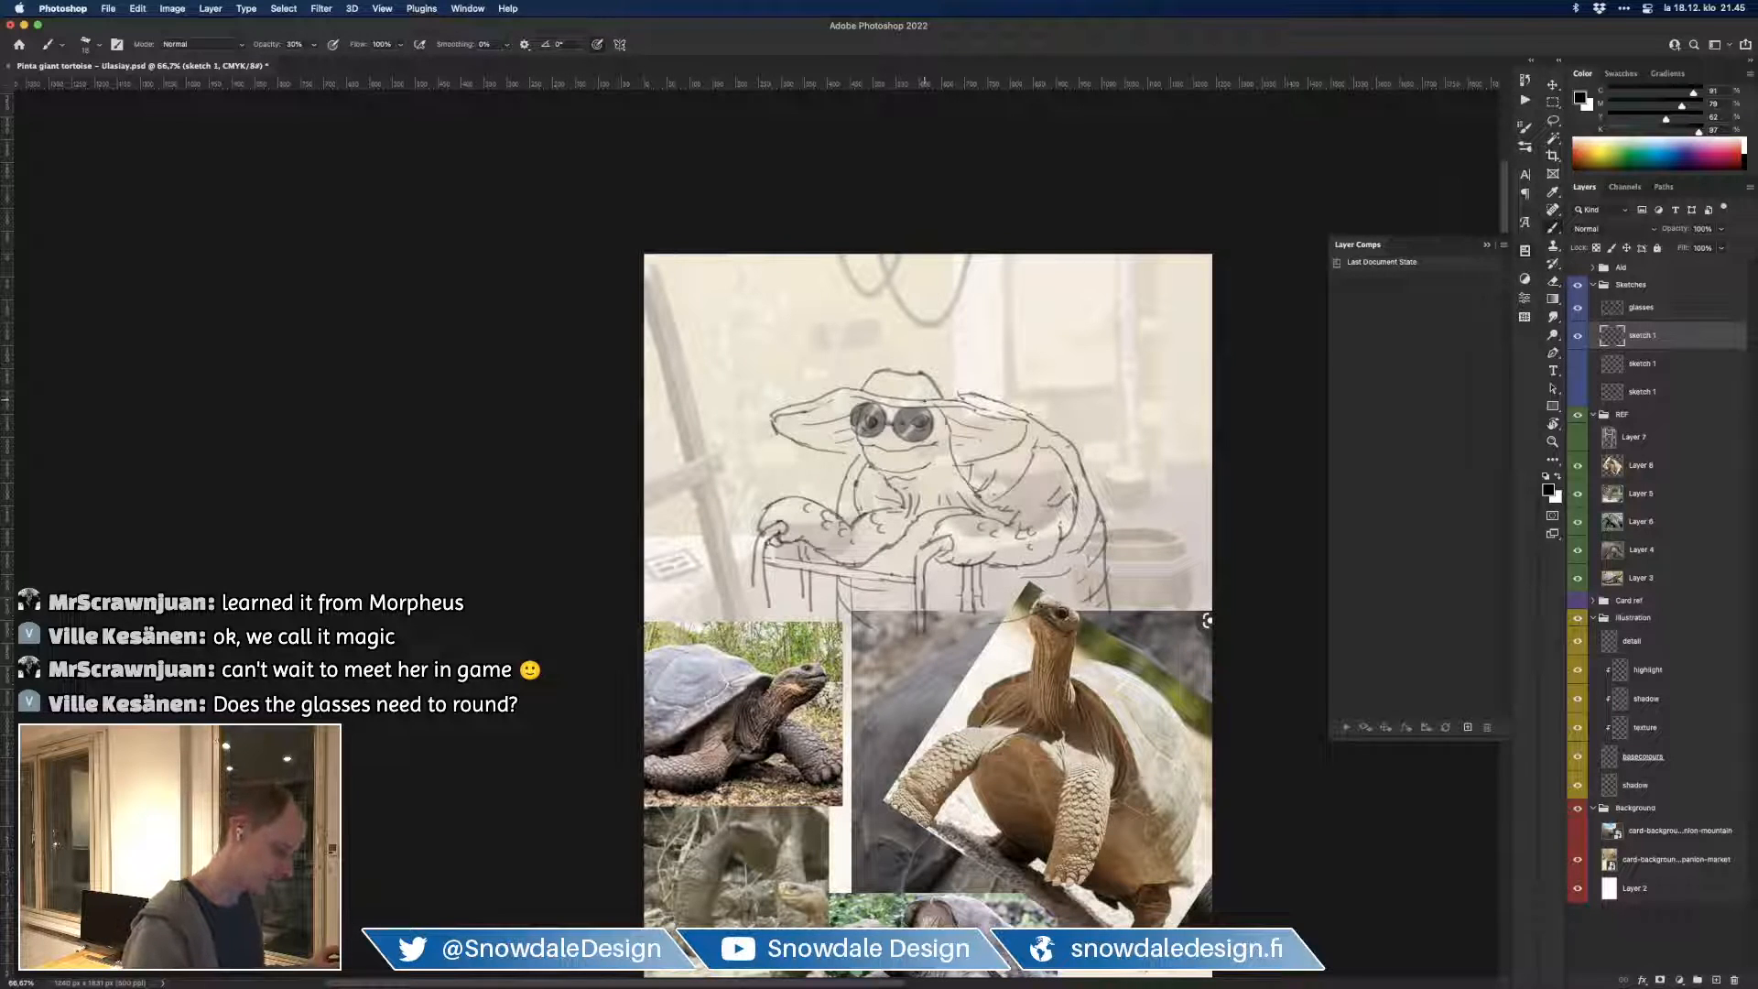
pyautogui.moveTo(919, 396)
pyautogui.mouseDown()
pyautogui.moveTo(950, 388)
pyautogui.moveTo(908, 383)
pyautogui.moveTo(961, 388)
pyautogui.moveTo(909, 388)
pyautogui.mouseUp()
pyautogui.press('e')
pyautogui.press('[')
pyautogui.press('[')
pyautogui.press('[')
pyautogui.press('b')
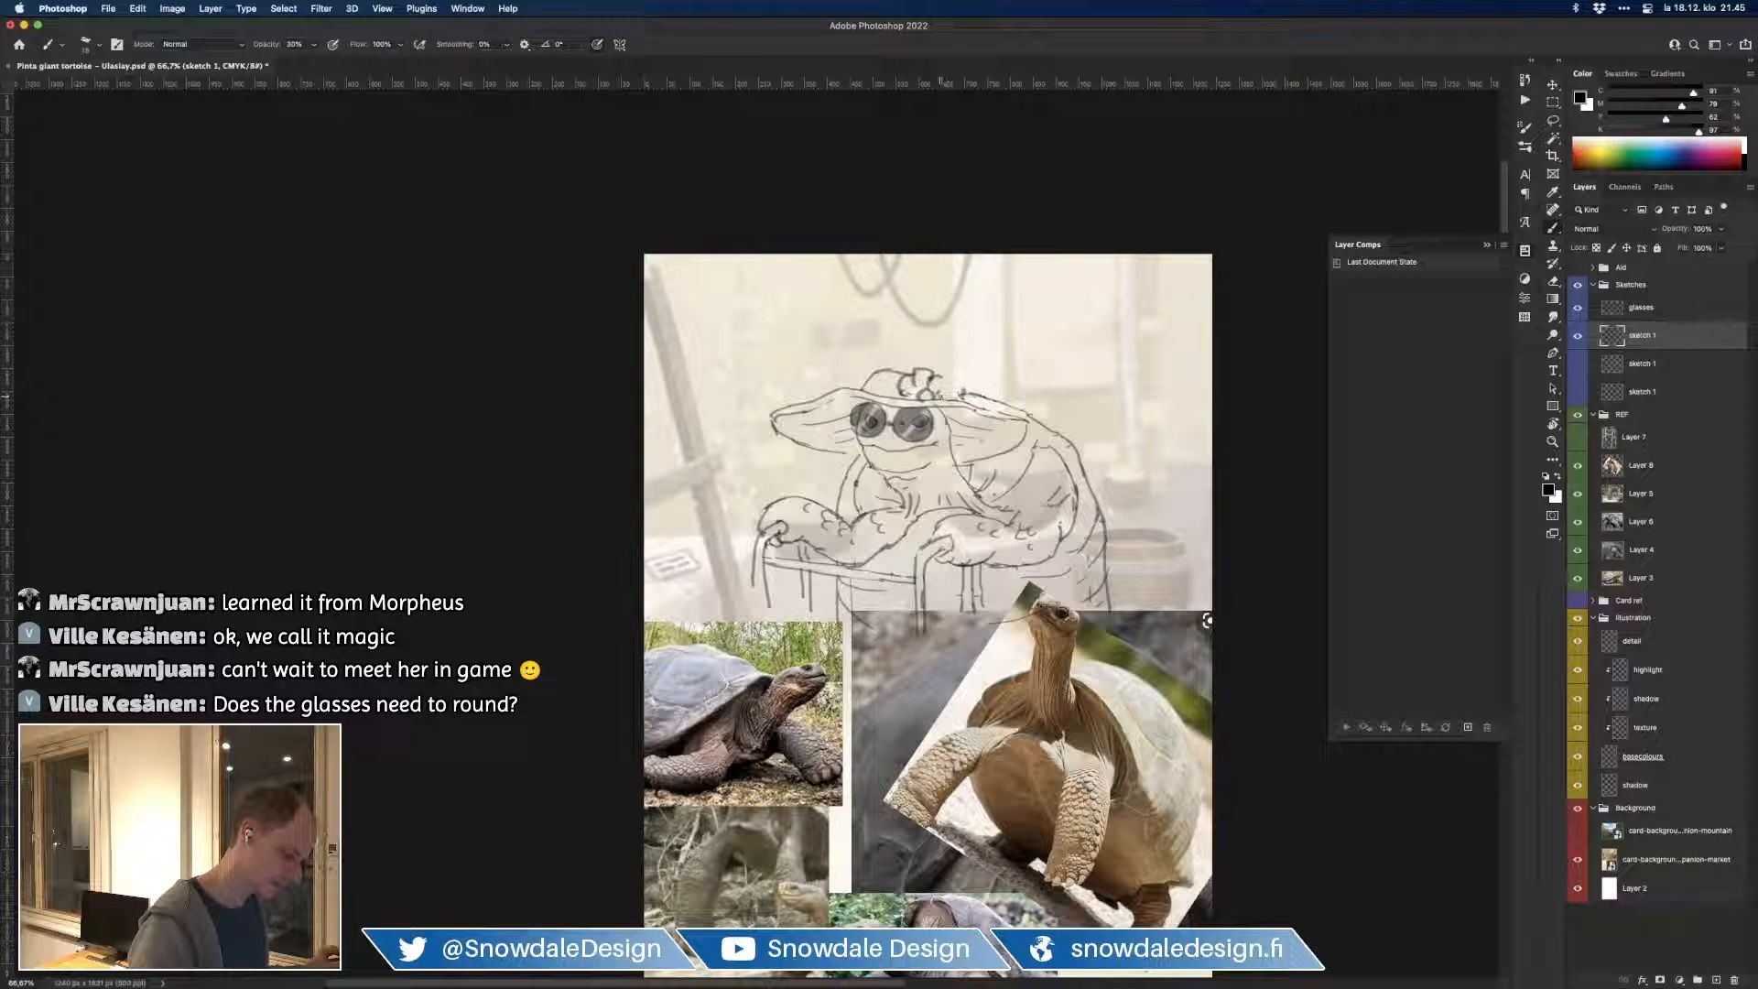
# Step: Extend the flower decoration into a cluster along the hatband, cleaning up overlapping lines around the petals
pyautogui.moveTo(938, 387); pyautogui.dragTo(953, 398)
pyautogui.press('e')
pyautogui.press('b')
pyautogui.press('e')
pyautogui.press('e')
pyautogui.press('b')
pyautogui.moveTo(928, 390)
pyautogui.mouseDown()
pyautogui.moveTo(971, 383)
pyautogui.moveTo(973, 401)
pyautogui.moveTo(897, 399)
pyautogui.moveTo(915, 389)
pyautogui.mouseUp()
pyautogui.press('e')
pyautogui.press('b')
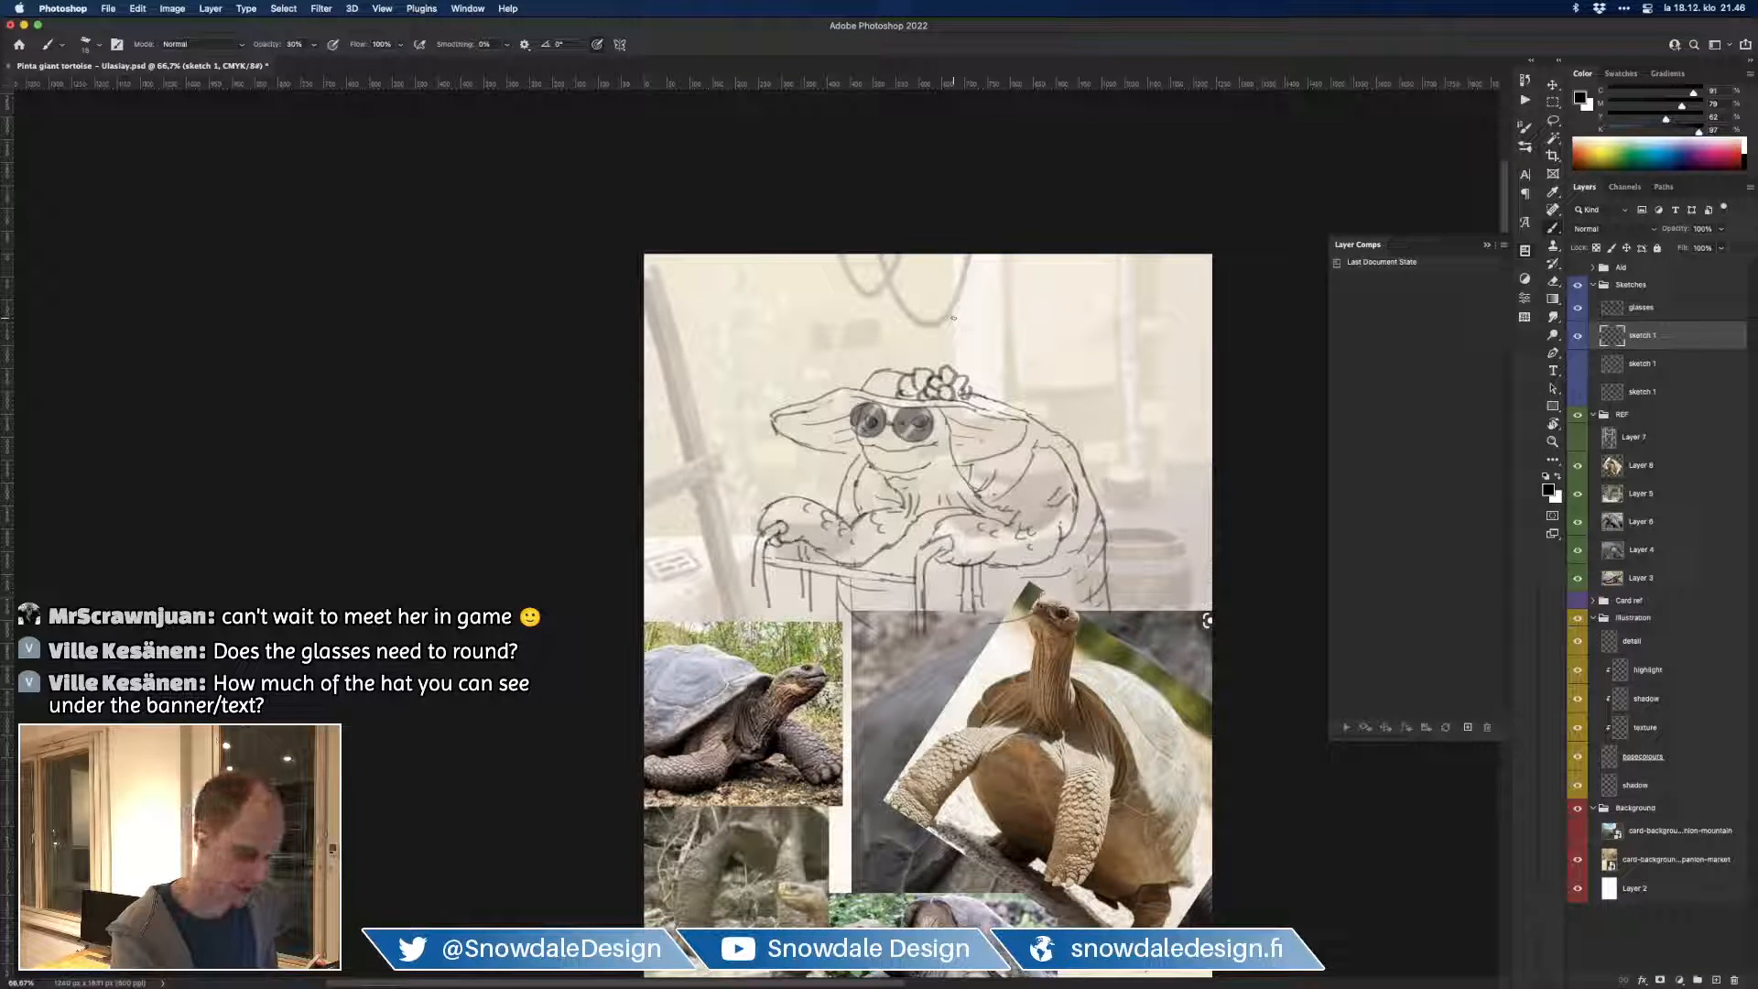
# Step: Check how much of the hat shows under the name banner using the Card ref overlay, and hide the overlay again
pyautogui.click(1577, 601)
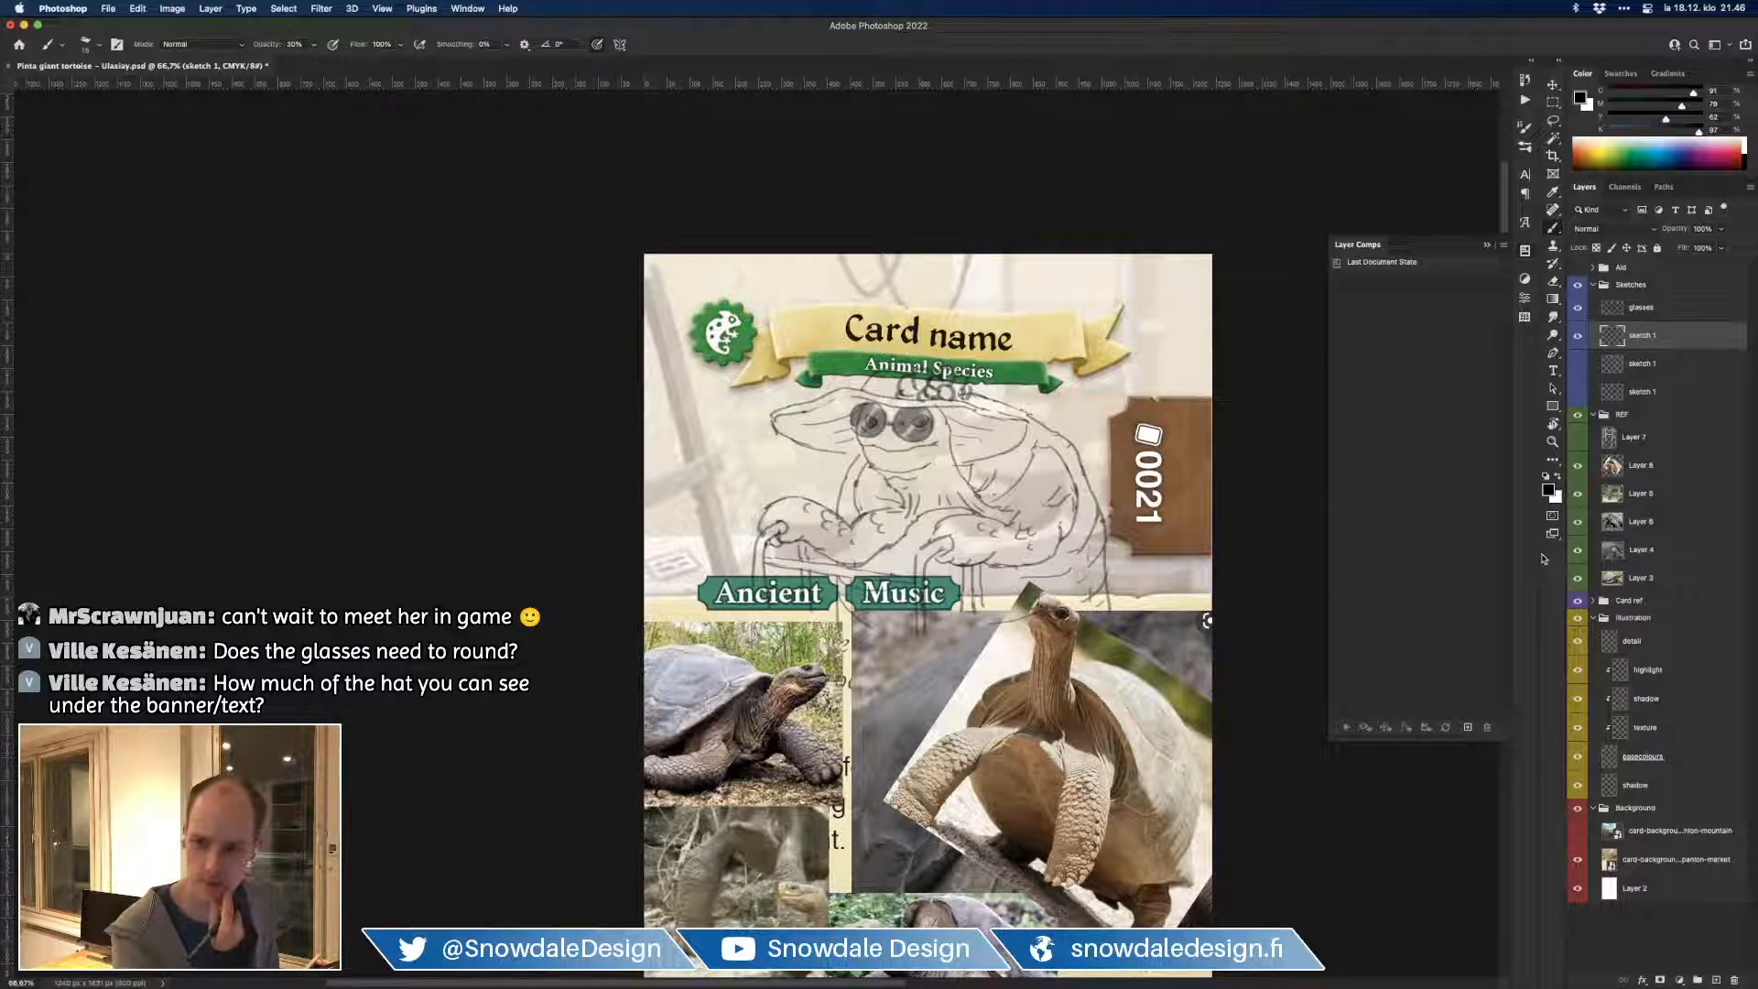
pyautogui.moveTo(1659, 335)
pyautogui.mouseDown()
pyautogui.moveTo(1676, 553)
pyautogui.moveTo(1653, 623)
pyautogui.mouseUp()
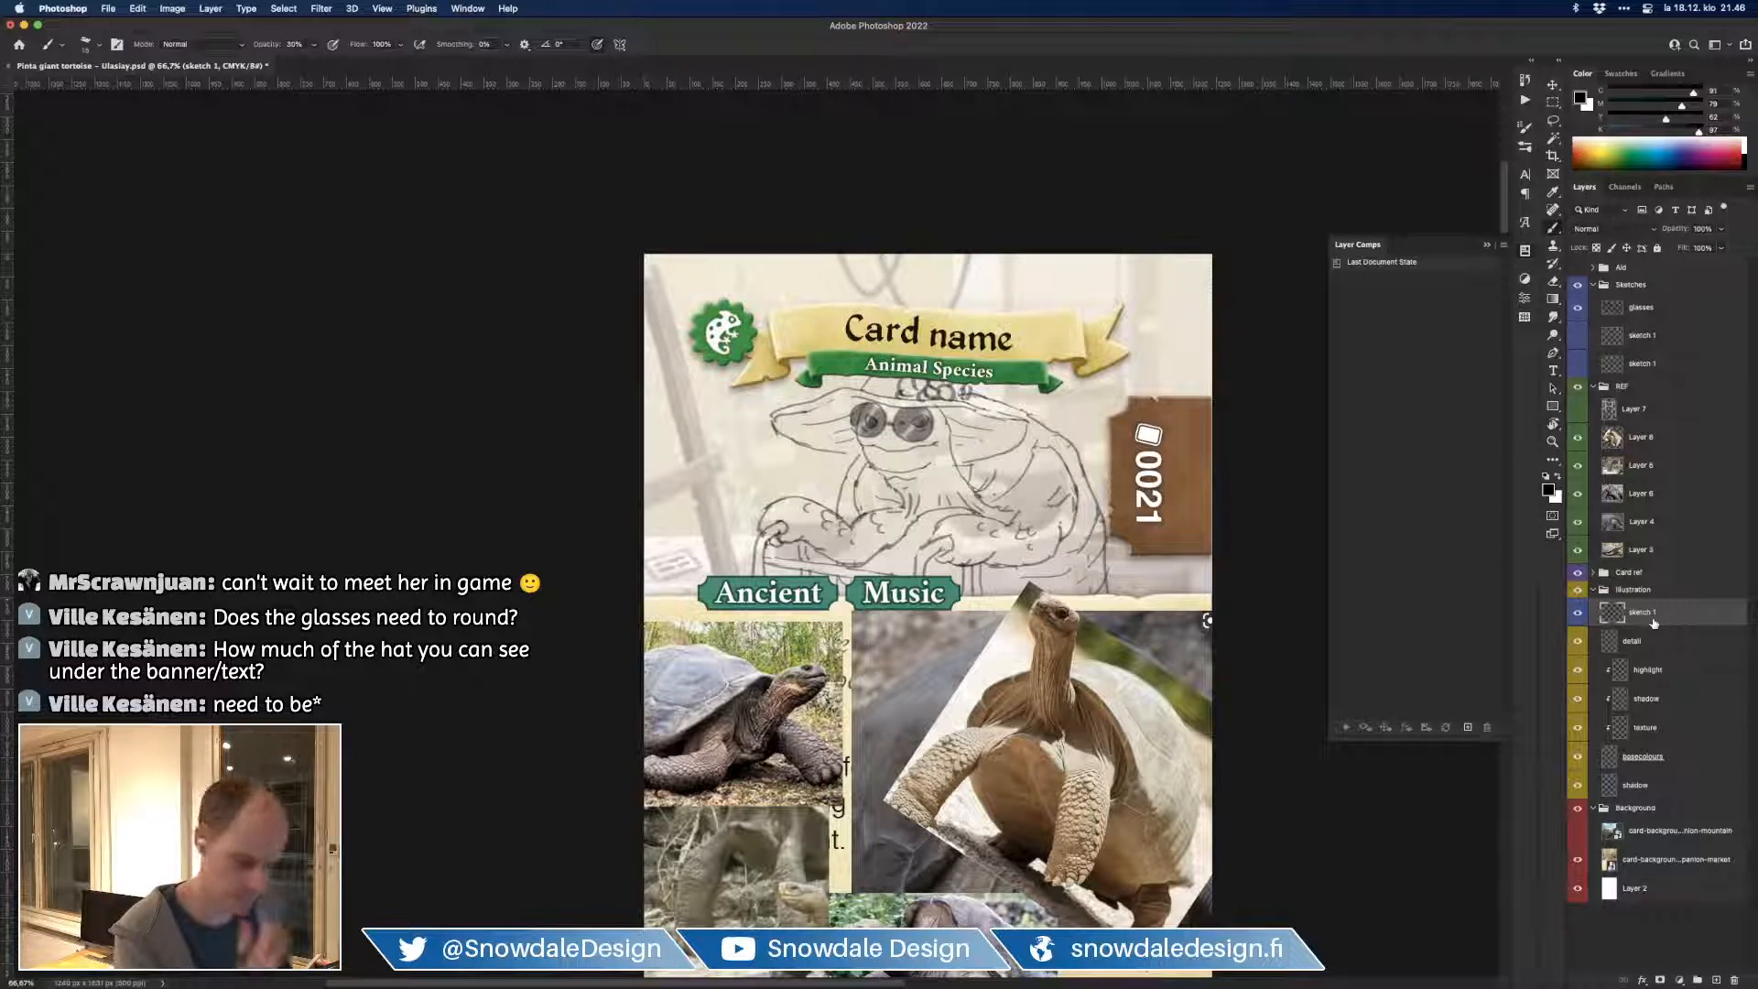
pyautogui.moveTo(1643, 311); pyautogui.dragTo(1643, 320)
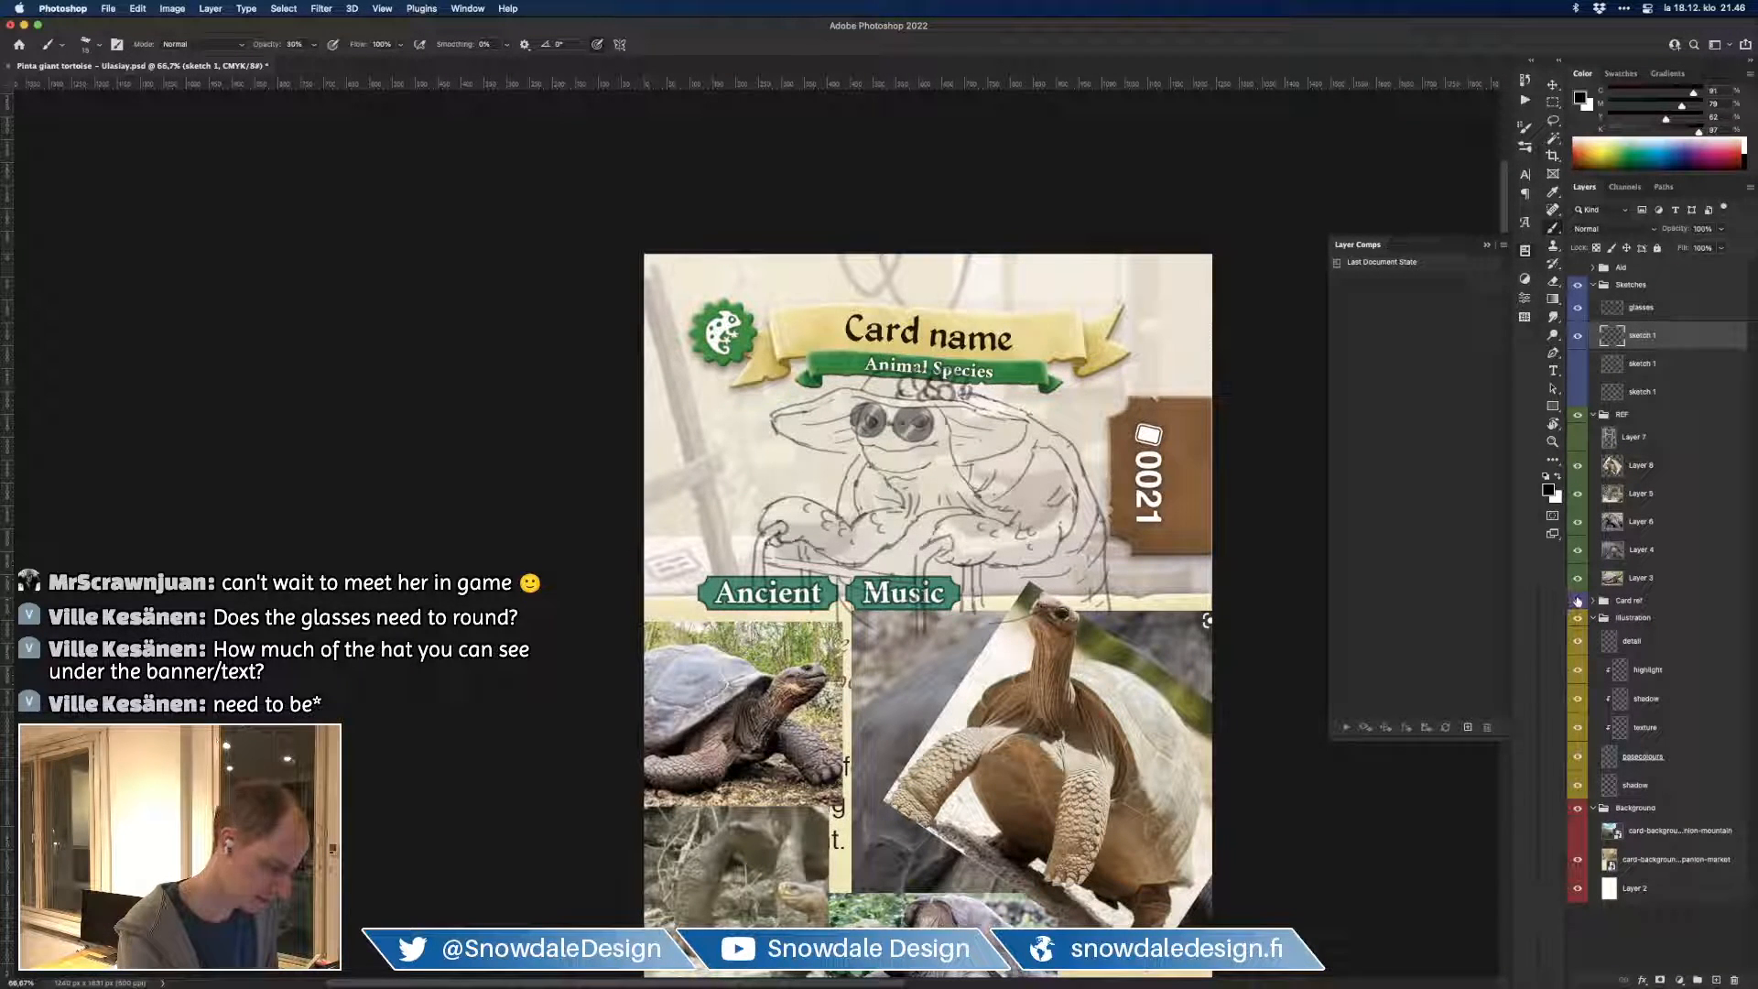
pyautogui.click(1576, 601)
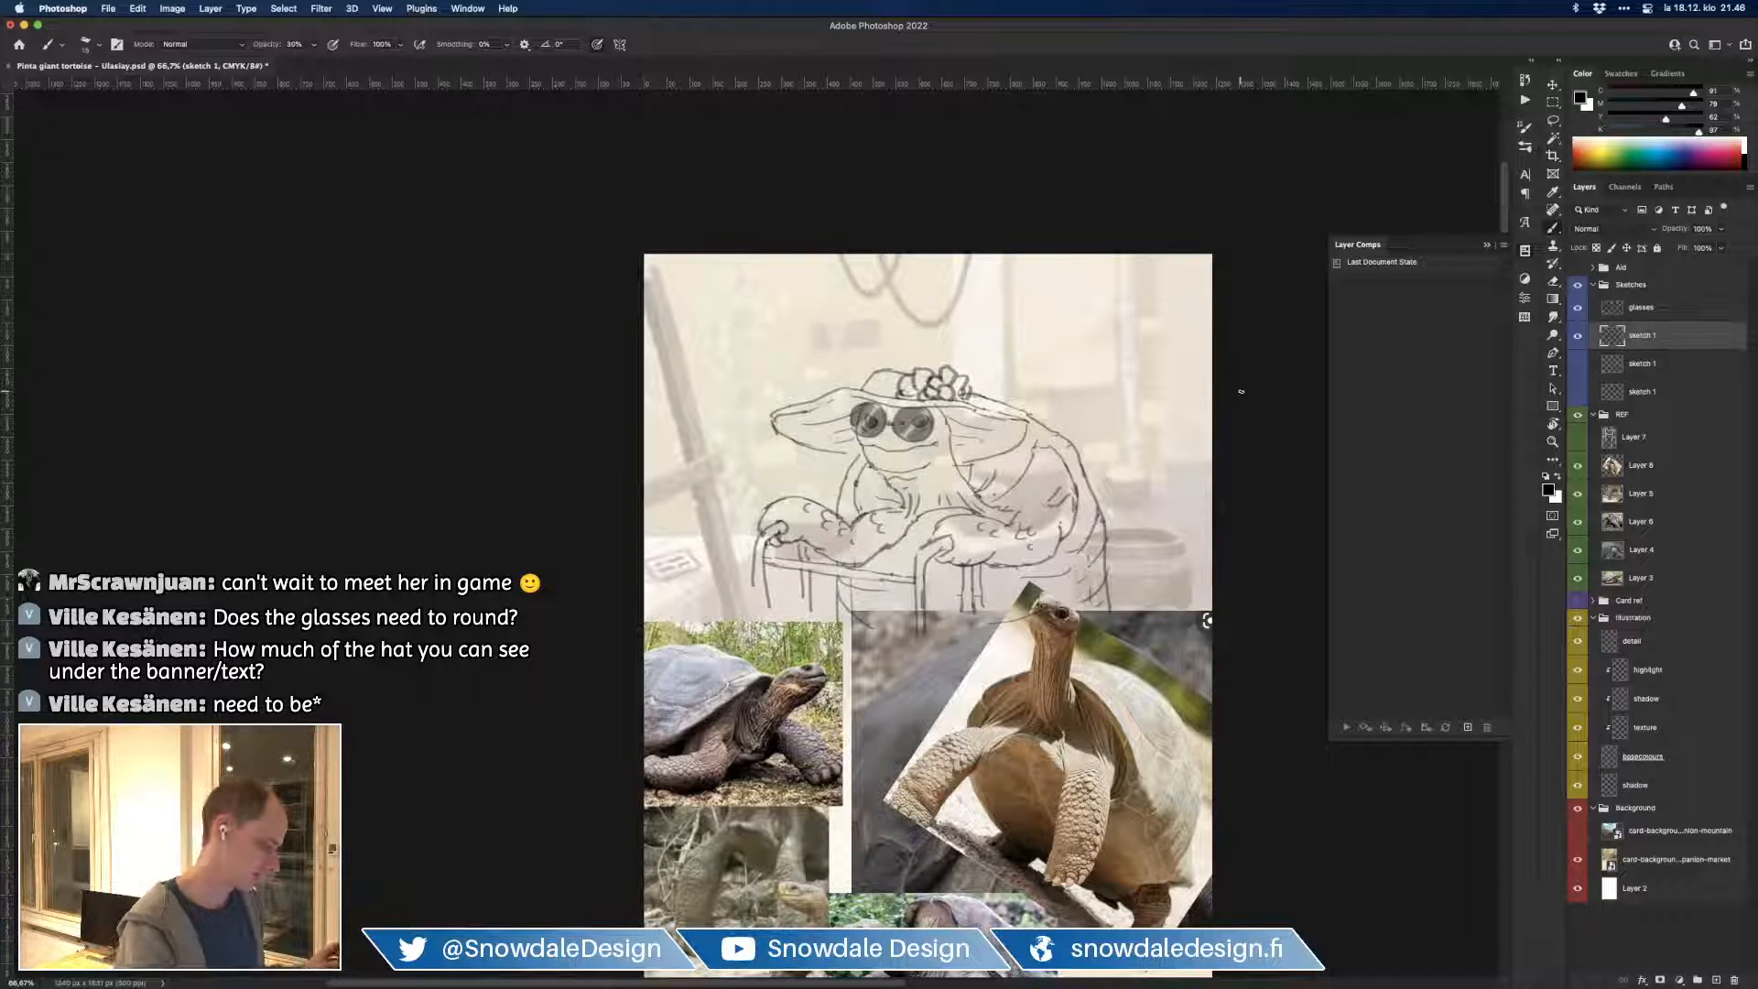
# Step: Refine the lines of the shell's lower edge behind the tortoise's bent arm, erasing excess strokes
pyautogui.press('e')
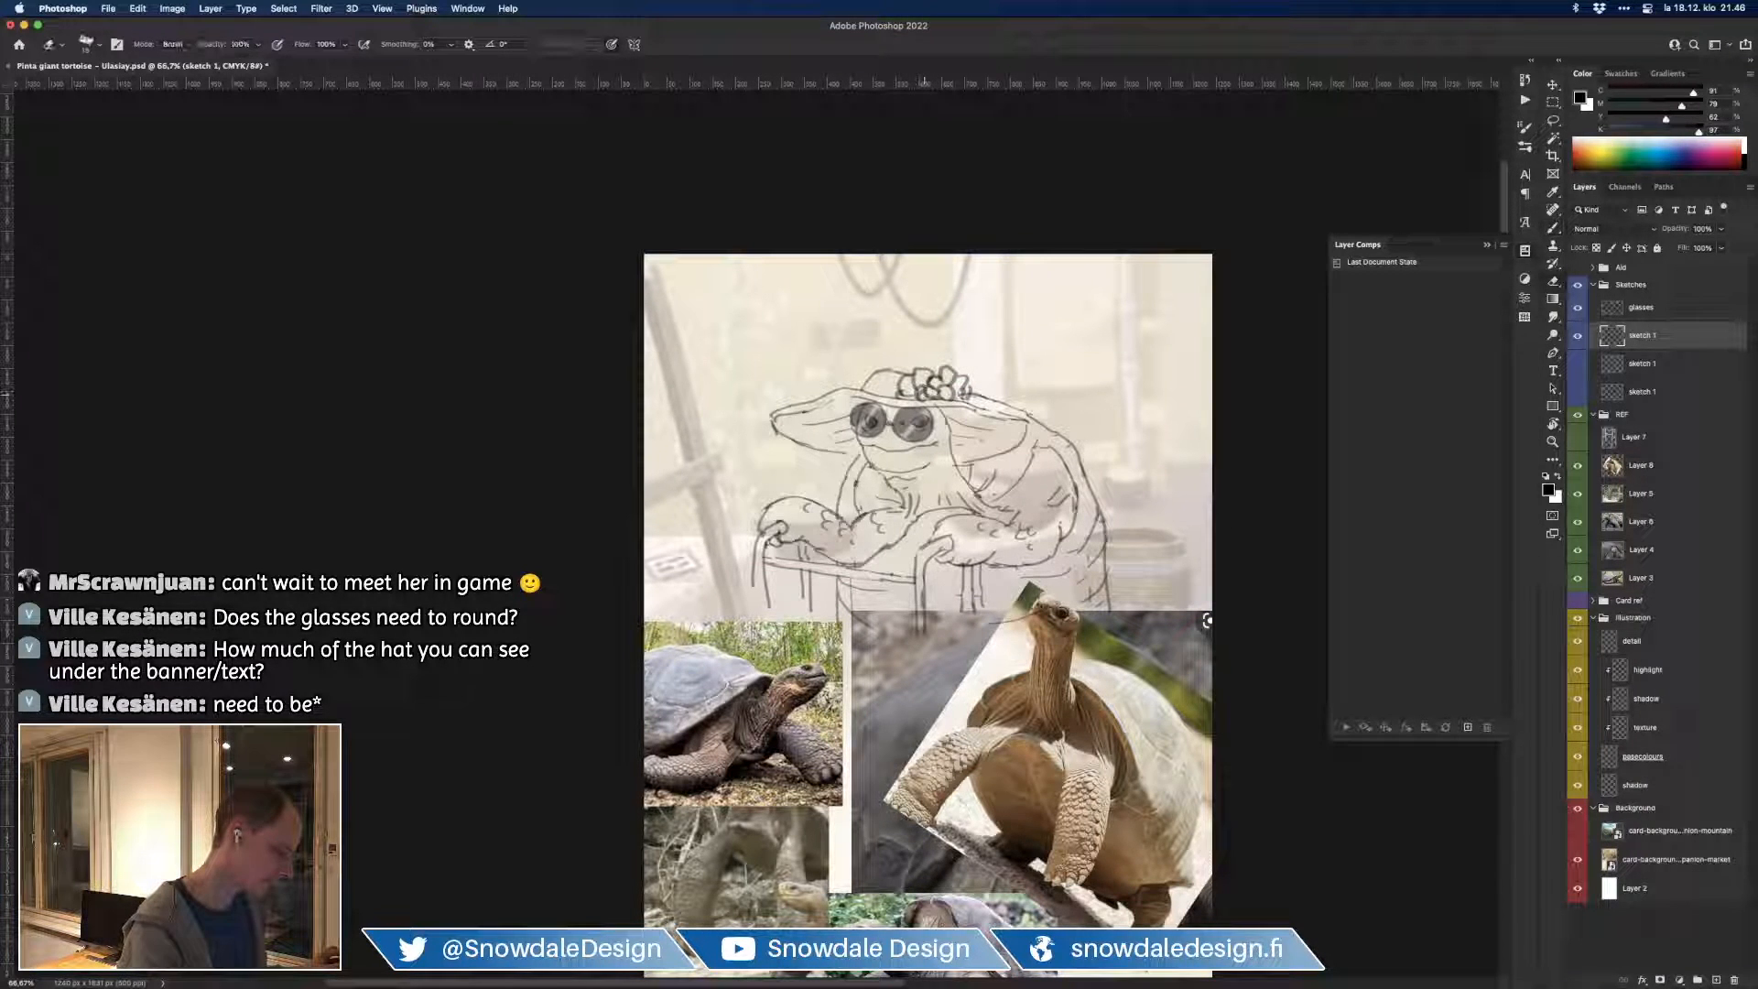
pyautogui.press('b')
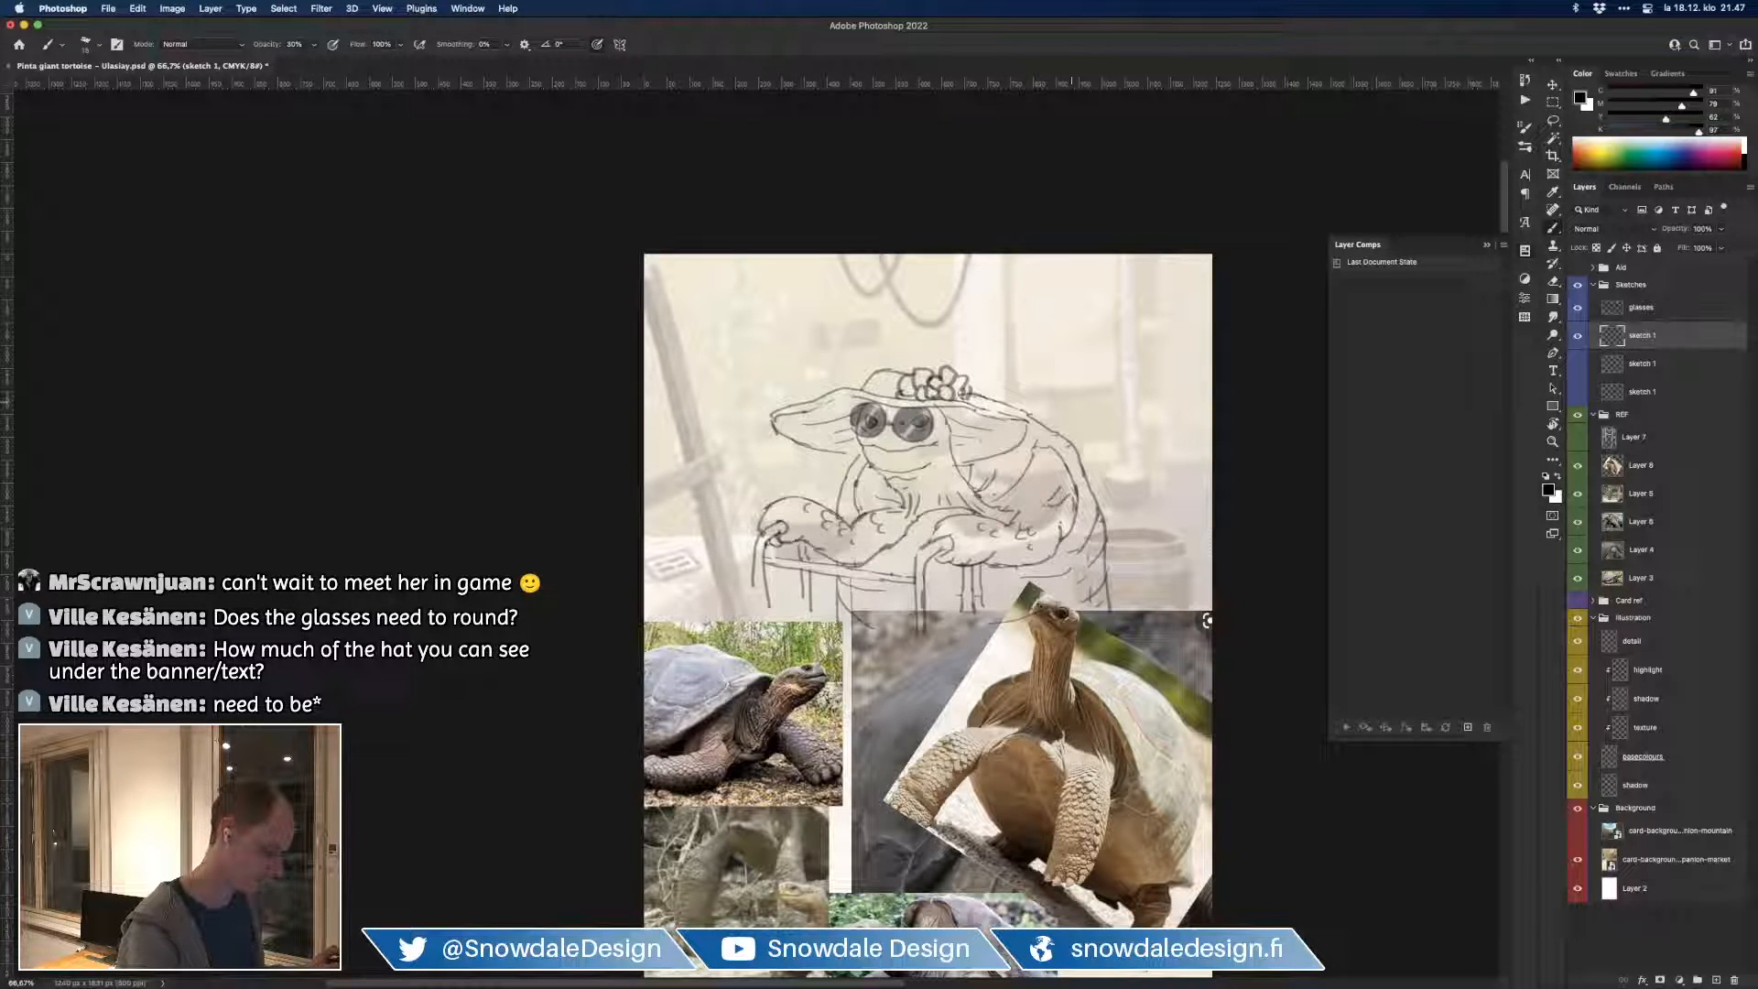
pyautogui.moveTo(1037, 503); pyautogui.dragTo(1066, 525)
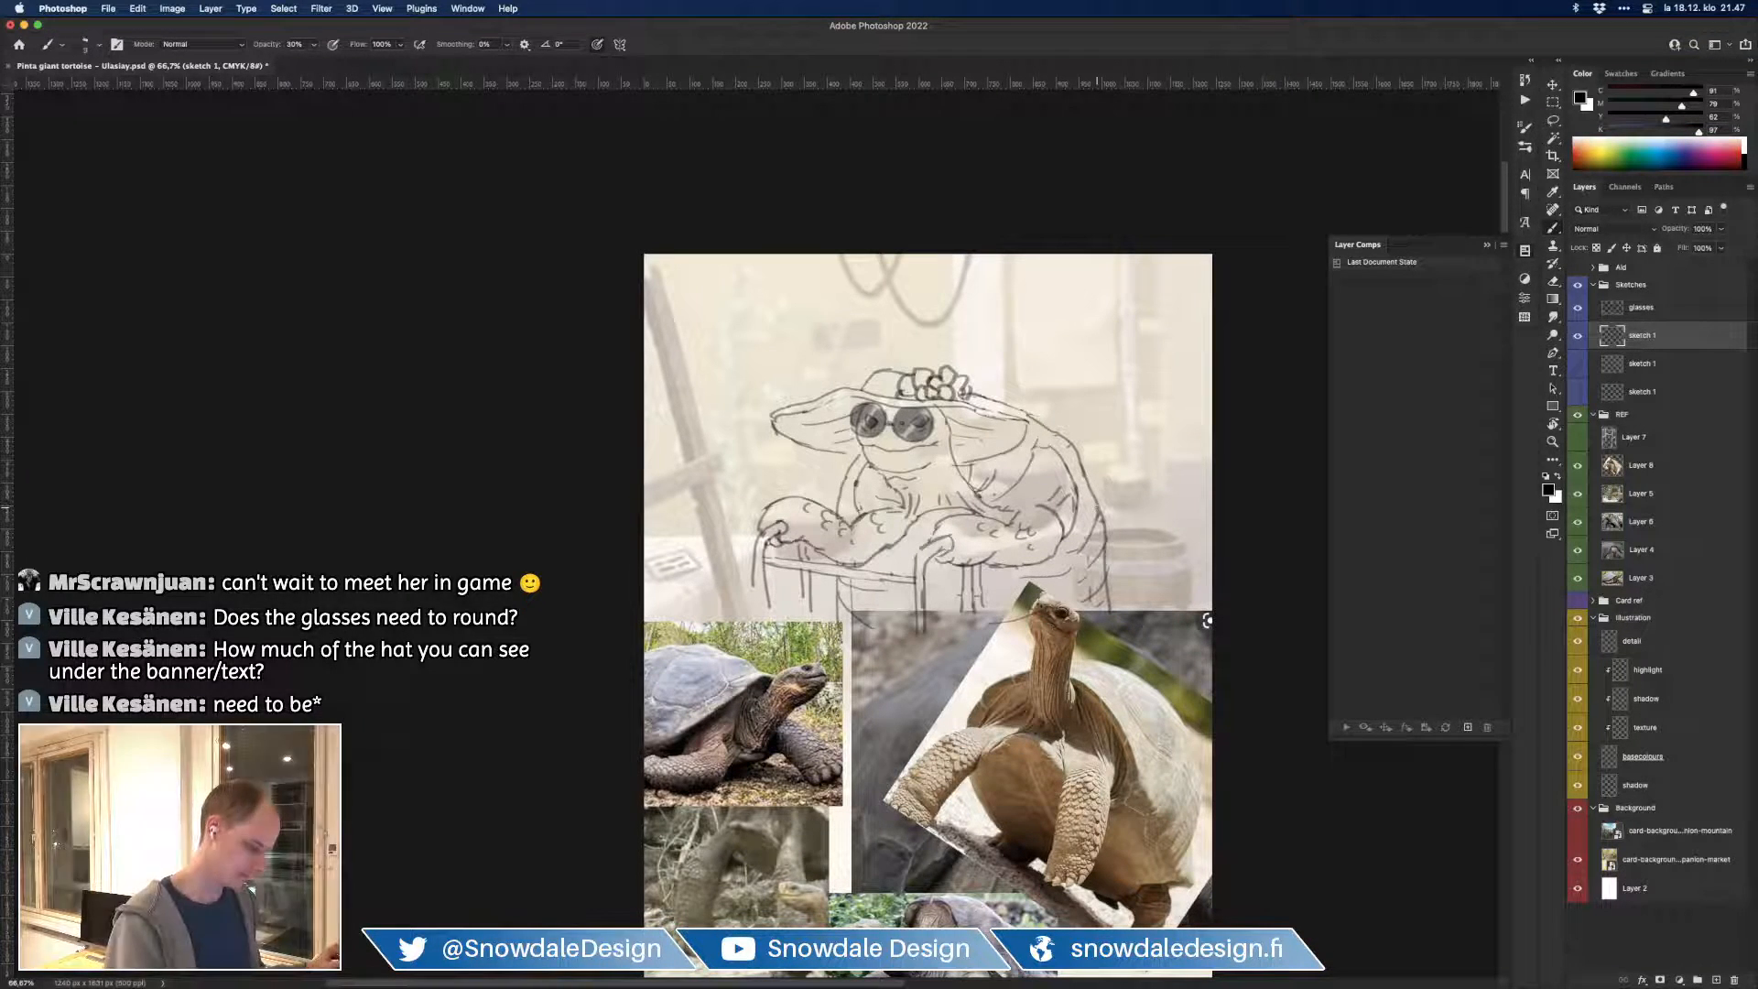
pyautogui.press('e')
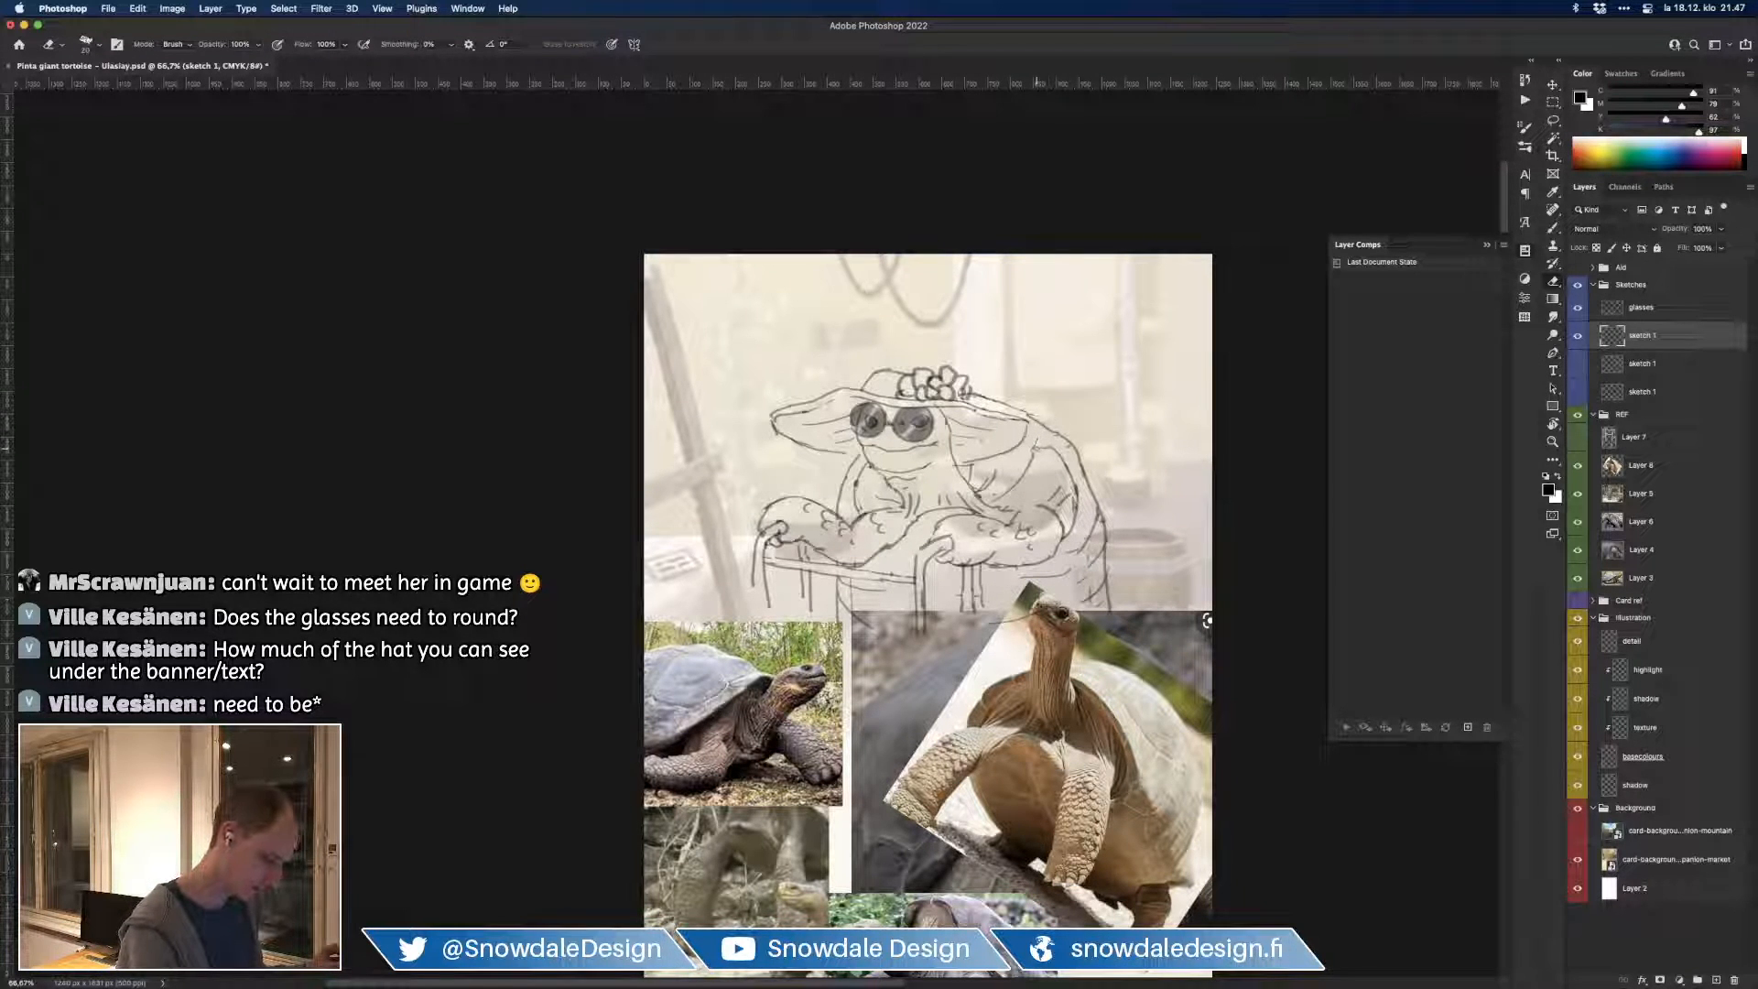
# Step: Redraw the neck folds beside the tortoise's far arm and add short texture lines along the shell's lower rim
pyautogui.press('b')
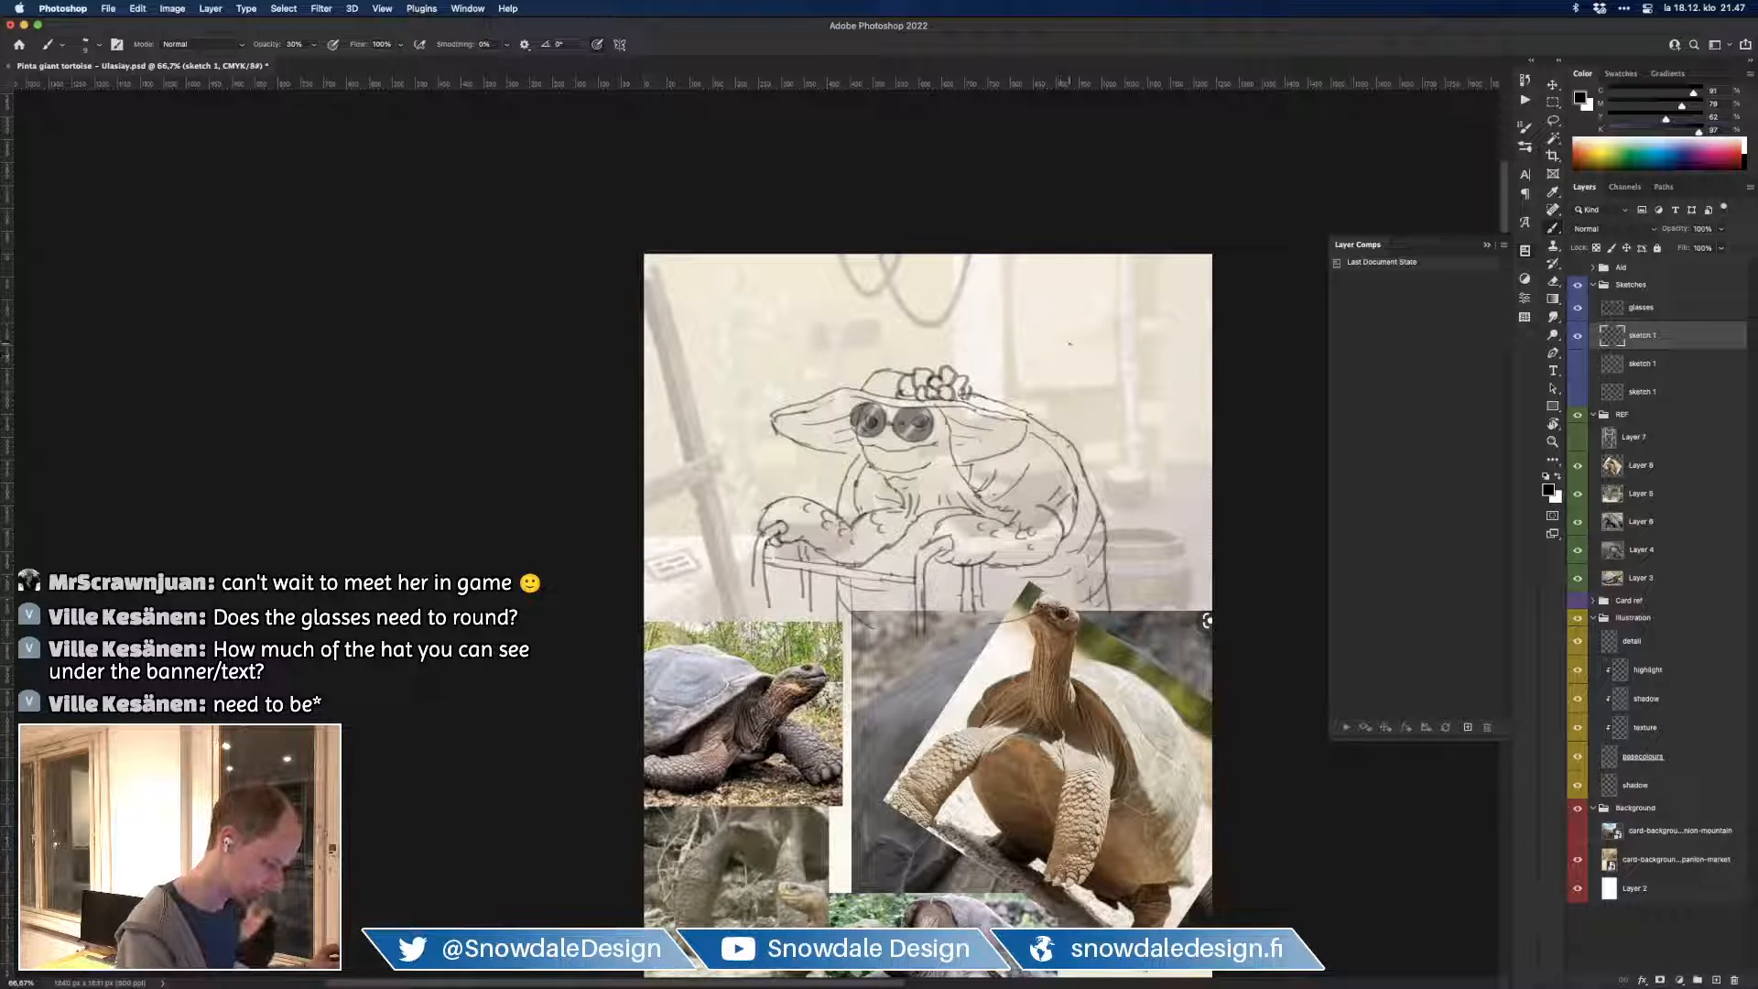
pyautogui.press('e')
pyautogui.moveTo(860, 488); pyautogui.dragTo(856, 476)
pyautogui.press('b')
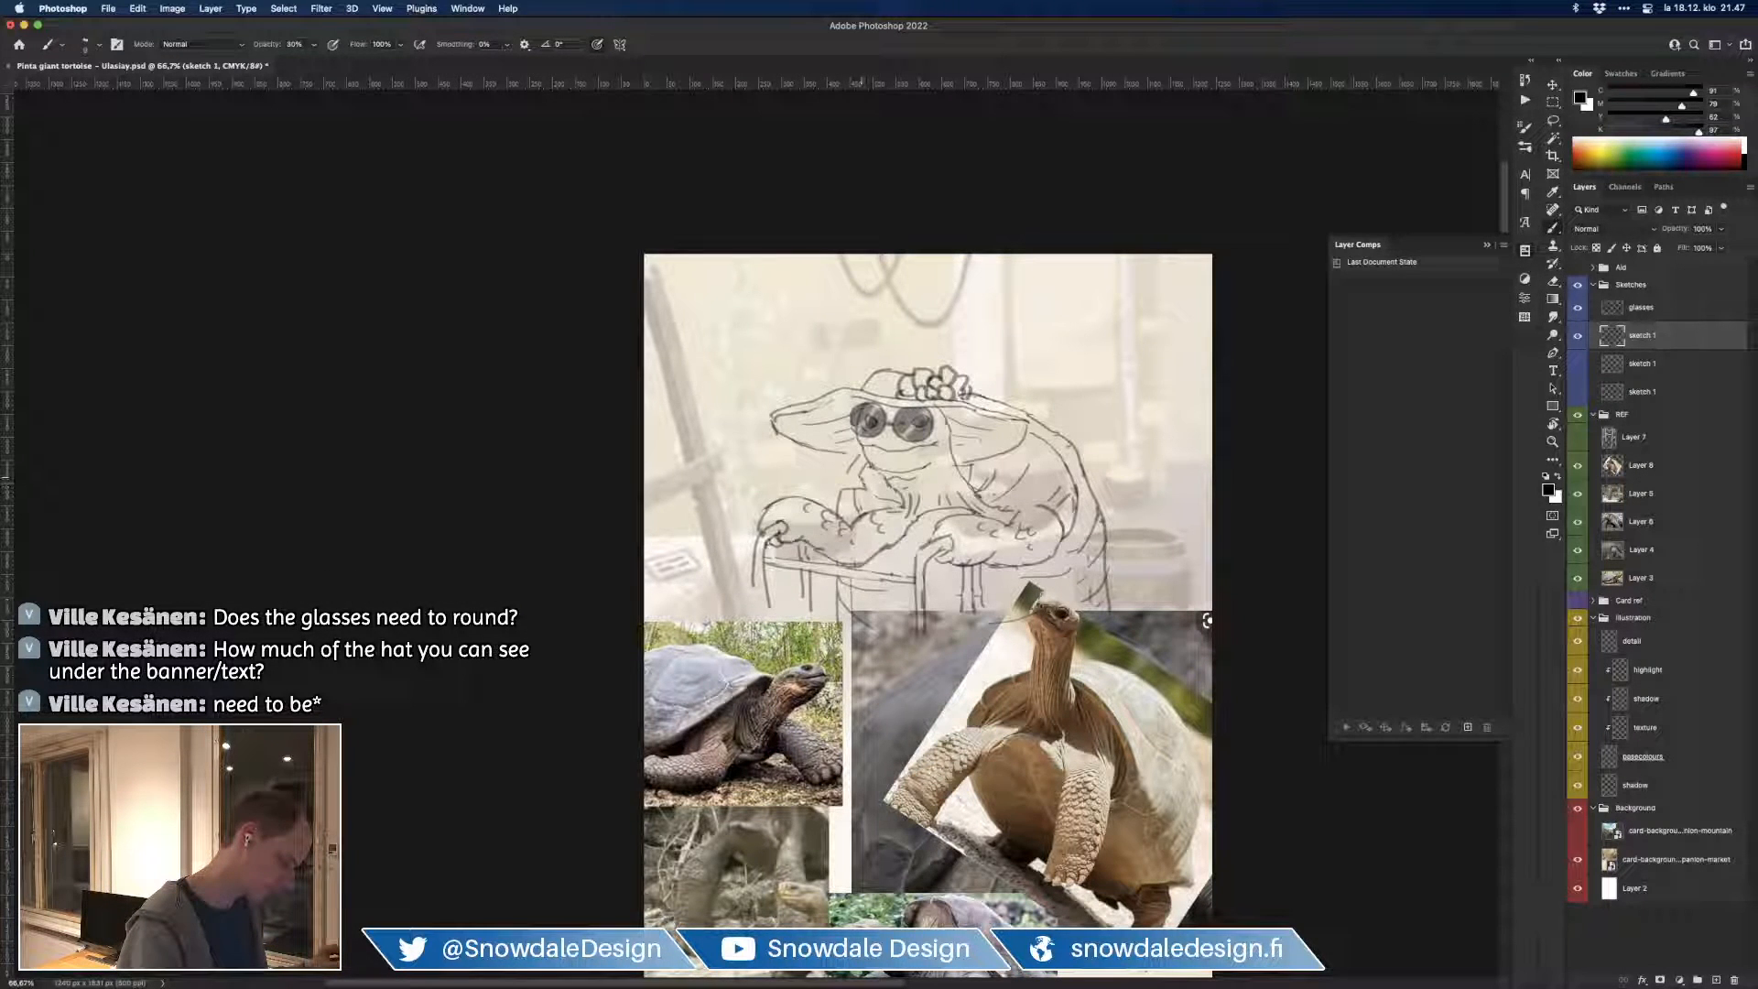
pyautogui.press('e')
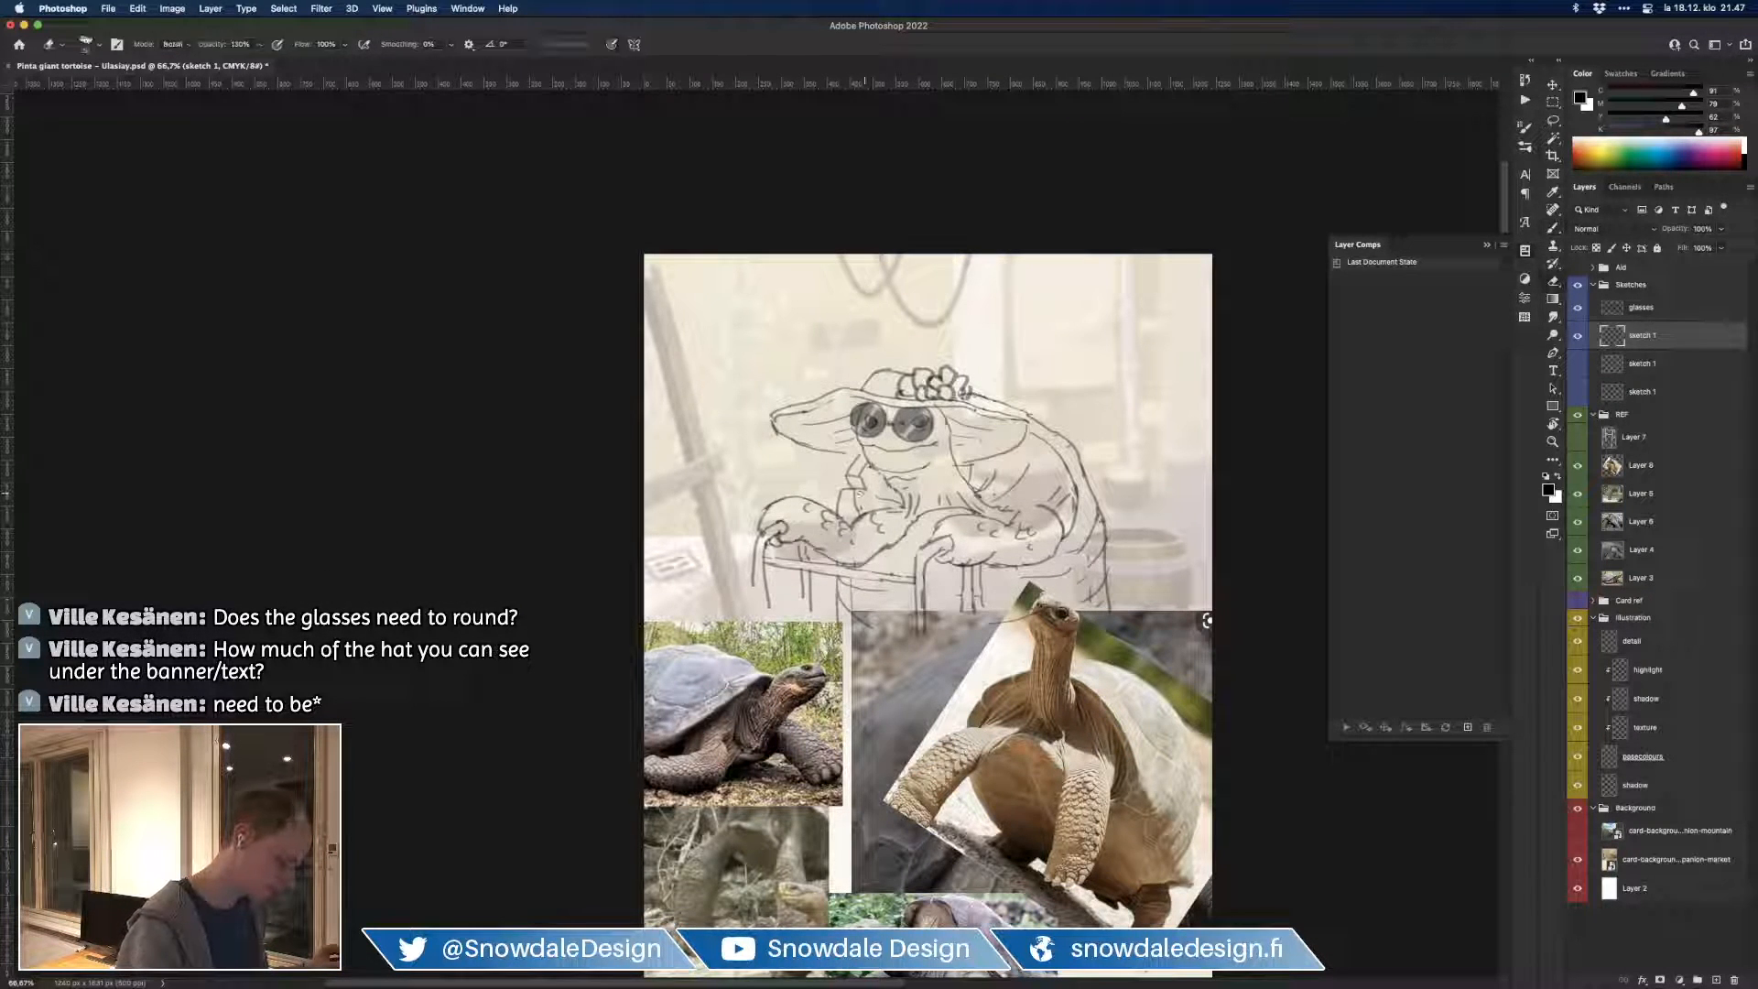
pyautogui.press('b')
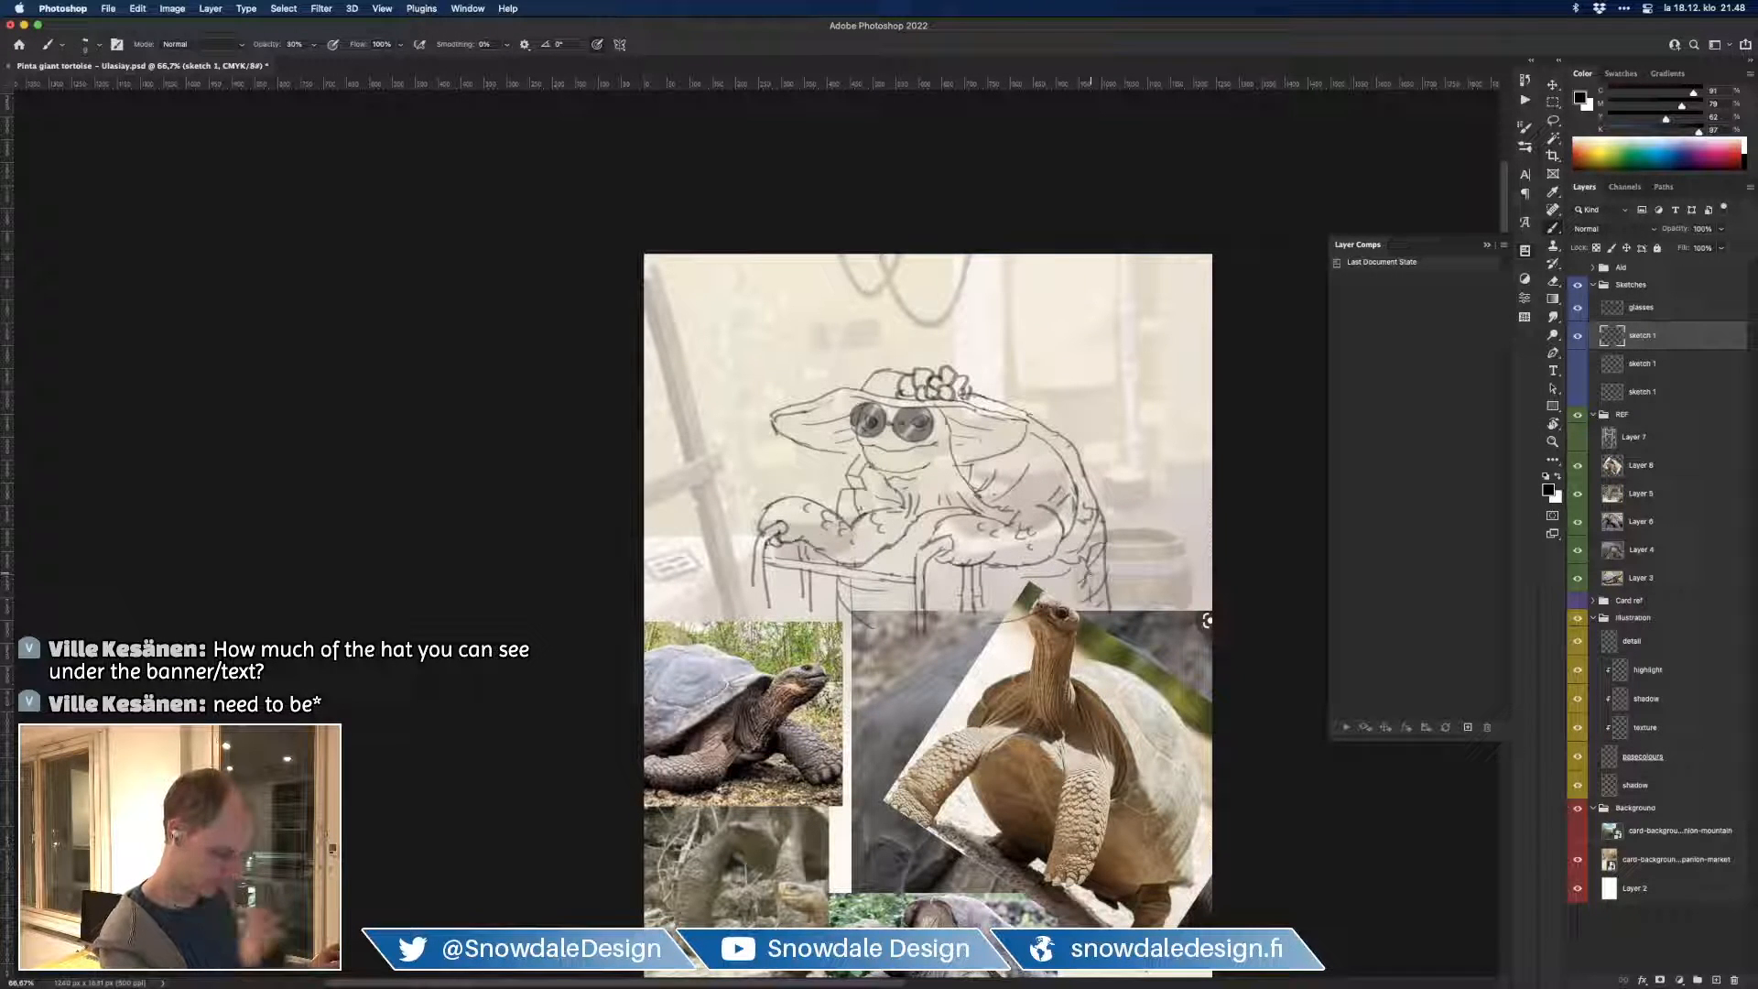
# Step: Compare the tortoise's face with and without the dark glasses by hiding and showing the glasses layer
pyautogui.click(1577, 309)
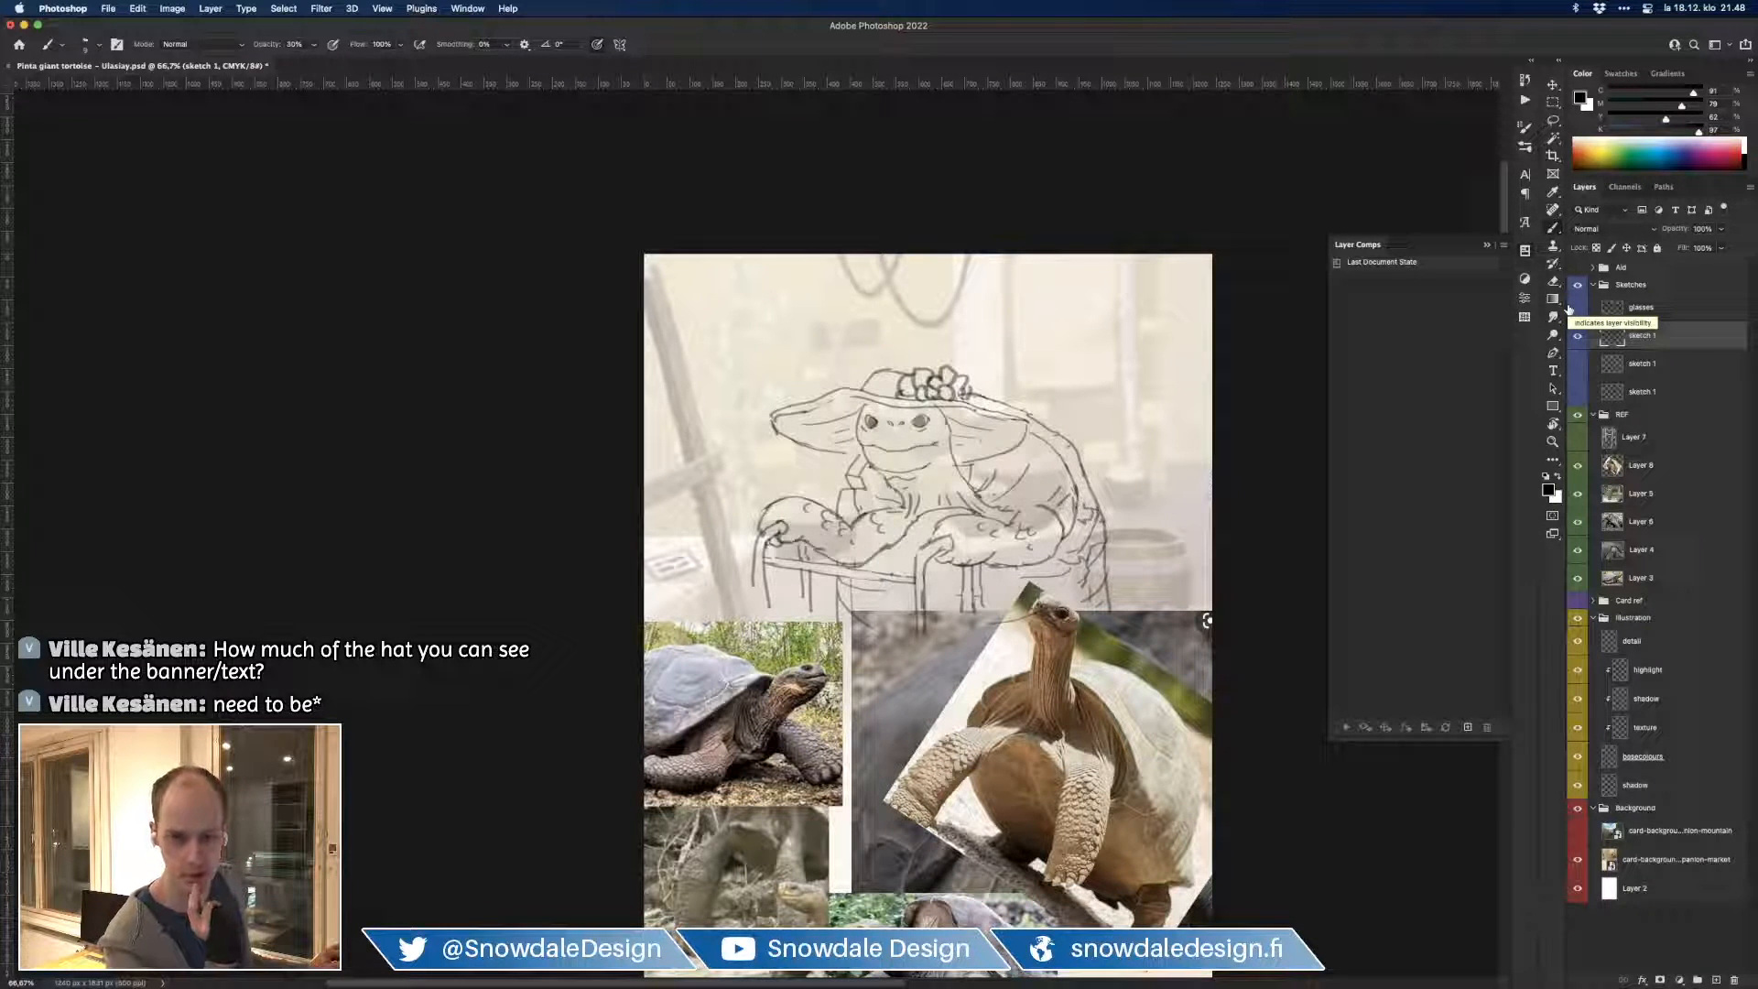
pyautogui.click(1576, 309)
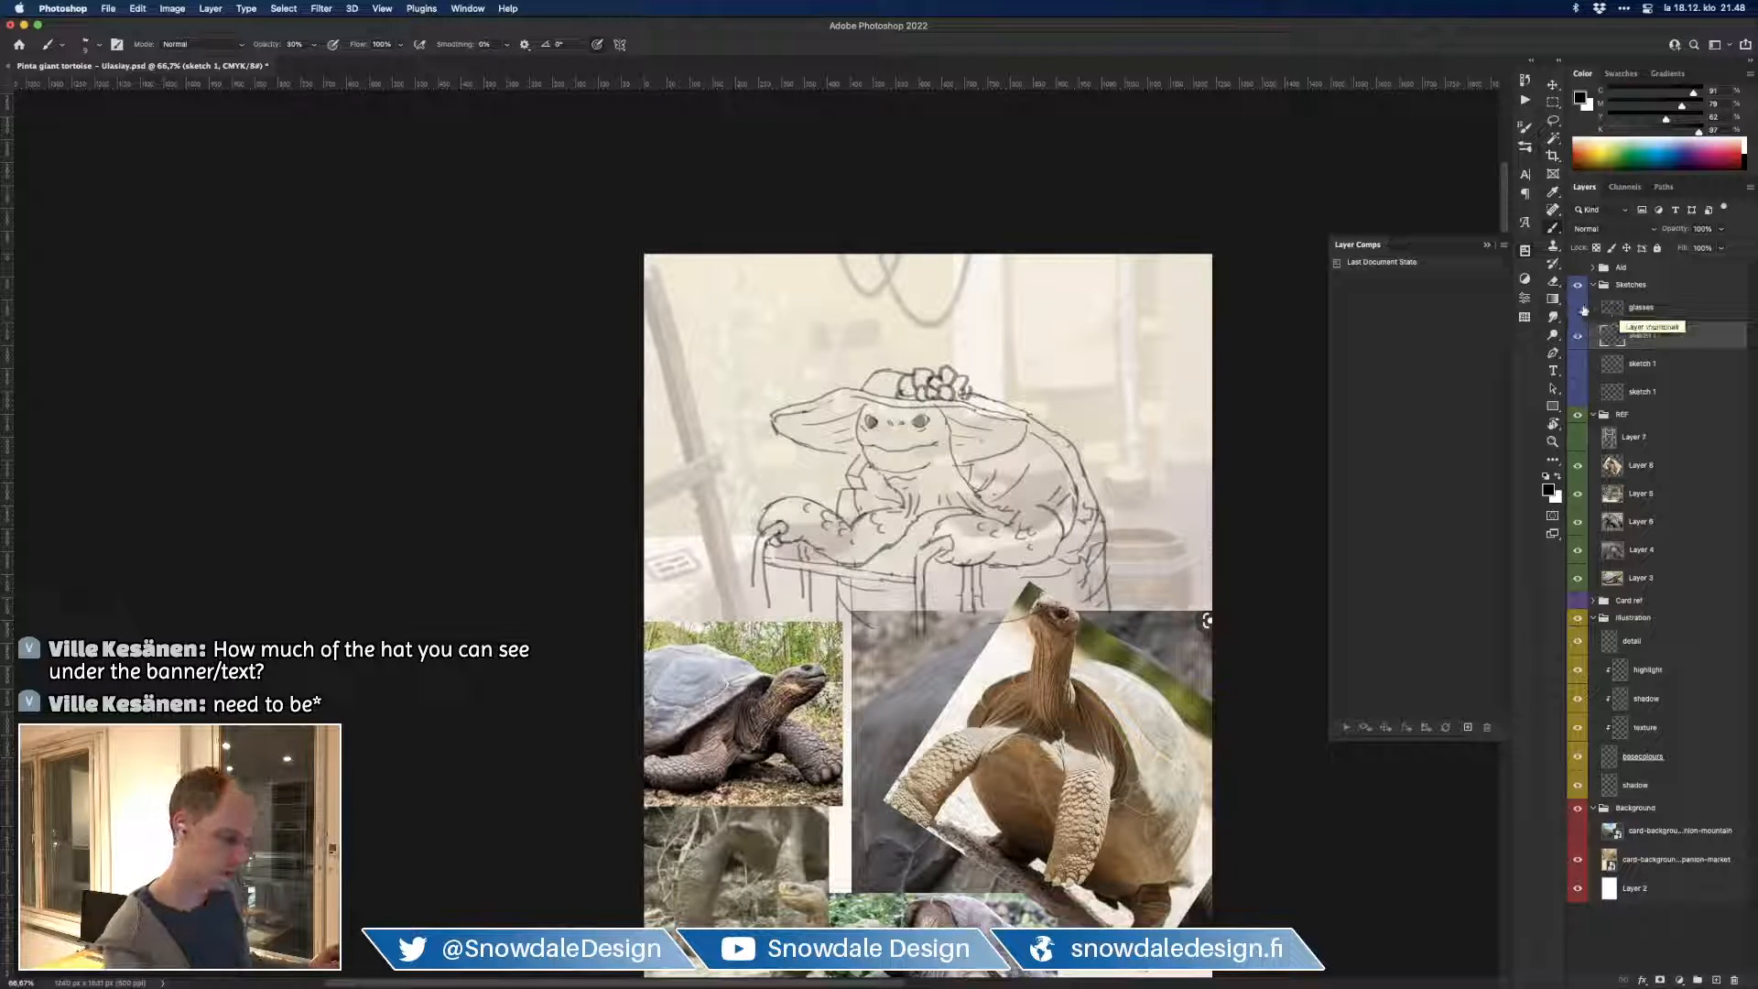
pyautogui.click(1577, 309)
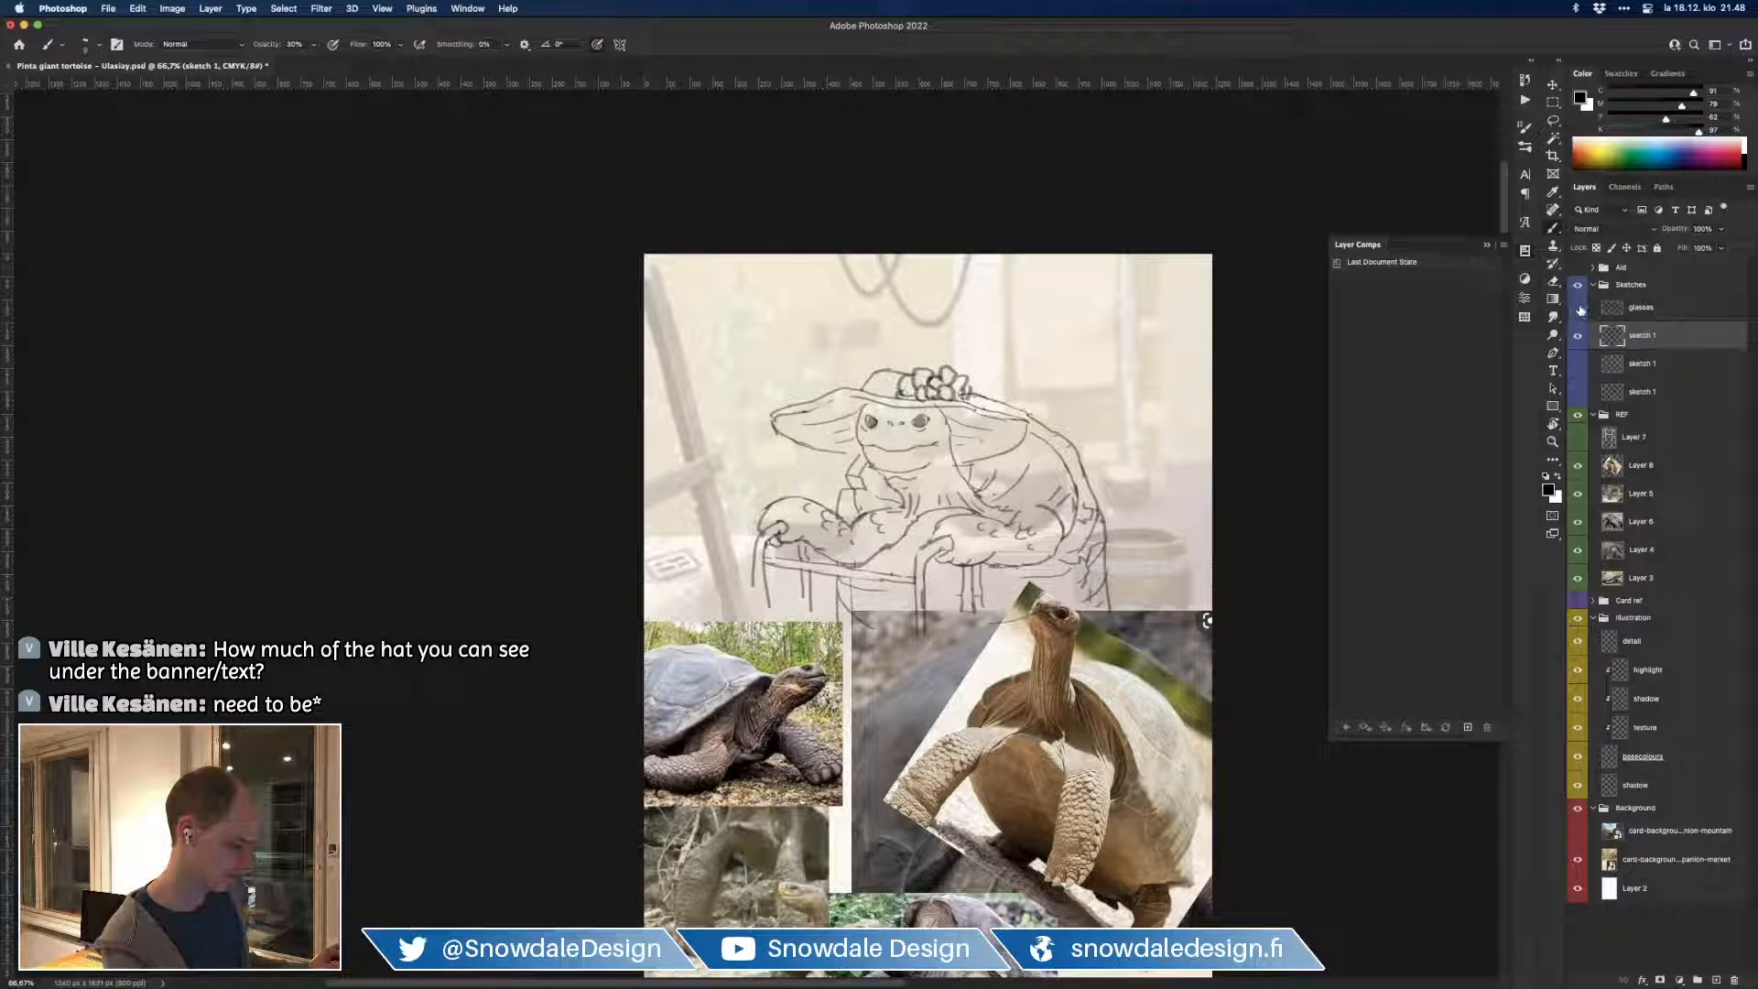
pyautogui.click(1578, 309)
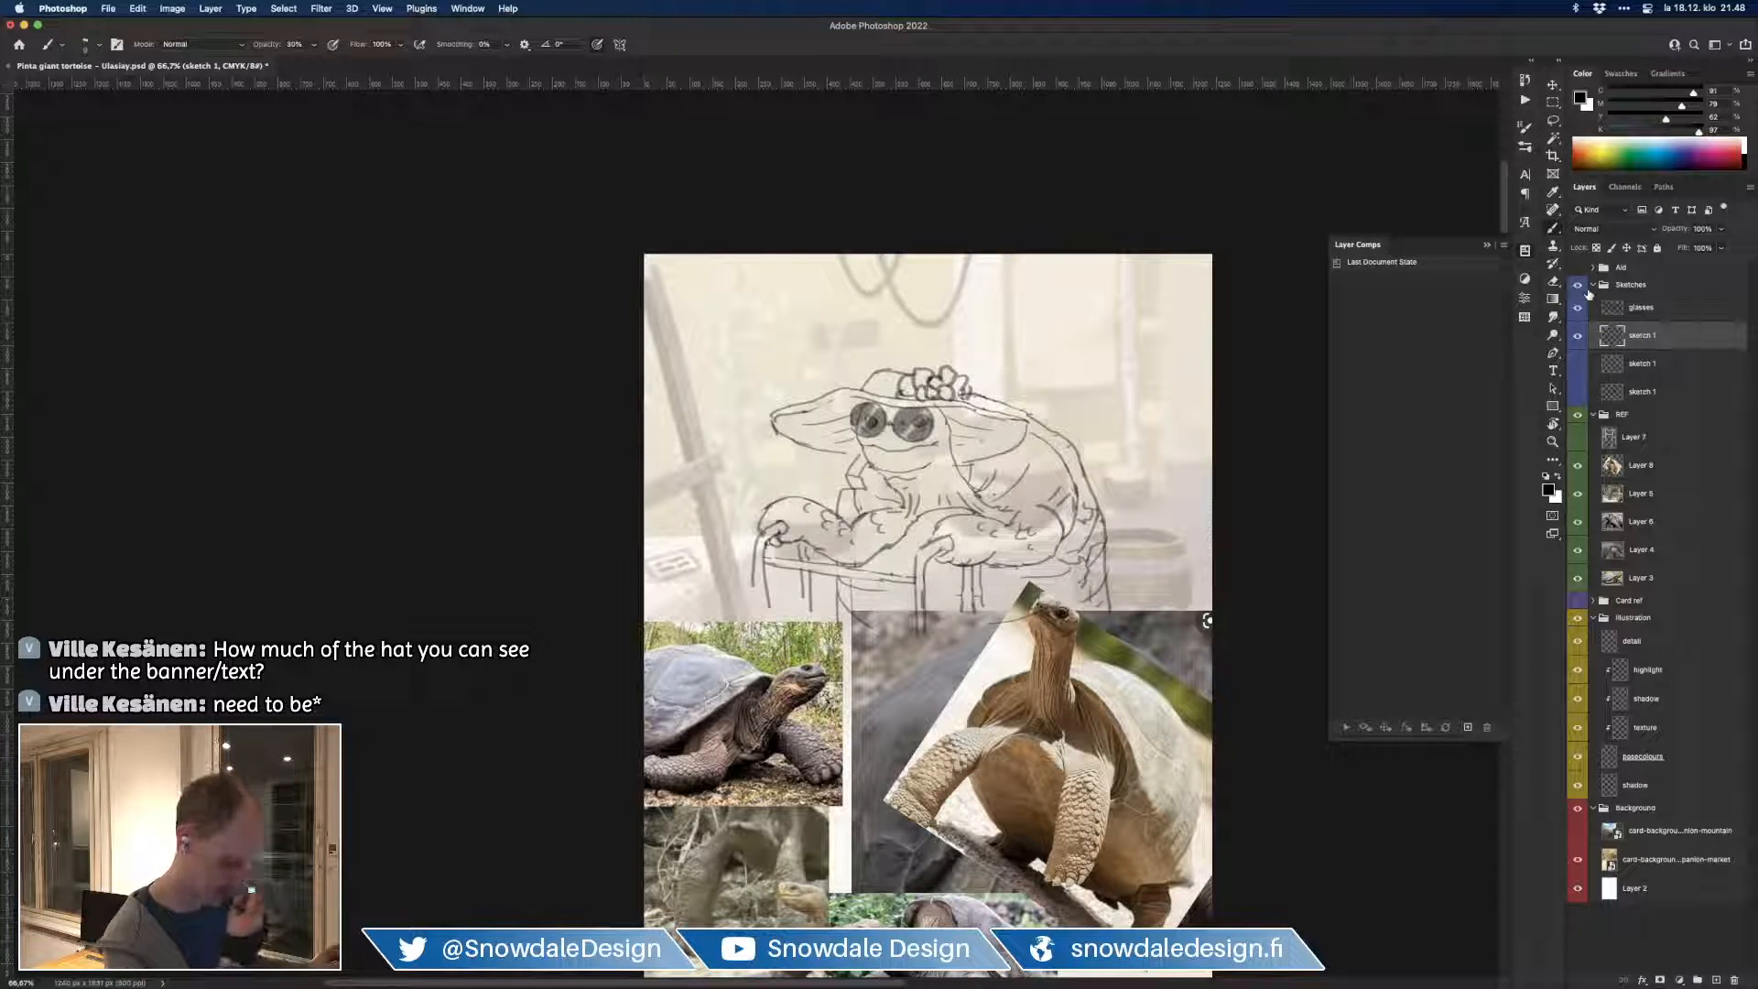
pyautogui.click(1627, 302)
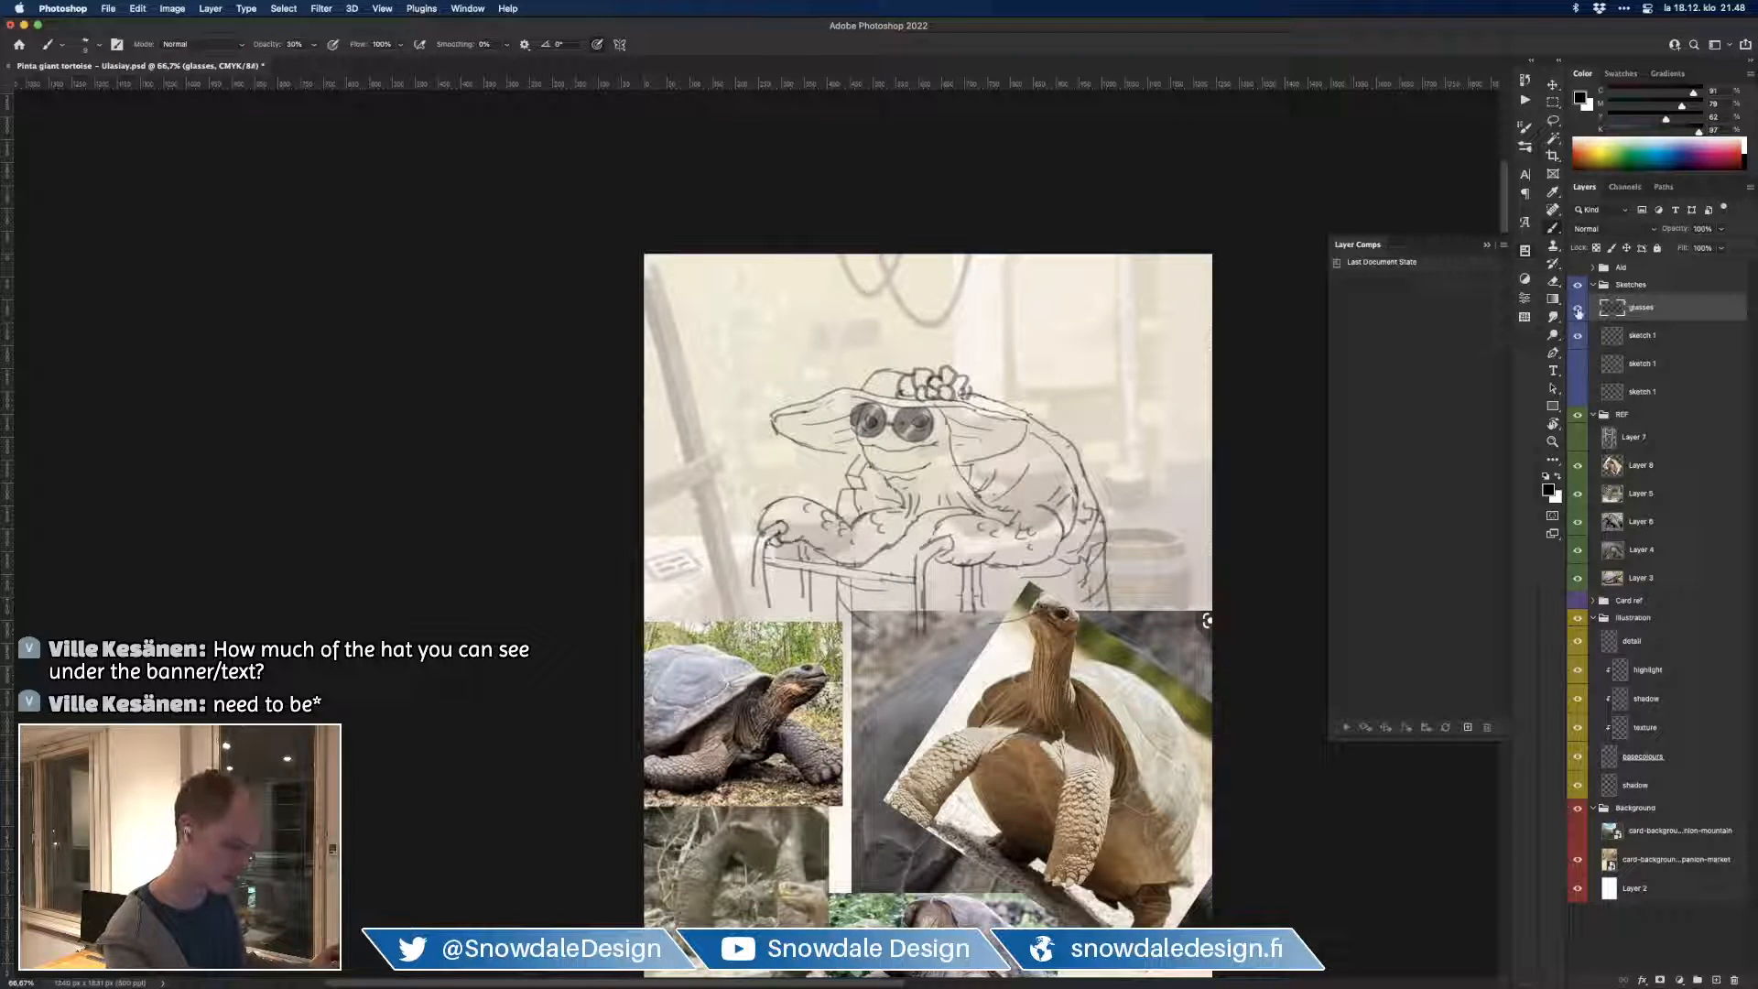
pyautogui.click(1578, 312)
pyautogui.click(1579, 311)
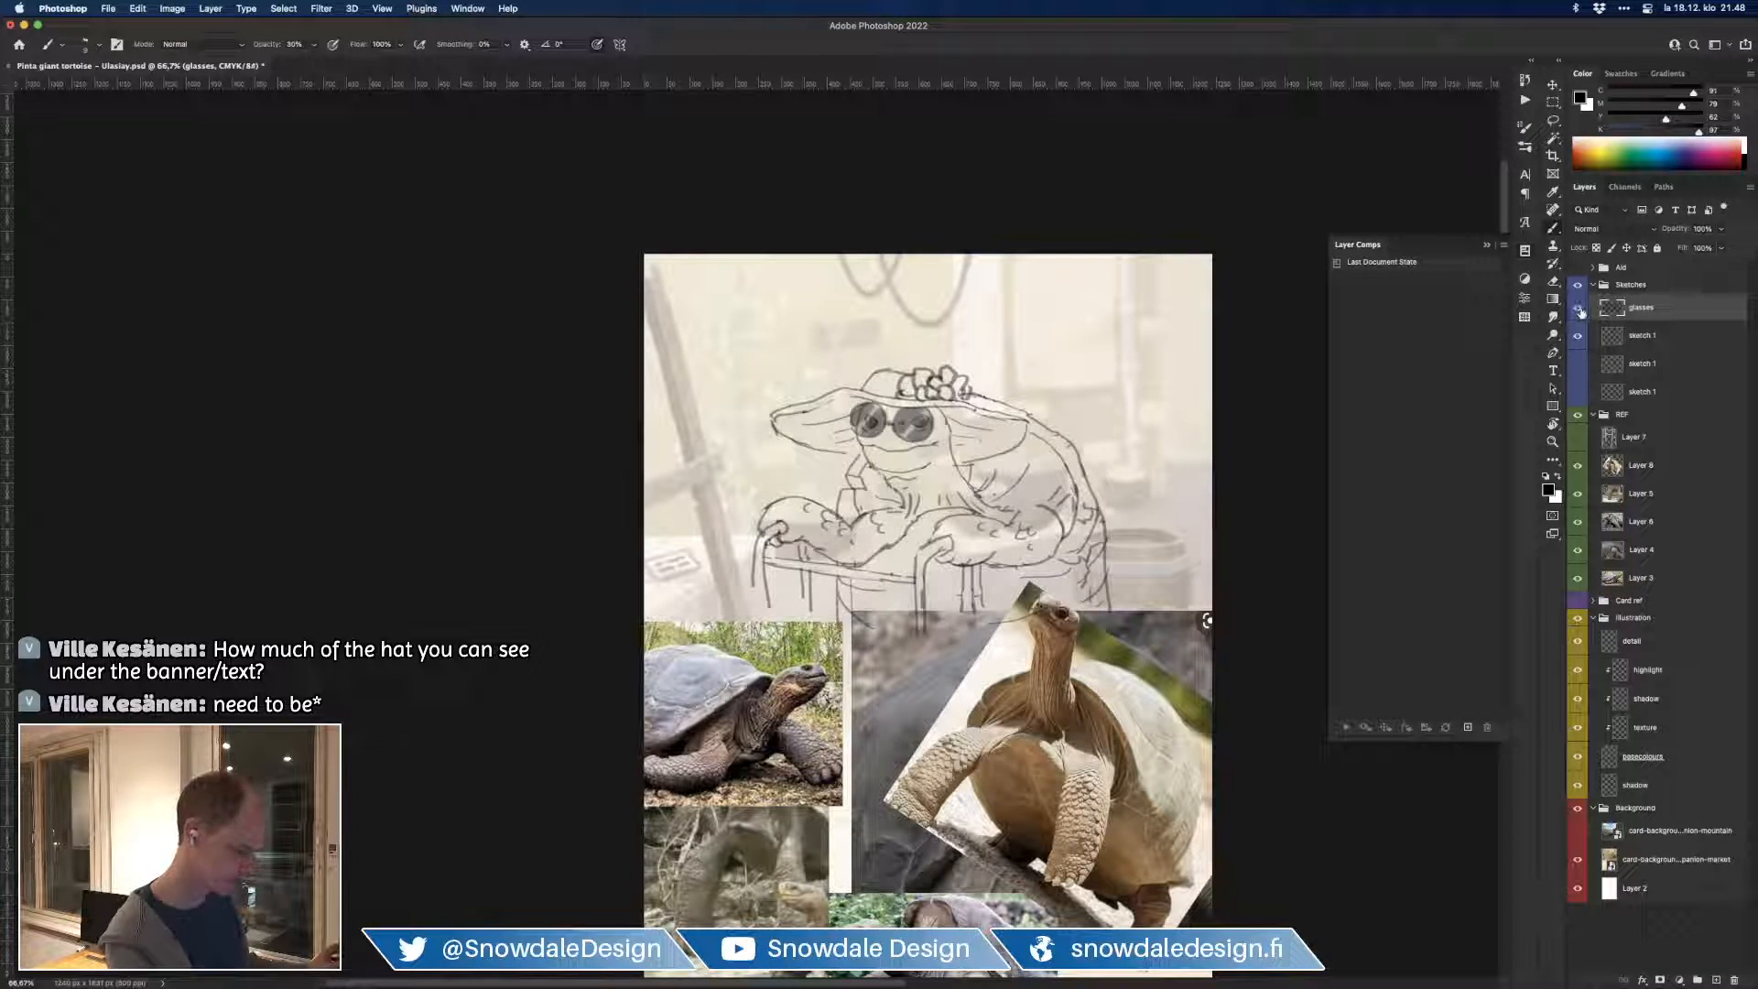
# Step: Duplicate the visible sketch 1 layer and hide the copy underneath as a backup
pyautogui.click(1638, 339)
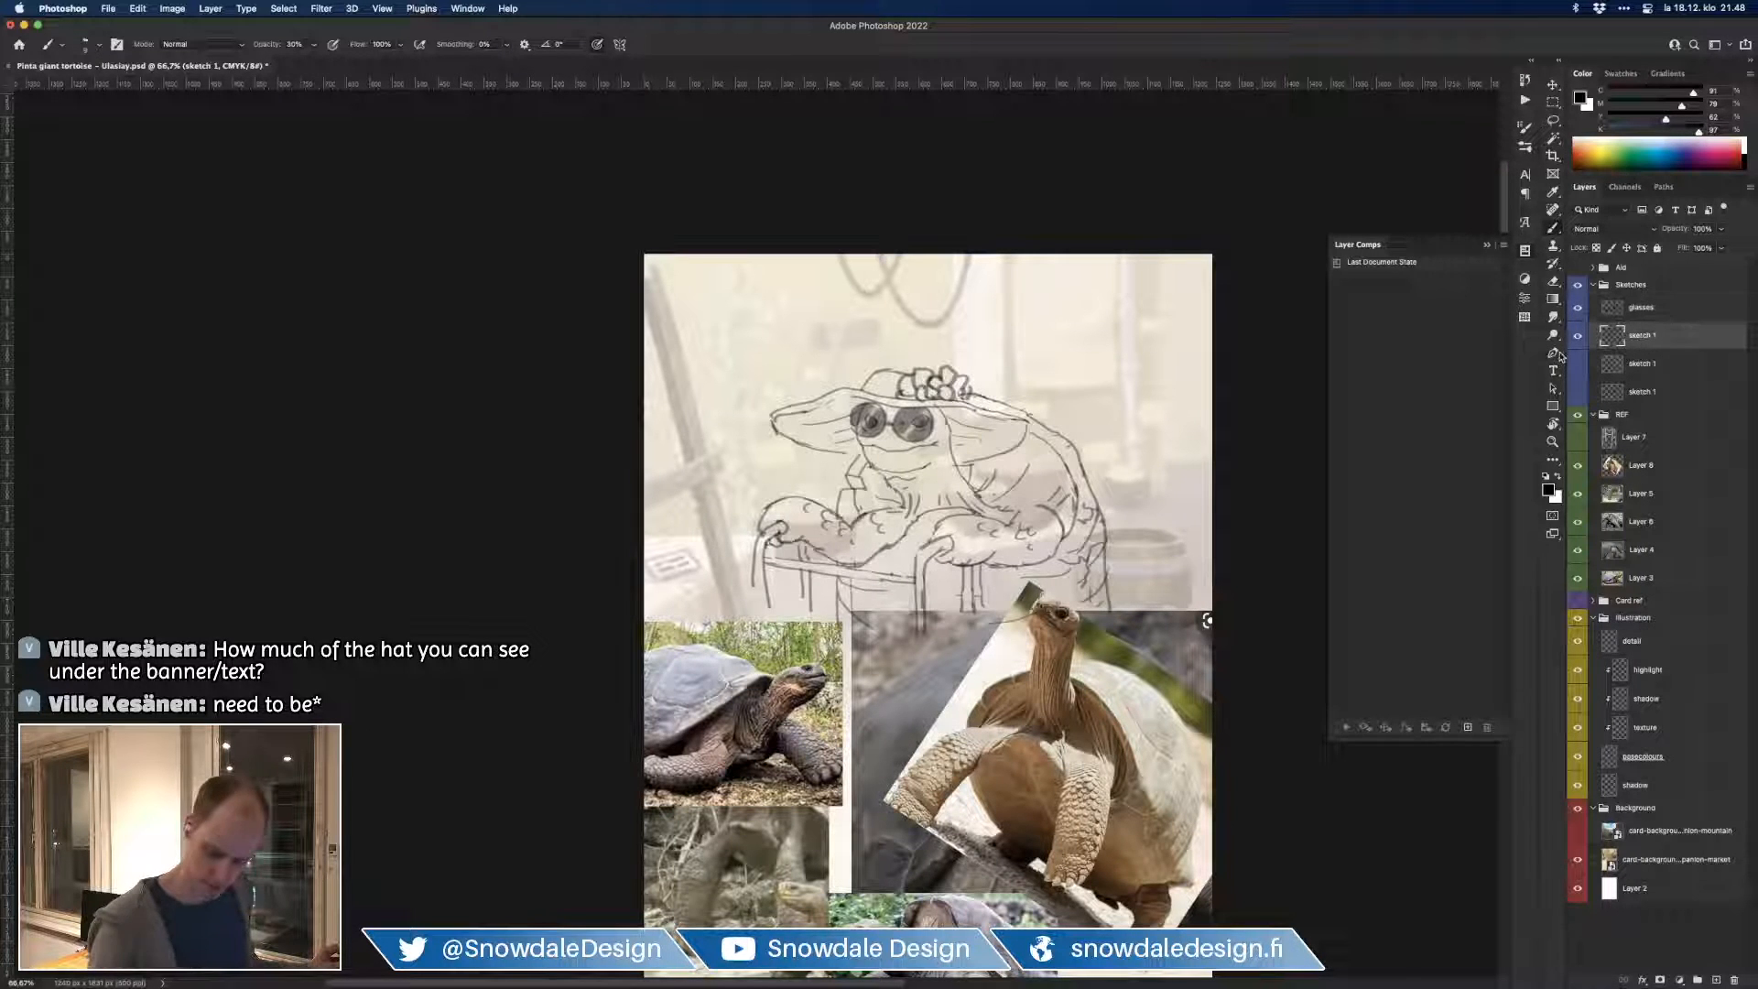
pyautogui.press('super+j')
pyautogui.click(1577, 364)
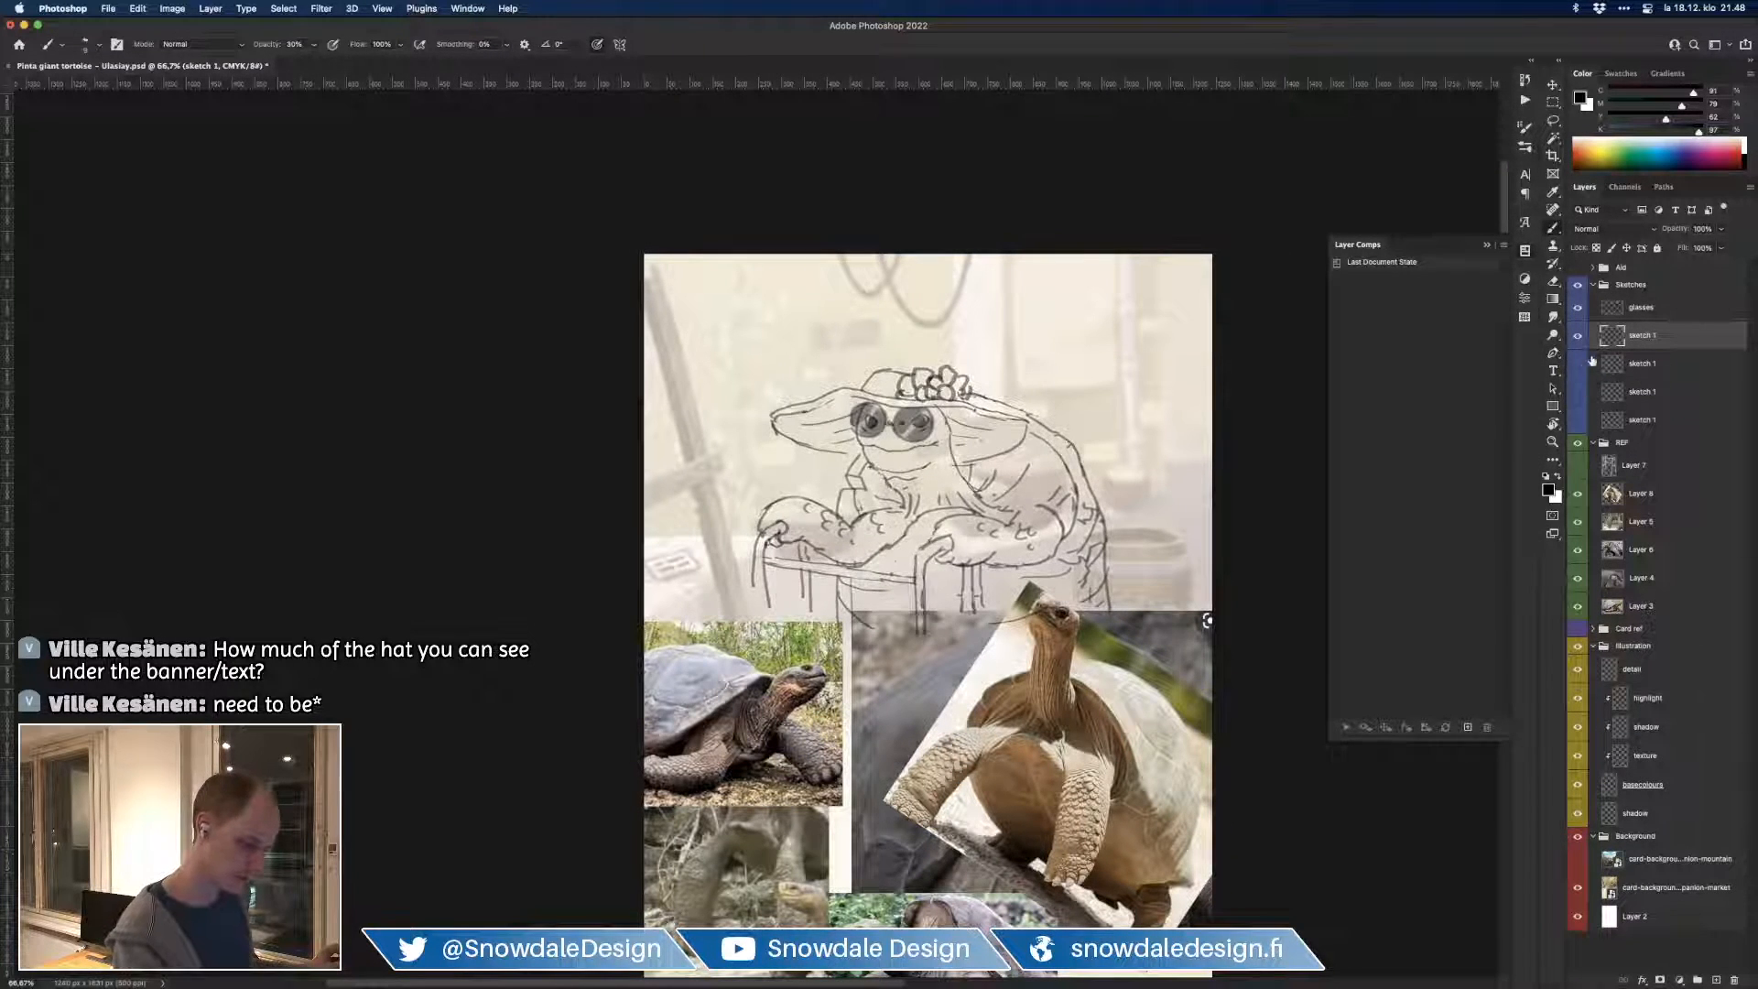
# Step: Redraw the tortoise's chin and the neck folds beneath it on the visible sketch layer, erasing the old lines
pyautogui.press('e')
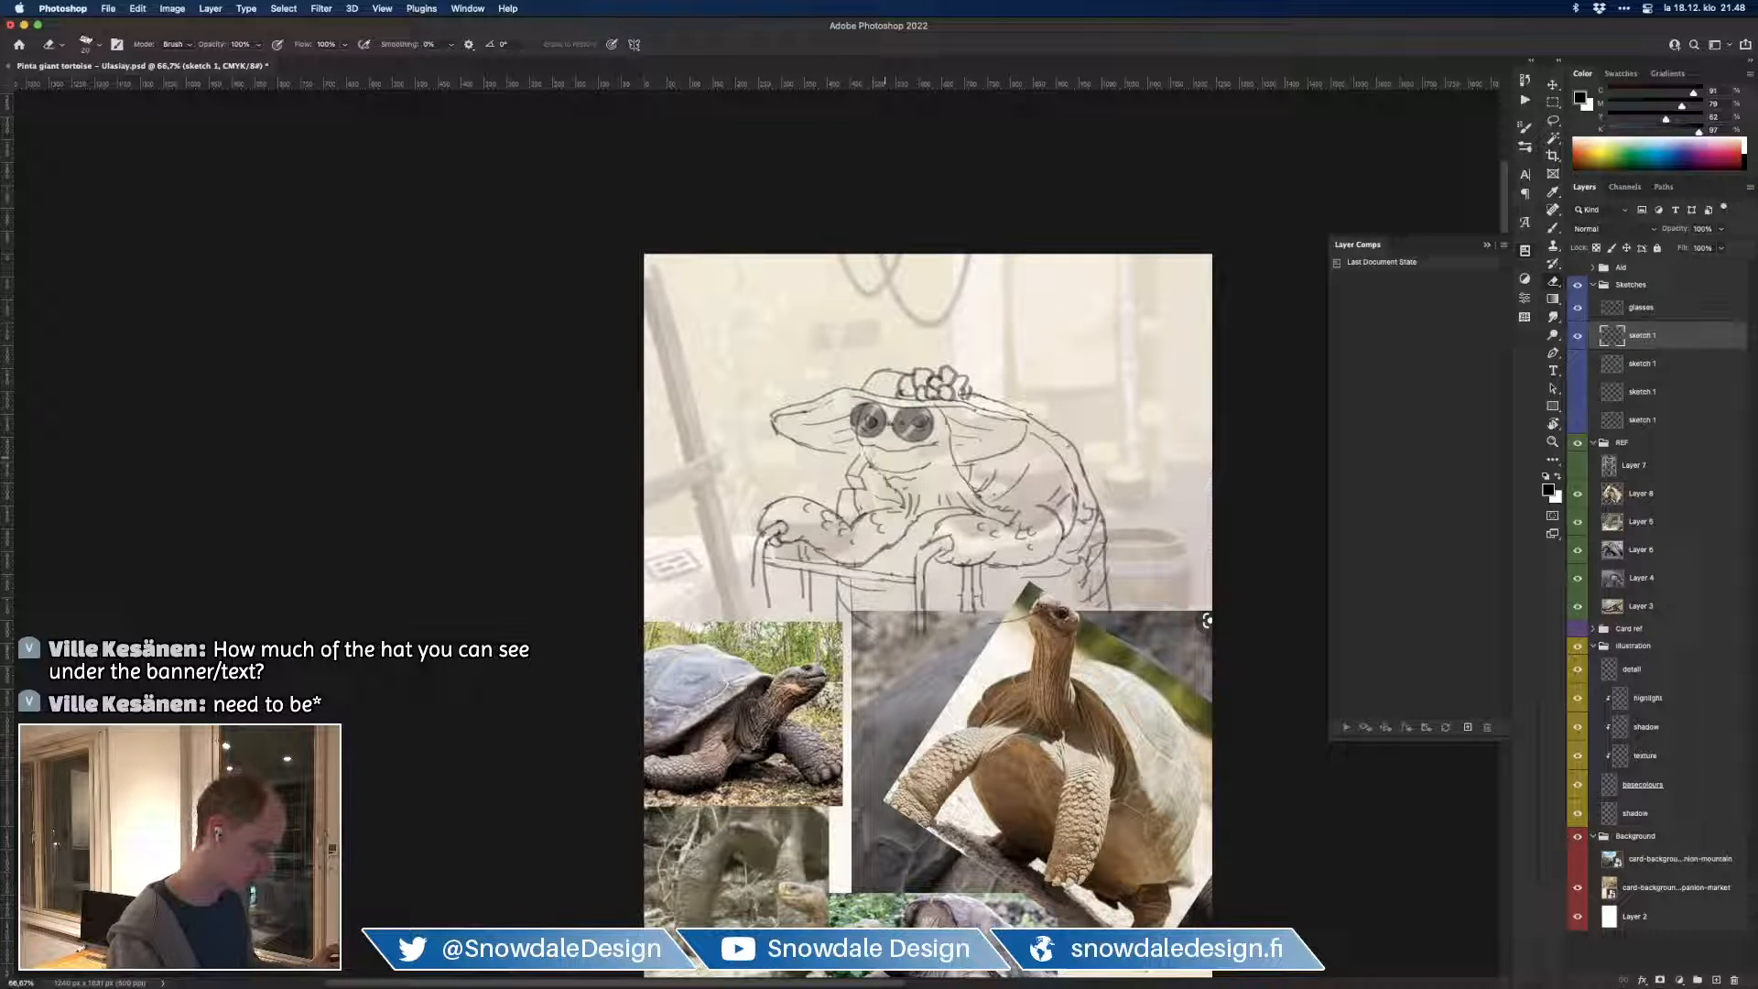
pyautogui.press('b')
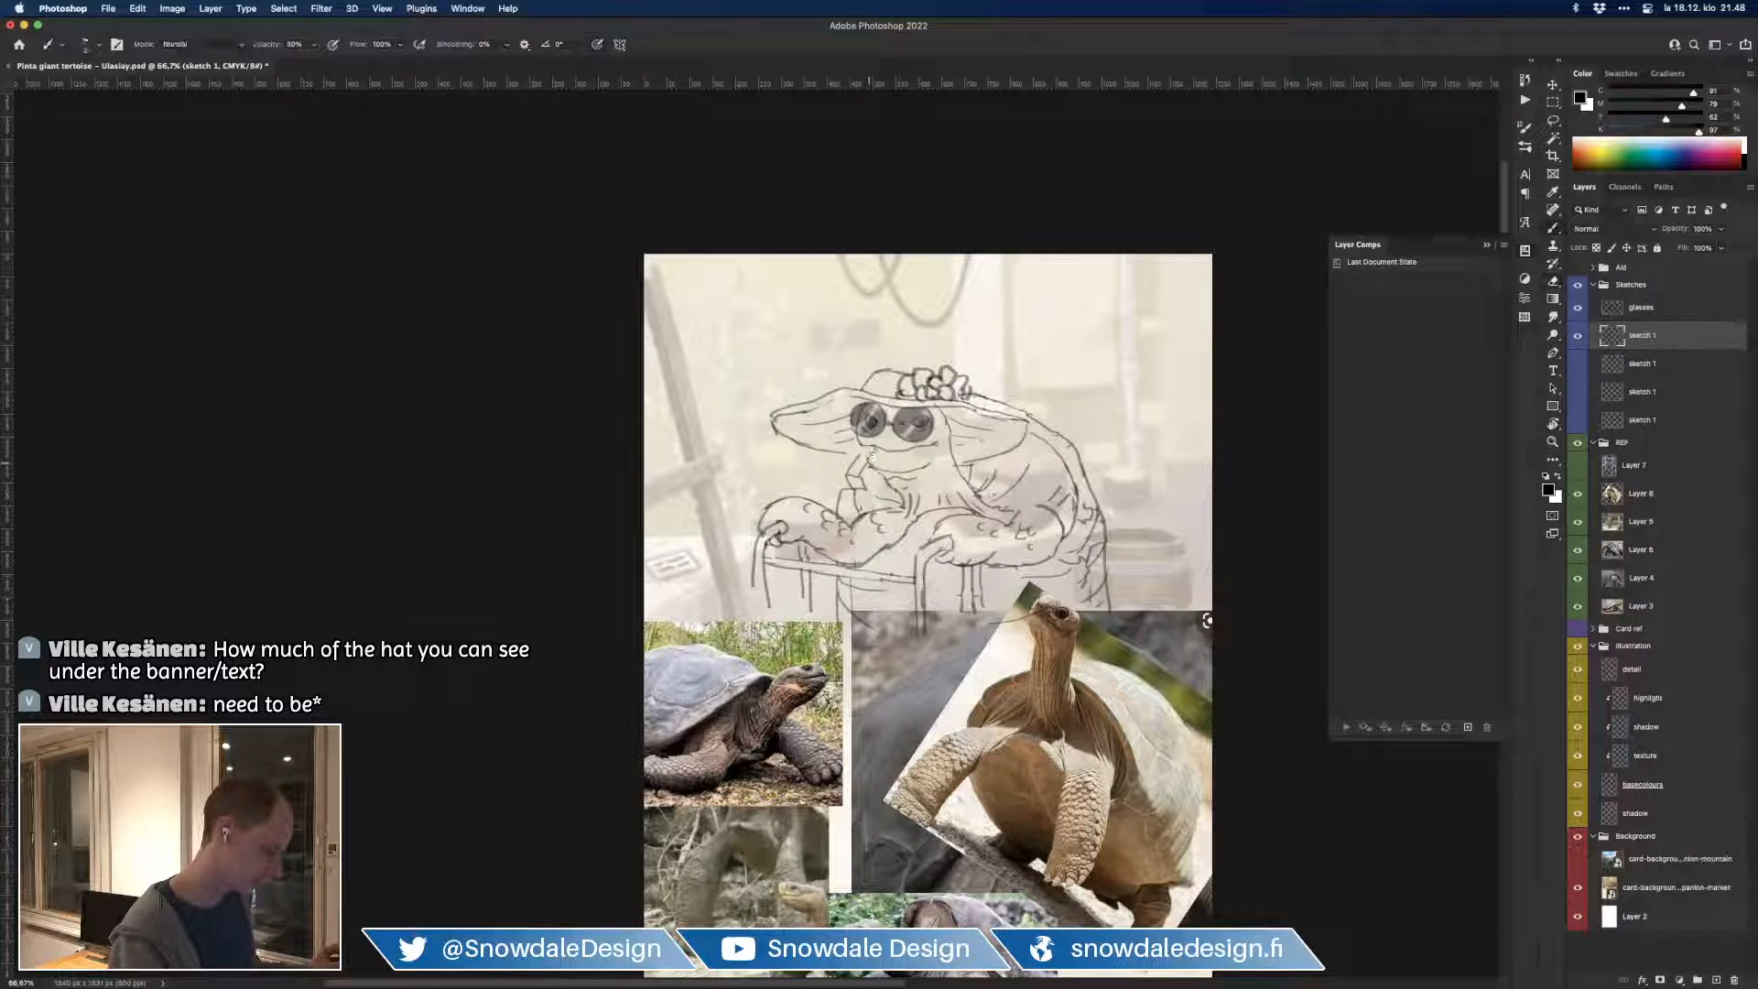
pyautogui.press('e')
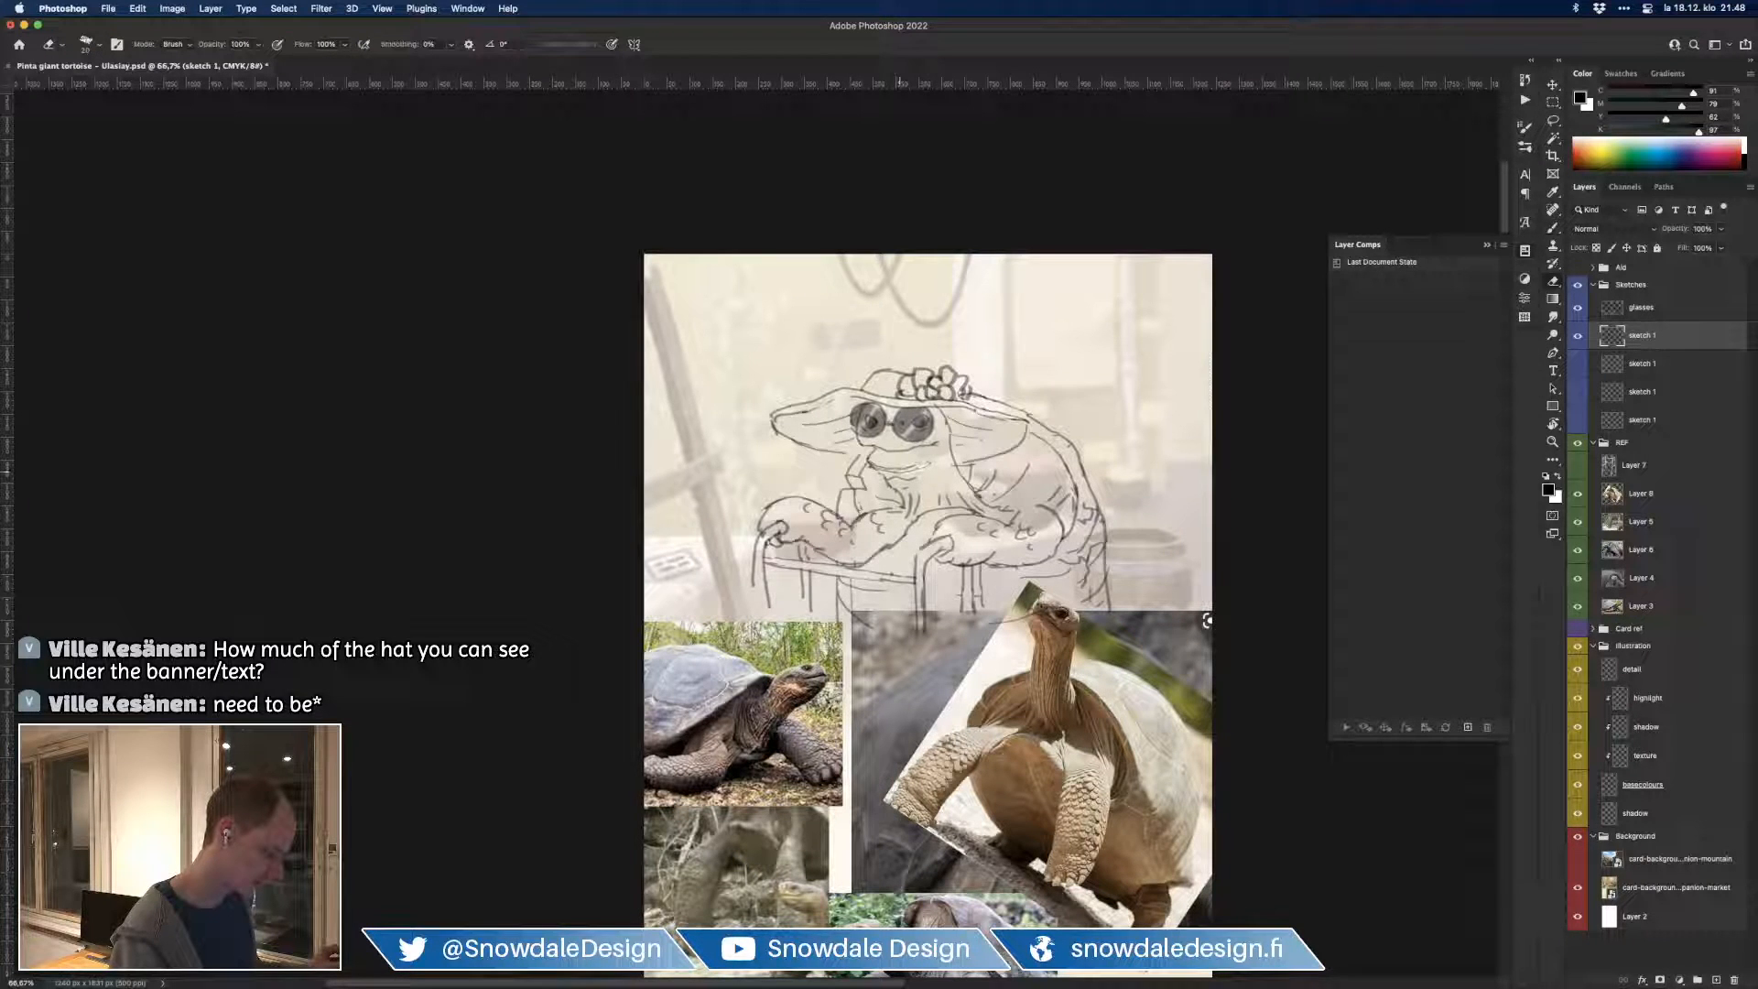
pyautogui.press('b')
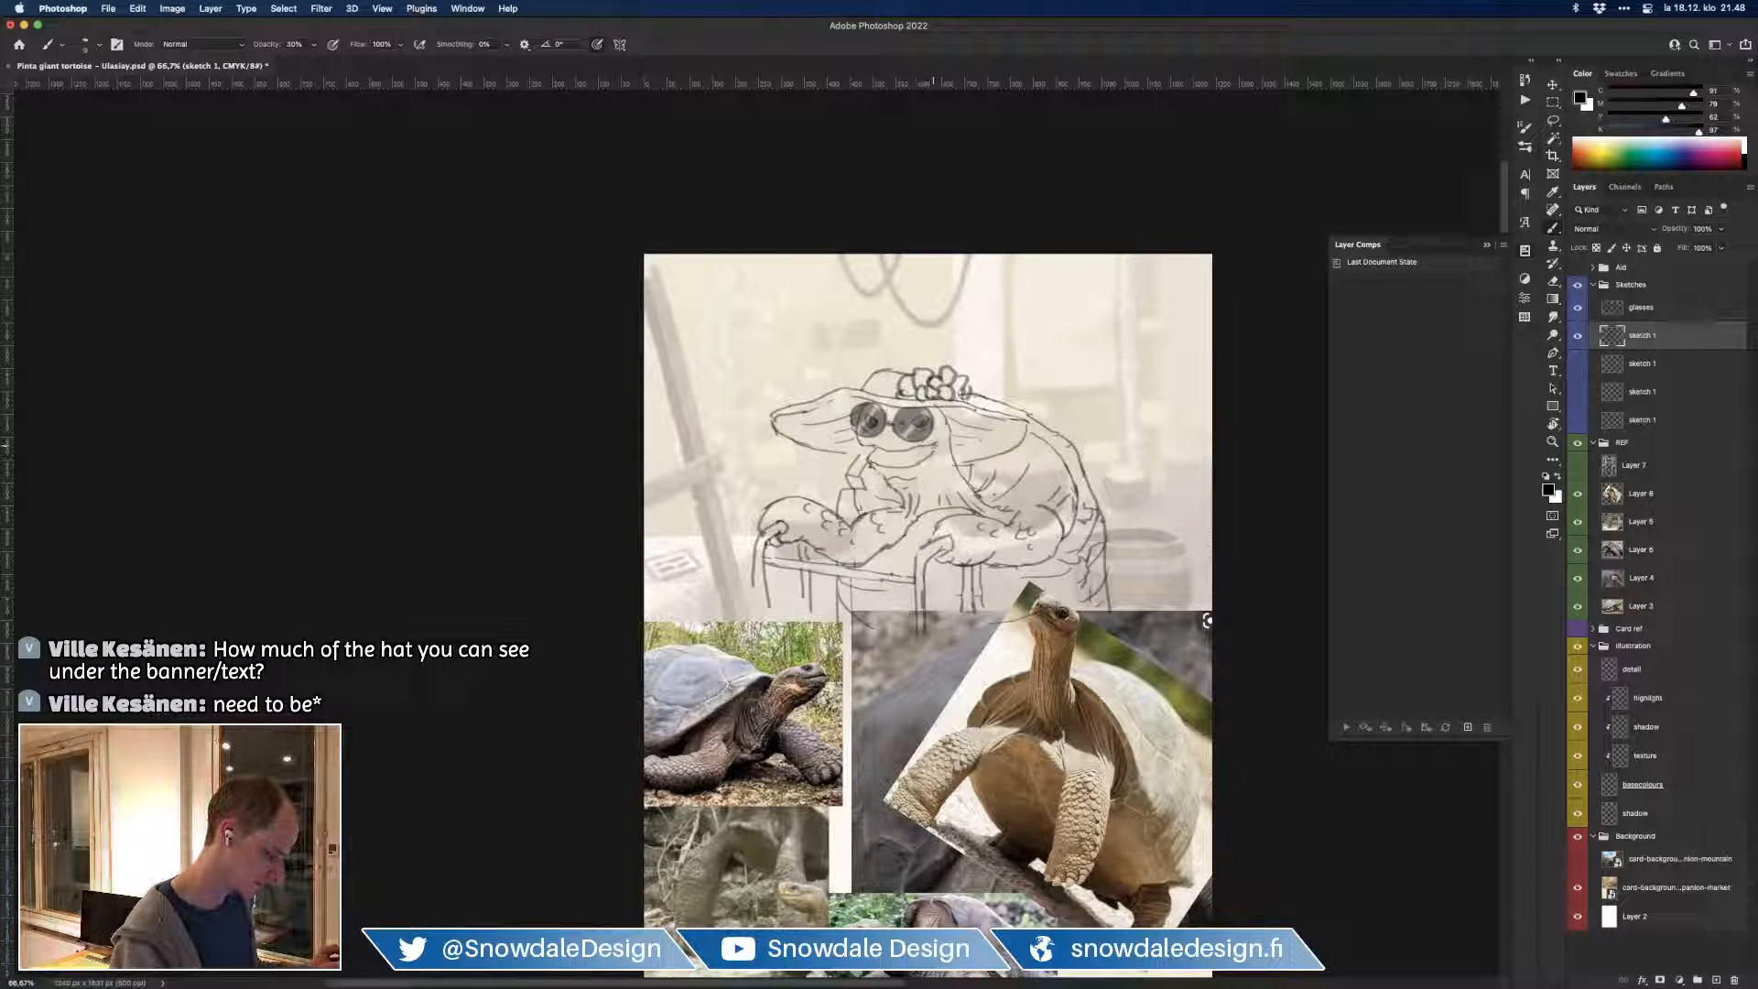
pyautogui.press('e')
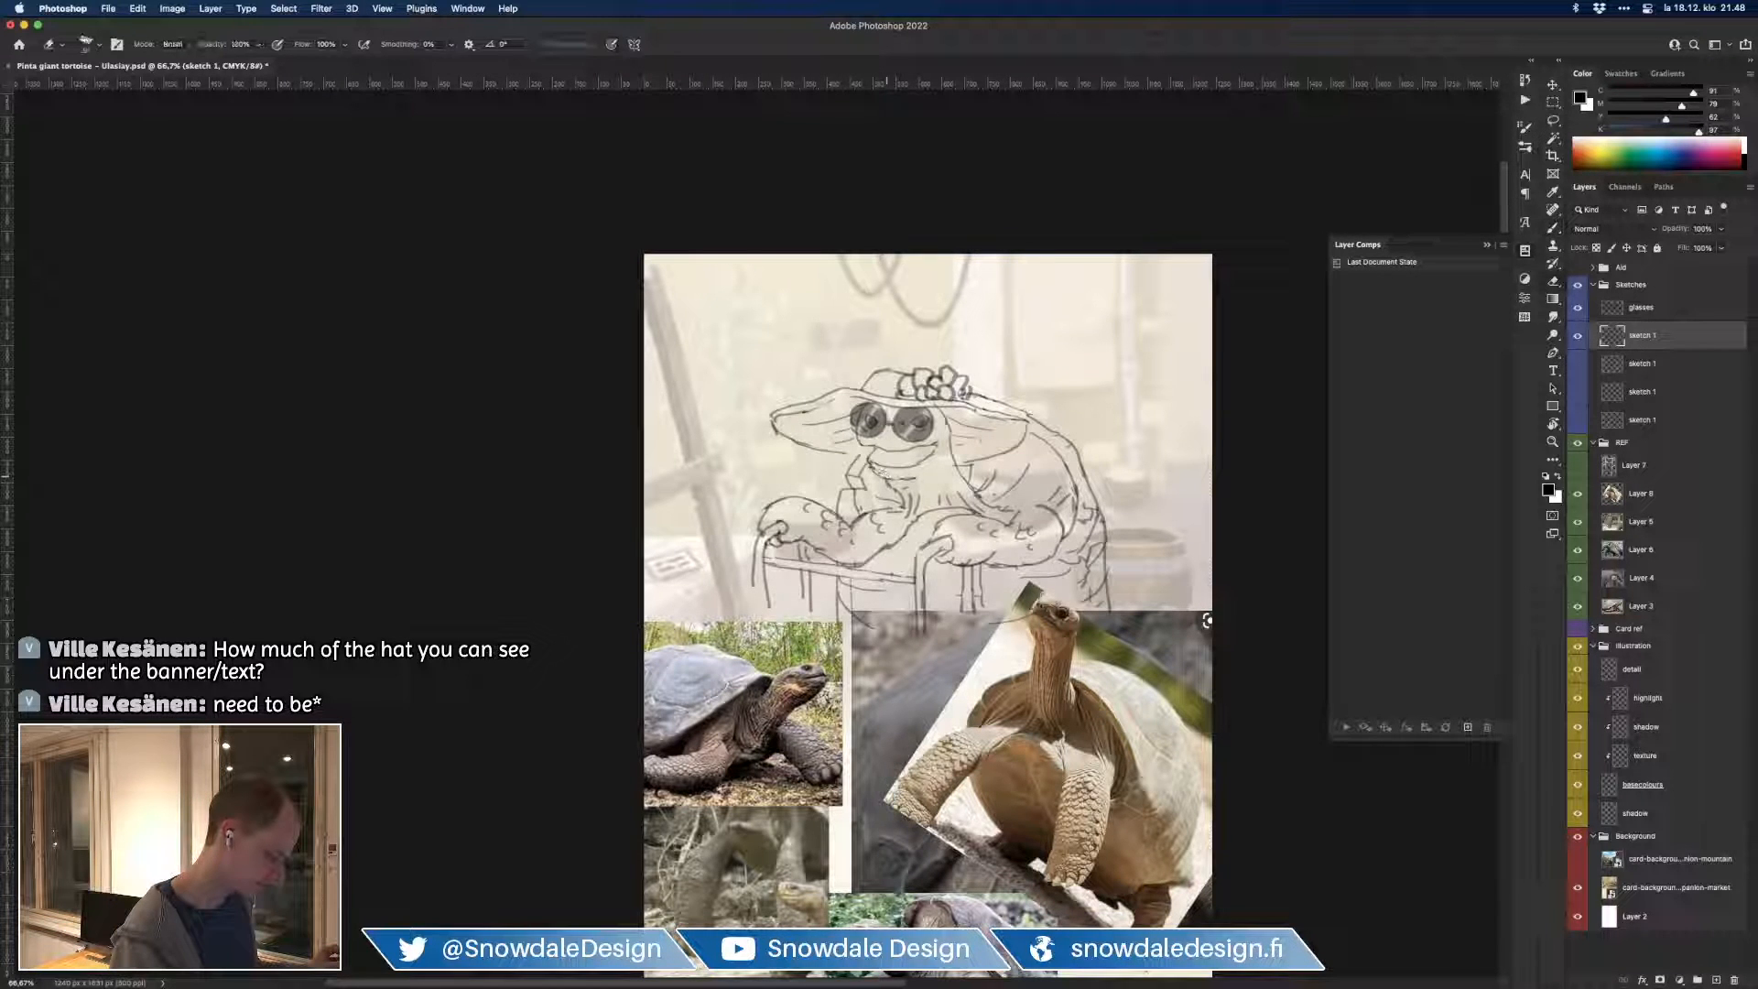
pyautogui.press('b')
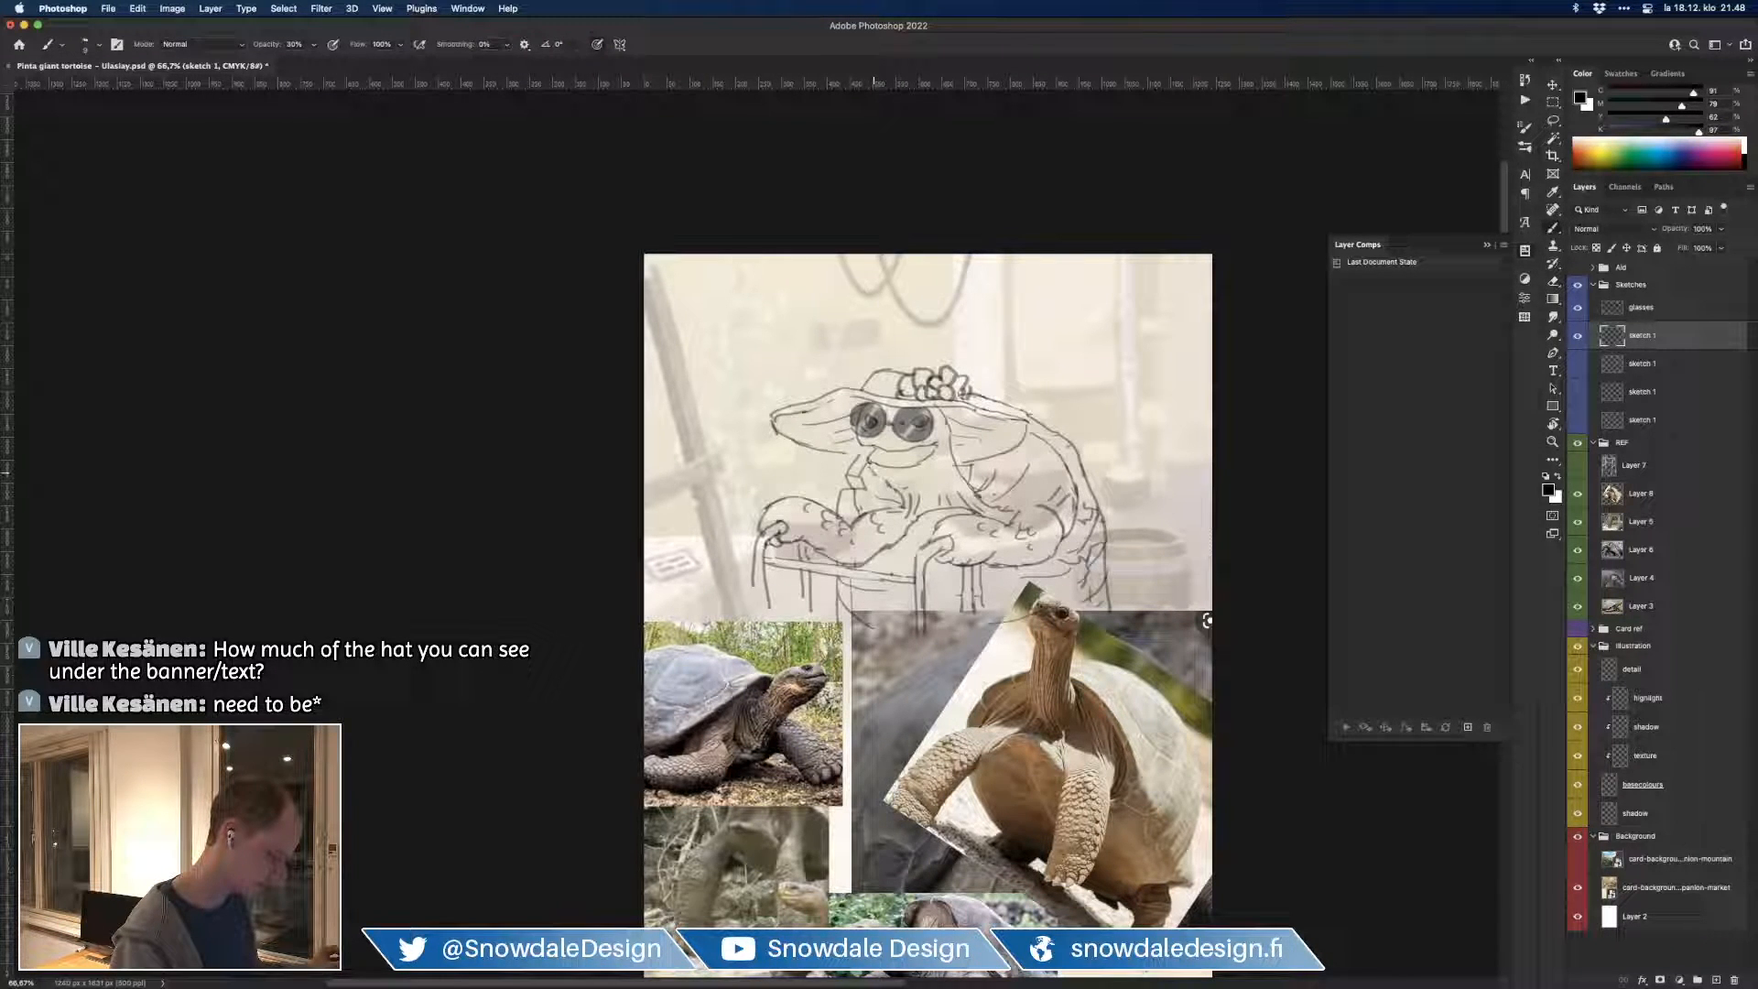
pyautogui.moveTo(908, 478); pyautogui.dragTo(925, 474)
pyautogui.press('e')
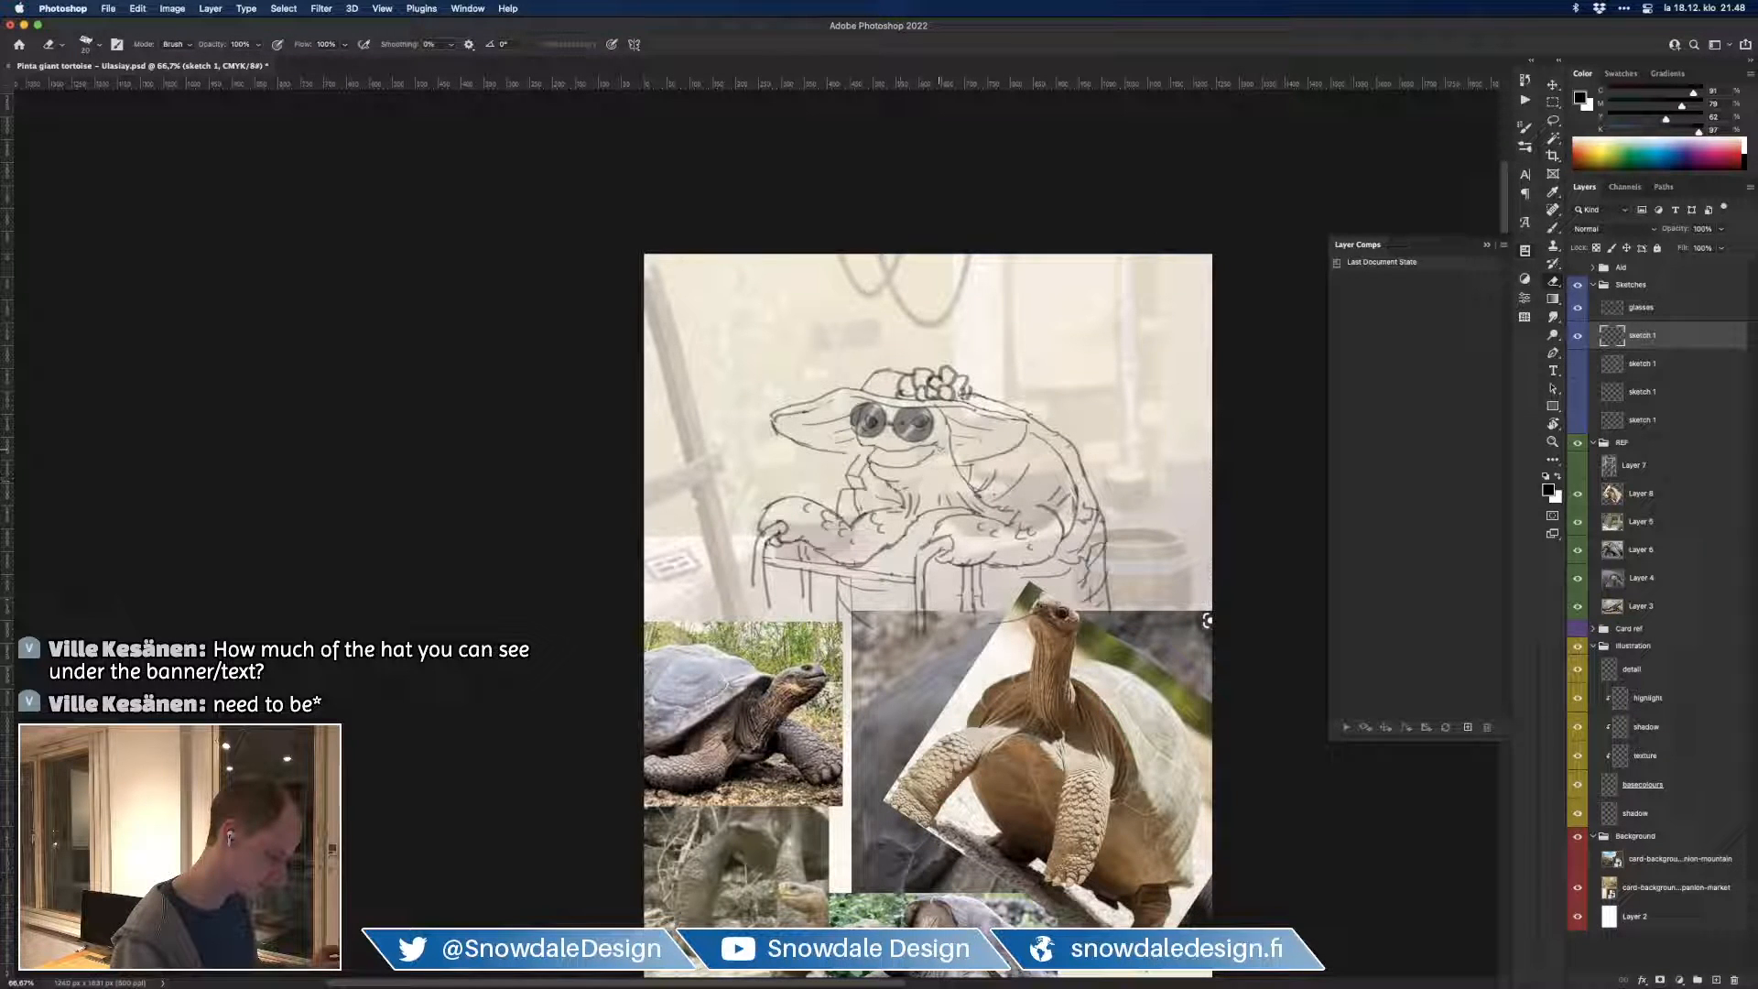
pyautogui.press('b')
# Step: Paste the copied photo of an open-mouthed tortoise as a new layer above Layer 8 in the REF group
pyautogui.moveTo(1111, 512)
pyautogui.mouseDown()
pyautogui.moveTo(1115, 381)
pyautogui.moveTo(1082, 442)
pyautogui.moveTo(1050, 455)
pyautogui.mouseUp()
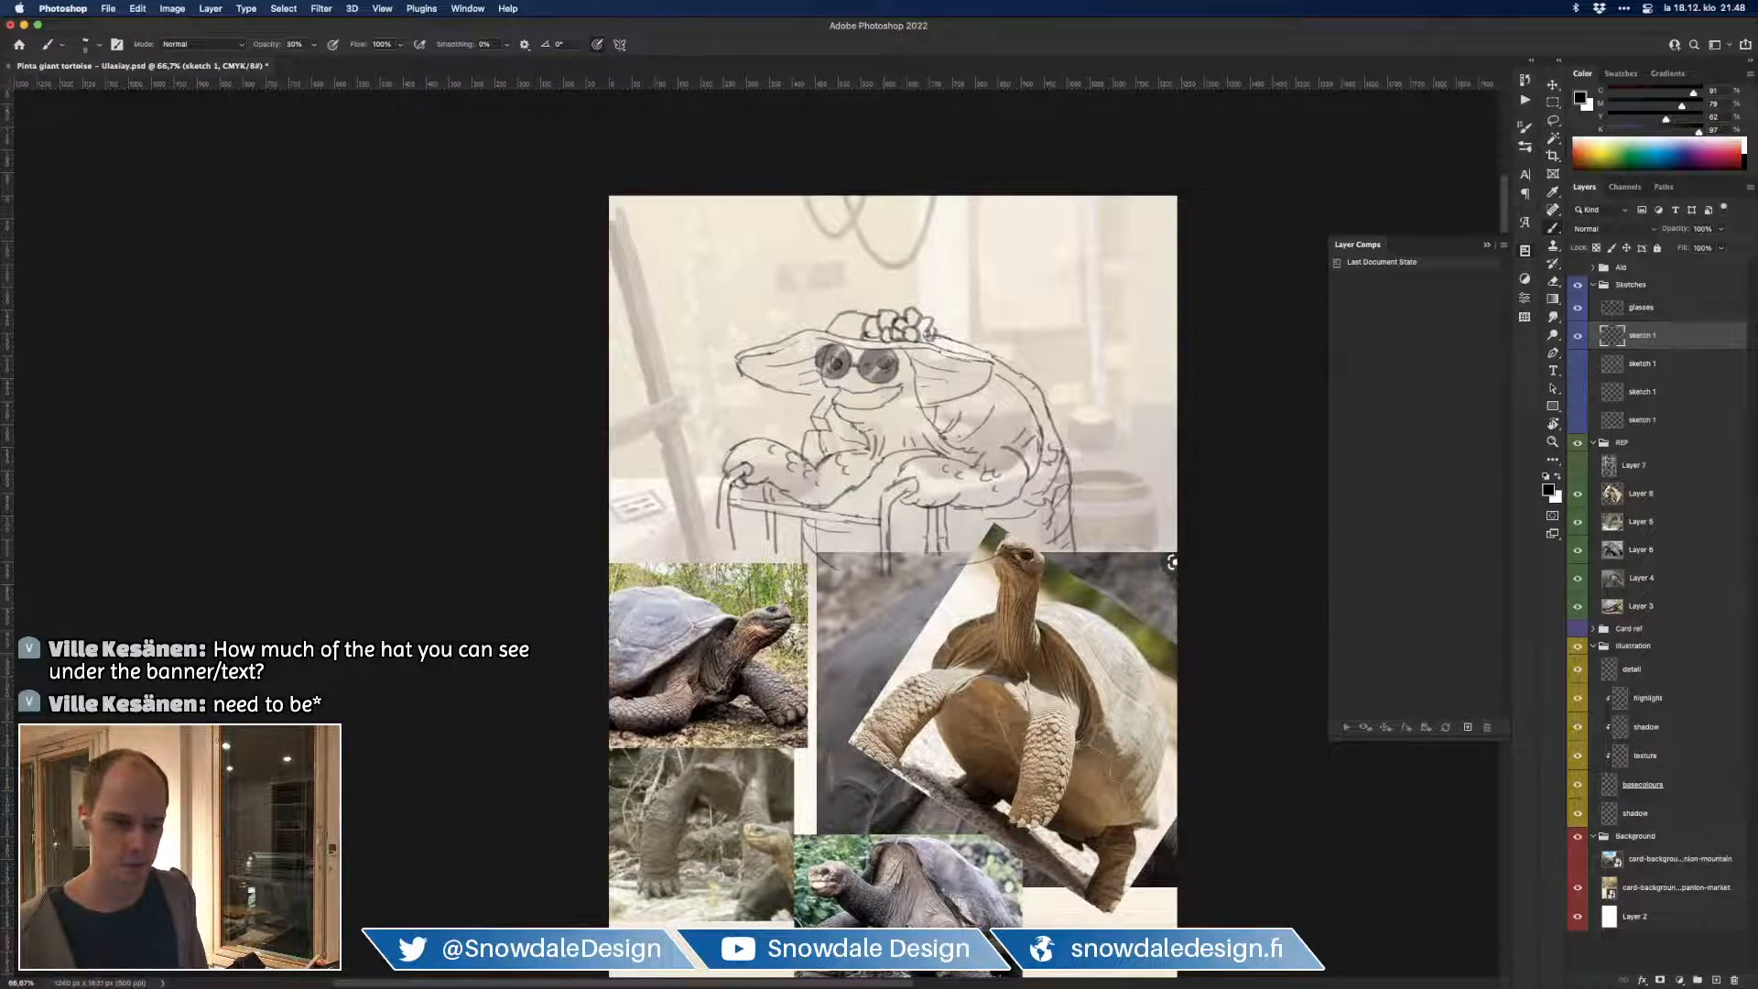
pyautogui.press('super+Tab')
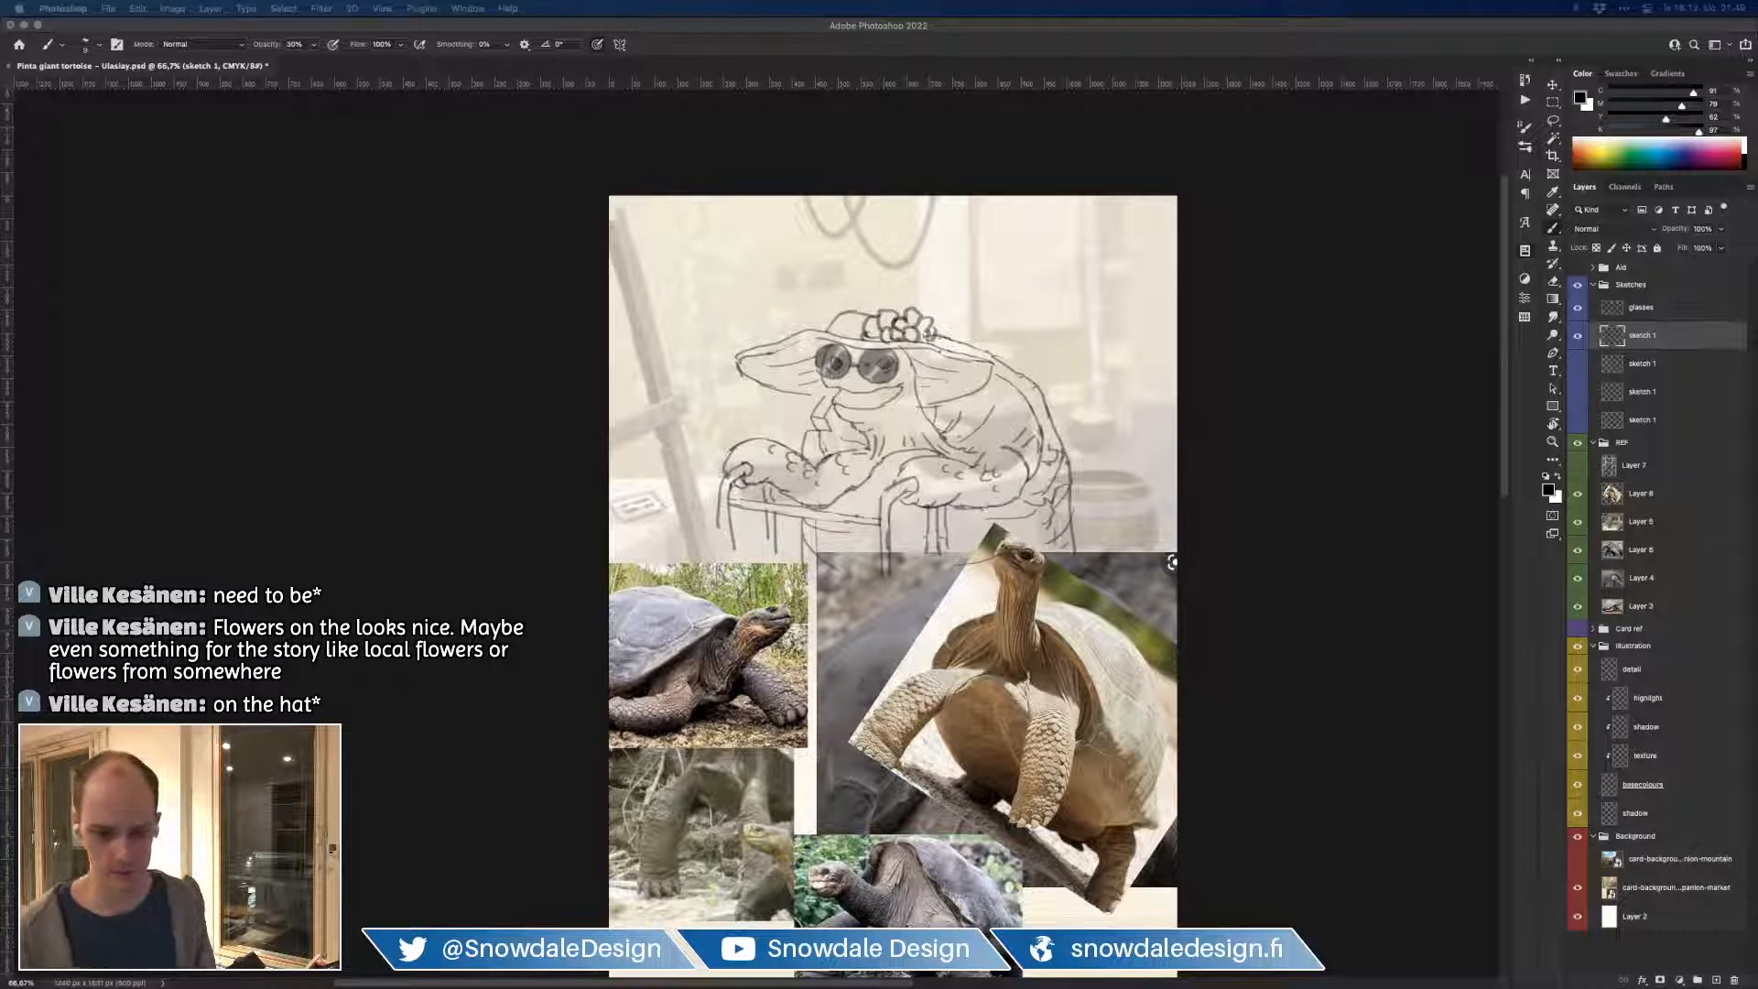
pyautogui.click(1618, 629)
pyautogui.click(1668, 473)
pyautogui.click(1666, 494)
pyautogui.press('super+v')
pyautogui.moveTo(908, 560)
pyautogui.mouseDown()
pyautogui.moveTo(895, 364)
pyautogui.moveTo(910, 584)
pyautogui.mouseUp()
# Step: Flip the open-mouthed tortoise photo horizontally, scale it down and place it in the canvas's upper right corner
pyautogui.press('super+t')
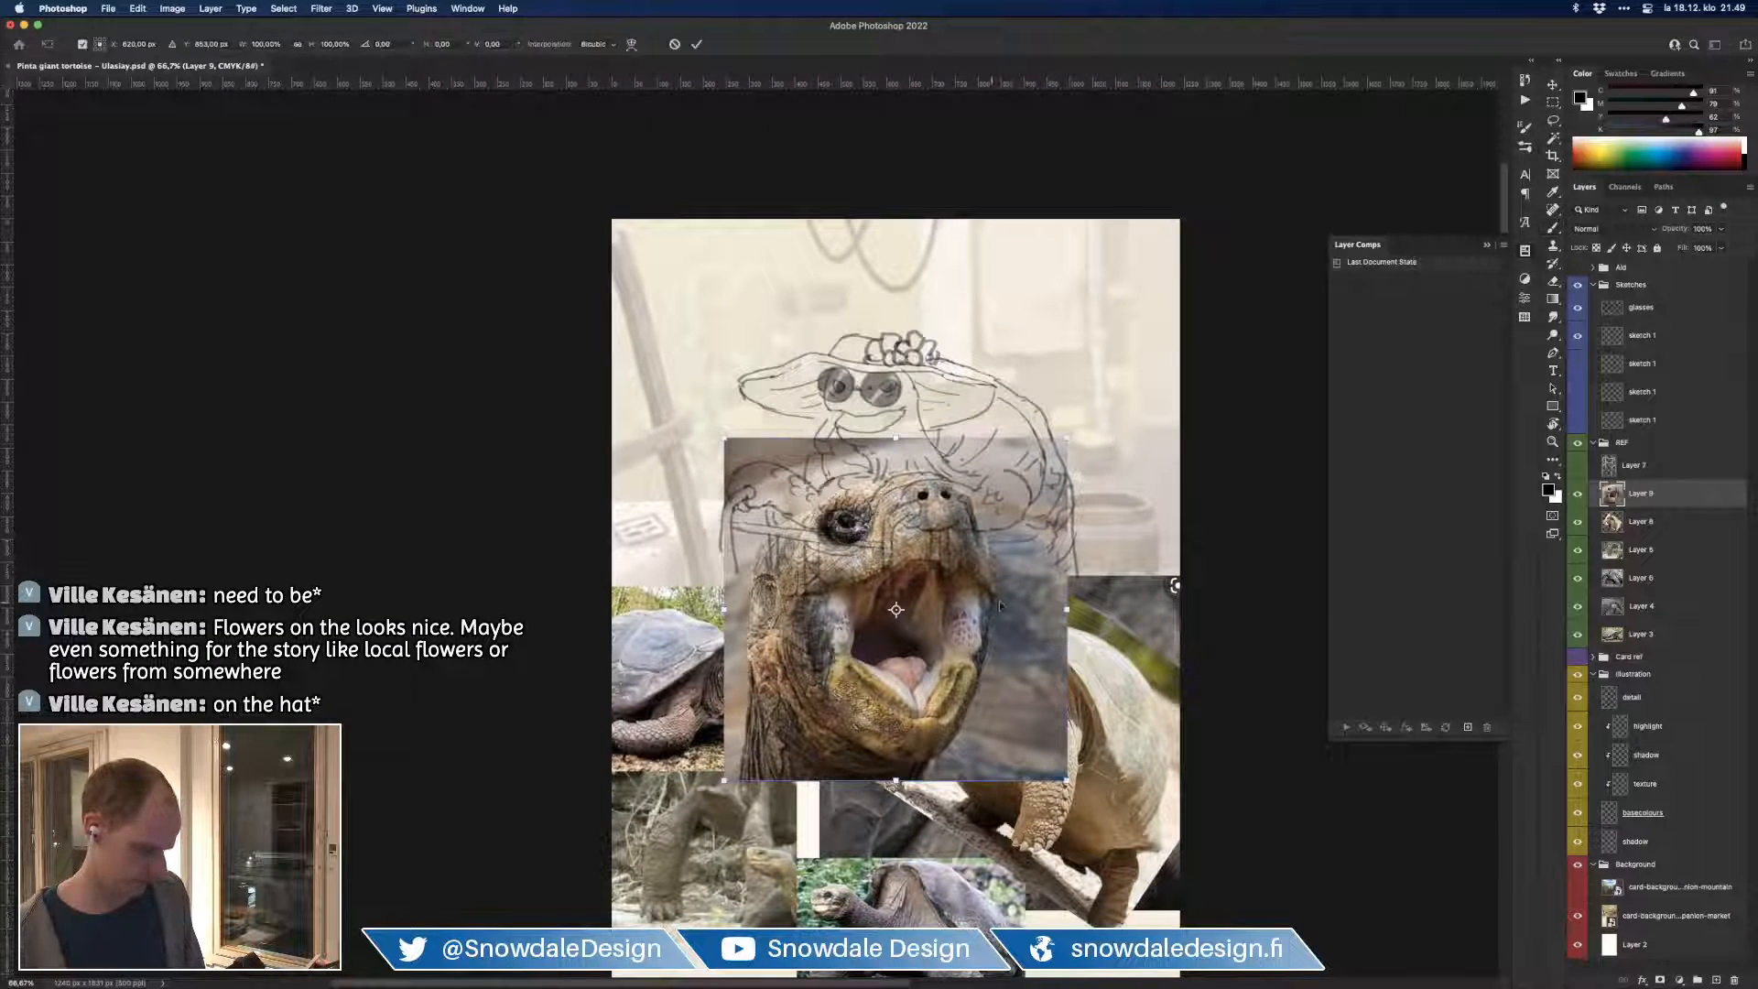
pyautogui.moveTo(1067, 609); pyautogui.dragTo(1134, 402)
pyautogui.moveTo(1200, 243)
pyautogui.mouseDown()
pyautogui.moveTo(1107, 403)
pyautogui.moveTo(1053, 395)
pyautogui.moveTo(1144, 306)
pyautogui.moveTo(1156, 267)
pyautogui.mouseUp()
pyautogui.press('Return')
# Step: Lasso the photo's background strip beside the open mouth, delete it and clear the selection
pyautogui.press('b')
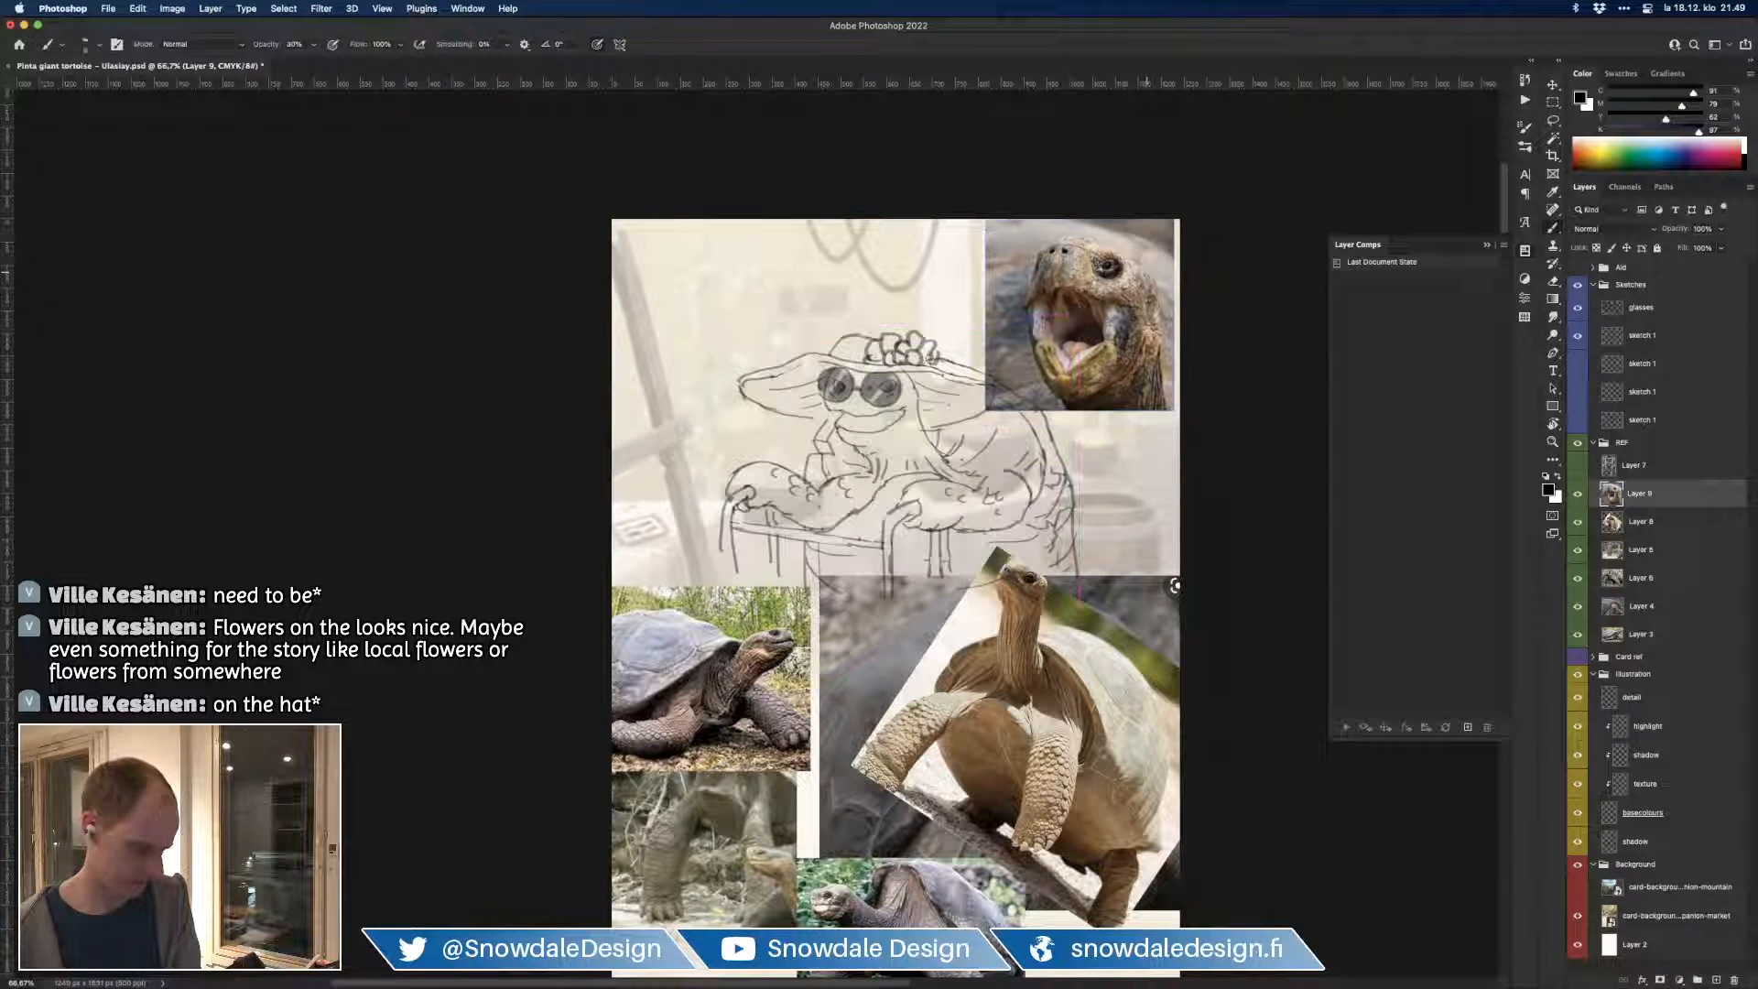
pyautogui.press('l')
pyautogui.moveTo(1040, 220)
pyautogui.mouseDown()
pyautogui.moveTo(1023, 300)
pyautogui.moveTo(1052, 430)
pyautogui.moveTo(970, 220)
pyautogui.mouseUp()
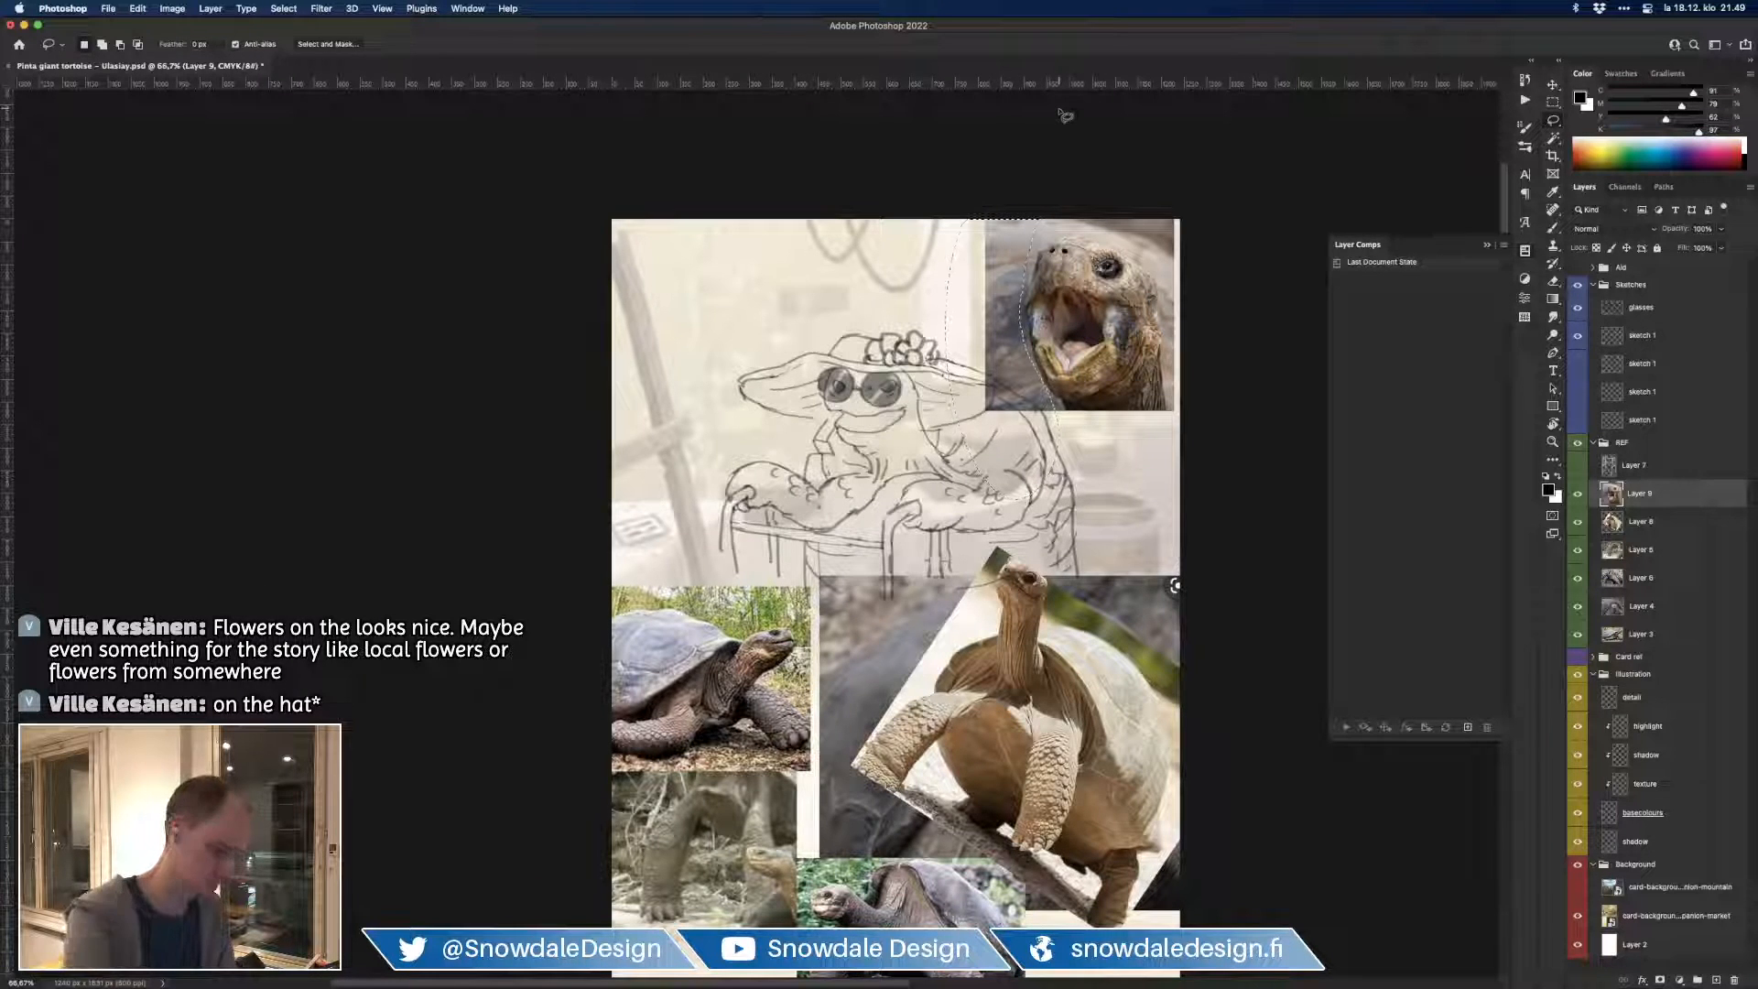
pyautogui.press('Delete')
pyautogui.hotkey('ctrl', 'd')
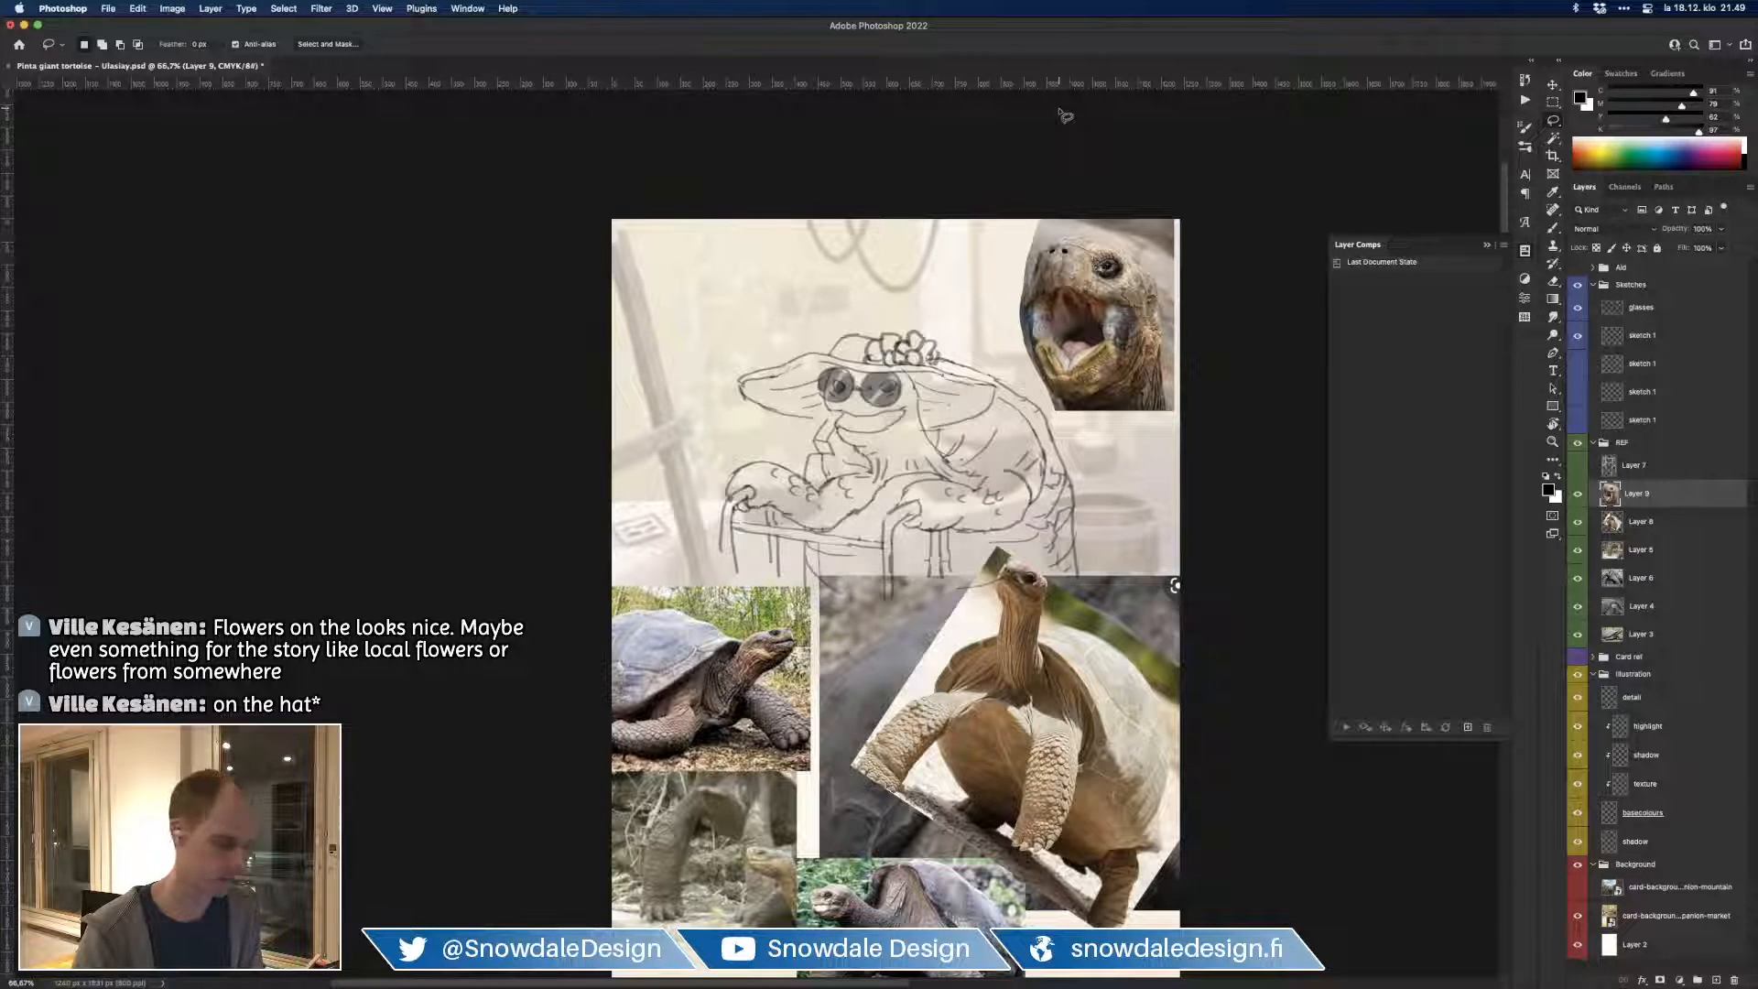
# Step: On the visible sketch 1 layer, erase the tortoise's closed mouth and redraw the upper lip below the glasses
pyautogui.moveTo(1144, 506); pyautogui.dragTo(1157, 520)
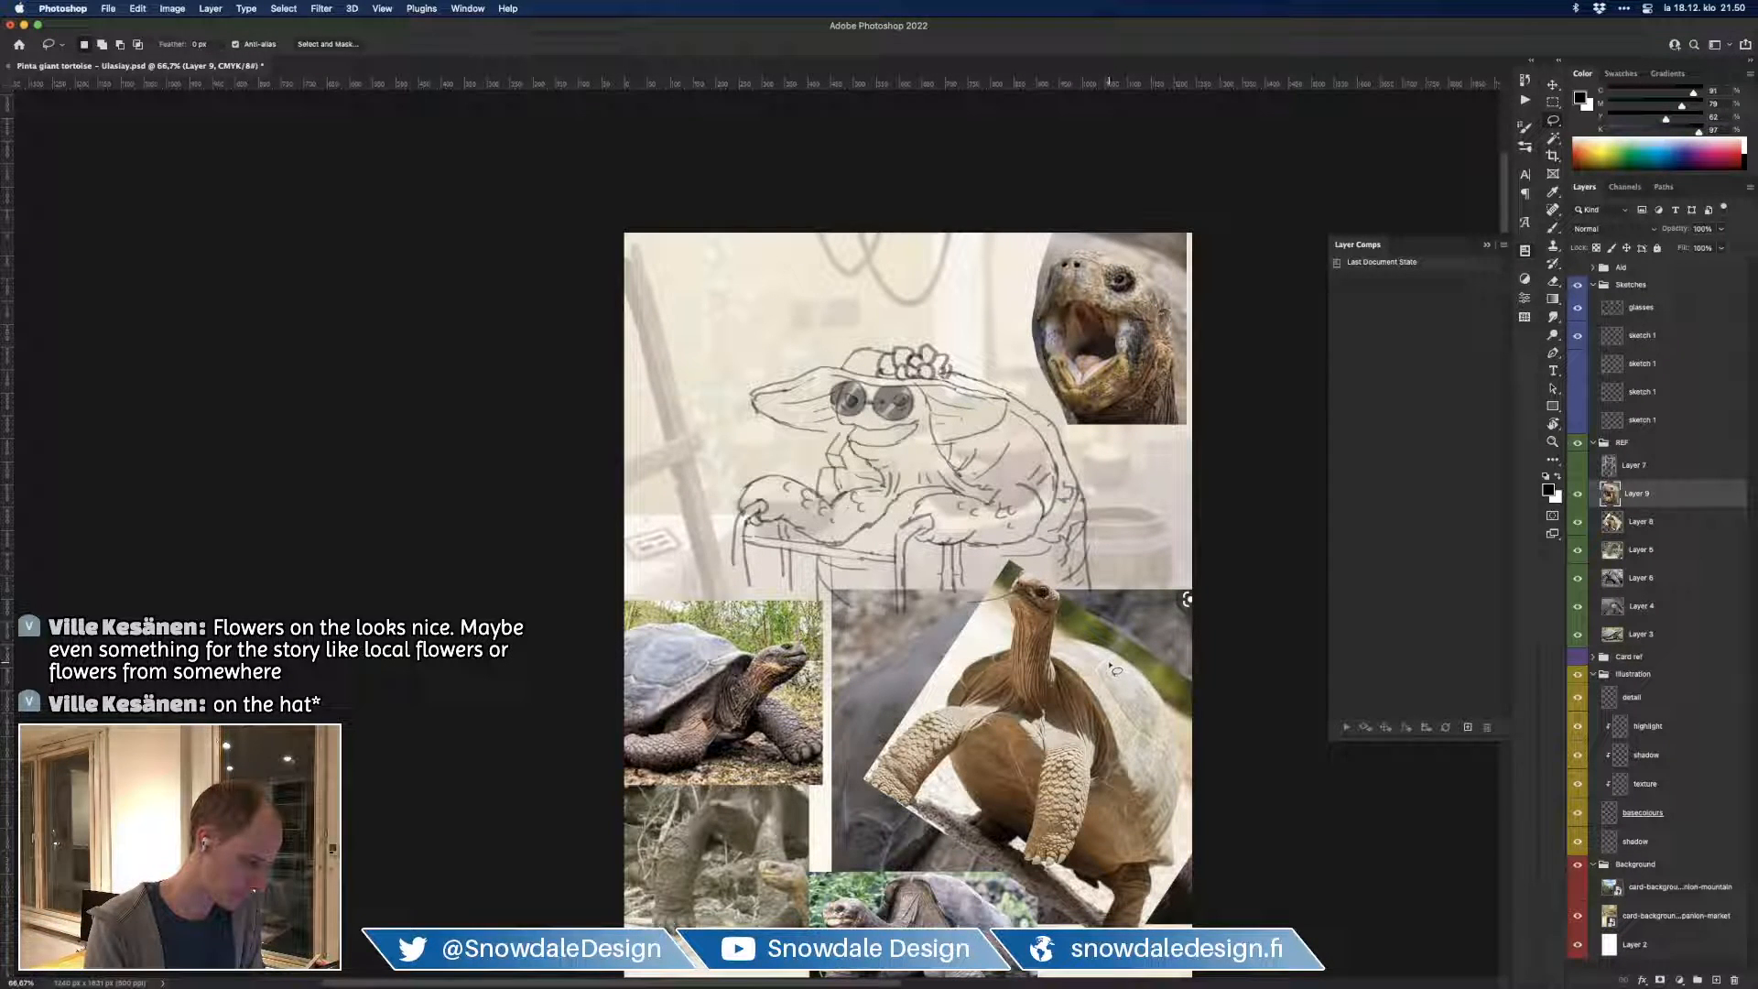
pyautogui.click(1639, 341)
pyautogui.press('b')
pyautogui.press('e')
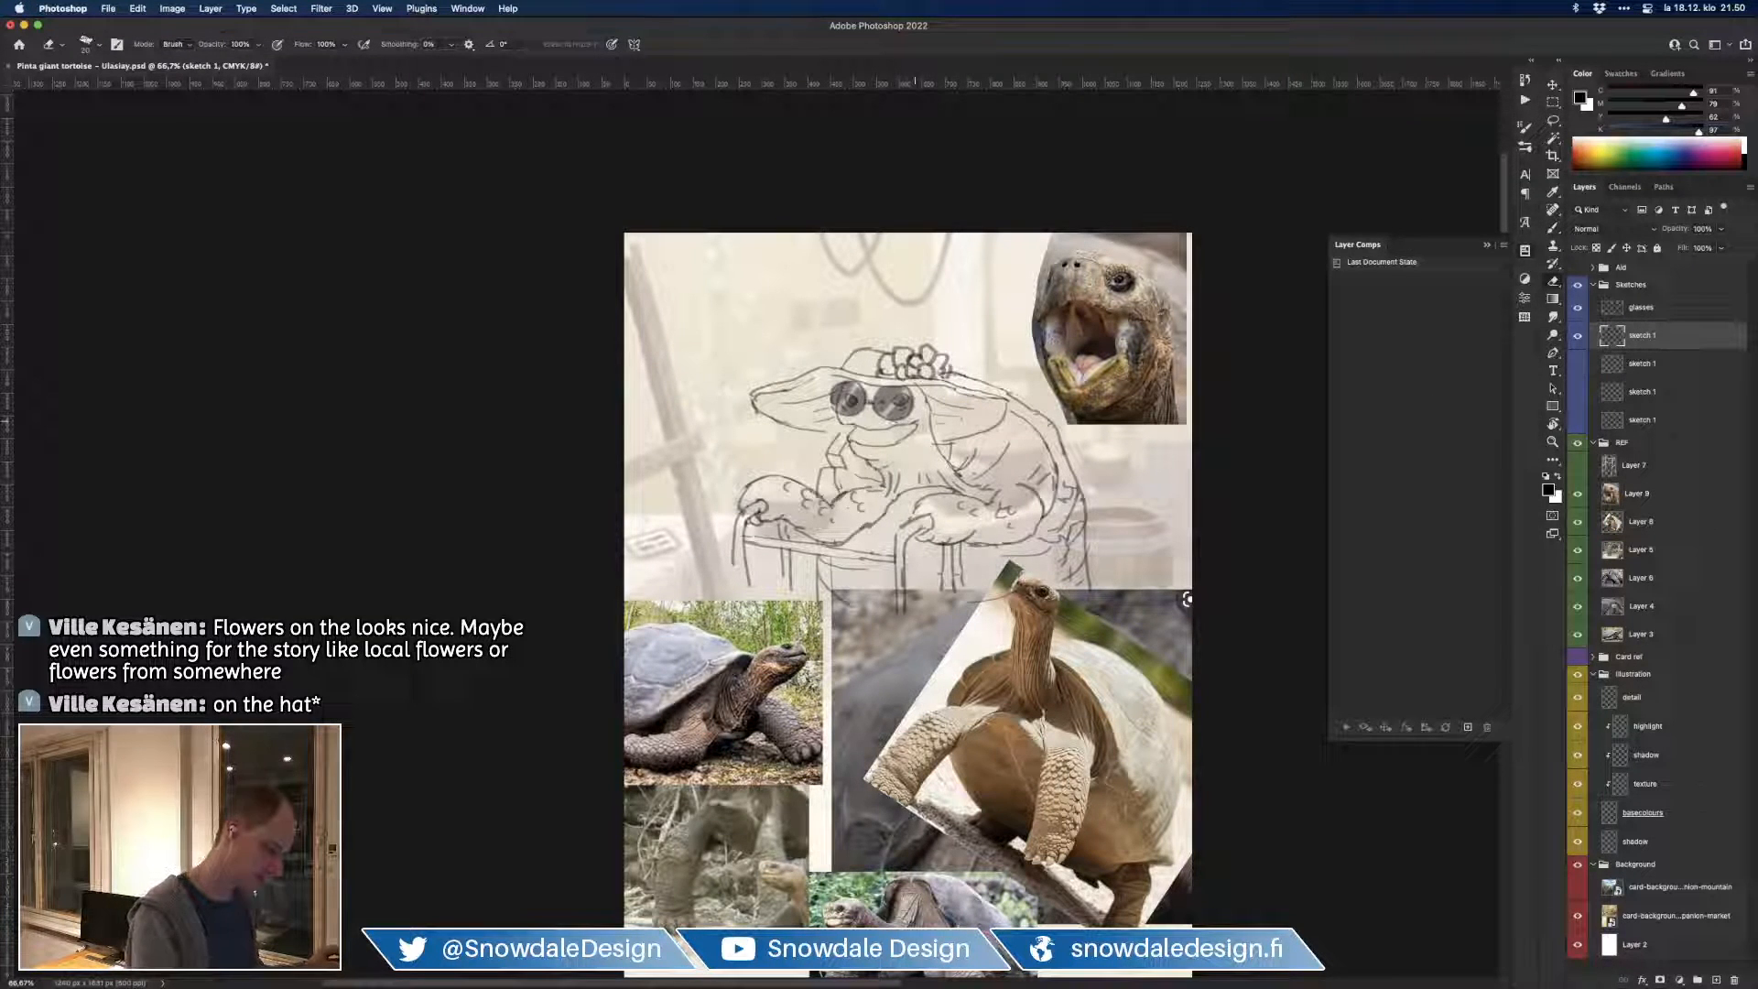
pyautogui.moveTo(869, 428)
pyautogui.mouseDown()
pyautogui.moveTo(851, 430)
pyautogui.moveTo(902, 422)
pyautogui.mouseUp()
pyautogui.press('b')
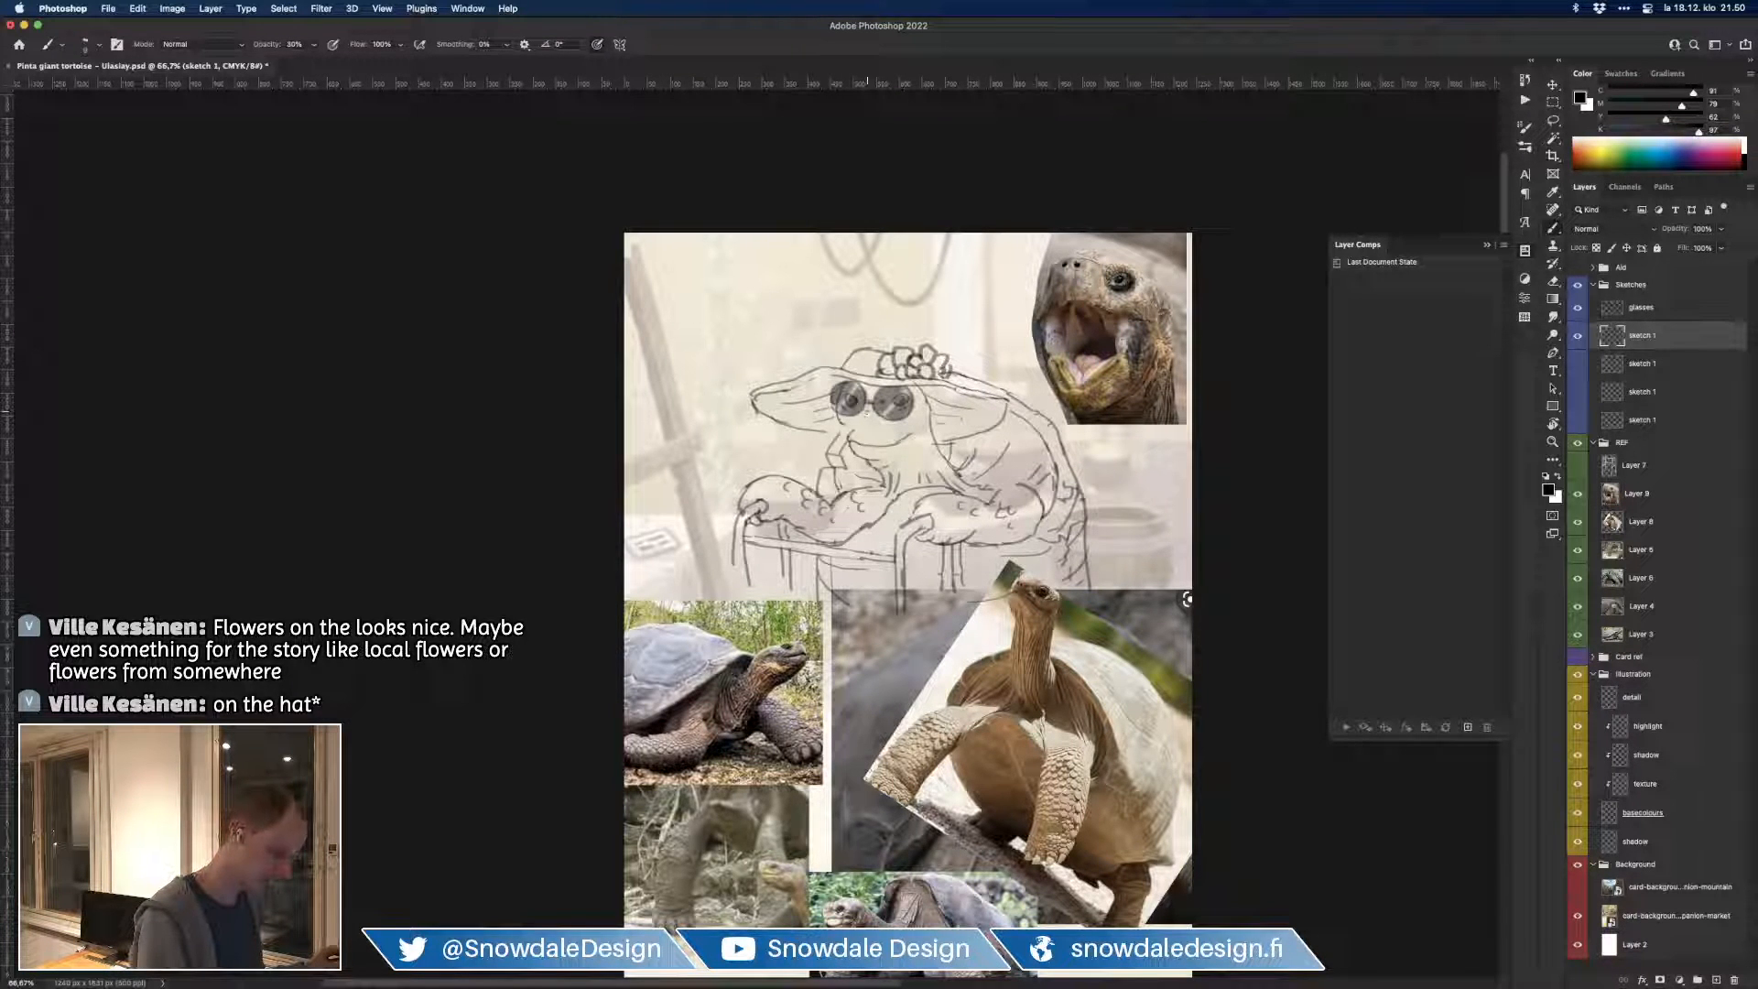
pyautogui.press('e')
pyautogui.press('b')
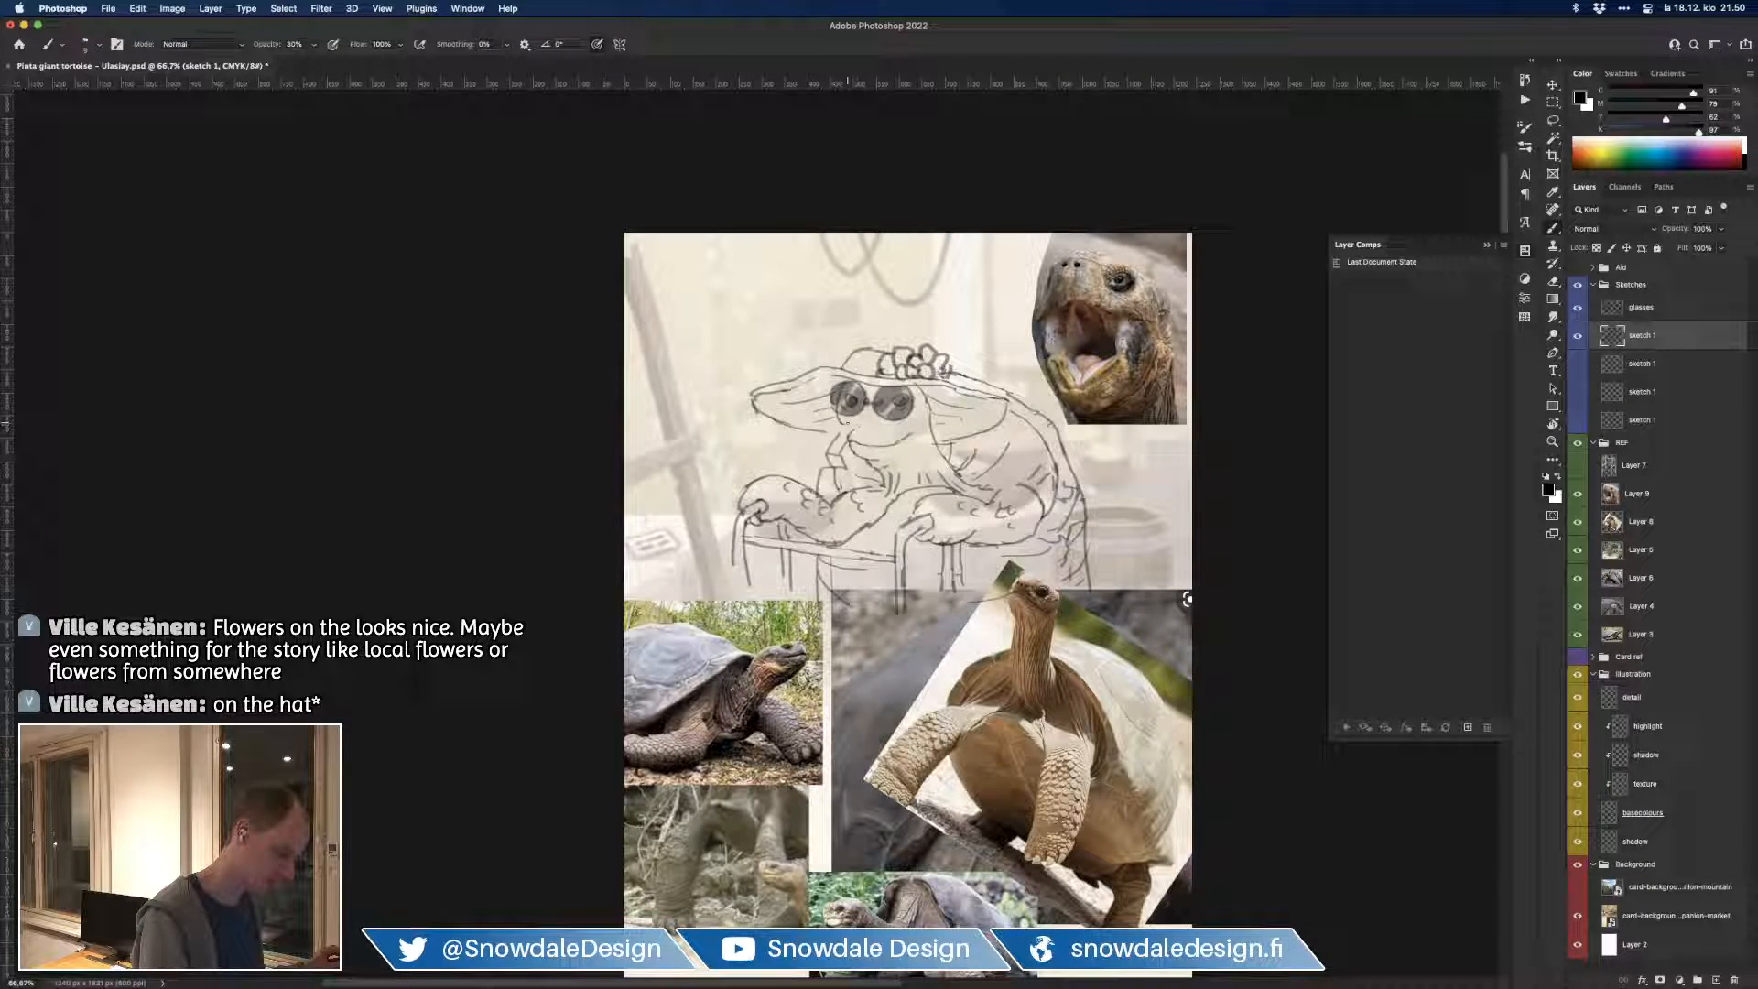
# Step: Sketch the tortoise's open mouth with a lowered jaw and tongue, cleaning up the chin and neck lines
pyautogui.press('e')
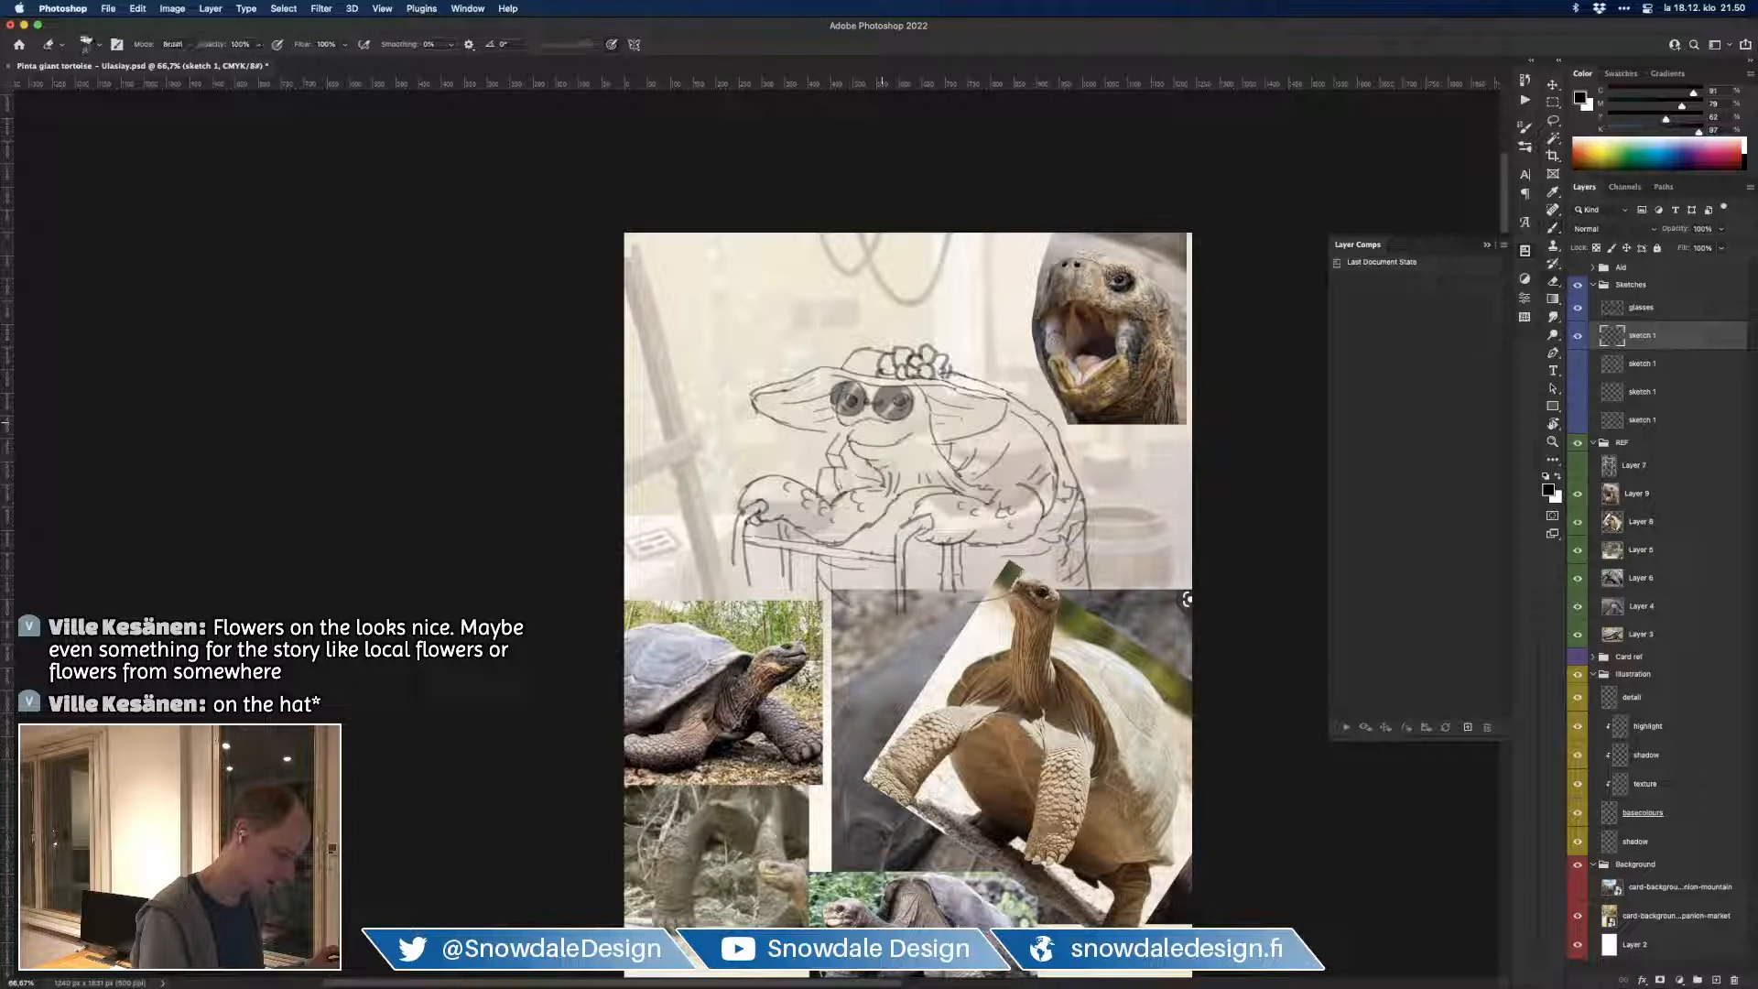
pyautogui.press('b')
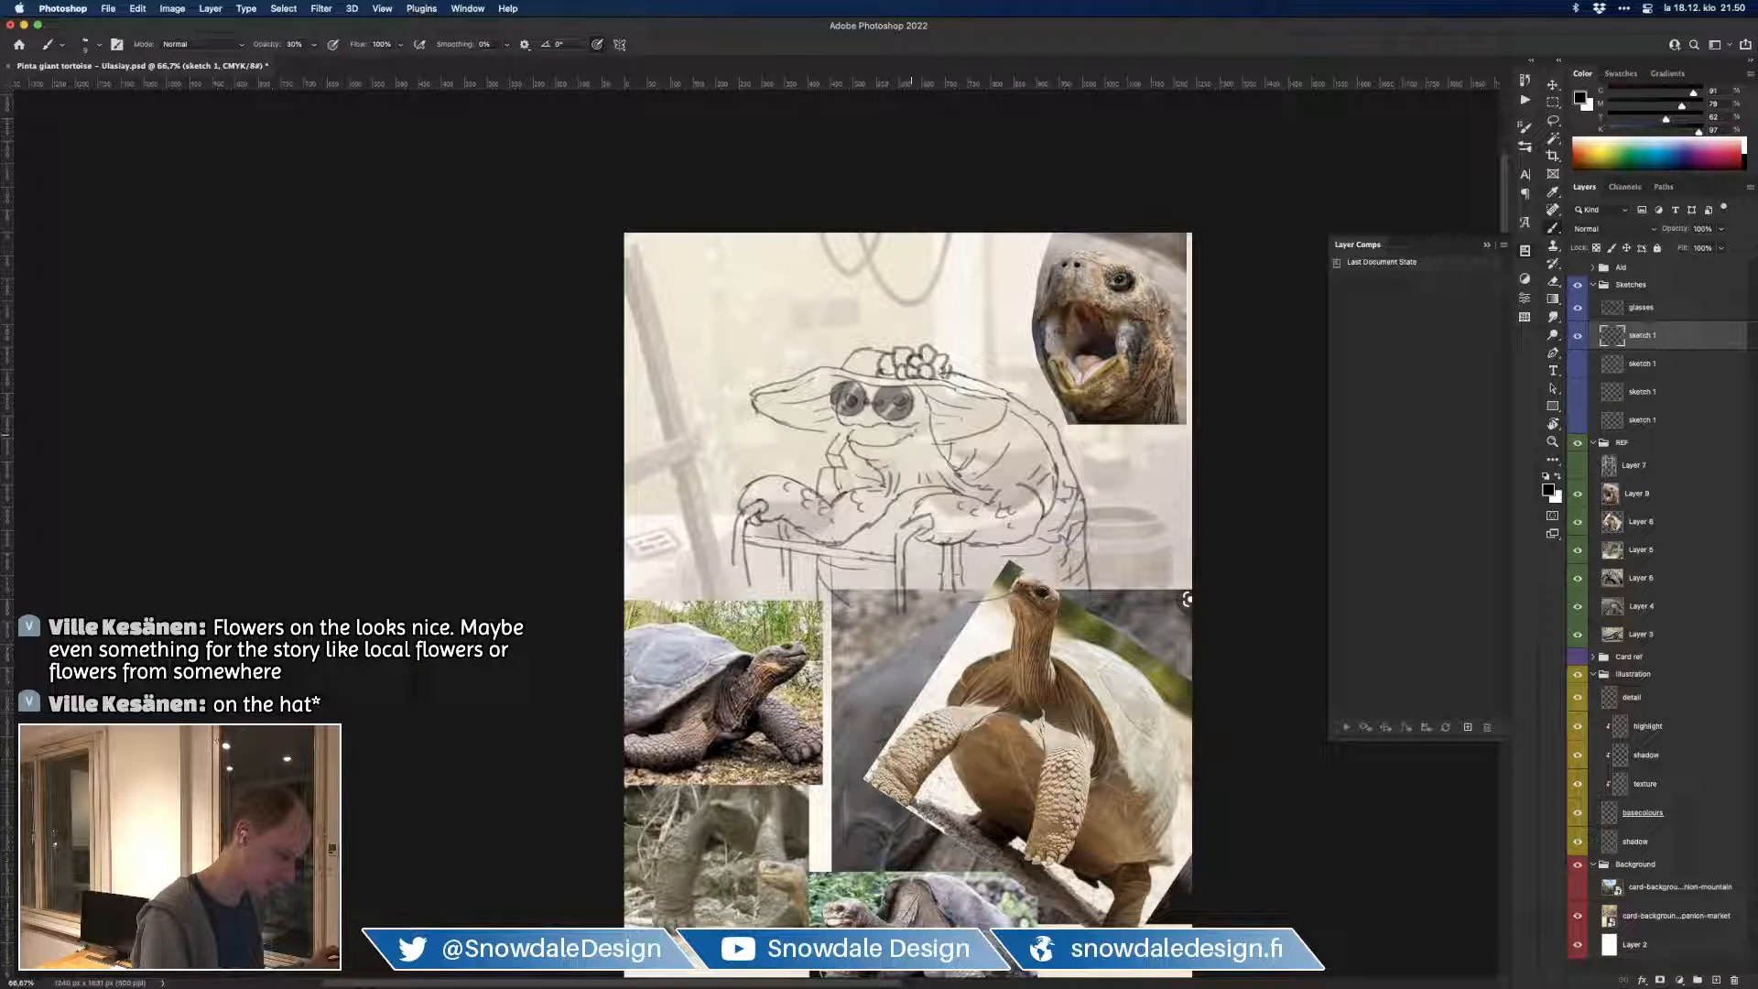
pyautogui.press('e')
pyautogui.press('b')
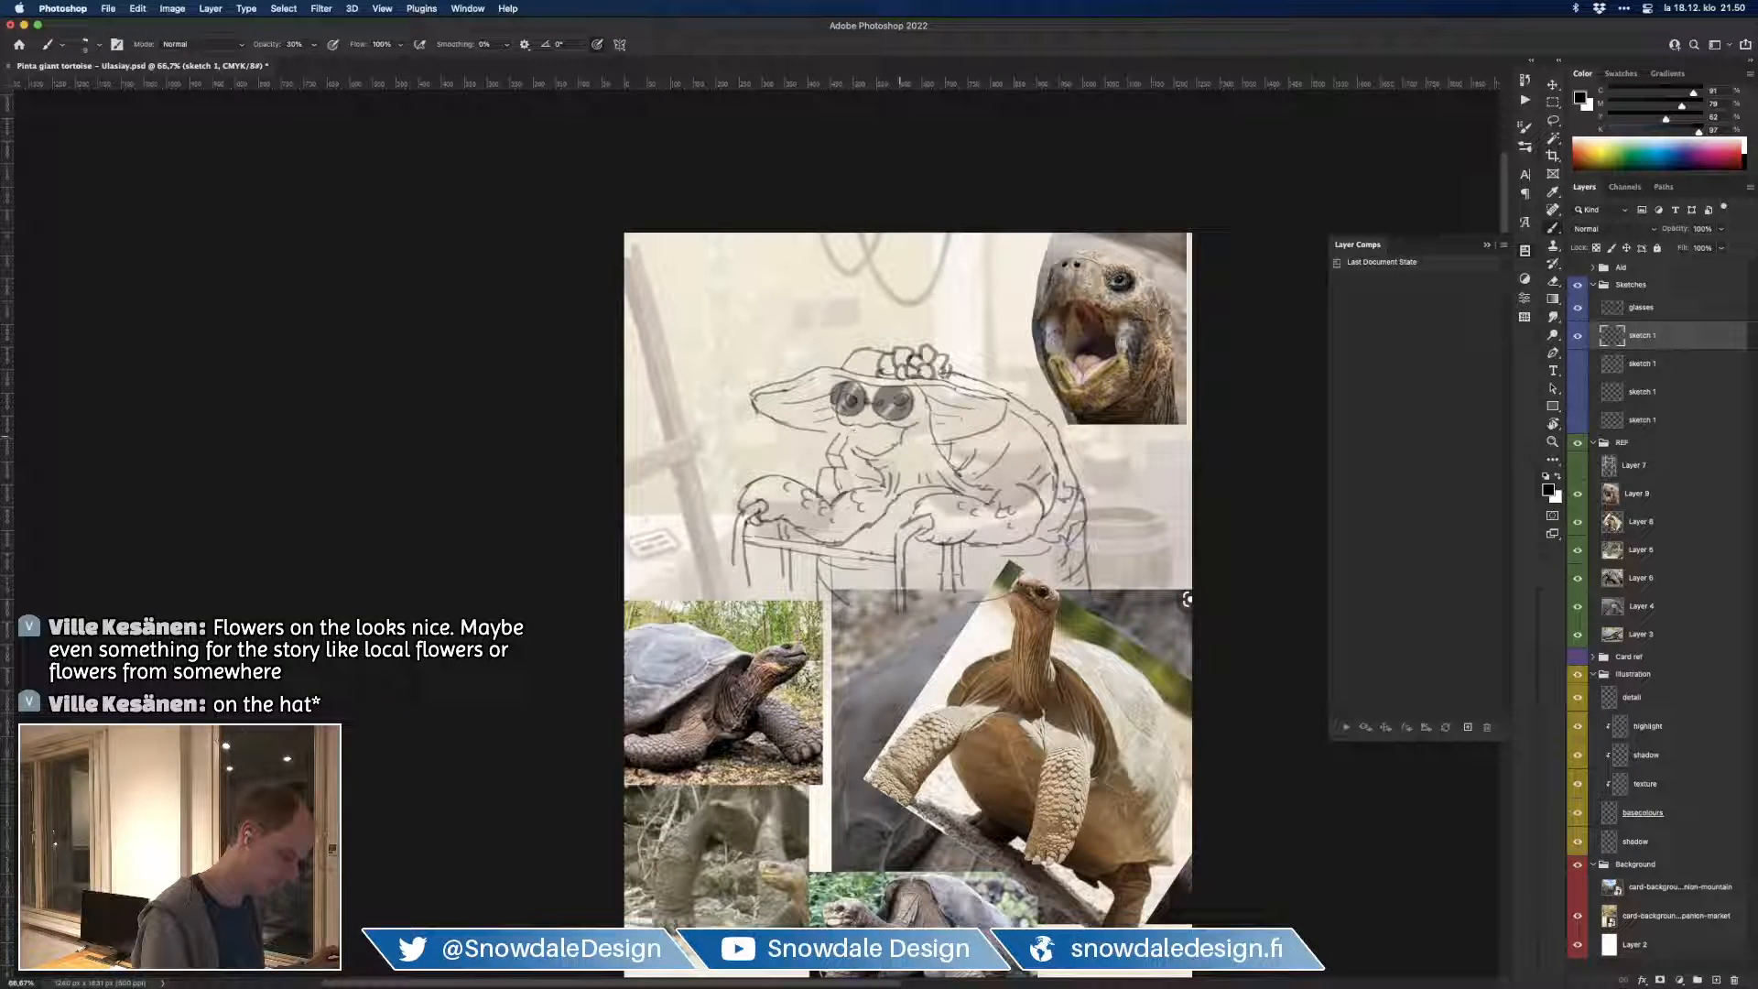
pyautogui.moveTo(854, 432); pyautogui.dragTo(854, 442)
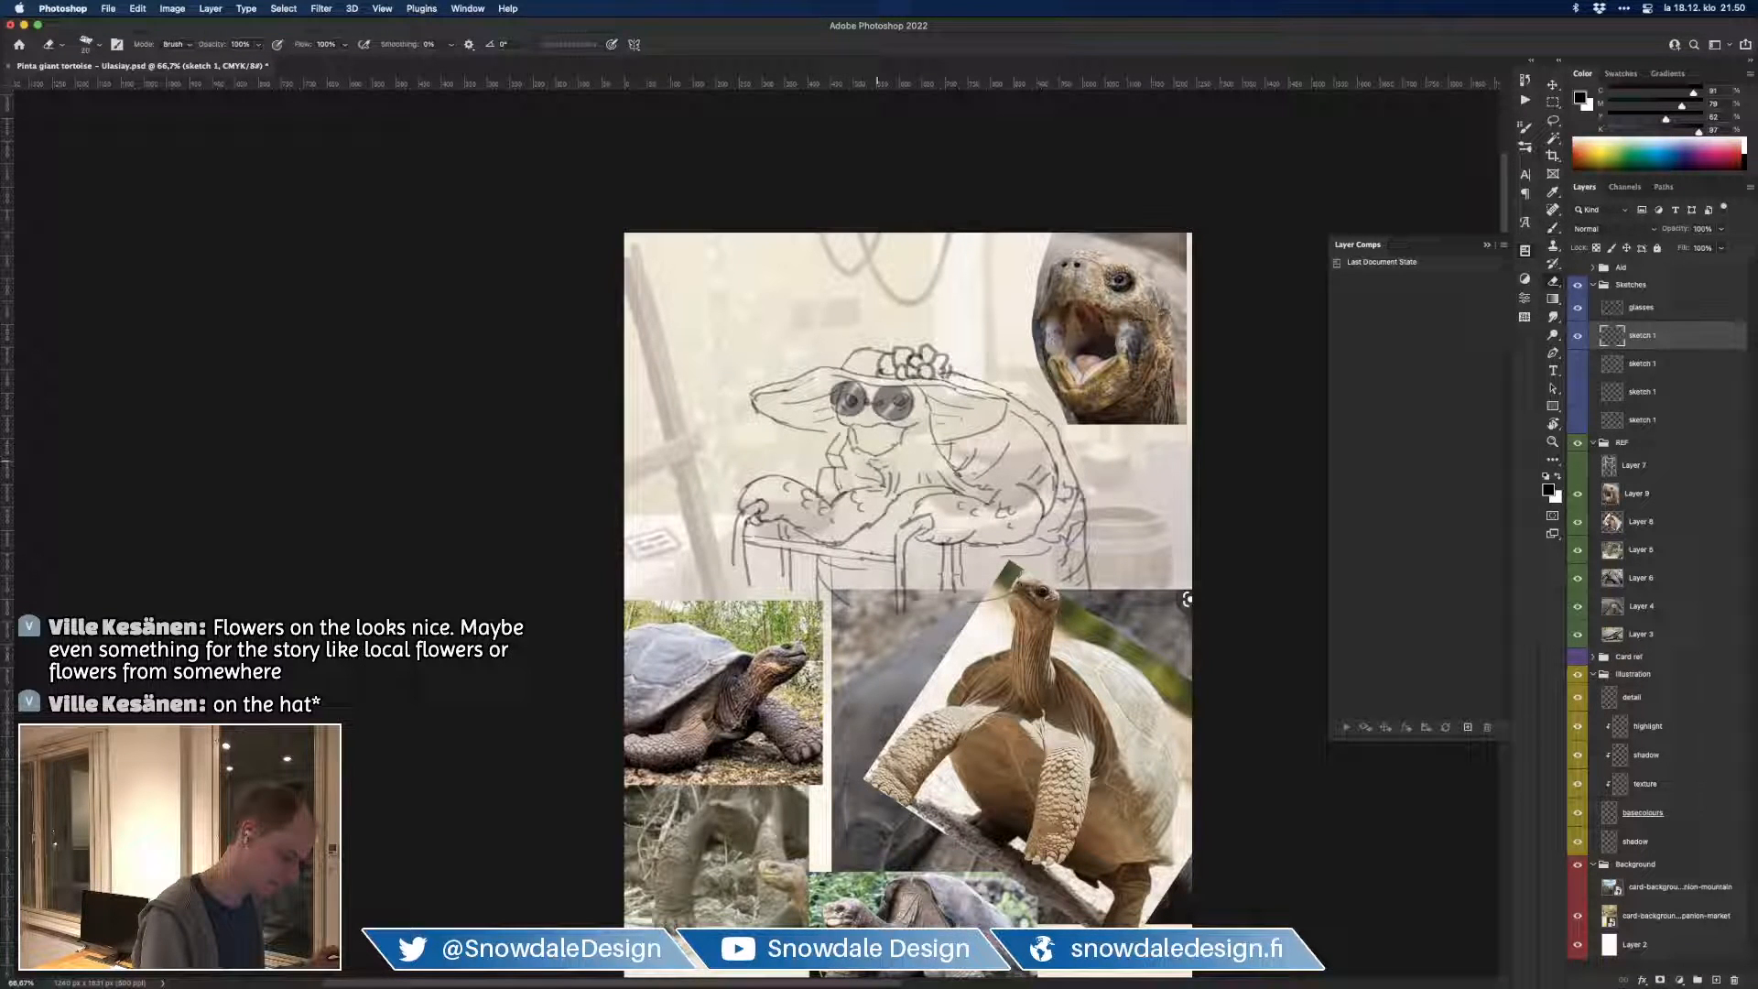
pyautogui.moveTo(872, 456)
pyautogui.mouseDown()
pyautogui.moveTo(855, 454)
pyautogui.moveTo(898, 463)
pyautogui.mouseUp()
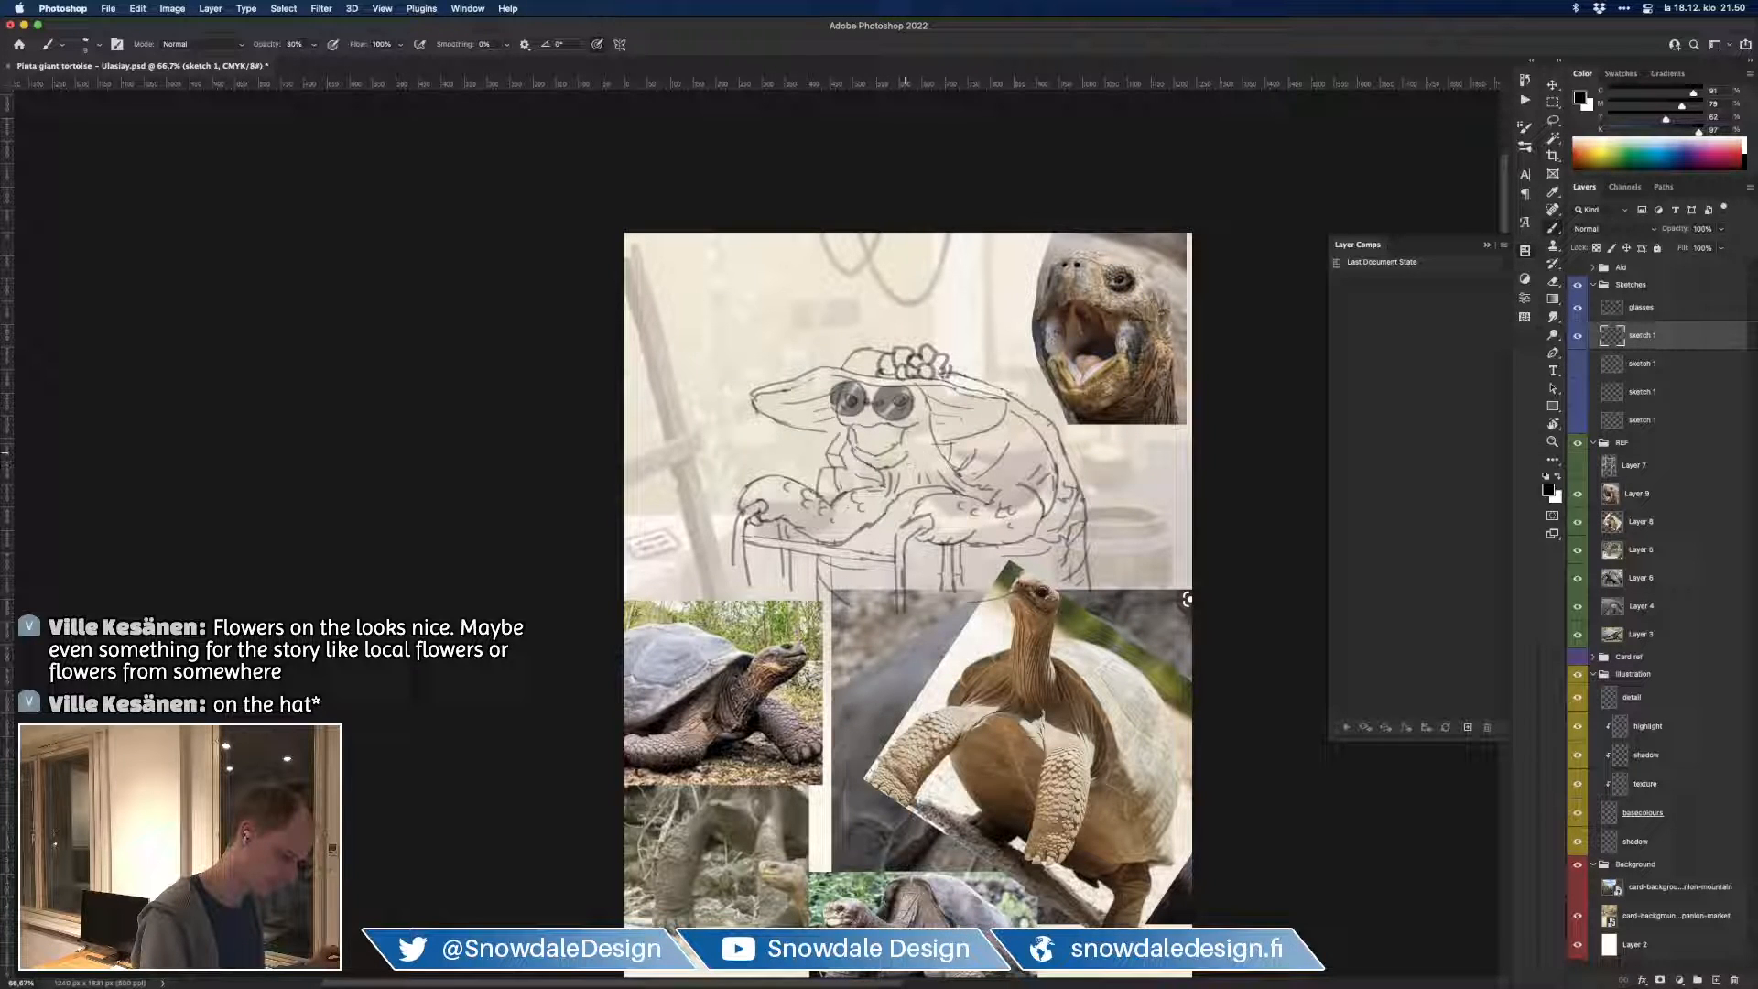
pyautogui.press('5')
pyautogui.press('3')
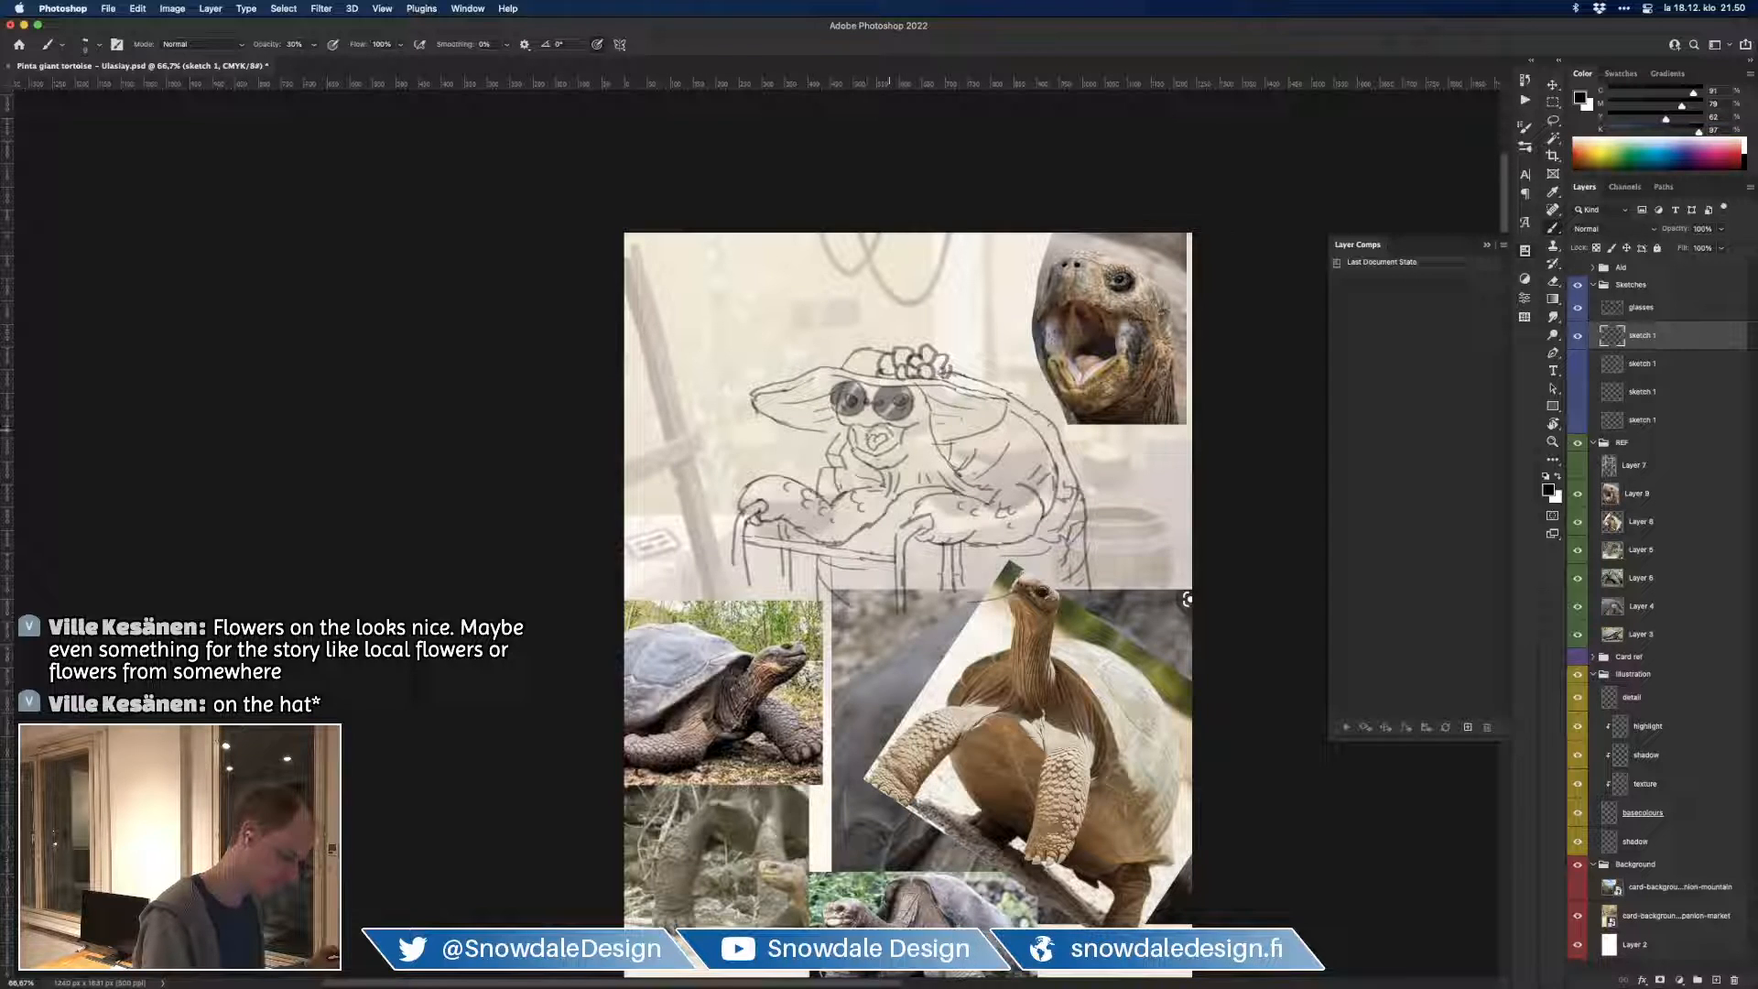
# Step: Refine the tortoise's open mouth and shade it lightly with a lower-opacity brush
pyautogui.moveTo(868, 438); pyautogui.dragTo(872, 432)
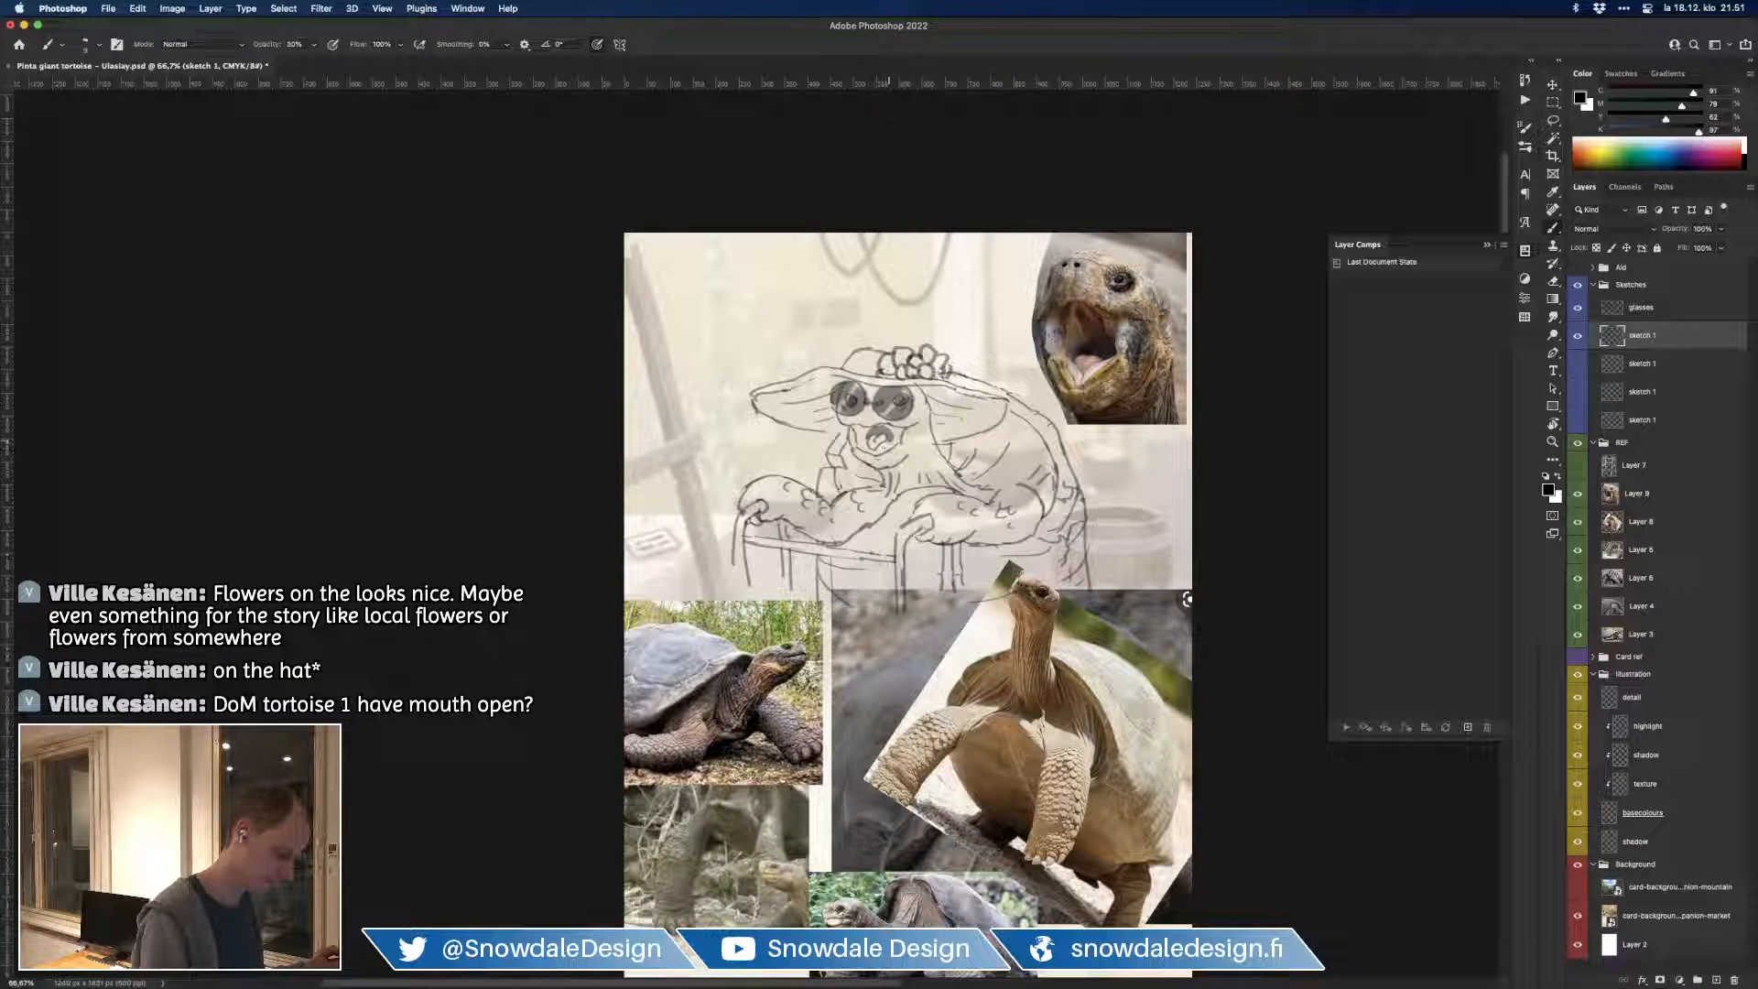
pyautogui.rightClick(929, 425)
pyautogui.click(955, 425)
pyautogui.moveTo(857, 428)
pyautogui.mouseDown()
pyautogui.moveTo(860, 454)
pyautogui.moveTo(891, 426)
pyautogui.moveTo(893, 445)
pyautogui.mouseUp()
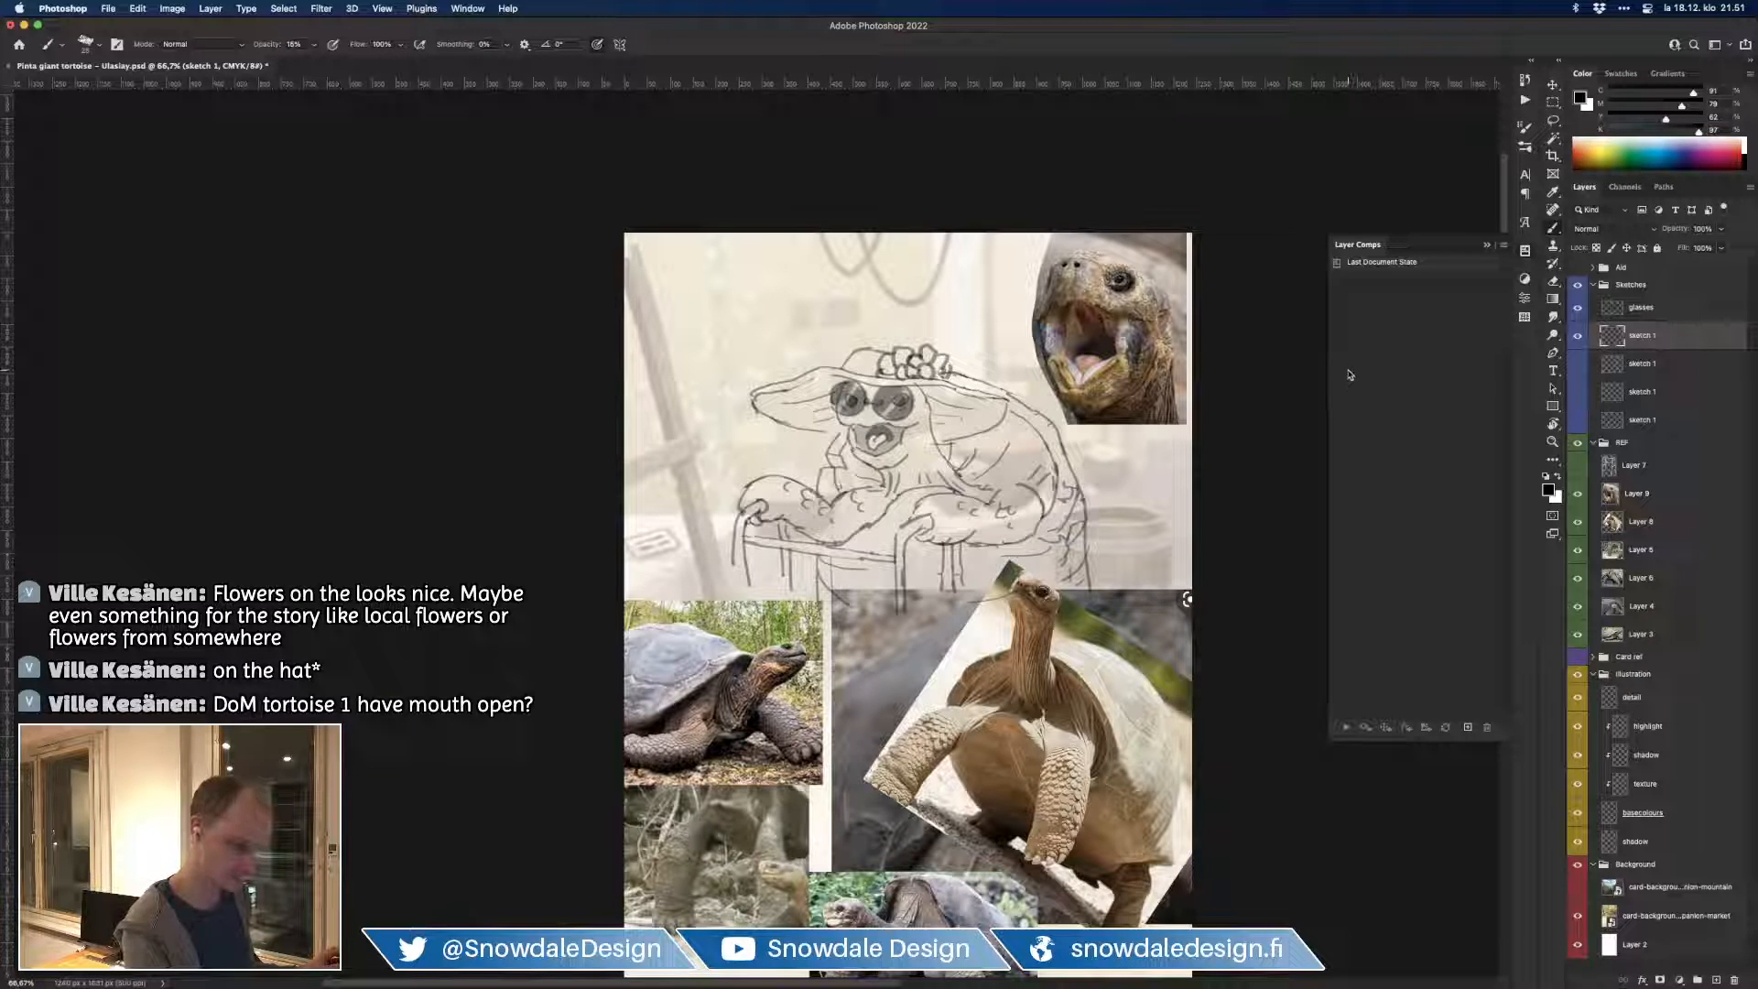
# Step: Compare the four sketch 1 versions by toggling their visibility, leaving the open-mouthed one visible
pyautogui.click(1578, 336)
pyautogui.click(1578, 364)
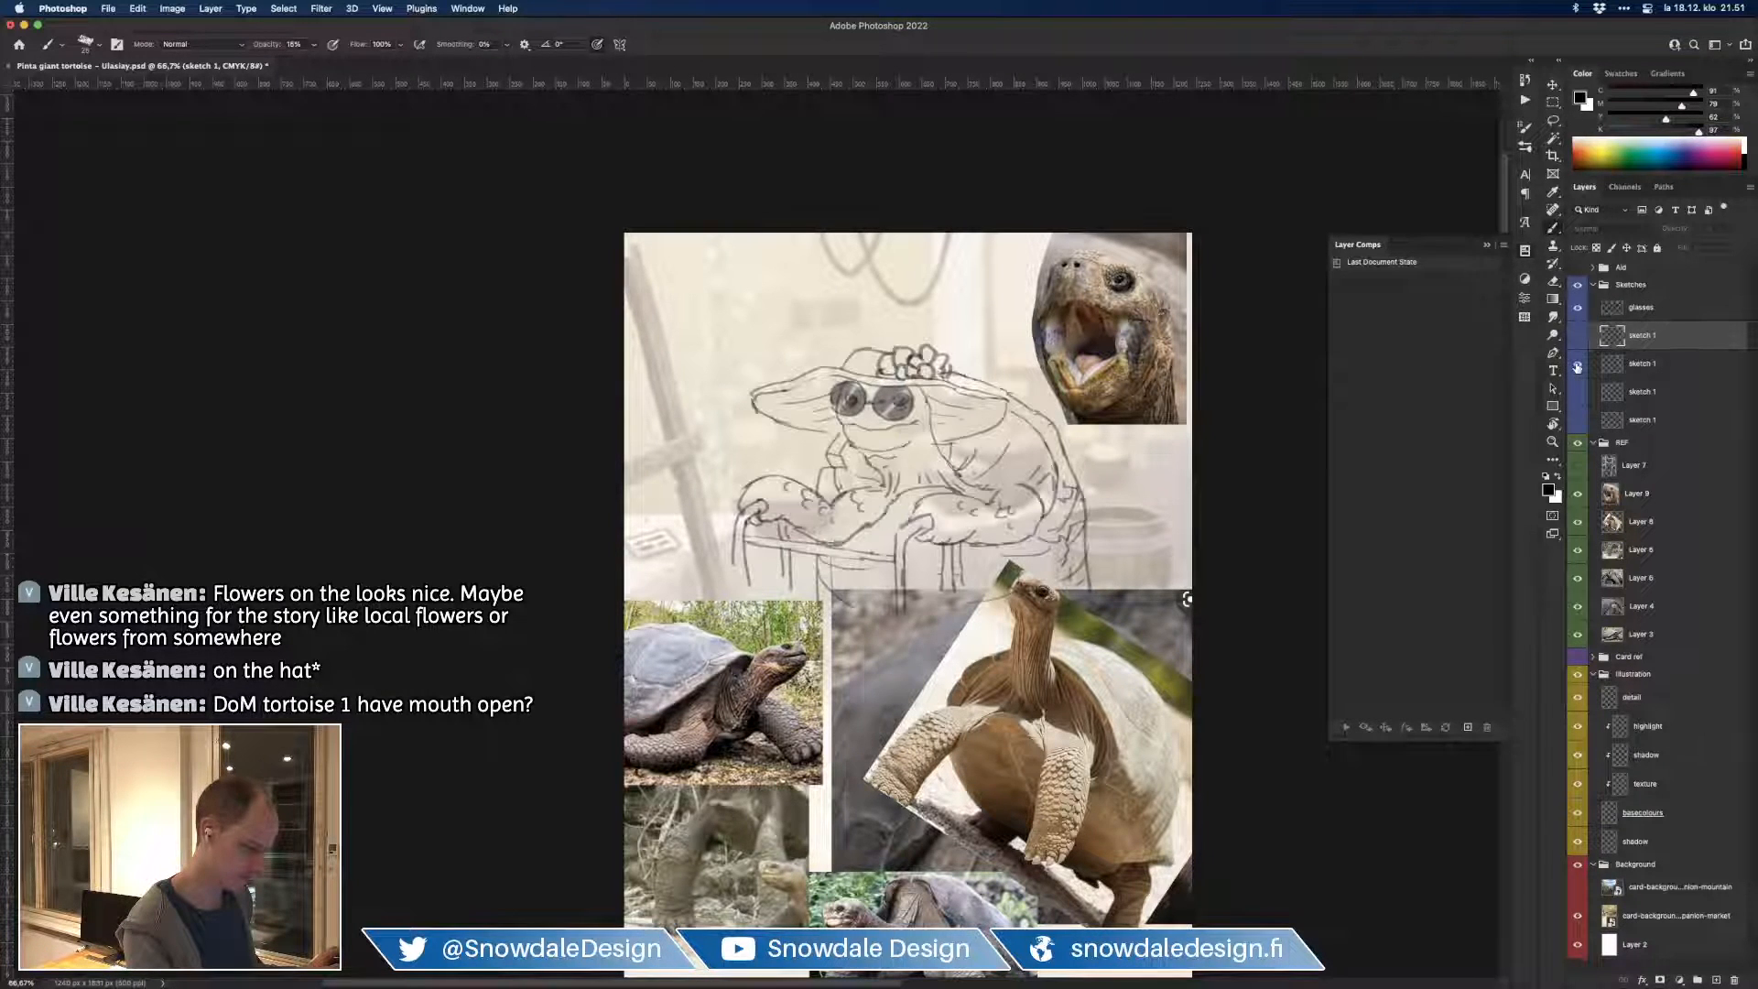
pyautogui.click(1577, 364)
pyautogui.click(1577, 336)
pyautogui.click(1577, 391)
pyautogui.click(1577, 336)
pyautogui.click(1577, 339)
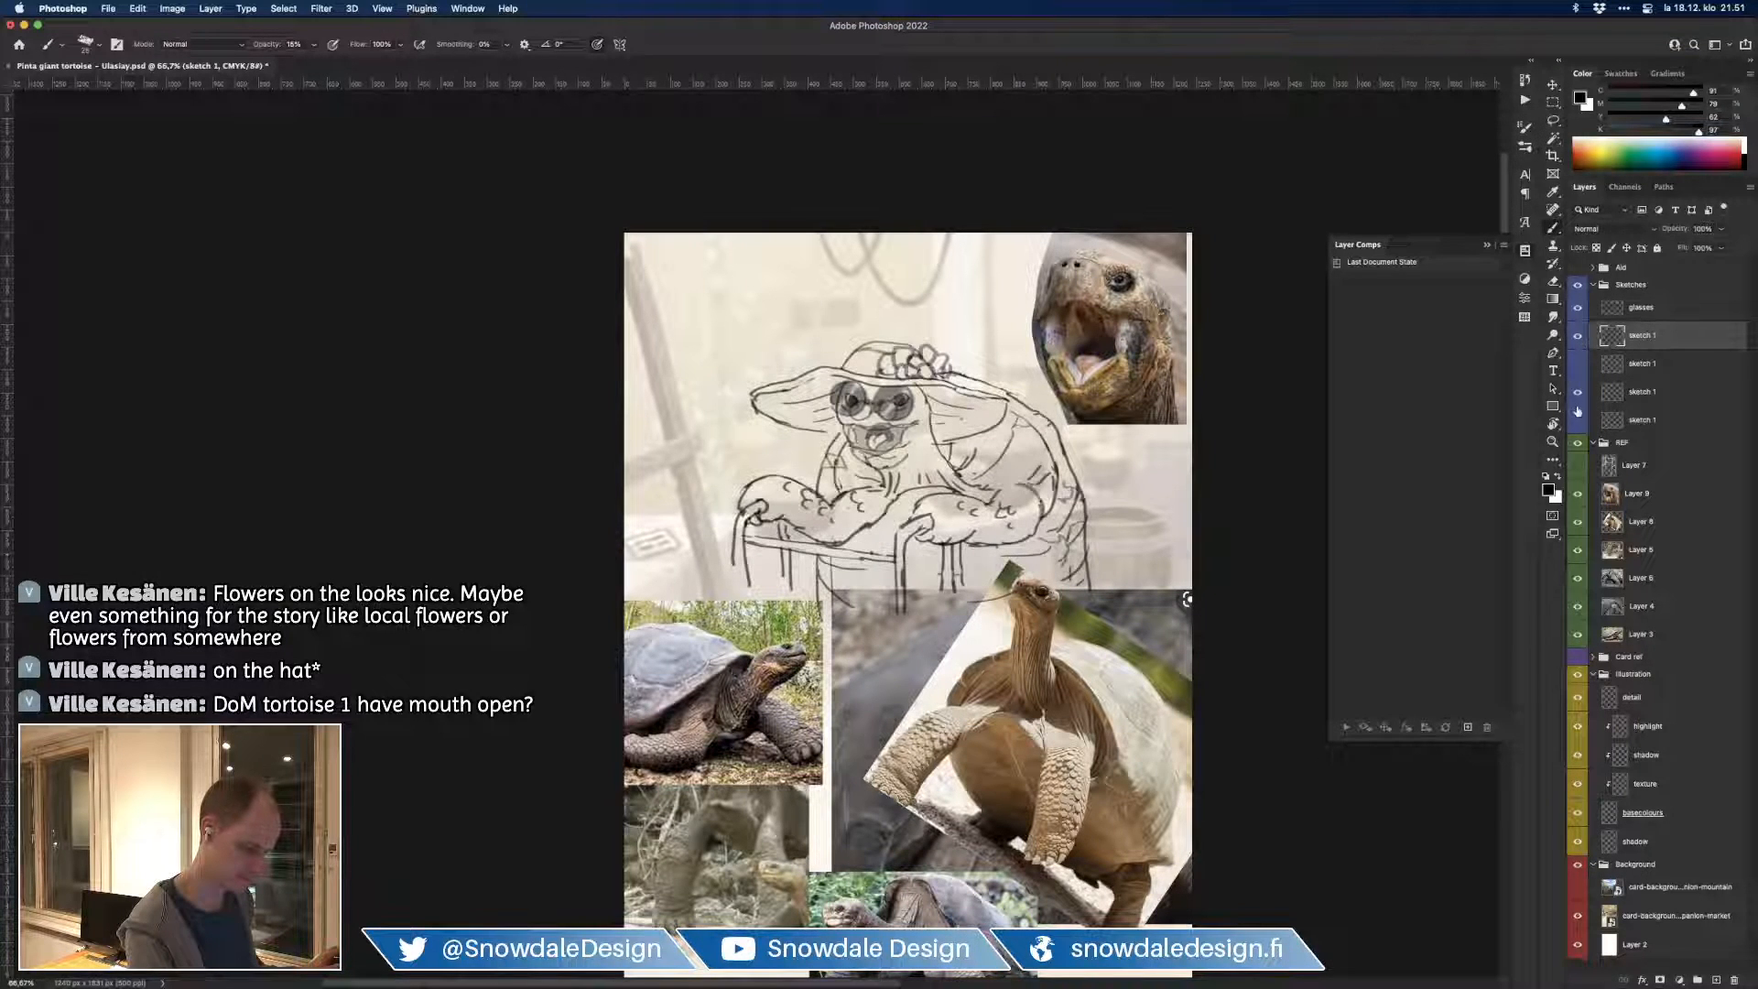
pyautogui.click(1578, 393)
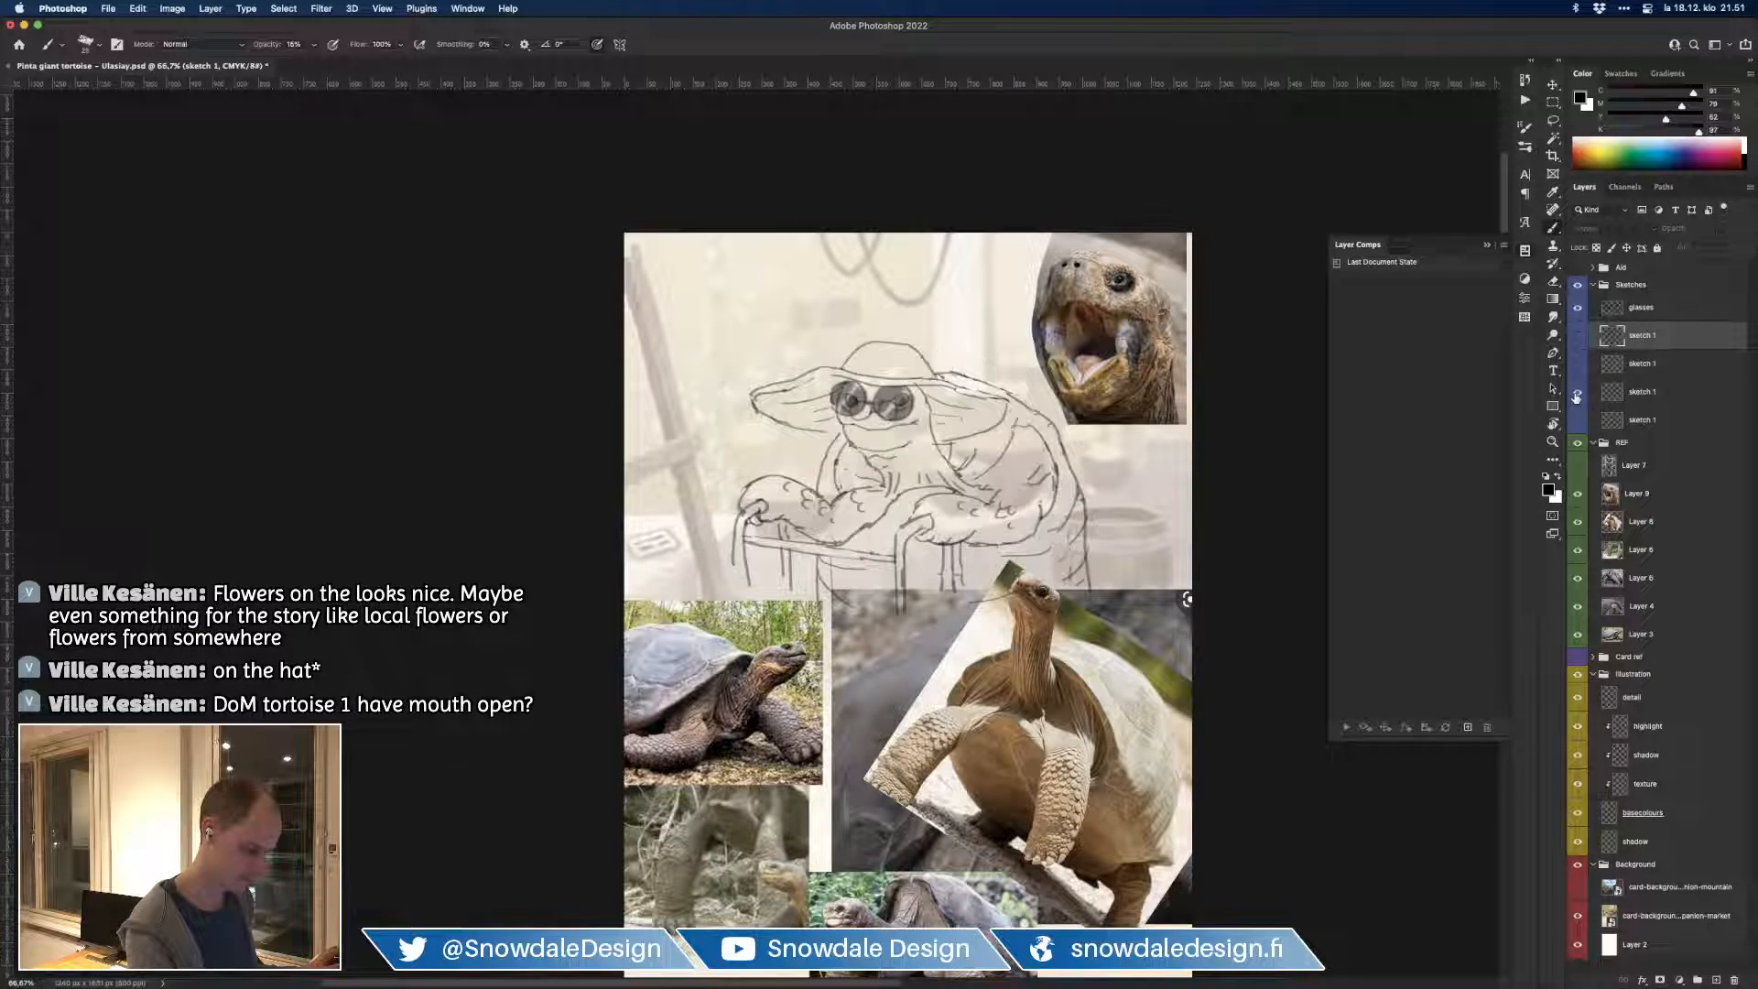
pyautogui.click(1577, 336)
pyautogui.click(1577, 420)
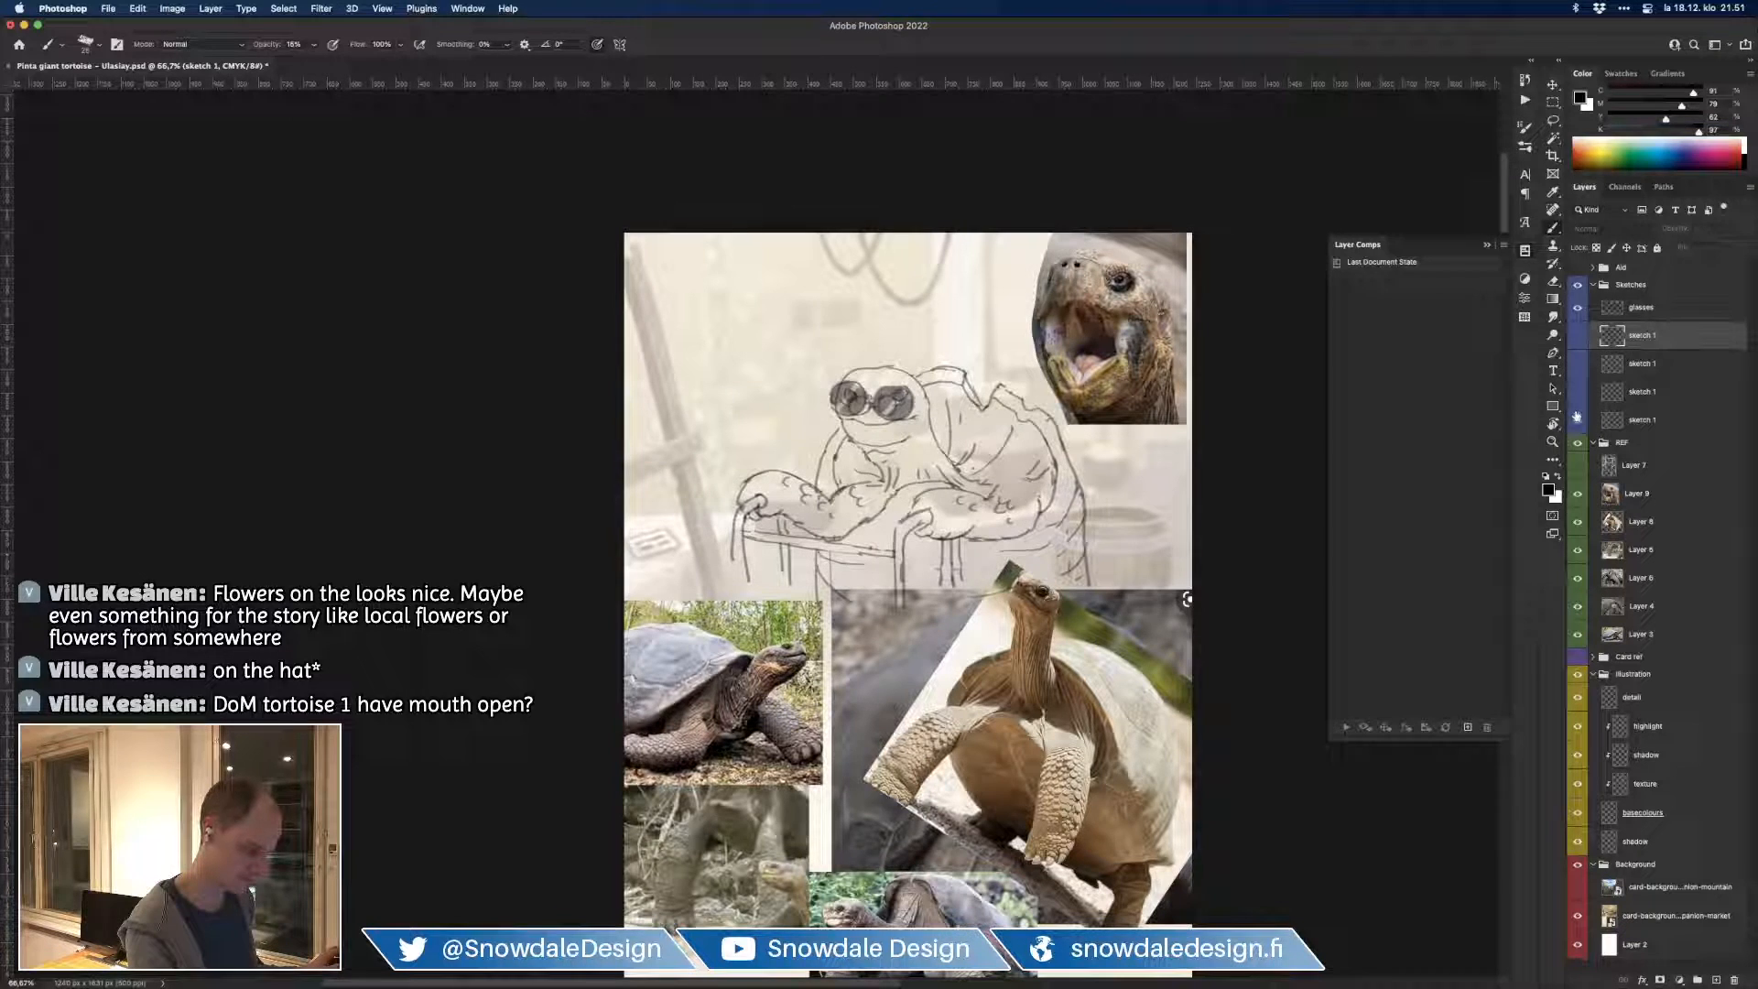
pyautogui.click(1577, 308)
pyautogui.click(1577, 420)
pyautogui.click(1577, 392)
pyautogui.click(1577, 391)
pyautogui.click(1577, 364)
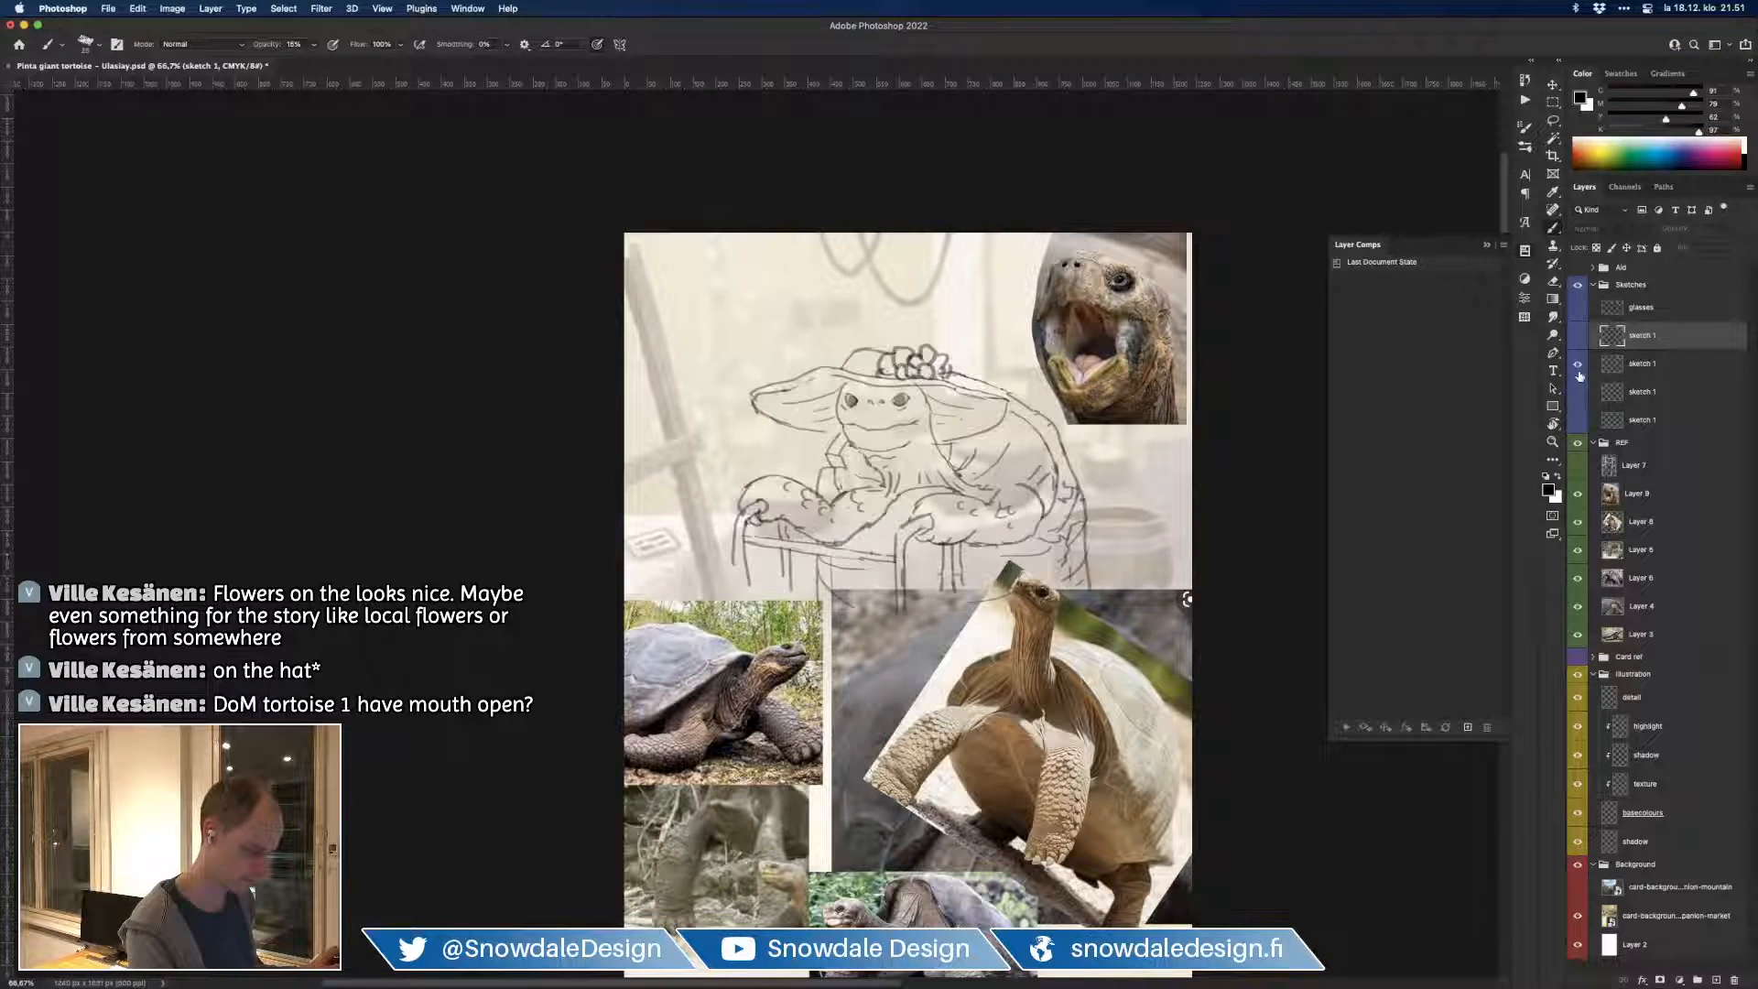
pyautogui.click(1577, 365)
pyautogui.click(1578, 337)
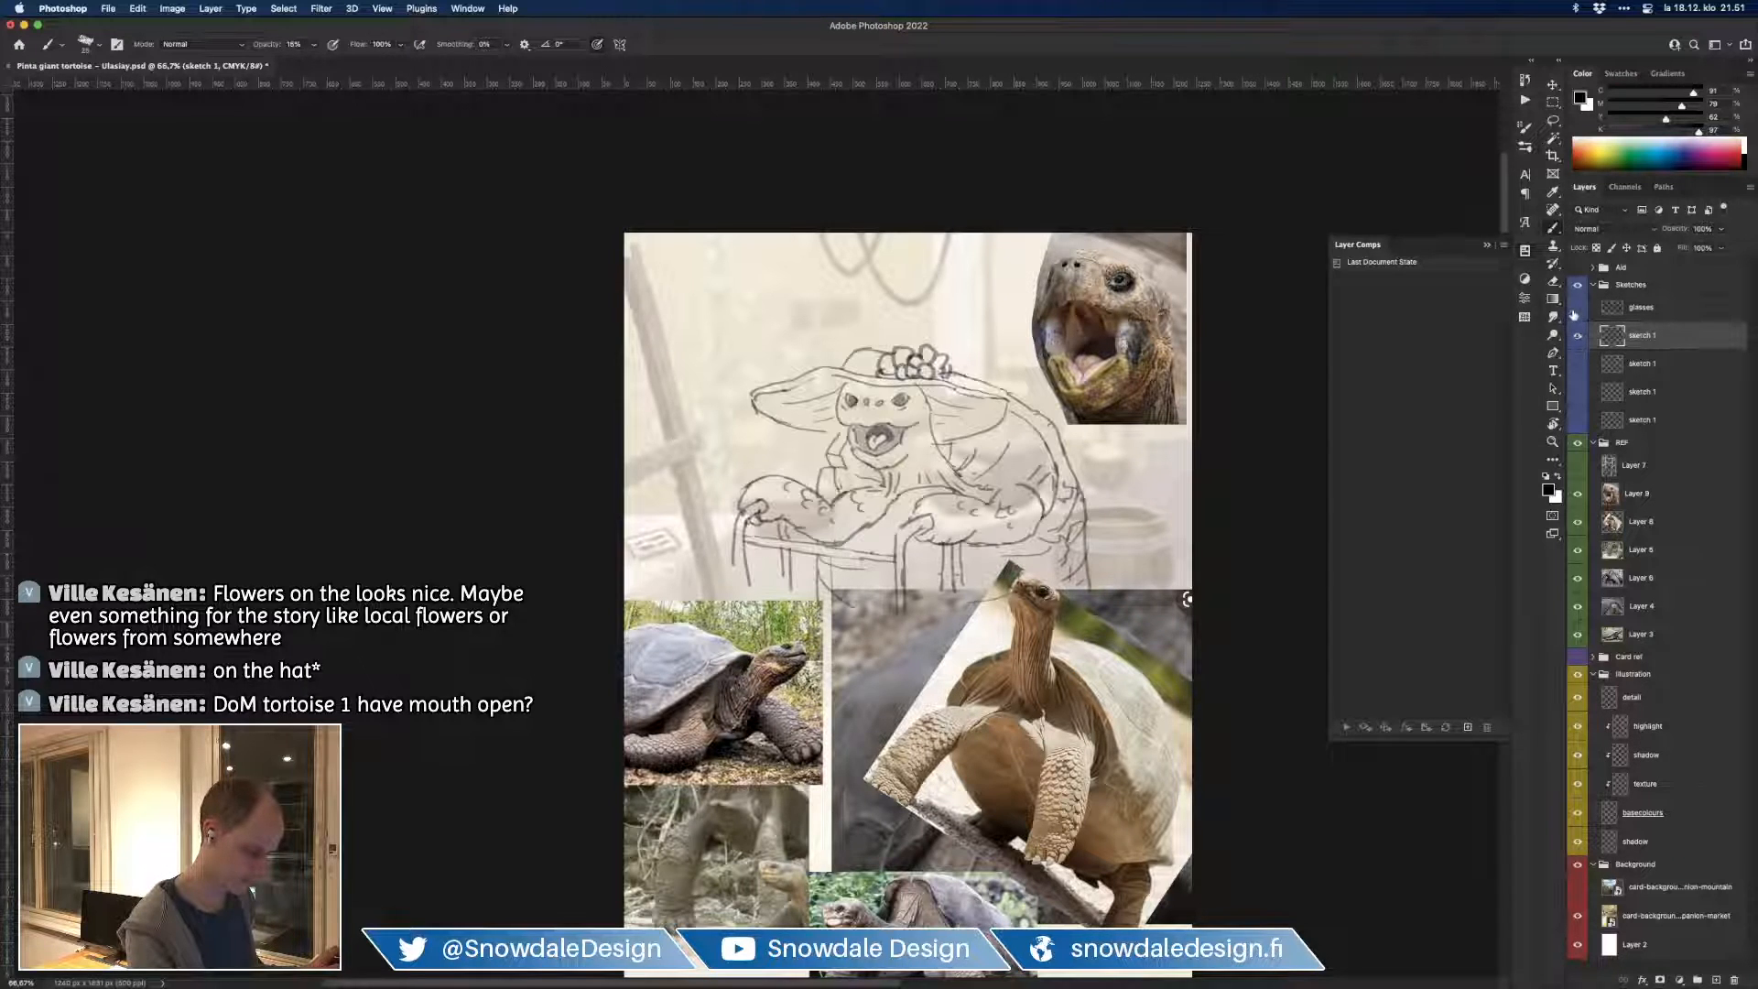
# Step: Compare the open-mouthed tortoise with and without the glasses layer, leaving the glasses visible
pyautogui.click(1576, 310)
pyautogui.click(1575, 310)
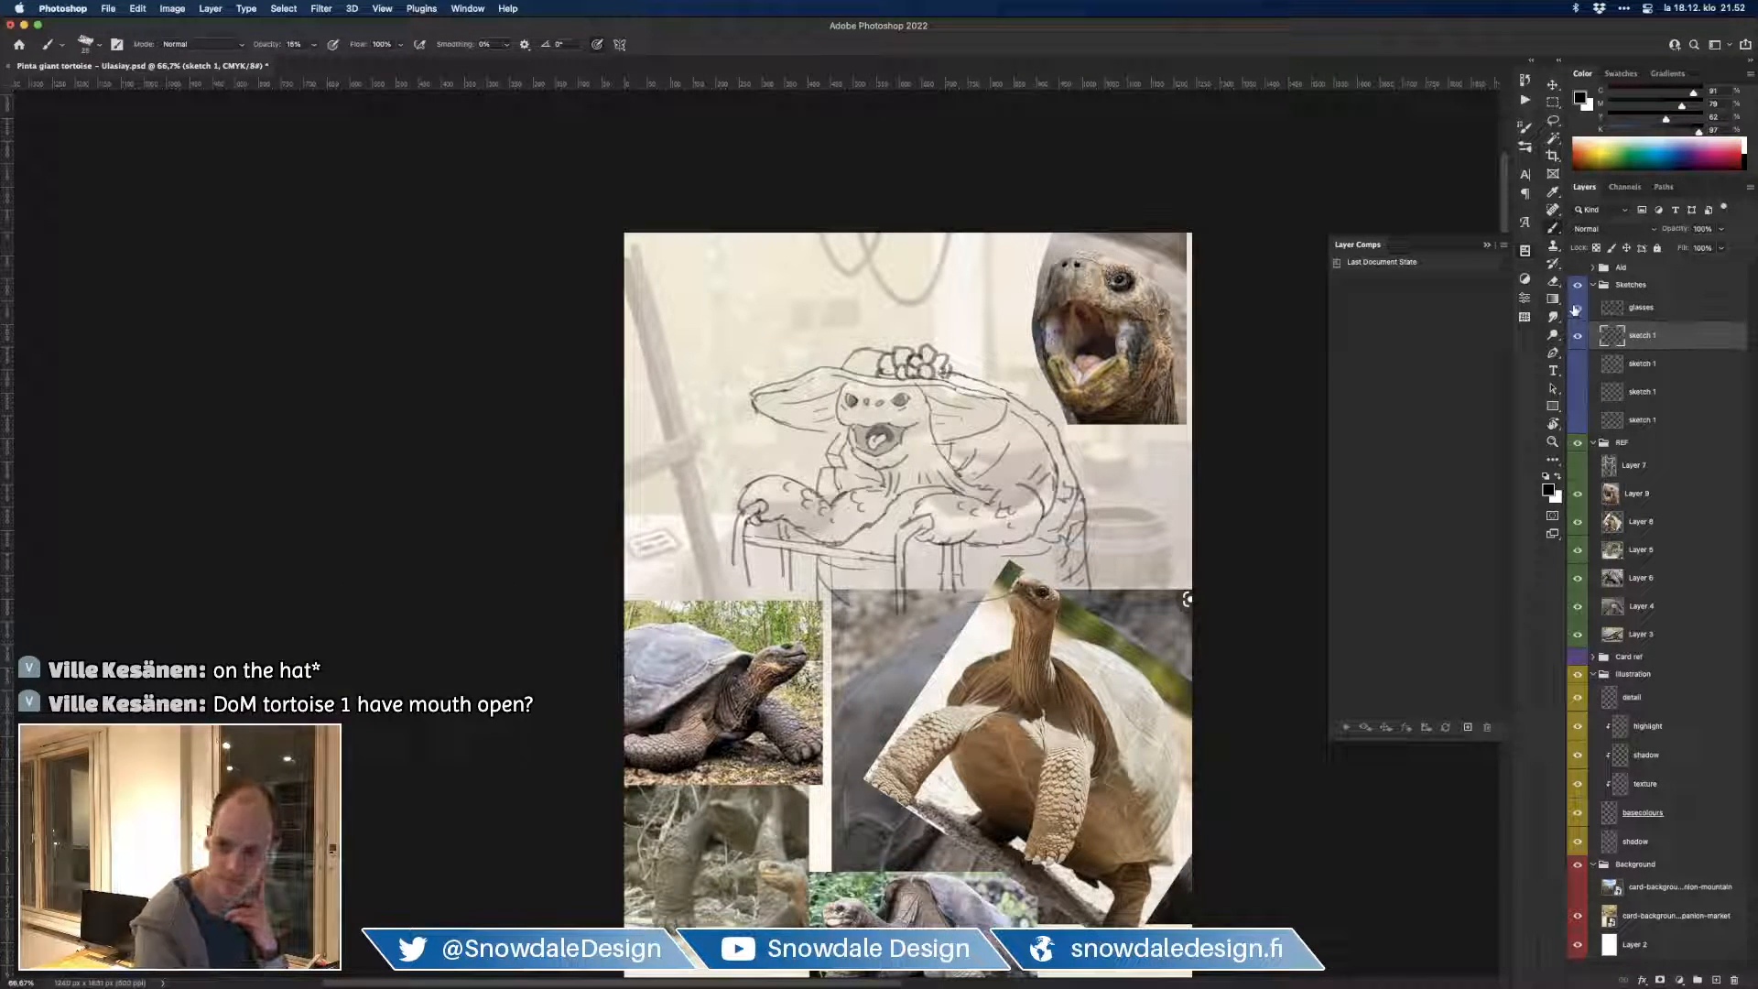
pyautogui.click(1576, 310)
pyautogui.click(1576, 310)
pyautogui.click(1576, 309)
pyautogui.click(1575, 310)
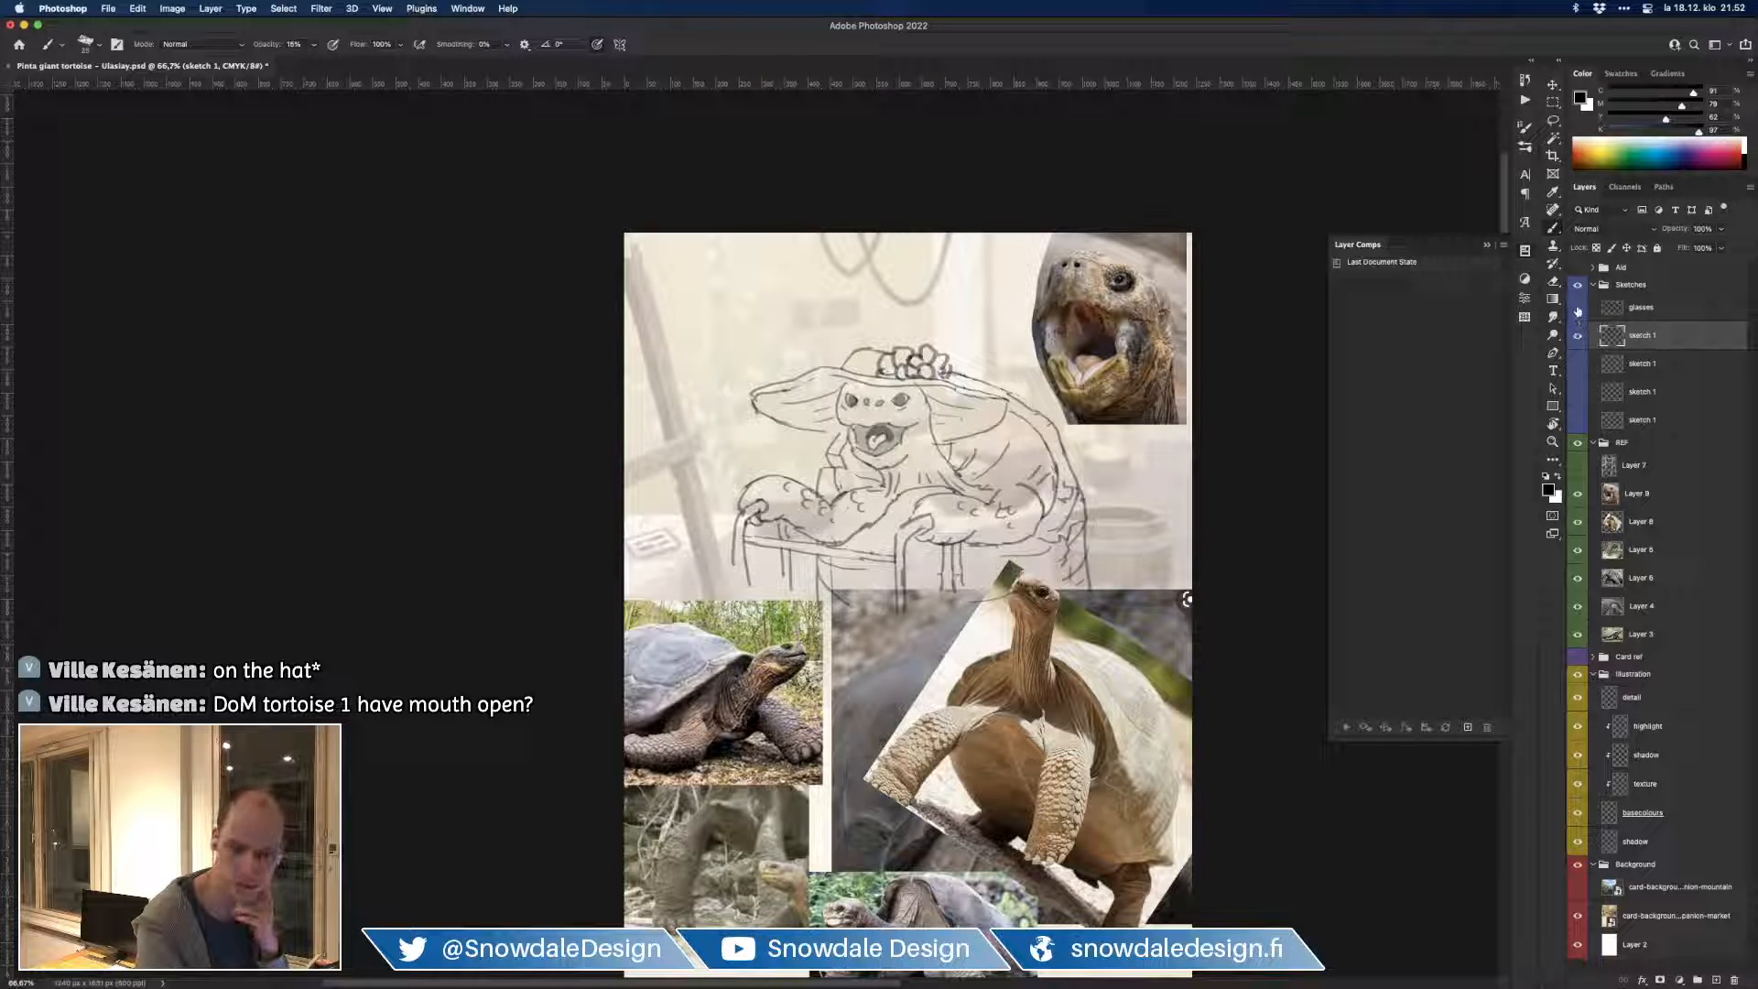
pyautogui.click(1576, 311)
pyautogui.click(1576, 311)
pyautogui.click(1576, 312)
pyautogui.click(1576, 311)
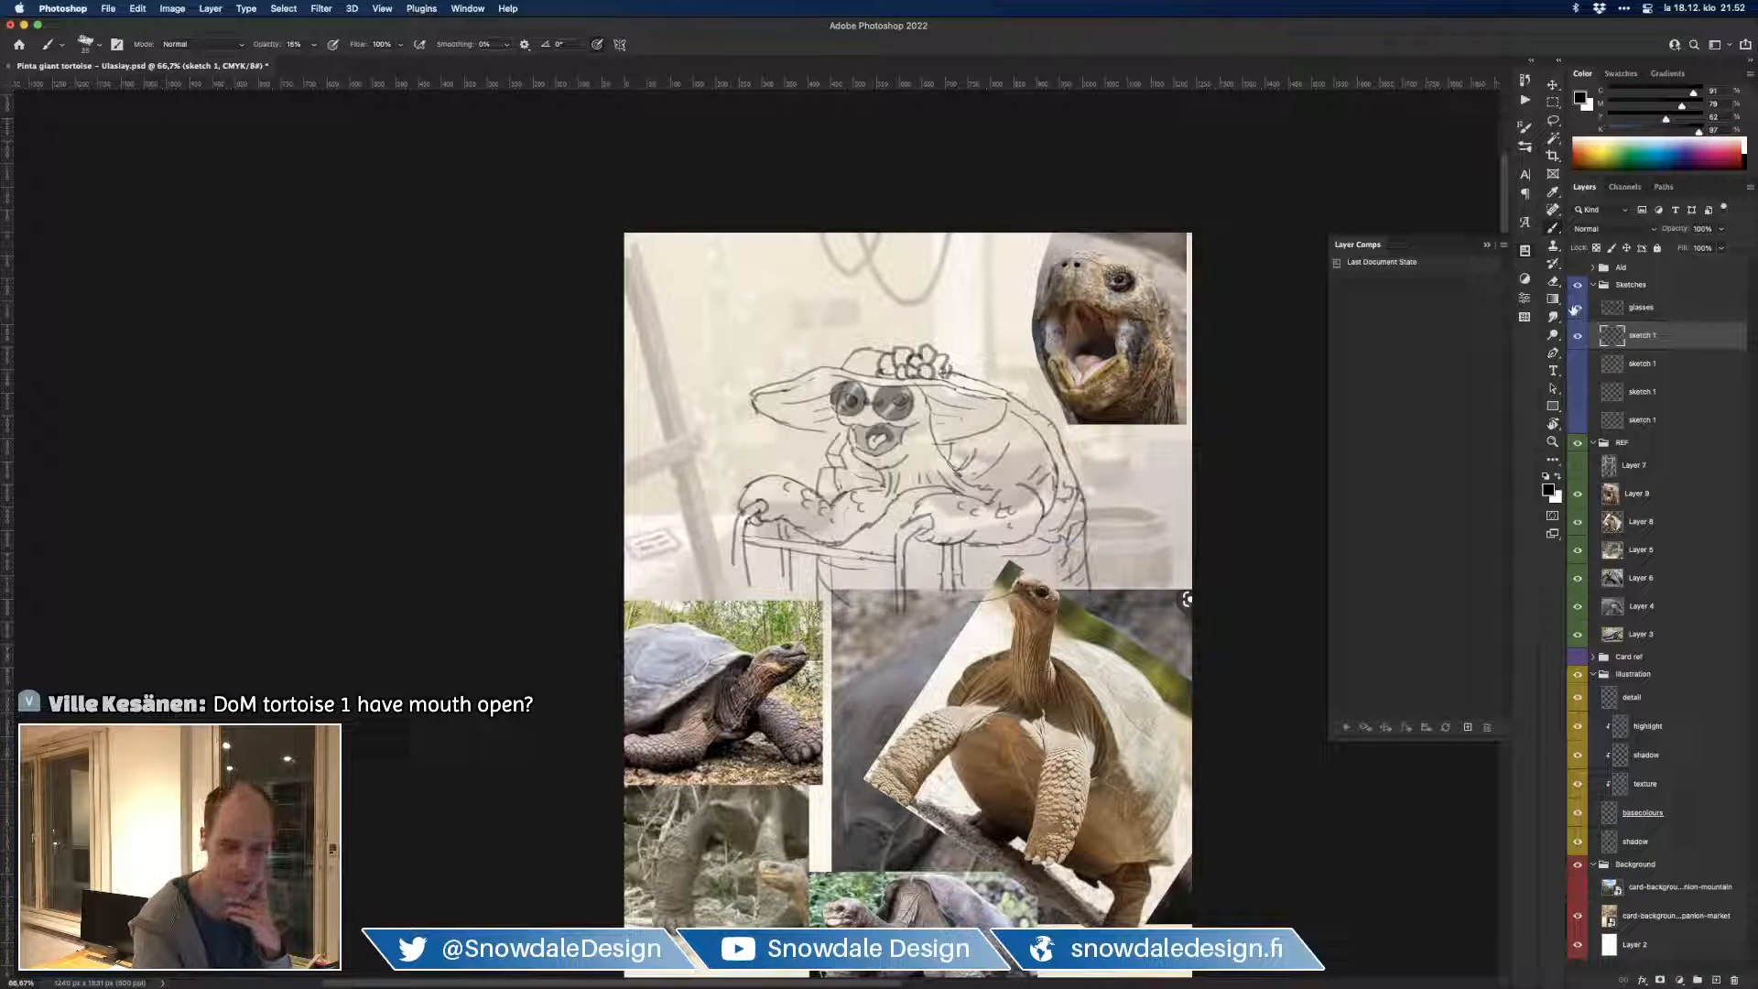
pyautogui.click(1576, 312)
pyautogui.click(1576, 312)
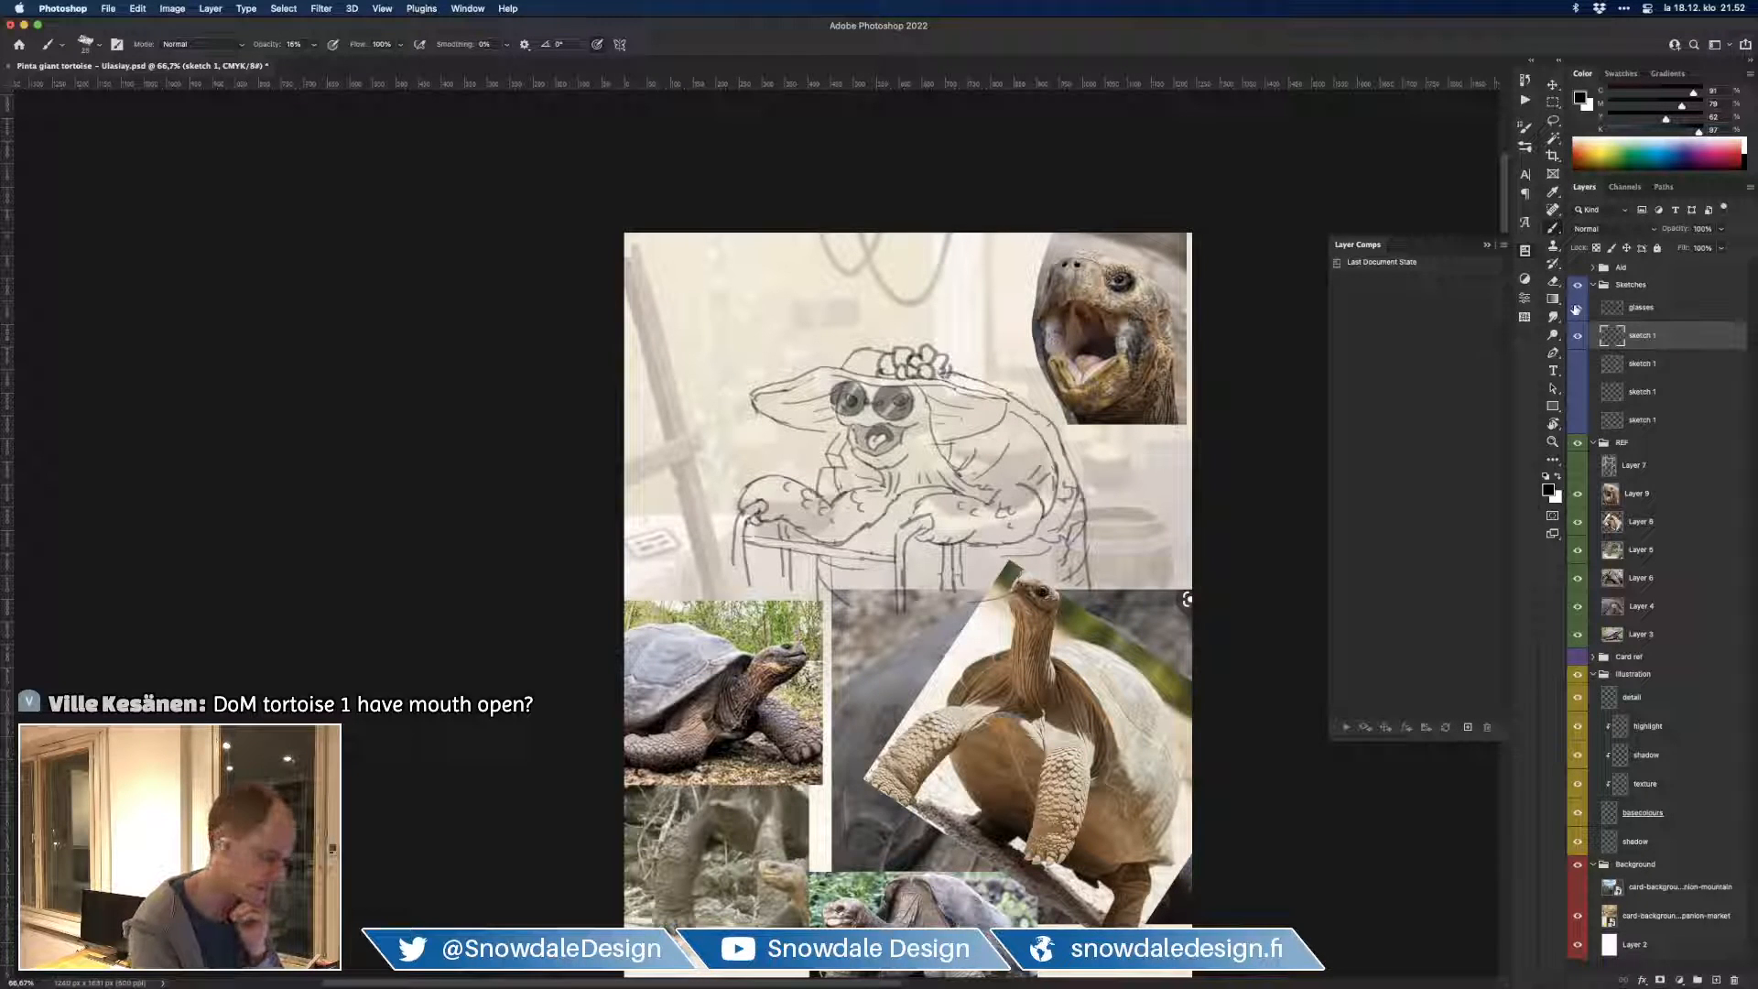
# Step: Nudge the round dark glasses slightly with Free Transform on the glasses layer
pyautogui.click(1608, 307)
pyautogui.press('super+t')
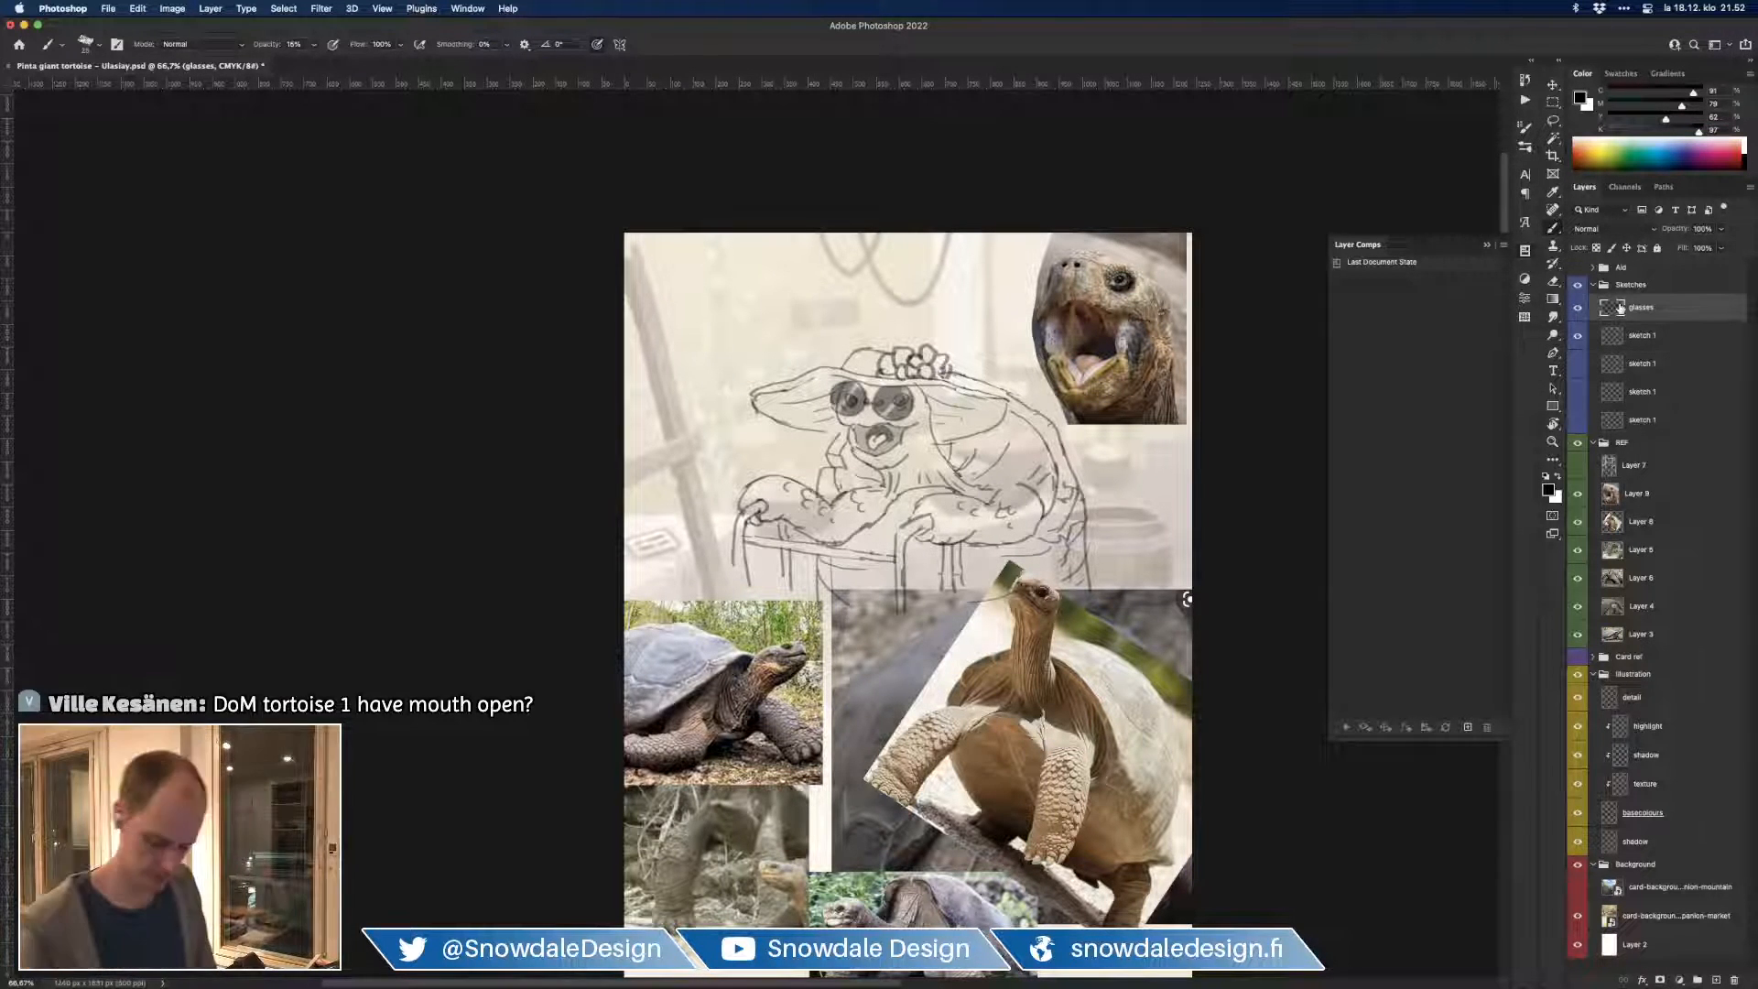
pyautogui.moveTo(952, 465); pyautogui.dragTo(955, 464)
pyautogui.press('Return')
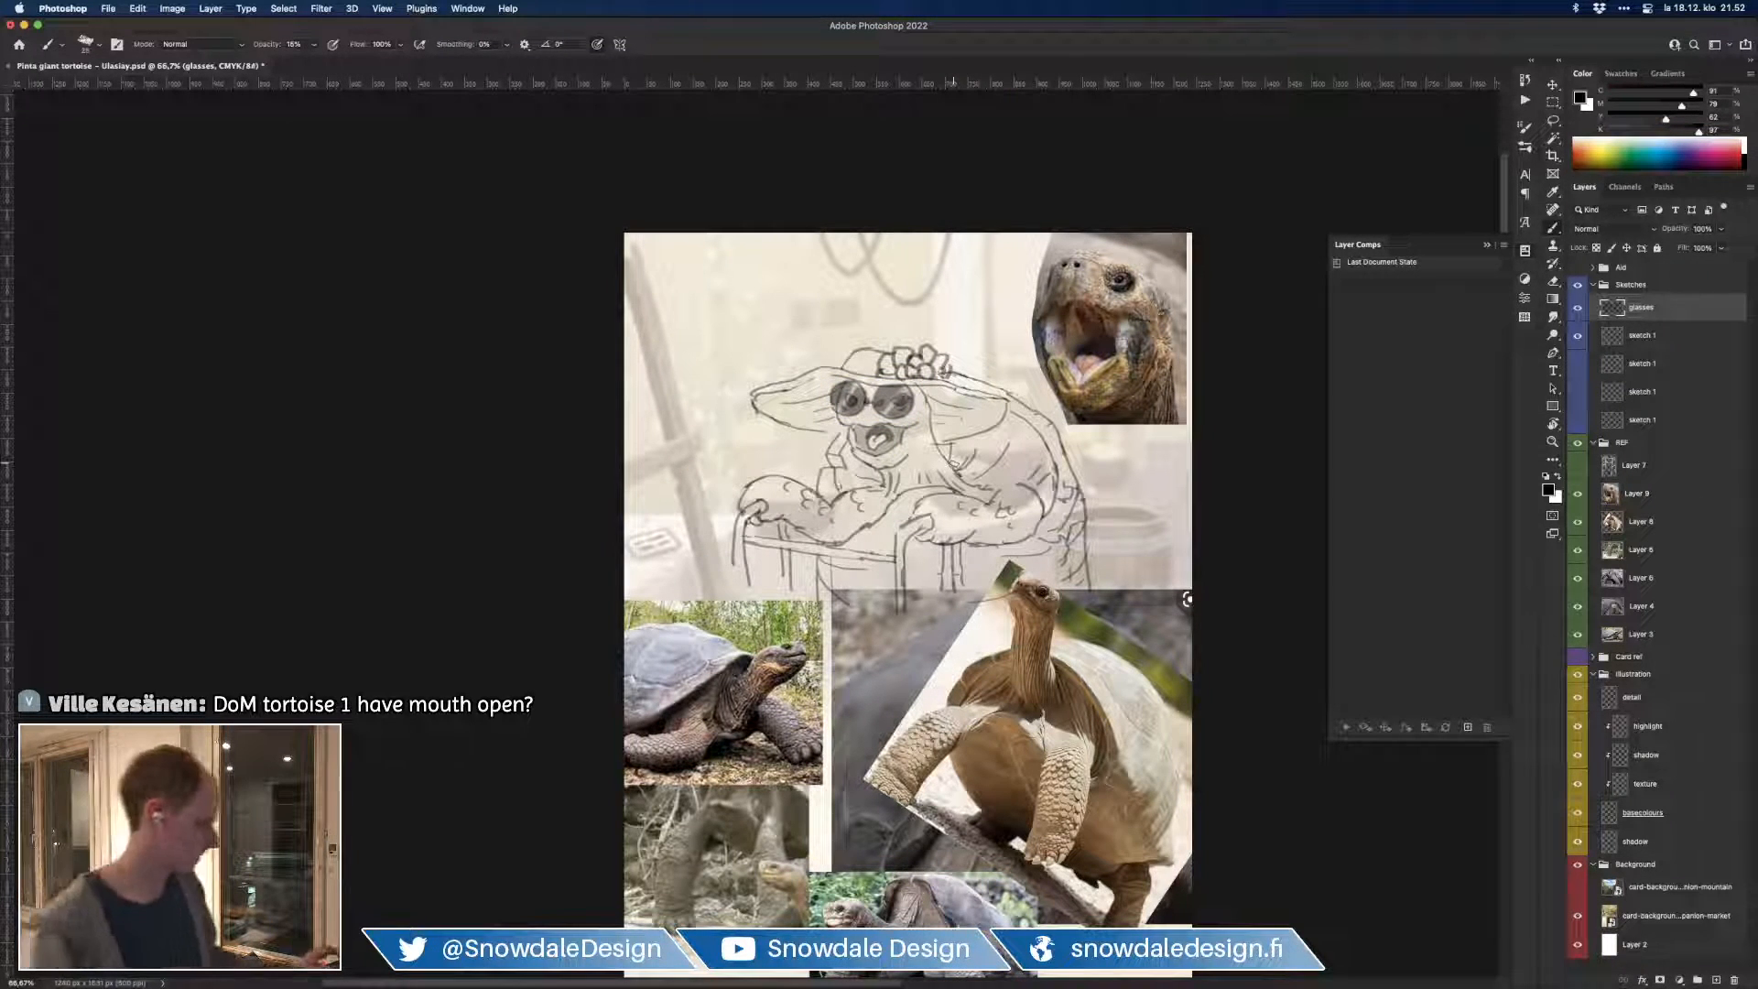
pyautogui.press('e')
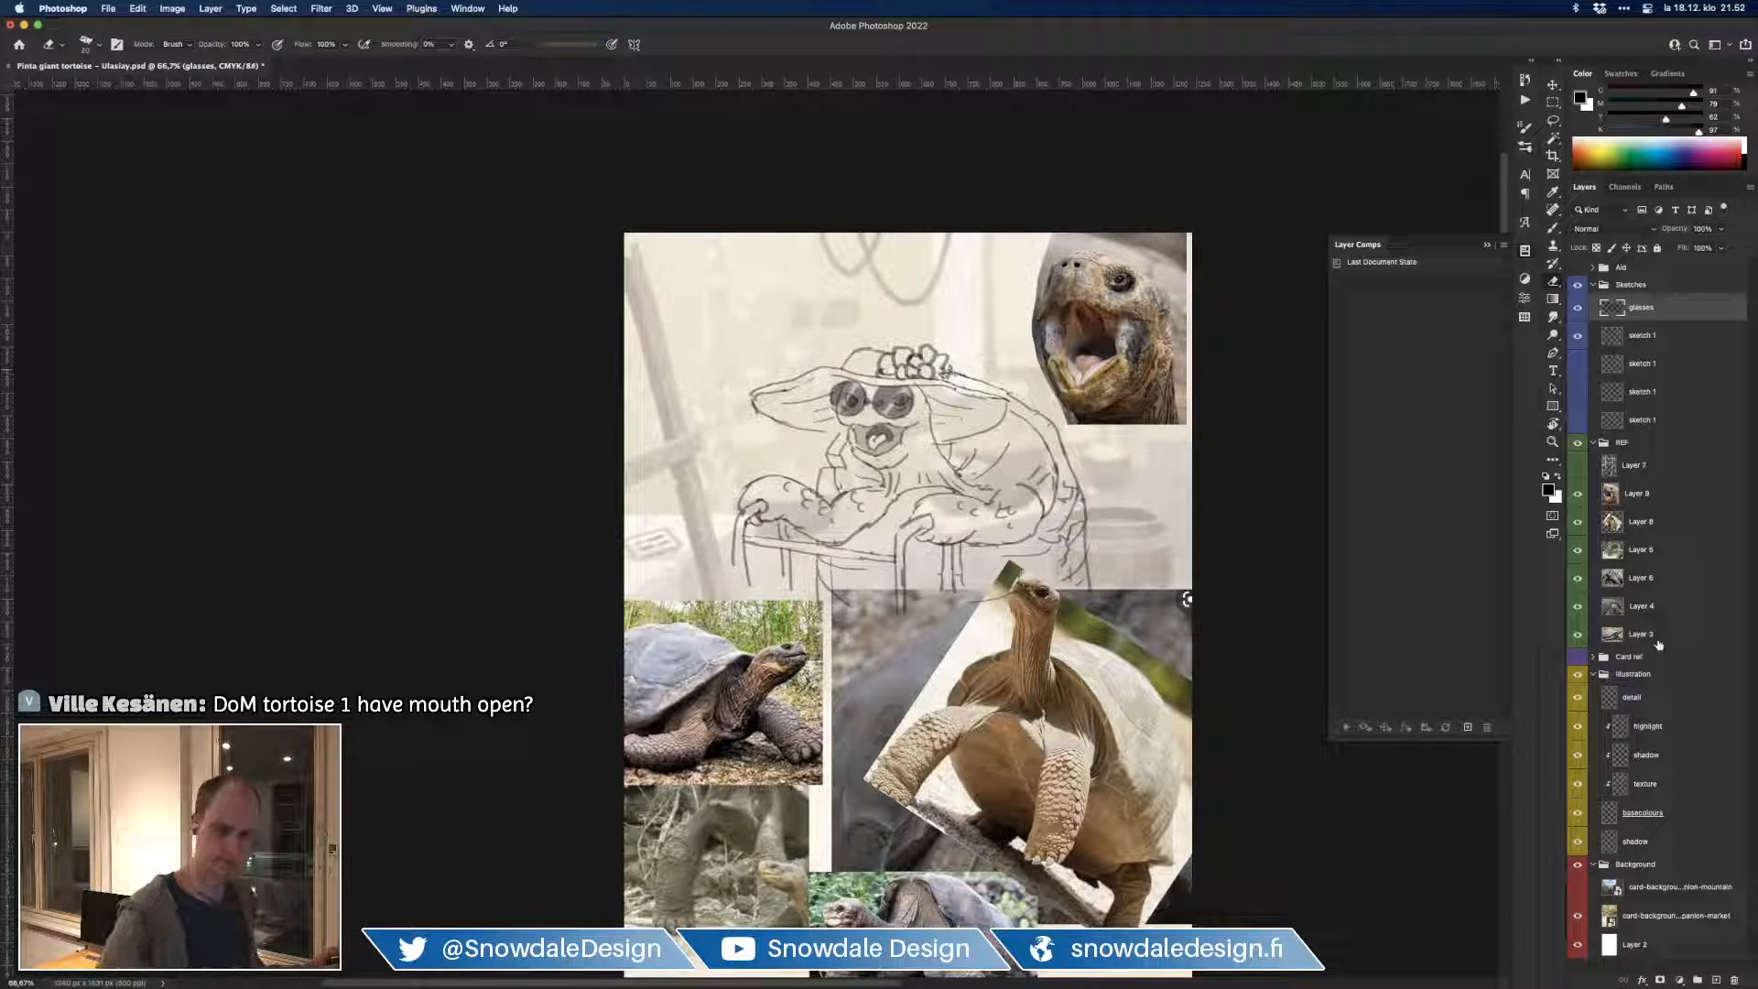
pyautogui.press('super+Tab')
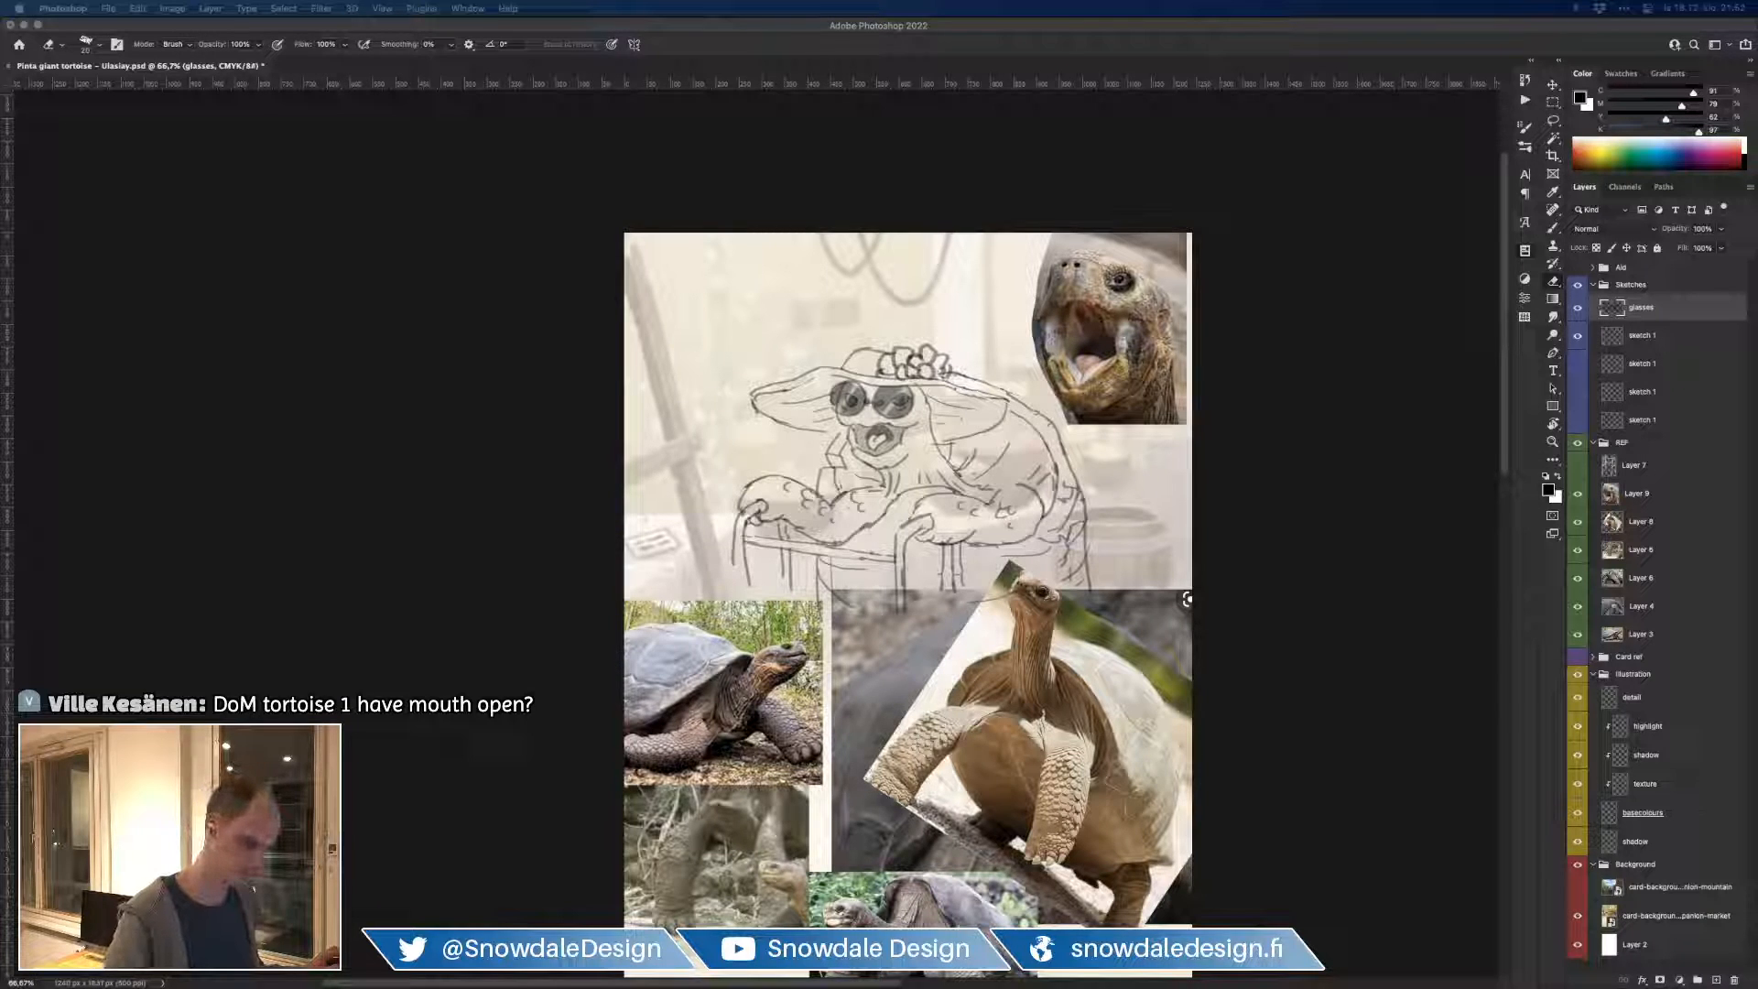
pyautogui.click(1523, 578)
# Step: On the visible sketch 1 layer, sketch weave lines across the hat's crown beside the flowers with a smaller brush
pyautogui.click(1637, 348)
pyautogui.press('b')
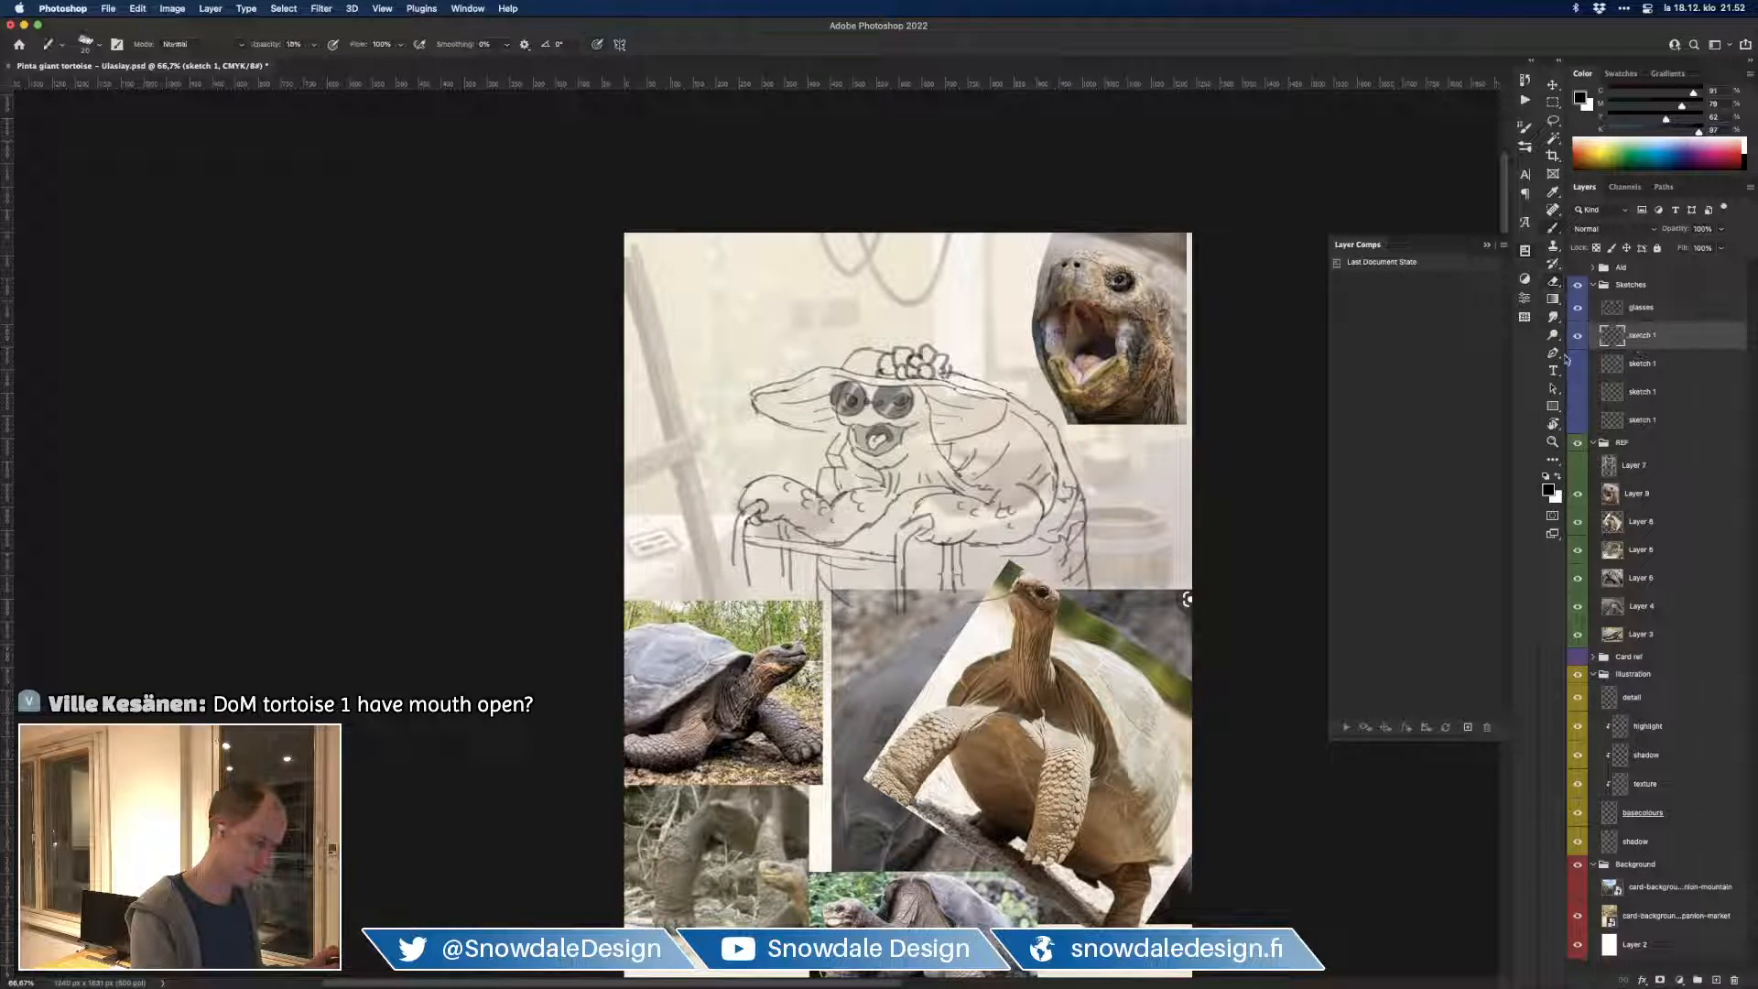
pyautogui.click(848, 428)
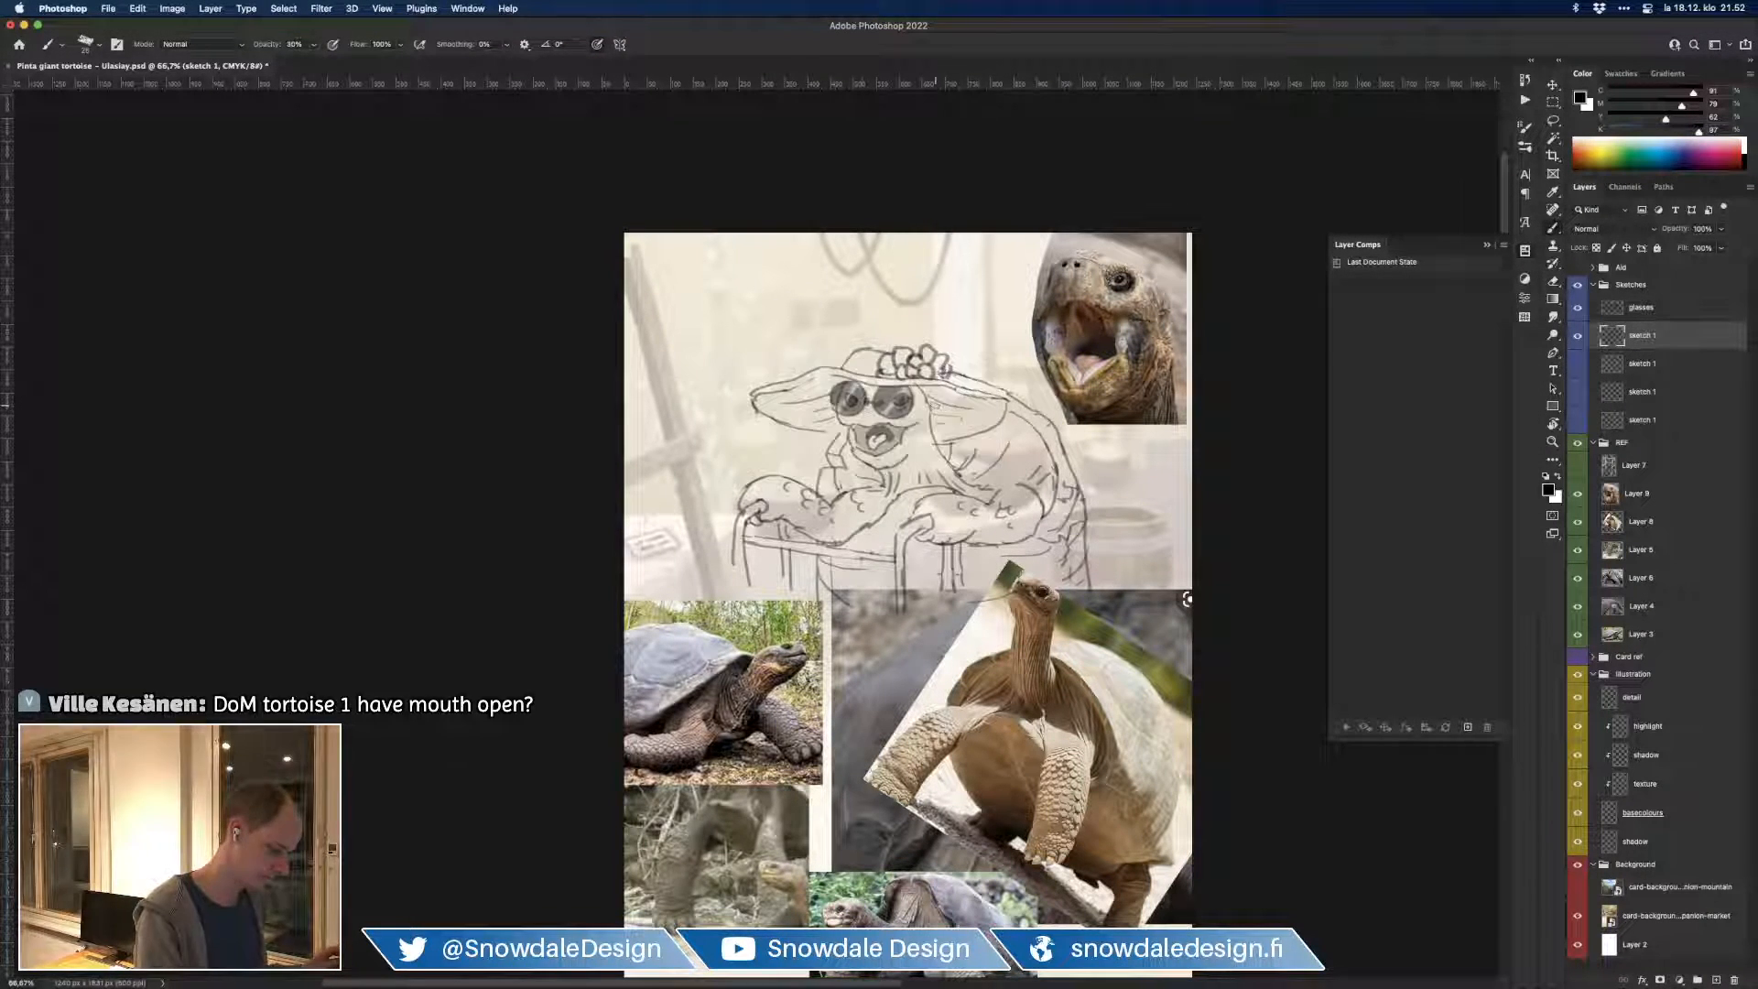
pyautogui.press('[')
pyautogui.press('[')
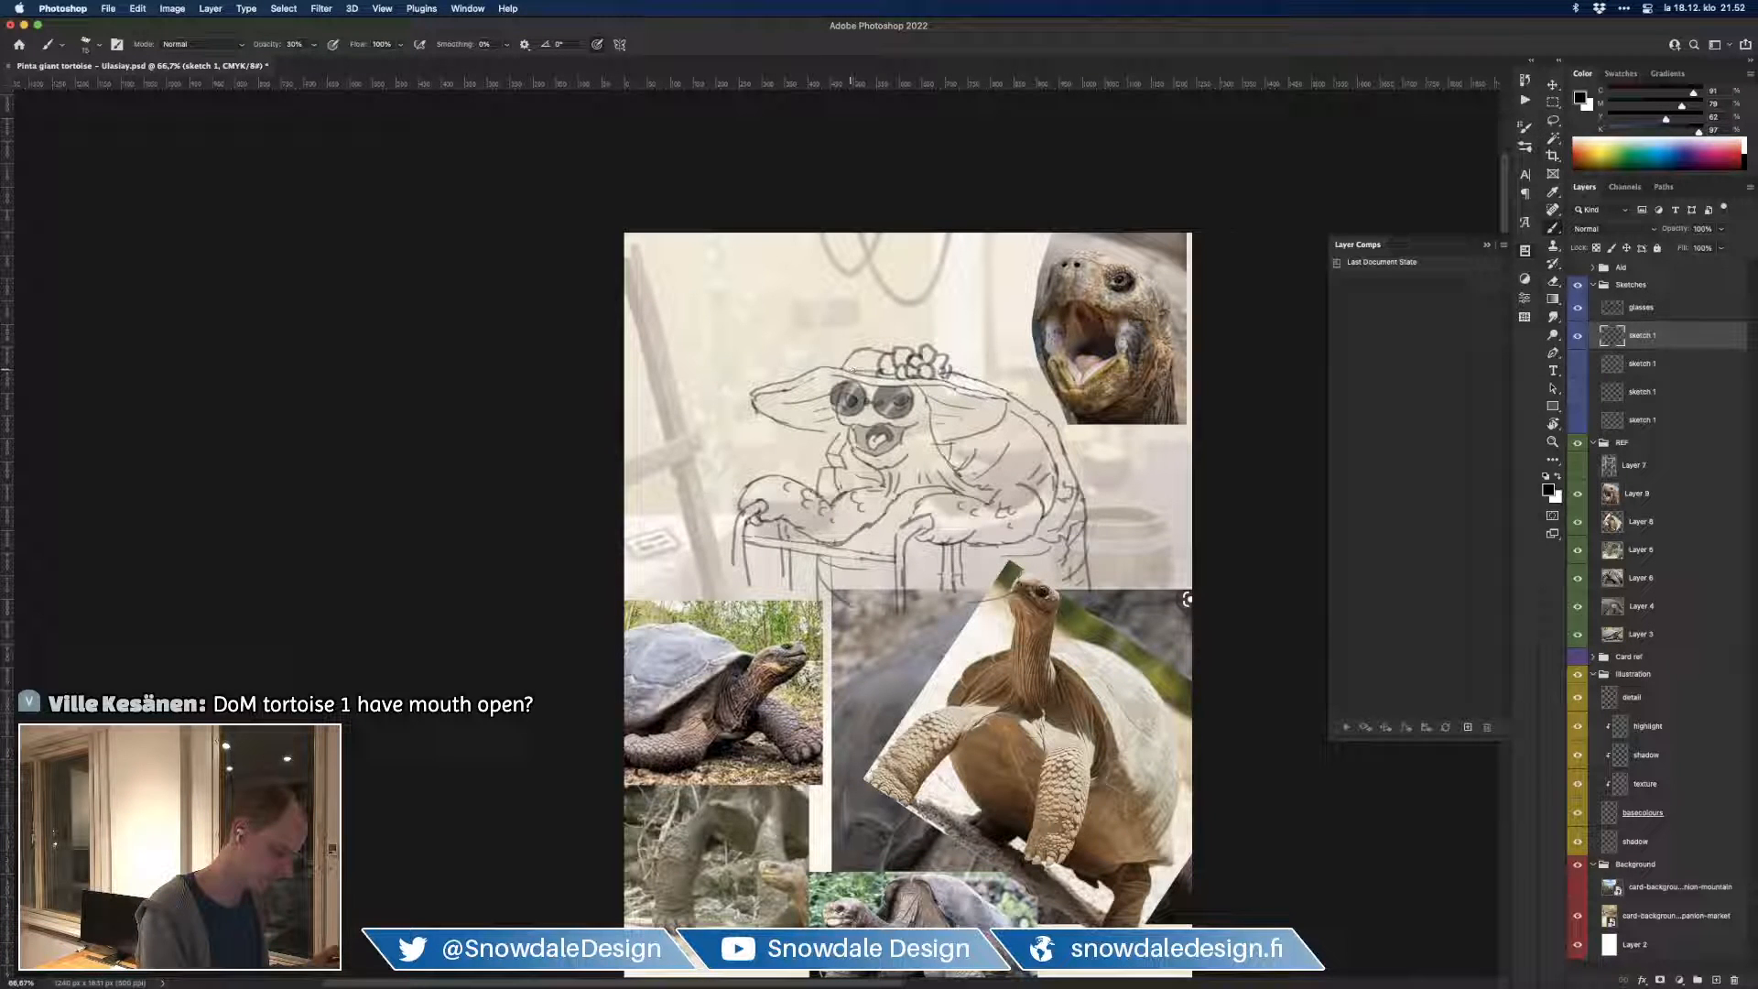
pyautogui.moveTo(849, 369); pyautogui.dragTo(882, 355)
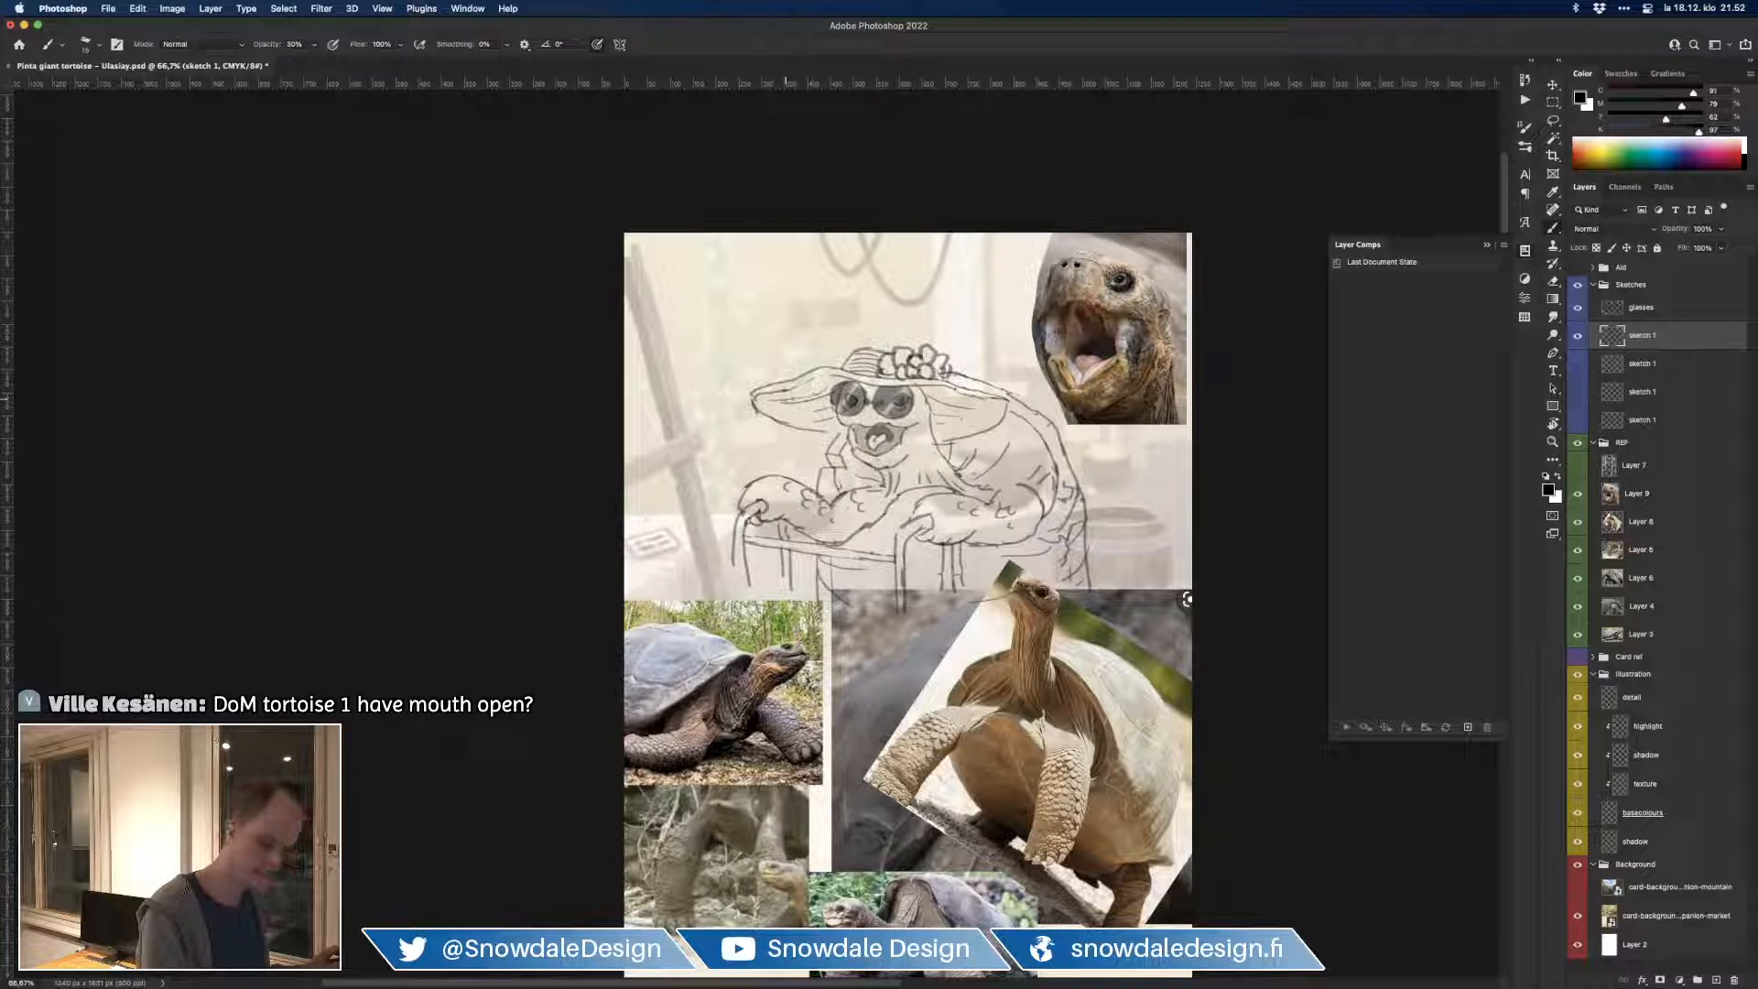
pyautogui.press('e')
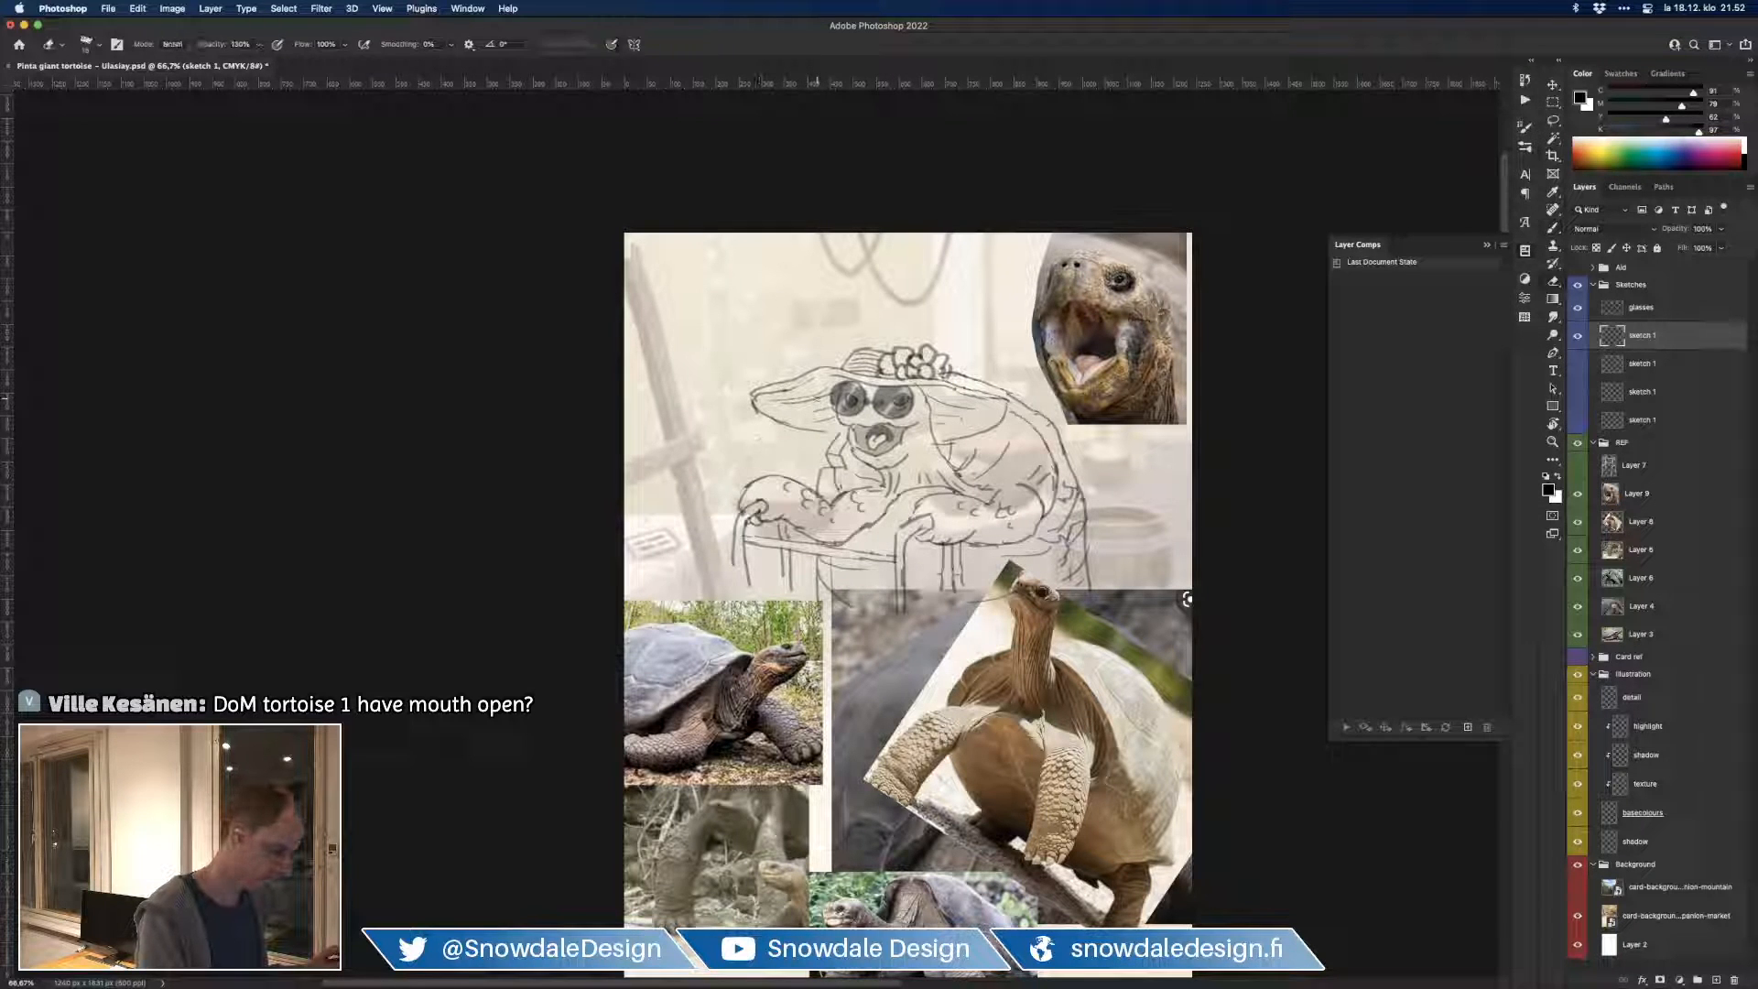
pyautogui.press('b')
pyautogui.moveTo(845, 379); pyautogui.dragTo(760, 403)
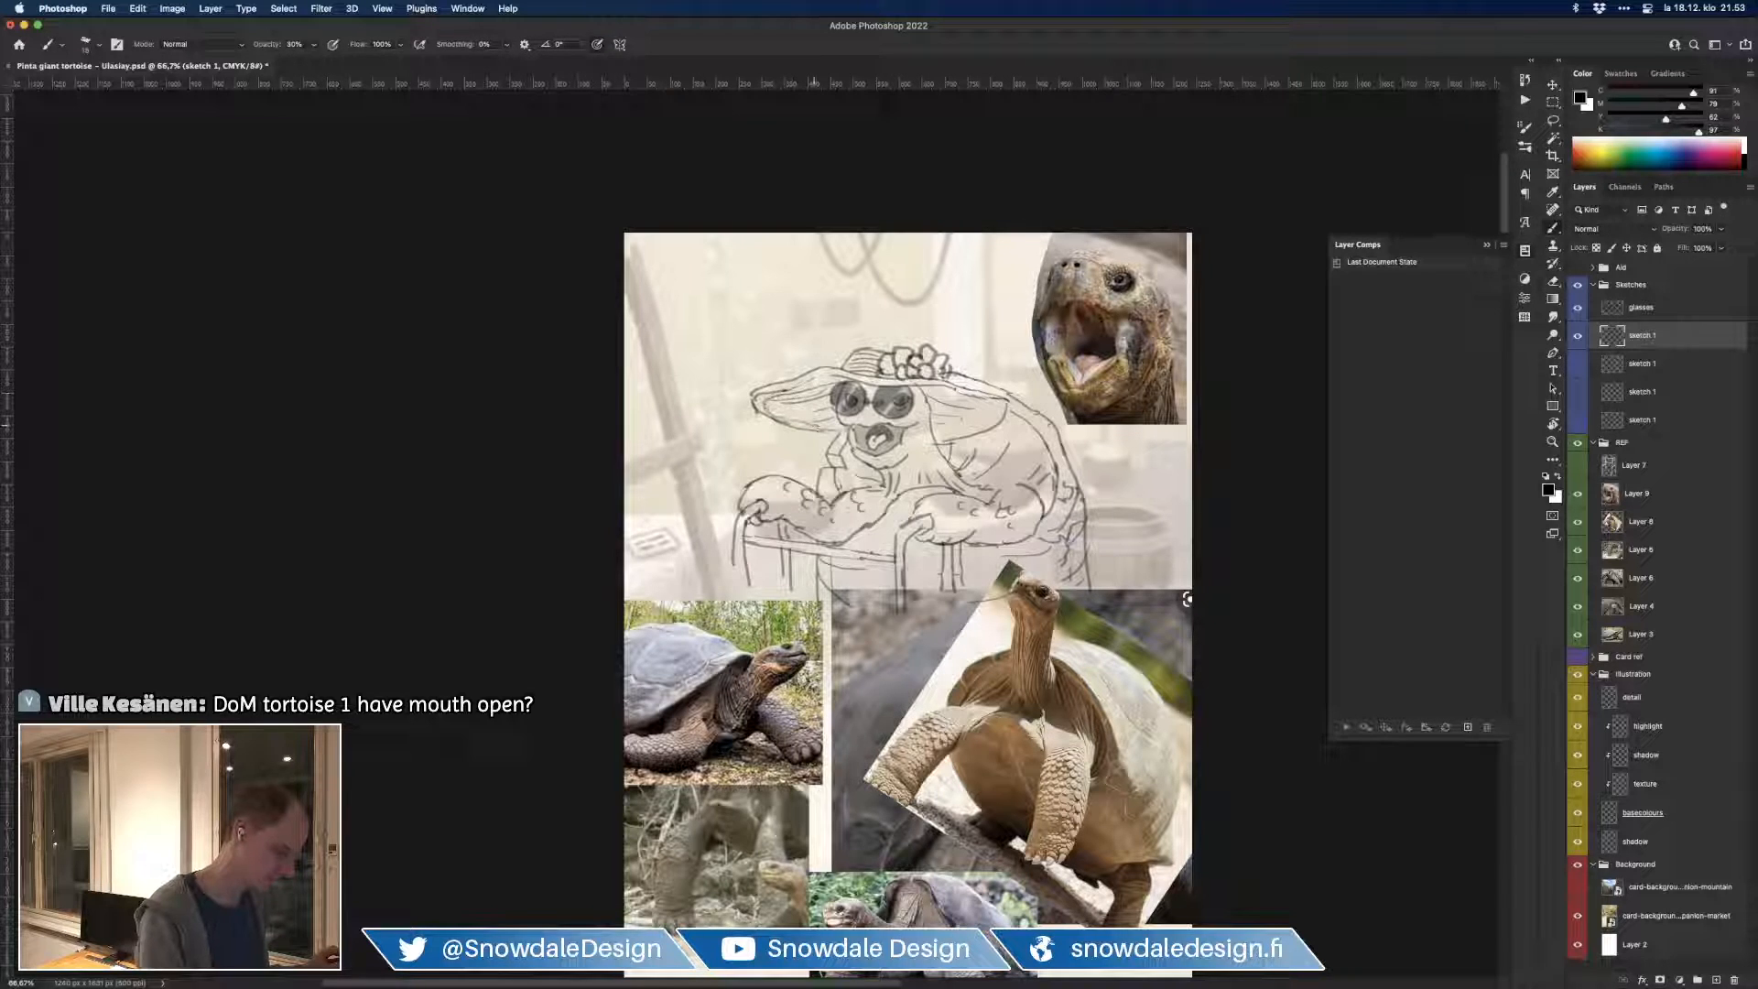
pyautogui.press('e')
pyautogui.press('super+z')
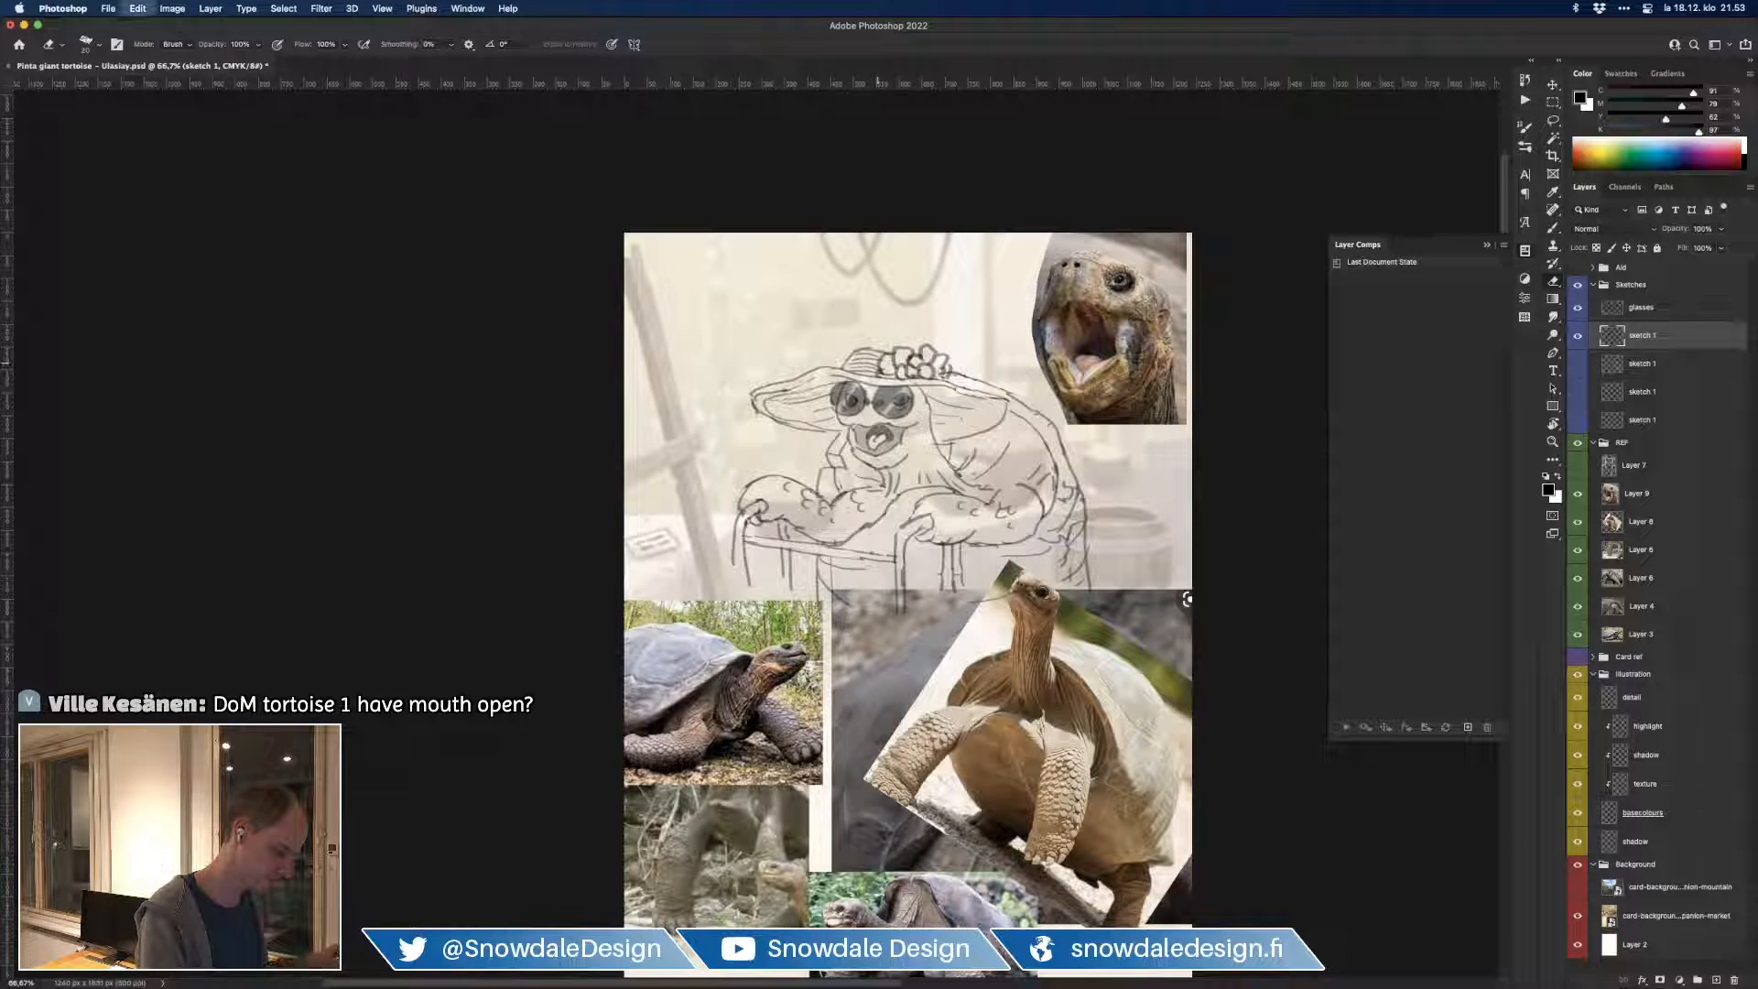
pyautogui.moveTo(782, 398); pyautogui.dragTo(805, 403)
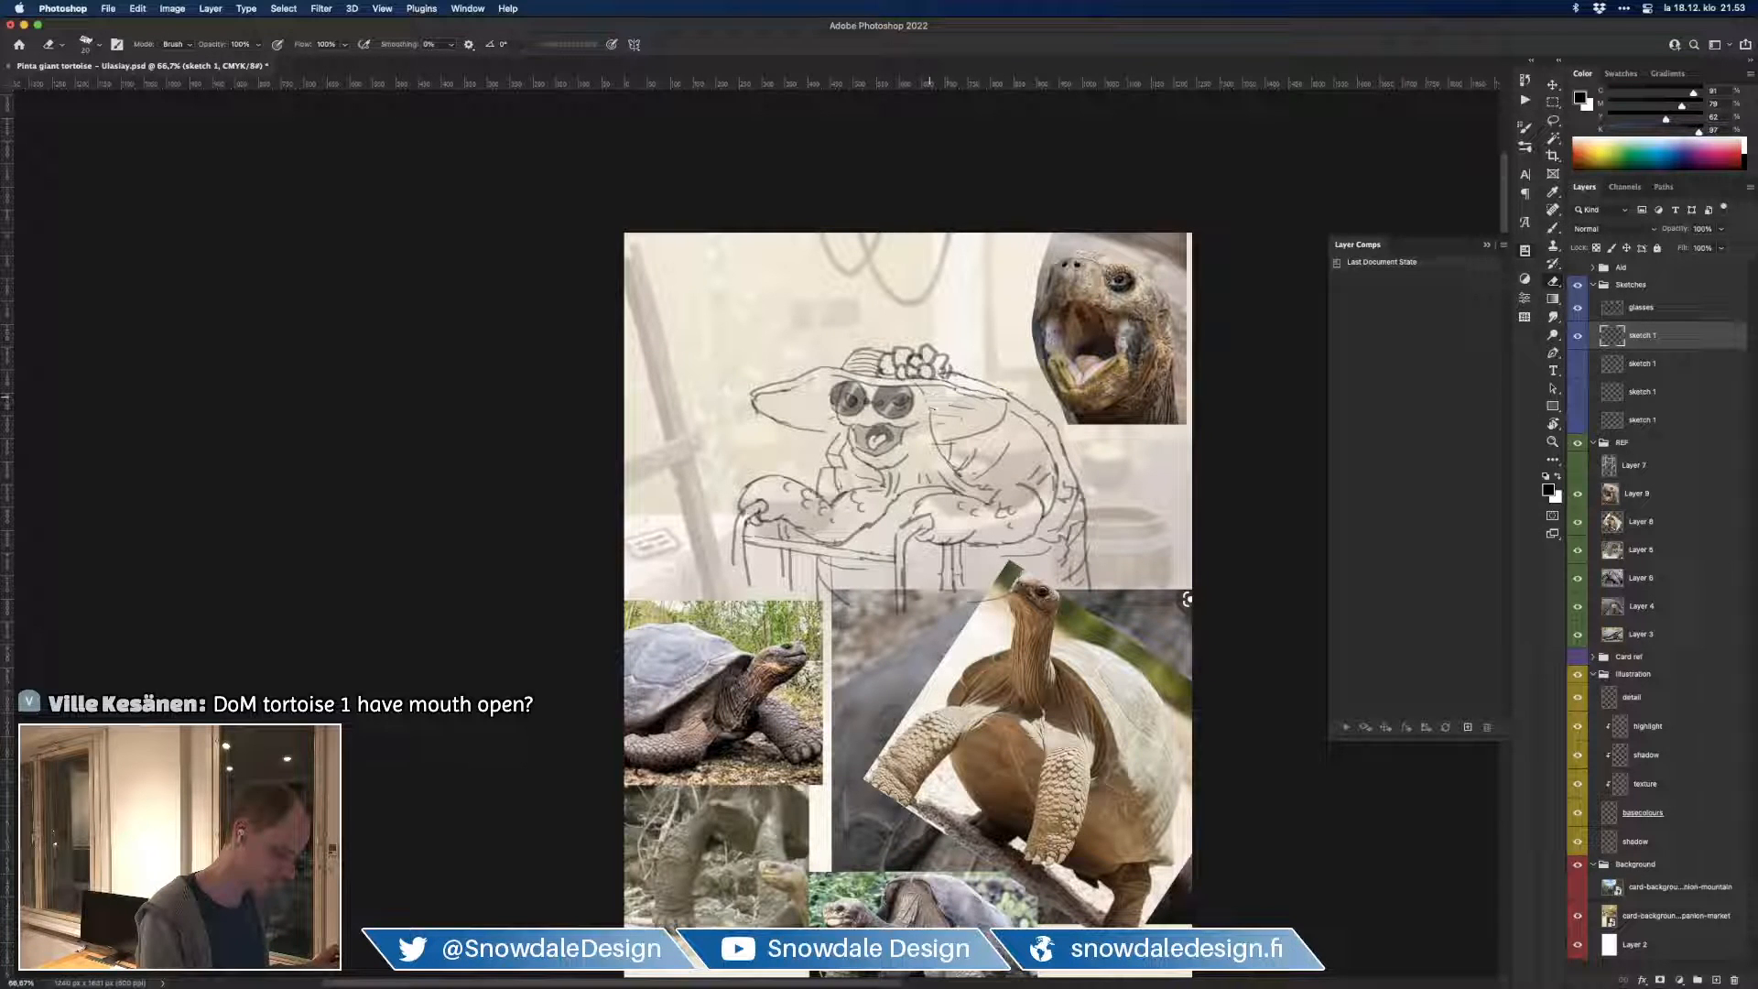
# Step: Sketch faint contour lines along both sides of the hat's brim with a low-opacity brush
pyautogui.press('b')
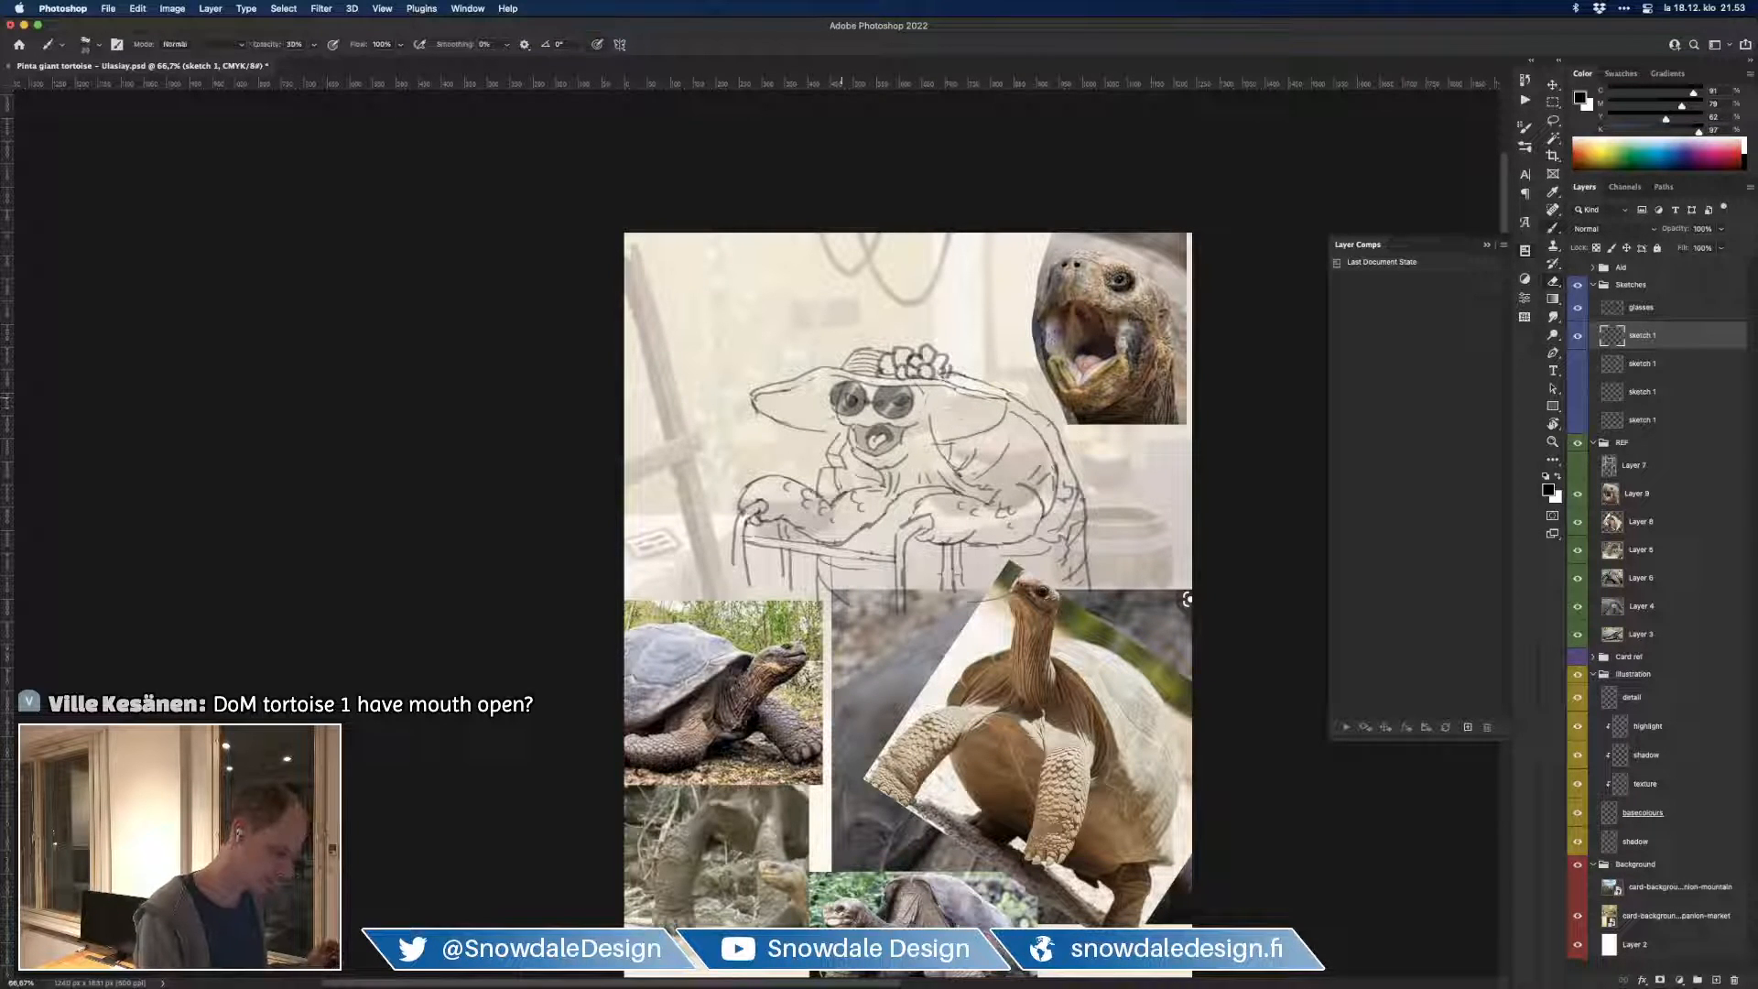
pyautogui.click(860, 388)
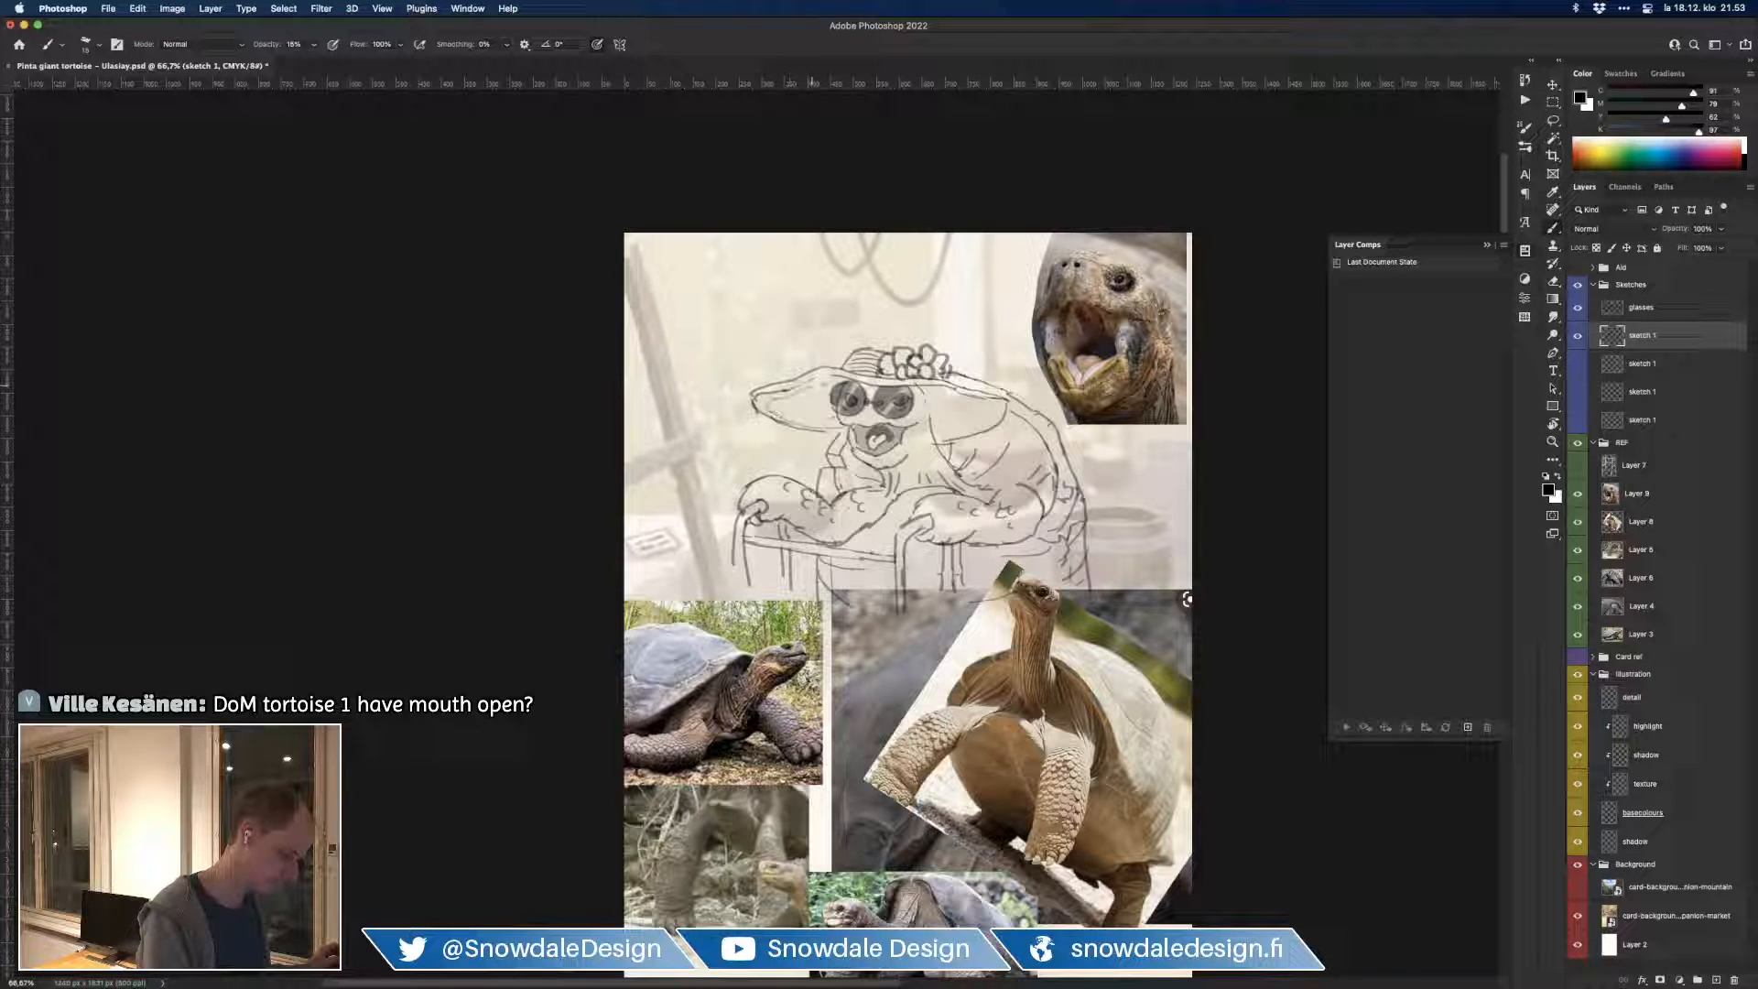
pyautogui.moveTo(797, 419); pyautogui.dragTo(838, 423)
pyautogui.moveTo(925, 390)
pyautogui.mouseDown()
pyautogui.moveTo(990, 409)
pyautogui.moveTo(938, 438)
pyautogui.moveTo(980, 412)
pyautogui.moveTo(952, 419)
pyautogui.mouseUp()
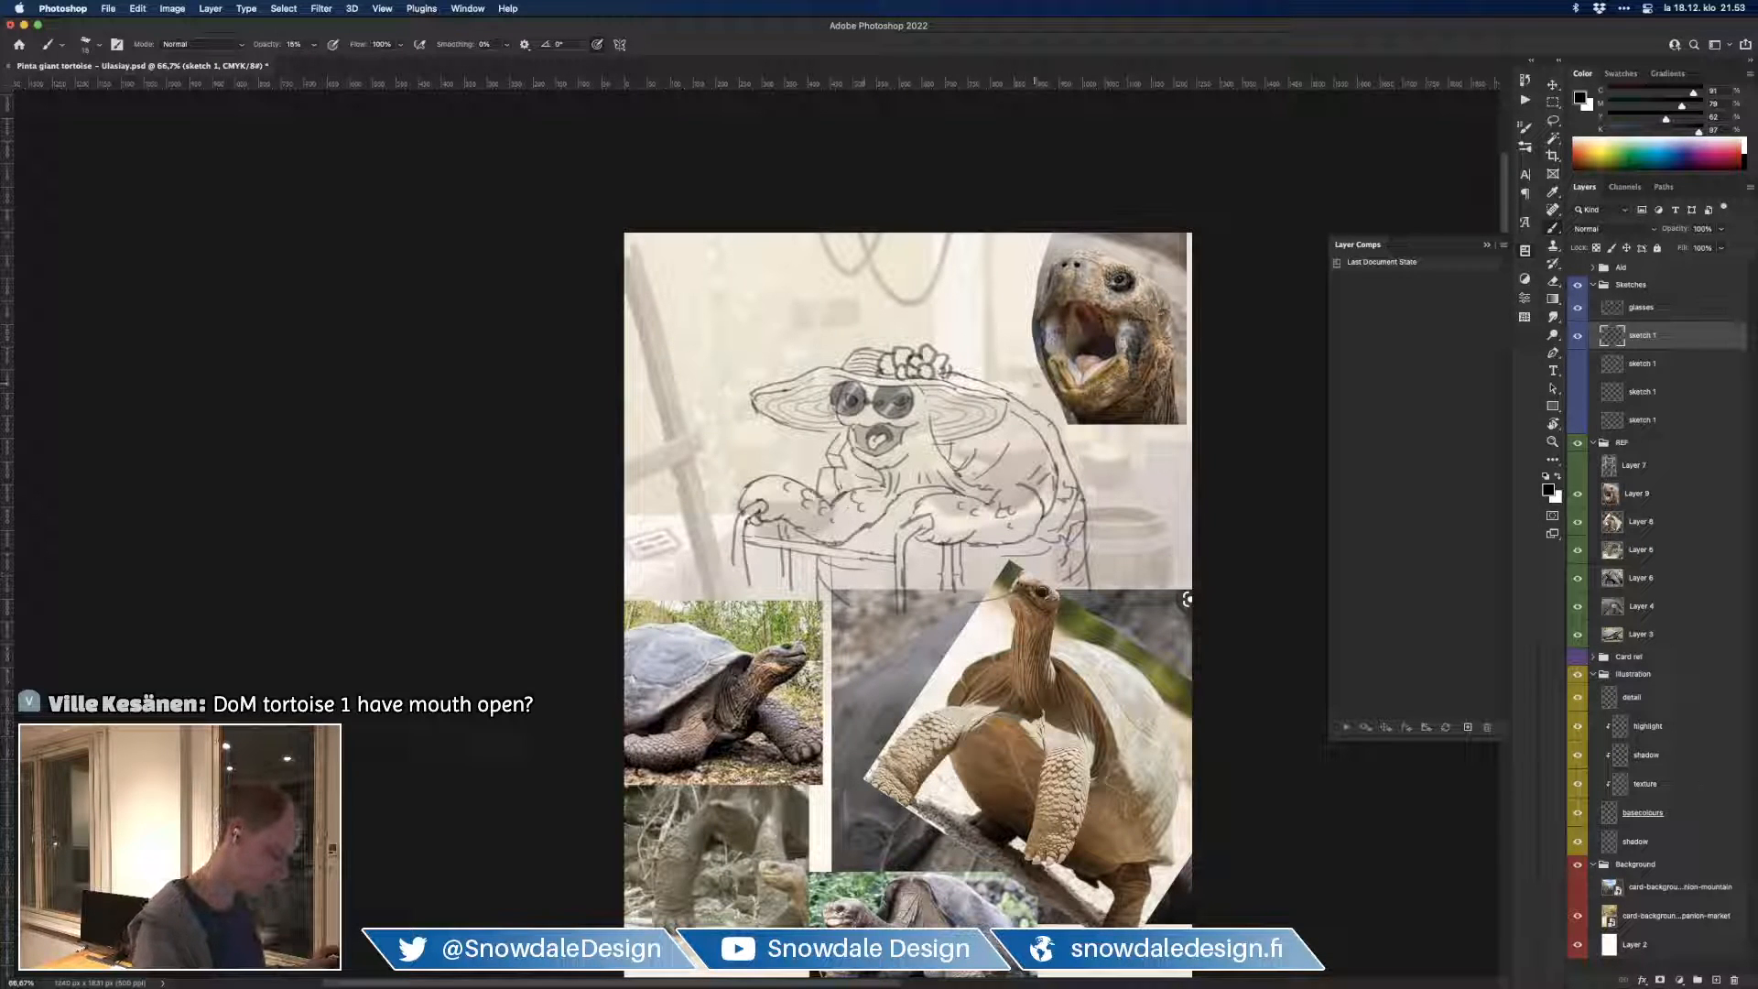
# Step: Raise the brush opacity and redraw the outline of the tortoise's forearm below the head, erasing stray lines
pyautogui.rightClick(1055, 409)
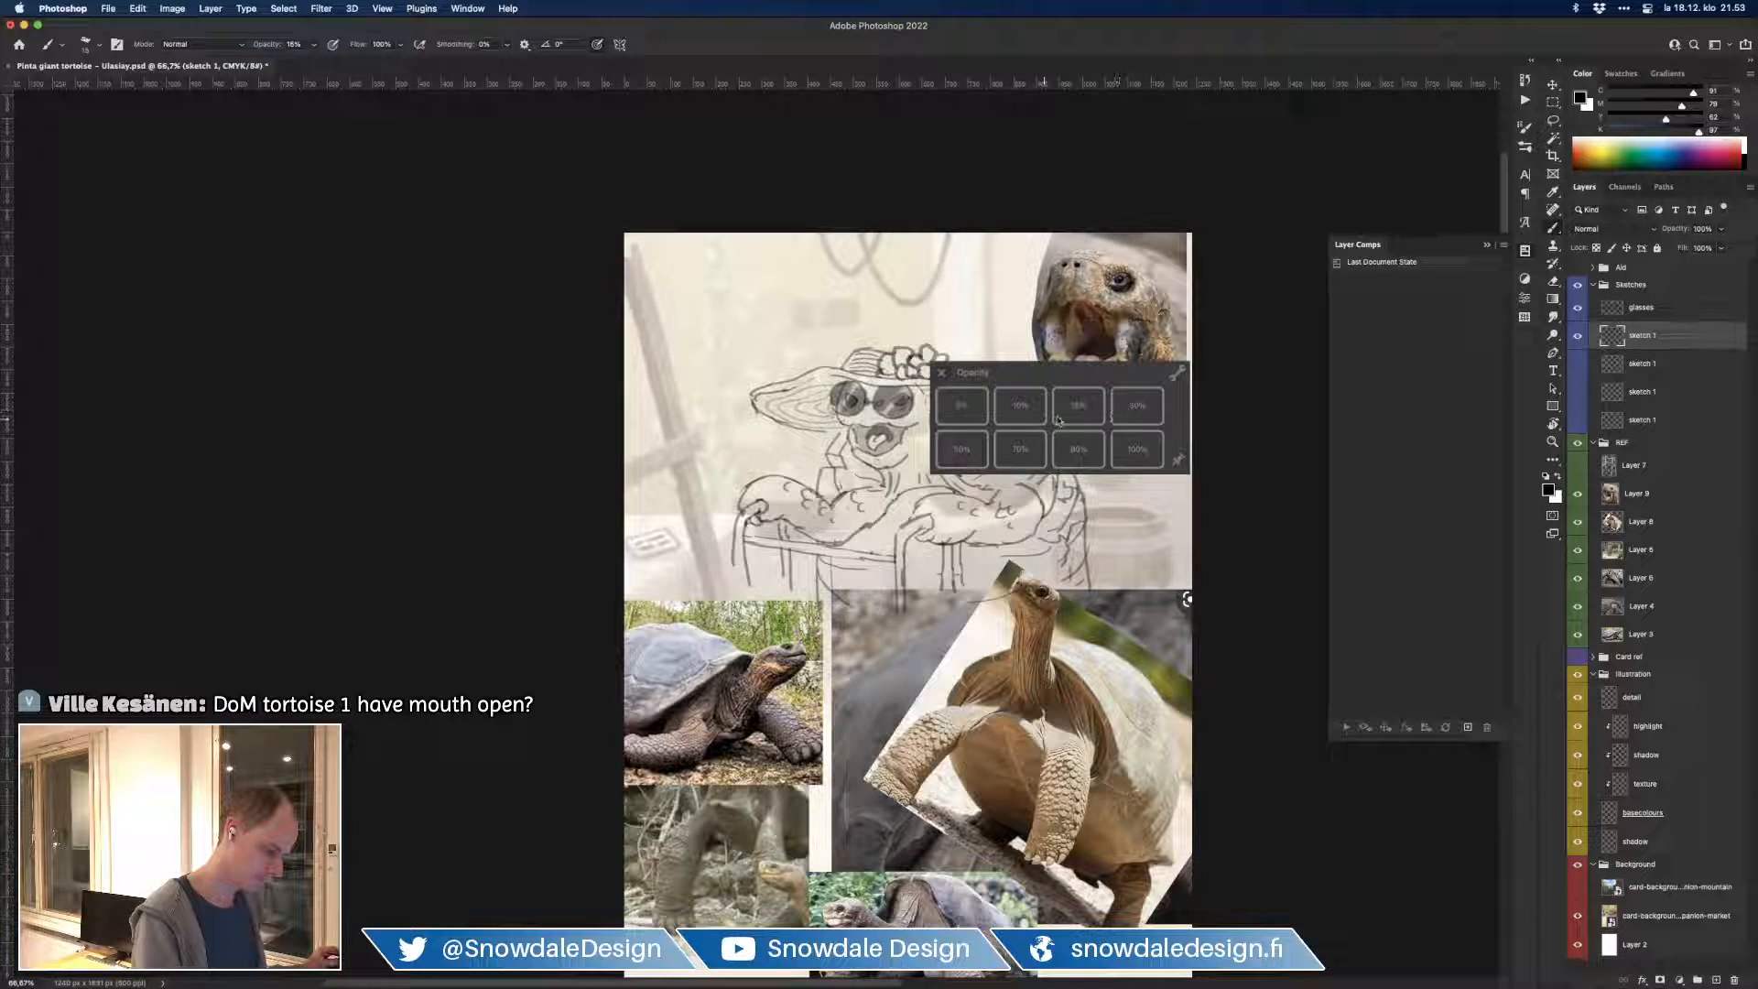
pyautogui.click(1115, 411)
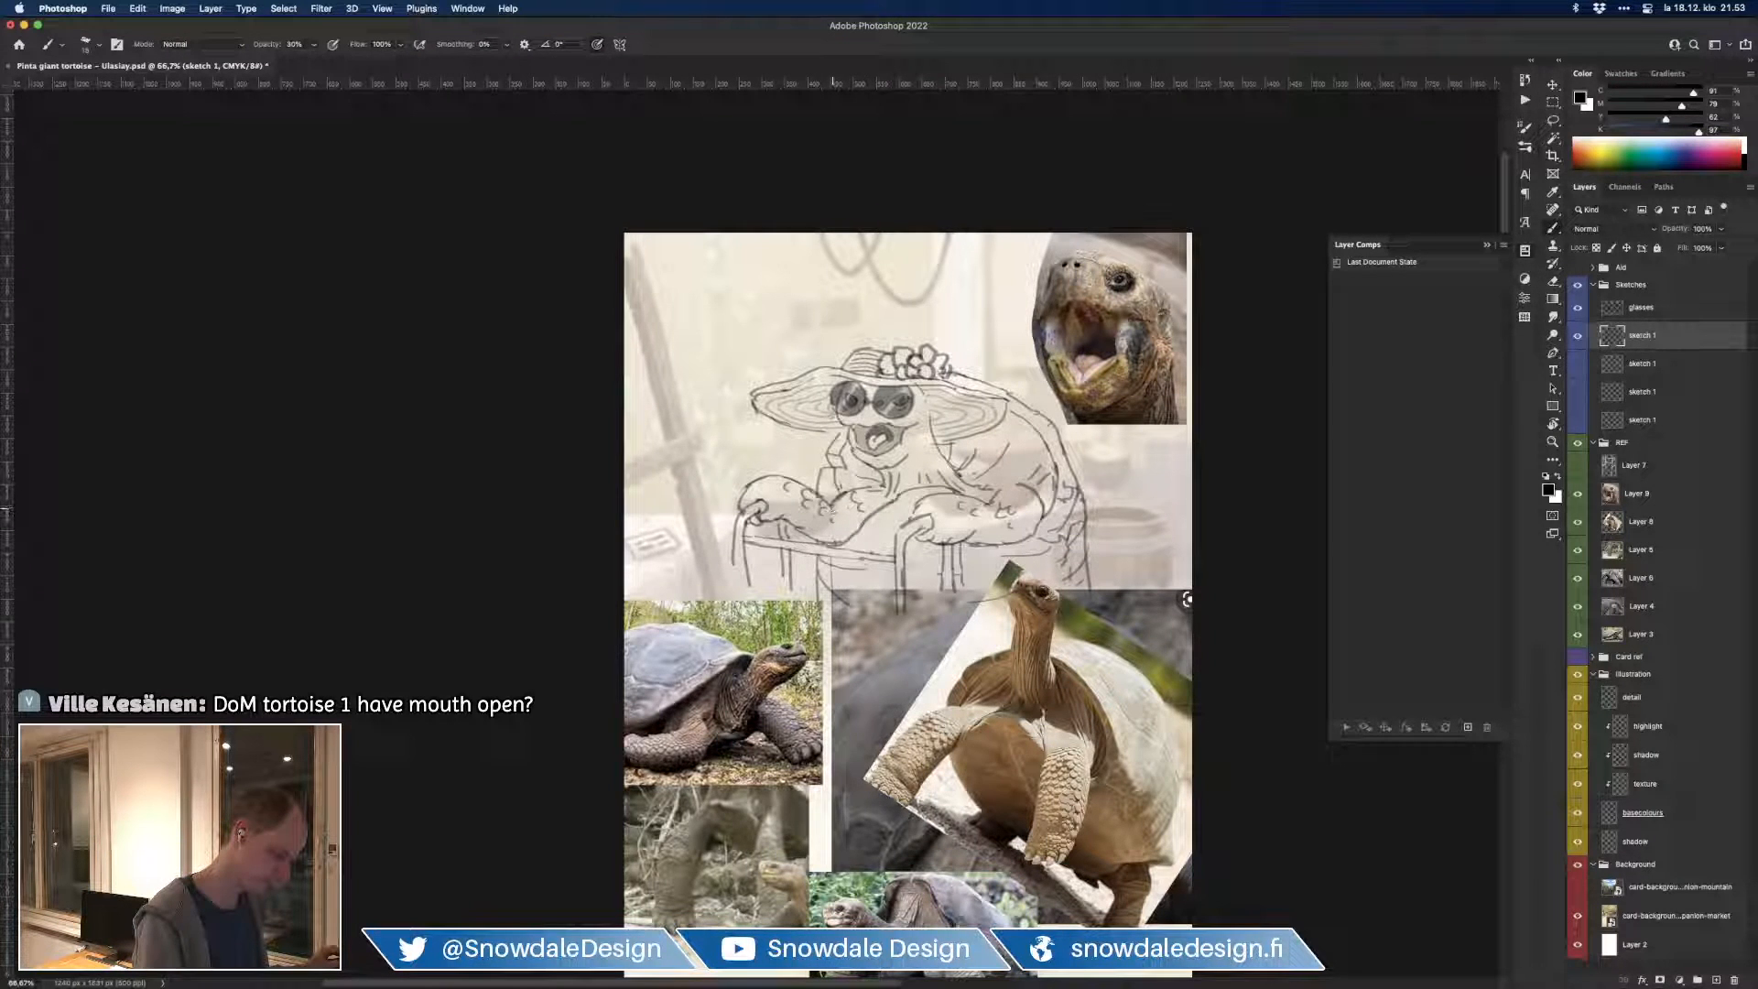
pyautogui.press('super+z')
pyautogui.press('e')
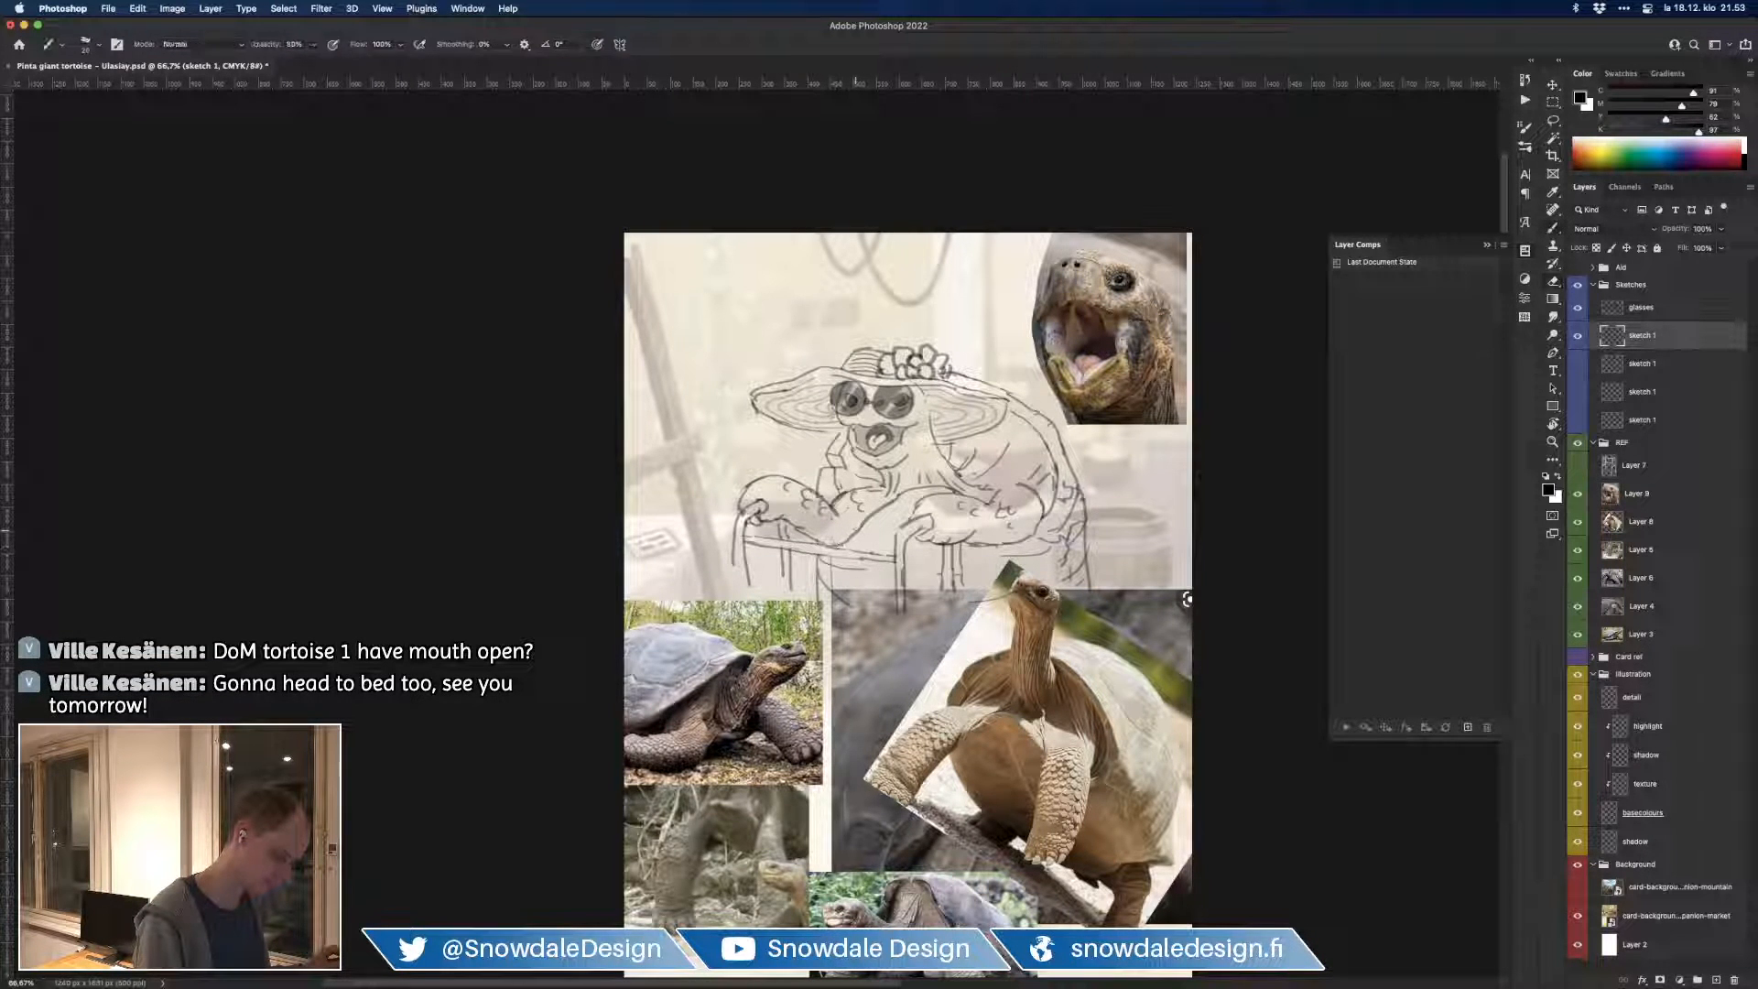
pyautogui.press('b')
pyautogui.press('e')
pyautogui.press('b')
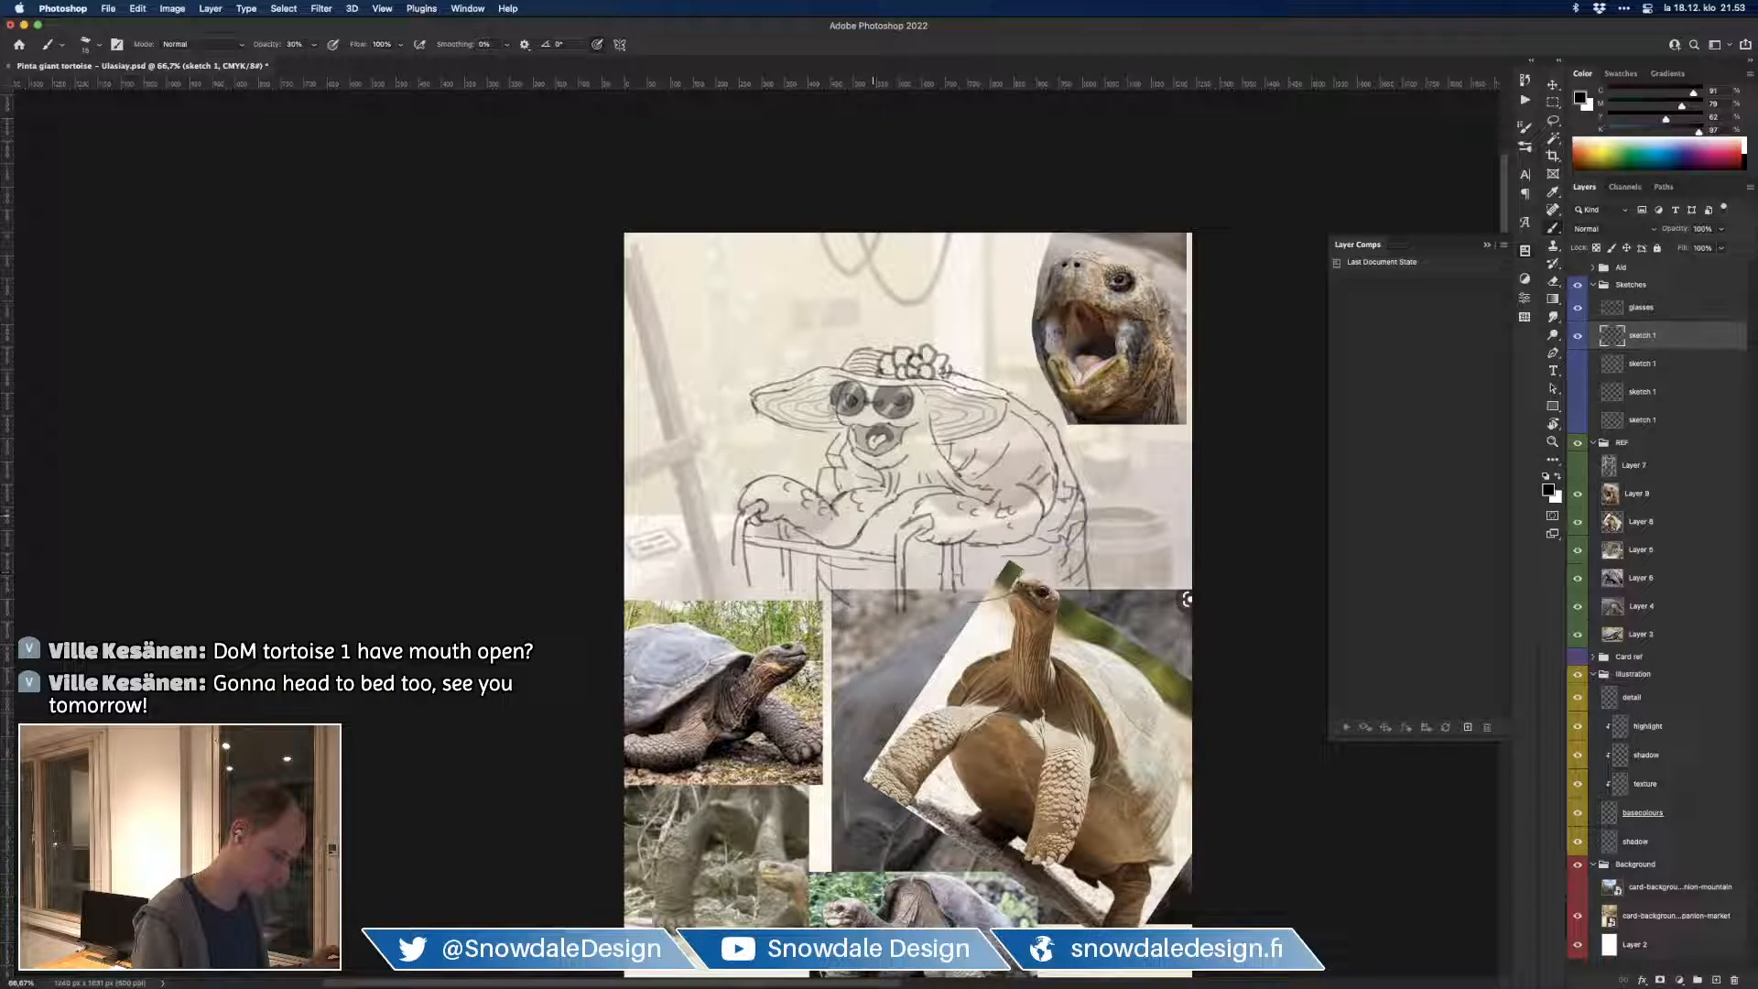
pyautogui.press('e')
pyautogui.press('b')
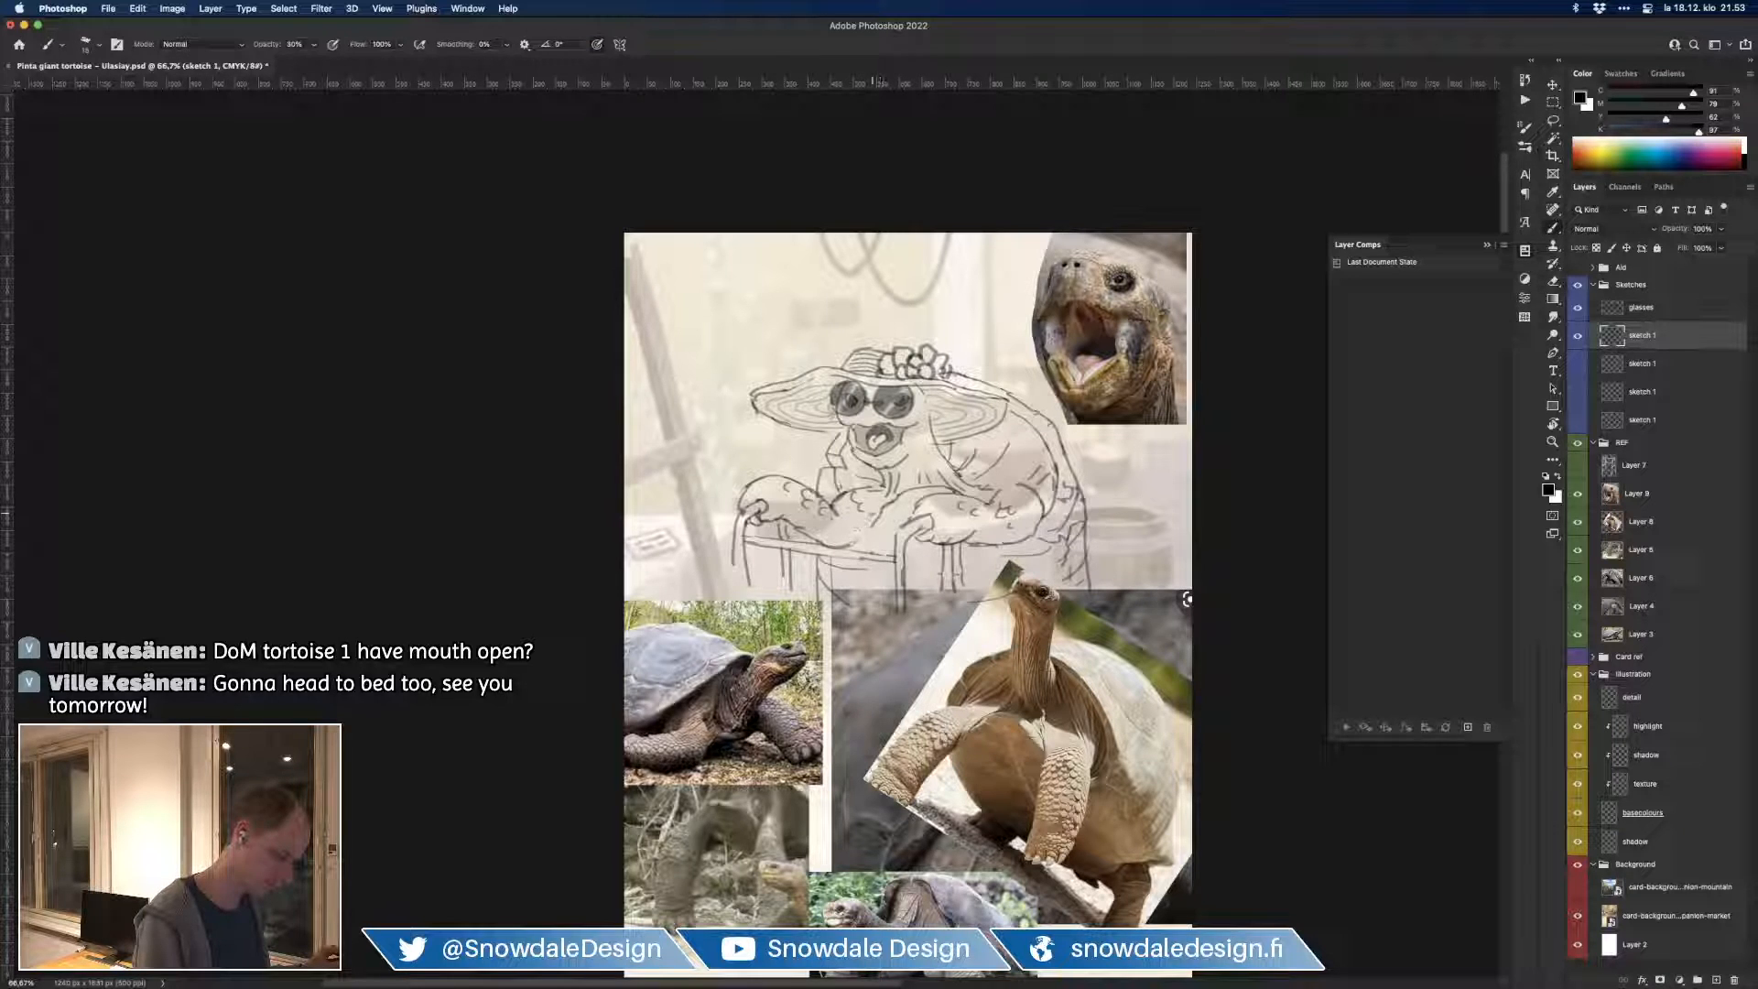
pyautogui.moveTo(871, 530); pyautogui.dragTo(846, 546)
# Step: Erase the scale marks near the elbow of the same forearm and redraw the crease there
pyautogui.press('e')
pyautogui.moveTo(832, 504); pyautogui.dragTo(821, 514)
pyautogui.press('3')
pyautogui.press('b')
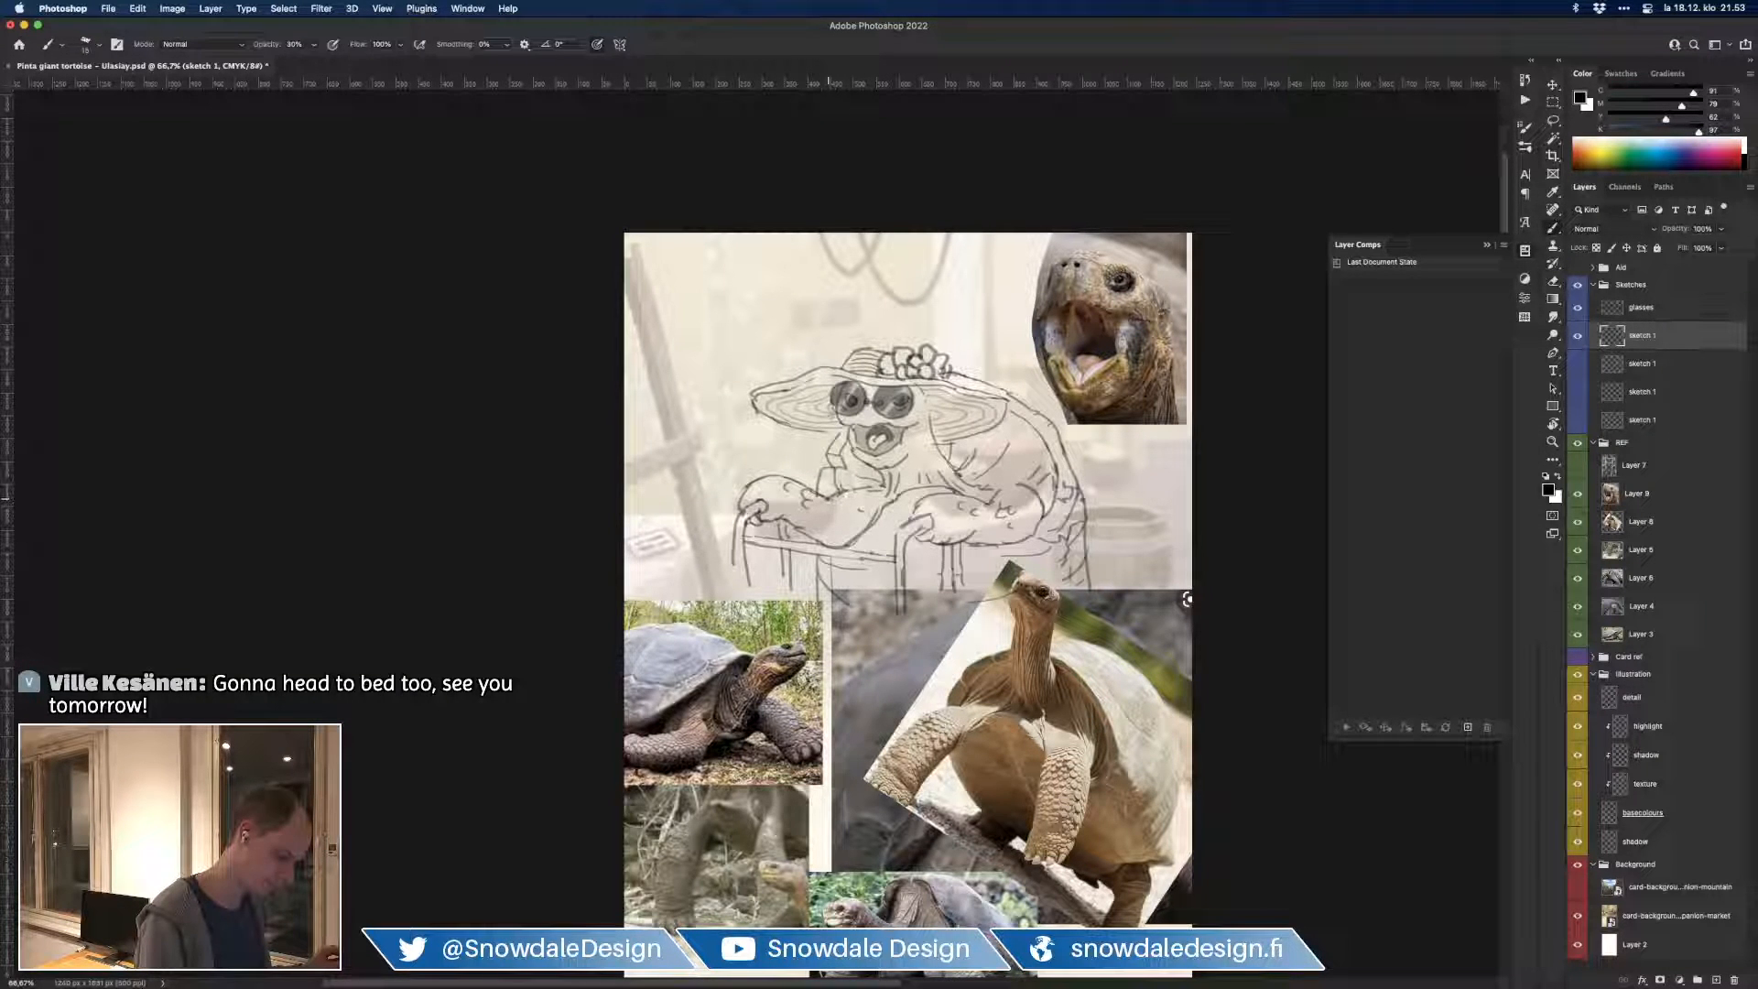
pyautogui.press('e')
pyautogui.press('b')
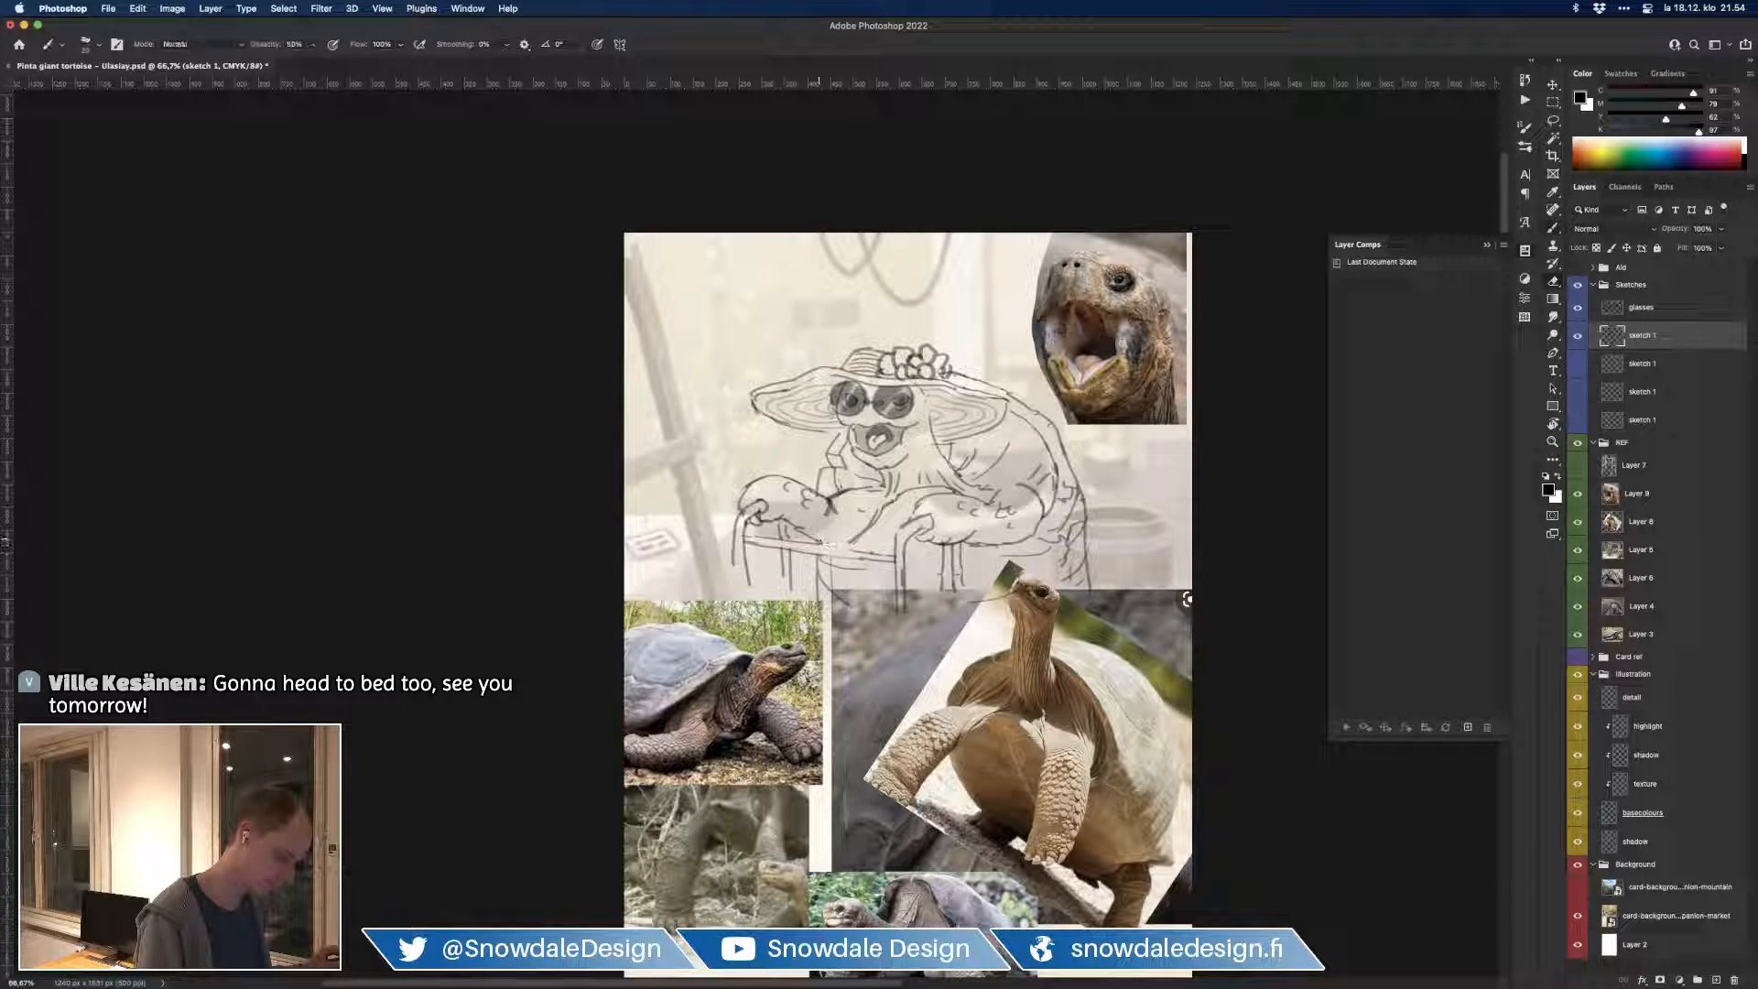
# Step: Clean up and refine the forearm's lower lines where it rests on the walking frame
pyautogui.press('e')
pyautogui.moveTo(845, 512)
pyautogui.mouseDown()
pyautogui.moveTo(879, 503)
pyautogui.moveTo(831, 494)
pyautogui.moveTo(856, 485)
pyautogui.moveTo(868, 526)
pyautogui.moveTo(831, 548)
pyautogui.mouseUp()
pyautogui.press('b')
pyautogui.press('e')
pyautogui.press('b')
pyautogui.press('e')
pyautogui.press('b')
pyautogui.press('e')
pyautogui.press('b')
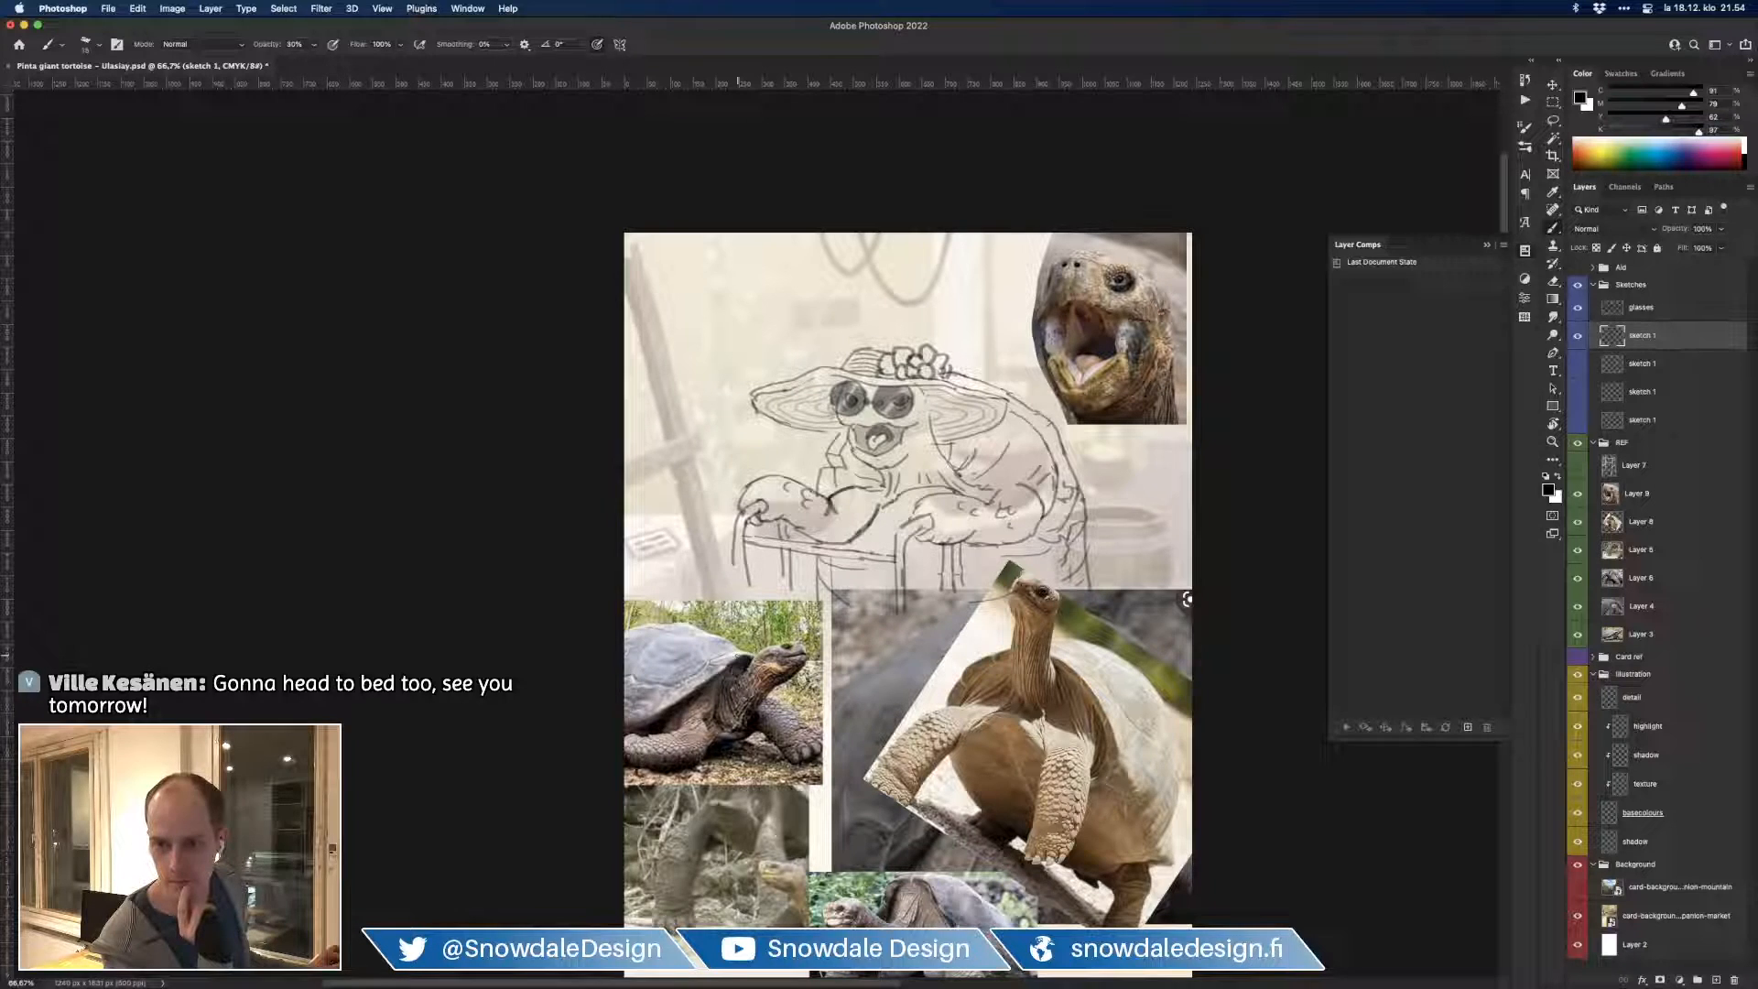
# Step: Erase and redraw the crease at the left elbow and the arm lines below the tortoise's neck
pyautogui.press('e')
pyautogui.moveTo(842, 497); pyautogui.dragTo(868, 486)
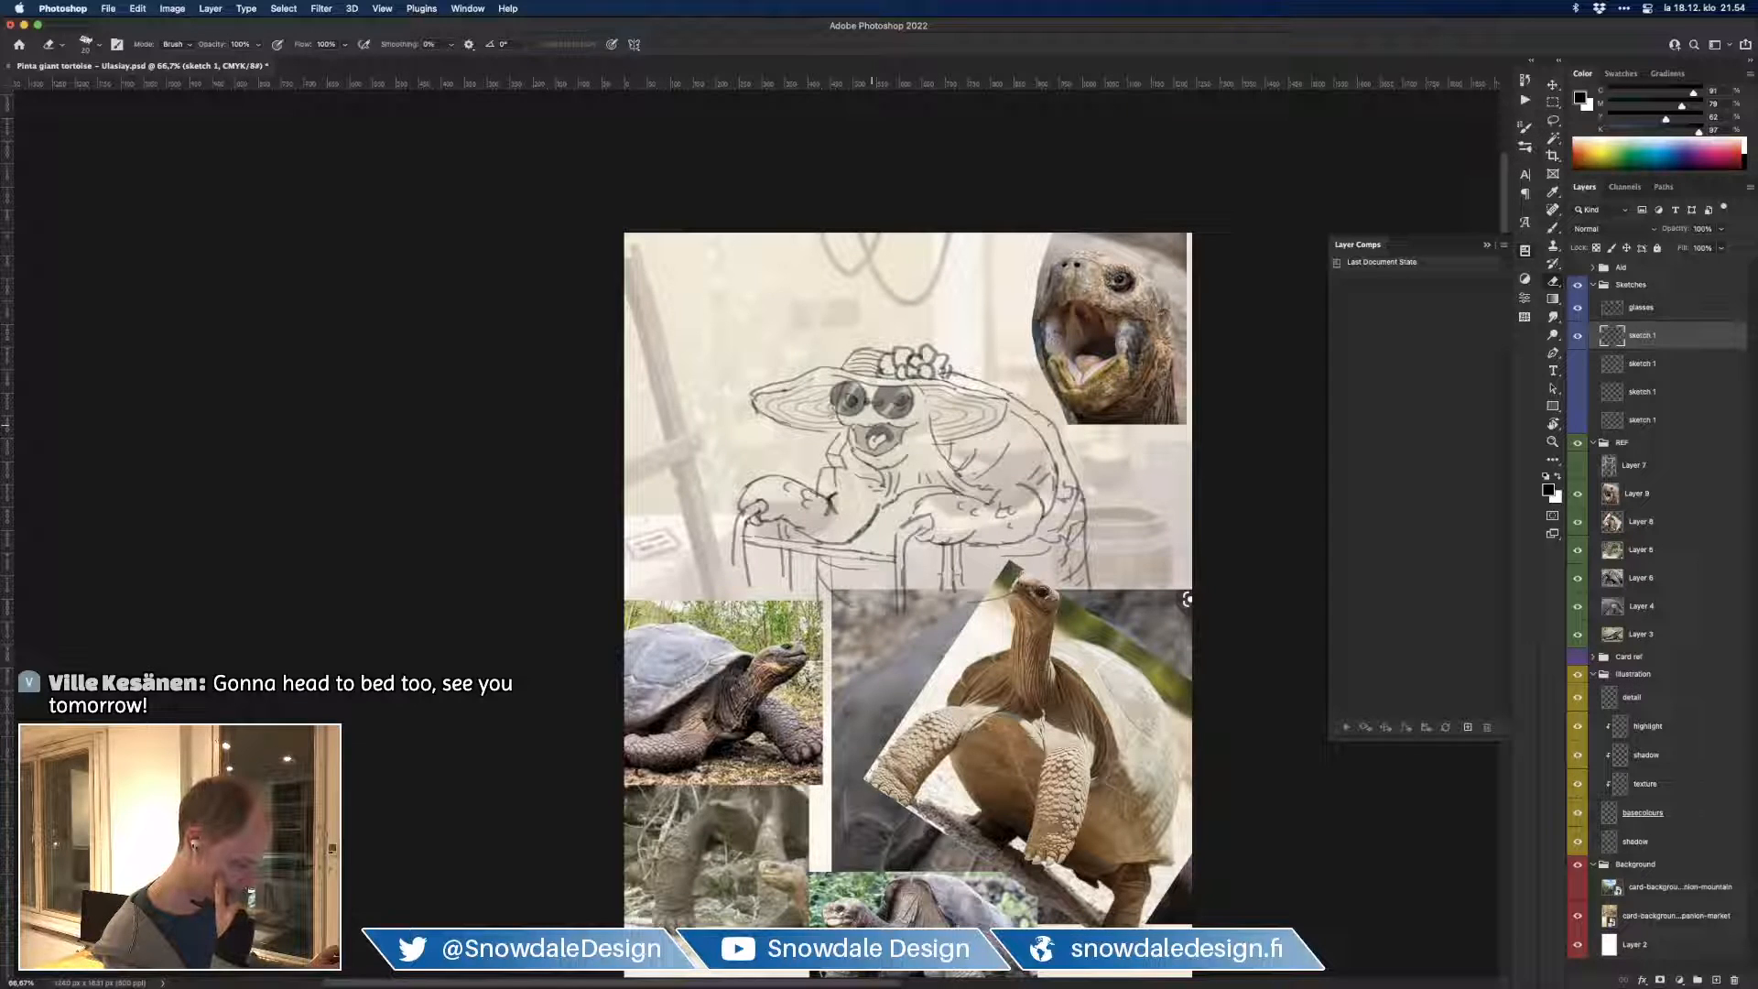
pyautogui.press('b')
pyautogui.moveTo(855, 485); pyautogui.dragTo(830, 501)
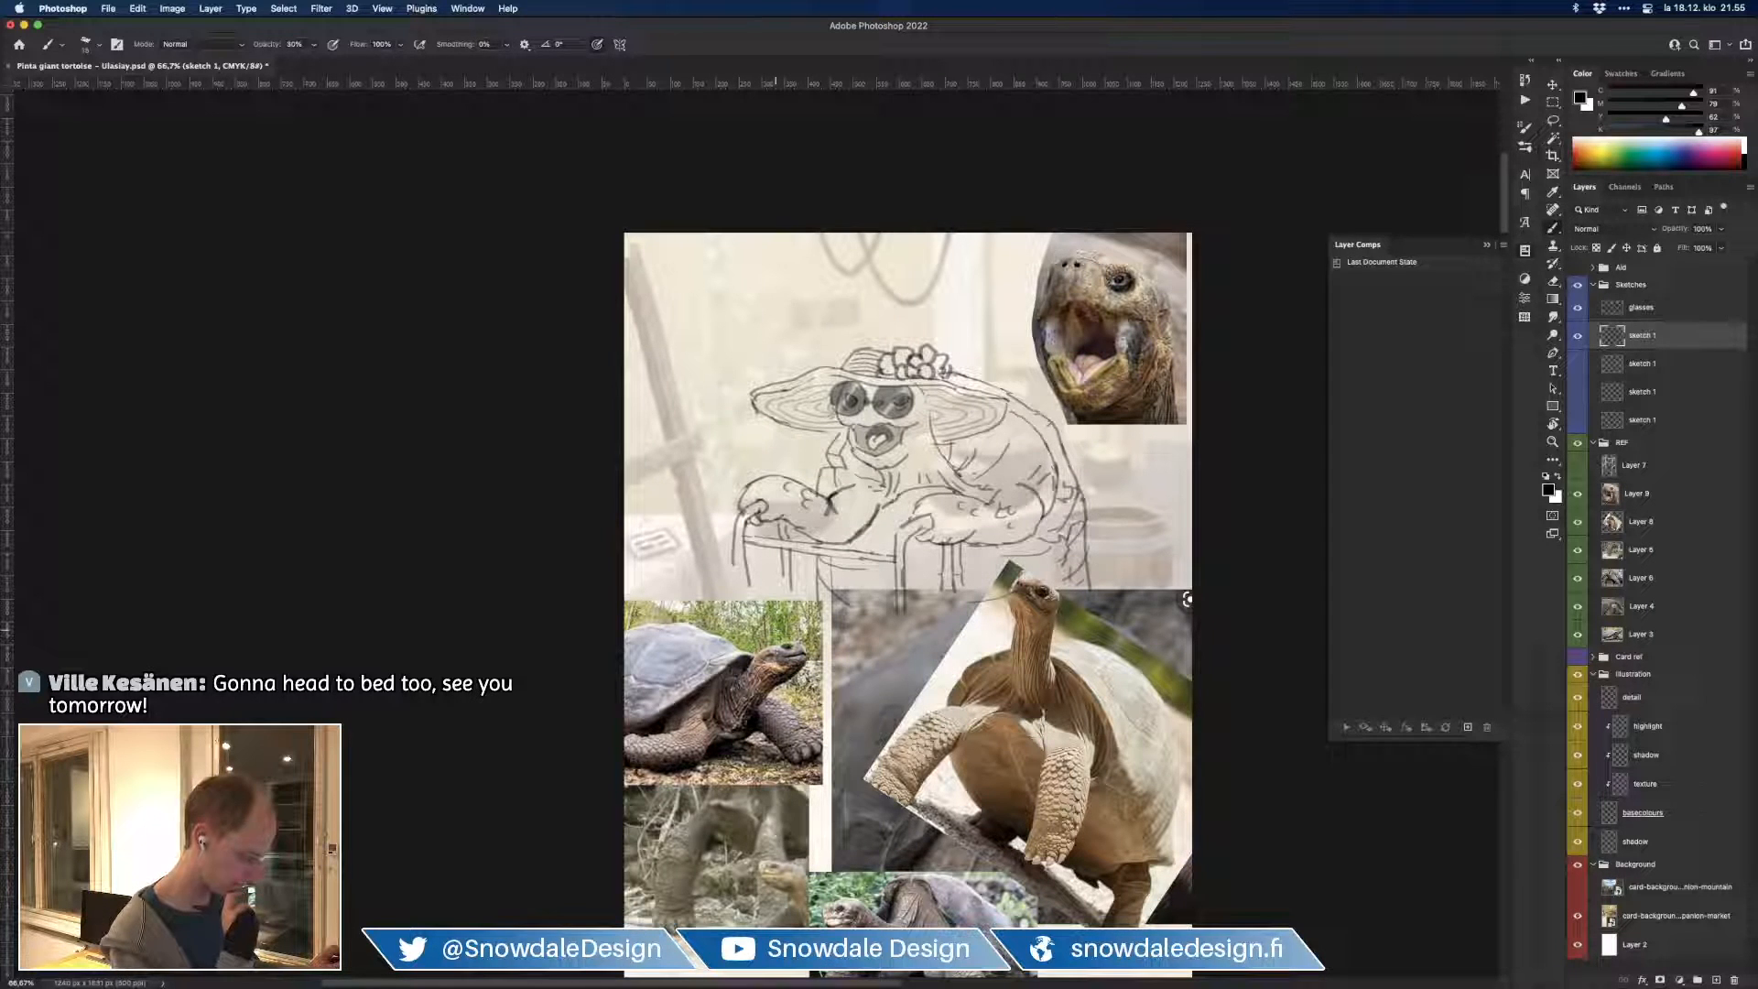
pyautogui.press('e')
pyautogui.press('b')
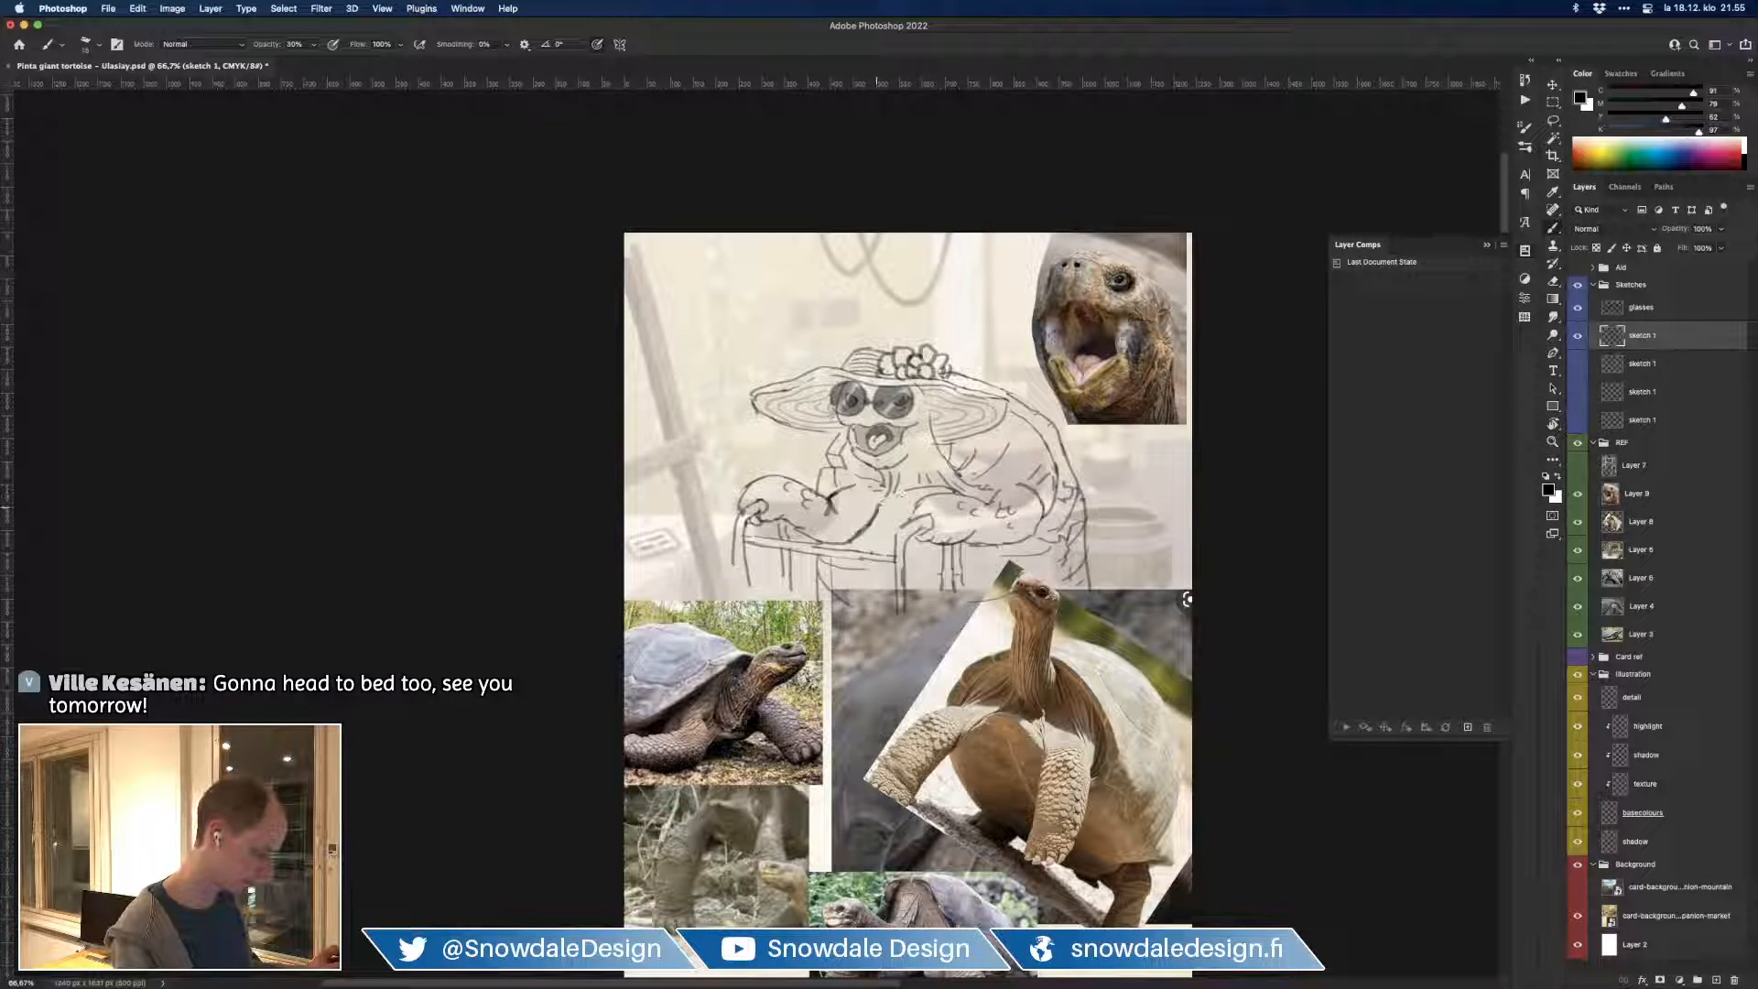
pyautogui.press('e')
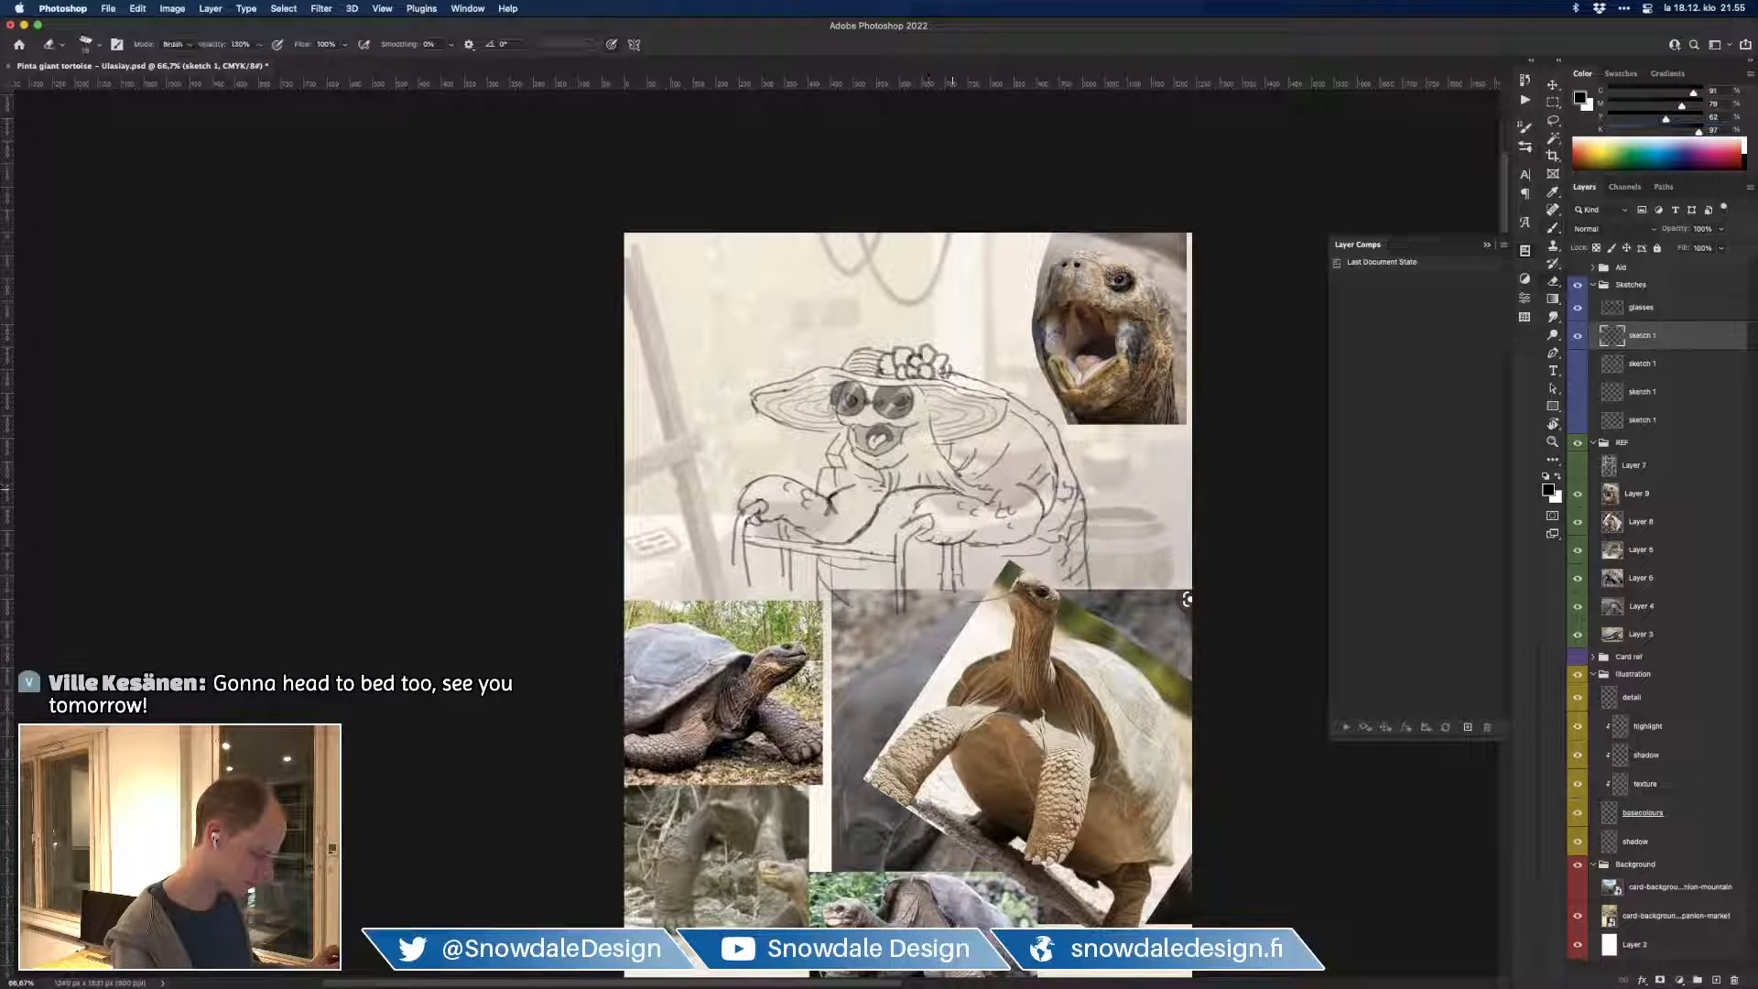
pyautogui.press('b')
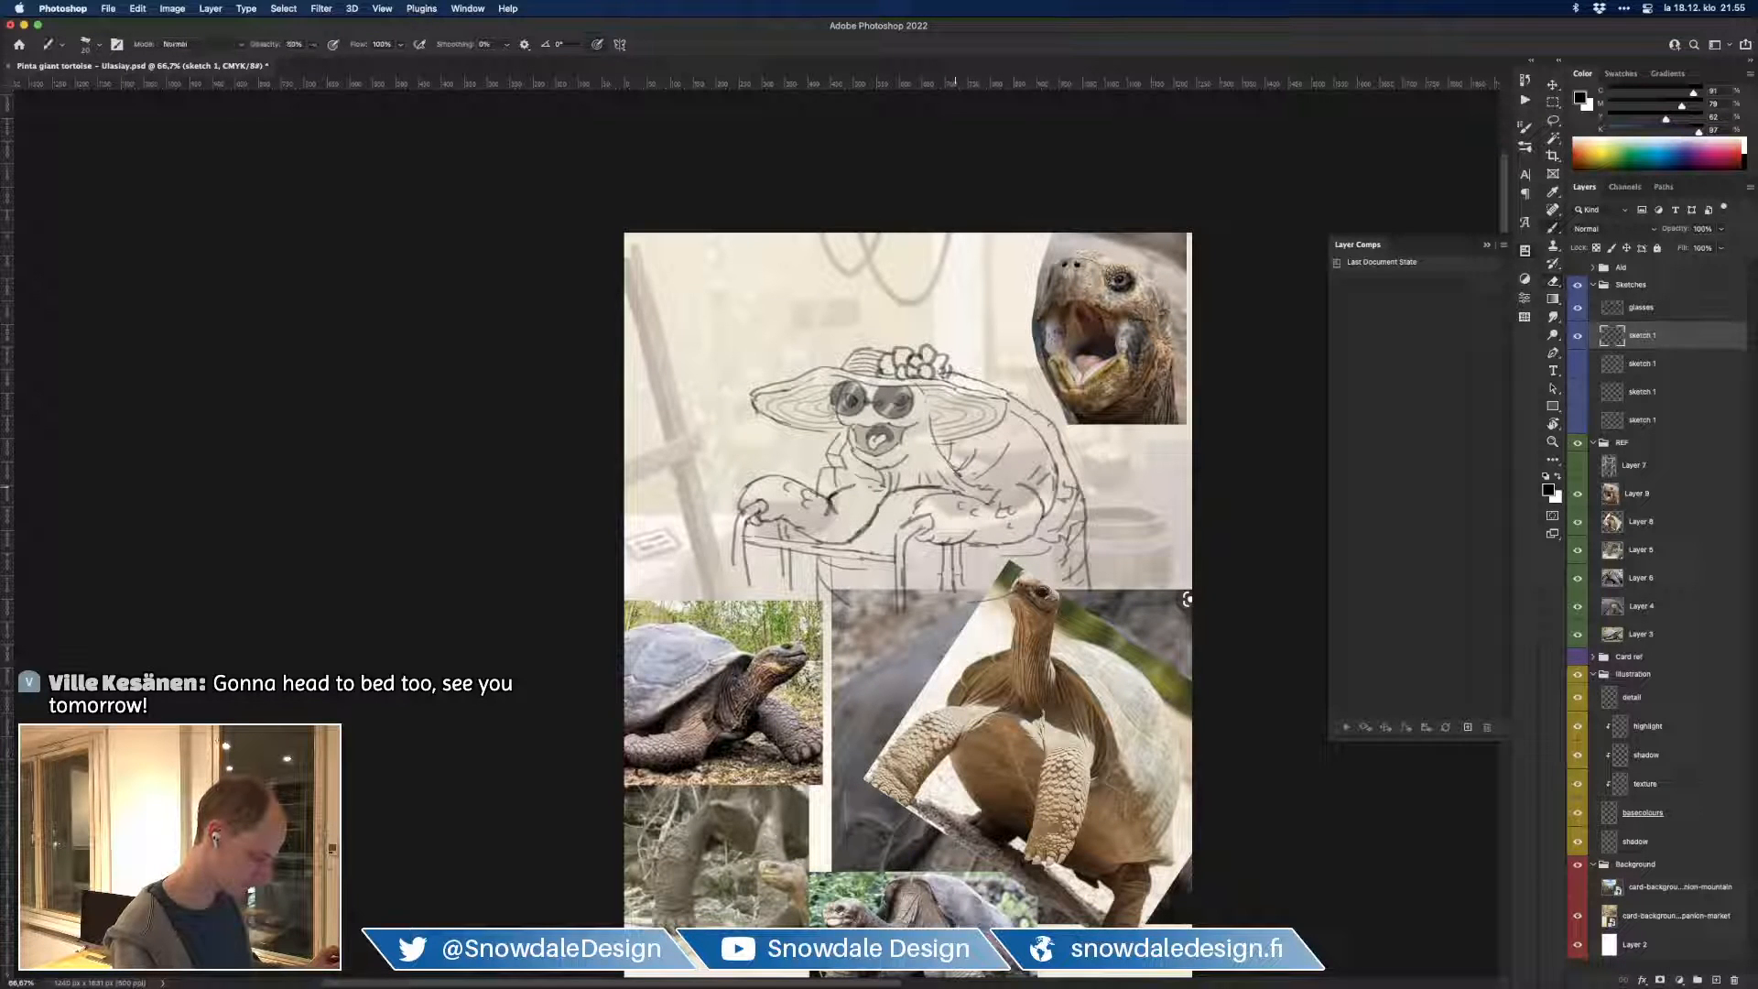
# Step: Sketch a long line running down from under the right-hand forearm and erase the short frame line beside it
pyautogui.moveTo(921, 544); pyautogui.dragTo(942, 673)
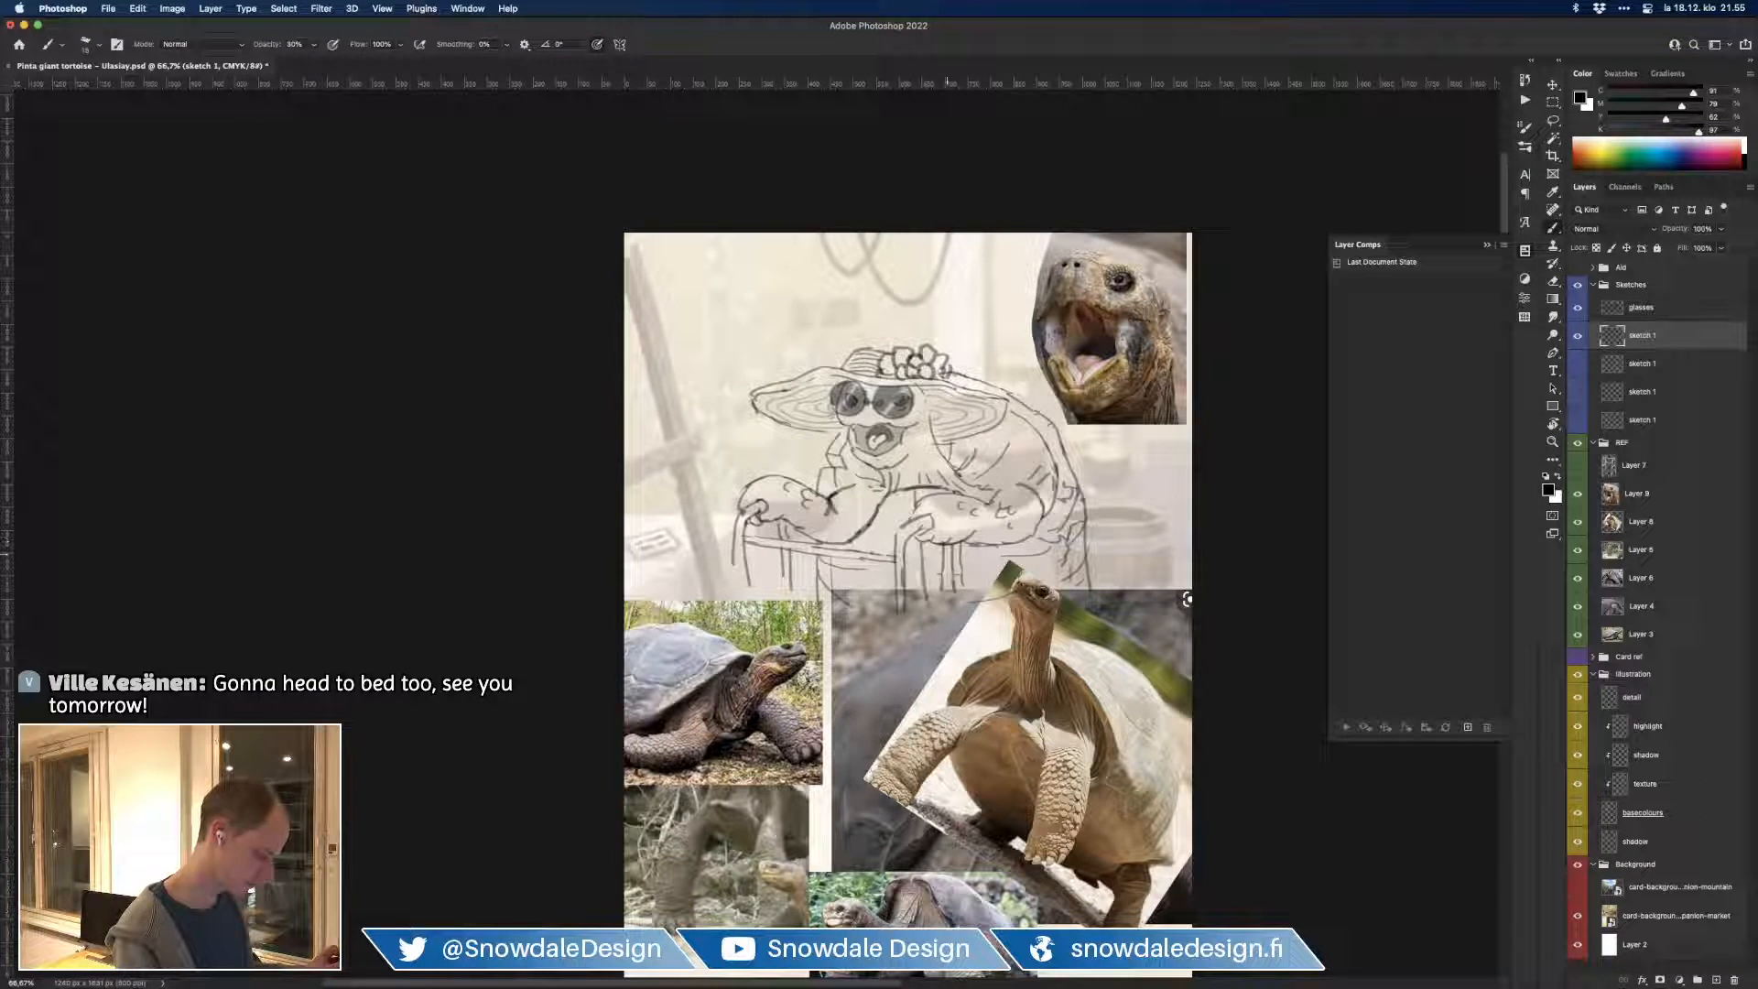
pyautogui.press('e')
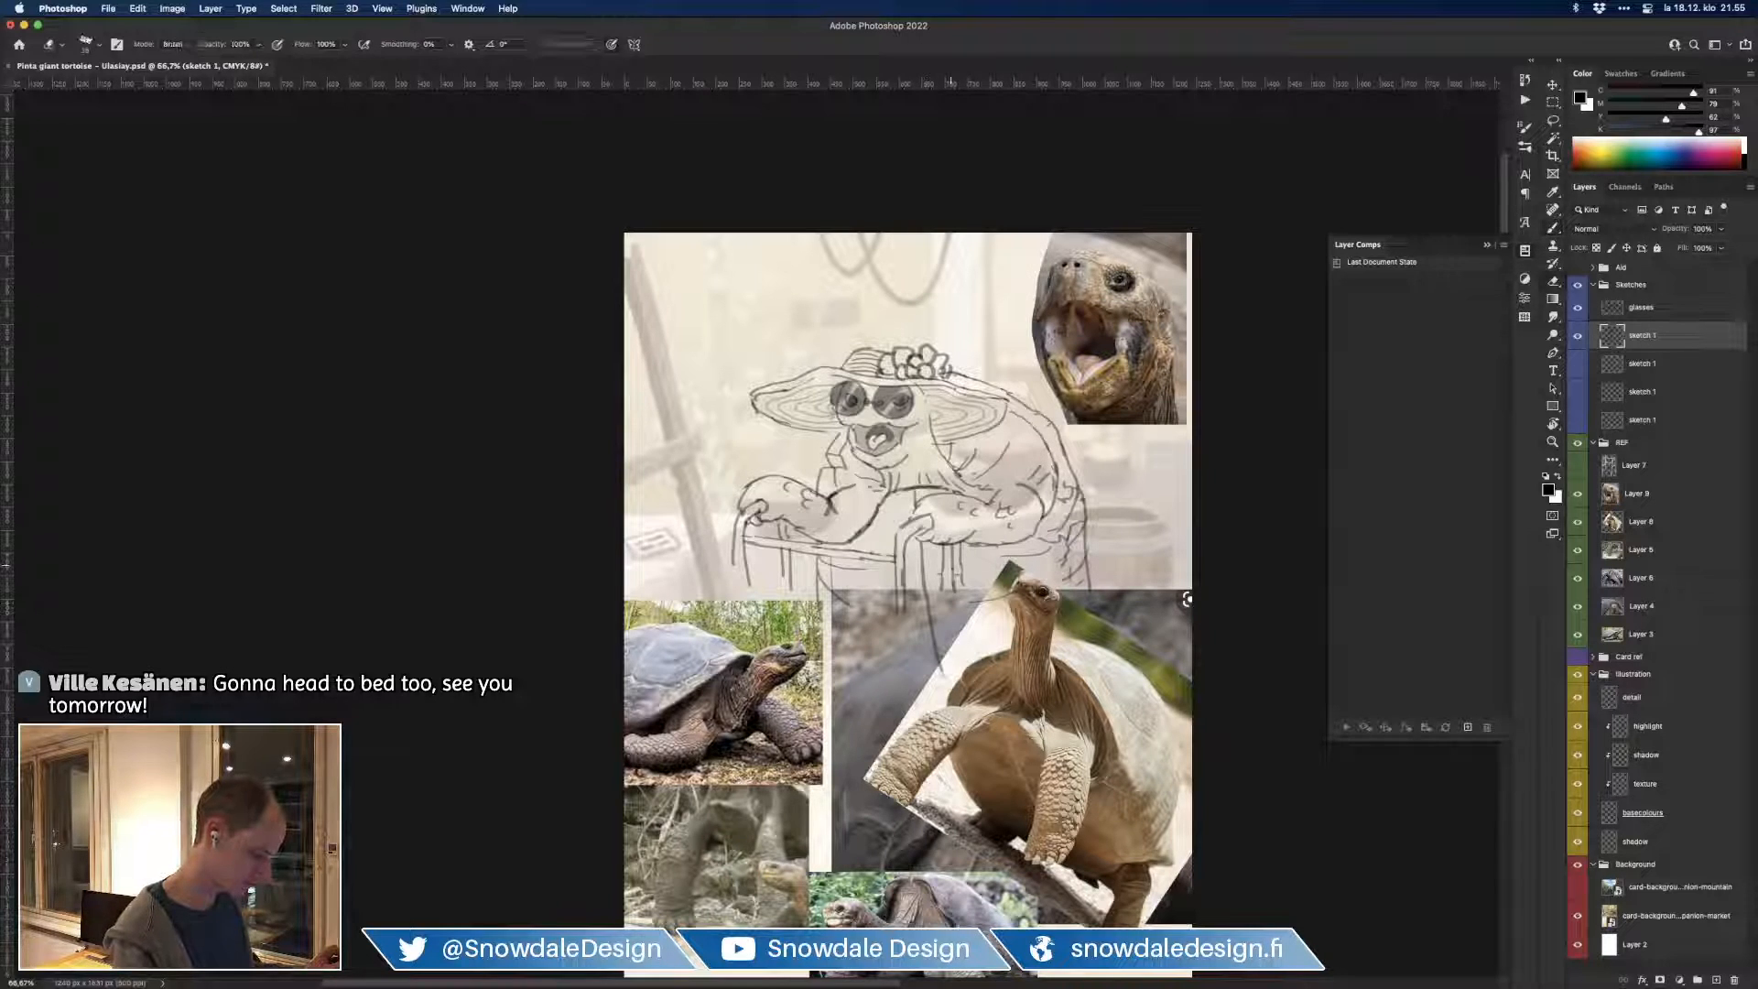
pyautogui.moveTo(959, 553); pyautogui.dragTo(961, 586)
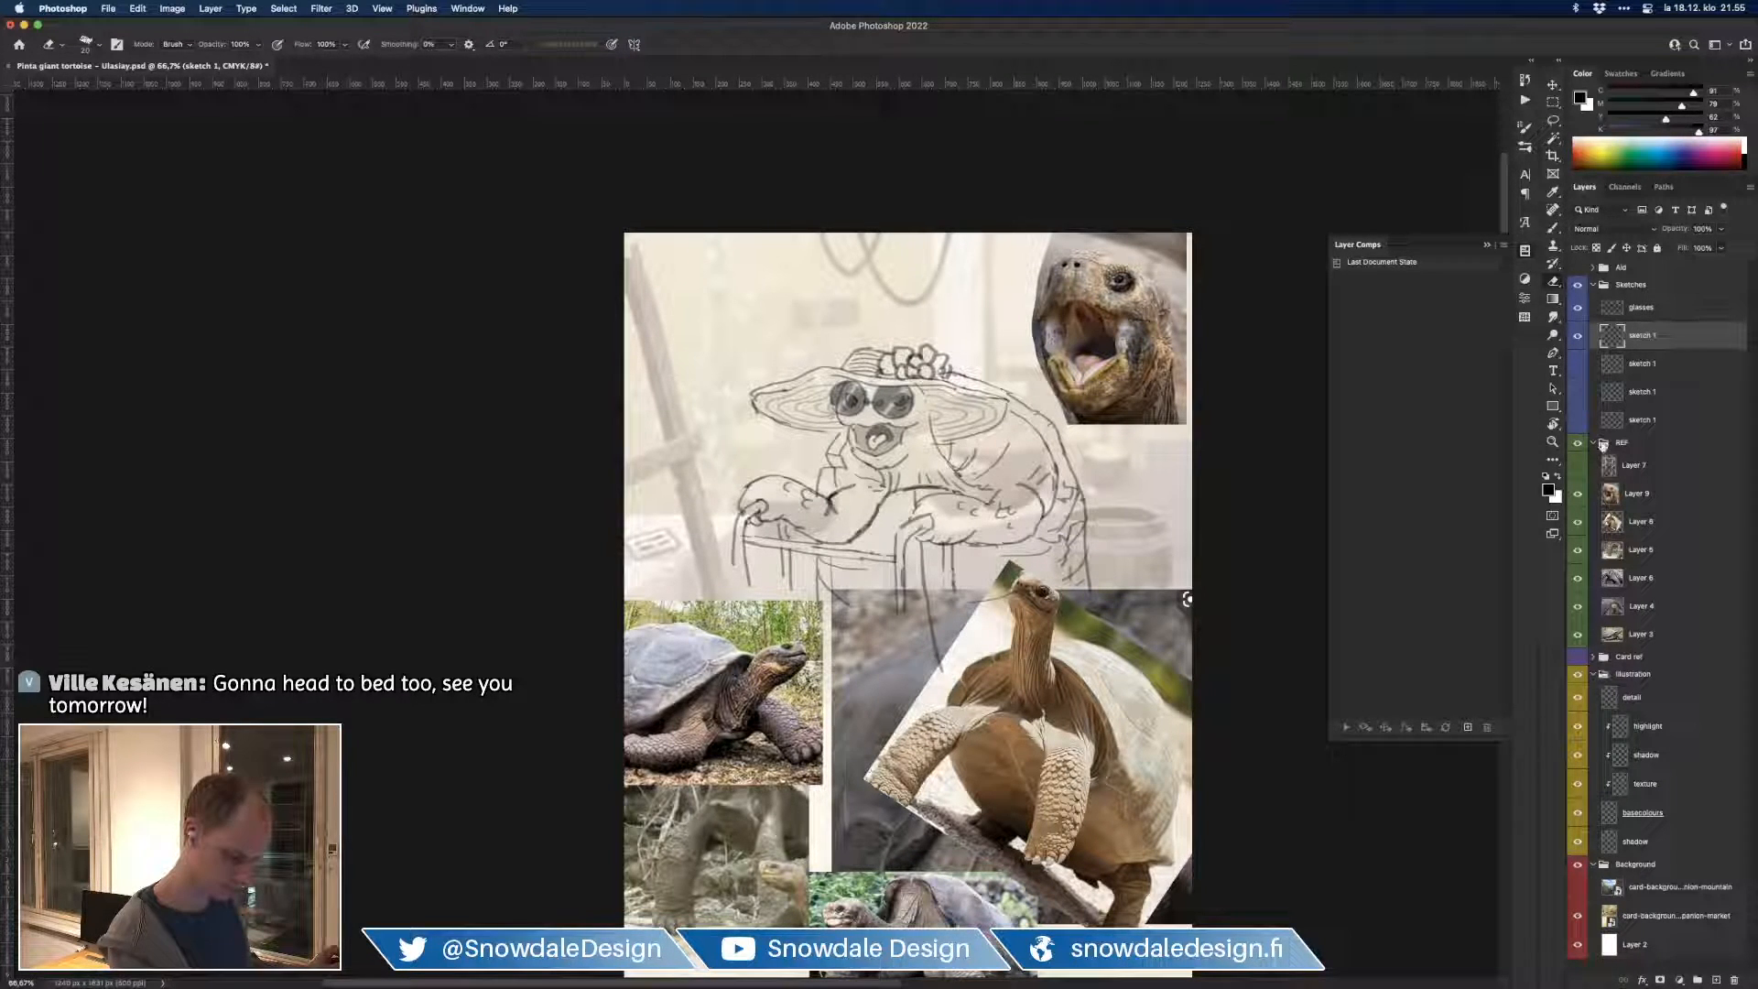
# Step: Collapse the REF group, check the sketch against the Card ref layout, and hide both the card layout and the reference photos
pyautogui.click(1593, 443)
pyautogui.click(1577, 459)
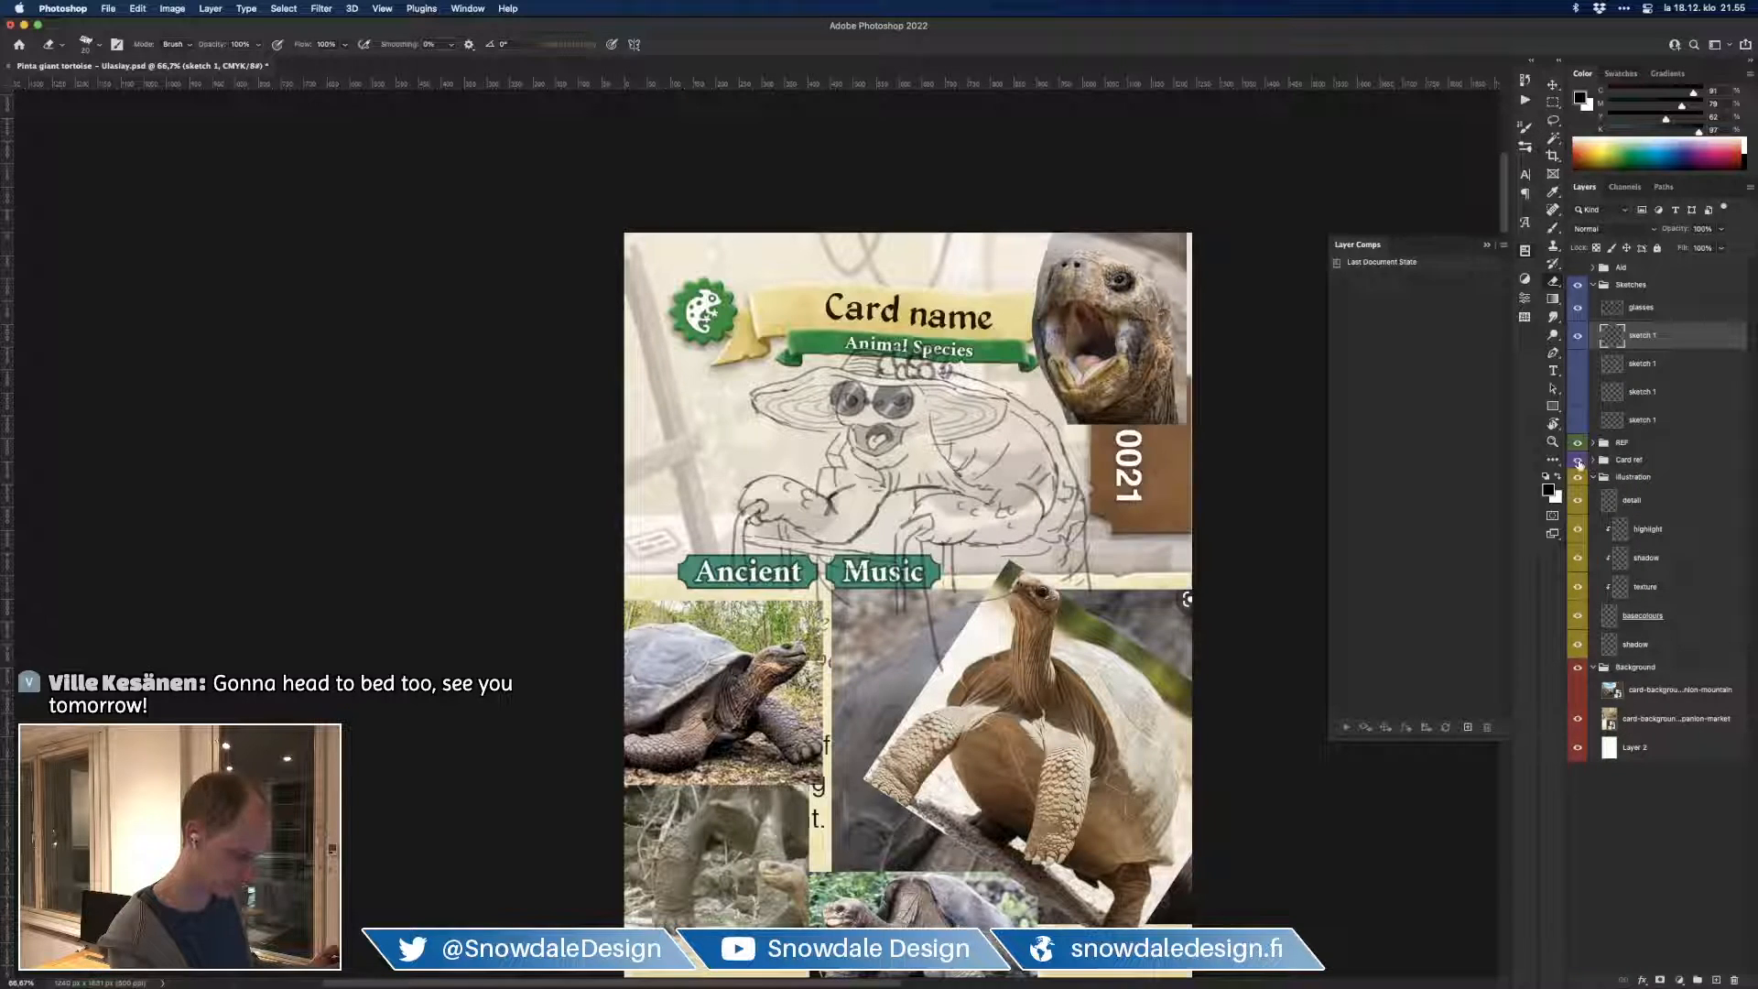
pyautogui.click(1577, 460)
pyautogui.click(1578, 461)
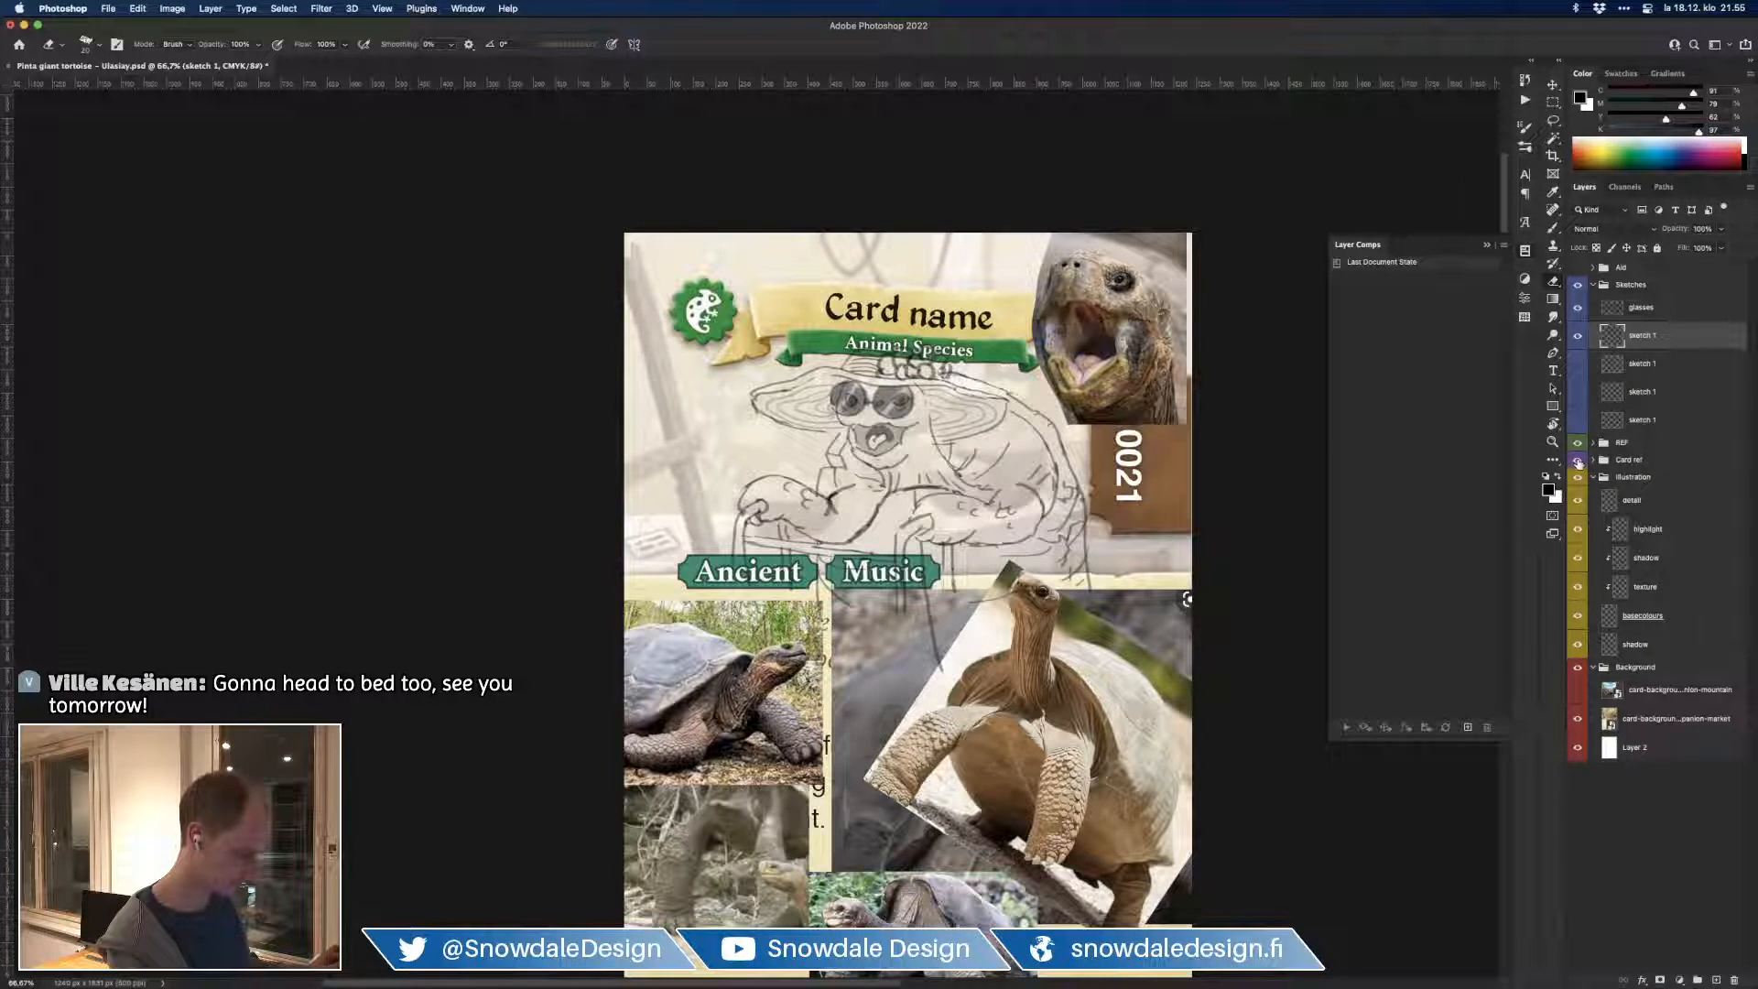
pyautogui.click(1577, 460)
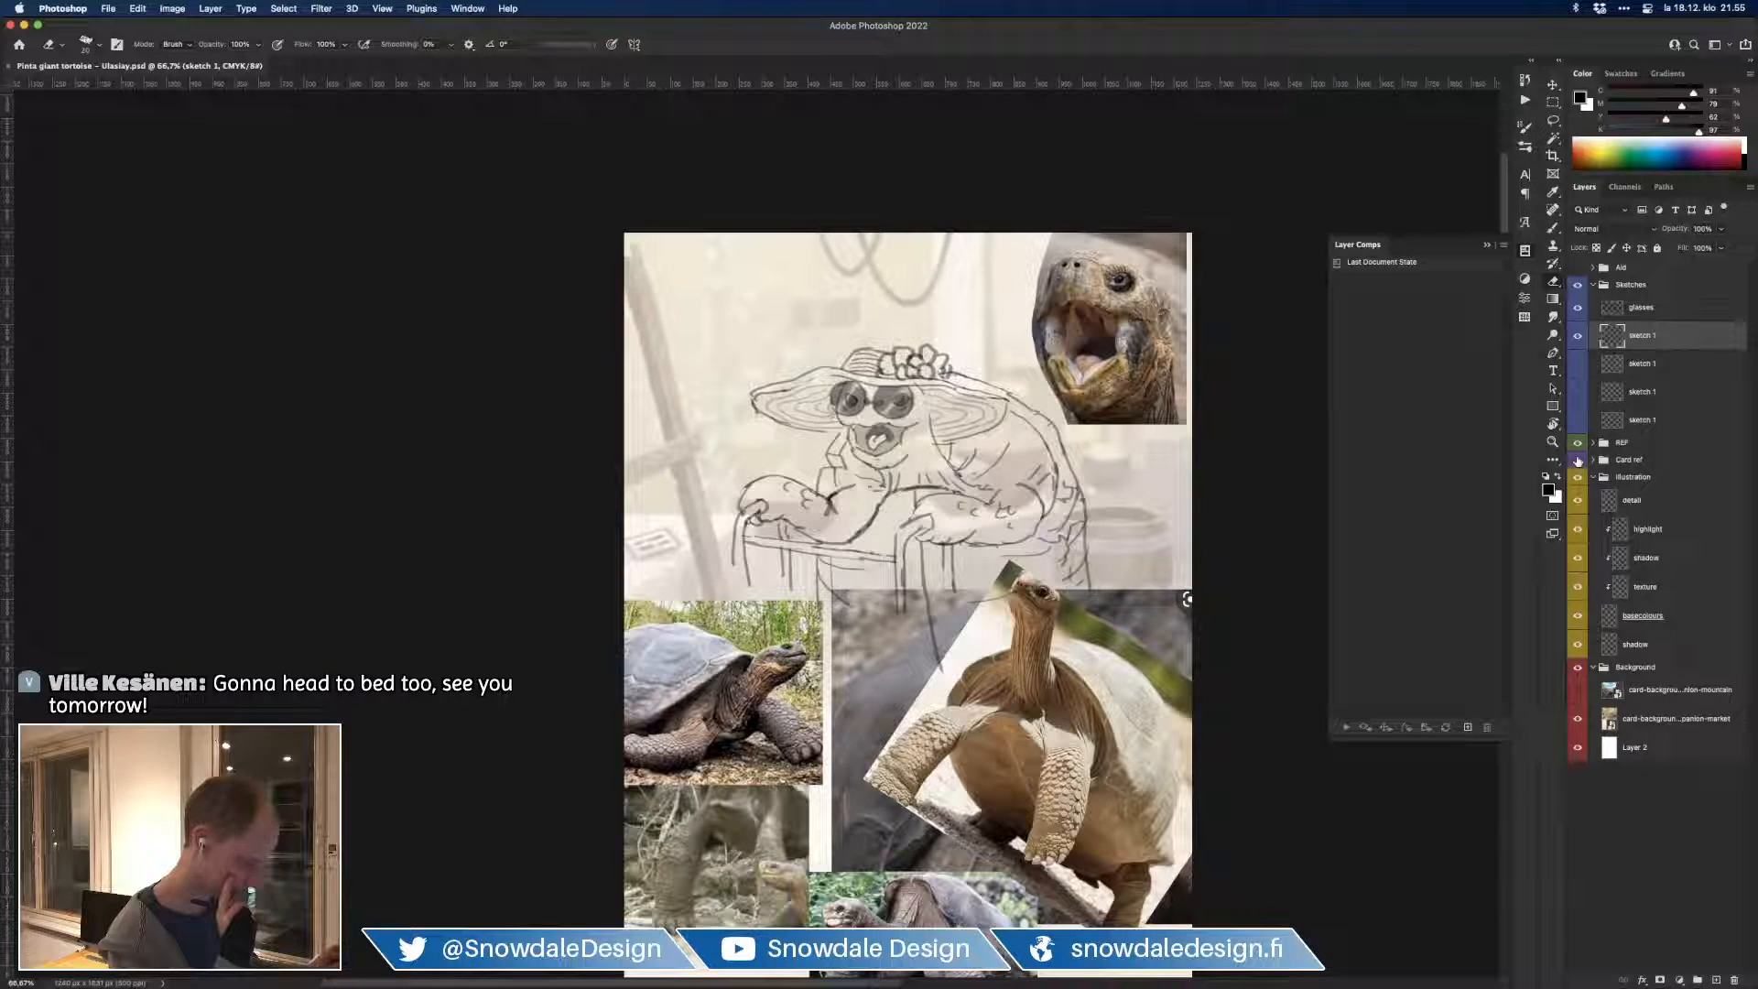
pyautogui.press('b')
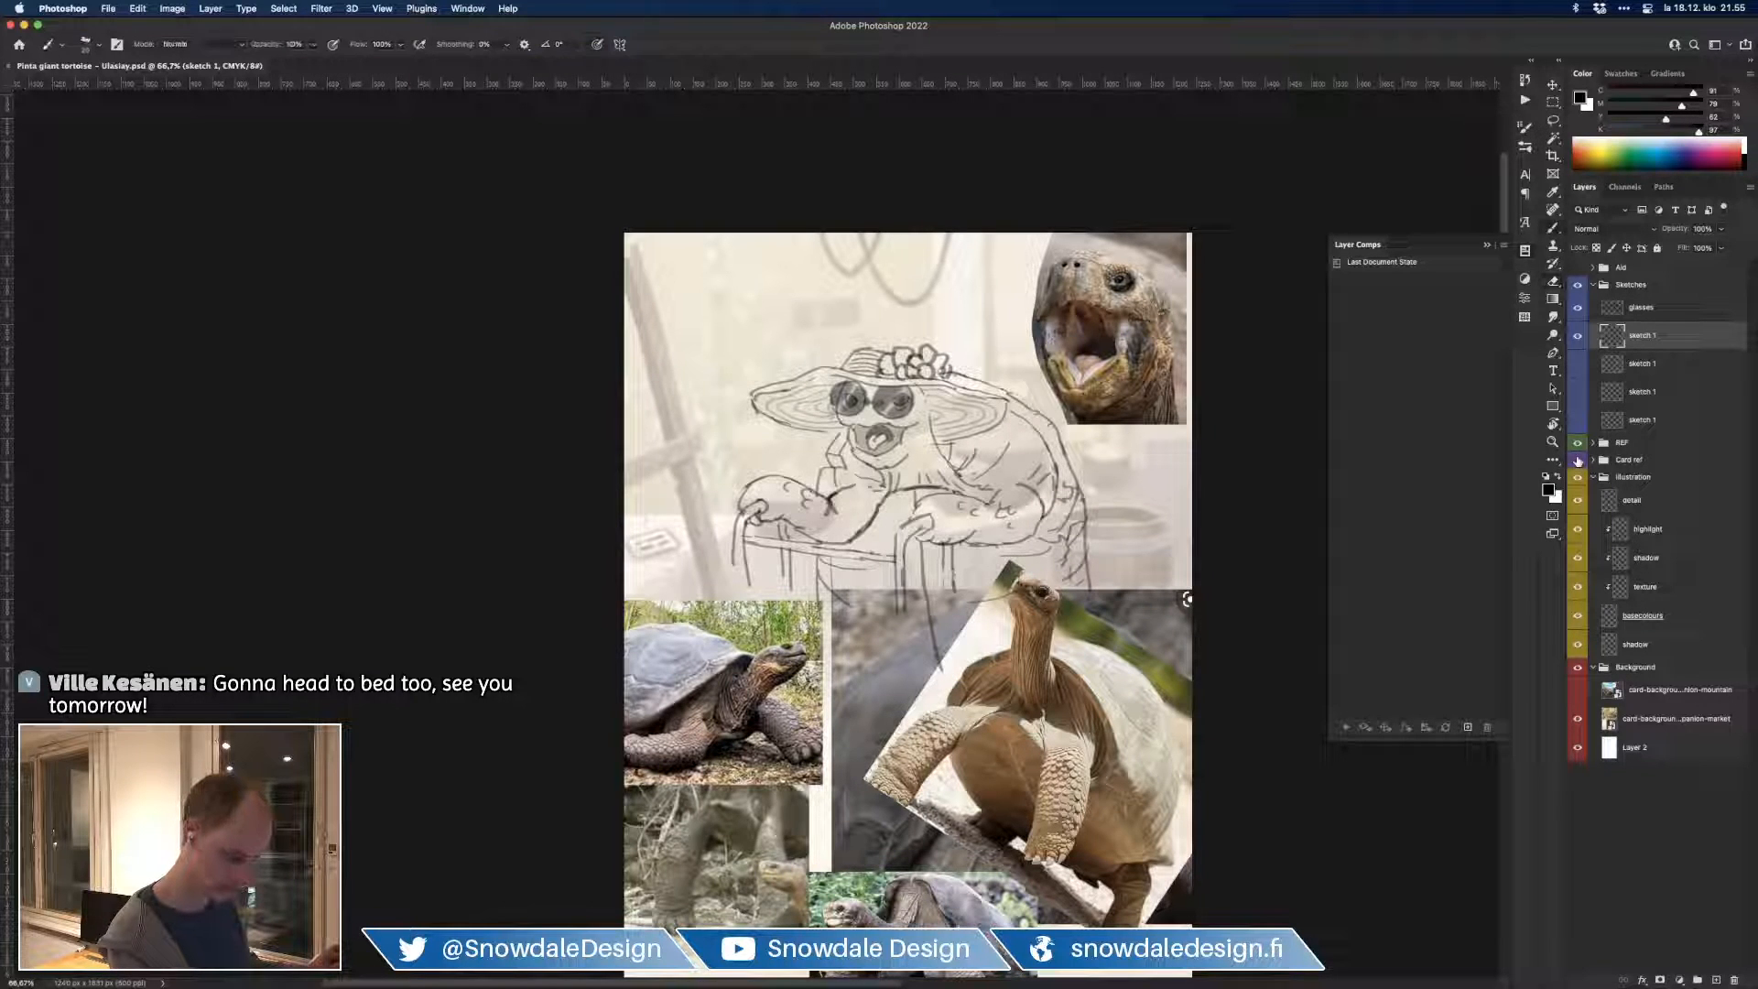
pyautogui.click(1577, 443)
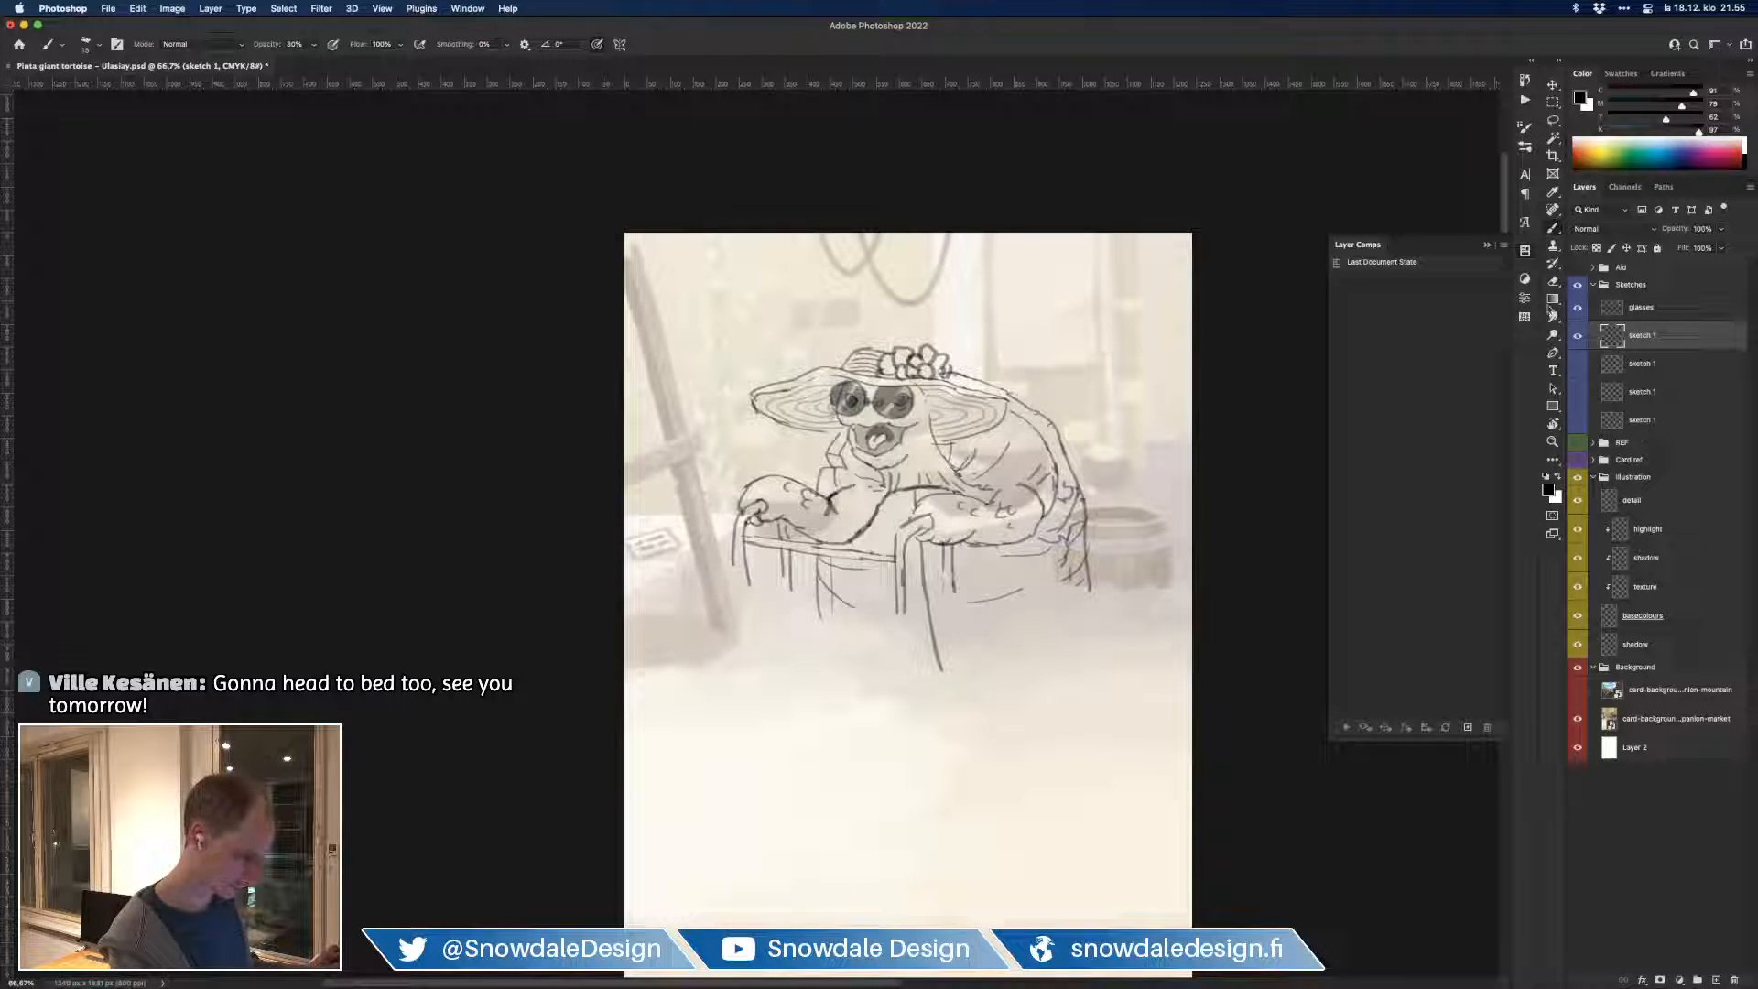
# Step: Redraw the outer edge of the walking frame's left front leg, from the handle bend down, erasing stray strokes
pyautogui.press('e')
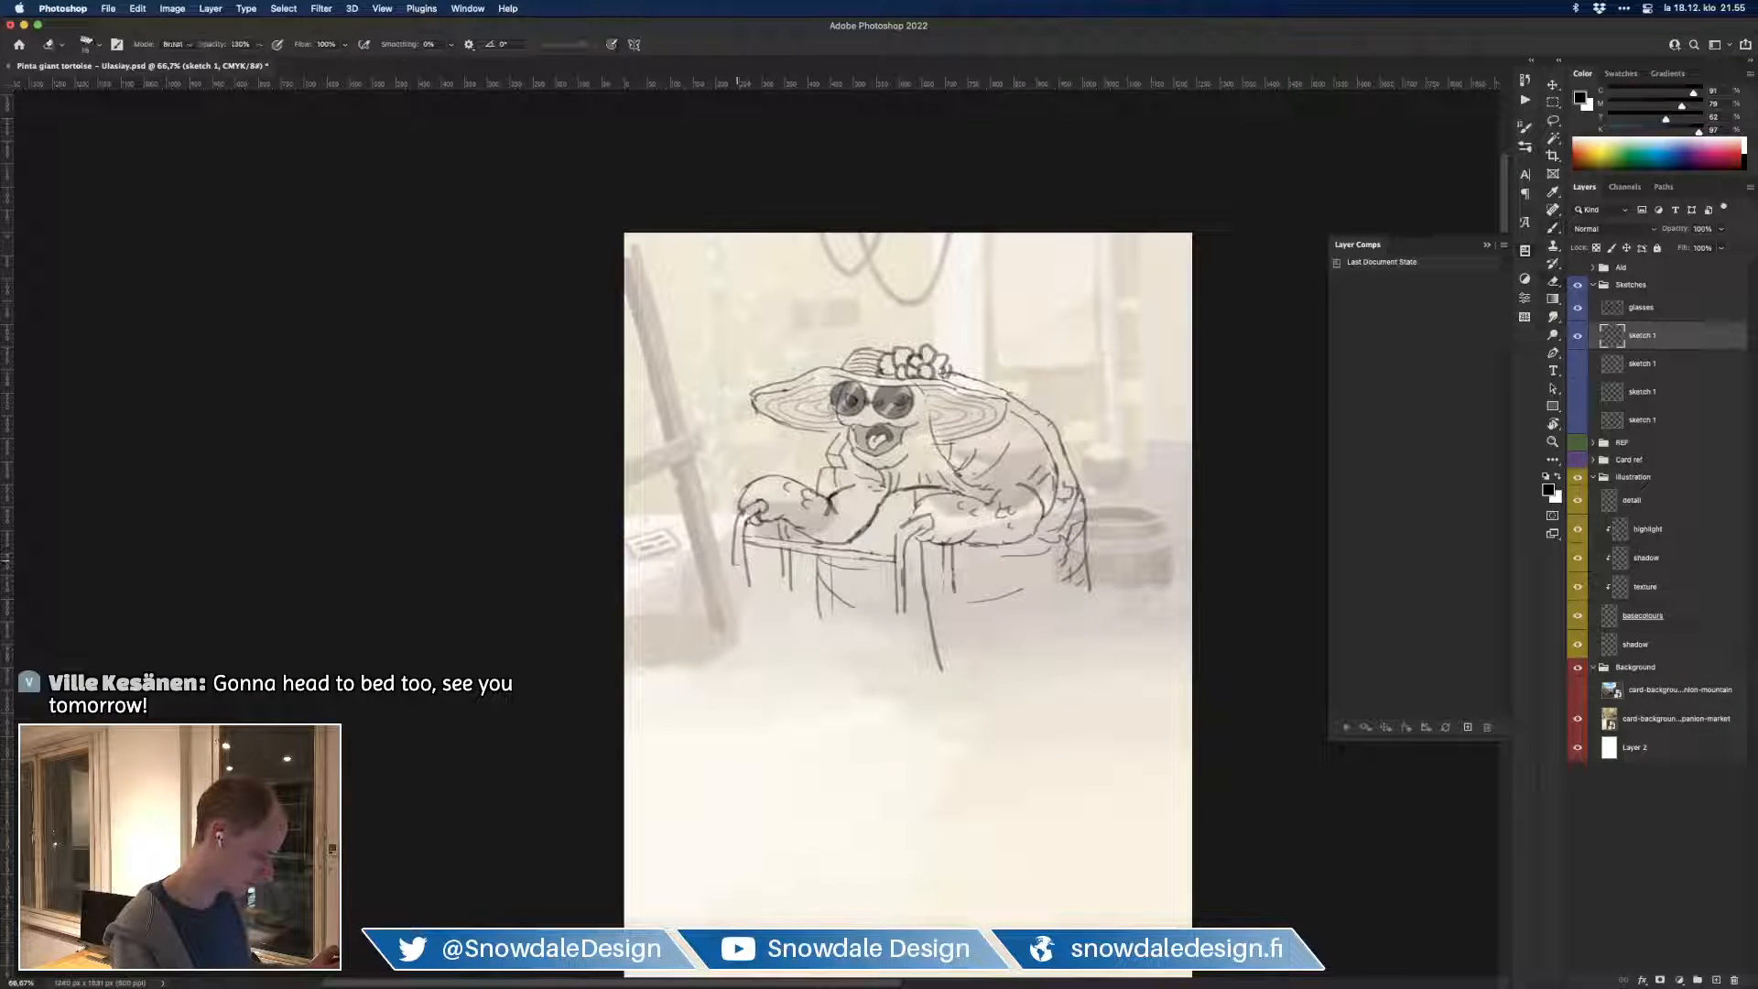
pyautogui.press('b')
pyautogui.moveTo(733, 560)
pyautogui.mouseDown()
pyautogui.moveTo(732, 595)
pyautogui.moveTo(747, 583)
pyautogui.mouseUp()
pyautogui.press('e')
pyautogui.press('b')
pyautogui.press('e')
pyautogui.press('b')
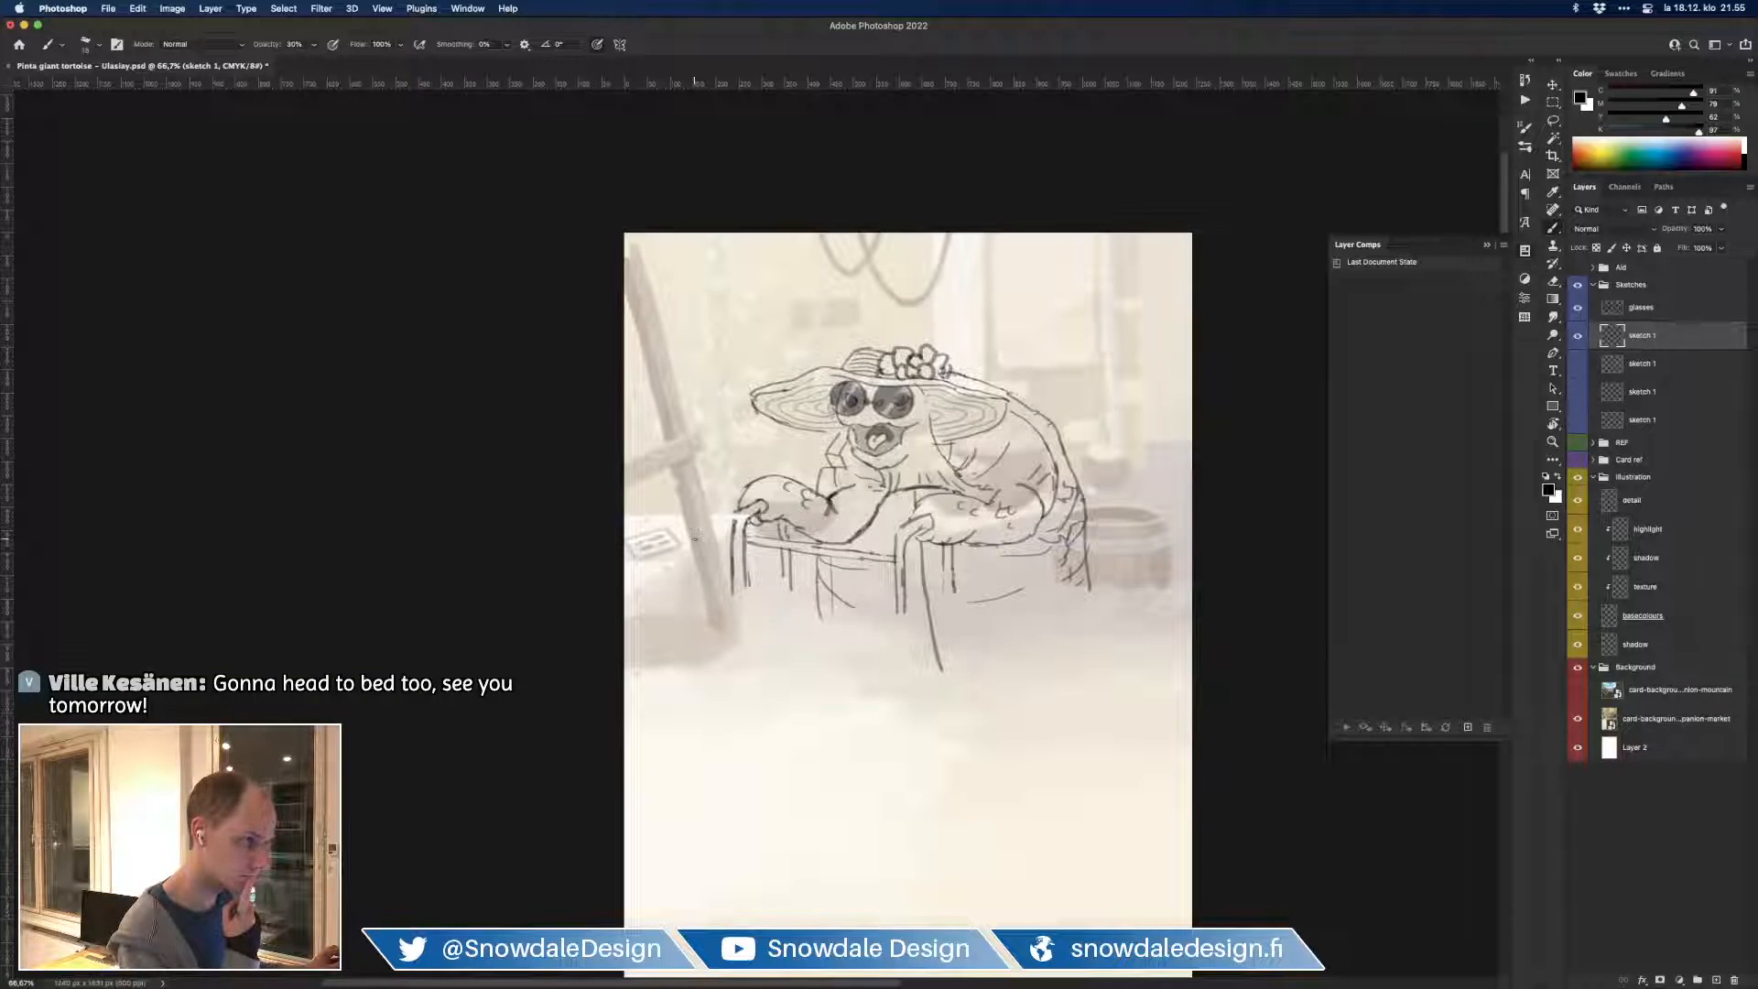
pyautogui.press('e')
pyautogui.press('b')
pyautogui.moveTo(733, 560); pyautogui.dragTo(731, 518)
pyautogui.press('e')
pyautogui.press('b')
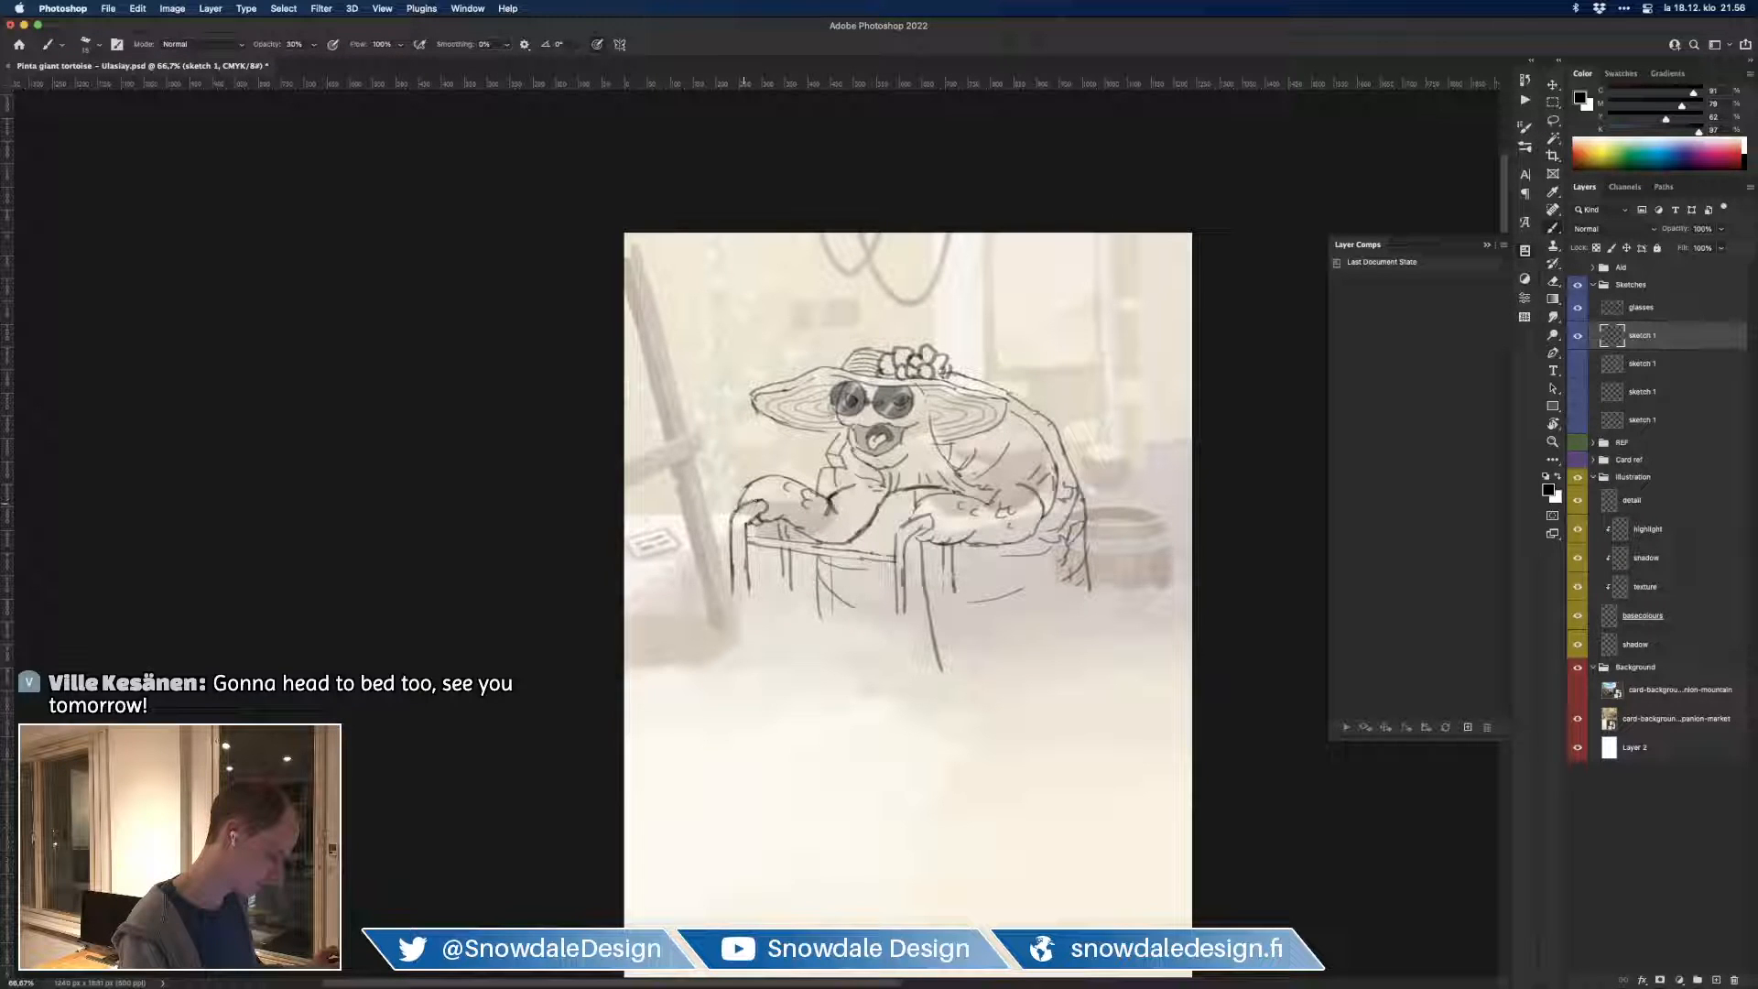
# Step: Erase the old line under the tortoise's left-hand grip and redraw the inner edge of the same frame leg
pyautogui.press('e')
pyautogui.moveTo(744, 506)
pyautogui.mouseDown()
pyautogui.moveTo(730, 531)
pyautogui.moveTo(738, 514)
pyautogui.moveTo(753, 535)
pyautogui.mouseUp()
pyautogui.press('b')
pyautogui.press('e')
pyautogui.press('b')
# Step: Clean up the frame's right front leg where the crossbar ends and redraw it as a double-lined post
pyautogui.press('e')
pyautogui.moveTo(902, 551)
pyautogui.mouseDown()
pyautogui.moveTo(910, 531)
pyautogui.moveTo(901, 609)
pyautogui.mouseUp()
pyautogui.press('b')
pyautogui.press('e')
pyautogui.press('b')
pyautogui.press('e')
pyautogui.press('b')
# Step: Redraw the frame's right rear leg as a double-lined post below the forearm, erasing excess lines
pyautogui.moveTo(911, 541)
pyautogui.mouseDown()
pyautogui.moveTo(903, 607)
pyautogui.moveTo(941, 579)
pyautogui.moveTo(943, 609)
pyautogui.mouseUp()
pyautogui.press('e')
pyautogui.moveTo(954, 544); pyautogui.dragTo(956, 612)
pyautogui.press('b')
pyautogui.press('e')
pyautogui.press('b')
# Step: Redraw the frame's left rear leg as a double-lined post beneath the left forearm
pyautogui.moveTo(781, 524); pyautogui.dragTo(790, 612)
pyautogui.press('e')
pyautogui.press('b')
pyautogui.press('e')
pyautogui.press('b')
pyautogui.press('e')
pyautogui.press('b')
pyautogui.moveTo(788, 521); pyautogui.dragTo(789, 544)
# Step: Rotate the canvas, redraw the frame's crossbar with two clean parallel lines, and return the canvas to upright
pyautogui.press('r')
pyautogui.moveTo(1040, 674); pyautogui.dragTo(1067, 576)
pyautogui.press('b')
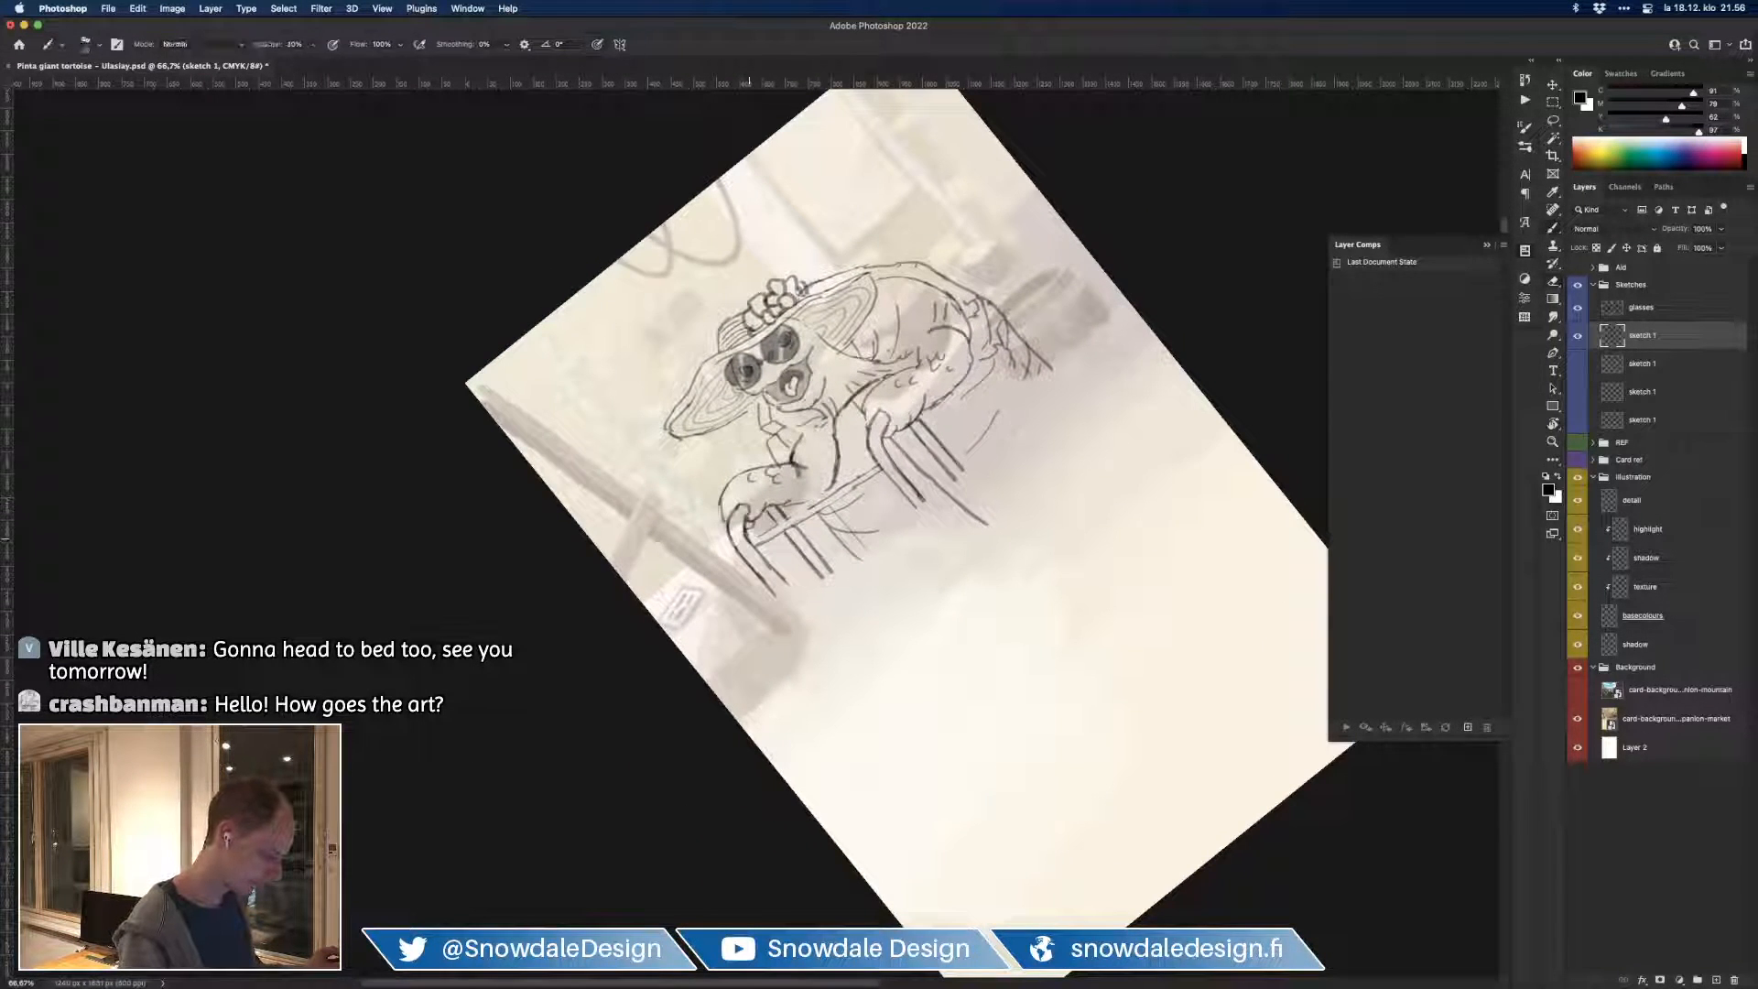
pyautogui.moveTo(758, 536); pyautogui.dragTo(877, 471)
pyautogui.press('e')
pyautogui.press('b')
pyautogui.press('e')
pyautogui.press('b')
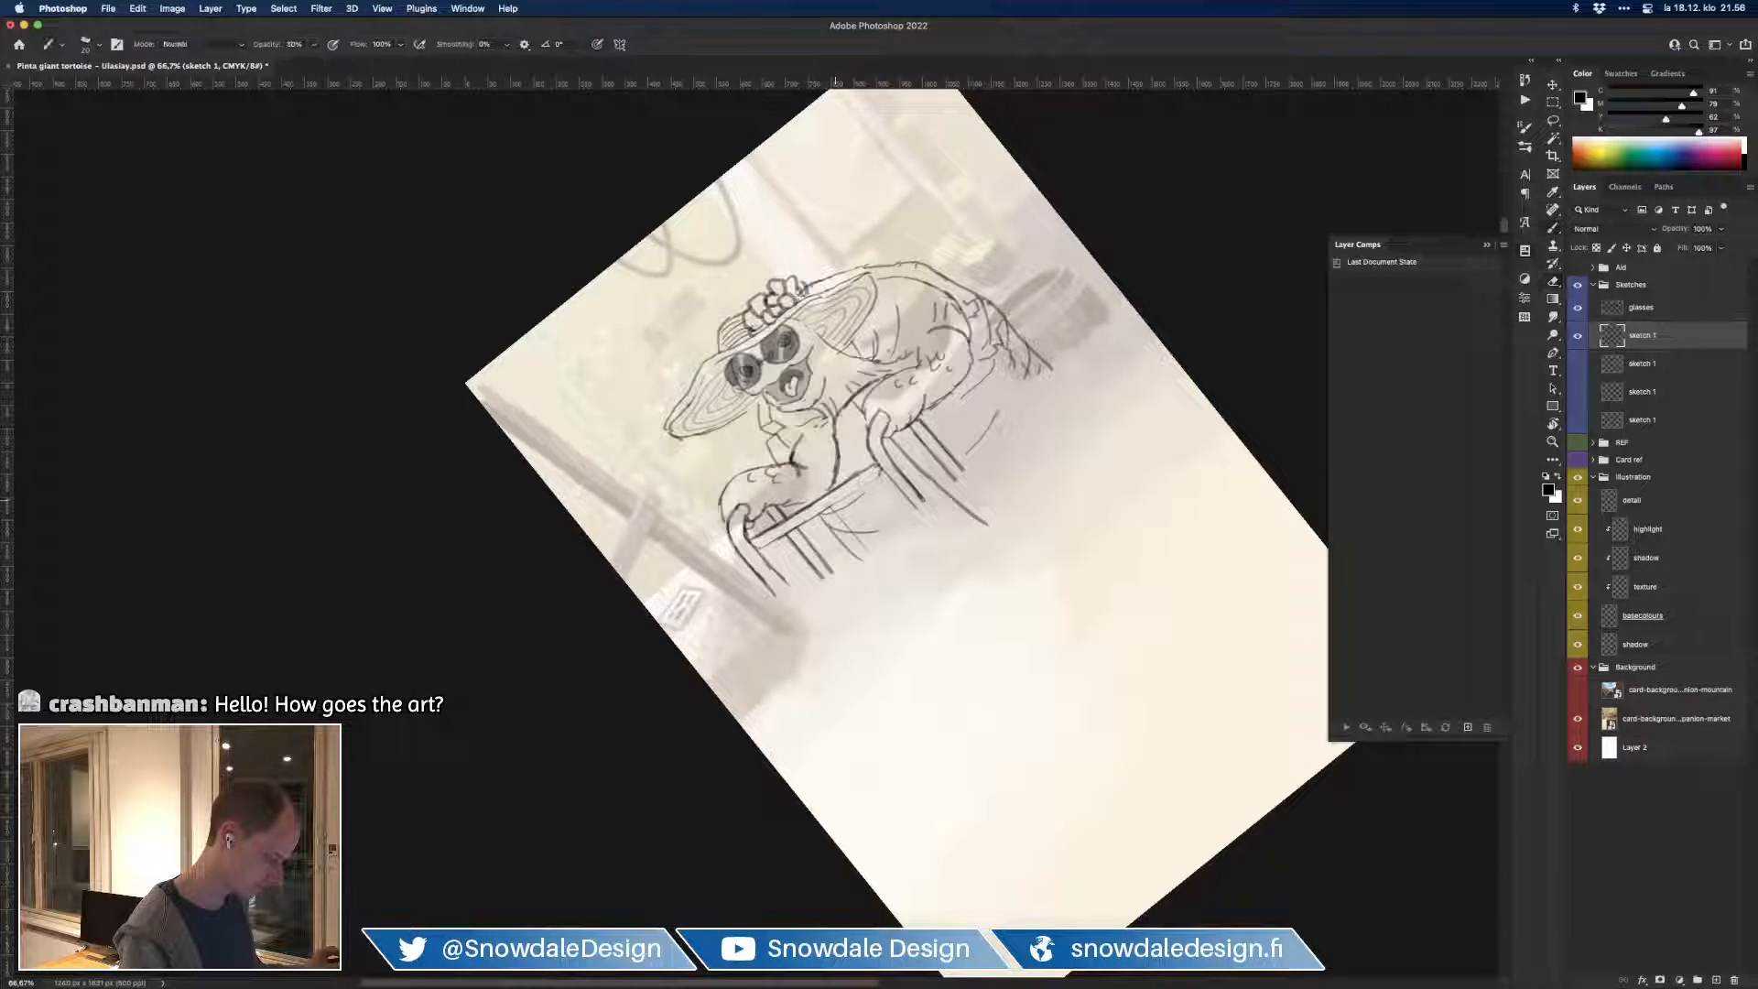
pyautogui.moveTo(800, 524); pyautogui.dragTo(879, 475)
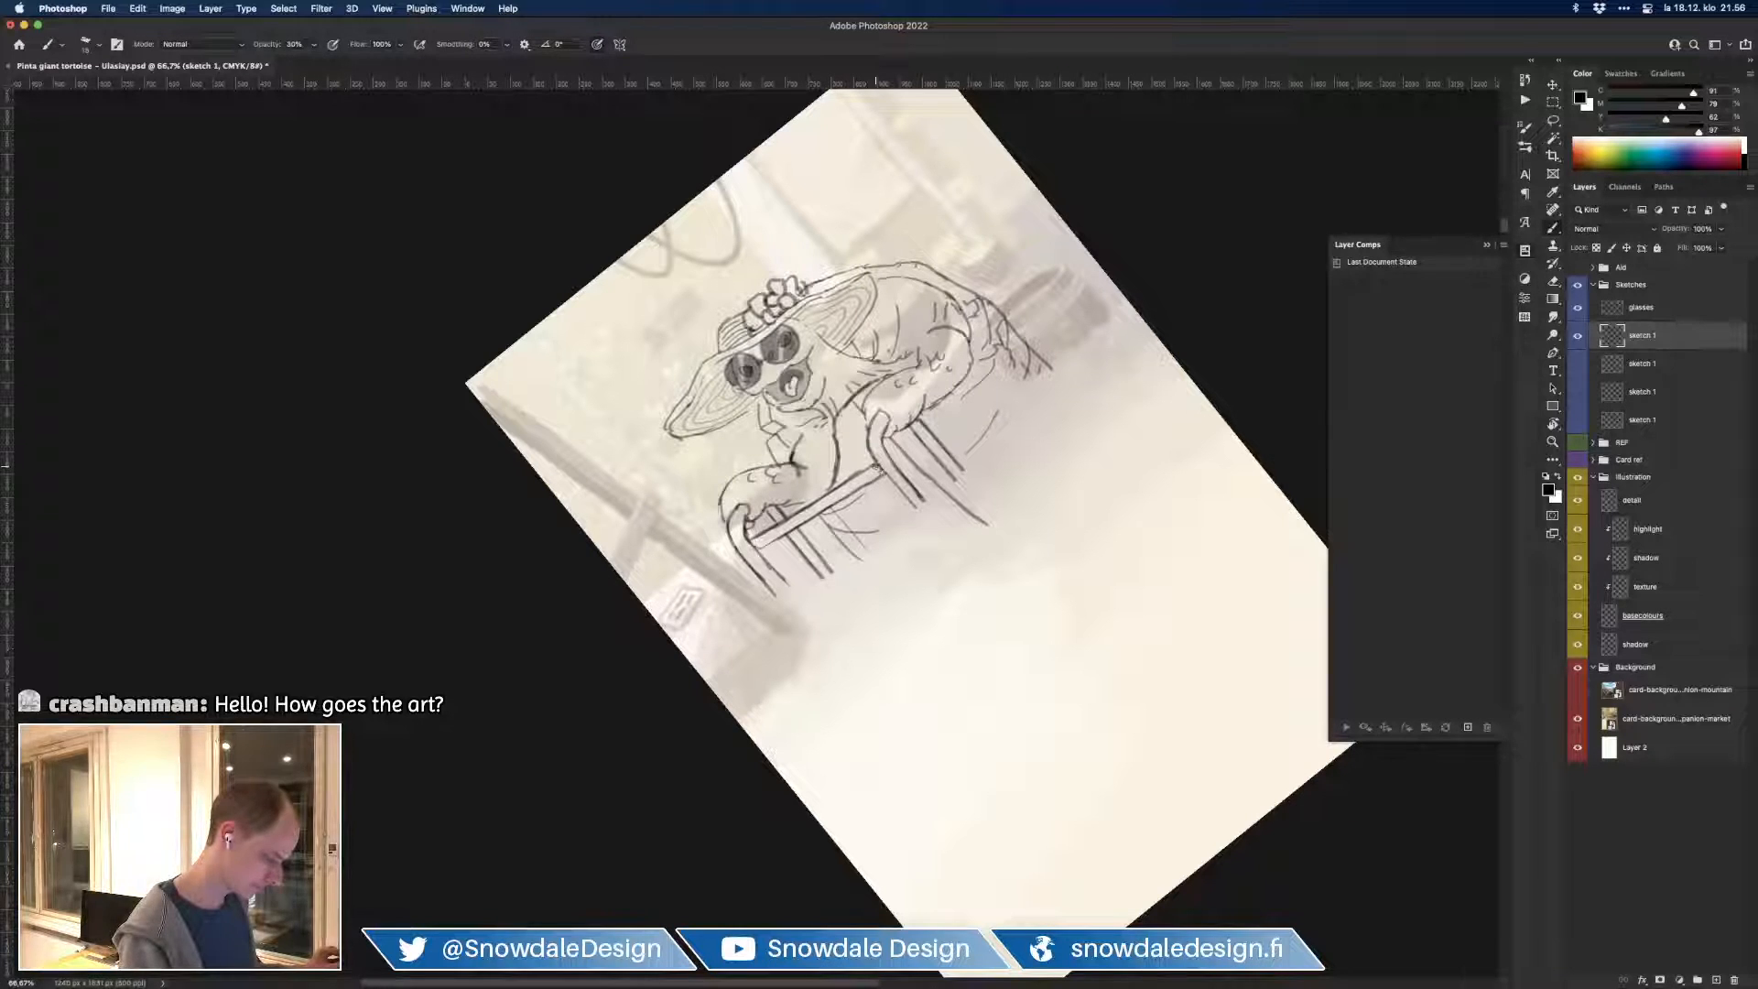
pyautogui.press('r')
pyautogui.moveTo(769, 541); pyautogui.dragTo(1062, 595)
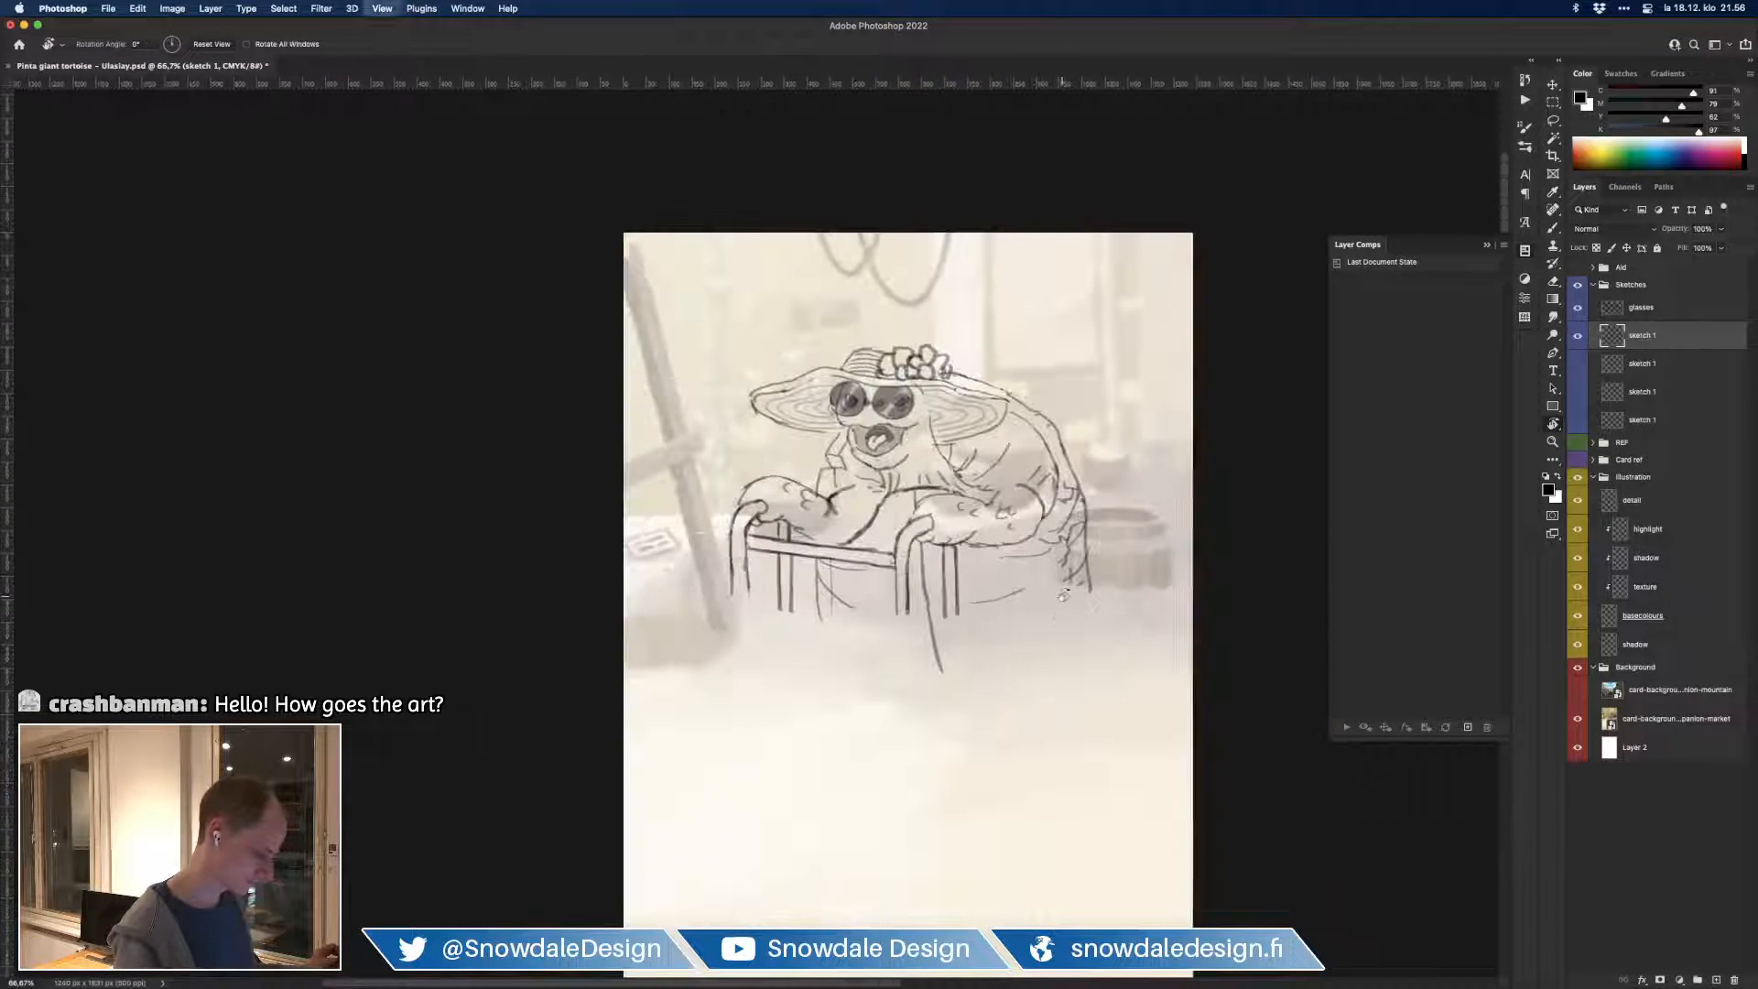
# Step: Draw rounded binding bands around the right end of the frame's crossbar with a smaller brush
pyautogui.press('super+1')
pyautogui.press('e')
pyautogui.press('b')
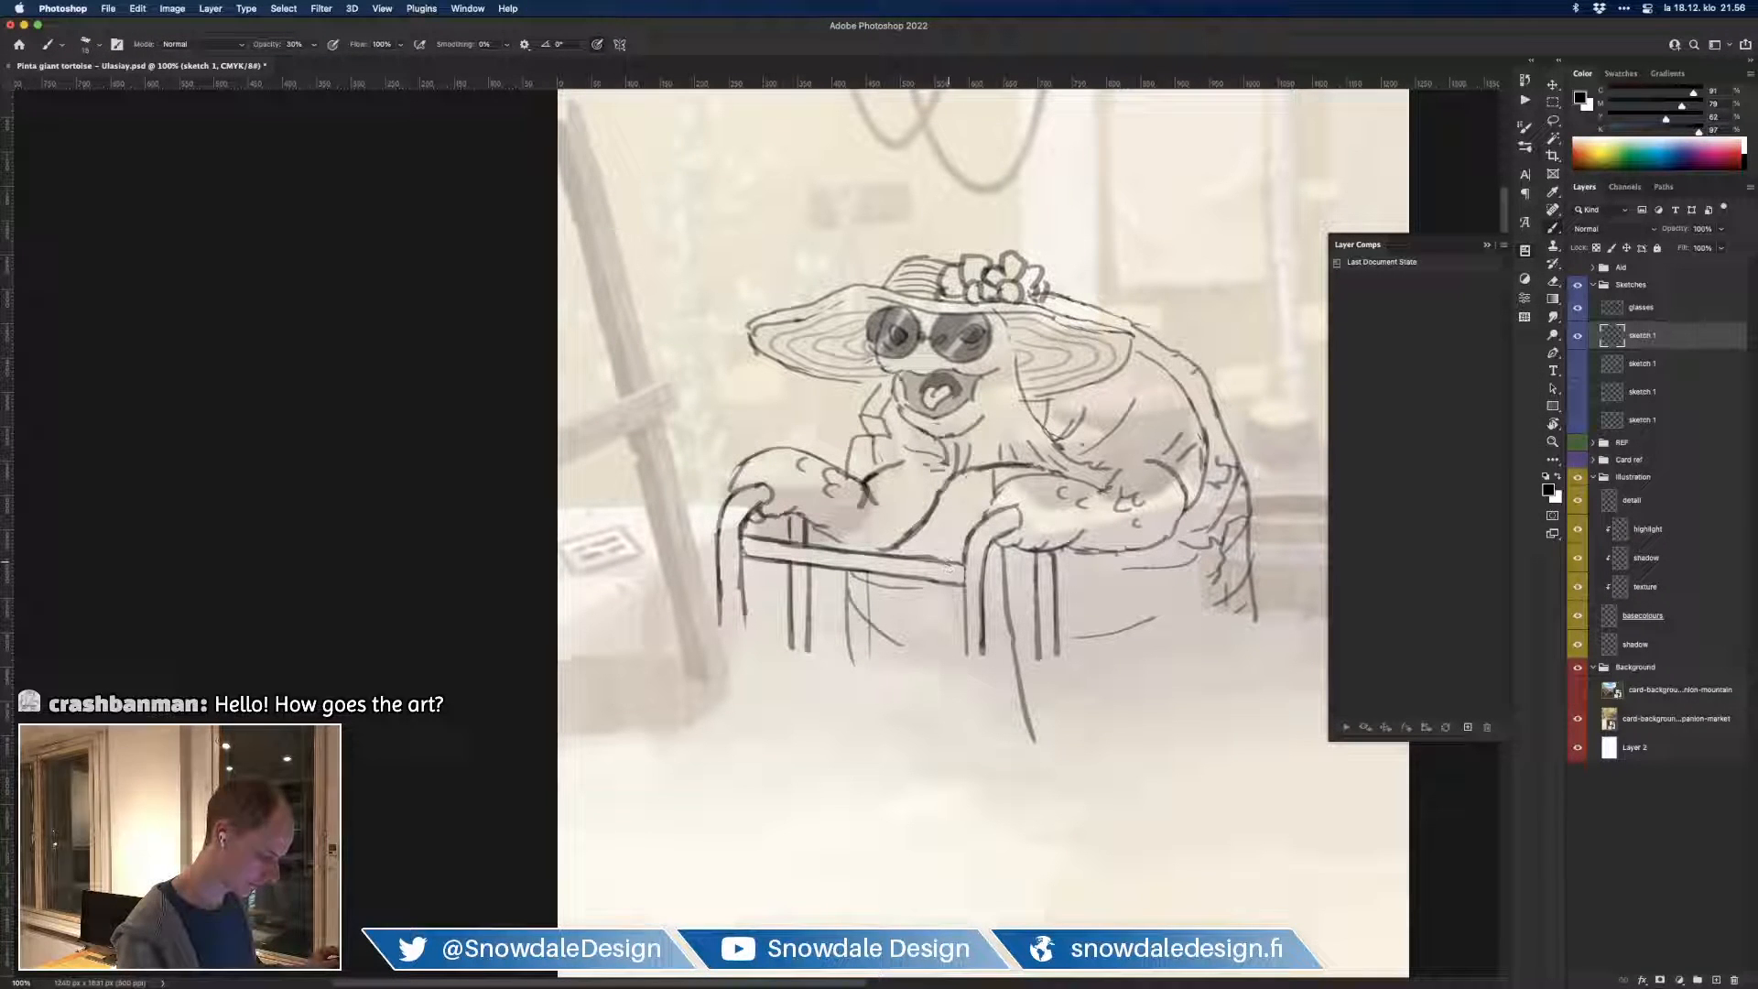
pyautogui.moveTo(945, 560); pyautogui.dragTo(944, 583)
pyautogui.press('[')
pyautogui.press('5')
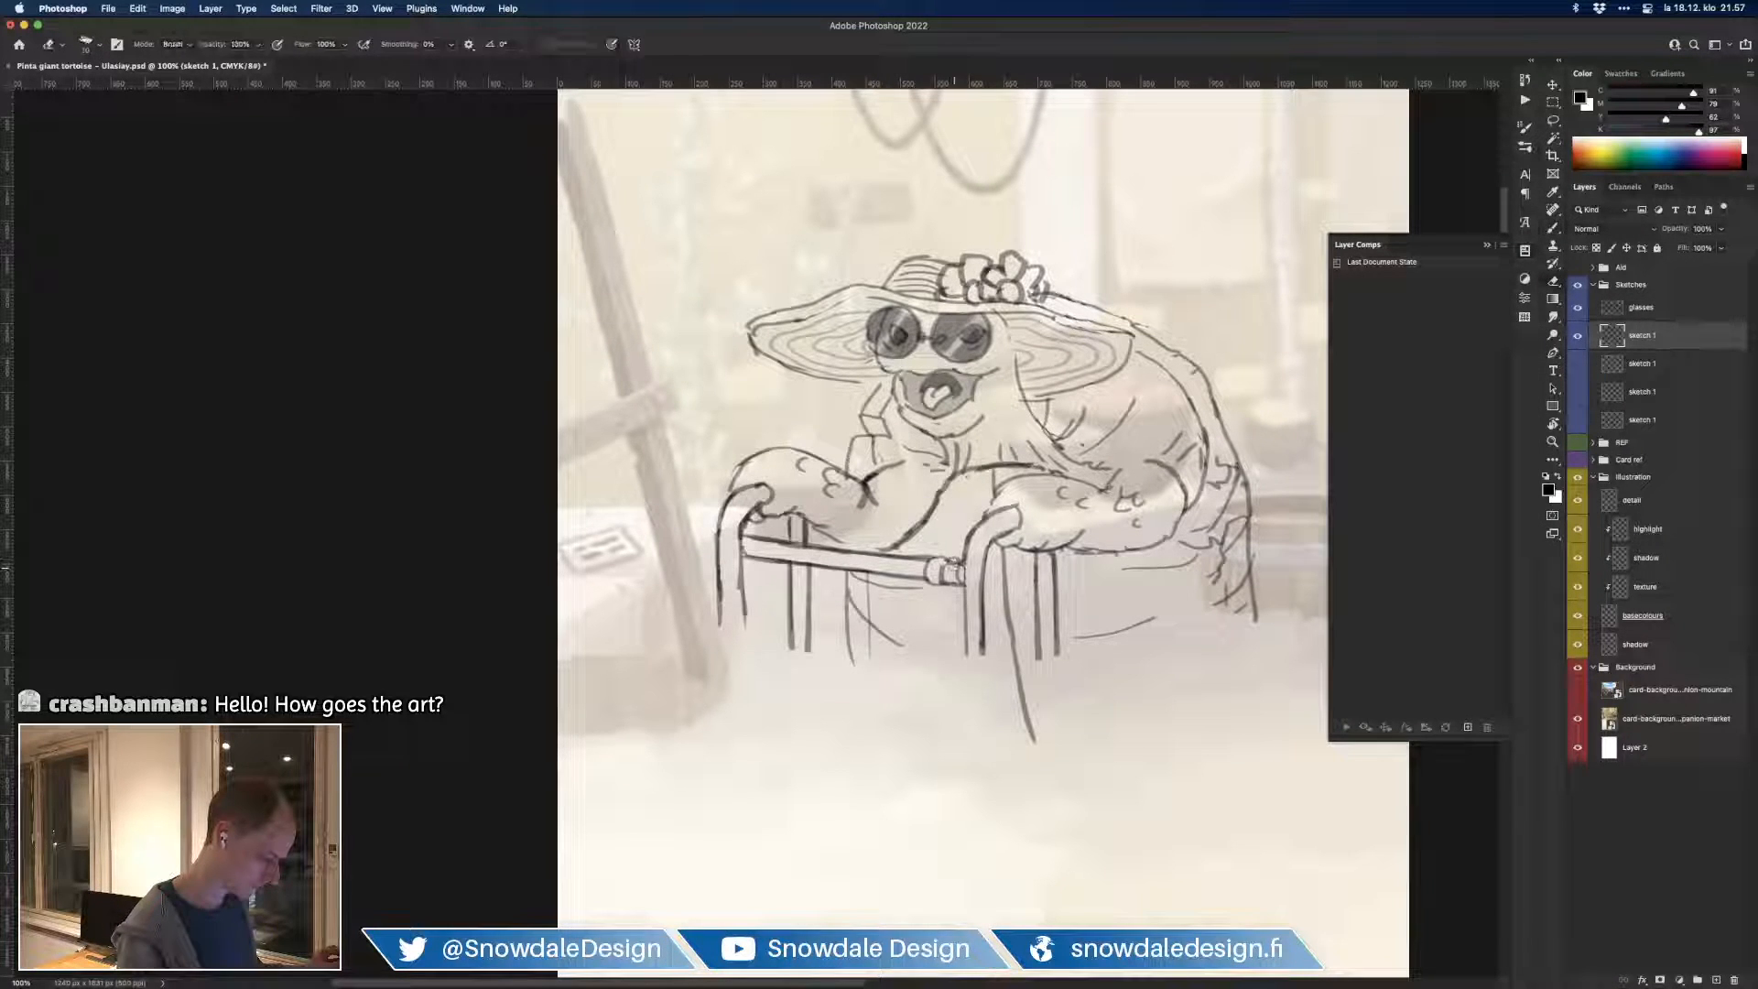
pyautogui.press('3')
pyautogui.moveTo(964, 560); pyautogui.dragTo(981, 566)
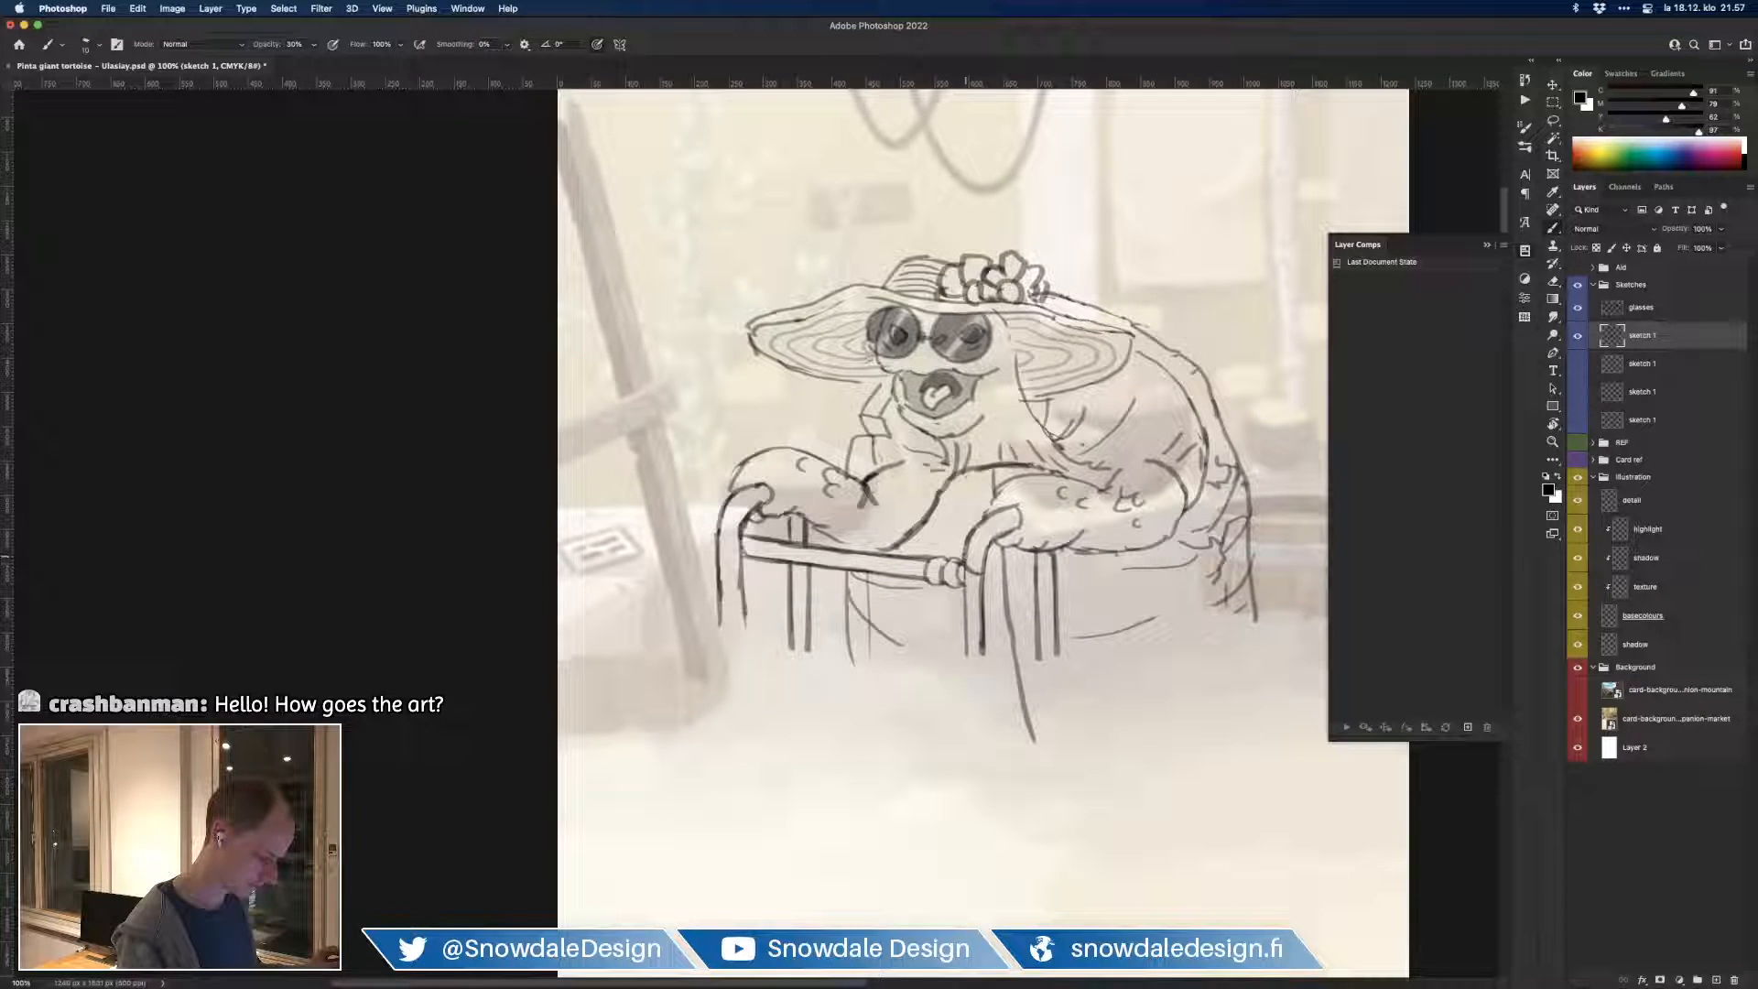
# Step: Draw the wrapped binding where the crossbar meets the right front leg, erasing the leg lines behind it
pyautogui.press('e')
pyautogui.press('b')
pyautogui.press('e')
pyautogui.moveTo(966, 565)
pyautogui.mouseDown()
pyautogui.moveTo(964, 598)
pyautogui.moveTo(970, 573)
pyautogui.moveTo(972, 604)
pyautogui.moveTo(985, 588)
pyautogui.mouseUp()
pyautogui.press('b')
pyautogui.press('e')
pyautogui.press('b')
pyautogui.press('e')
pyautogui.press('b')
pyautogui.press('e')
pyautogui.press('b')
pyautogui.press('e')
pyautogui.press('b')
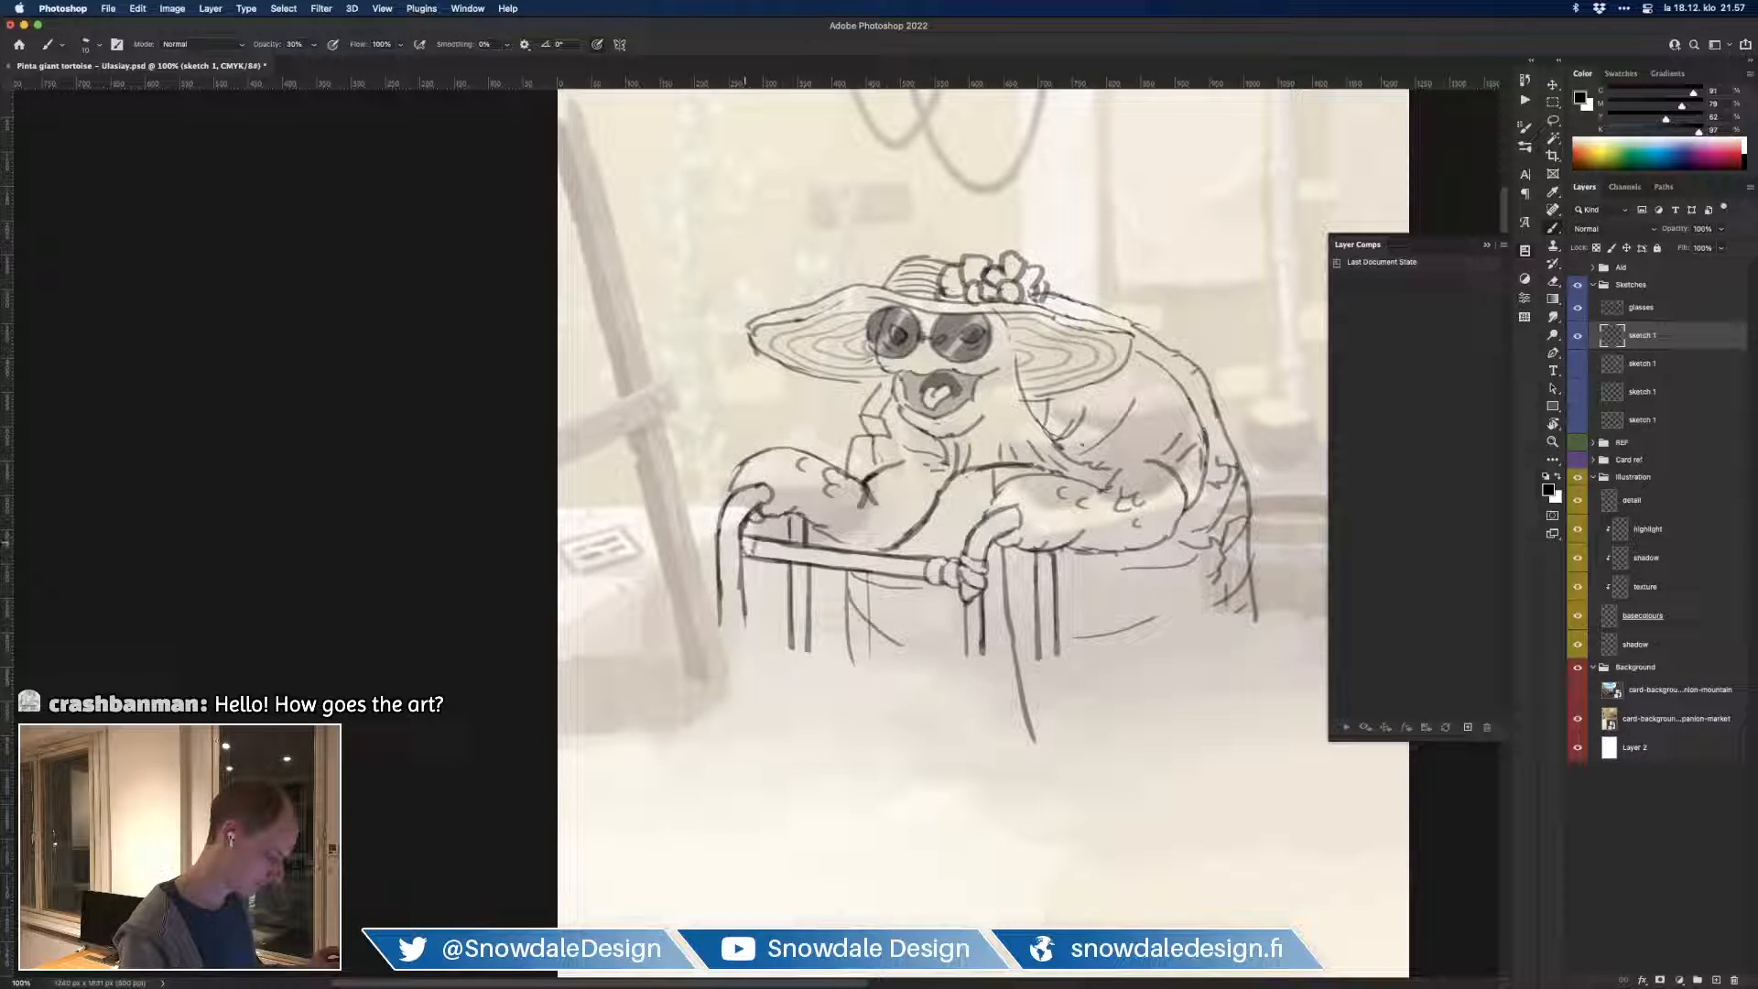
# Step: Draw matching wrapped bindings where the crossbar meets the left front leg, undoing the last stray stroke
pyautogui.press('e')
pyautogui.press('b')
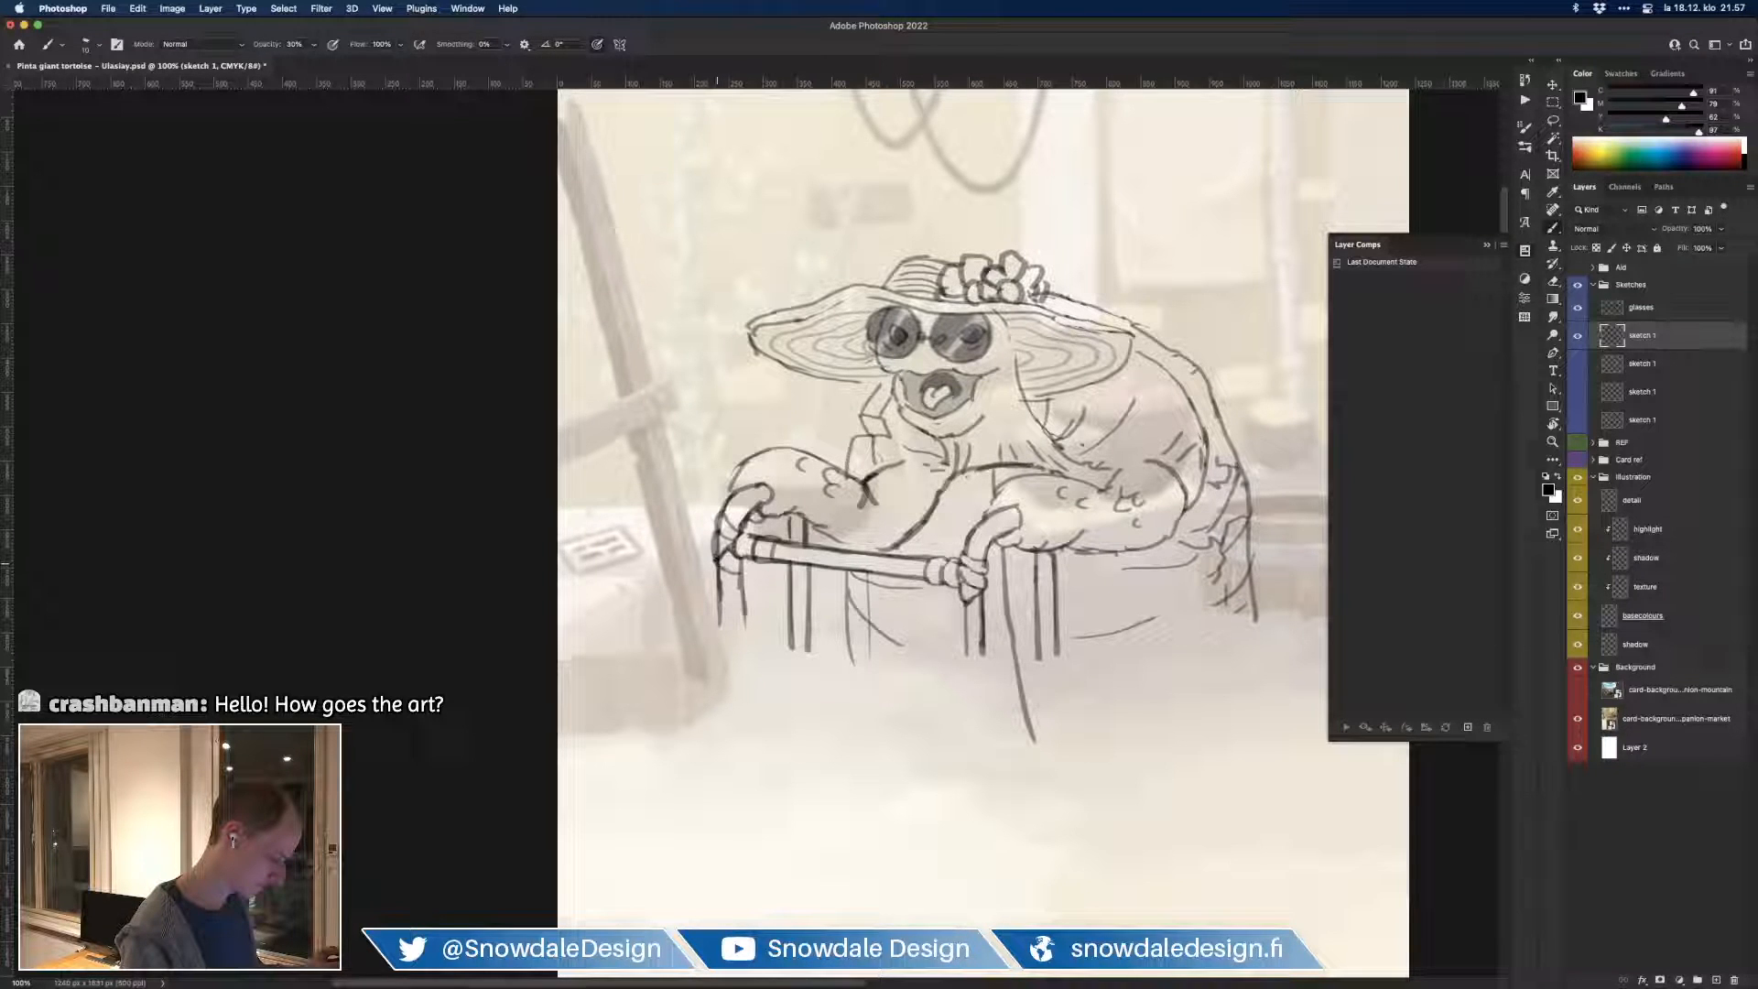
pyautogui.moveTo(721, 581); pyautogui.dragTo(741, 578)
pyautogui.moveTo(729, 519); pyautogui.dragTo(743, 534)
pyautogui.press('super+z')
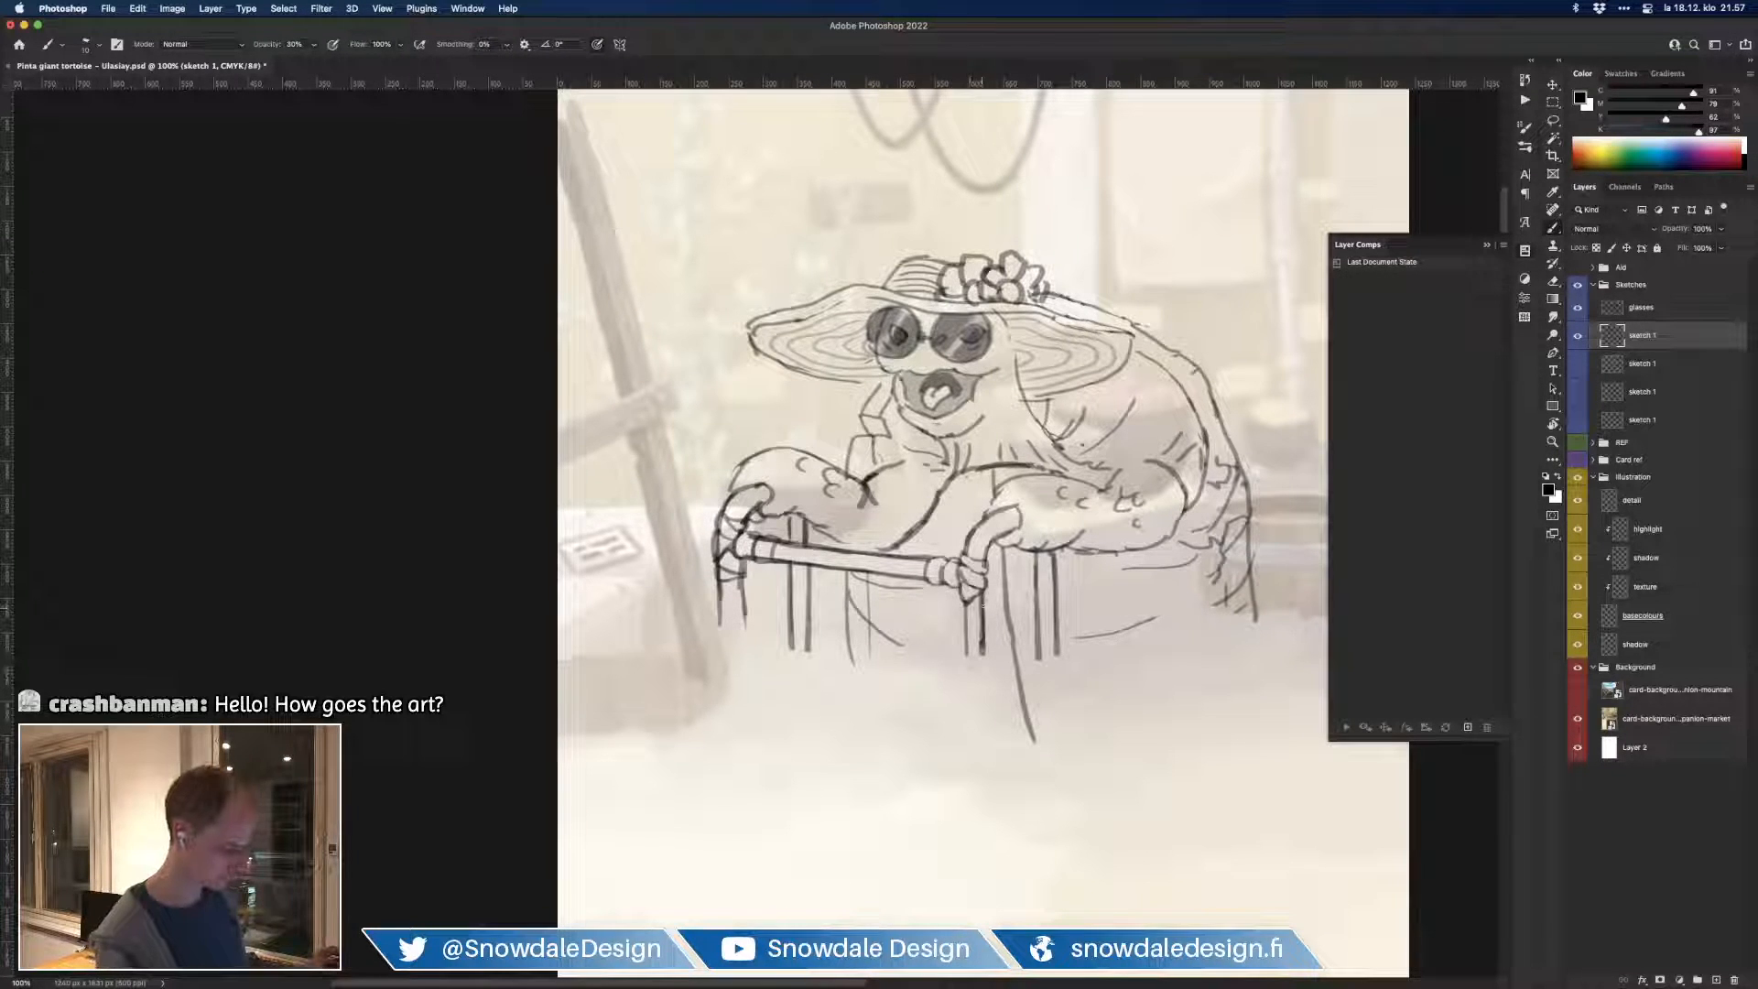
# Step: Add binding bands above and below the right front joint and strengthen the lower part of that leg
pyautogui.moveTo(966, 601)
pyautogui.mouseDown()
pyautogui.moveTo(985, 607)
pyautogui.moveTo(966, 606)
pyautogui.moveTo(983, 594)
pyautogui.moveTo(969, 554)
pyautogui.moveTo(984, 555)
pyautogui.mouseUp()
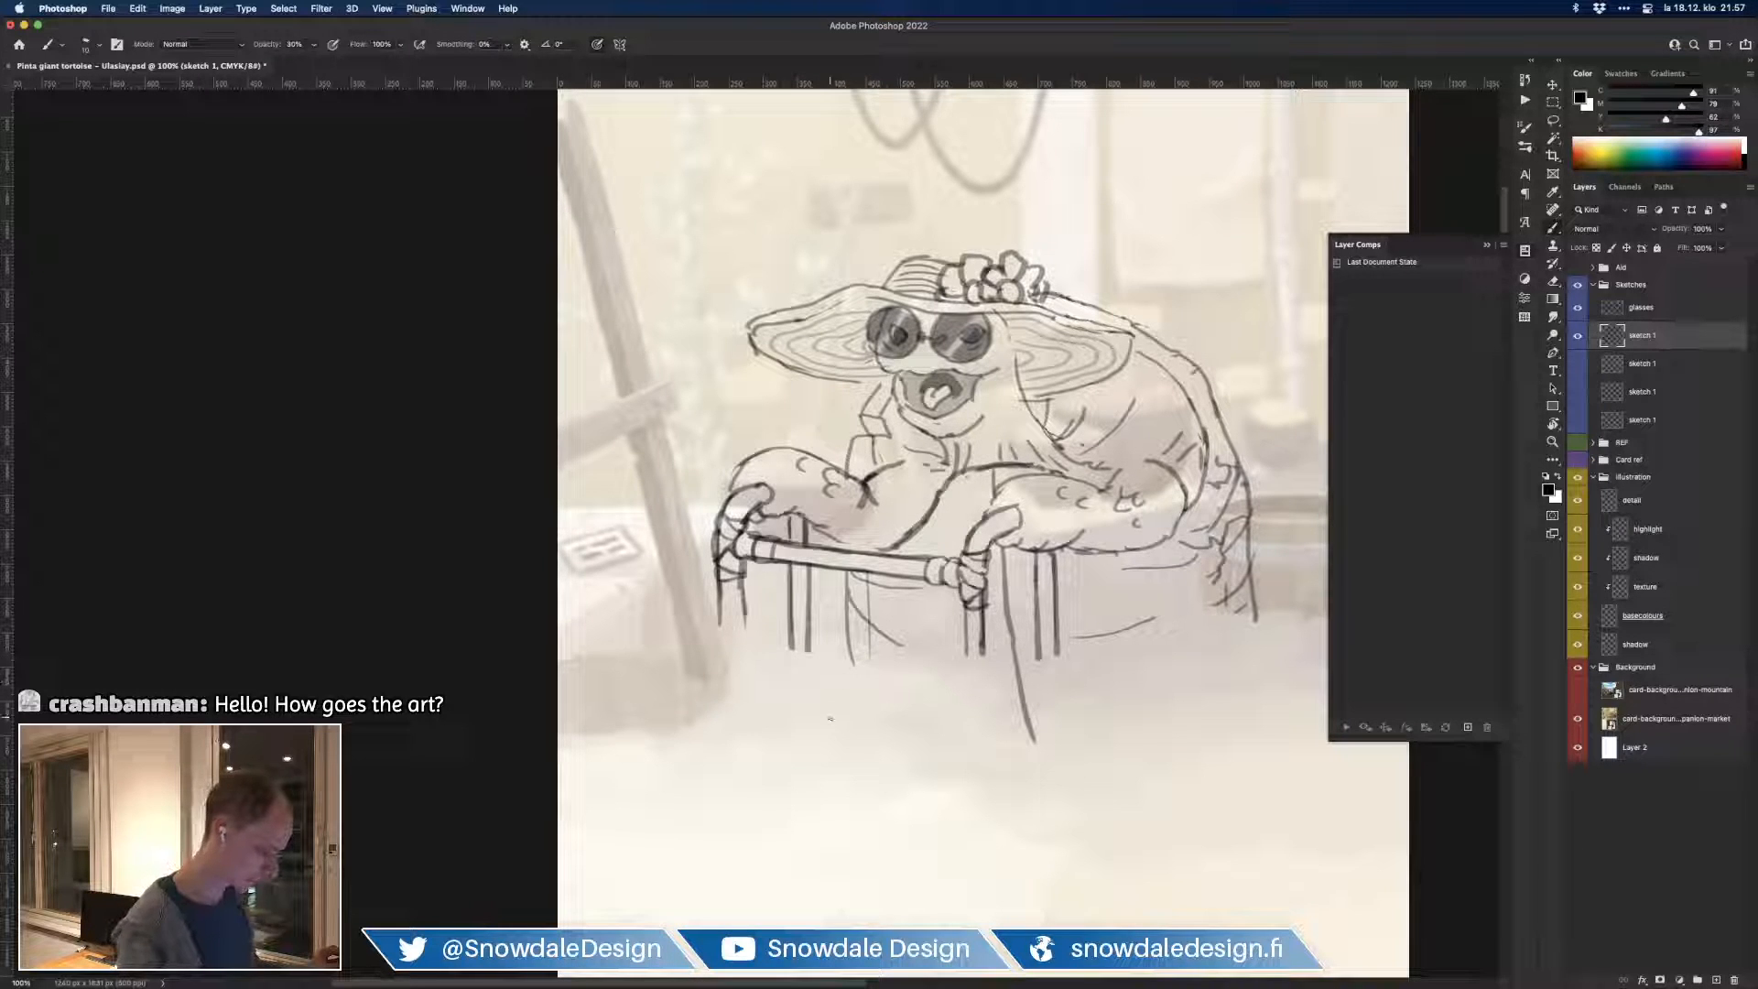
pyautogui.moveTo(974, 544)
pyautogui.mouseDown()
pyautogui.moveTo(1019, 519)
pyautogui.moveTo(984, 552)
pyautogui.mouseUp()
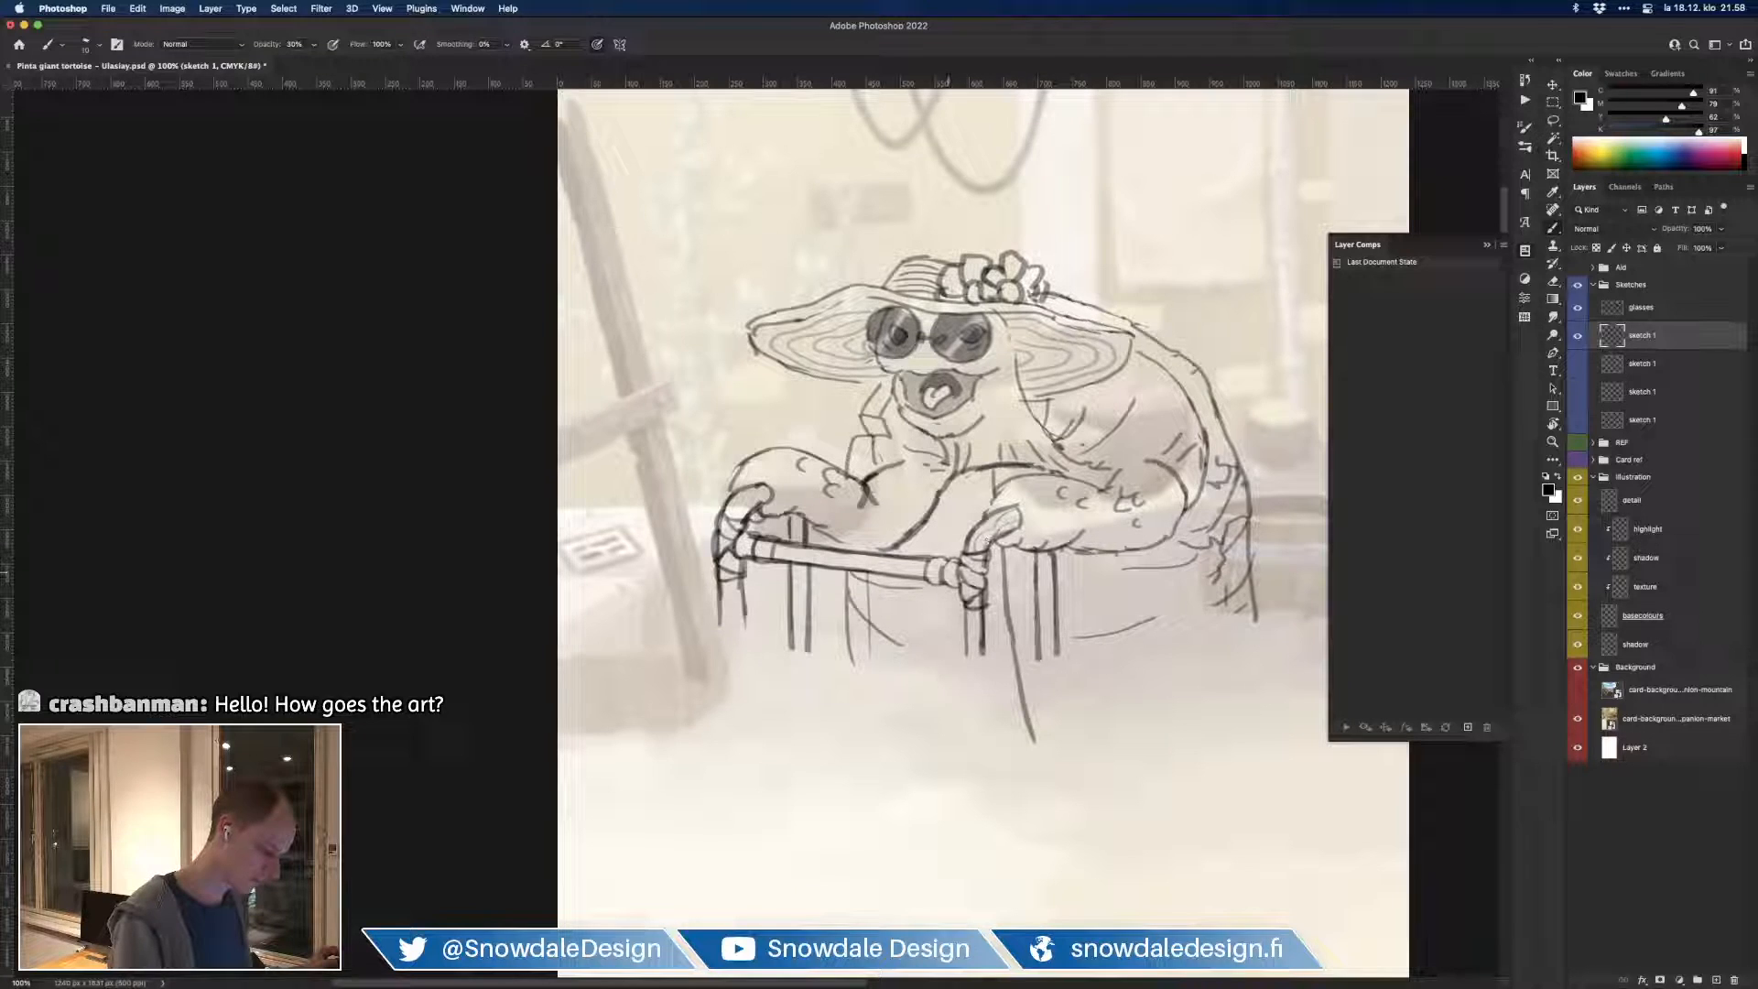
pyautogui.moveTo(974, 630); pyautogui.dragTo(976, 656)
# Step: Add wood grain lines to the crossbar and the left front leg, and extend that leg downward
pyautogui.moveTo(927, 562)
pyautogui.mouseDown()
pyautogui.moveTo(805, 558)
pyautogui.moveTo(821, 560)
pyautogui.moveTo(737, 634)
pyautogui.moveTo(748, 675)
pyautogui.mouseUp()
pyautogui.moveTo(718, 604)
pyautogui.mouseDown()
pyautogui.moveTo(727, 669)
pyautogui.moveTo(749, 696)
pyautogui.mouseUp()
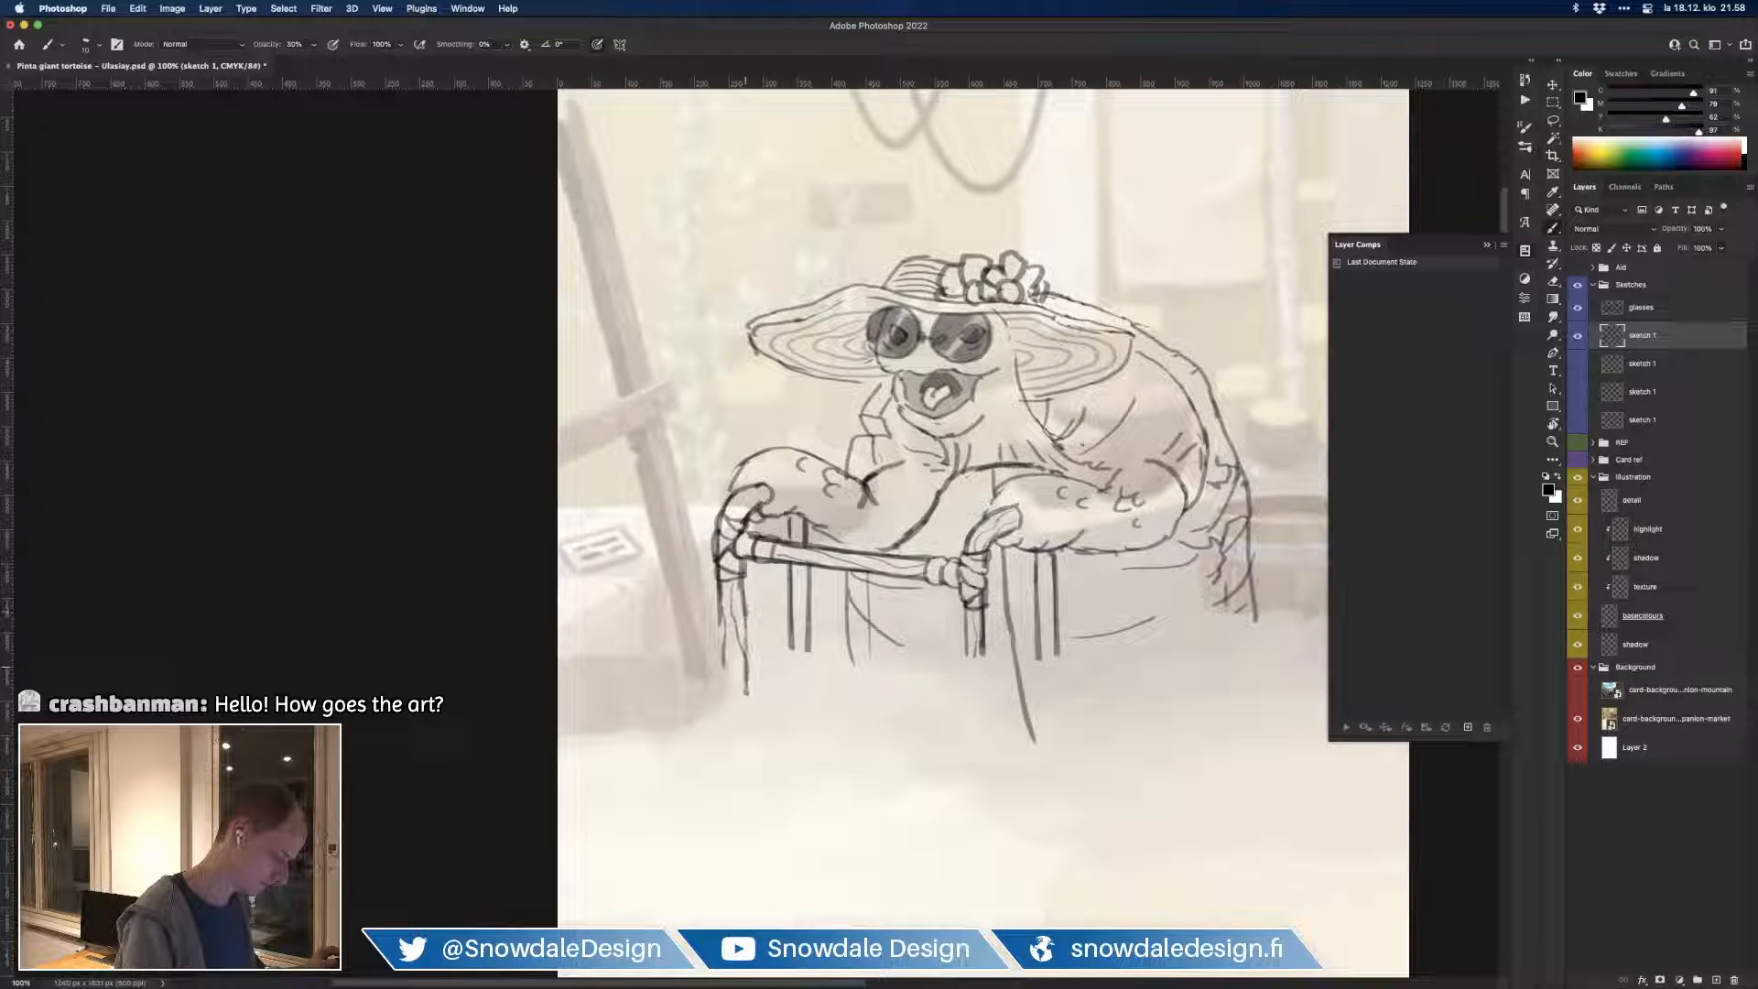
pyautogui.moveTo(743, 617); pyautogui.dragTo(749, 652)
pyautogui.moveTo(742, 520)
pyautogui.mouseDown()
pyautogui.moveTo(753, 491)
pyautogui.moveTo(741, 517)
pyautogui.mouseUp()
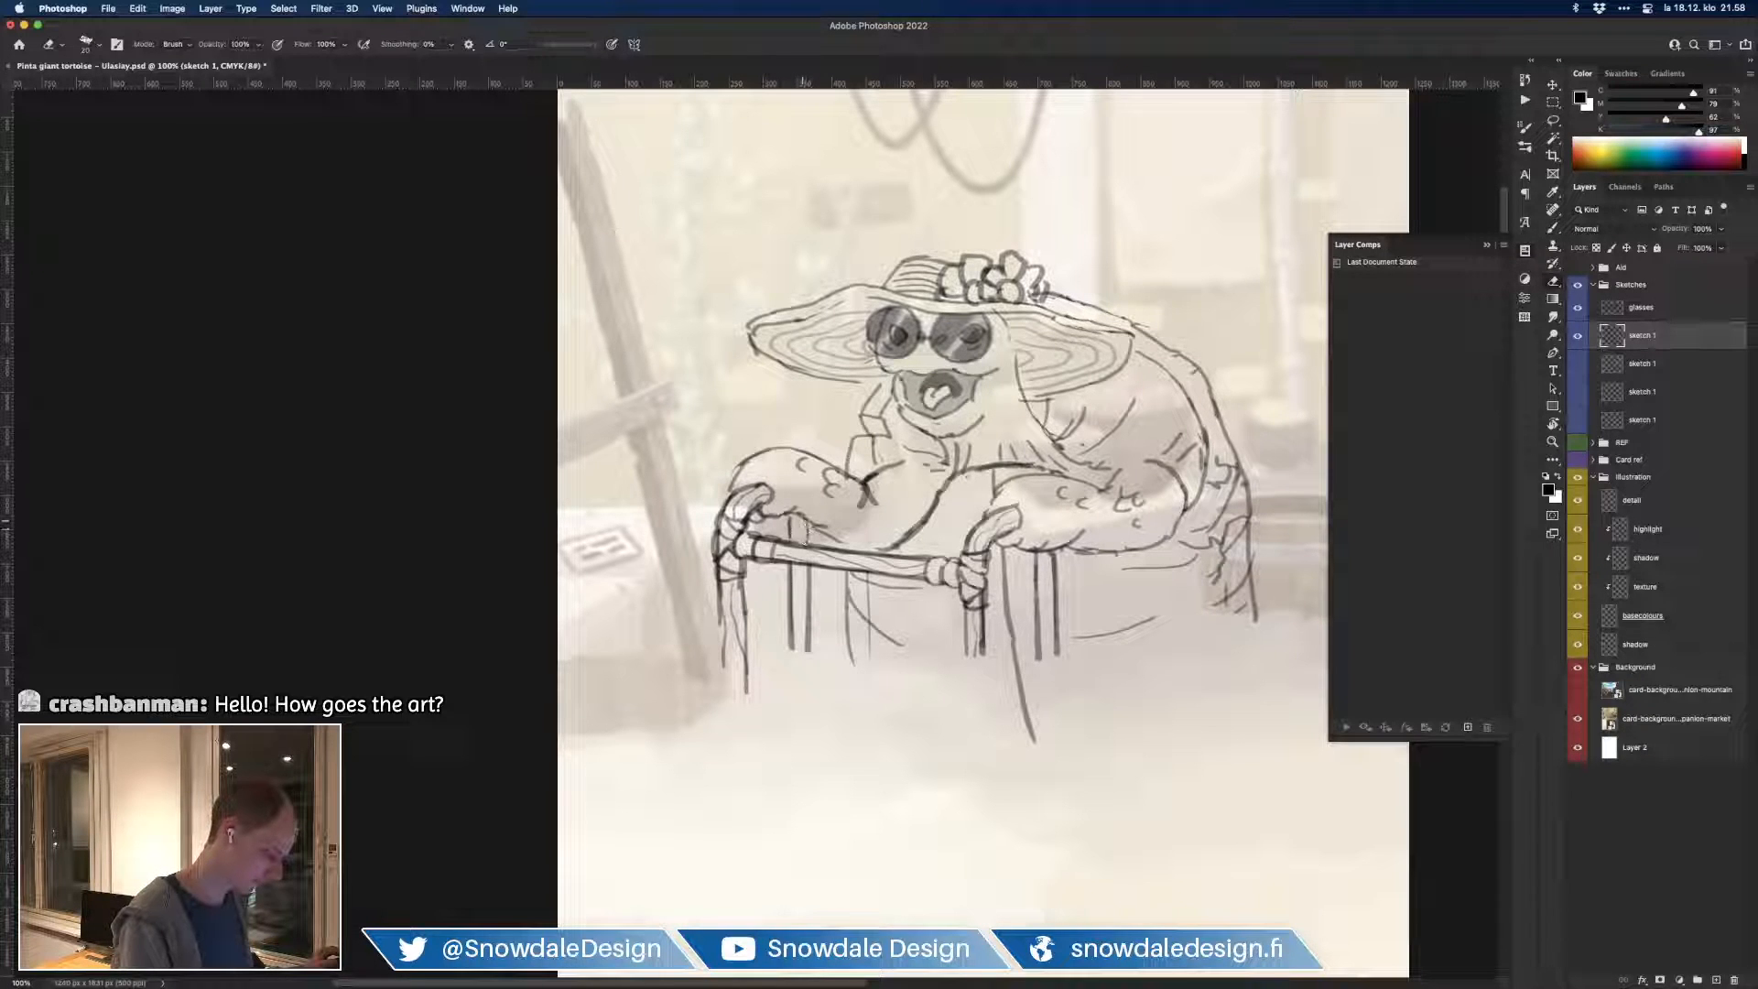
# Step: Add grain lines to the frame's two rear legs, extend them downward, and save the document
pyautogui.moveTo(793, 560); pyautogui.dragTo(793, 700)
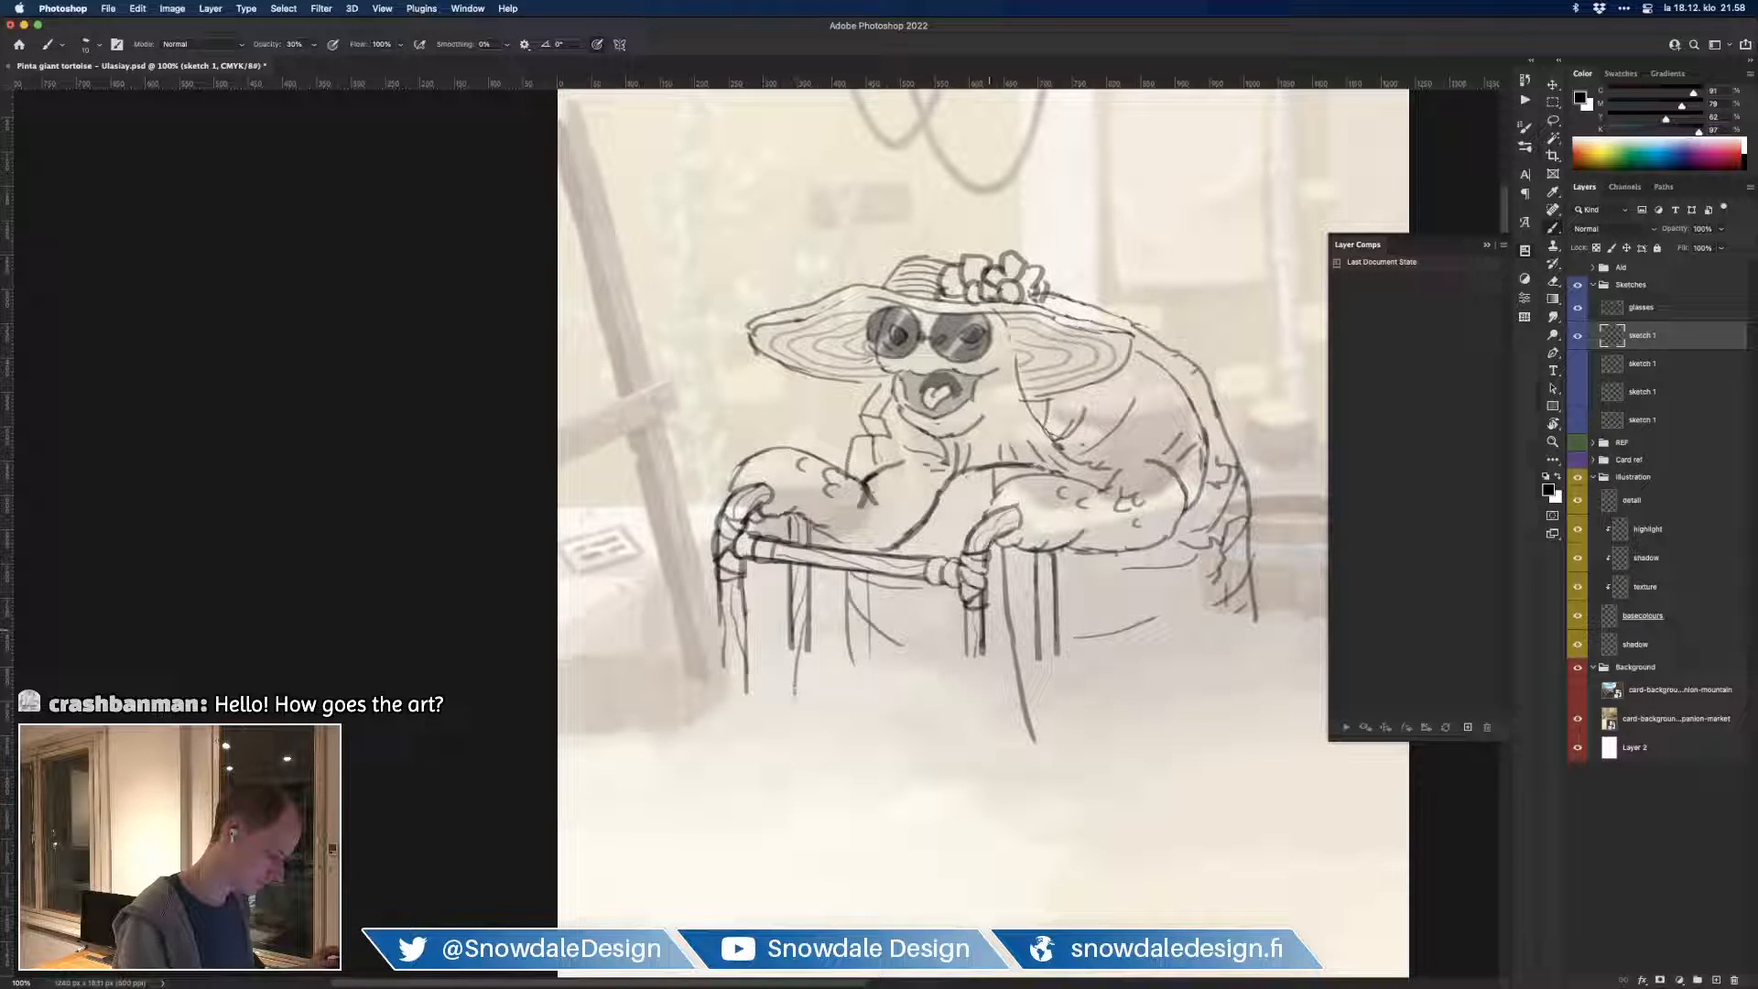
pyautogui.moveTo(1043, 560)
pyautogui.mouseDown()
pyautogui.moveTo(1042, 700)
pyautogui.moveTo(1040, 676)
pyautogui.mouseUp()
pyautogui.moveTo(1057, 651); pyautogui.dragTo(1058, 694)
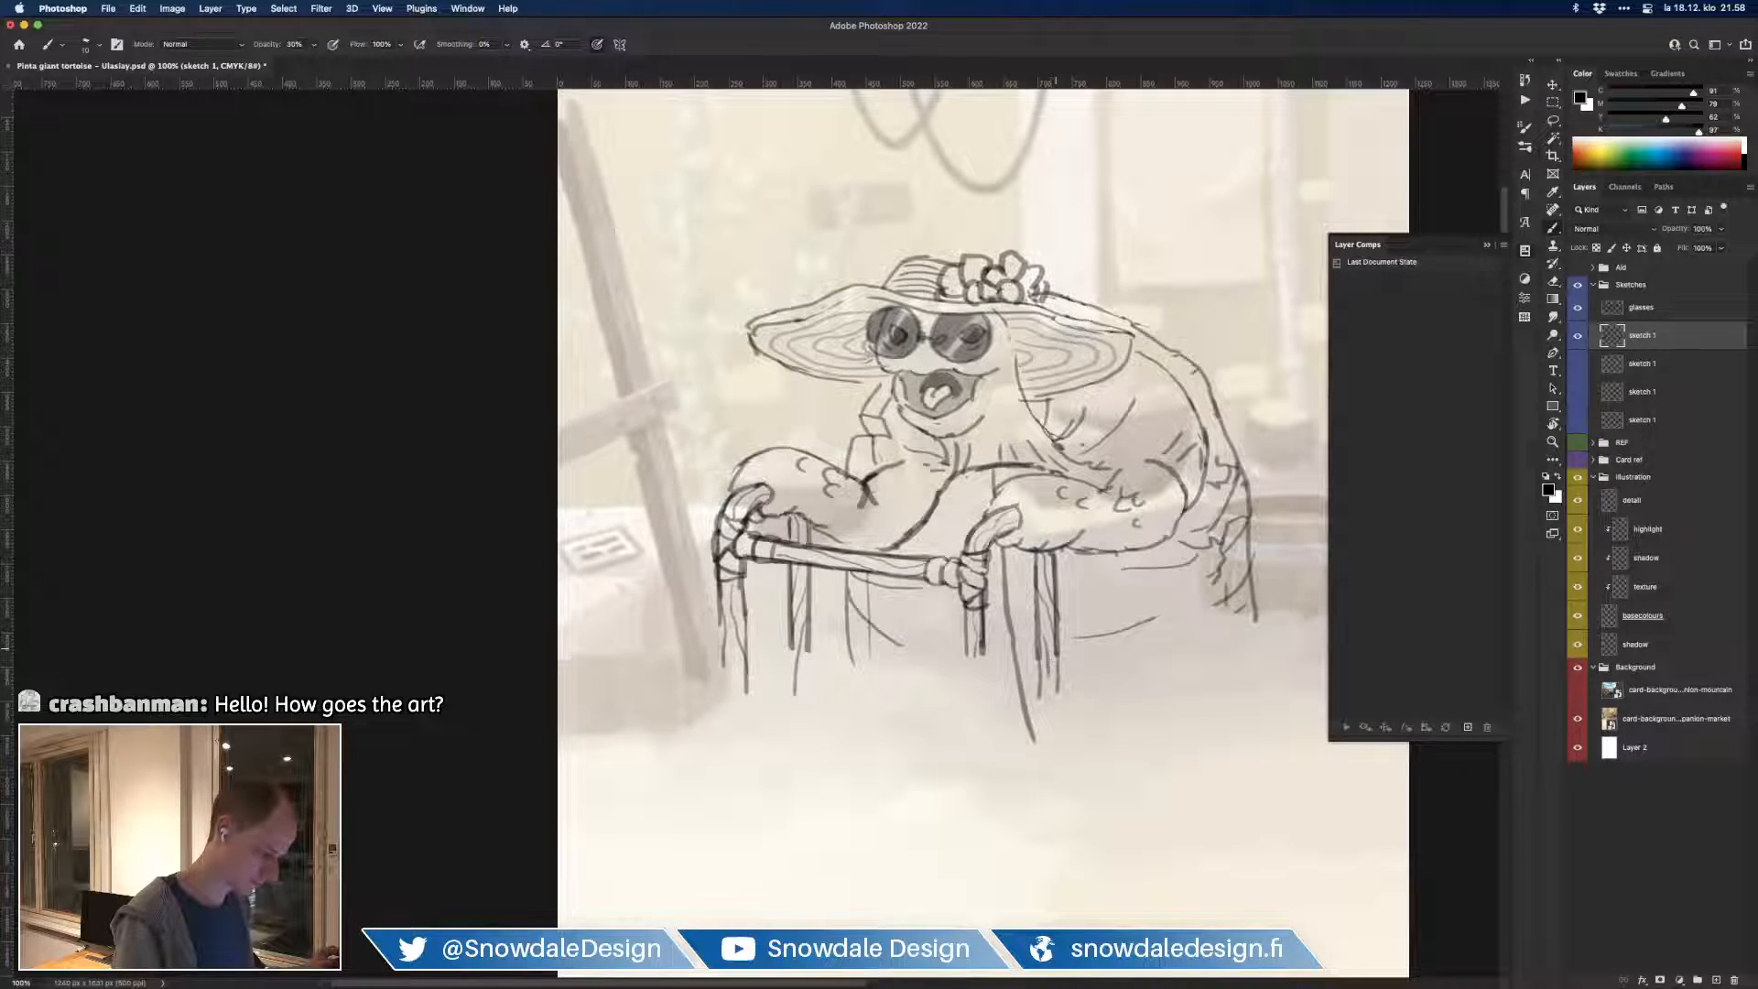
pyautogui.press('super+minus')
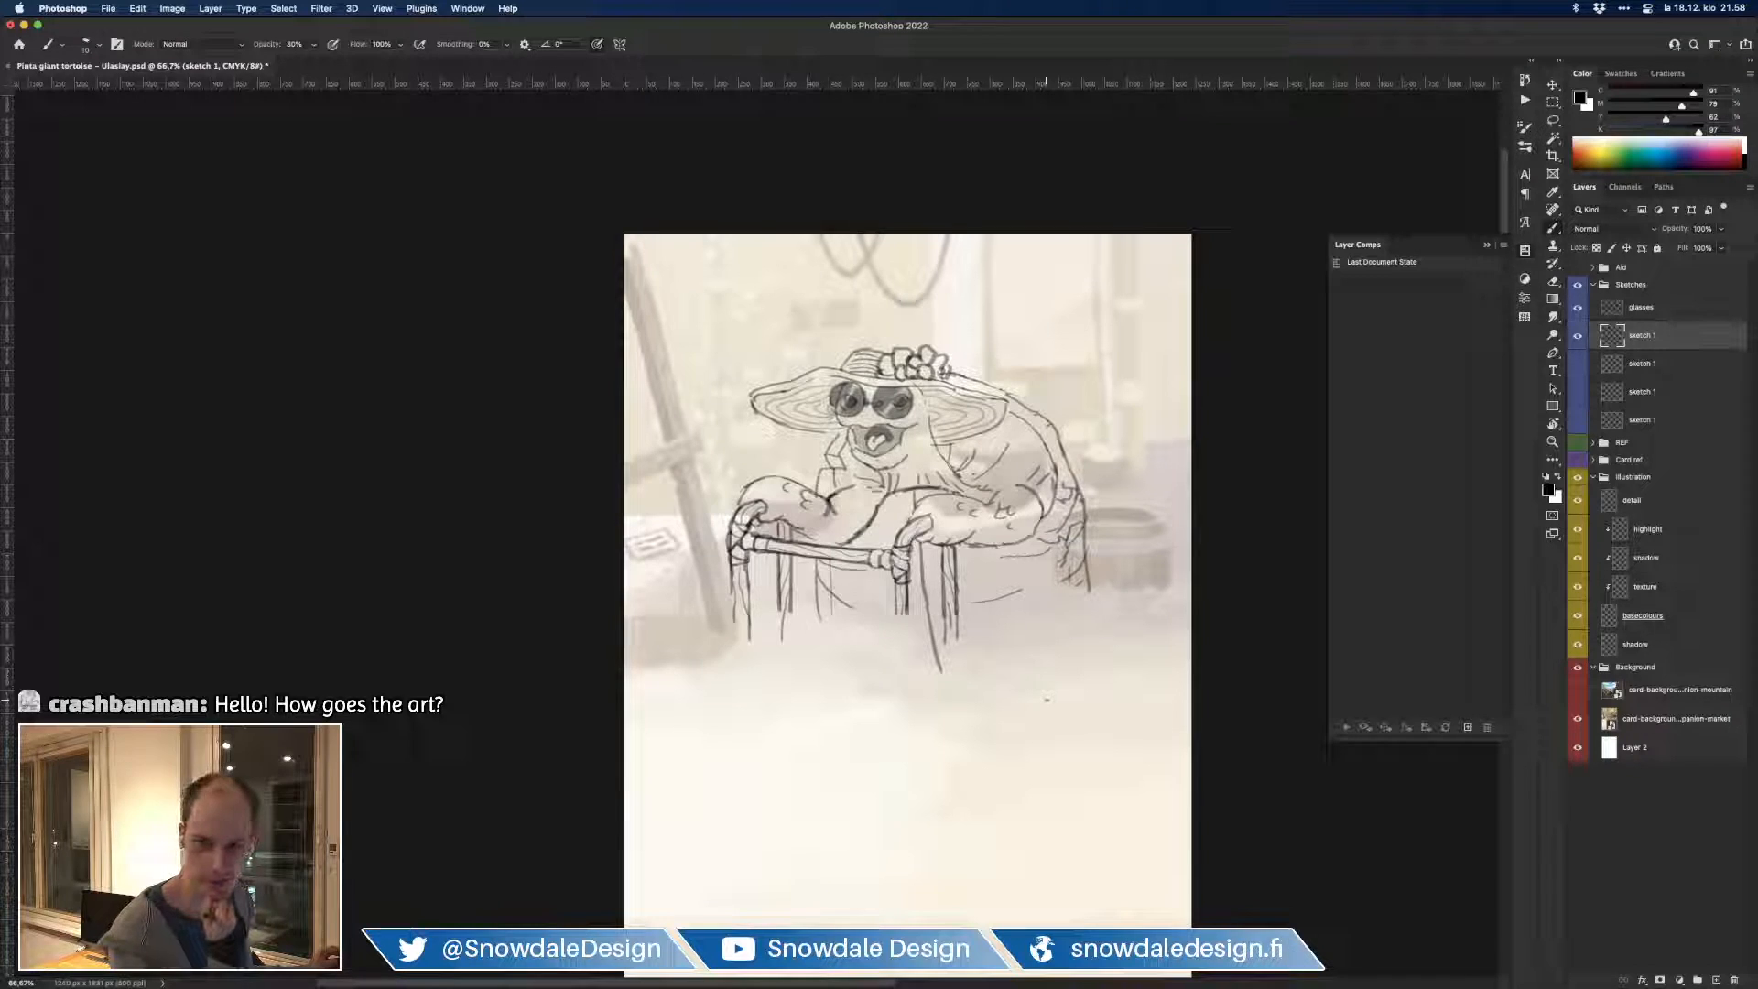
pyautogui.press('super+s')
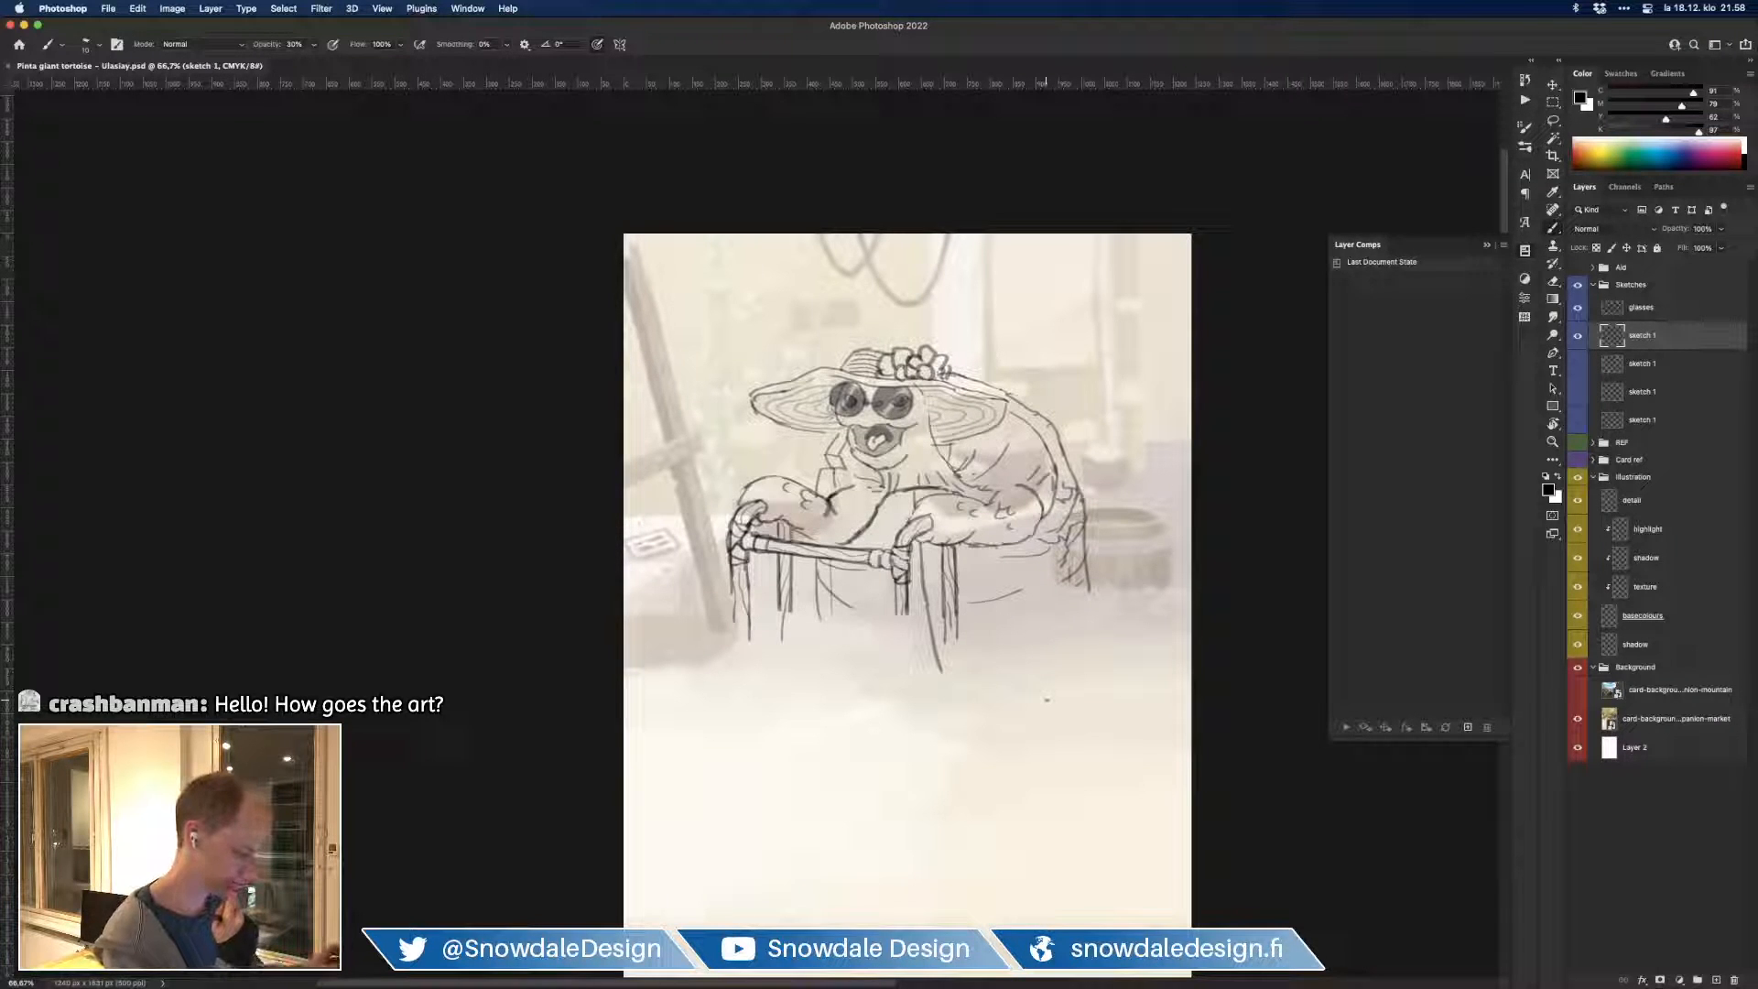
# Step: Draw a rounded lower-body outline from the shell's right edge to beneath the crossbar, and close the ends of the frame's two left legs
pyautogui.moveTo(828, 442); pyautogui.dragTo(826, 434)
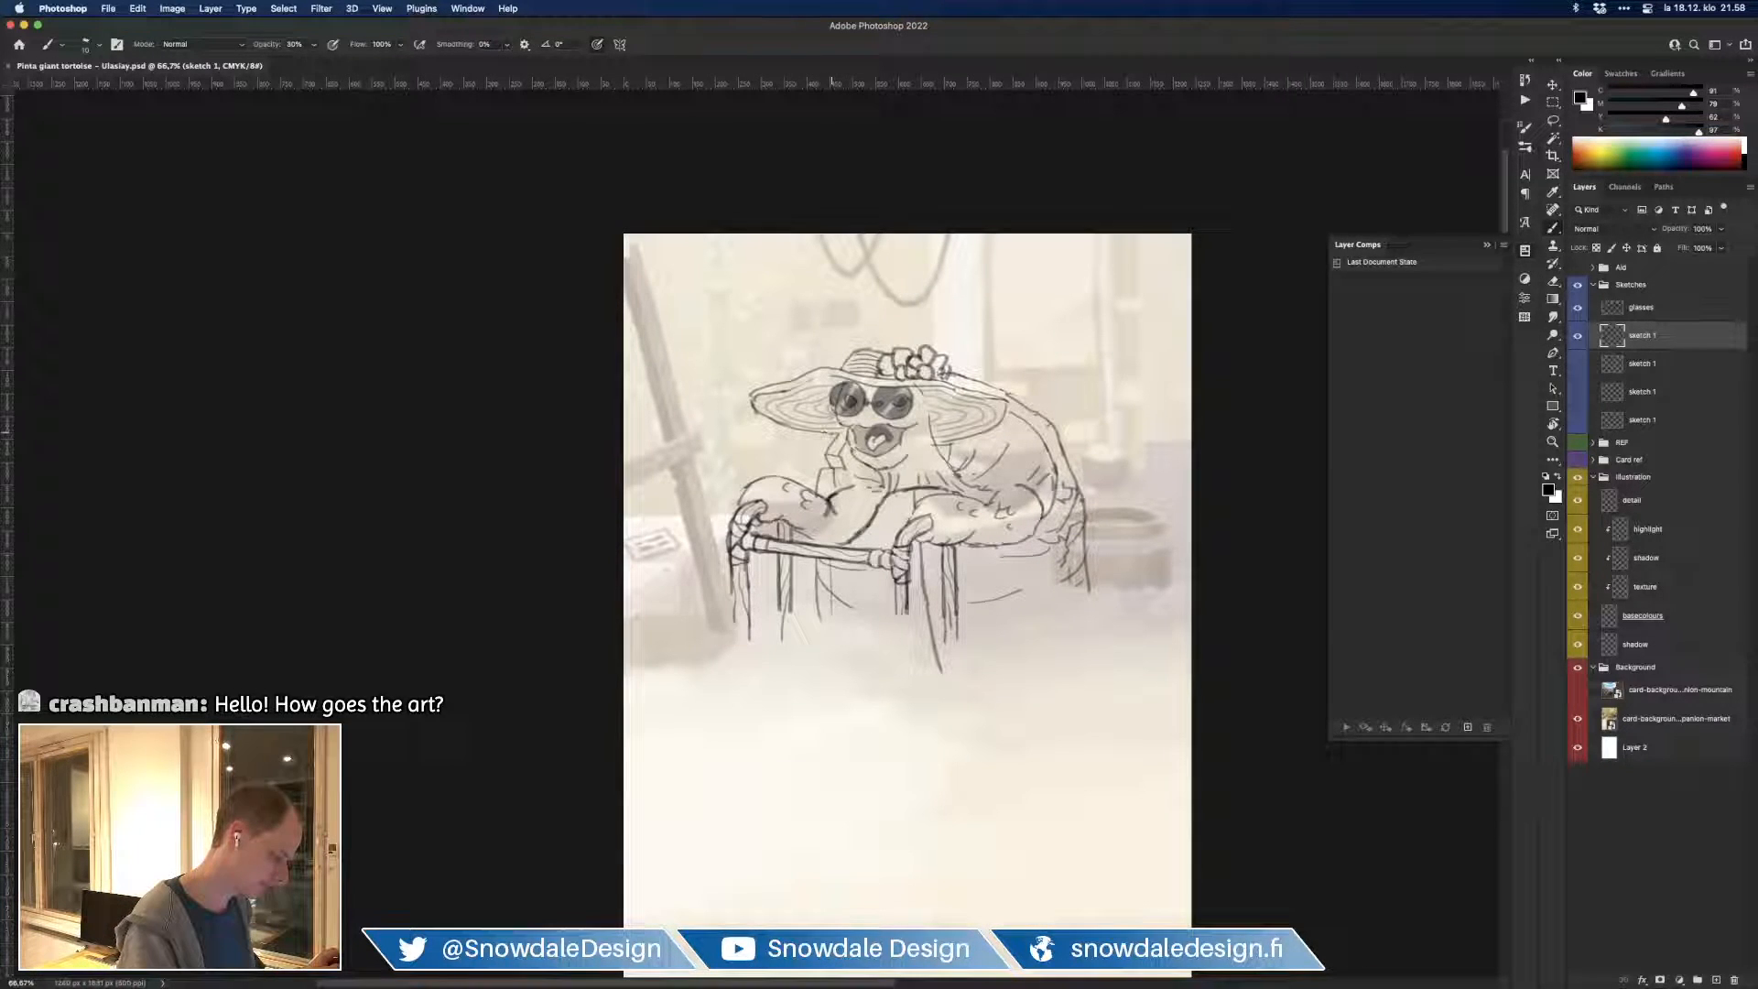
pyautogui.press('e')
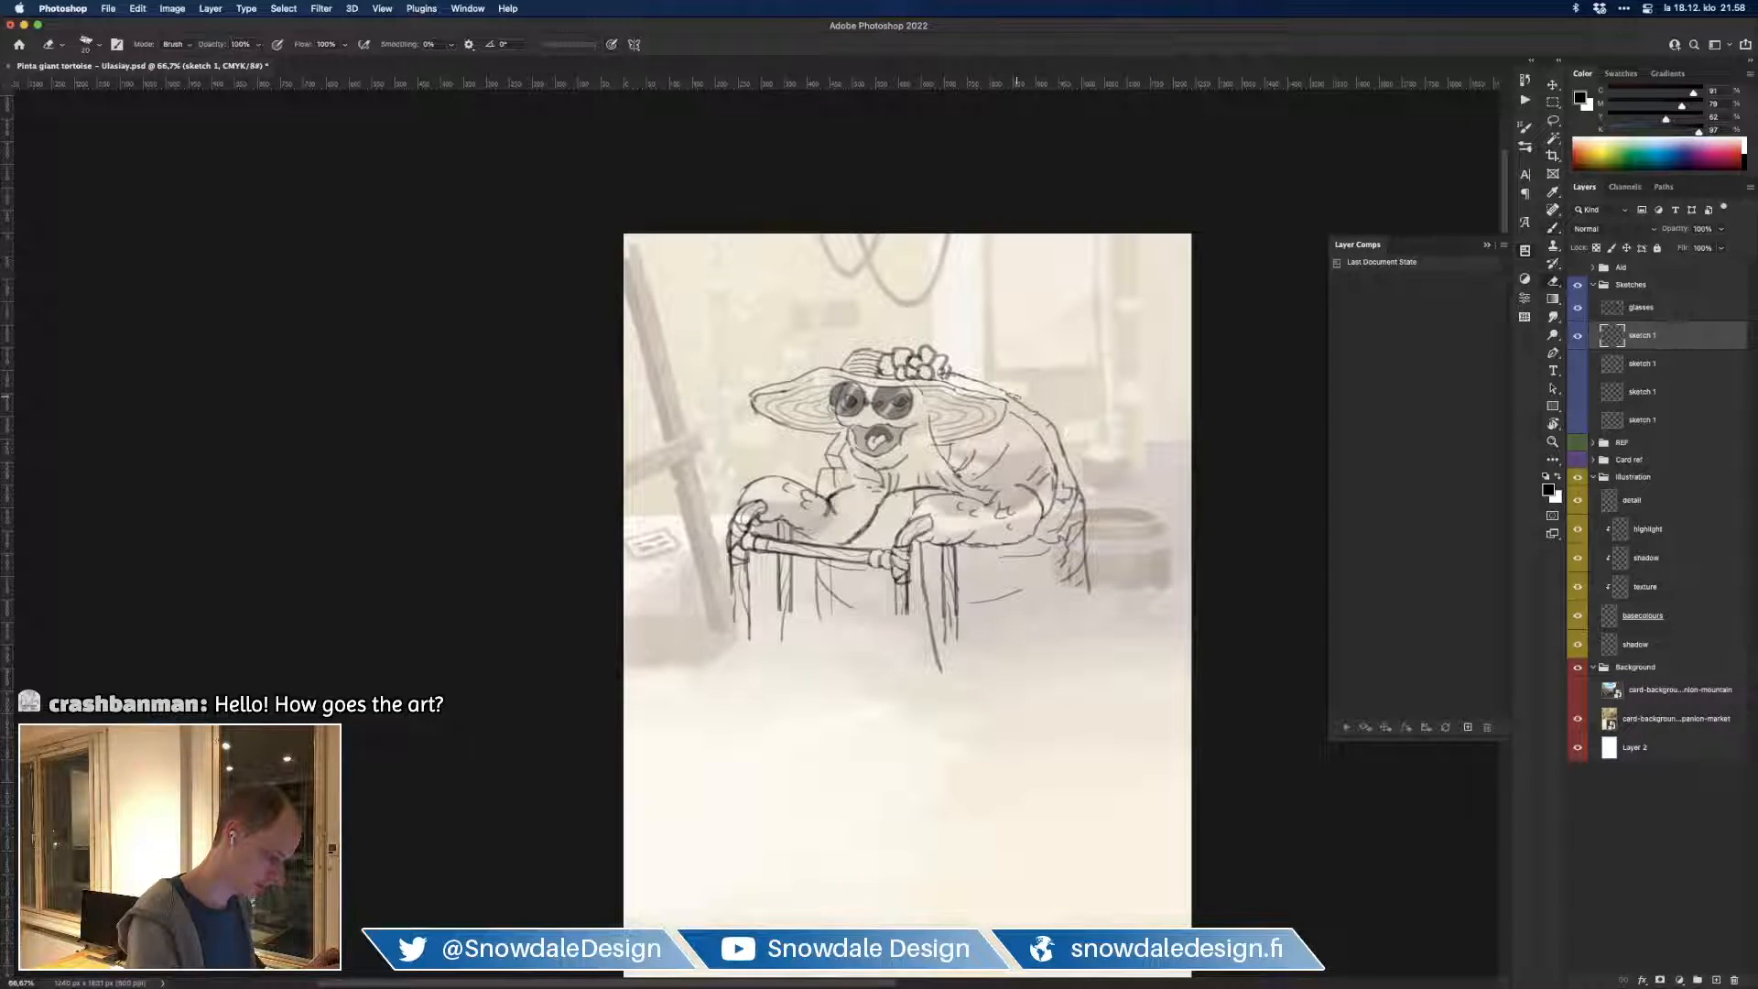
pyautogui.press('b')
pyautogui.moveTo(1088, 588)
pyautogui.mouseDown()
pyautogui.moveTo(1089, 641)
pyautogui.moveTo(1046, 715)
pyautogui.moveTo(987, 750)
pyautogui.moveTo(841, 746)
pyautogui.moveTo(818, 701)
pyautogui.mouseUp()
pyautogui.moveTo(818, 575); pyautogui.dragTo(822, 719)
pyautogui.moveTo(780, 608); pyautogui.dragTo(783, 665)
pyautogui.moveTo(792, 611); pyautogui.dragTo(790, 665)
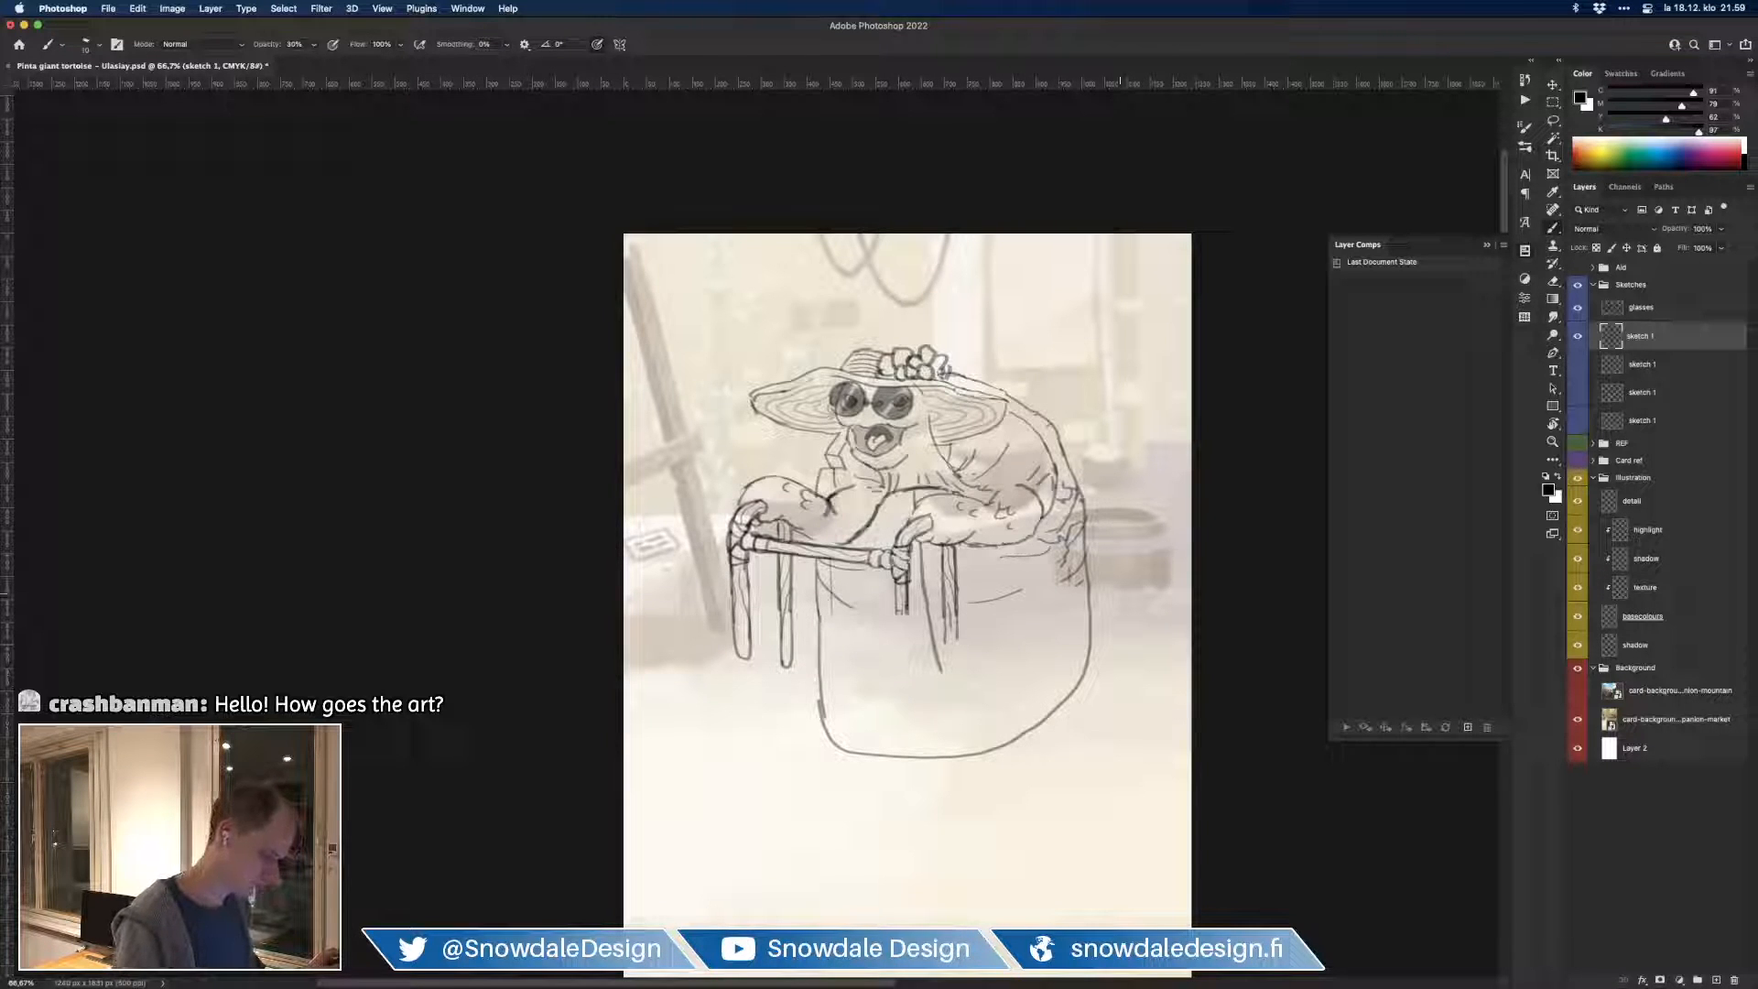
# Step: Touch up the sketch outlines with brush and eraser, strengthening the outer edge of the frame's left front leg
pyautogui.press('e')
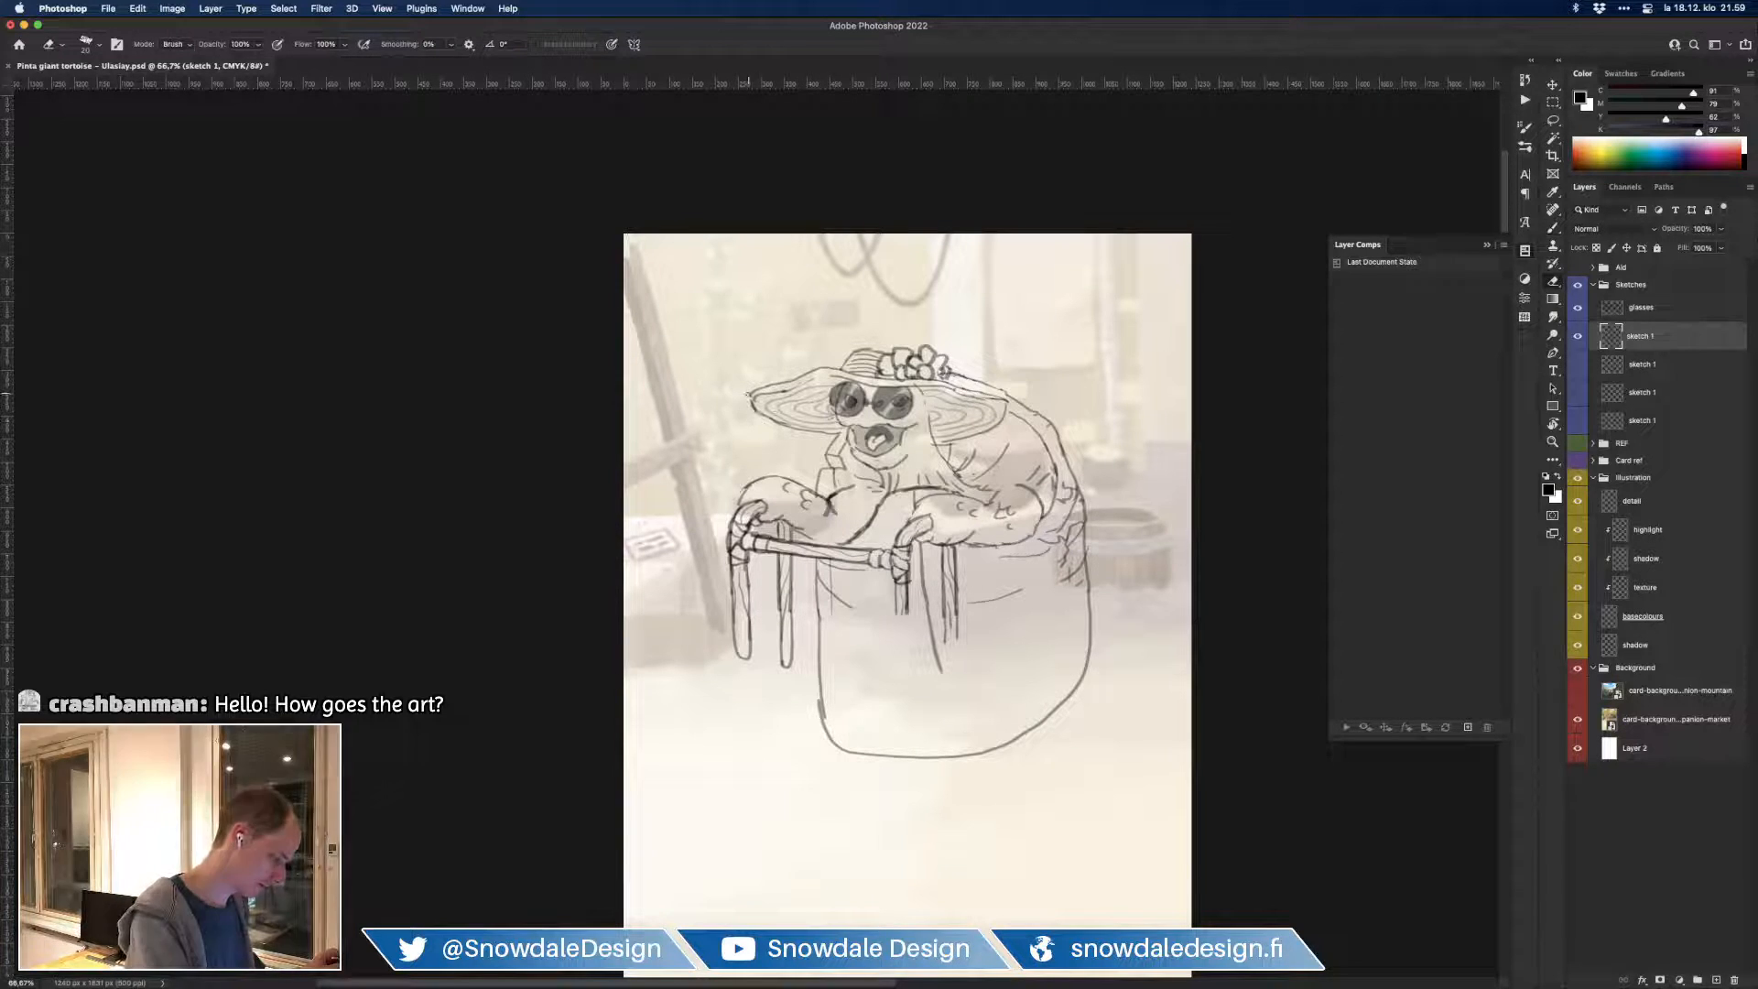
pyautogui.press('b')
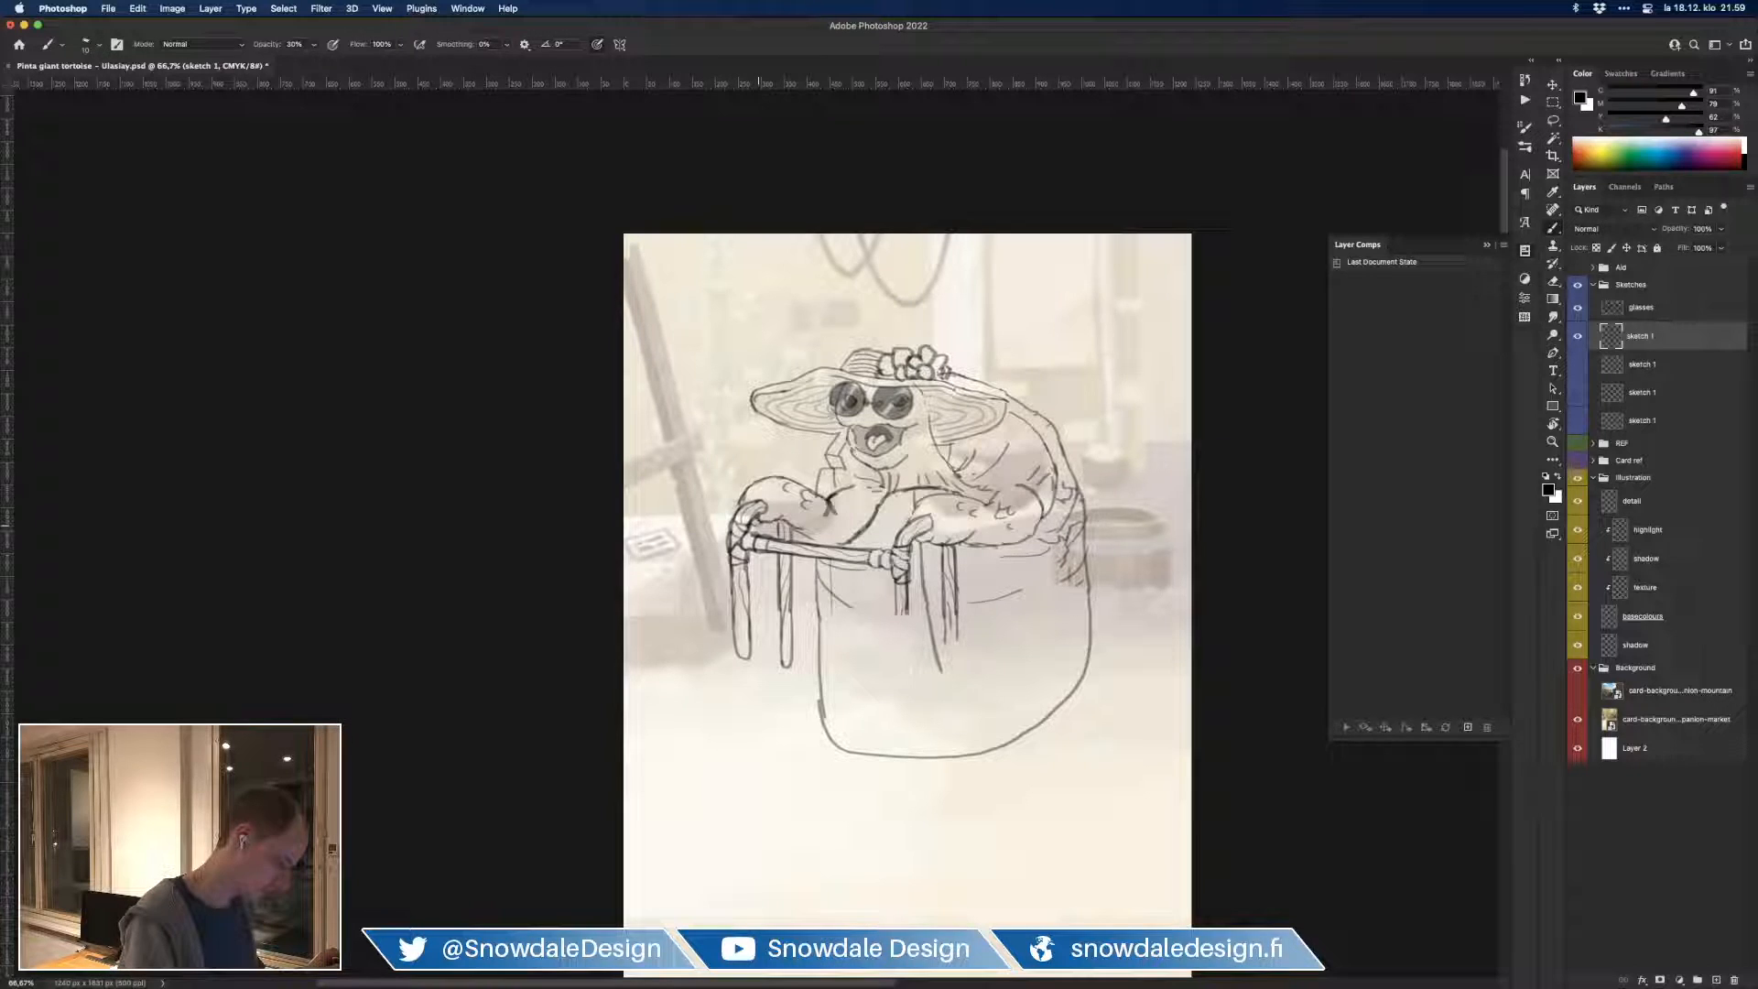
pyautogui.press('e')
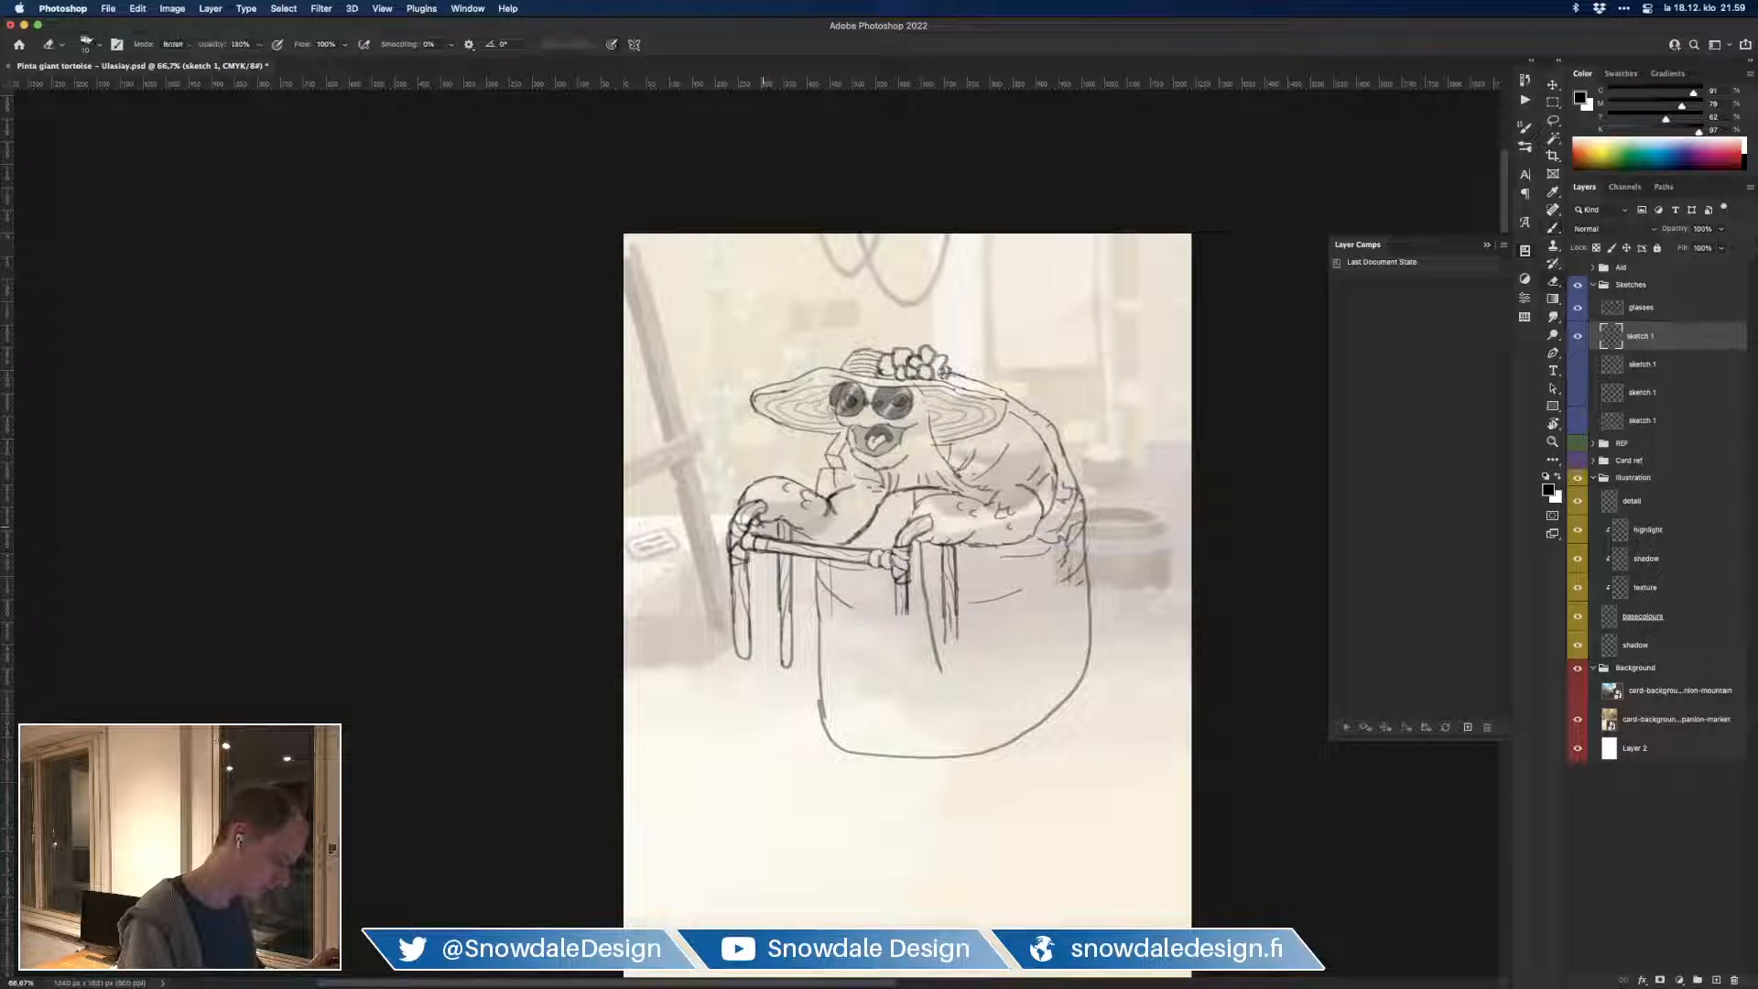
pyautogui.press('b')
pyautogui.press('3')
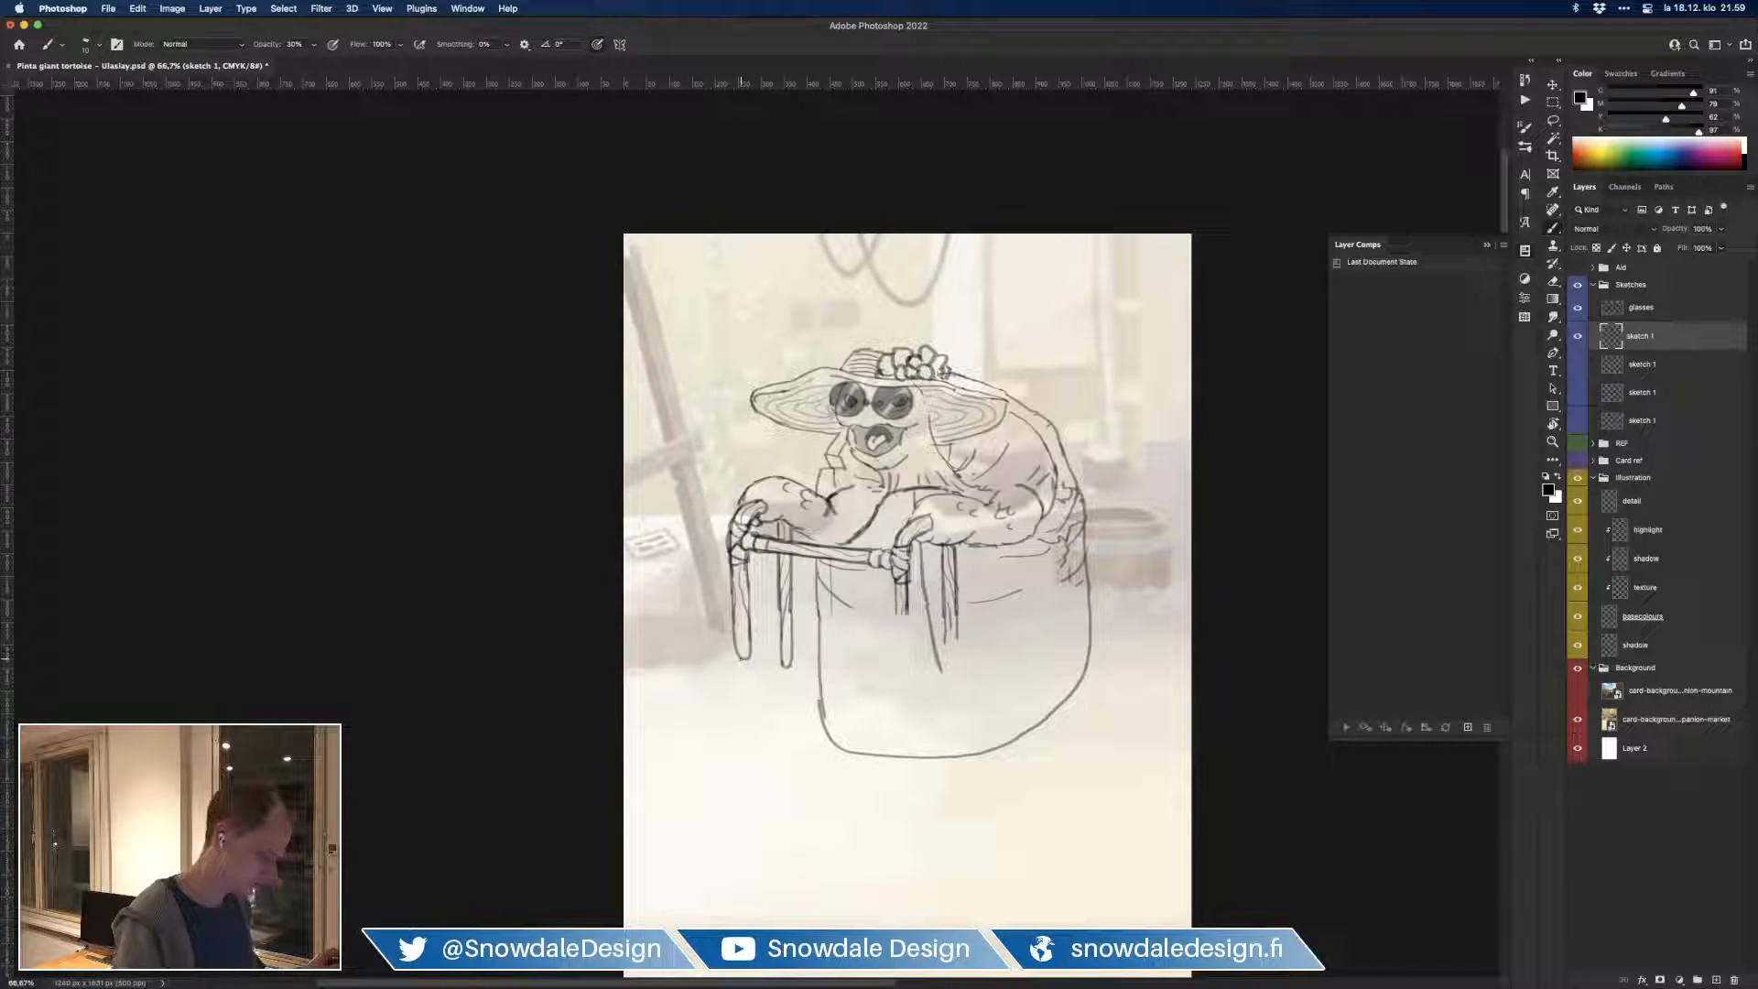
pyautogui.press('e')
pyautogui.press('b')
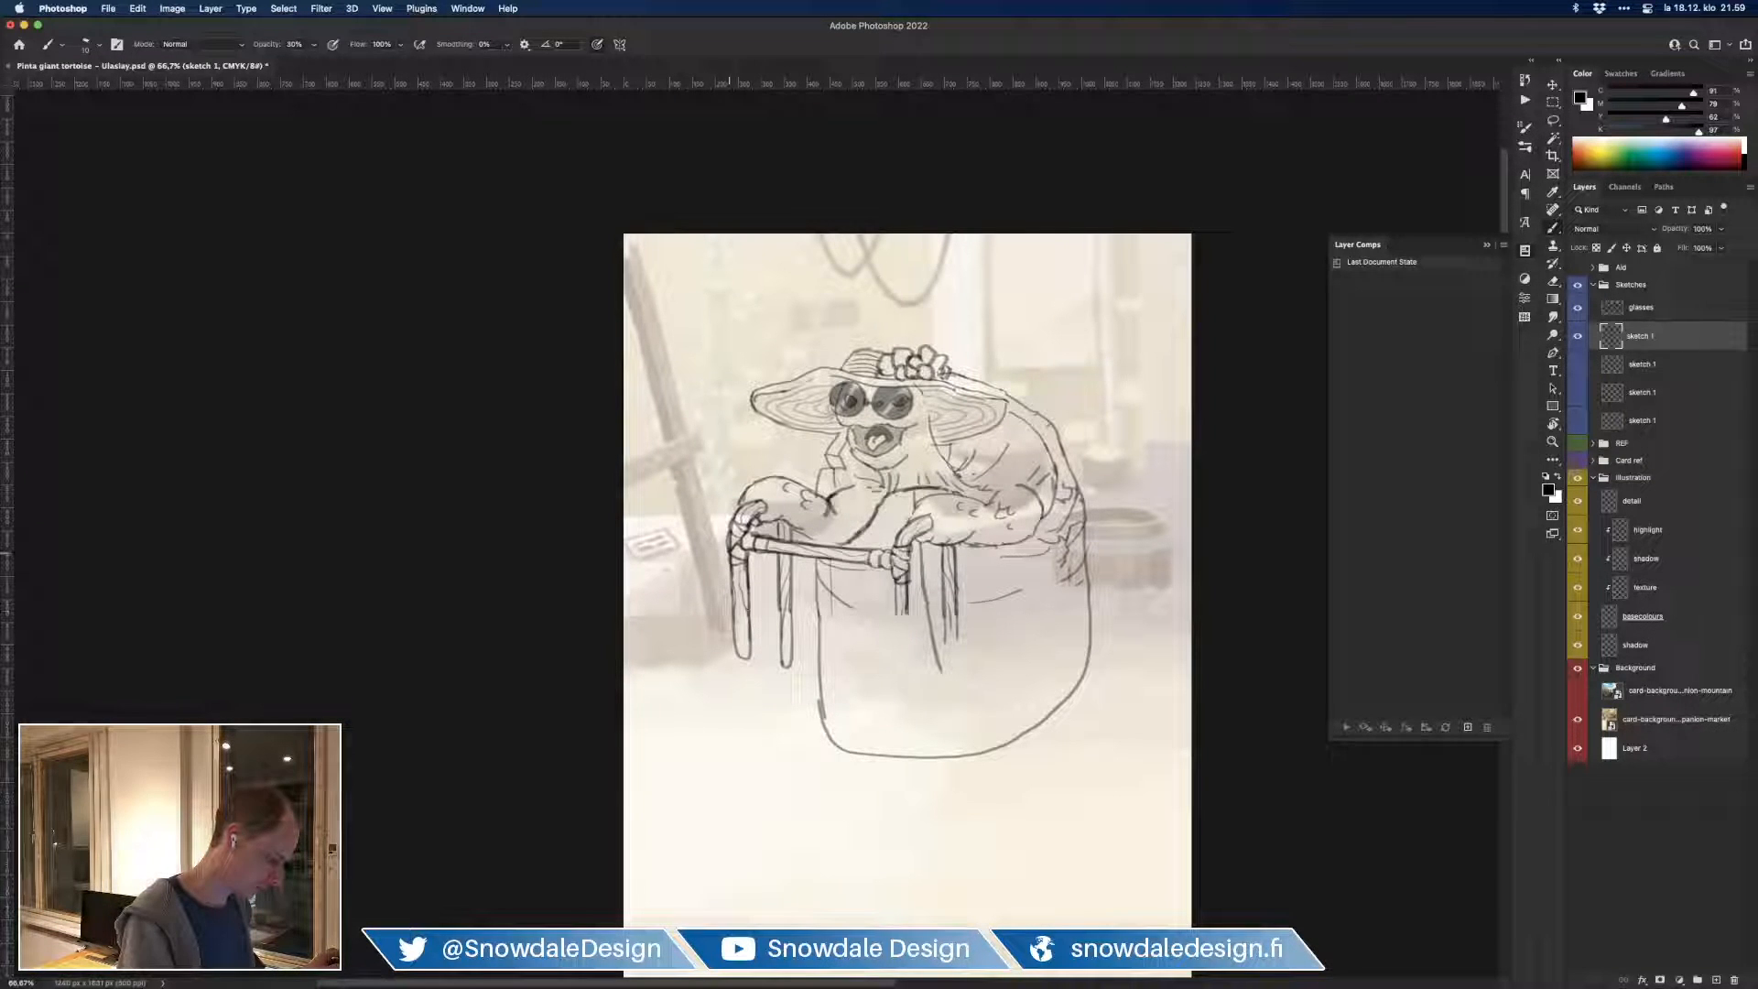
pyautogui.moveTo(730, 571); pyautogui.dragTo(732, 607)
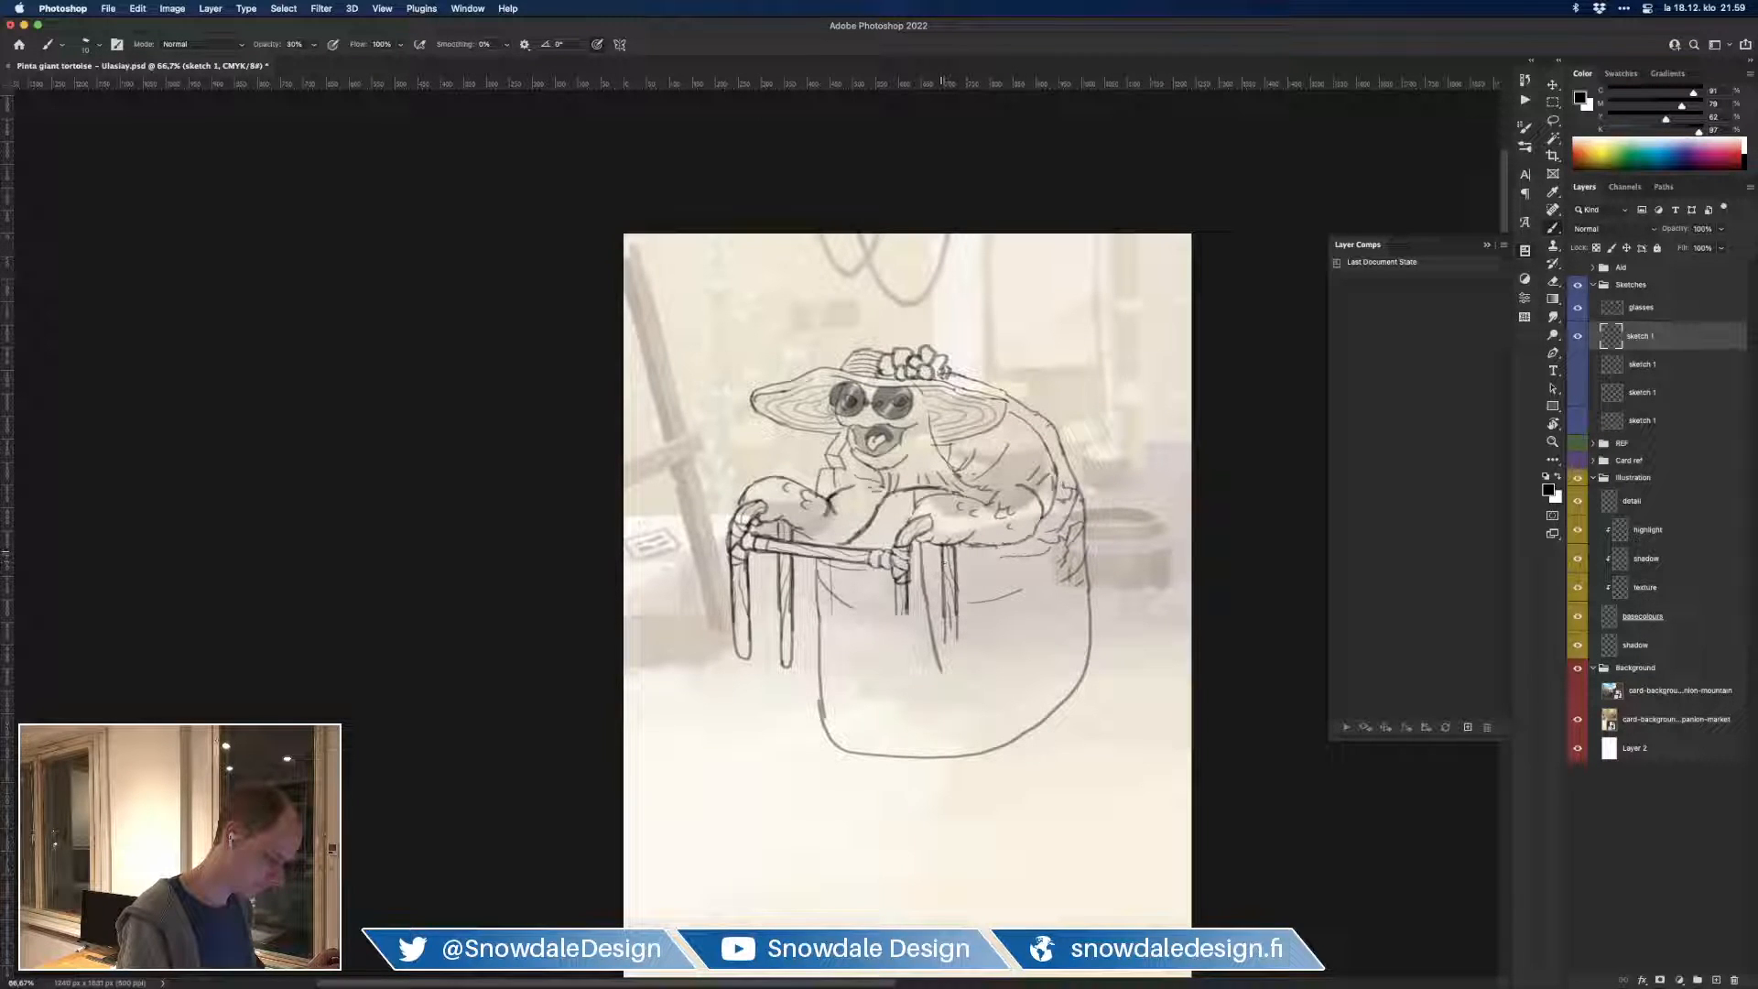
pyautogui.press('e')
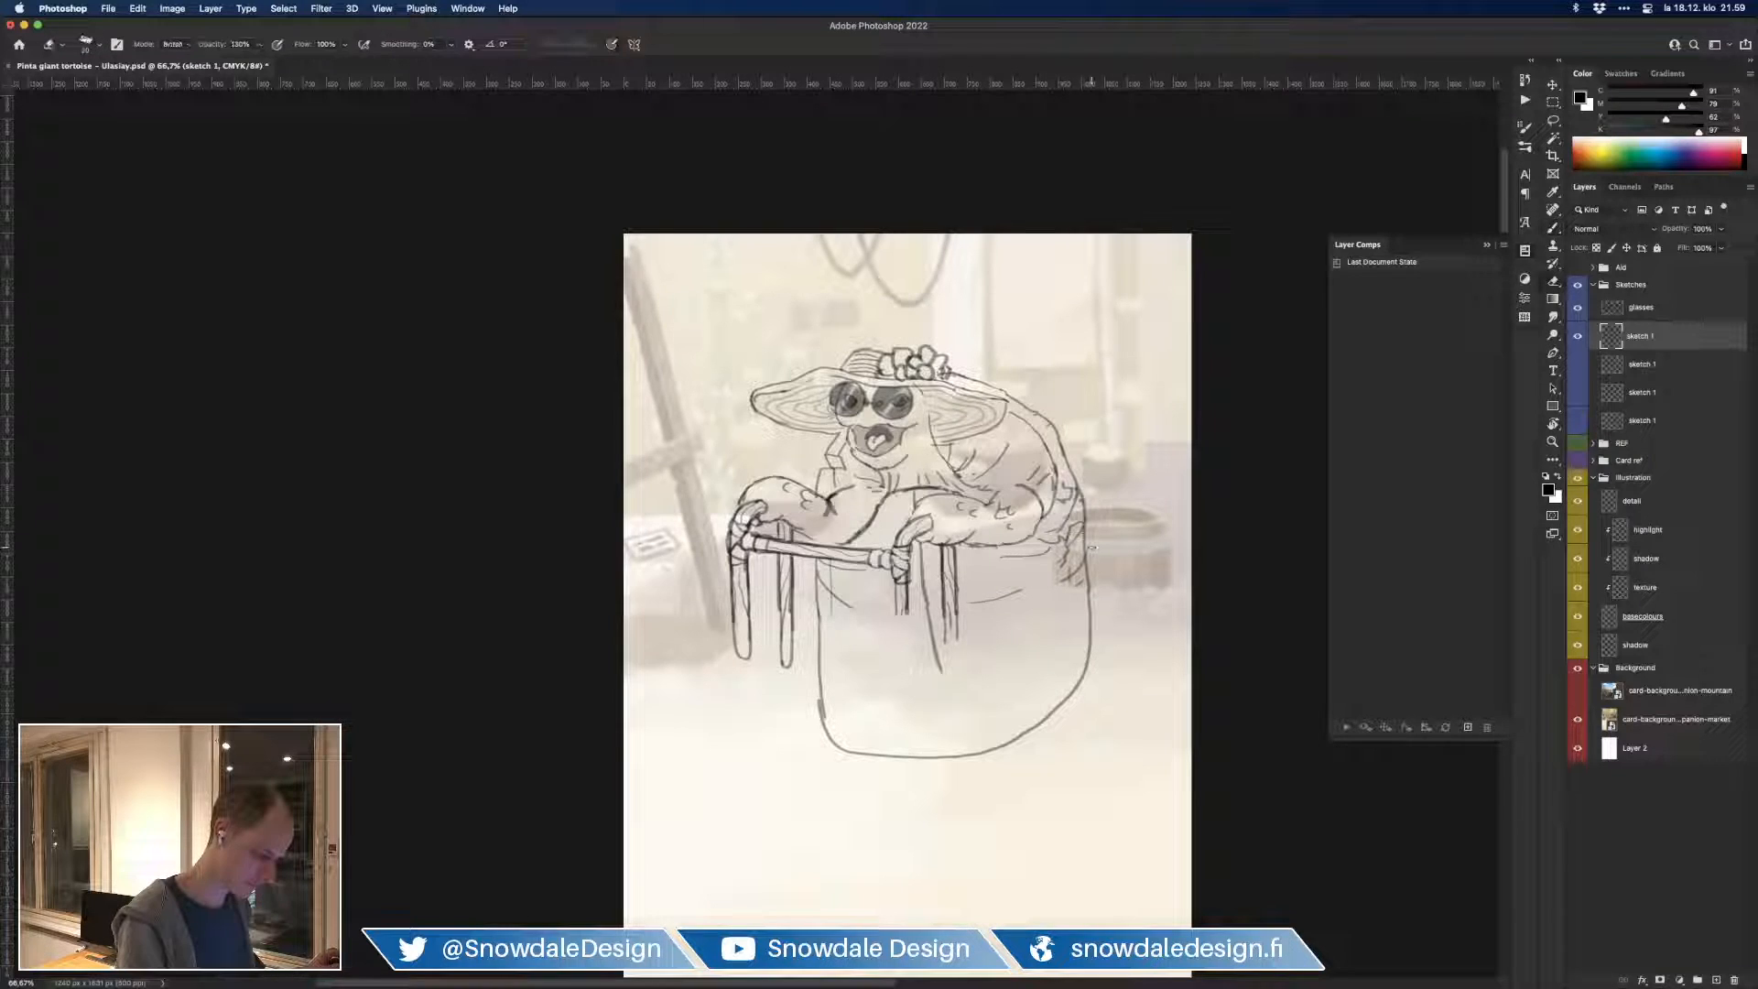
pyautogui.press('b')
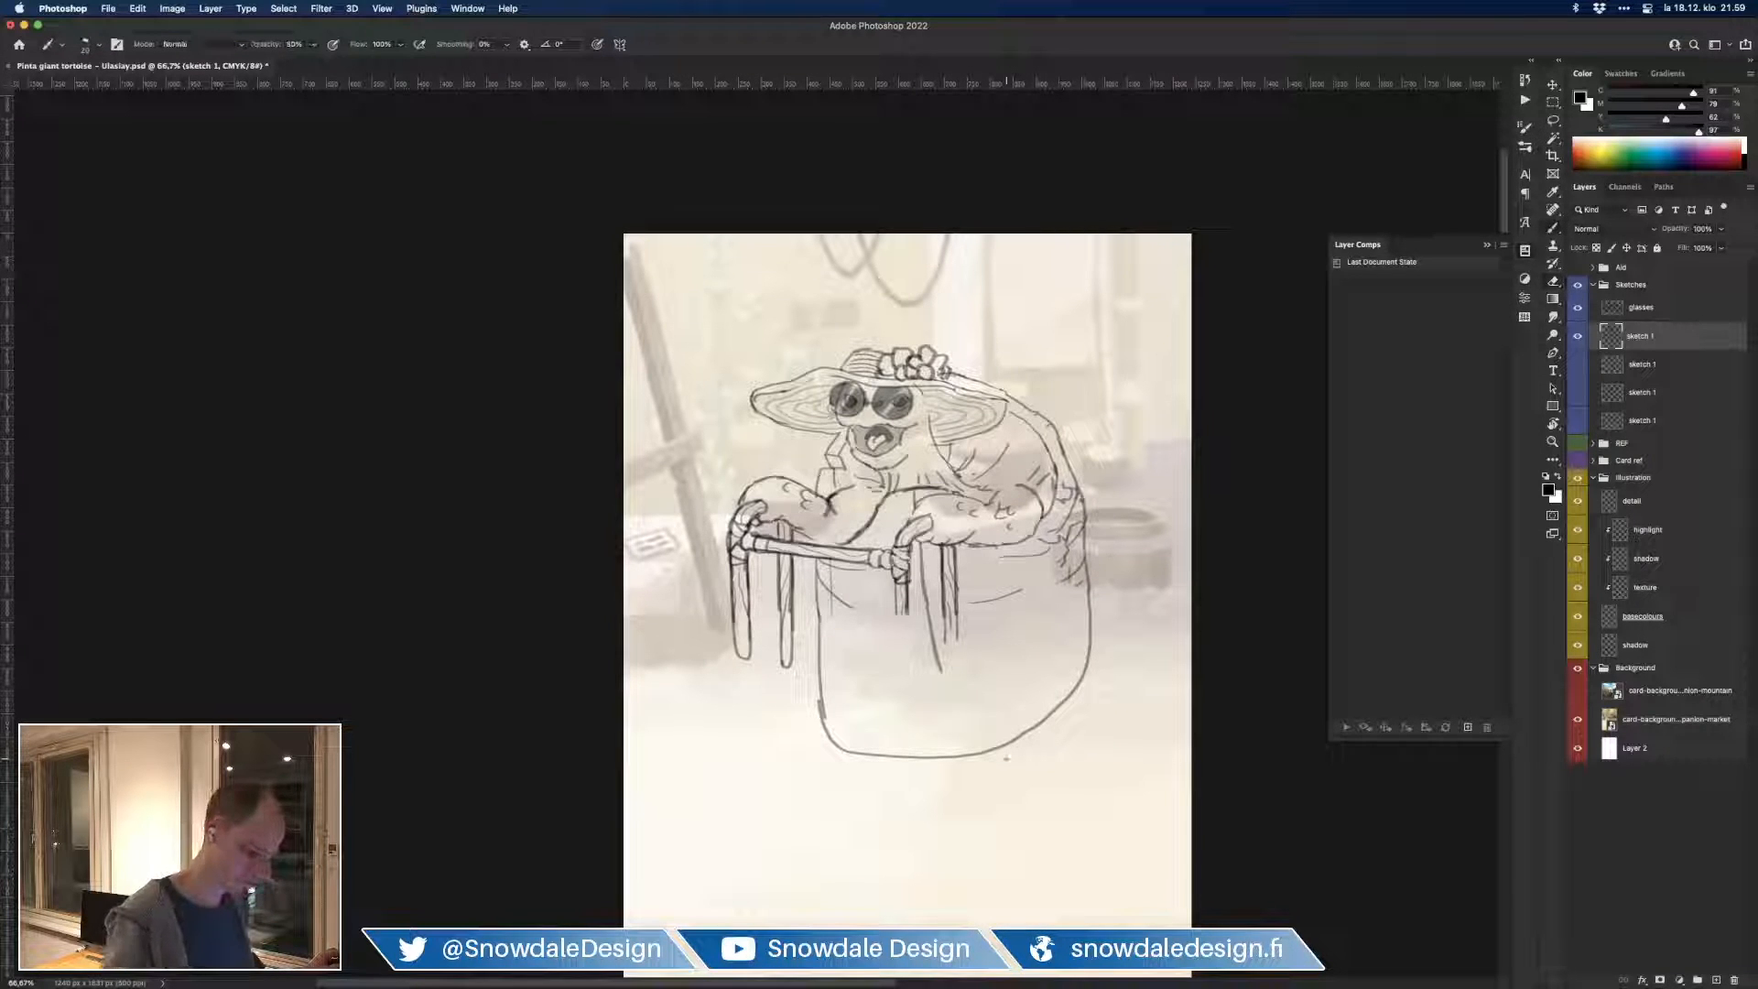
pyautogui.press('e')
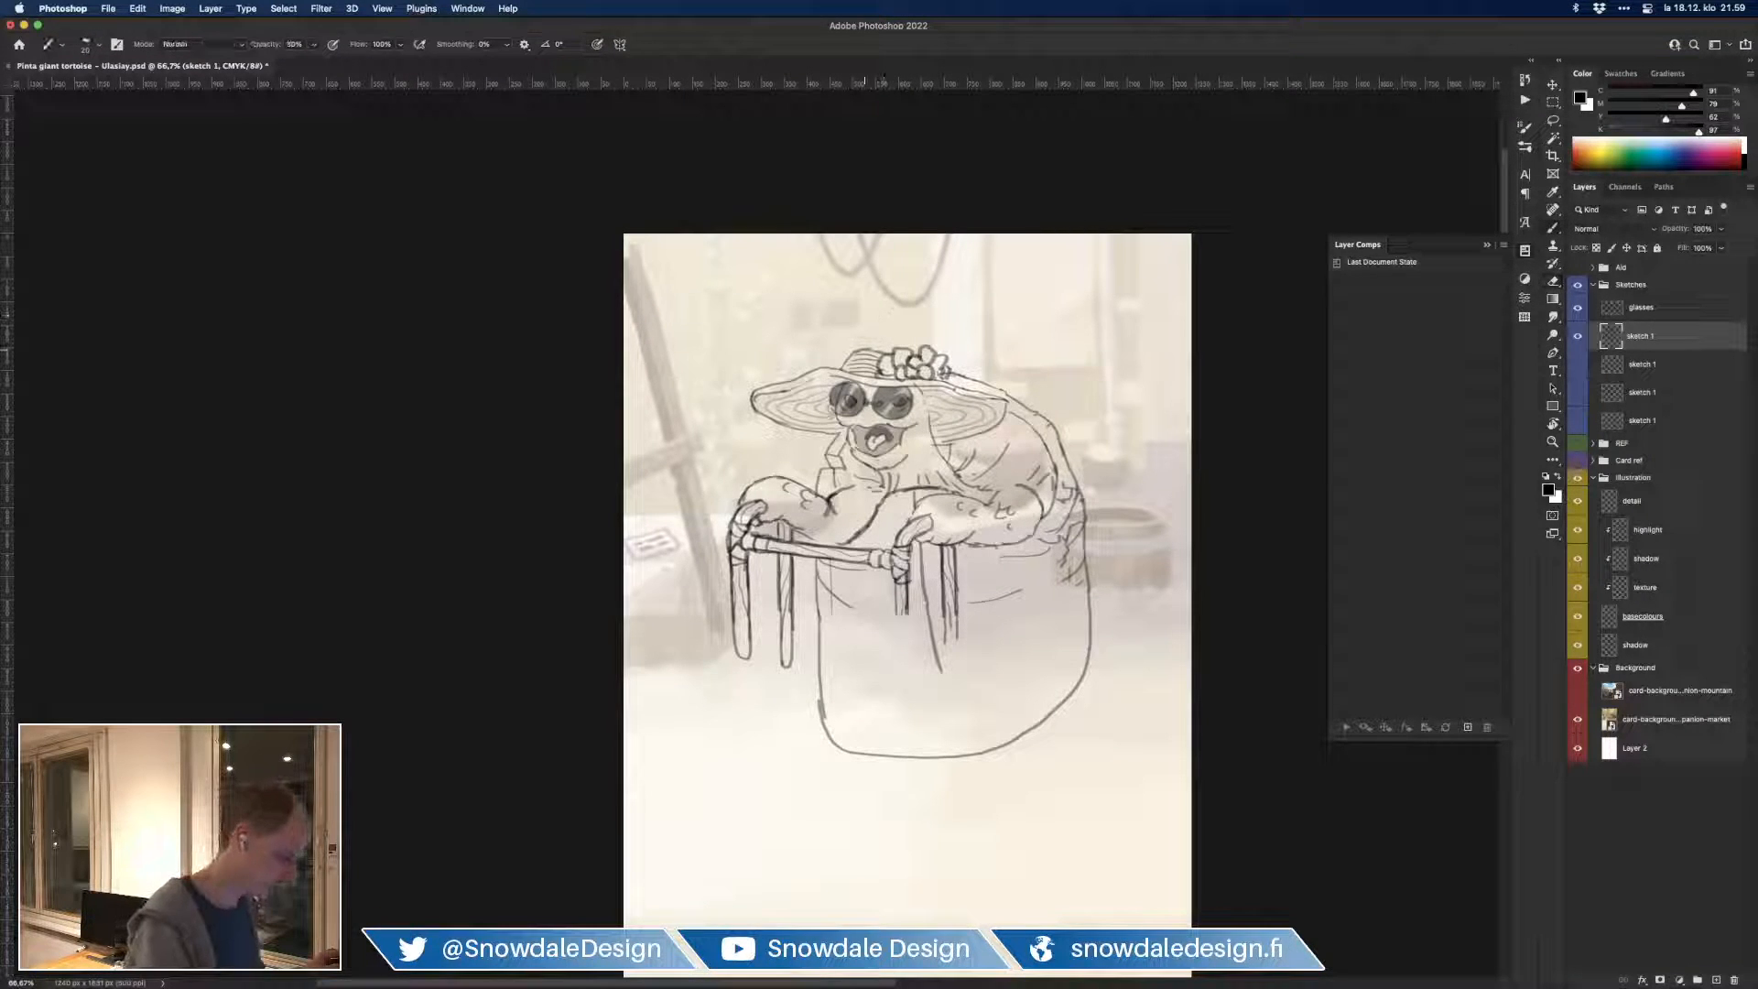
pyautogui.press('b')
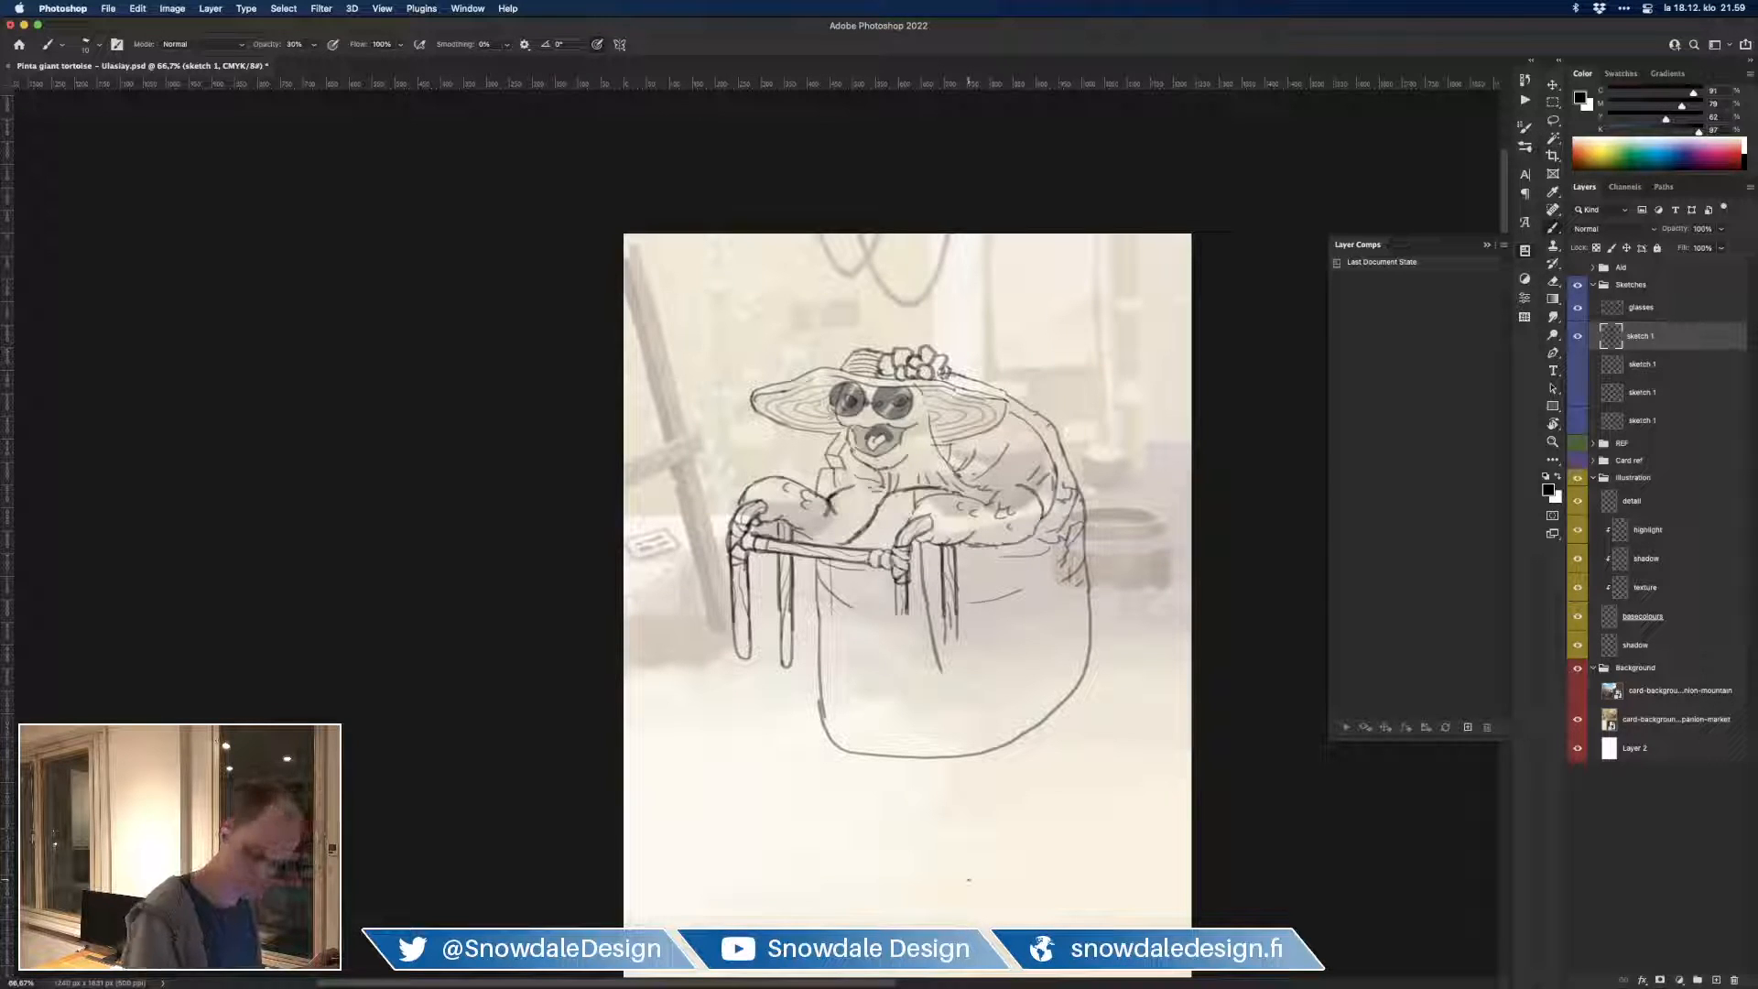
pyautogui.press('w')
pyautogui.click(1126, 623)
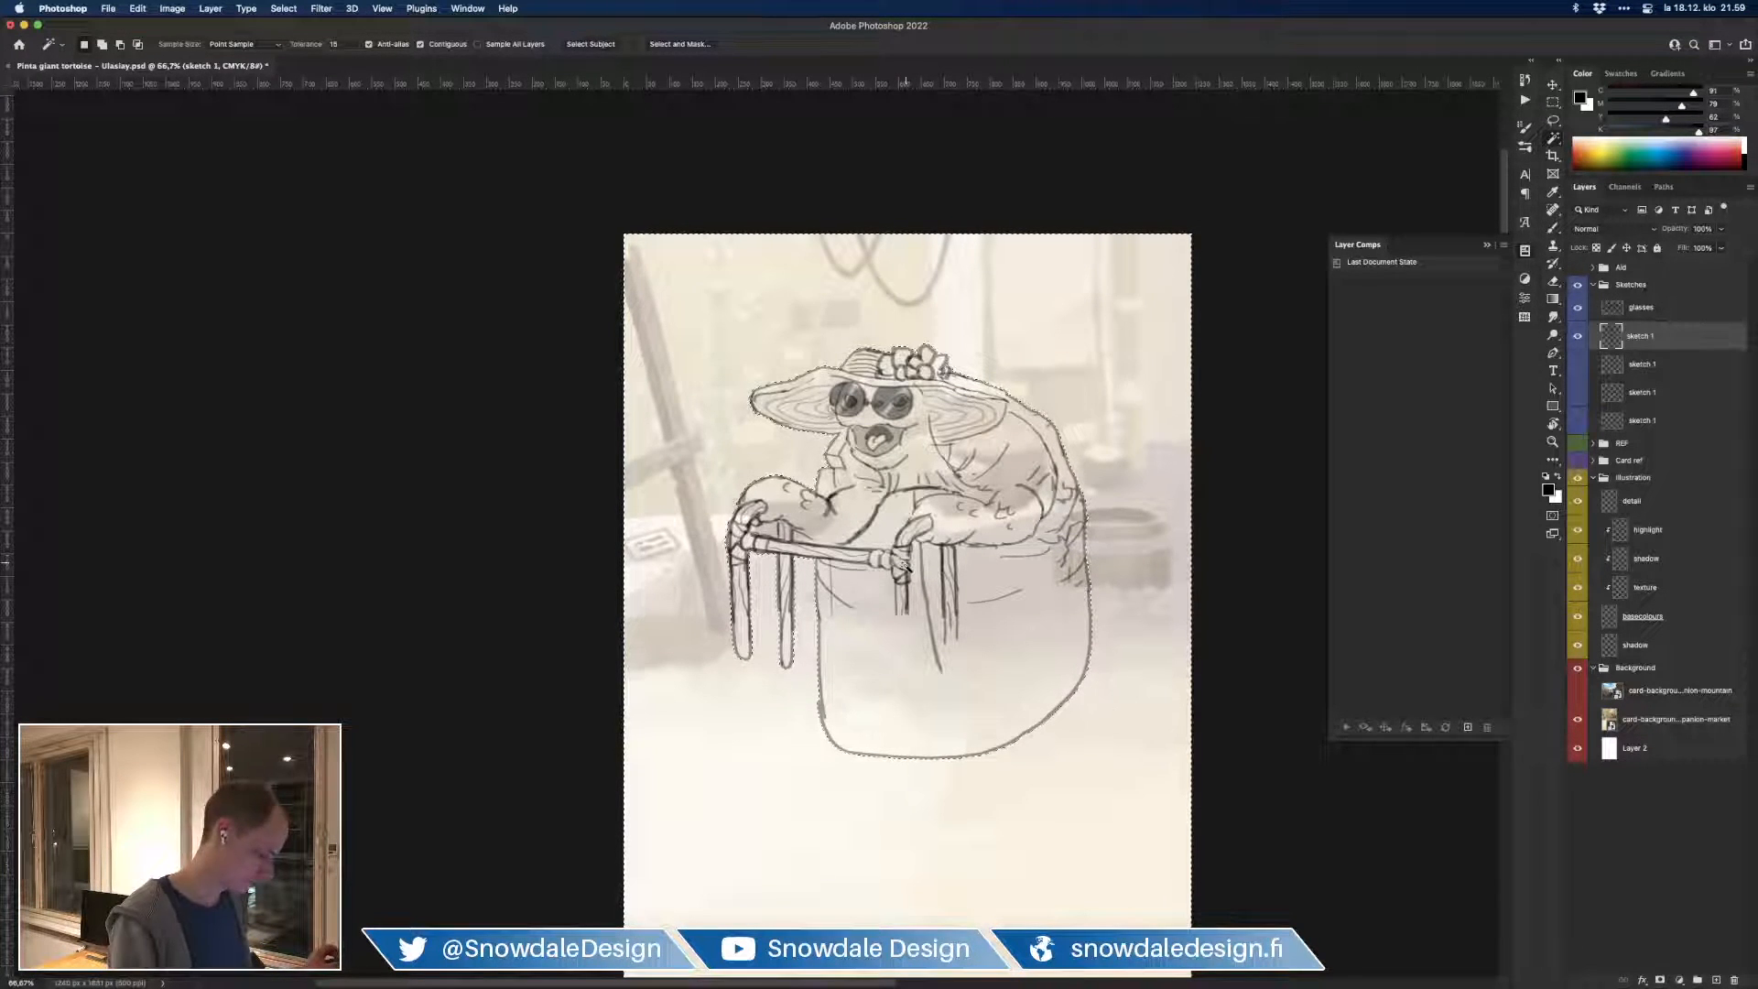
pyautogui.keyDown('shift'); pyautogui.click(771, 530); pyautogui.keyUp('shift')
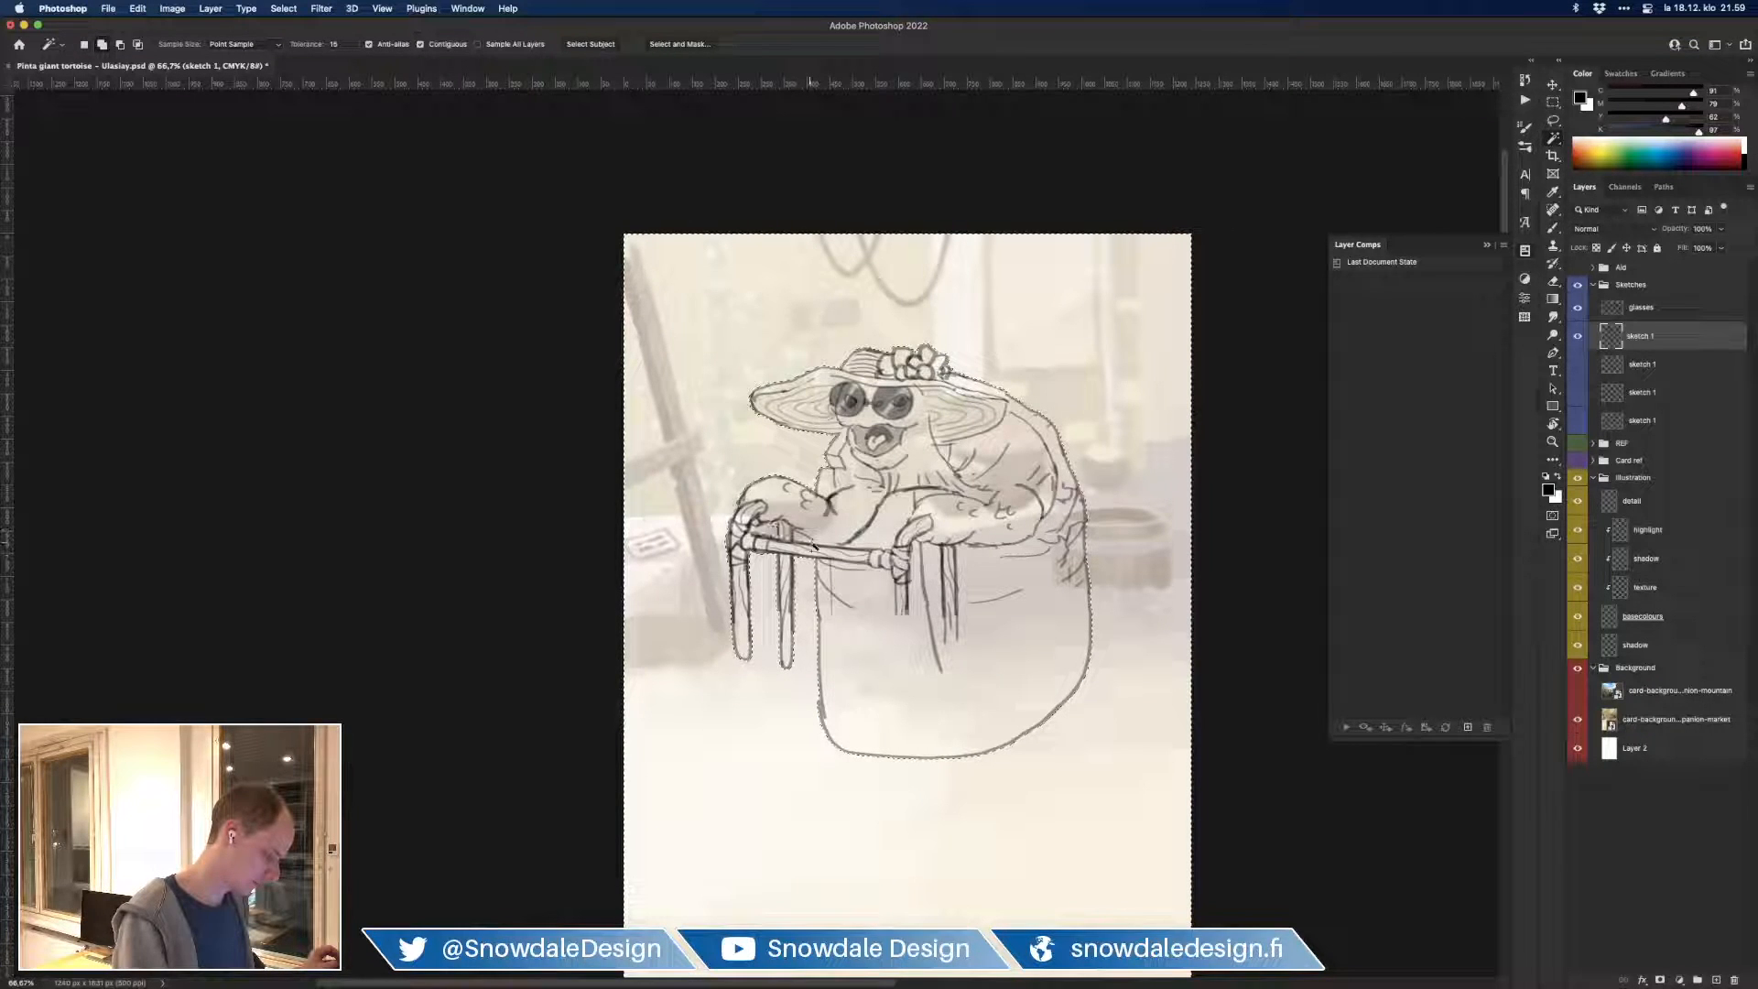
pyautogui.keyDown('shift'); pyautogui.click(884, 699); pyautogui.keyUp('shift')
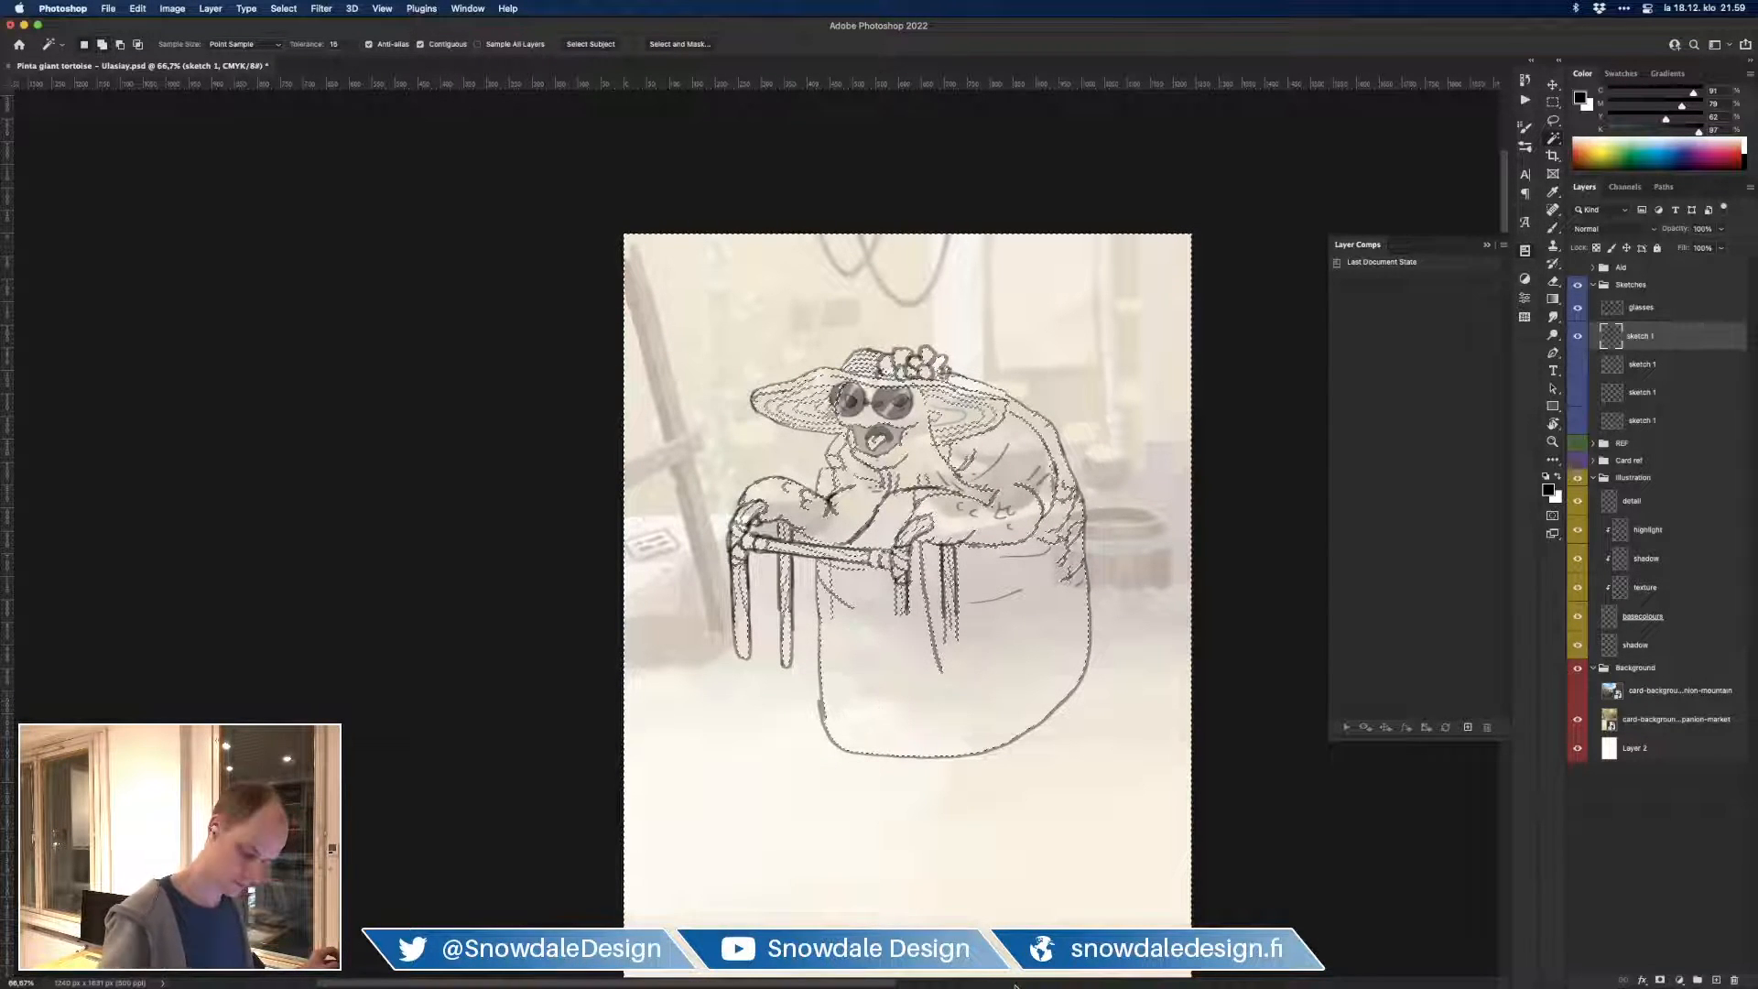
pyautogui.press('super+d')
# Step: Select the empty area around the tortoise and walking frame with the Magic Wand
pyautogui.press('b')
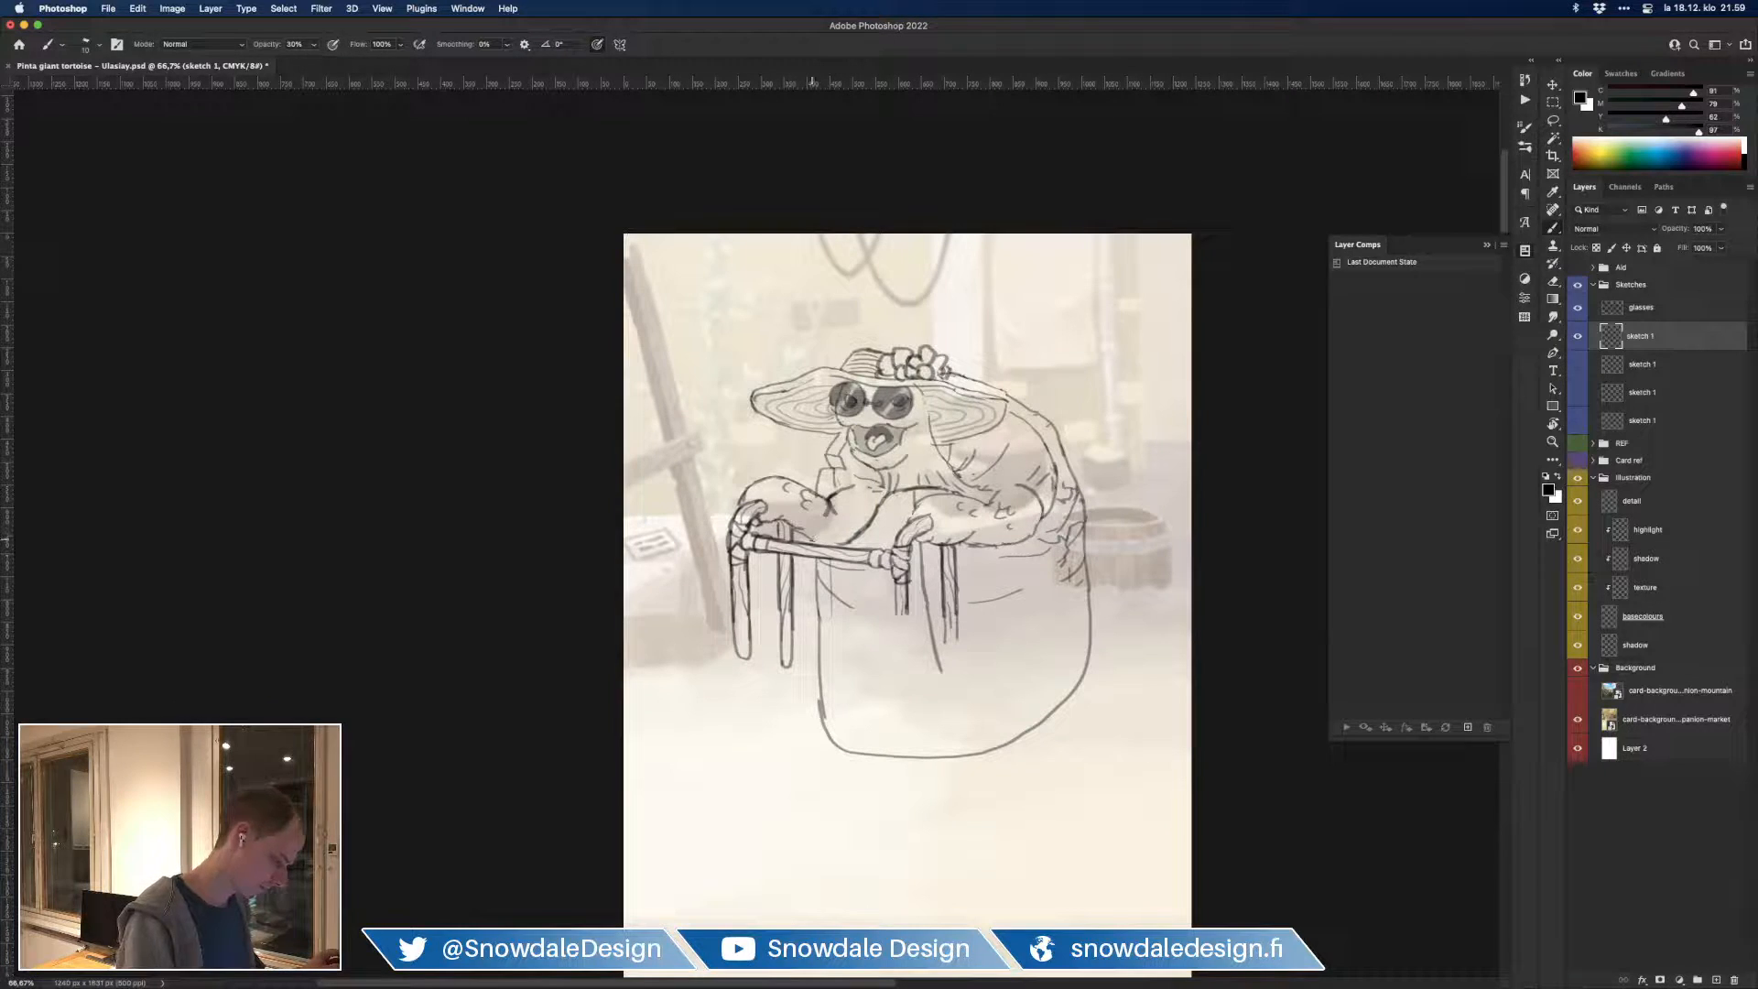
pyautogui.press('w')
pyautogui.click(985, 708)
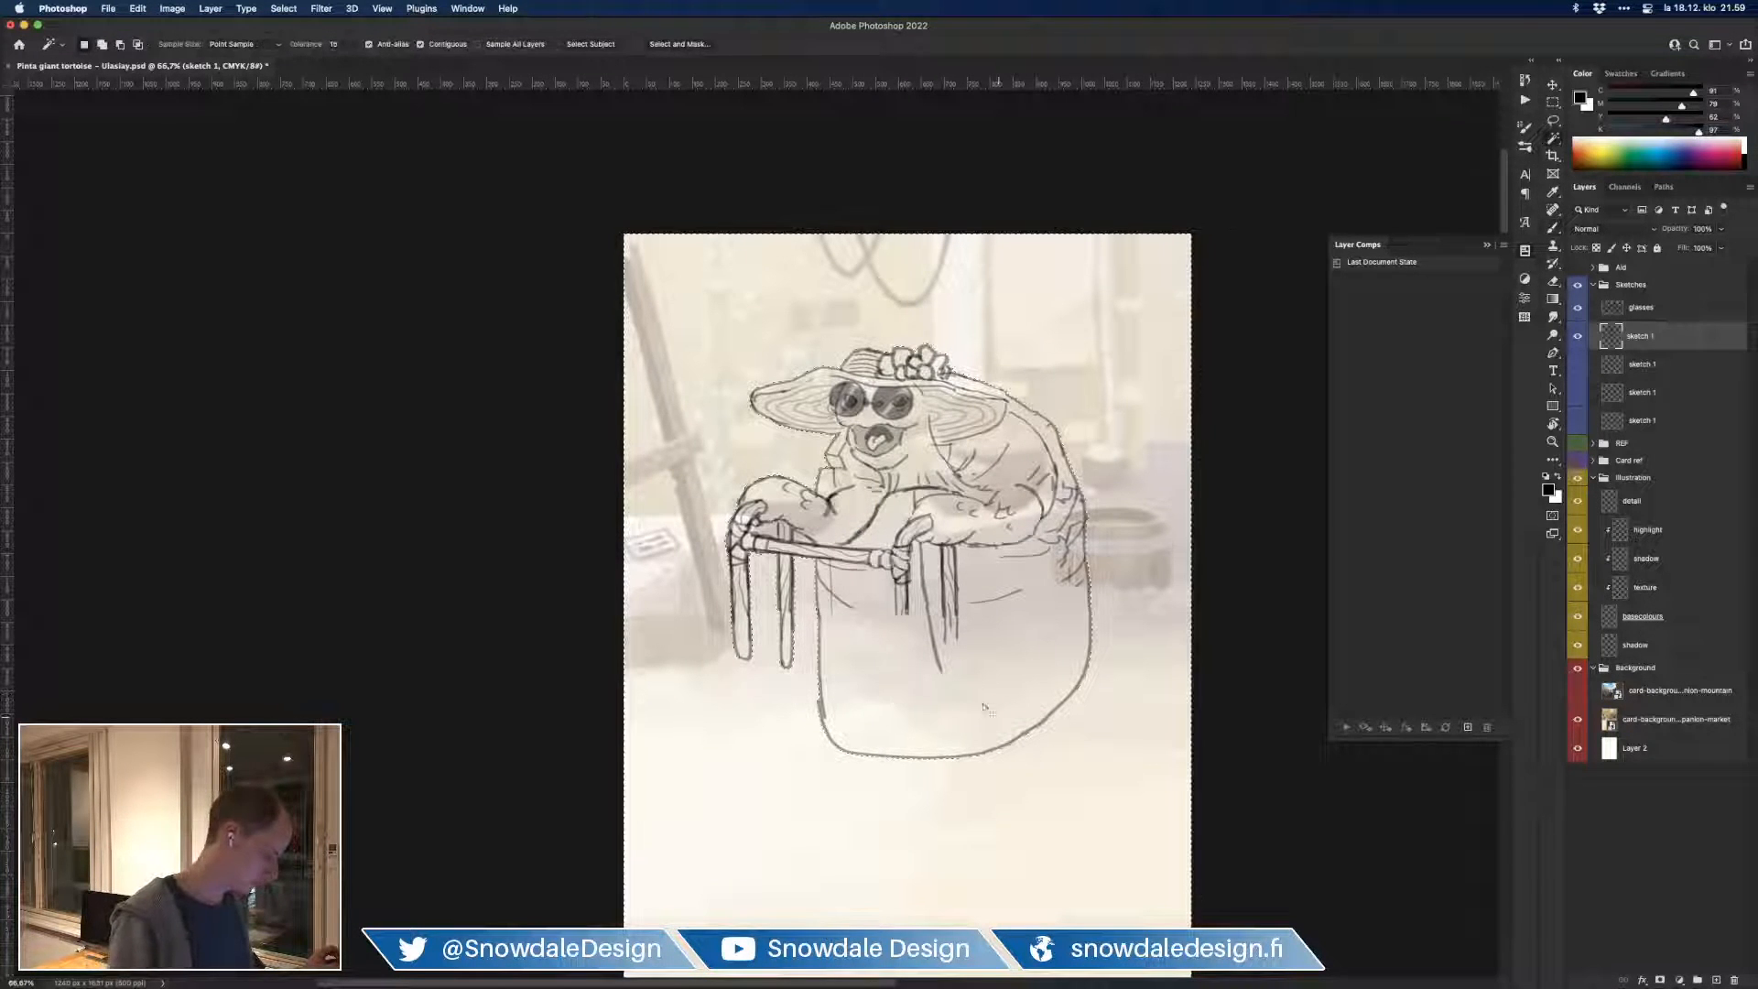
# Step: Fill the tortoise silhouette on the basecolours layer with a lavender grey sampled from the displayed REF photos
pyautogui.keyDown('shift'); pyautogui.click(777, 530); pyautogui.keyUp('shift')
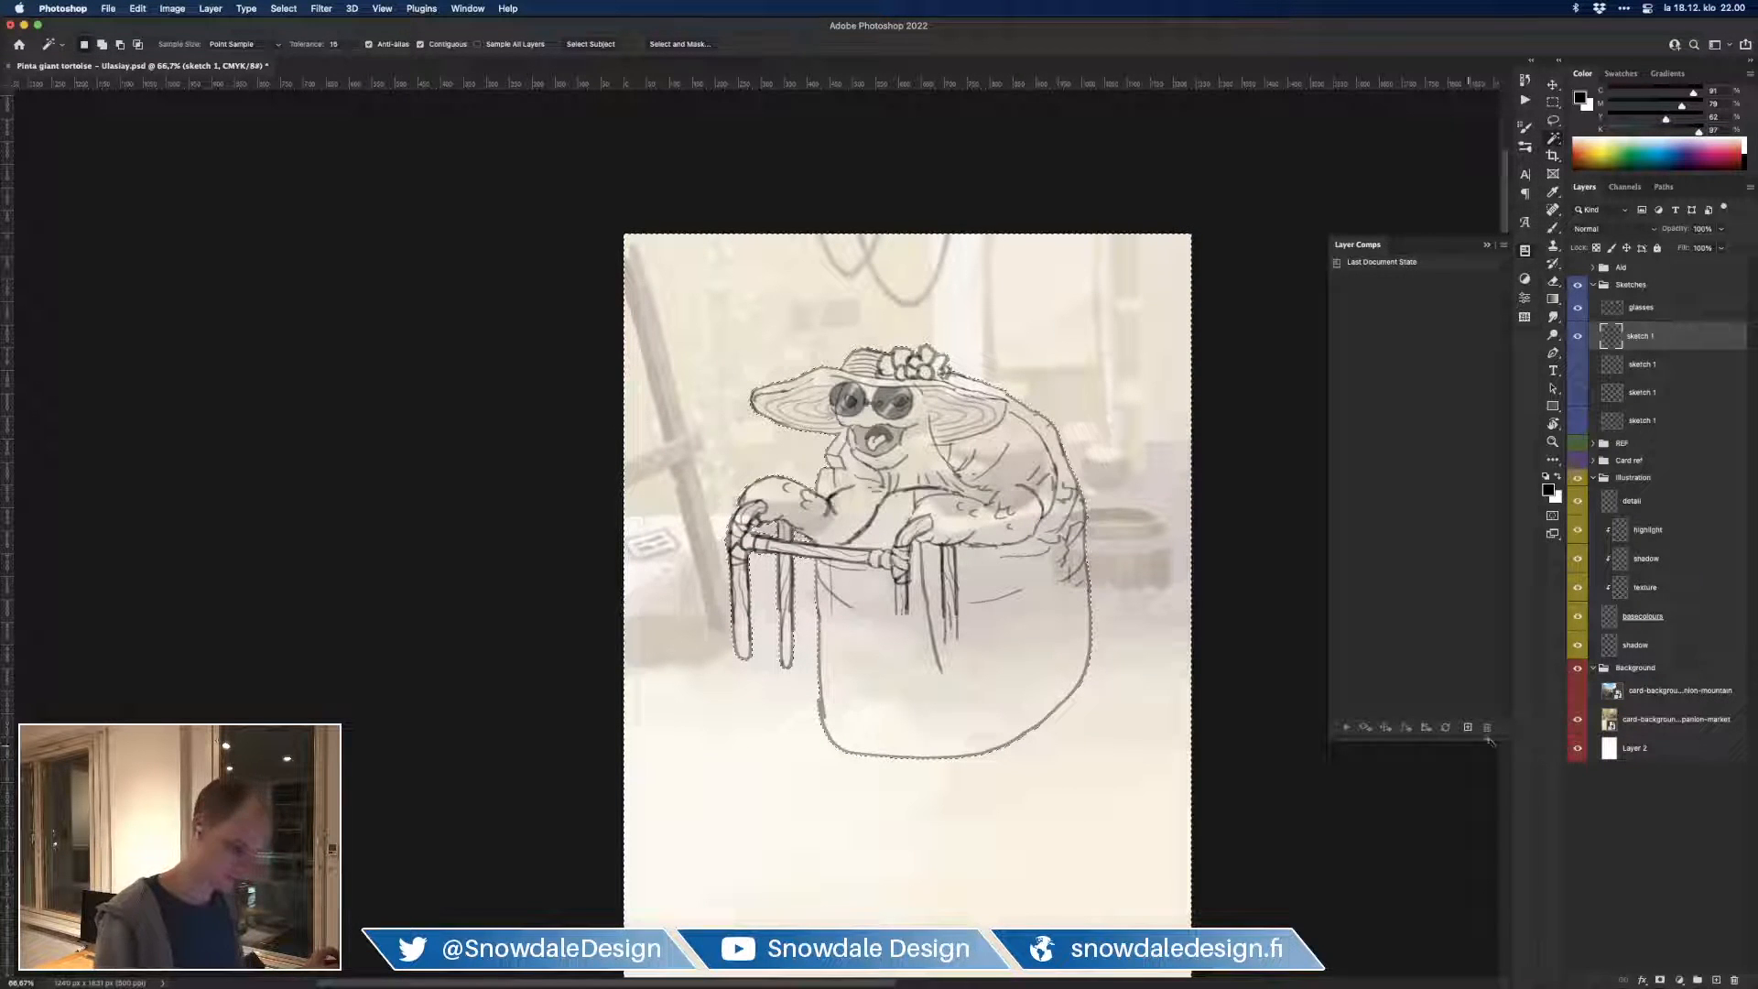
pyautogui.click(1648, 617)
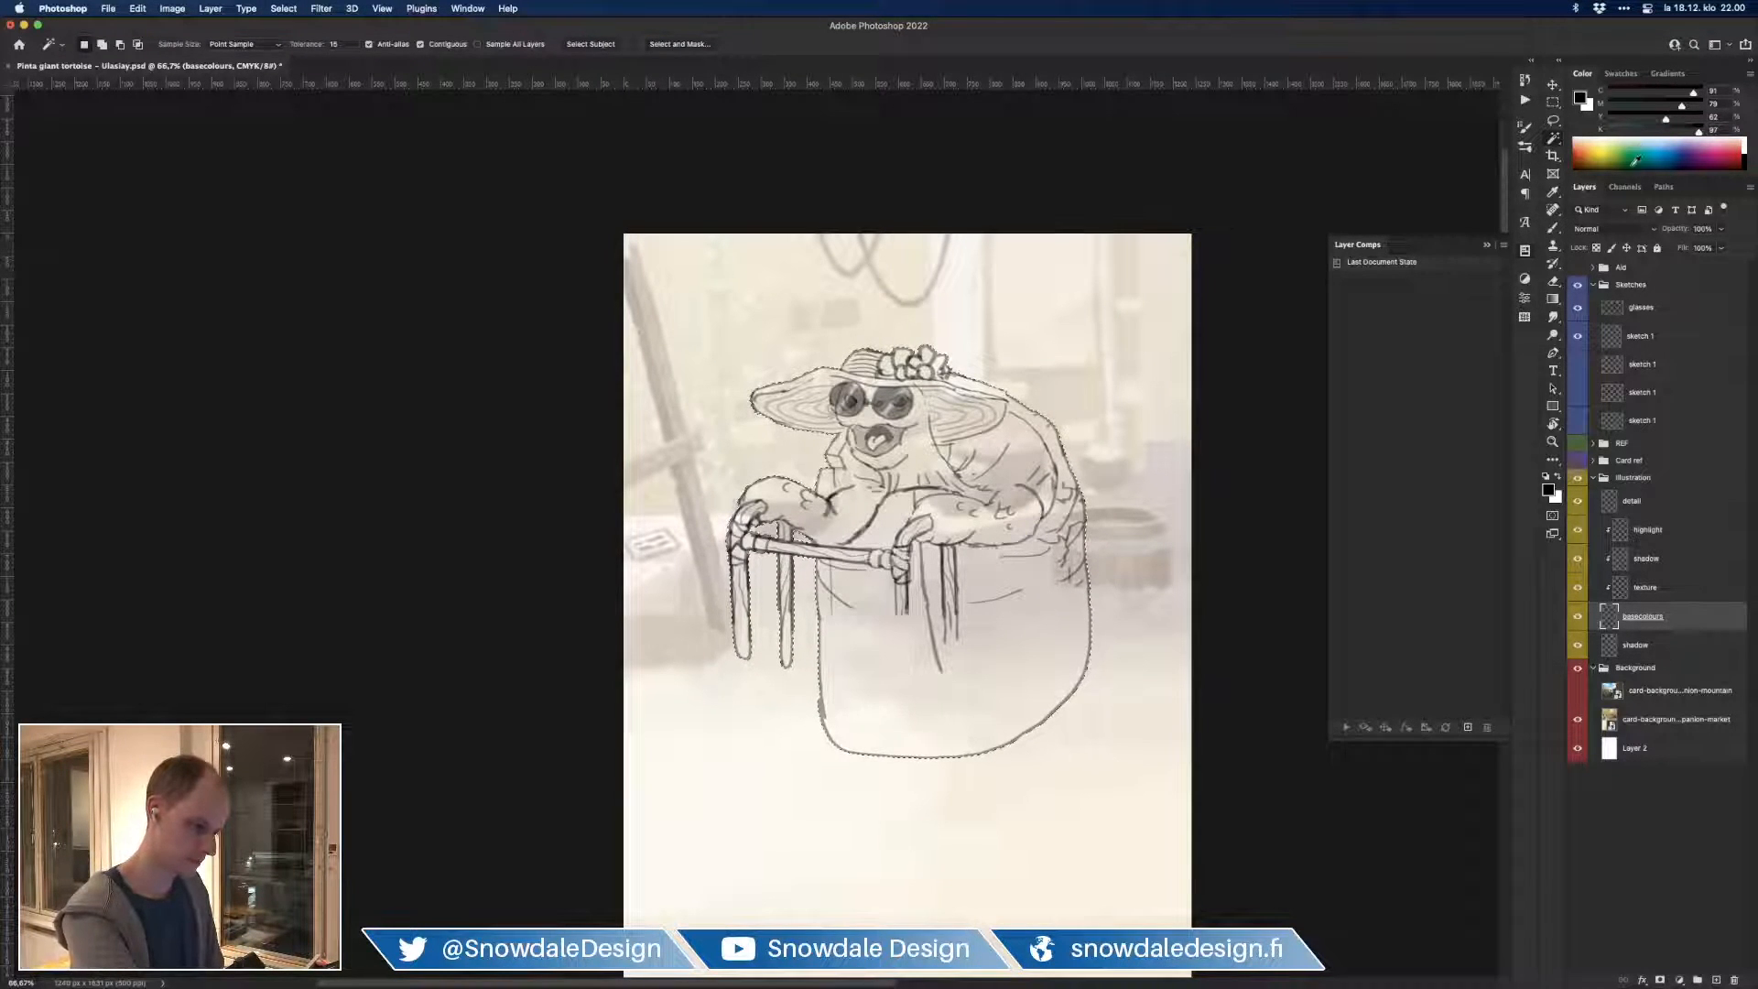
pyautogui.click(1578, 444)
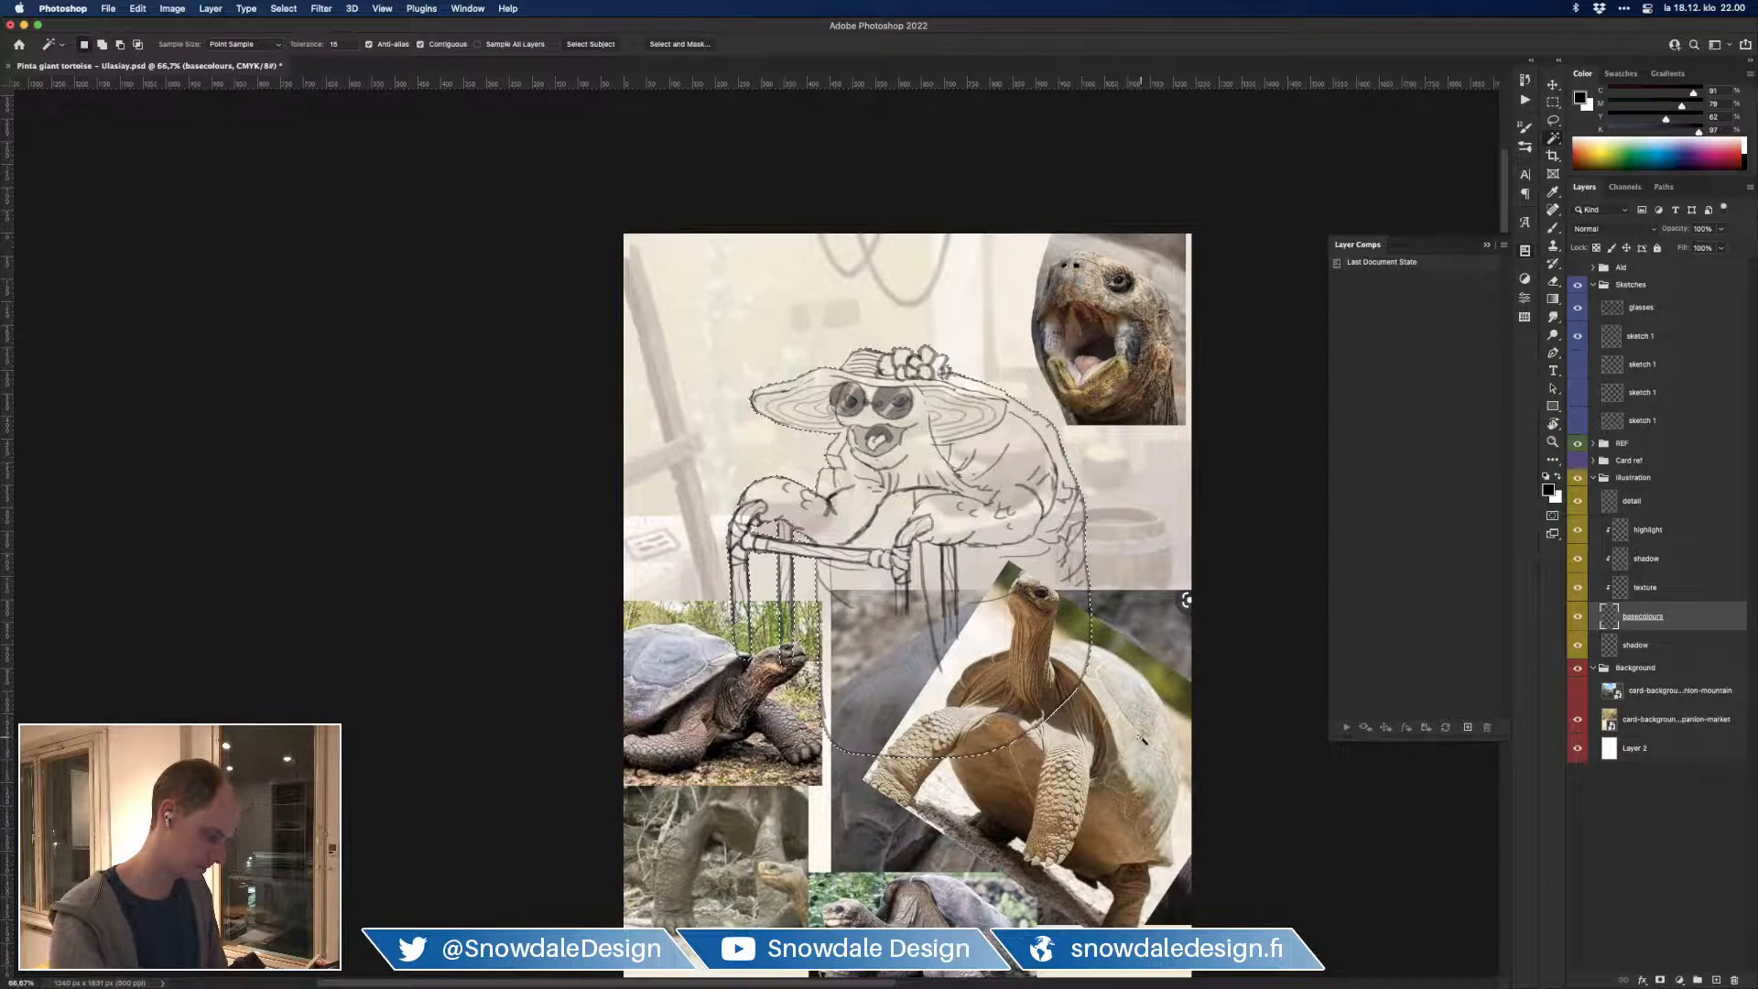
pyautogui.press('b')
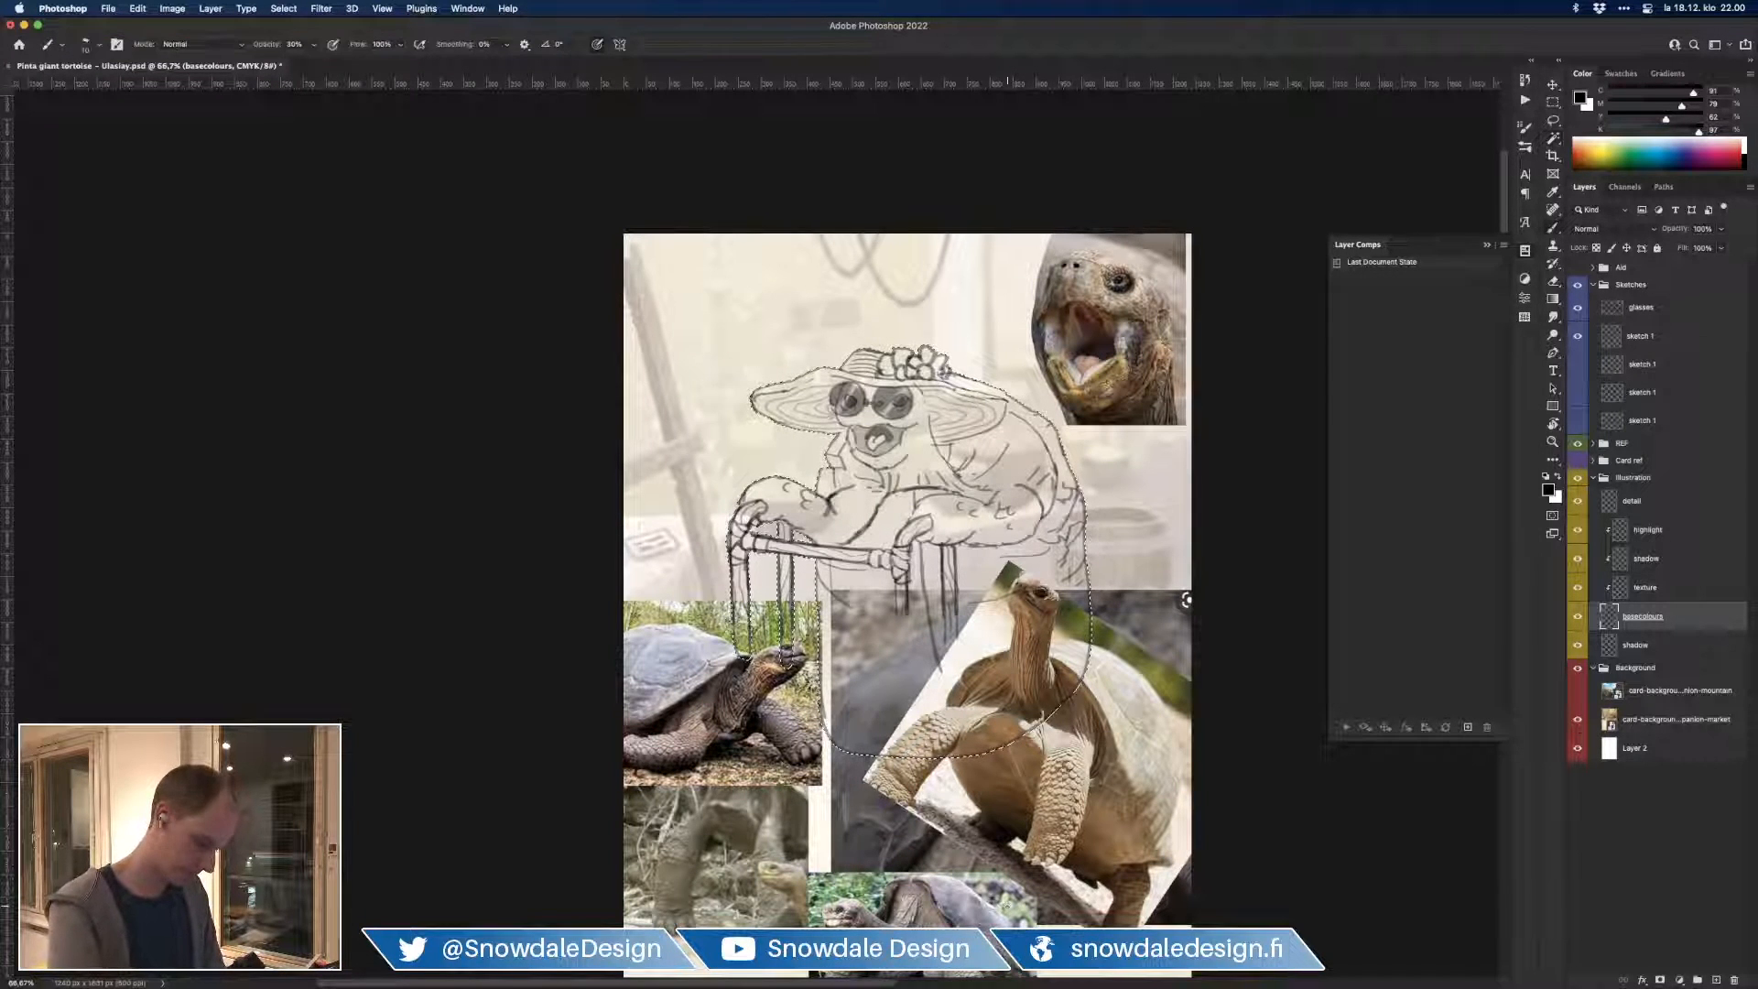
pyautogui.keyDown('alt'); pyautogui.click(1007, 913); pyautogui.keyUp('alt')
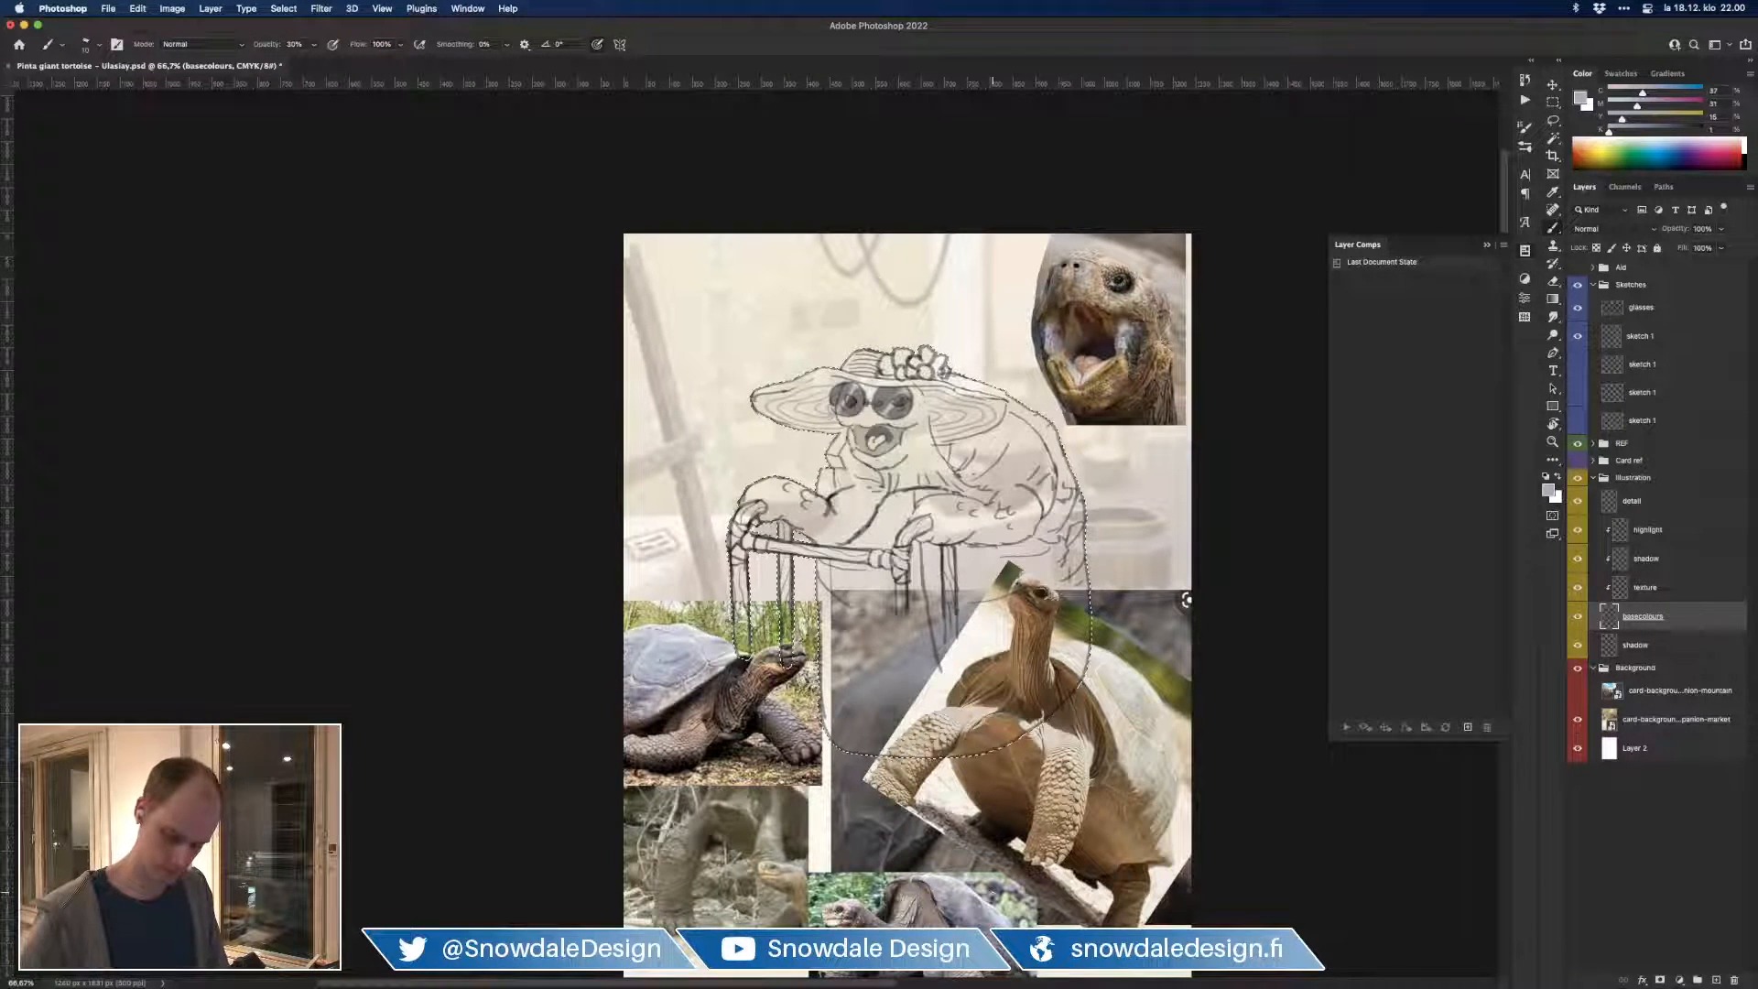
pyautogui.hotkey('alt', 'BackSpace')
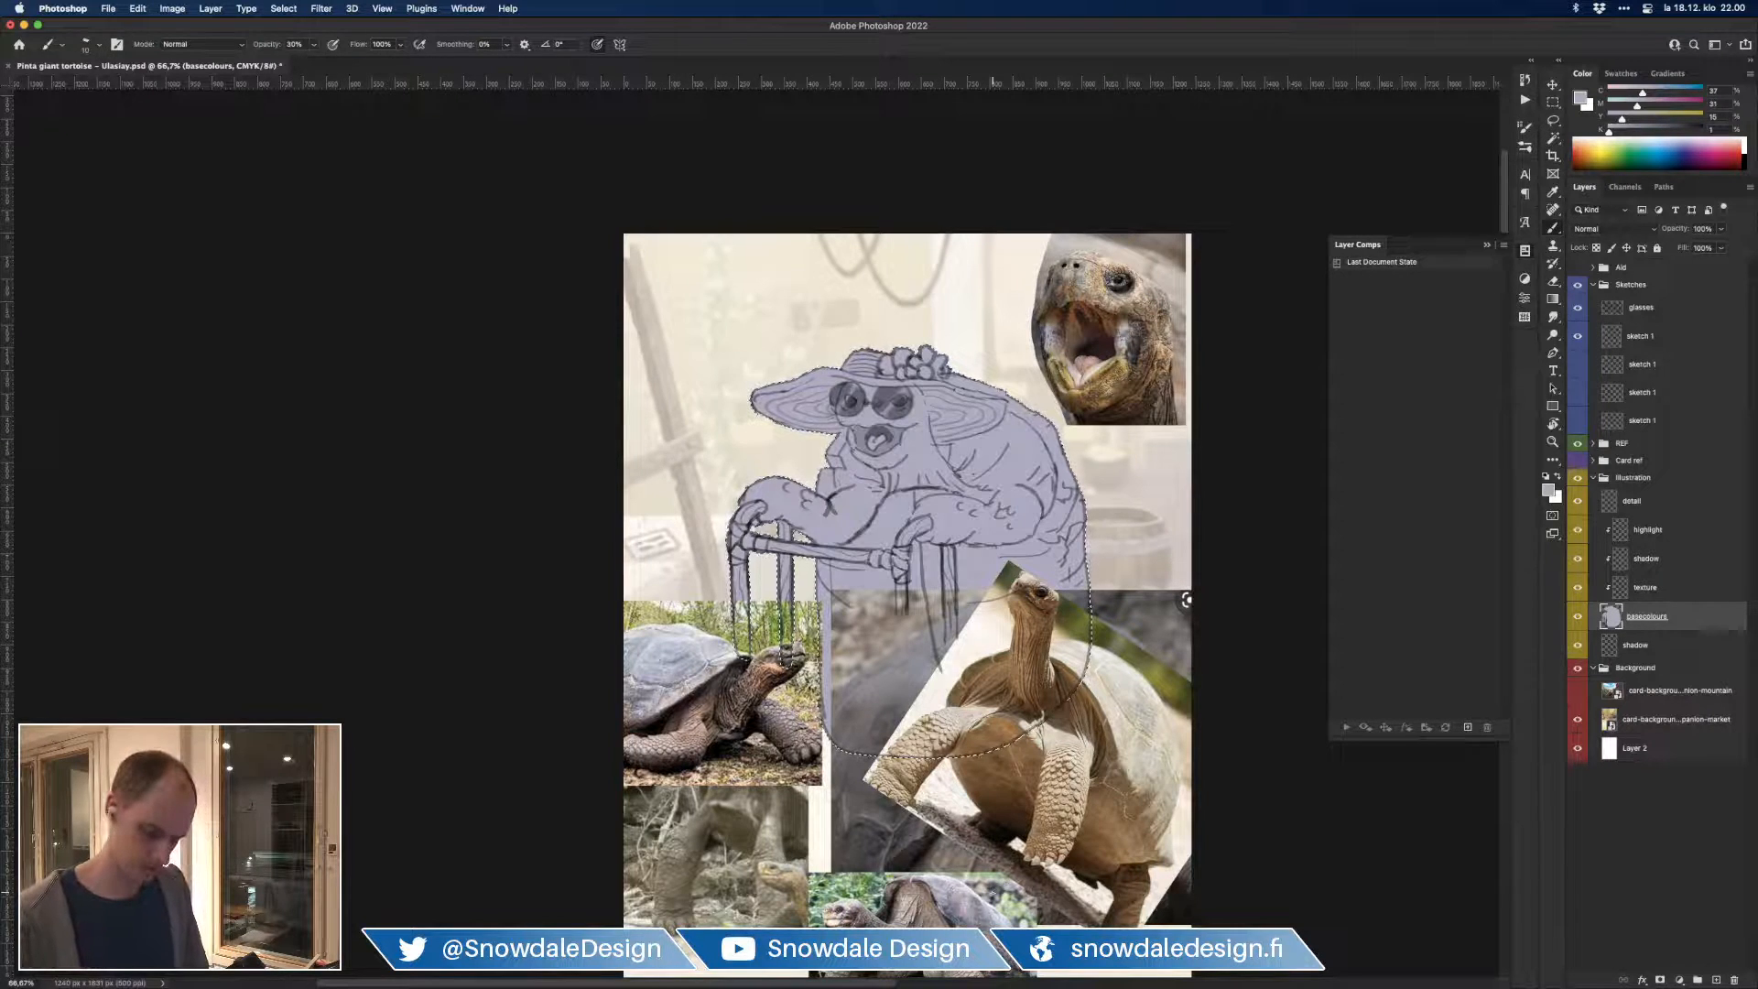
# Step: Invert the silhouette selection and clear it
pyautogui.press('super+shift+i')
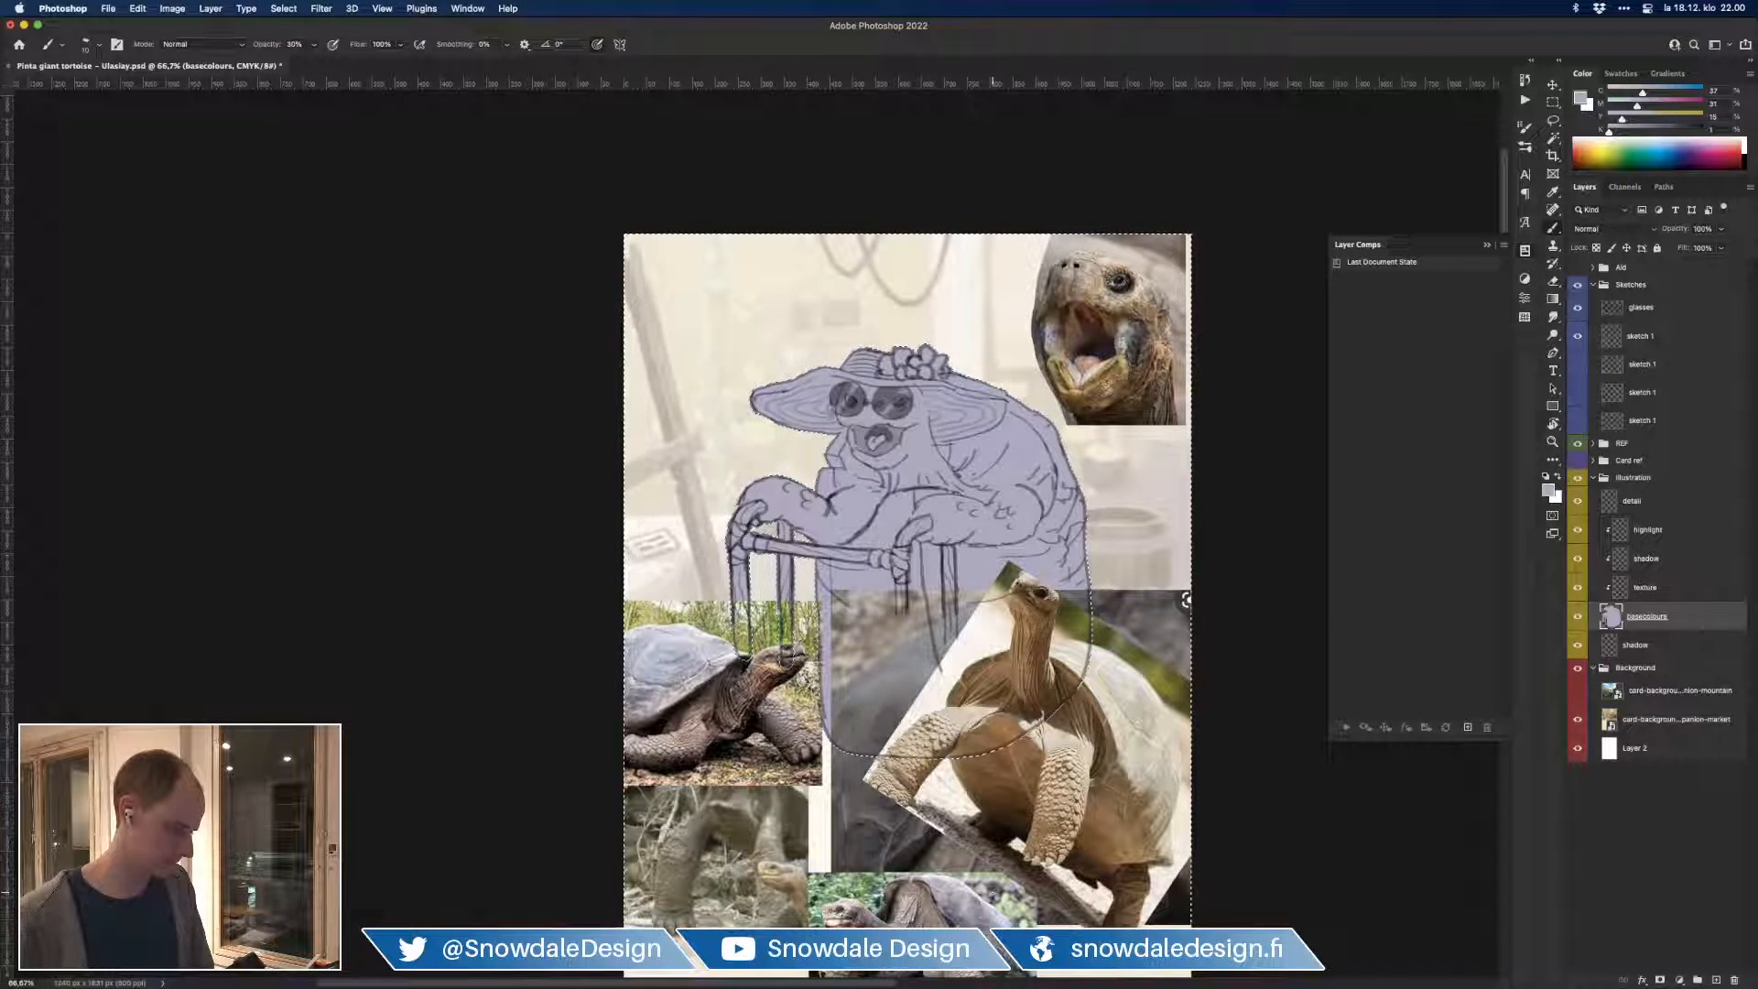
pyautogui.press('m')
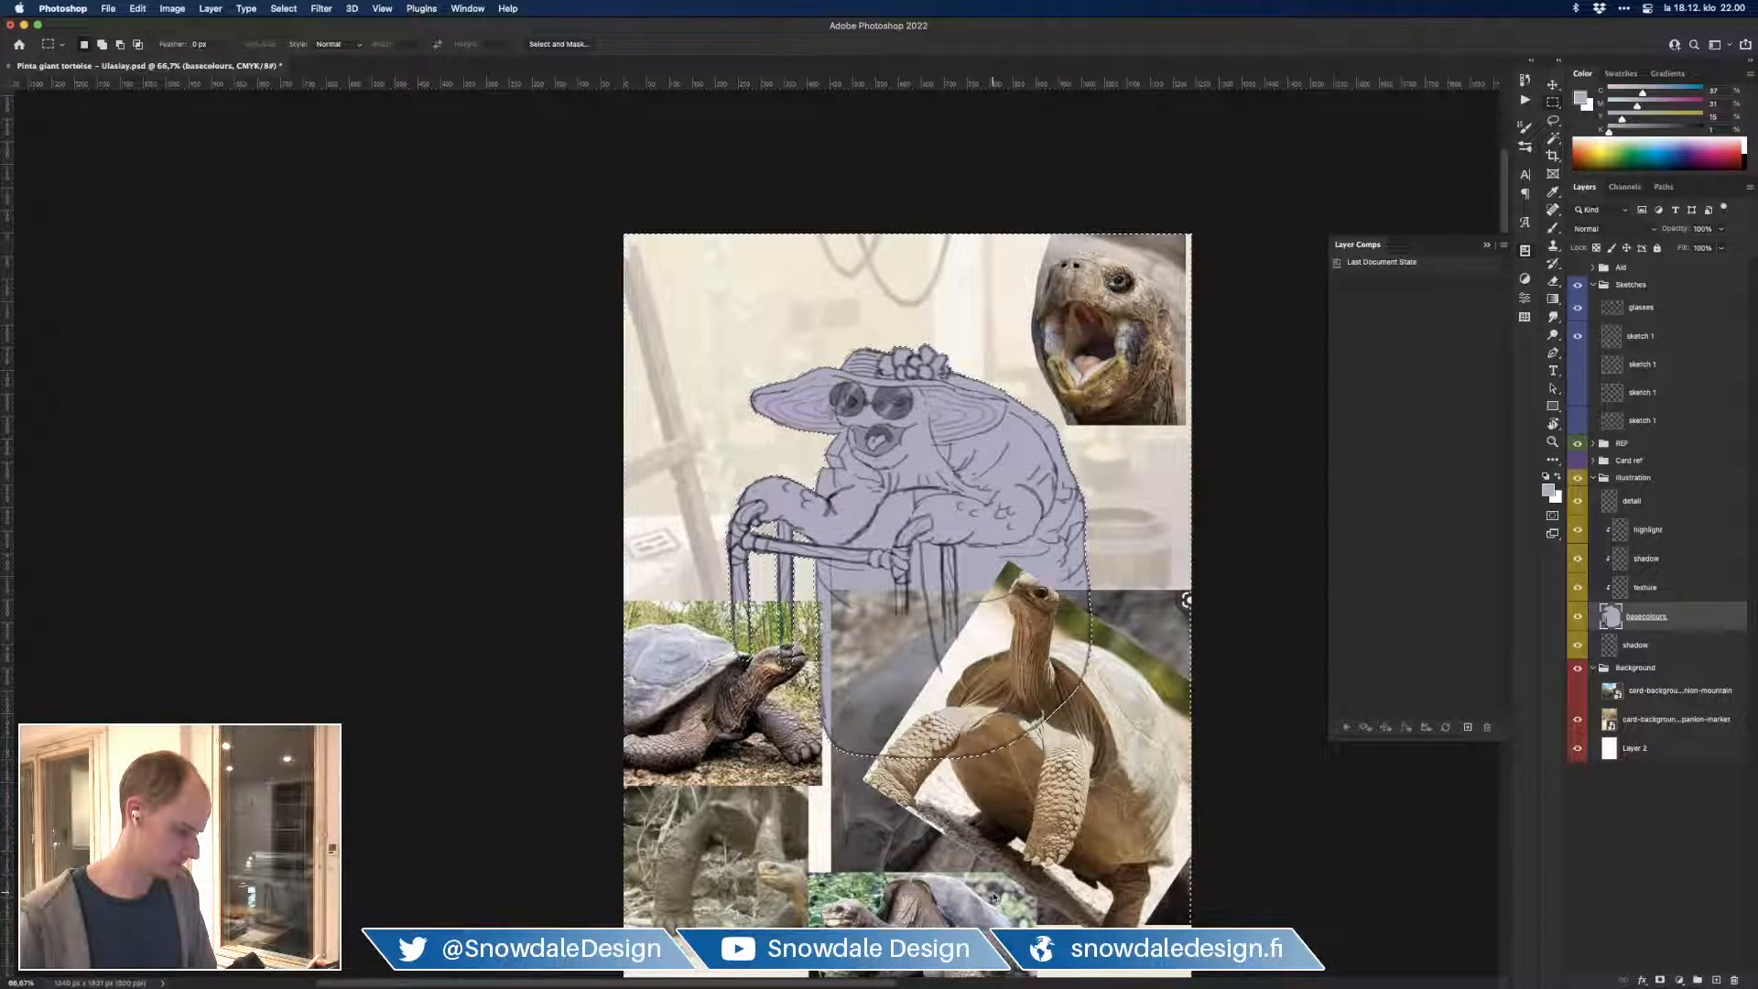
pyautogui.press('super+d')
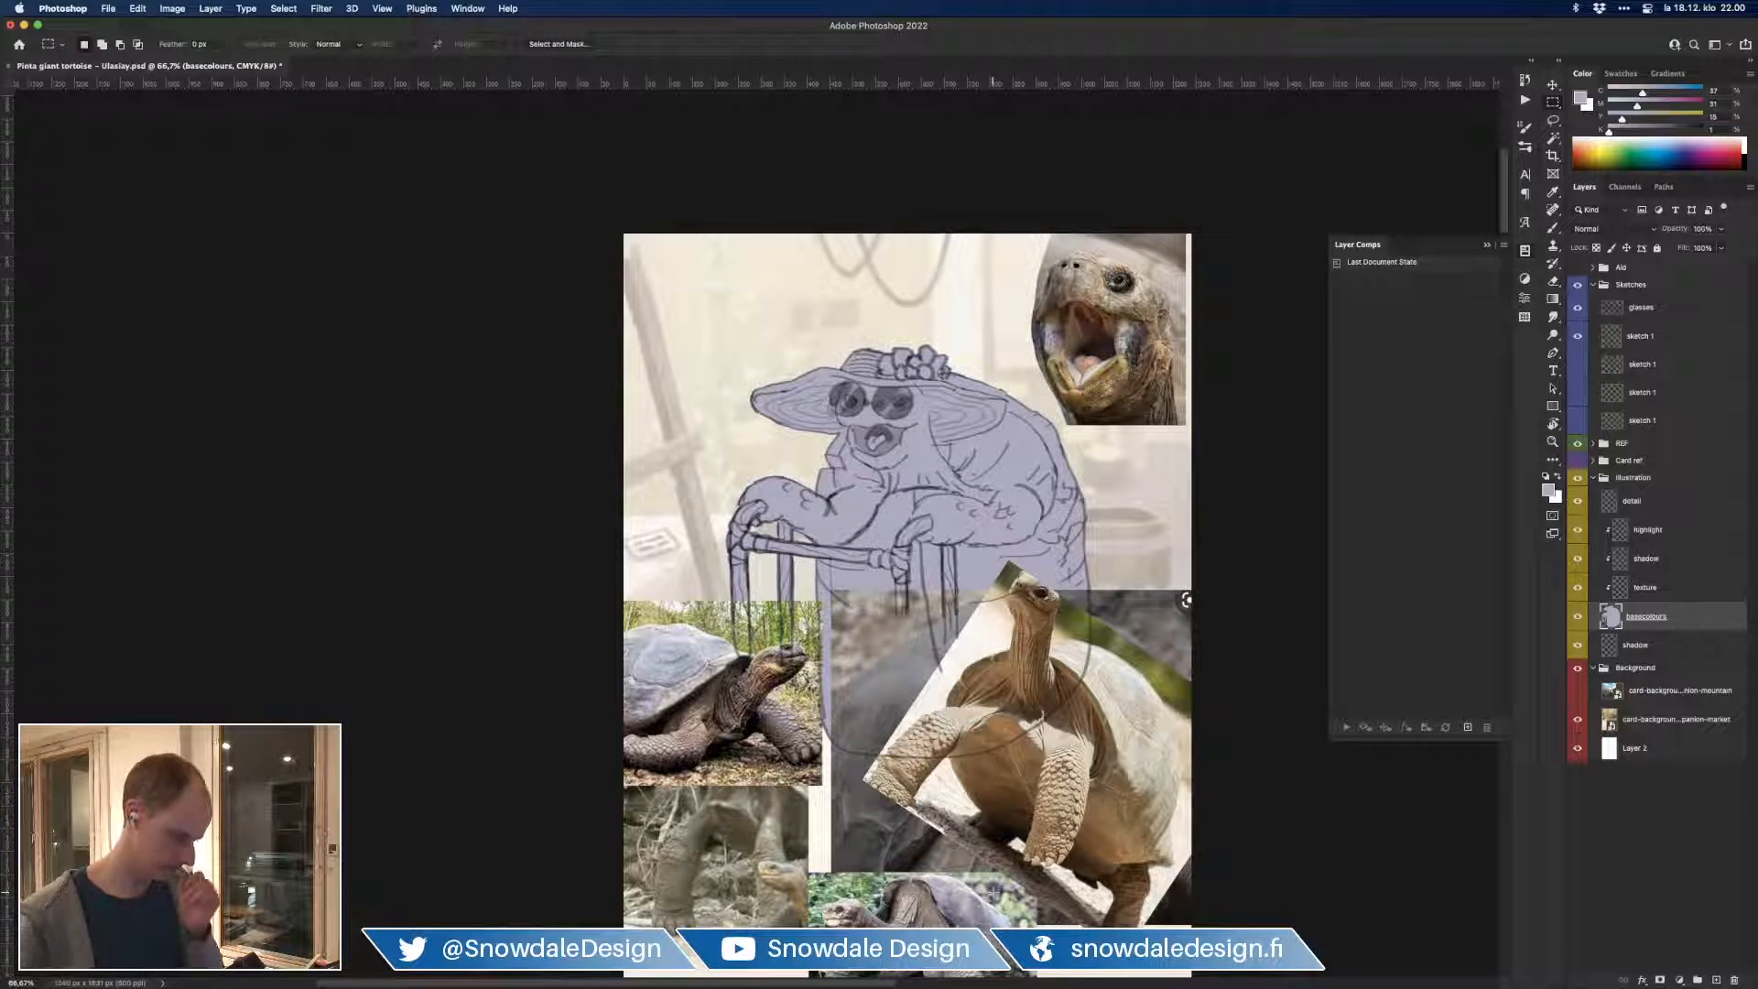
# Step: Lock the basecolours layer's transparent pixels and paint the tortoise's face and neck with sampled cream at 70% brush opacity
pyautogui.press('b')
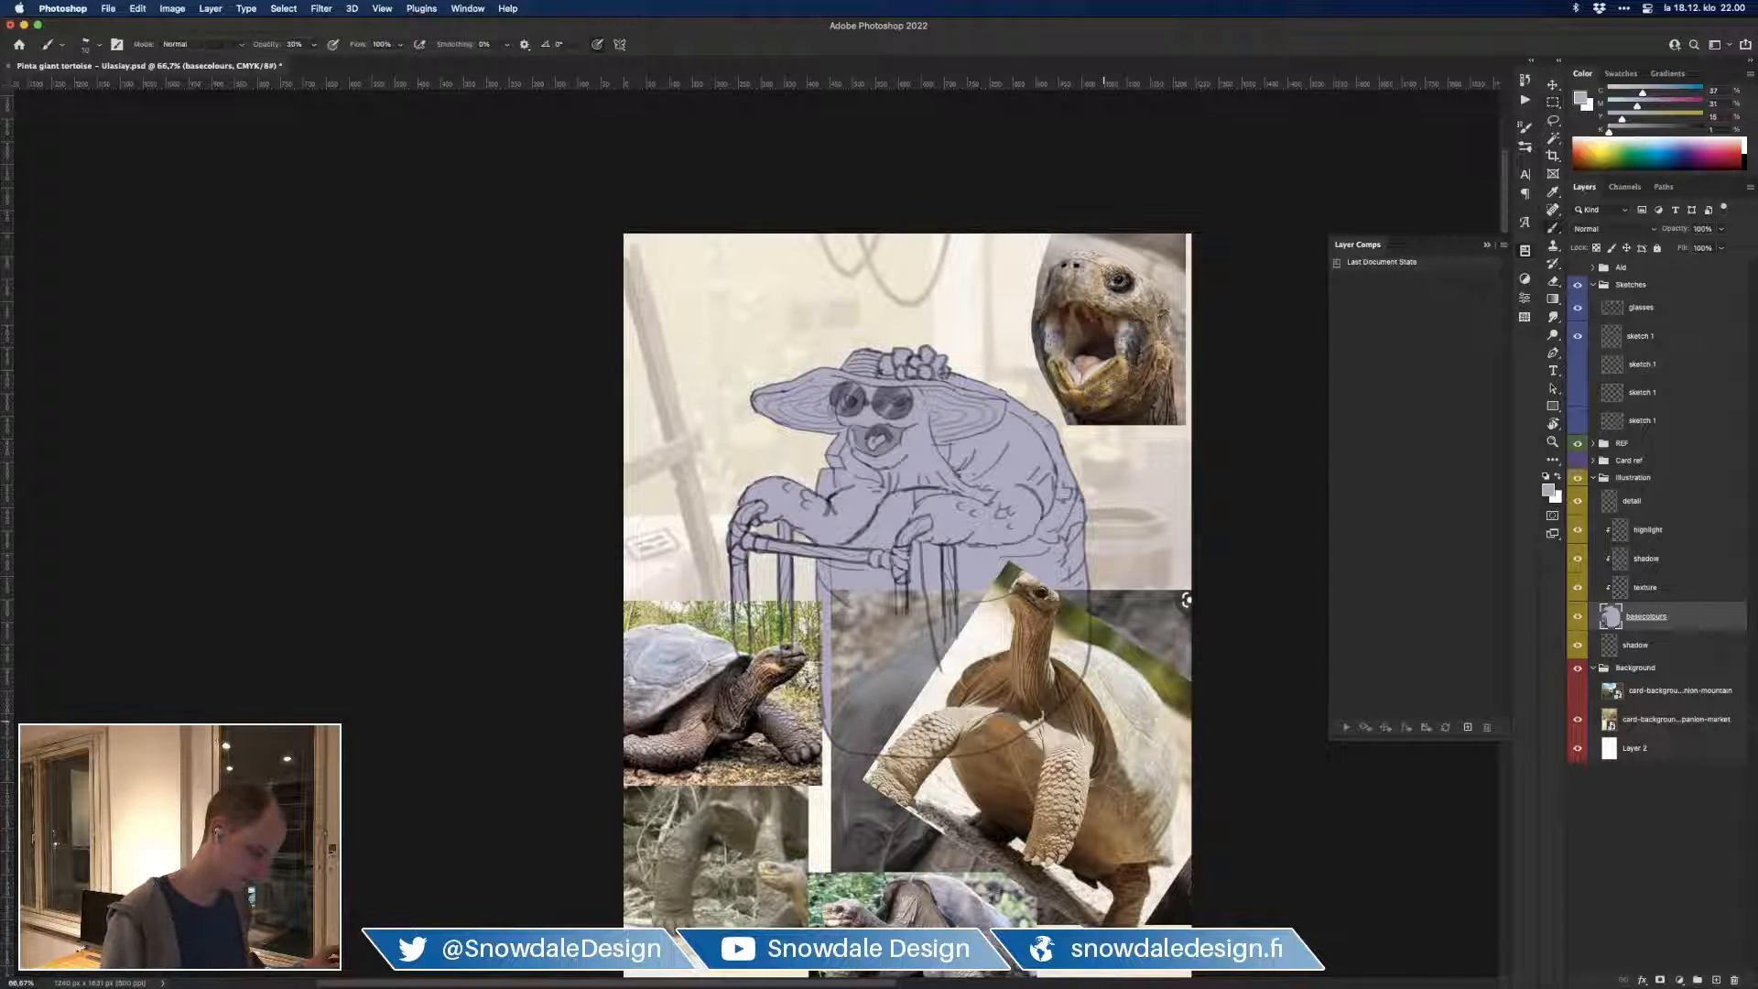
pyautogui.moveTo(1113, 695)
pyautogui.mouseDown()
pyautogui.moveTo(1177, 703)
pyautogui.moveTo(1134, 590)
pyautogui.moveTo(1141, 676)
pyautogui.mouseUp()
pyautogui.keyDown('alt'); pyautogui.click(868, 868); pyautogui.keyUp('alt')
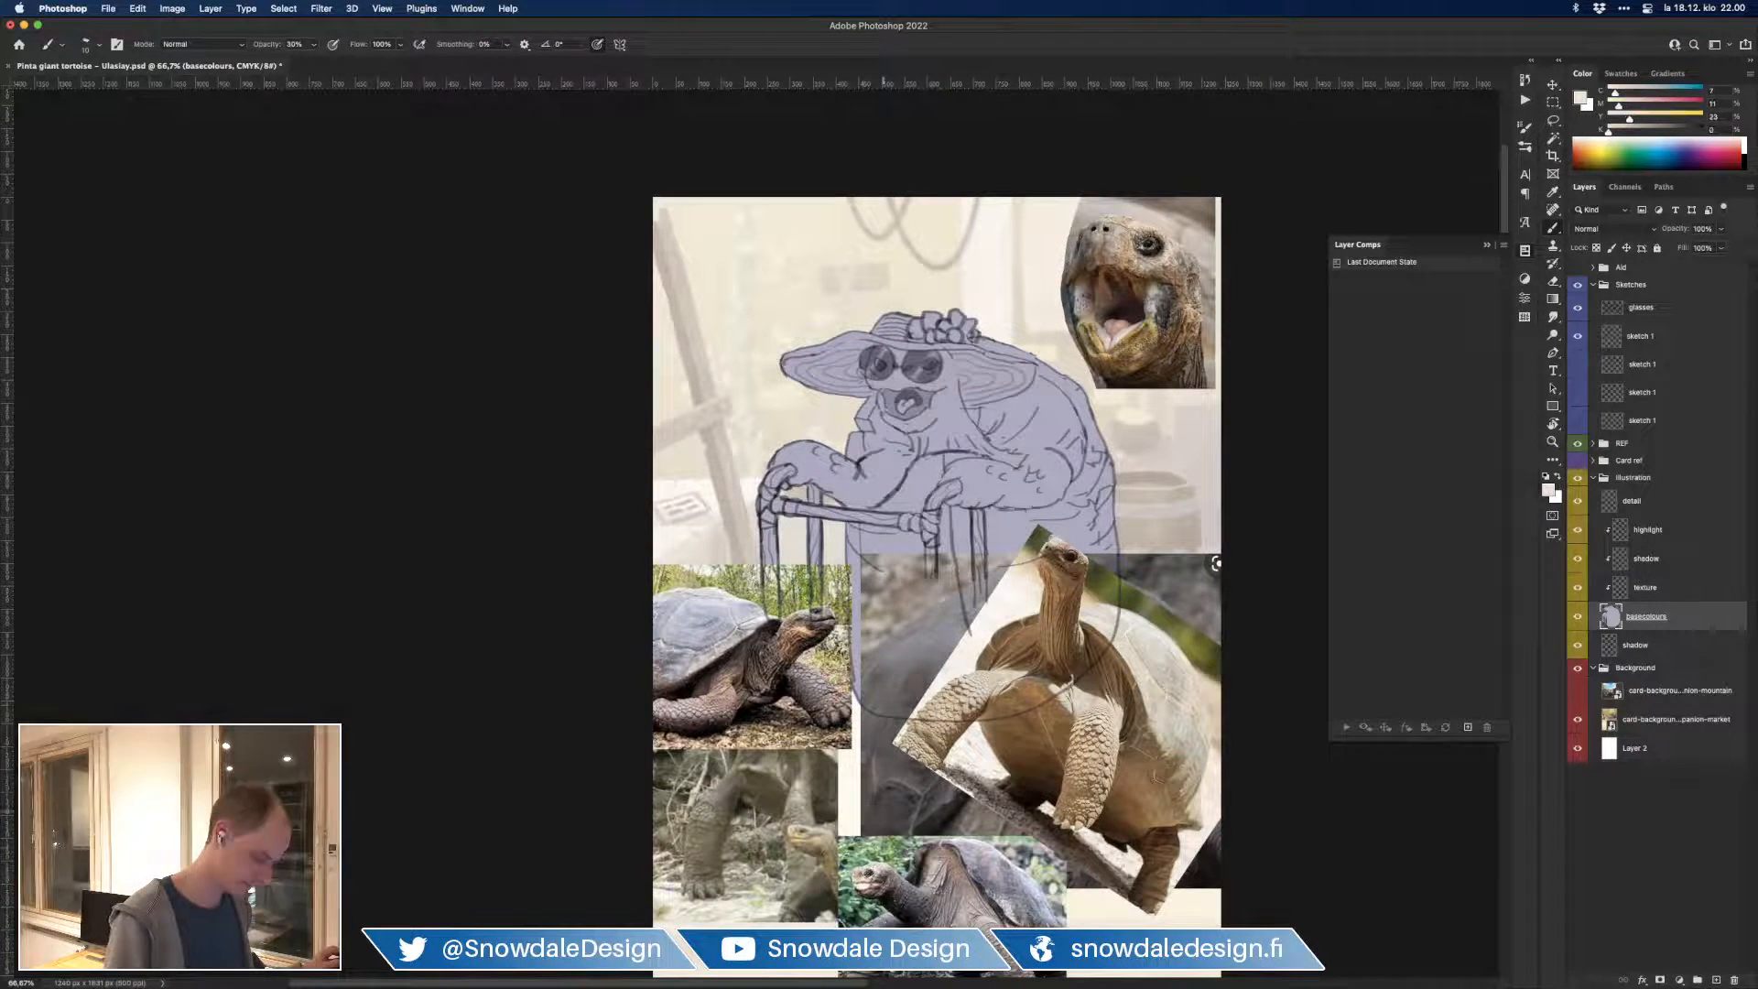
pyautogui.rightClick(1001, 634)
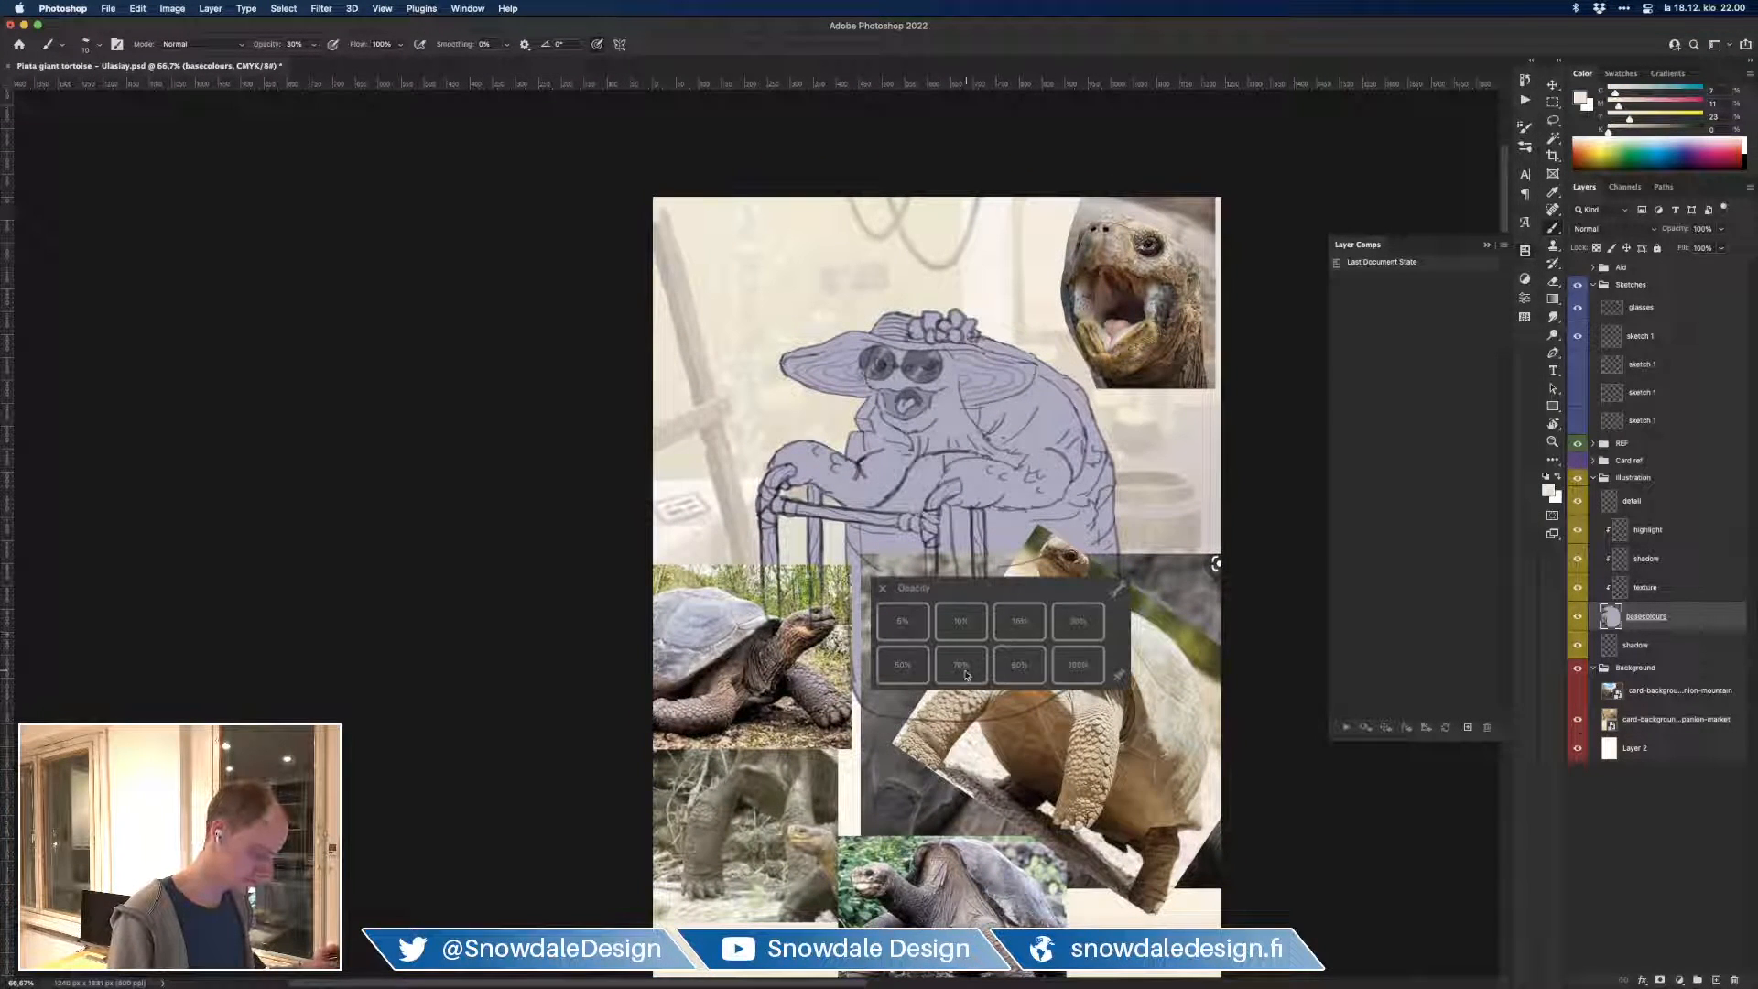
pyautogui.click(961, 665)
pyautogui.click(1596, 247)
pyautogui.press(']')
pyautogui.press(']')
pyautogui.press(']')
pyautogui.press(']')
pyautogui.press(']')
pyautogui.press(']')
pyautogui.moveTo(876, 394)
pyautogui.mouseDown()
pyautogui.moveTo(932, 390)
pyautogui.moveTo(883, 364)
pyautogui.moveTo(945, 370)
pyautogui.moveTo(928, 426)
pyautogui.moveTo(965, 408)
pyautogui.moveTo(948, 444)
pyautogui.mouseUp()
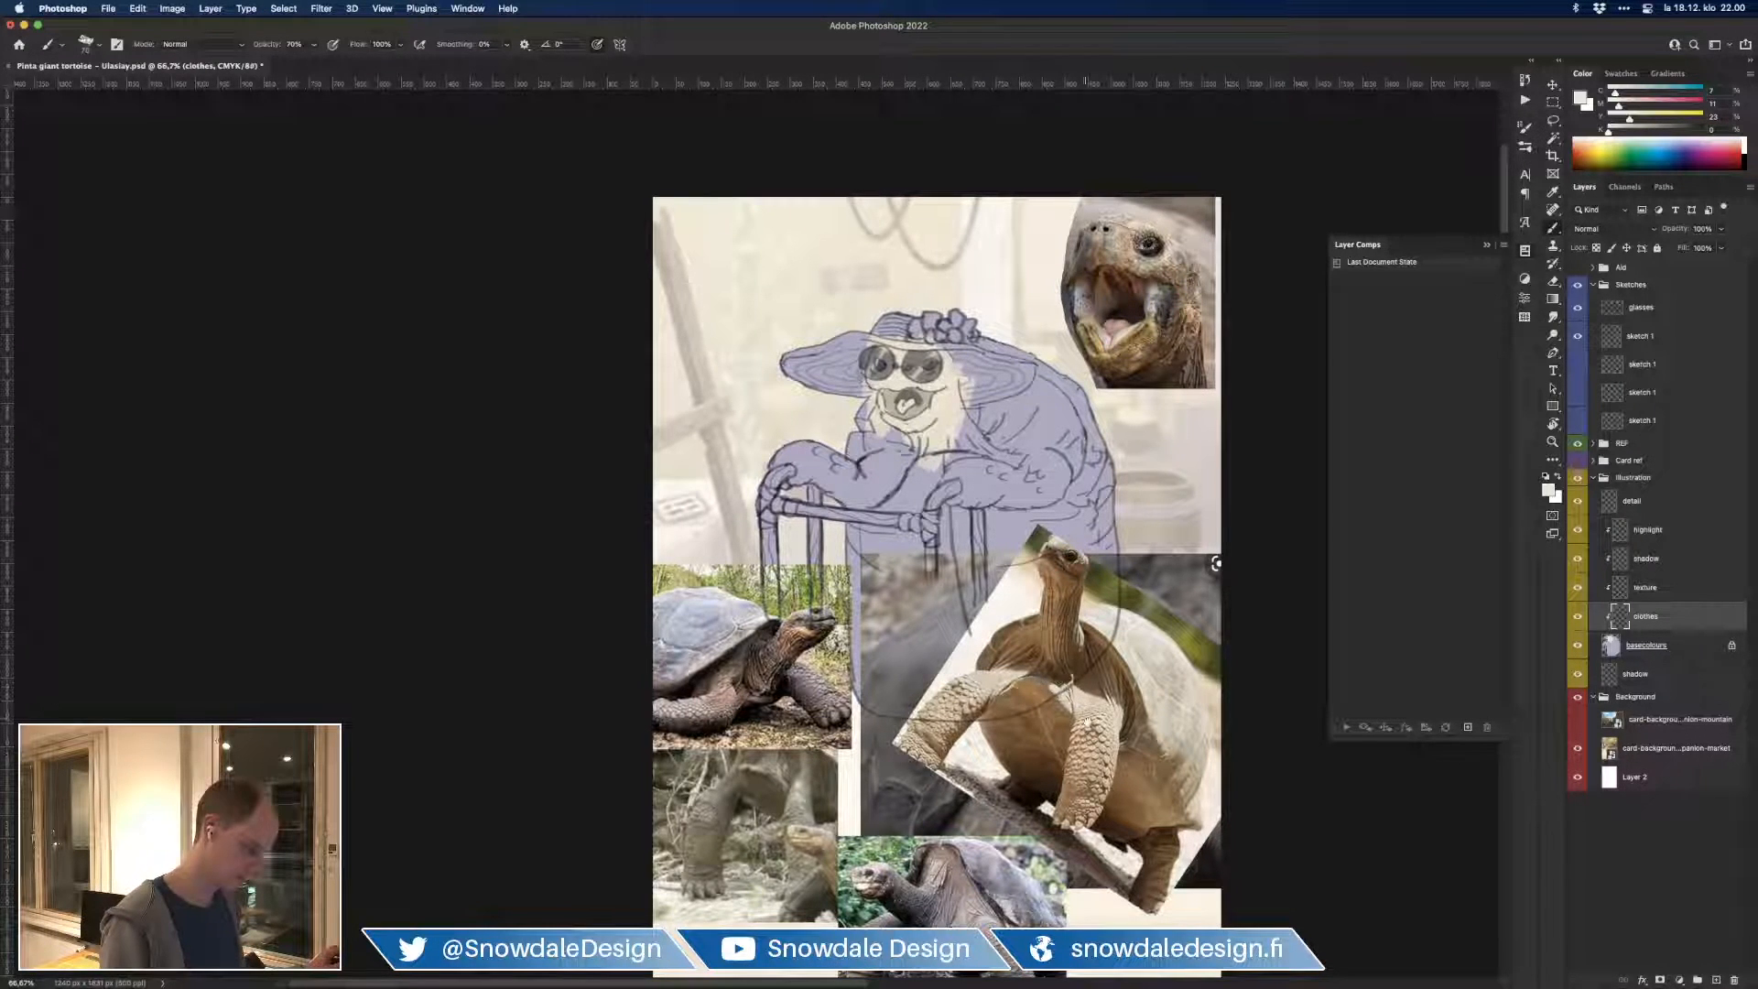
# Step: Paint the sun hat on the clothes layer in a straw yellow (H 38, S 41, B 93) at 100% brush opacity
pyautogui.moveTo(1216, 563); pyautogui.dragTo(1246, 584)
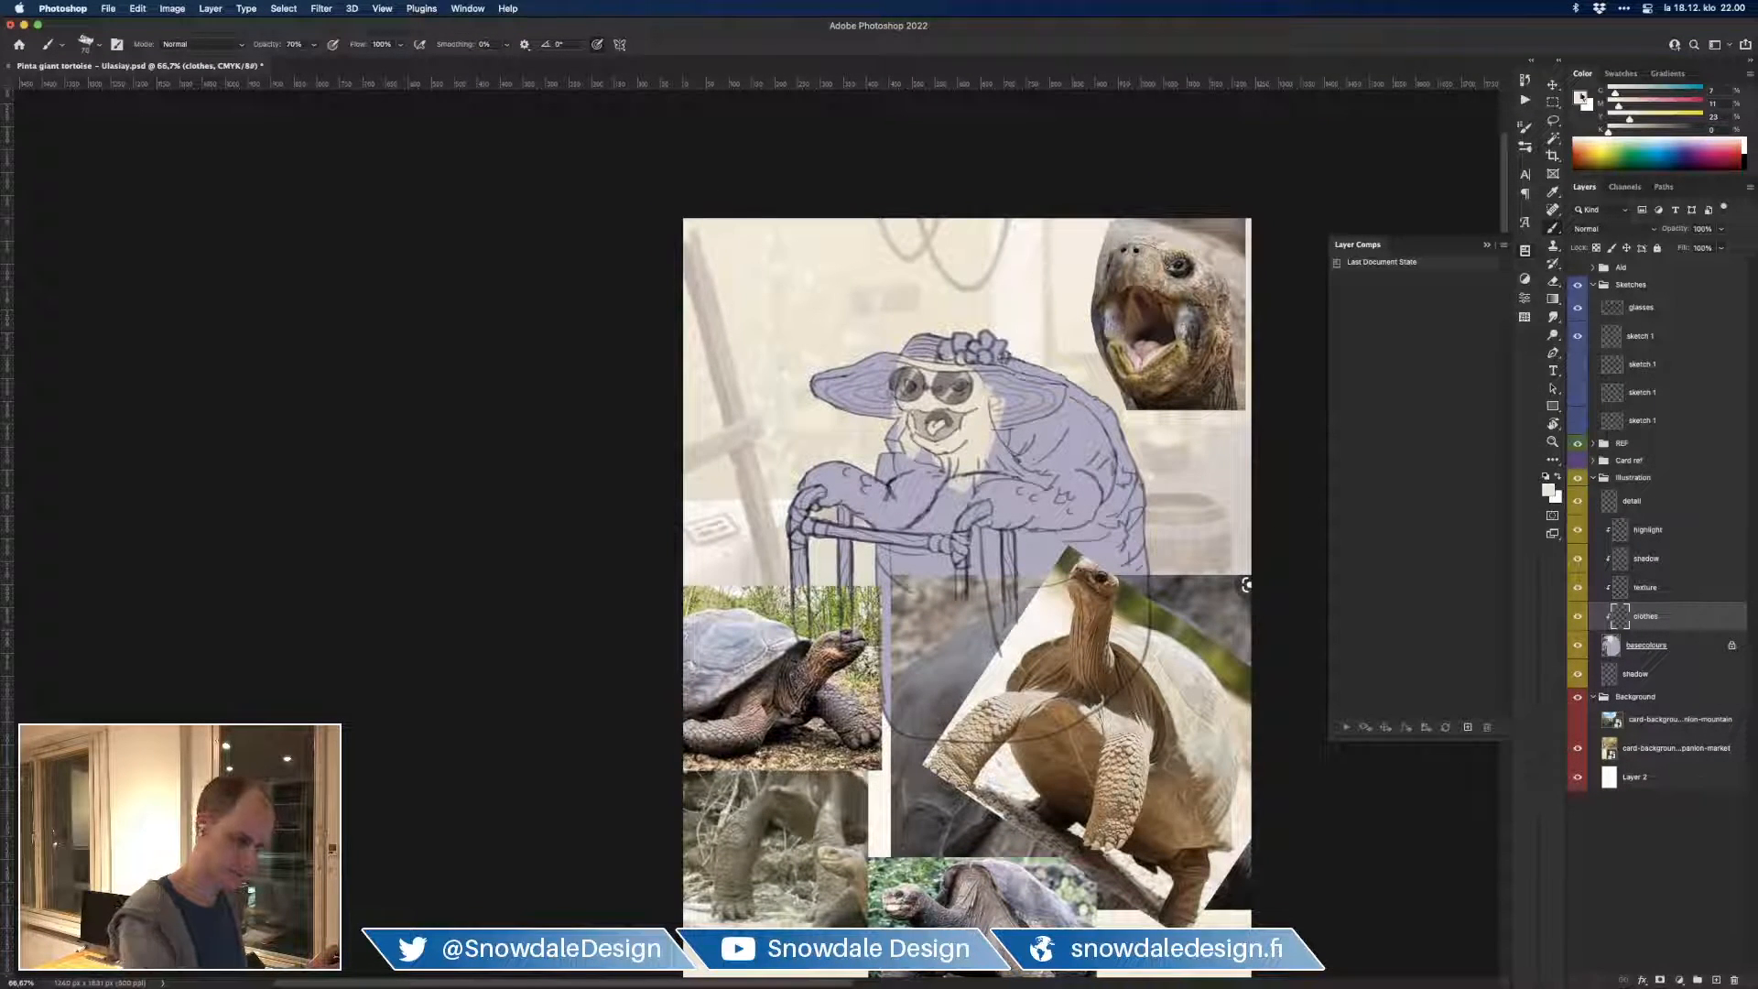
pyautogui.click(1581, 100)
pyautogui.click(1183, 296)
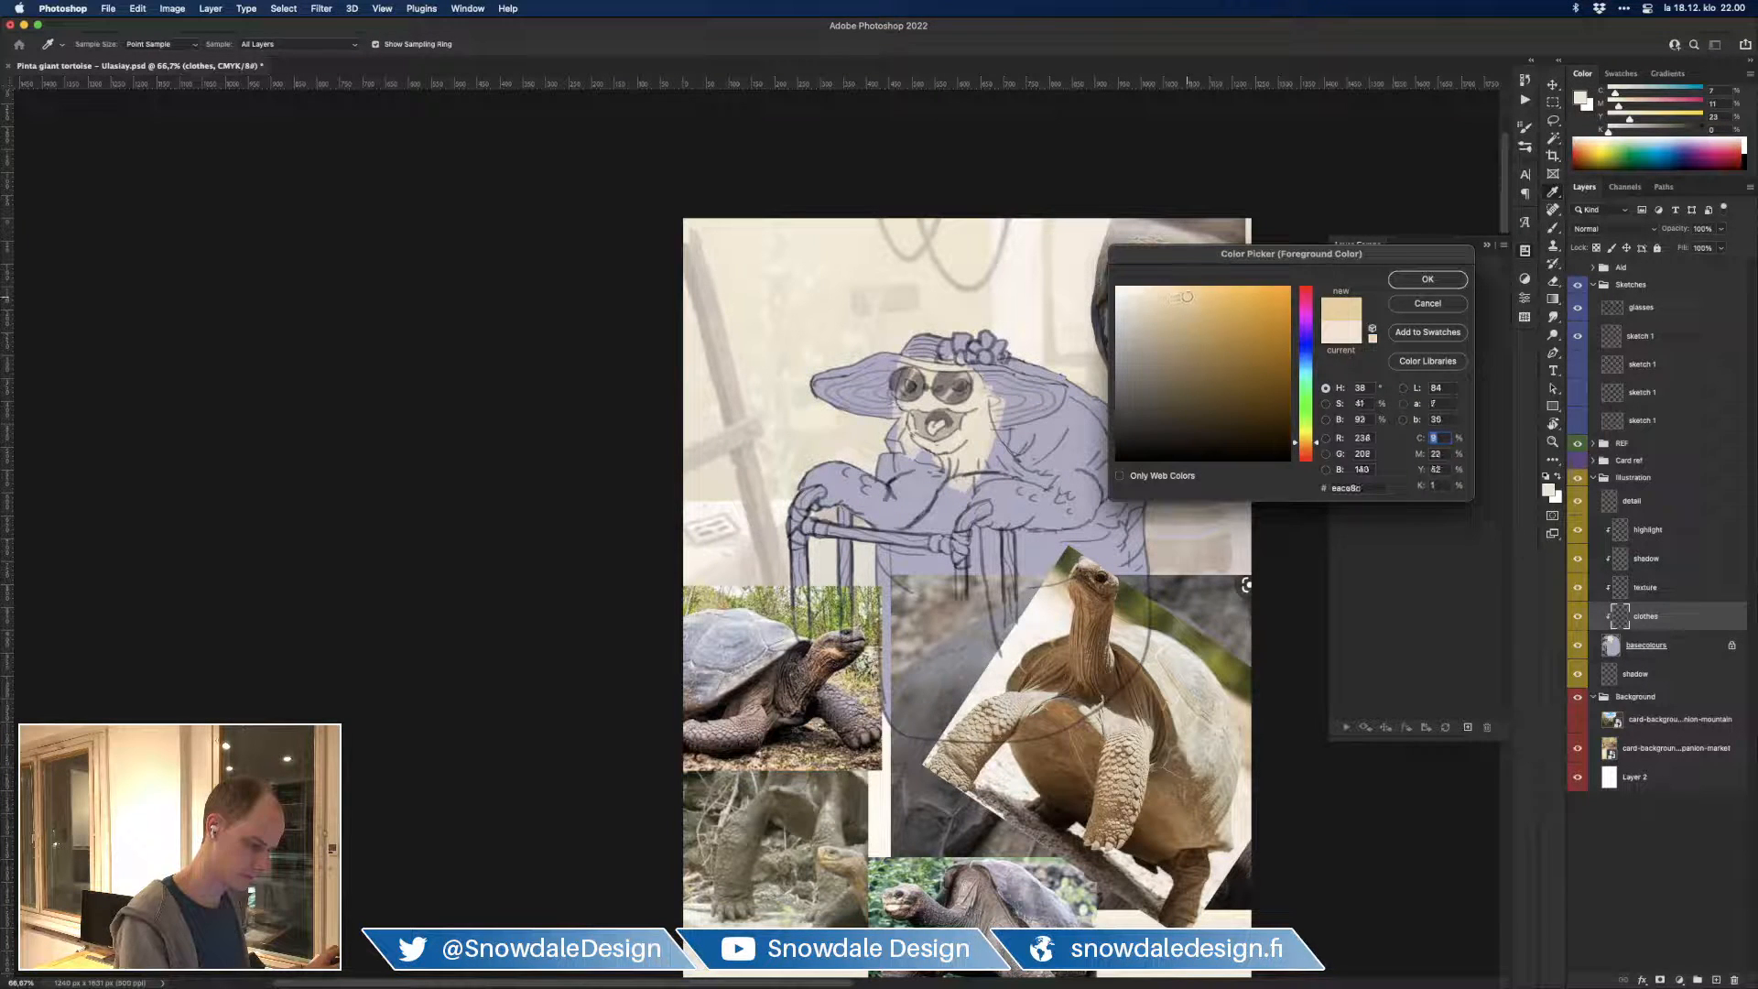
pyautogui.click(1427, 278)
pyautogui.press('0')
pyautogui.moveTo(813, 380)
pyautogui.mouseDown()
pyautogui.moveTo(815, 357)
pyautogui.moveTo(856, 389)
pyautogui.moveTo(884, 371)
pyautogui.moveTo(876, 405)
pyautogui.moveTo(938, 340)
pyautogui.moveTo(993, 352)
pyautogui.moveTo(1004, 394)
pyautogui.moveTo(1029, 385)
pyautogui.moveTo(1048, 402)
pyautogui.moveTo(1007, 423)
pyautogui.mouseUp()
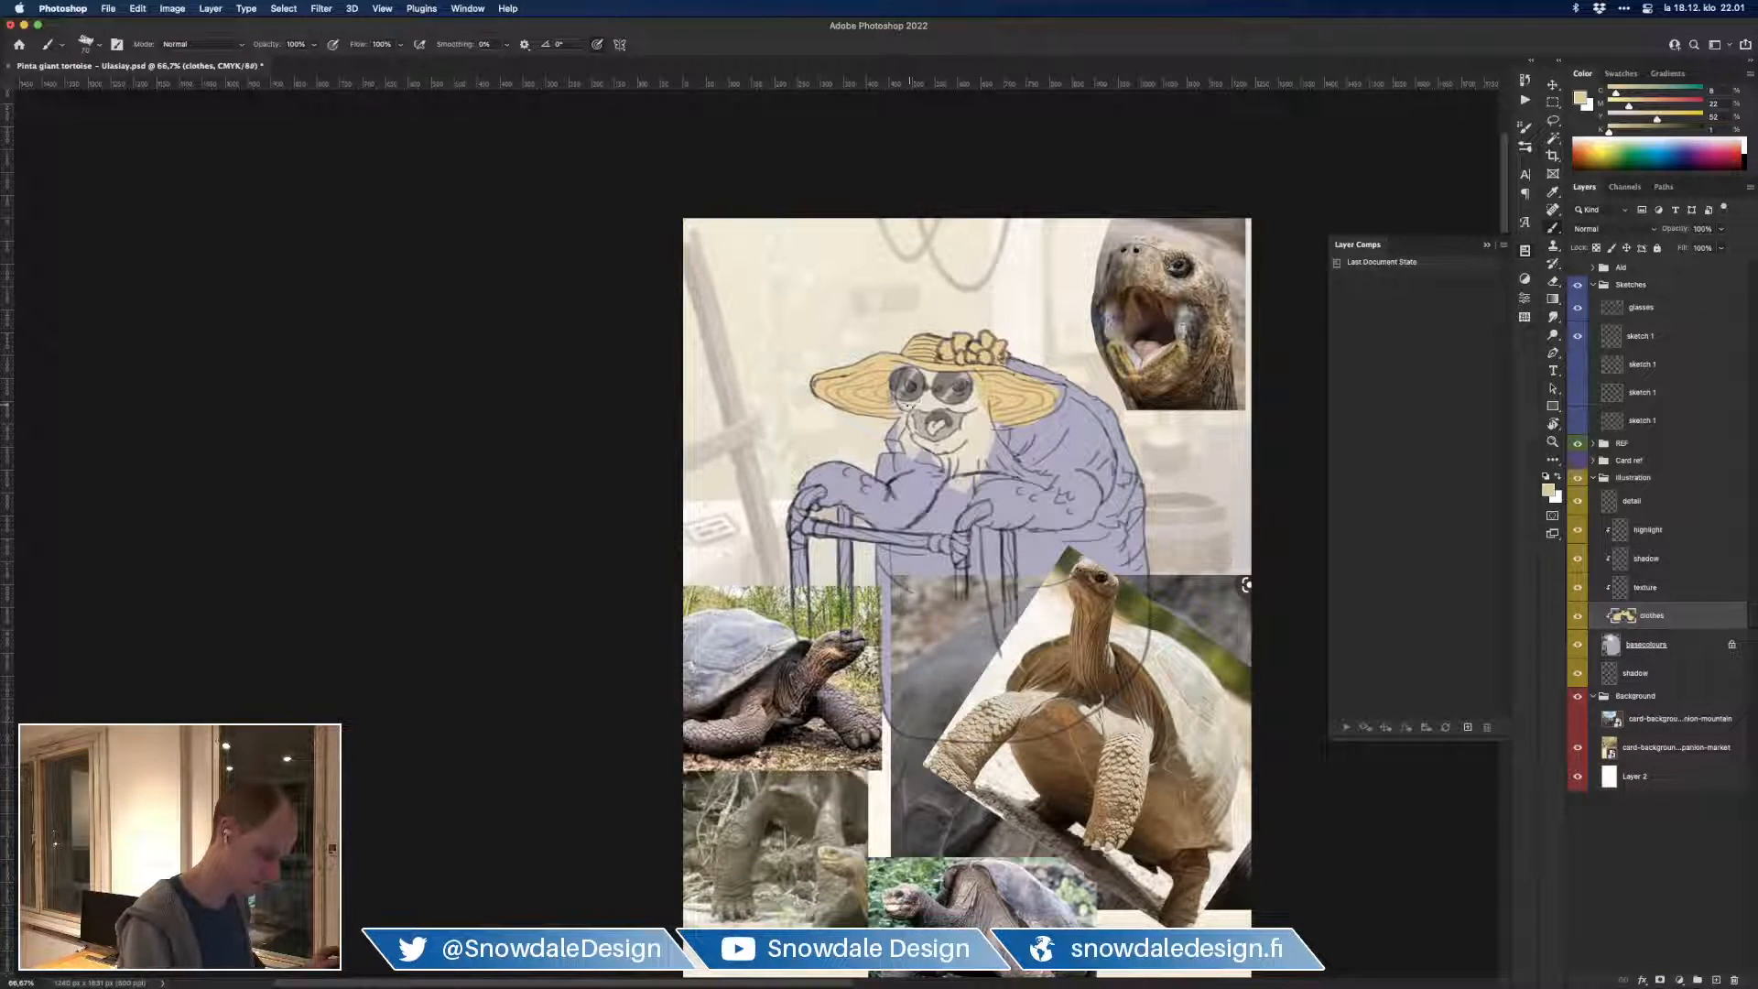
# Step: Refine the hat's straw colour along the face and out to the far edge of the brim
pyautogui.press('super+plus')
pyautogui.moveTo(1000, 282); pyautogui.dragTo(974, 400)
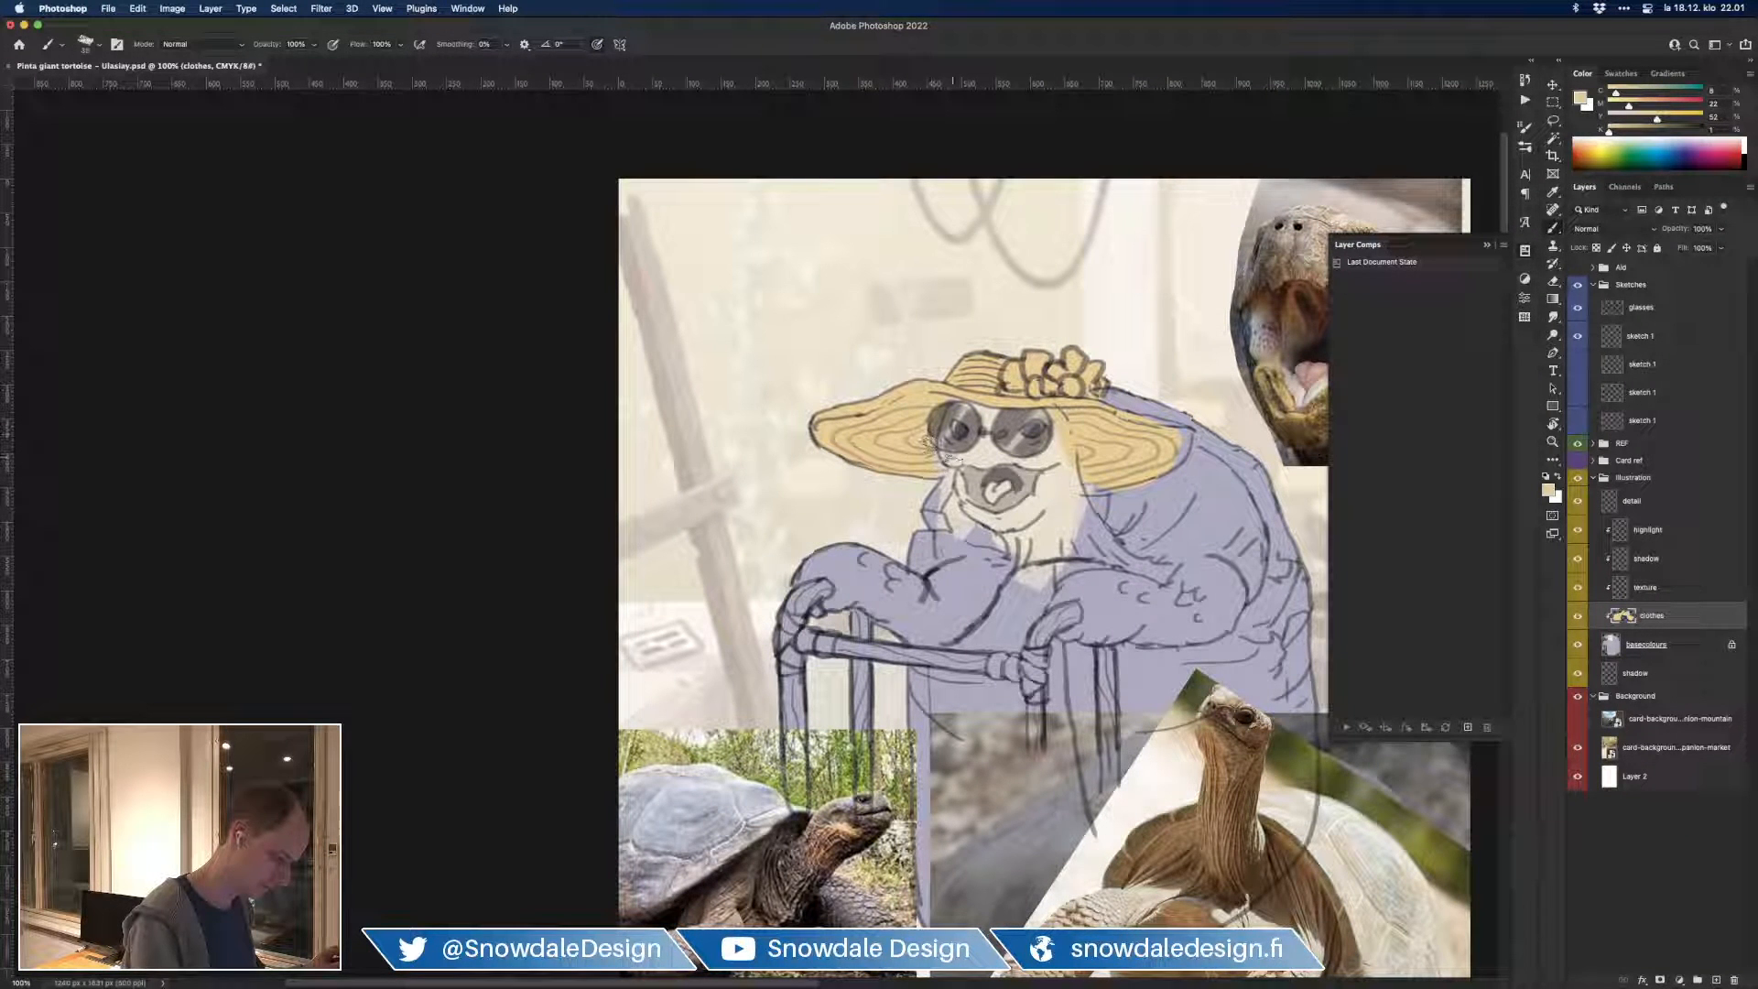
pyautogui.press('e')
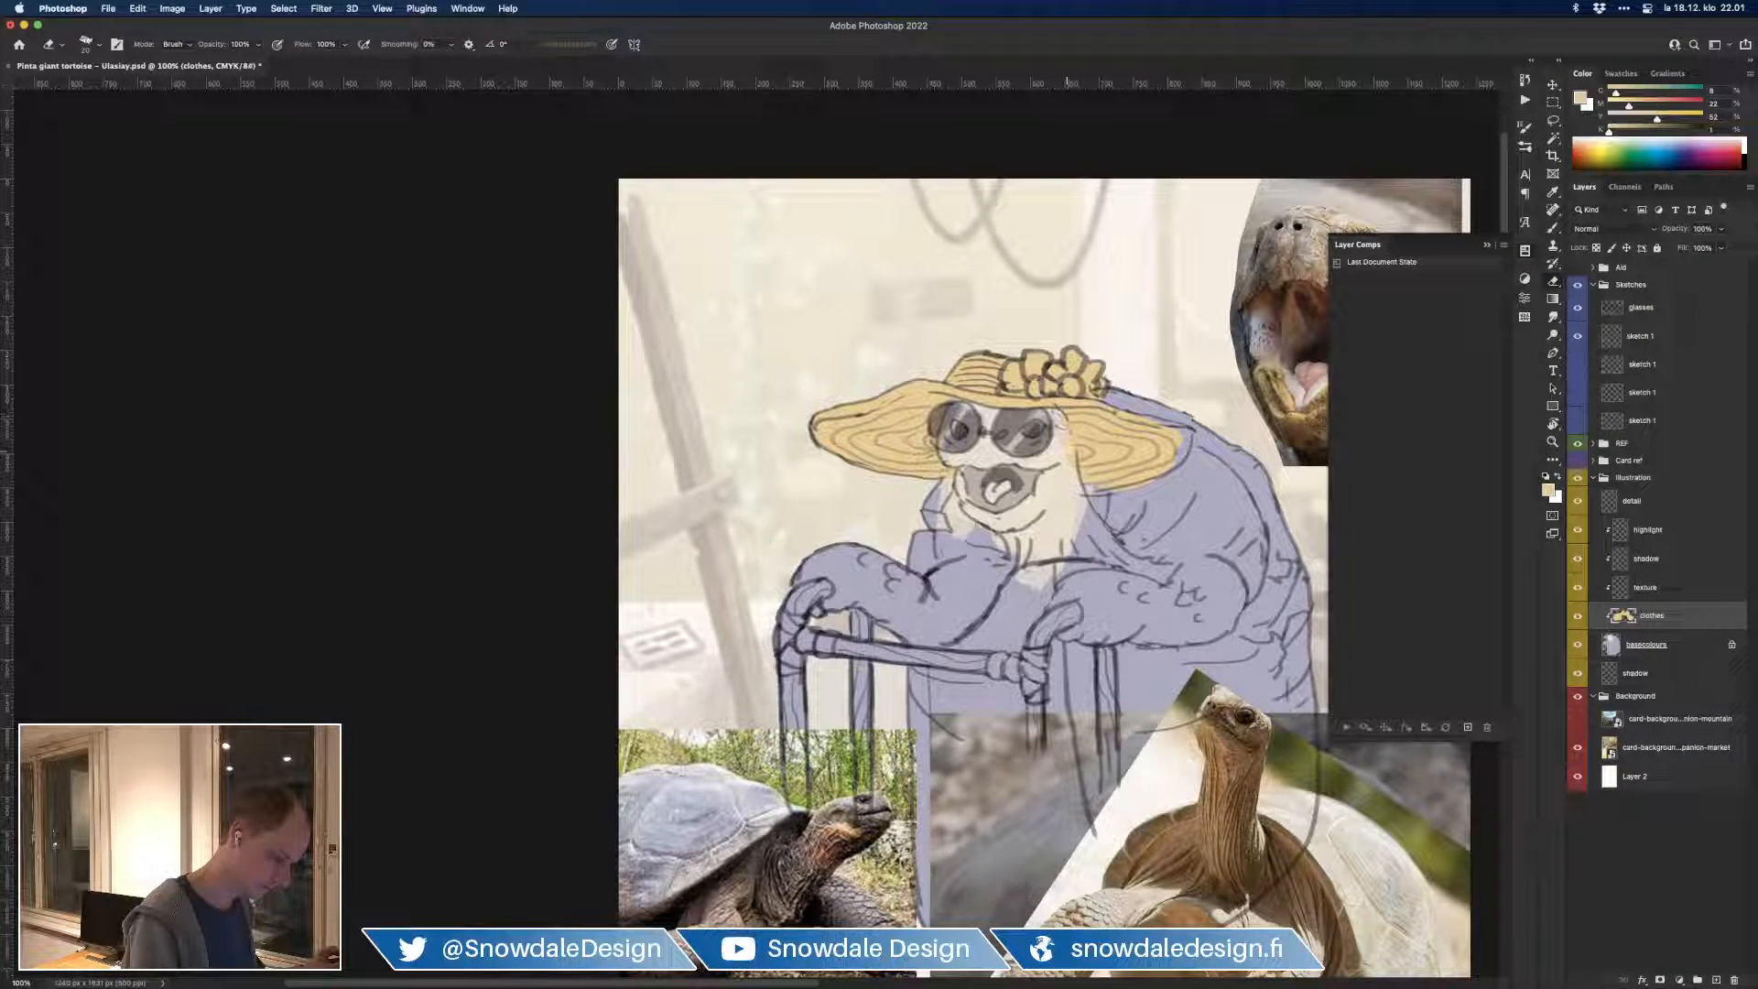
pyautogui.press('b')
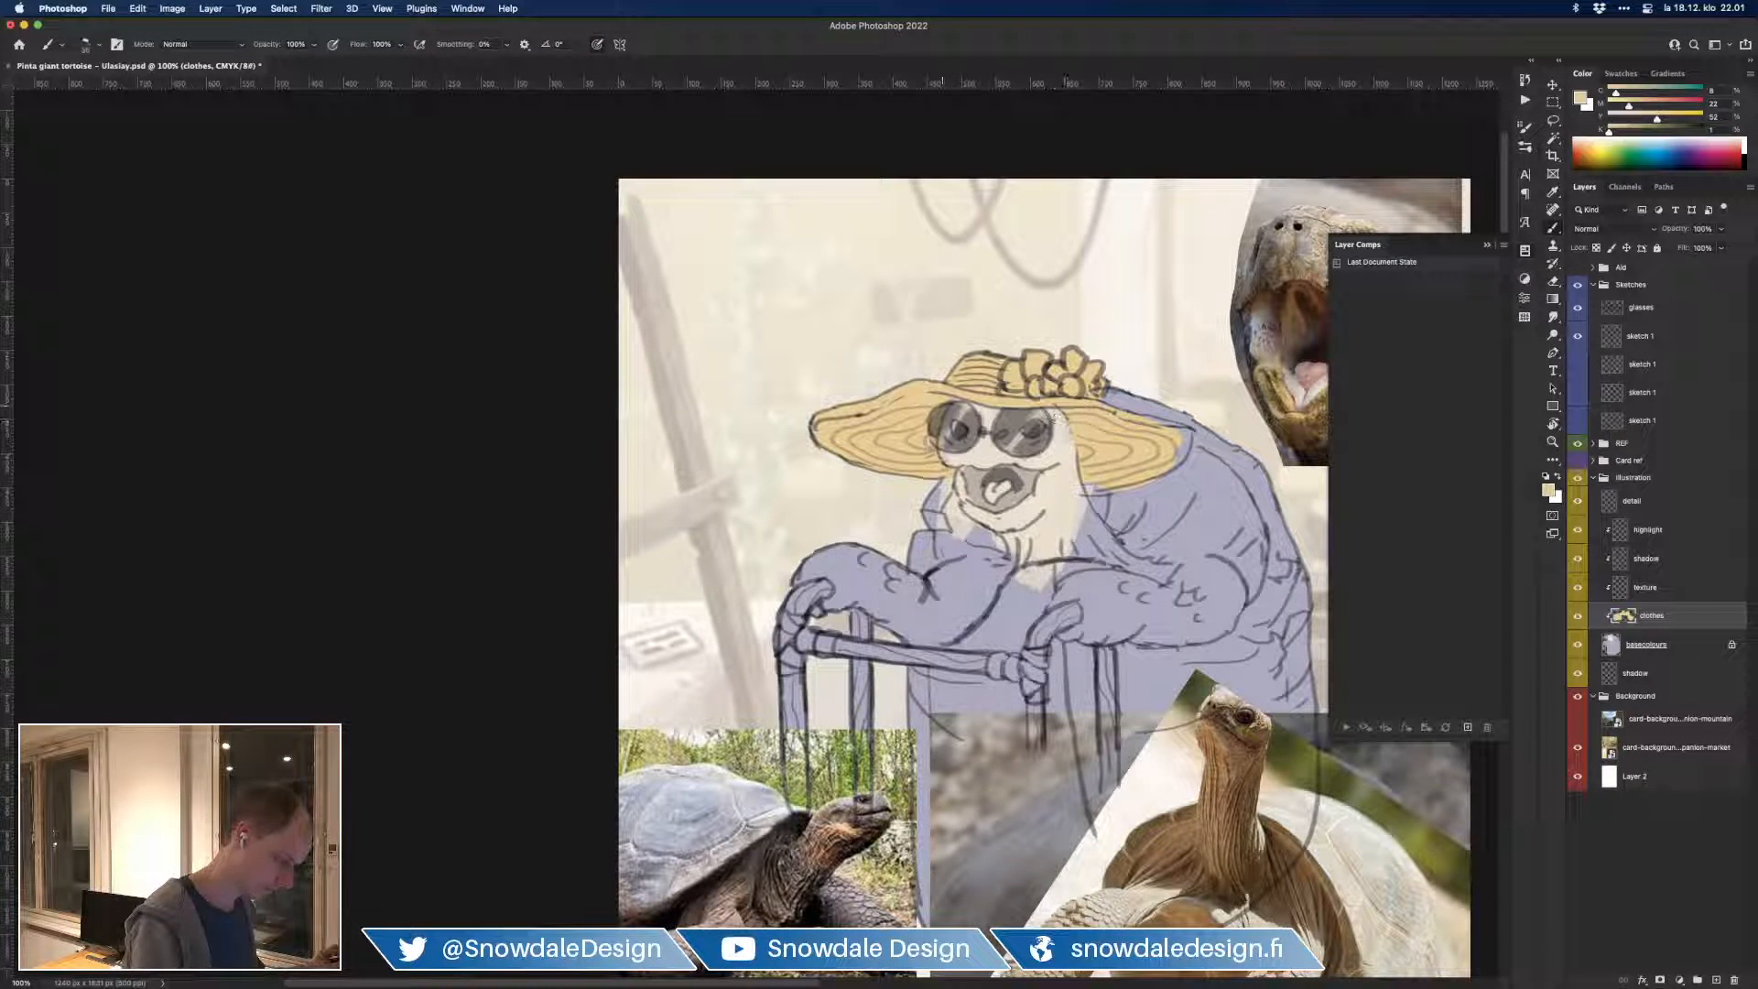
pyautogui.press('[')
pyautogui.press('[')
pyautogui.press('[')
pyautogui.press('[')
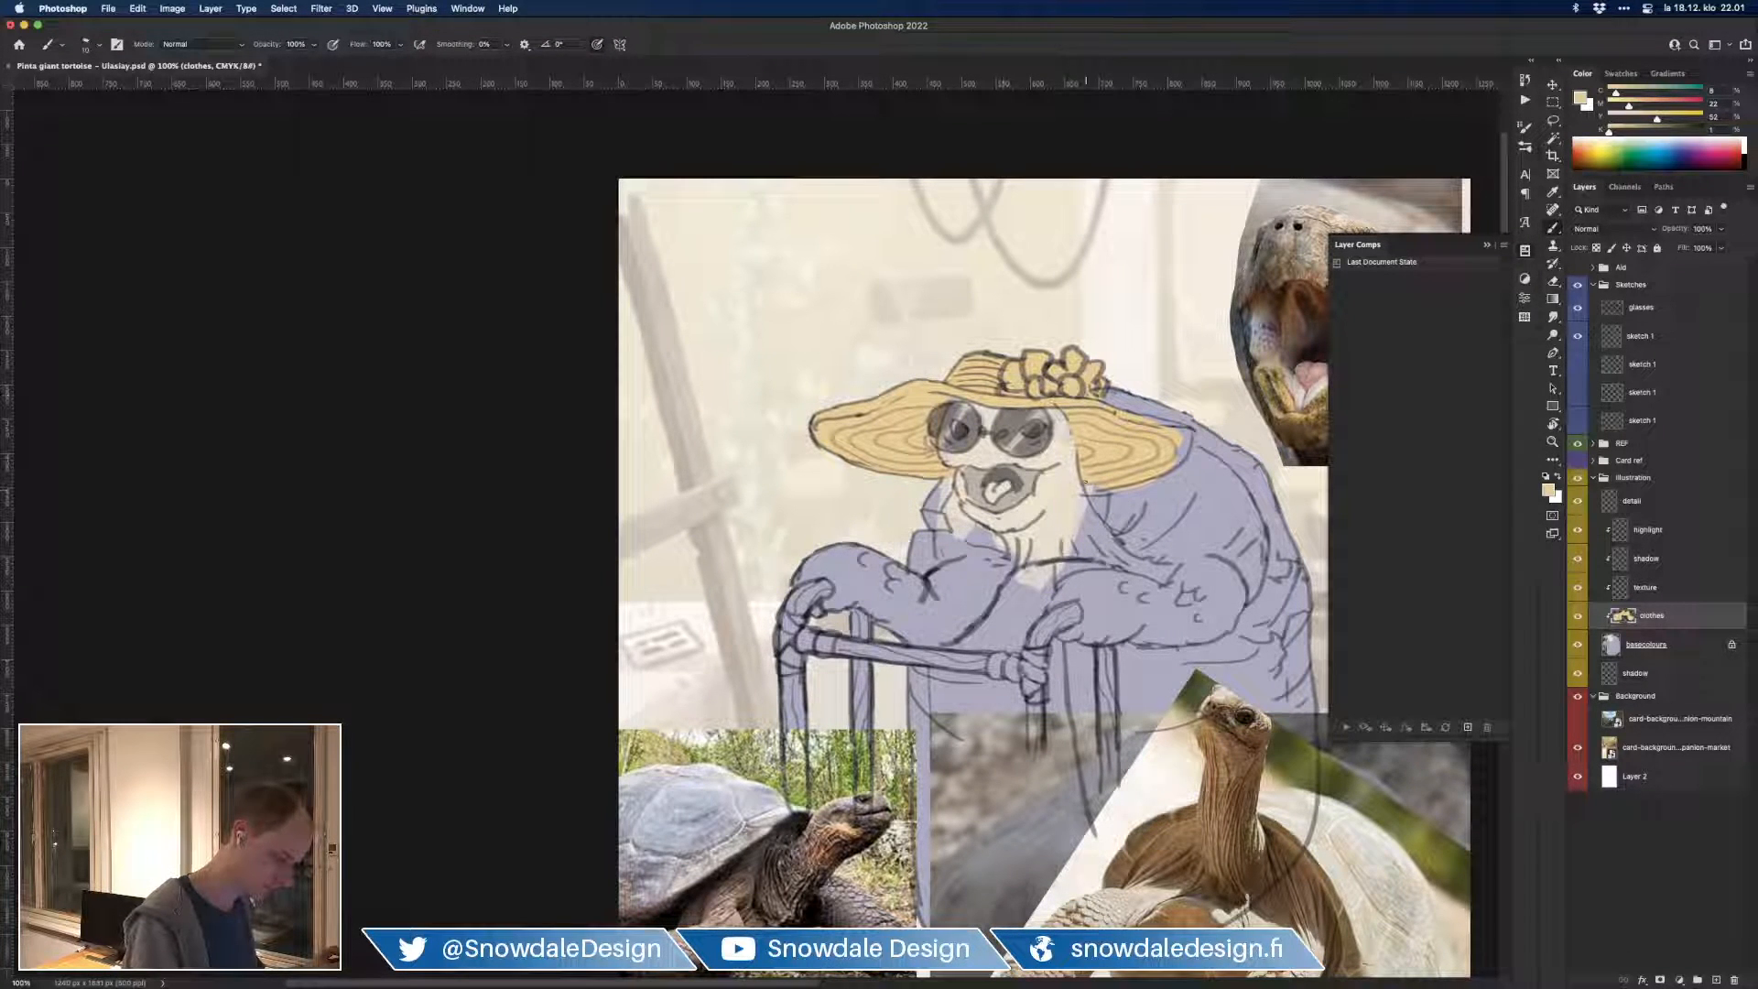
pyautogui.press(']')
pyautogui.press(']')
pyautogui.press(']')
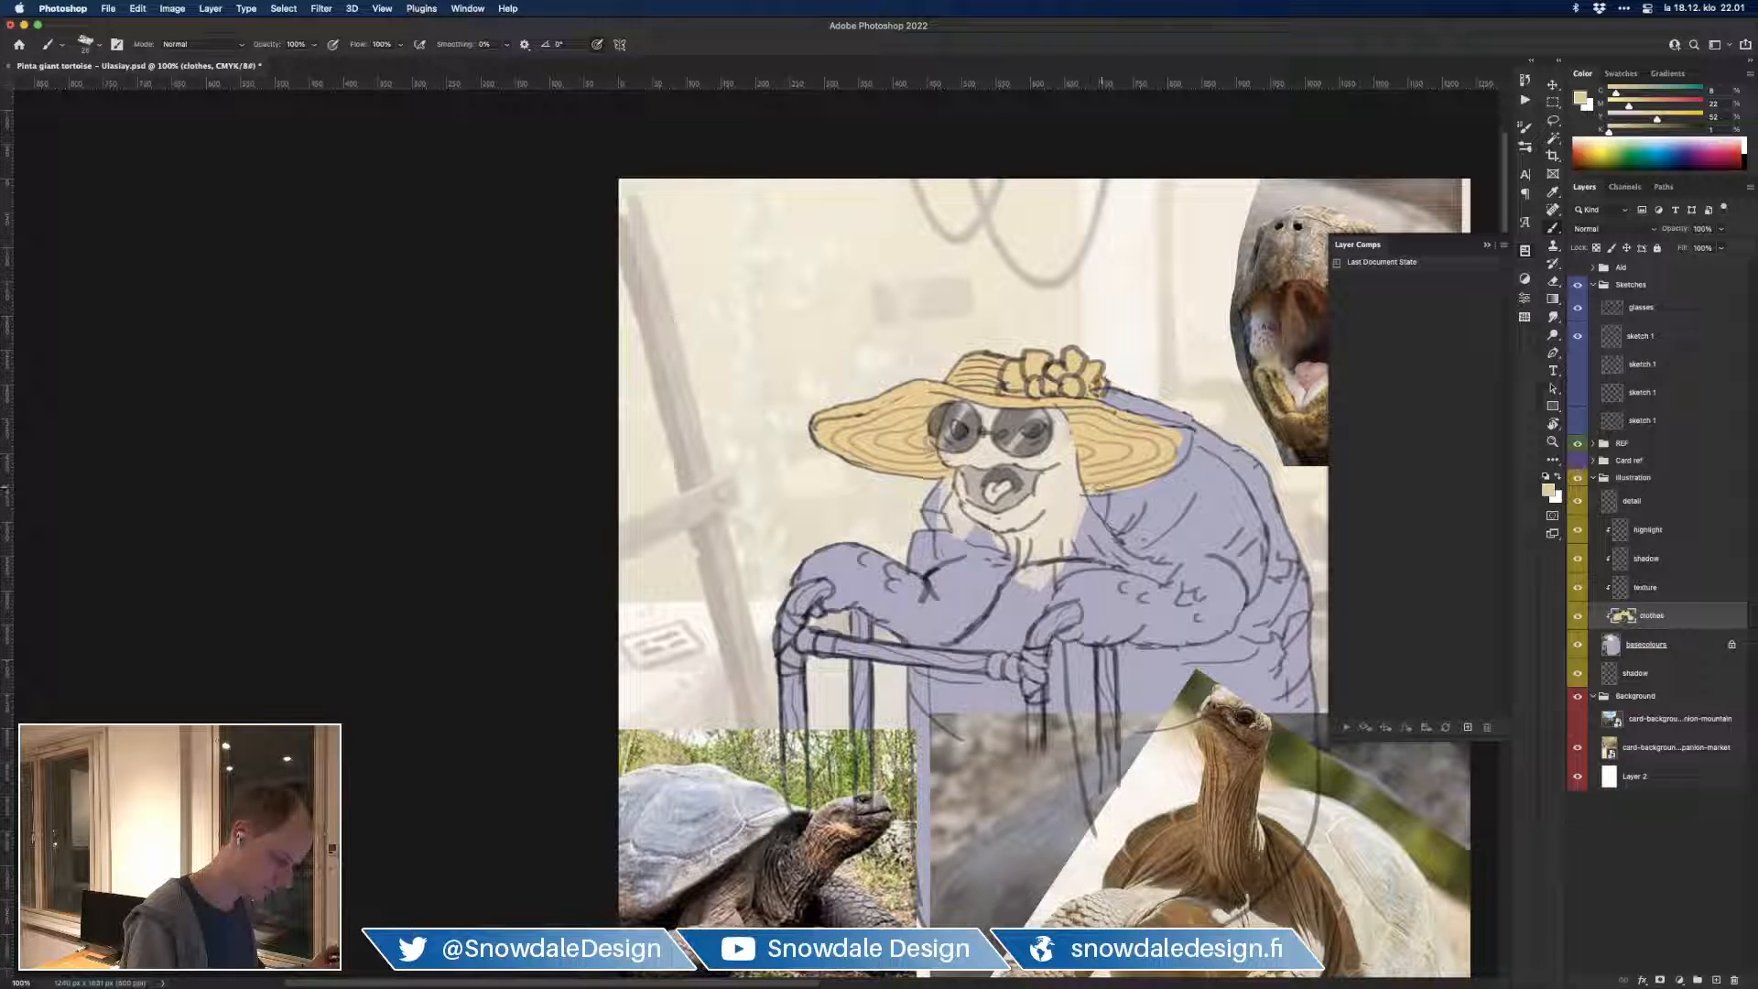
pyautogui.moveTo(1156, 465)
pyautogui.mouseDown()
pyautogui.moveTo(1189, 433)
pyautogui.moveTo(1136, 420)
pyautogui.mouseUp()
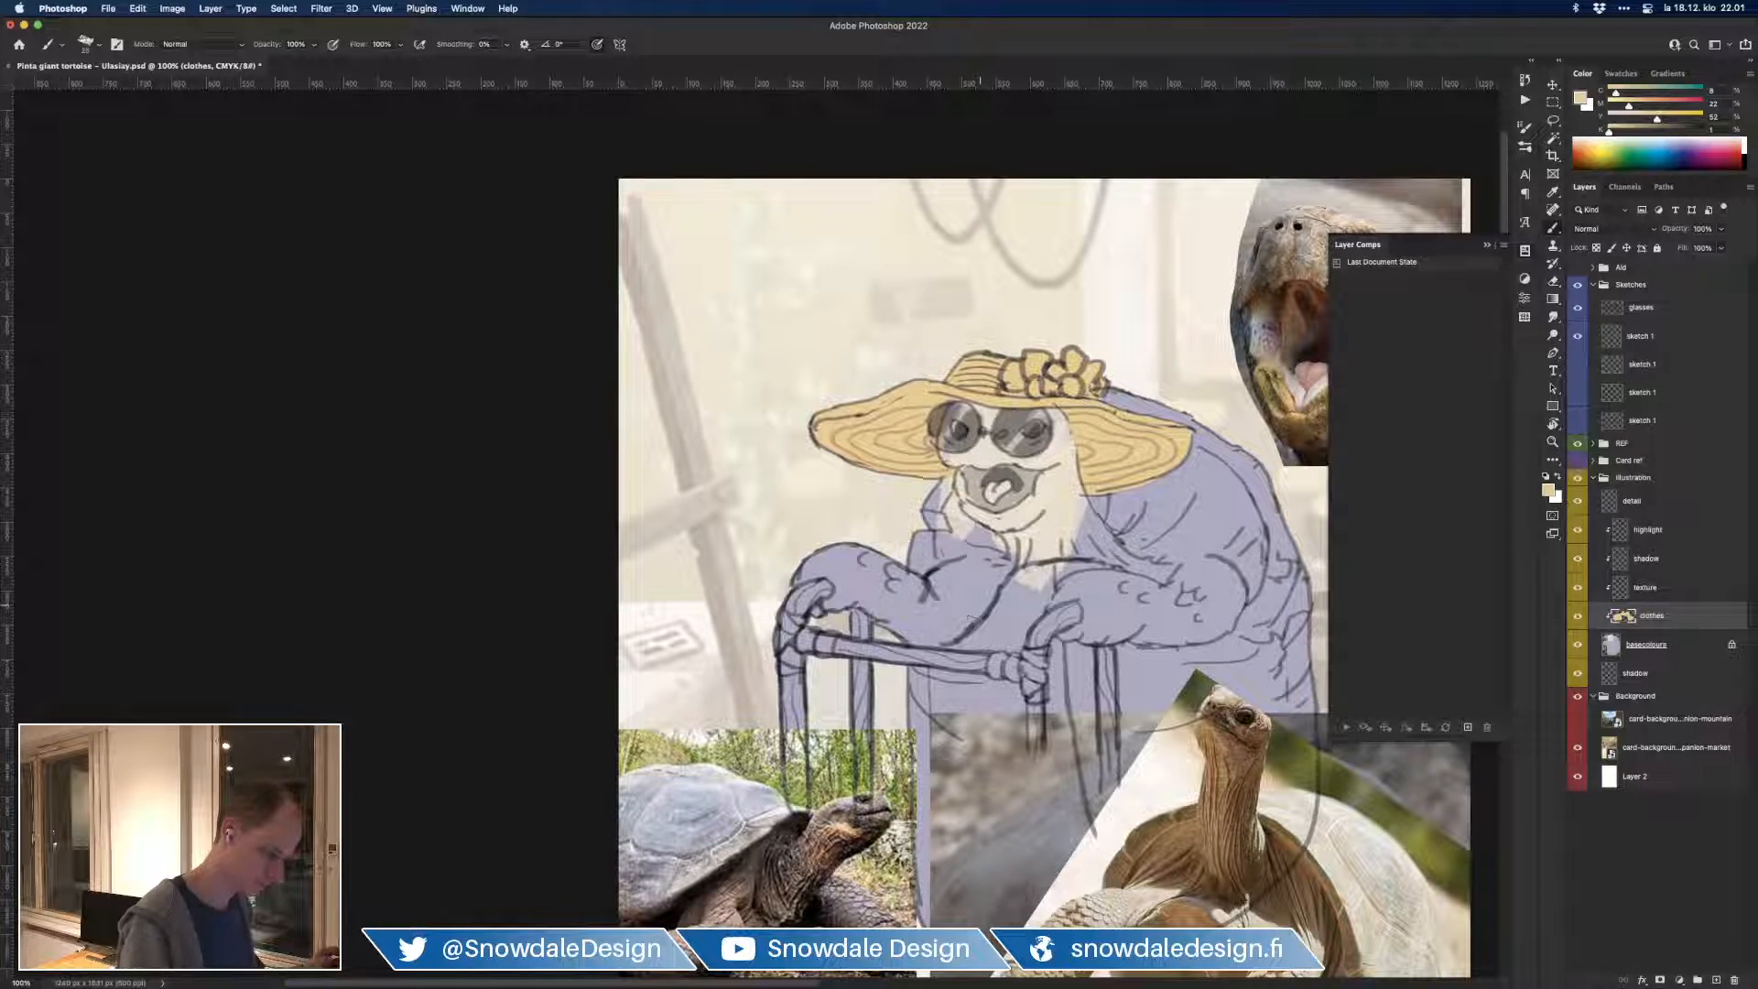
# Step: Choose a medium wood brown and paint the walker's two left legs and left handle on the clothes layer
pyautogui.press('super+minus')
pyautogui.moveTo(989, 796); pyautogui.dragTo(957, 735)
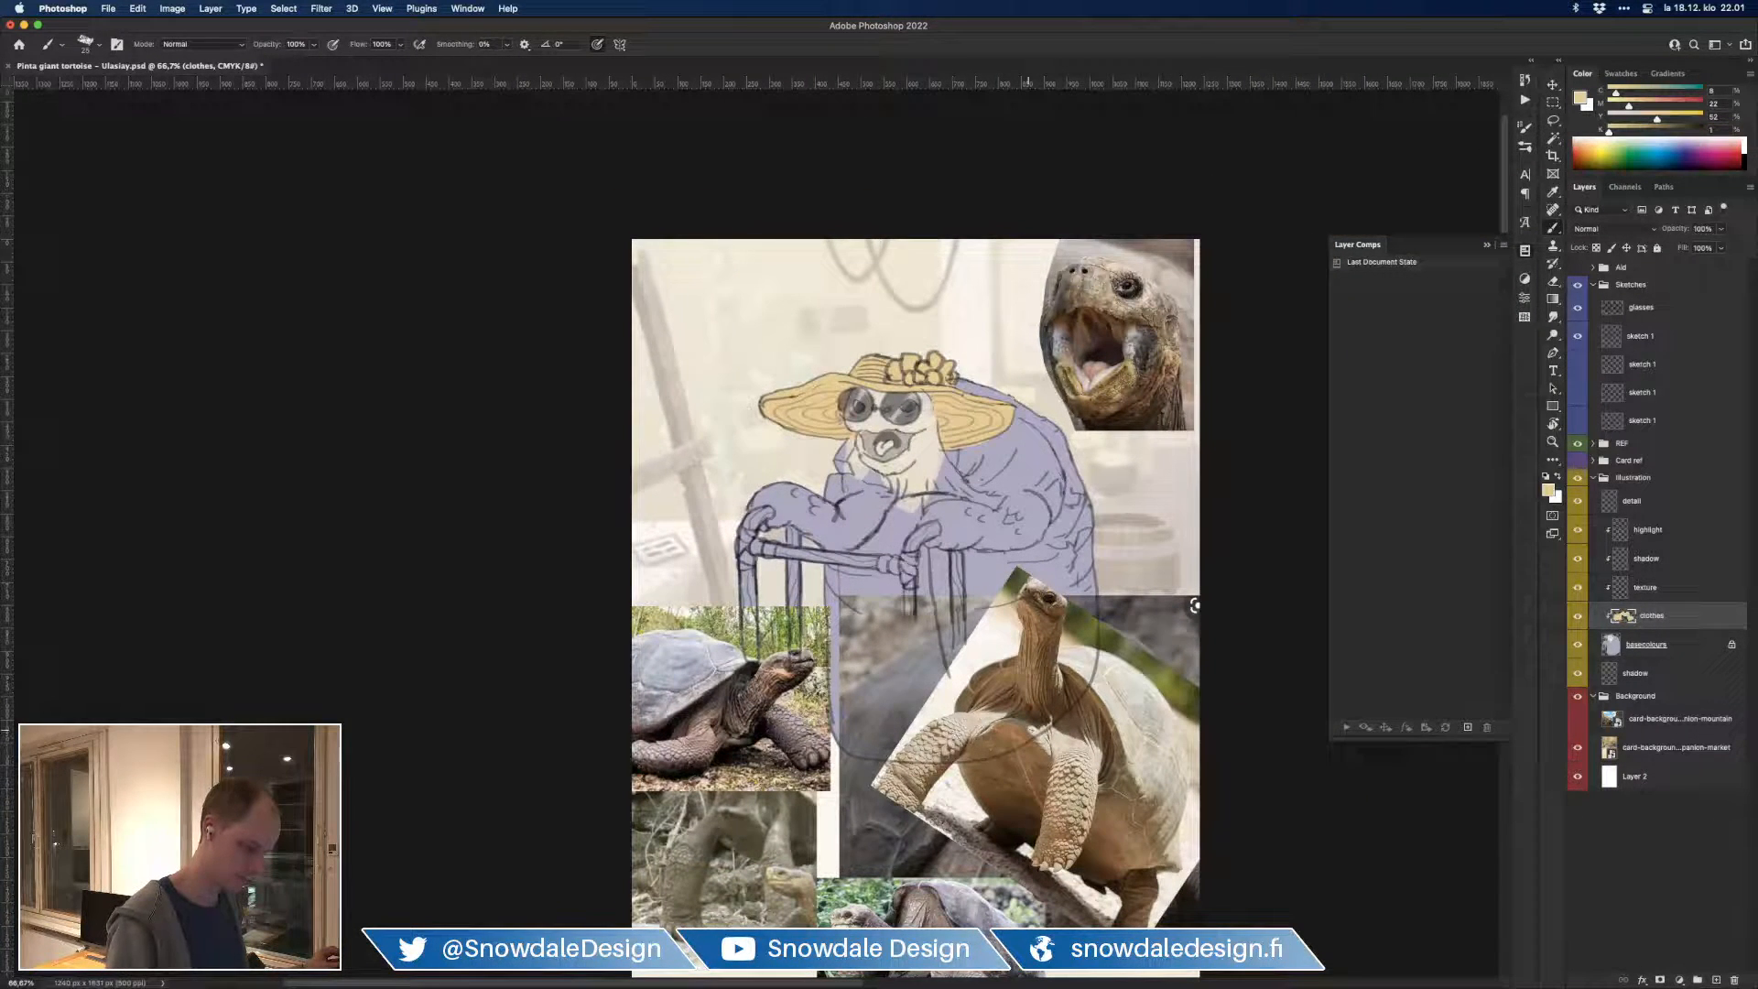
pyautogui.click(1581, 98)
pyautogui.click(1227, 398)
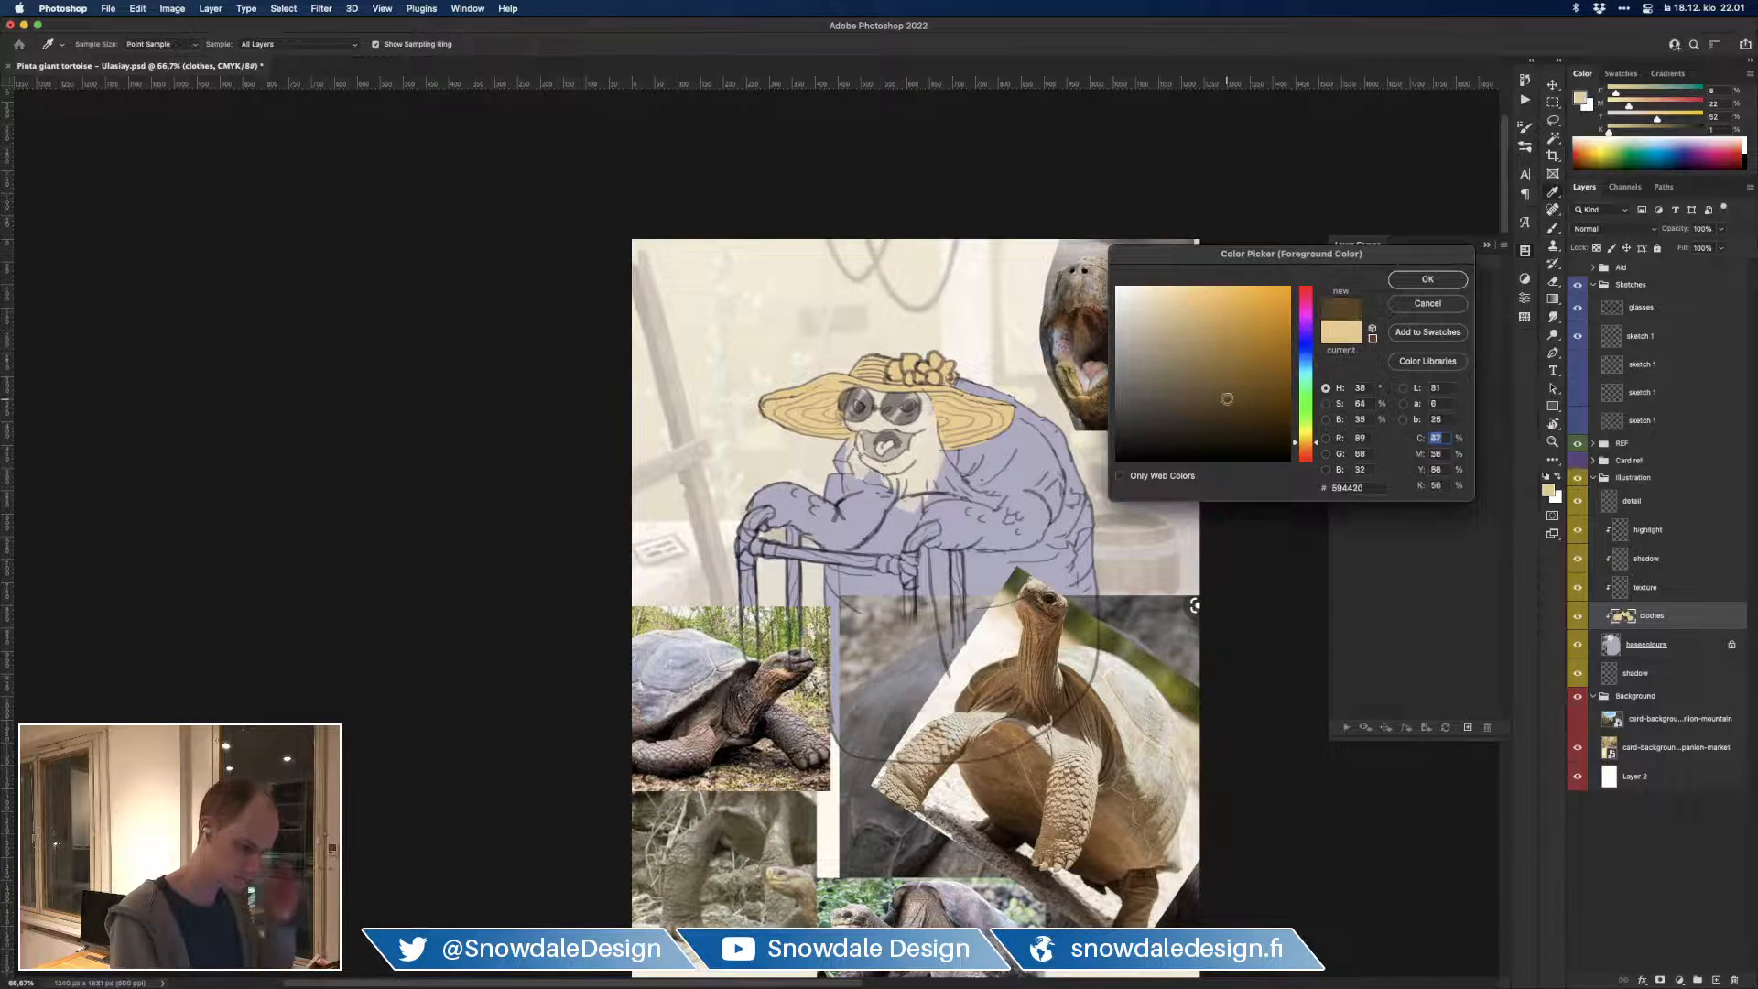
pyautogui.click(1306, 444)
pyautogui.click(1242, 373)
pyautogui.moveTo(1242, 373); pyautogui.dragTo(1254, 360)
pyautogui.click(1426, 279)
pyautogui.moveTo(748, 566)
pyautogui.mouseDown()
pyautogui.moveTo(751, 531)
pyautogui.moveTo(792, 569)
pyautogui.moveTo(792, 595)
pyautogui.moveTo(792, 539)
pyautogui.moveTo(760, 511)
pyautogui.mouseUp()
pyautogui.press('[')
pyautogui.press('[')
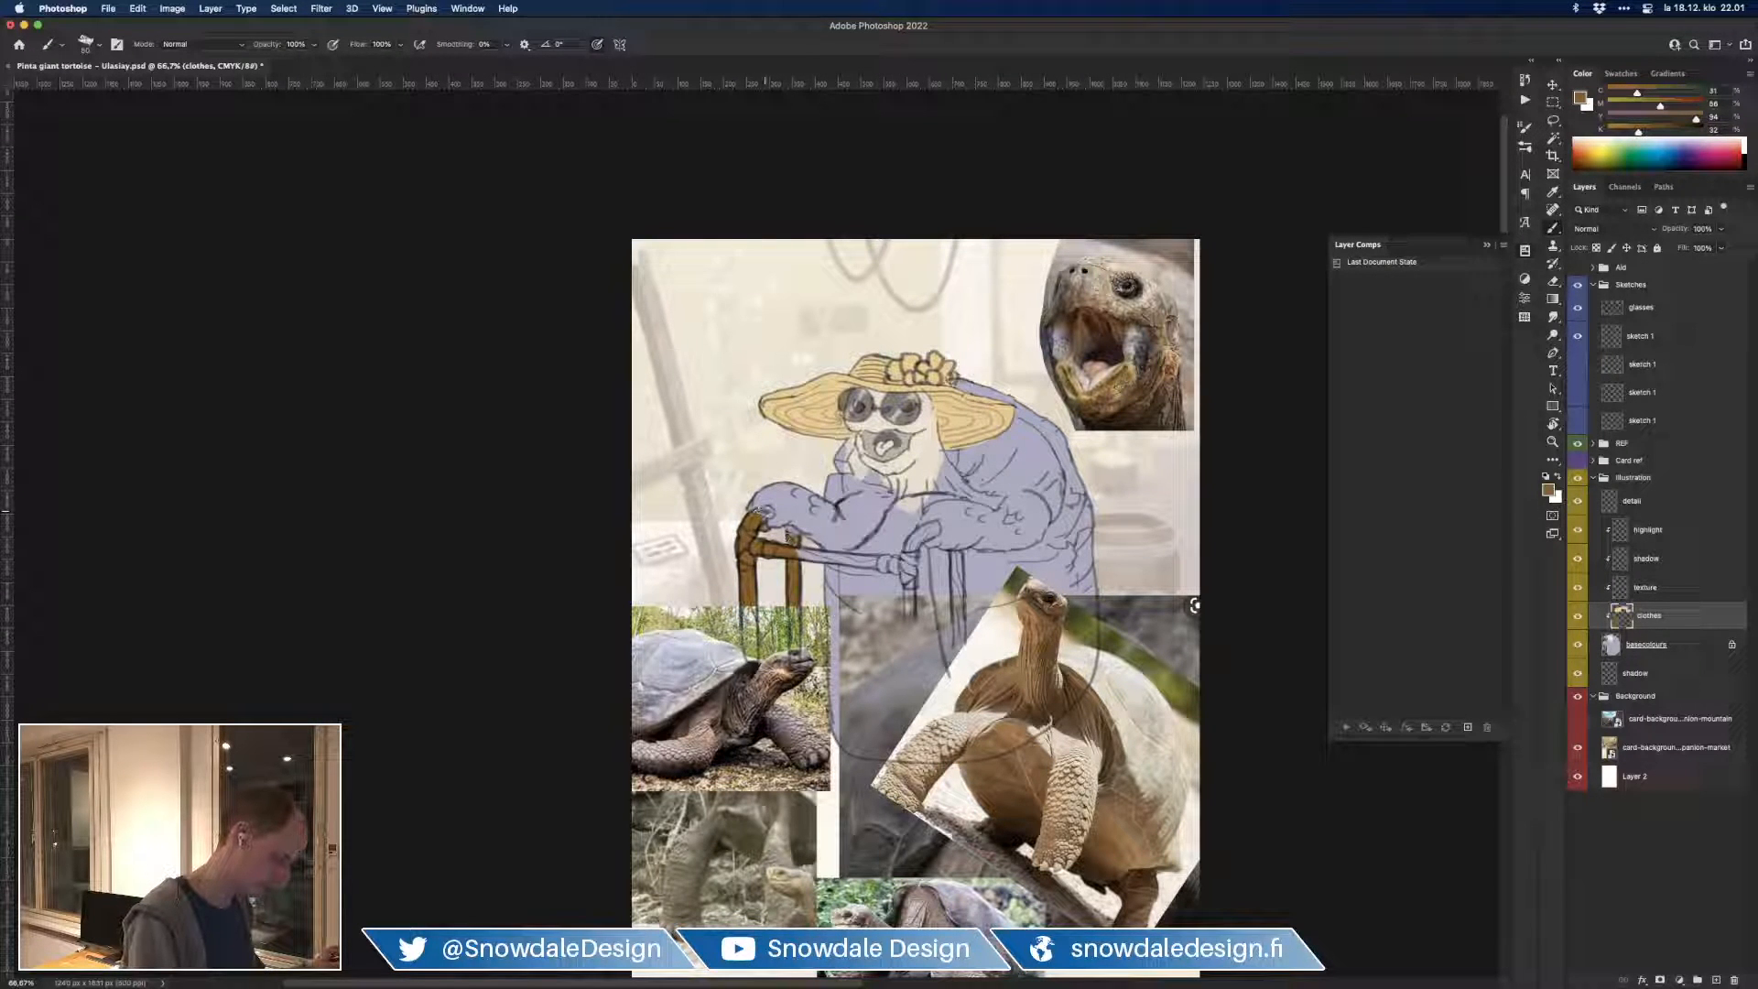
# Step: Paint the walker's crossbar and its right-hand joint in the same brown
pyautogui.press('e')
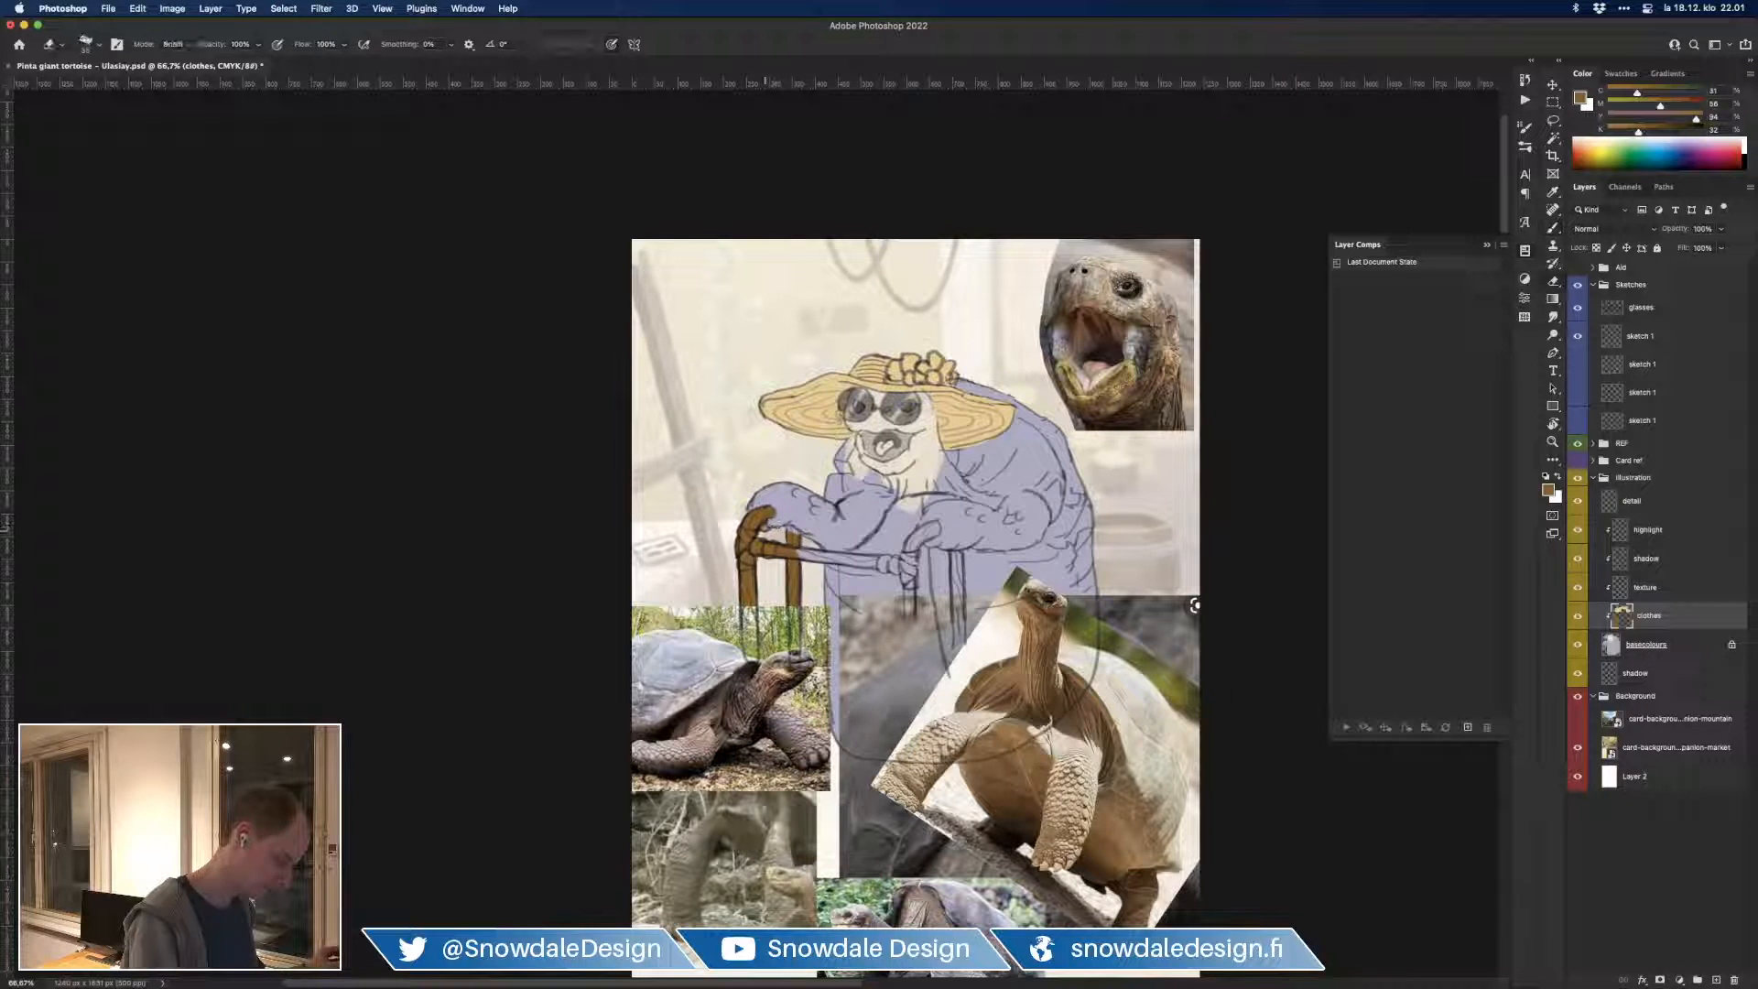
pyautogui.press('b')
pyautogui.moveTo(793, 542)
pyautogui.mouseDown()
pyautogui.moveTo(795, 563)
pyautogui.moveTo(893, 565)
pyautogui.mouseUp()
pyautogui.press('e')
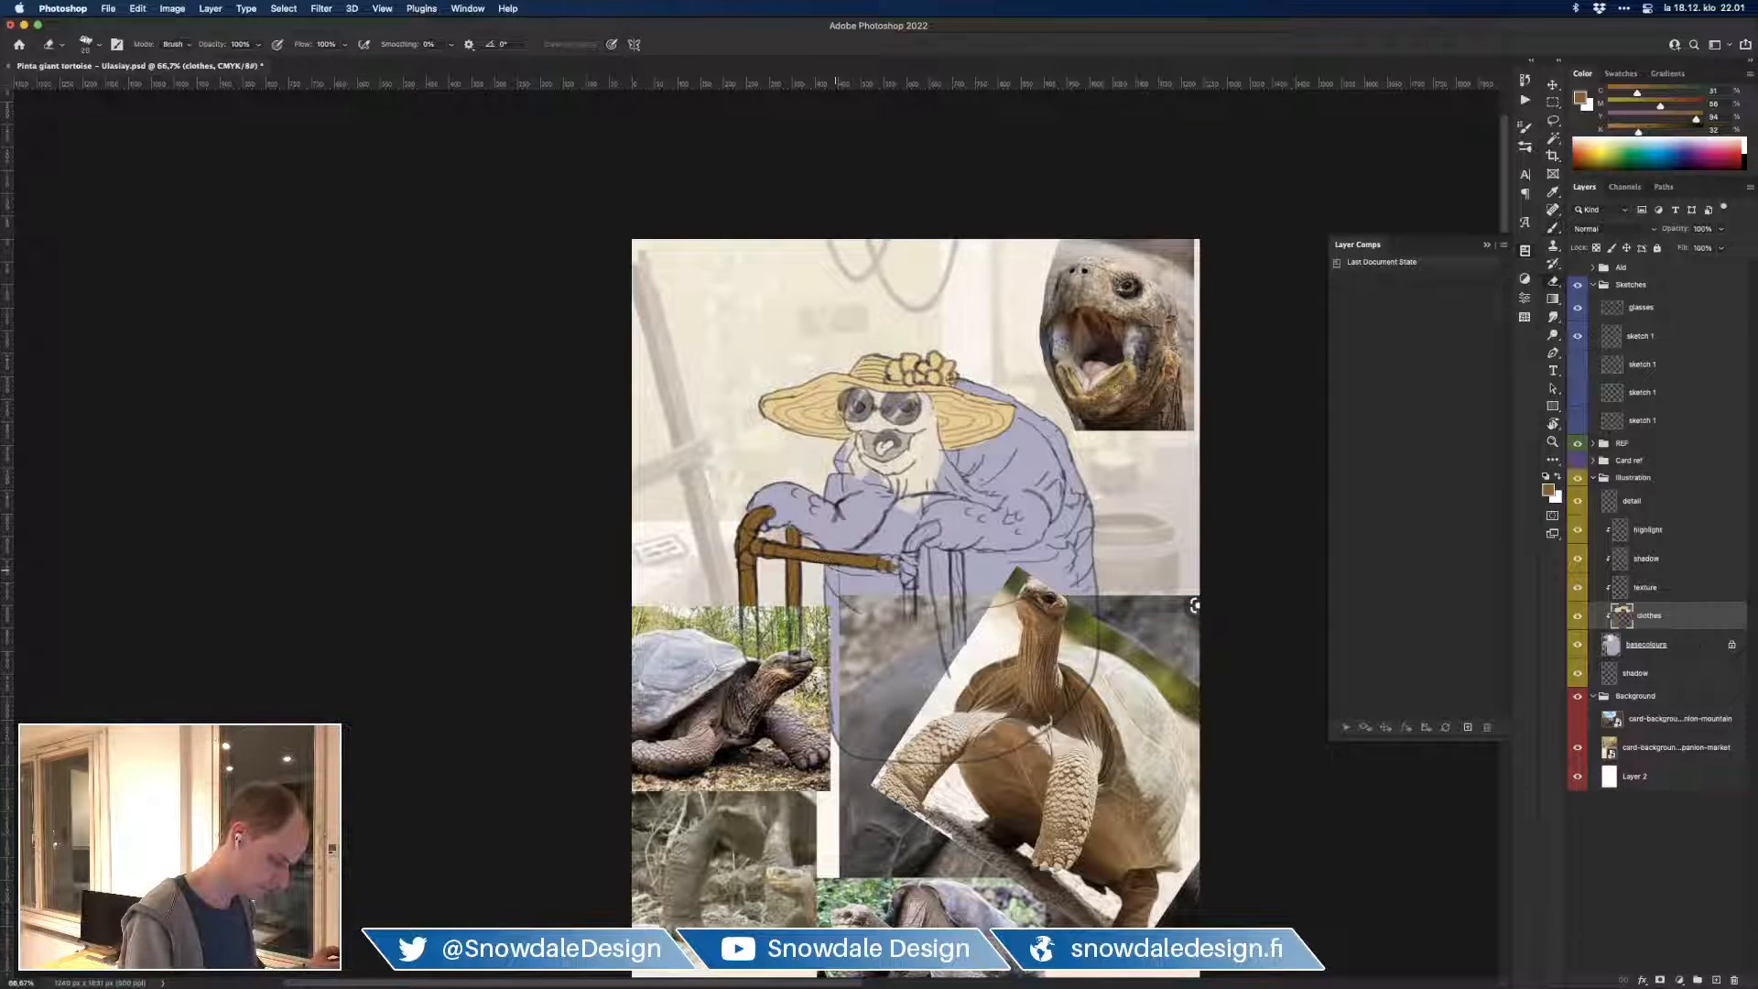
pyautogui.press('b')
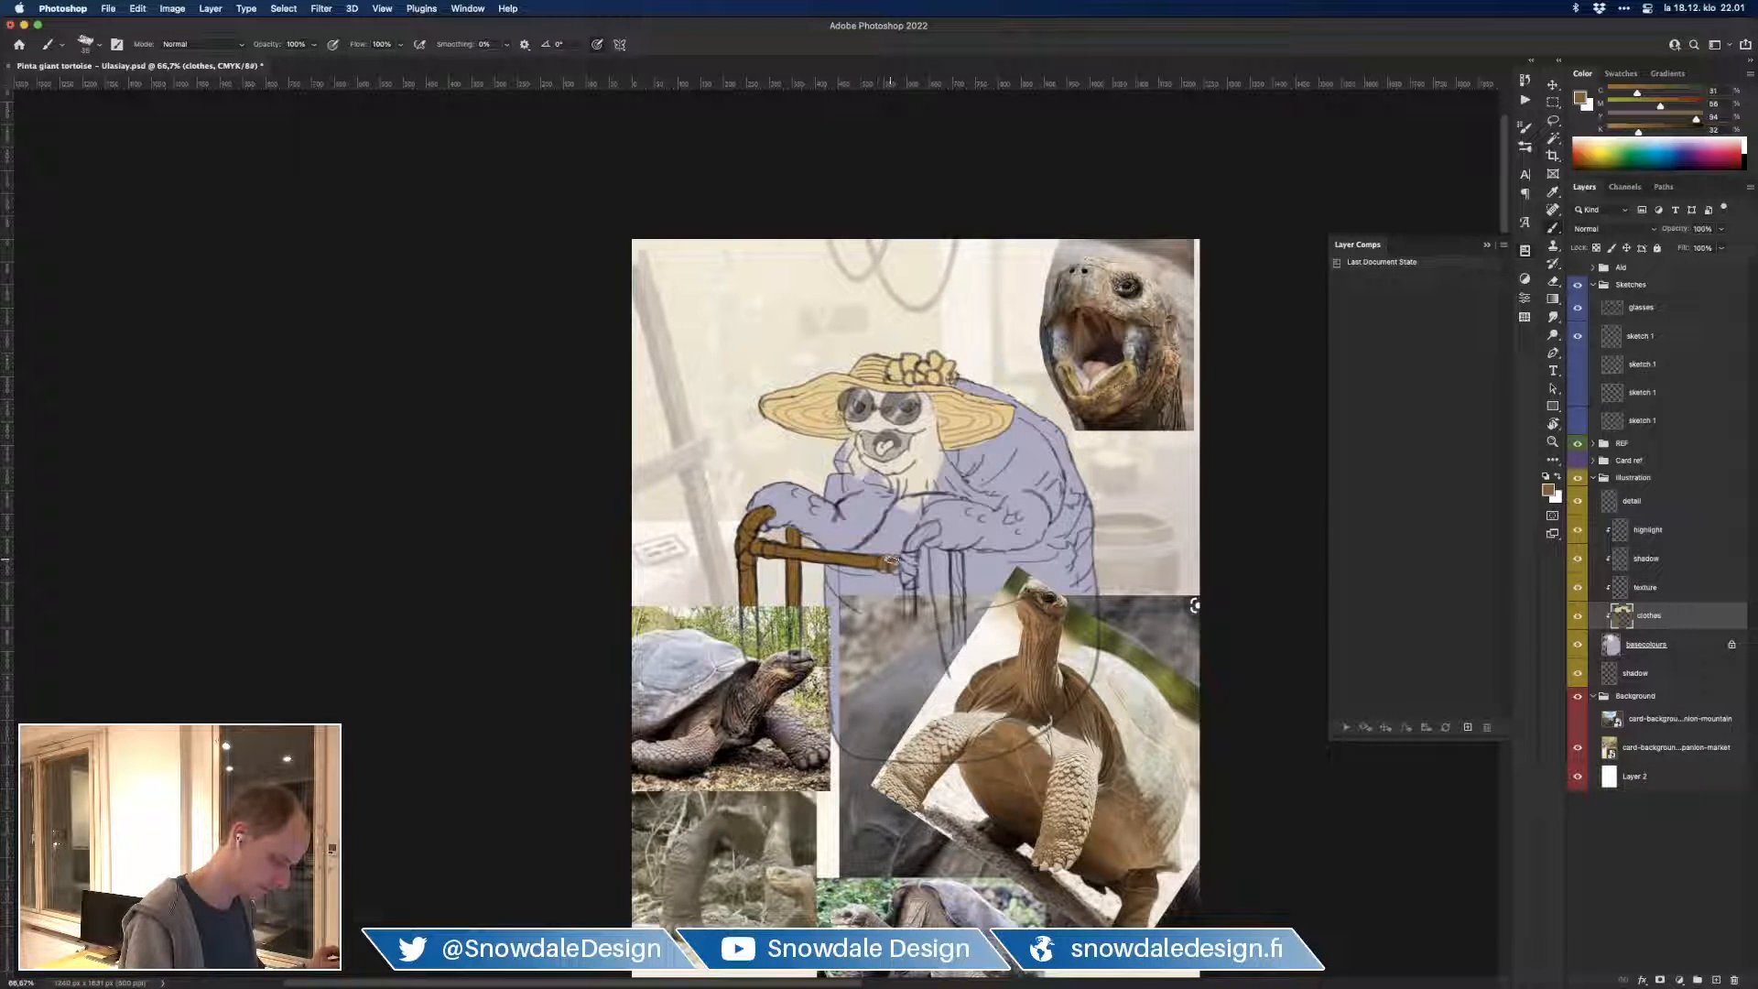
pyautogui.moveTo(884, 565); pyautogui.dragTo(906, 567)
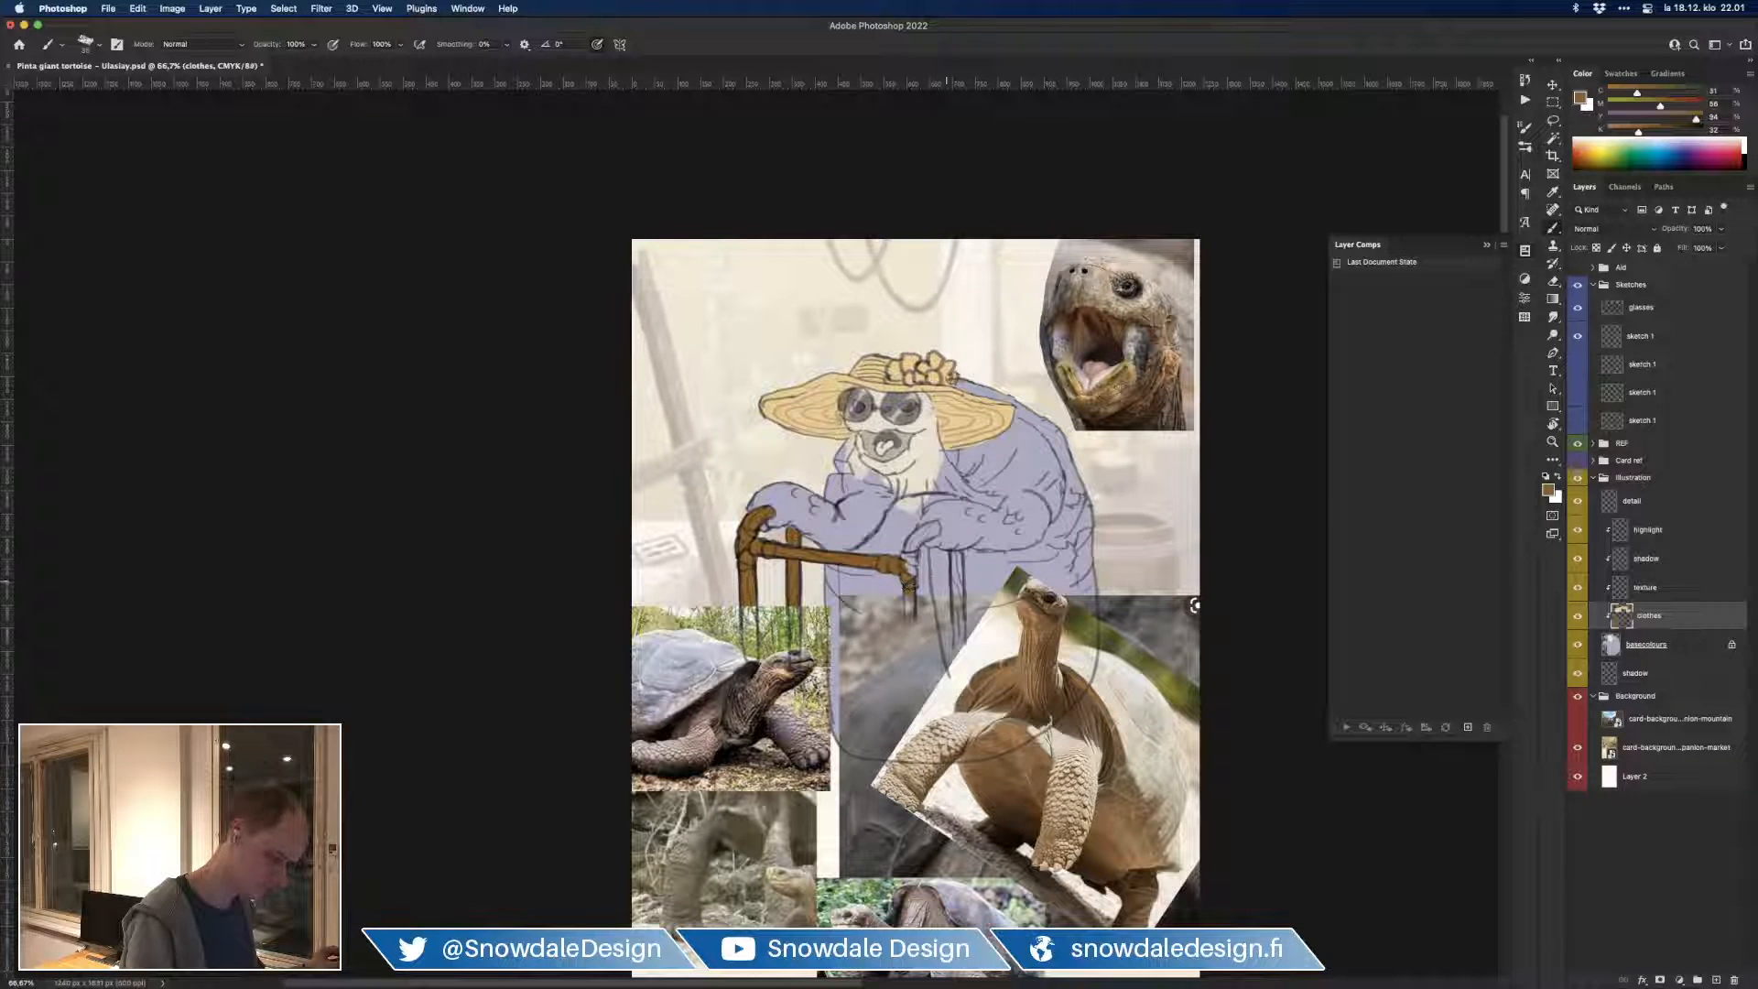
# Step: Hide the REF group and paint the walker's two right legs brown down to their ends
pyautogui.click(1576, 444)
pyautogui.moveTo(956, 559); pyautogui.dragTo(959, 650)
pyautogui.moveTo(911, 591)
pyautogui.mouseDown()
pyautogui.moveTo(909, 649)
pyautogui.moveTo(911, 585)
pyautogui.moveTo(908, 633)
pyautogui.mouseUp()
pyautogui.moveTo(909, 558); pyautogui.dragTo(911, 546)
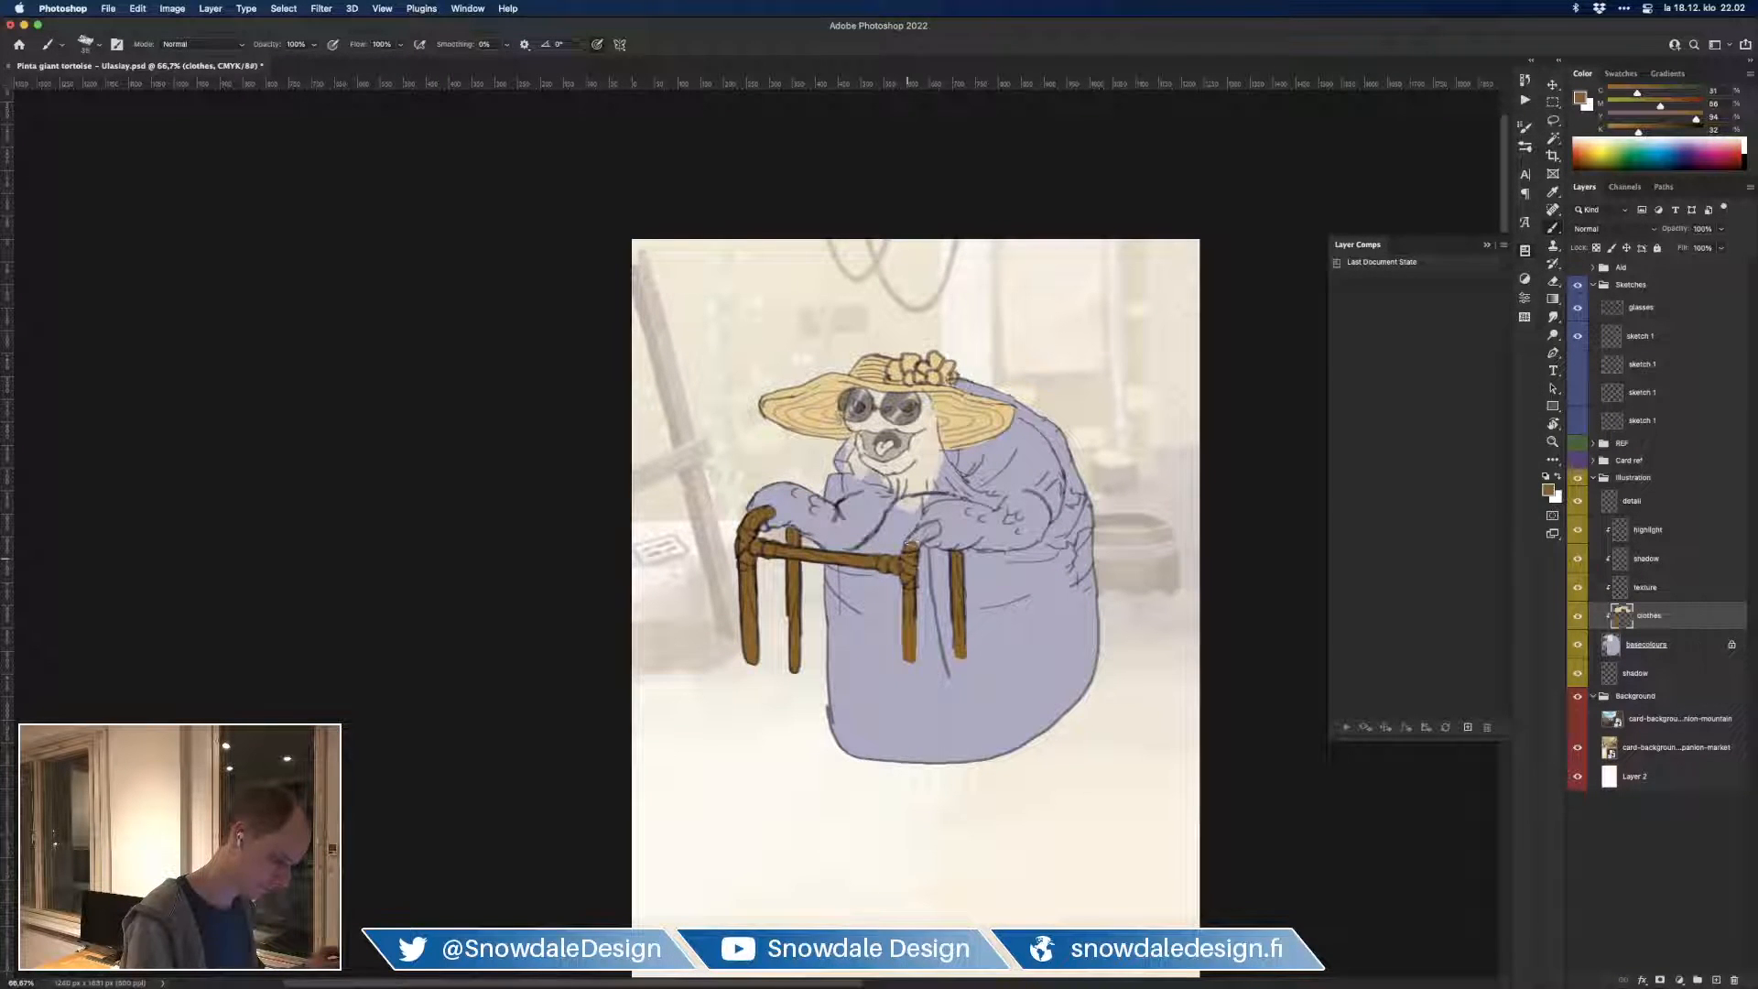
# Step: Paint the walker's curved right handle brown under the tortoise's hand and touch up the left handle
pyautogui.press('super+1')
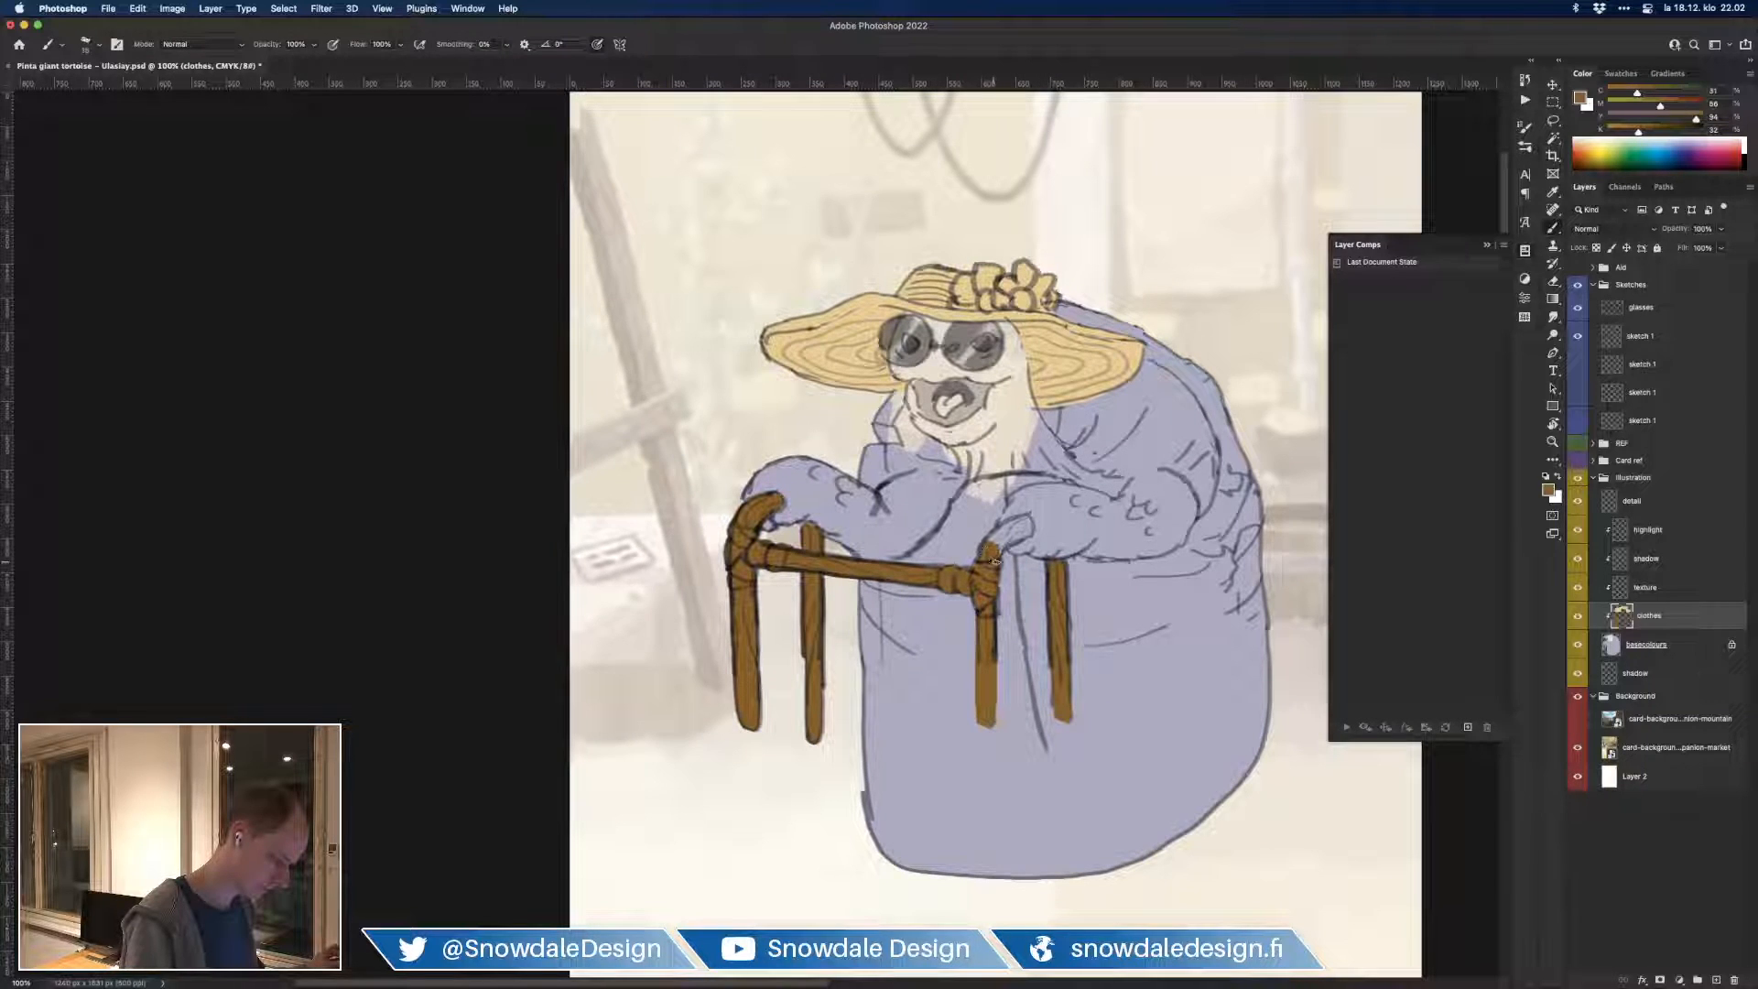
pyautogui.moveTo(984, 556); pyautogui.dragTo(1027, 523)
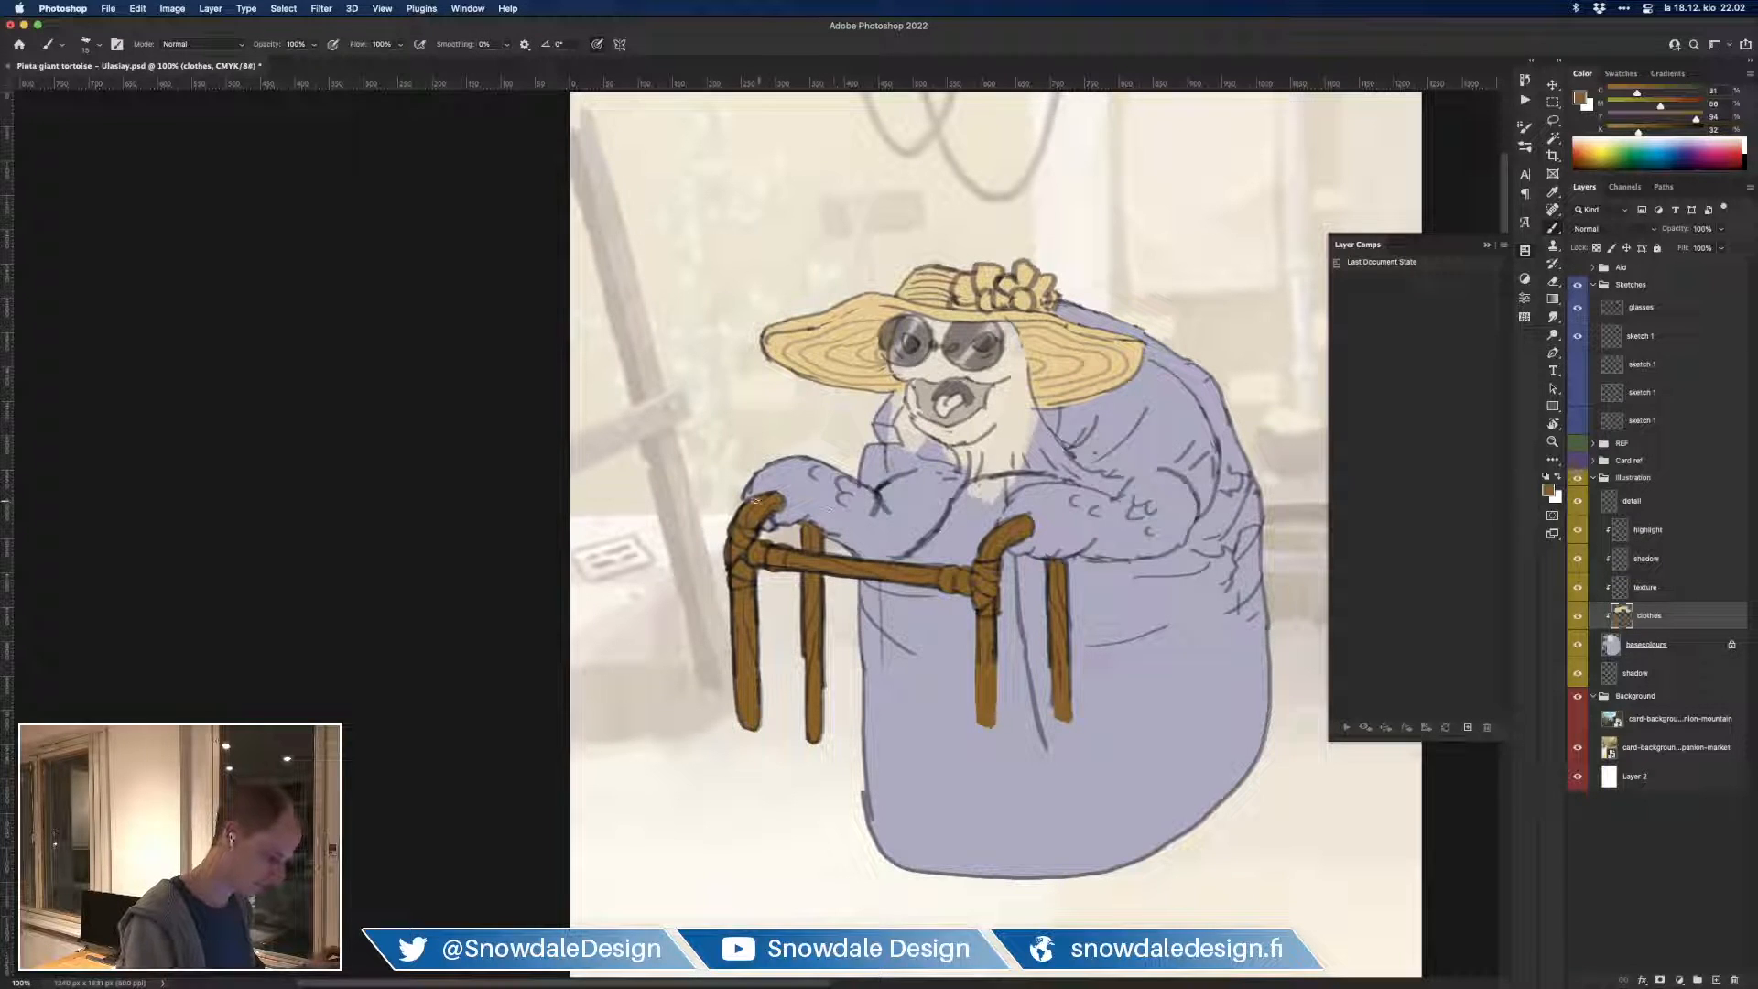
pyautogui.moveTo(774, 496)
pyautogui.mouseDown()
pyautogui.moveTo(753, 496)
pyautogui.moveTo(794, 529)
pyautogui.mouseUp()
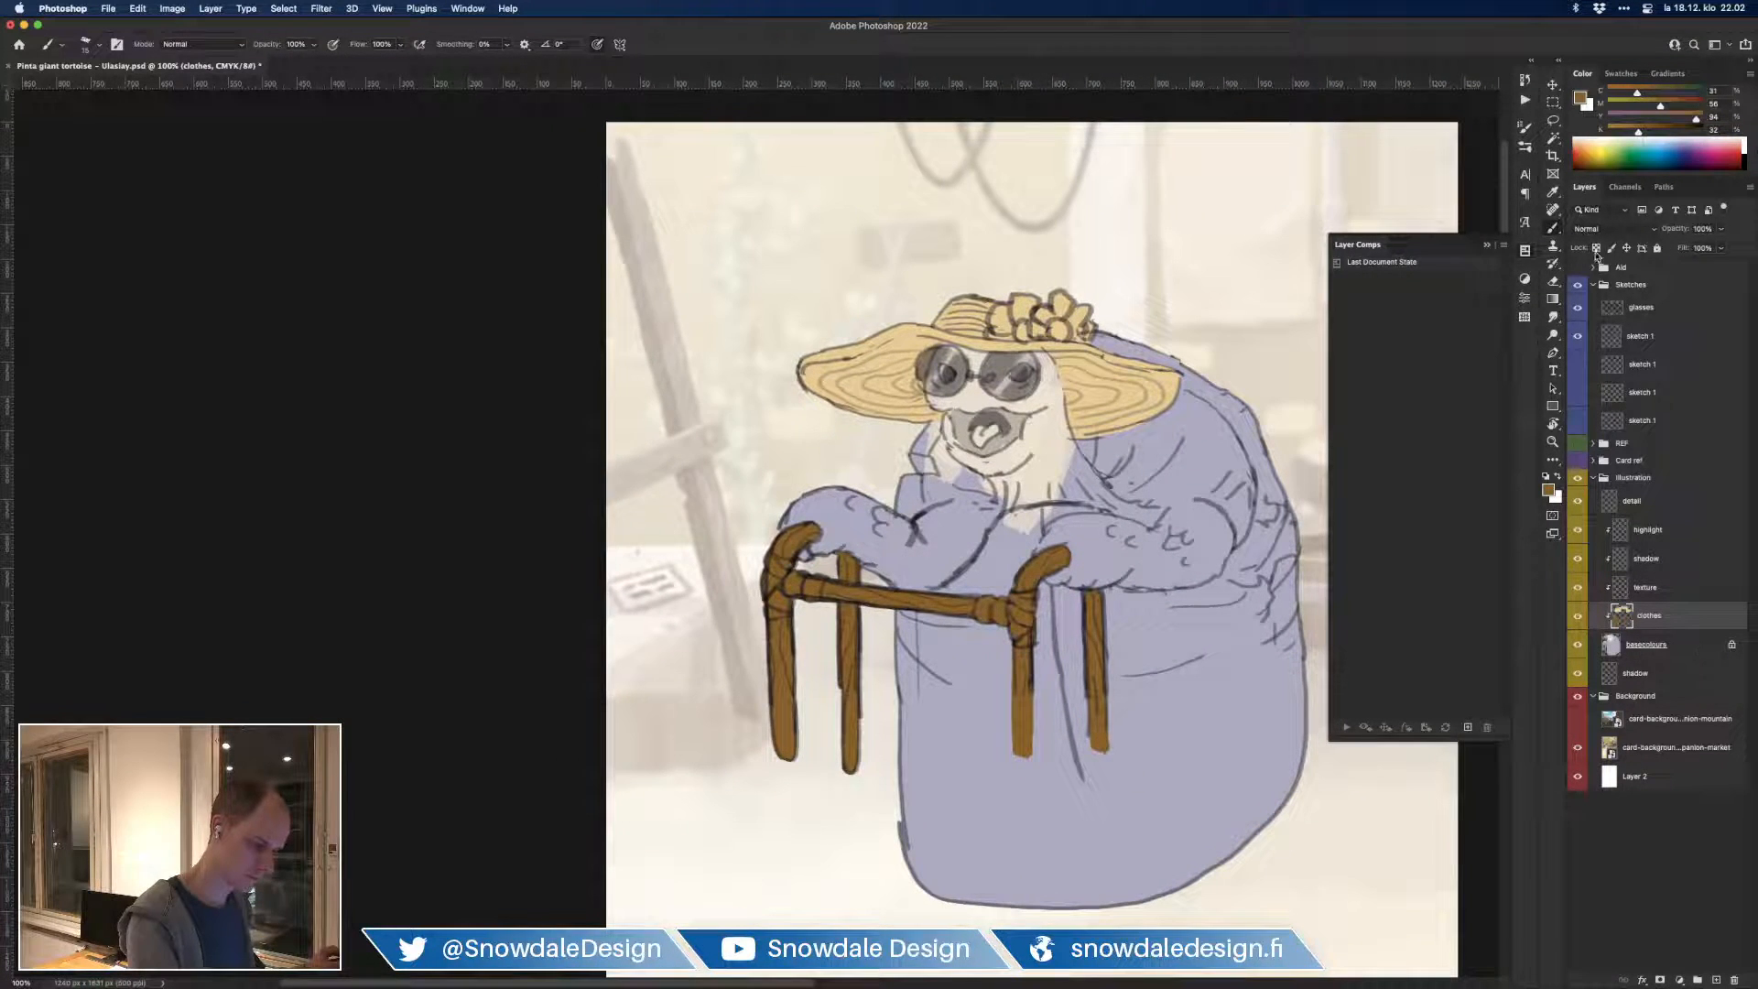
# Step: Choose a pale khaki colour and paint the rope bindings at both crossbar joints of the walker on the clothes layer
pyautogui.click(1580, 98)
pyautogui.moveTo(1247, 338); pyautogui.dragTo(1225, 337)
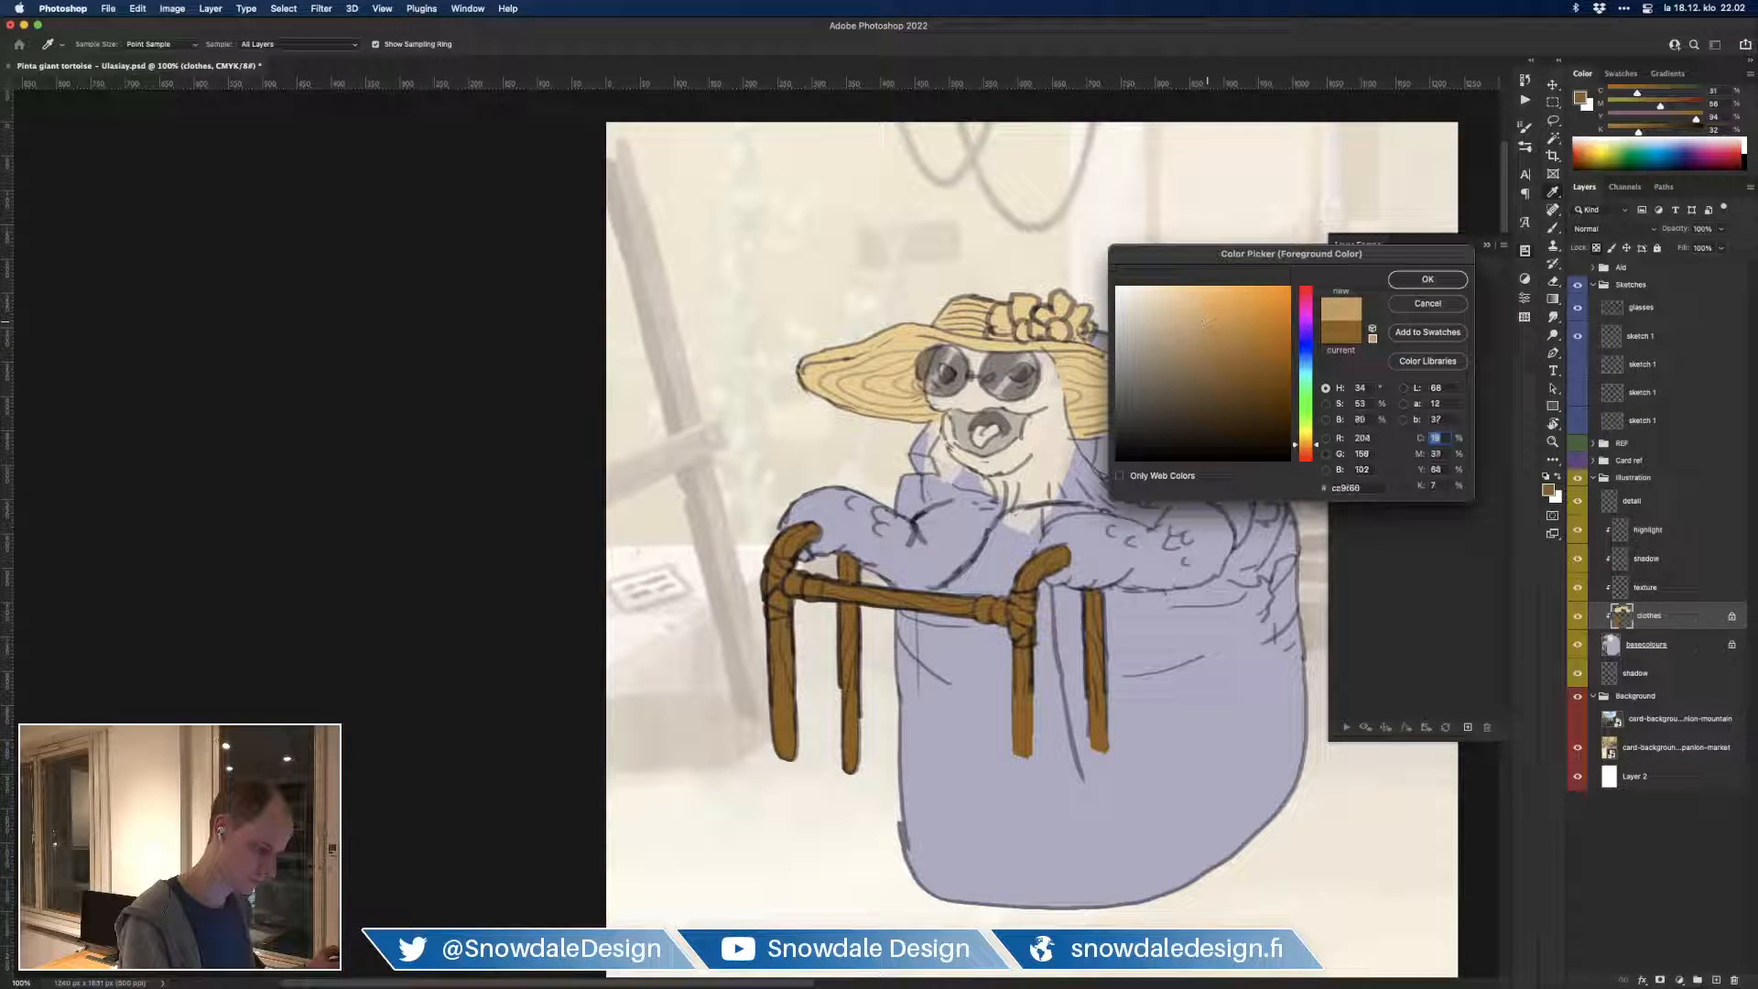
pyautogui.moveTo(1313, 445); pyautogui.dragTo(1313, 439)
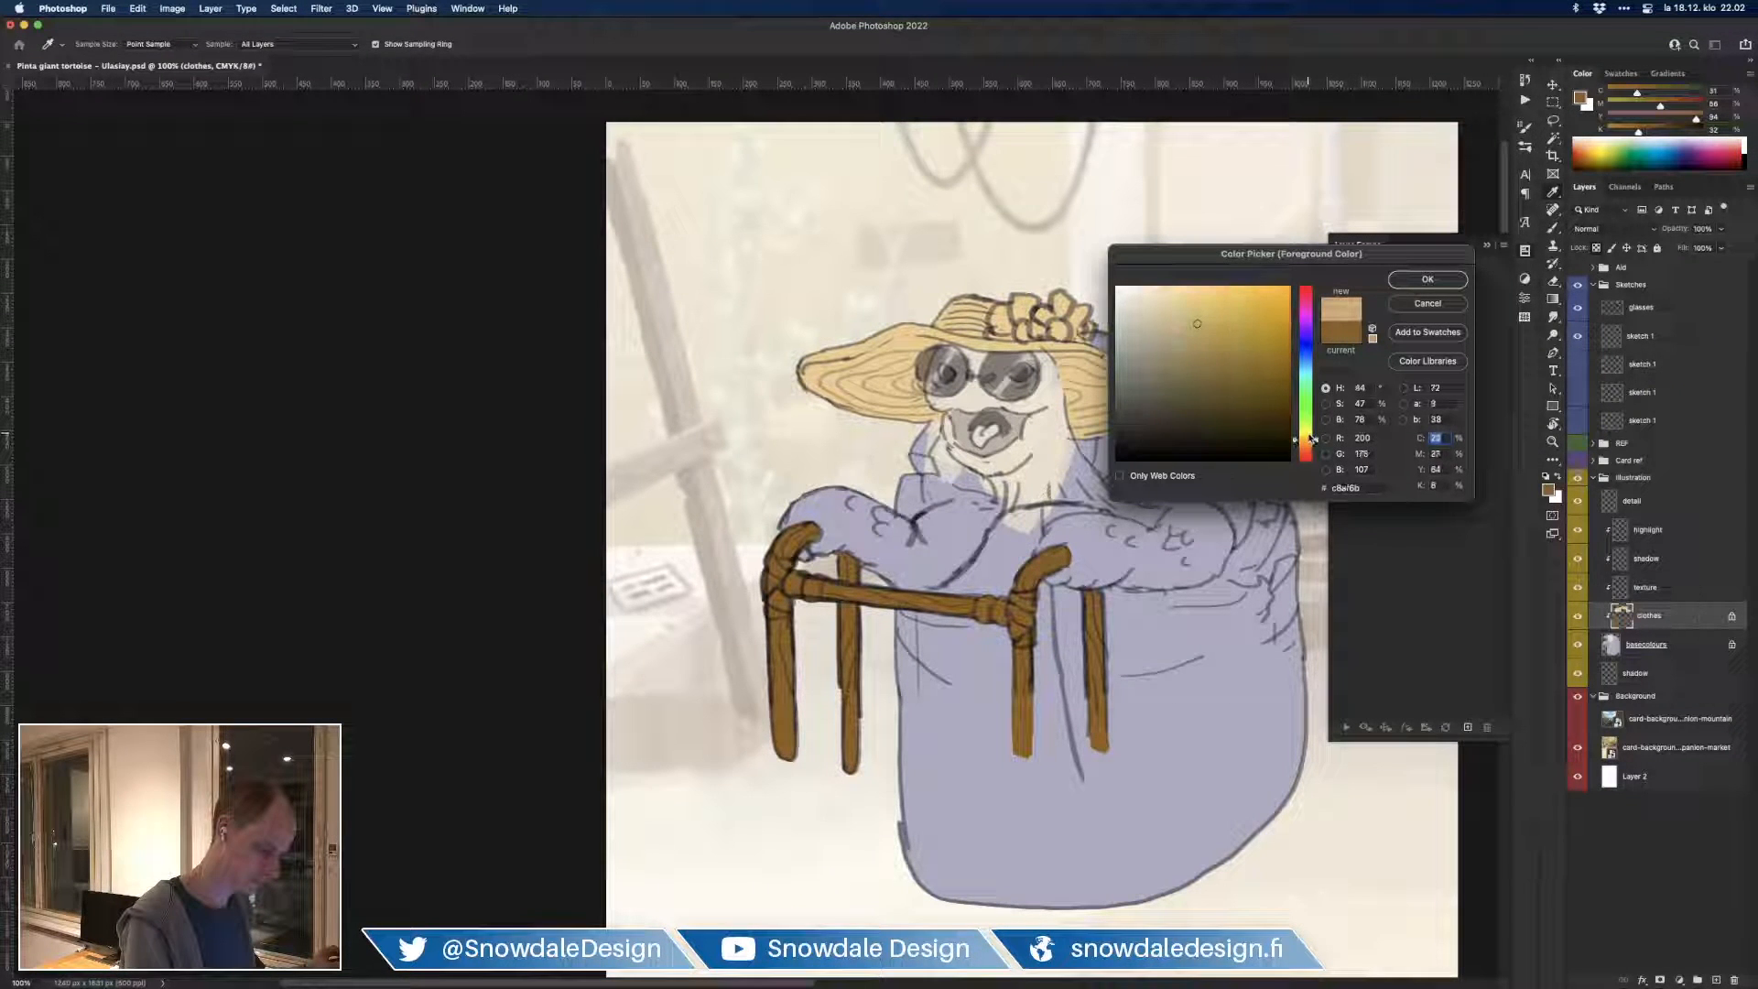
pyautogui.click(1186, 334)
pyautogui.click(1434, 284)
pyautogui.moveTo(769, 605)
pyautogui.mouseDown()
pyautogui.moveTo(769, 561)
pyautogui.moveTo(771, 597)
pyautogui.moveTo(806, 578)
pyautogui.moveTo(811, 593)
pyautogui.moveTo(810, 578)
pyautogui.moveTo(767, 590)
pyautogui.moveTo(793, 594)
pyautogui.moveTo(767, 607)
pyautogui.moveTo(789, 563)
pyautogui.mouseUp()
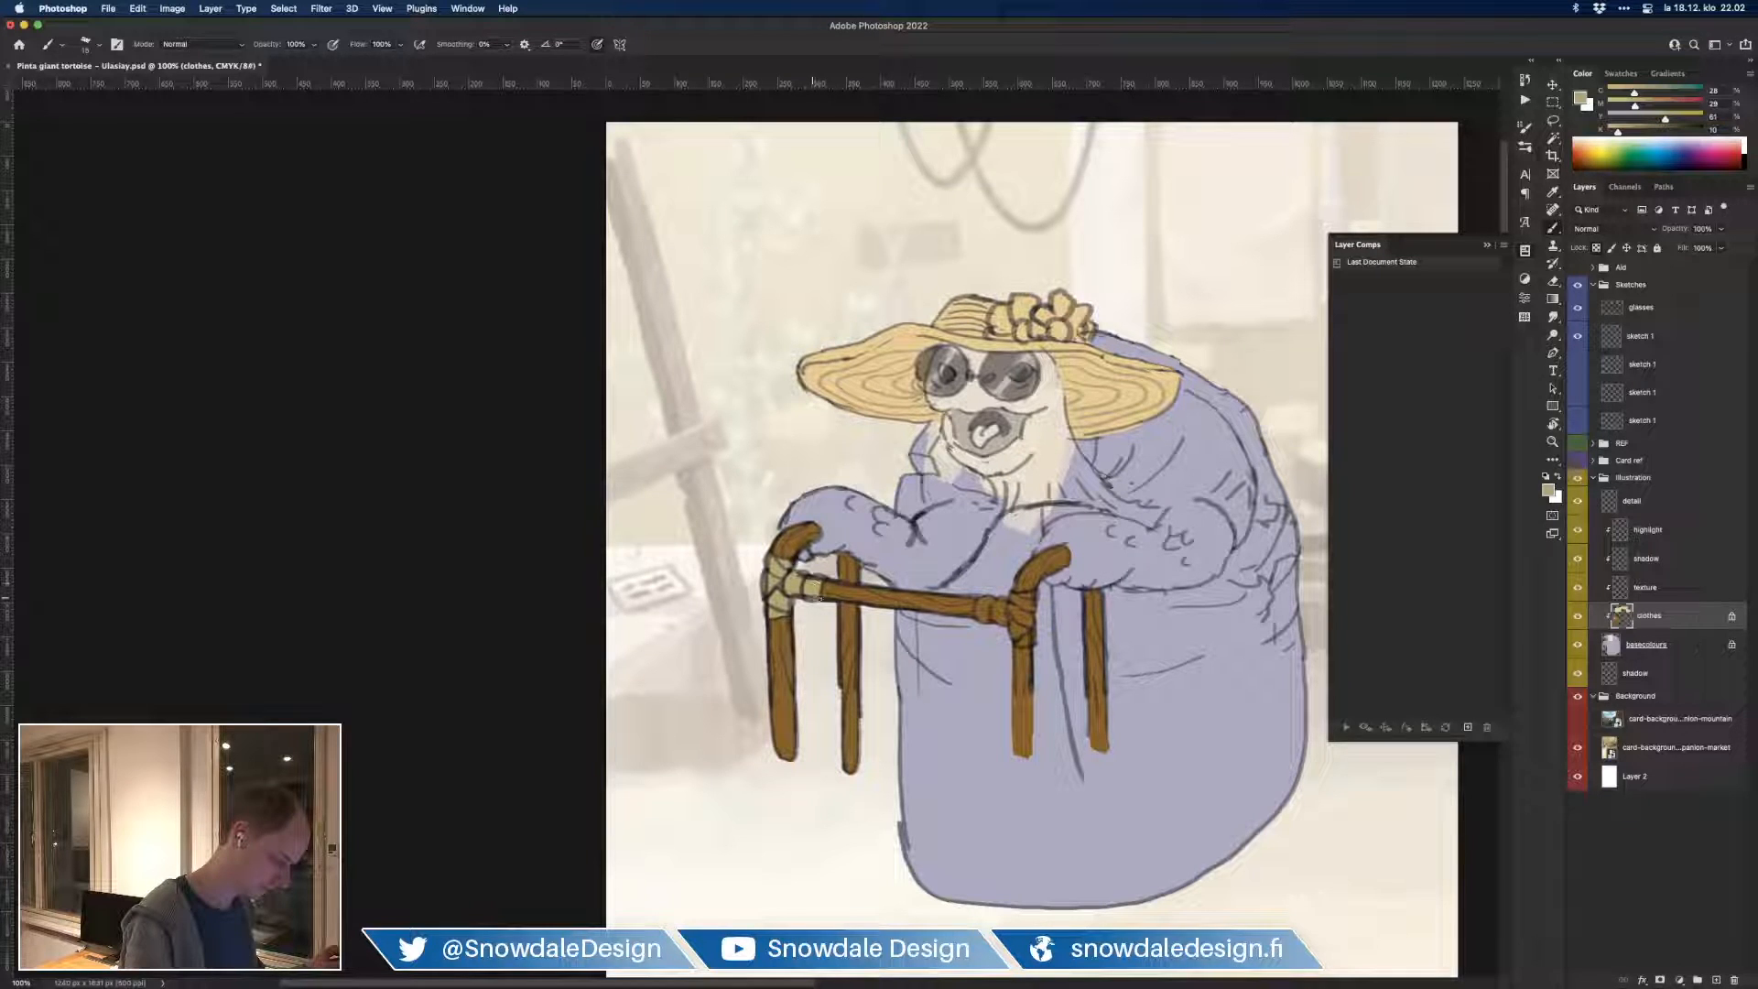
pyautogui.moveTo(983, 608)
pyautogui.mouseDown()
pyautogui.moveTo(1035, 592)
pyautogui.moveTo(1033, 633)
pyautogui.mouseUp()
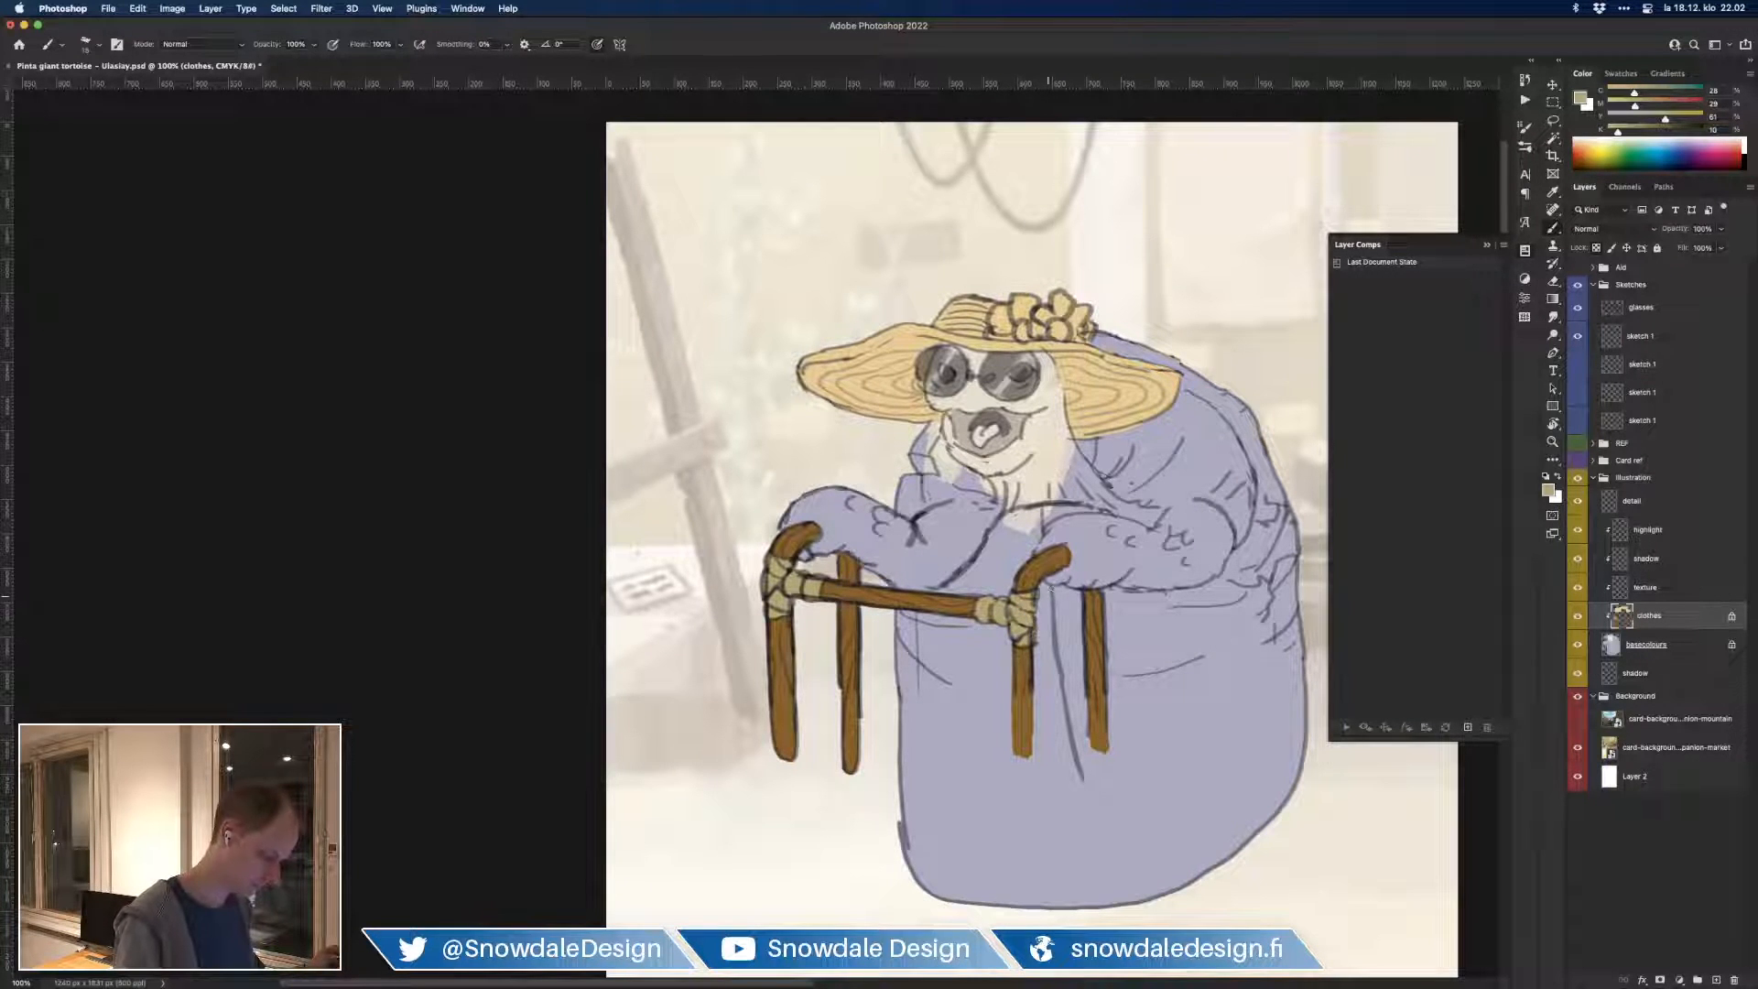
# Step: Make the basecolours layer active and show the Card ref and REF groups
pyautogui.press('super+minus')
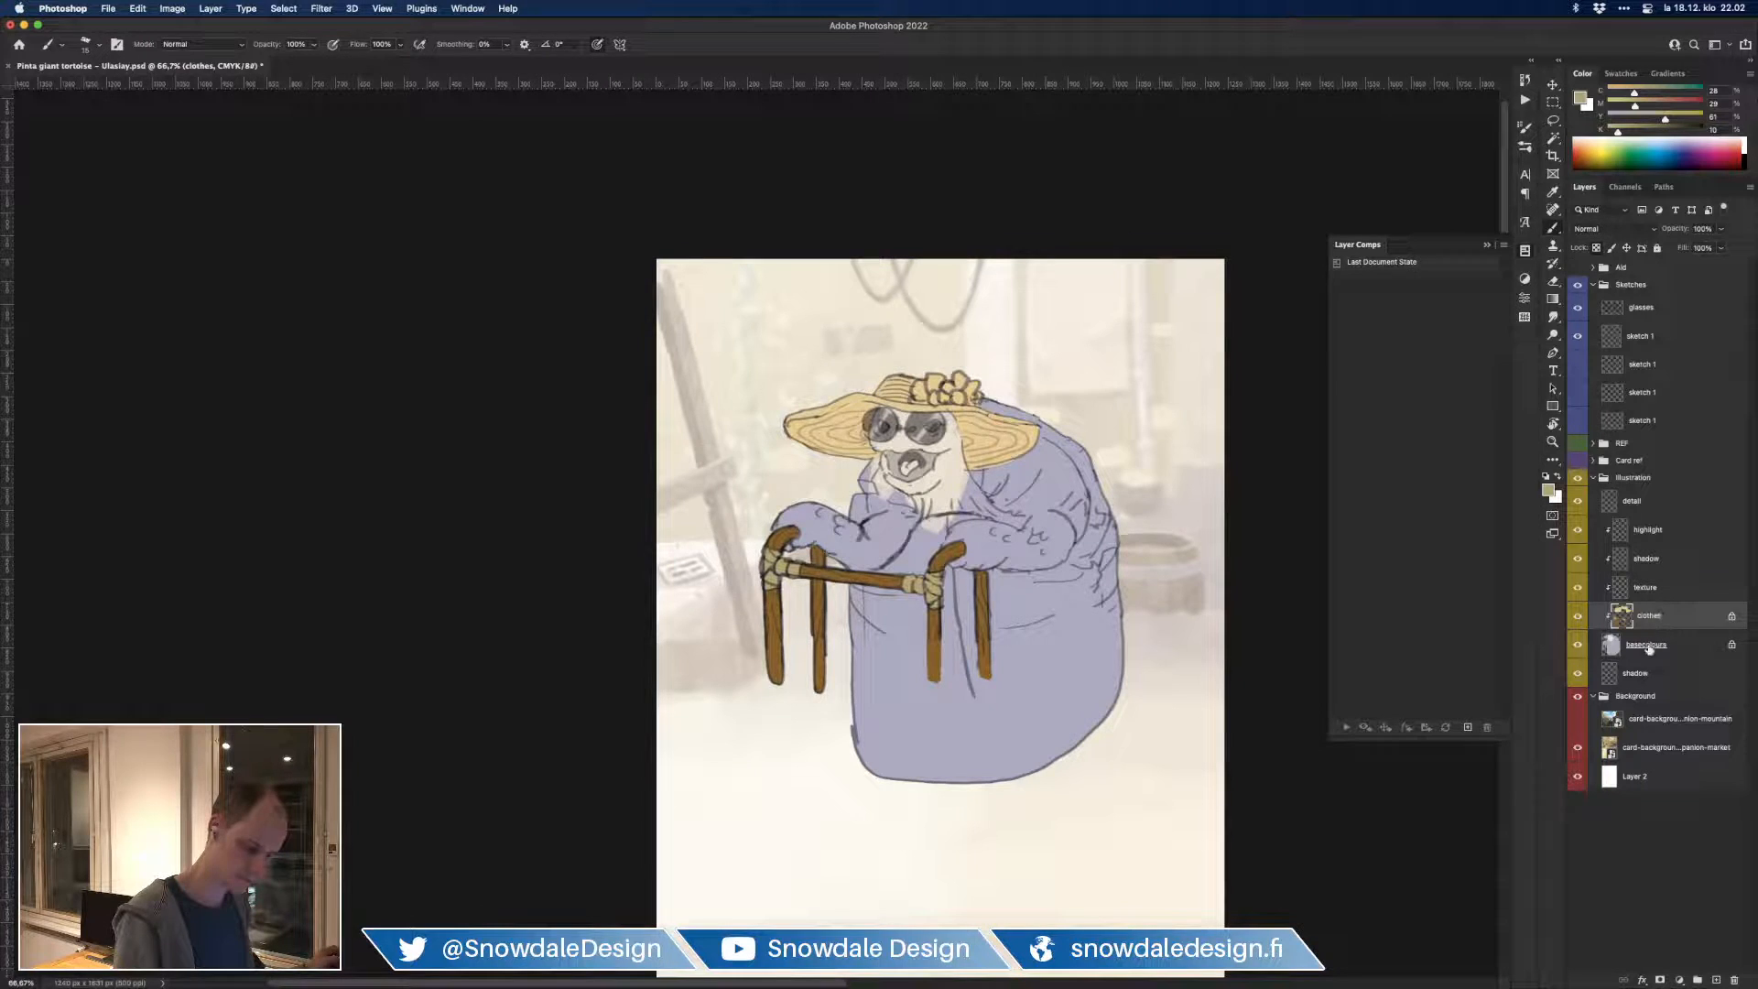
pyautogui.click(1650, 646)
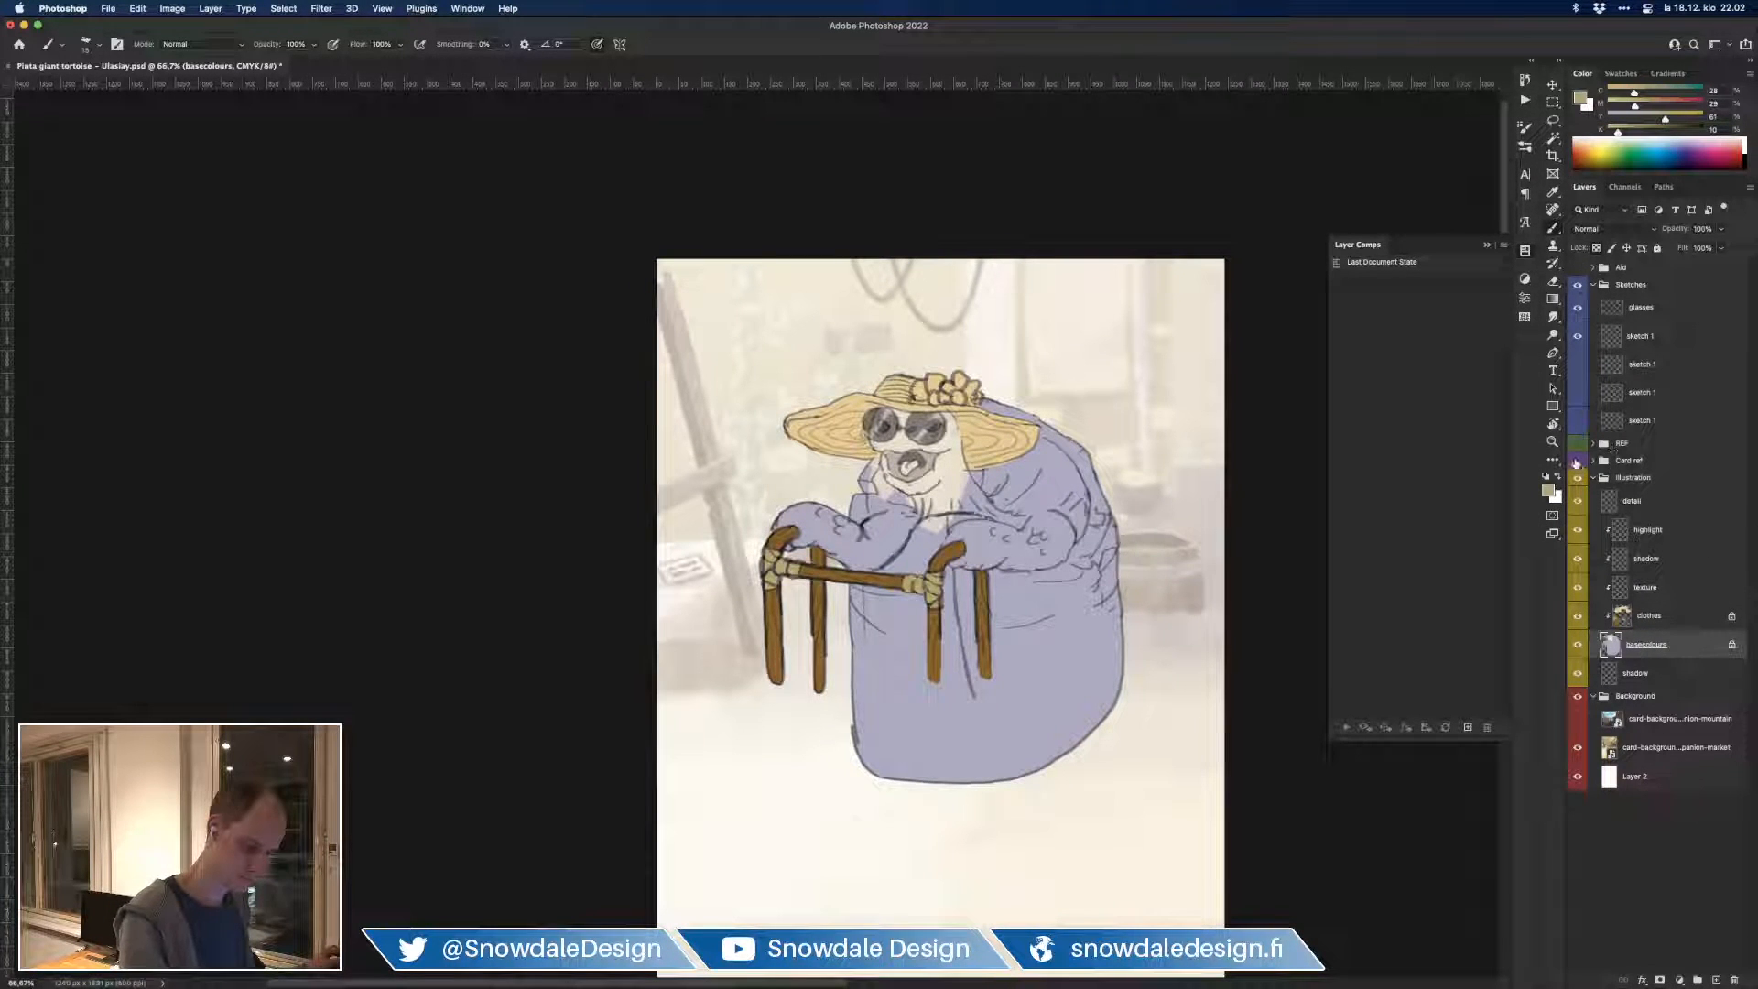
pyautogui.click(1576, 460)
pyautogui.press('super+minus')
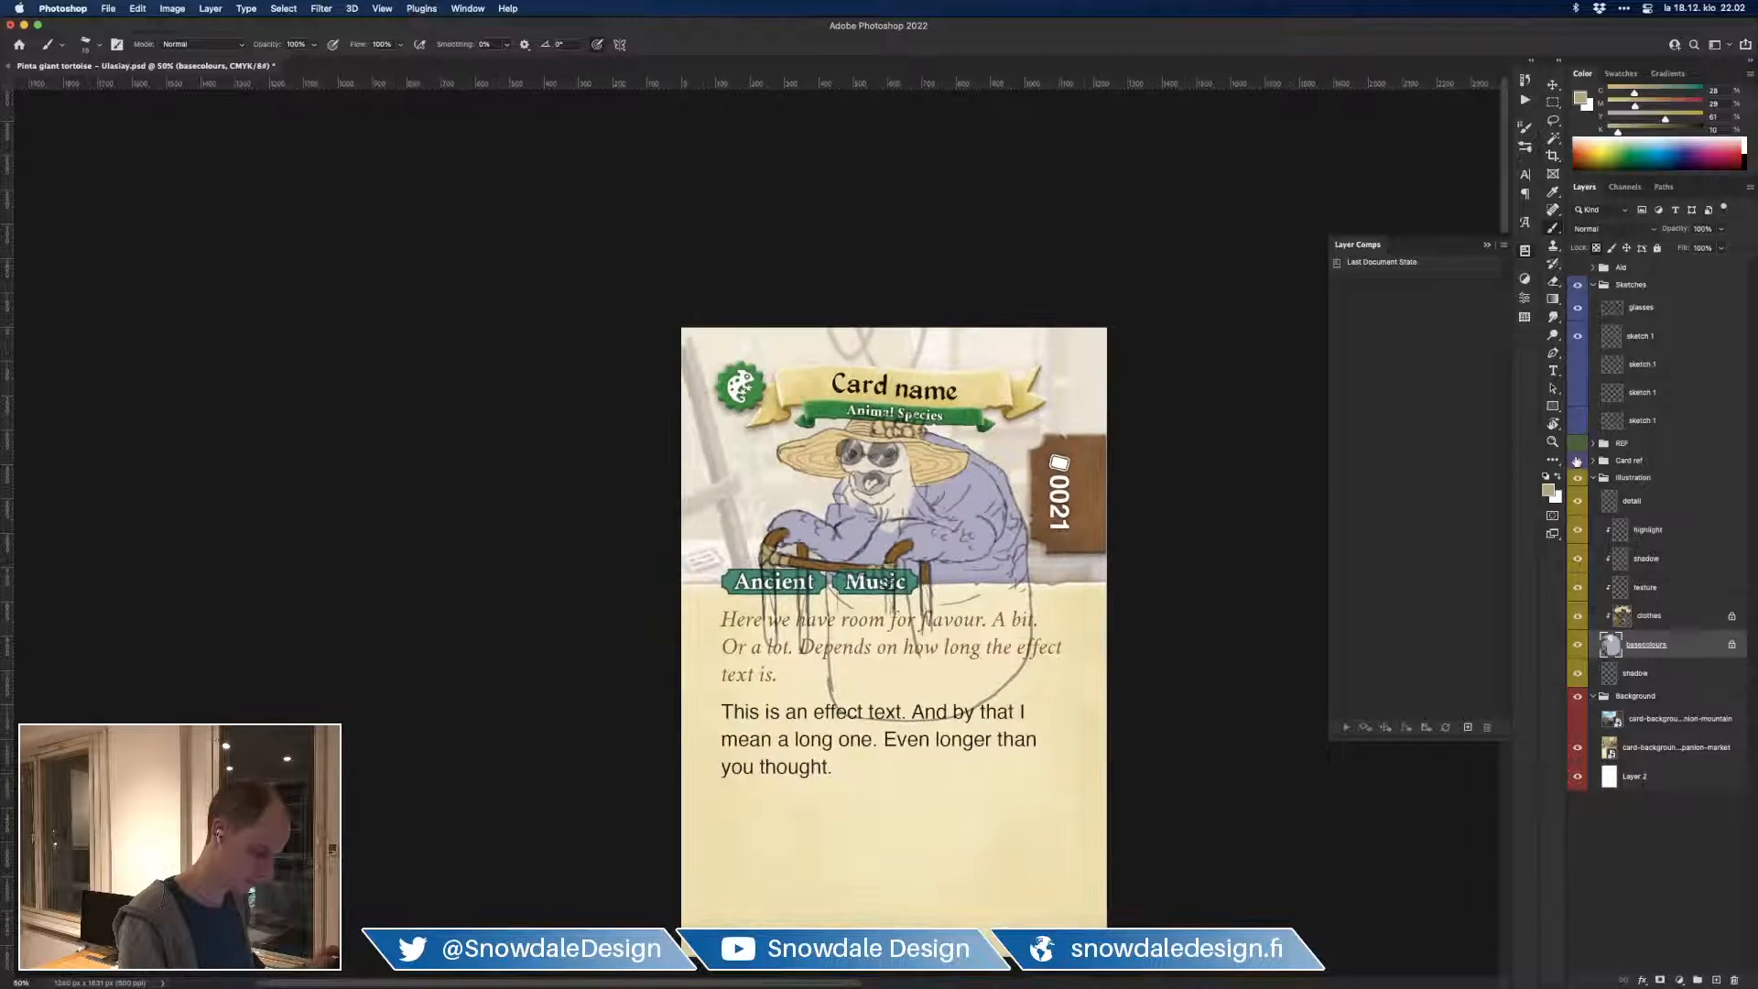
pyautogui.press('super+plus')
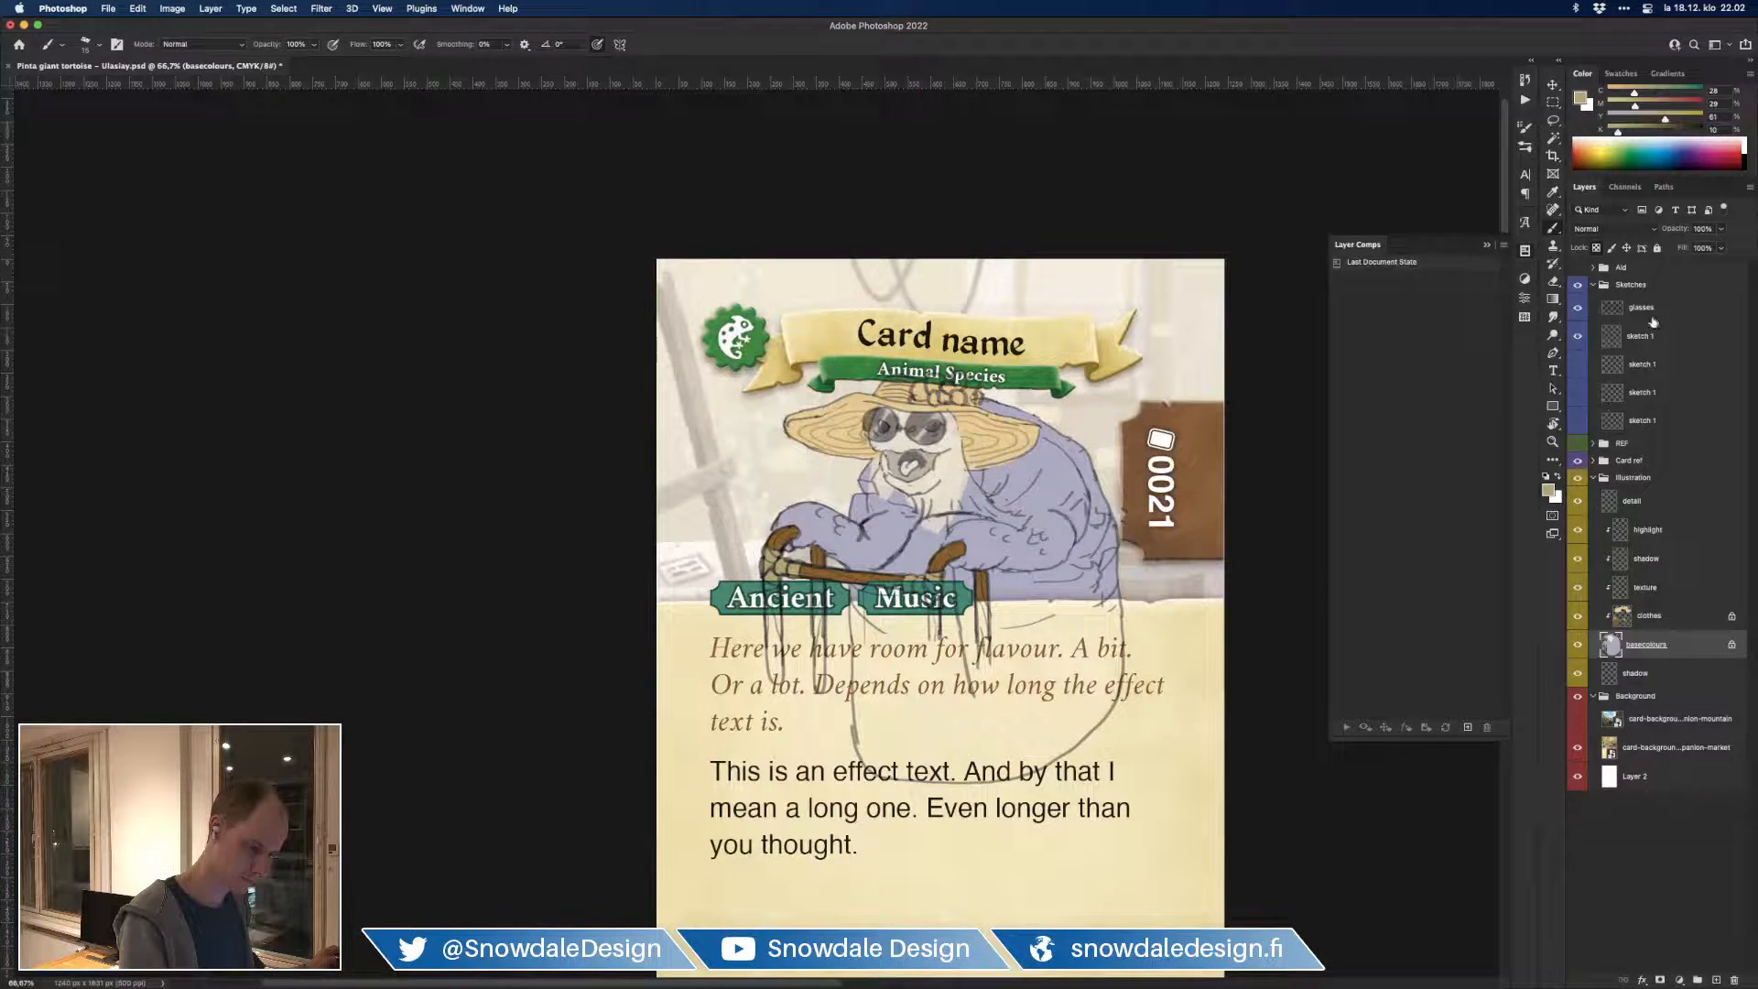
pyautogui.click(1578, 444)
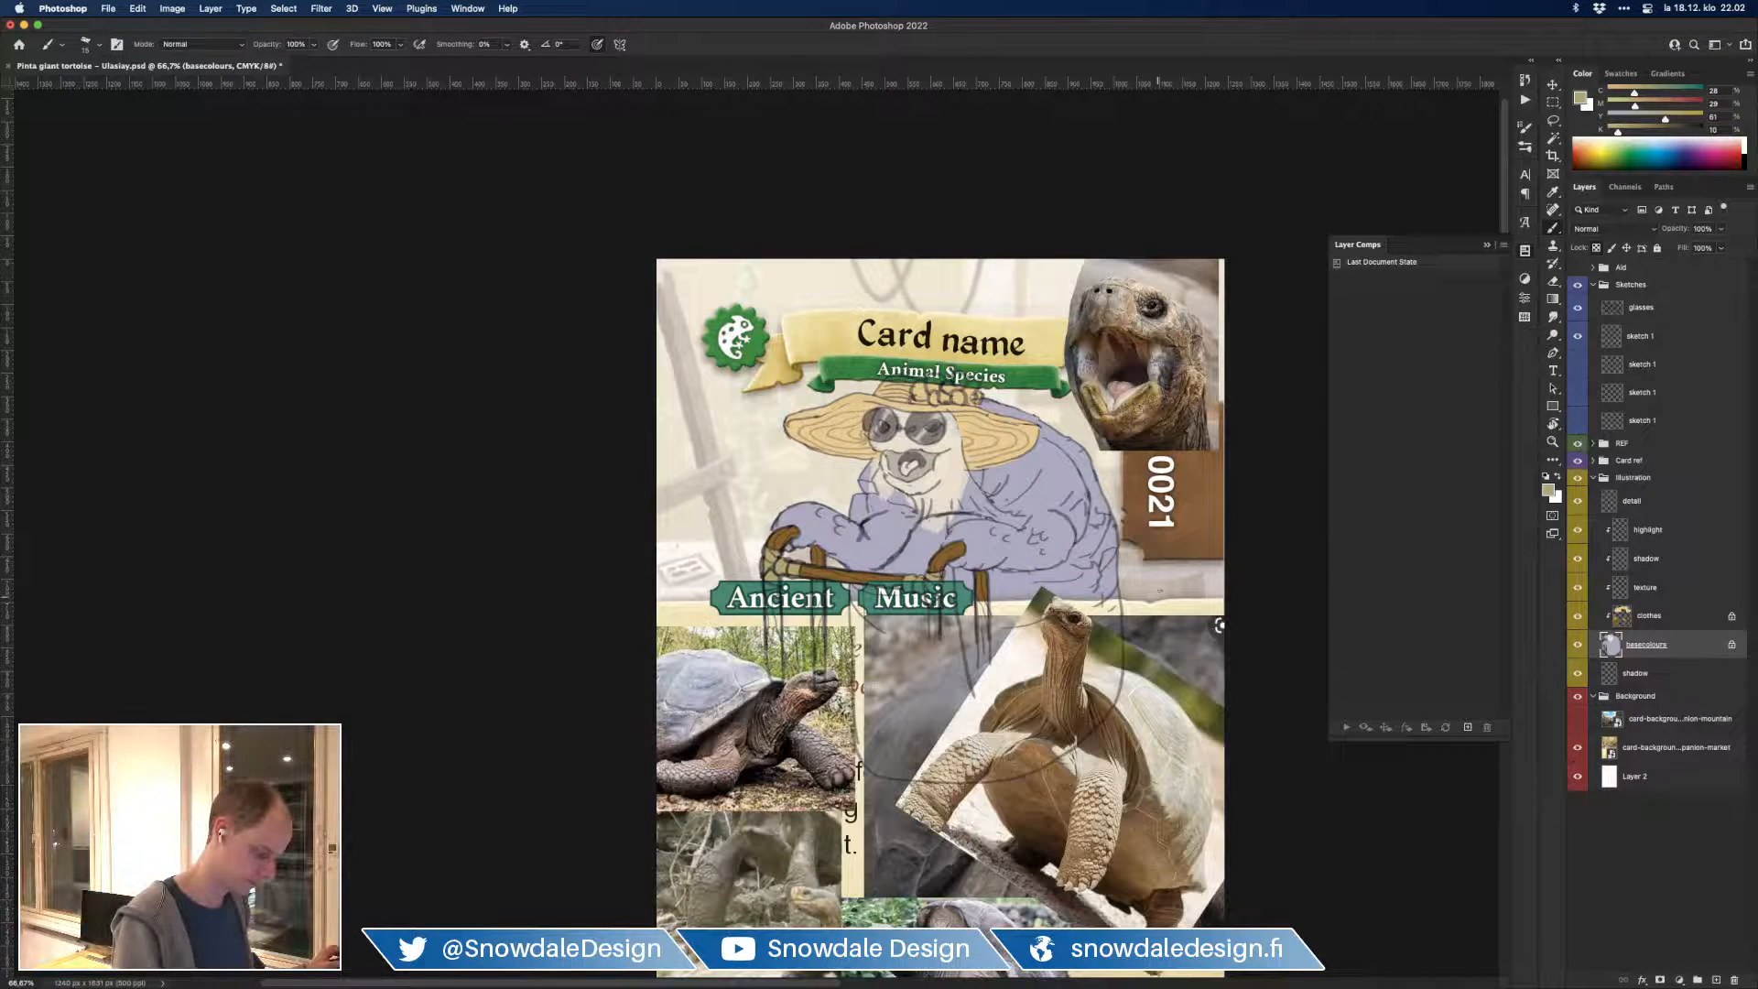
# Step: Set the brush to 70% opacity, enlarge it and paint the tortoise's lower face with brown sampled from the open-mouthed head photo
pyautogui.keyDown('alt'); pyautogui.click(1003, 919); pyautogui.keyUp('alt')
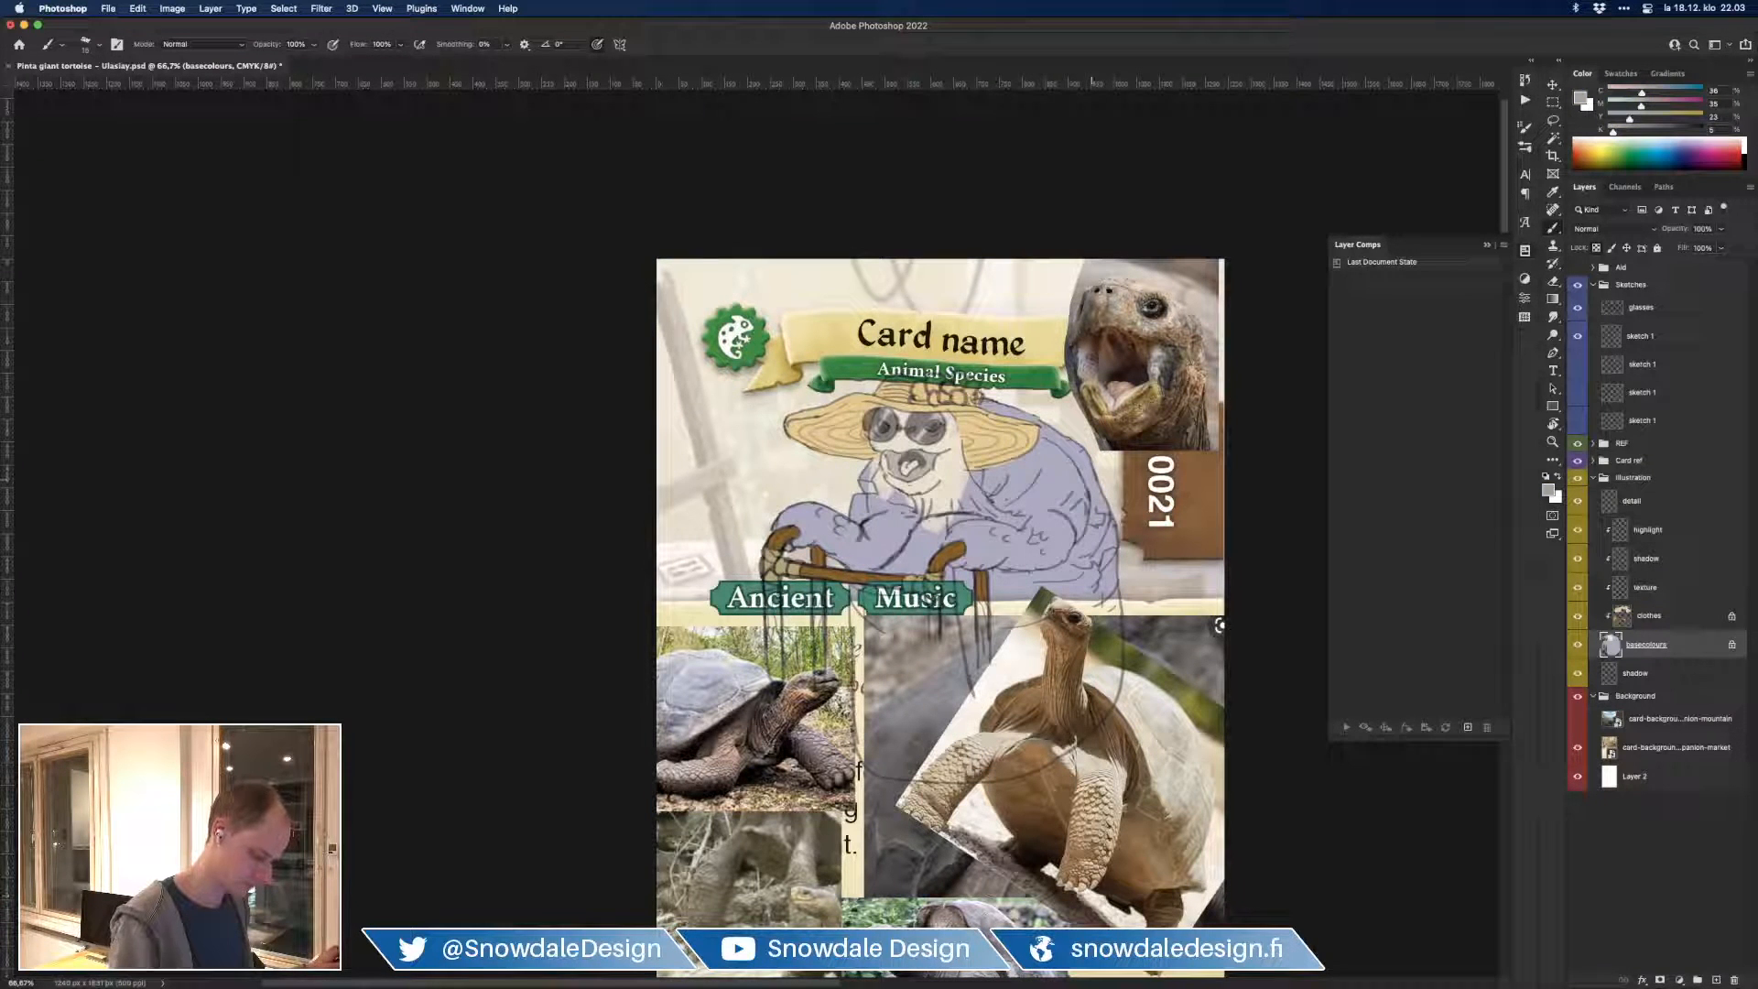
pyautogui.press('7')
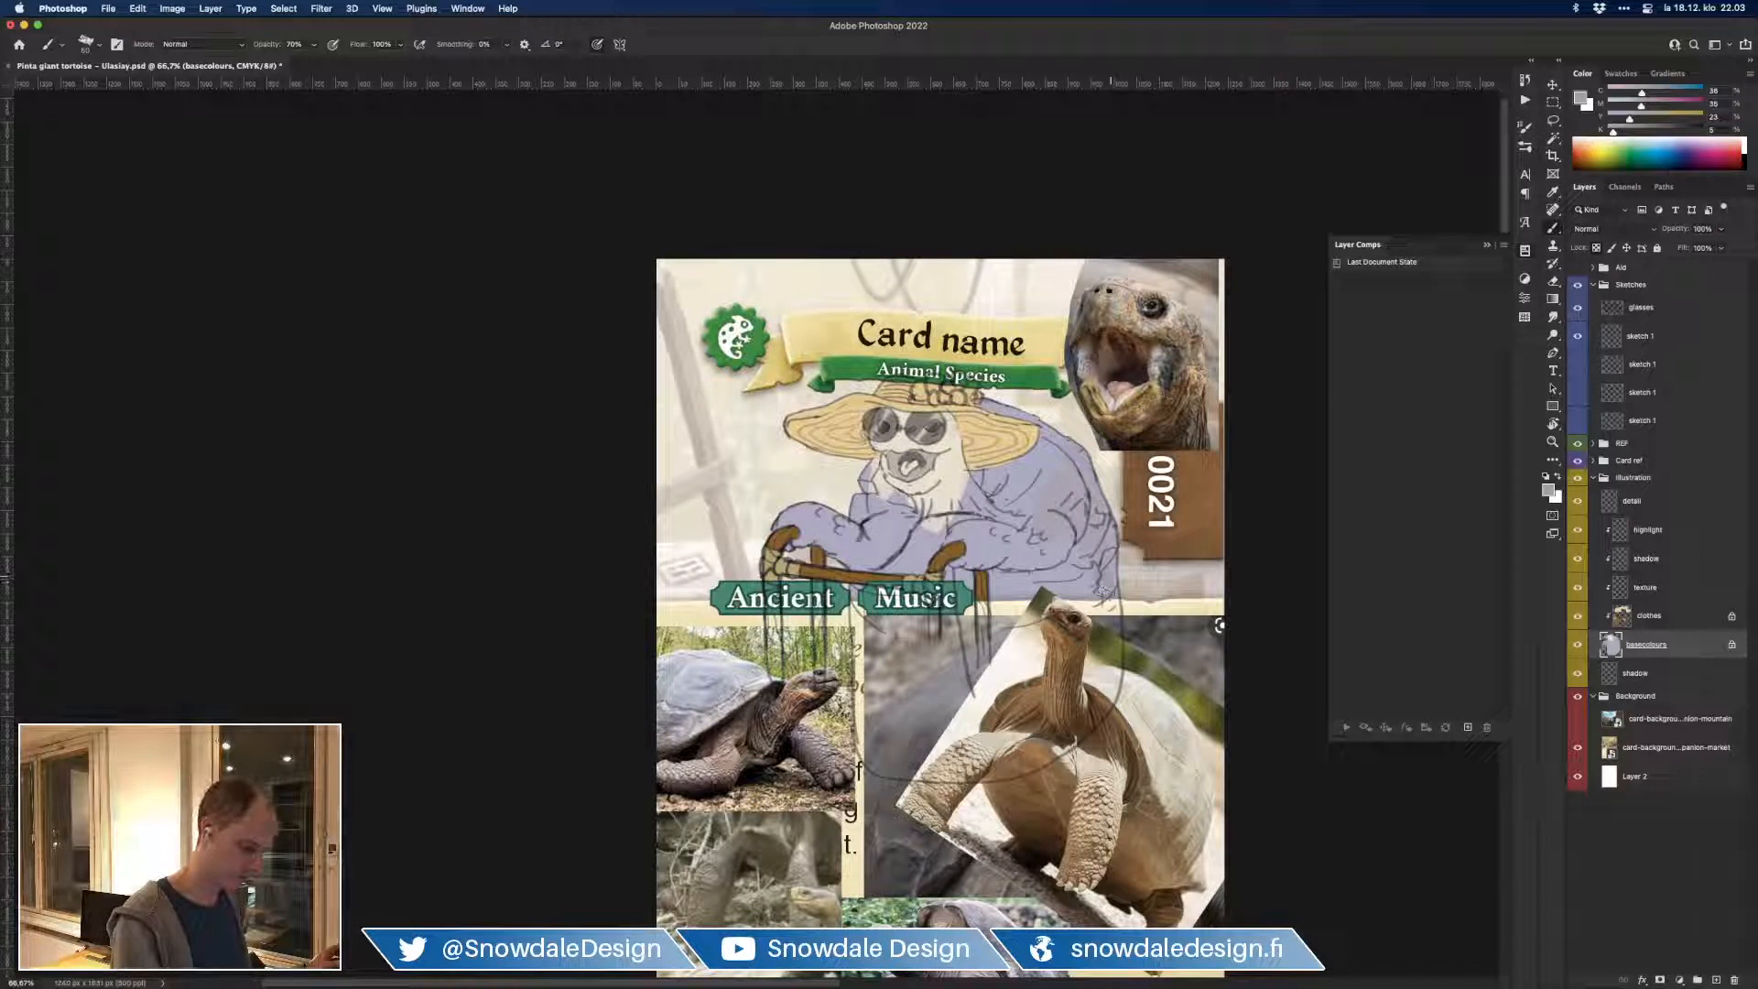
pyautogui.press(']')
pyautogui.press(']')
pyautogui.press(']')
pyautogui.press(']')
pyautogui.press(']')
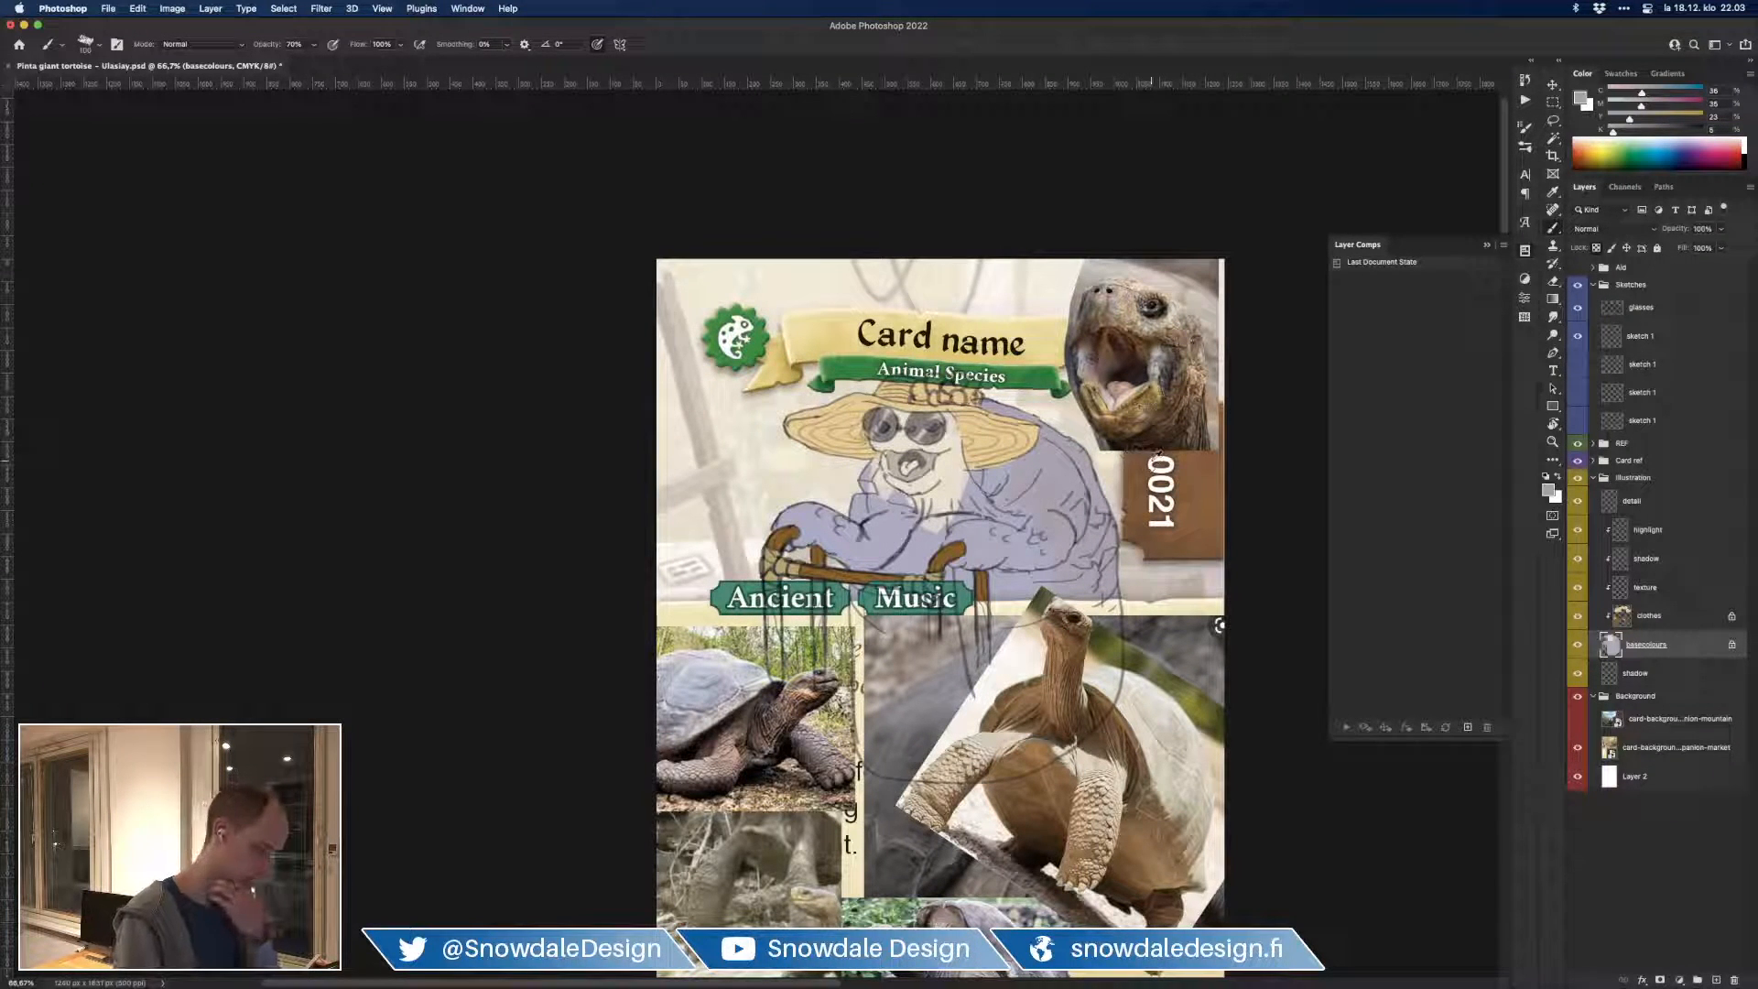
pyautogui.keyDown('alt'); pyautogui.click(1110, 421); pyautogui.keyUp('alt')
pyautogui.moveTo(869, 462)
pyautogui.mouseDown()
pyautogui.moveTo(924, 485)
pyautogui.moveTo(943, 462)
pyautogui.moveTo(913, 454)
pyautogui.moveTo(947, 453)
pyautogui.mouseUp()
# Step: Sample a pink from the open mouth in the head photo and paint the cartoon tortoise's tongue with a smaller brush
pyautogui.keyDown('alt'); pyautogui.click(1121, 383); pyautogui.keyUp('alt')
pyautogui.press('[')
pyautogui.press('[')
pyautogui.press('[')
pyautogui.press('[')
pyautogui.press('[')
pyautogui.press('[')
pyautogui.press('[')
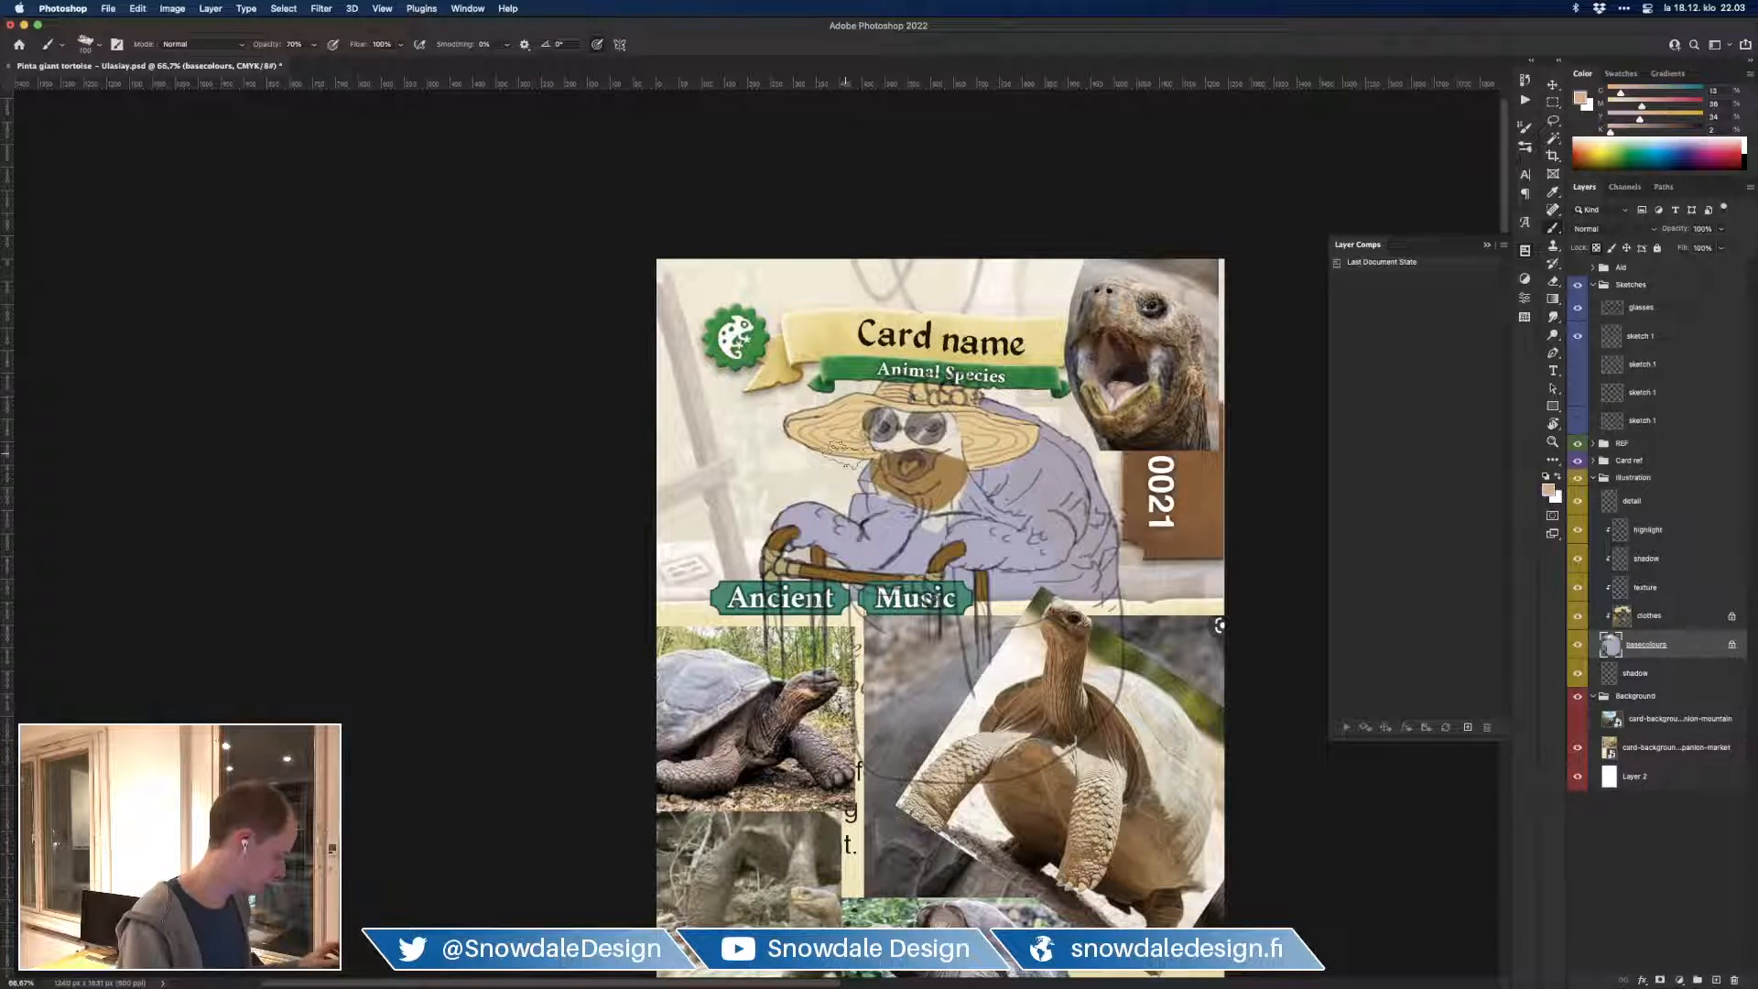
pyautogui.moveTo(909, 466); pyautogui.dragTo(911, 469)
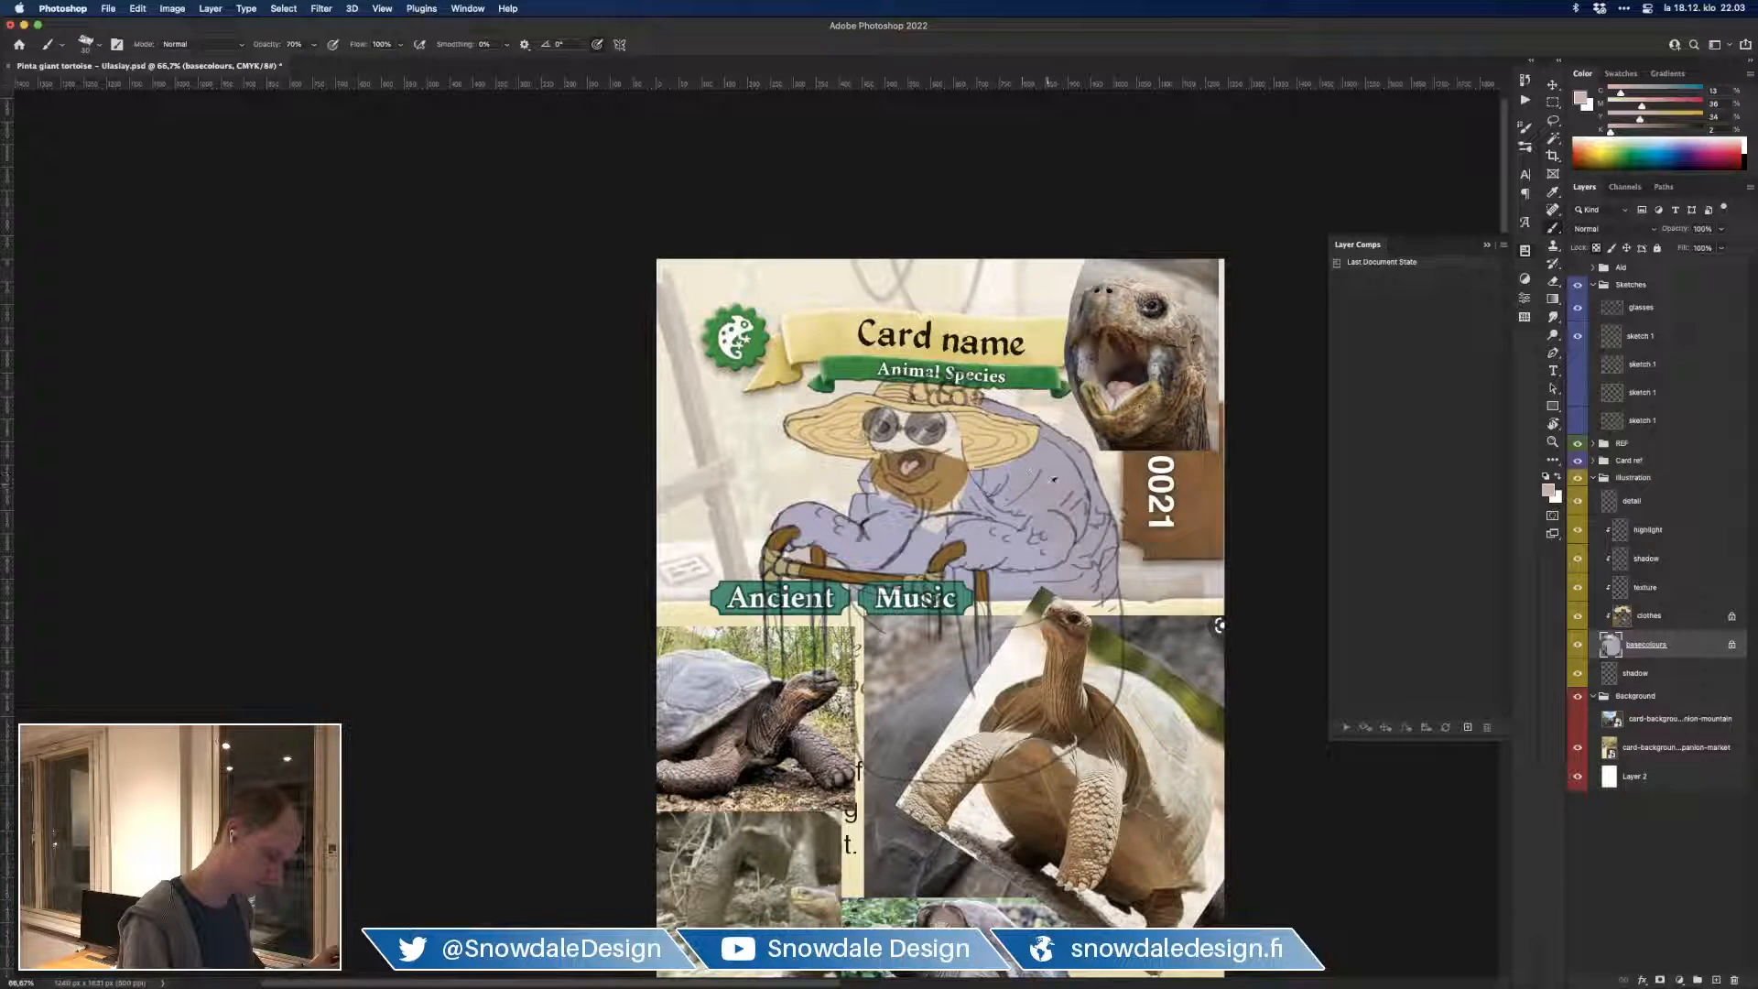
# Step: Sample a pale beige from the head photo and paint it around the mouth and over both forearms
pyautogui.keyDown('alt'); pyautogui.click(1170, 320); pyautogui.keyUp('alt')
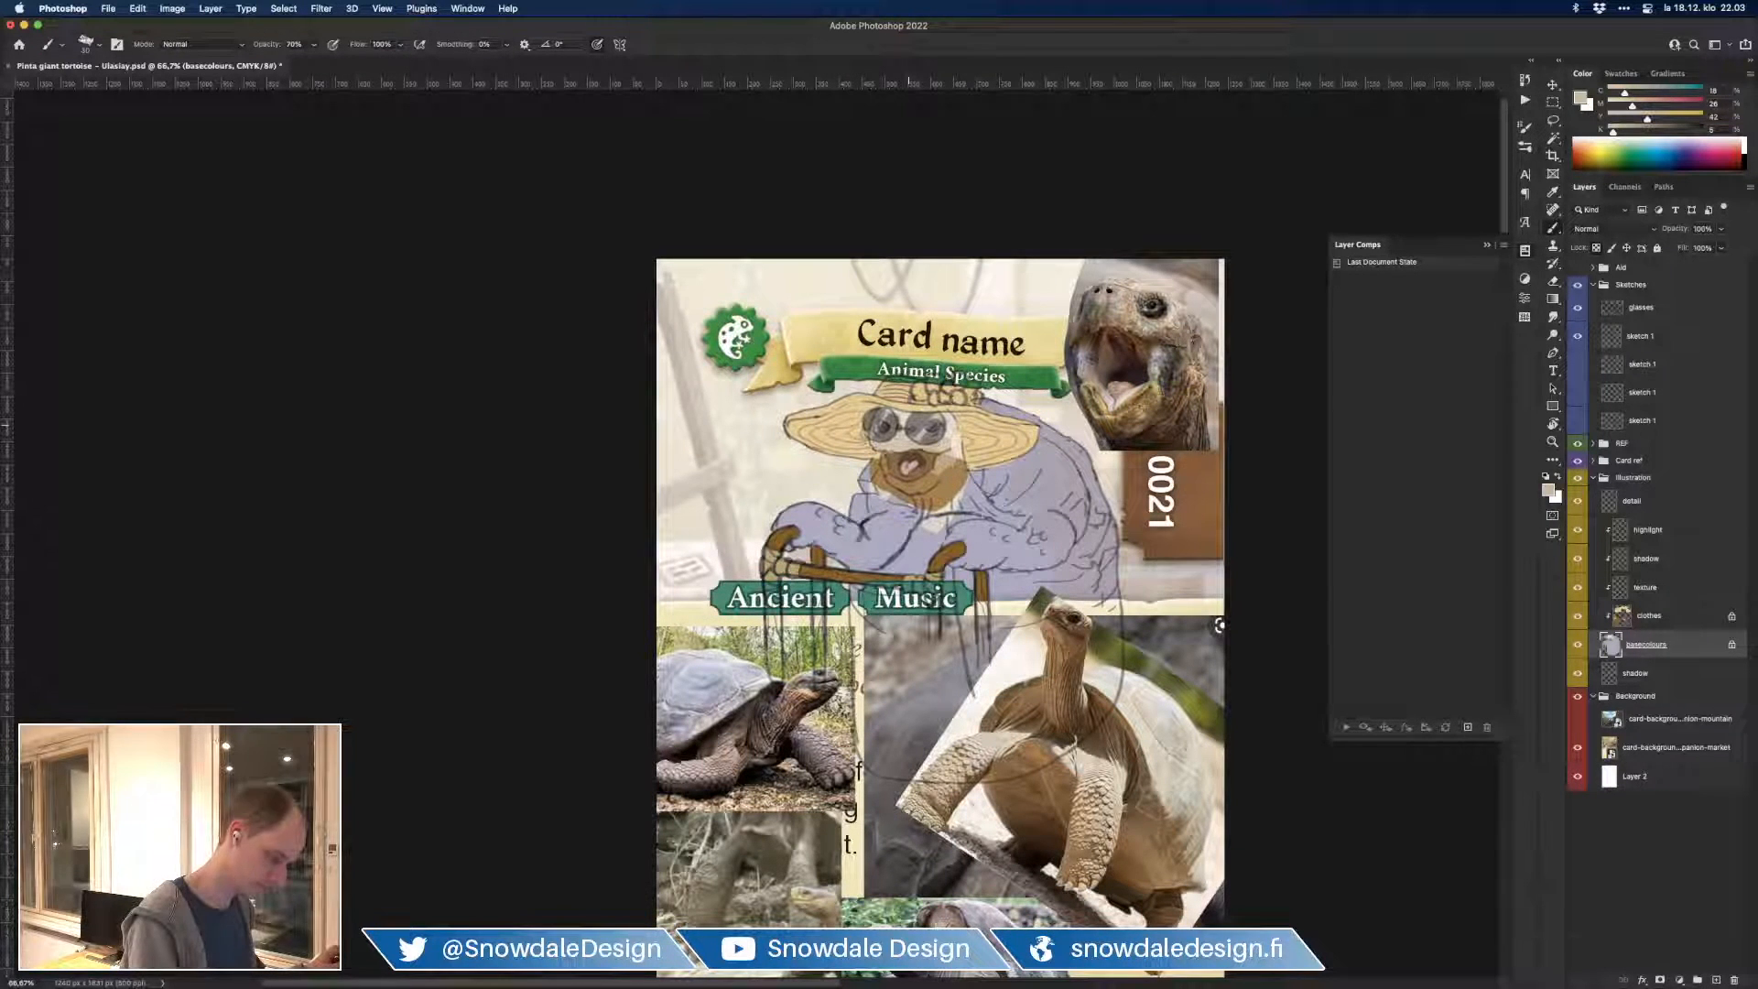
pyautogui.moveTo(885, 462); pyautogui.dragTo(890, 485)
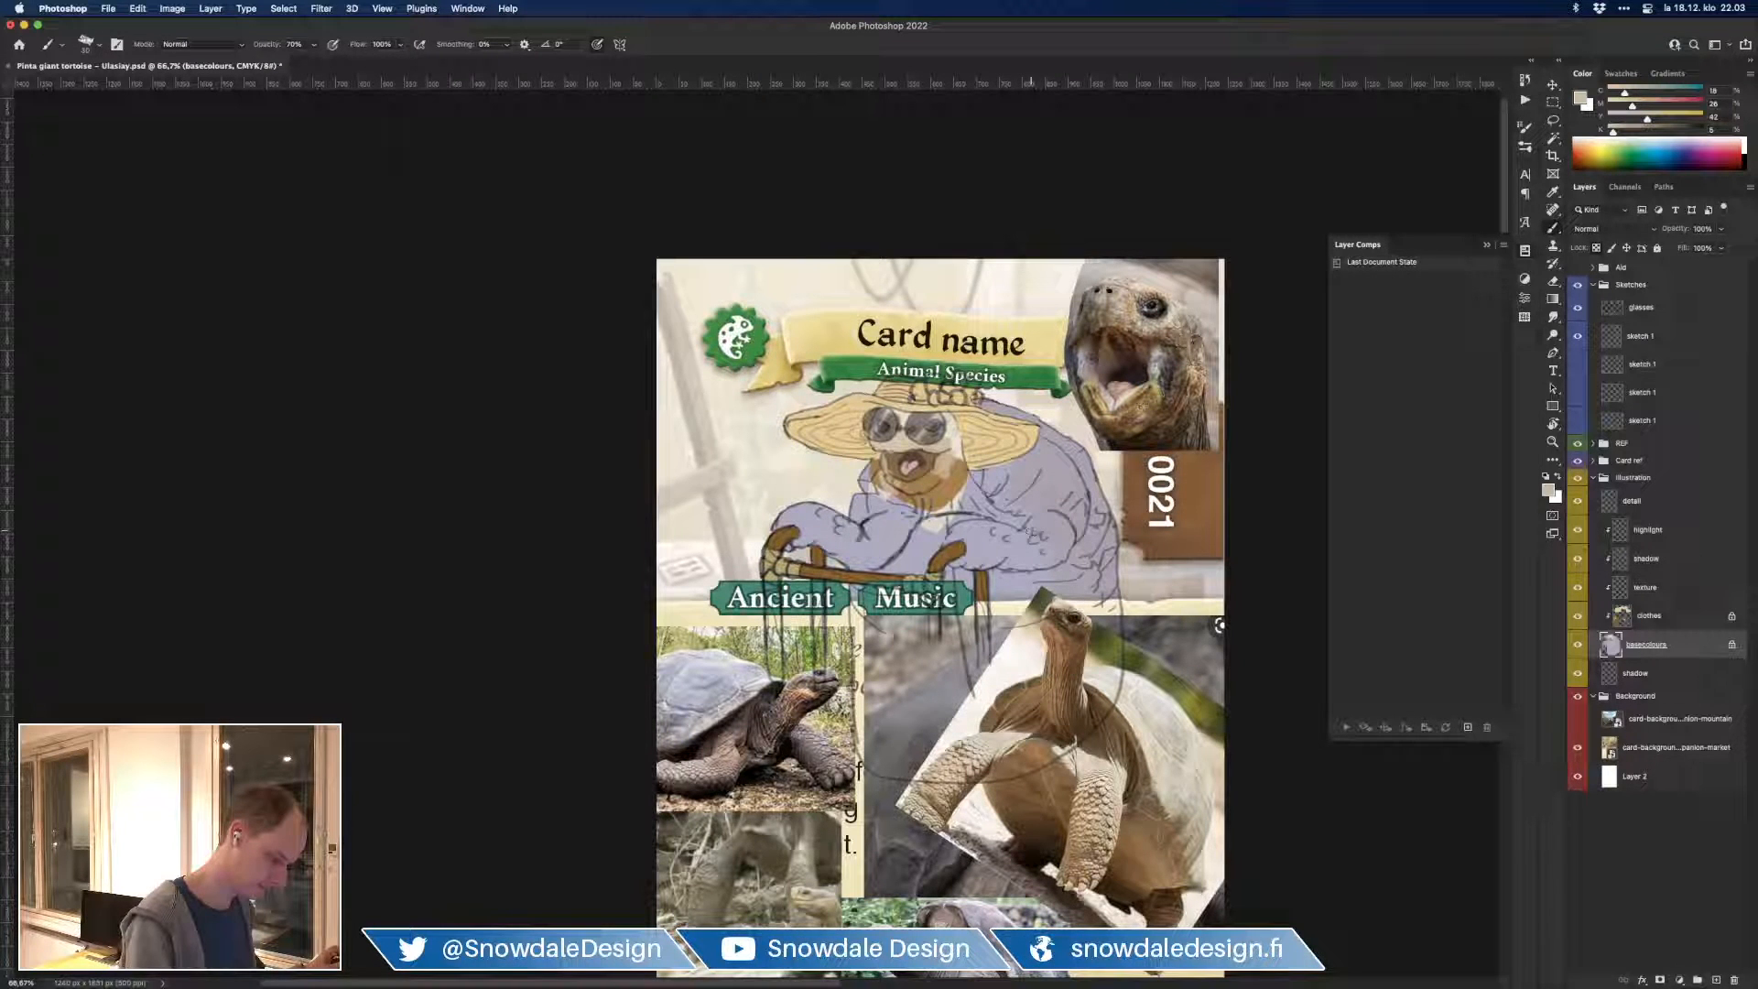
pyautogui.moveTo(969, 561)
pyautogui.mouseDown()
pyautogui.moveTo(972, 533)
pyautogui.moveTo(1016, 549)
pyautogui.moveTo(1062, 527)
pyautogui.moveTo(970, 555)
pyautogui.moveTo(1011, 574)
pyautogui.mouseUp()
pyautogui.moveTo(784, 503)
pyautogui.mouseDown()
pyautogui.moveTo(805, 553)
pyautogui.moveTo(877, 531)
pyautogui.mouseUp()
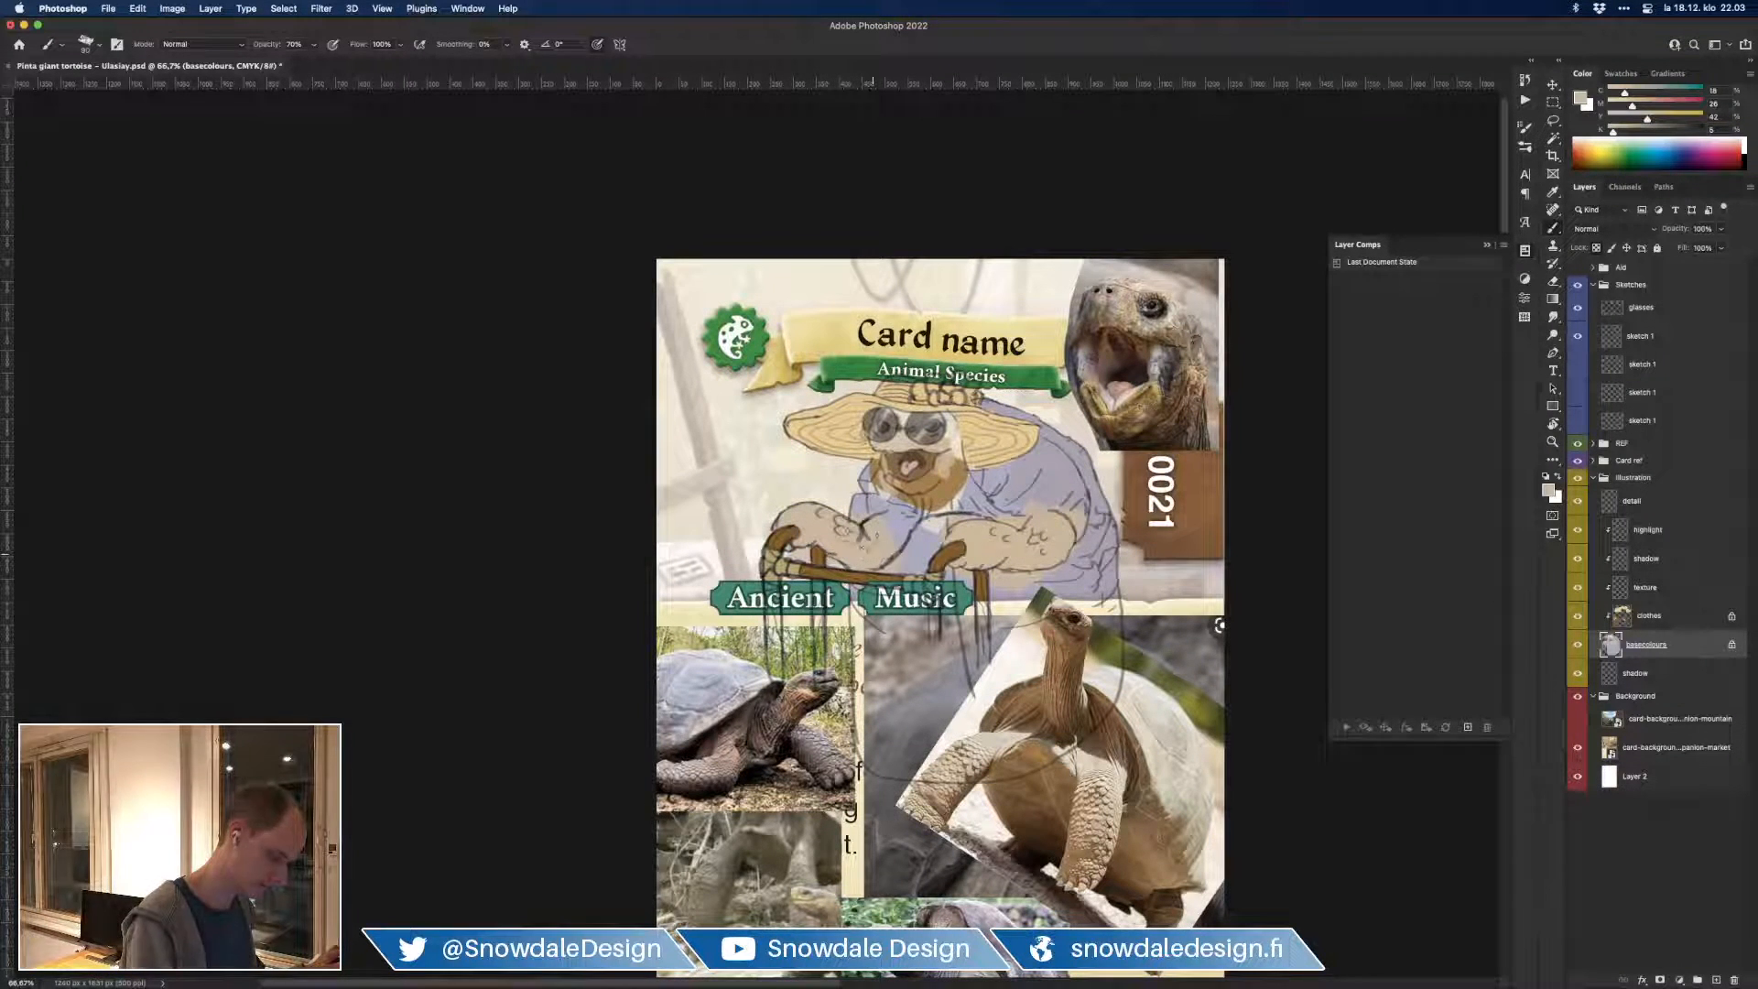
# Step: Sample the brown from the tortoise's face and paint the neck, shoulders, upper arms and side of the head with it
pyautogui.keyDown('alt'); pyautogui.click(955, 480); pyautogui.keyUp('alt')
pyautogui.moveTo(970, 486)
pyautogui.mouseDown()
pyautogui.moveTo(988, 471)
pyautogui.moveTo(1016, 494)
pyautogui.moveTo(1034, 454)
pyautogui.moveTo(1062, 462)
pyautogui.moveTo(1048, 520)
pyautogui.moveTo(1076, 533)
pyautogui.moveTo(1034, 572)
pyautogui.moveTo(893, 506)
pyautogui.moveTo(861, 560)
pyautogui.moveTo(838, 553)
pyautogui.moveTo(966, 512)
pyautogui.moveTo(934, 529)
pyautogui.mouseUp()
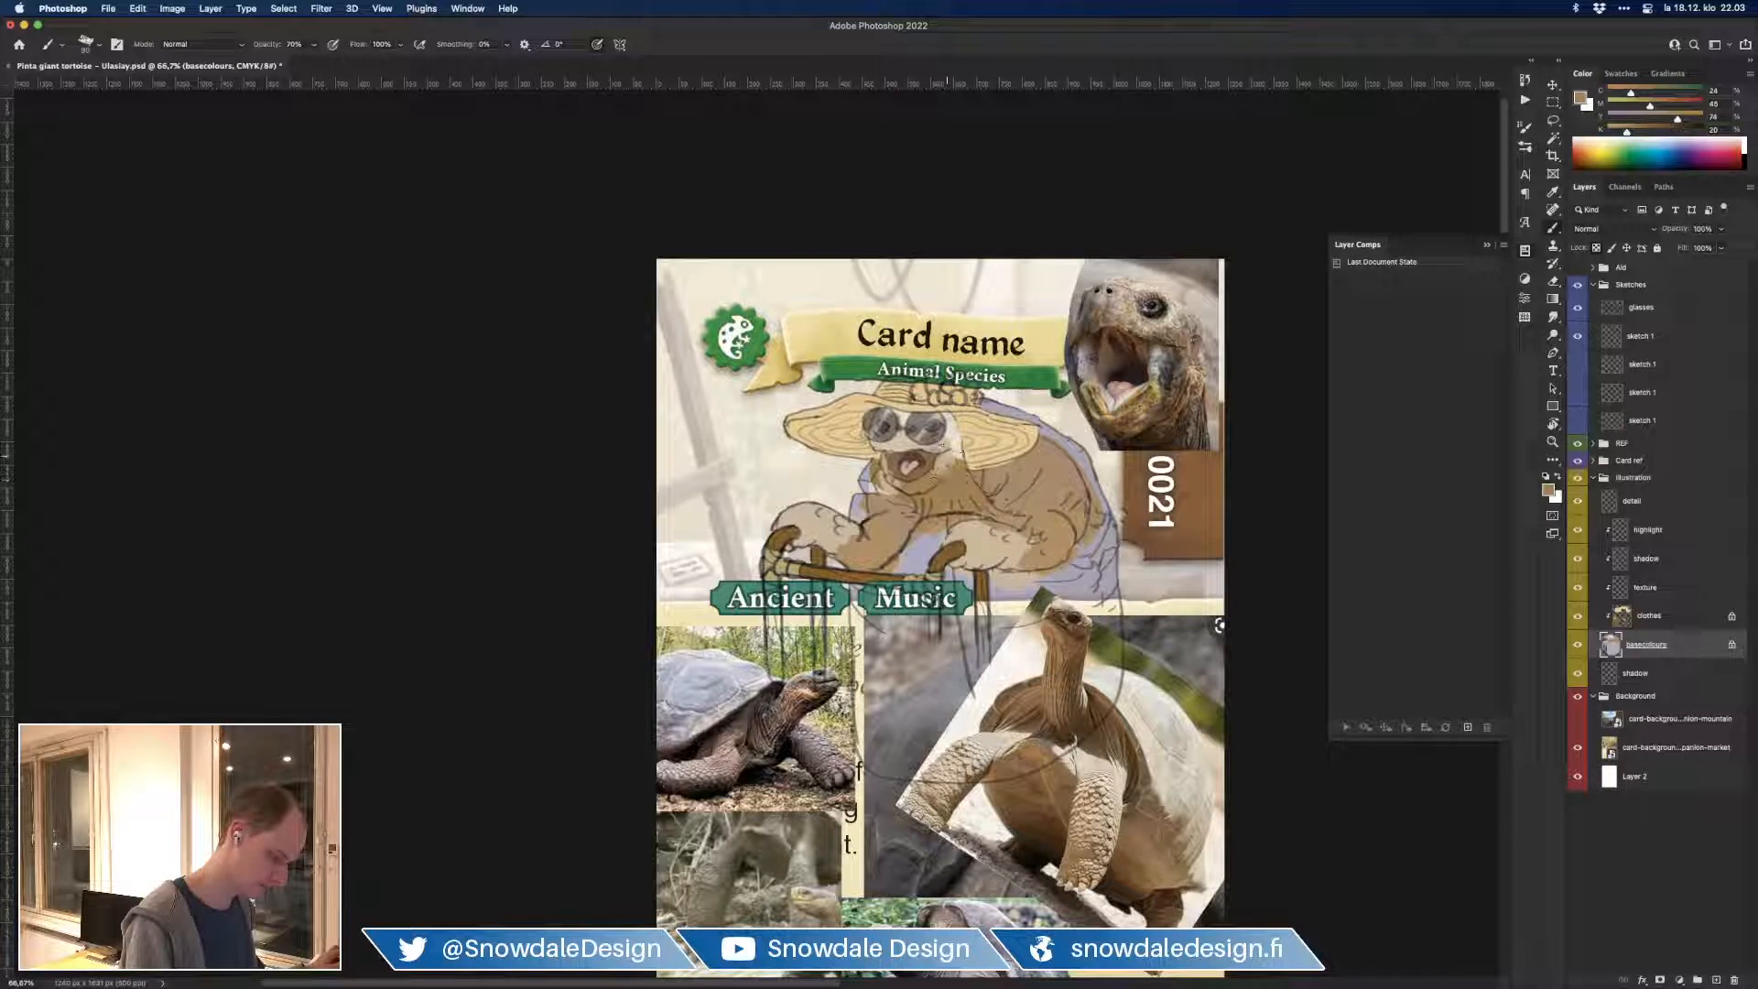
pyautogui.keyDown('alt'); pyautogui.click(948, 457); pyautogui.keyUp('alt')
pyautogui.moveTo(944, 465)
pyautogui.mouseDown()
pyautogui.moveTo(934, 480)
pyautogui.moveTo(945, 462)
pyautogui.moveTo(960, 486)
pyautogui.moveTo(959, 431)
pyautogui.mouseUp()
# Step: Sample the off-white beside the glasses and lighten the scaly tops of both forearms with a smaller brush
pyautogui.press('[')
pyautogui.press('[')
pyautogui.press('[')
pyautogui.press('[')
pyautogui.keyDown('alt'); pyautogui.click(947, 433); pyautogui.keyUp('alt')
pyautogui.moveTo(807, 529)
pyautogui.mouseDown()
pyautogui.moveTo(791, 515)
pyautogui.moveTo(810, 511)
pyautogui.moveTo(796, 550)
pyautogui.moveTo(846, 514)
pyautogui.moveTo(820, 518)
pyautogui.moveTo(857, 551)
pyautogui.moveTo(834, 520)
pyautogui.mouseUp()
pyautogui.moveTo(968, 529)
pyautogui.mouseDown()
pyautogui.moveTo(961, 559)
pyautogui.moveTo(998, 557)
pyautogui.mouseUp()
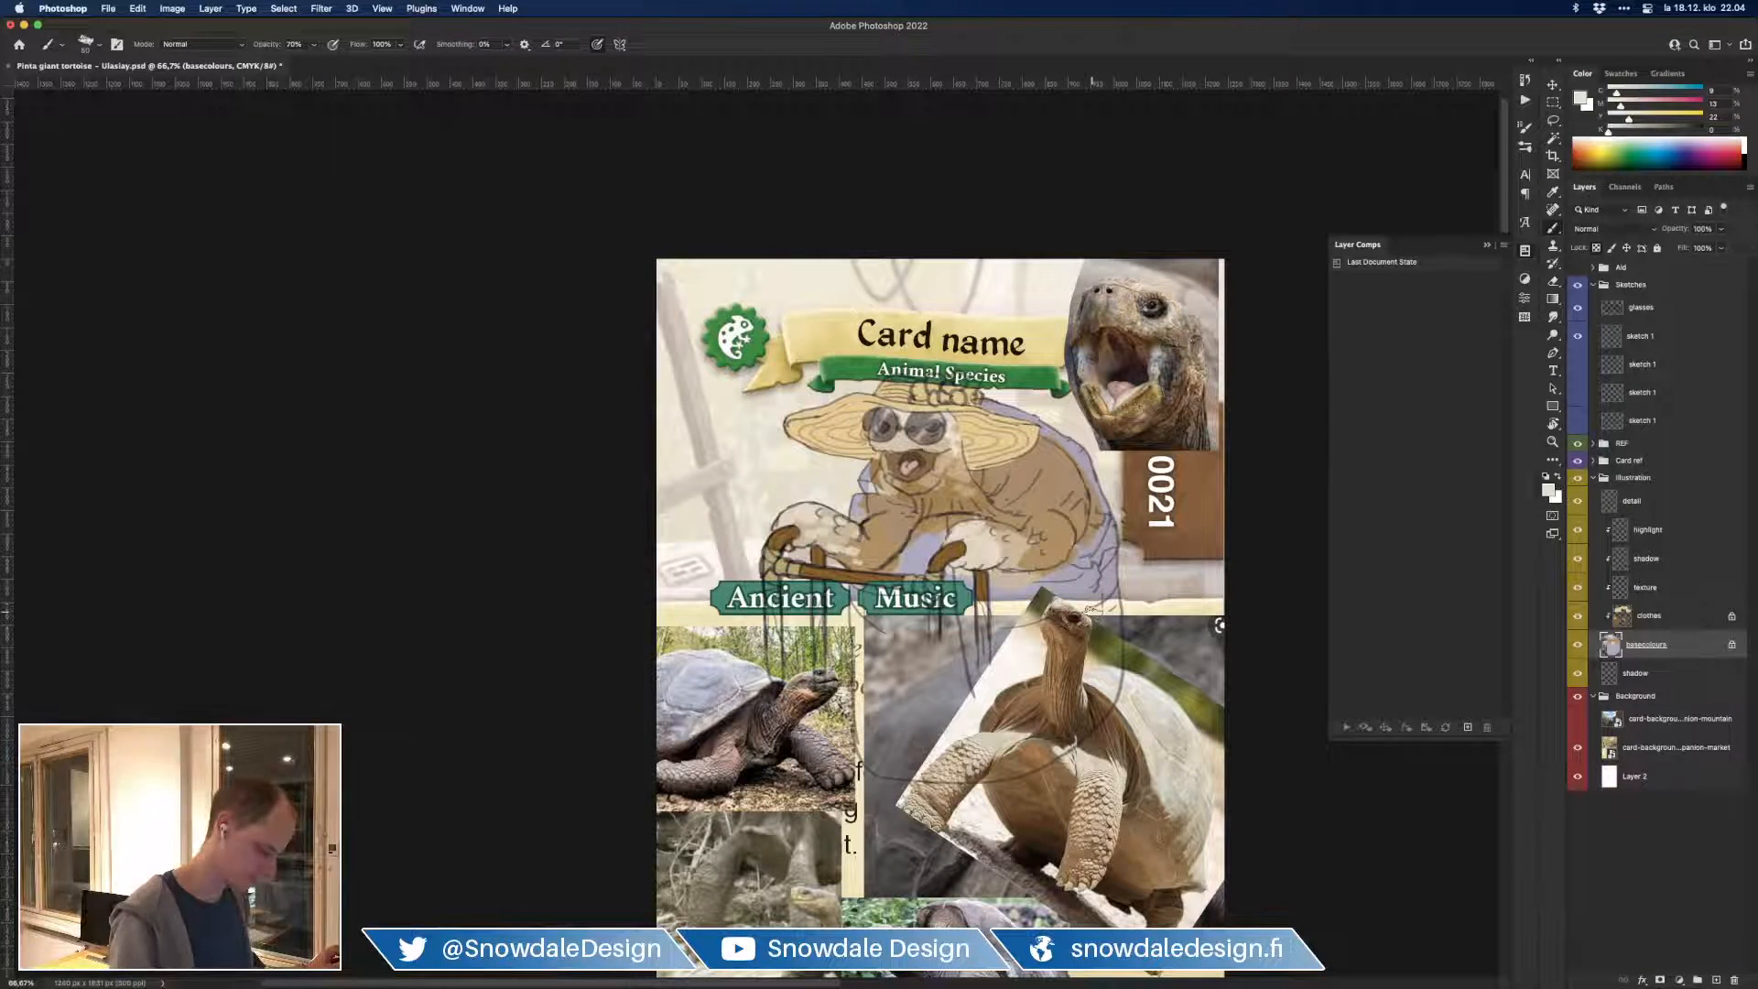
# Step: Sample grey from the shell in the left tortoise photo and paint the shell areas between the arms and beside the neck
pyautogui.moveTo(1153, 645); pyautogui.dragTo(1149, 537)
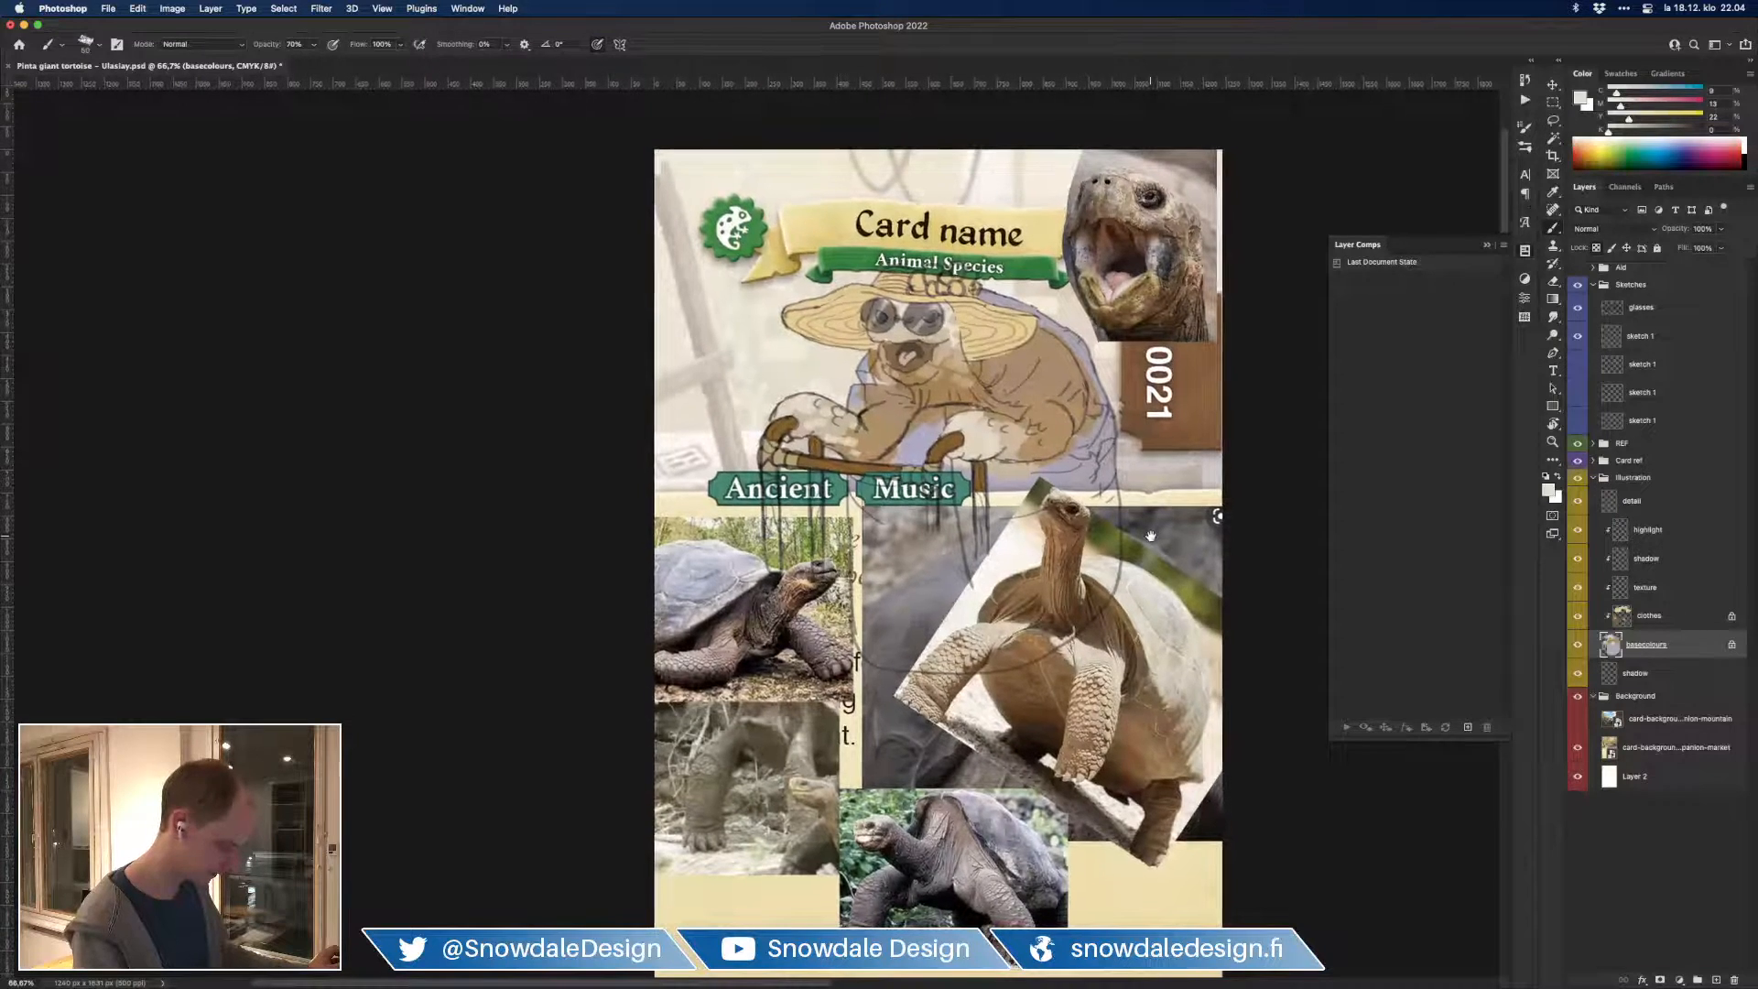
pyautogui.keyDown('alt'); pyautogui.click(711, 582); pyautogui.keyUp('alt')
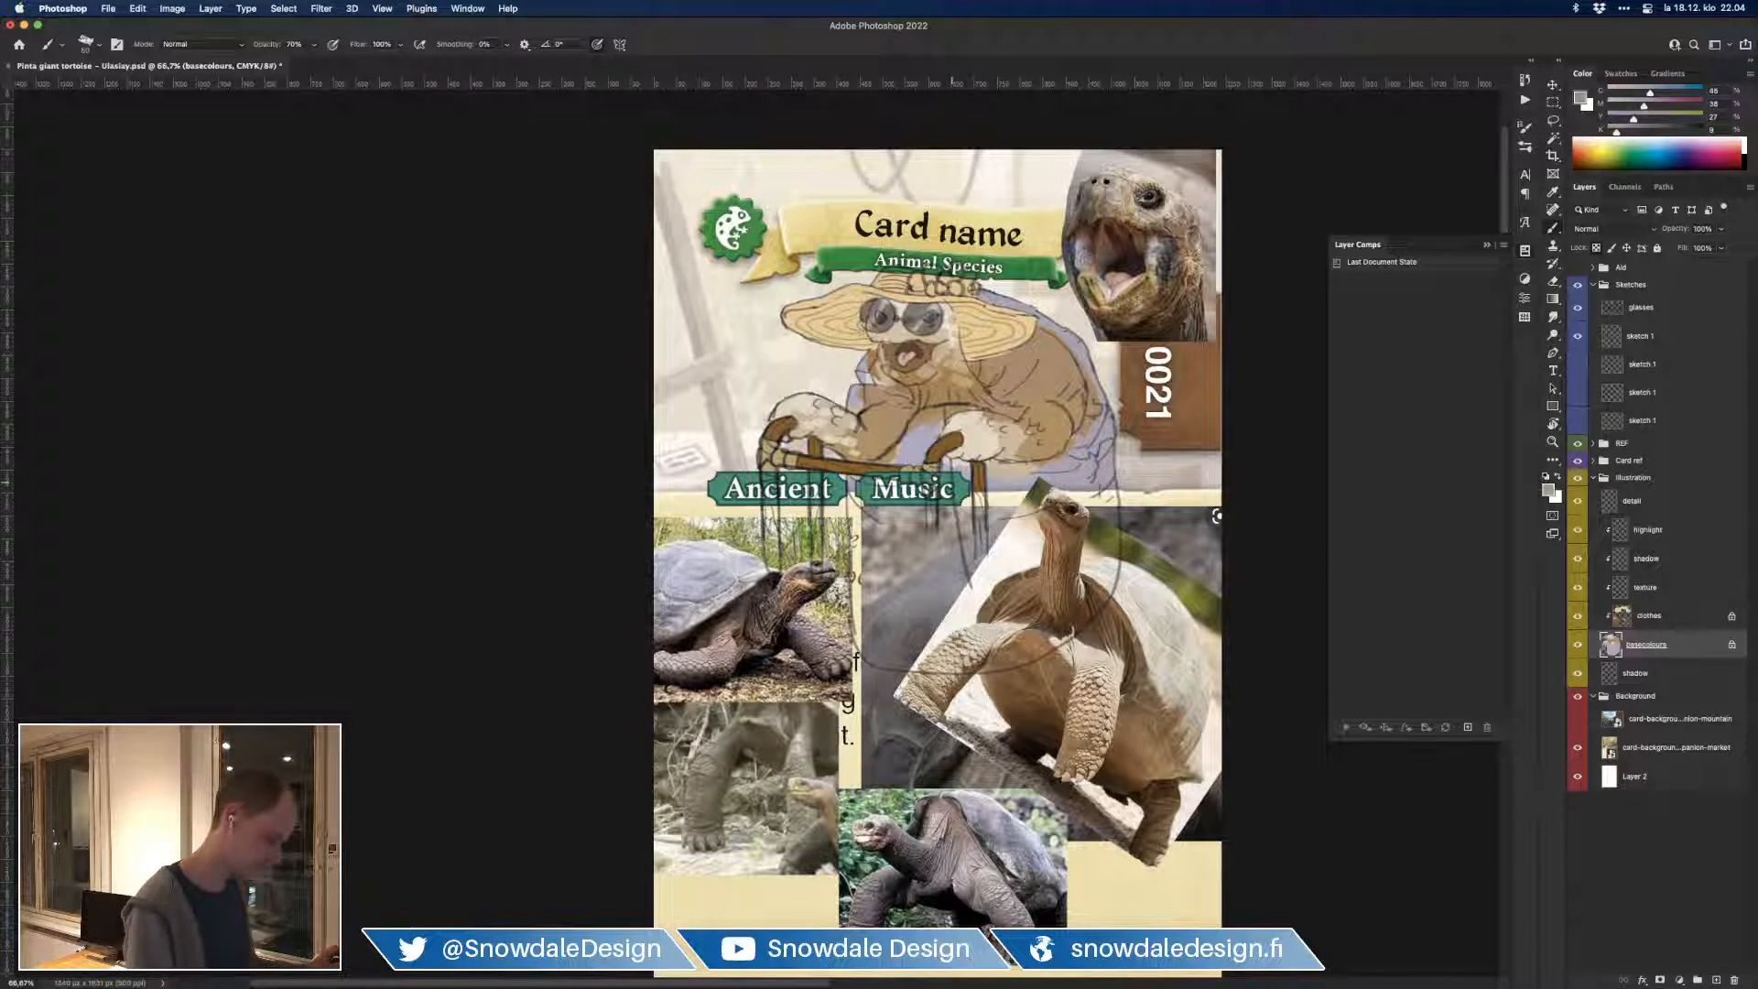
pyautogui.moveTo(918, 445); pyautogui.dragTo(921, 437)
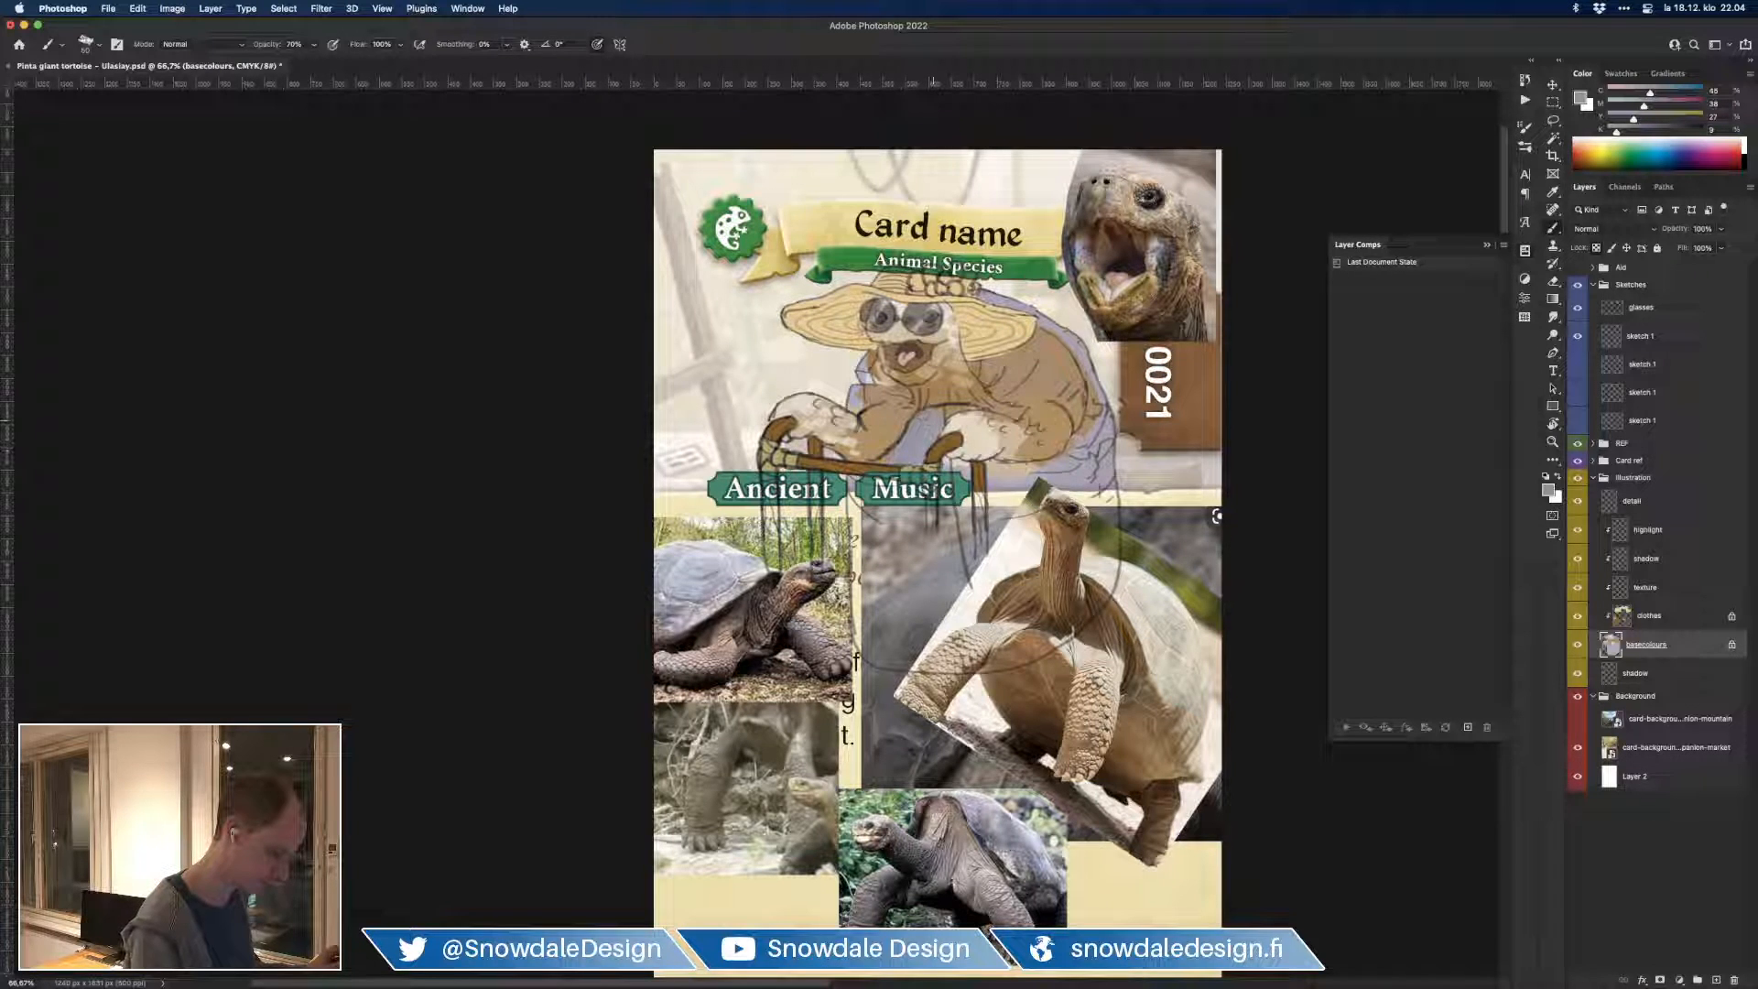
pyautogui.moveTo(854, 408)
pyautogui.mouseDown()
pyautogui.moveTo(865, 351)
pyautogui.moveTo(866, 392)
pyautogui.mouseUp()
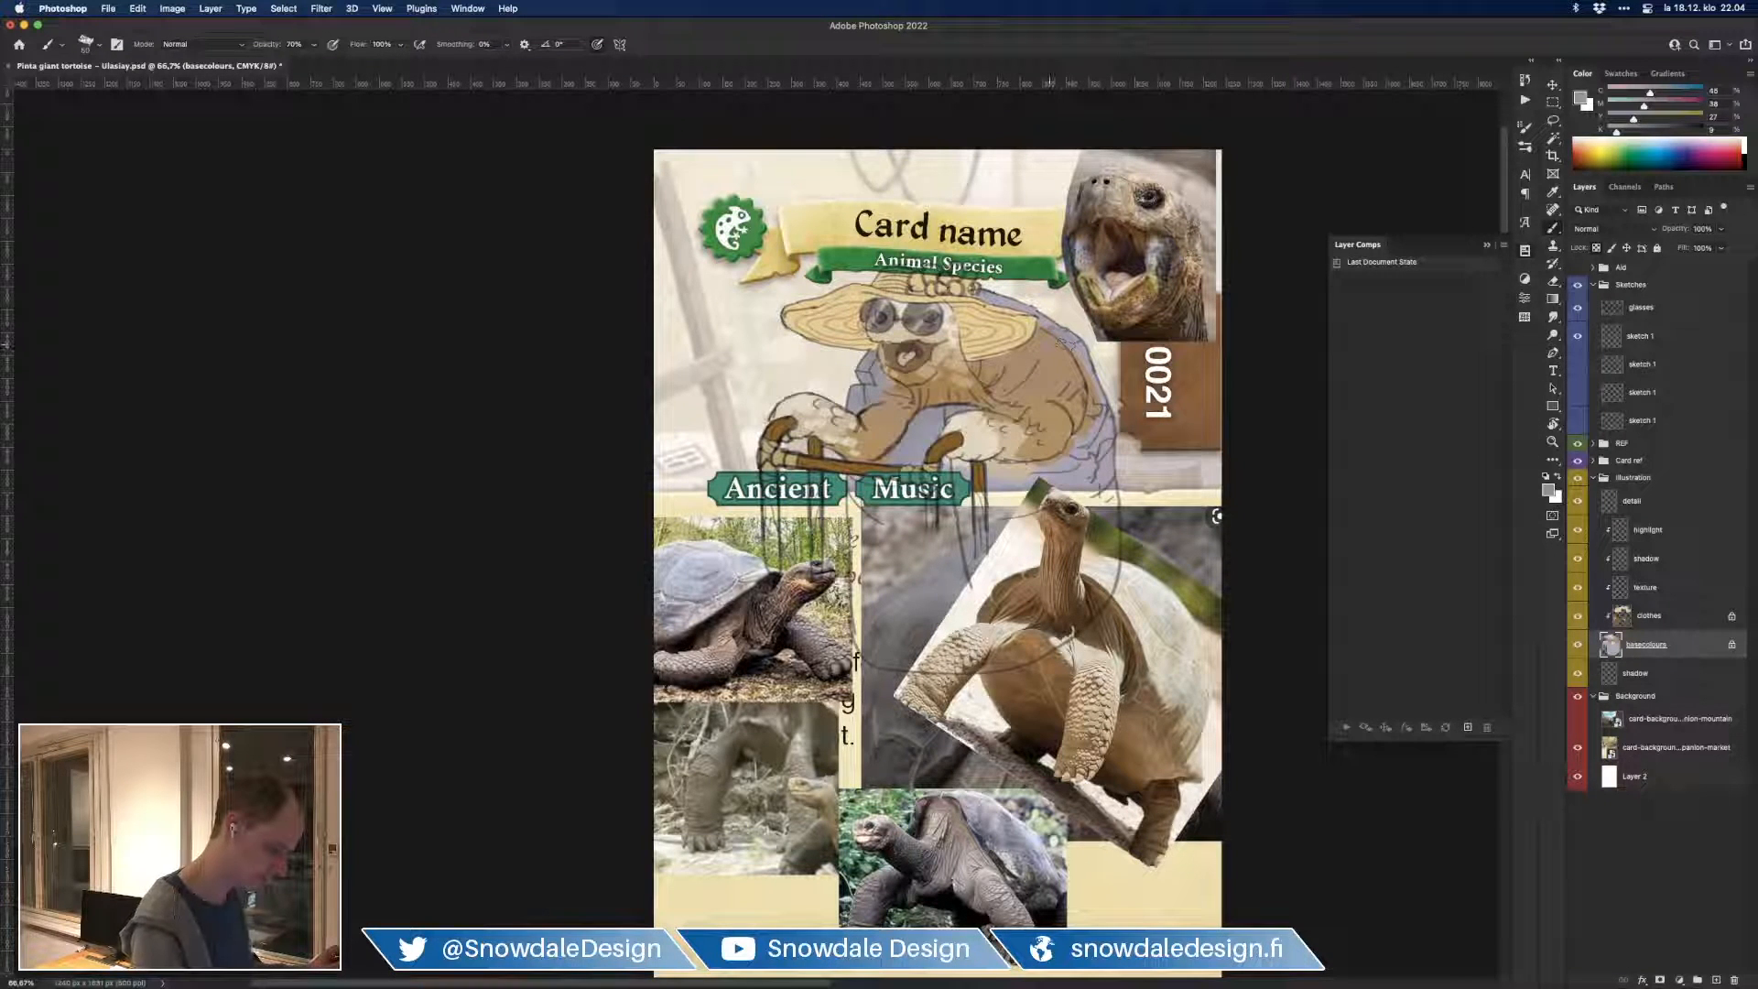
# Step: Paint the shell behind the shoulder and along the body's lower edge in the same grey, enlarging the brush for broad areas
pyautogui.moveTo(1029, 306)
pyautogui.mouseDown()
pyautogui.moveTo(1082, 357)
pyautogui.moveTo(1091, 490)
pyautogui.mouseUp()
pyautogui.press(']')
pyautogui.press(']')
pyautogui.press(']')
pyautogui.press(']')
pyautogui.press(']')
pyautogui.press(']')
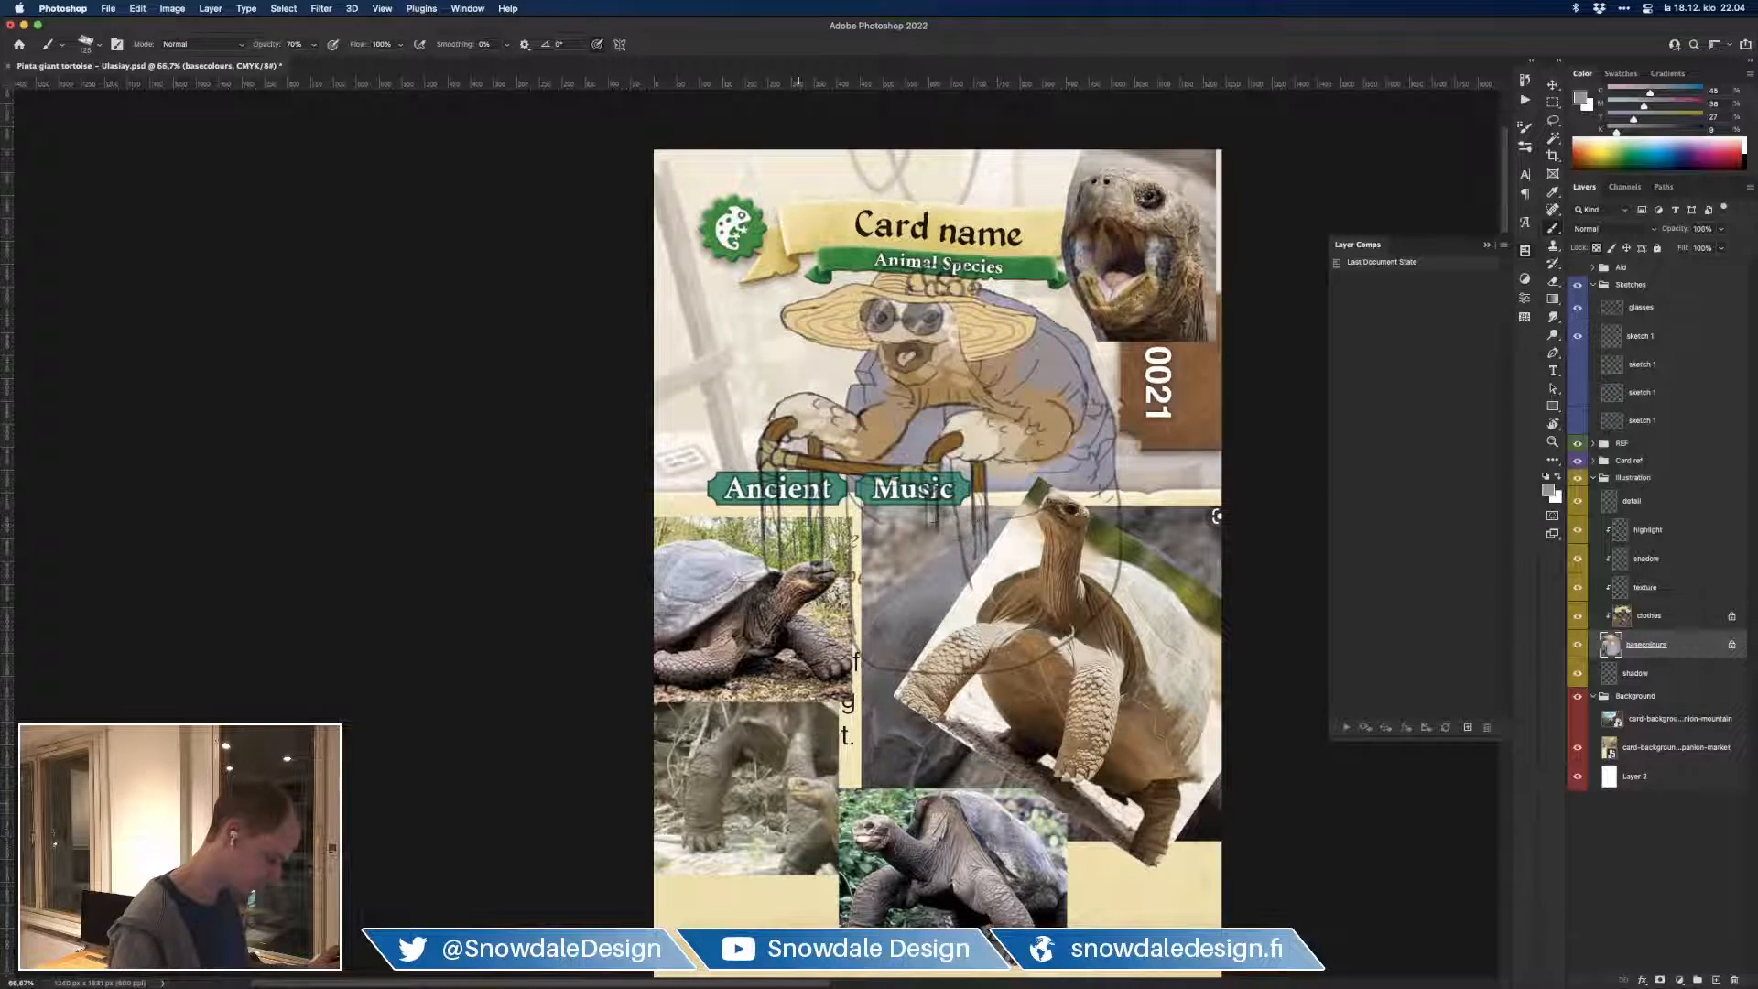
pyautogui.moveTo(849, 478); pyautogui.dragTo(852, 490)
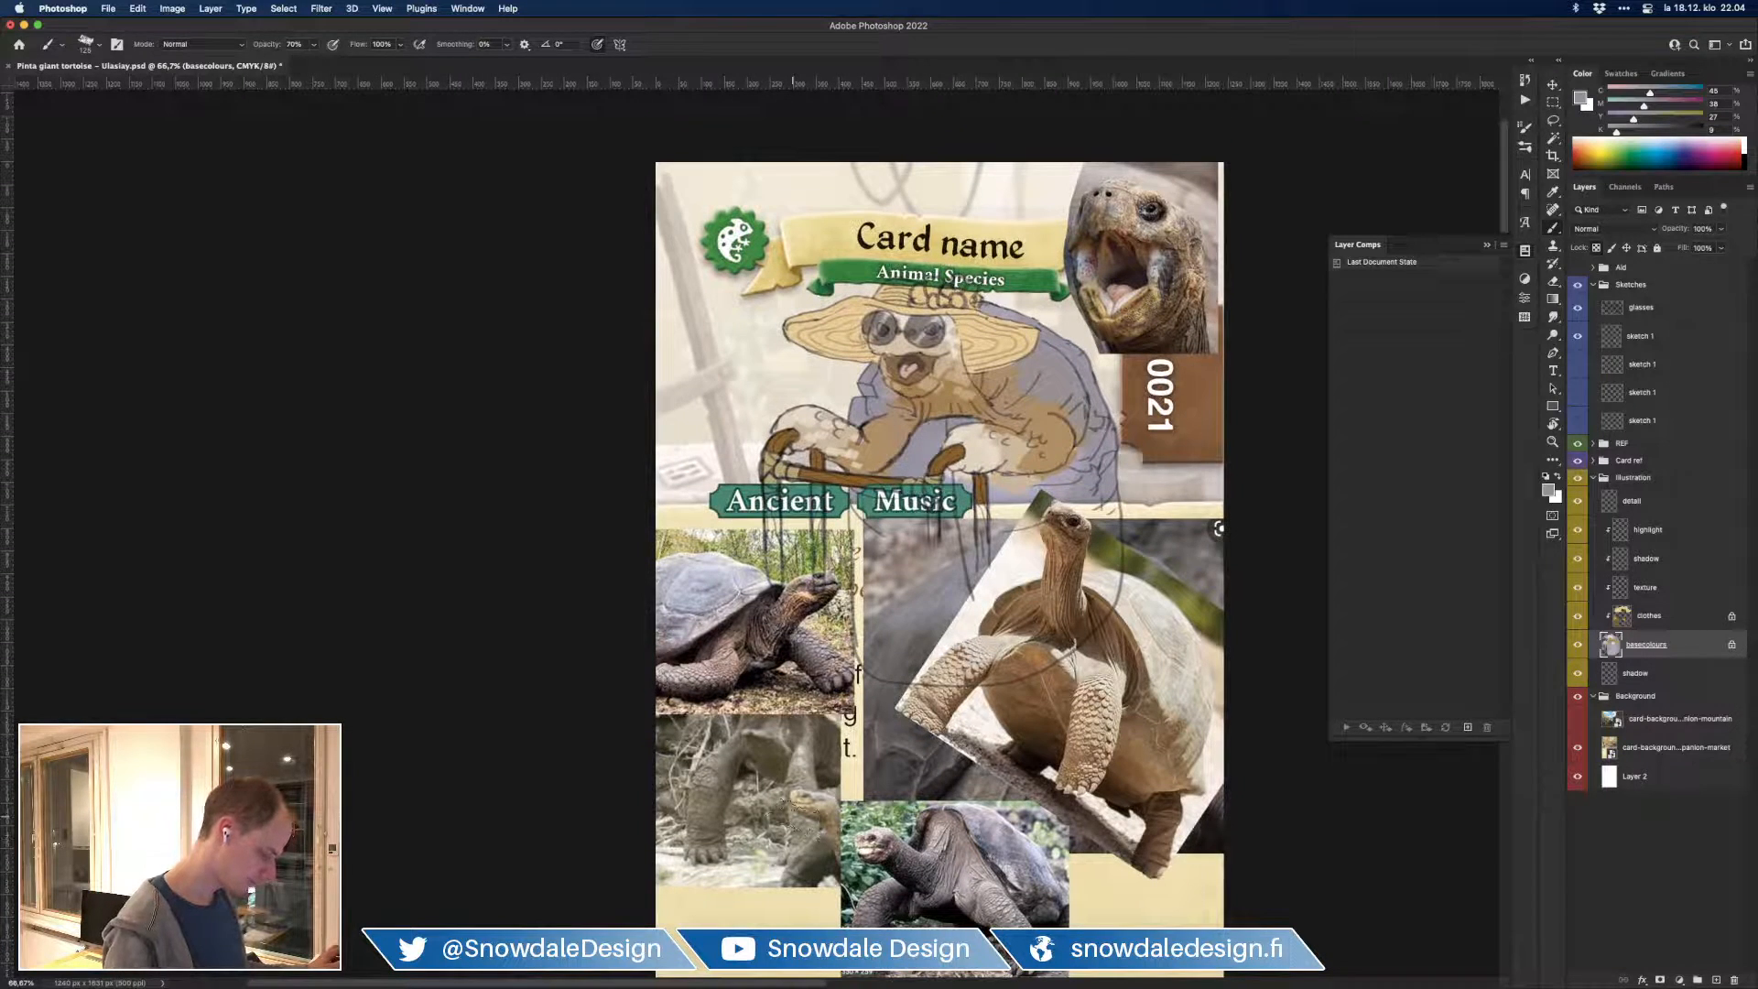
pyautogui.moveTo(851, 778); pyautogui.dragTo(860, 792)
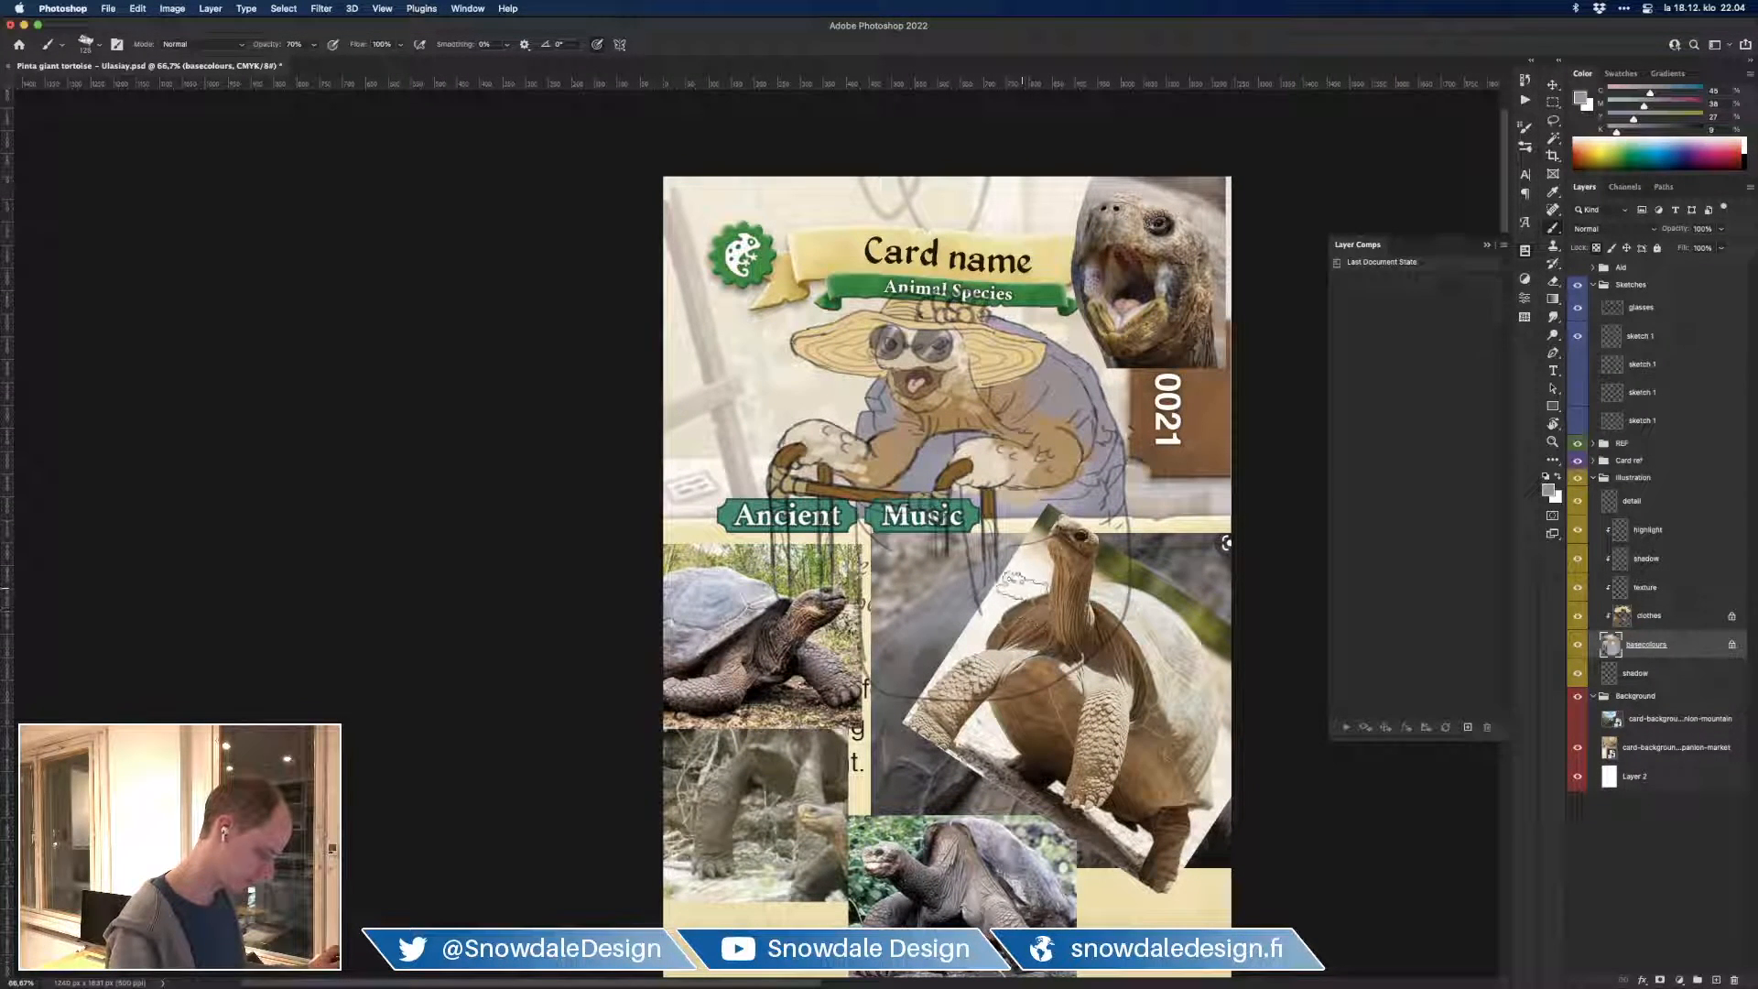
# Step: Sample tan from the upper arm and dab it with a small brush onto the hand resting on the walker's left handle
pyautogui.keyDown('alt'); pyautogui.click(876, 461); pyautogui.keyUp('alt')
pyautogui.press('[')
pyautogui.press('[')
pyautogui.press('[')
pyautogui.press('[')
pyautogui.press('[')
pyautogui.press('[')
pyautogui.press('[')
pyautogui.press('[')
pyautogui.press('[')
pyautogui.press('[')
pyautogui.click(799, 434)
pyautogui.click(811, 446)
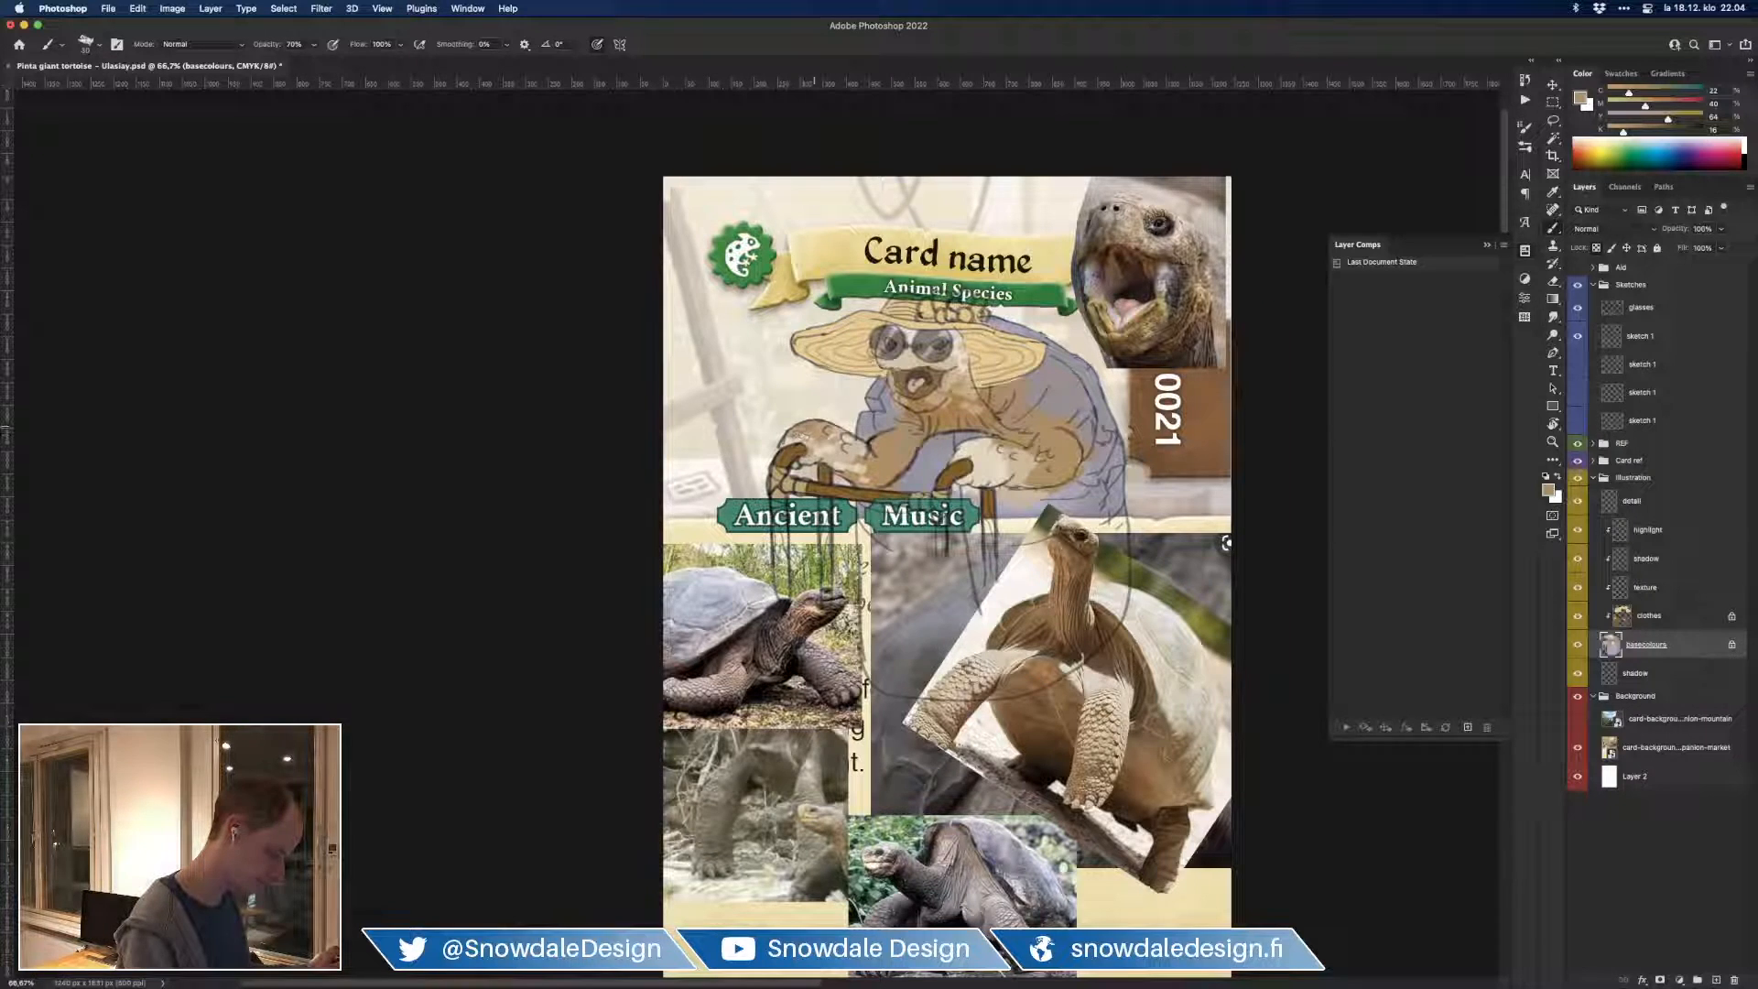
pyautogui.press(']')
pyautogui.press(']')
pyautogui.press(']')
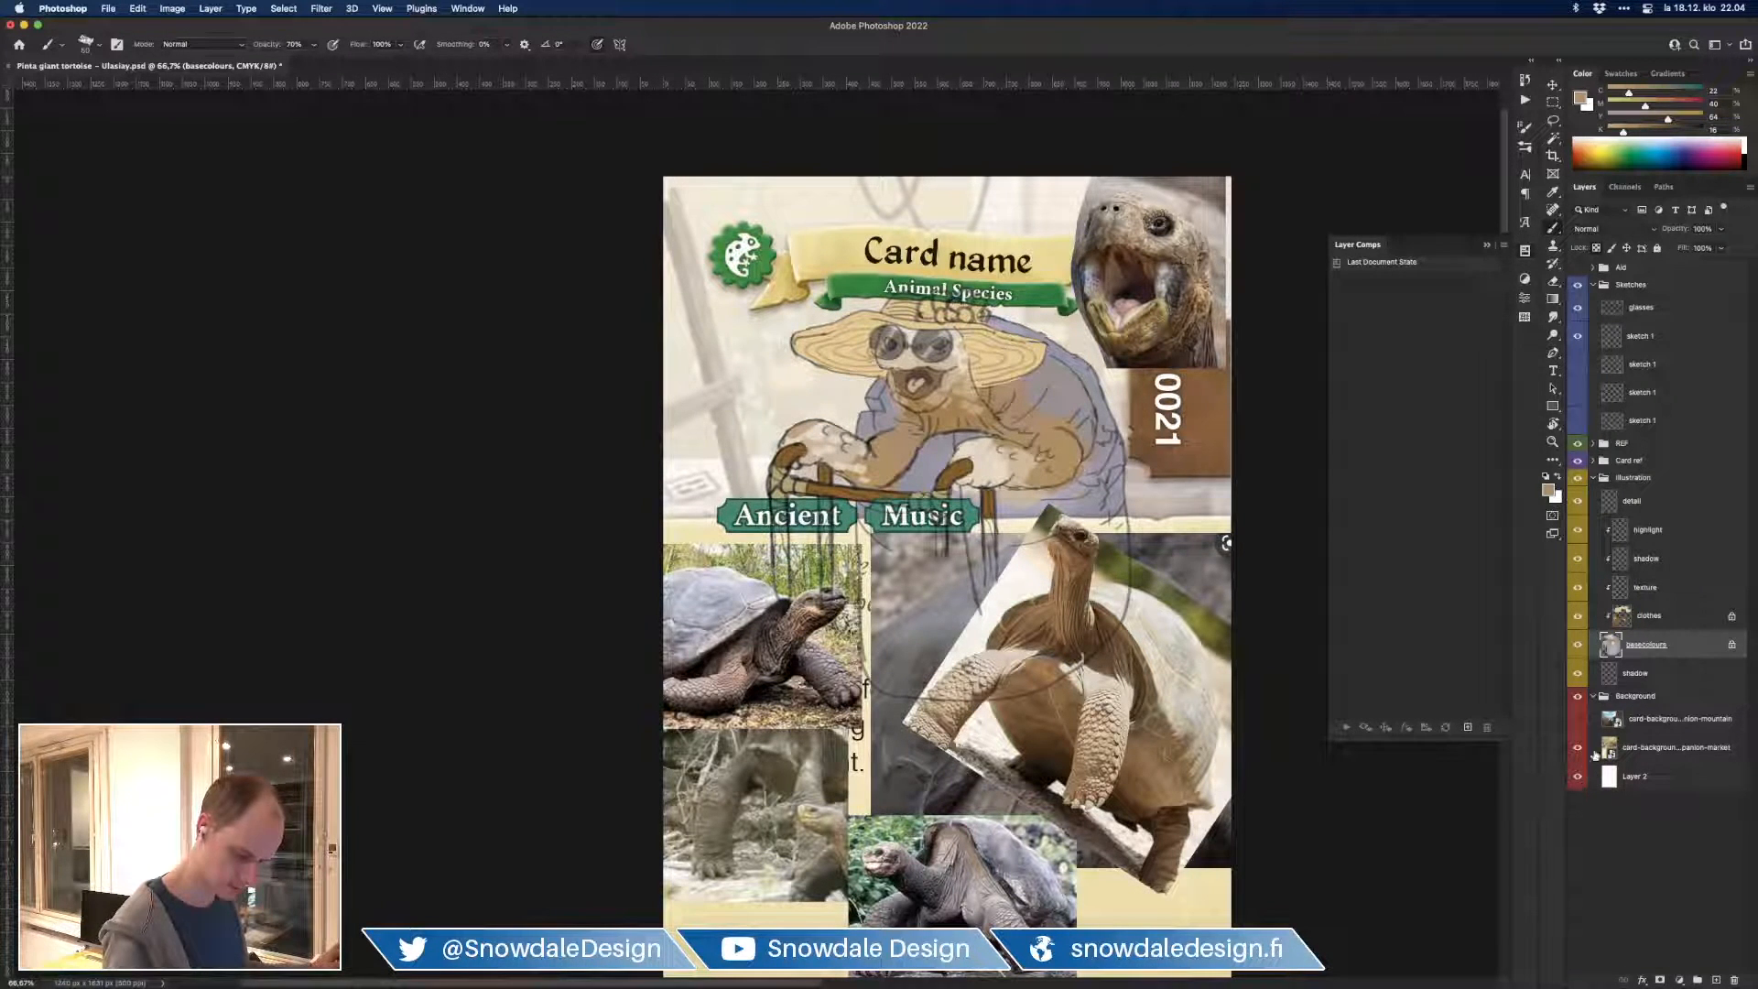
# Step: Raise the companion-market background layer's opacity to 100%
pyautogui.click(1639, 698)
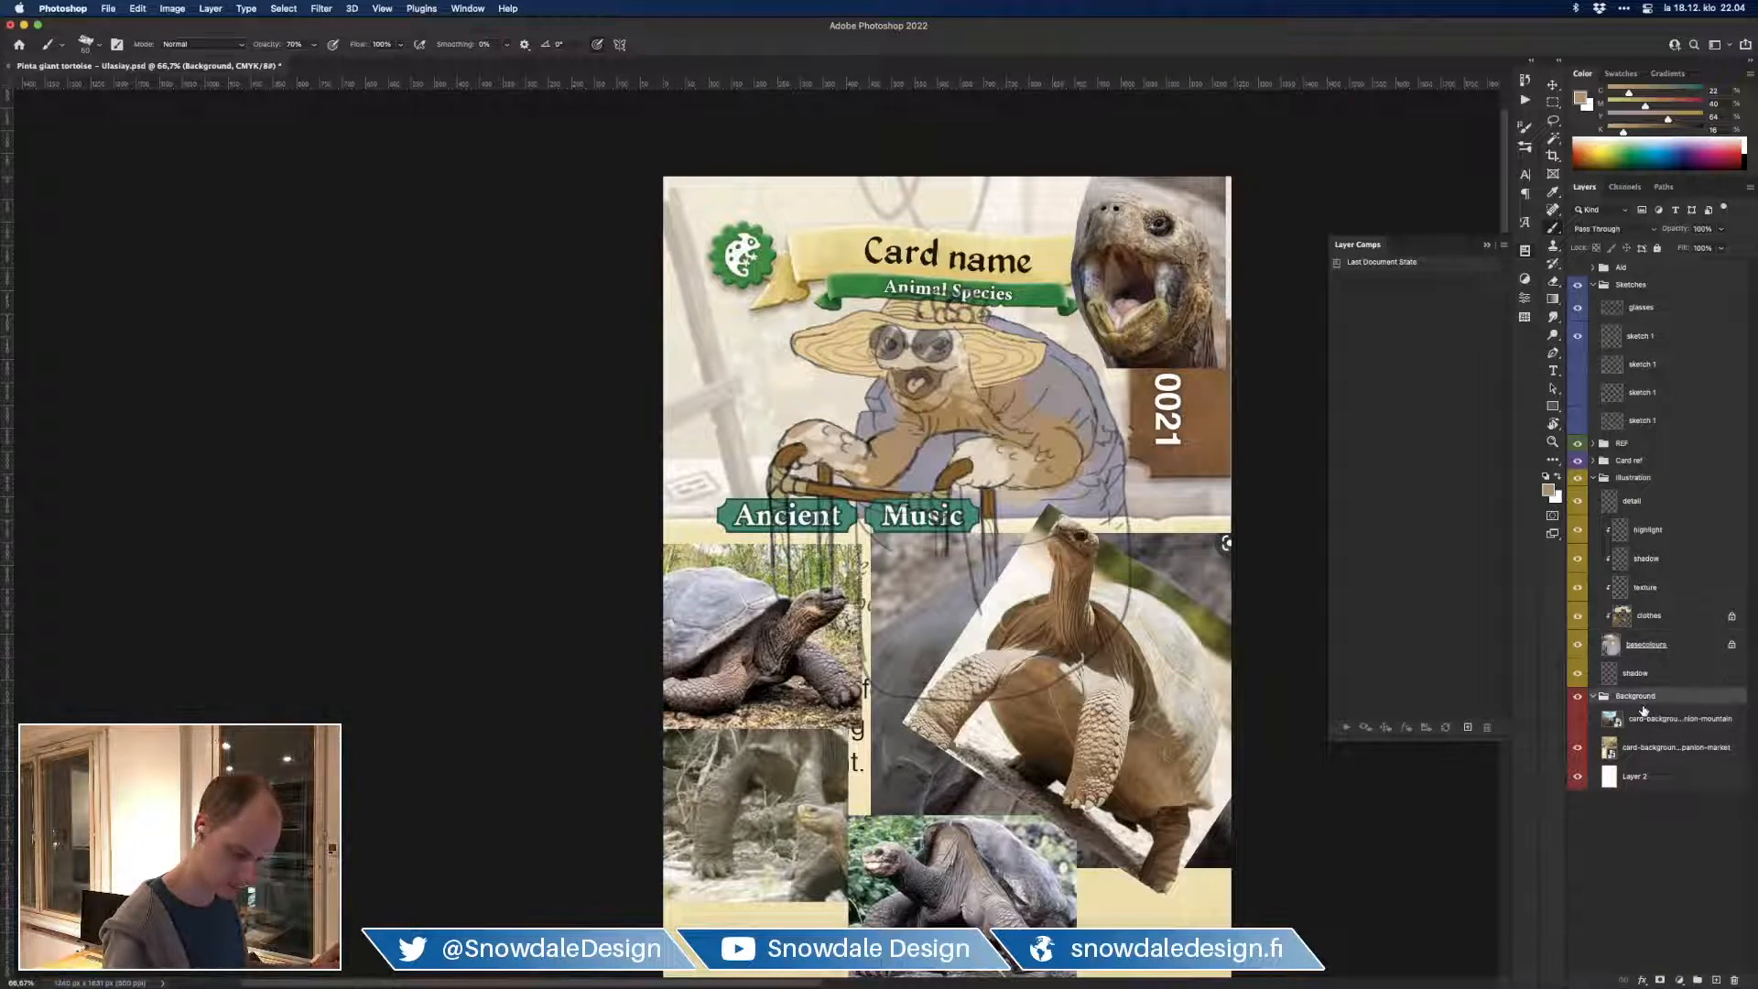
pyautogui.click(1663, 751)
pyautogui.moveTo(1683, 234); pyautogui.dragTo(1755, 222)
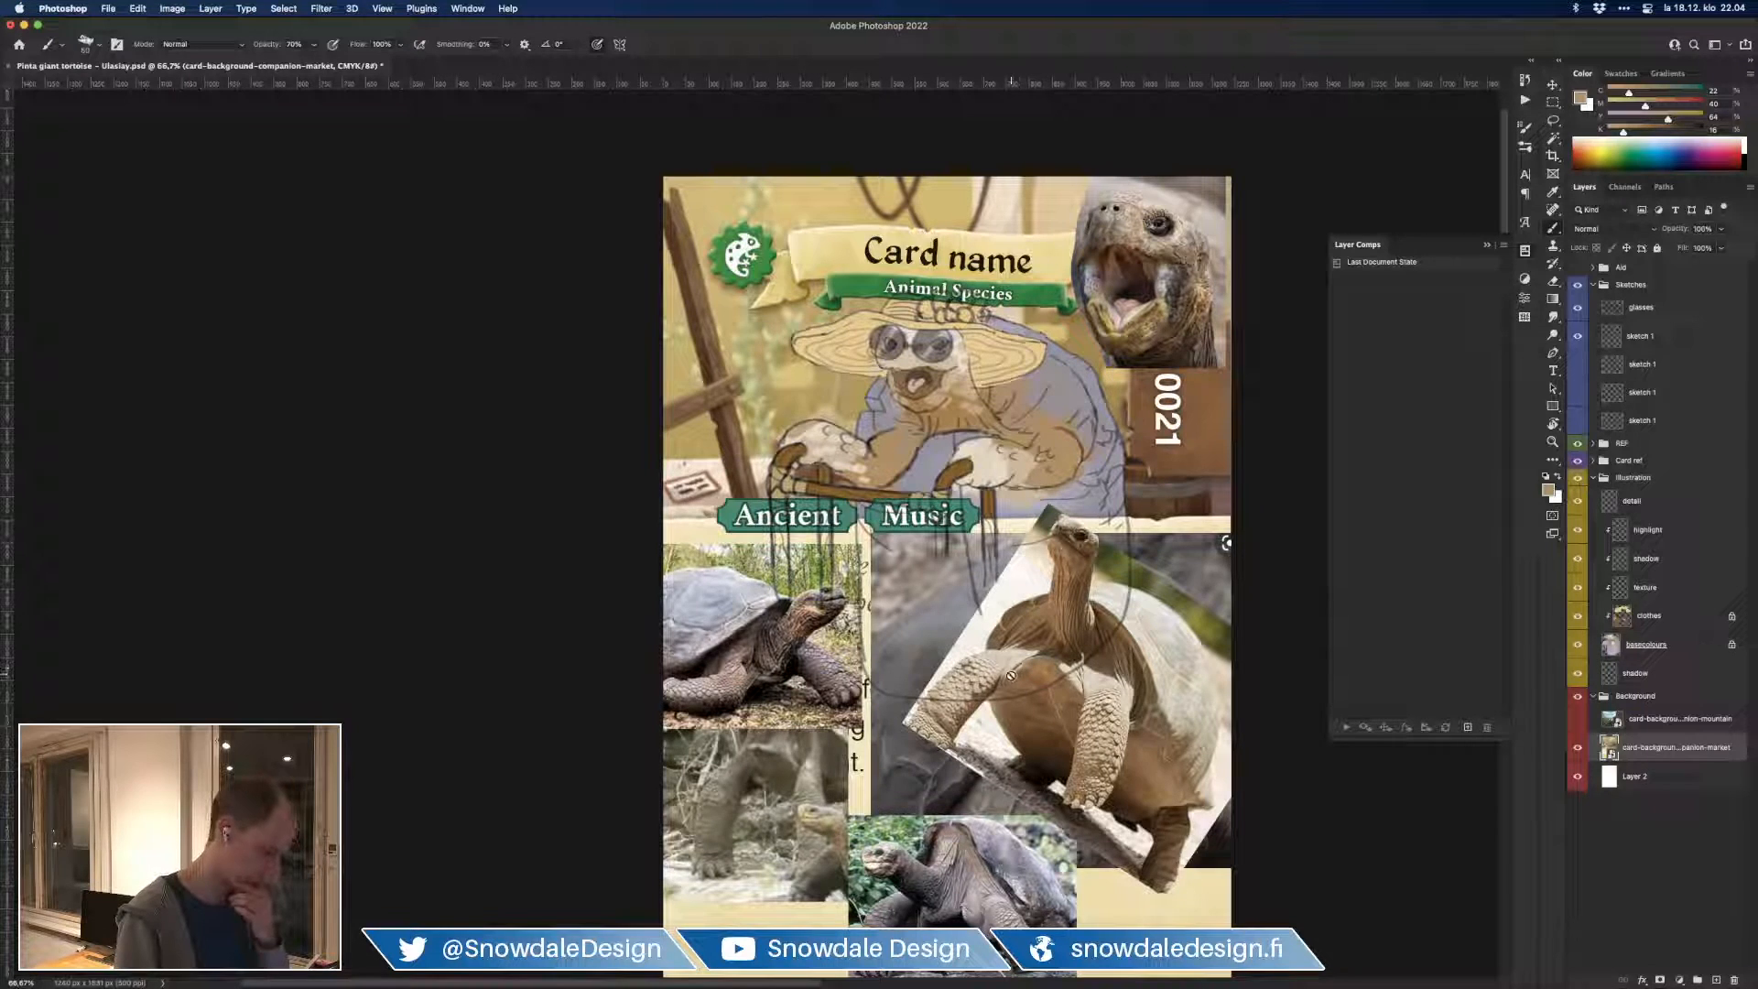
pyautogui.moveTo(1024, 679); pyautogui.dragTo(1022, 690)
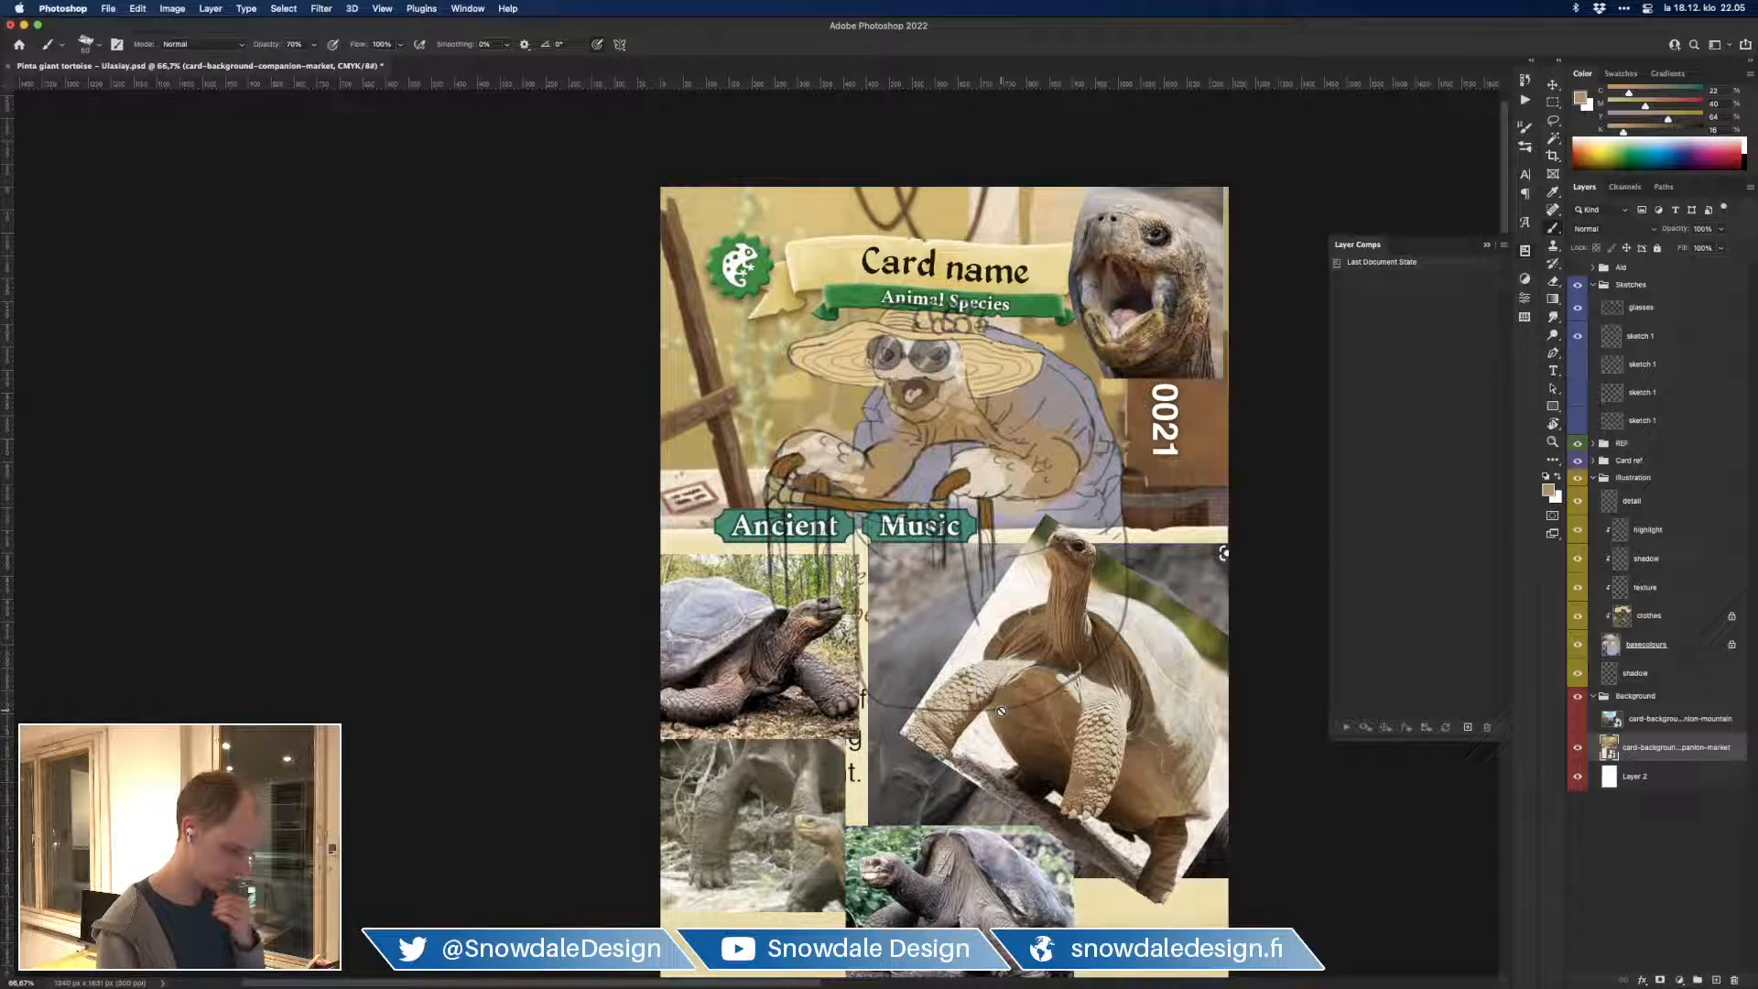
# Step: On the basecolours layer, paint the tortoise's mouth with dark tones sampled from the open-mouthed photo, then touch up the pale skin of the face
pyautogui.click(1661, 646)
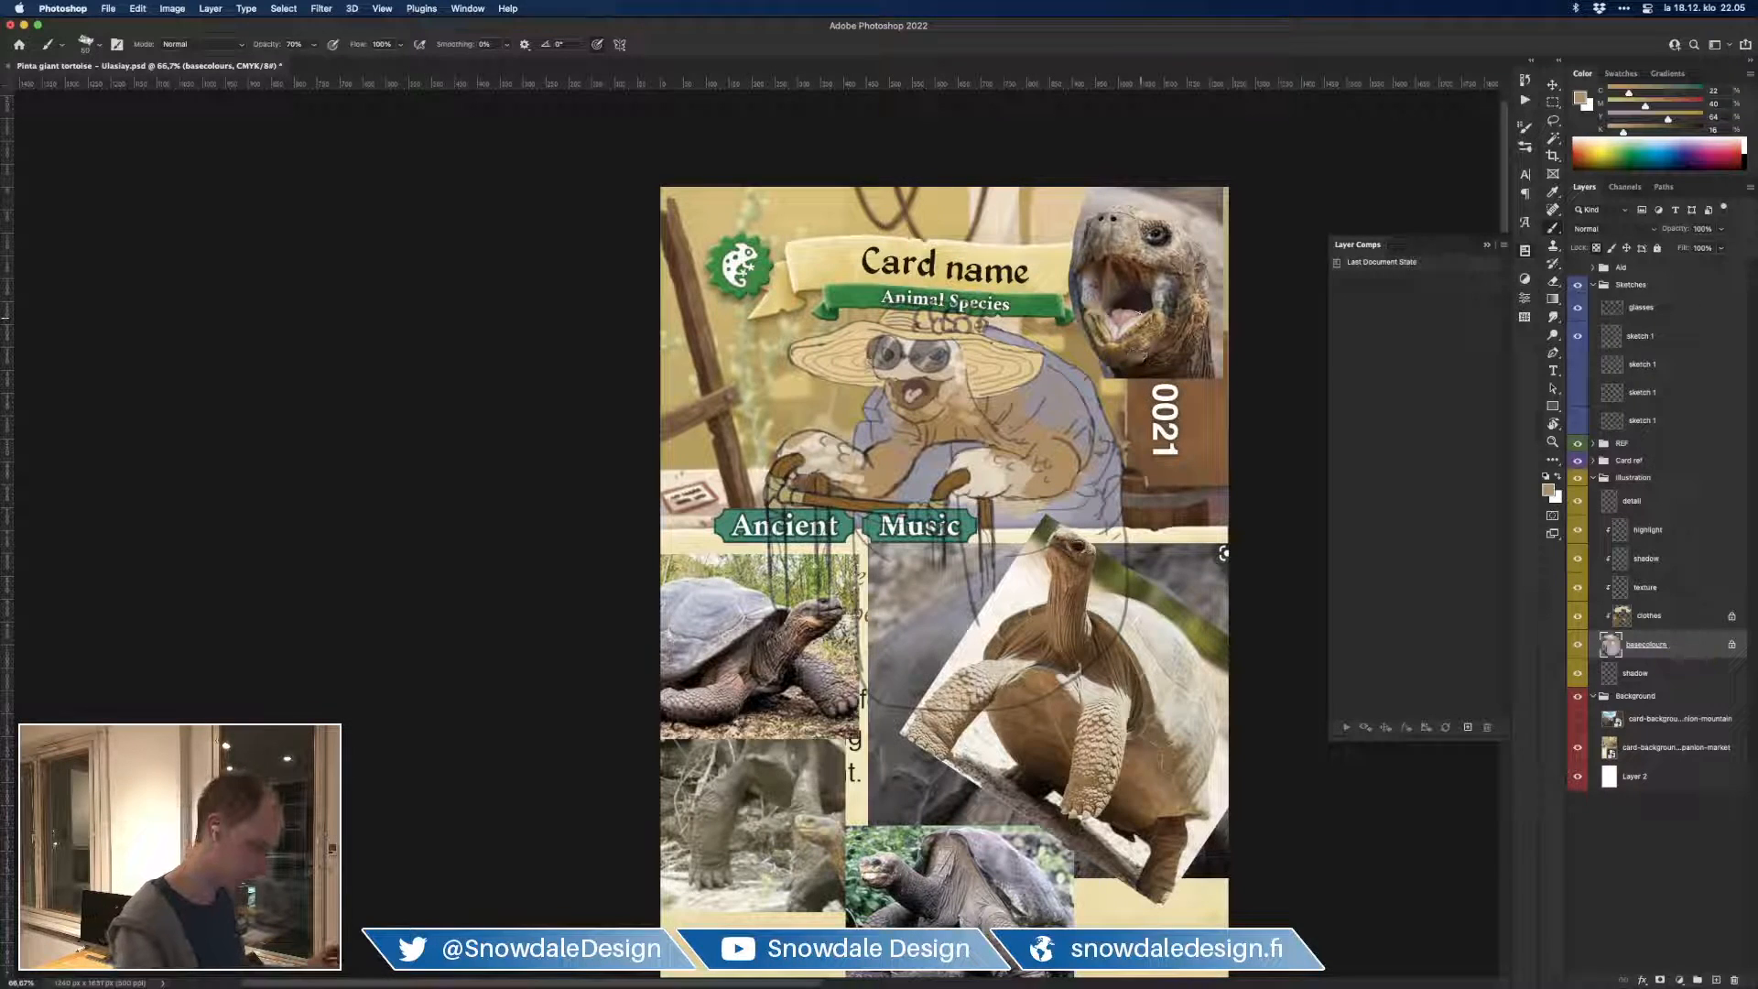
pyautogui.keyDown('alt'); pyautogui.click(1142, 297); pyautogui.keyUp('alt')
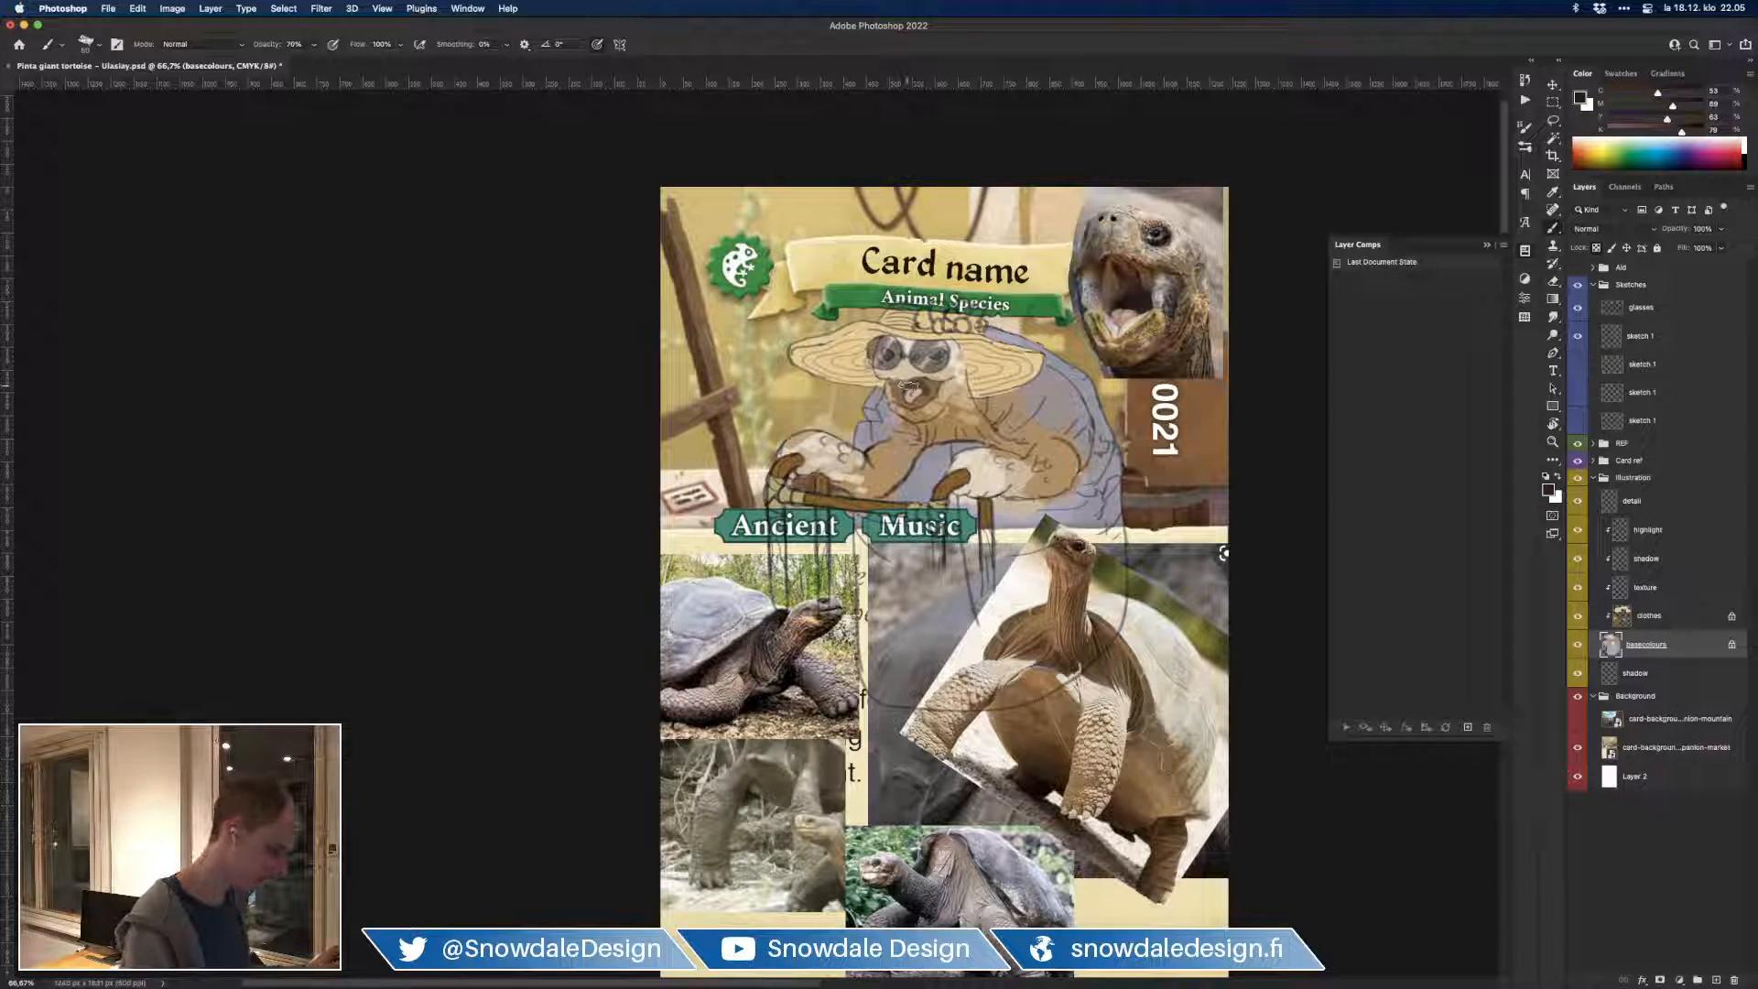
pyautogui.press('[')
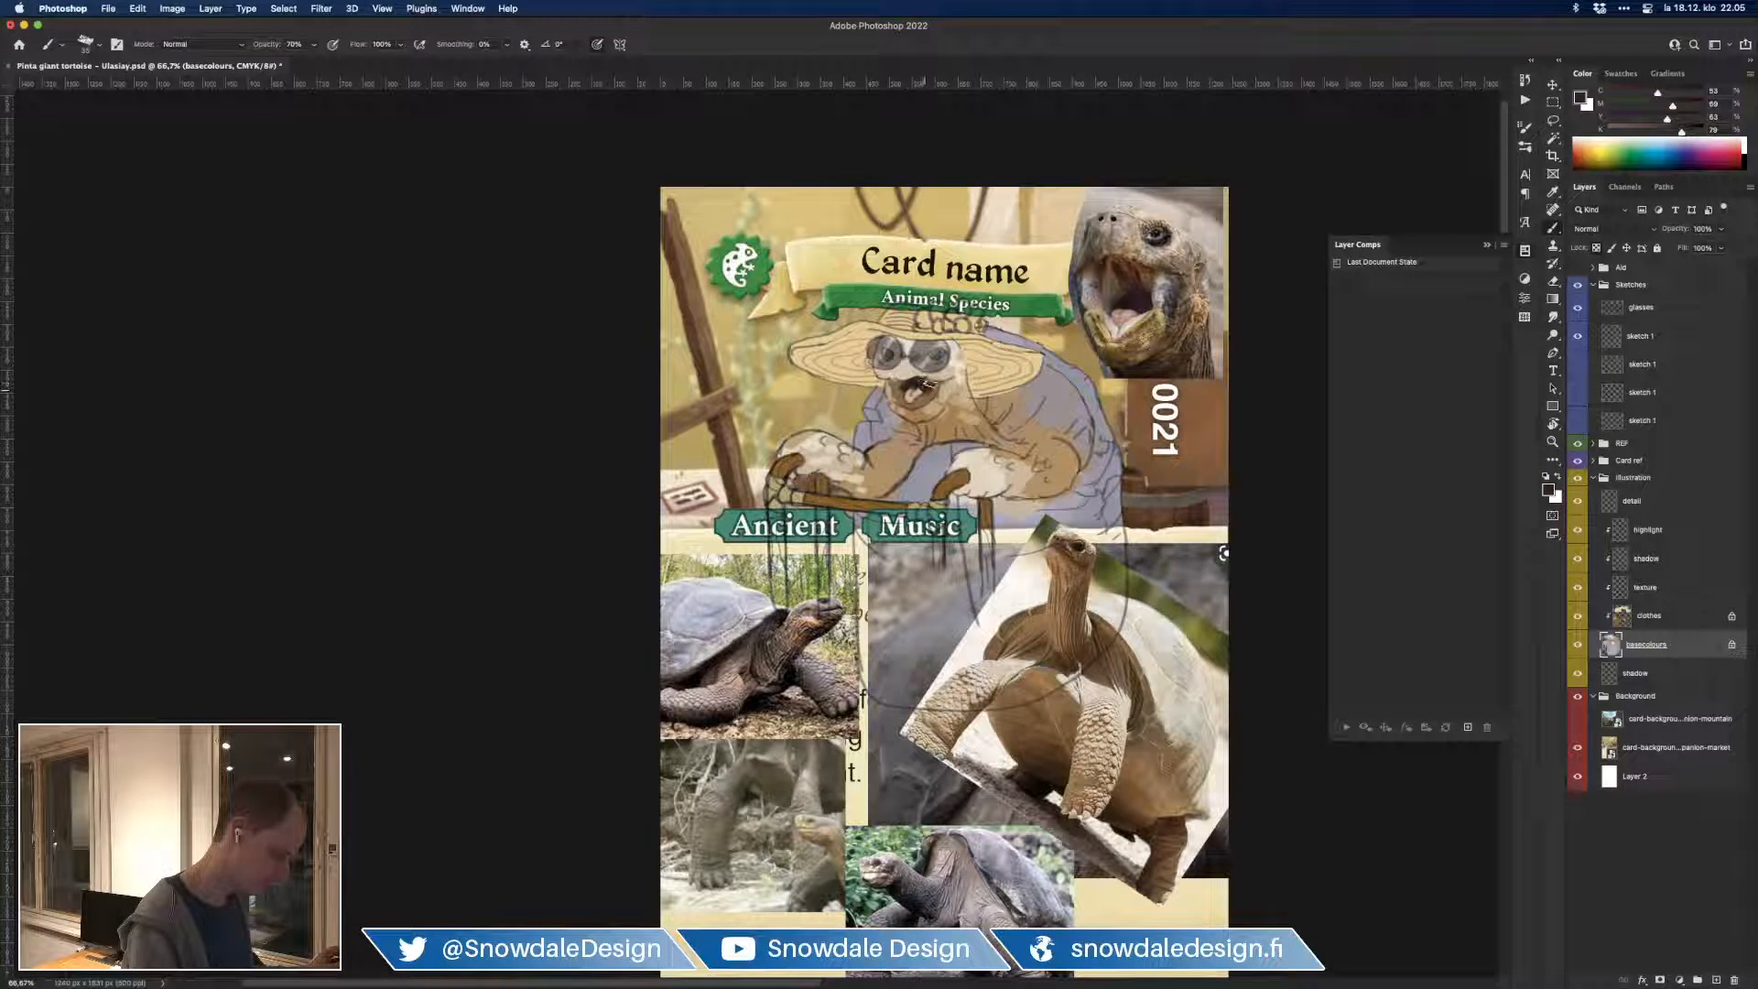
pyautogui.moveTo(929, 391); pyautogui.dragTo(902, 384)
pyautogui.press('[')
pyautogui.keyDown('alt'); pyautogui.click(1120, 281); pyautogui.keyUp('alt')
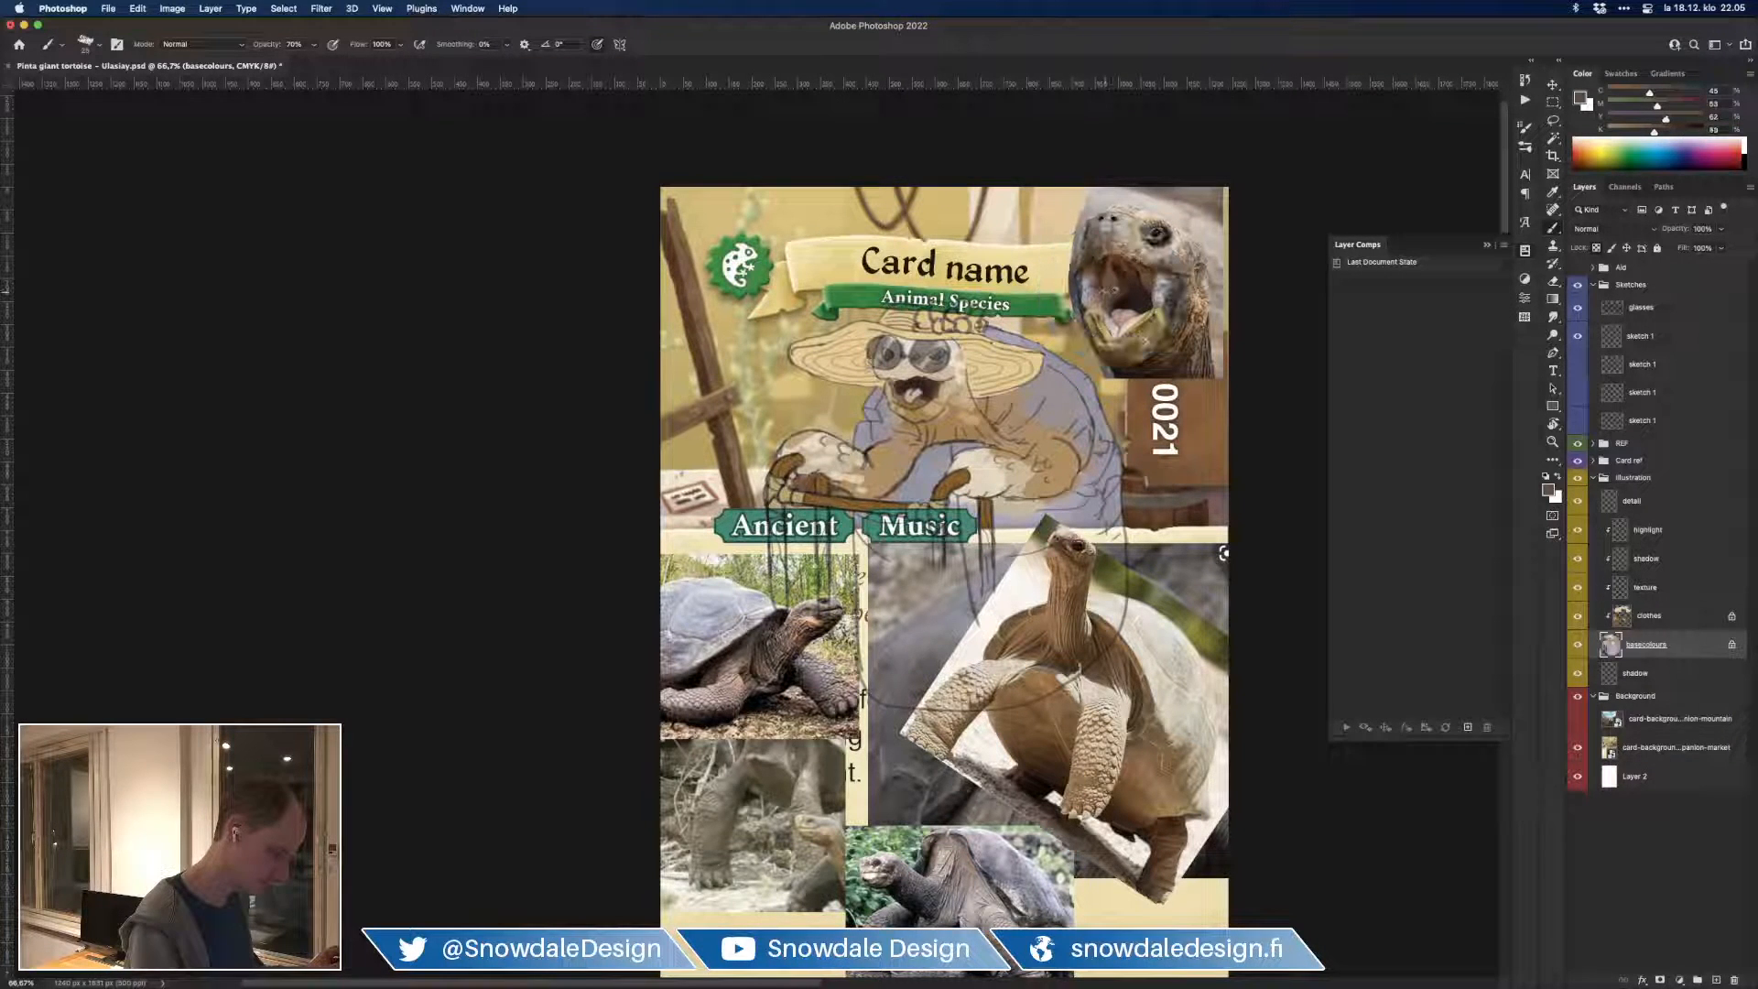
pyautogui.keyDown('alt'); pyautogui.click(1118, 229); pyautogui.keyUp('alt')
pyautogui.moveTo(900, 392); pyautogui.dragTo(924, 403)
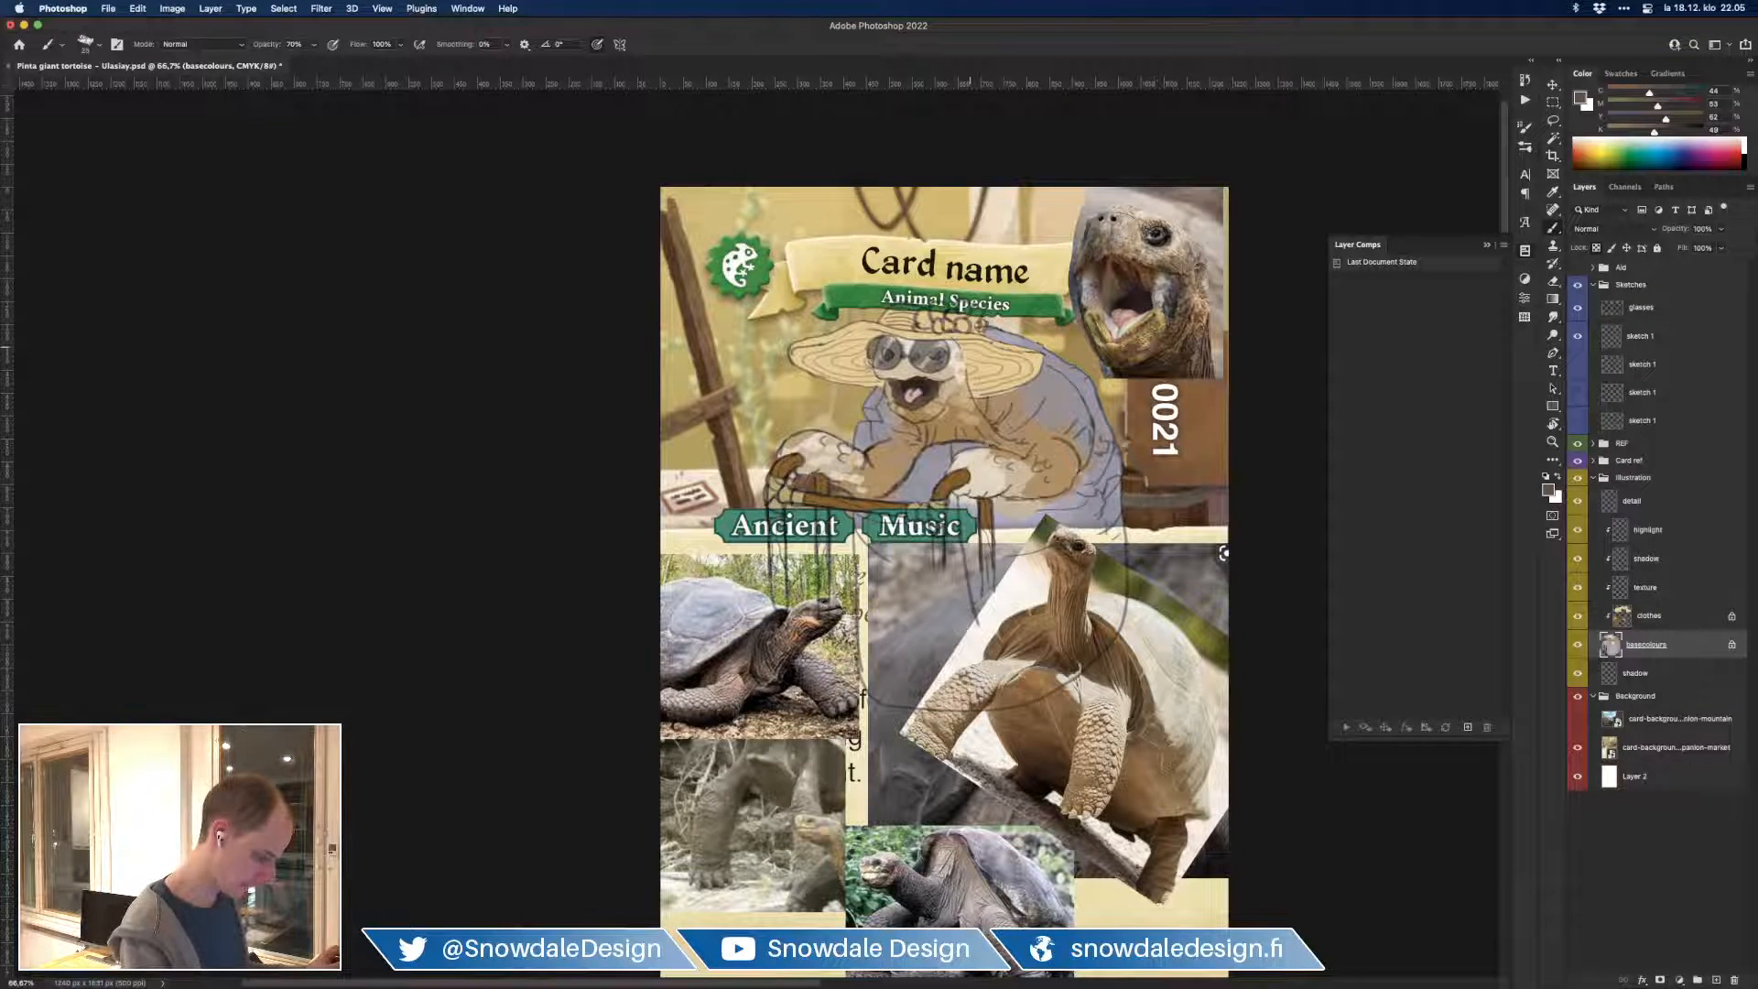
pyautogui.keyDown('alt'); pyautogui.click(910, 412); pyautogui.keyUp('alt')
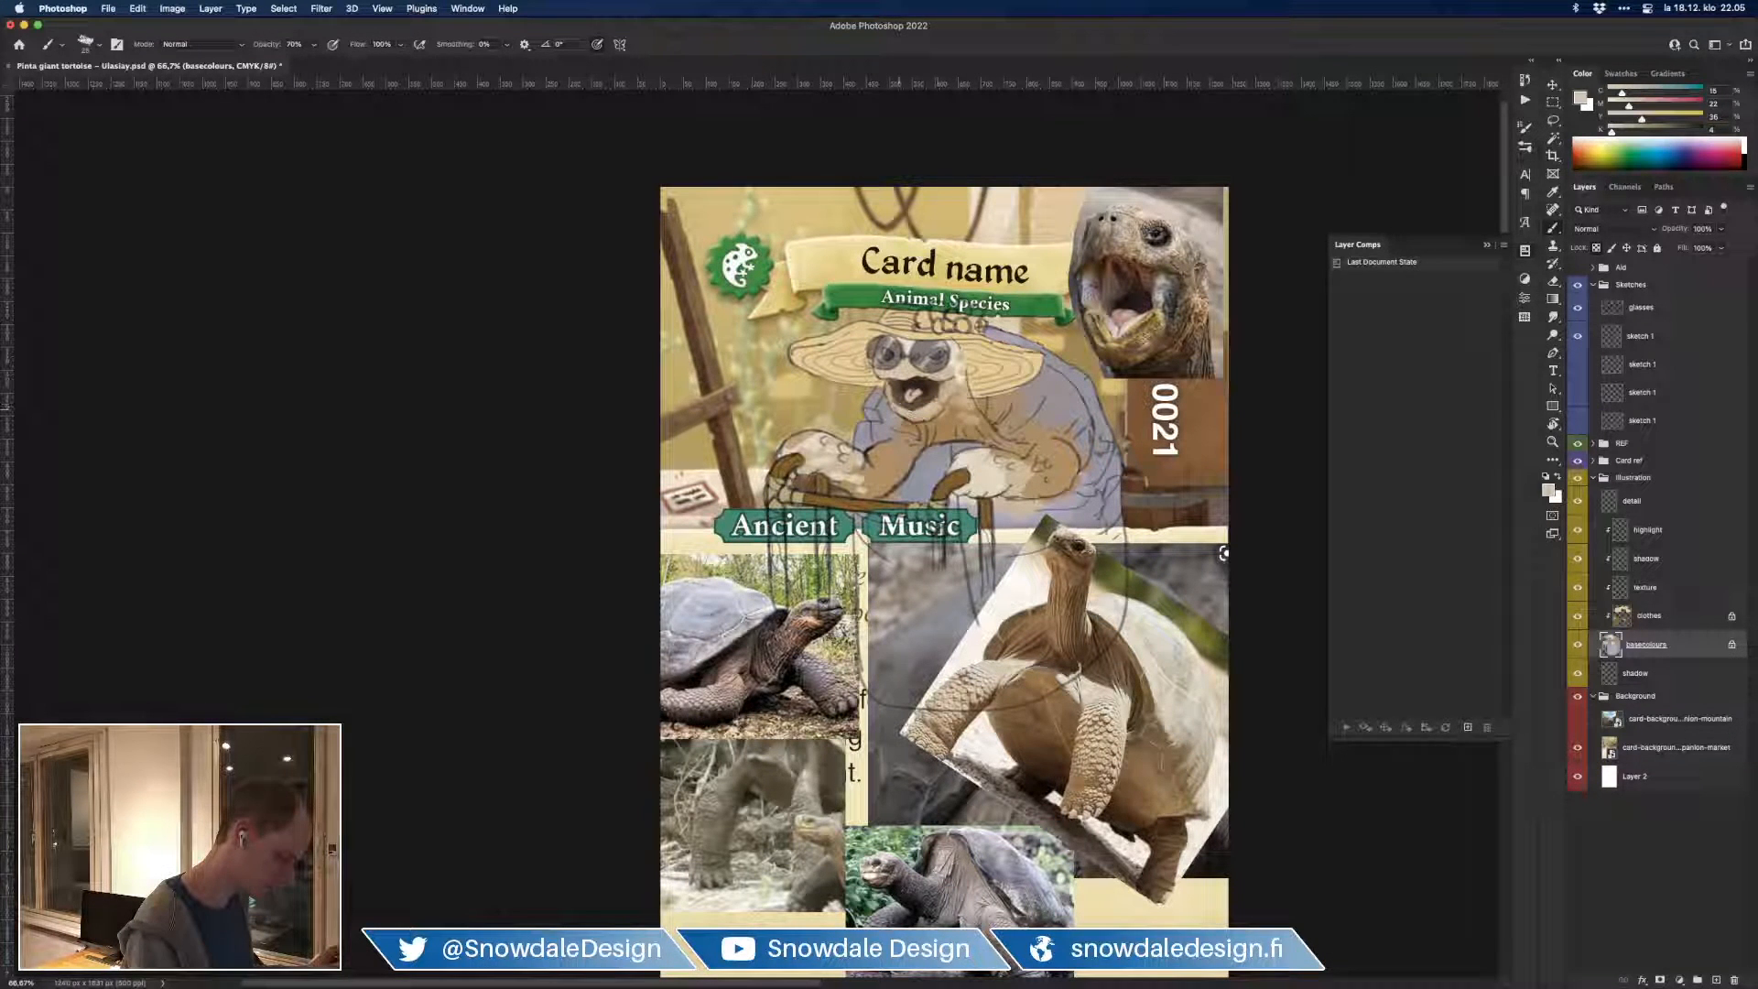
pyautogui.keyDown('alt'); pyautogui.click(961, 343); pyautogui.keyUp('alt')
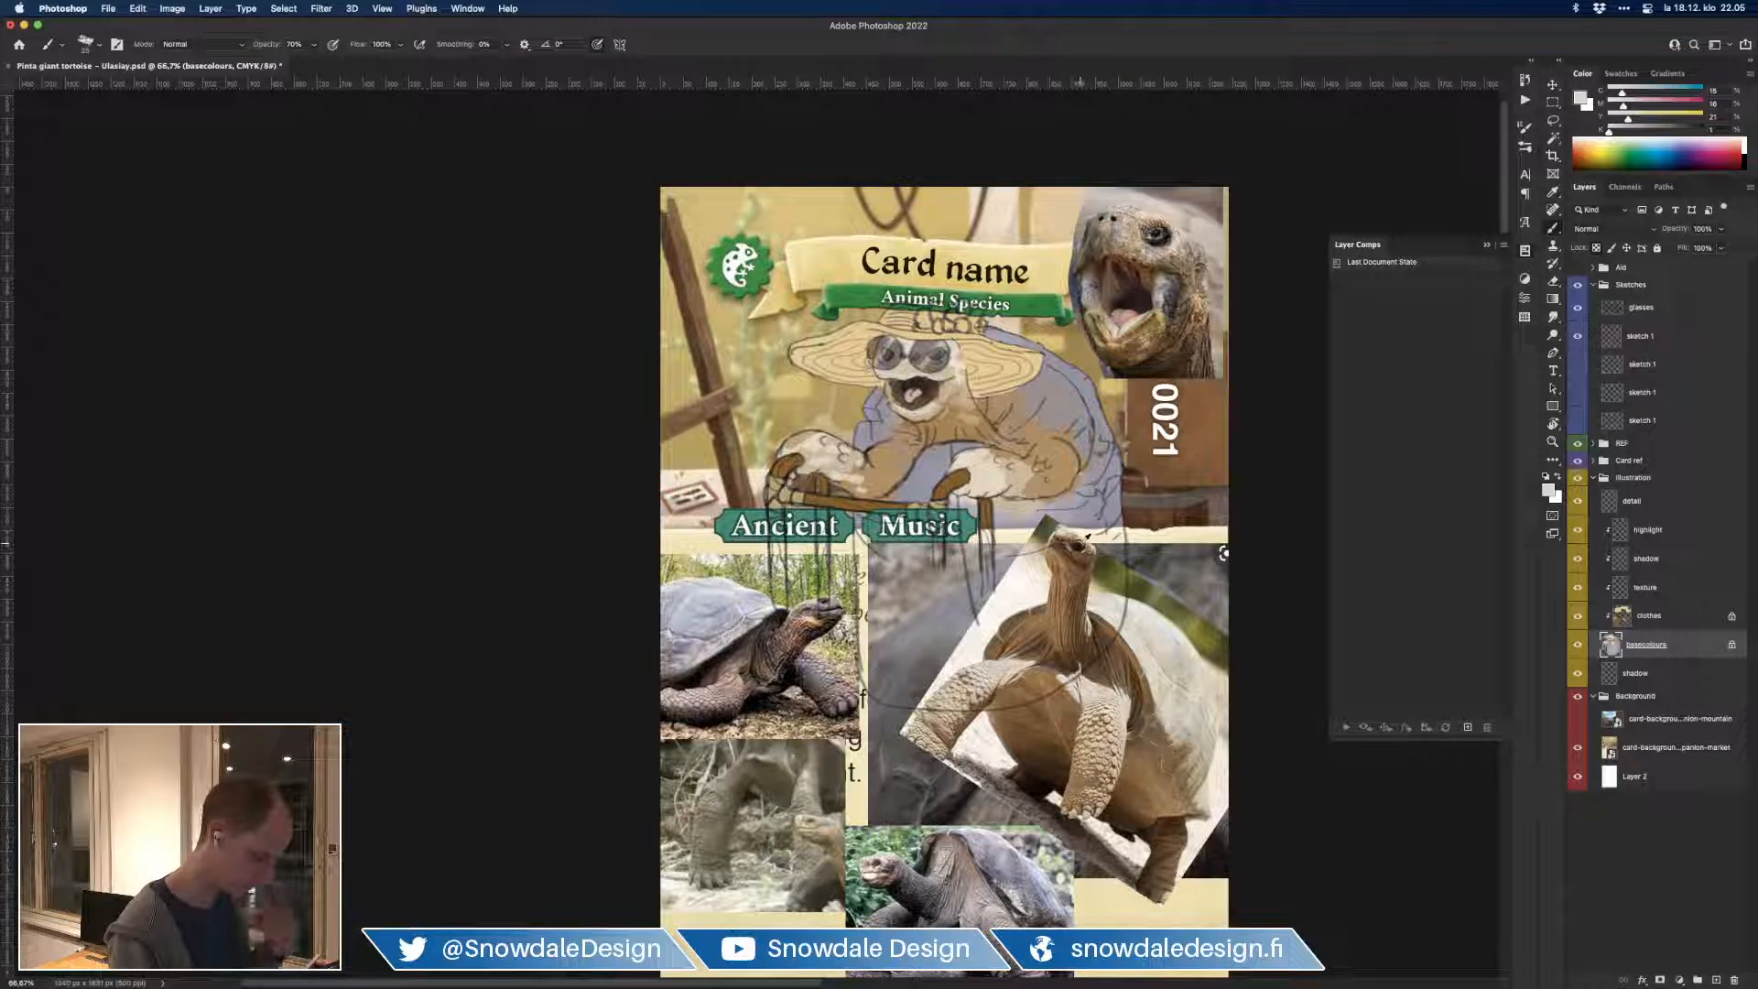
# Step: Paint the tortoise's dark eyes with white highlights and add fine dark facial details, sampling from the eye in the right-hand tortoise photo
pyautogui.keyDown('alt'); pyautogui.click(1086, 544); pyautogui.keyUp('alt')
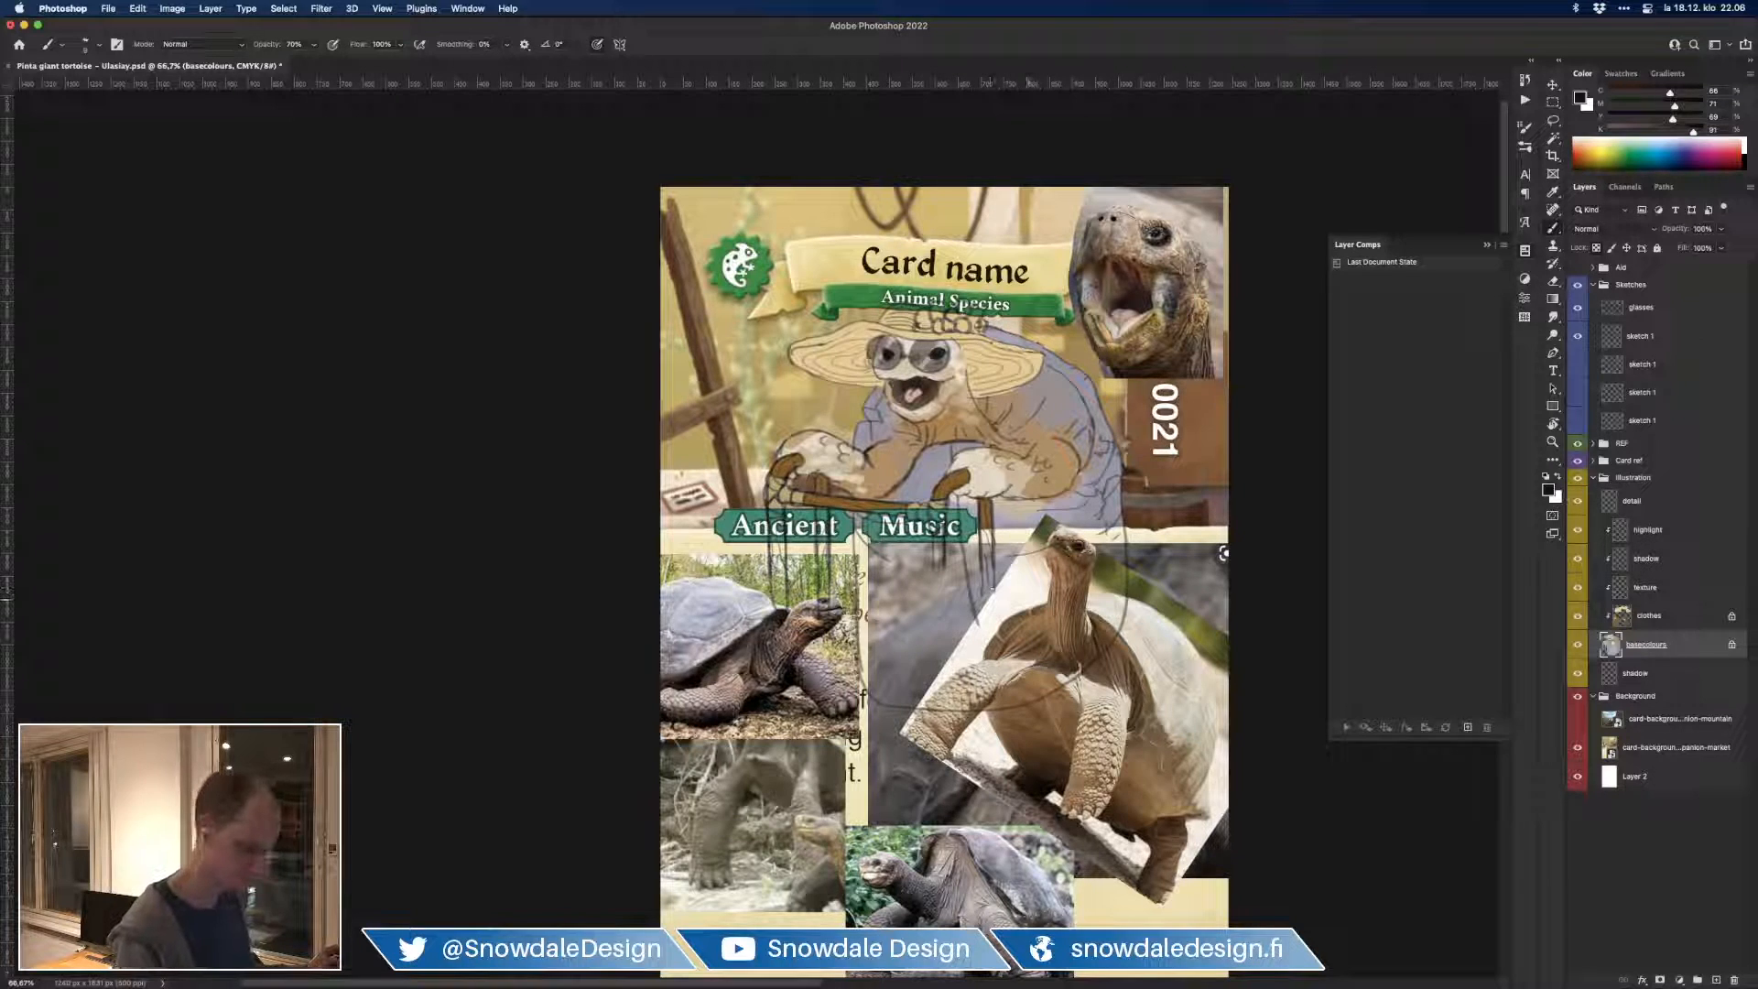
pyautogui.press('x')
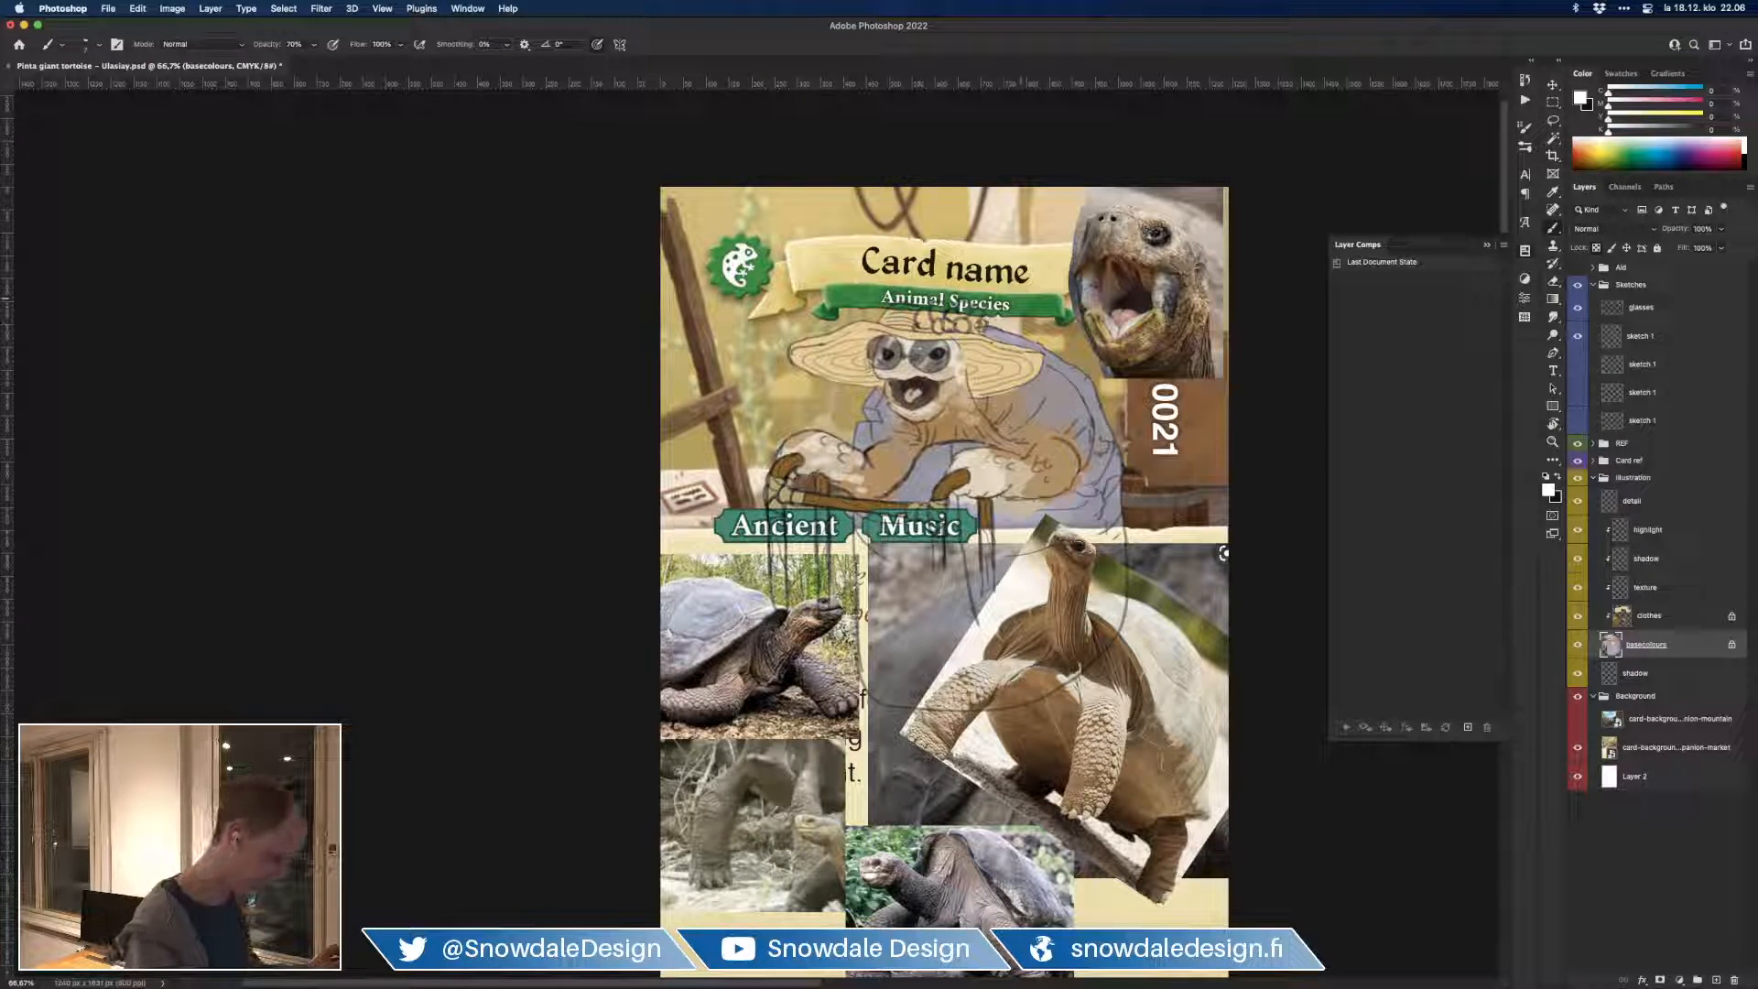
pyautogui.keyDown('alt'); pyautogui.click(1081, 542); pyautogui.keyUp('alt')
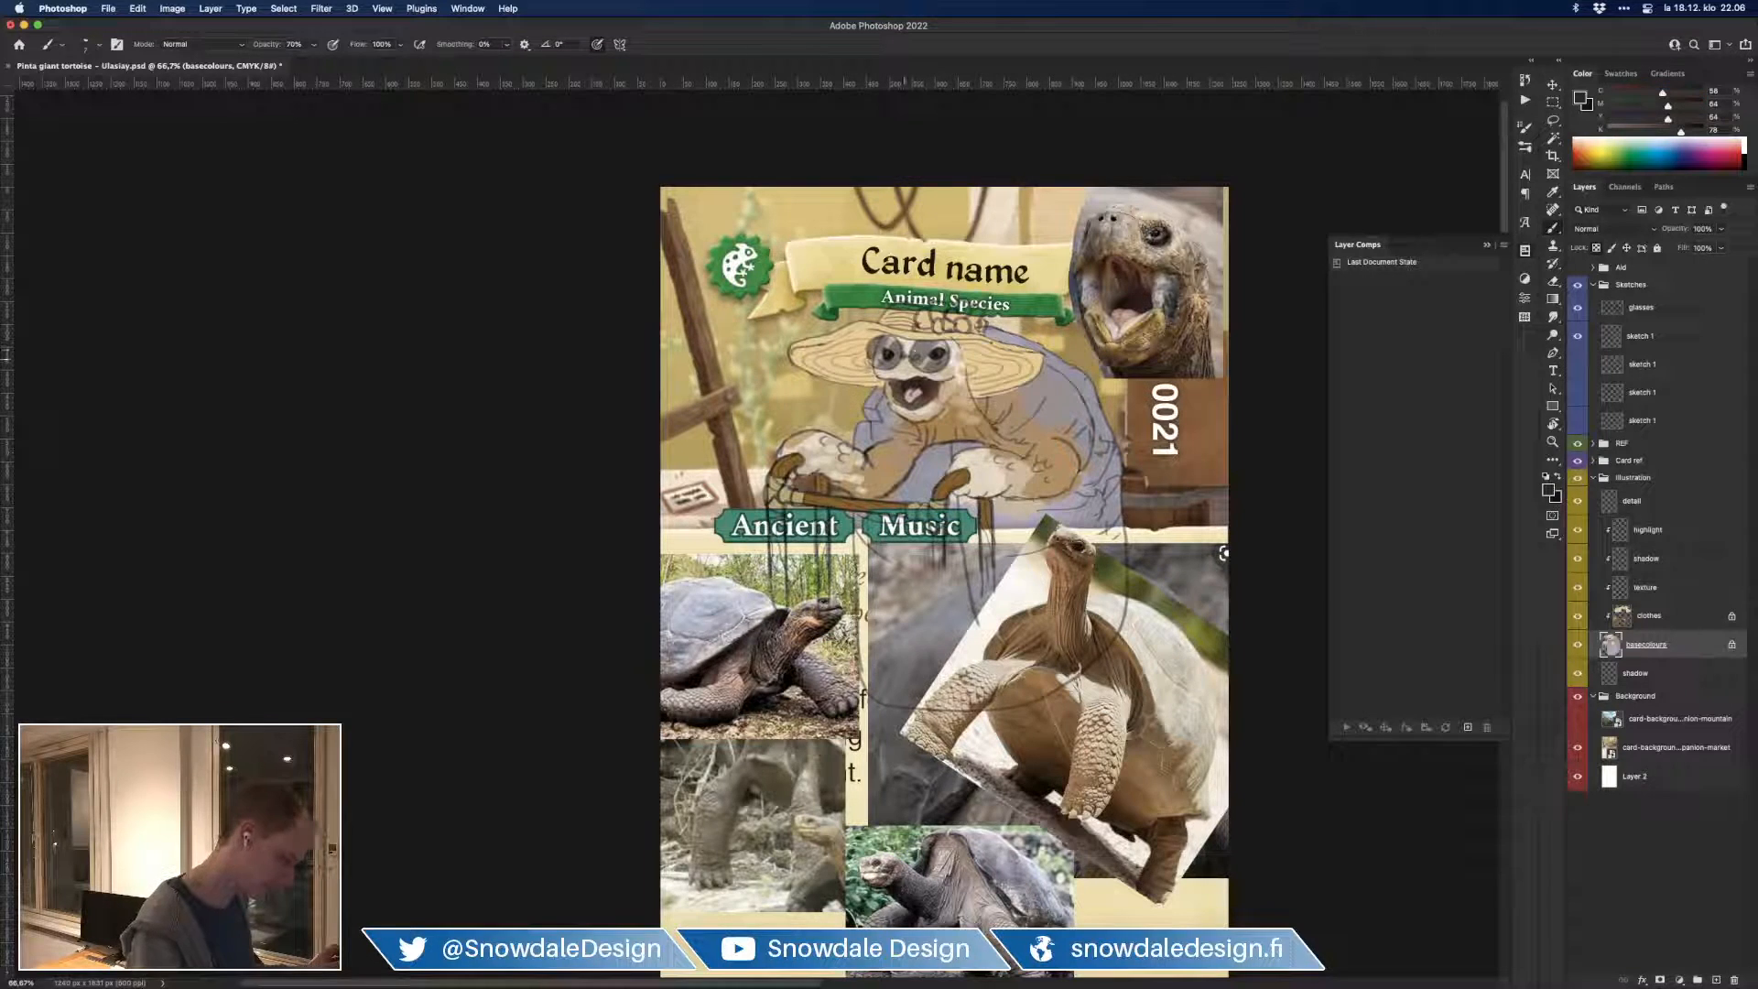
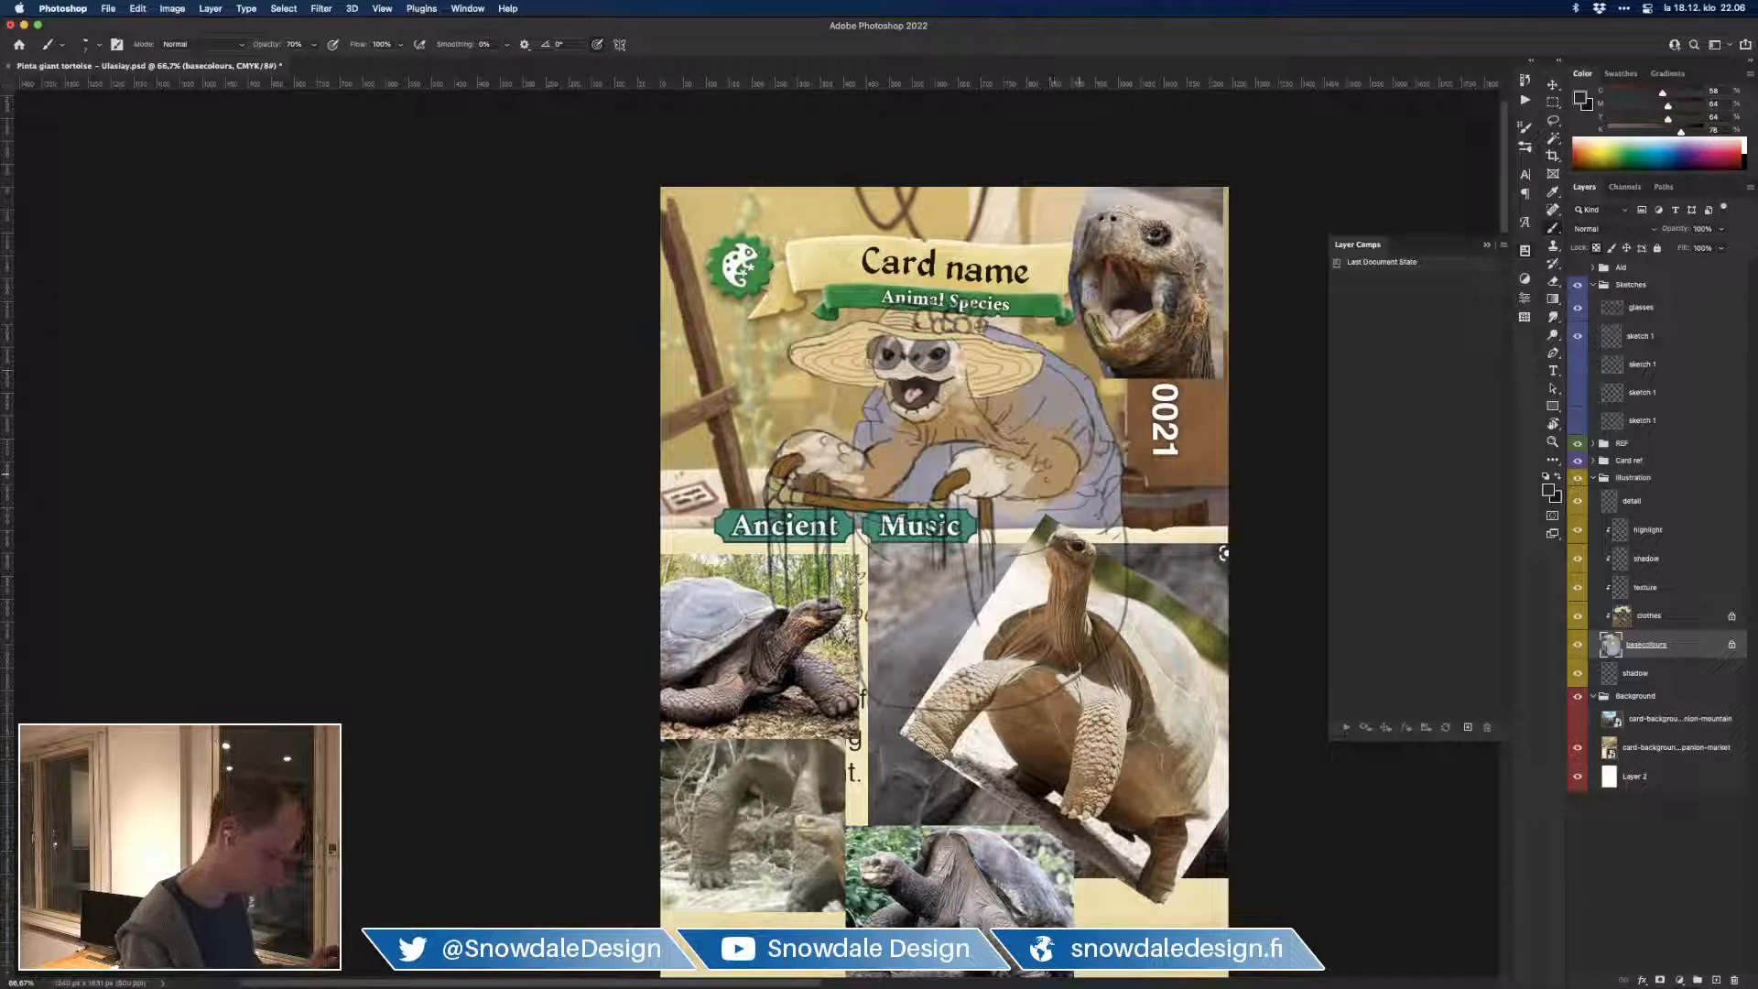
pyautogui.rightClick(1035, 422)
pyautogui.click(1046, 434)
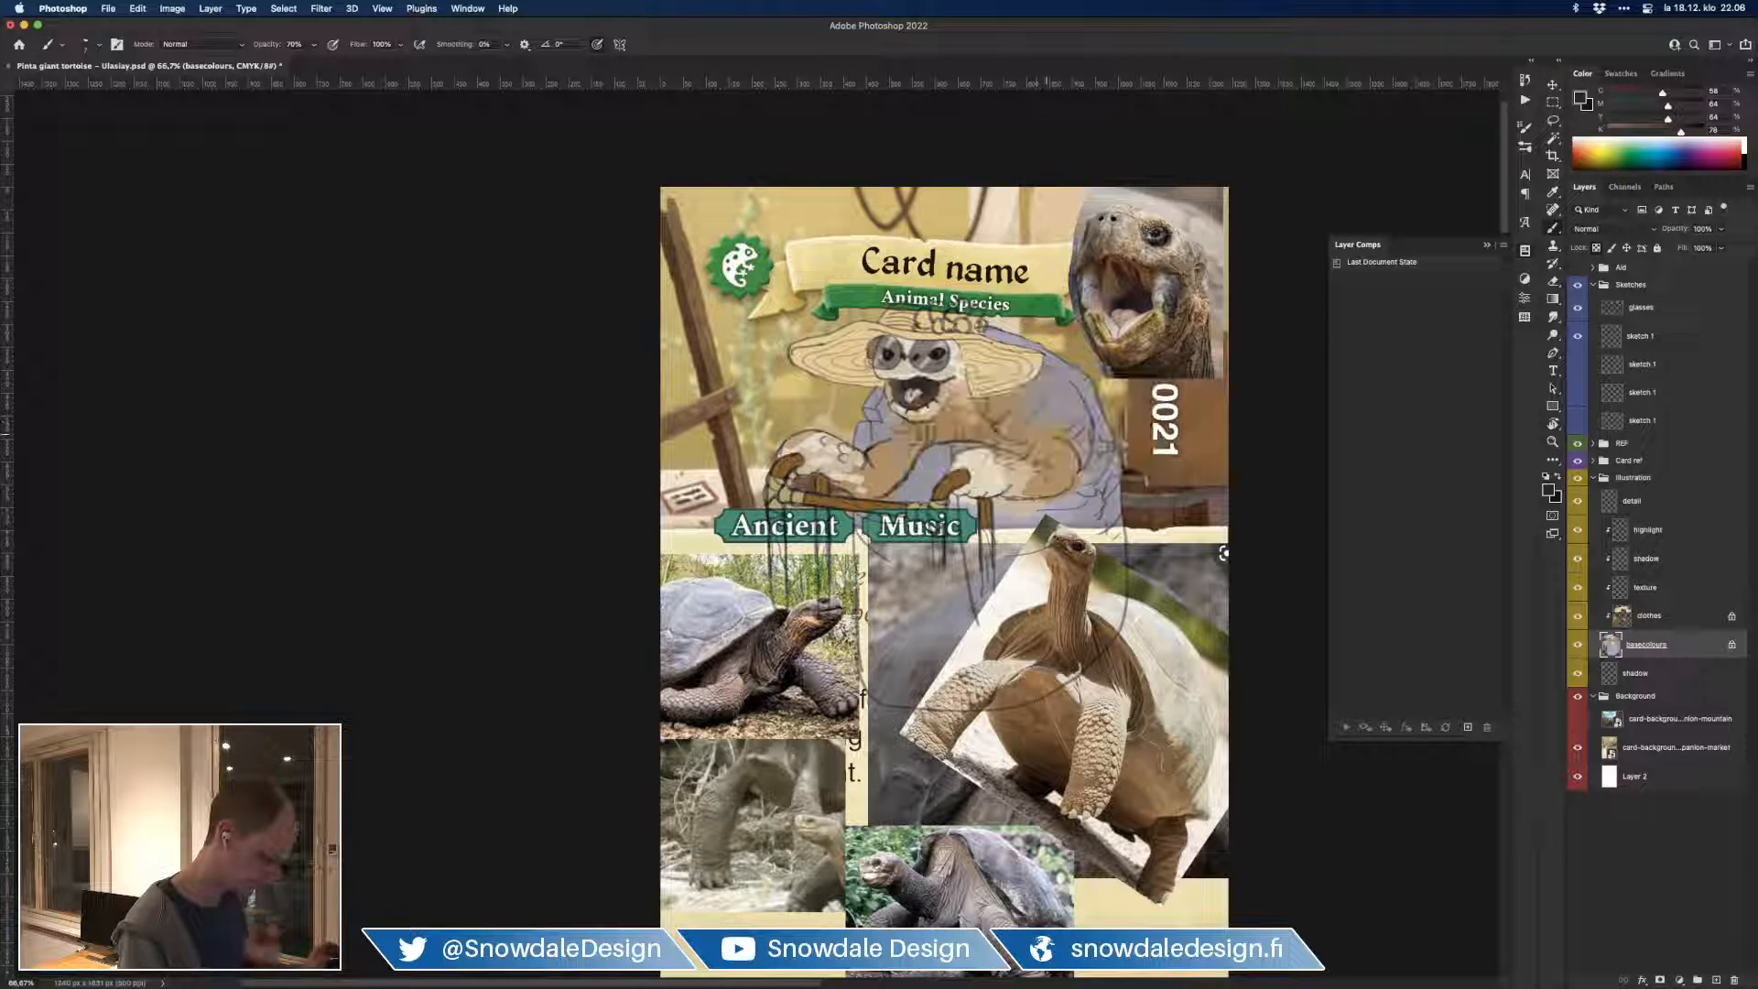
# Step: Hide the REF group and move the Sketches group into the Illustration group above the detail layer, collapsed
pyautogui.press('super+minus')
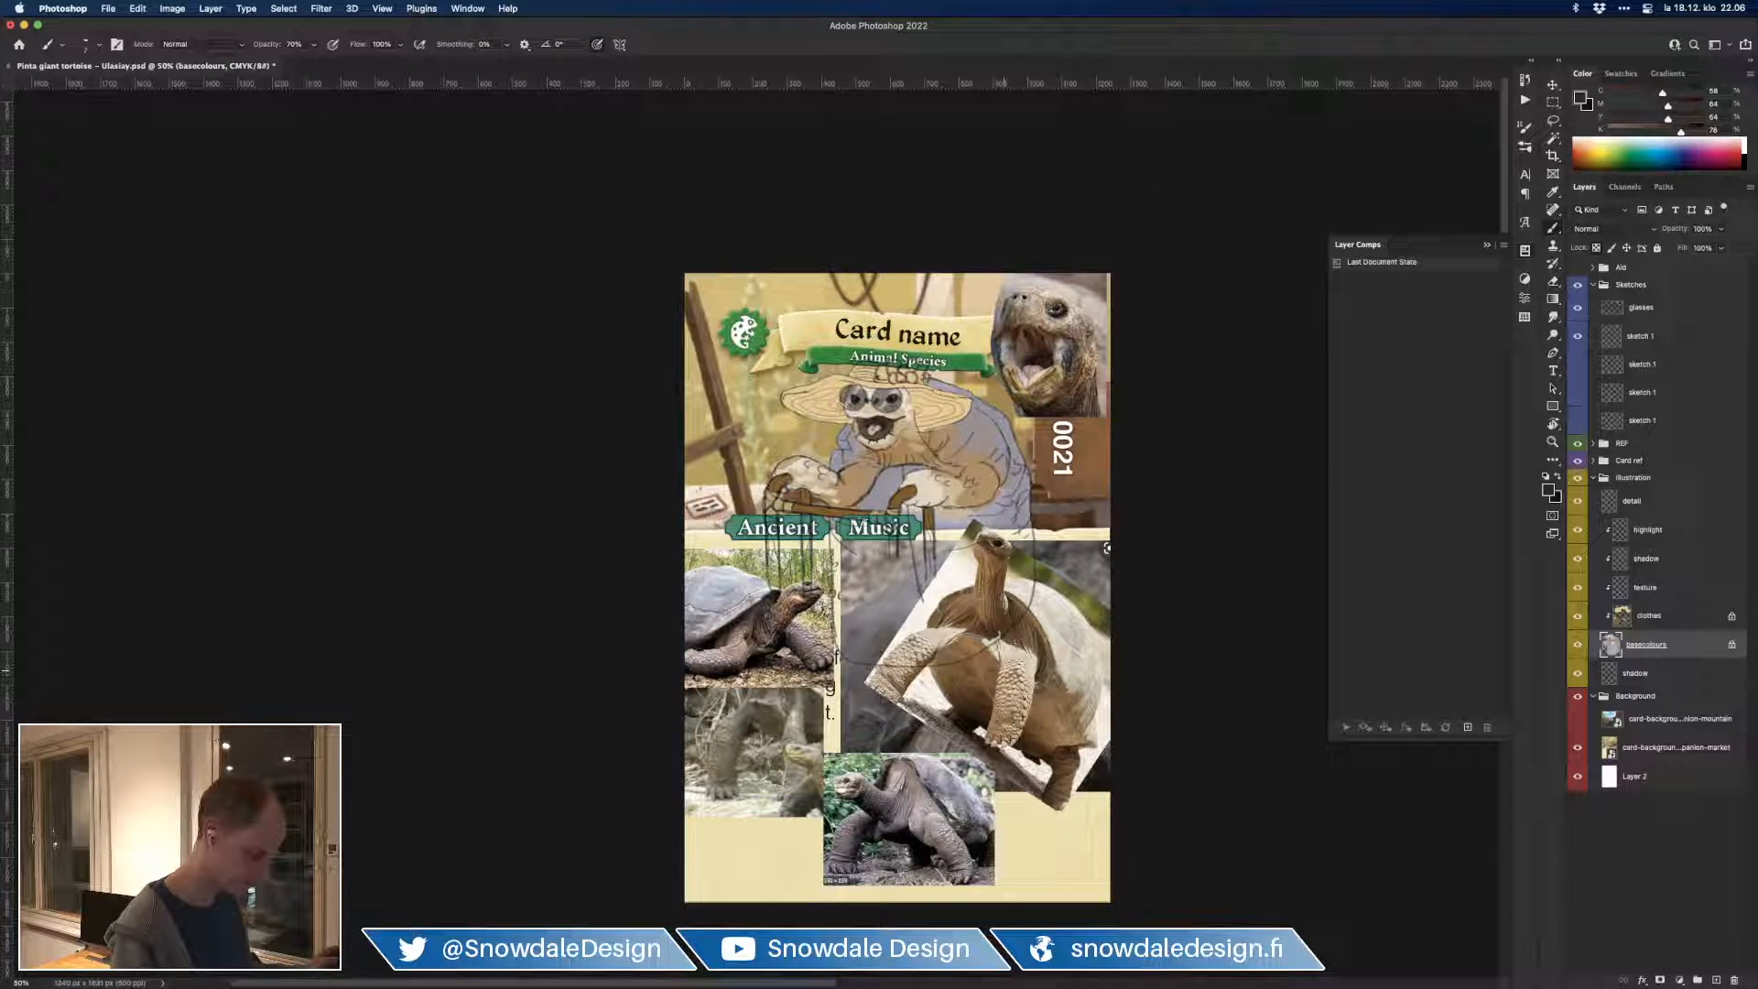
pyautogui.click(1576, 443)
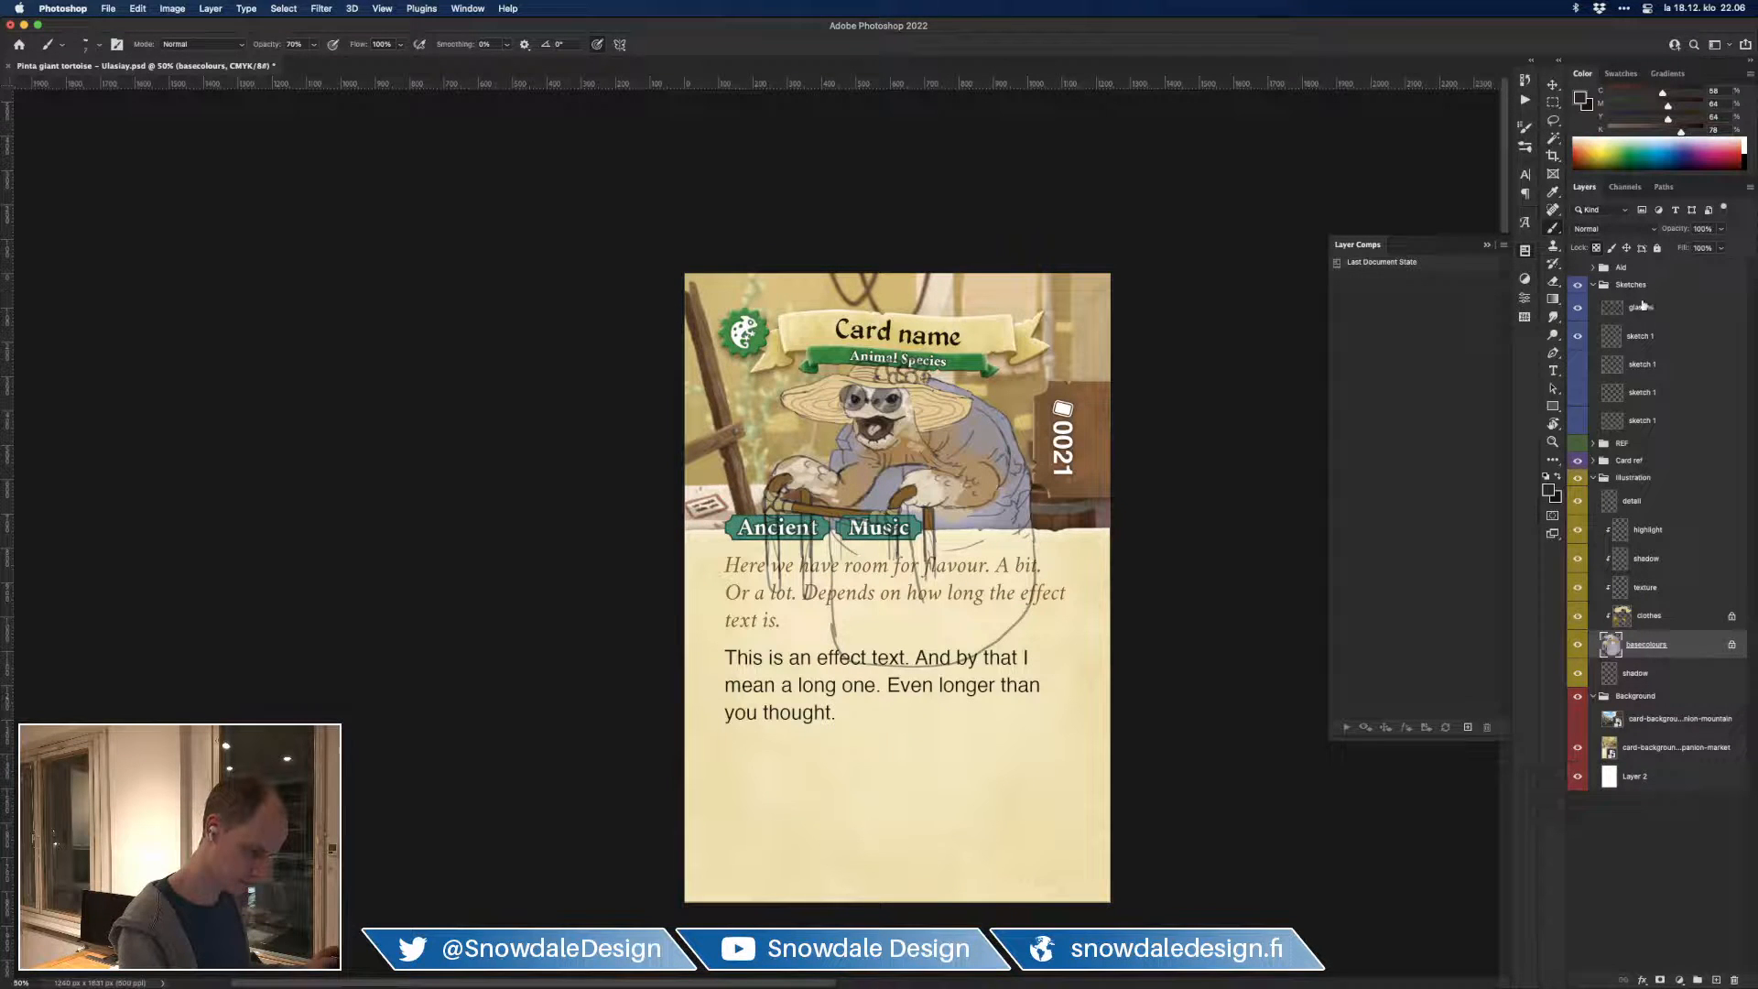
pyautogui.moveTo(1641, 290)
pyautogui.mouseDown()
pyautogui.moveTo(1645, 371)
pyautogui.moveTo(1691, 495)
pyautogui.mouseUp()
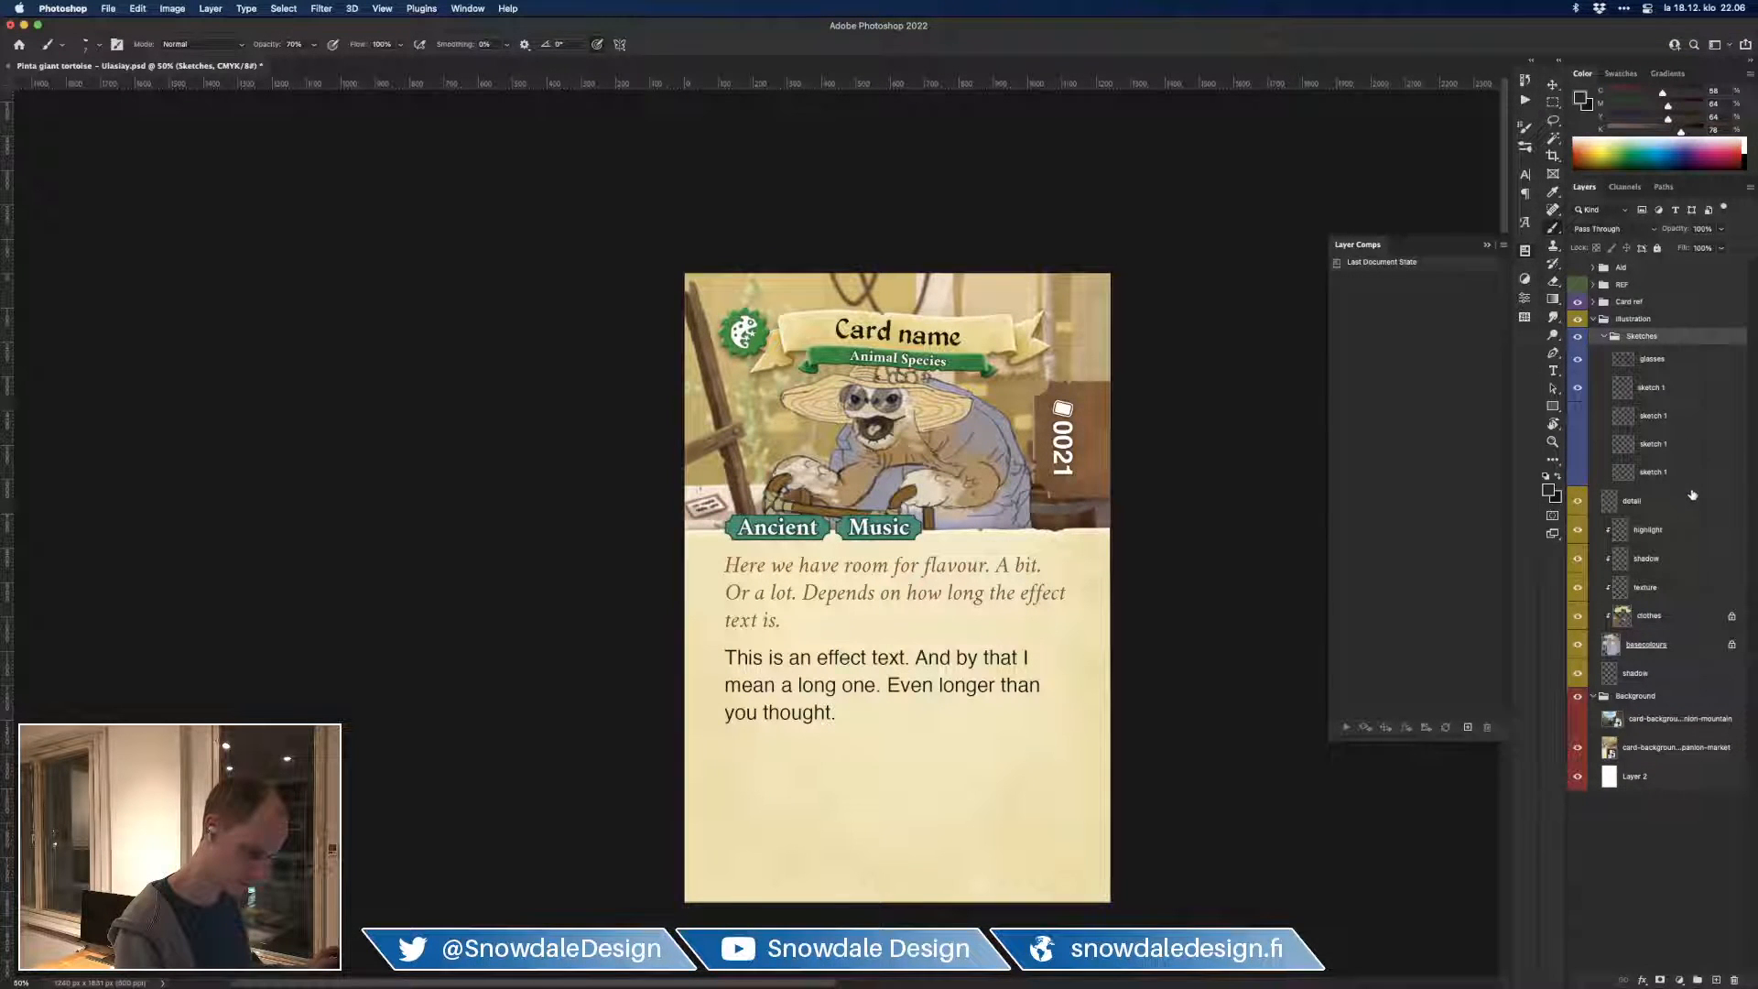
pyautogui.click(1604, 337)
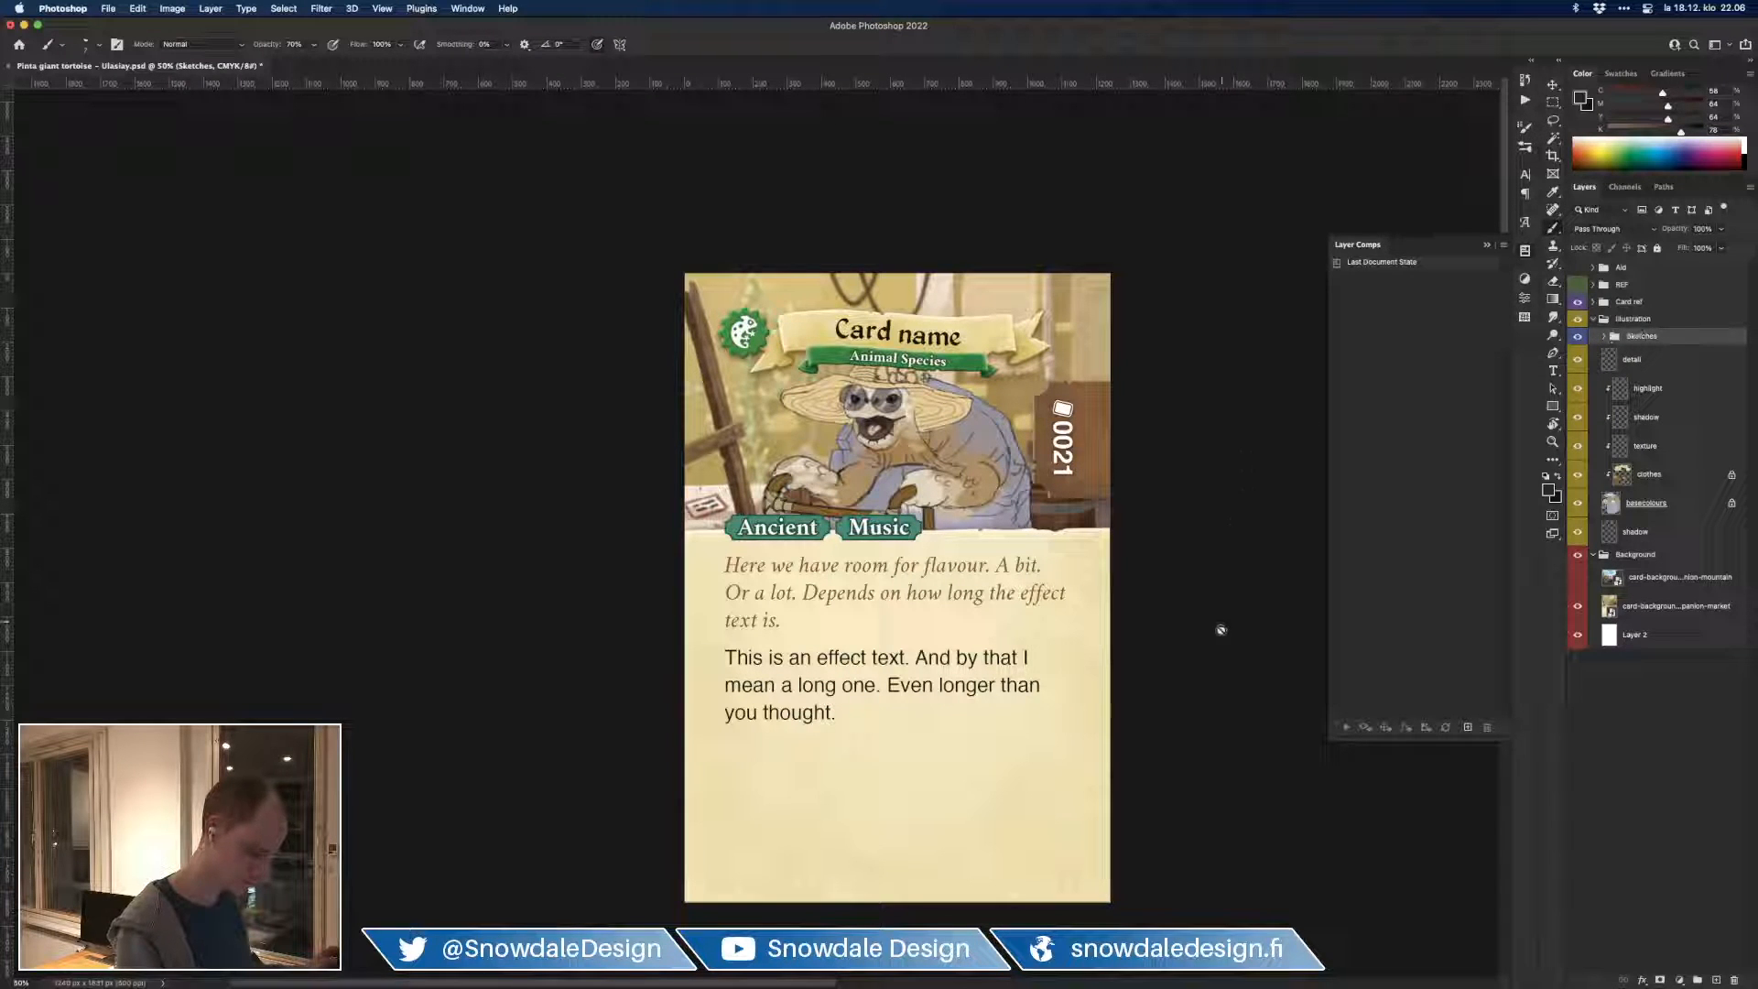
# Step: Set the Sketches group's opacity to 50%
pyautogui.press('m')
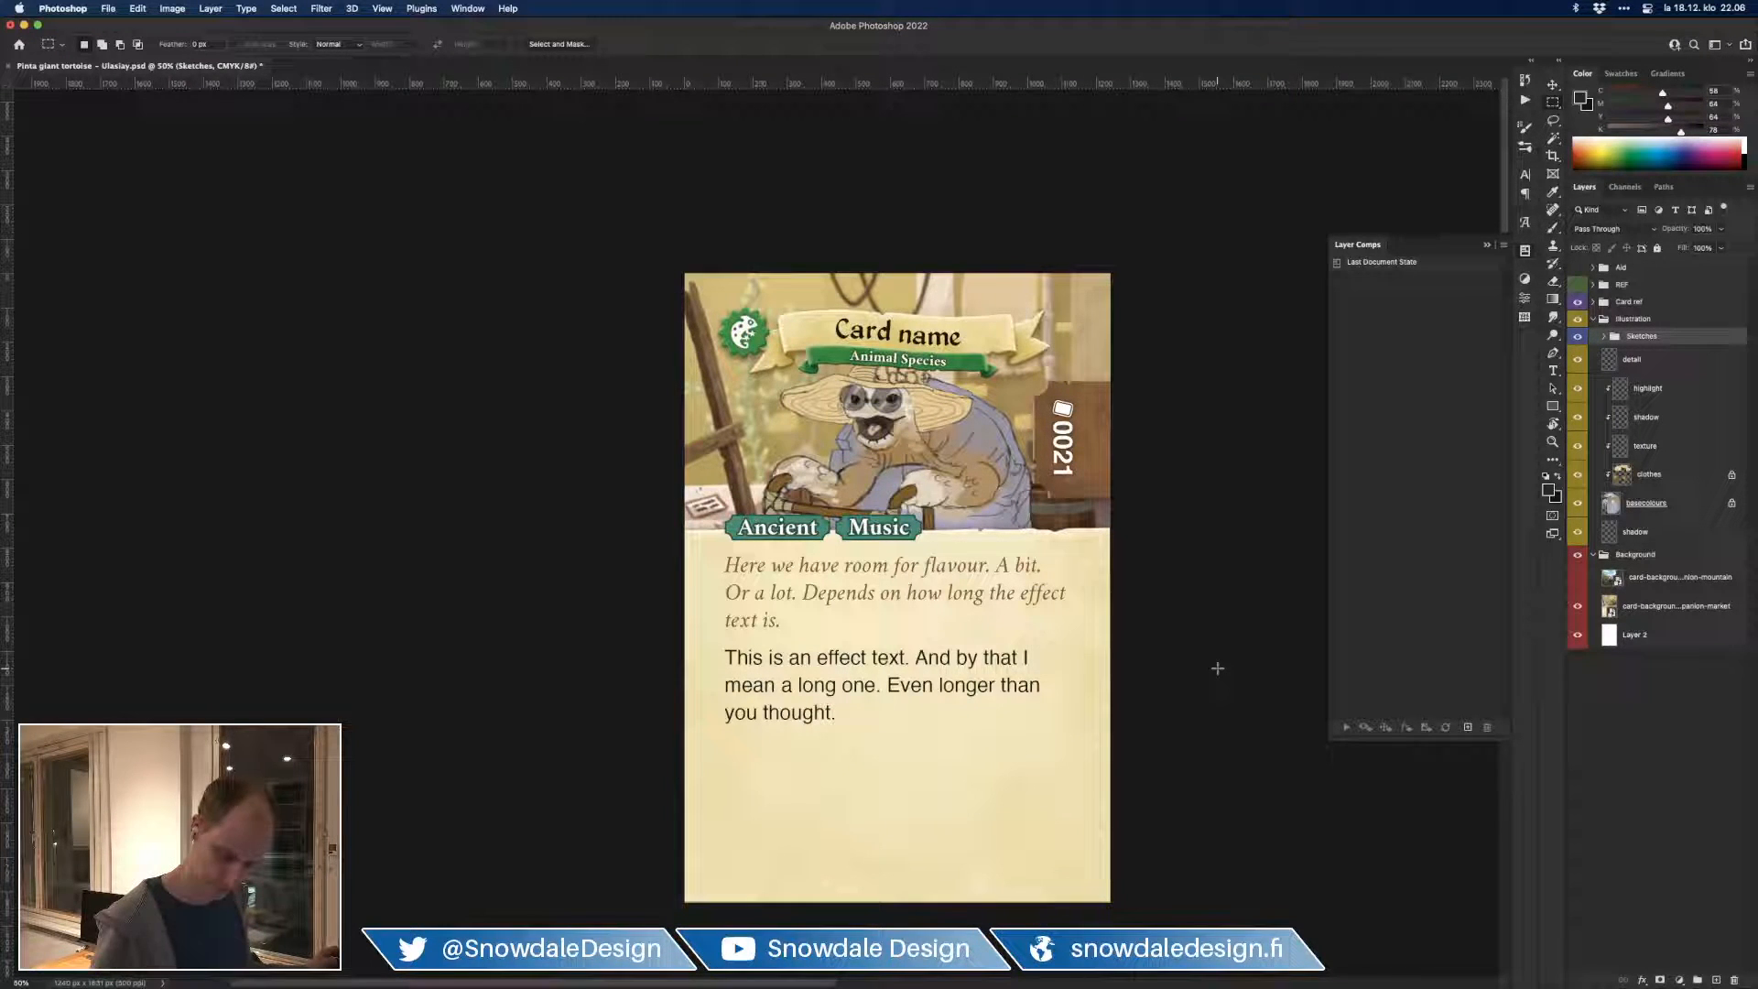
pyautogui.press('5')
pyautogui.press('4')
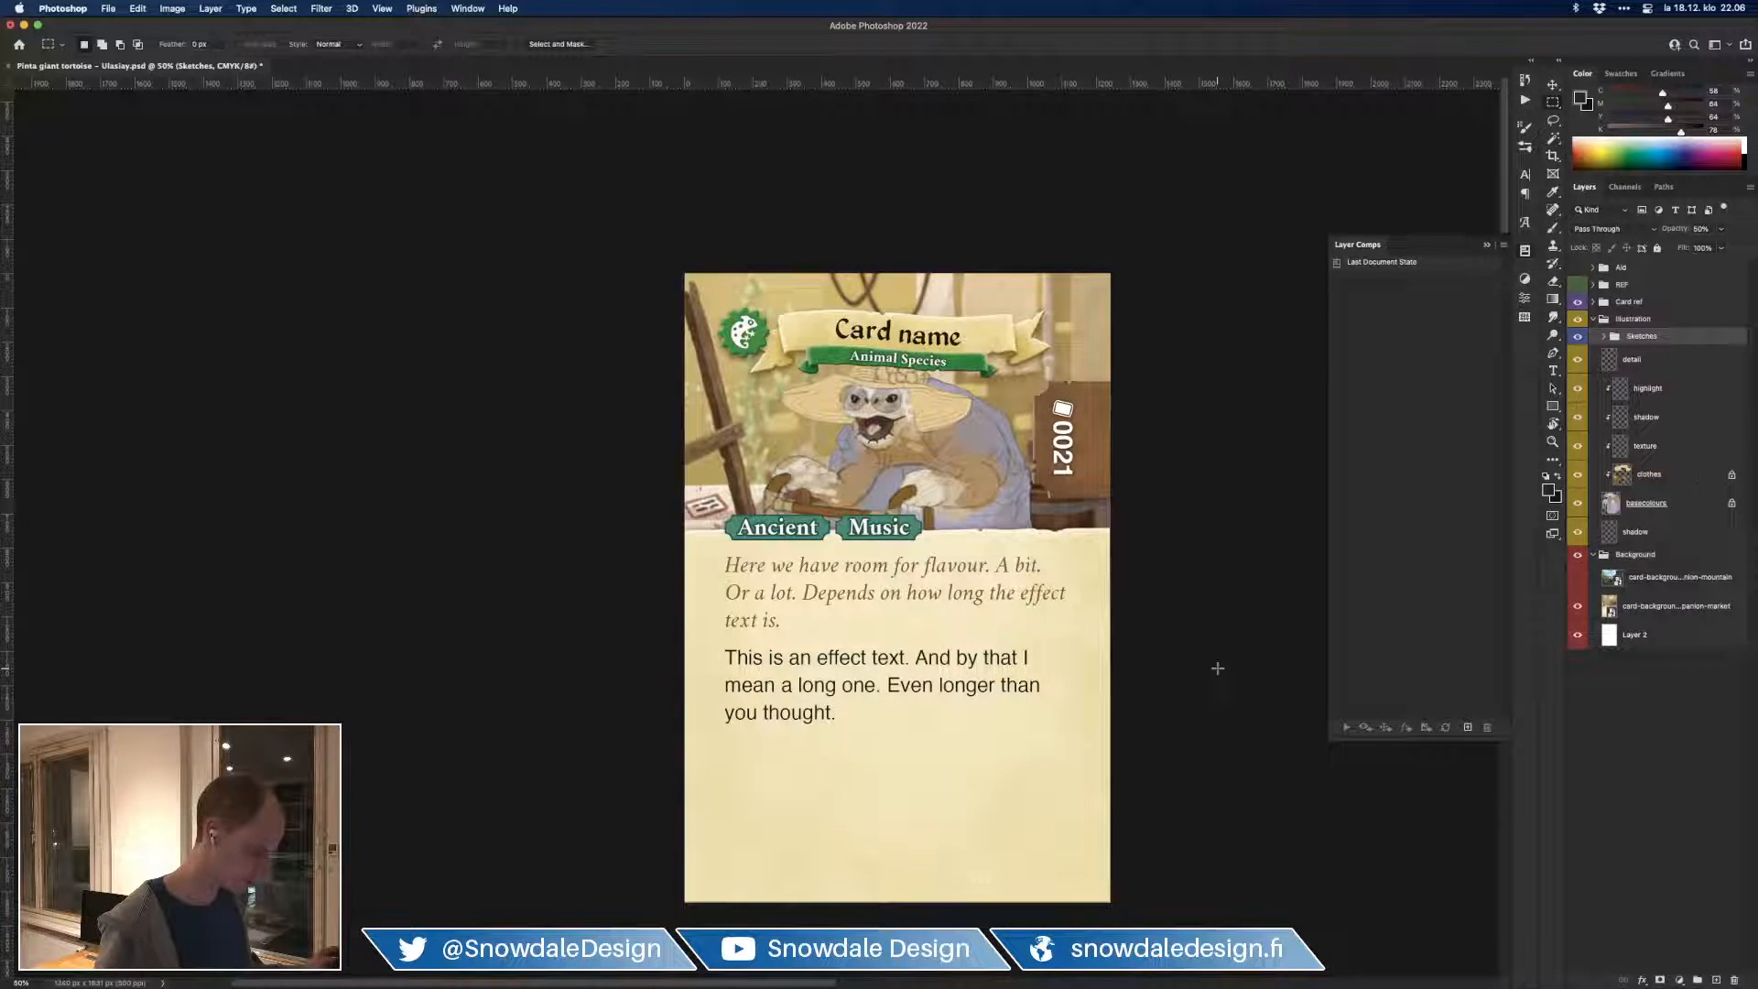
# Step: On the clothes layer, paint the sun hat with a larger brush in pale cream sampled from the background, undoing the last stroke
pyautogui.press('super+plus')
pyautogui.moveTo(1110, 691); pyautogui.dragTo(1086, 784)
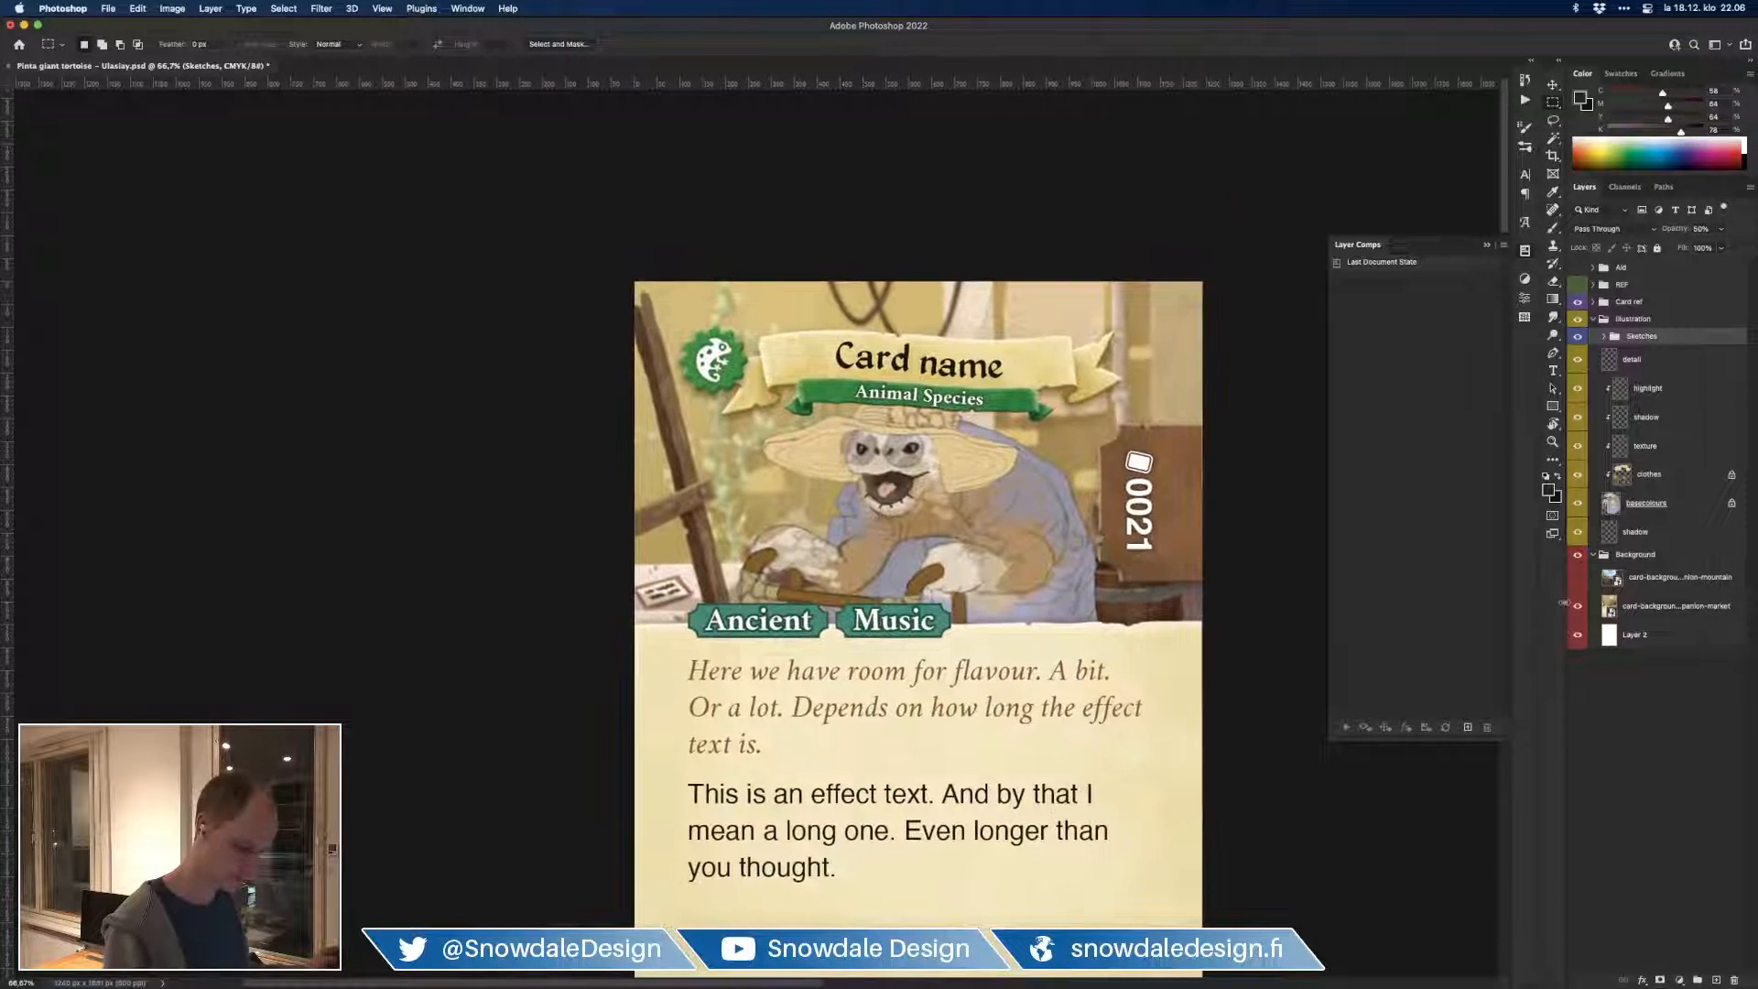
pyautogui.click(1649, 474)
pyautogui.press('b')
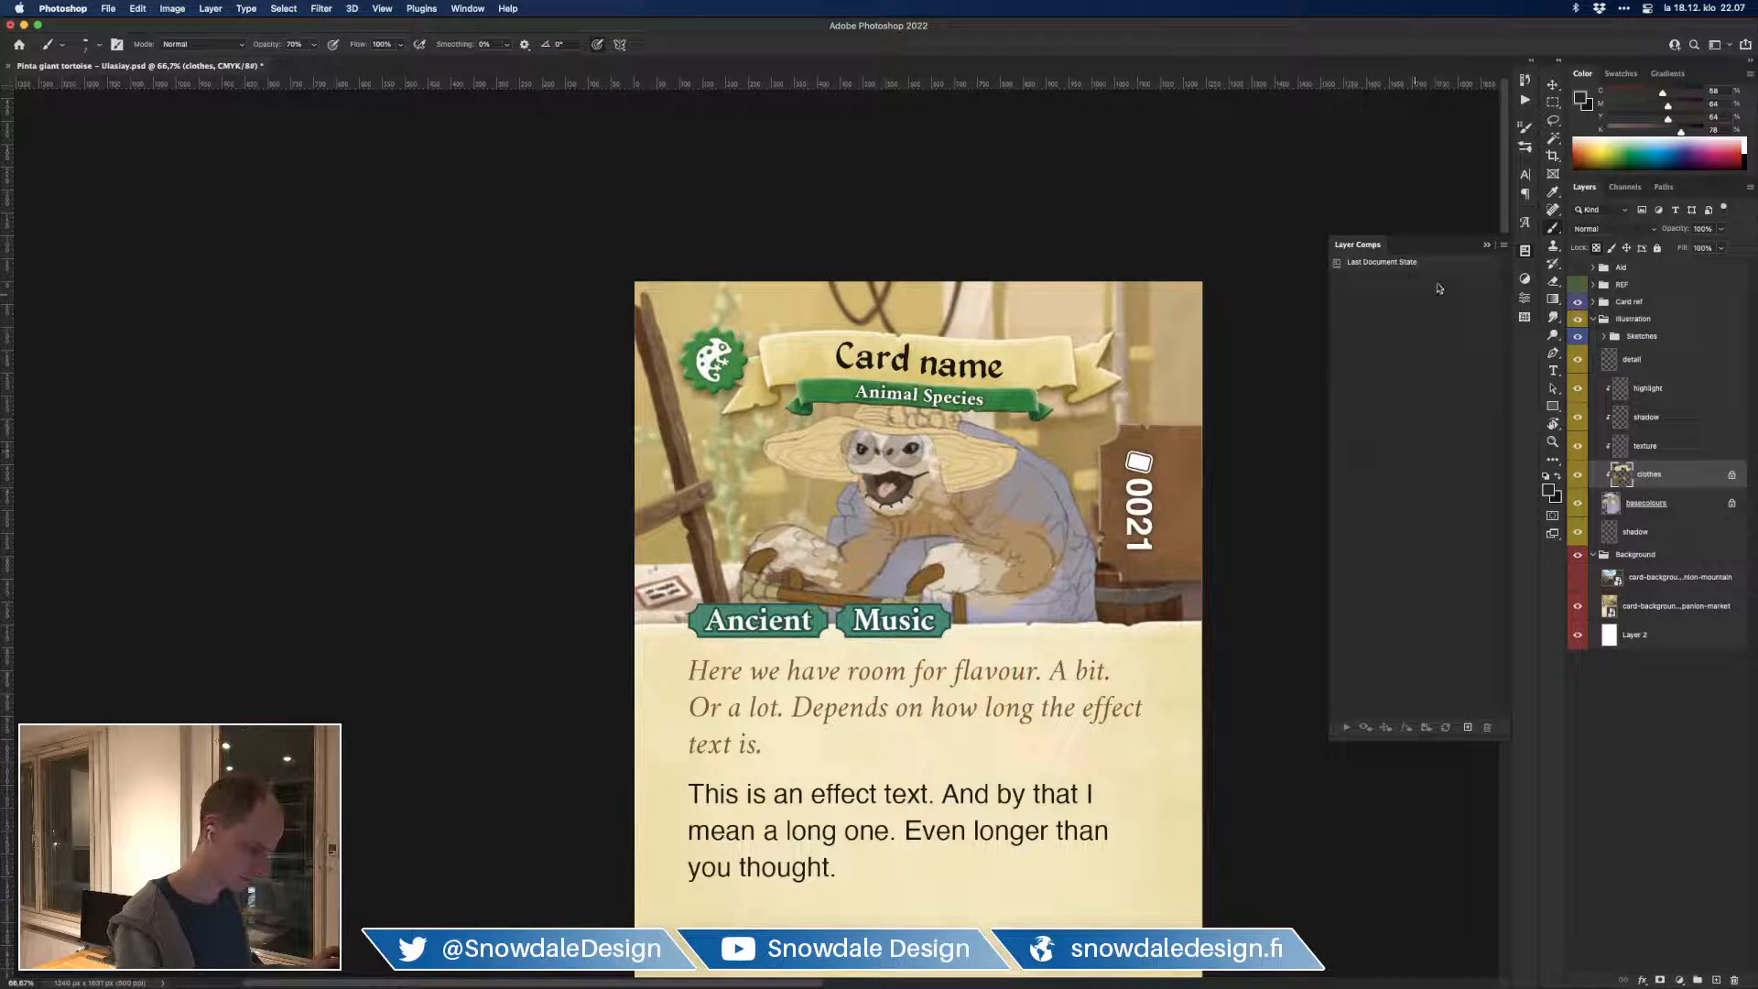
pyautogui.keyDown('alt'); pyautogui.click(1011, 454); pyautogui.keyUp('alt')
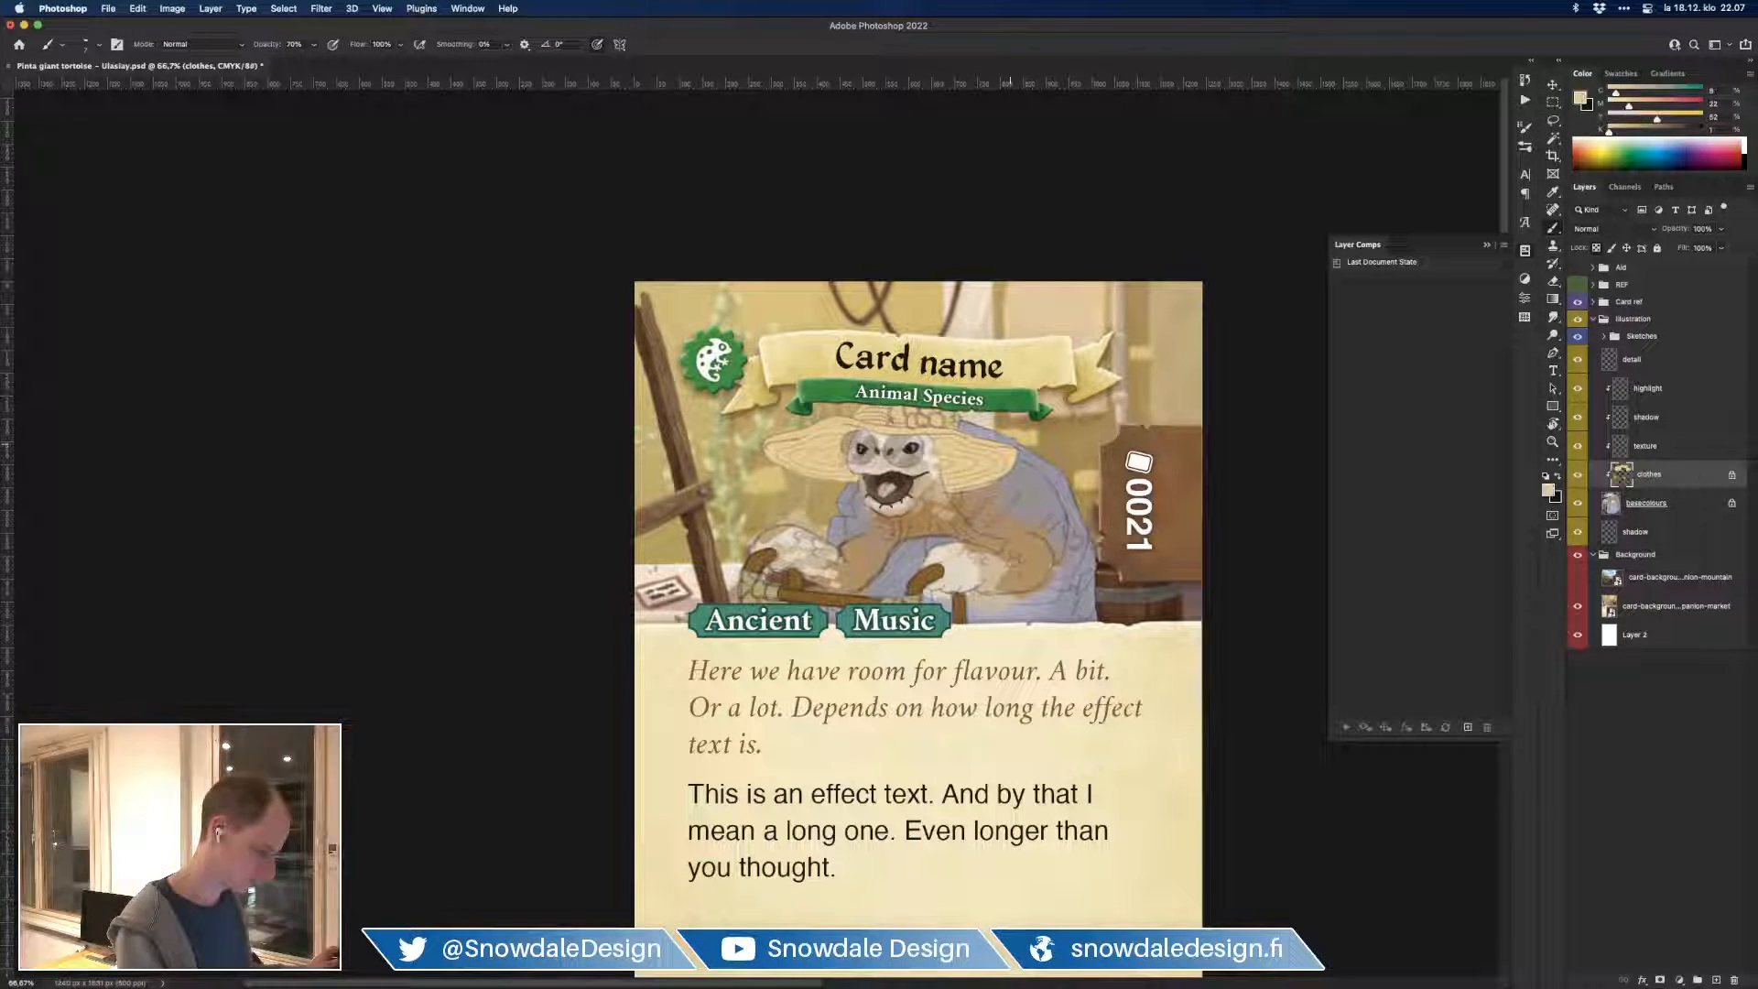
pyautogui.keyDown('alt'); pyautogui.click(978, 309); pyautogui.keyUp('alt')
pyautogui.press(']')
pyautogui.press(']')
pyautogui.press(']')
pyautogui.press(']')
pyautogui.press(']')
pyautogui.press(']')
pyautogui.press(']')
pyautogui.press(']')
pyautogui.press(']')
pyautogui.press(']')
pyautogui.press(']')
pyautogui.rightClick(933, 426)
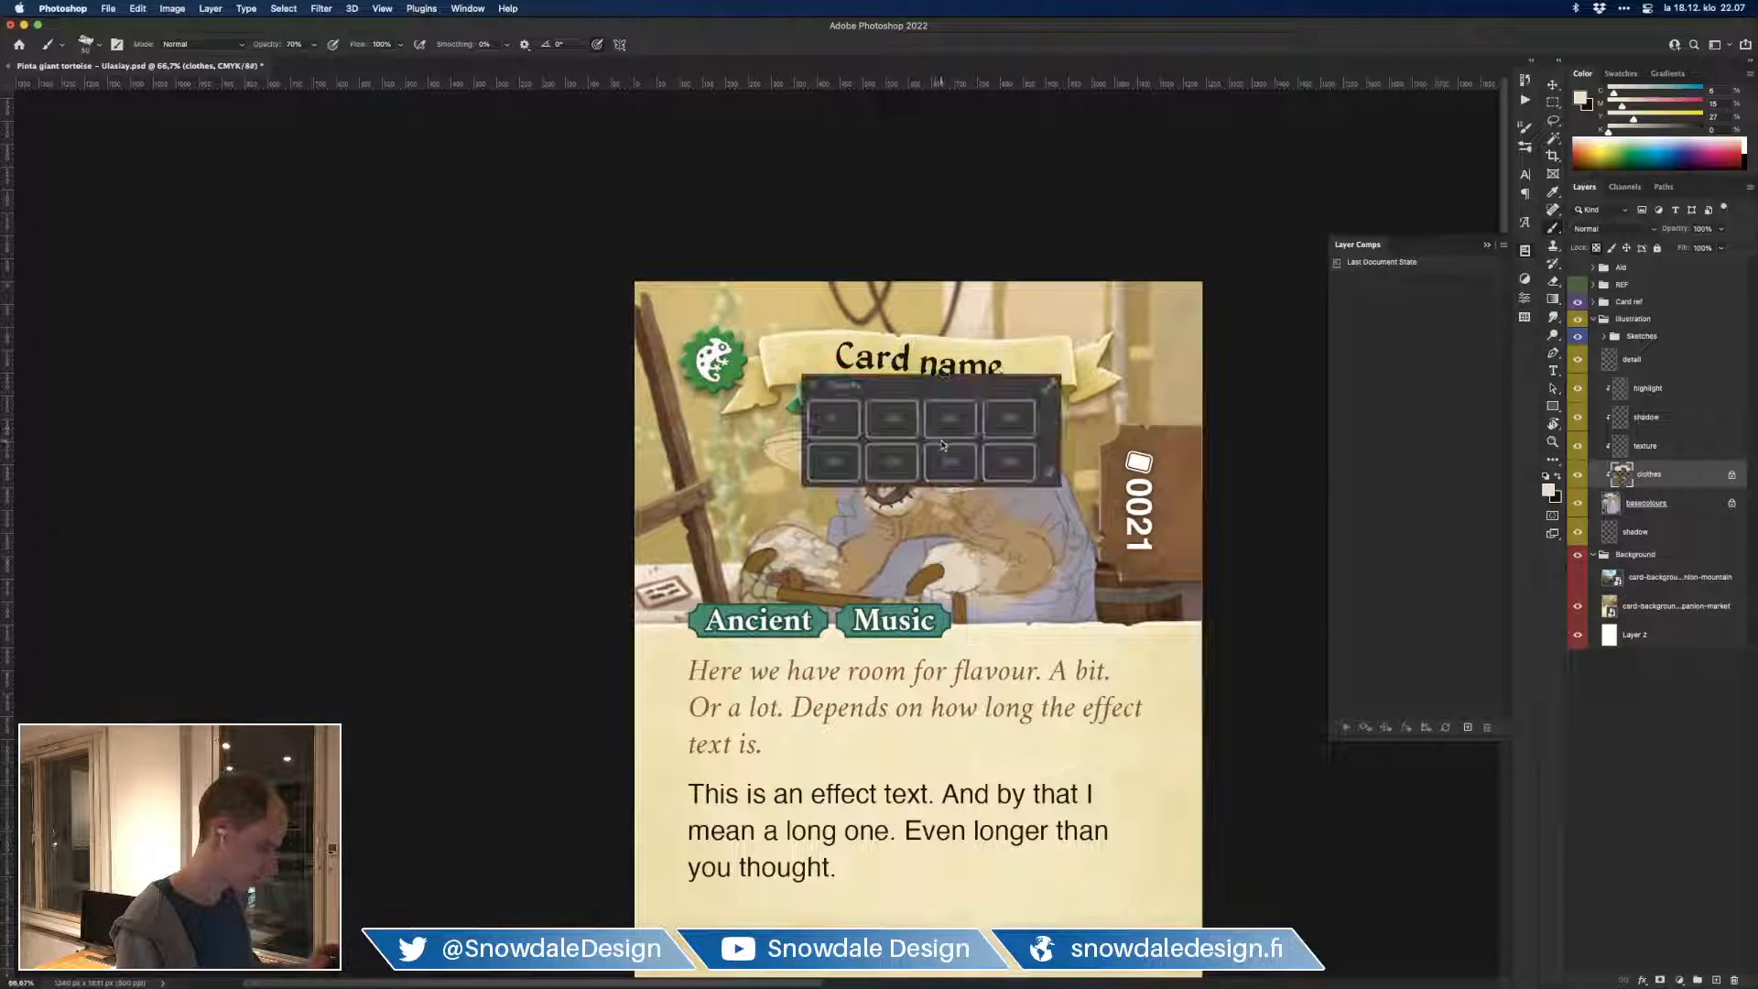
pyautogui.click(953, 466)
pyautogui.moveTo(778, 447)
pyautogui.mouseDown()
pyautogui.moveTo(911, 432)
pyautogui.moveTo(1012, 469)
pyautogui.mouseUp()
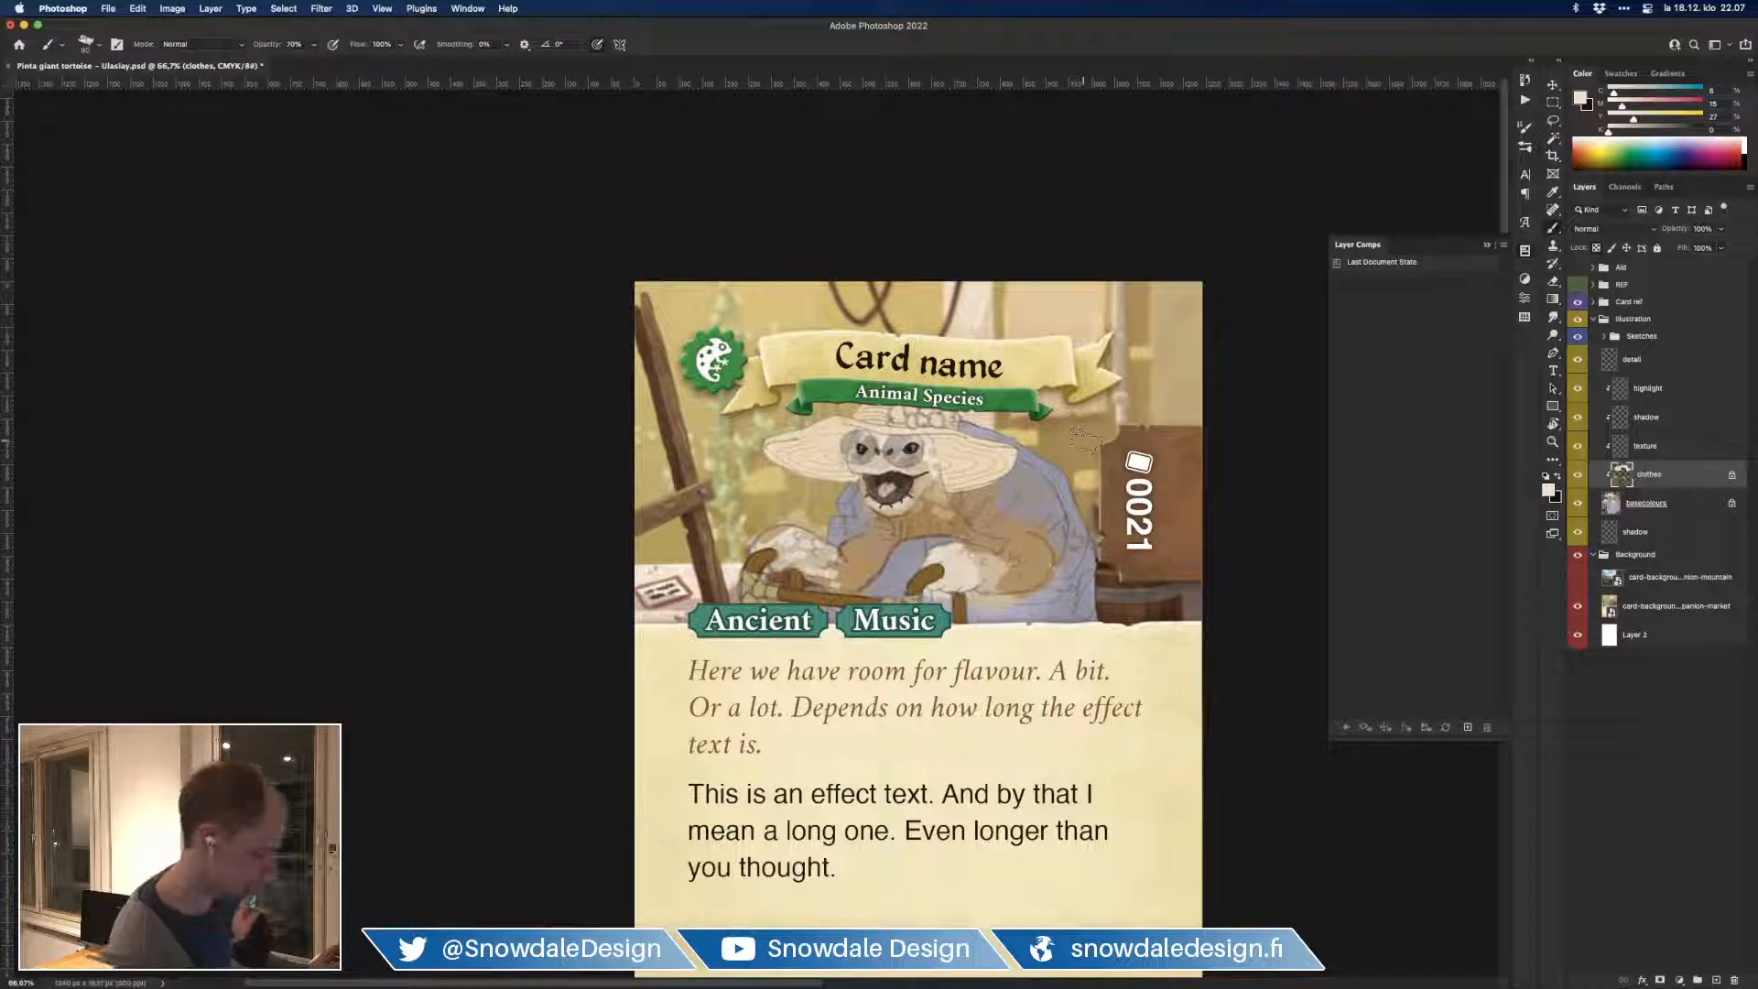
pyautogui.press('super+z')
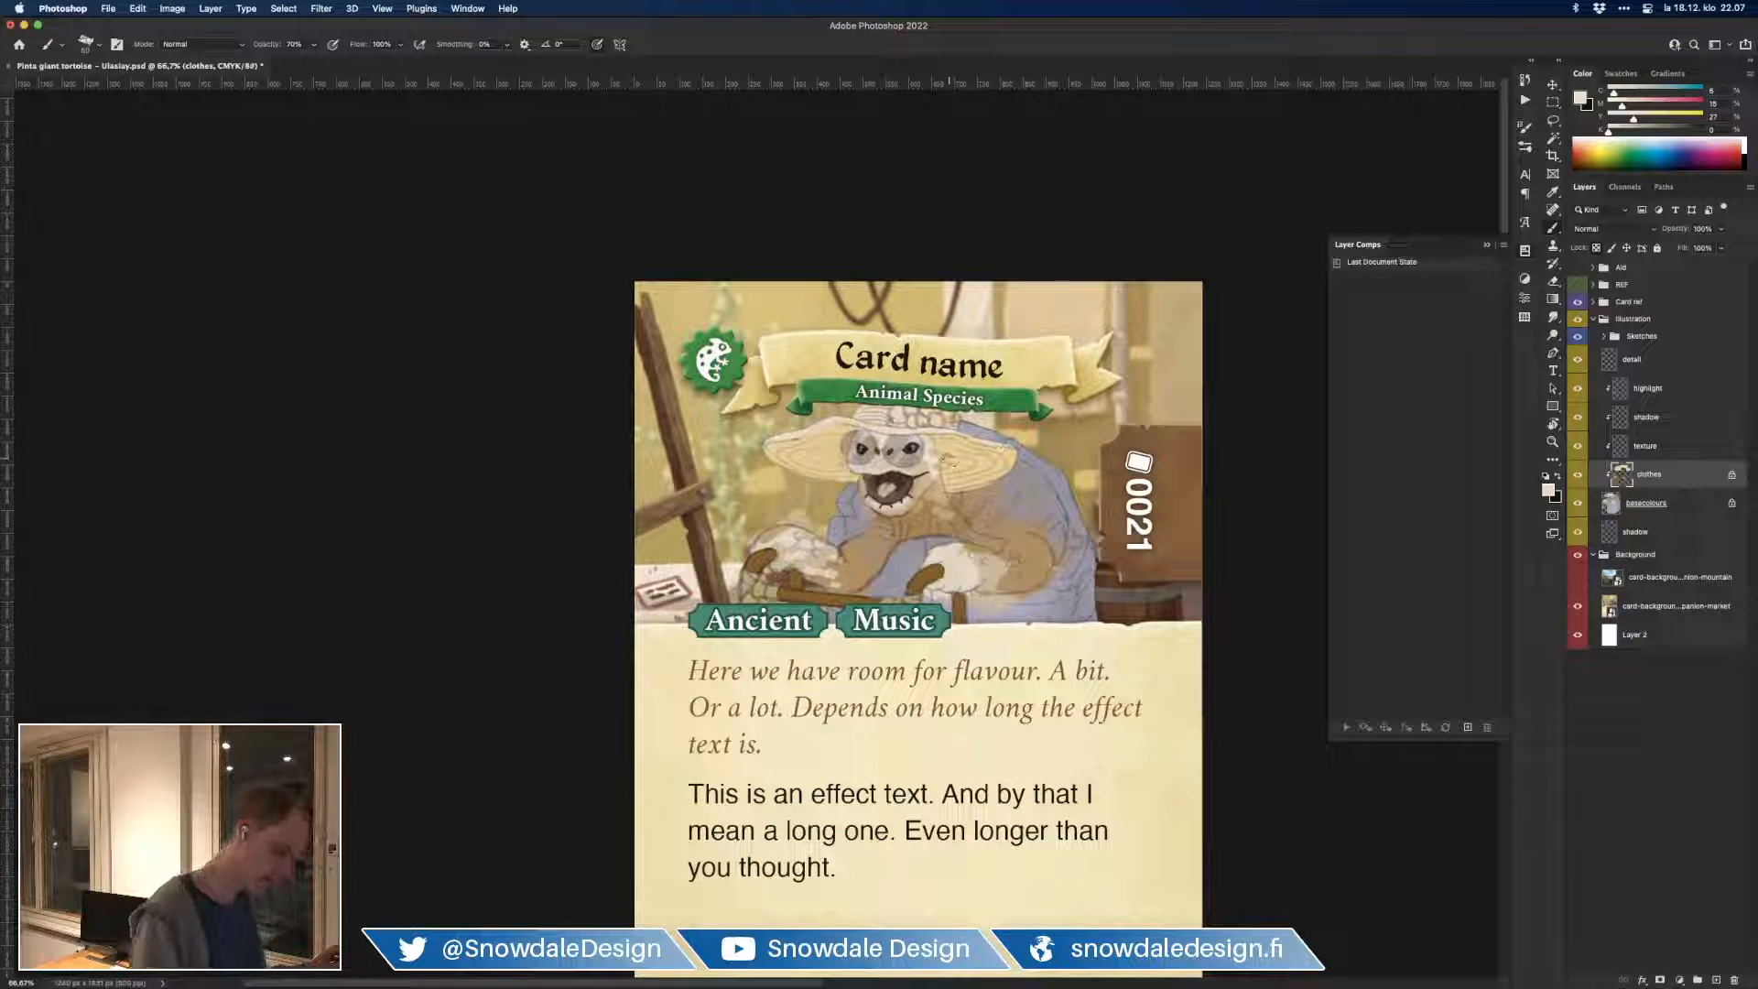
# Step: Sample the hat's tan, choose a darker shade of it, and paint the underside of the brim on both sides of the face
pyautogui.keyDown('alt'); pyautogui.click(970, 458); pyautogui.keyUp('alt')
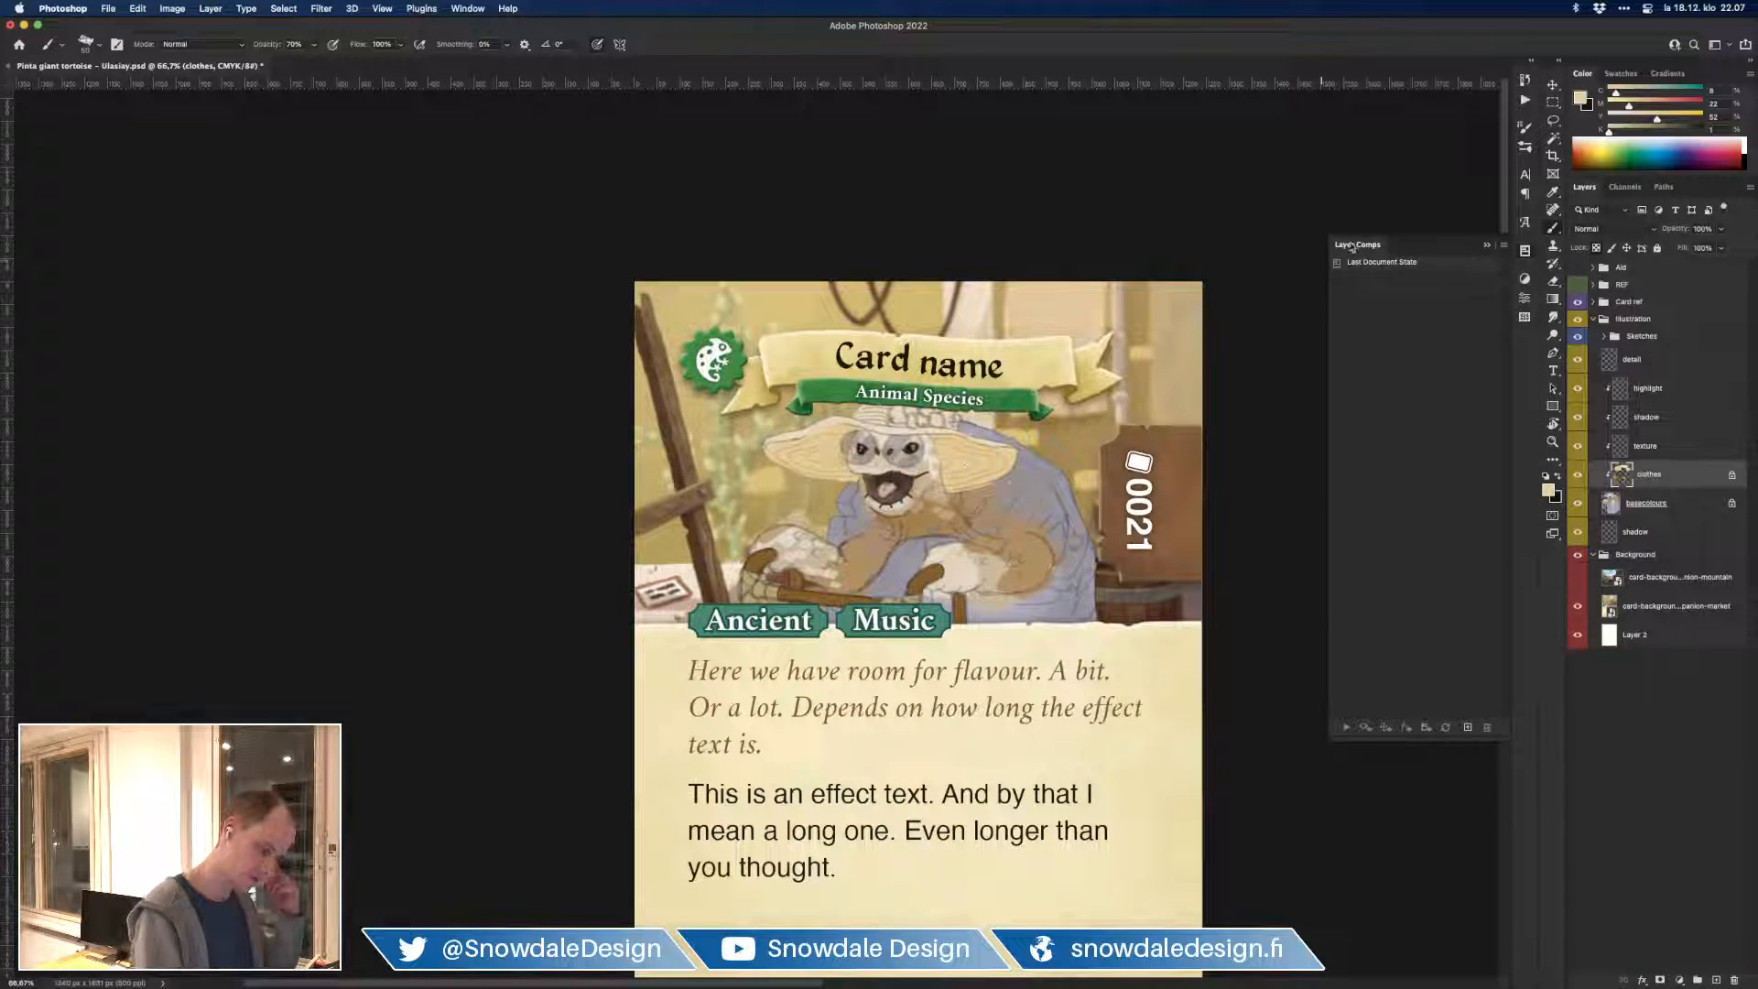
pyautogui.click(1580, 97)
pyautogui.click(1217, 330)
pyautogui.click(1423, 283)
pyautogui.moveTo(789, 448)
pyautogui.mouseDown()
pyautogui.moveTo(827, 461)
pyautogui.moveTo(841, 439)
pyautogui.moveTo(782, 452)
pyautogui.moveTo(809, 465)
pyautogui.mouseUp()
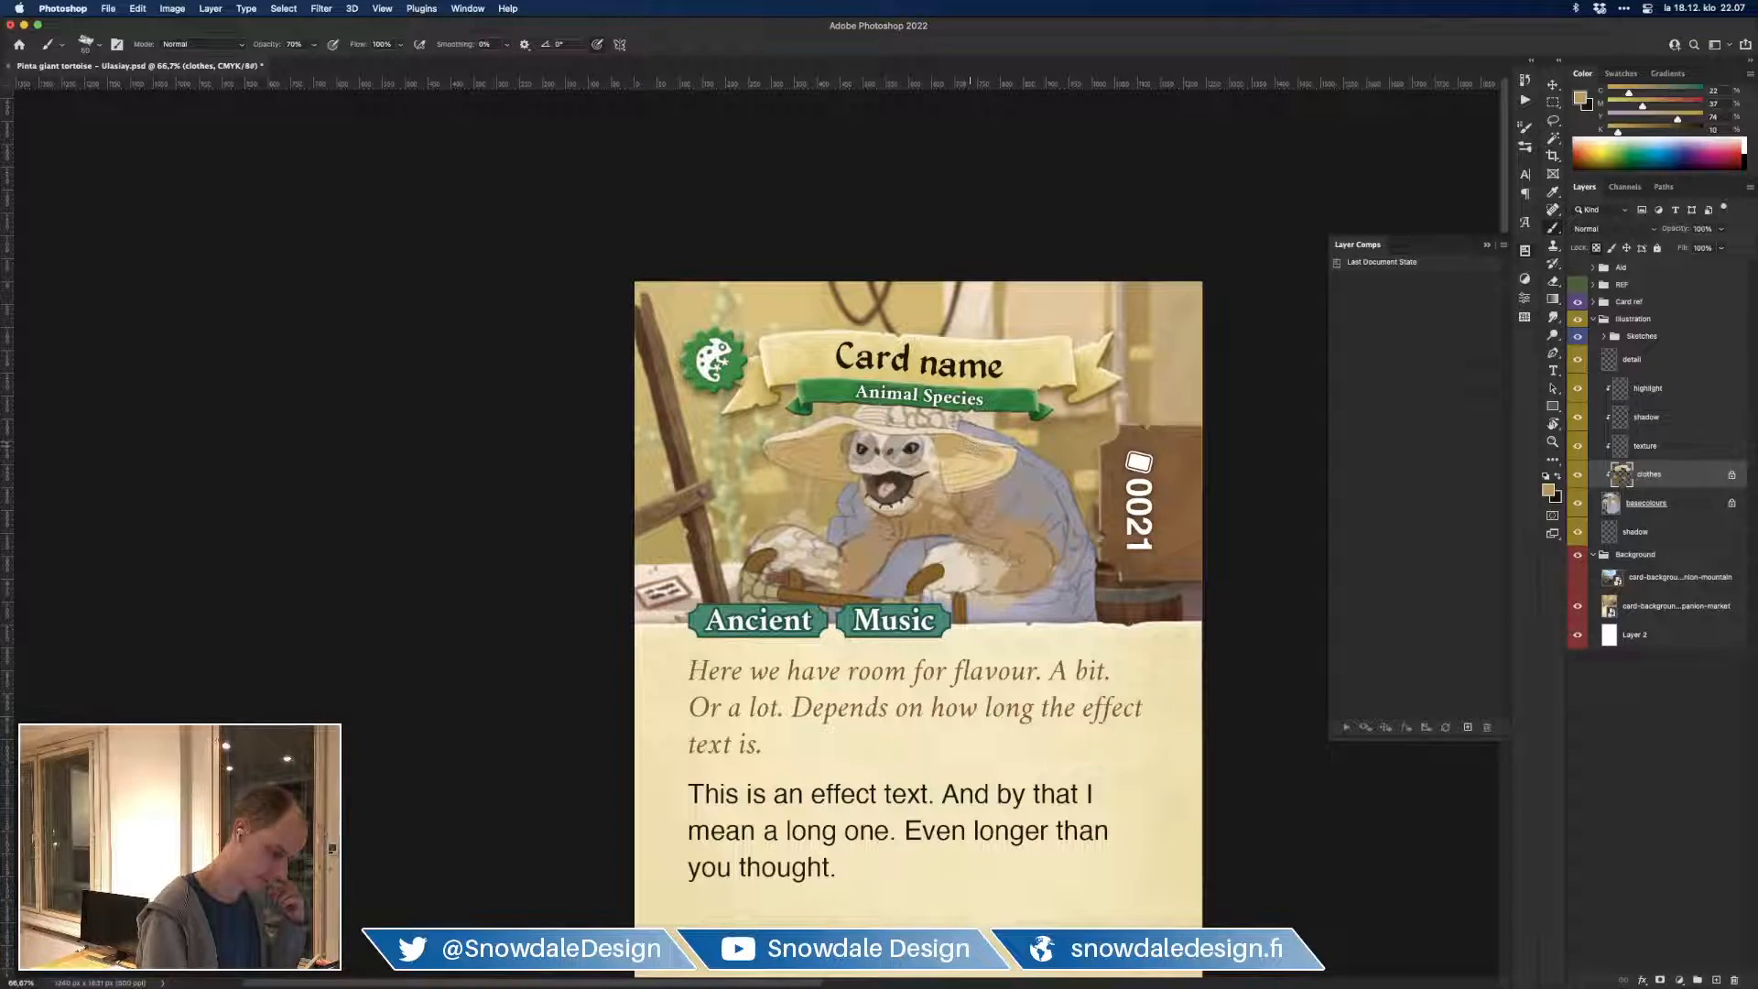
pyautogui.moveTo(948, 460); pyautogui.dragTo(987, 473)
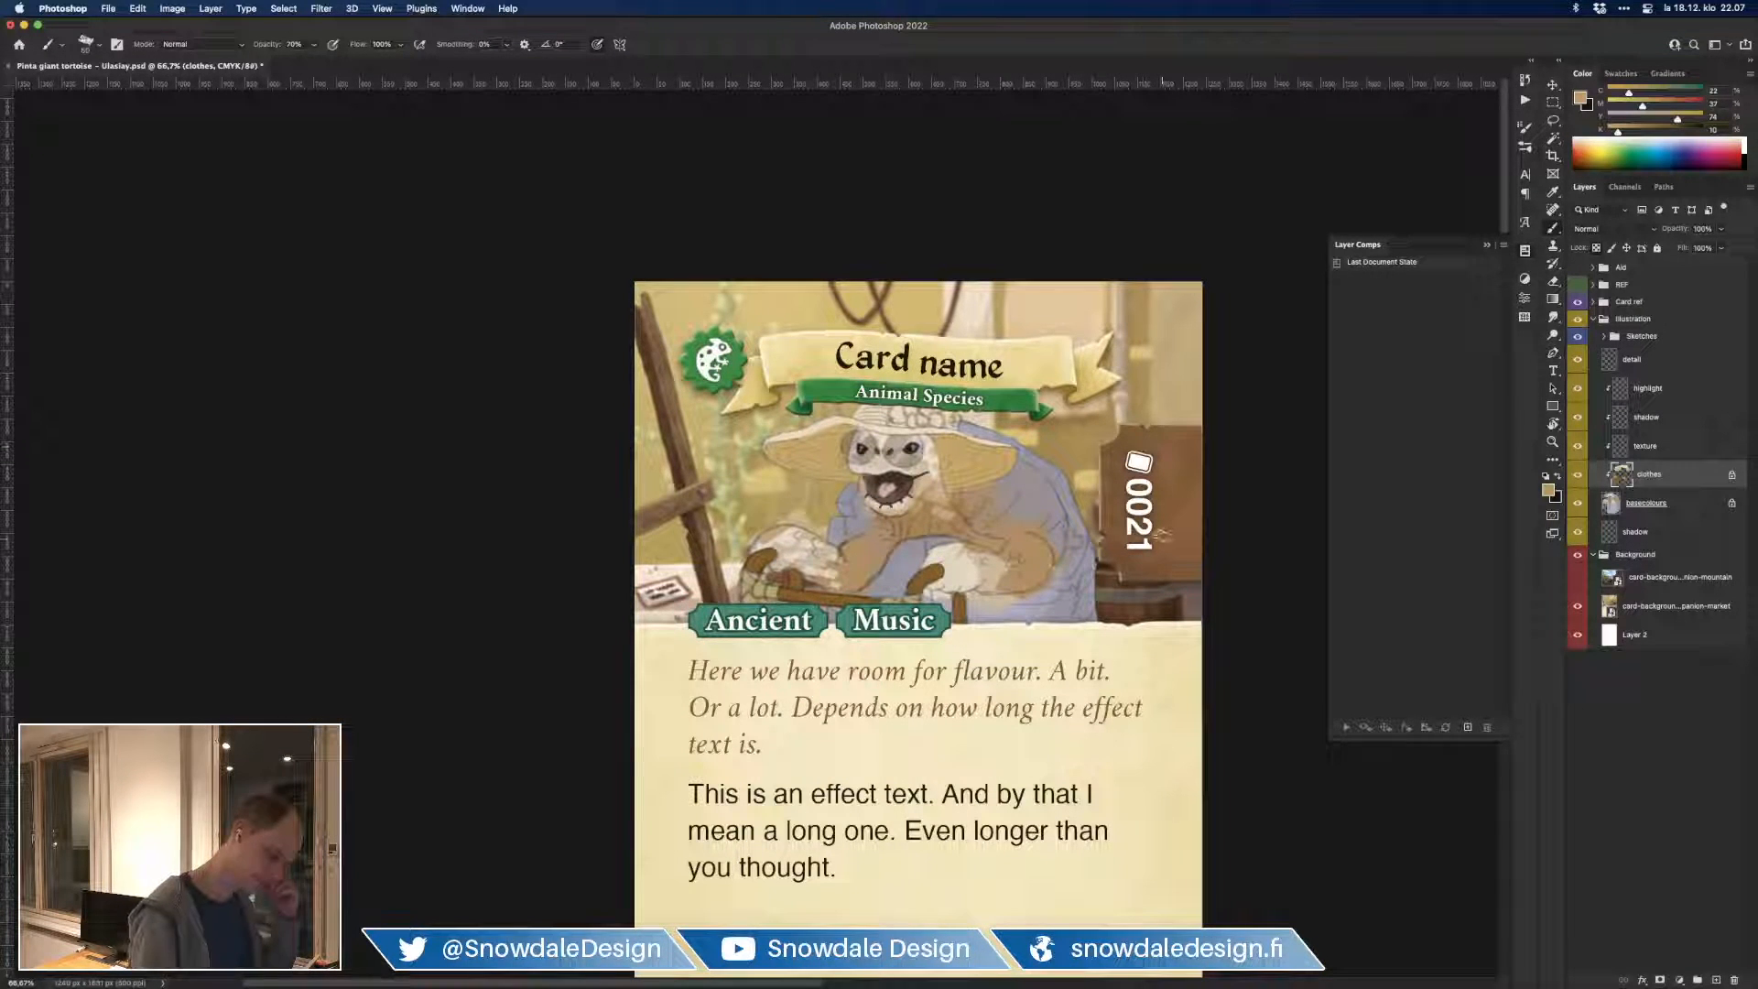
# Step: Choose a magenta paint colour and add a clipped layer named flowers above the clothes layer
pyautogui.press('super+minus')
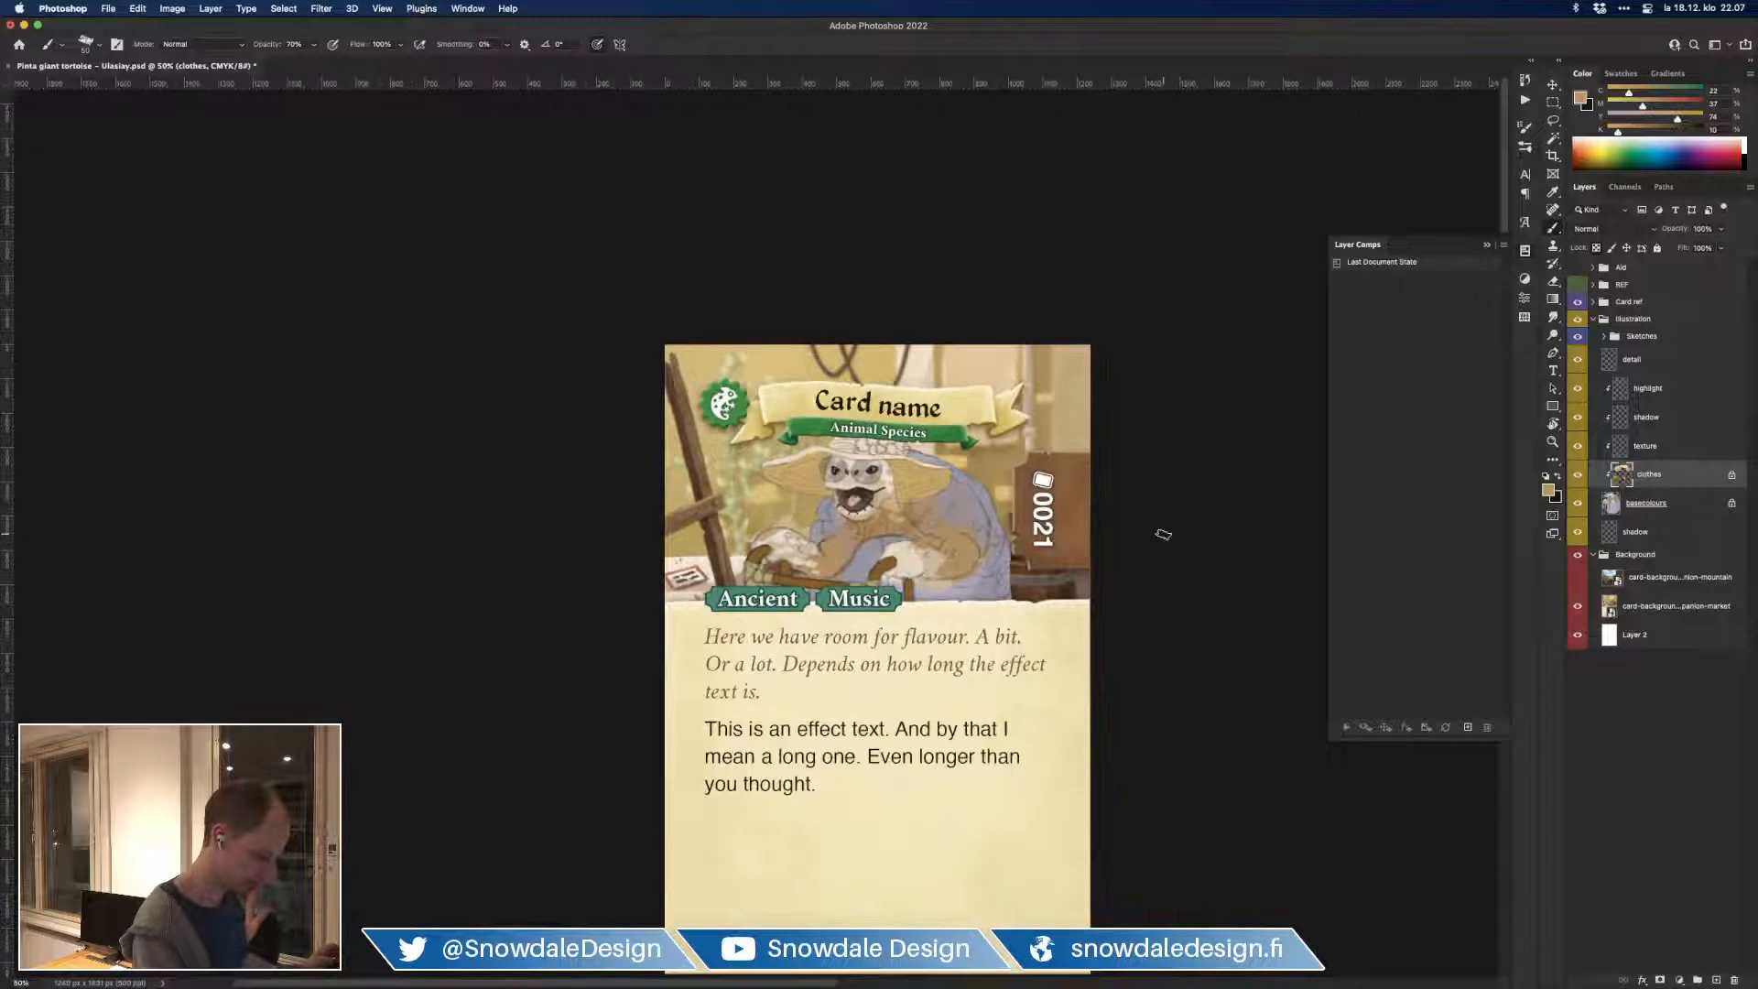
pyautogui.press('super+plus')
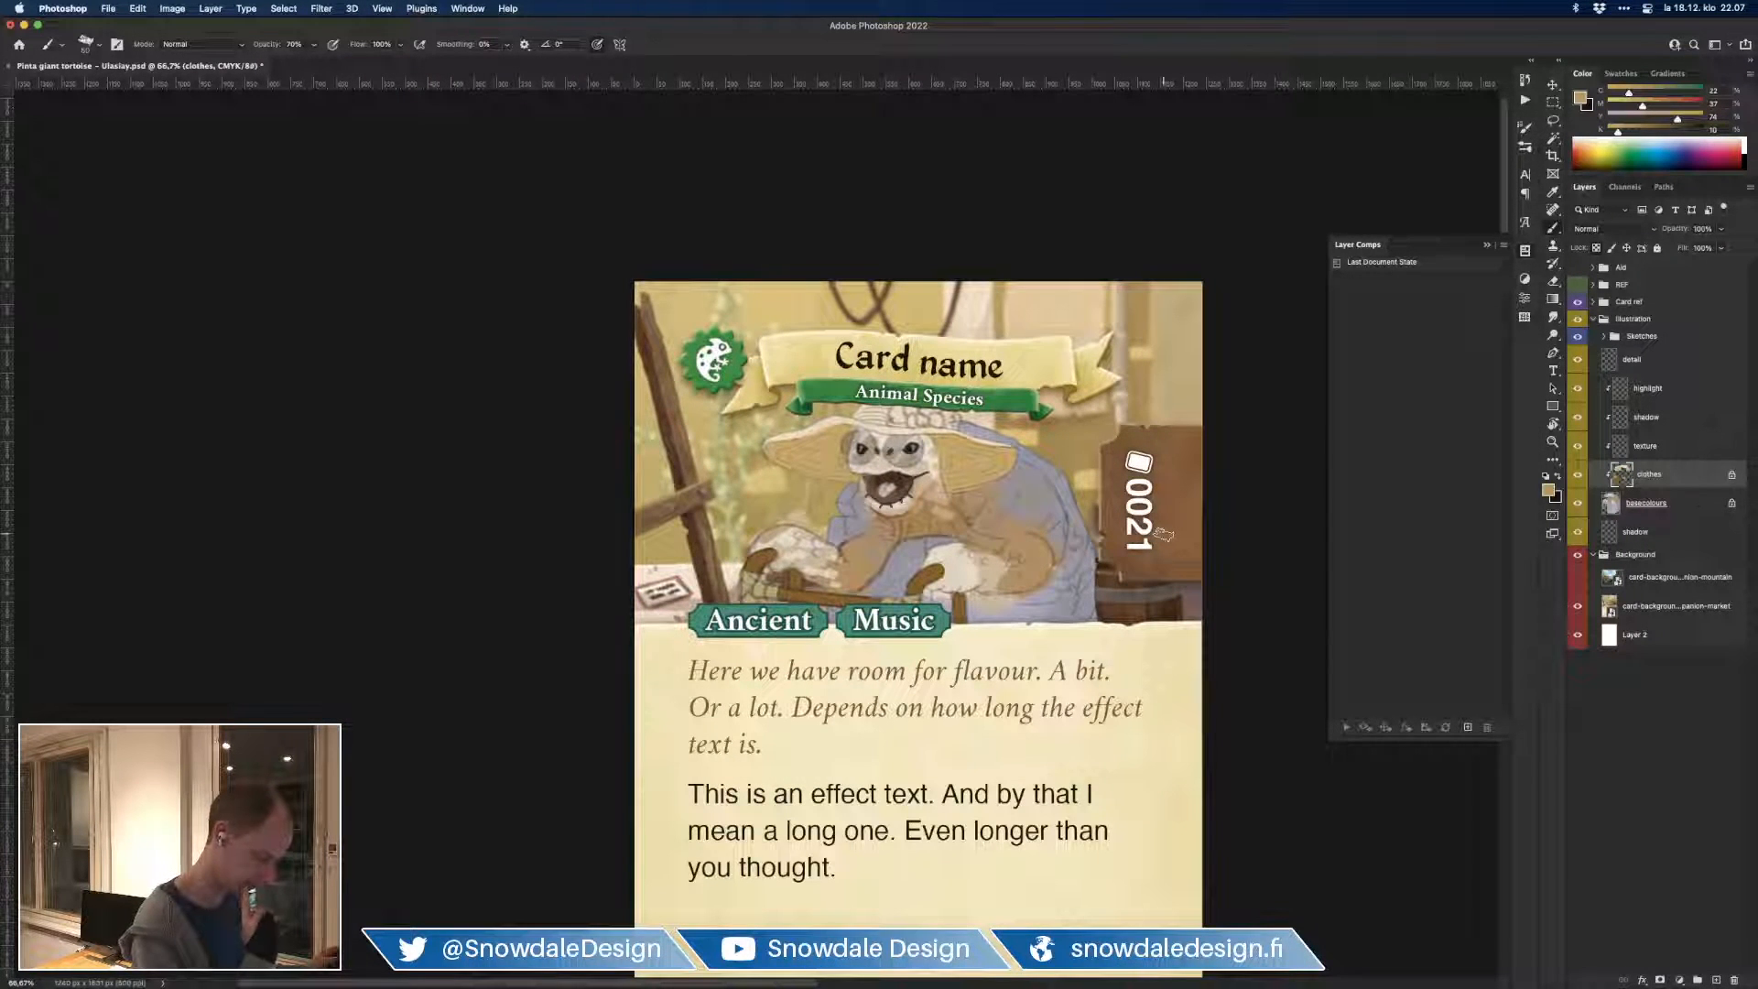
pyautogui.click(1706, 152)
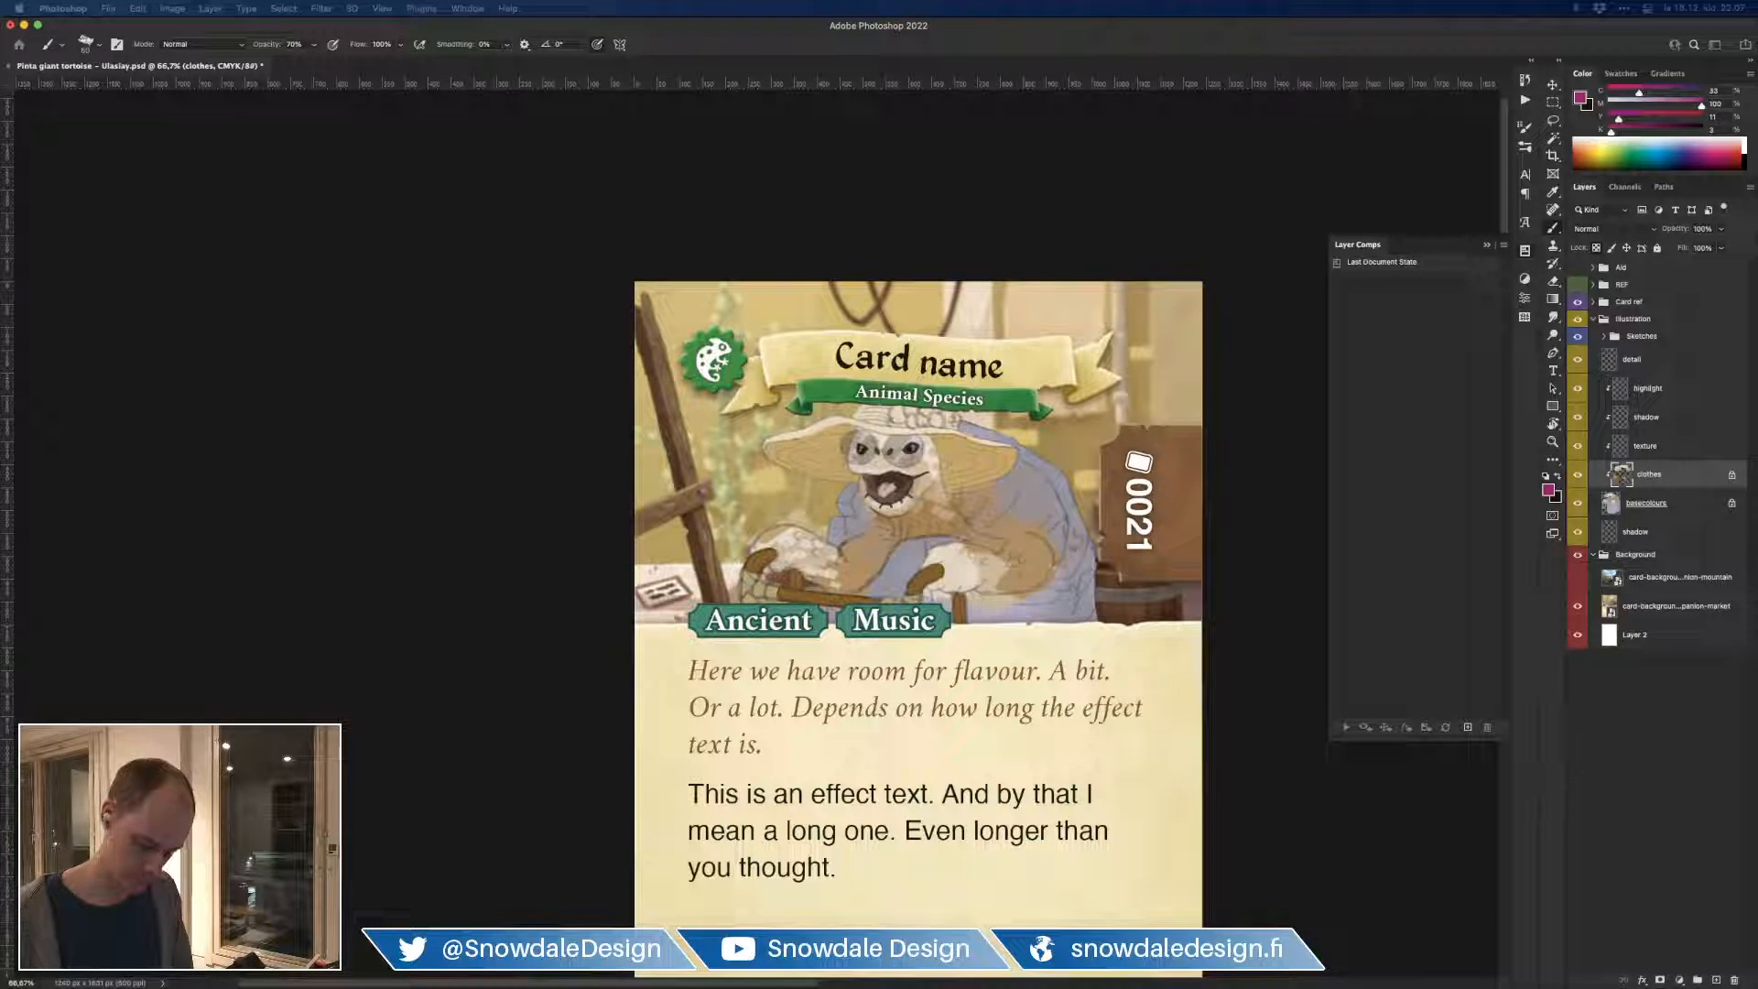
pyautogui.press('Return')
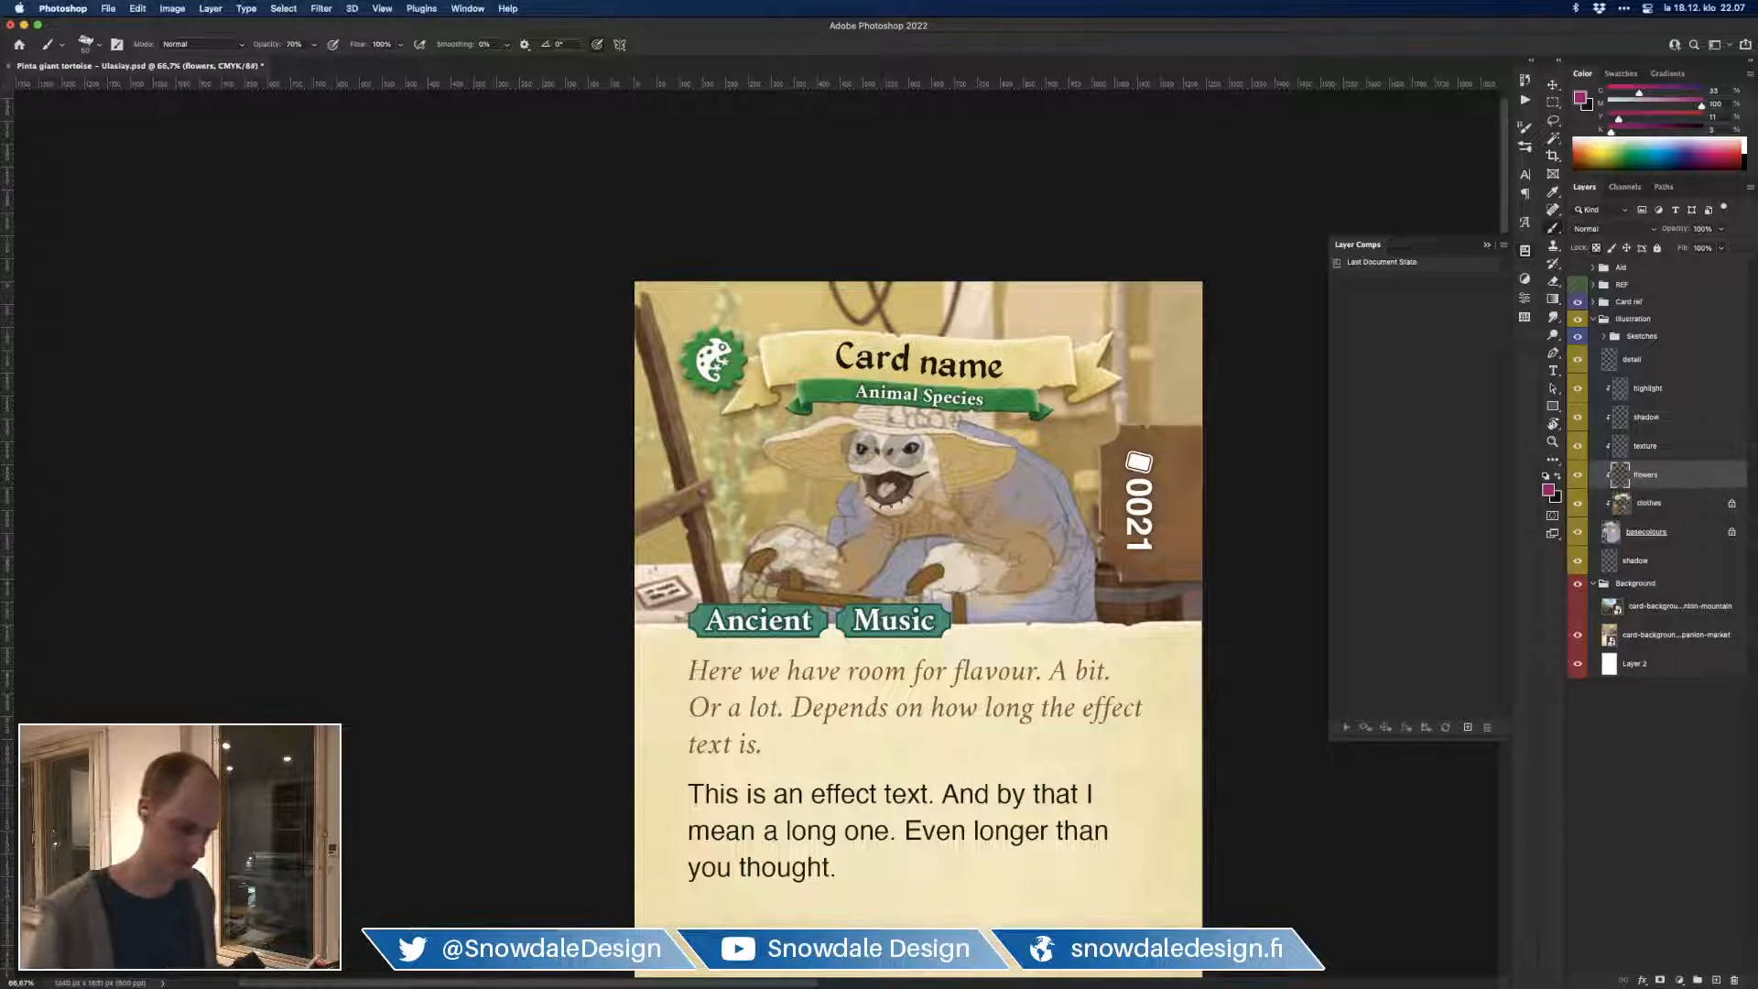
# Step: Hide the Card ref group and paint a magenta flower cluster on the hat's crown with a smaller brush
pyautogui.click(1576, 301)
pyautogui.press('super+1')
pyautogui.press('[')
pyautogui.press('[')
pyautogui.press('[')
pyautogui.moveTo(974, 362)
pyautogui.mouseDown()
pyautogui.moveTo(988, 345)
pyautogui.moveTo(1008, 355)
pyautogui.moveTo(988, 364)
pyautogui.moveTo(1018, 365)
pyautogui.moveTo(985, 369)
pyautogui.moveTo(1050, 353)
pyautogui.moveTo(1035, 368)
pyautogui.moveTo(1062, 368)
pyautogui.mouseUp()
# Step: Set the brush opacity to 100%, sample a lighter pink from the flower cluster and add strokes to its left part
pyautogui.press('0')
pyautogui.keyDown('alt'); pyautogui.click(968, 345); pyautogui.keyUp('alt')
pyautogui.press('e')
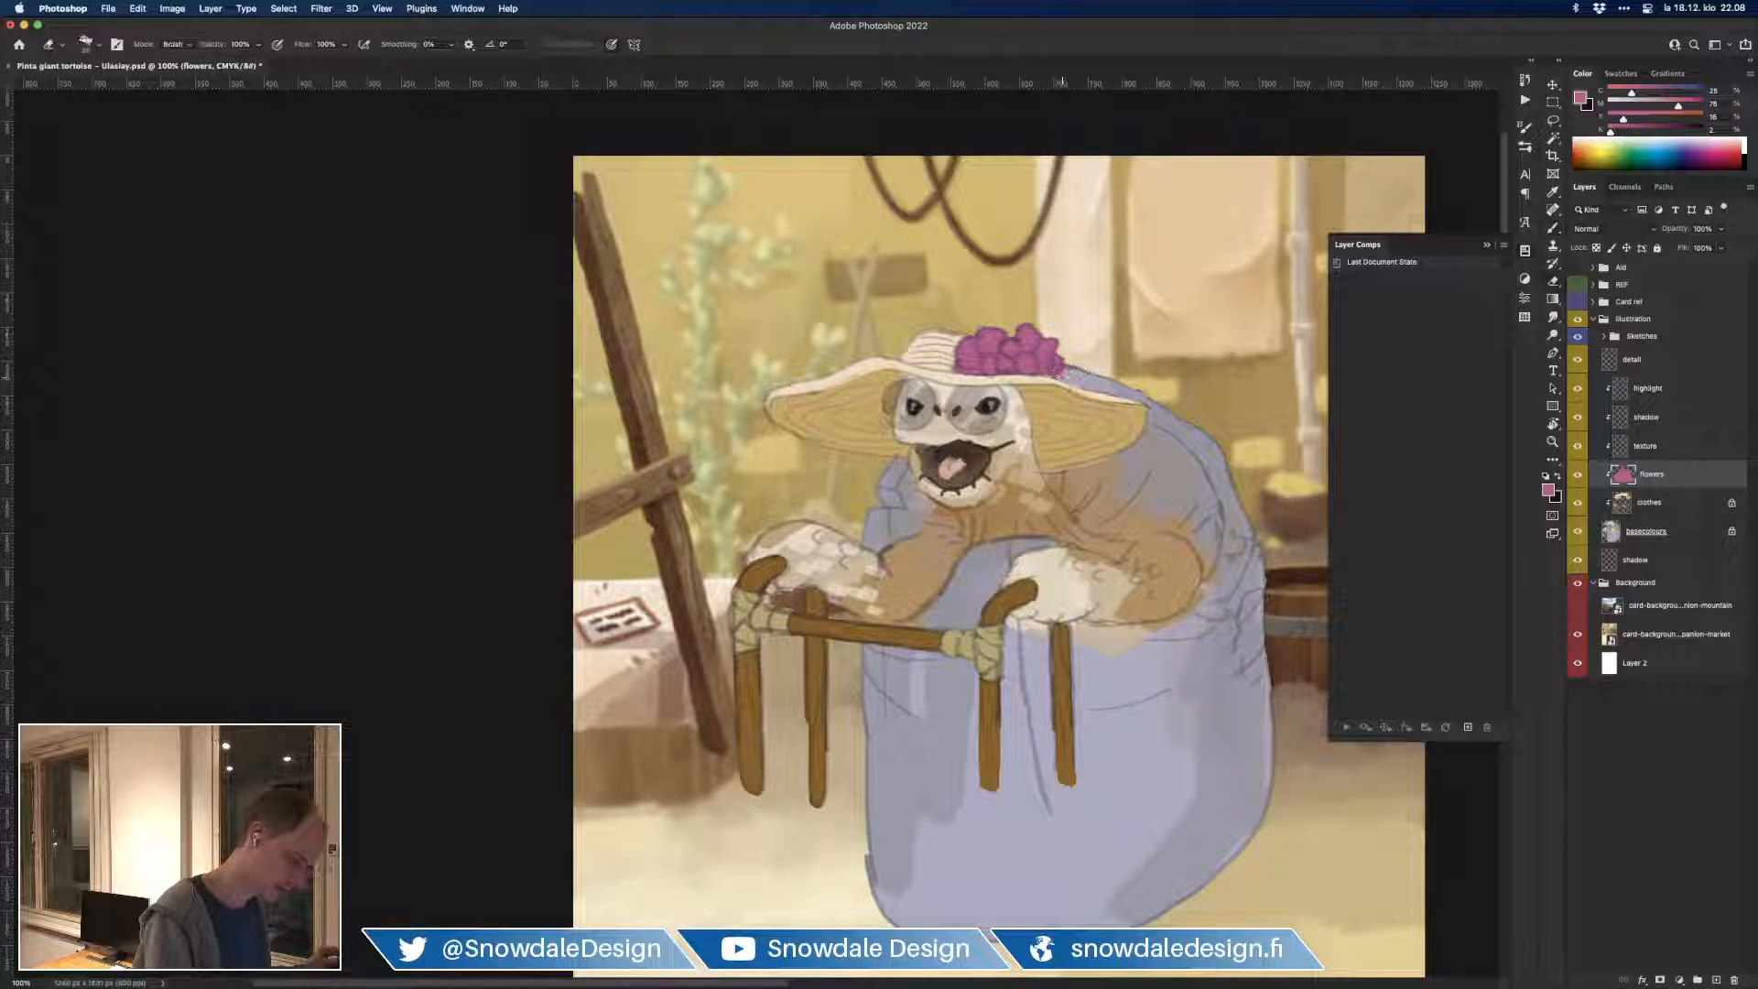
pyautogui.press('b')
pyautogui.moveTo(973, 344)
pyautogui.mouseDown()
pyautogui.moveTo(961, 366)
pyautogui.moveTo(985, 364)
pyautogui.mouseUp()
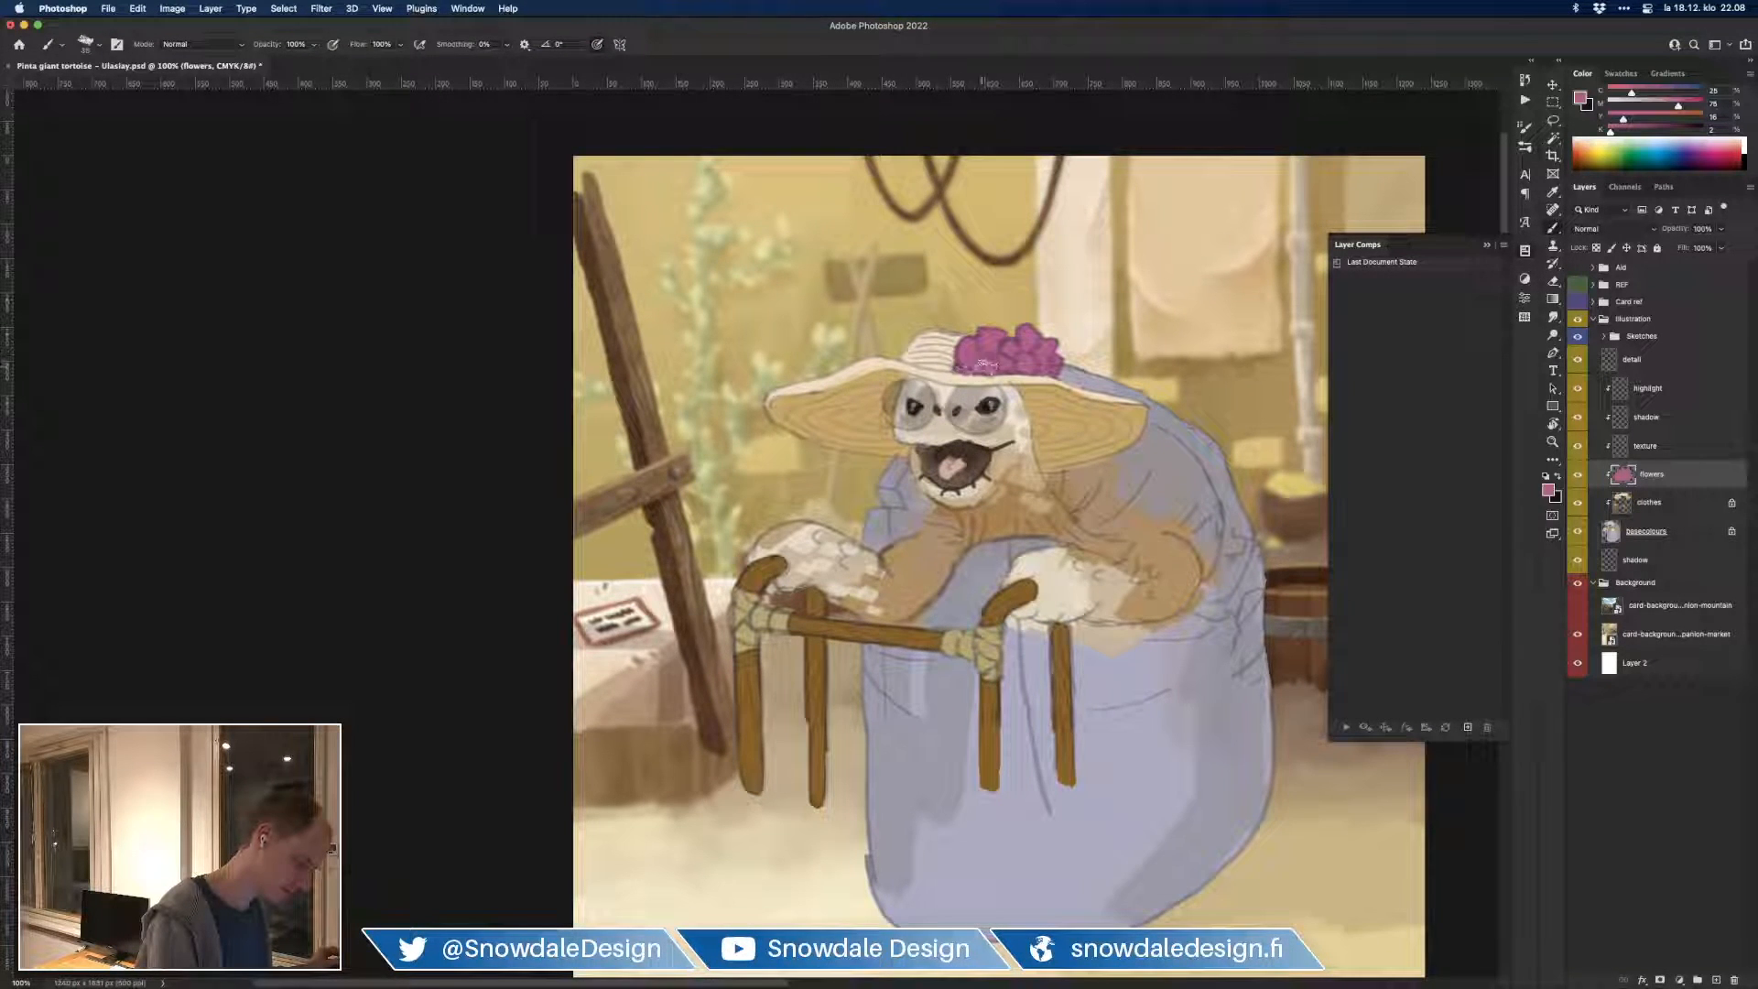
pyautogui.scroll(-1, 984, 364)
pyautogui.press('e')
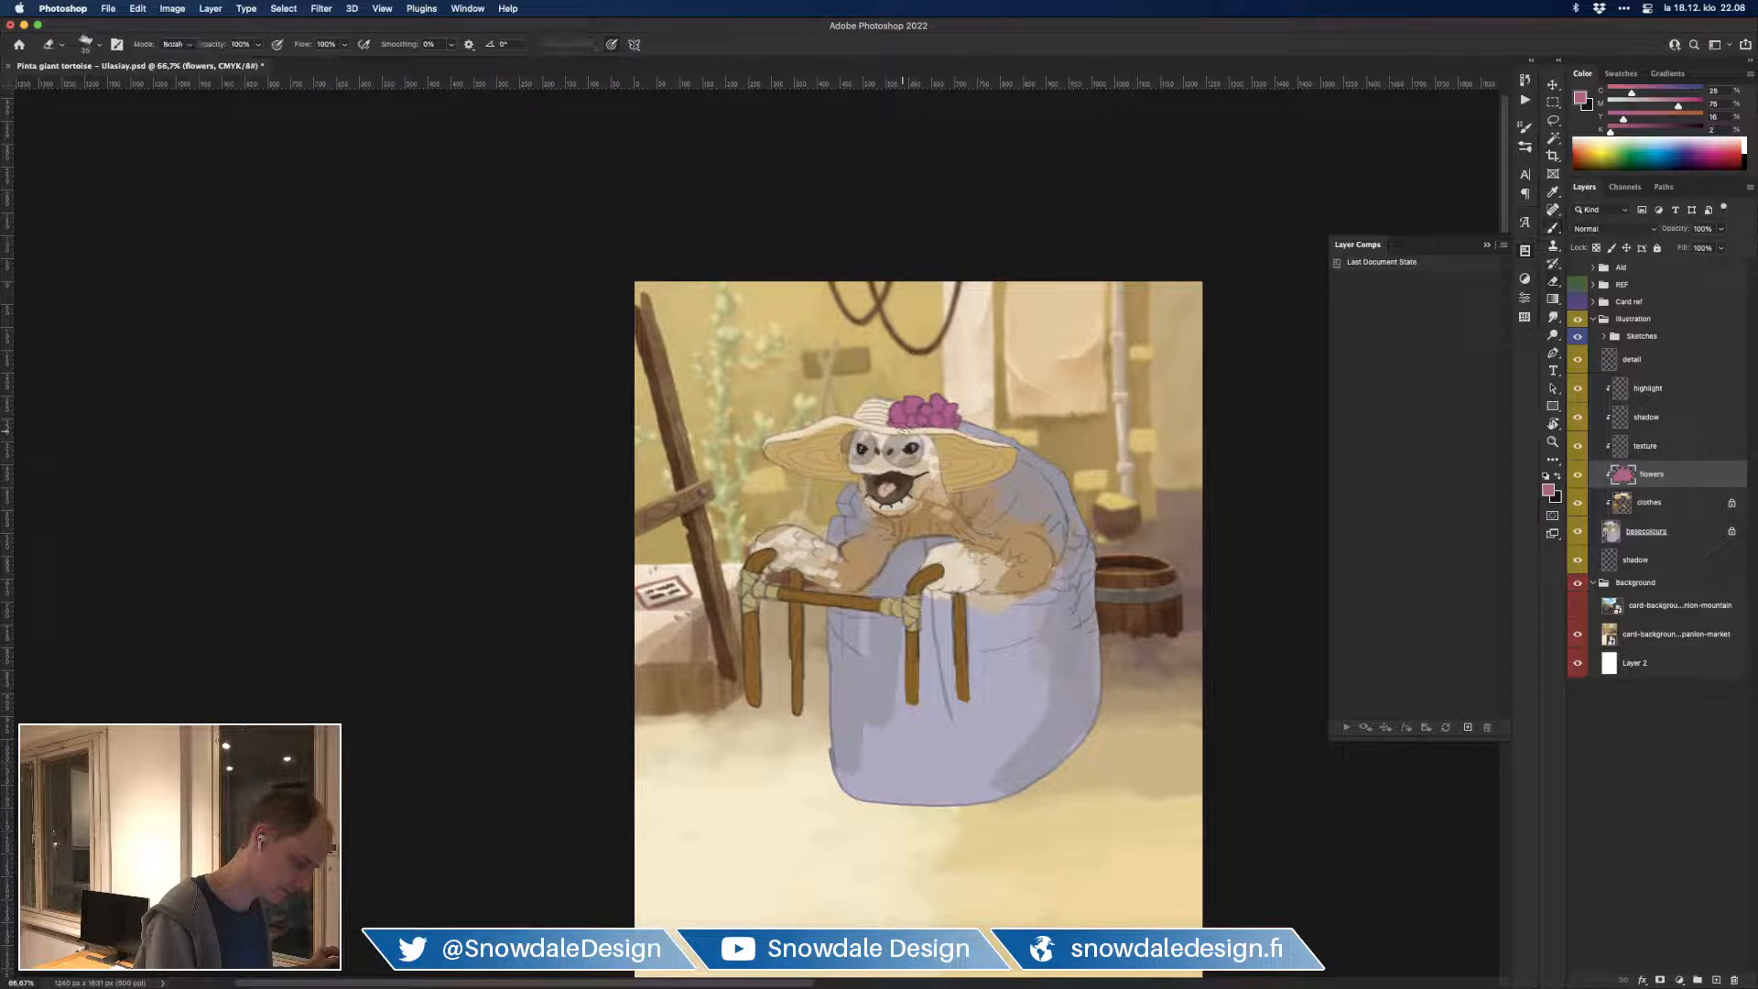
pyautogui.press('super+minus')
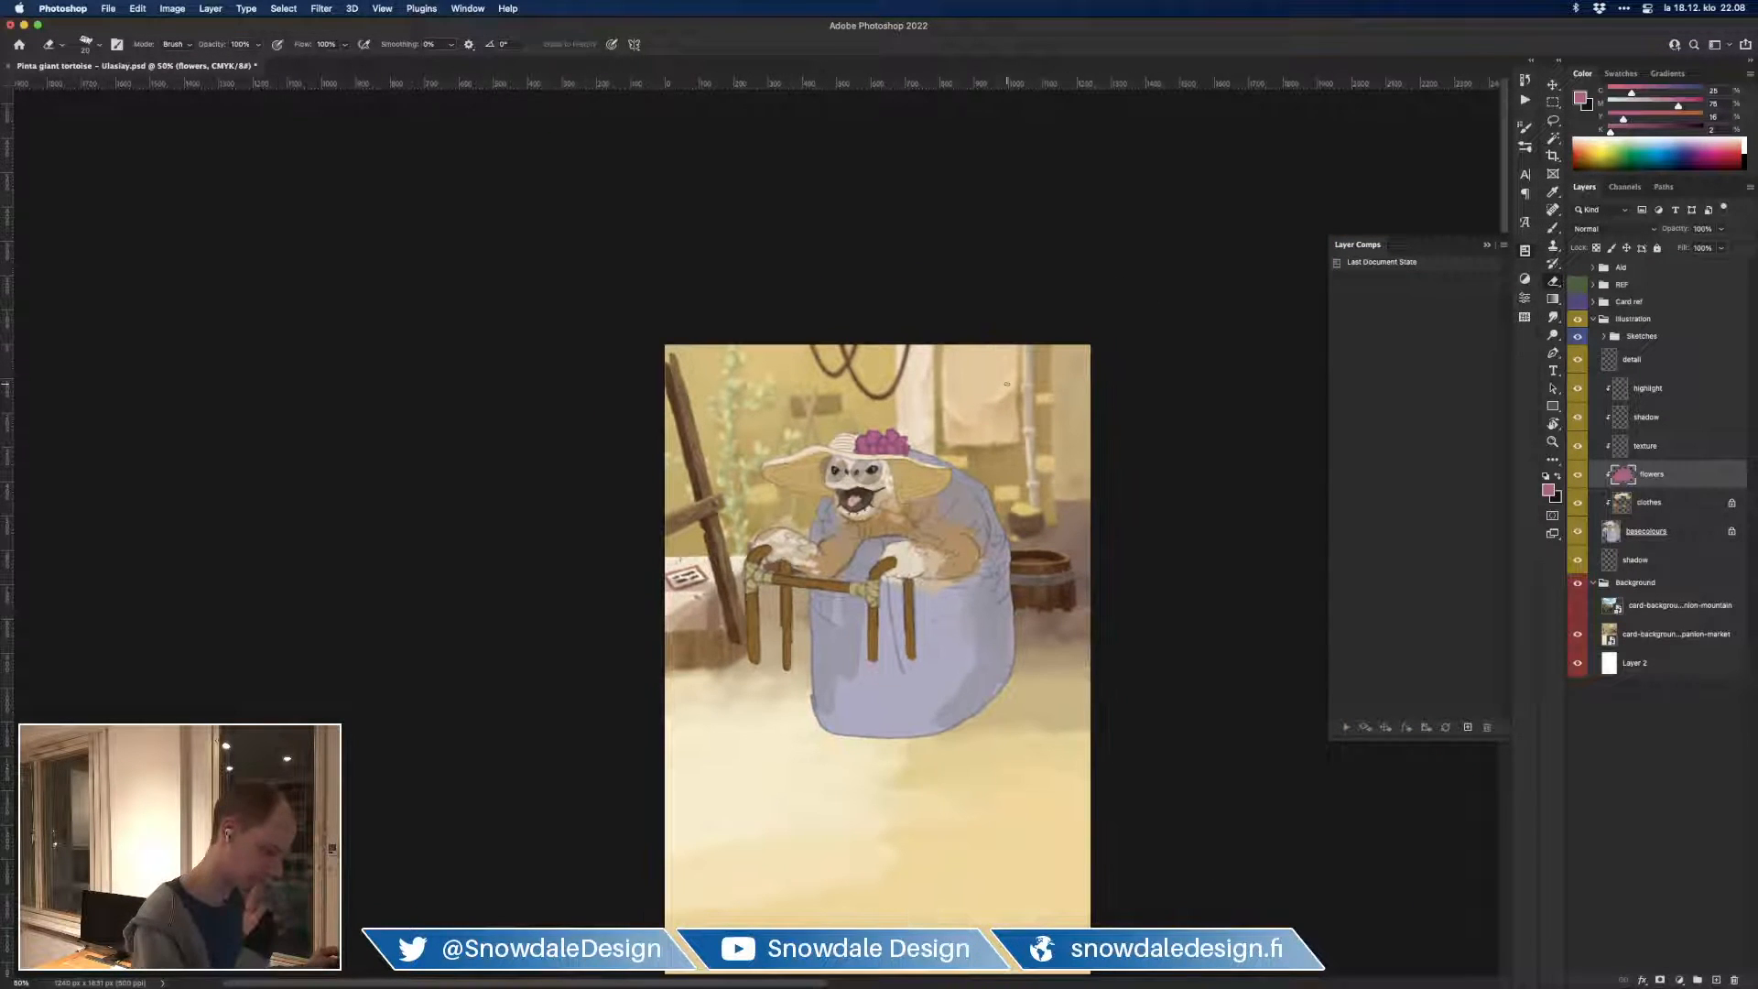
# Step: Show the Card ref group and shift the hue of the flowers layer slightly with a Hue/Saturation adjustment
pyautogui.press('super+plus')
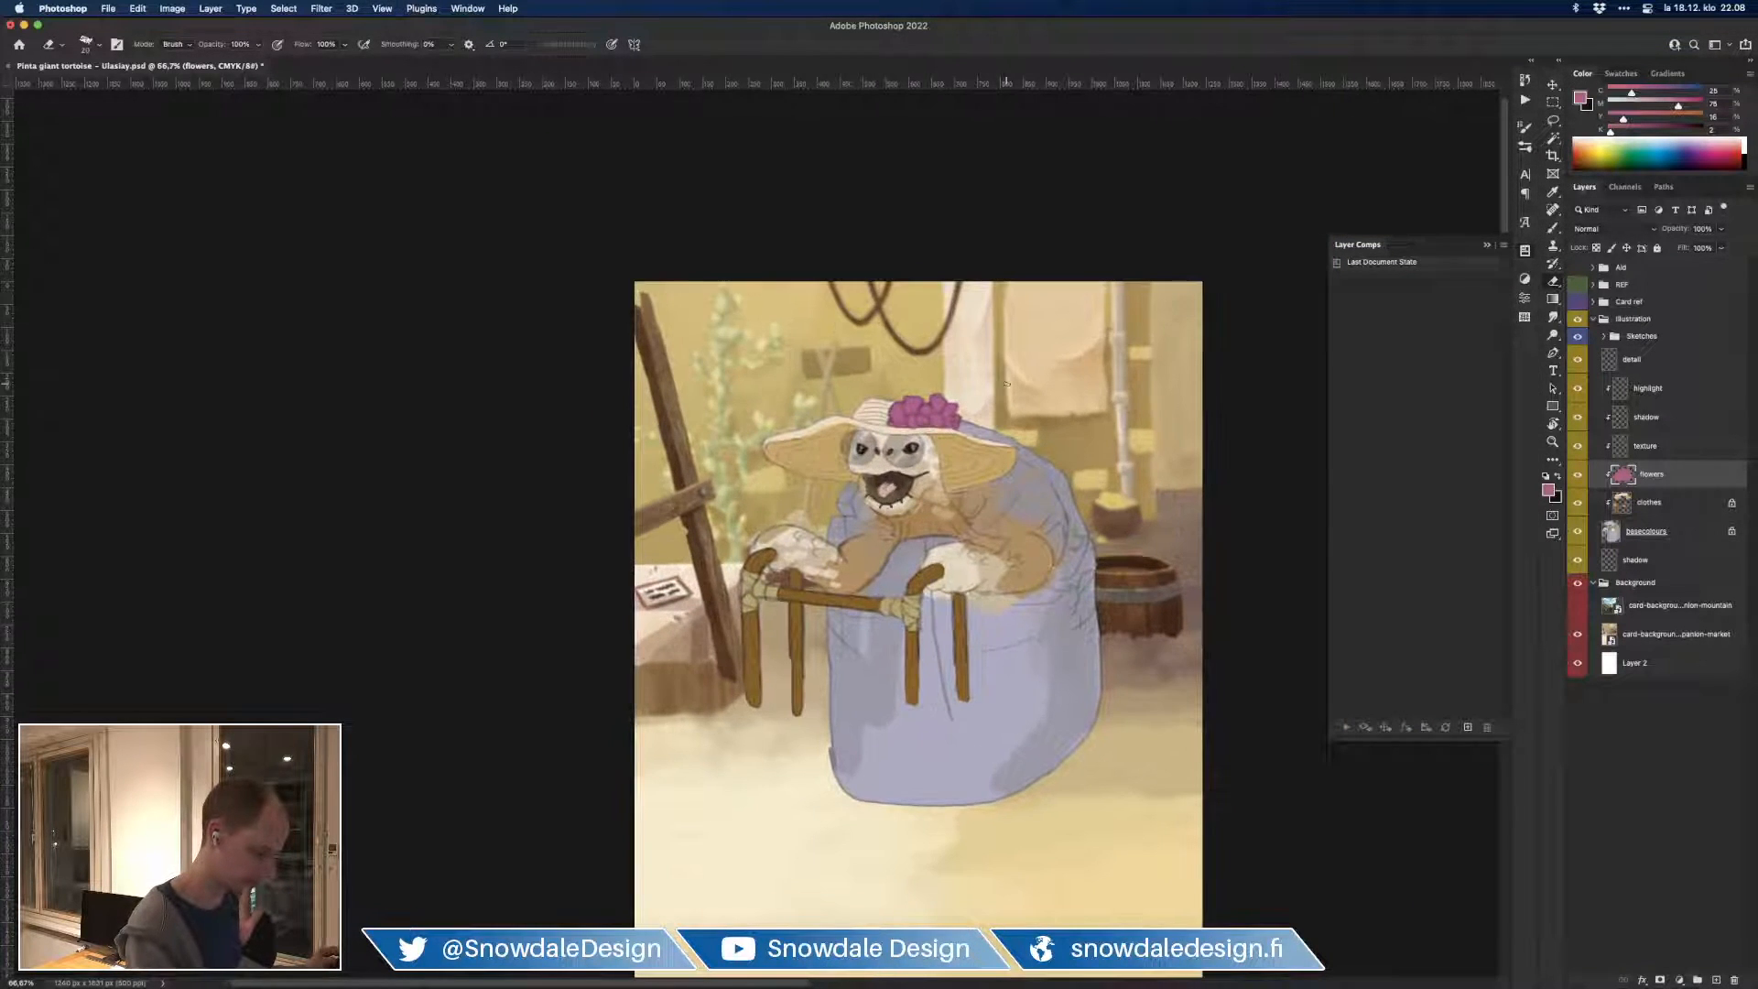
pyautogui.click(1664, 506)
pyautogui.click(1577, 302)
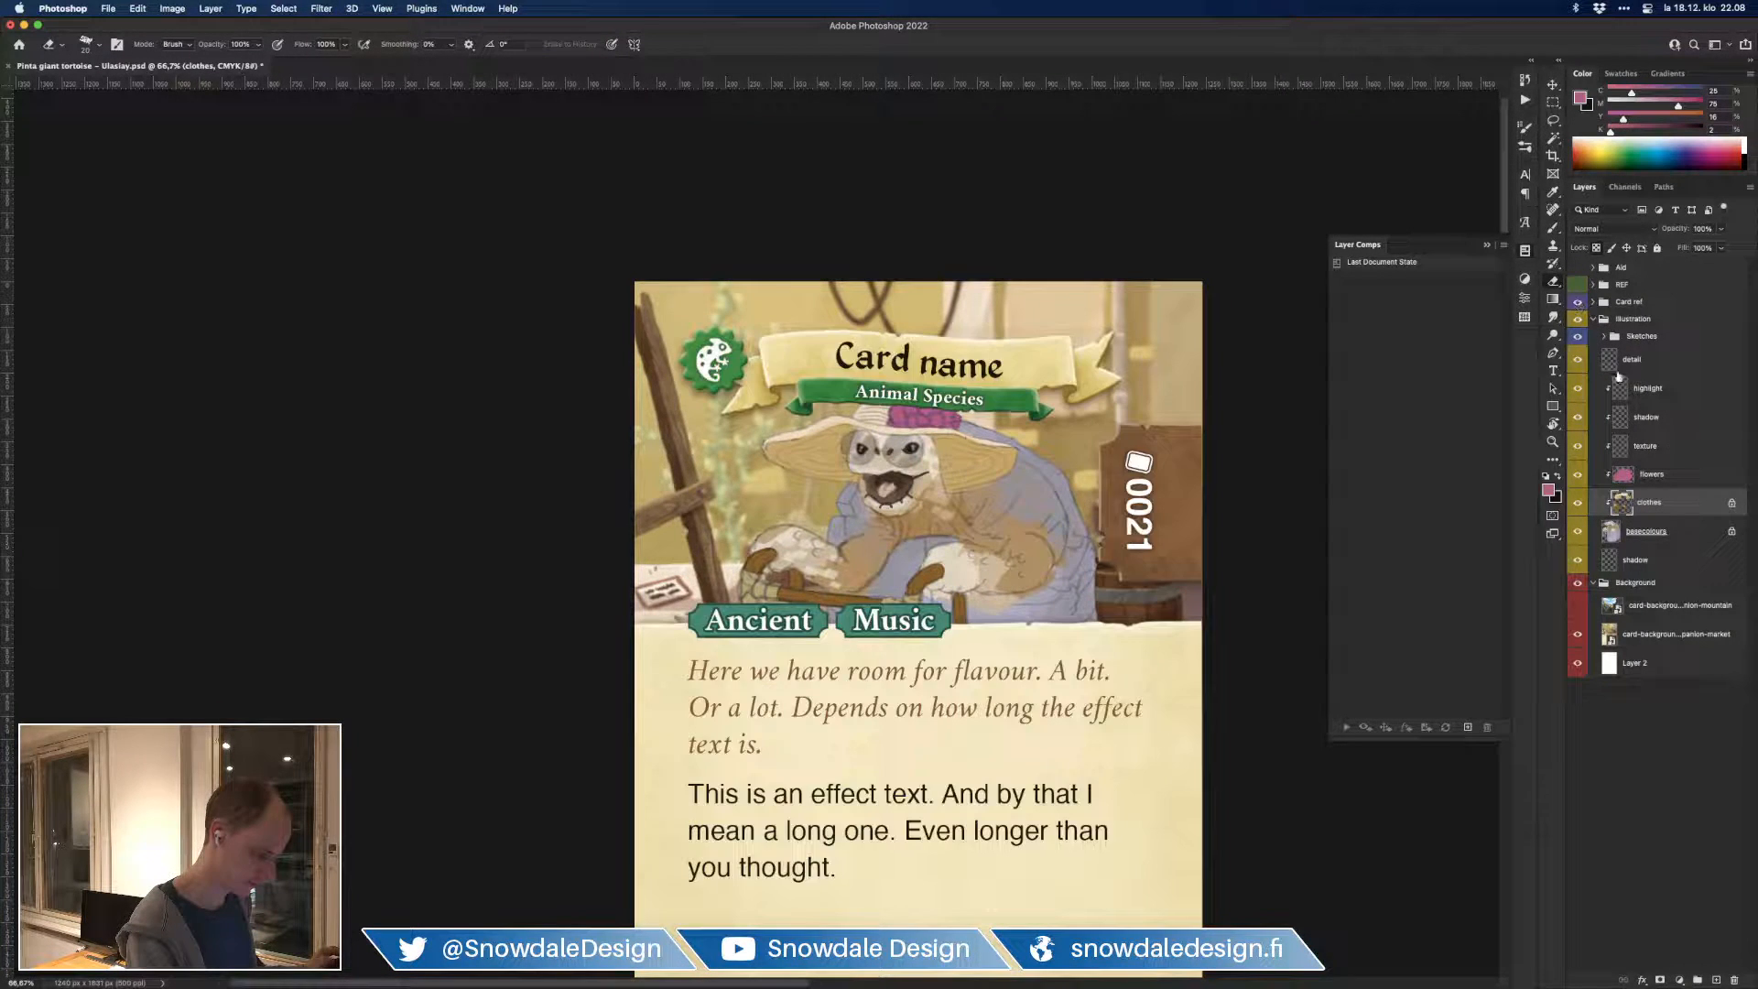
pyautogui.press('super+minus')
pyautogui.click(1664, 472)
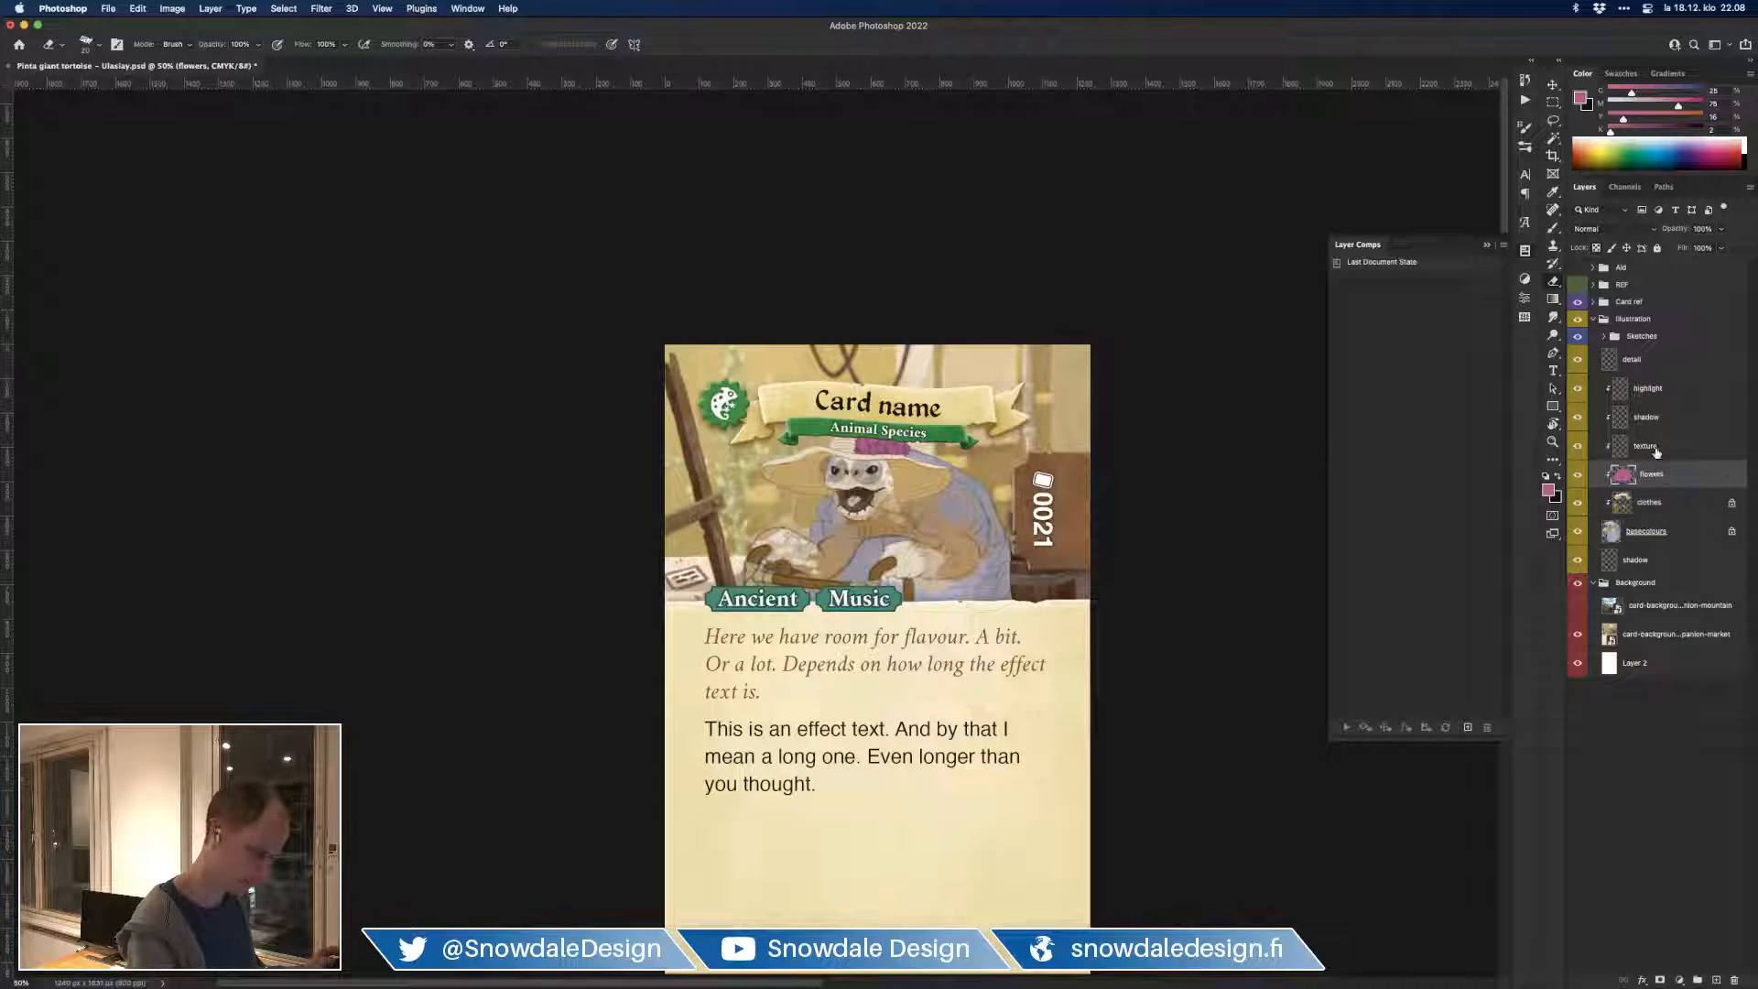
pyautogui.press('super+u')
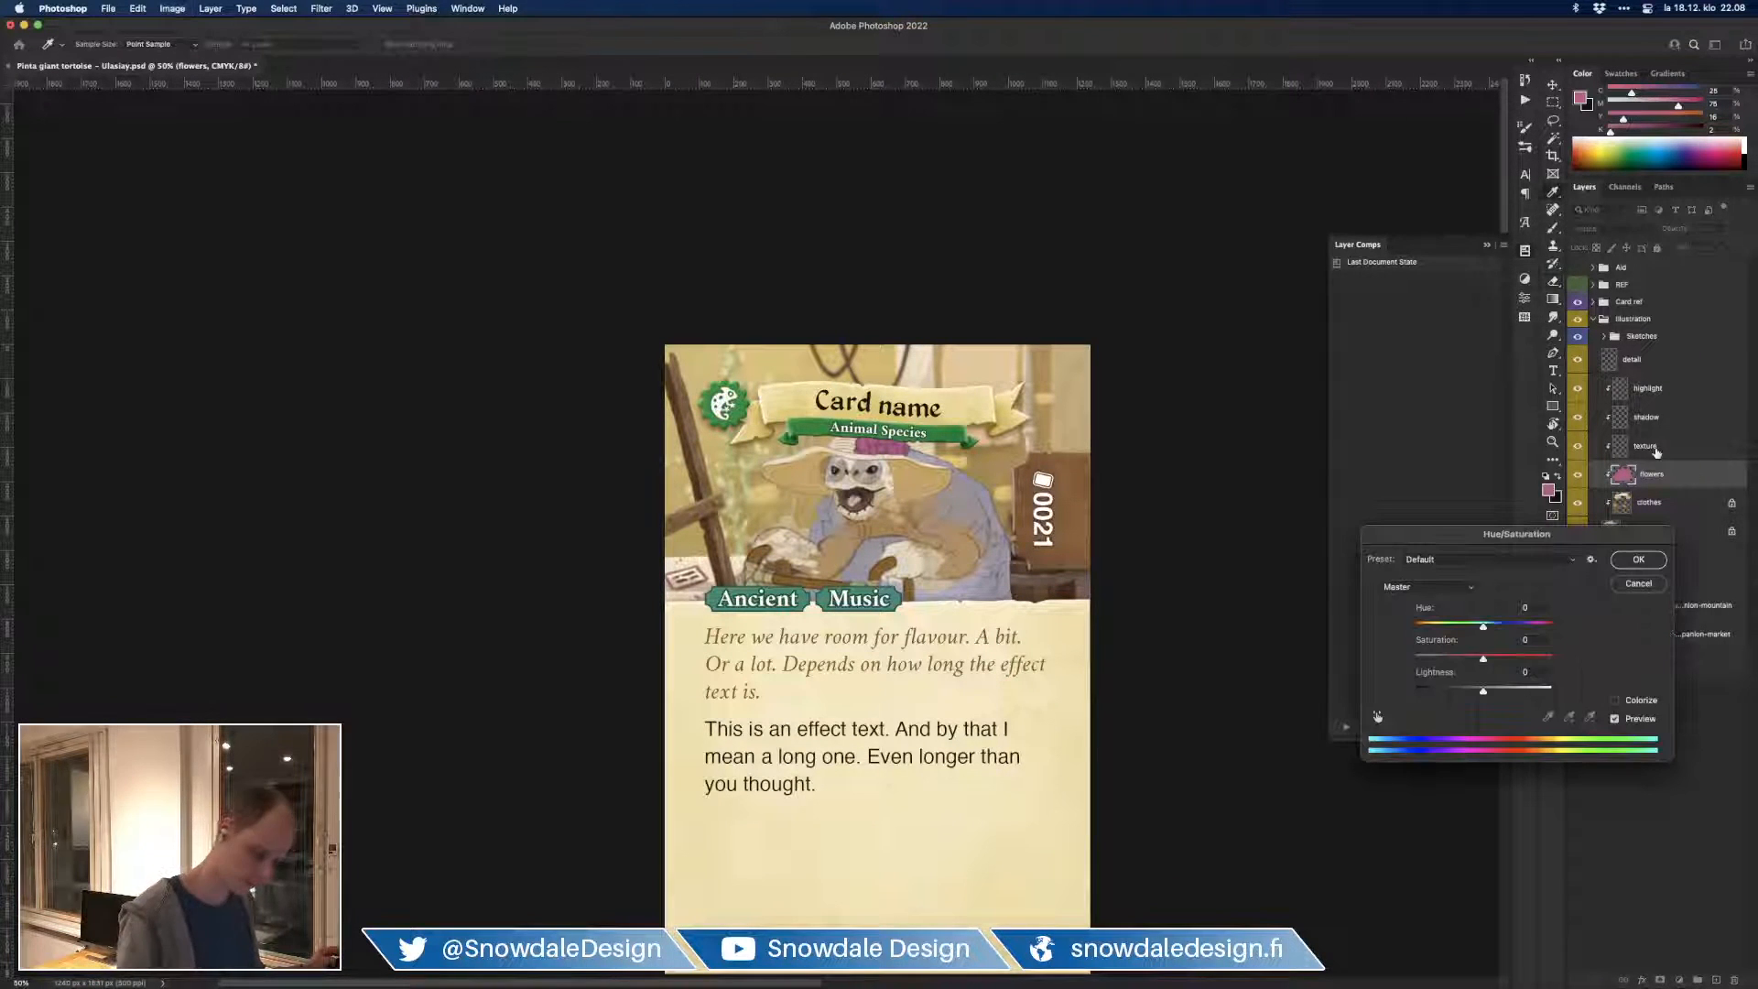
pyautogui.moveTo(1483, 626)
pyautogui.mouseDown()
pyautogui.moveTo(1430, 644)
pyautogui.moveTo(1561, 633)
pyautogui.moveTo(1432, 637)
pyautogui.moveTo(1493, 630)
pyautogui.mouseUp()
pyautogui.click(1636, 561)
# Step: Sample the magenta of the hat's flower cluster as the brush colour
pyautogui.press('super+plus')
pyautogui.press('super+plus')
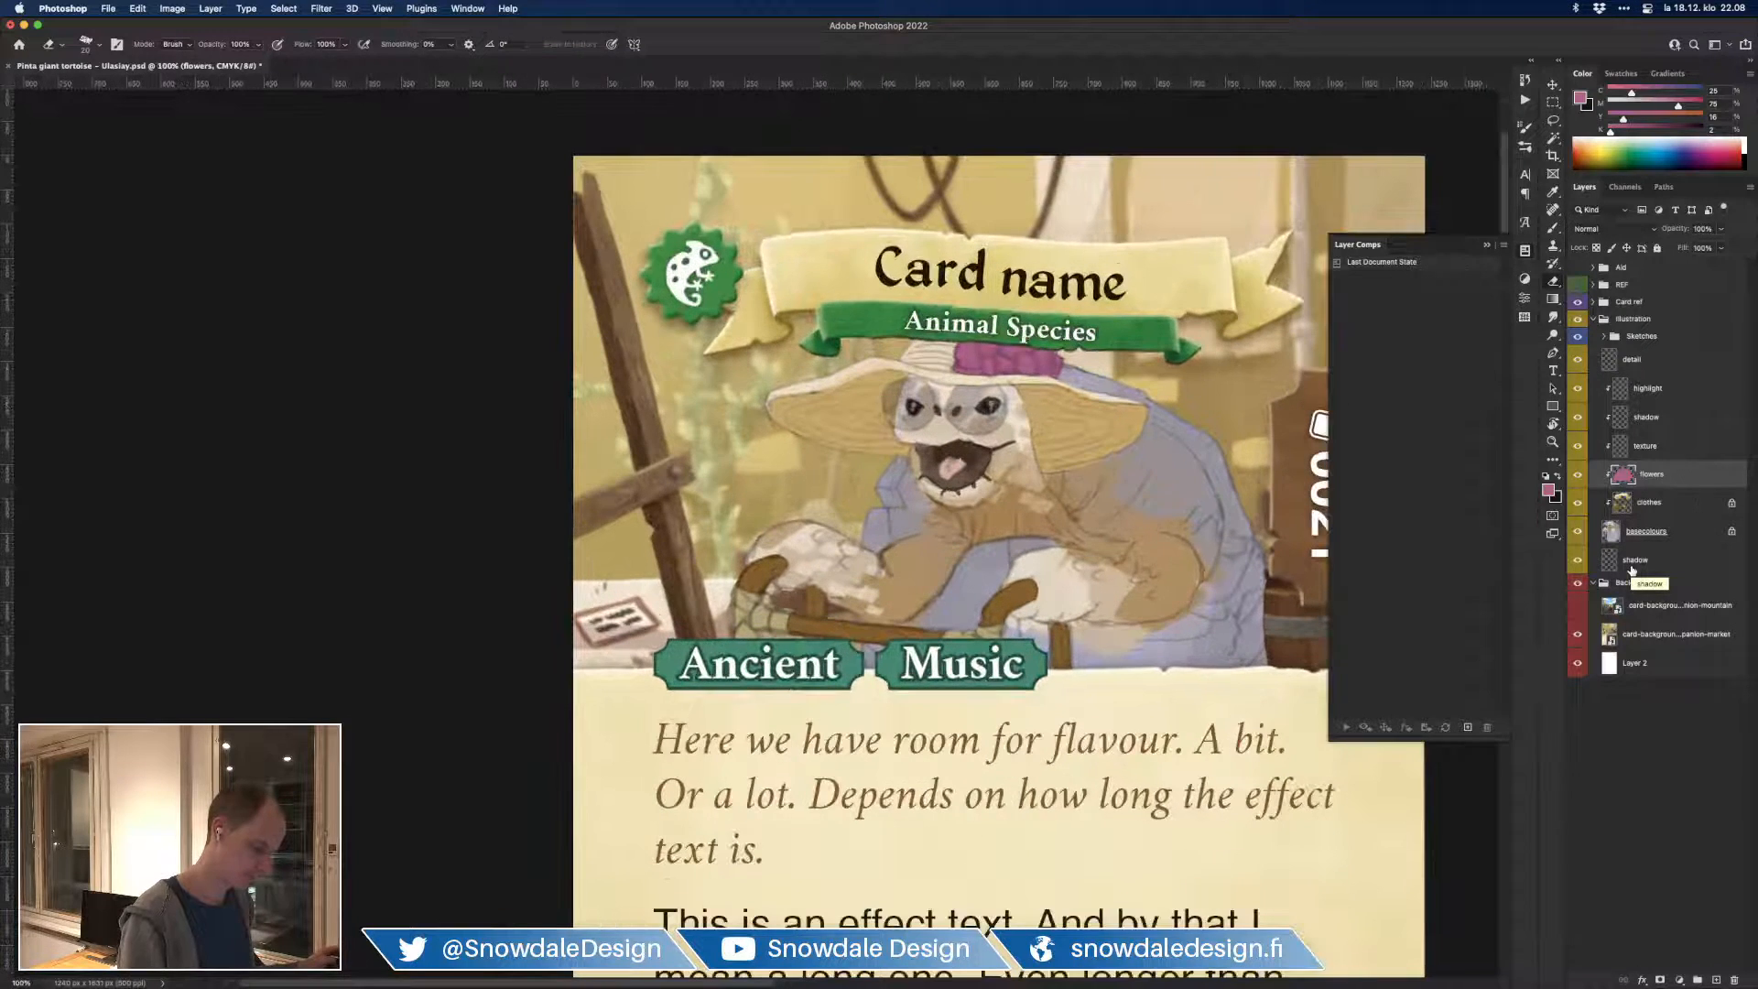
pyautogui.press('b')
pyautogui.keyDown('alt'); pyautogui.click(1029, 363); pyautogui.keyUp('alt')
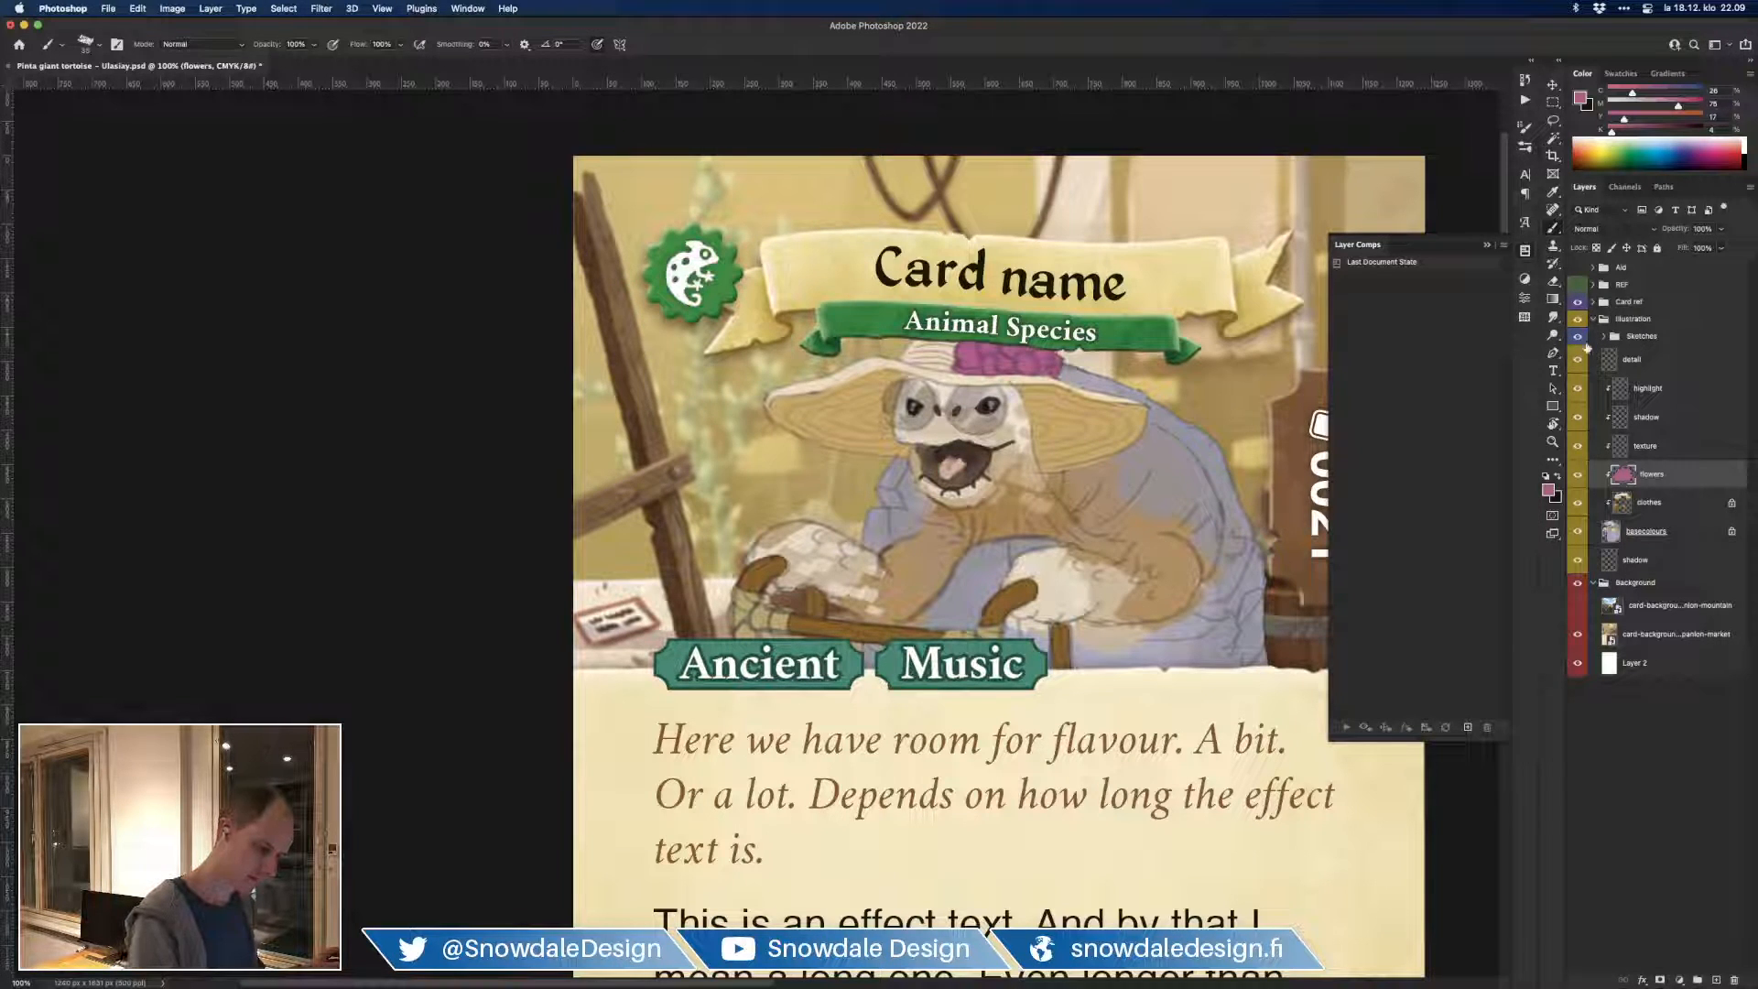
# Step: Try painting the bindings at the walker's joints magenta on the flowers layer
pyautogui.moveTo(741, 611)
pyautogui.mouseDown()
pyautogui.moveTo(786, 601)
pyautogui.moveTo(777, 635)
pyautogui.moveTo(770, 601)
pyautogui.moveTo(738, 590)
pyautogui.moveTo(730, 638)
pyautogui.mouseUp()
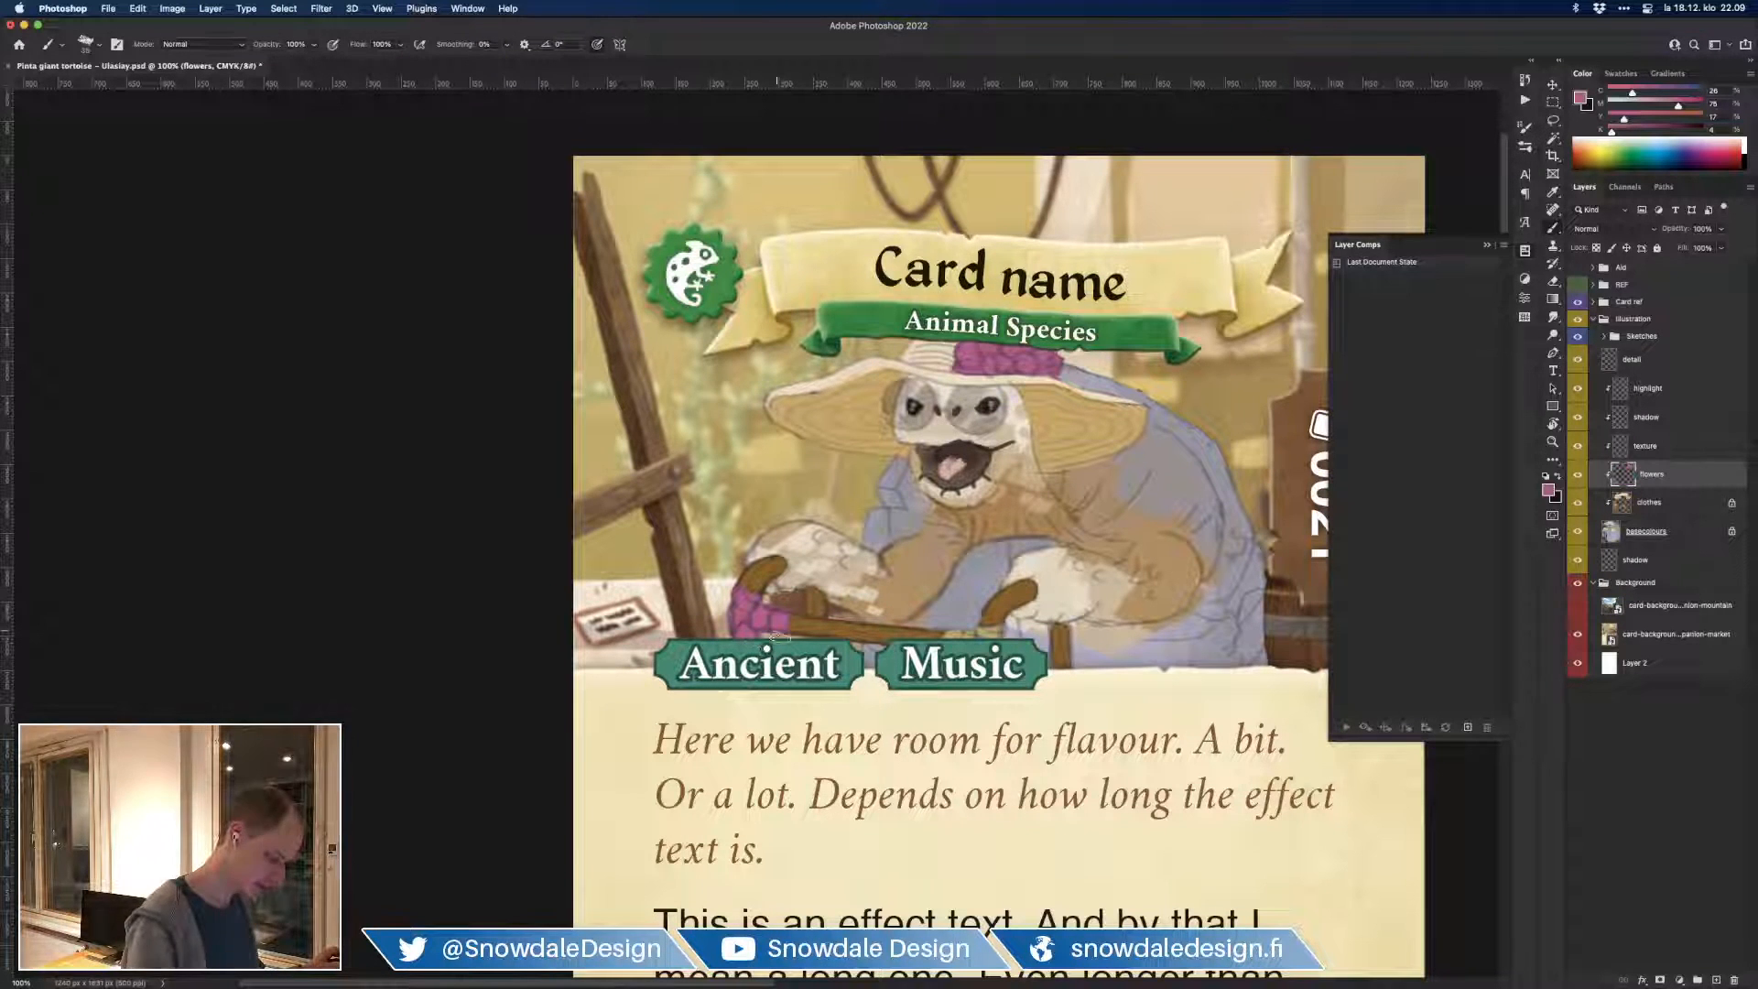
pyautogui.press('super+minus')
pyautogui.press('super+plus')
pyautogui.moveTo(957, 641); pyautogui.dragTo(972, 634)
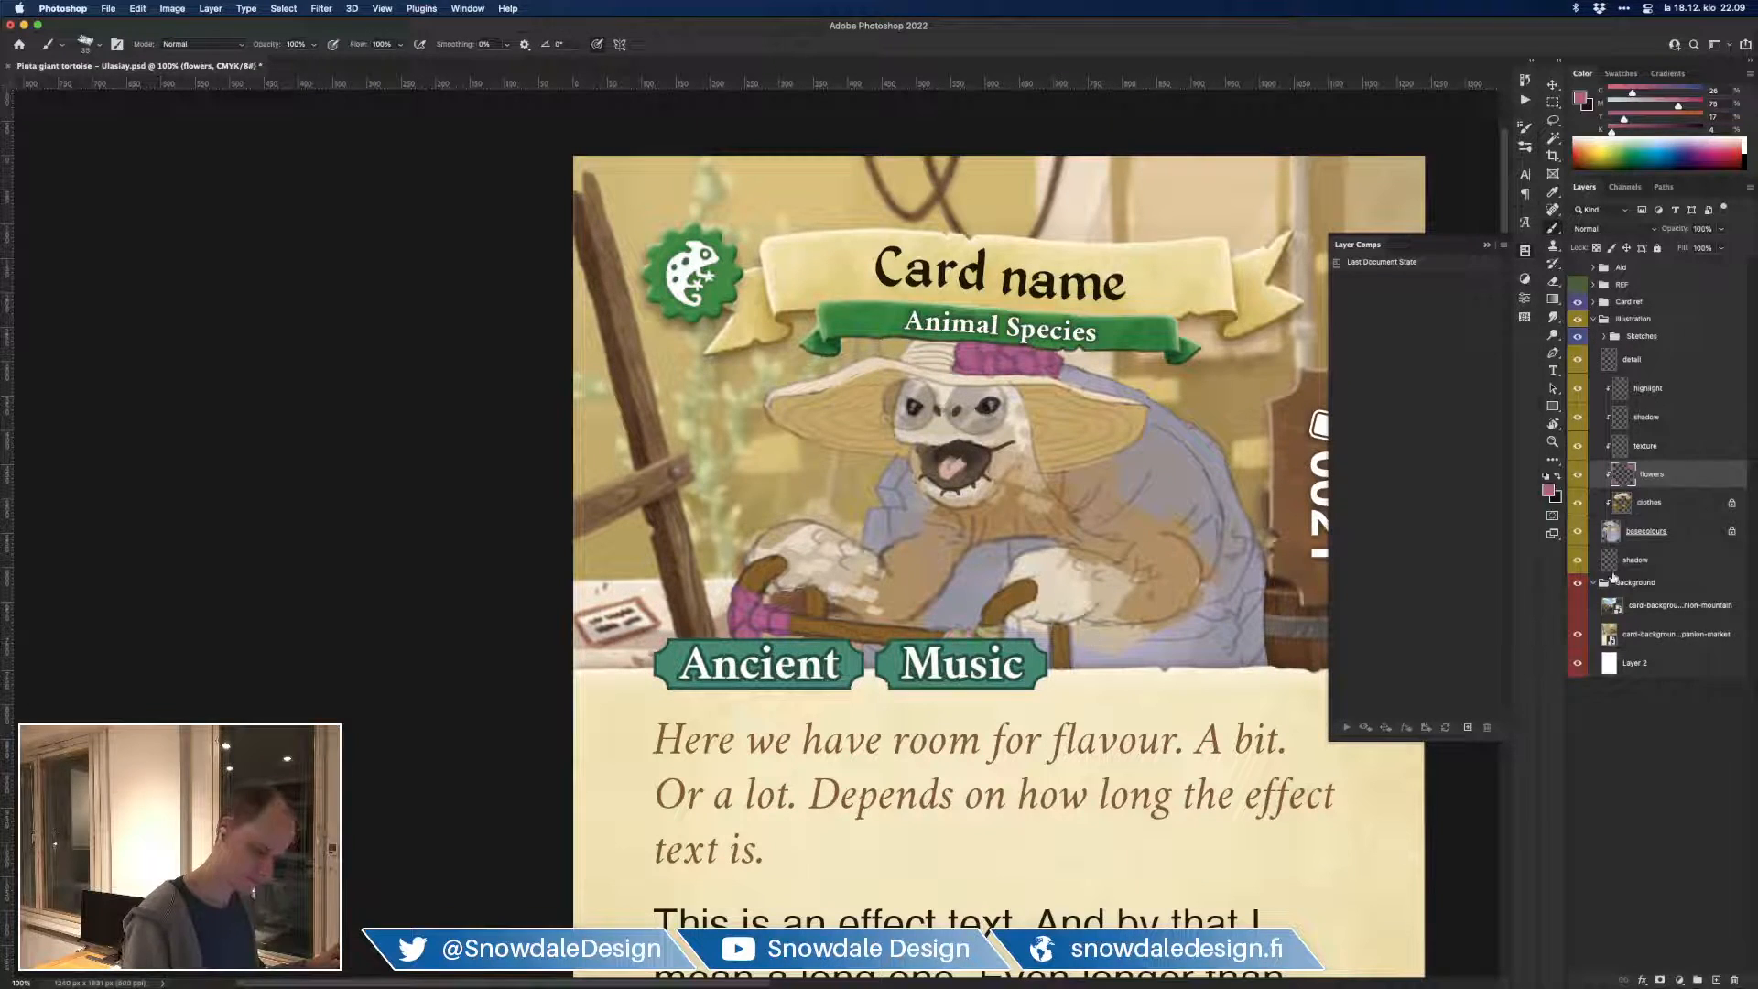
# Step: Undo the binding strokes on the flowers layer, then repaint both walker bindings magenta on the clothes layer with Card ref hidden
pyautogui.click(1648, 504)
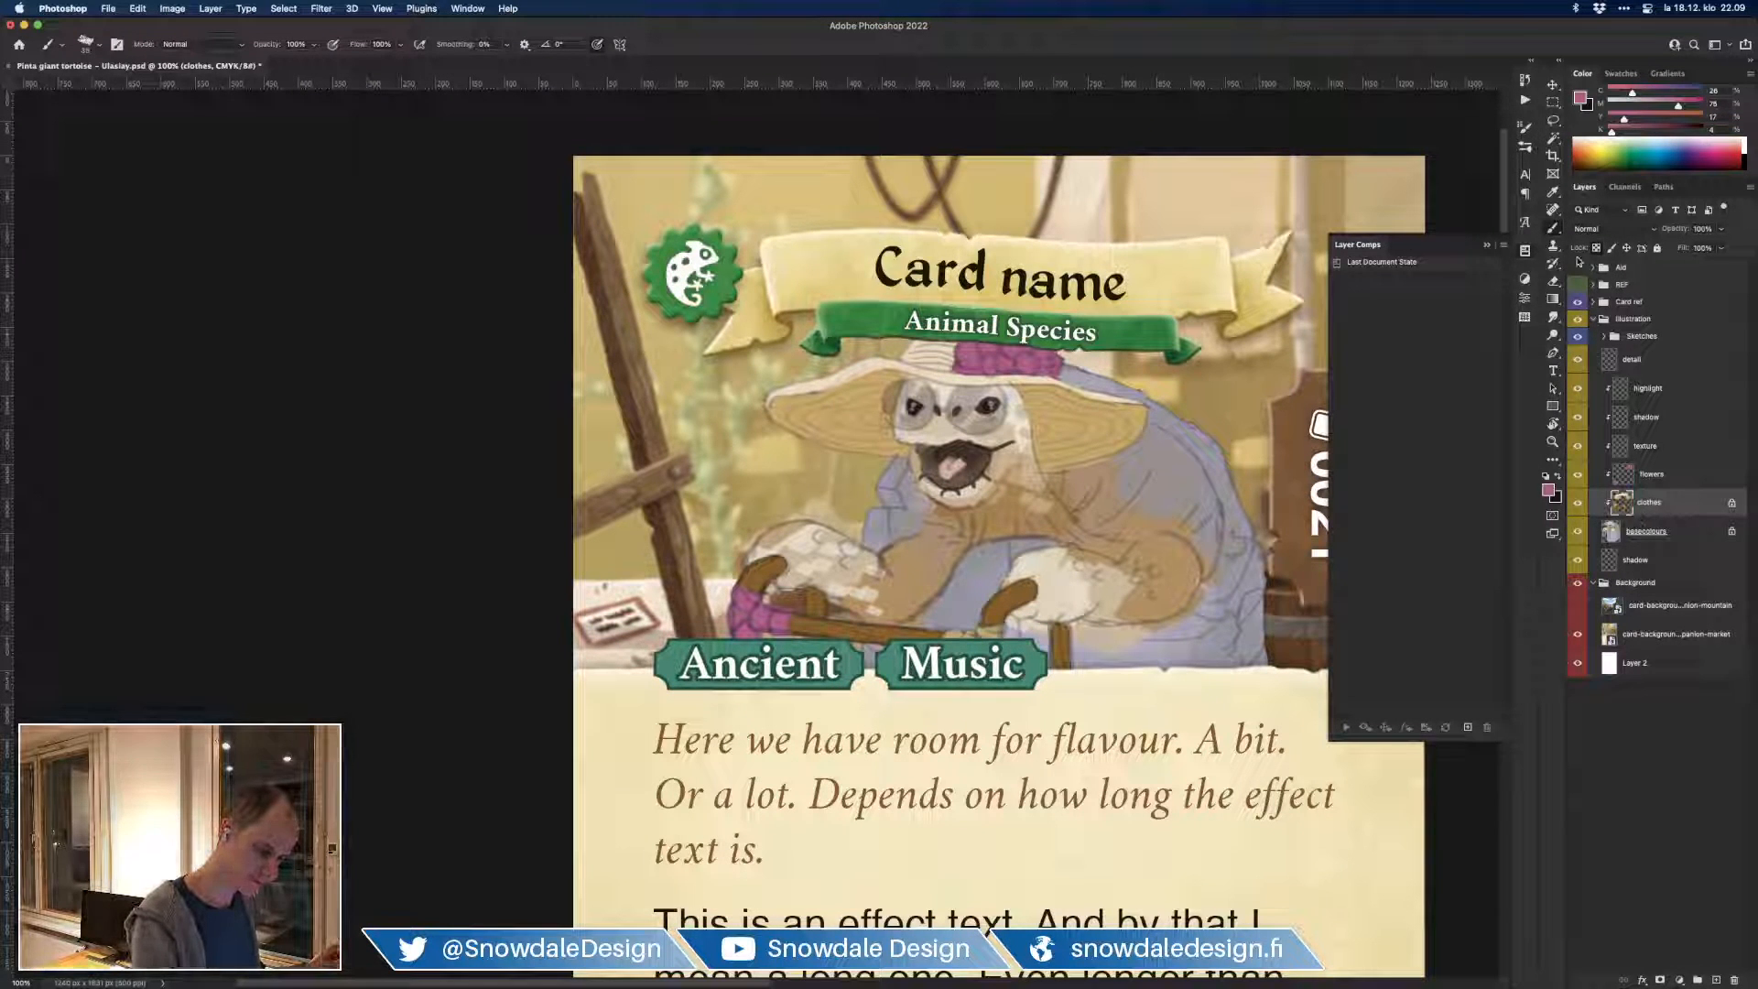
pyautogui.press('super+z')
pyautogui.press('super+z')
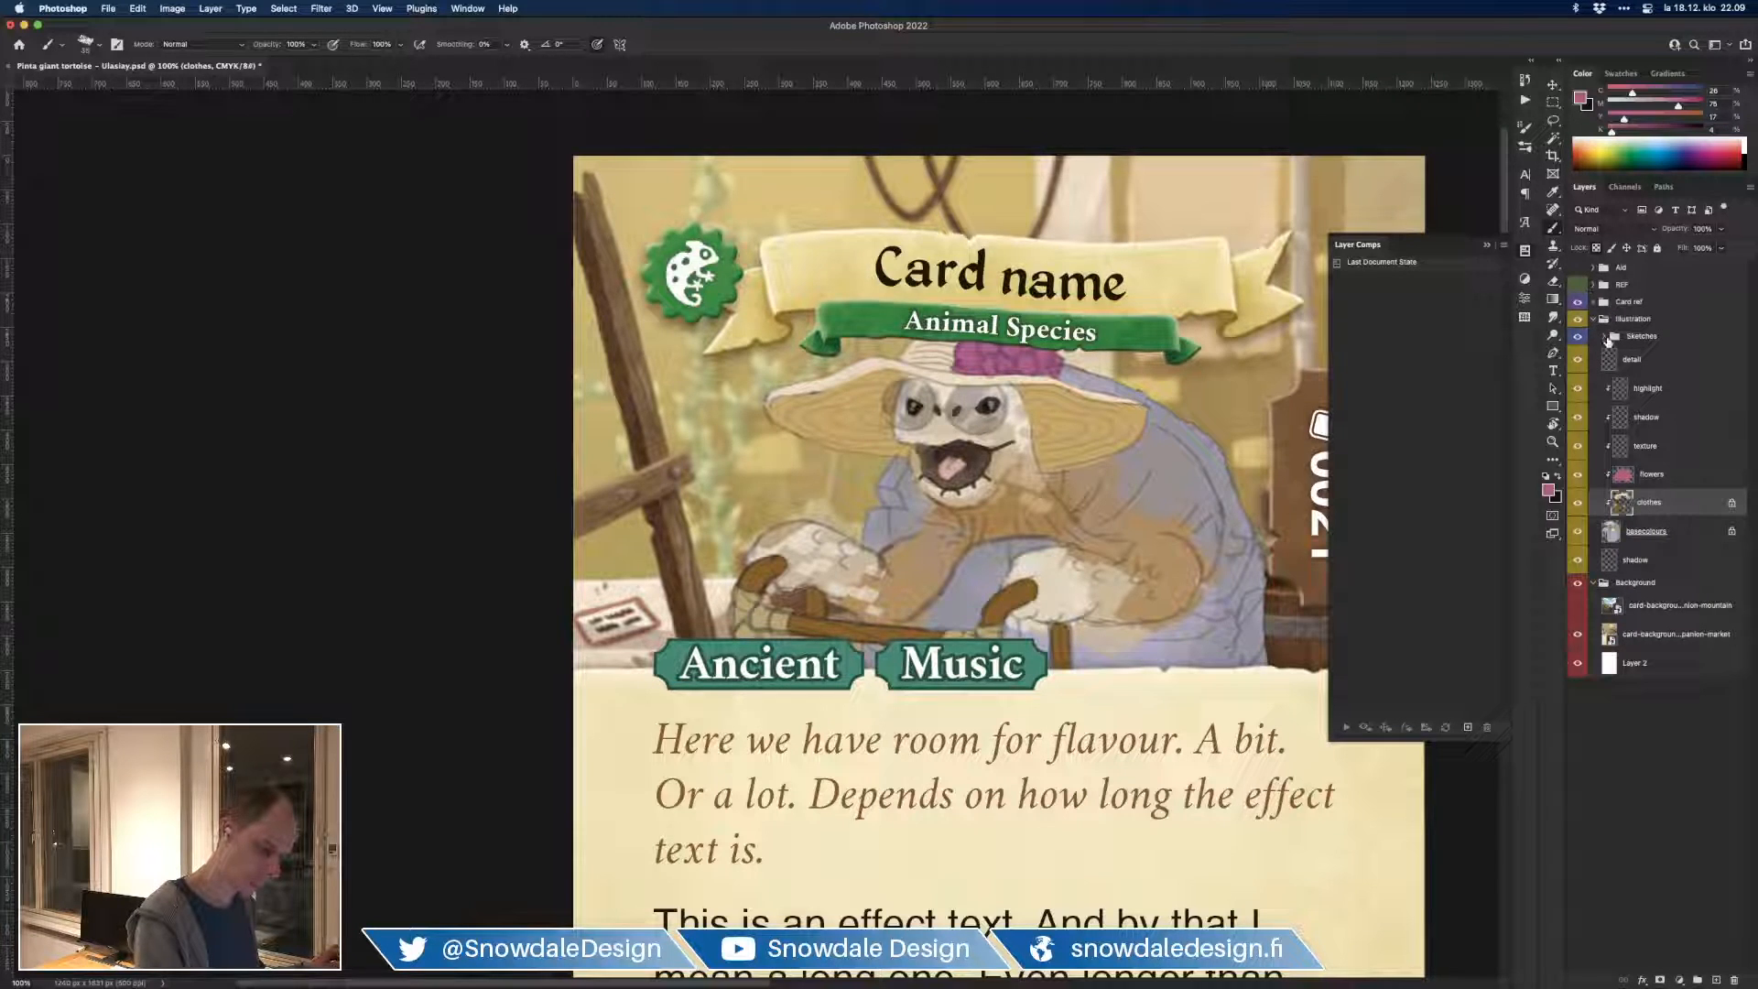
pyautogui.click(1577, 301)
pyautogui.moveTo(741, 638)
pyautogui.mouseDown()
pyautogui.moveTo(734, 594)
pyautogui.moveTo(771, 600)
pyautogui.moveTo(763, 625)
pyautogui.moveTo(786, 613)
pyautogui.moveTo(755, 641)
pyautogui.mouseUp()
pyautogui.moveTo(944, 641)
pyautogui.mouseDown()
pyautogui.moveTo(1004, 632)
pyautogui.moveTo(990, 664)
pyautogui.moveTo(970, 663)
pyautogui.mouseUp()
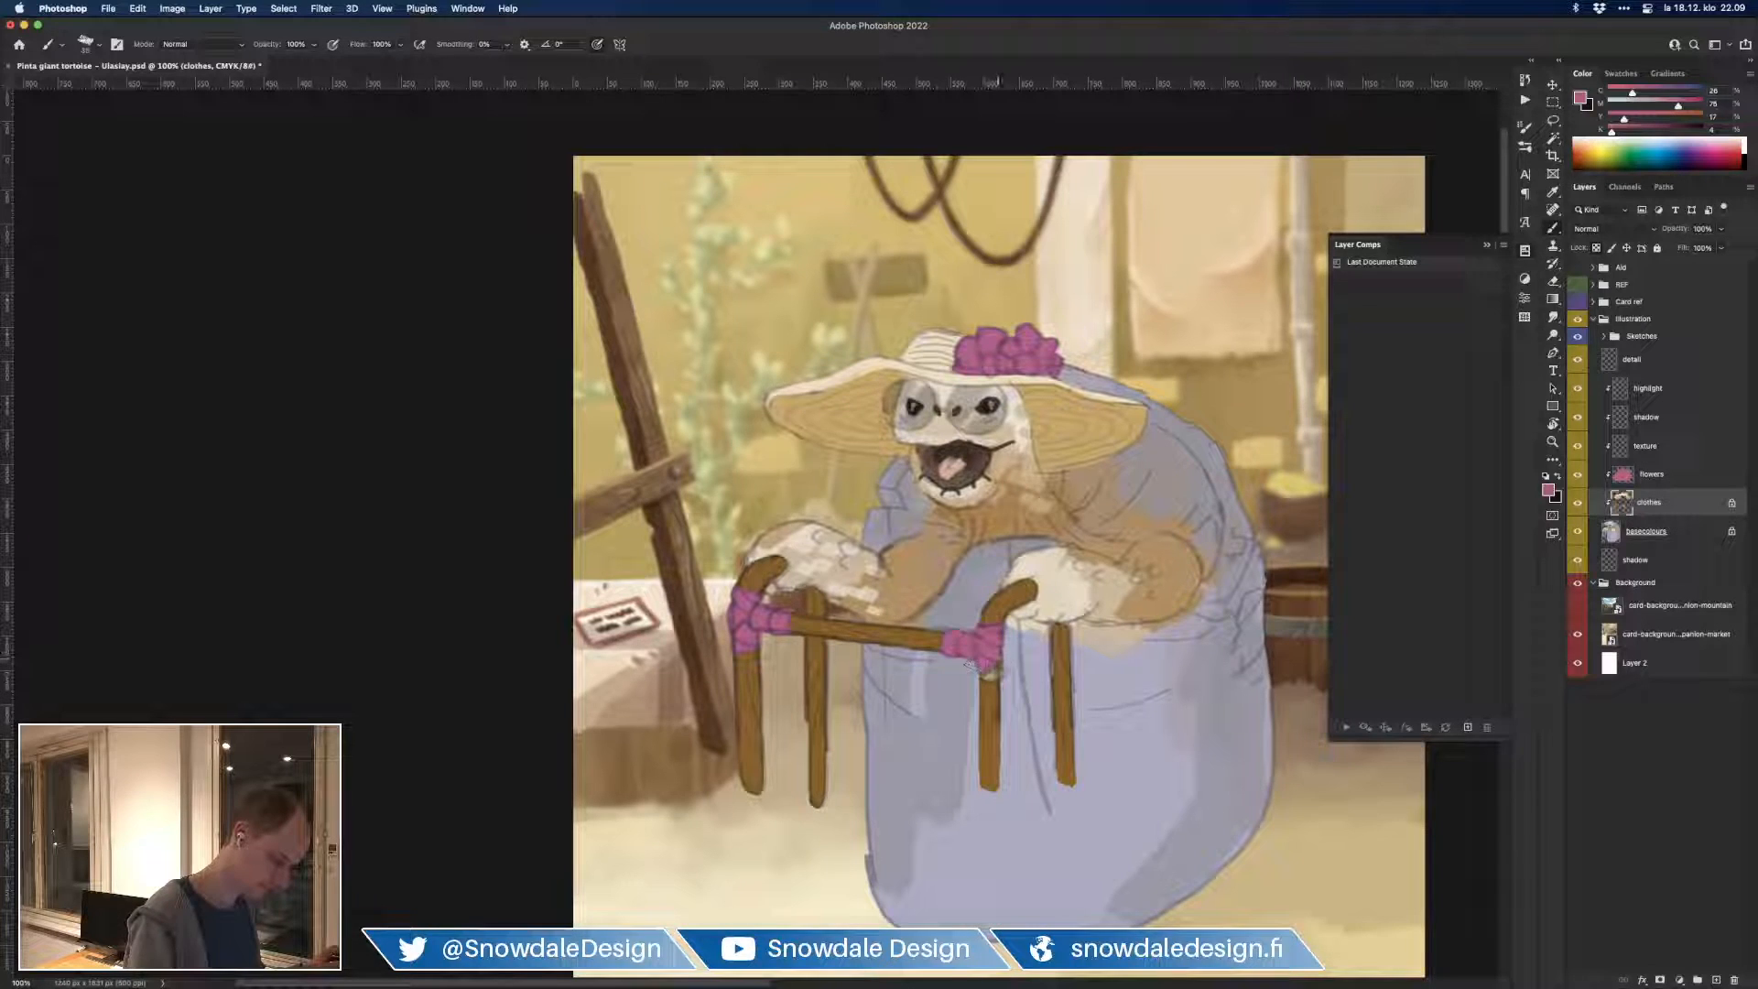
# Step: Show the Card ref group, expand it and identify the Tags layer by toggling its visibility
pyautogui.press('super+minus')
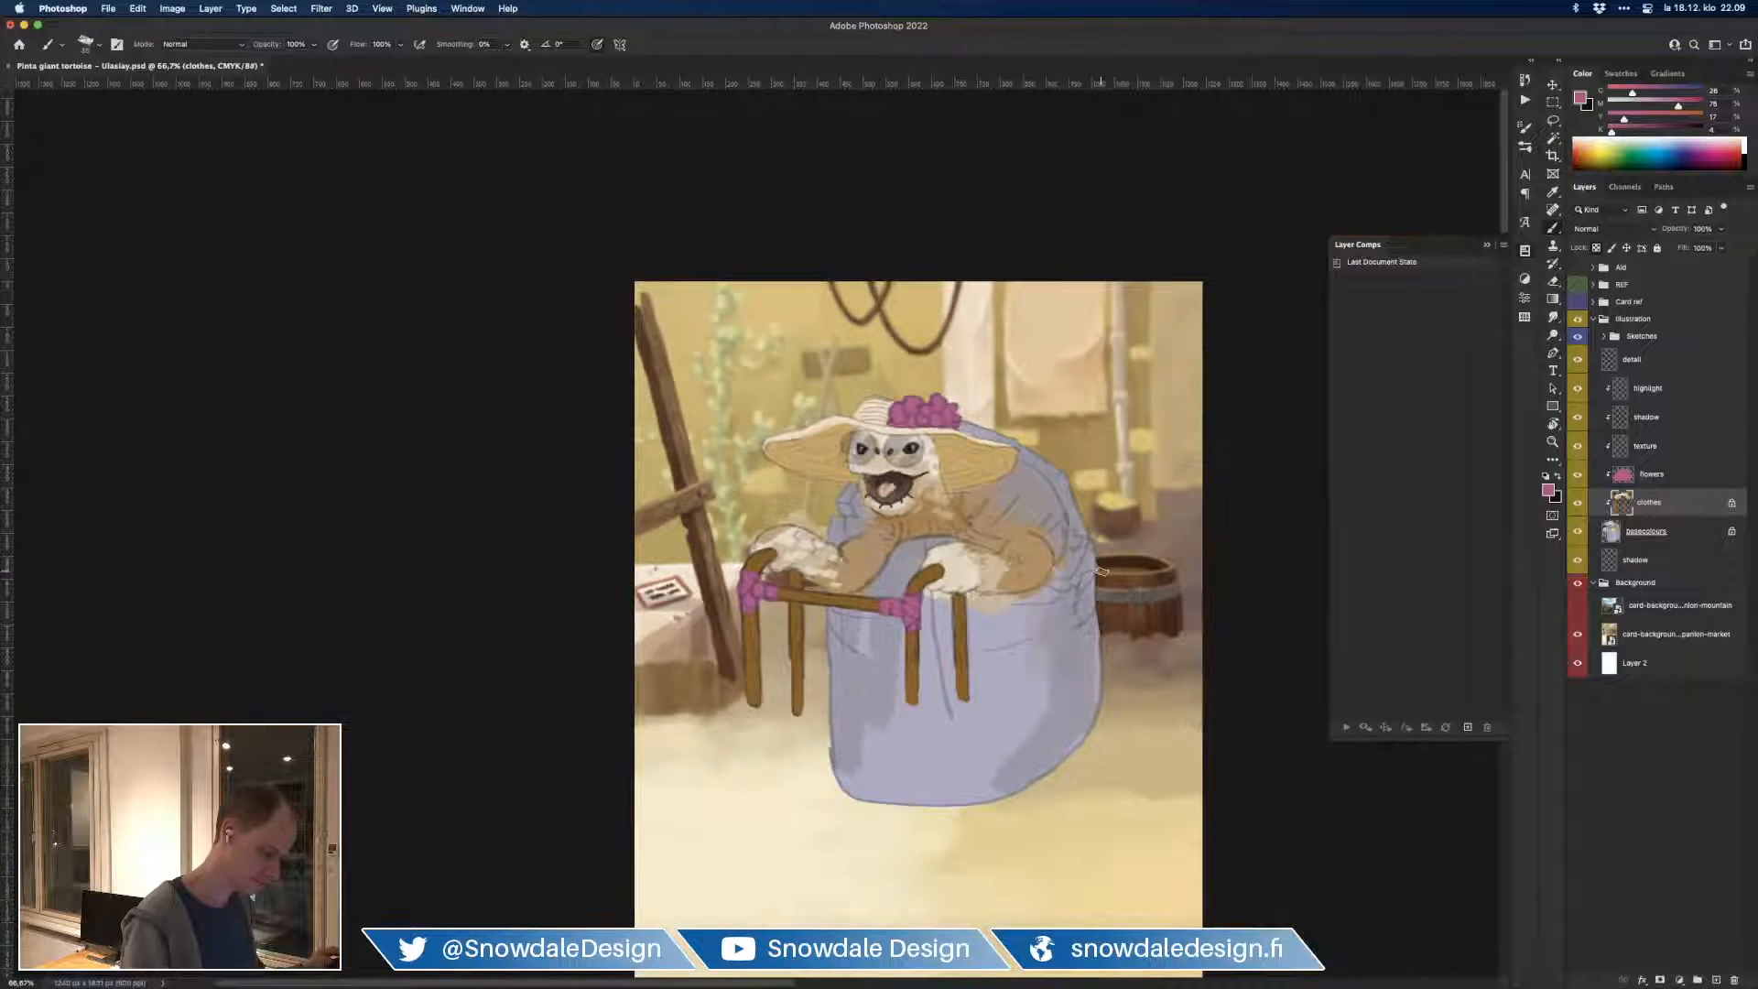
pyautogui.press('super+minus')
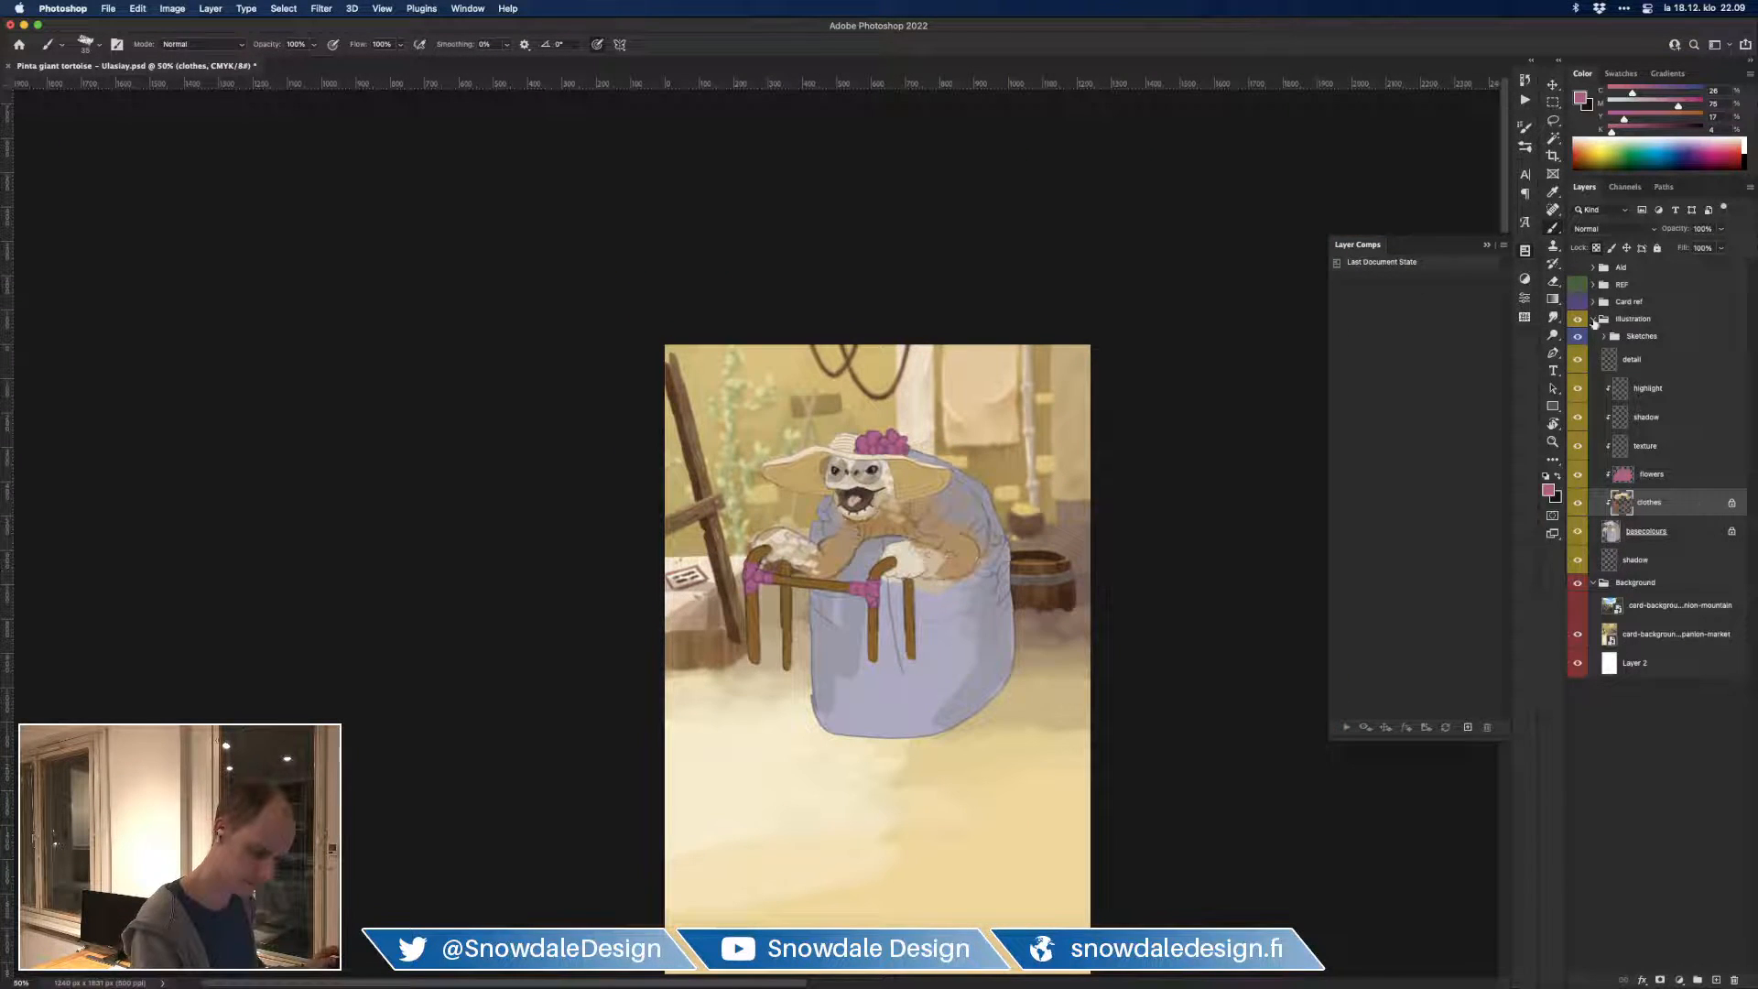
pyautogui.click(1577, 302)
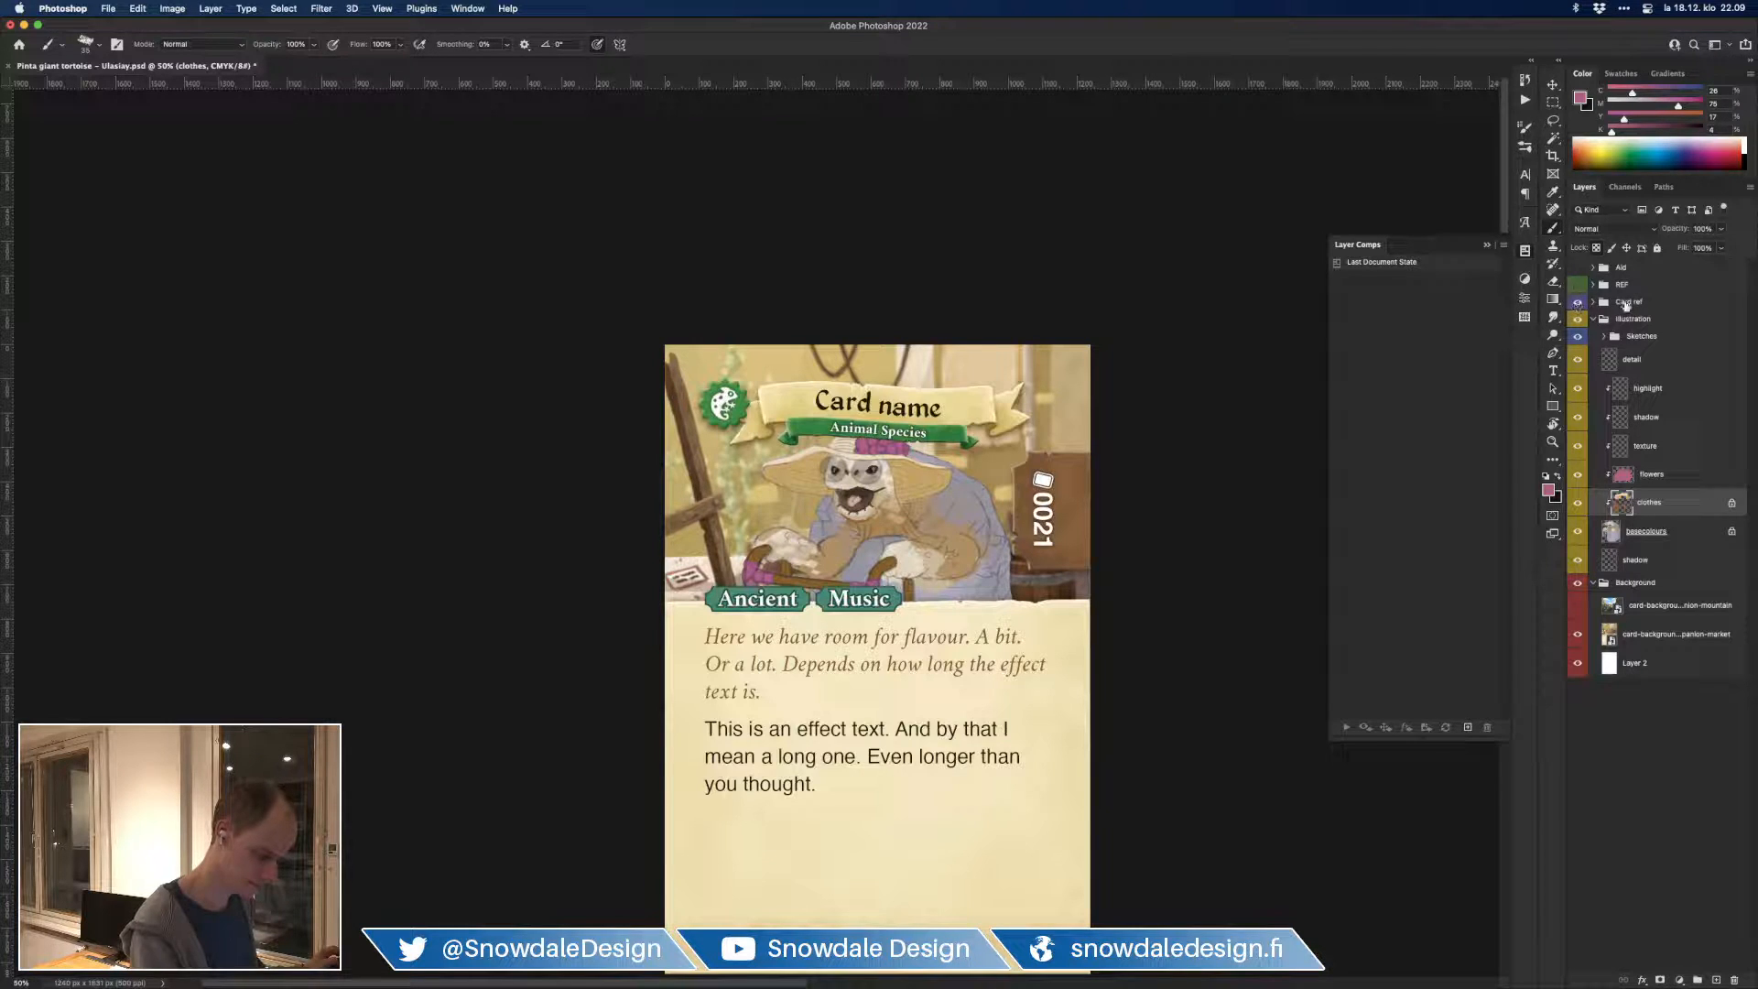
pyautogui.click(1626, 305)
pyautogui.click(1593, 303)
pyautogui.click(1653, 327)
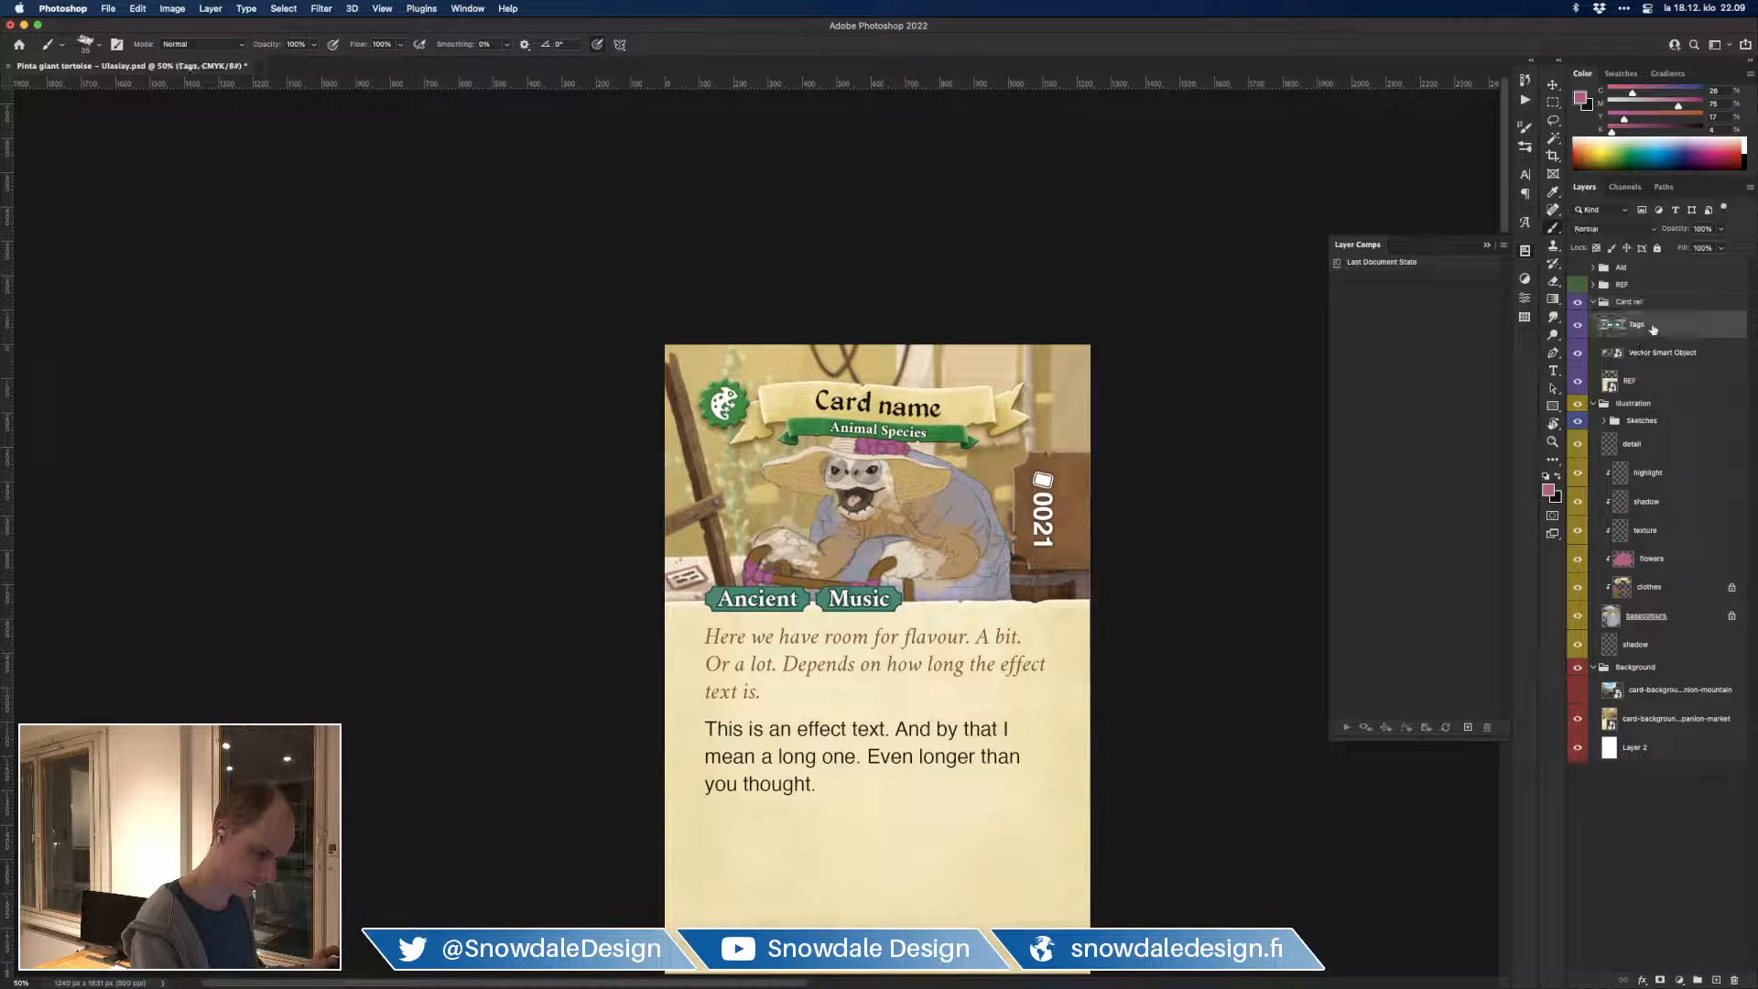
pyautogui.click(1579, 325)
pyautogui.click(1578, 325)
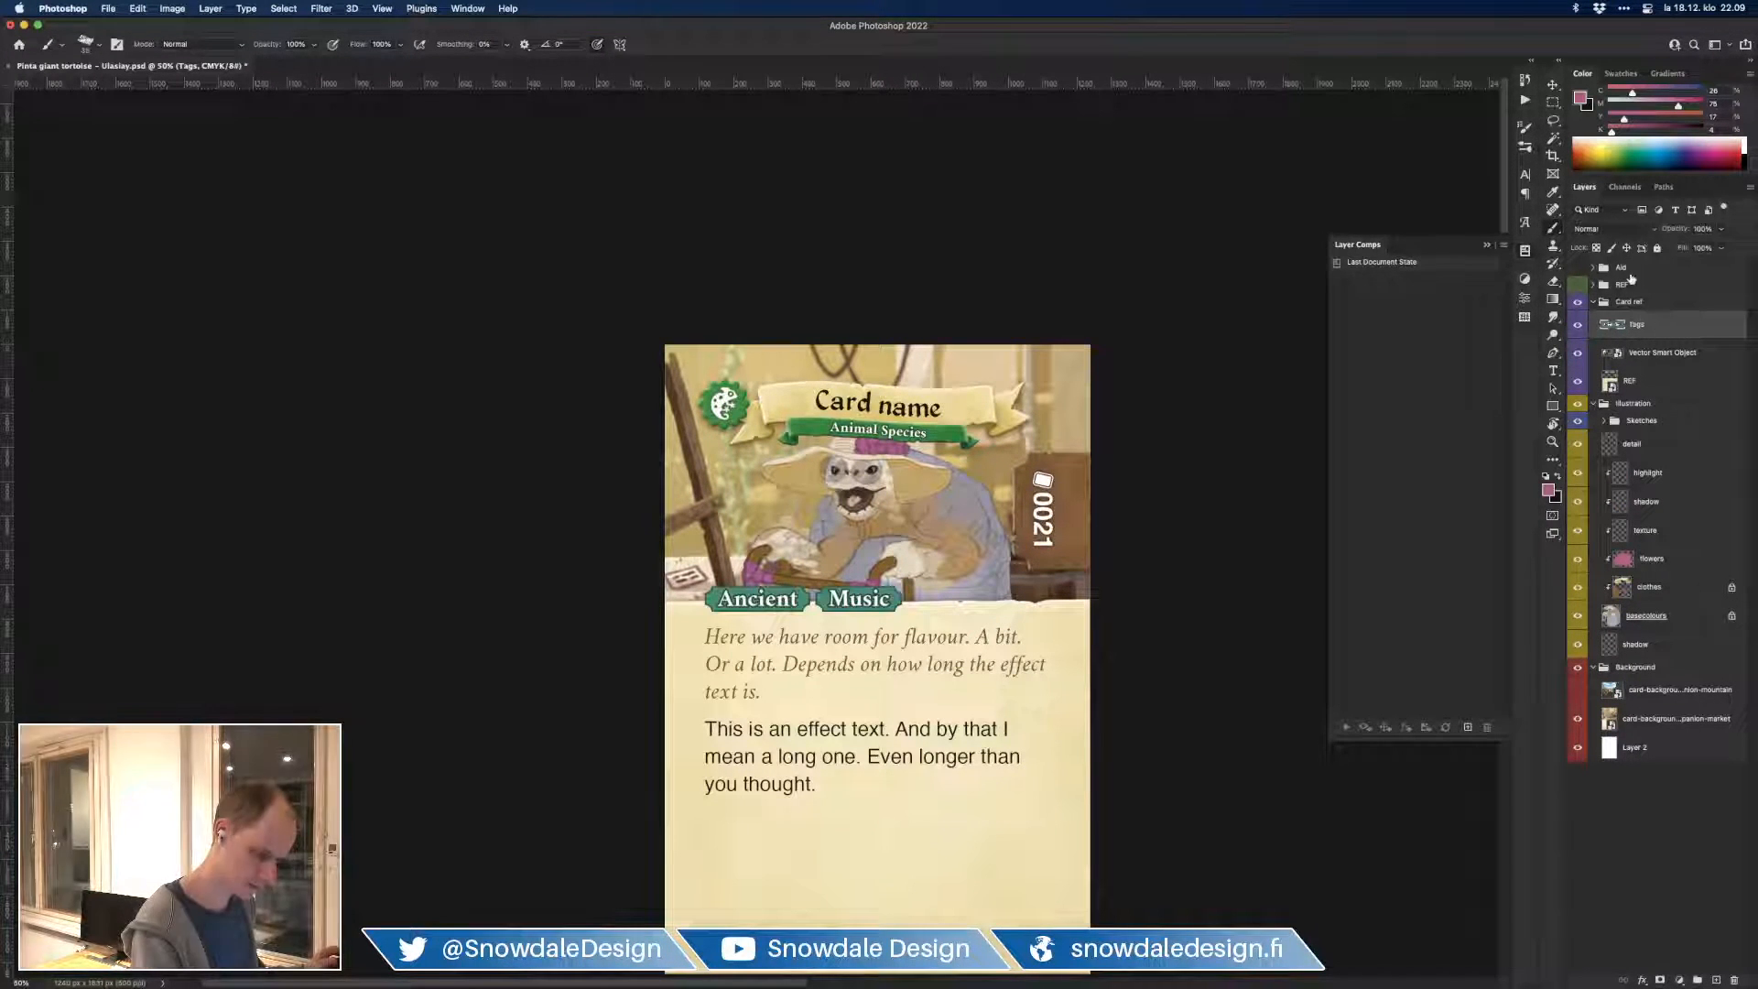
# Step: Add a layer mask to the Tags layer, paint out the Music tag in black and save the document
pyautogui.click(1659, 981)
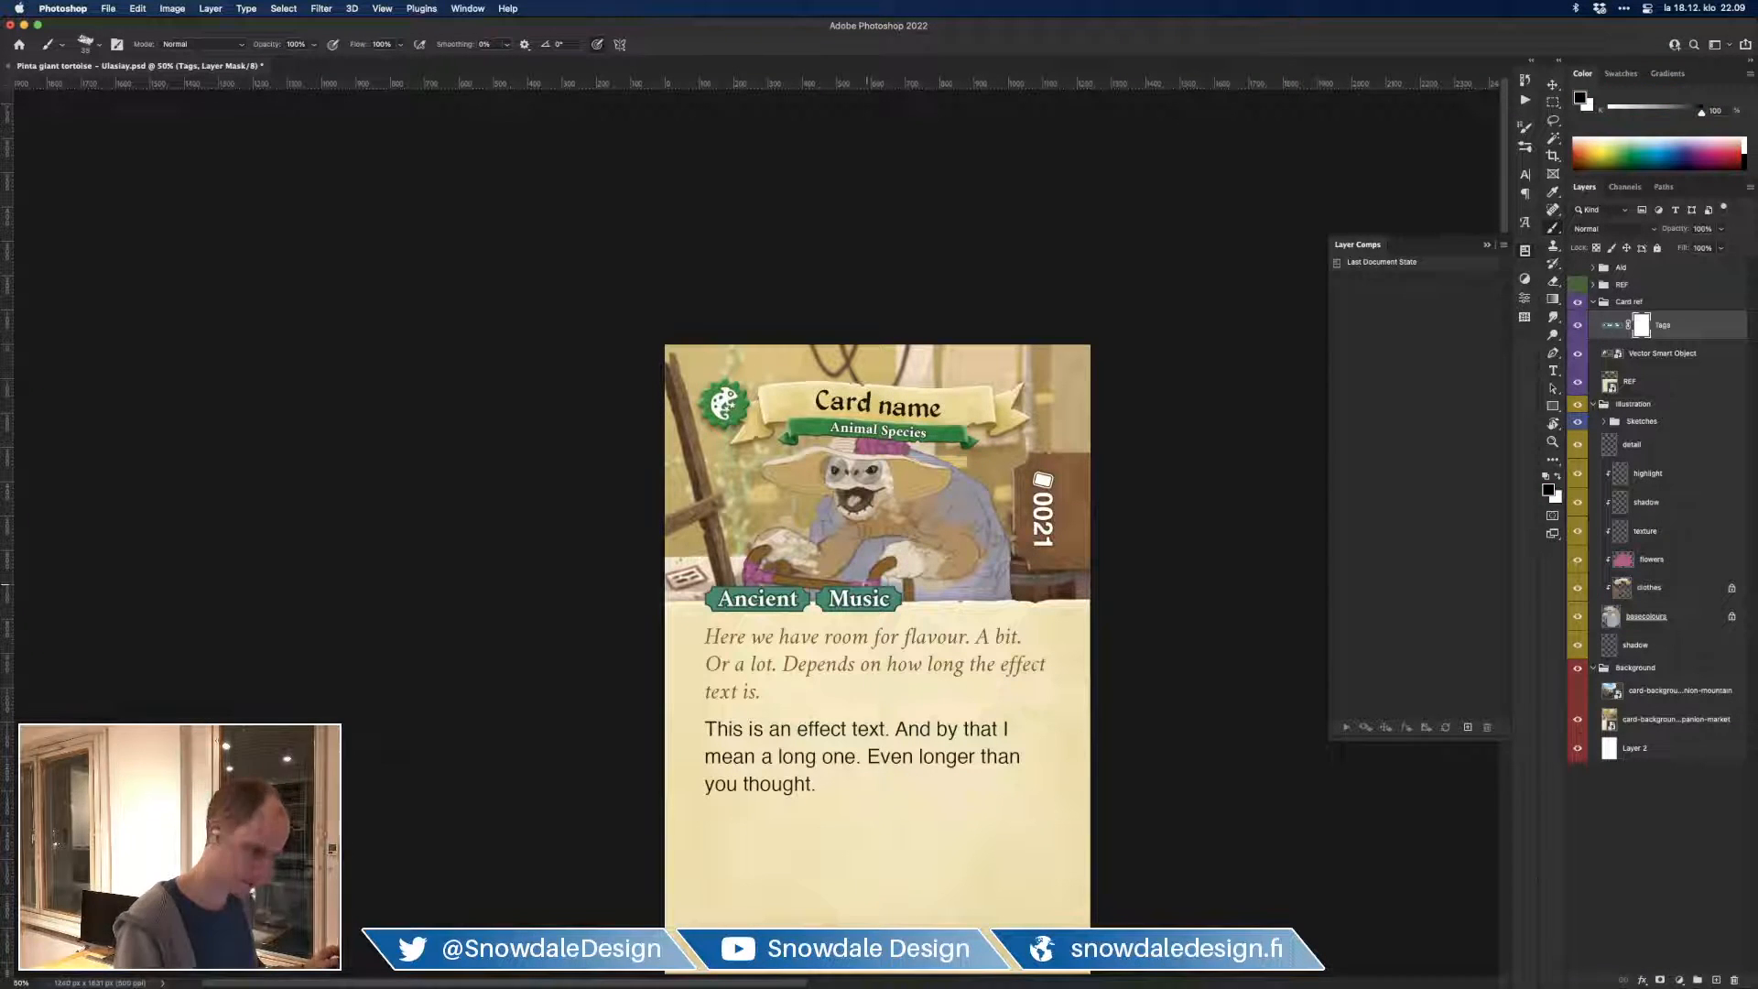
pyautogui.moveTo(902, 605); pyautogui.dragTo(826, 590)
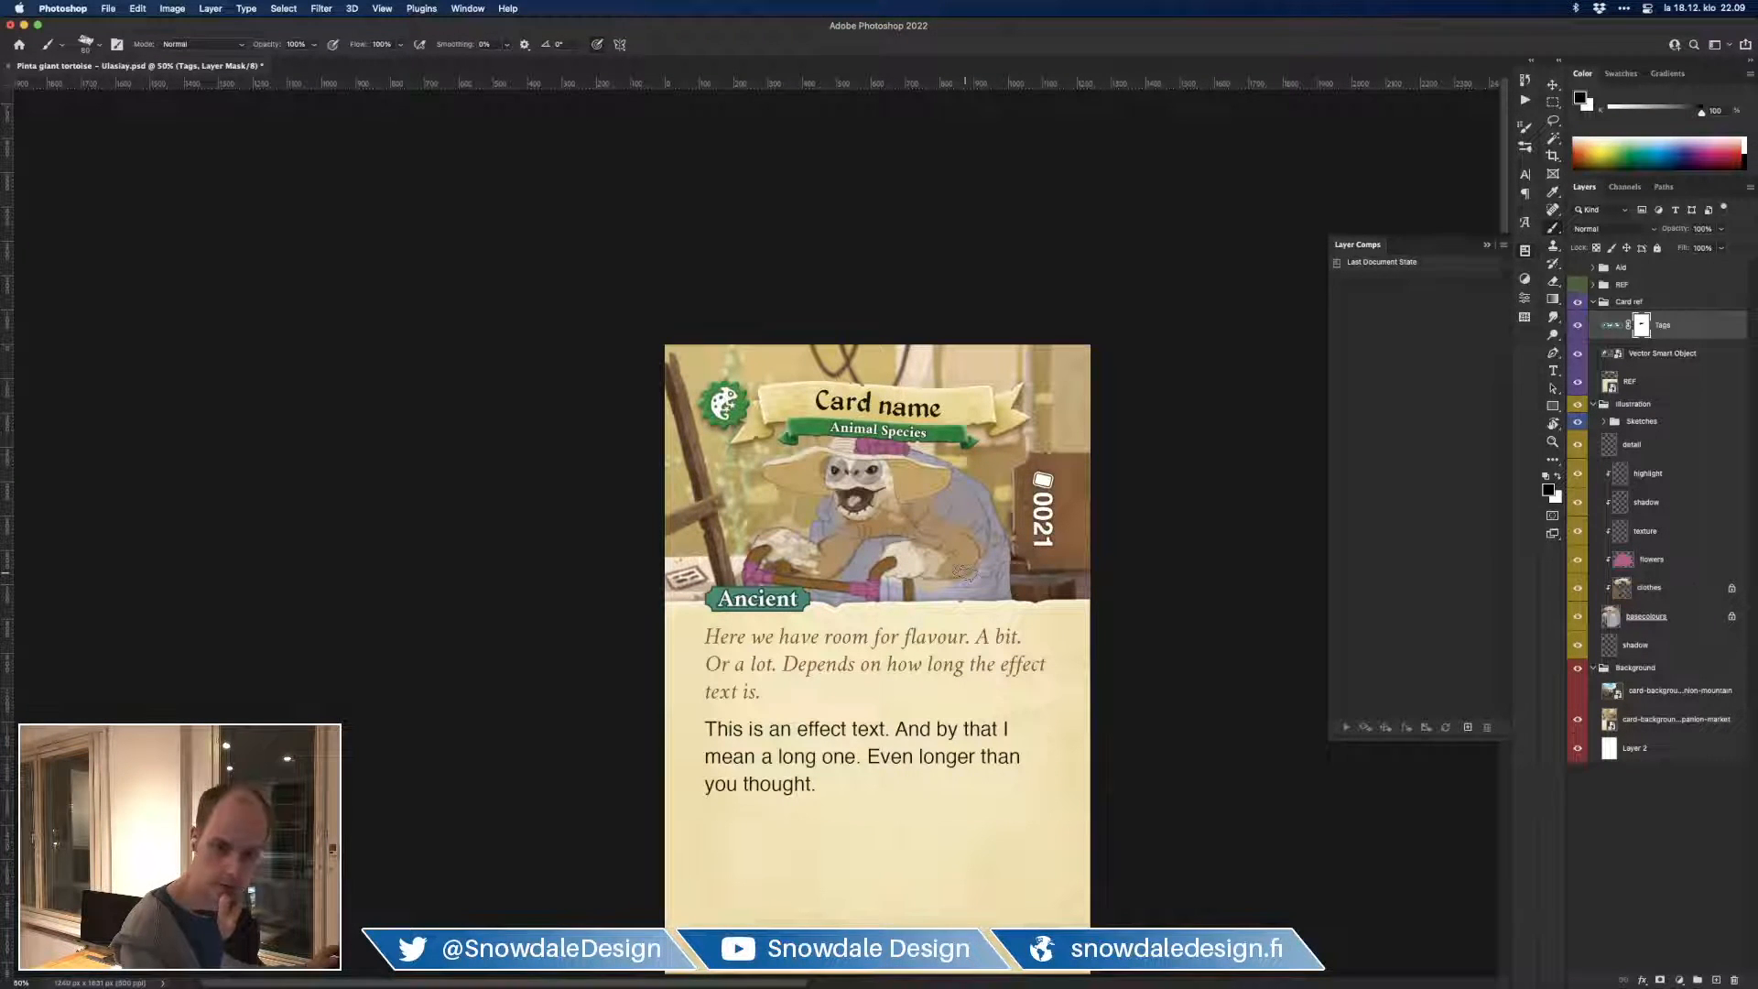
pyautogui.press('super+plus')
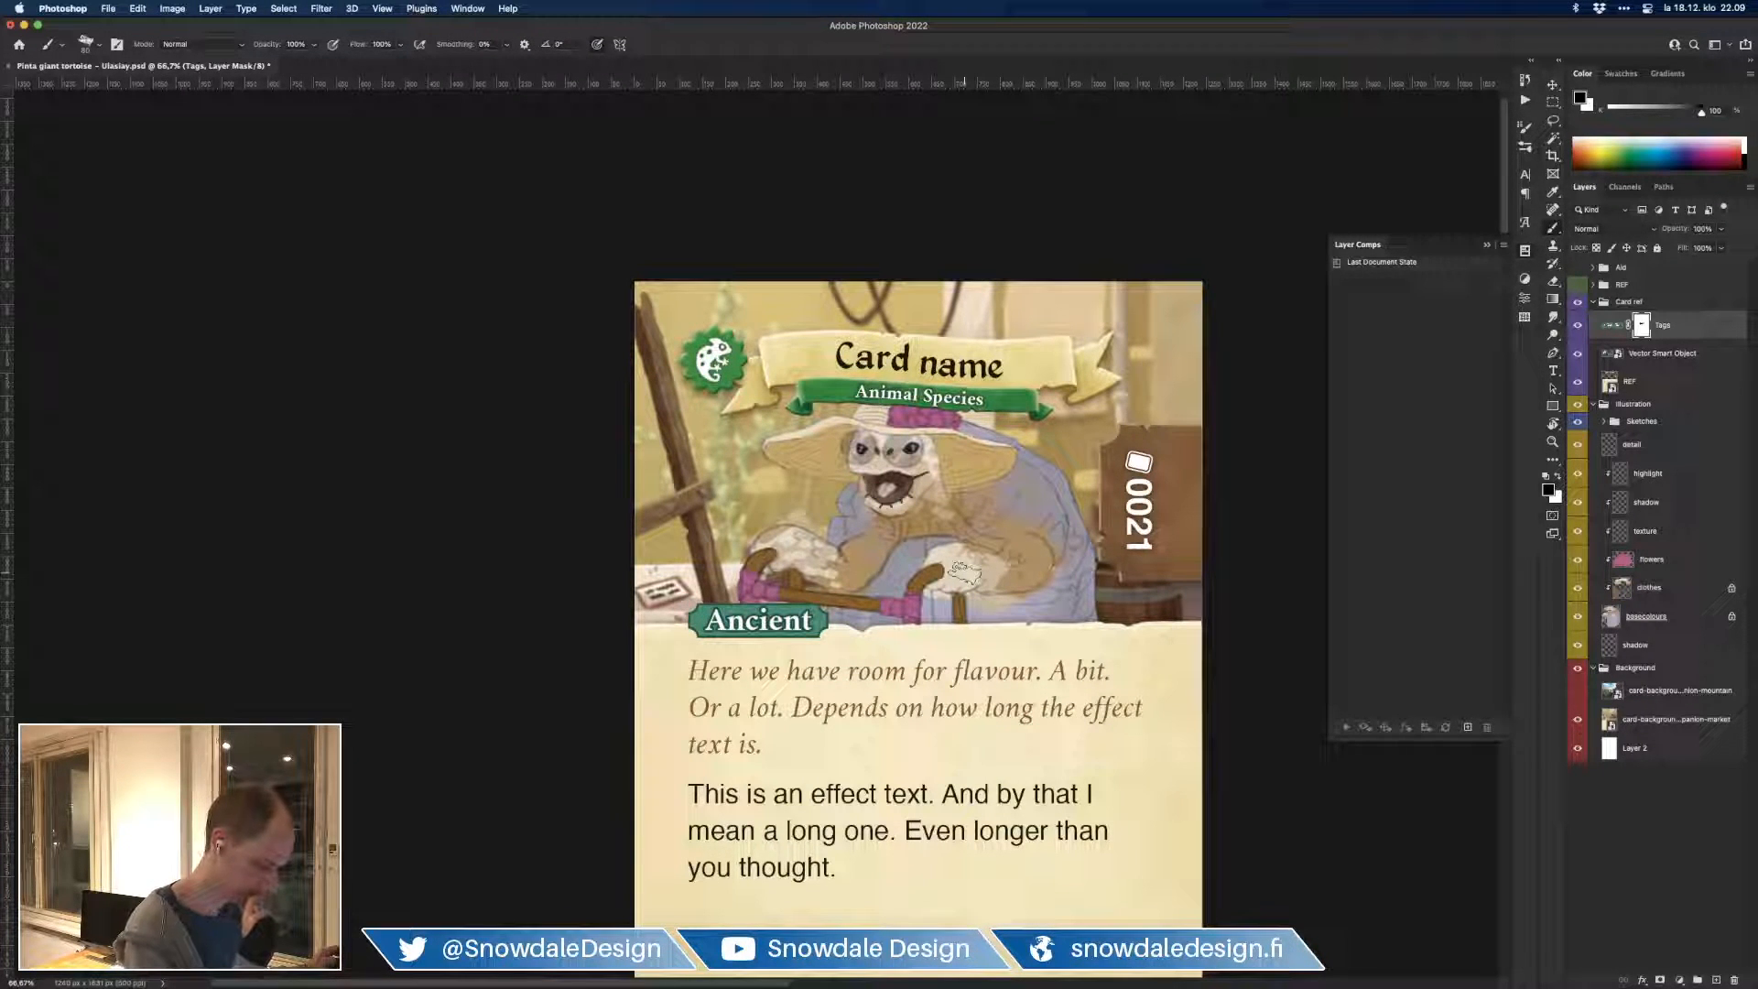
pyautogui.press('super+minus')
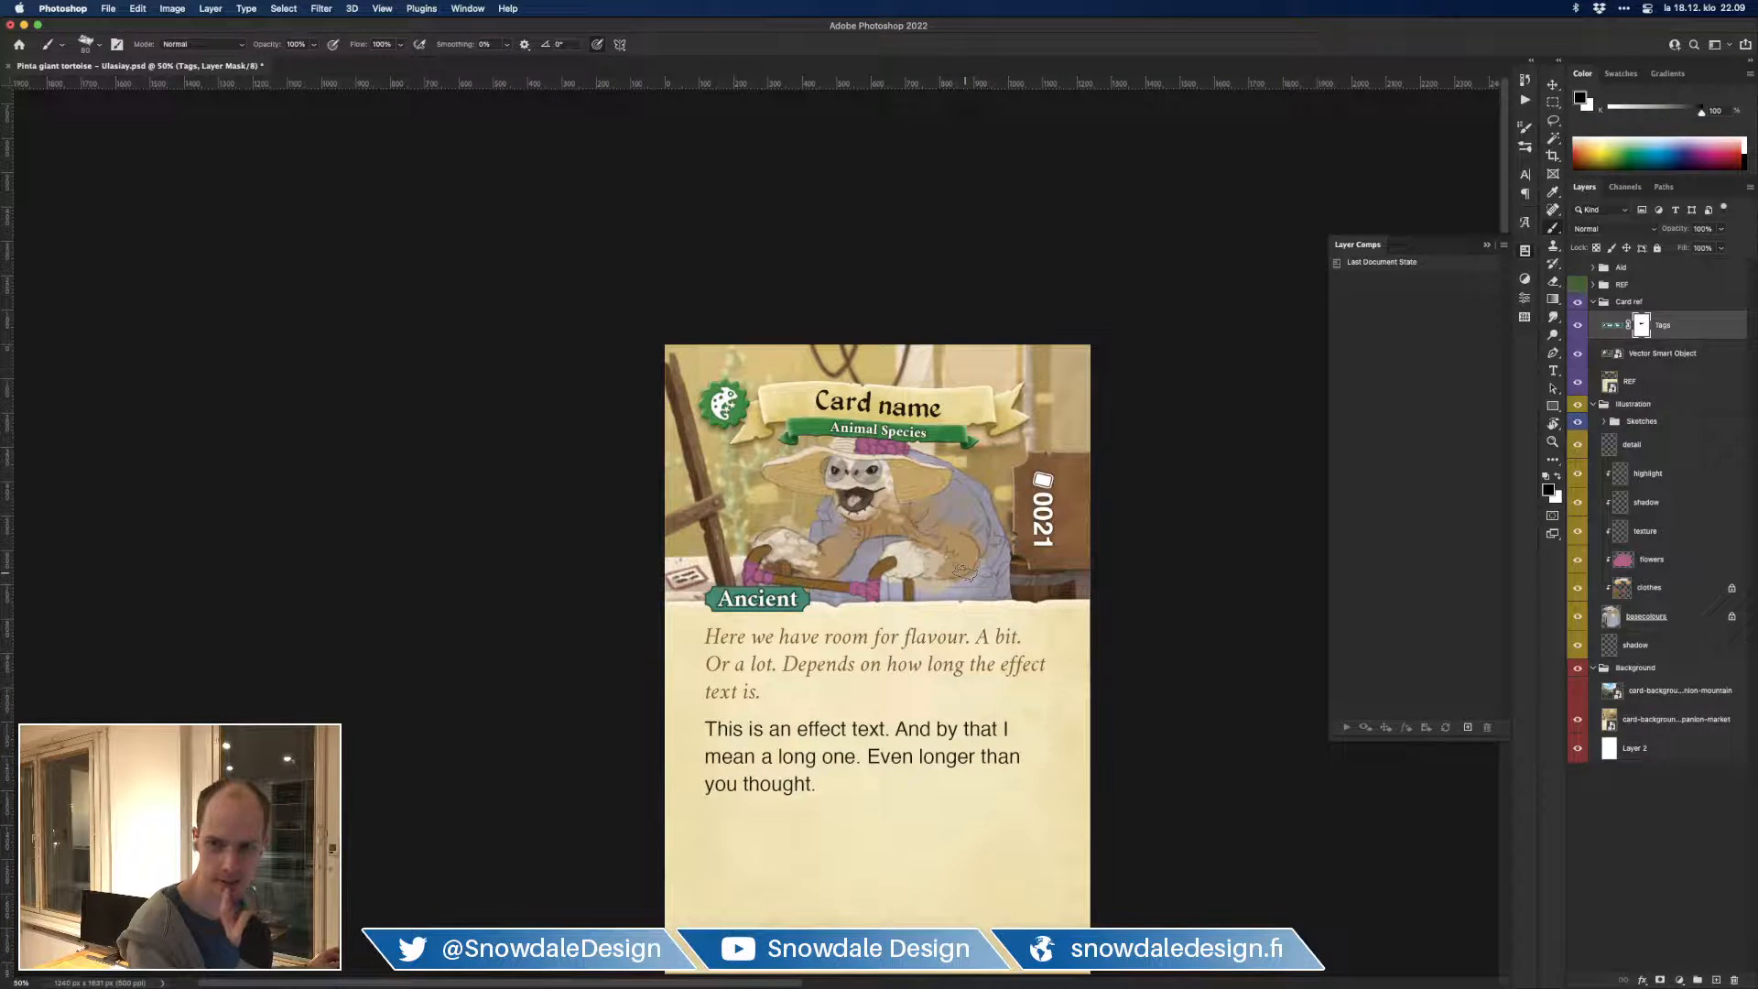
pyautogui.press('super+s')
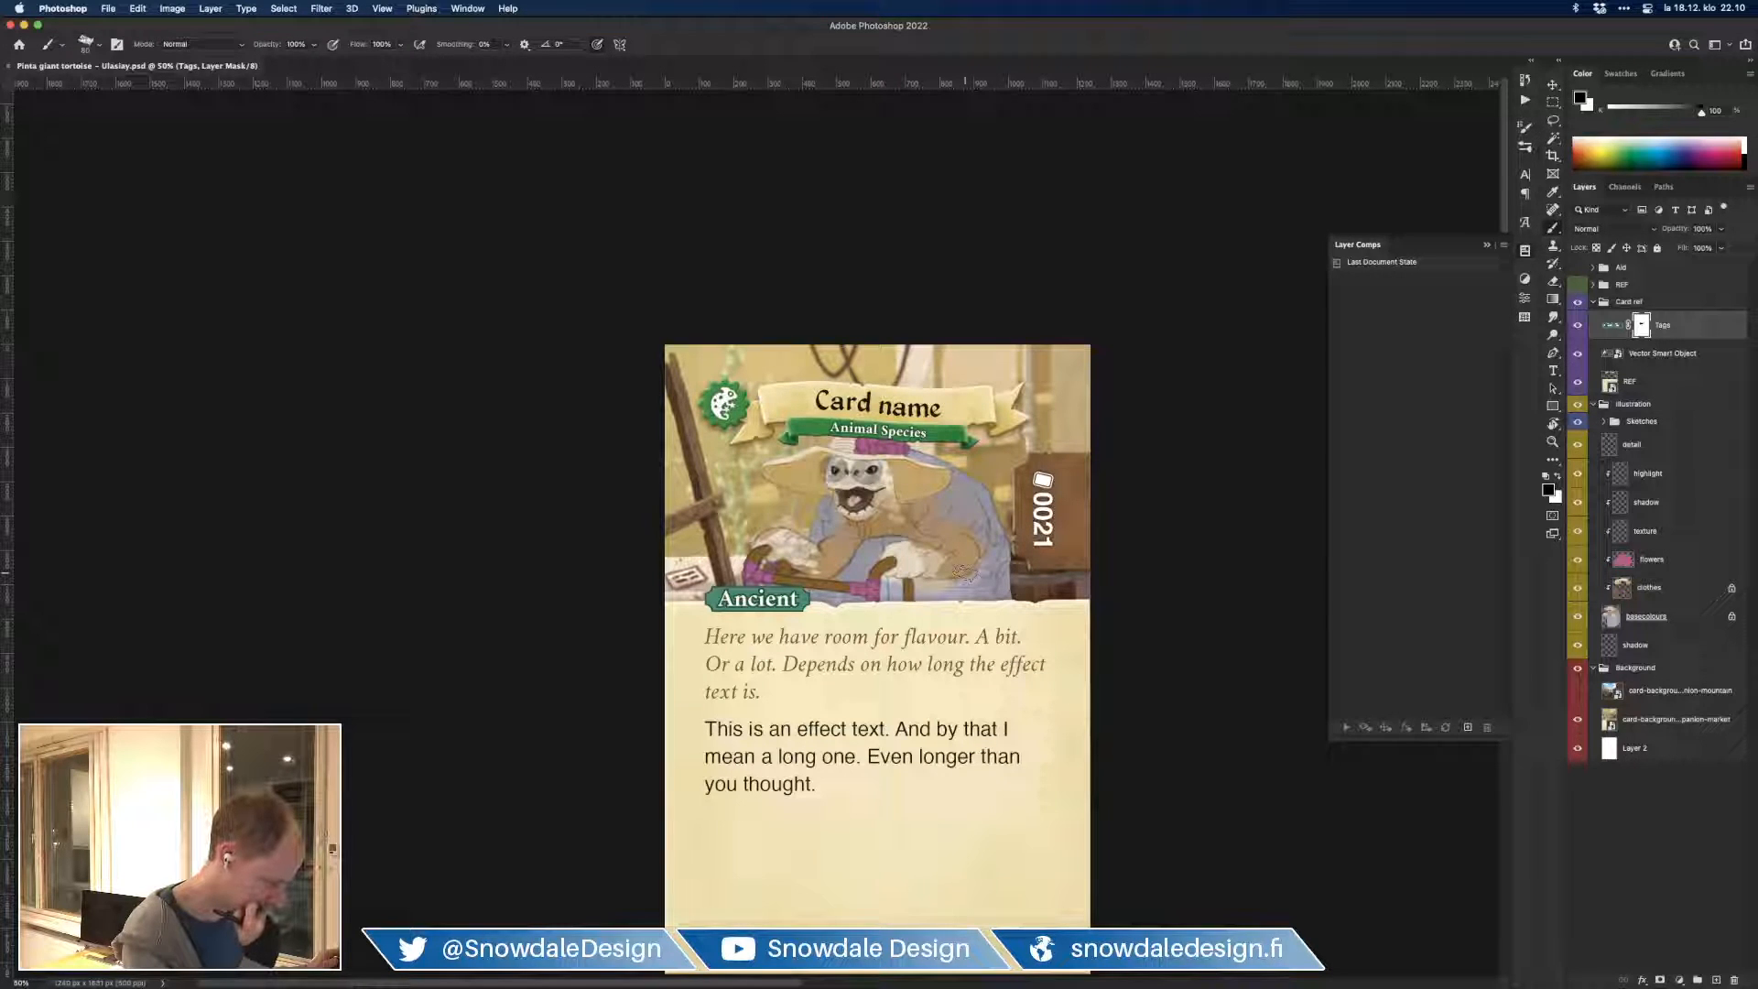
# Step: Collapse the Card ref group, sample the body's greyish lavender and paint beside the walker on the basecolours layer with a smaller brush
pyautogui.press('super+plus')
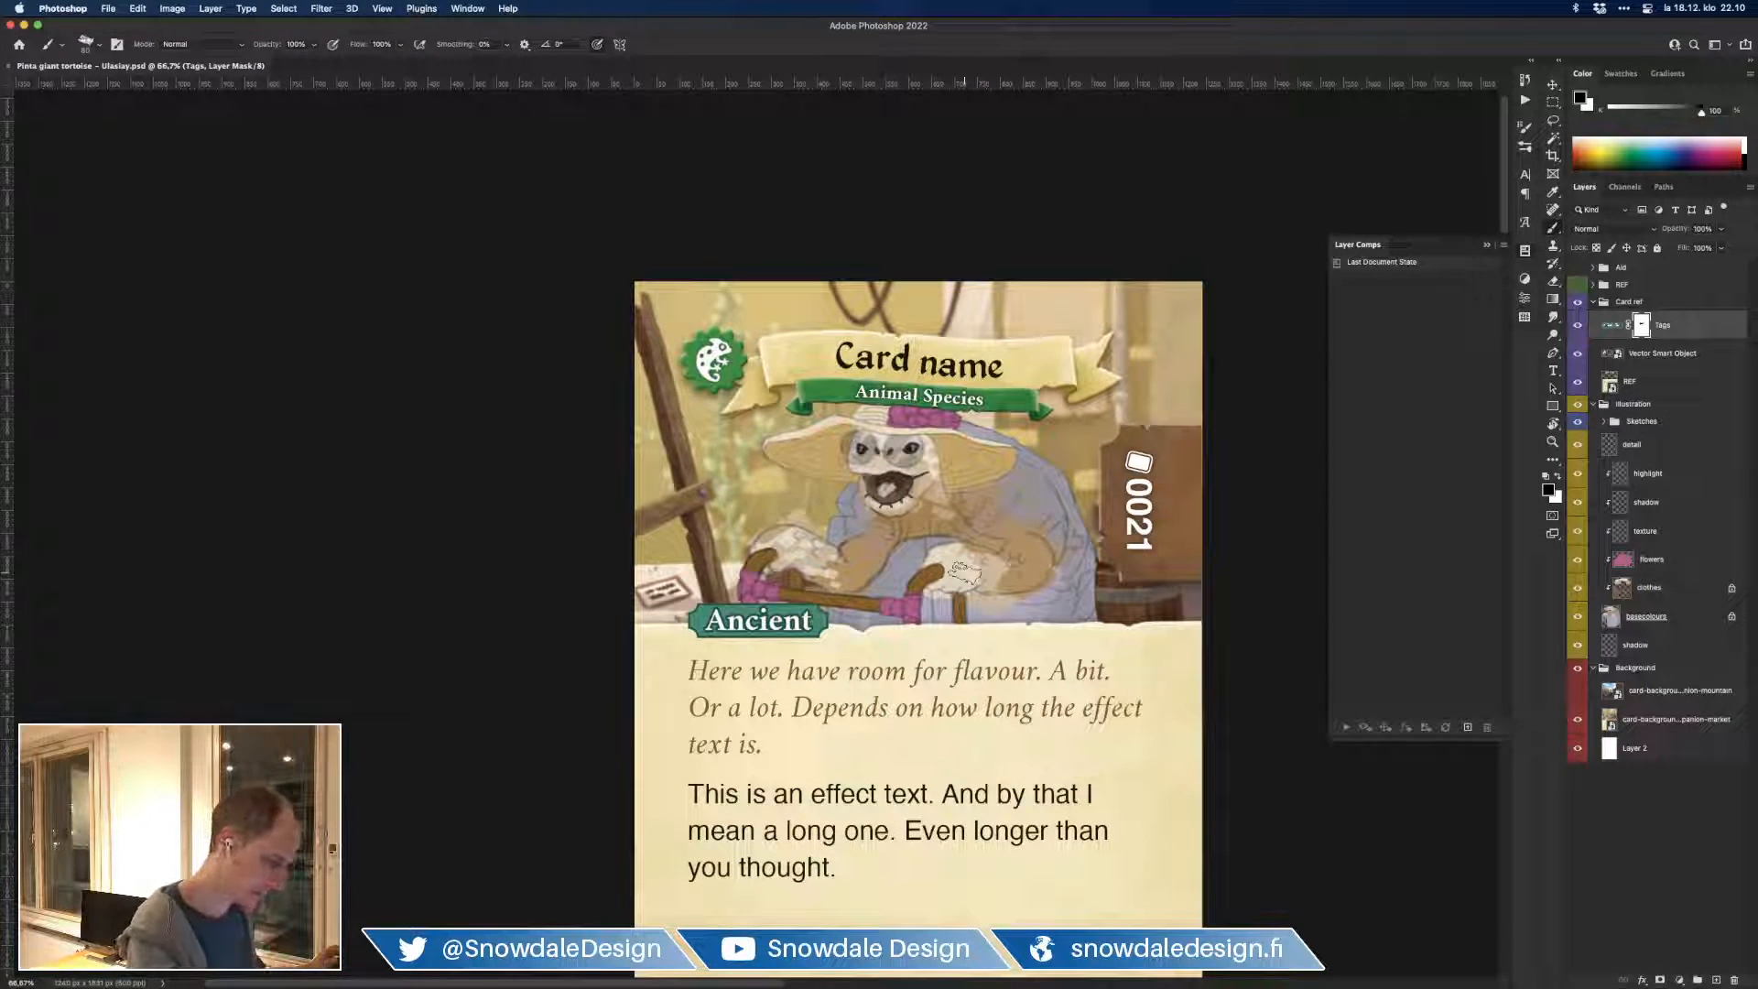
pyautogui.click(1598, 302)
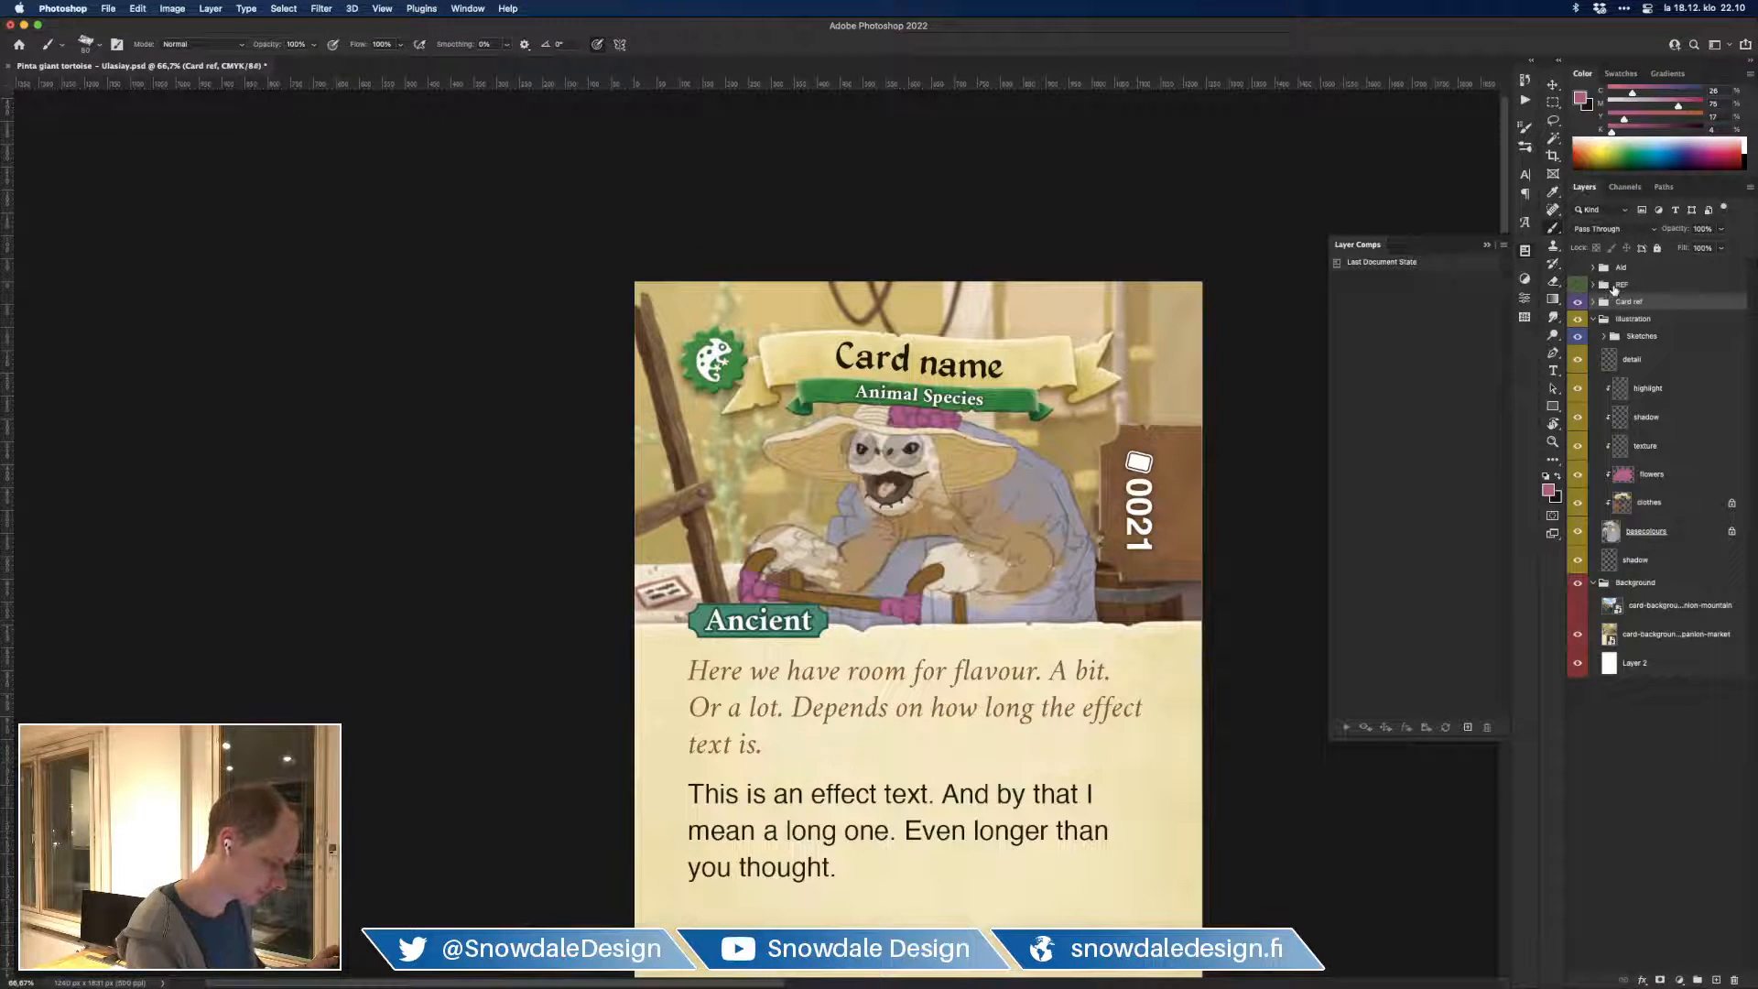
pyautogui.moveTo(1189, 285); pyautogui.dragTo(1093, 287)
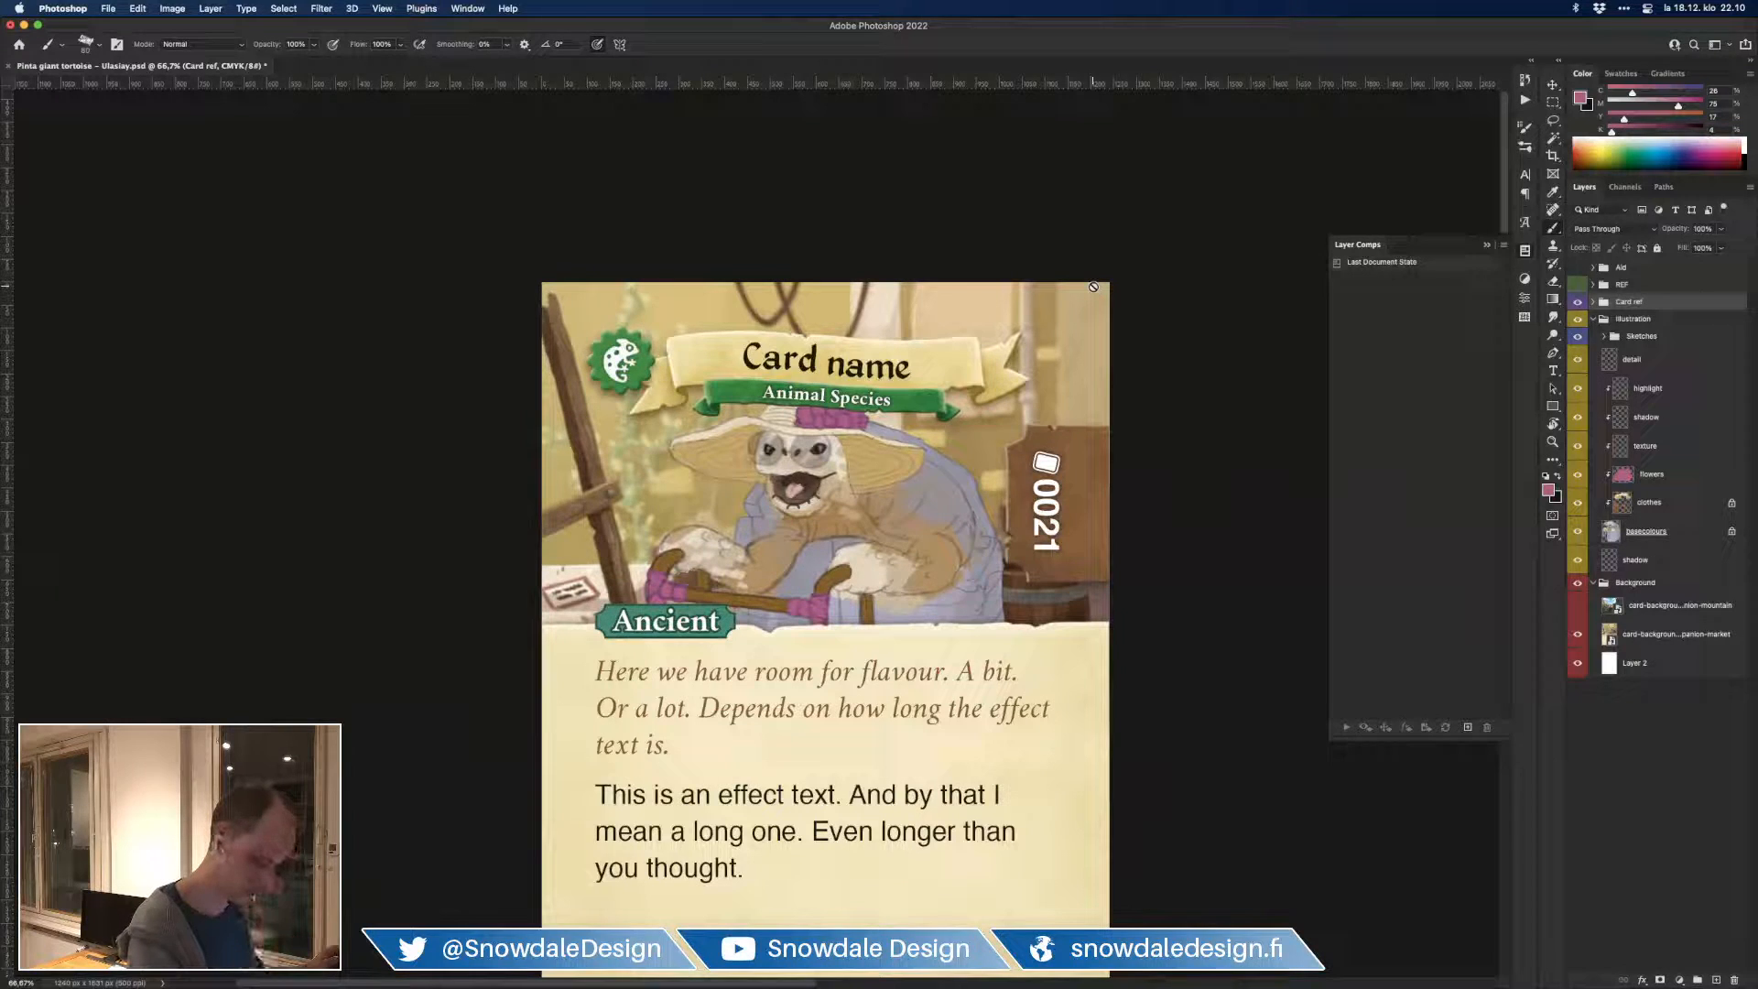
pyautogui.click(1684, 531)
pyautogui.keyDown('alt'); pyautogui.click(924, 602); pyautogui.keyUp('alt')
pyautogui.keyDown('alt'); pyautogui.click(887, 600); pyautogui.keyUp('alt')
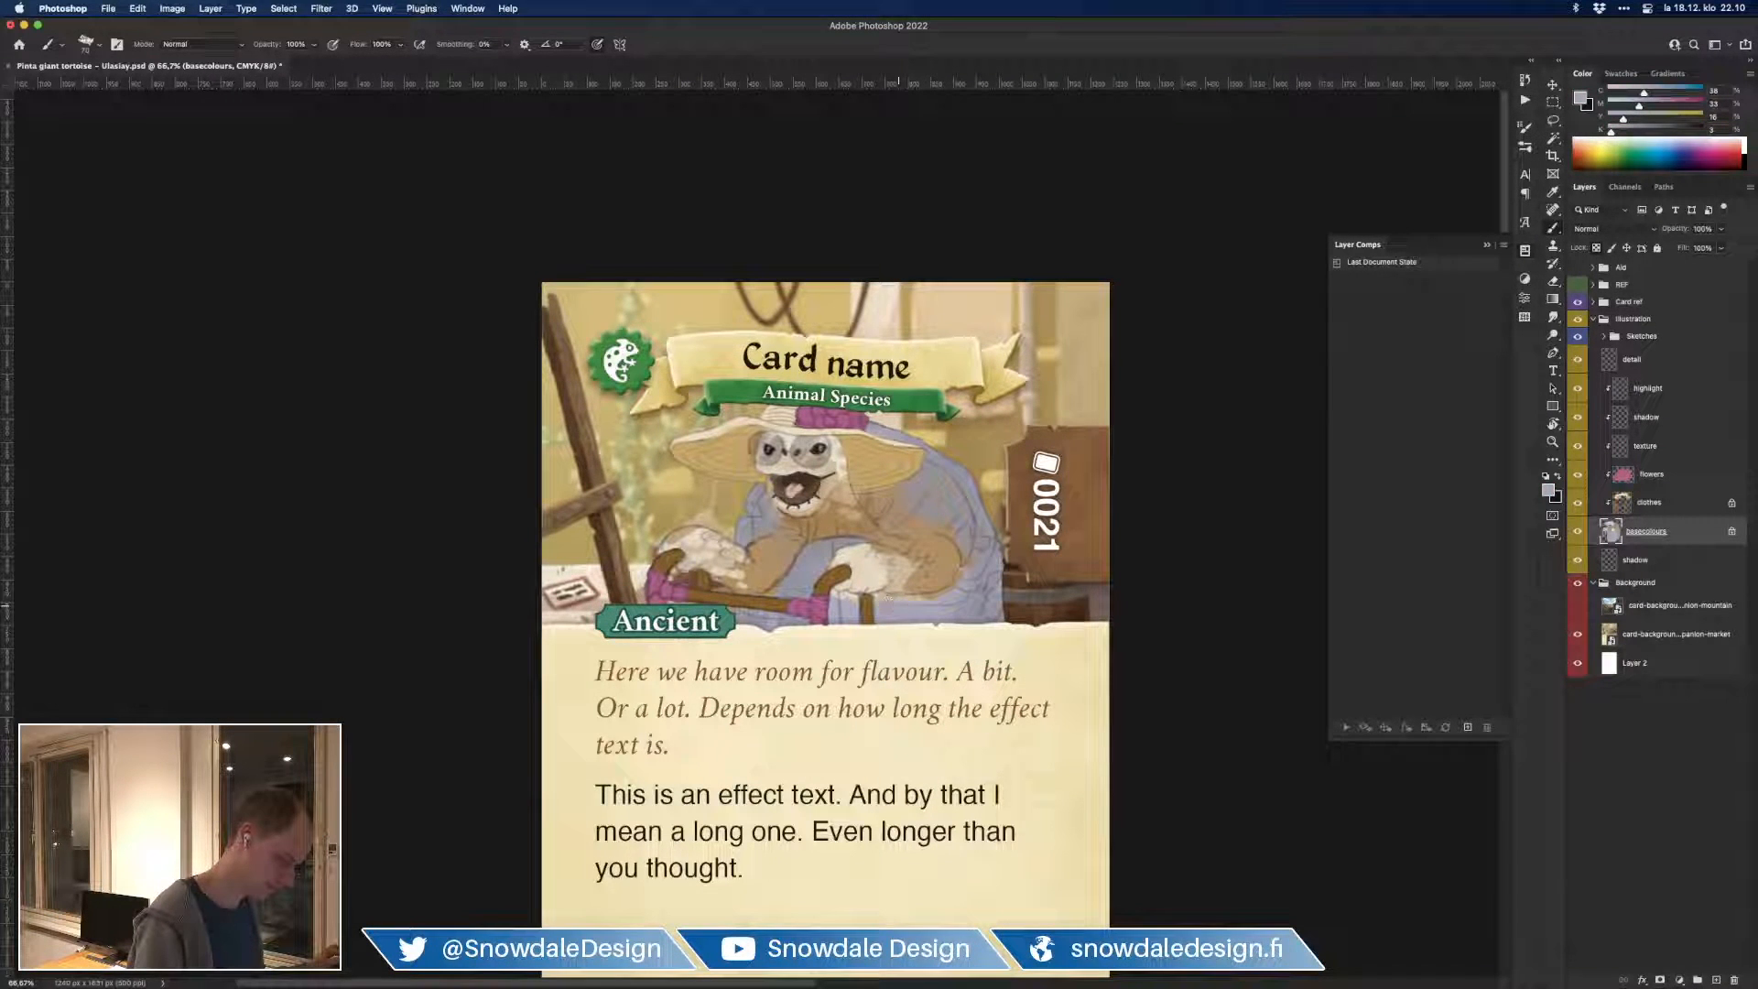
pyautogui.press('[')
pyautogui.press('[')
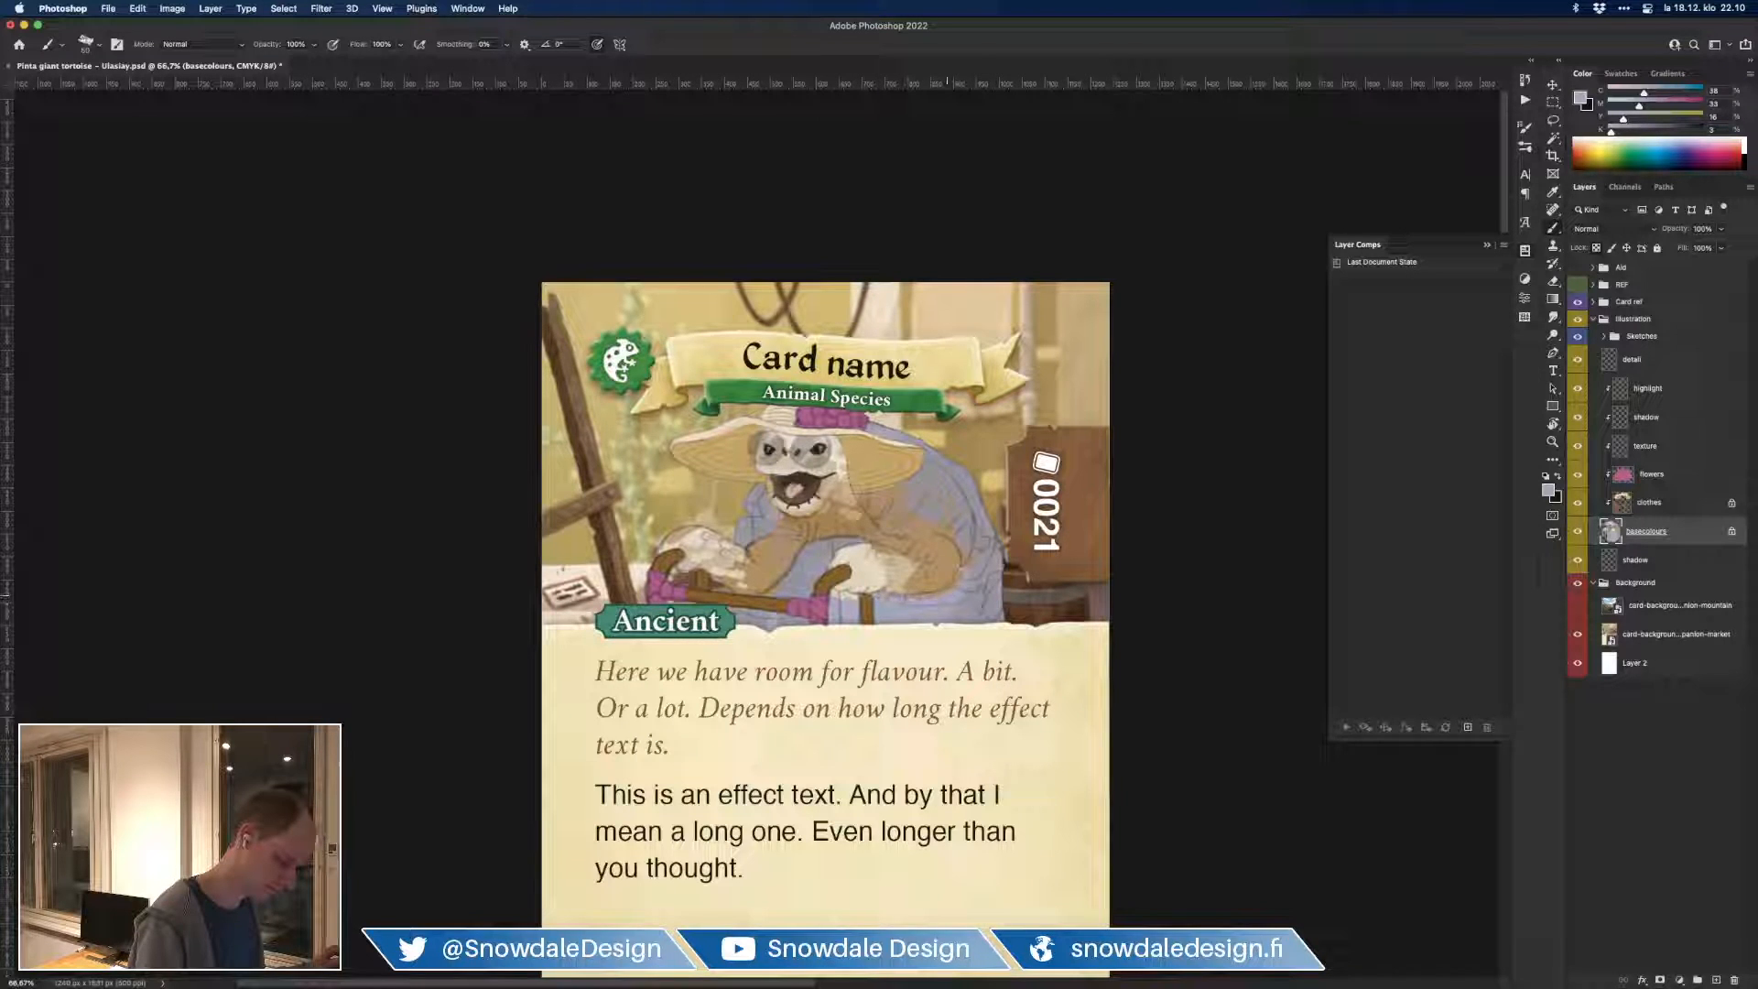
pyautogui.moveTo(853, 595); pyautogui.dragTo(835, 600)
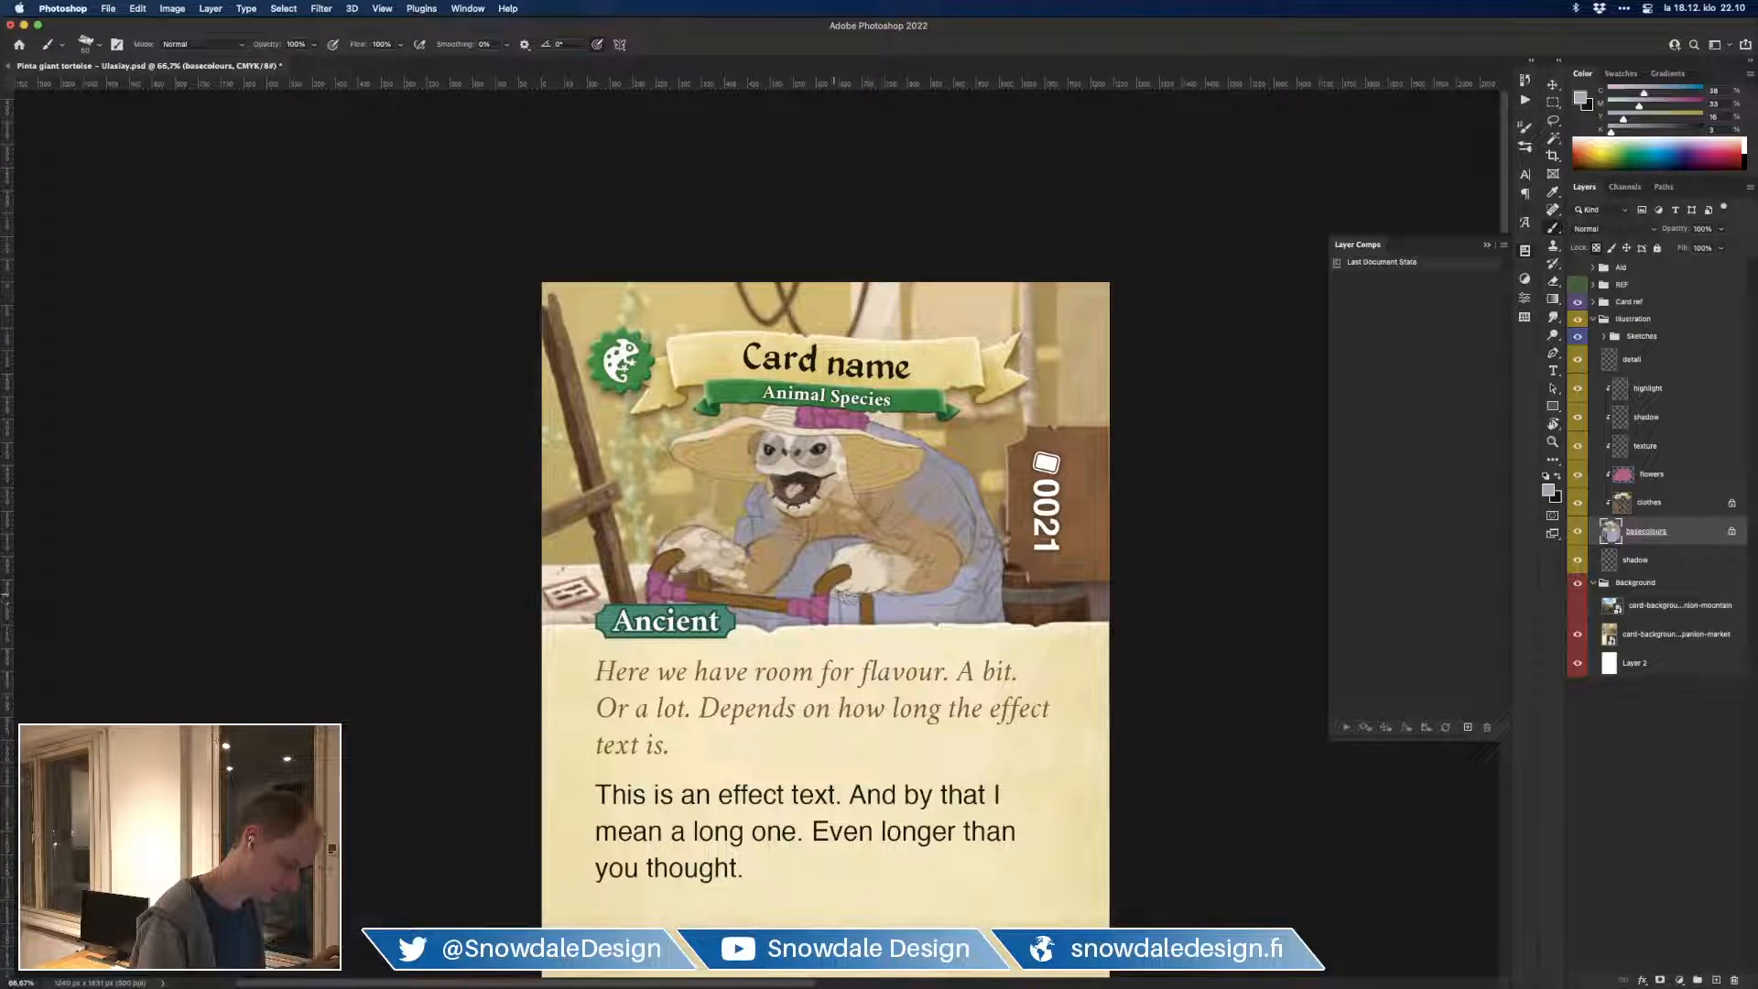
# Step: Sample brown skin tones from the tortoise's neck and shoulder as the paint colour for the basecolours layer
pyautogui.press('super+minus')
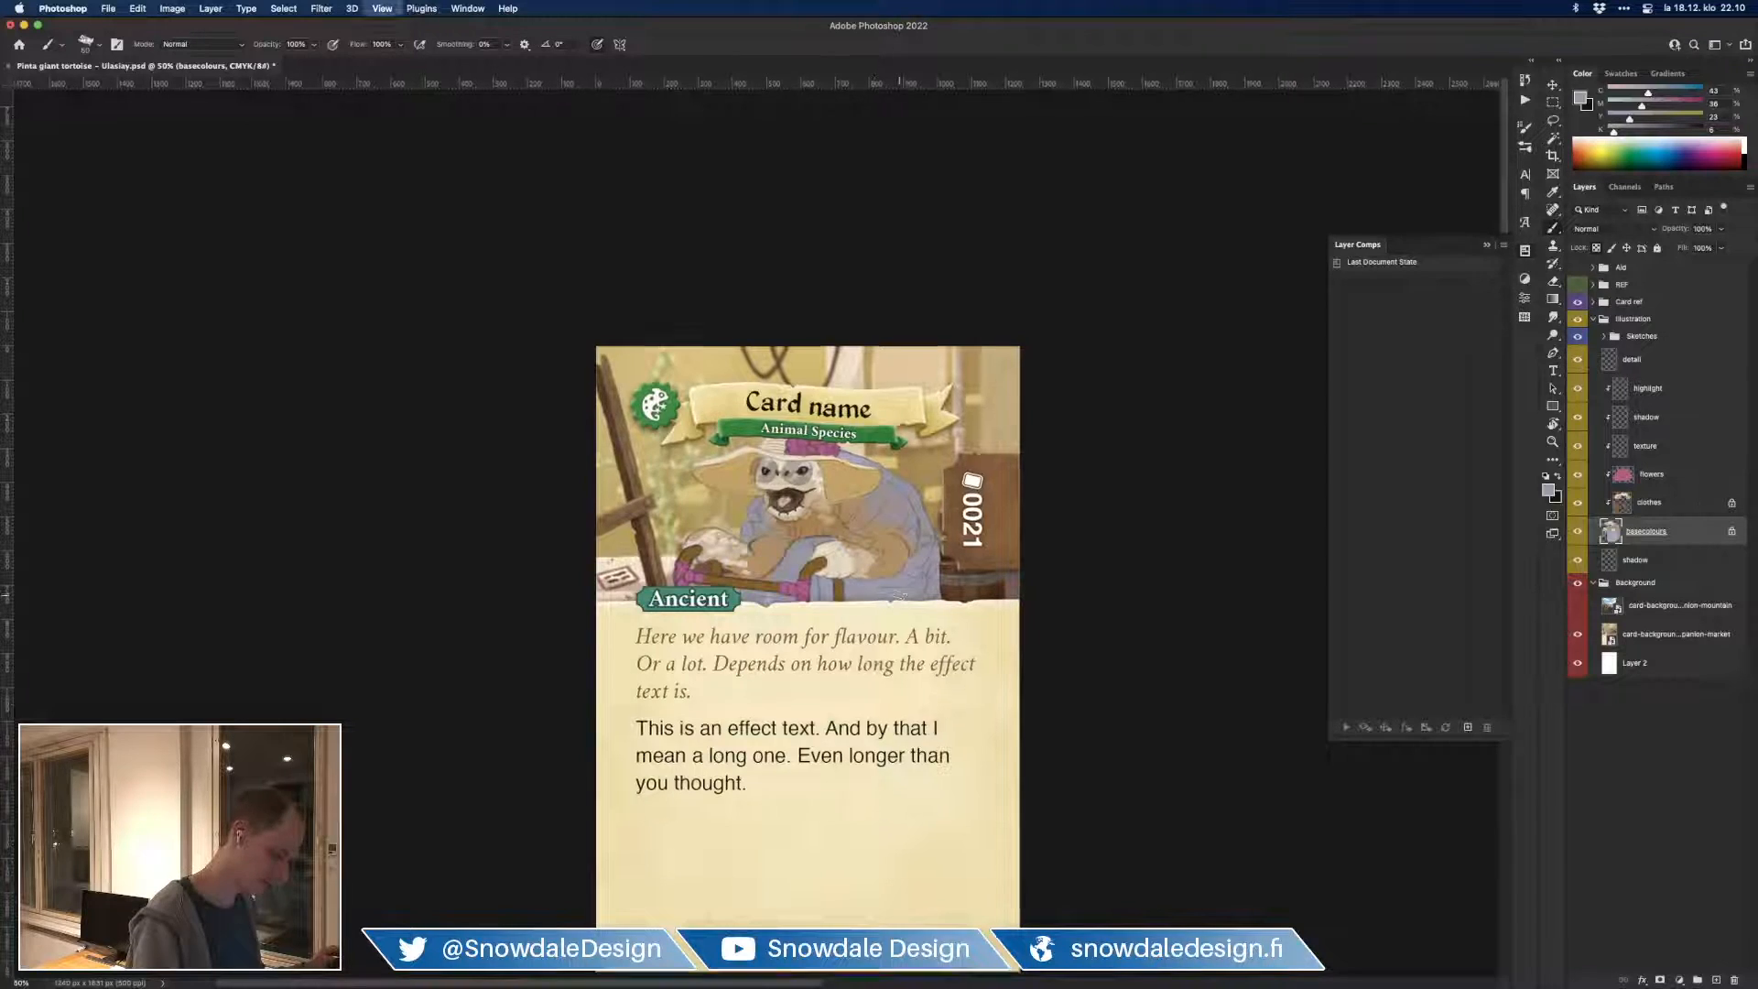
pyautogui.press('super+minus')
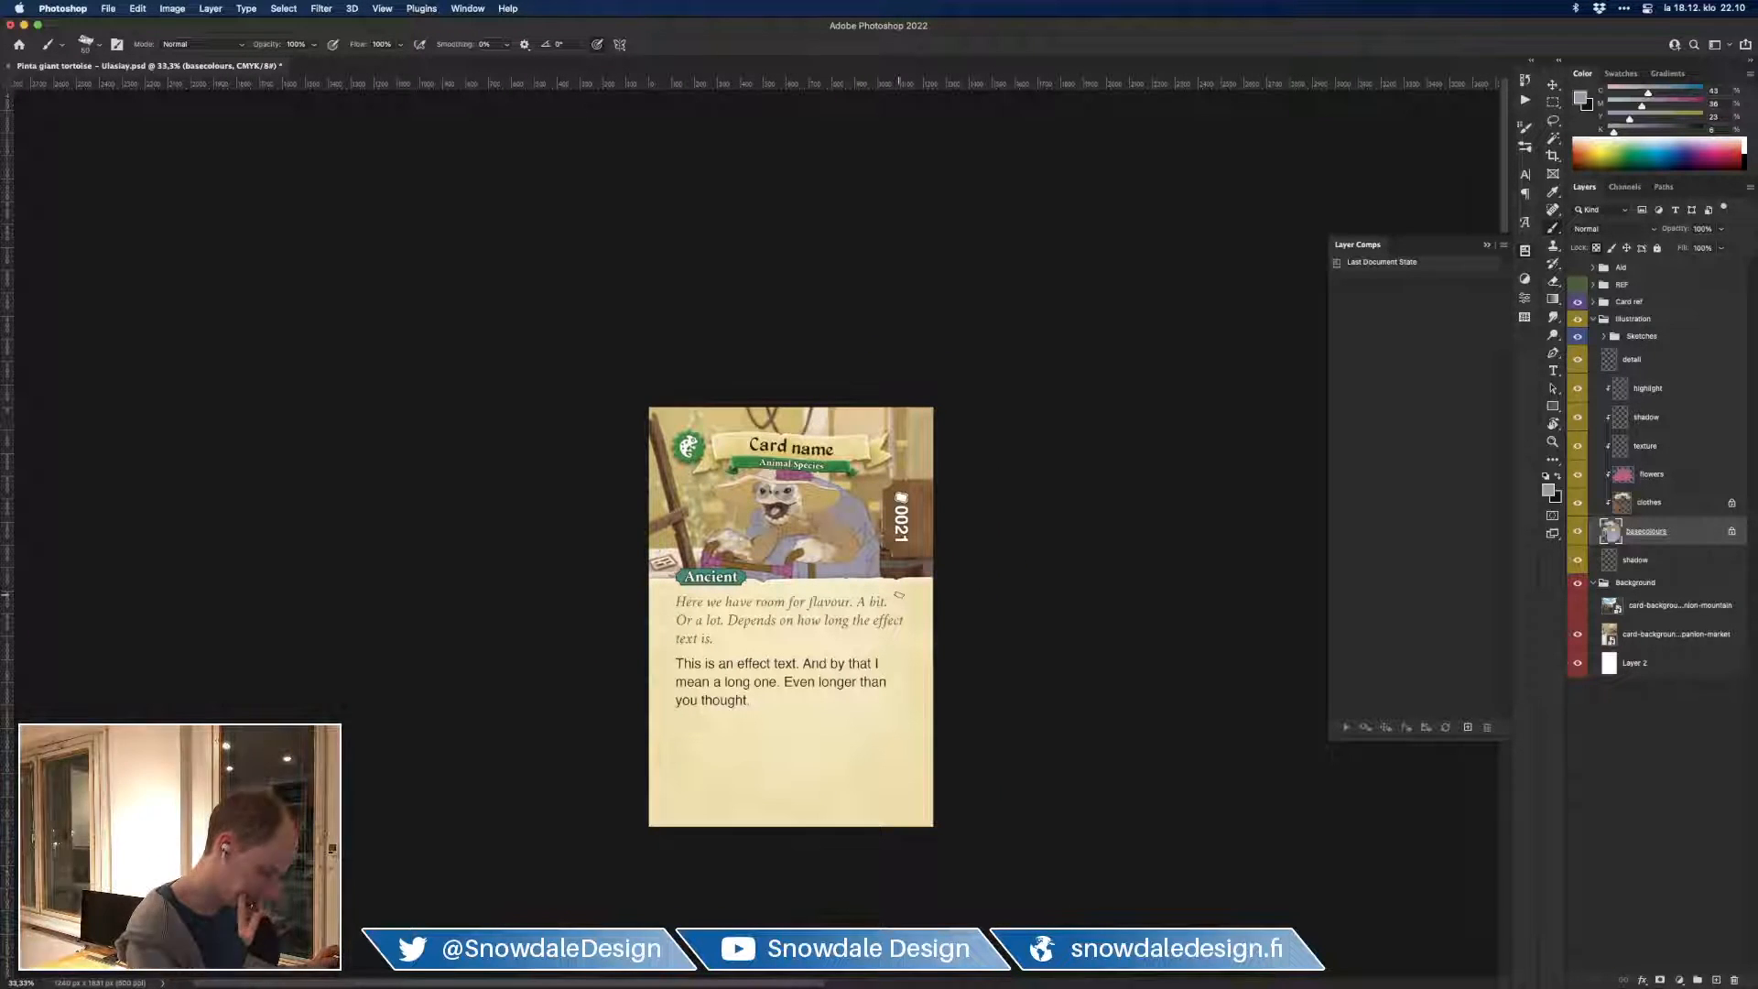
pyautogui.press('super+plus')
pyautogui.press('super+plus')
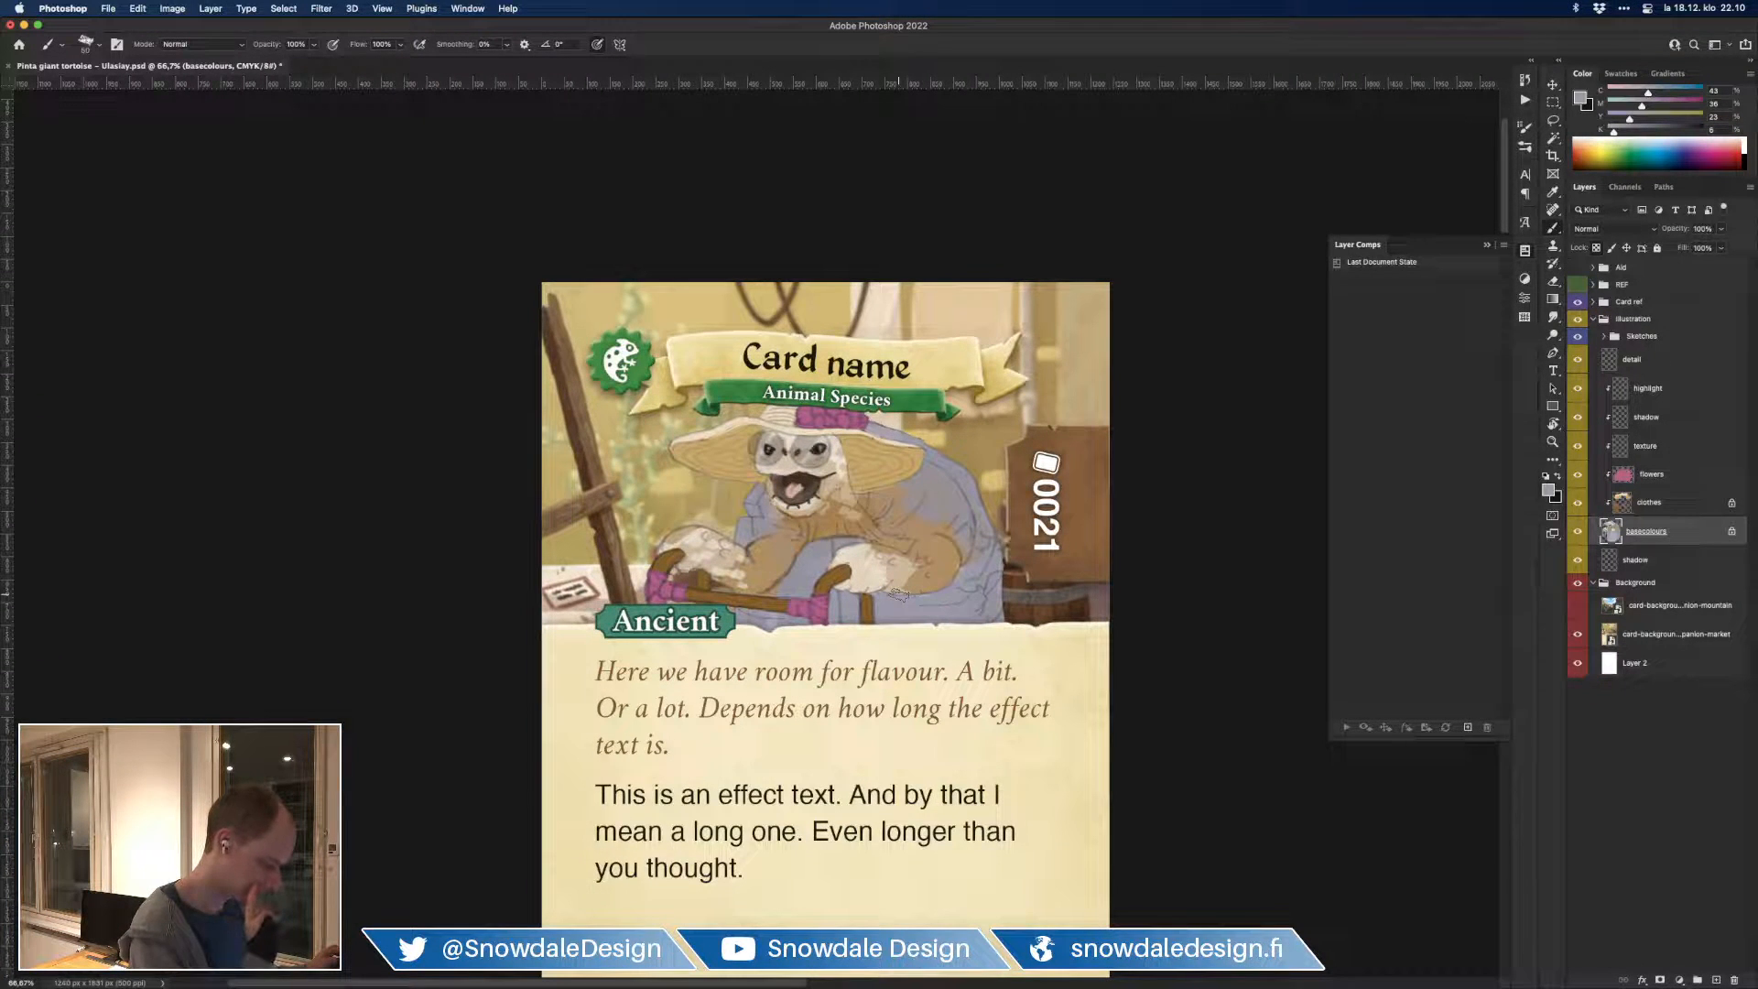
pyautogui.keyDown('alt'); pyautogui.click(872, 498); pyautogui.keyUp('alt')
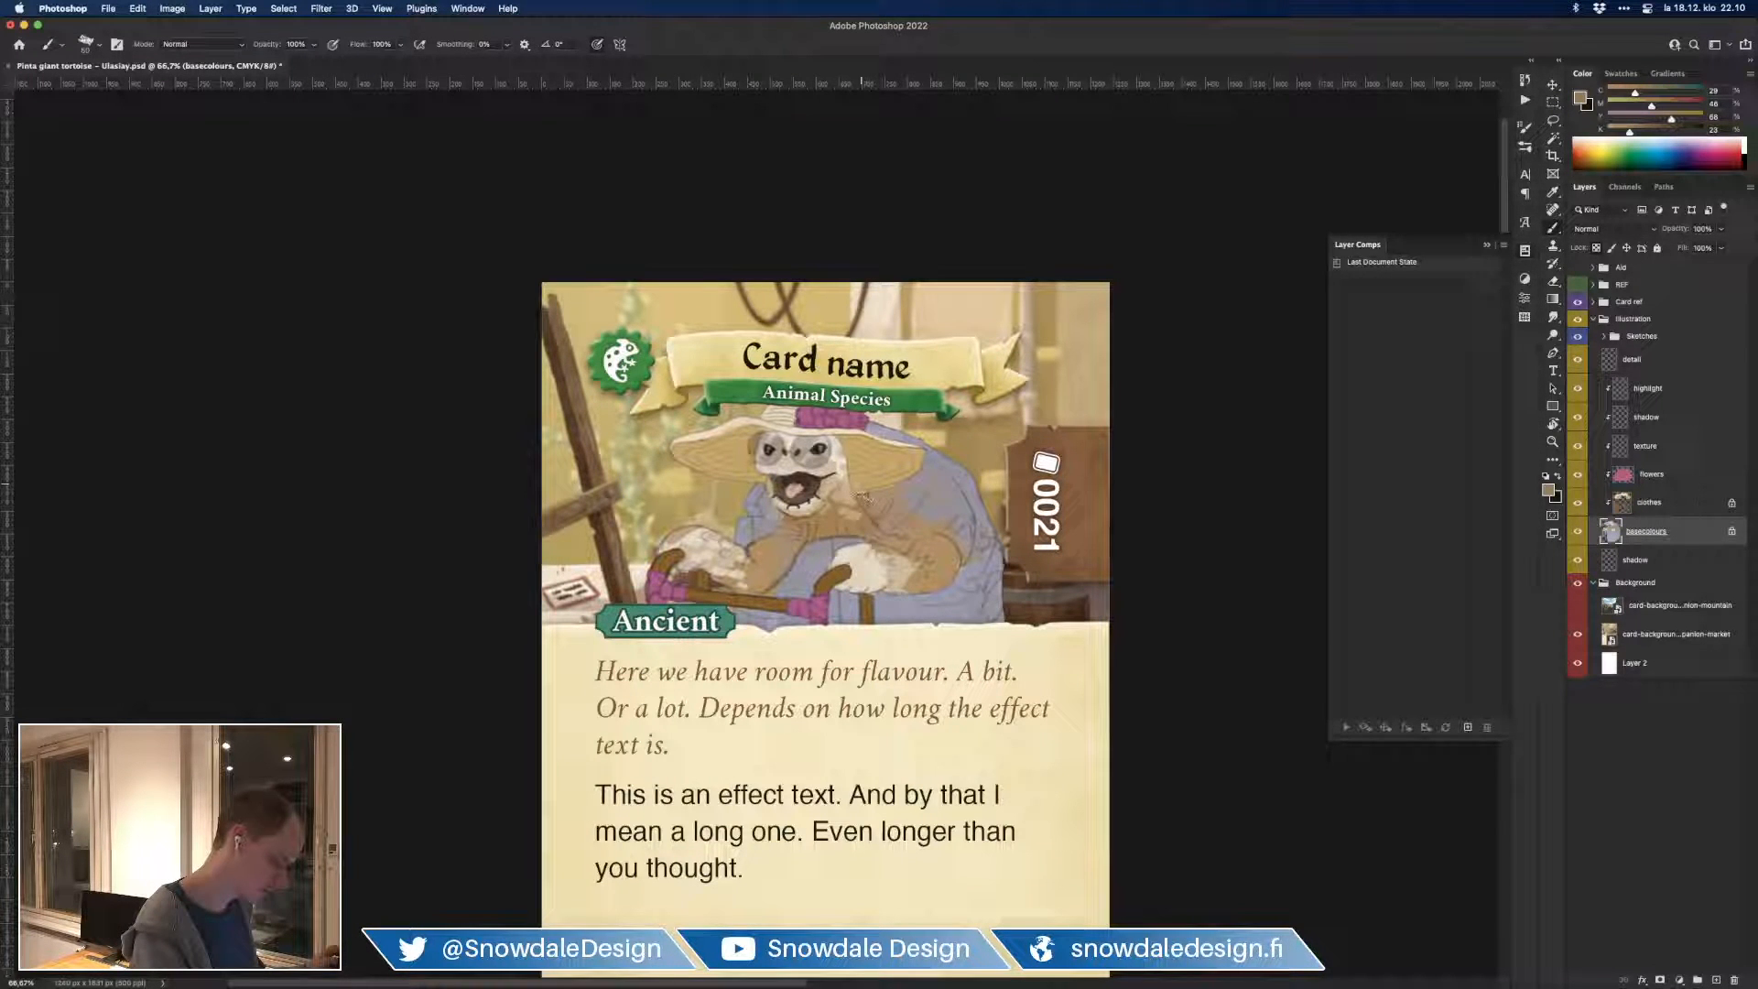
pyautogui.keyDown('alt'); pyautogui.click(871, 502); pyautogui.keyUp('alt')
pyautogui.keyDown('alt'); pyautogui.click(921, 502); pyautogui.keyUp('alt')
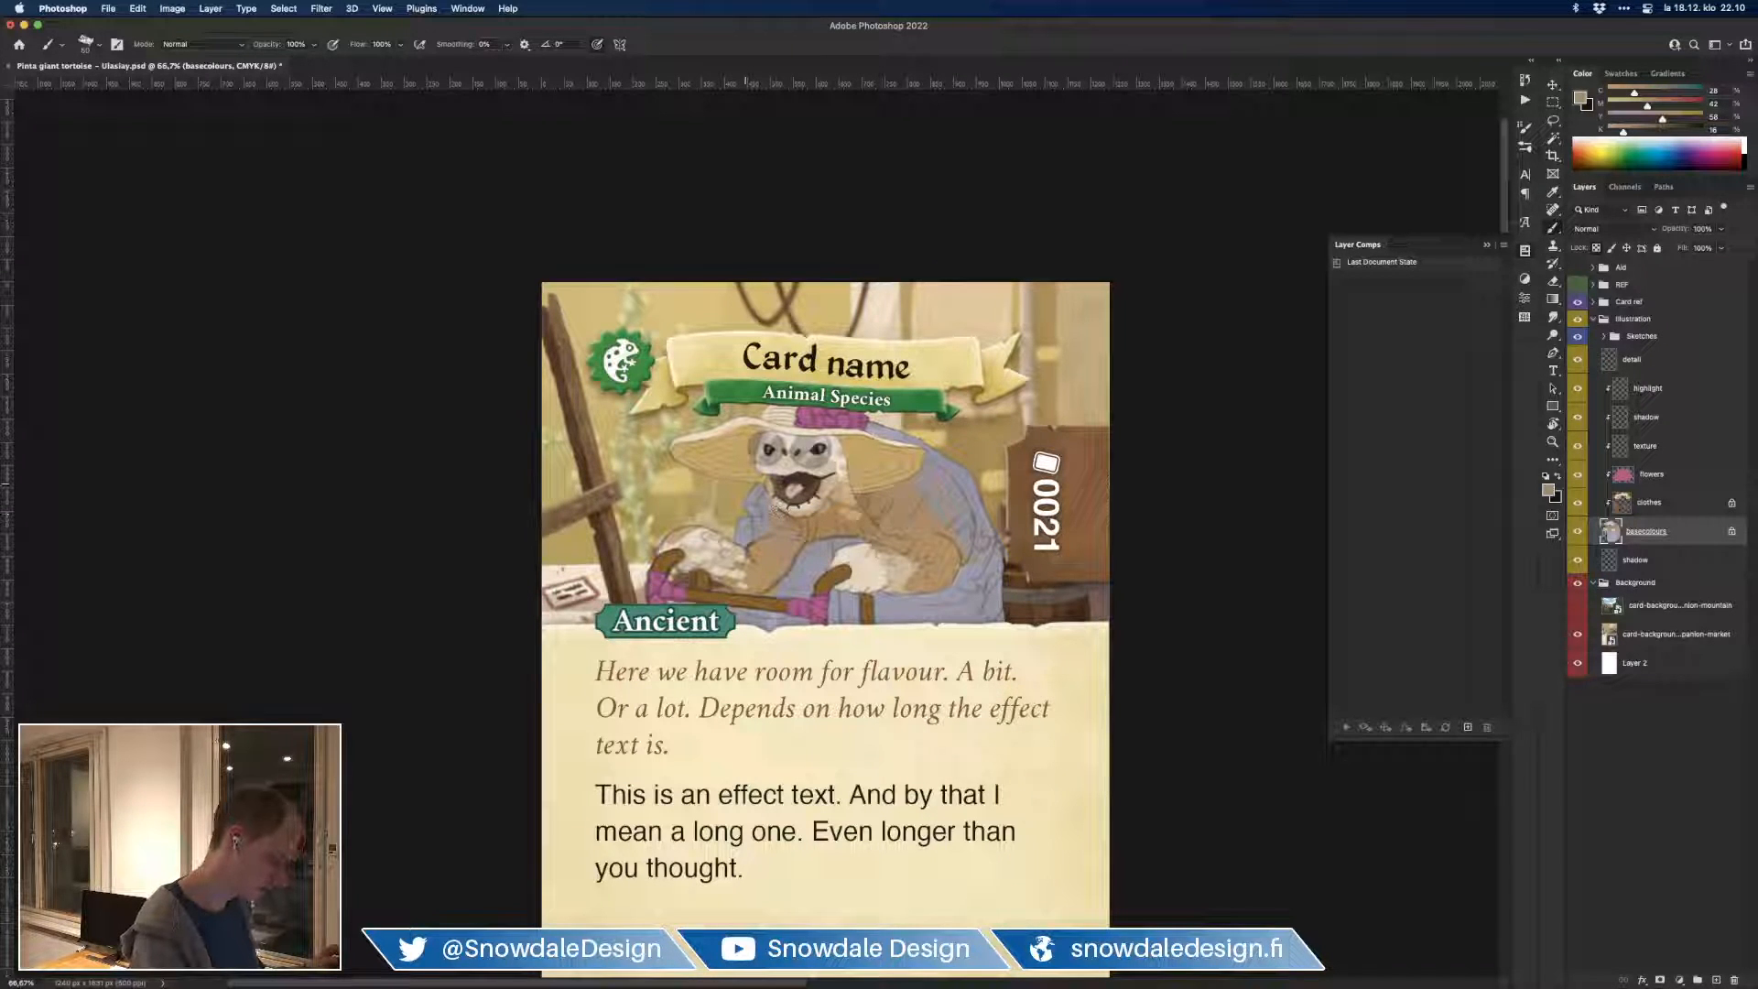
pyautogui.press('super+minus')
pyautogui.press('super+minus')
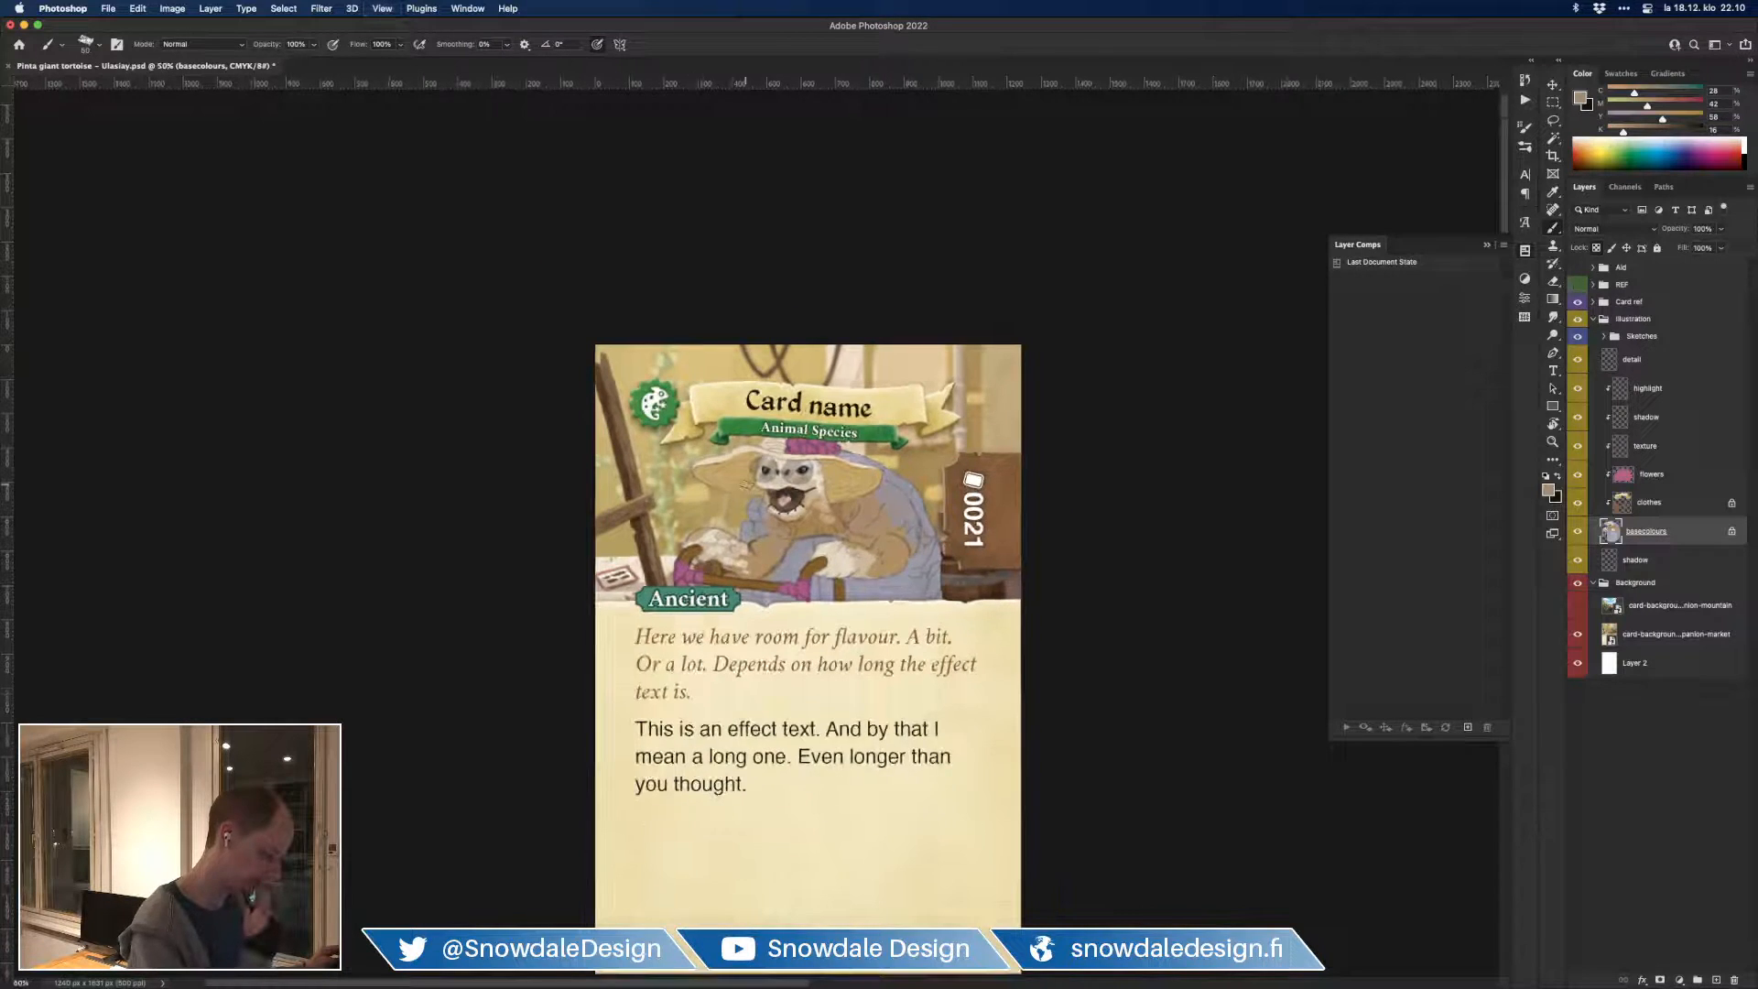
pyautogui.press('super+plus')
pyautogui.press('super+plus')
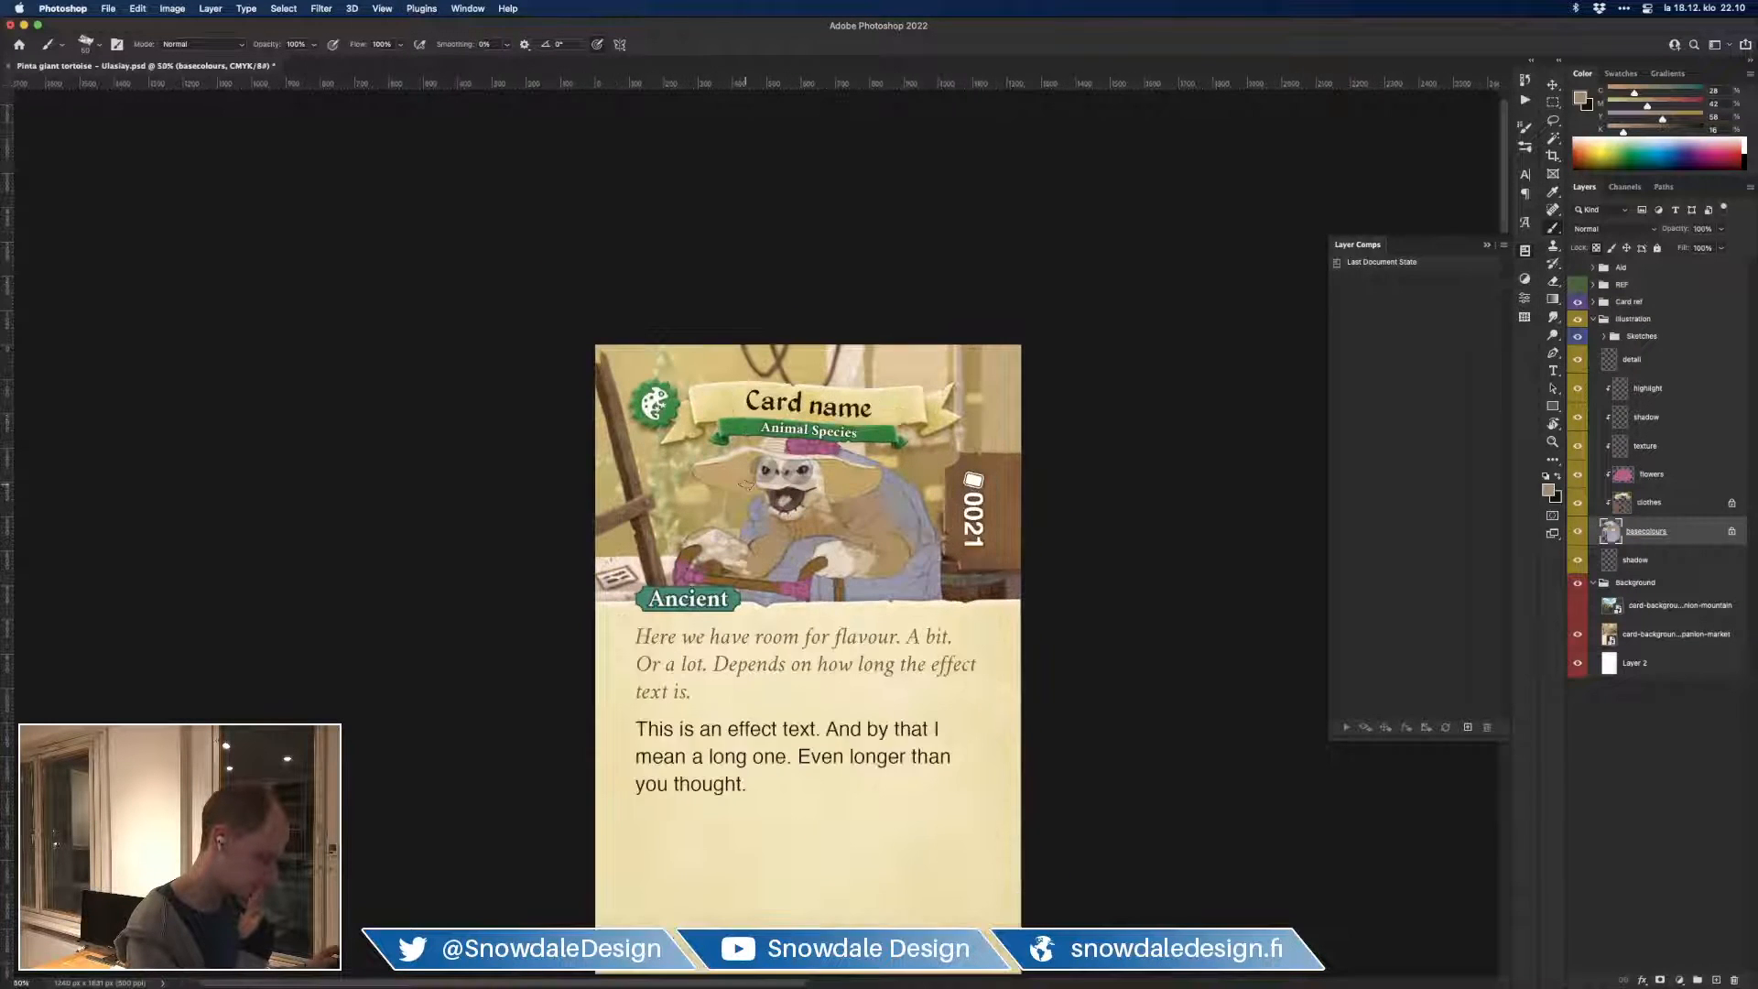
pyautogui.moveTo(1030, 379); pyautogui.dragTo(1089, 393)
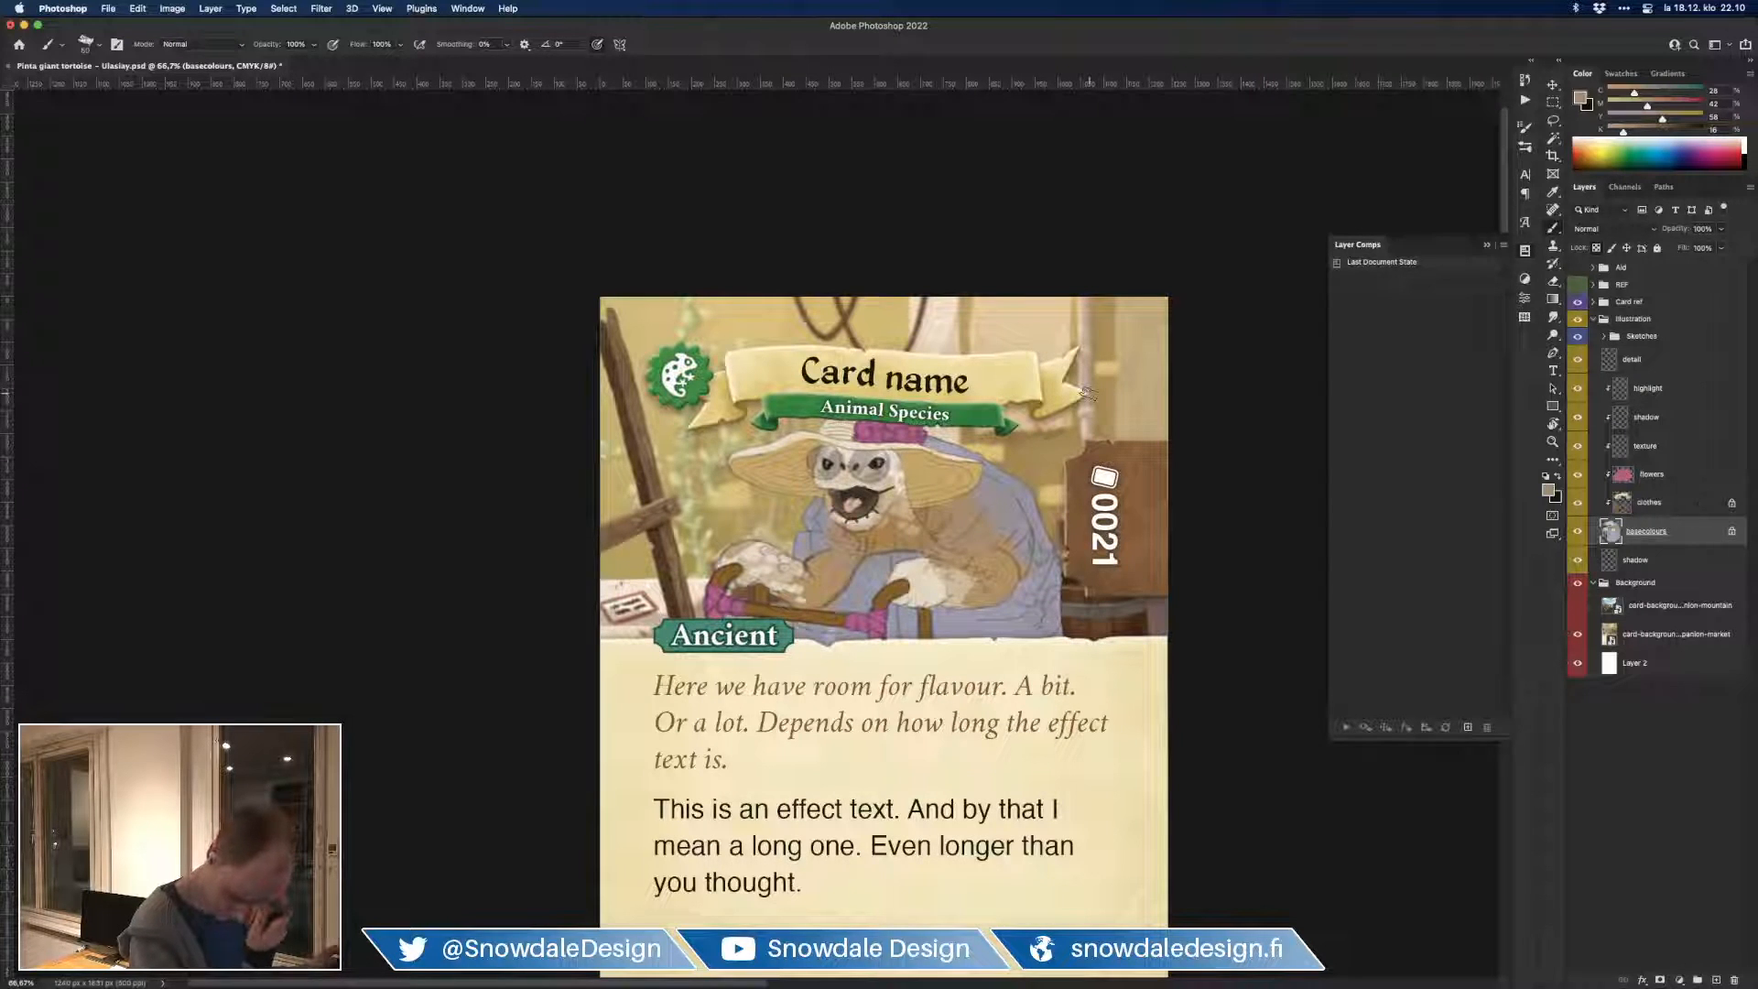
# Step: Stipple a sampled greyish lavender over the tortoise's clothed body on the texture layer, using a speckled scatter brush at 30% opacity
pyautogui.click(1659, 453)
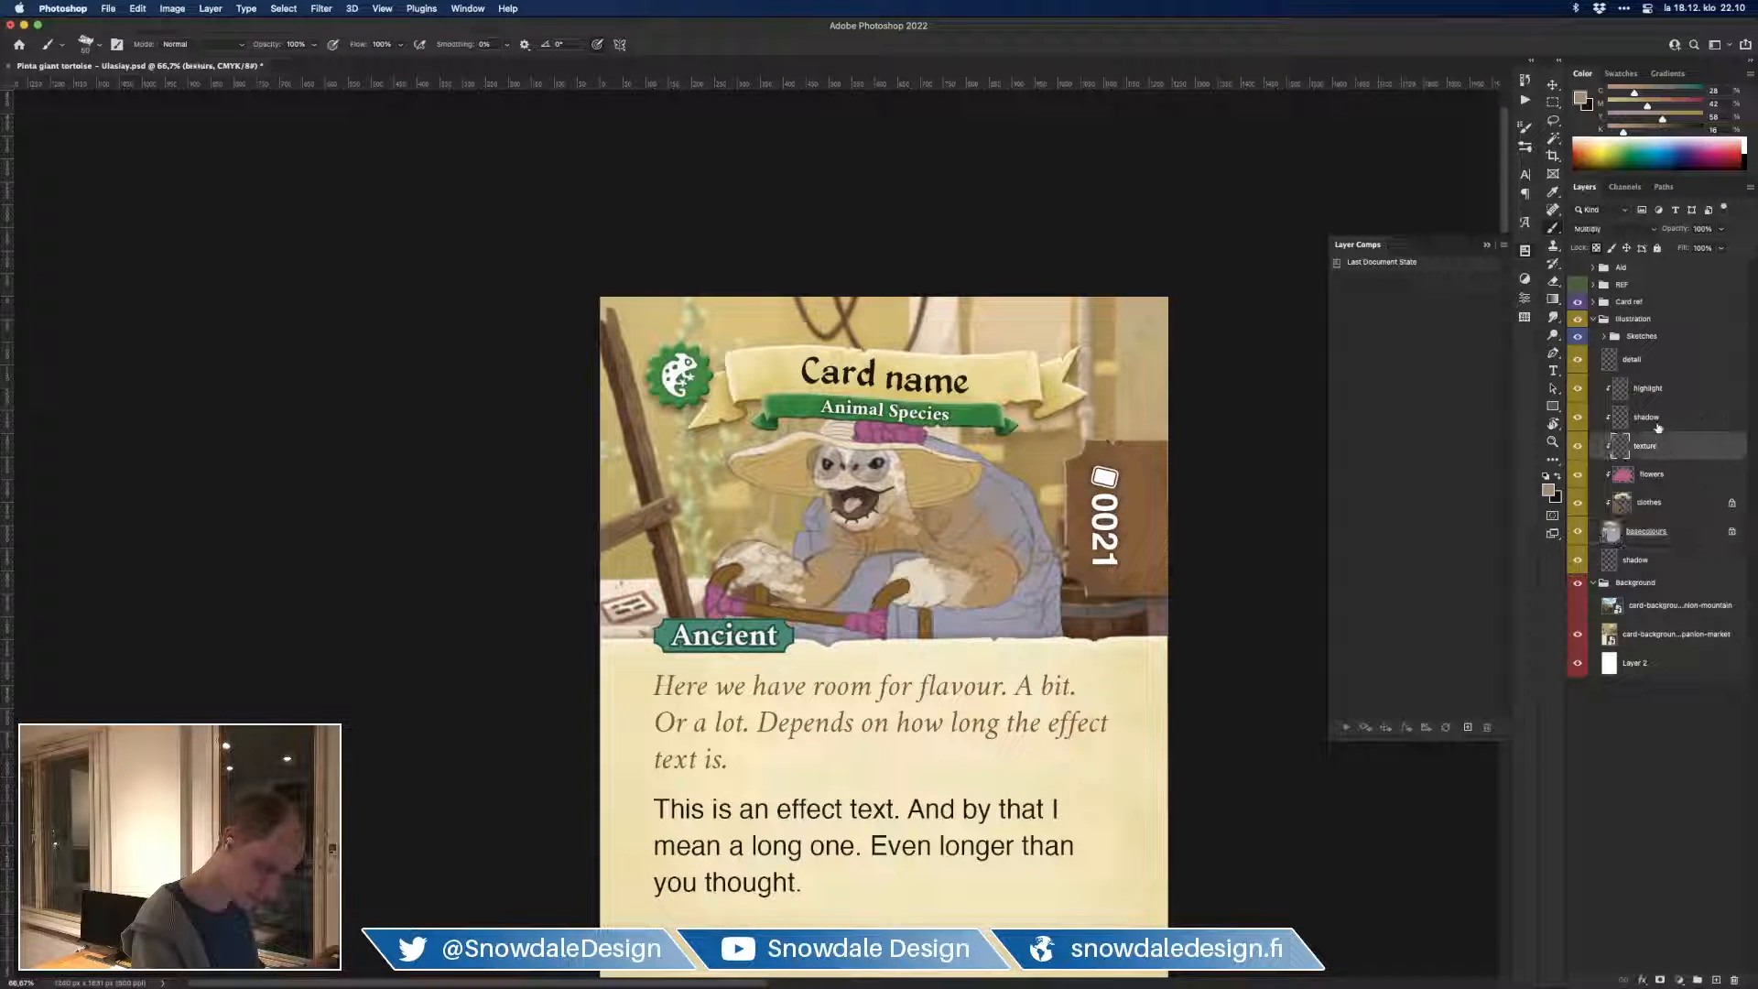
pyautogui.click(1656, 423)
pyautogui.click(1654, 447)
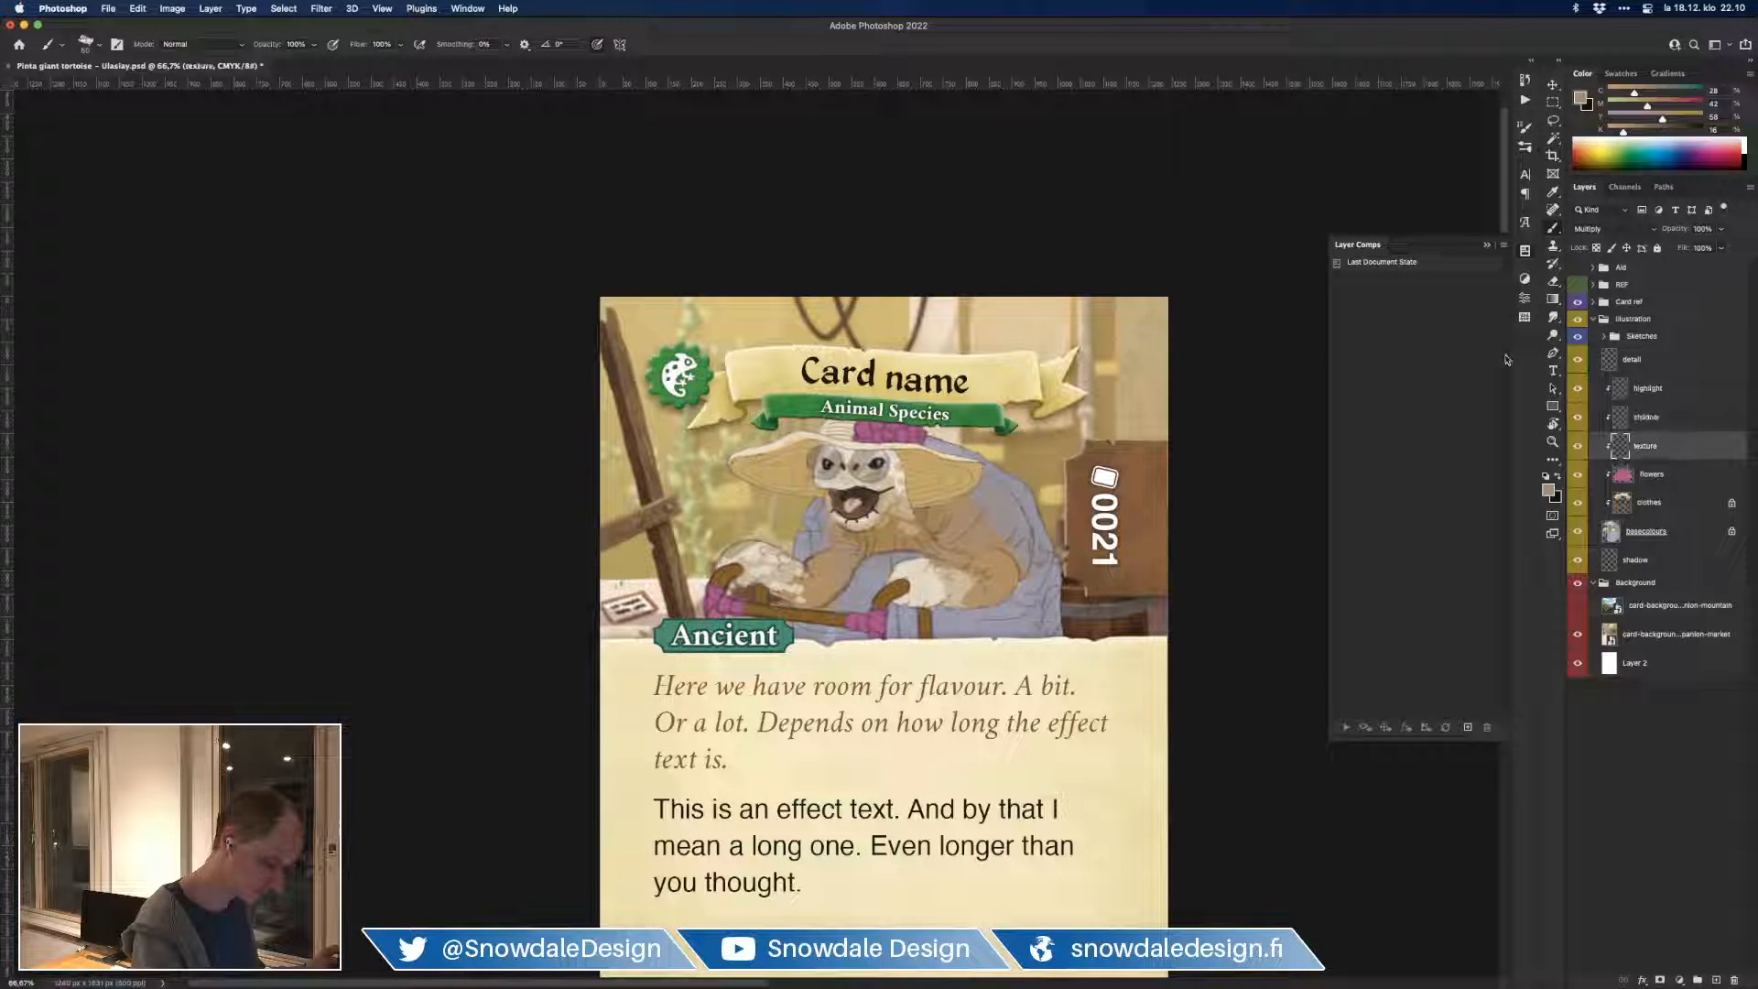
pyautogui.click(1524, 147)
pyautogui.click(1348, 299)
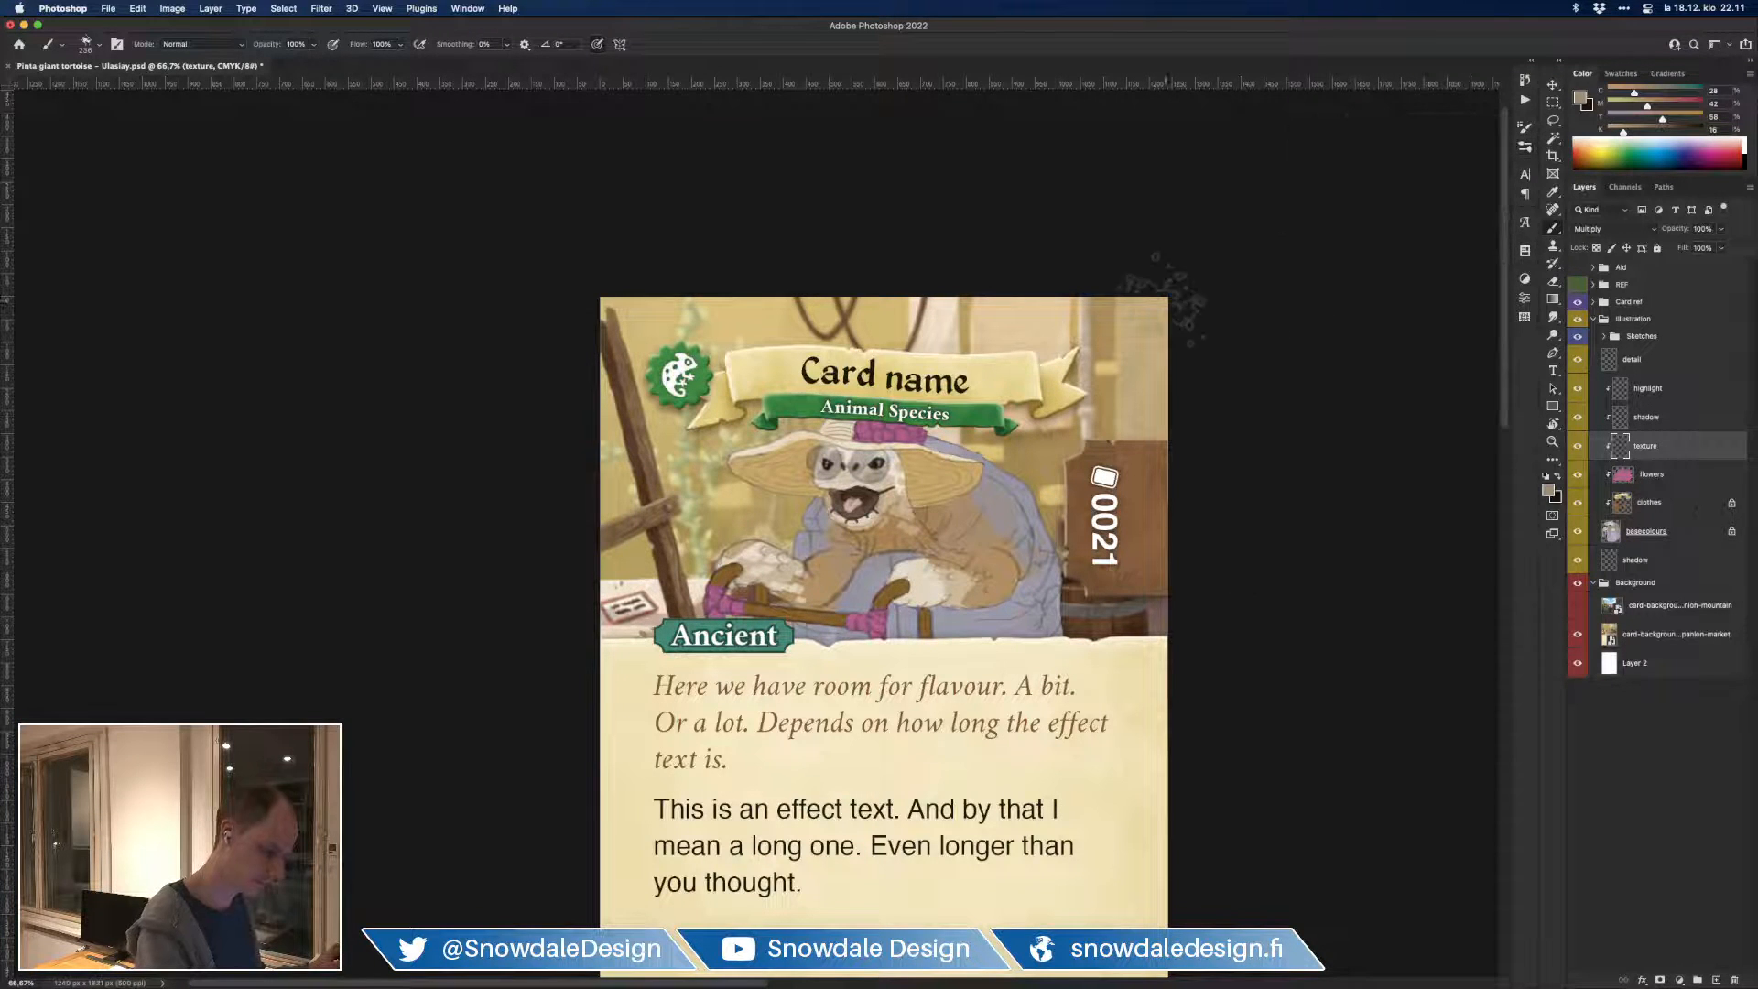
pyautogui.press('3')
pyautogui.click(998, 502)
pyautogui.moveTo(1005, 507)
pyautogui.mouseDown()
pyautogui.moveTo(967, 540)
pyautogui.moveTo(1003, 526)
pyautogui.moveTo(1062, 549)
pyautogui.moveTo(1063, 600)
pyautogui.moveTo(994, 636)
pyautogui.moveTo(934, 629)
pyautogui.mouseUp()
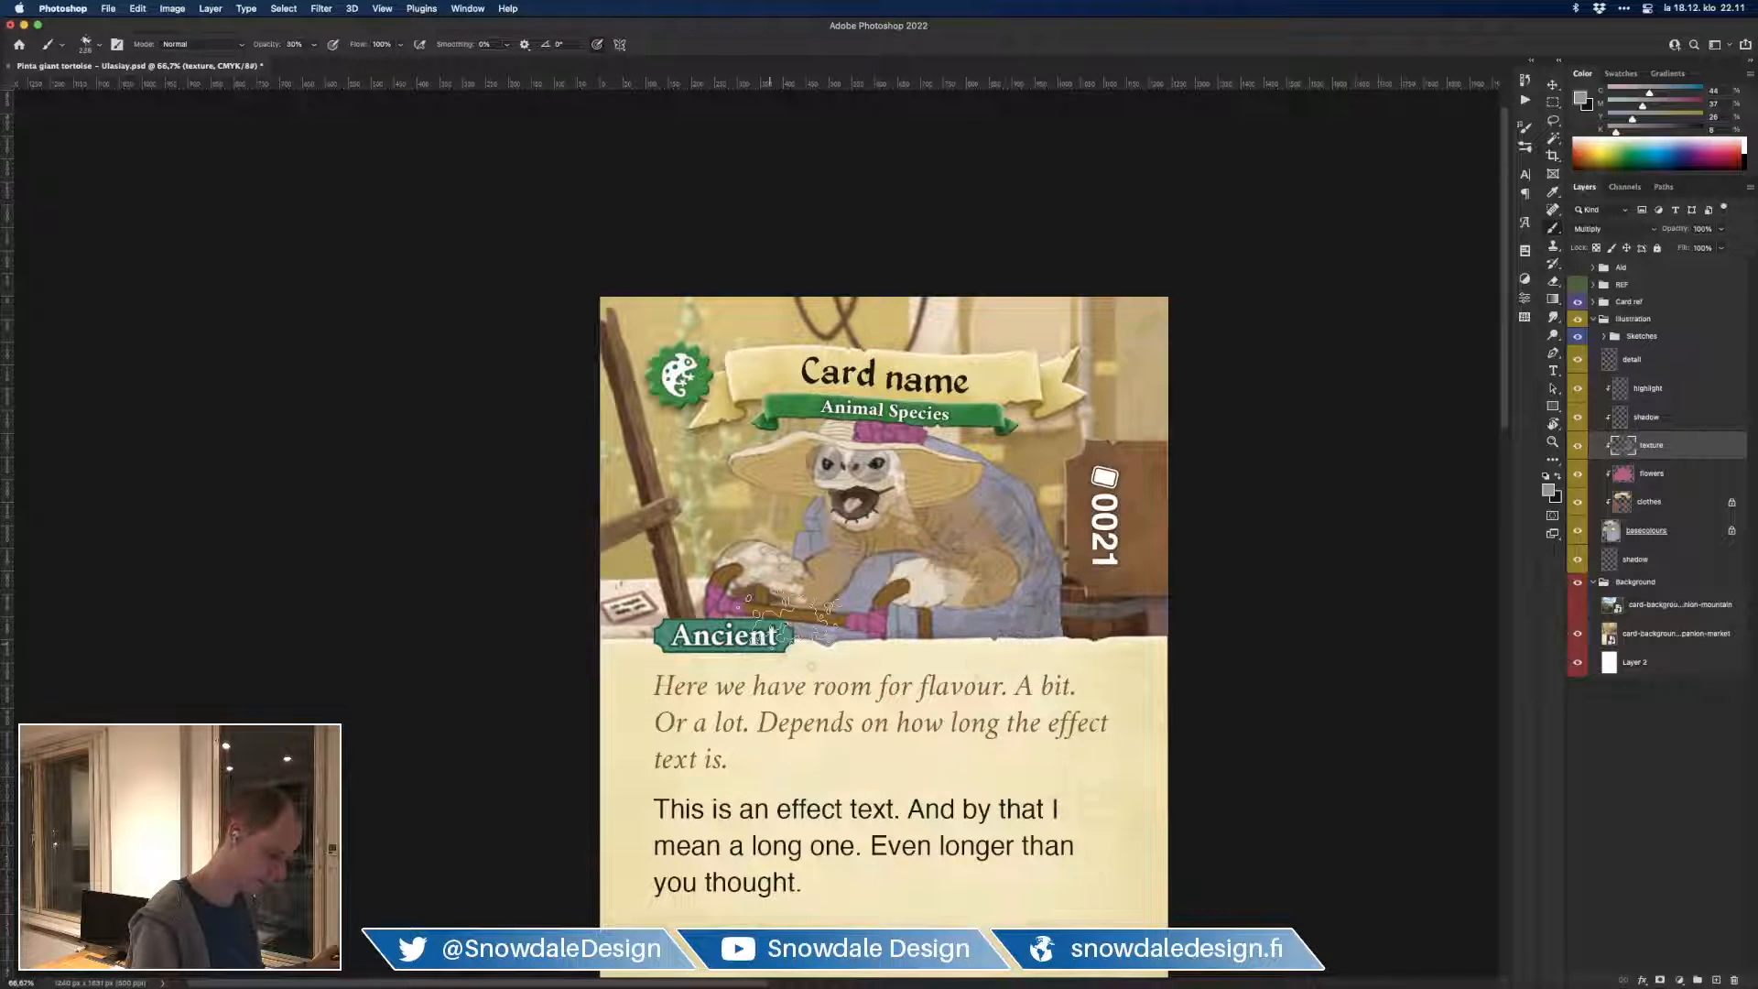
# Step: Hide the Card ref group and extend the speckled texture over the body around and behind the walker
pyautogui.click(1576, 301)
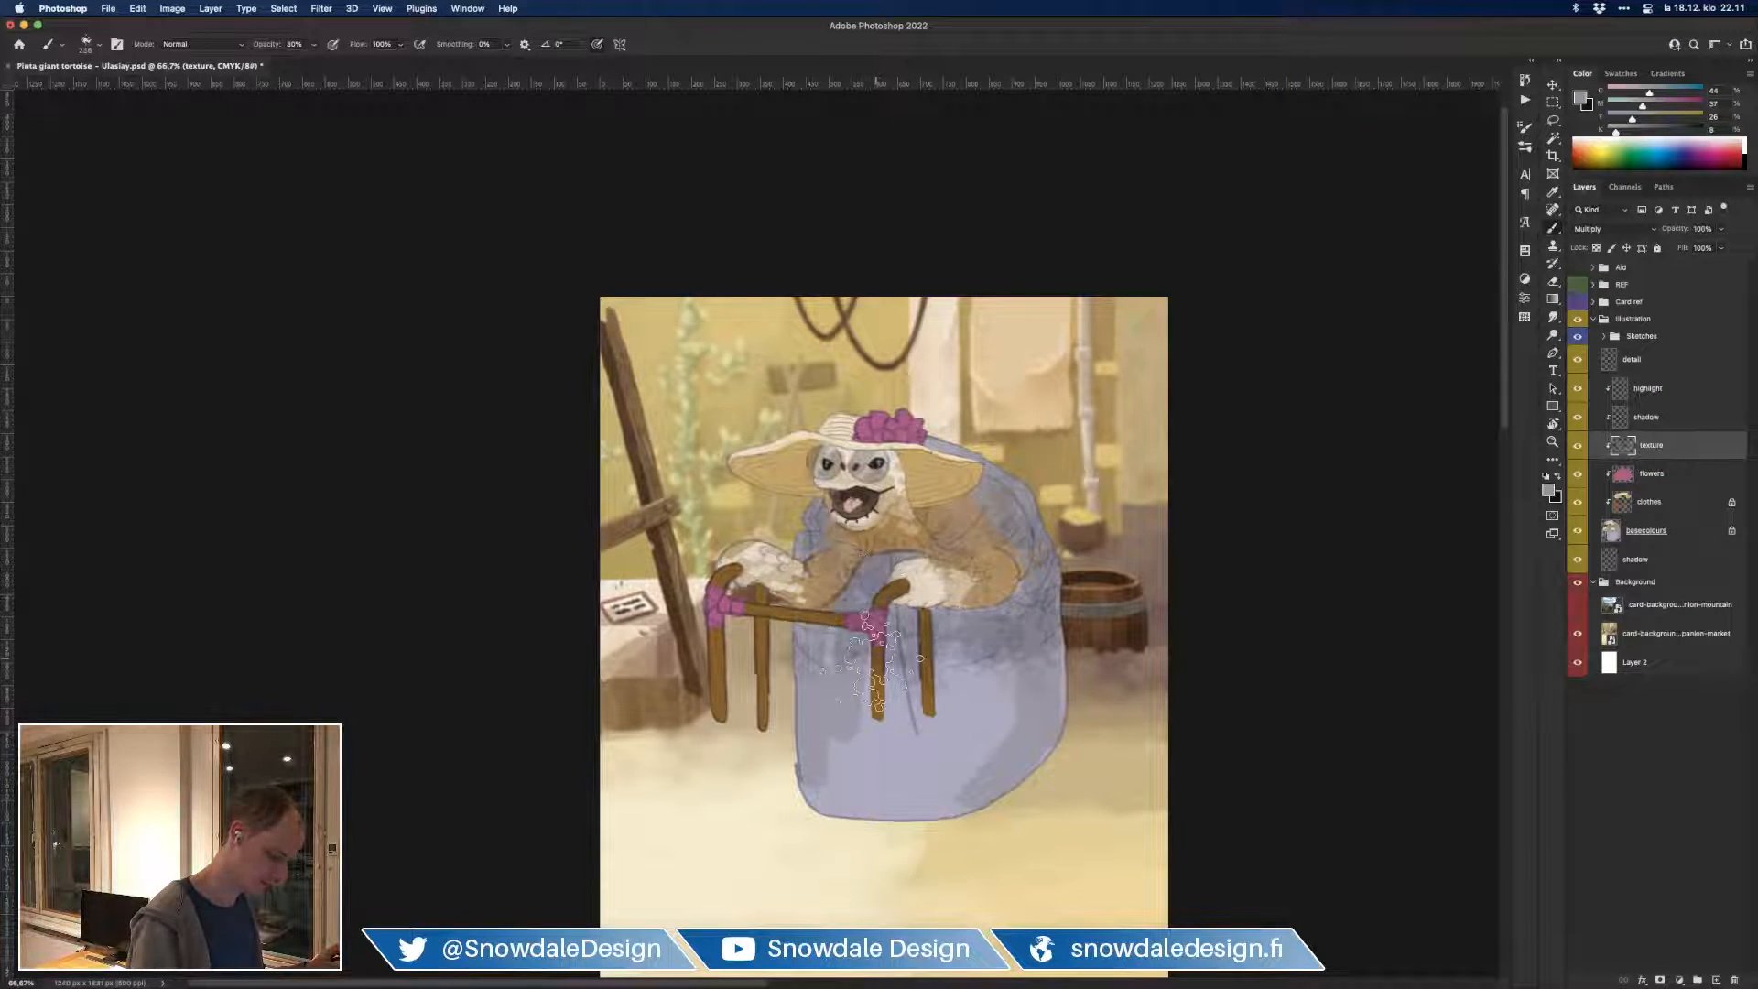
pyautogui.moveTo(760, 676)
pyautogui.mouseDown()
pyautogui.moveTo(786, 610)
pyautogui.moveTo(869, 635)
pyautogui.moveTo(902, 667)
pyautogui.moveTo(936, 595)
pyautogui.mouseUp()
pyautogui.moveTo(783, 508)
pyautogui.mouseDown()
pyautogui.moveTo(829, 454)
pyautogui.moveTo(879, 453)
pyautogui.moveTo(925, 495)
pyautogui.moveTo(934, 477)
pyautogui.moveTo(1012, 499)
pyautogui.moveTo(1039, 641)
pyautogui.mouseUp()
# Step: Lock the texture layer's transparent pixels and switch to a different textured brush at a reduced size
pyautogui.click(1595, 248)
pyautogui.press('F5')
pyautogui.click(1316, 266)
pyautogui.click(1144, 259)
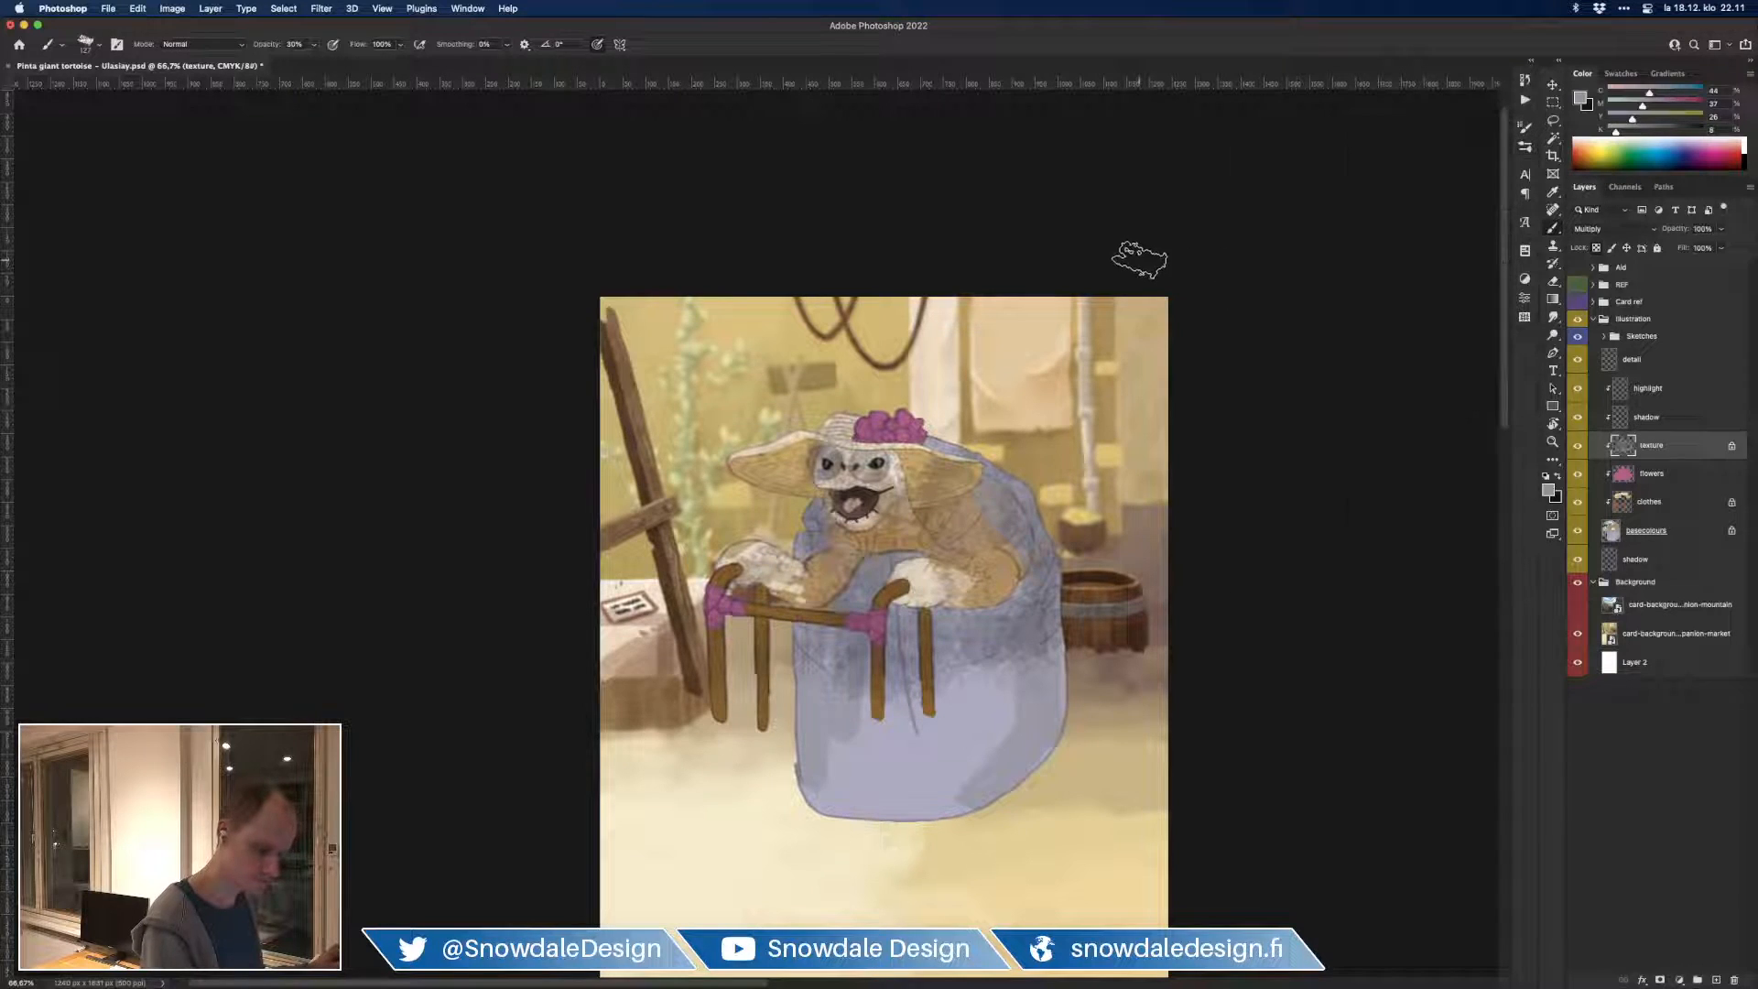
pyautogui.press('[')
pyautogui.press('[')
pyautogui.press('[')
# Step: Recolour the texture on the straw hat and face with tones sampled from those areas at 70% brush opacity
pyautogui.keyDown('alt'); pyautogui.click(780, 431); pyautogui.keyUp('alt')
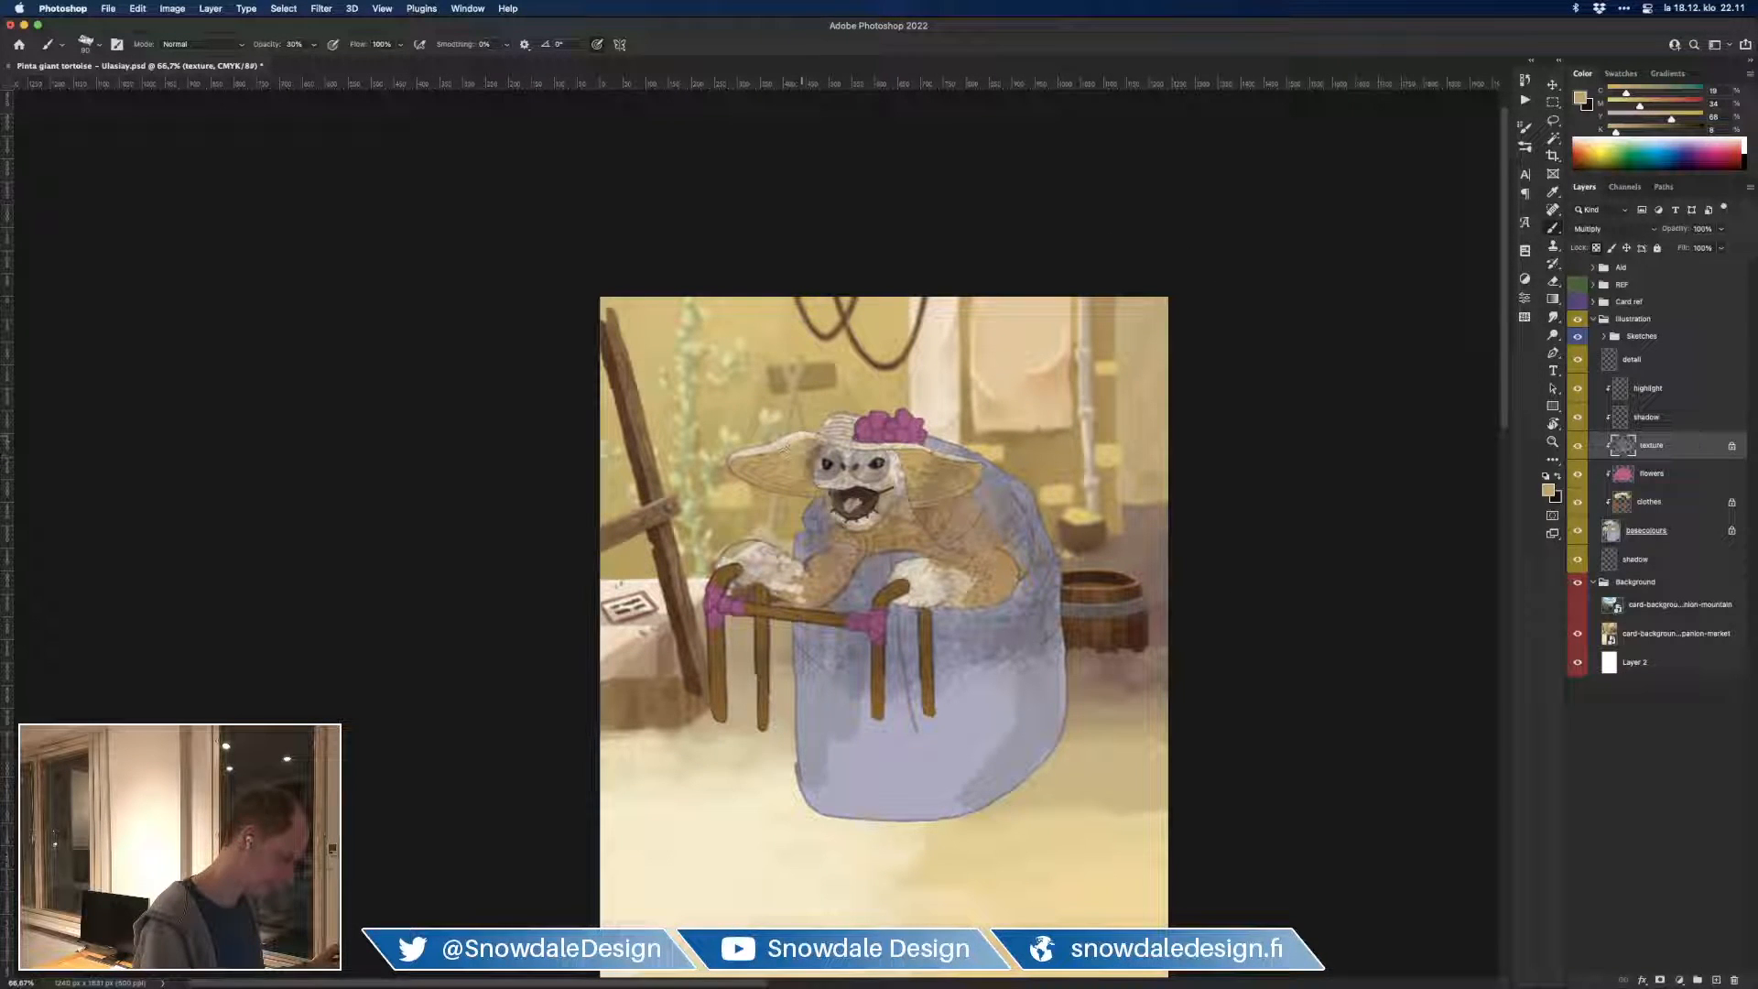
pyautogui.press('7')
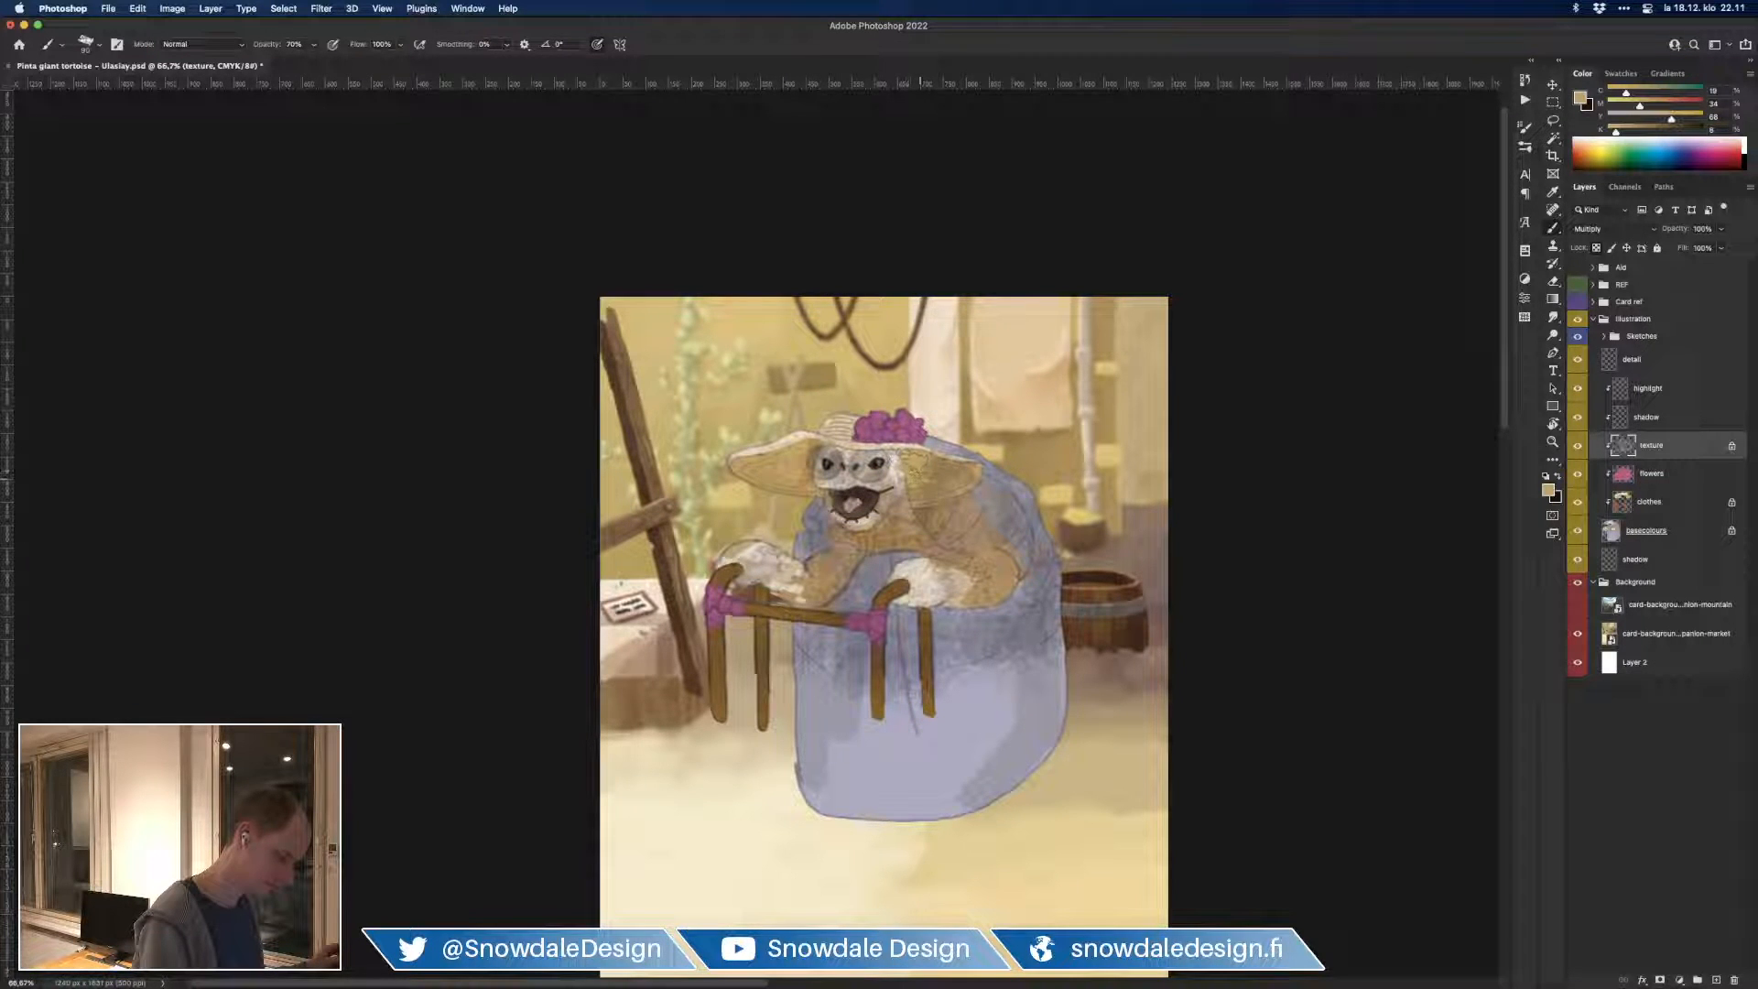
pyautogui.keyDown('alt'); pyautogui.click(893, 454); pyautogui.keyUp('alt')
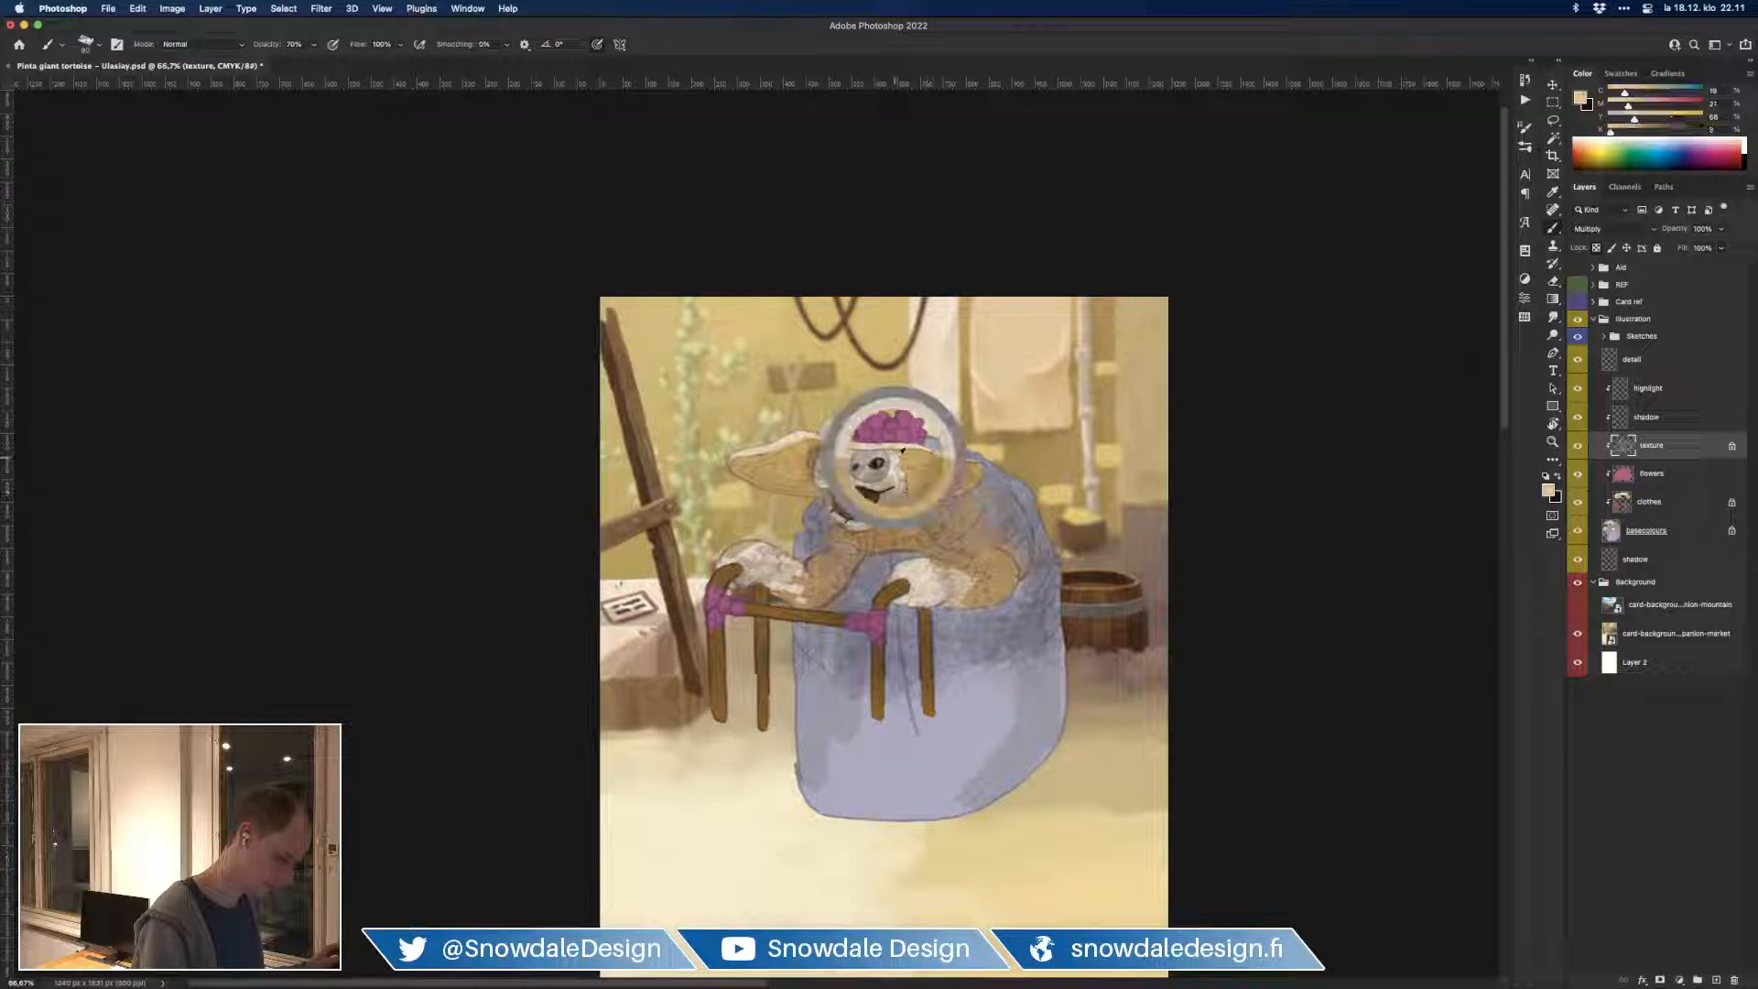
pyautogui.moveTo(836, 488); pyautogui.dragTo(907, 509)
# Step: Sample brown from below the tortoise's chin and recolour the texture on both hands
pyautogui.keyDown('alt'); pyautogui.click(880, 532); pyautogui.keyUp('alt')
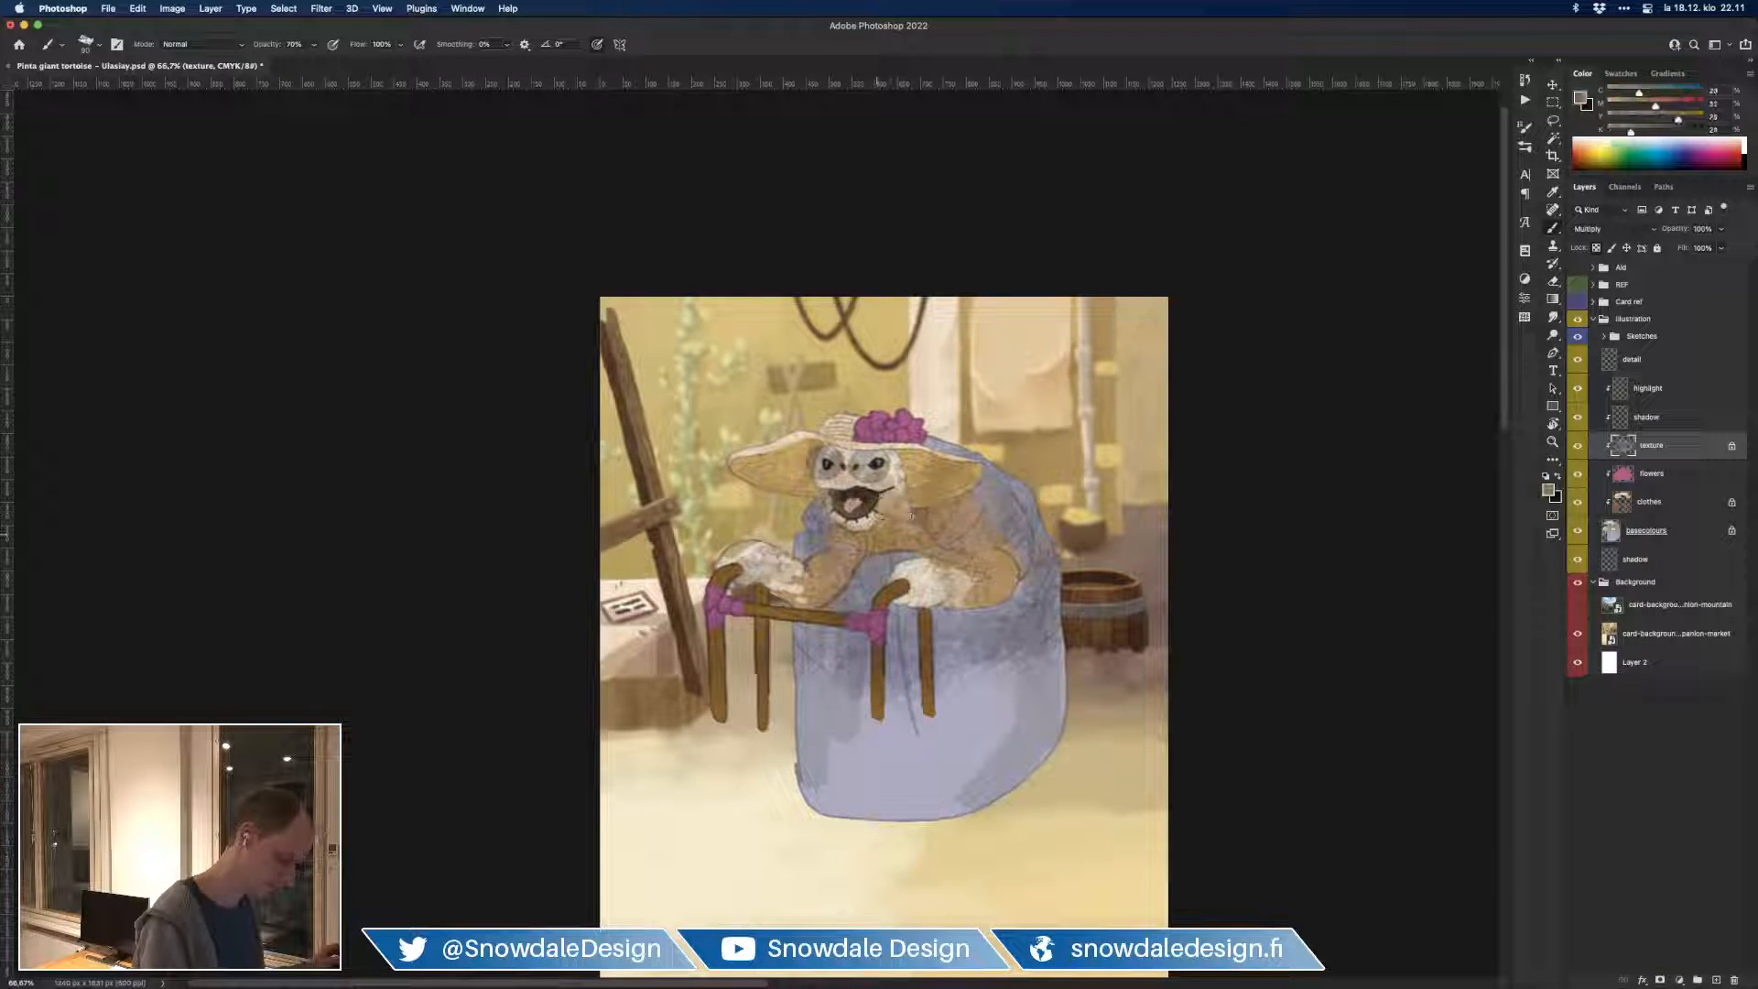
pyautogui.moveTo(760, 570)
pyautogui.mouseDown()
pyautogui.moveTo(787, 571)
pyautogui.moveTo(737, 553)
pyautogui.mouseUp()
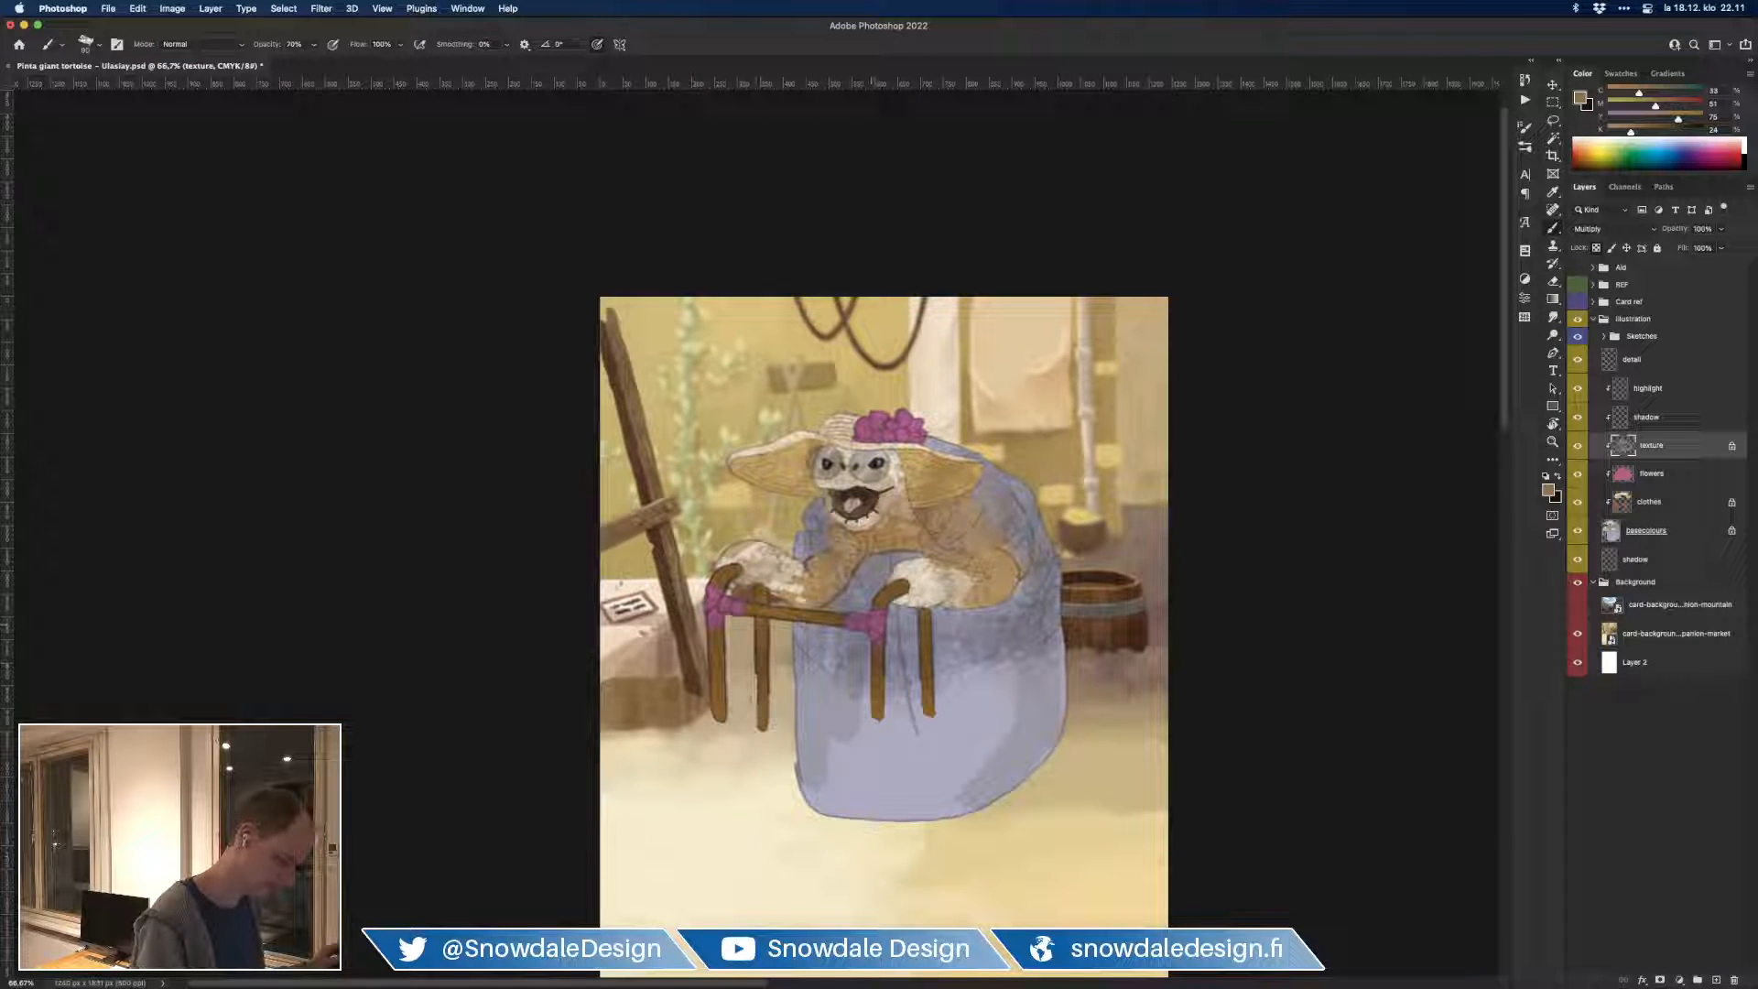
pyautogui.moveTo(917, 580); pyautogui.dragTo(954, 586)
# Step: Recolour the texture on the walker with pink sampled from its wrapping and brown sampled from its legs
pyautogui.keyDown('alt'); pyautogui.click(877, 650); pyautogui.keyUp('alt')
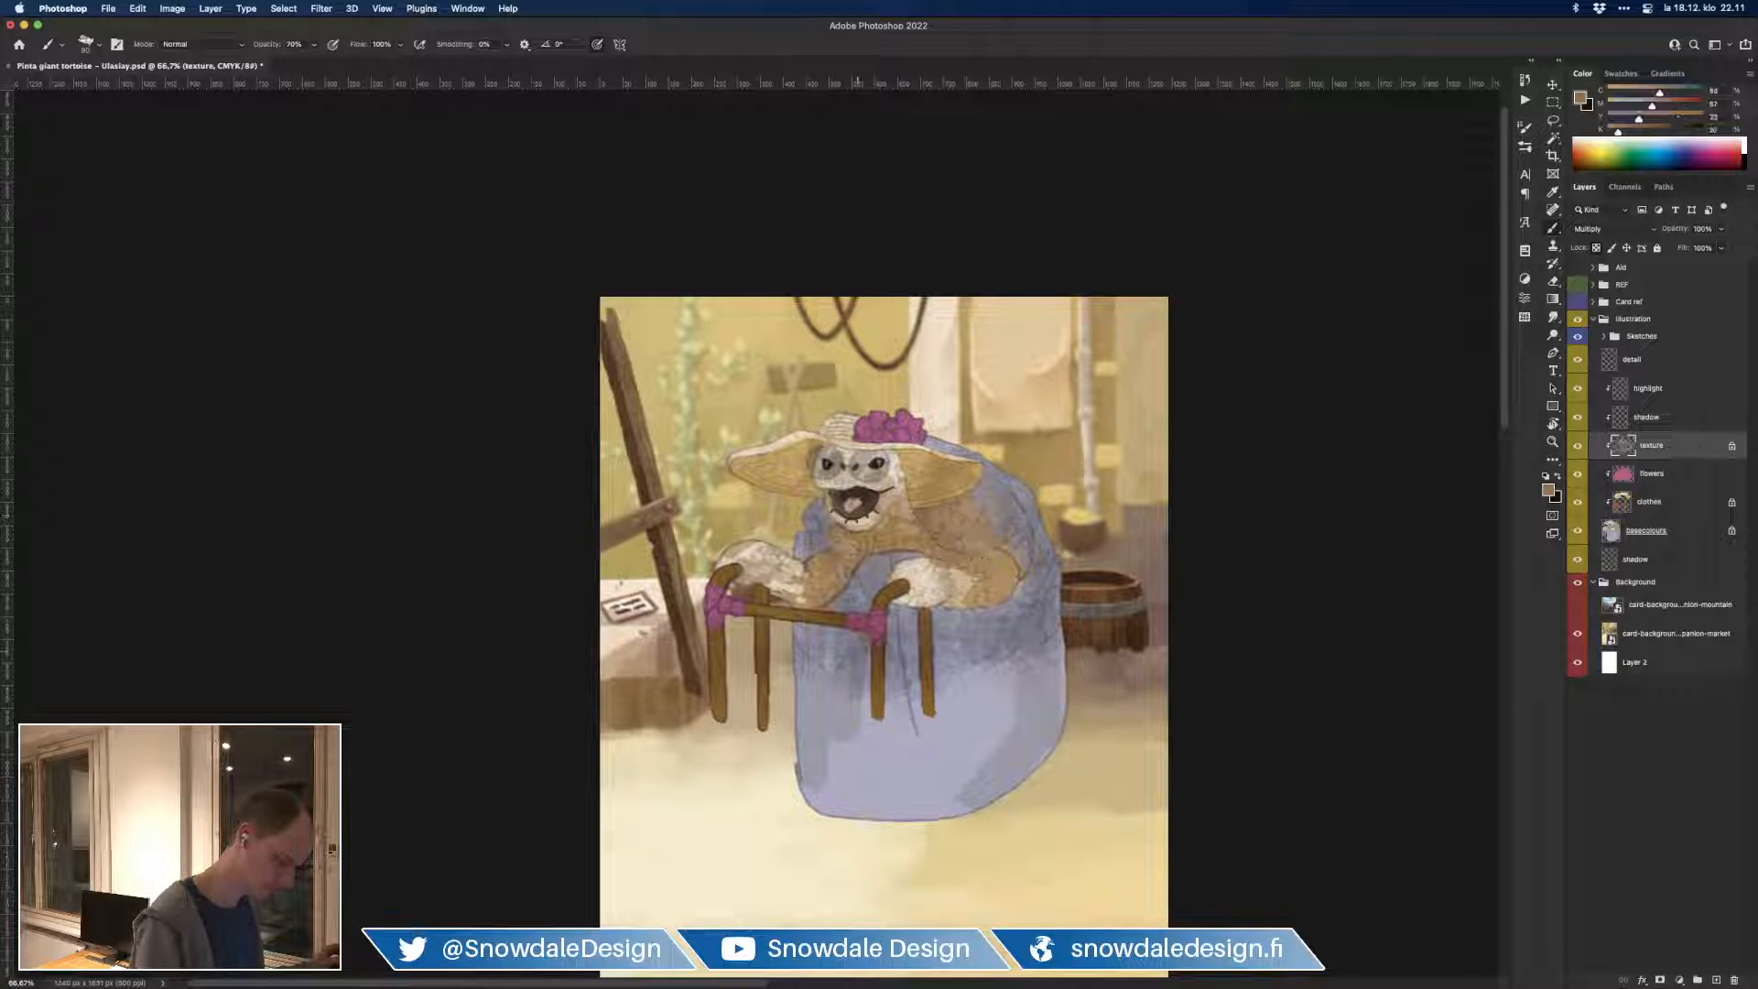
pyautogui.keyDown('alt'); pyautogui.click(874, 626); pyautogui.keyUp('alt')
pyautogui.moveTo(711, 605); pyautogui.dragTo(732, 608)
pyautogui.keyDown('alt'); pyautogui.click(877, 661); pyautogui.keyUp('alt')
pyautogui.moveTo(928, 642); pyautogui.dragTo(926, 672)
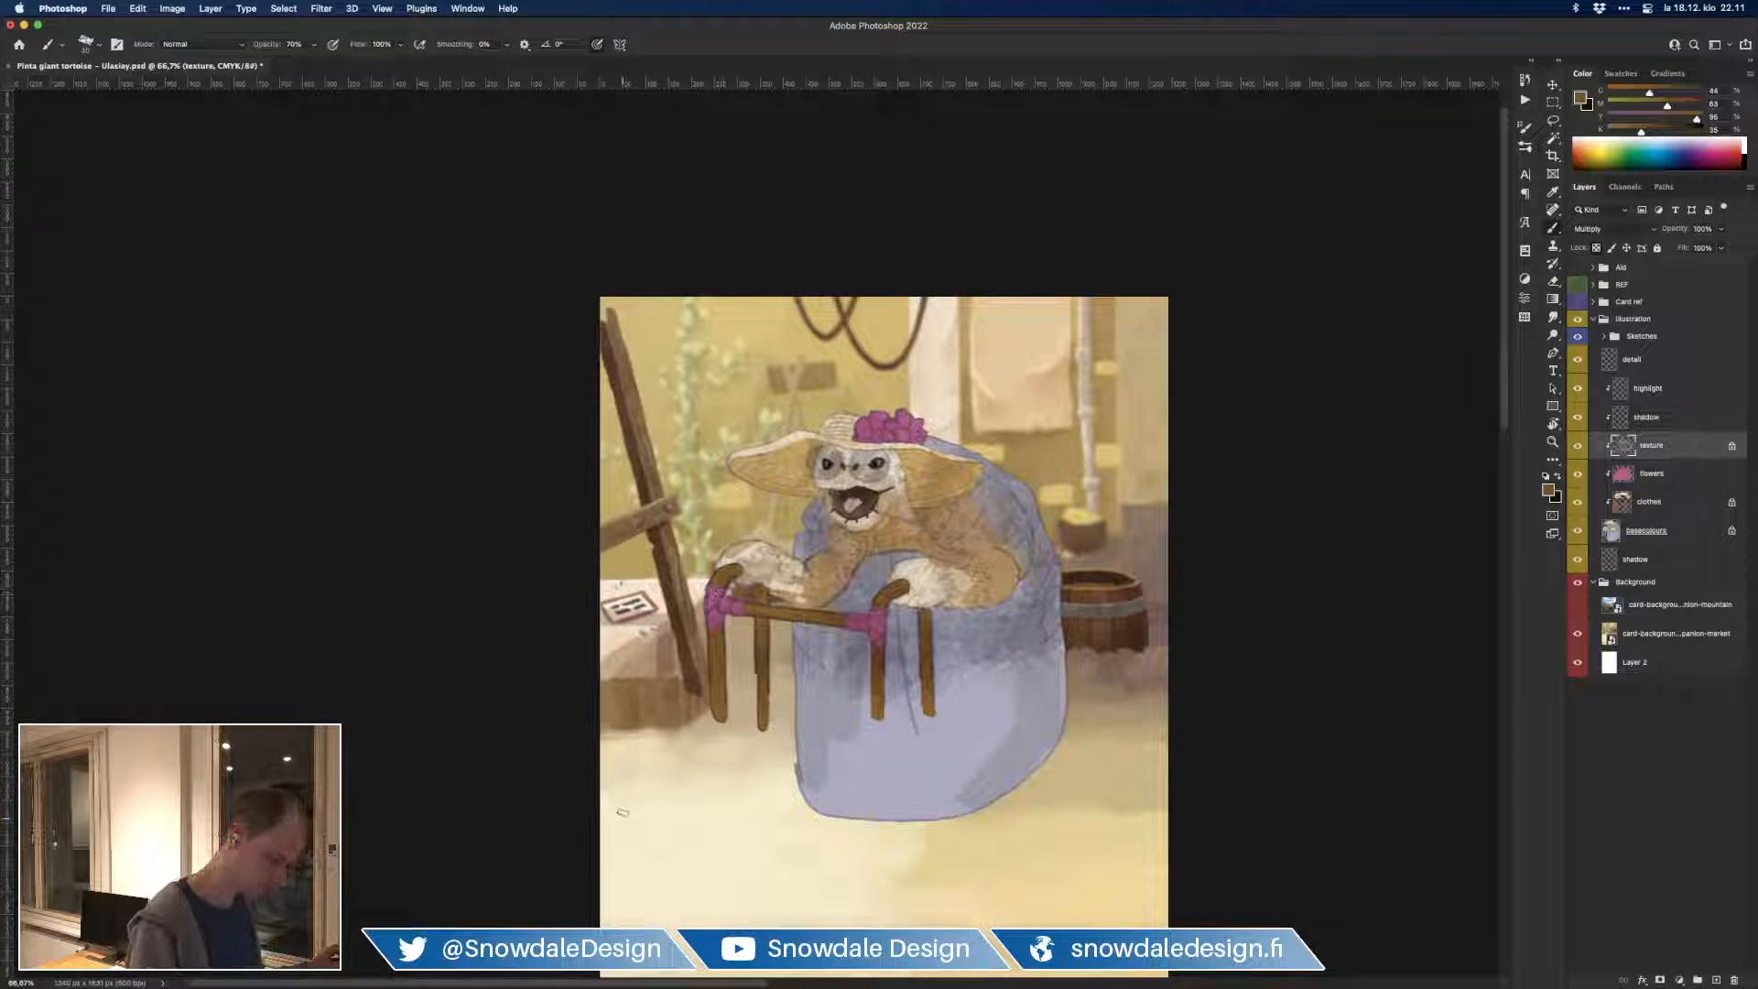
pyautogui.moveTo(793, 733); pyautogui.dragTo(763, 769)
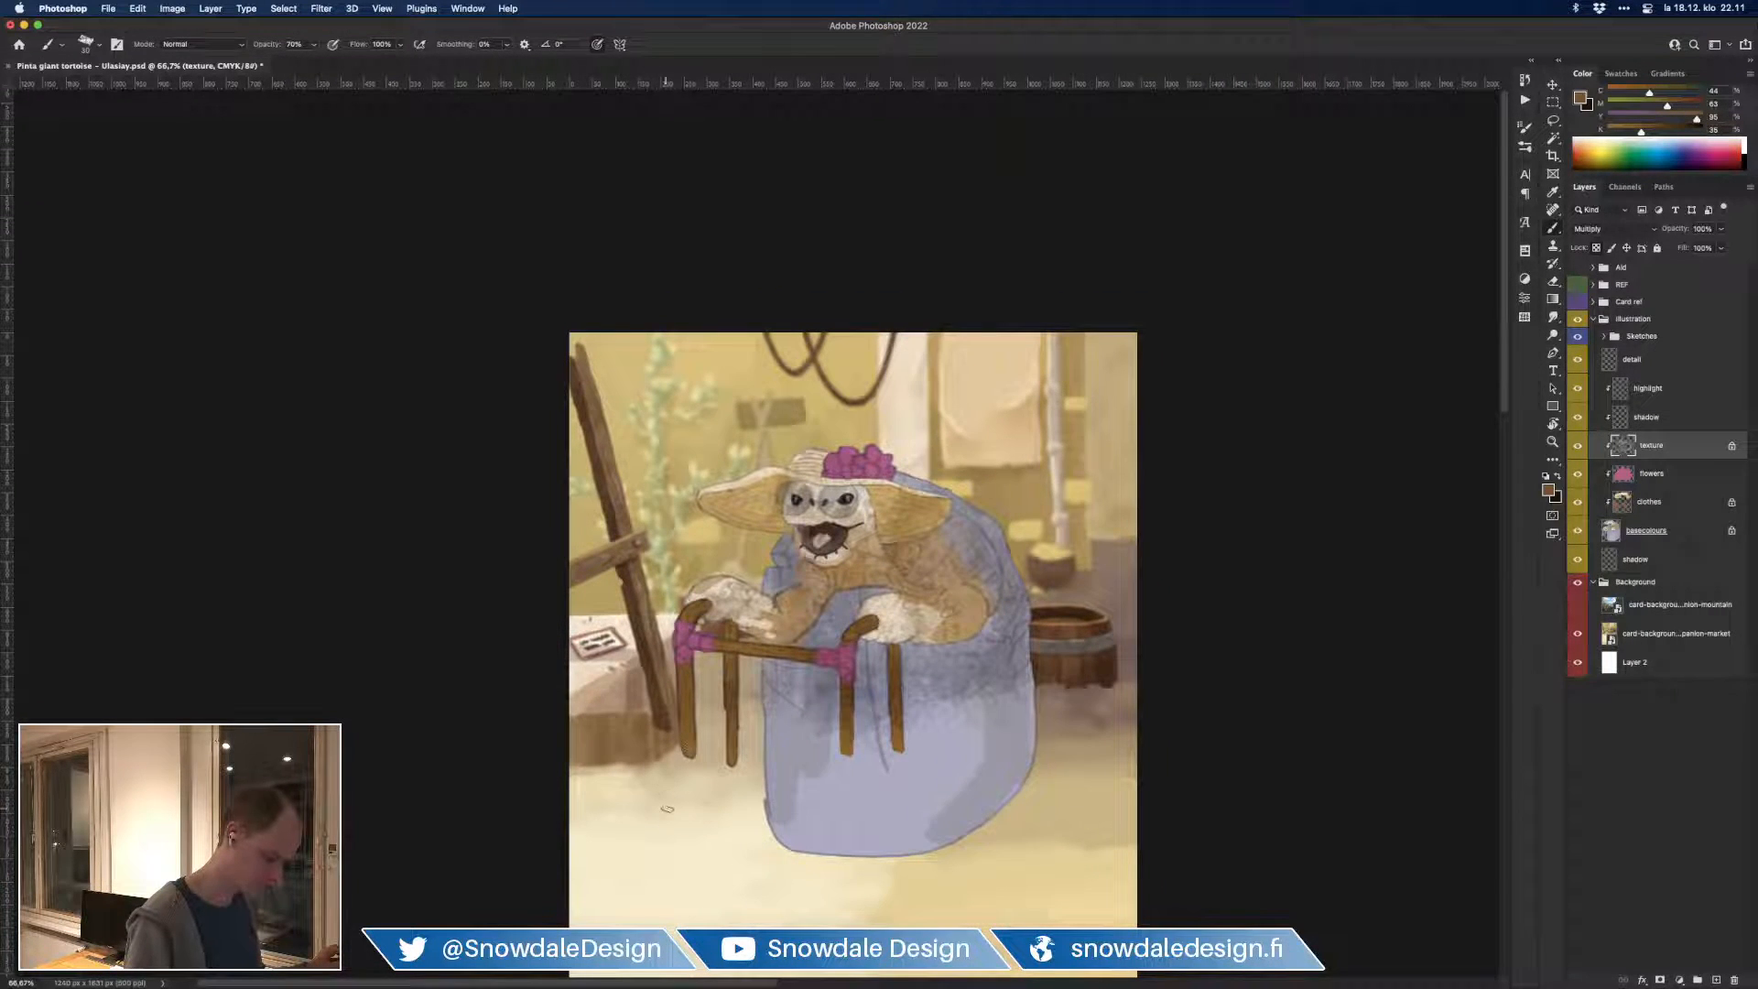
# Step: Select the basecolours layer and touch up the body with greyish lavender sampled beside the walker's crossbar
pyautogui.click(1646, 531)
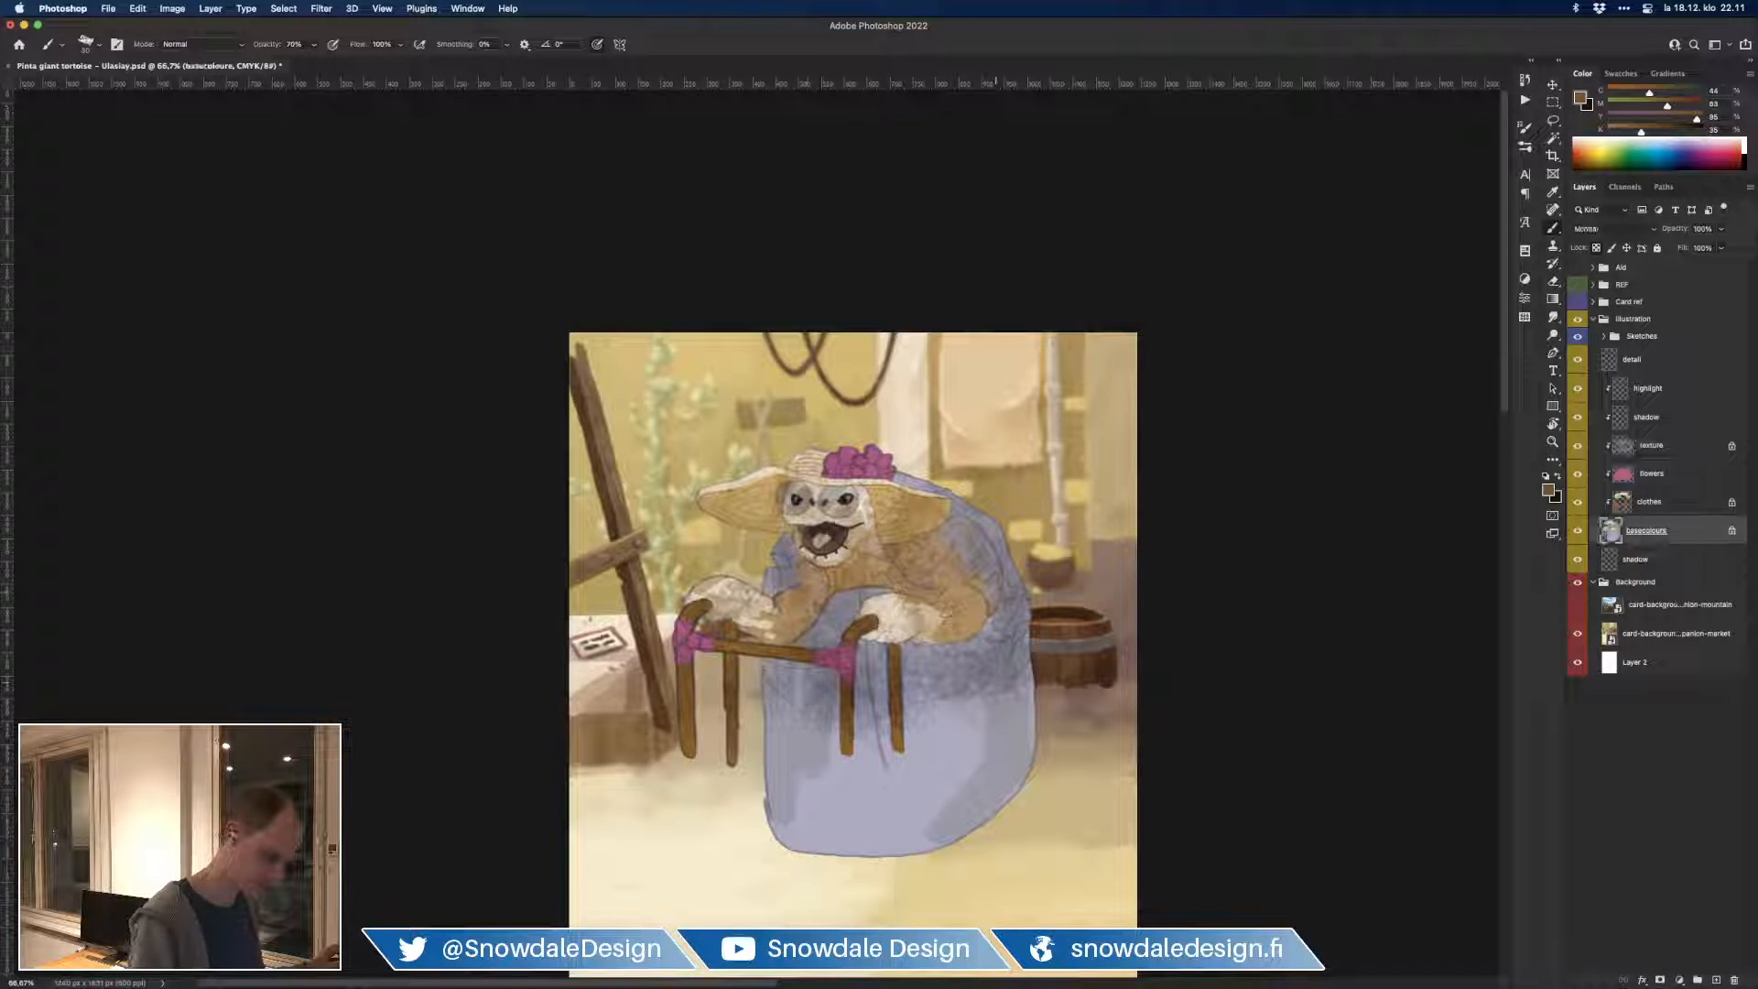
pyautogui.keyDown('alt'); pyautogui.click(800, 632); pyautogui.keyUp('alt')
pyautogui.keyDown('alt'); pyautogui.click(788, 649); pyautogui.keyUp('alt')
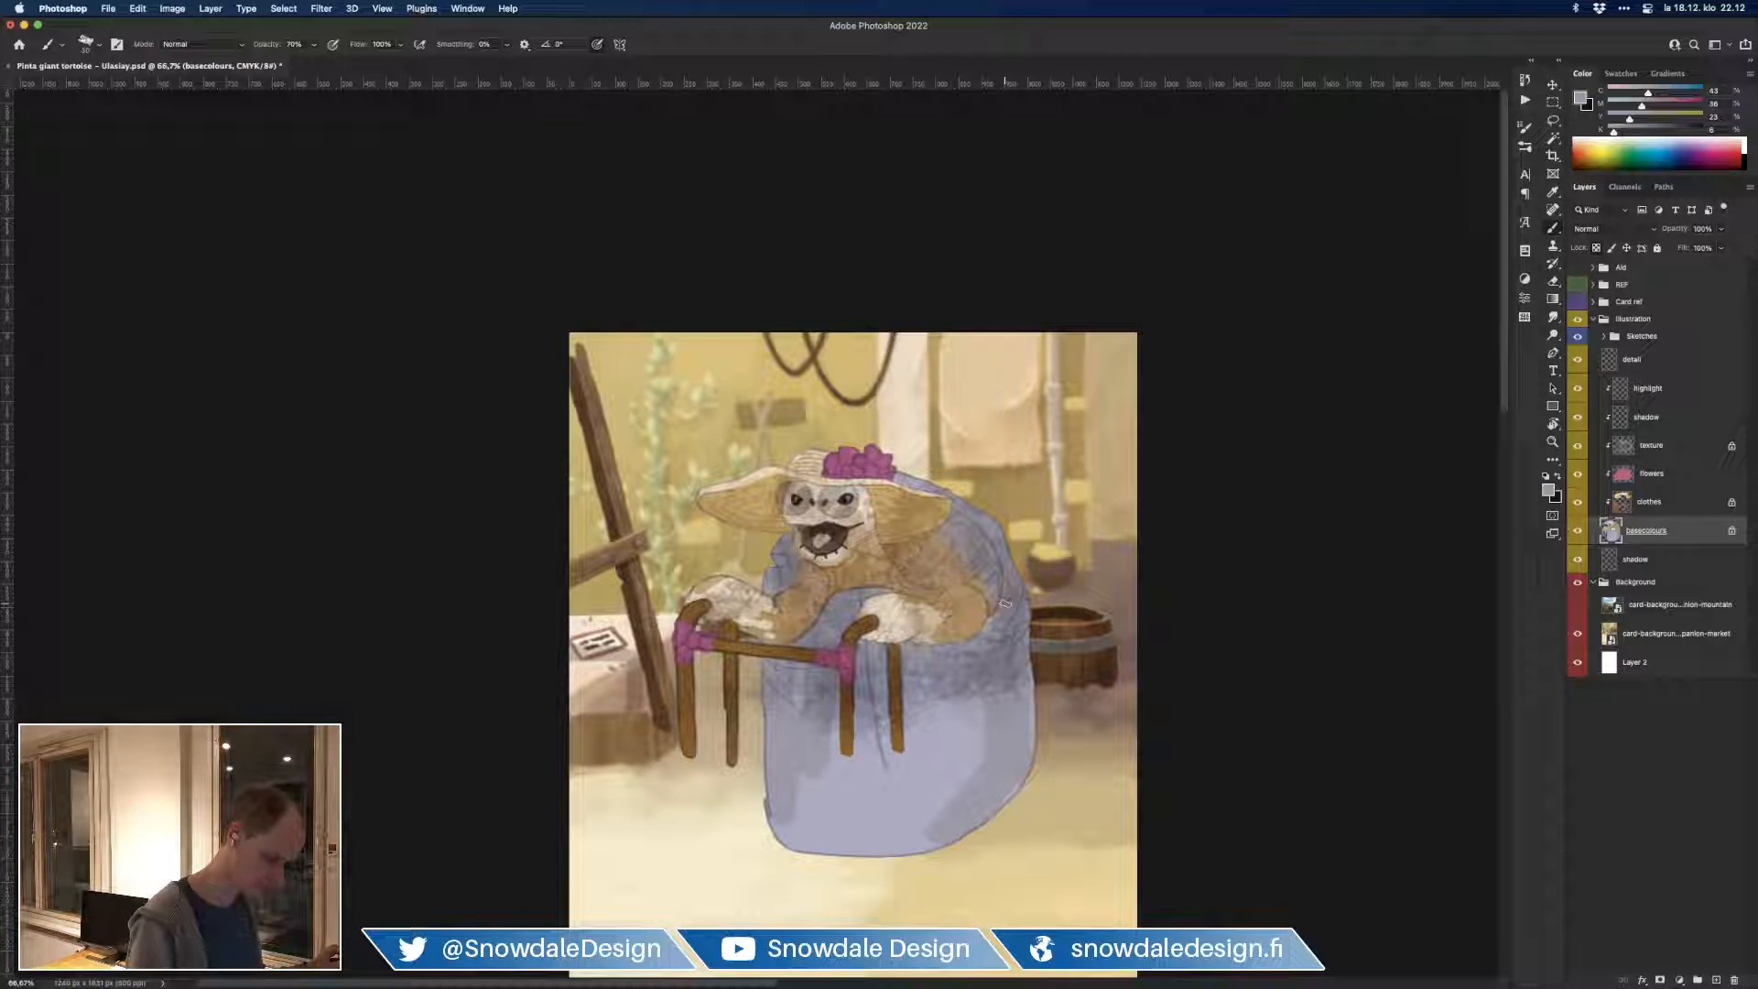
# Step: Shade the underside of the hat brim on the clipped shadow layer with a sampled straw tone, erasing the excess
pyautogui.click(1659, 423)
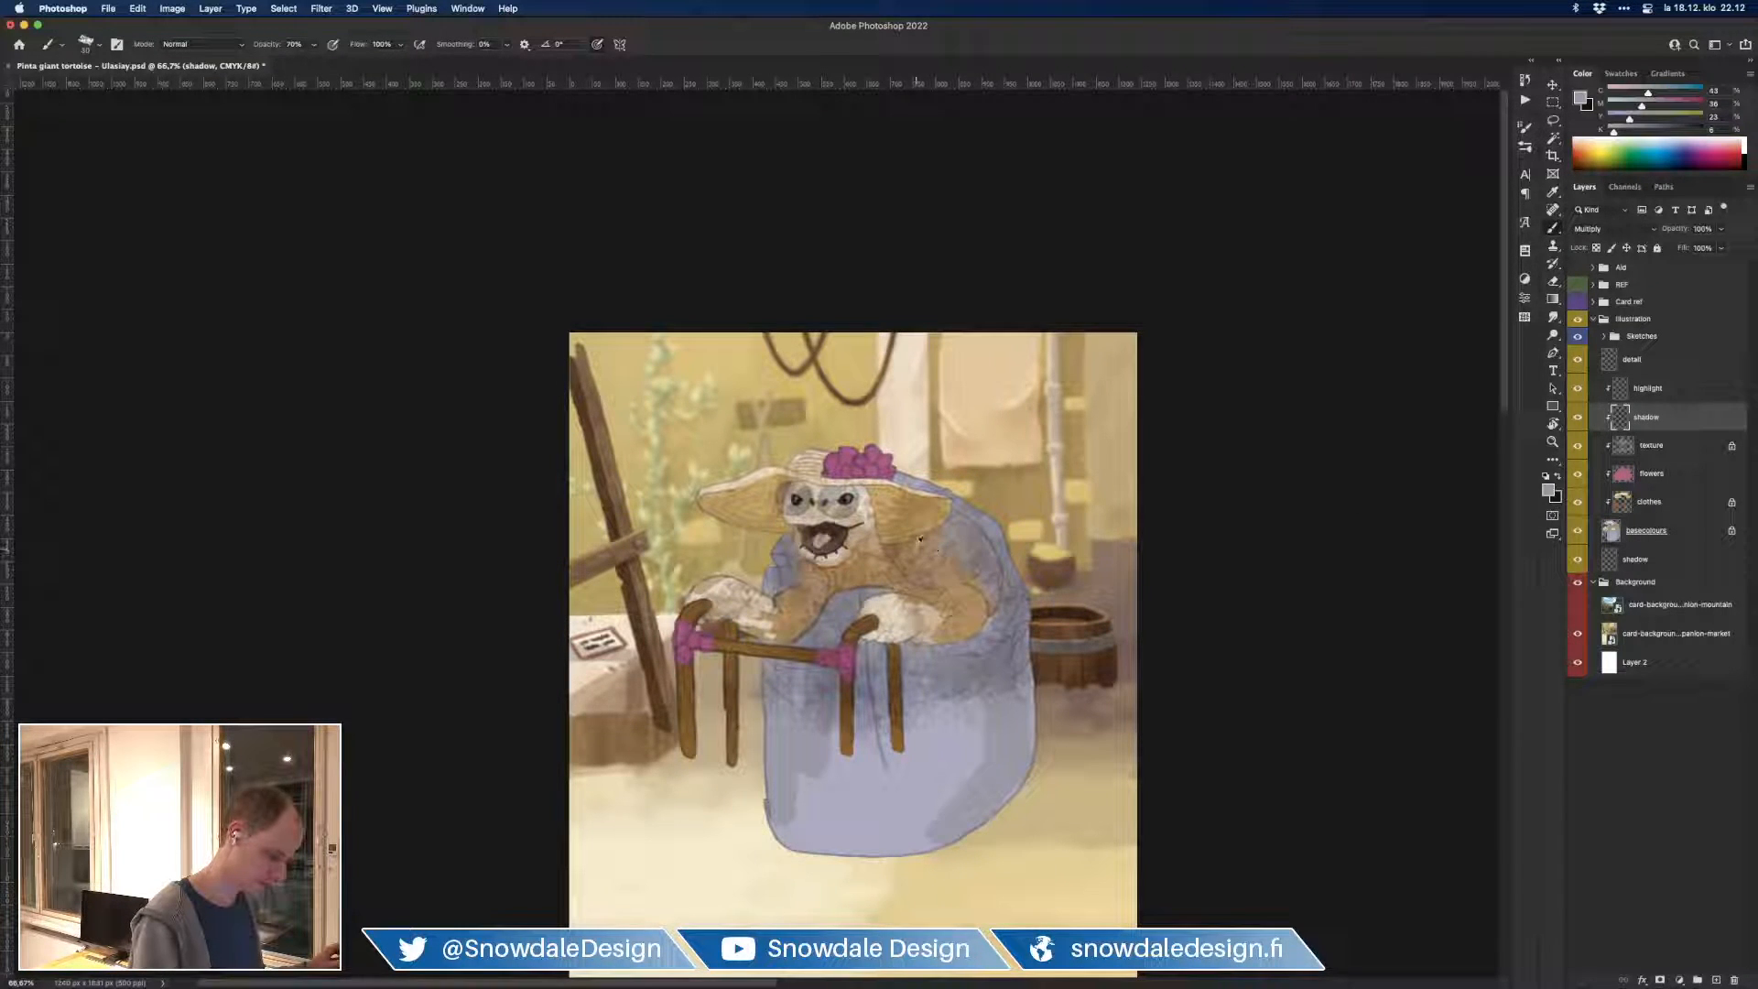
pyautogui.keyDown('alt'); pyautogui.click(765, 499); pyautogui.keyUp('alt')
pyautogui.press('3')
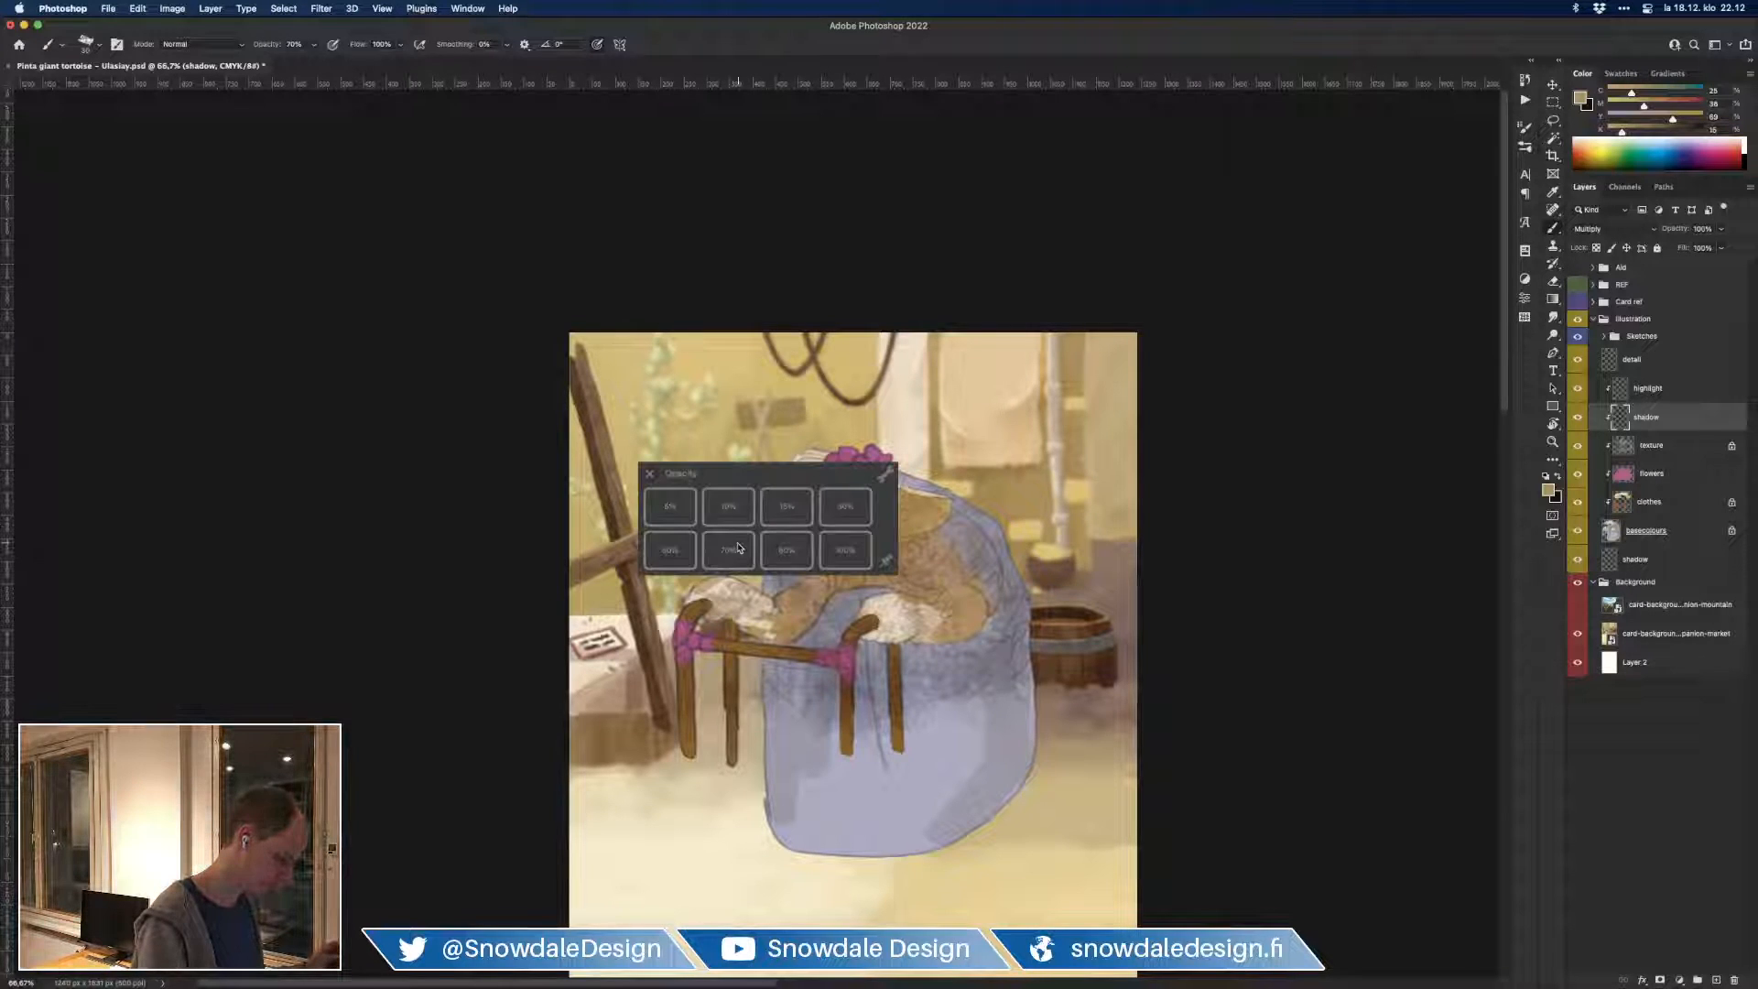
pyautogui.moveTo(779, 523)
pyautogui.mouseDown()
pyautogui.moveTo(753, 501)
pyautogui.moveTo(763, 515)
pyautogui.moveTo(773, 489)
pyautogui.mouseUp()
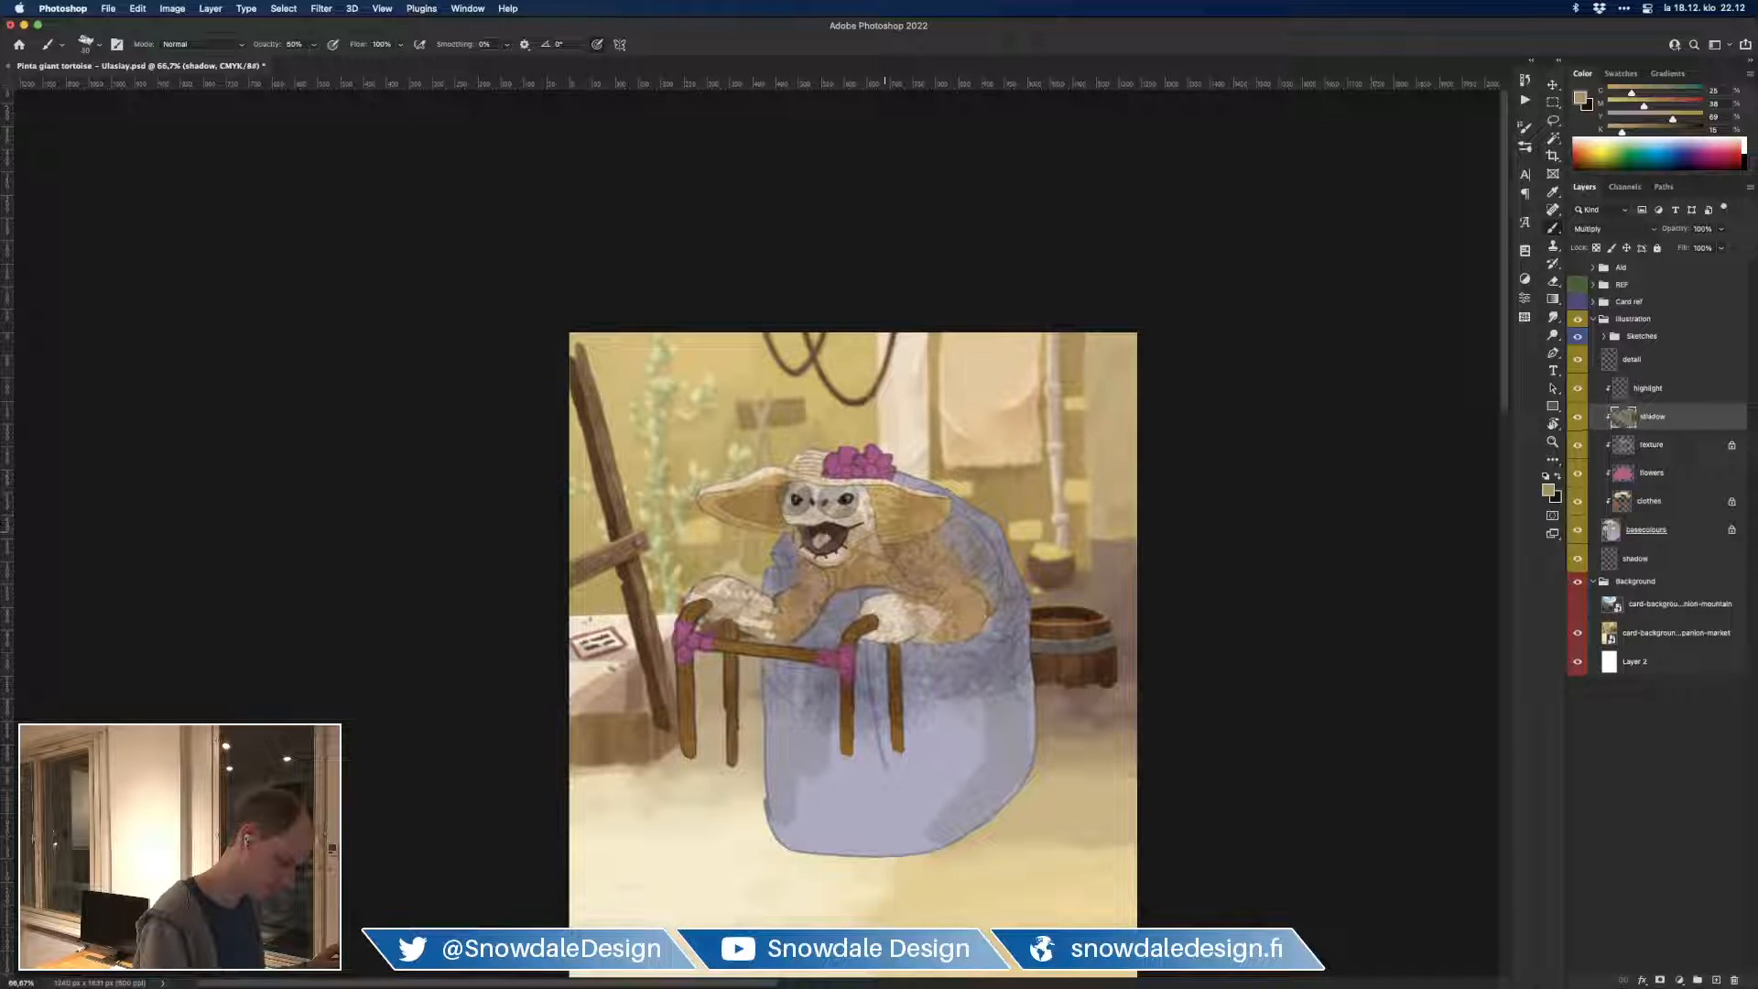
pyautogui.moveTo(886, 512)
pyautogui.mouseDown()
pyautogui.moveTo(921, 510)
pyautogui.moveTo(903, 518)
pyautogui.mouseUp()
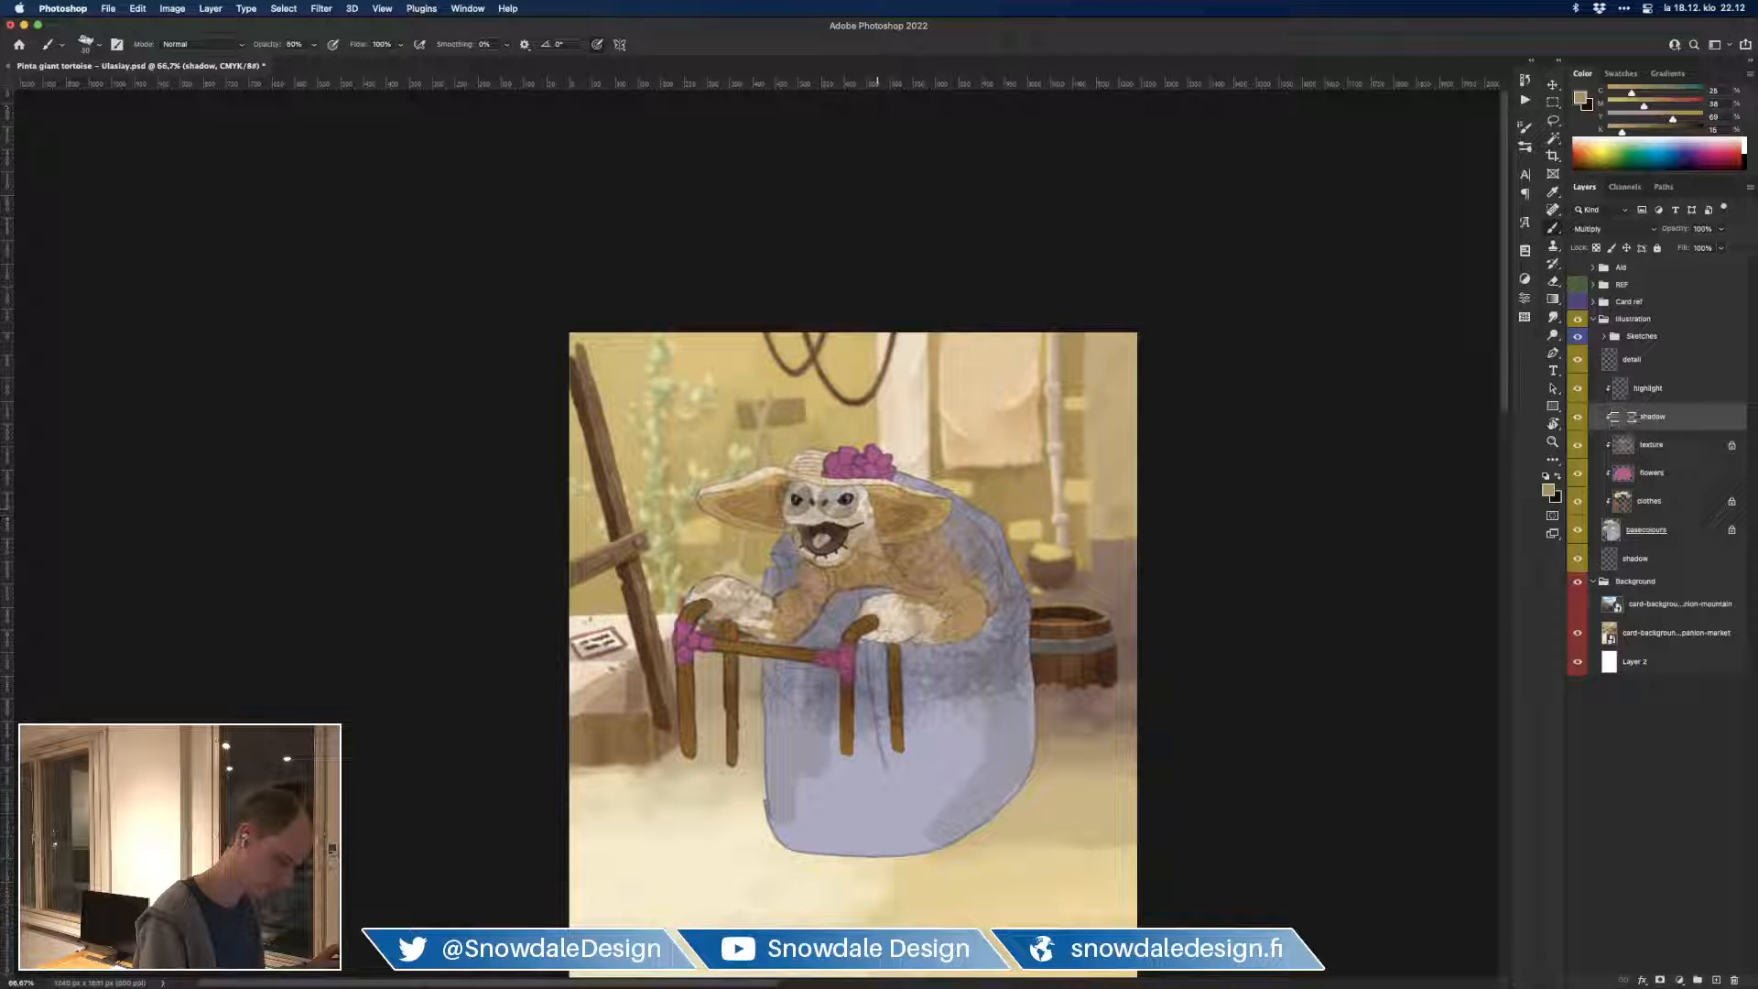
pyautogui.press('e')
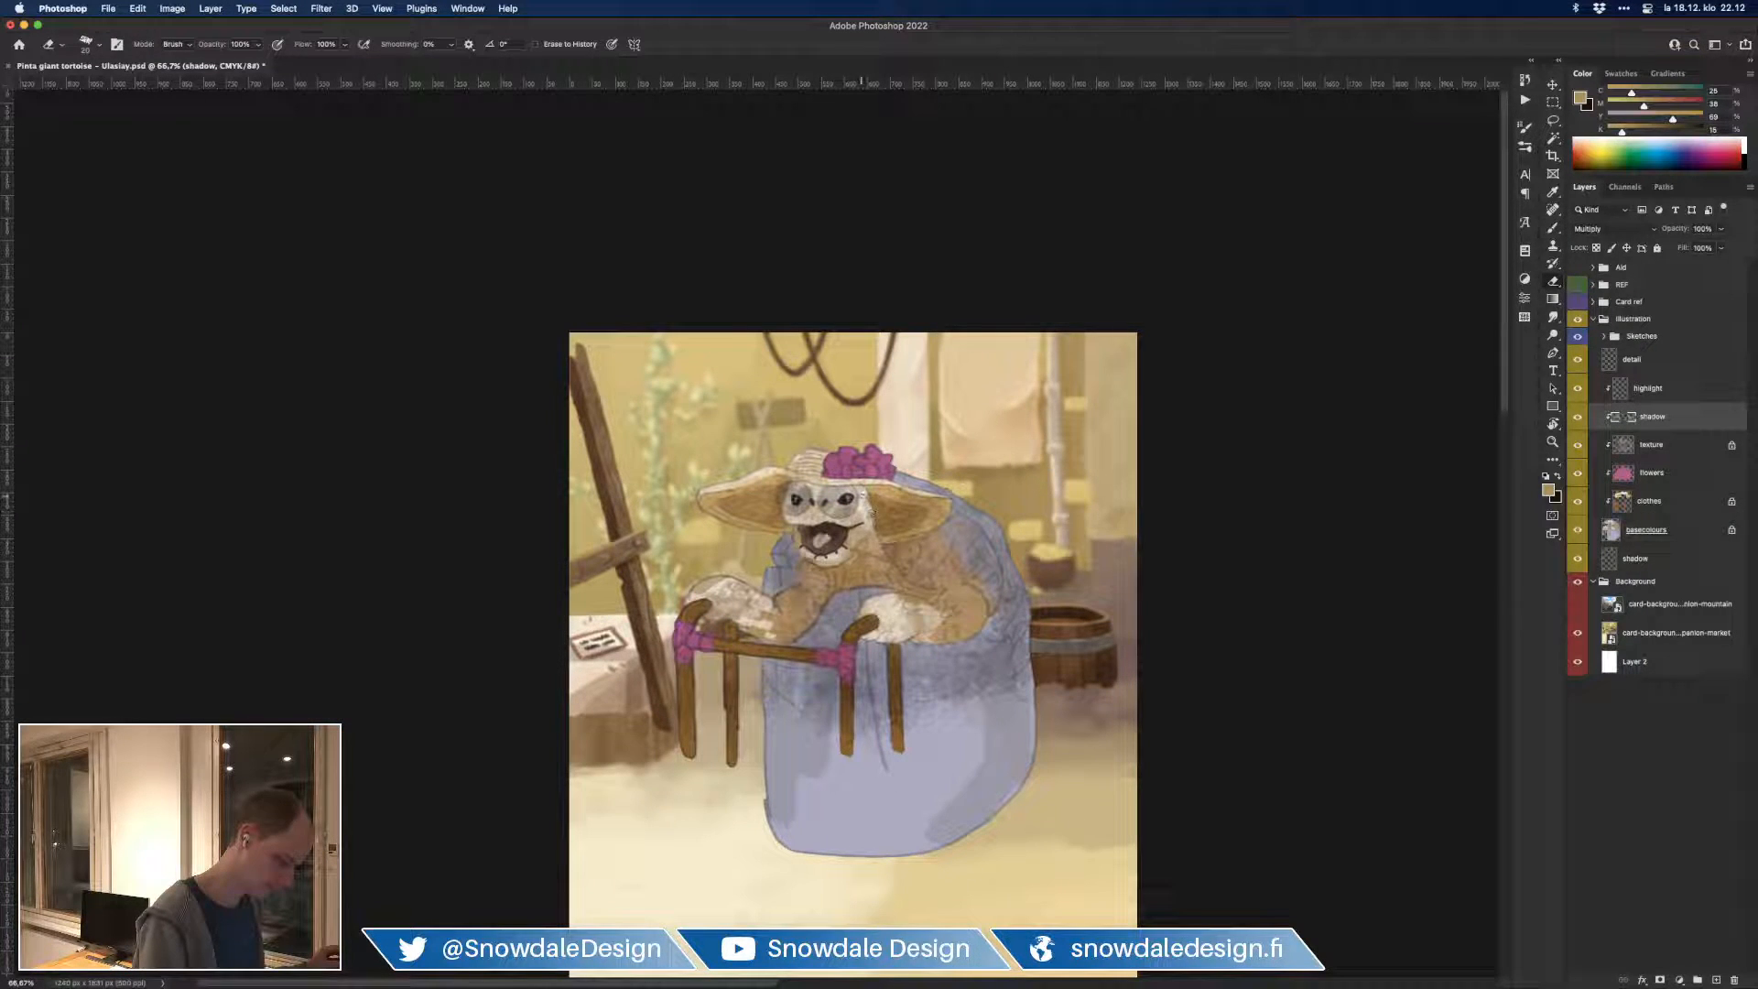
pyautogui.press('b')
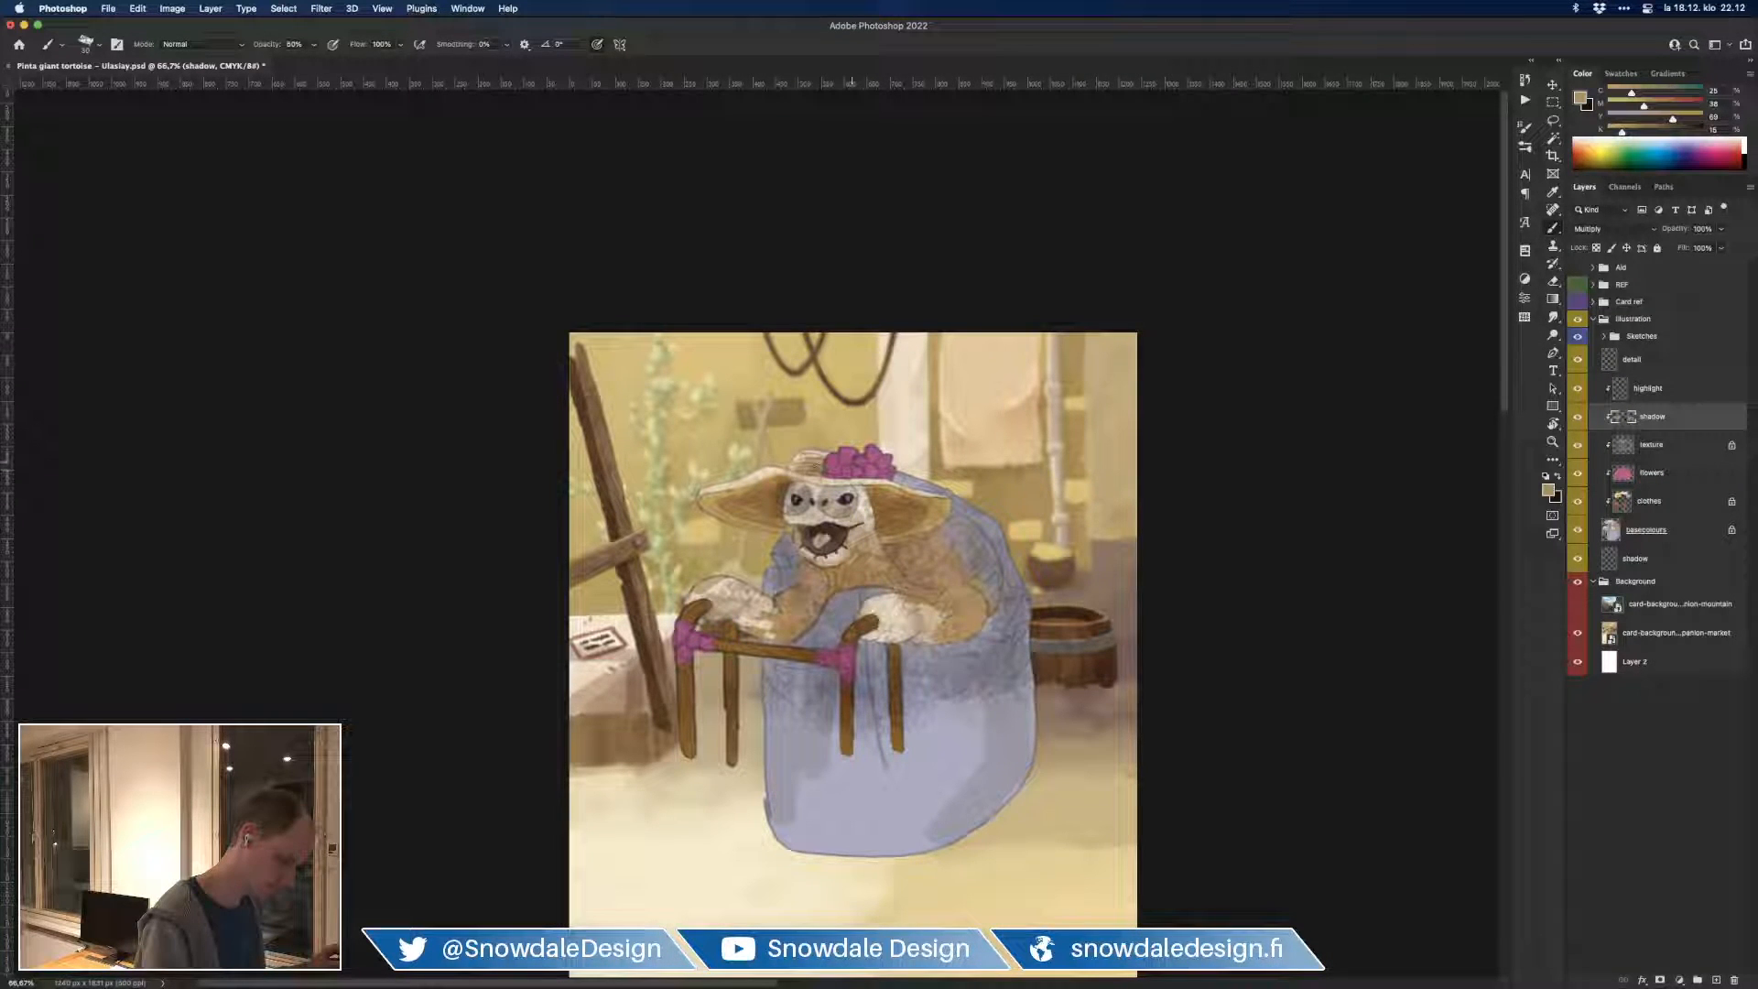
# Step: Shade the tortoise's face around the eyes beneath the hat with skin tones sampled from the neck and cheek
pyautogui.keyDown('alt'); pyautogui.click(877, 546); pyautogui.keyUp('alt')
pyautogui.moveTo(804, 494); pyautogui.dragTo(833, 491)
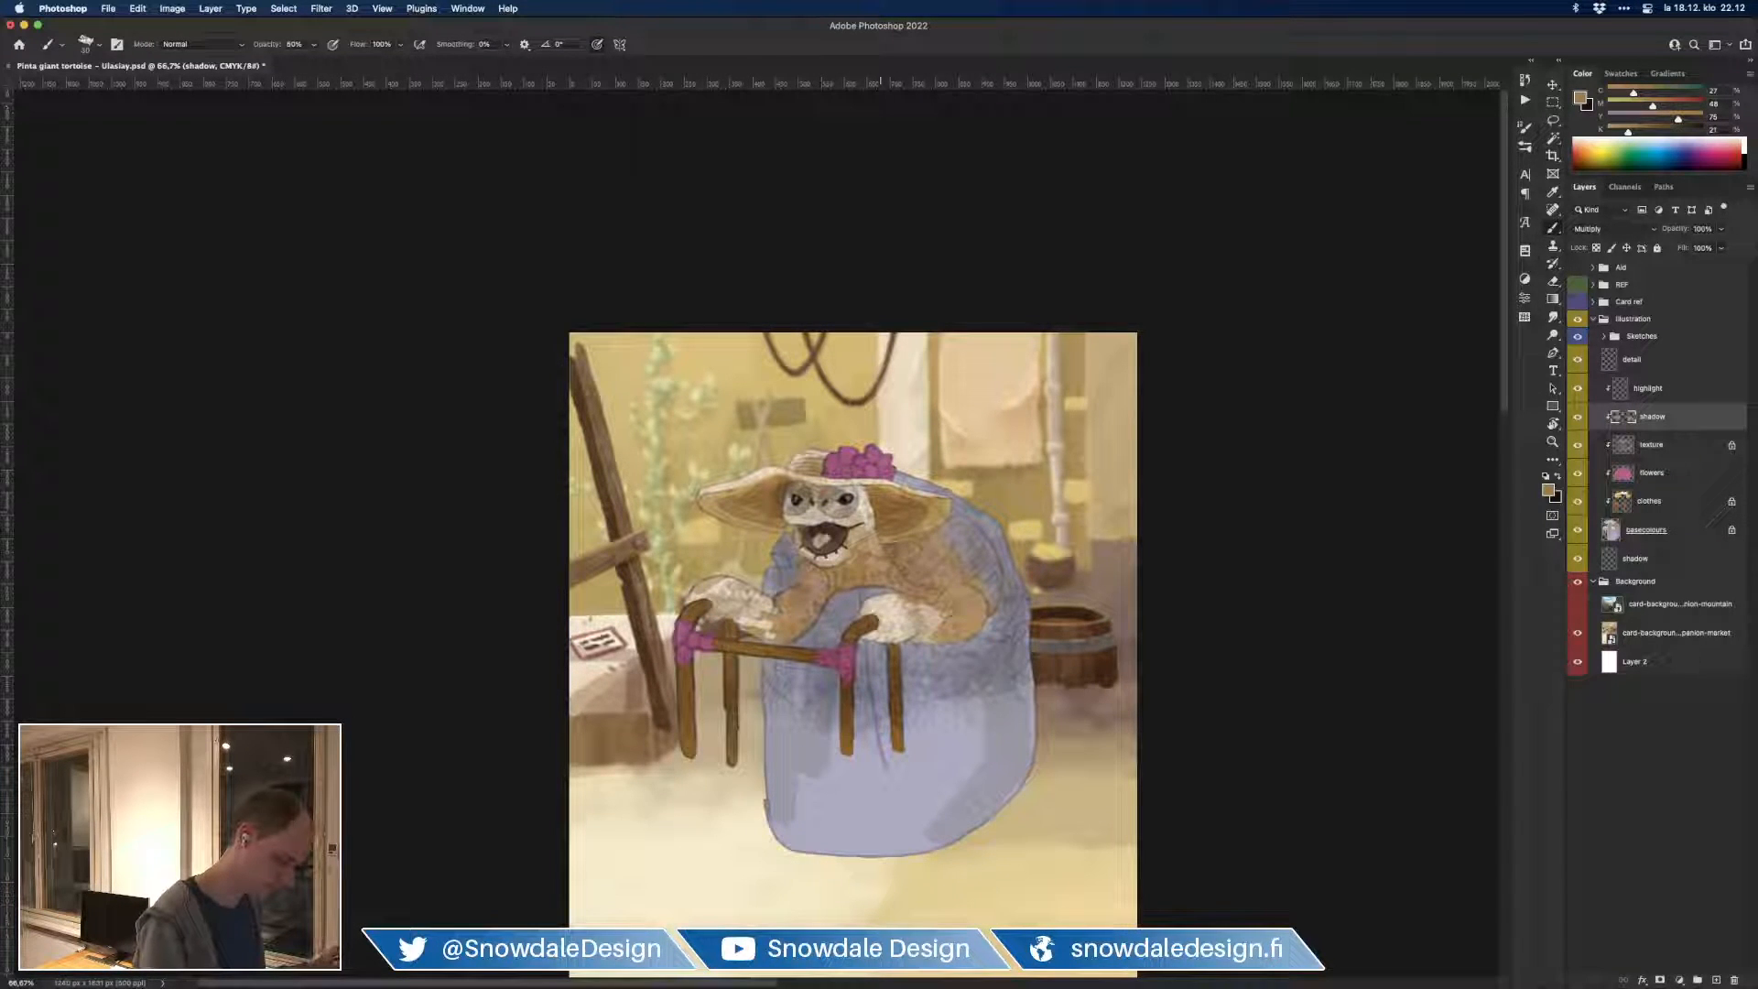
pyautogui.keyDown('alt'); pyautogui.click(863, 509); pyautogui.keyUp('alt')
pyautogui.moveTo(838, 498)
pyautogui.mouseDown()
pyautogui.moveTo(806, 483)
pyautogui.moveTo(852, 490)
pyautogui.mouseUp()
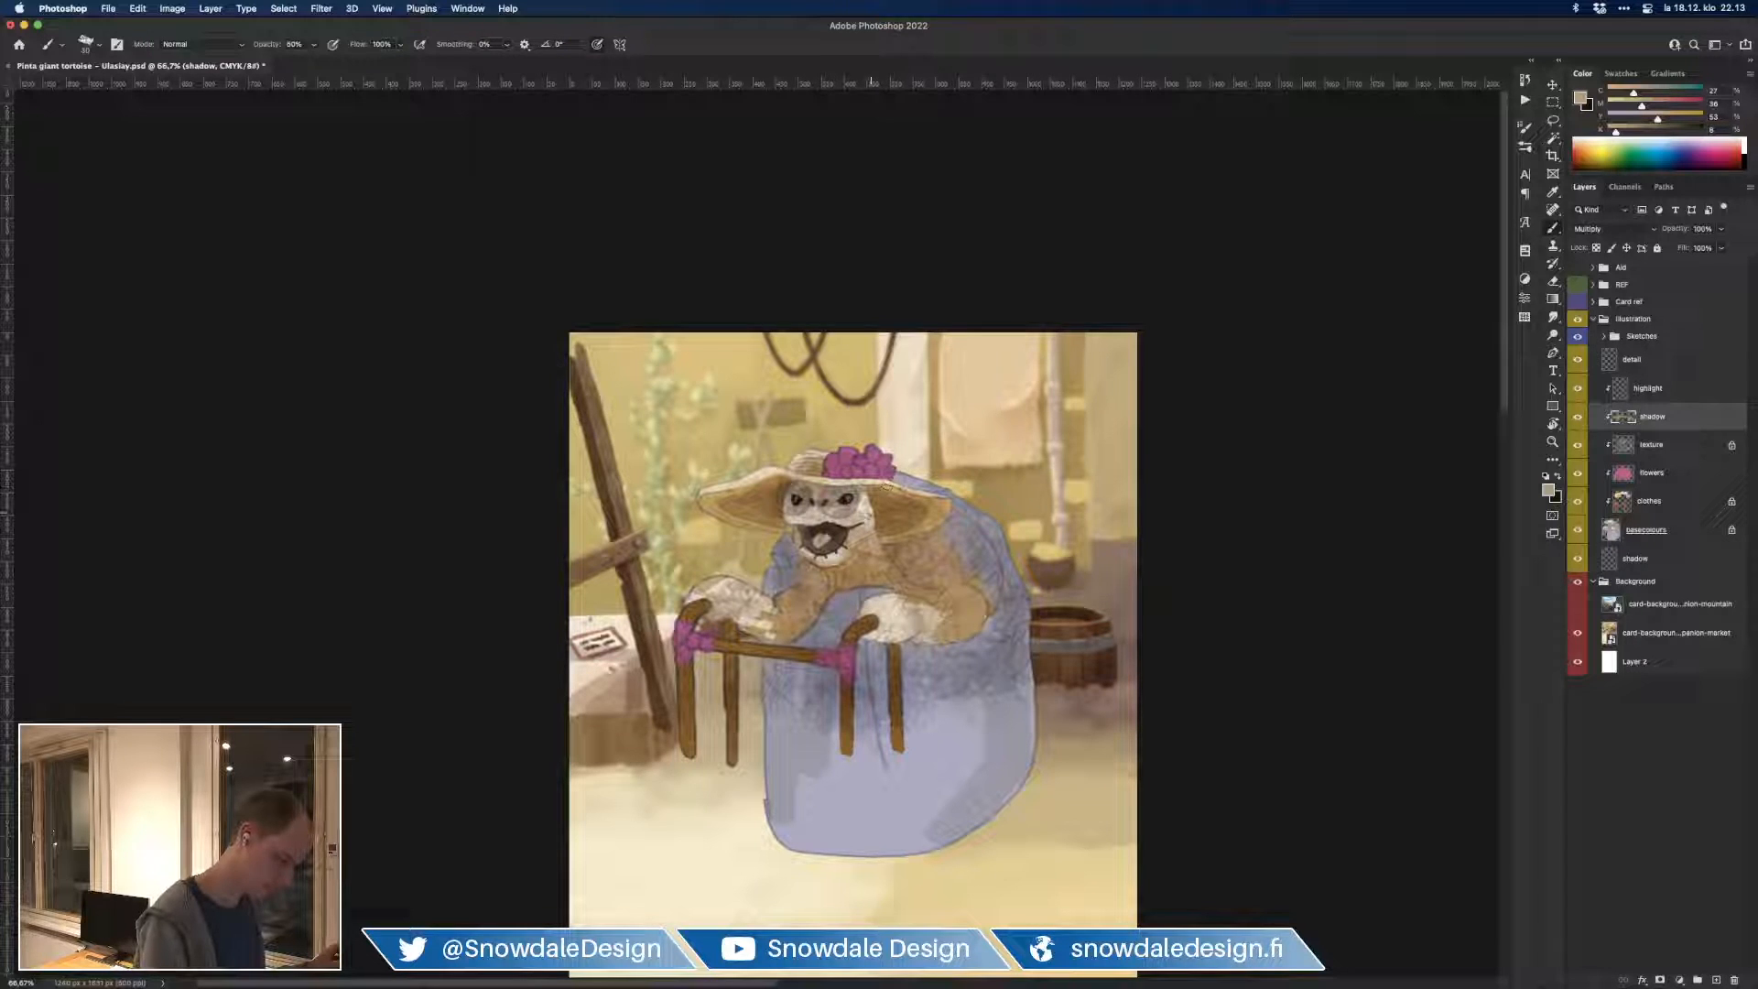
# Step: Shade the inside of the open mouth and the tongue with colours sampled from the mouth area
pyautogui.keyDown('alt'); pyautogui.click(835, 535); pyautogui.keyUp('alt')
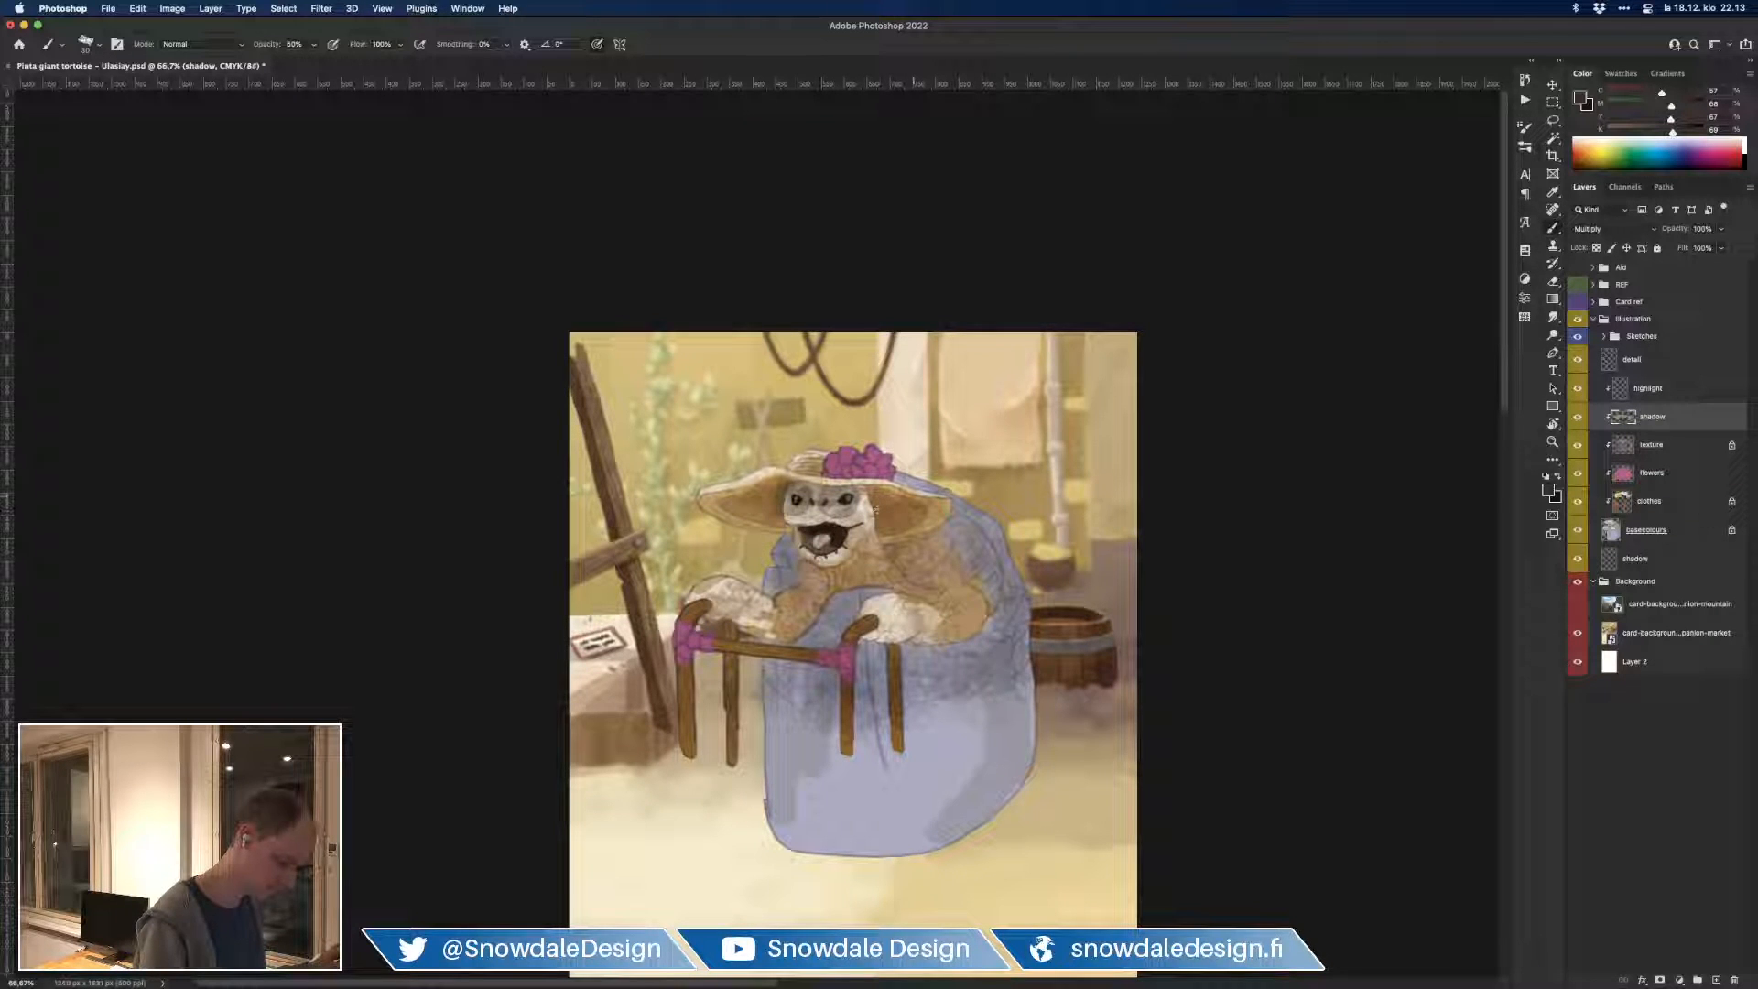
pyautogui.press('r')
pyautogui.press('3')
pyautogui.press('b')
pyautogui.keyDown('alt'); pyautogui.click(836, 539); pyautogui.keyUp('alt')
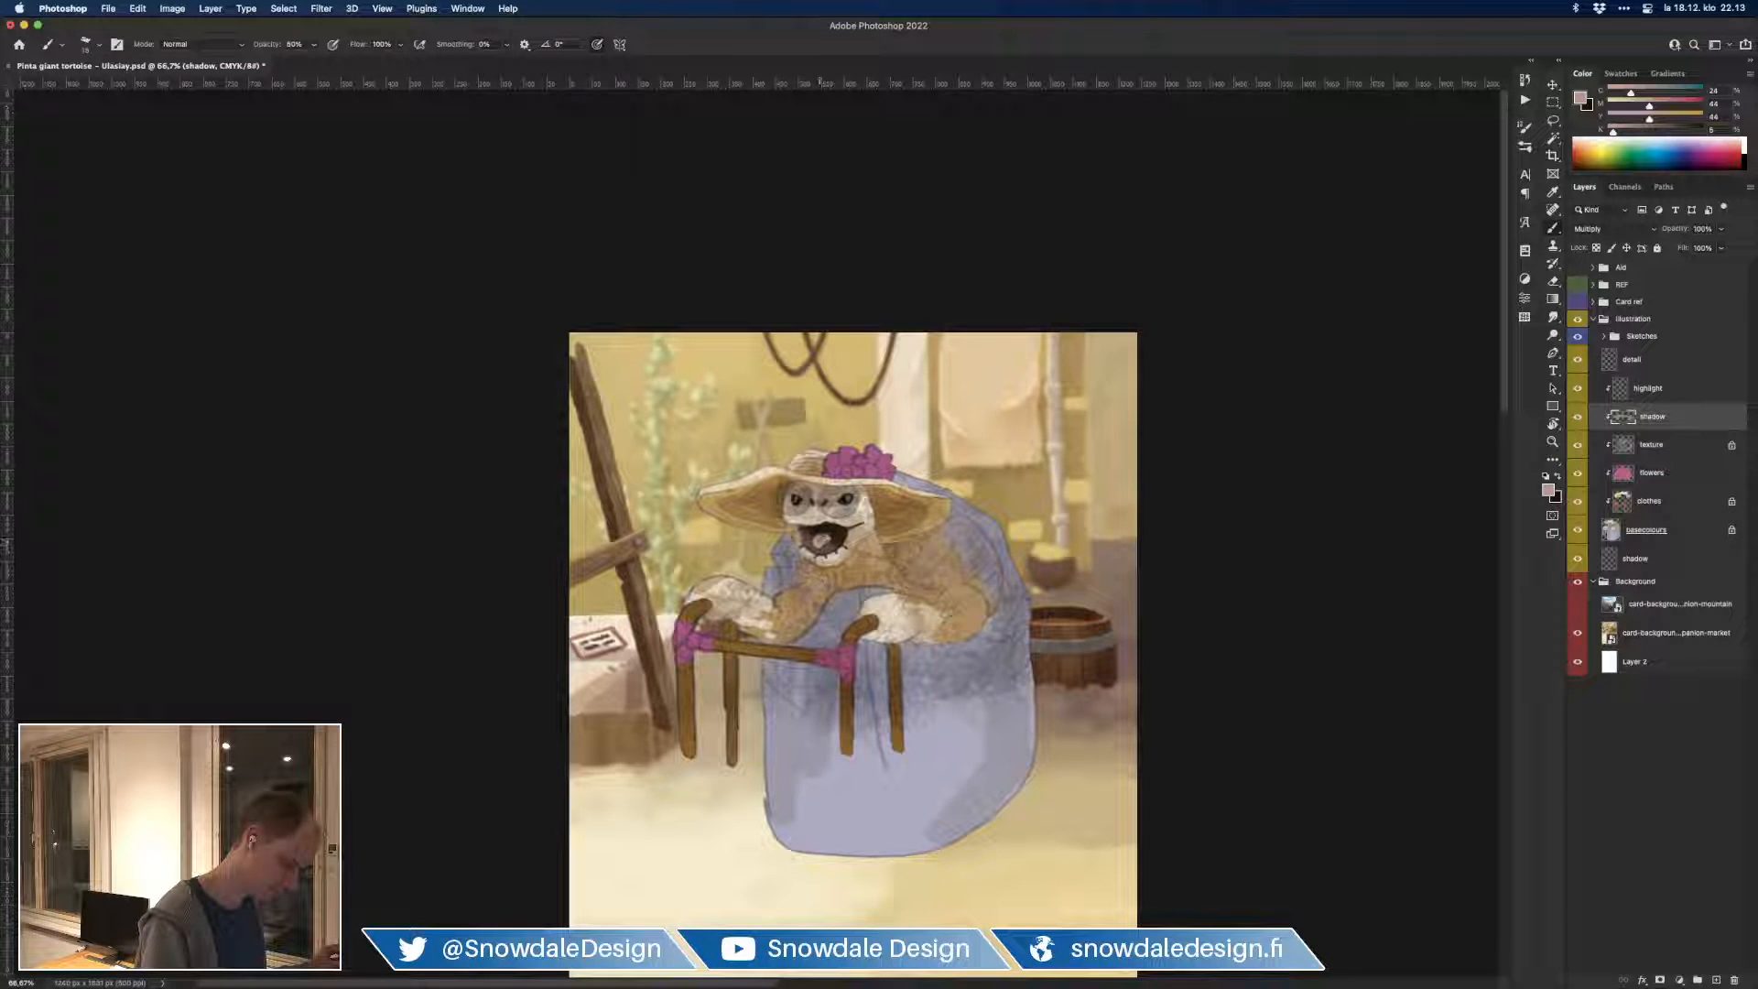
pyautogui.keyDown('alt'); pyautogui.click(828, 543); pyautogui.keyUp('alt')
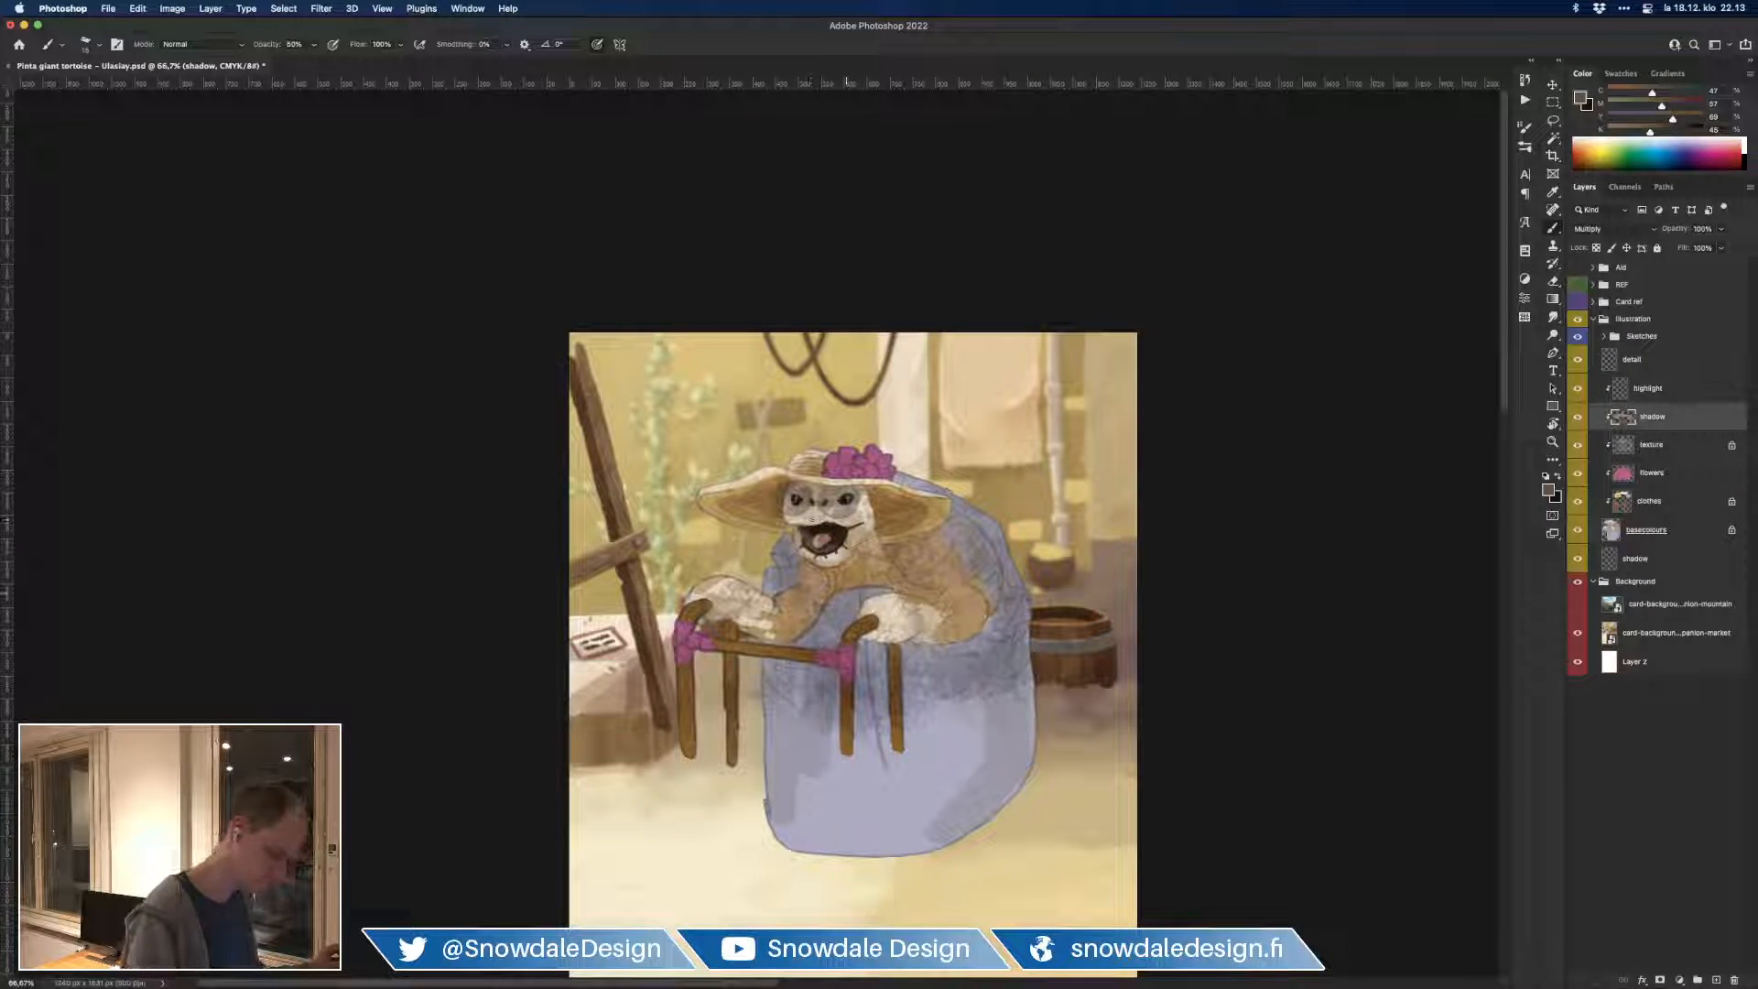
# Step: Shade the neck, chest and lavender garment beside the head with colours sampled from each area
pyautogui.keyDown('alt'); pyautogui.click(832, 575); pyautogui.keyUp('alt')
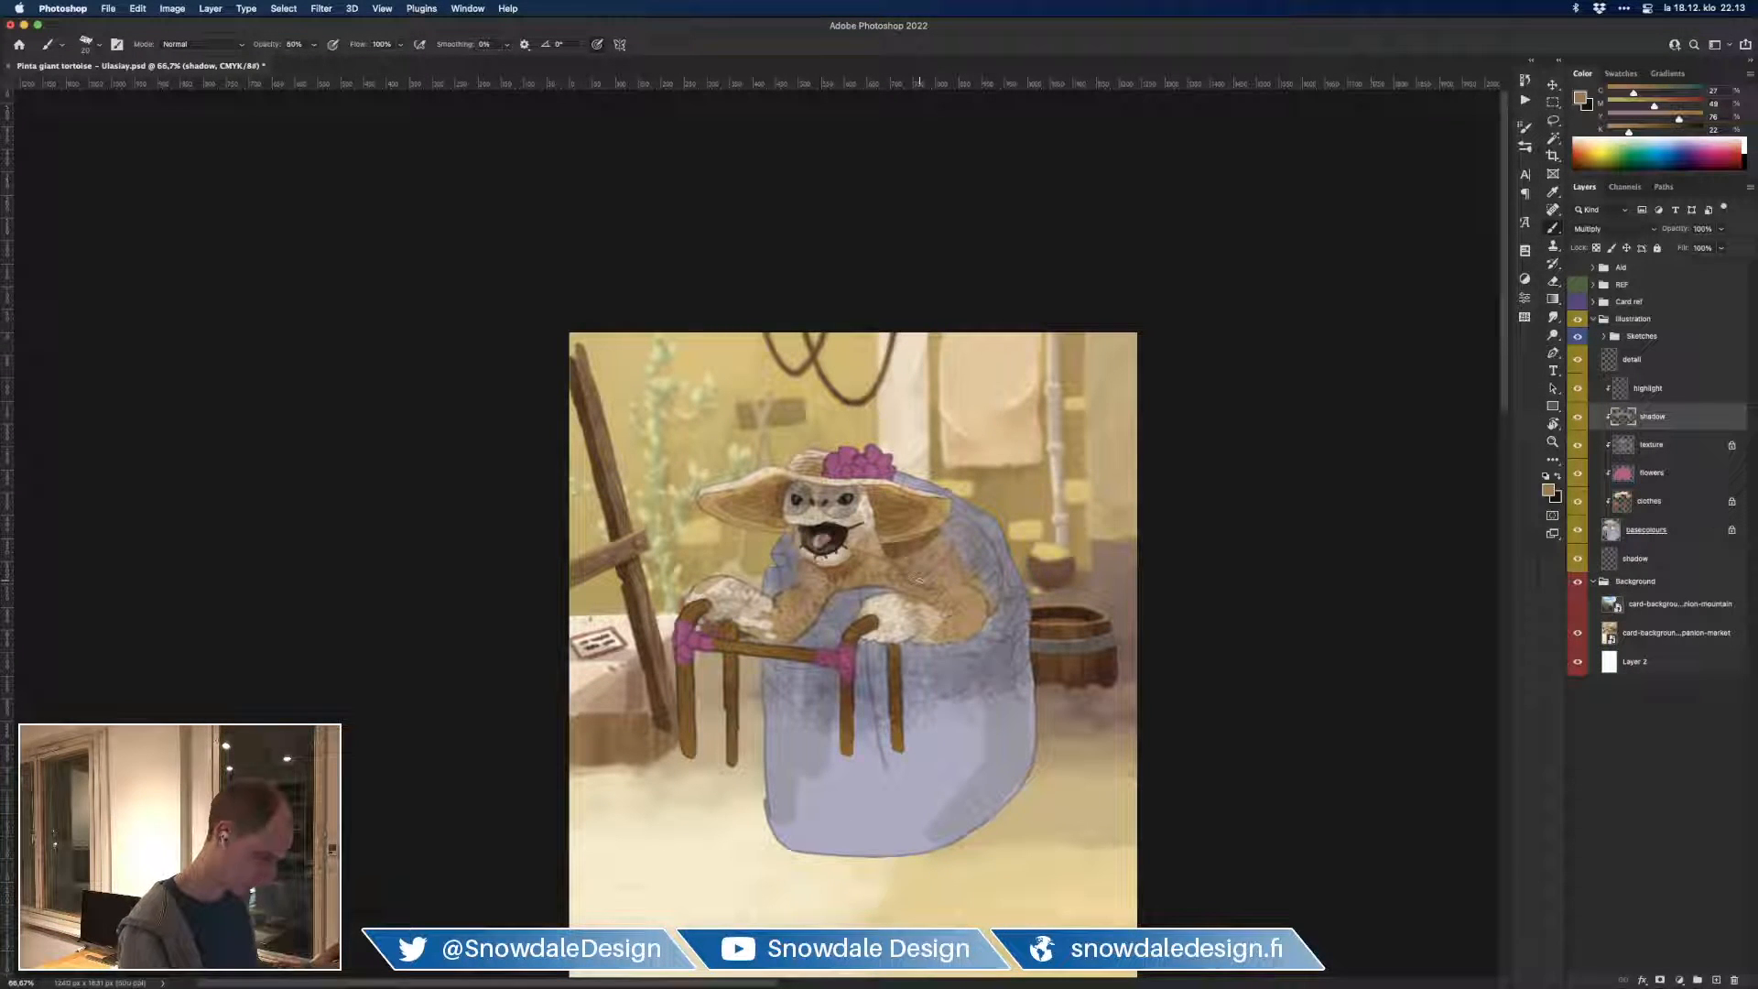
pyautogui.keyDown('alt'); pyautogui.click(789, 573); pyautogui.keyUp('alt')
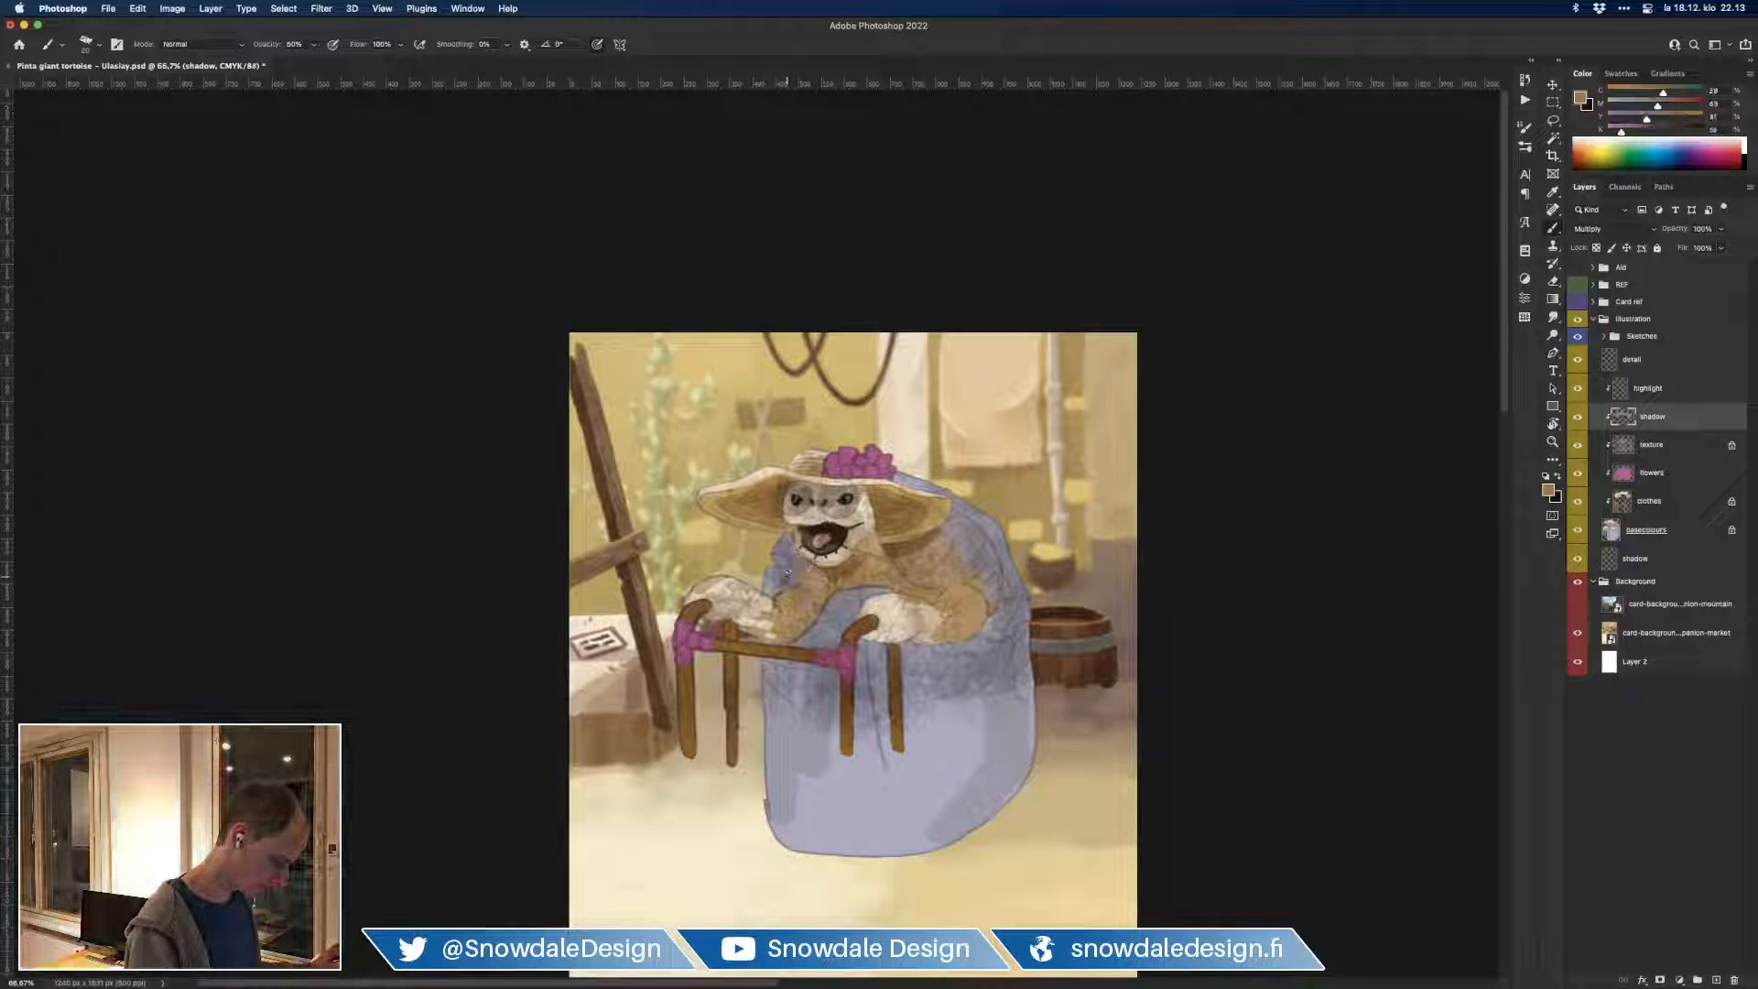
pyautogui.keyDown('alt'); pyautogui.click(788, 568); pyautogui.keyUp('alt')
pyautogui.moveTo(789, 564)
pyautogui.mouseDown()
pyautogui.moveTo(793, 545)
pyautogui.moveTo(791, 581)
pyautogui.mouseUp()
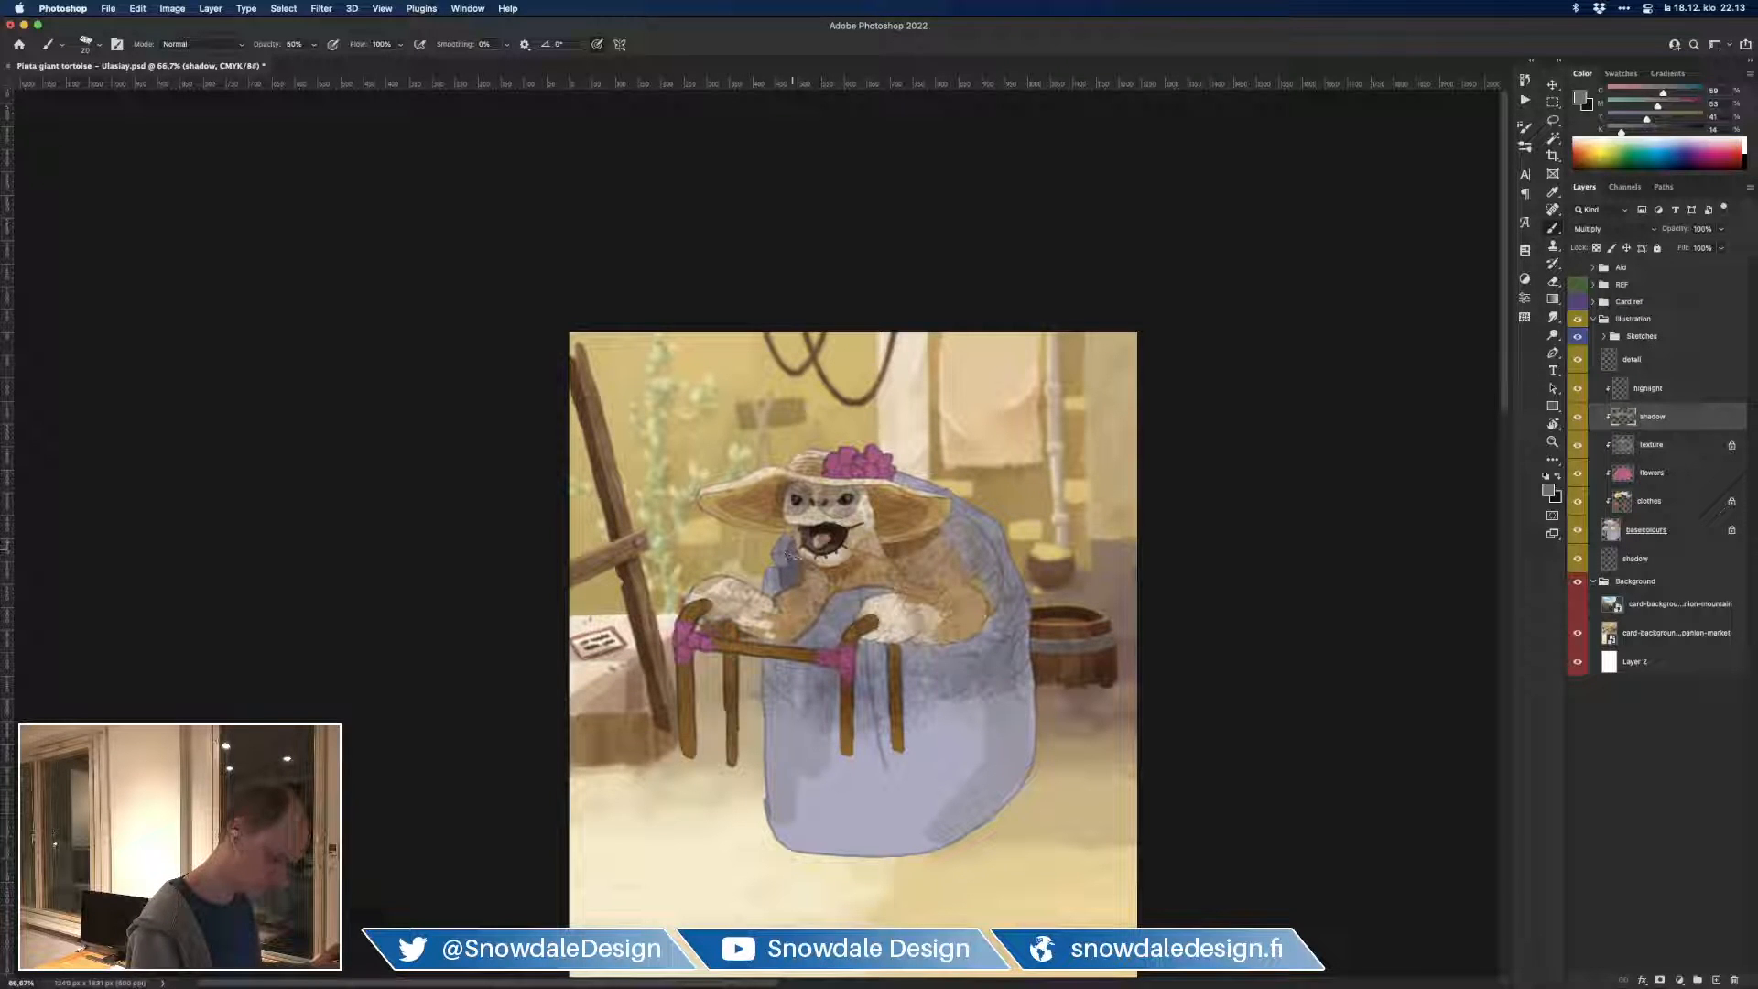
pyautogui.keyDown('alt'); pyautogui.click(916, 559); pyautogui.keyUp('alt')
pyautogui.keyDown('alt'); pyautogui.click(890, 566); pyautogui.keyUp('alt')
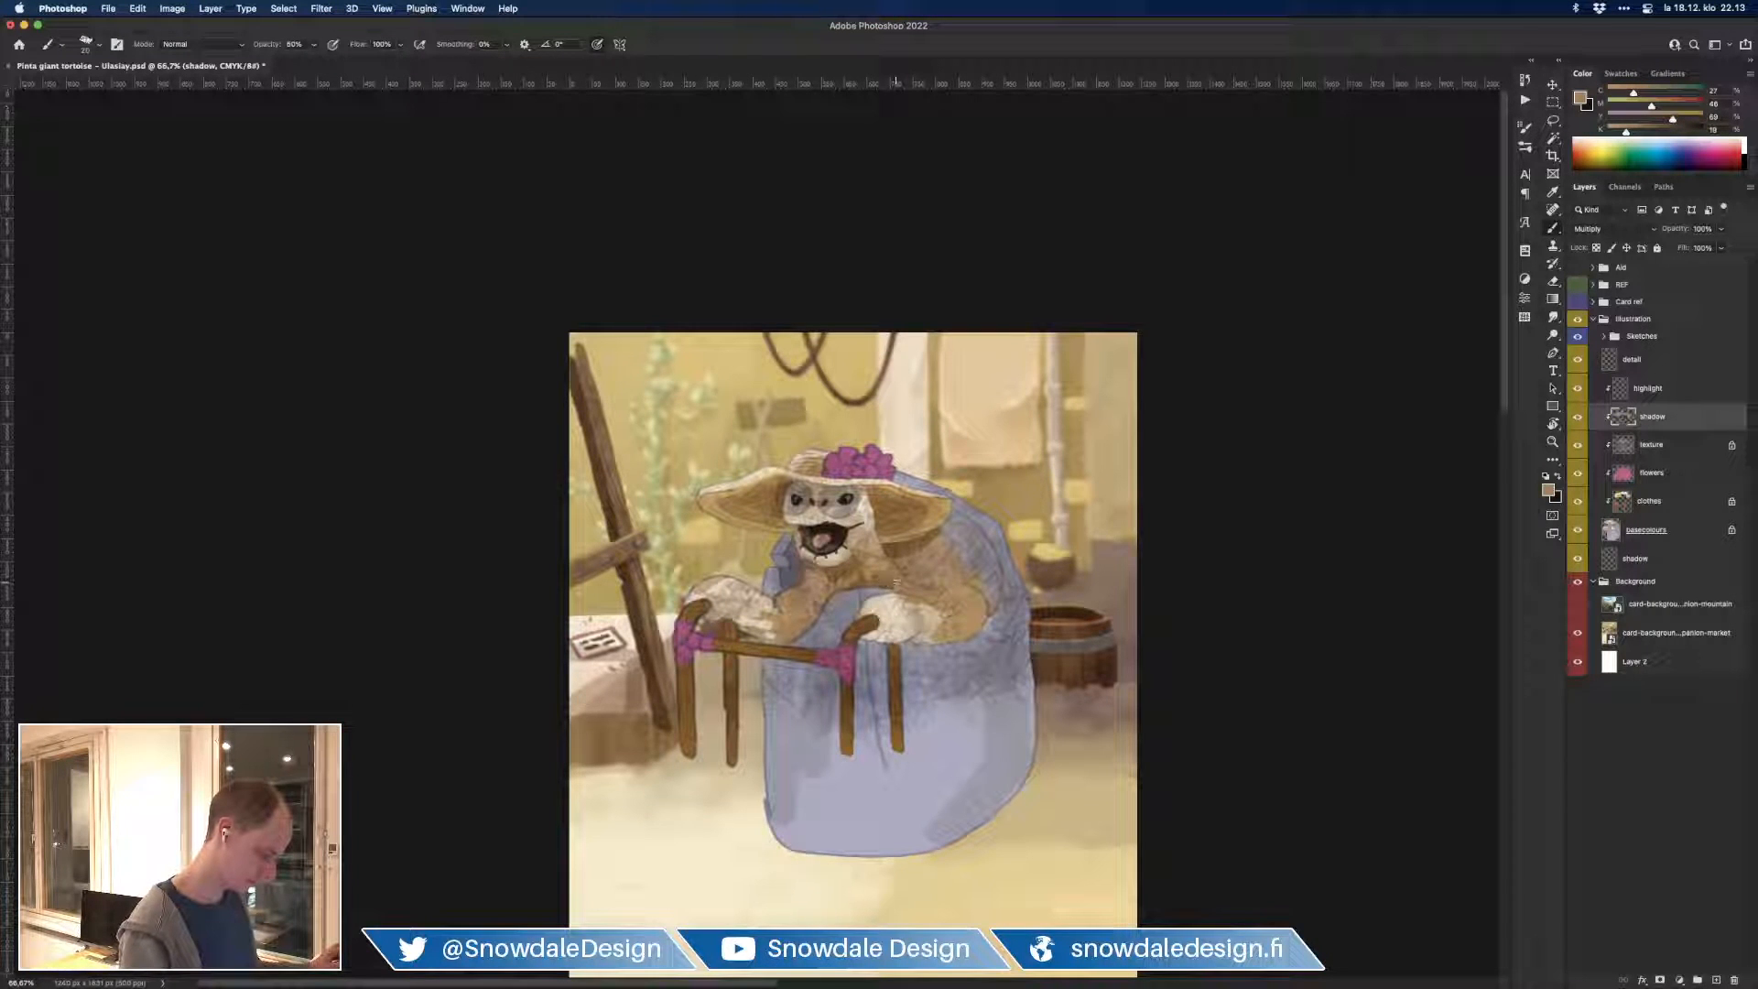
# Step: Shade the arms and hands with sampled brown and the garment behind the walker with sampled lavender and a larger brush
pyautogui.keyDown('alt'); pyautogui.click(813, 615); pyautogui.keyUp('alt')
pyautogui.keyDown('alt'); pyautogui.click(785, 636); pyautogui.keyUp('alt')
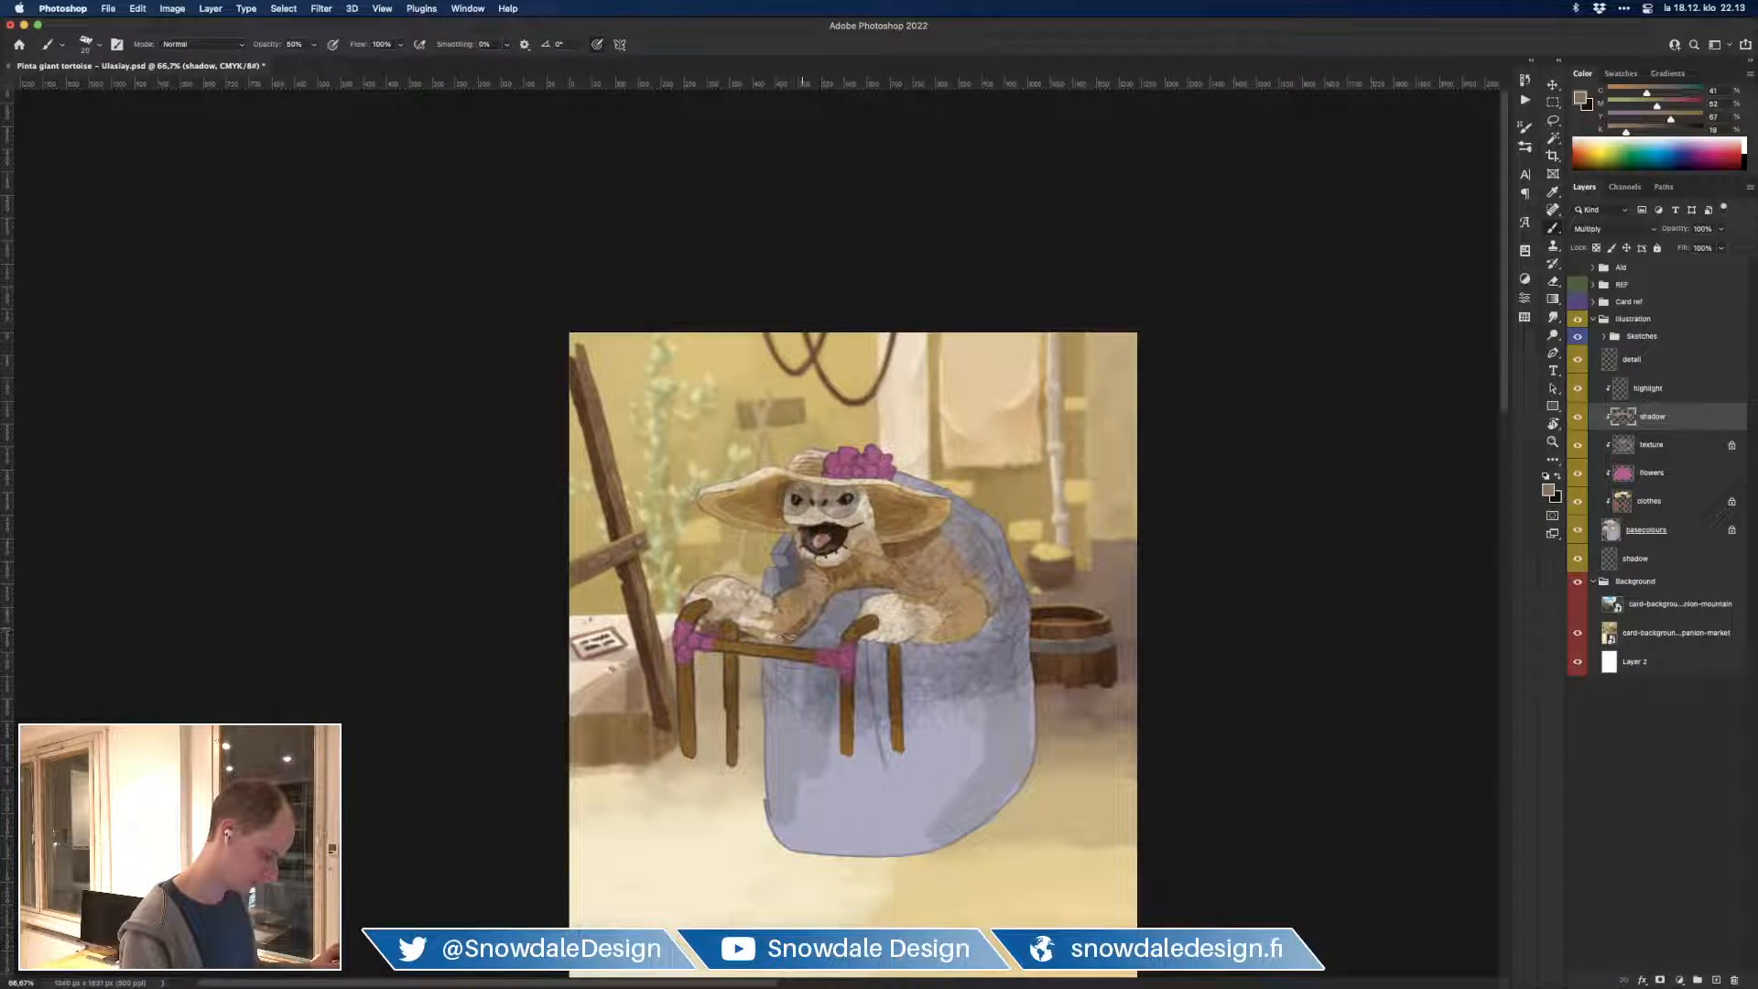
pyautogui.moveTo(815, 606); pyautogui.dragTo(825, 595)
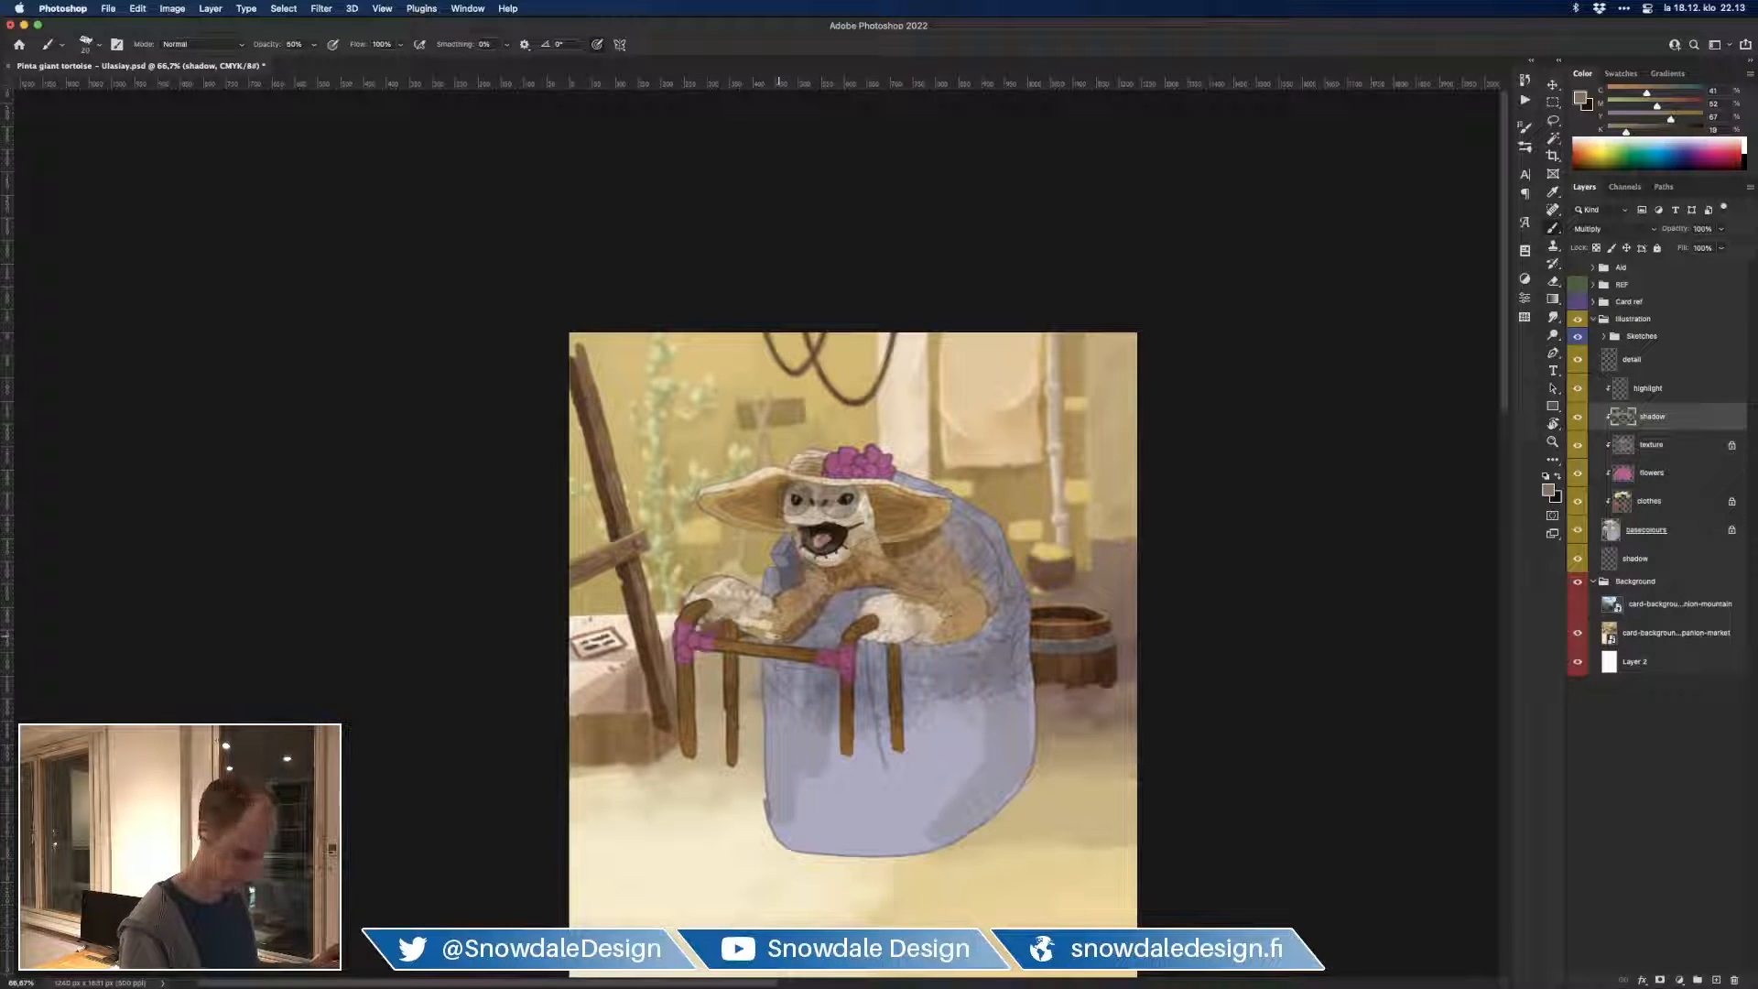
pyautogui.moveTo(766, 624); pyautogui.dragTo(777, 646)
pyautogui.moveTo(916, 636)
pyautogui.mouseDown()
pyautogui.moveTo(971, 638)
pyautogui.moveTo(980, 603)
pyautogui.moveTo(892, 639)
pyautogui.moveTo(907, 635)
pyautogui.mouseUp()
pyautogui.keyDown('alt'); pyautogui.click(806, 705); pyautogui.keyUp('alt')
pyautogui.press(']')
# Step: Sample the walker's brown and shade its handle and legs with a smaller brush
pyautogui.keyDown('alt'); pyautogui.click(694, 688); pyautogui.keyUp('alt')
pyautogui.press('[')
pyautogui.press('[')
pyautogui.moveTo(693, 677)
pyautogui.mouseDown()
pyautogui.moveTo(694, 750)
pyautogui.moveTo(706, 606)
pyautogui.mouseUp()
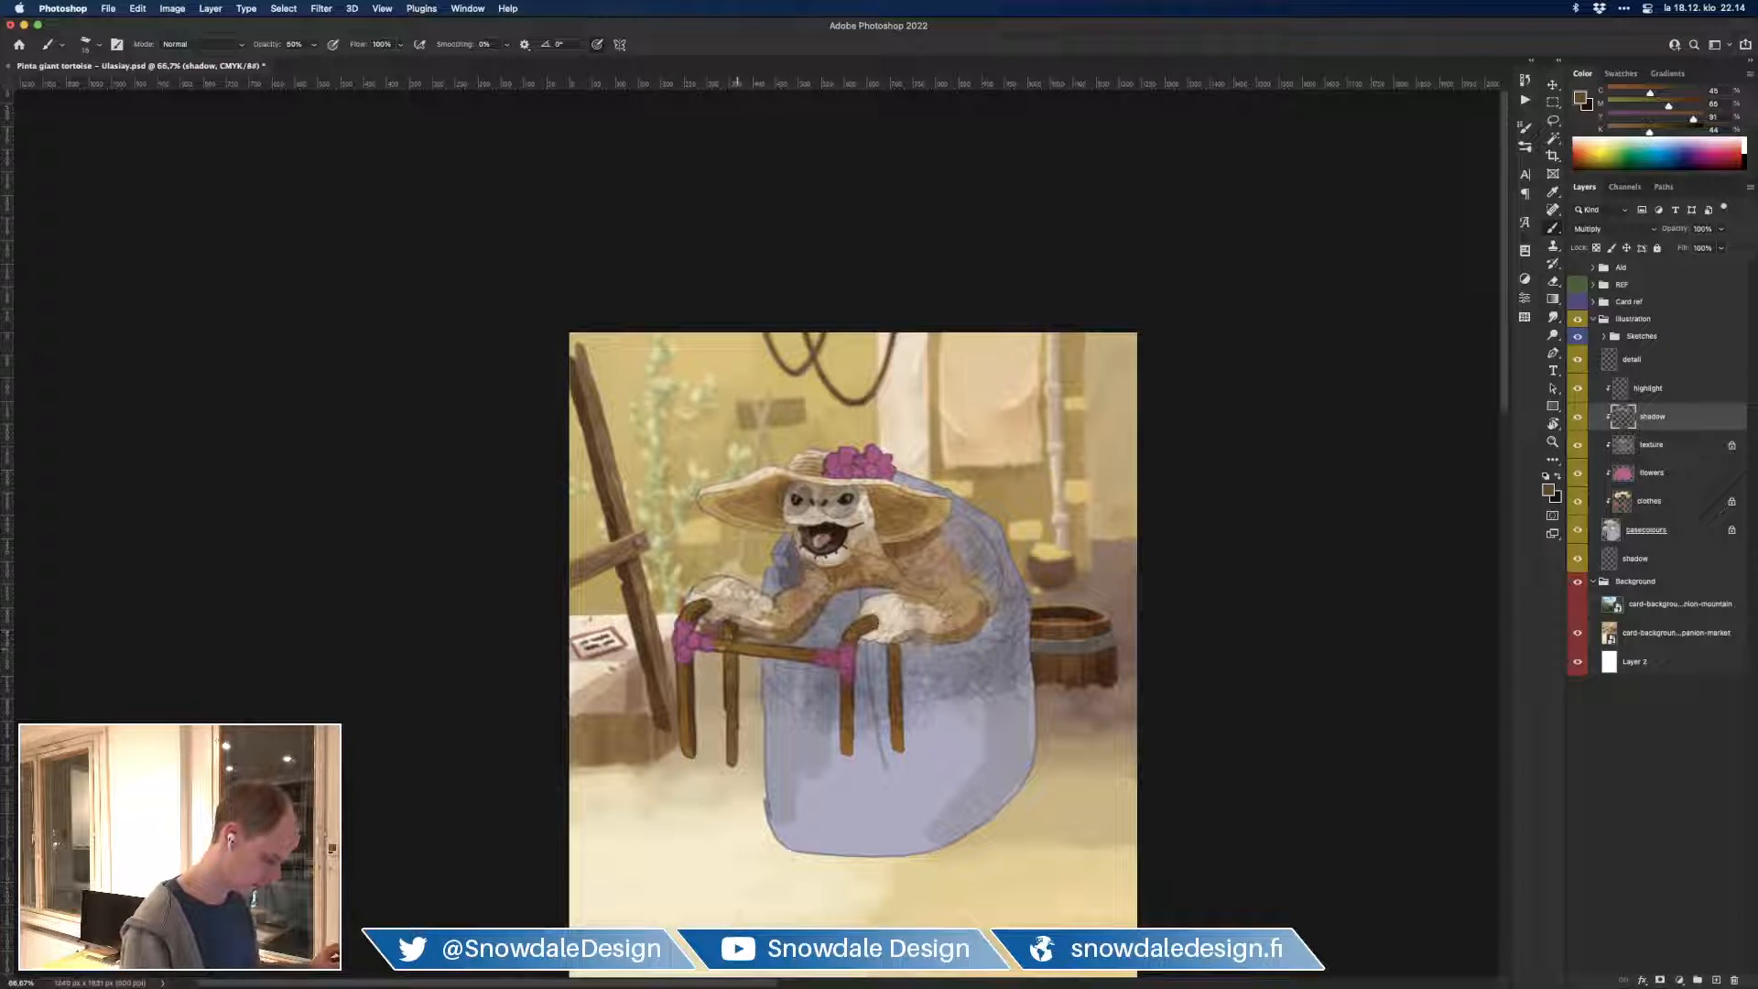
pyautogui.moveTo(727, 649)
pyautogui.mouseDown()
pyautogui.moveTo(812, 659)
pyautogui.moveTo(737, 671)
pyautogui.moveTo(732, 656)
pyautogui.moveTo(736, 719)
pyautogui.mouseUp()
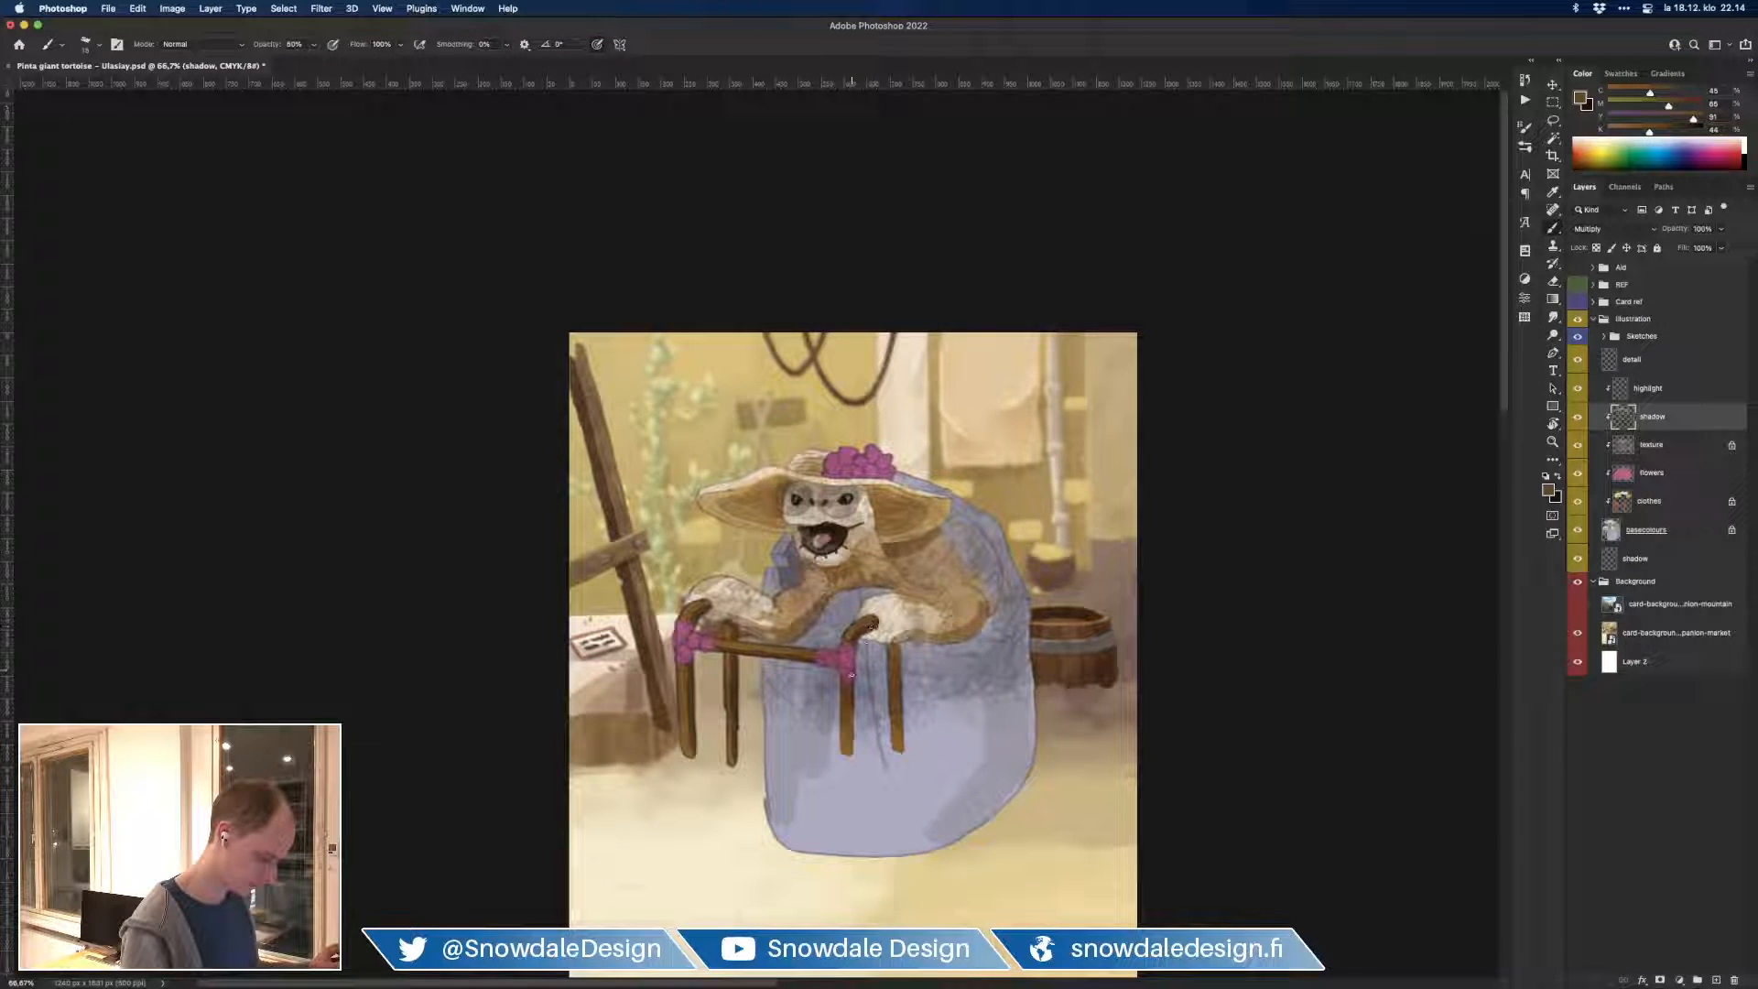
# Step: Shade the walker's rear-side legs with brown, and the garment behind them with sampled lavender at adjusted brush sizes
pyautogui.moveTo(849, 686); pyautogui.dragTo(847, 755)
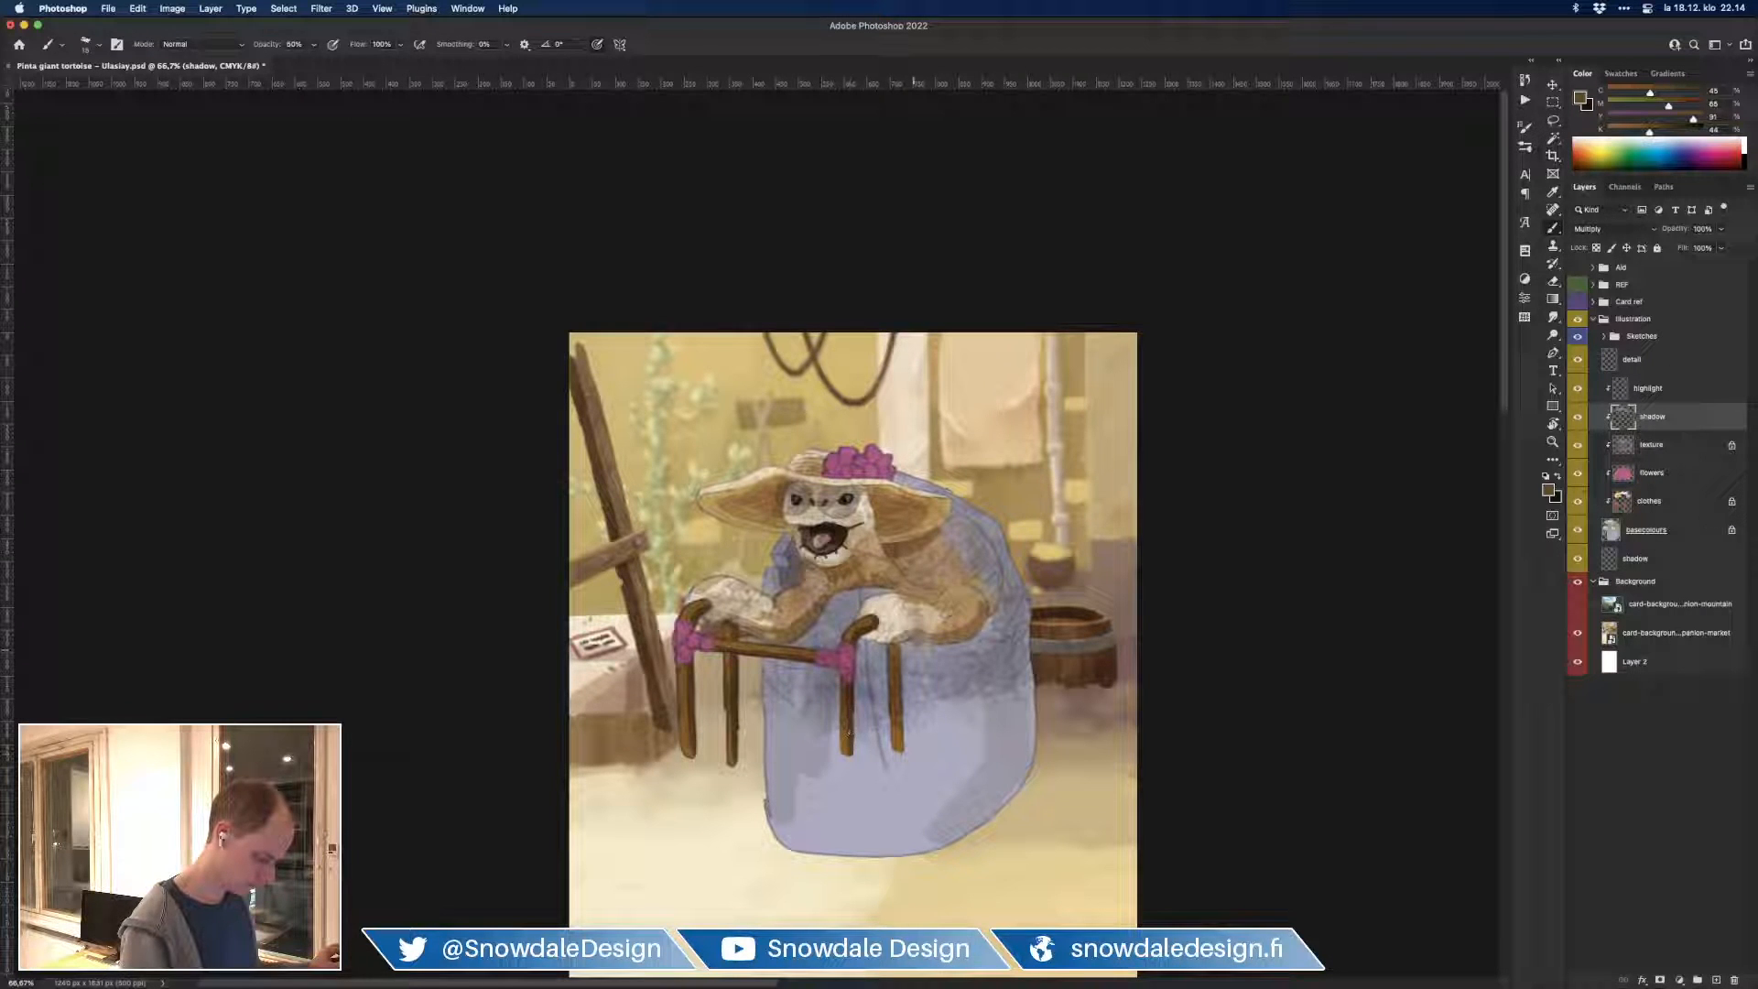
pyautogui.moveTo(897, 666)
pyautogui.mouseDown()
pyautogui.moveTo(893, 647)
pyautogui.moveTo(901, 749)
pyautogui.mouseUp()
pyautogui.keyDown('alt'); pyautogui.click(987, 659); pyautogui.keyUp('alt')
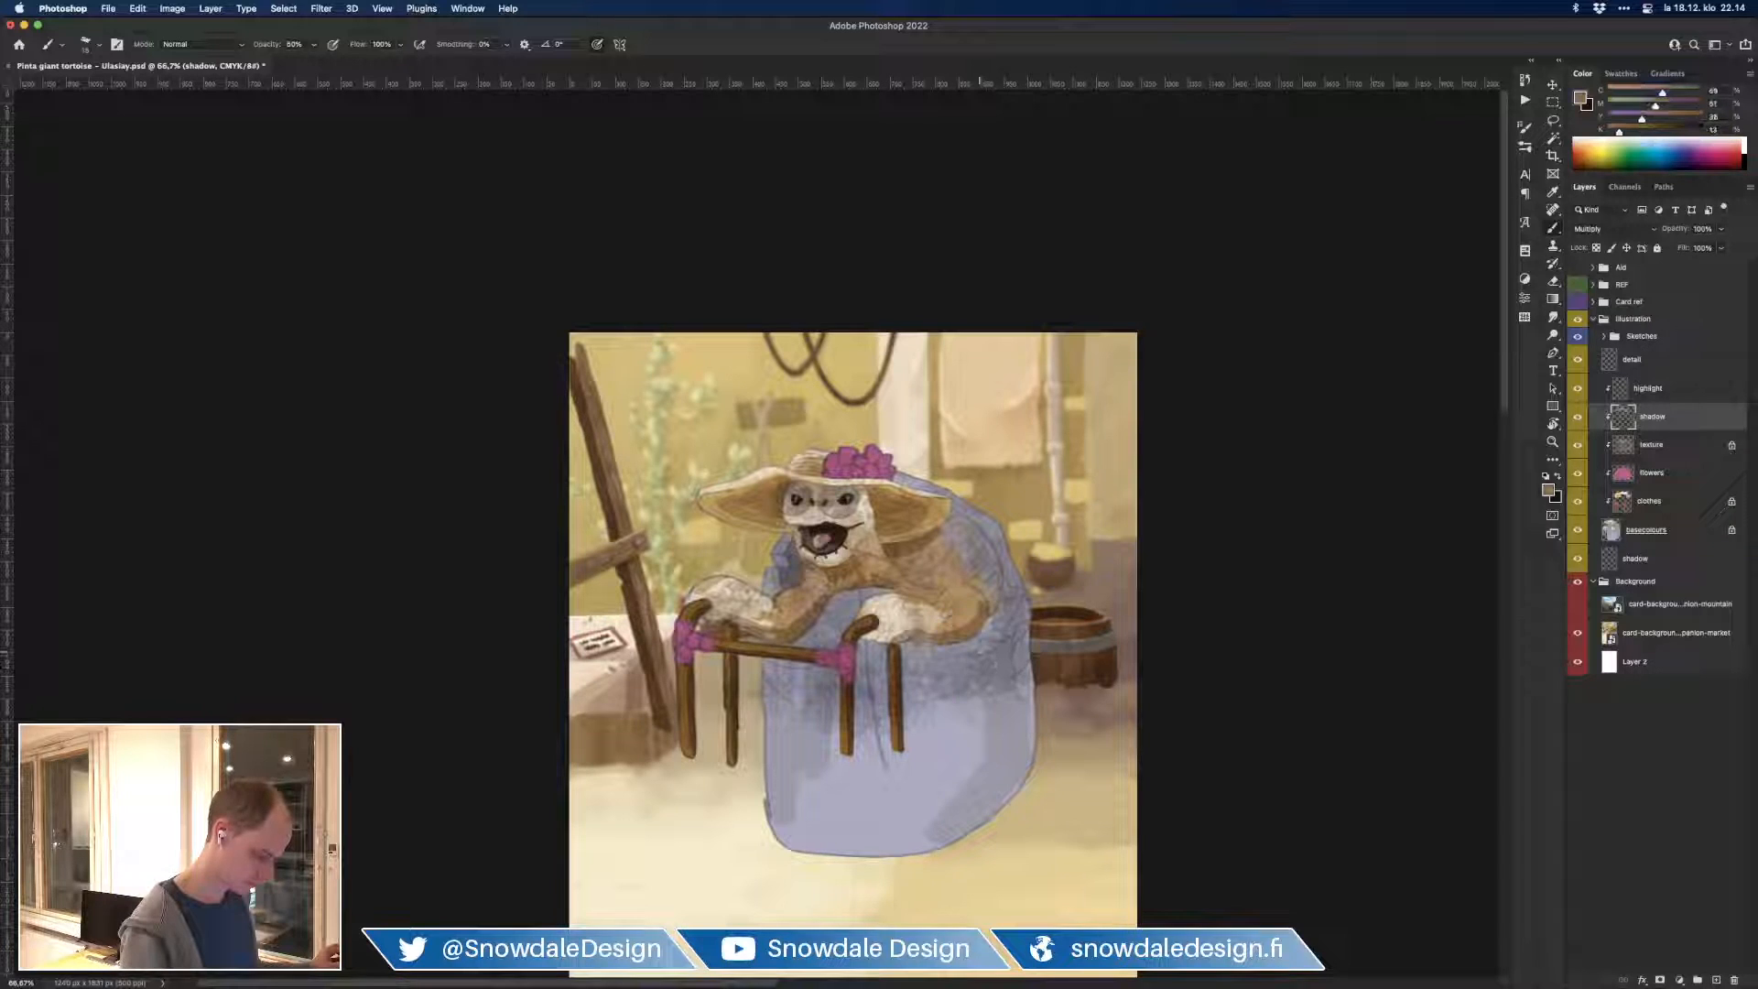
pyautogui.press(']')
pyautogui.moveTo(824, 628)
pyautogui.mouseDown()
pyautogui.moveTo(849, 612)
pyautogui.moveTo(798, 645)
pyautogui.moveTo(862, 676)
pyautogui.moveTo(857, 695)
pyautogui.moveTo(863, 644)
pyautogui.moveTo(884, 652)
pyautogui.moveTo(874, 718)
pyautogui.moveTo(860, 691)
pyautogui.moveTo(879, 714)
pyautogui.moveTo(885, 666)
pyautogui.moveTo(883, 727)
pyautogui.mouseUp()
pyautogui.press('[')
pyautogui.moveTo(780, 710)
pyautogui.mouseDown()
pyautogui.moveTo(780, 670)
pyautogui.moveTo(804, 666)
pyautogui.moveTo(785, 716)
pyautogui.moveTo(833, 669)
pyautogui.moveTo(798, 671)
pyautogui.moveTo(797, 723)
pyautogui.moveTo(822, 677)
pyautogui.moveTo(820, 723)
pyautogui.moveTo(833, 673)
pyautogui.moveTo(829, 730)
pyautogui.moveTo(795, 720)
pyautogui.moveTo(850, 723)
pyautogui.mouseUp()
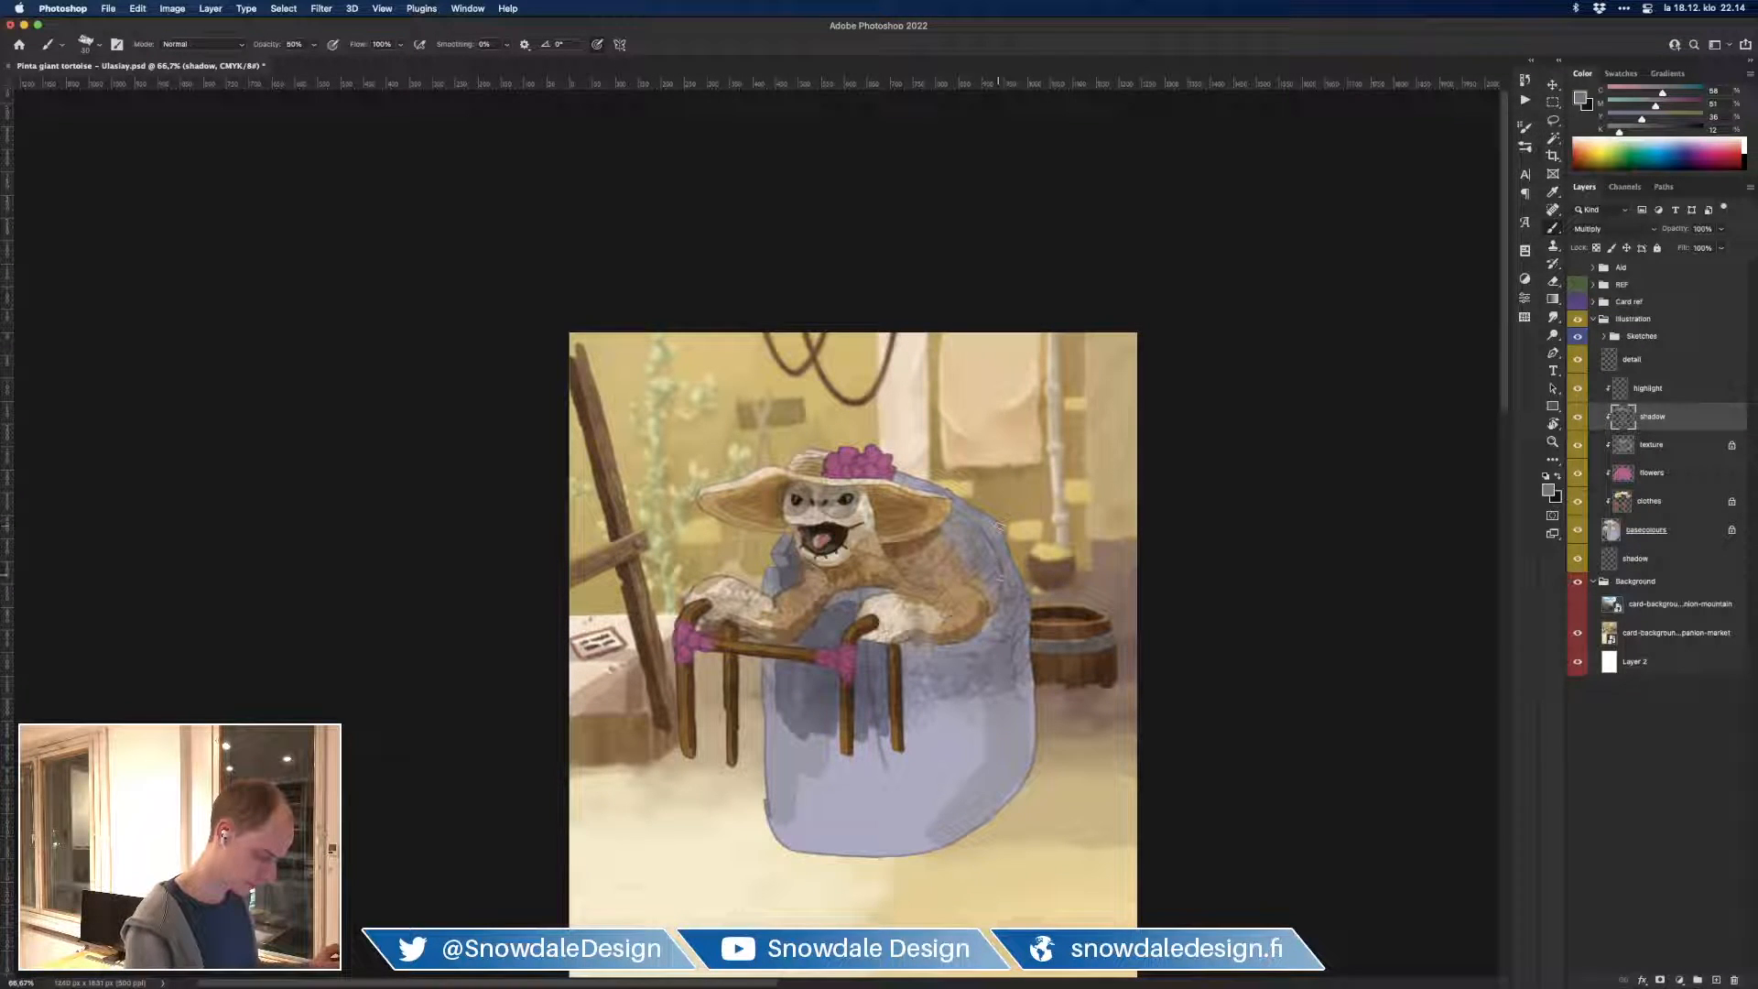
# Step: Shade the garment along the back, down the side and under the forearm with lavender, checking it against the card reference
pyautogui.moveTo(1018, 588); pyautogui.dragTo(1008, 553)
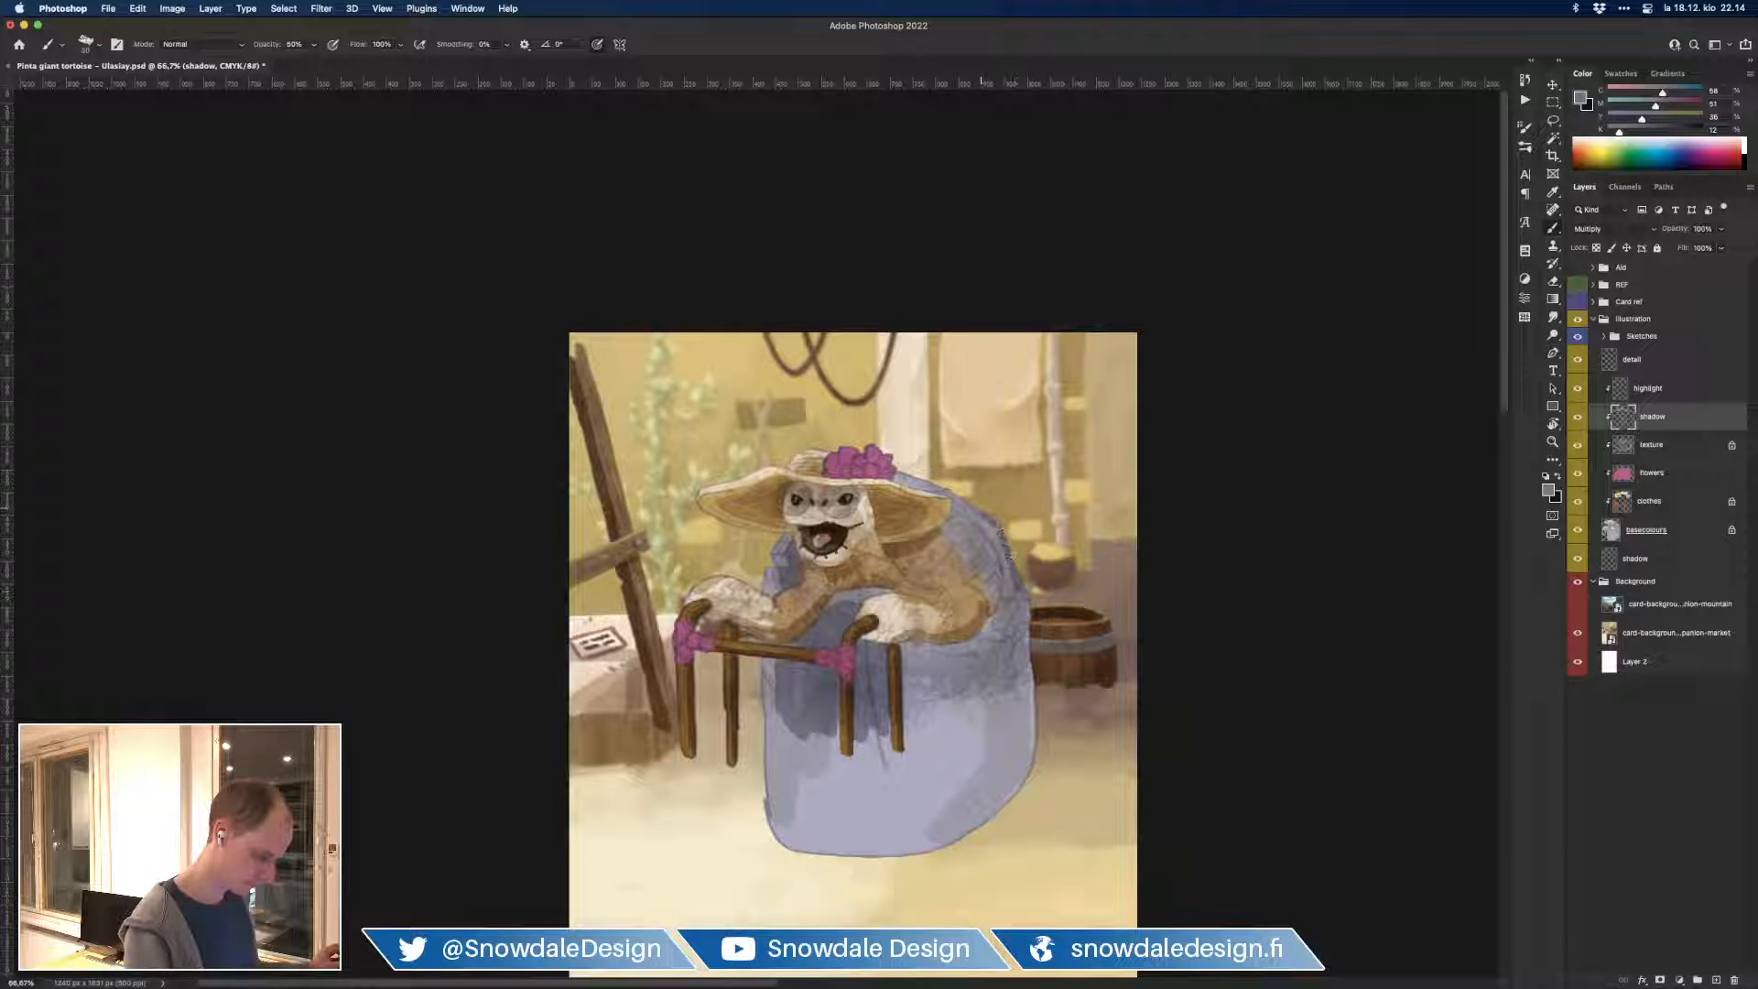
pyautogui.moveTo(990, 586)
pyautogui.mouseDown()
pyautogui.moveTo(992, 602)
pyautogui.moveTo(989, 552)
pyautogui.moveTo(995, 651)
pyautogui.moveTo(1013, 597)
pyautogui.moveTo(991, 630)
pyautogui.moveTo(1020, 643)
pyautogui.moveTo(993, 673)
pyautogui.moveTo(902, 651)
pyautogui.moveTo(987, 636)
pyautogui.moveTo(907, 652)
pyautogui.moveTo(939, 733)
pyautogui.moveTo(968, 648)
pyautogui.moveTo(987, 732)
pyautogui.moveTo(1007, 728)
pyautogui.mouseUp()
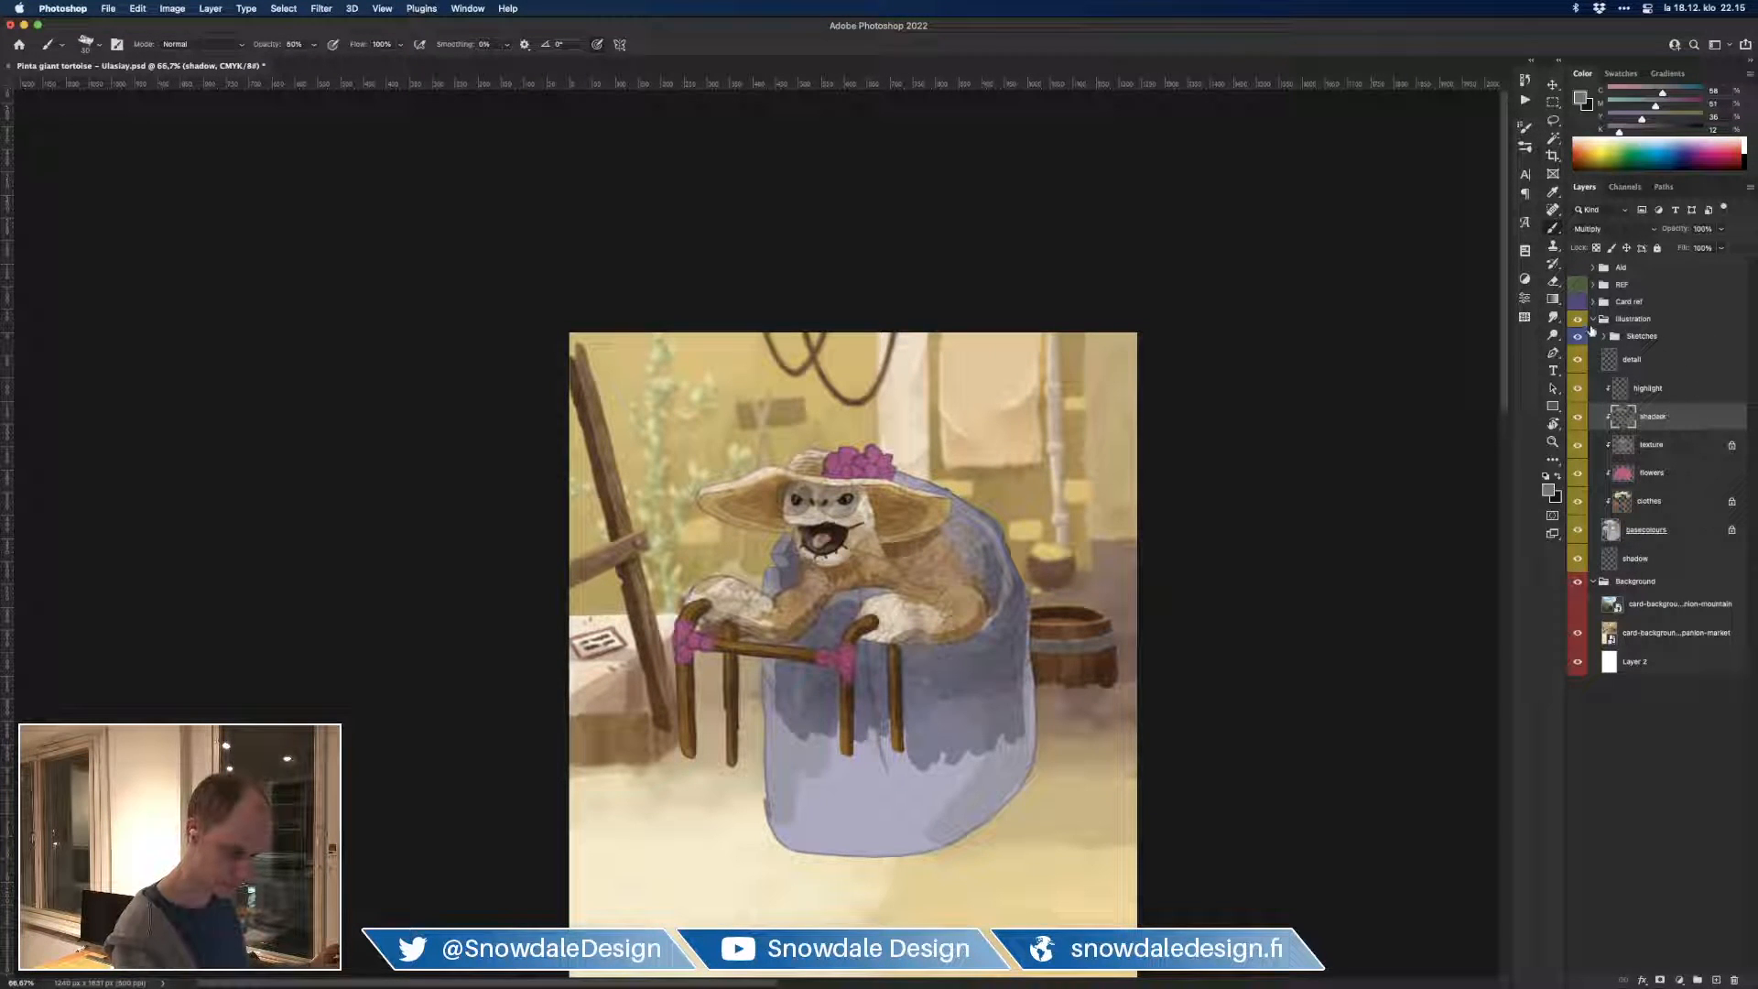
pyautogui.click(1575, 303)
pyautogui.click(1575, 302)
pyautogui.click(1576, 302)
pyautogui.click(1576, 302)
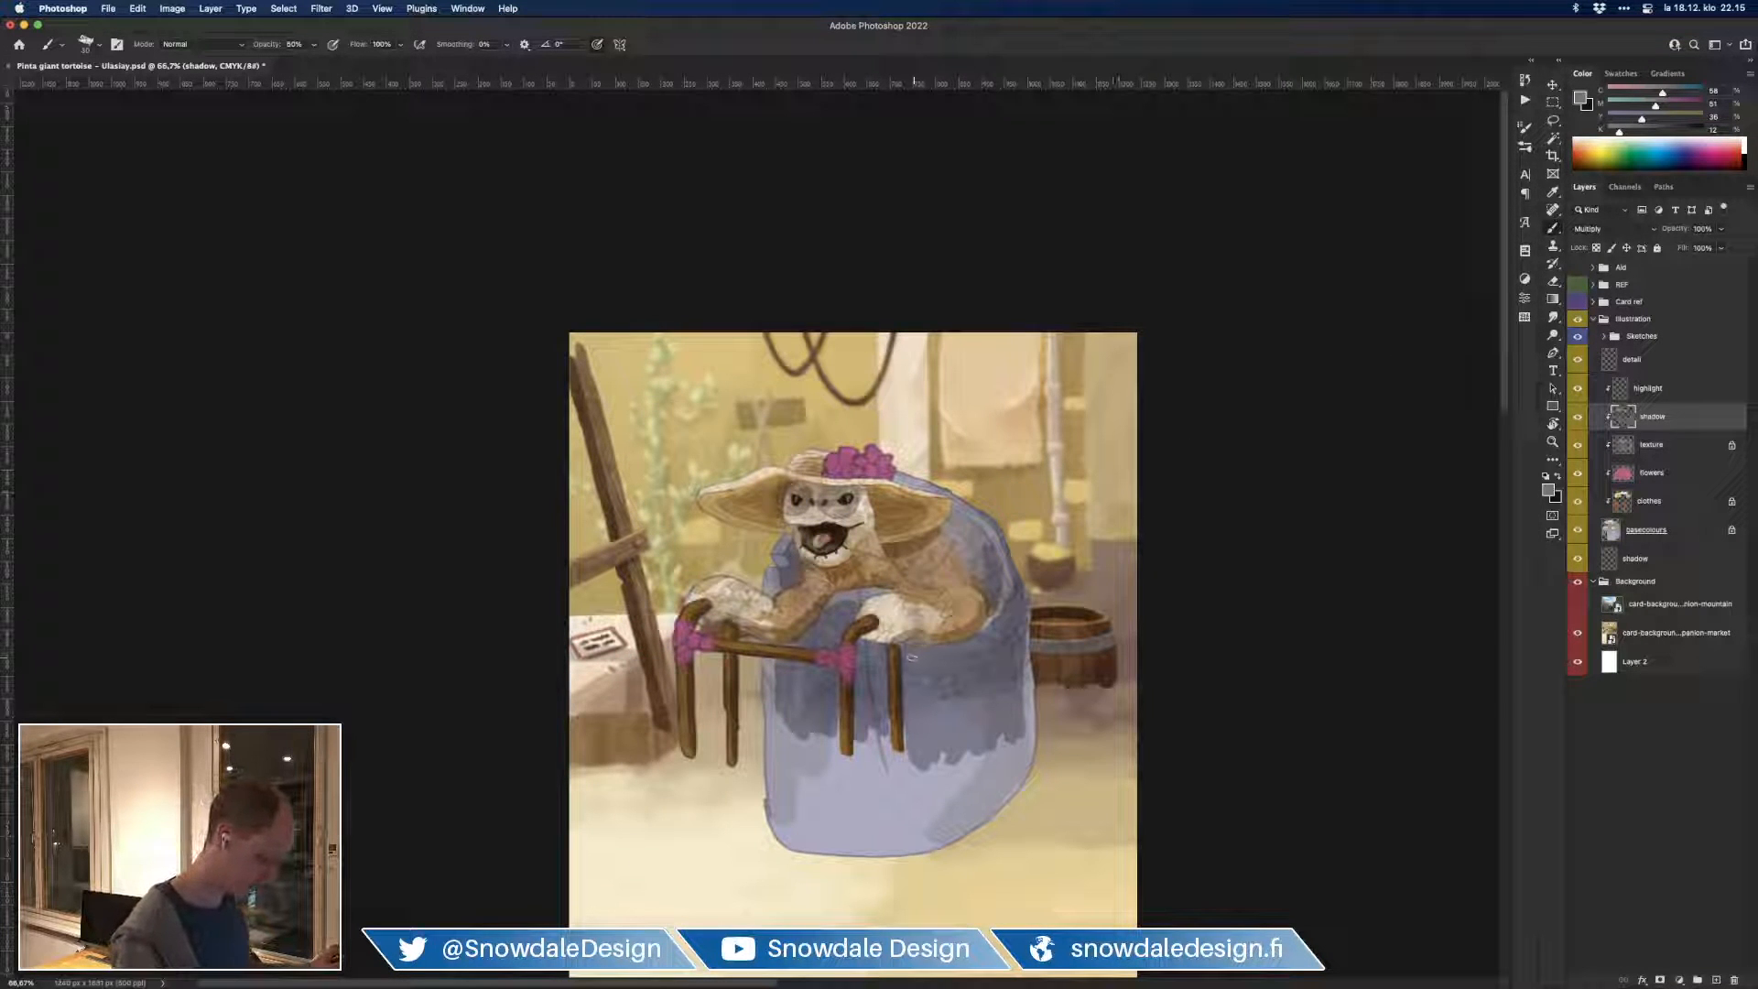
pyautogui.keyDown('alt'); pyautogui.click(960, 644); pyautogui.keyUp('alt')
pyautogui.moveTo(925, 654)
pyautogui.mouseDown()
pyautogui.moveTo(976, 649)
pyautogui.moveTo(906, 655)
pyautogui.moveTo(978, 638)
pyautogui.mouseUp()
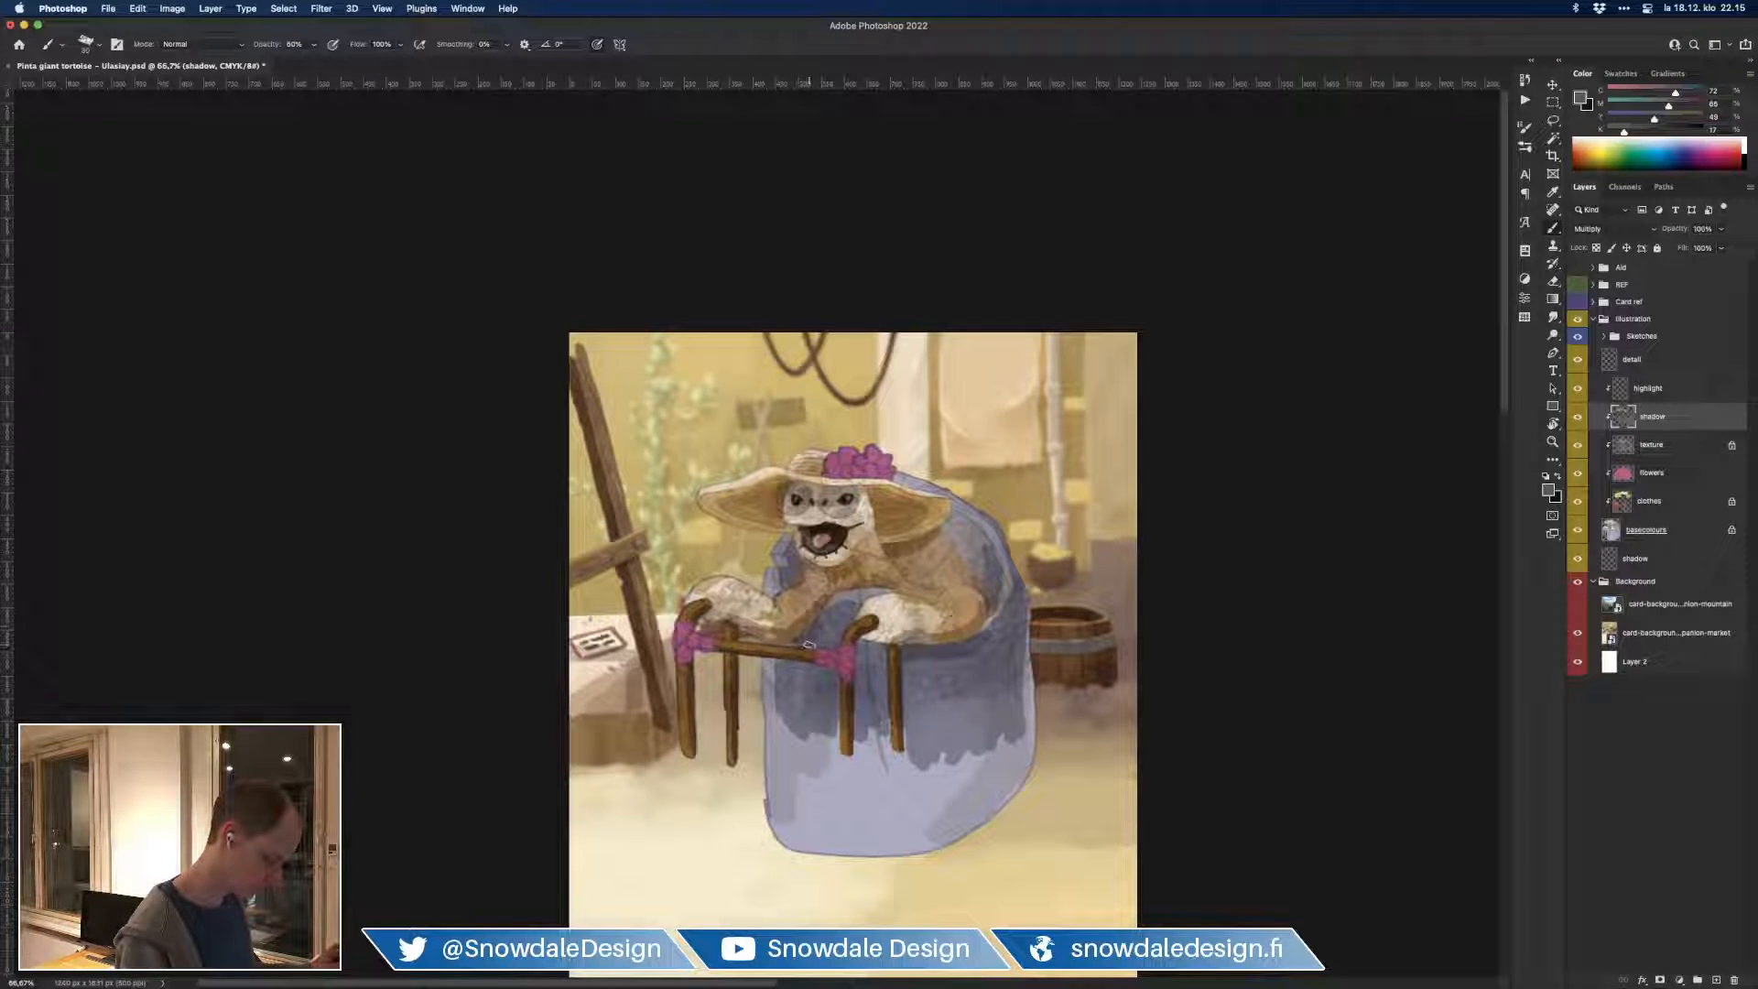
# Step: Paint skin folds and mottled spots on the neck, shoulder and arms with sampled brown, and sample the garment's dark lavender
pyautogui.keyDown('alt'); pyautogui.click(895, 579); pyautogui.keyUp('alt')
pyautogui.moveTo(902, 580); pyautogui.dragTo(954, 544)
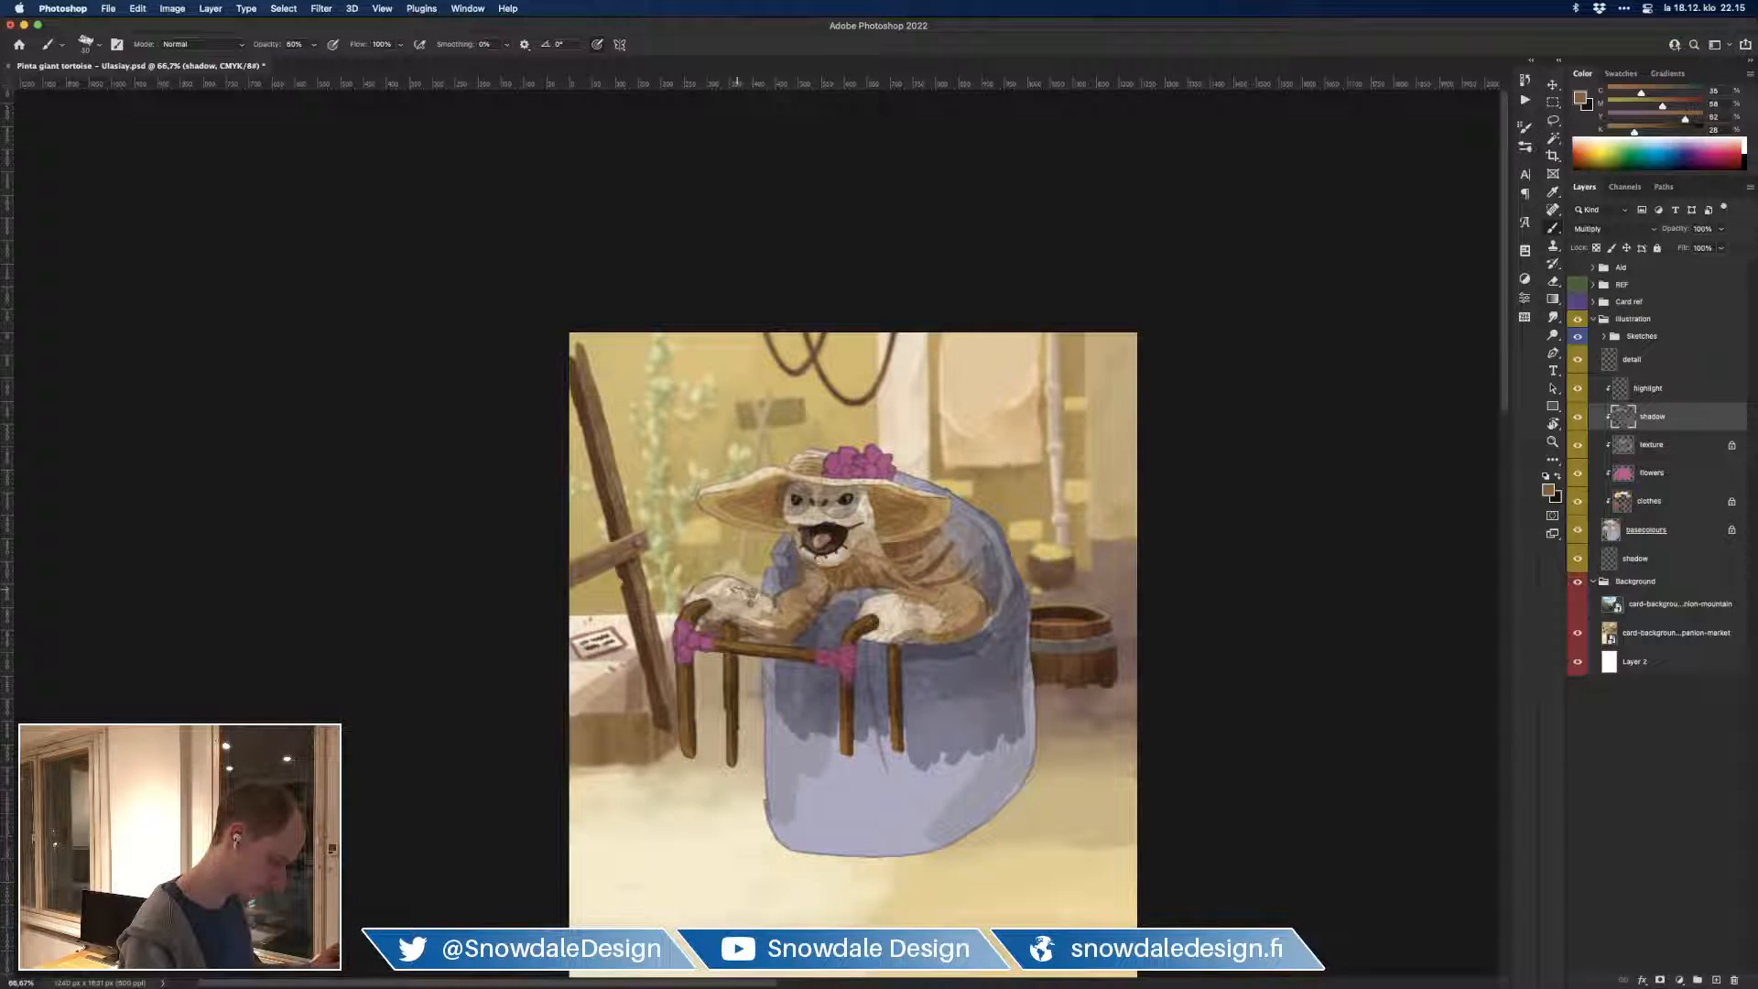
pyautogui.moveTo(952, 605); pyautogui.dragTo(958, 622)
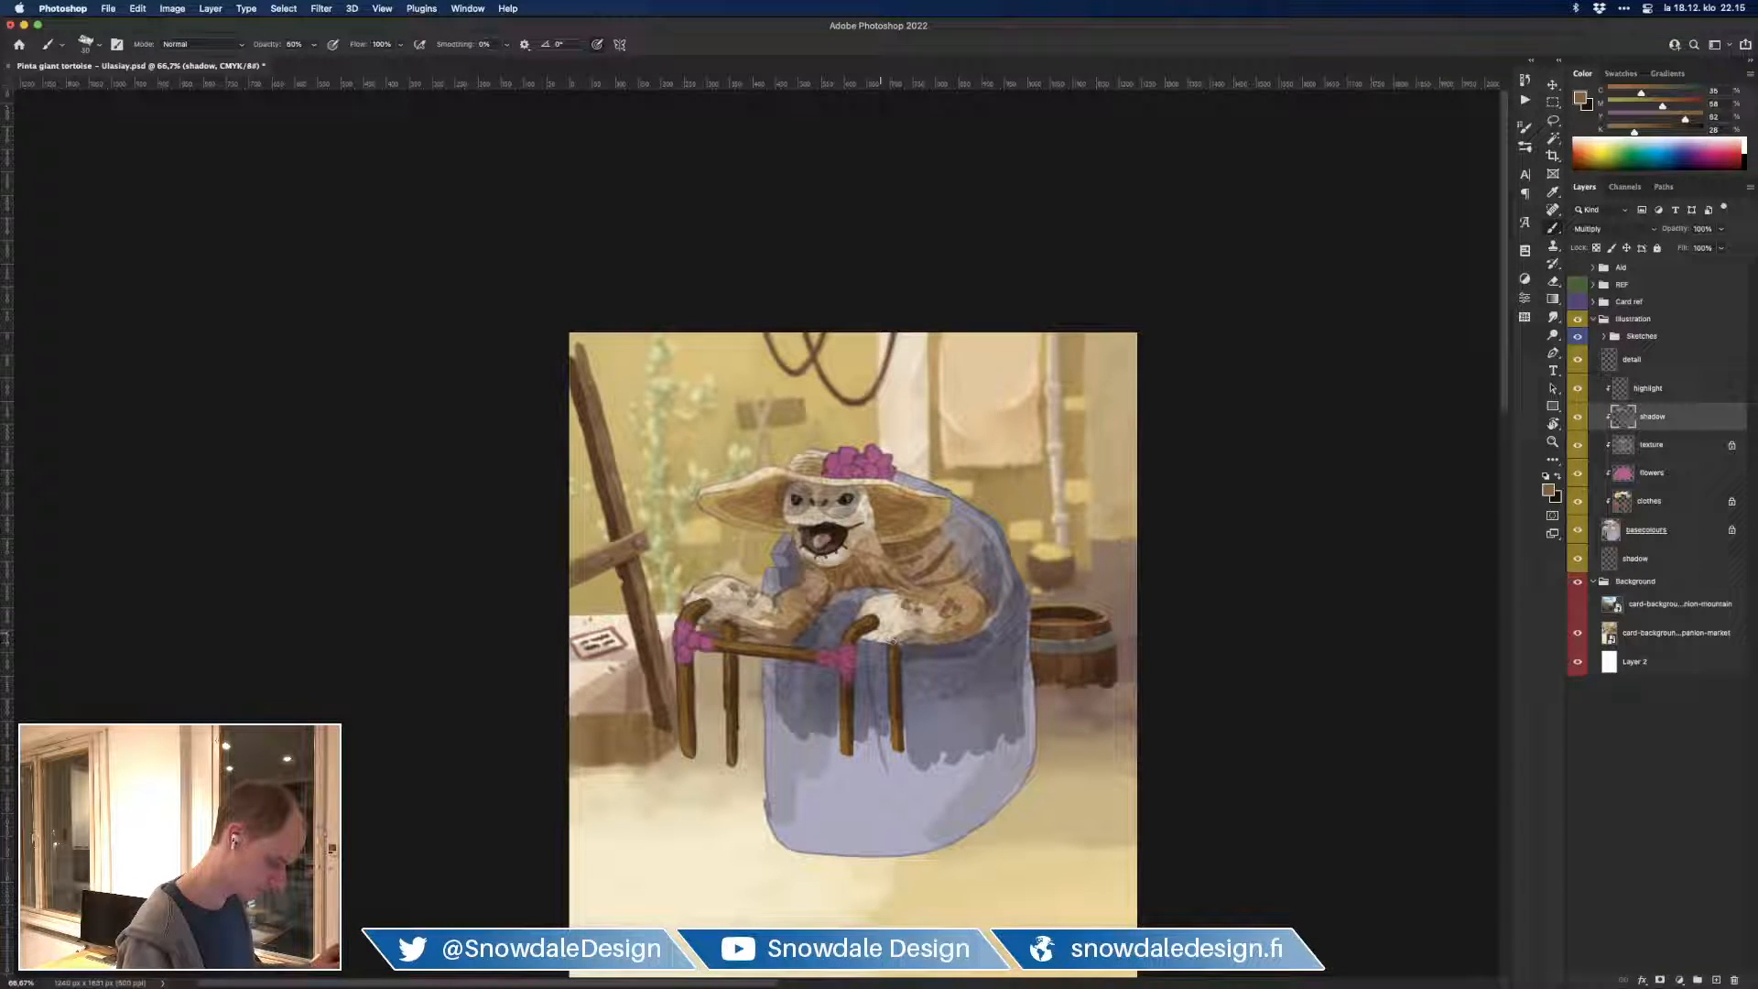
pyautogui.moveTo(728, 619); pyautogui.dragTo(718, 609)
pyautogui.moveTo(726, 618); pyautogui.dragTo(773, 628)
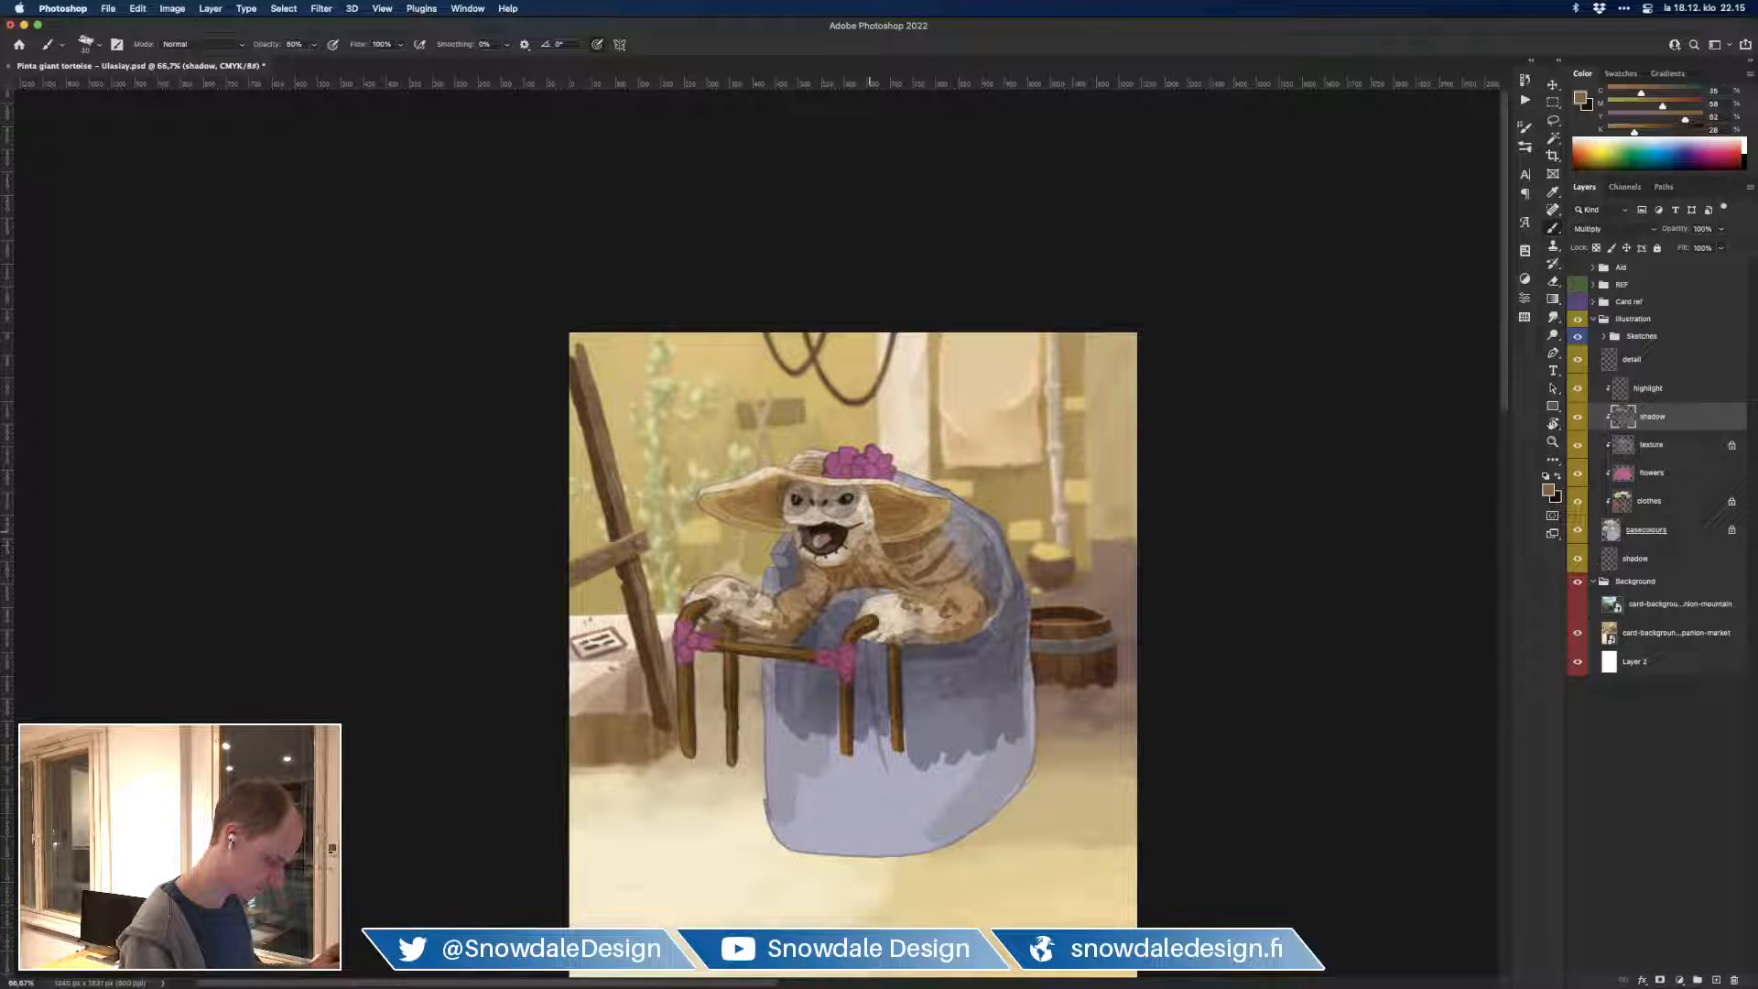
pyautogui.press('[')
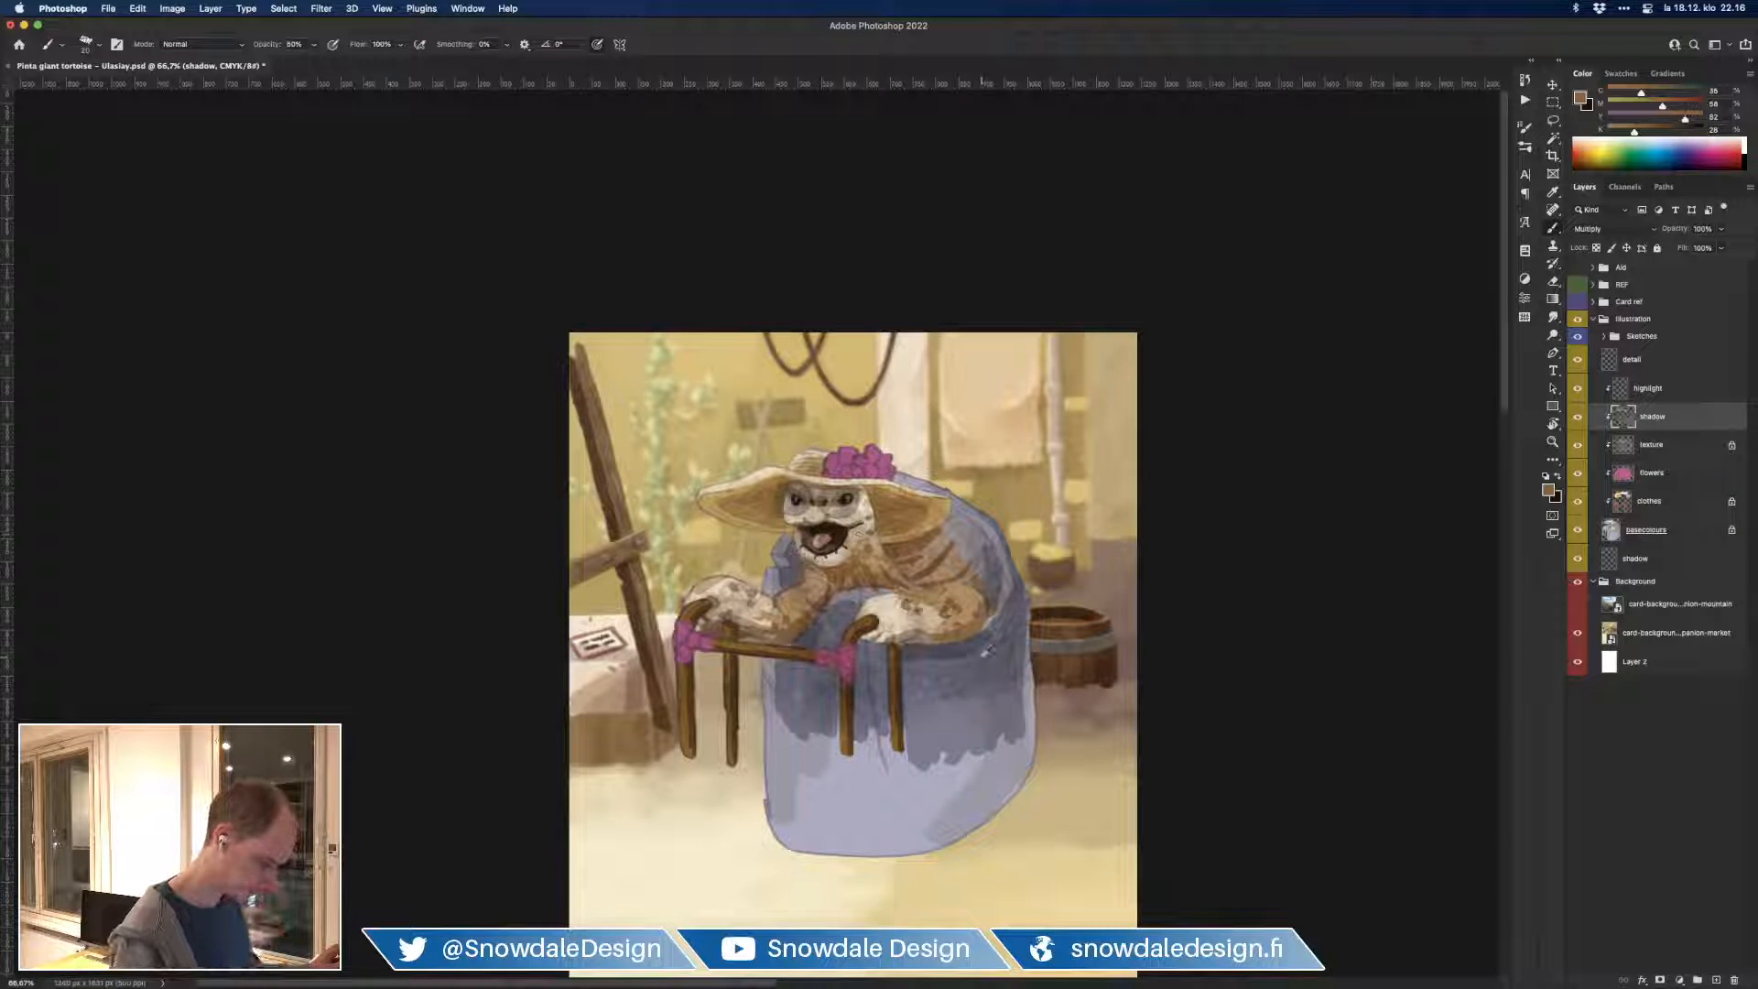
pyautogui.keyDown('alt'); pyautogui.click(970, 646); pyautogui.keyUp('alt')
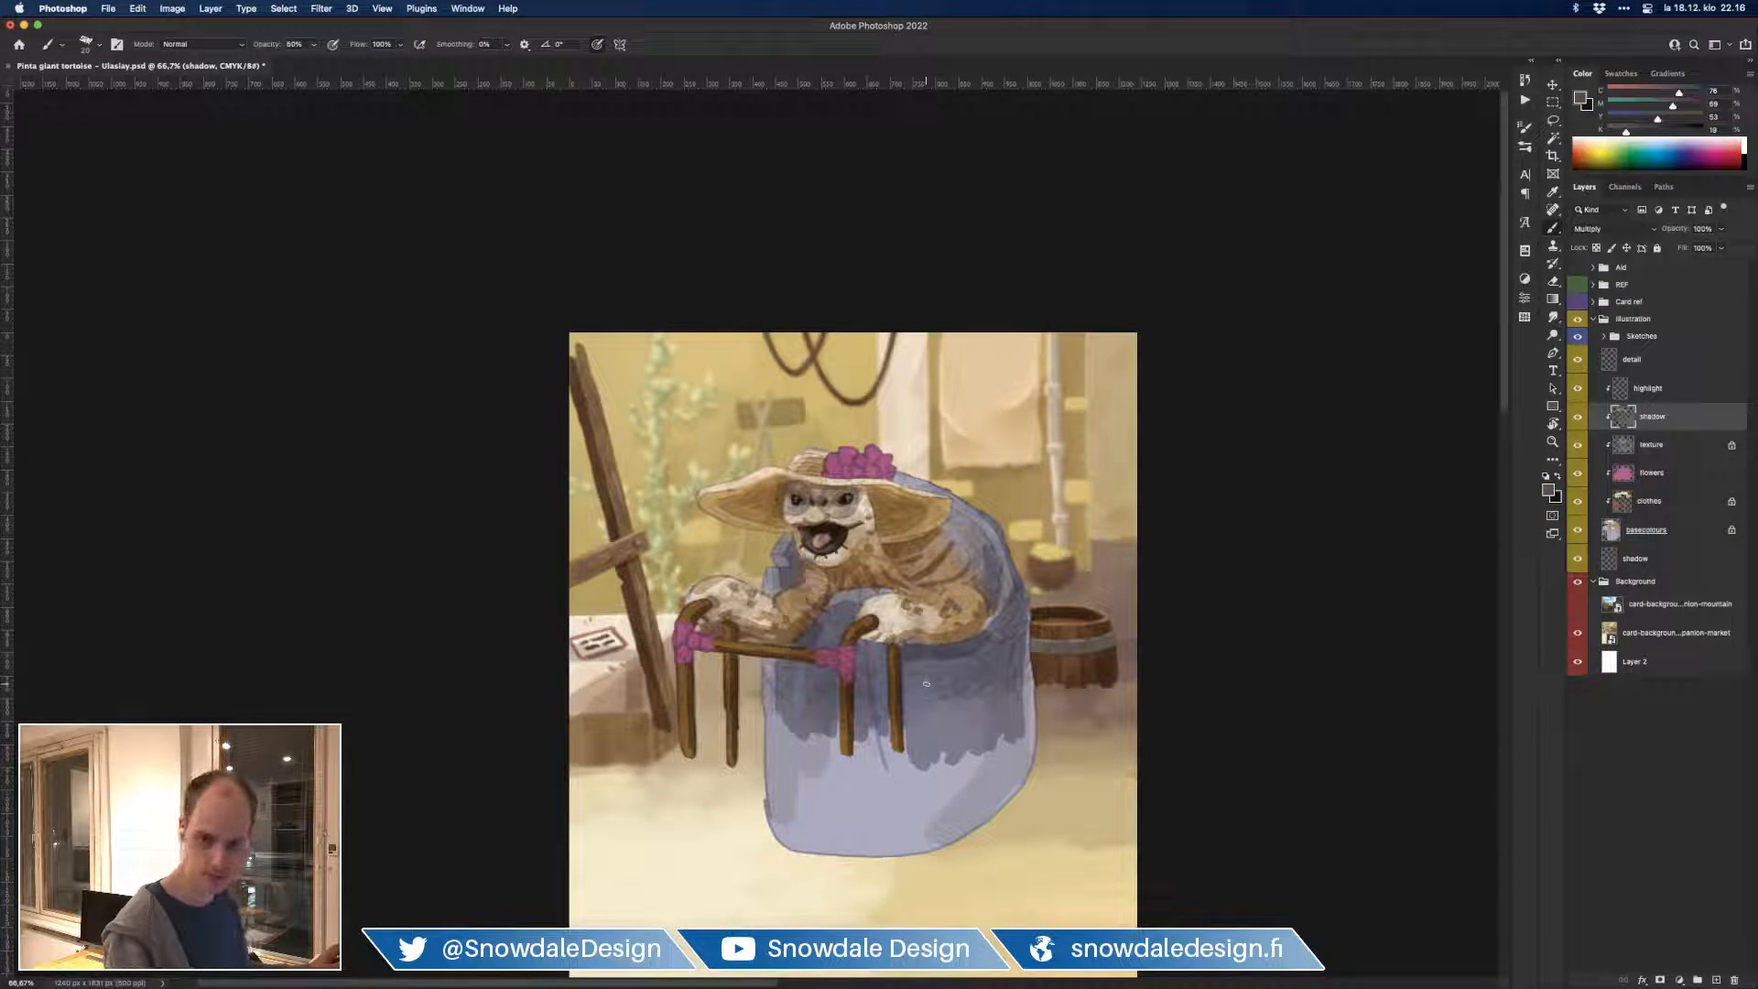
# Step: Set the Sketches group's opacity to 30% and compare the painting with the sketch hidden and shown
pyautogui.click(1666, 394)
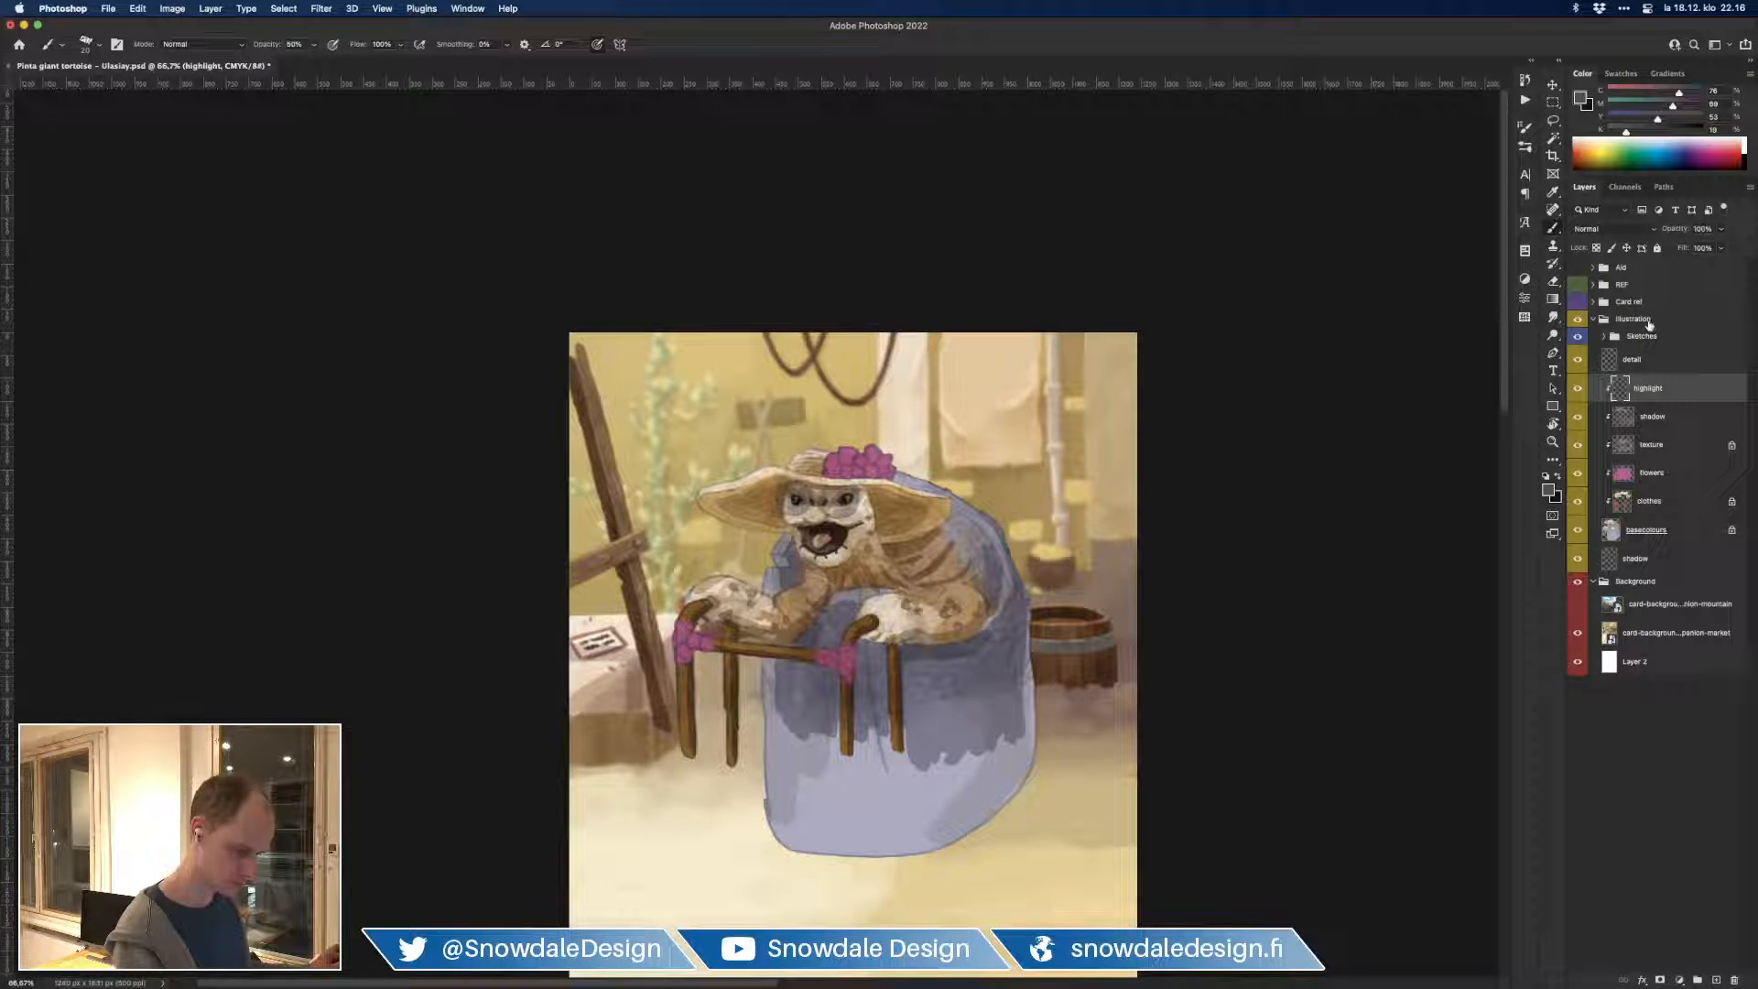
pyautogui.click(1647, 338)
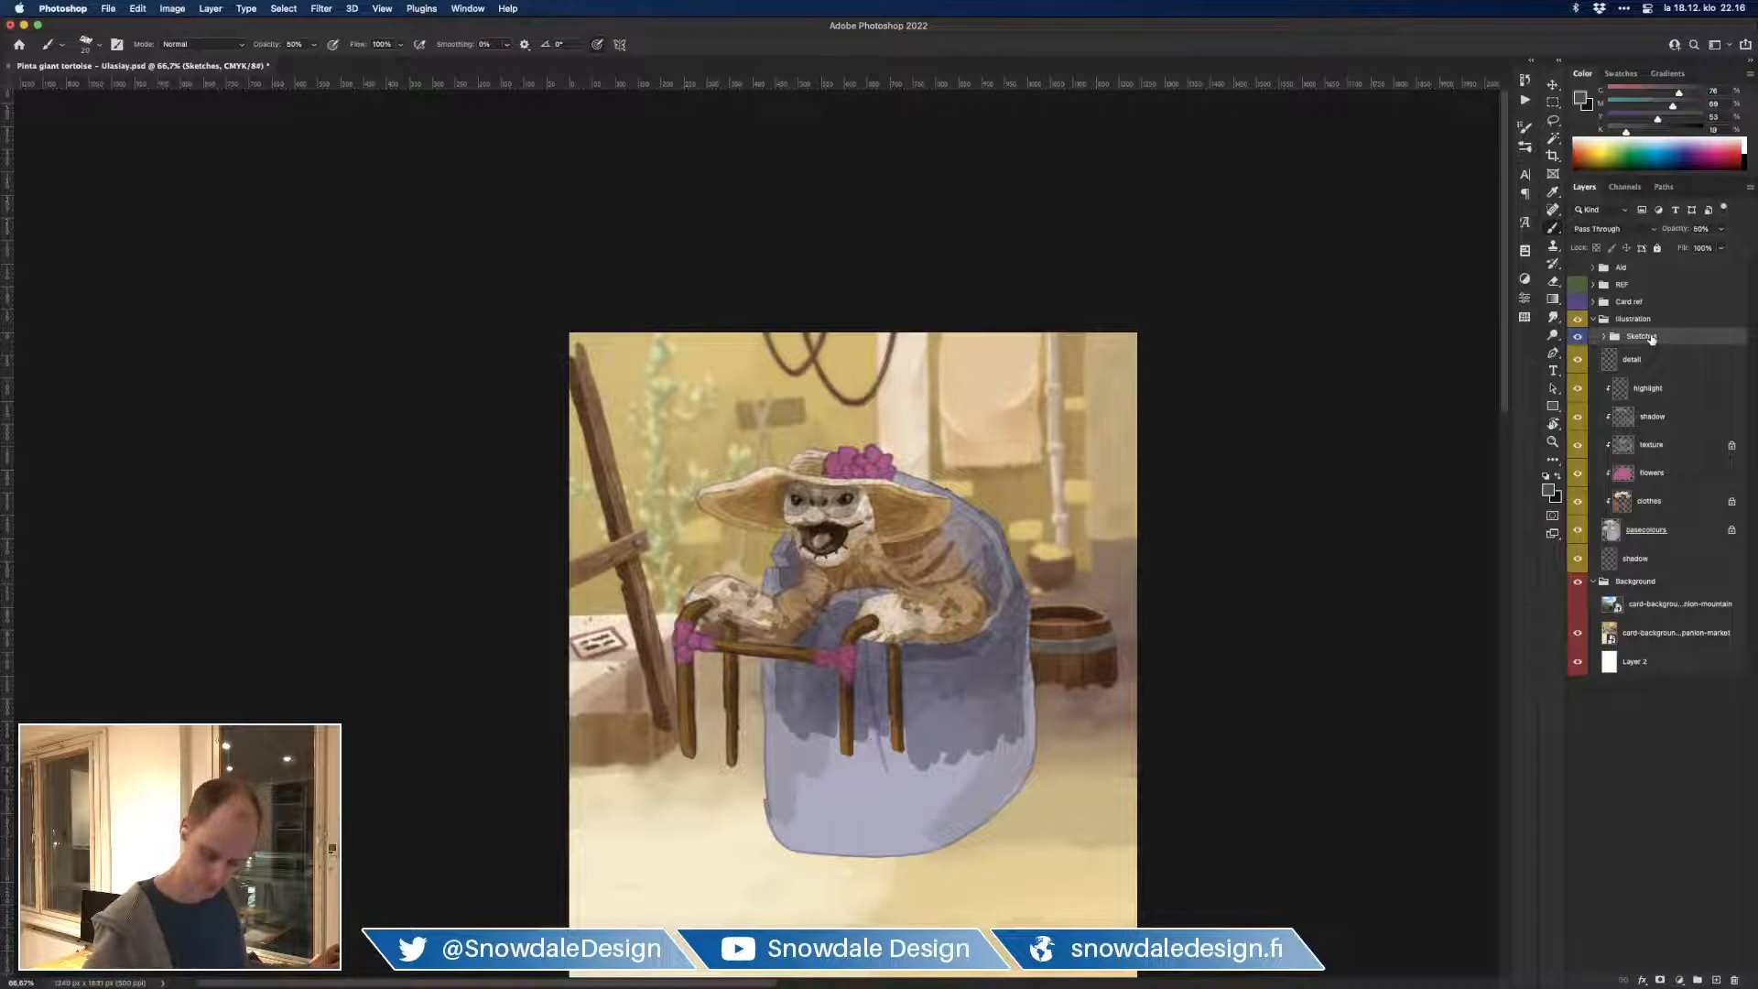
pyautogui.press('m')
pyautogui.press('3')
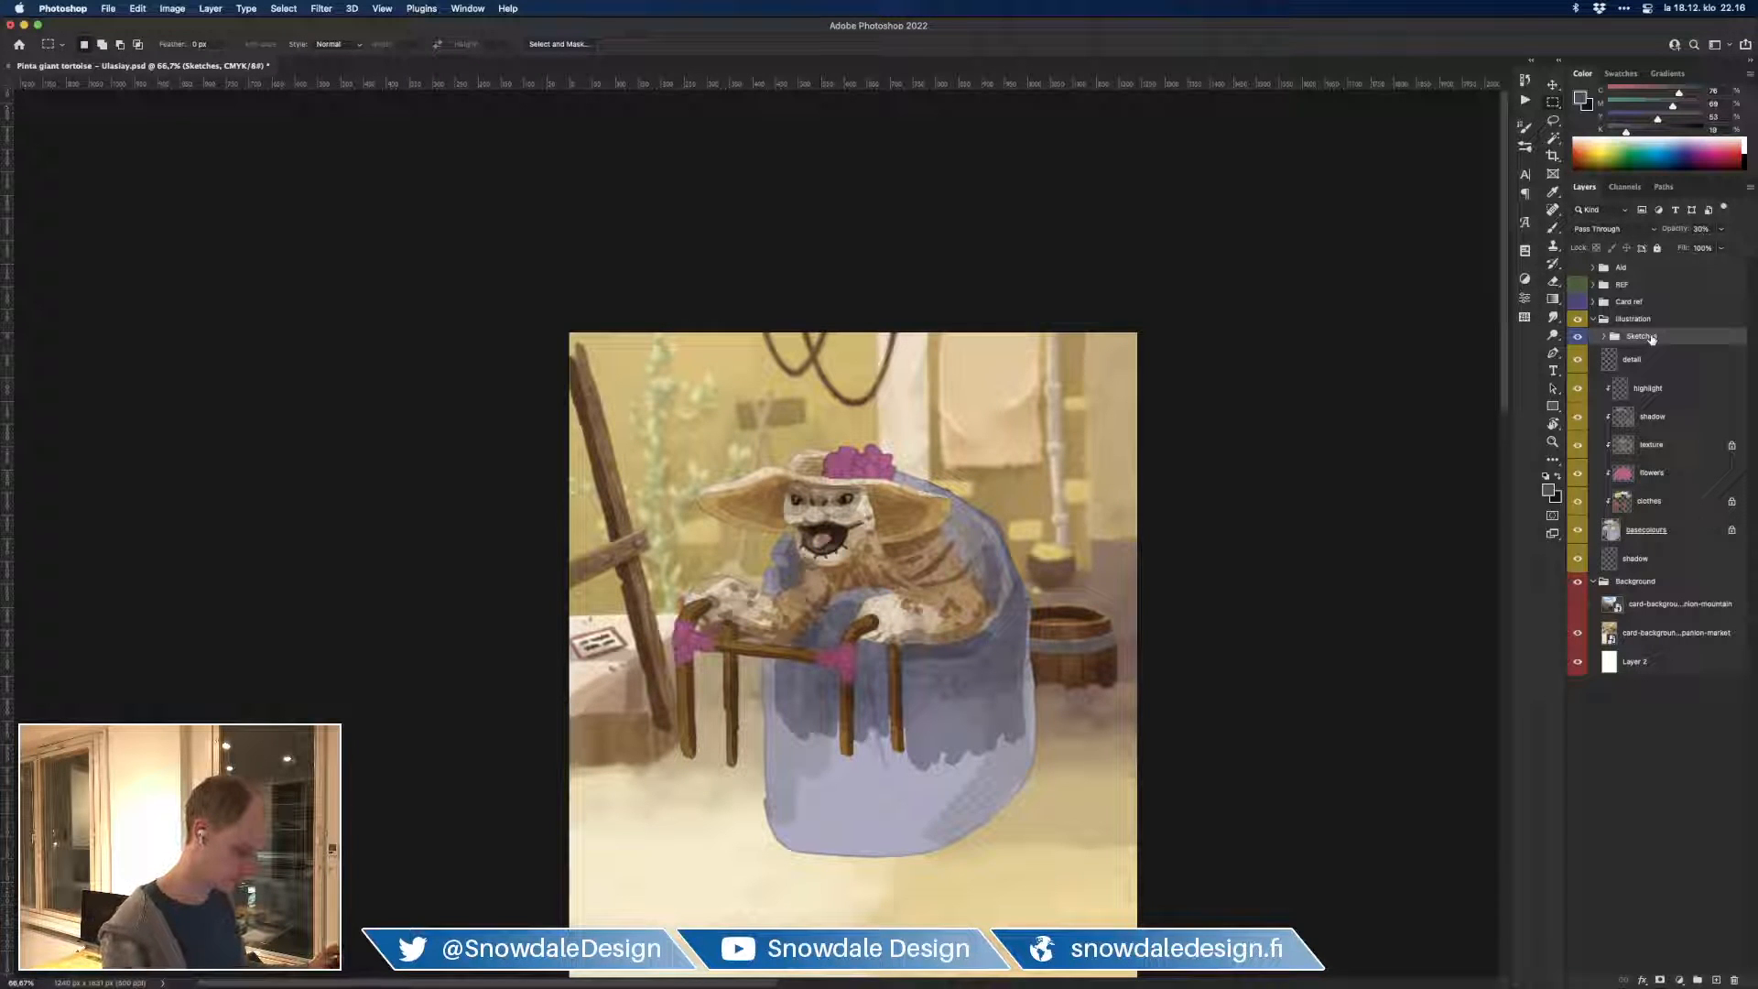
pyautogui.click(1578, 337)
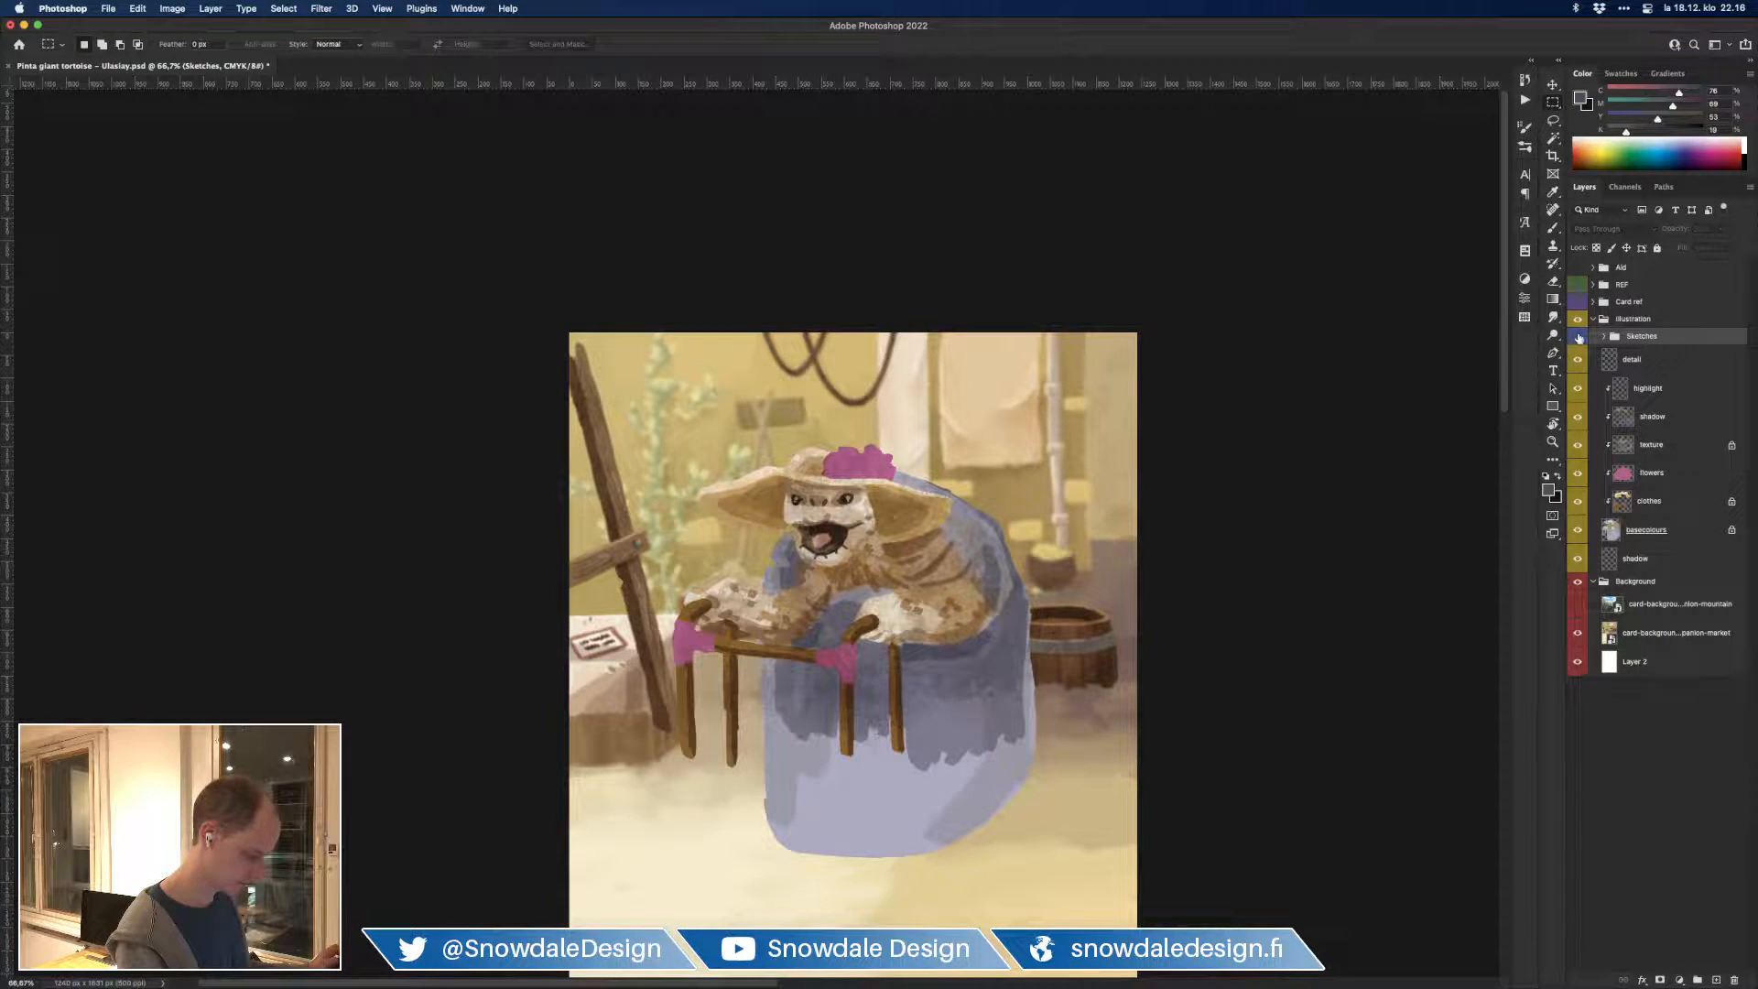
pyautogui.click(1577, 337)
# Step: Set the highlight layer's blend mode to Screen and prepare the brush with lavender sampled from the garment at 50% opacity
pyautogui.press('super+1')
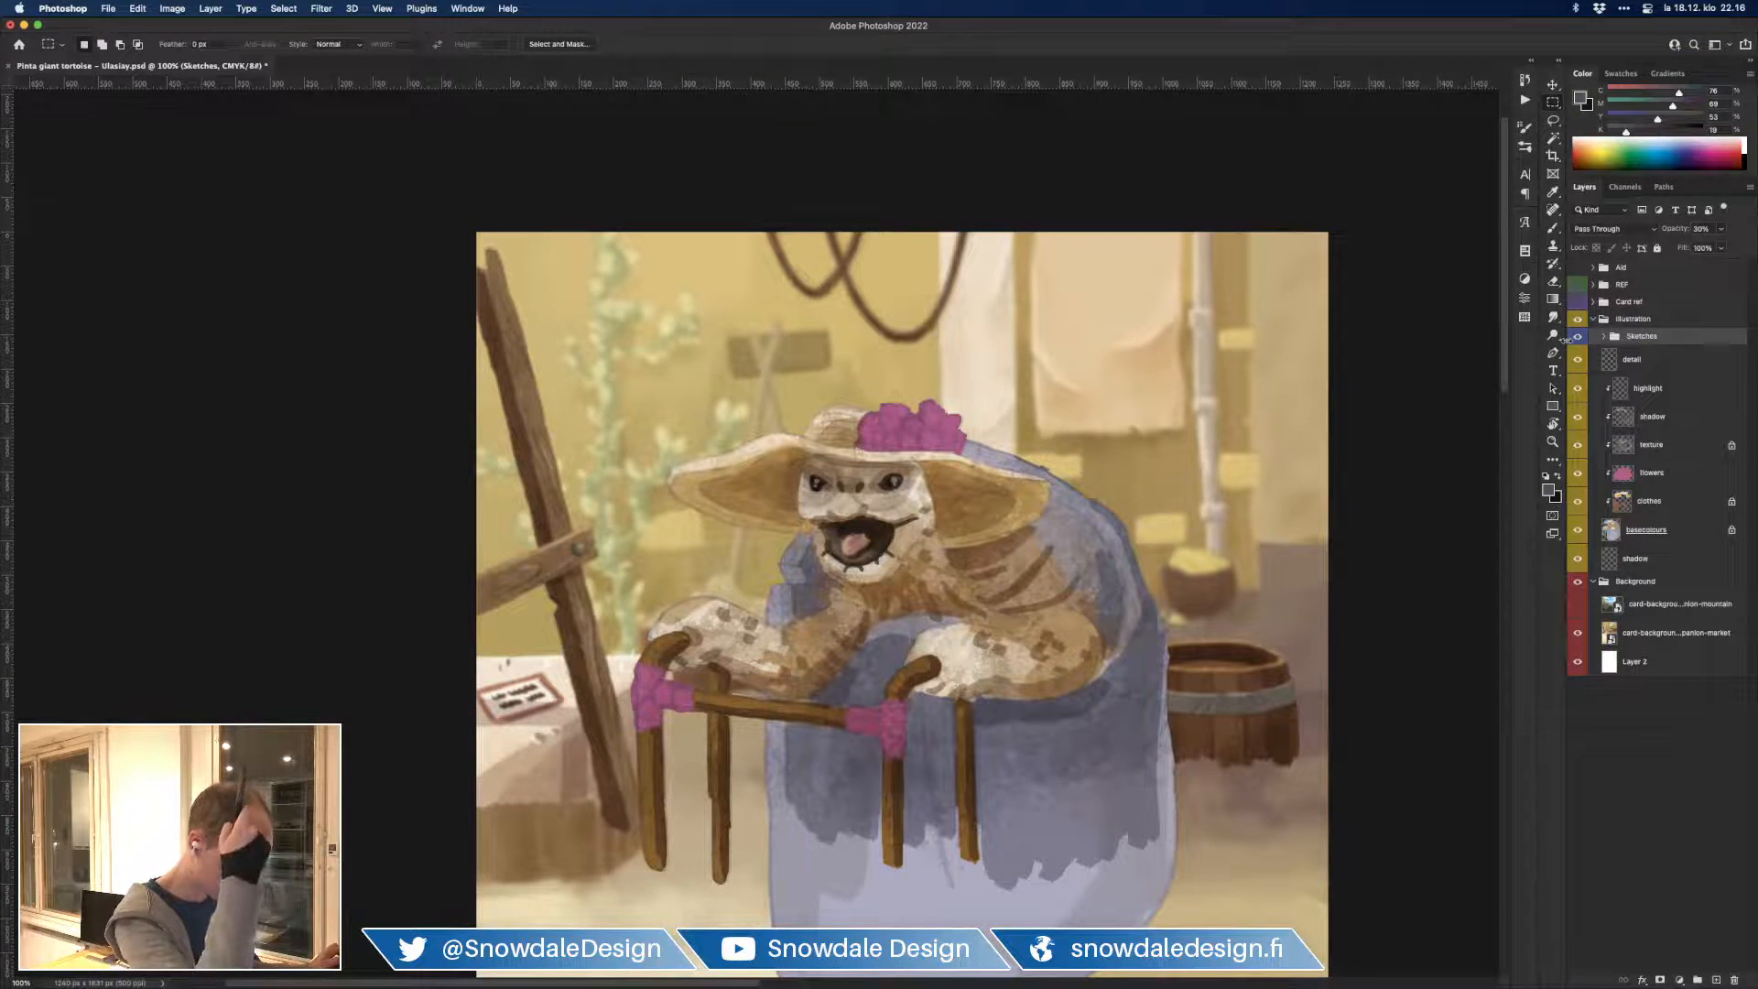
pyautogui.click(1672, 393)
pyautogui.press('b')
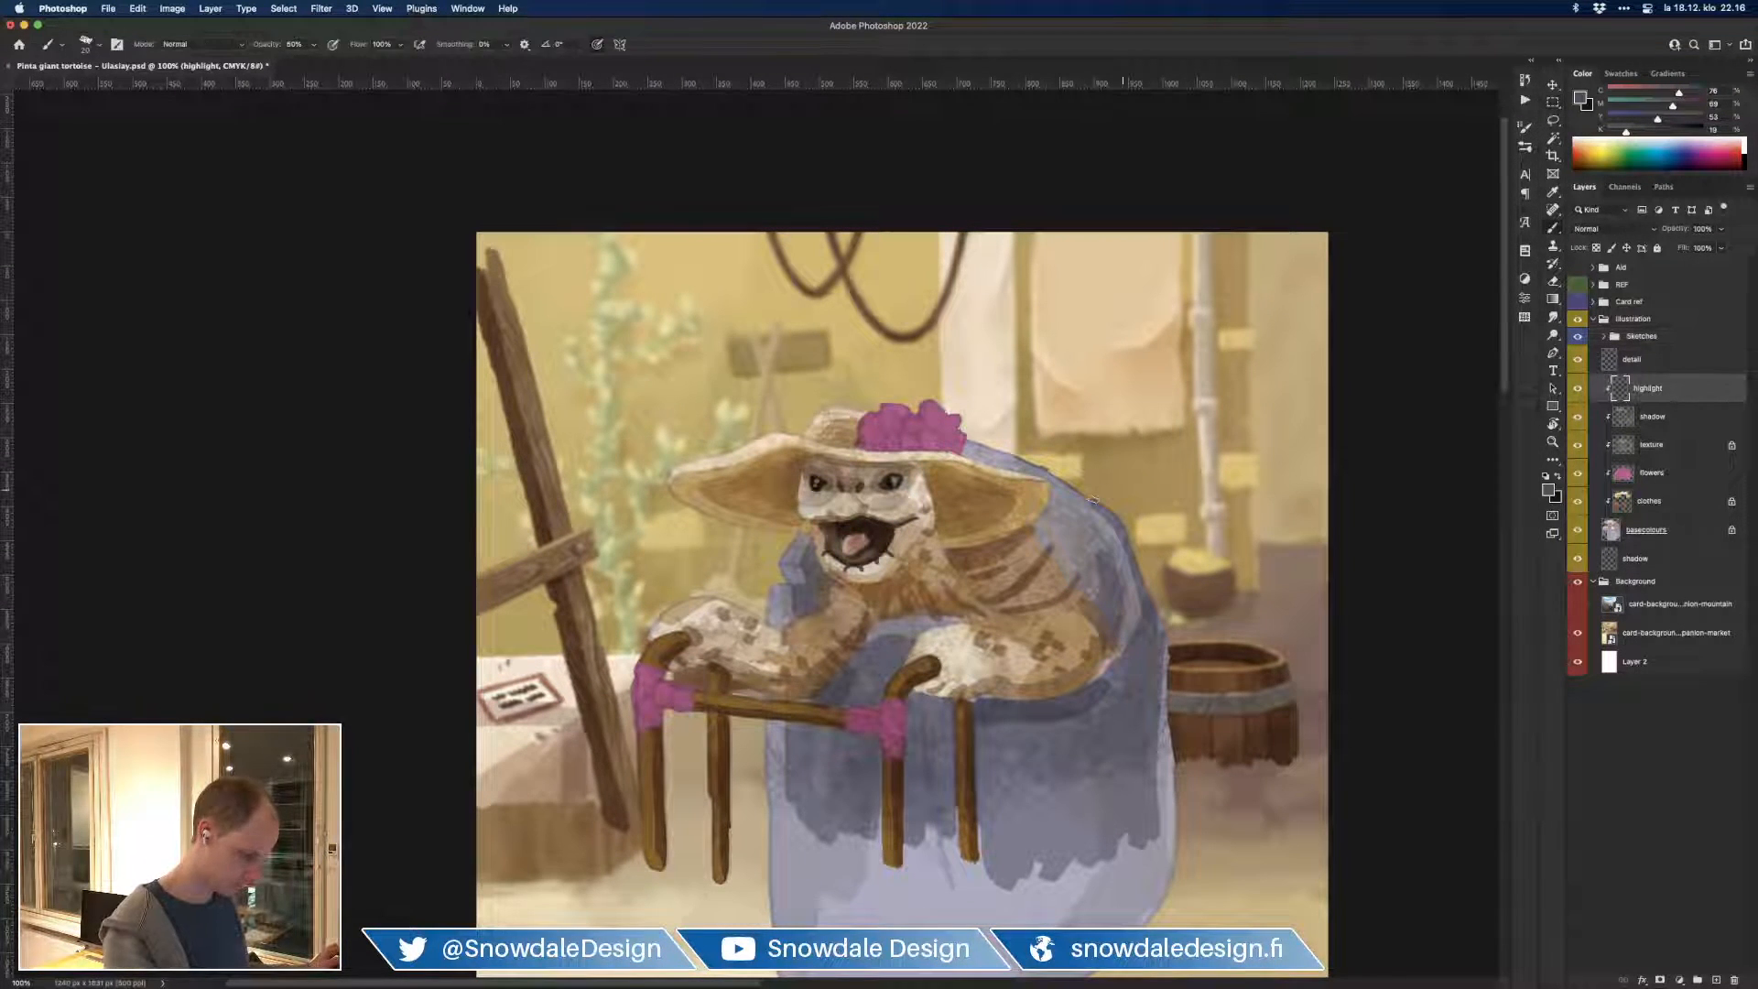
pyautogui.keyDown('alt'); pyautogui.click(858, 621); pyautogui.keyUp('alt')
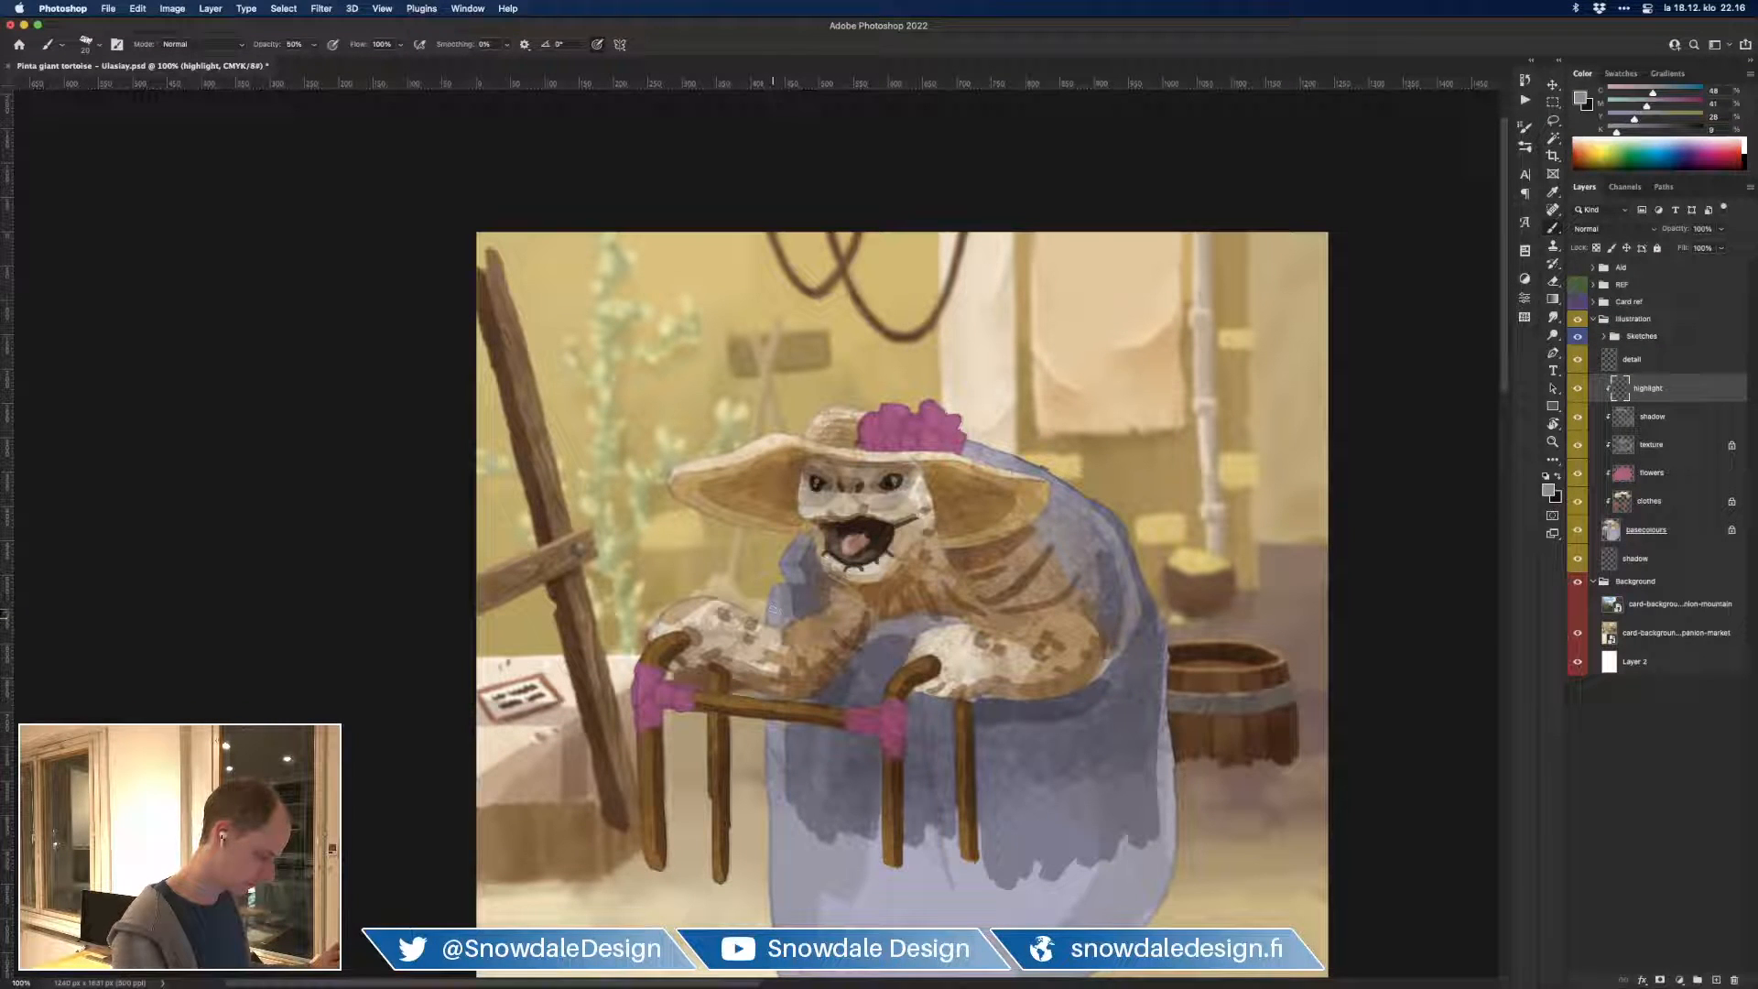
pyautogui.rightClick(771, 606)
pyautogui.press('Escape')
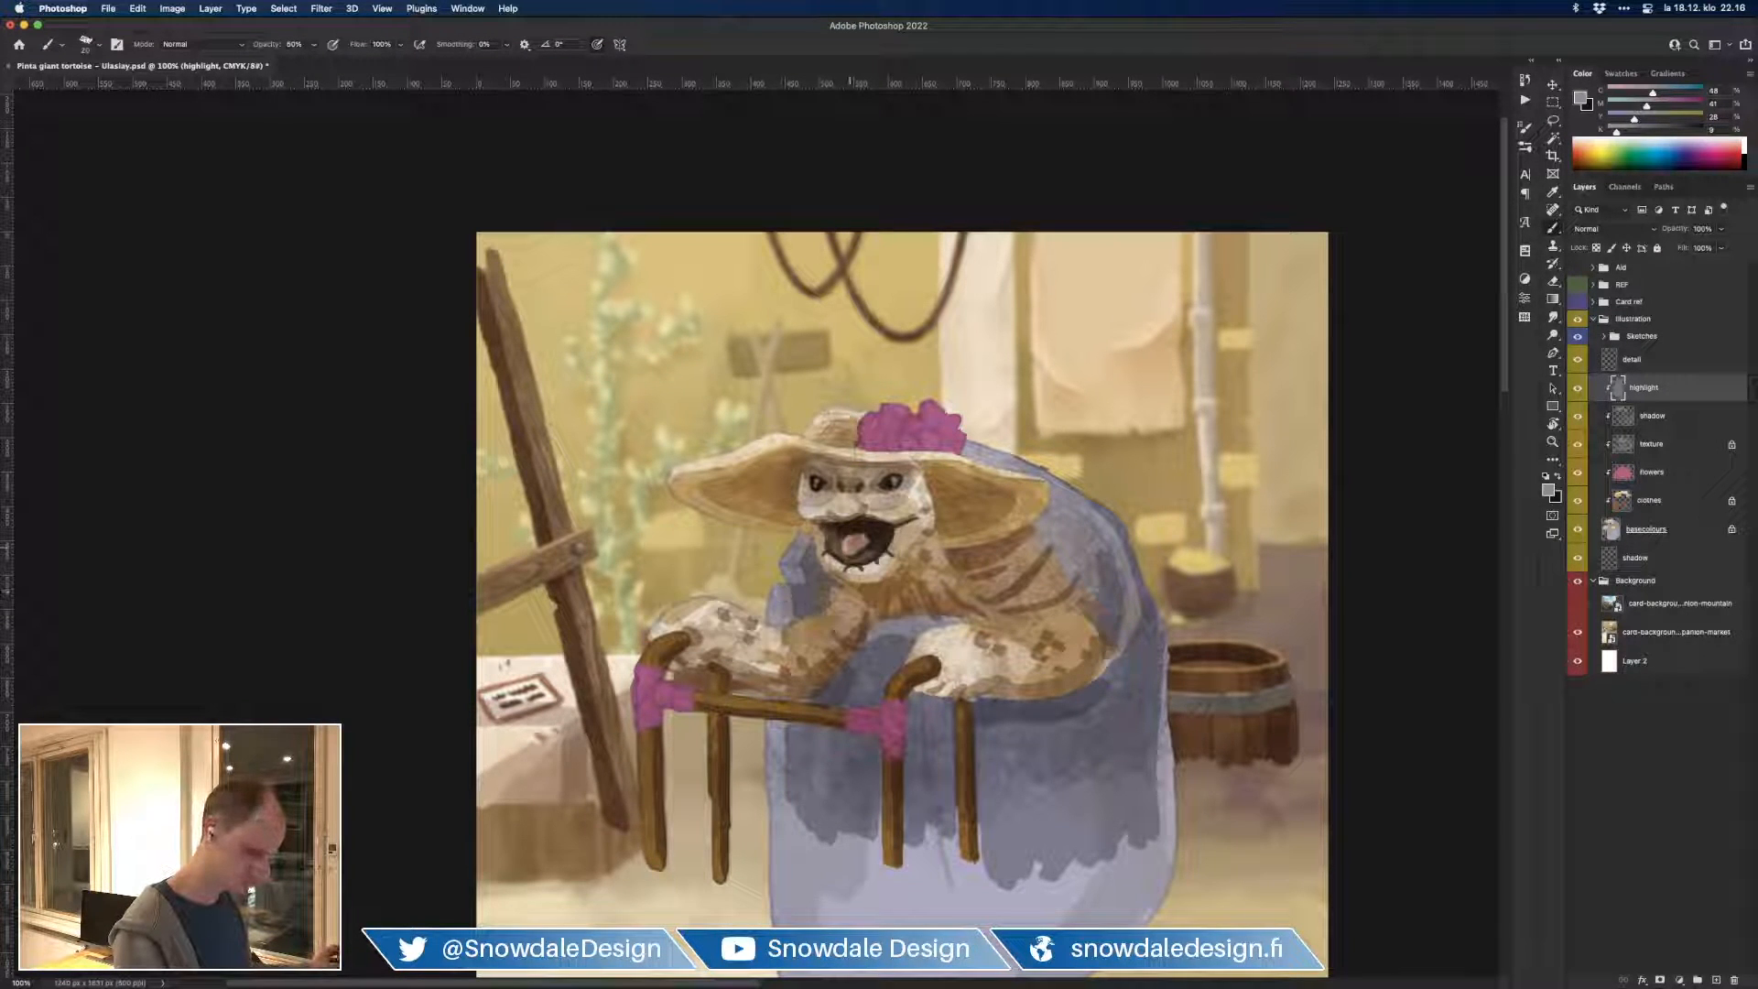
pyautogui.click(1626, 236)
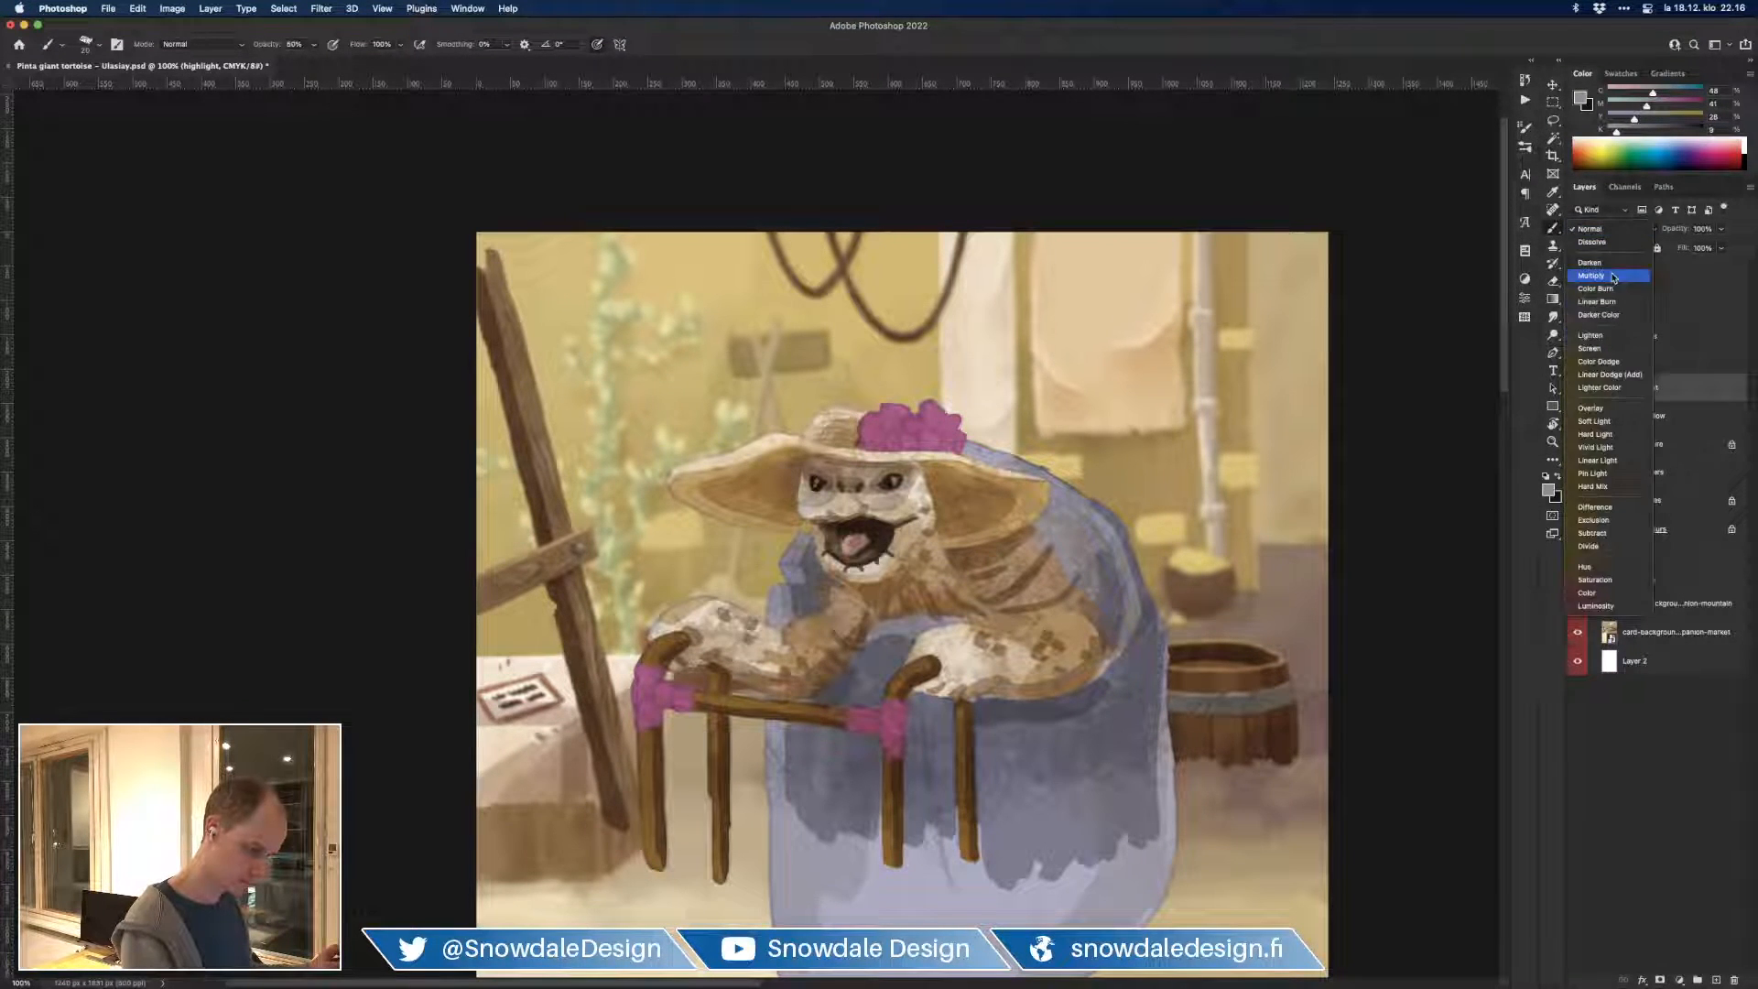
pyautogui.click(1601, 349)
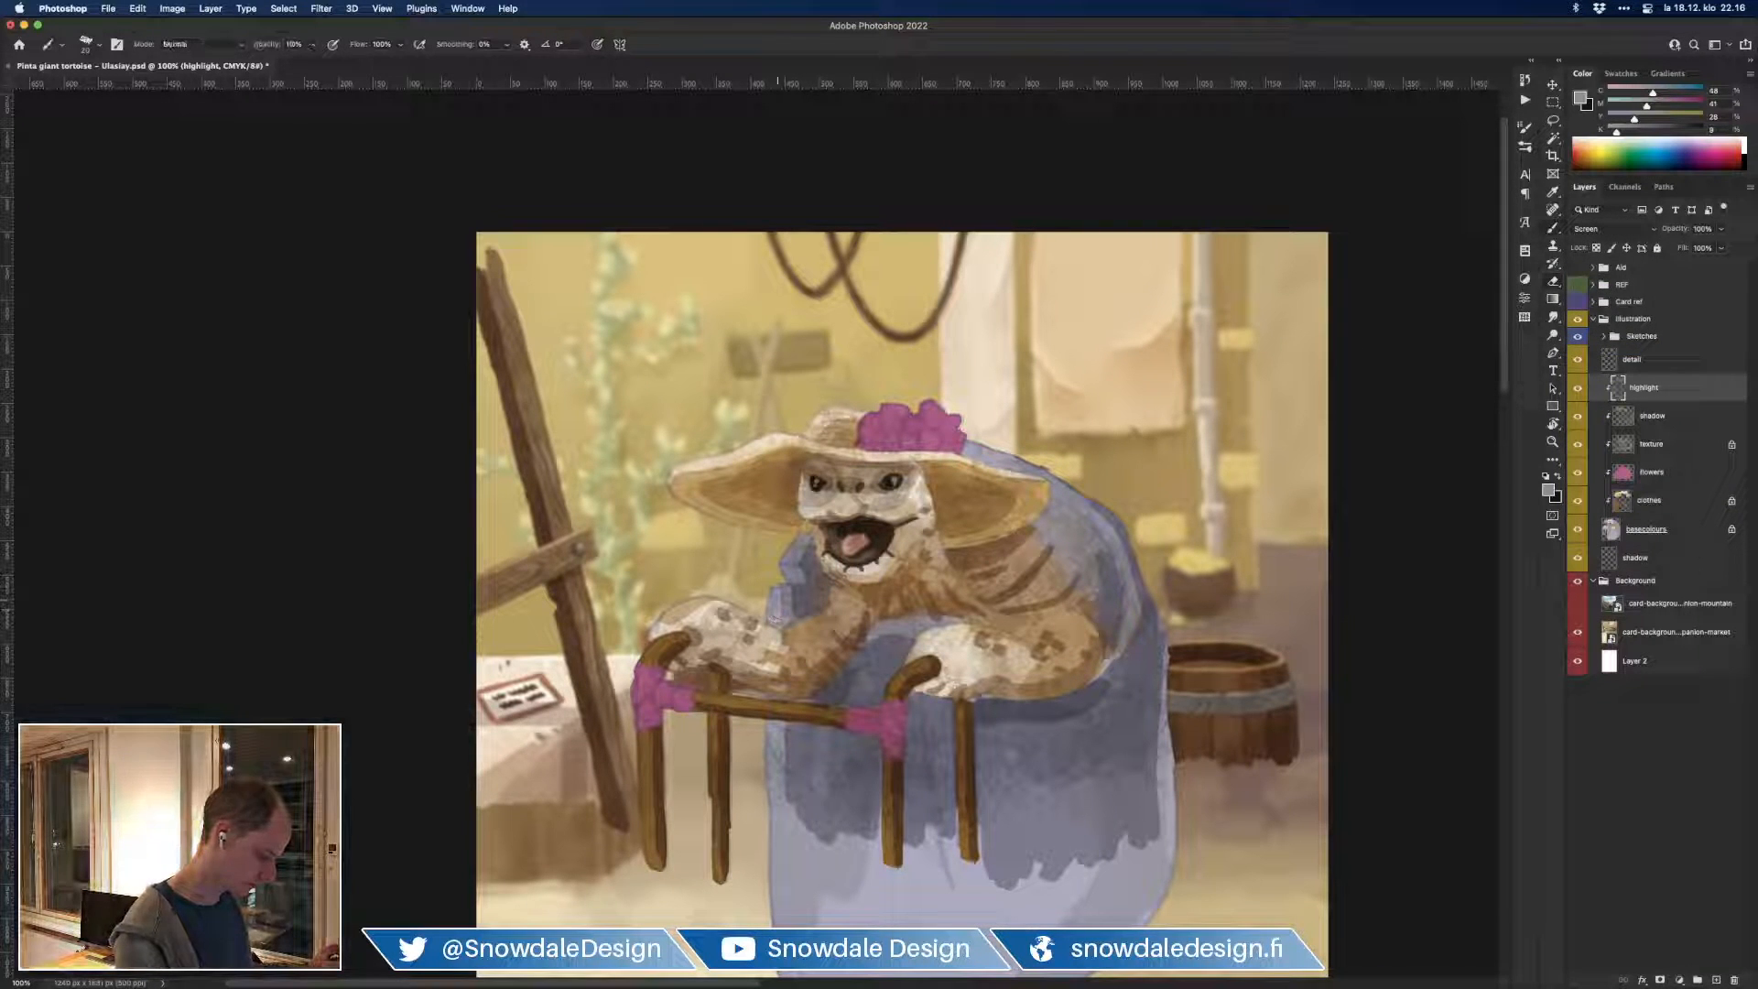
pyautogui.press('5')
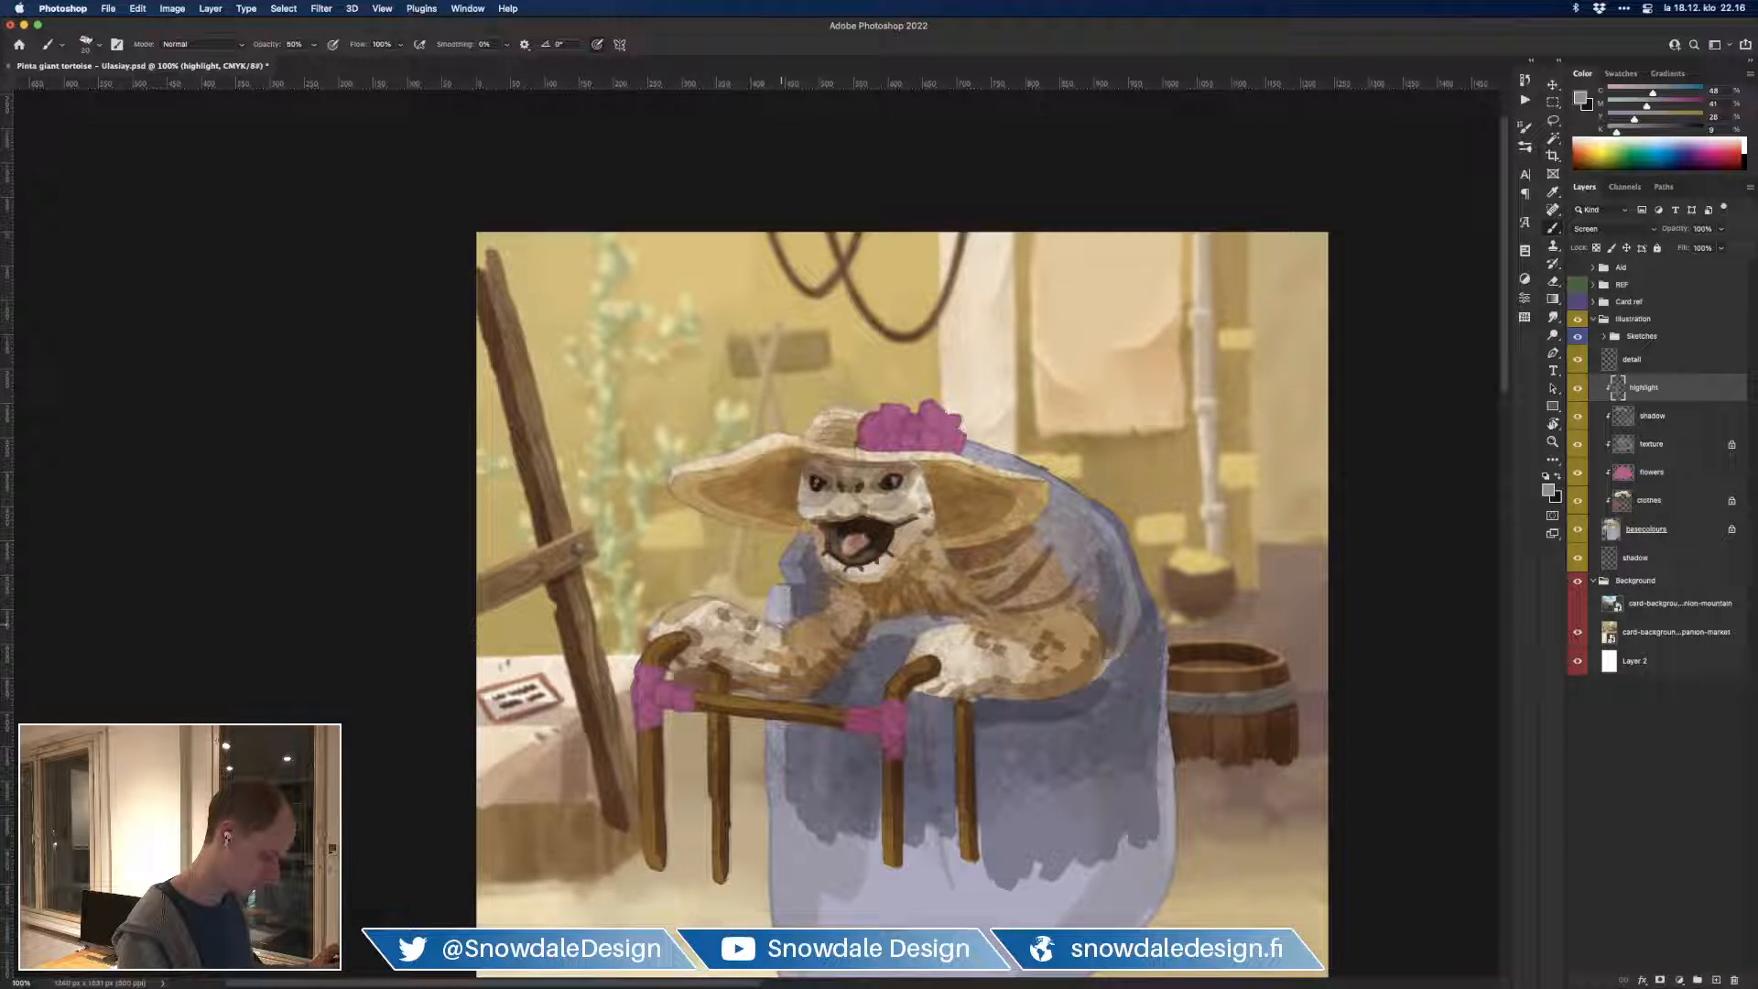
# Step: Highlight the garment's edges beside the neck, along the upper back behind the hat and above the near forearm
pyautogui.moveTo(781, 624); pyautogui.dragTo(779, 628)
pyautogui.moveTo(784, 568)
pyautogui.mouseDown()
pyautogui.moveTo(800, 575)
pyautogui.moveTo(802, 540)
pyautogui.mouseUp()
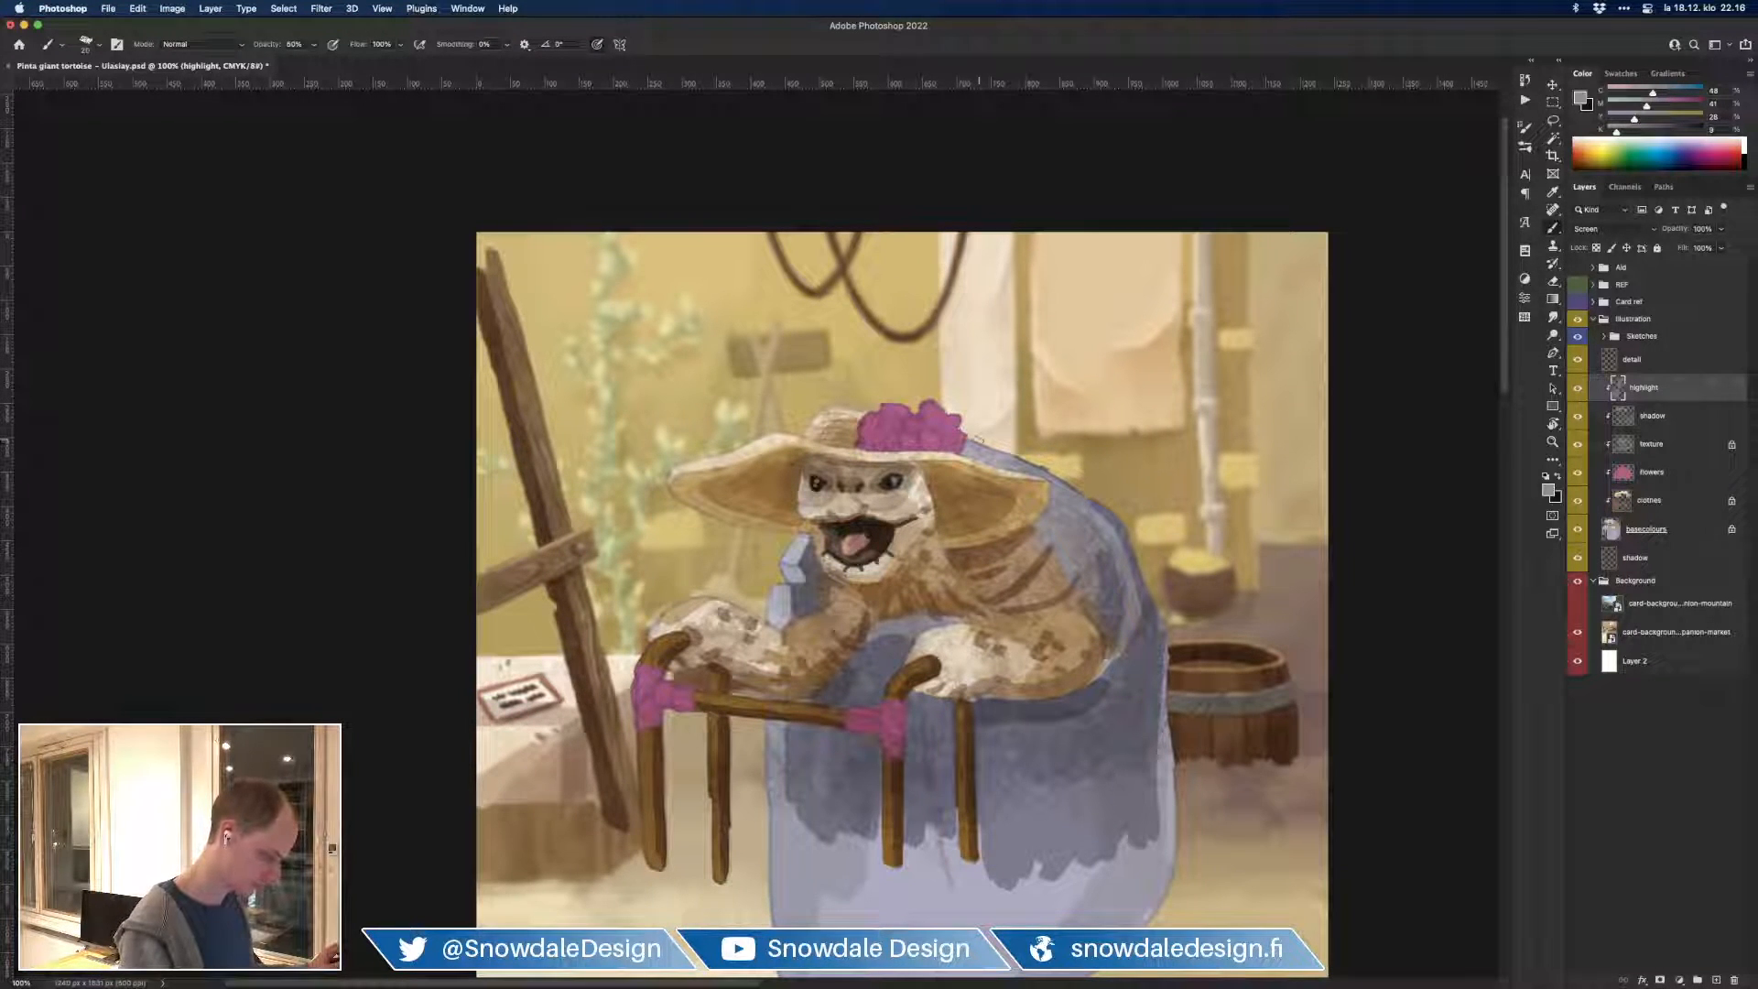
pyautogui.moveTo(968, 454); pyautogui.dragTo(1018, 464)
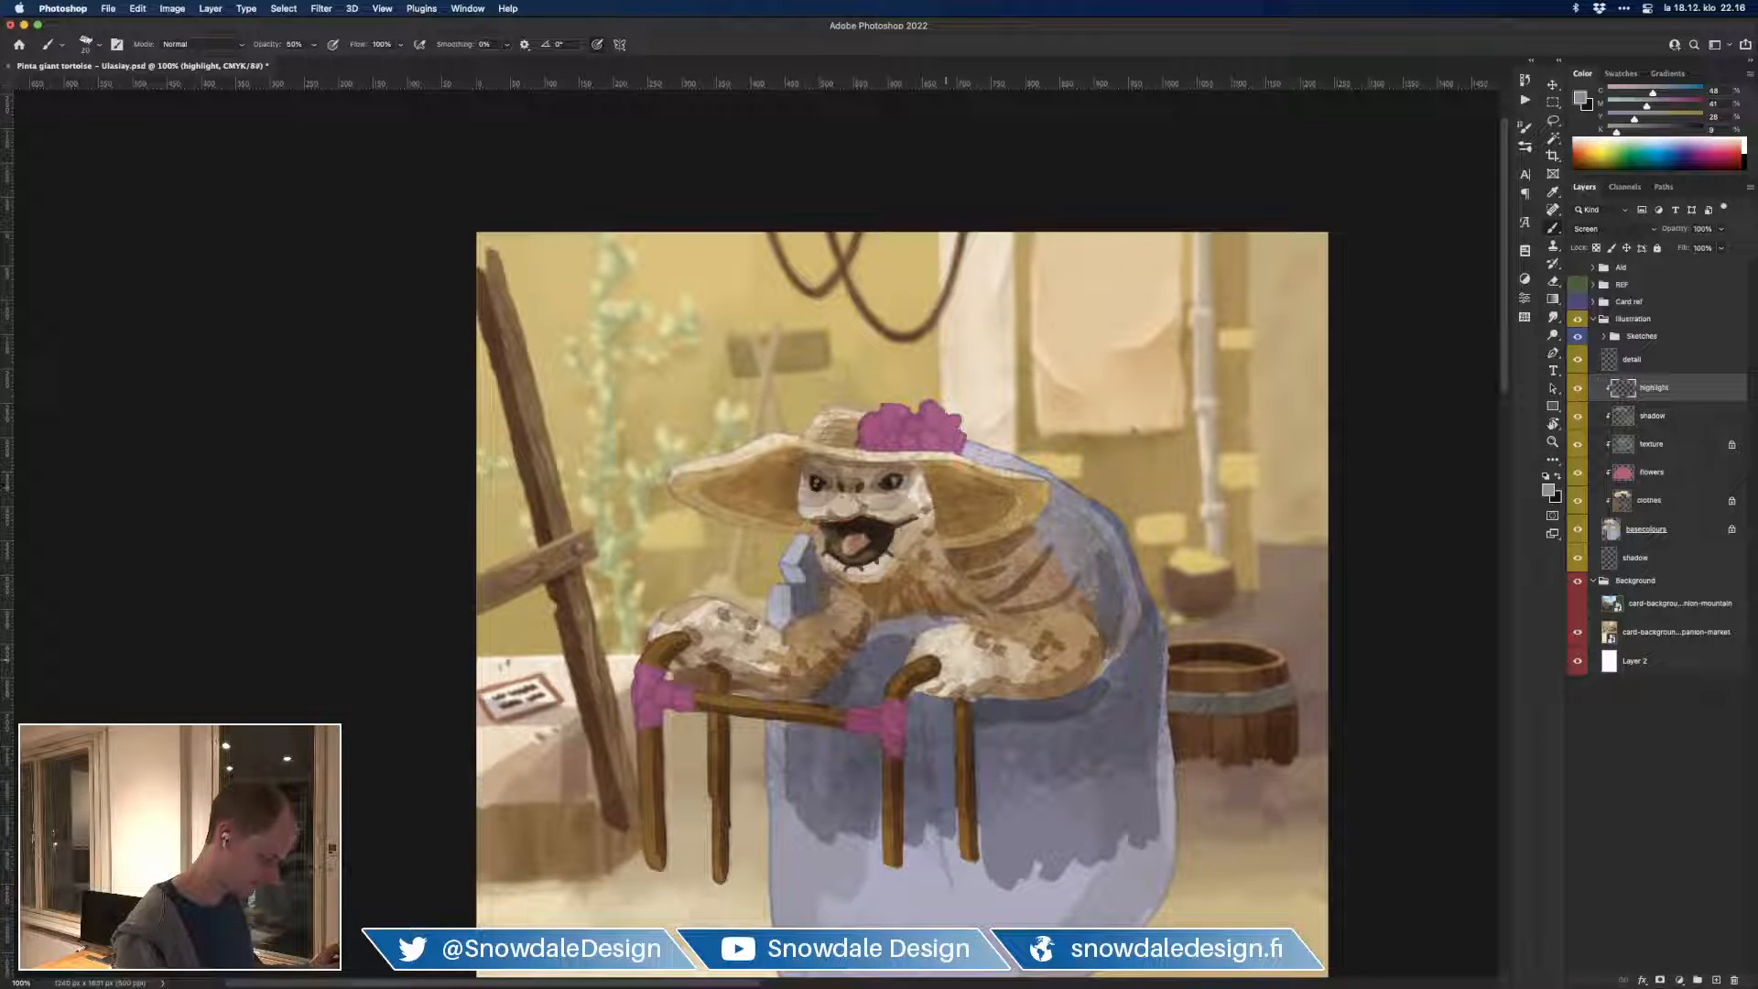
pyautogui.moveTo(897, 619); pyautogui.dragTo(948, 617)
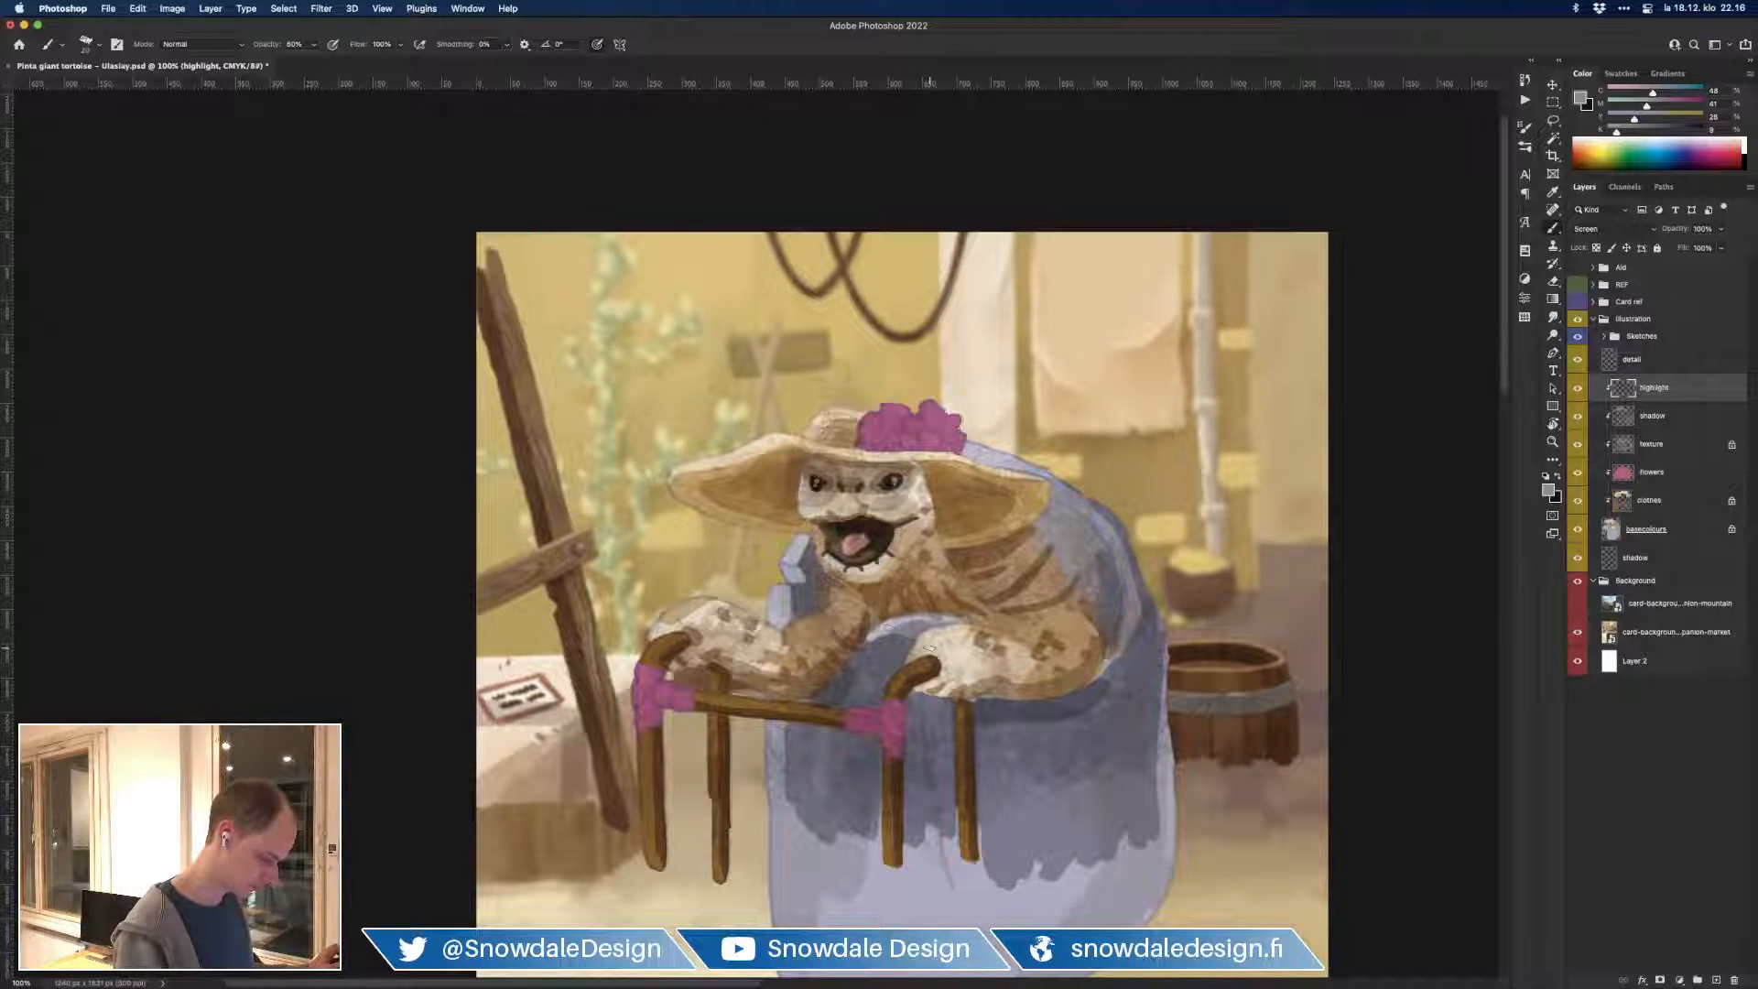
# Step: Draw light shell-like pattern lines over the garment, with a central vertical line and crossing curves below the arms
pyautogui.moveTo(916, 701); pyautogui.dragTo(932, 920)
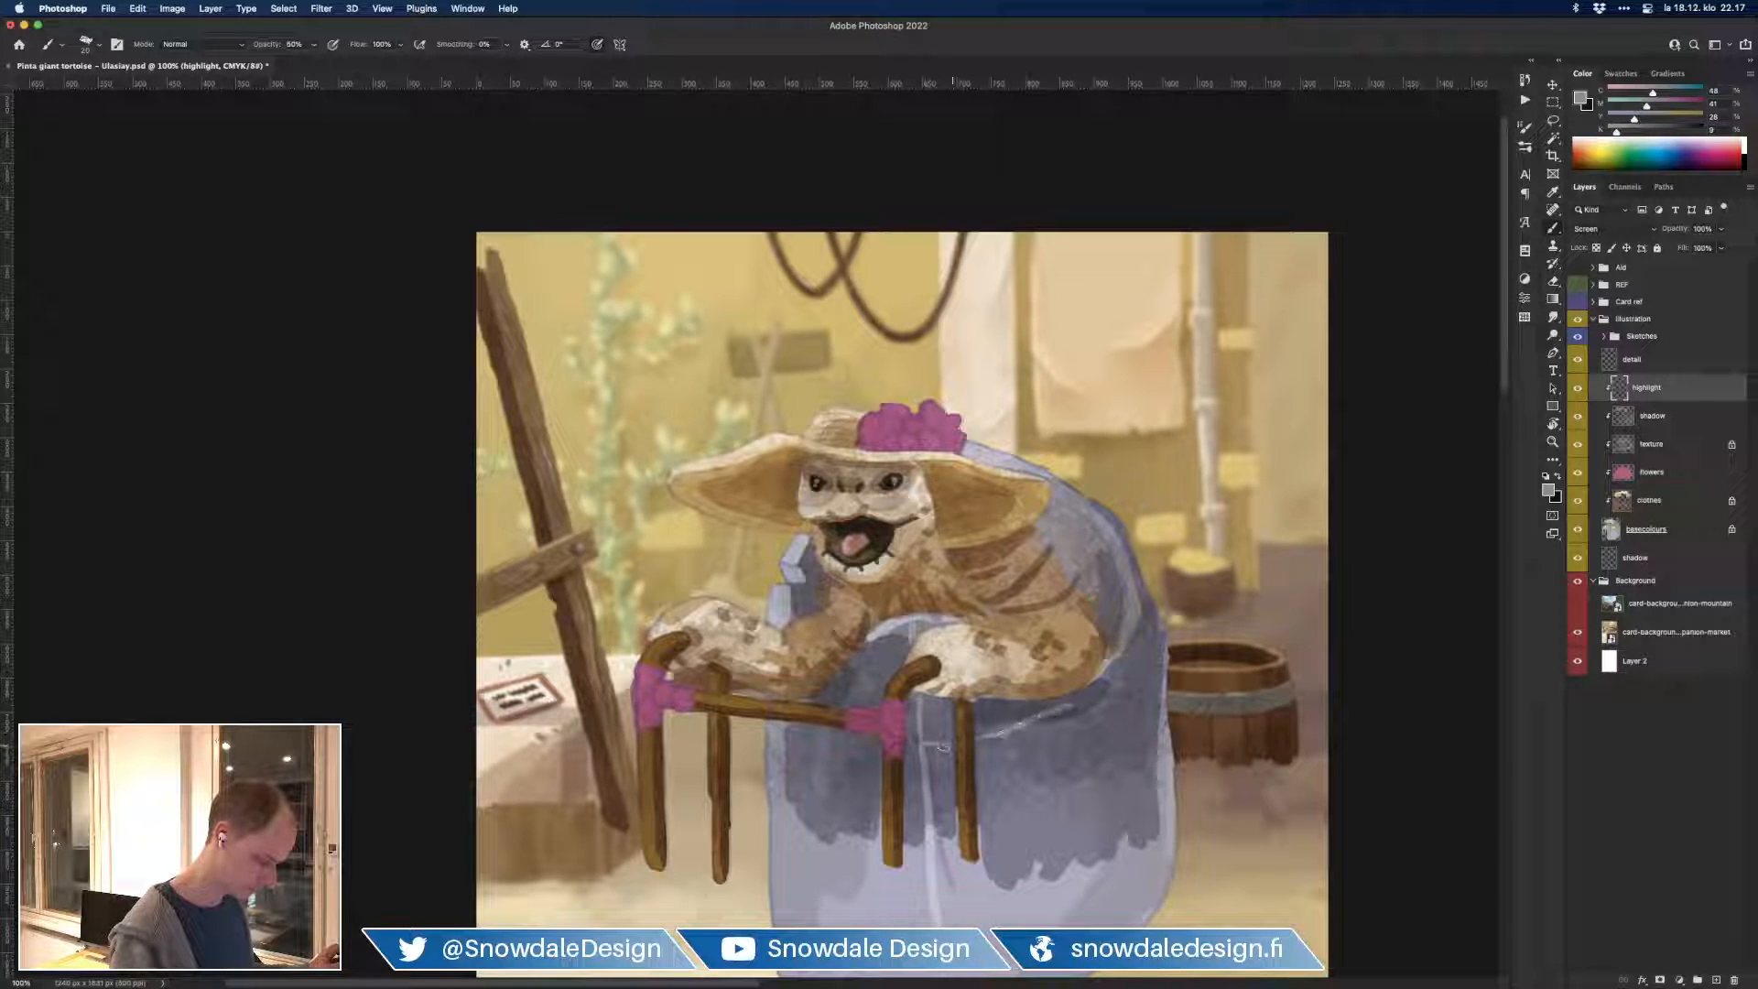
pyautogui.moveTo(948, 740)
pyautogui.mouseDown()
pyautogui.moveTo(799, 738)
pyautogui.moveTo(802, 720)
pyautogui.moveTo(915, 704)
pyautogui.moveTo(852, 697)
pyautogui.moveTo(878, 665)
pyautogui.mouseUp()
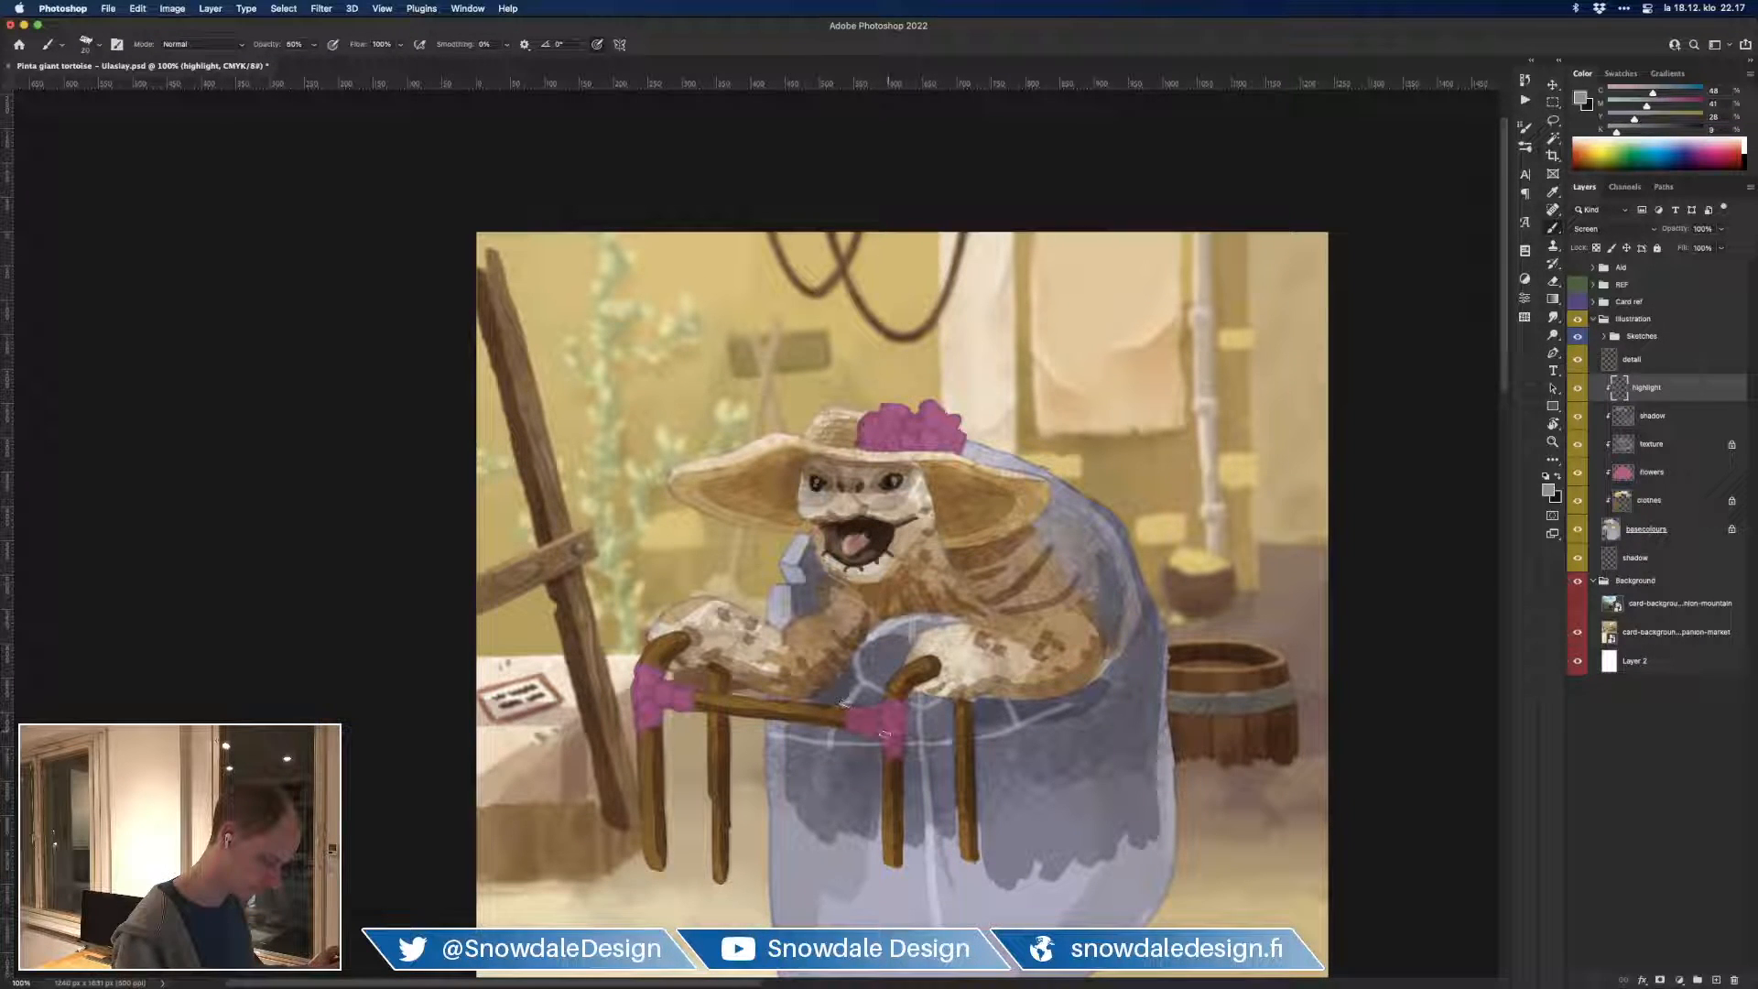
pyautogui.moveTo(830, 745)
pyautogui.mouseDown()
pyautogui.moveTo(849, 805)
pyautogui.moveTo(1036, 801)
pyautogui.moveTo(1090, 843)
pyautogui.moveTo(1094, 769)
pyautogui.mouseUp()
pyautogui.moveTo(1024, 718)
pyautogui.mouseDown()
pyautogui.moveTo(1073, 706)
pyautogui.moveTo(1112, 842)
pyautogui.mouseUp()
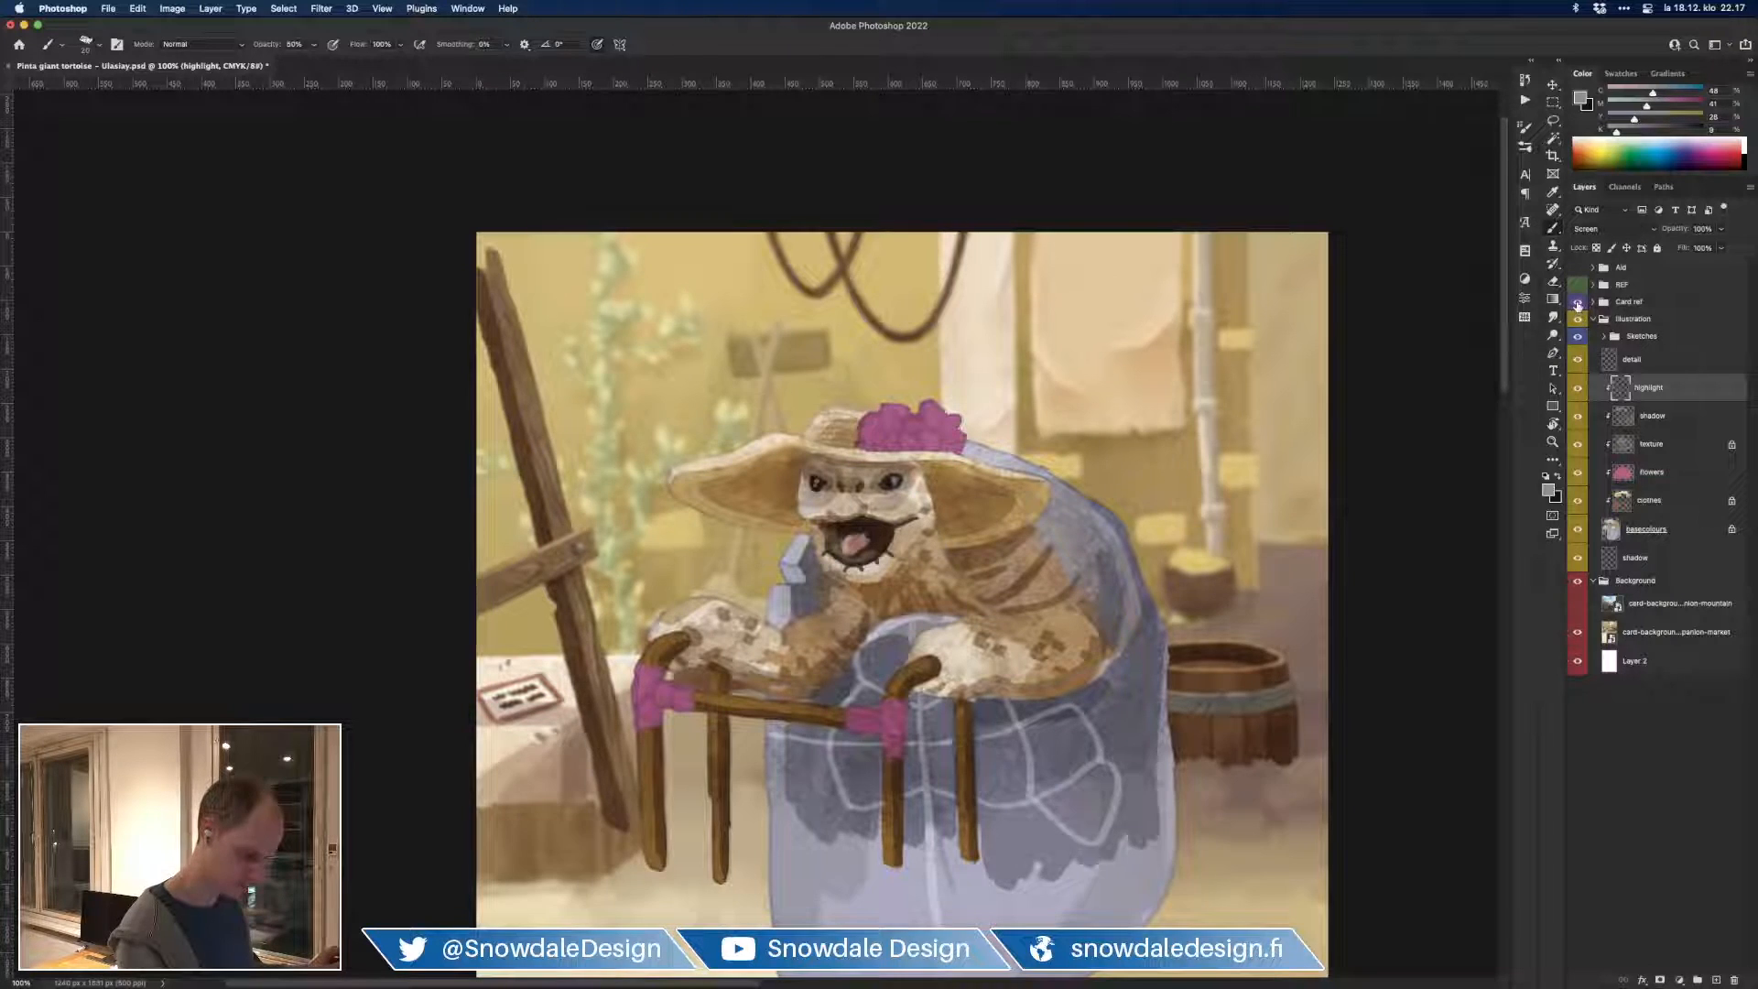
# Step: Show the Card ref group and extend the light pattern lines over the garment's upper back and beside the neck
pyautogui.click(1576, 302)
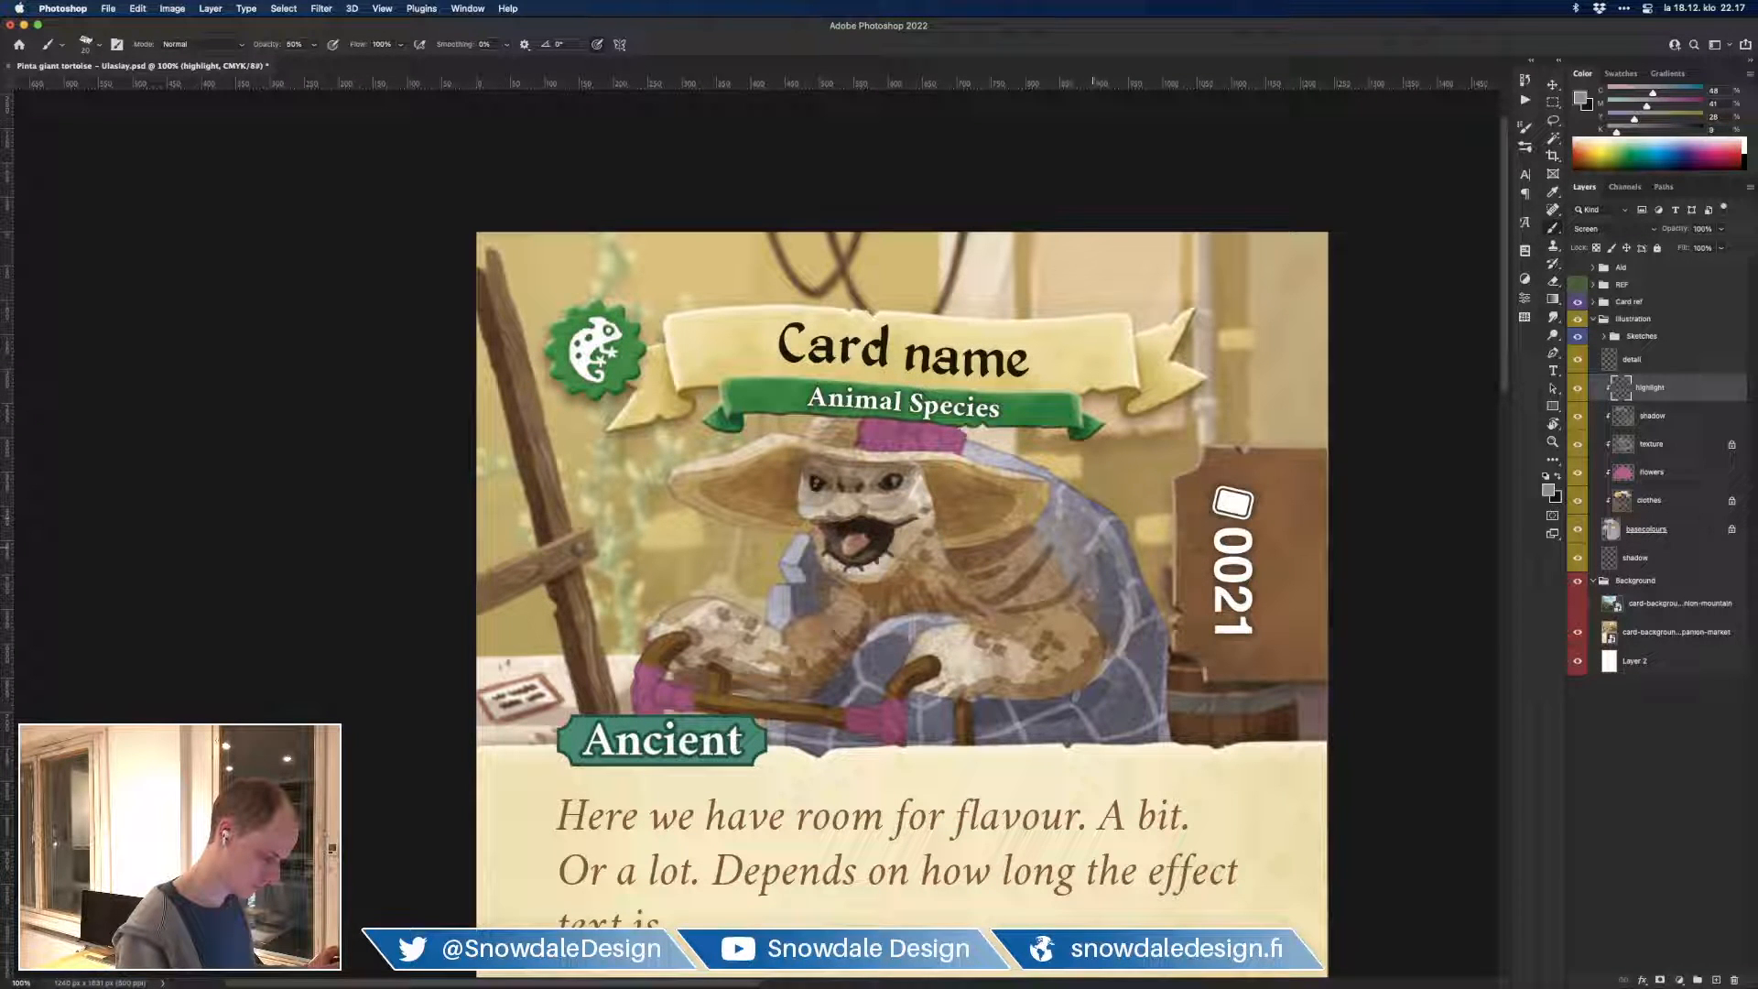
pyautogui.moveTo(1100, 531); pyautogui.dragTo(1113, 499)
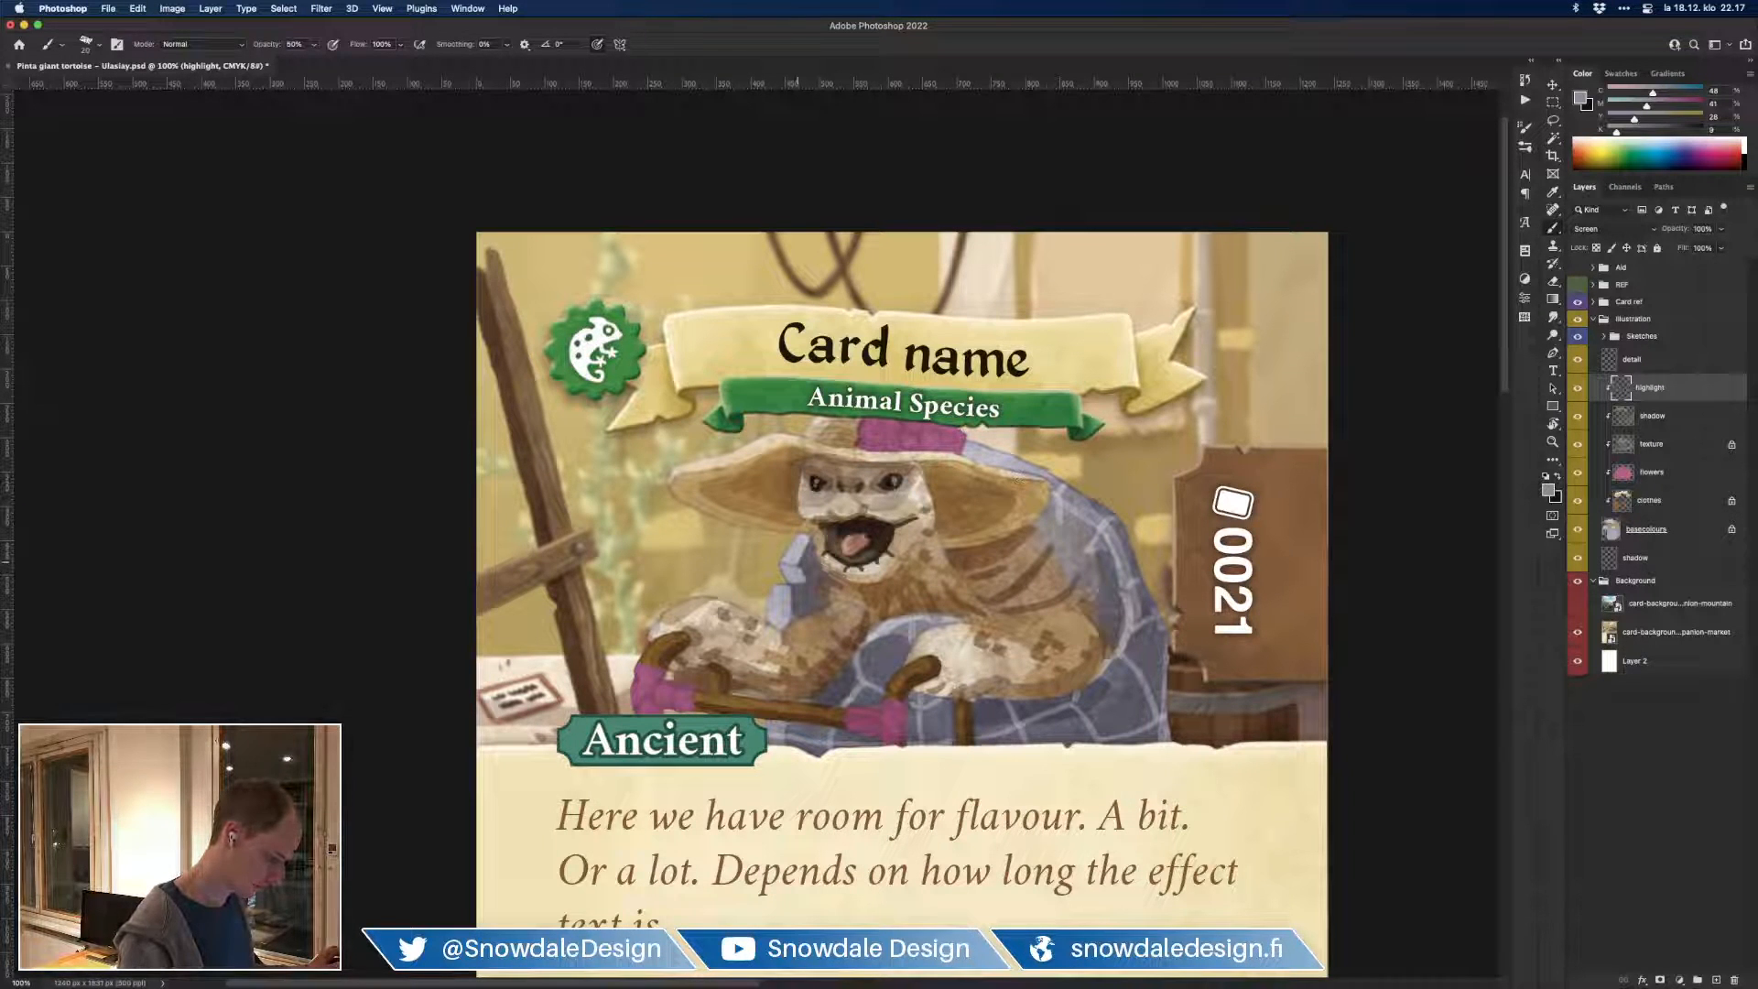
pyautogui.moveTo(824, 597)
pyautogui.mouseDown()
pyautogui.moveTo(802, 570)
pyautogui.moveTo(812, 586)
pyautogui.mouseUp()
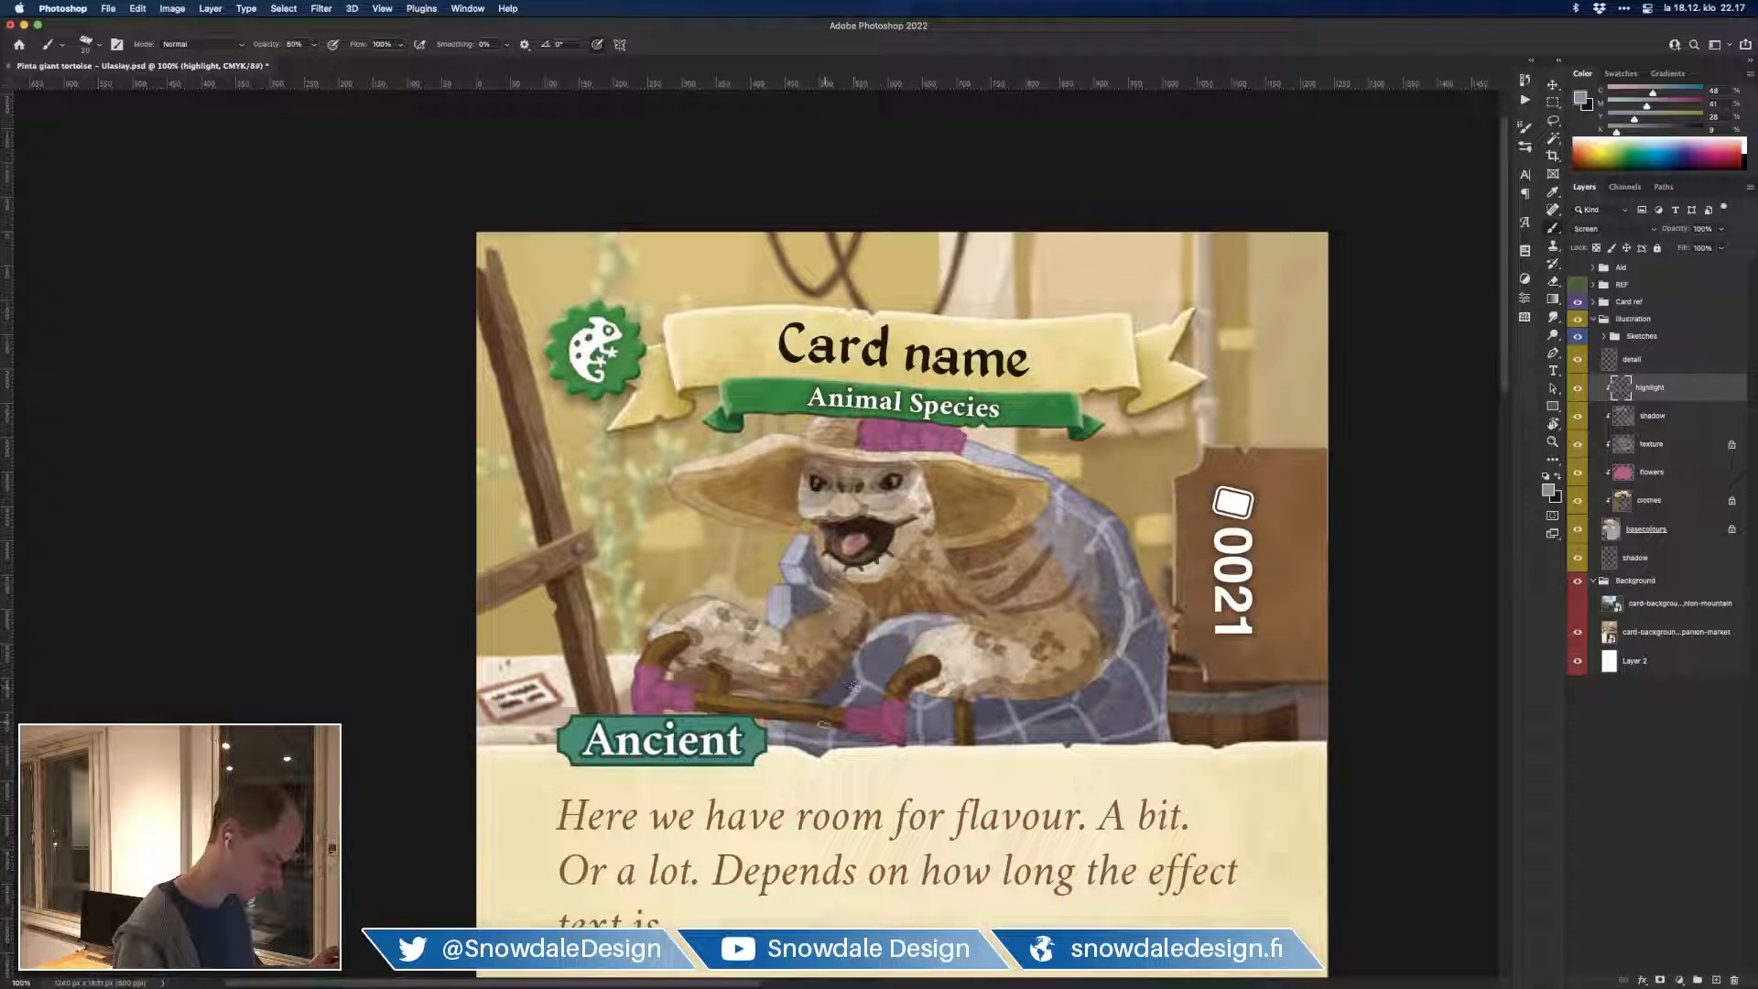
# Step: Brush highlights onto the tortoise's shoulder and forearms with tan and off-white tones sampled from the skin
pyautogui.keyDown('alt'); pyautogui.click(1054, 595); pyautogui.keyUp('alt')
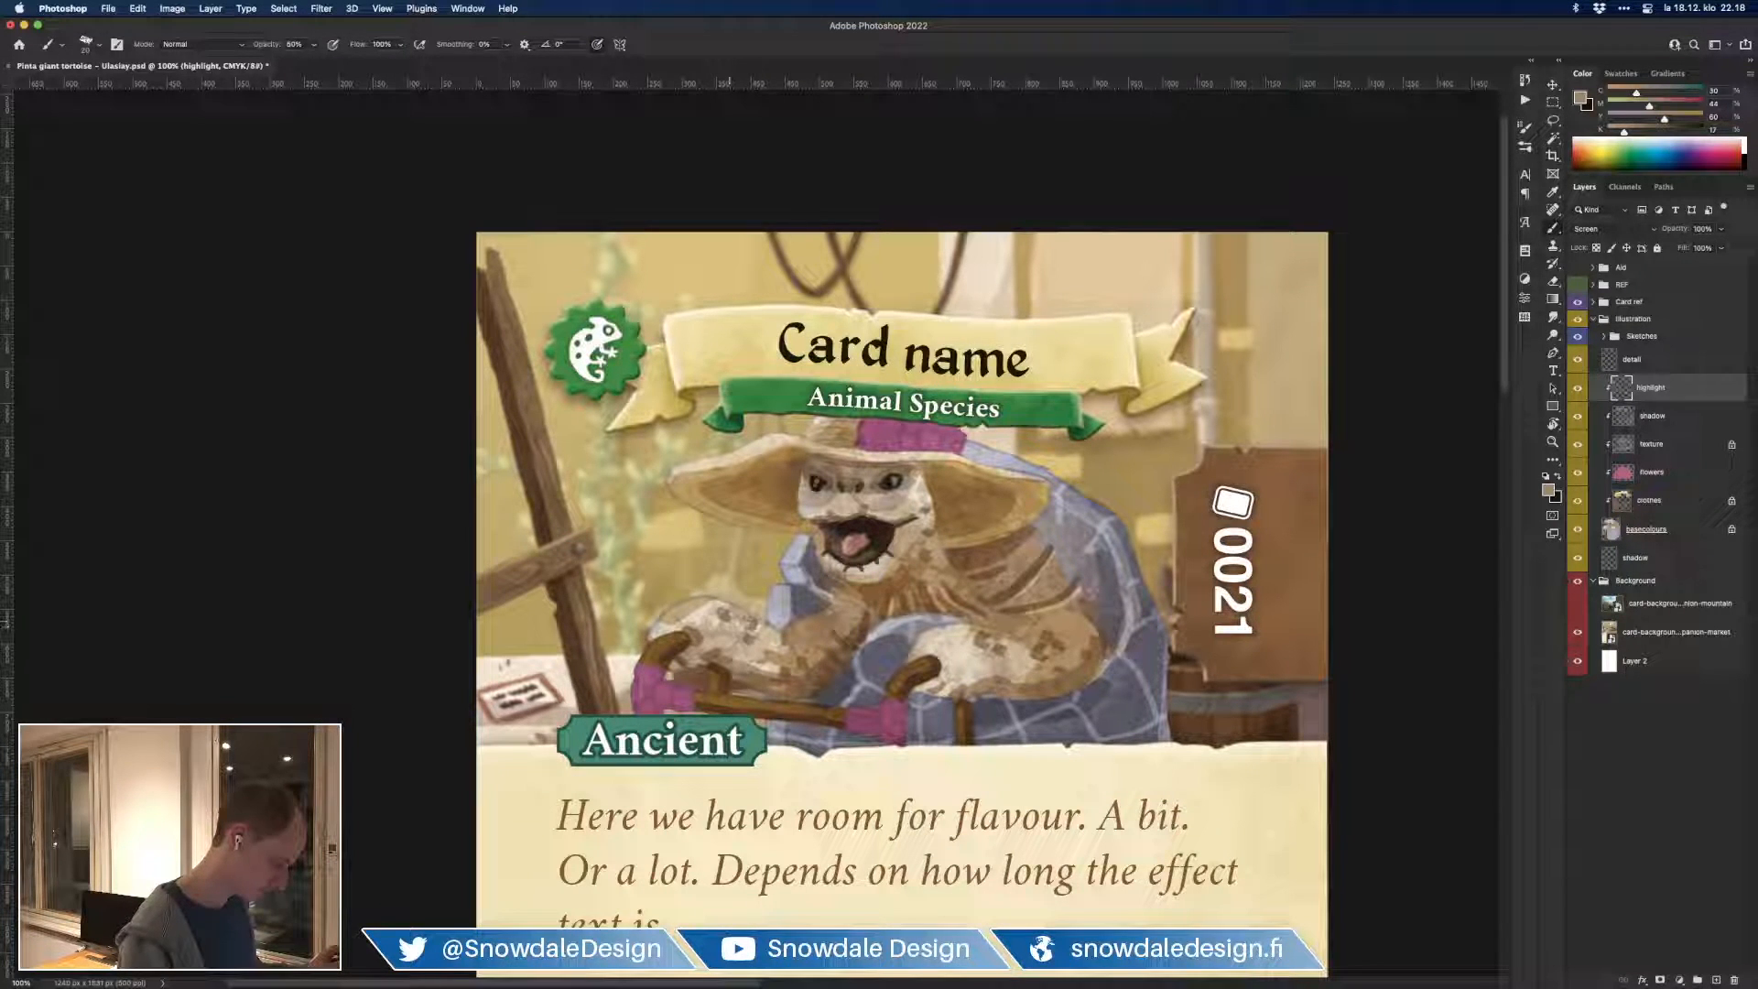
pyautogui.keyDown('alt'); pyautogui.click(714, 606); pyautogui.keyUp('alt')
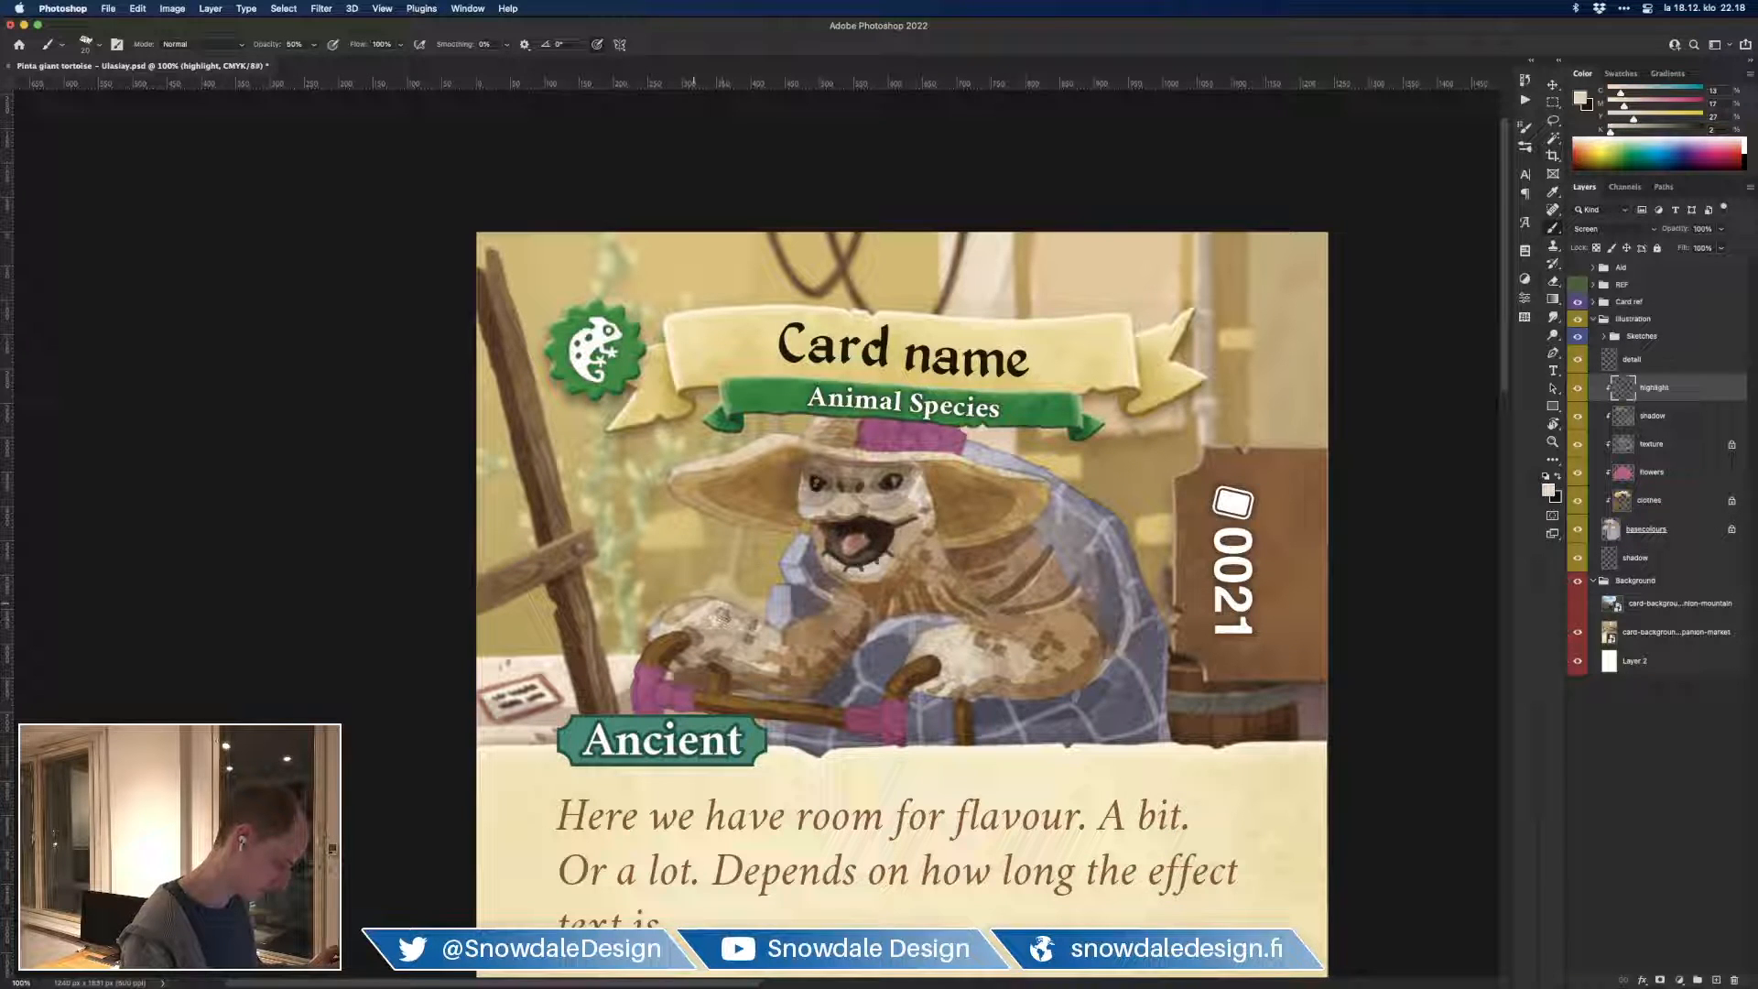
# Step: Draw thin wood-grain highlights along the walker's crossbar and handles with sampled brown, using a smaller brush at 70% opacity
pyautogui.keyDown('alt'); pyautogui.click(737, 698); pyautogui.keyUp('alt')
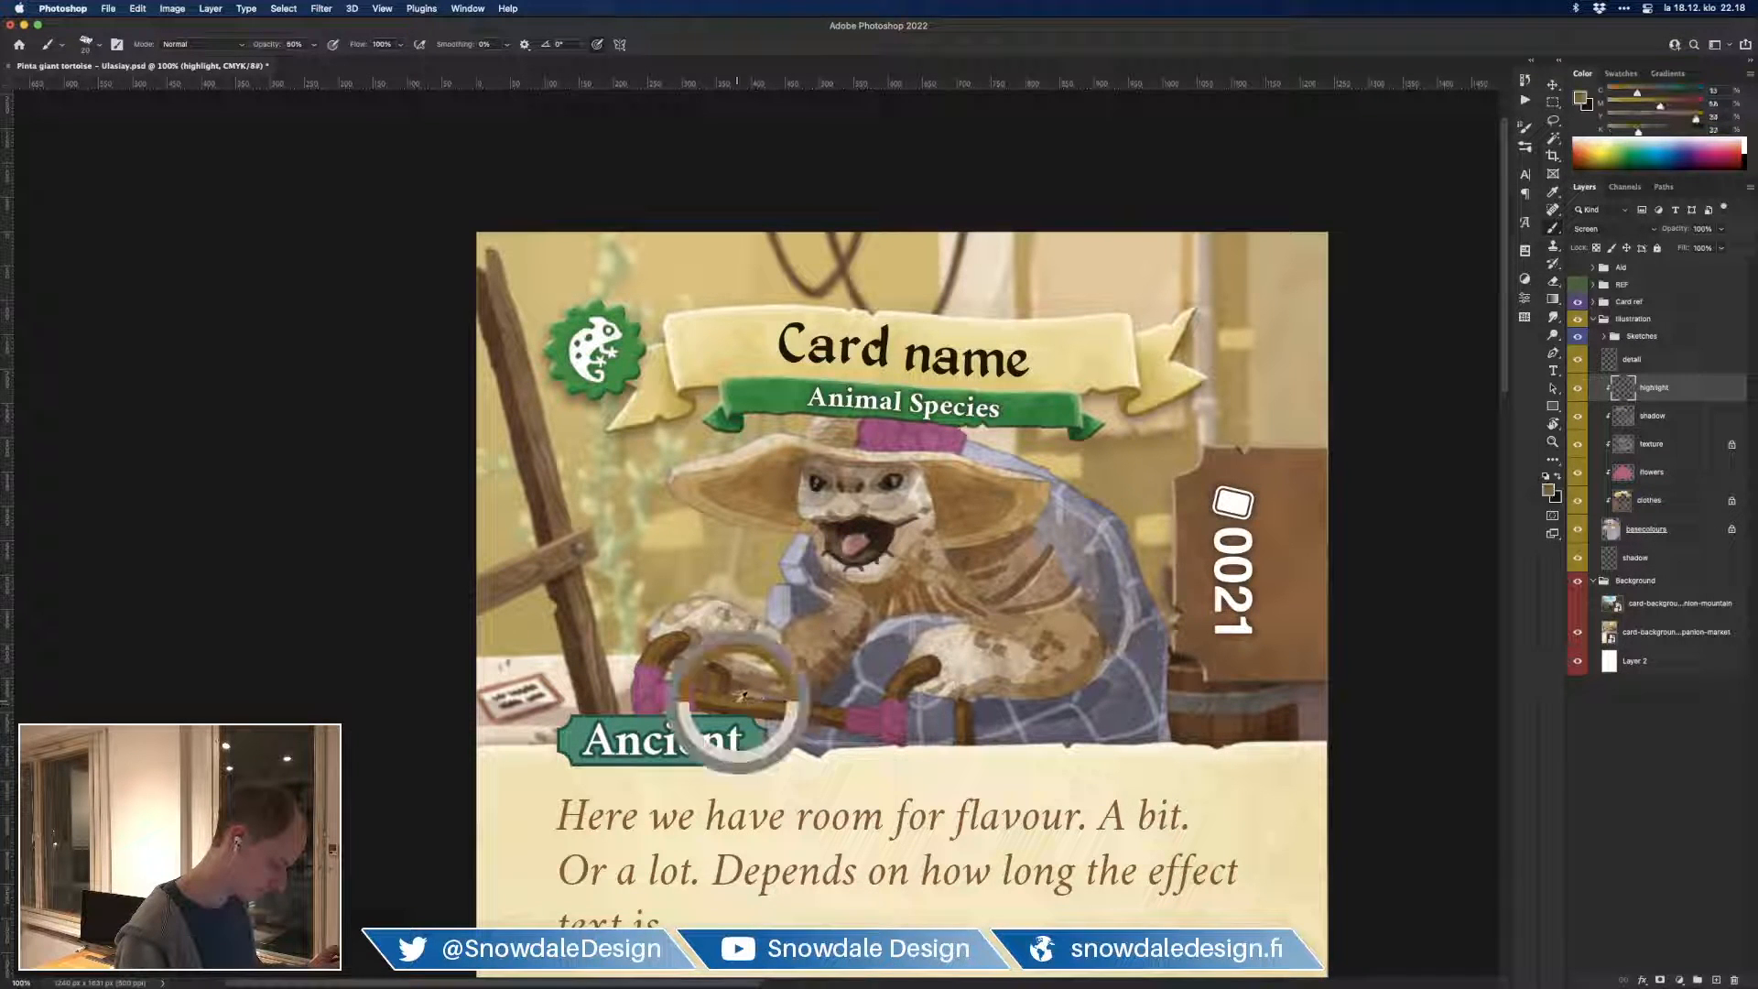
pyautogui.press('r')
pyautogui.moveTo(811, 724); pyautogui.dragTo(908, 663)
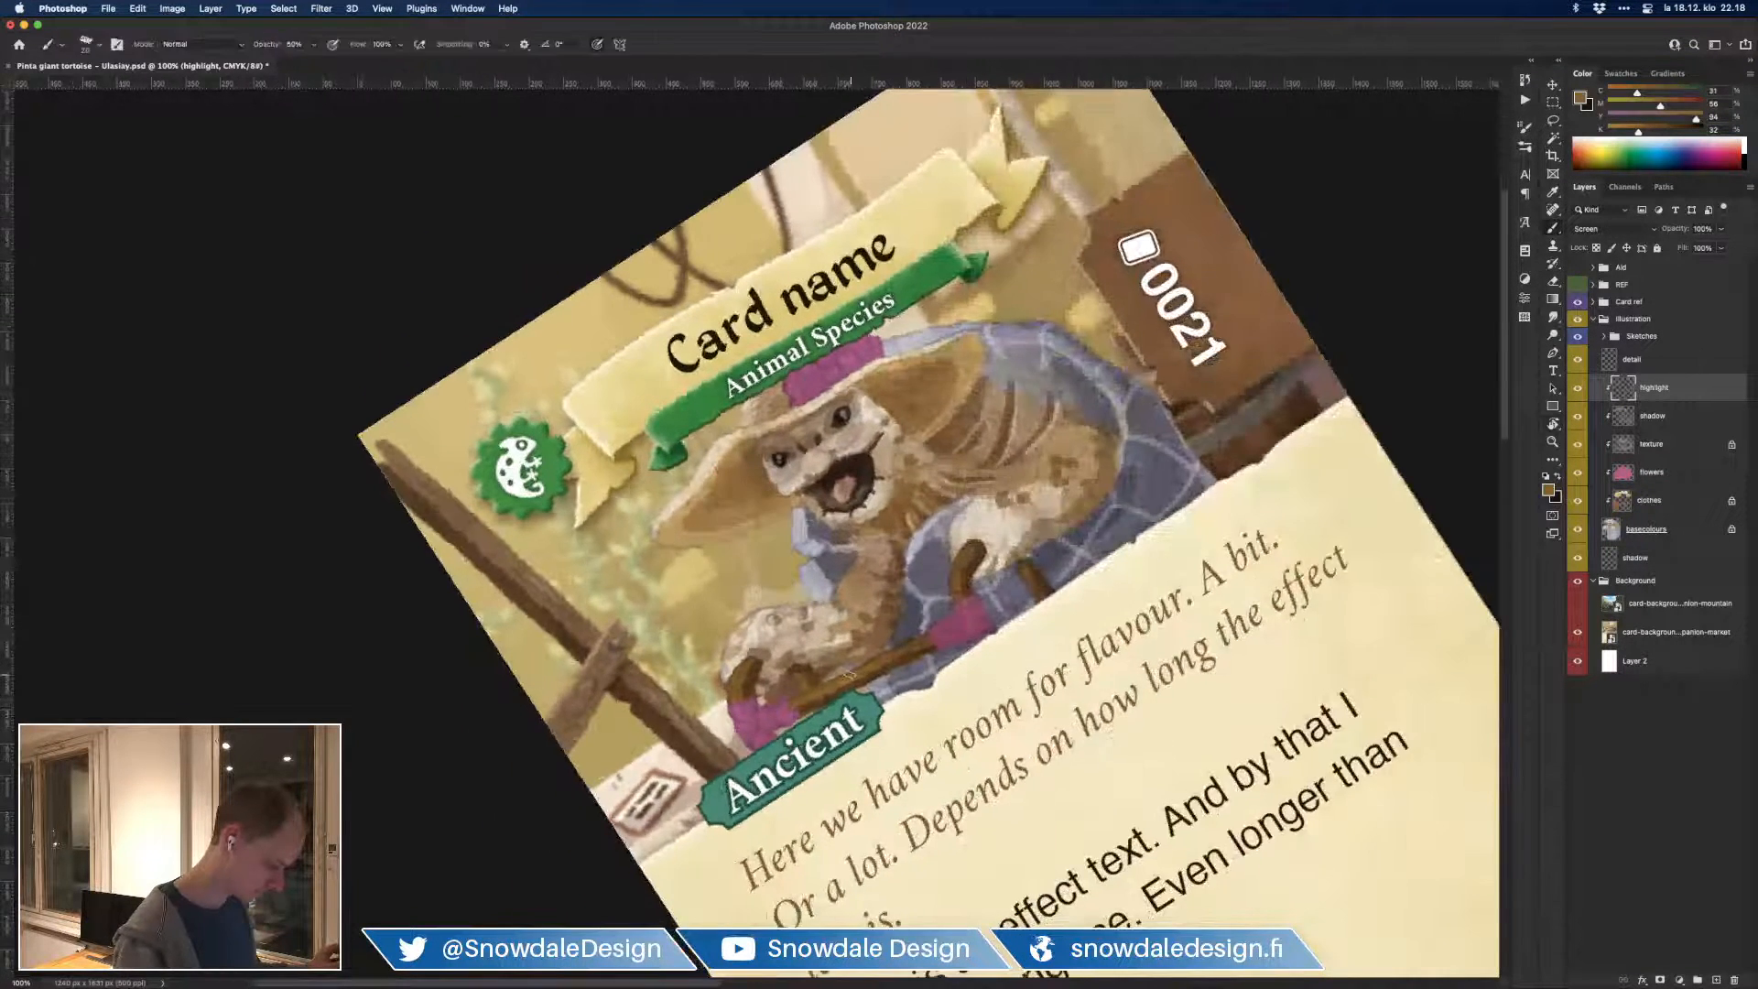
pyautogui.press('[')
pyautogui.press('[')
pyautogui.press('[')
pyautogui.press('7')
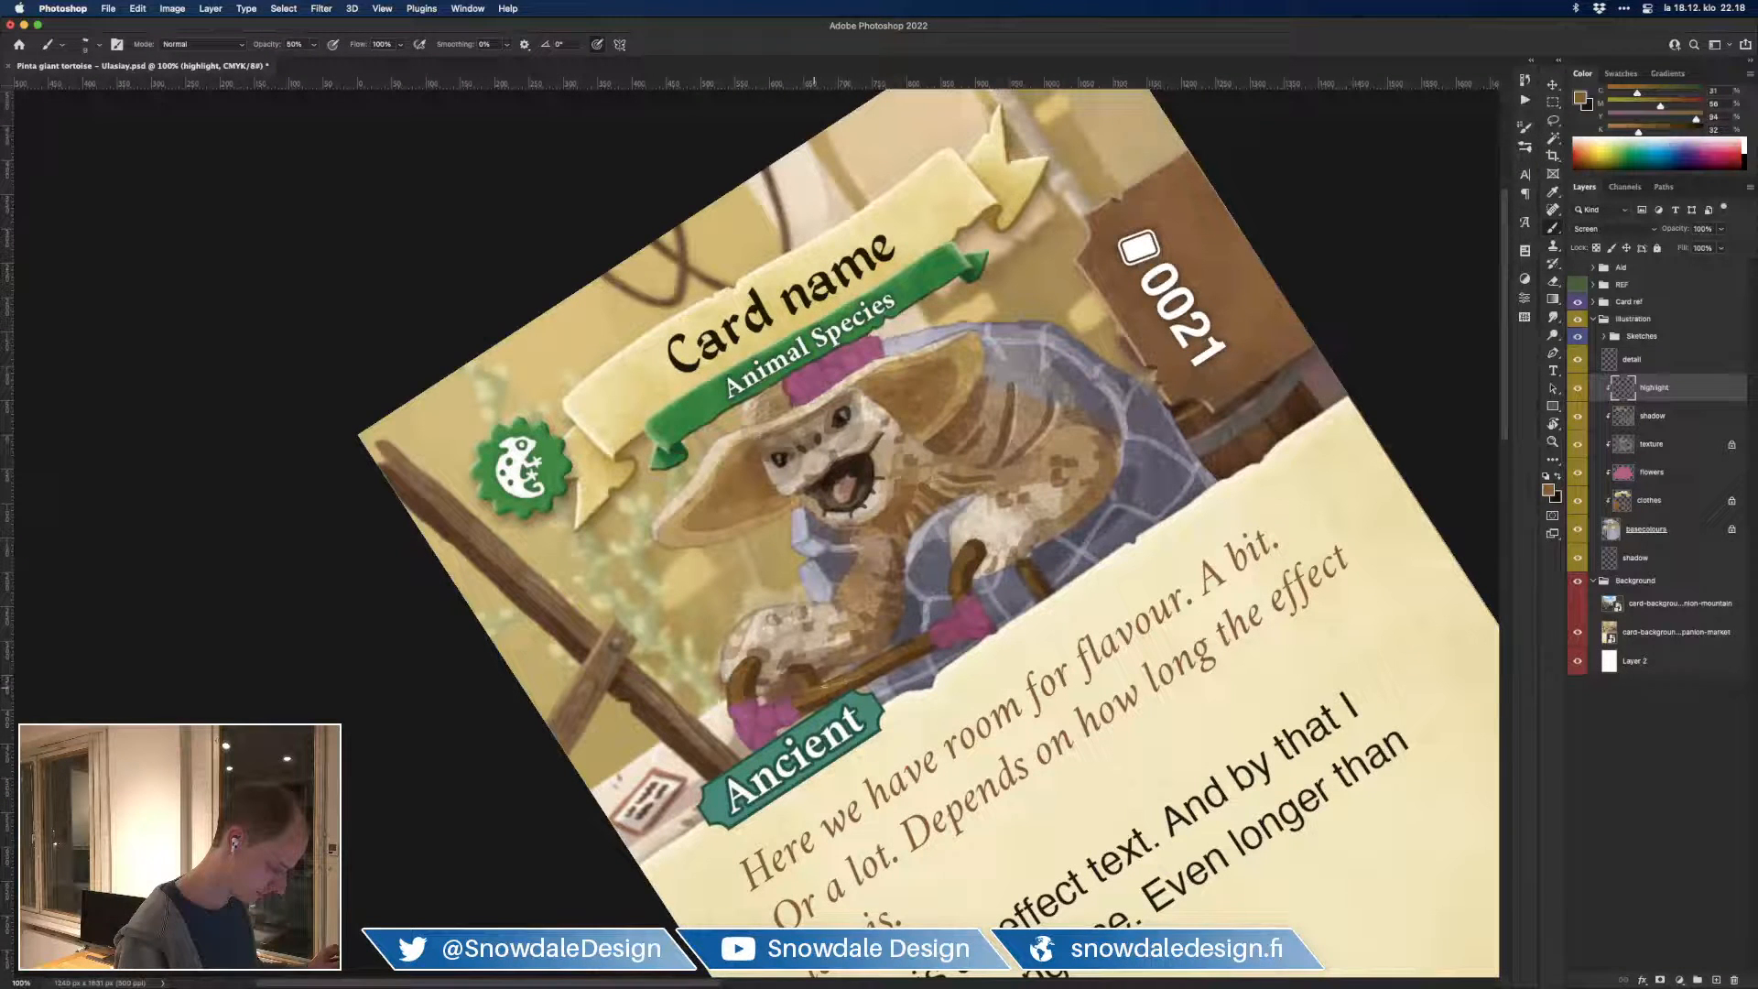
pyautogui.moveTo(849, 679)
pyautogui.mouseDown()
pyautogui.moveTo(825, 699)
pyautogui.moveTo(928, 650)
pyautogui.moveTo(902, 650)
pyautogui.mouseUp()
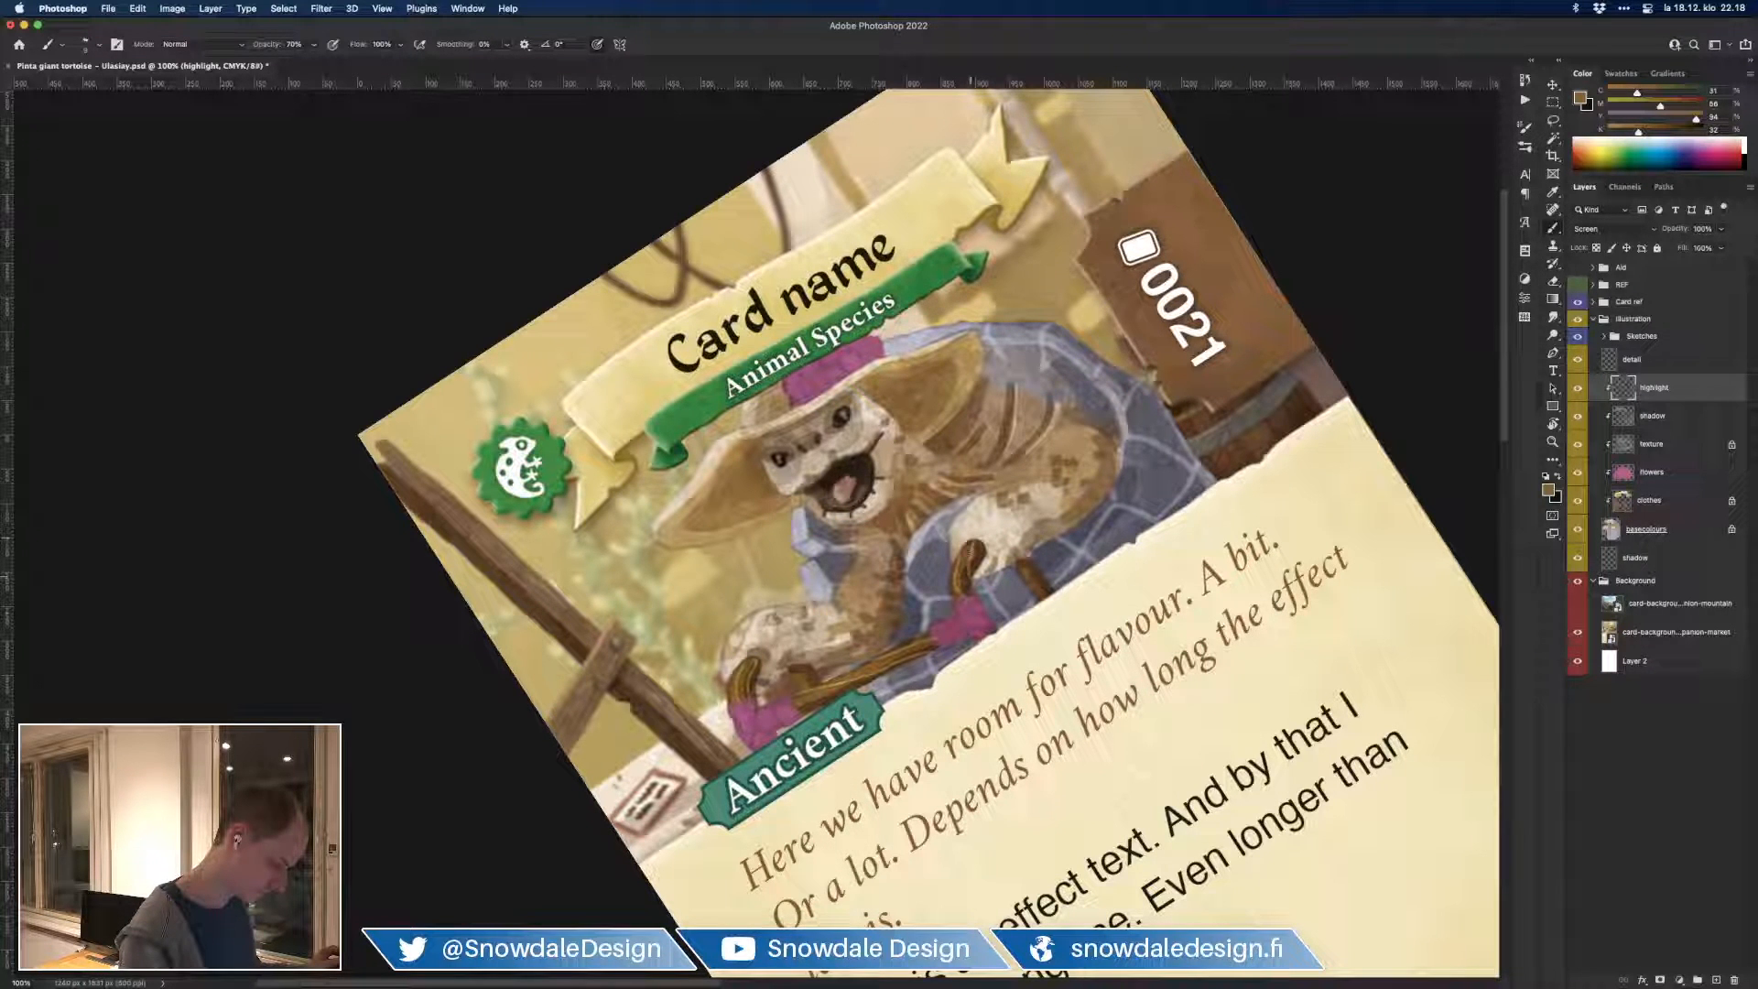
# Step: Hide the Card ref group and paint light wood-grain lines down the walker's four legs
pyautogui.press('r')
pyautogui.moveTo(1180, 632); pyautogui.dragTo(1027, 834)
pyautogui.scroll(-3, 990, 734)
pyautogui.hscroll(-2, 990, 734)
pyautogui.press('b')
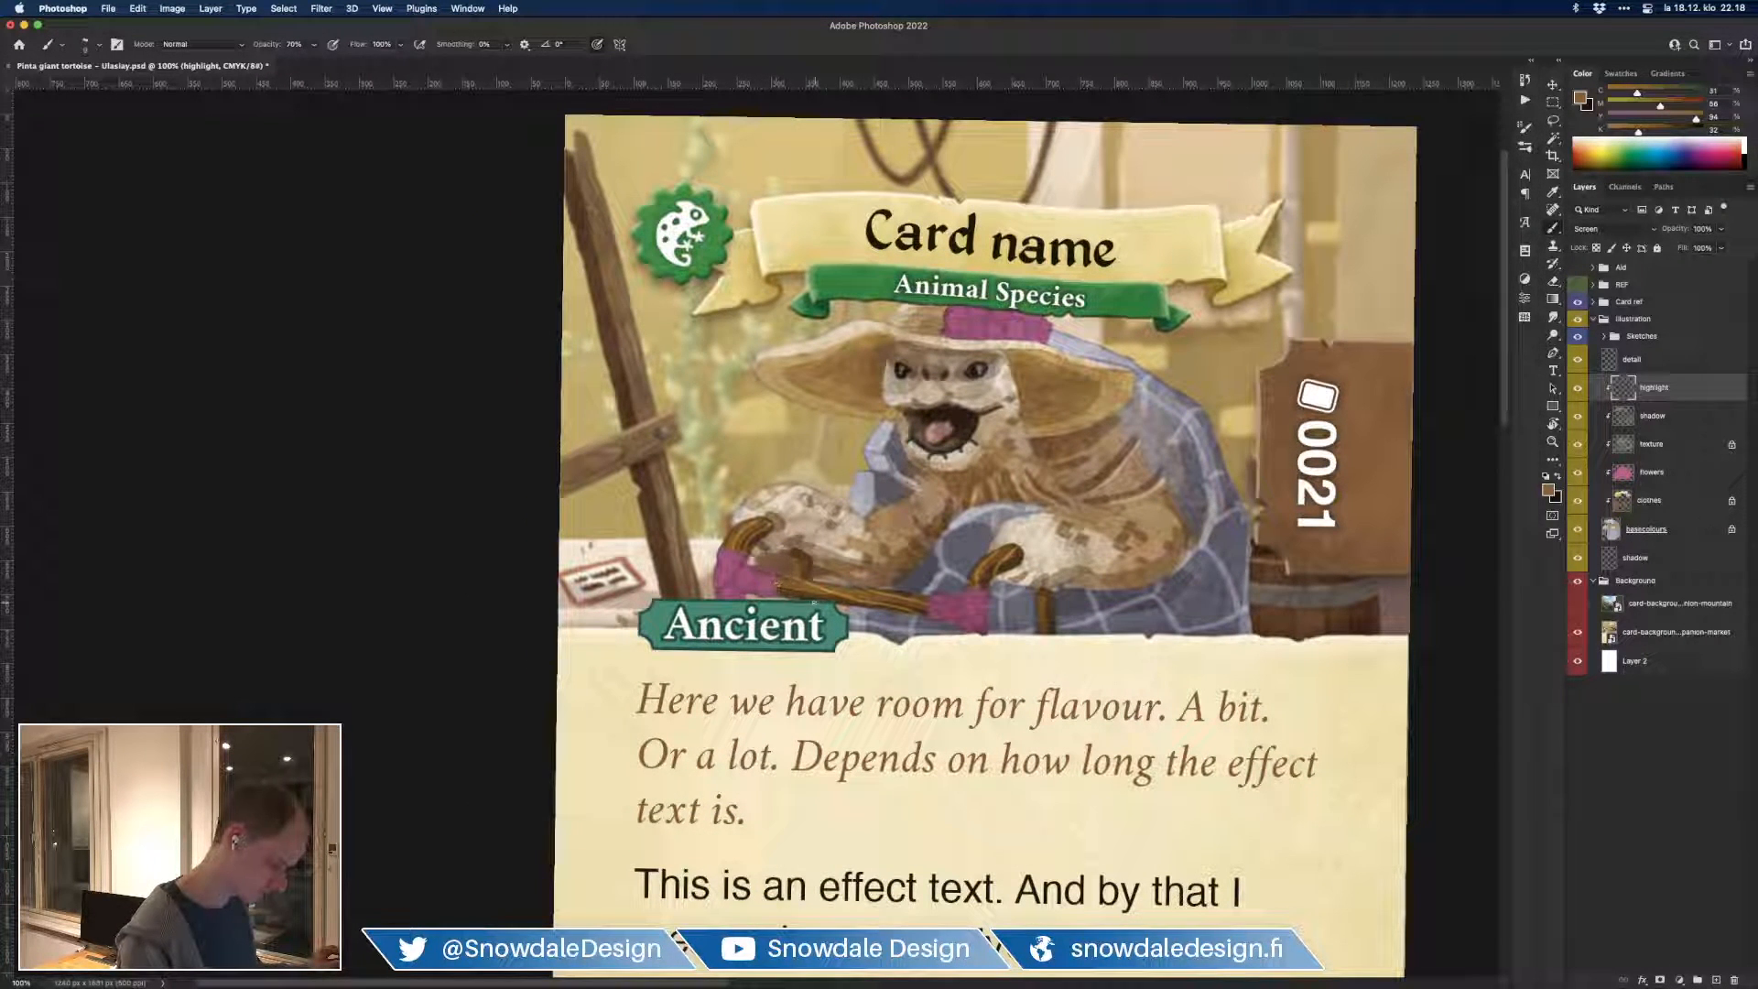
pyautogui.click(1577, 301)
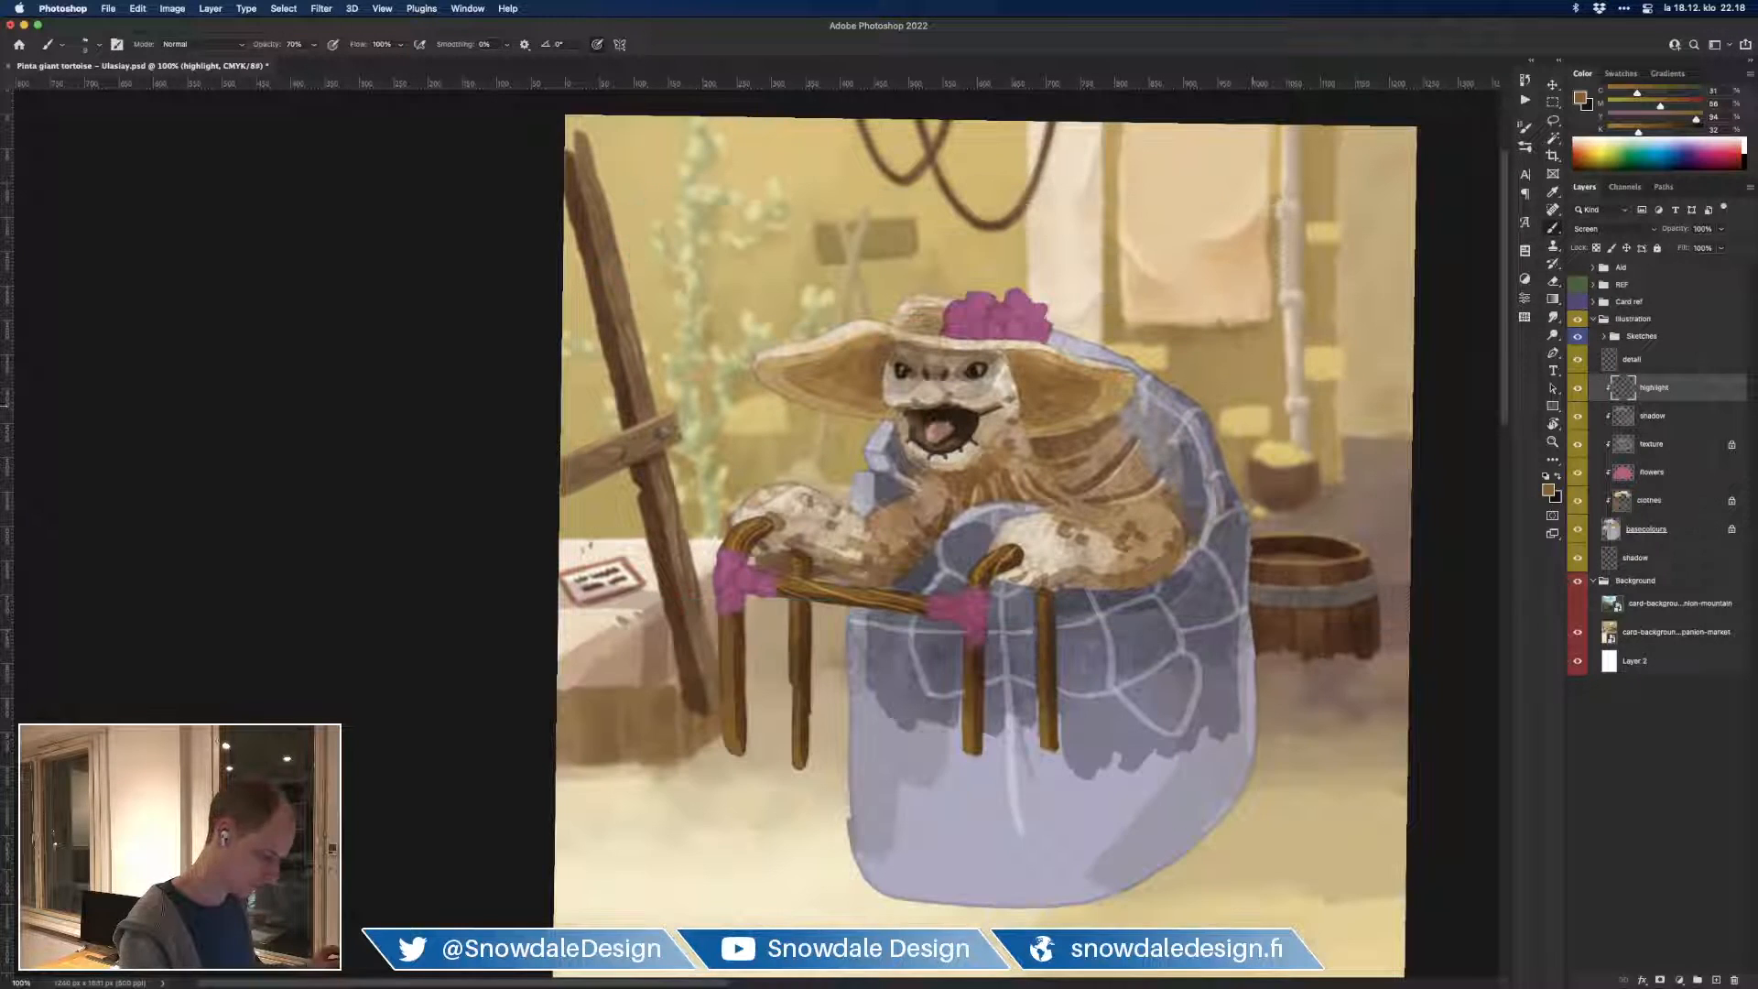
pyautogui.moveTo(730, 615); pyautogui.dragTo(741, 754)
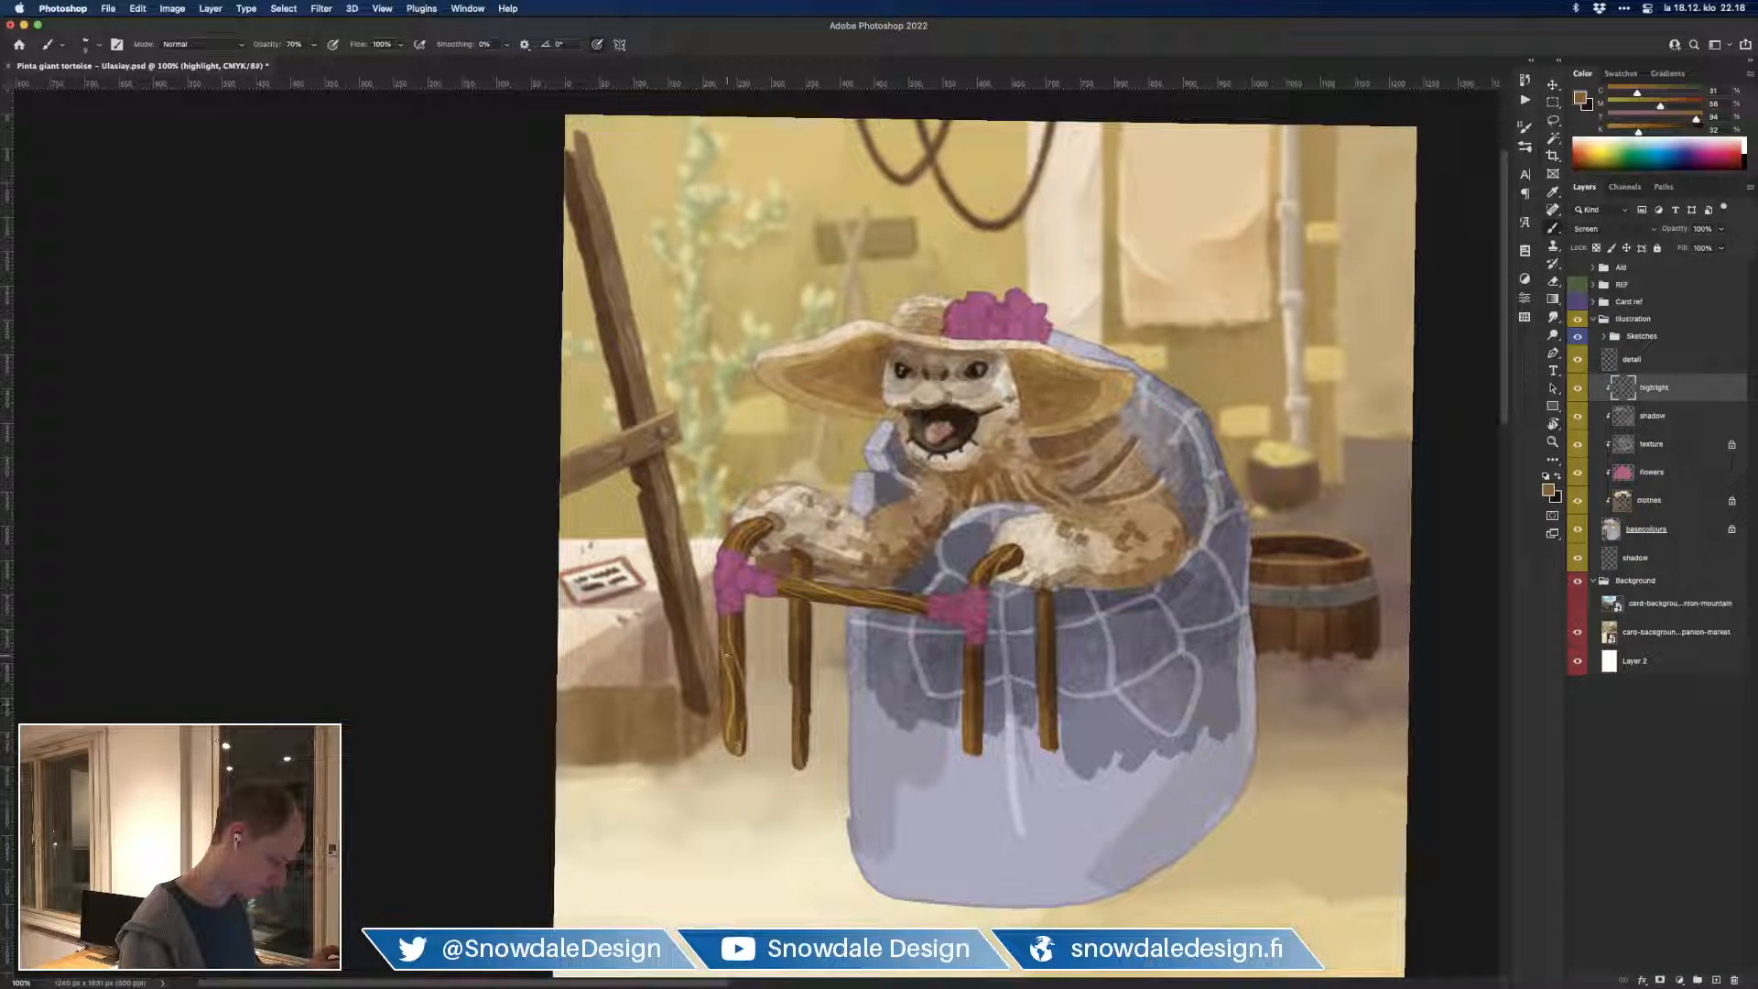
pyautogui.moveTo(799, 601)
pyautogui.mouseDown()
pyautogui.moveTo(809, 622)
pyautogui.moveTo(808, 705)
pyautogui.mouseUp()
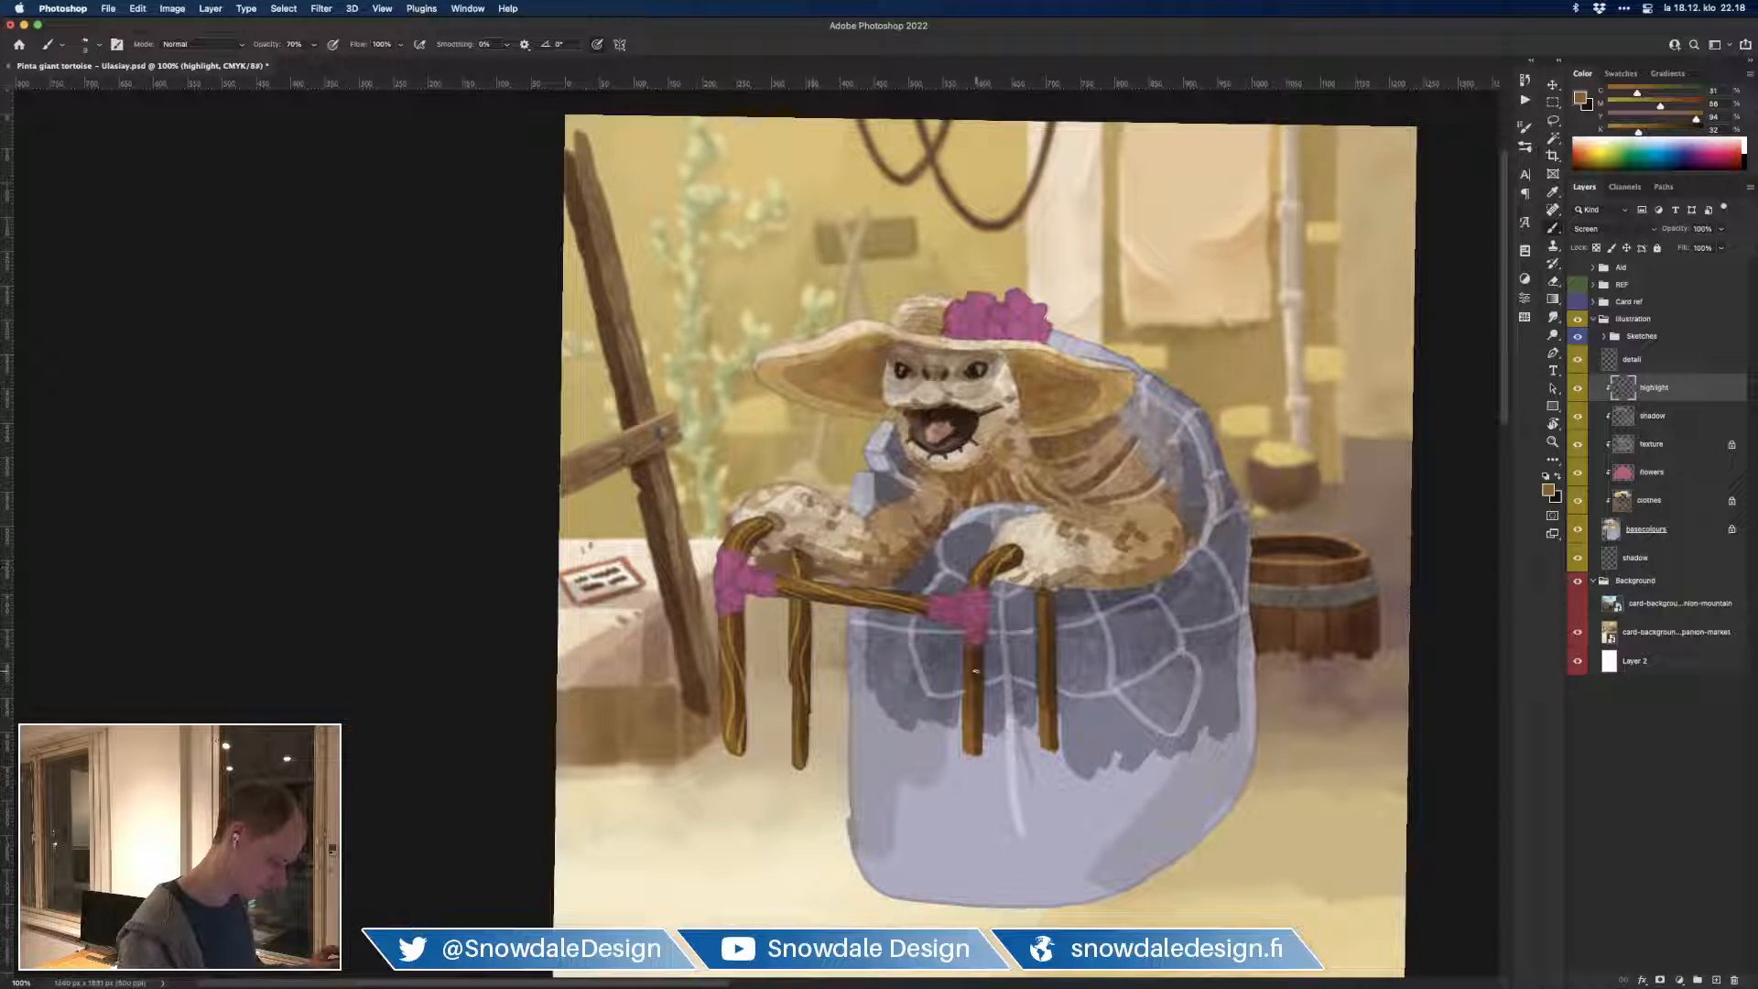
pyautogui.moveTo(974, 648); pyautogui.dragTo(971, 730)
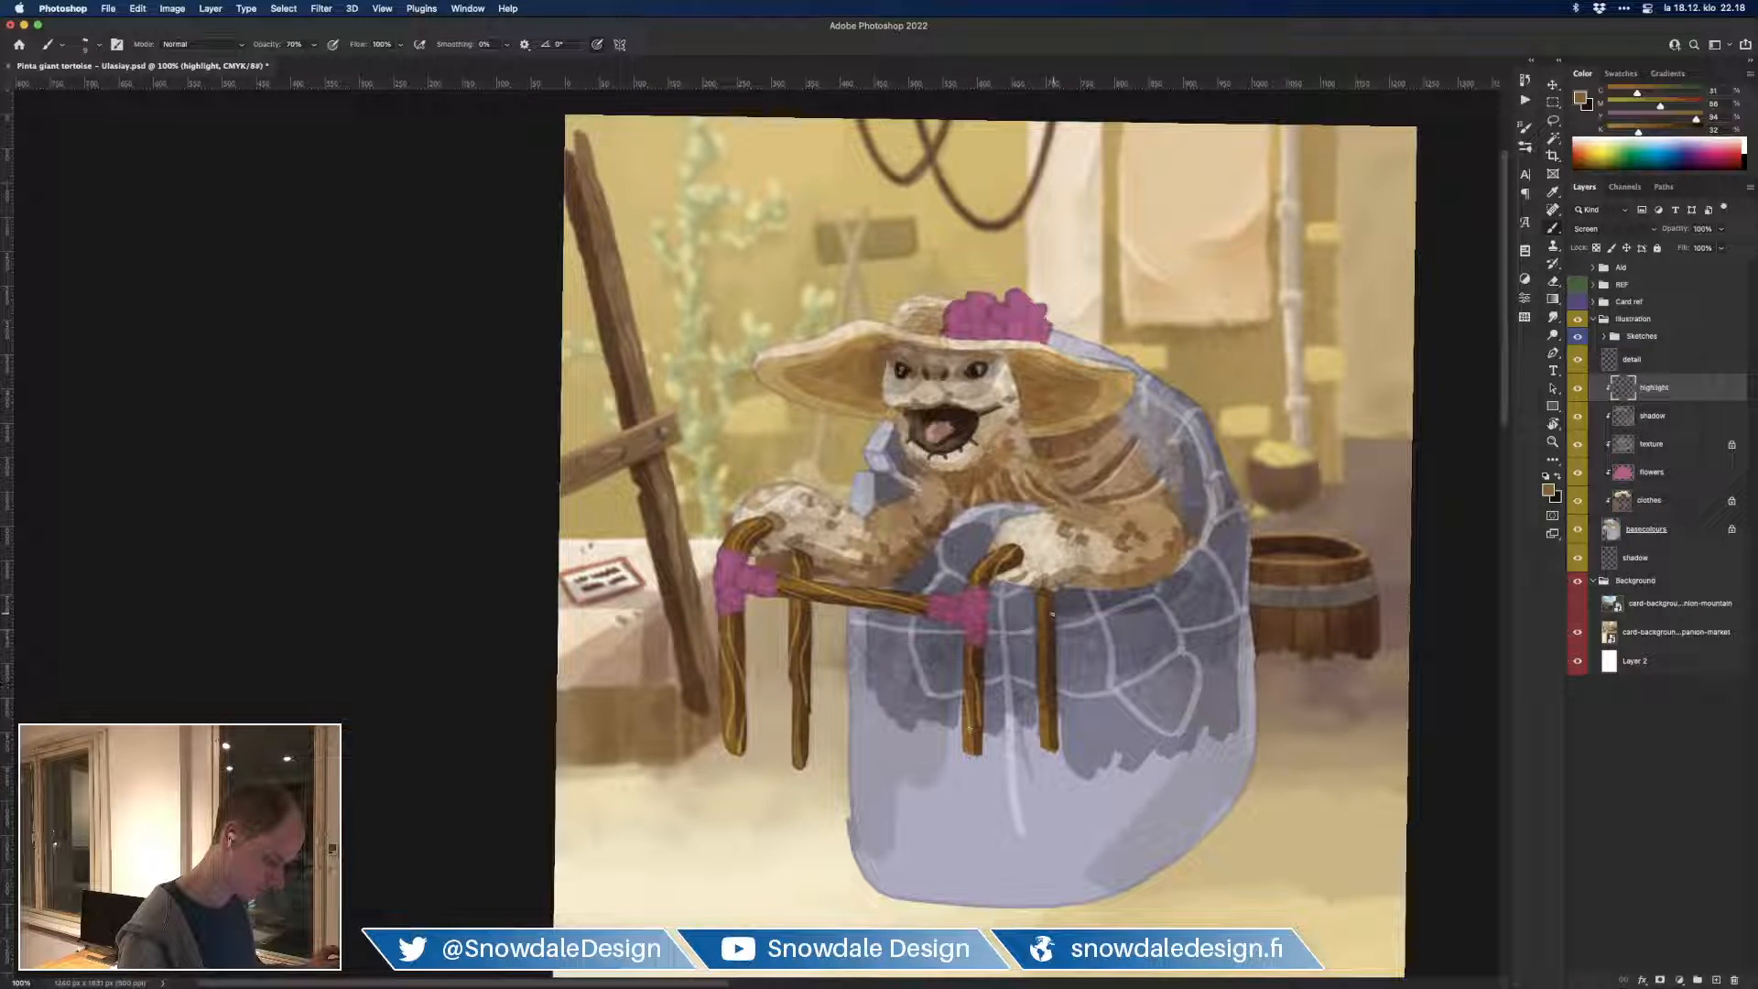
pyautogui.moveTo(1039, 639)
pyautogui.mouseDown()
pyautogui.moveTo(1041, 598)
pyautogui.moveTo(1051, 738)
pyautogui.mouseUp()
# Step: Highlight the folds of both pink wrappings on the walker with pink tones sampled from them
pyautogui.keyDown('alt'); pyautogui.click(976, 603); pyautogui.keyUp('alt')
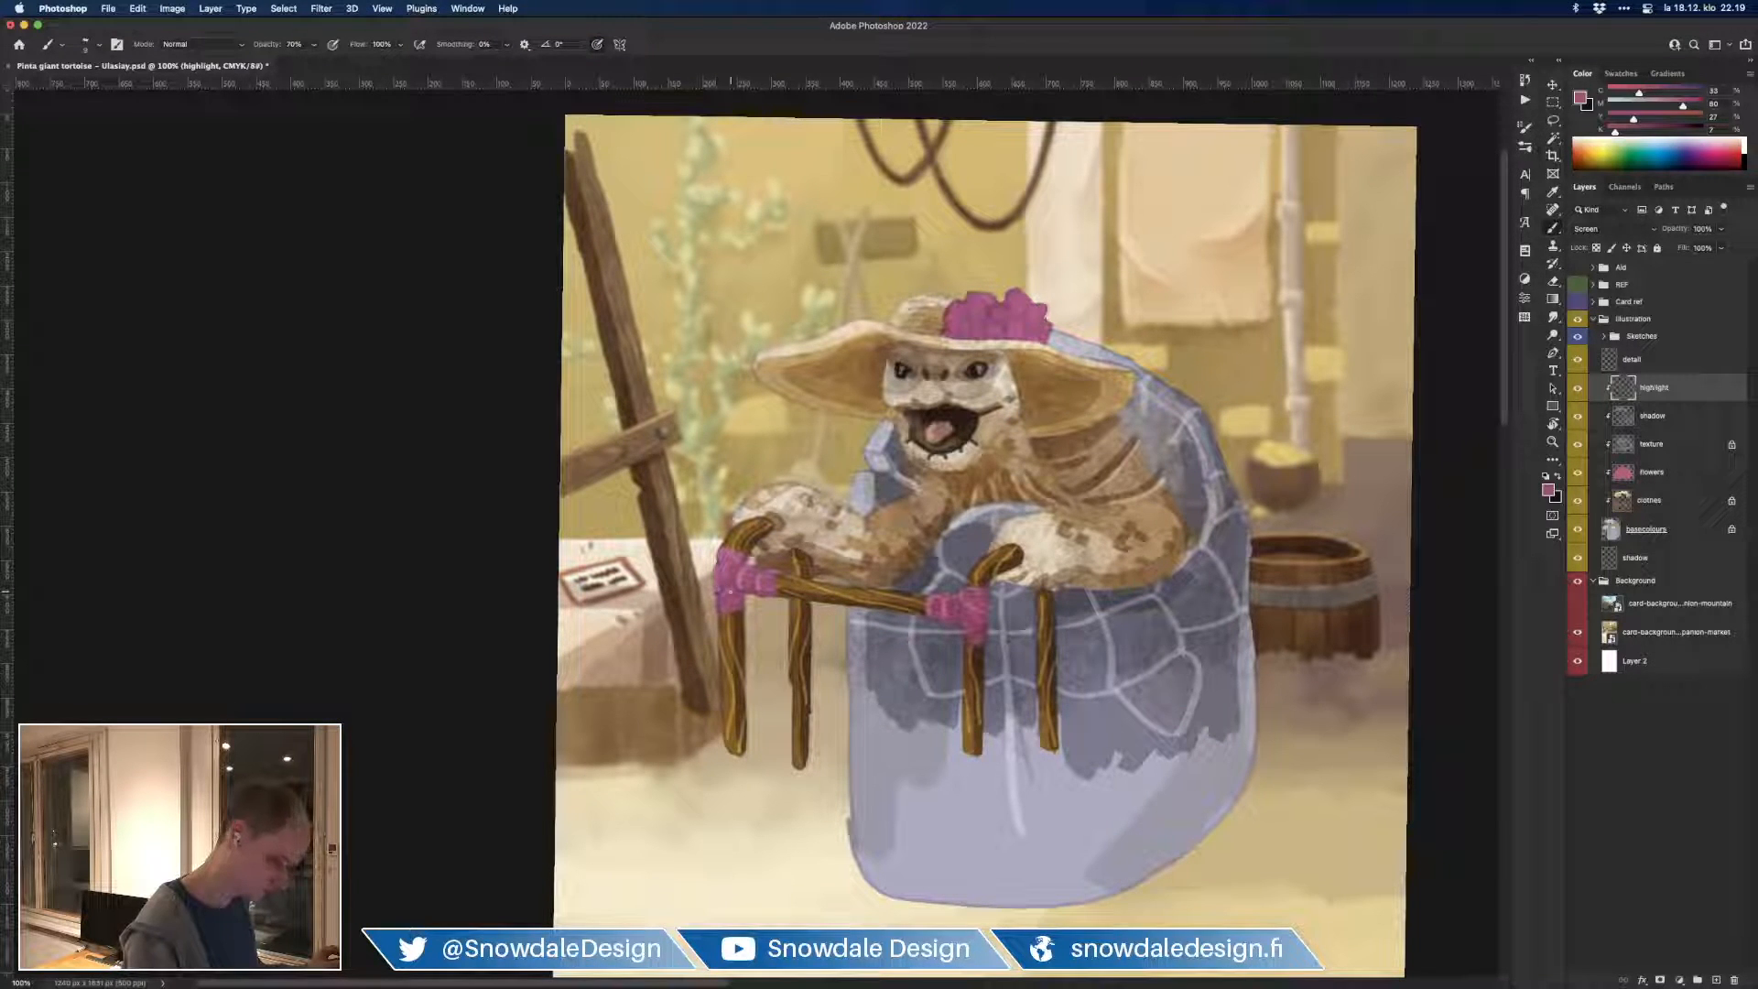
pyautogui.moveTo(721, 597); pyautogui.dragTo(722, 608)
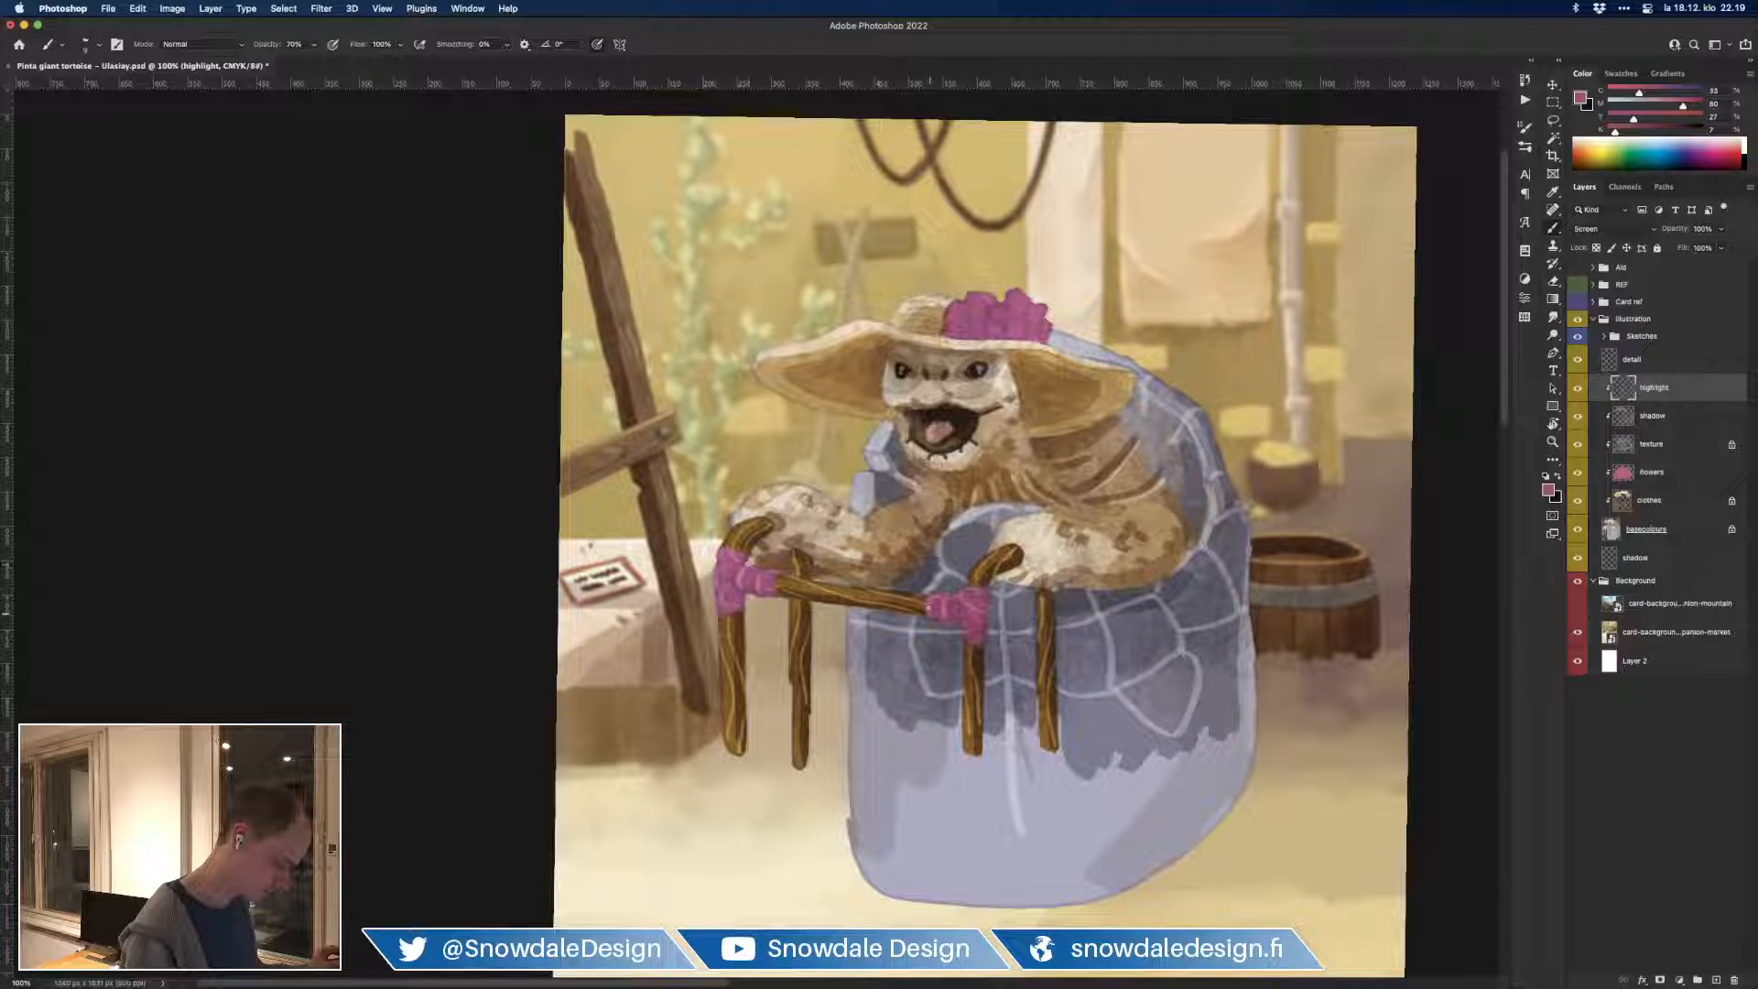
pyautogui.keyDown('alt'); pyautogui.click(928, 605); pyautogui.keyUp('alt')
pyautogui.keyDown('alt'); pyautogui.click(948, 596); pyautogui.keyUp('alt')
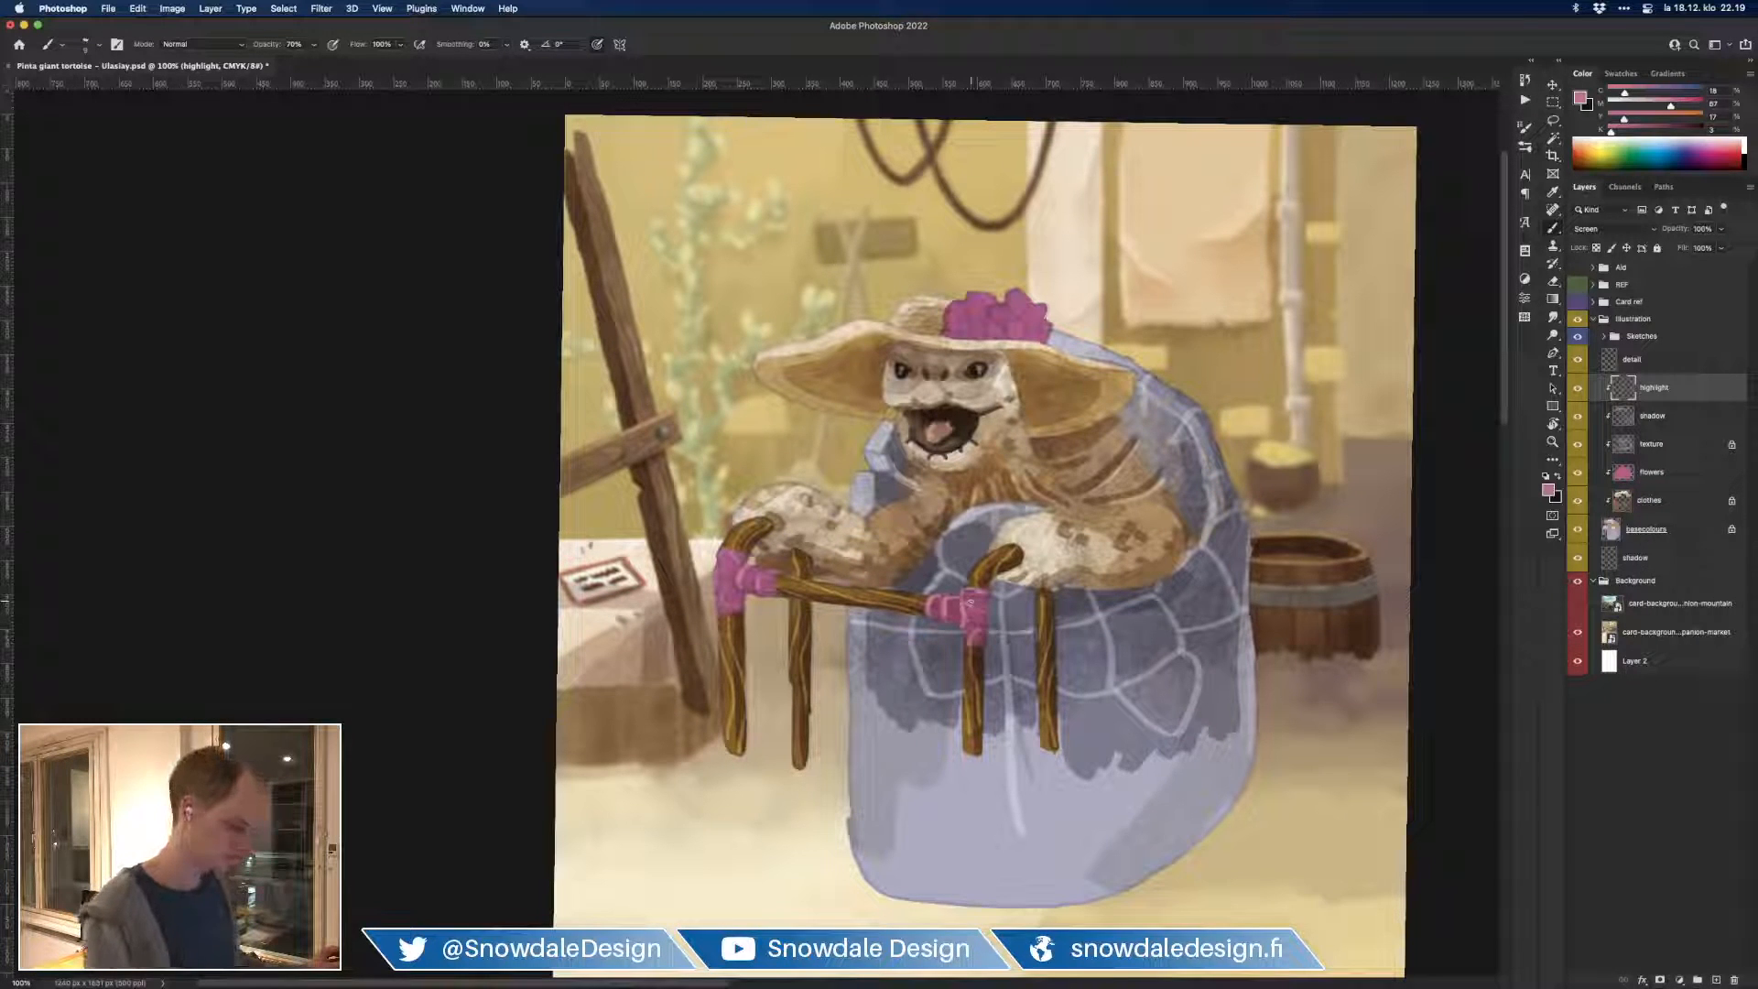
# Step: Add pale highlights around the tortoise's eyes and mouth with a light tone sampled from its chin
pyautogui.keyDown('alt'); pyautogui.click(952, 455); pyautogui.keyUp('alt')
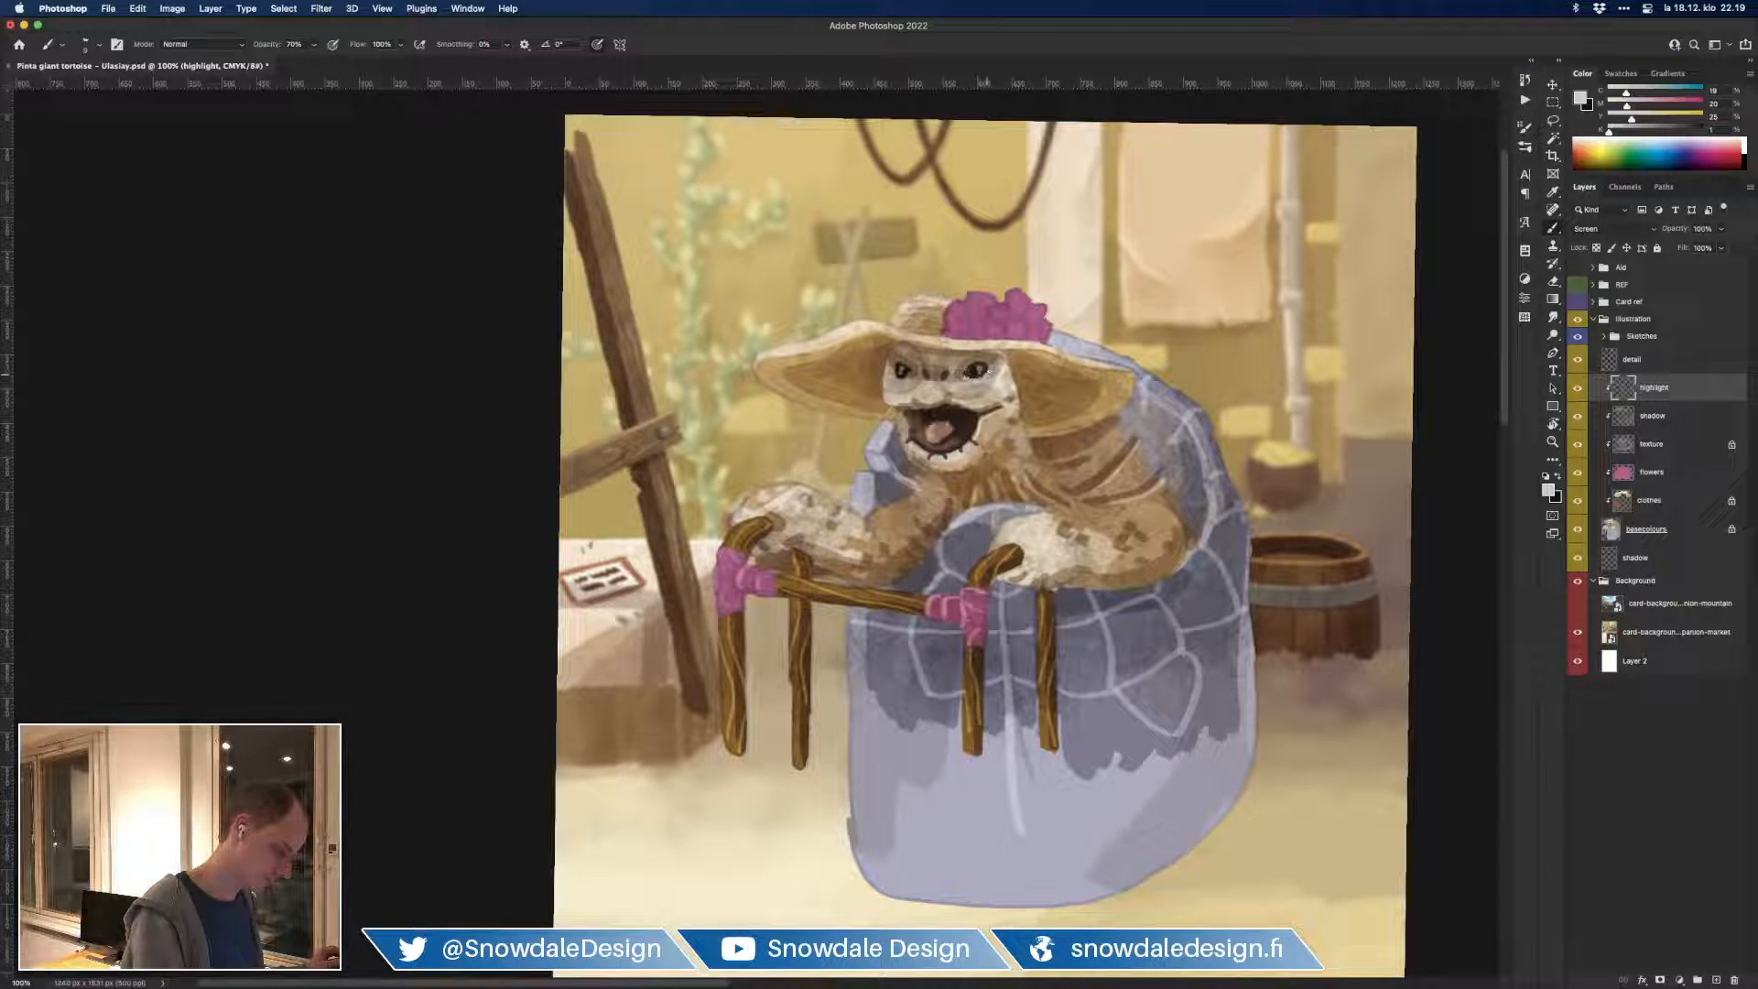
pyautogui.moveTo(891, 375); pyautogui.dragTo(909, 374)
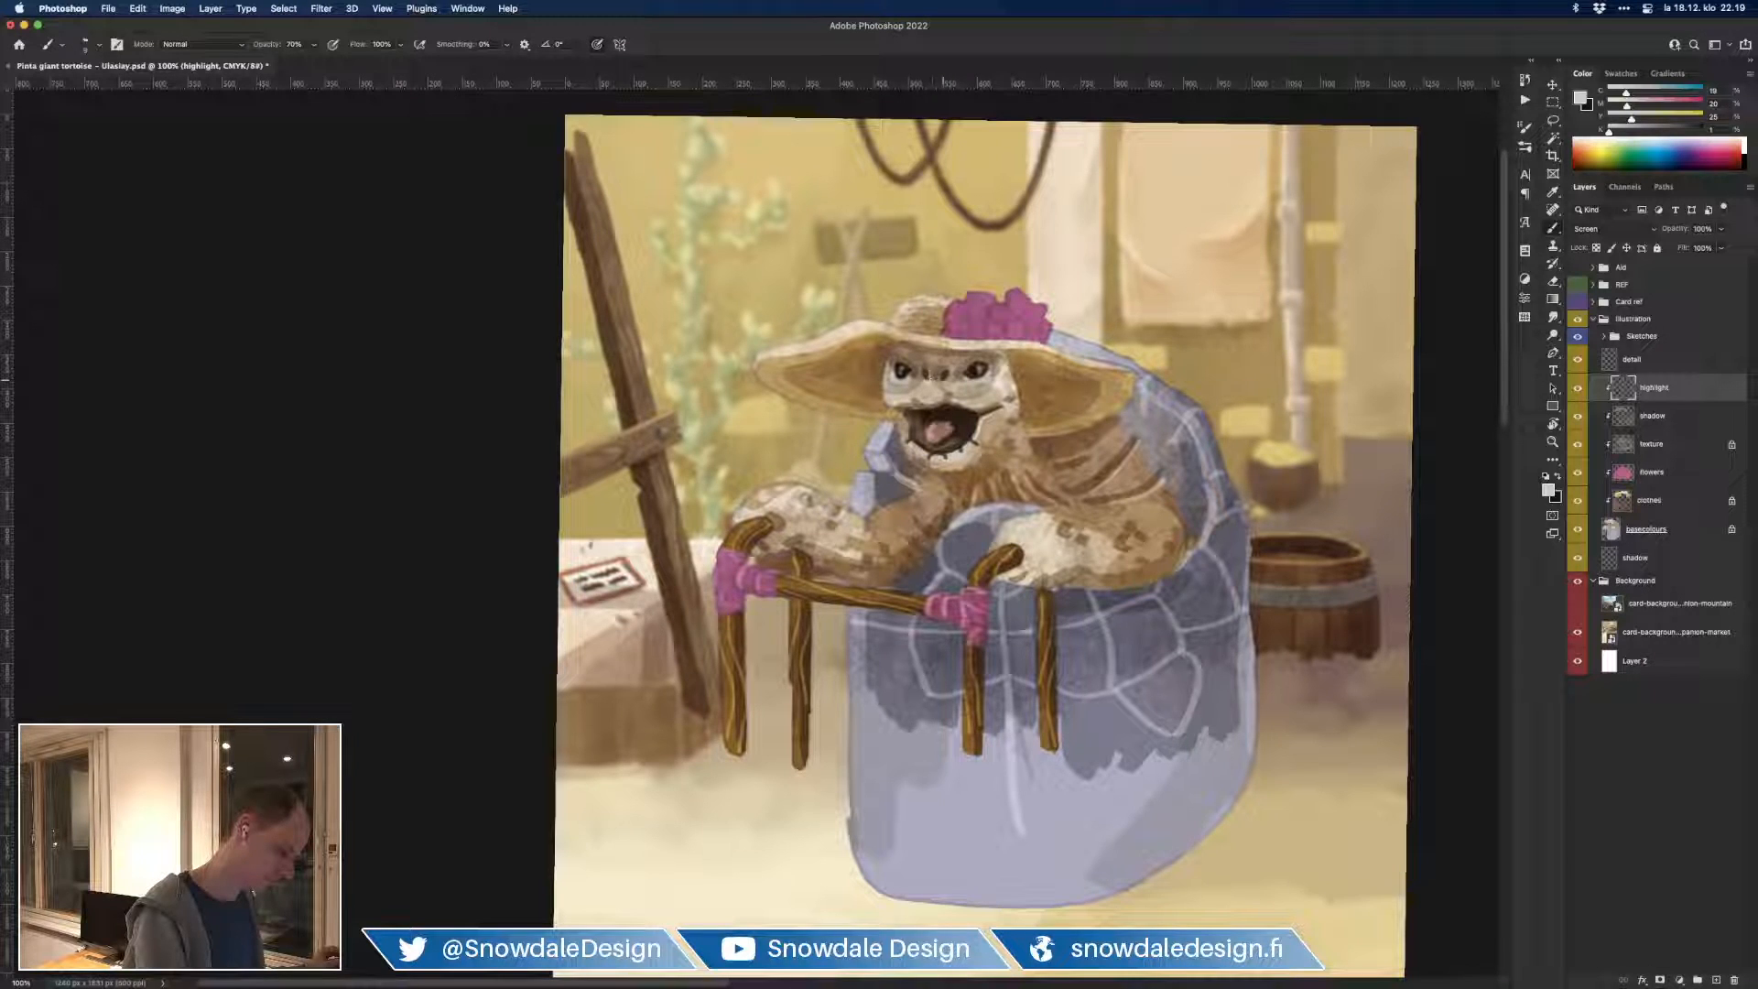
# Step: Draw curved straw-weave lines on the underside of both hat brim halves in sampled straw yellow, erasing stray marks
pyautogui.moveTo(772, 377); pyautogui.dragTo(842, 474)
pyautogui.keyDown('alt'); pyautogui.click(840, 464); pyautogui.keyUp('alt')
pyautogui.moveTo(948, 436)
pyautogui.mouseDown()
pyautogui.moveTo(864, 456)
pyautogui.moveTo(874, 481)
pyautogui.moveTo(936, 503)
pyautogui.moveTo(912, 467)
pyautogui.moveTo(890, 486)
pyautogui.mouseUp()
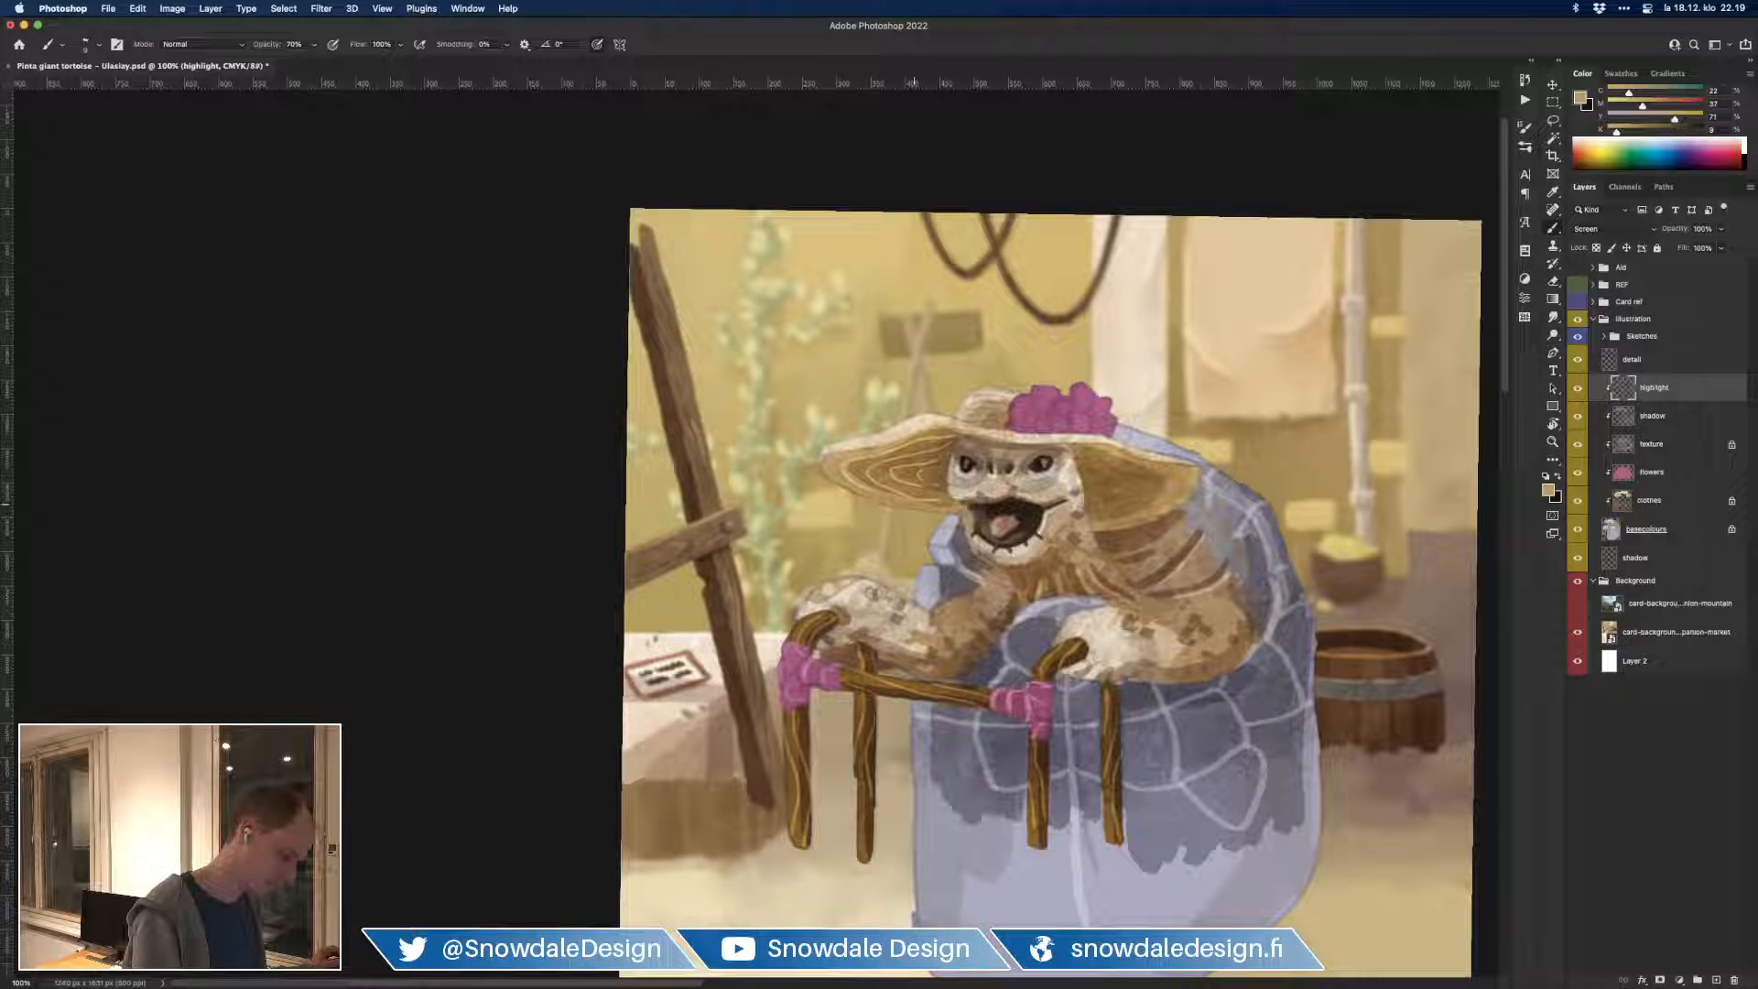
pyautogui.press('e')
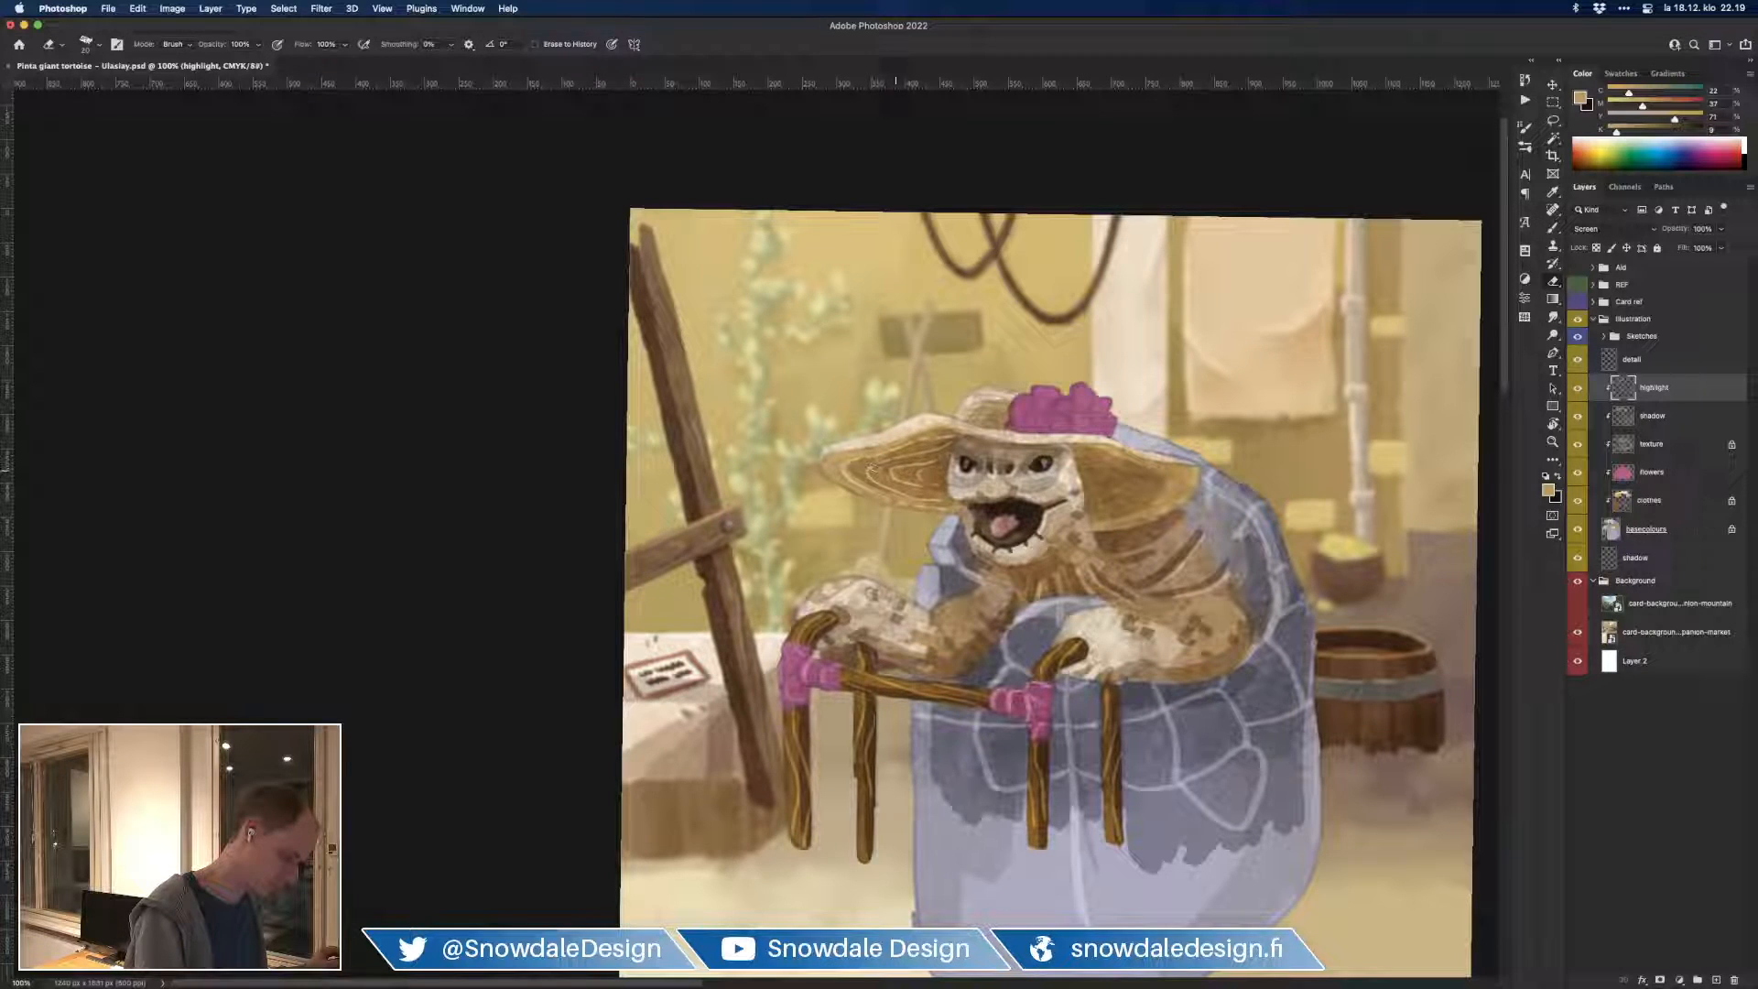
pyautogui.press('b')
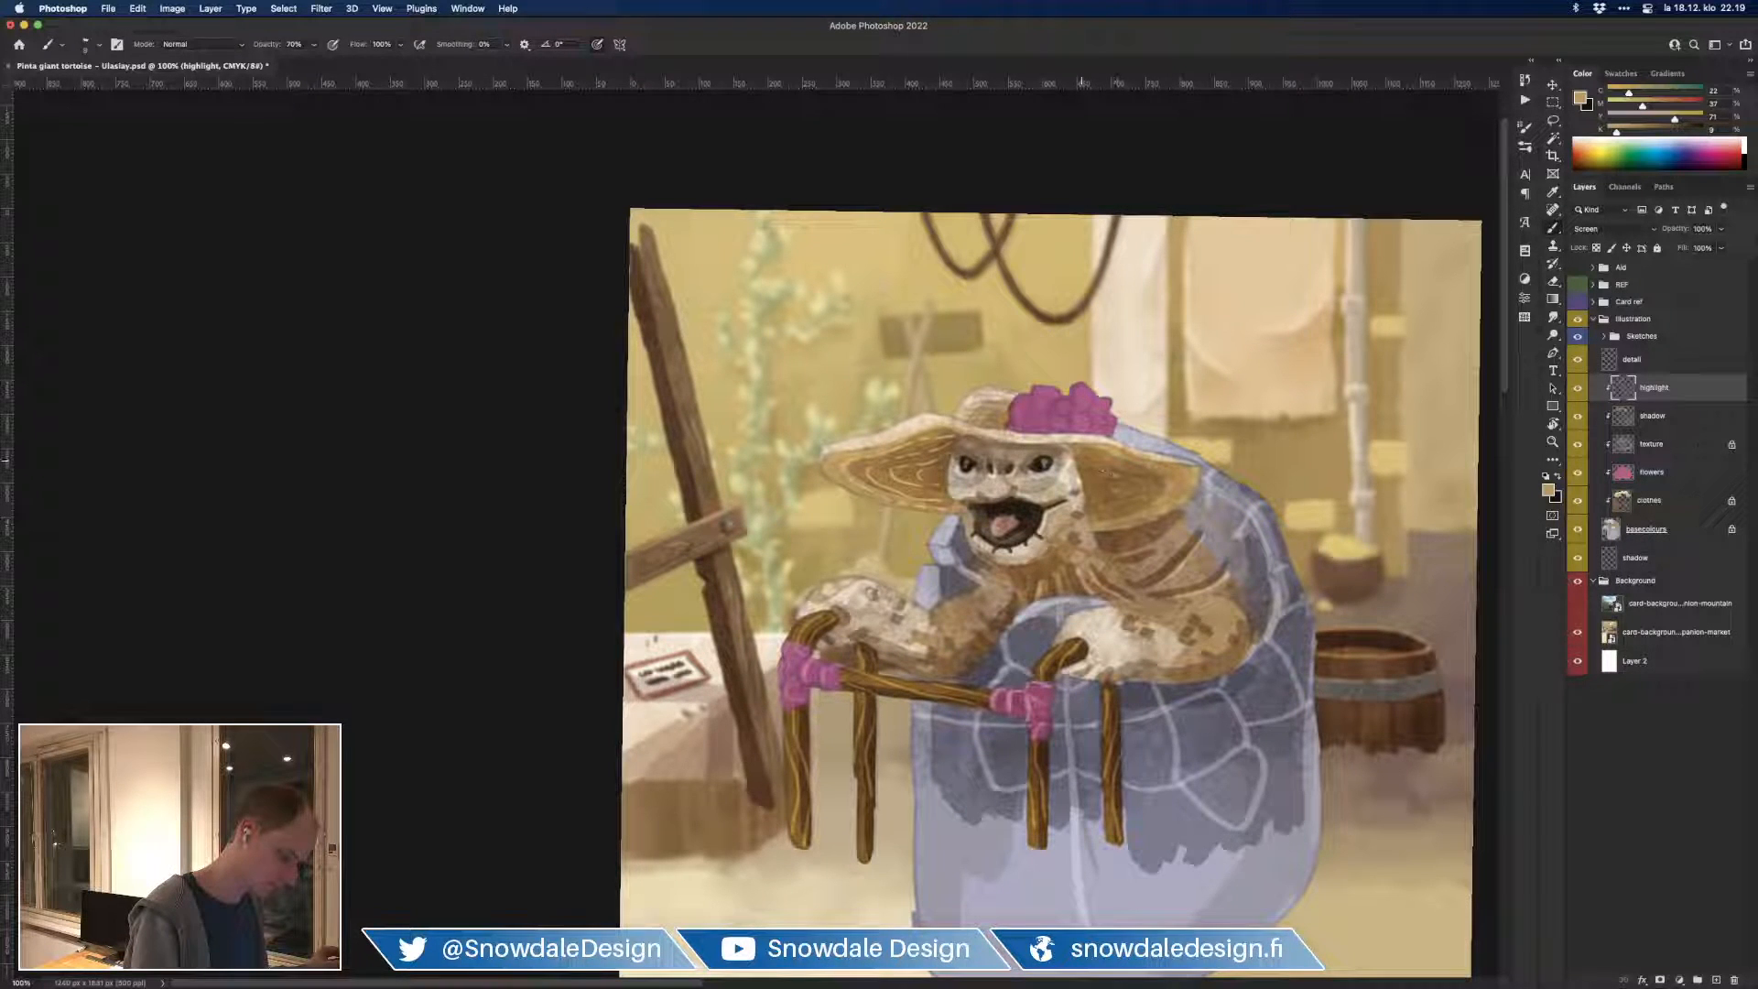
pyautogui.press('e')
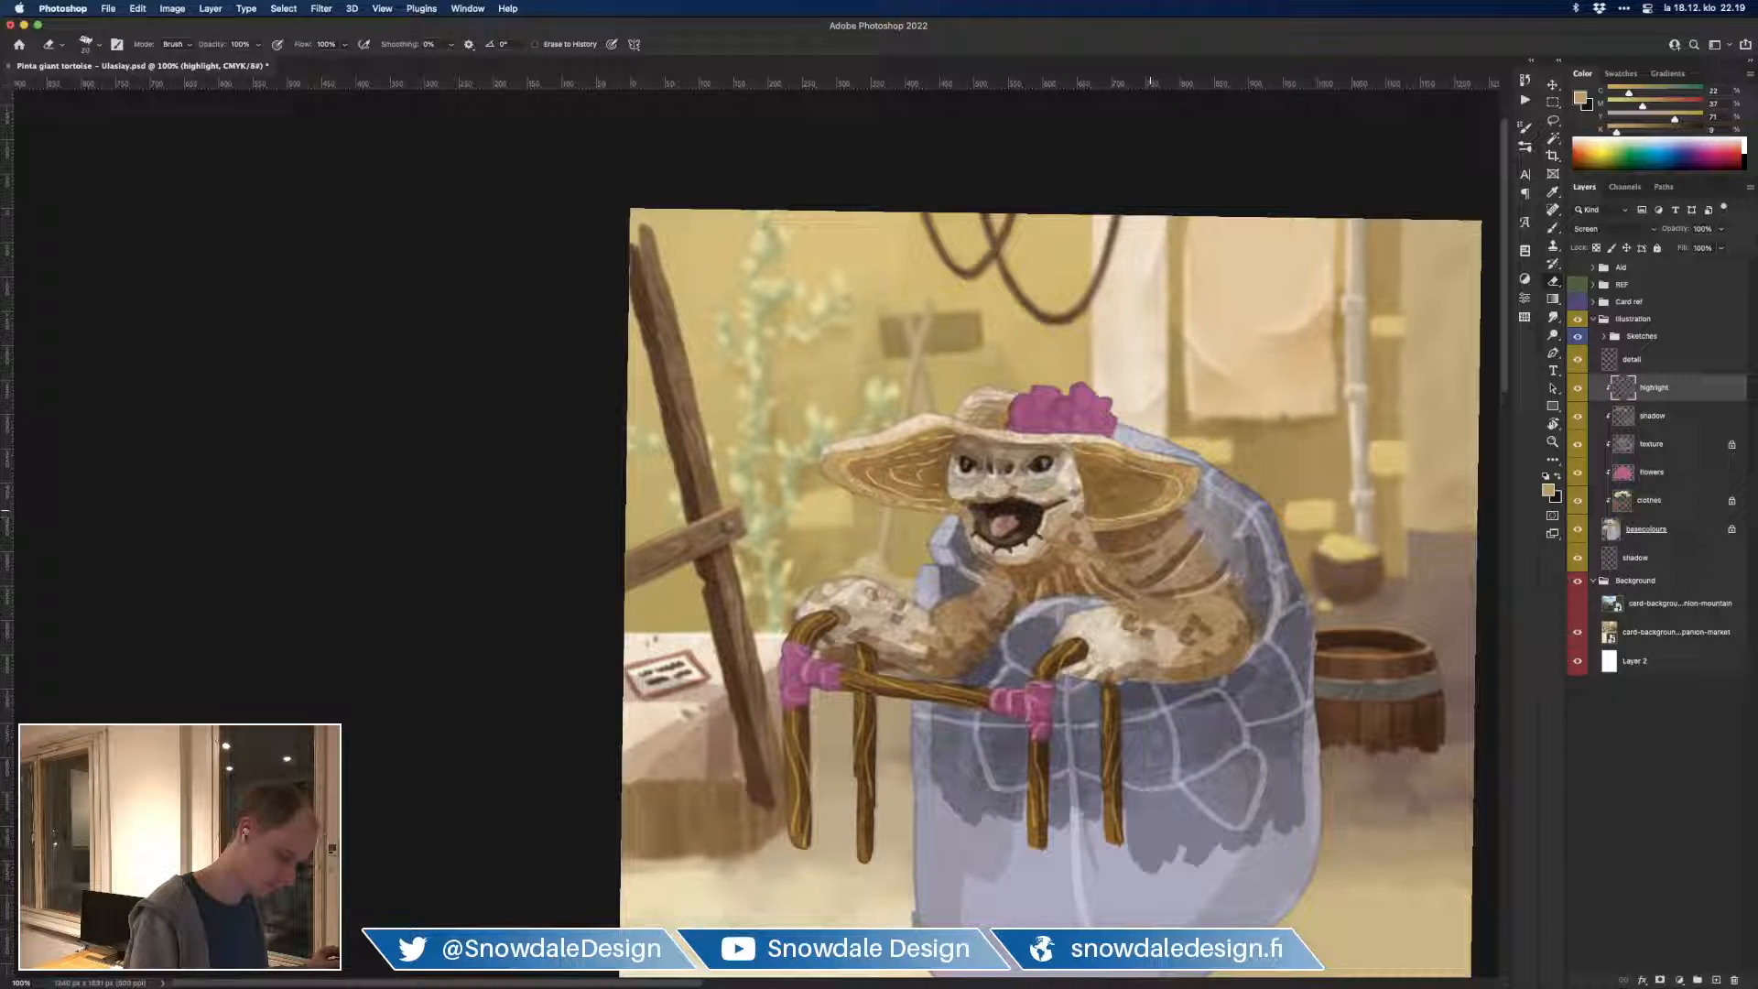
pyautogui.press('b')
pyautogui.moveTo(1089, 462)
pyautogui.mouseDown()
pyautogui.moveTo(1155, 485)
pyautogui.moveTo(1101, 507)
pyautogui.mouseUp()
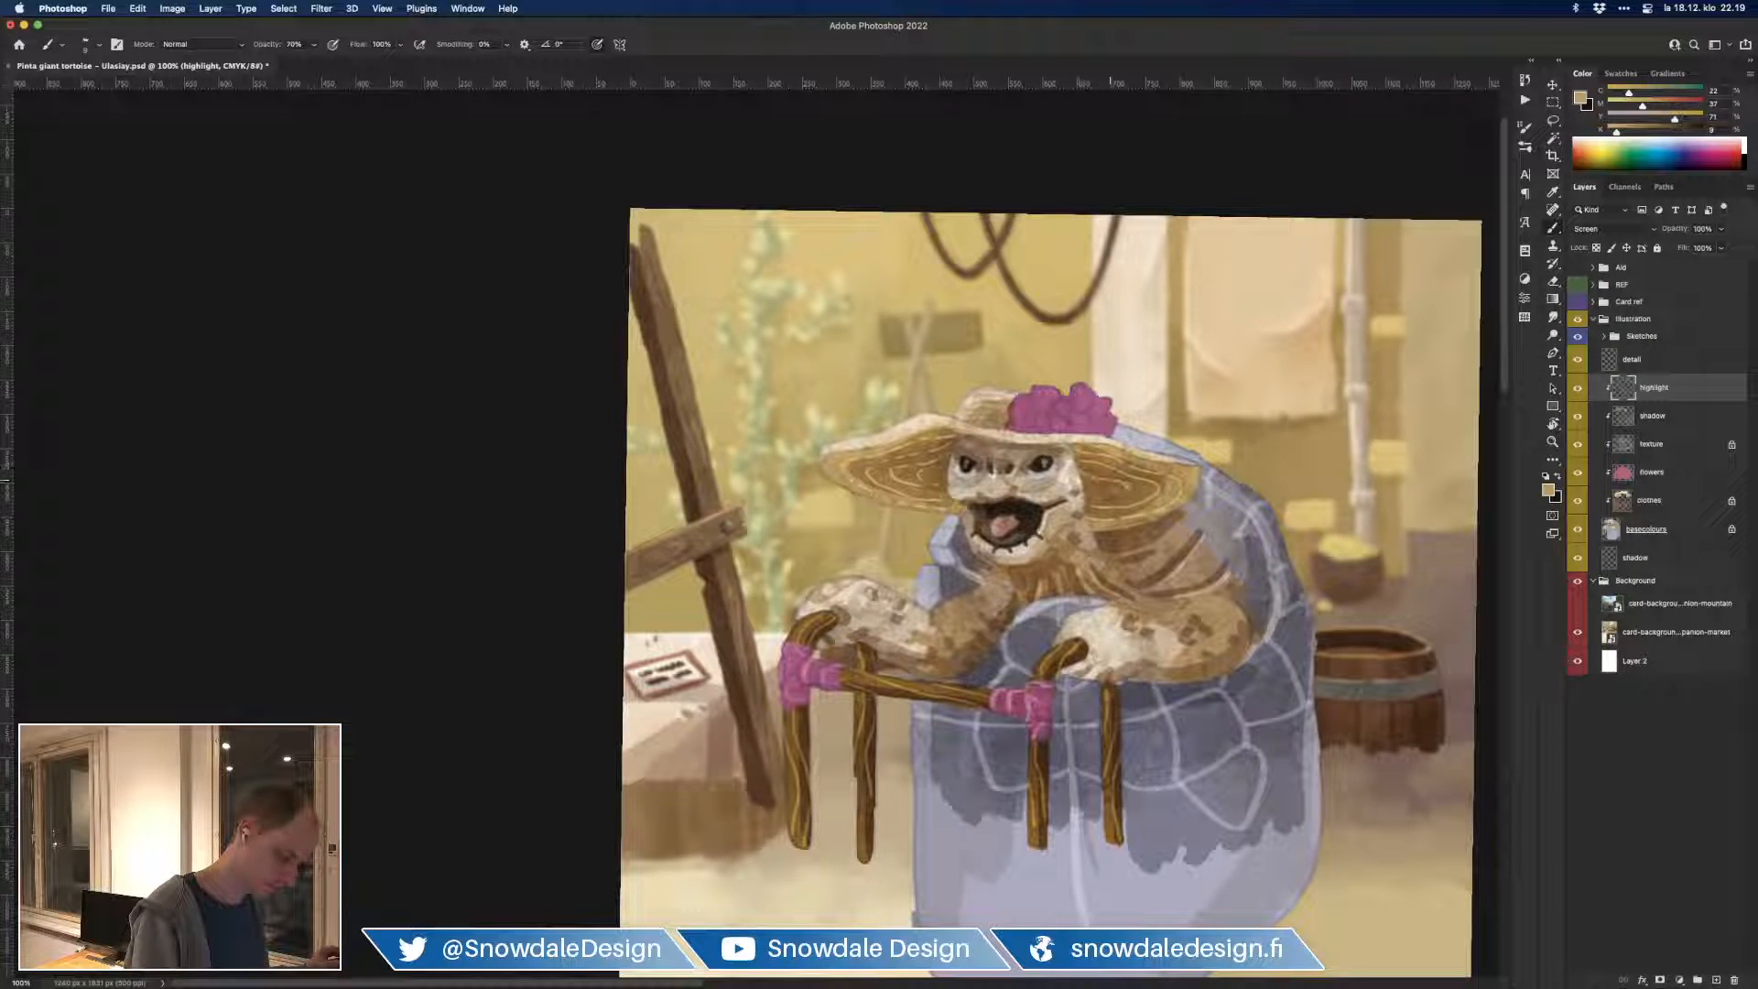
pyautogui.press('e')
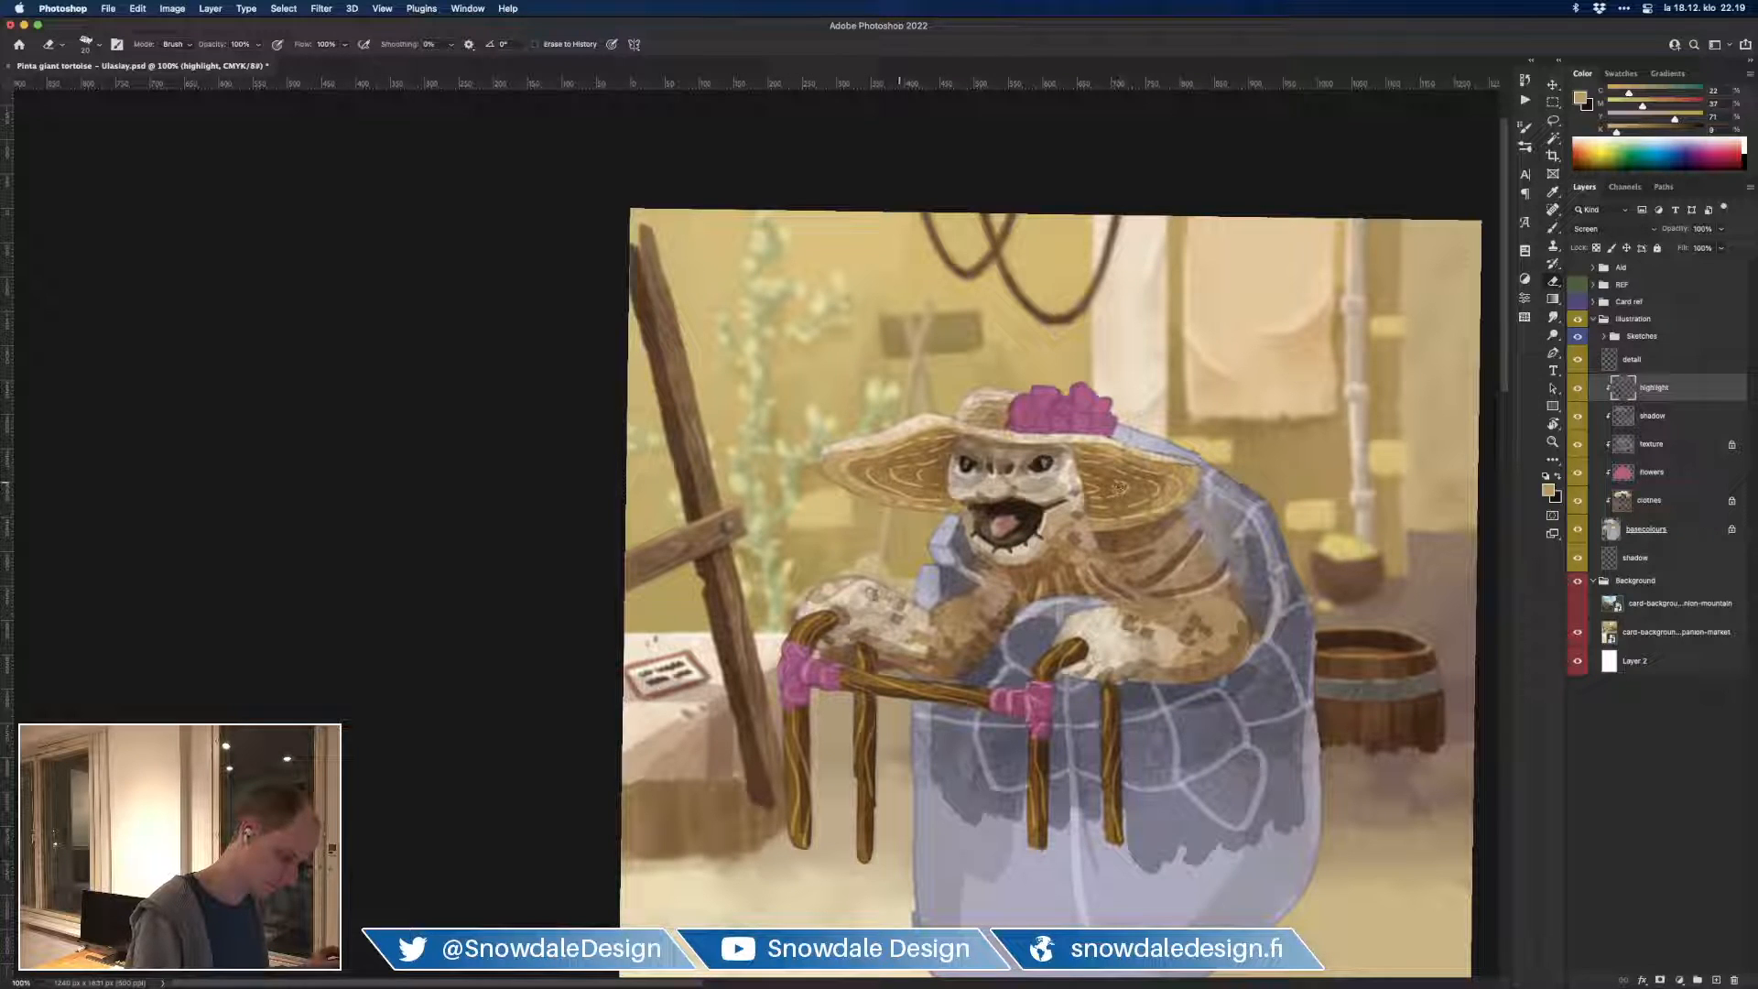
# Step: Highlight the tongue, the rim of the mouth and the nose area with tones sampled from the face
pyautogui.moveTo(916, 696); pyautogui.dragTo(888, 714)
pyautogui.press('b')
pyautogui.keyDown('alt'); pyautogui.click(978, 542); pyautogui.keyUp('alt')
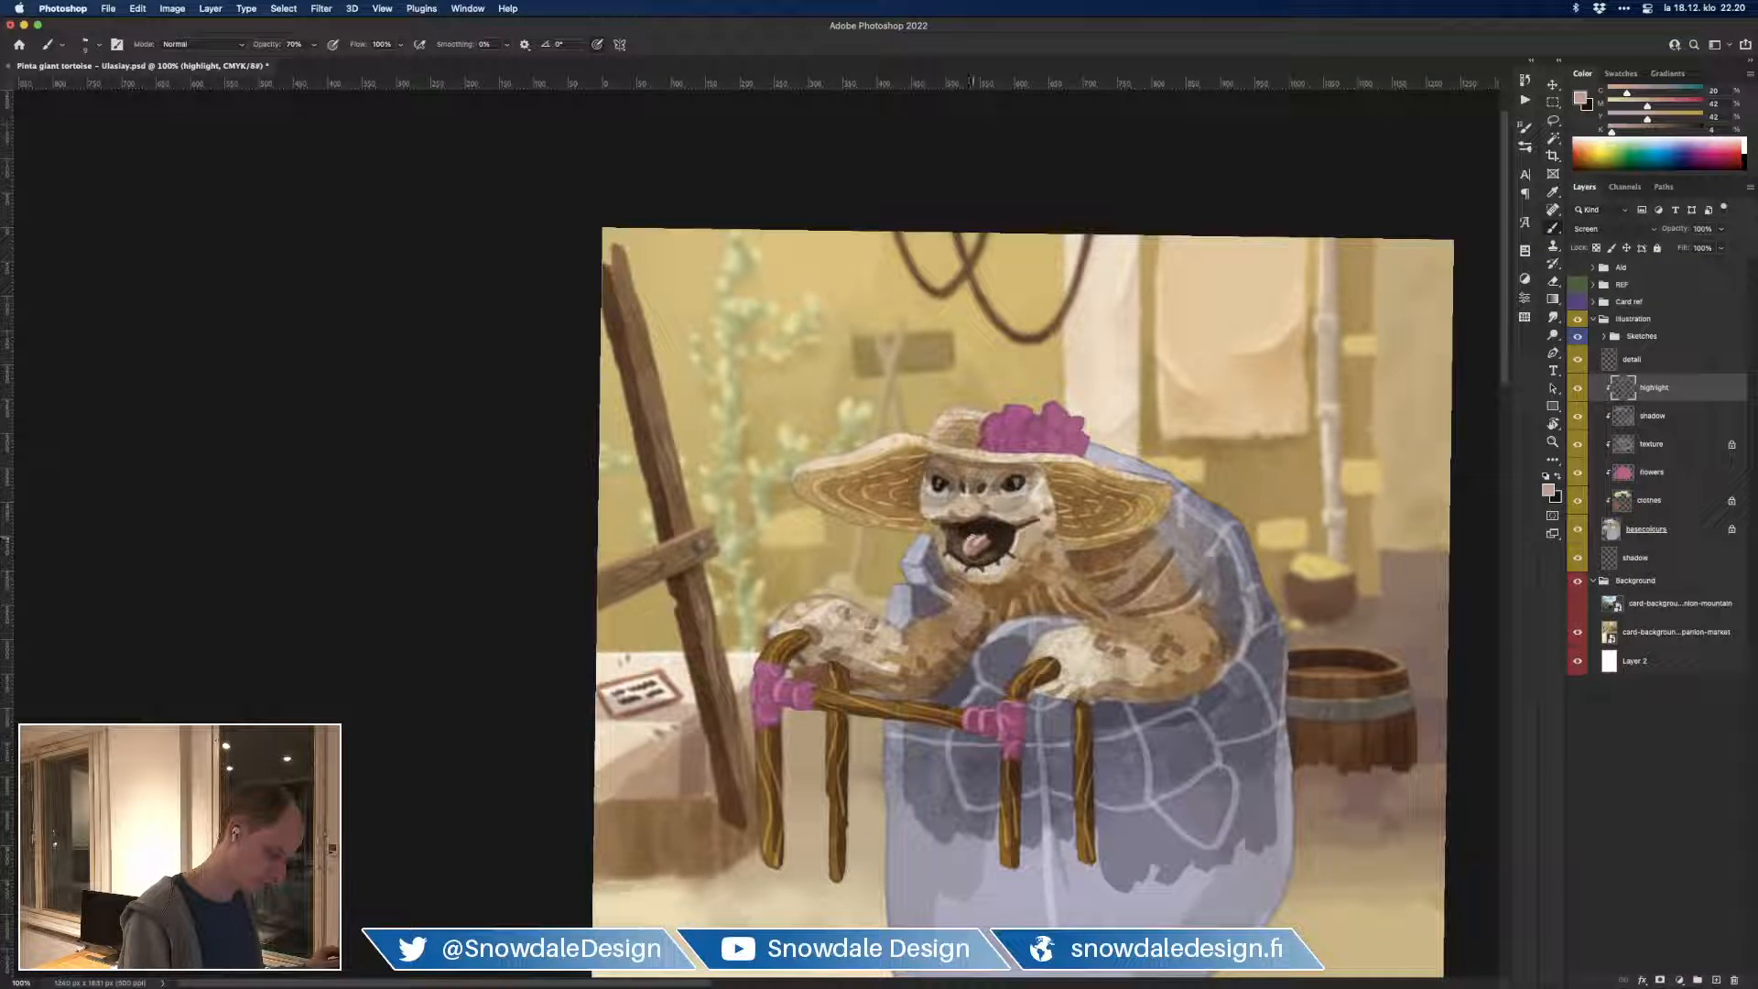
pyautogui.keyDown('alt'); pyautogui.click(962, 553); pyautogui.keyUp('alt')
pyautogui.moveTo(959, 557); pyautogui.dragTo(943, 534)
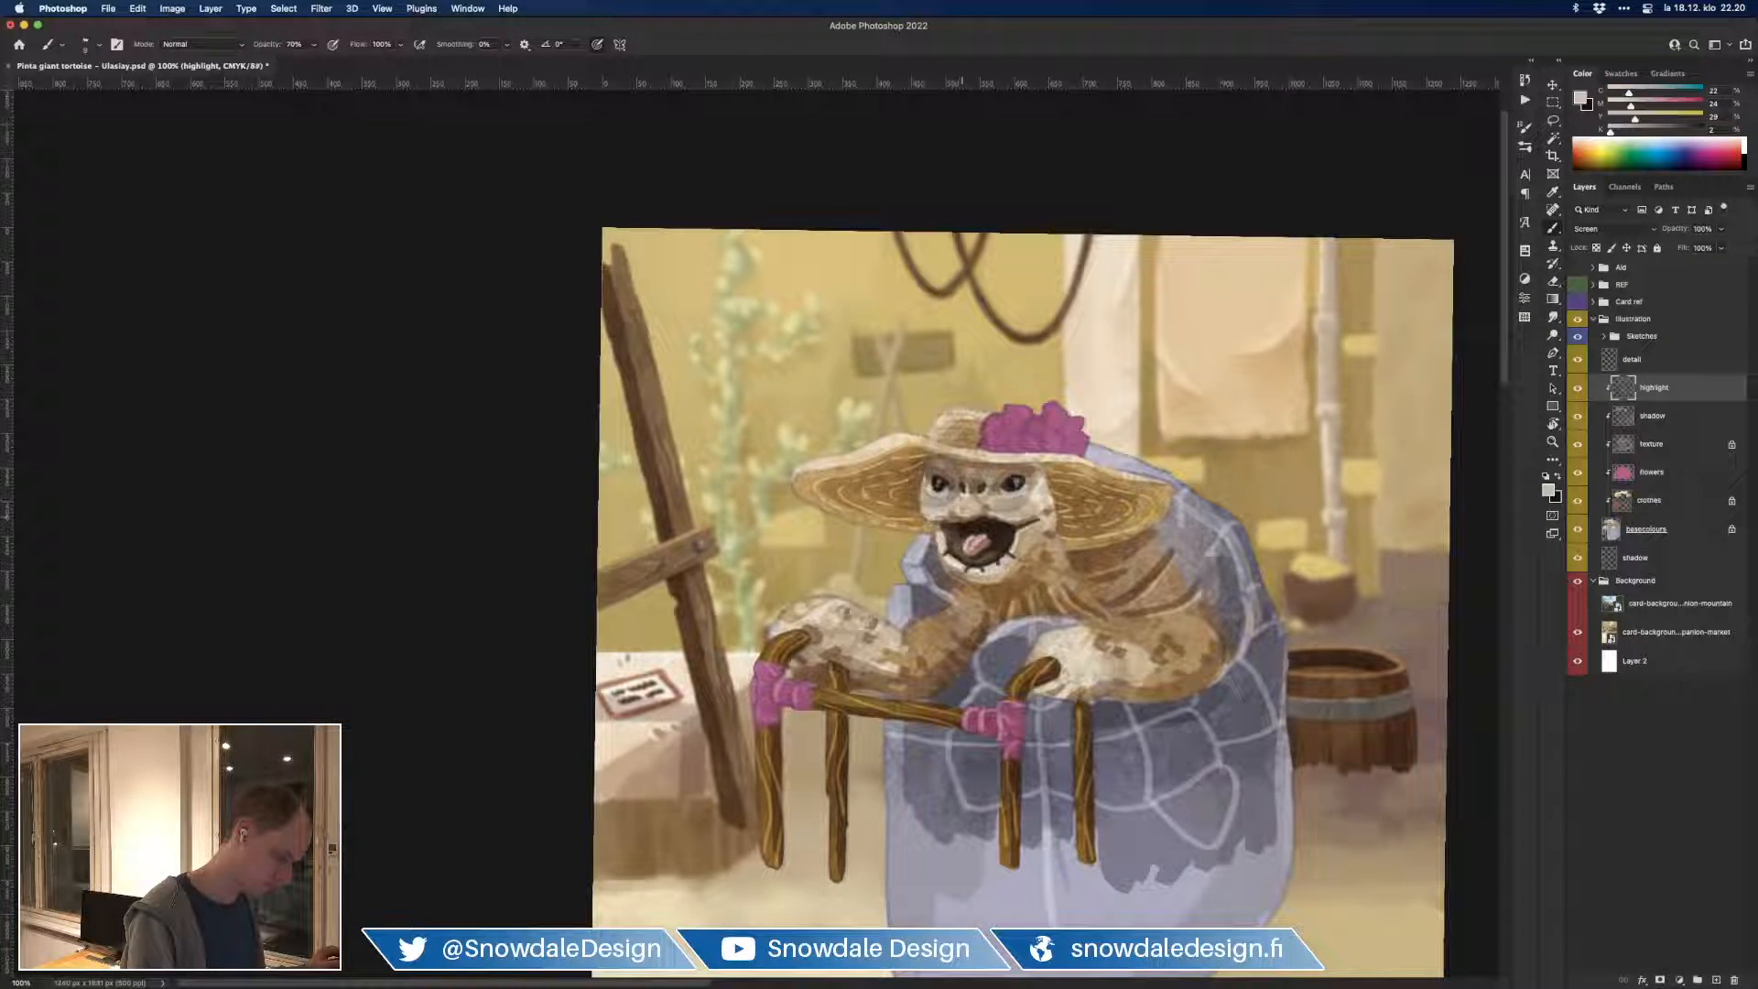
pyautogui.keyDown('alt'); pyautogui.click(990, 502); pyautogui.keyUp('alt')
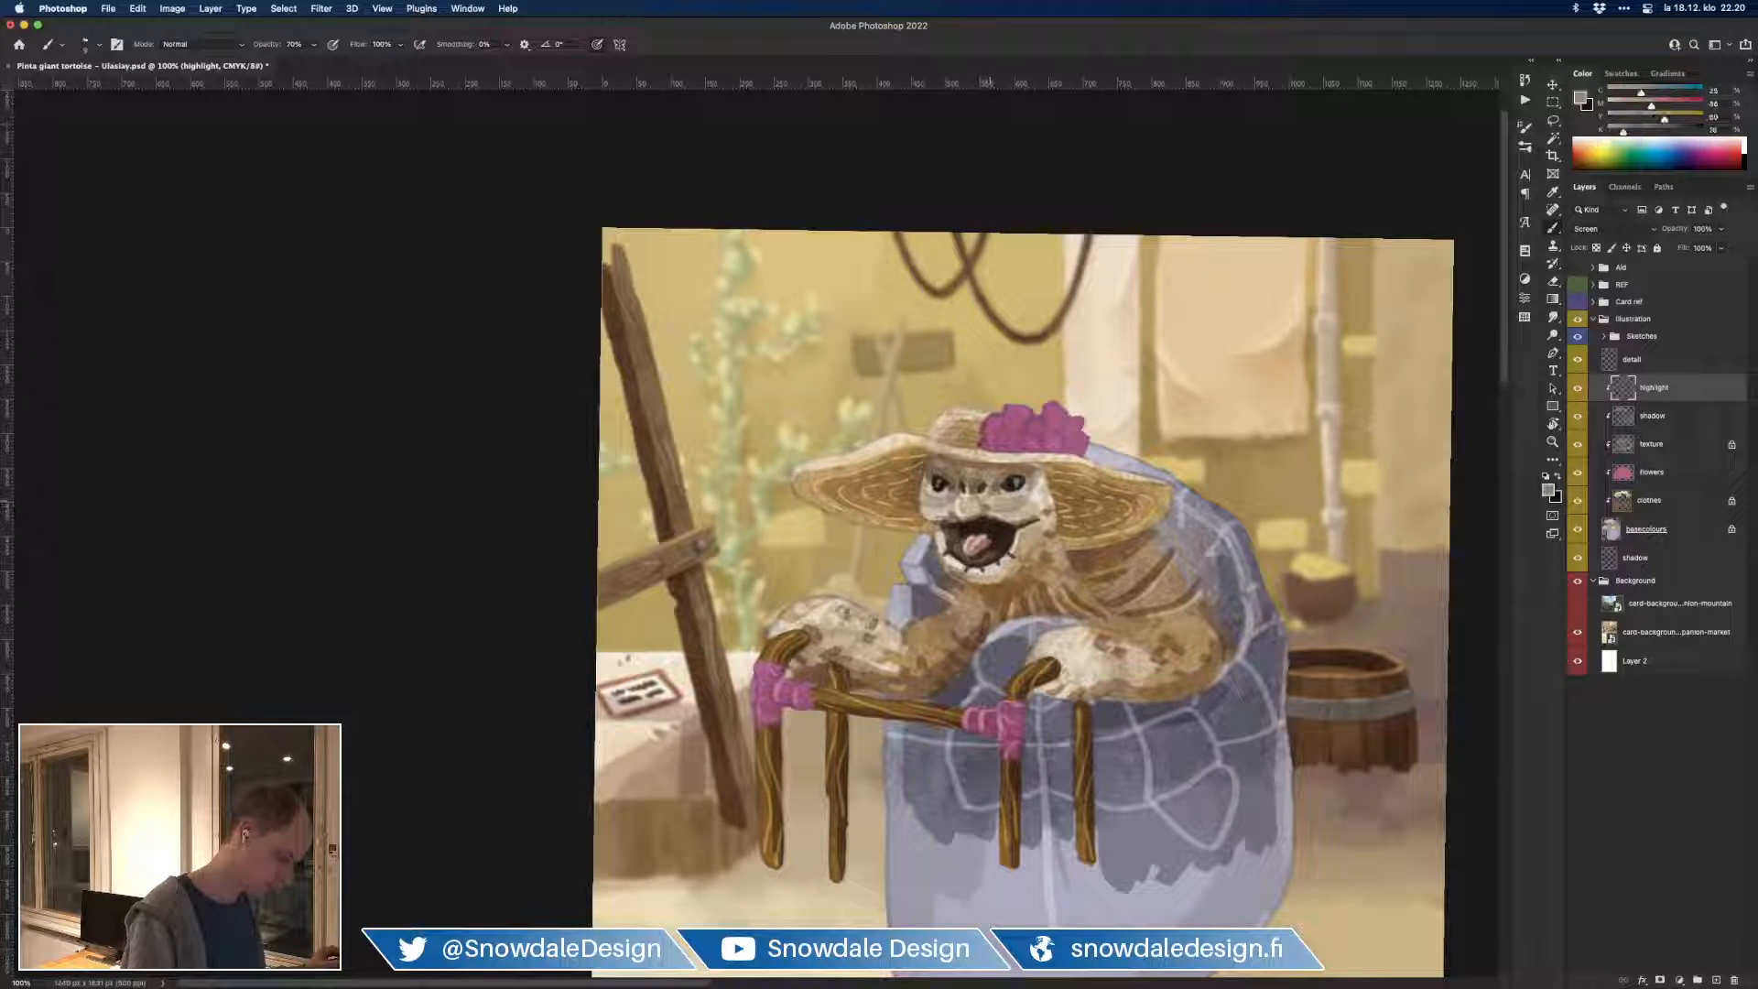
pyautogui.keyDown('alt'); pyautogui.click(959, 506); pyautogui.keyUp('alt')
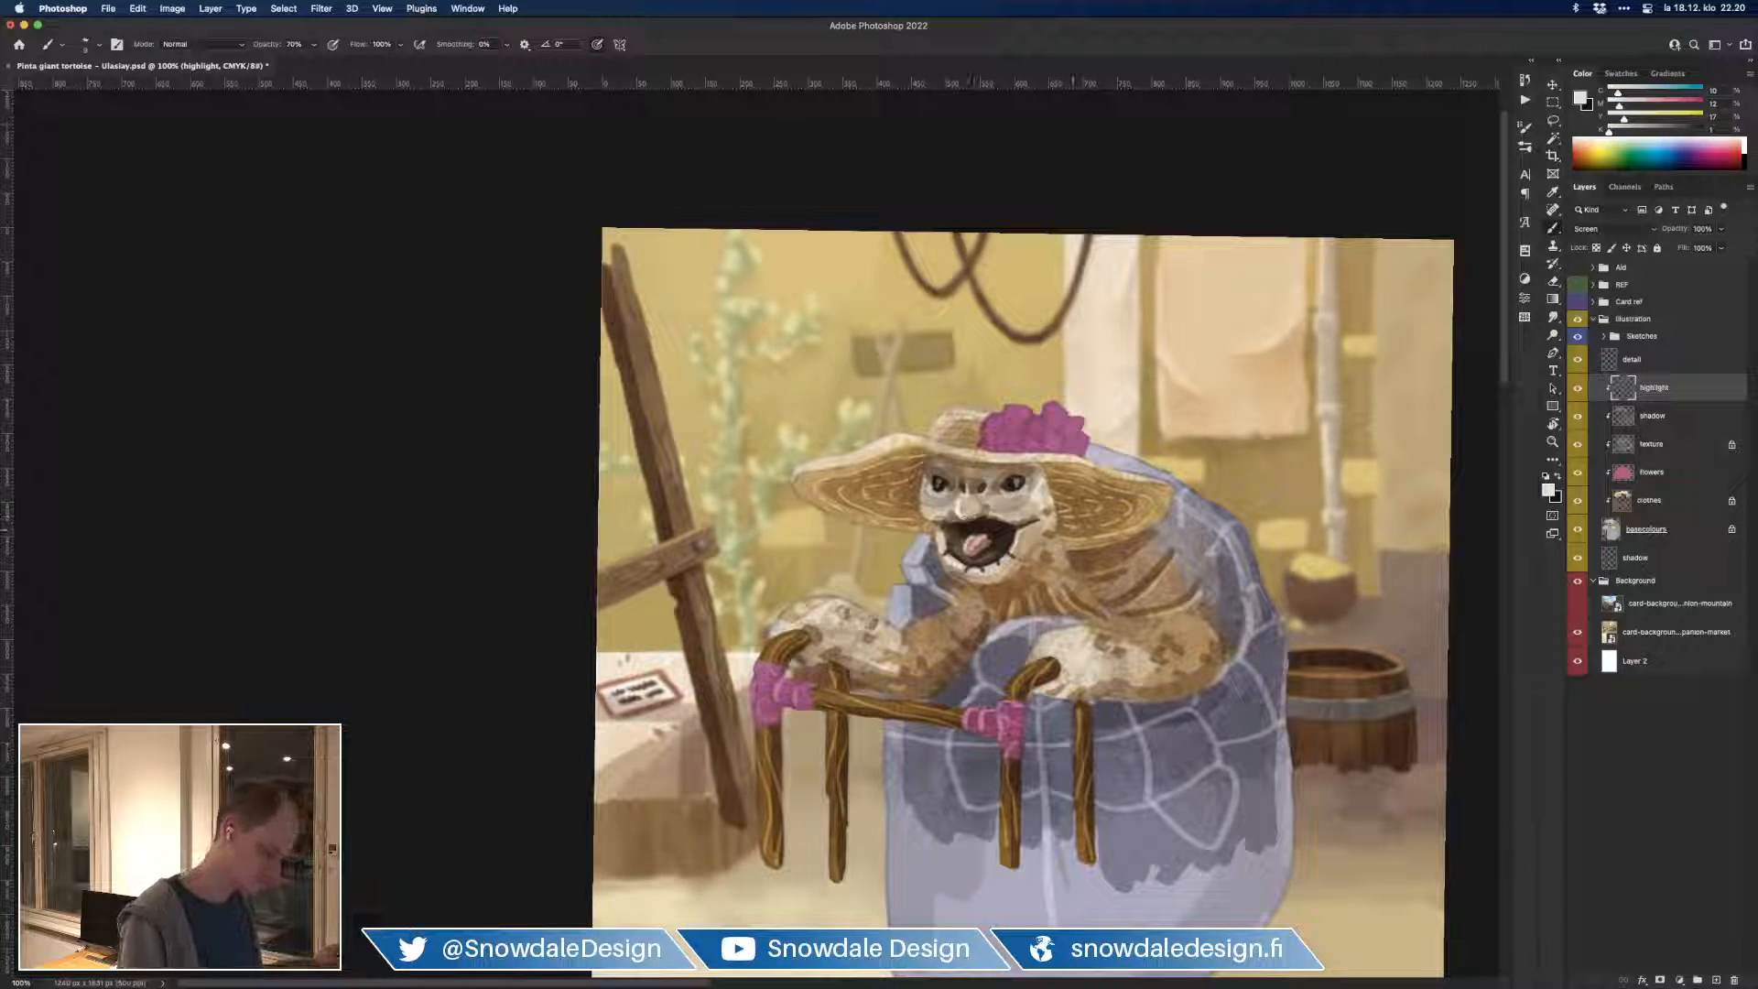
# Step: Hide the Sketches group and save the document
pyautogui.press('super+minus')
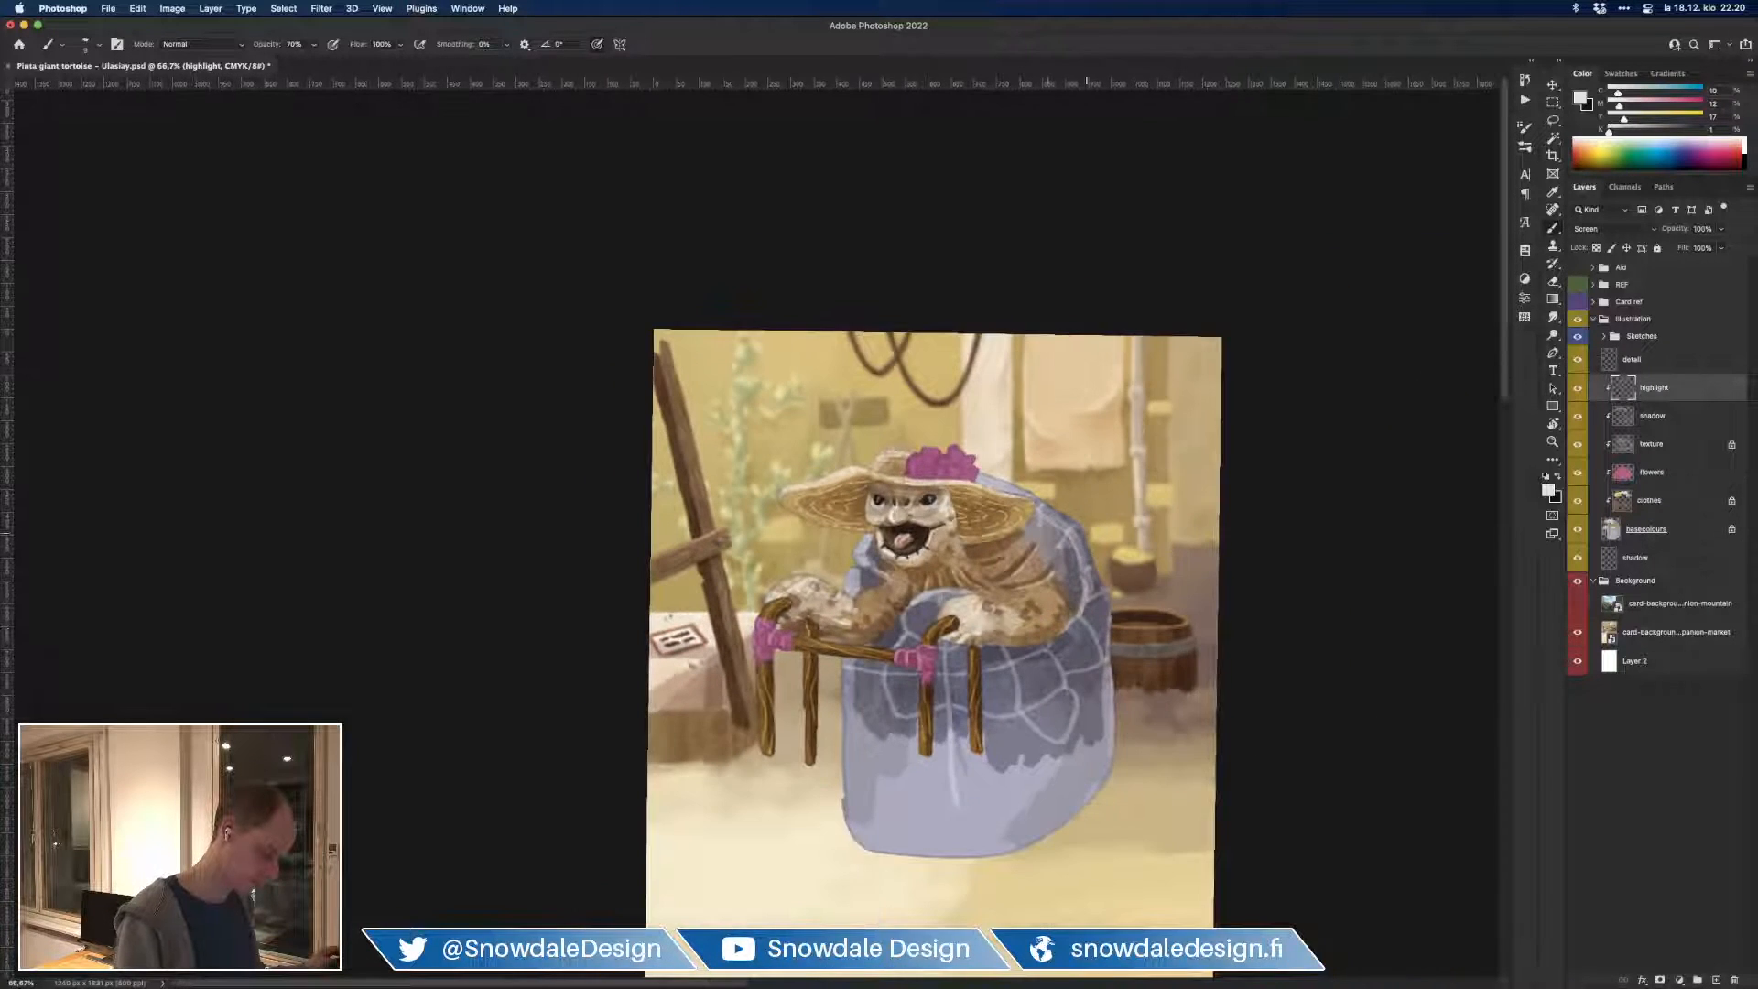
pyautogui.press('super+plus')
pyautogui.moveTo(1076, 635); pyautogui.dragTo(997, 694)
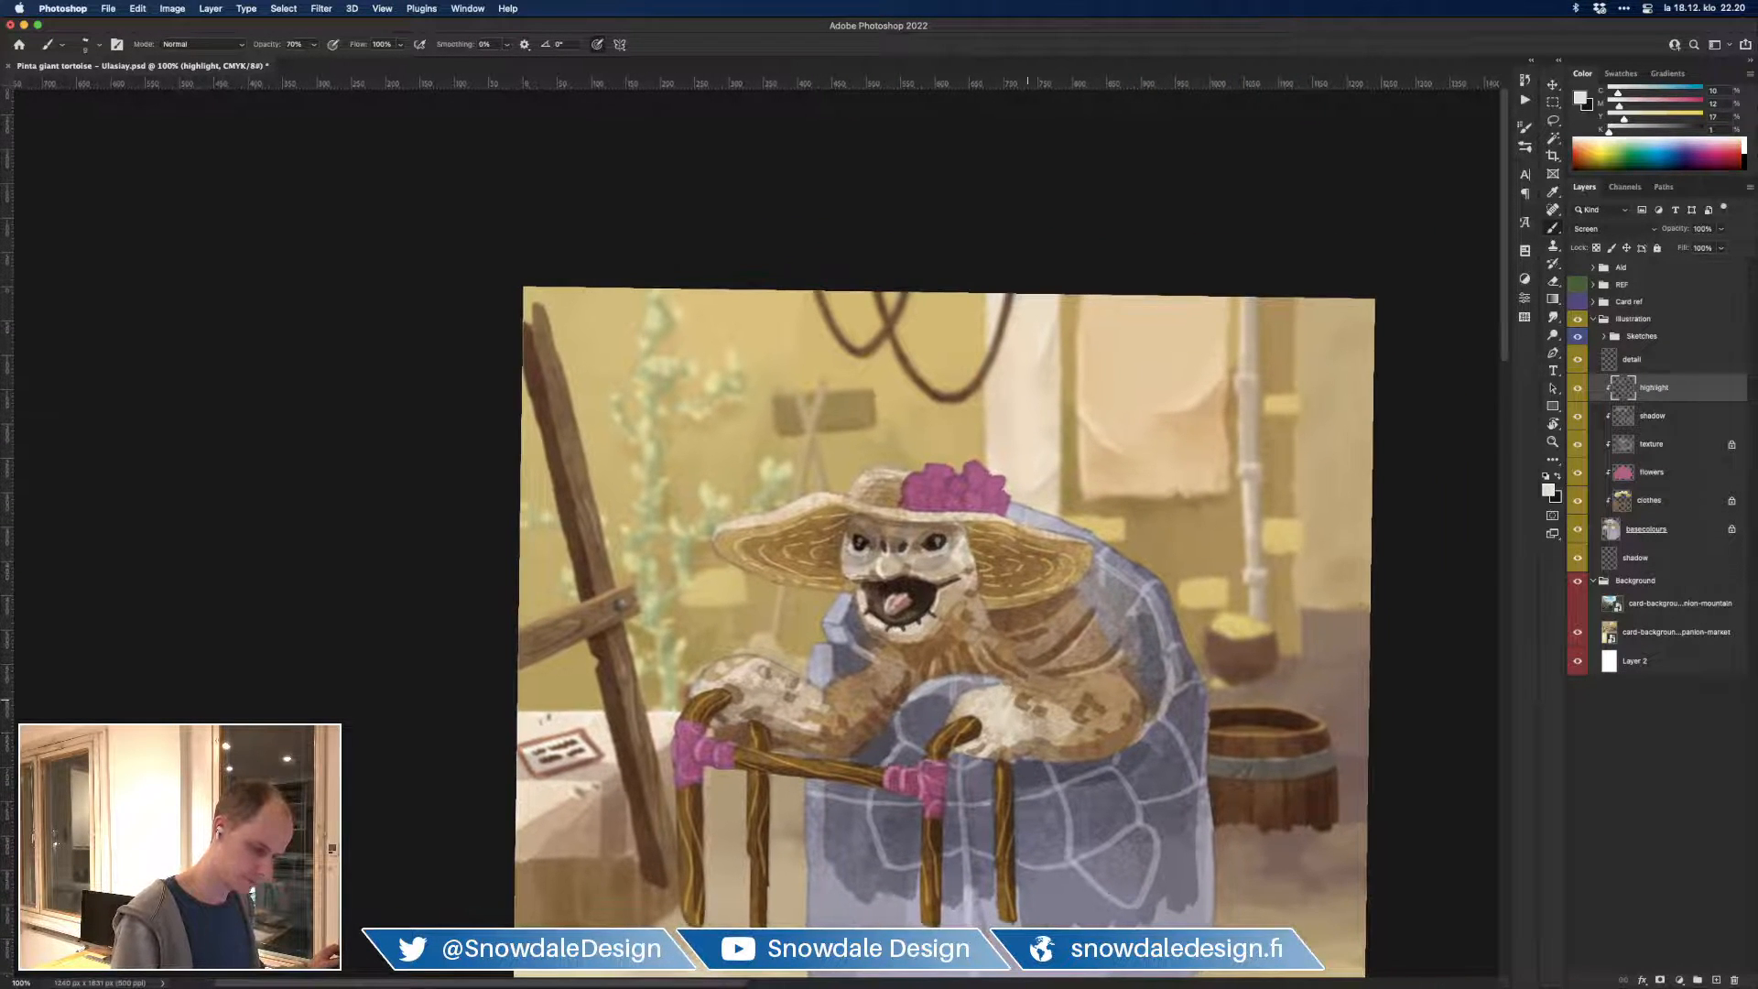
pyautogui.press('super+minus')
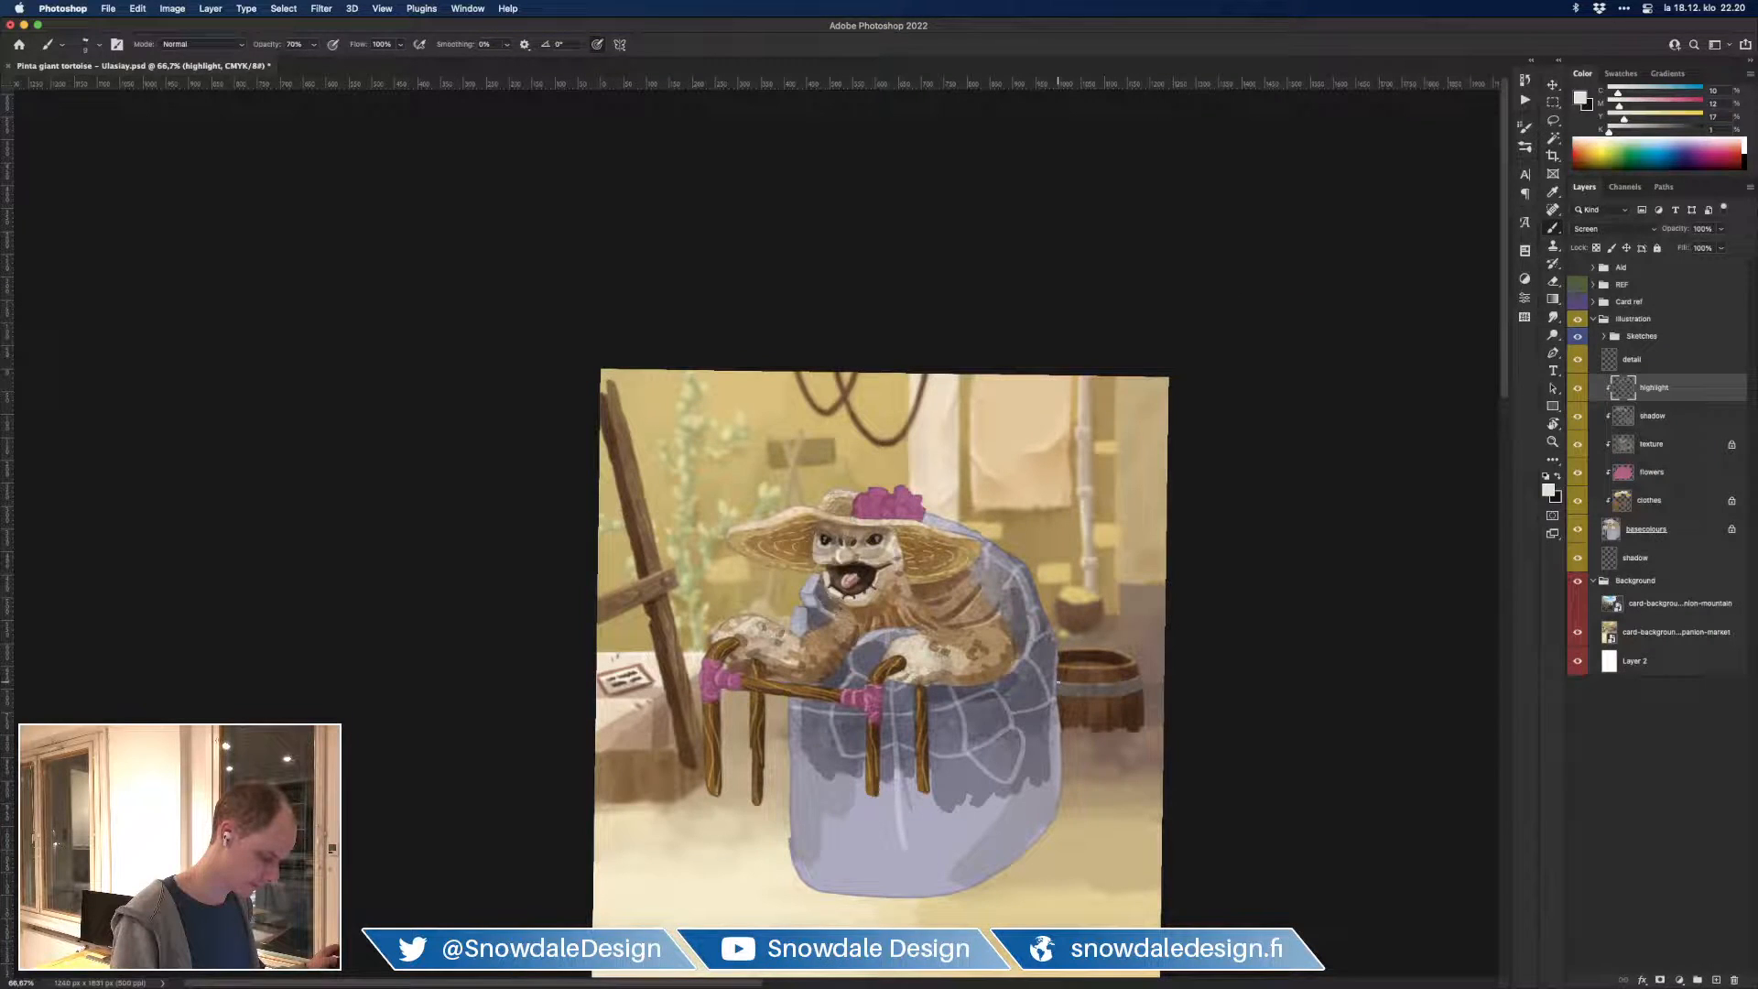
pyautogui.click(1578, 337)
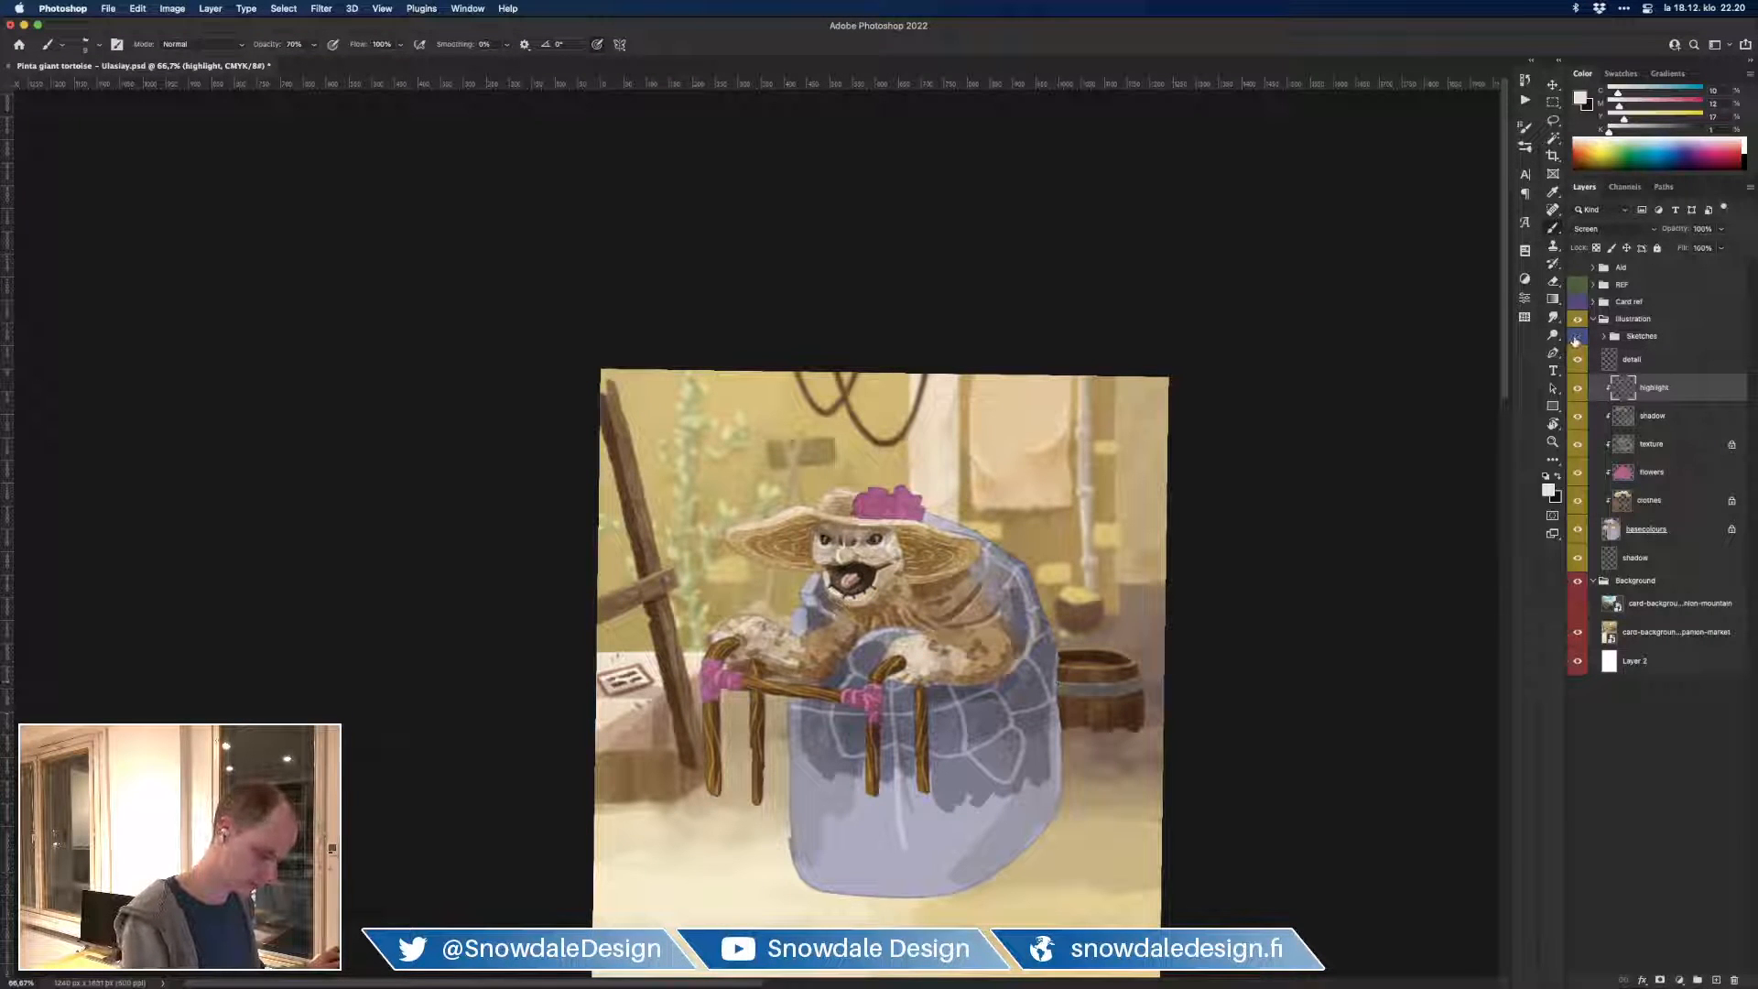
pyautogui.press('super+s')
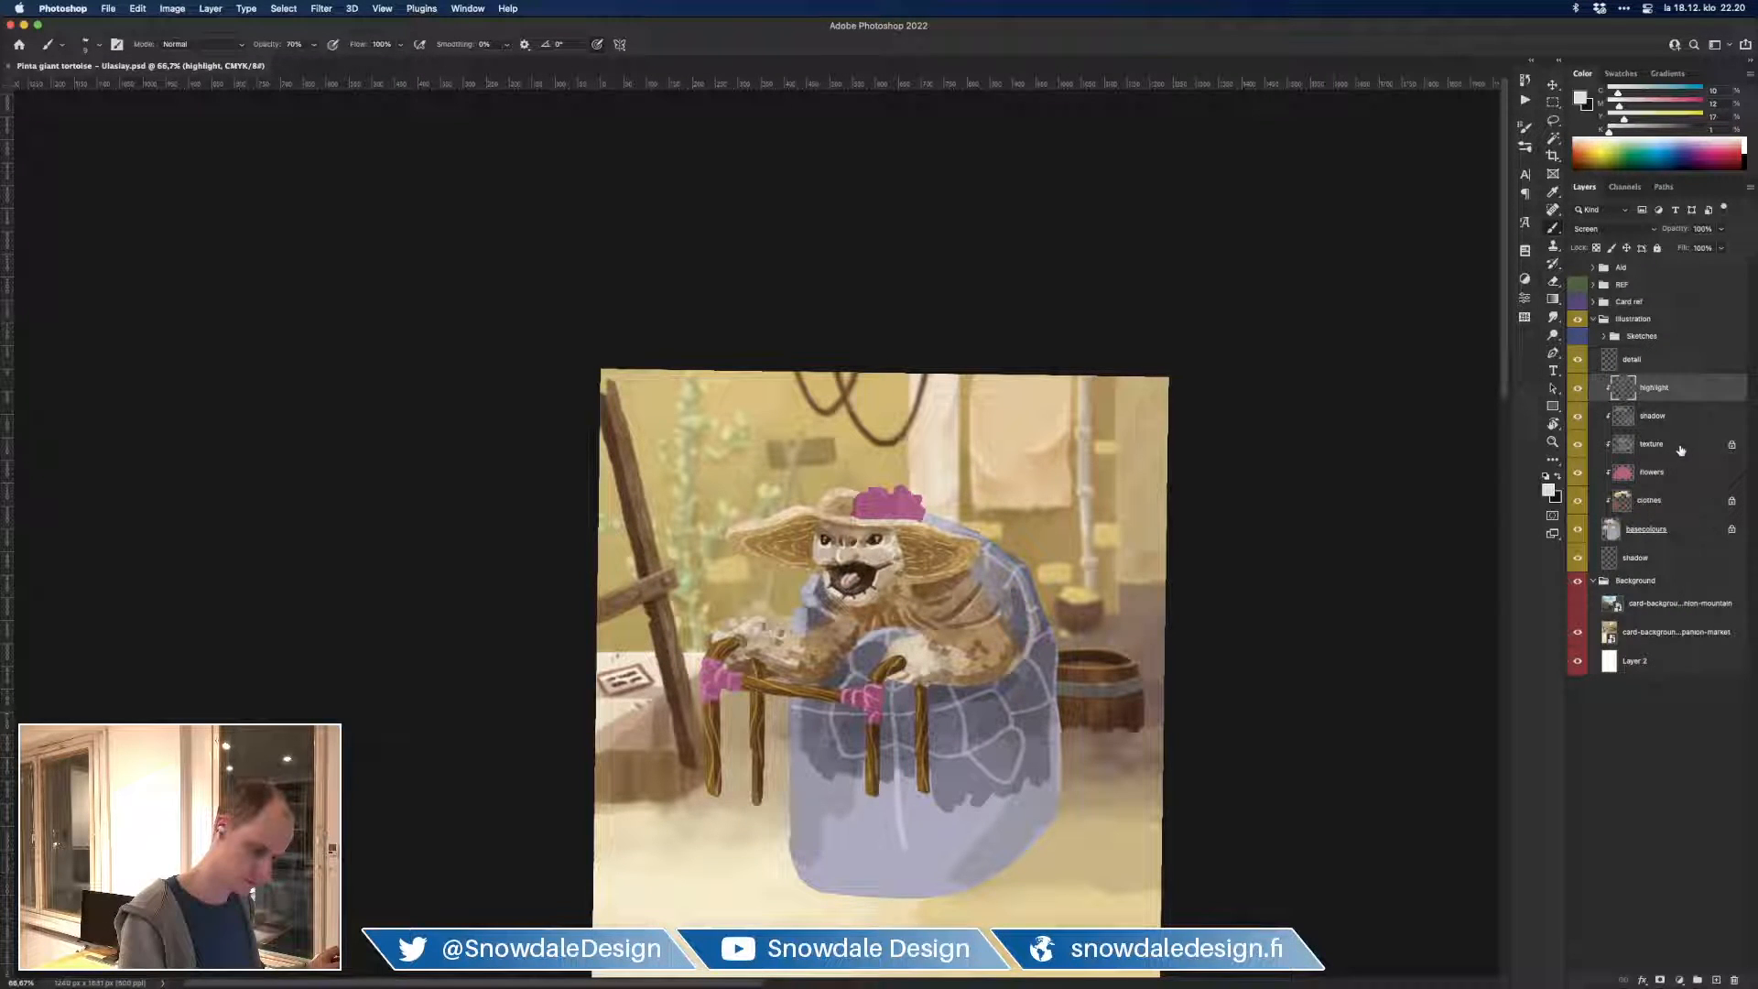
# Step: Show the REF group of tortoise photos and select the flowers layer, with the hat enlarged in view
pyautogui.click(1577, 285)
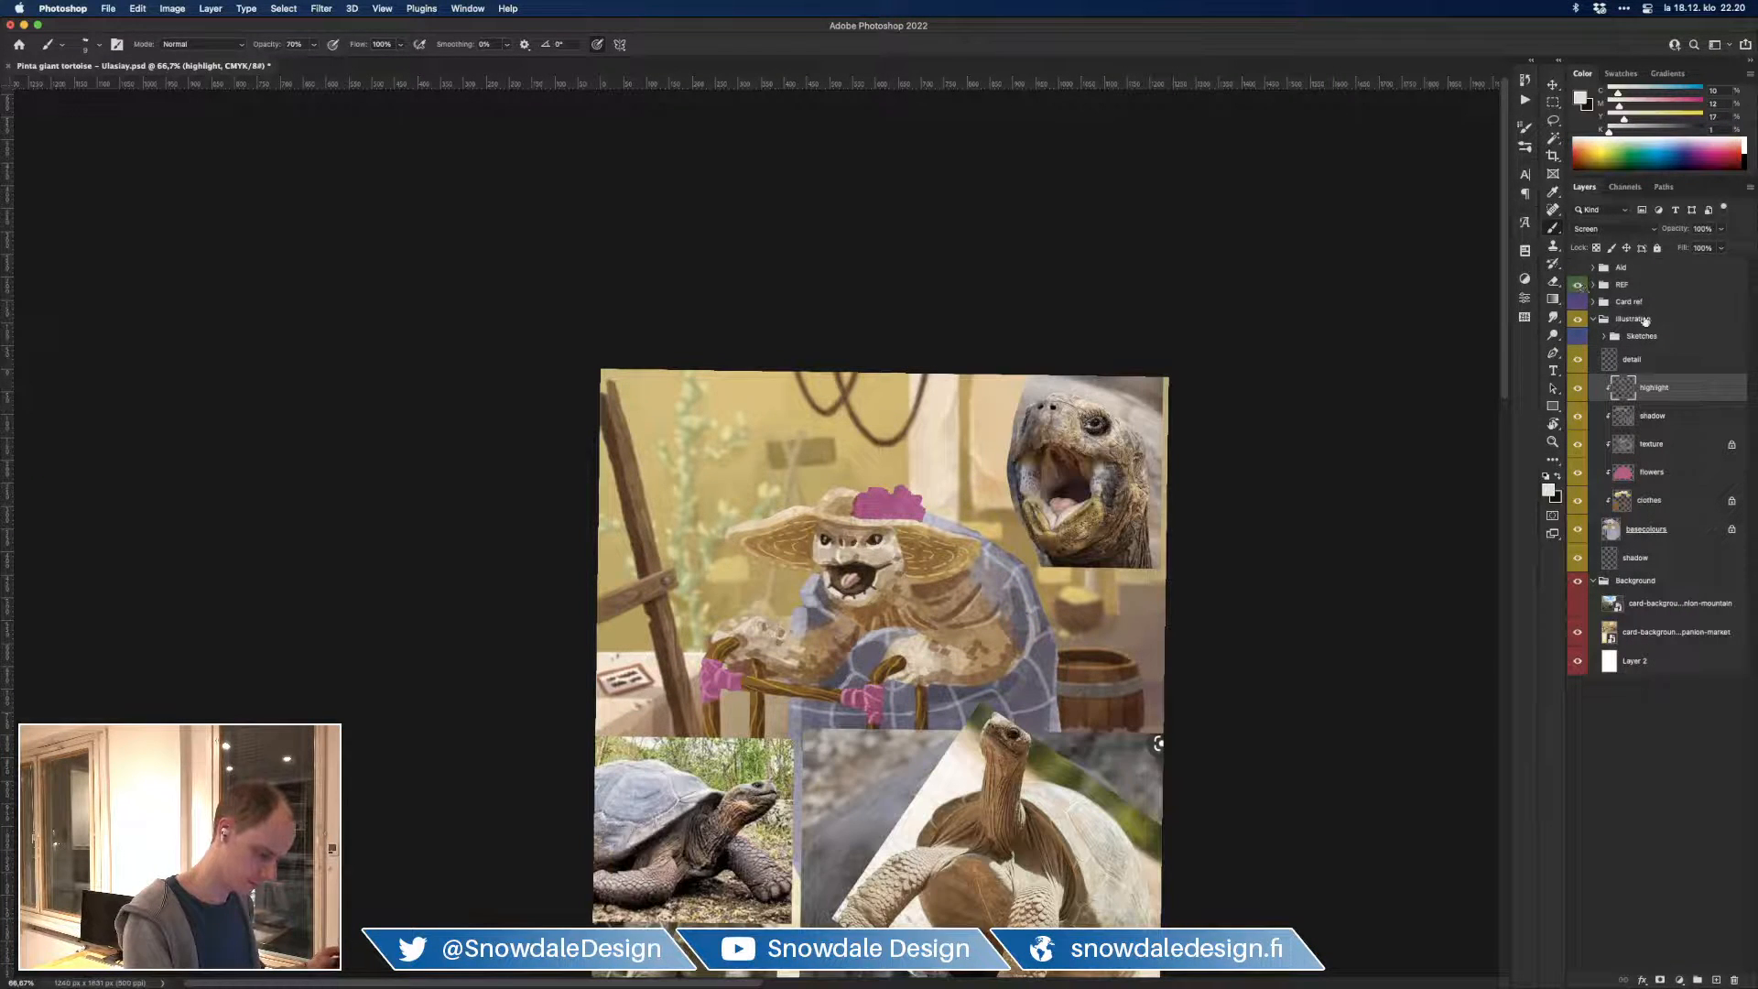
pyautogui.click(1655, 364)
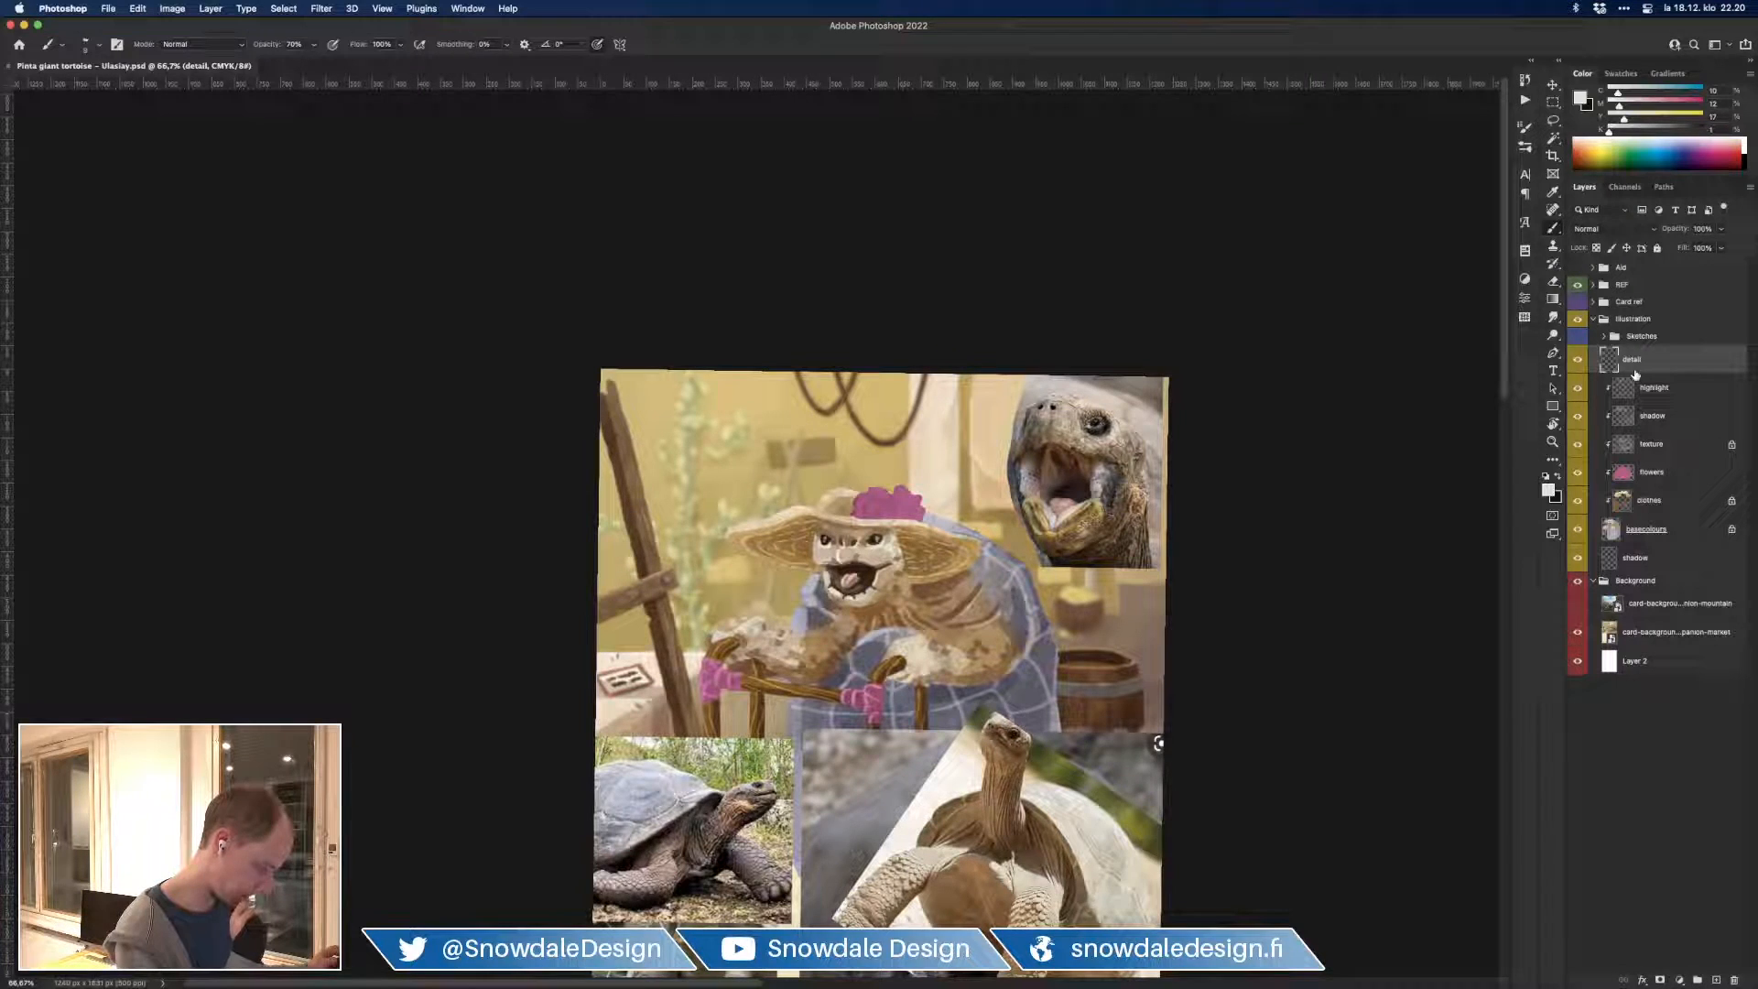
pyautogui.moveTo(1075, 720); pyautogui.dragTo(1005, 728)
pyautogui.press('super+plus')
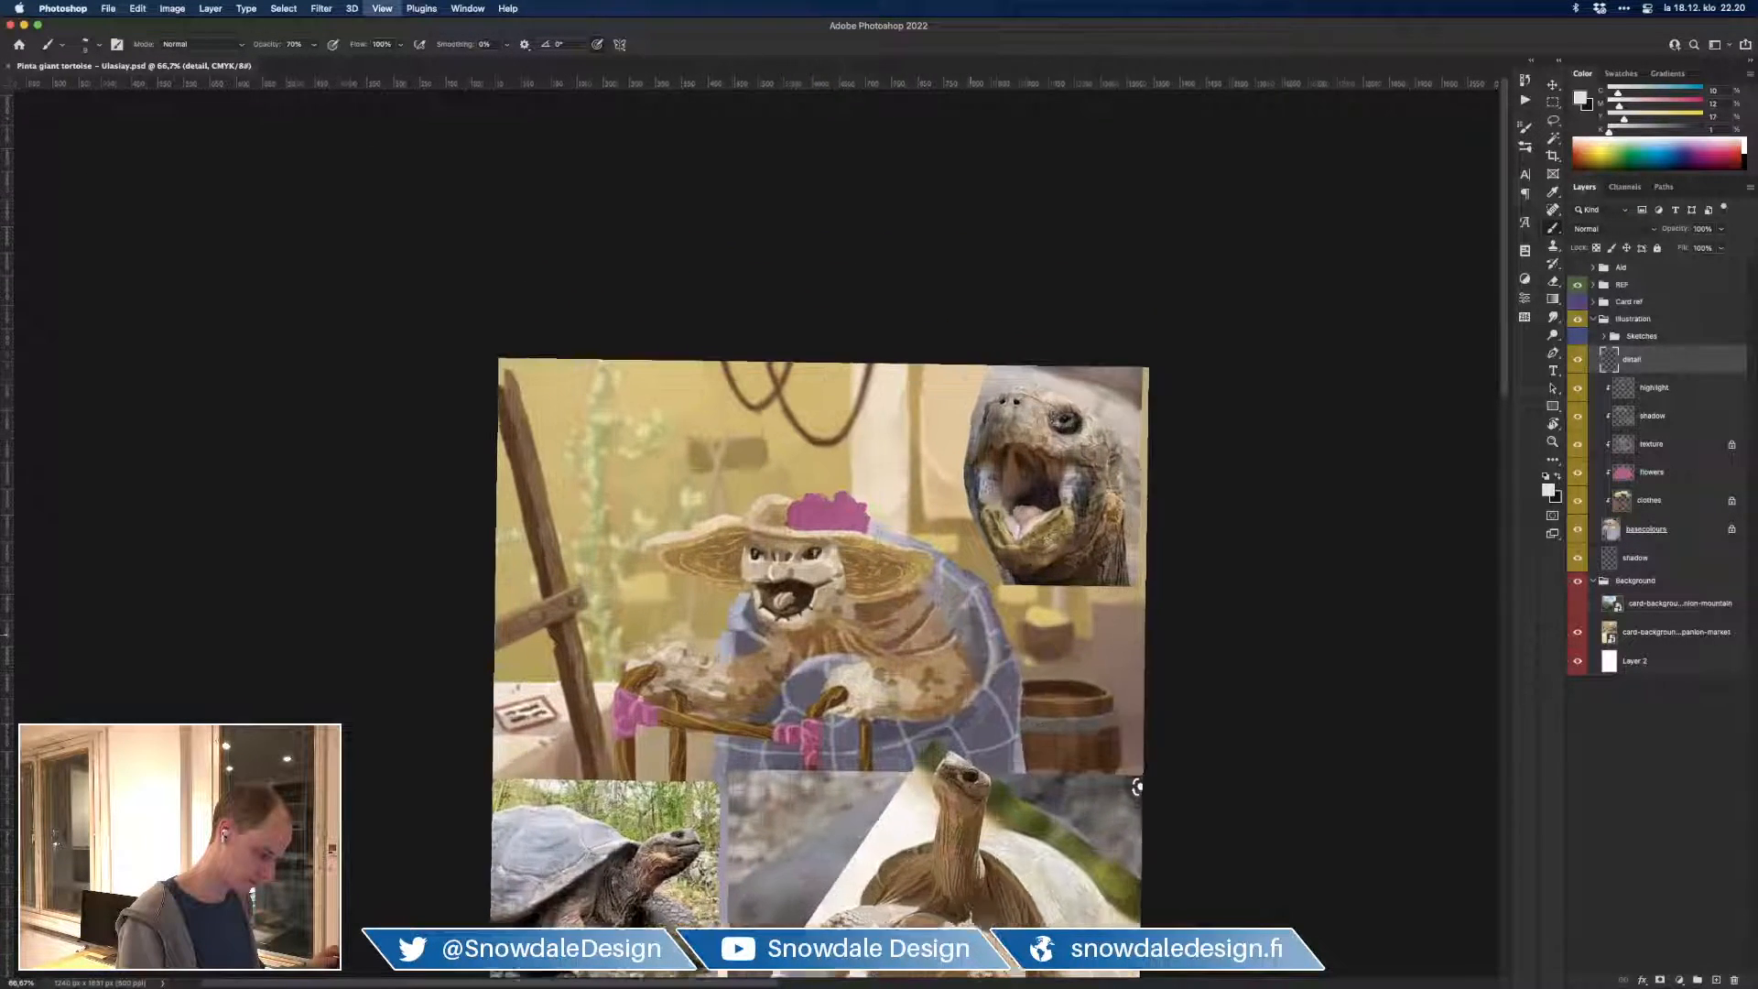
pyautogui.click(1649, 472)
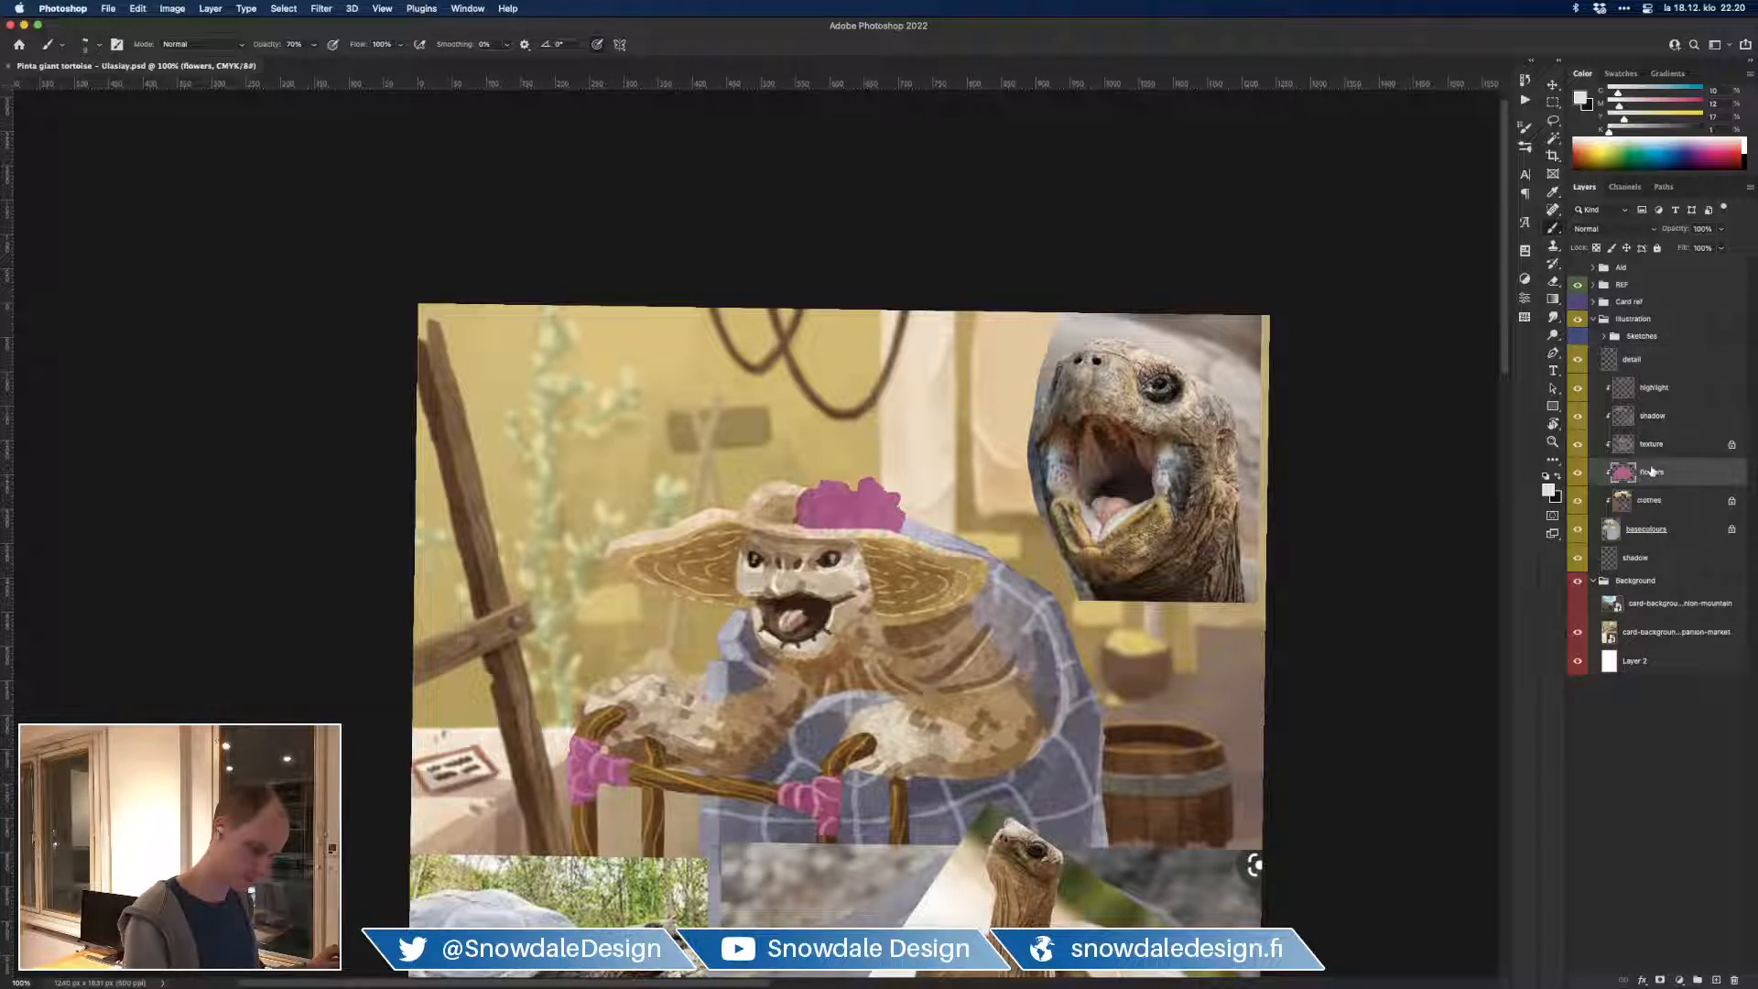
# Step: Paint pale pink-white centres (#eddfe6) on the hat flowers on the flowers layer, with the Sketches group shown as a guide
pyautogui.click(1583, 99)
pyautogui.click(851, 503)
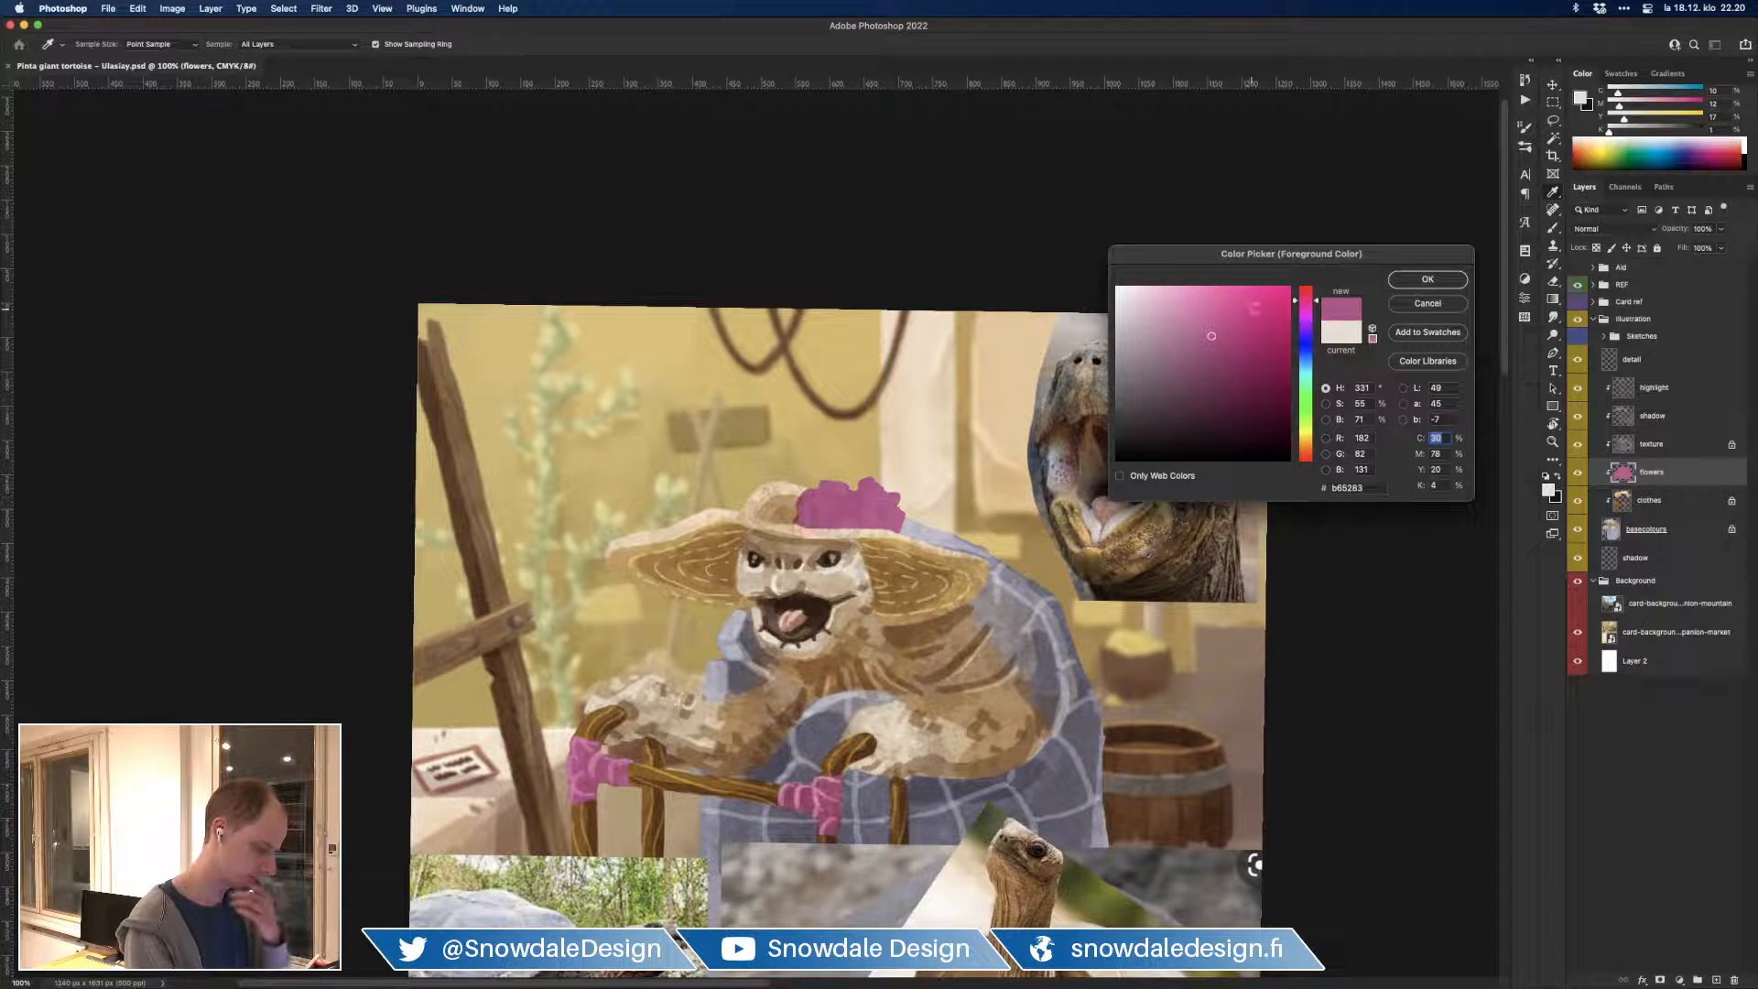
pyautogui.click(1125, 298)
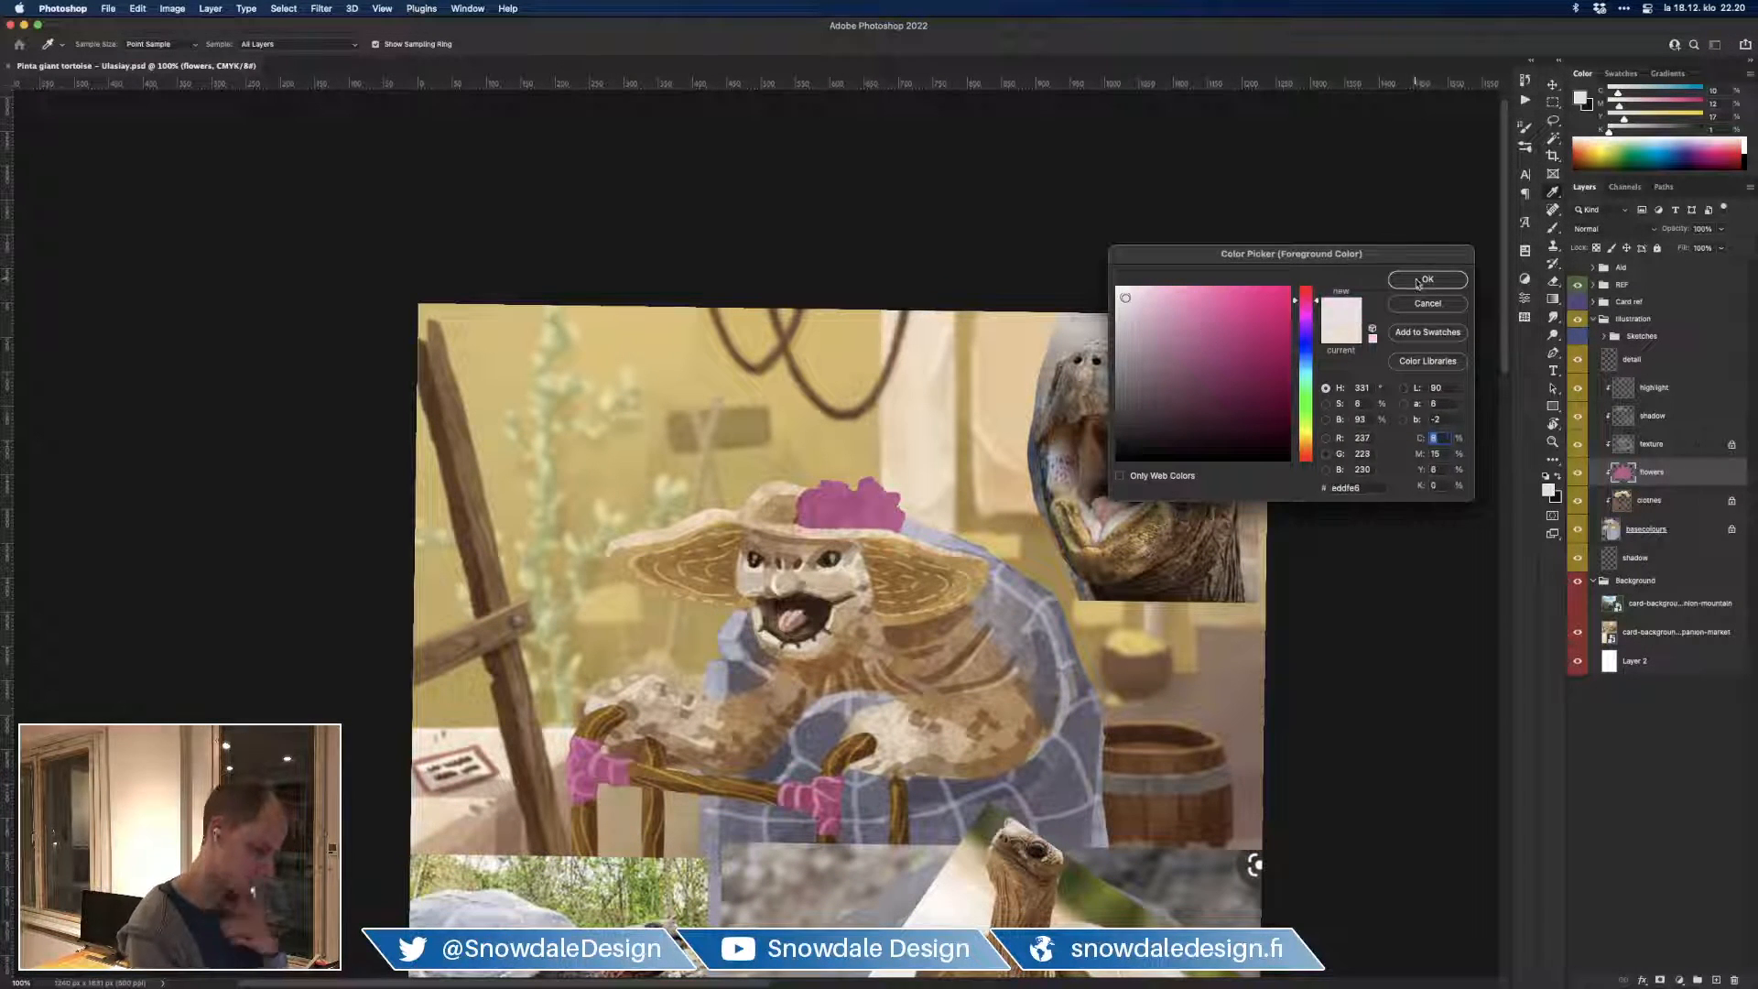
pyautogui.click(1426, 279)
pyautogui.press('b')
pyautogui.click(1576, 336)
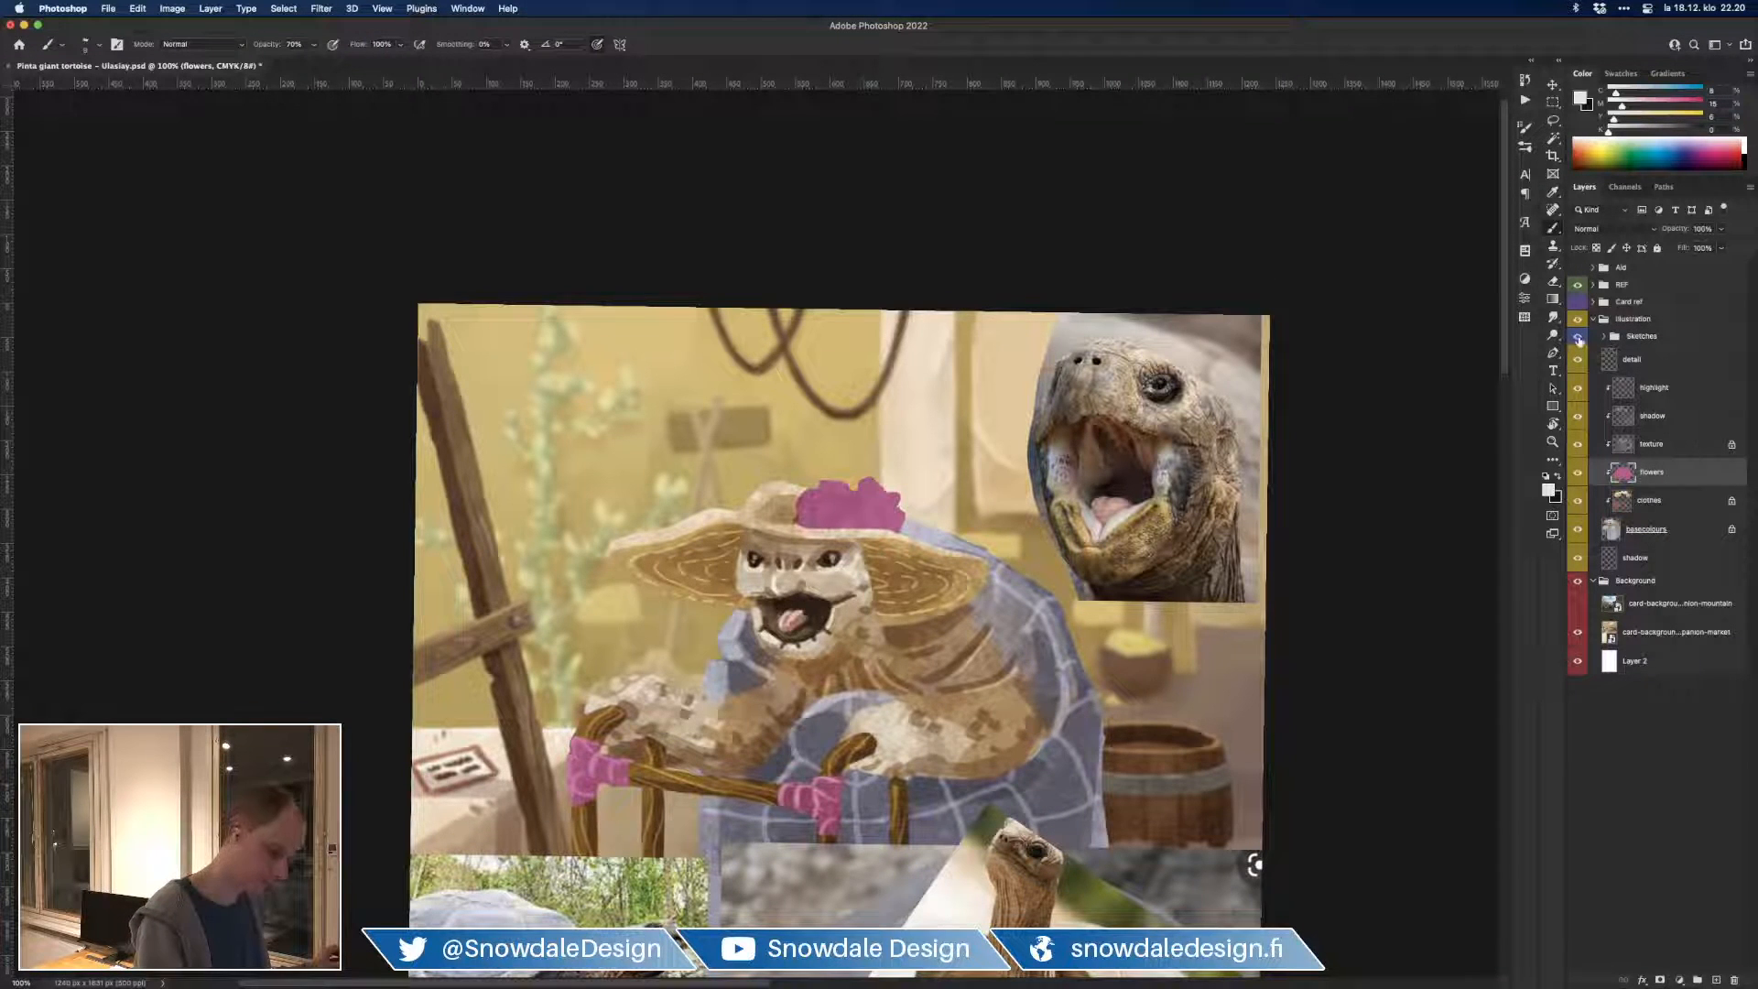
pyautogui.click(868, 517)
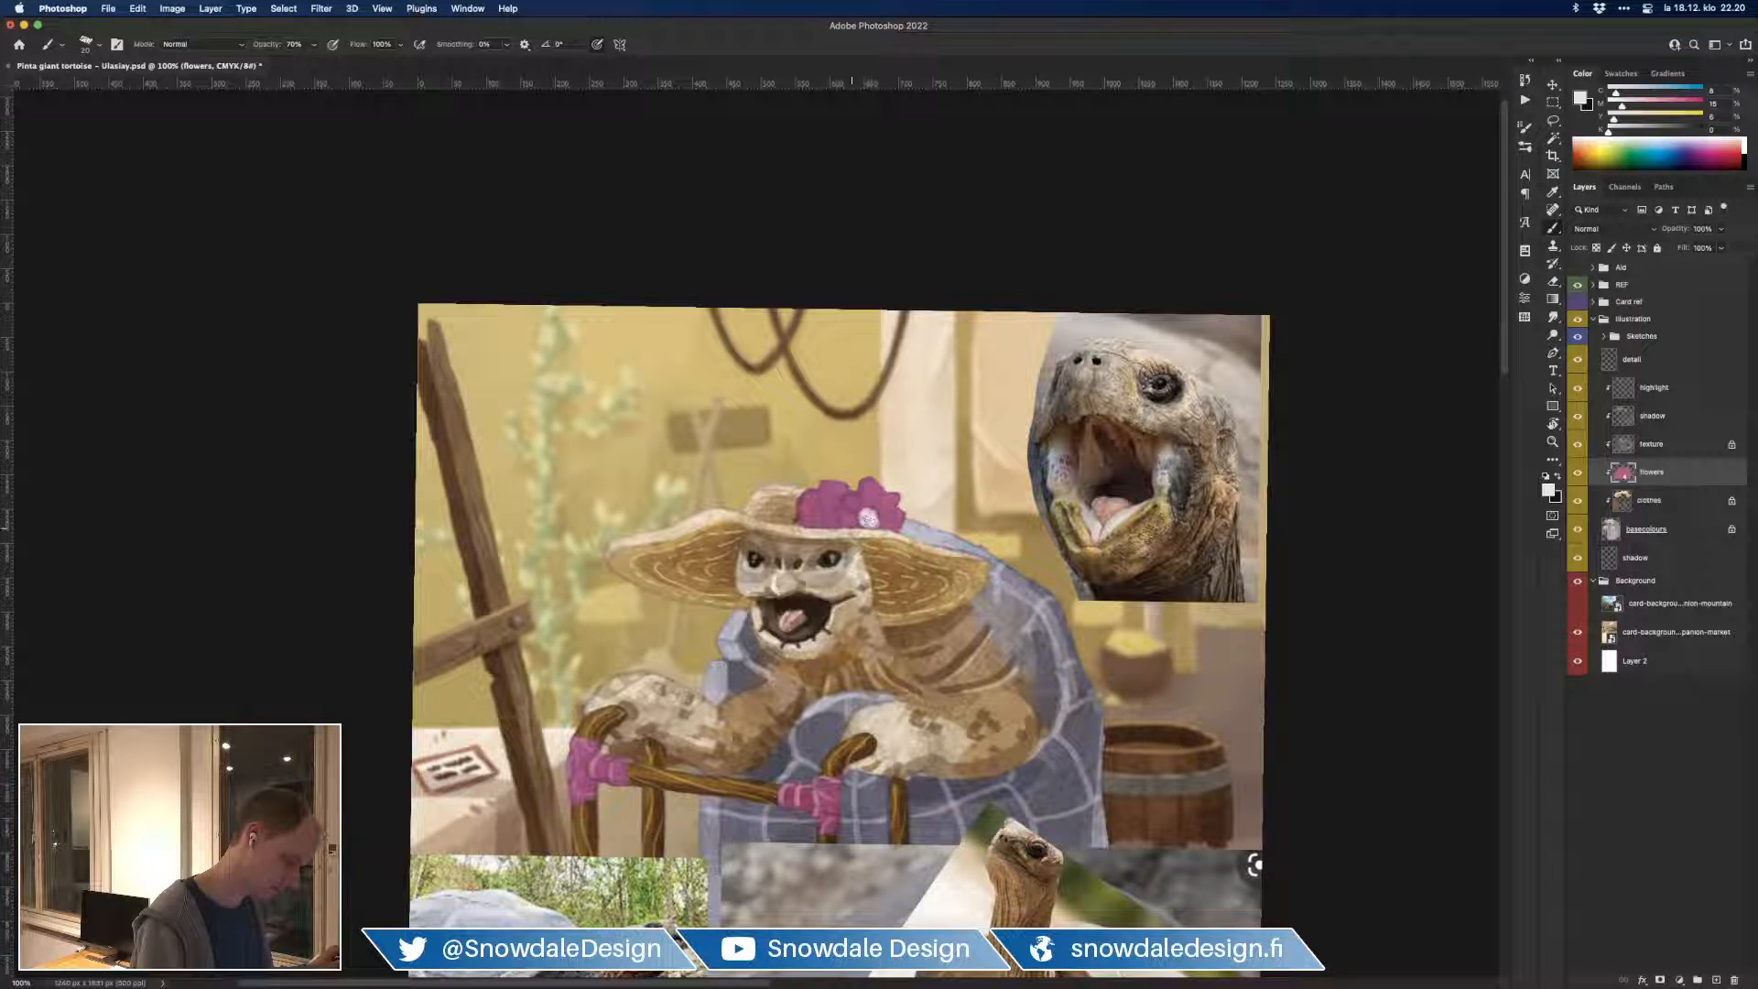
pyautogui.click(828, 518)
pyautogui.click(833, 516)
# Step: Shade the folds and edges of the hat flowers' petals on the shadow layer with a pink sampled from the flowers
pyautogui.click(1659, 422)
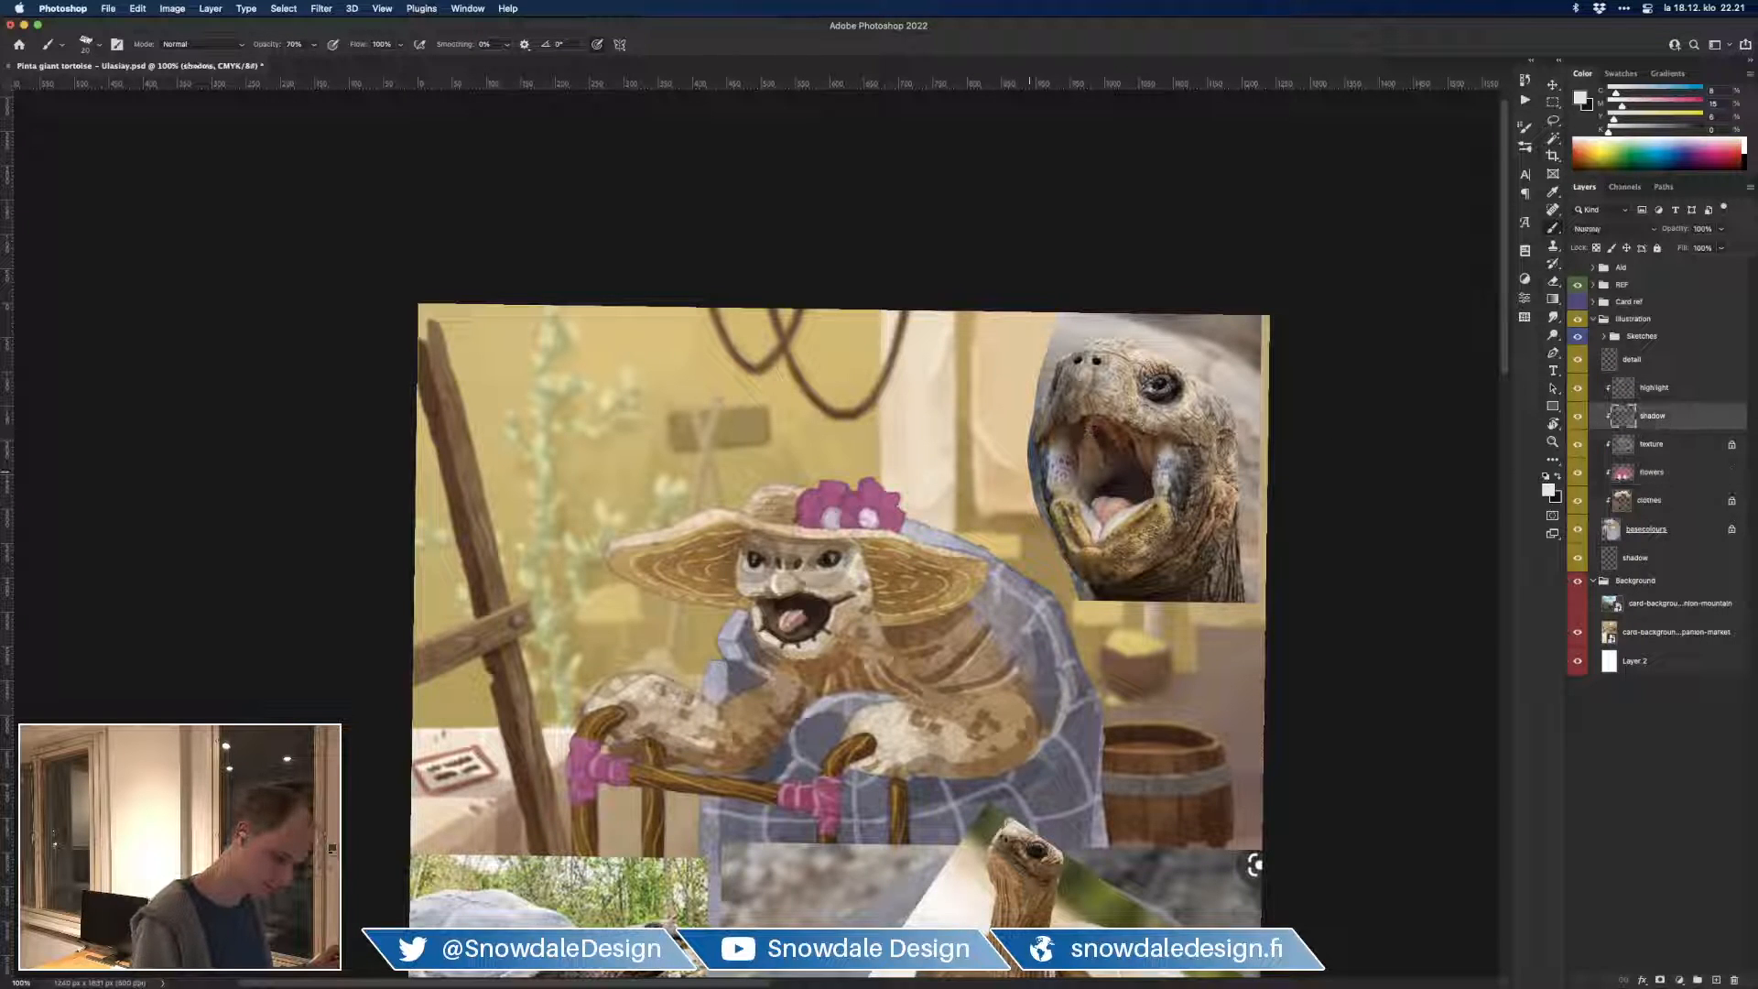
pyautogui.keyDown('alt'); pyautogui.click(888, 507); pyautogui.keyUp('alt')
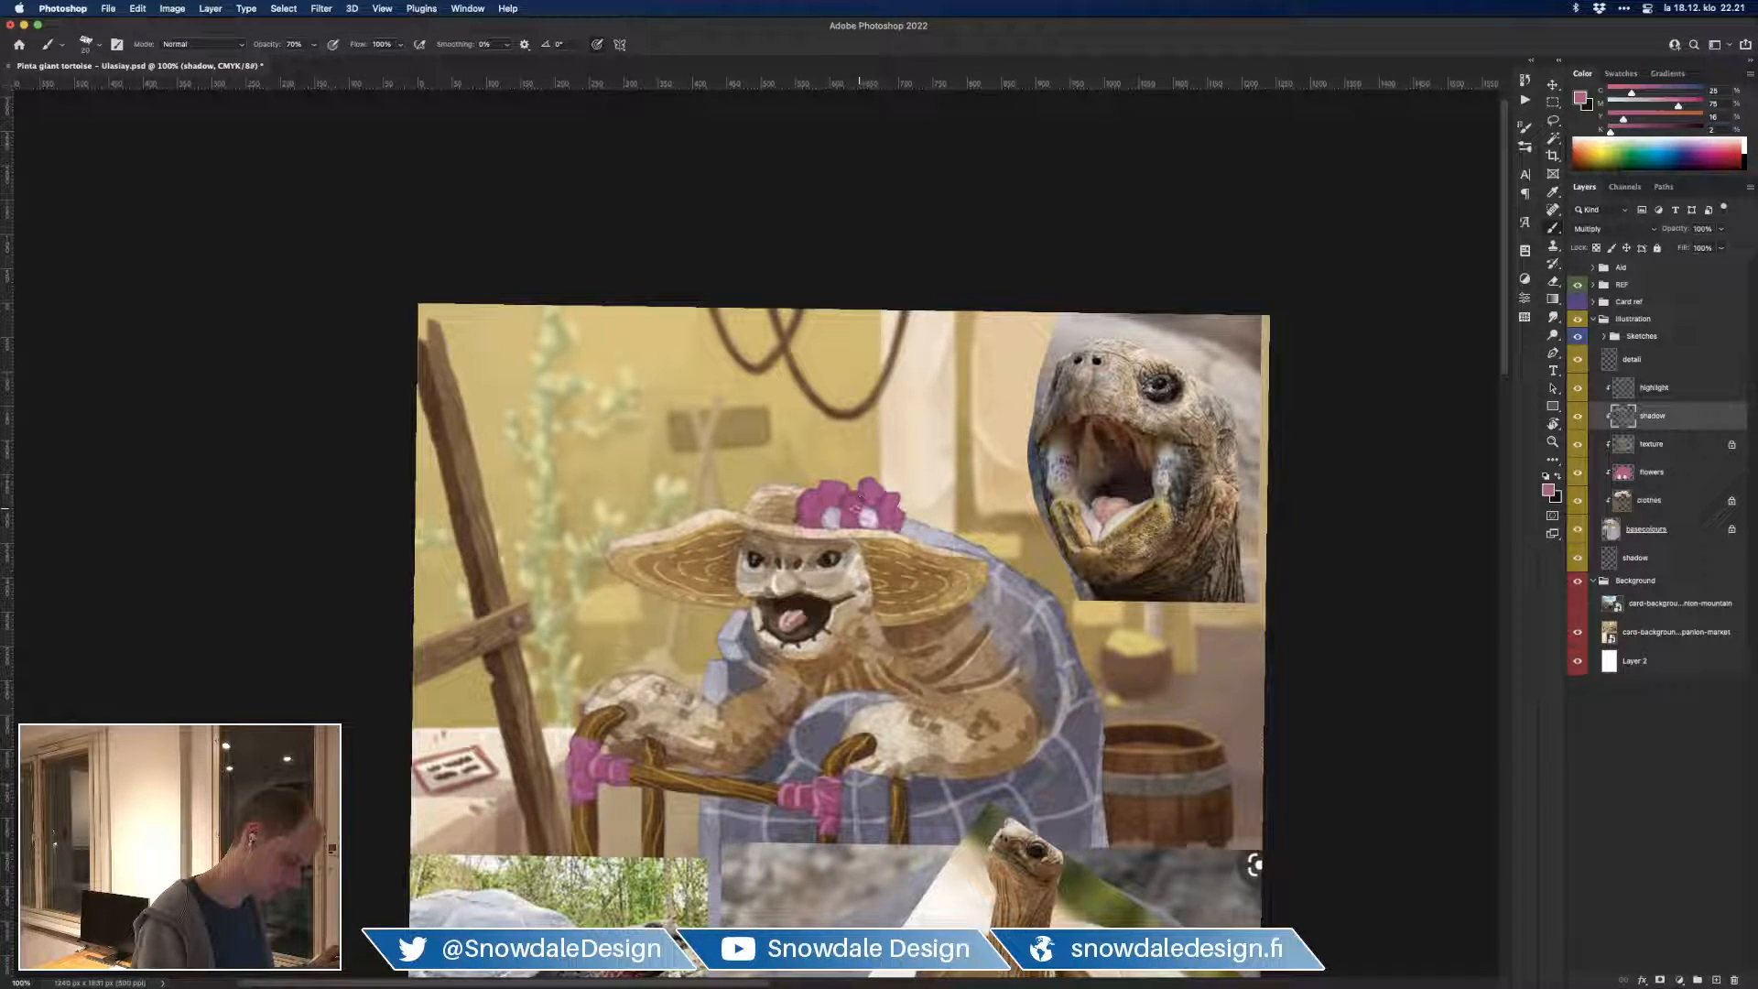
pyautogui.moveTo(890, 517); pyautogui.dragTo(817, 501)
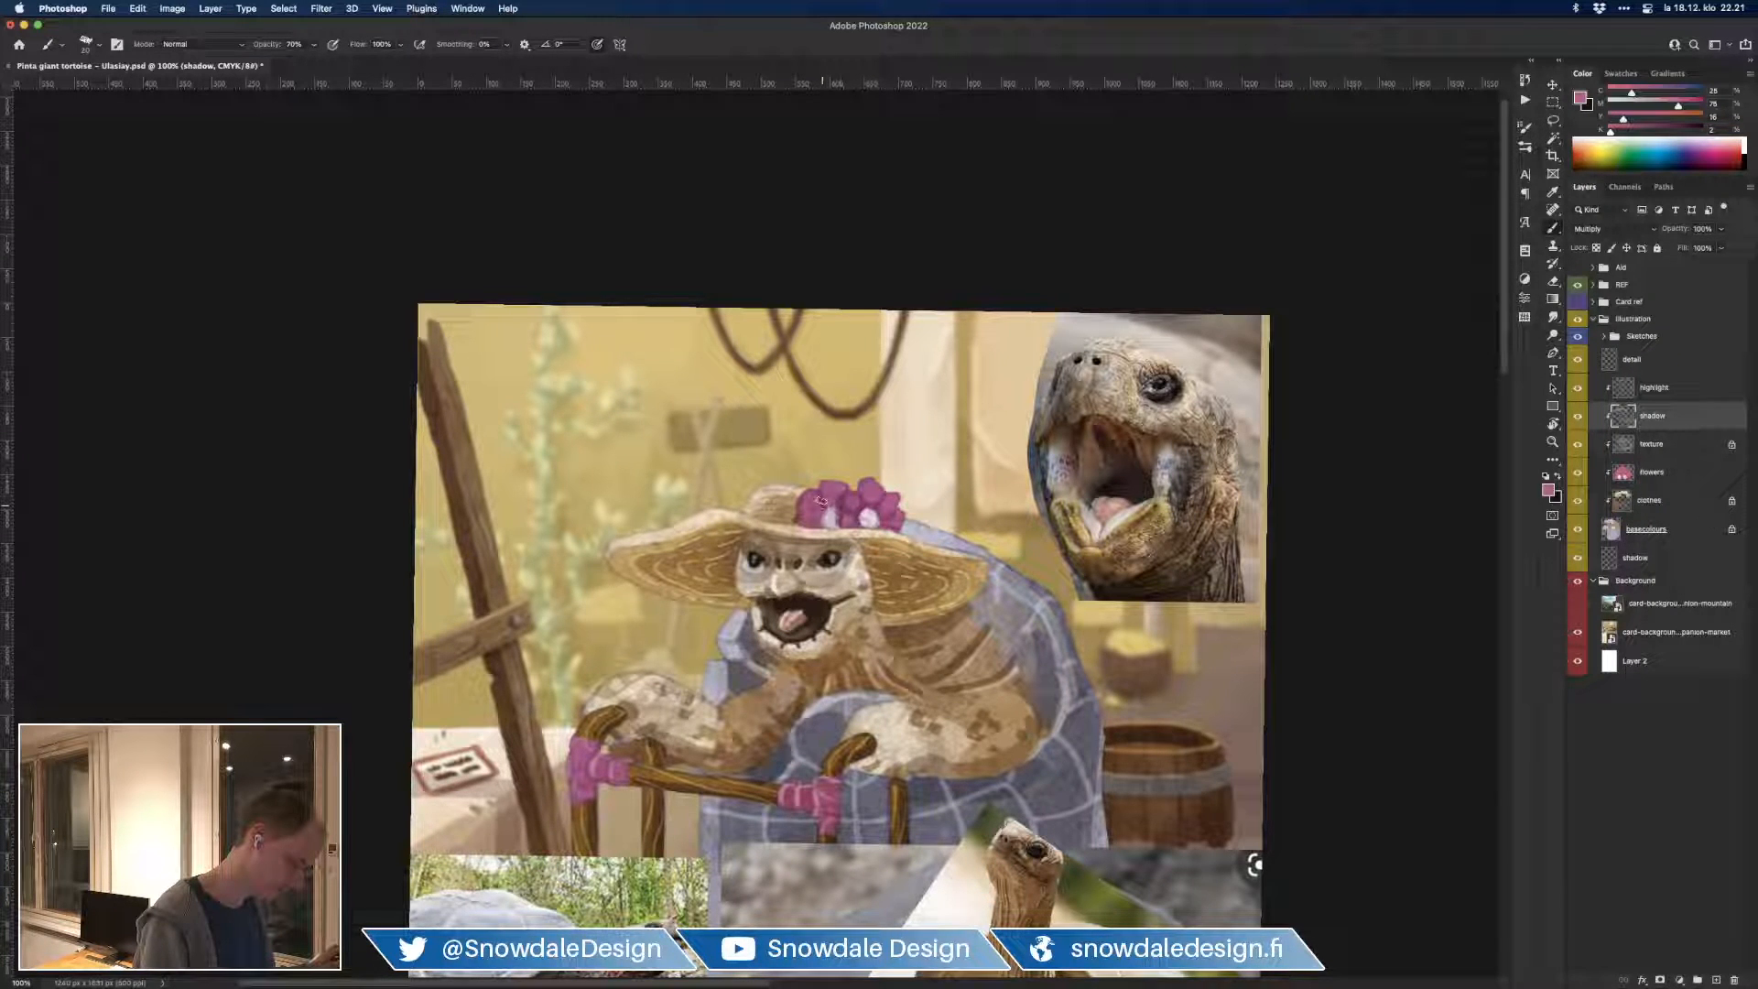
pyautogui.moveTo(818, 511); pyautogui.dragTo(808, 520)
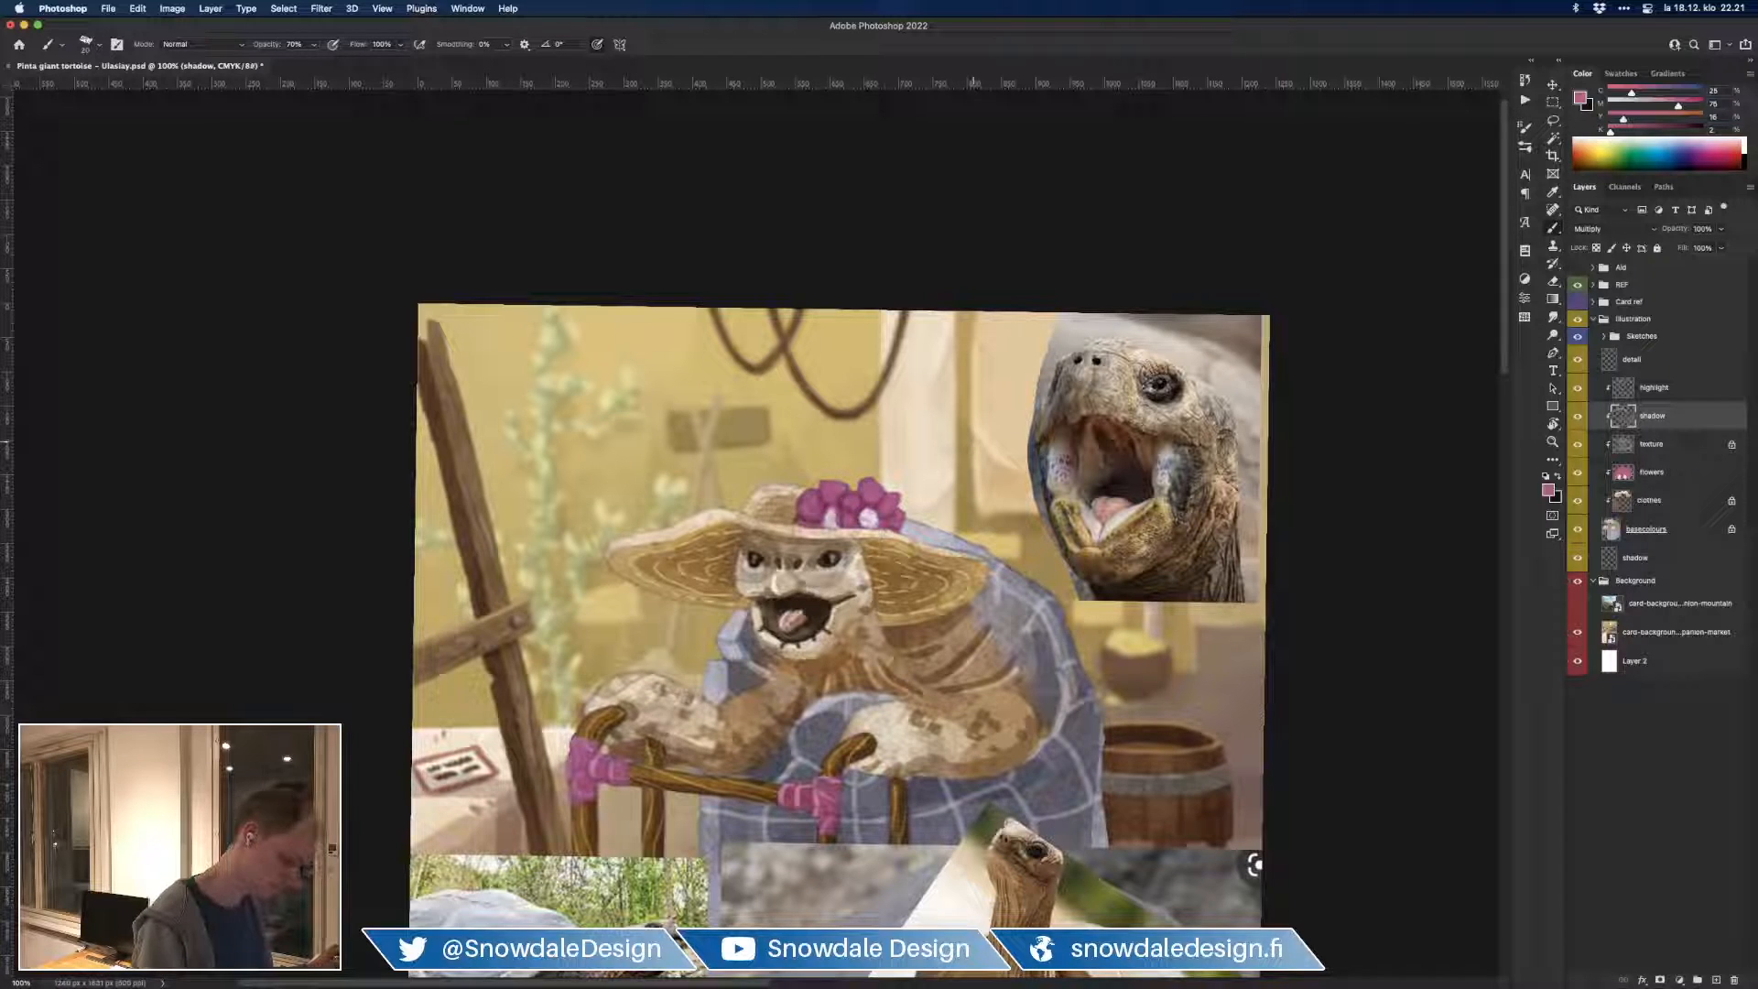
# Step: Select the detail layer, hide the Sketches group and mix a lighter cream from a straw tone sampled on the hat
pyautogui.click(1634, 362)
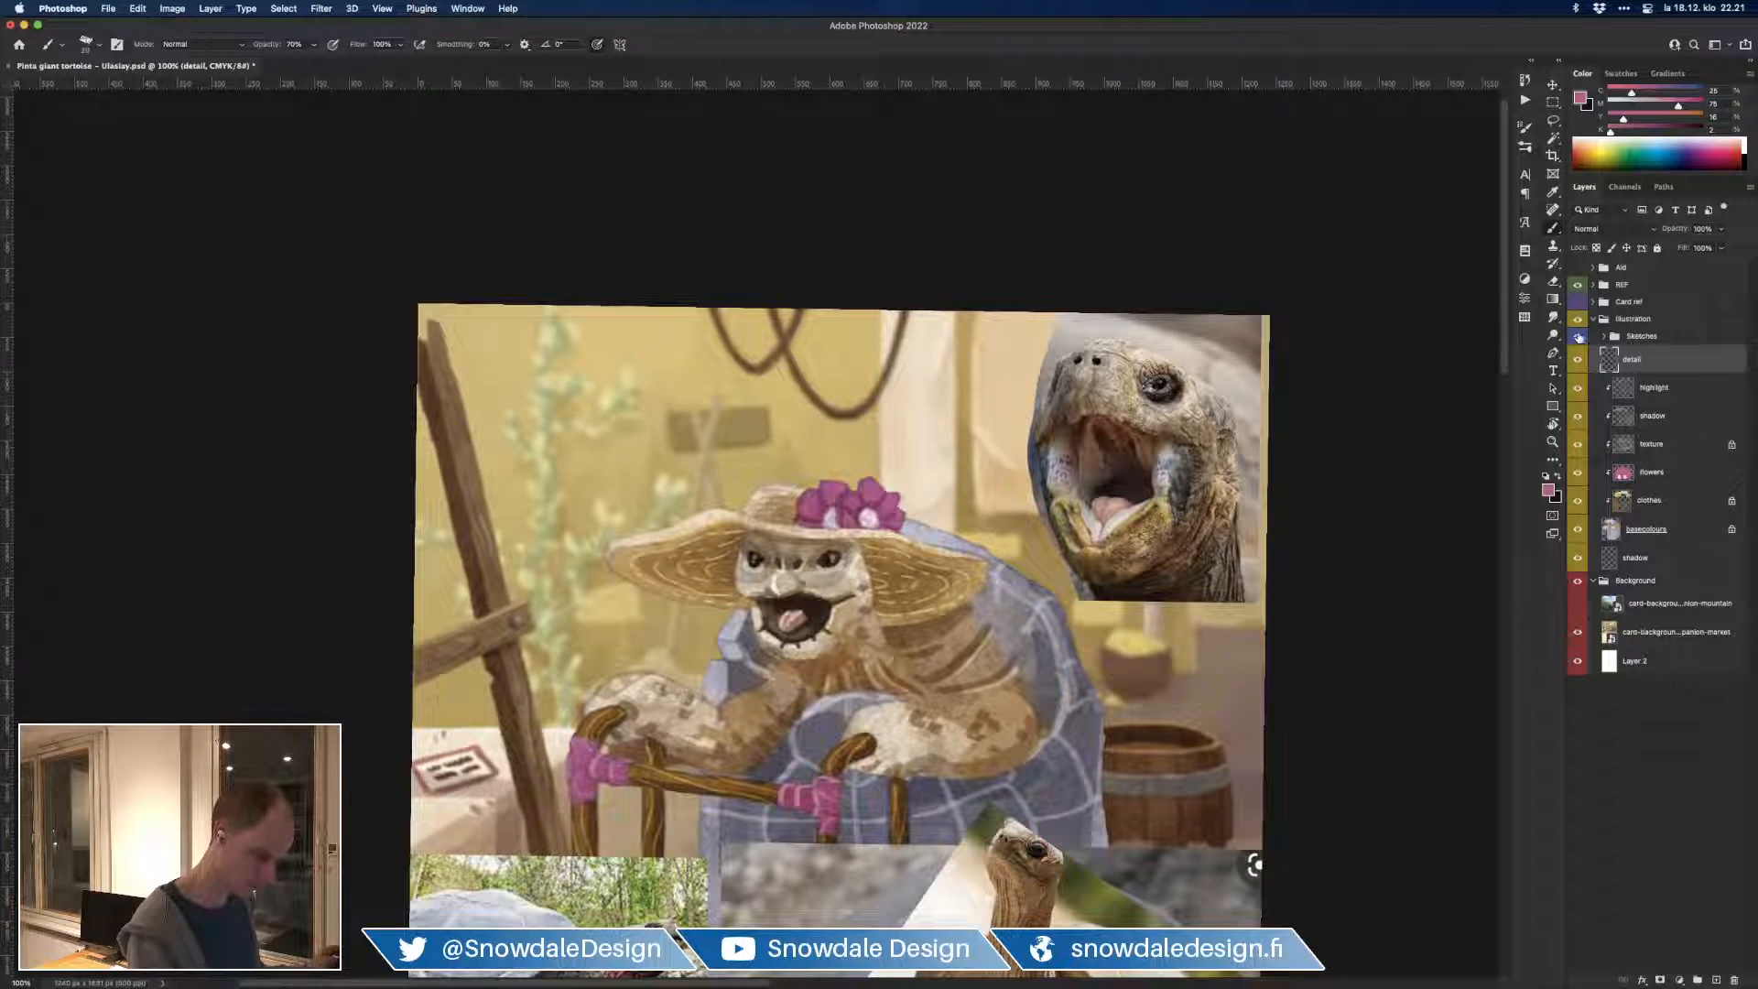
pyautogui.moveTo(1155, 370); pyautogui.dragTo(1310, 322)
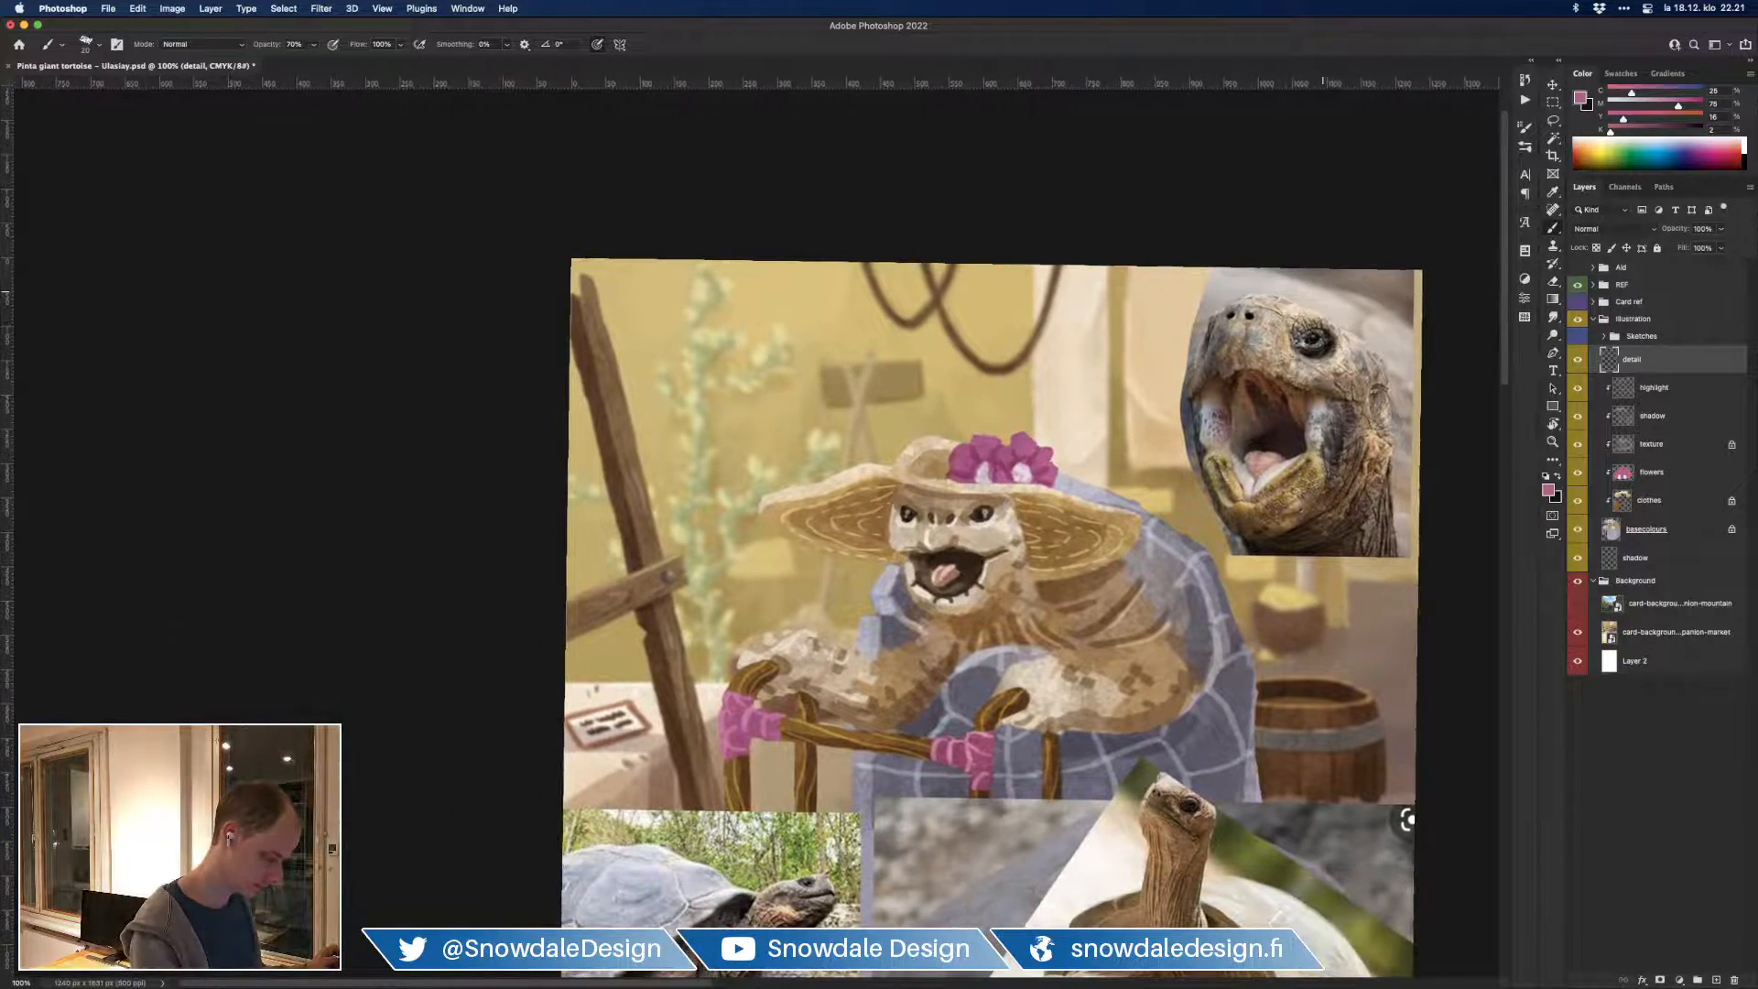
pyautogui.press('super+plus')
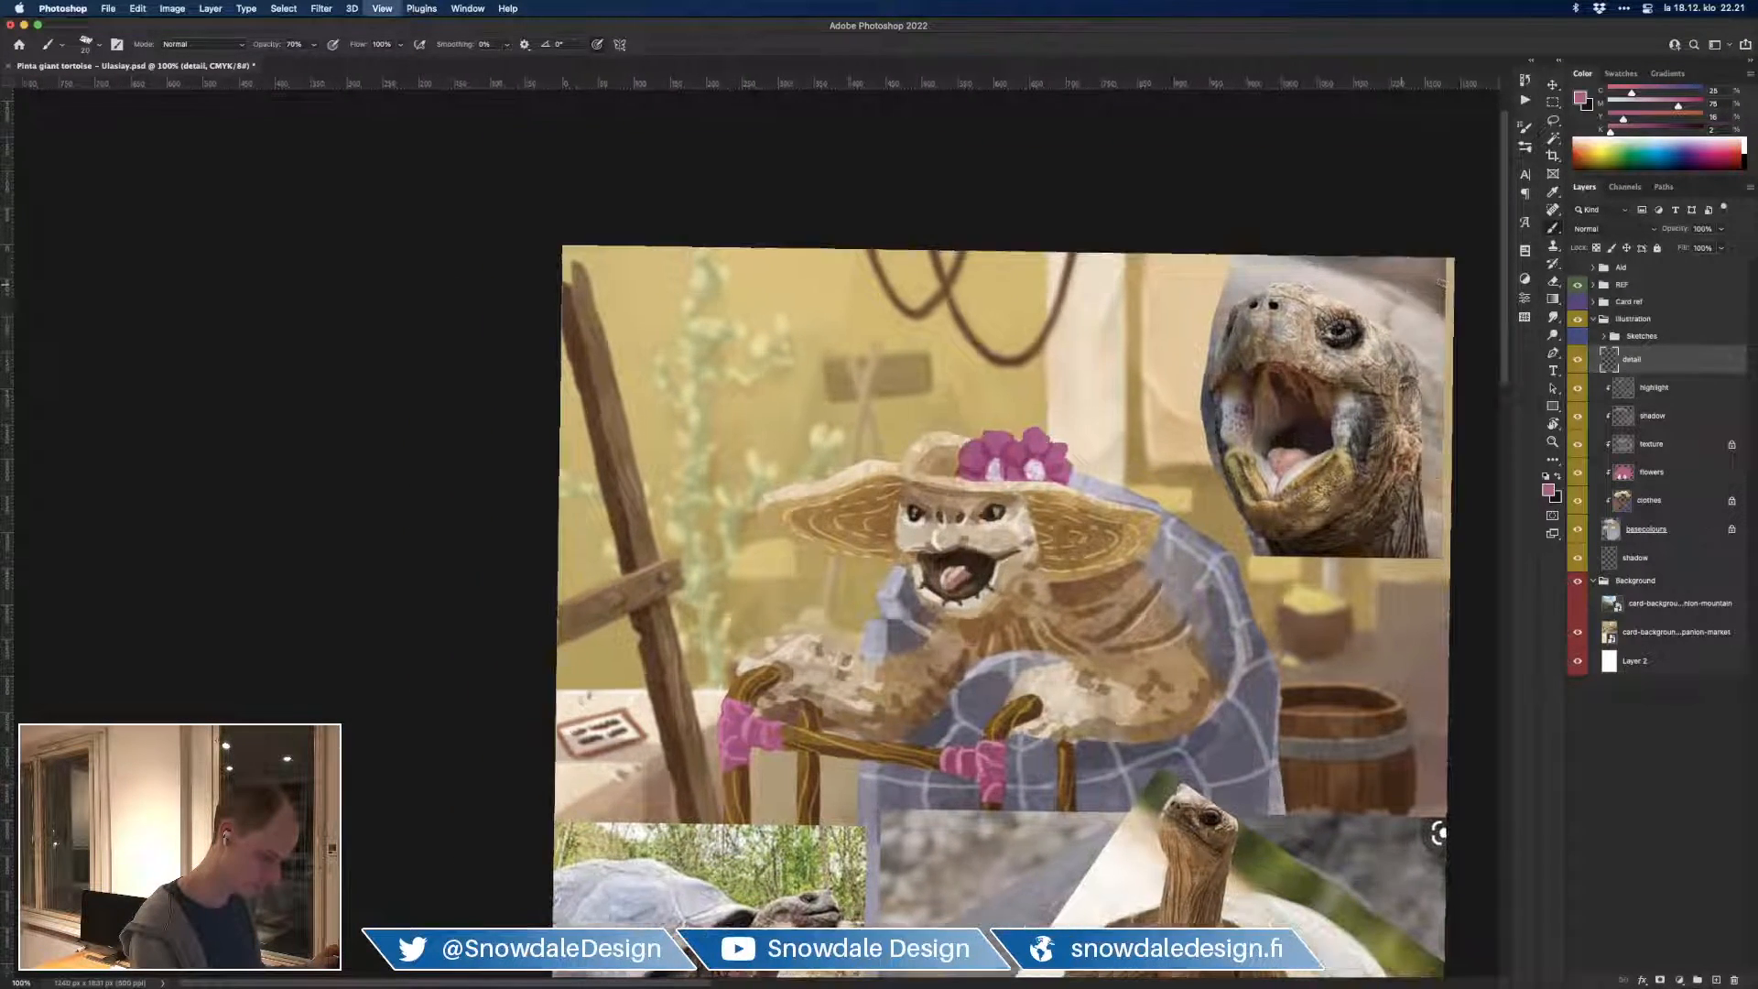
pyautogui.moveTo(1321, 408); pyautogui.dragTo(1008, 512)
pyautogui.press('super+minus')
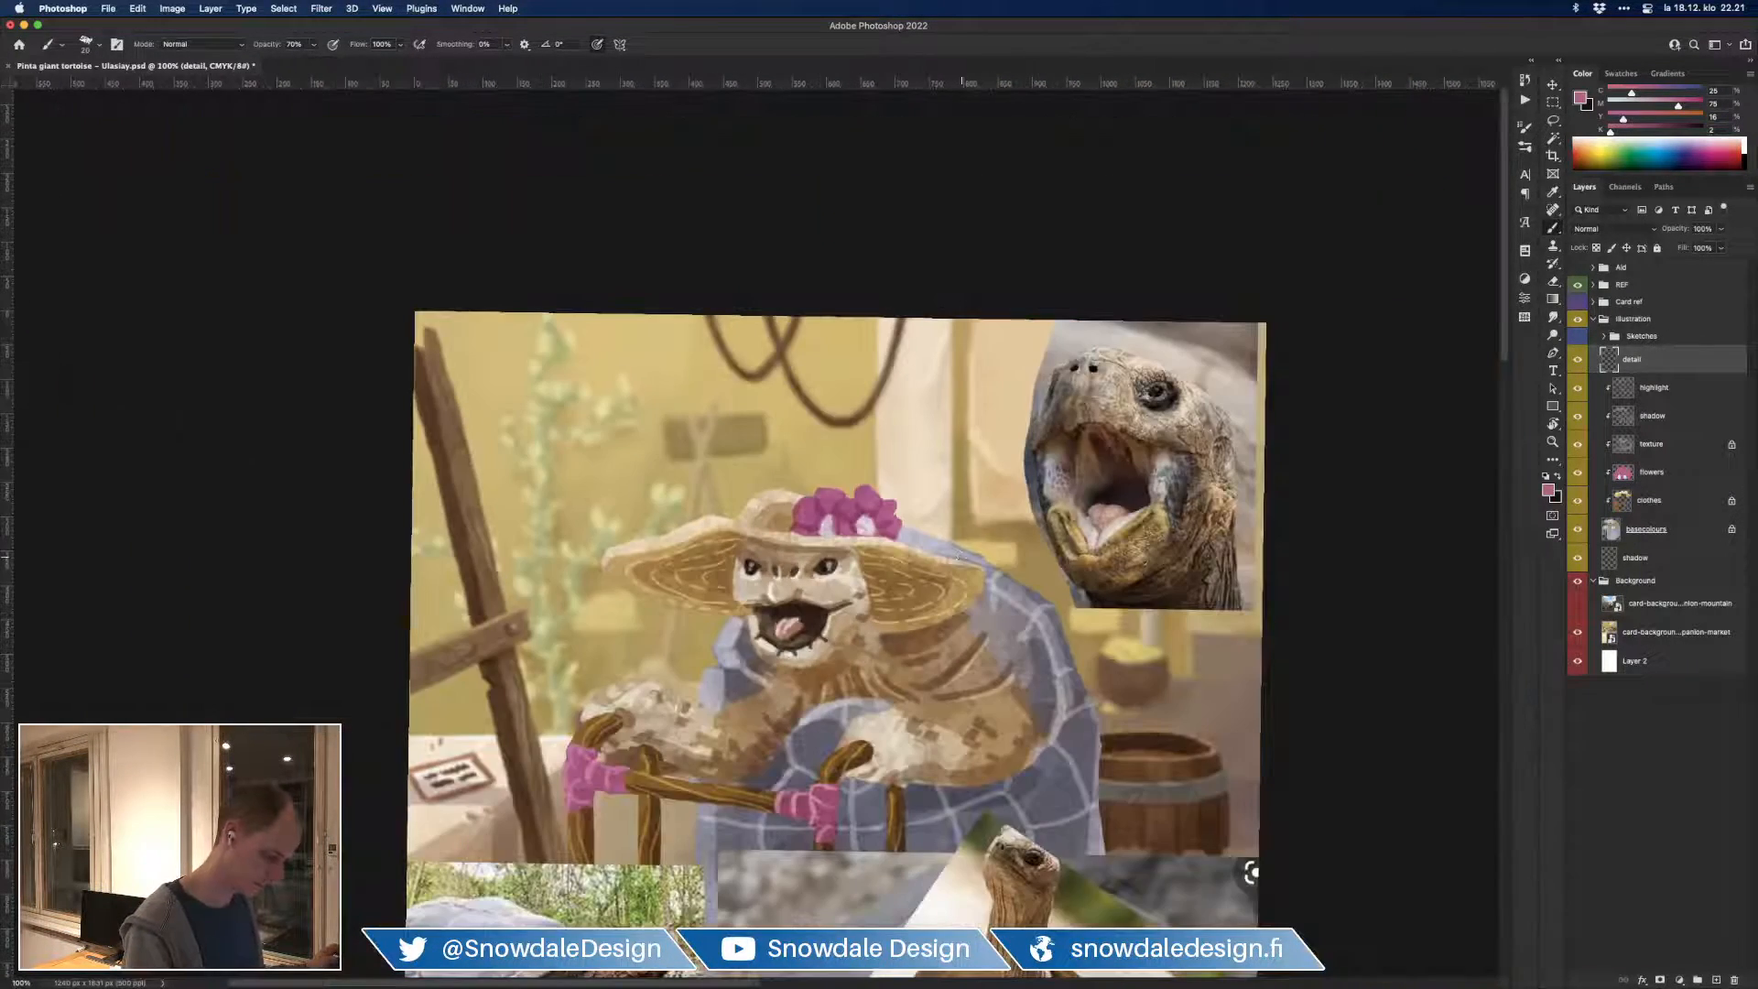
pyautogui.keyDown('alt'); pyautogui.click(829, 540); pyautogui.keyUp('alt')
pyautogui.moveTo(879, 552); pyautogui.dragTo(1115, 552)
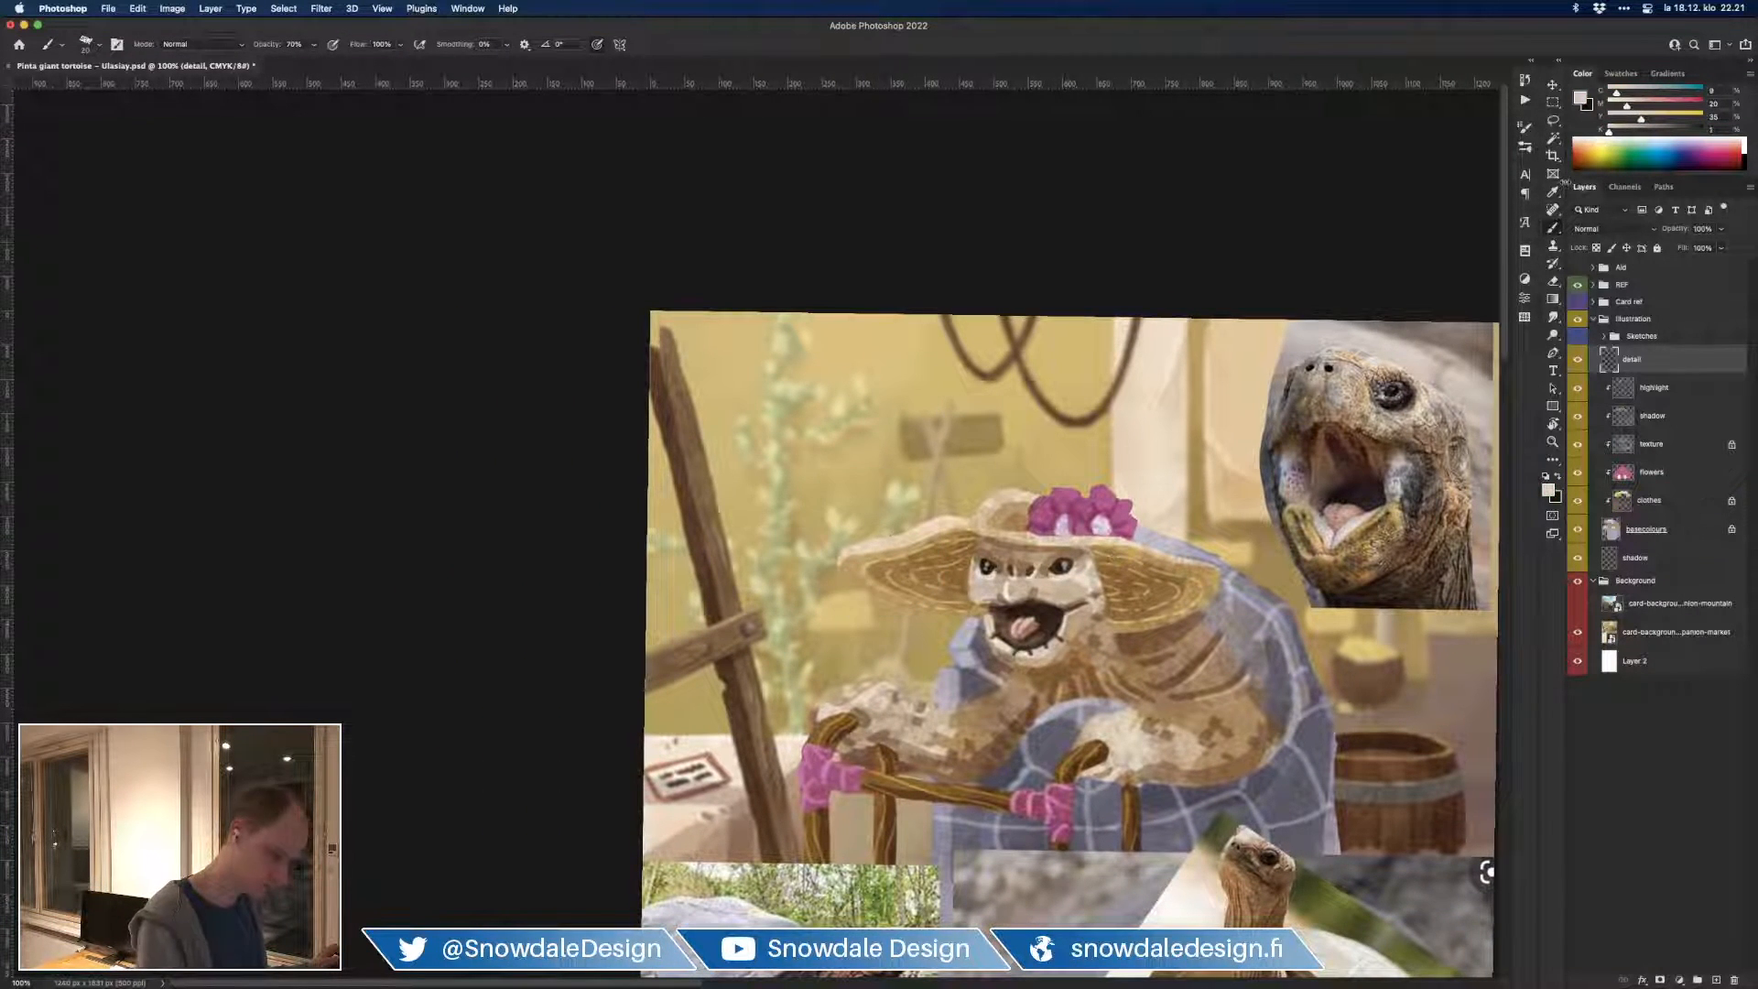
pyautogui.click(1580, 99)
pyautogui.click(1427, 279)
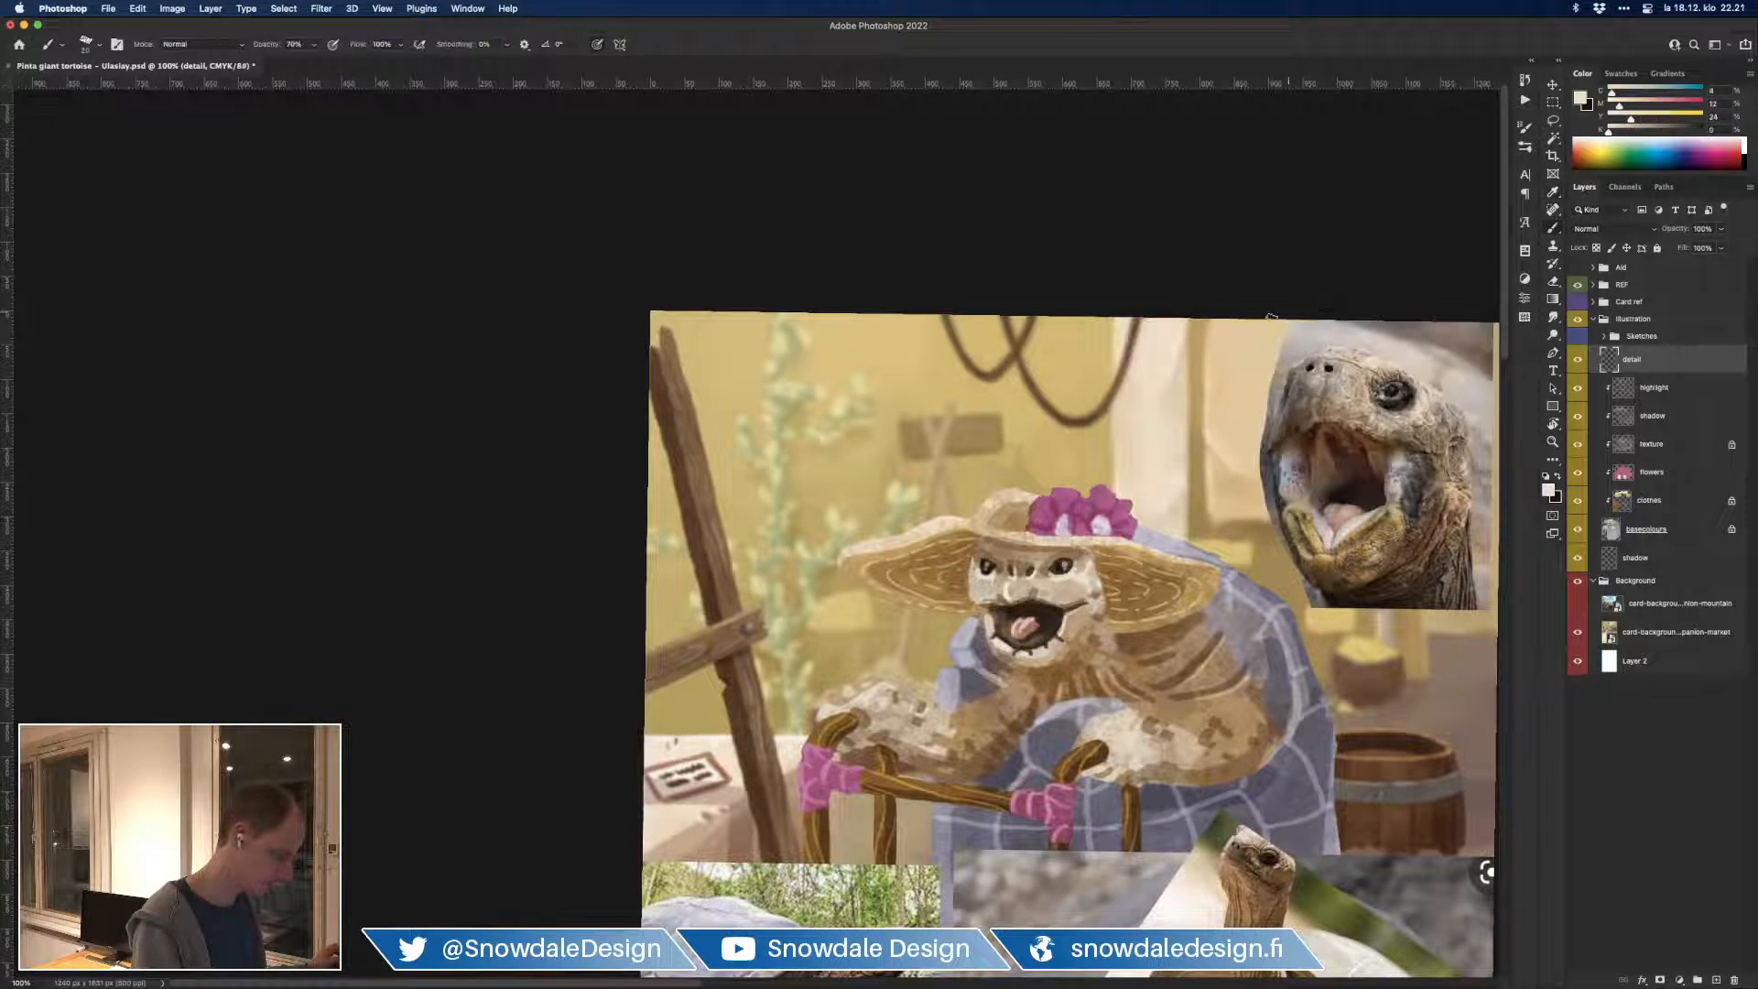
# Step: Draw thin loose straw strands at the tip and along the upper edge of the left hat brim in pale cream
pyautogui.press('[')
pyautogui.press('[')
pyautogui.press('[')
pyautogui.press('[')
pyautogui.press('[')
pyautogui.press('[')
pyautogui.moveTo(842, 553); pyautogui.dragTo(870, 541)
pyautogui.press(']')
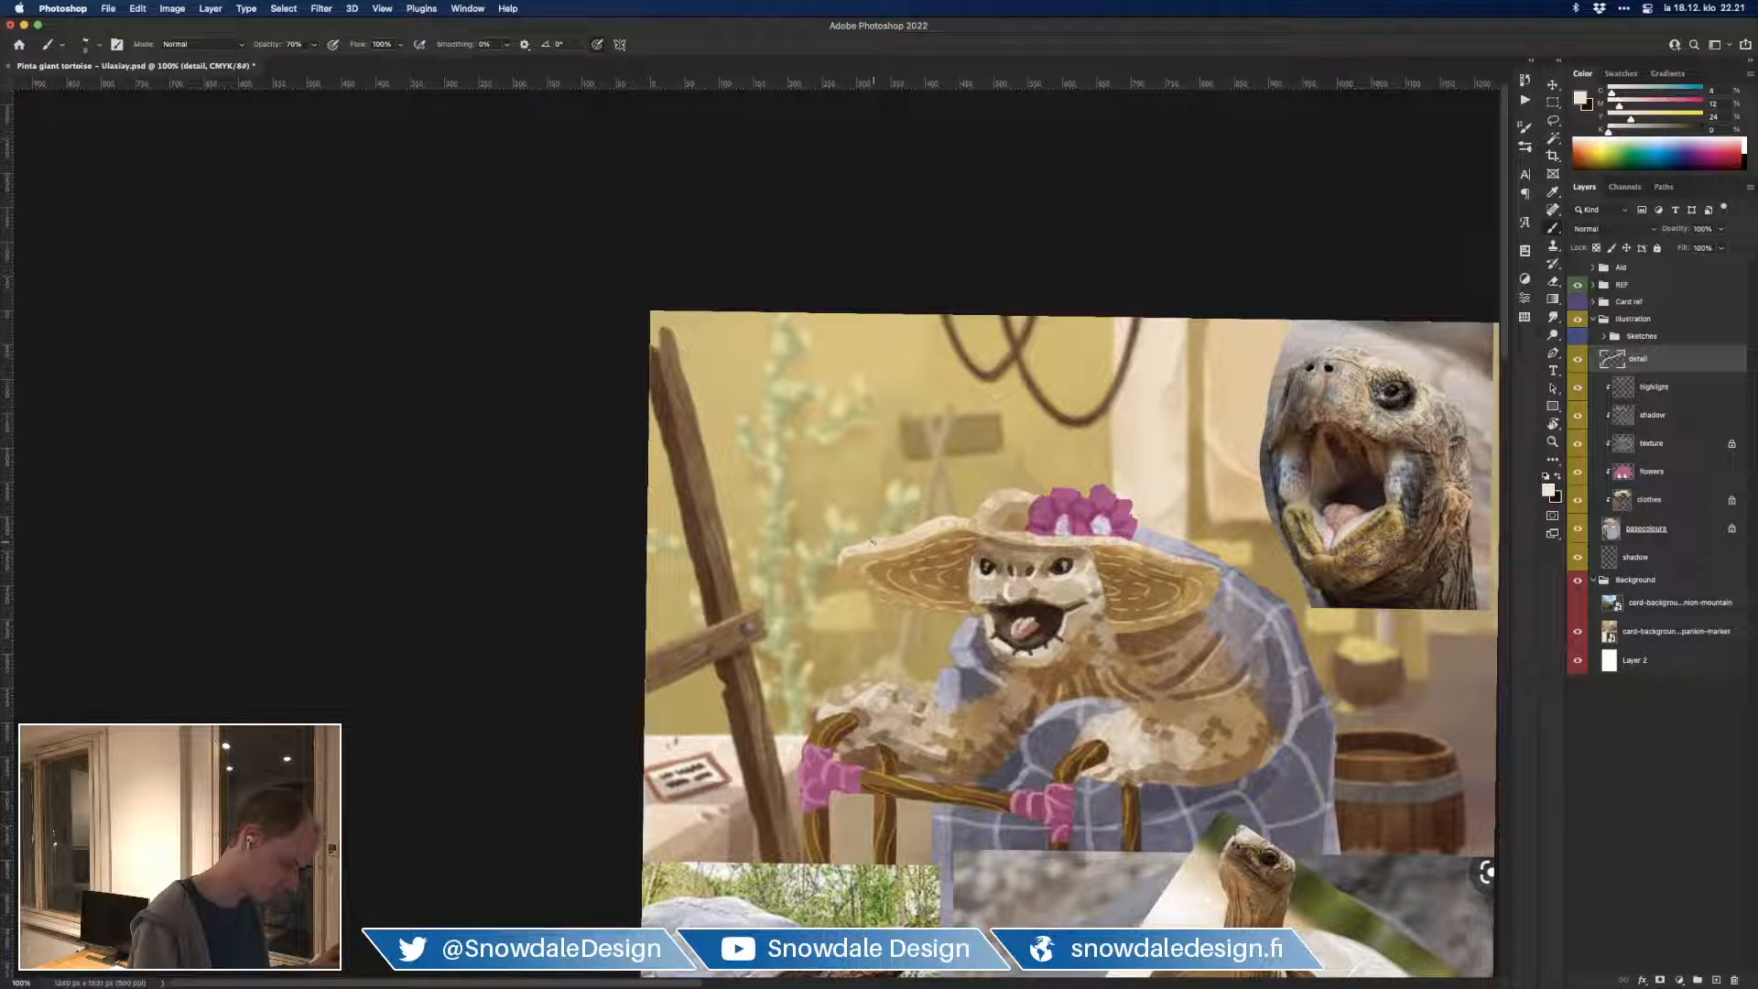
pyautogui.press(']')
pyautogui.press(']')
pyautogui.moveTo(855, 531); pyautogui.dragTo(873, 537)
pyautogui.moveTo(835, 557)
pyautogui.mouseDown()
pyautogui.moveTo(936, 520)
pyautogui.moveTo(1019, 532)
pyautogui.mouseUp()
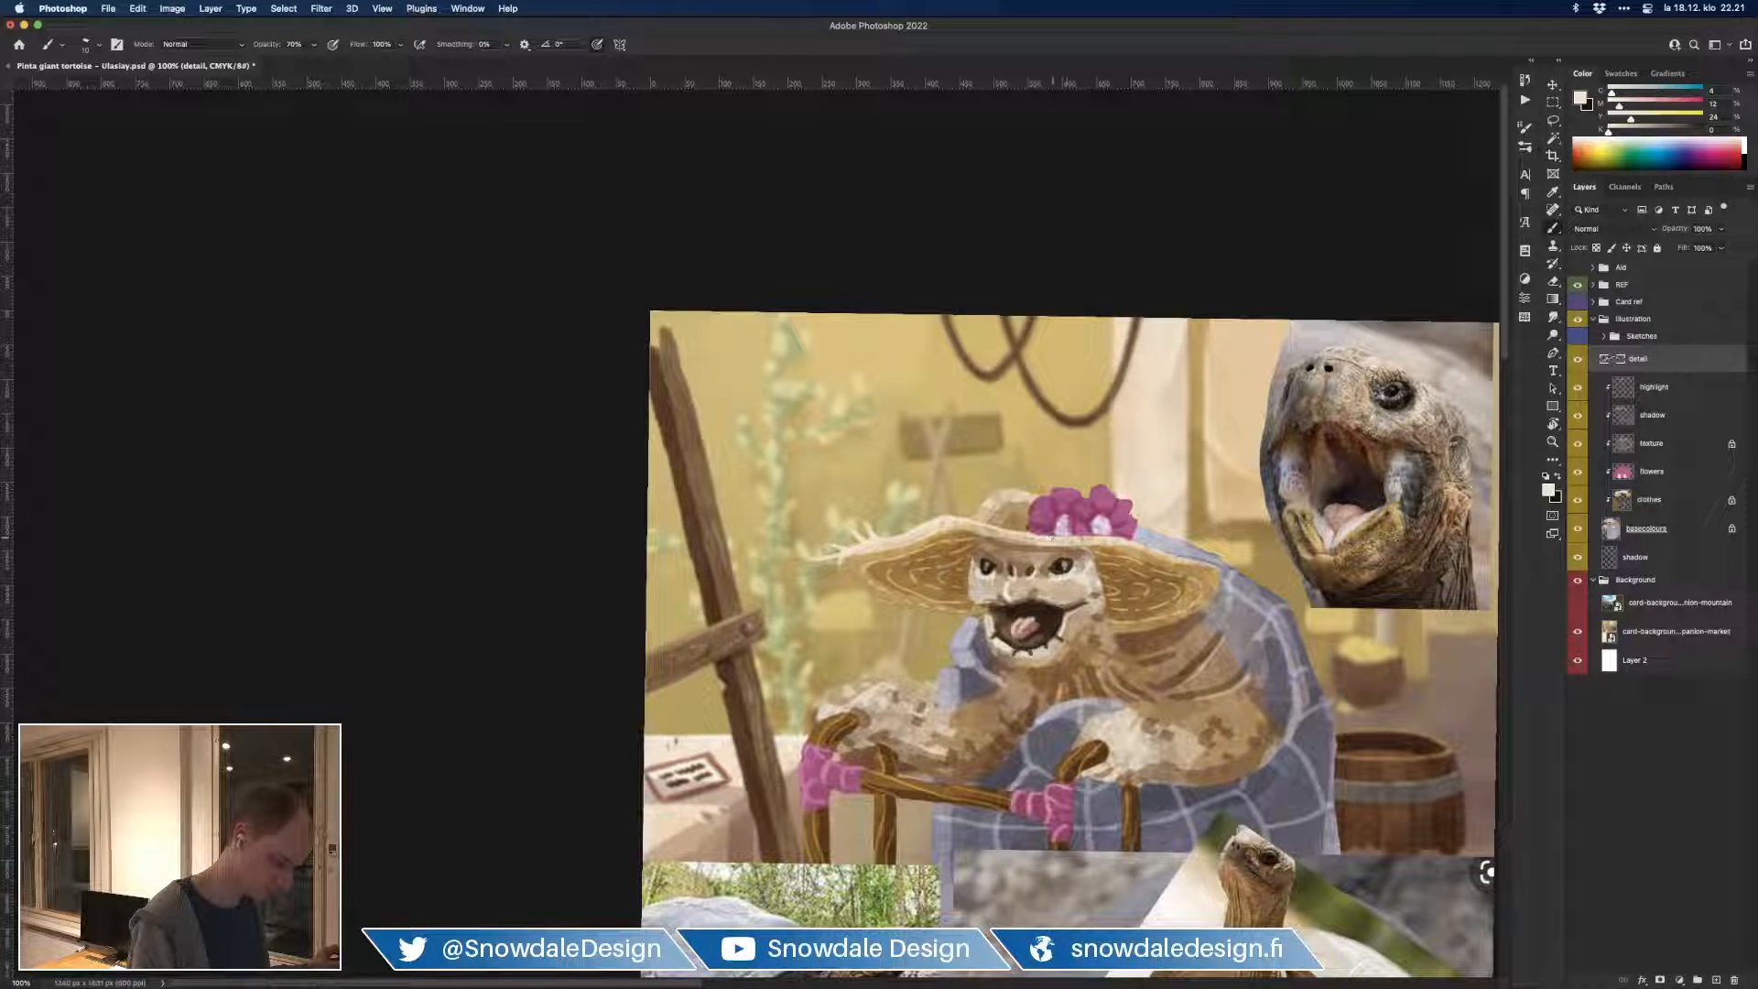
# Step: Draw a pale rim along the lower edge of the left hat brim, with loose straw strands sticking out beneath it
pyautogui.press('r')
pyautogui.moveTo(1236, 555)
pyautogui.mouseDown()
pyautogui.moveTo(756, 531)
pyautogui.moveTo(789, 745)
pyautogui.mouseUp()
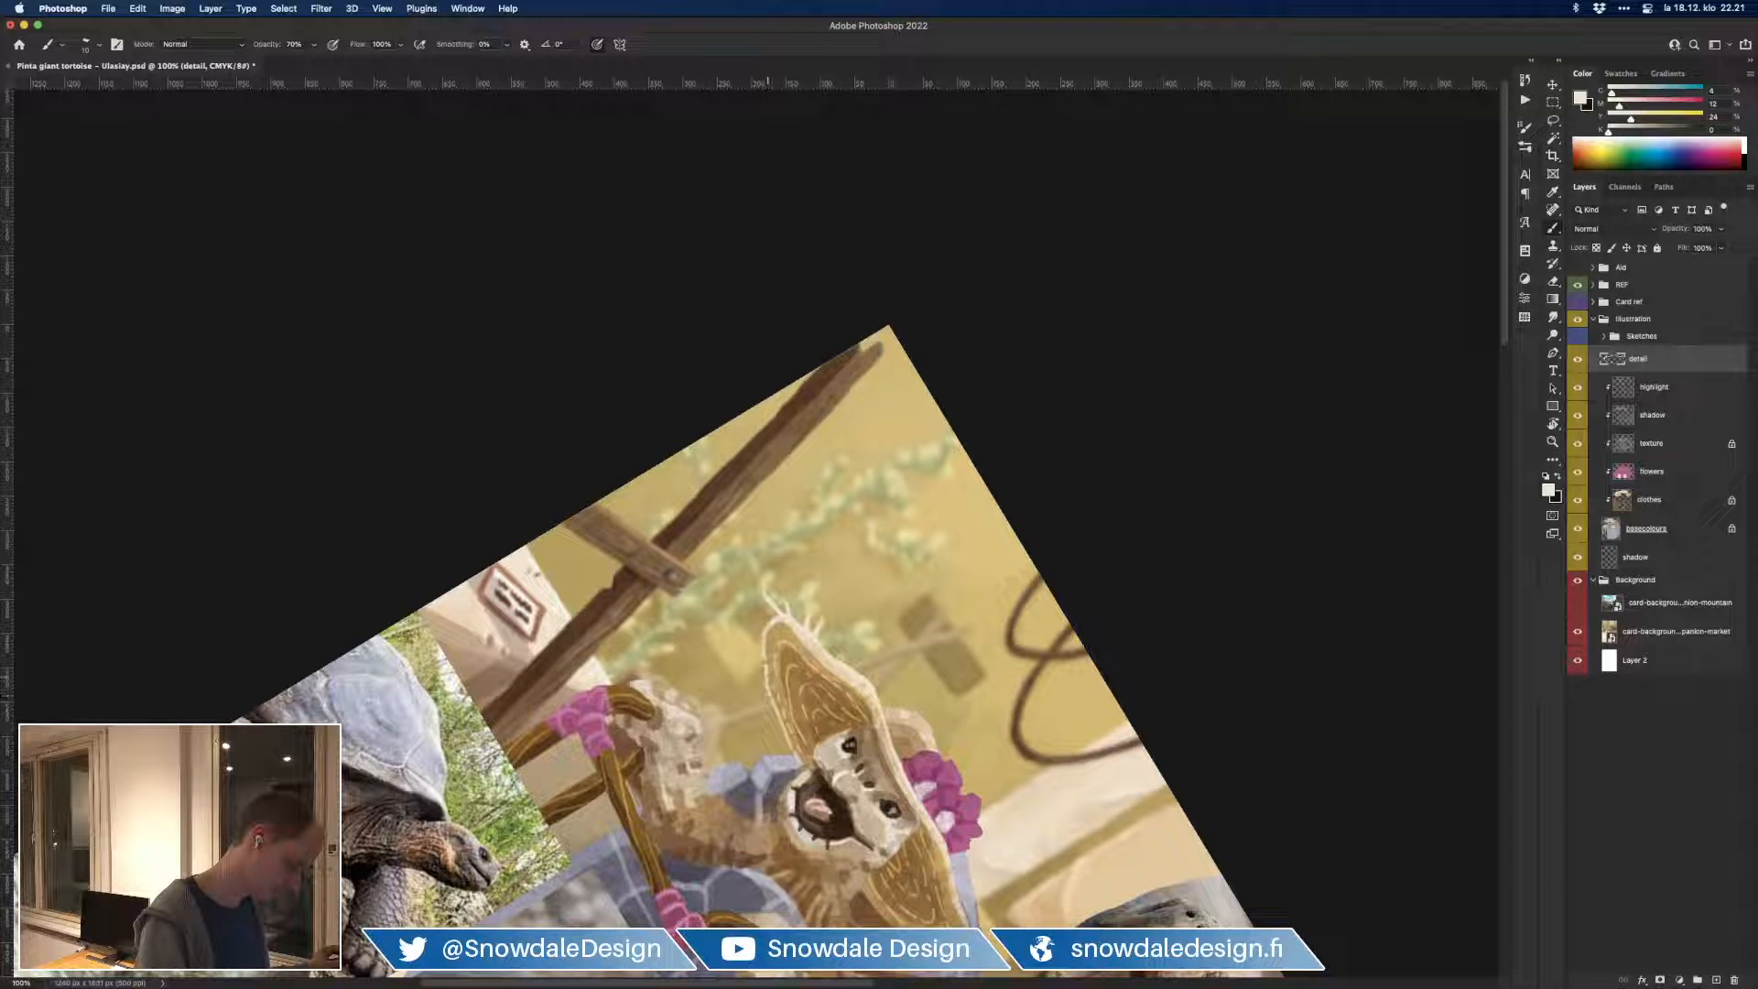
pyautogui.press('r')
pyautogui.moveTo(877, 675); pyautogui.dragTo(1133, 505)
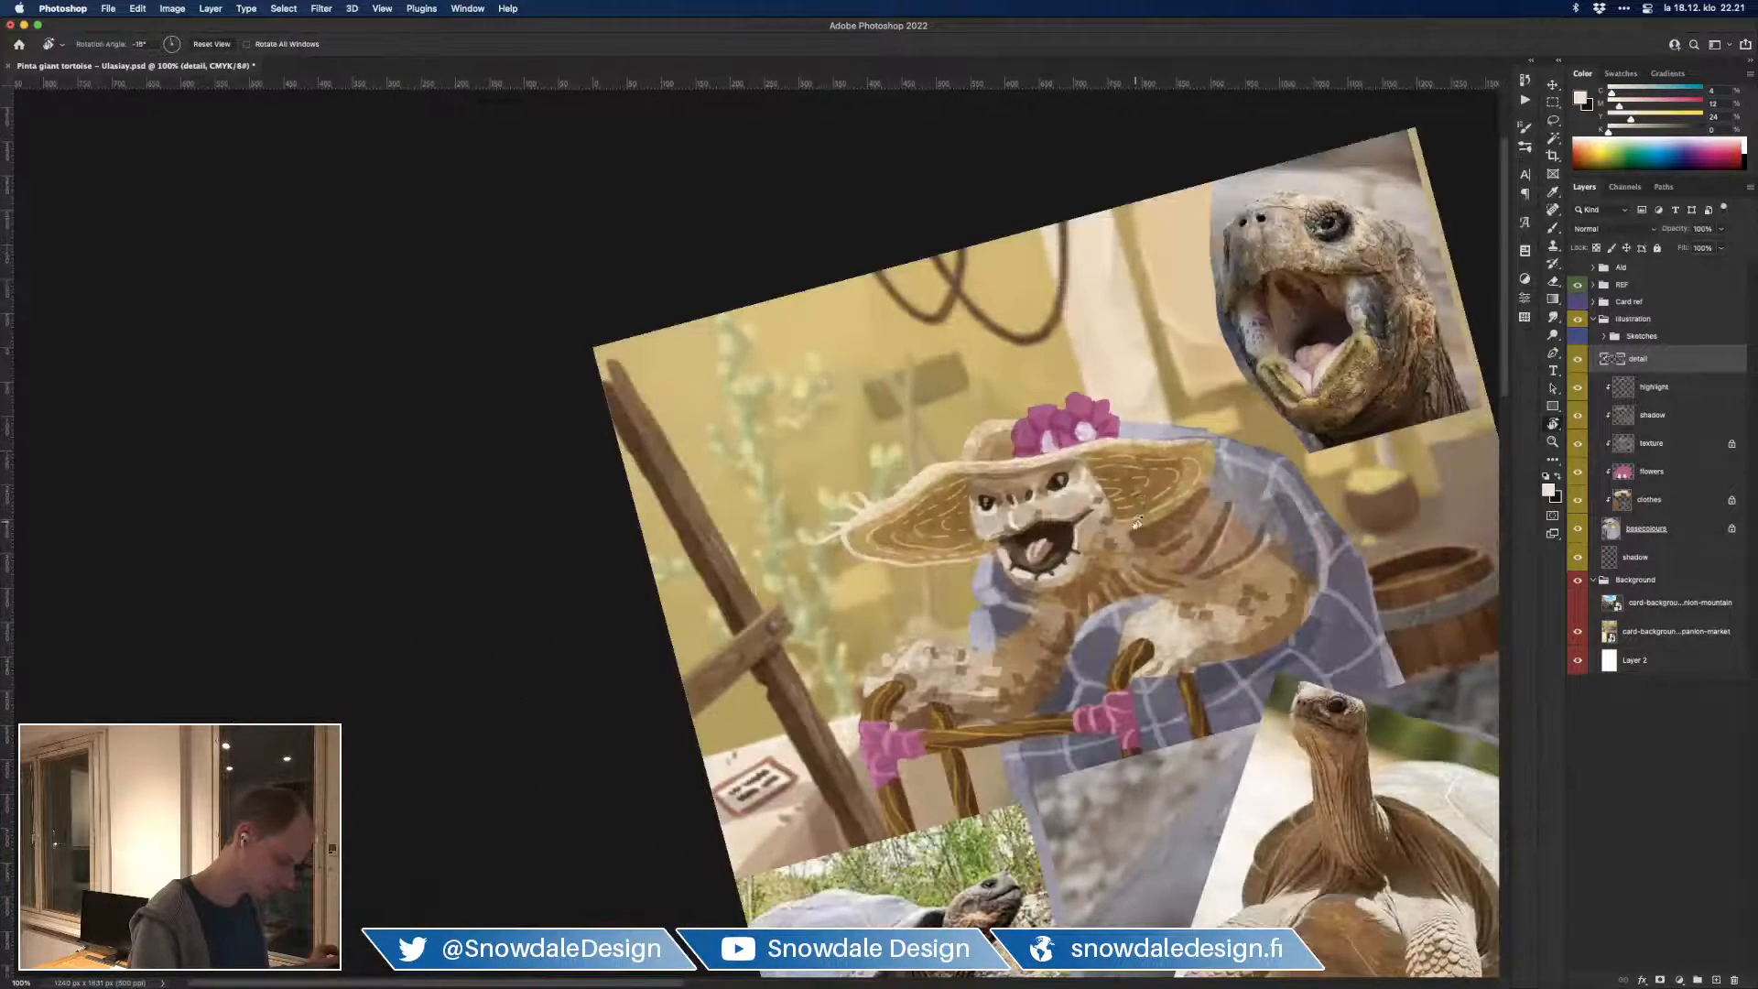
pyautogui.moveTo(1190, 591); pyautogui.dragTo(1137, 706)
pyautogui.press('Escape')
pyautogui.press('b')
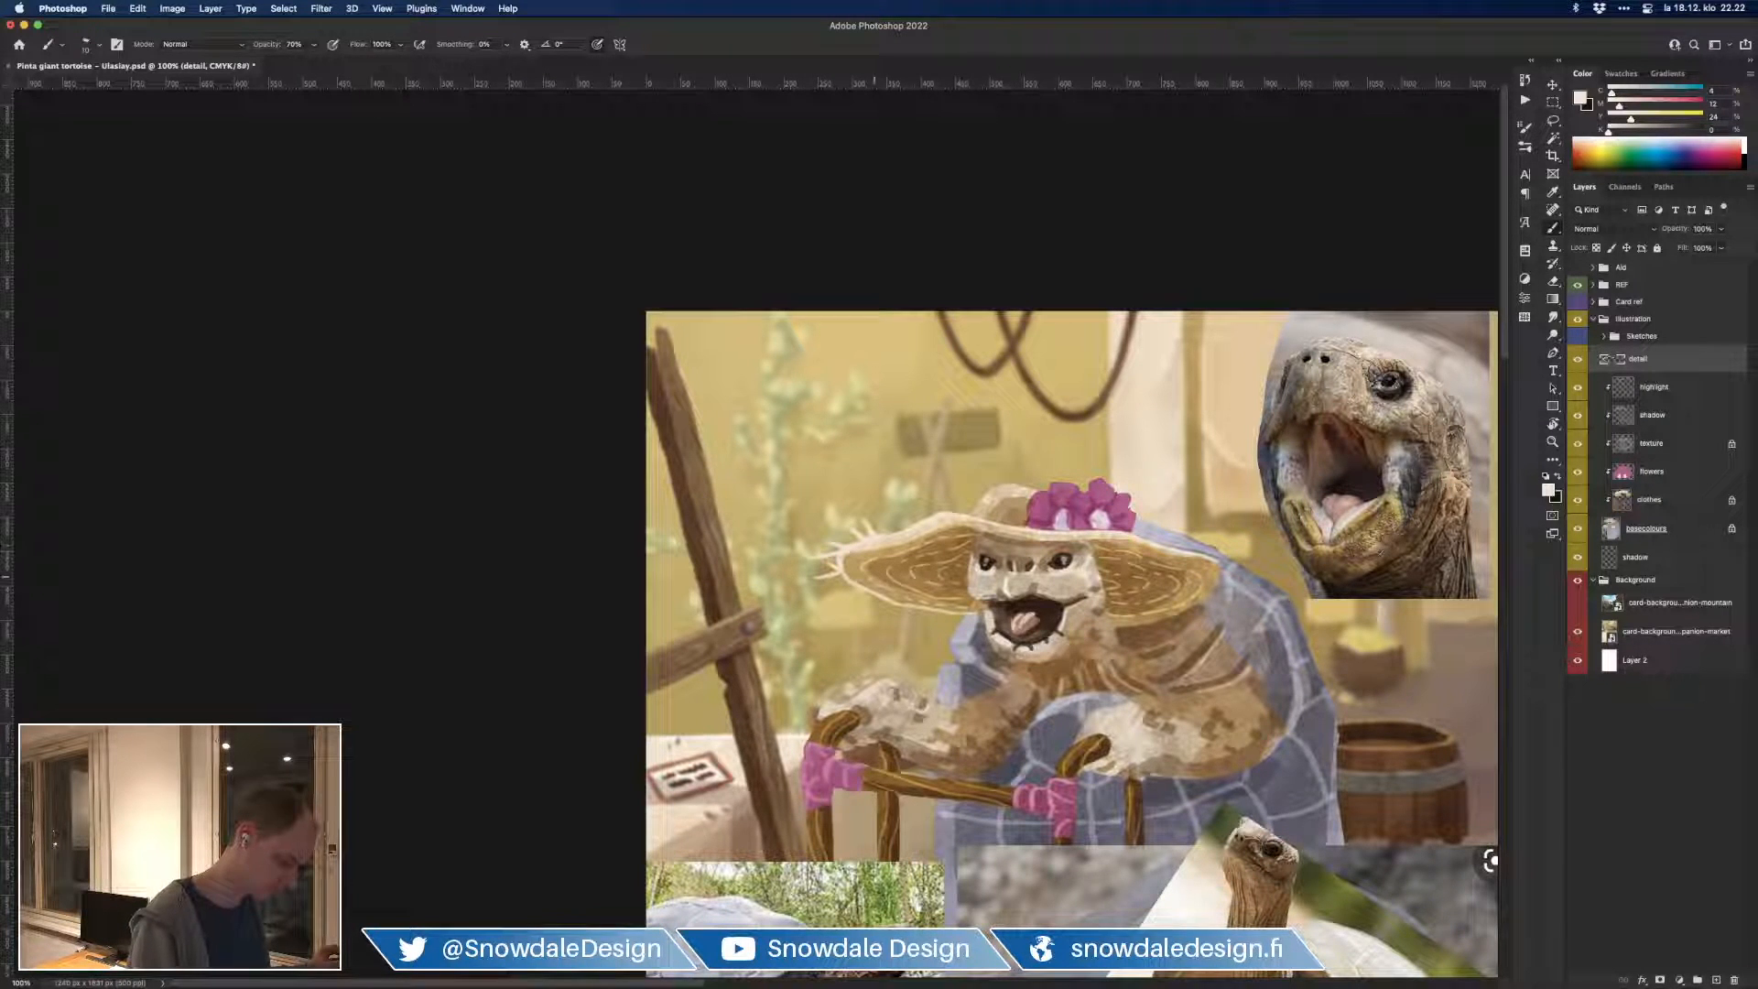
pyautogui.moveTo(911, 605)
pyautogui.mouseDown()
pyautogui.moveTo(881, 616)
pyautogui.moveTo(895, 615)
pyautogui.mouseUp()
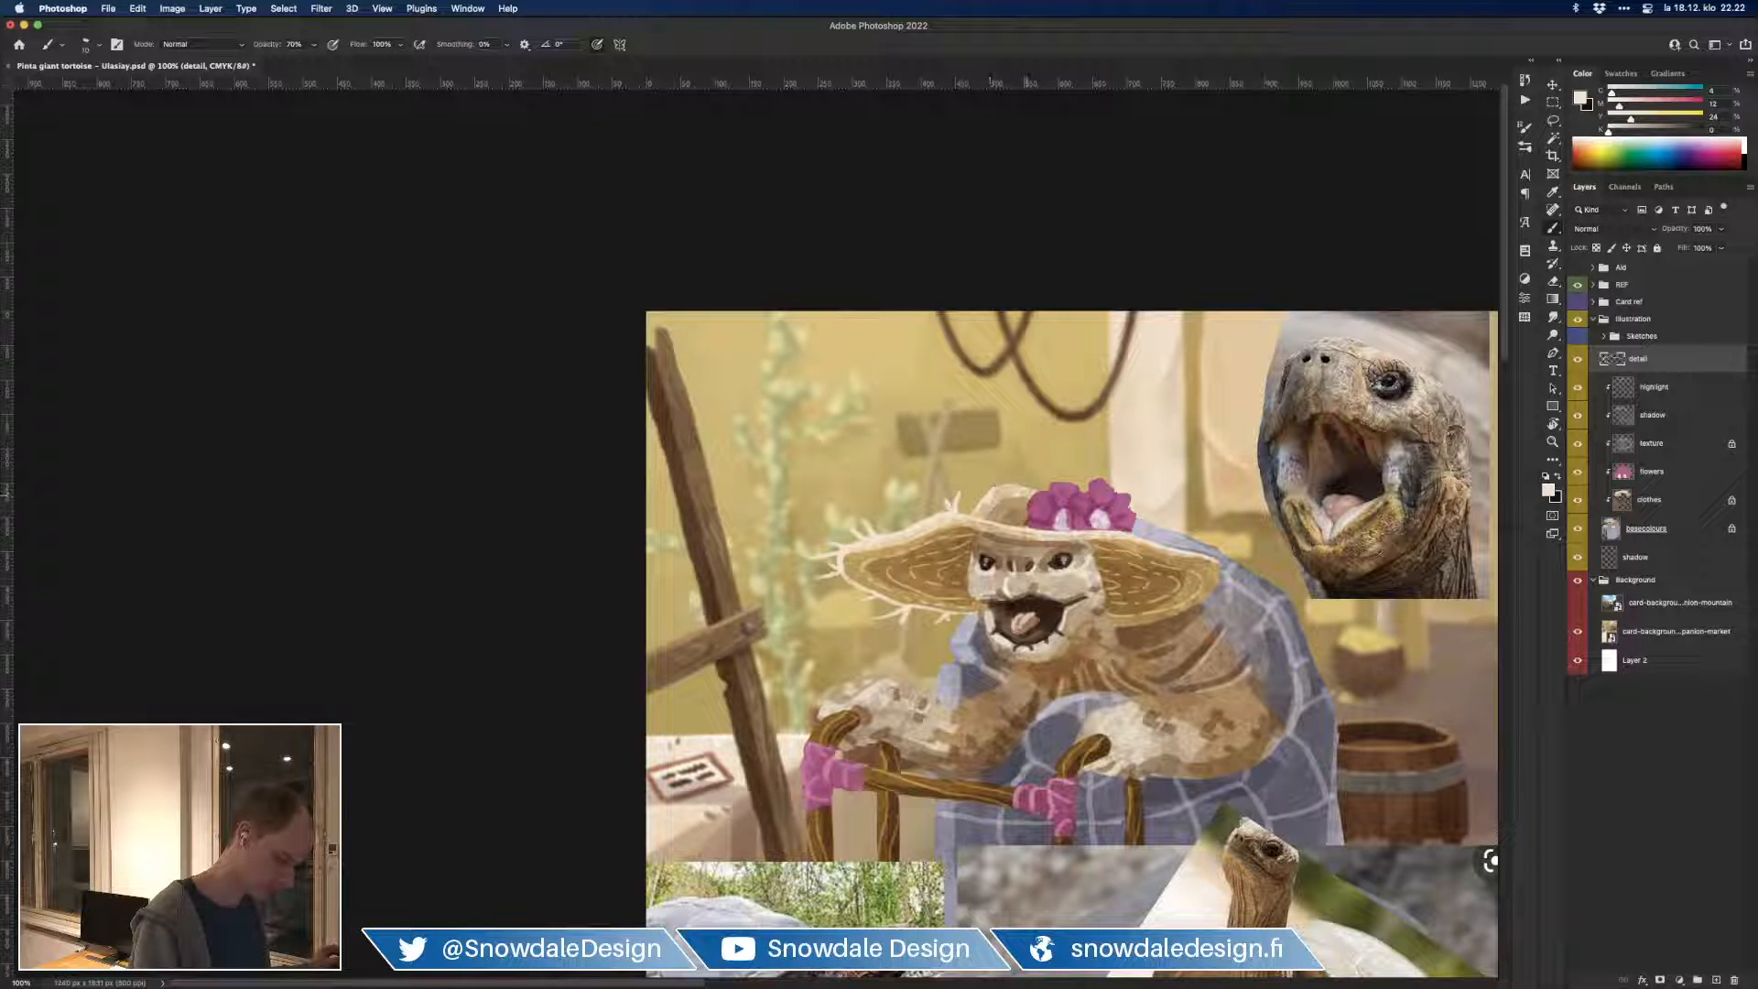
# Step: Draw pale cream weave lines and loose straw strands on the hat crown
pyautogui.click(1575, 338)
pyautogui.click(1575, 338)
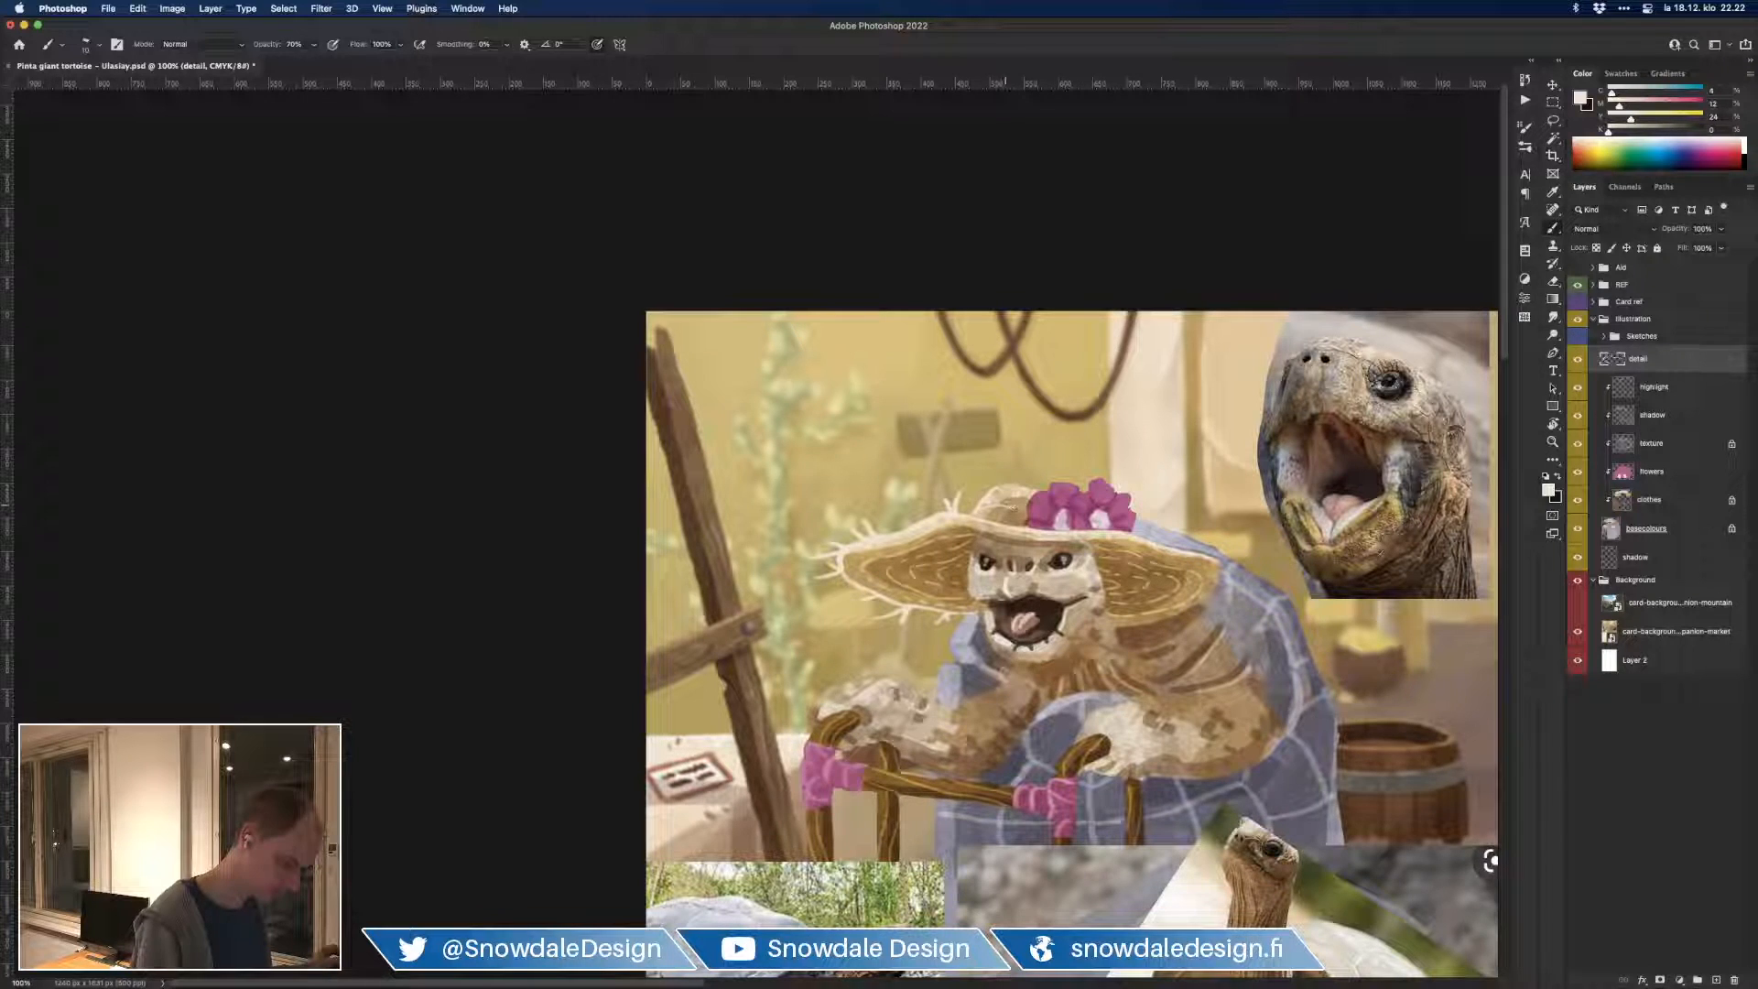
pyautogui.moveTo(990, 499); pyautogui.dragTo(1026, 504)
pyautogui.press('e')
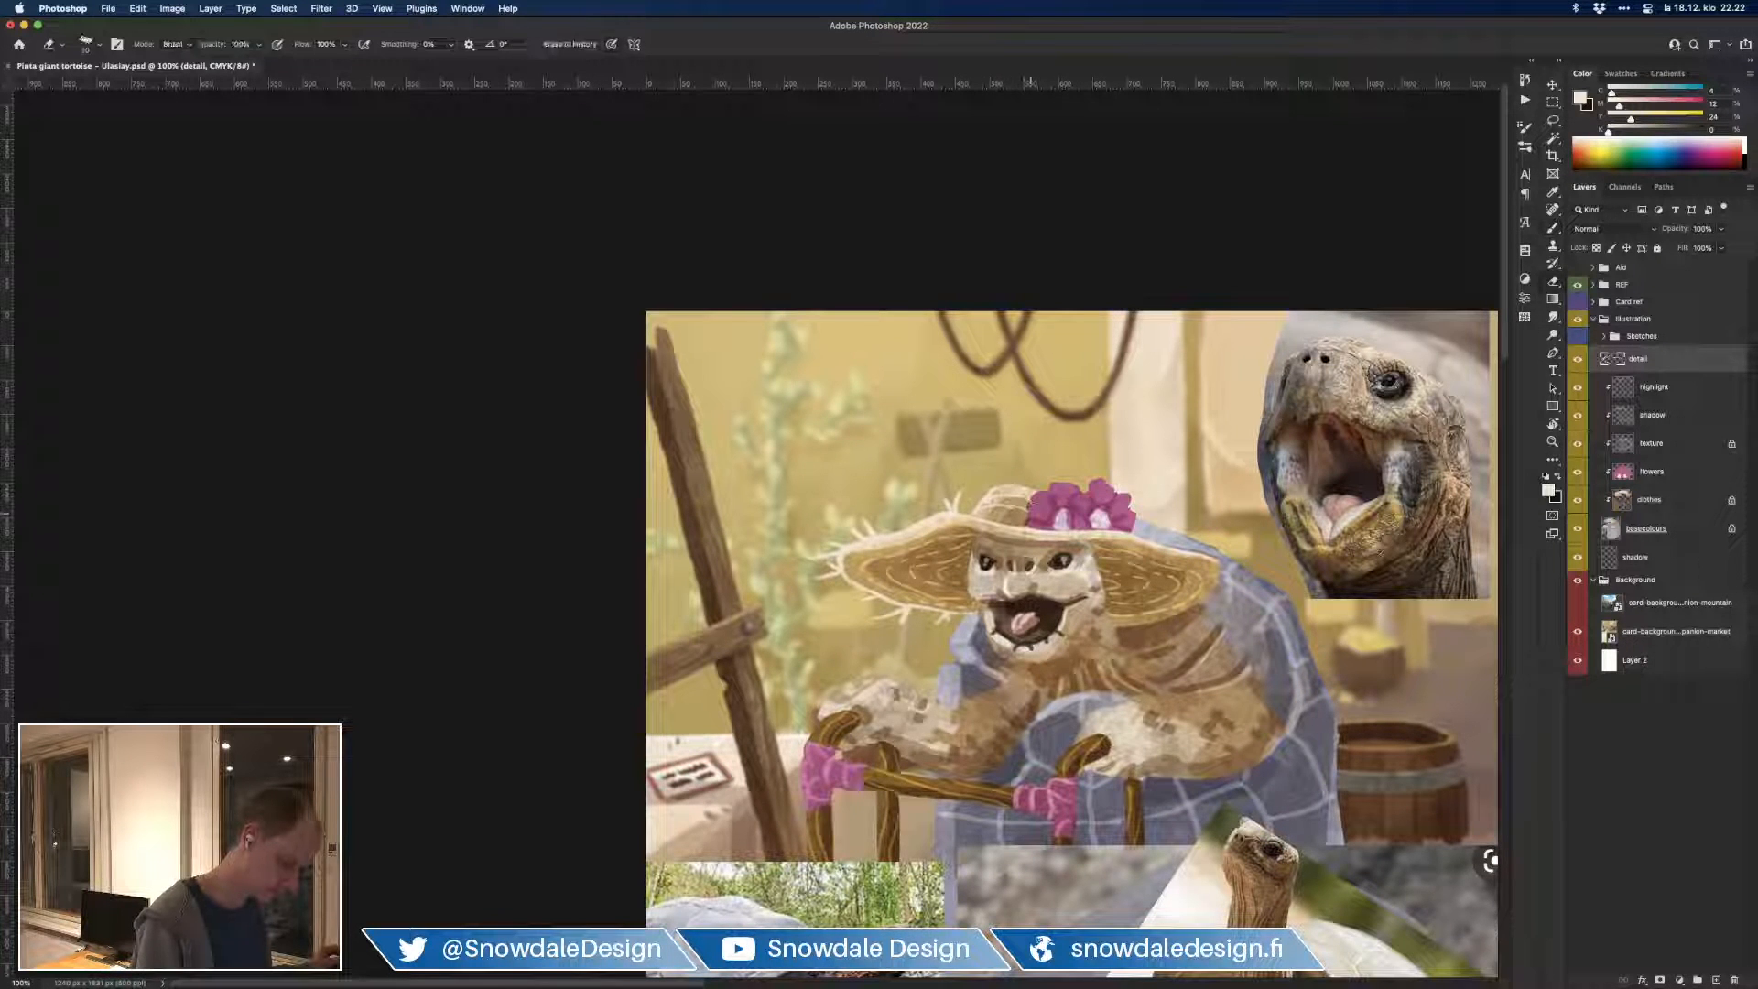
pyautogui.press('b')
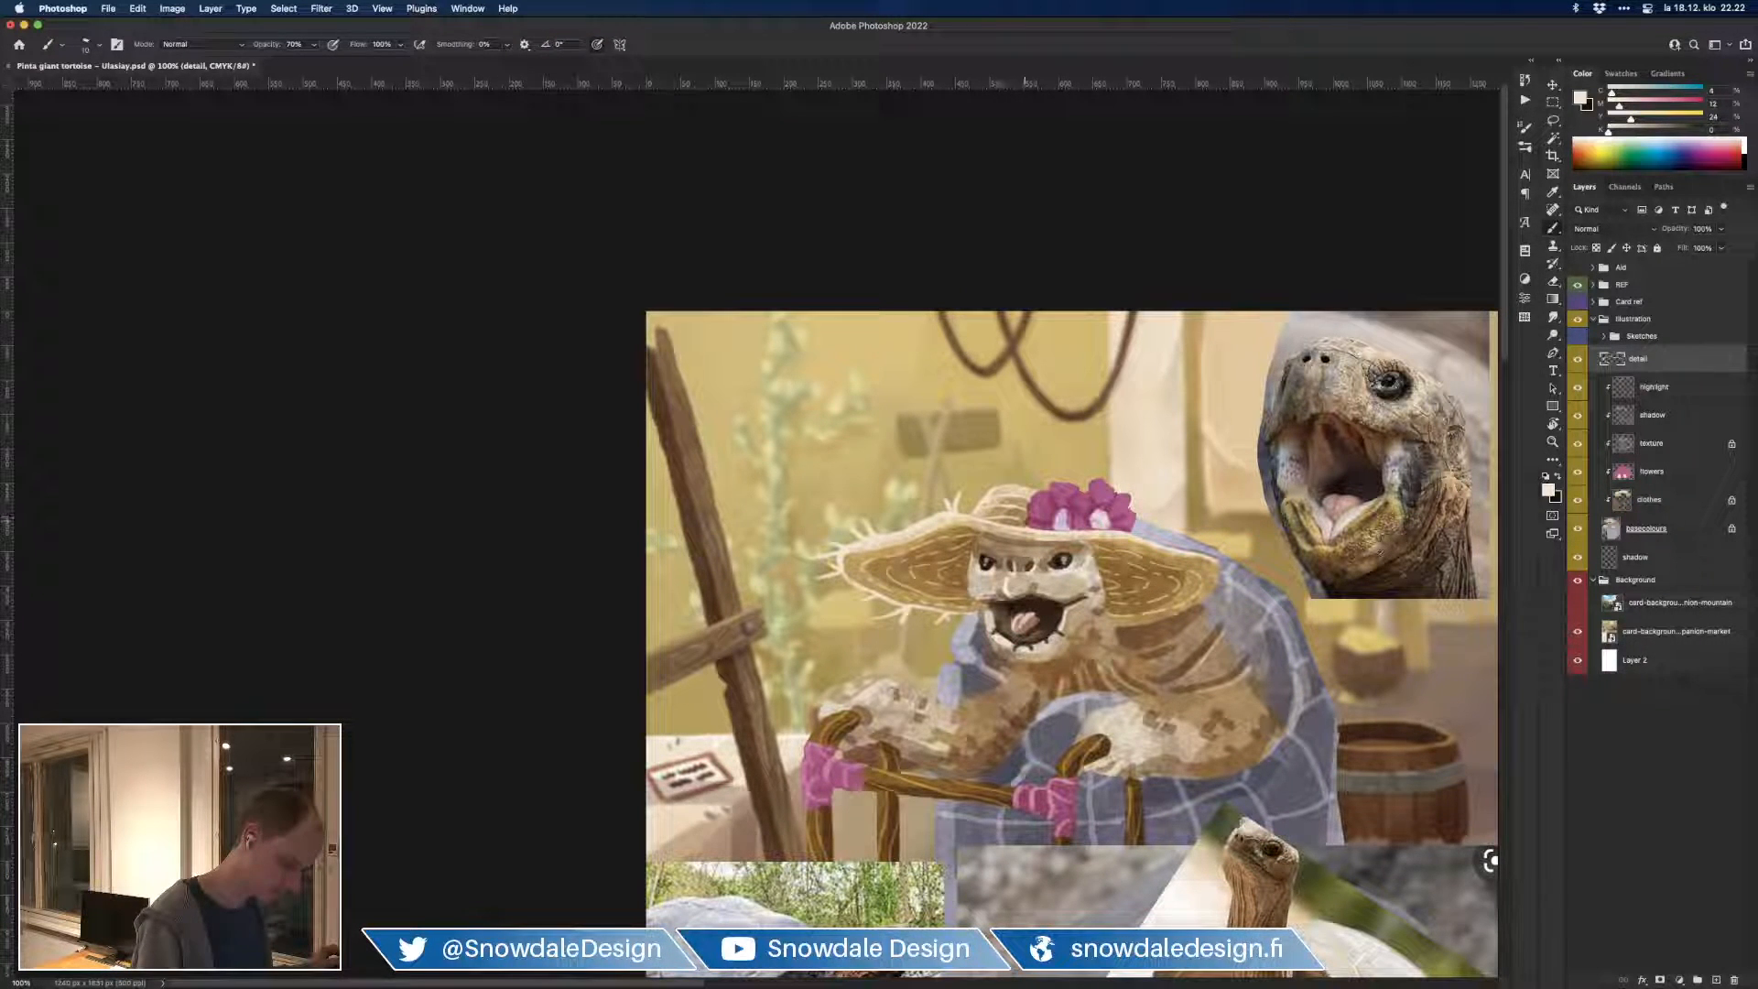
pyautogui.moveTo(1004, 485); pyautogui.dragTo(1031, 486)
# Step: Refine the weave lines on the hat crown beside the flowers with brown and cream tones sampled from the hat
pyautogui.keyDown('alt'); pyautogui.click(1007, 505); pyautogui.keyUp('alt')
pyautogui.keyDown('alt'); pyautogui.click(1012, 513); pyautogui.keyUp('alt')
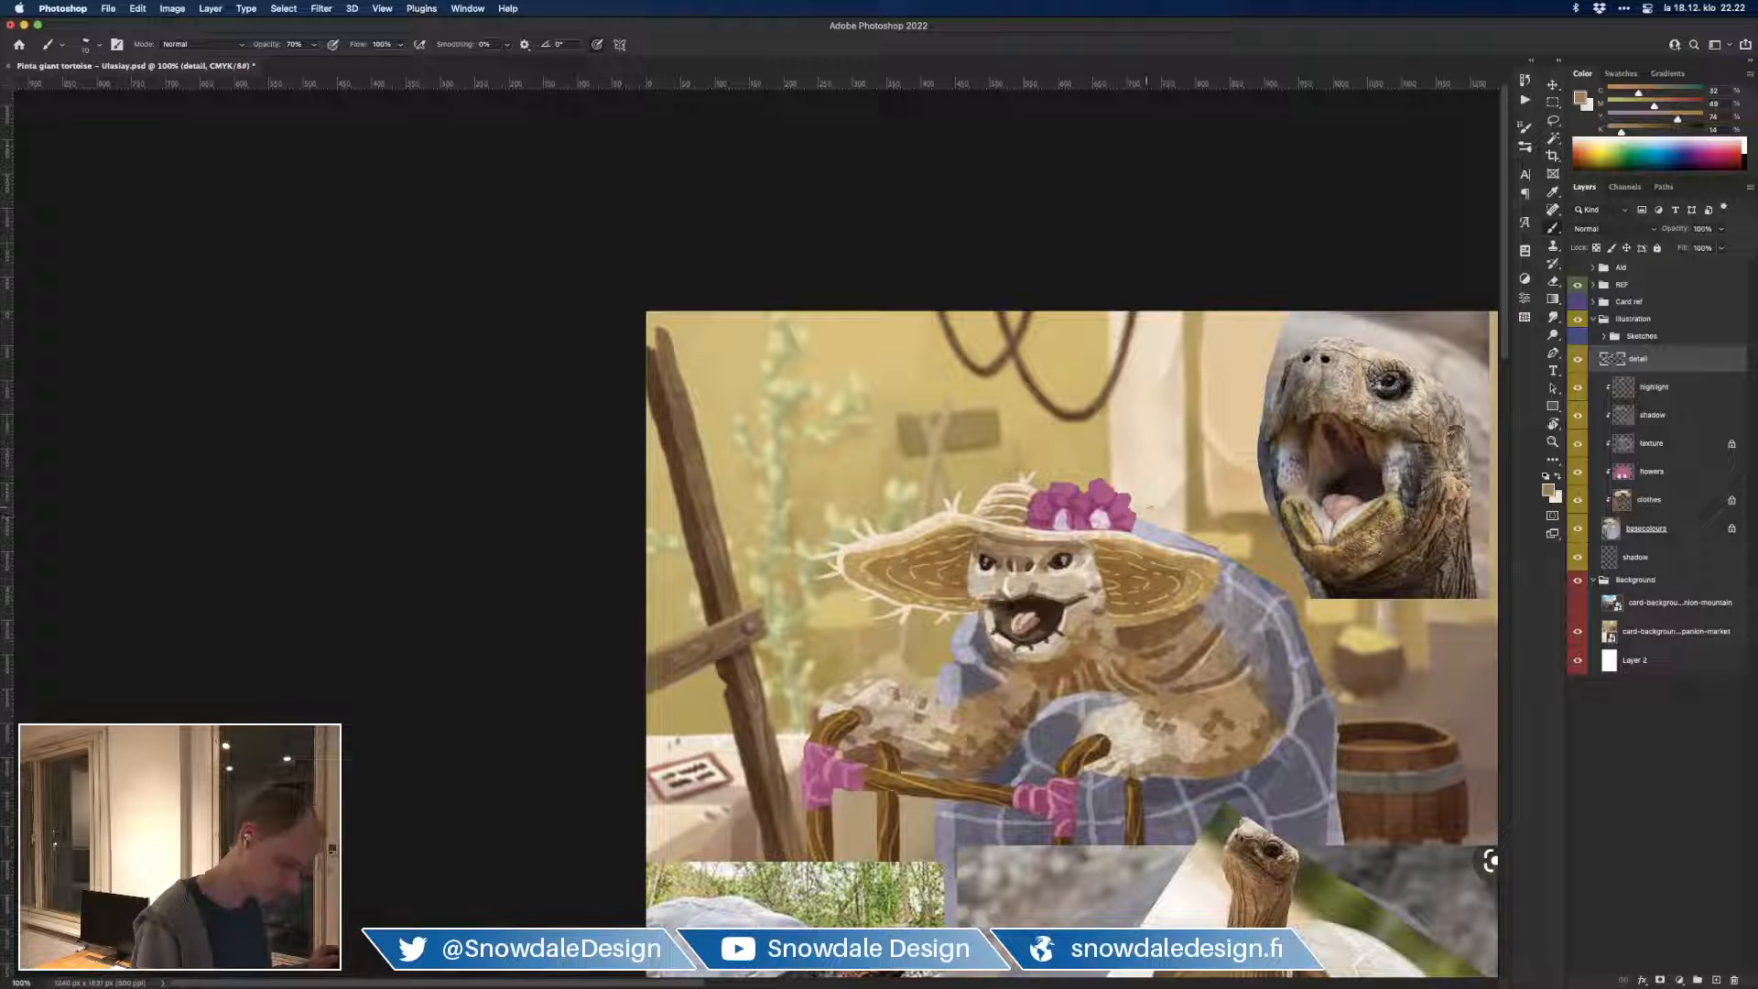
pyautogui.press('super+minus')
pyautogui.press('super+plus')
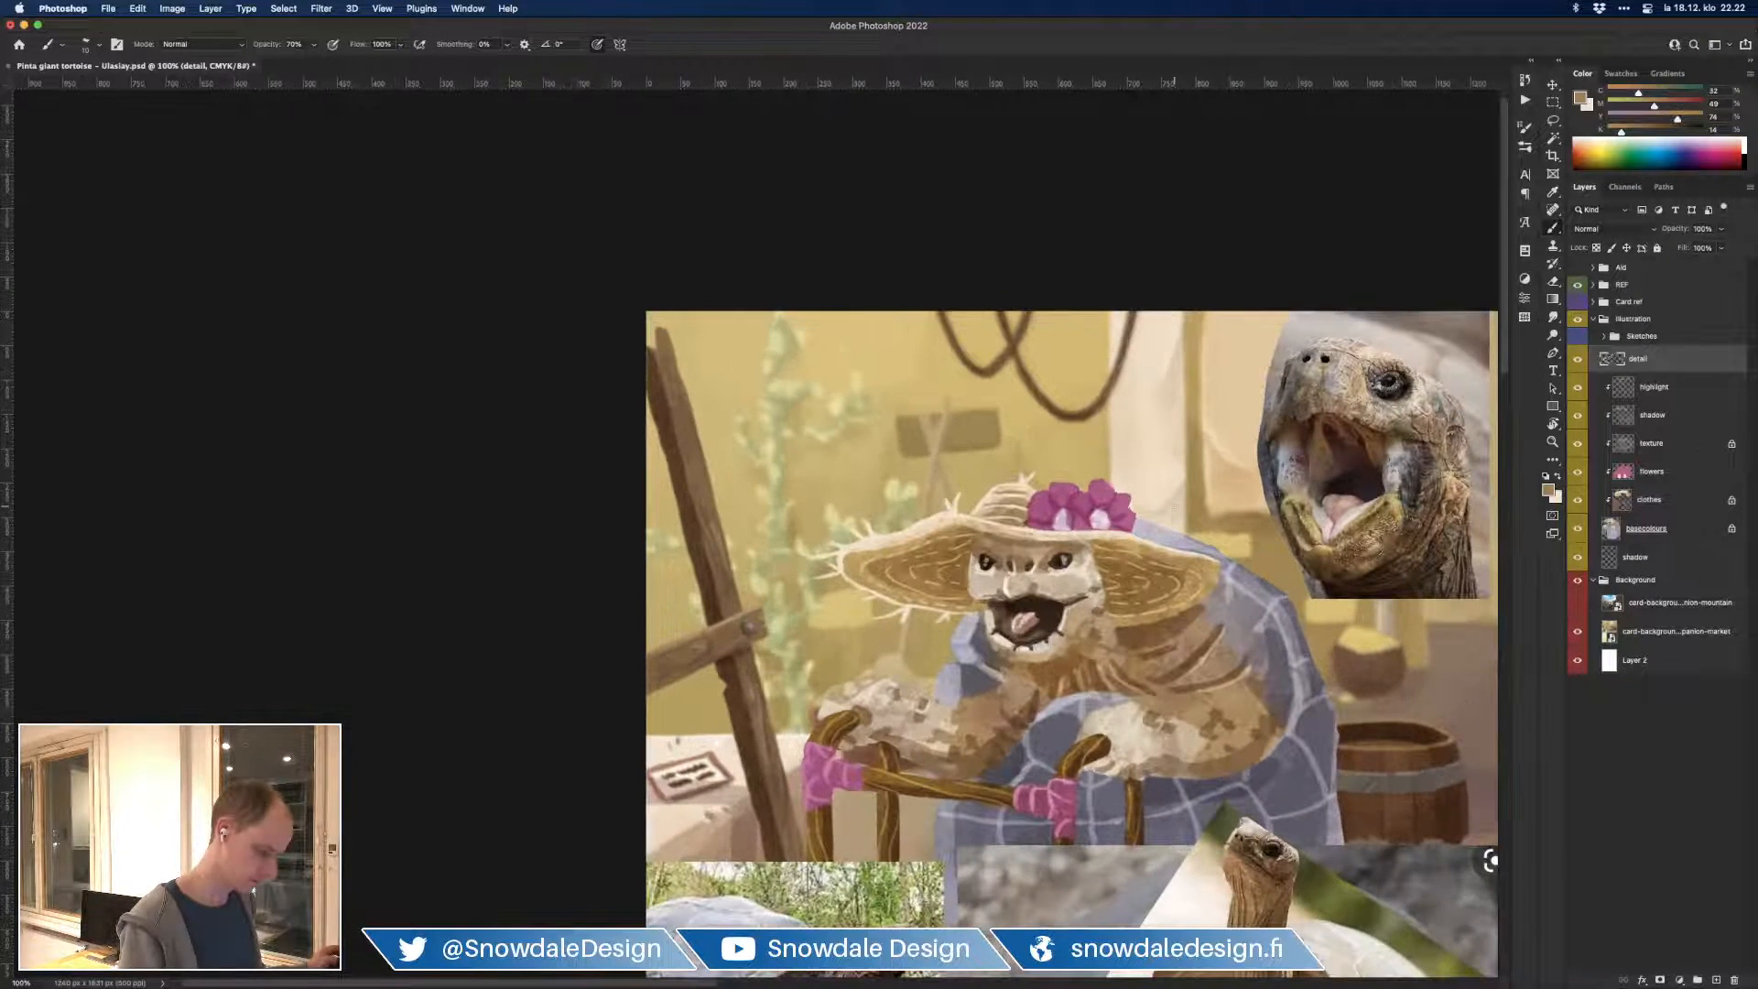
pyautogui.keyDown('alt'); pyautogui.click(1034, 487); pyautogui.keyUp('alt')
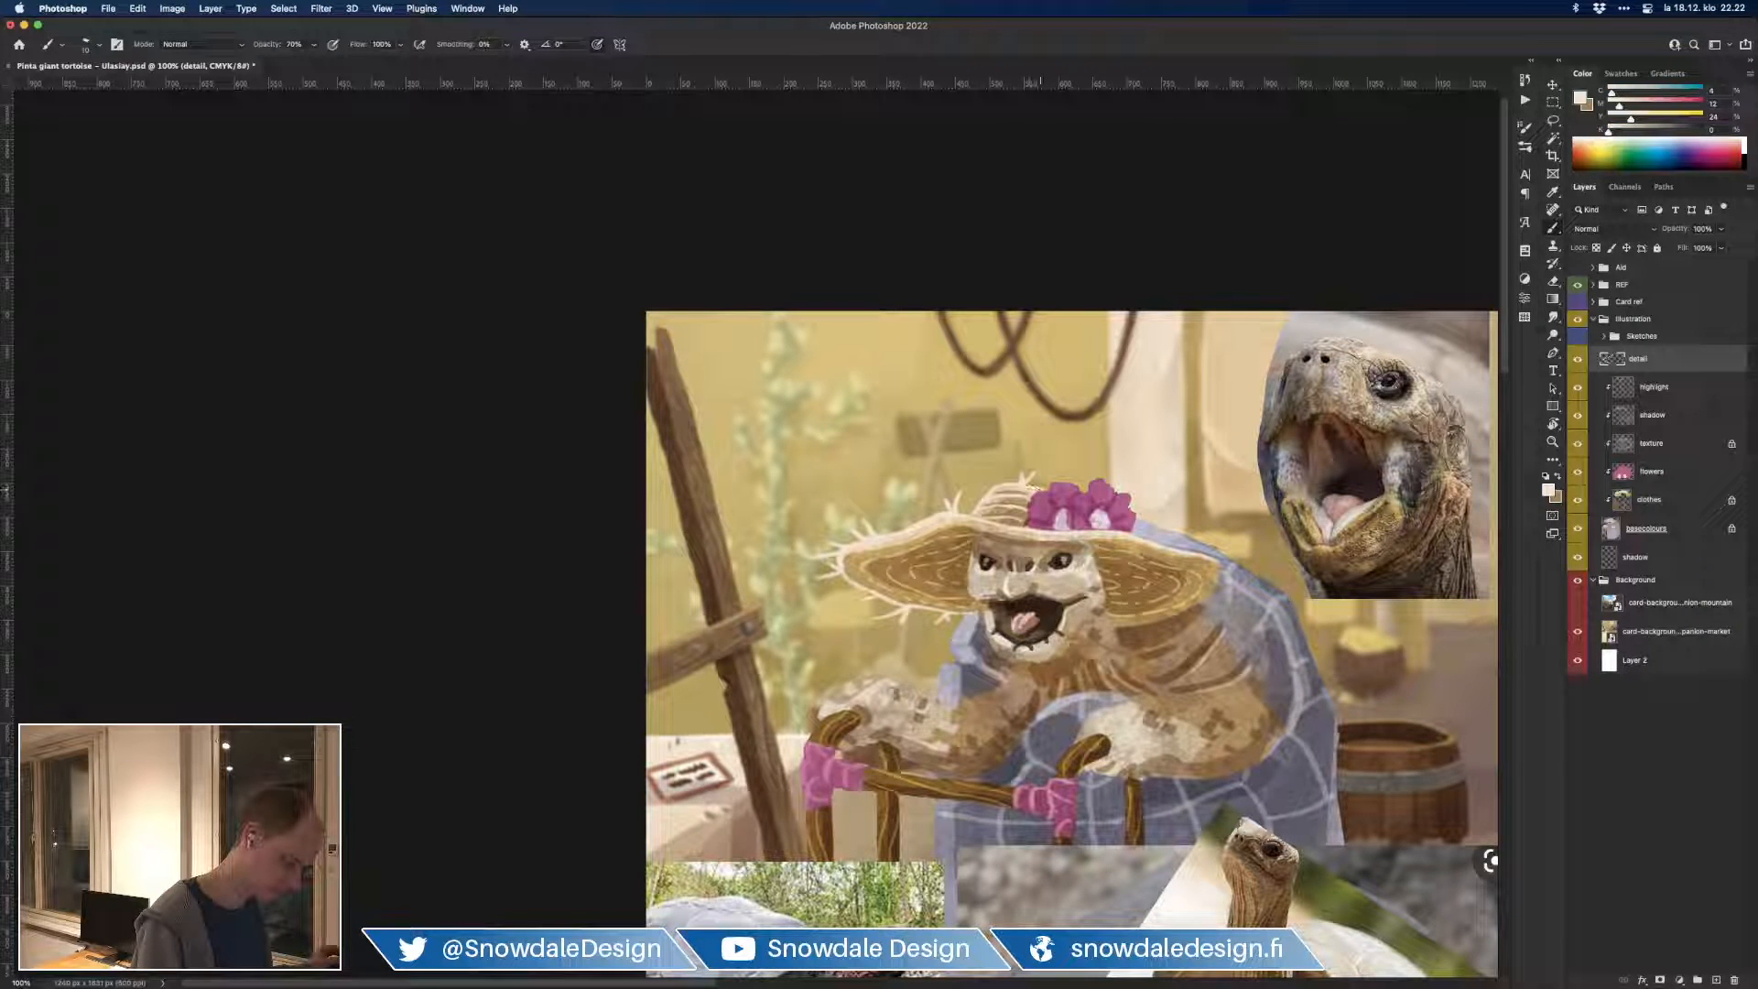
pyautogui.press('x')
pyautogui.press('x')
pyautogui.keyDown('alt'); pyautogui.click(1032, 499); pyautogui.keyUp('alt')
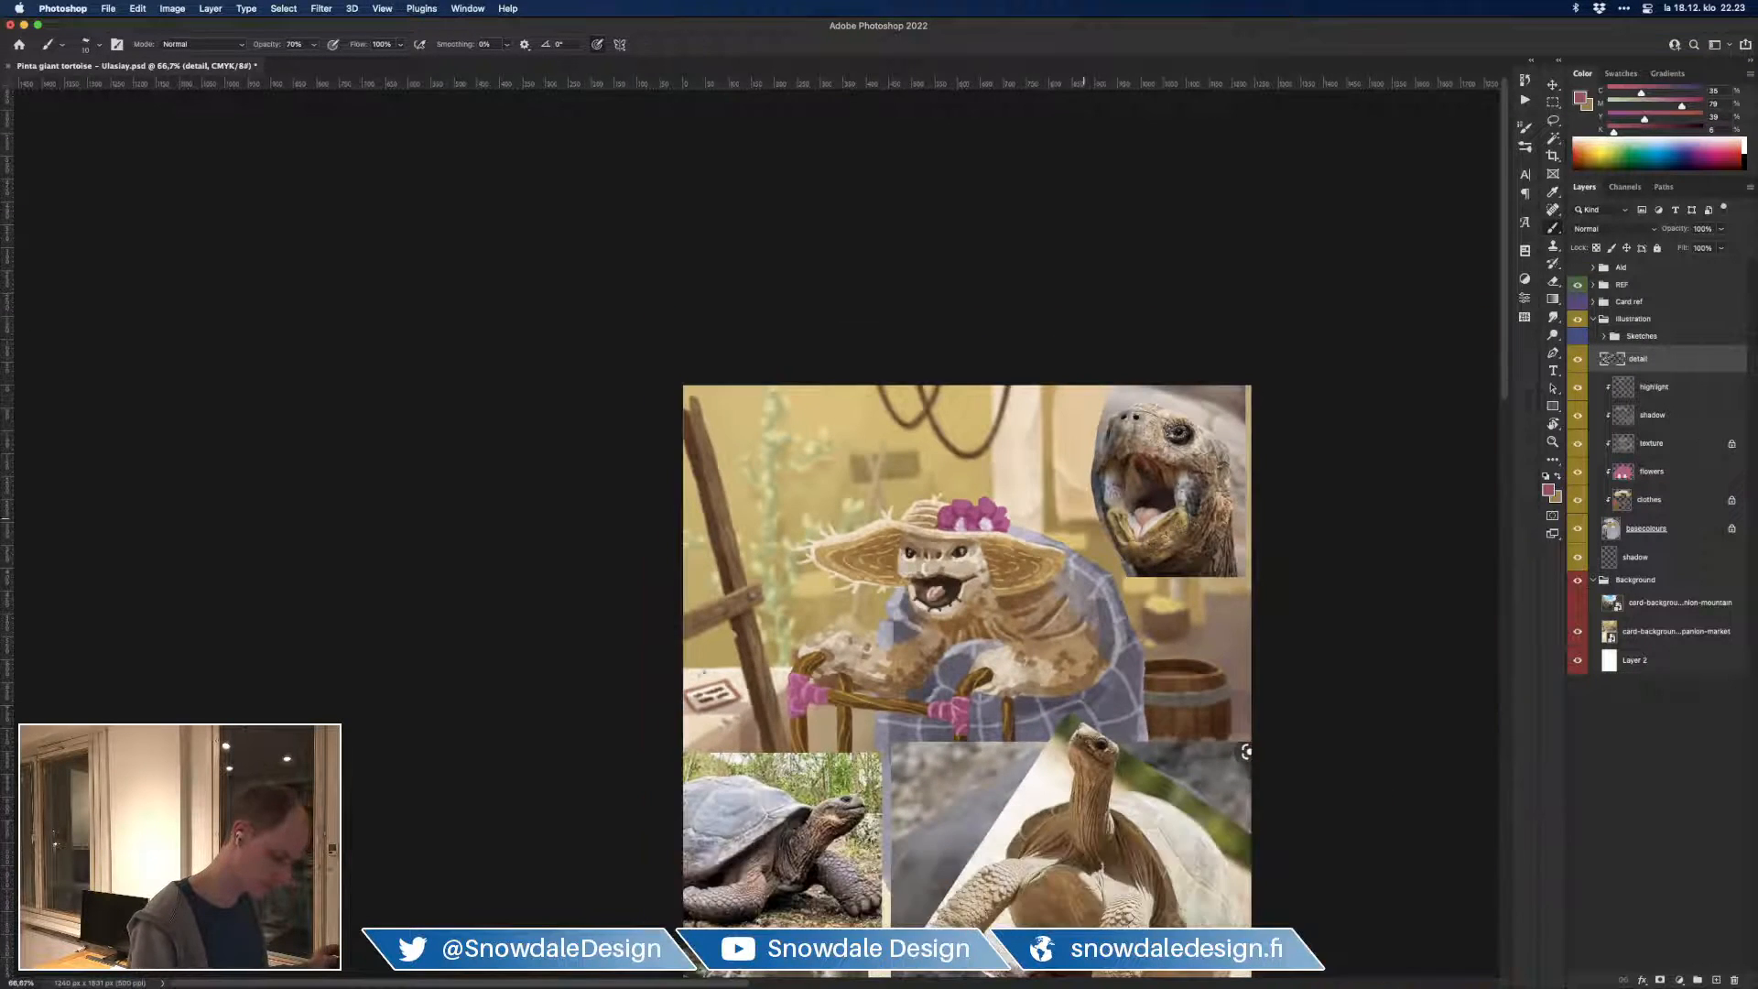
pyautogui.keyDown('alt'); pyautogui.click(1019, 515); pyautogui.keyUp('alt')
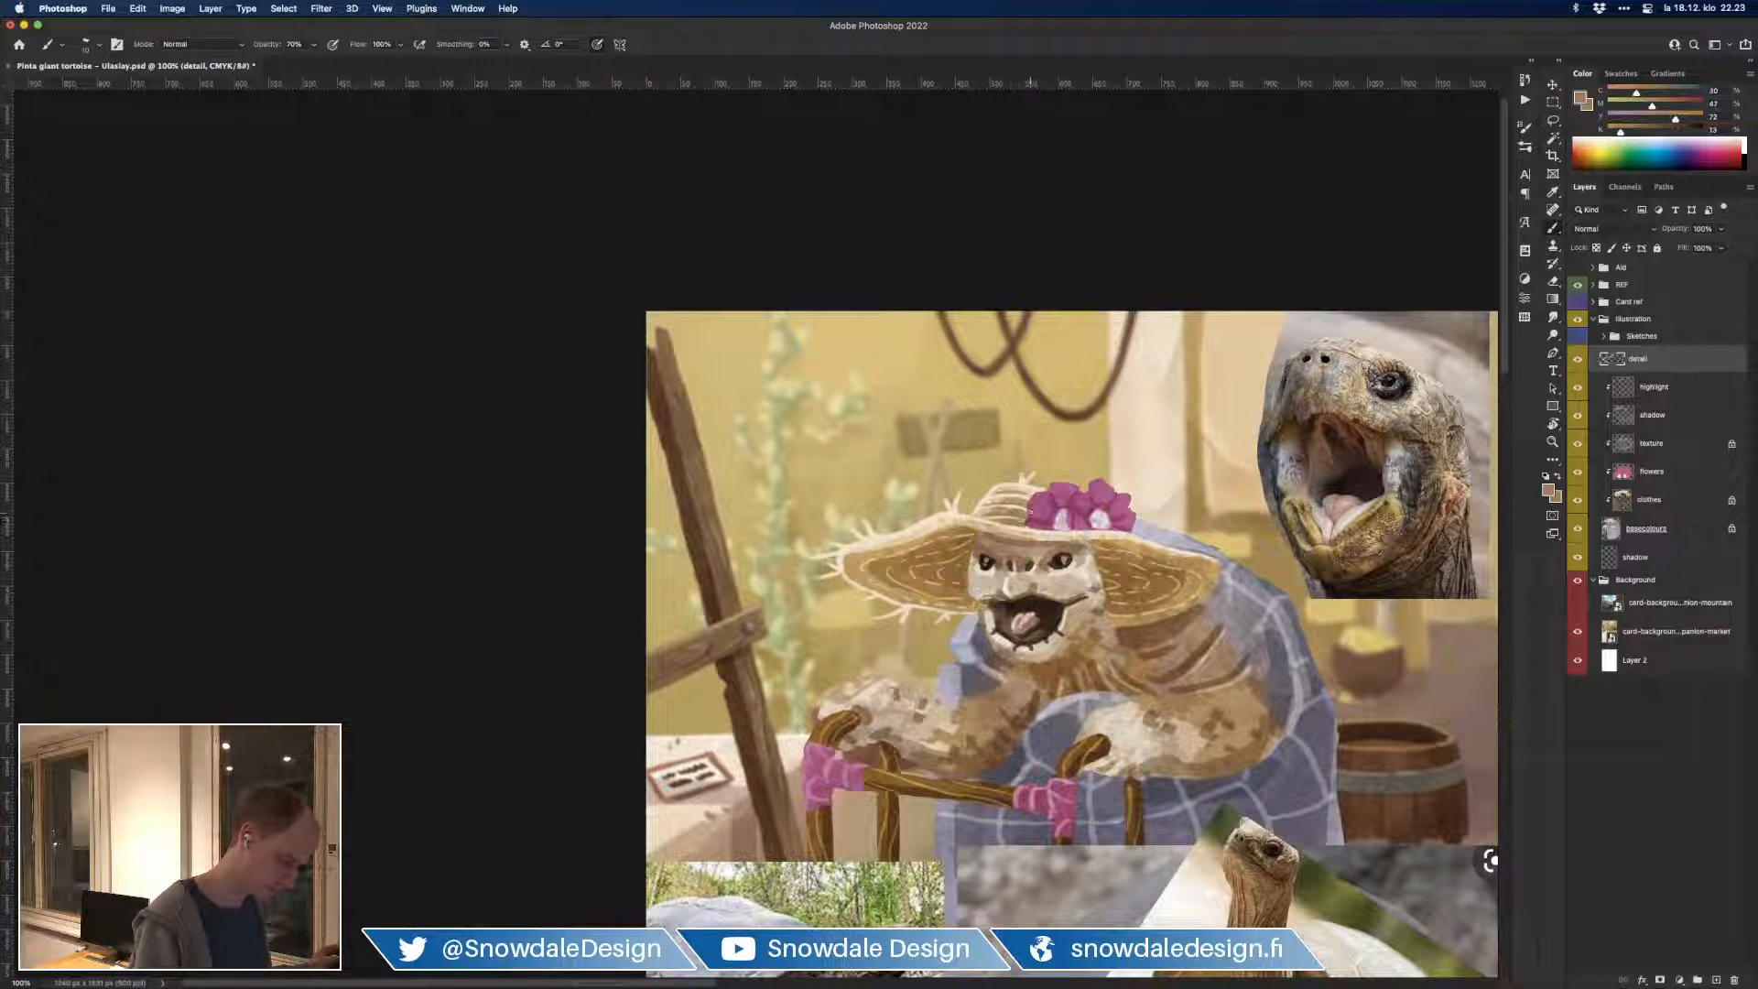
pyautogui.keyDown('alt'); pyautogui.click(1016, 511); pyautogui.keyUp('alt')
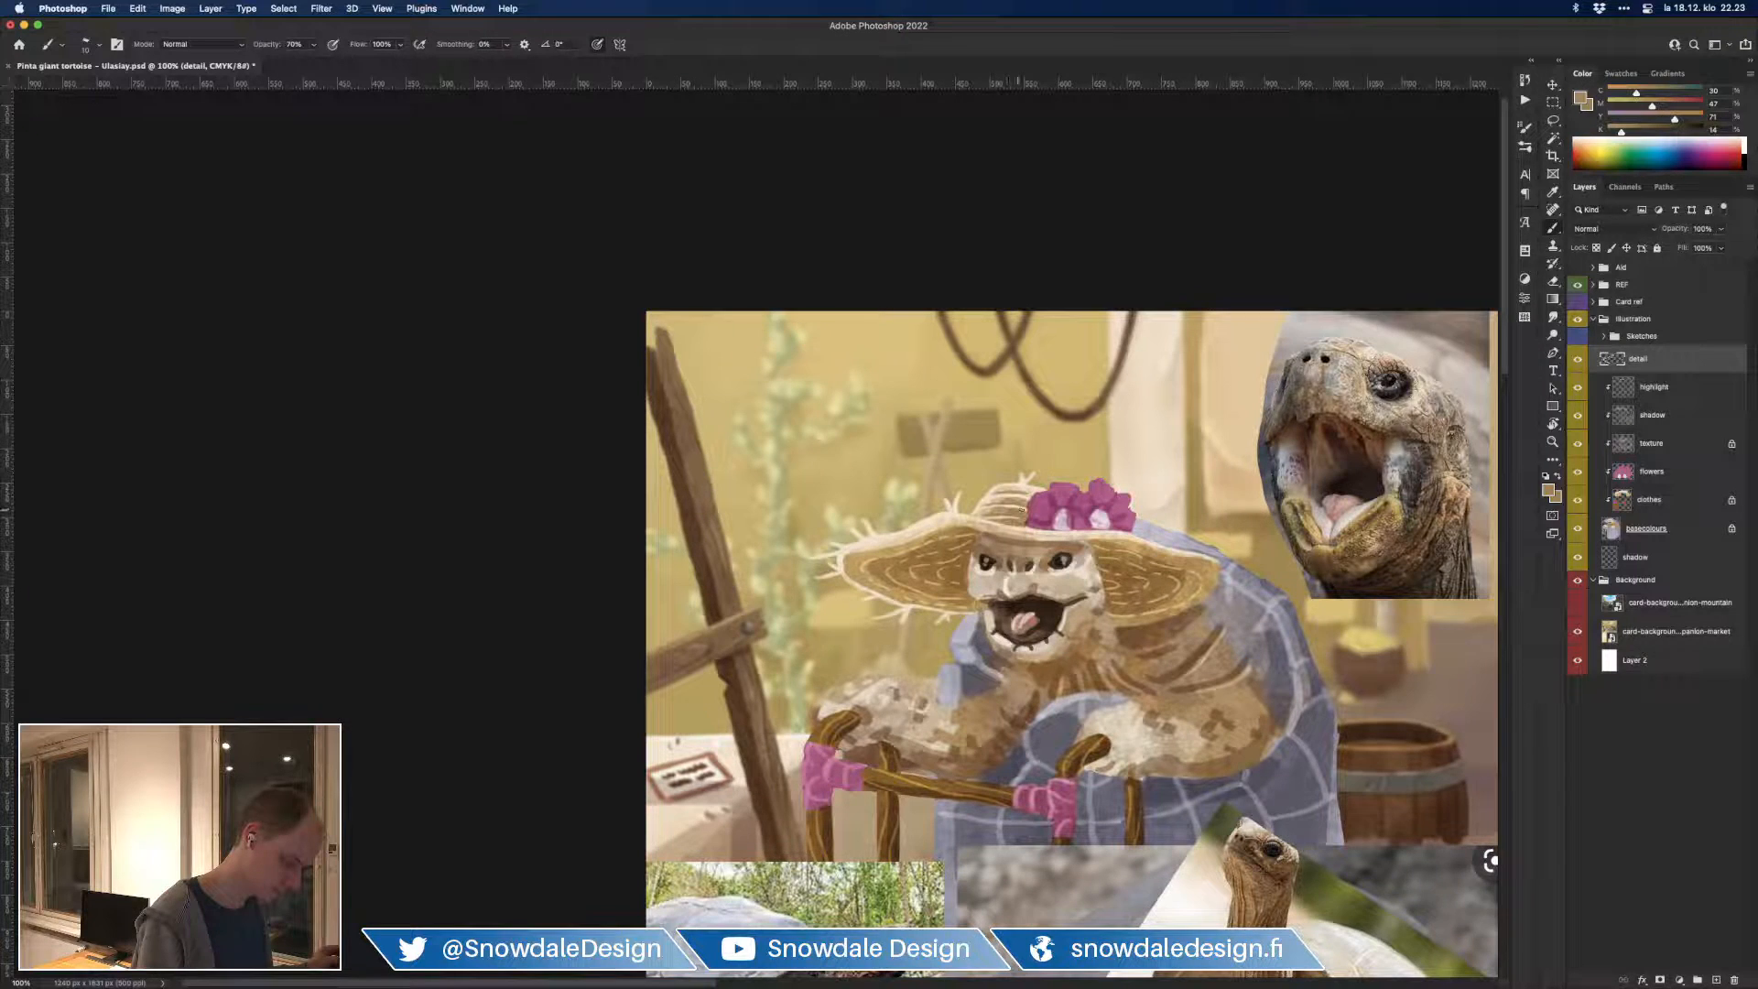
# Step: Show the Card ref group to check the tortoise illustration against the card layout
pyautogui.hotkey('ctrl', '-')
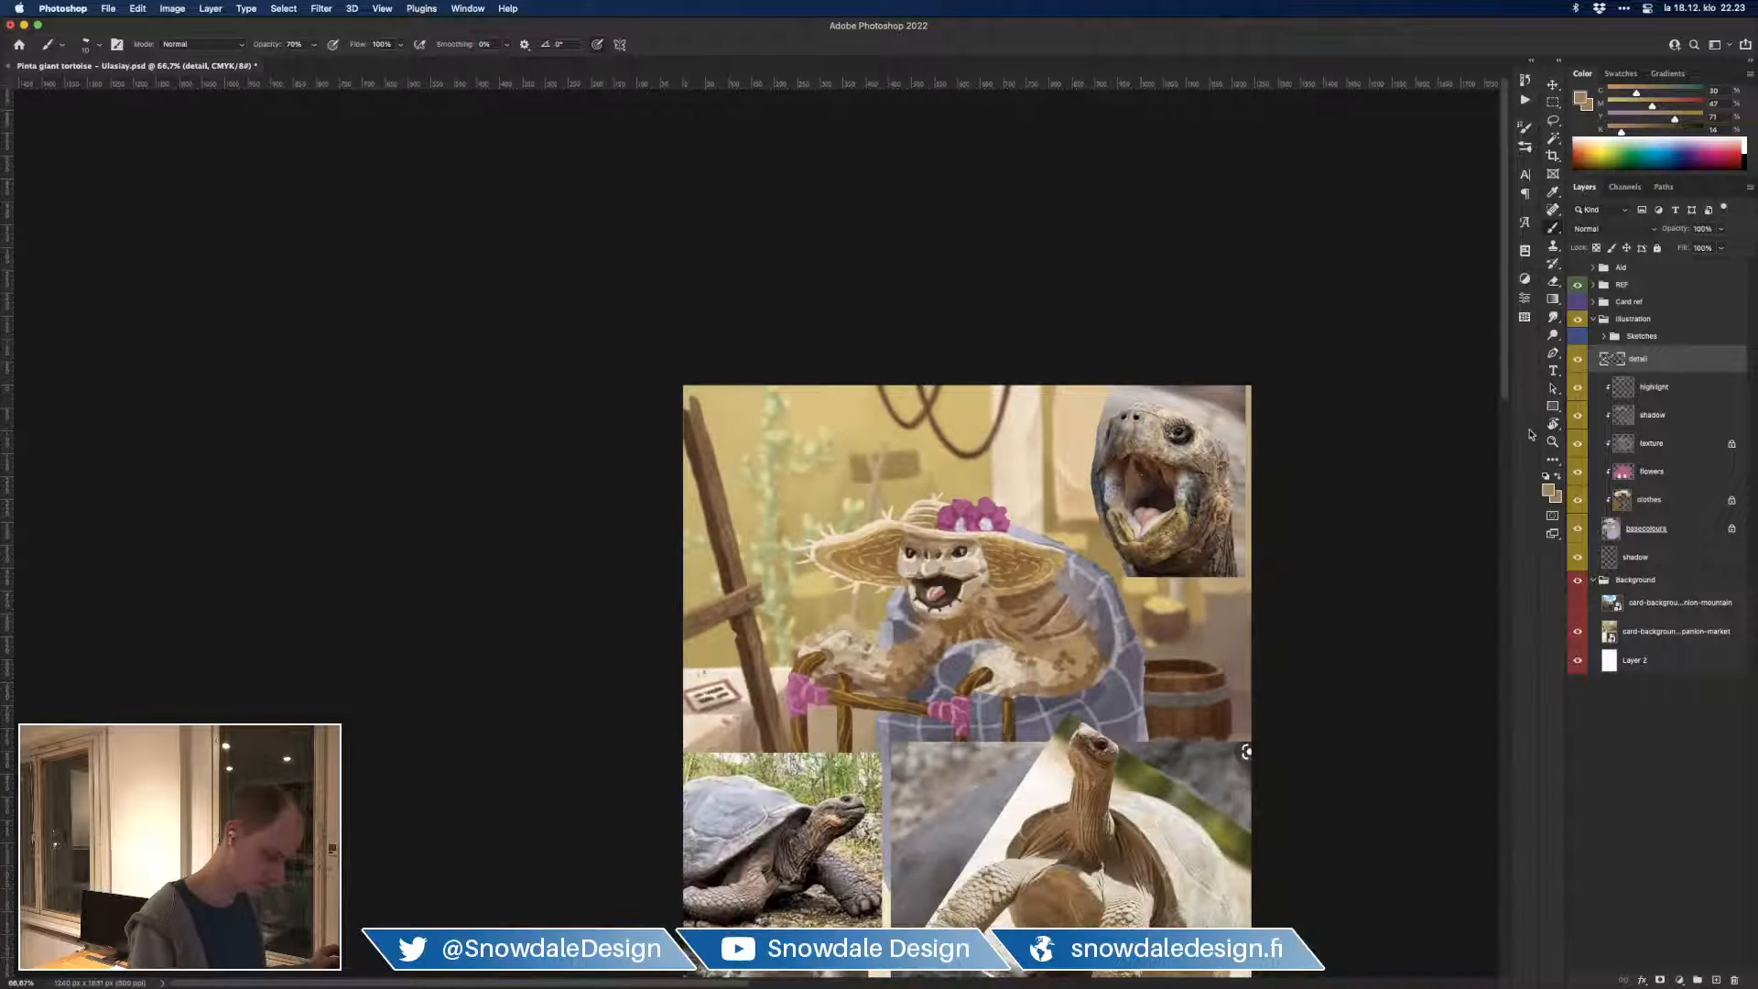
pyautogui.click(1578, 302)
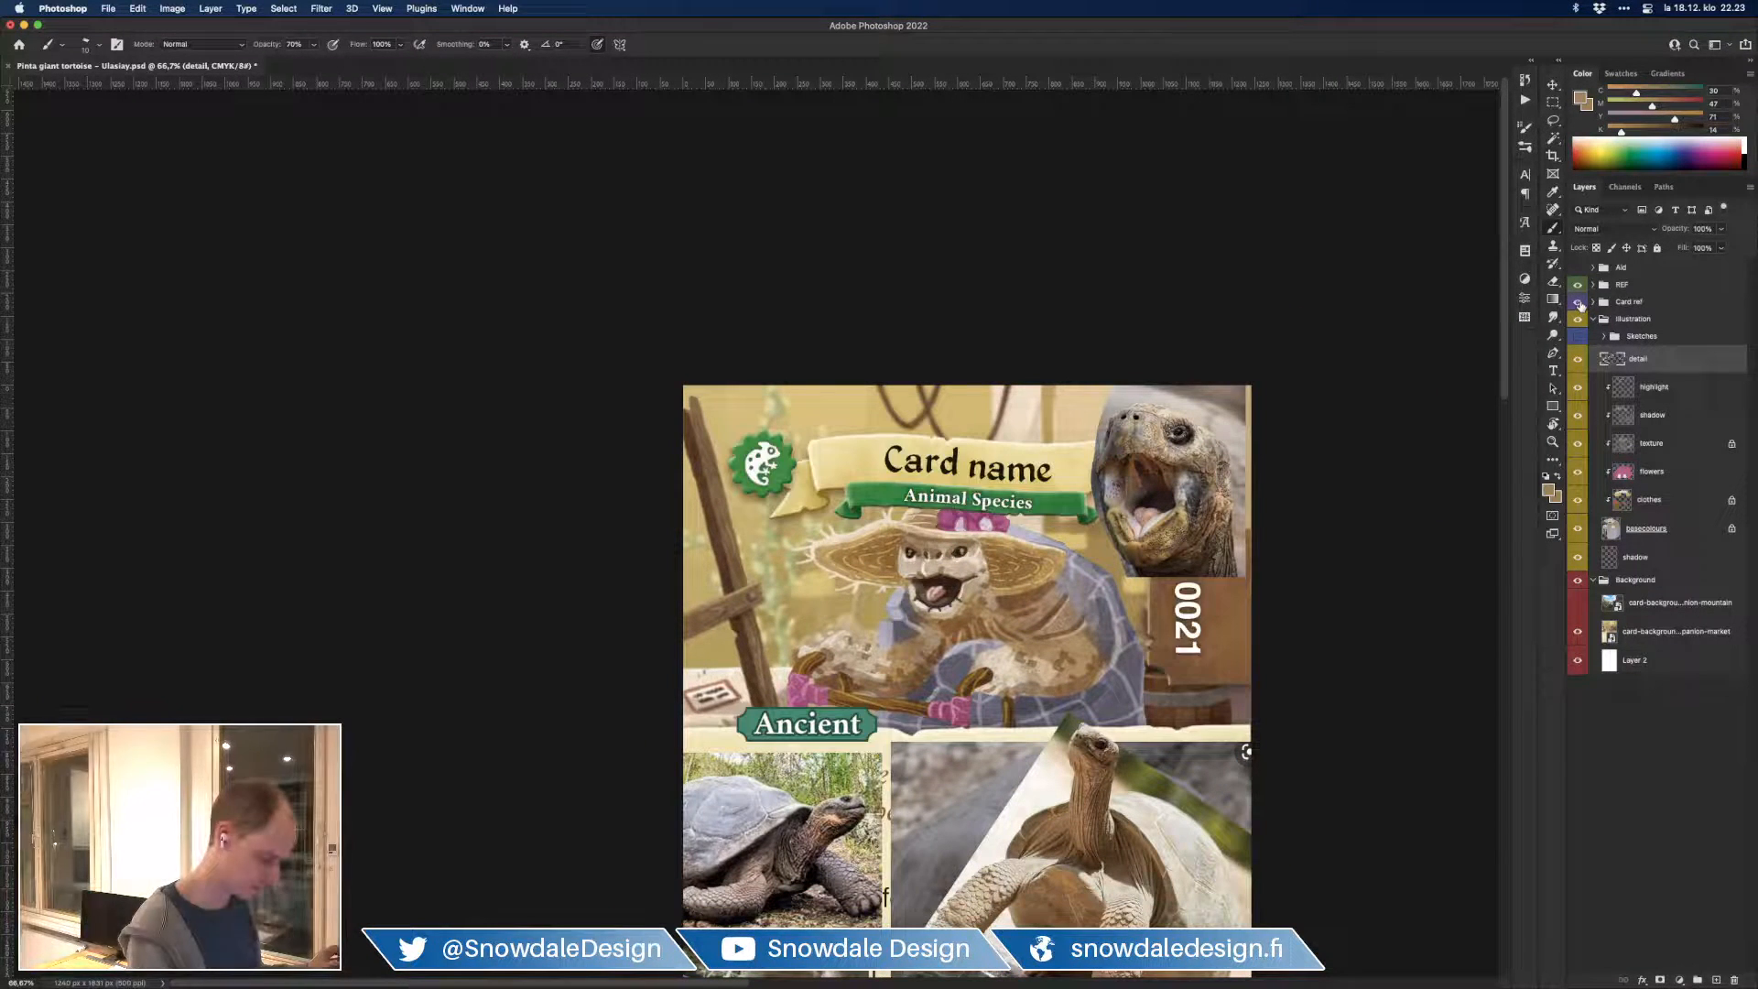
pyautogui.hotkey('ctrl', '+')
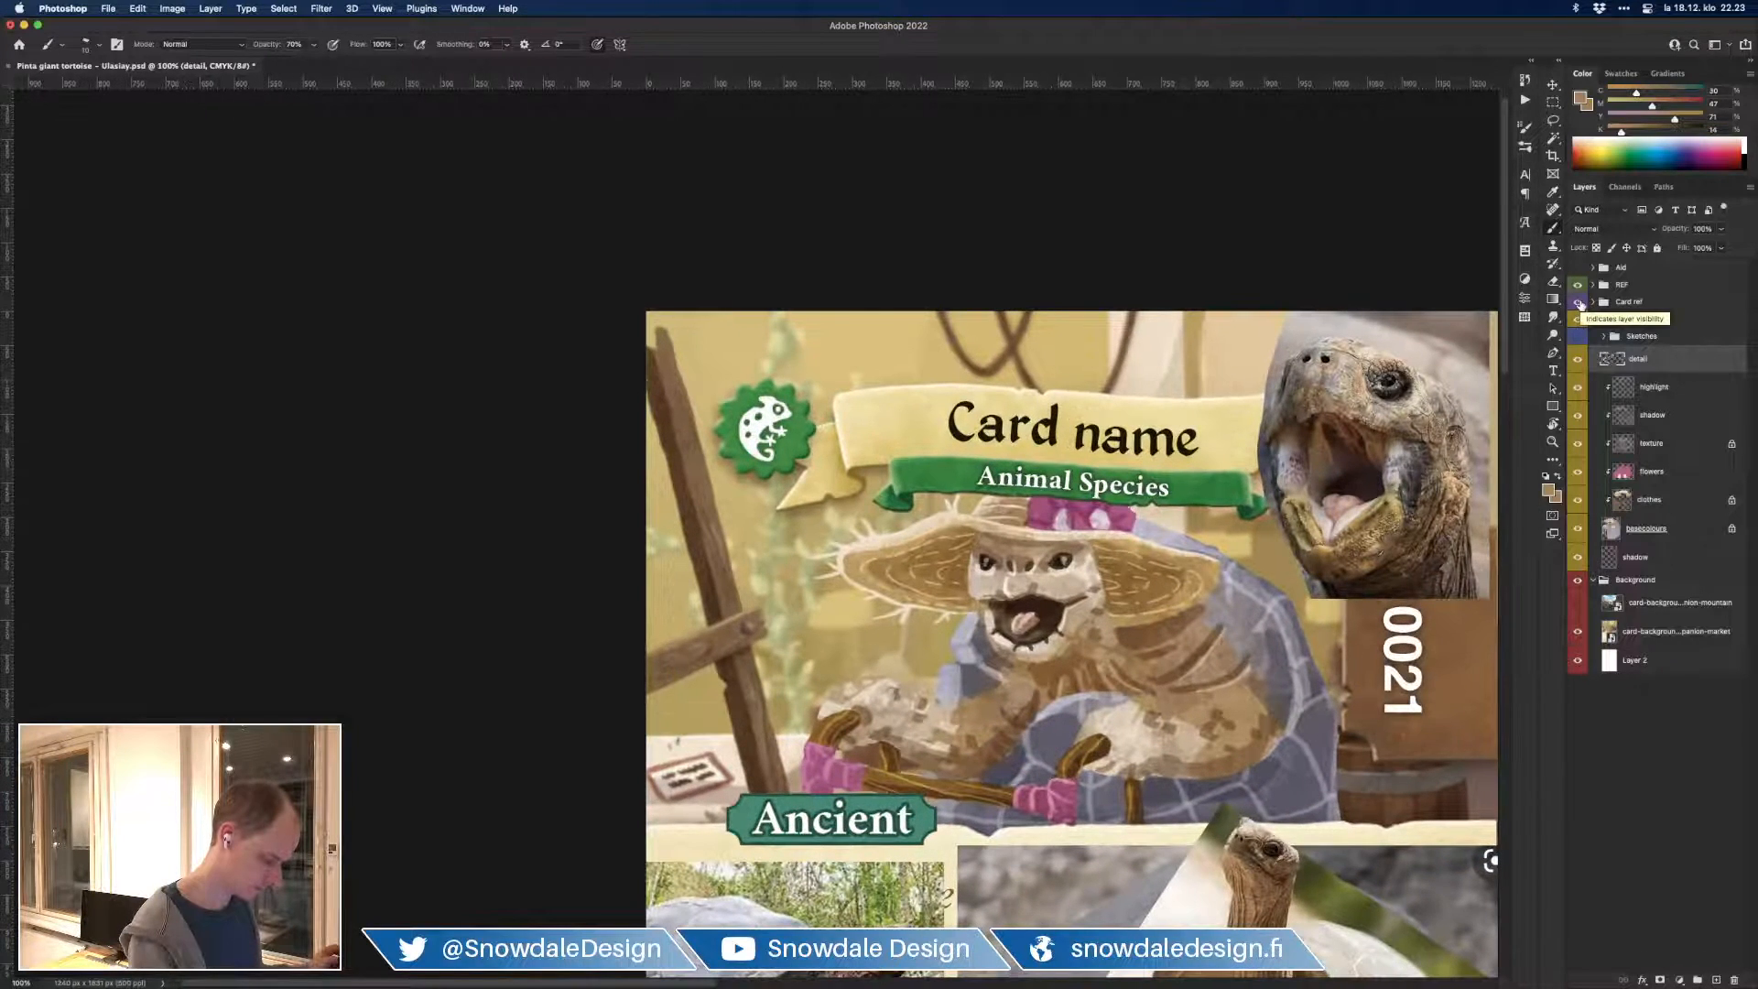
pyautogui.moveTo(1281, 444); pyautogui.dragTo(1100, 479)
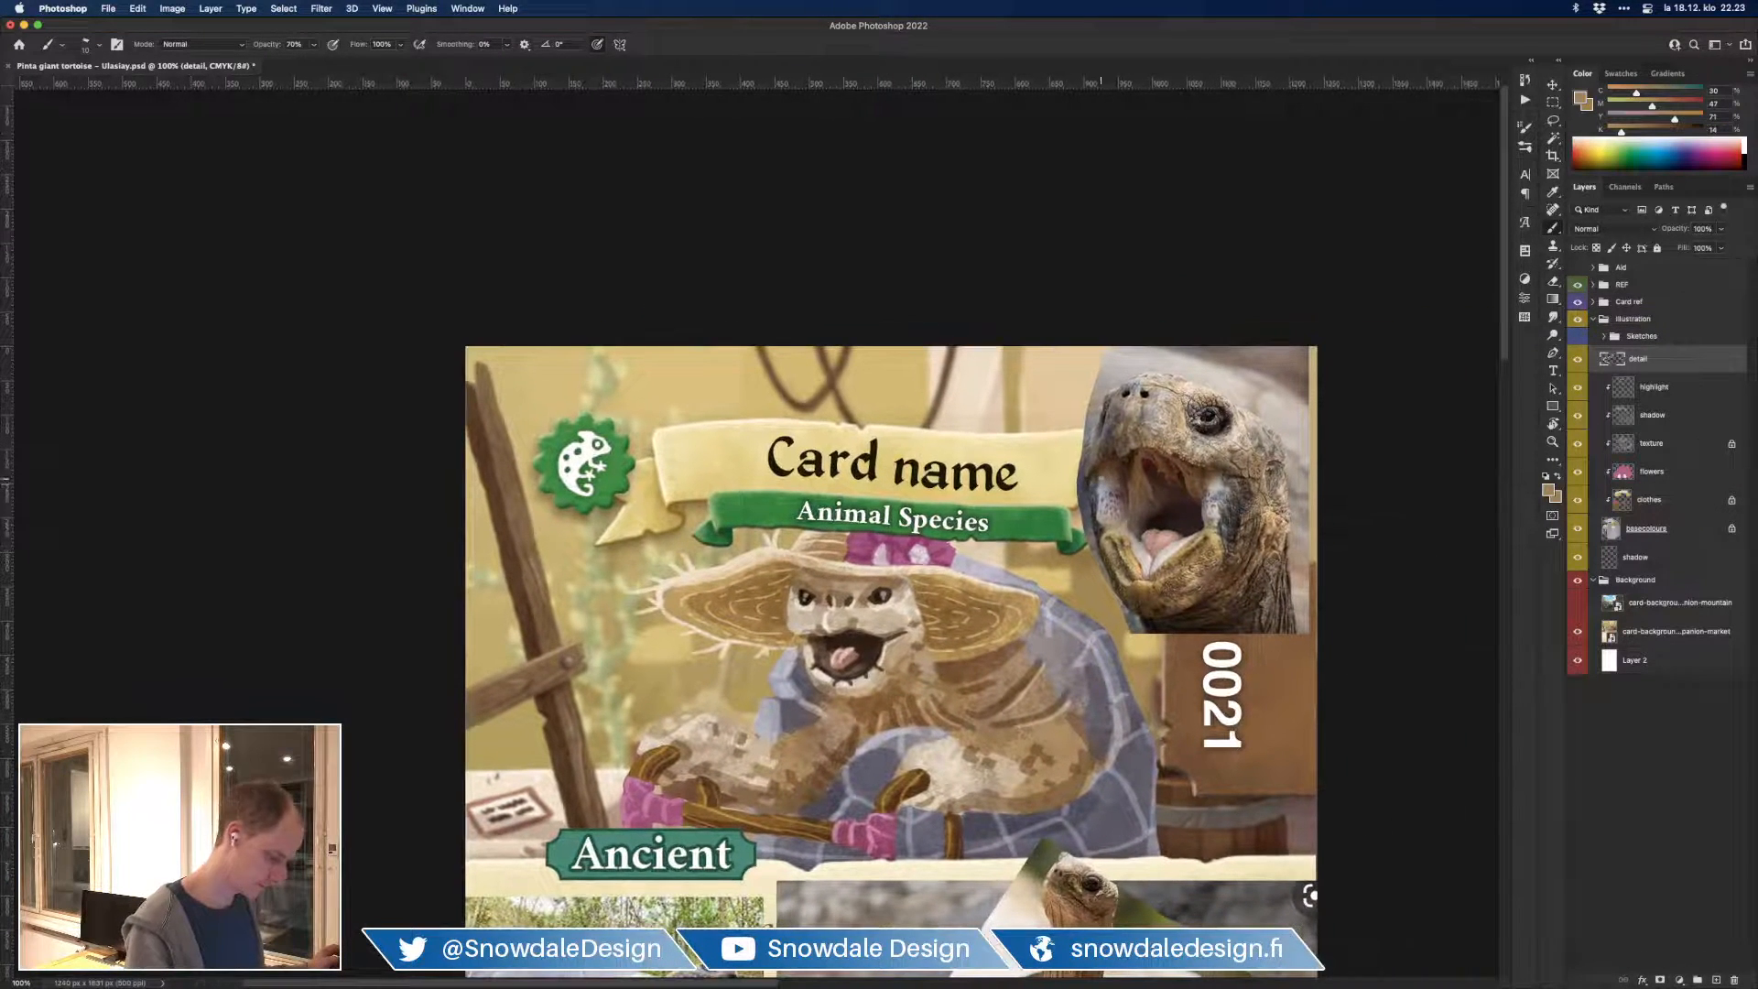
# Step: Draw loose straw strands in pale cream on the right hat brim and touch up its edge with a brown sampled from the hat
pyautogui.keyDown('alt'); pyautogui.click(996, 586); pyautogui.keyUp('alt')
pyautogui.moveTo(1021, 568)
pyautogui.mouseDown()
pyautogui.moveTo(1012, 582)
pyautogui.moveTo(1012, 565)
pyautogui.moveTo(1061, 594)
pyautogui.moveTo(1047, 628)
pyautogui.mouseUp()
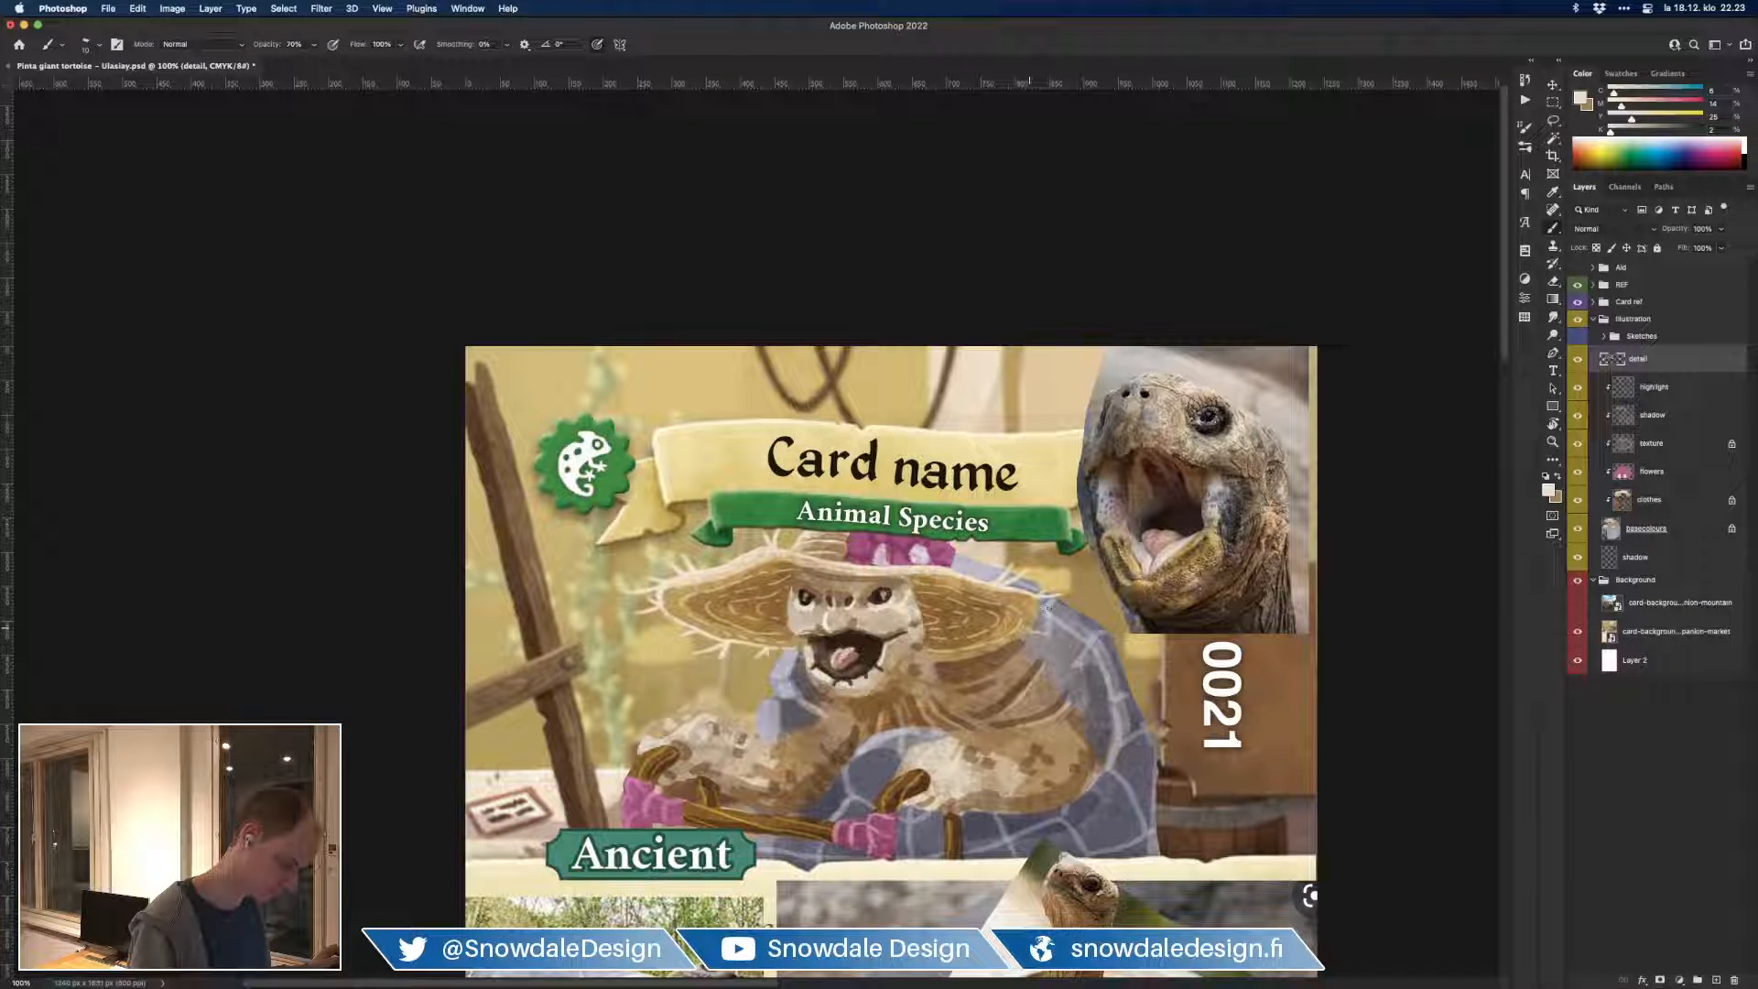
pyautogui.keyDown('alt'); pyautogui.click(1037, 607); pyautogui.keyUp('alt')
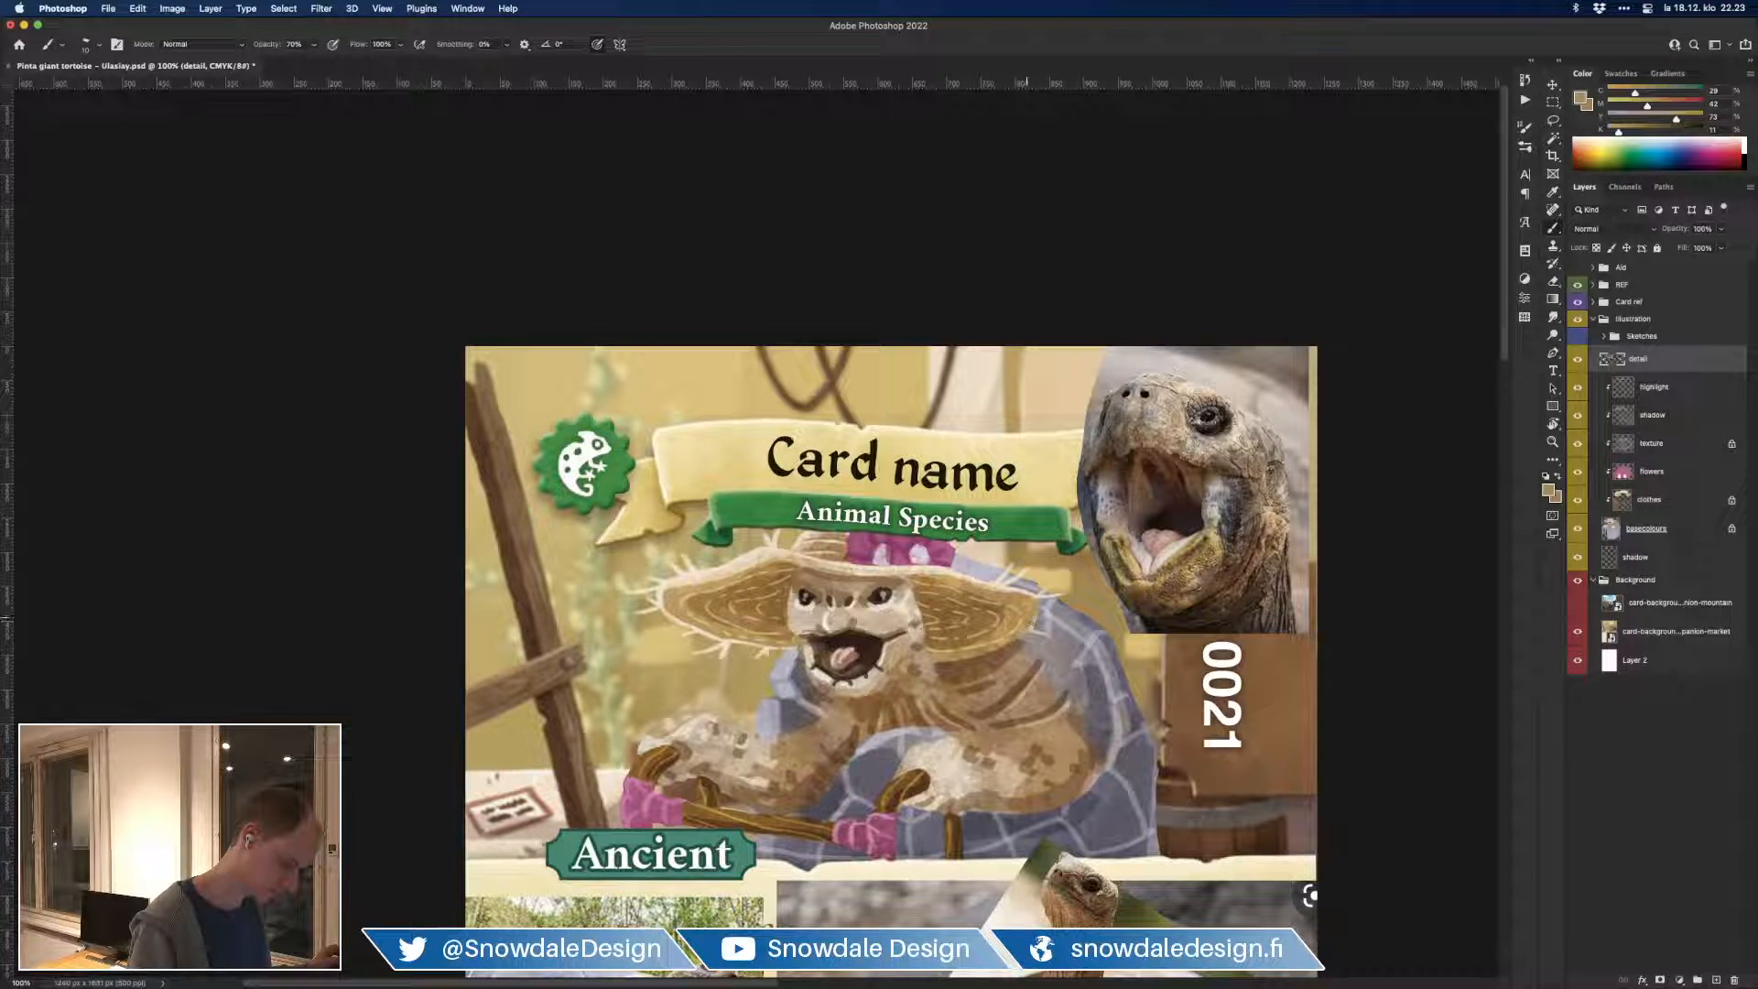
pyautogui.moveTo(981, 585); pyautogui.dragTo(1007, 583)
# Step: Refine the left hat brim and the base of the crown with tan and brown tones sampled from the hat
pyautogui.press('r')
pyautogui.moveTo(1005, 586); pyautogui.dragTo(769, 787)
pyautogui.keyDown('alt'); pyautogui.click(679, 462); pyautogui.keyUp('alt')
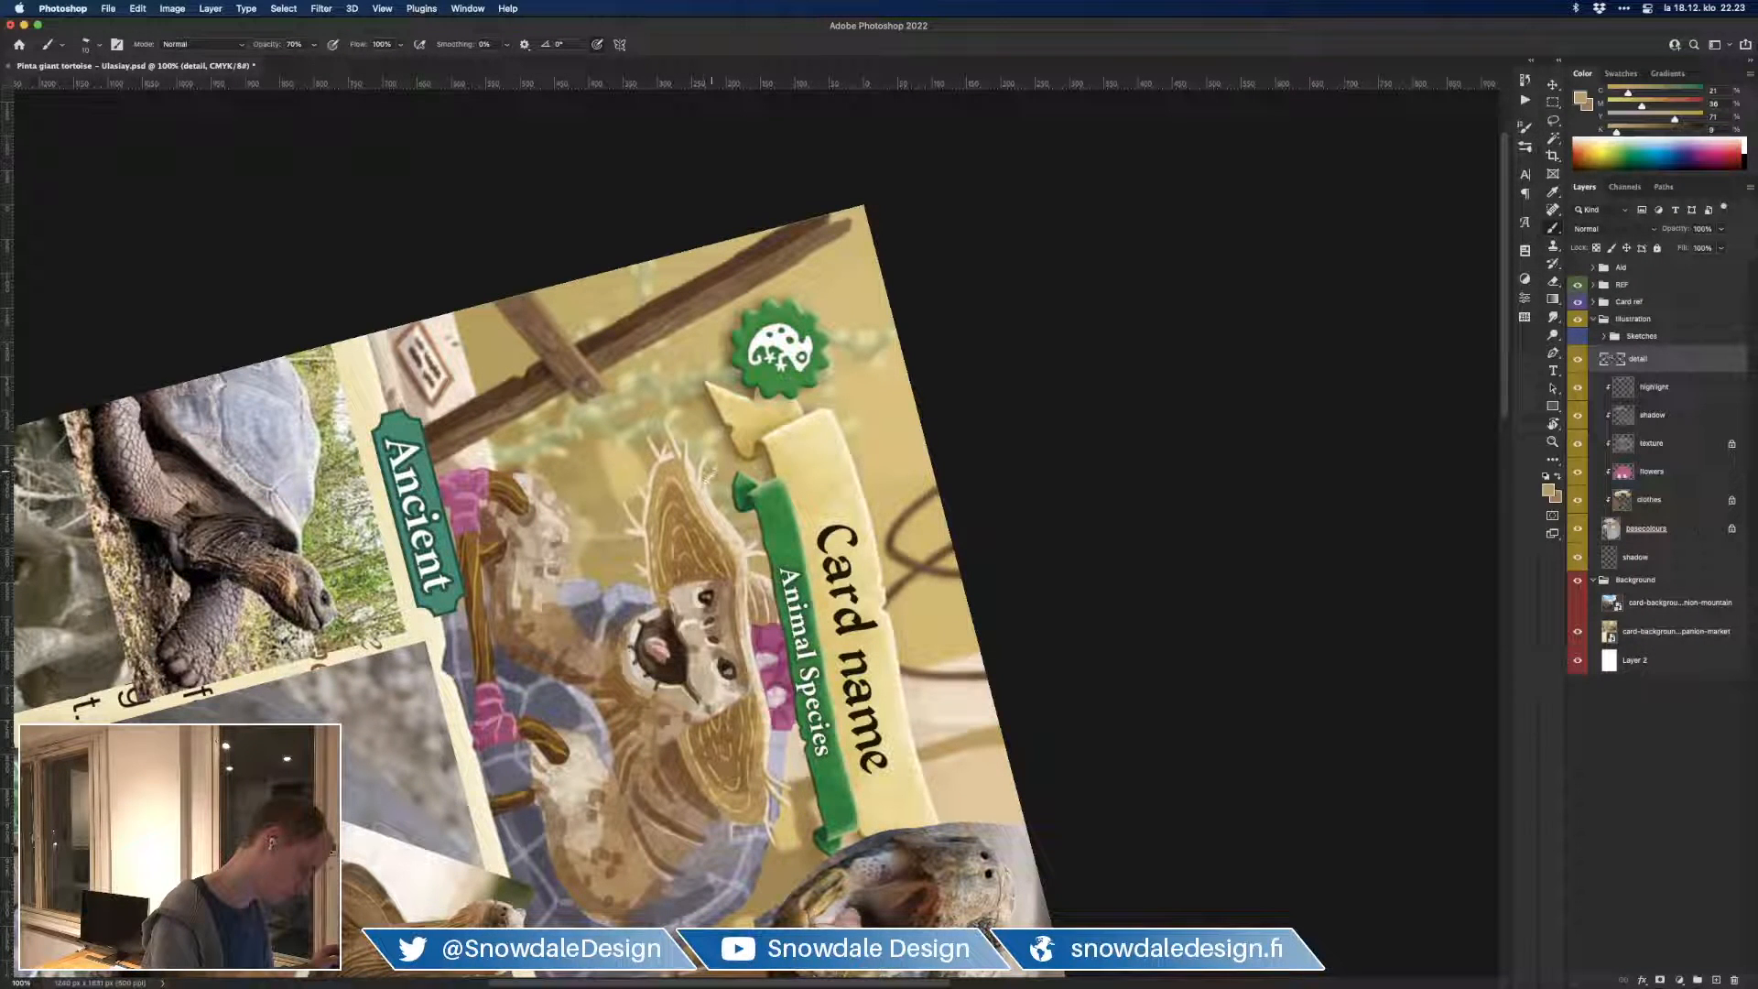
pyautogui.press('r')
pyautogui.moveTo(698, 468); pyautogui.dragTo(892, 664)
pyautogui.press('b')
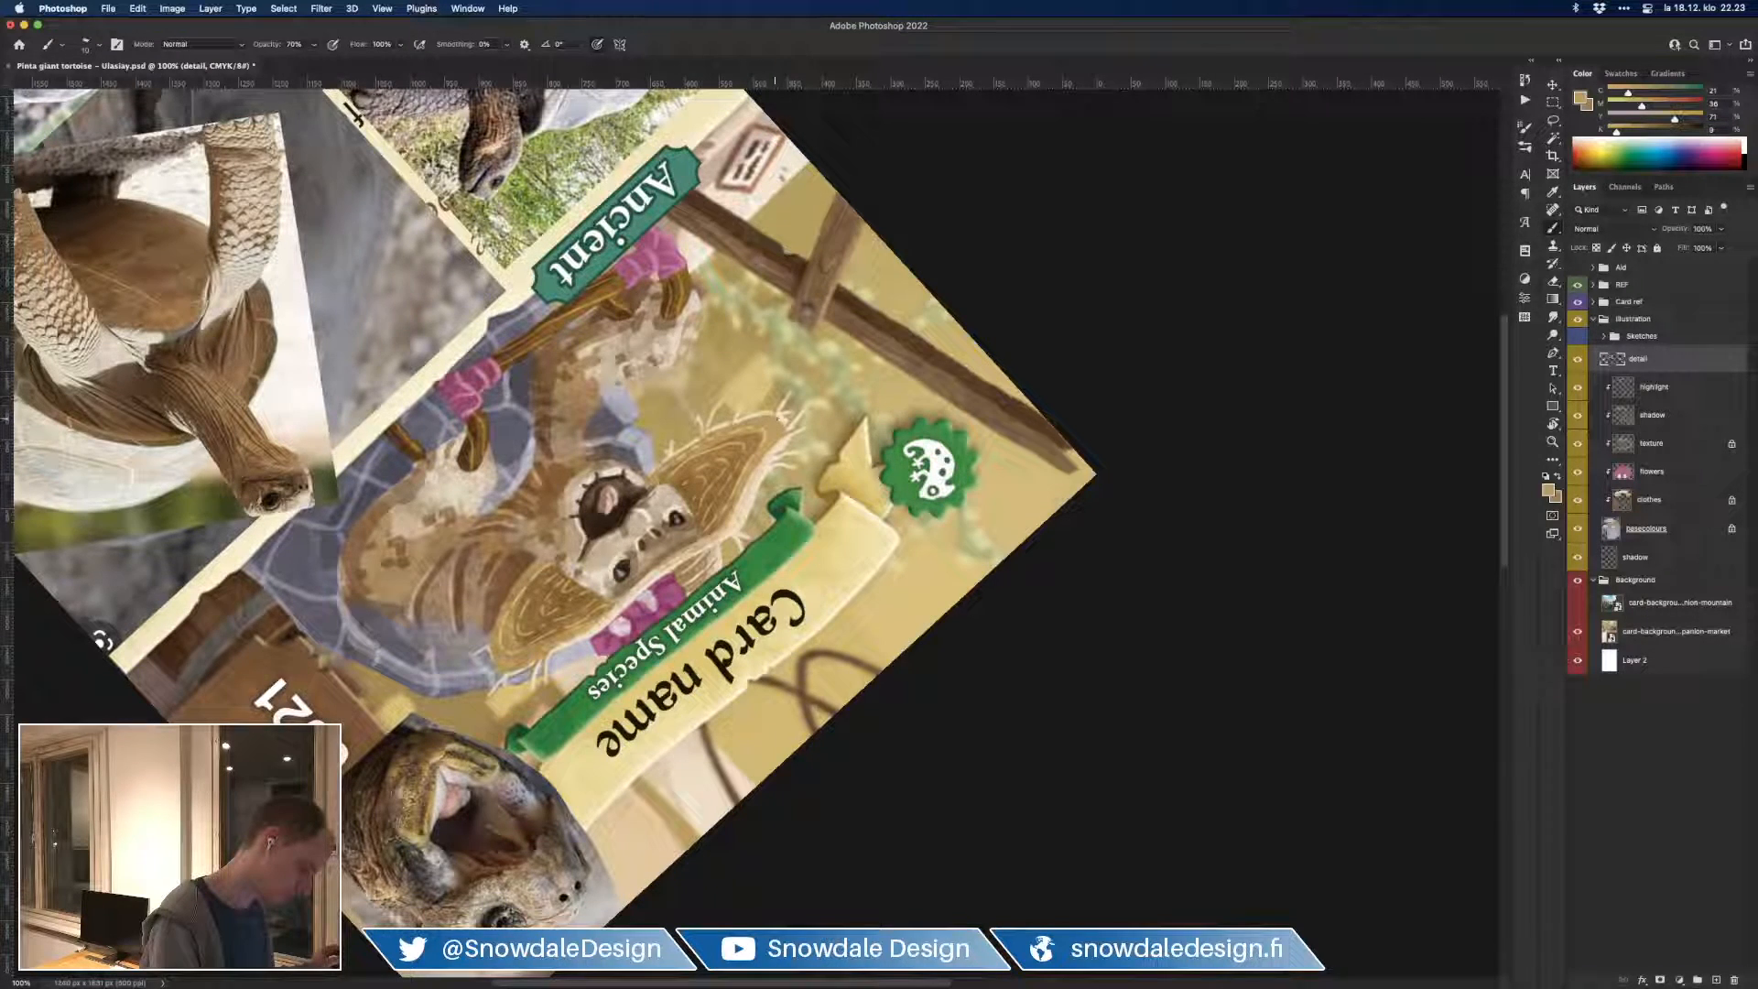
pyautogui.press('r')
pyautogui.moveTo(766, 478); pyautogui.dragTo(1017, 314)
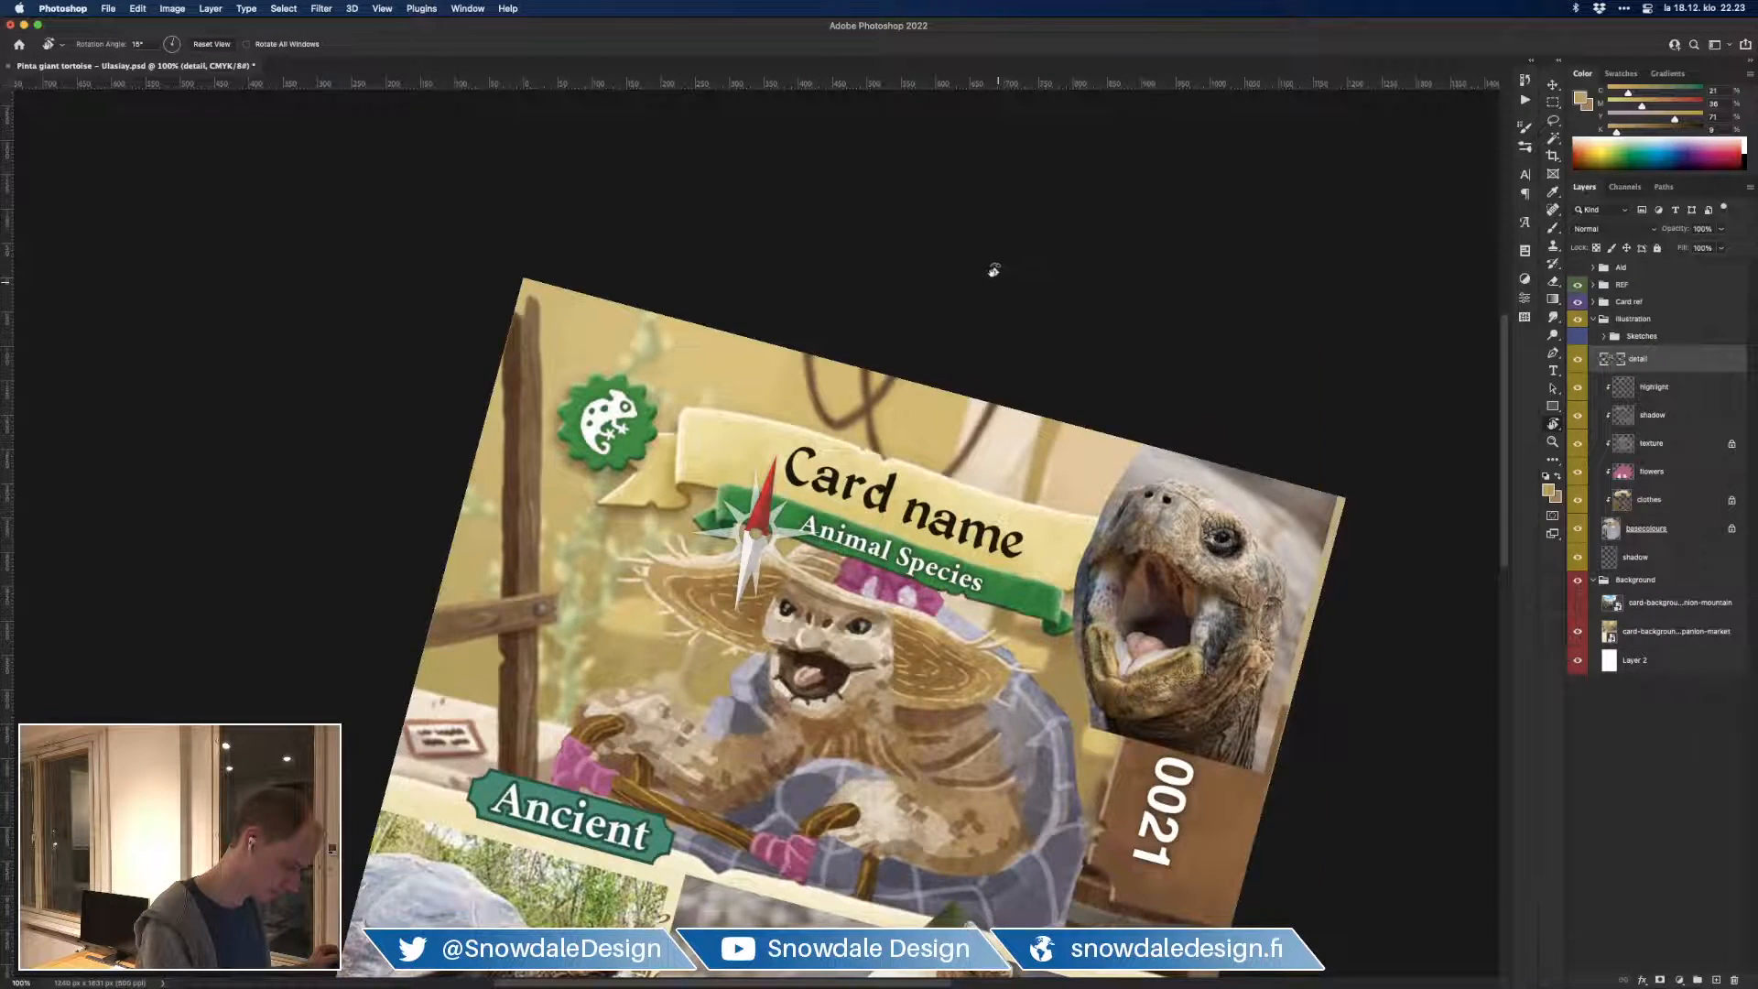
pyautogui.press('Escape')
pyautogui.press('b')
pyautogui.keyDown('alt'); pyautogui.click(788, 552); pyautogui.keyUp('alt')
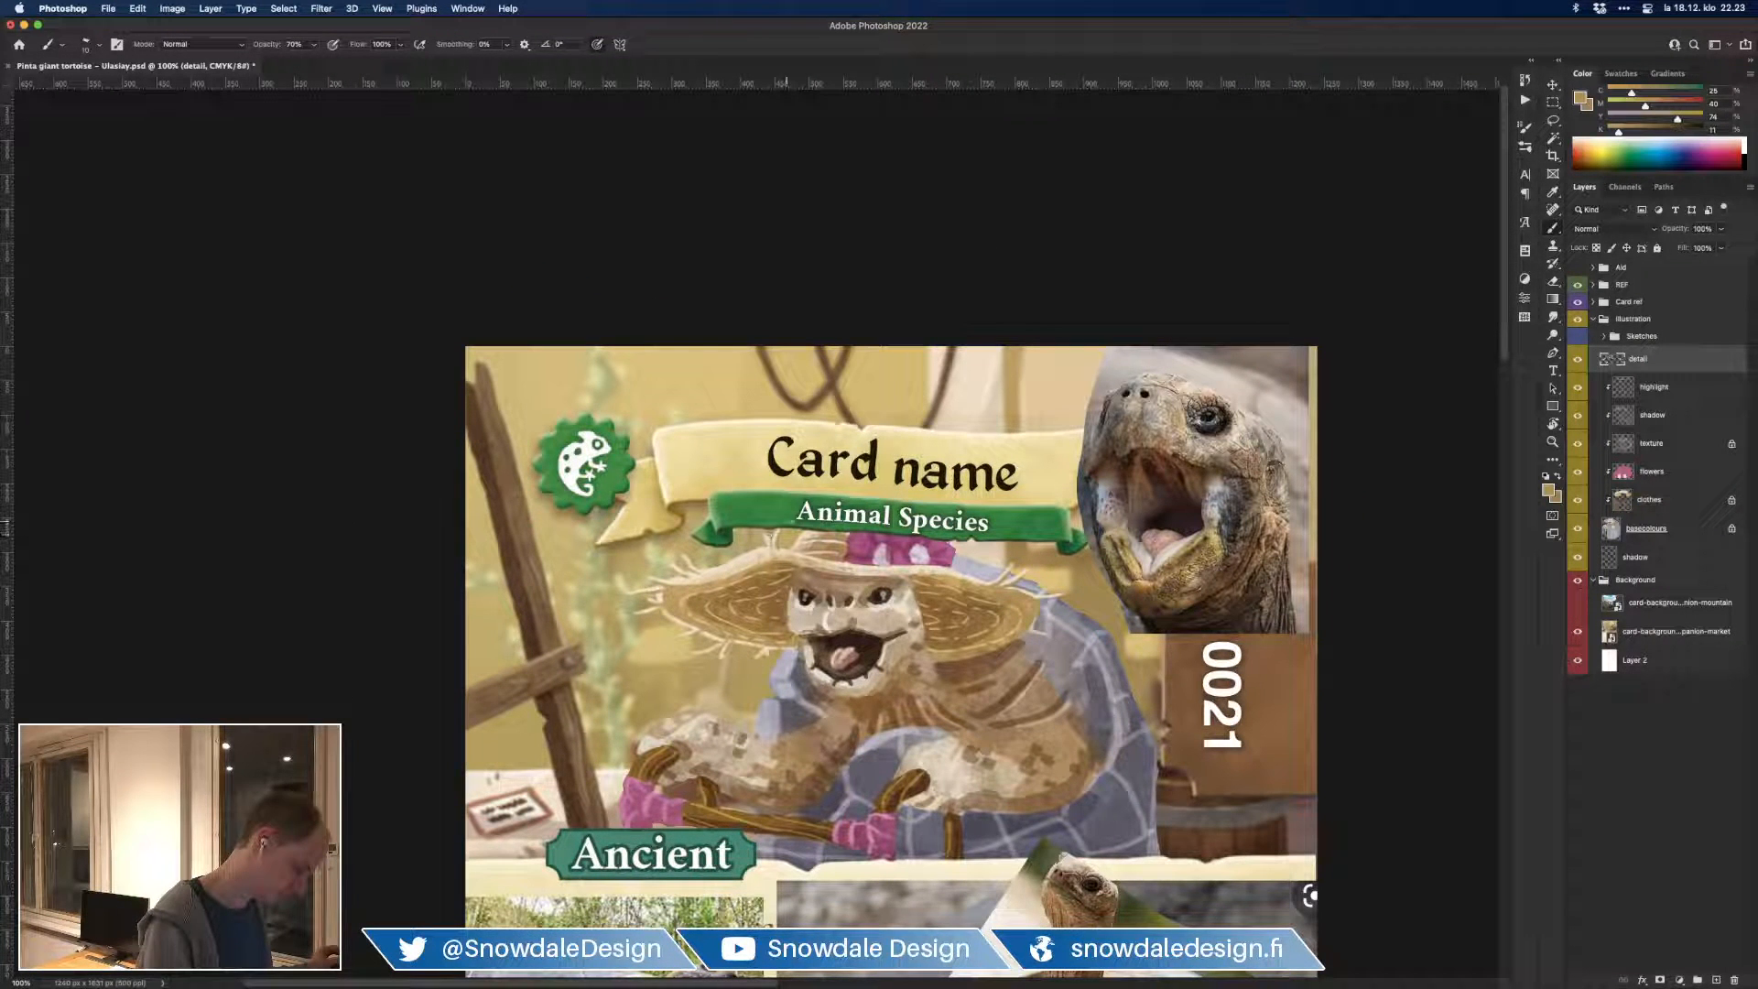
pyautogui.keyDown('alt'); pyautogui.click(782, 636); pyautogui.keyUp('alt')
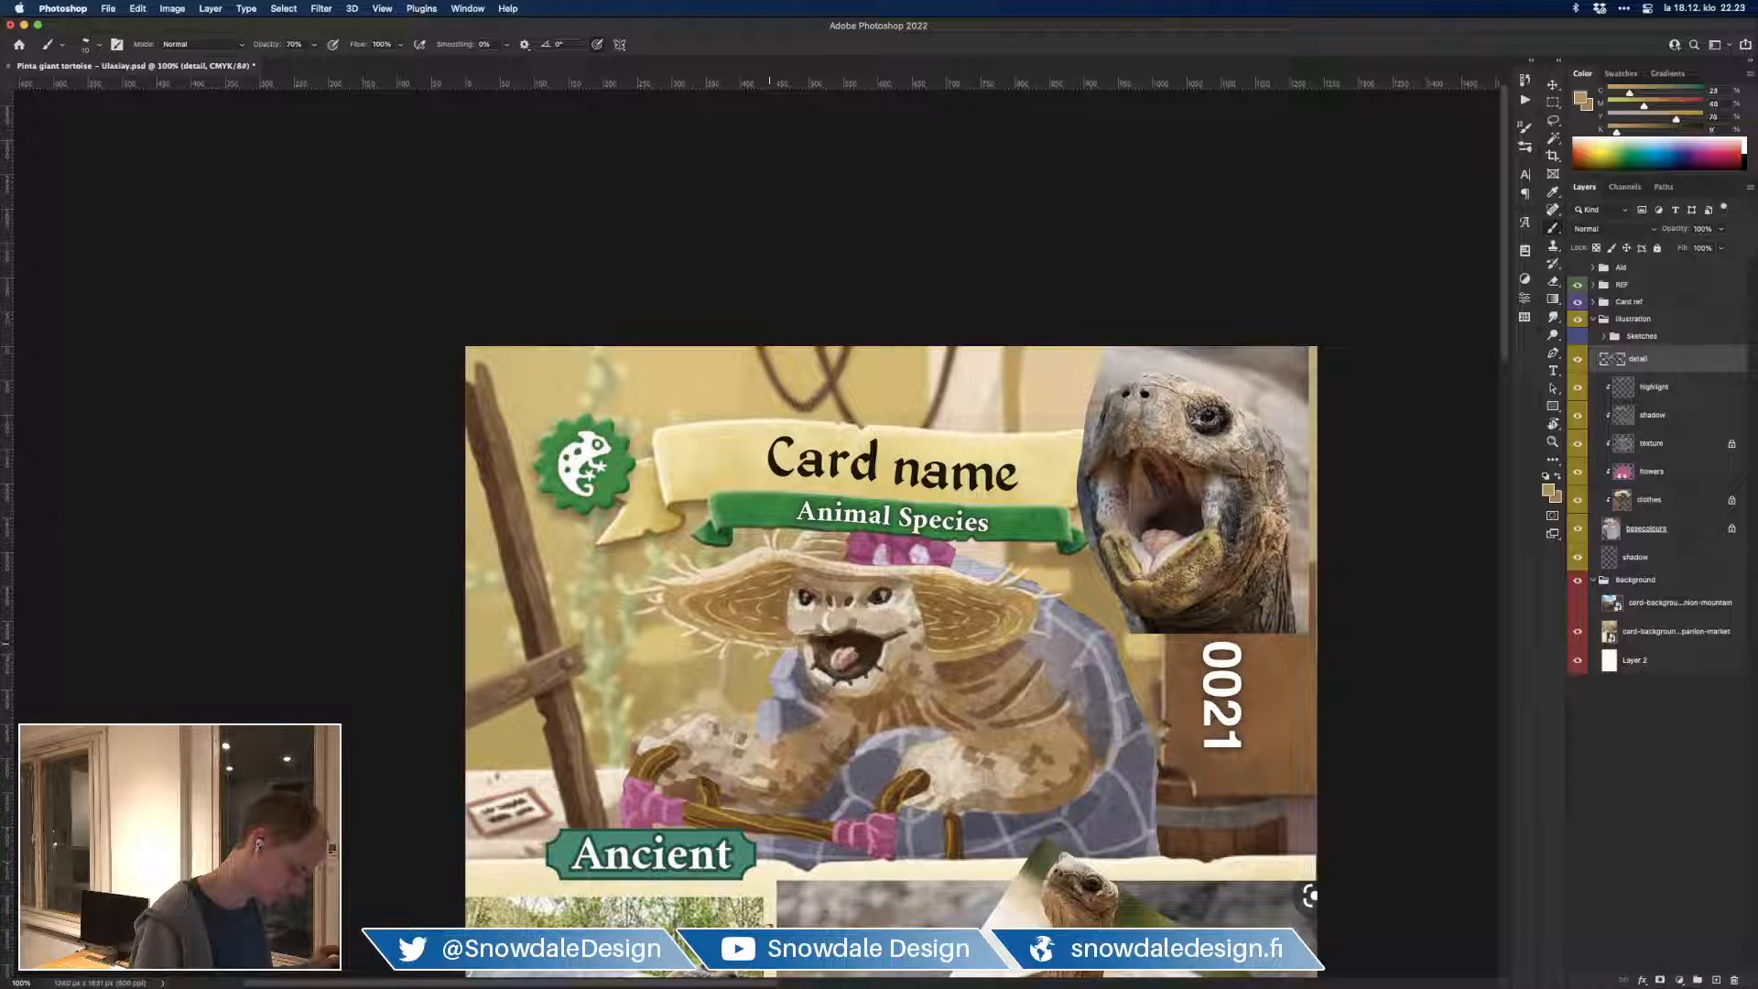
pyautogui.keyDown('alt'); pyautogui.click(739, 634); pyautogui.keyUp('alt')
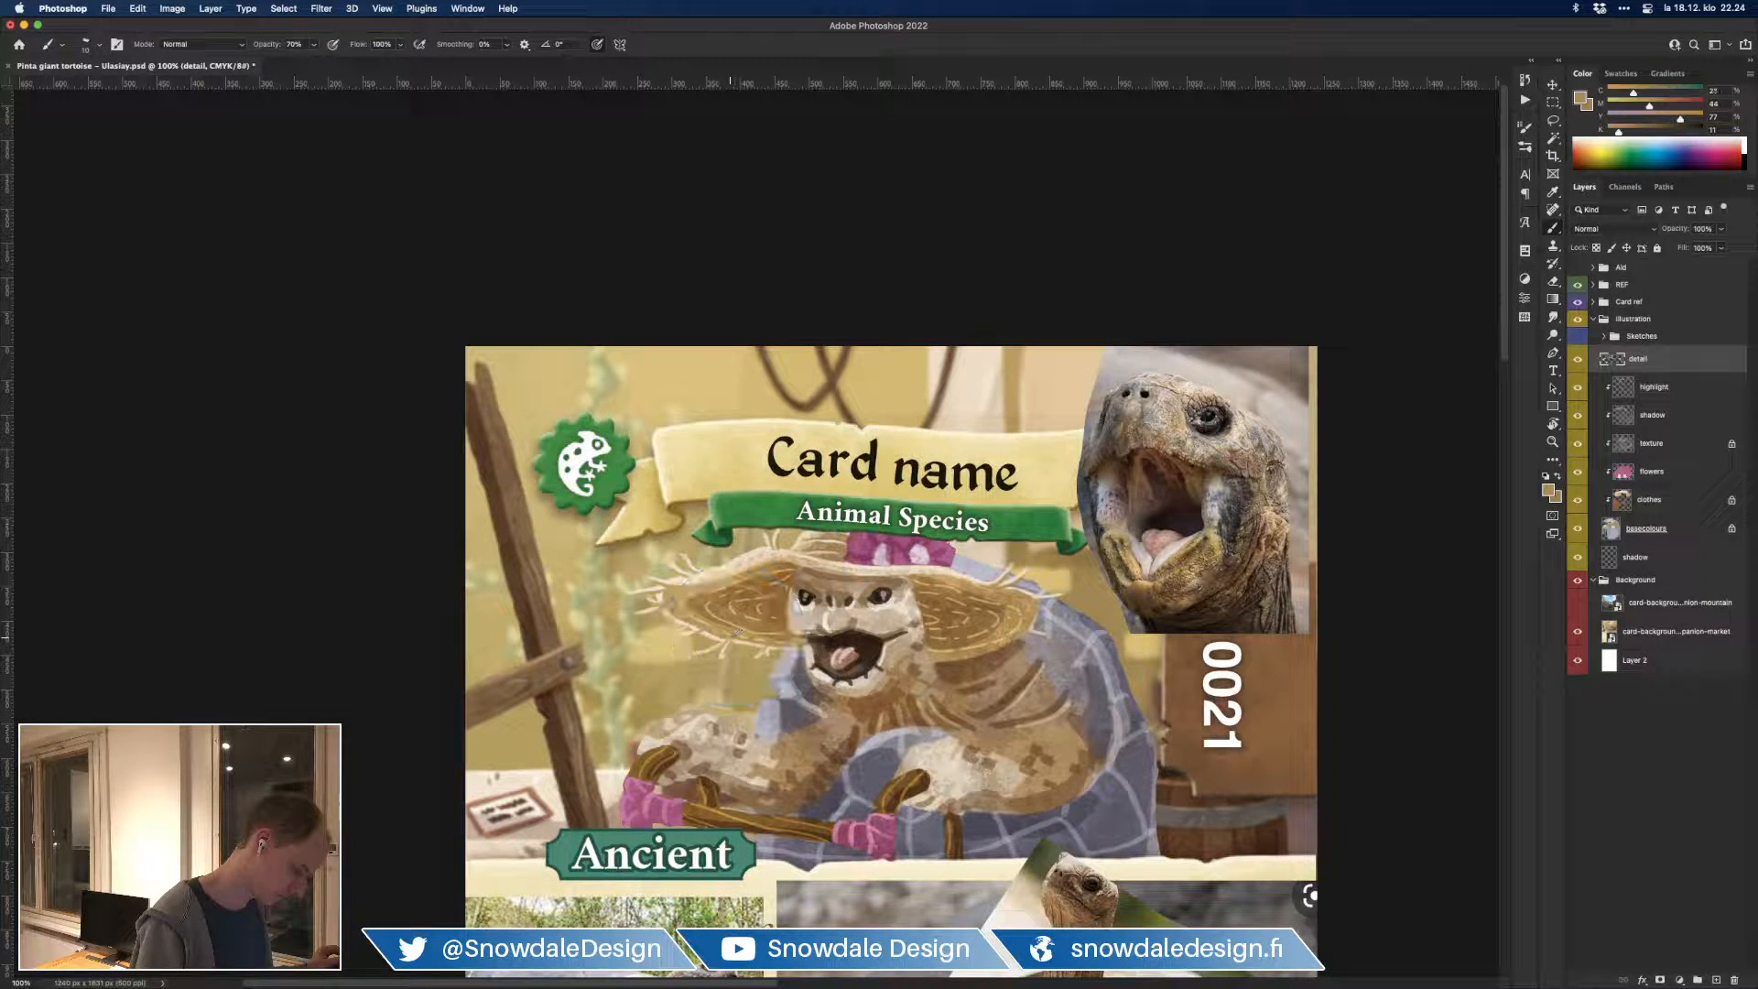
# Step: Touch up the right hat brim with a tan sampled from the straw and save the document
pyautogui.moveTo(1074, 698); pyautogui.dragTo(1052, 692)
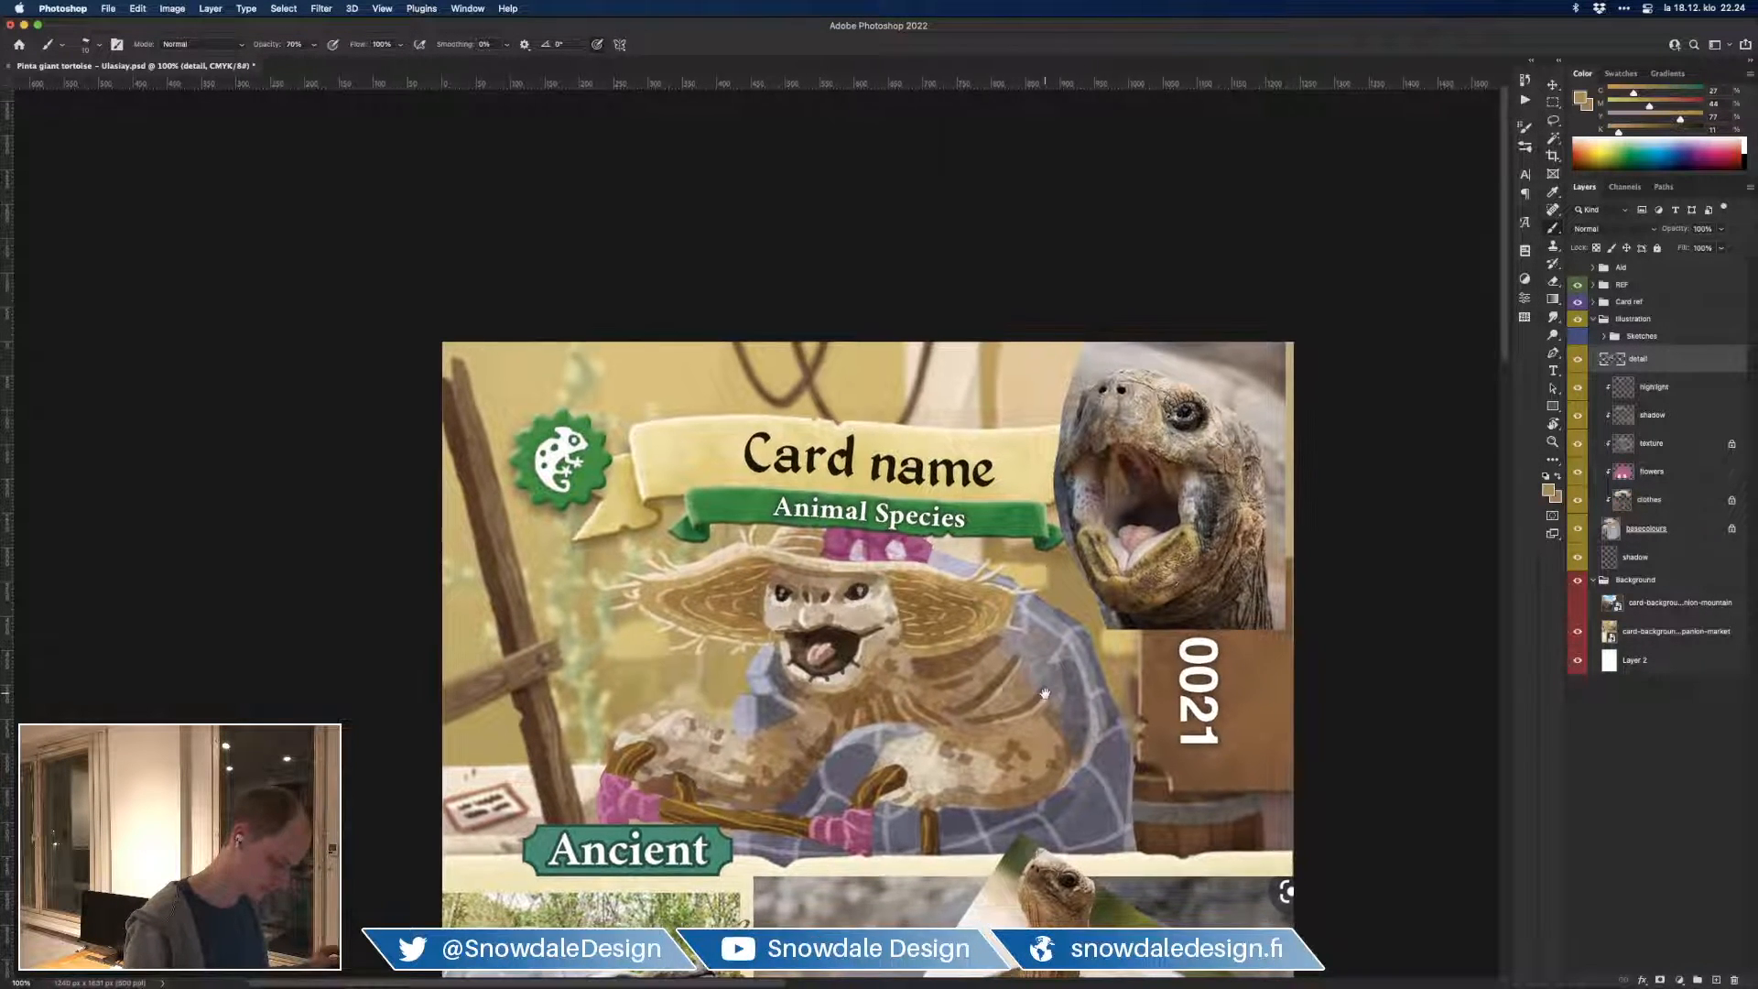
pyautogui.keyDown('alt'); pyautogui.click(1033, 590); pyautogui.keyUp('alt')
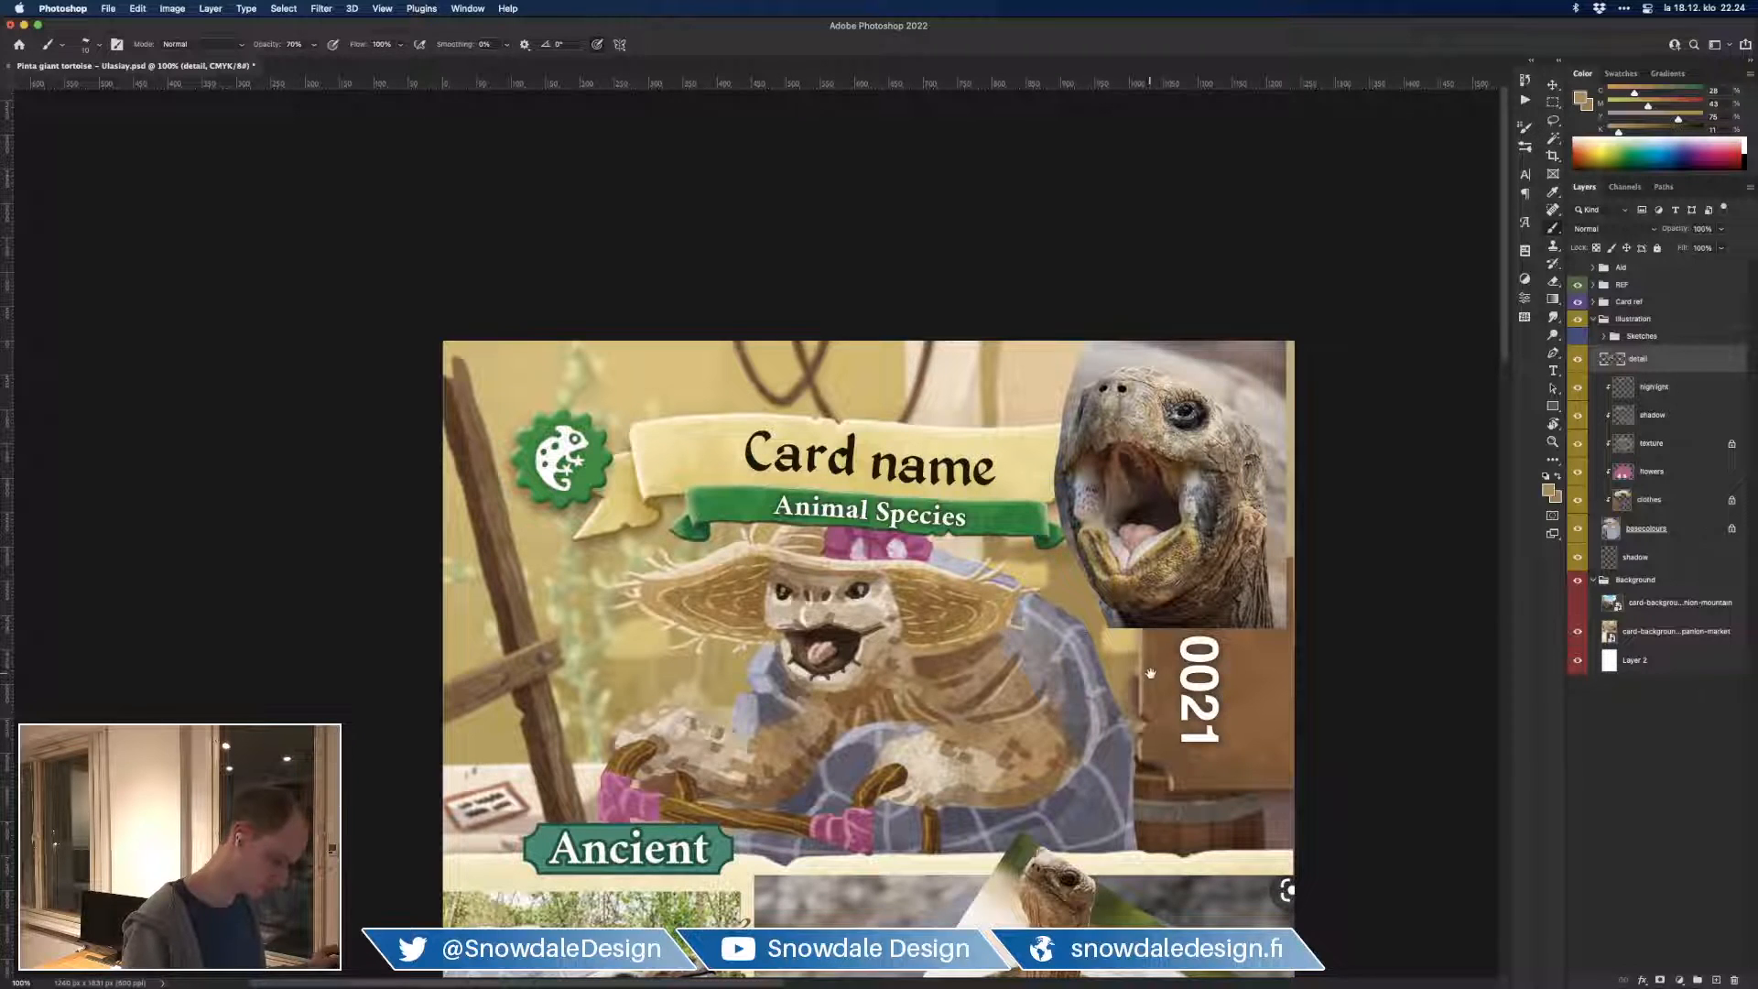
pyautogui.press('super+minus')
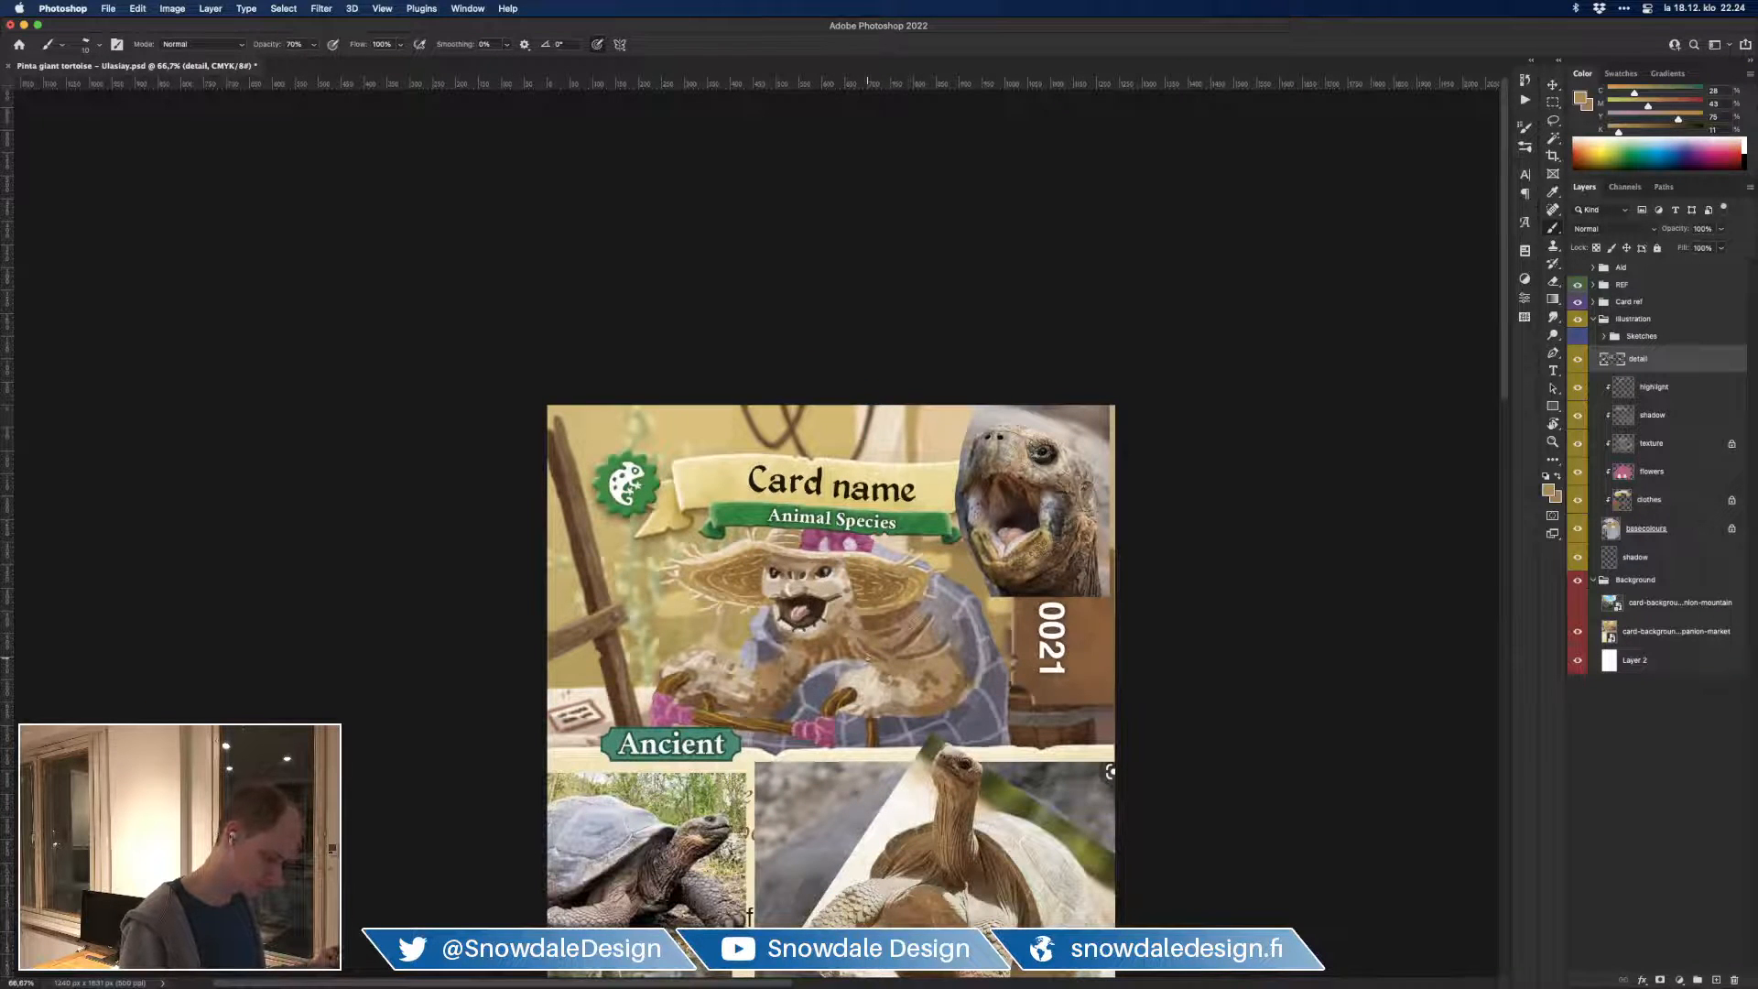
pyautogui.press('super+s')
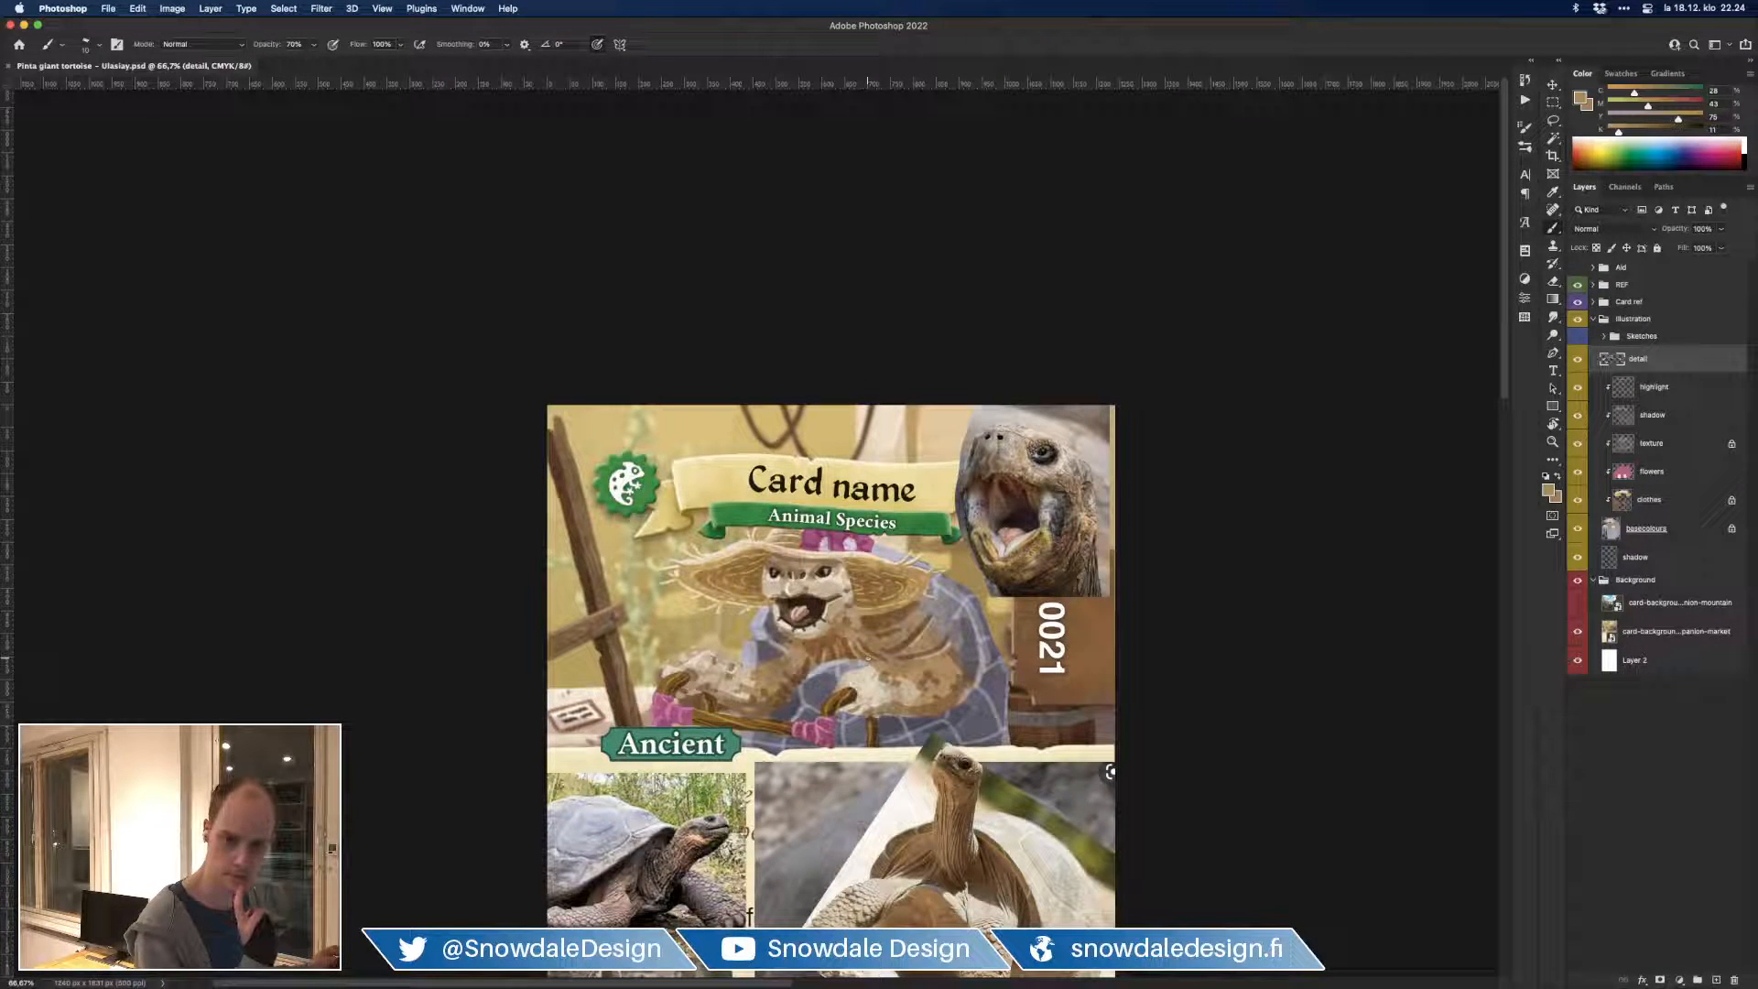
# Step: Hide the Card ref group and paint highlights on the left hat flower's petals in a light pink picked from its colour
pyautogui.press('super+plus')
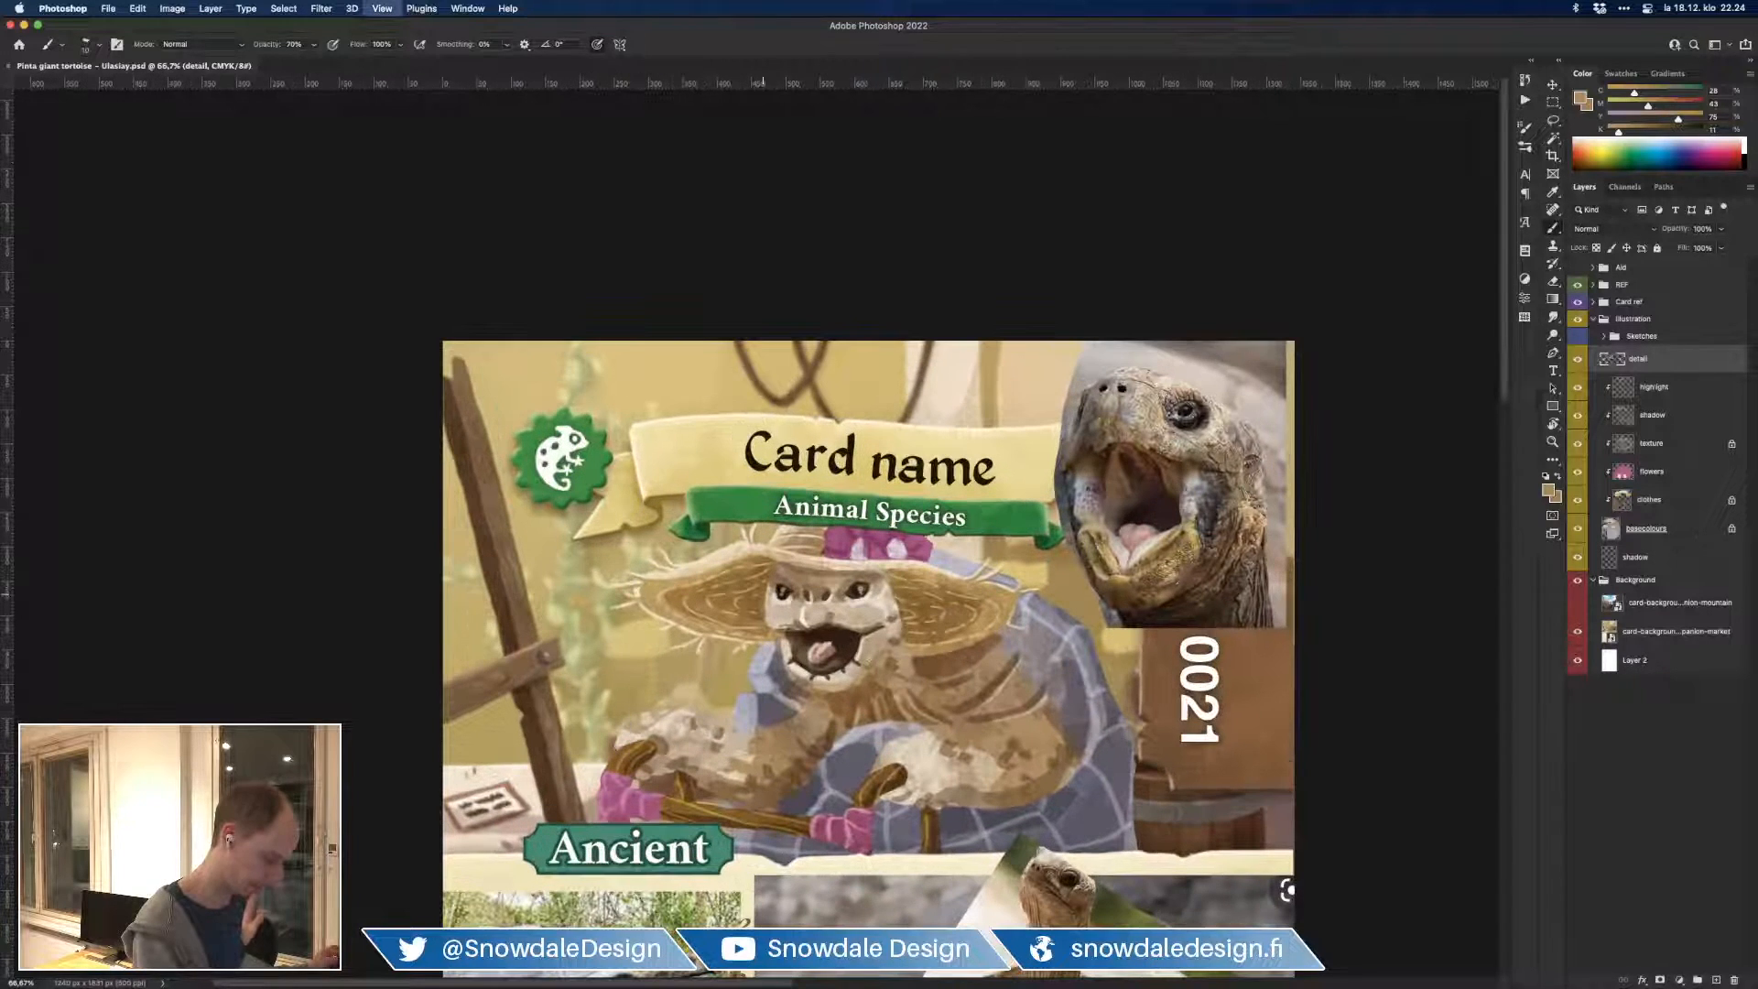
pyautogui.keyDown('alt'); pyautogui.click(927, 538); pyautogui.keyUp('alt')
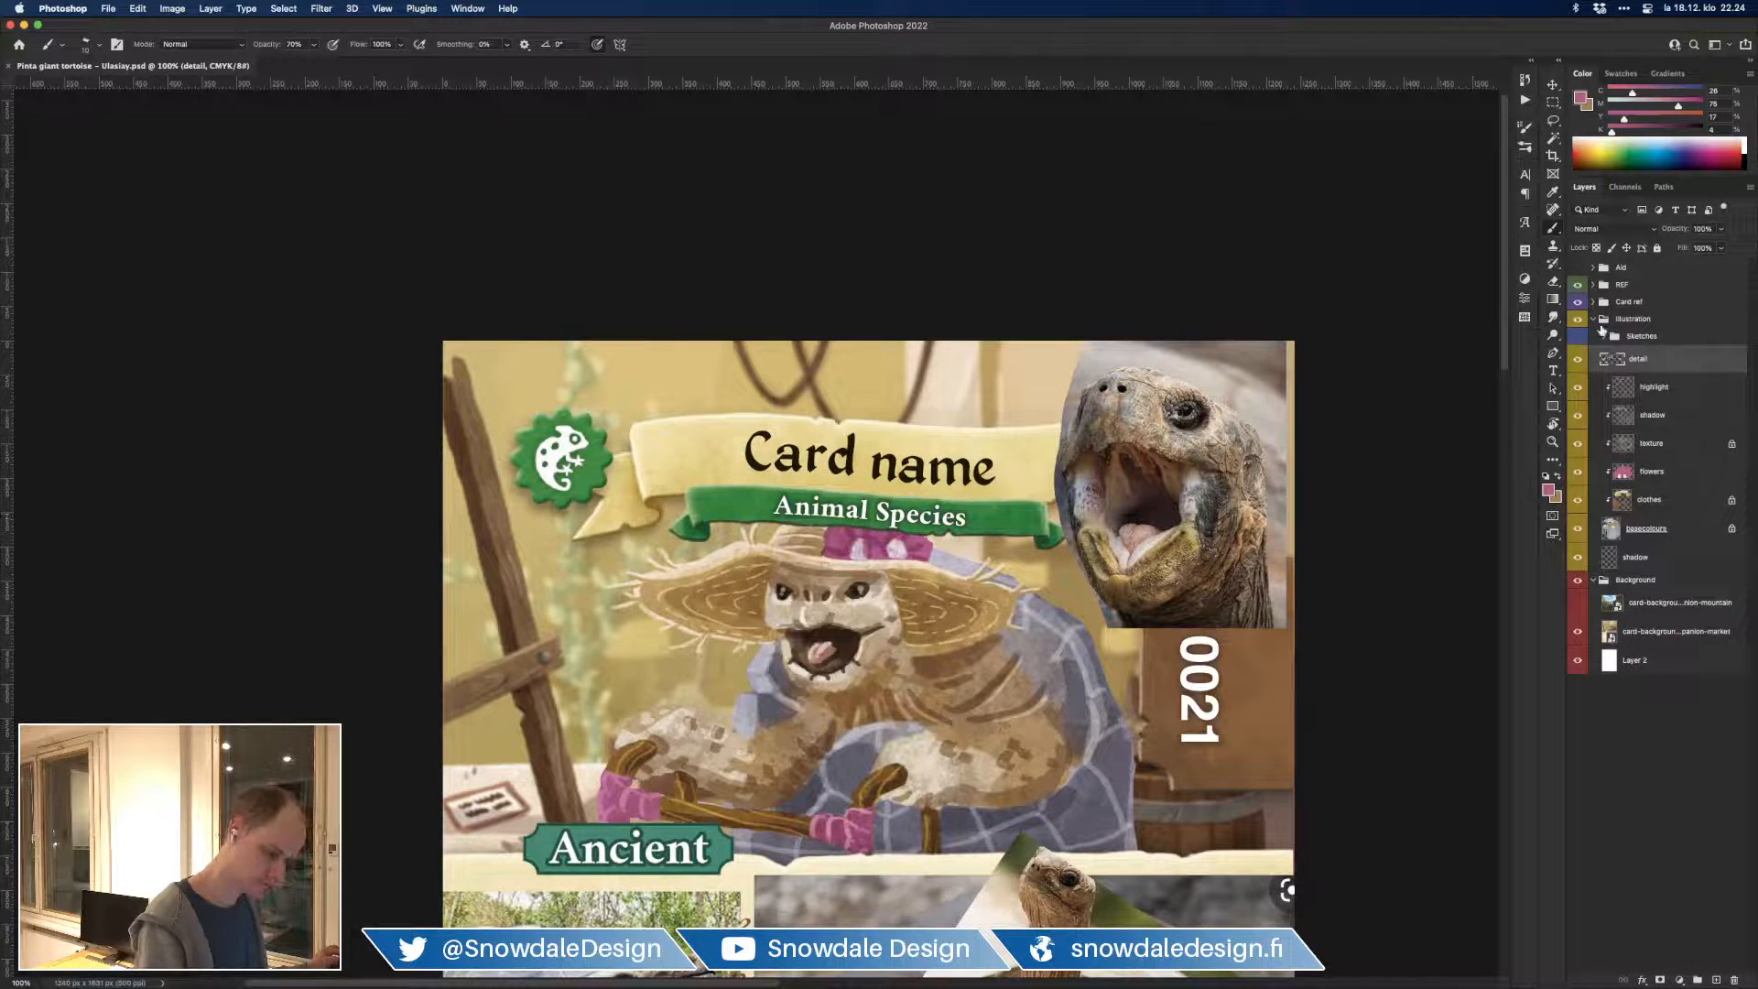
pyautogui.click(1577, 301)
pyautogui.click(1579, 97)
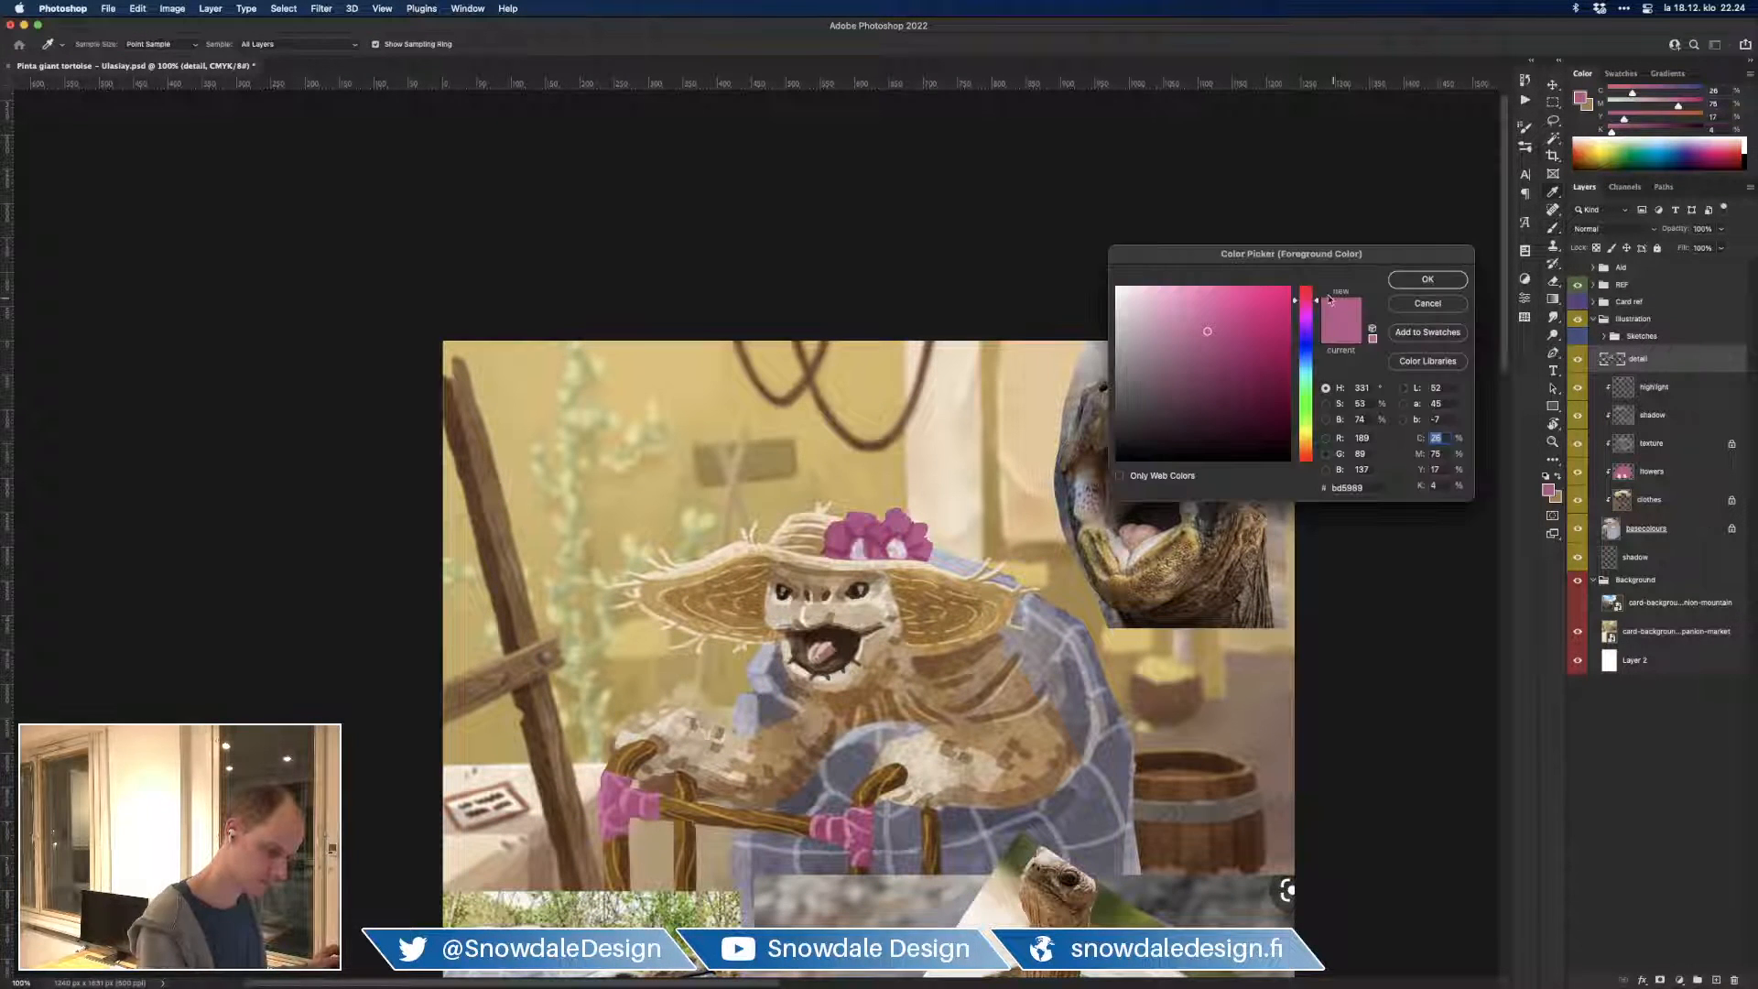
pyautogui.click(1266, 276)
pyautogui.click(1419, 279)
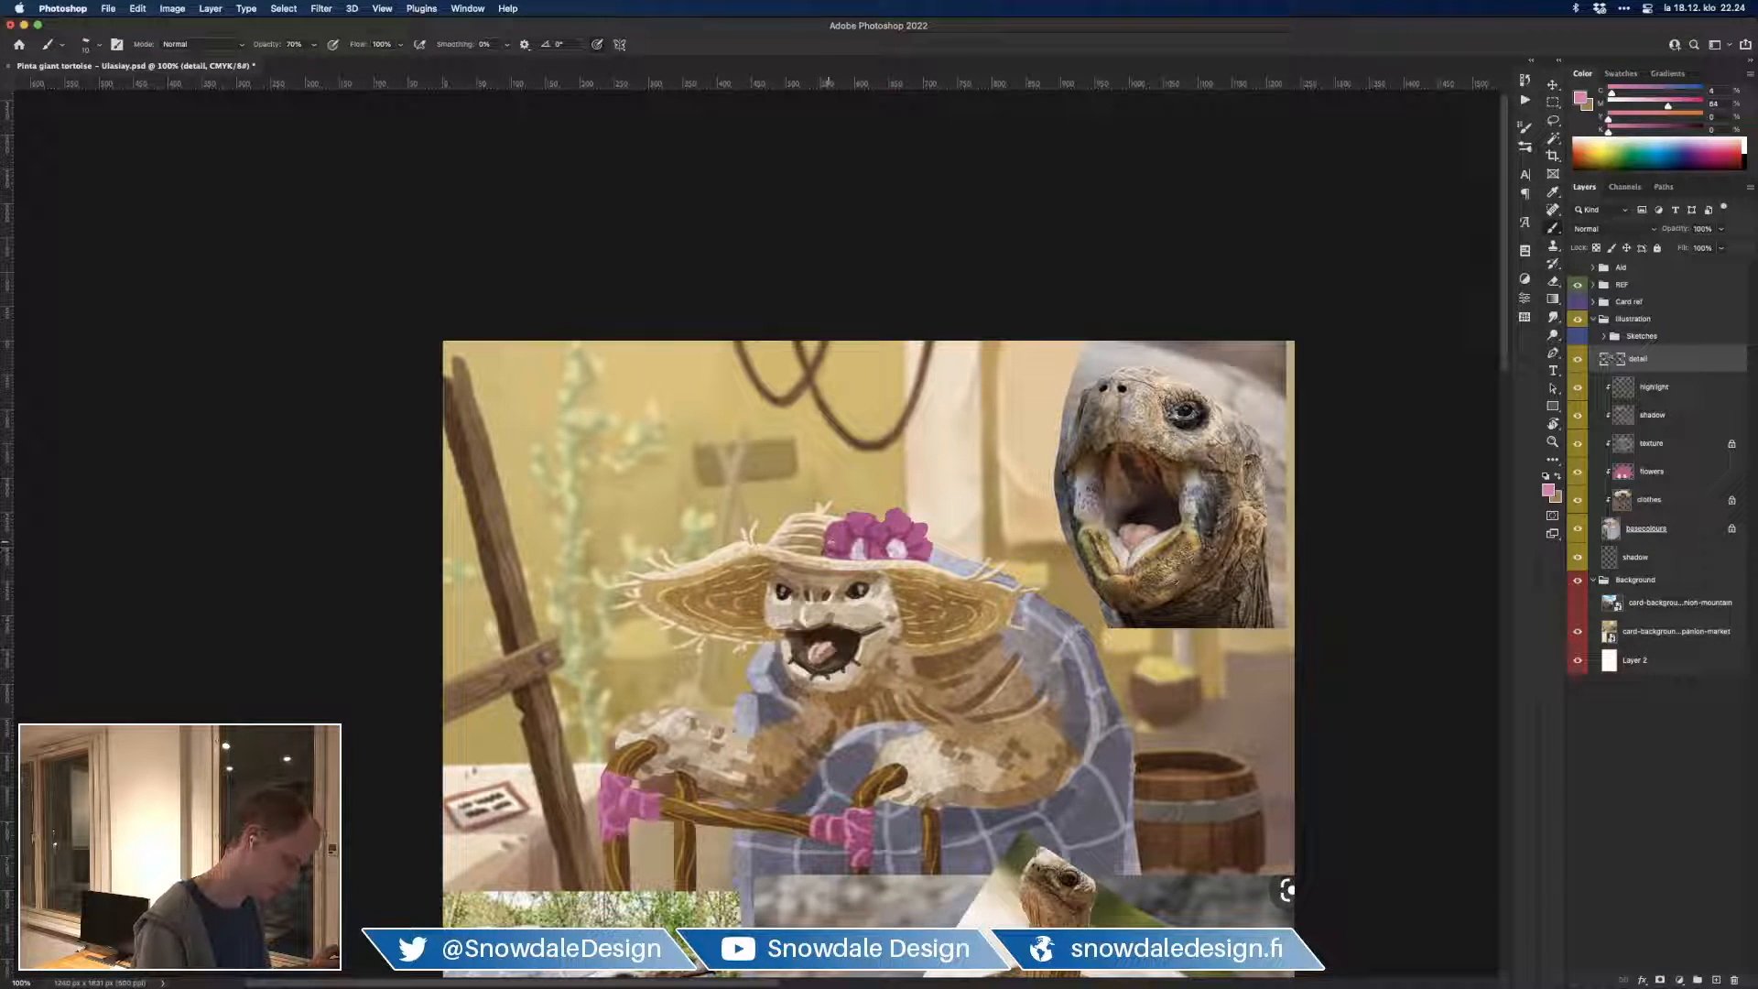
pyautogui.moveTo(853, 519); pyautogui.dragTo(853, 530)
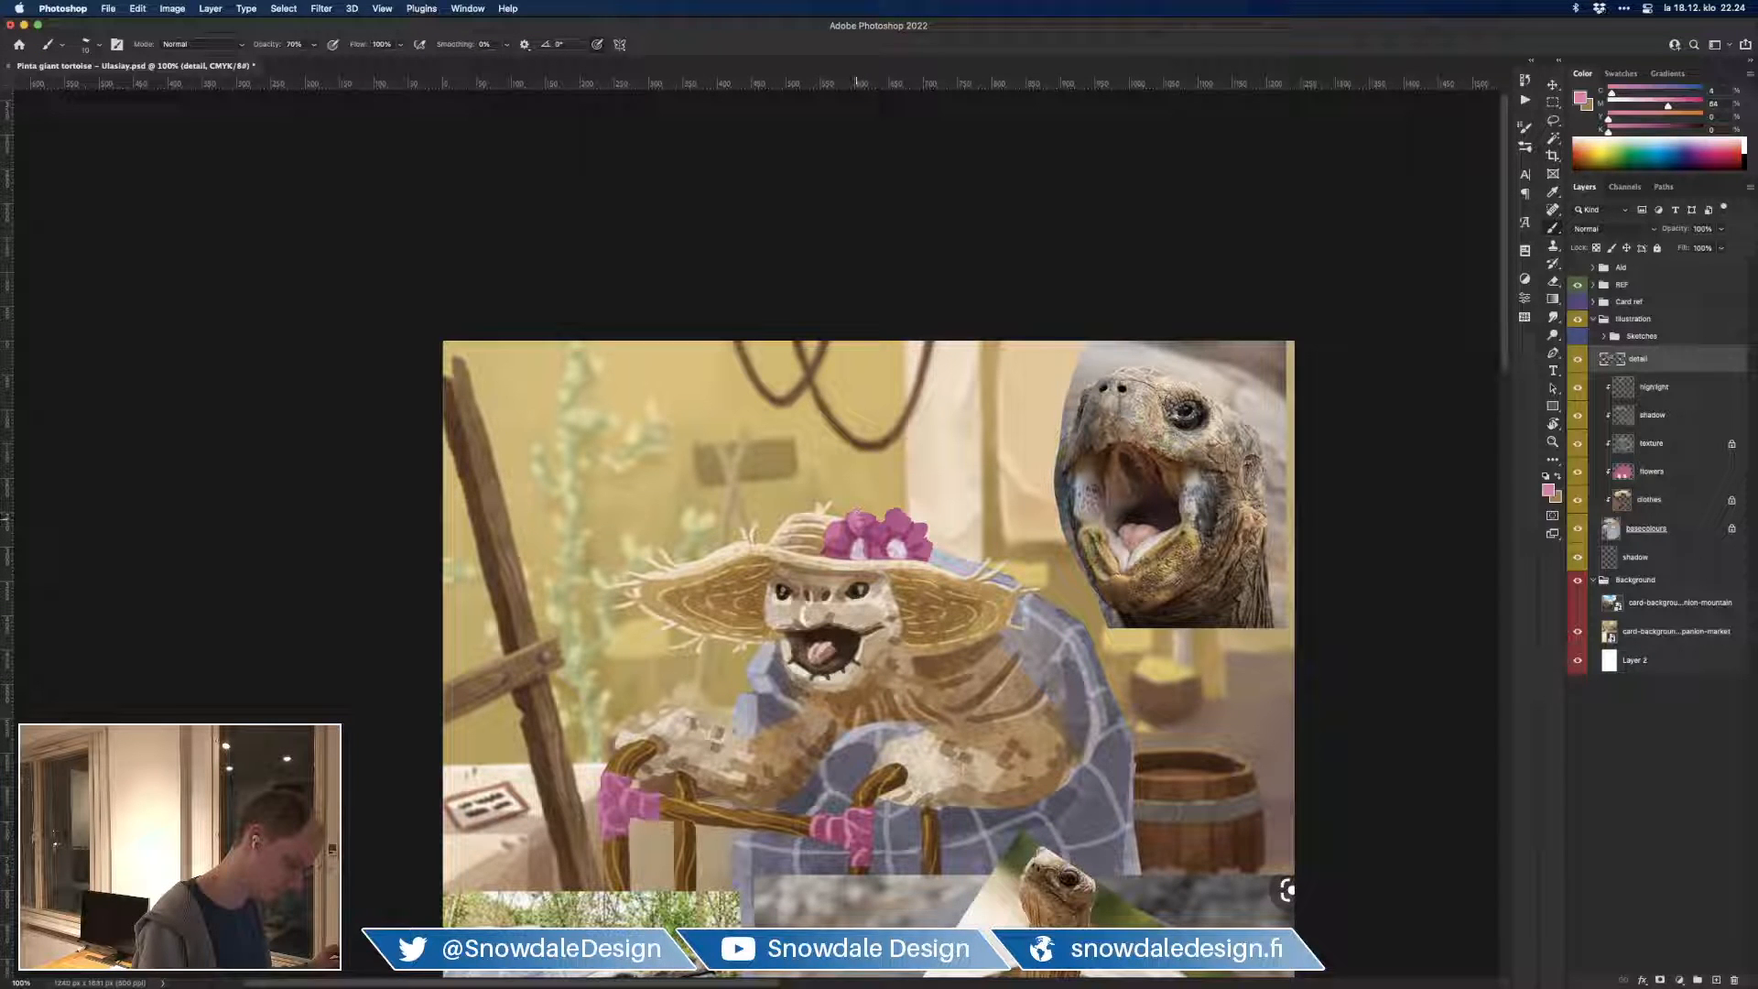
# Step: Brighten the left hat flower's centre with dabs of a near-white pink
pyautogui.press('x')
pyautogui.keyDown('alt'); pyautogui.click(862, 545); pyautogui.keyUp('alt')
pyautogui.click(1580, 99)
pyautogui.moveTo(1139, 314); pyautogui.dragTo(1124, 297)
pyautogui.press('Return')
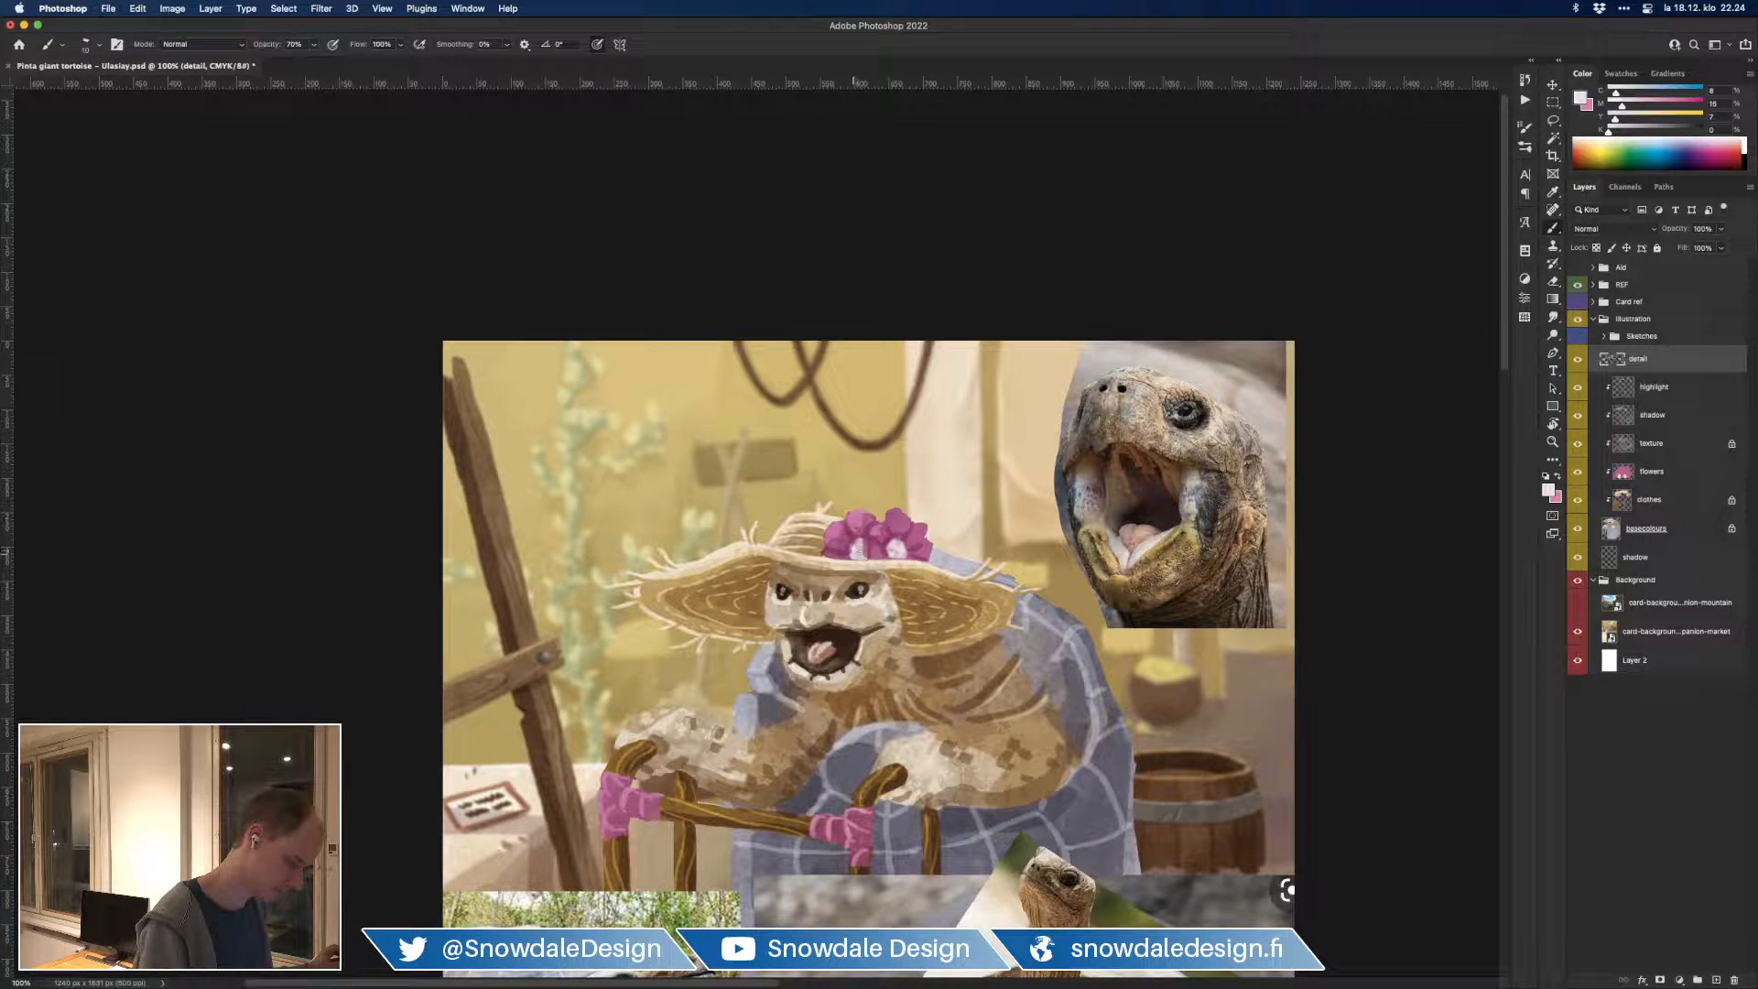
pyautogui.click(861, 550)
pyautogui.click(858, 547)
# Step: Paint highlights on the right hat flower's petals in the light pink sampled from the petals
pyautogui.keyDown('alt'); pyautogui.click(885, 520); pyautogui.keyUp('alt')
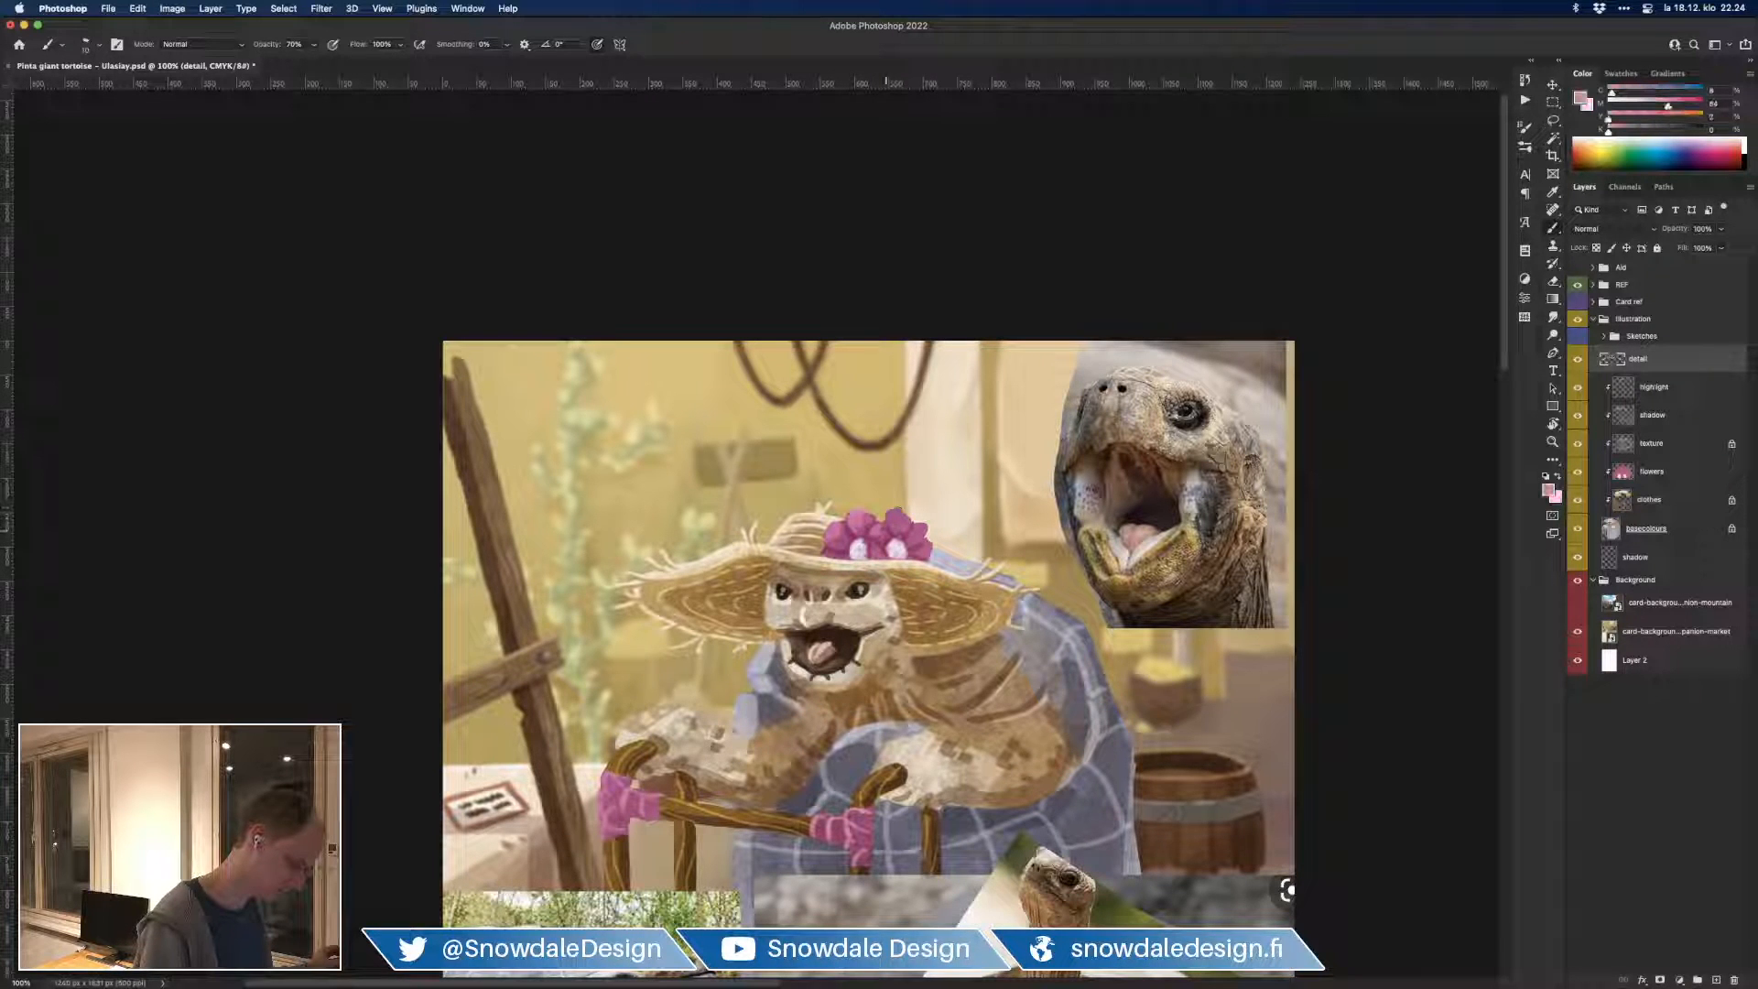
pyautogui.keyDown('alt'); pyautogui.click(895, 518); pyautogui.keyUp('alt')
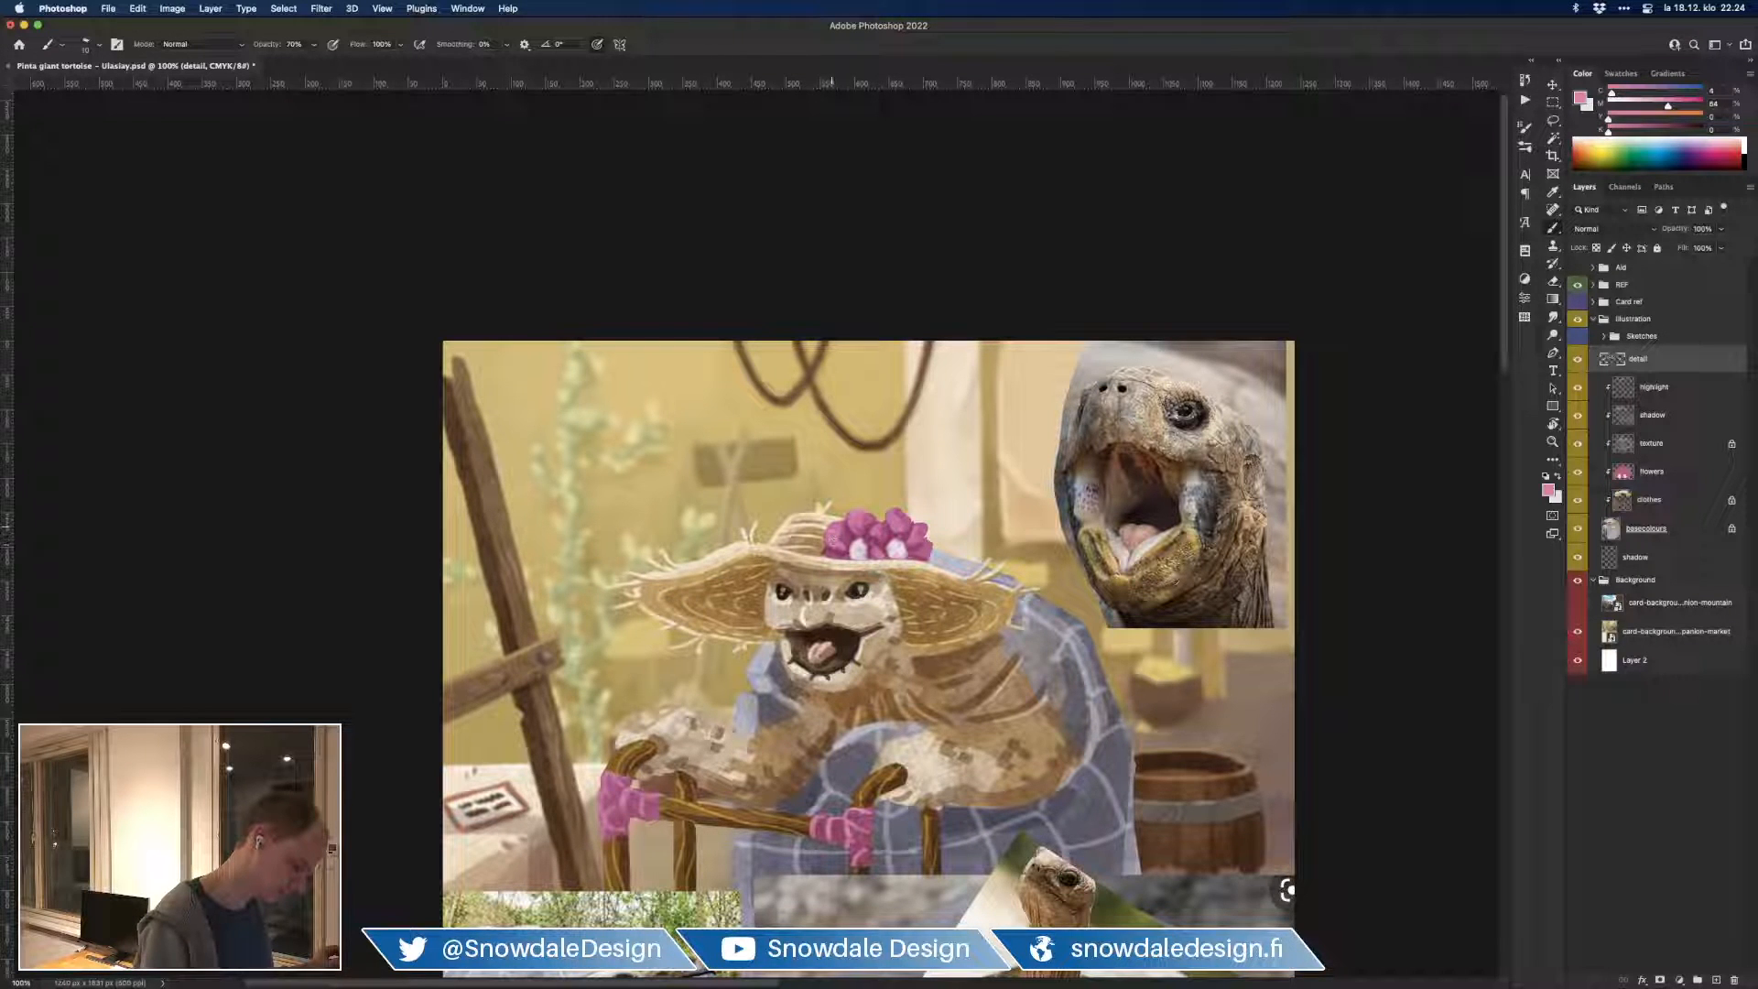
pyautogui.moveTo(922, 542); pyautogui.dragTo(928, 550)
pyautogui.moveTo(1060, 617); pyautogui.dragTo(1114, 564)
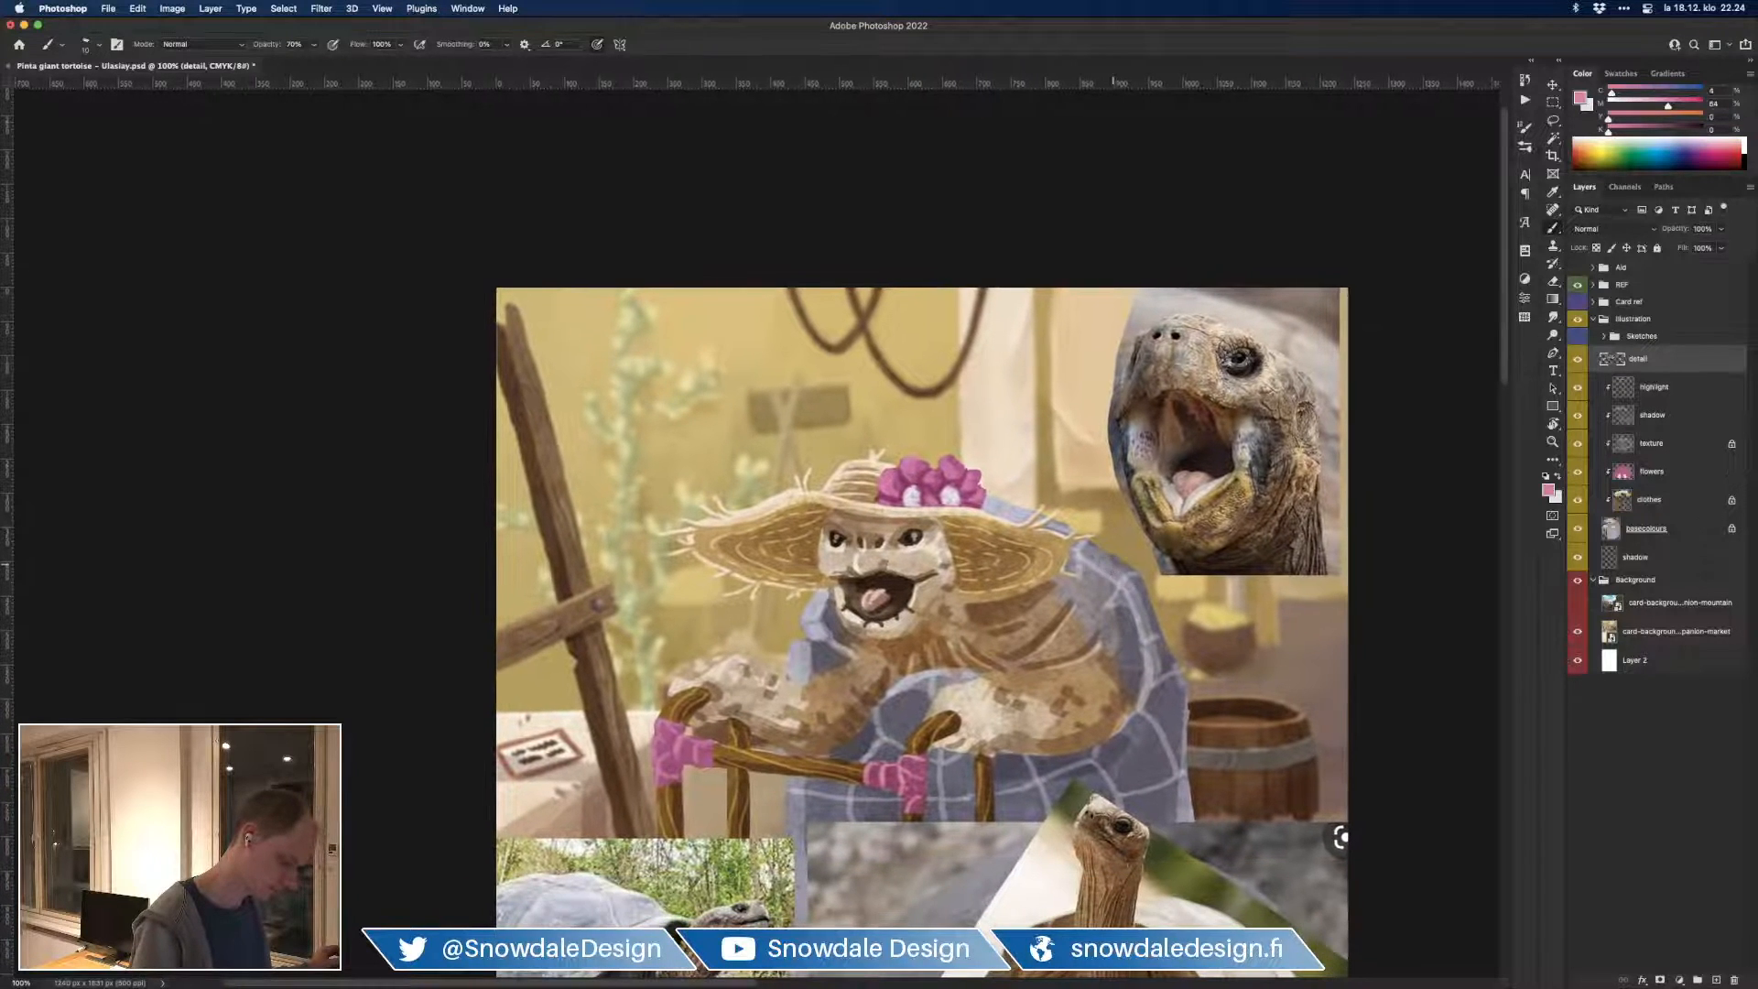
# Step: Refine the hat brim beneath the flowers and along its right side with brown, grey and cream tones sampled from the painting
pyautogui.keyDown('alt'); pyautogui.click(850, 519); pyautogui.keyUp('alt')
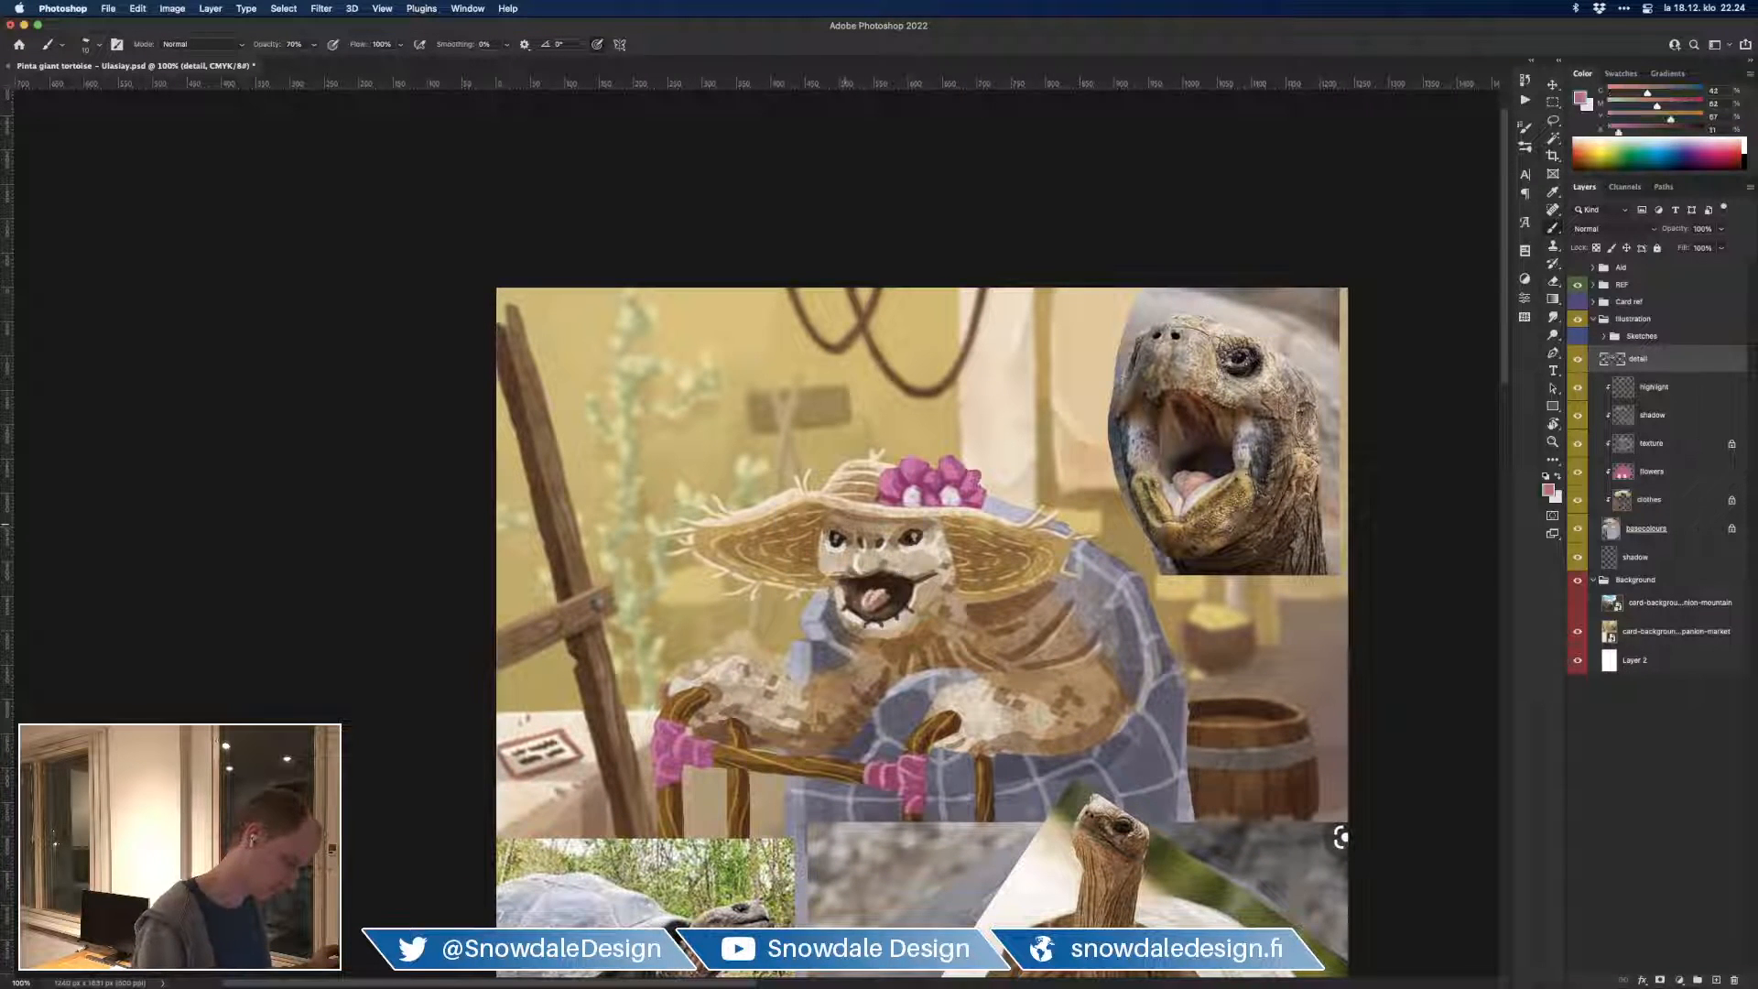
pyautogui.keyDown('alt'); pyautogui.click(885, 518); pyautogui.keyUp('alt')
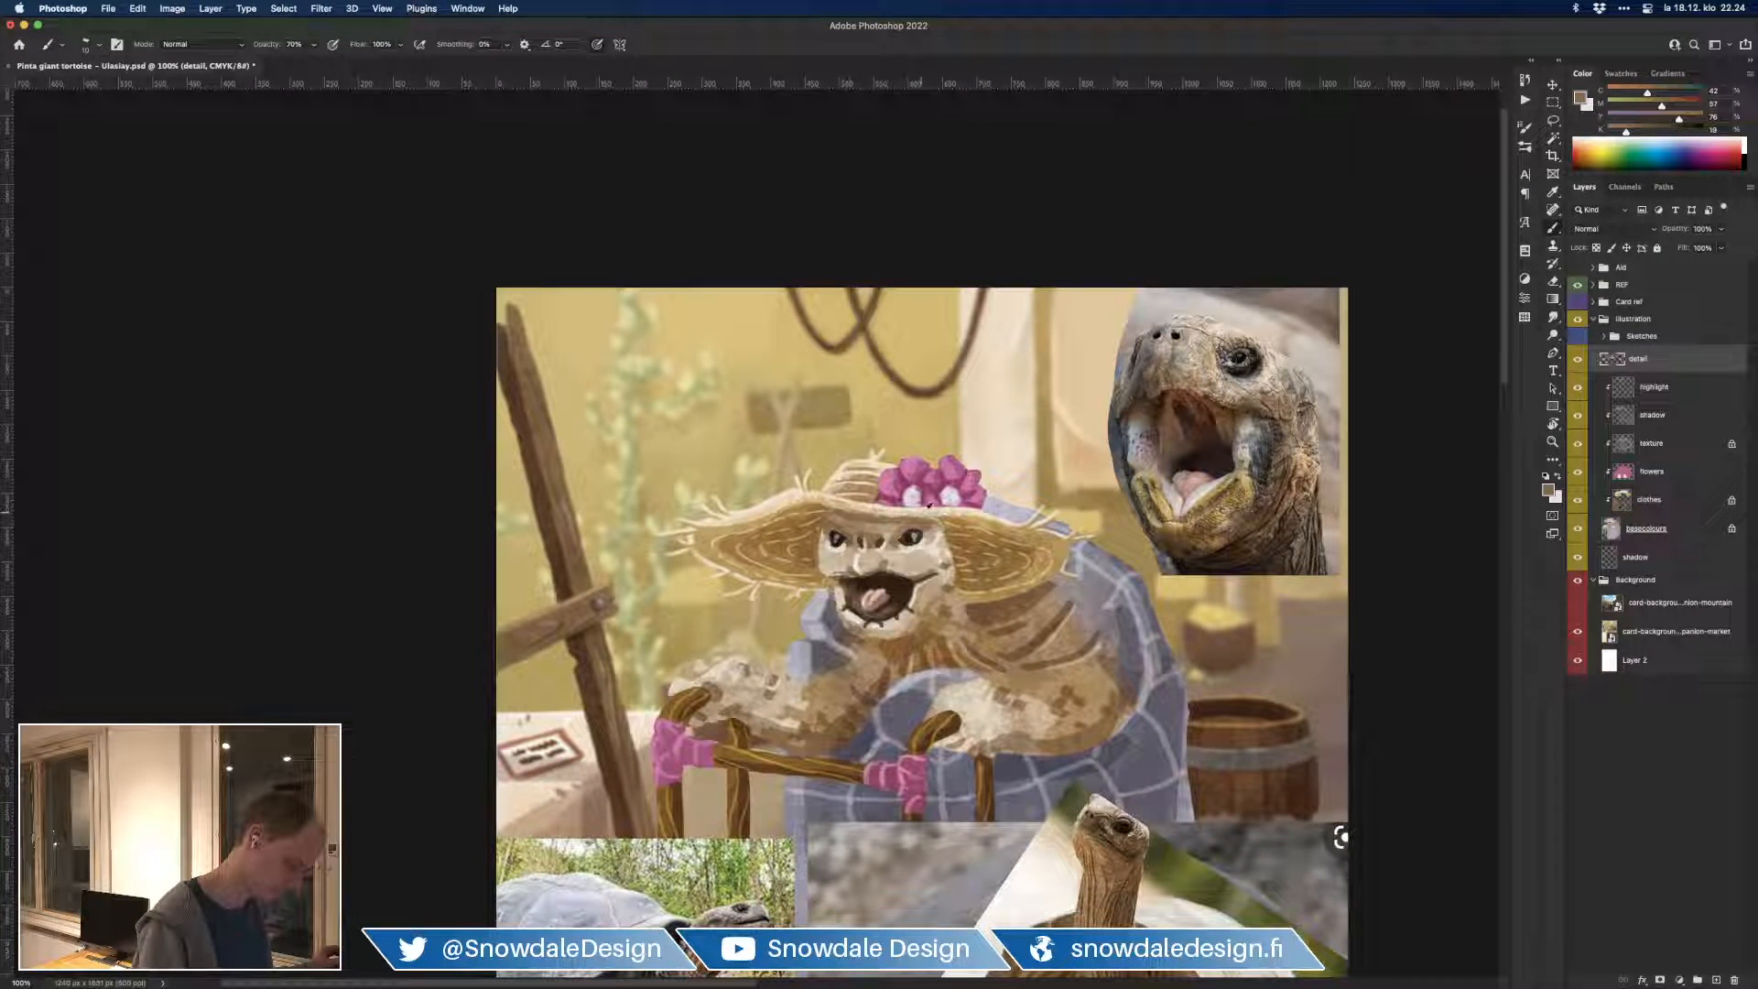
pyautogui.keyDown('alt'); pyautogui.click(916, 516); pyautogui.keyUp('alt')
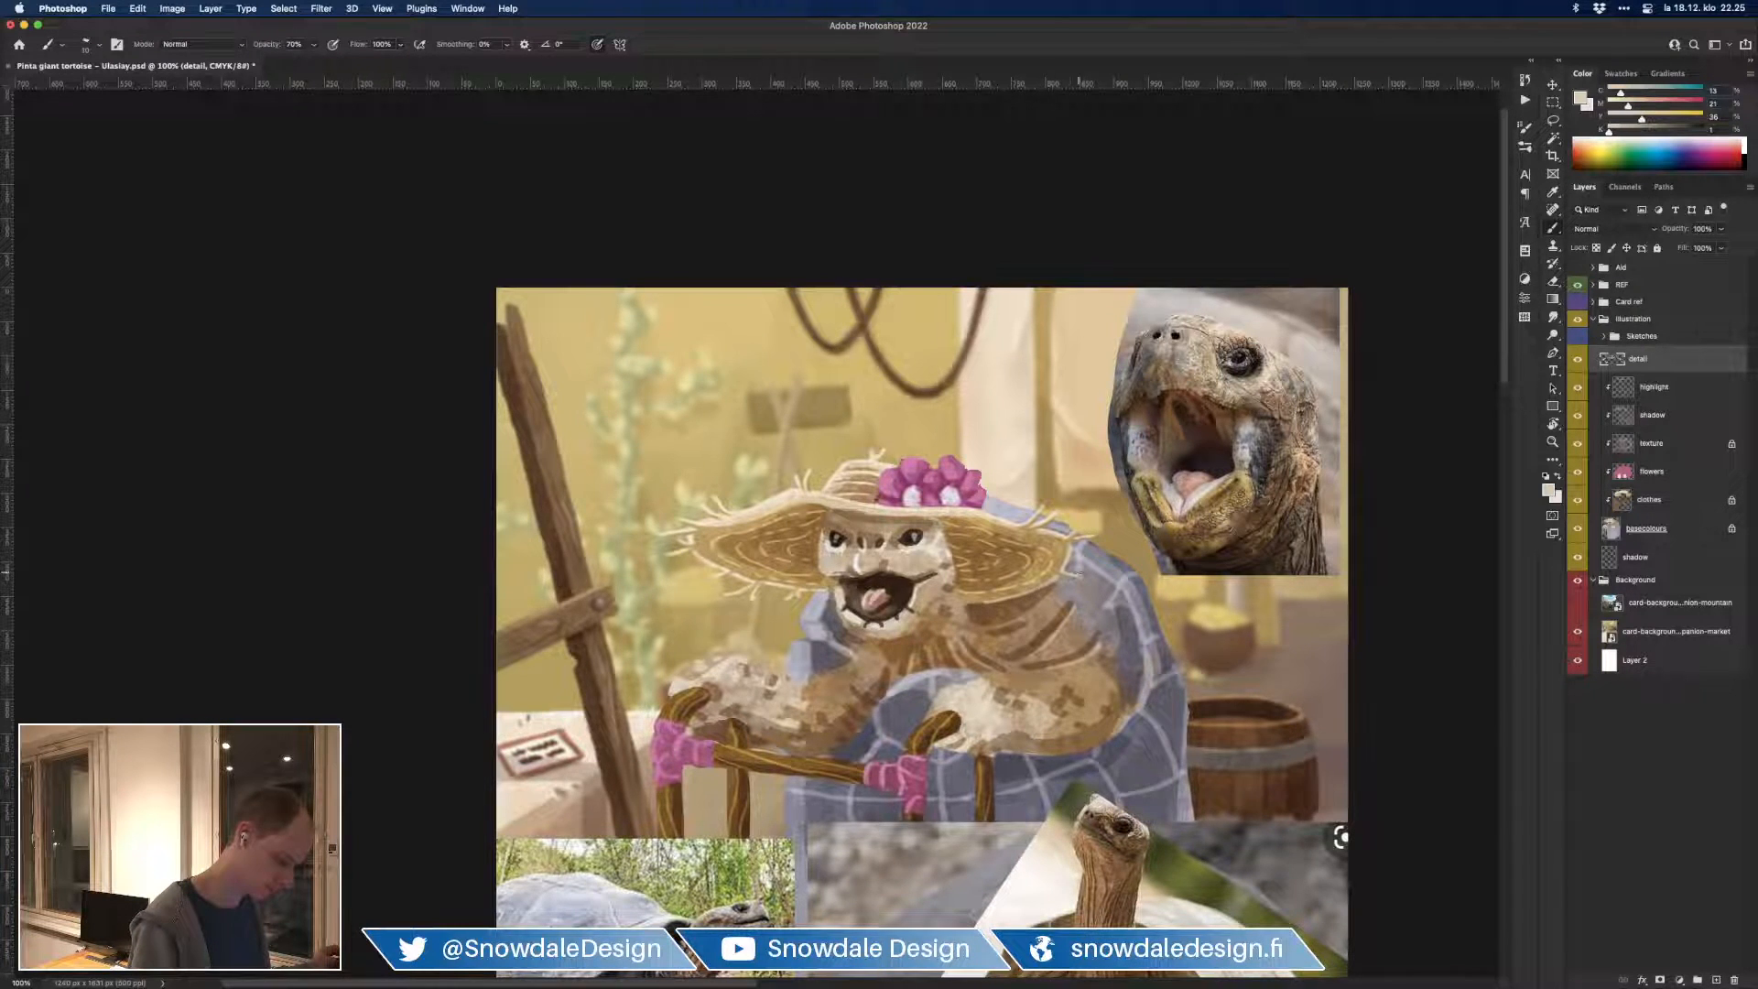
pyautogui.keyDown('alt'); pyautogui.click(1057, 568); pyautogui.keyUp('alt')
pyautogui.keyDown('alt'); pyautogui.click(1051, 579); pyautogui.keyUp('alt')
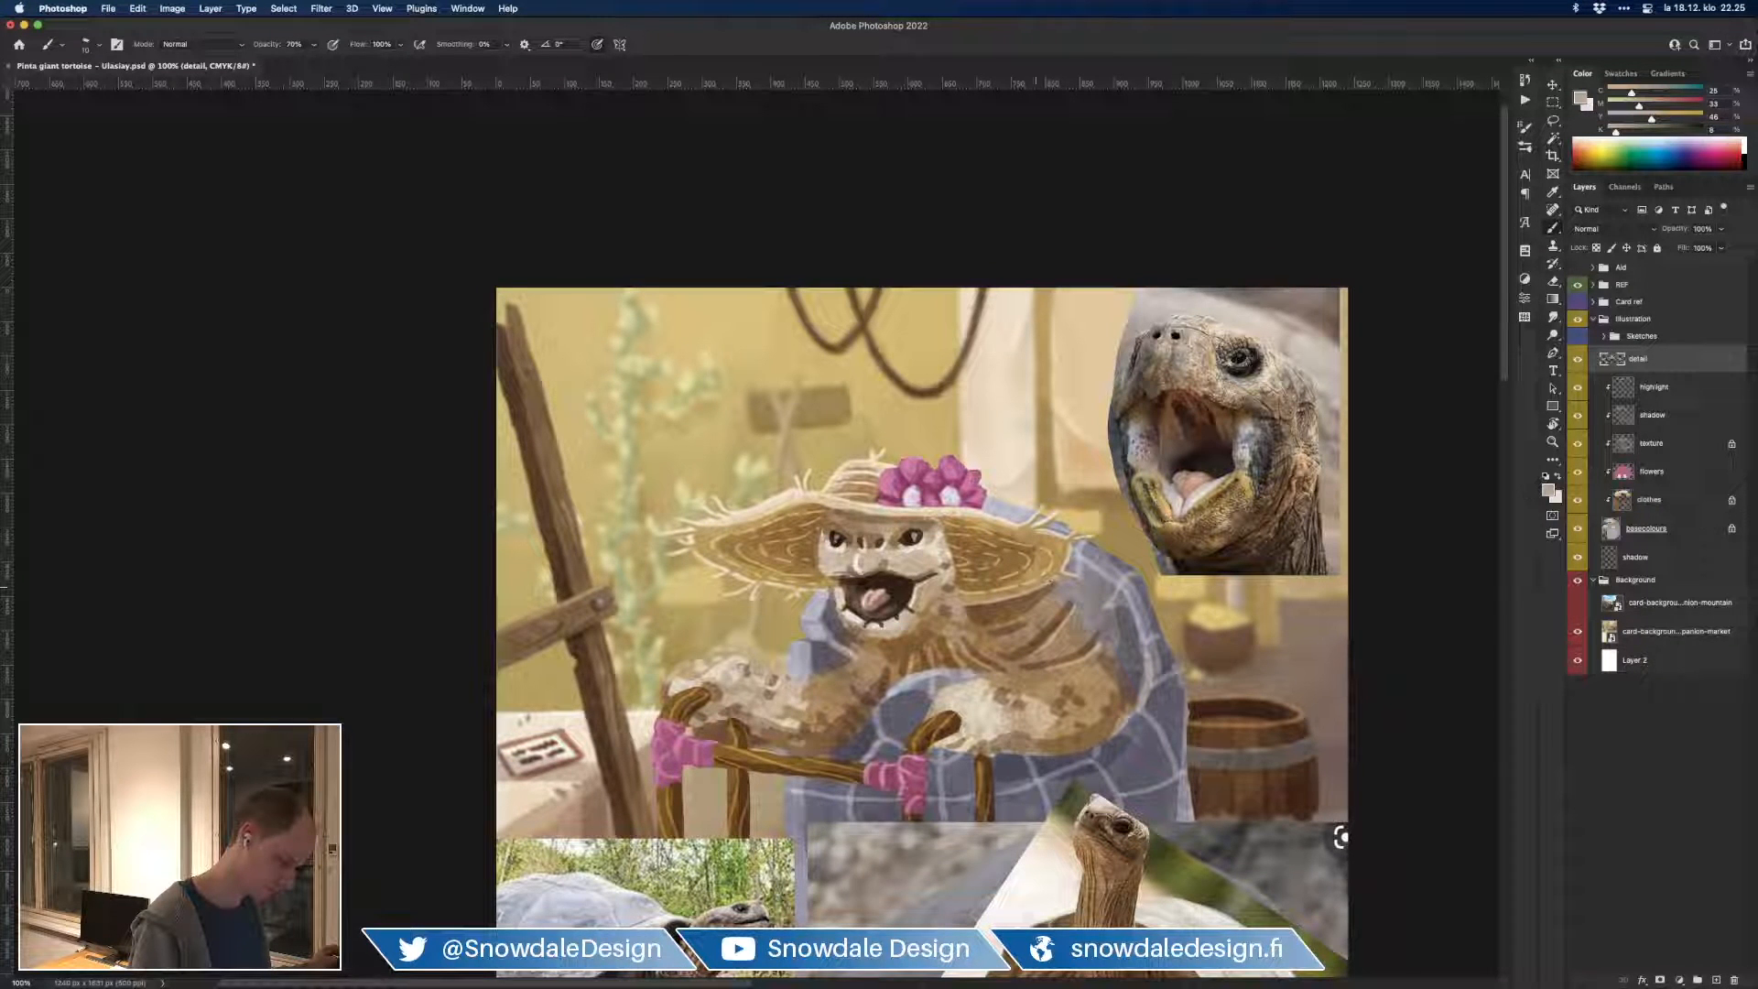
pyautogui.keyDown('alt'); pyautogui.click(968, 595); pyautogui.keyUp('alt')
pyautogui.scroll(-2, 907, 549)
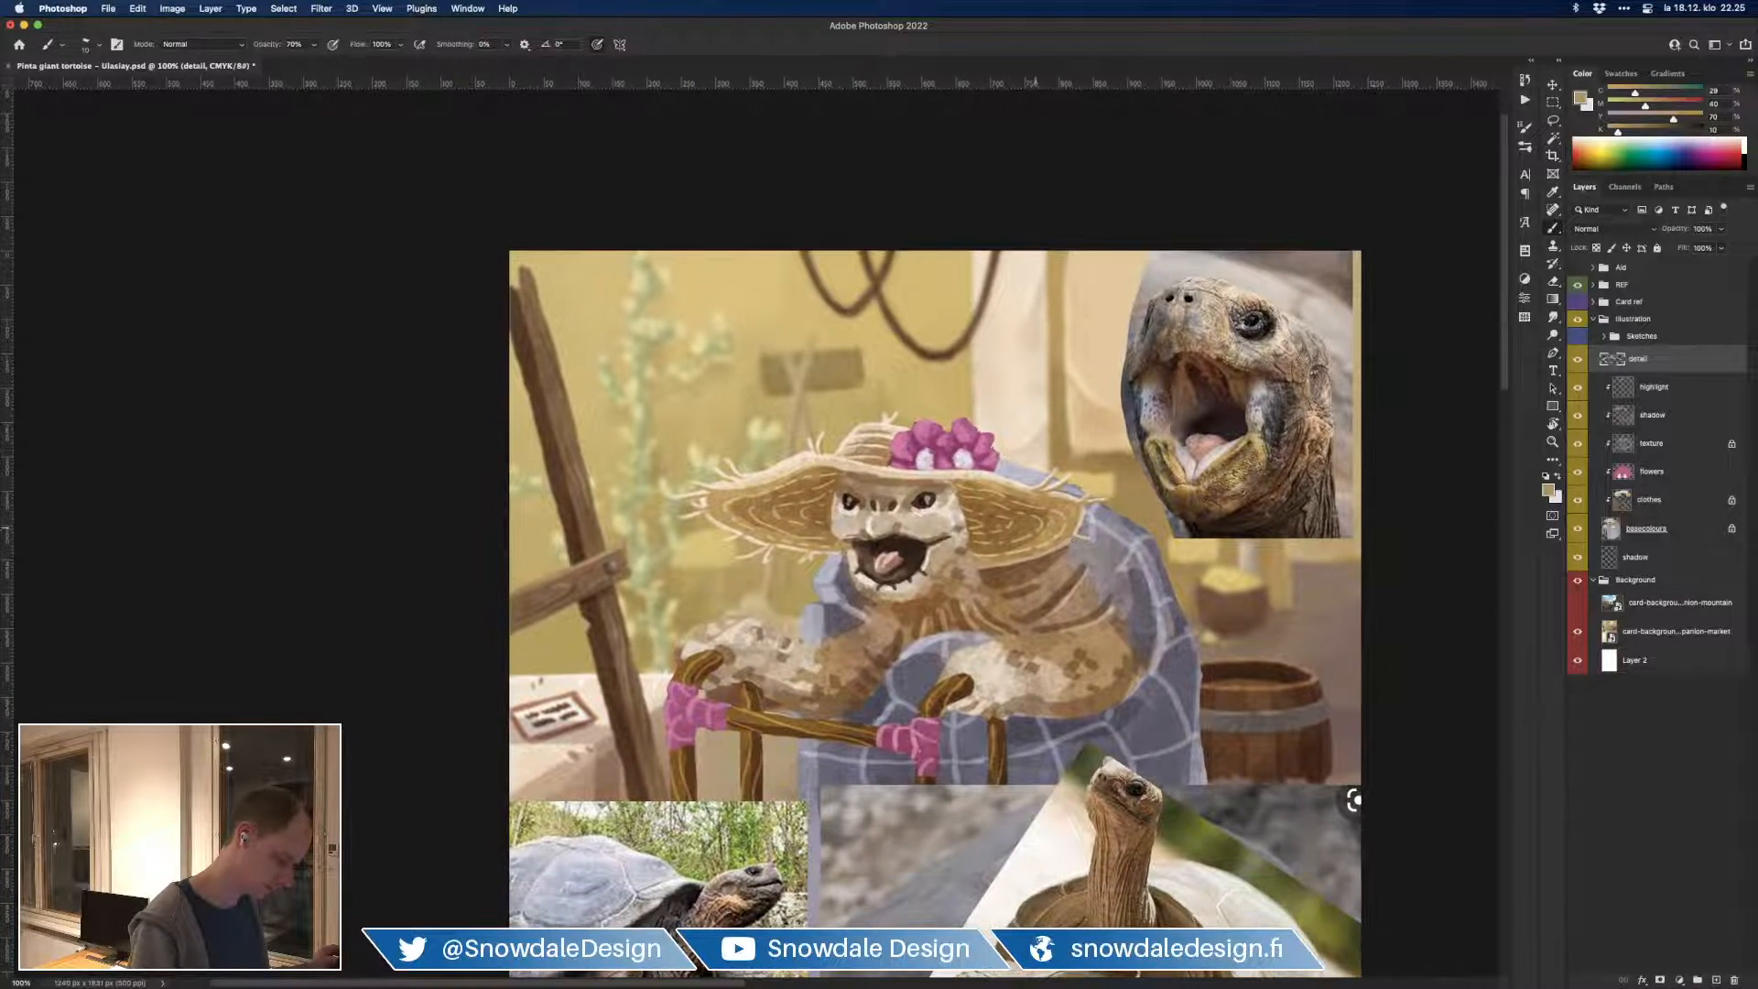
# Step: Darken the tortoise's eyes, add near-white glints, and touch up the face beside the mouth with sampled dark tones
pyautogui.keyDown('alt'); pyautogui.click(833, 520); pyautogui.keyUp('alt')
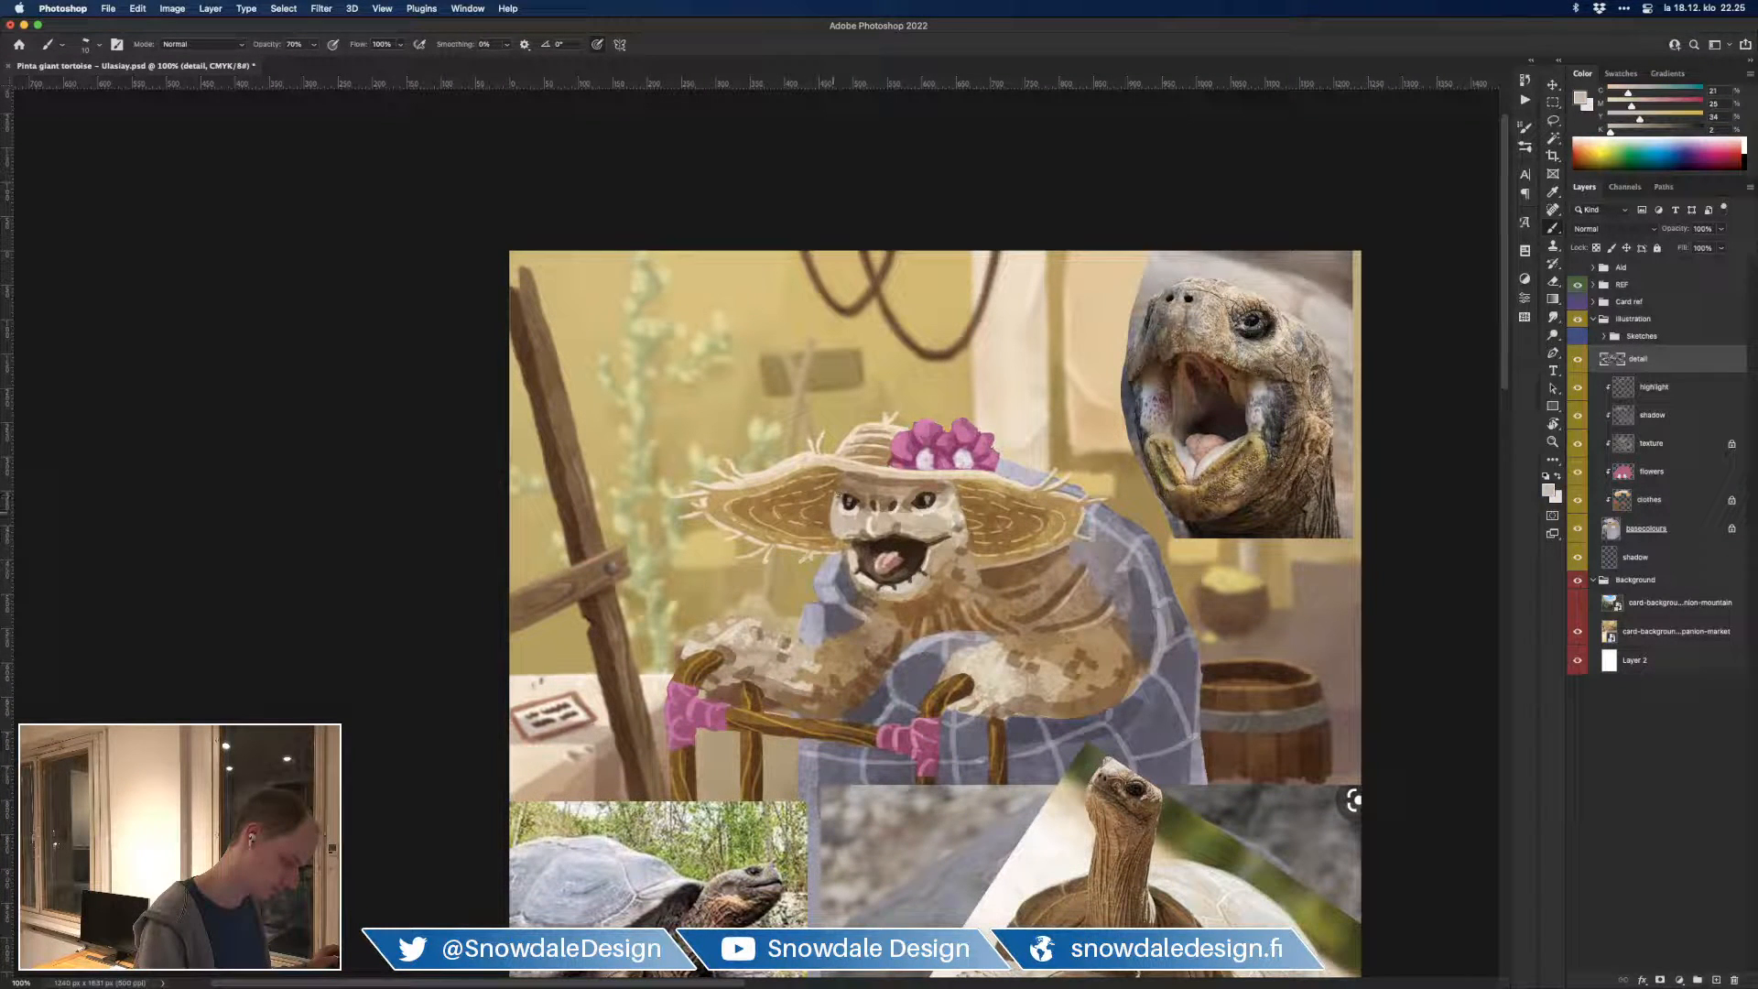
pyautogui.keyDown('alt'); pyautogui.click(925, 498); pyautogui.keyUp('alt')
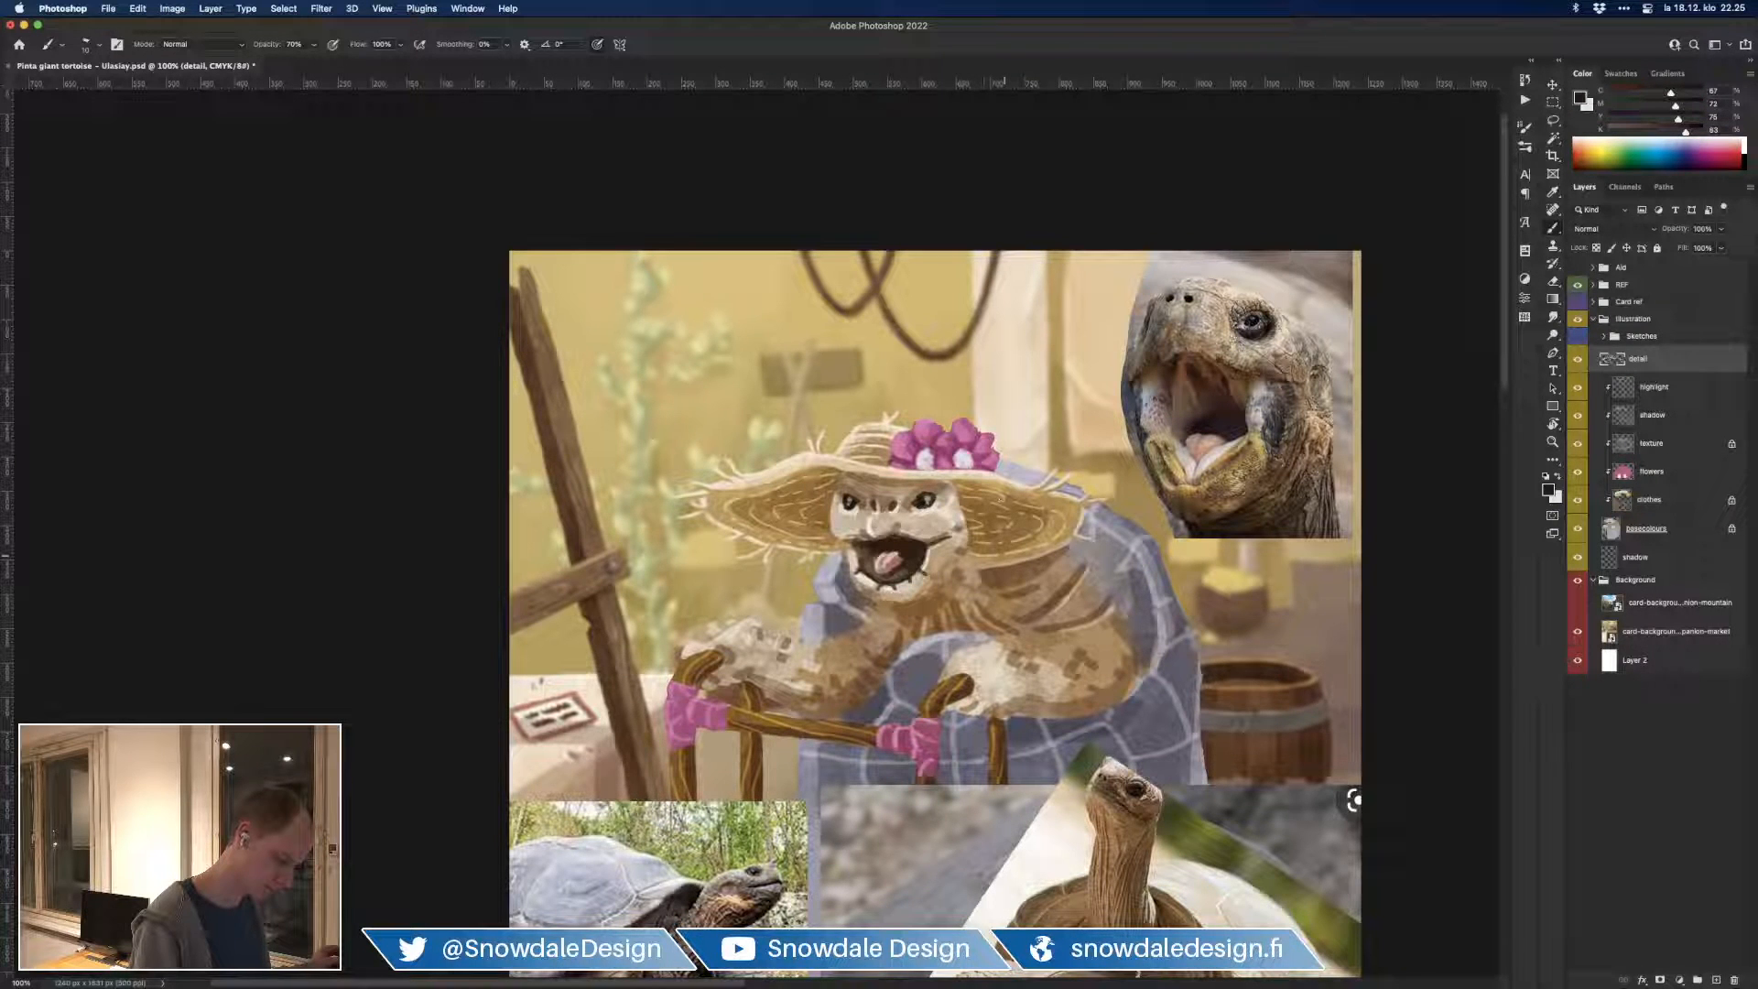
pyautogui.keyDown('alt'); pyautogui.click(934, 510); pyautogui.keyUp('alt')
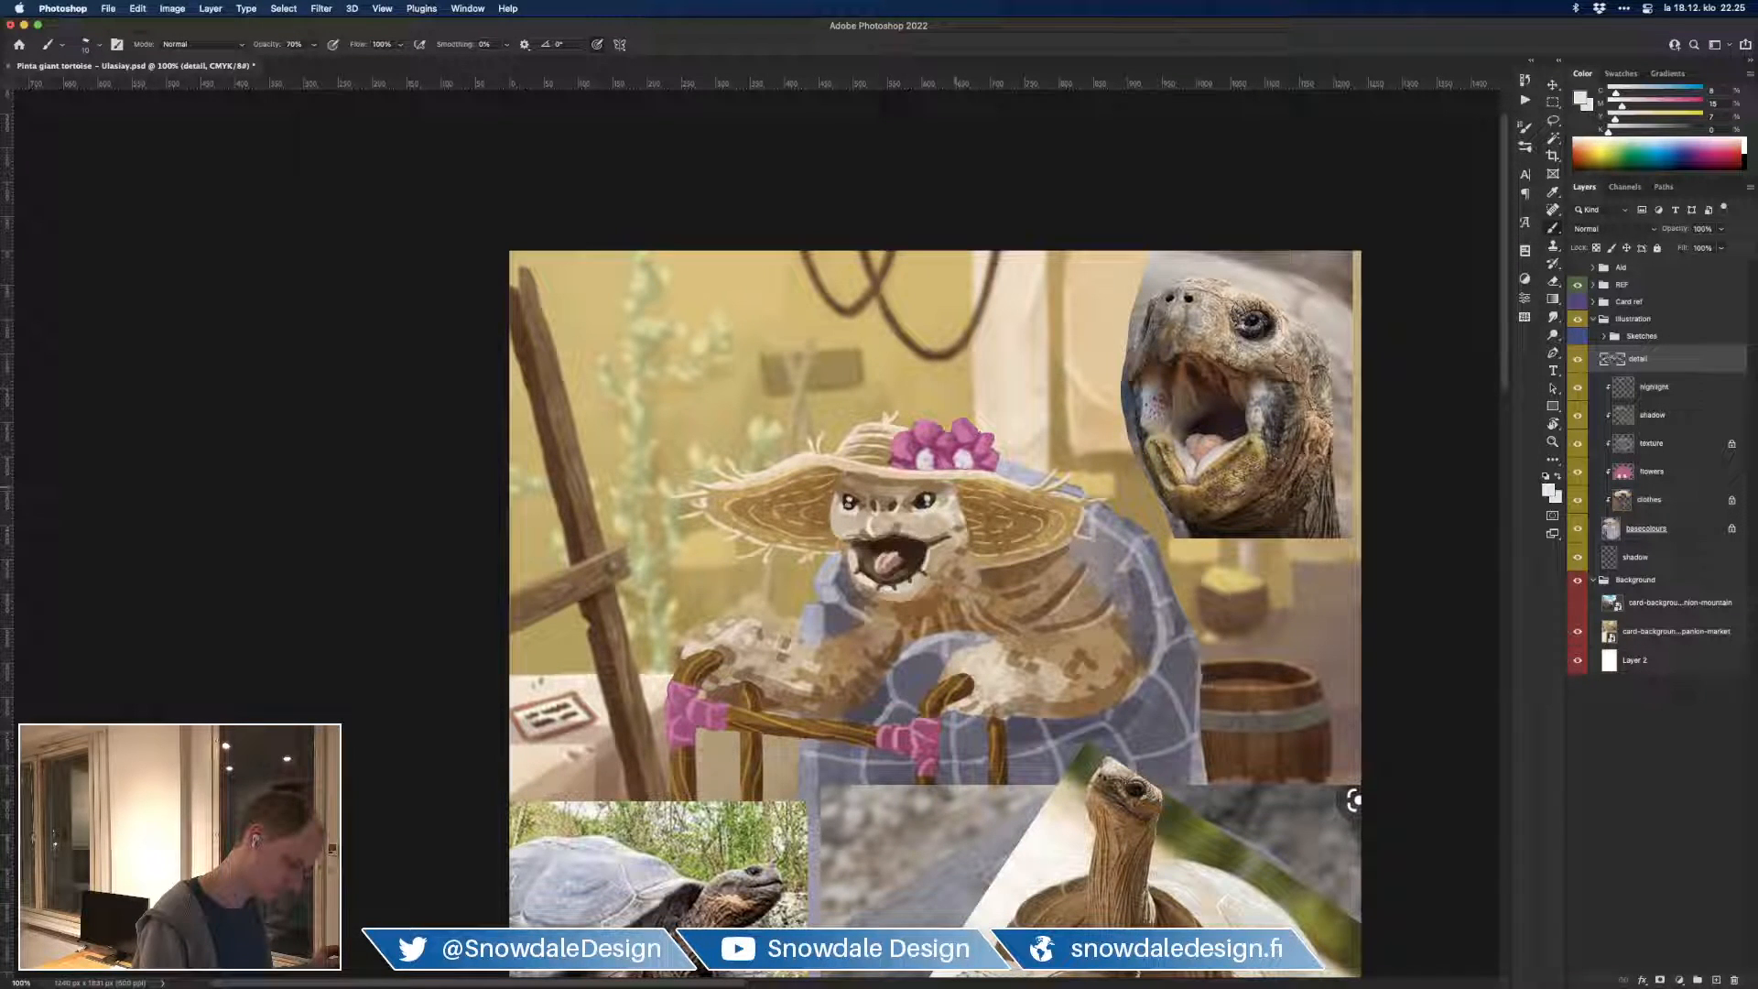
pyautogui.keyDown('alt'); pyautogui.click(921, 498); pyautogui.keyUp('alt')
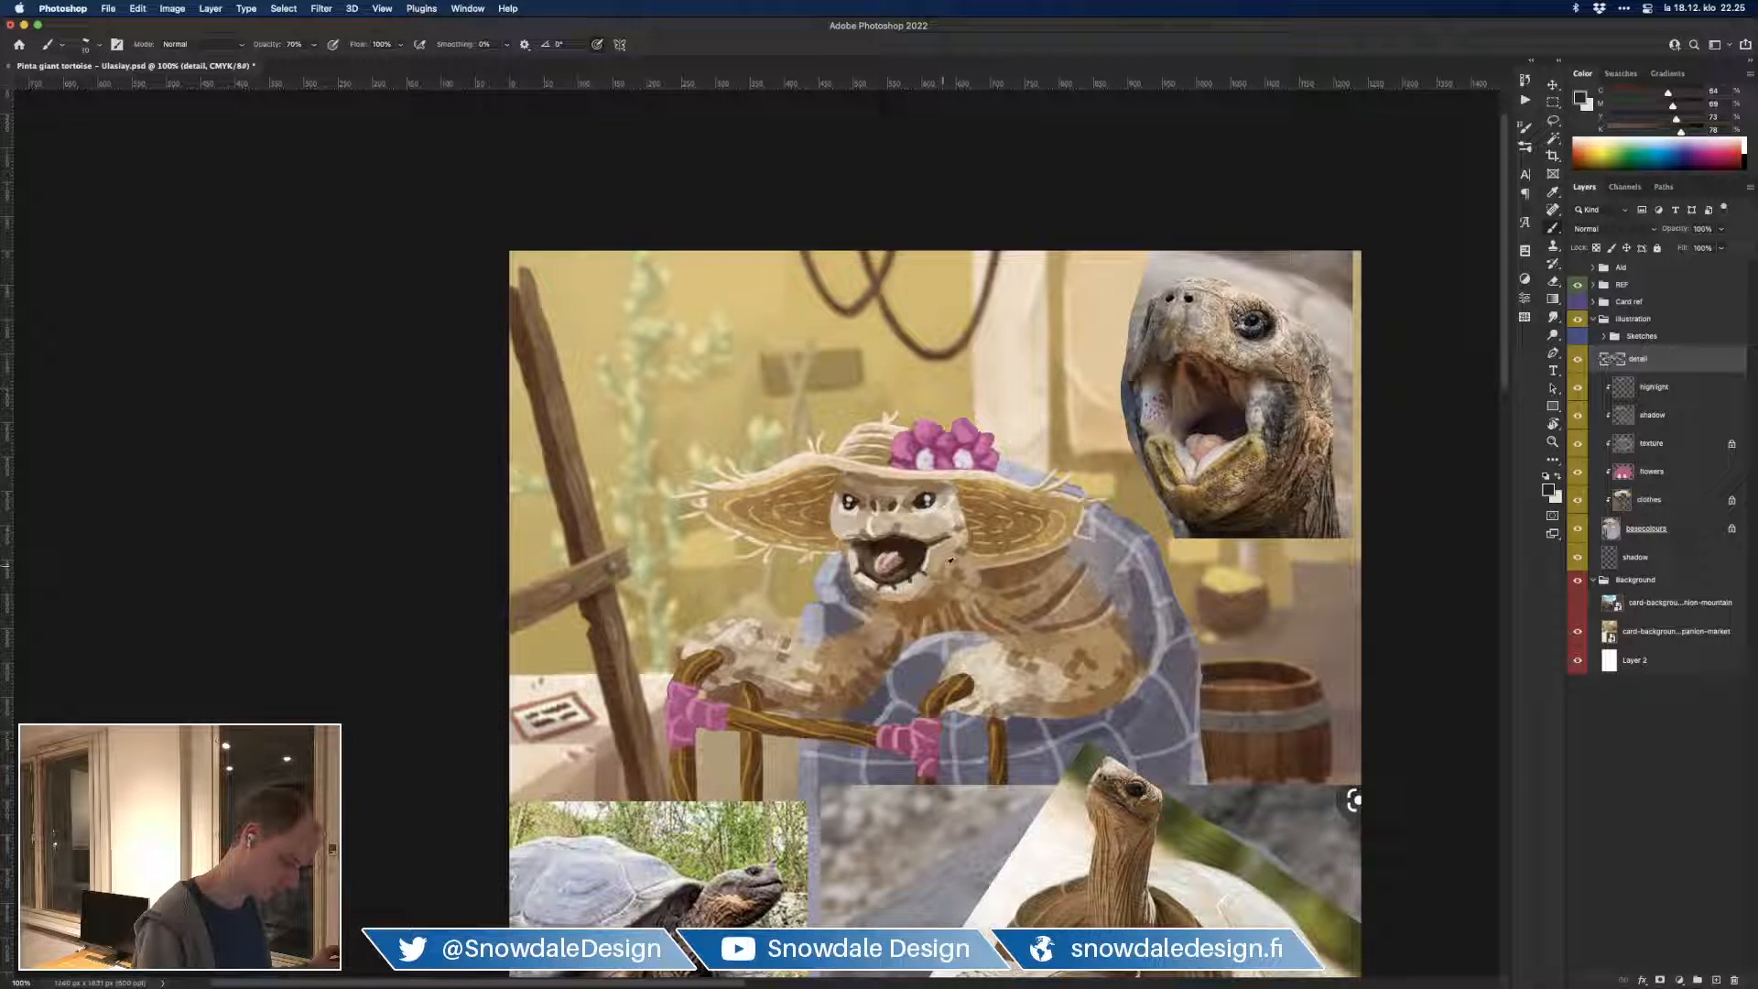
pyautogui.keyDown('alt'); pyautogui.click(938, 577); pyautogui.keyUp('alt')
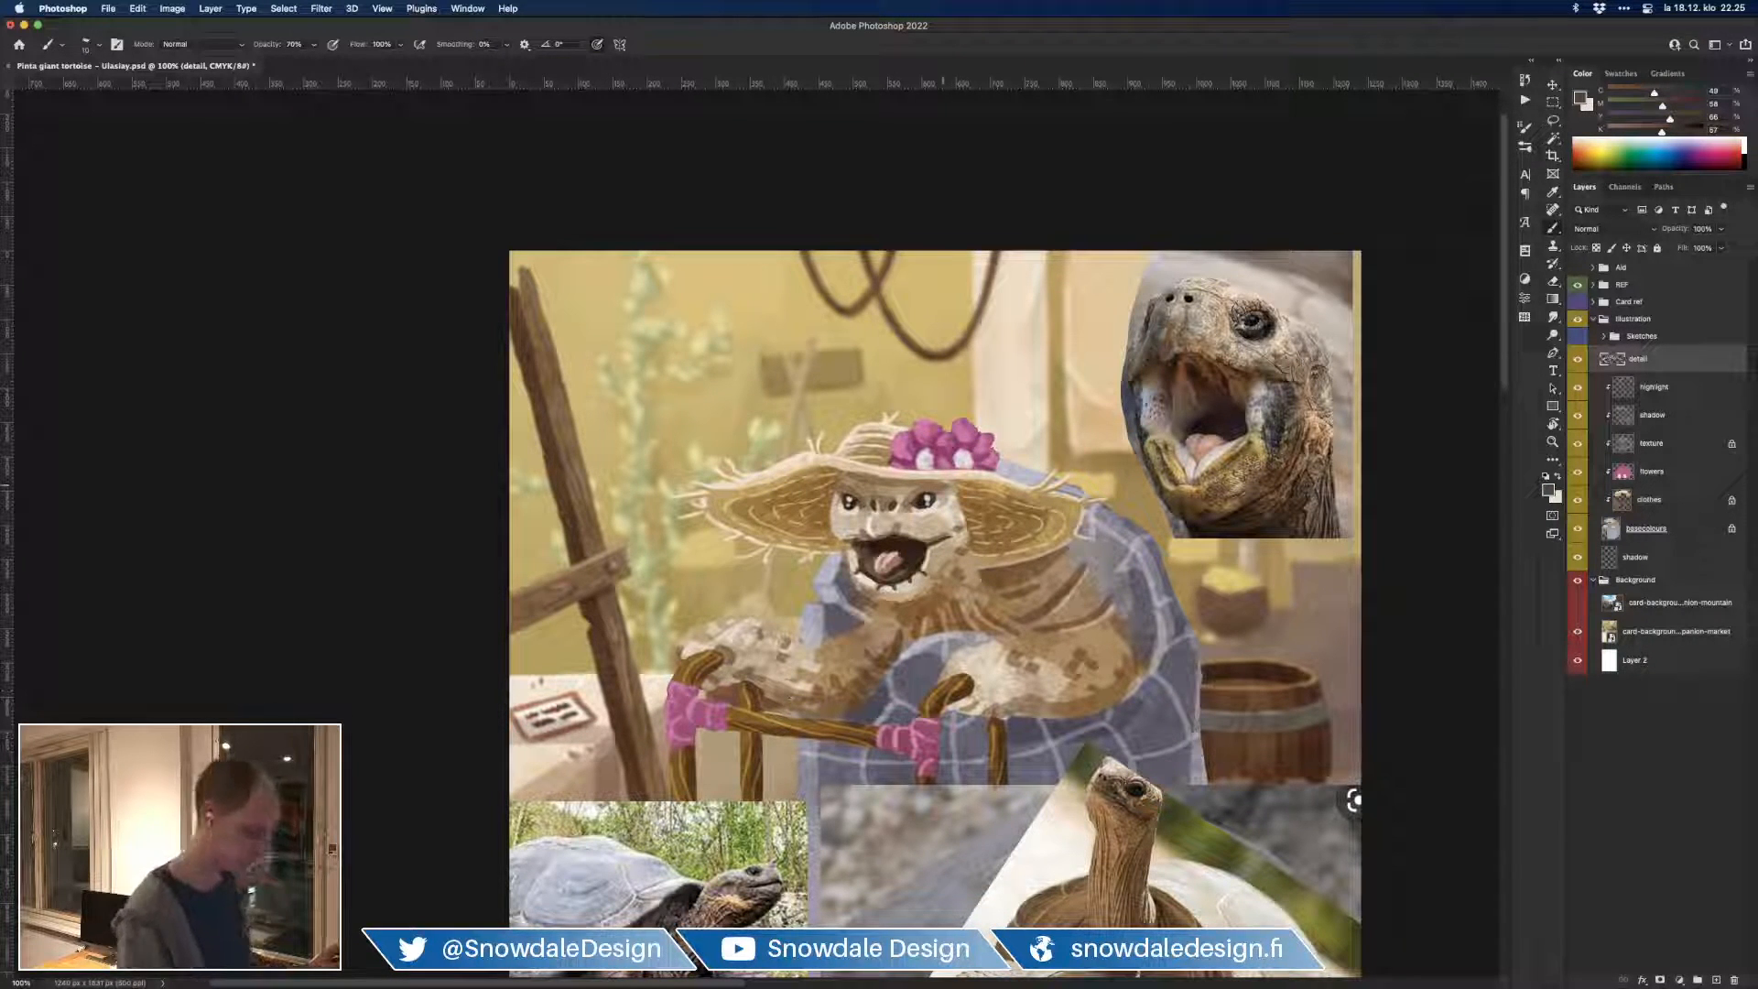
# Step: Refine the tortoise's face around the eyes and cheeks with soft strokes in dark and near-white tones sampled from the painting
pyautogui.click(1026, 481)
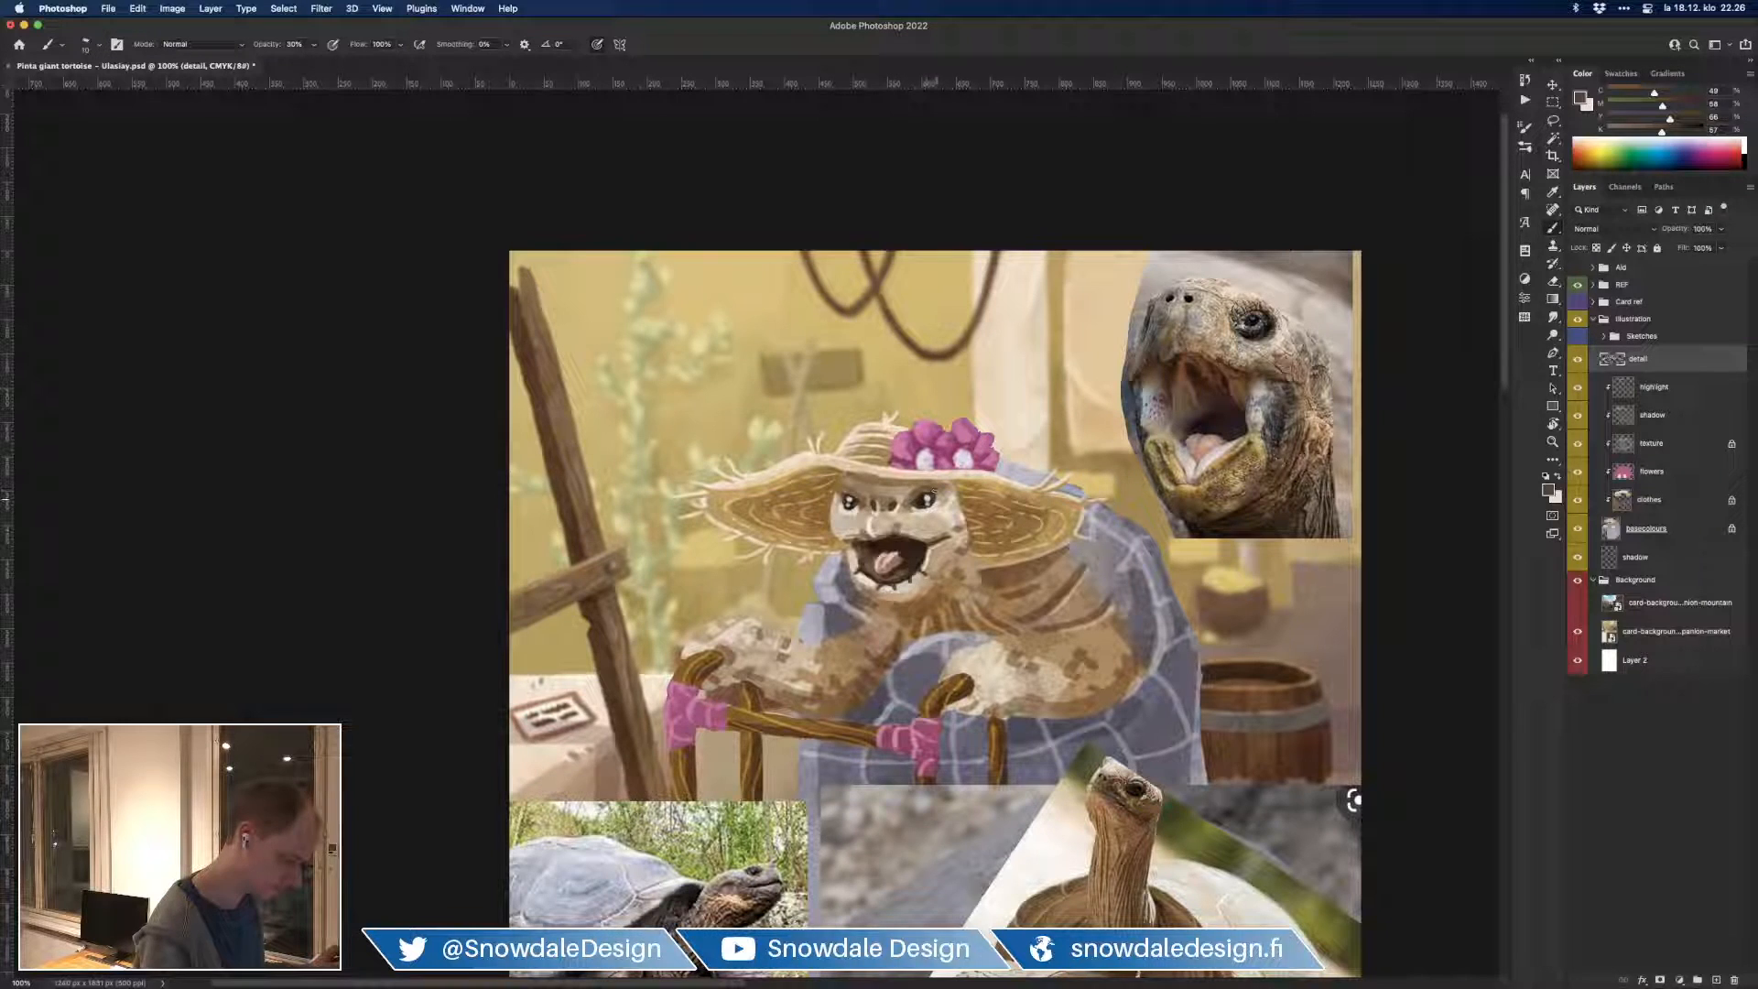
pyautogui.moveTo(933, 502); pyautogui.dragTo(853, 513)
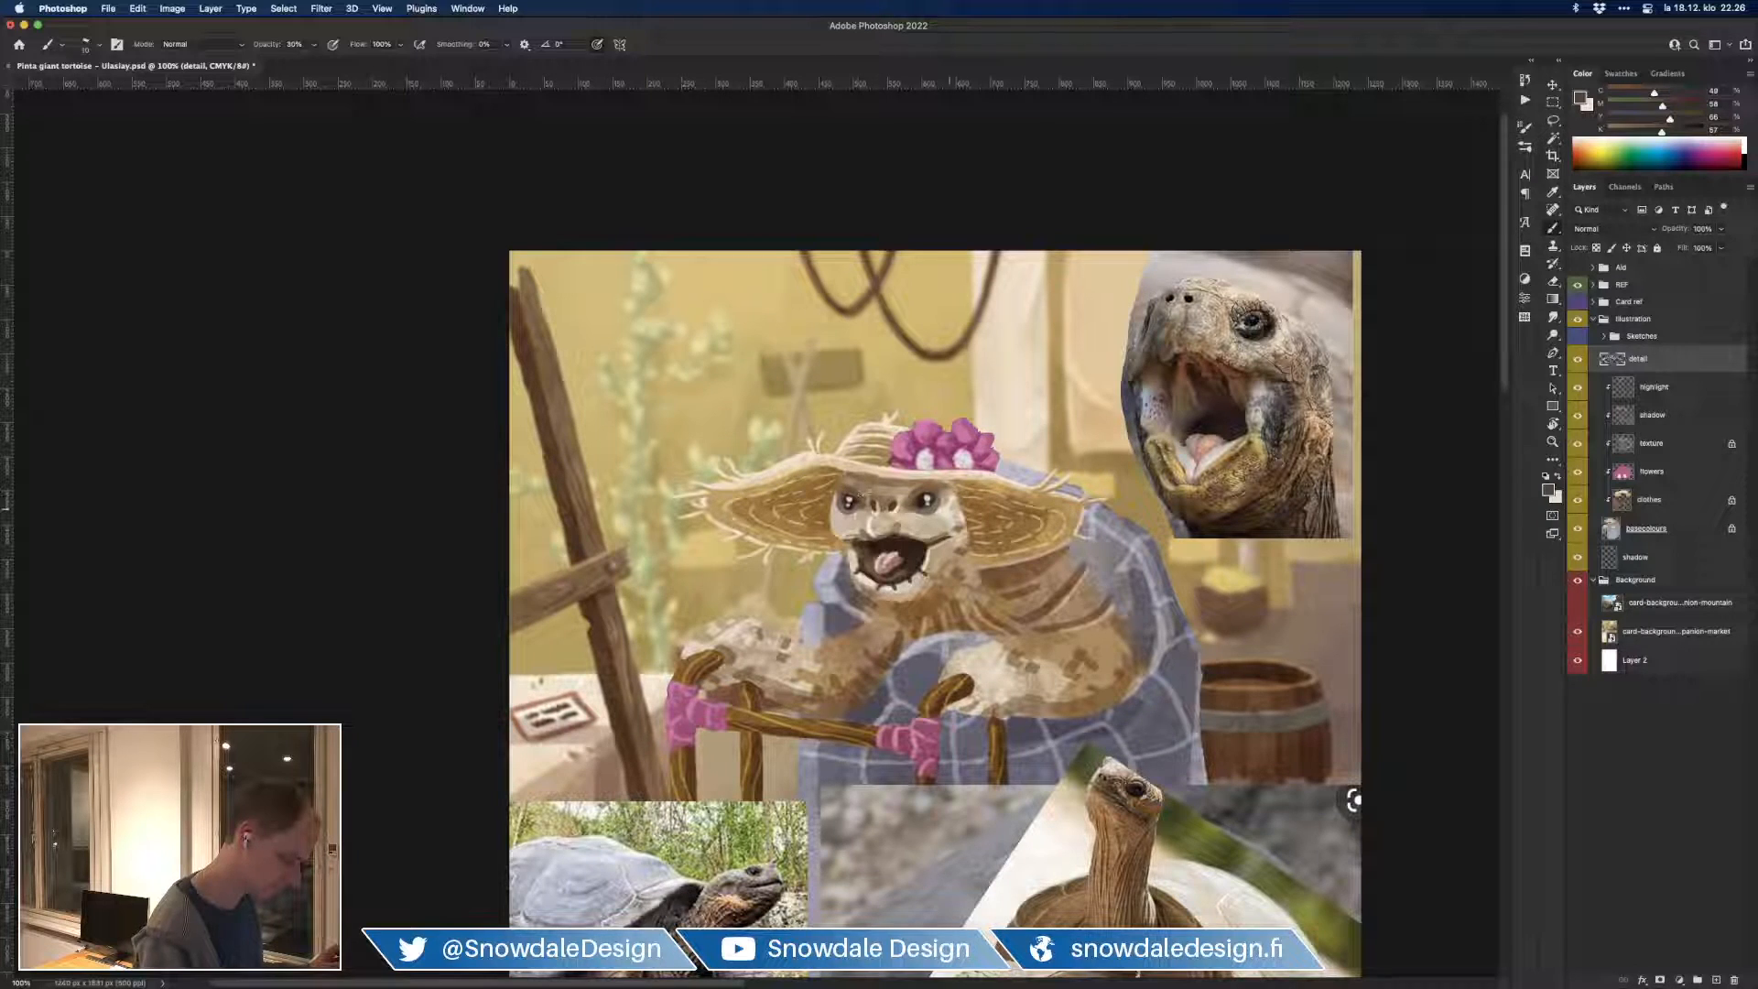
pyautogui.keyDown('alt'); pyautogui.click(869, 527); pyautogui.keyUp('alt')
pyautogui.rightClick(923, 520)
pyautogui.click(893, 548)
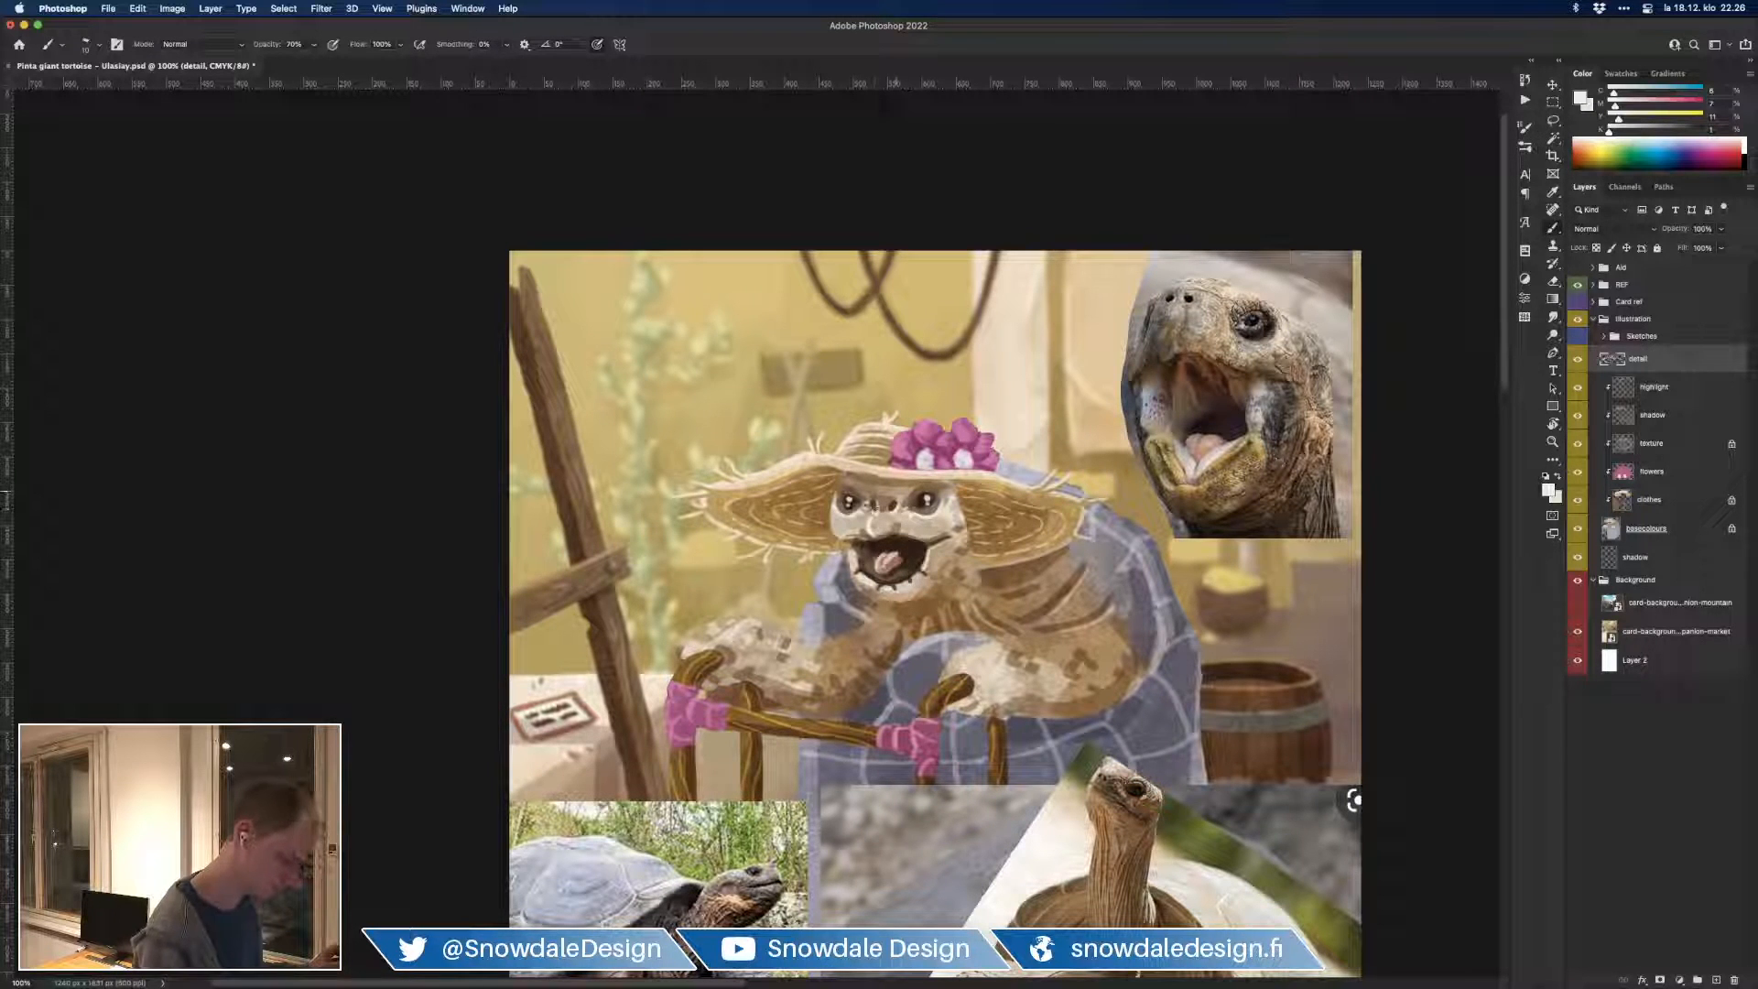
pyautogui.keyDown('alt'); pyautogui.click(911, 494); pyautogui.keyUp('alt')
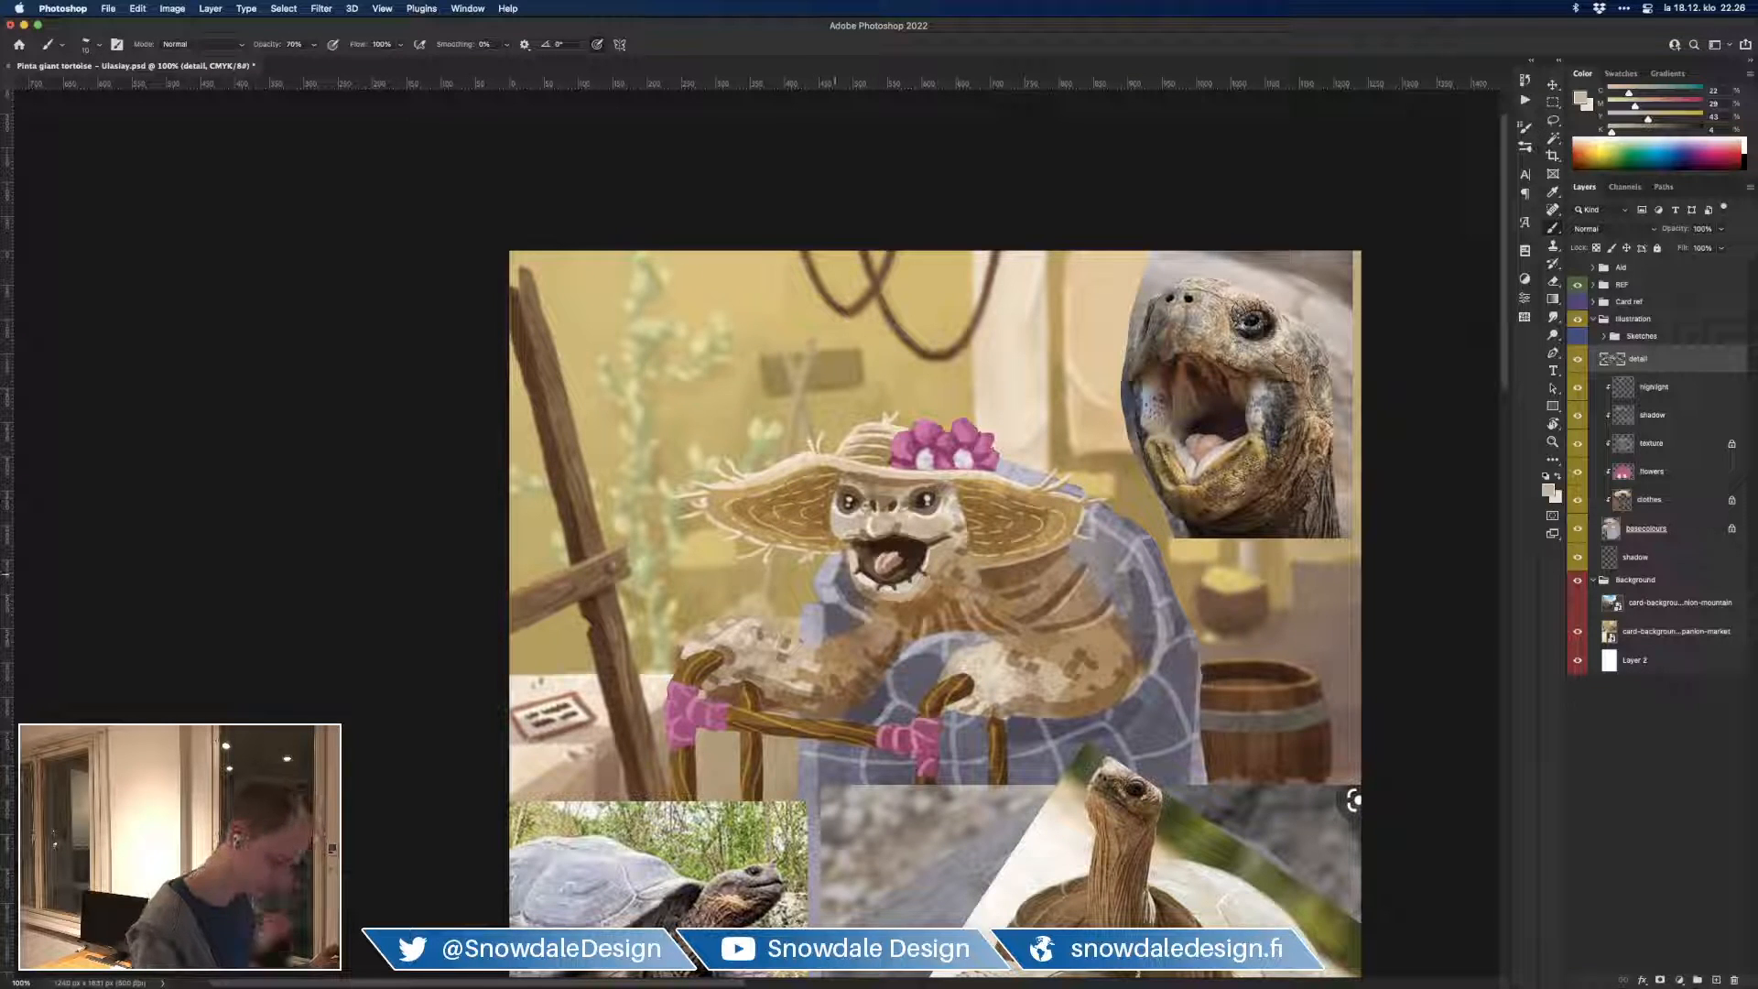
# Step: Define the snout and the upper lip's edge above the open mouth with sampled dark, beige and near-white tones
pyautogui.keyDown('alt'); pyautogui.click(875, 505); pyautogui.keyUp('alt')
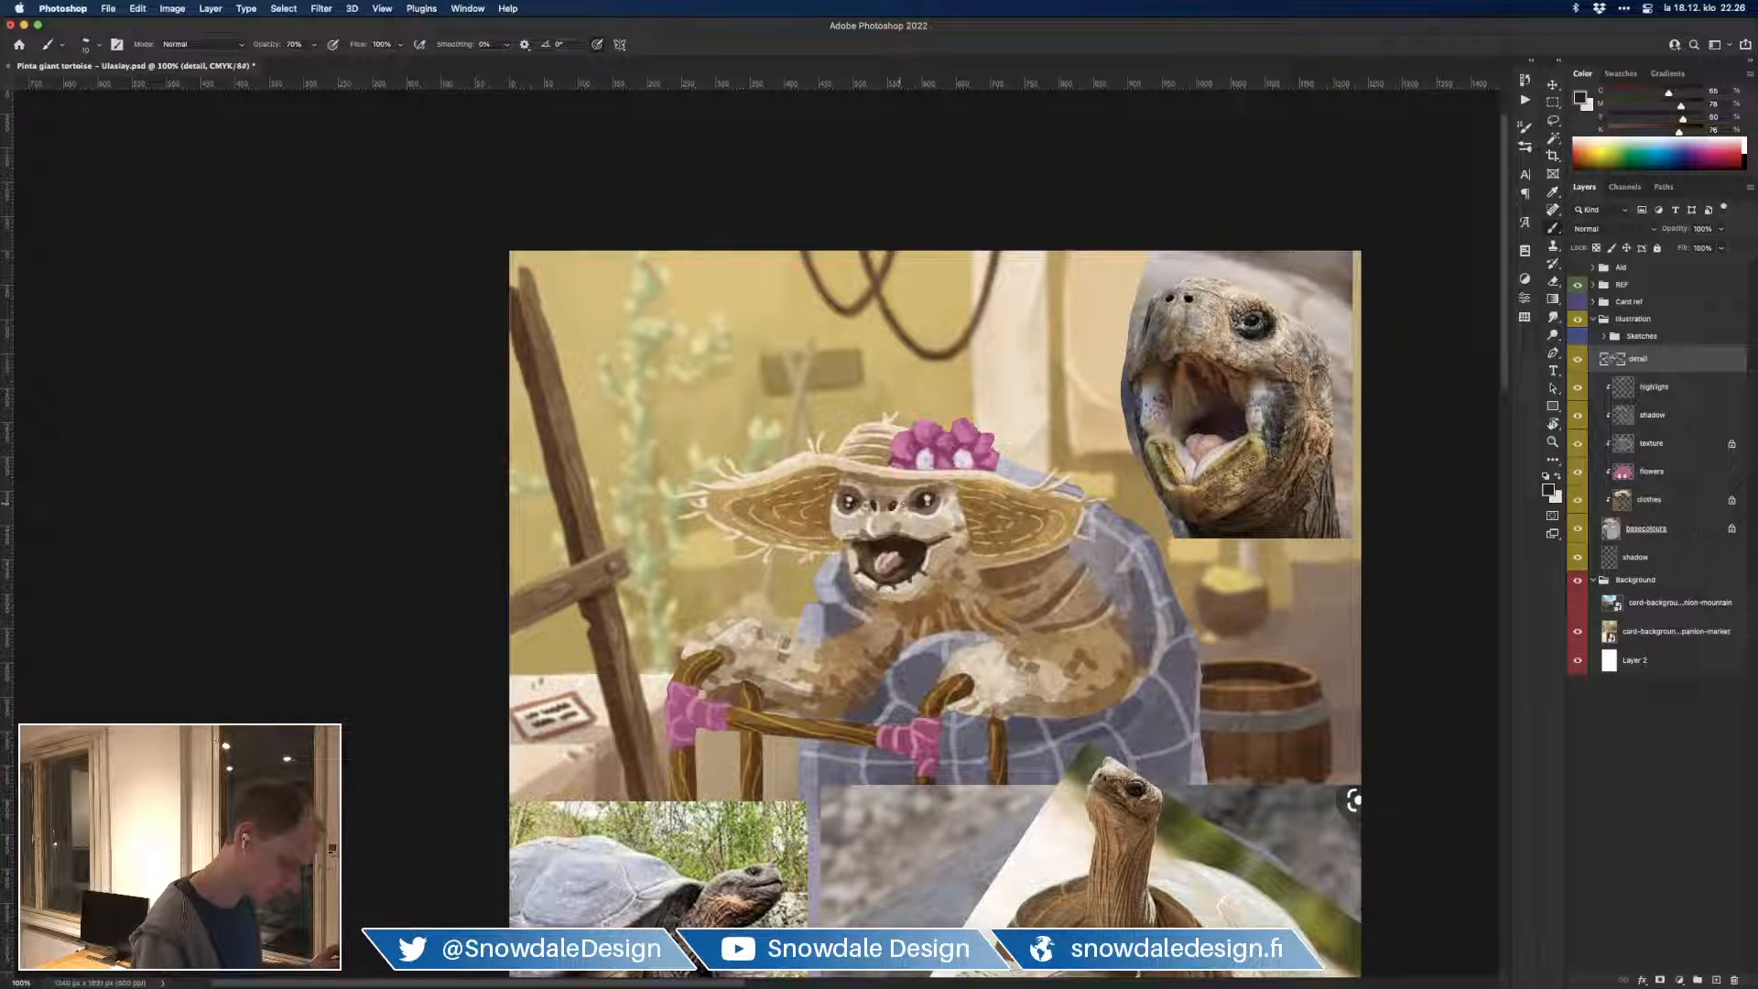
pyautogui.keyDown('alt'); pyautogui.click(895, 540); pyautogui.keyUp('alt')
pyautogui.keyDown('alt'); pyautogui.click(860, 541); pyautogui.keyUp('alt')
pyautogui.keyDown('alt'); pyautogui.click(877, 538); pyautogui.keyUp('alt')
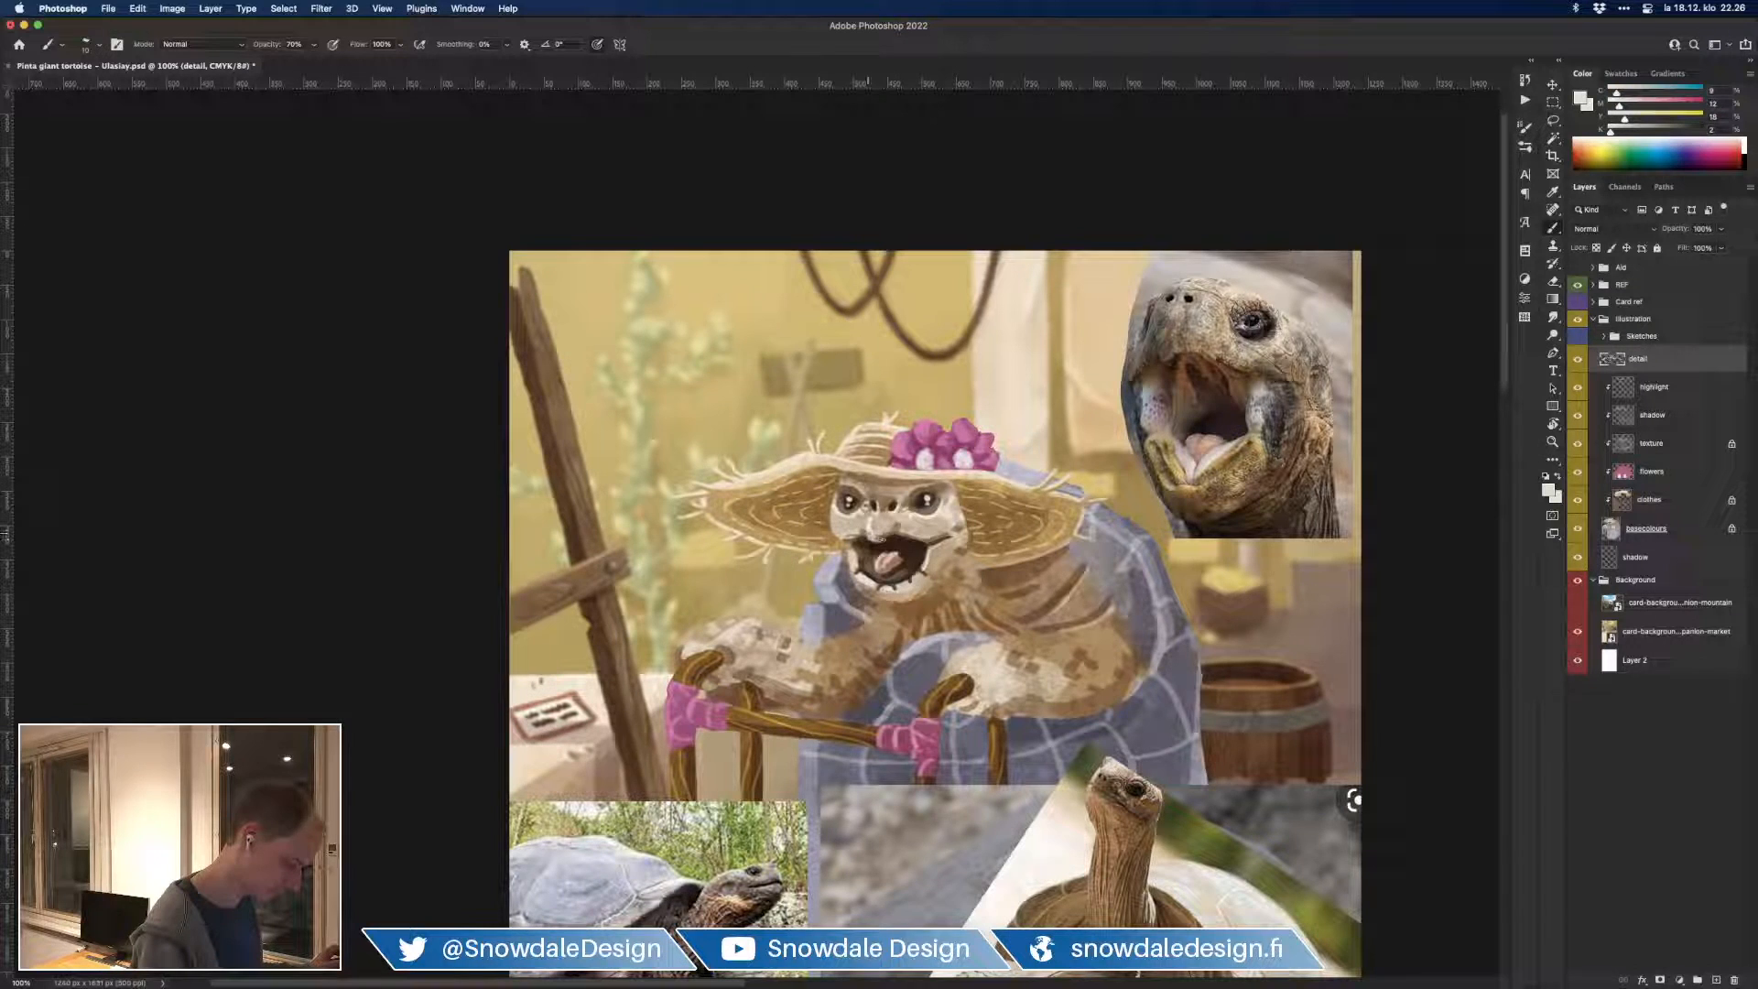
pyautogui.keyDown('alt'); pyautogui.click(881, 531); pyautogui.keyUp('alt')
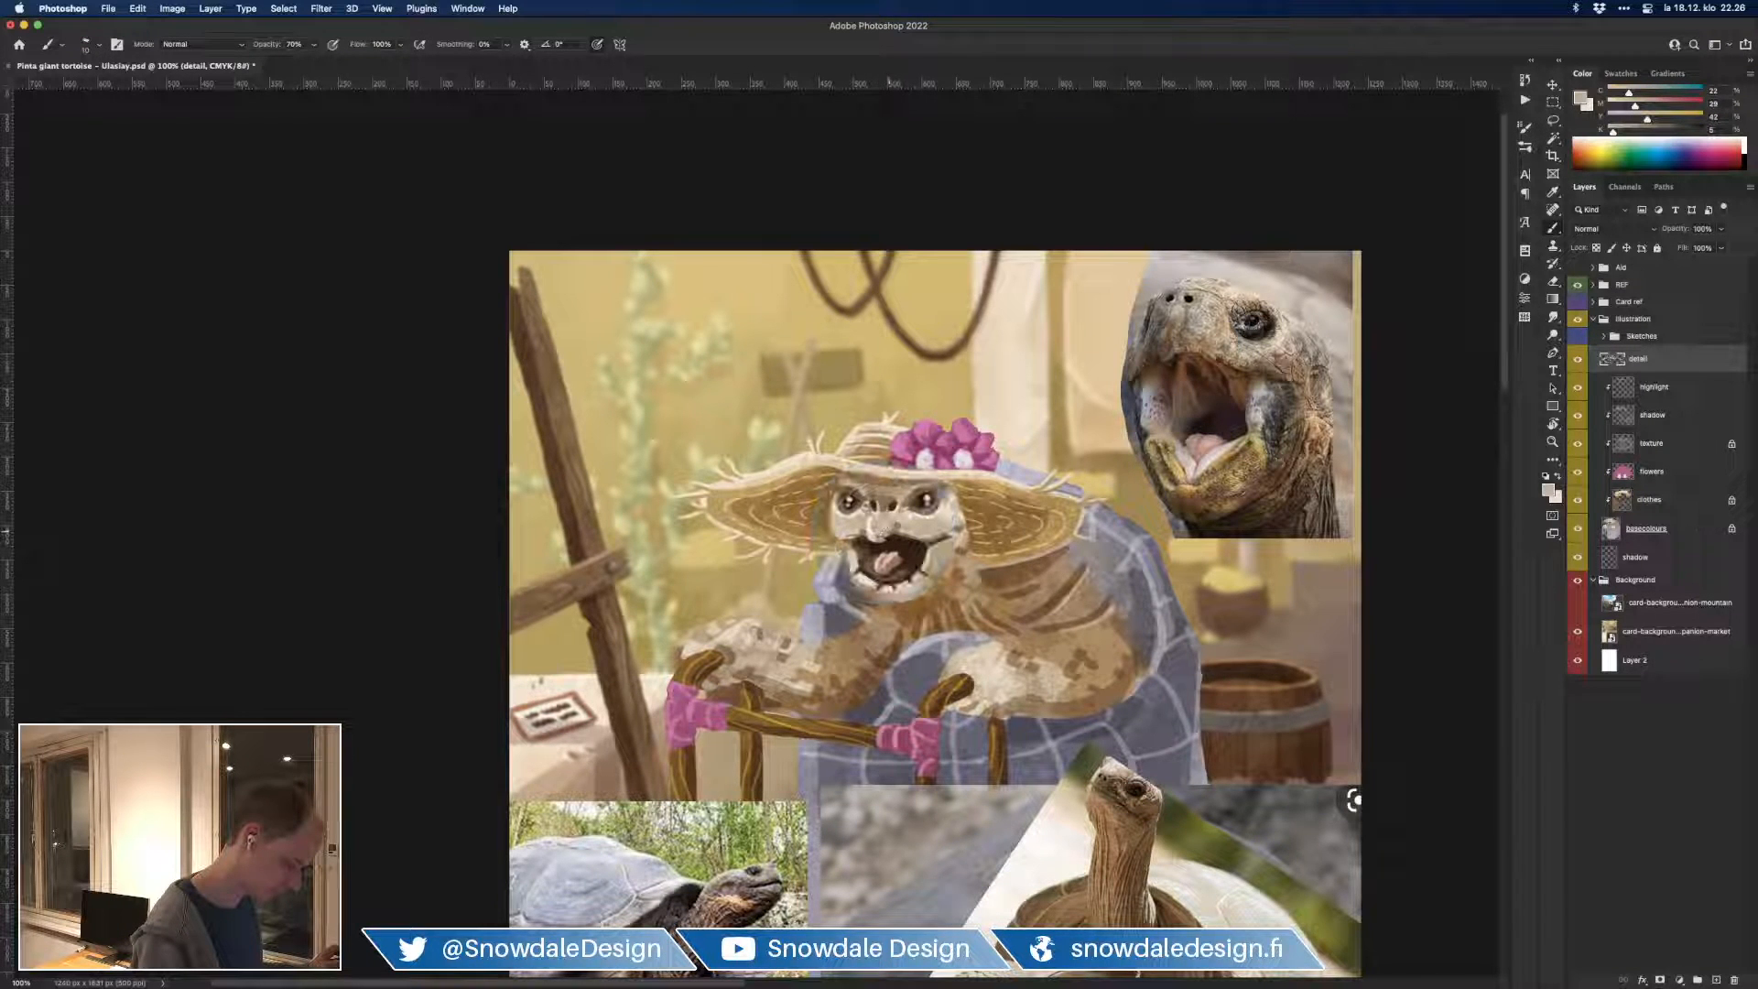
pyautogui.keyDown('alt'); pyautogui.click(871, 547); pyautogui.keyUp('alt')
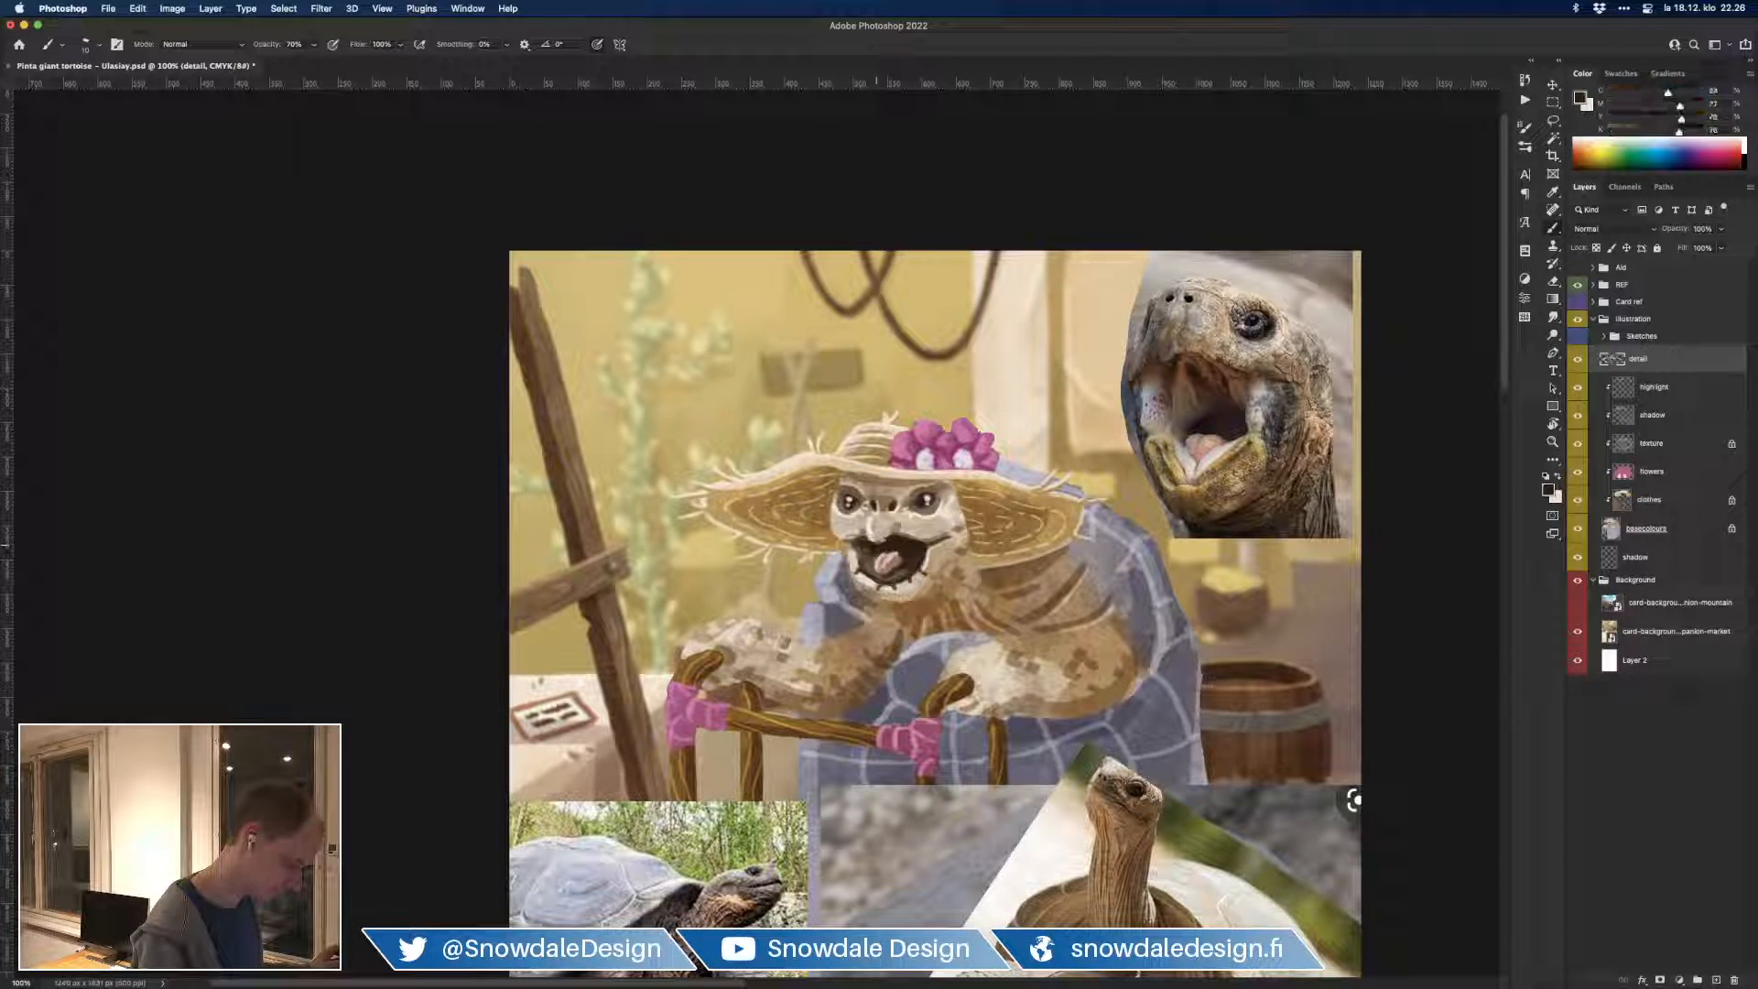
pyautogui.keyDown('alt'); pyautogui.click(883, 540); pyautogui.keyUp('alt')
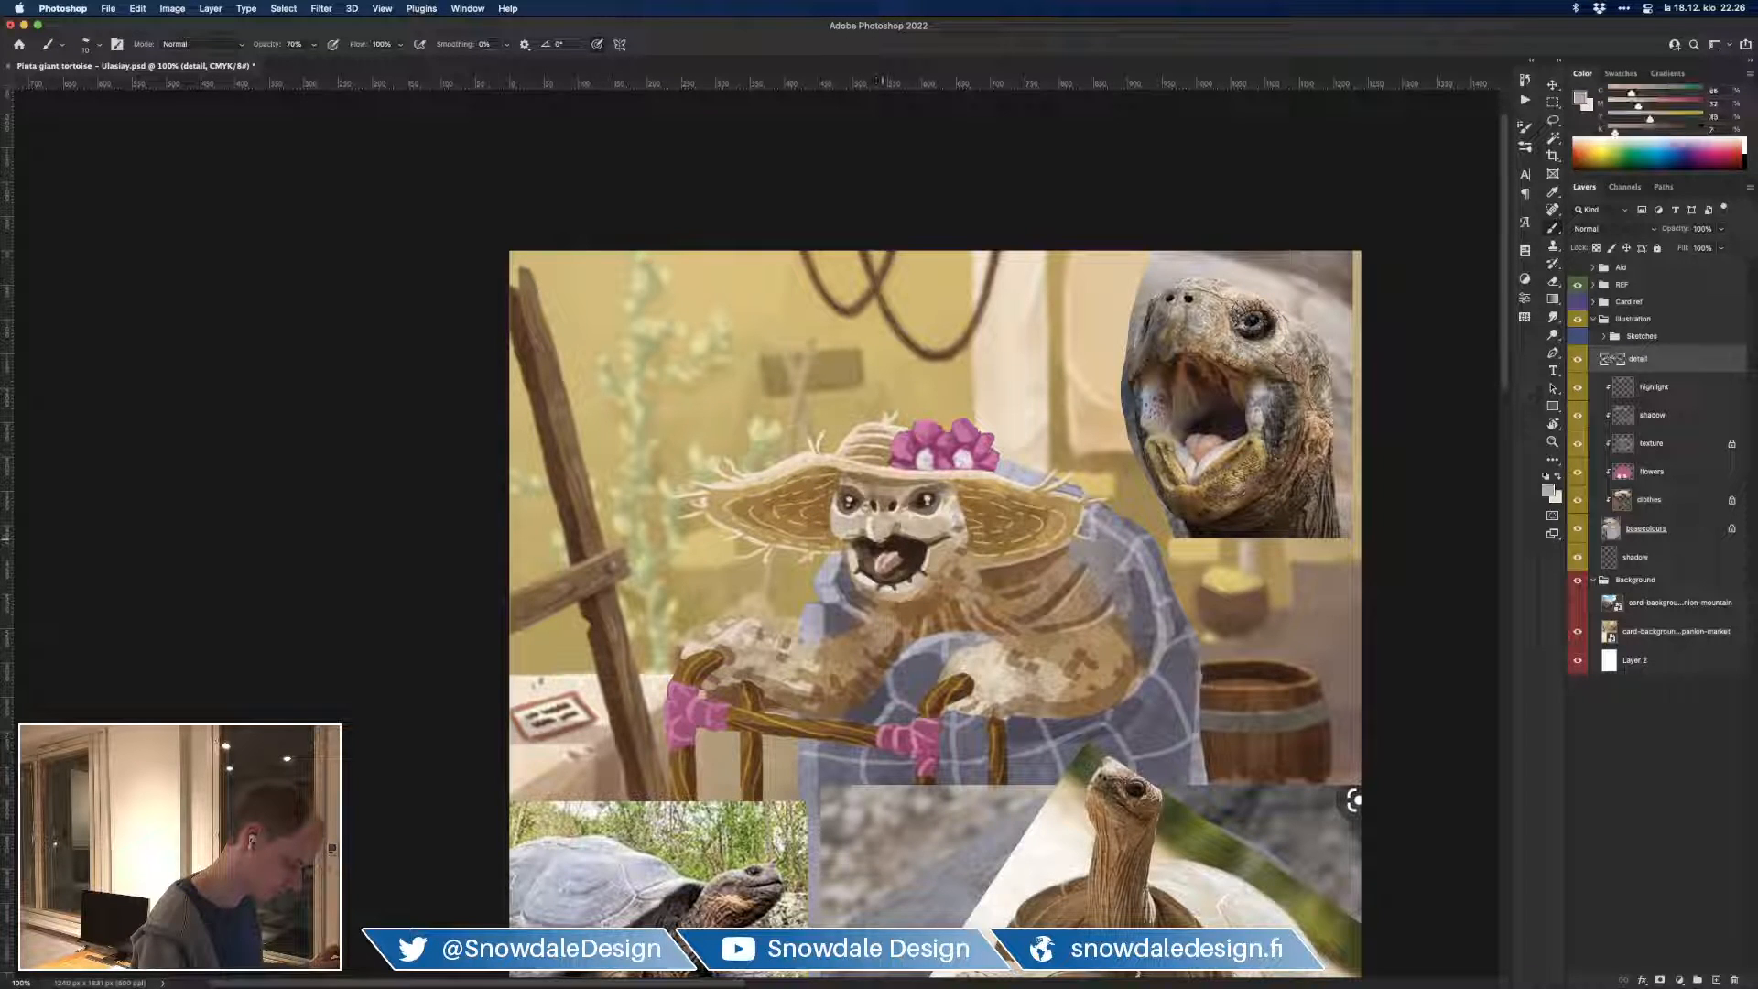
# Step: Clean up the lip edge beneath the nostrils with the mouth's dark tone and the adjoining skin tones
pyautogui.keyDown('alt'); pyautogui.click(893, 542); pyautogui.keyUp('alt')
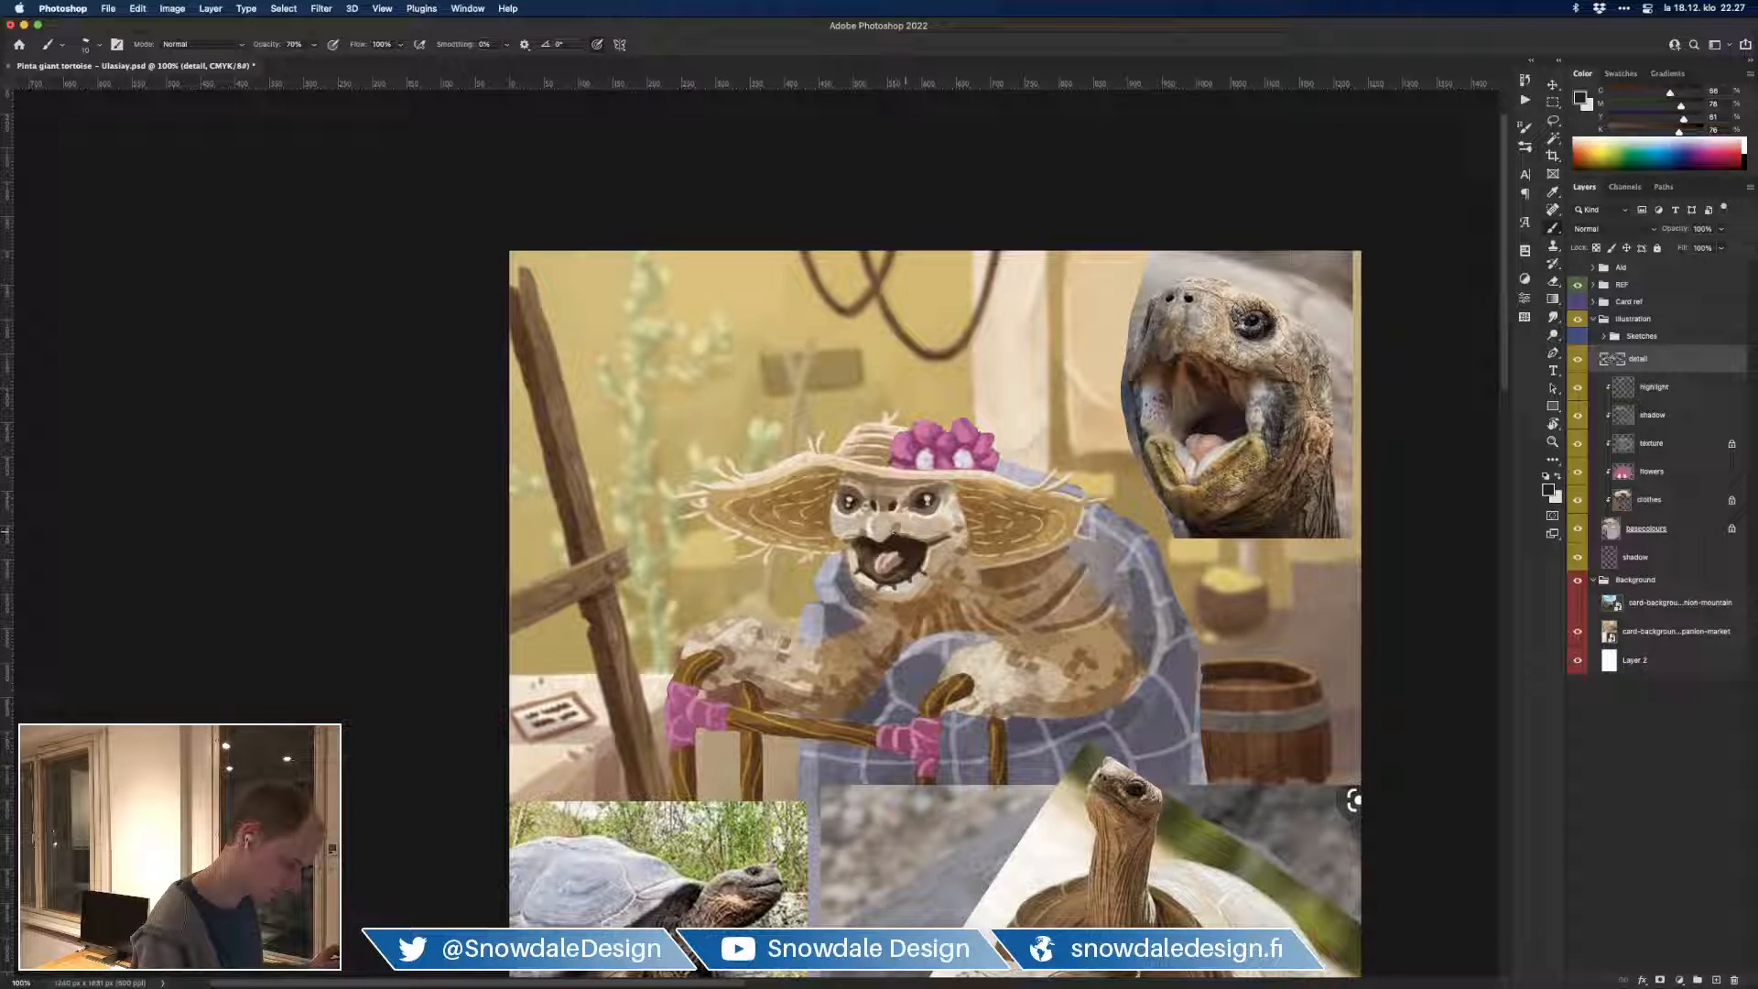
pyautogui.keyDown('alt'); pyautogui.click(894, 527); pyautogui.keyUp('alt')
pyautogui.keyDown('alt'); pyautogui.click(907, 536); pyautogui.keyUp('alt')
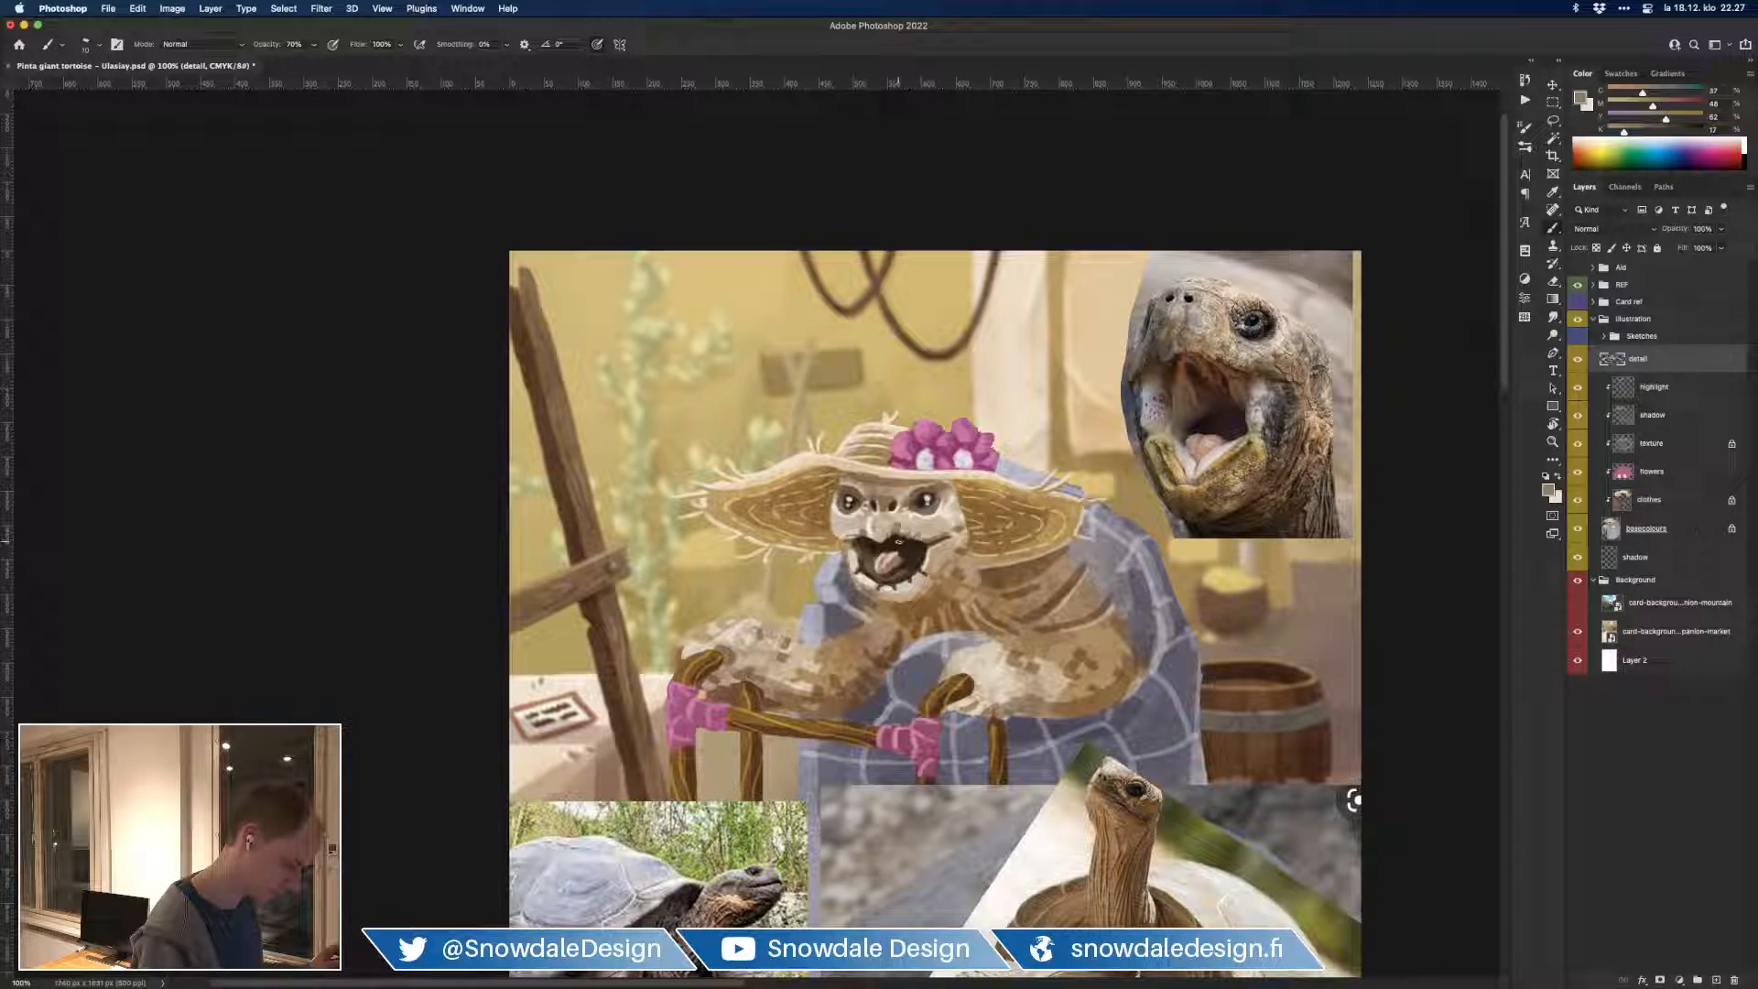
pyautogui.keyDown('alt'); pyautogui.click(896, 531); pyautogui.keyUp('alt')
pyautogui.keyDown('alt'); pyautogui.click(897, 531); pyautogui.keyUp('alt')
# Step: Sharpen the mouth's left corner by alternating the sampled mouth dark with the light skin tone
pyautogui.keyDown('alt'); pyautogui.click(856, 543); pyautogui.keyUp('alt')
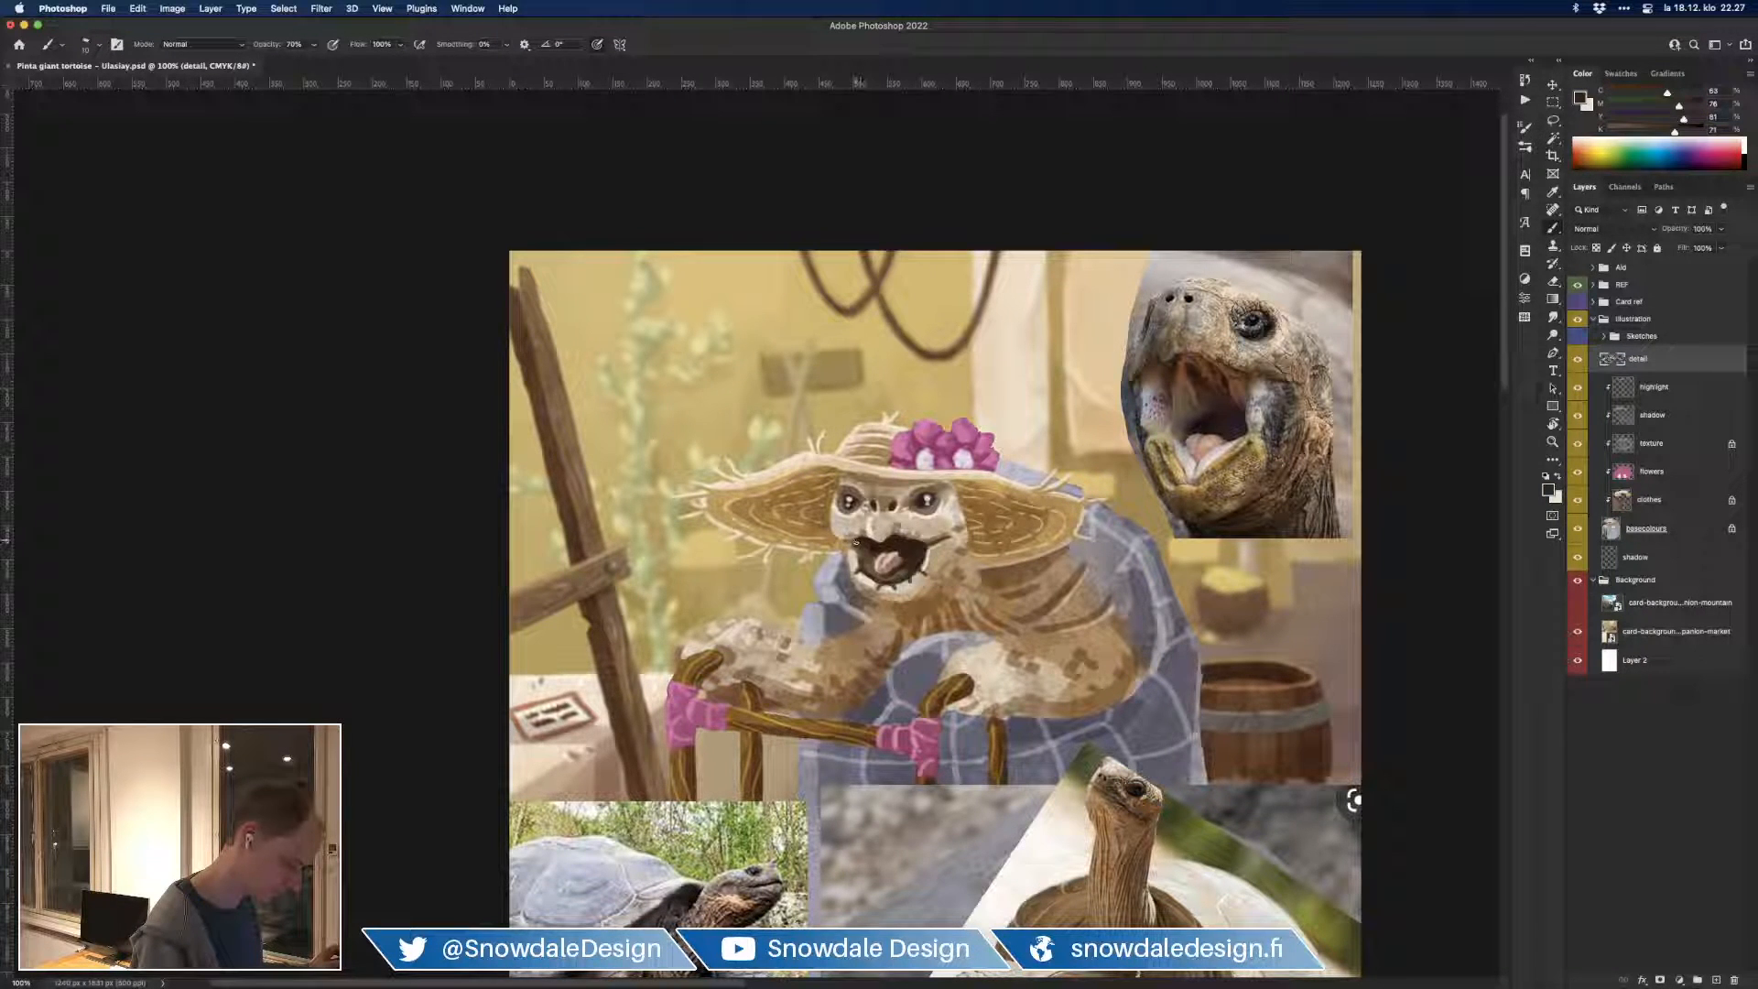
pyautogui.keyDown('alt'); pyautogui.click(854, 543); pyautogui.keyUp('alt')
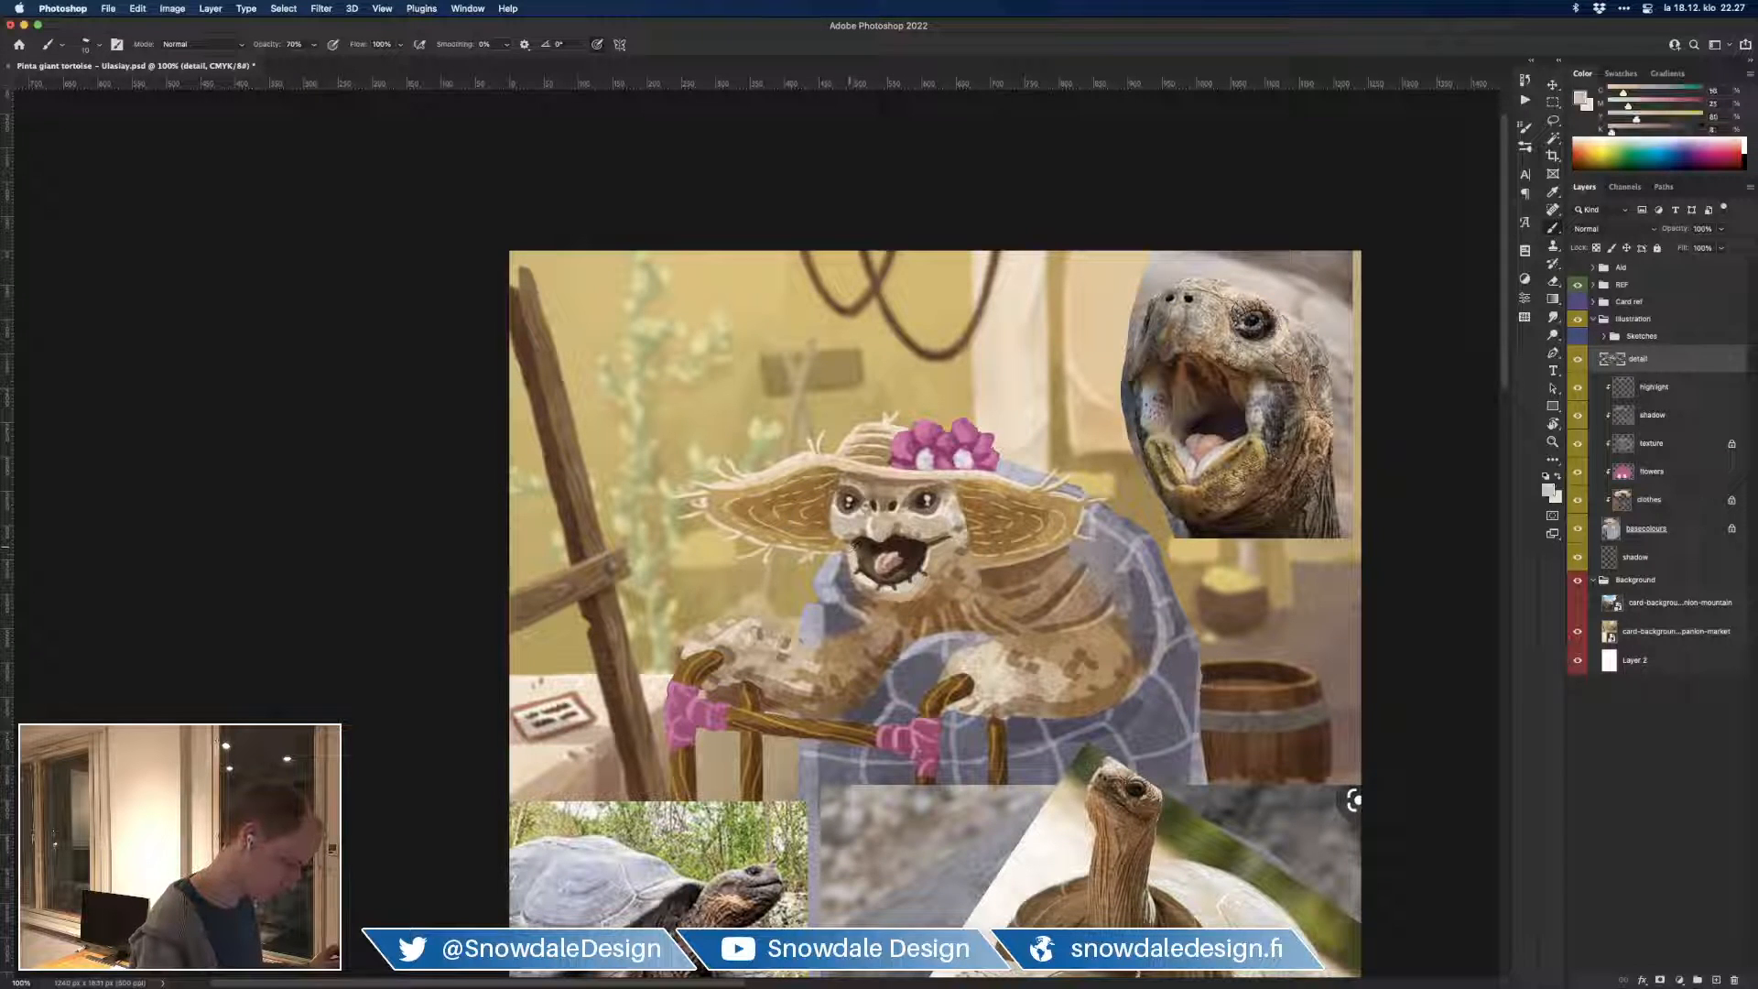
pyautogui.keyDown('alt'); pyautogui.click(860, 536); pyautogui.keyUp('alt')
pyautogui.keyDown('alt'); pyautogui.click(848, 543); pyautogui.keyUp('alt')
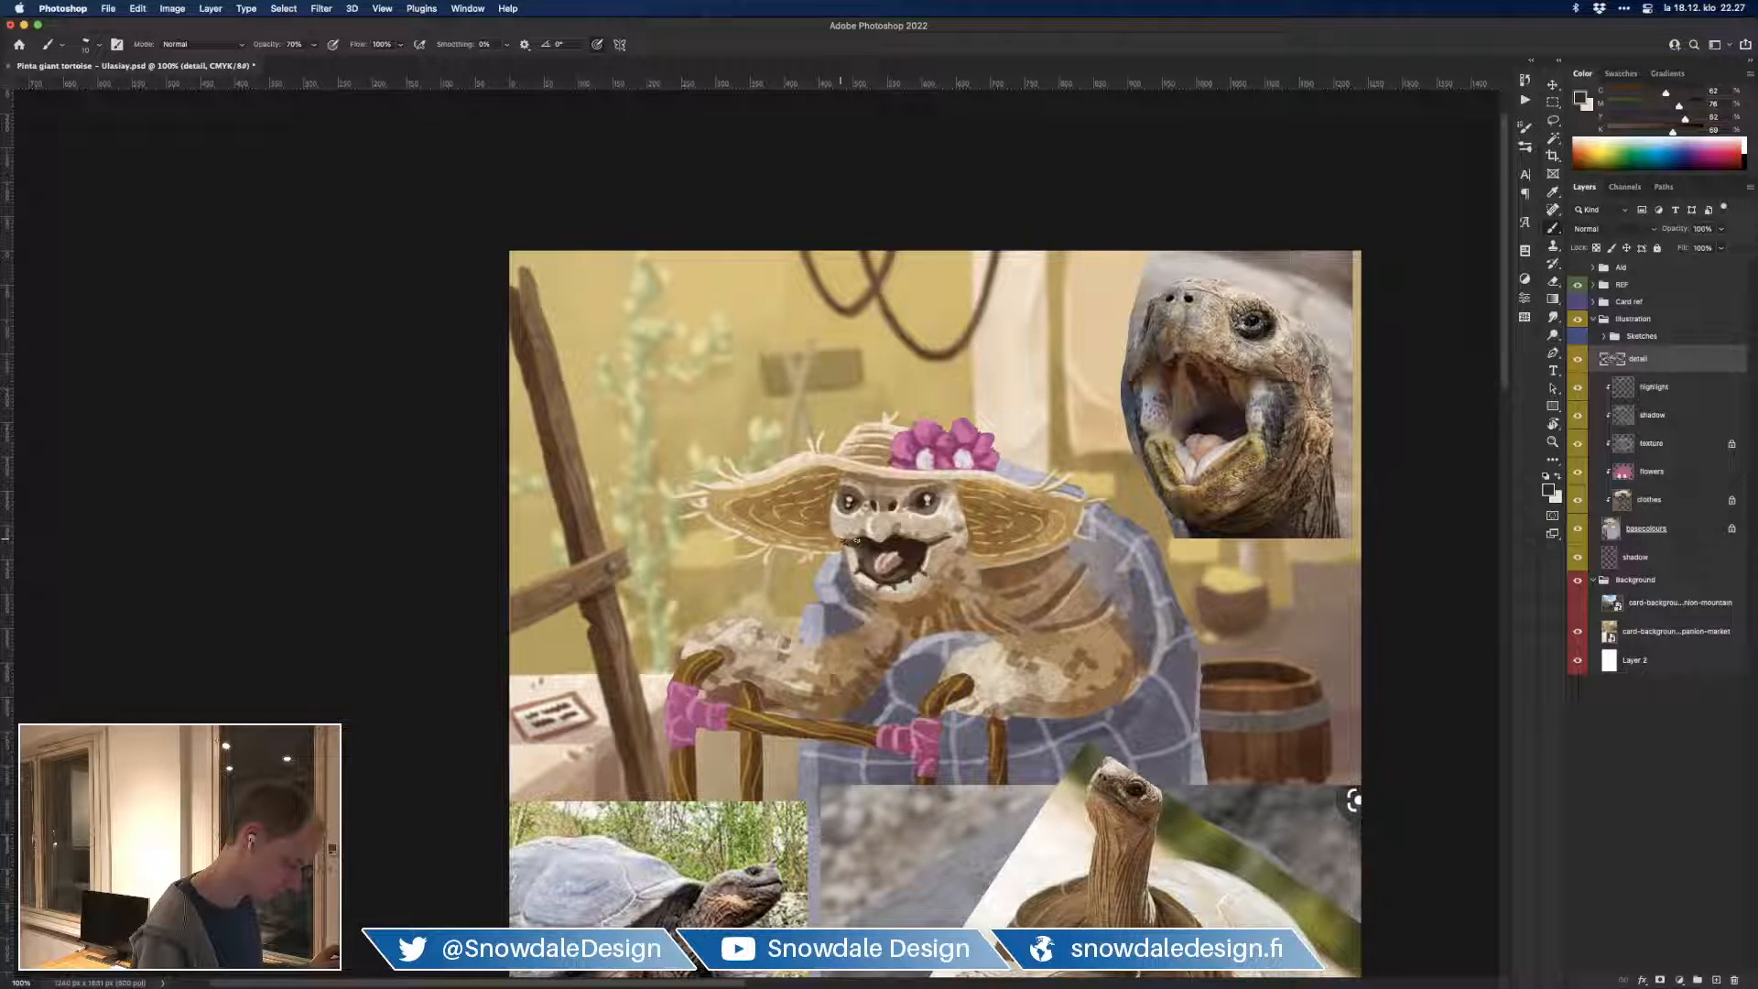
pyautogui.keyDown('alt'); pyautogui.click(849, 552); pyautogui.keyUp('alt')
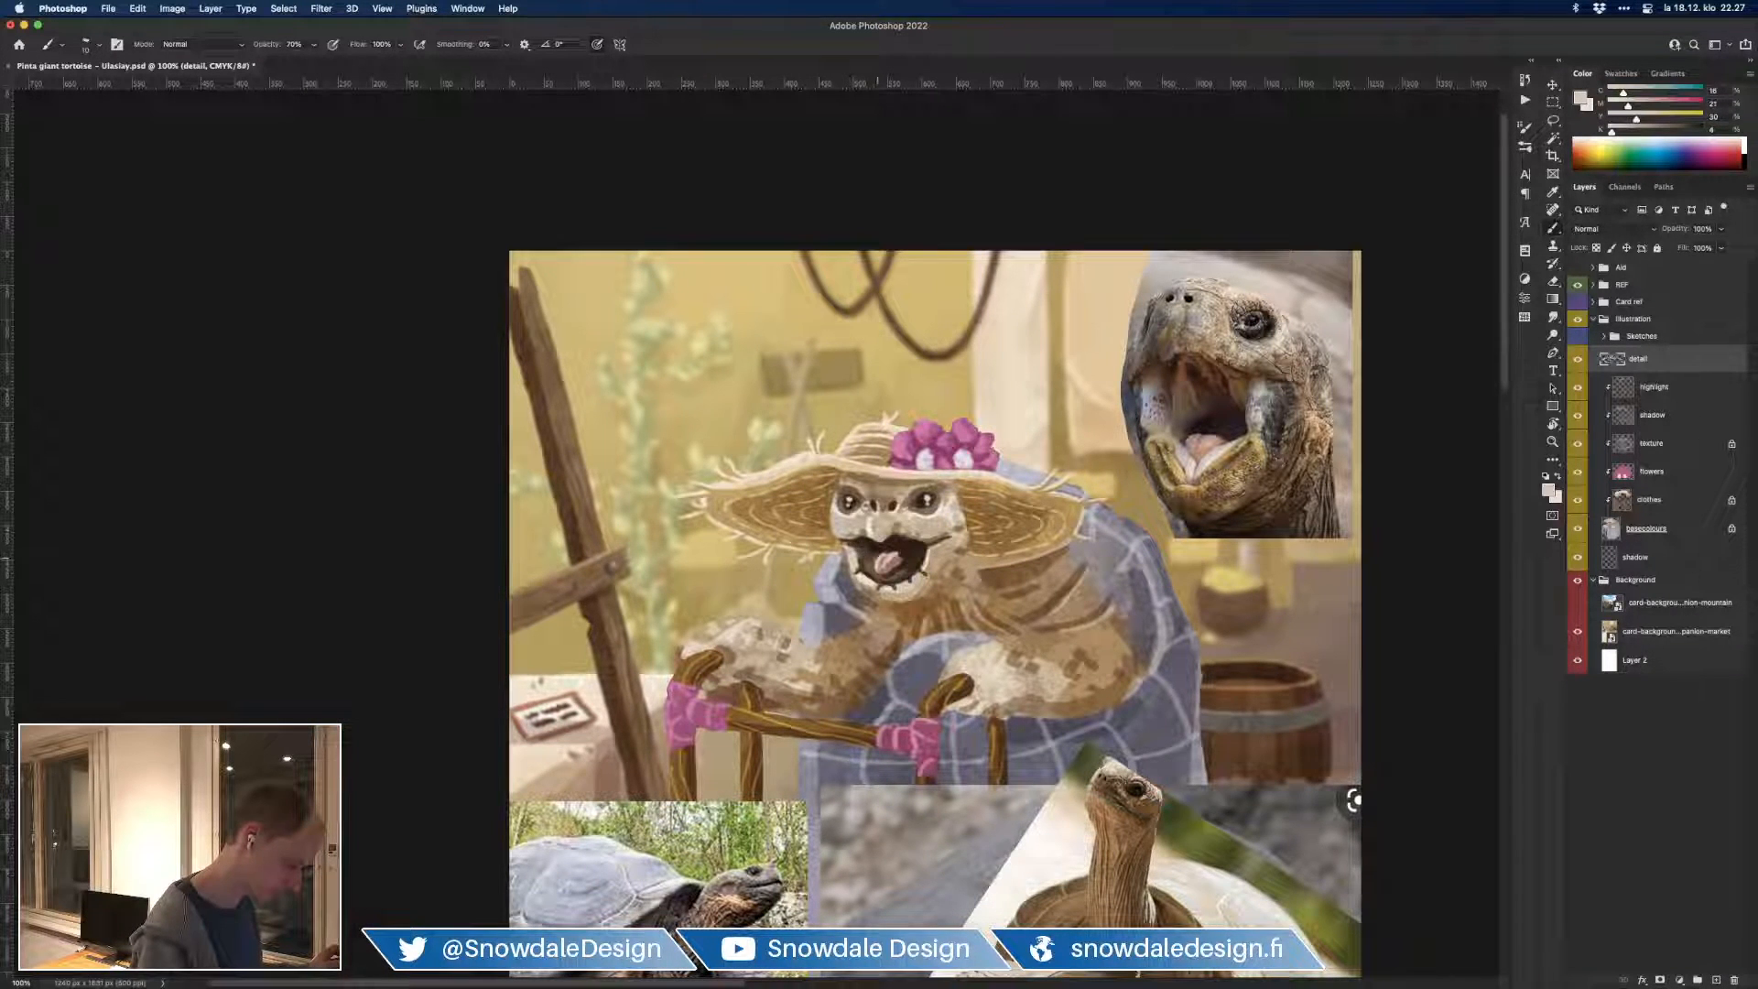
# Step: Refine the mouth's right inner edge and the tongue with sampled light skin, dark and pink tones
pyautogui.keyDown('alt'); pyautogui.click(918, 567); pyautogui.keyUp('alt')
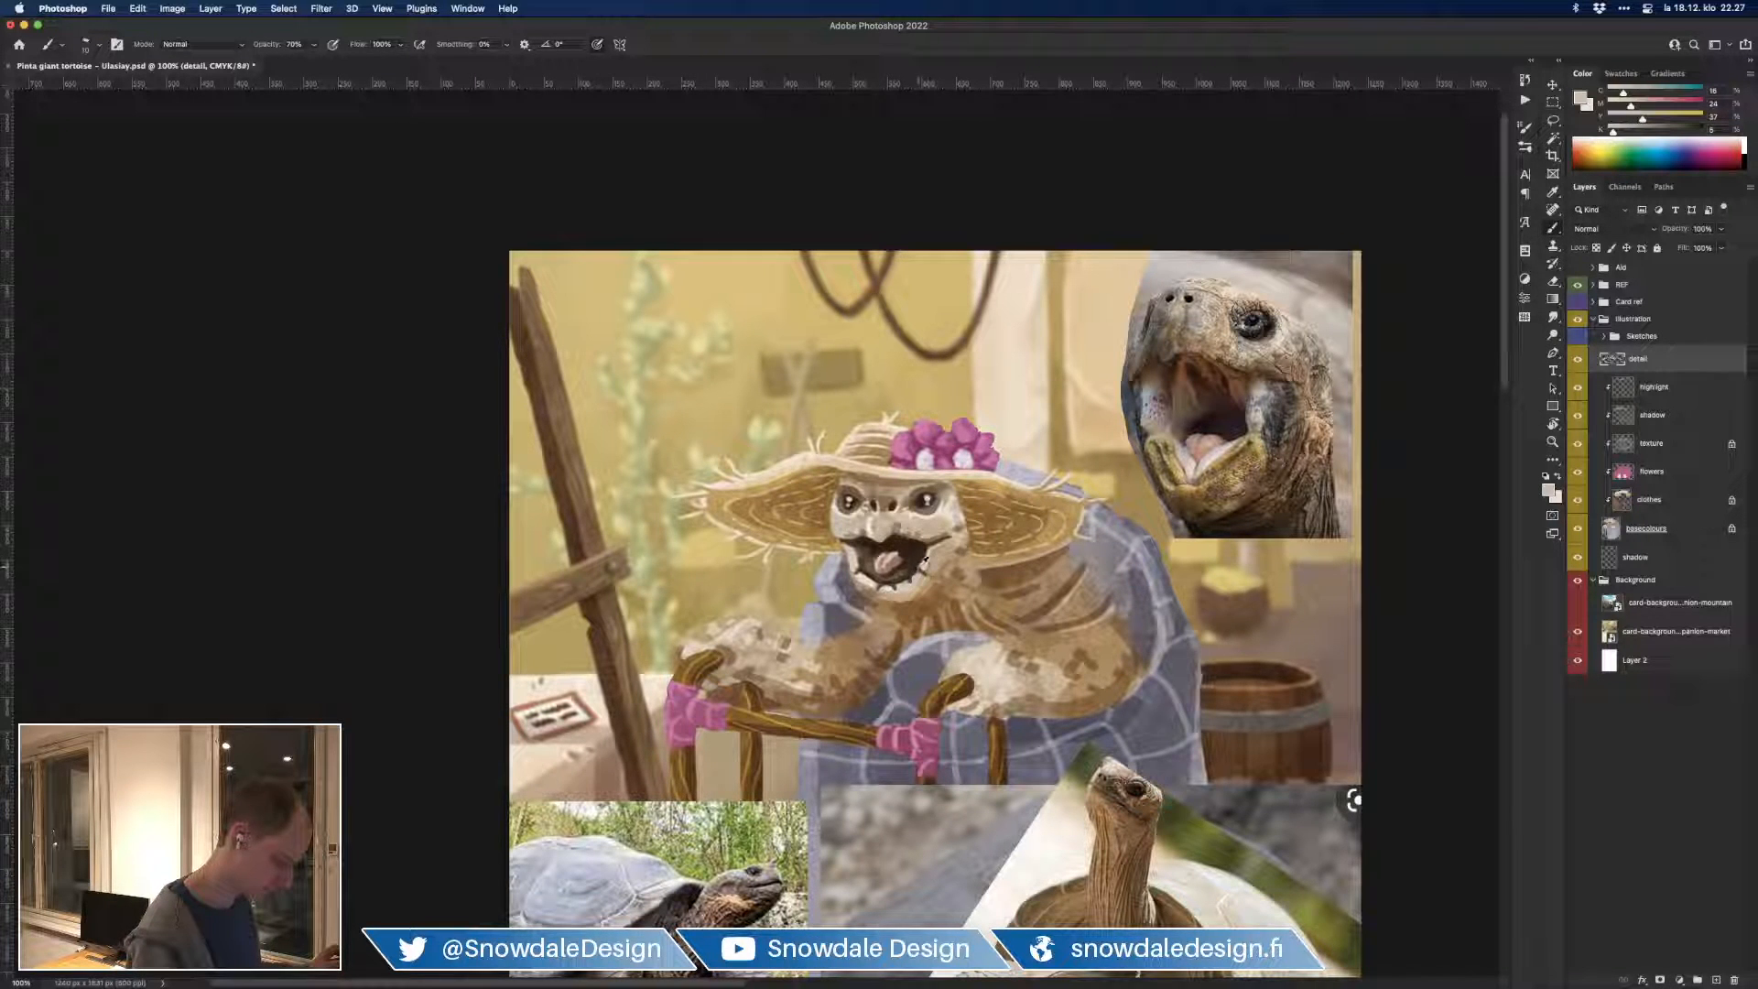
pyautogui.keyDown('alt'); pyautogui.click(924, 560); pyautogui.keyUp('alt')
pyautogui.press('super+minus')
pyautogui.press('super+plus')
pyautogui.keyDown('alt'); pyautogui.click(893, 548); pyautogui.keyUp('alt')
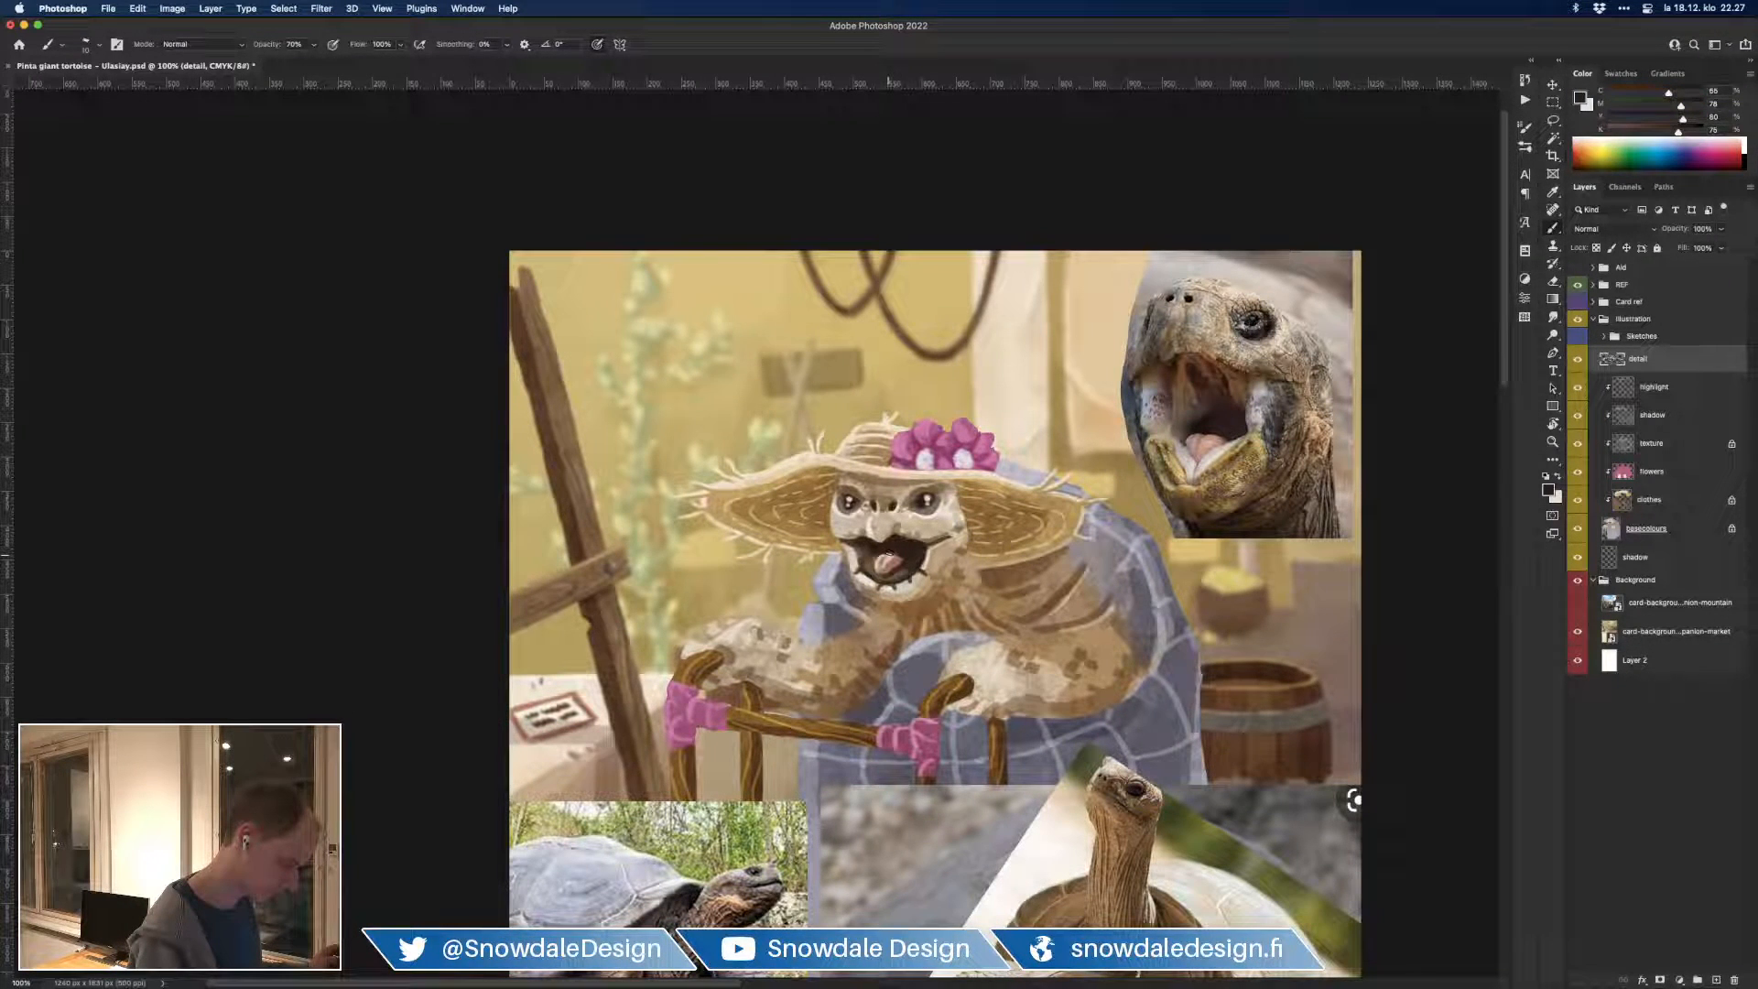
pyautogui.keyDown('alt'); pyautogui.click(890, 556); pyautogui.keyUp('alt')
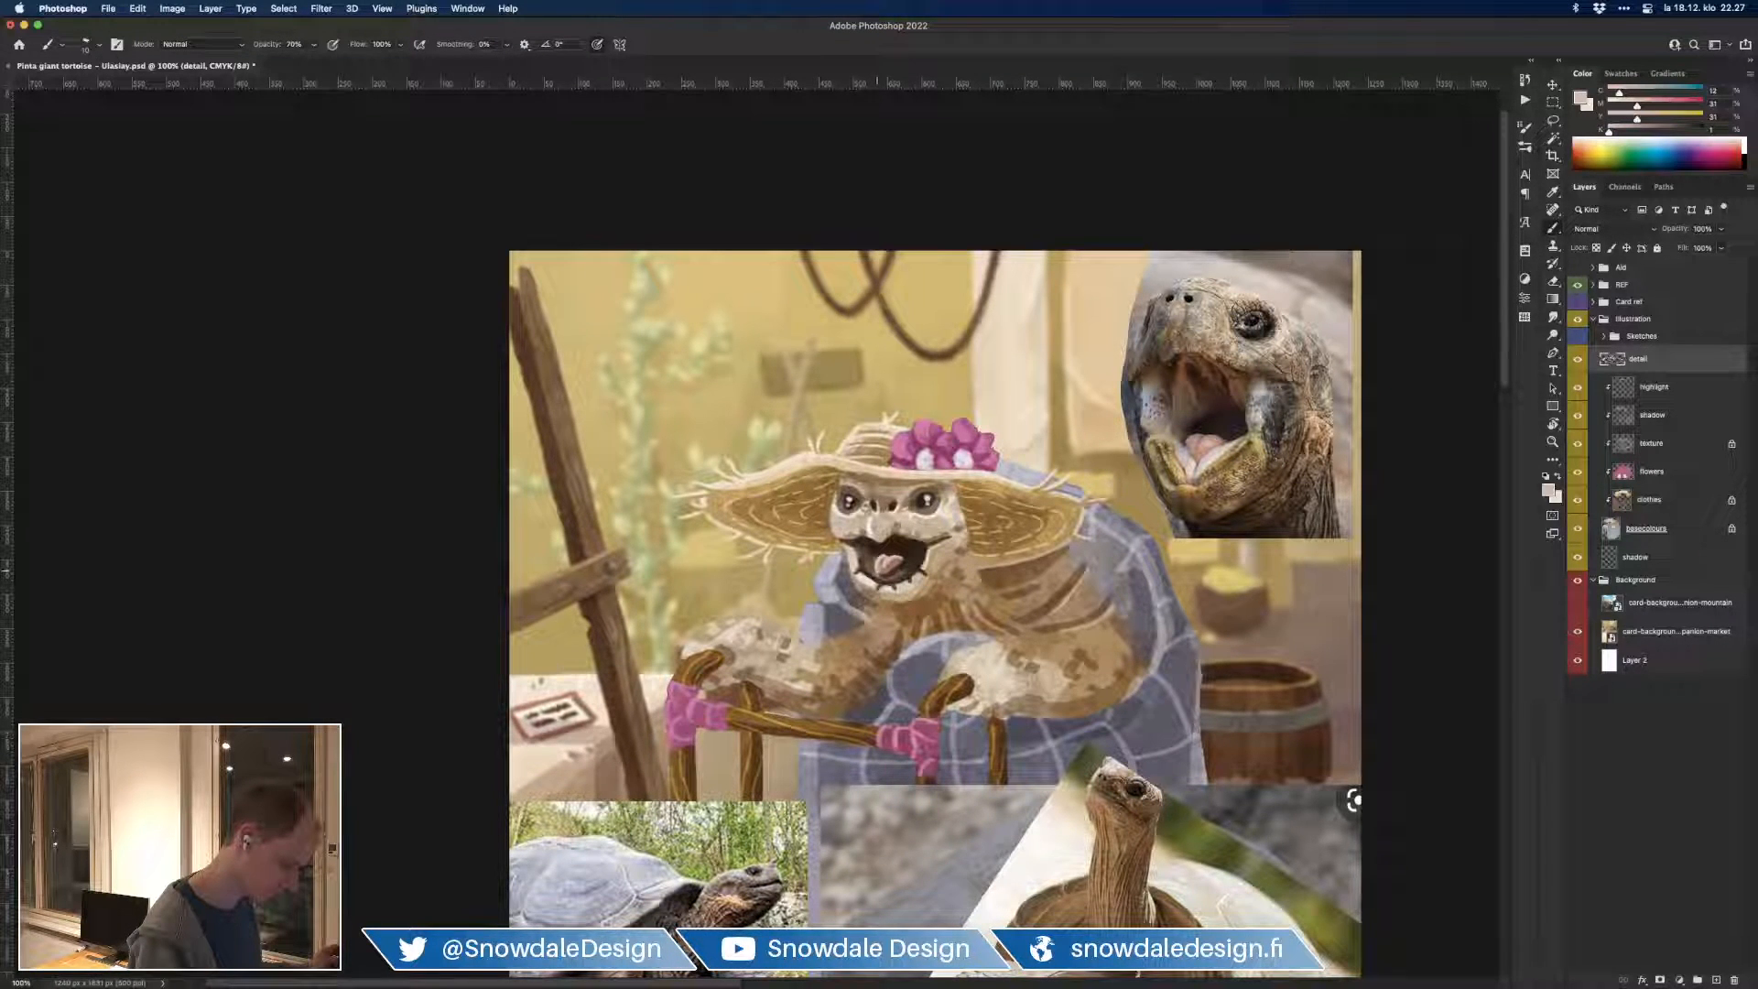
pyautogui.keyDown('alt'); pyautogui.click(883, 568); pyautogui.keyUp('alt')
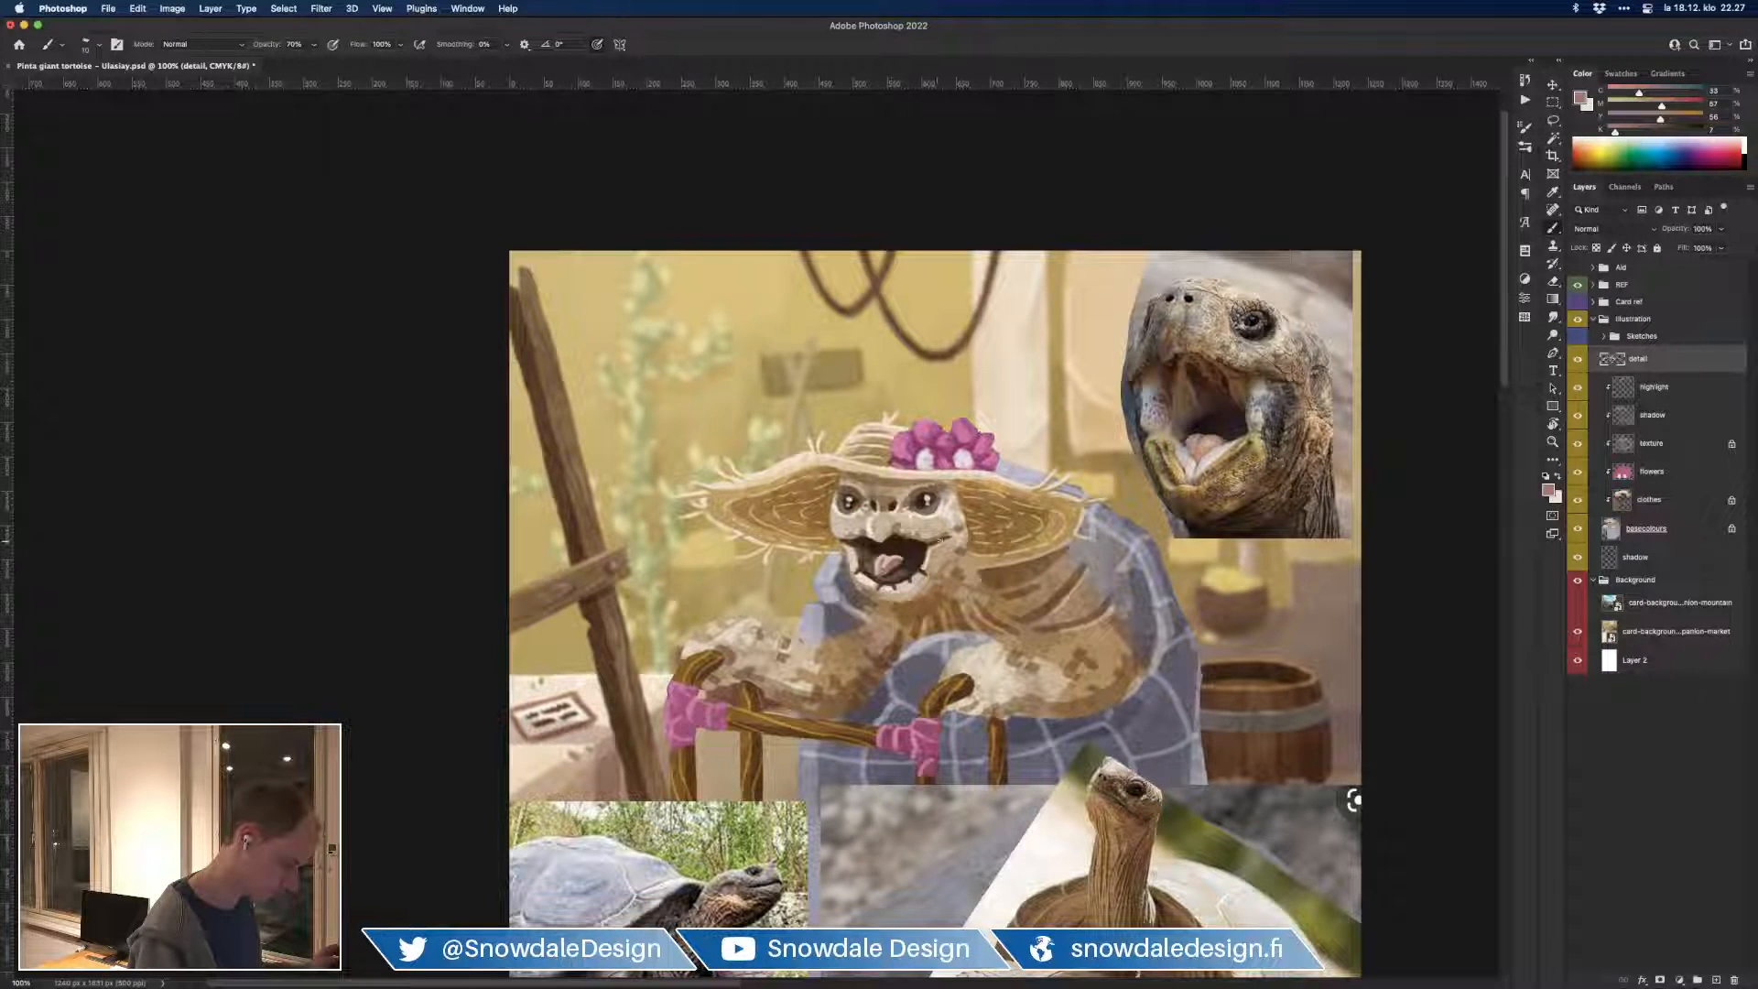
# Step: Compare the painting with and without the detail layer by switching its visibility off and on
pyautogui.press('super+minus')
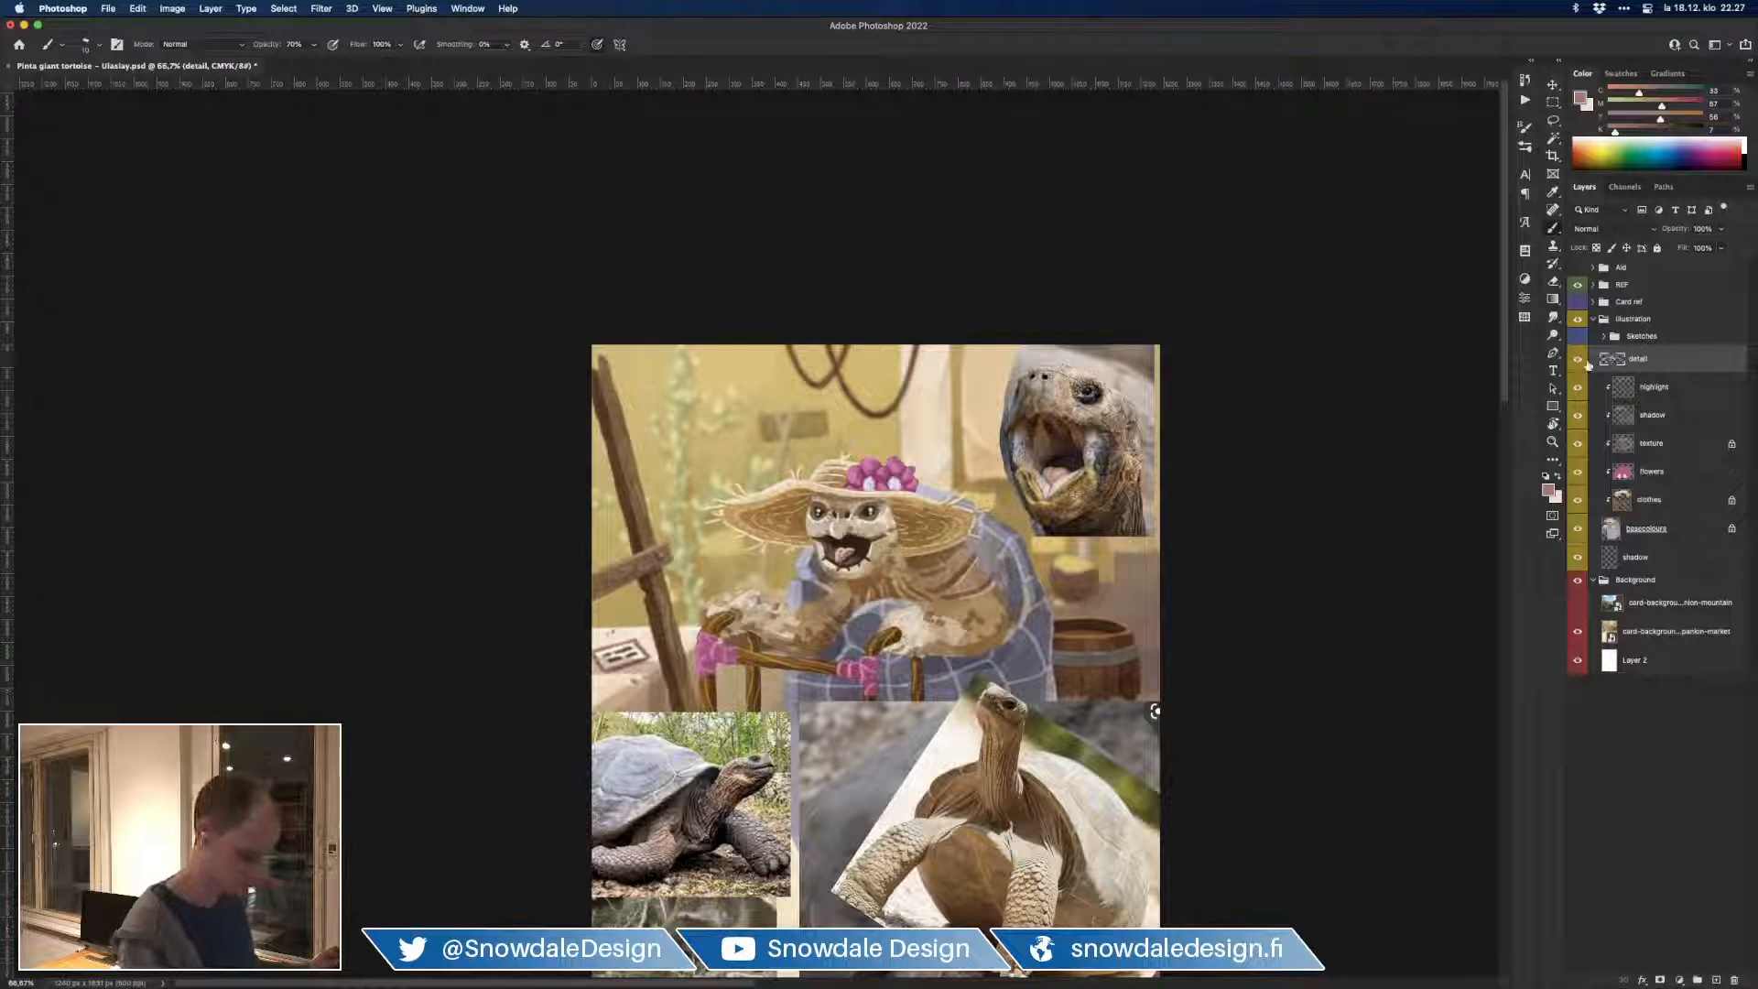
pyautogui.press('super+minus')
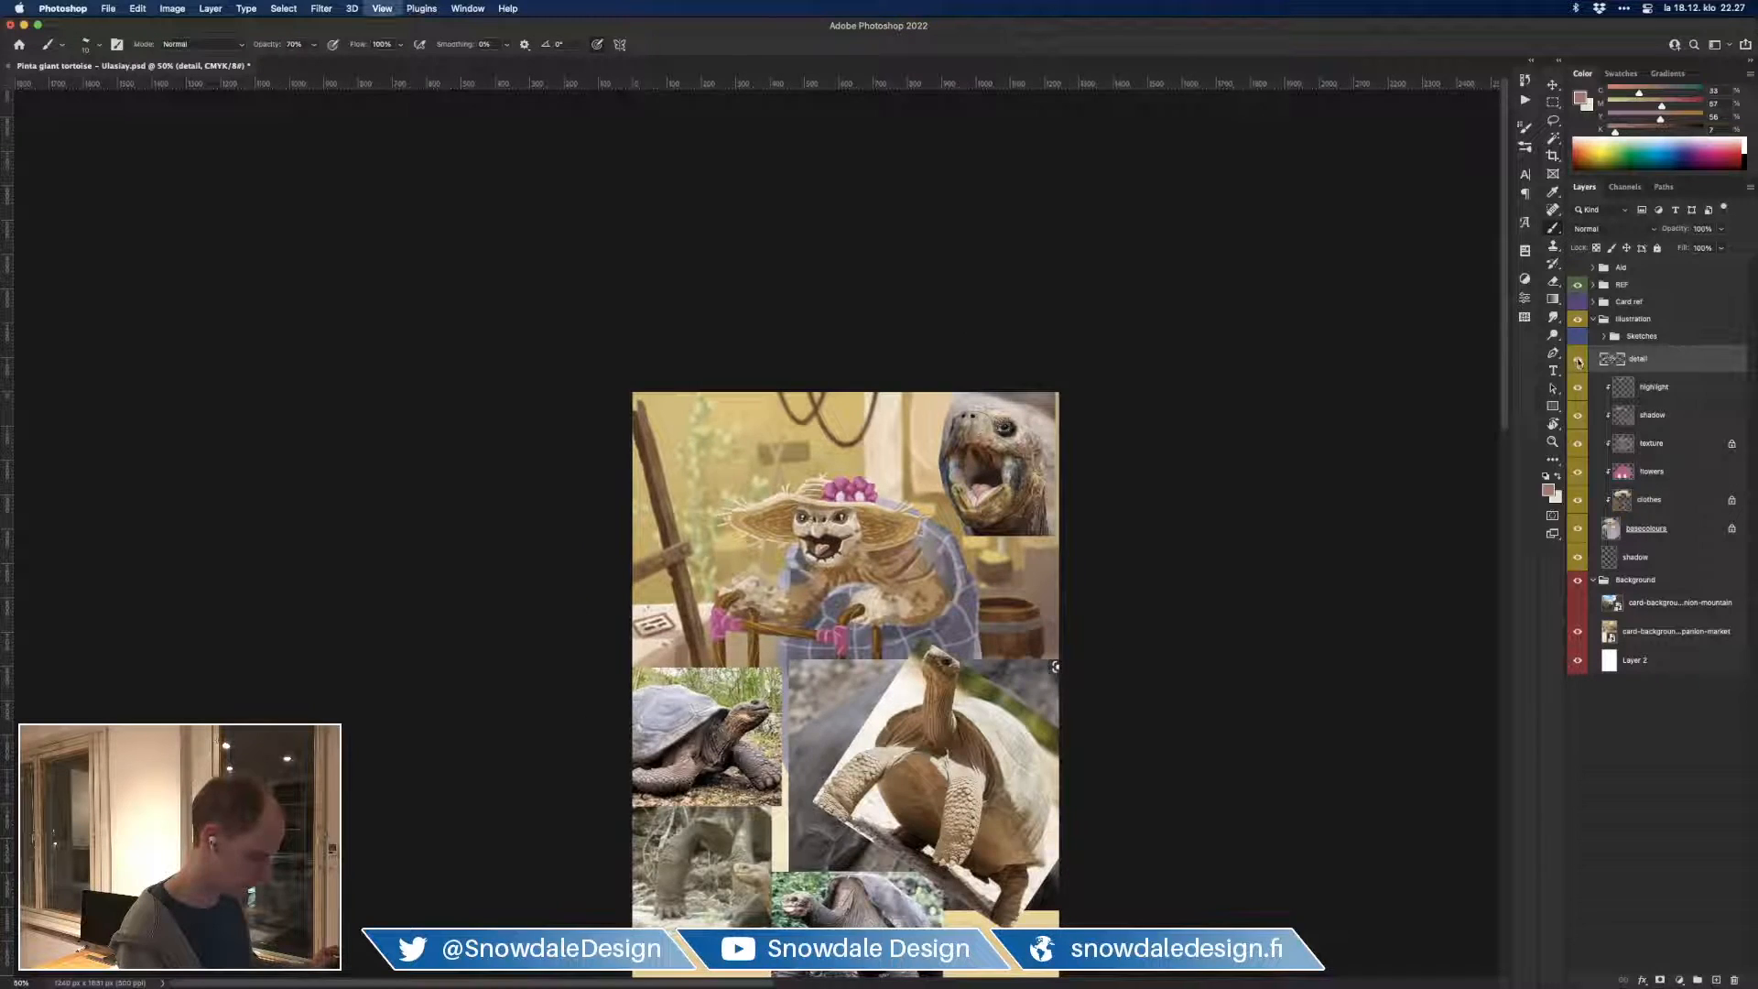
pyautogui.press('super+plus')
pyautogui.press('super+plus')
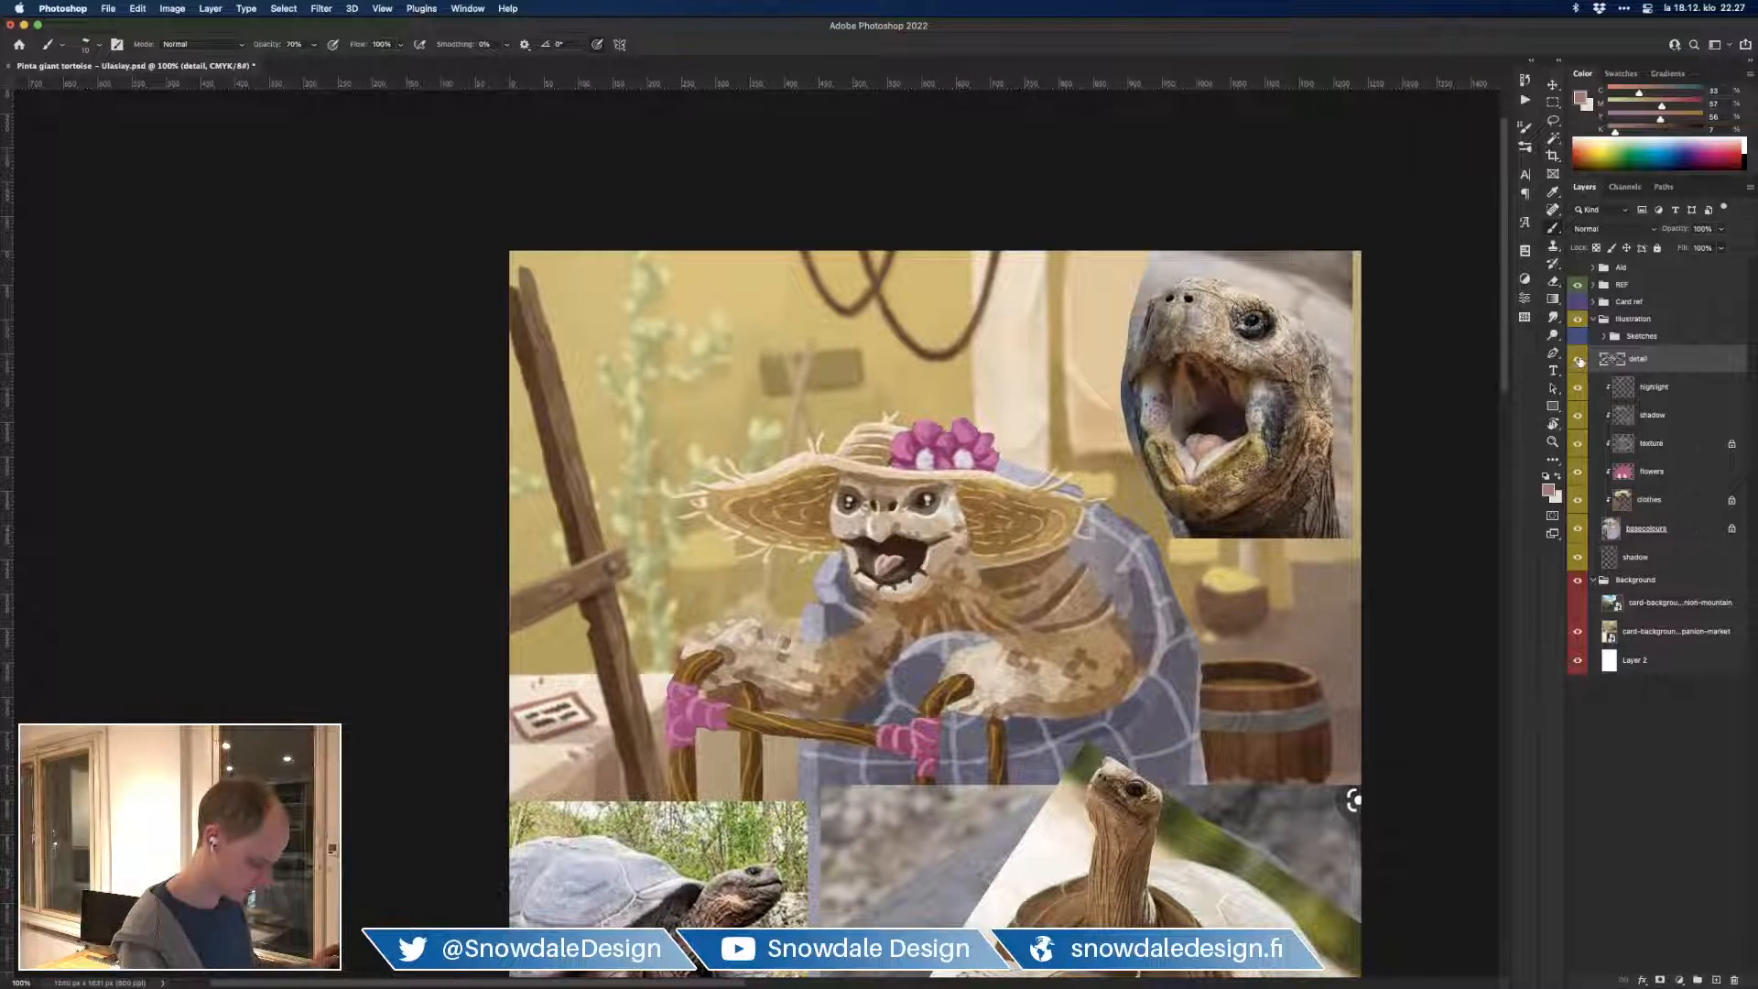
pyautogui.click(1578, 362)
pyautogui.click(1579, 362)
pyautogui.click(1579, 360)
pyautogui.click(1580, 361)
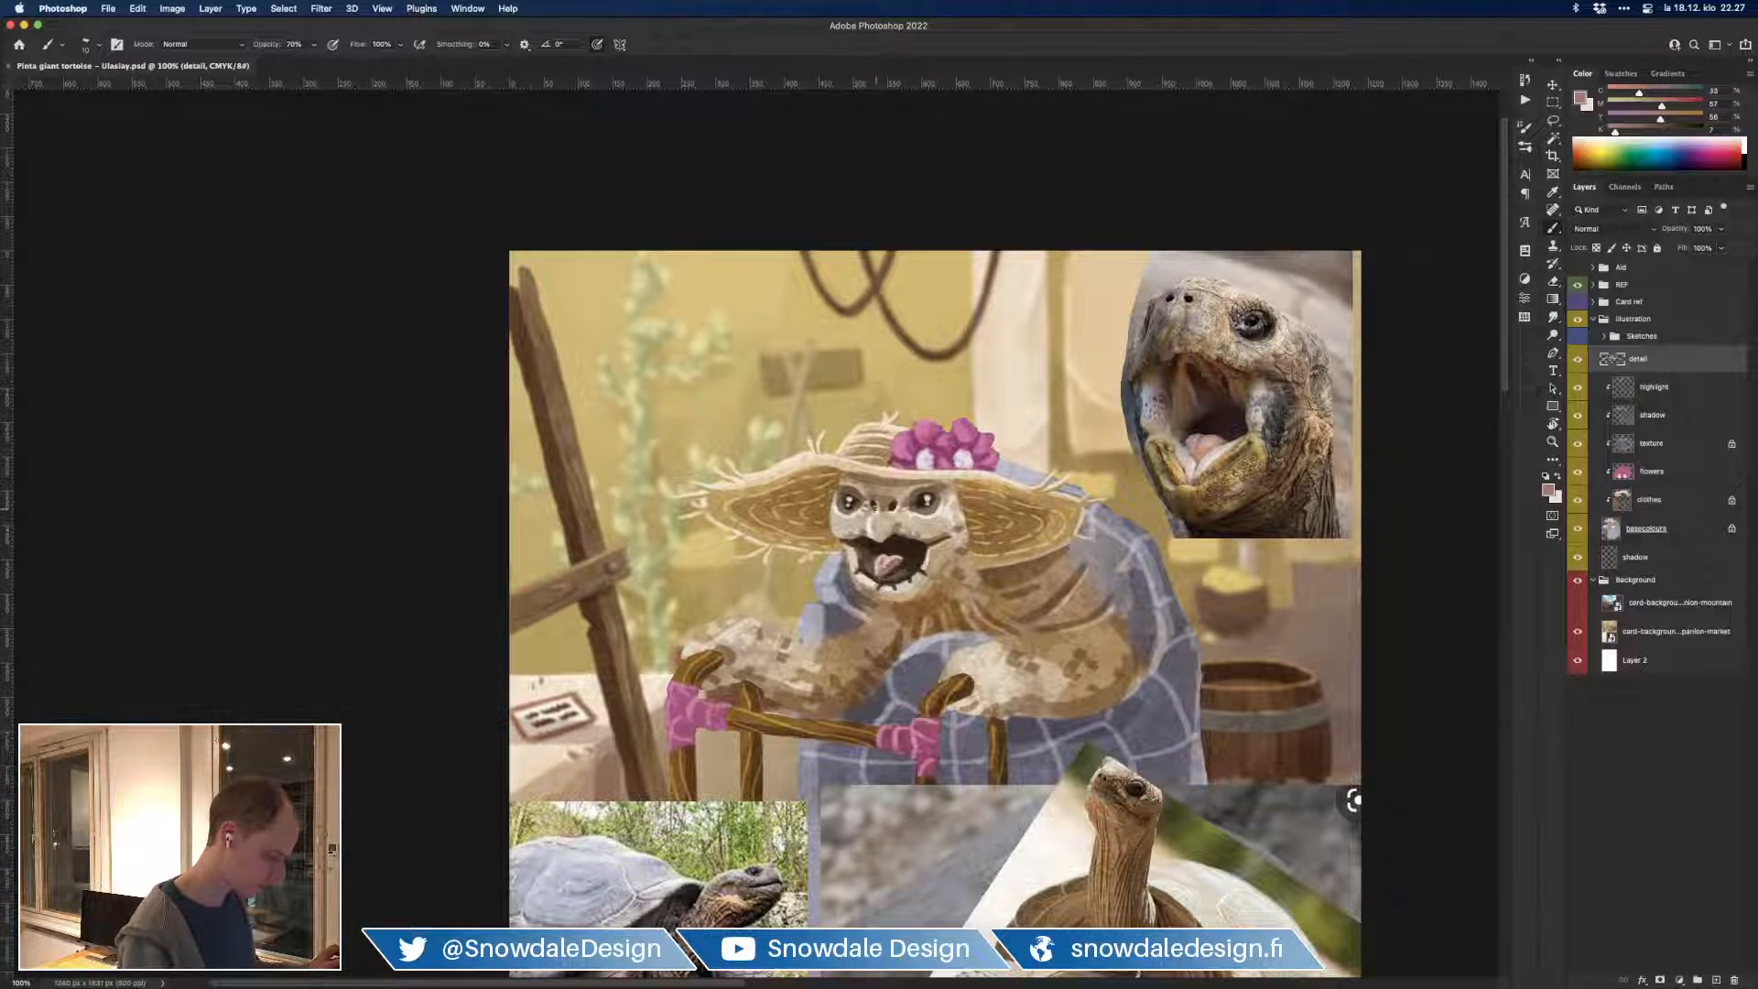
# Step: Touch up the hat brim directly above the face with sampled cream and brown tones
pyautogui.keyDown('alt'); pyautogui.click(870, 475); pyautogui.keyUp('alt')
pyautogui.moveTo(859, 476); pyautogui.dragTo(879, 478)
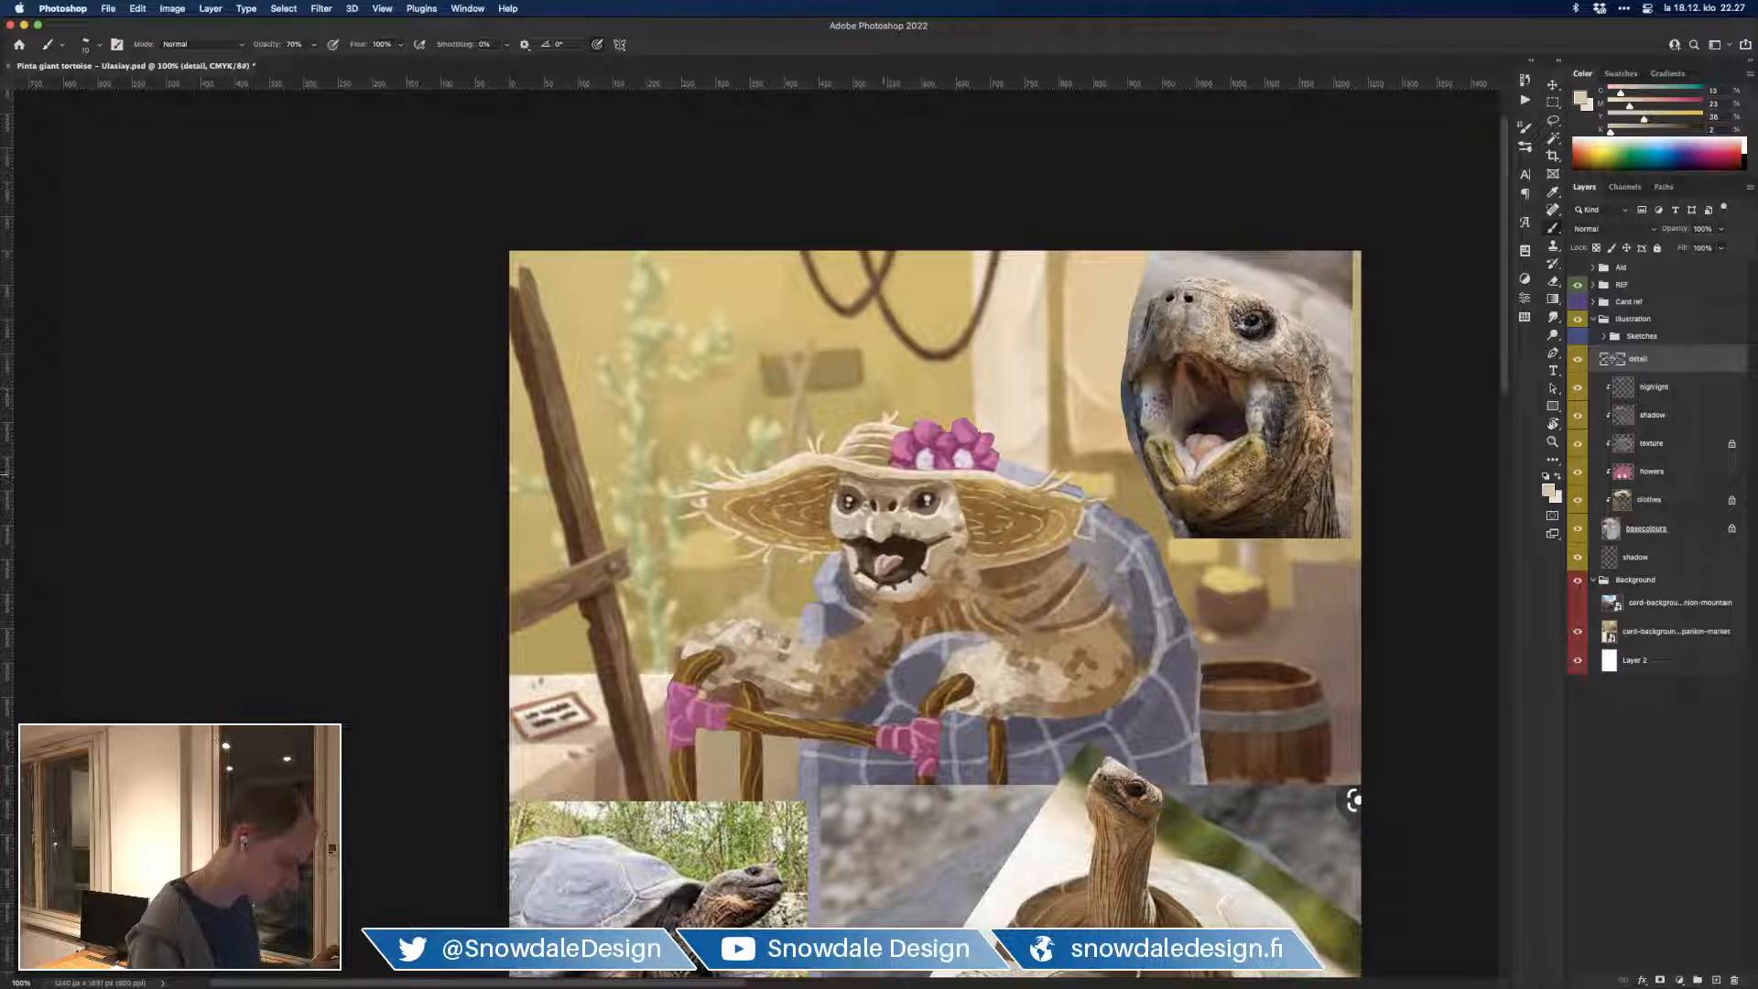
pyautogui.keyDown('alt'); pyautogui.click(885, 481); pyautogui.keyUp('alt')
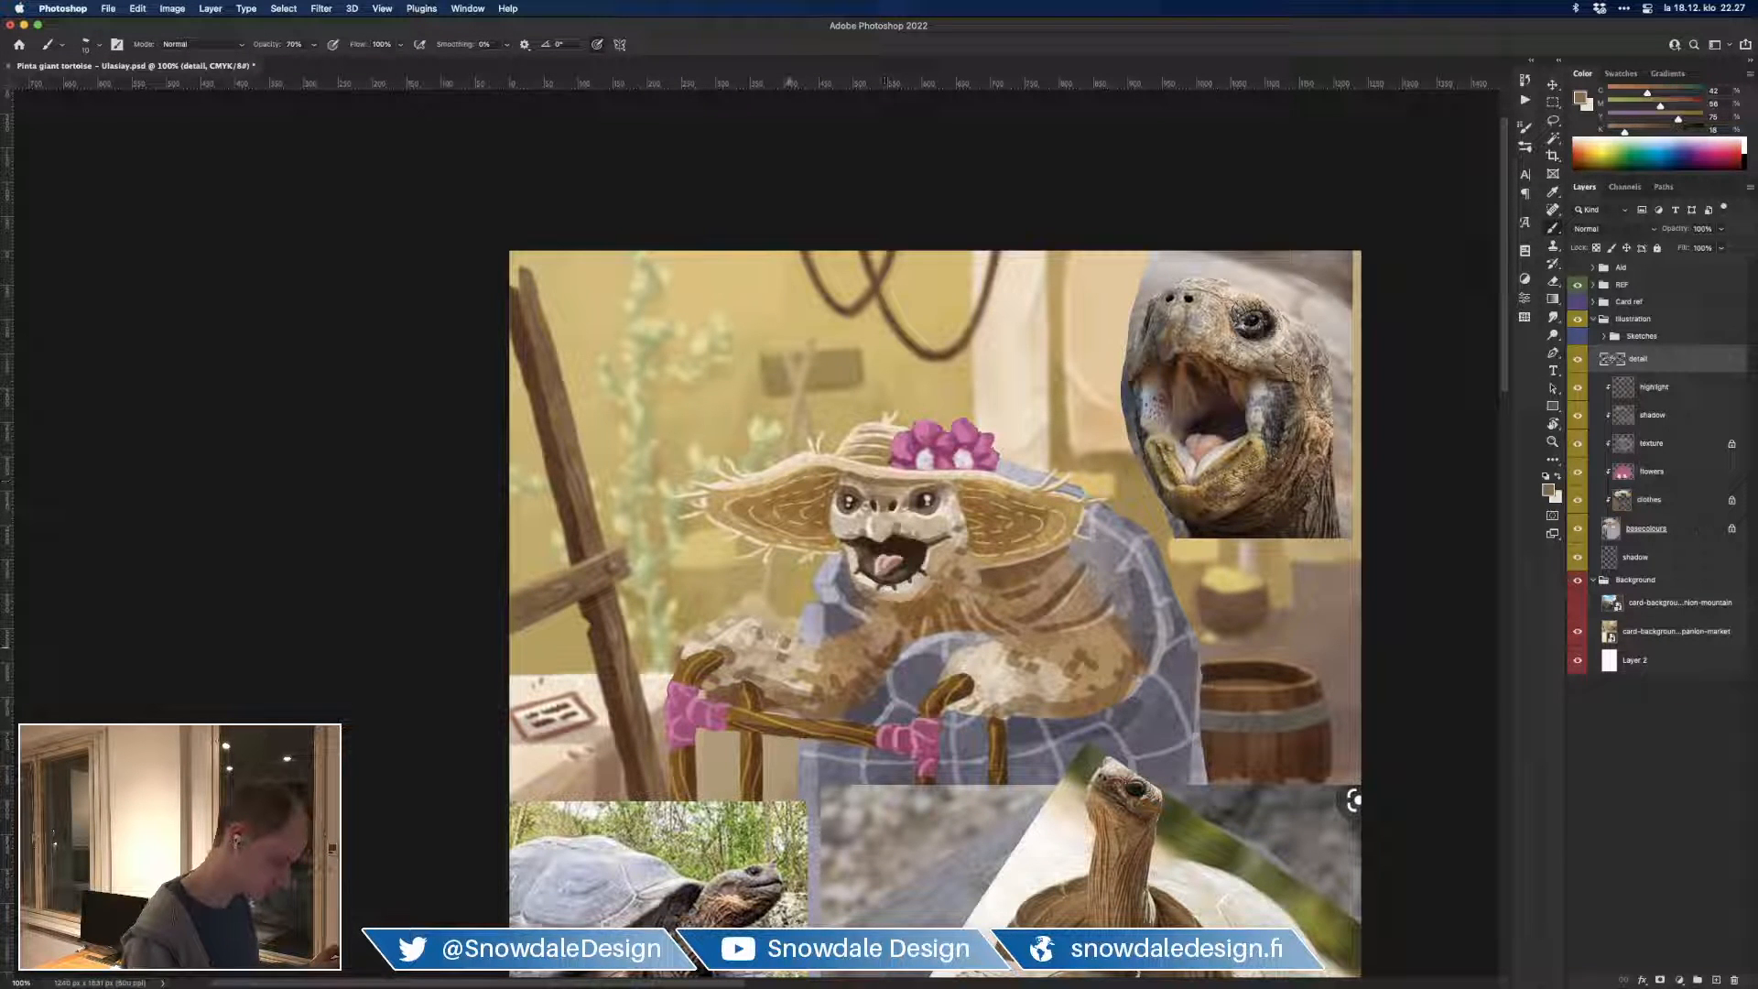
# Step: Shape the chin and lower jaw's underside with brown and beige tones sampled from the neck and jaw
pyautogui.keyDown('alt'); pyautogui.click(925, 601); pyautogui.keyUp('alt')
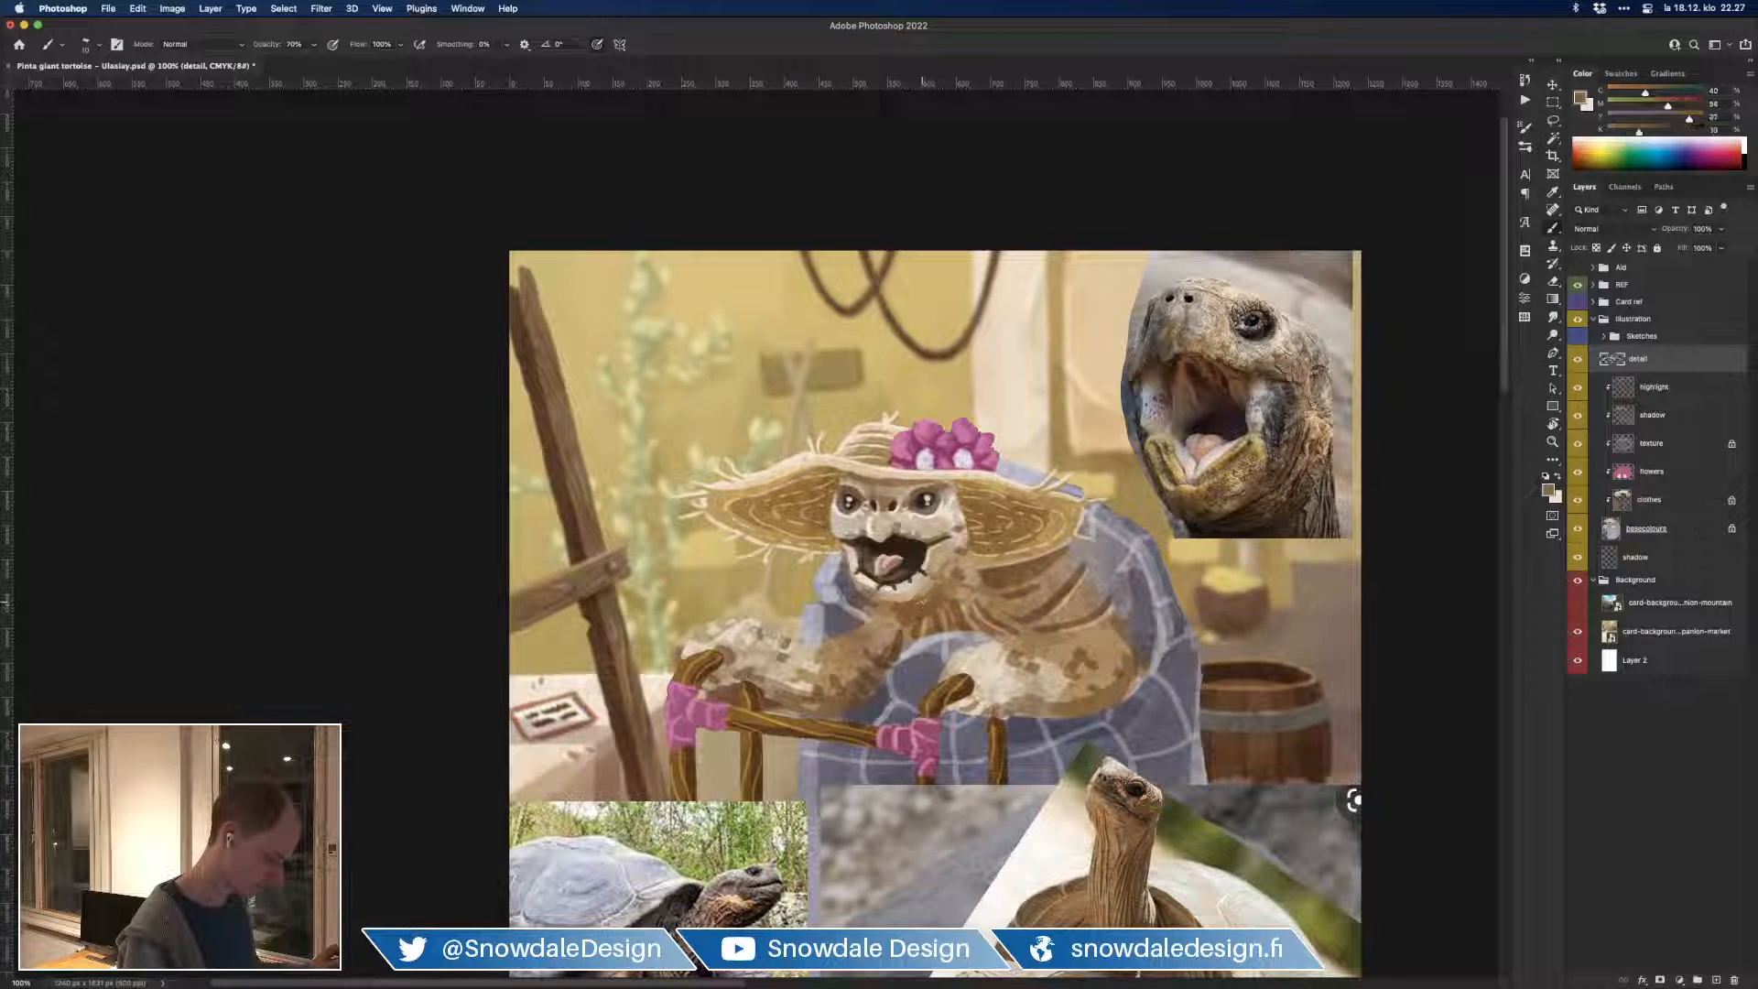
pyautogui.keyDown('alt'); pyautogui.click(929, 594); pyautogui.keyUp('alt')
pyautogui.moveTo(929, 593); pyautogui.dragTo(933, 585)
pyautogui.keyDown('alt'); pyautogui.click(887, 590); pyautogui.keyUp('alt')
pyautogui.keyDown('alt'); pyautogui.click(886, 590); pyautogui.keyUp('alt')
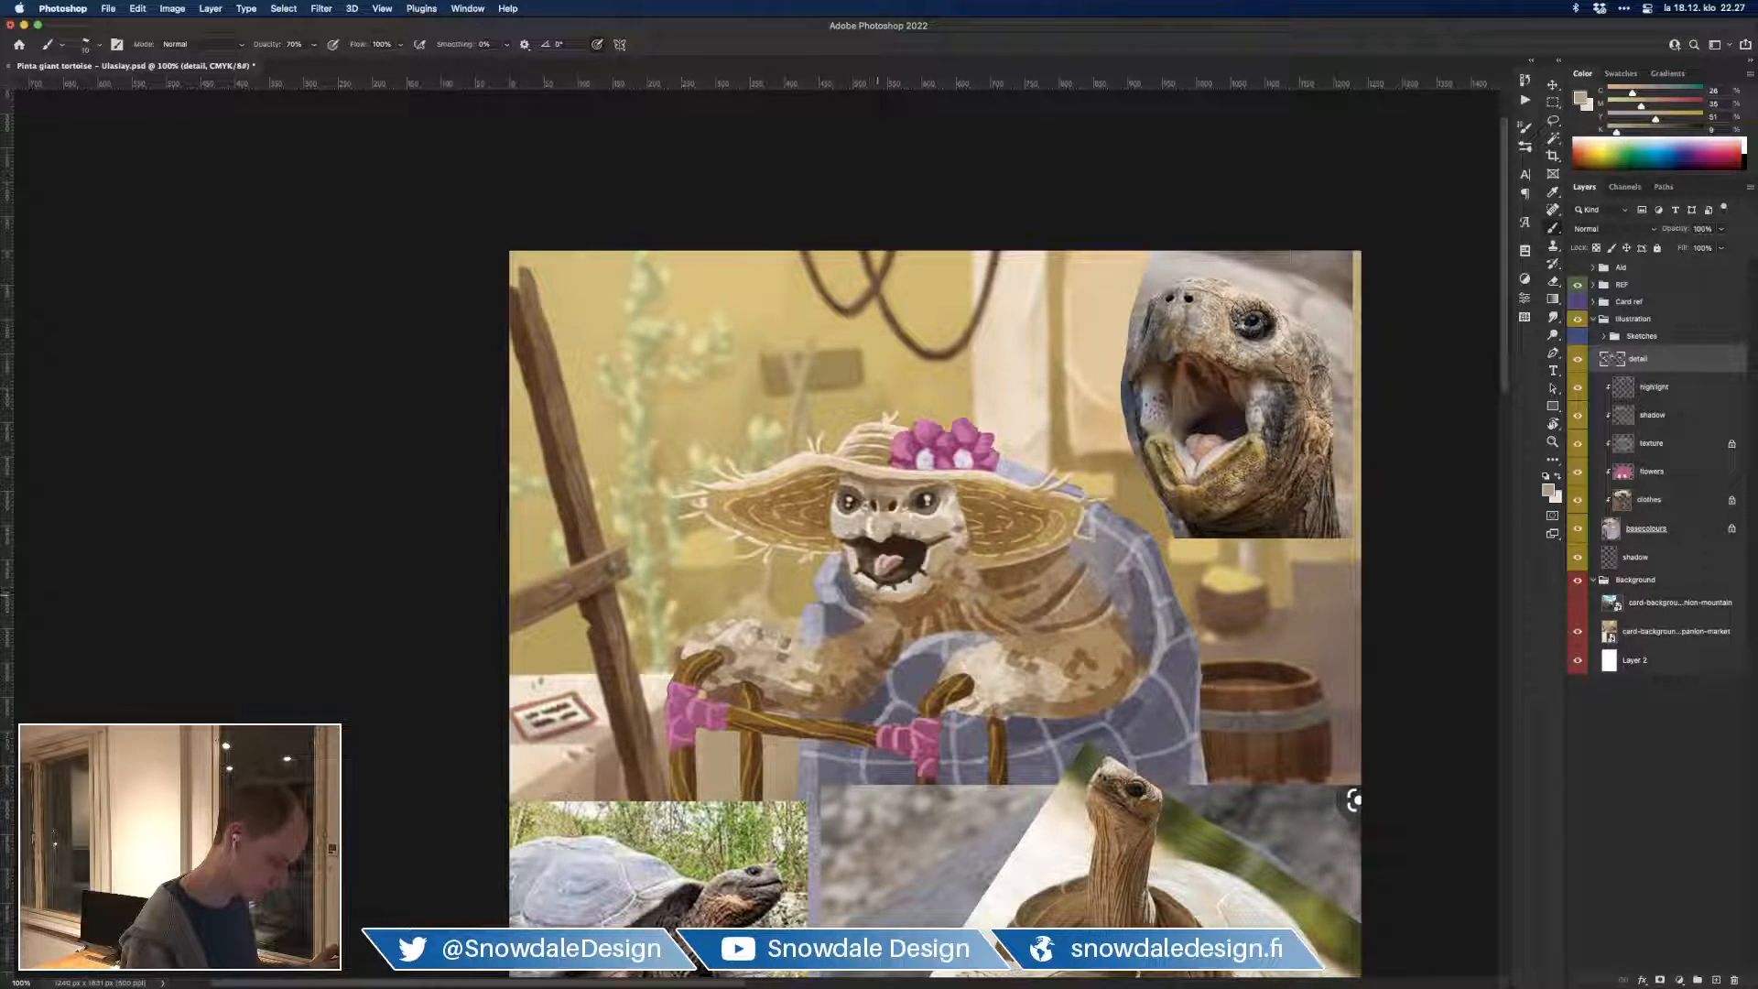
pyautogui.moveTo(865, 595); pyautogui.dragTo(883, 596)
pyautogui.keyDown('alt'); pyautogui.click(895, 605); pyautogui.keyUp('alt')
pyautogui.keyDown('alt'); pyautogui.click(894, 600); pyautogui.keyUp('alt')
# Step: Touch up the left forearm's edge against the blue shell and the walker's bar with sampled grey and dark brown tones
pyautogui.keyDown('alt'); pyautogui.click(832, 632); pyautogui.keyUp('alt')
pyautogui.keyDown('alt'); pyautogui.click(830, 635); pyautogui.keyUp('alt')
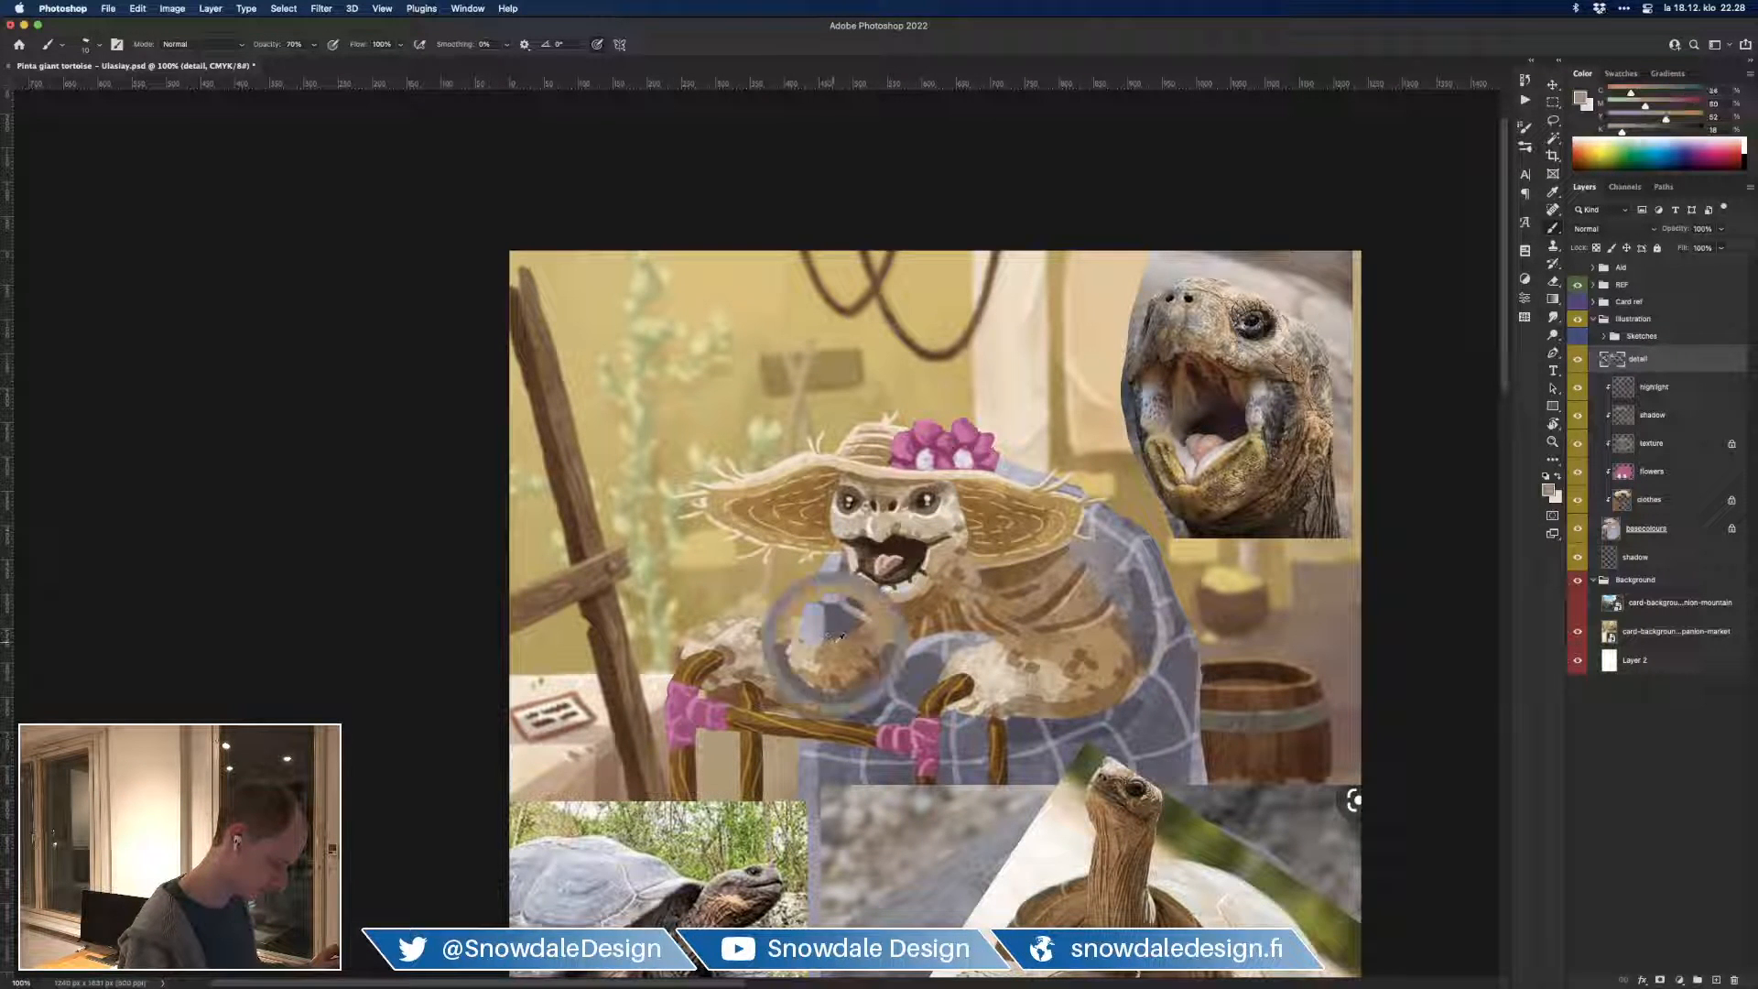
pyautogui.press('super+minus')
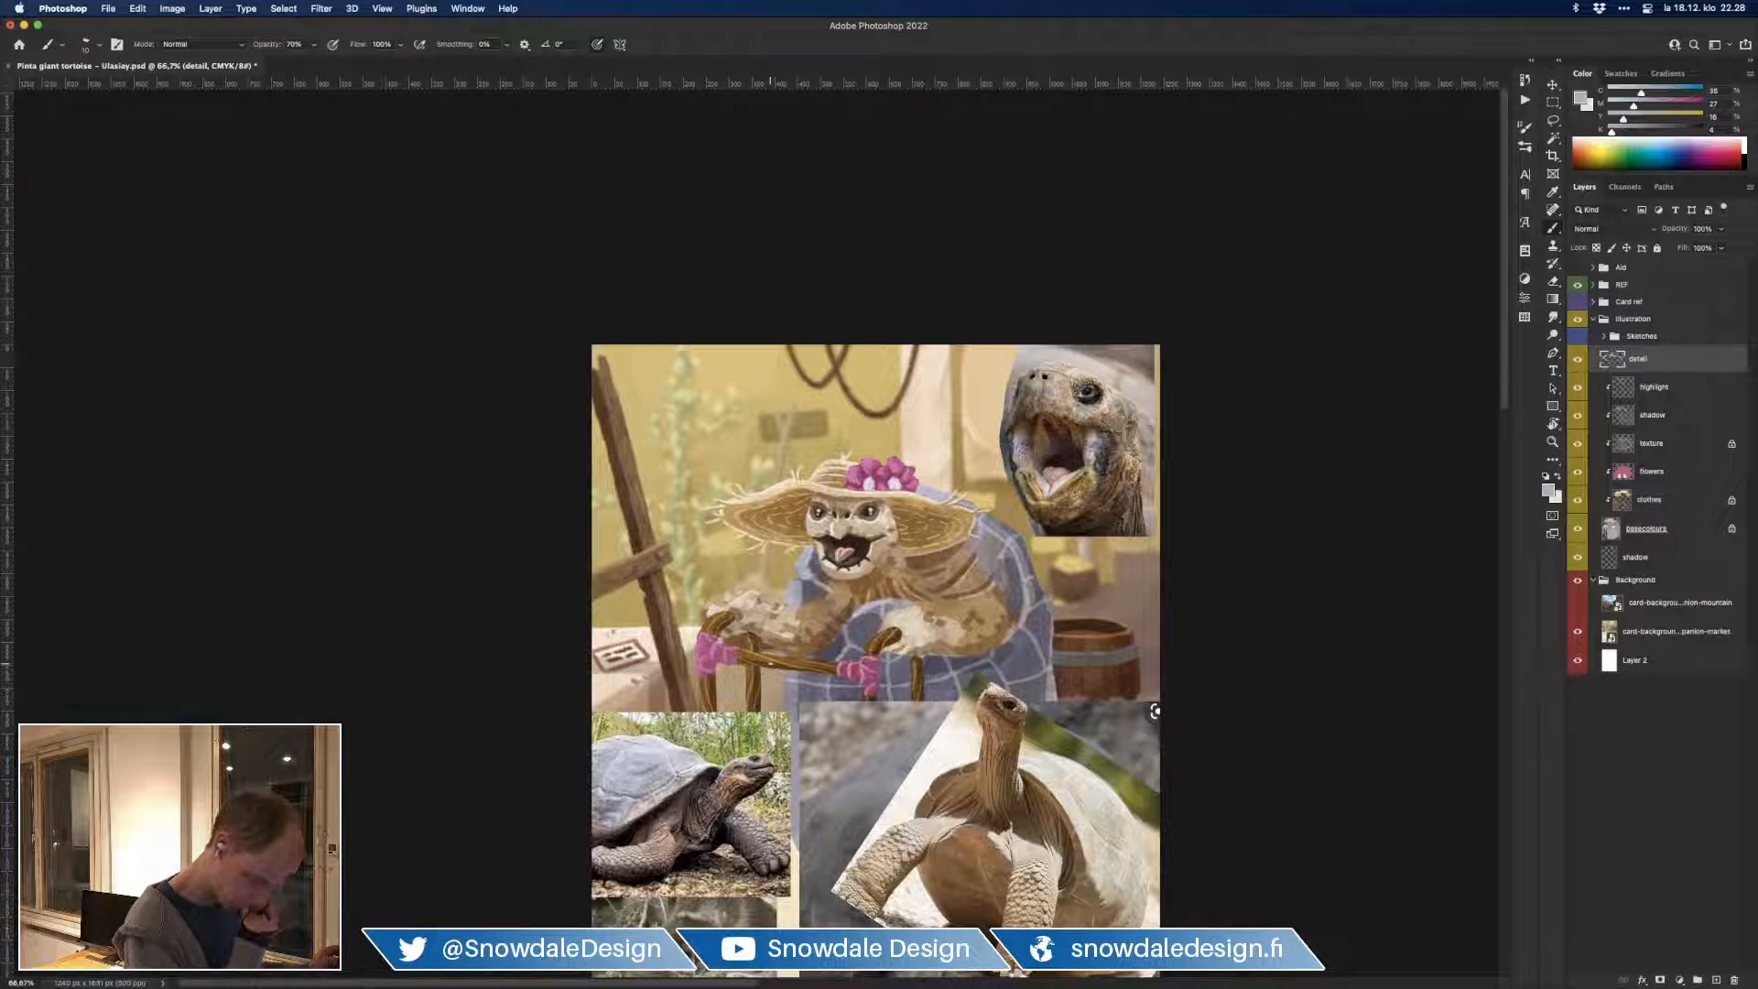
pyautogui.moveTo(1093, 659); pyautogui.dragTo(1098, 535)
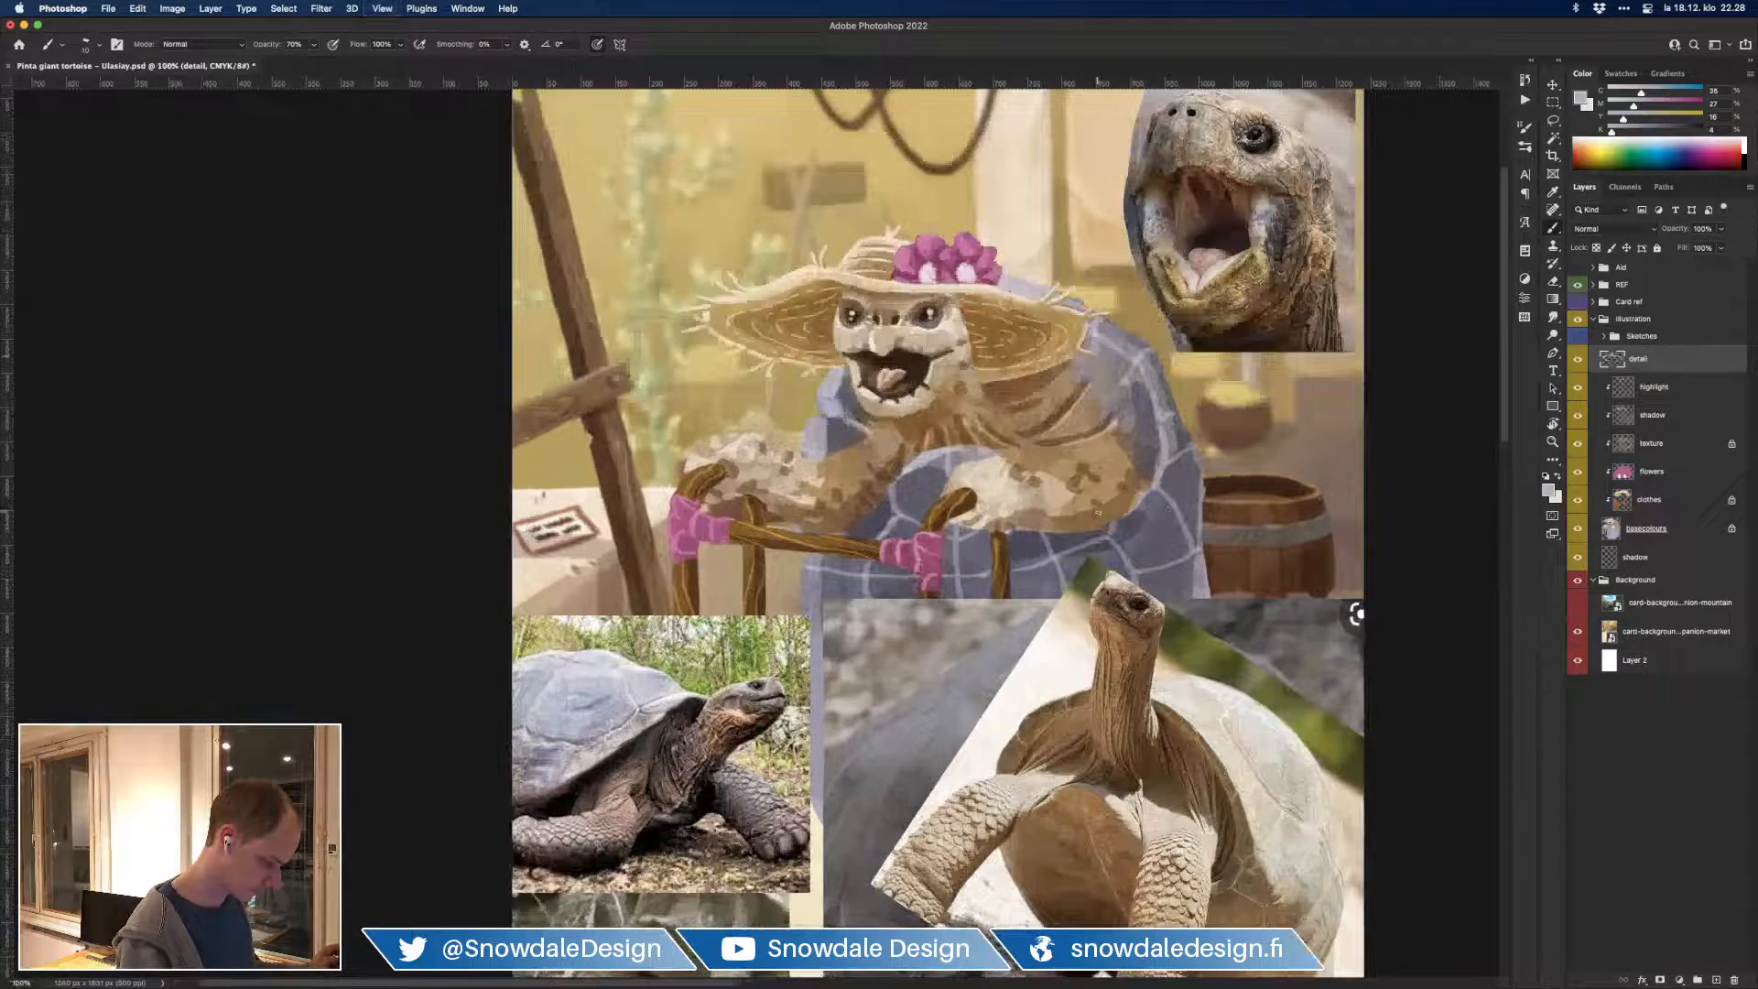
pyautogui.press('super+plus')
pyautogui.keyDown('alt'); pyautogui.click(902, 467); pyautogui.keyUp('alt')
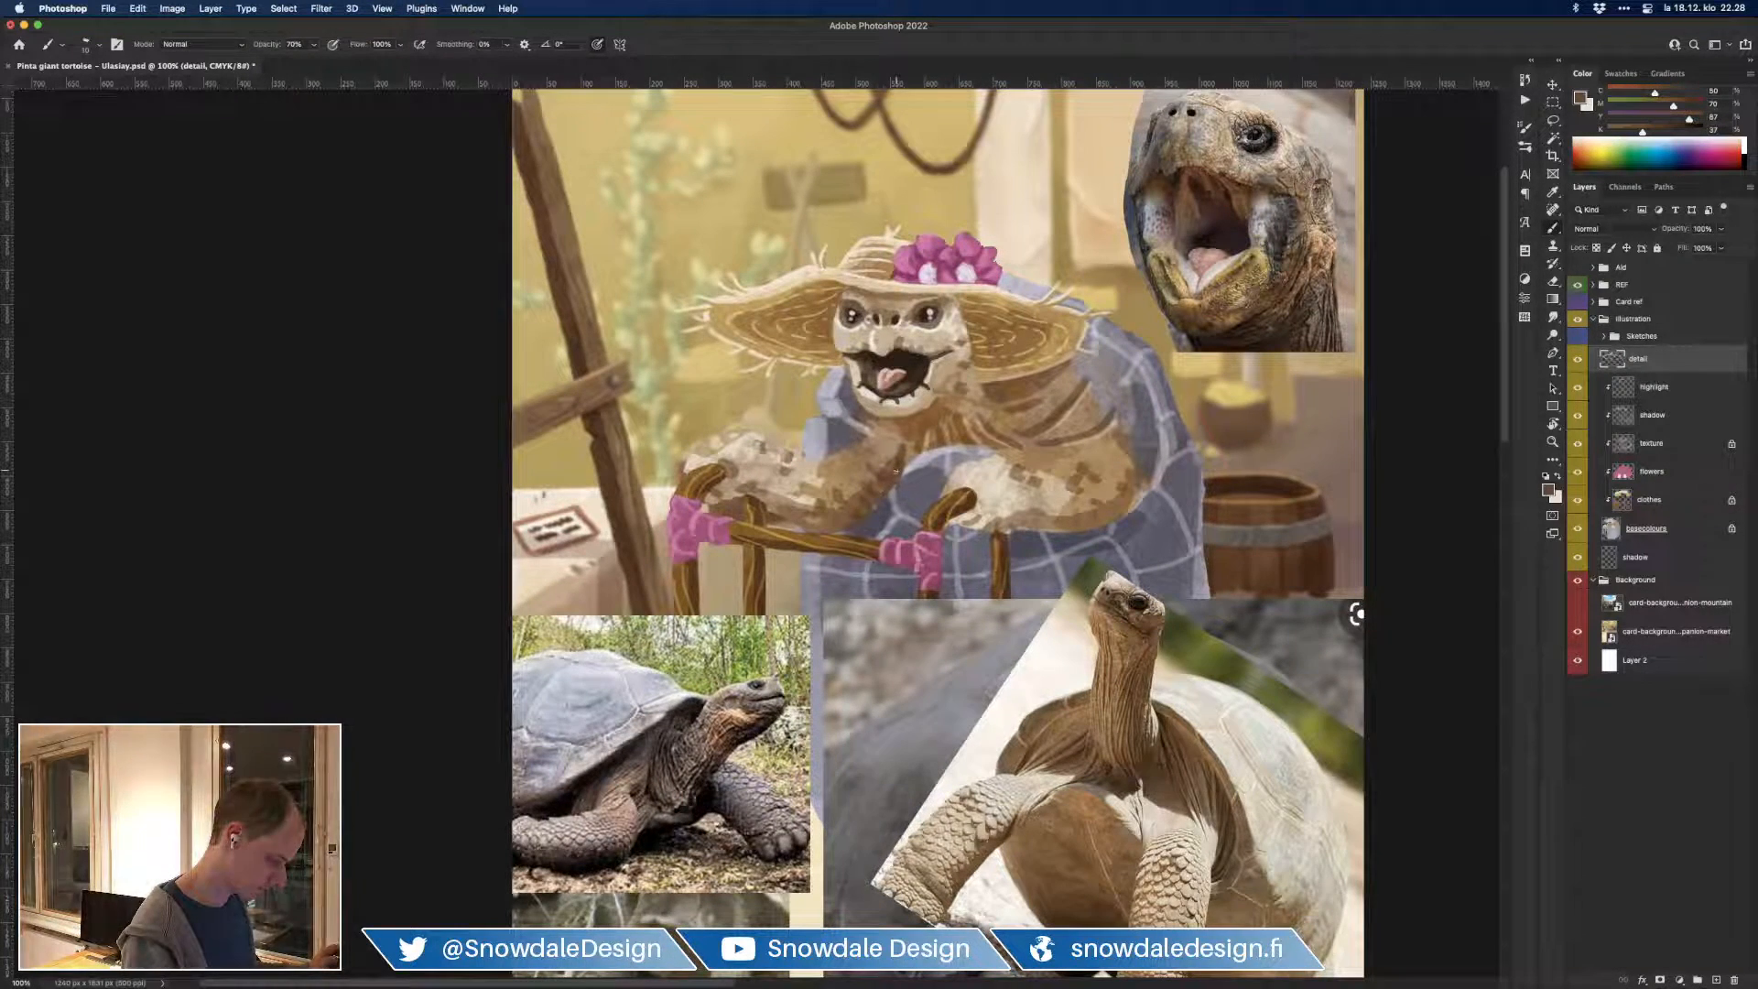
pyautogui.moveTo(906, 566); pyautogui.dragTo(938, 569)
pyautogui.hscroll(-5, 938, 569)
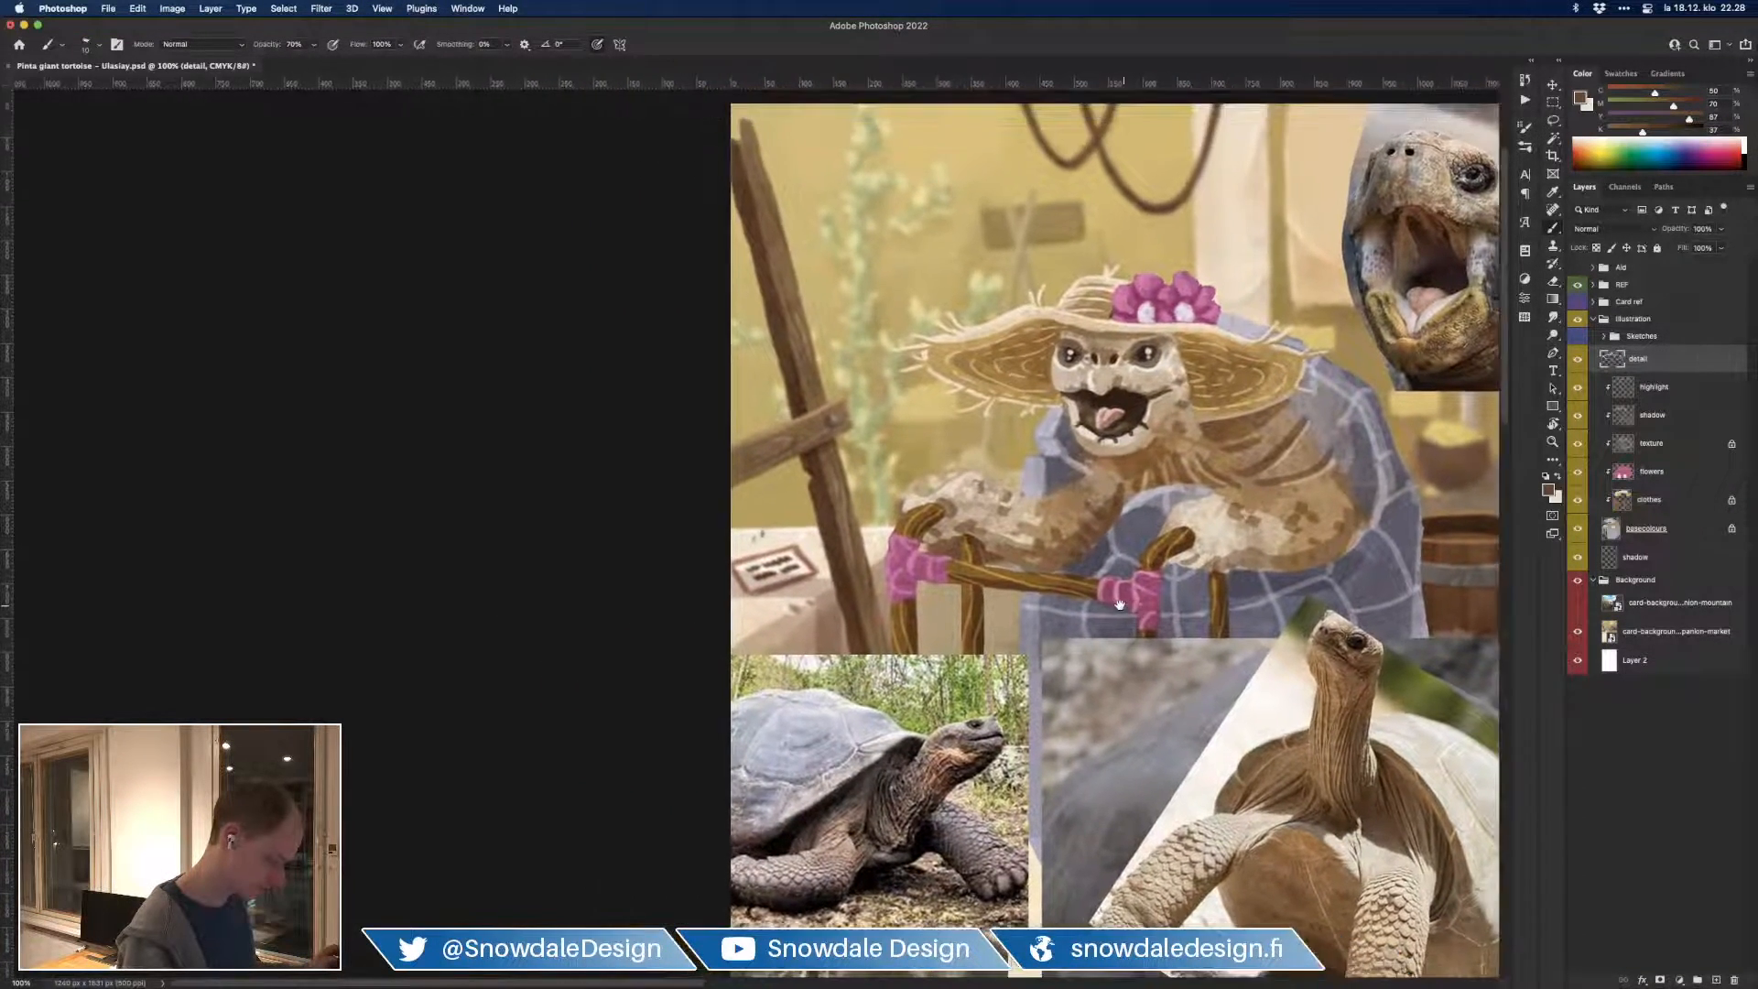
# Step: Sample pink from the walker's left handle wrap, lighten it, and paint highlights on that wrap
pyautogui.keyDown('alt'); pyautogui.click(920, 552); pyautogui.keyUp('alt')
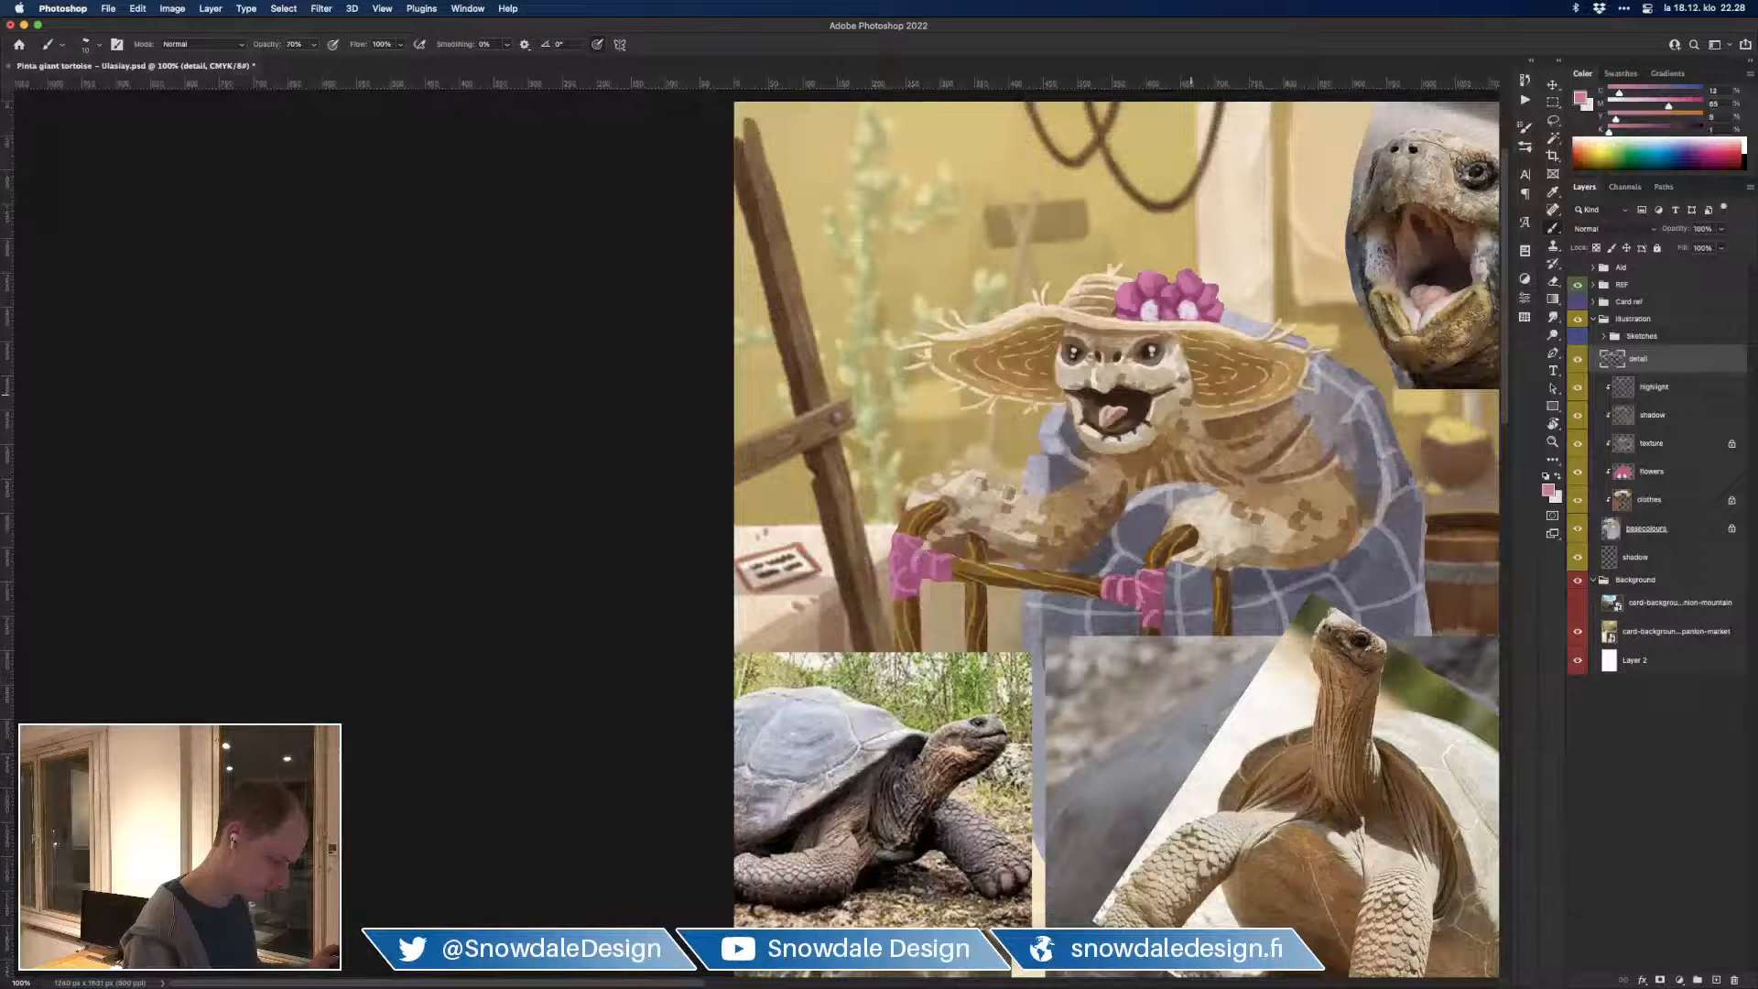
pyautogui.click(1580, 98)
pyautogui.click(1175, 297)
pyautogui.click(1420, 284)
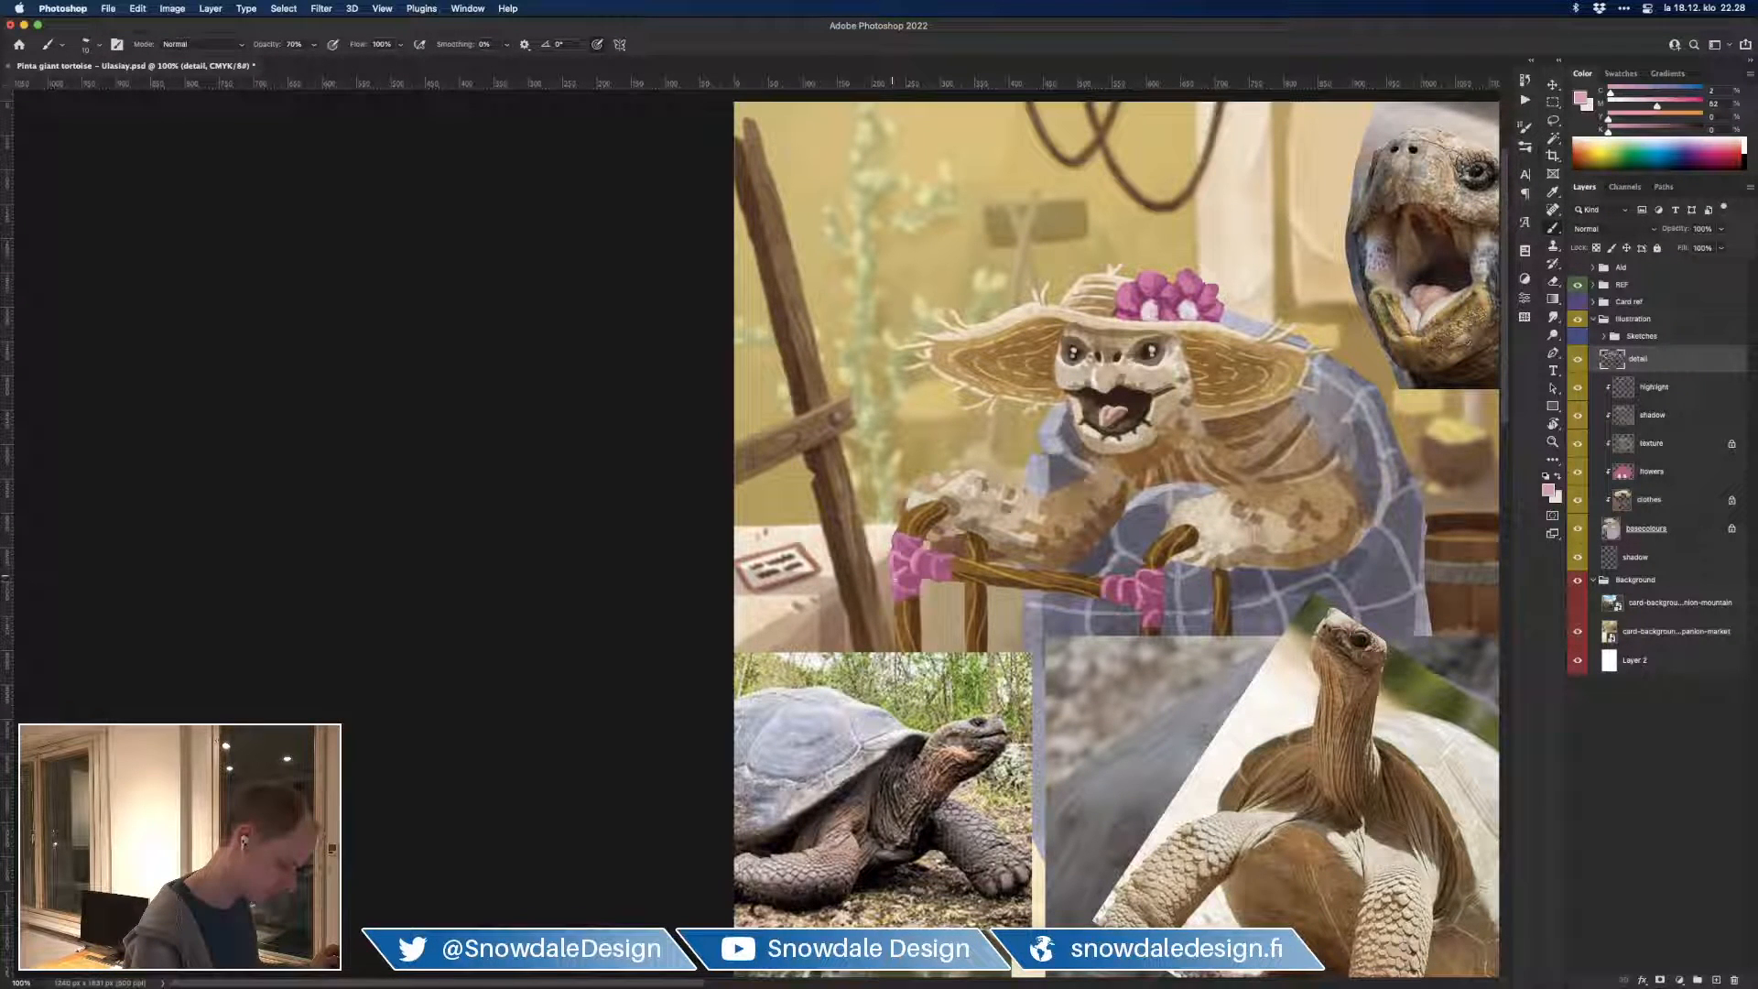
pyautogui.moveTo(916, 561); pyautogui.dragTo(919, 573)
# Step: Sample pink from the walker's left handle wrap, darken it for shadows, and finish that wrap with sampled light pink highlights
pyautogui.press('i')
pyautogui.click(916, 572)
pyautogui.click(1577, 101)
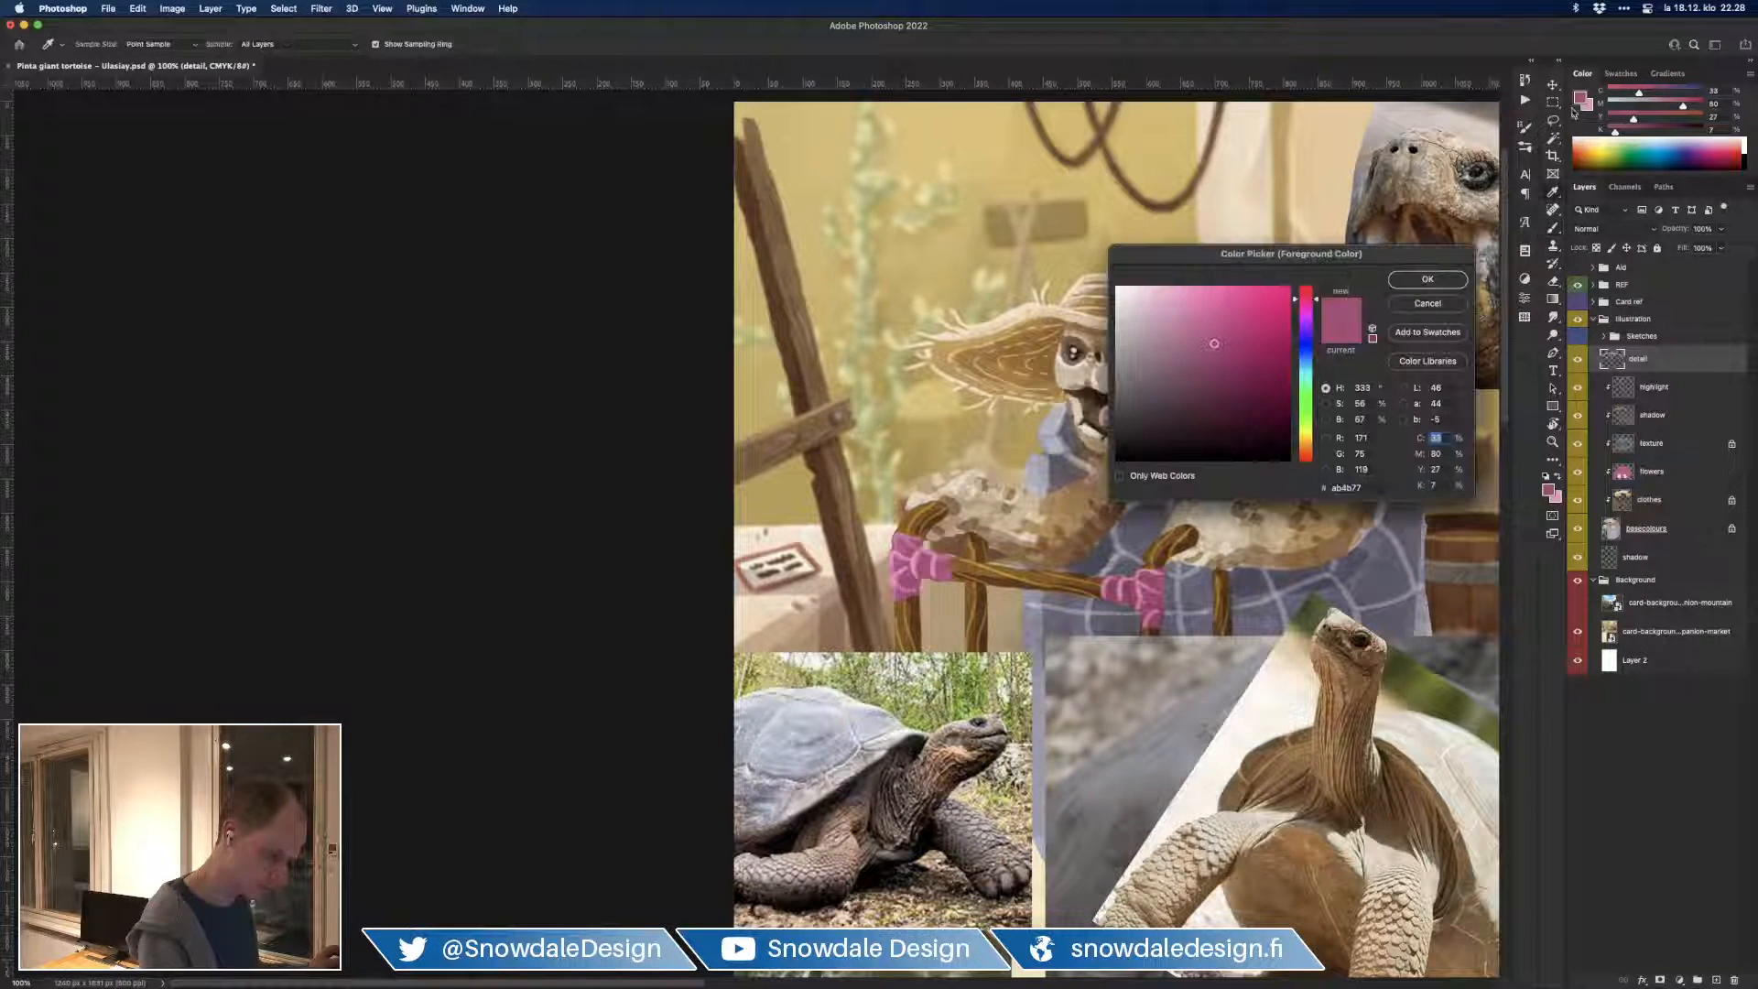
pyautogui.click(1227, 357)
pyautogui.click(1427, 279)
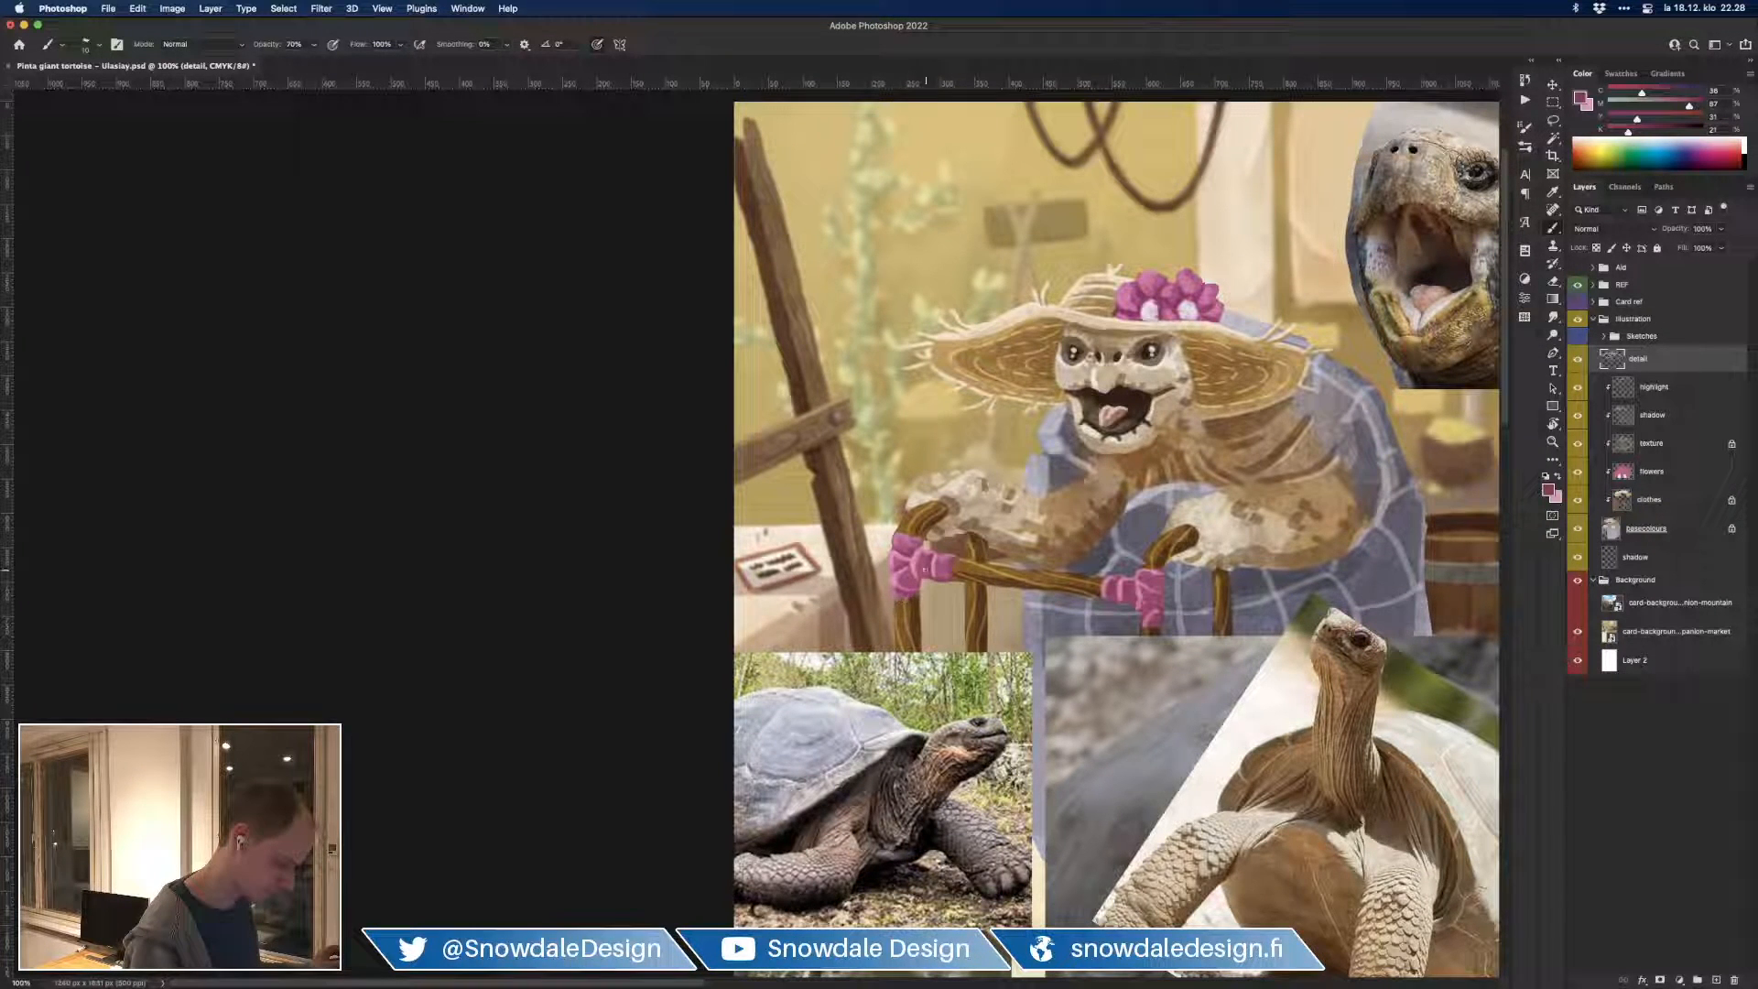
pyautogui.keyDown('alt'); pyautogui.click(909, 546); pyautogui.keyUp('alt')
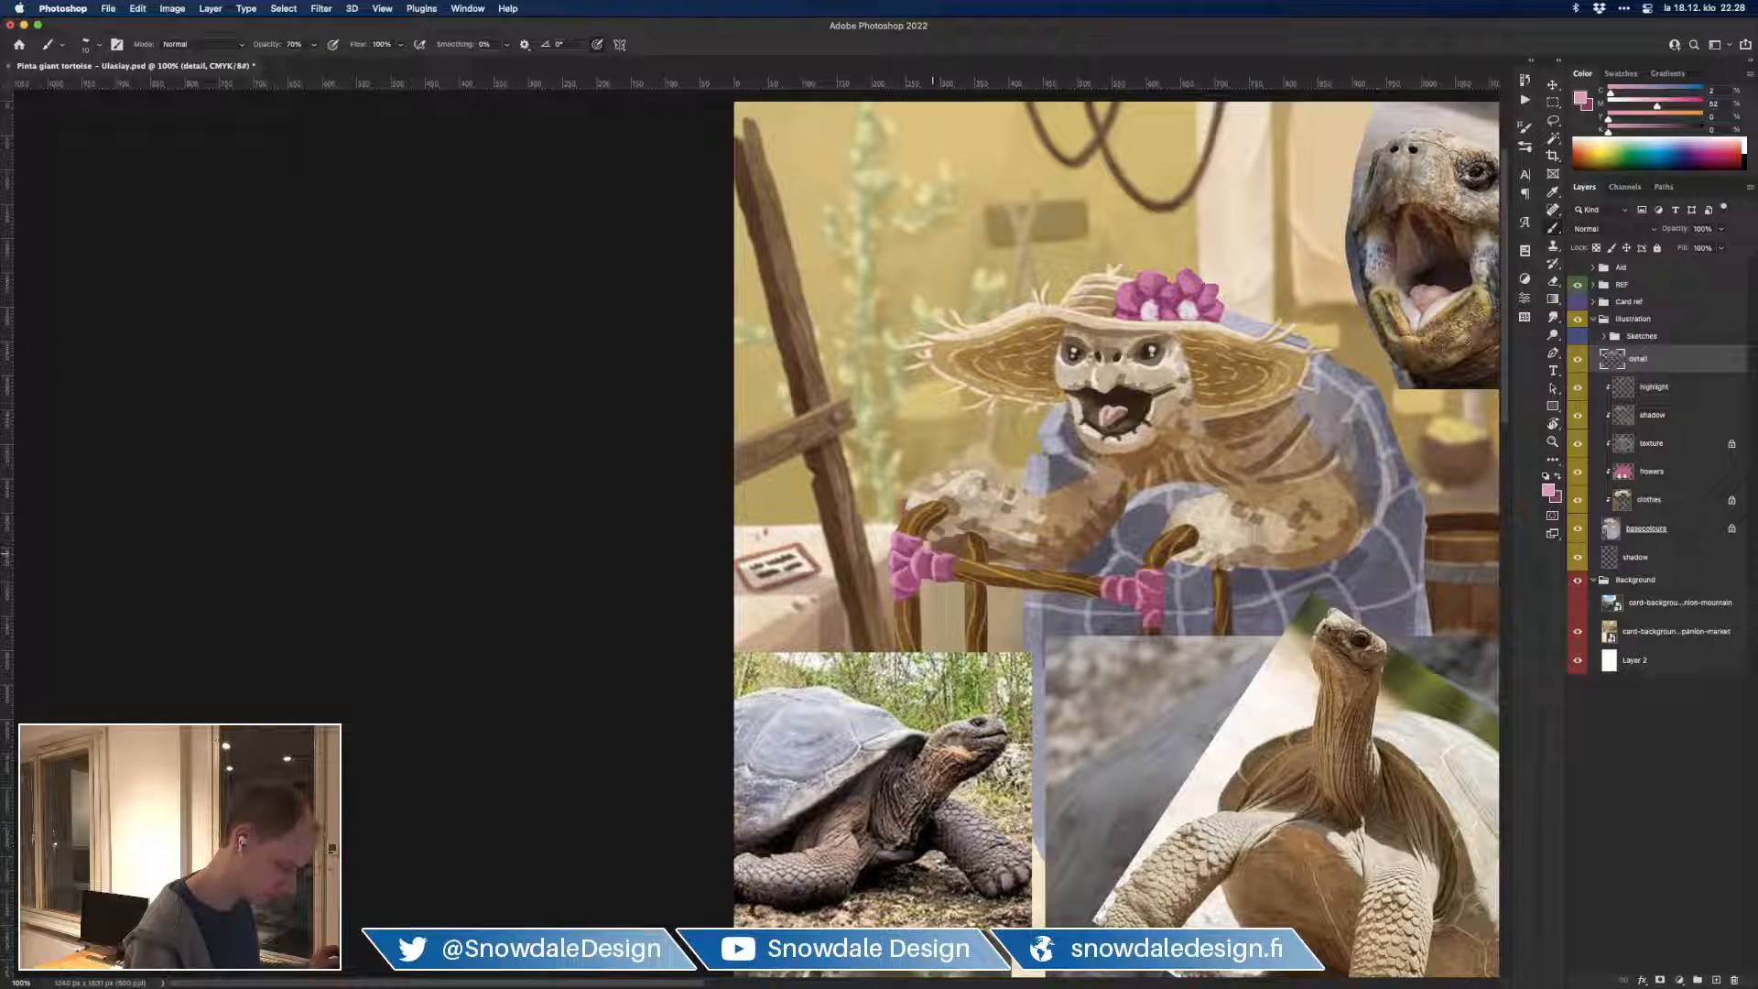
# Step: Shade the walker's right handle wrap with a darkened magenta and add highlights with light pink sampled from the wrap
pyautogui.keyDown('alt'); pyautogui.click(1116, 580); pyautogui.keyUp('alt')
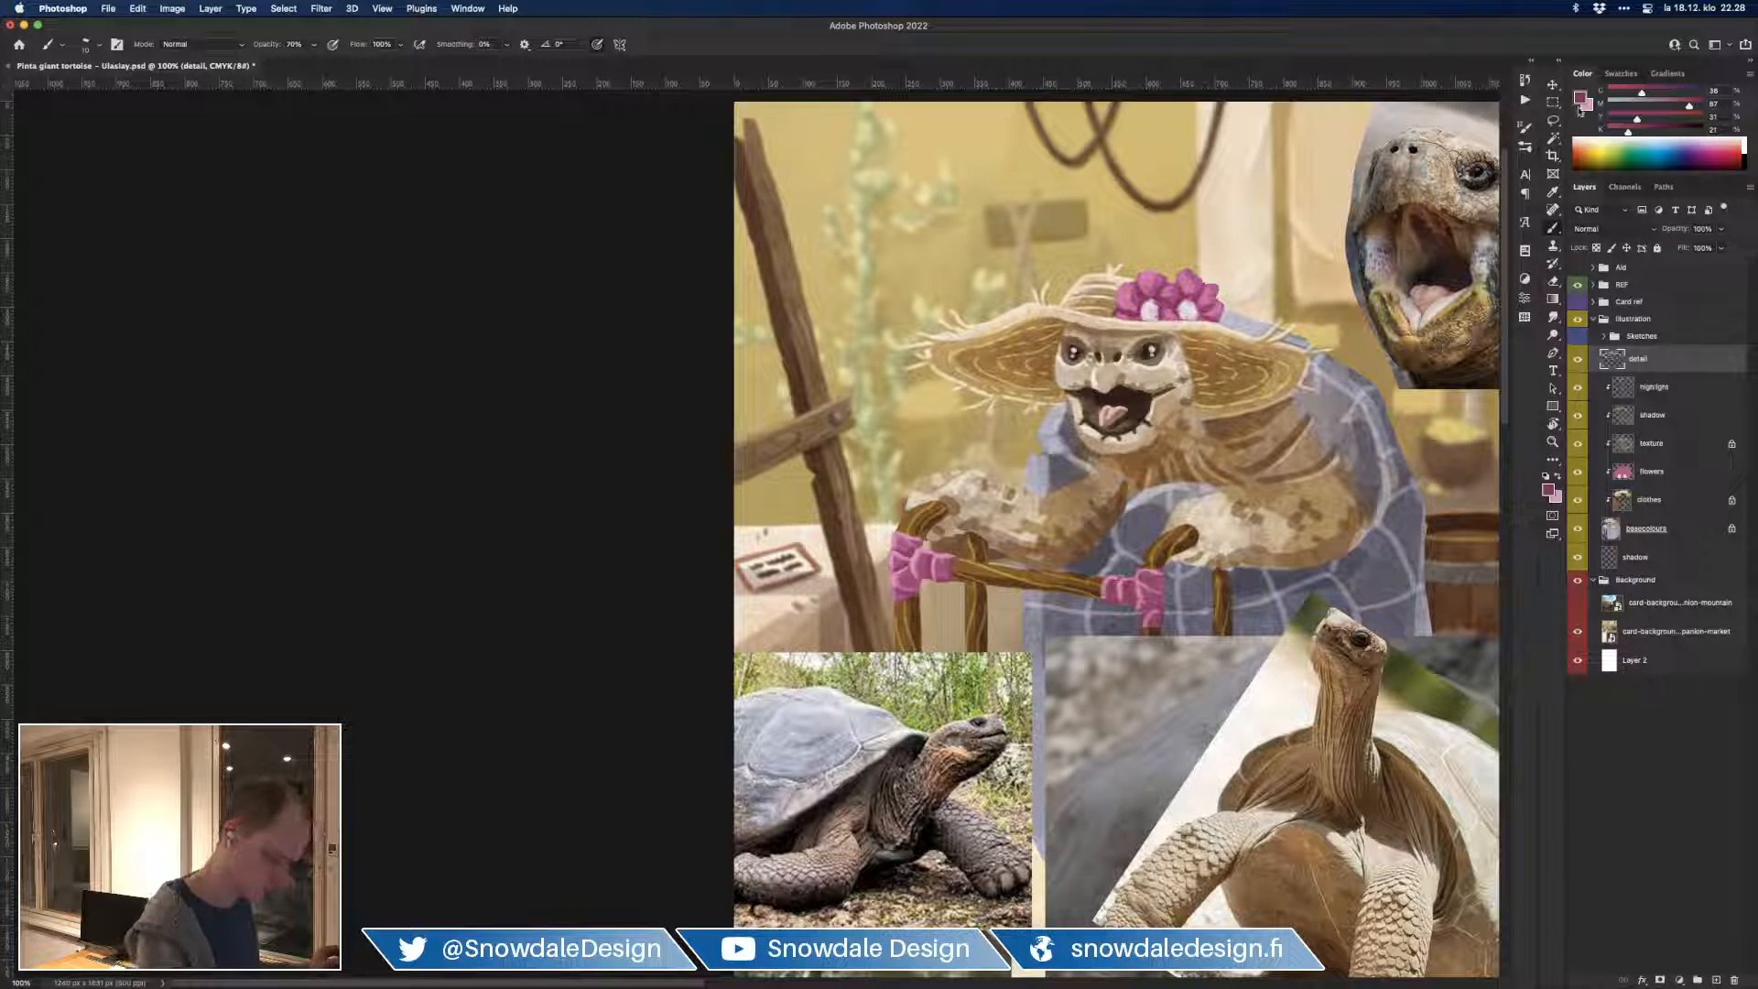
pyautogui.click(1548, 490)
pyautogui.click(1239, 375)
pyautogui.click(1429, 279)
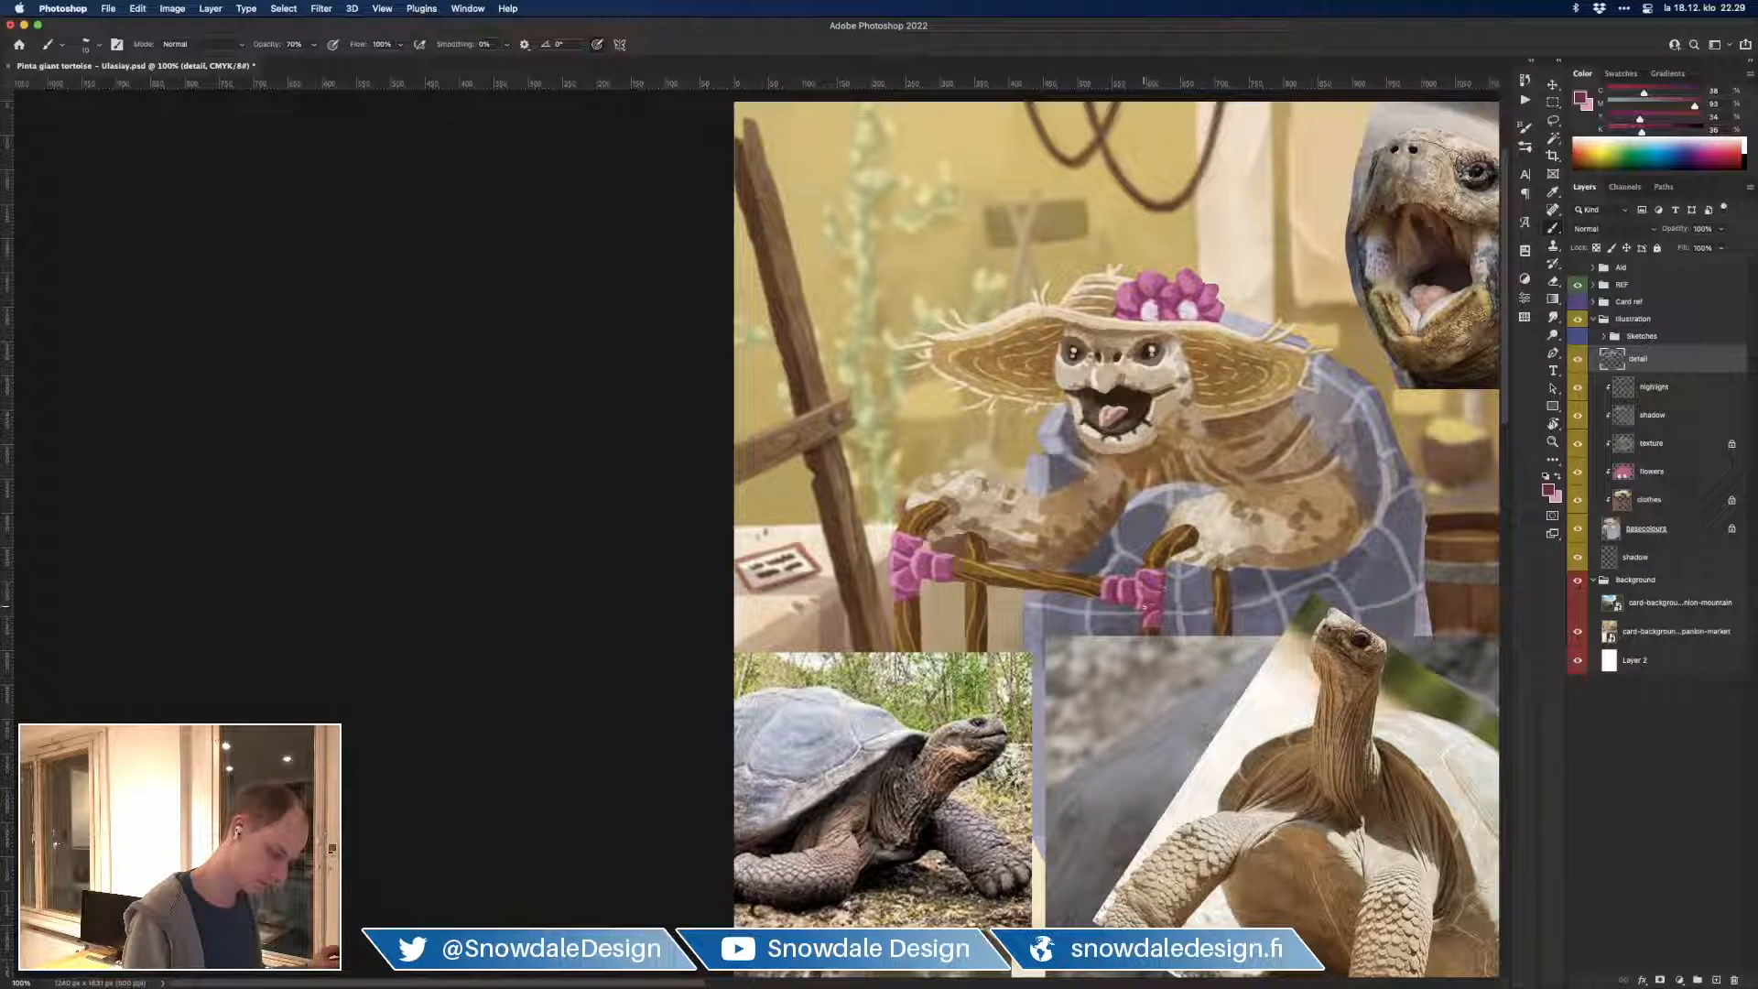
pyautogui.keyDown('alt'); pyautogui.click(1140, 595); pyautogui.keyUp('alt')
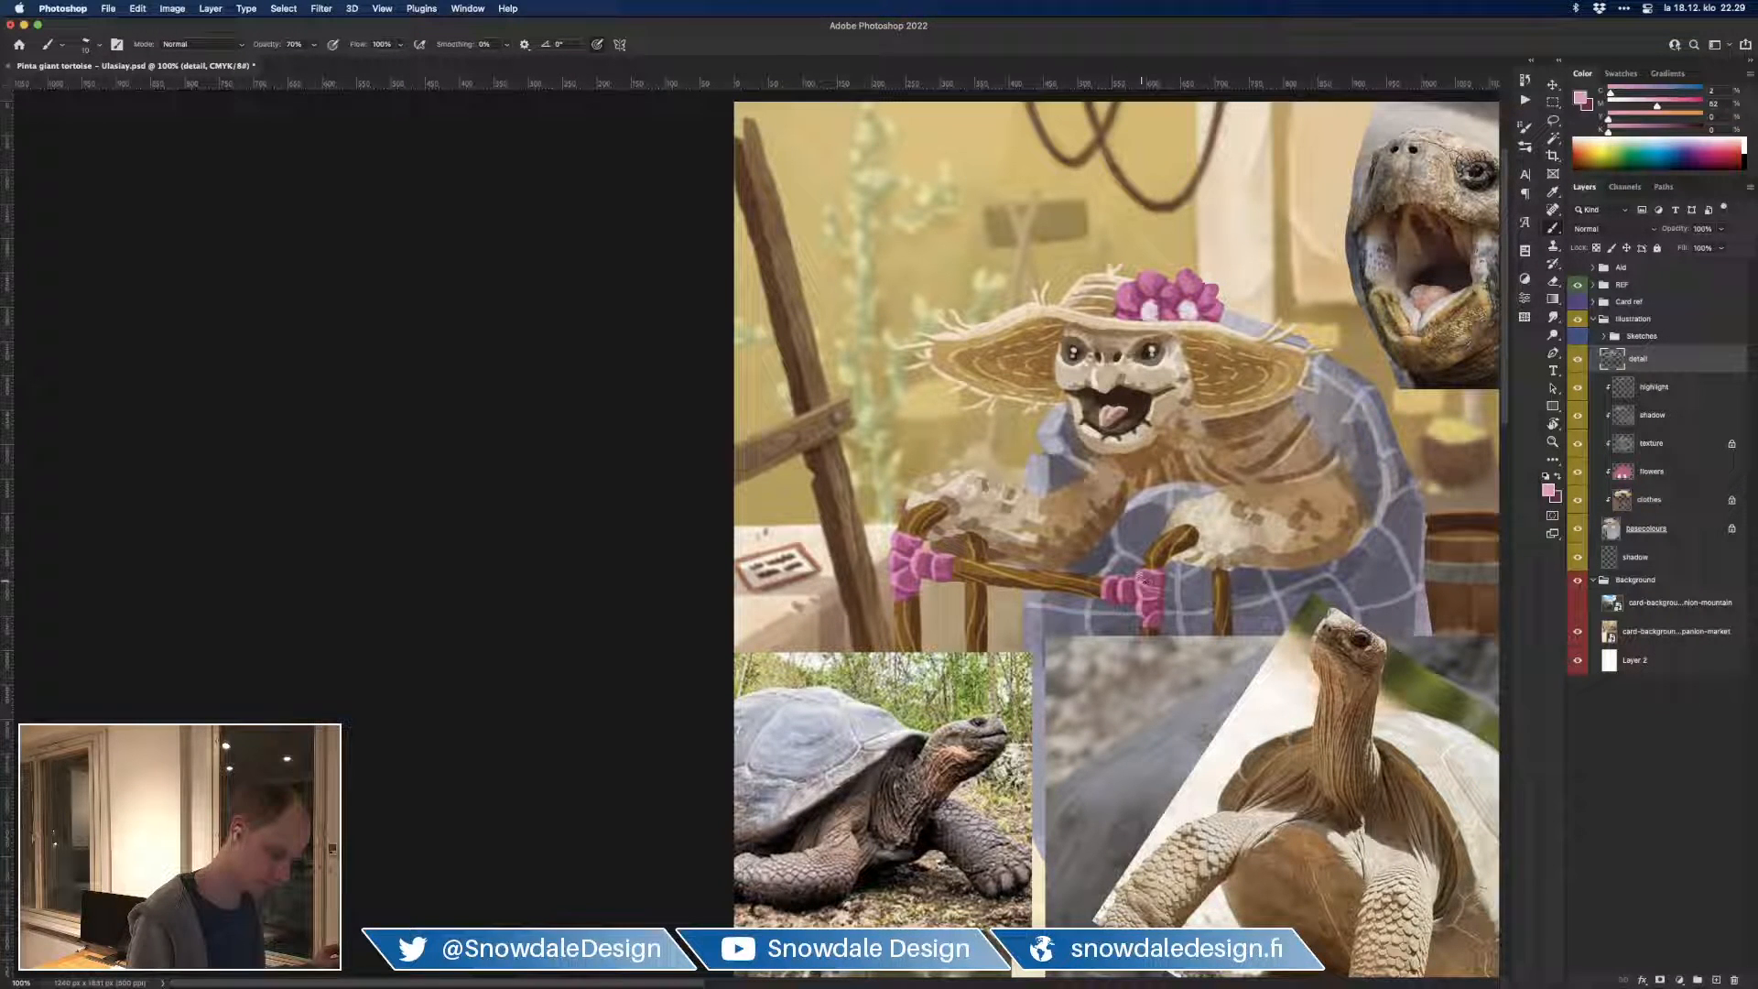
# Step: Sample golden brown from the walker's right handle, lighten it, and paint highlights on the wooden handle and the leg below it
pyautogui.keyDown('alt'); pyautogui.click(1183, 532); pyautogui.keyUp('alt')
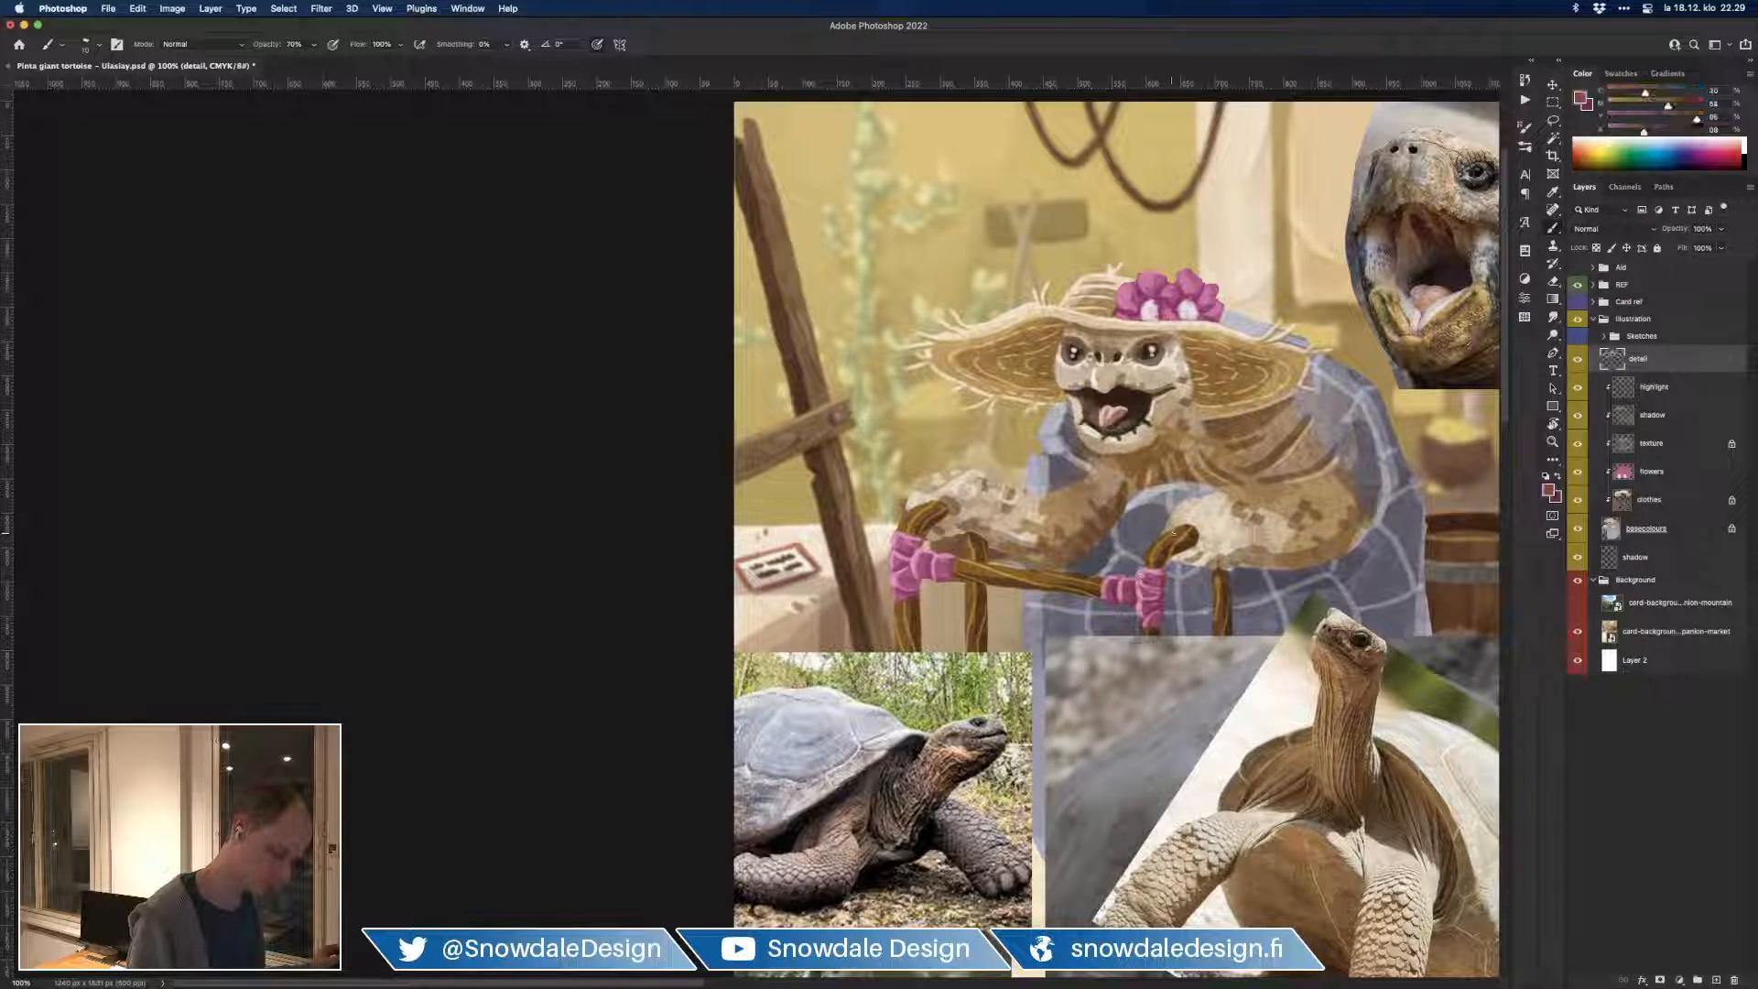
pyautogui.keyDown('alt'); pyautogui.click(1171, 513); pyautogui.keyUp('alt')
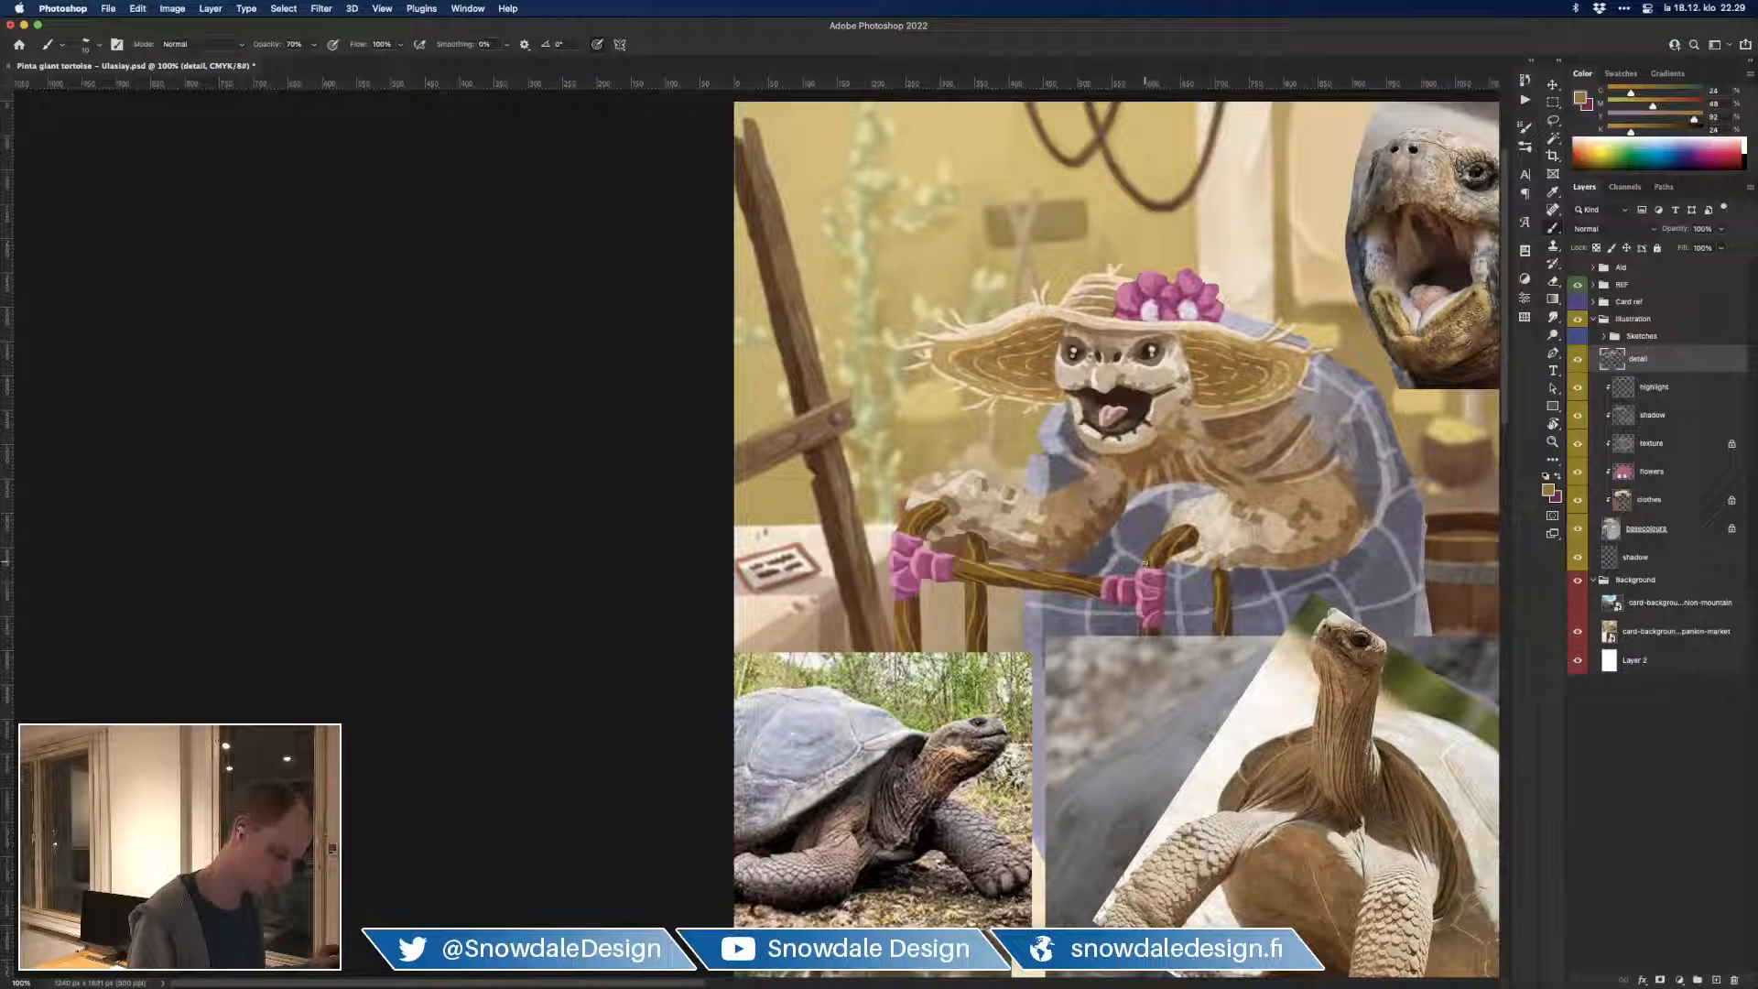
pyautogui.click(1580, 96)
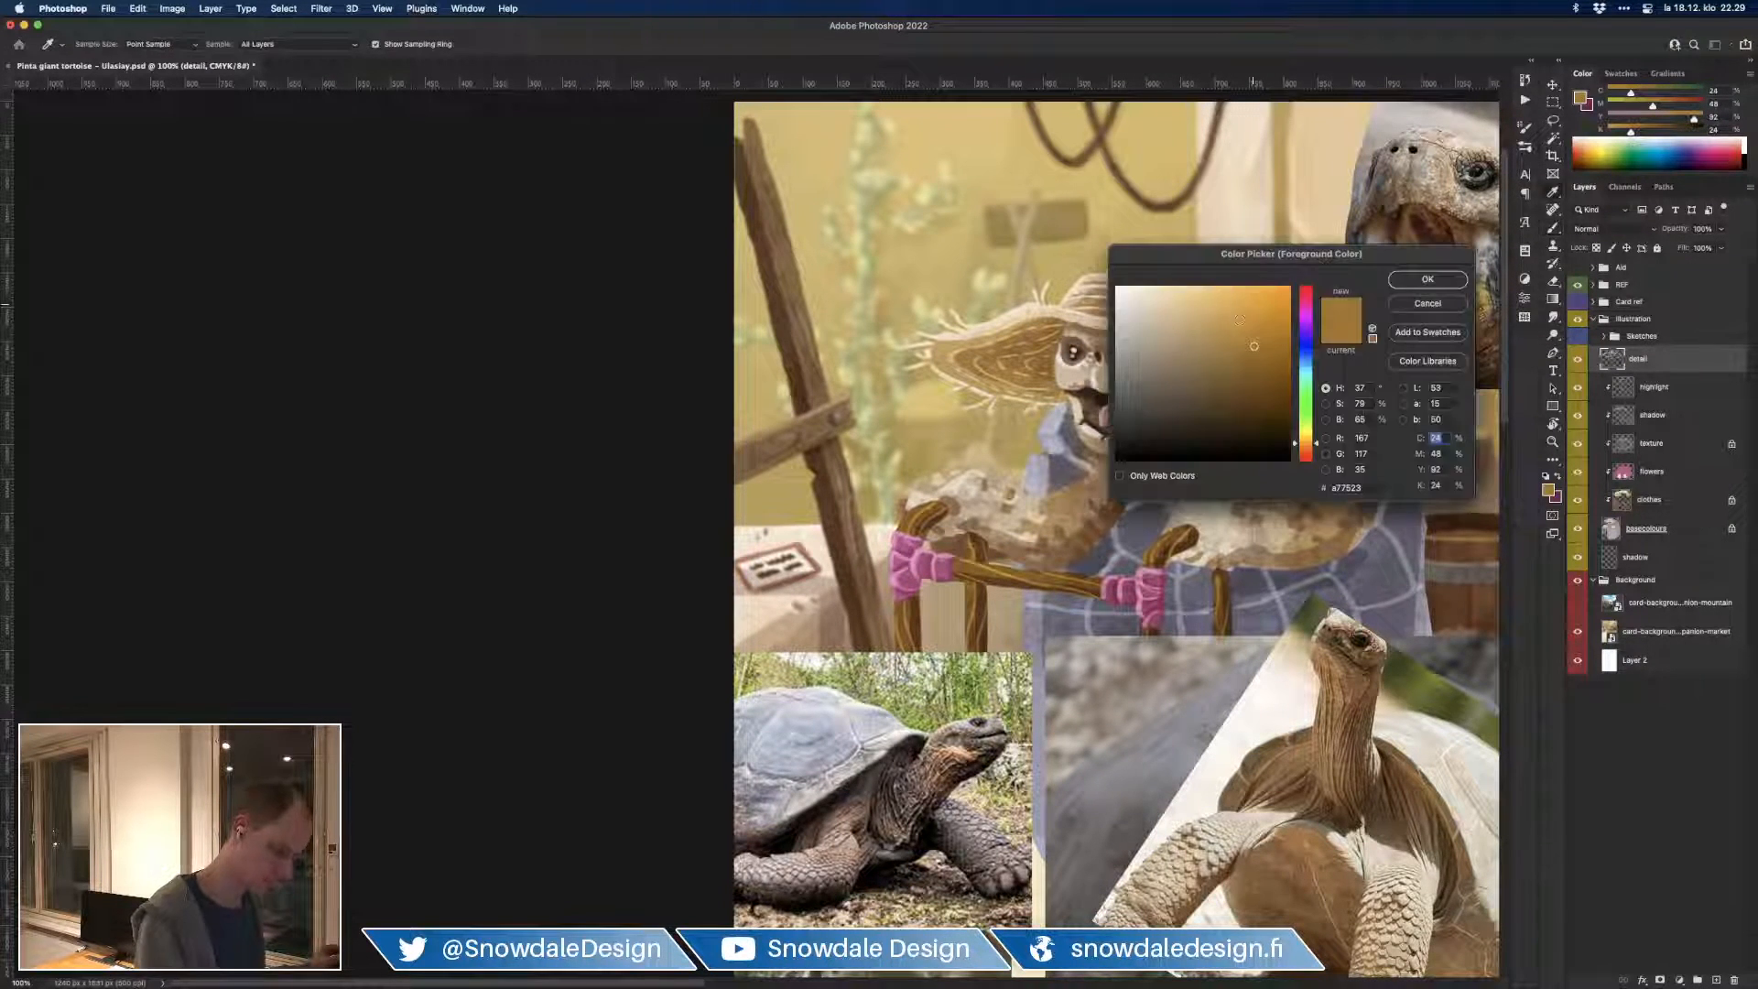
pyautogui.click(1392, 279)
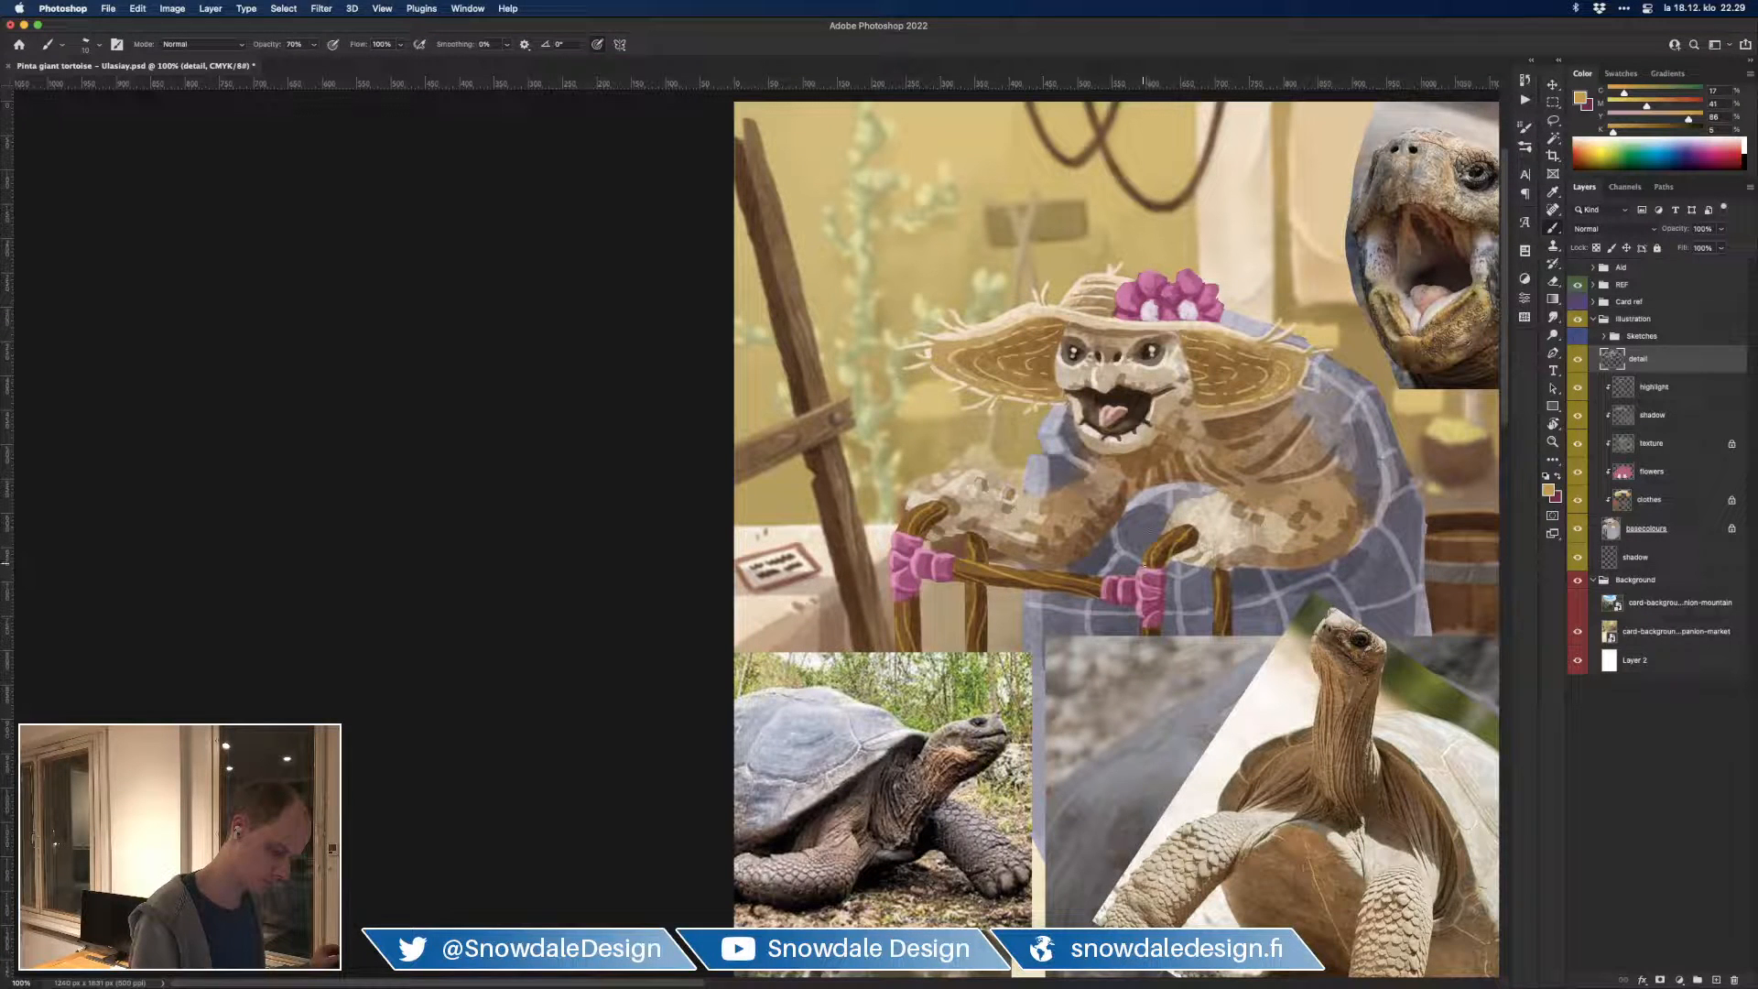
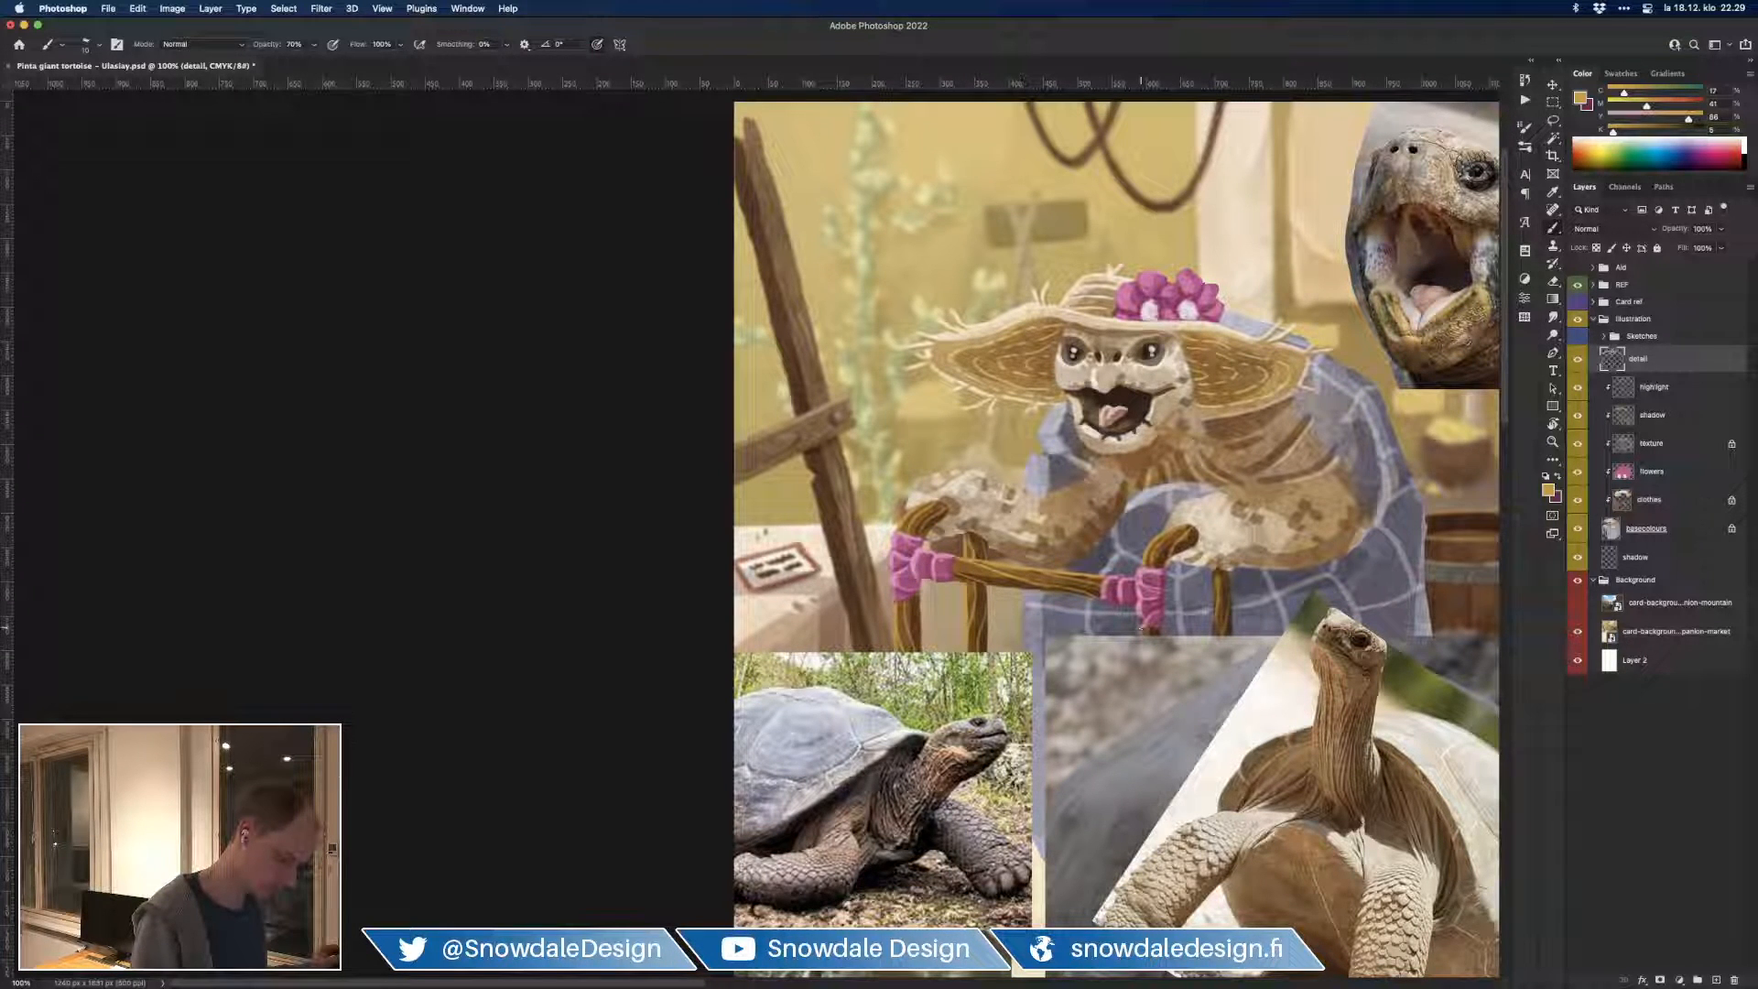
pyautogui.moveTo(1212, 572); pyautogui.dragTo(1214, 648)
# Step: Compare the whole illustration with the detail layer hidden and shown, and check the visibility of the Sketches group
pyautogui.press('super+minus')
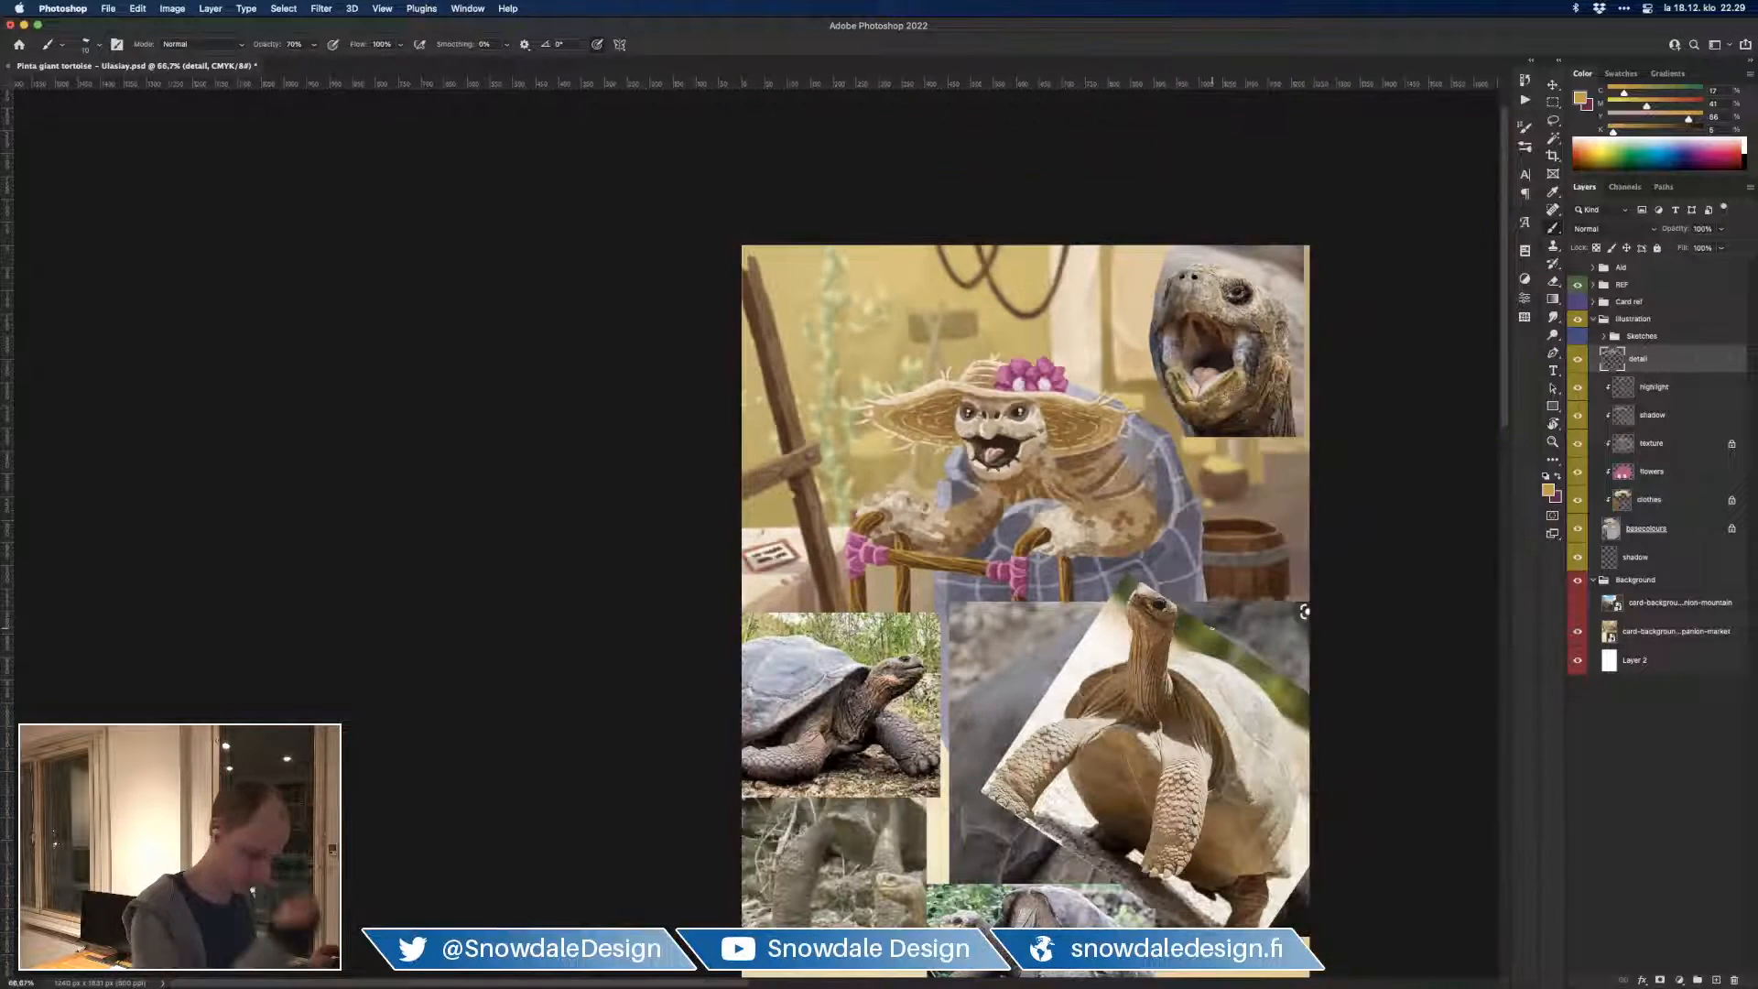
pyautogui.press('super+minus')
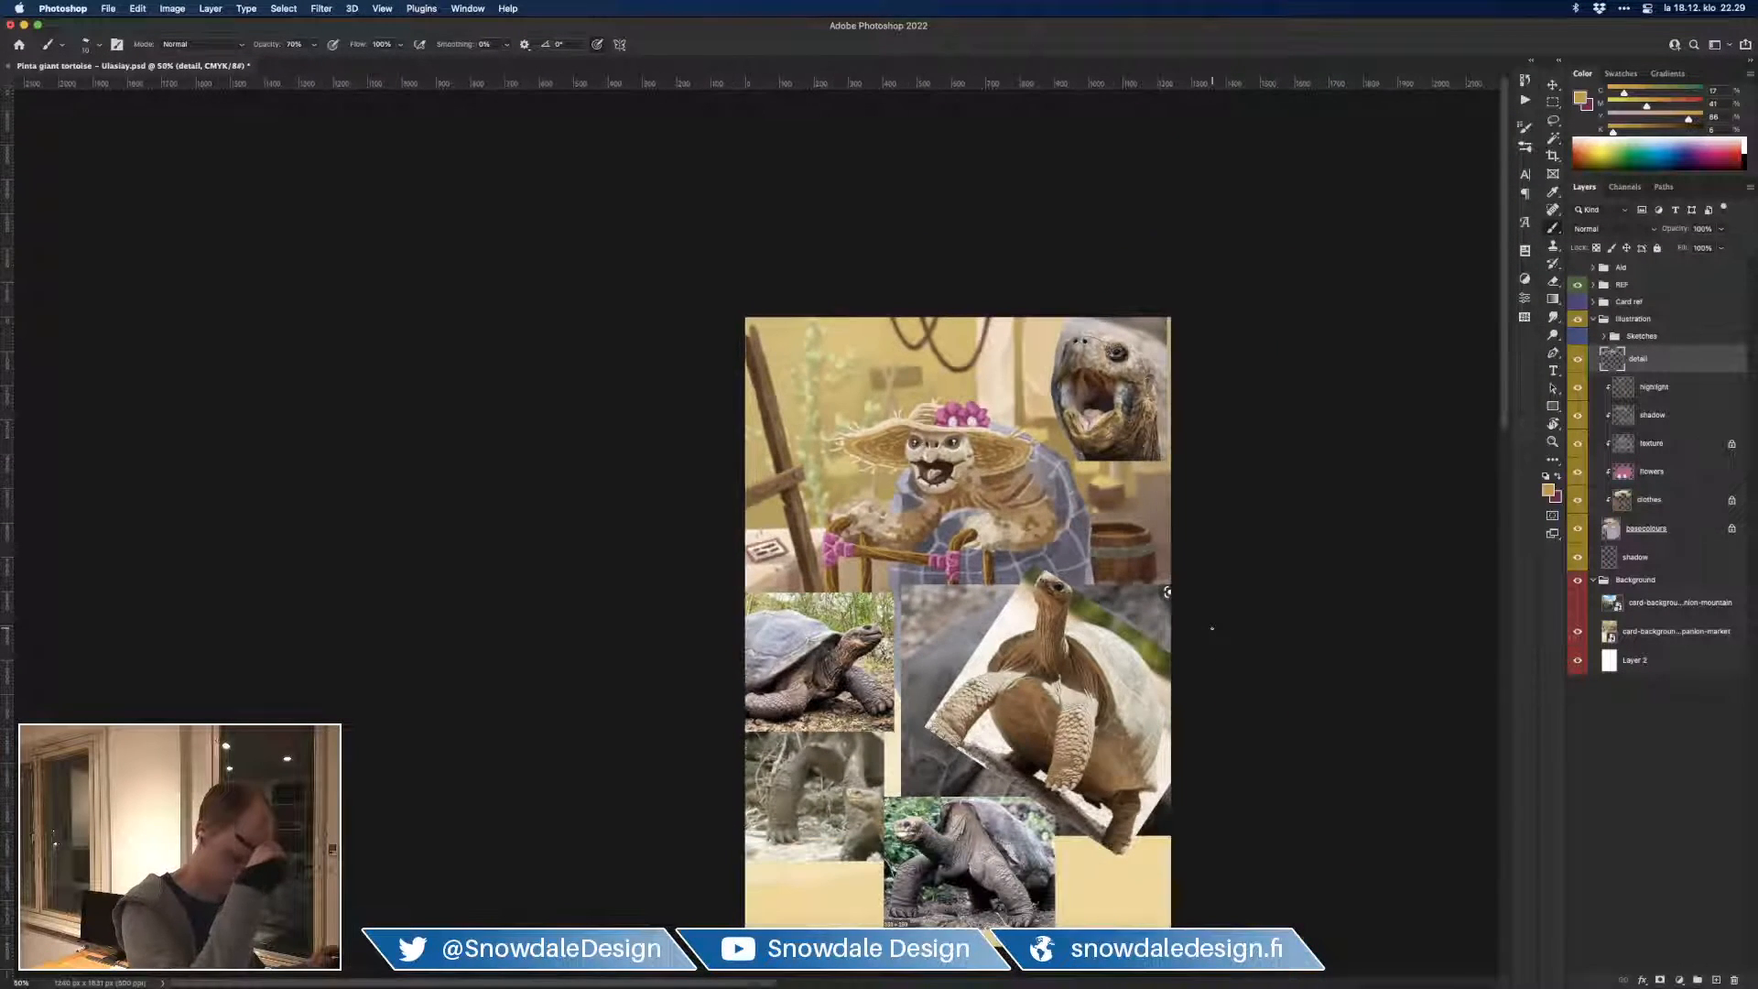
pyautogui.click(1576, 358)
pyautogui.click(1576, 359)
pyautogui.click(1576, 361)
pyautogui.click(1576, 361)
pyautogui.click(1576, 361)
pyautogui.click(1576, 361)
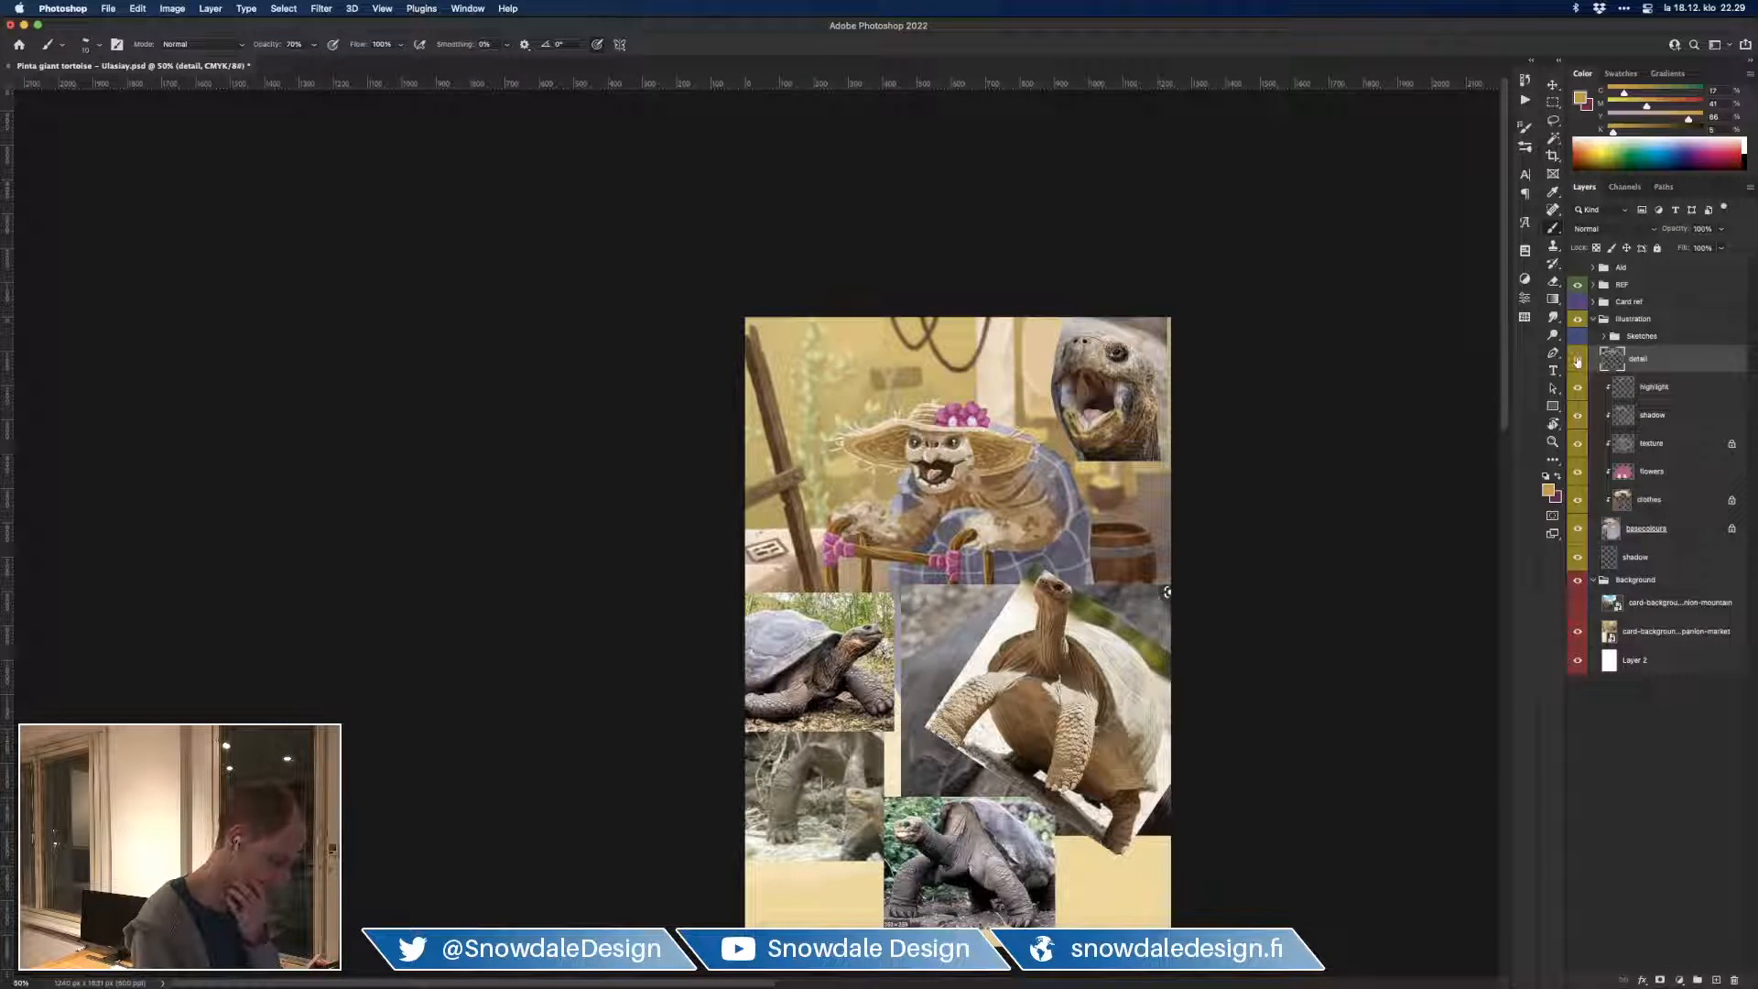
pyautogui.click(1577, 360)
pyautogui.click(1576, 361)
pyautogui.click(1576, 360)
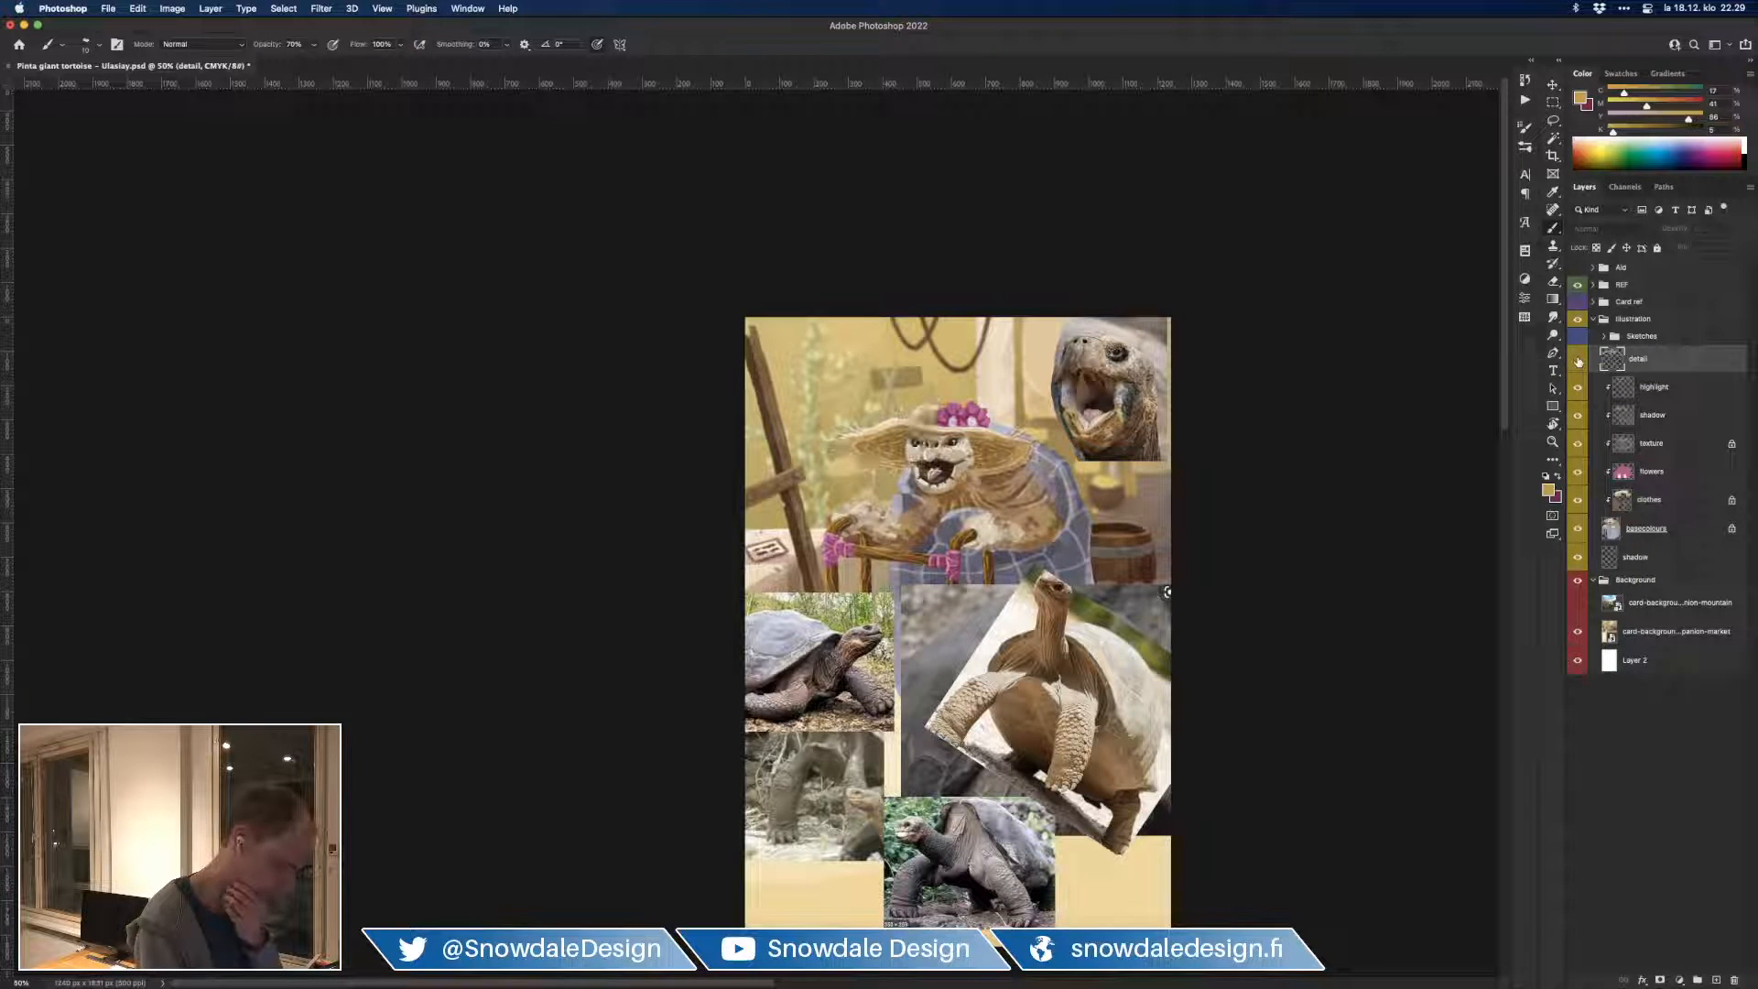
pyautogui.click(1576, 361)
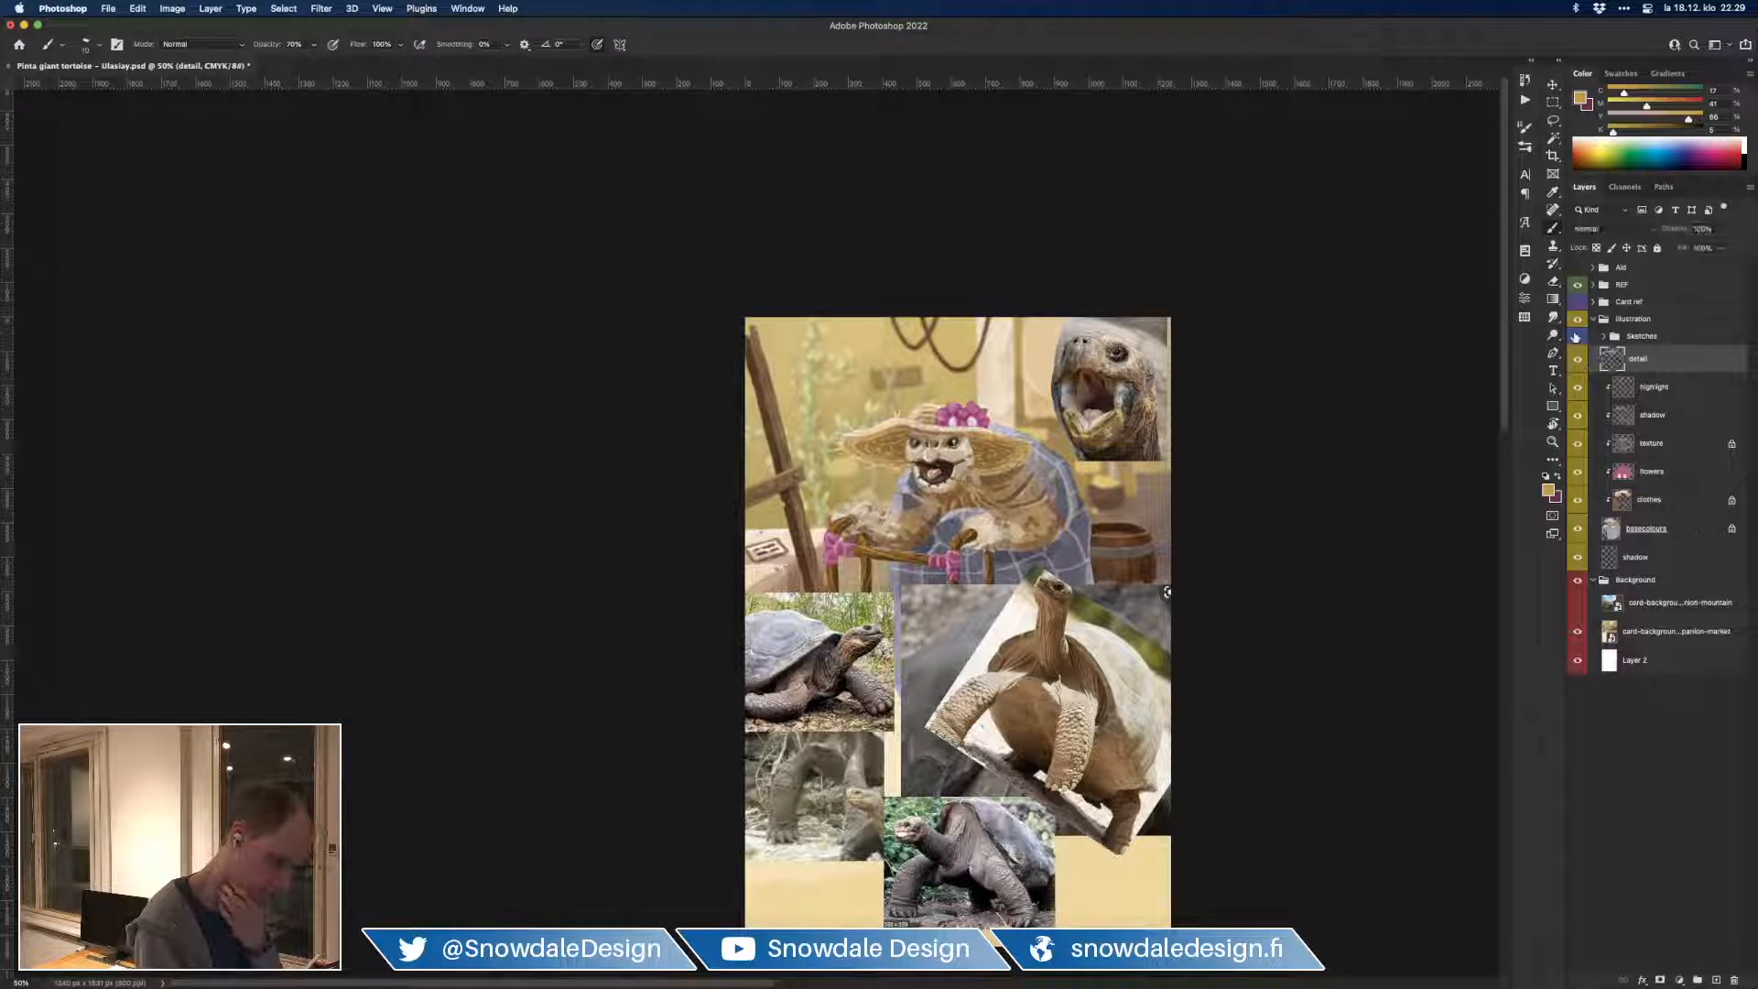
pyautogui.click(1575, 337)
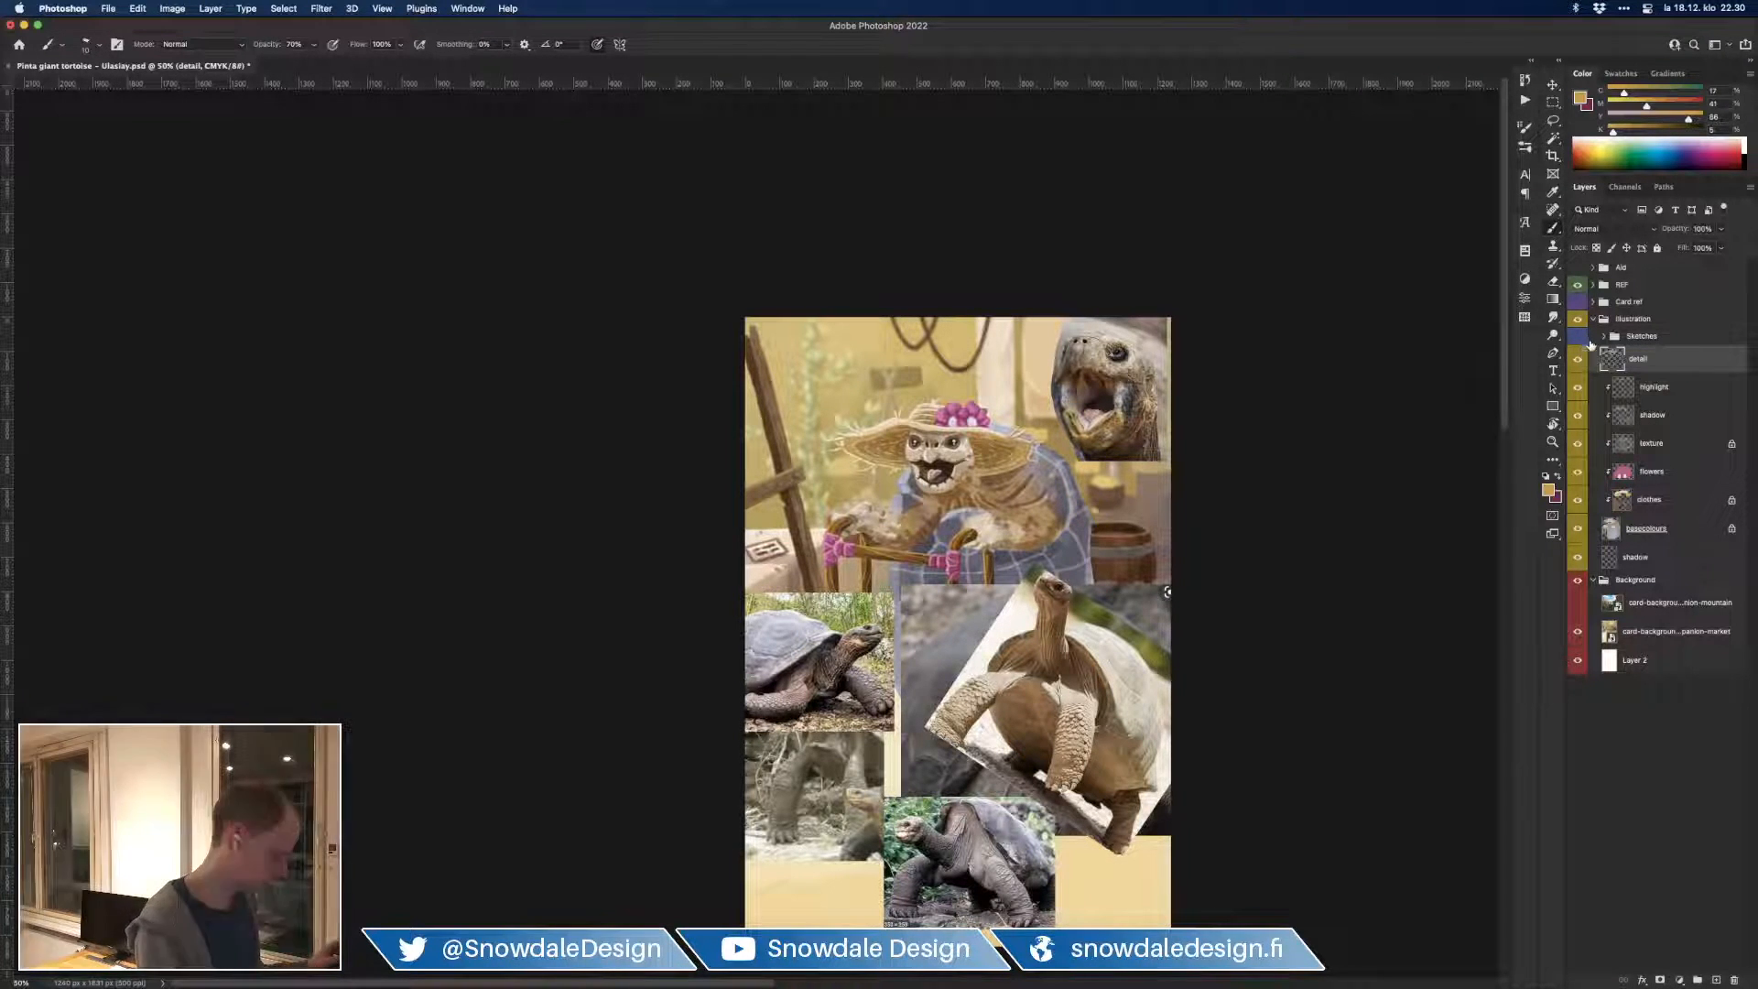
# Step: Paint the underside of the hat brim directly above the face with straw and brown tones sampled from the hat
pyautogui.press('super+plus')
pyautogui.press('super+plus')
pyautogui.press('super+plus')
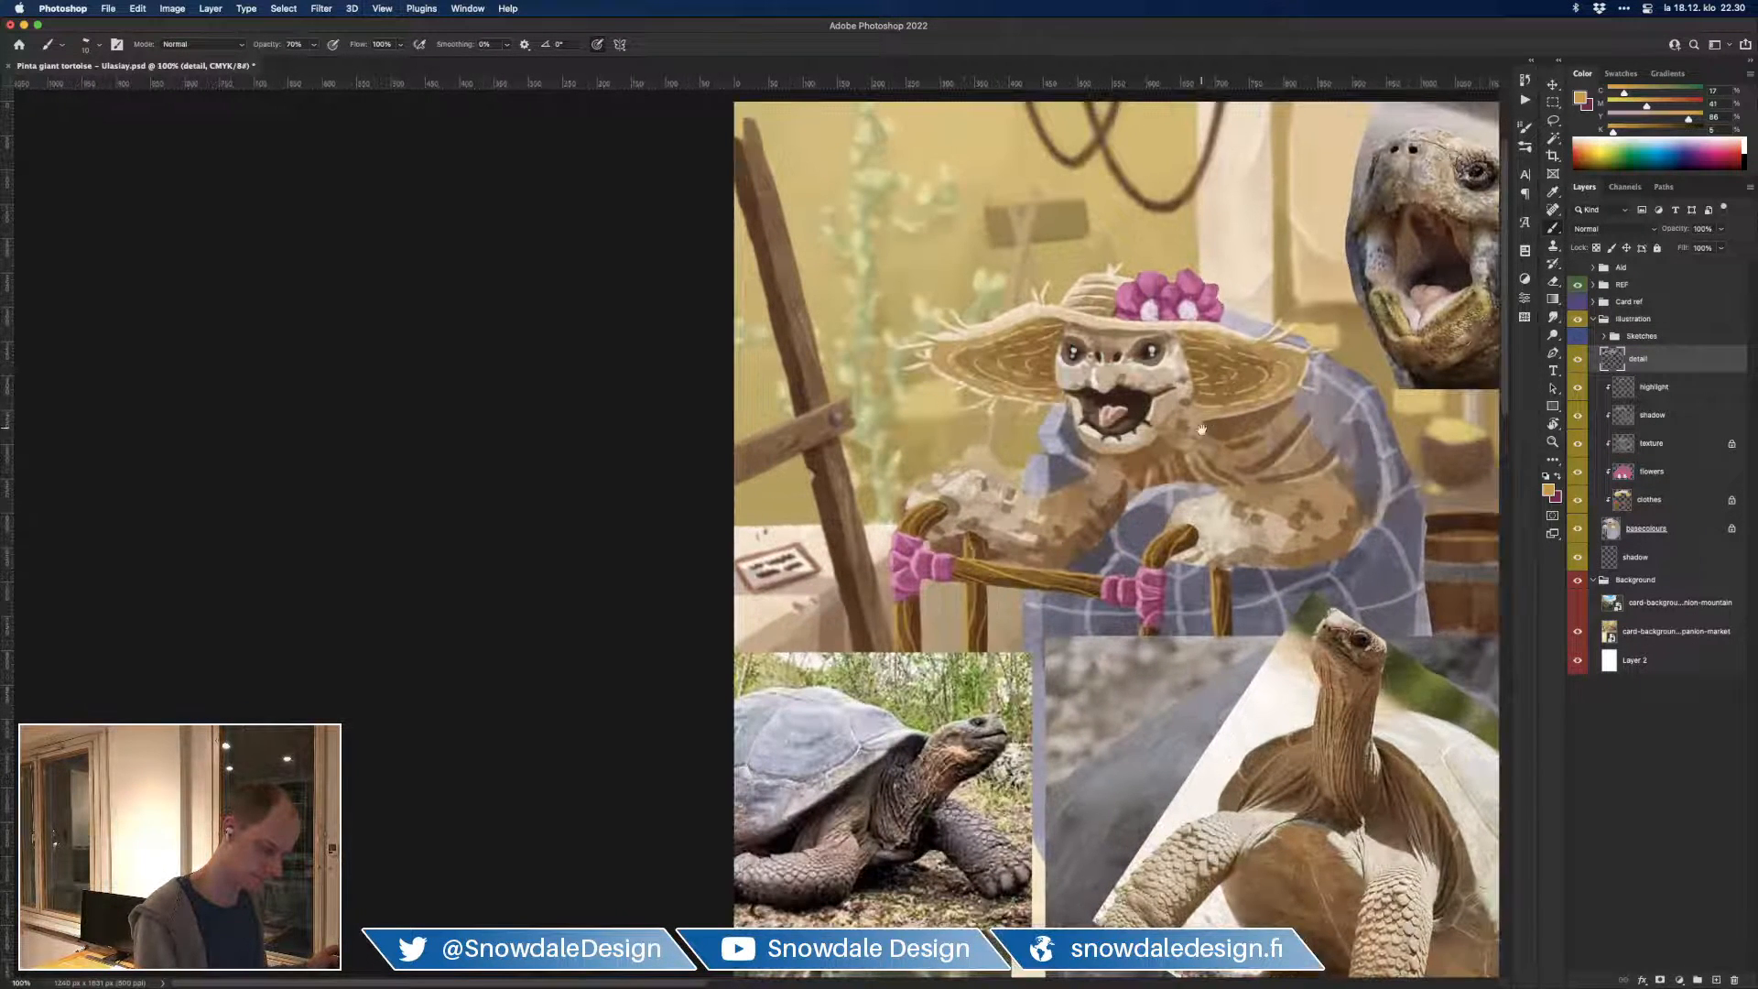
pyautogui.moveTo(1202, 429); pyautogui.dragTo(1154, 580)
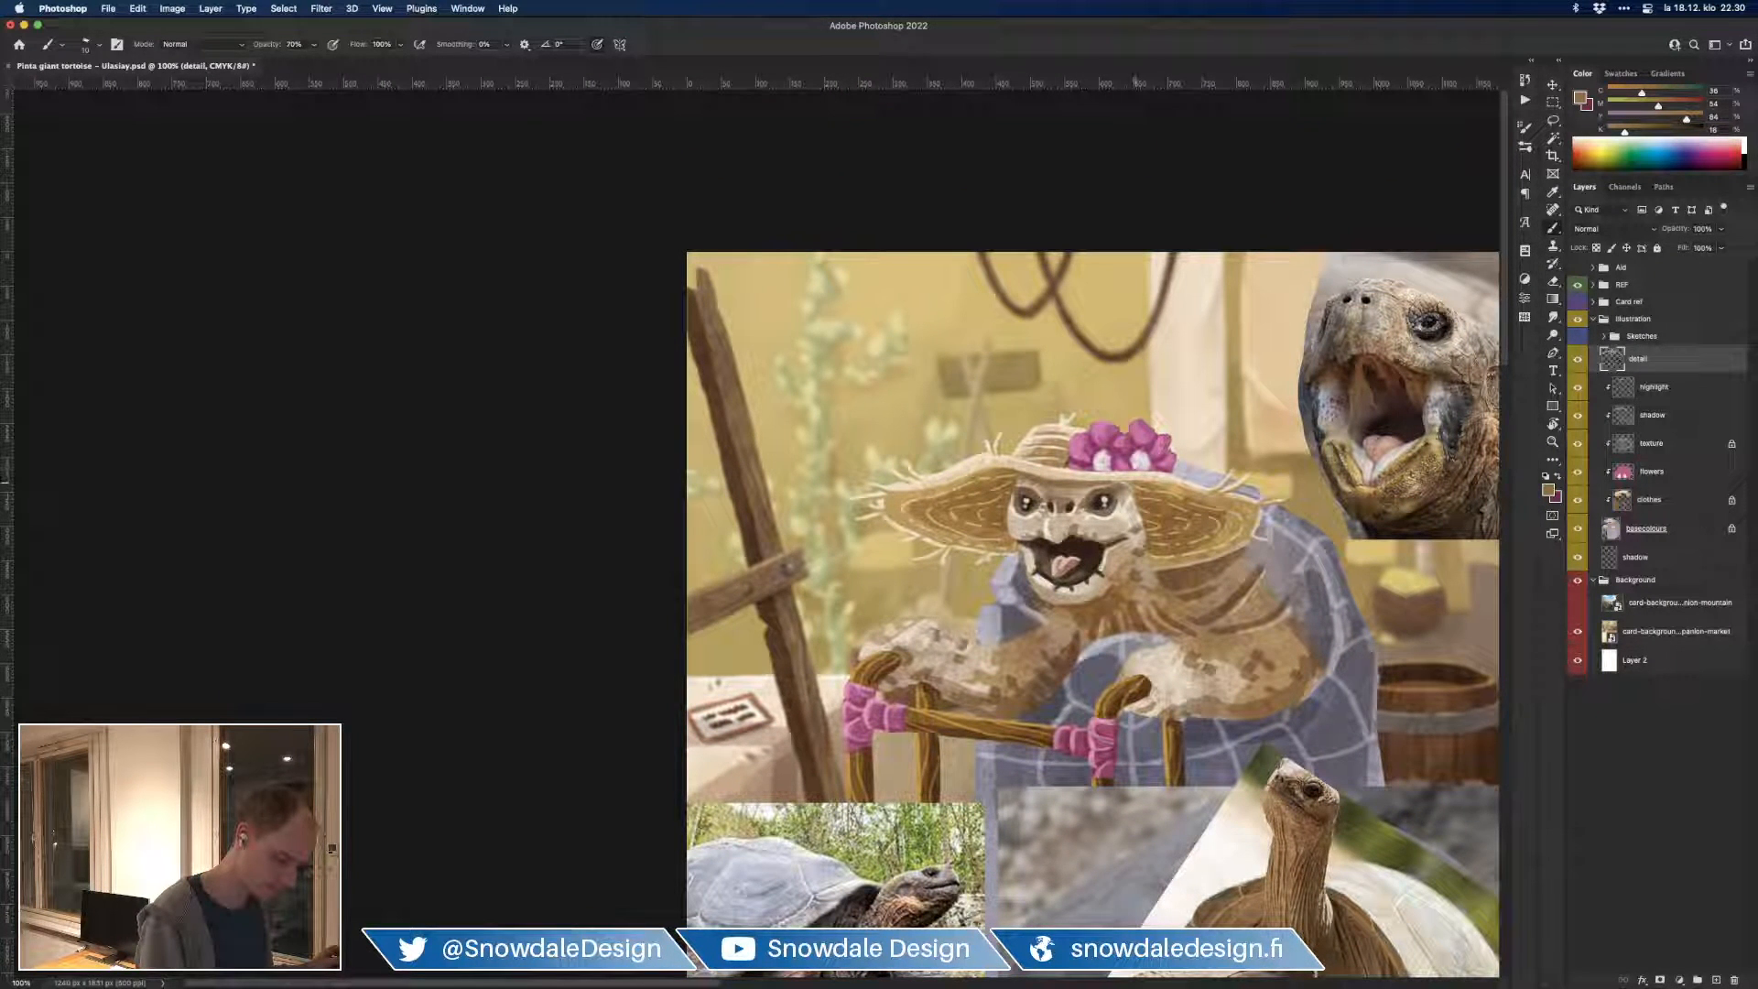
pyautogui.keyDown('alt'); pyautogui.click(1145, 479); pyautogui.keyUp('alt')
pyautogui.keyDown('alt'); pyautogui.click(1159, 483); pyautogui.keyUp('alt')
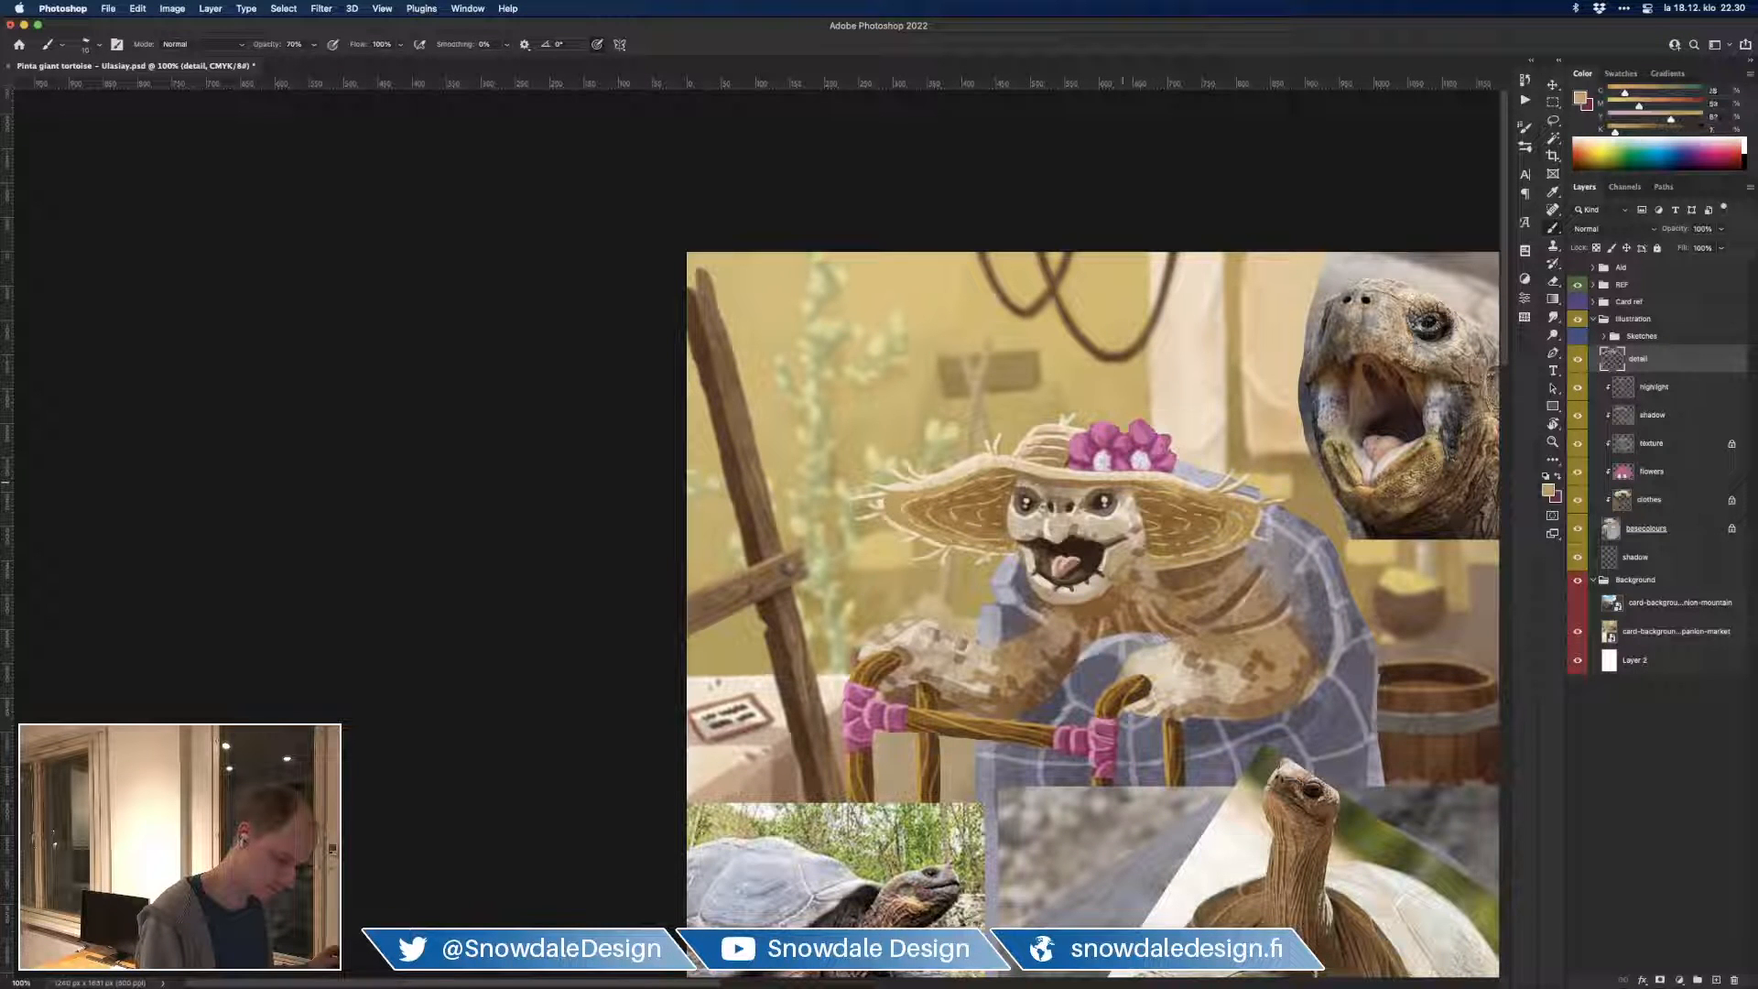
pyautogui.keyDown('alt'); pyautogui.click(1087, 483); pyautogui.keyUp('alt')
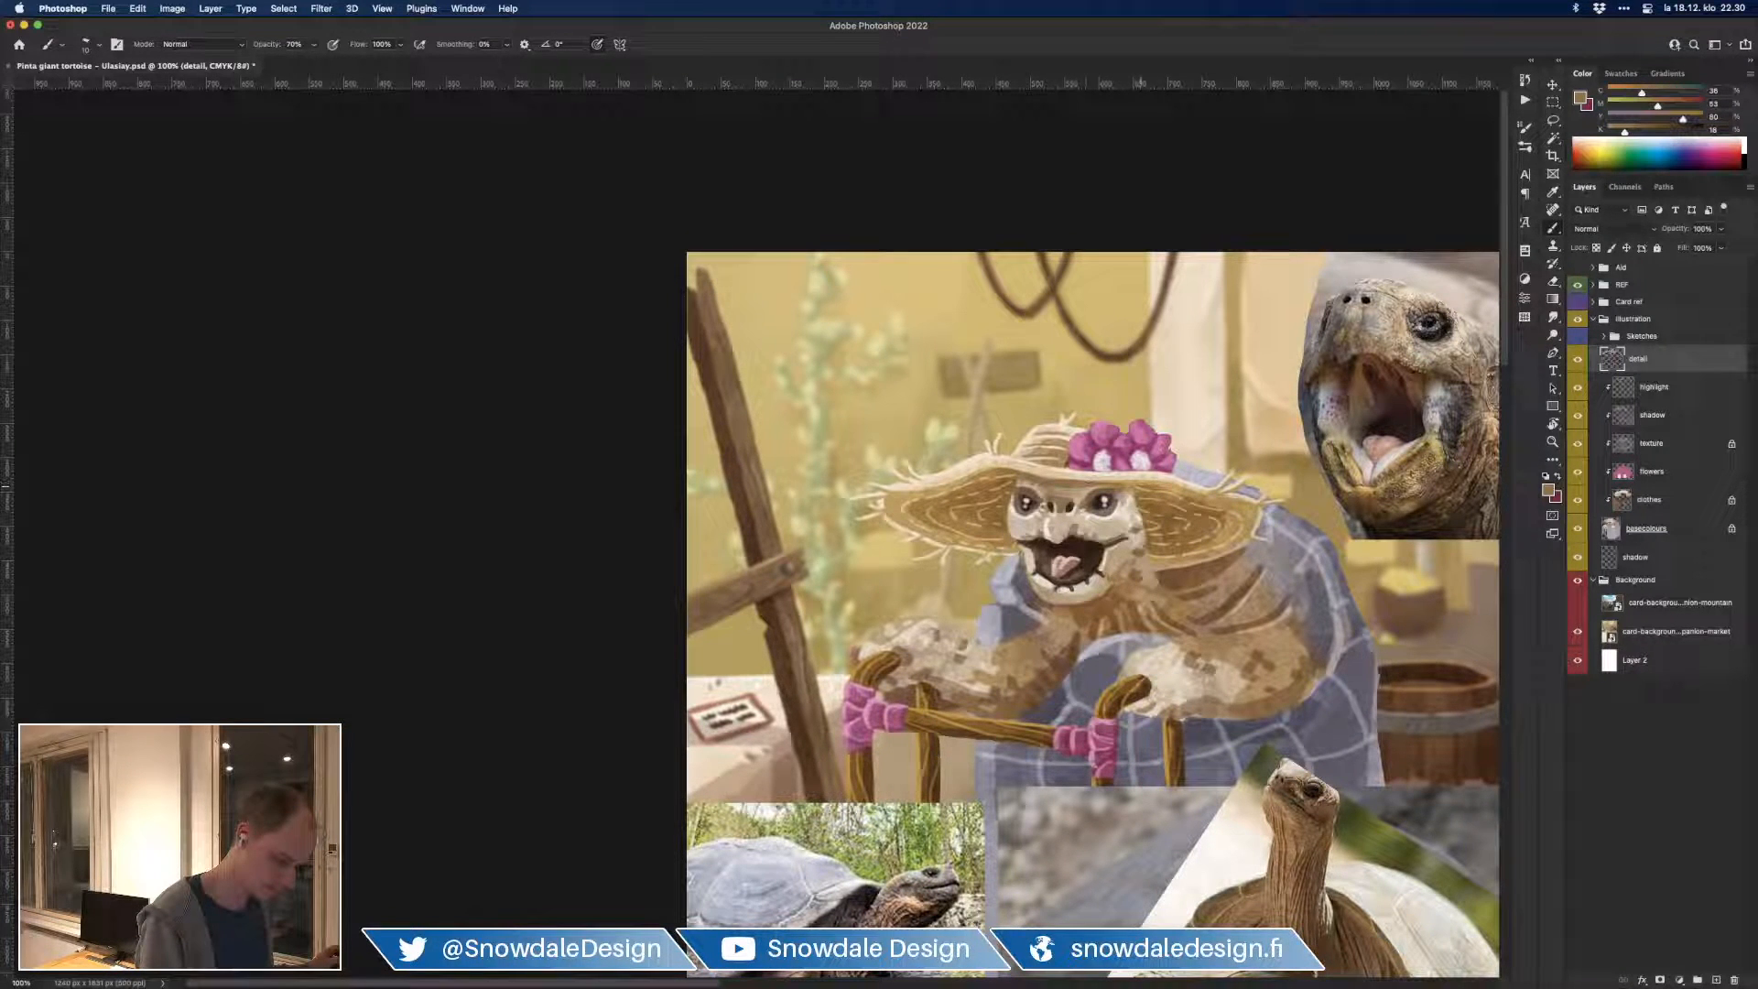
pyautogui.moveTo(1144, 485); pyautogui.dragTo(1122, 484)
pyautogui.keyDown('alt'); pyautogui.click(1016, 477); pyautogui.keyUp('alt')
pyautogui.moveTo(1109, 485); pyautogui.dragTo(1082, 484)
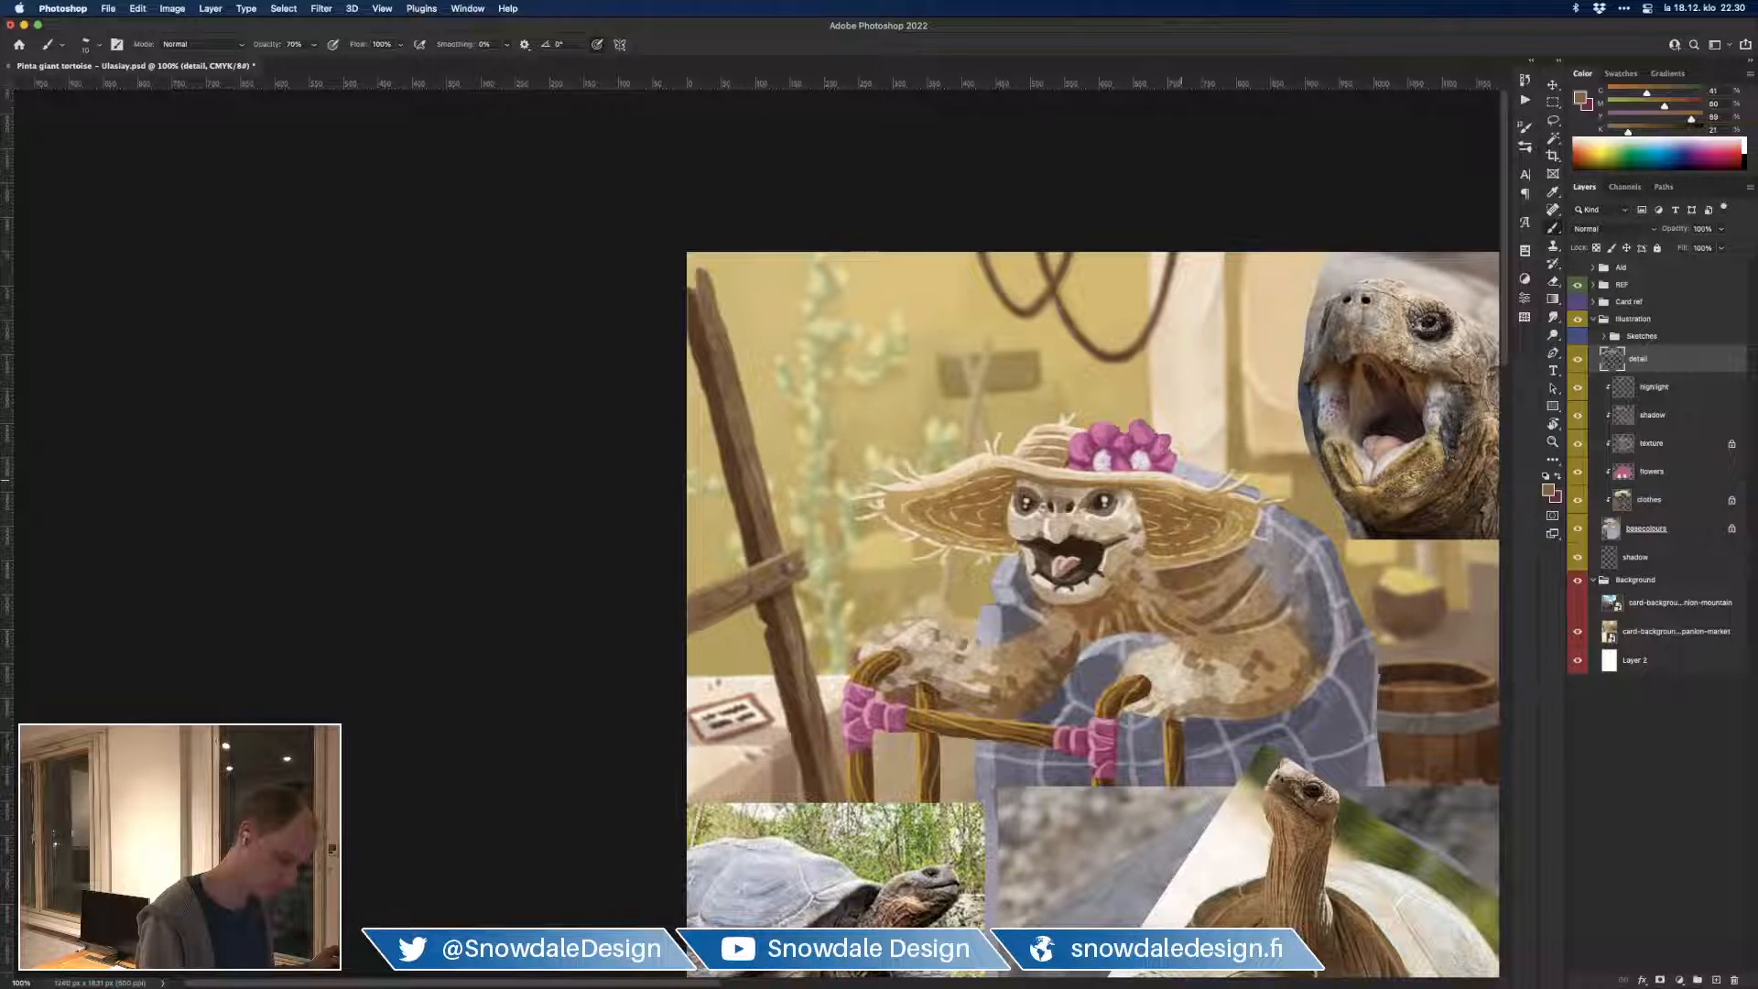
# Step: Check the retouched brim in the full picture by hiding and showing the detail layer
pyautogui.press('super+minus')
pyautogui.press('super+minus')
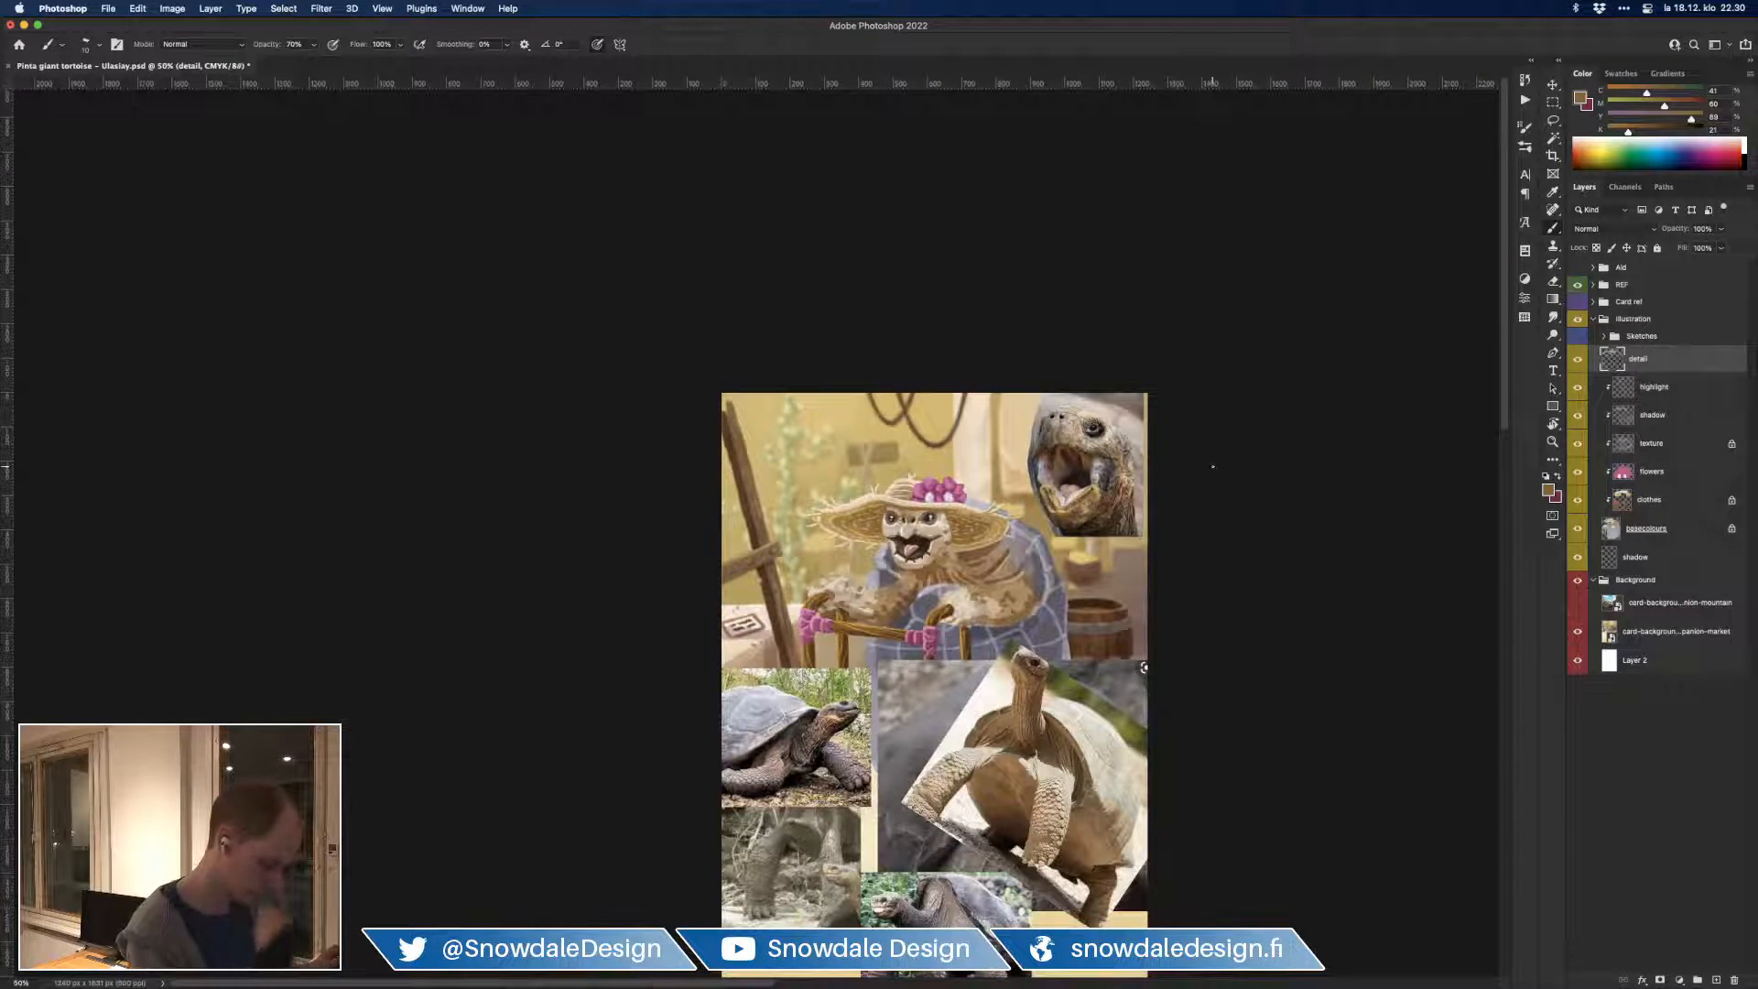
pyautogui.click(1576, 359)
pyautogui.click(1577, 359)
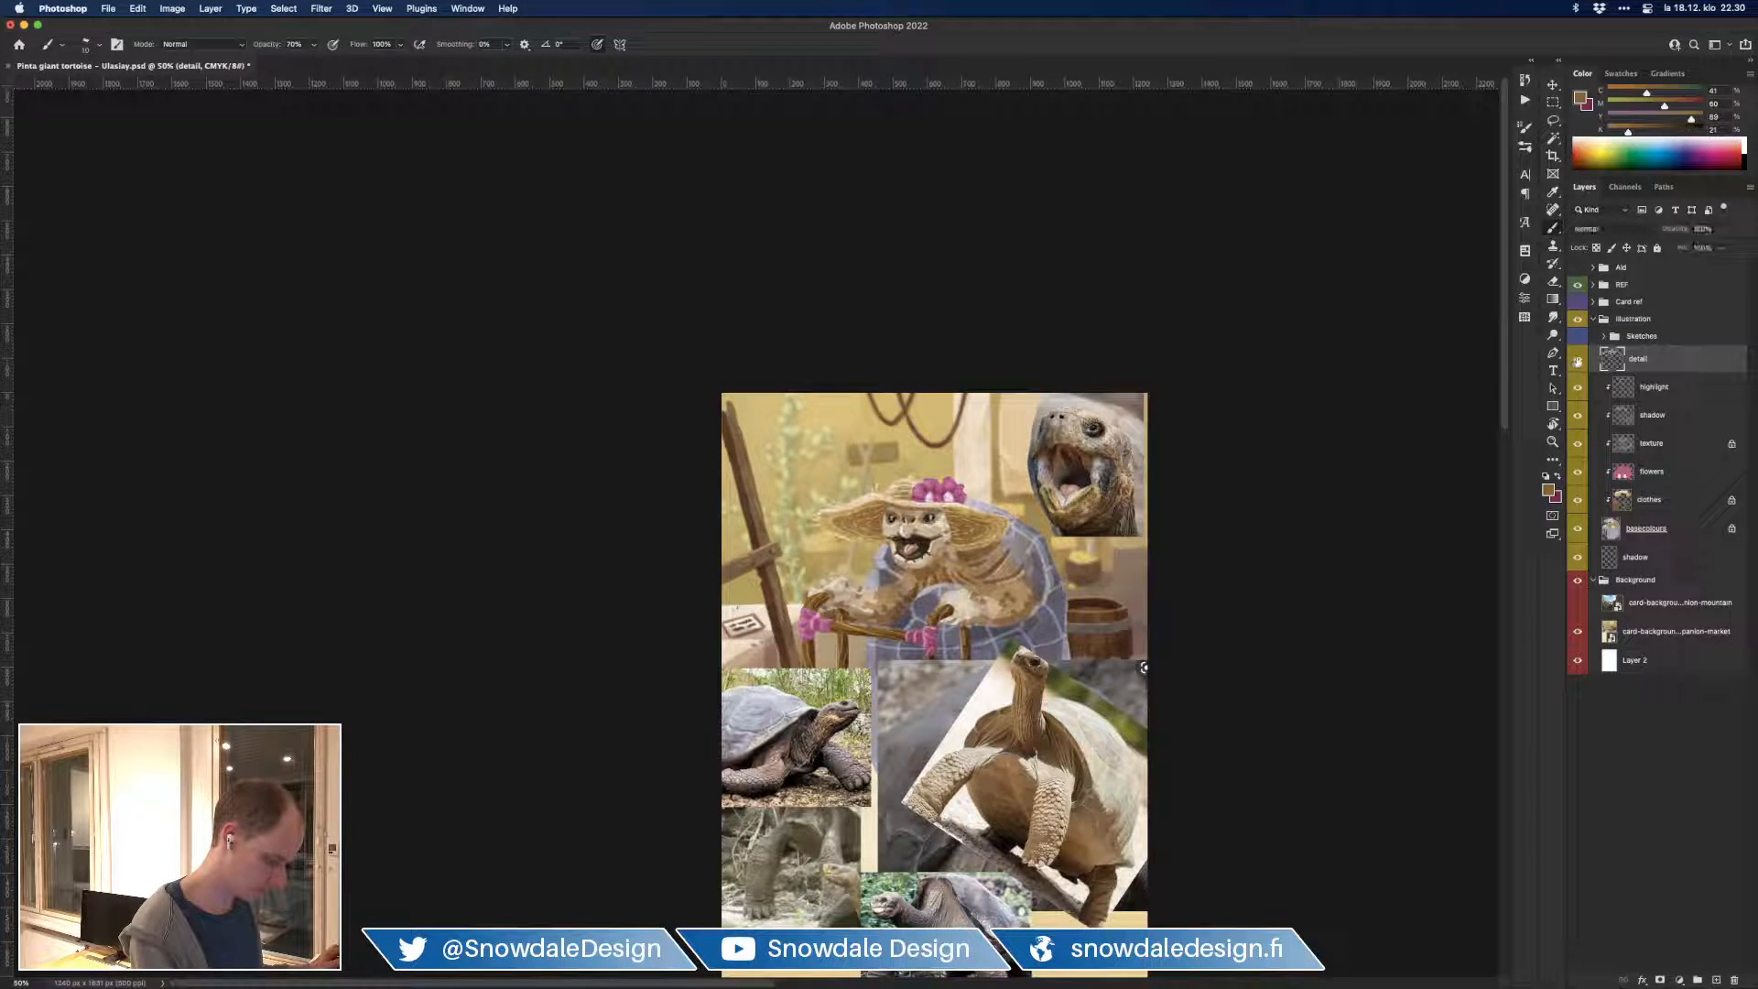
# Step: Touch up the hat brim's left tip with cream and straw tones sampled from the hat
pyautogui.press('super+plus')
pyautogui.press('super+plus')
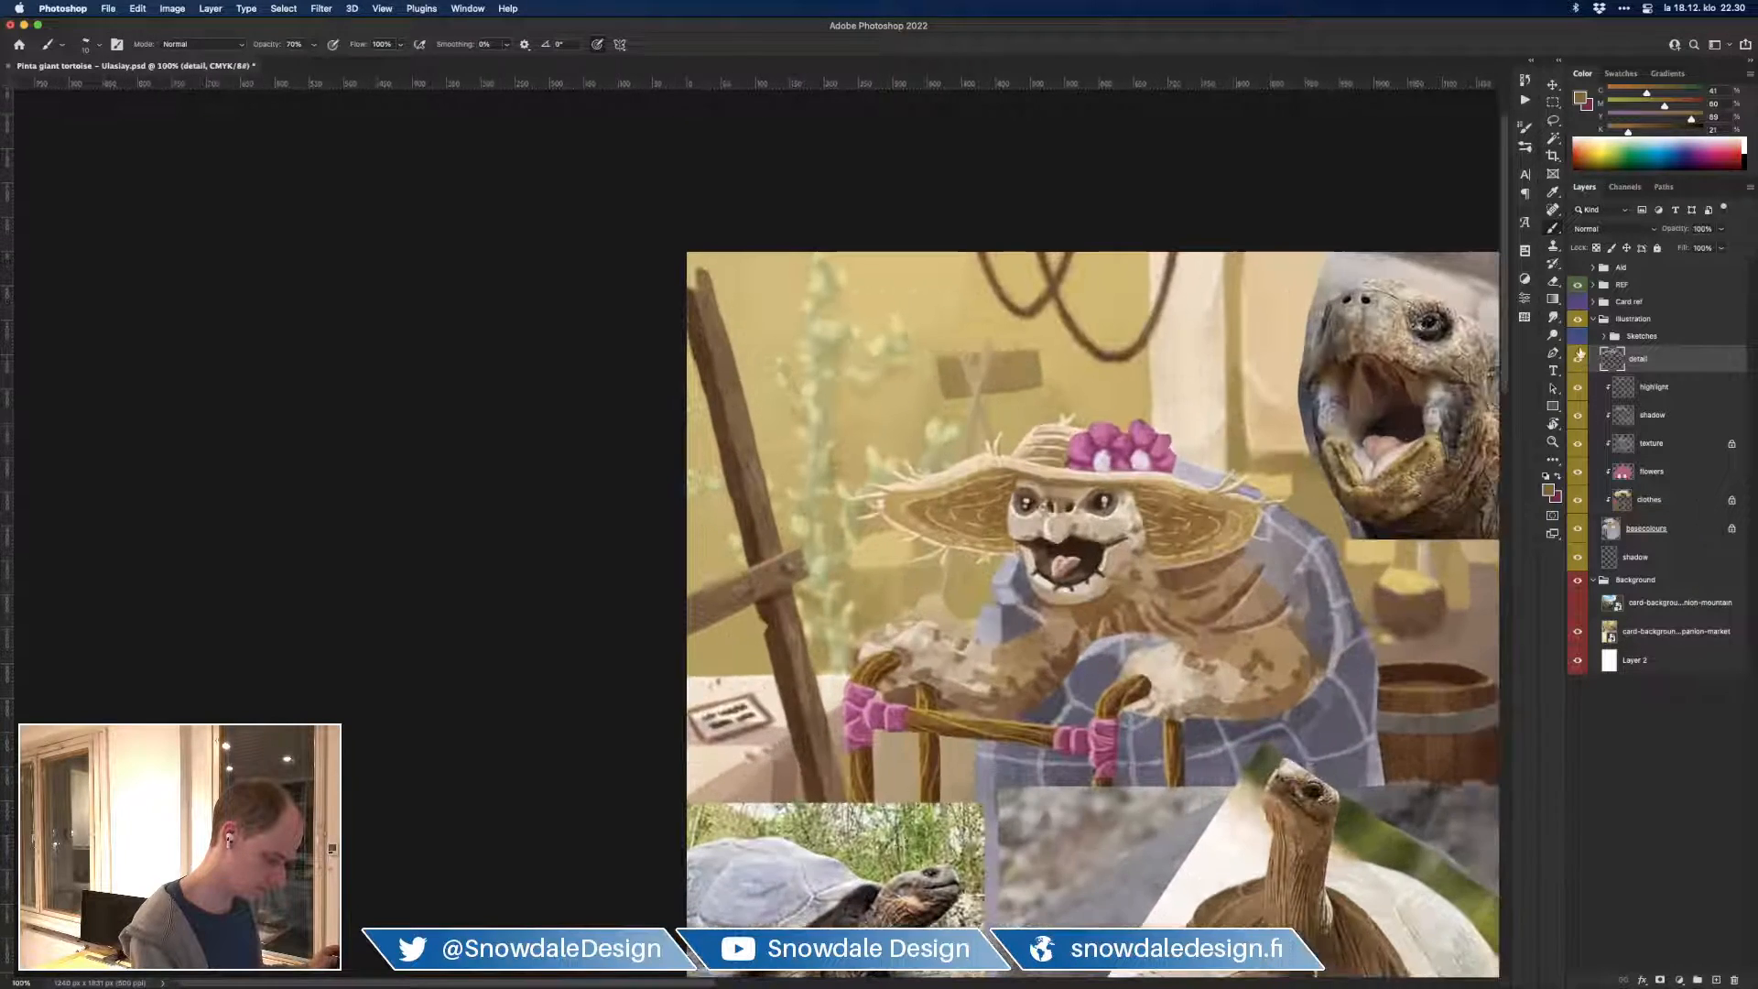
pyautogui.press('super+plus')
pyautogui.keyDown('alt'); pyautogui.click(1052, 476); pyautogui.keyUp('alt')
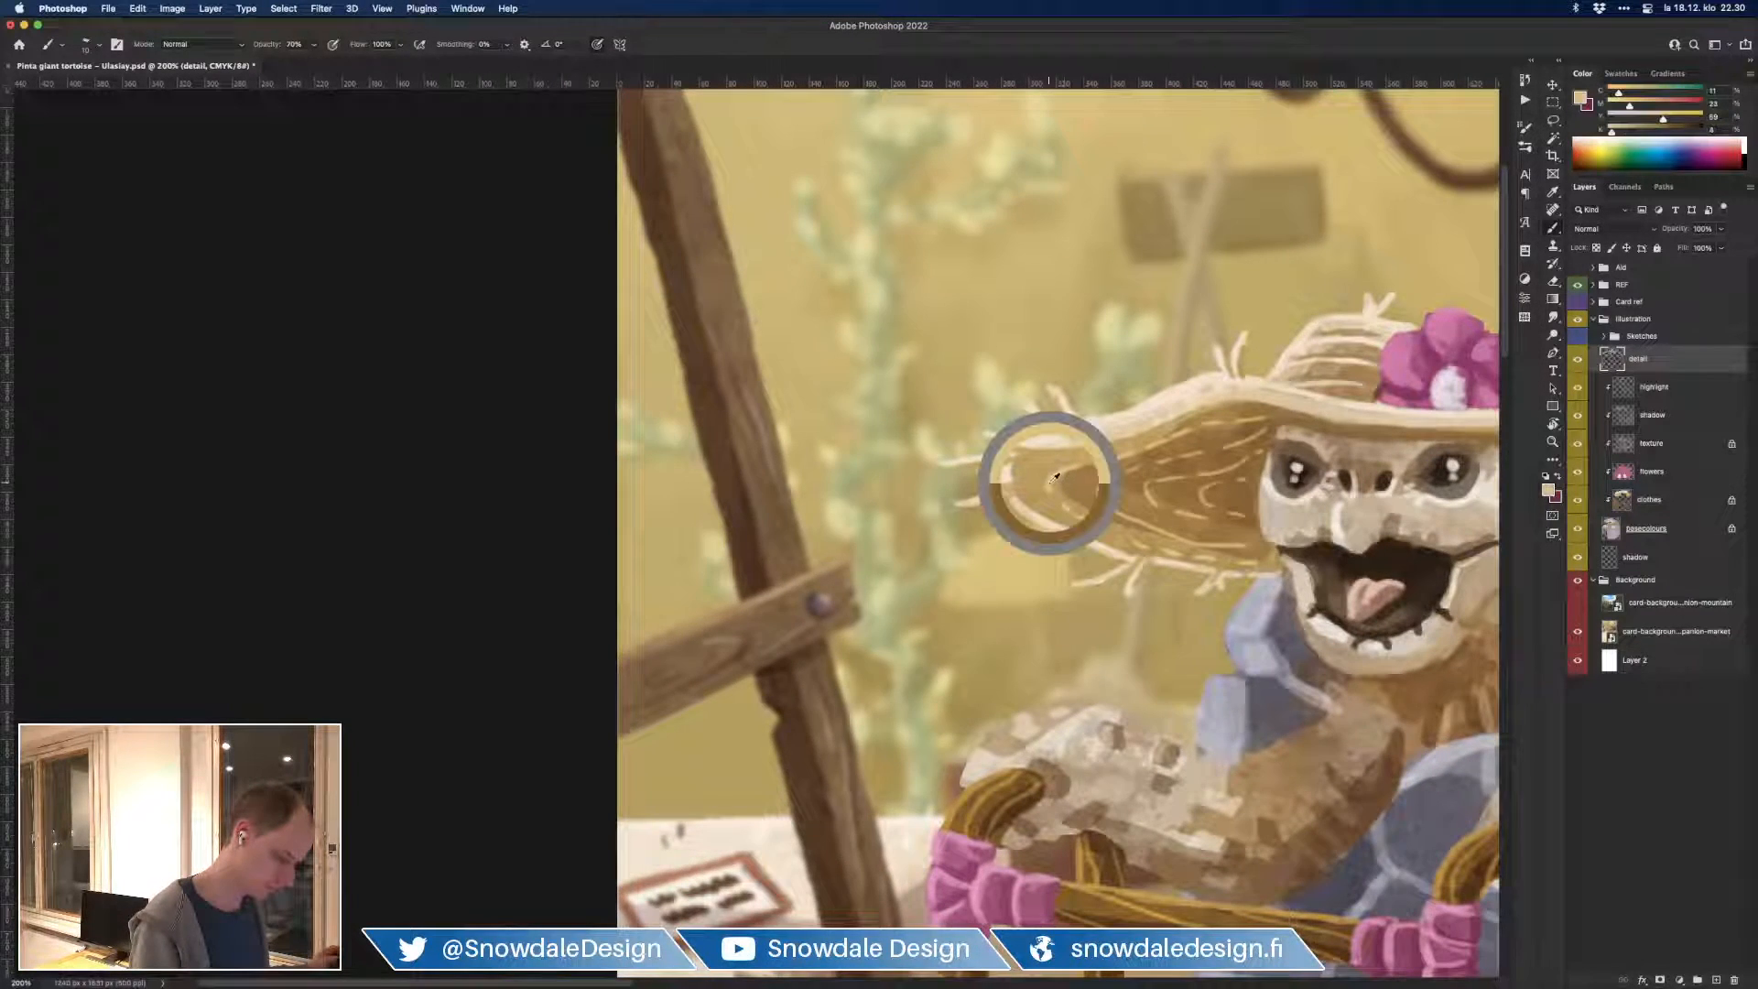
# Step: Review the whole card illustration while switching the Sketches group's visibility
pyautogui.press('super+minus')
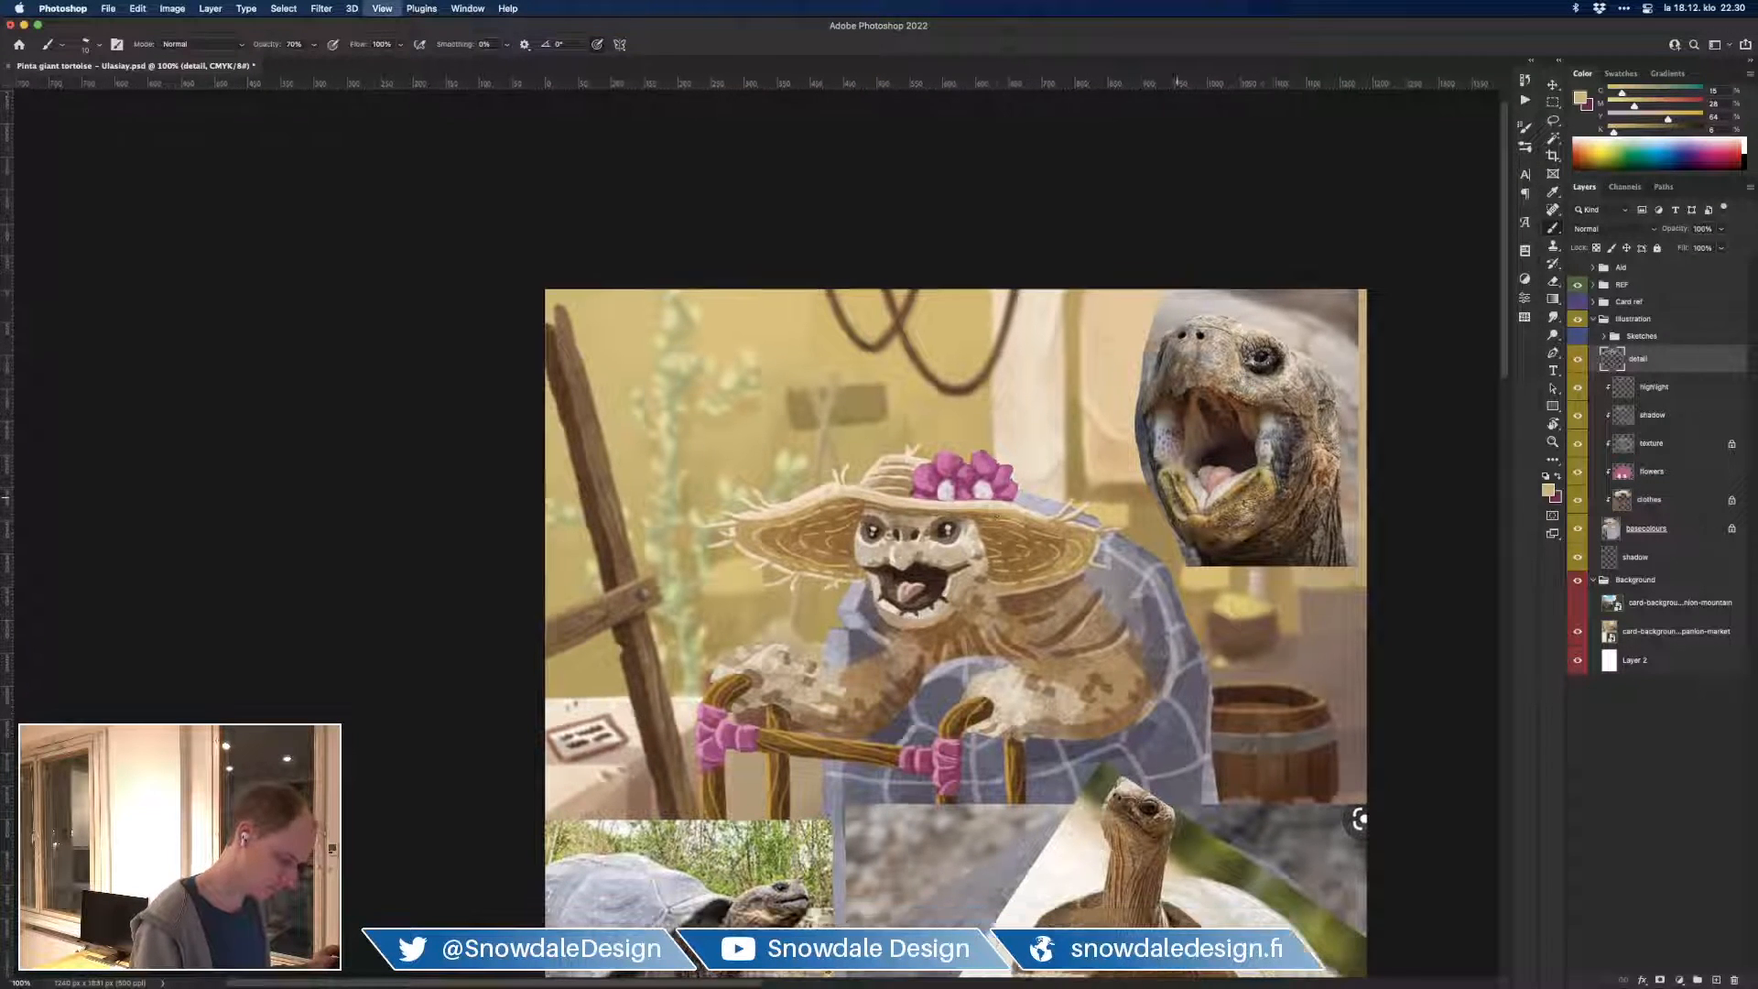
pyautogui.press('super+minus')
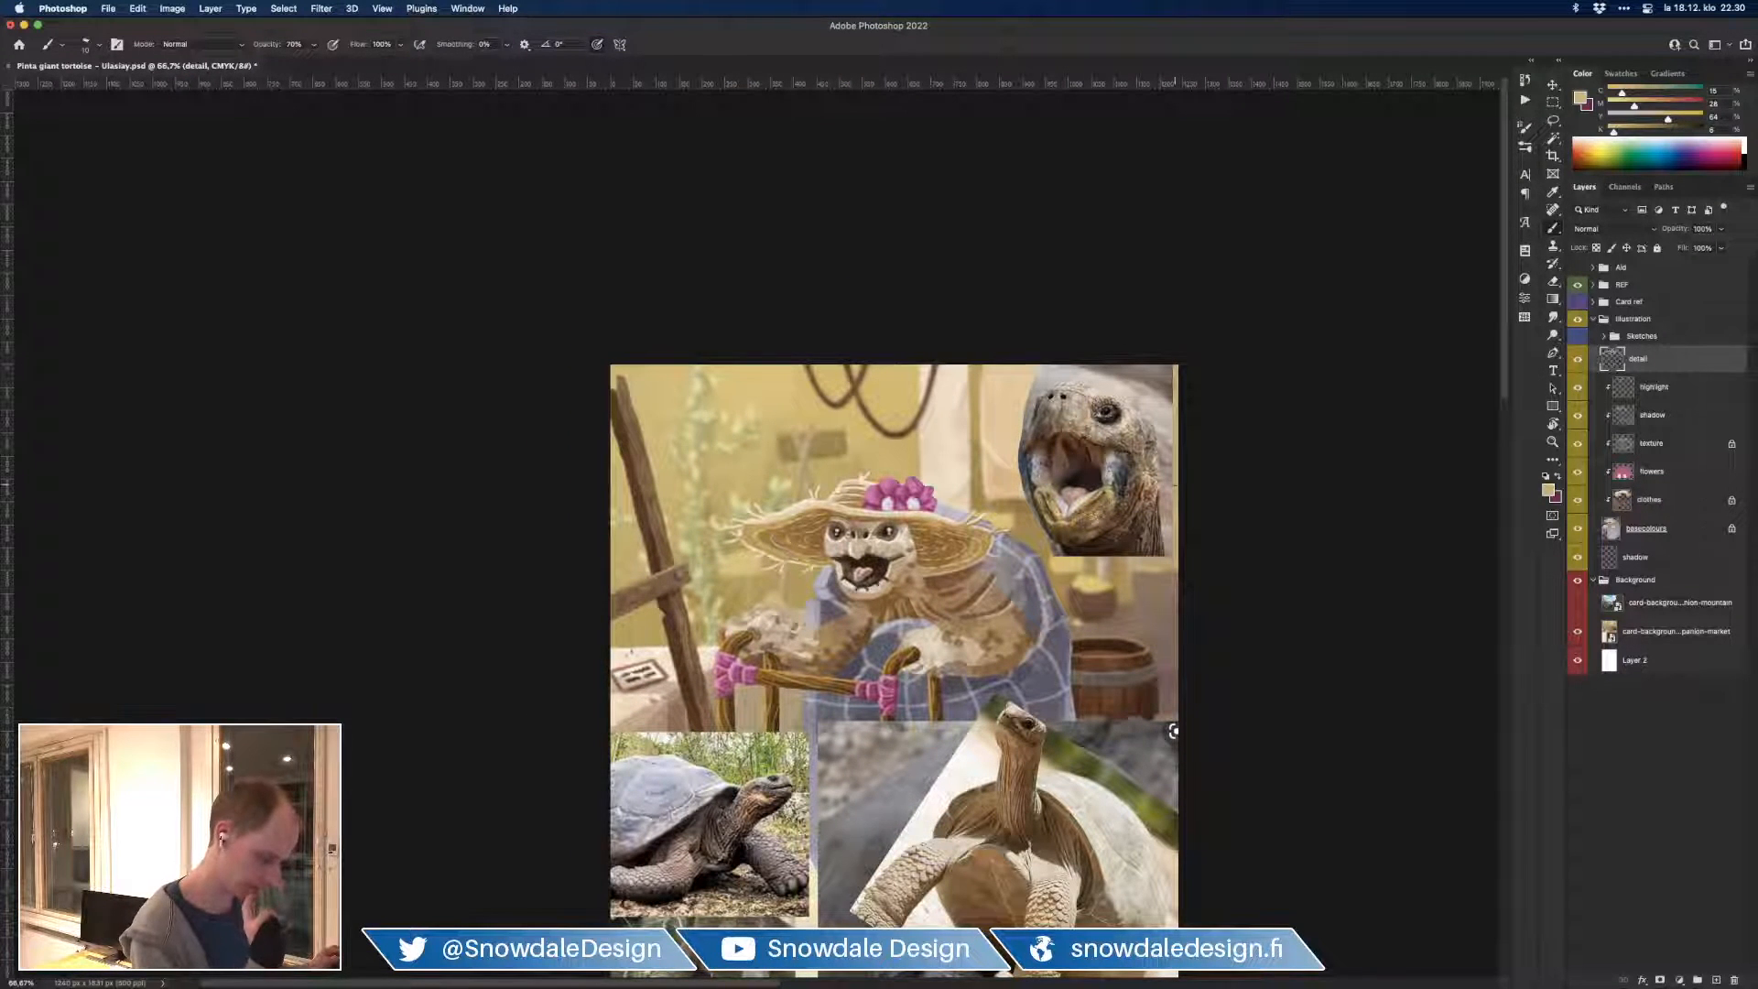
pyautogui.moveTo(1217, 384); pyautogui.dragTo(1239, 314)
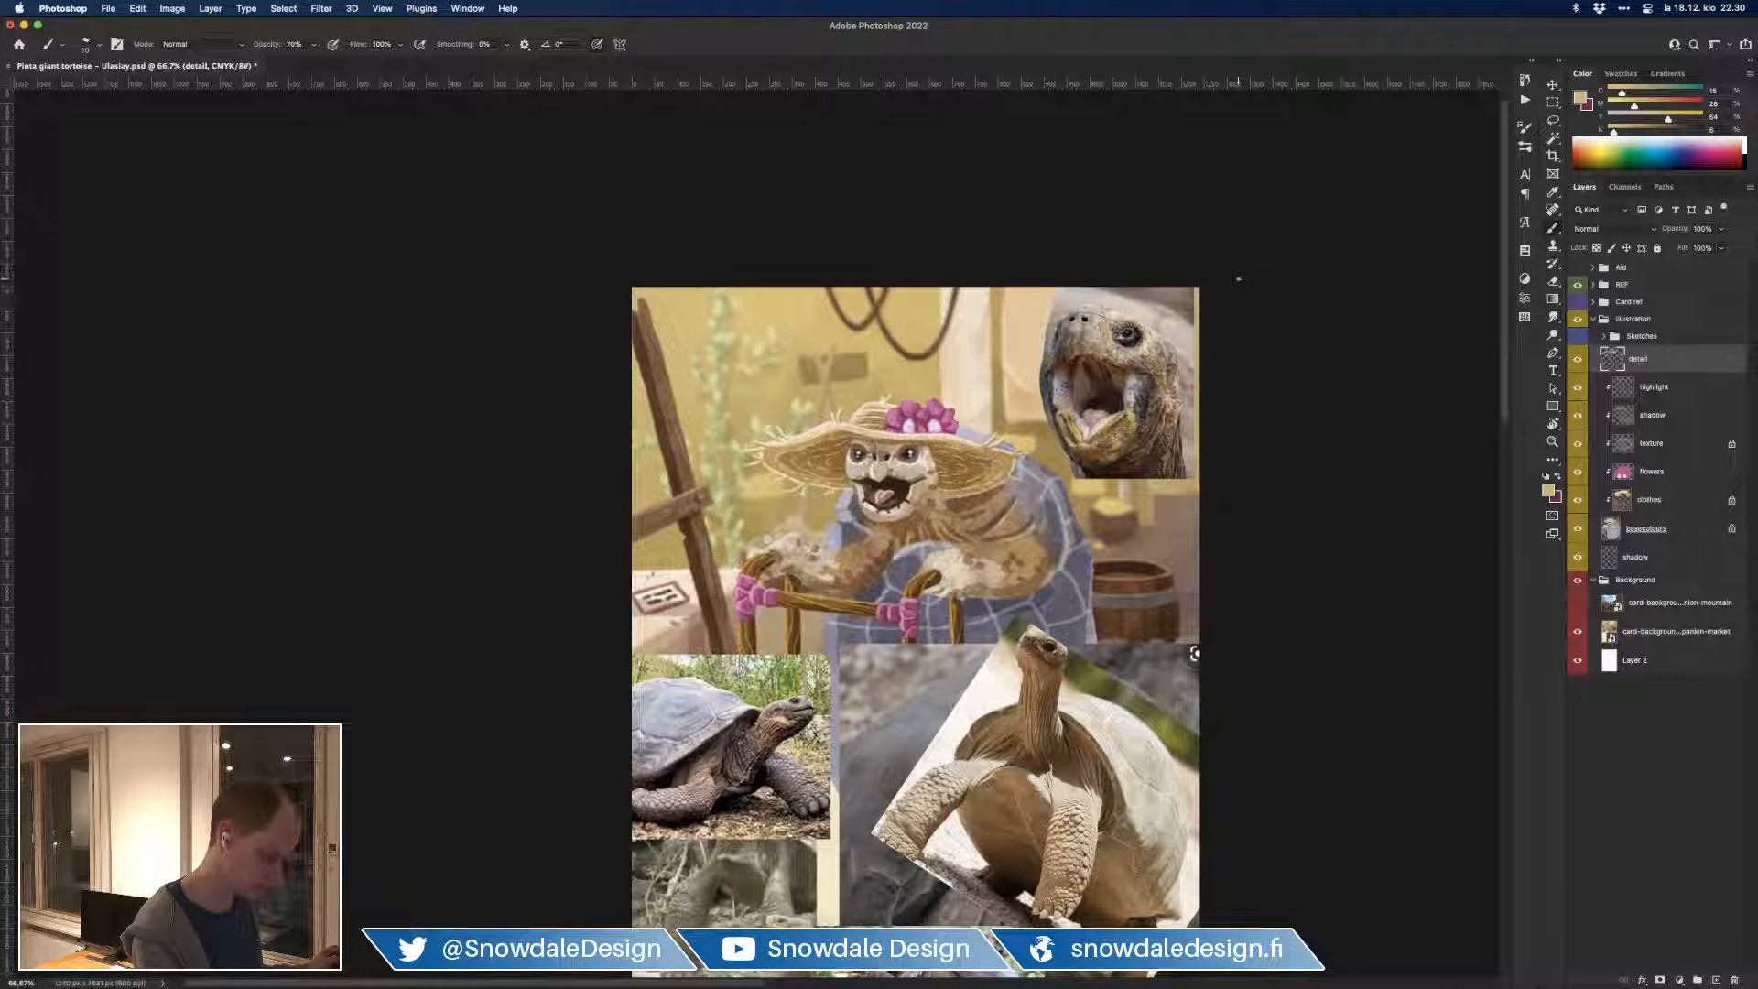
pyautogui.moveTo(1240, 326); pyautogui.dragTo(1232, 274)
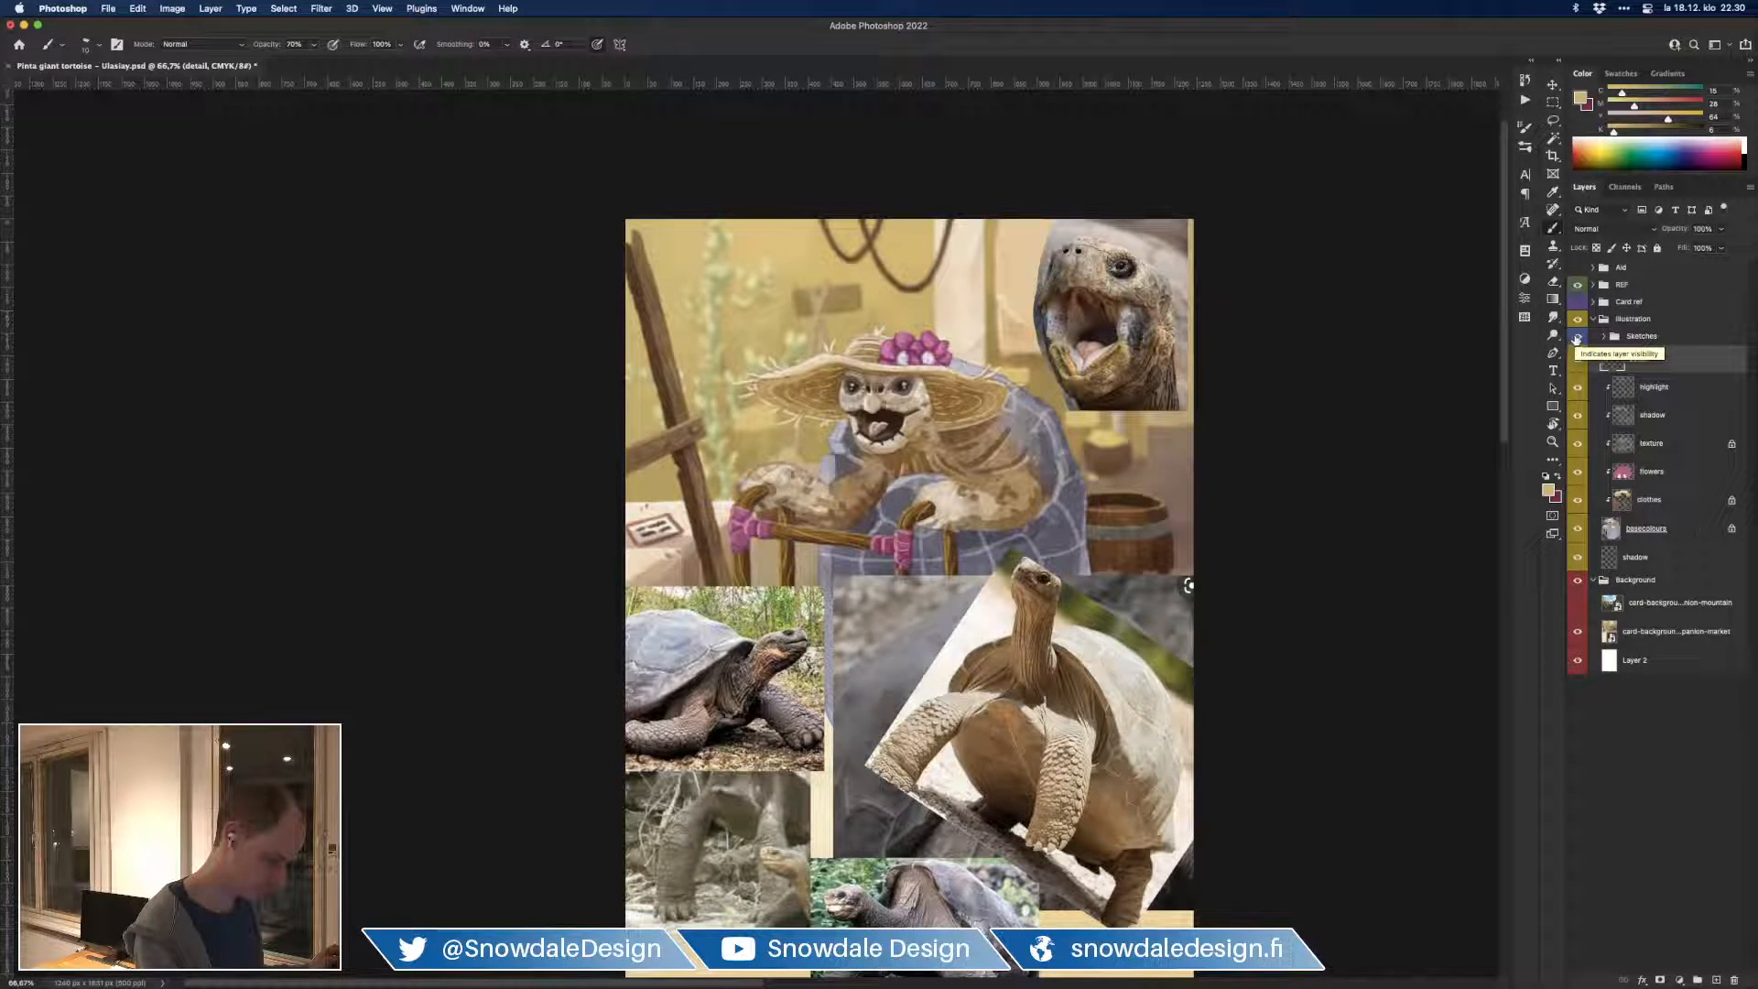
pyautogui.click(1576, 338)
pyautogui.click(1575, 338)
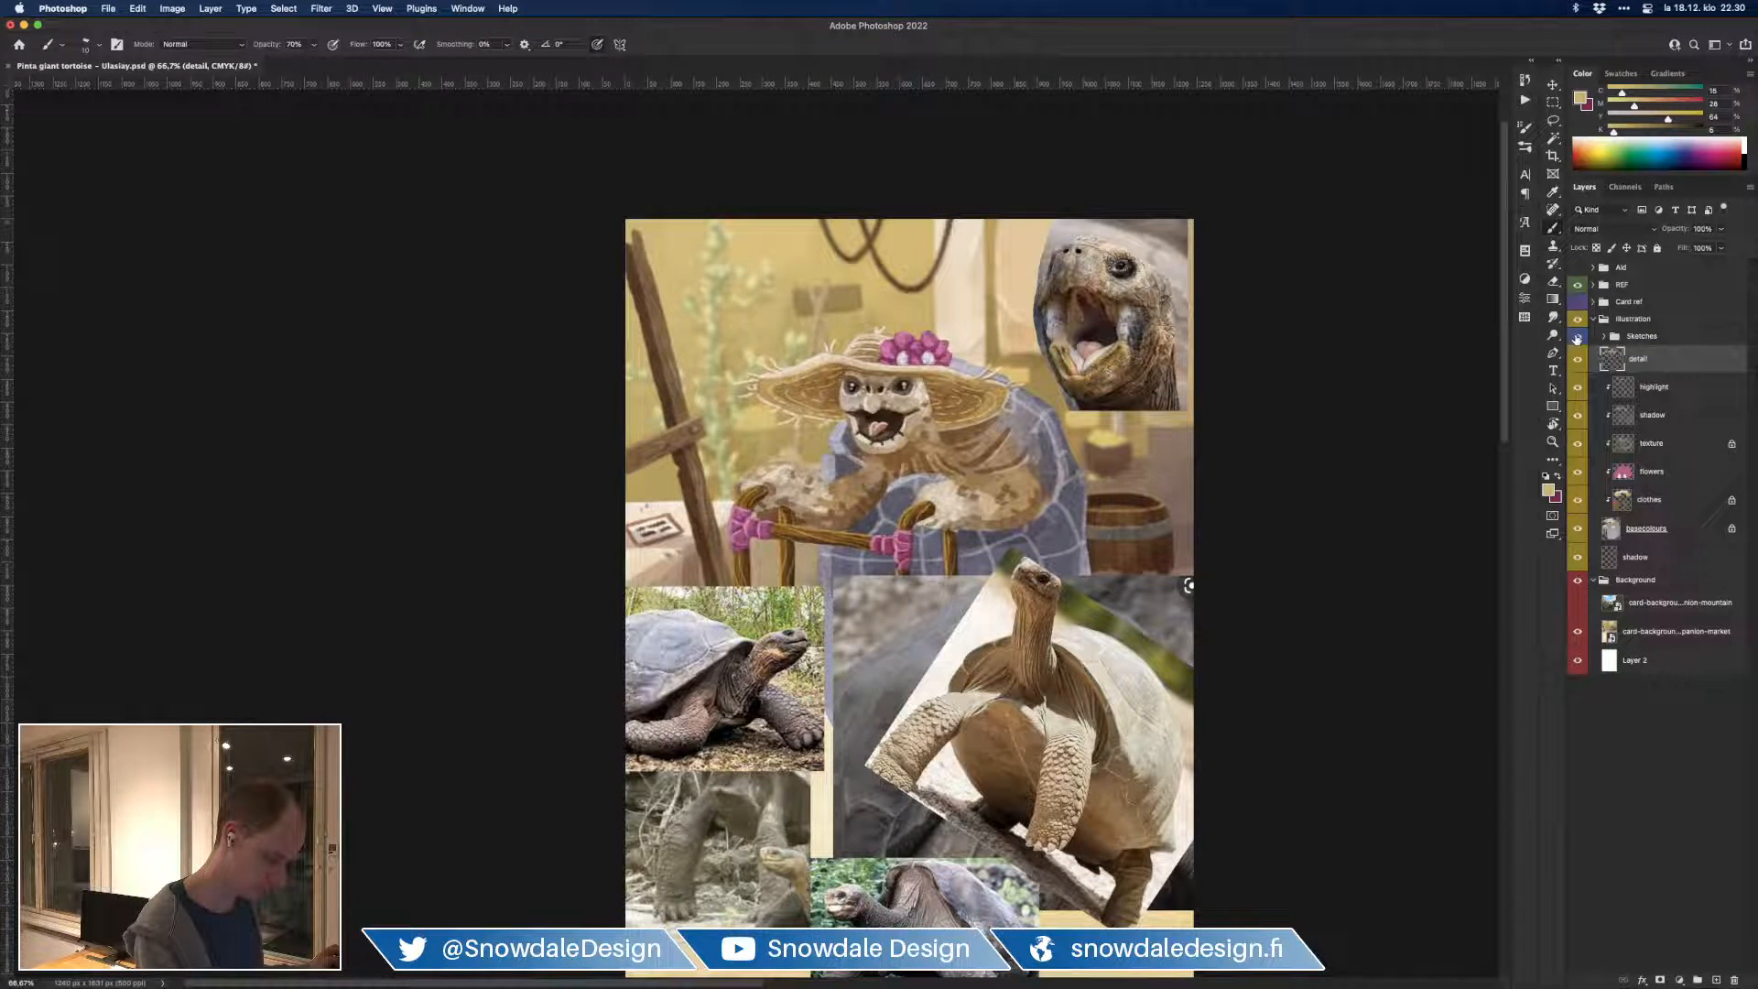
# Step: Refine the blue-gray shell and its rim around the tortoise's barrel-side arm on the detail layer, using sampled light and darker shell grays
pyautogui.press('super+1')
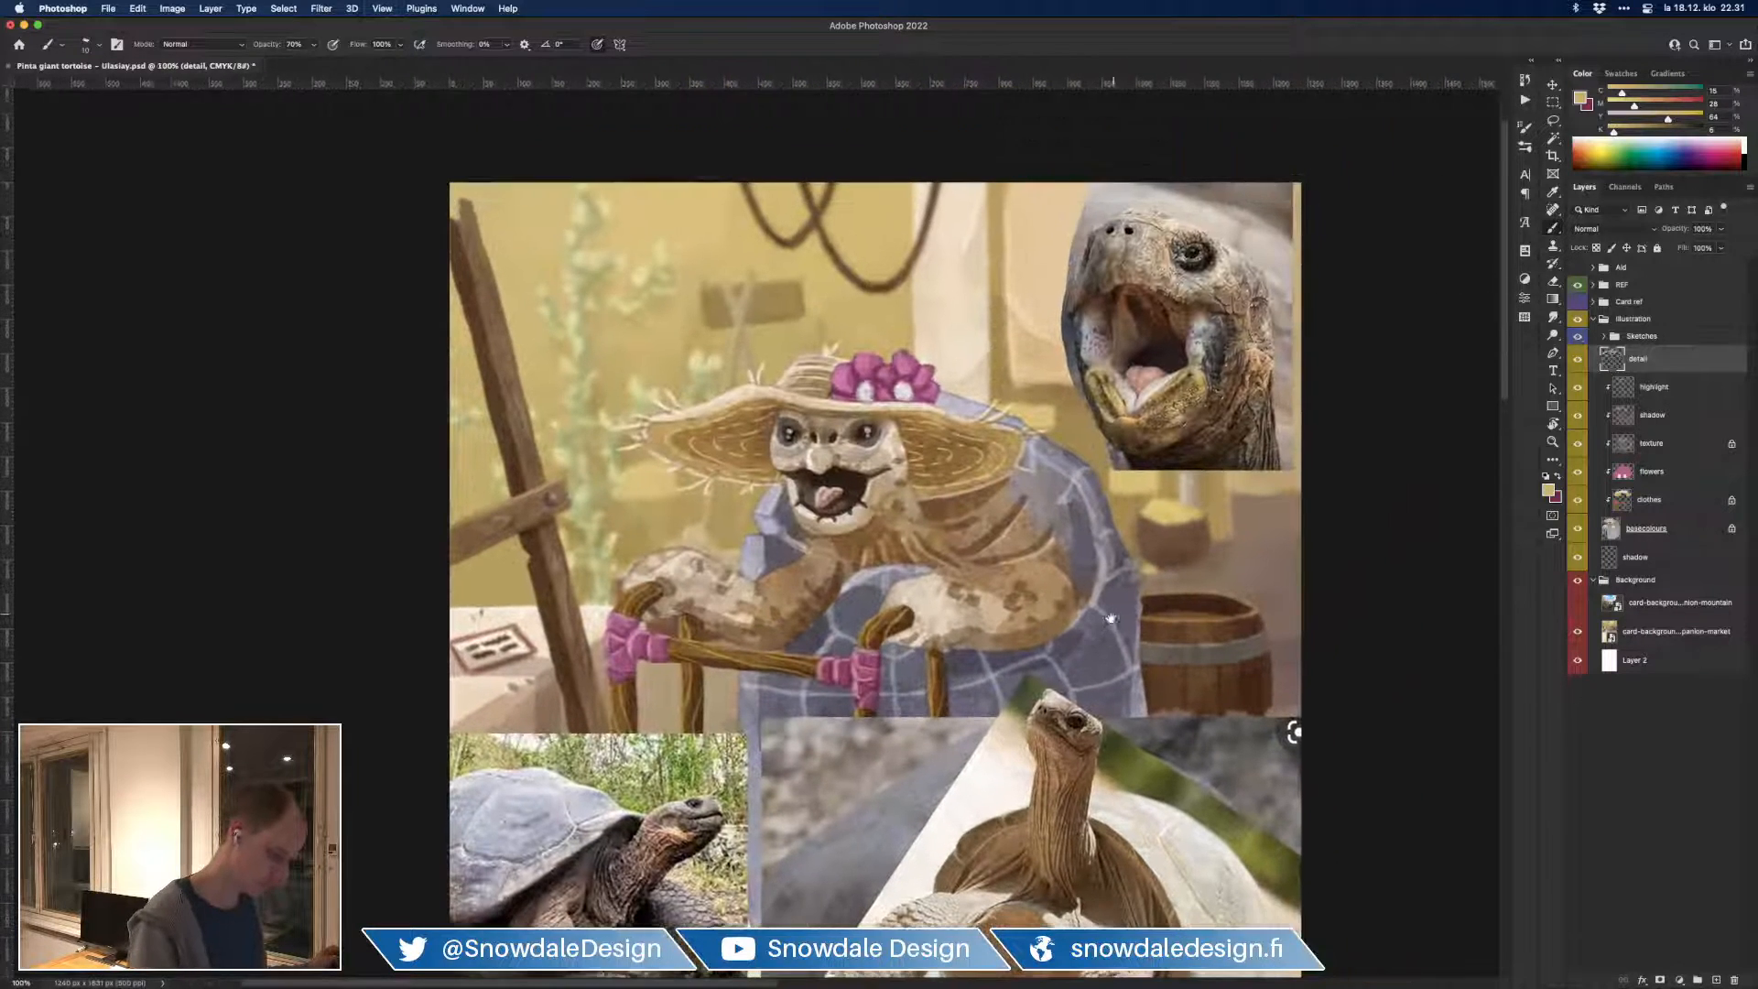
pyautogui.moveTo(1110, 619); pyautogui.dragTo(1105, 623)
pyautogui.keyDown('alt'); pyautogui.click(887, 570); pyautogui.keyUp('alt')
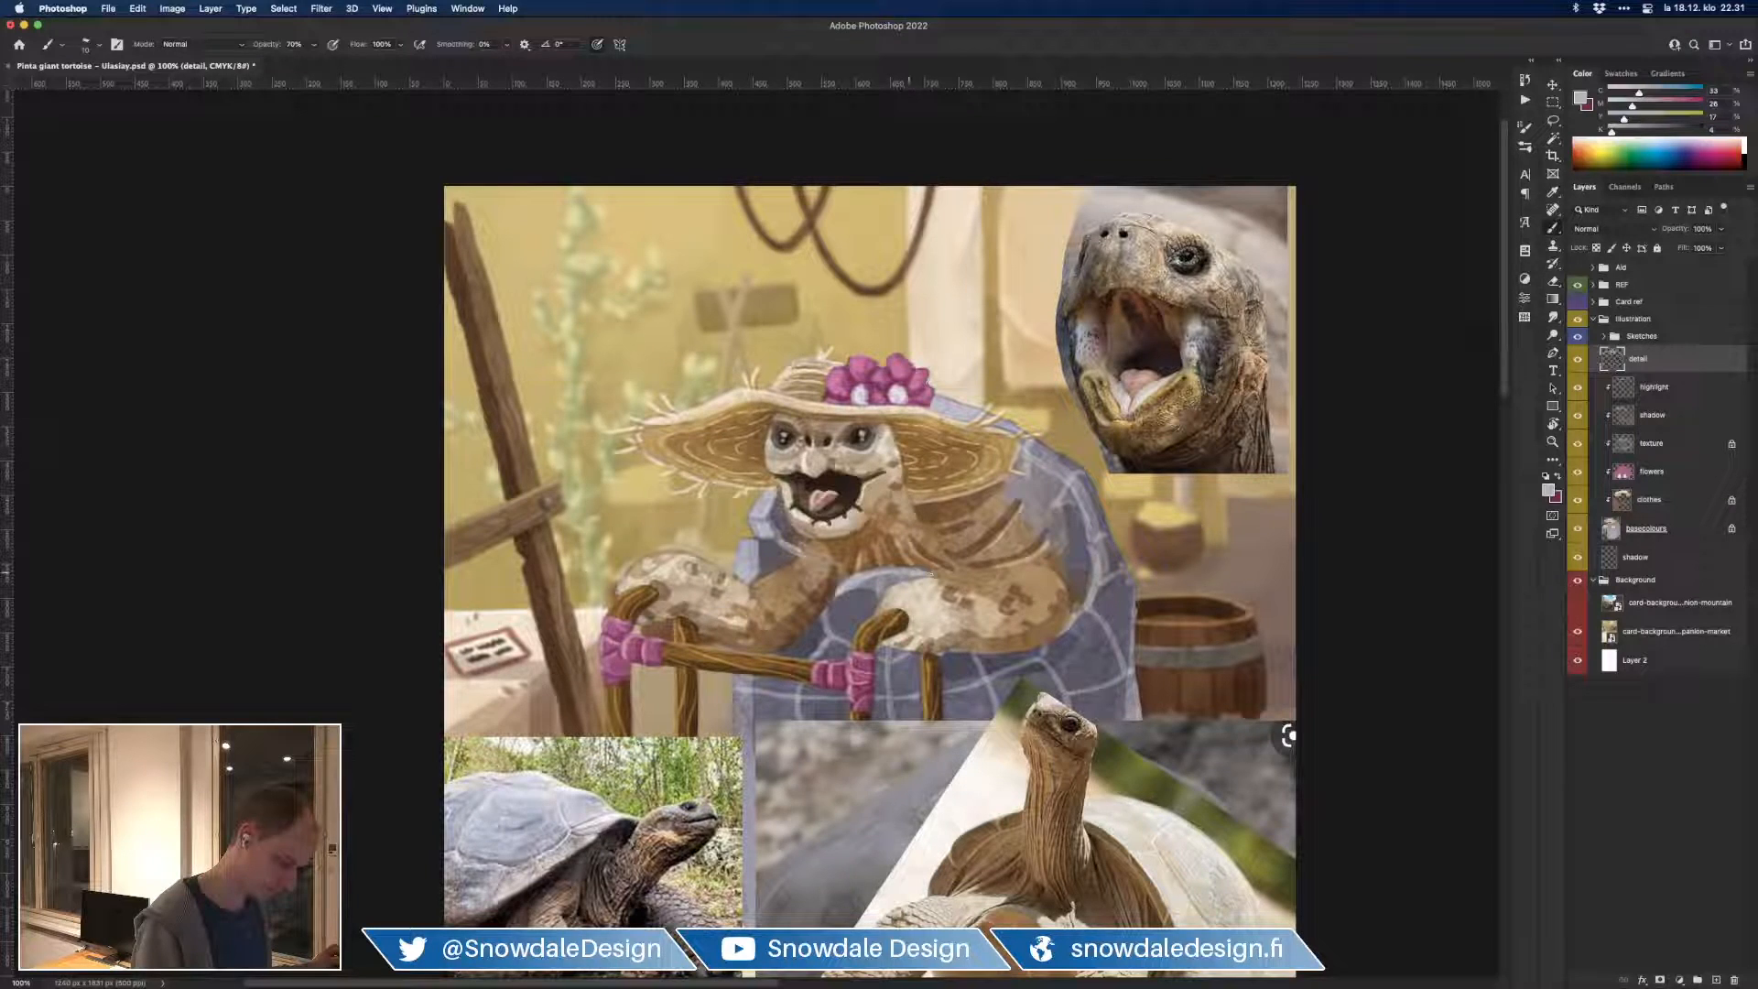
pyautogui.moveTo(916, 572); pyautogui.dragTo(958, 578)
pyautogui.keyDown('alt'); pyautogui.click(905, 575); pyautogui.keyUp('alt')
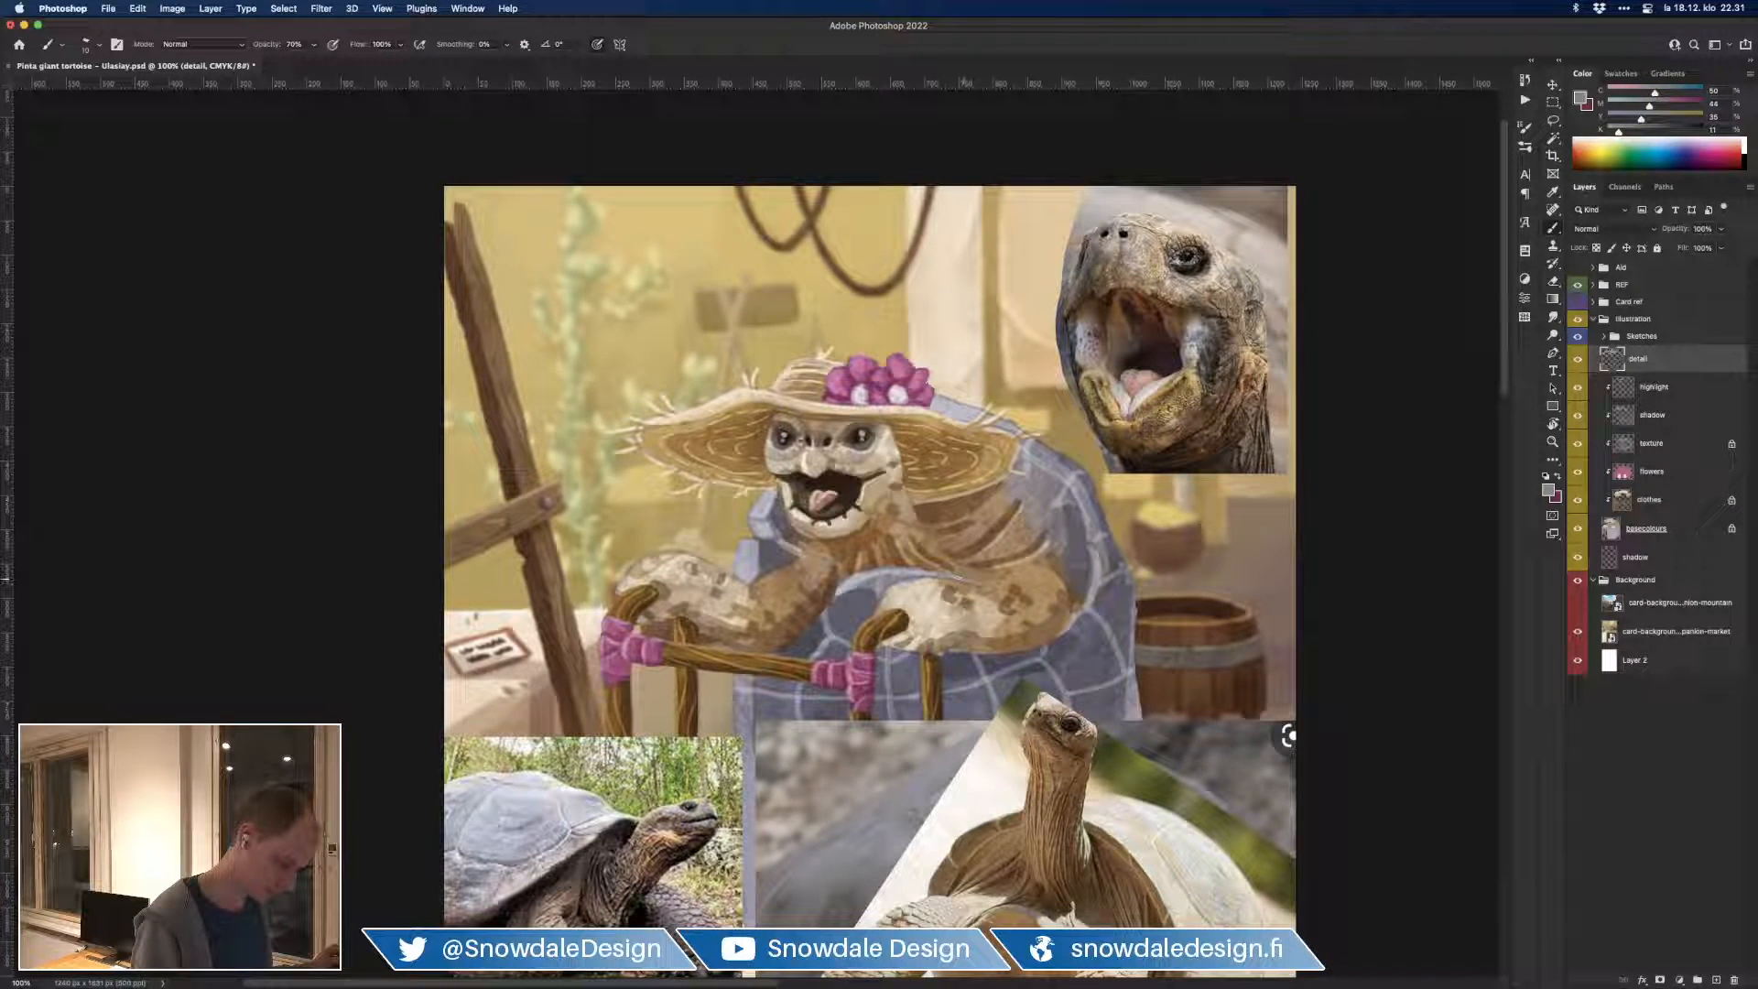
# Step: Blend the skin on the barrel-side upper arm with brown and beige tones sampled from the arm
pyautogui.keyDown('alt'); pyautogui.click(981, 564); pyautogui.keyUp('alt')
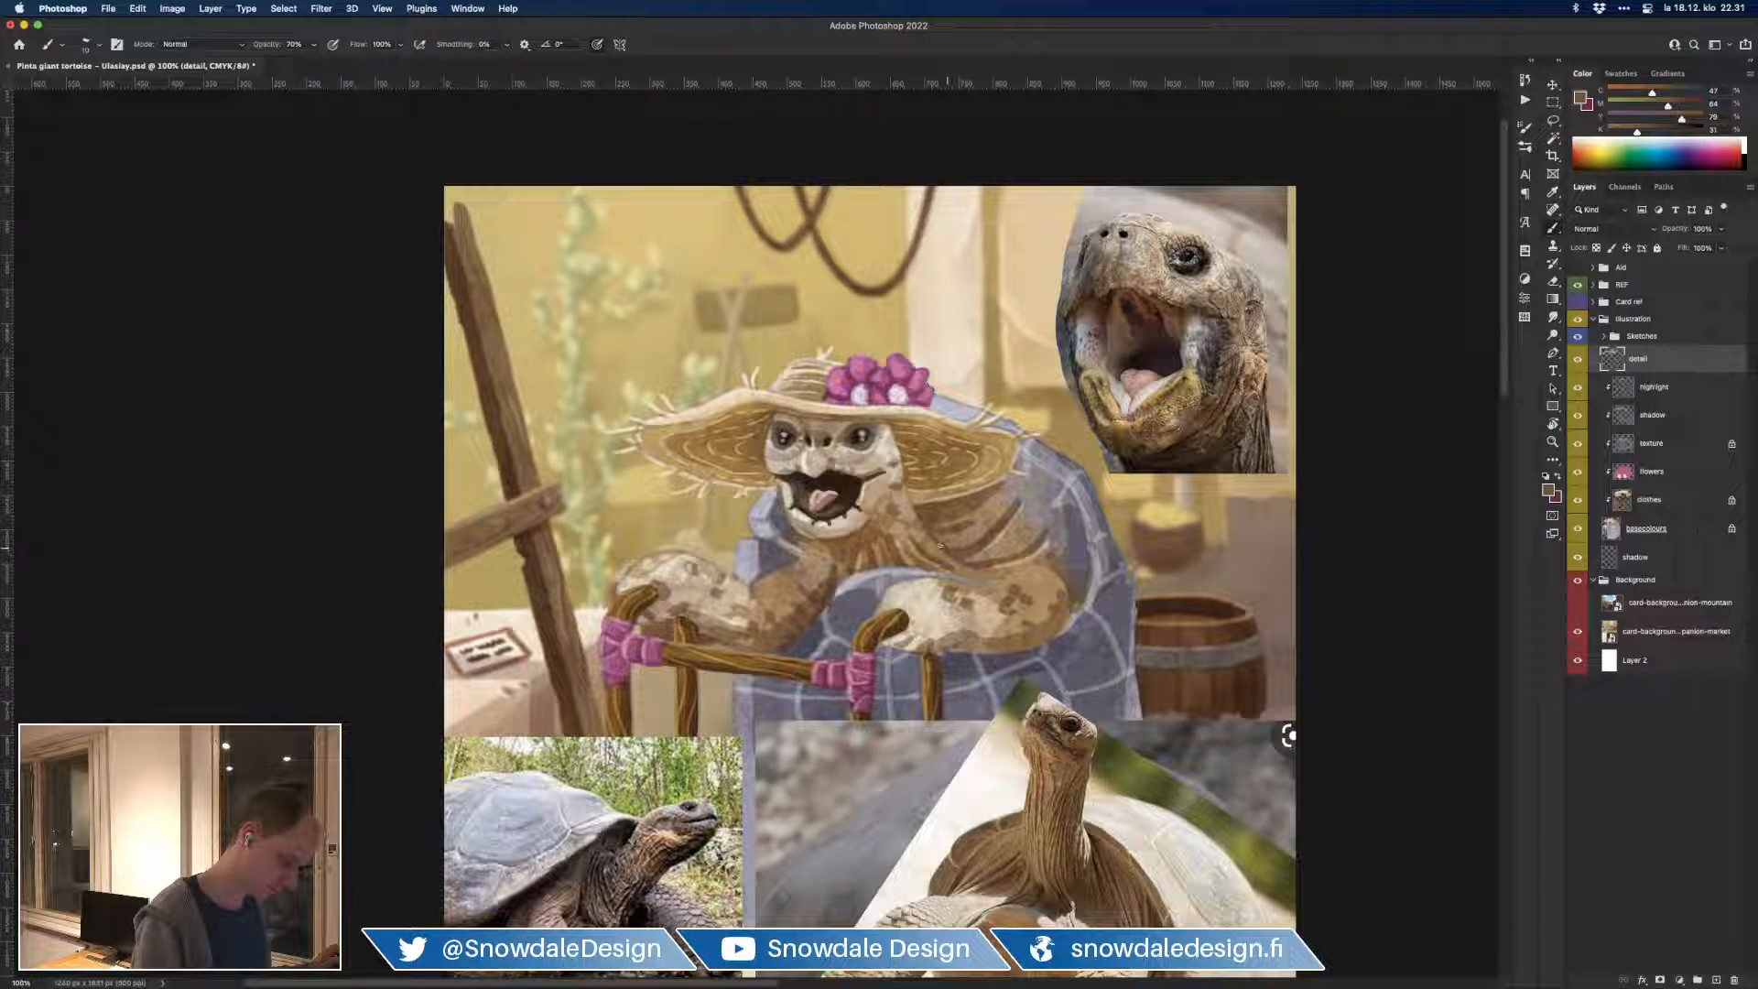
pyautogui.keyDown('alt'); pyautogui.click(980, 554); pyautogui.keyUp('alt')
pyautogui.moveTo(966, 554); pyautogui.dragTo(978, 552)
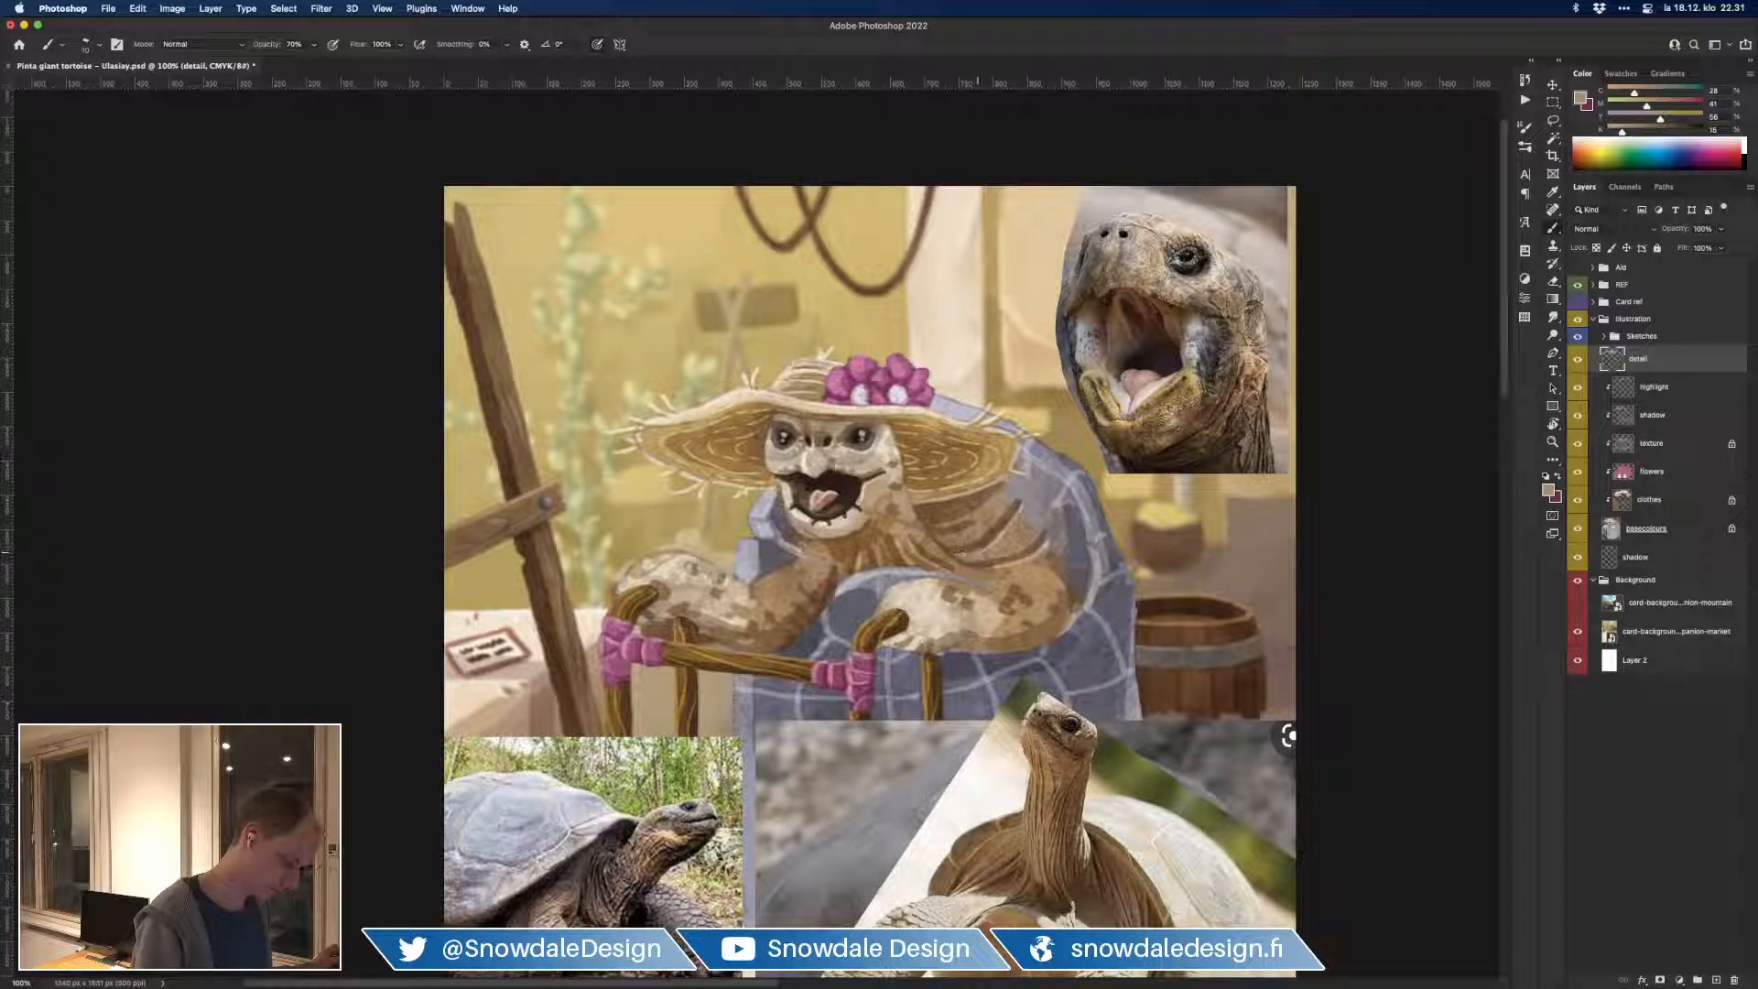
pyautogui.keyDown('alt'); pyautogui.click(953, 547); pyautogui.keyUp('alt')
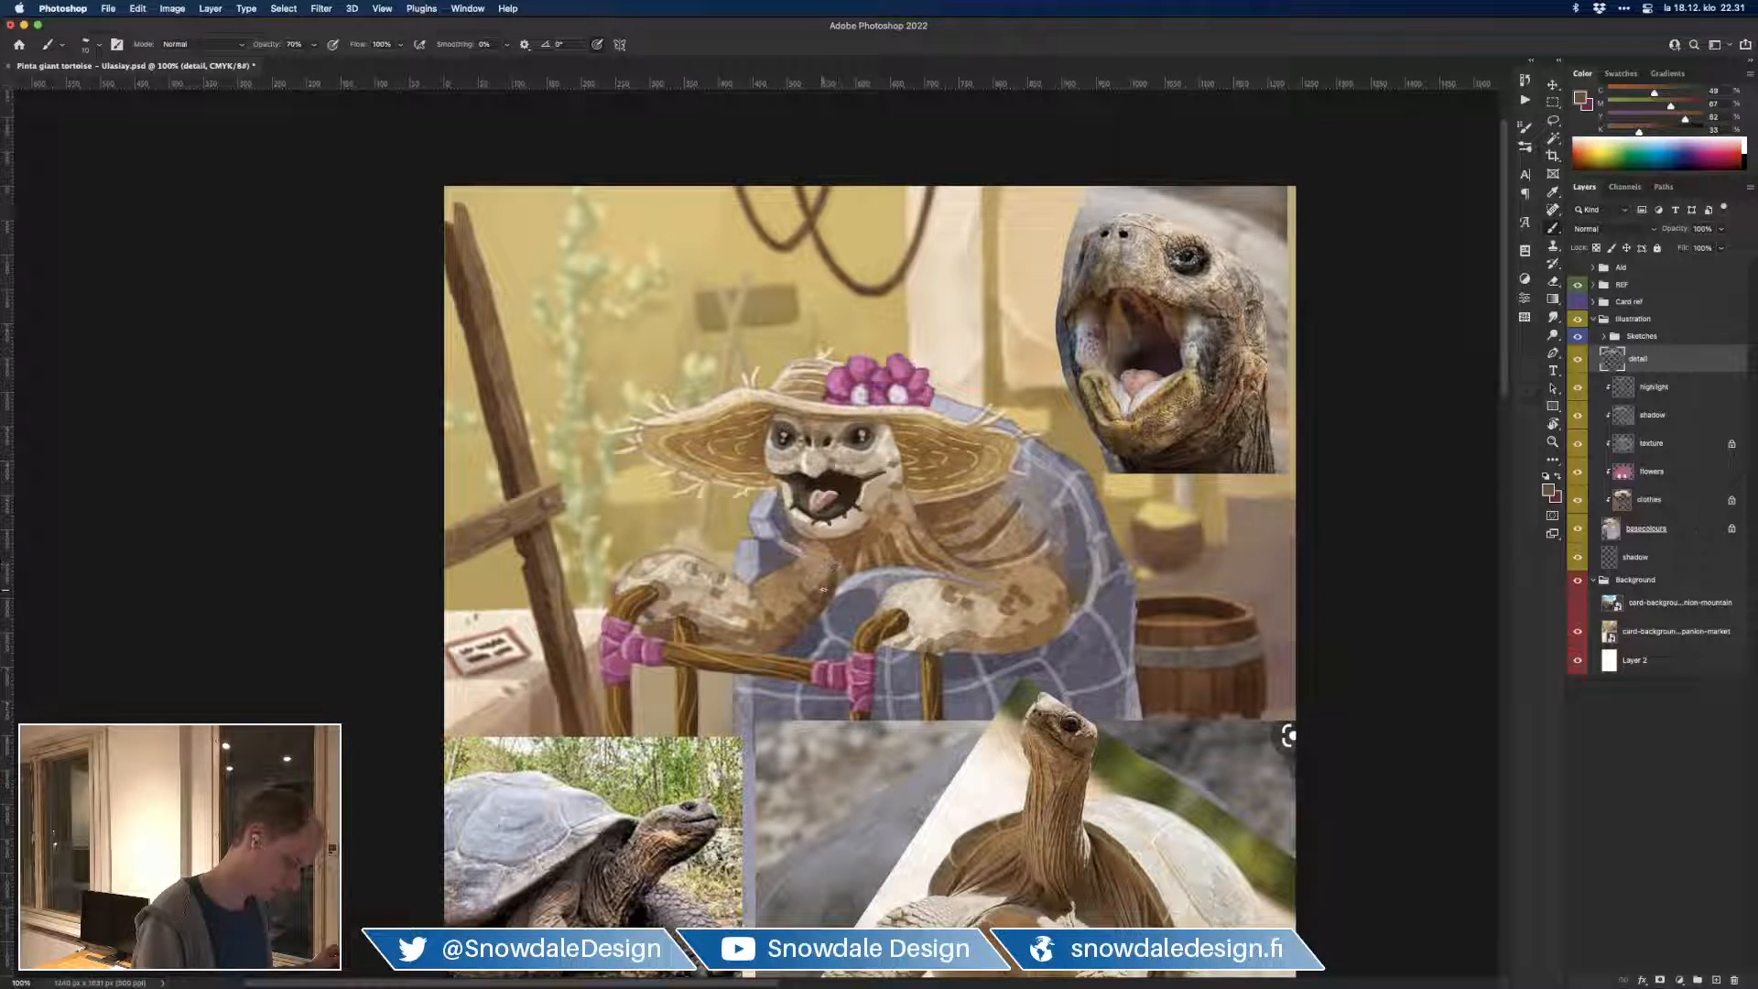
pyautogui.press('super+minus')
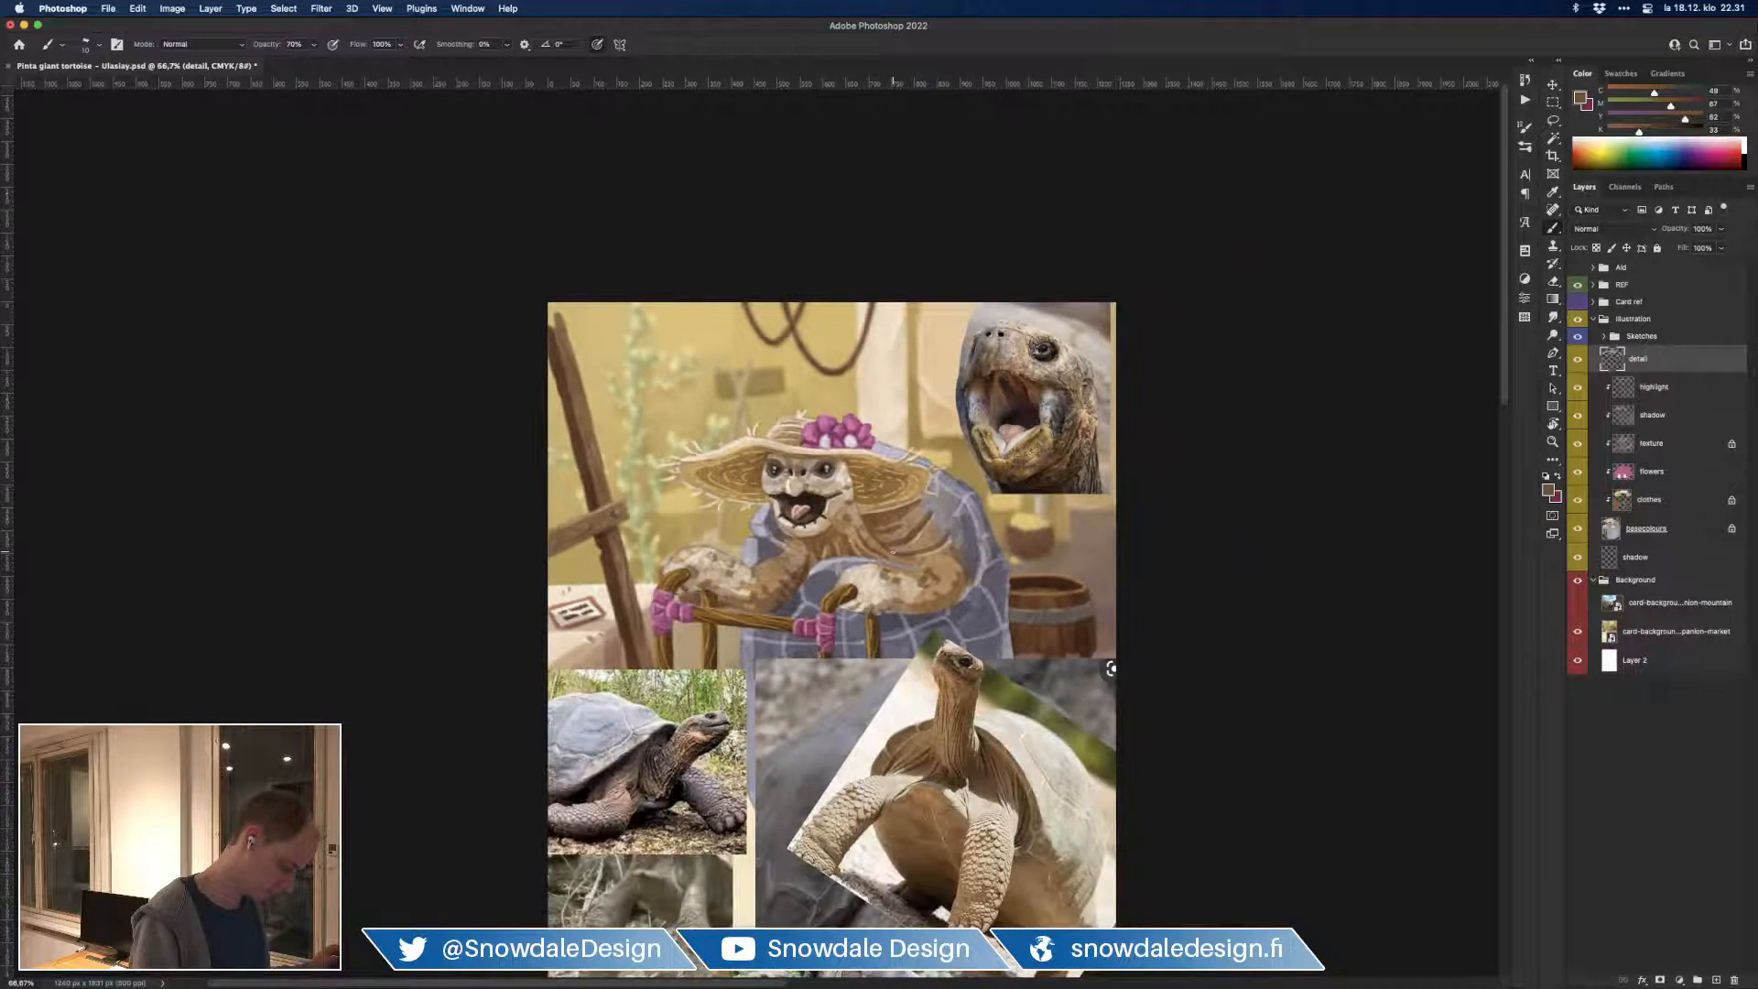
pyautogui.press('super+plus')
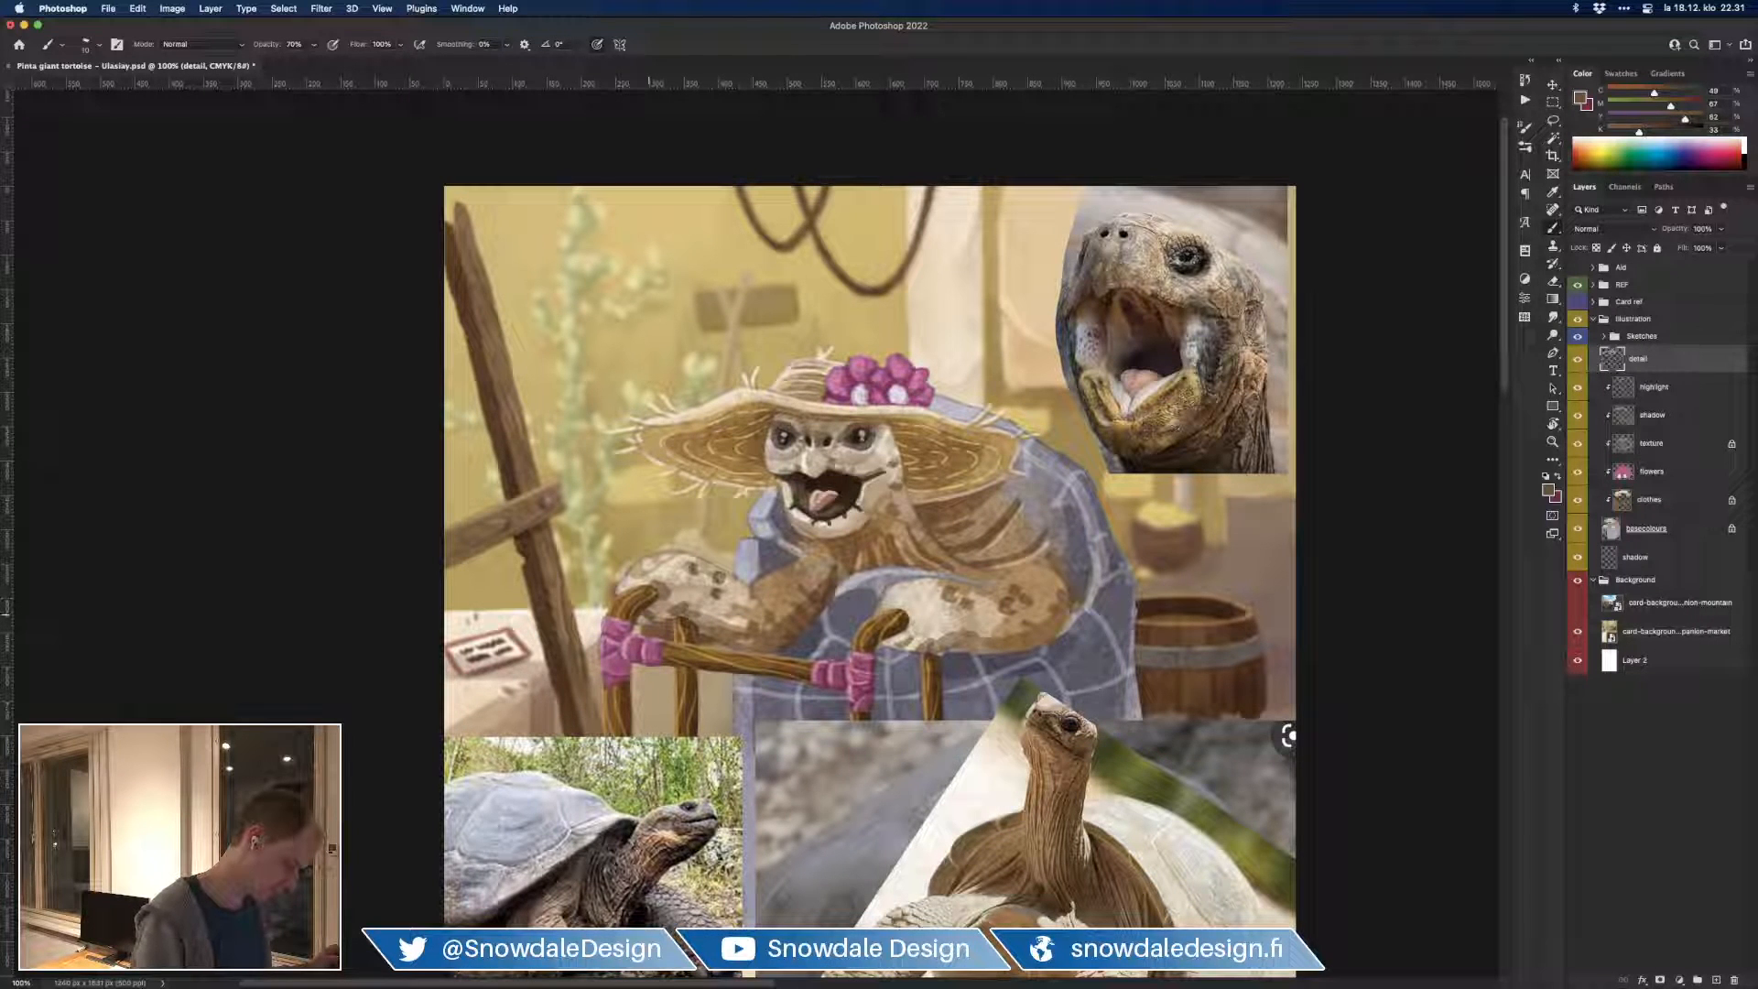
# Step: Set the Sketches group's opacity to 83%, hide the group and make the detail layer active
pyautogui.click(1642, 336)
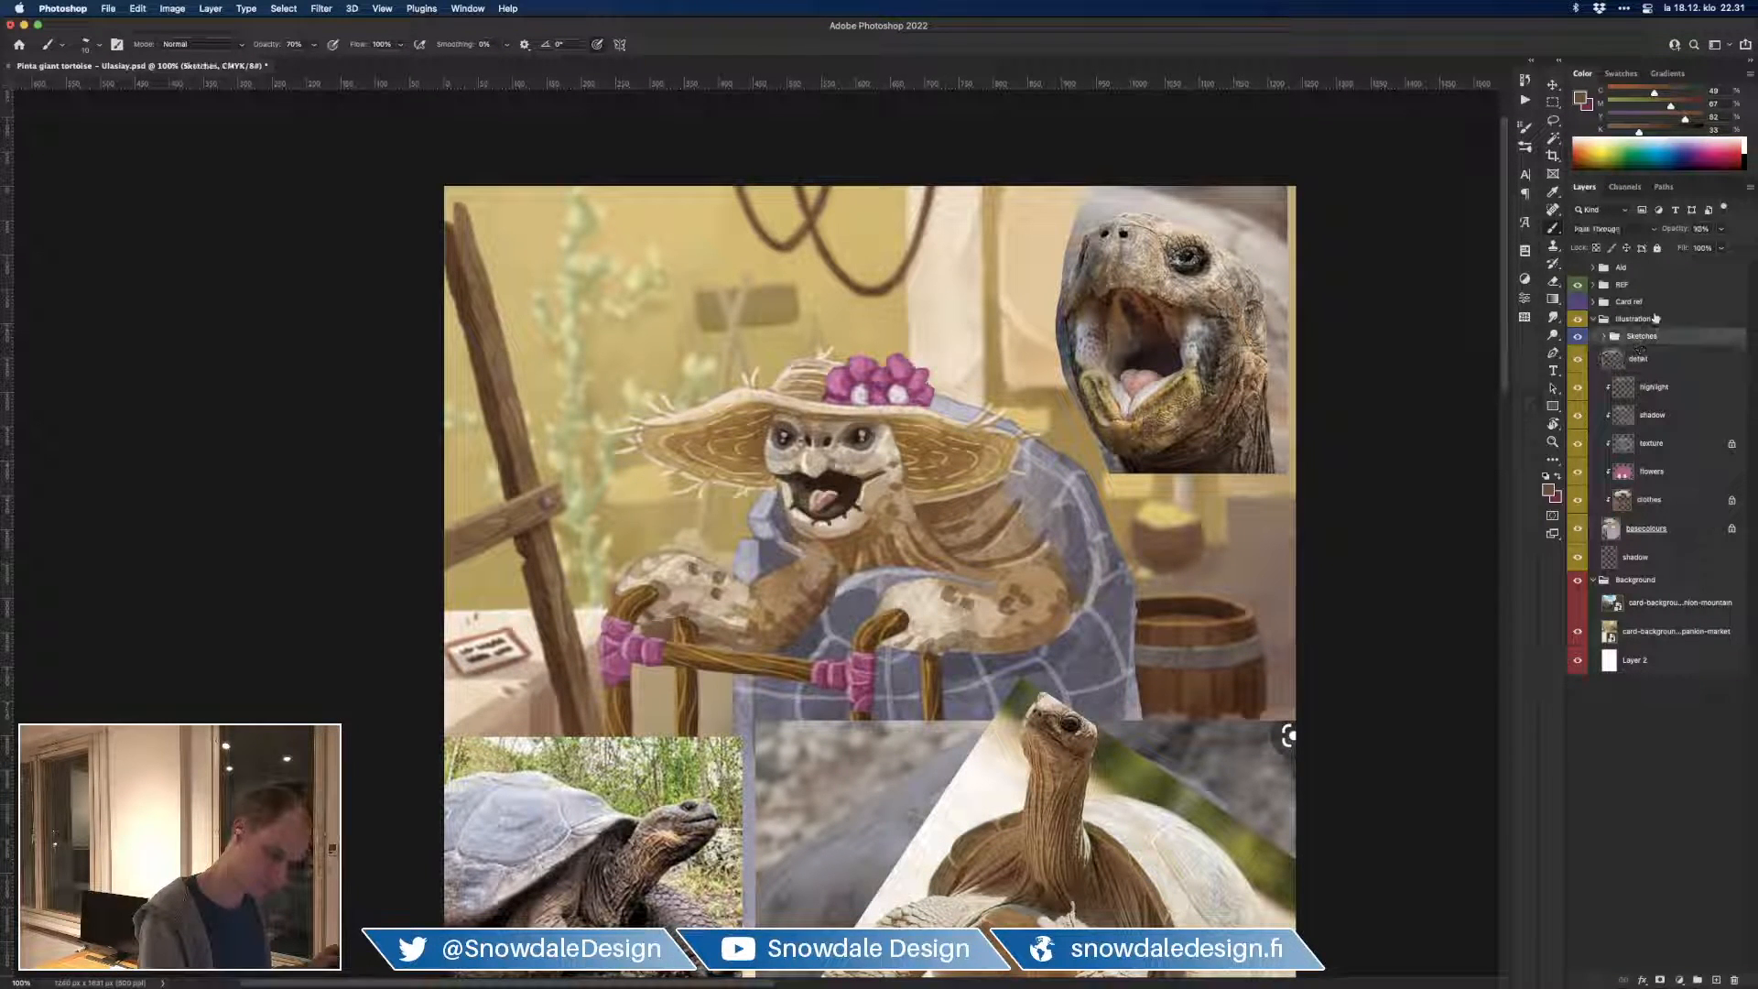
pyautogui.moveTo(1666, 232); pyautogui.dragTo(1696, 232)
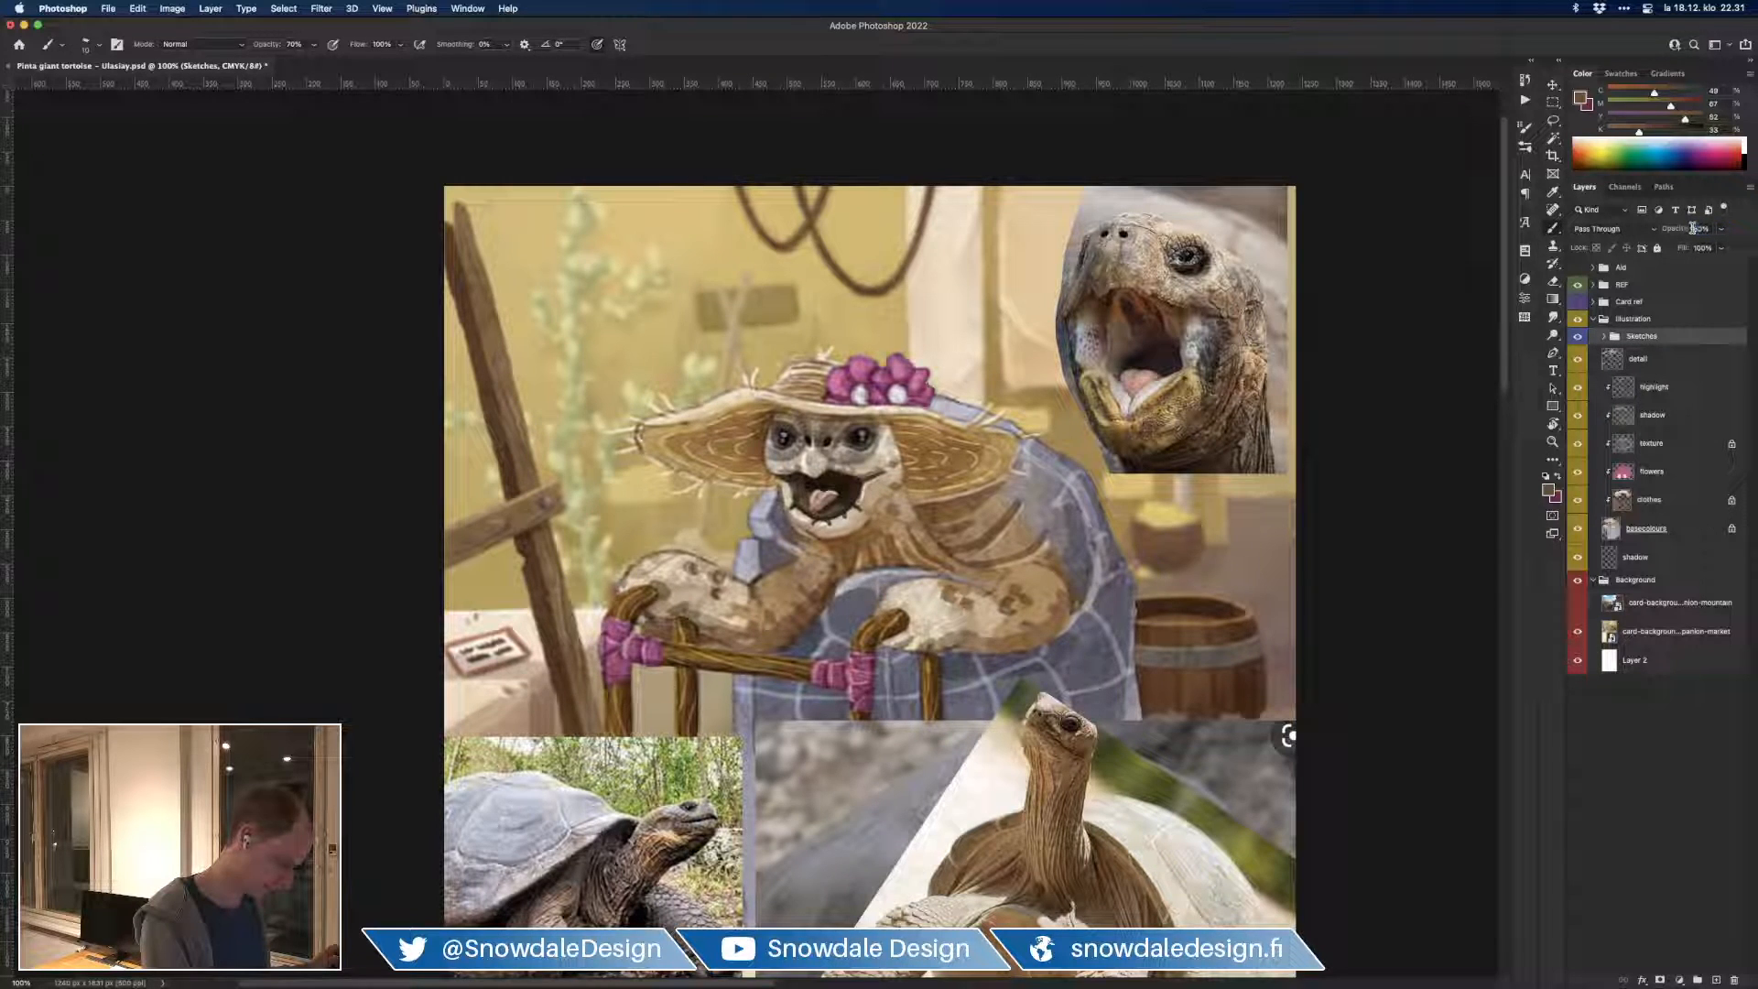
pyautogui.moveTo(1203, 409); pyautogui.dragTo(1353, 404)
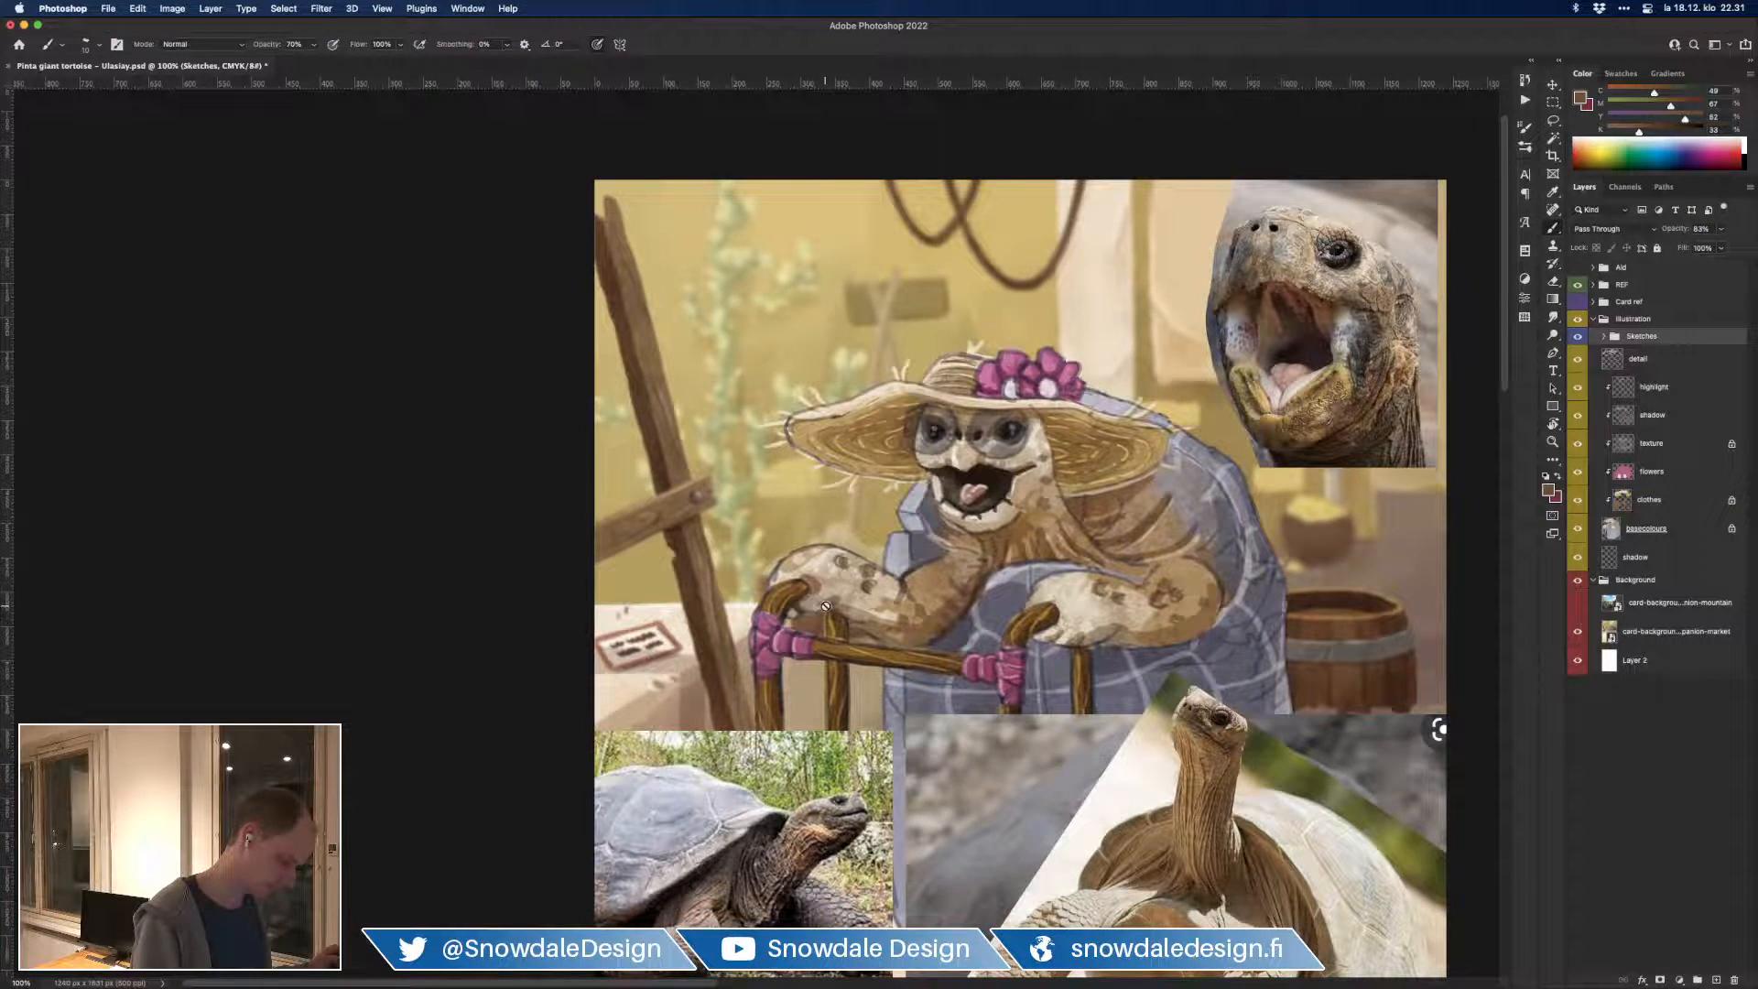
pyautogui.click(1602, 358)
pyautogui.click(1576, 336)
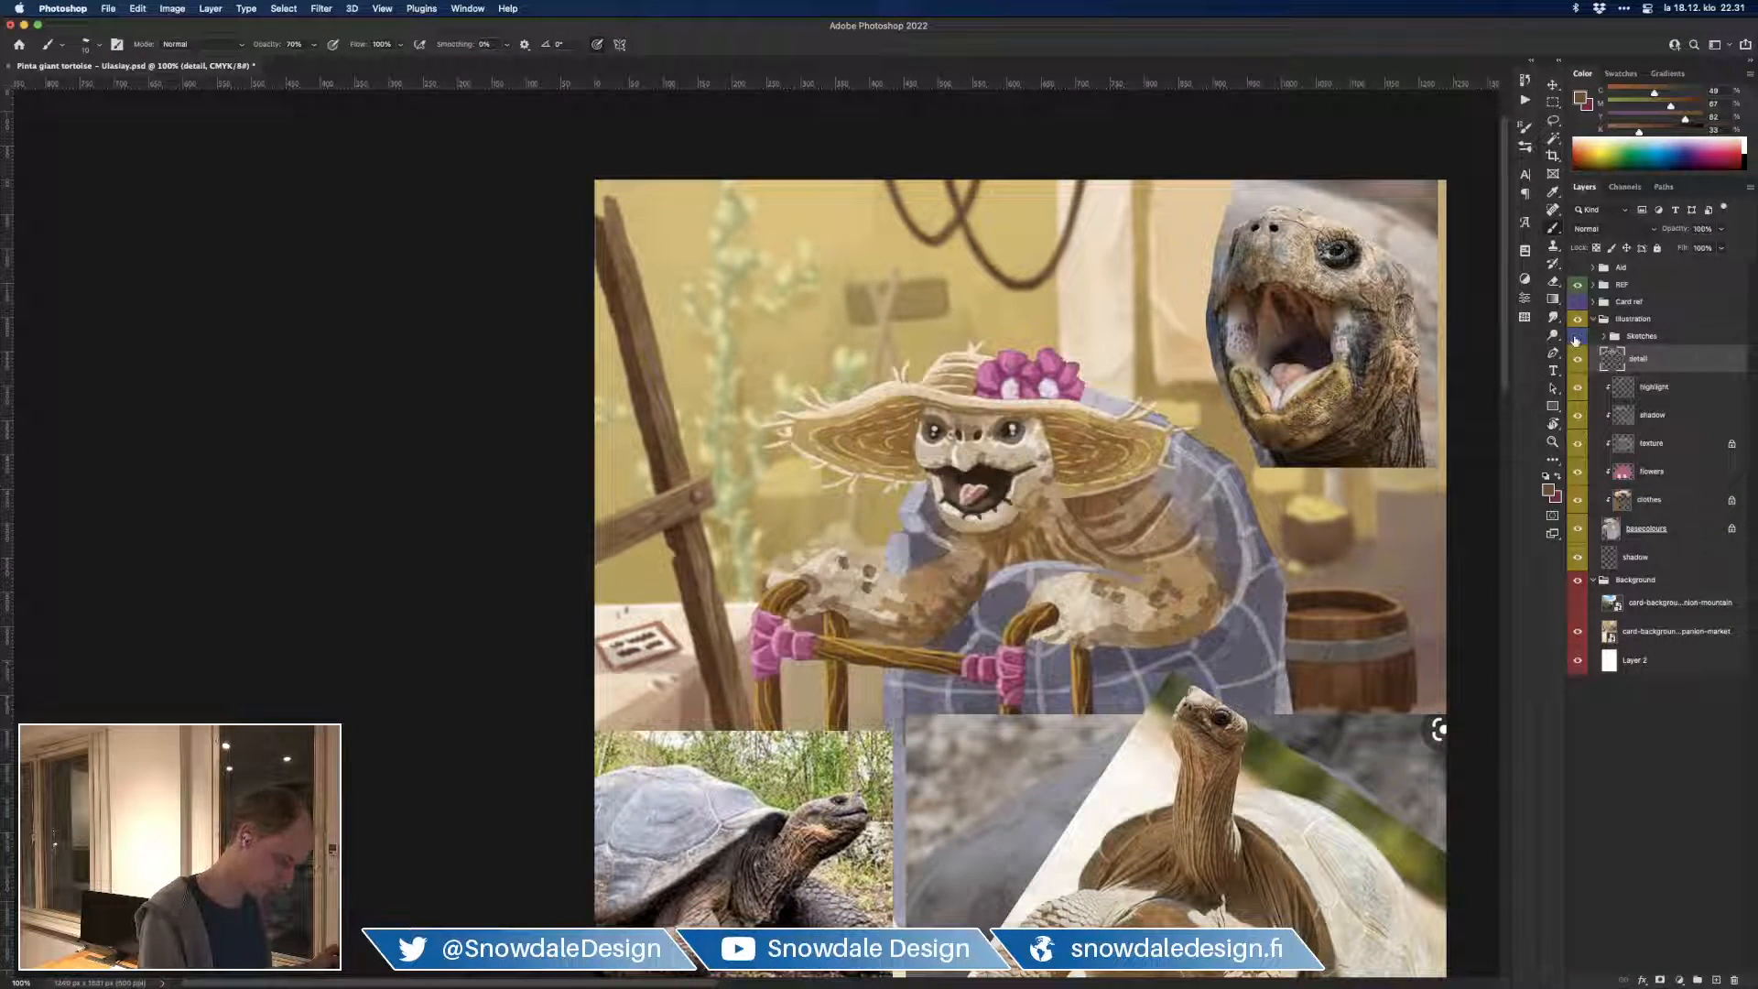
# Step: Paint the tortoise's far hand and forearm behind the walker with sampled light skin and brown tones
pyautogui.moveTo(821, 610)
pyautogui.mouseDown()
pyautogui.moveTo(799, 611)
pyautogui.moveTo(818, 611)
pyautogui.moveTo(803, 586)
pyautogui.mouseUp()
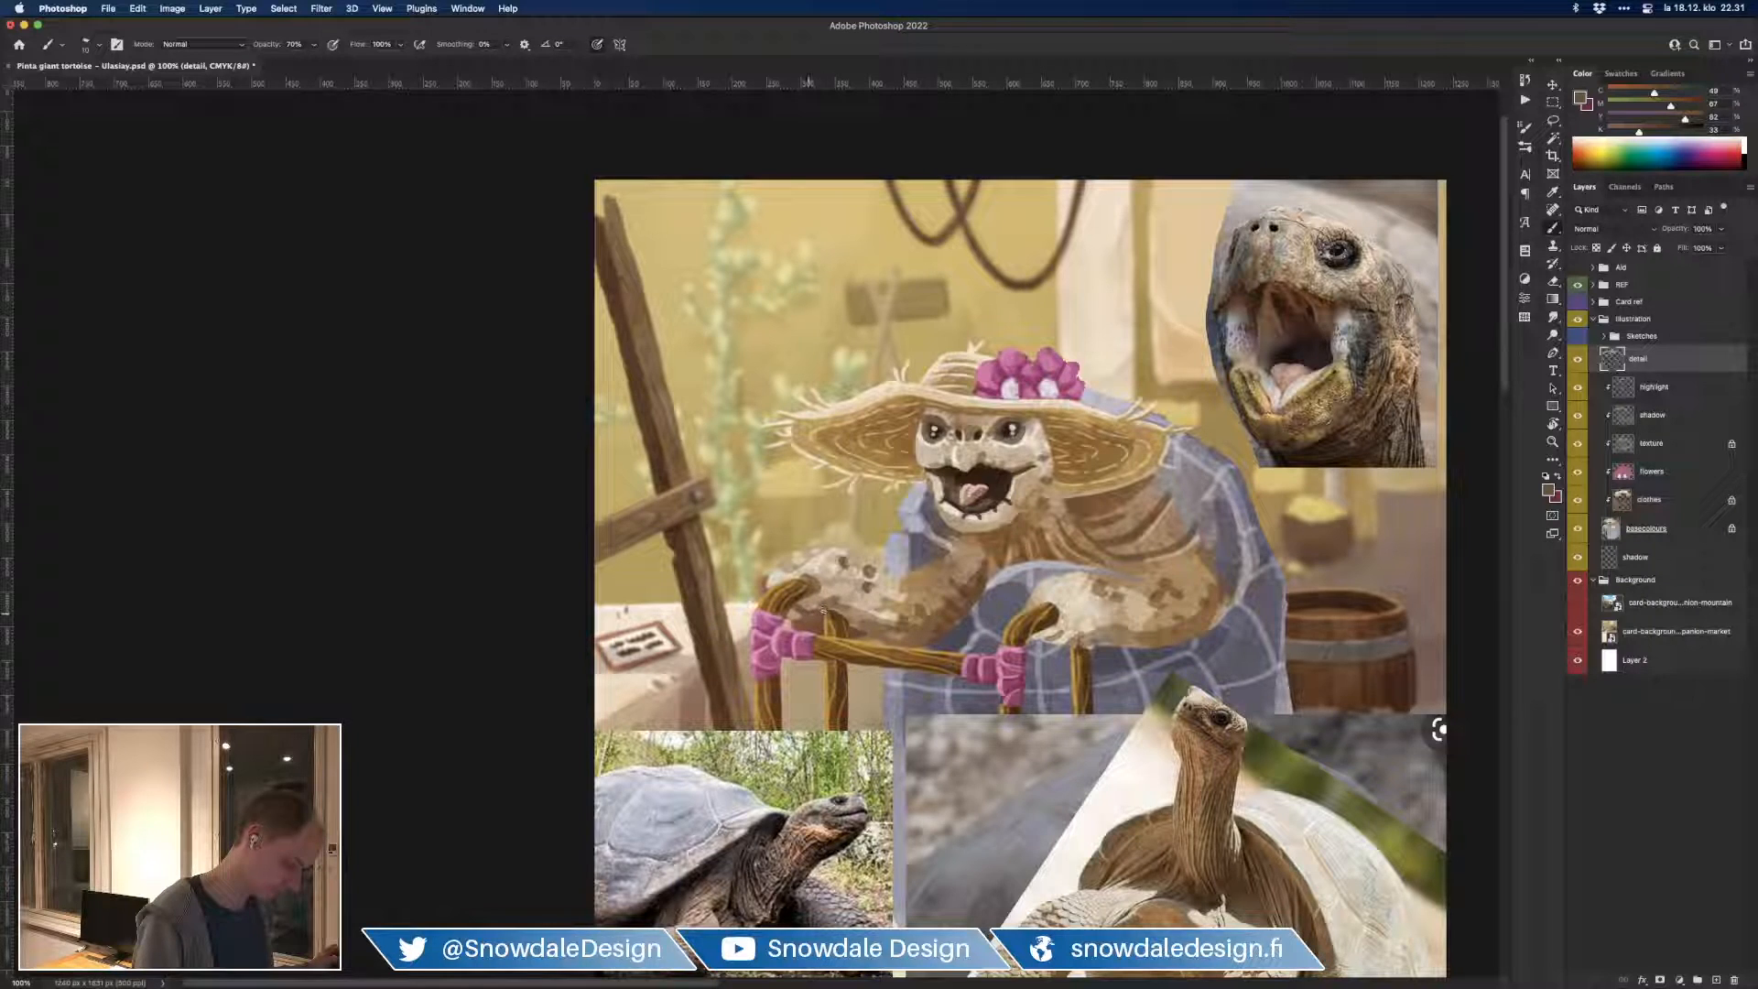
pyautogui.keyDown('alt'); pyautogui.click(811, 565); pyautogui.keyUp('alt')
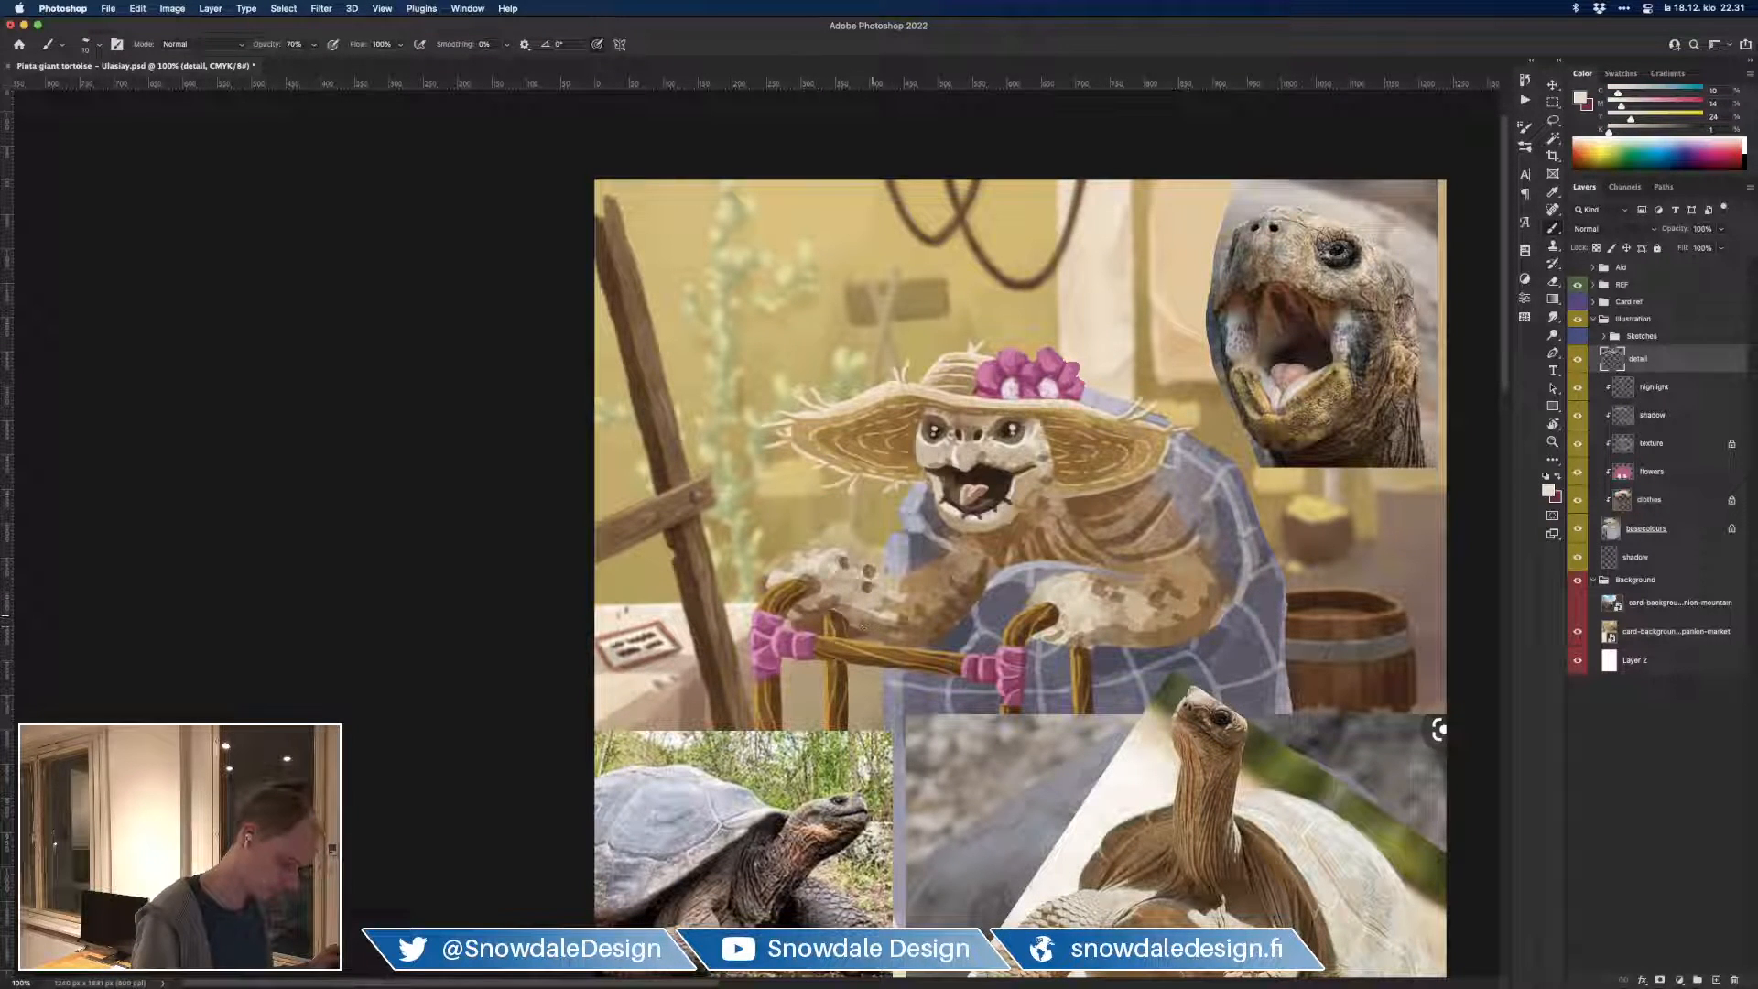
pyautogui.keyDown('alt'); pyautogui.click(877, 626); pyautogui.keyUp('alt')
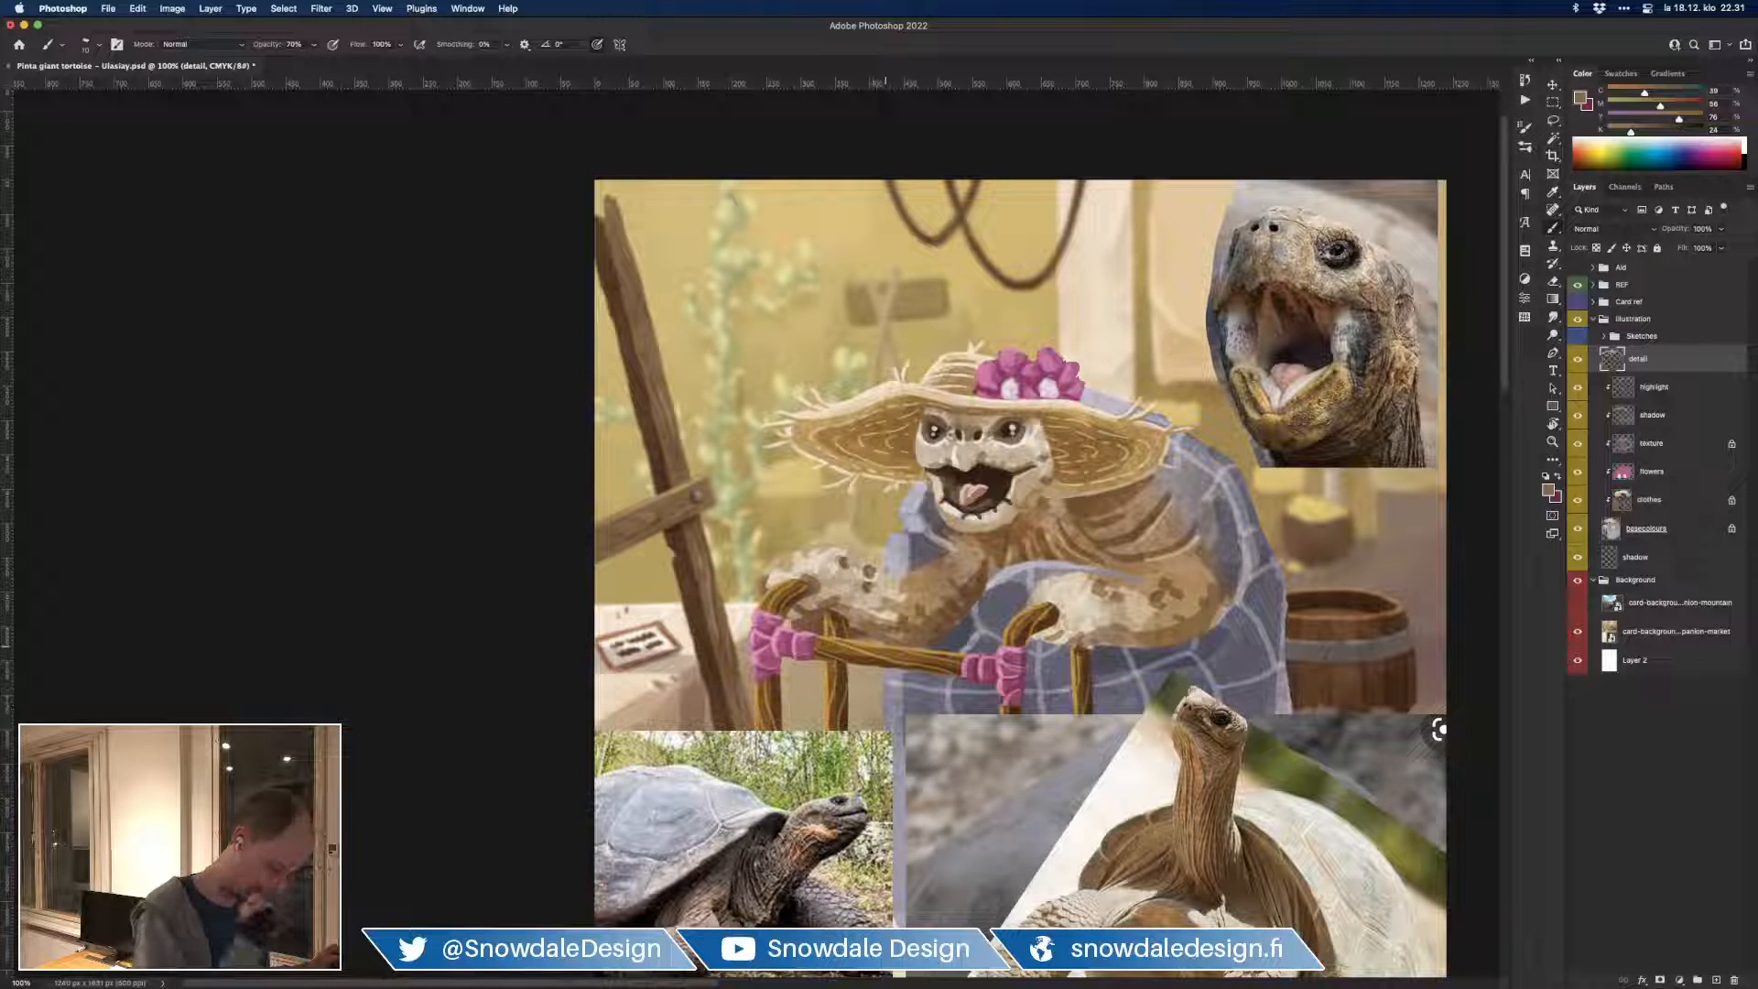
pyautogui.moveTo(1210, 650); pyautogui.dragTo(1135, 590)
pyautogui.keyDown('alt'); pyautogui.click(1083, 536); pyautogui.keyUp('alt')
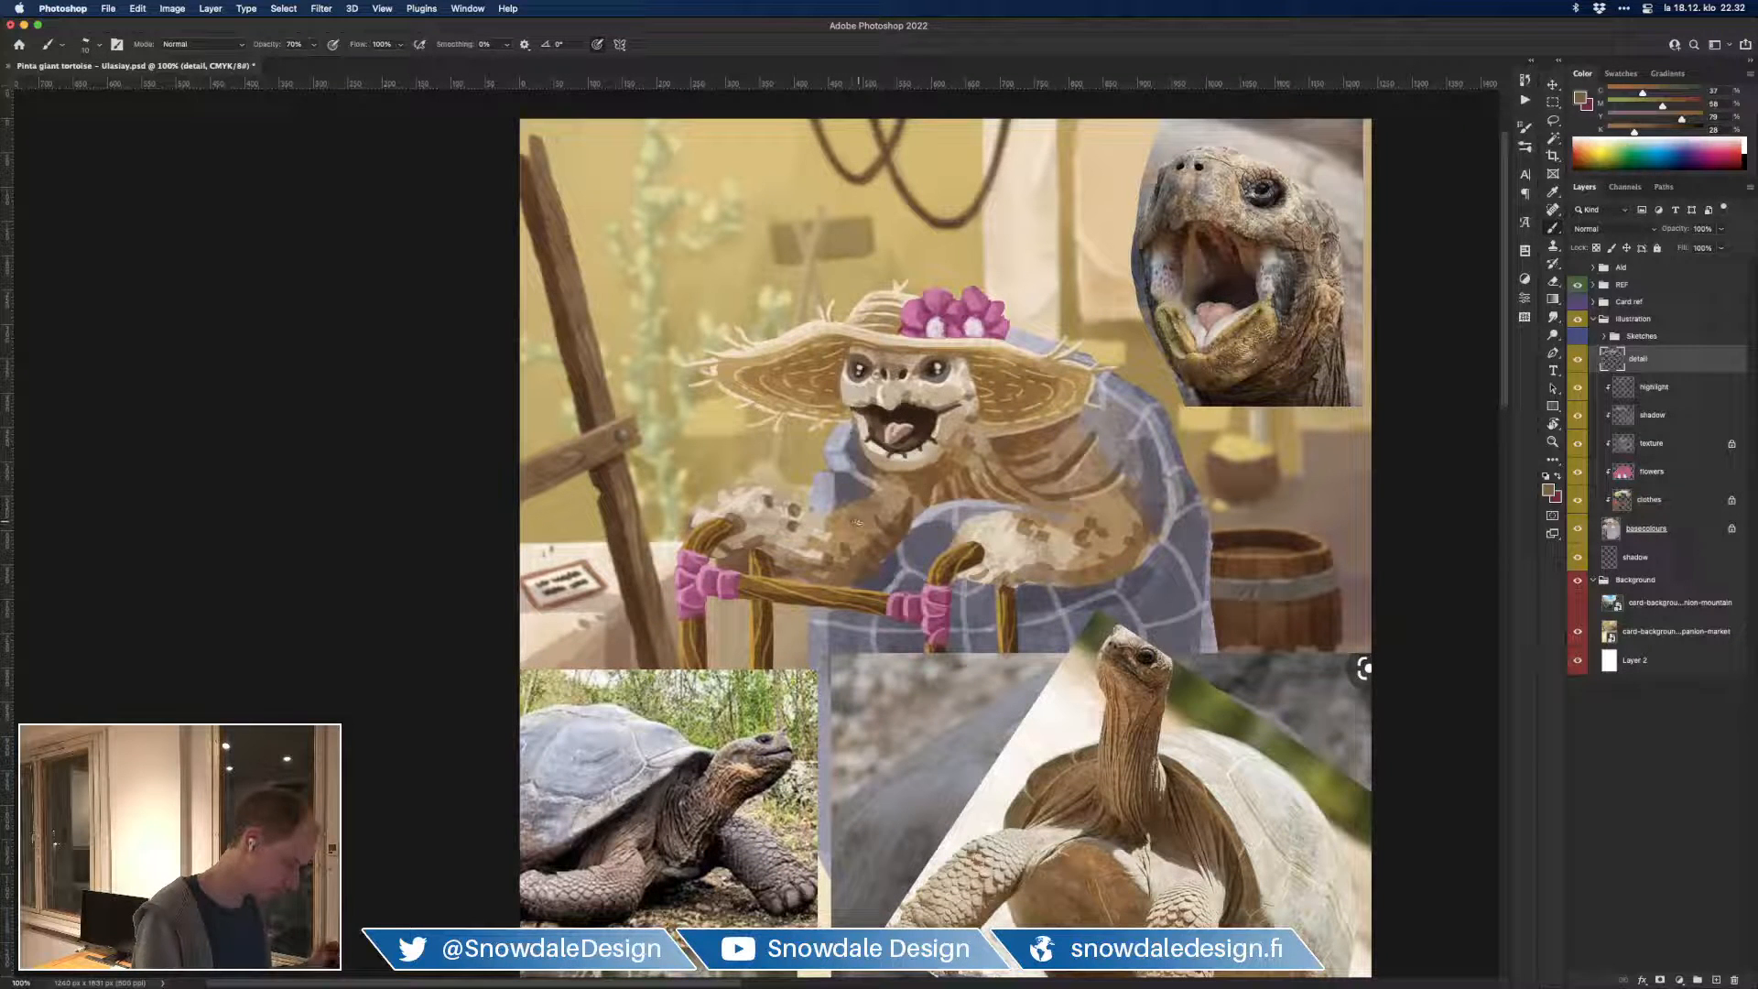
# Step: Sample tones from the shoulder and shell to touch up the skin folds and the shell beside the chin
pyautogui.keyDown('alt'); pyautogui.click(1072, 430); pyautogui.keyUp('alt')
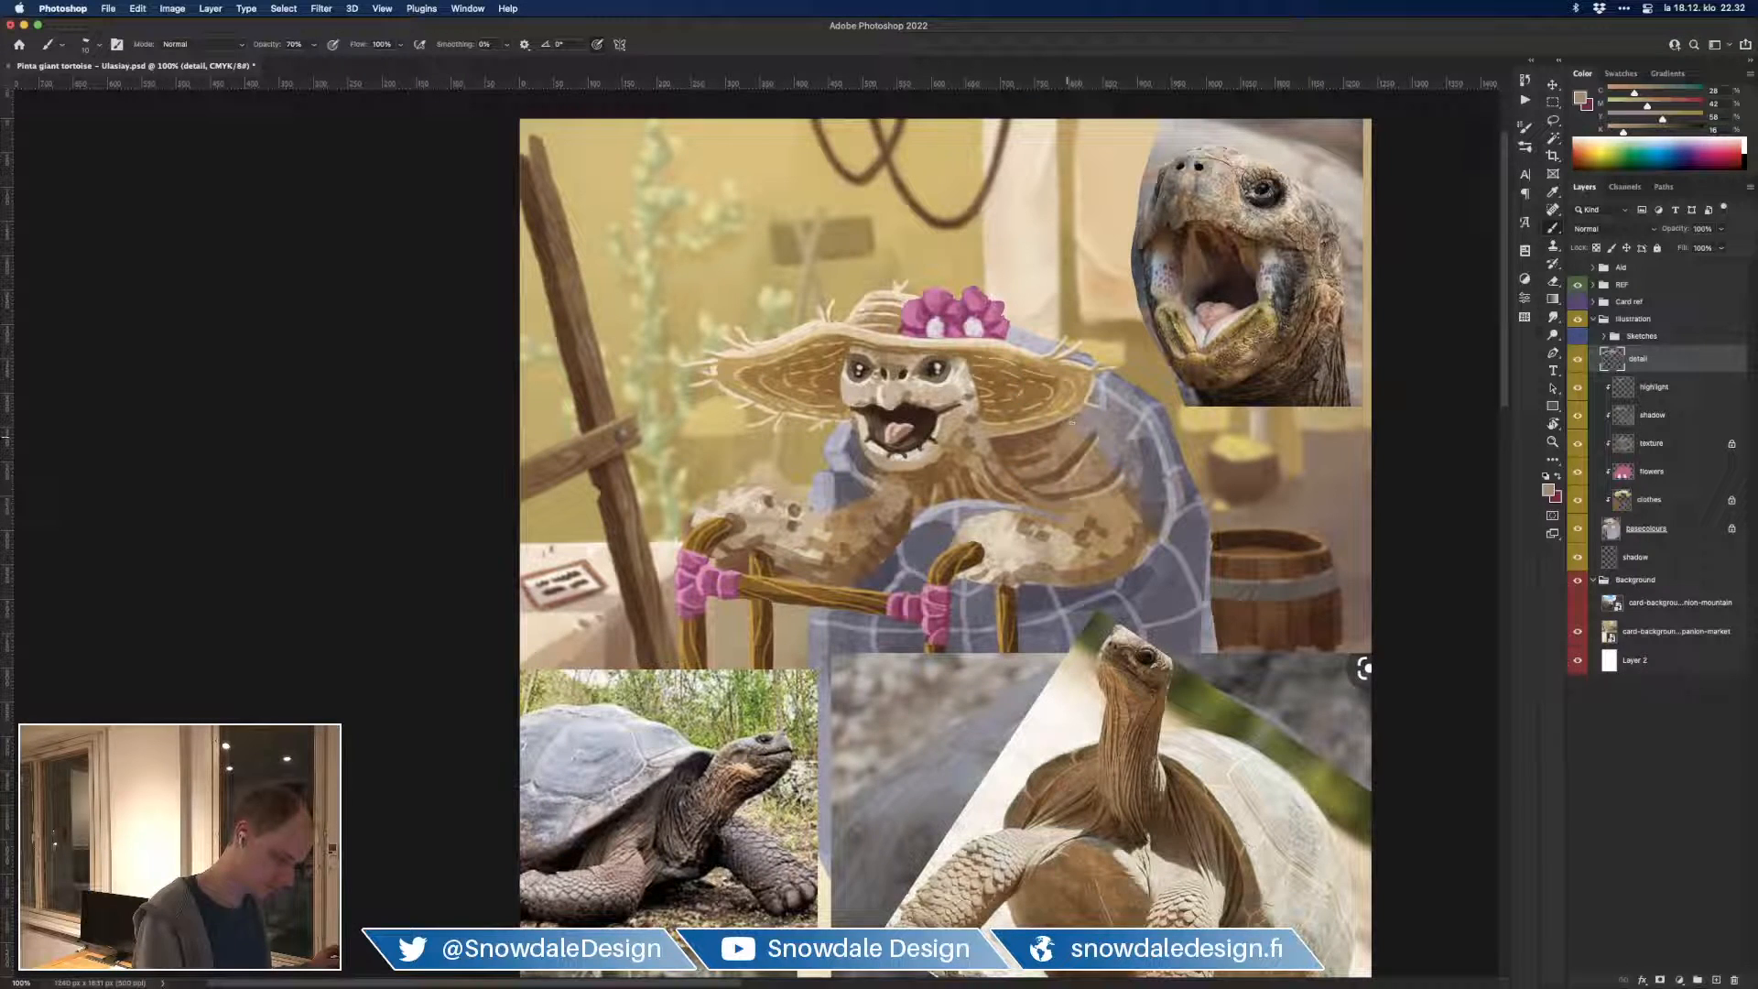
pyautogui.keyDown('alt'); pyautogui.click(1148, 398); pyautogui.keyUp('alt')
pyautogui.keyDown('alt'); pyautogui.click(847, 438); pyautogui.keyUp('alt')
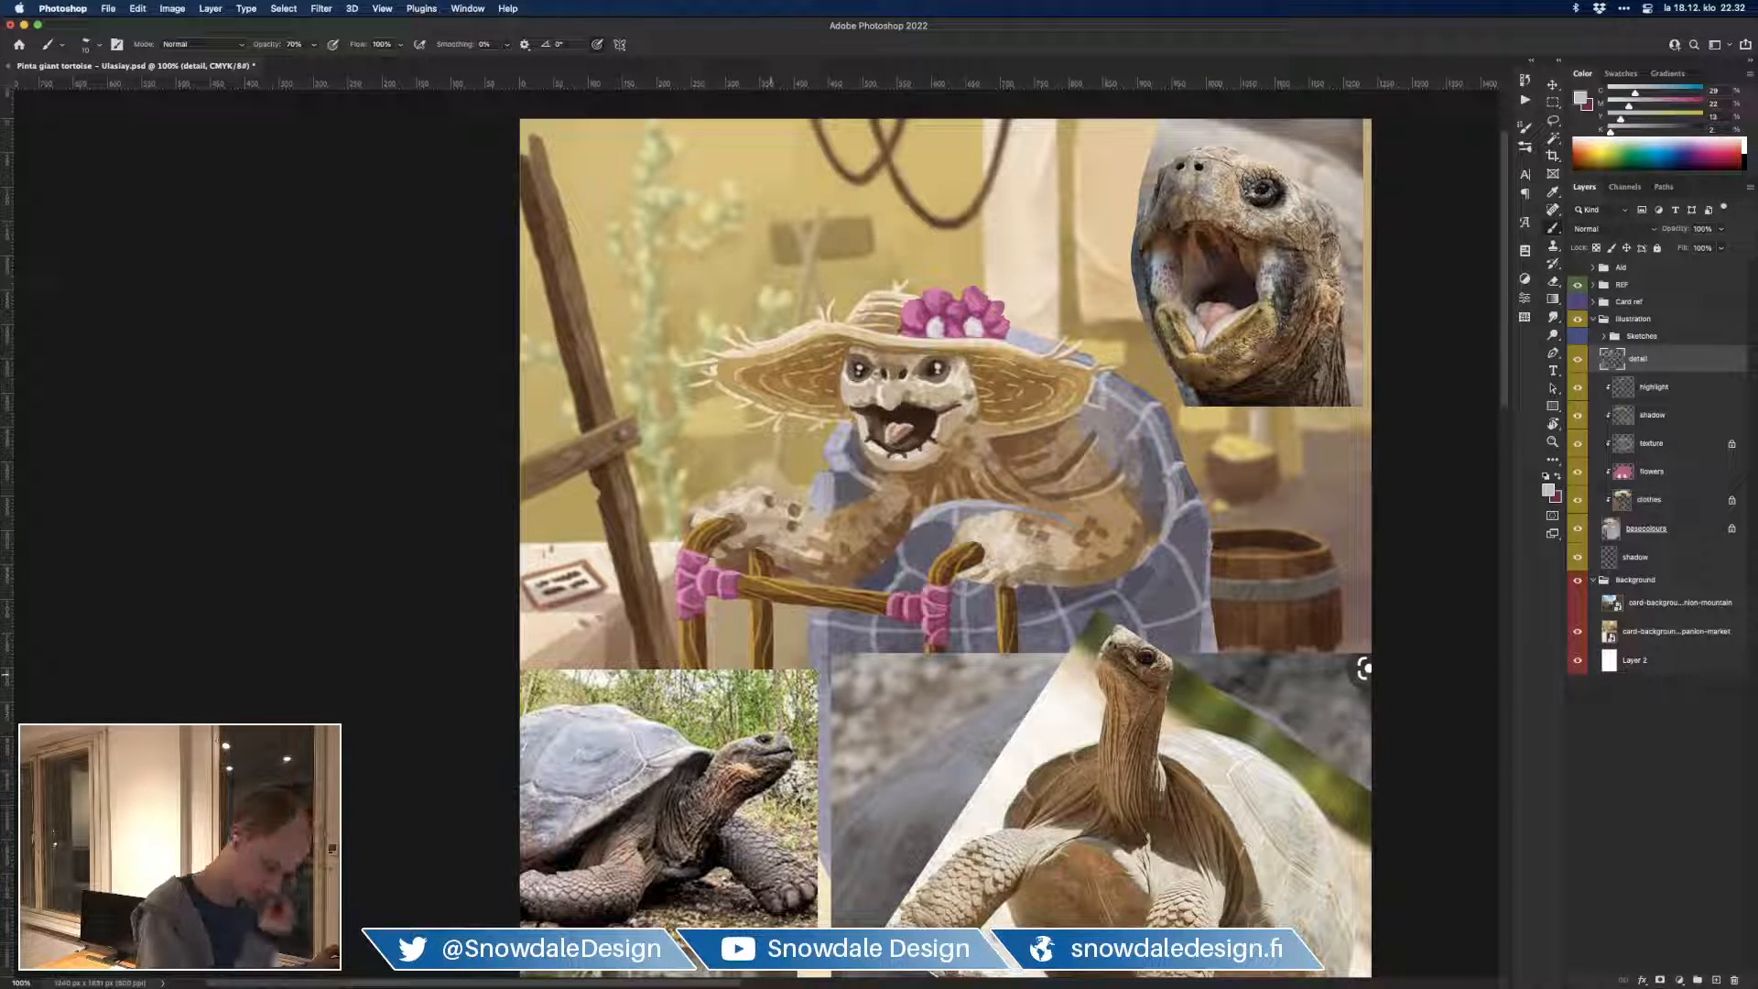
# Step: Paint brown spots and lighter skin patches on the barrel-side forearm with tones sampled from the arm and neck
pyautogui.keyDown('alt'); pyautogui.click(1058, 522); pyautogui.keyUp('alt')
pyautogui.moveTo(1028, 526); pyautogui.dragTo(1066, 523)
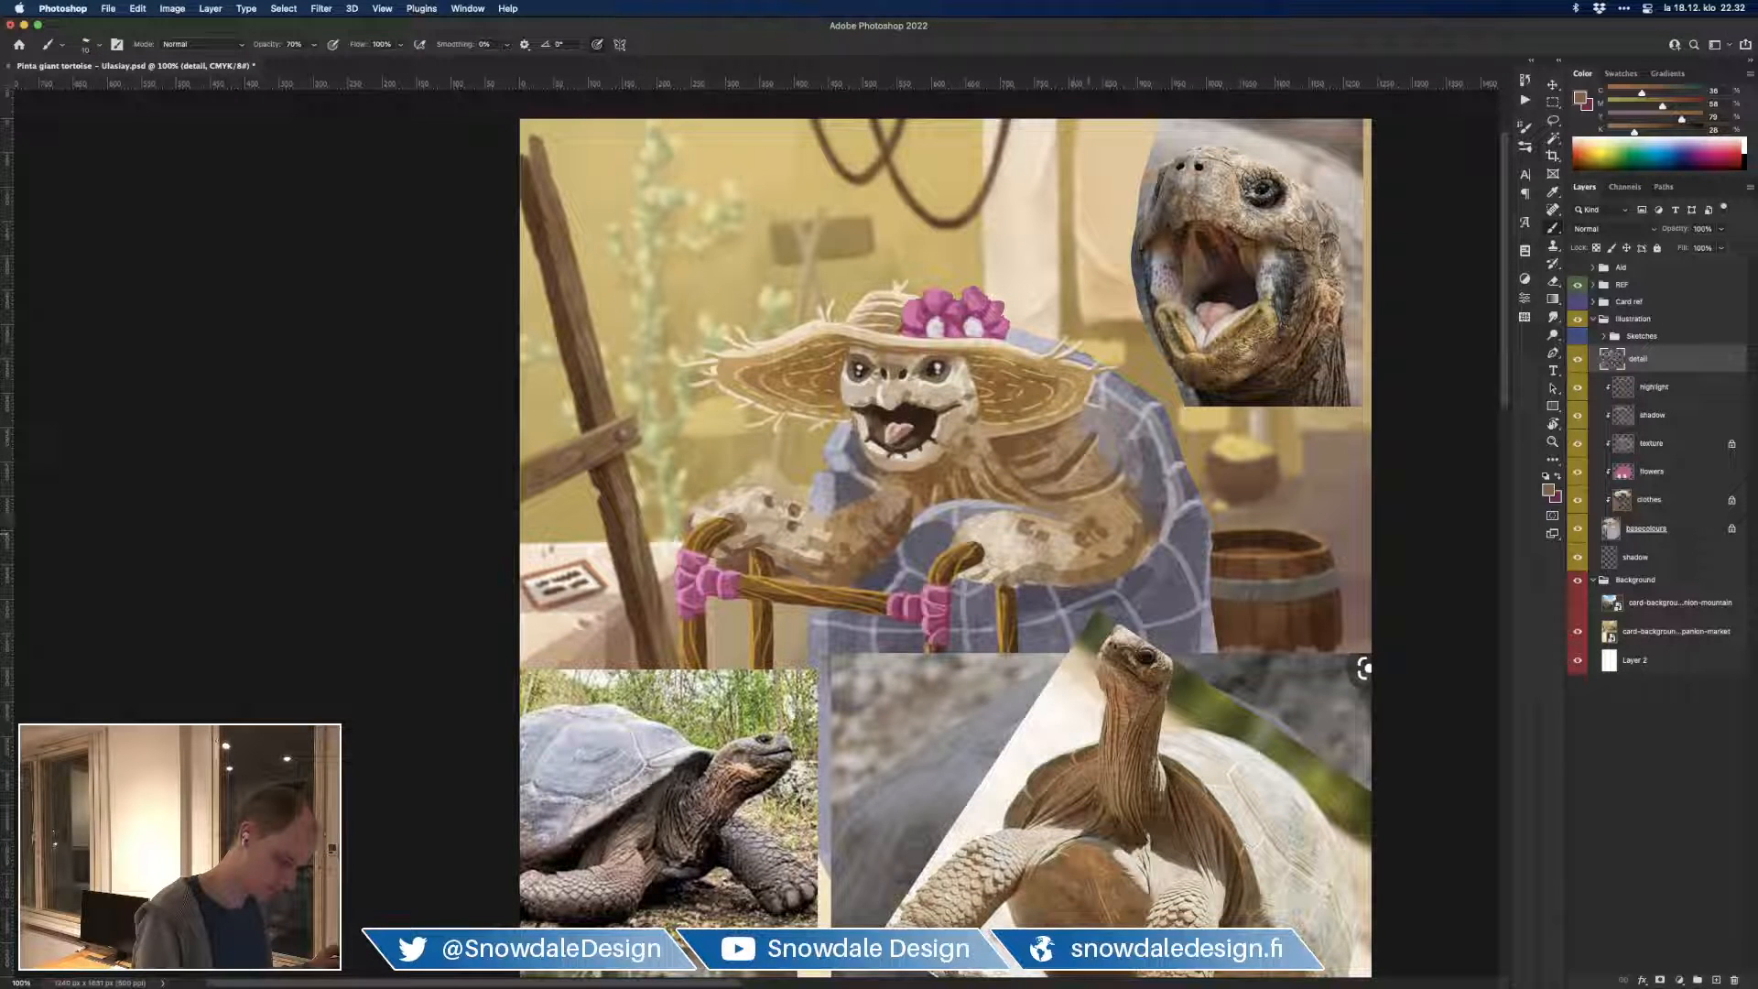
pyautogui.keyDown('alt'); pyautogui.click(1026, 458); pyautogui.keyUp('alt')
pyautogui.keyDown('alt'); pyautogui.click(1073, 518); pyautogui.keyUp('alt')
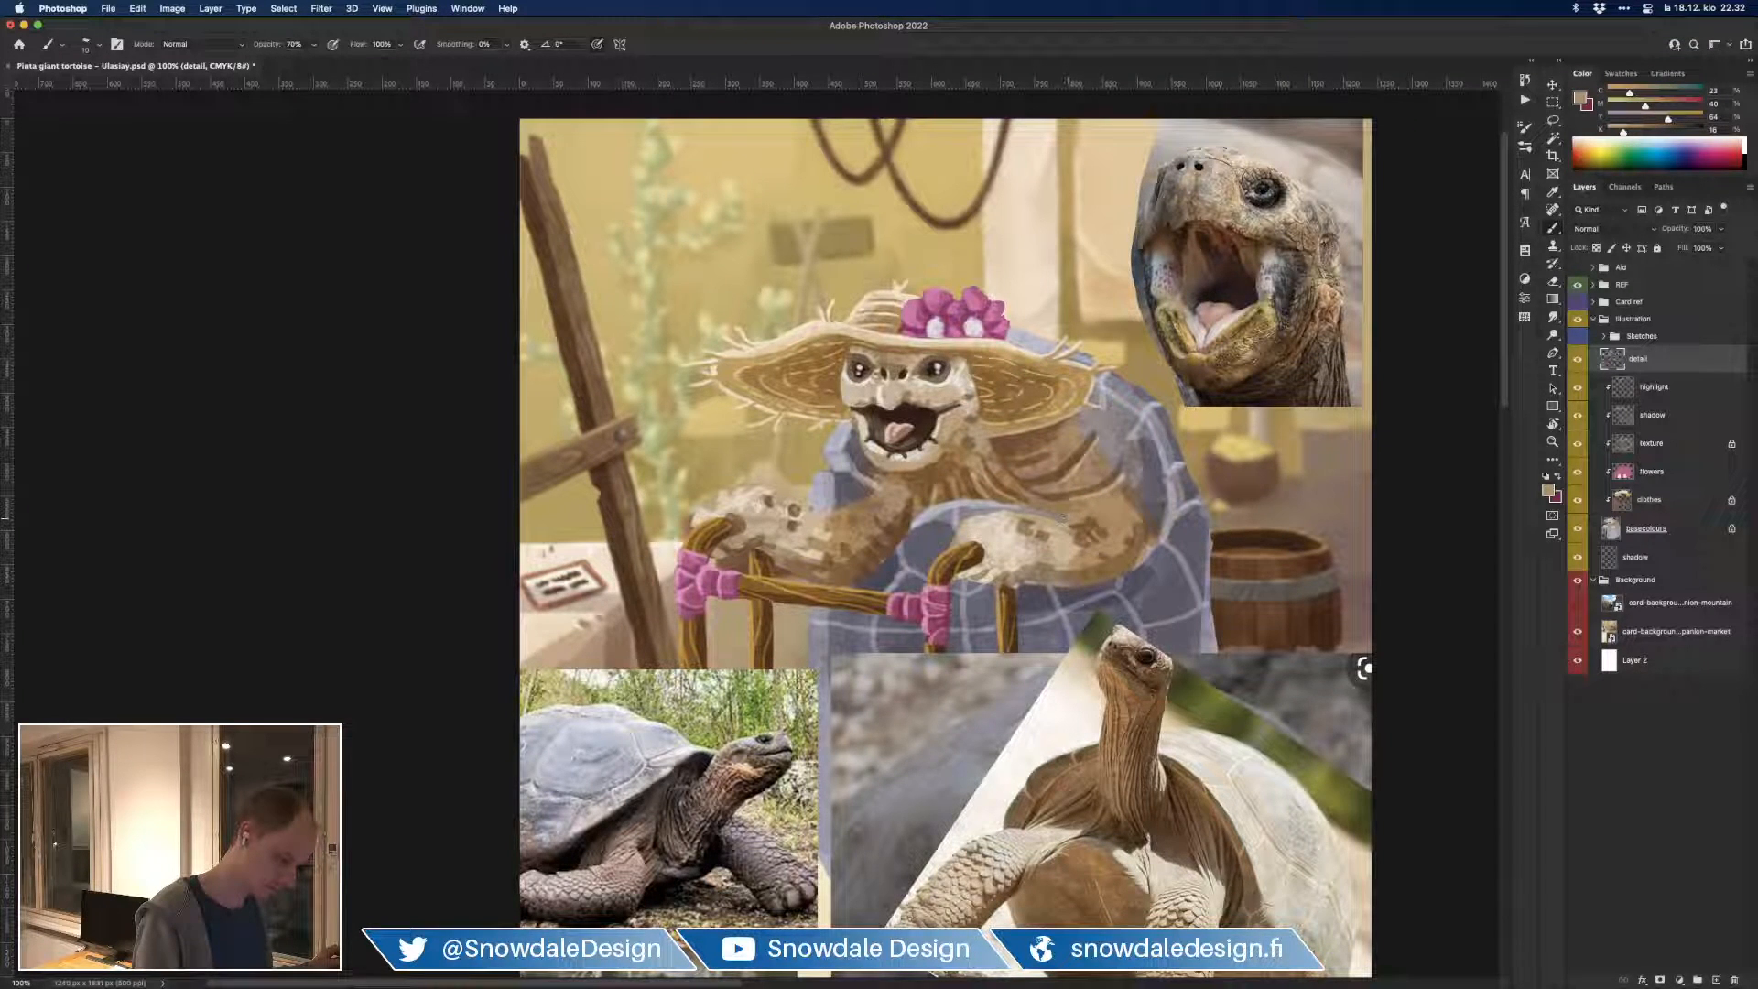
pyautogui.keyDown('alt'); pyautogui.click(1057, 516); pyautogui.keyUp('alt')
# Step: Clean up the boundary between the barrel-side hand and the shell using sampled dark gray, light skin and shell-gray tones
pyautogui.keyDown('alt'); pyautogui.click(940, 522); pyautogui.keyUp('alt')
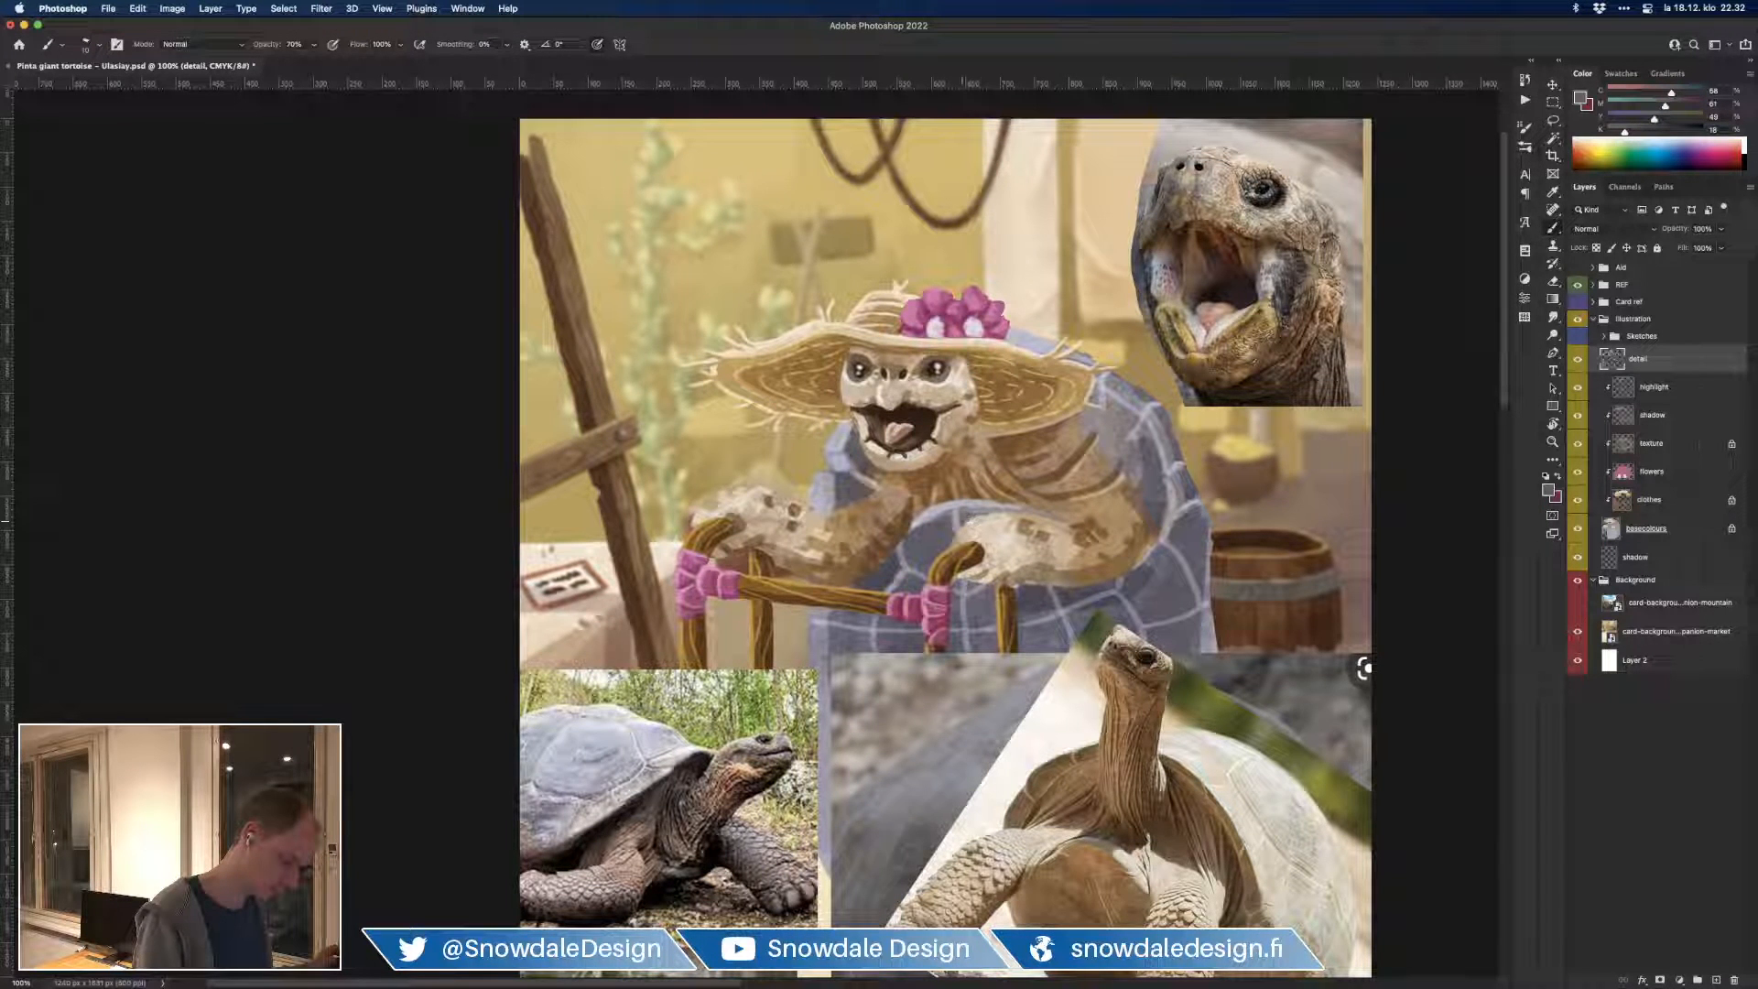
pyautogui.keyDown('alt'); pyautogui.click(966, 530); pyautogui.keyUp('alt')
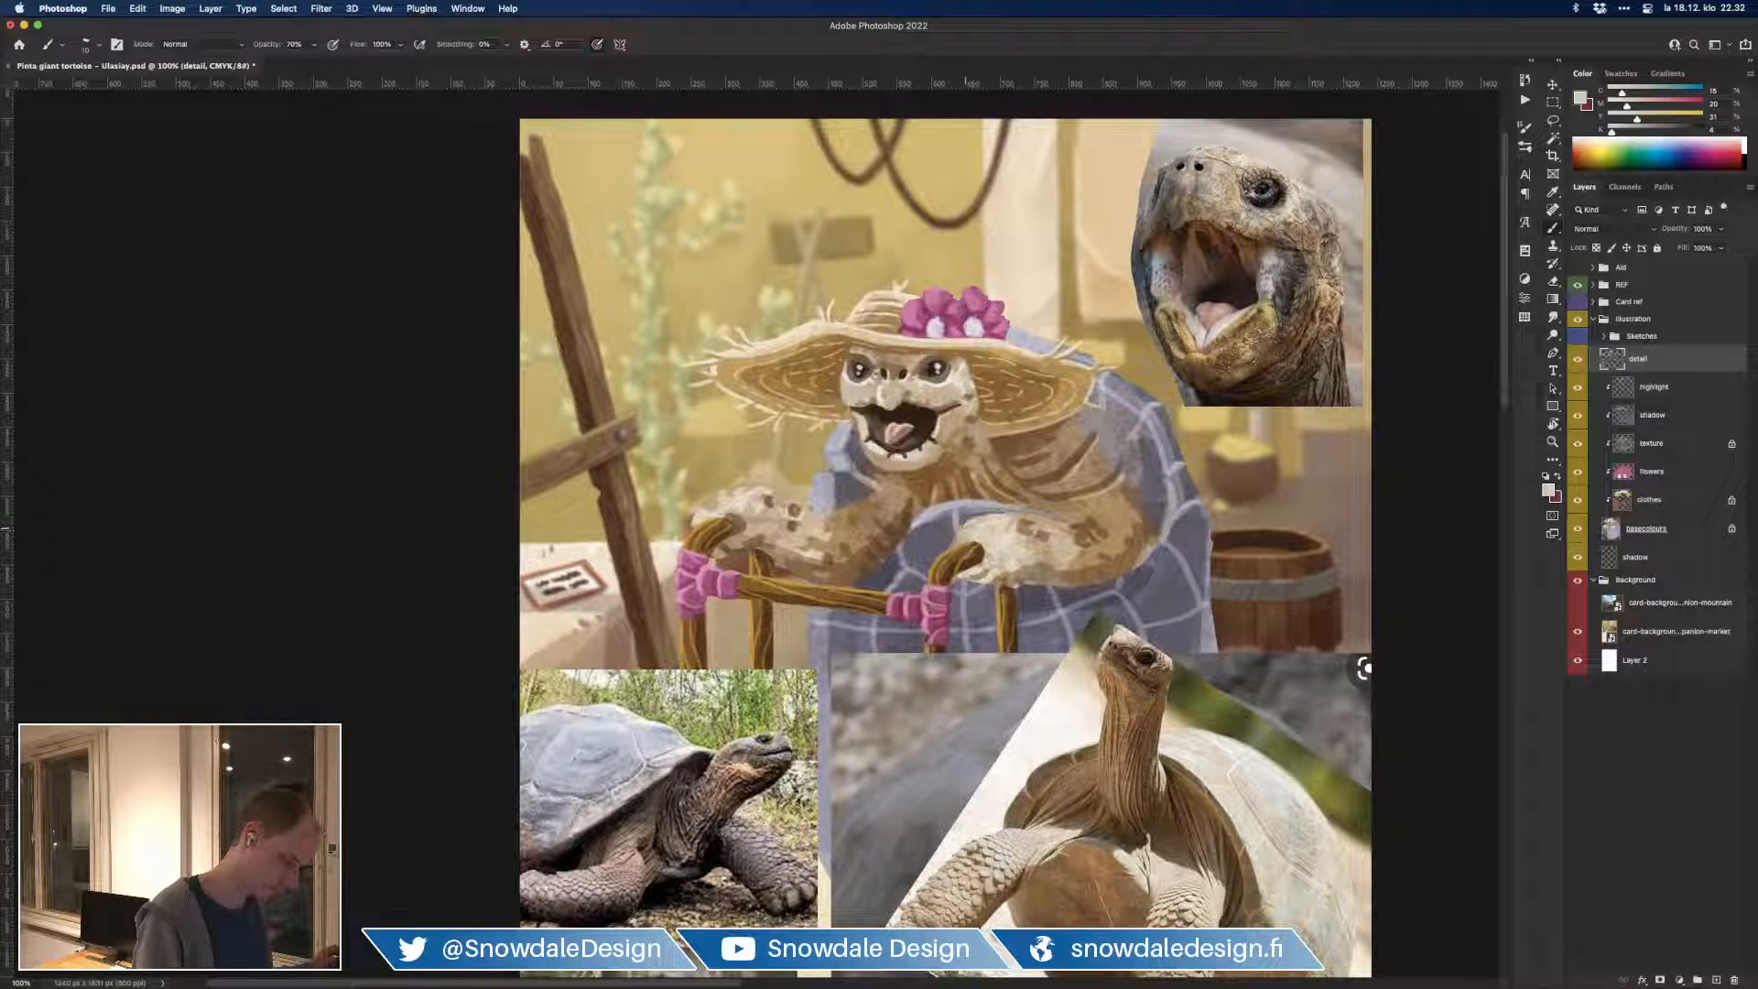
pyautogui.keyDown('alt'); pyautogui.click(896, 559); pyautogui.keyUp('alt')
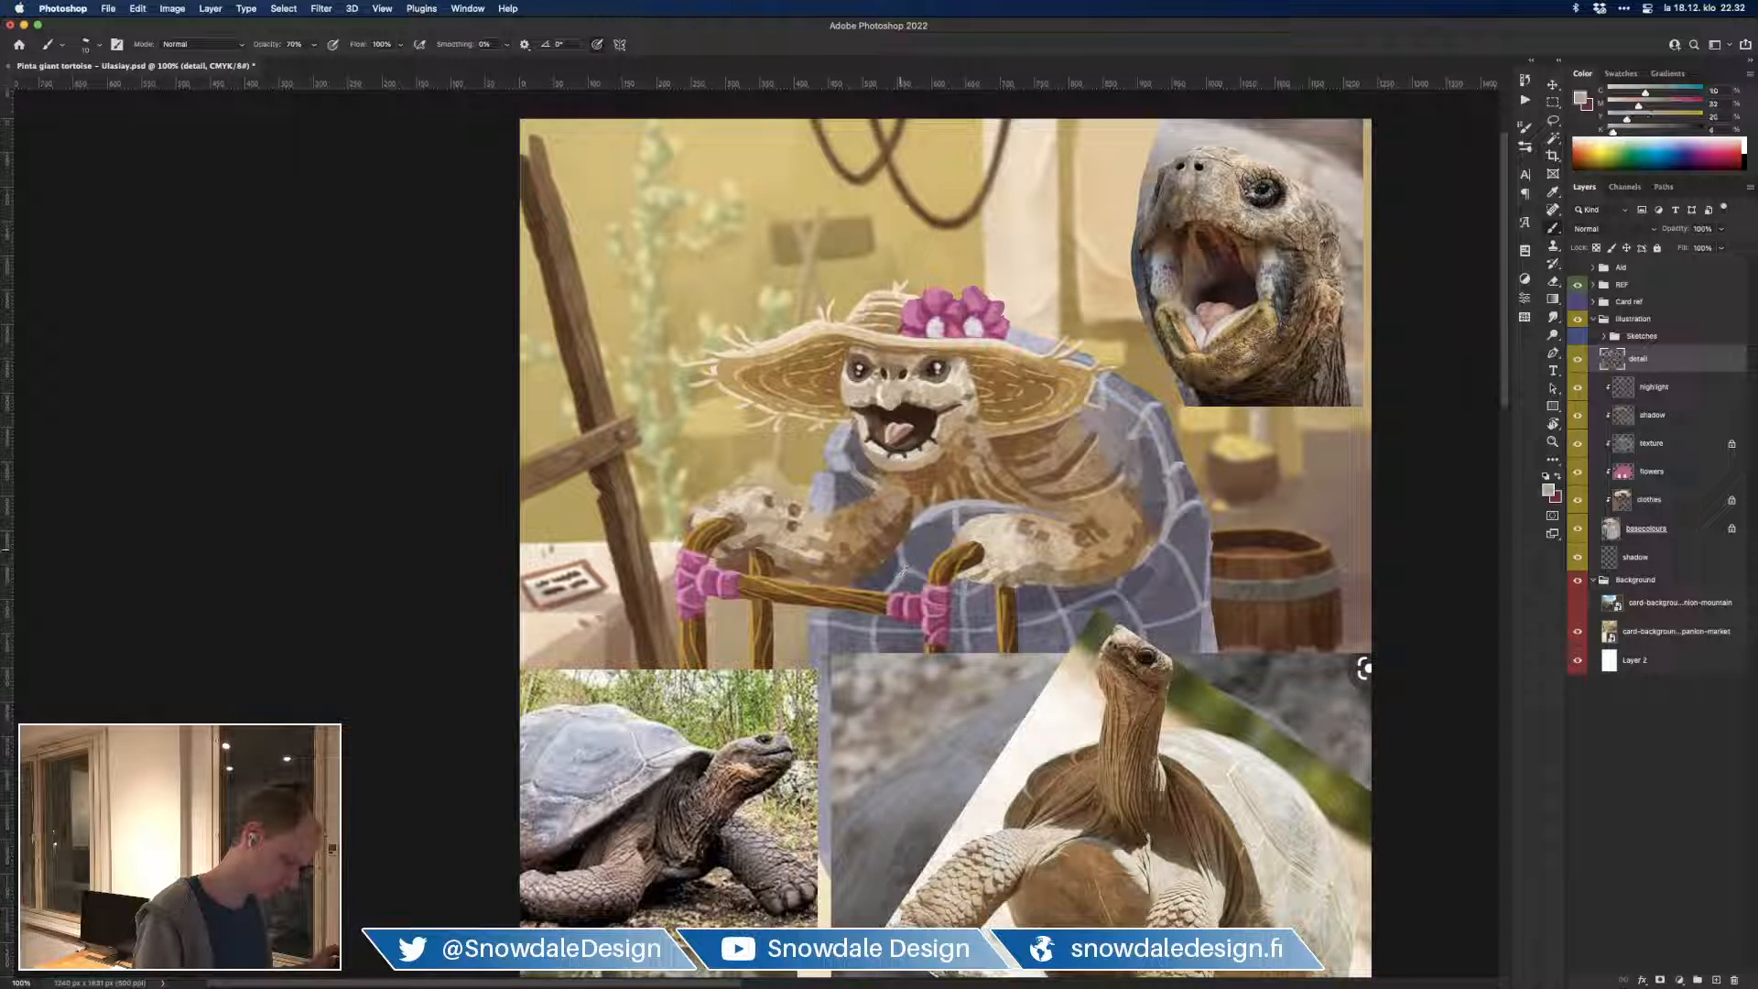
pyautogui.keyDown('alt'); pyautogui.click(905, 570); pyautogui.keyUp('alt')
pyautogui.keyDown('alt'); pyautogui.click(895, 565); pyautogui.keyUp('alt')
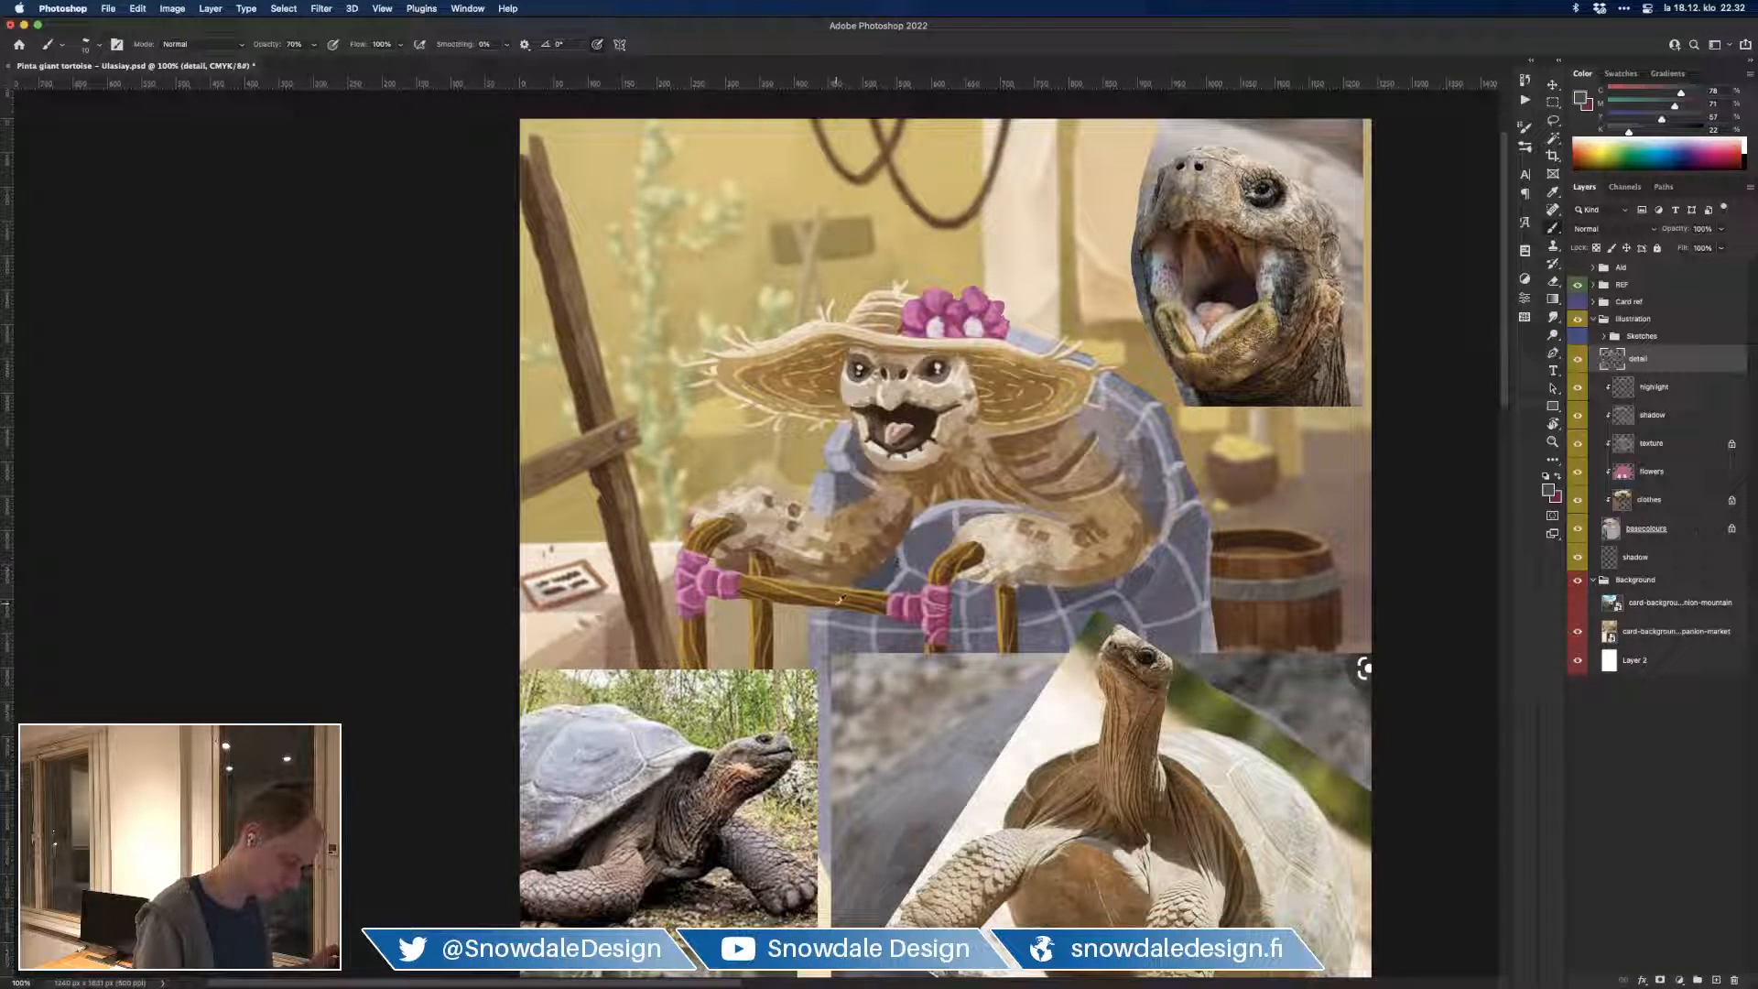
# Step: Define the lower edge of the barrel-side elbow against the shell with sampled brown skin and gray shell tones
pyautogui.press('super+minus')
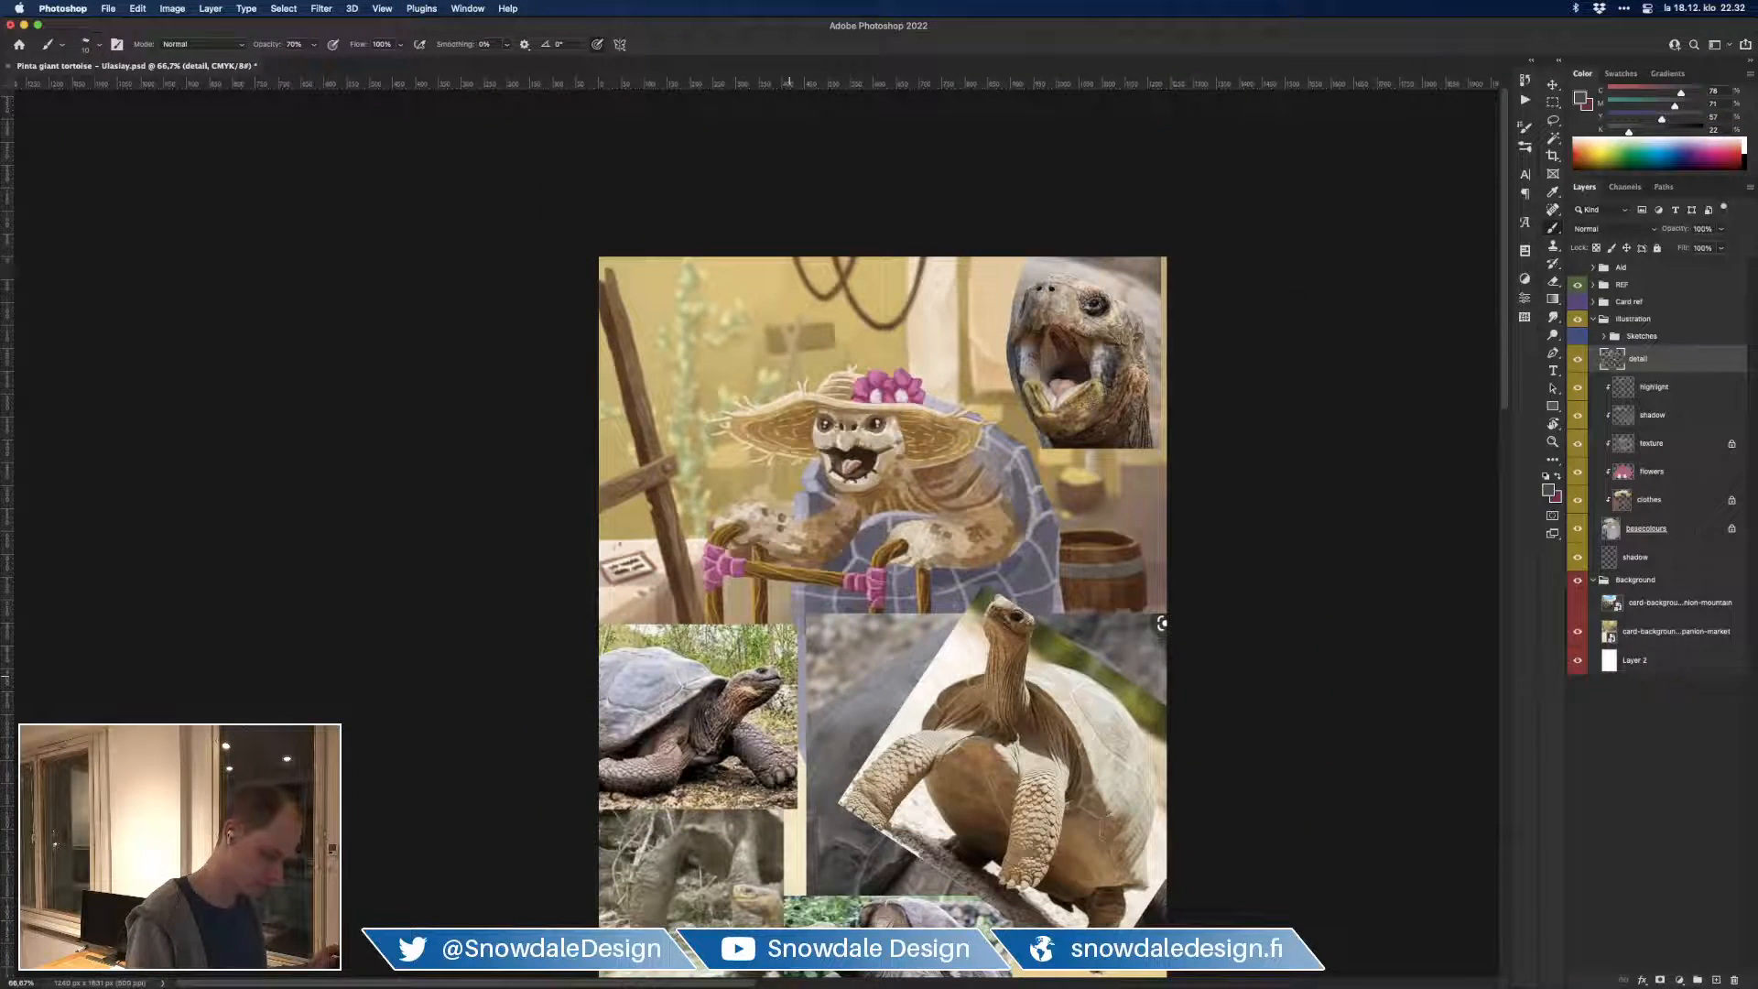
pyautogui.press('super+plus')
pyautogui.keyDown('alt'); pyautogui.click(1129, 564); pyautogui.keyUp('alt')
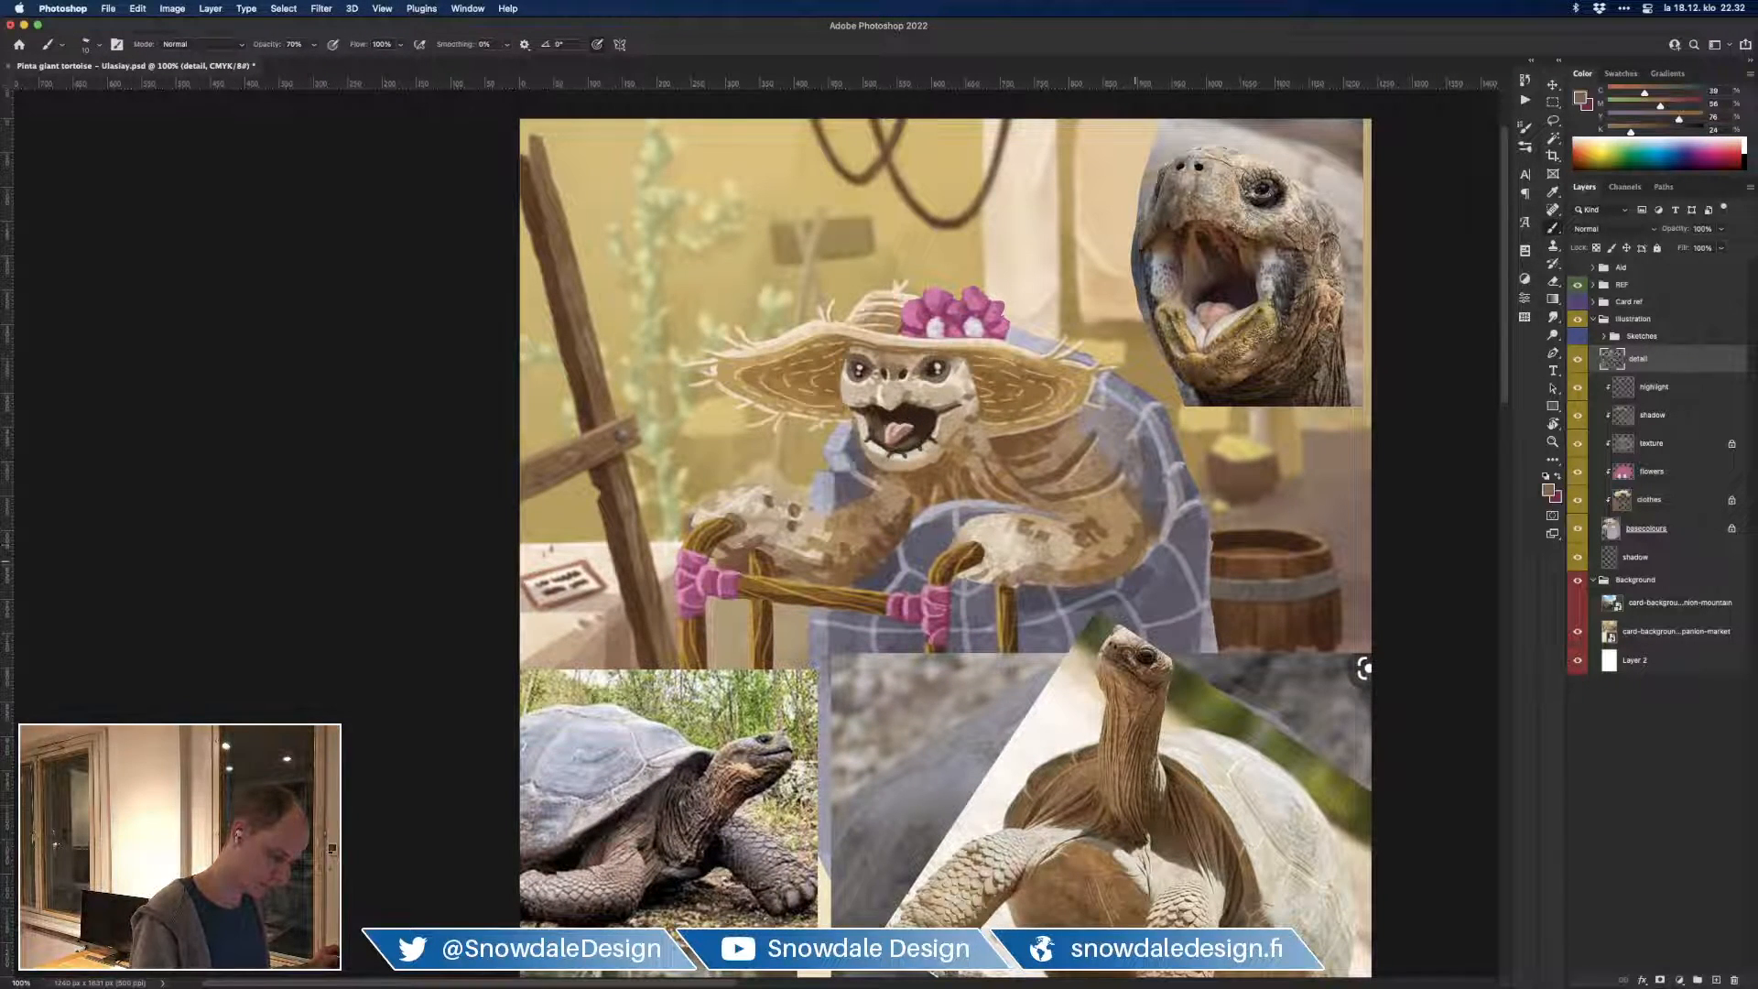
pyautogui.keyDown('alt'); pyautogui.click(1142, 571); pyautogui.keyUp('alt')
pyautogui.keyDown('alt'); pyautogui.click(1117, 591); pyautogui.keyUp('alt')
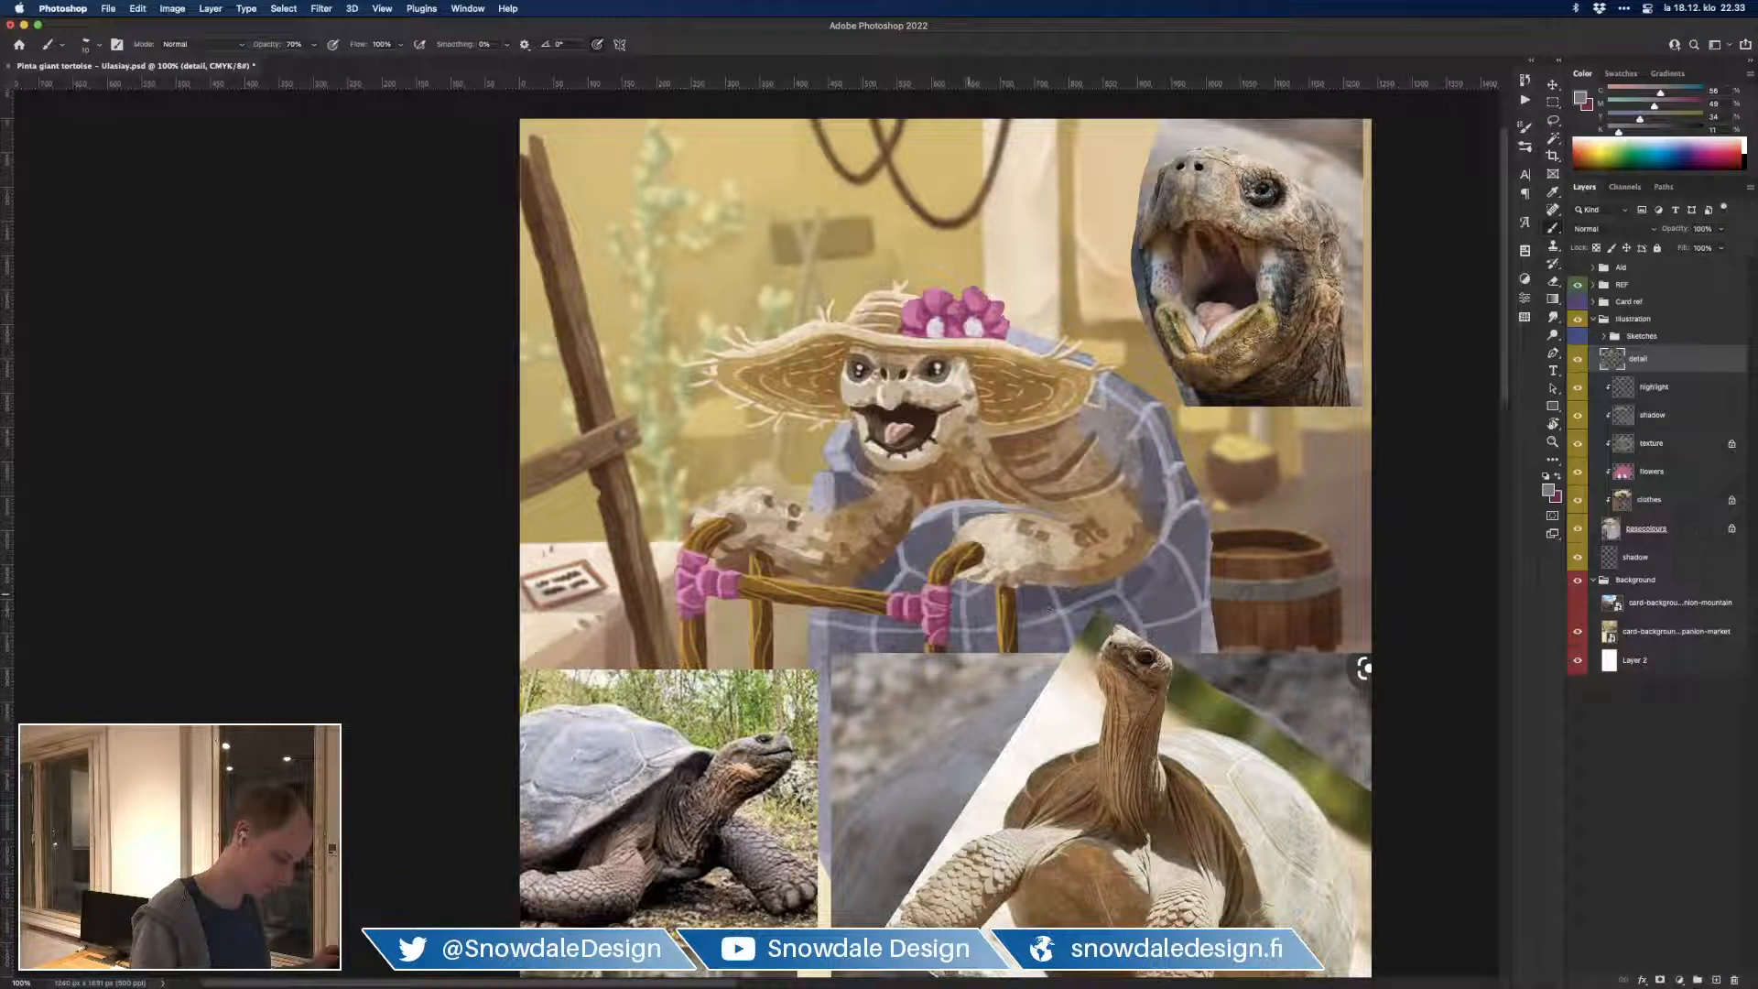
# Step: Touch up the shell pattern below the barrel-side forearm and along the shell's outer side with sampled gray tones
pyautogui.keyDown('alt'); pyautogui.click(971, 579); pyautogui.keyUp('alt')
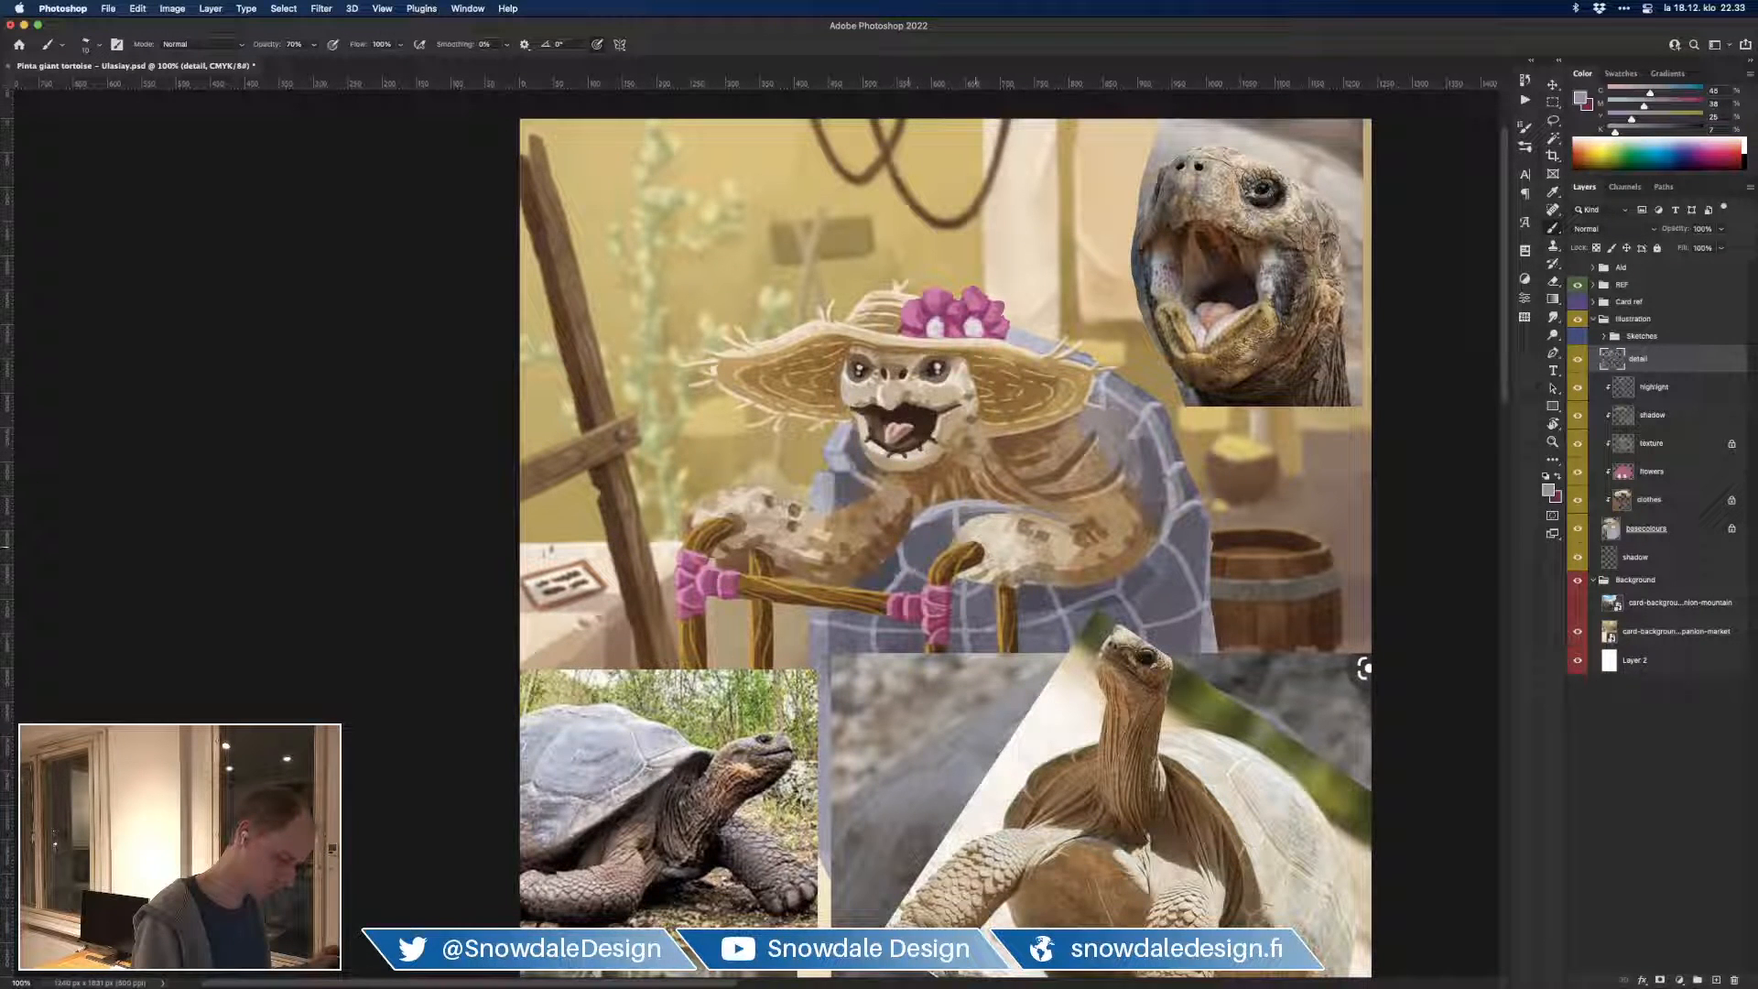
pyautogui.keyDown('alt'); pyautogui.click(1172, 470); pyautogui.keyUp('alt')
pyautogui.press('super+minus')
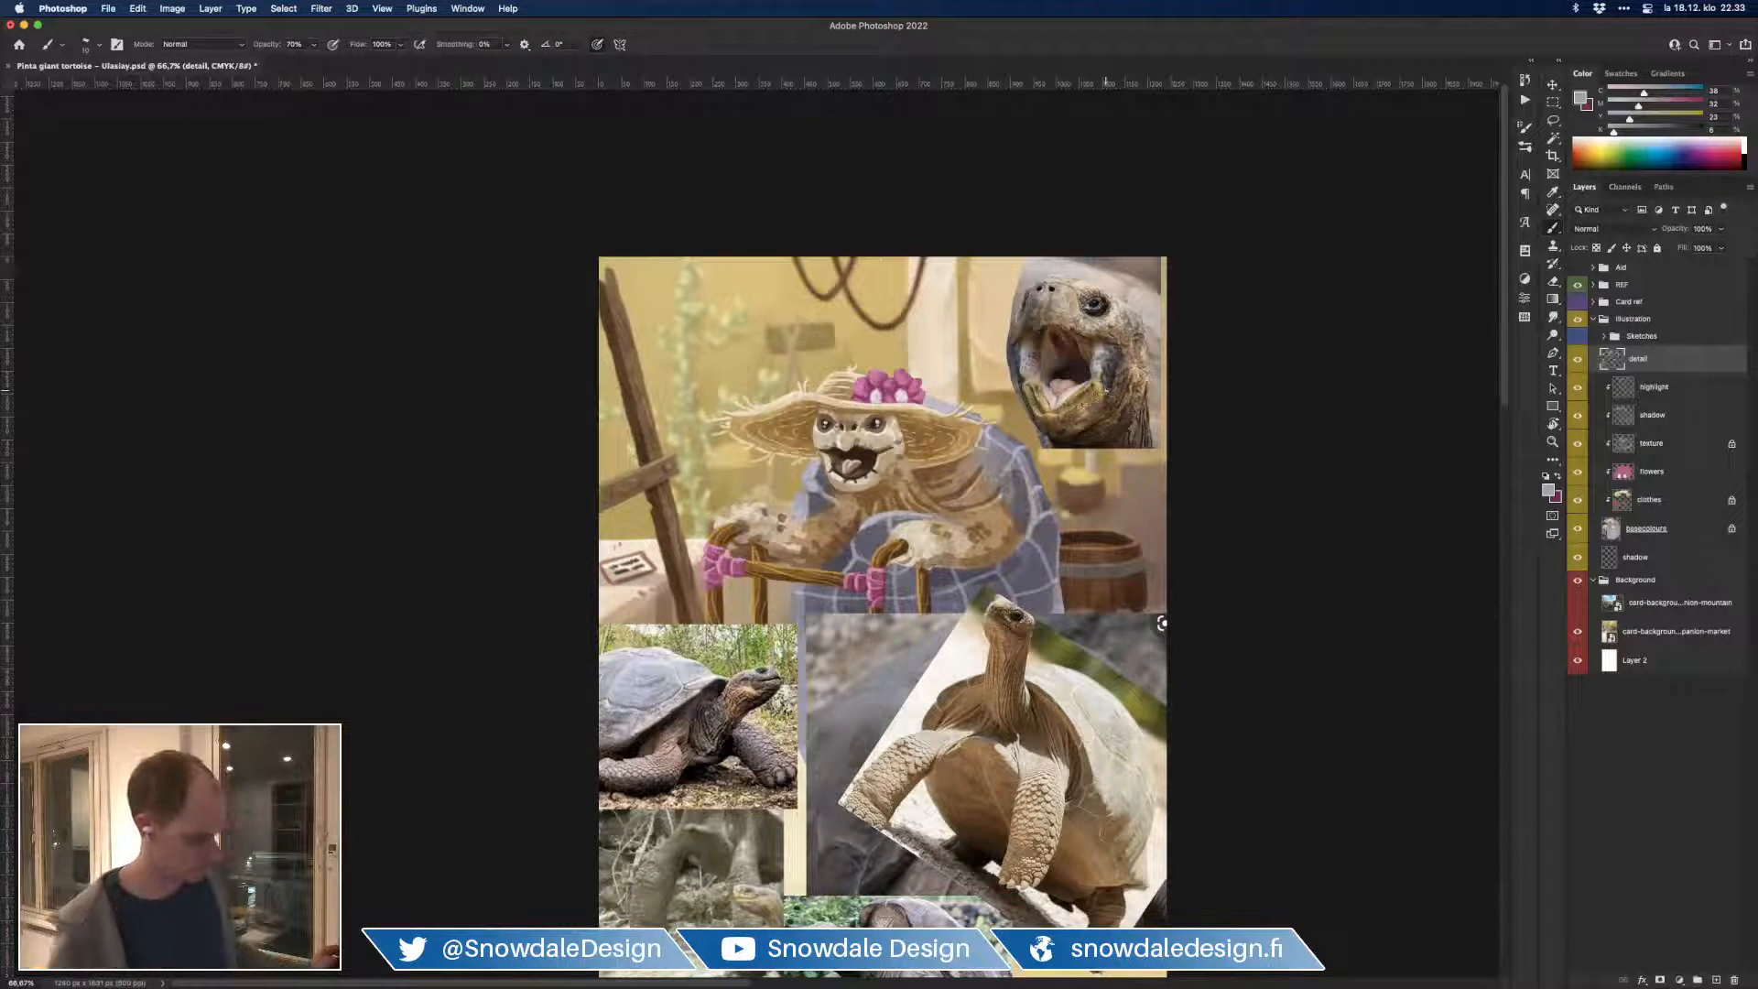
pyautogui.press('super+plus')
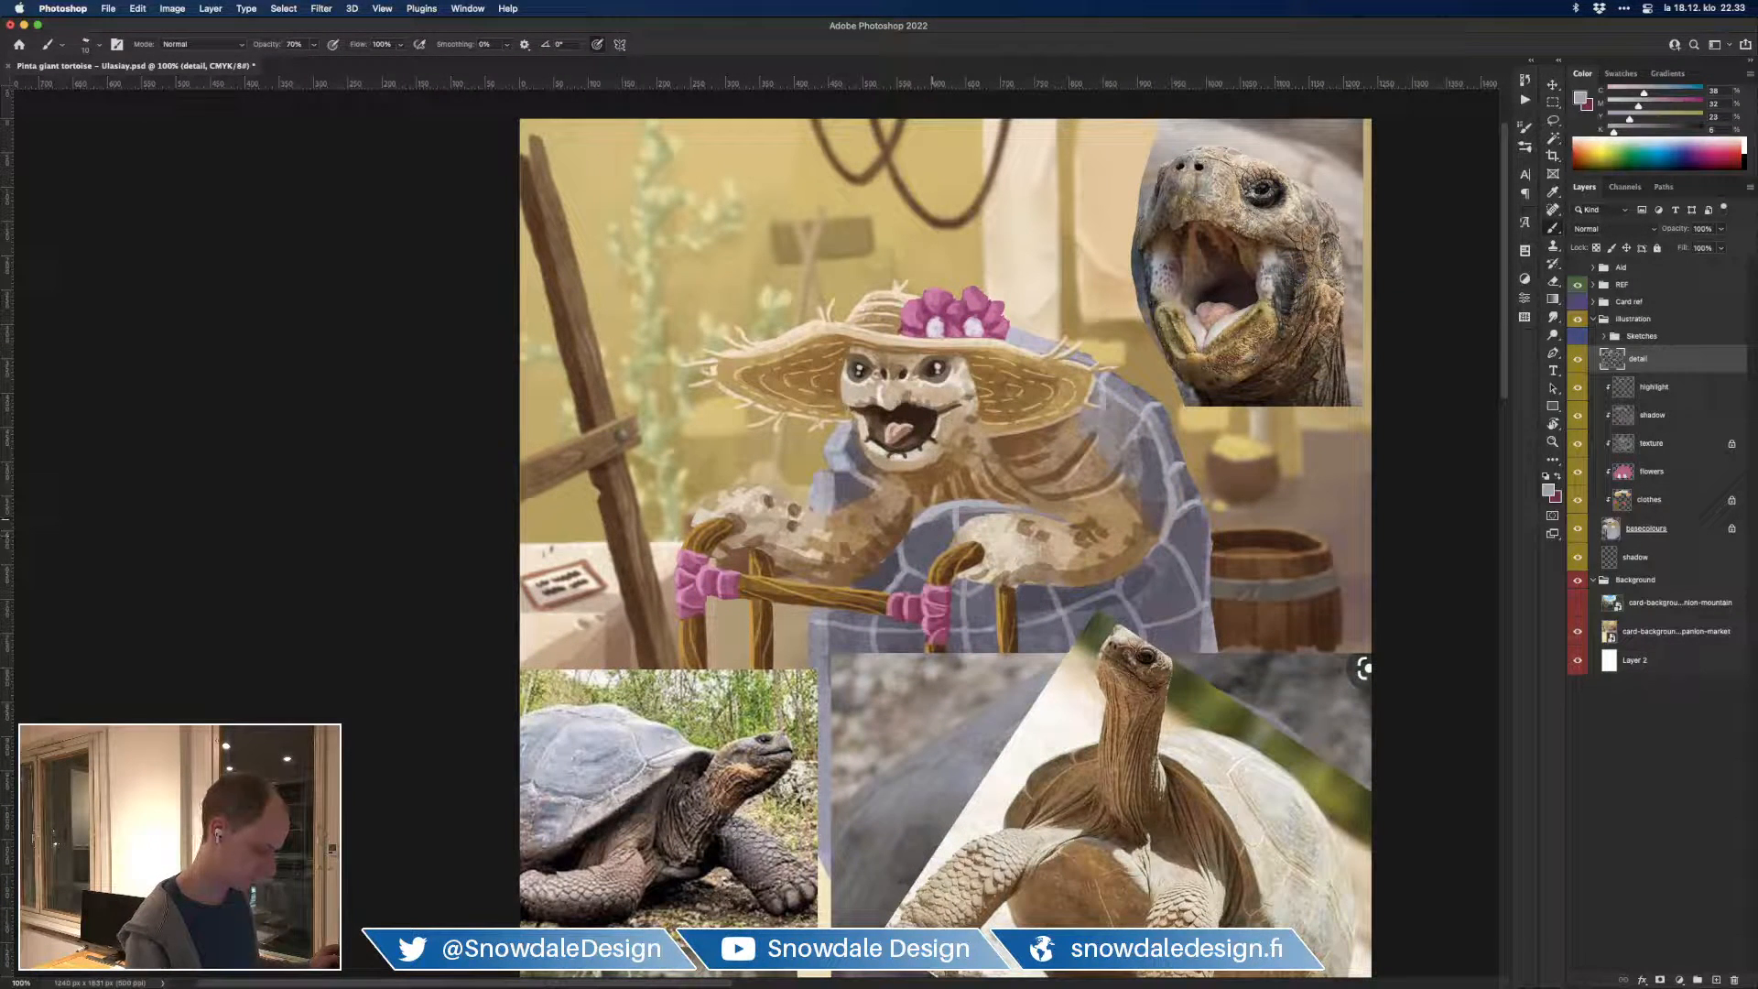
# Step: Refine the shell between the chin and the far arm with sampled shell grays, and the arm's upper edge with a sampled beige skin tone
pyautogui.keyDown('alt'); pyautogui.click(967, 511); pyautogui.keyUp('alt')
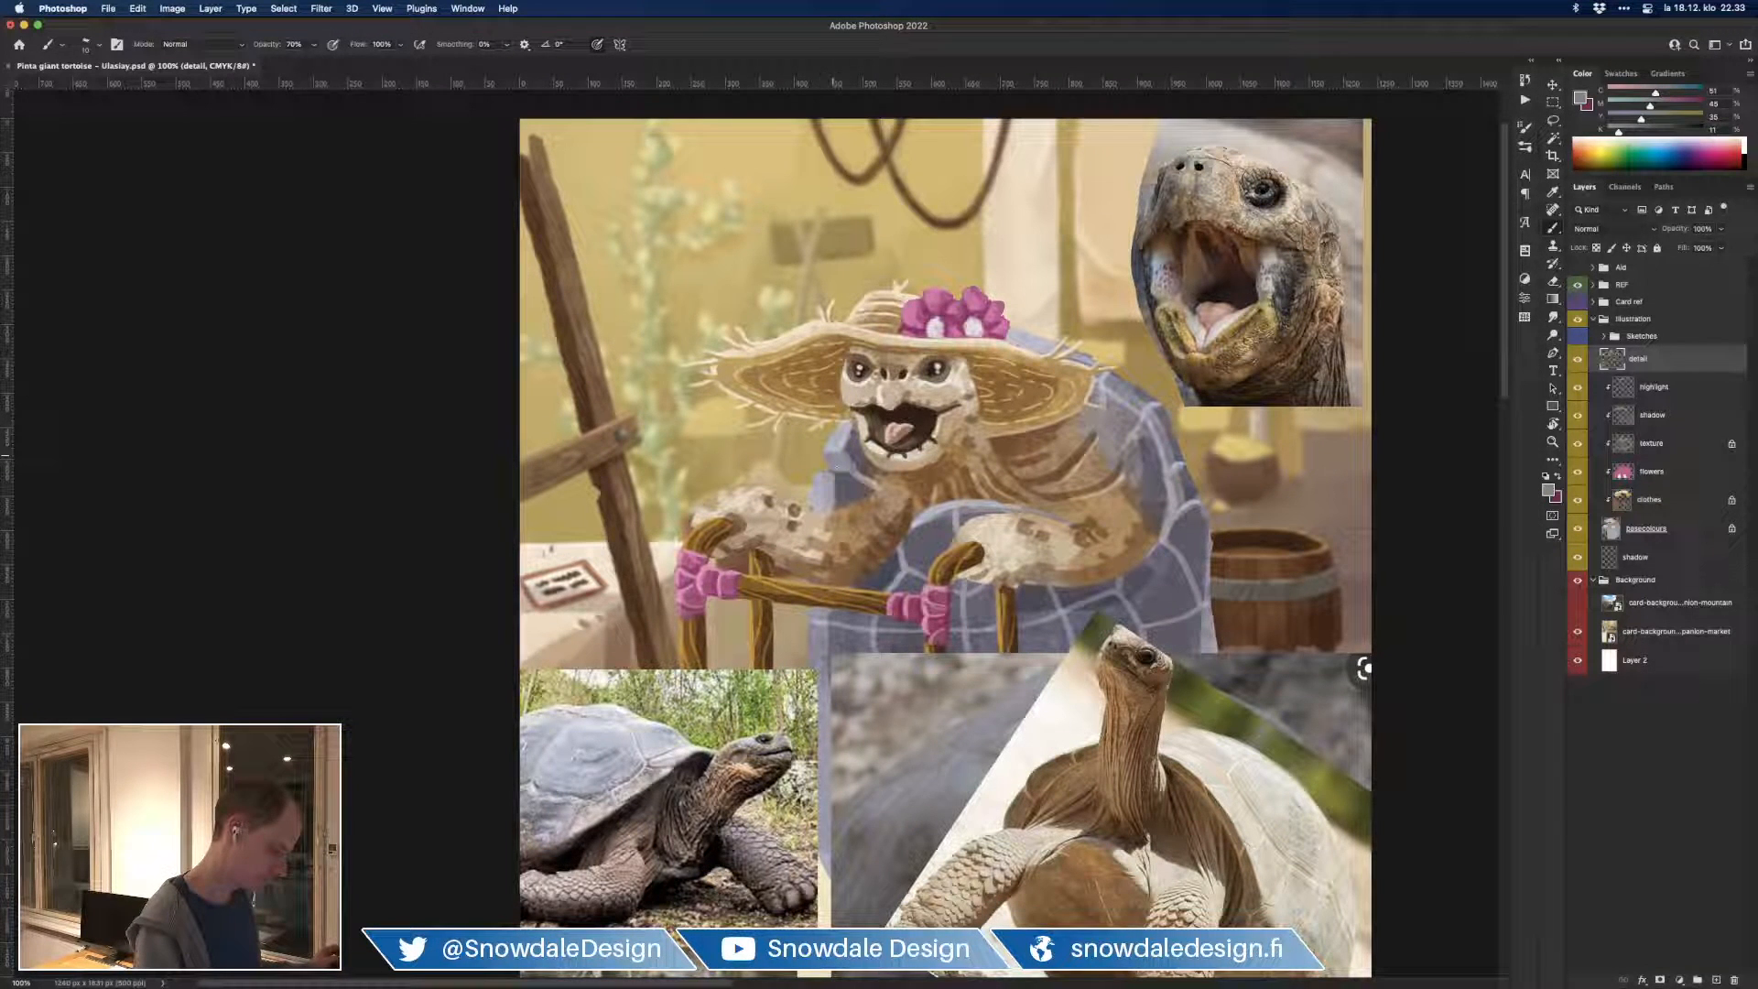
pyautogui.keyDown('alt'); pyautogui.click(859, 453); pyautogui.keyUp('alt')
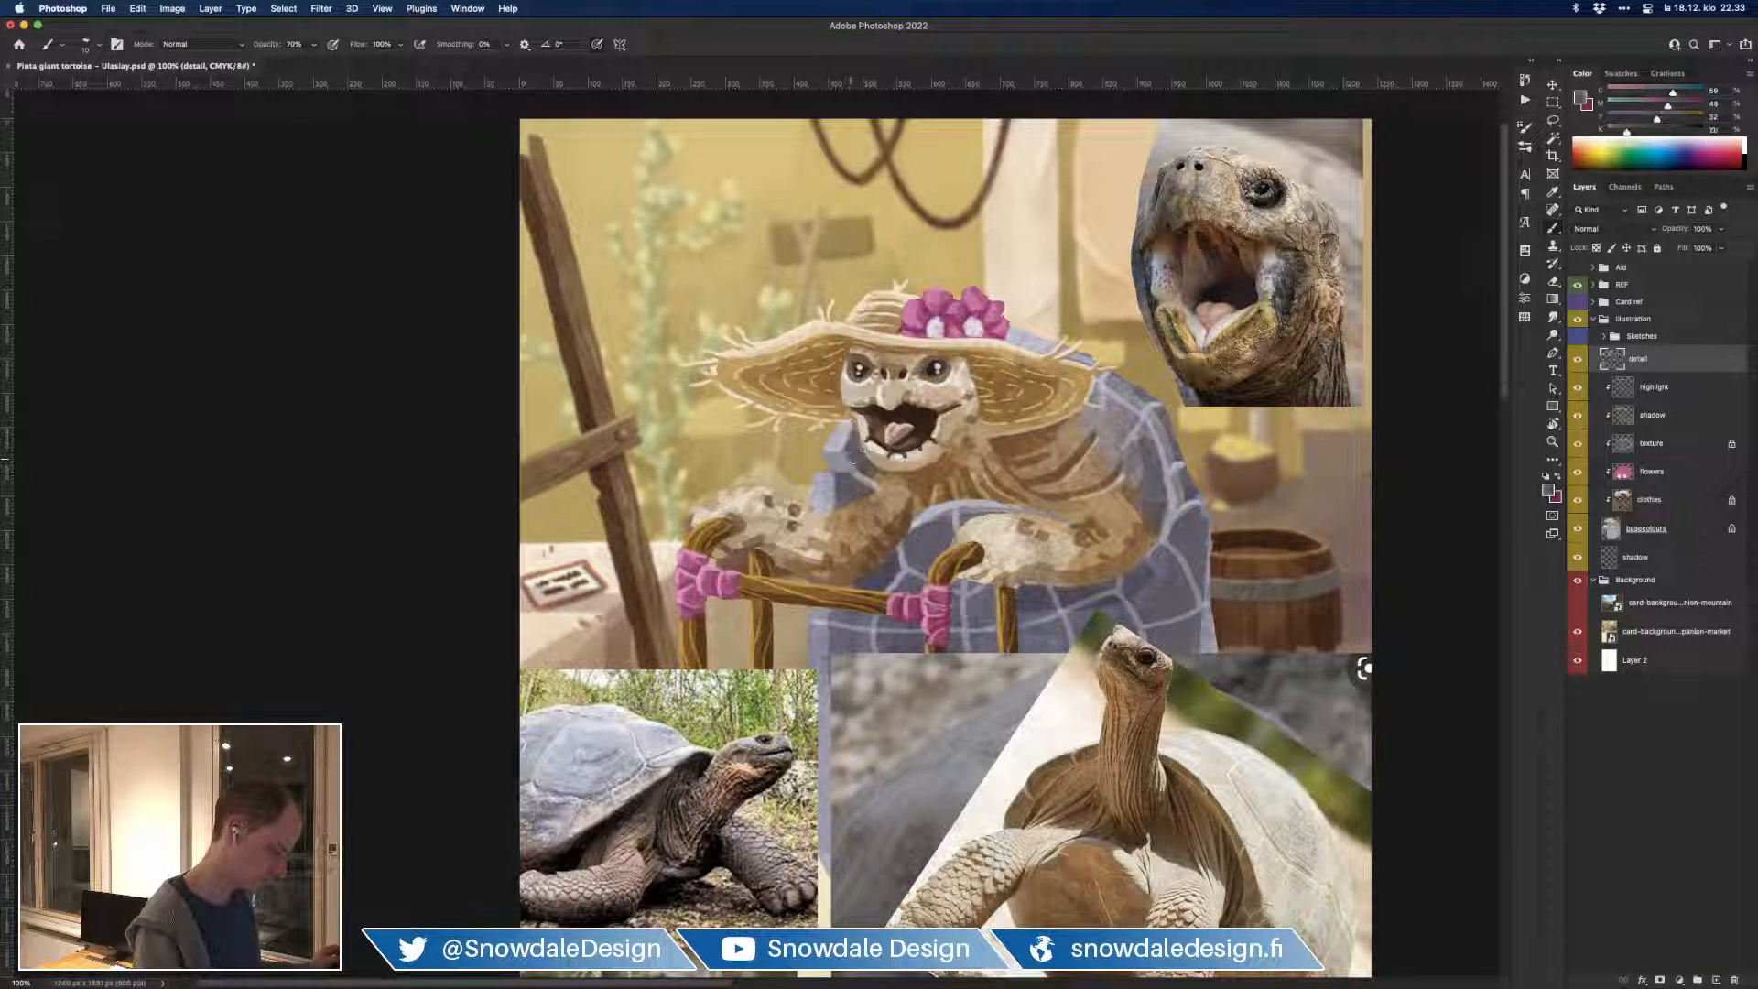
pyautogui.keyDown('alt'); pyautogui.click(849, 483); pyautogui.keyUp('alt')
pyautogui.keyDown('alt'); pyautogui.click(836, 483); pyautogui.keyUp('alt')
pyautogui.keyDown('alt'); pyautogui.click(832, 476); pyautogui.keyUp('alt')
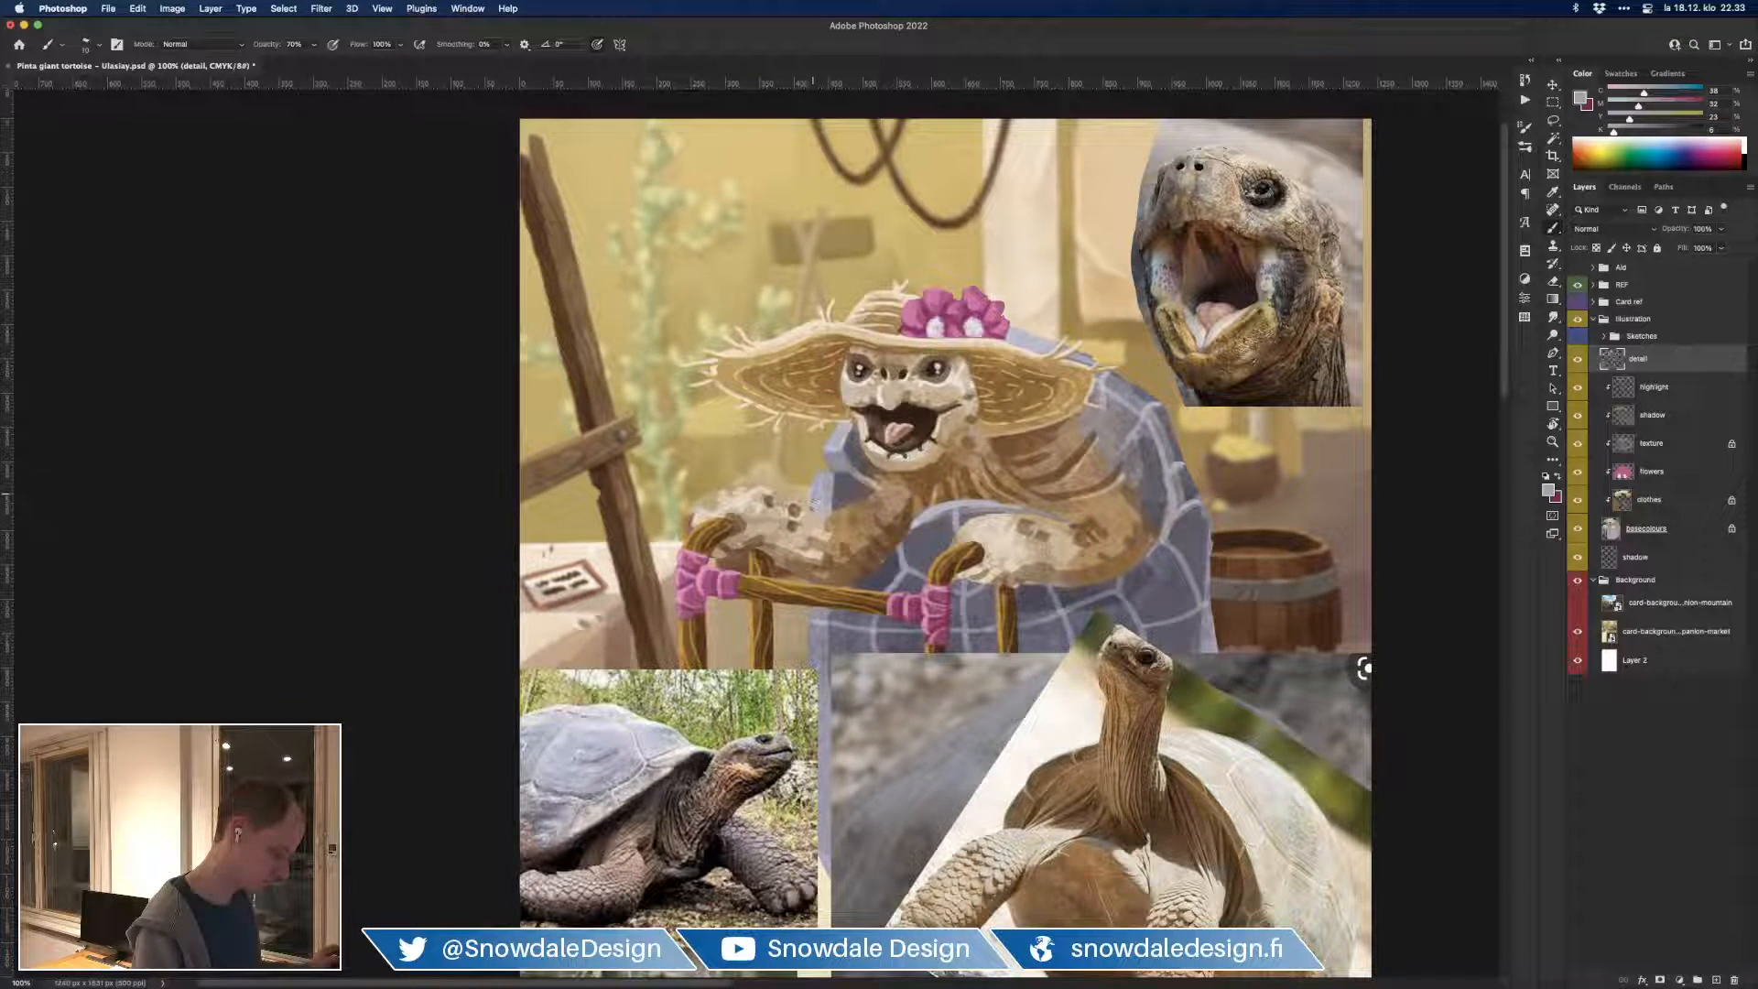
pyautogui.keyDown('alt'); pyautogui.click(825, 491); pyautogui.keyUp('alt')
pyautogui.keyDown('alt'); pyautogui.click(812, 492); pyautogui.keyUp('alt')
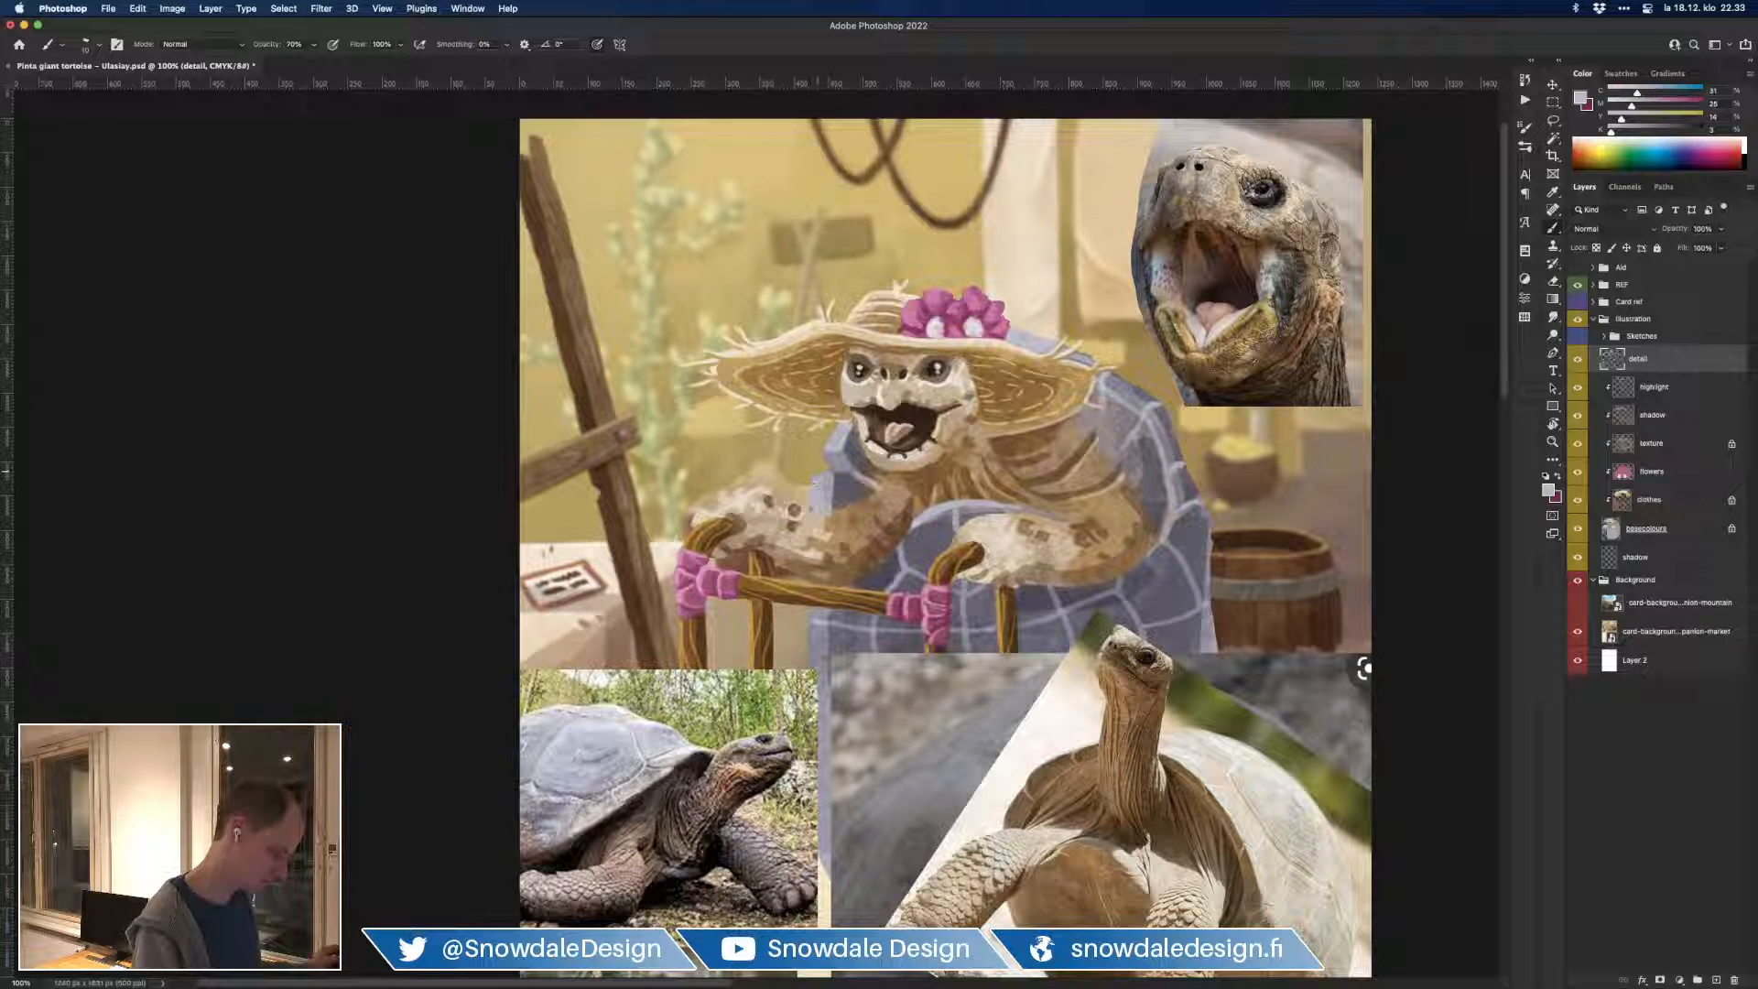
pyautogui.keyDown('alt'); pyautogui.click(884, 477); pyautogui.keyUp('alt')
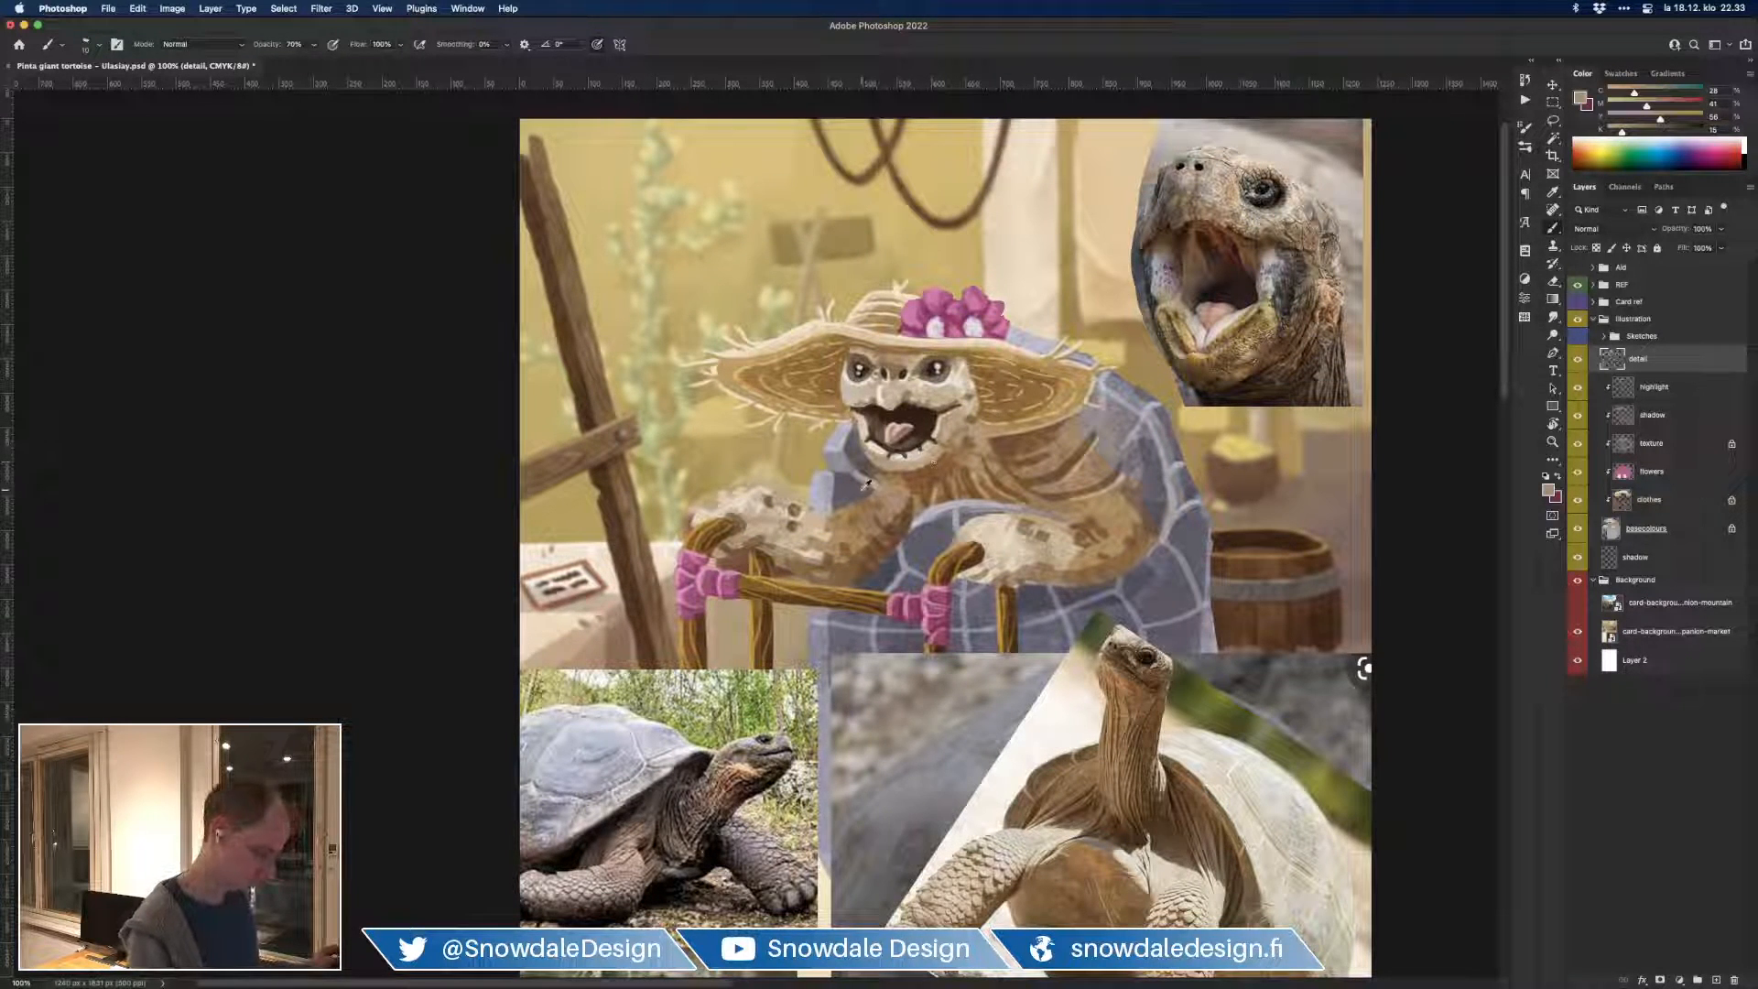
# Step: Show the Card ref group over the illustration and save the document
pyautogui.press('super+minus')
pyautogui.keyDown('alt'); pyautogui.click(886, 481); pyautogui.keyUp('alt')
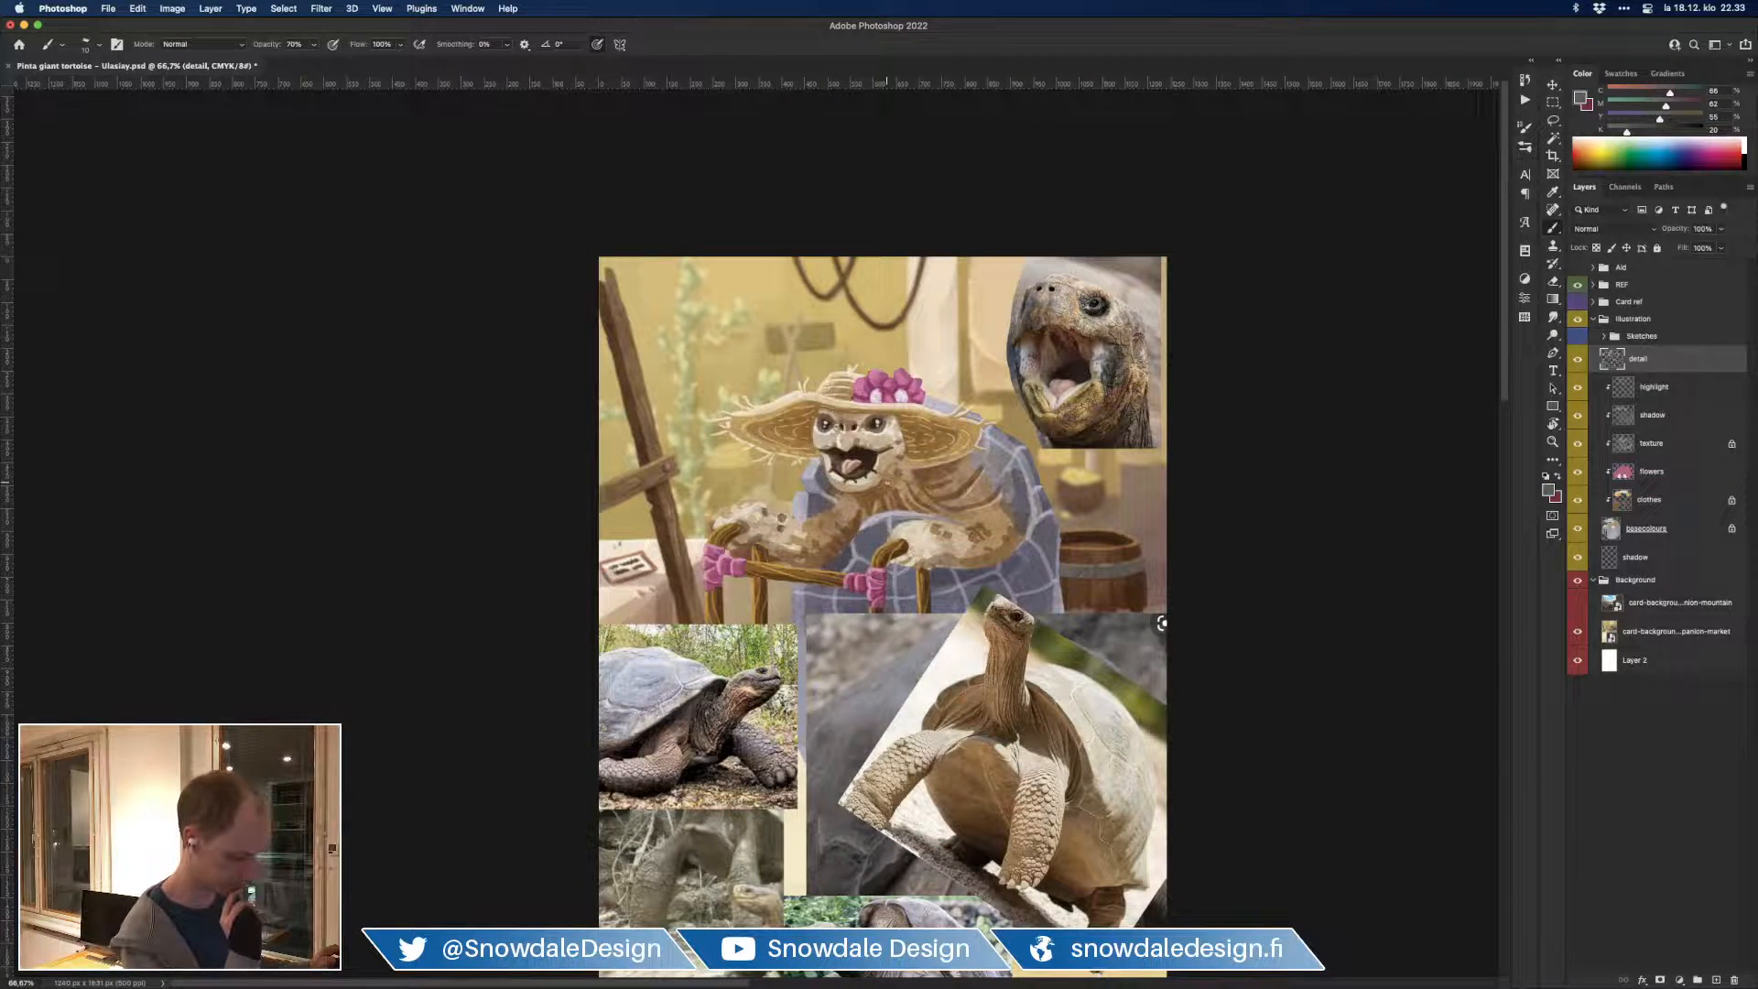
pyautogui.press('super+minus')
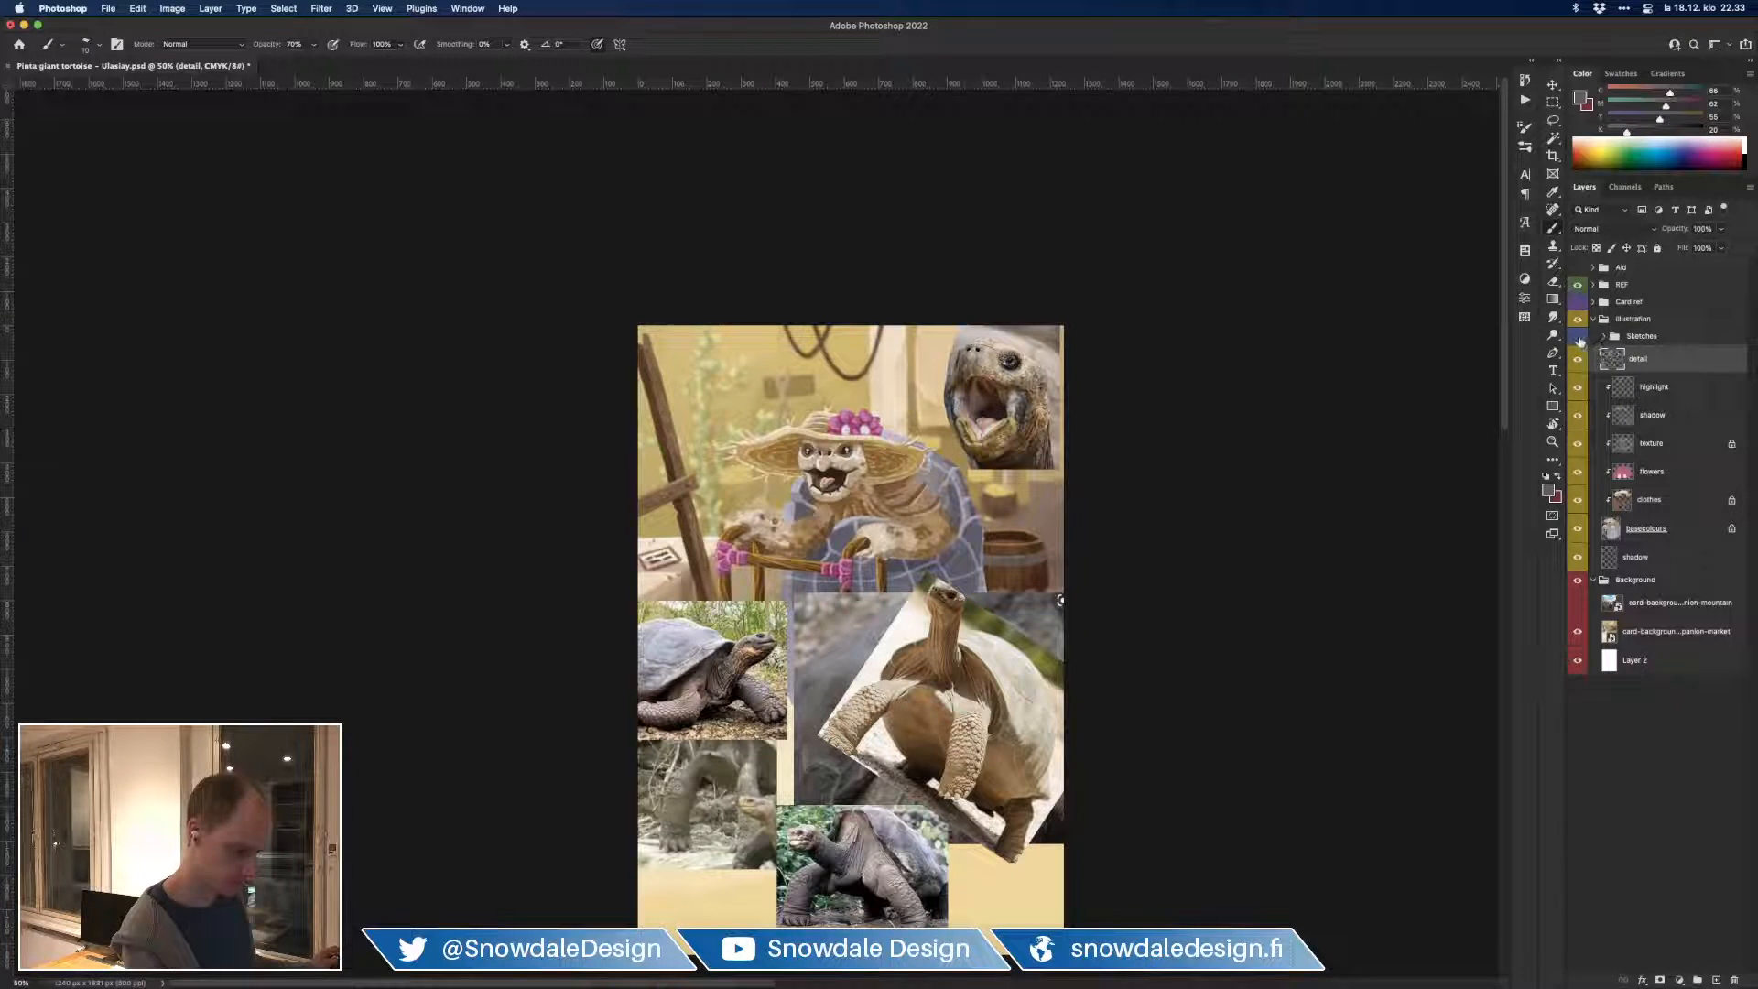
pyautogui.click(1578, 302)
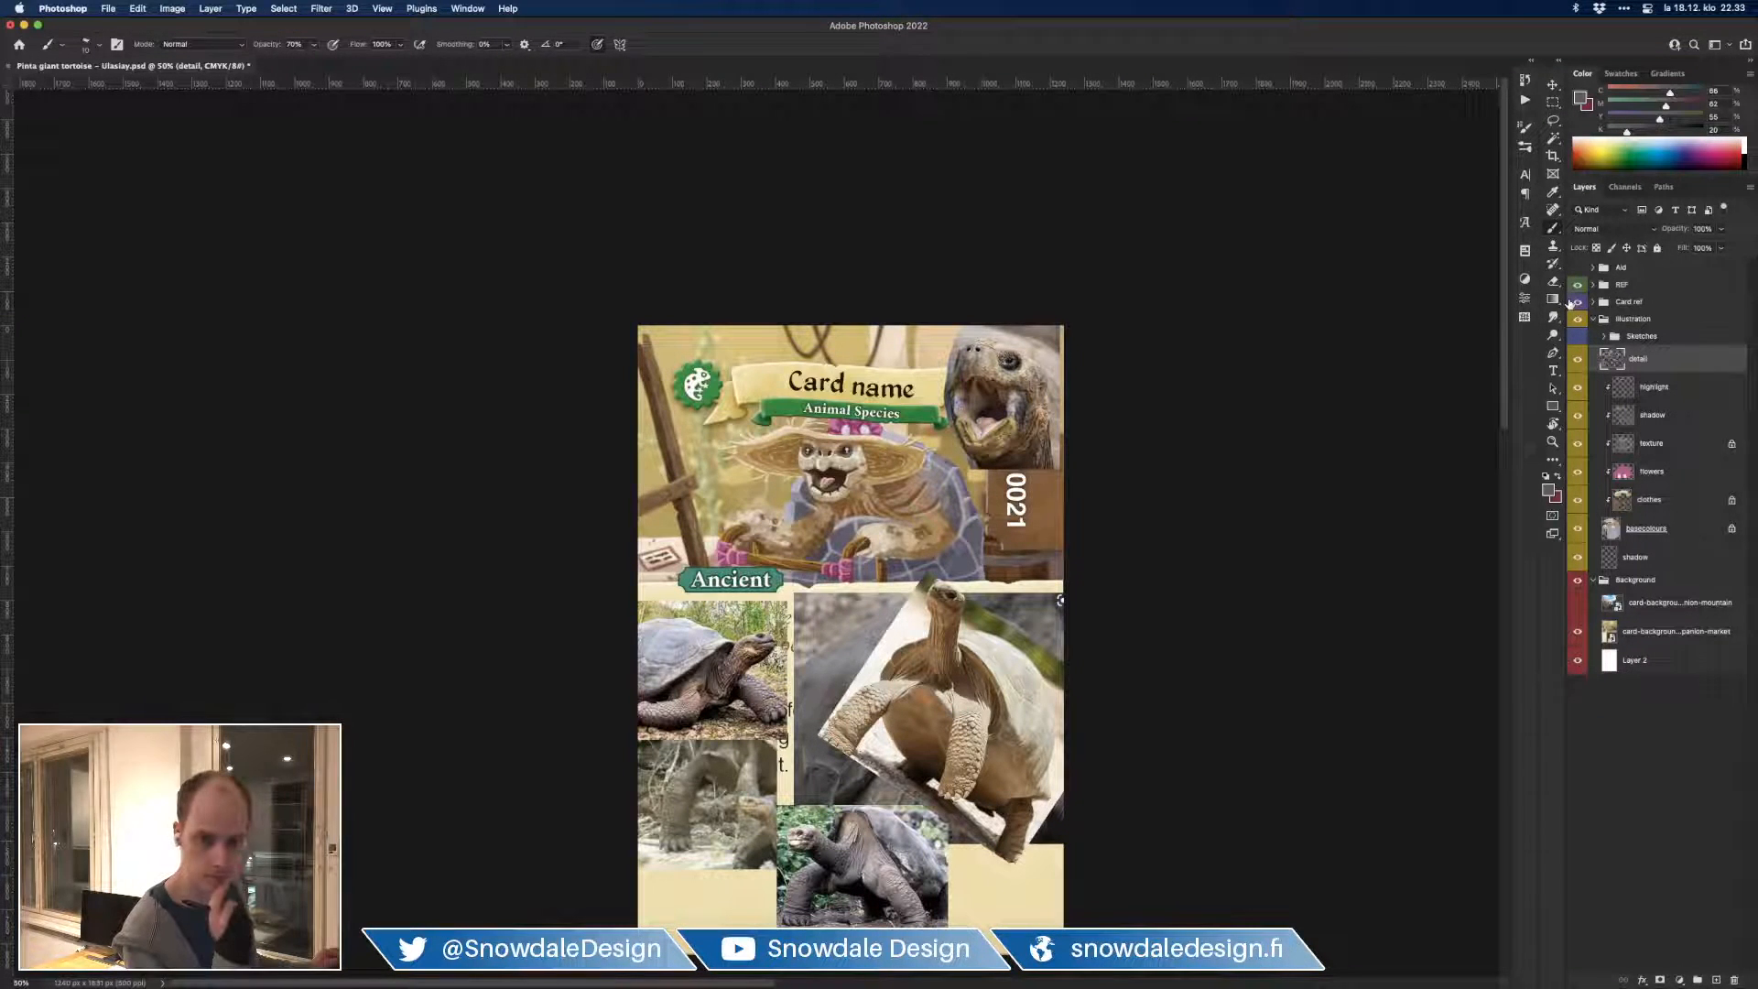
pyautogui.press('super+s')
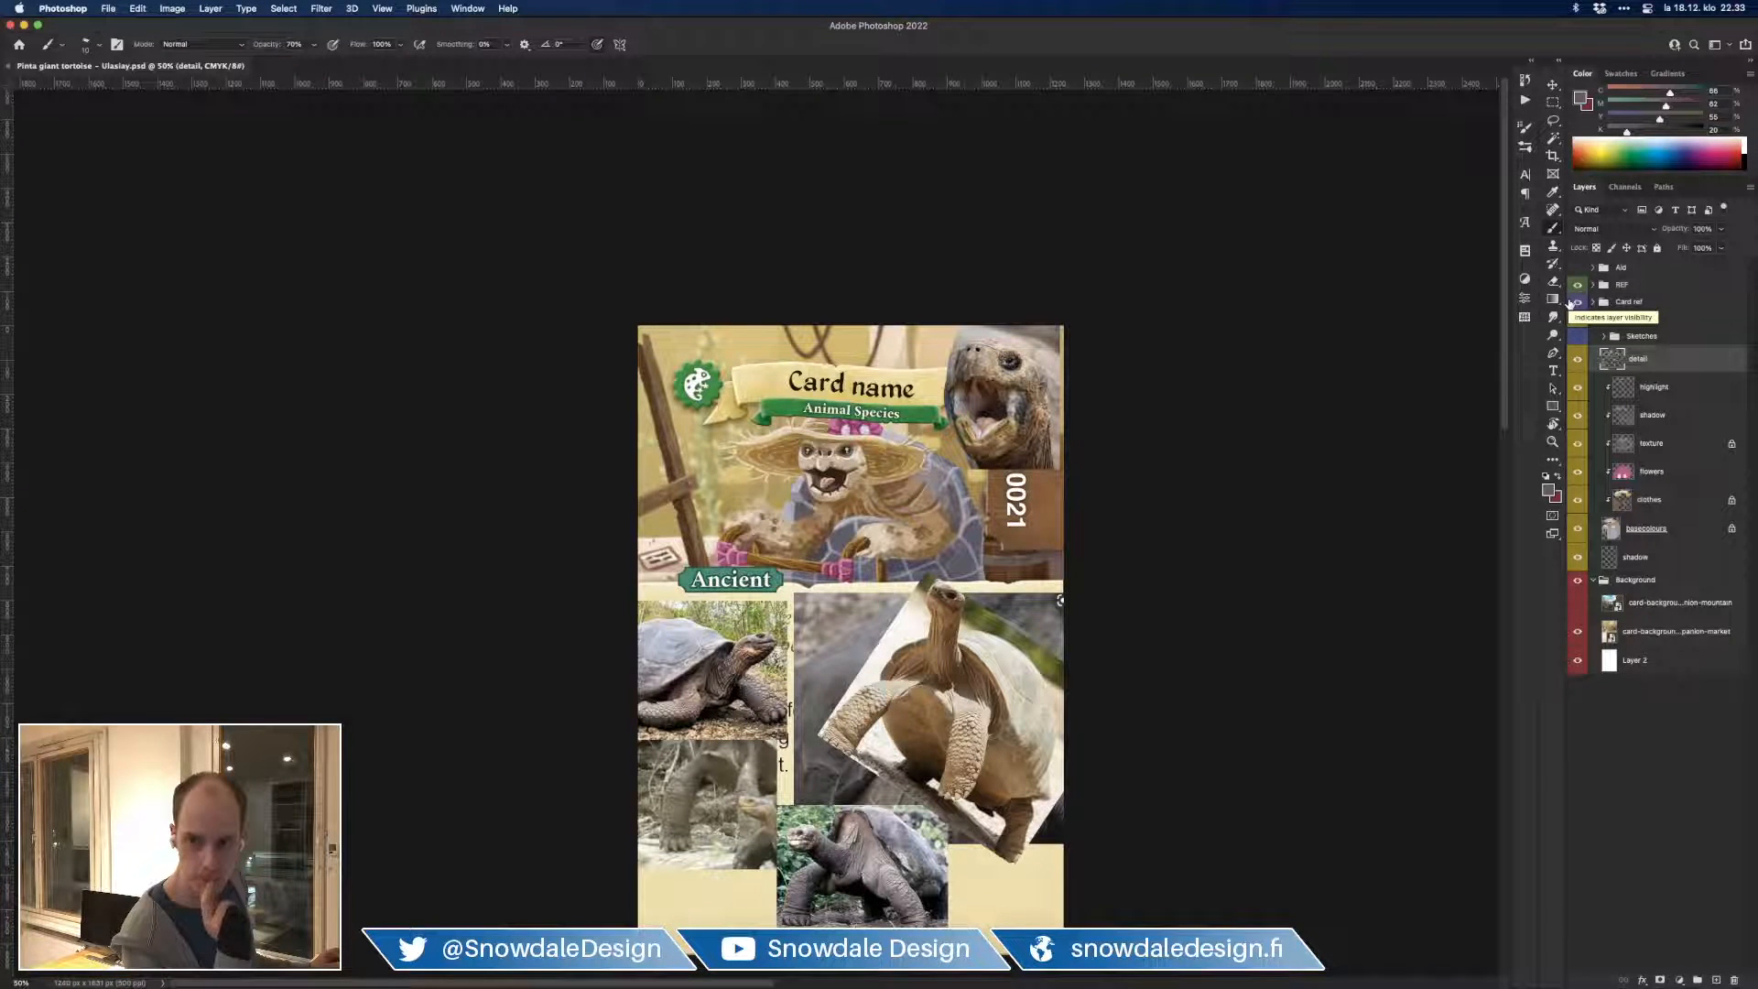
pyautogui.press('super+equal')
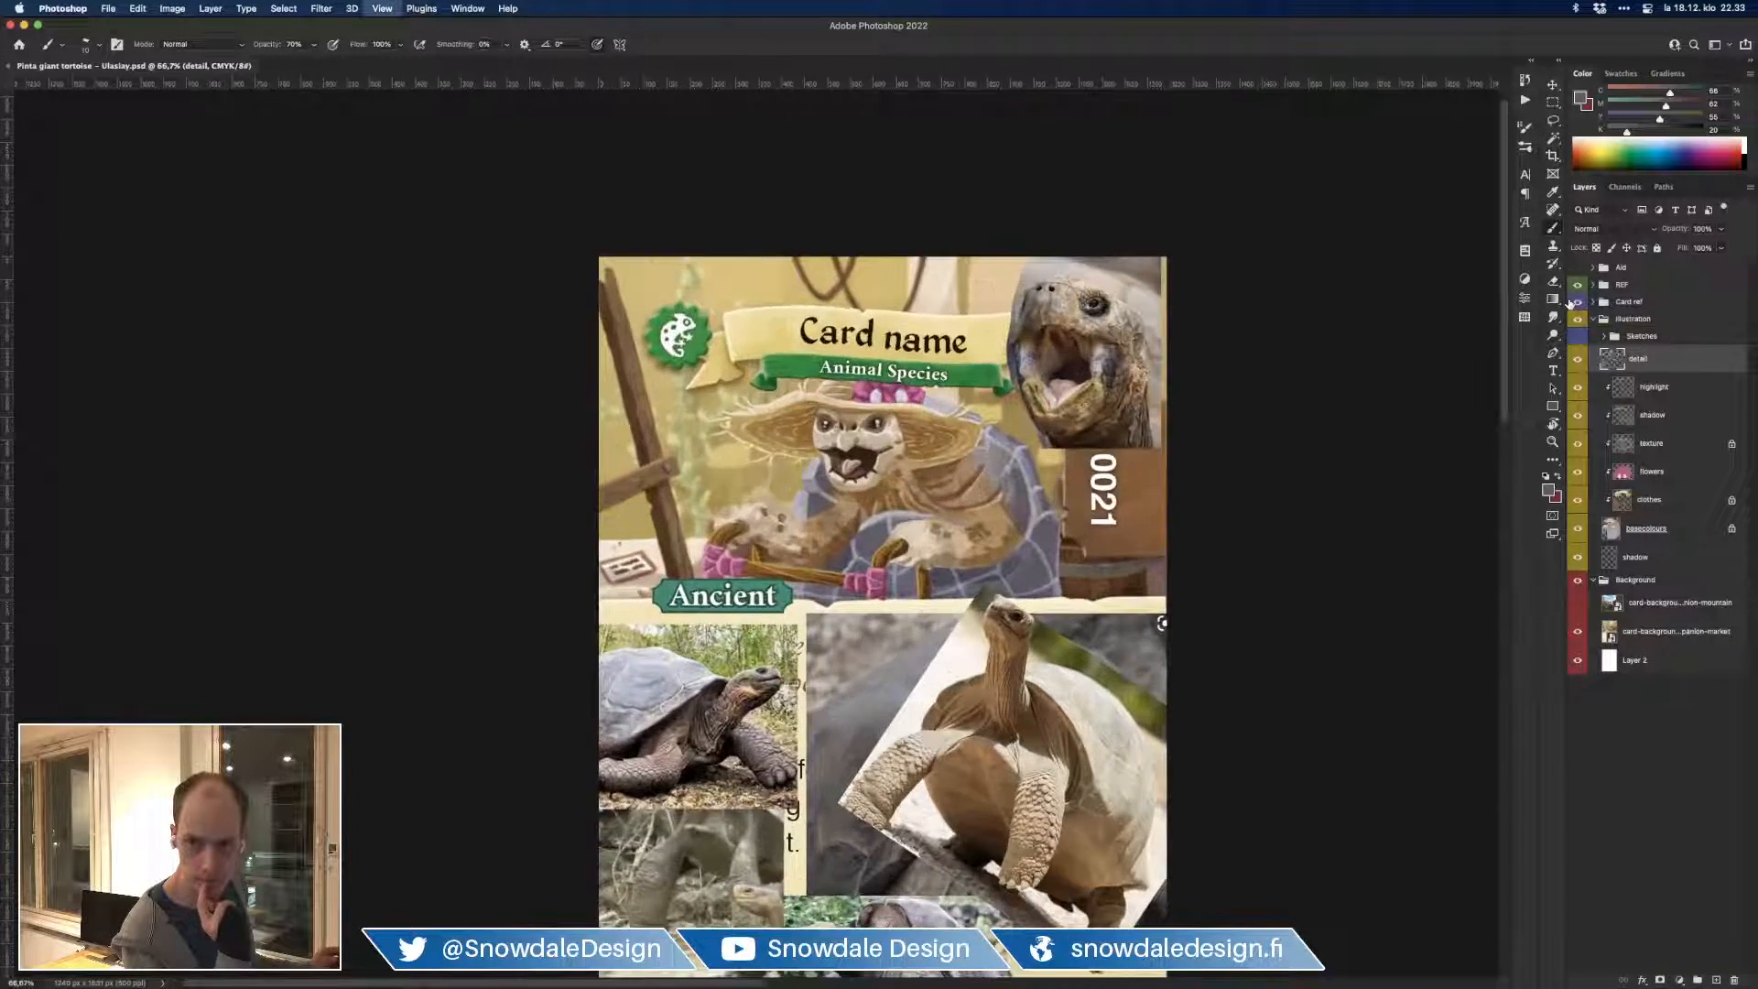
pyautogui.press('super+equal')
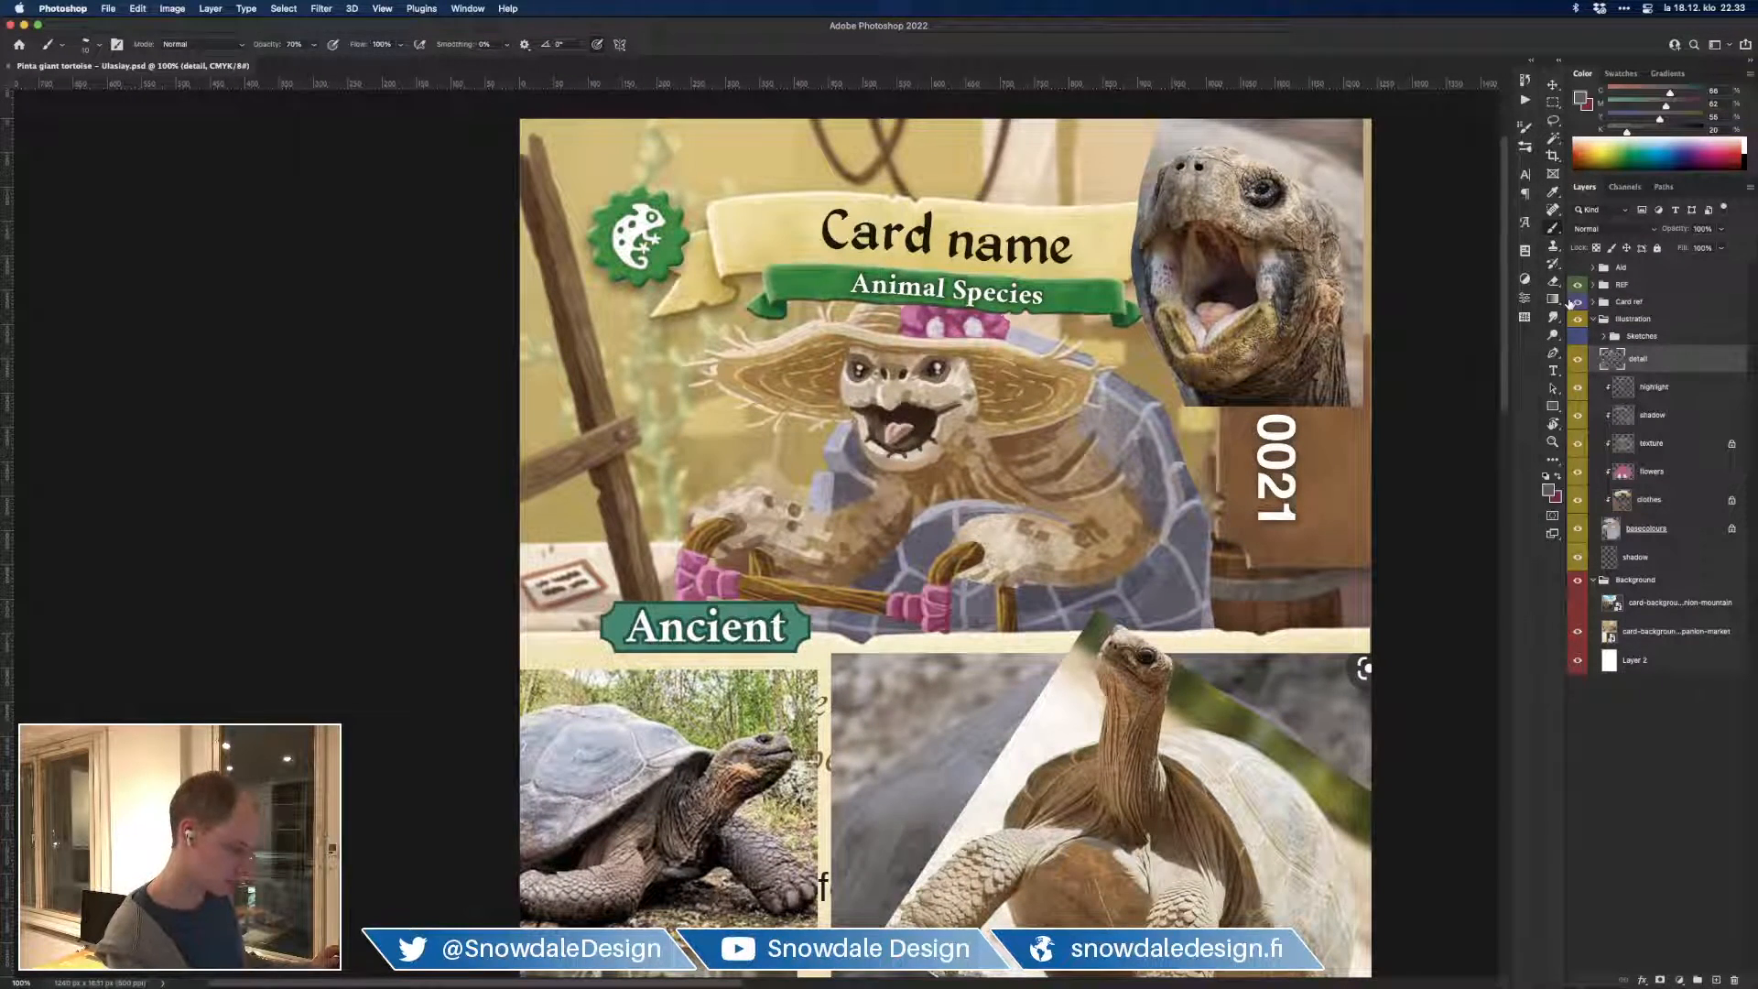
pyautogui.press('super+minus')
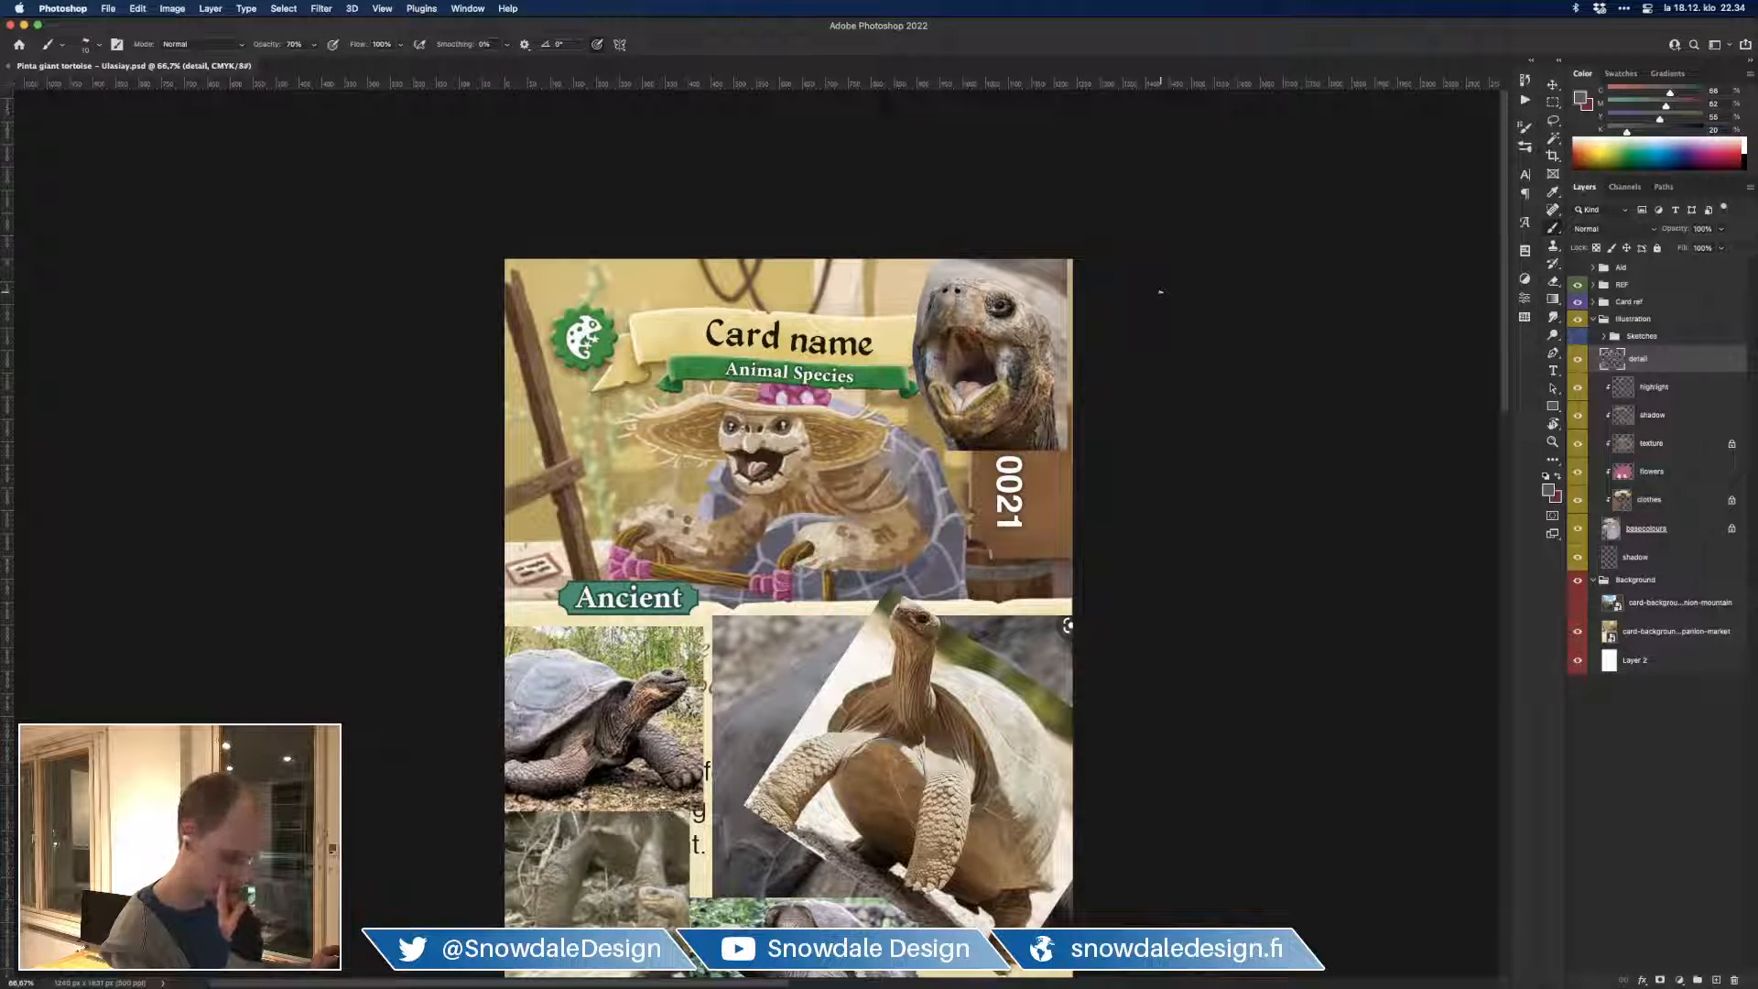
# Step: Move the Sketches group out of the Illustration group and place it directly above
pyautogui.click(1637, 319)
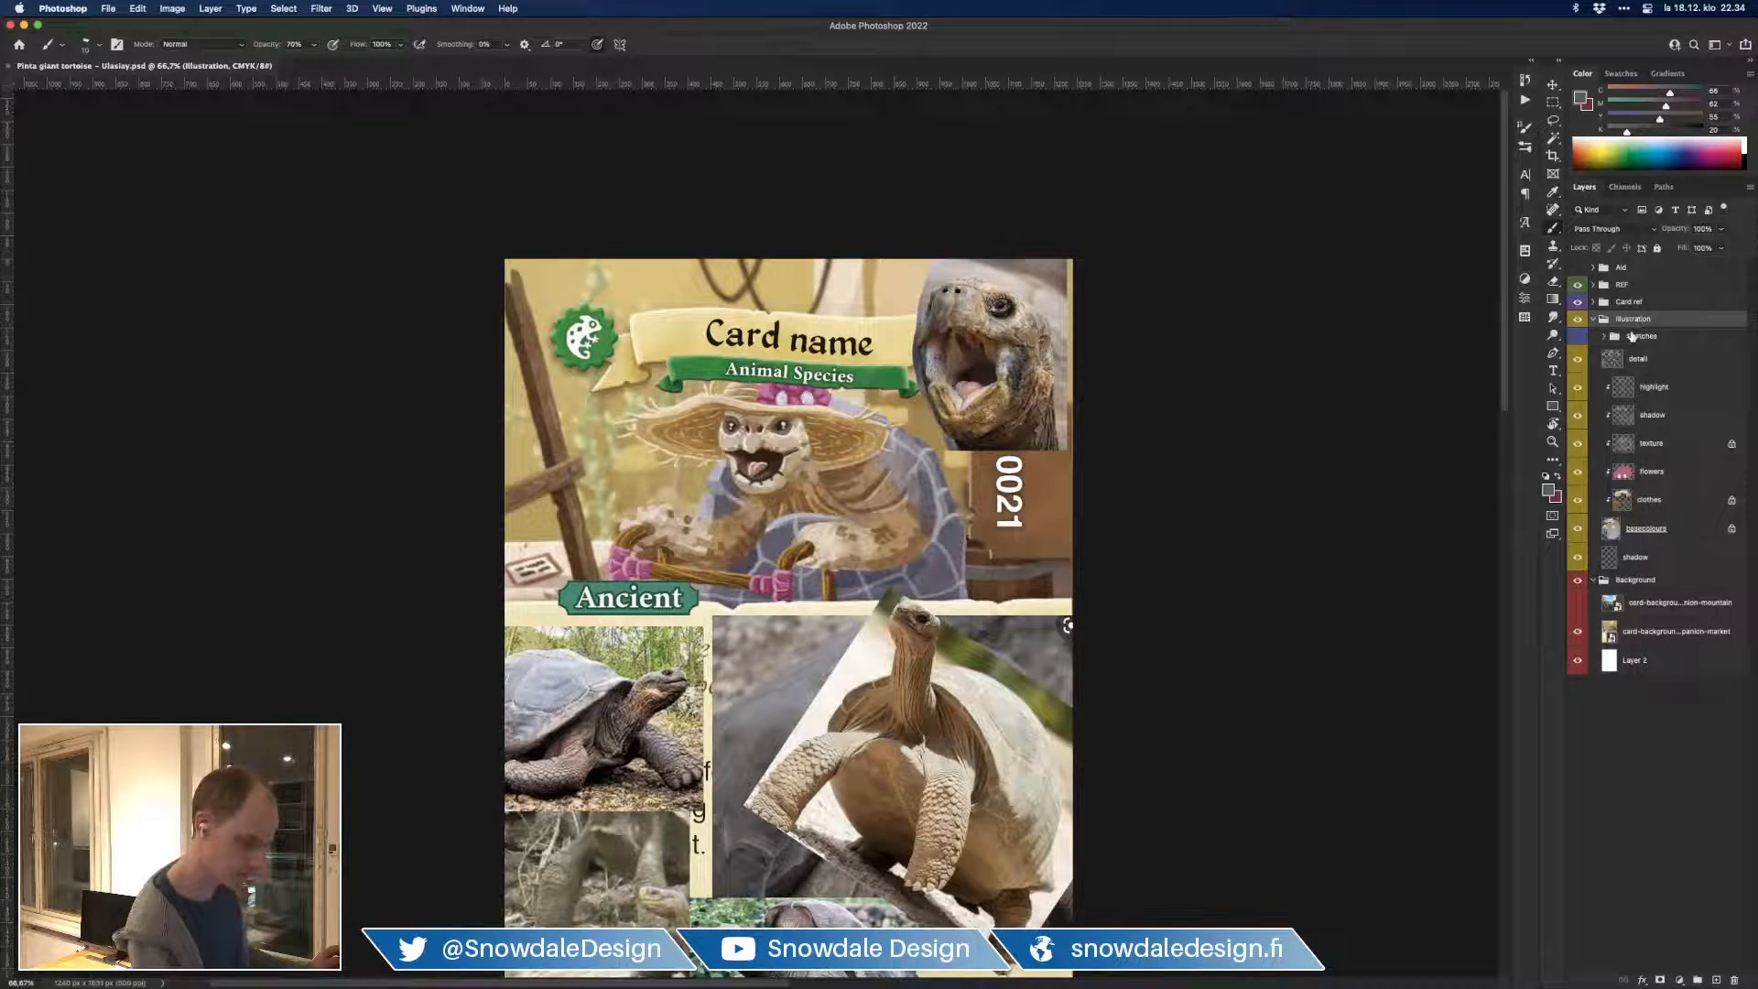
pyautogui.click(1631, 337)
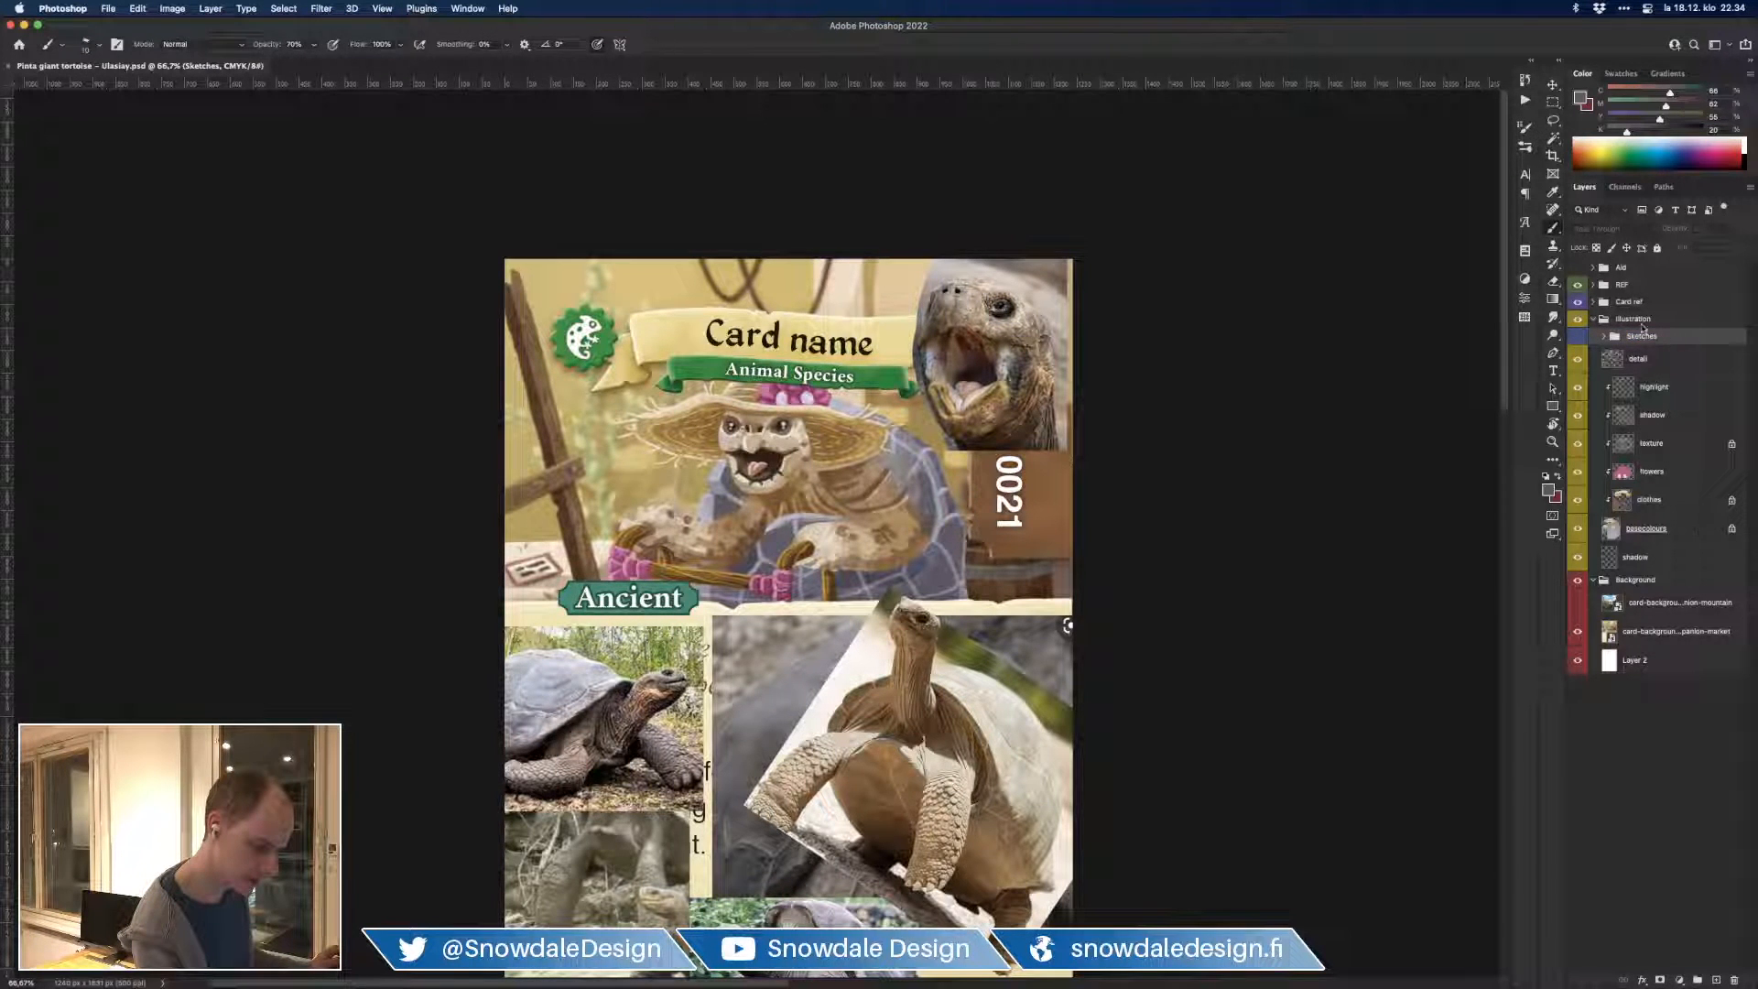
pyautogui.doubleClick(1671, 342)
pyautogui.click(1708, 542)
pyautogui.moveTo(1615, 336); pyautogui.dragTo(1613, 309)
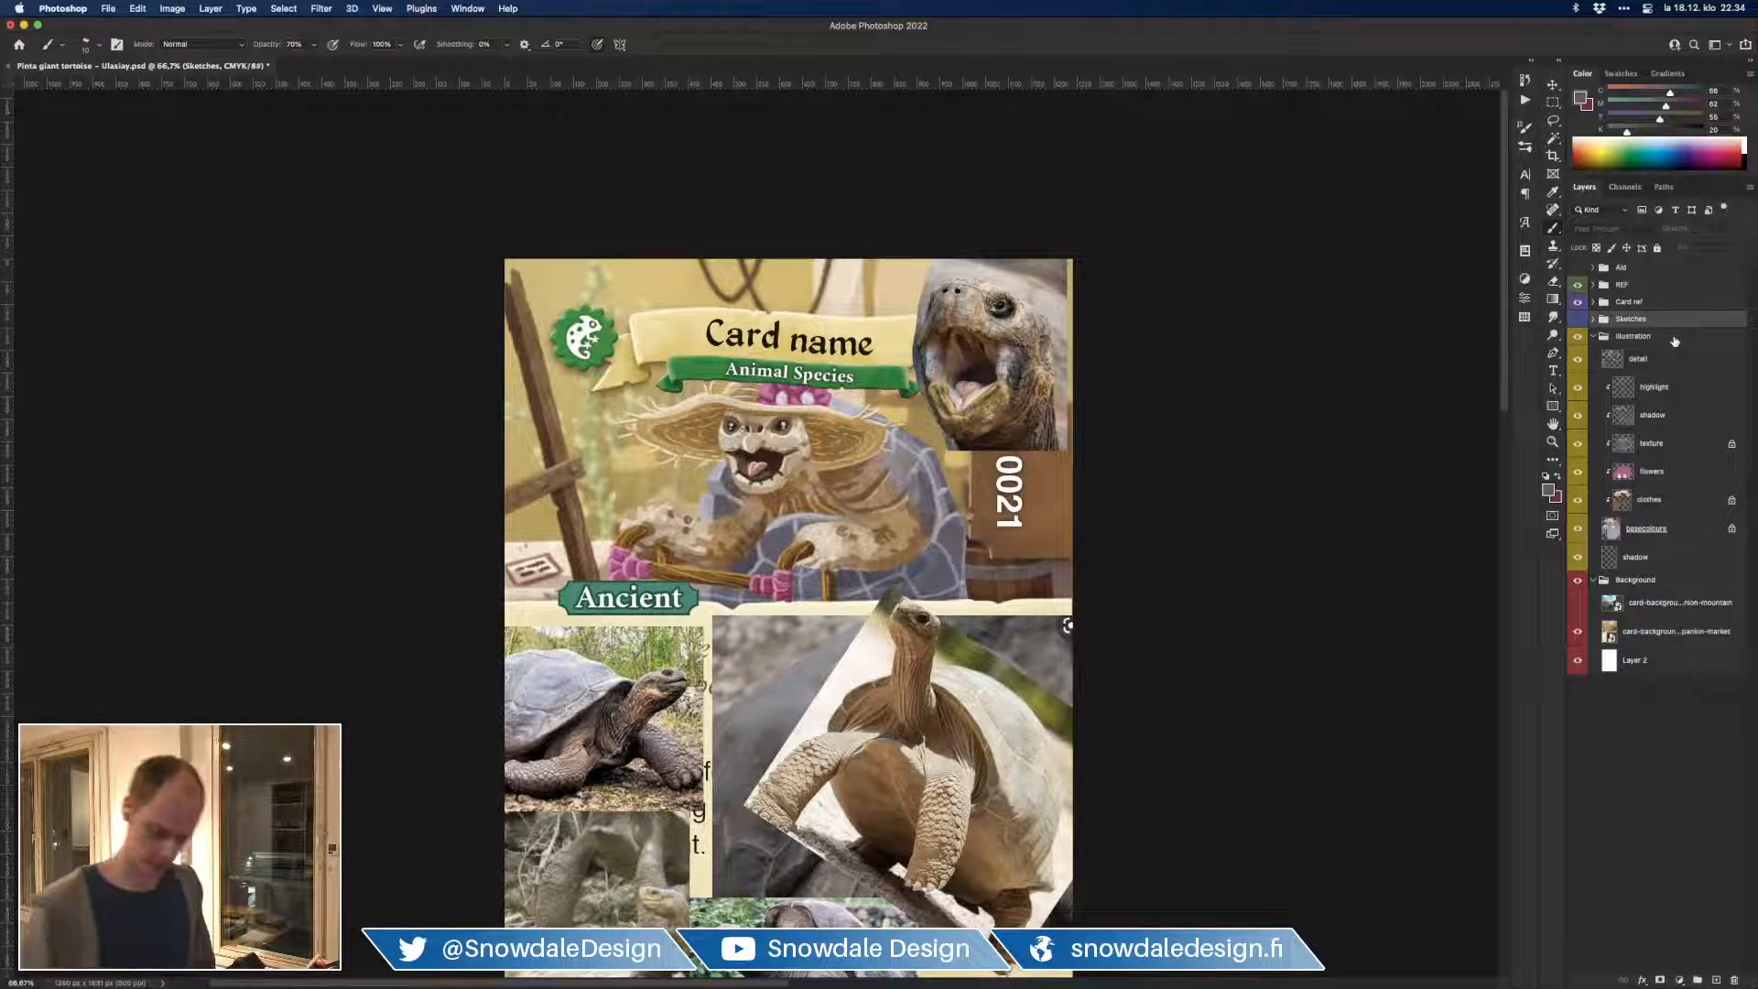
# Step: Group the Sketches and Illustration groups together in a new parent group and expand it
pyautogui.keyDown('shift'); pyautogui.click(1663, 340); pyautogui.keyUp('shift')
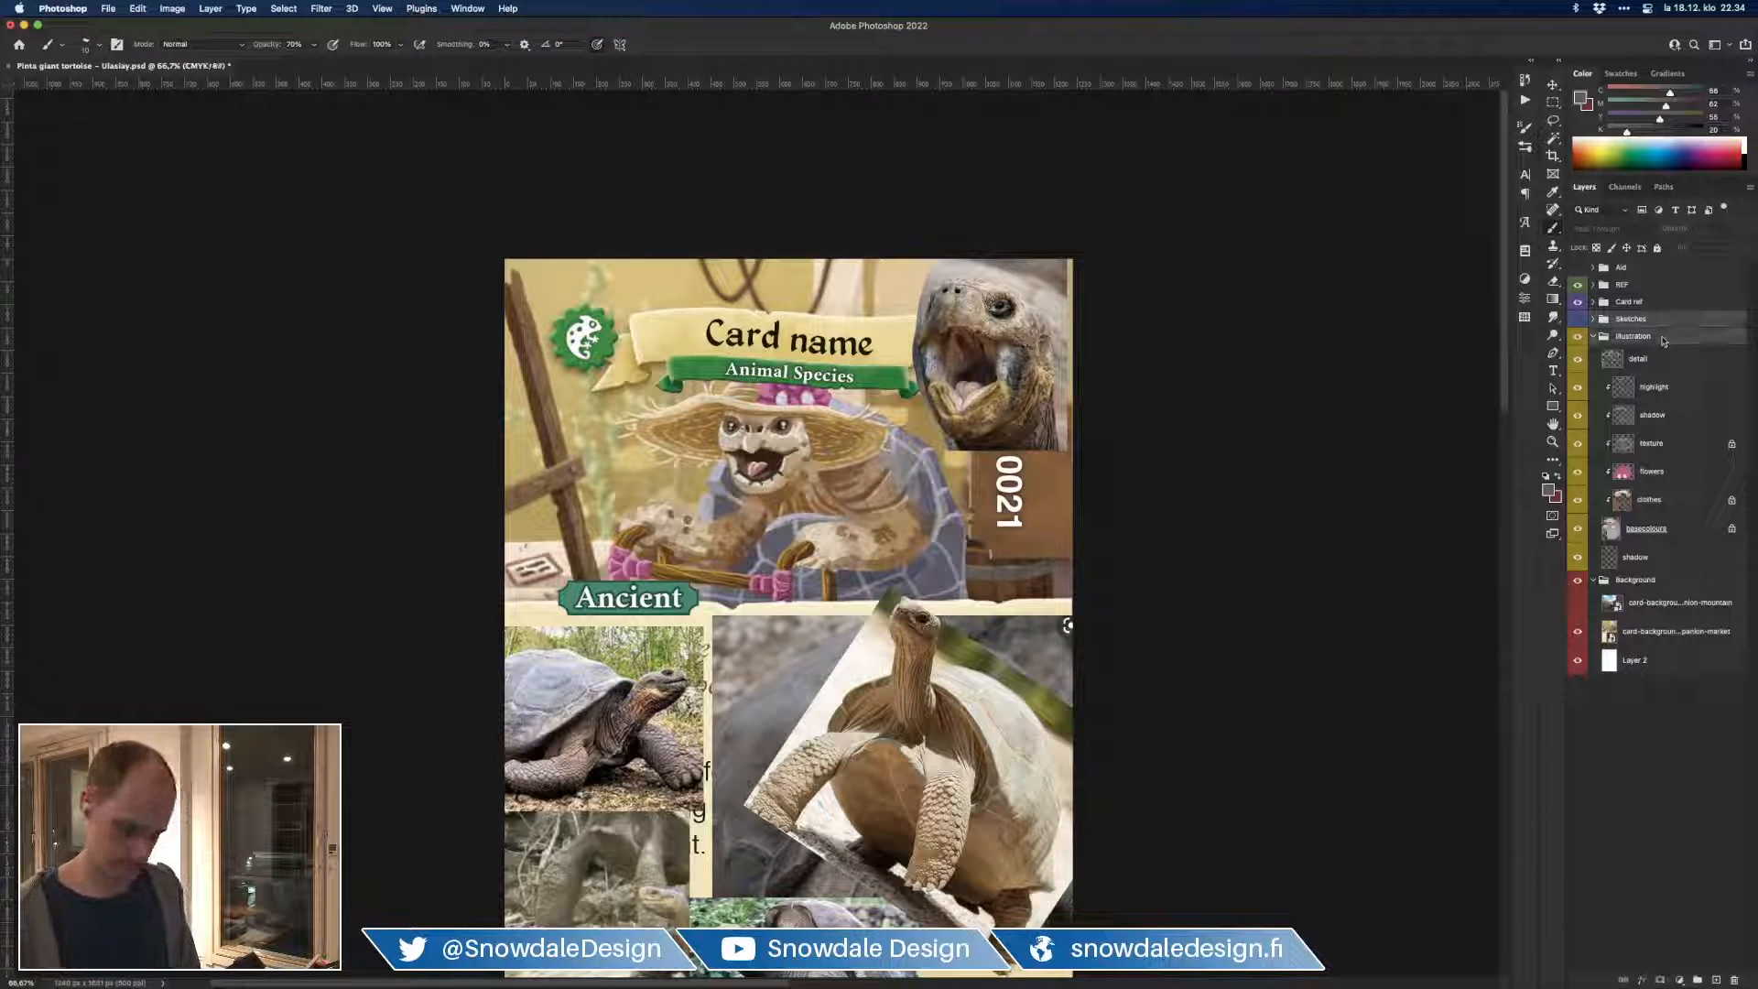
pyautogui.press('super+g')
pyautogui.click(1593, 319)
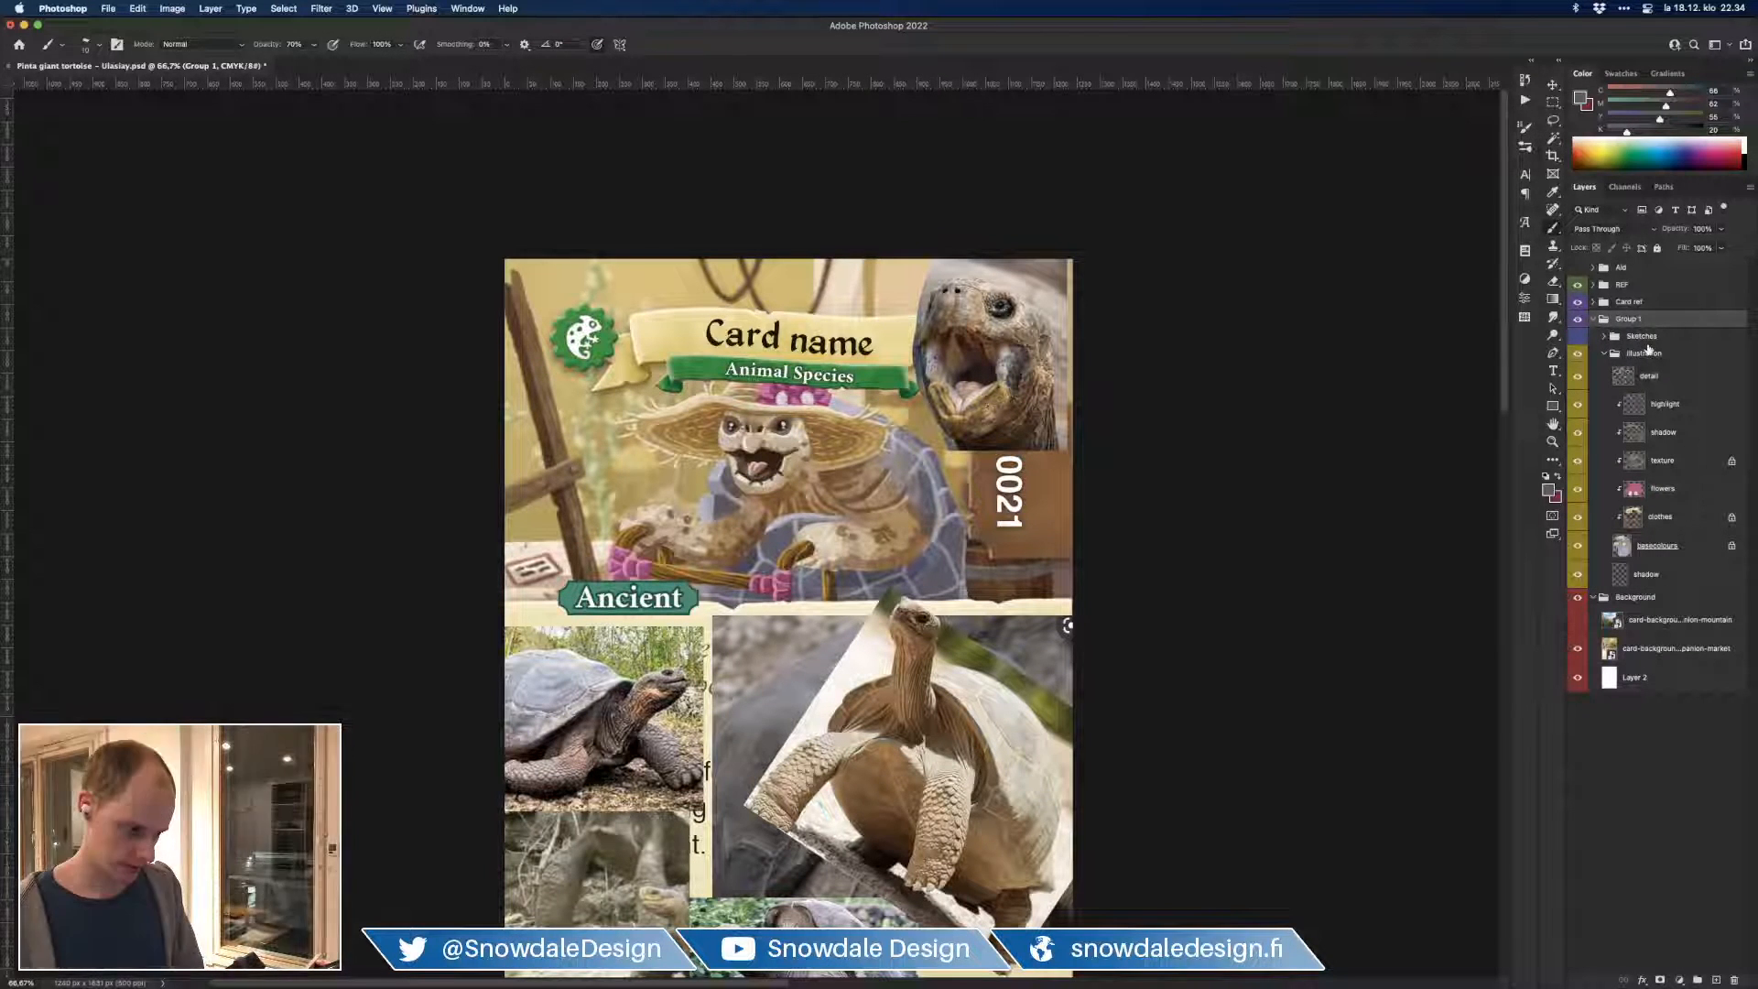
# Step: Create a new layer named "shadows" and place it above the Illustration group, clipped to it
pyautogui.doubleClick(1647, 353)
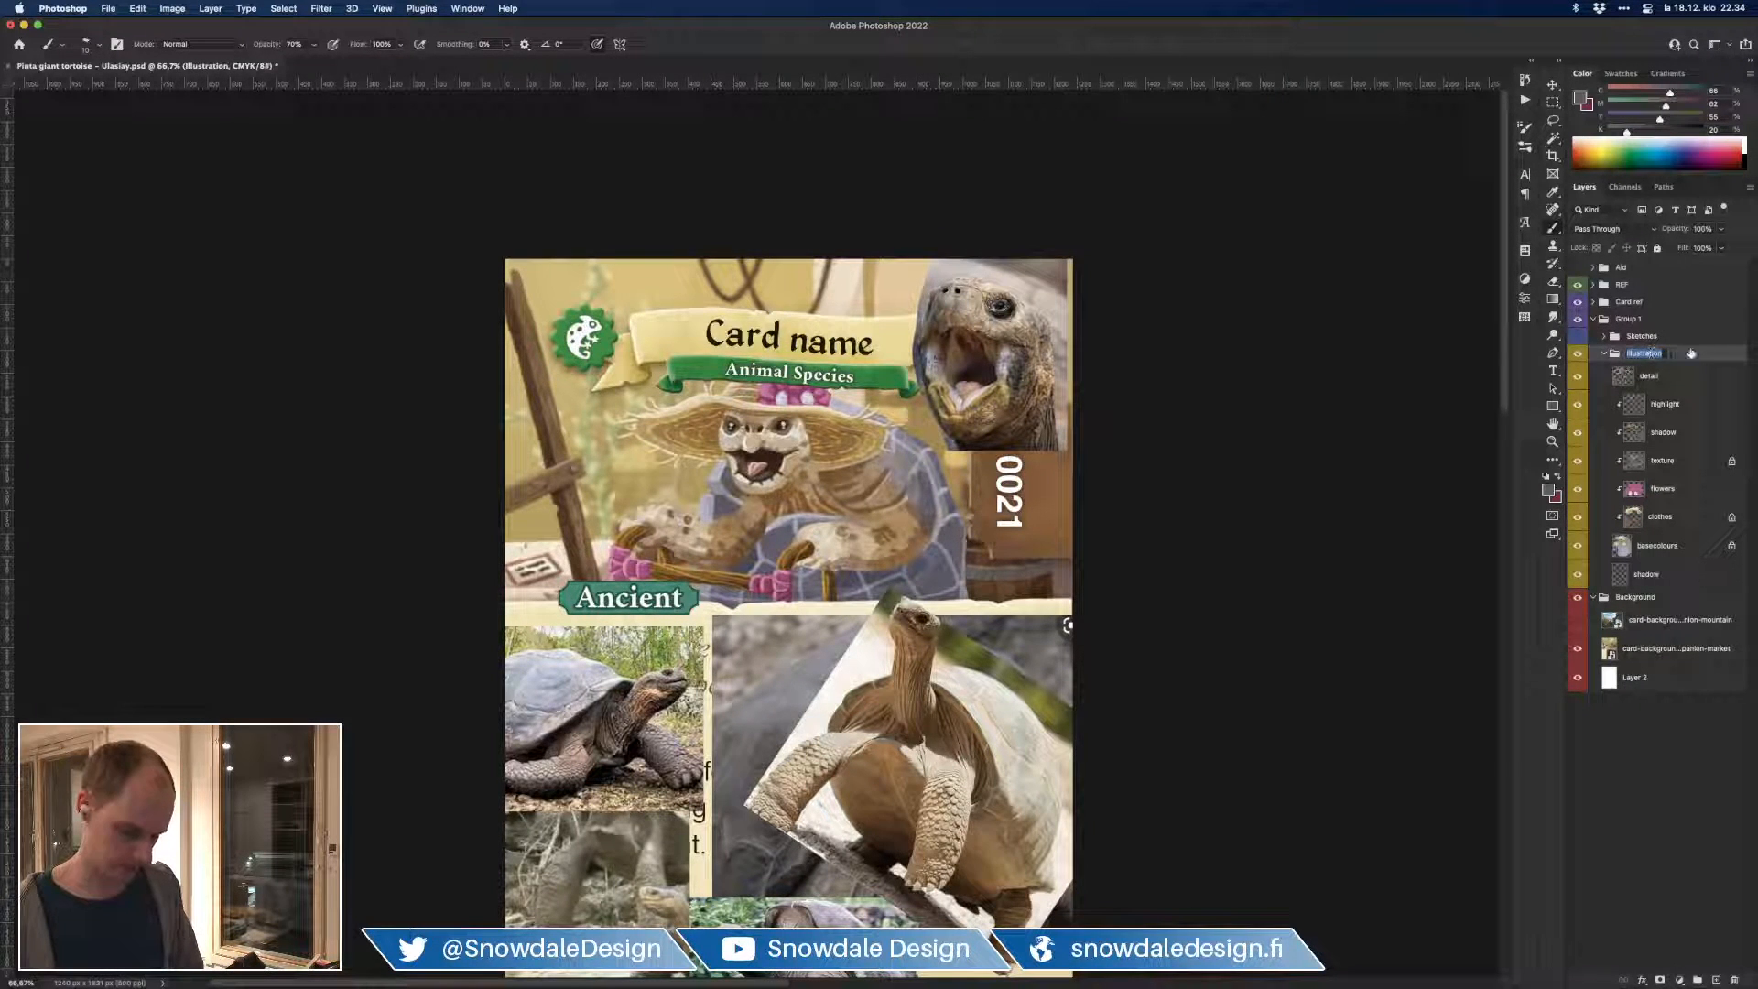
pyautogui.click(1693, 355)
pyautogui.press('super+j')
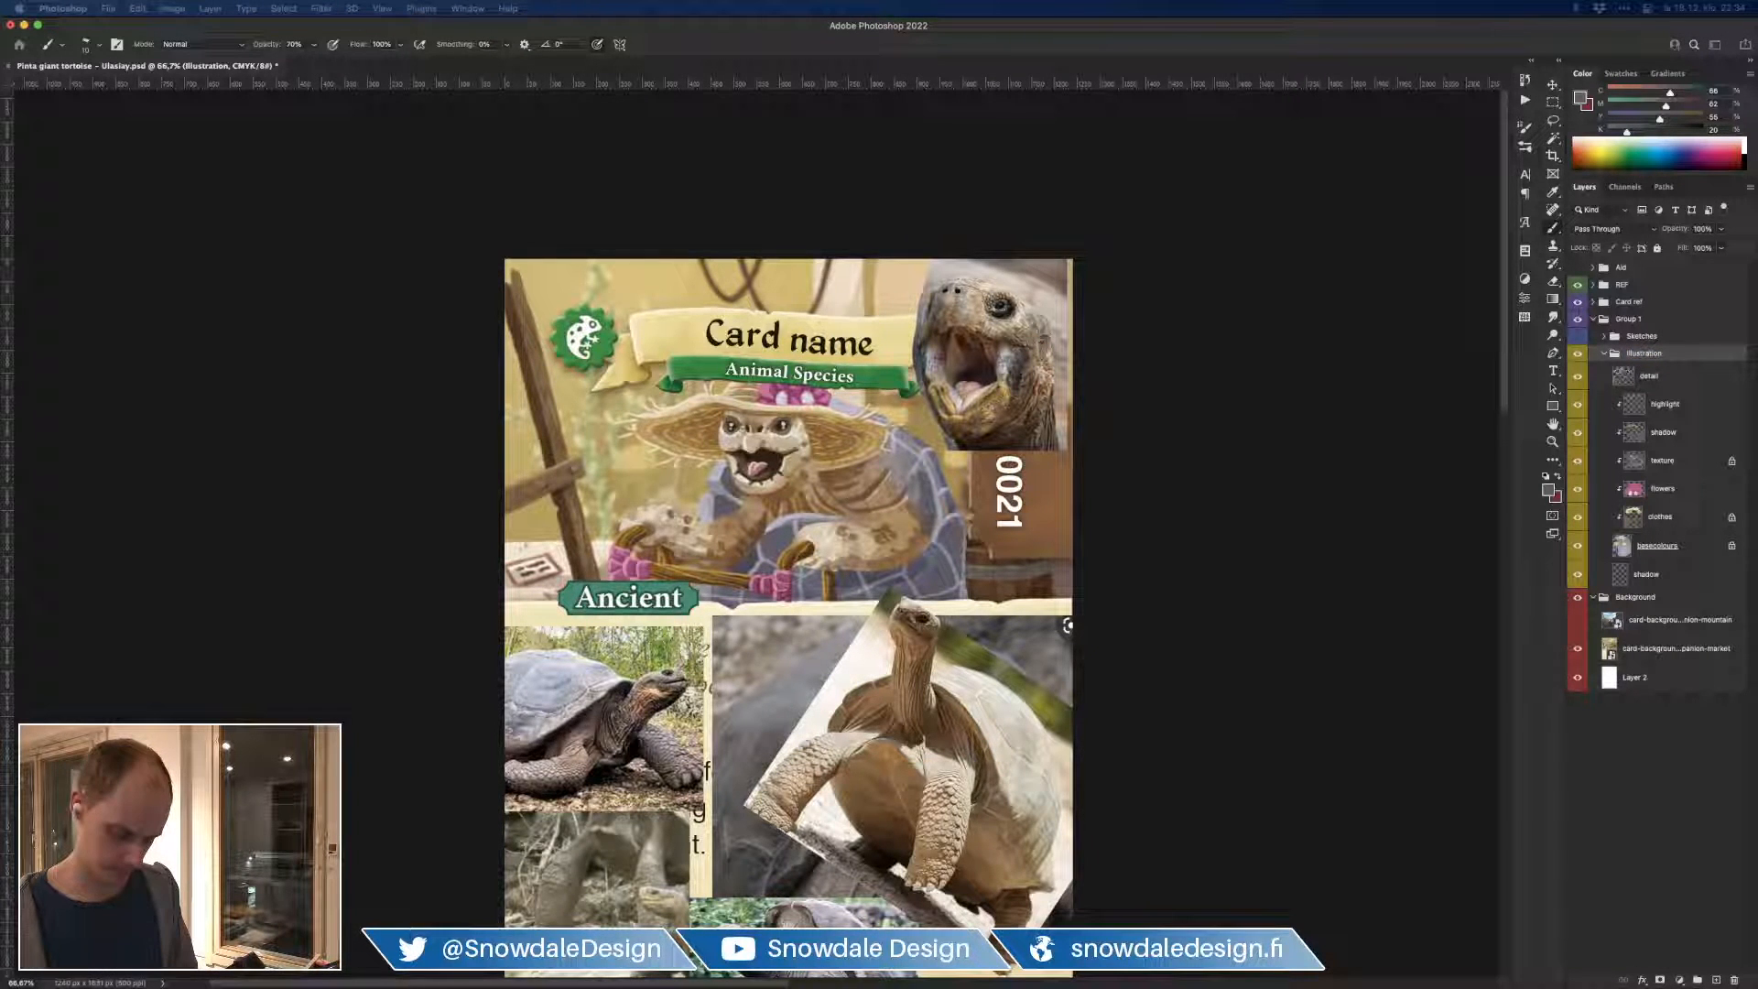
pyautogui.press('Return')
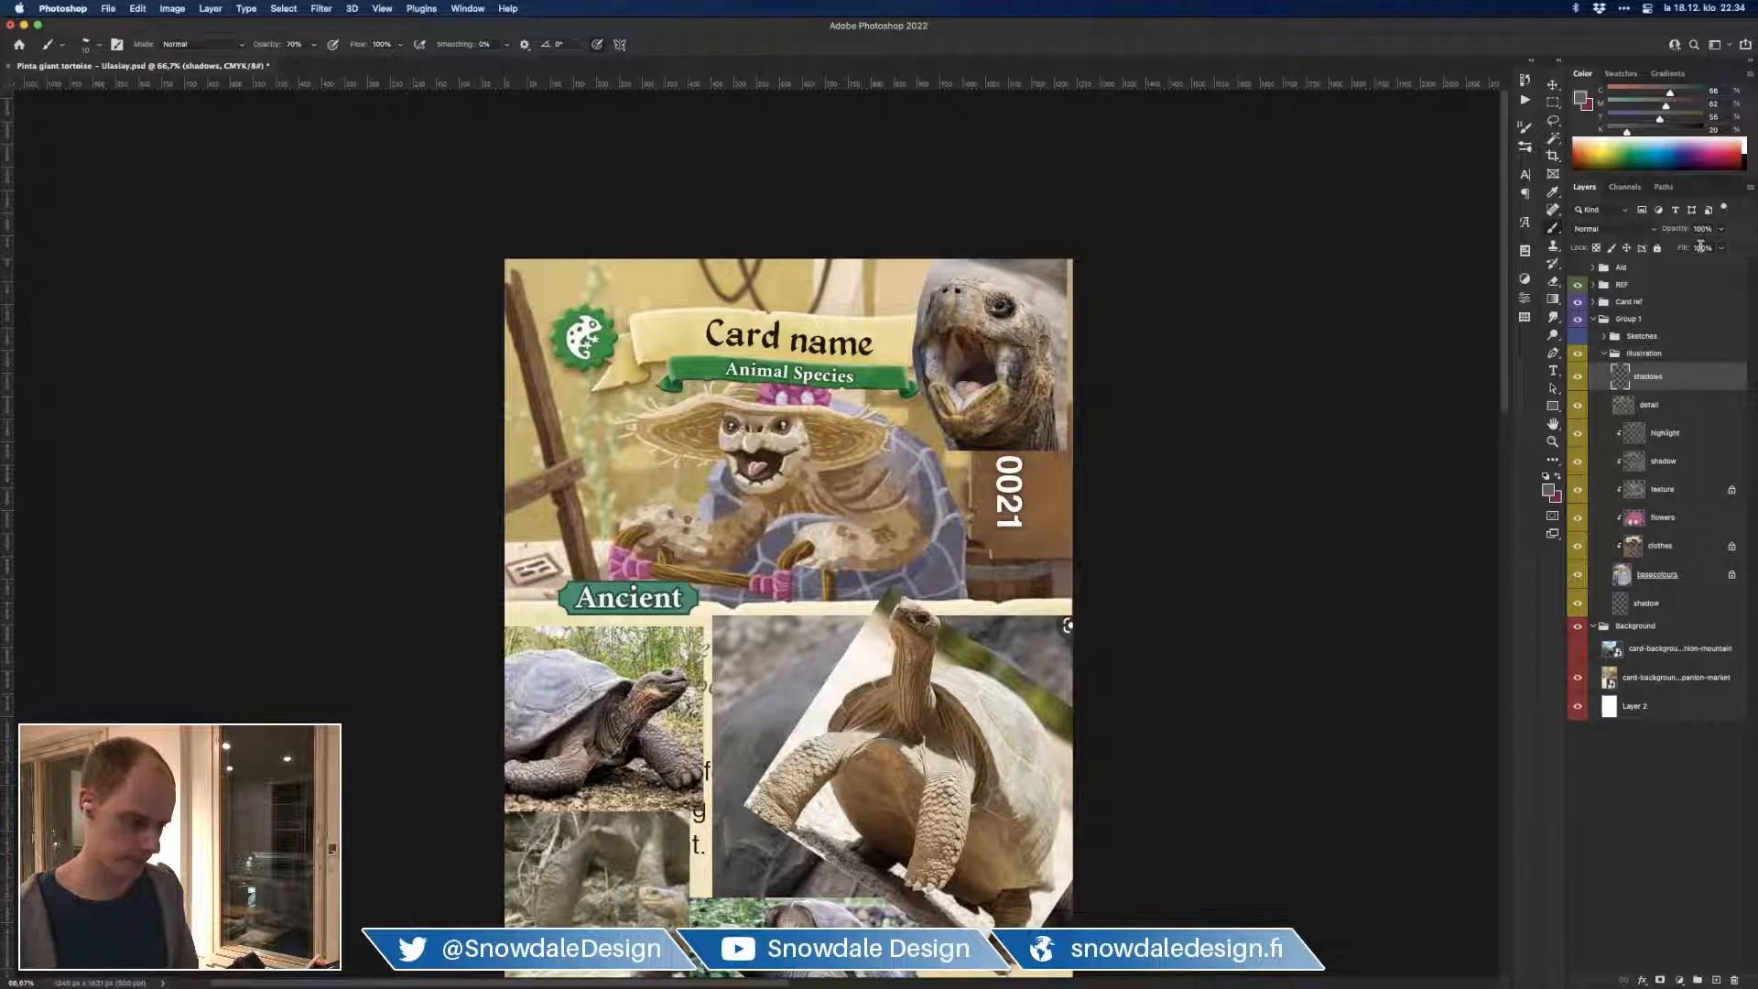
pyautogui.moveTo(1655, 385)
pyautogui.mouseDown()
pyautogui.moveTo(1663, 353)
pyautogui.moveTo(1678, 371)
pyautogui.mouseUp()
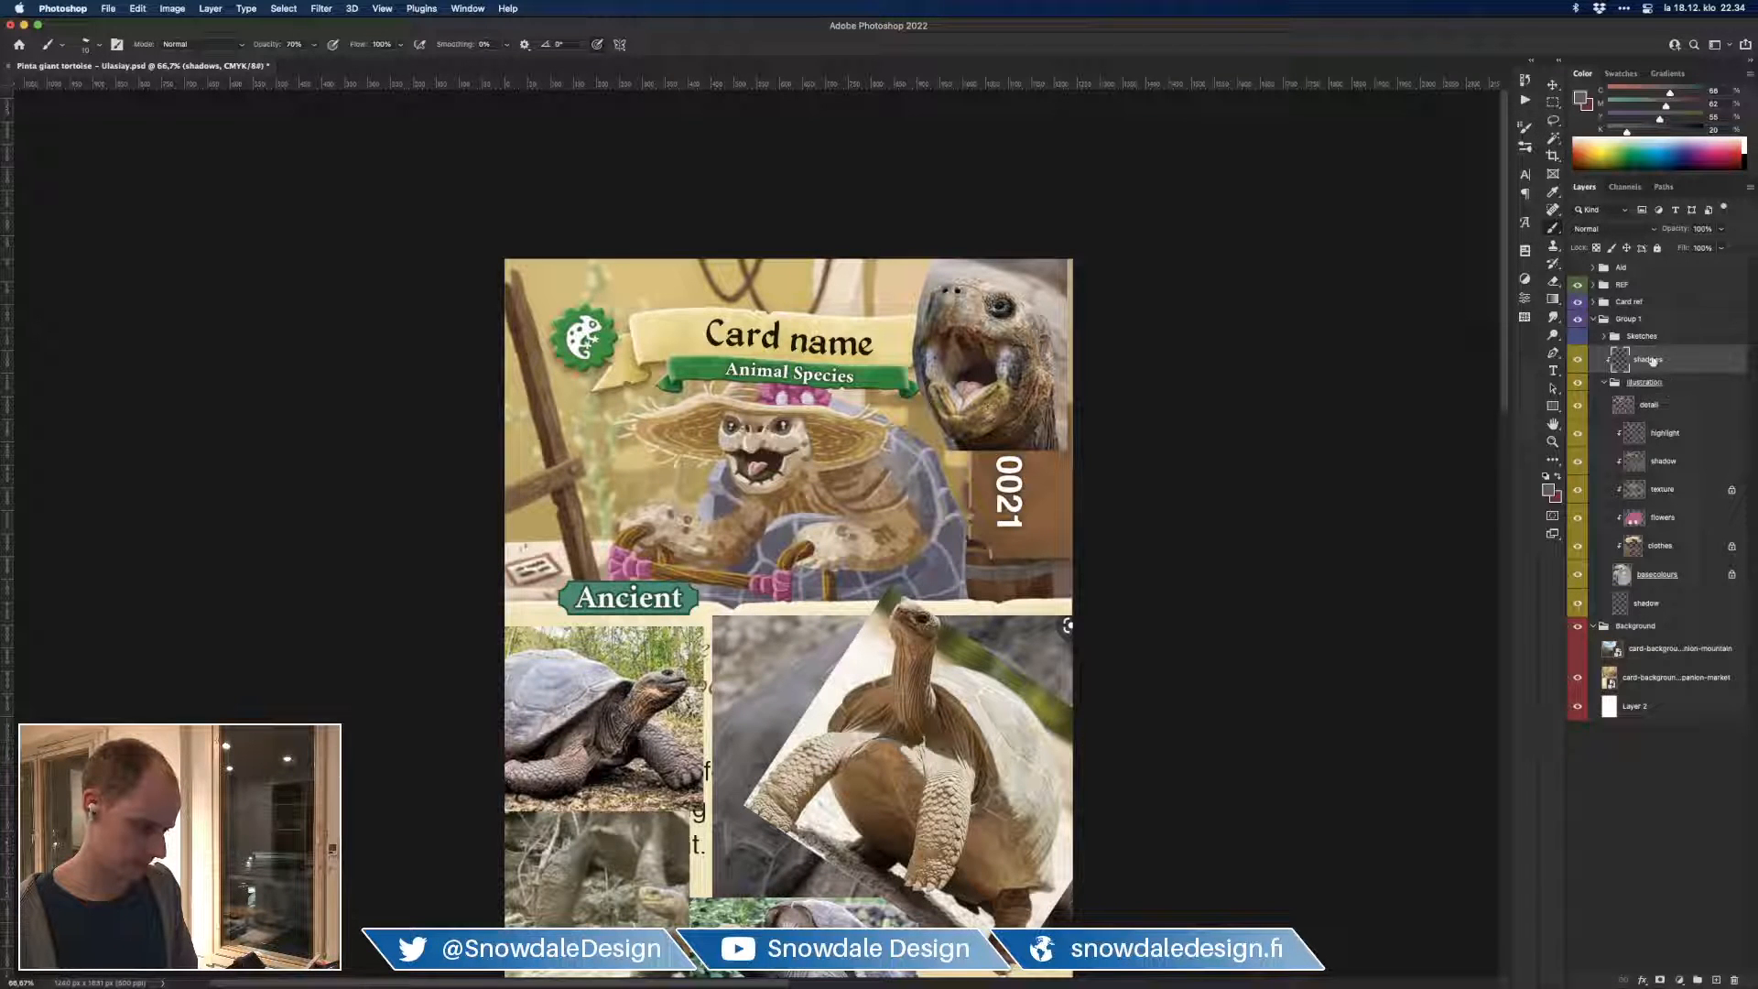
# Step: Hide the REF reference photos and set up a different, larger brush with a gray sampled from the shell
pyautogui.click(1579, 286)
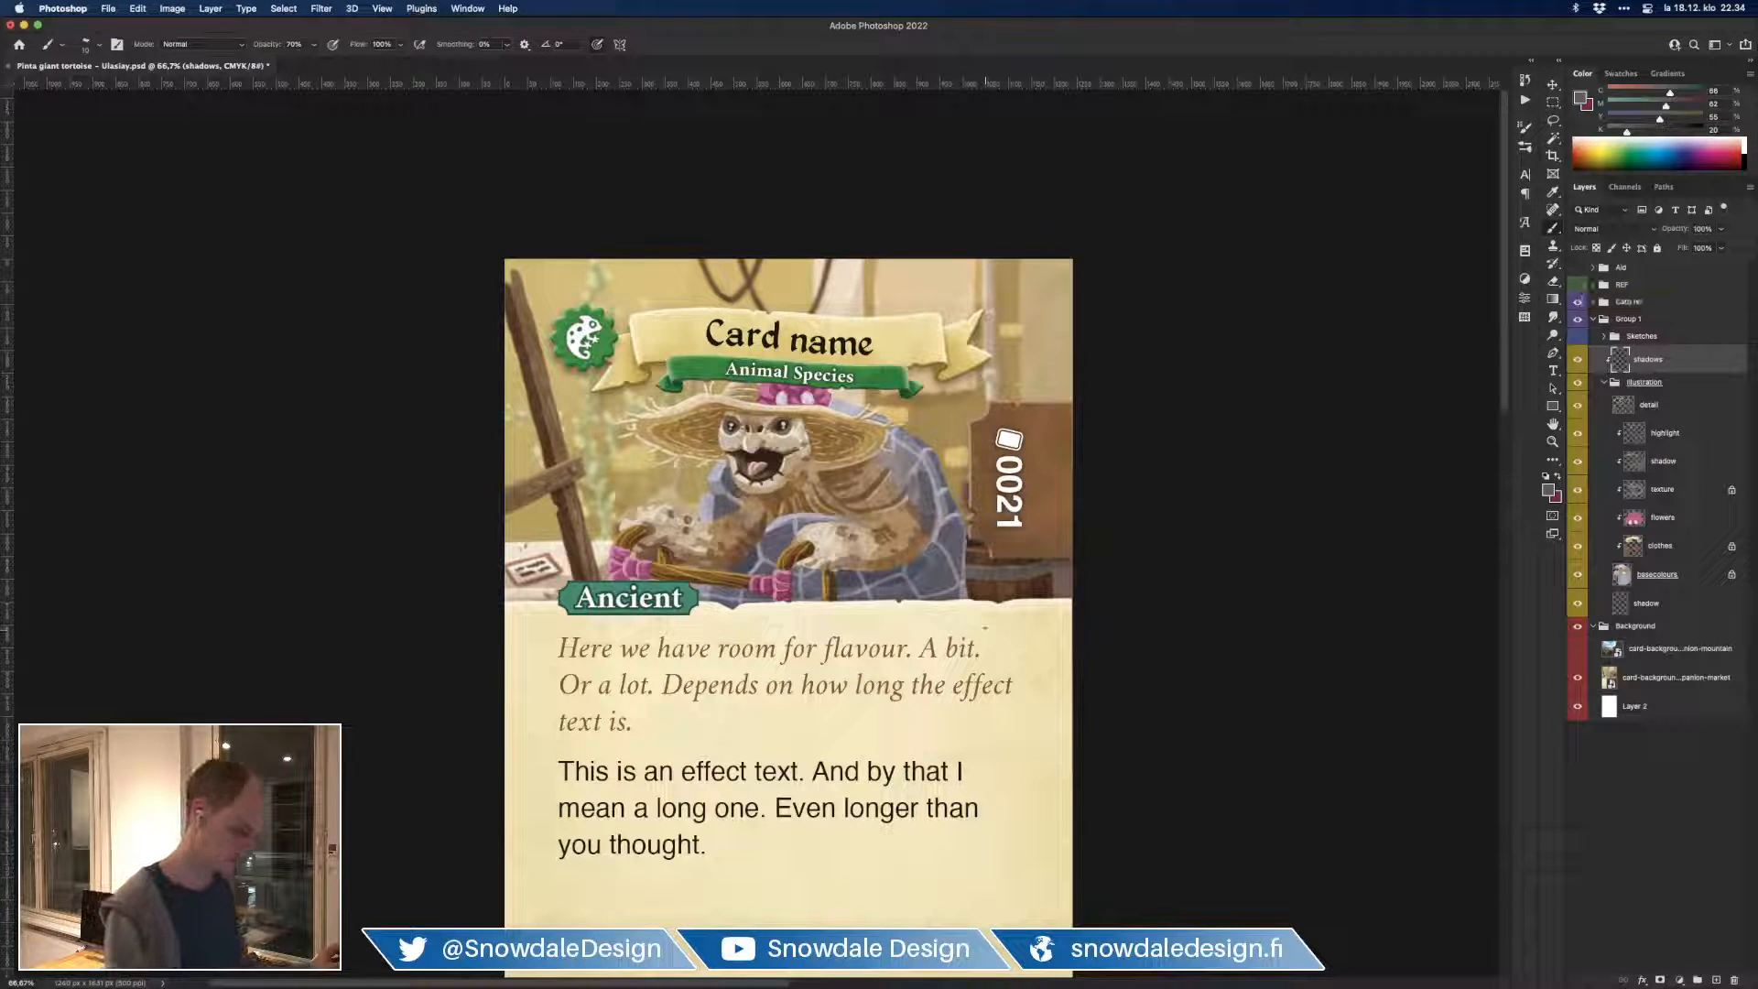
pyautogui.keyDown('alt'); pyautogui.click(922, 492); pyautogui.keyUp('alt')
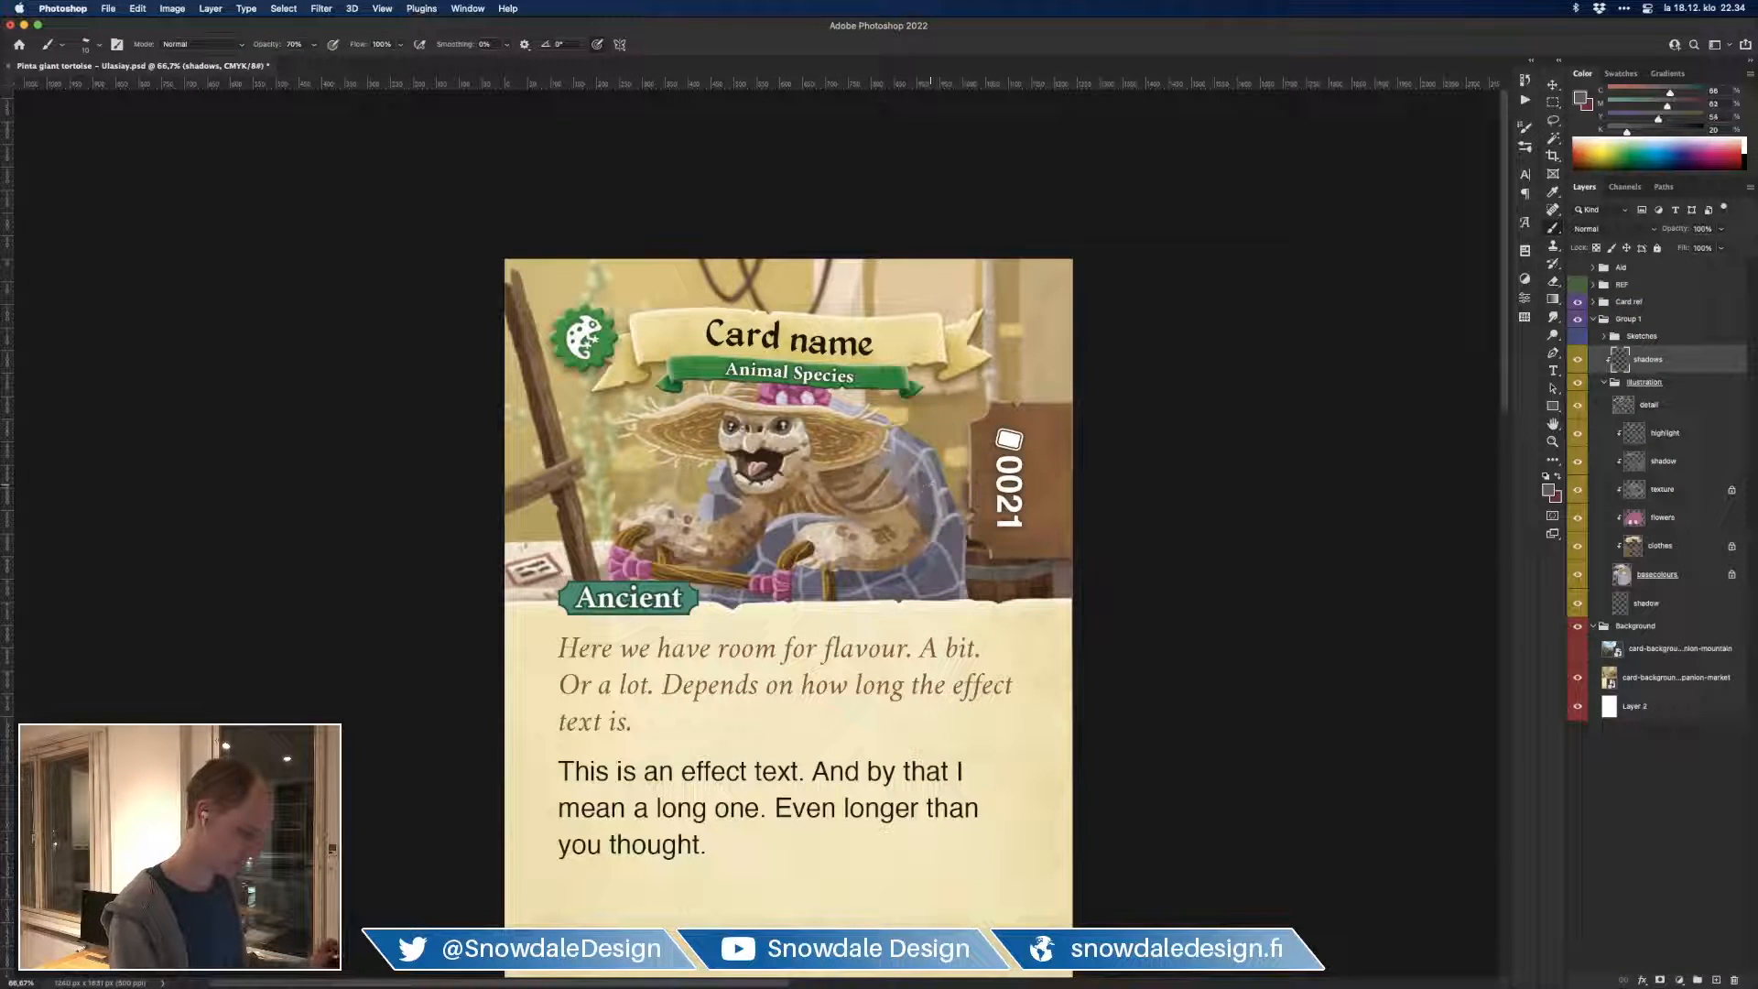
pyautogui.rightClick(932, 488)
pyautogui.click(1008, 475)
pyautogui.rightClick(972, 502)
pyautogui.click(876, 533)
pyautogui.press(']')
pyautogui.press(']')
pyautogui.press(']')
pyautogui.press(']')
pyautogui.press(']')
pyautogui.press(']')
pyautogui.press(']')
pyautogui.press(']')
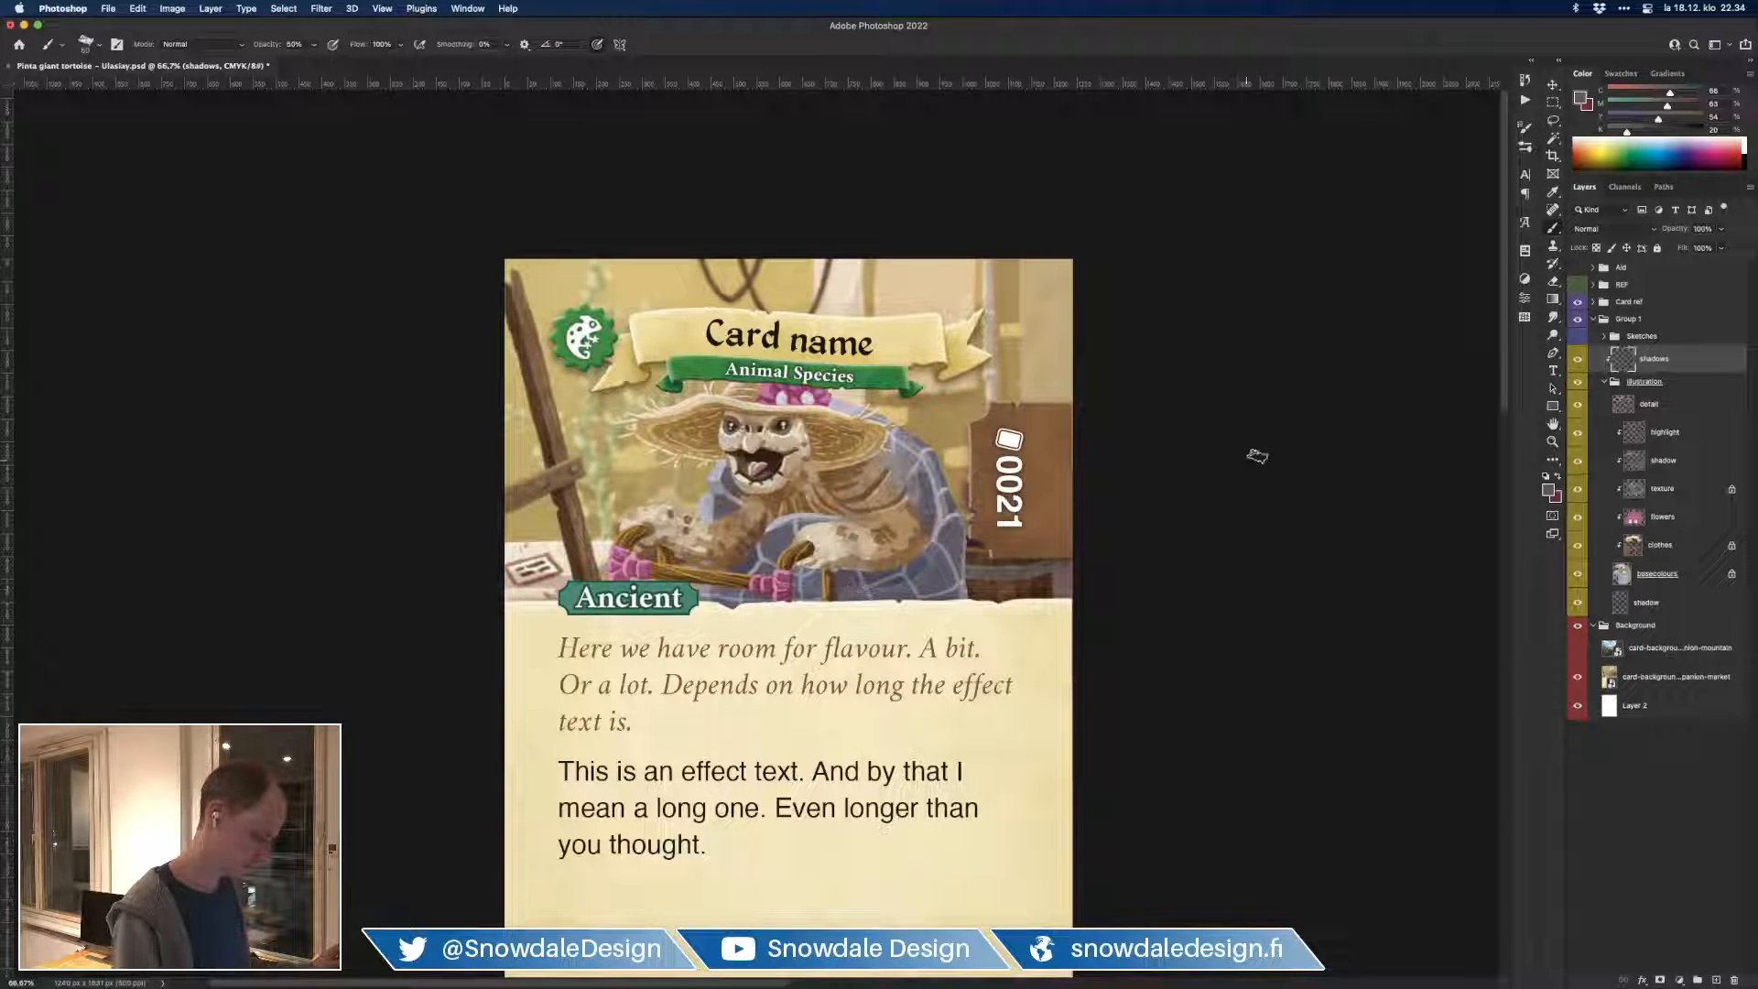
# Step: Set the shadows layer's blend mode to Multiply
pyautogui.click(1602, 211)
pyautogui.click(1677, 305)
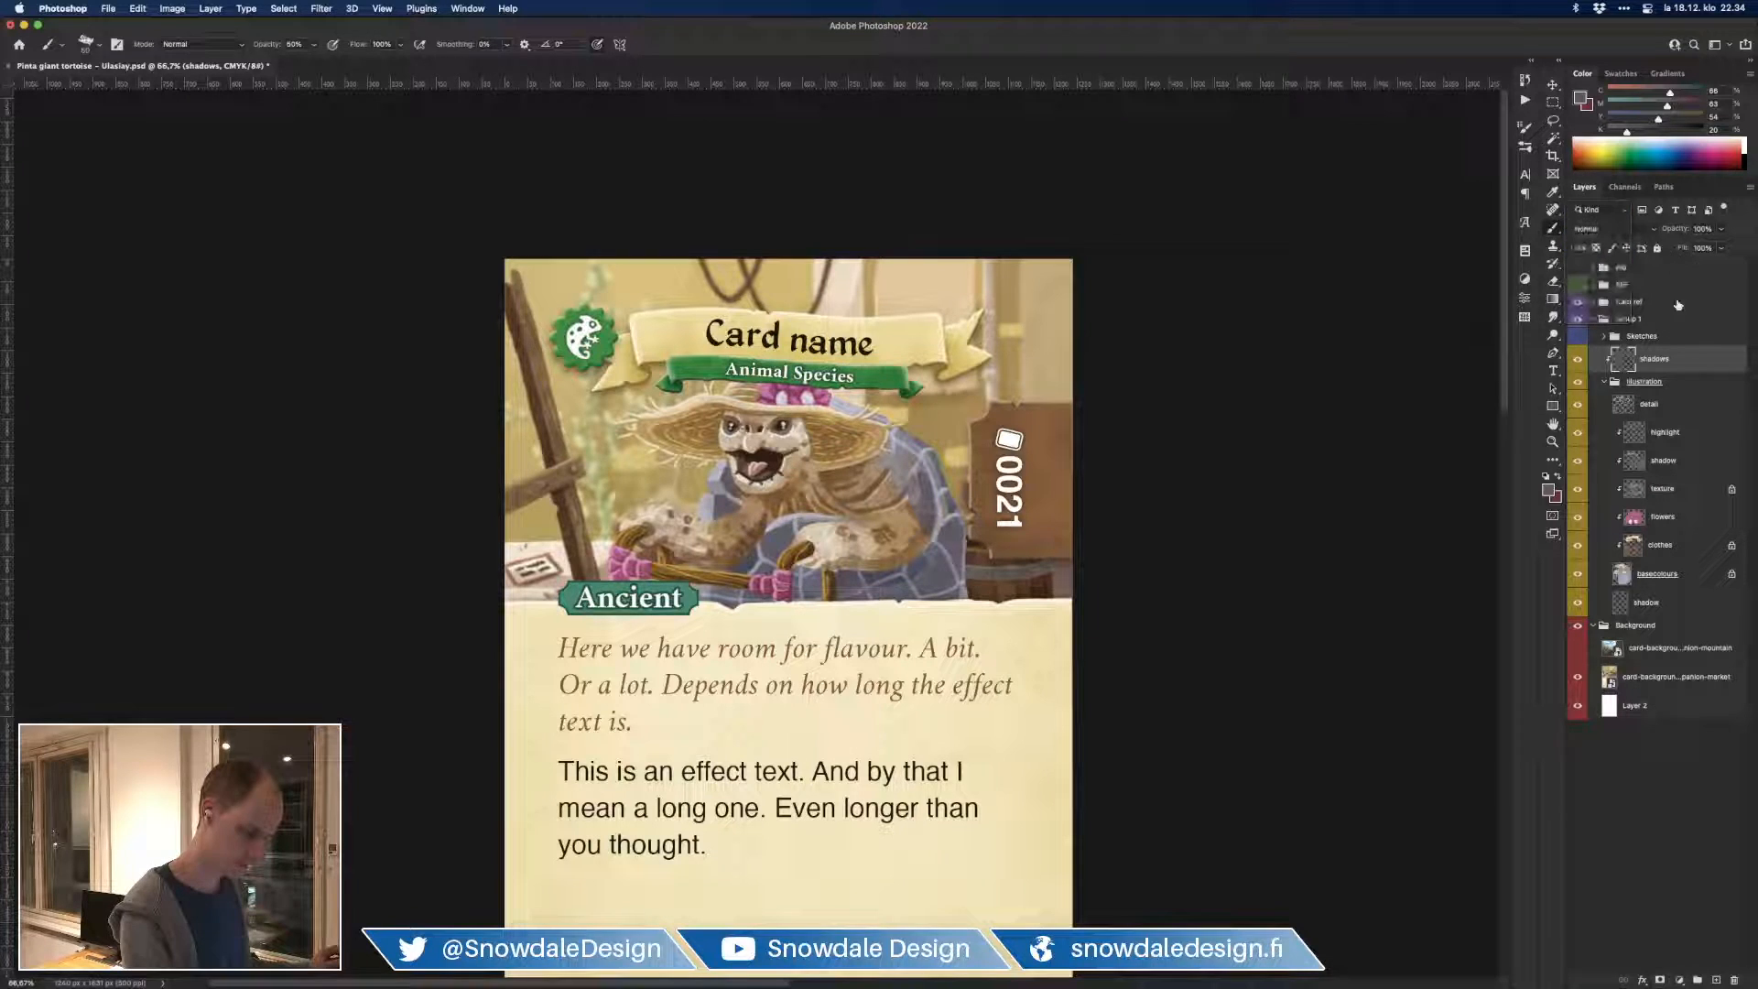
pyautogui.click(1604, 231)
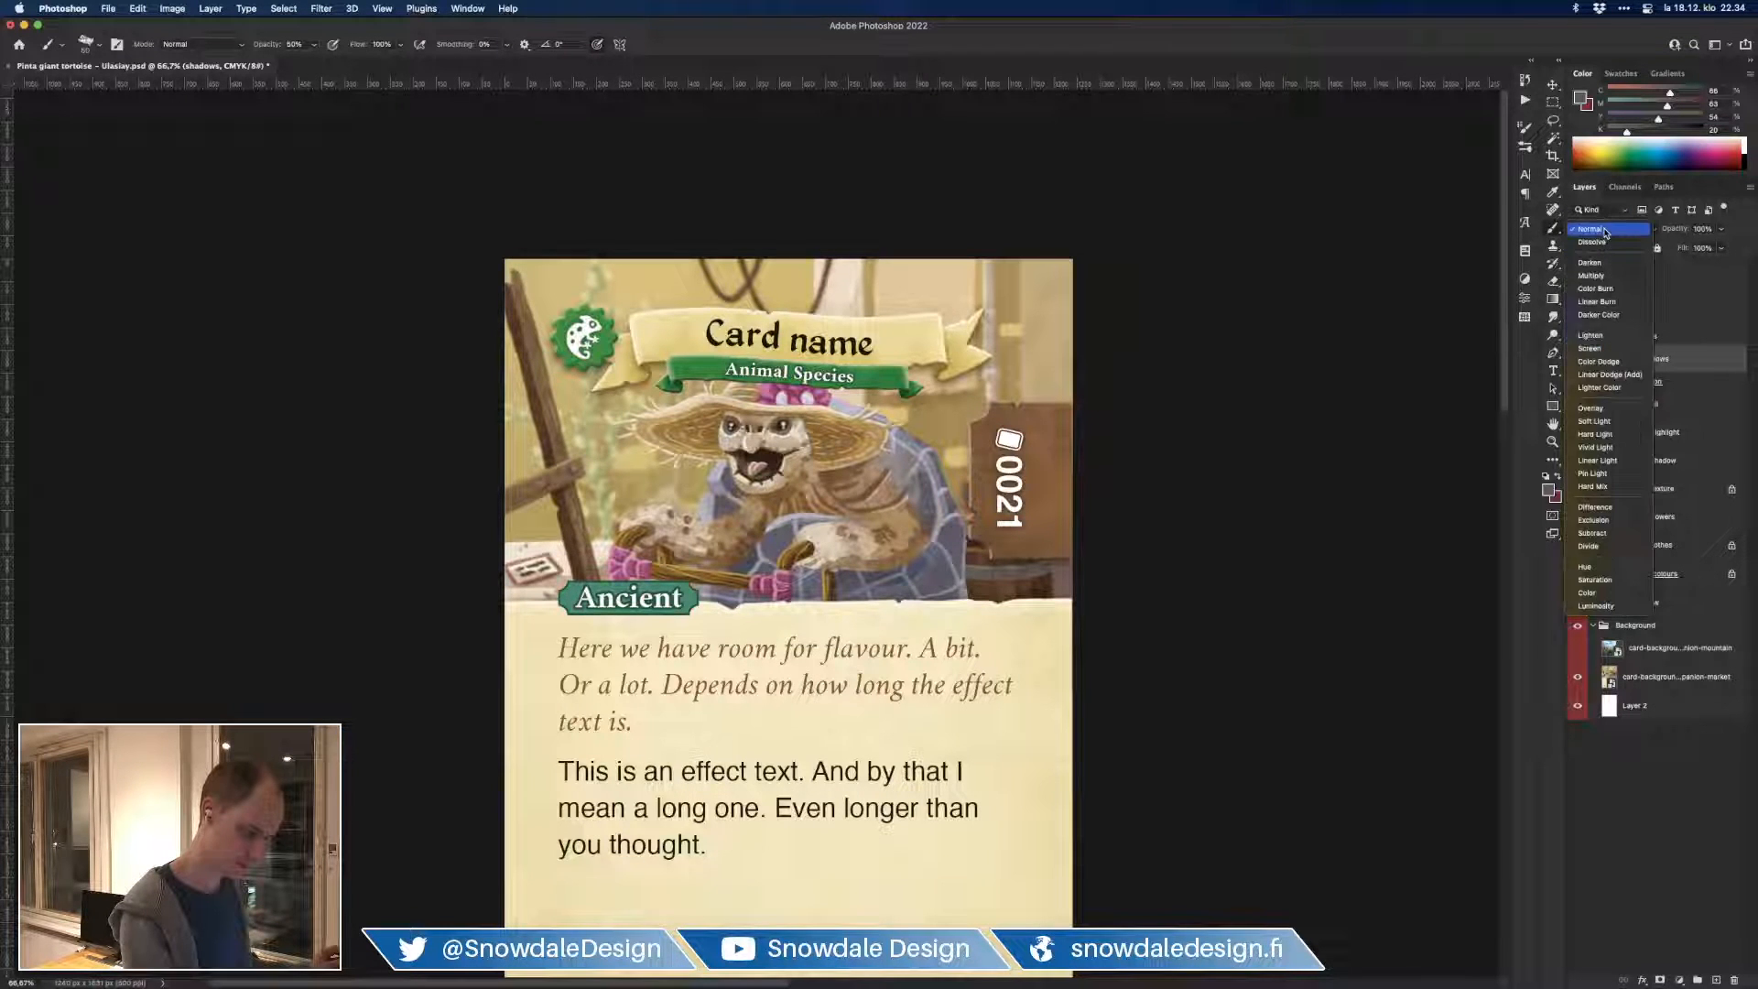
pyautogui.click(1611, 281)
pyautogui.press('e')
pyautogui.press('b')
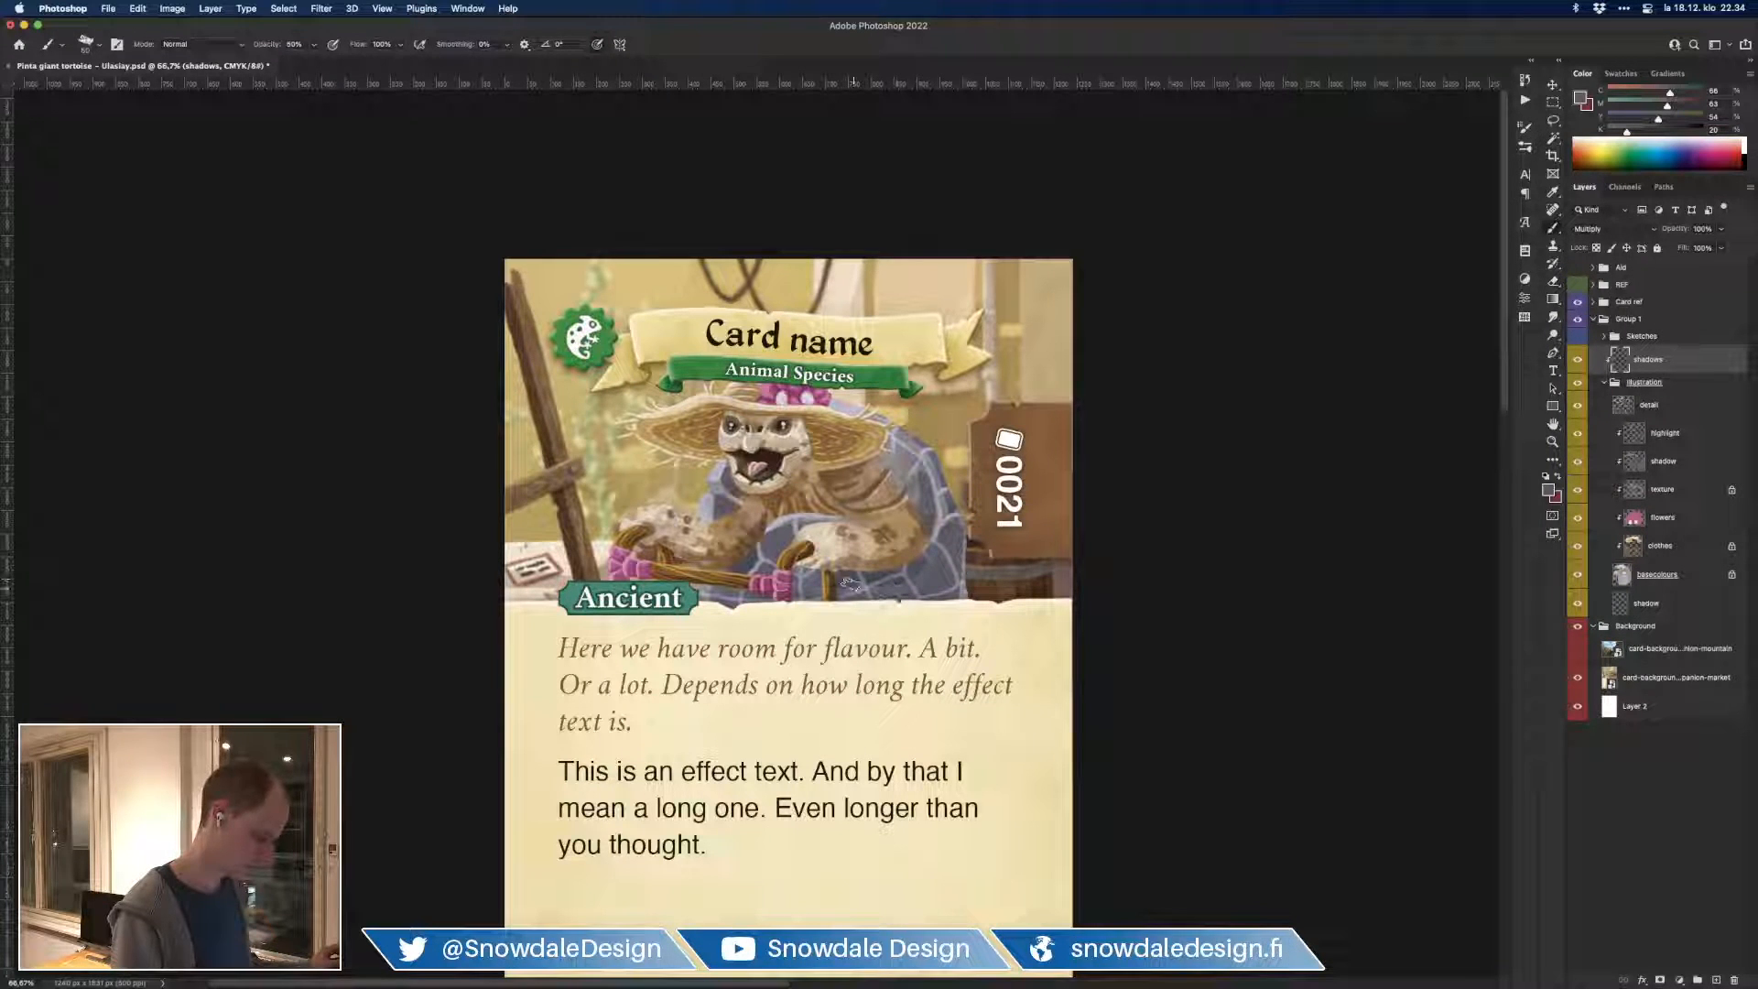
# Step: Hide the Card ref group and paint gray shadows on the shell beneath the arms on the shadows layer
pyautogui.click(1578, 302)
pyautogui.hscroll(-5, 1169, 471)
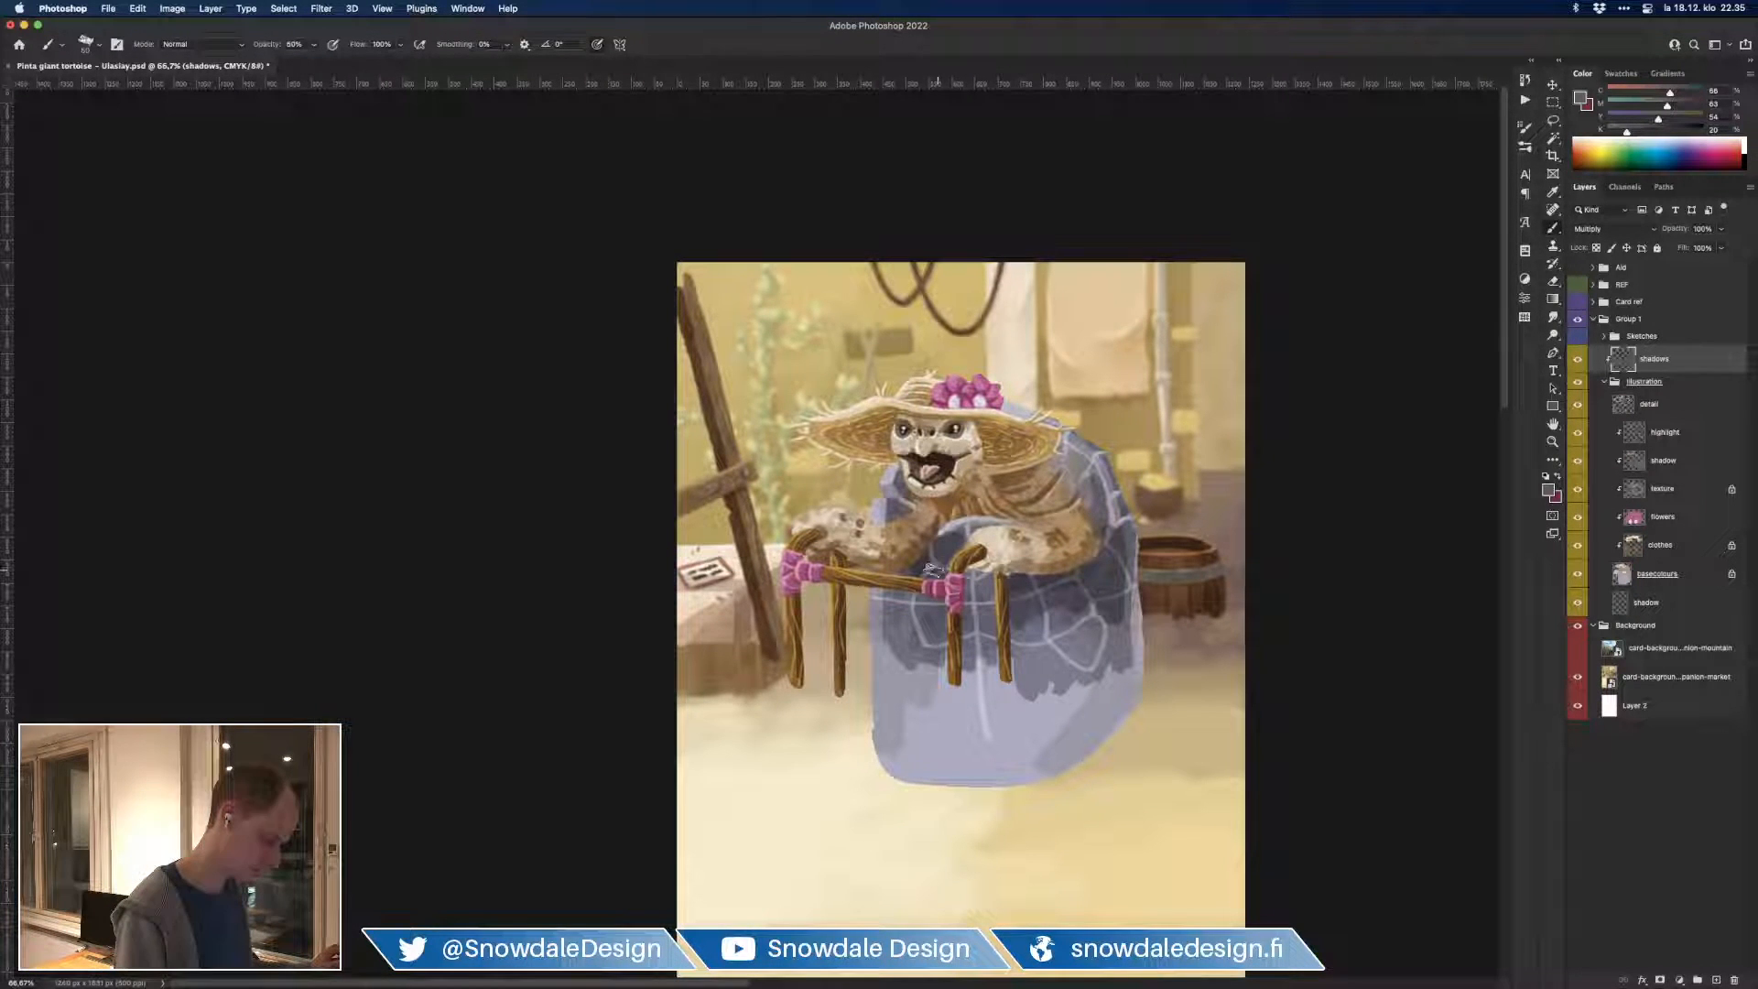
pyautogui.moveTo(926, 638)
pyautogui.mouseDown()
pyautogui.moveTo(923, 695)
pyautogui.moveTo(965, 605)
pyautogui.moveTo(968, 666)
pyautogui.moveTo(971, 573)
pyautogui.moveTo(981, 666)
pyautogui.mouseUp()
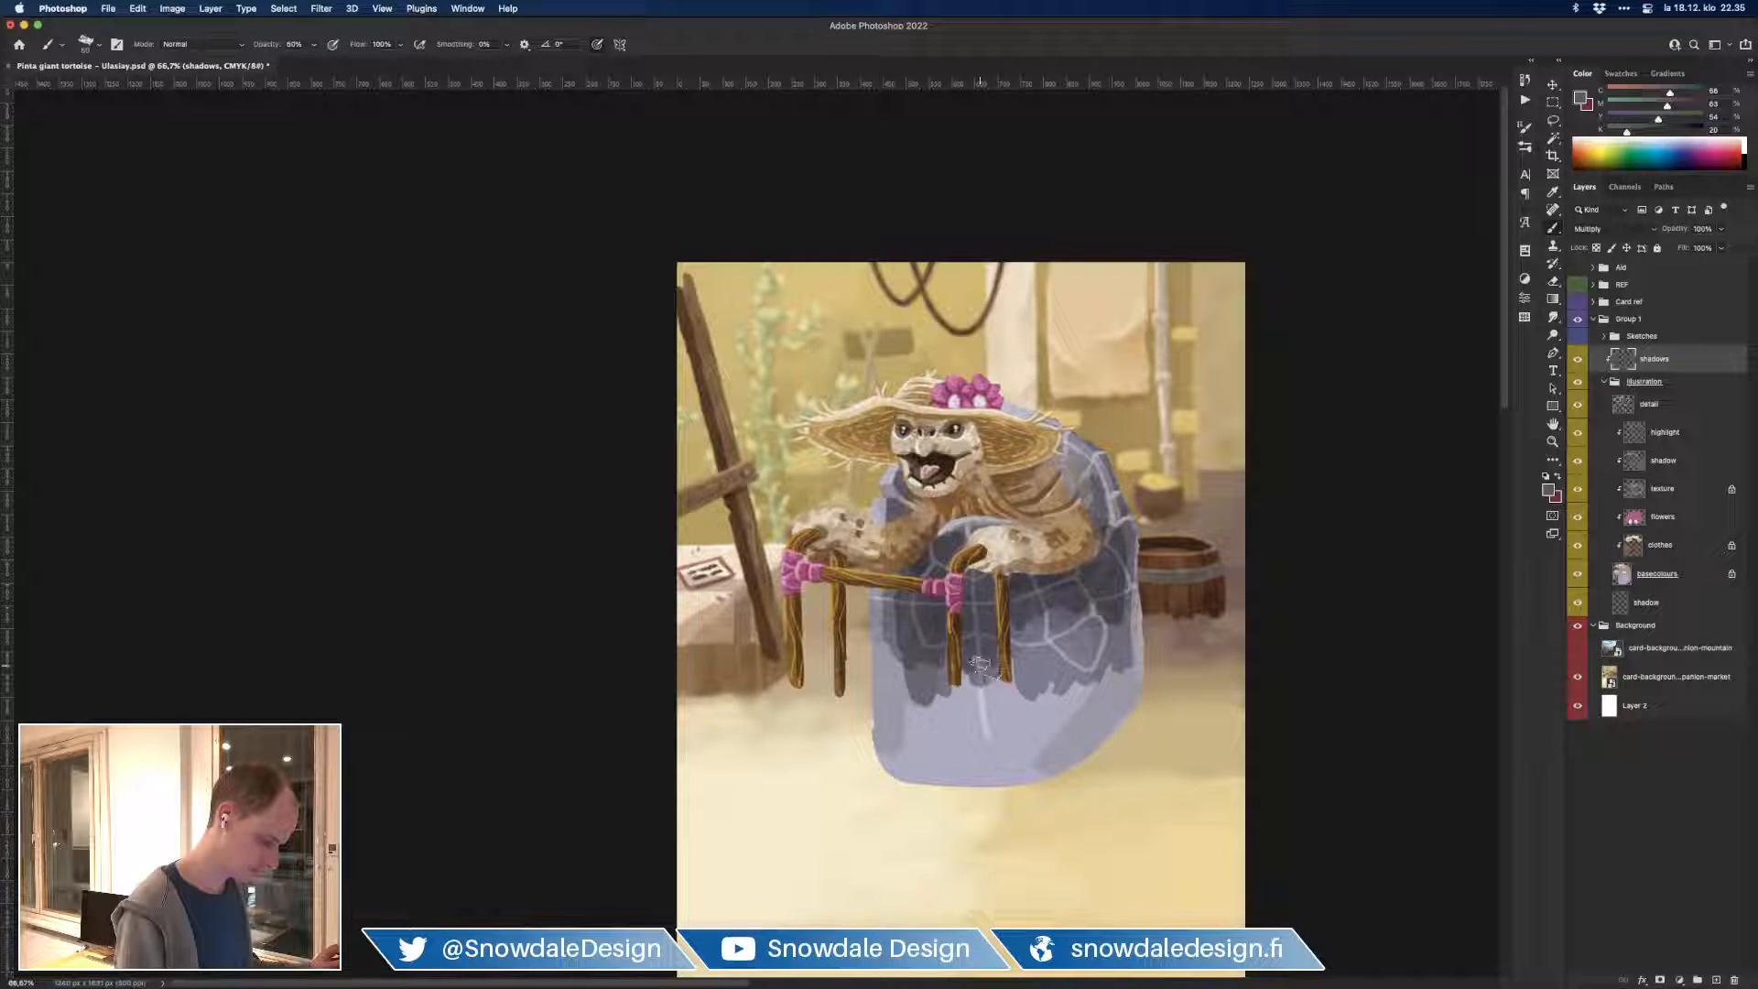
pyautogui.moveTo(1664, 372)
pyautogui.mouseDown()
pyautogui.moveTo(1655, 403)
pyautogui.moveTo(1661, 357)
pyautogui.mouseUp()
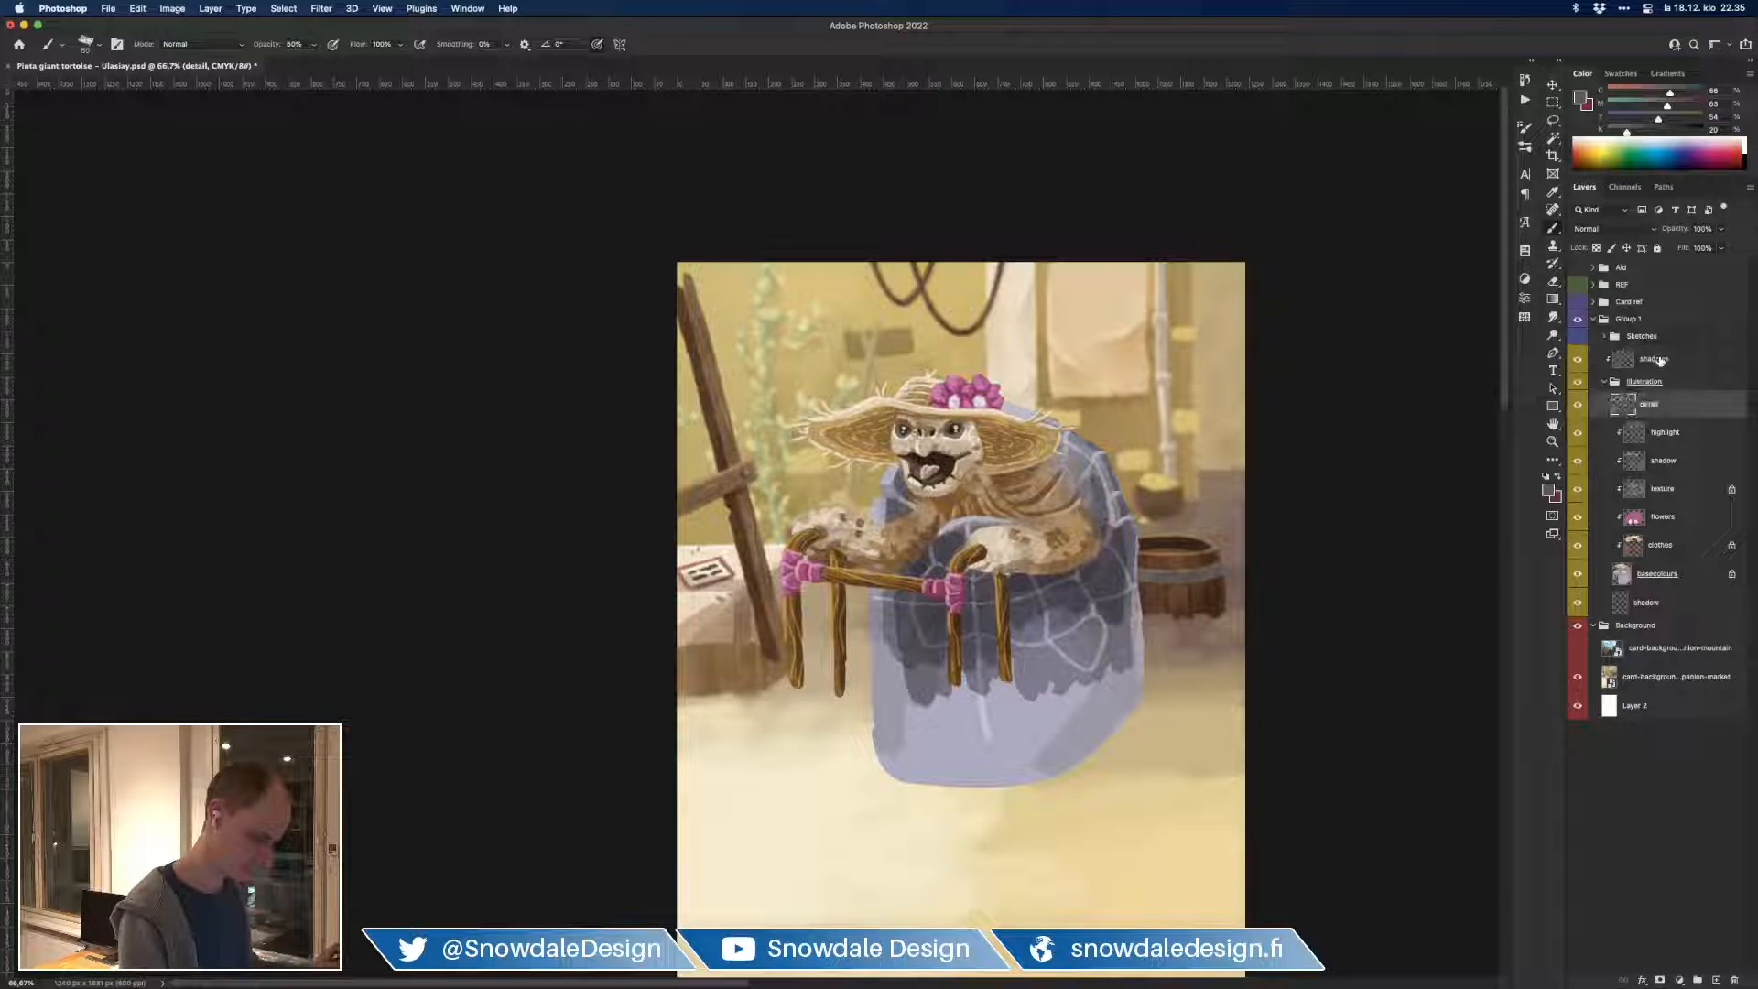
pyautogui.click(1660, 360)
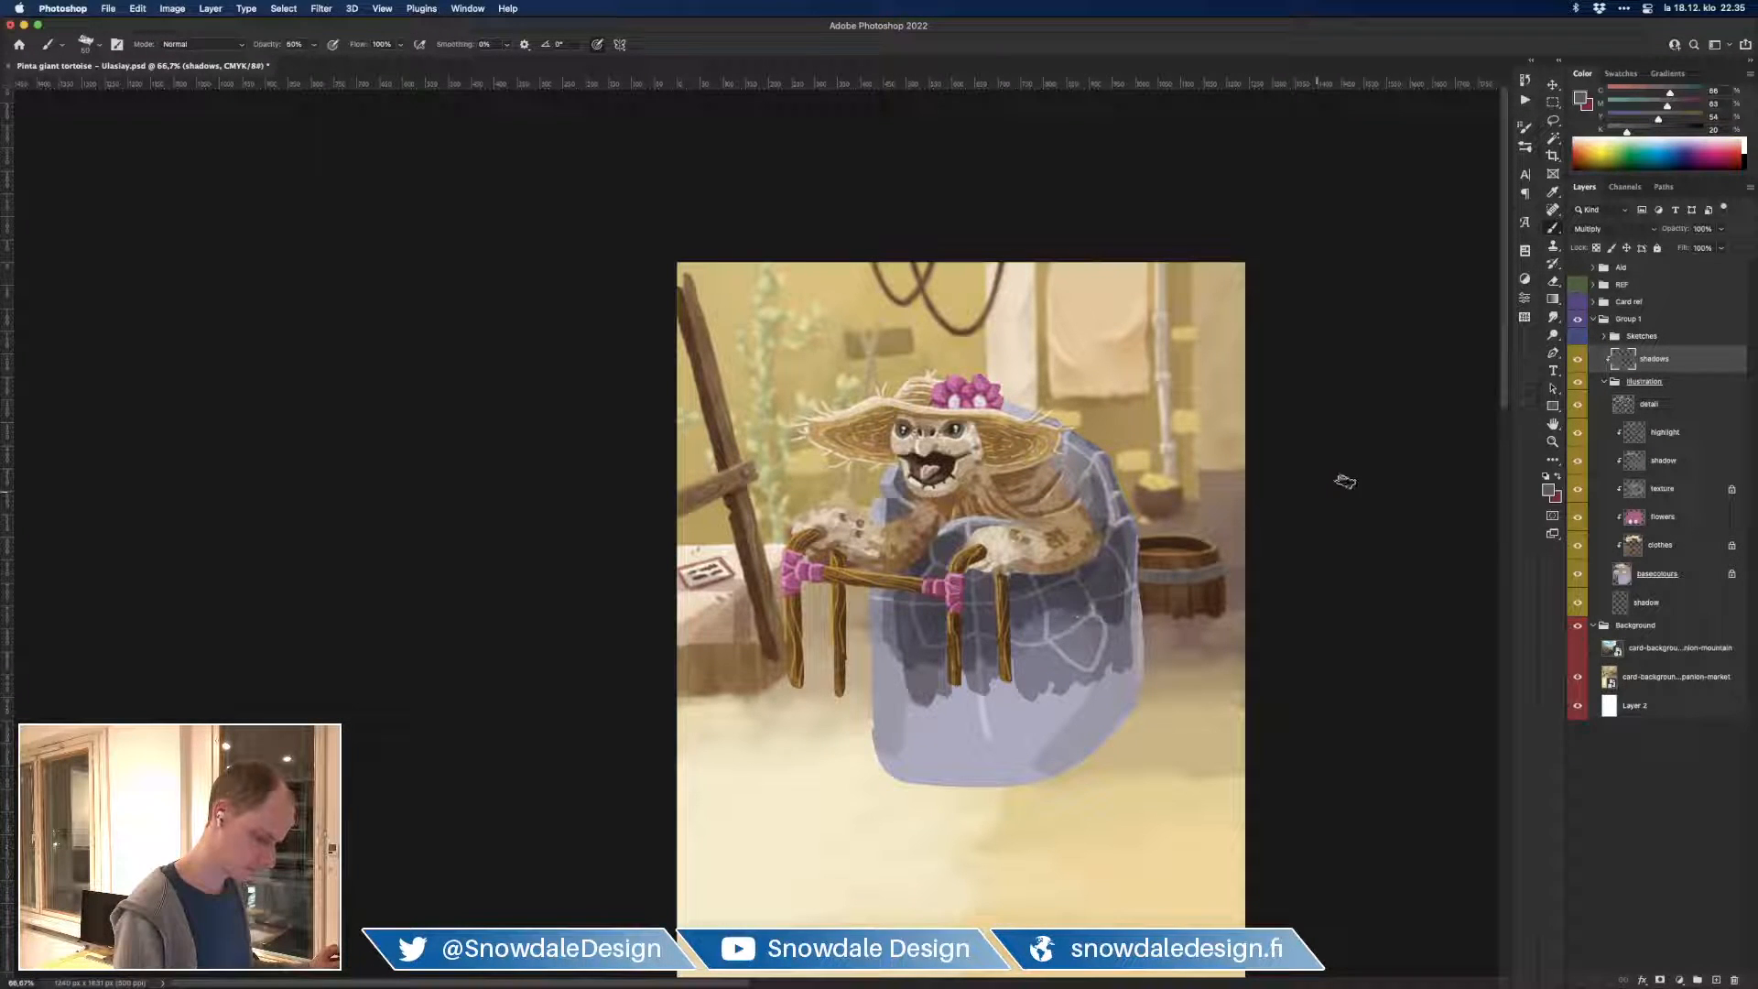
# Step: Check the shadows with the Card ref overlay, and soften the shell shadow below the barrel-side arm with the Smudge tool
pyautogui.click(1577, 303)
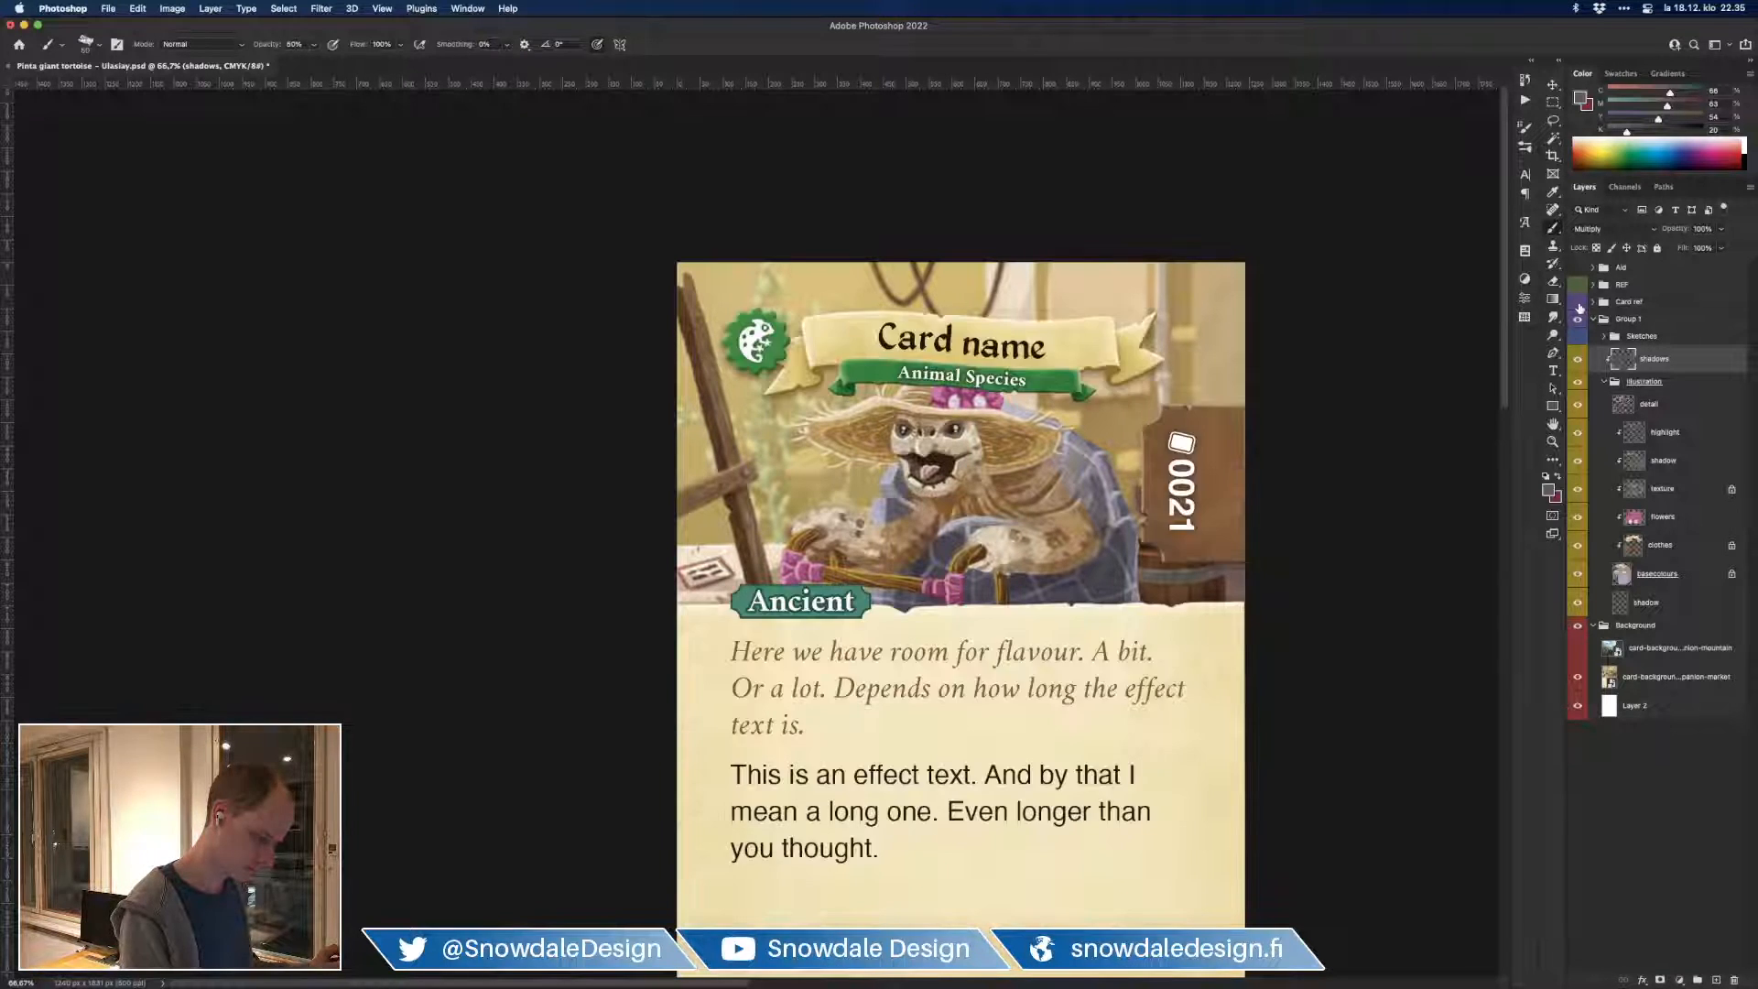
pyautogui.click(1577, 303)
pyautogui.click(1553, 317)
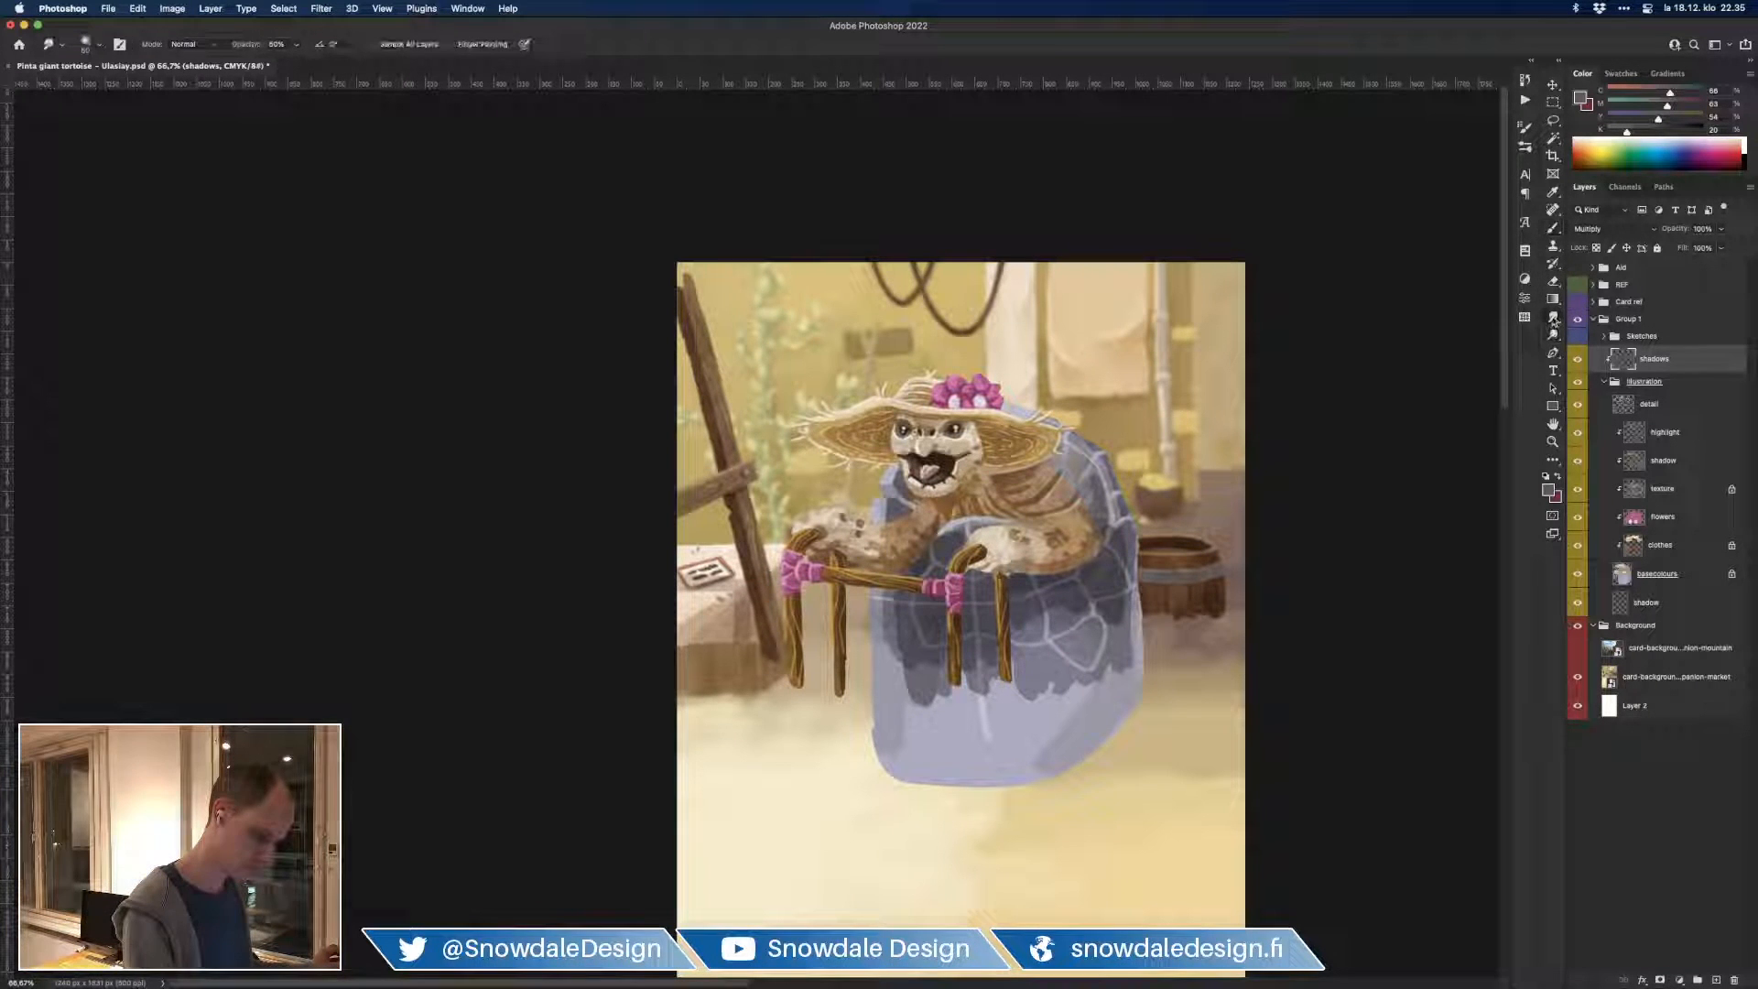
pyautogui.moveTo(1031, 606)
pyautogui.mouseDown()
pyautogui.moveTo(1039, 665)
pyautogui.moveTo(1059, 618)
pyautogui.moveTo(1083, 666)
pyautogui.moveTo(1097, 612)
pyautogui.moveTo(1088, 650)
pyautogui.moveTo(1025, 615)
pyautogui.moveTo(1063, 609)
pyautogui.moveTo(1082, 650)
pyautogui.moveTo(1111, 625)
pyautogui.mouseUp()
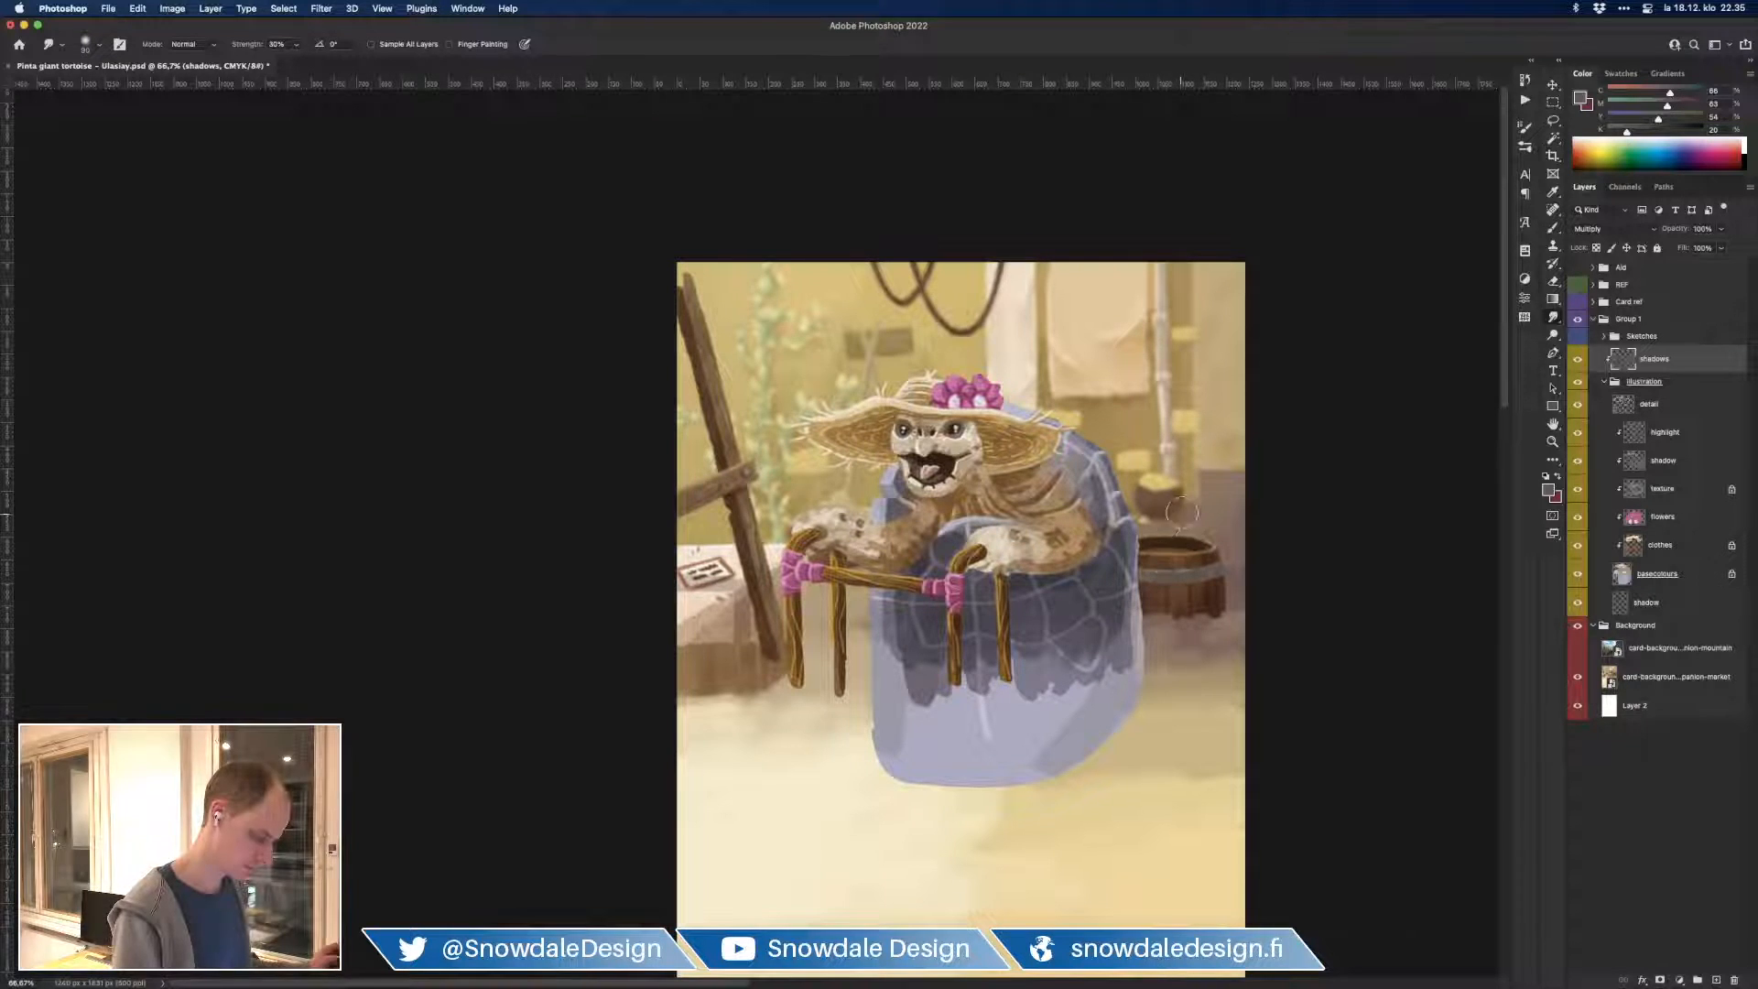
# Step: Paint brown shadows on the neck folds and the underside of the barrel-side arm with a sampled skin brown
pyautogui.press('super+plus')
pyautogui.scroll(2, 1151, 569)
pyautogui.press('b')
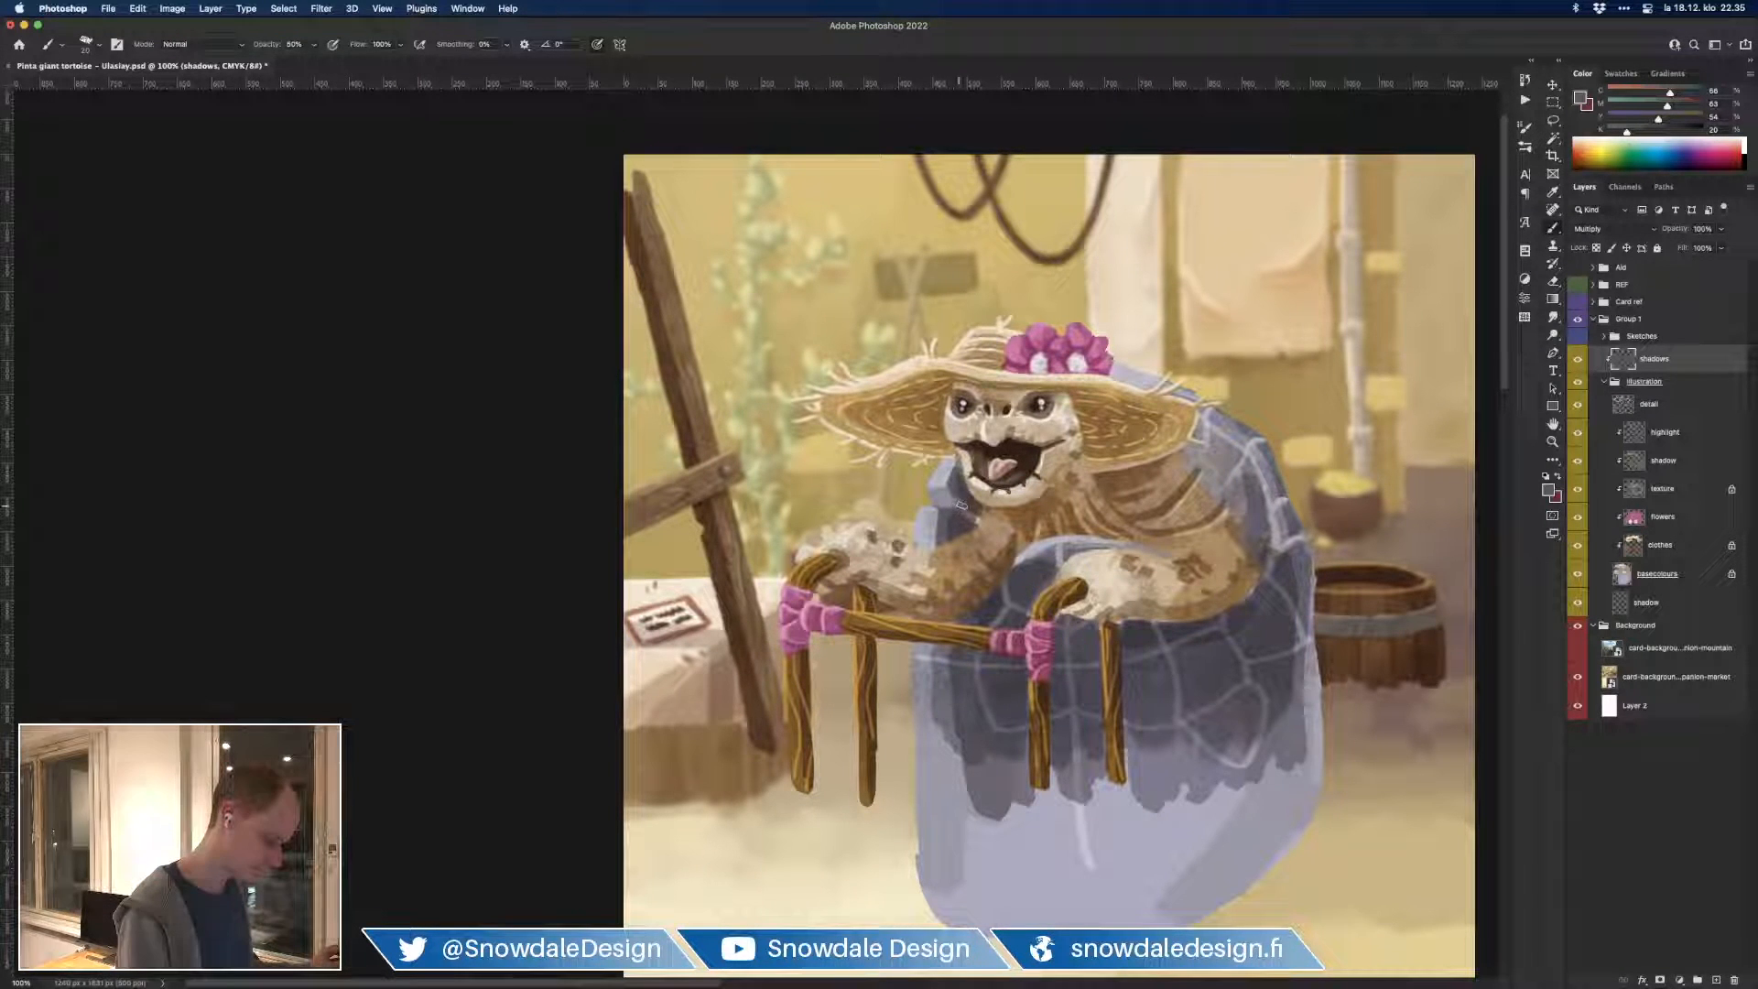
pyautogui.moveTo(1071, 629); pyautogui.dragTo(955, 680)
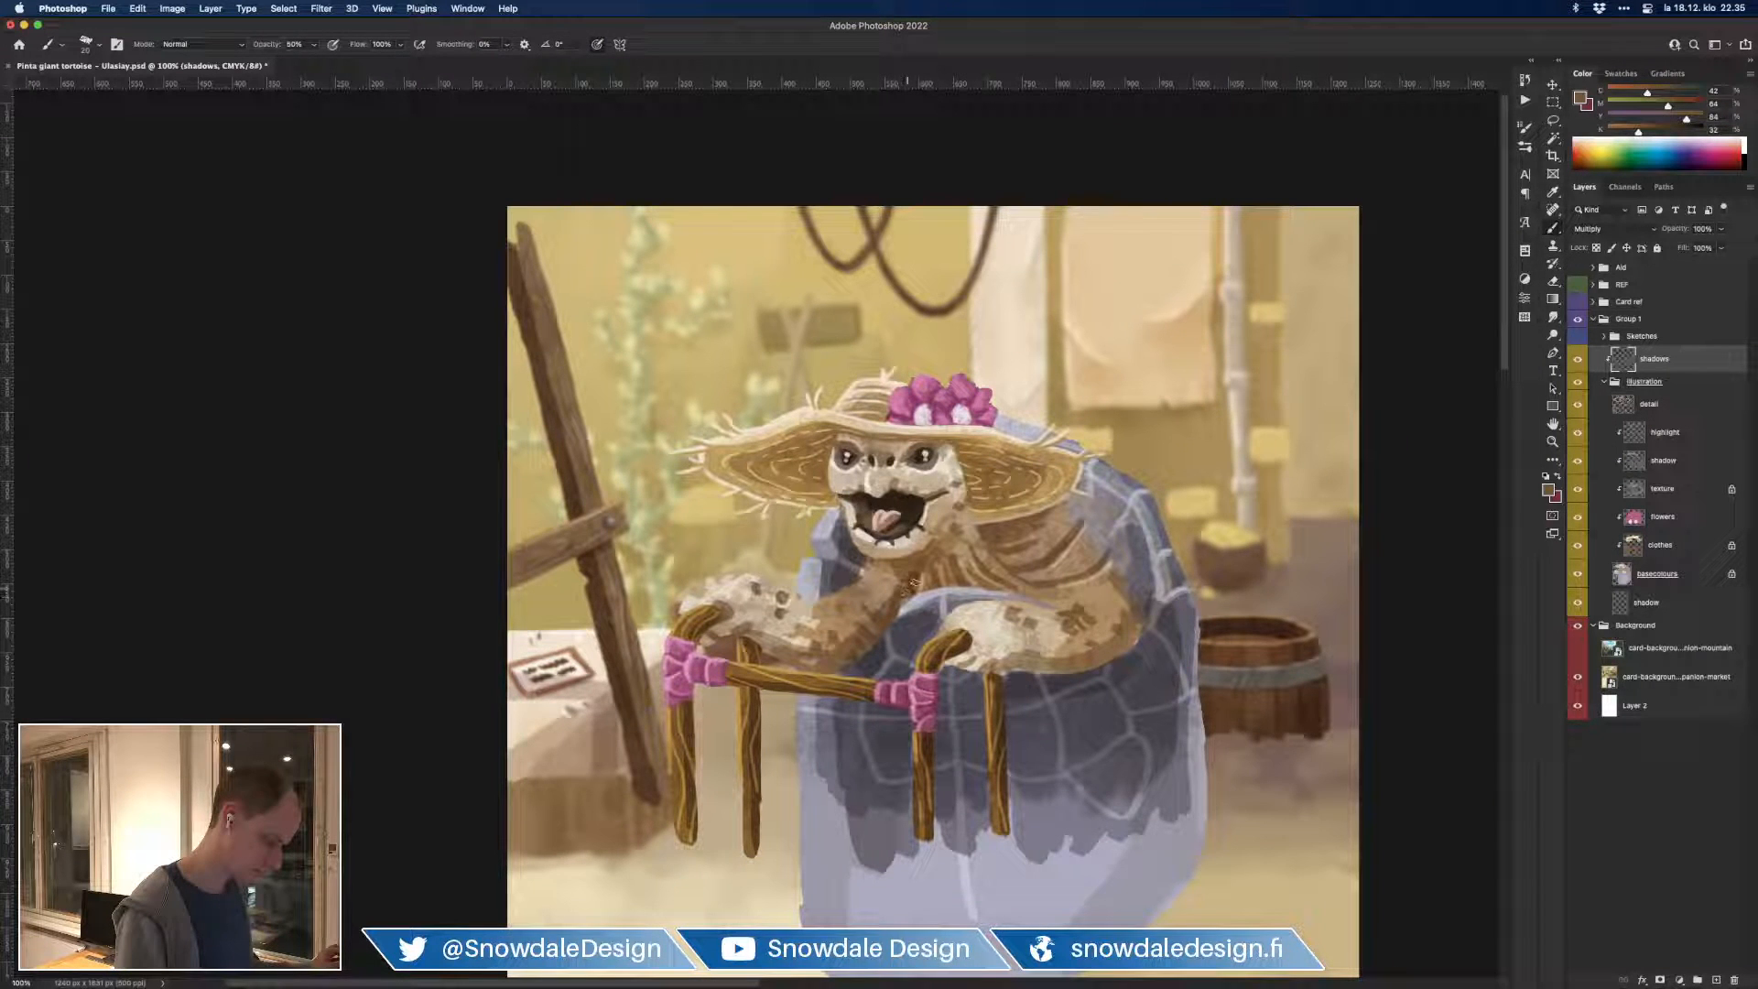
pyautogui.moveTo(906, 573)
pyautogui.mouseDown()
pyautogui.moveTo(927, 543)
pyautogui.moveTo(904, 586)
pyautogui.moveTo(958, 578)
pyautogui.moveTo(906, 593)
pyautogui.moveTo(975, 586)
pyautogui.moveTo(990, 562)
pyautogui.moveTo(954, 546)
pyautogui.moveTo(956, 507)
pyautogui.moveTo(984, 553)
pyautogui.moveTo(981, 525)
pyautogui.moveTo(1009, 523)
pyautogui.moveTo(987, 562)
pyautogui.moveTo(1046, 547)
pyautogui.moveTo(1085, 502)
pyautogui.moveTo(1030, 577)
pyautogui.moveTo(1045, 577)
pyautogui.moveTo(999, 586)
pyautogui.moveTo(1057, 600)
pyautogui.moveTo(1083, 576)
pyautogui.moveTo(1060, 597)
pyautogui.moveTo(1132, 577)
pyautogui.moveTo(1132, 612)
pyautogui.moveTo(1072, 659)
pyautogui.moveTo(1131, 611)
pyautogui.moveTo(976, 666)
pyautogui.moveTo(1127, 641)
pyautogui.moveTo(1007, 667)
pyautogui.moveTo(1079, 666)
pyautogui.moveTo(948, 661)
pyautogui.moveTo(993, 624)
pyautogui.moveTo(1024, 639)
pyautogui.moveTo(976, 625)
pyautogui.mouseUp()
pyautogui.press('e')
pyautogui.press('super+z')
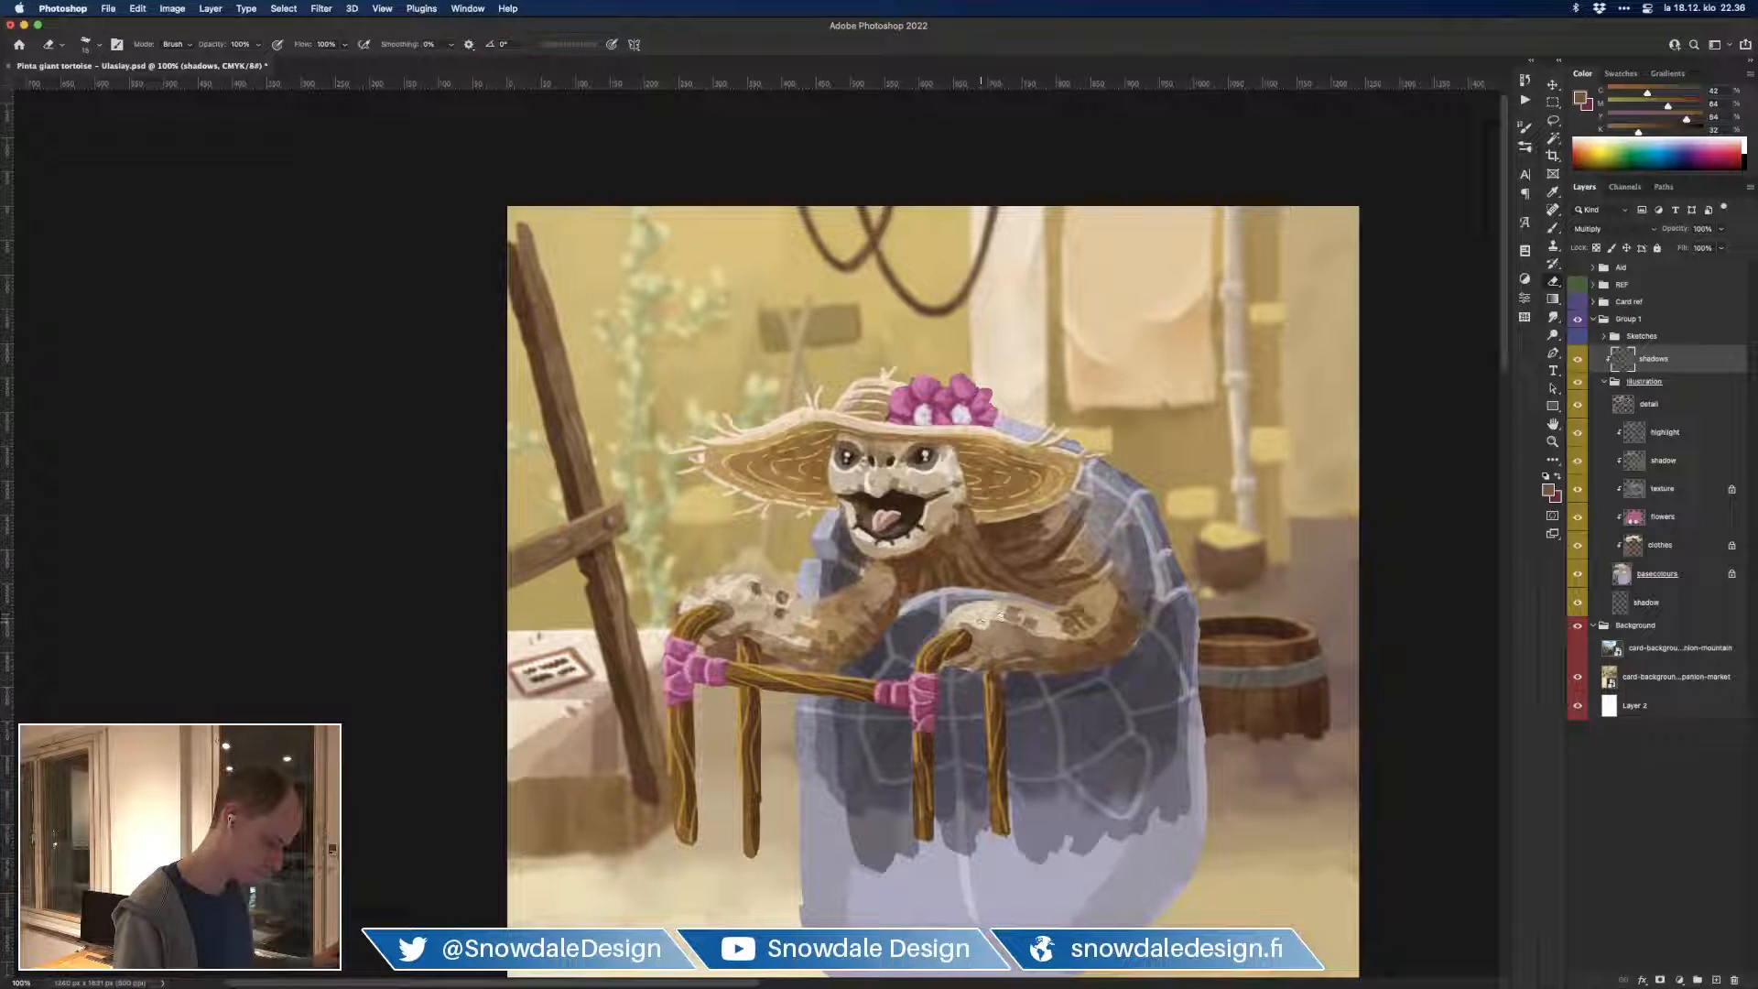
# Step: Paint brown shadows on the table-side arm, and with a smaller brush at 30% opacity shade the tortoise's face on the shadows layer
pyautogui.press('b')
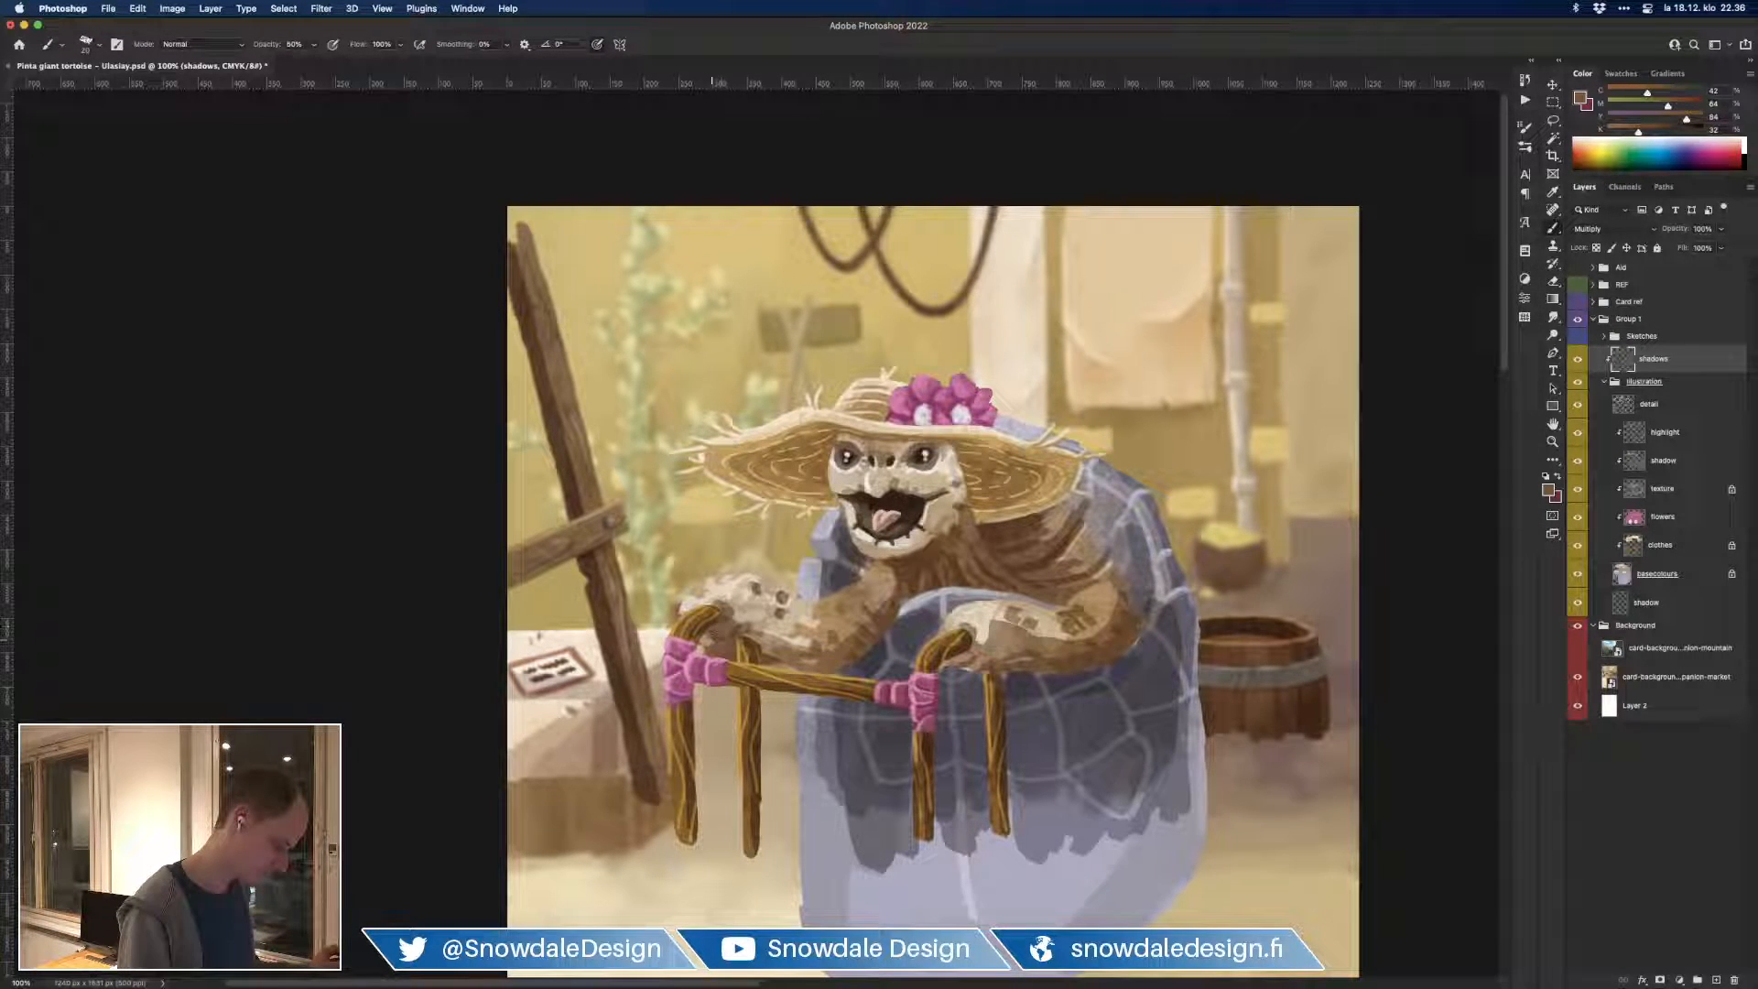
pyautogui.moveTo(732, 619)
pyautogui.mouseDown()
pyautogui.moveTo(713, 601)
pyautogui.moveTo(762, 619)
pyautogui.moveTo(755, 648)
pyautogui.moveTo(874, 615)
pyautogui.moveTo(886, 595)
pyautogui.moveTo(870, 641)
pyautogui.moveTo(796, 650)
pyautogui.moveTo(829, 666)
pyautogui.moveTo(842, 652)
pyautogui.moveTo(805, 668)
pyautogui.moveTo(839, 669)
pyautogui.mouseUp()
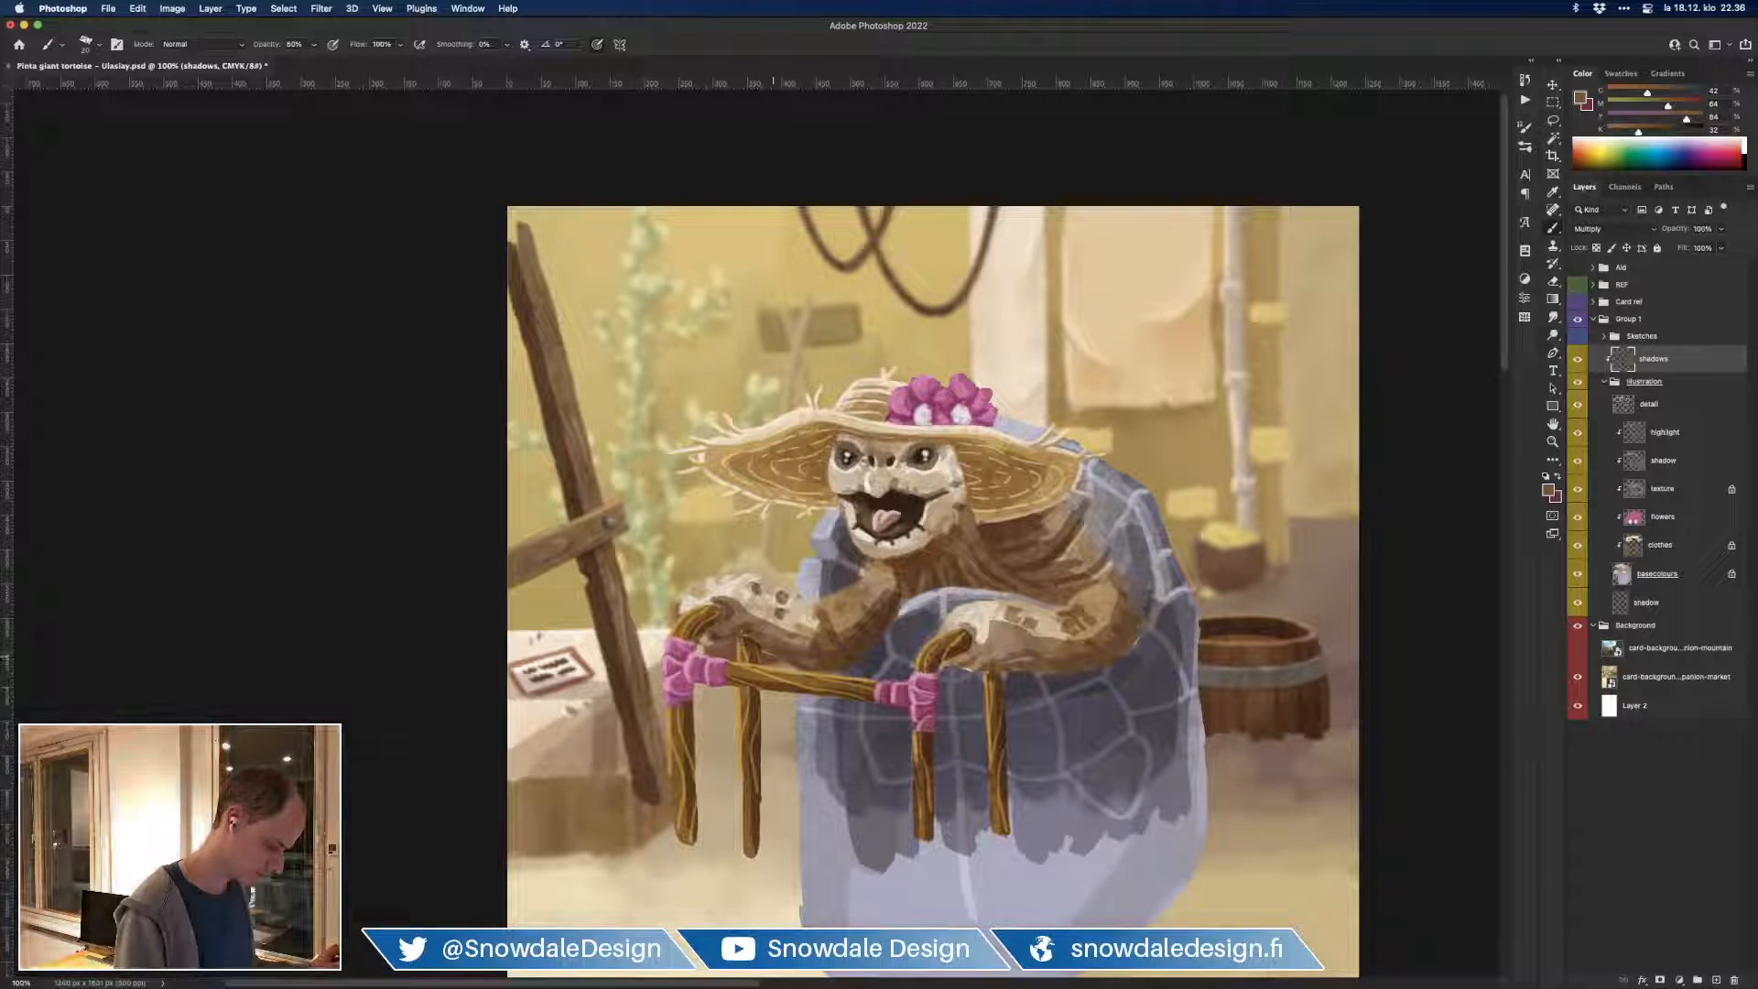
pyautogui.press('[')
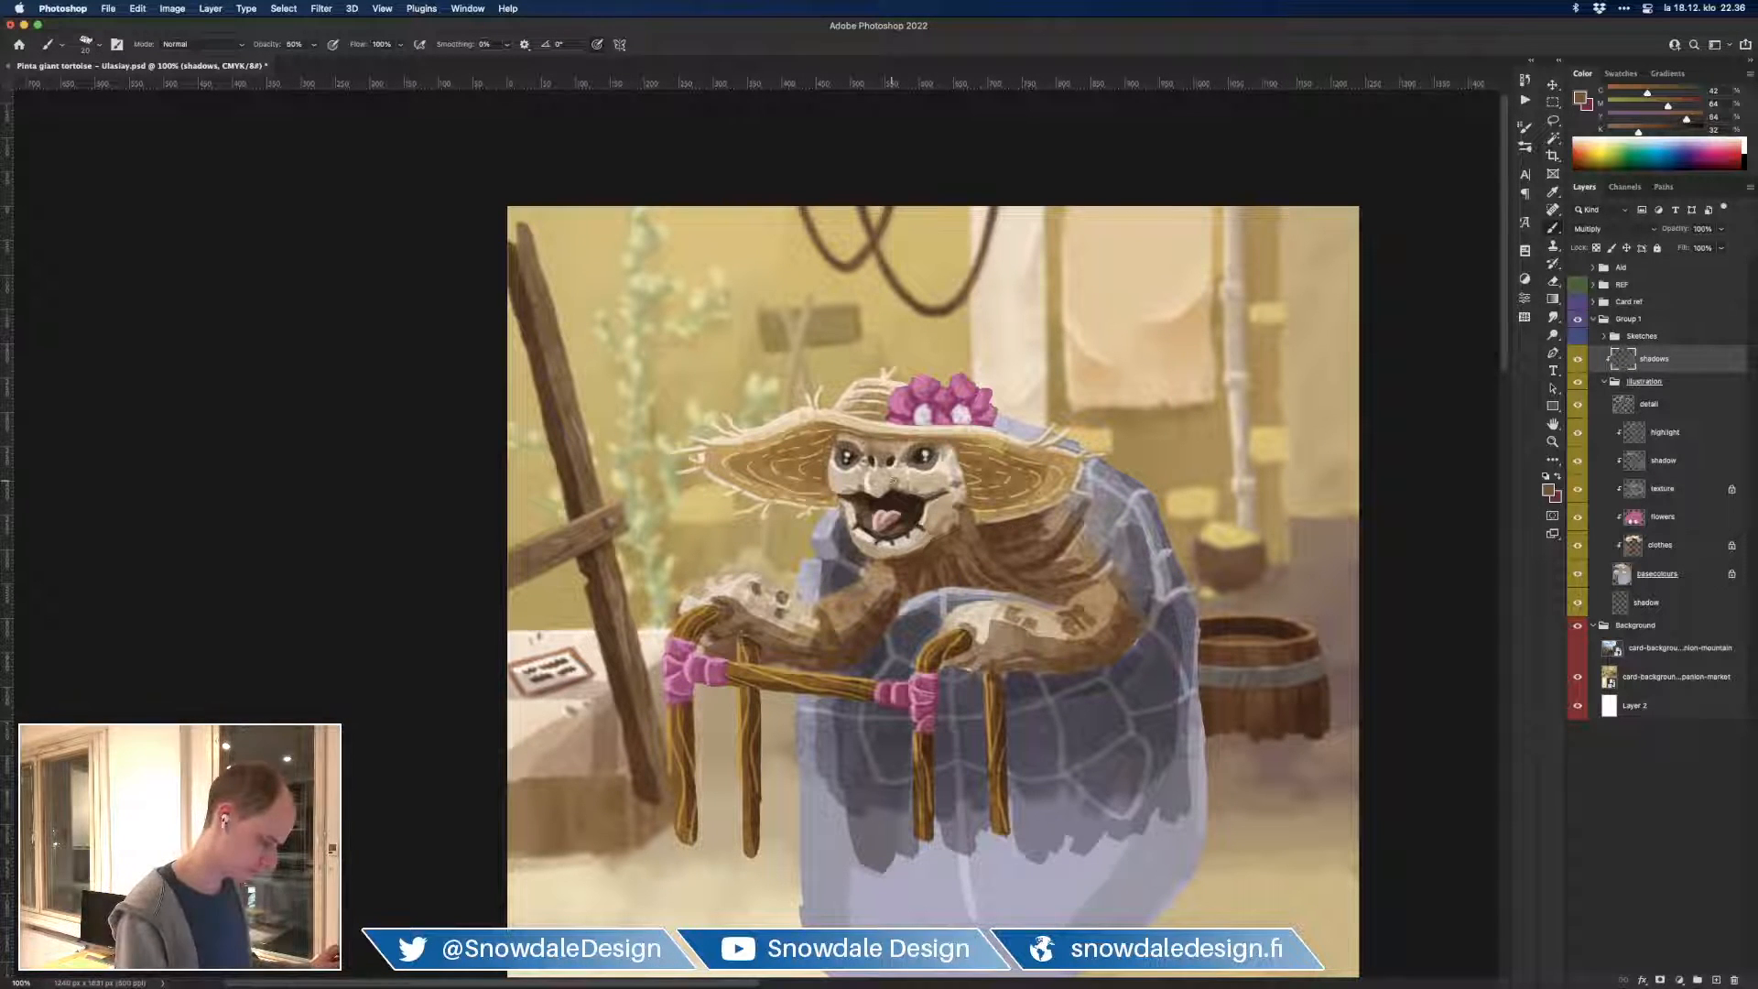
pyautogui.press('[')
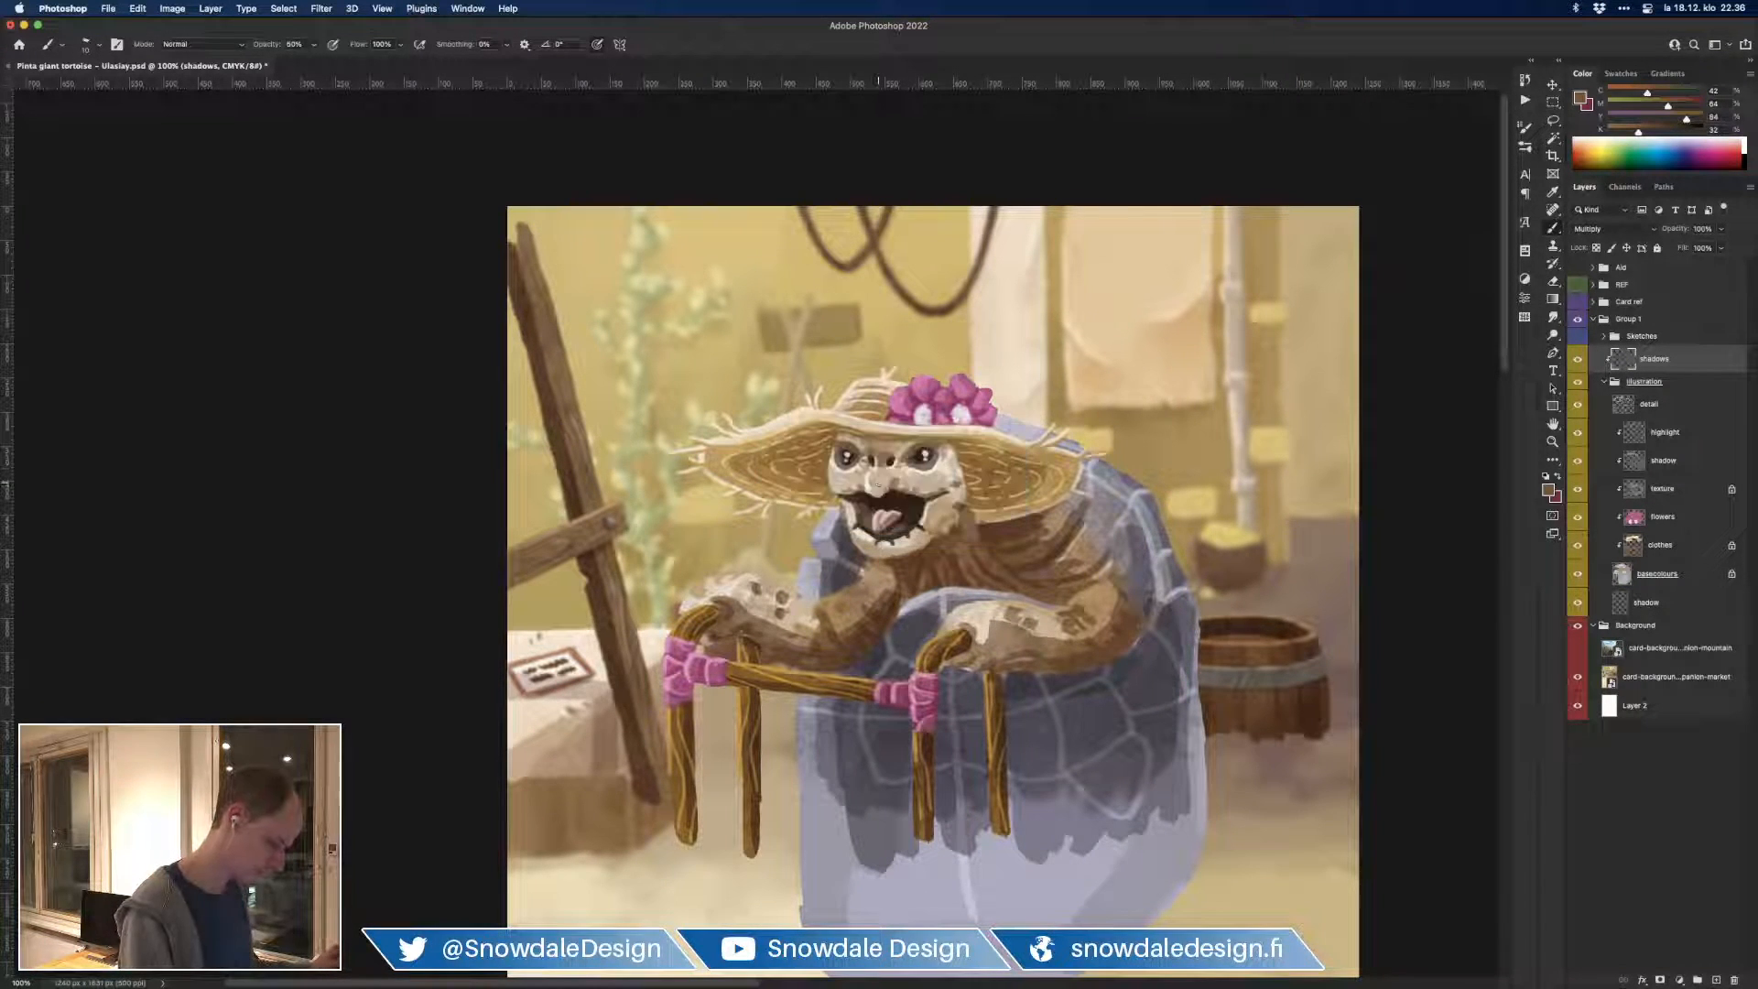
pyautogui.press('3')
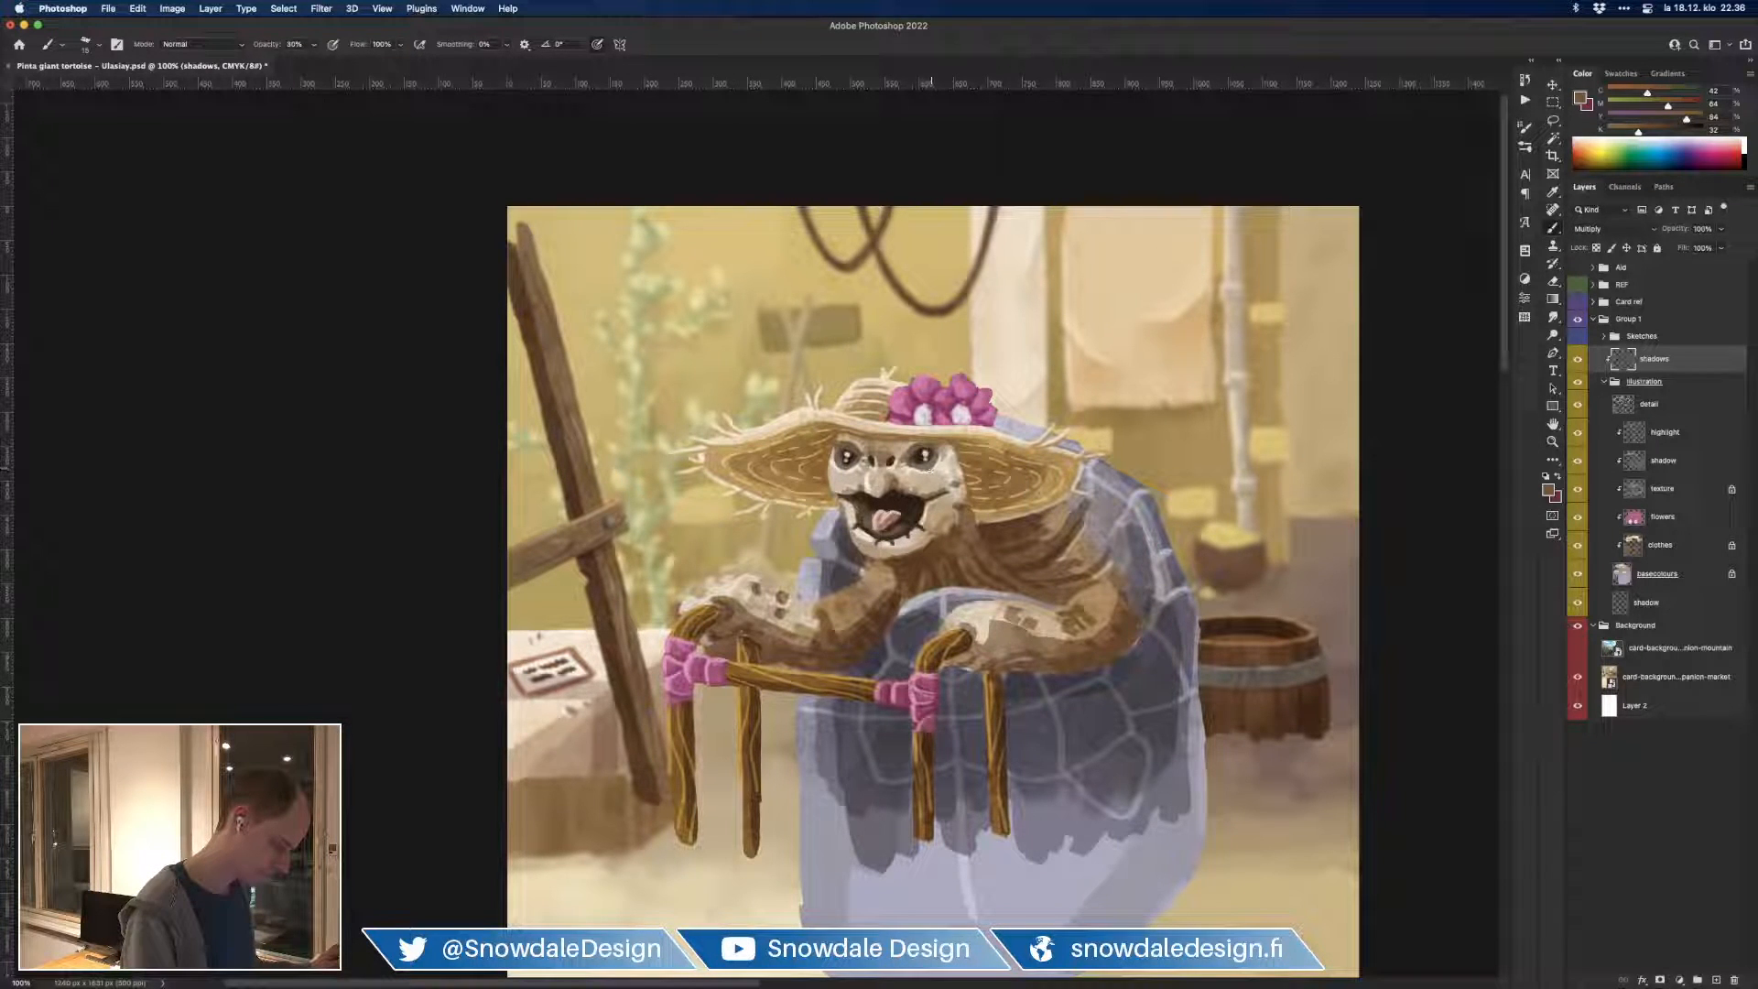
pyautogui.moveTo(908, 465)
pyautogui.mouseDown()
pyautogui.moveTo(905, 486)
pyautogui.moveTo(952, 484)
pyautogui.moveTo(931, 535)
pyautogui.moveTo(896, 553)
pyautogui.mouseUp()
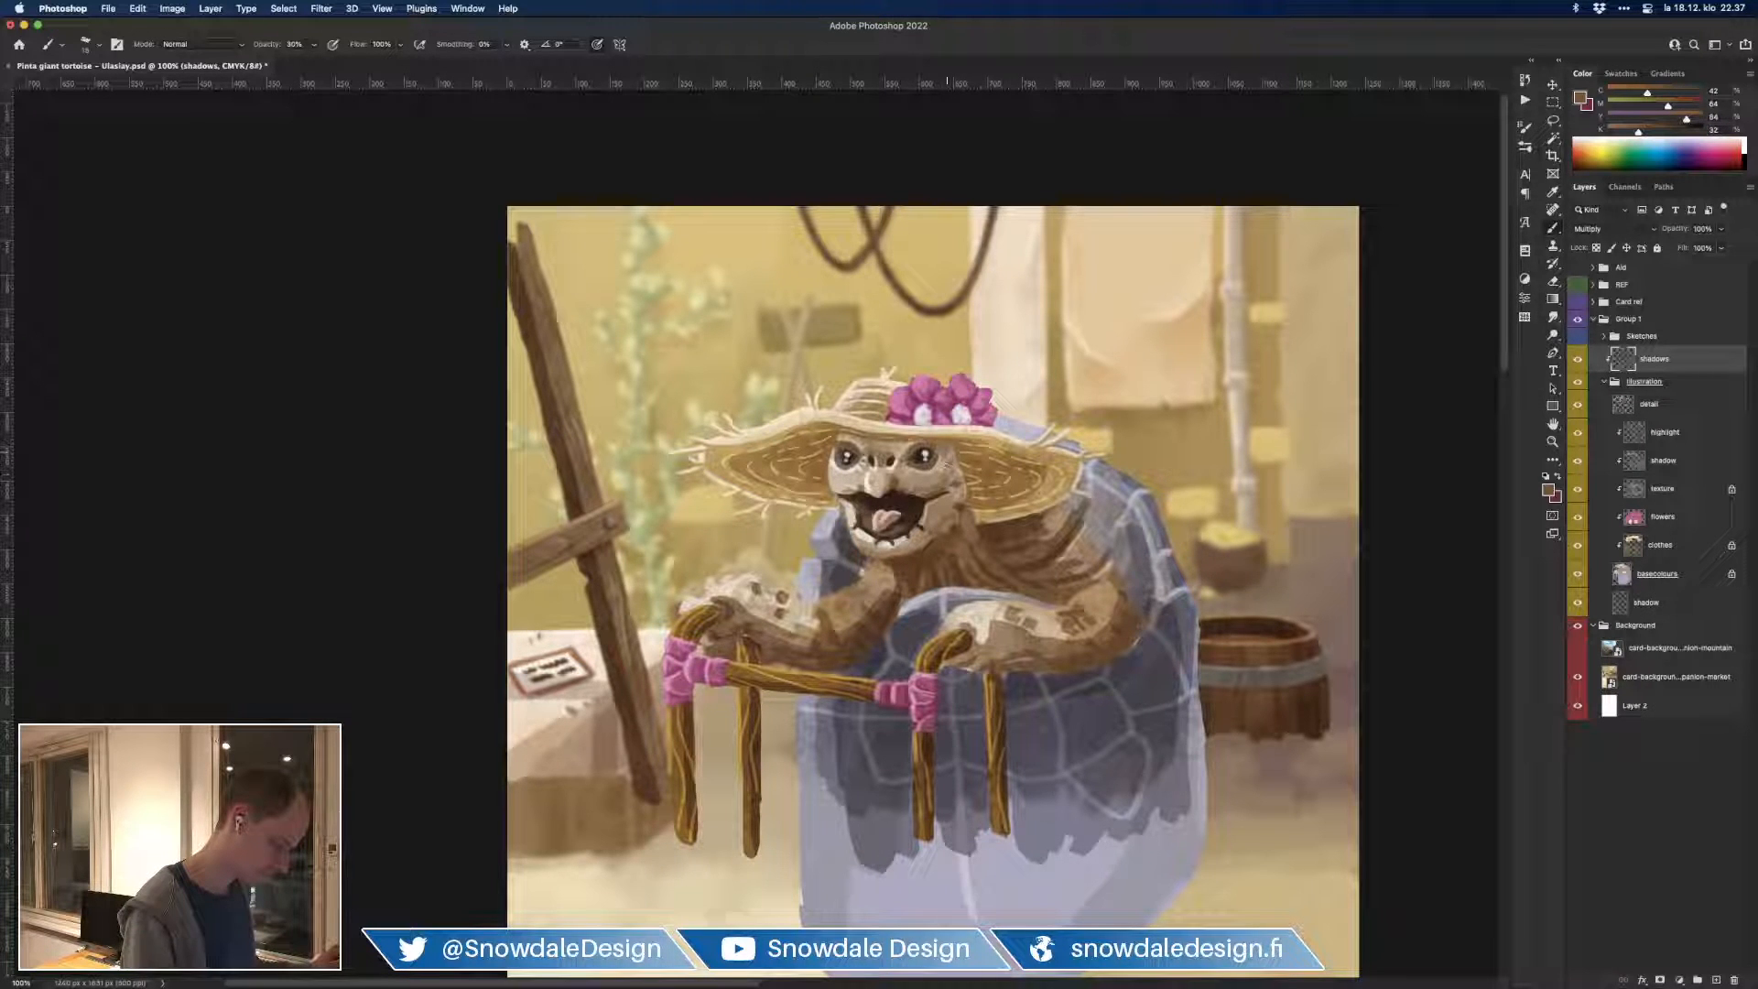
pyautogui.moveTo(940, 472); pyautogui.dragTo(957, 483)
pyautogui.moveTo(884, 460); pyautogui.dragTo(870, 445)
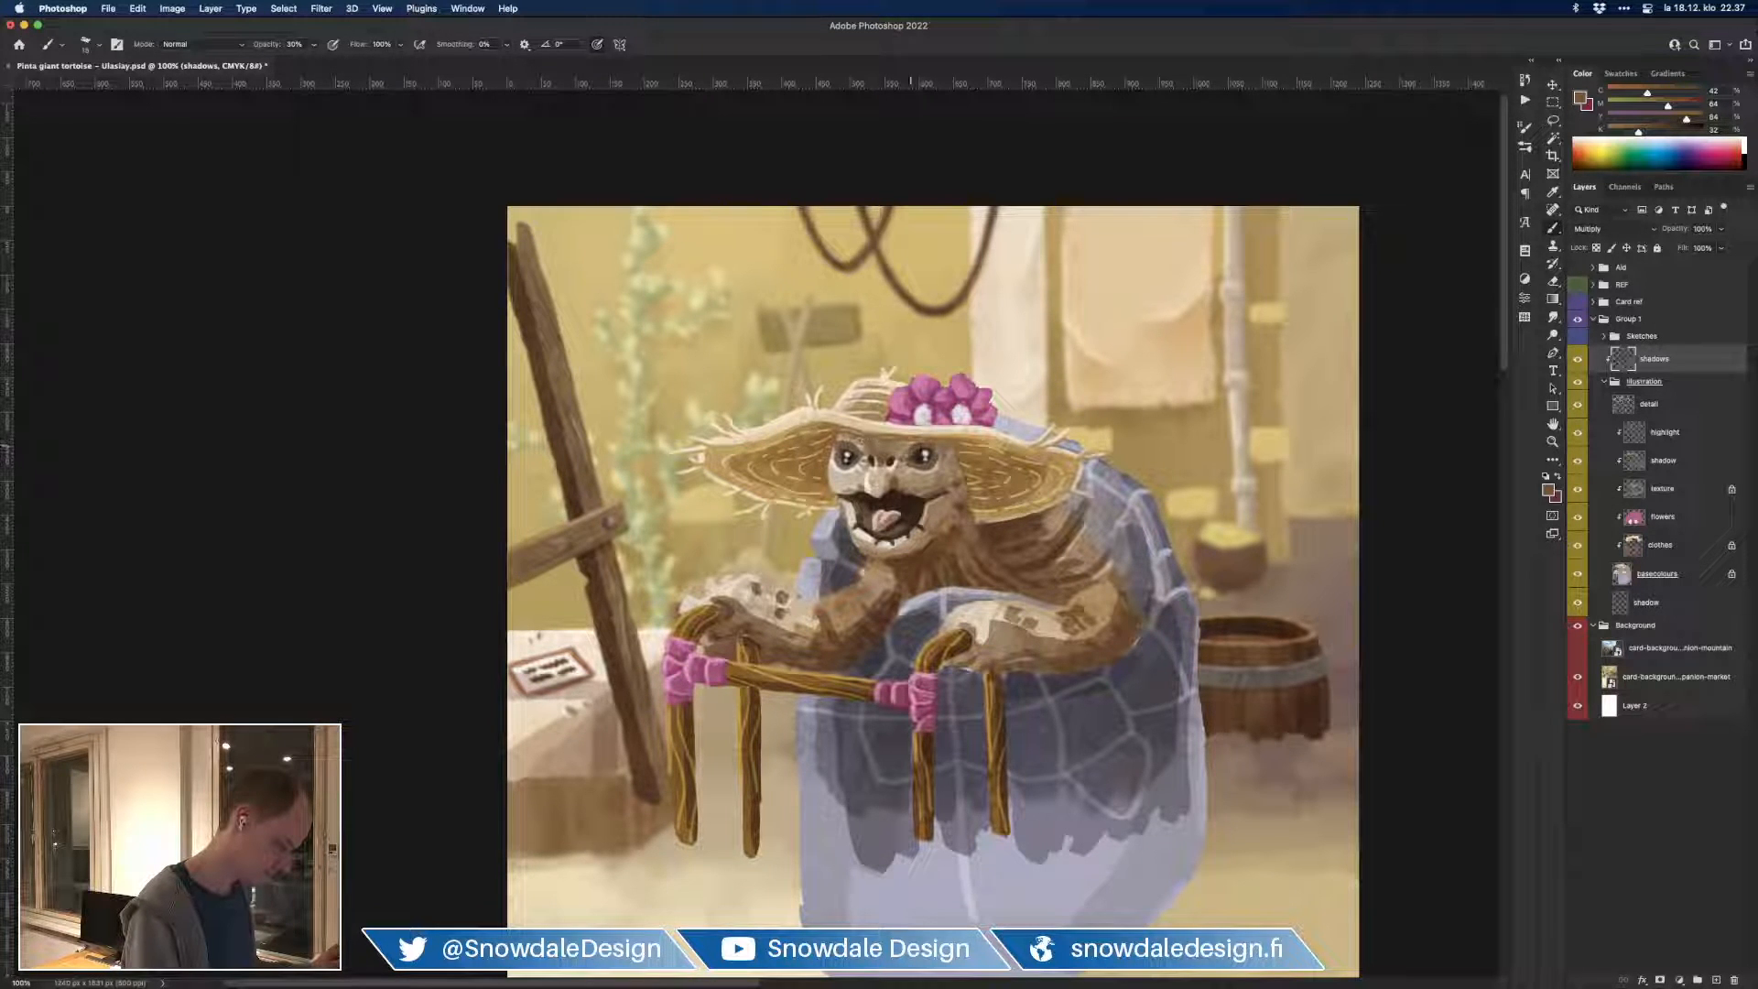
# Step: Shade the hat's brim and crown with a sampled straw brown, and the barrel-side shoulder with a sampled lighter skin tone
pyautogui.keyDown('alt'); pyautogui.click(977, 466); pyautogui.keyUp('alt')
pyautogui.moveTo(999, 474)
pyautogui.mouseDown()
pyautogui.moveTo(969, 456)
pyautogui.moveTo(985, 459)
pyautogui.mouseUp()
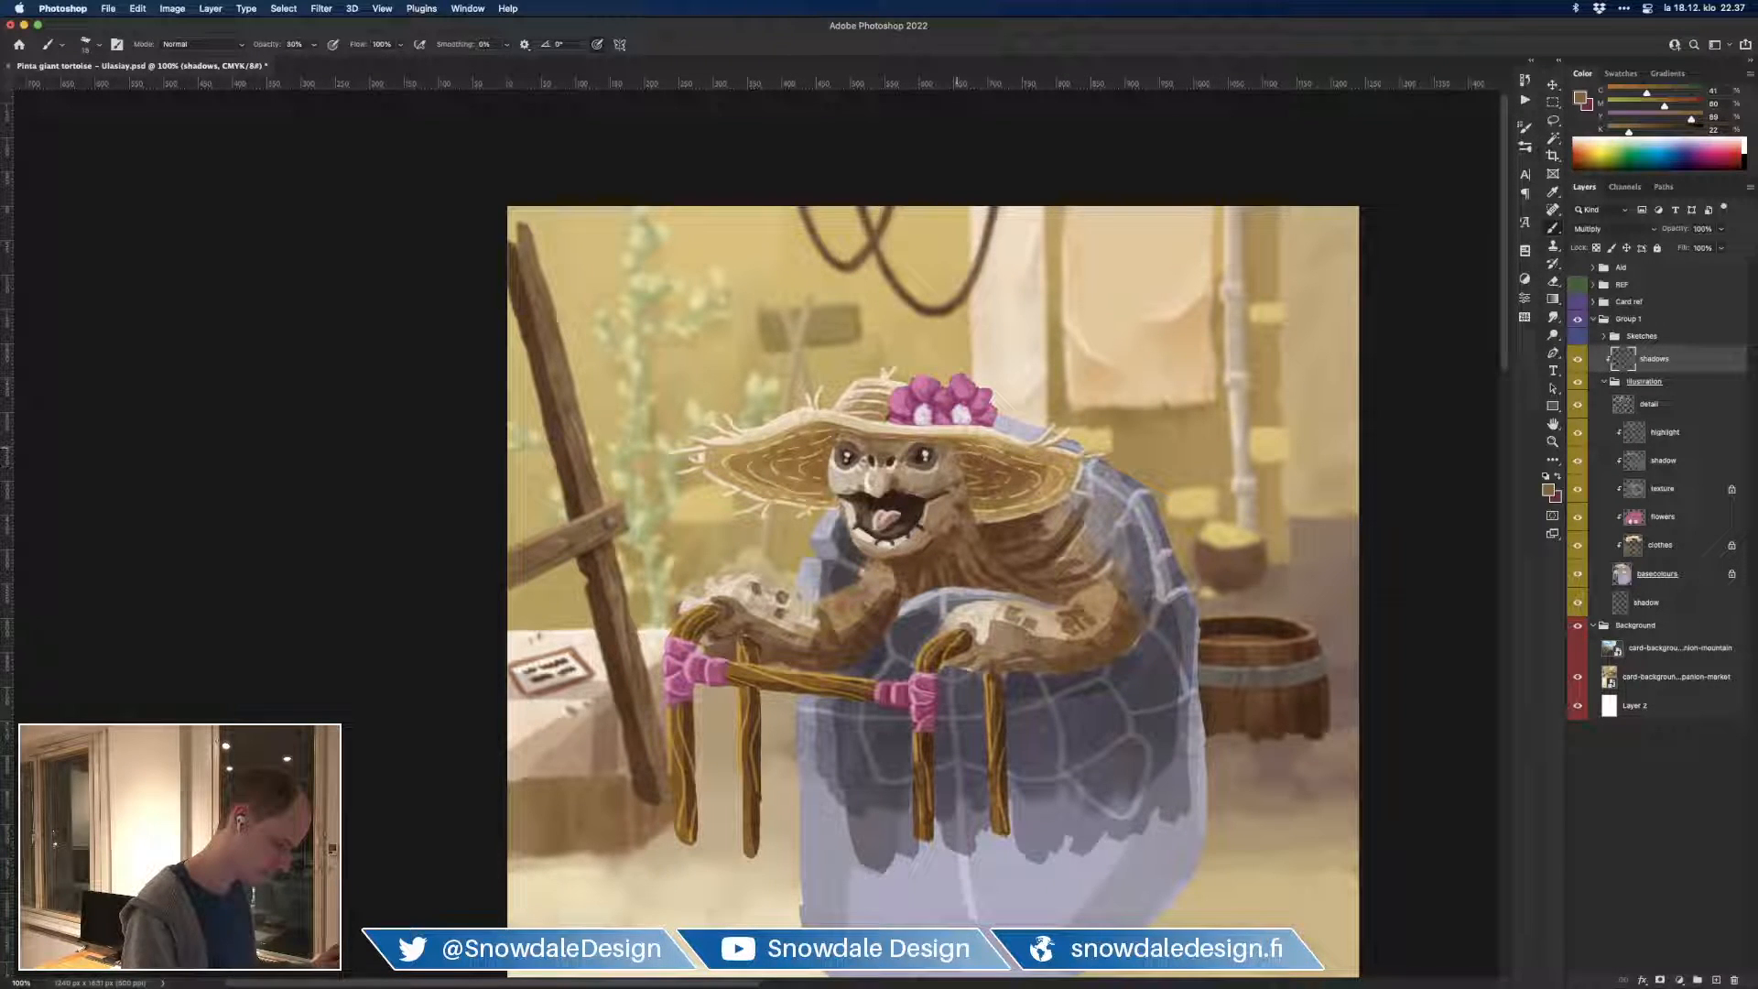
pyautogui.moveTo(801, 446)
pyautogui.mouseDown()
pyautogui.moveTo(812, 456)
pyautogui.moveTo(775, 465)
pyautogui.moveTo(828, 441)
pyautogui.mouseUp()
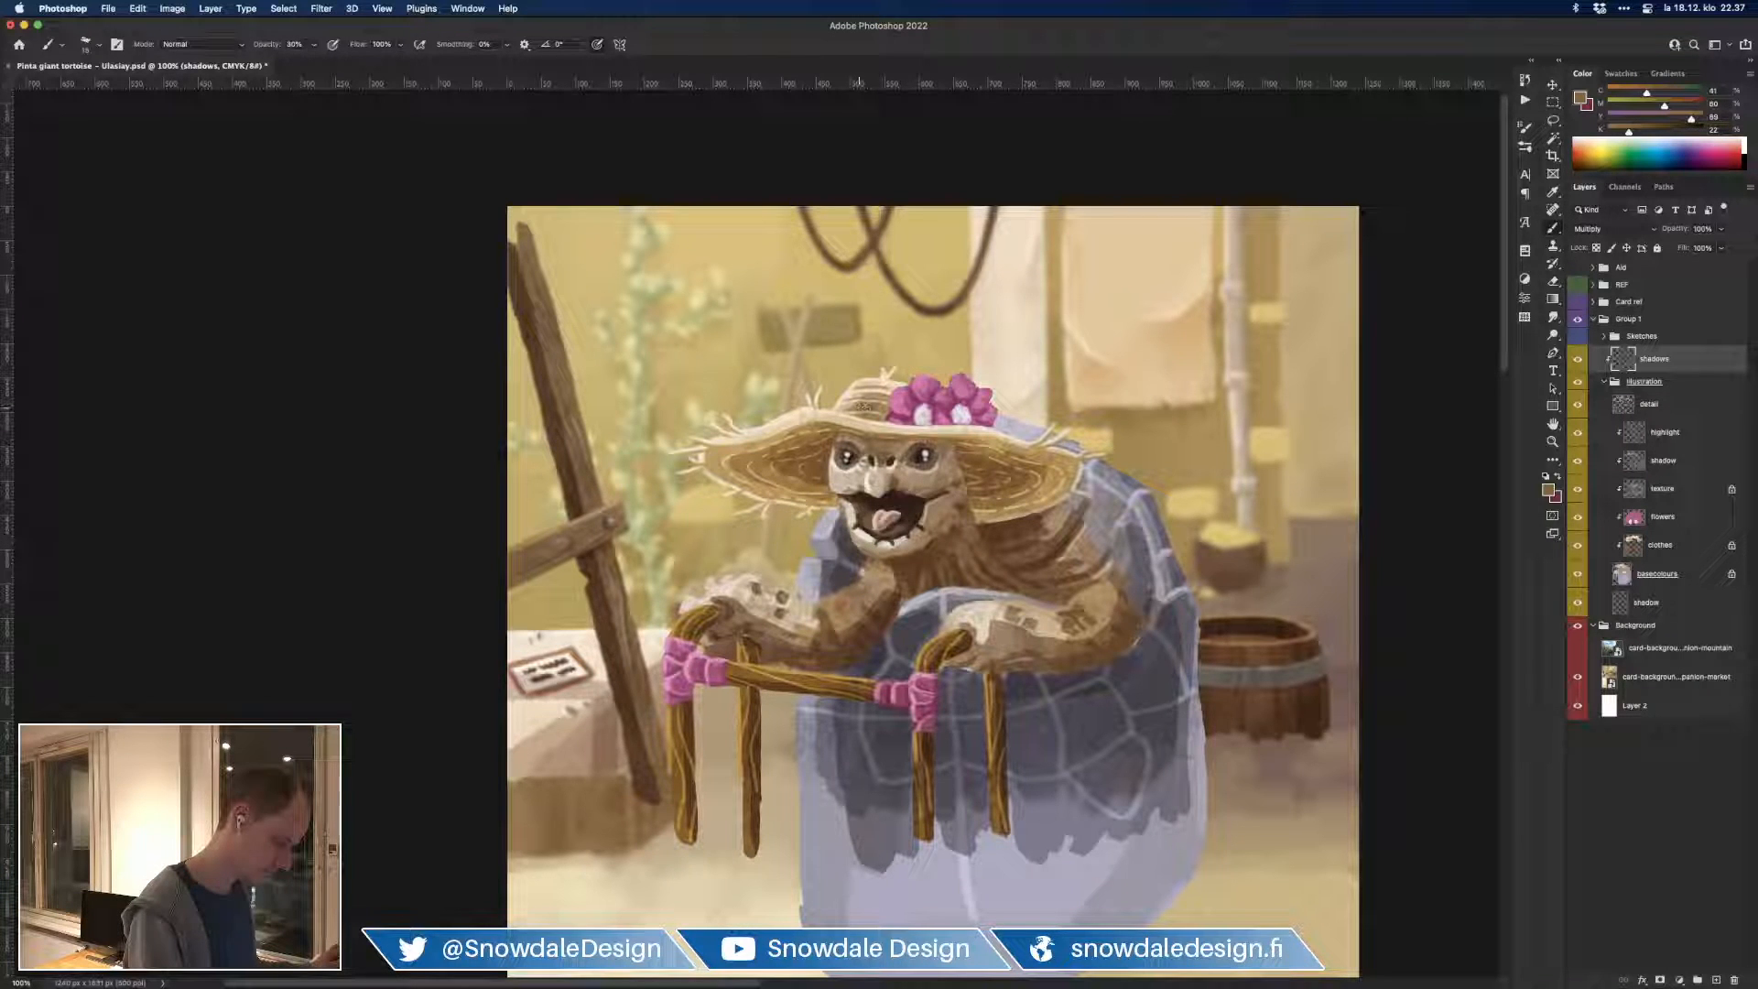
pyautogui.moveTo(863, 404)
pyautogui.mouseDown()
pyautogui.moveTo(875, 394)
pyautogui.moveTo(856, 412)
pyautogui.mouseUp()
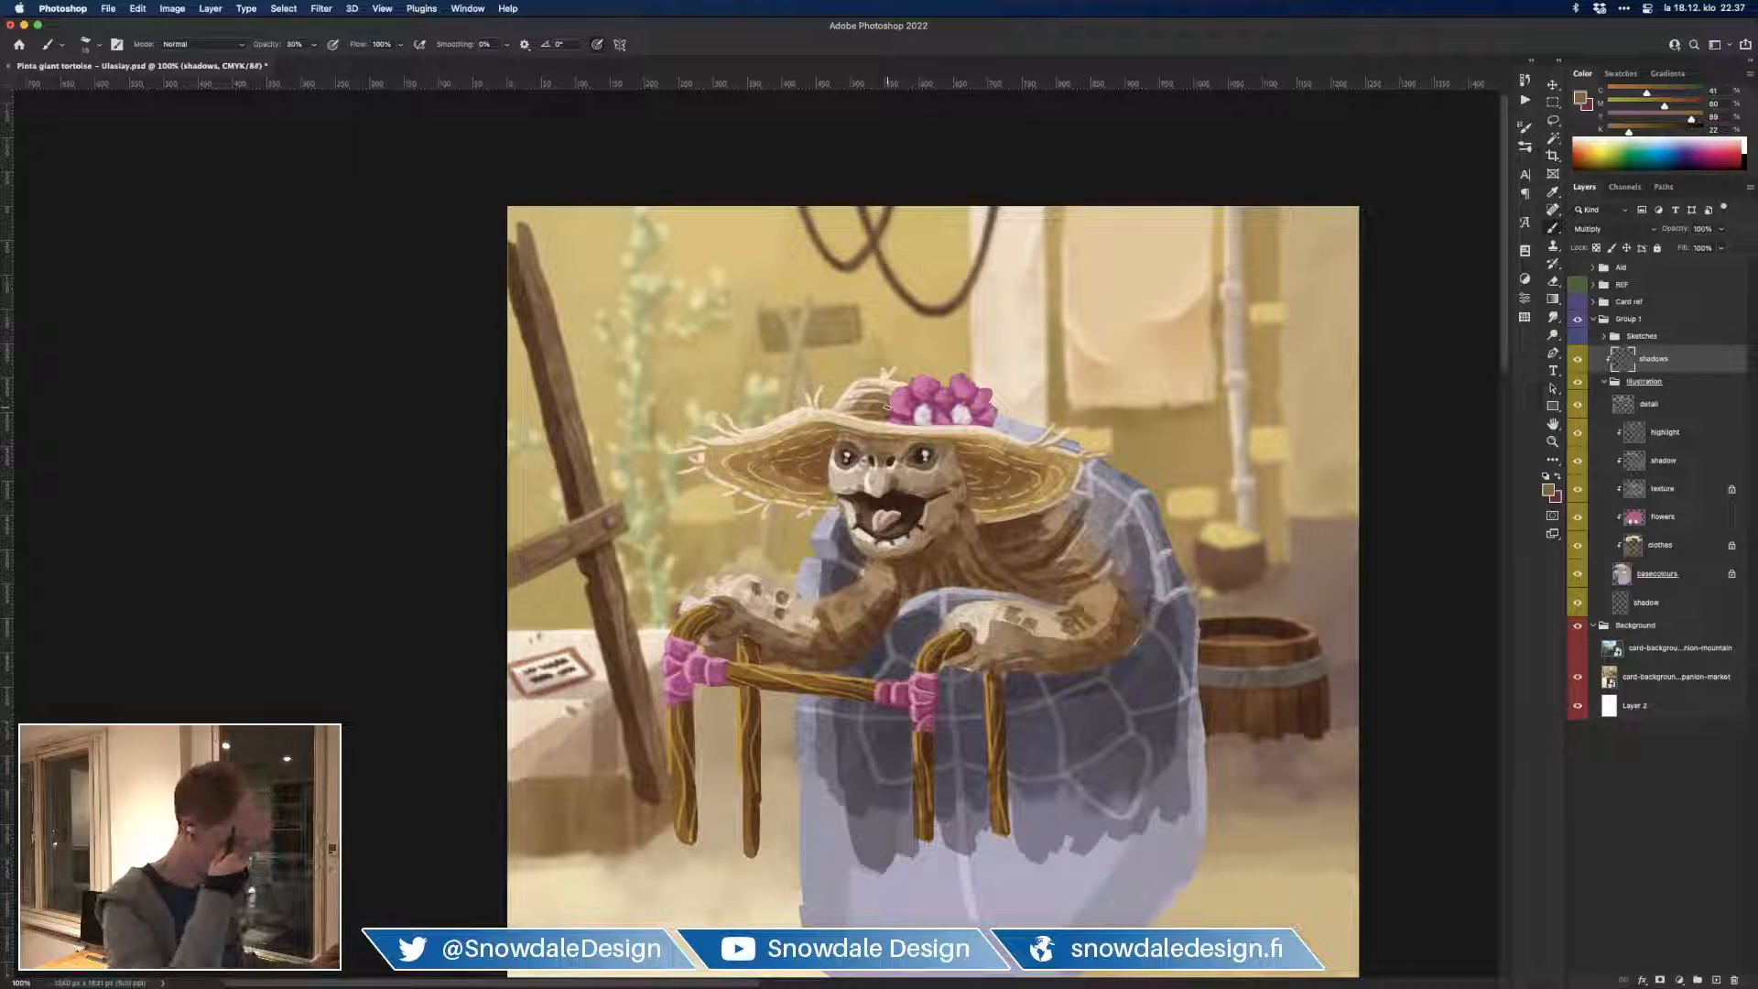
pyautogui.keyDown('alt'); pyautogui.click(1078, 525); pyautogui.keyUp('alt')
pyautogui.moveTo(1067, 564)
pyautogui.mouseDown()
pyautogui.moveTo(1089, 549)
pyautogui.moveTo(1088, 577)
pyautogui.mouseUp()
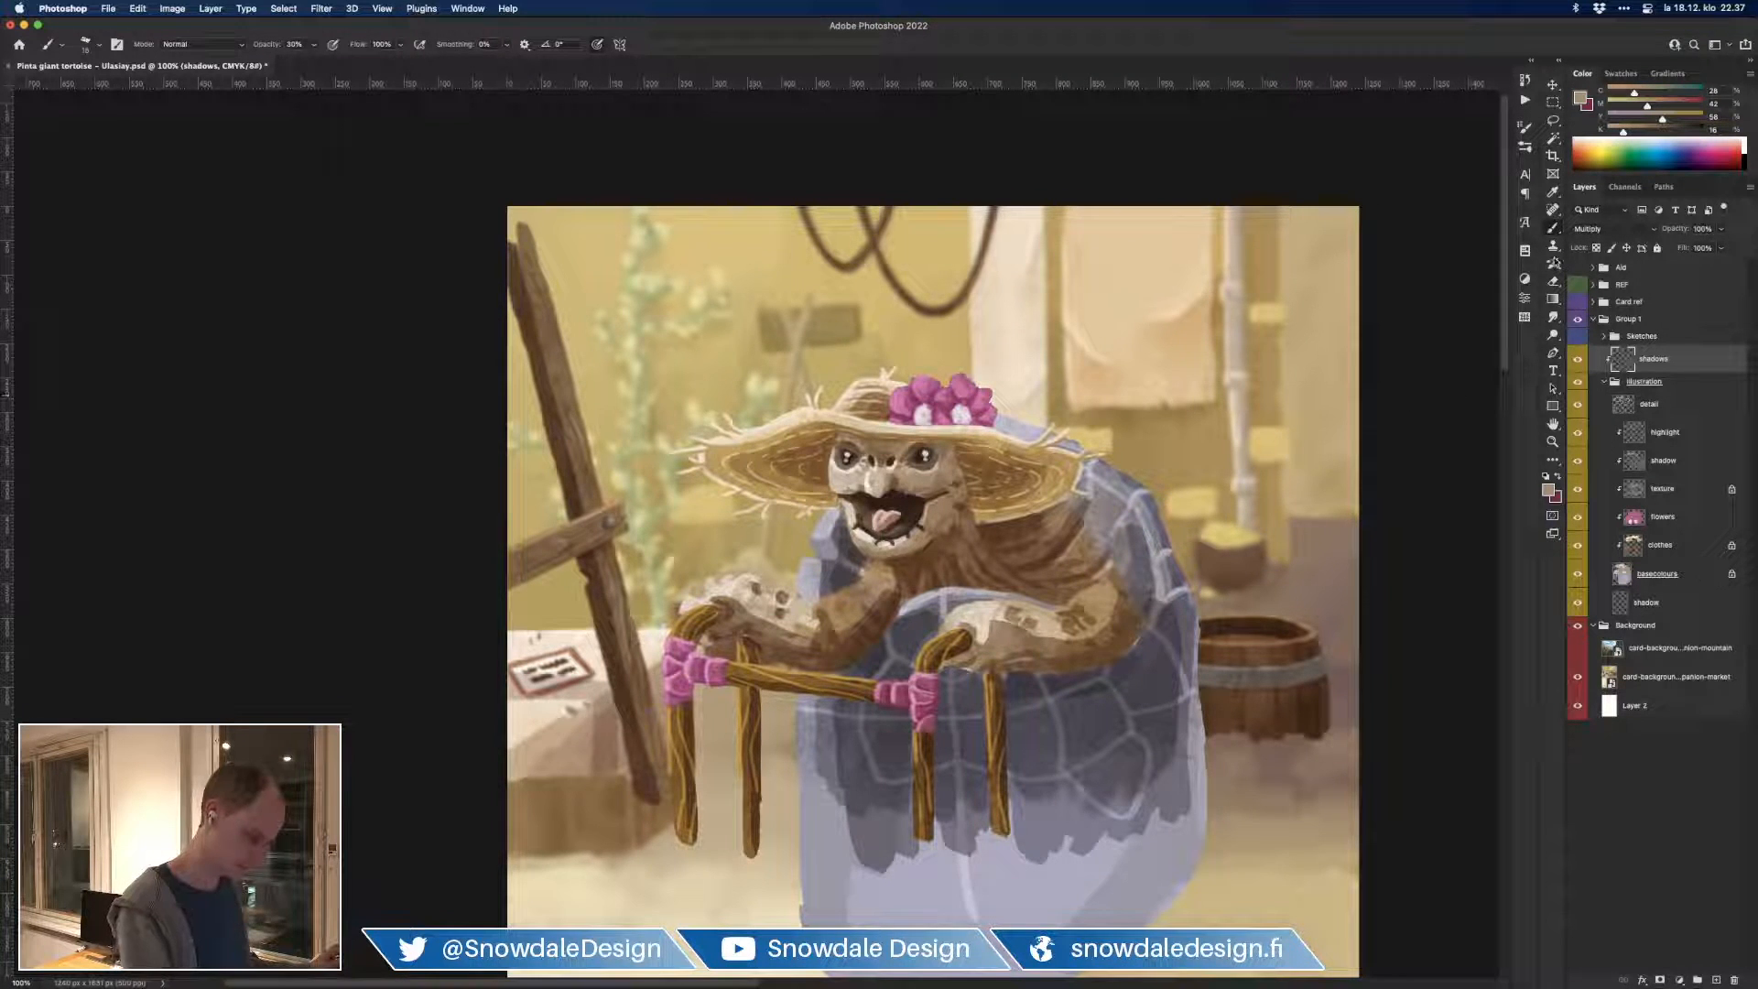
# Step: Soften the skin shading on both arms with the Smudge tool, working on the shadows and clipped shadow layers
pyautogui.click(1553, 316)
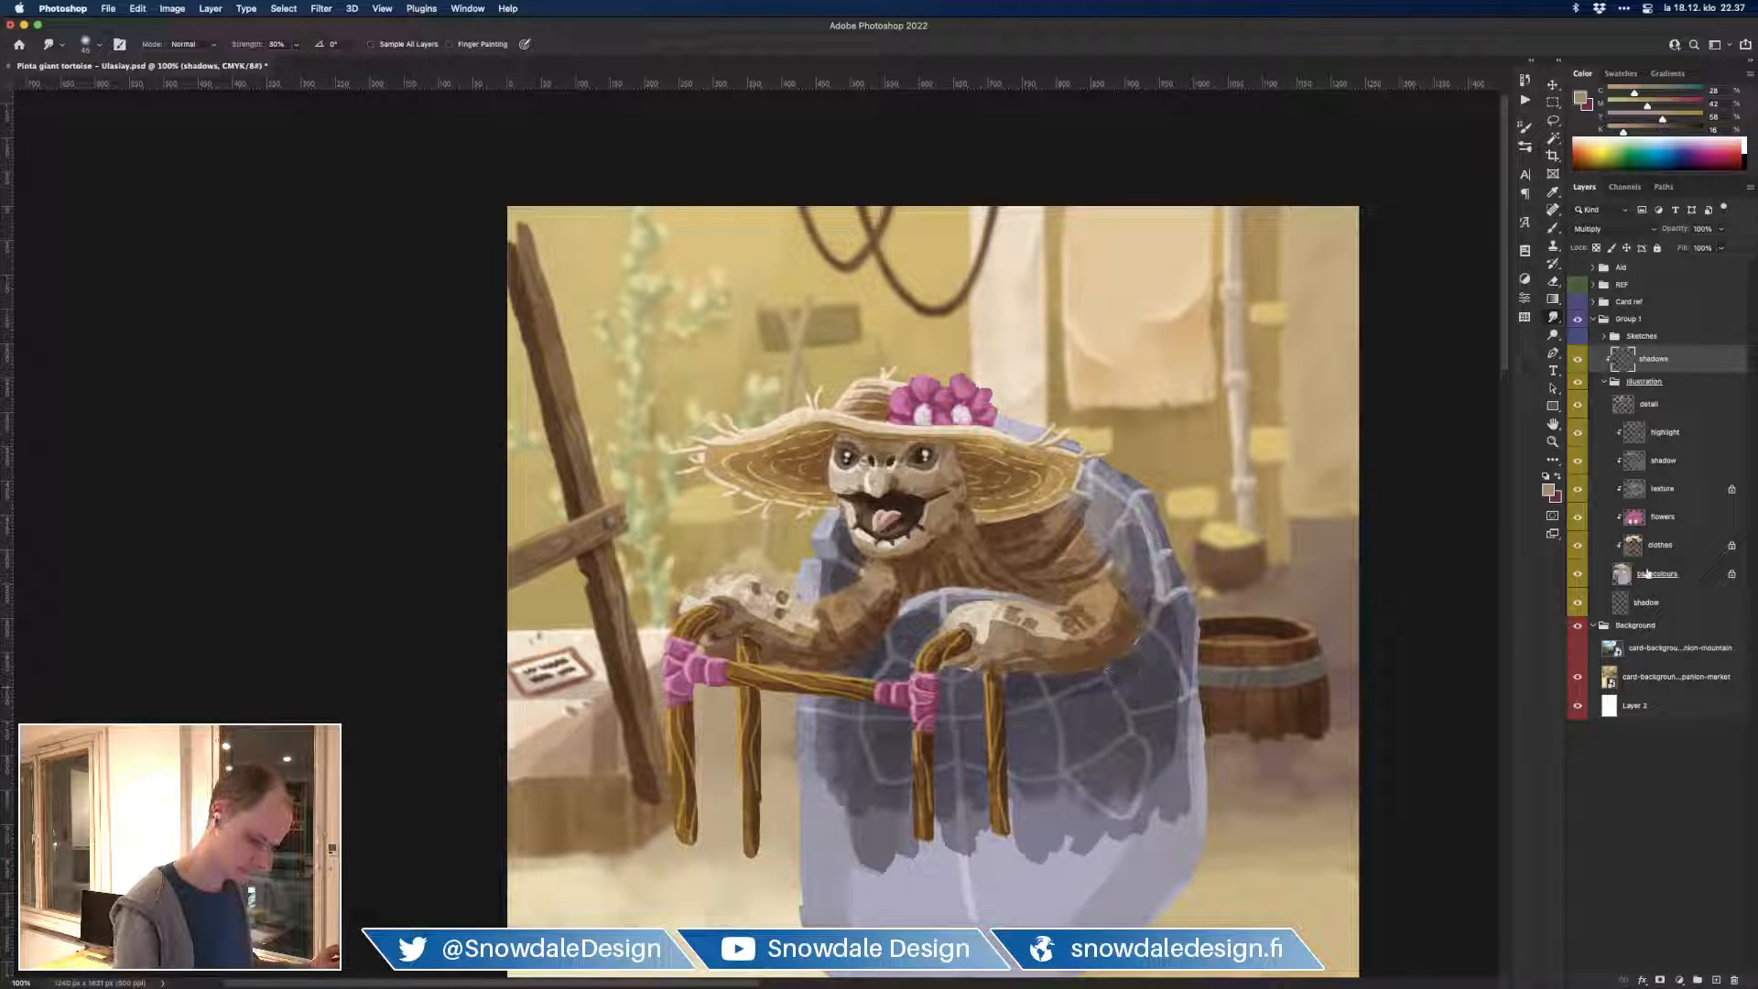
pyautogui.click(1665, 461)
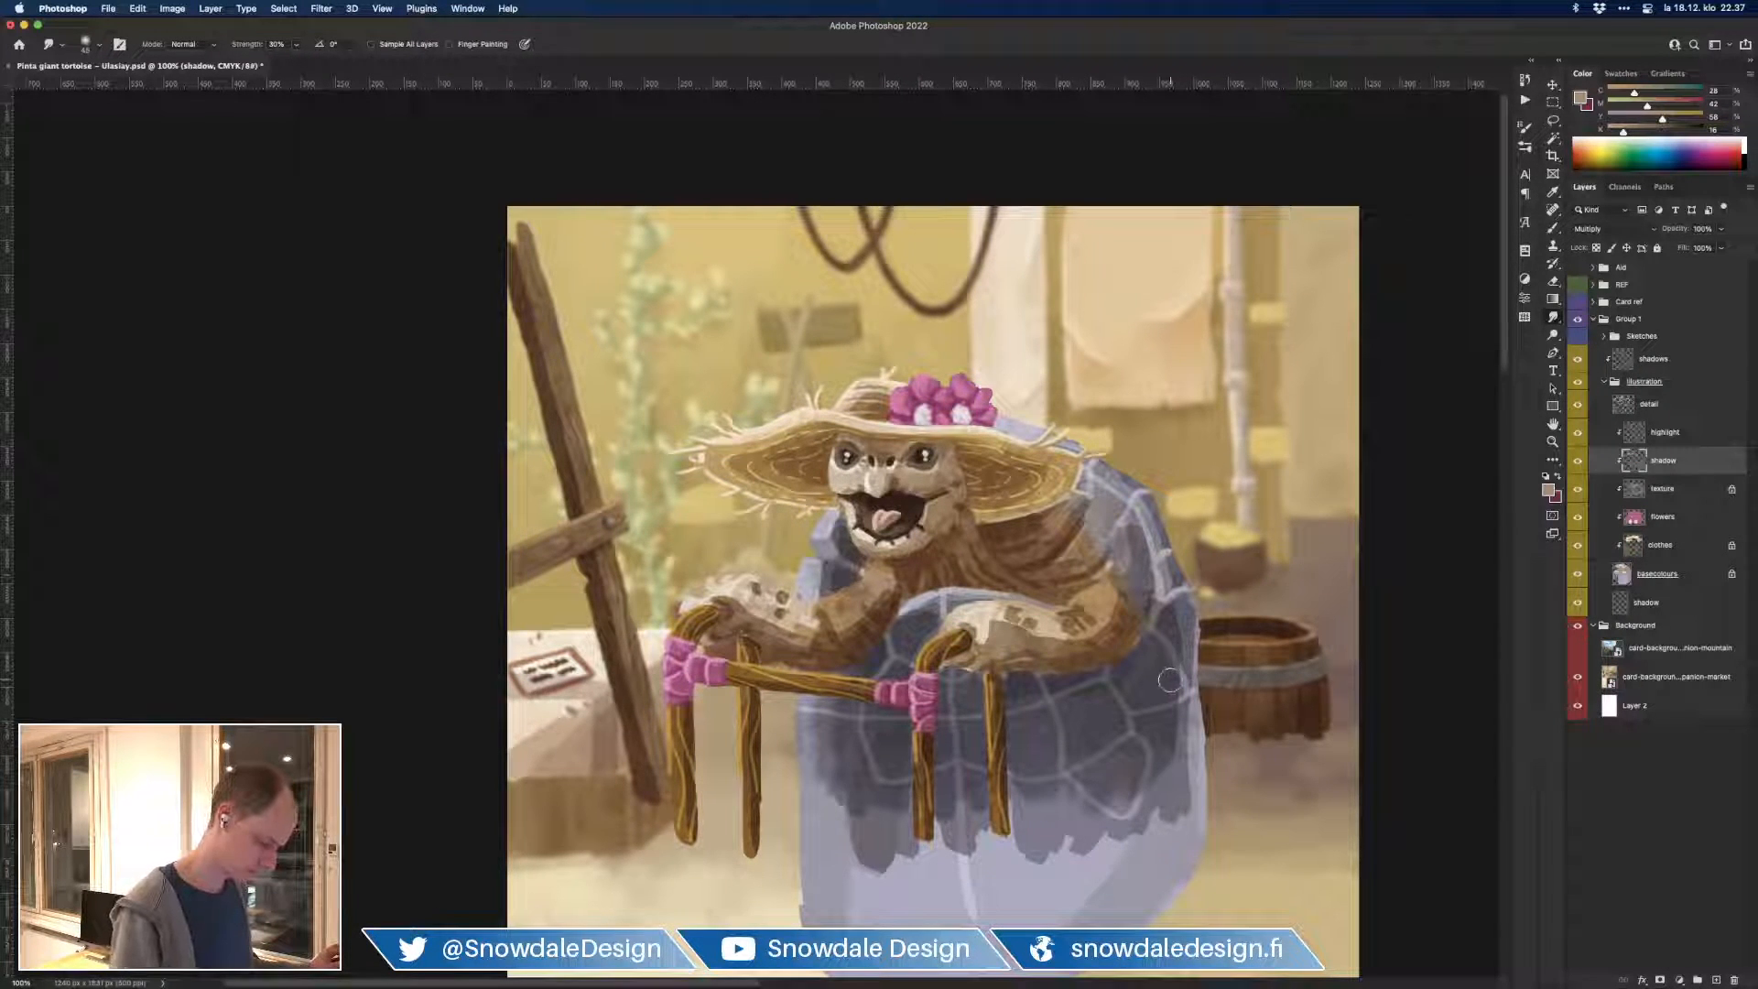
pyautogui.click(1640, 359)
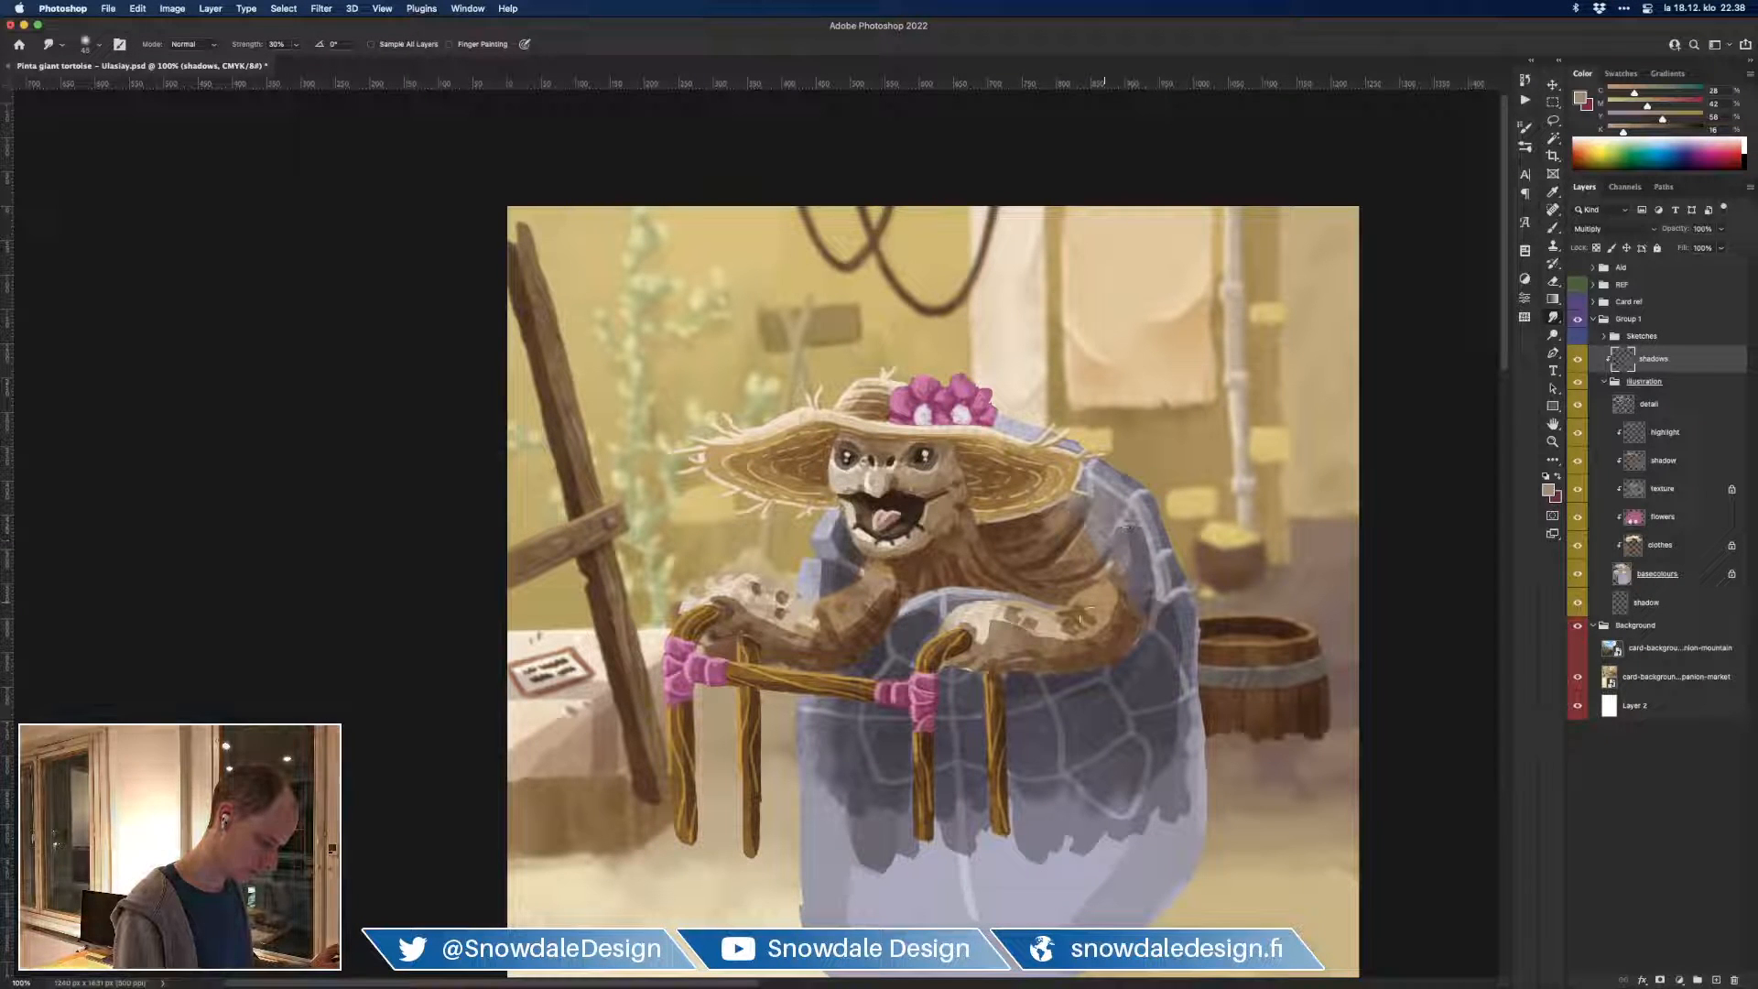
pyautogui.moveTo(1057, 653); pyautogui.dragTo(984, 634)
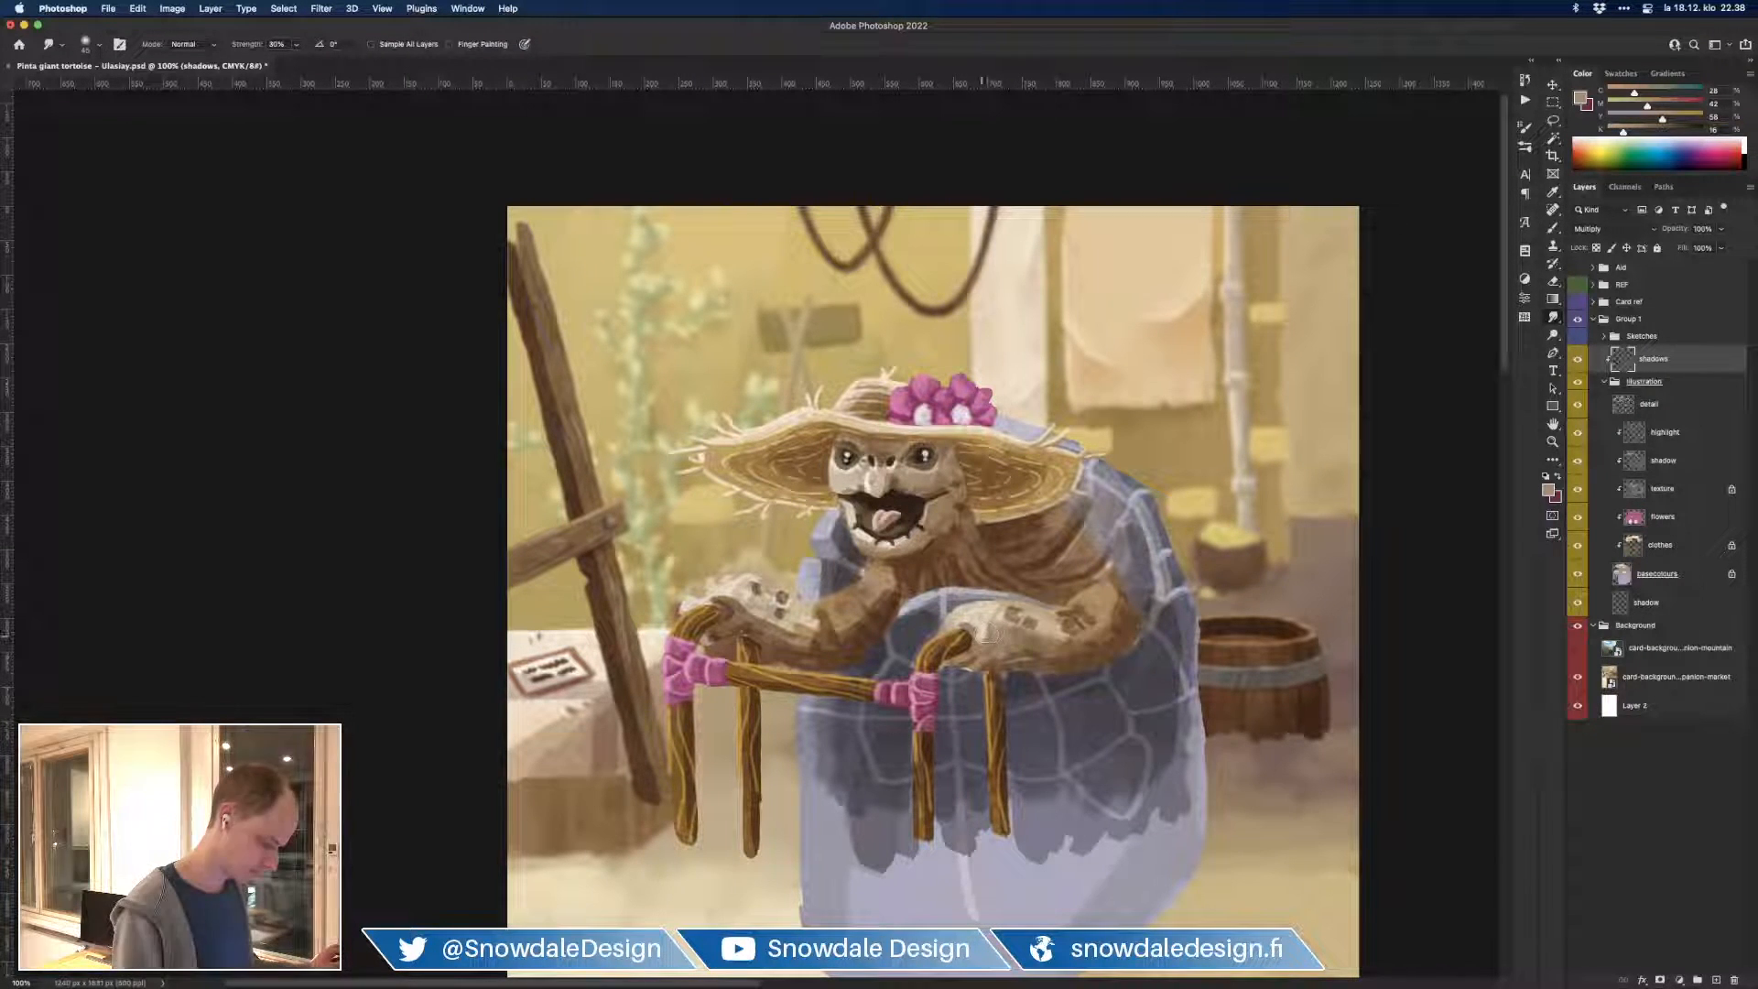
pyautogui.moveTo(736, 606)
pyautogui.mouseDown()
pyautogui.moveTo(790, 638)
pyautogui.moveTo(852, 634)
pyautogui.mouseUp()
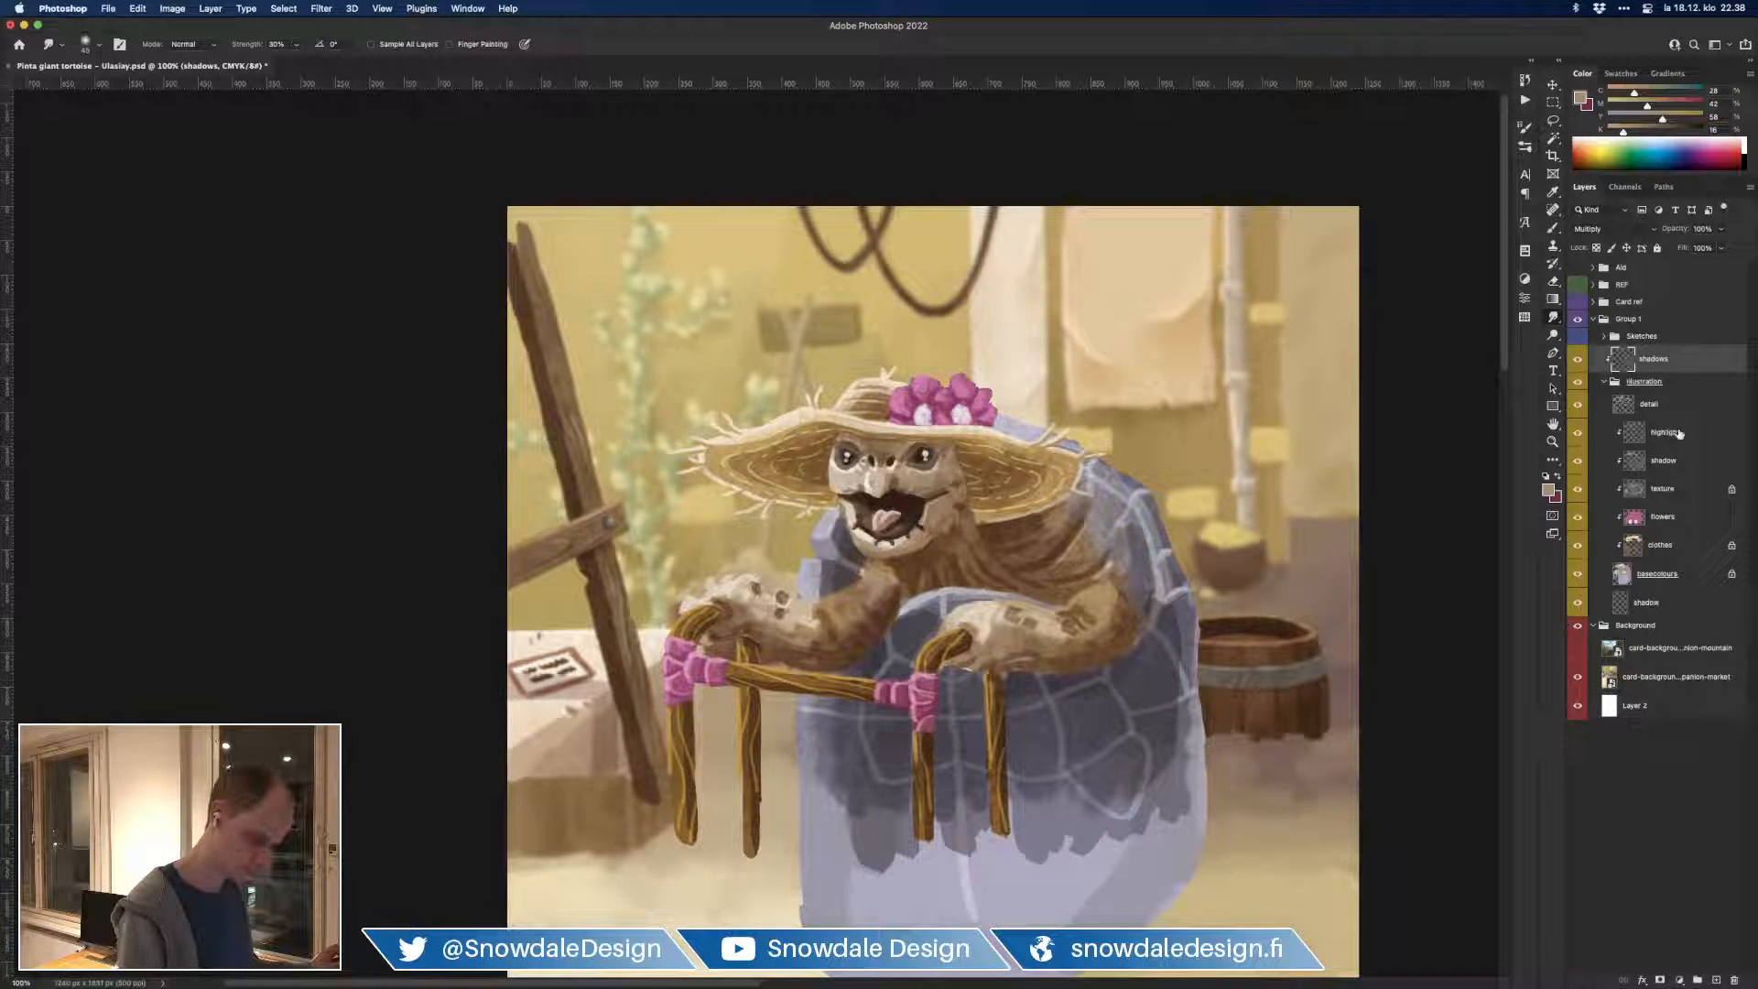
pyautogui.click(1678, 463)
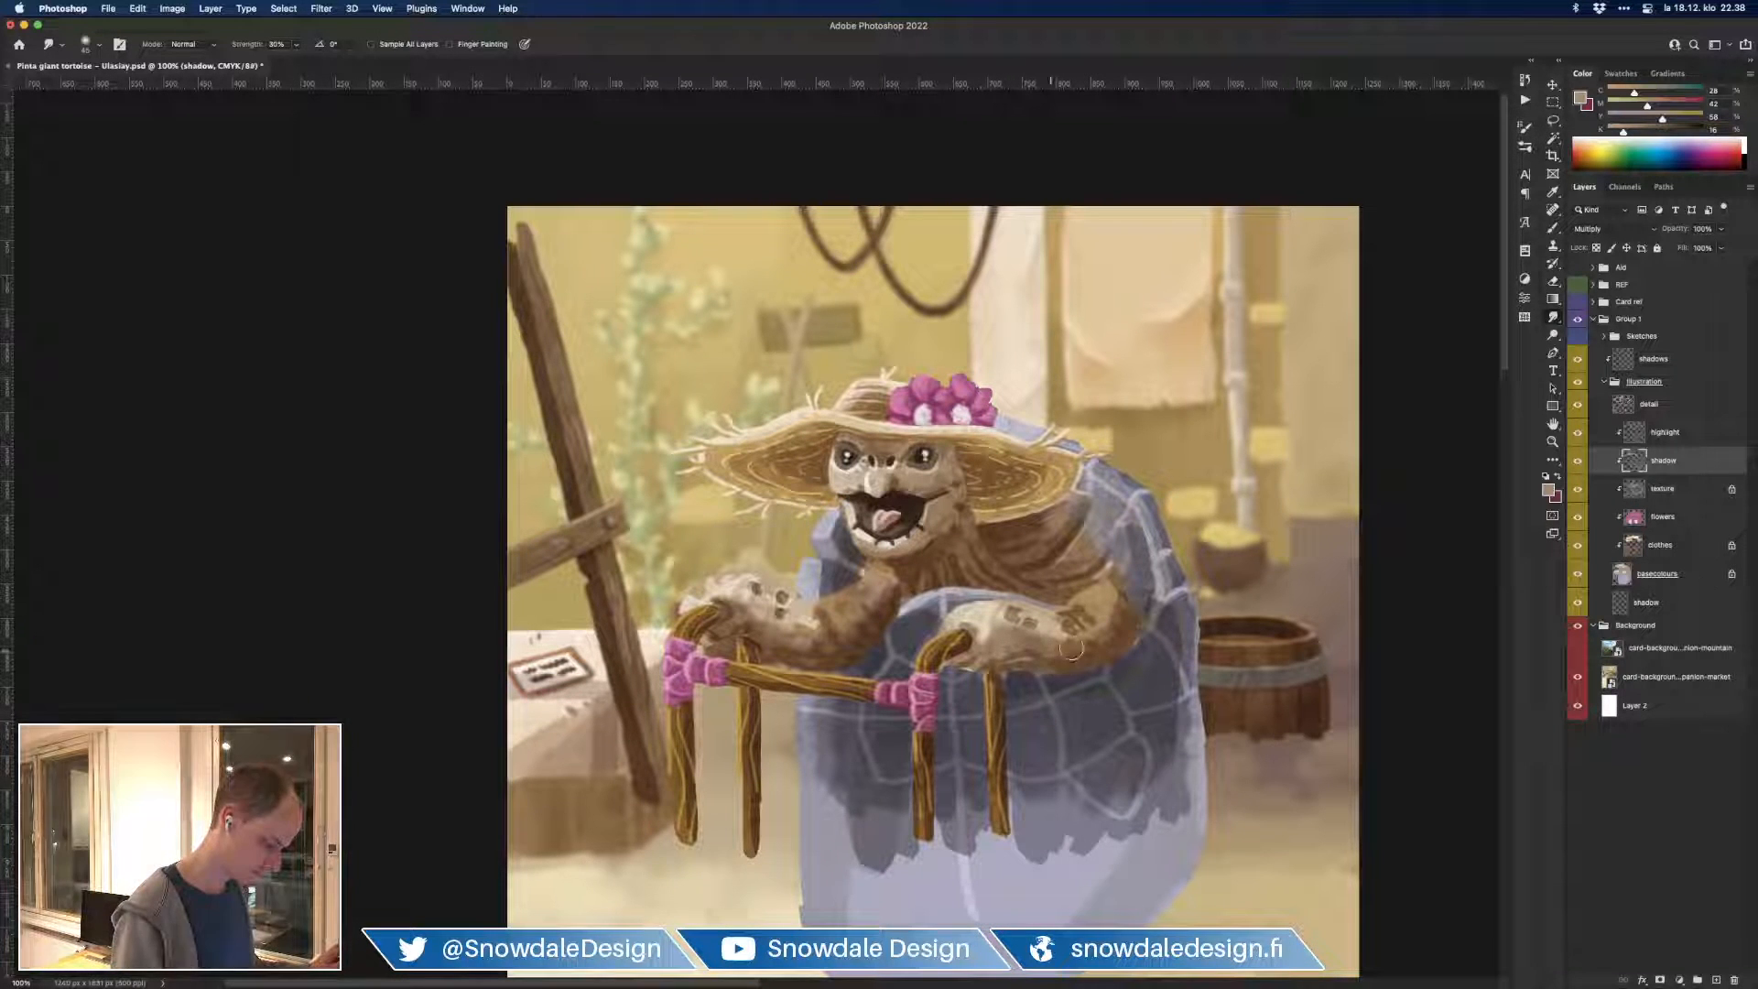
pyautogui.click(1654, 362)
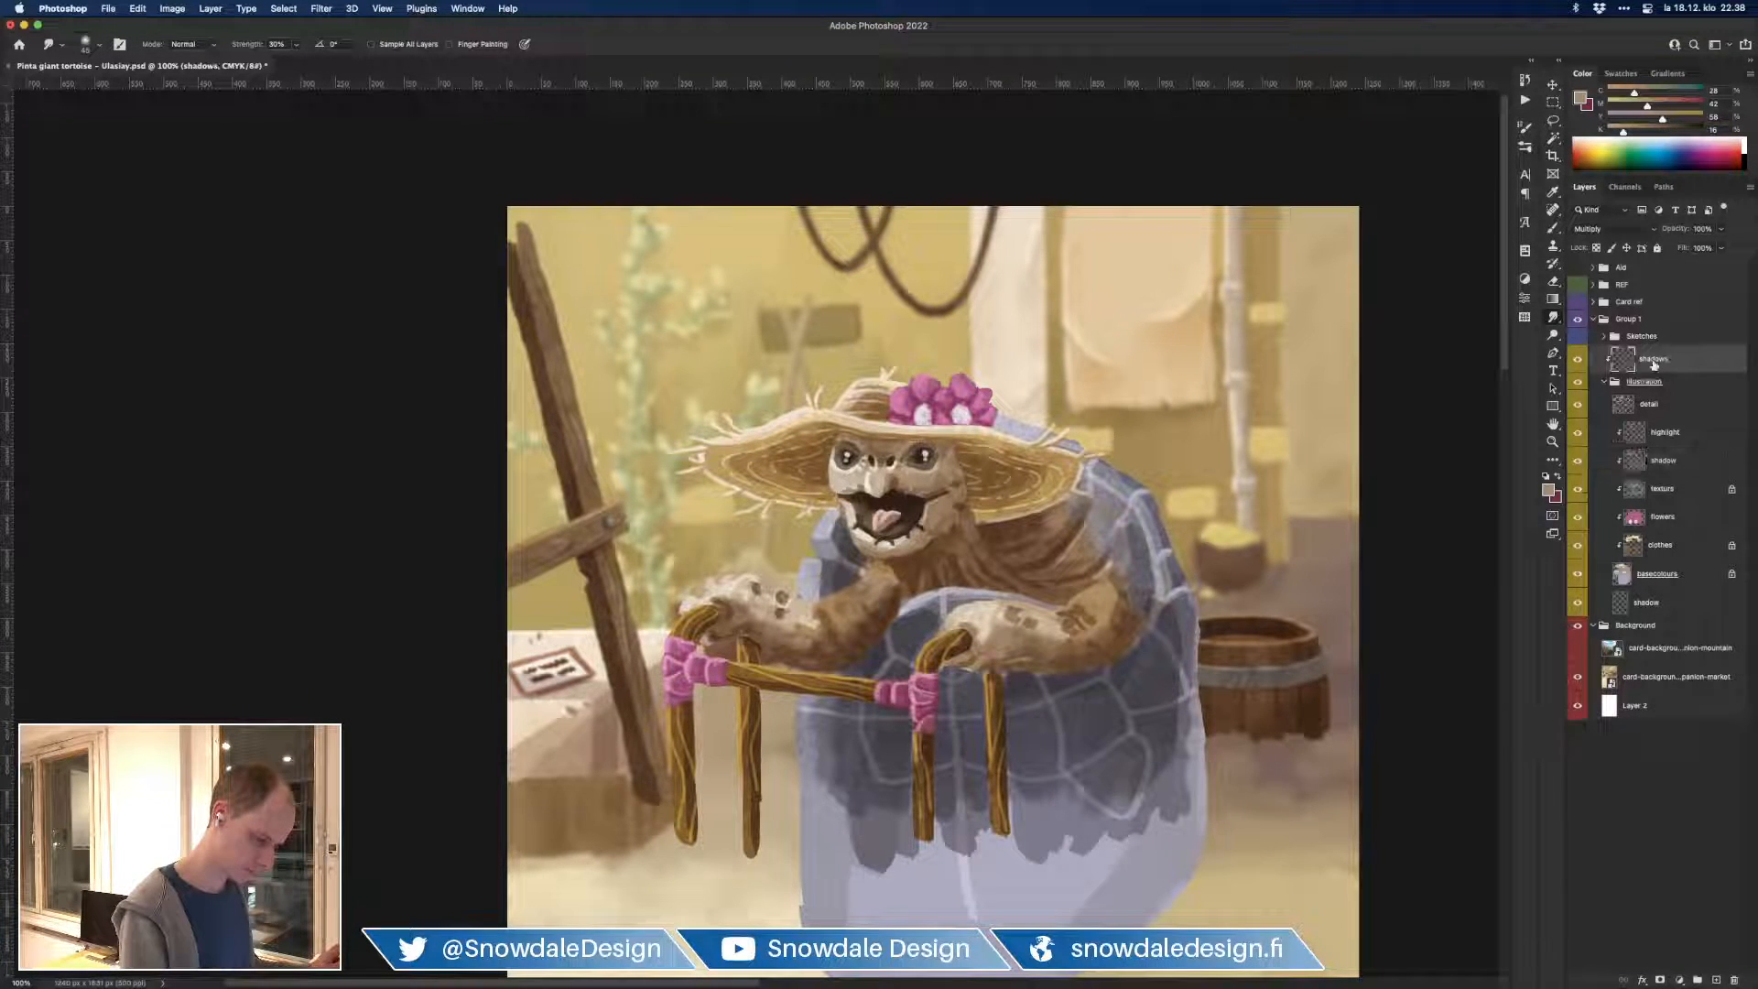
# Step: Compare the whole illustration with and without the shadows layer
pyautogui.press('super+minus')
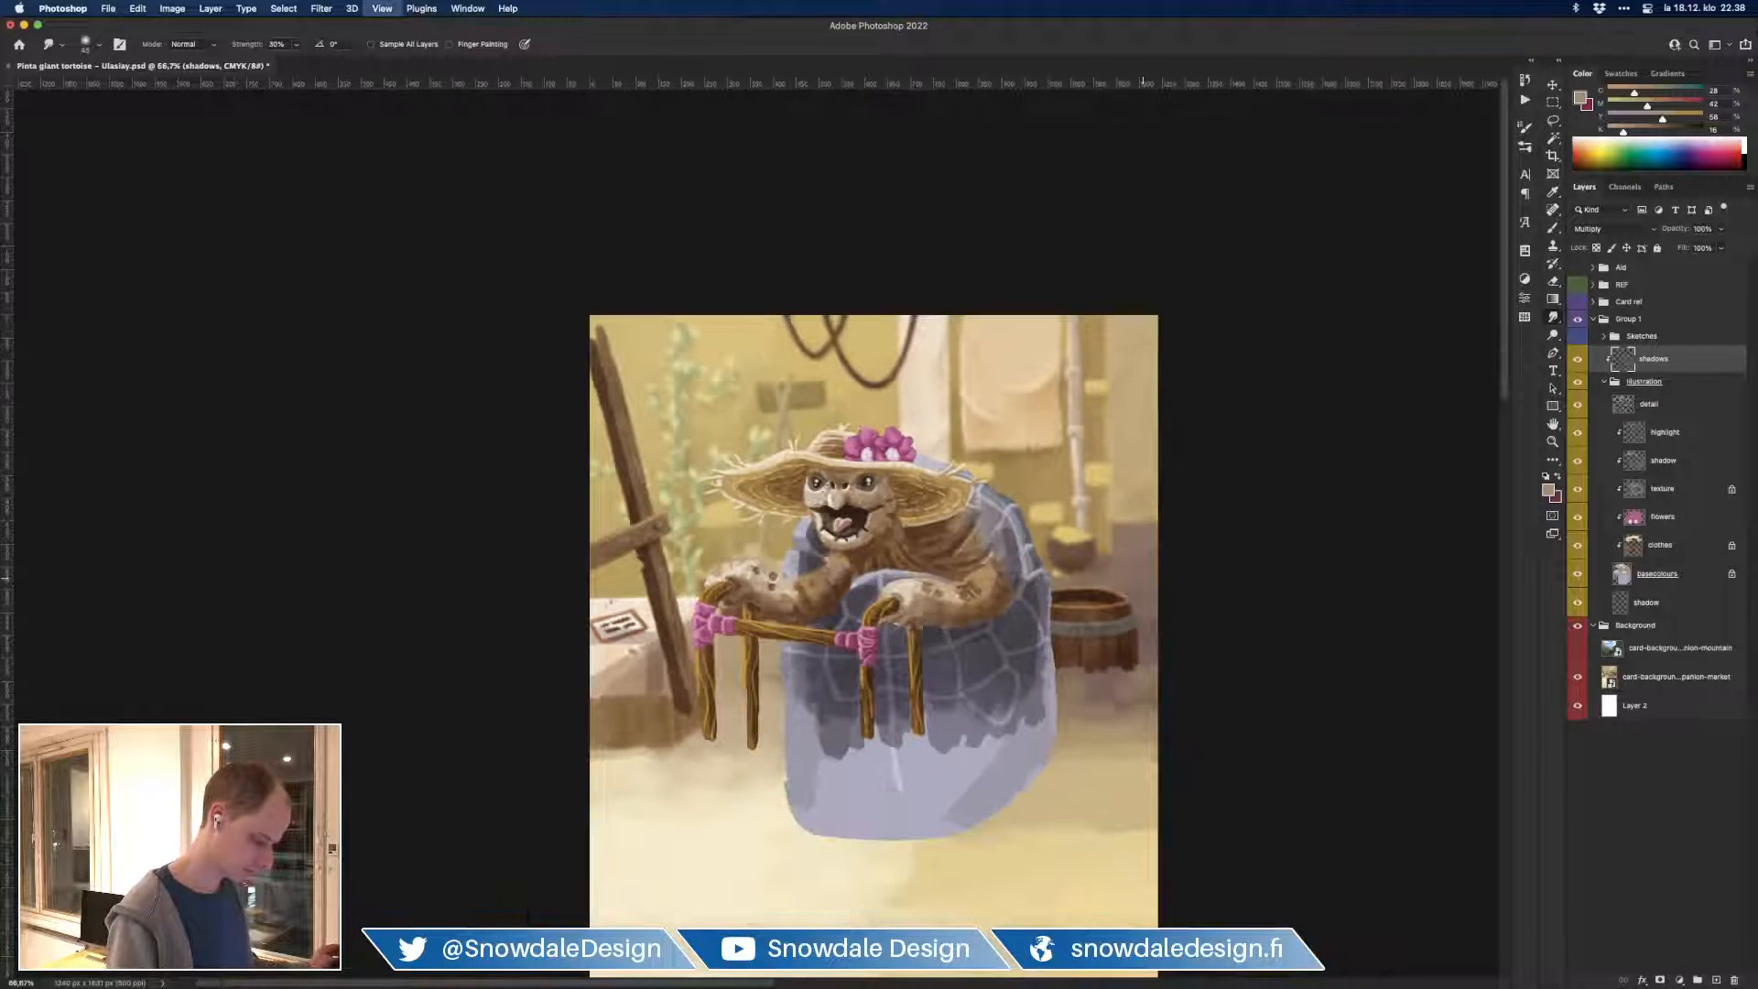
pyautogui.press('super+minus')
pyautogui.click(1579, 363)
pyautogui.click(1578, 363)
pyautogui.click(1579, 363)
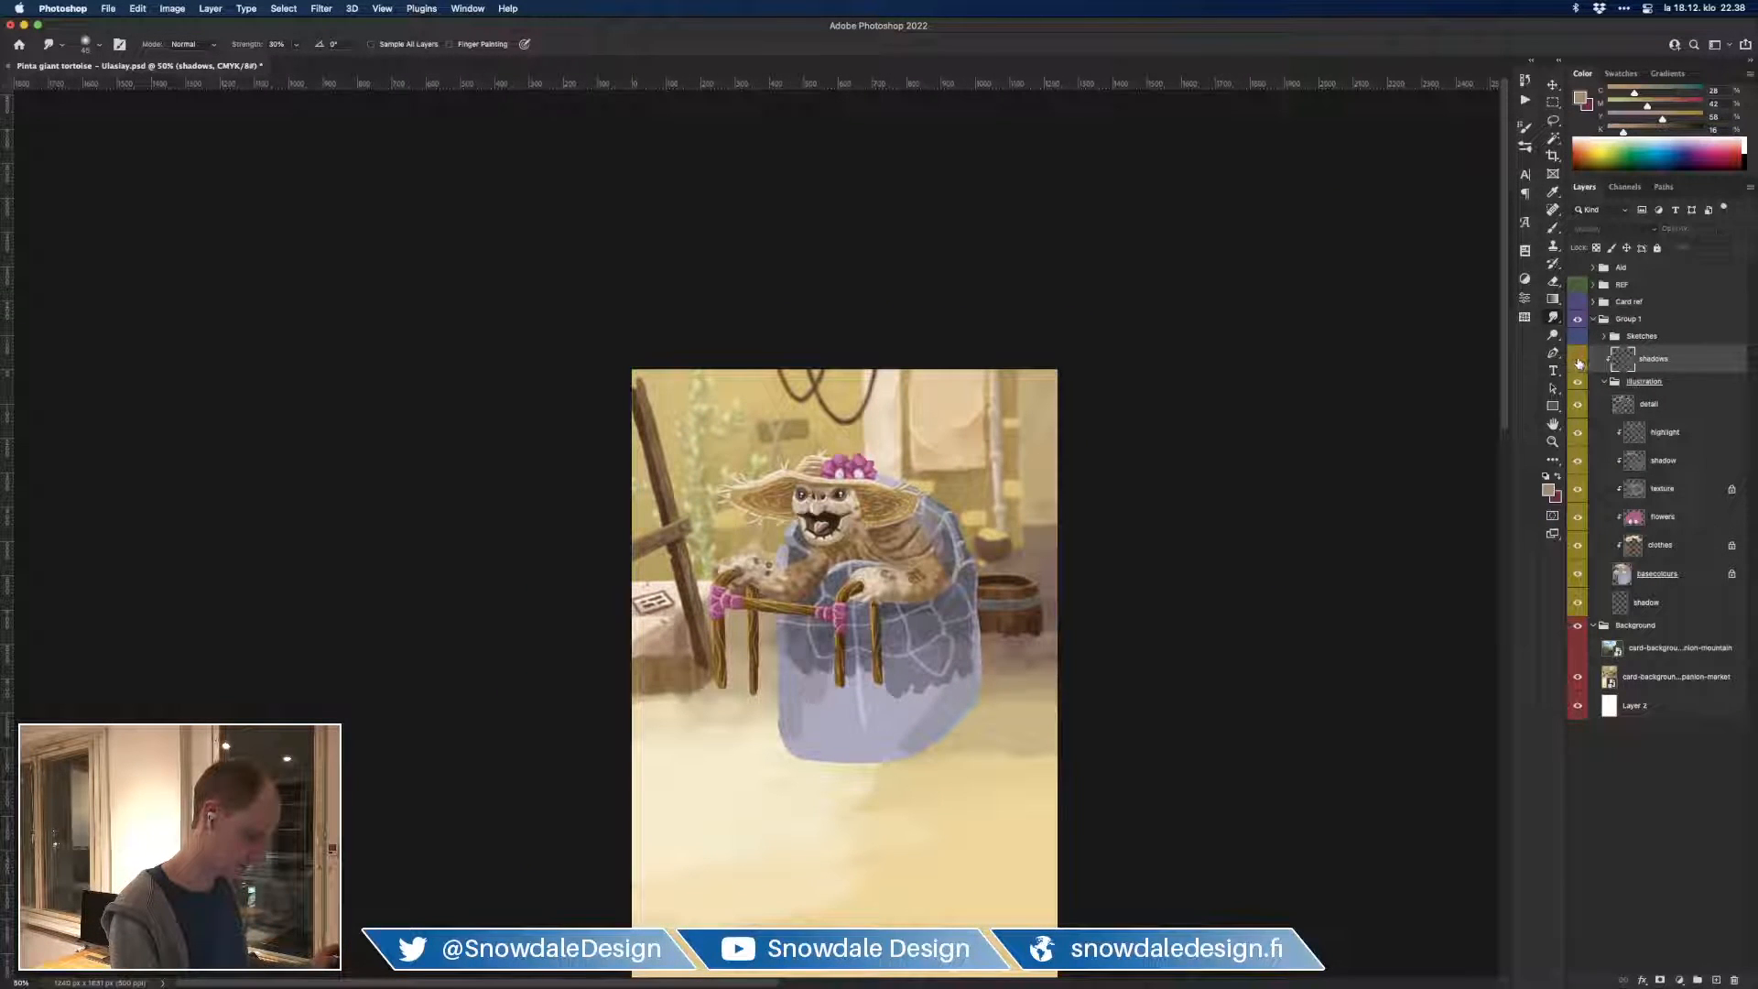
pyautogui.click(1578, 363)
pyautogui.click(1578, 363)
pyautogui.click(1579, 363)
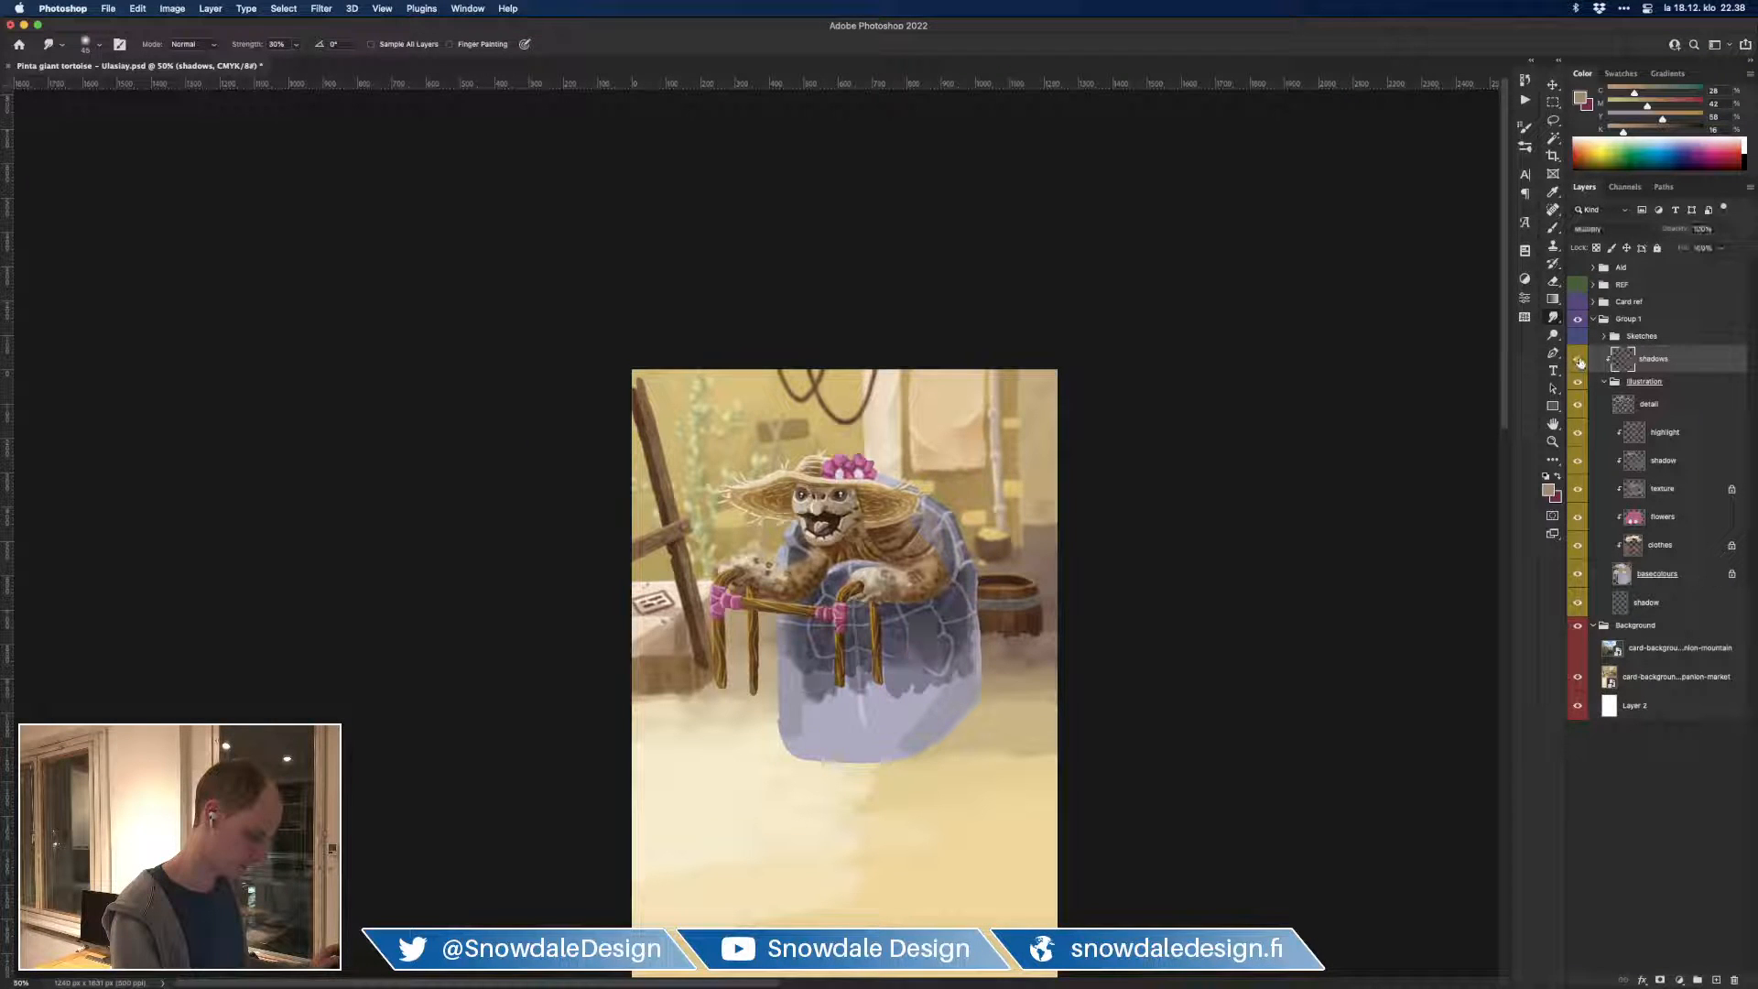
pyautogui.click(1578, 363)
pyautogui.click(1578, 362)
pyautogui.click(1578, 363)
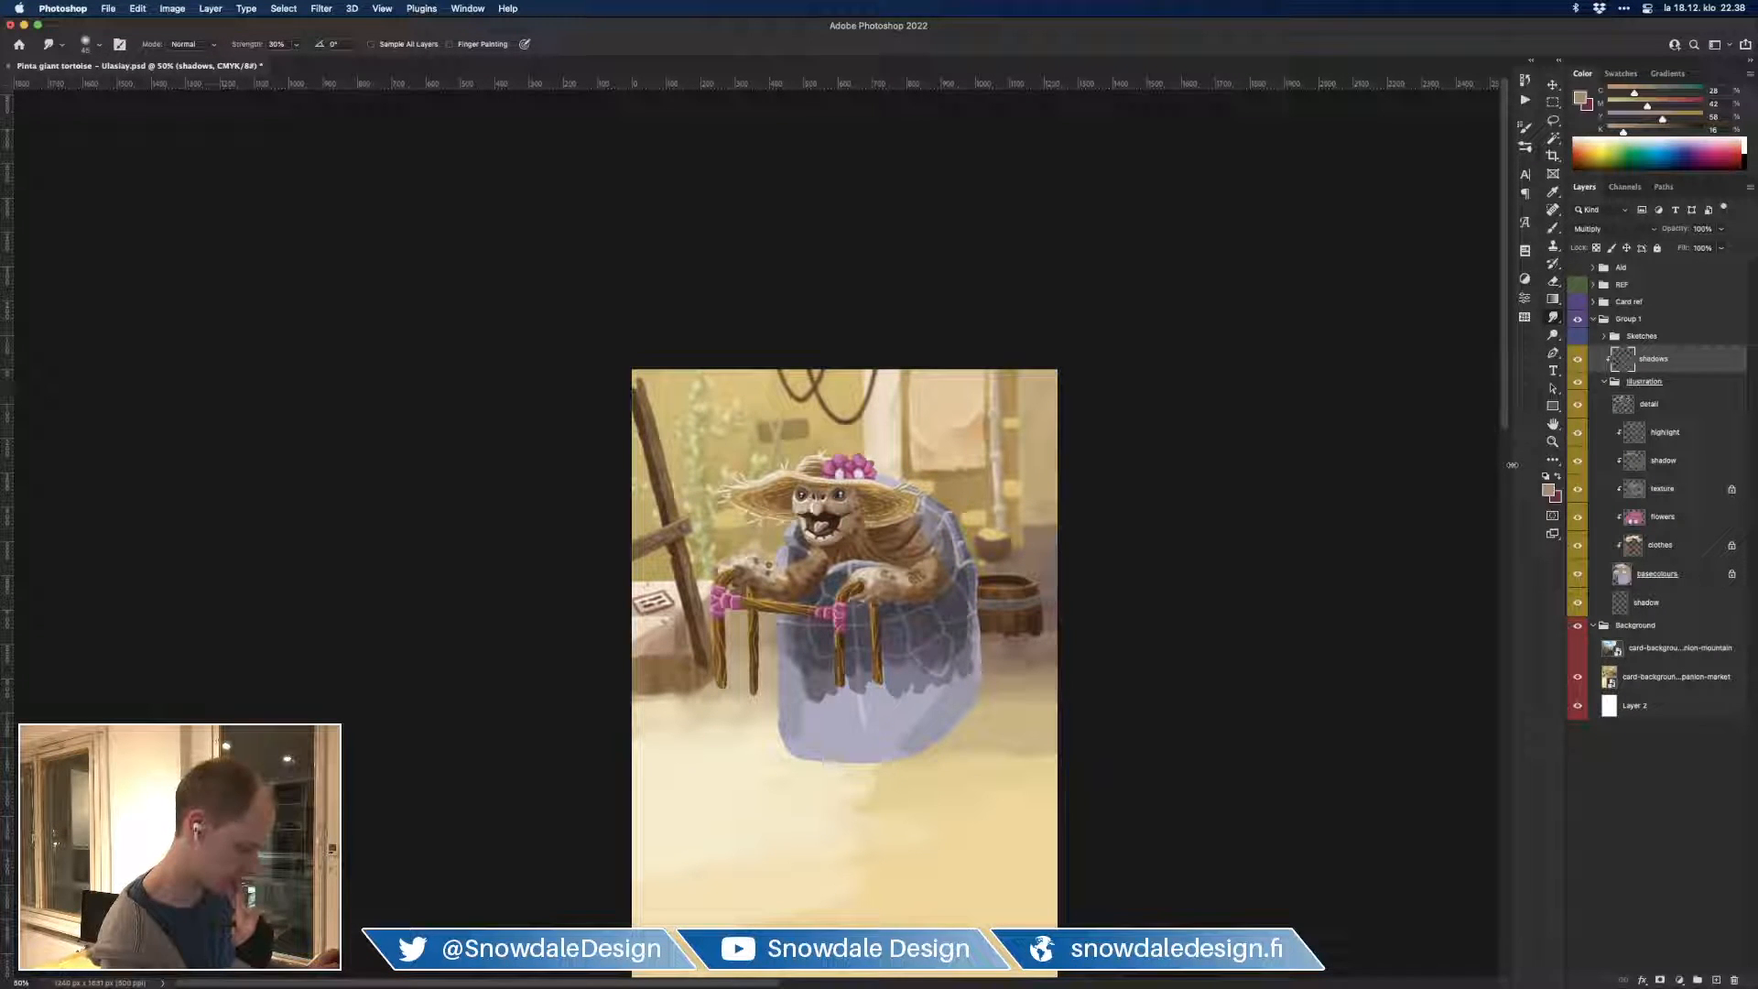
pyautogui.click(1577, 362)
pyautogui.click(1576, 362)
# Step: Add a Hue/Saturation adjustment layer above the shadows layer and clip it to the Illustration group
pyautogui.press('super+plus')
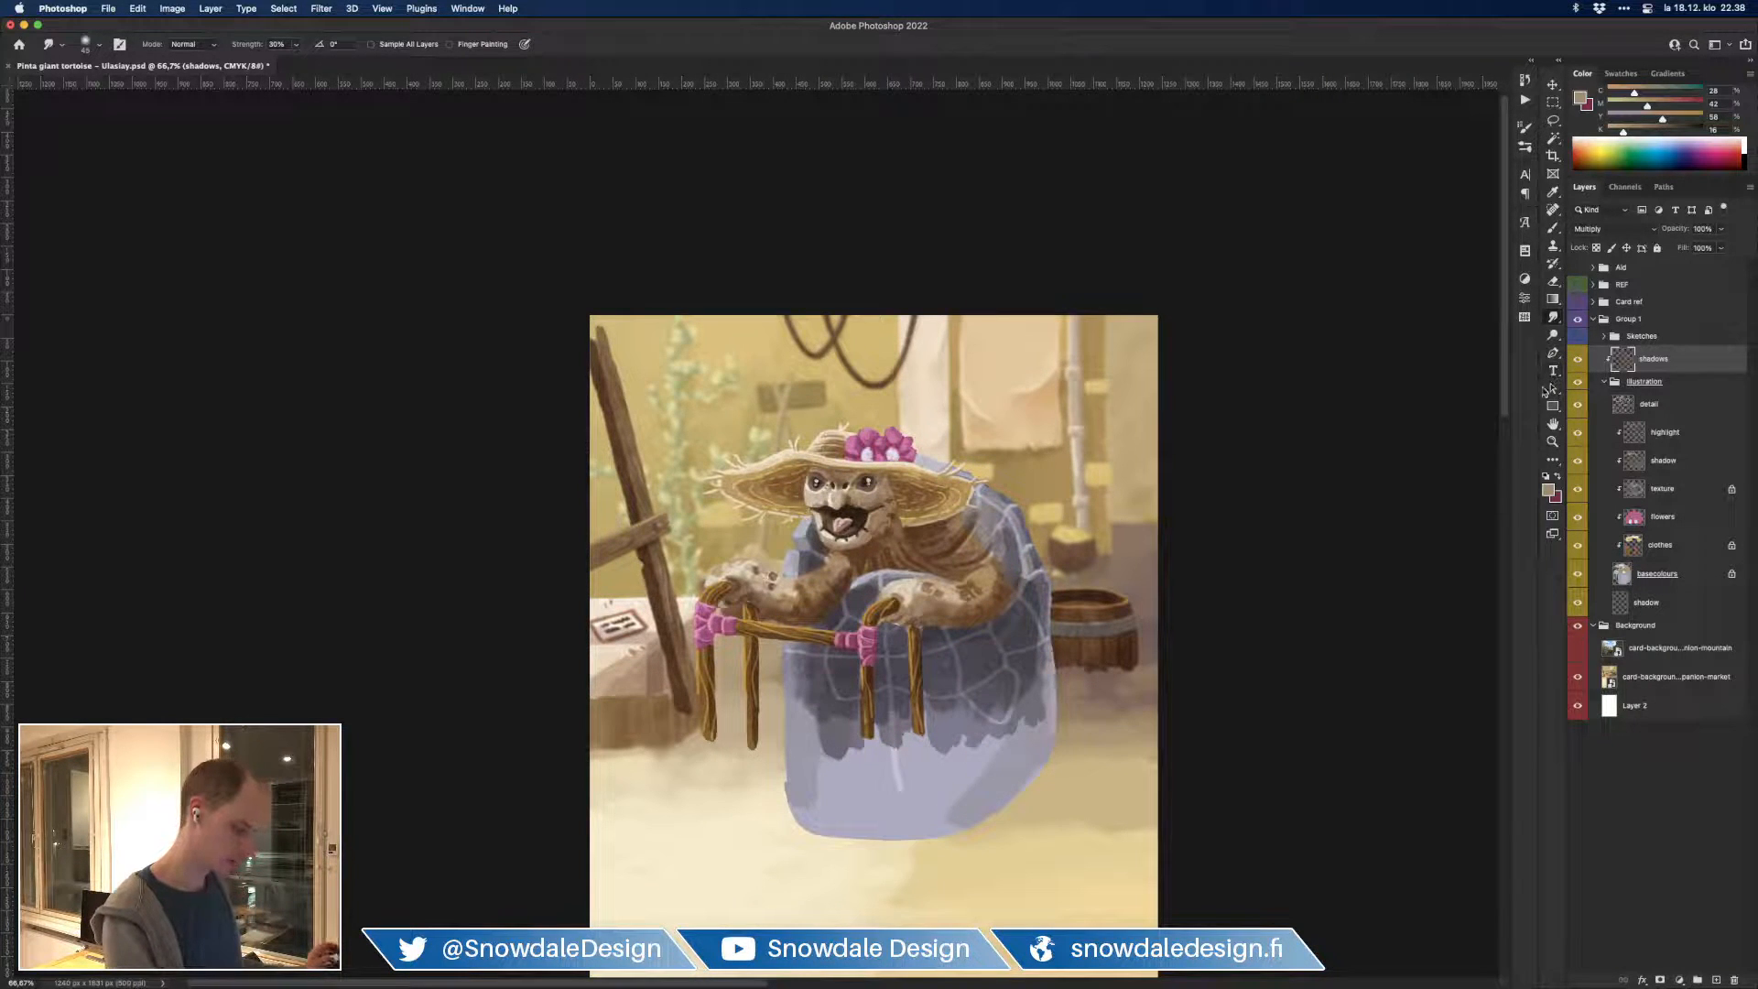
pyautogui.click(1638, 337)
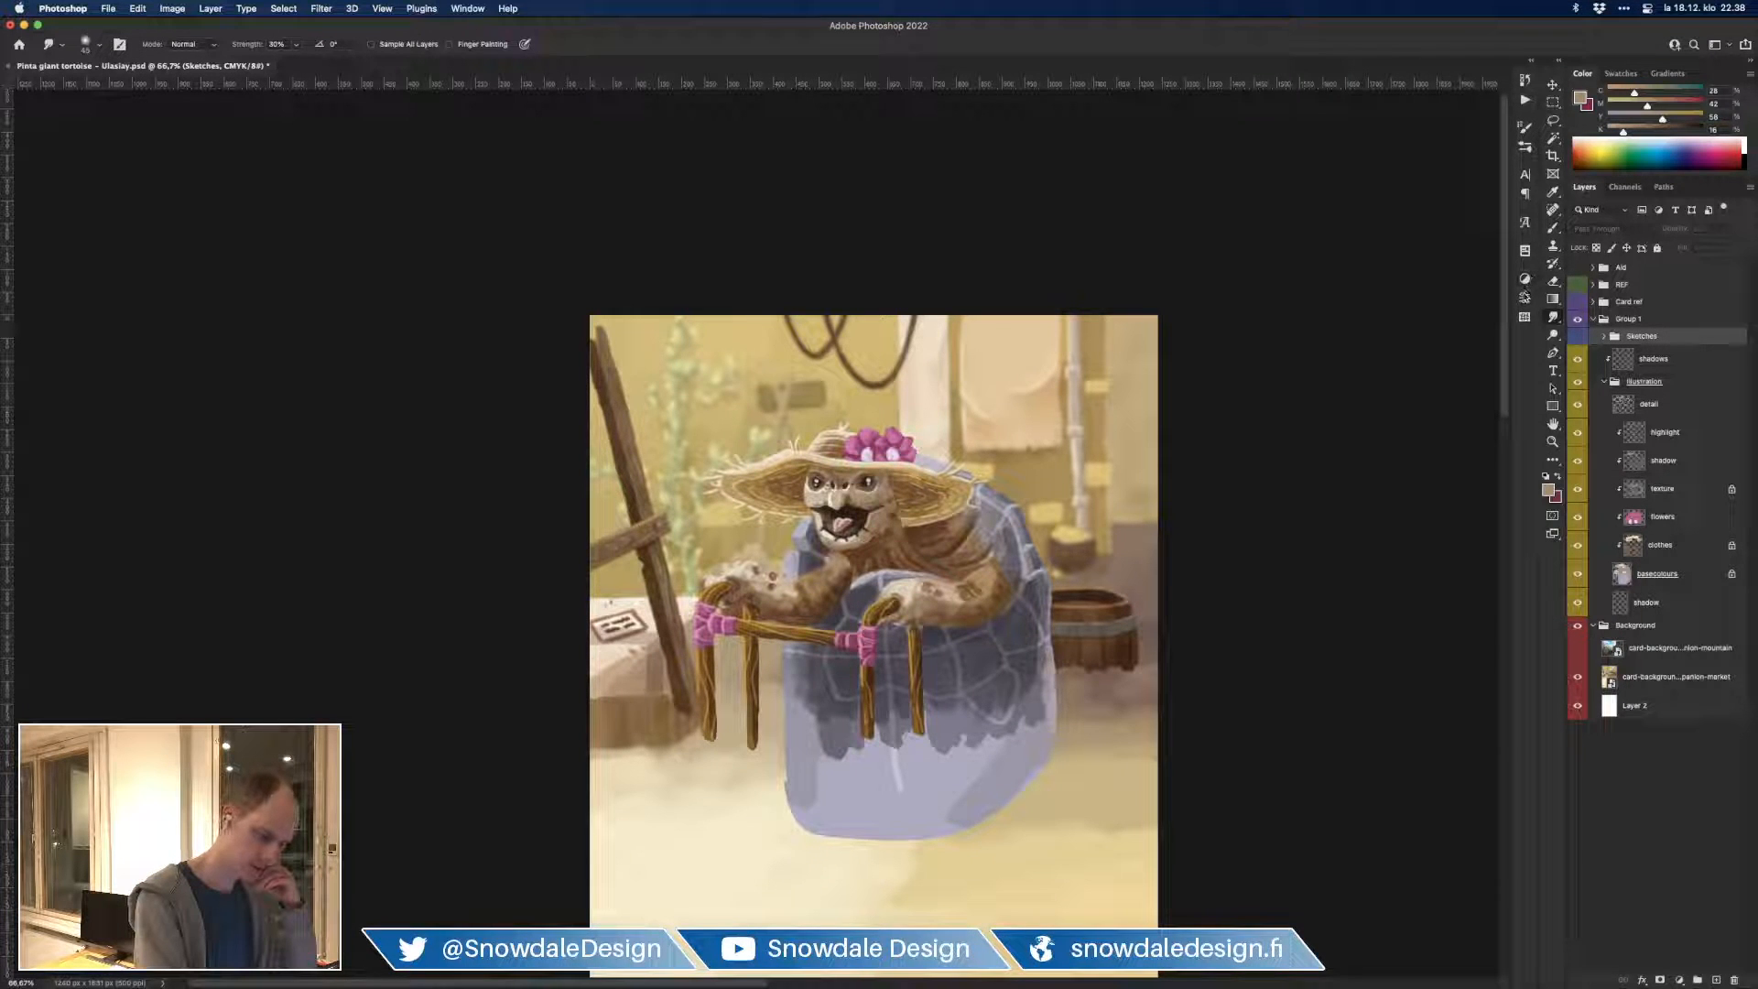
pyautogui.click(1524, 280)
pyautogui.click(1345, 322)
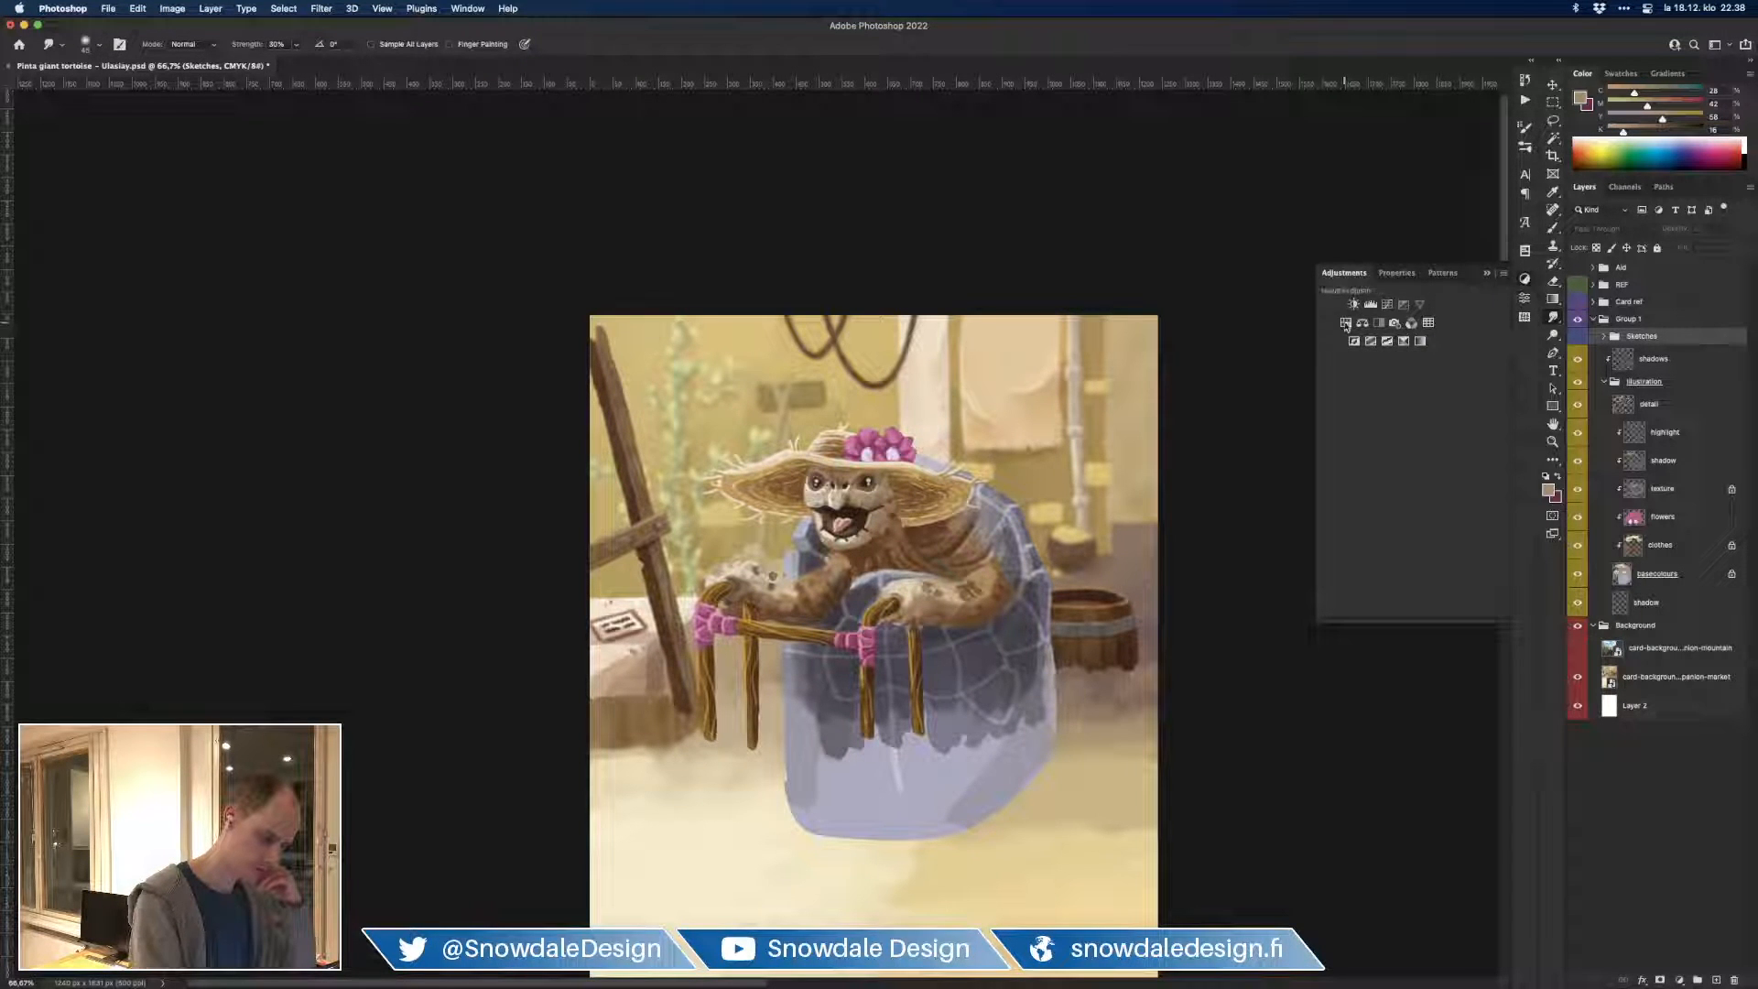
pyautogui.moveTo(1632, 353); pyautogui.dragTo(1662, 377)
pyautogui.keyDown('alt'); pyautogui.click(1667, 372); pyautogui.keyUp('alt')
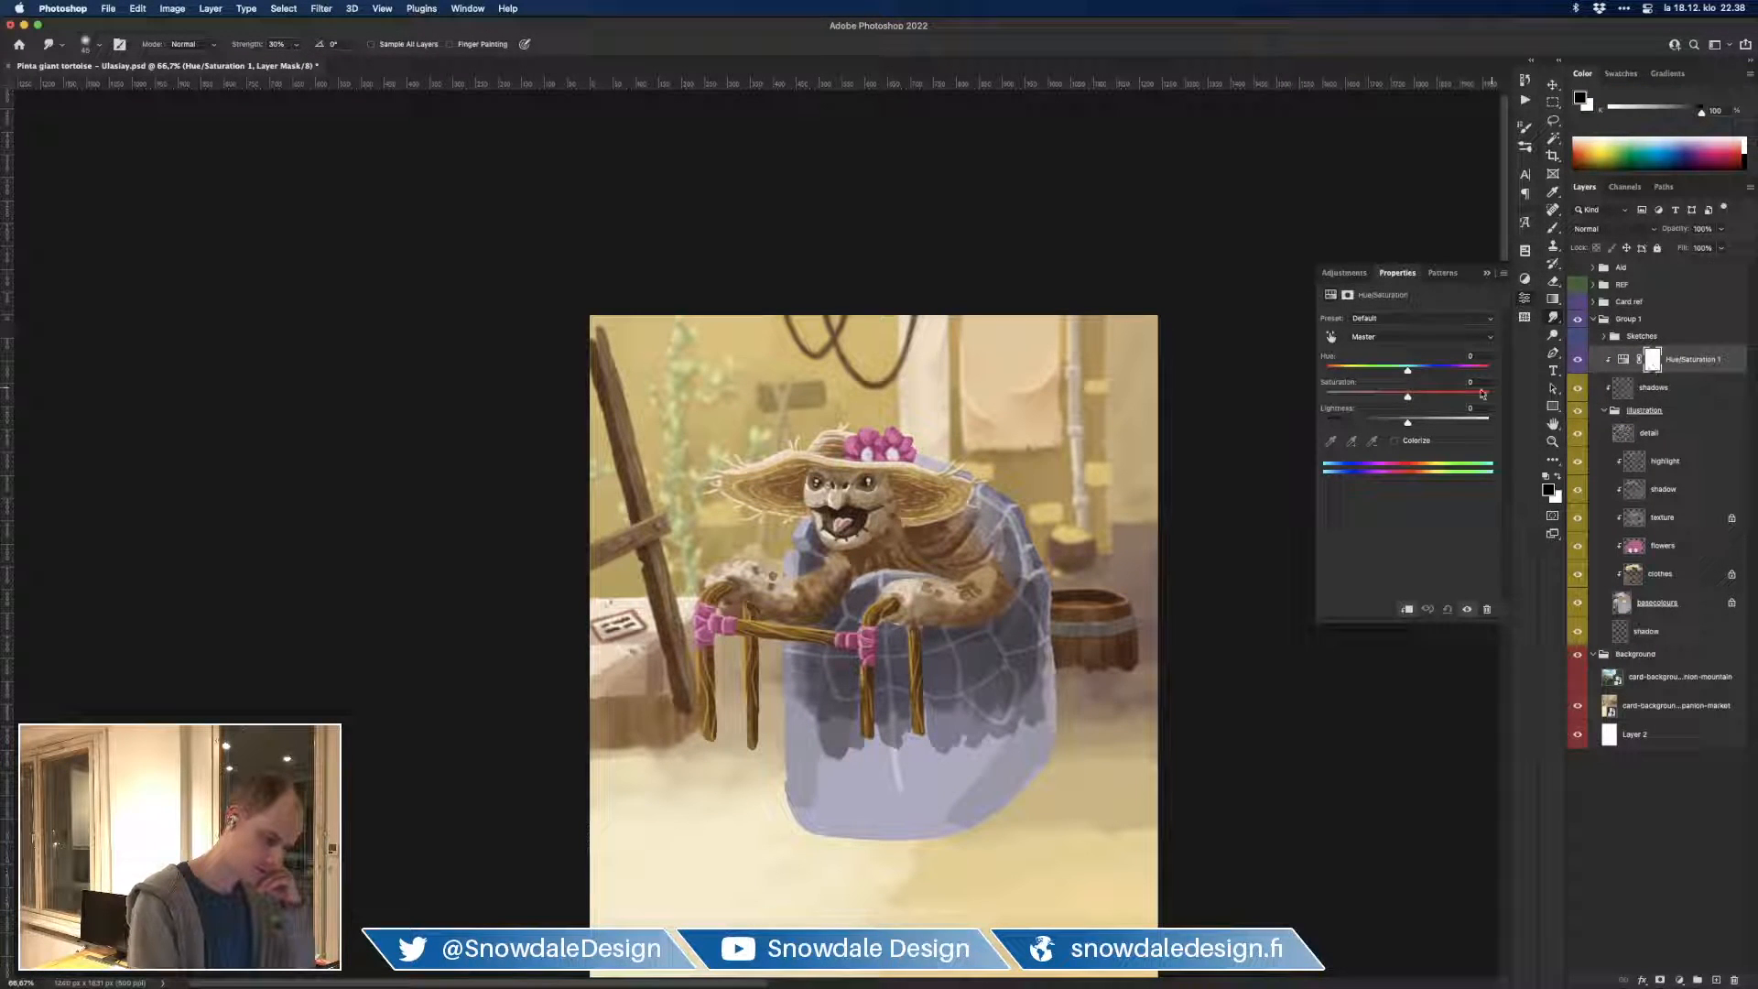
# Step: Shift the adjustment's Blues range to hue +34, saturation -22 and lightness +2
pyautogui.click(1436, 320)
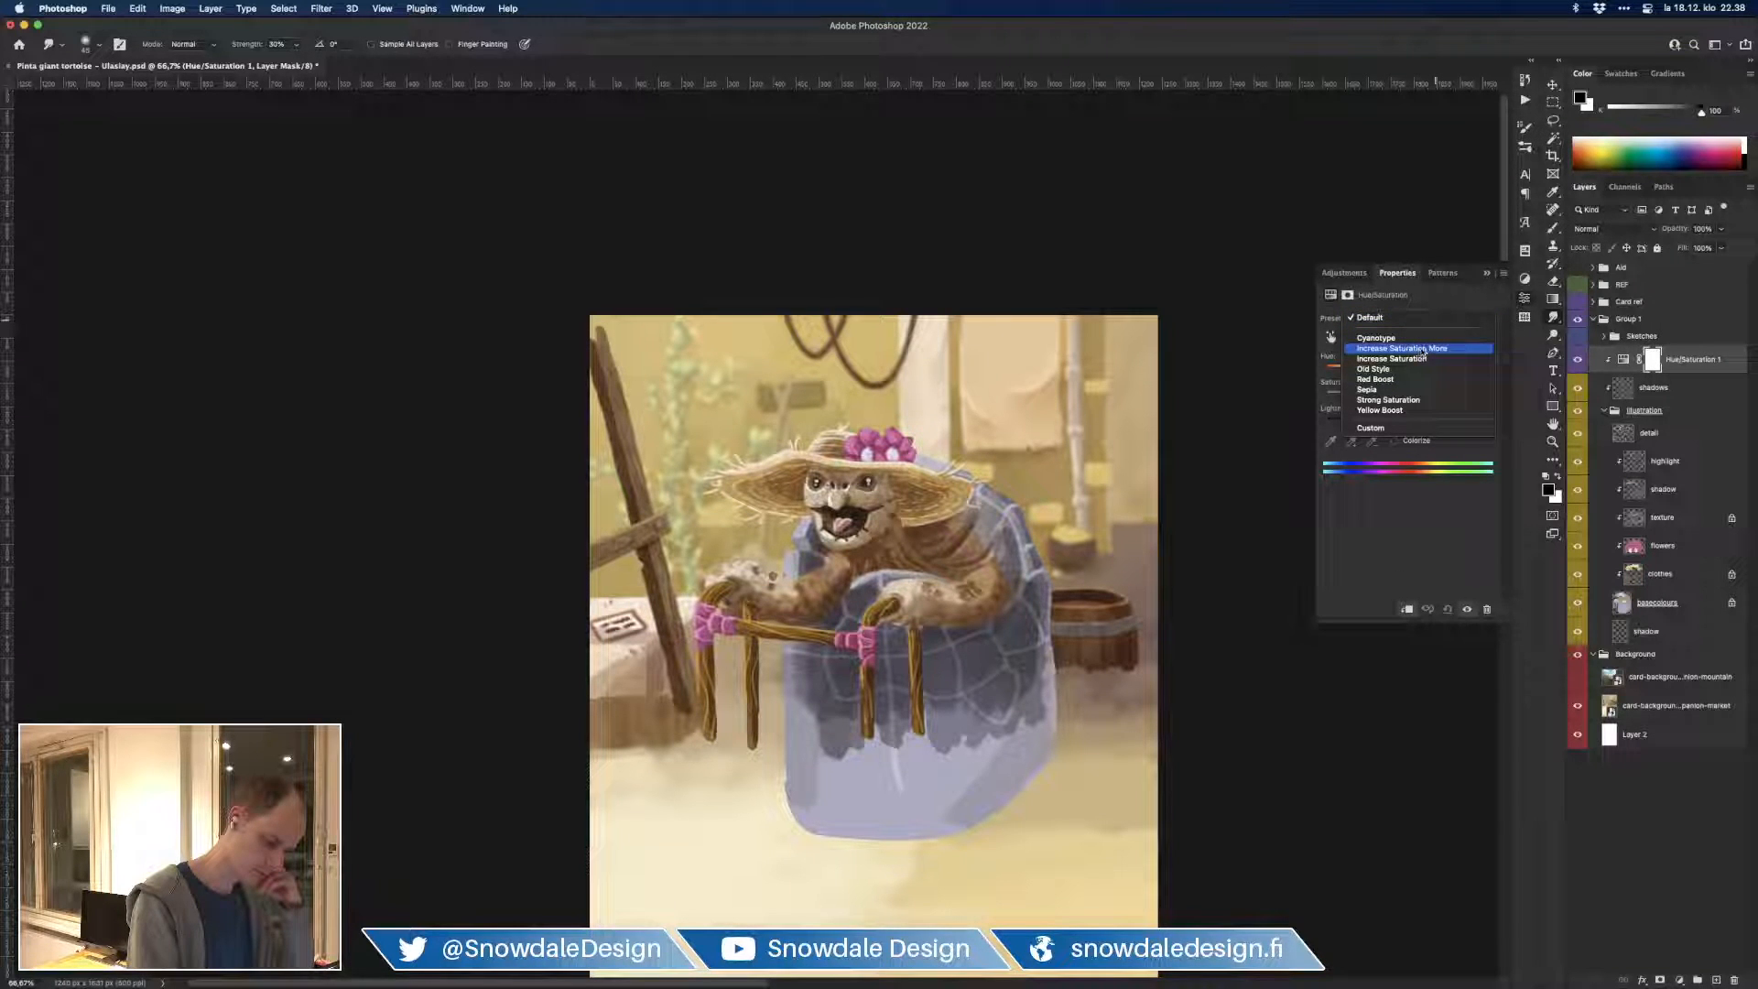
pyautogui.click(1446, 316)
pyautogui.click(1428, 339)
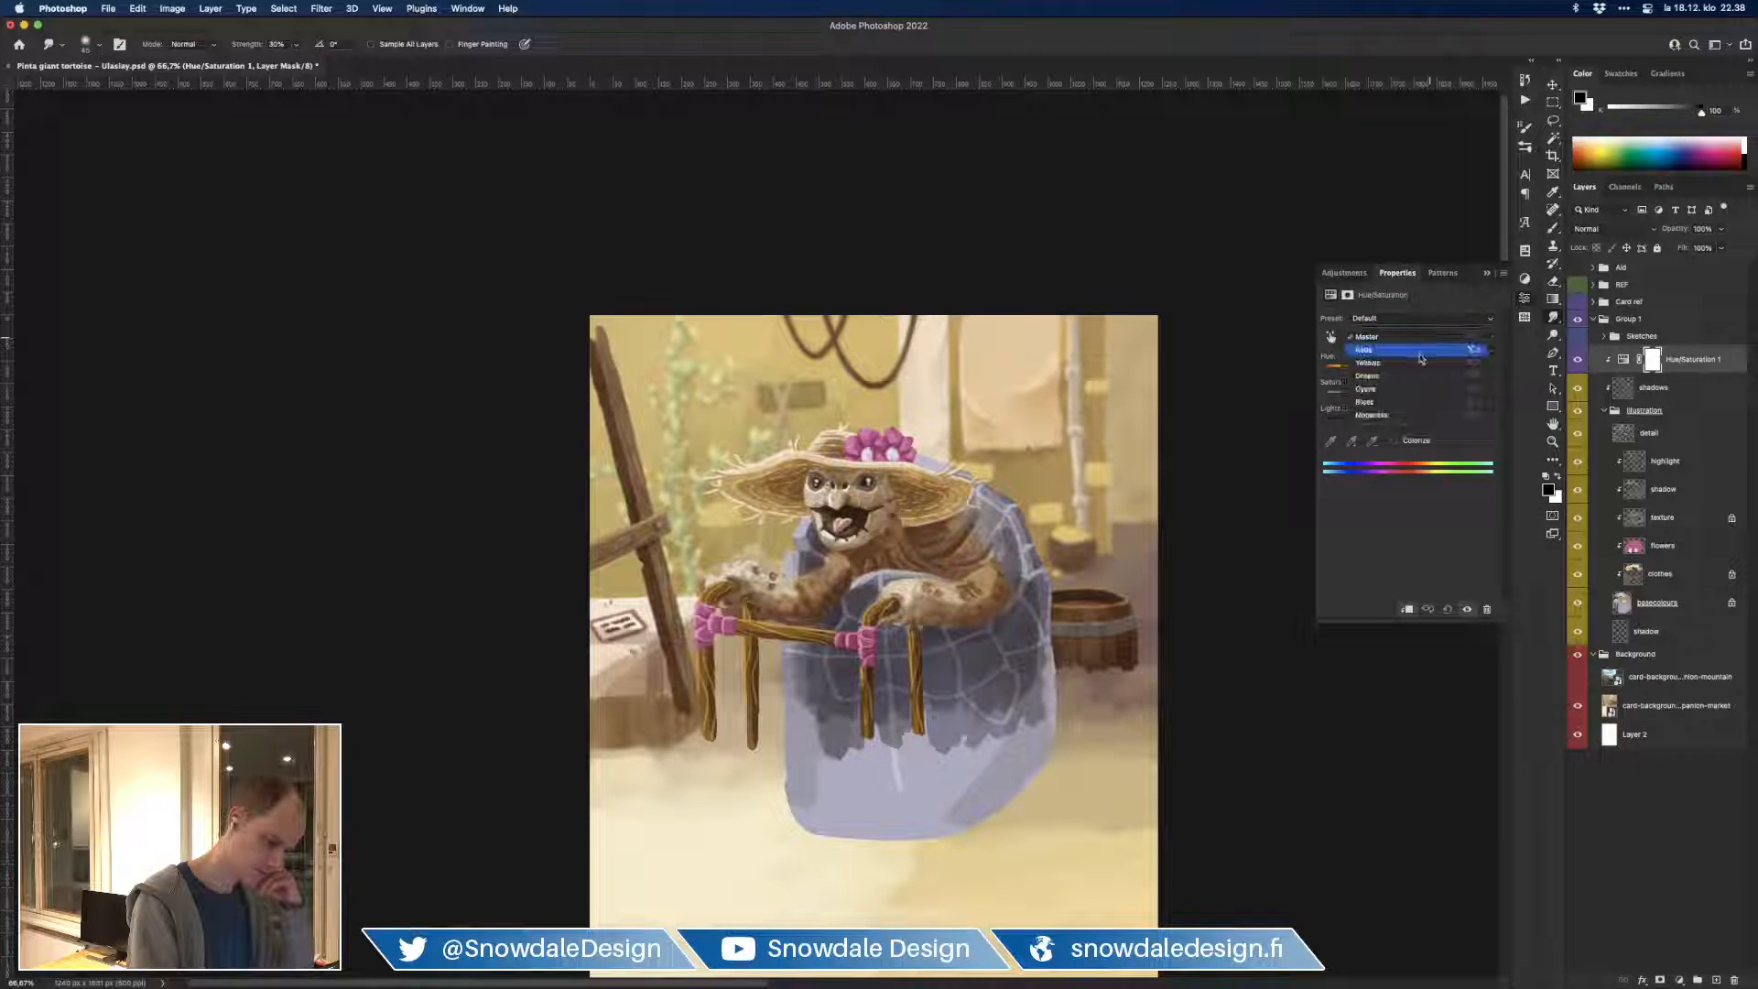
pyautogui.click(1408, 400)
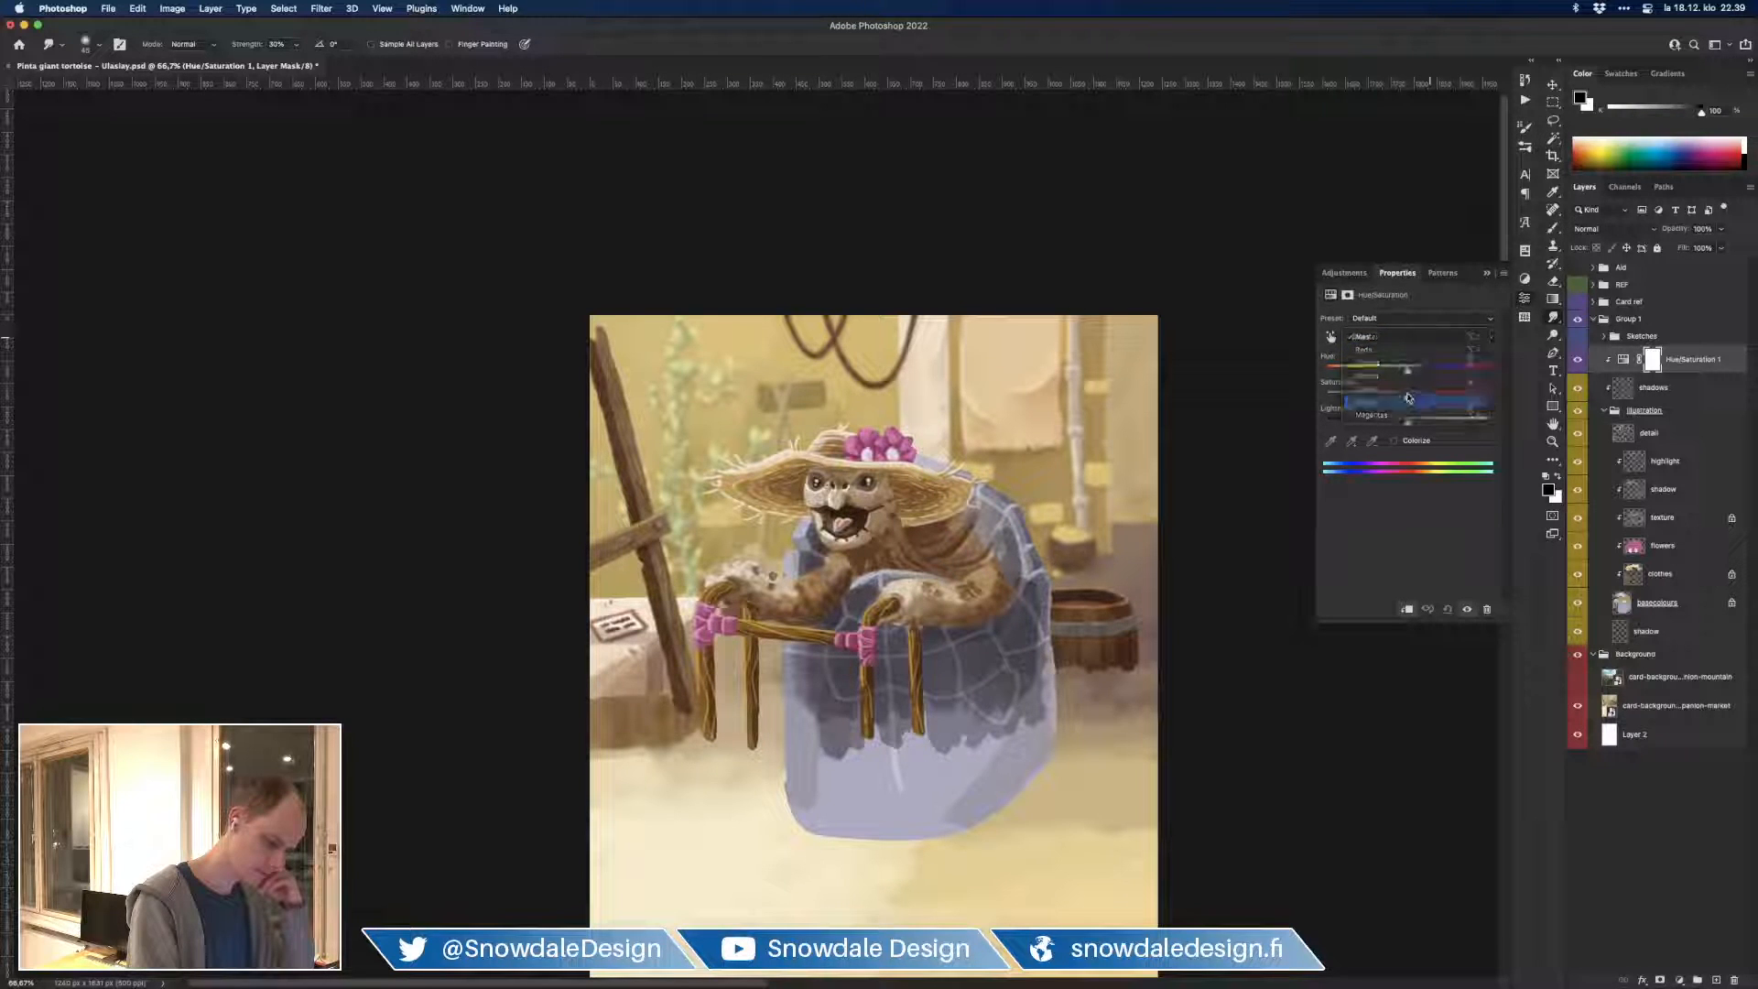
pyautogui.moveTo(1411, 374); pyautogui.dragTo(1420, 372)
pyautogui.moveTo(1411, 372); pyautogui.dragTo(1412, 423)
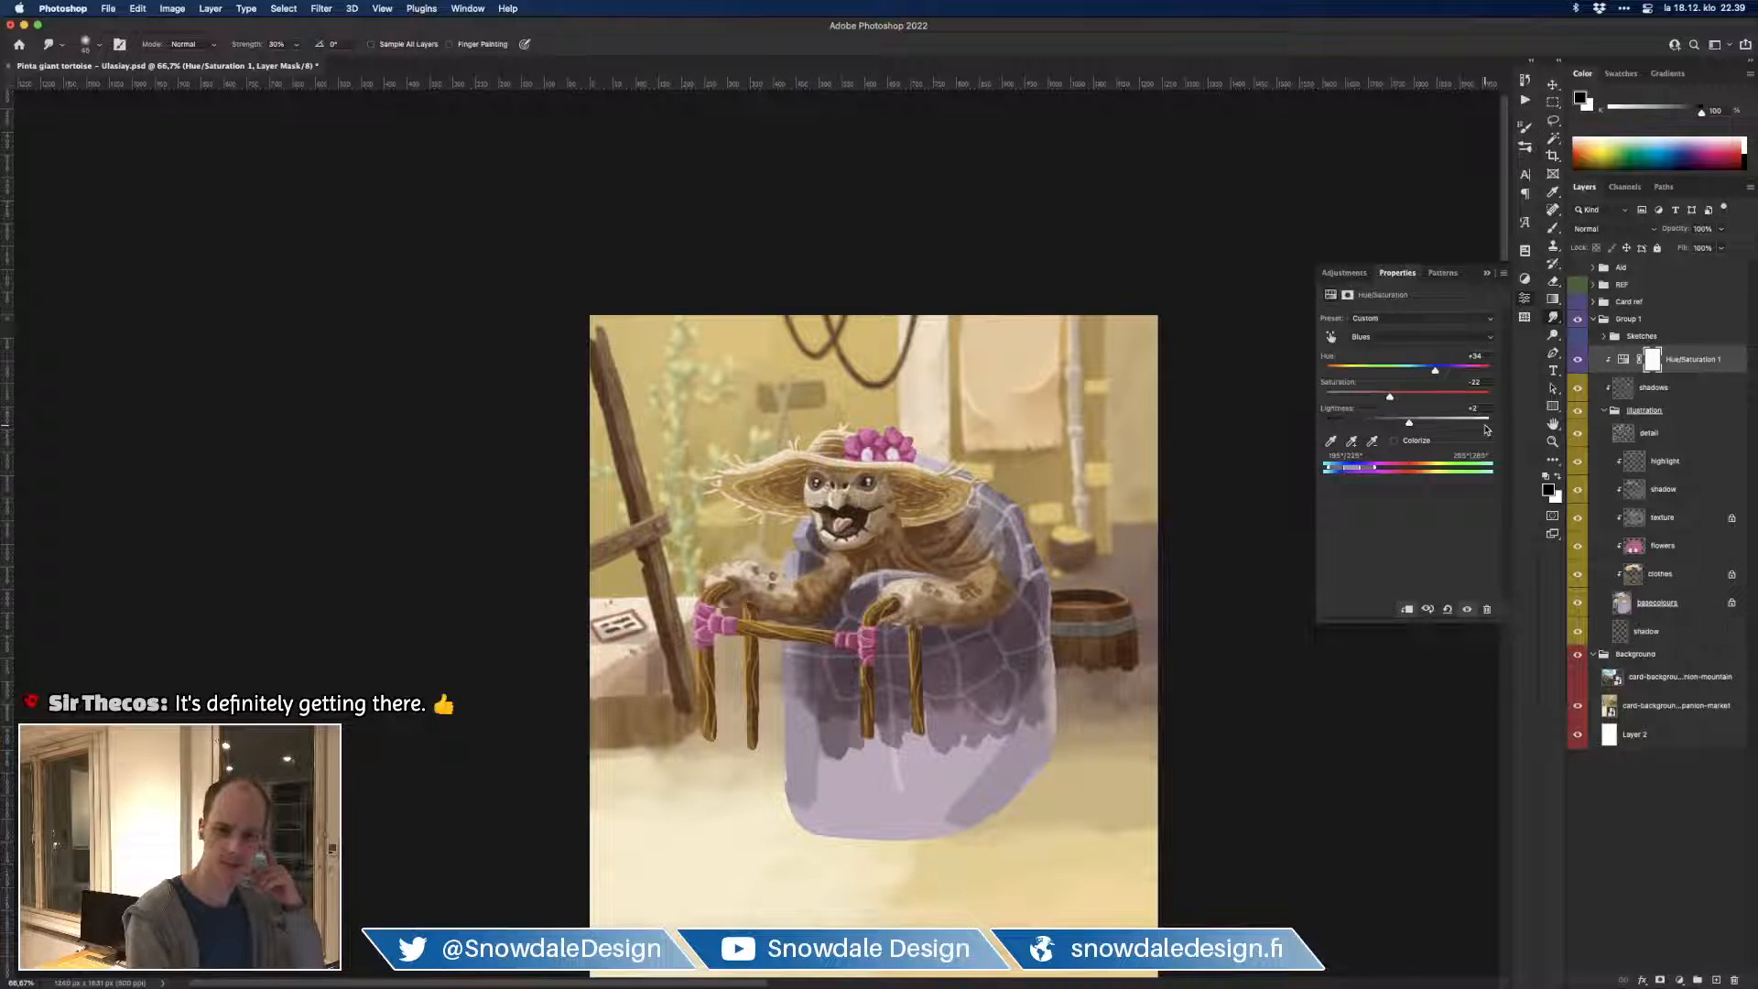
# Step: Compare the shell color with and without the Hue/Saturation adjustment, and leave the adjustment hidden
pyautogui.click(1576, 363)
pyautogui.click(1576, 363)
pyautogui.click(1576, 363)
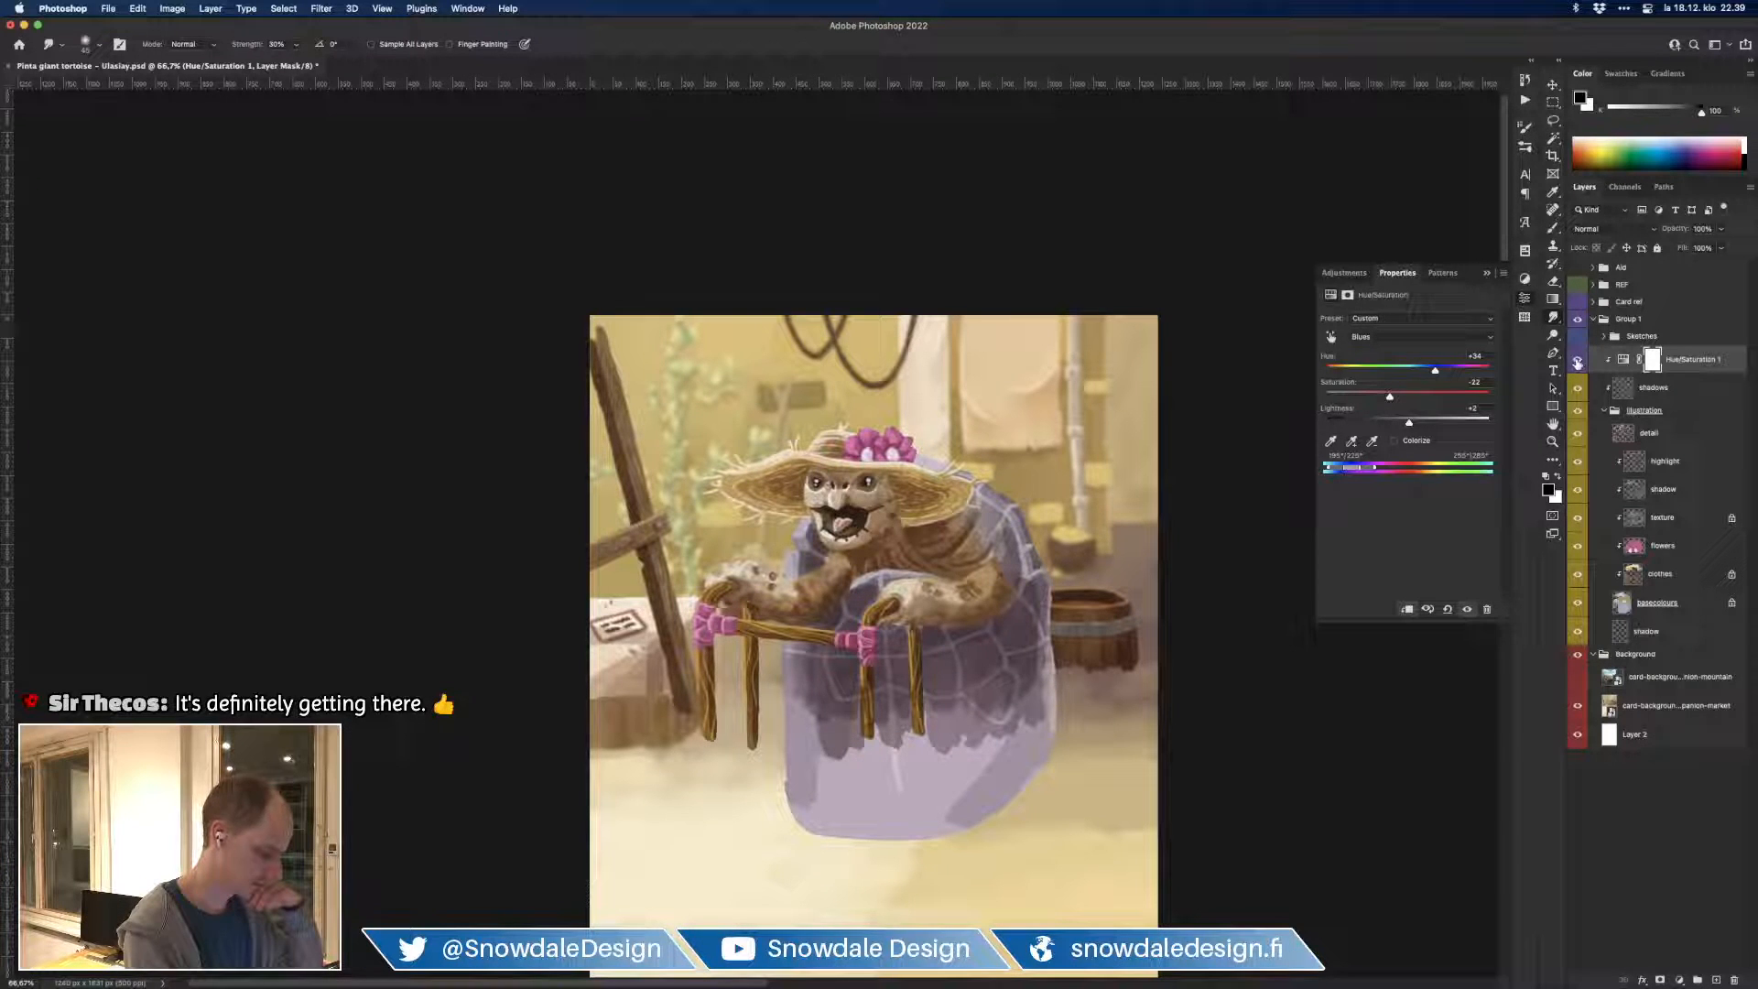
pyautogui.click(1576, 363)
pyautogui.click(1576, 363)
pyautogui.click(1577, 362)
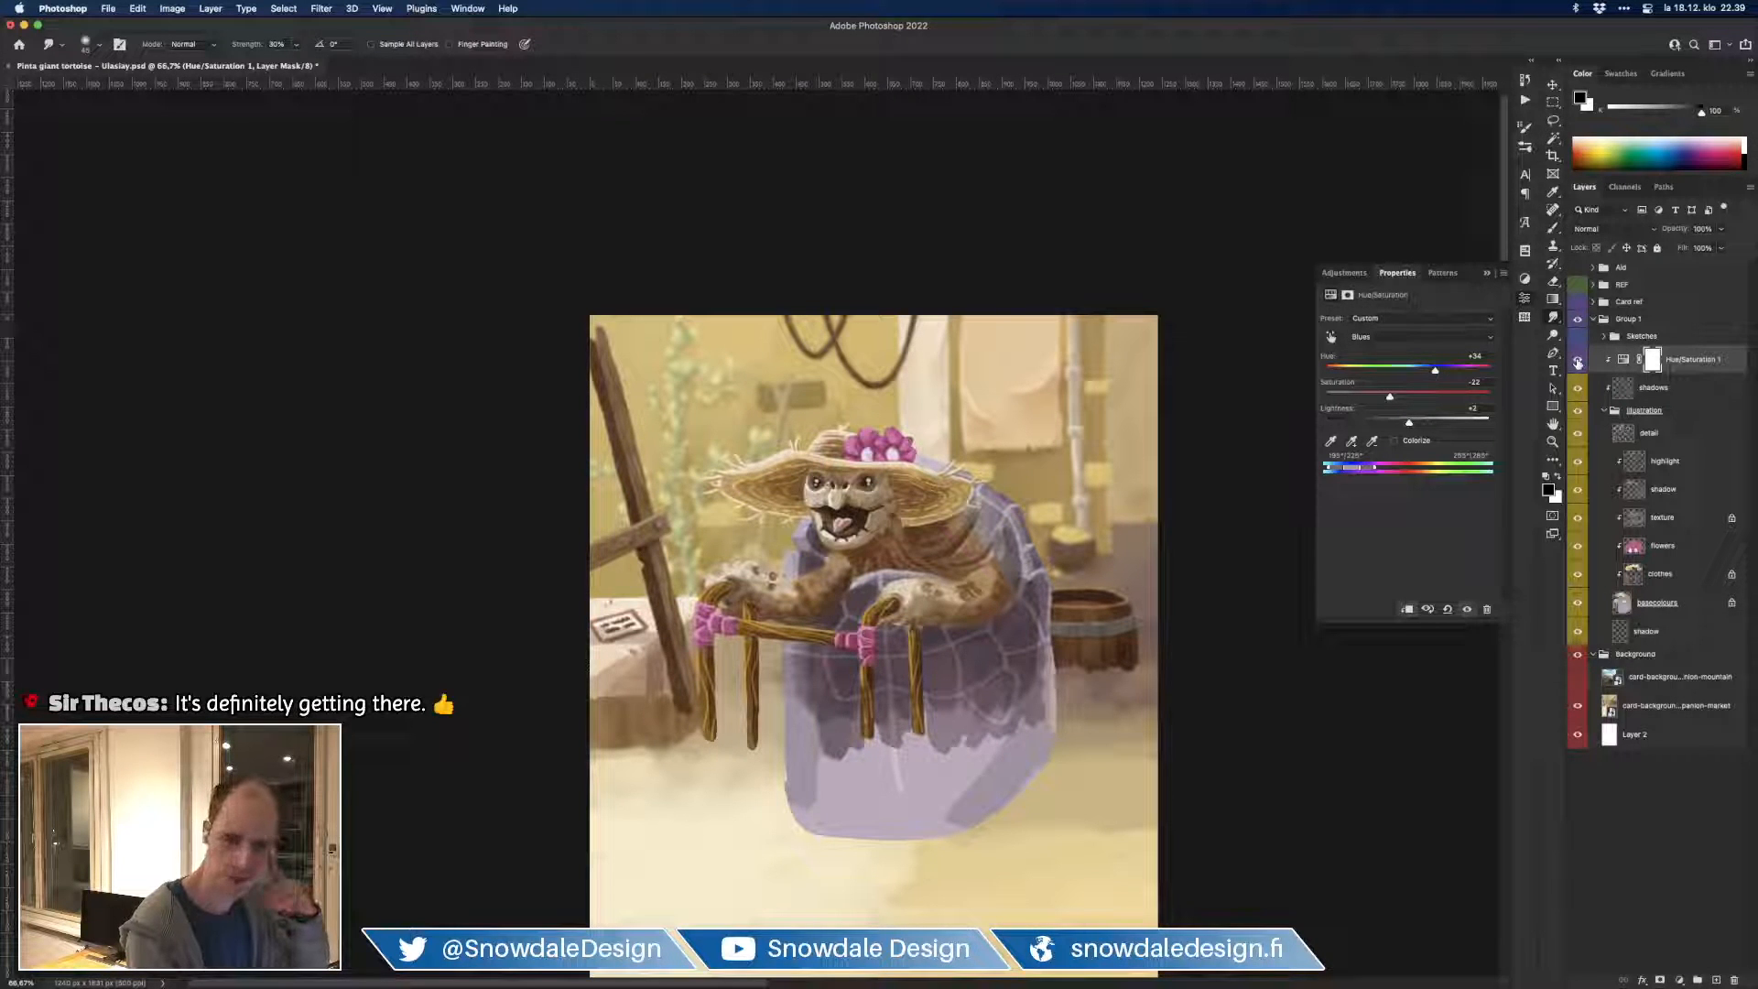
pyautogui.click(1577, 363)
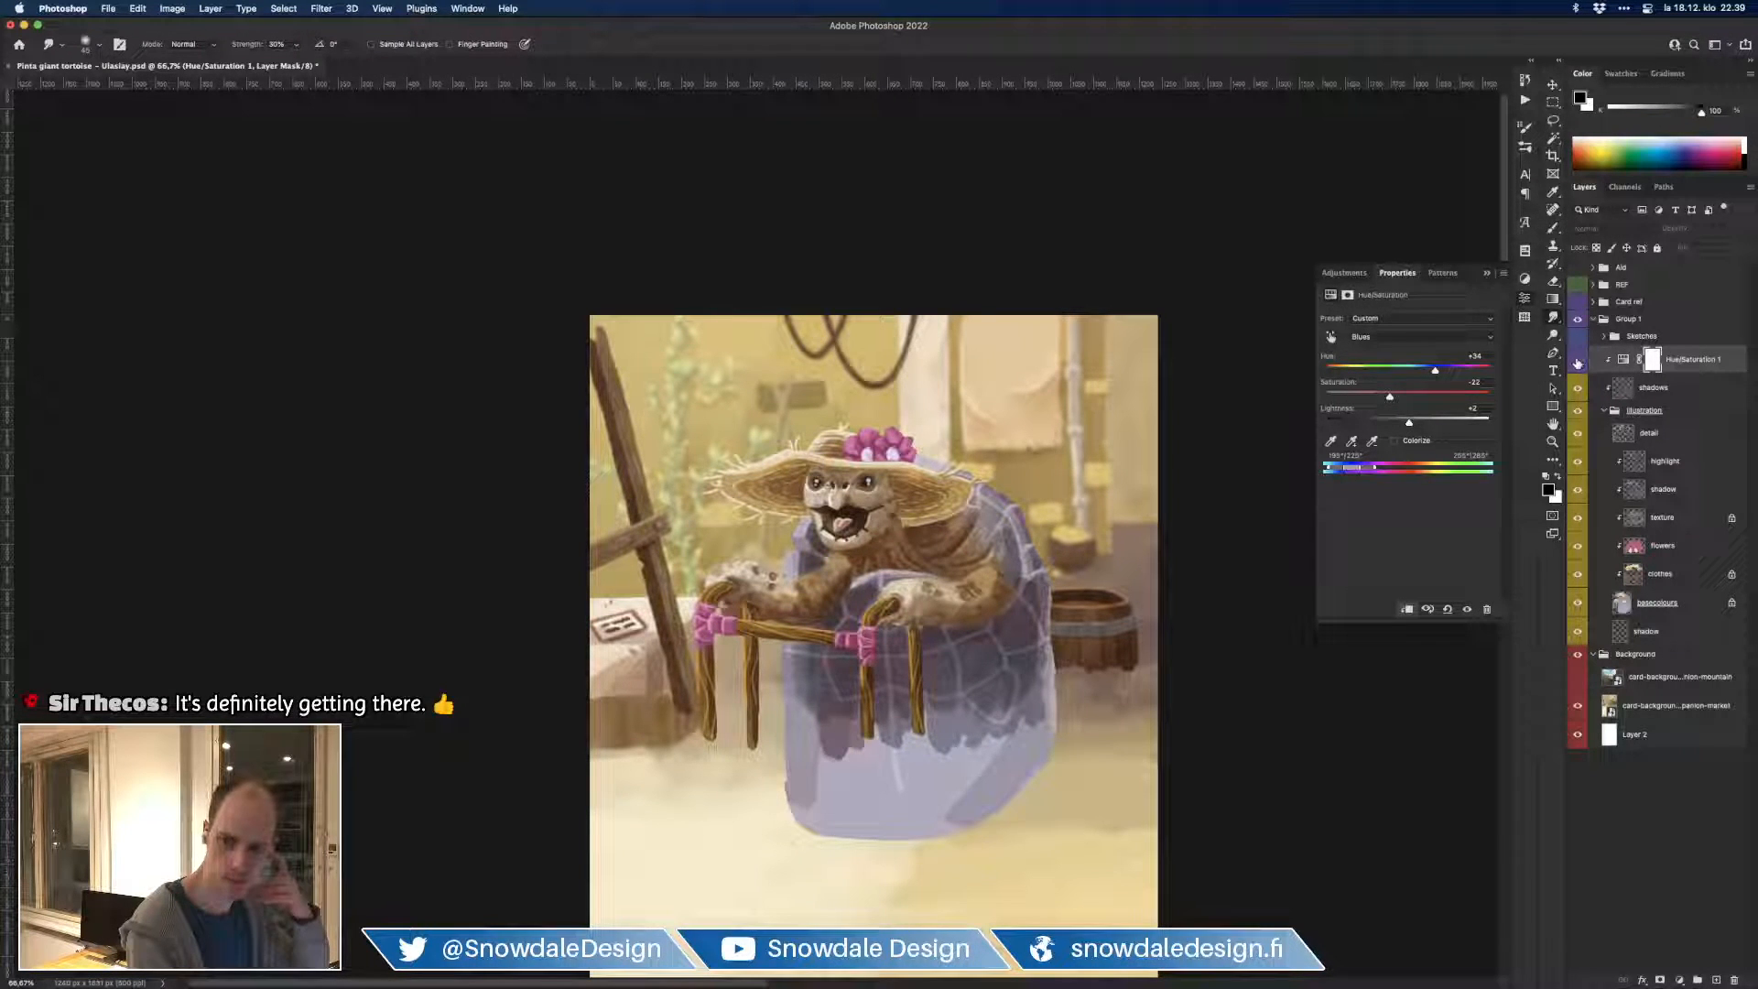
# Step: Show the REF group of tortoise photos, turn the Hue/Saturation adjustment back on and select it for editing
pyautogui.click(1577, 286)
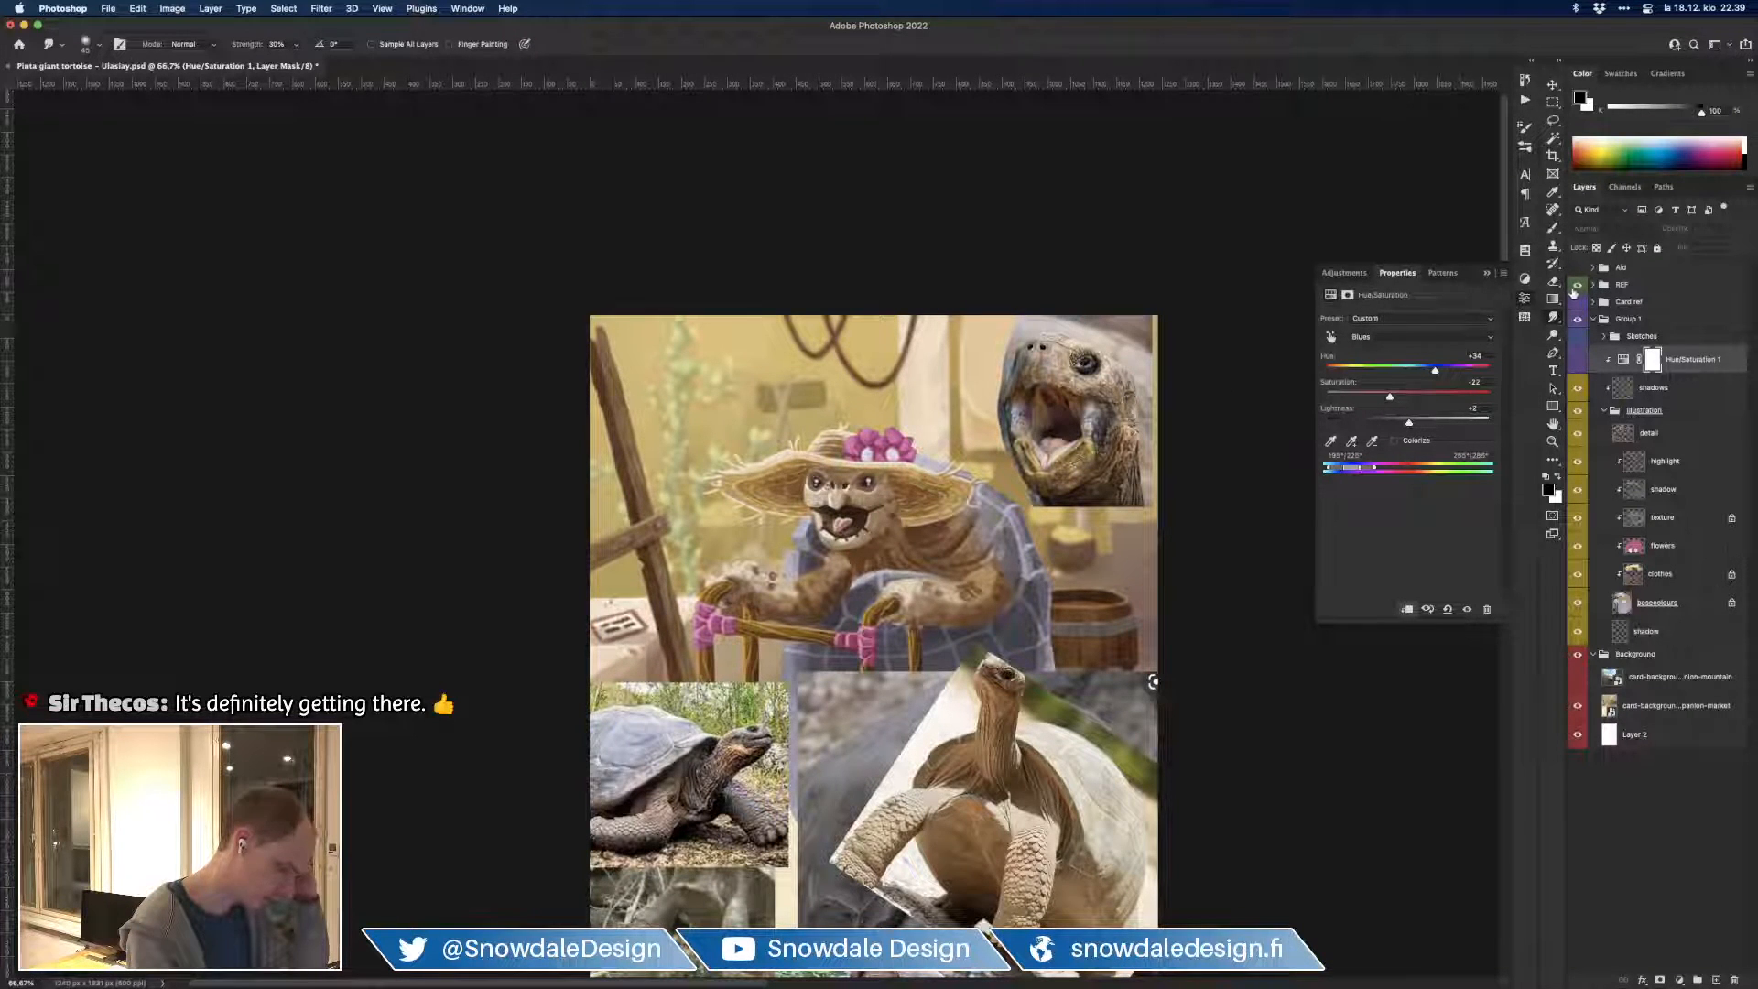
pyautogui.moveTo(1217, 420); pyautogui.dragTo(1209, 302)
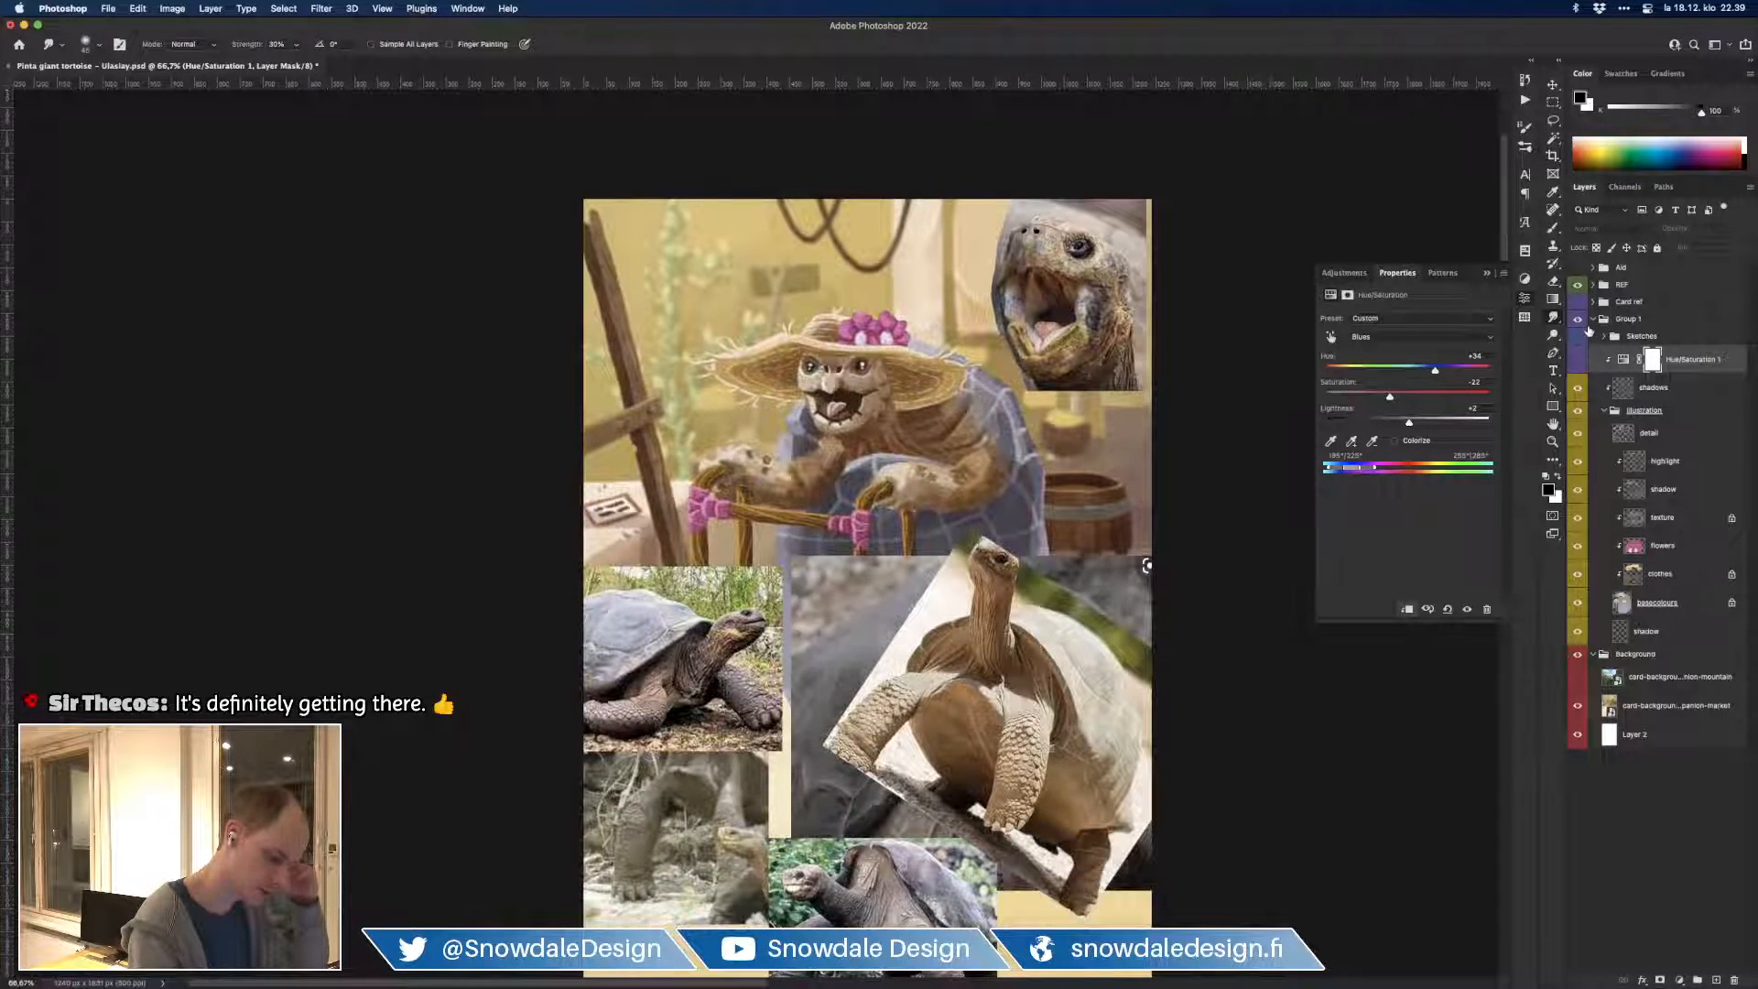
pyautogui.click(1577, 359)
pyautogui.click(1603, 362)
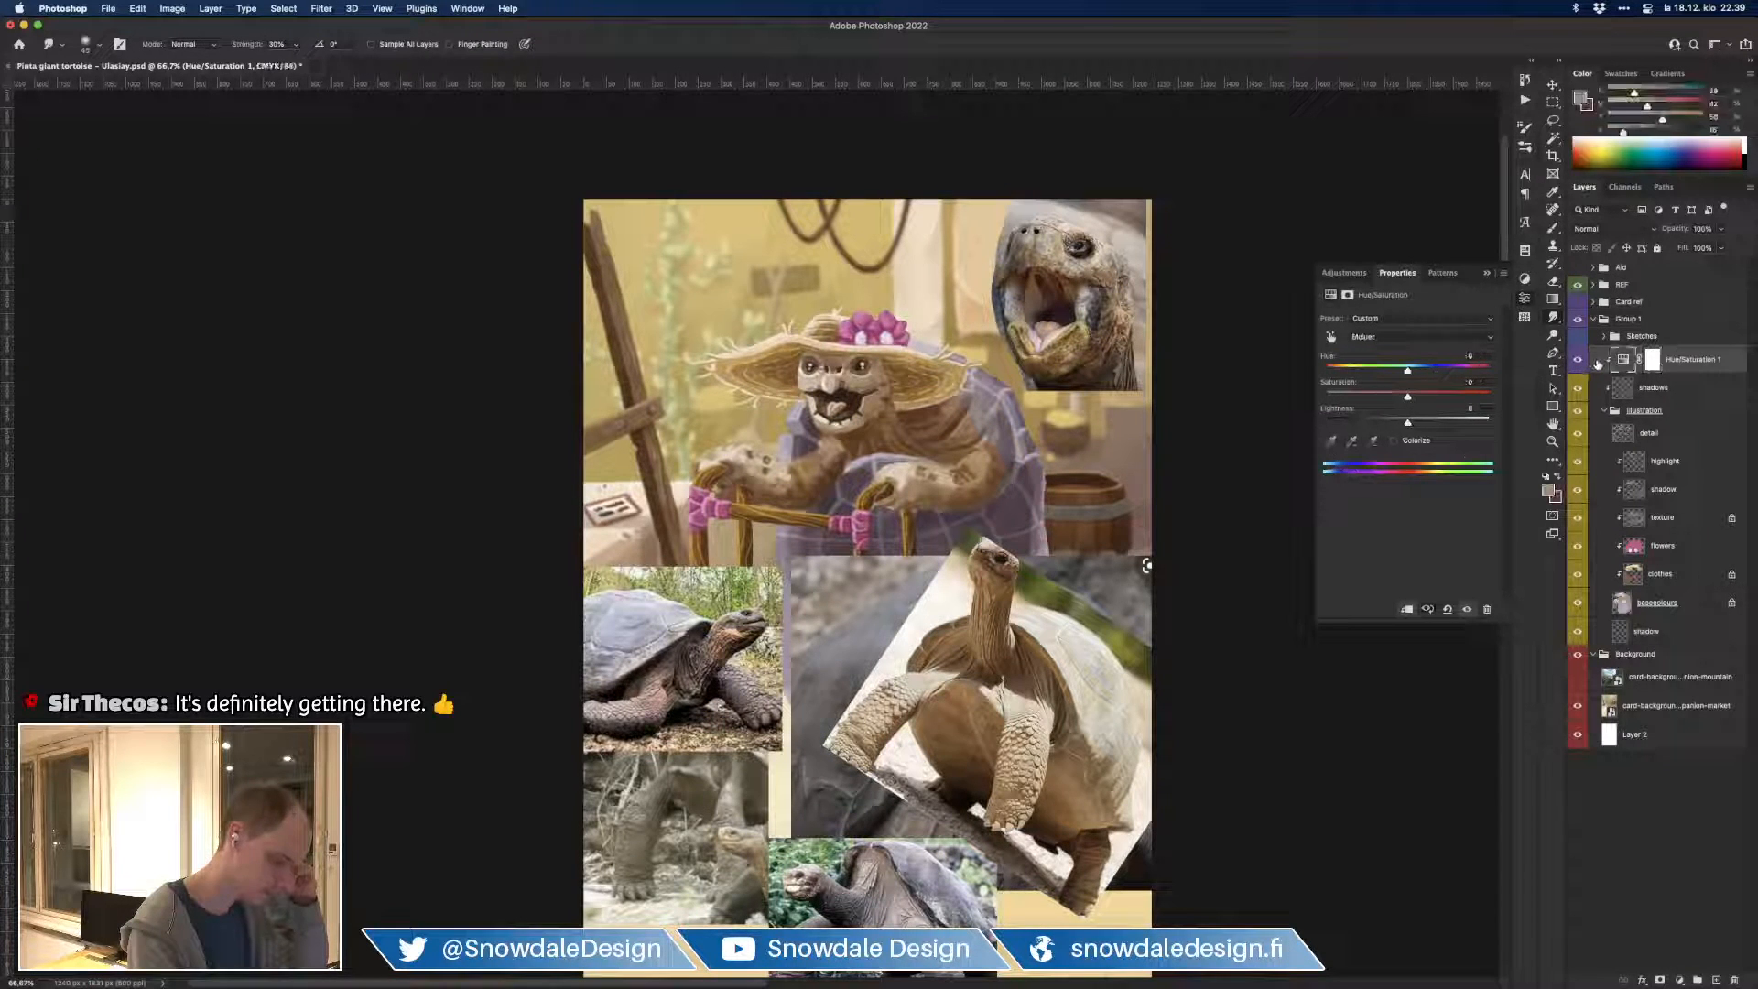
# Step: Set the hue of the adjustment's Blues range to +180
pyautogui.click(1457, 337)
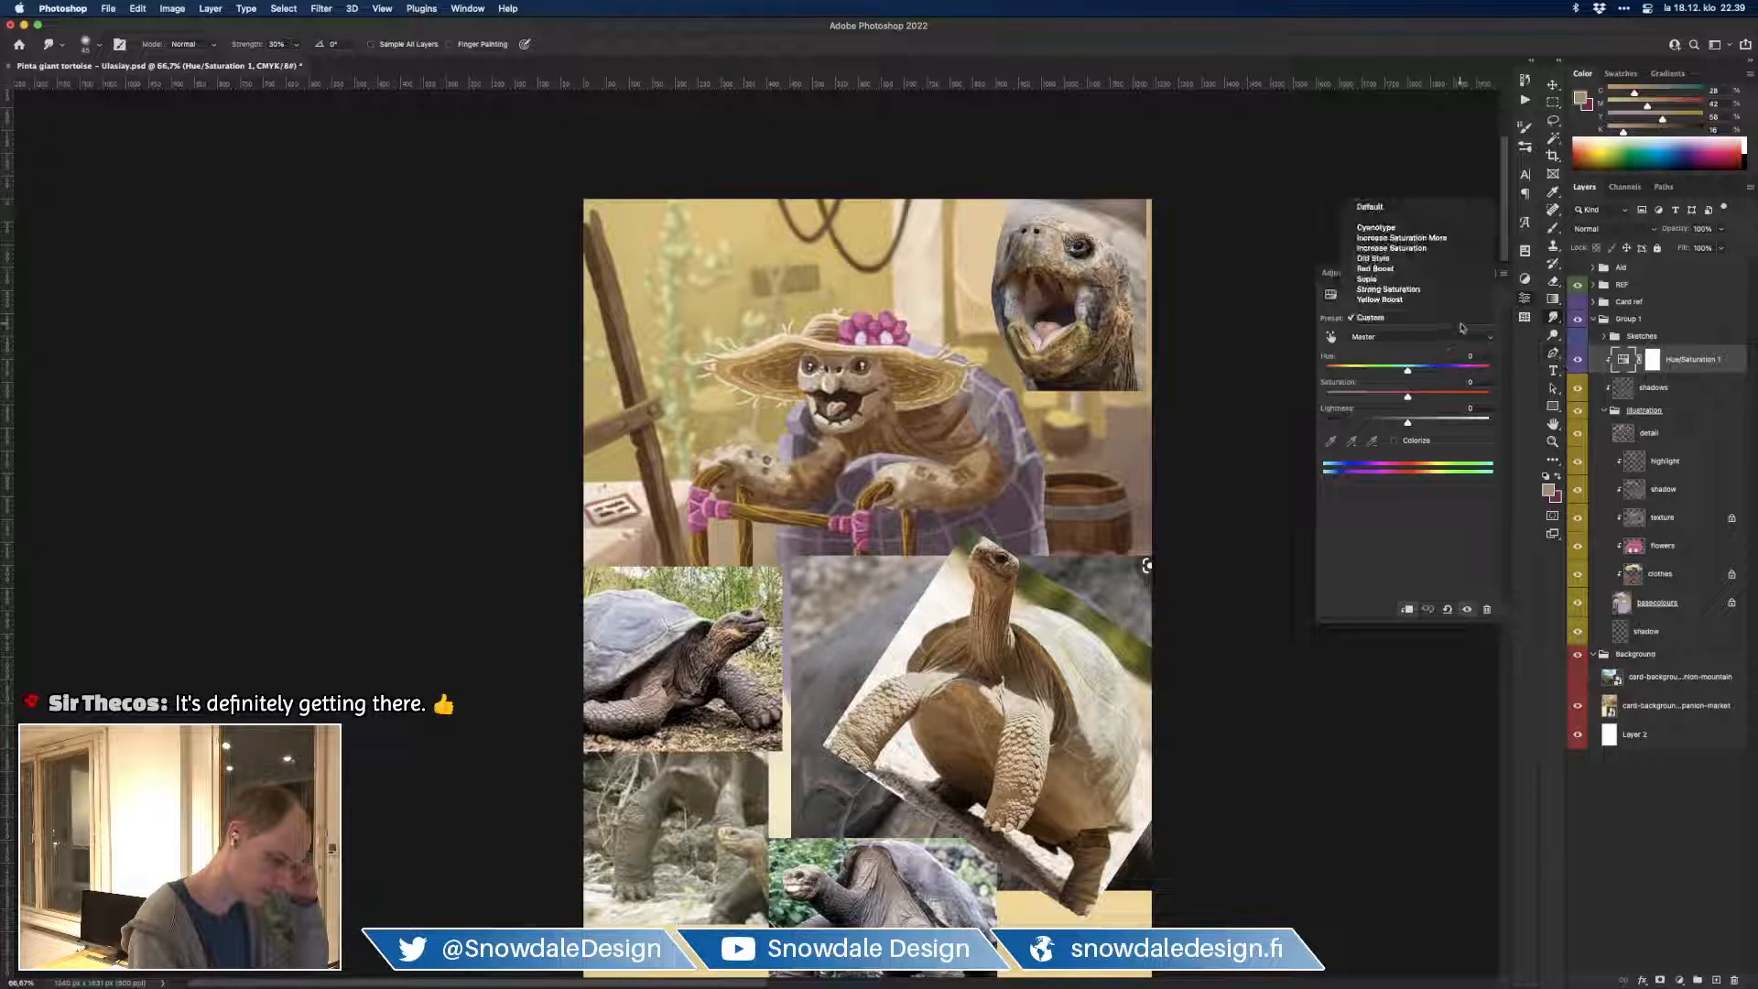
pyautogui.click(1450, 341)
pyautogui.click(1424, 336)
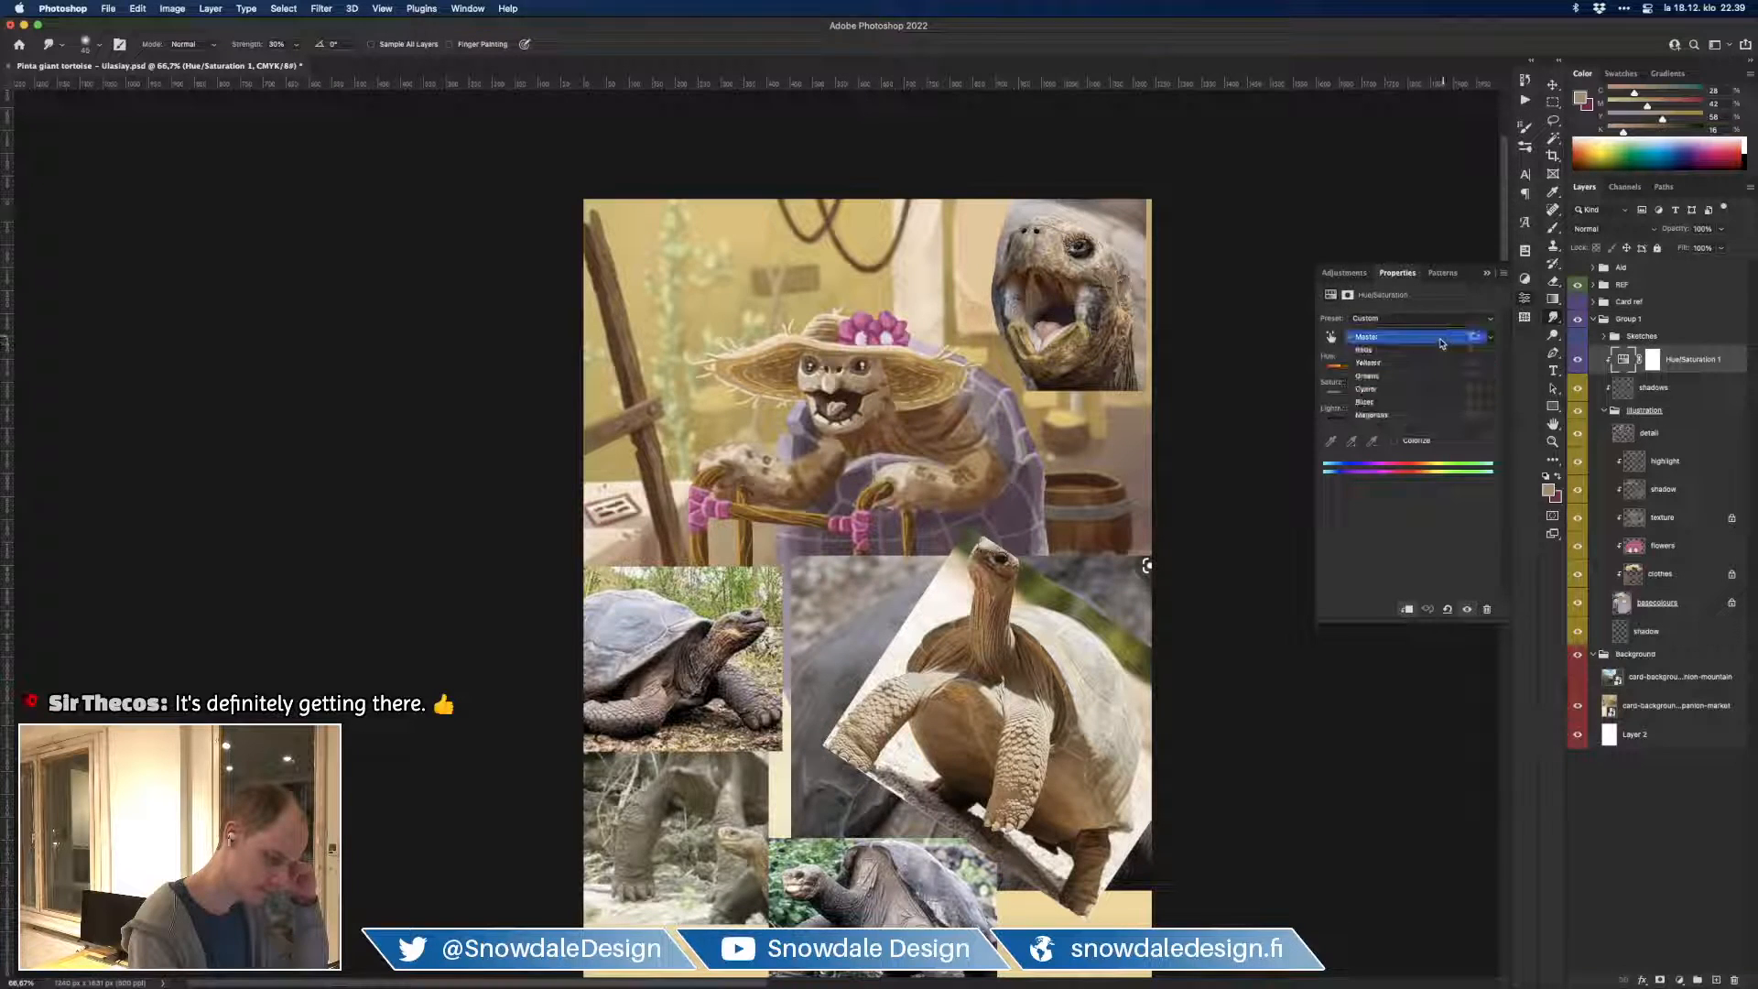
pyautogui.click(1431, 410)
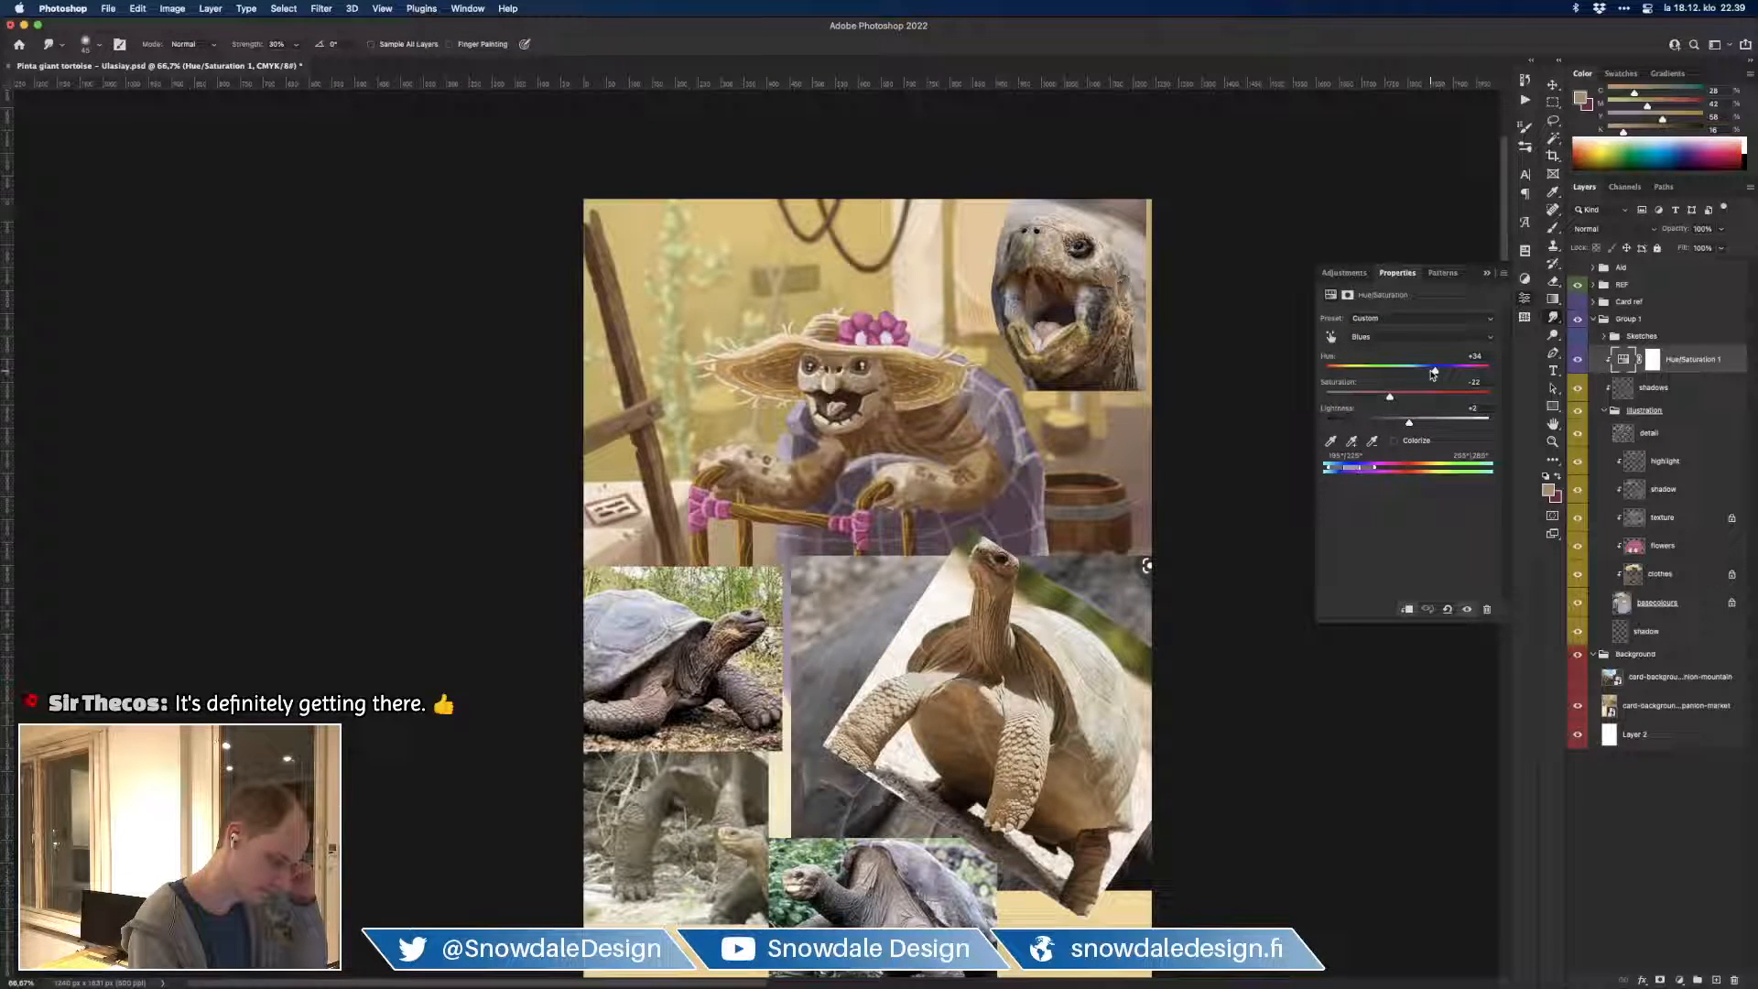
pyautogui.moveTo(1433, 370); pyautogui.dragTo(1517, 377)
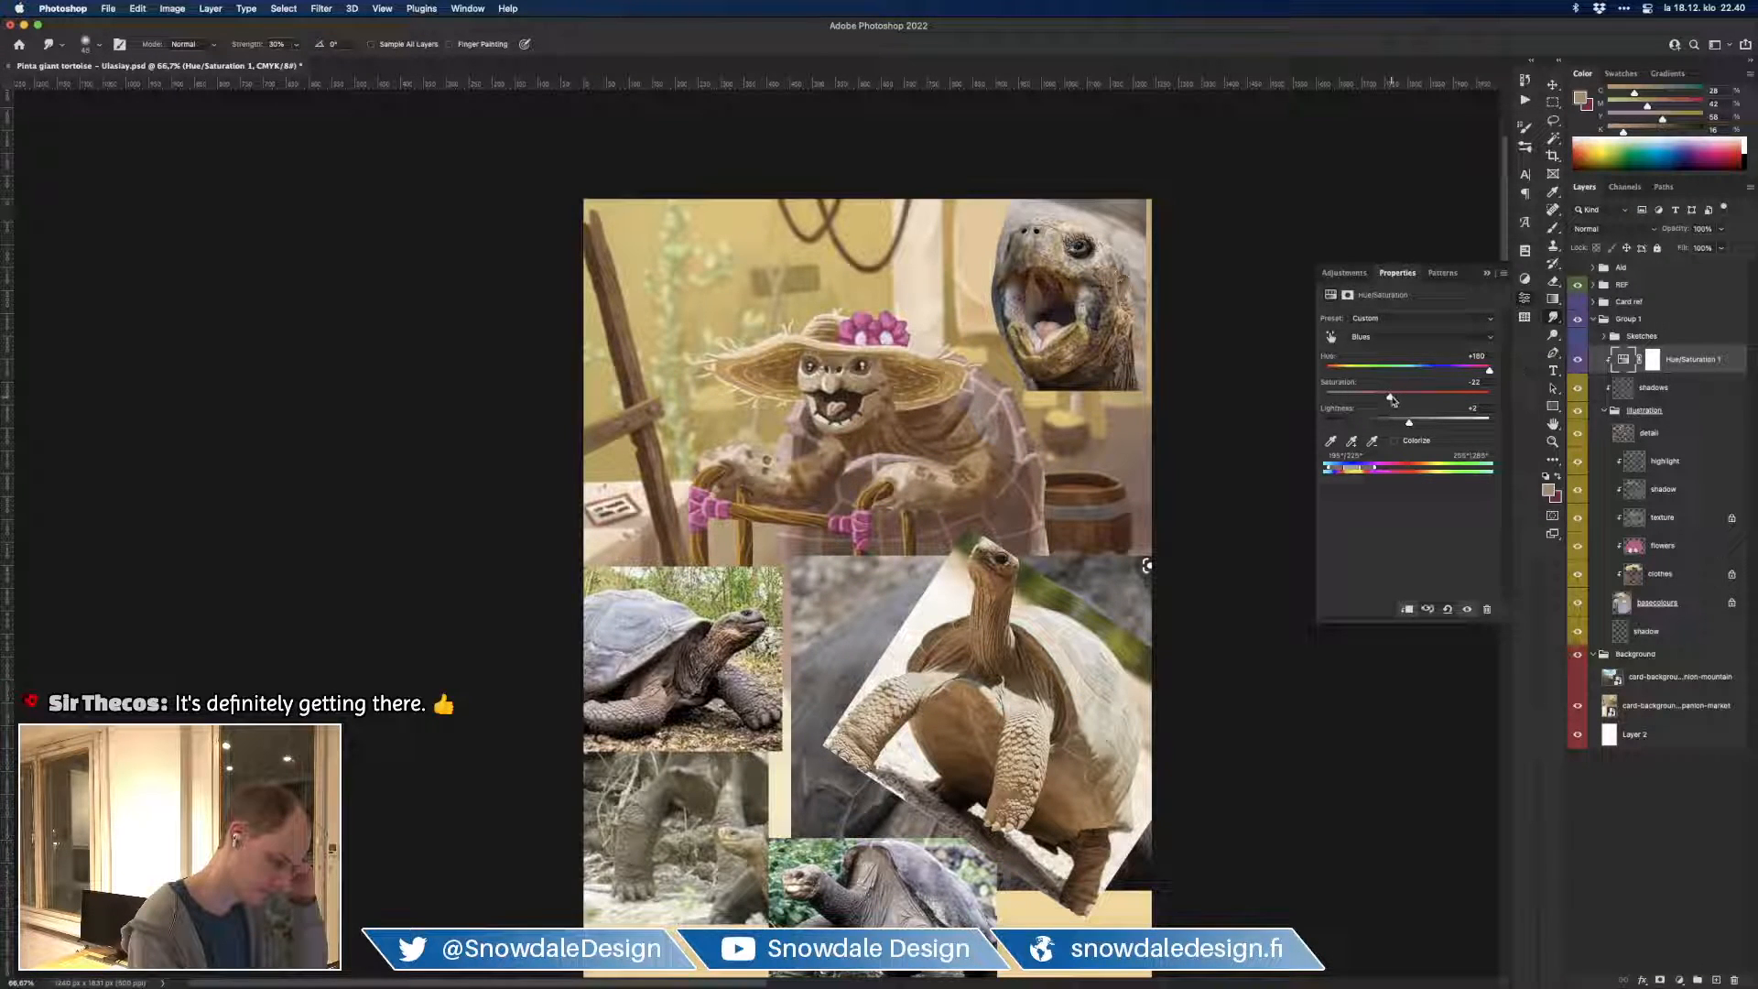
# Step: Reduce the Hue/Saturation adjustment's opacity to 84% and compare the shell with and without it
pyautogui.click(1662, 231)
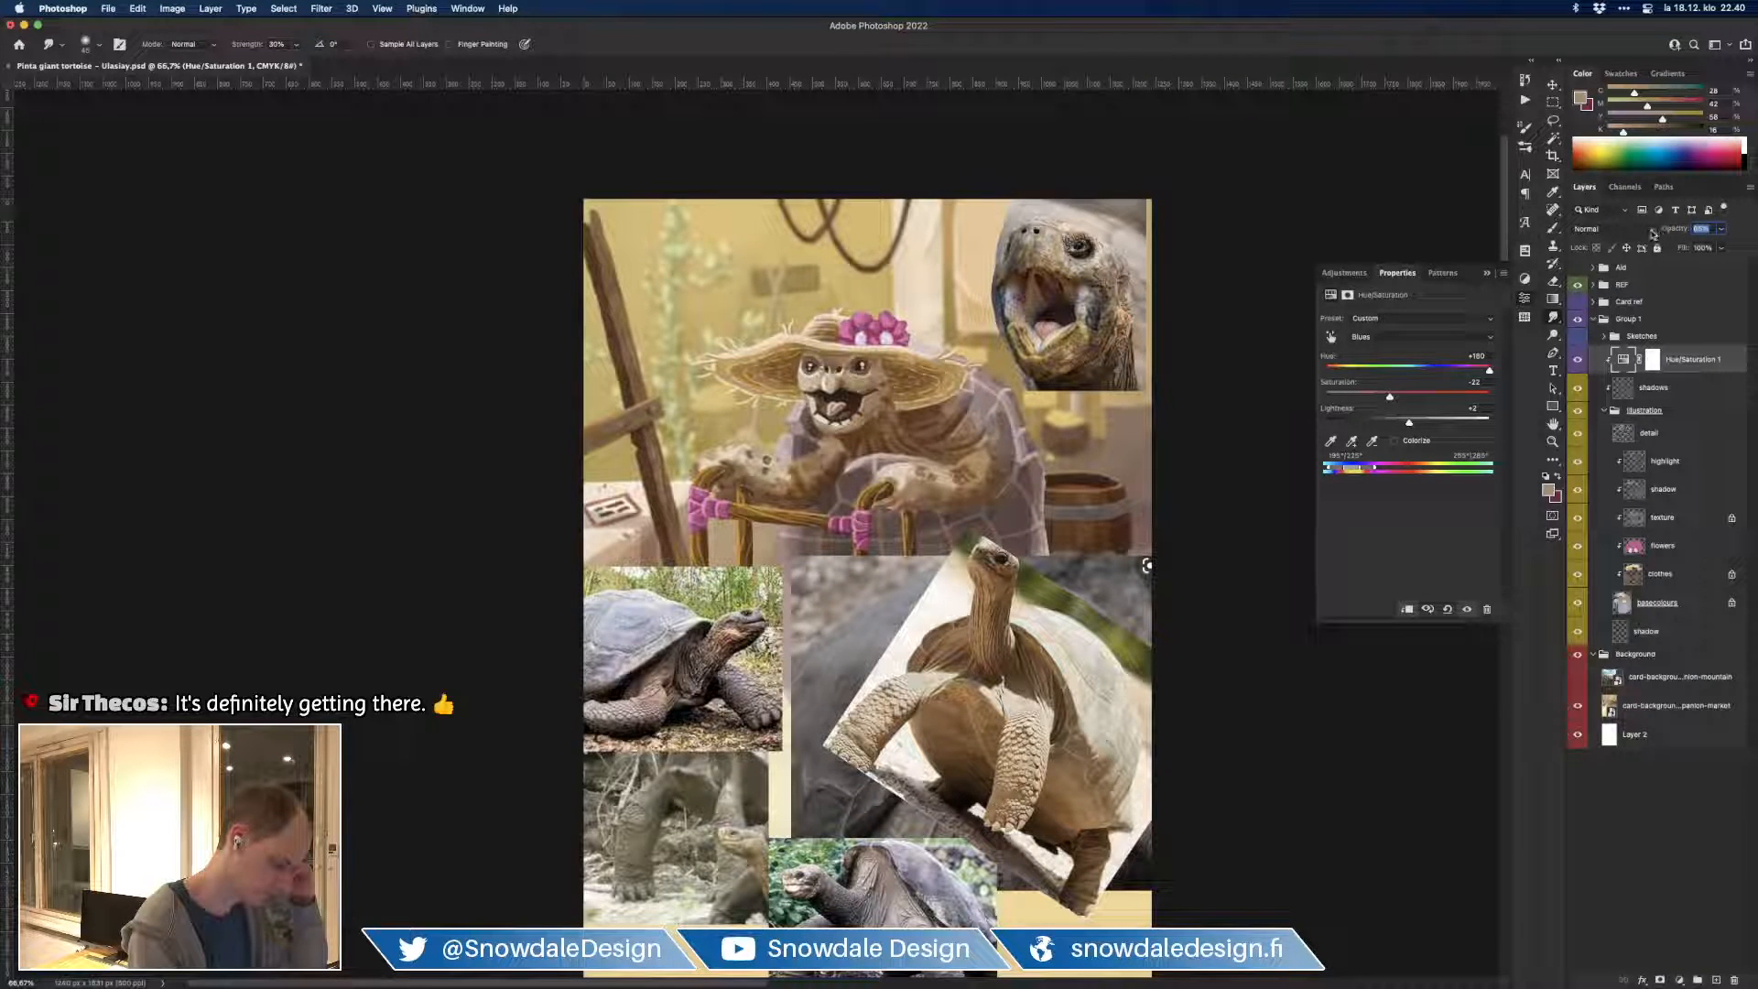
pyautogui.moveTo(1660, 235); pyautogui.dragTo(1662, 235)
pyautogui.click(1578, 362)
pyautogui.click(1578, 363)
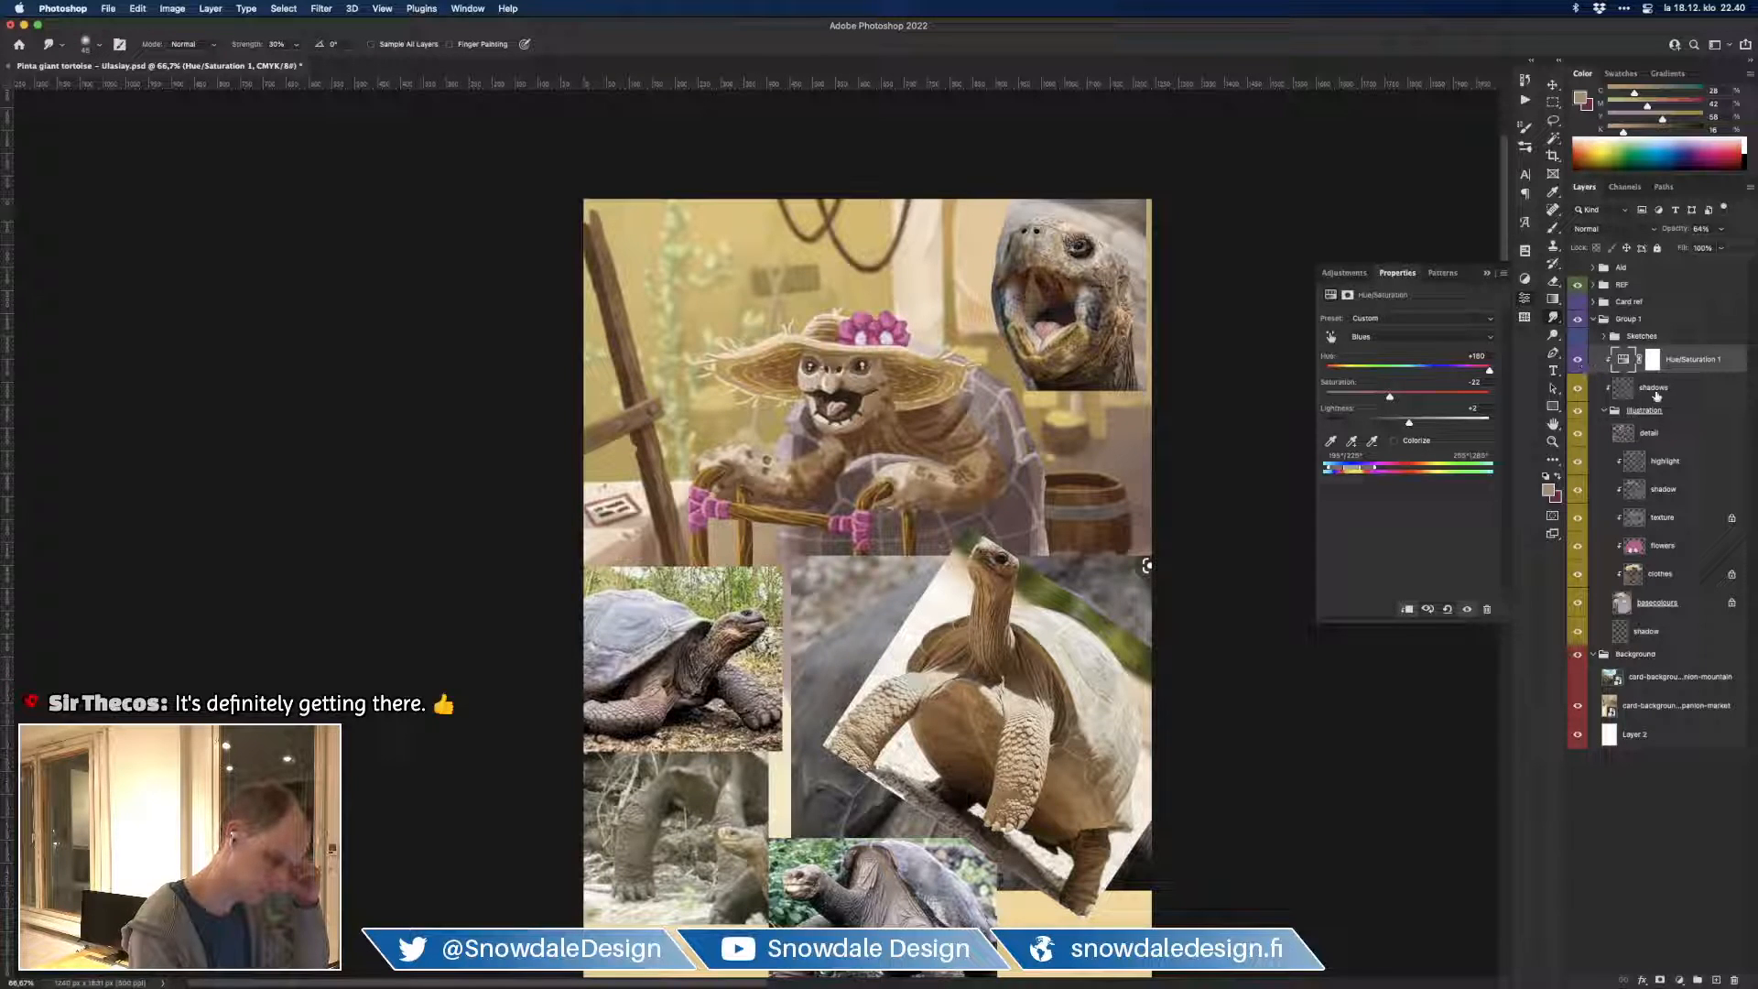
# Step: Compare the tortoise with and without the shadows layer, next to the reference photos
pyautogui.click(1576, 391)
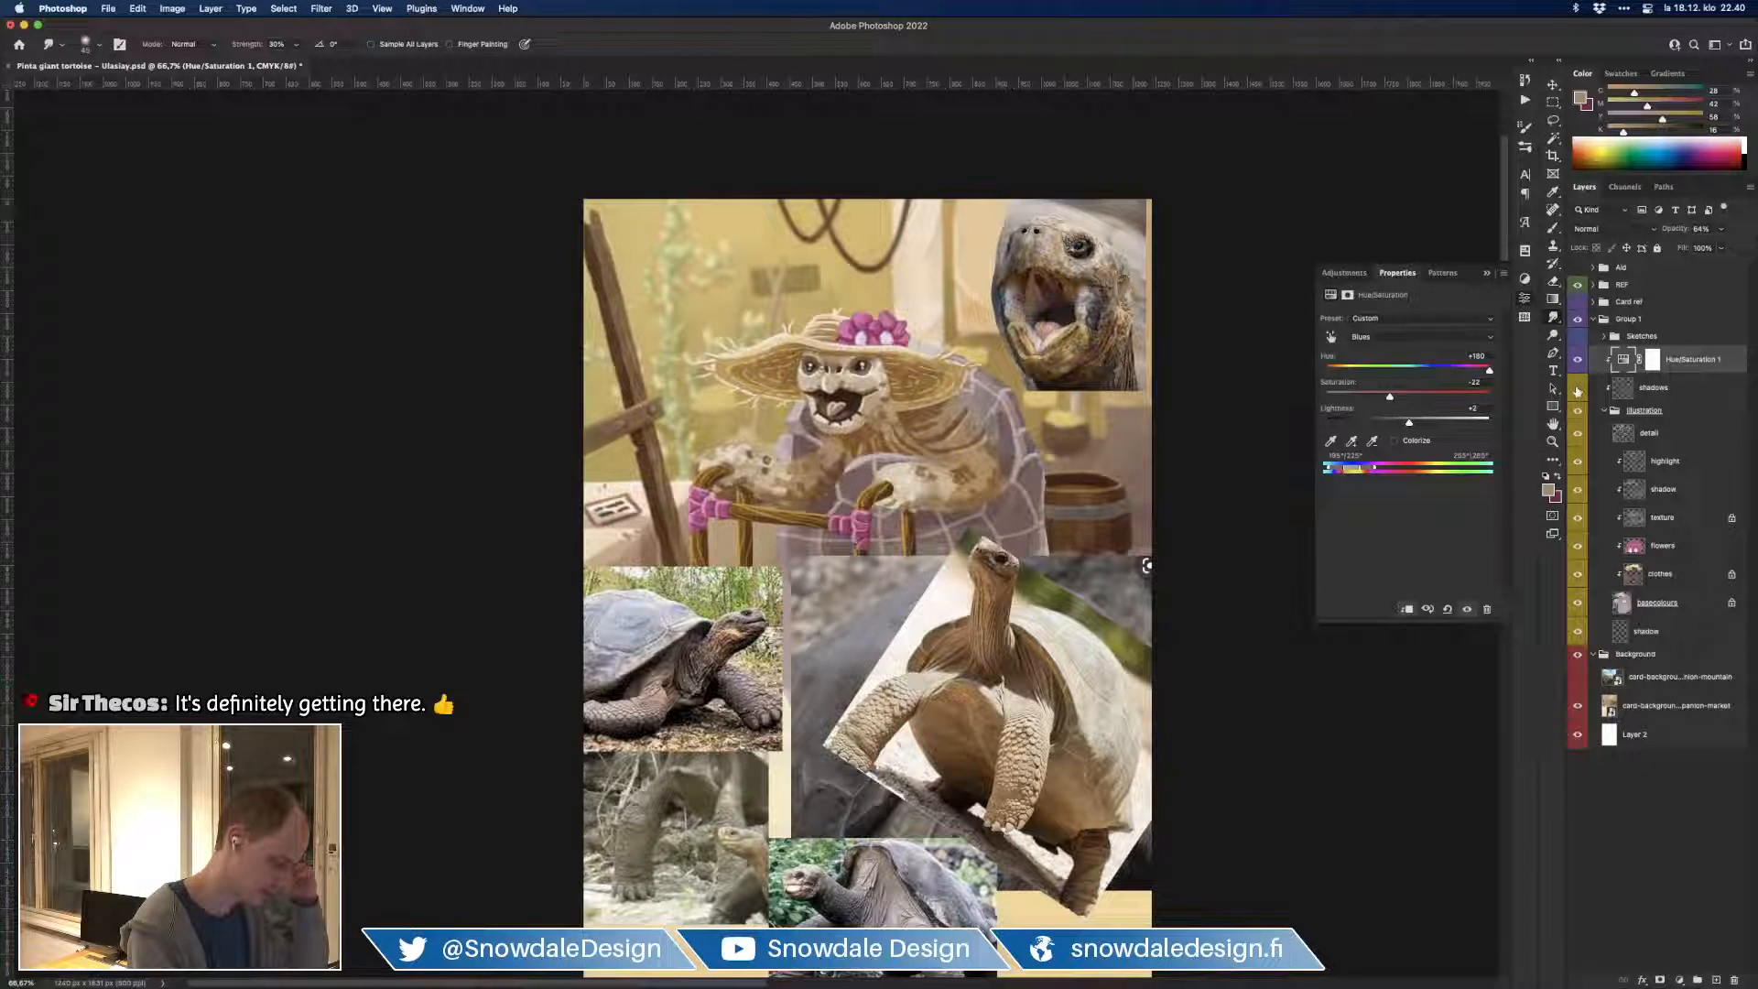
pyautogui.click(1577, 391)
pyautogui.click(1576, 391)
pyautogui.click(1576, 390)
pyautogui.click(1577, 391)
pyautogui.click(1577, 391)
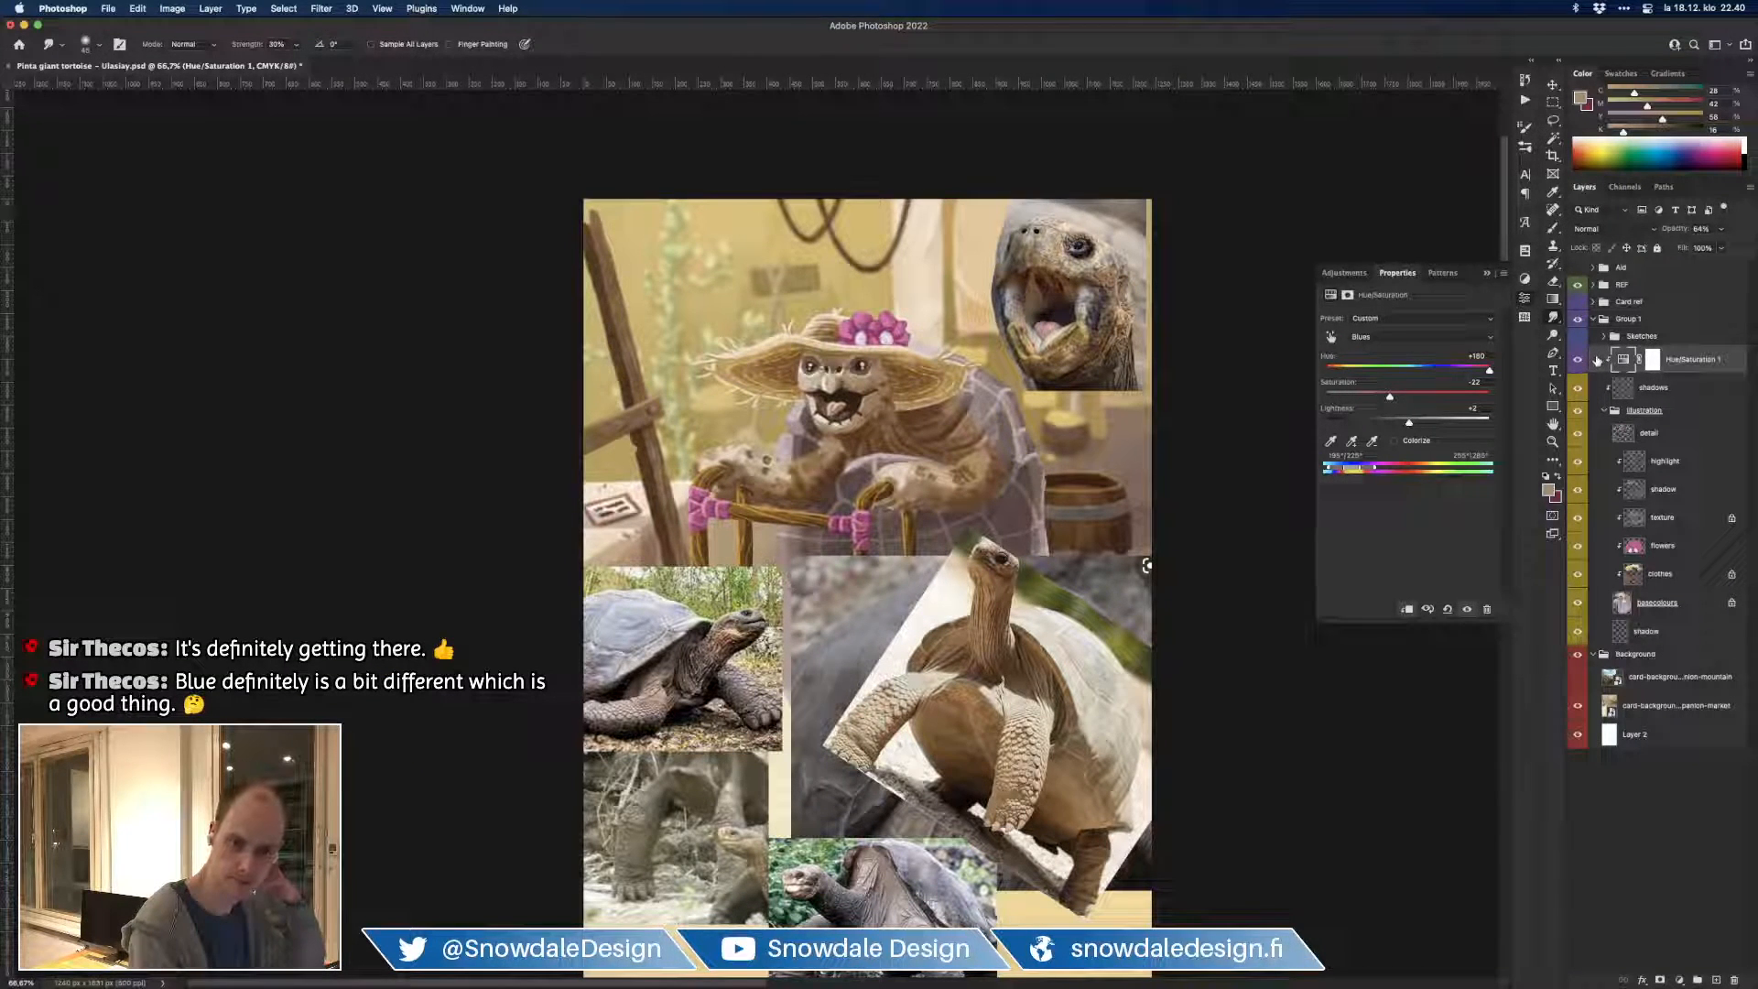
# Step: Lower the Hue/Saturation adjustment's opacity further for a subtler shell tint and compare the shell with and without it
pyautogui.click(1577, 360)
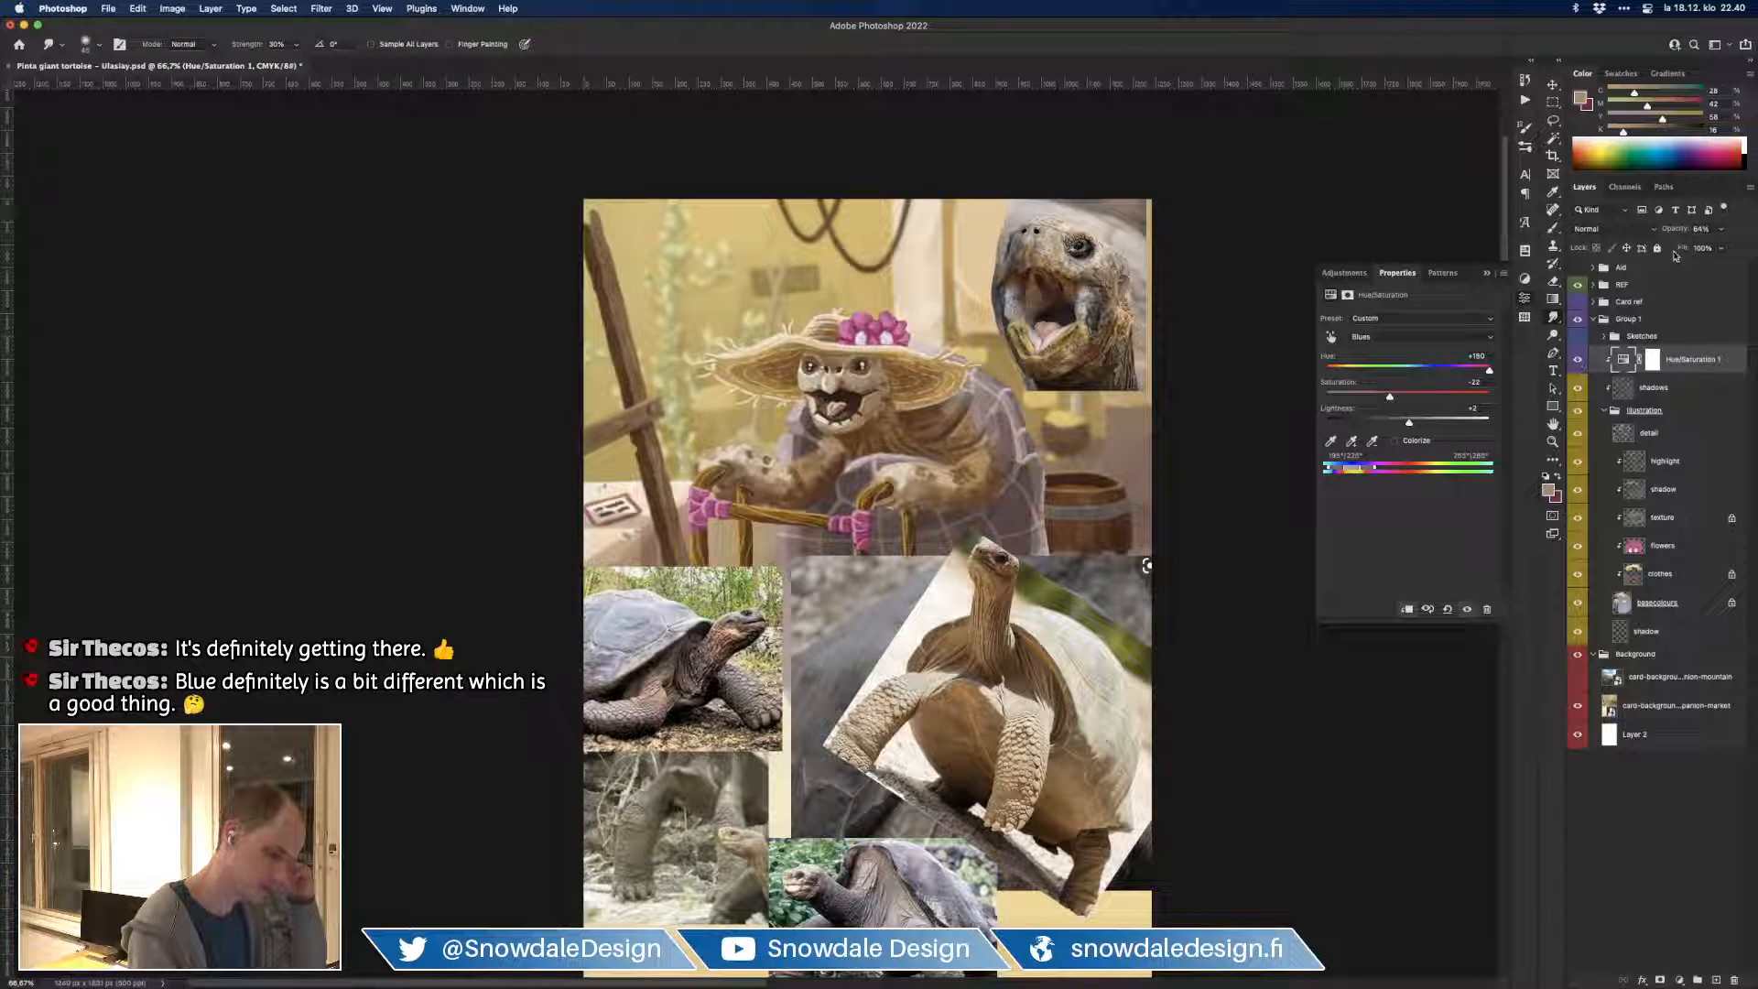
pyautogui.moveTo(1678, 233); pyautogui.dragTo(1664, 231)
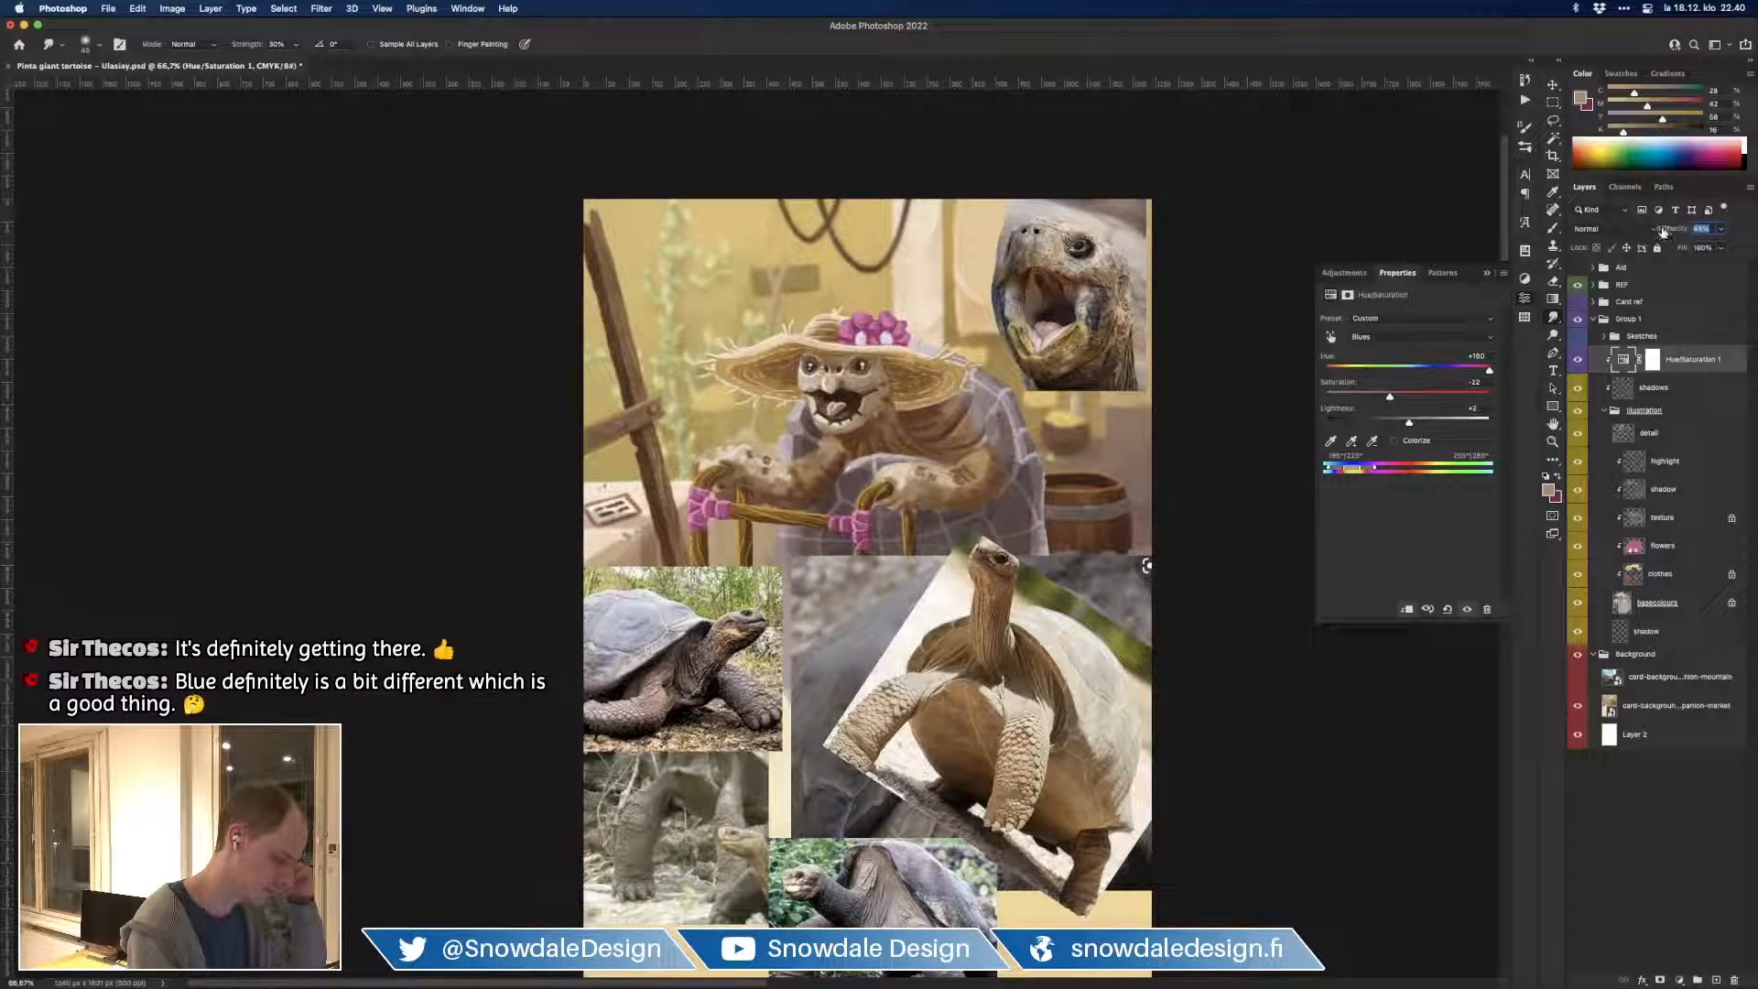
pyautogui.click(1576, 361)
pyautogui.click(1576, 362)
pyautogui.click(1578, 361)
pyautogui.click(1579, 360)
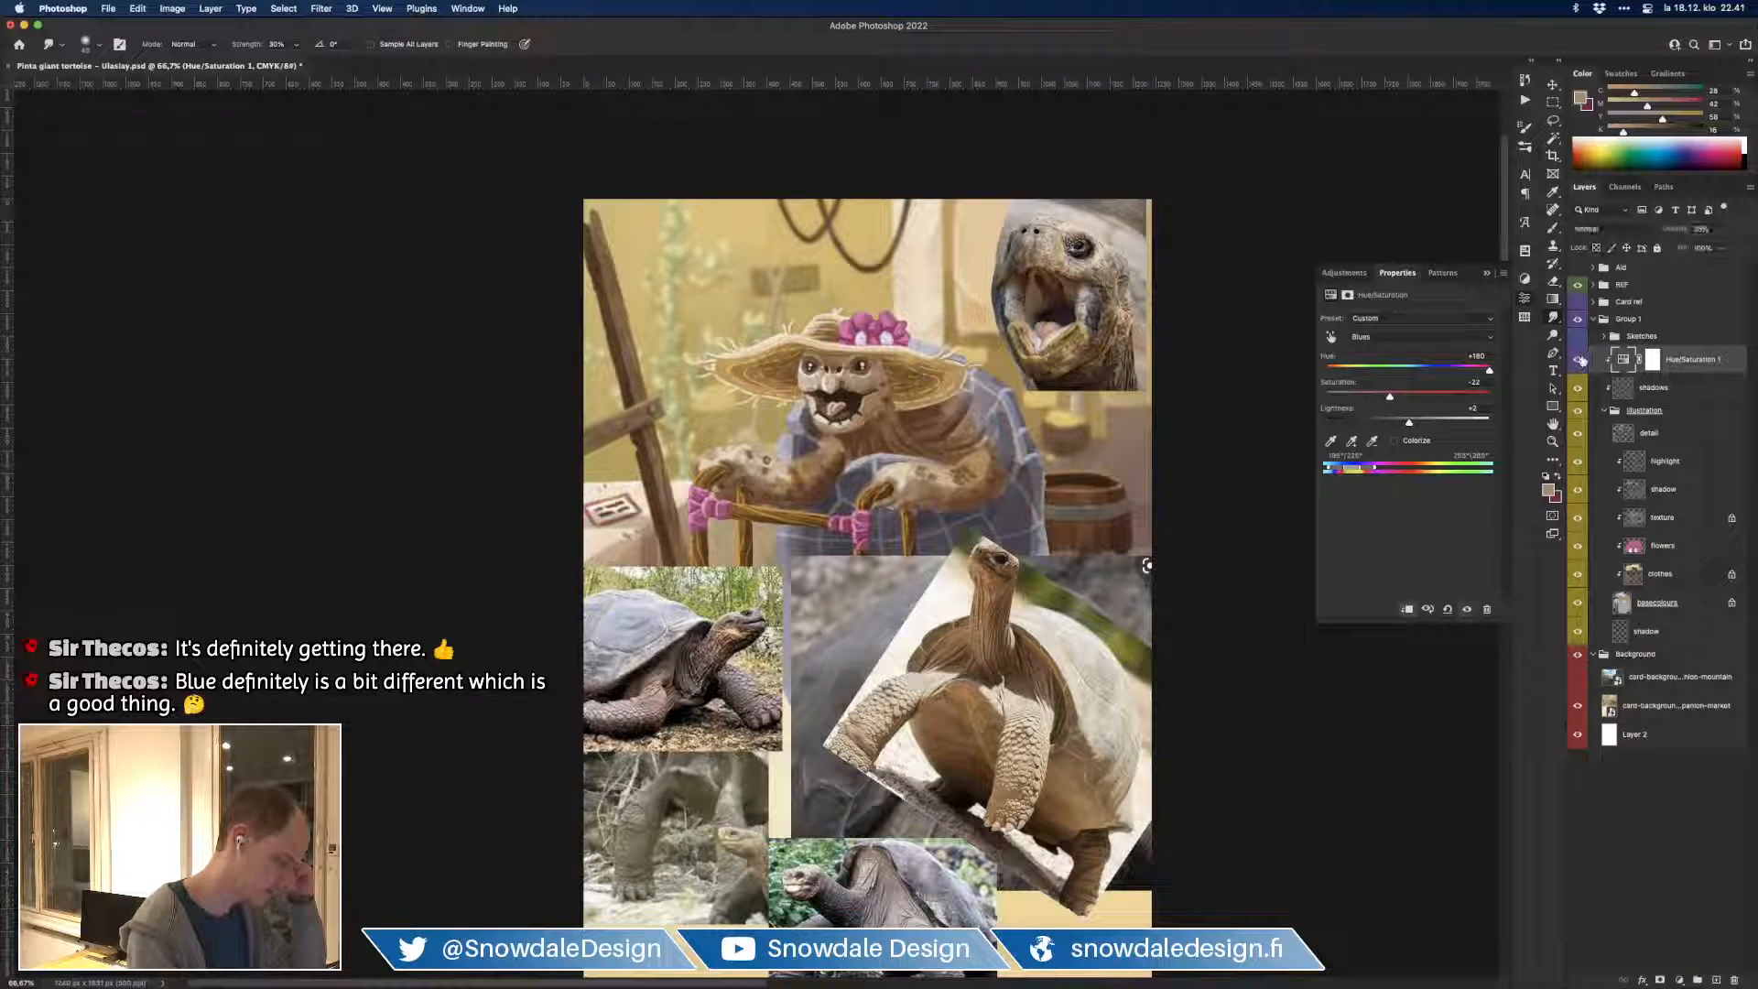
pyautogui.click(1577, 360)
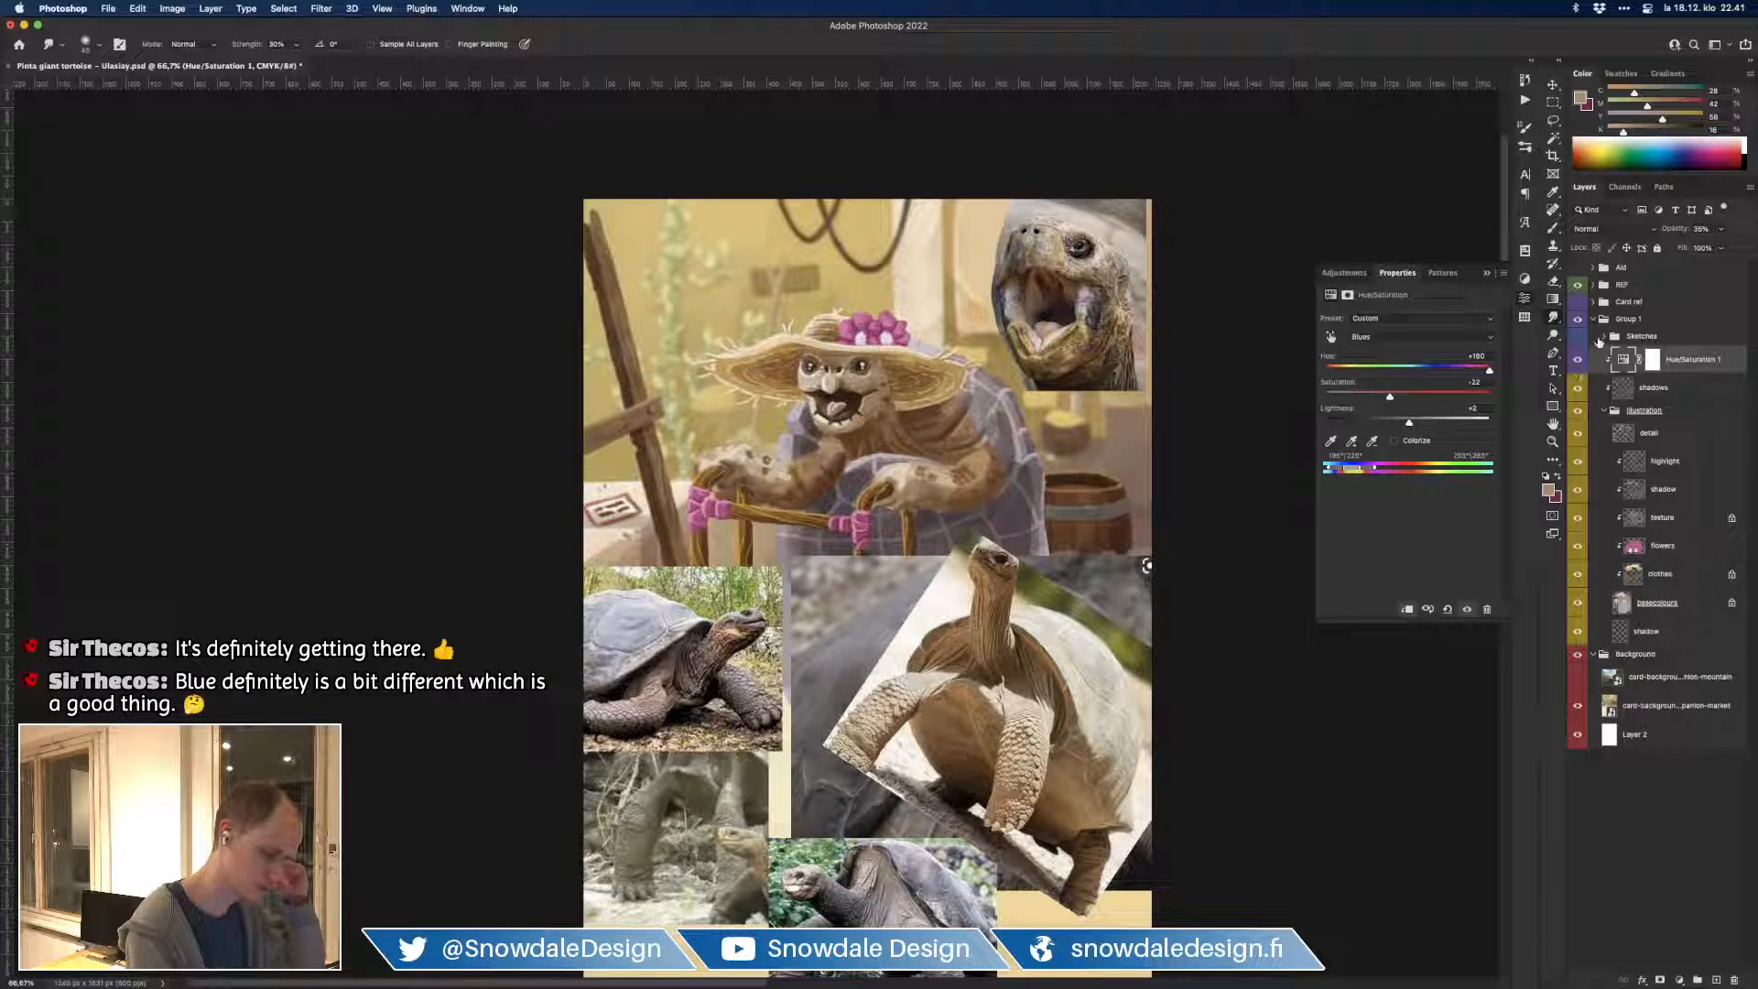
# Step: Hide the reference photos, show the Card ref layout and compare the shell color within the card with and without the Hue/Saturation adjustment
pyautogui.click(1578, 286)
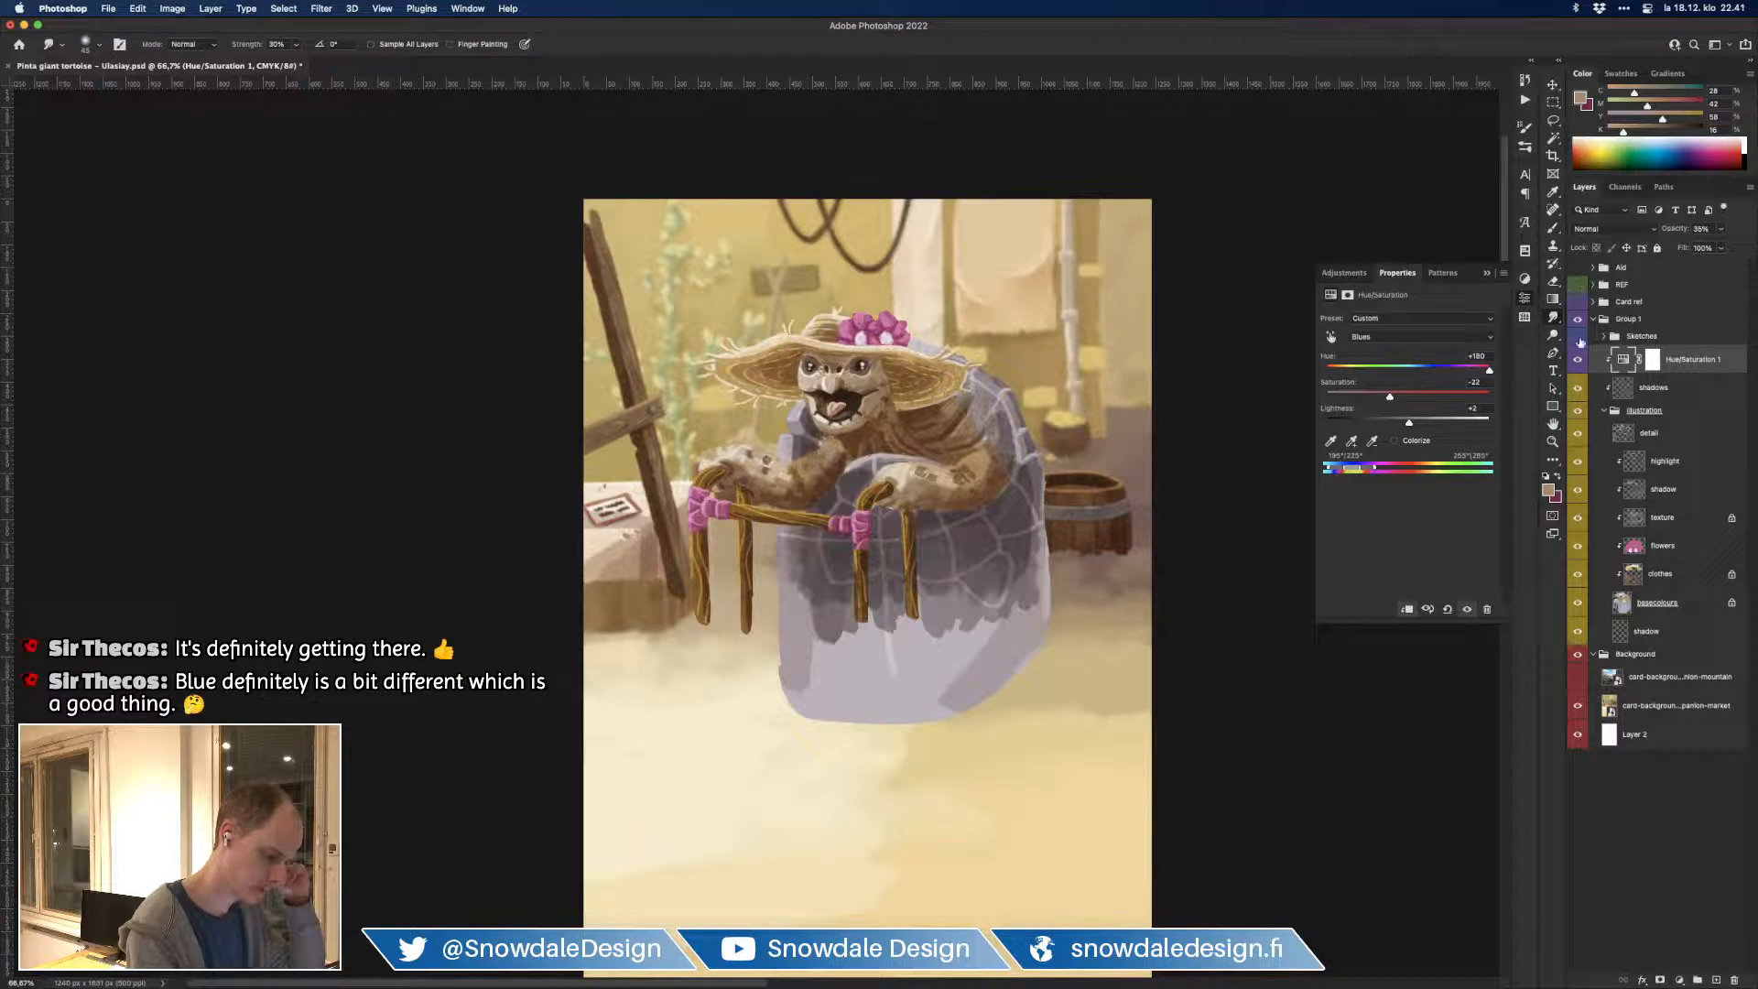
pyautogui.click(1577, 304)
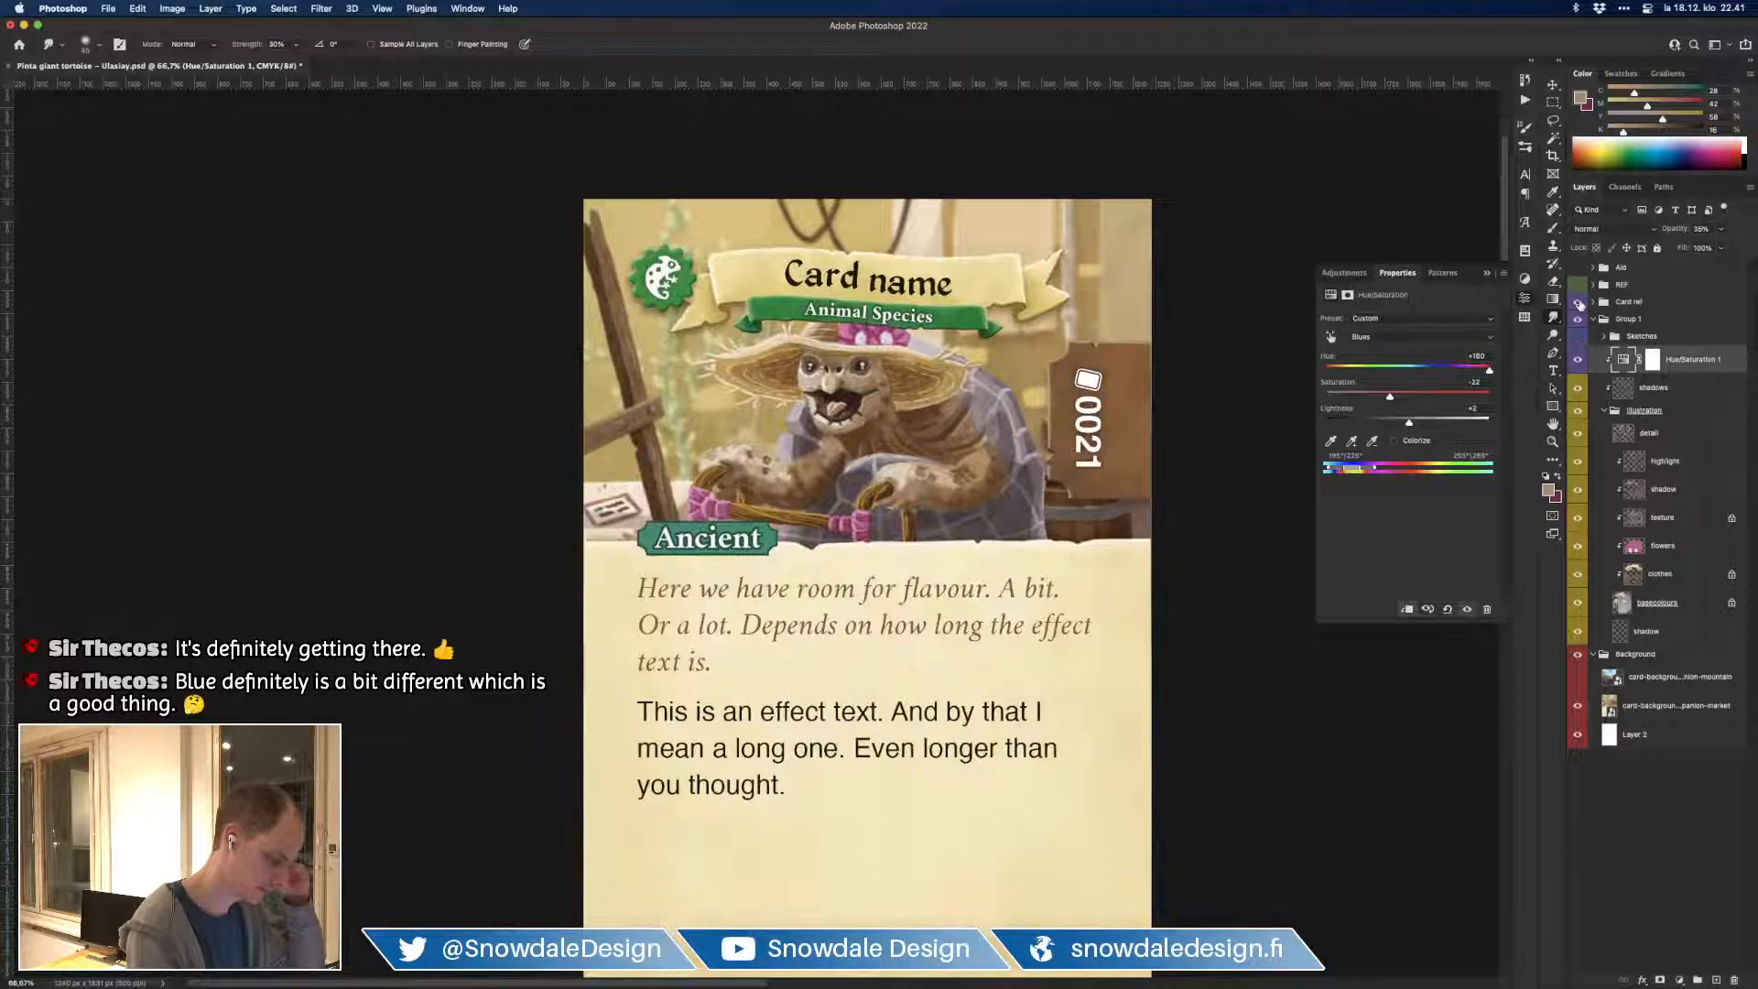
pyautogui.click(1579, 360)
pyautogui.click(1578, 360)
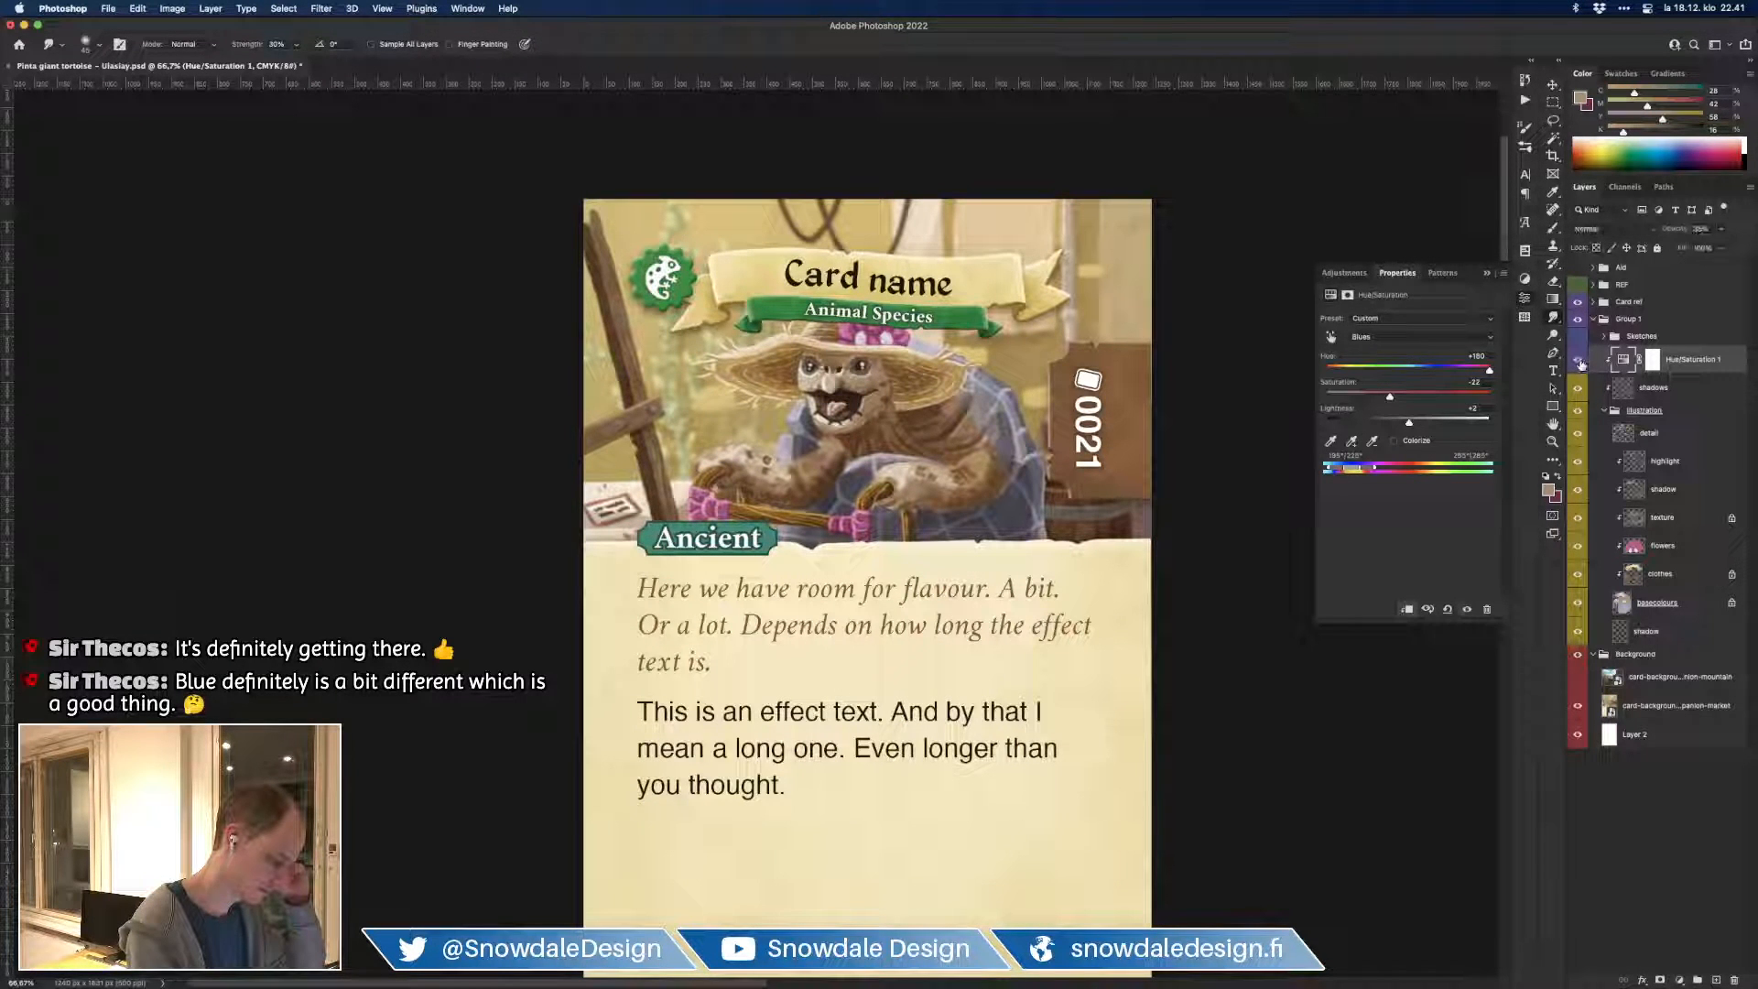
pyautogui.click(1578, 360)
pyautogui.click(1578, 359)
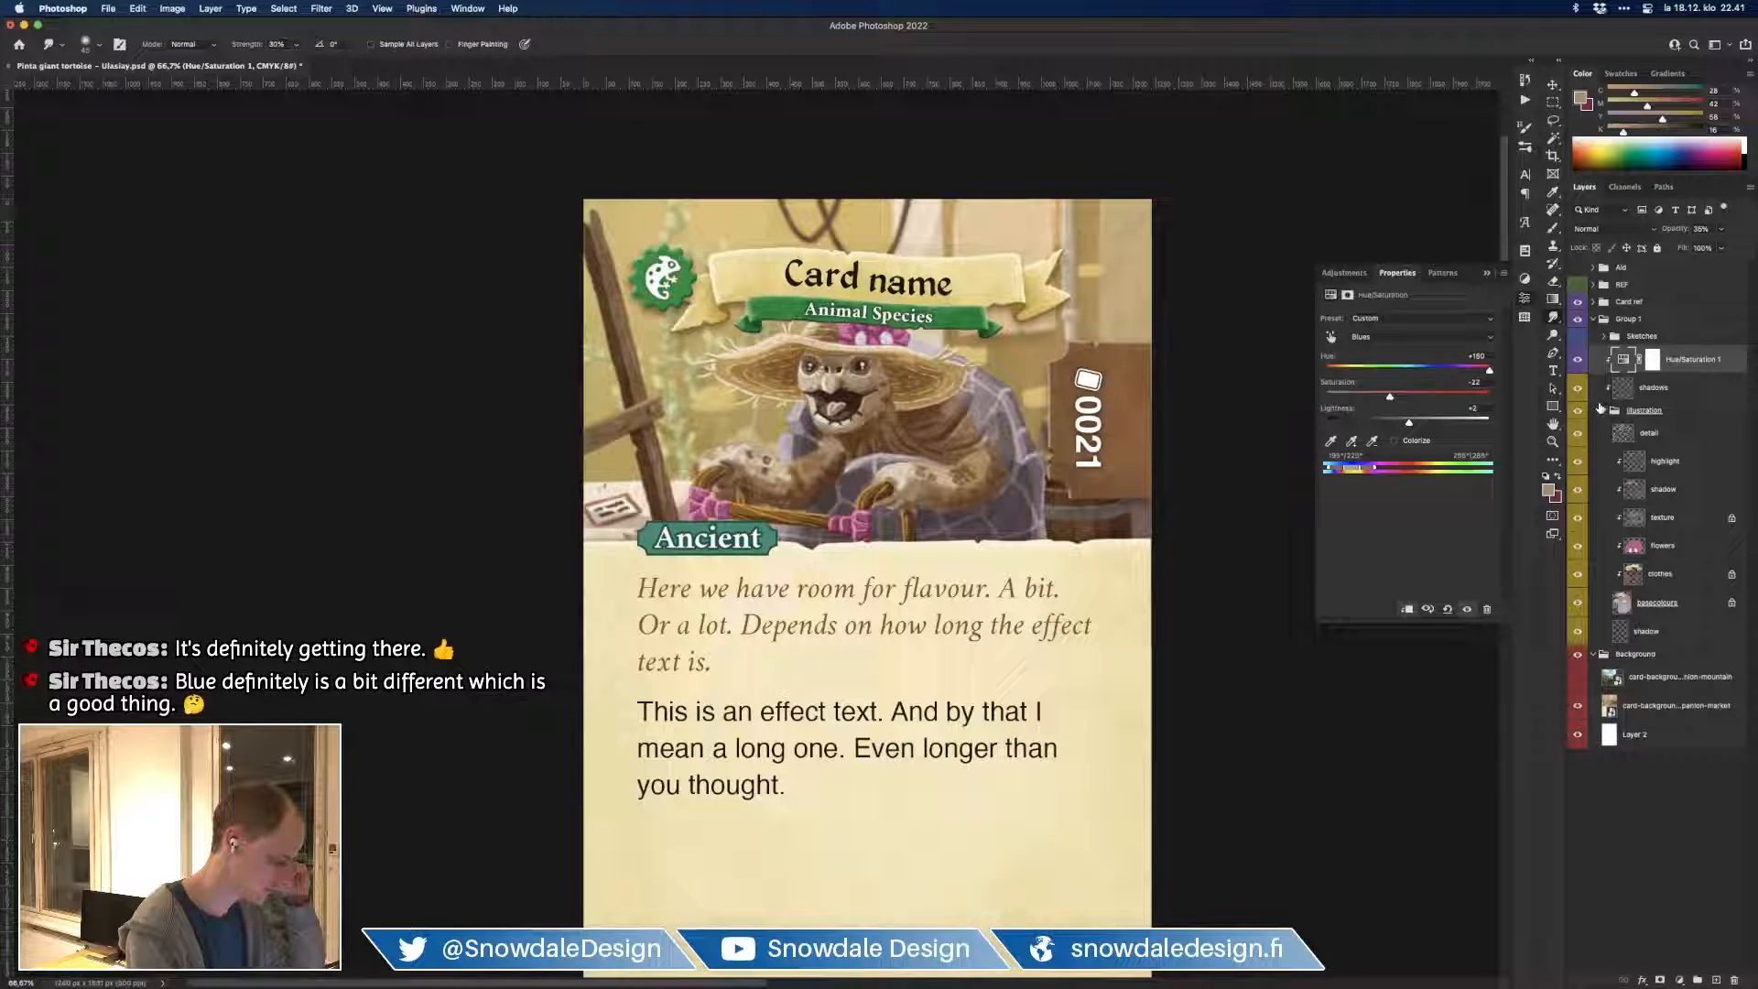
# Step: Compare the card illustration with and without the detail layer in the Illustration group, and leave that layer visible
pyautogui.click(1577, 433)
pyautogui.click(1577, 433)
pyautogui.click(1577, 435)
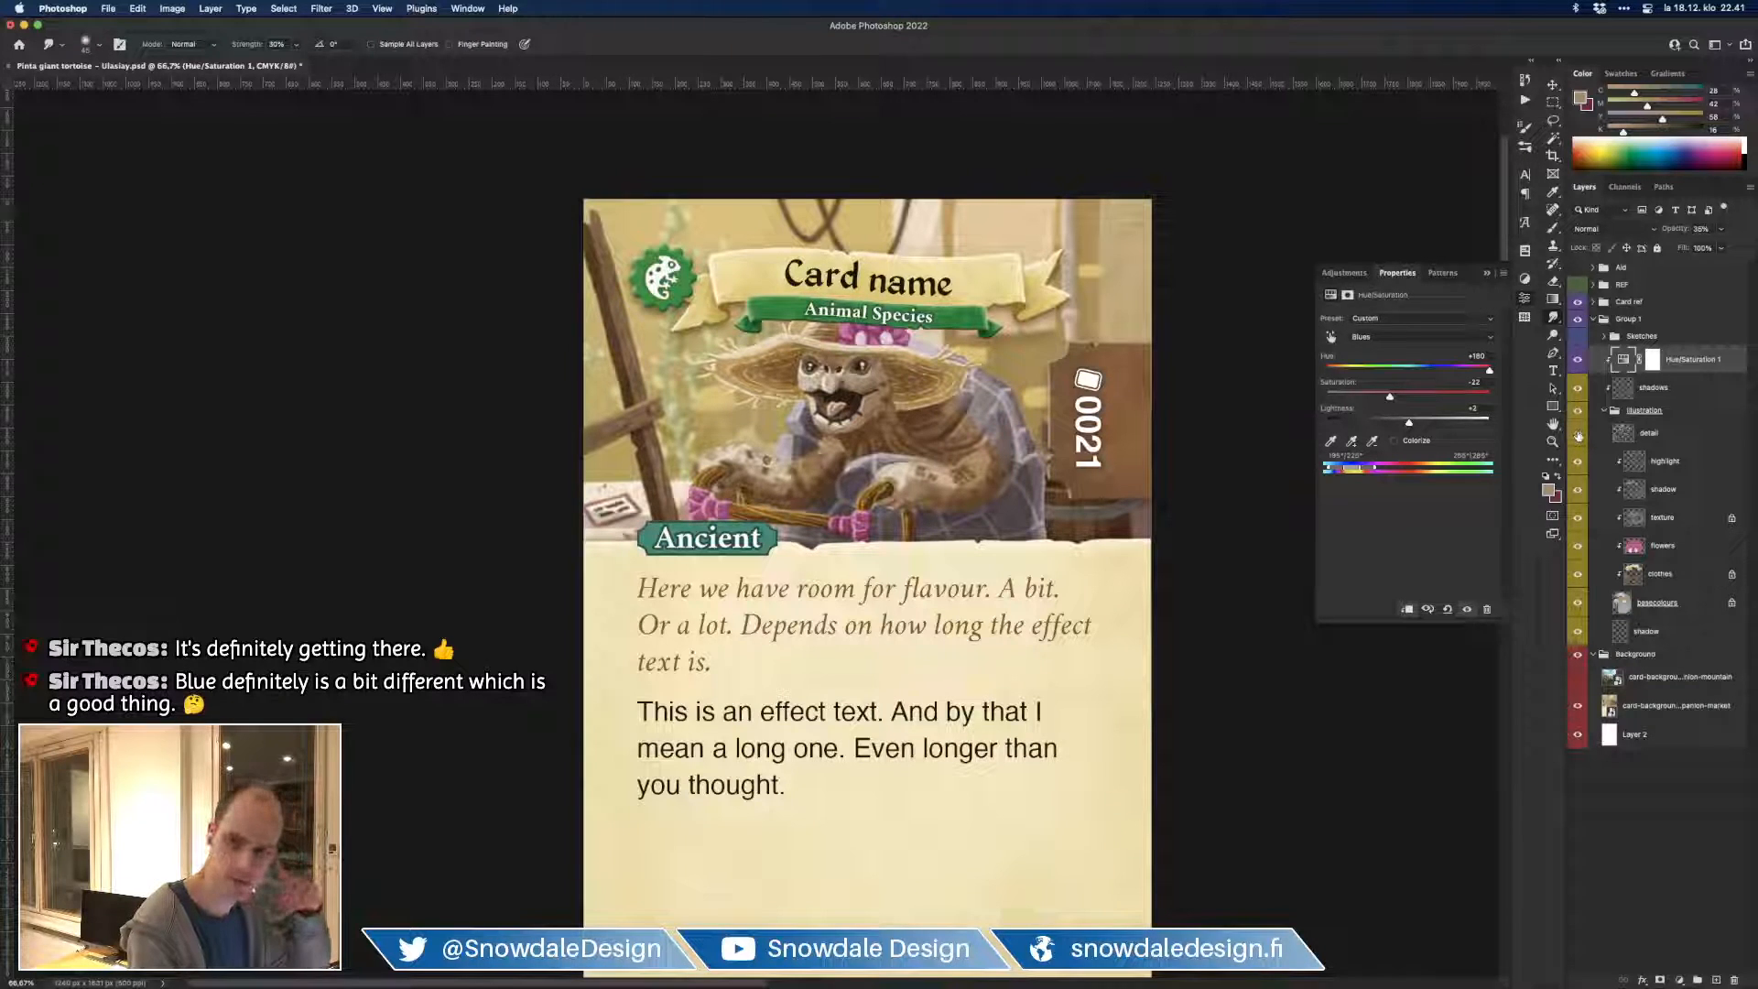
pyautogui.click(1577, 435)
pyautogui.click(1577, 436)
pyautogui.click(1578, 436)
pyautogui.click(1578, 436)
pyautogui.click(1578, 436)
pyautogui.click(1577, 436)
pyautogui.click(1578, 436)
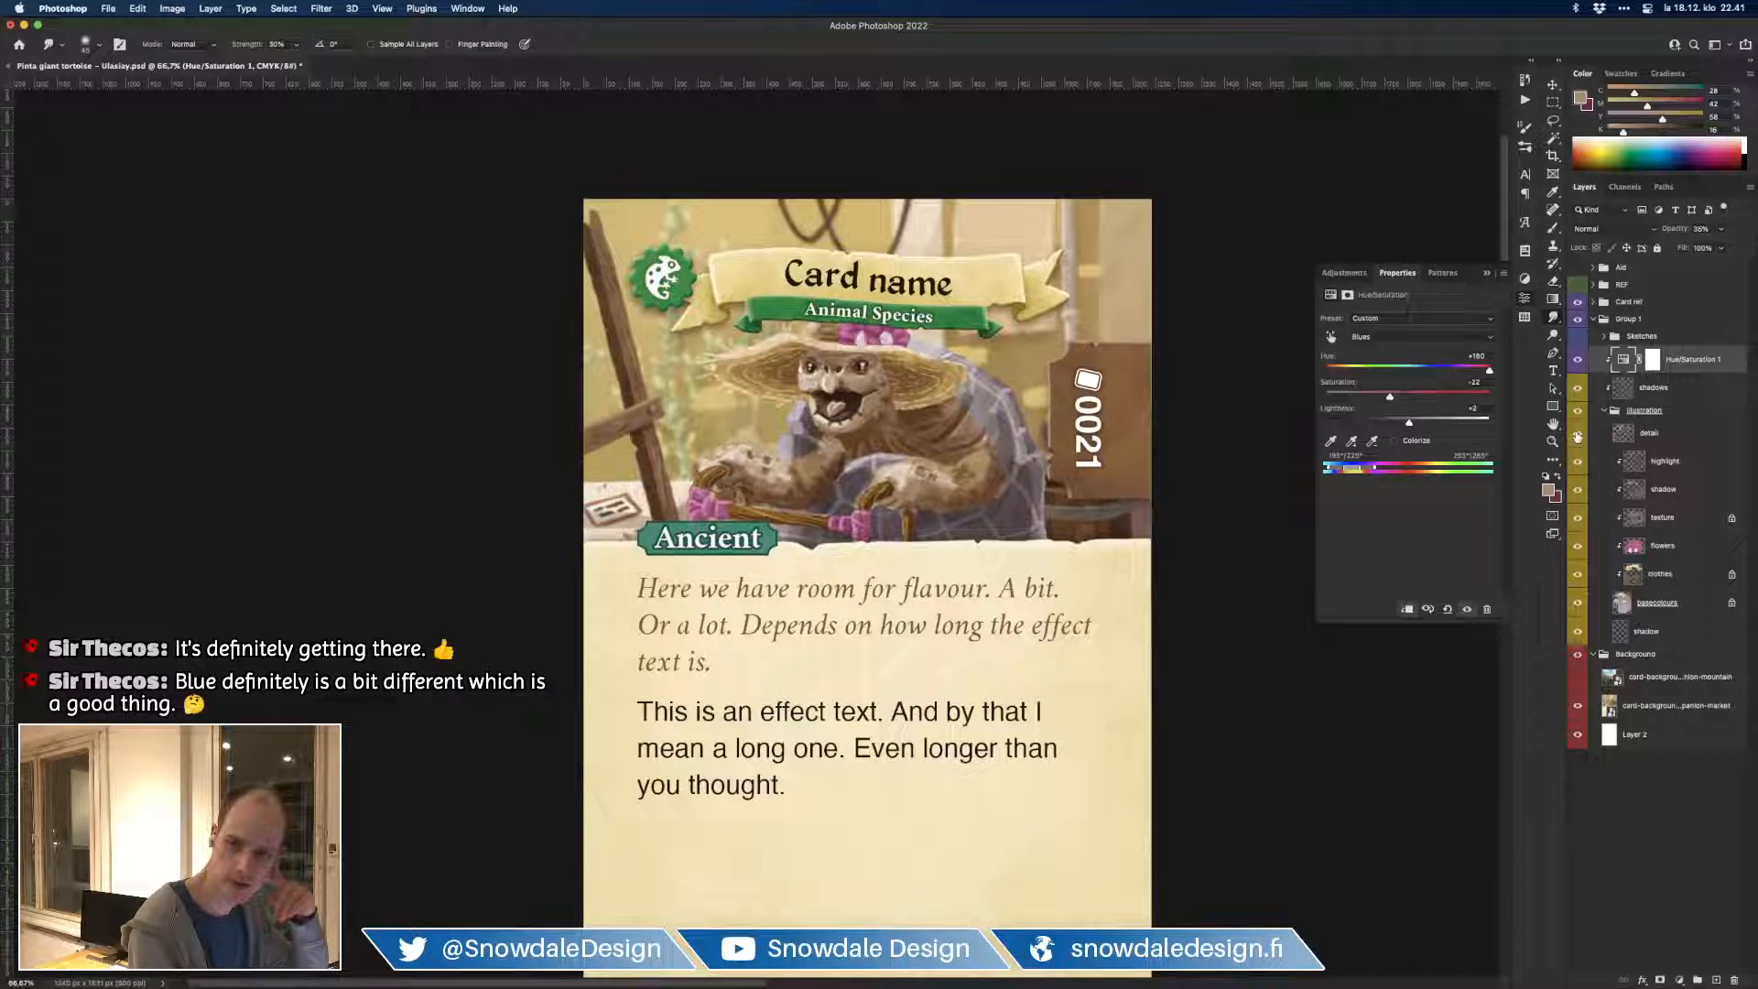
pyautogui.click(1576, 437)
pyautogui.click(1576, 437)
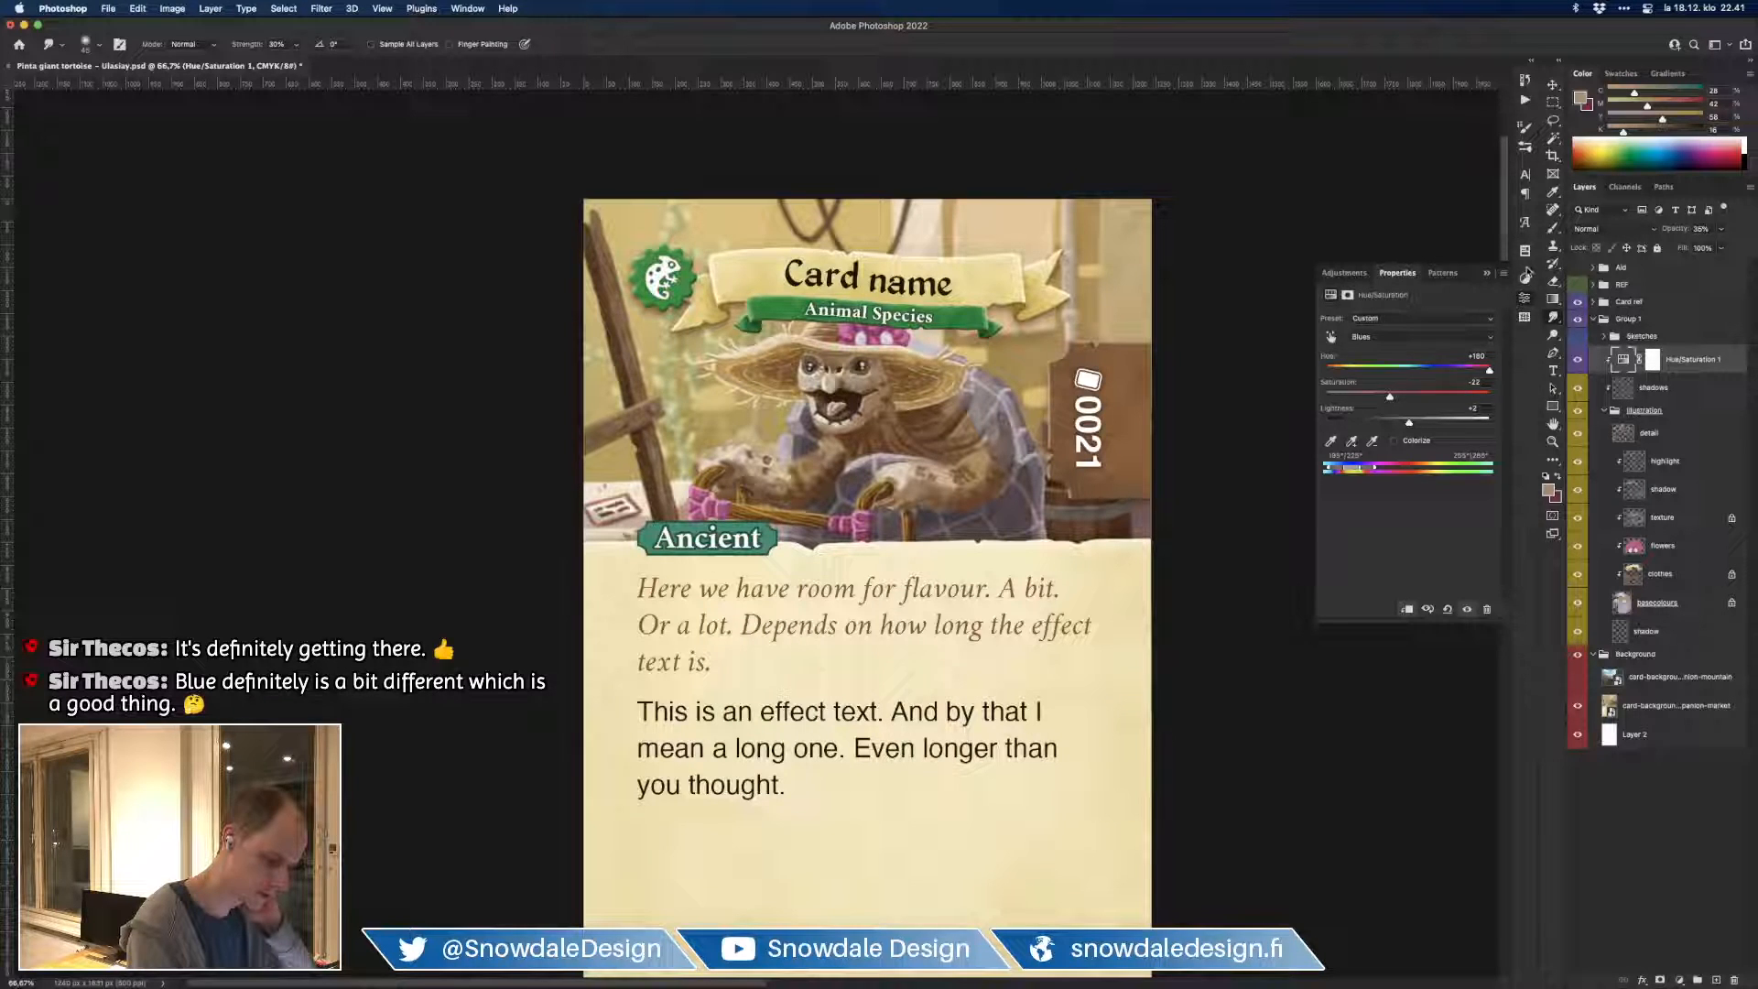
# Step: Add a clipped Levels adjustment above the Hue/Saturation adjustment with input levels 31, 1.11 and 249
pyautogui.click(1524, 279)
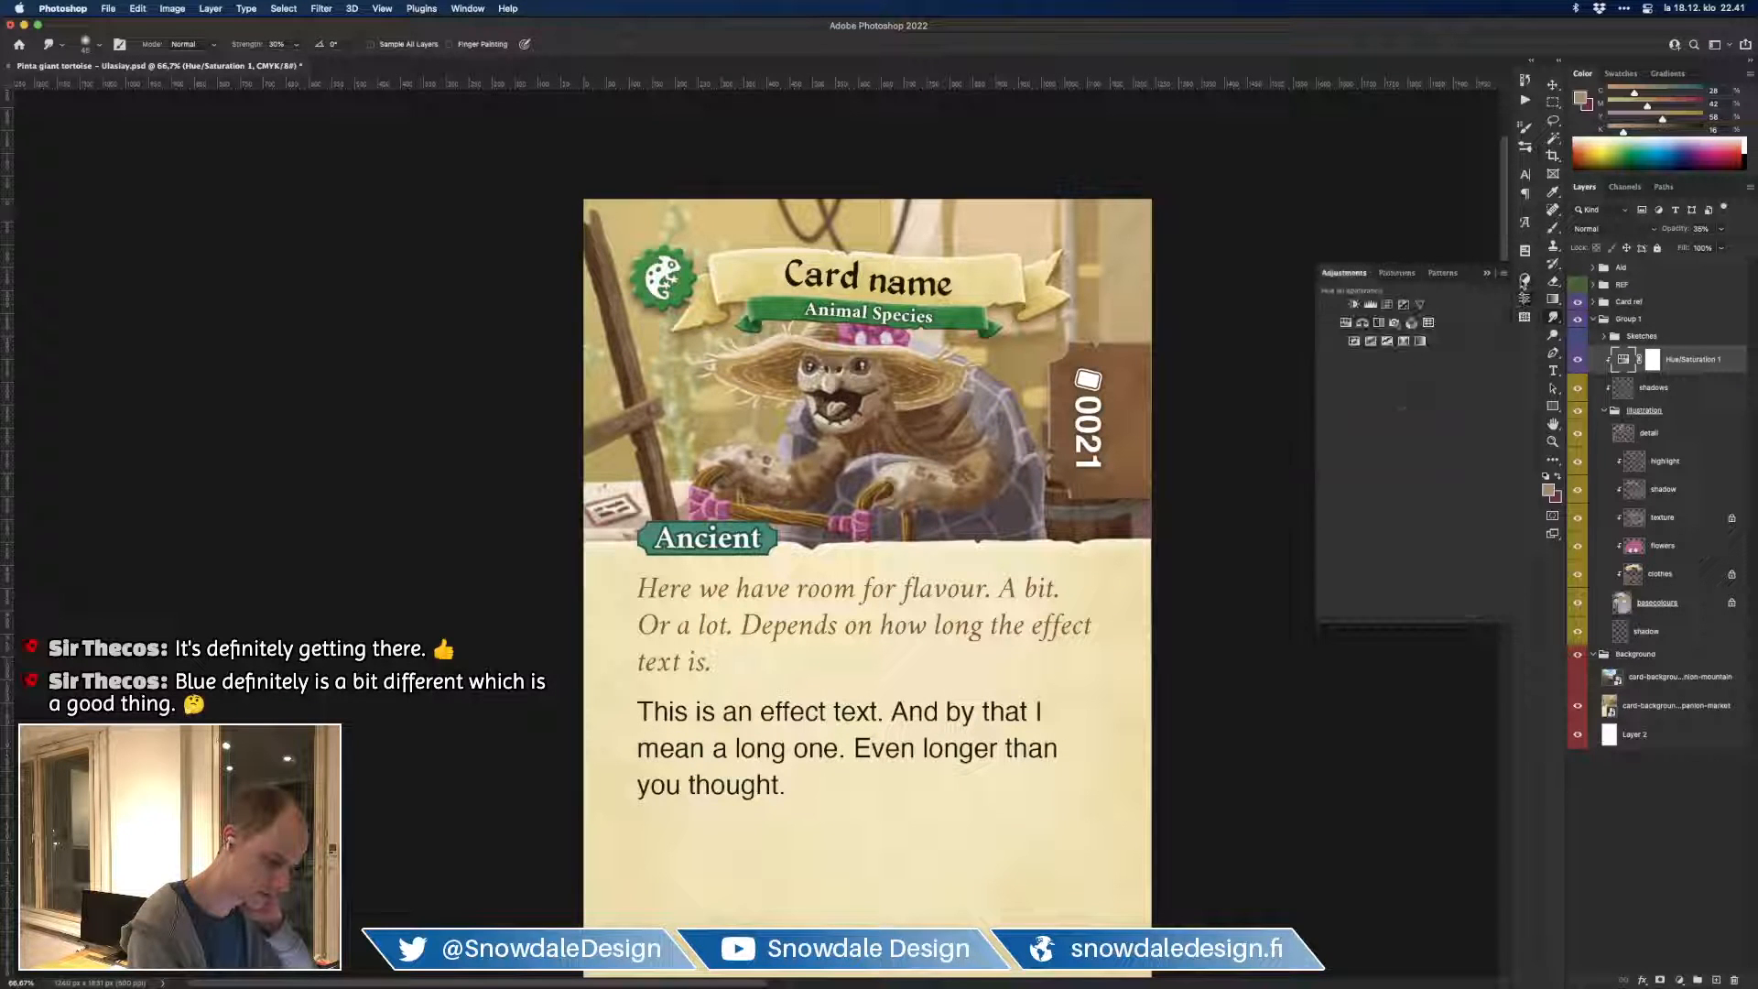
pyautogui.click(1380, 309)
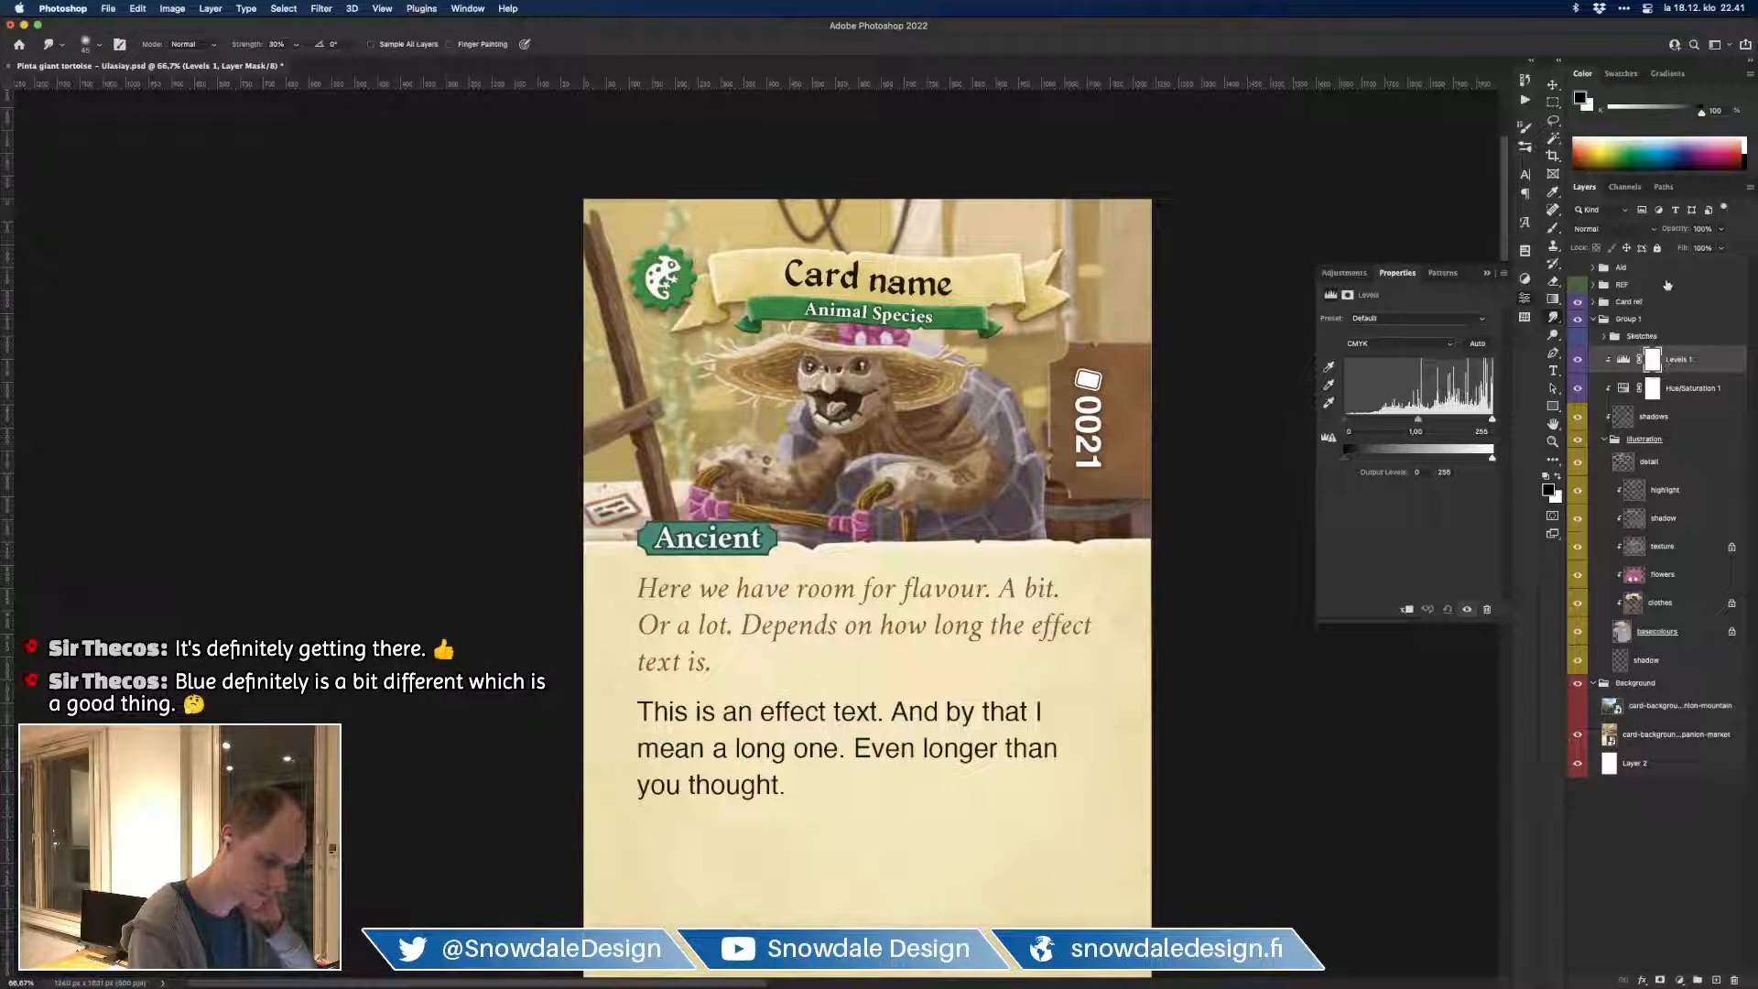
pyautogui.moveTo(1348, 424); pyautogui.dragTo(1359, 424)
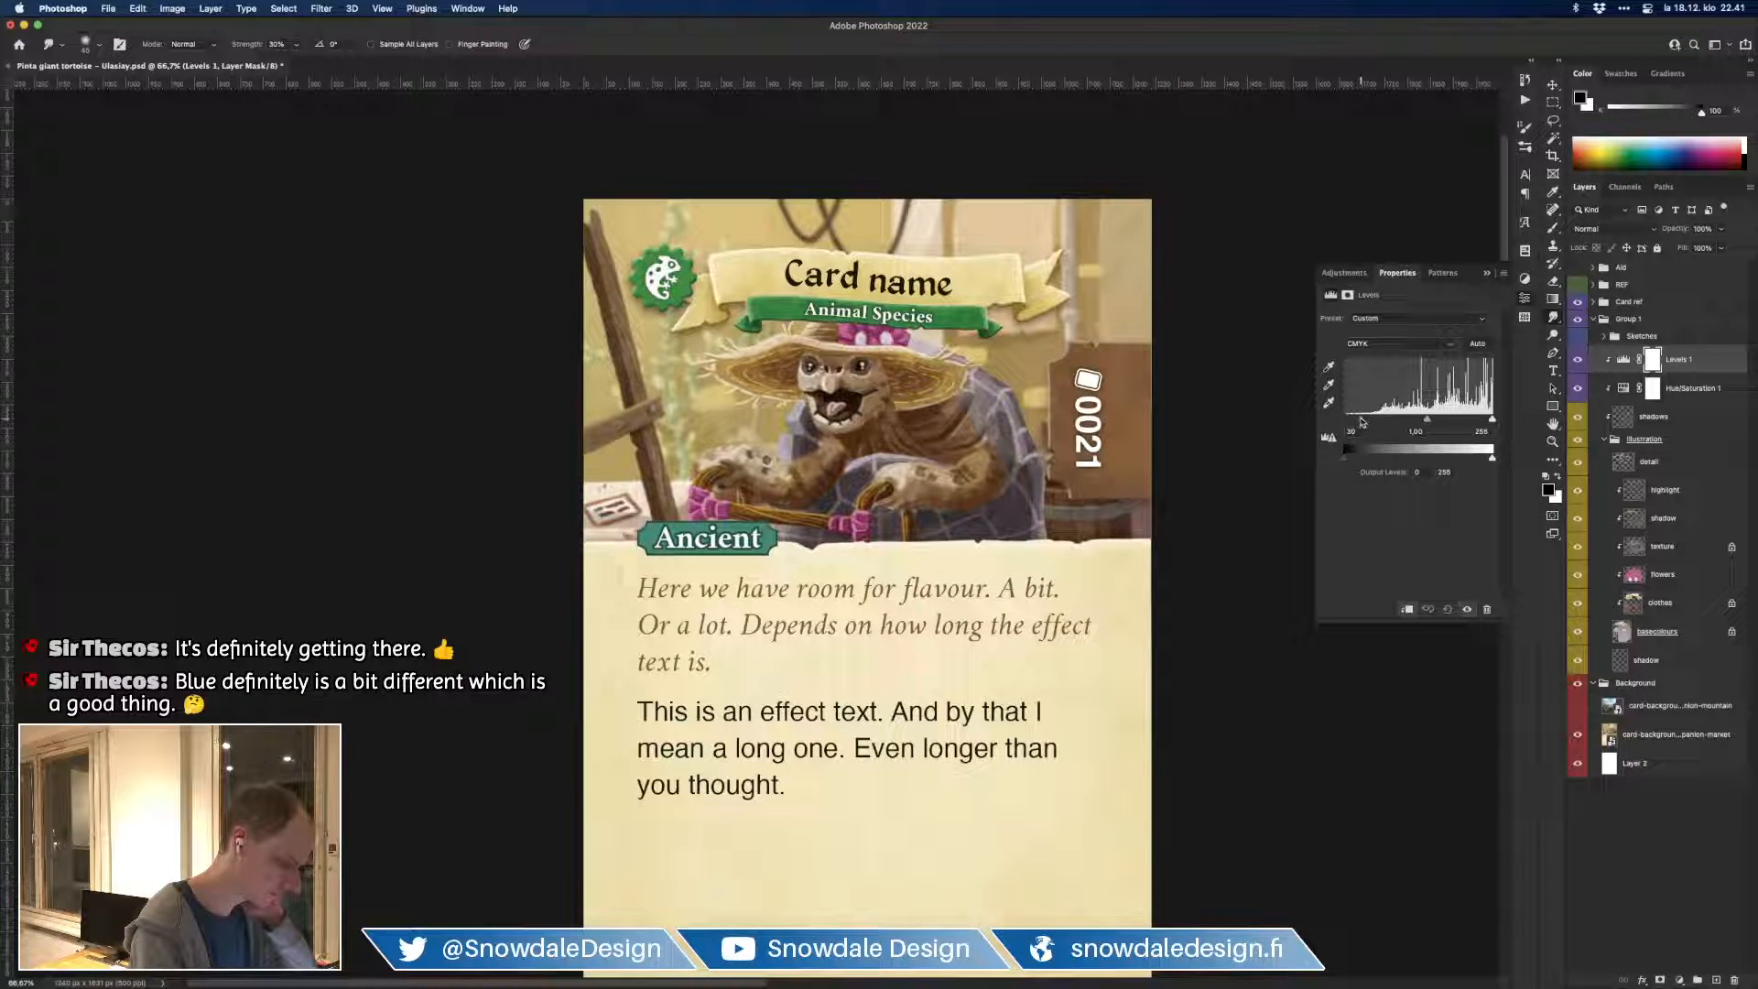
pyautogui.moveTo(1491, 419); pyautogui.dragTo(1364, 423)
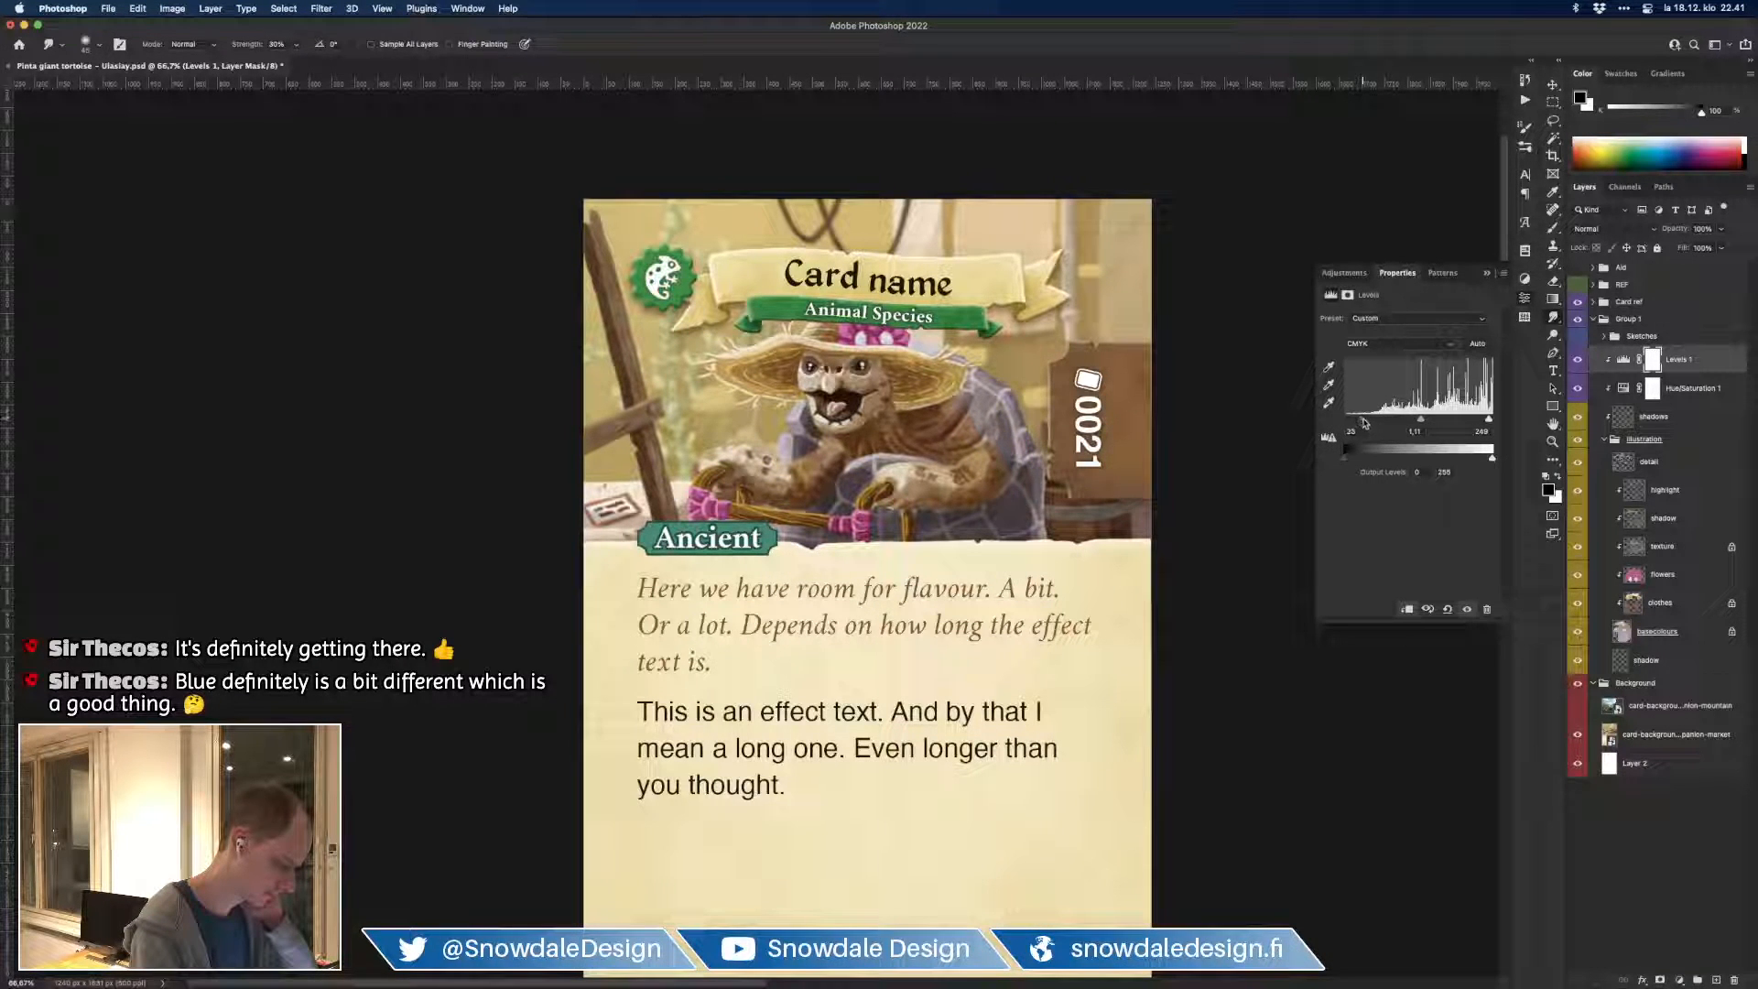
# Step: Compare the tortoise with and without the Levels adjustment and reduce that adjustment's opacity
pyautogui.click(1576, 360)
pyautogui.click(1577, 361)
pyautogui.moveTo(1679, 233); pyautogui.dragTo(1674, 244)
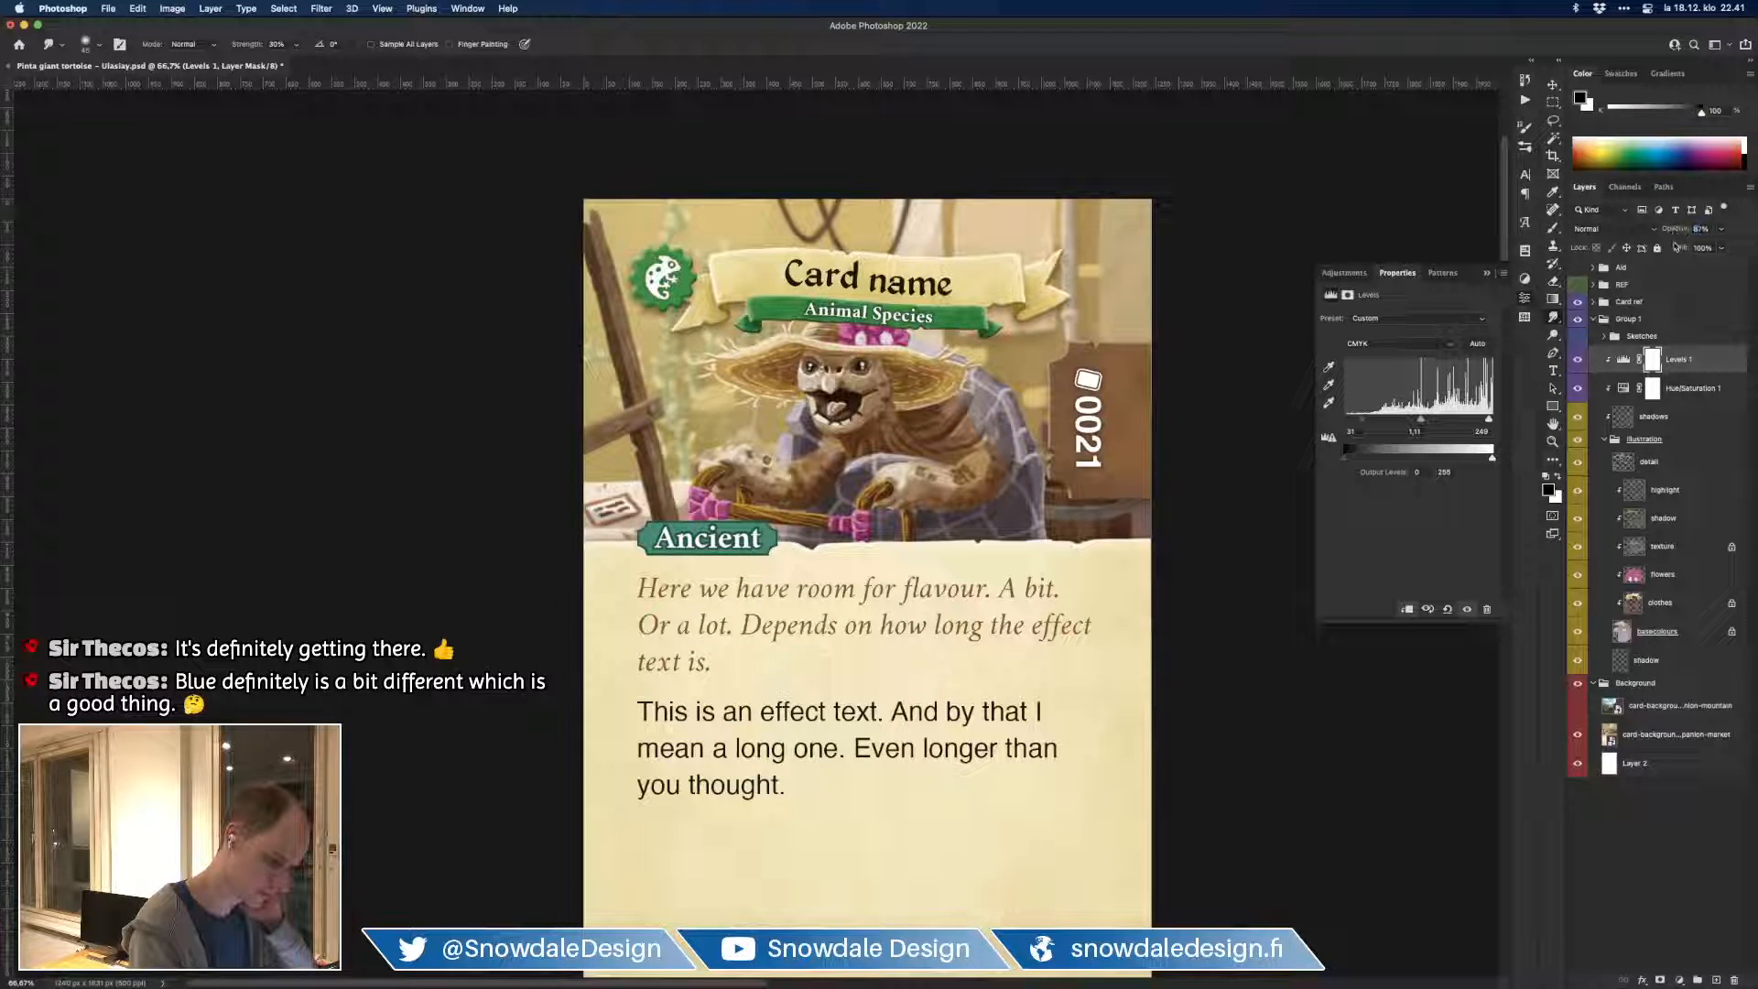
# Step: Collapse the Illustration group and group it together with the Levels, Hue/Saturation and shadows layers
pyautogui.click(1681, 340)
pyautogui.click(1683, 359)
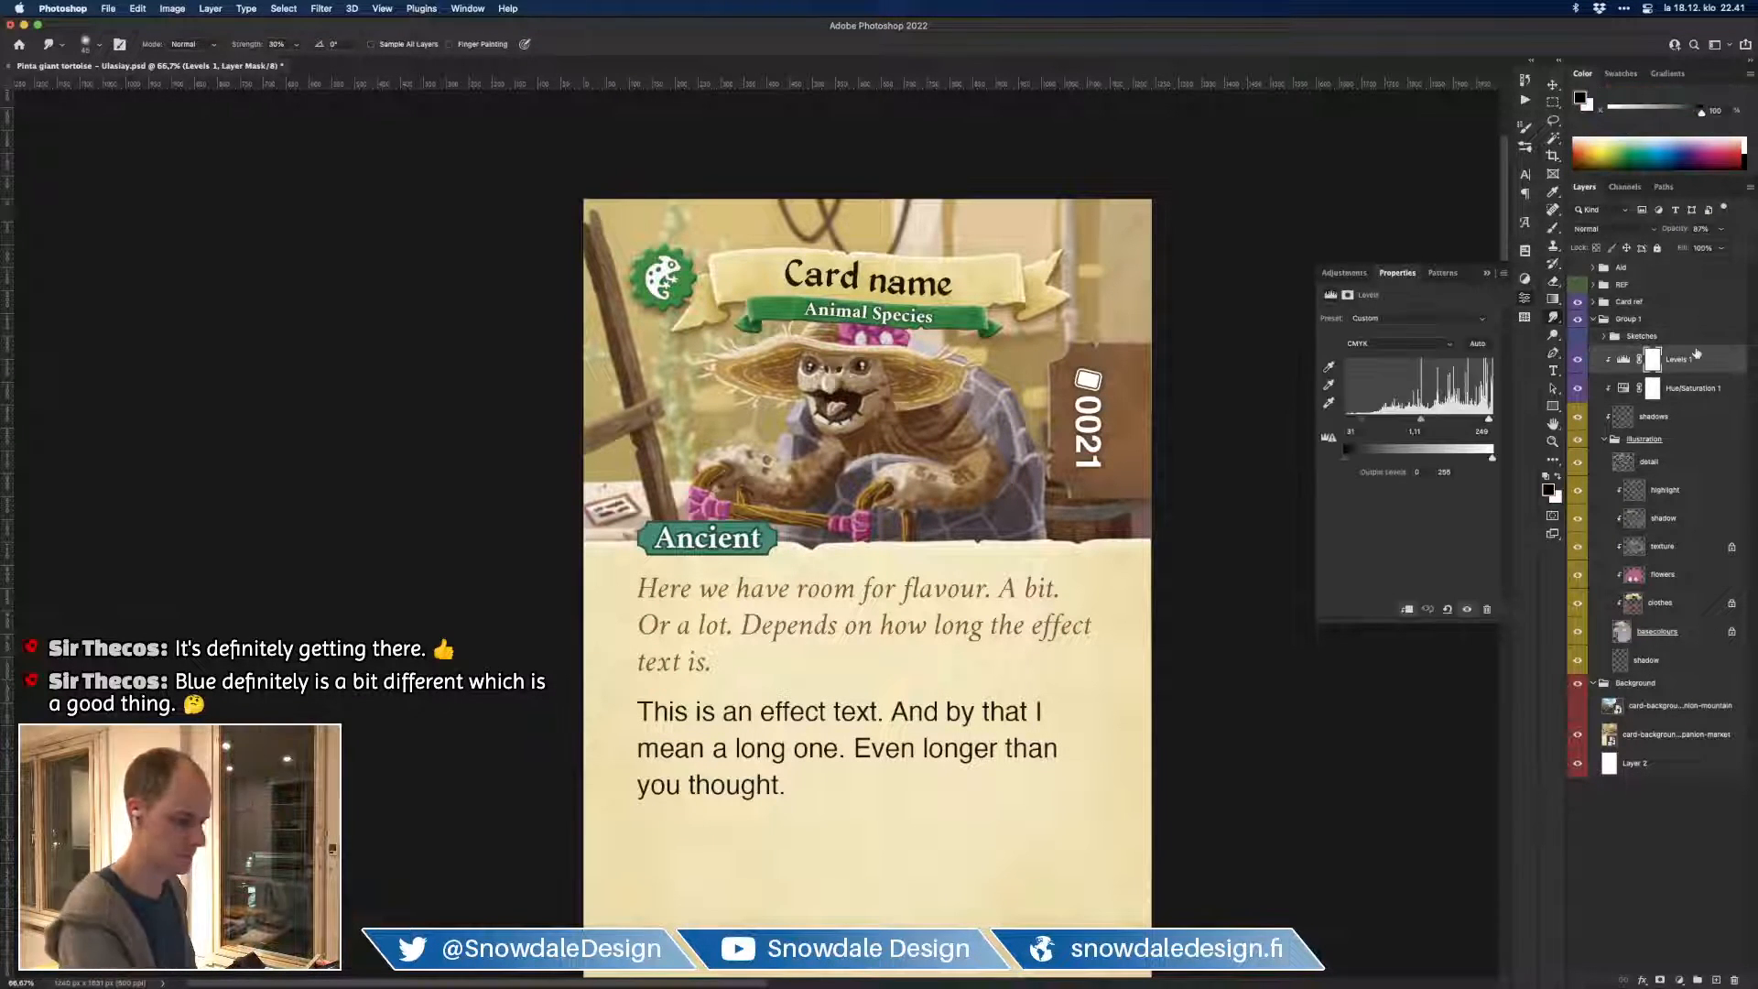
pyautogui.click(1607, 439)
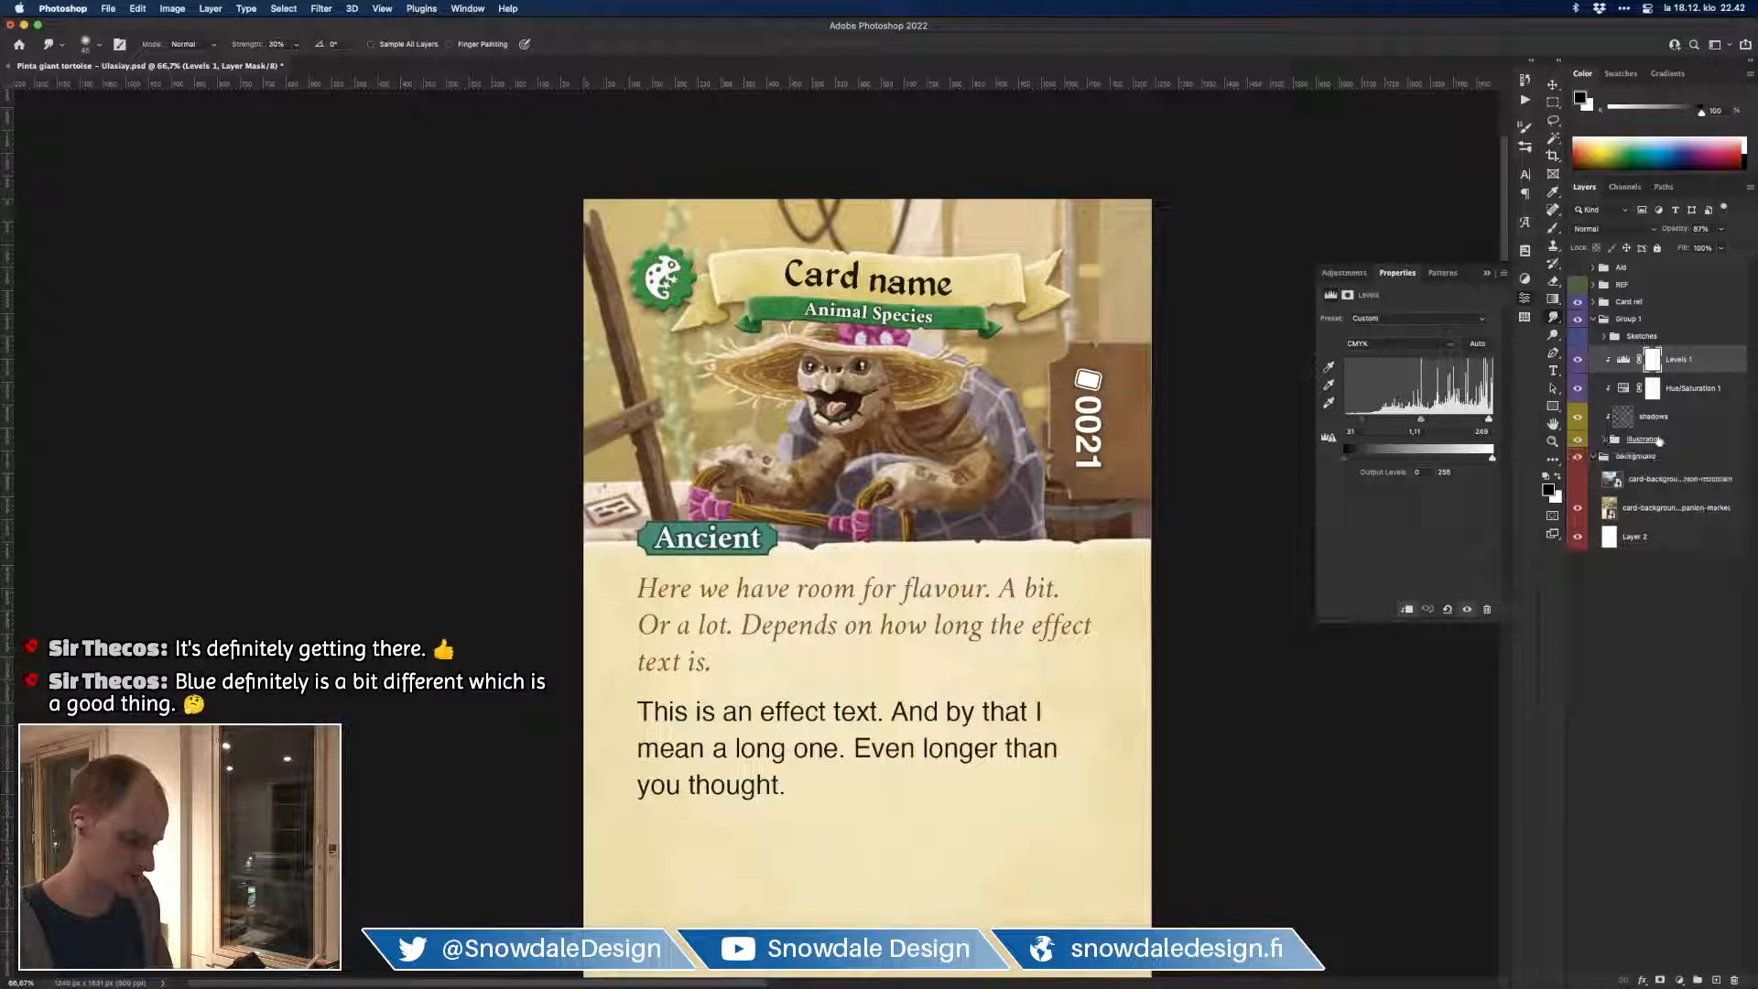
pyautogui.keyDown('shift'); pyautogui.click(1646, 438); pyautogui.keyUp('shift')
pyautogui.press('super+g')
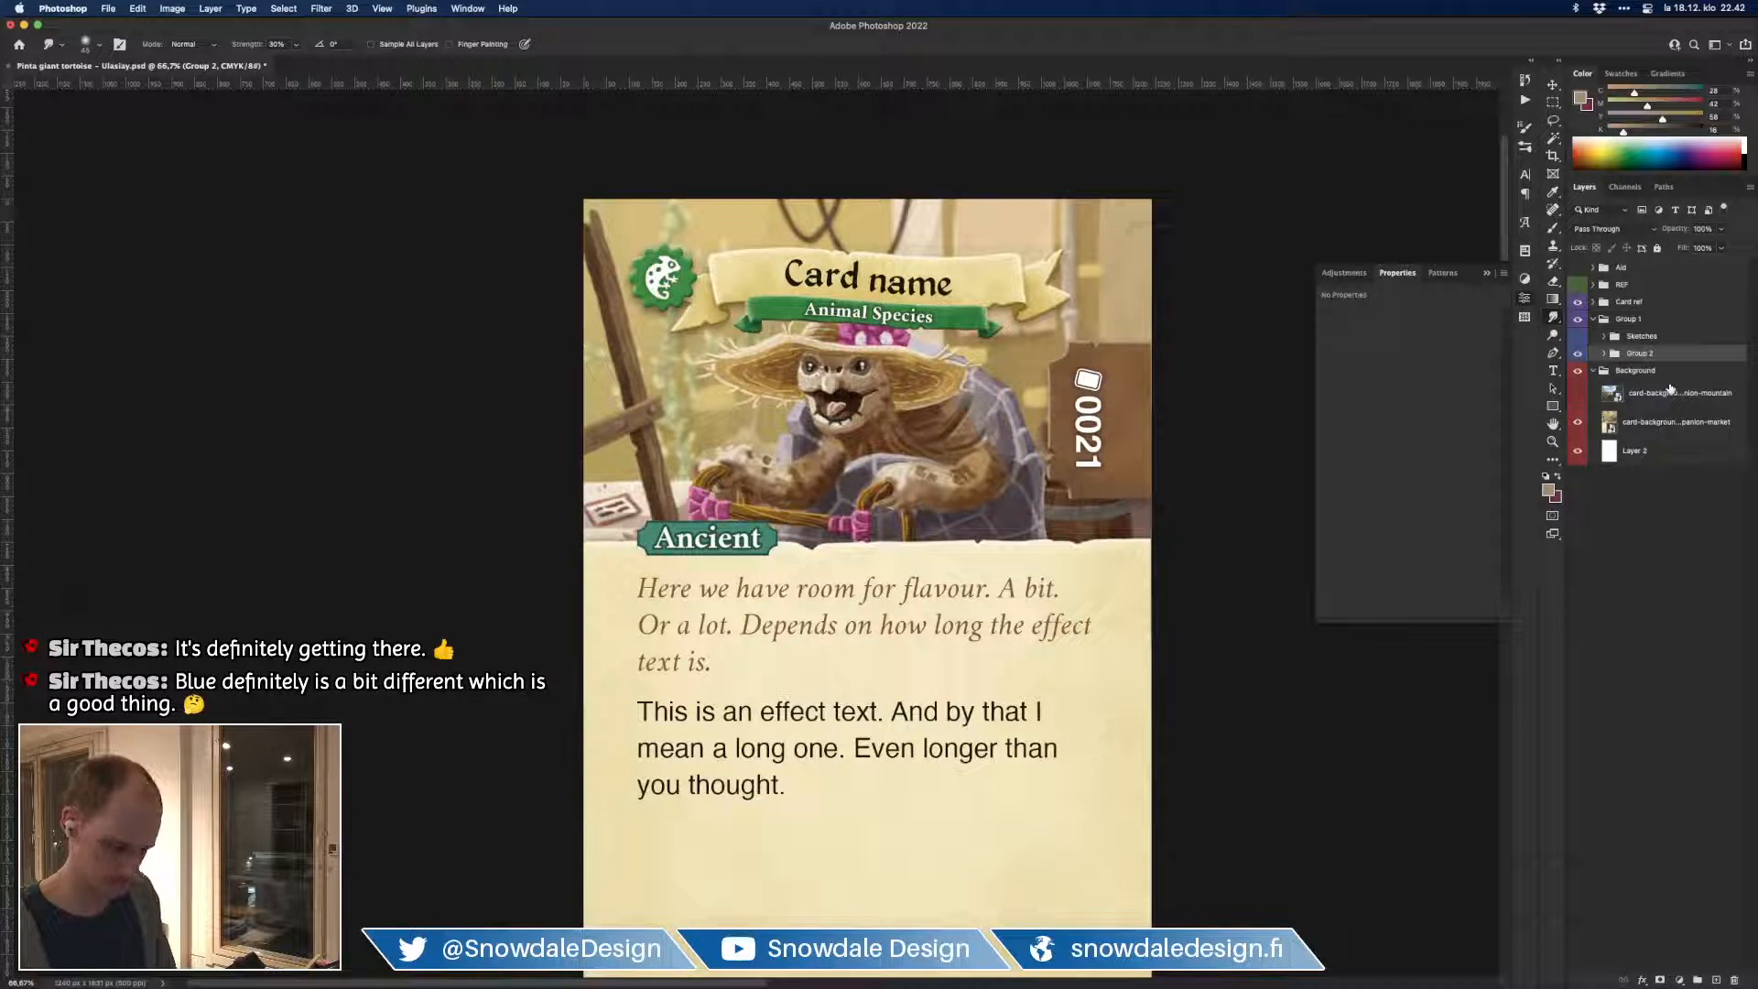
# Step: Add a new layer named "detail" above the new group
pyautogui.write('detail')
pyautogui.press('Return')
pyautogui.scroll(2, 1112, 462)
pyautogui.hscroll(-1, 1113, 462)
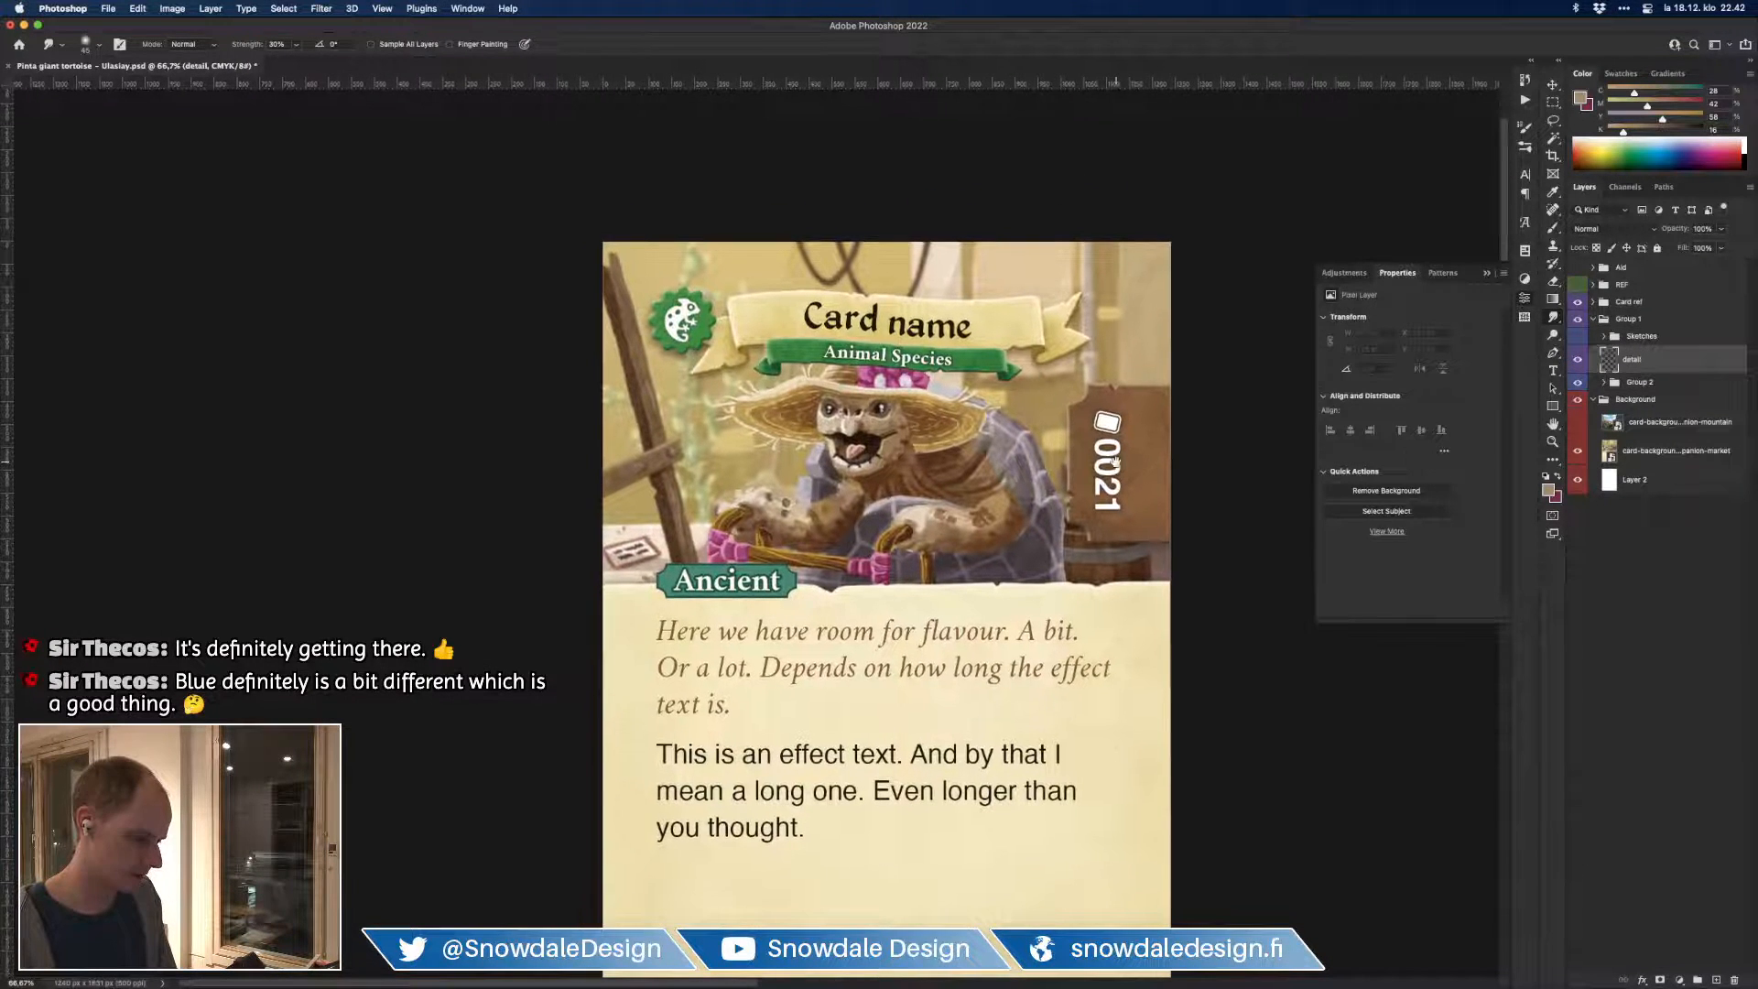
# Step: Compare the painted tortoise with and without the Sketches group overlaid, and leave the sketches hidden
pyautogui.click(1578, 336)
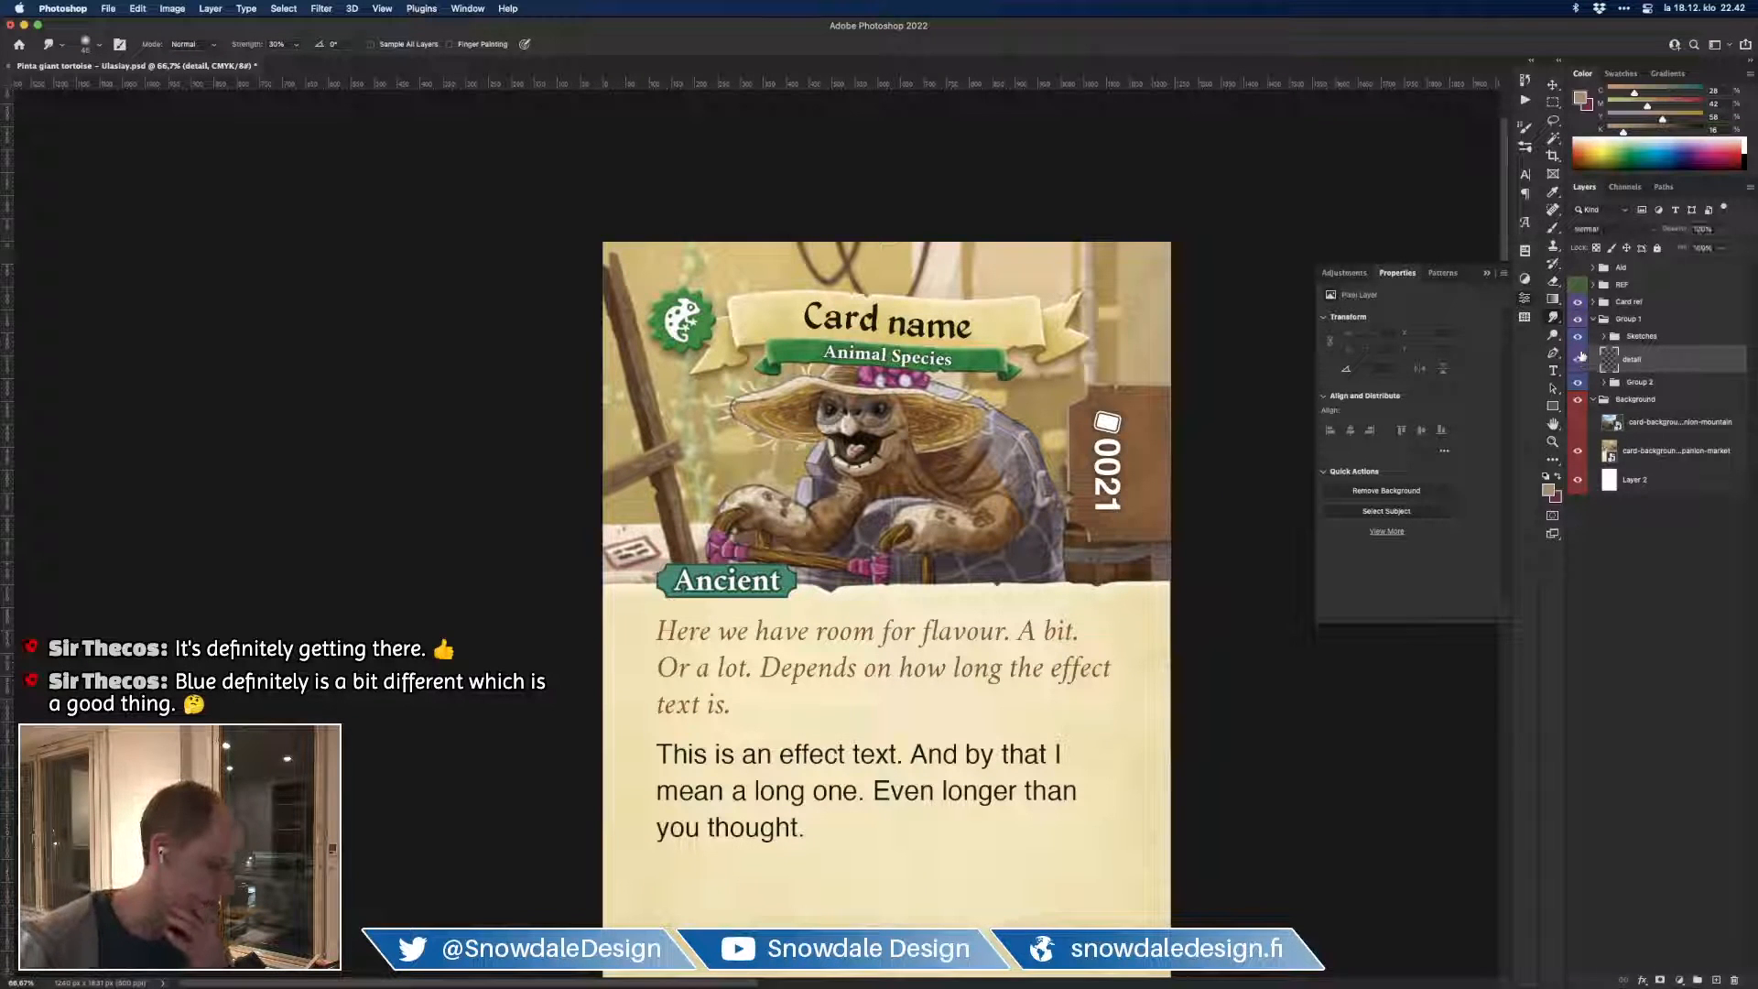
pyautogui.click(1579, 338)
pyautogui.click(1579, 338)
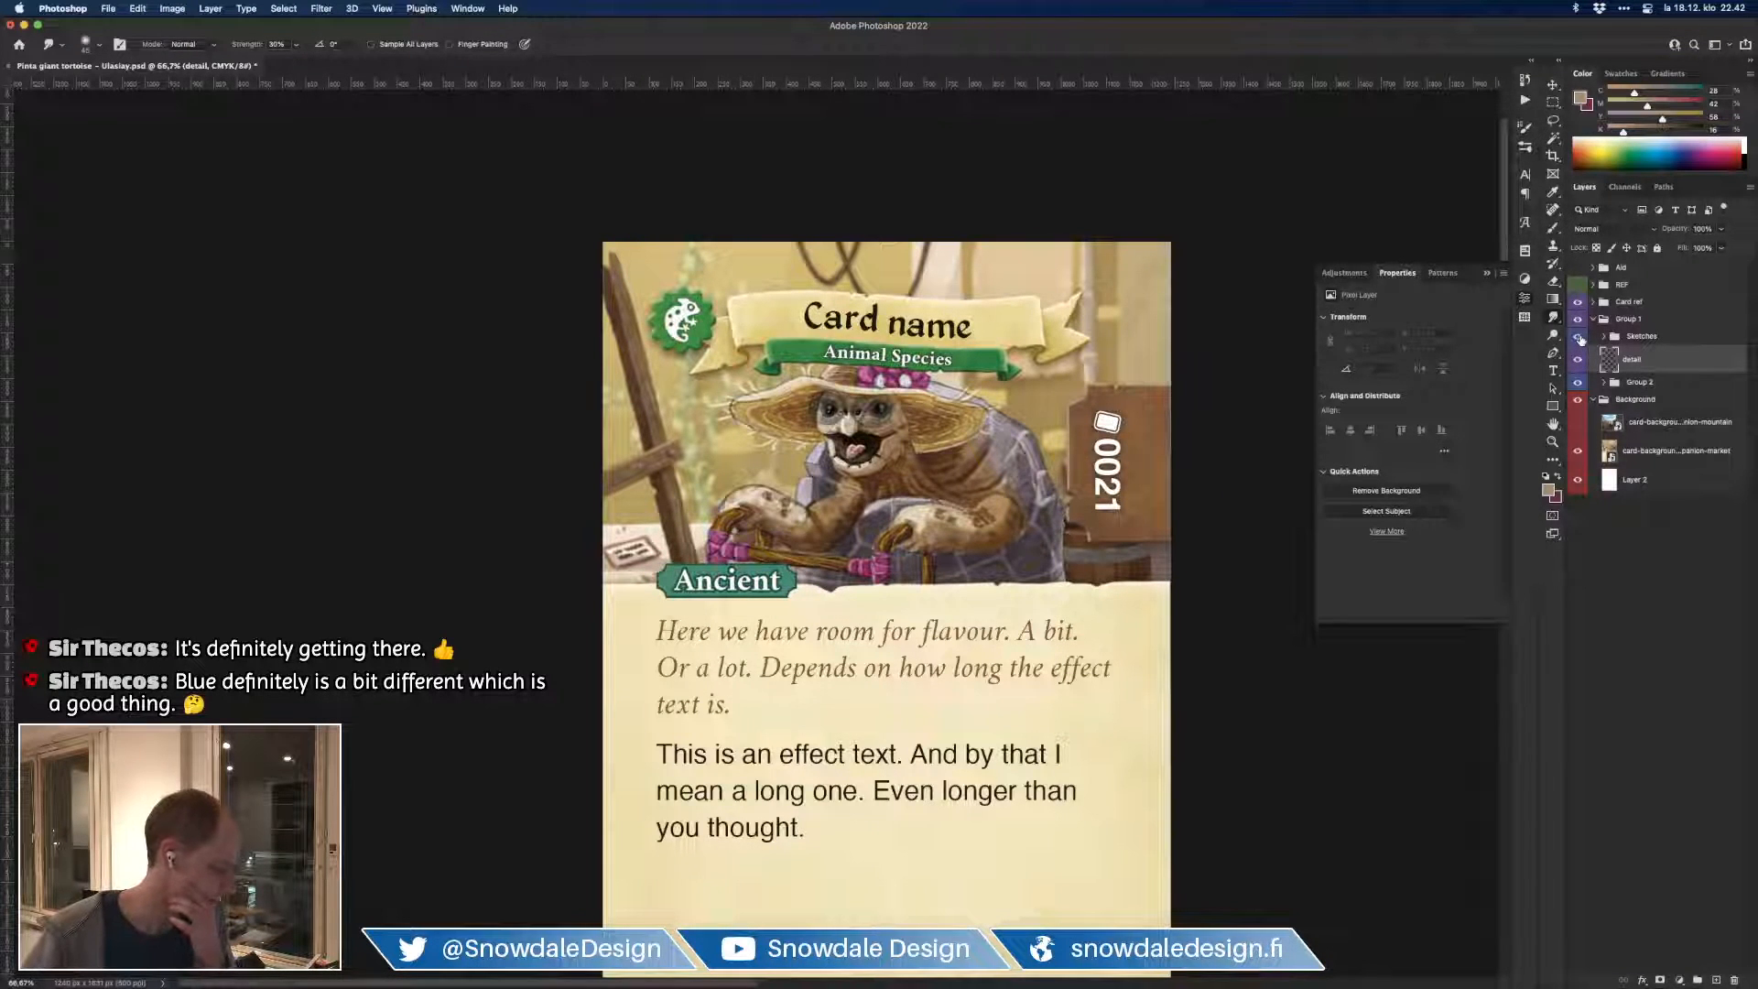
pyautogui.click(1579, 338)
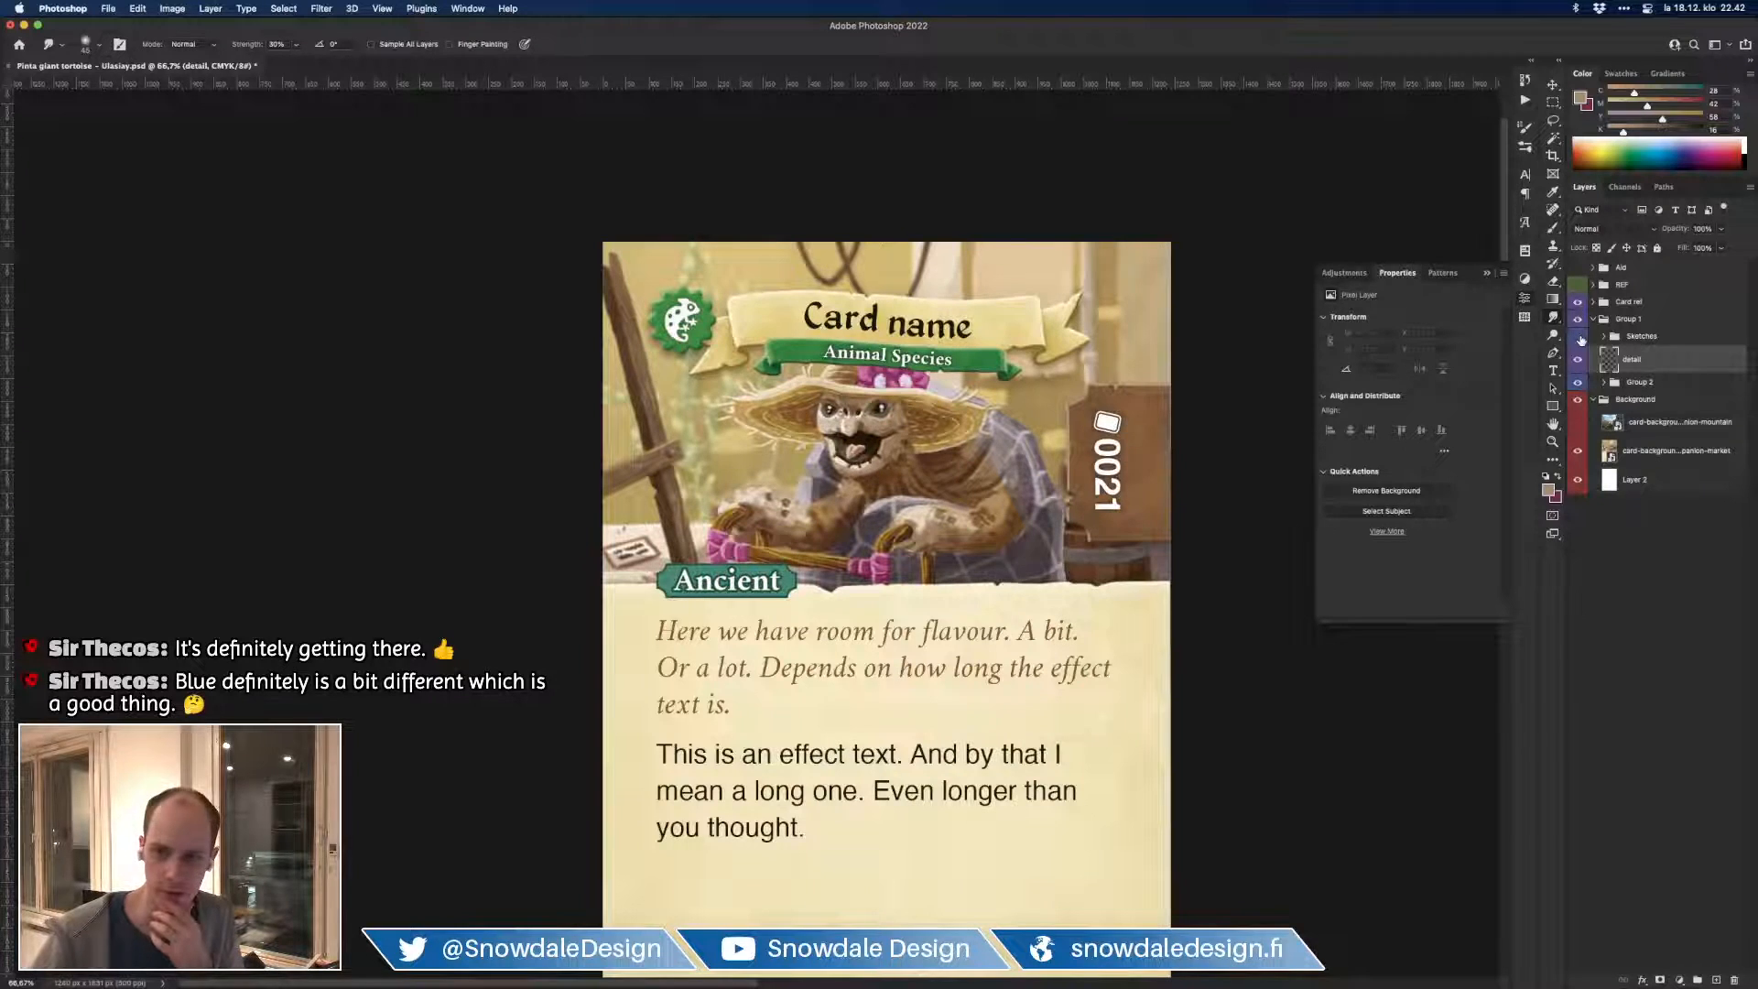
pyautogui.click(1580, 338)
pyautogui.click(1579, 338)
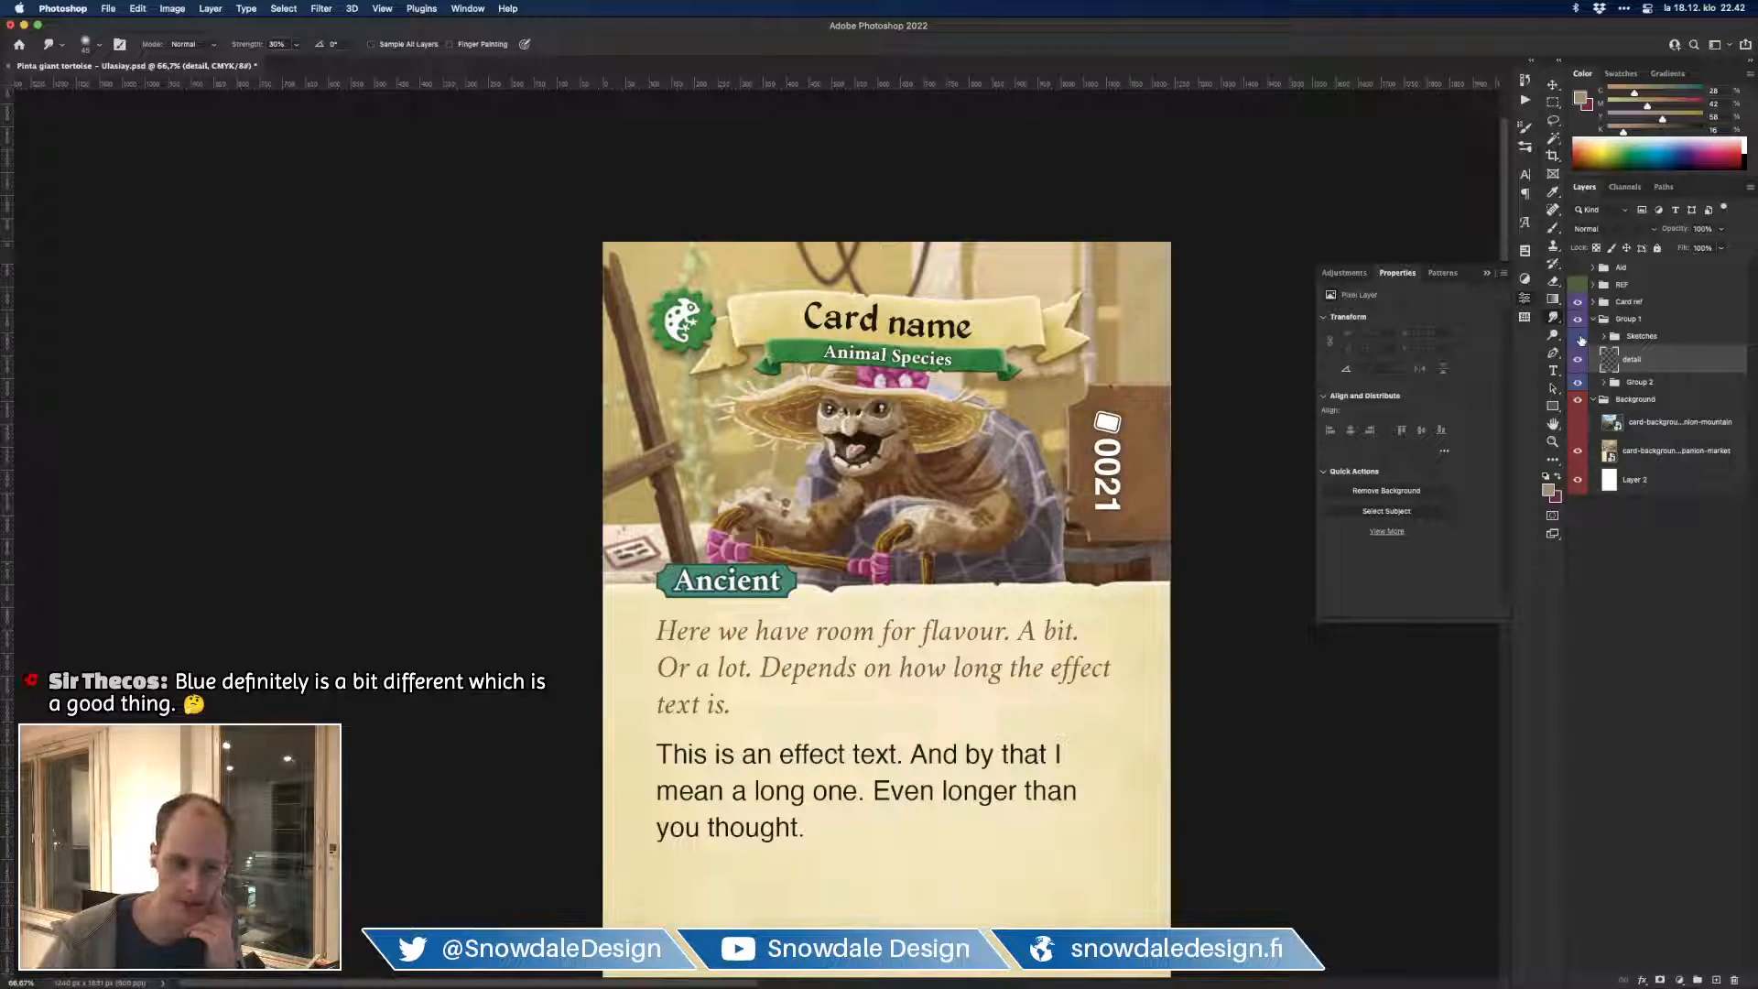
# Step: Compare the painted tortoise with and without the Sketches overlay, leaving the Sketches group shown
pyautogui.click(1577, 336)
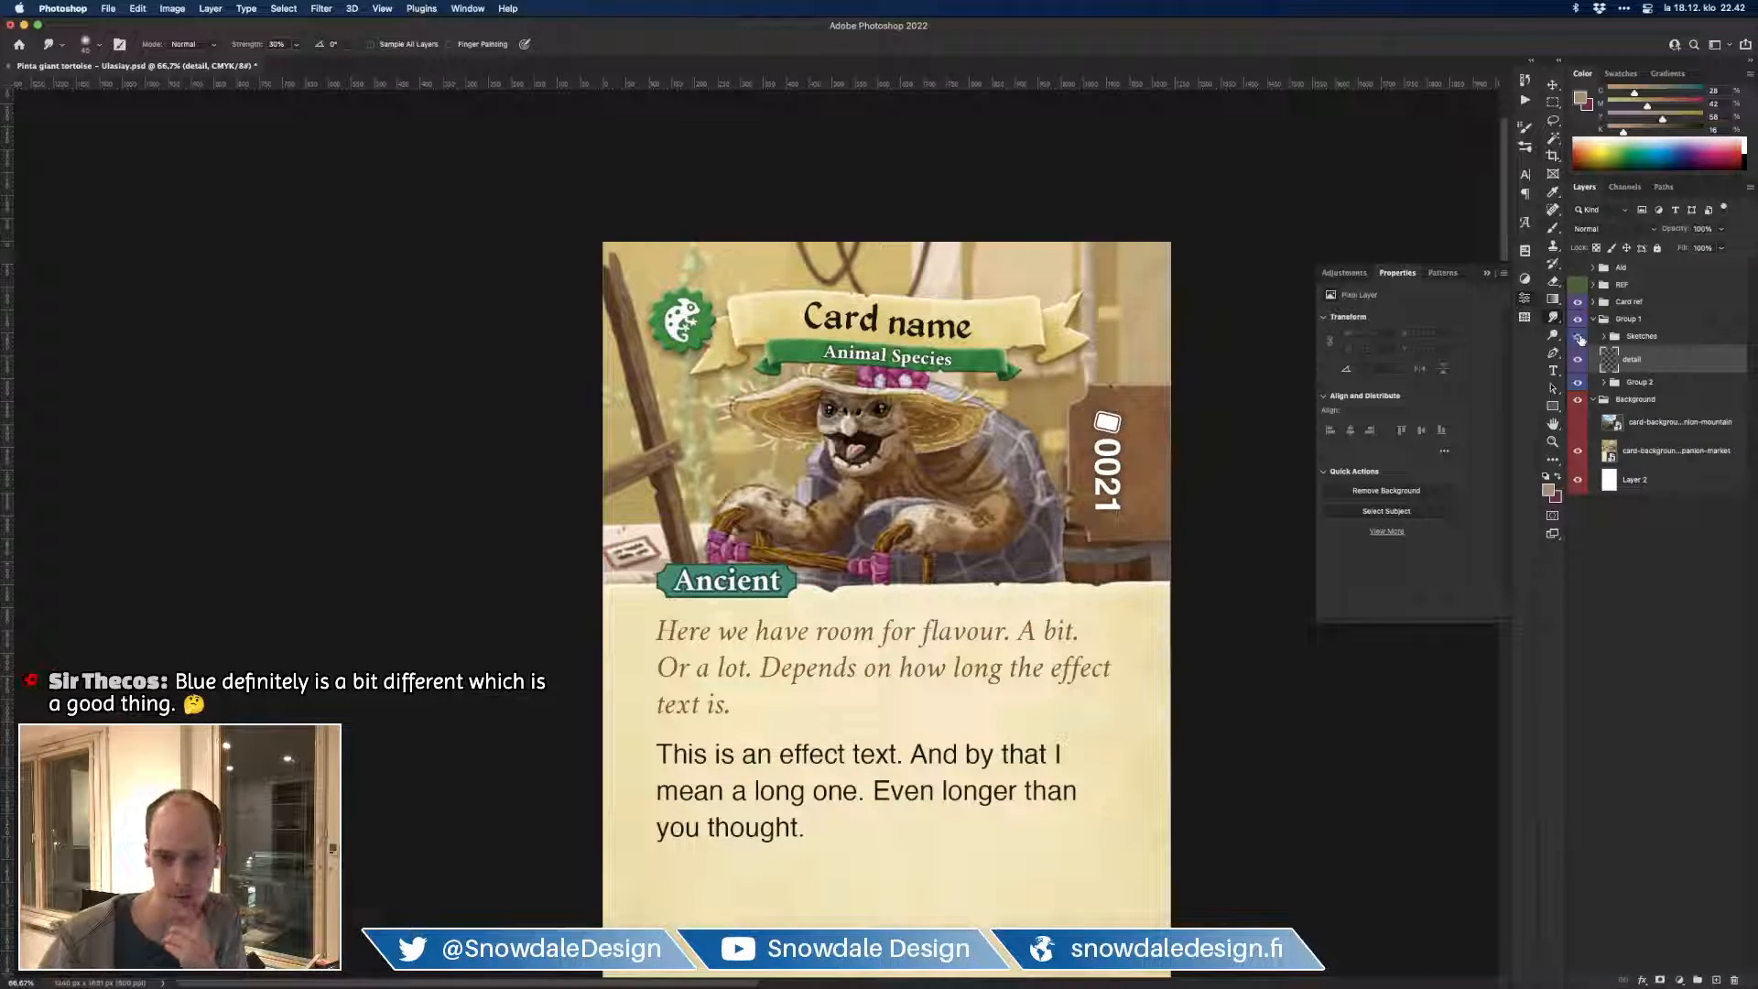
pyautogui.click(1578, 336)
pyautogui.click(1577, 336)
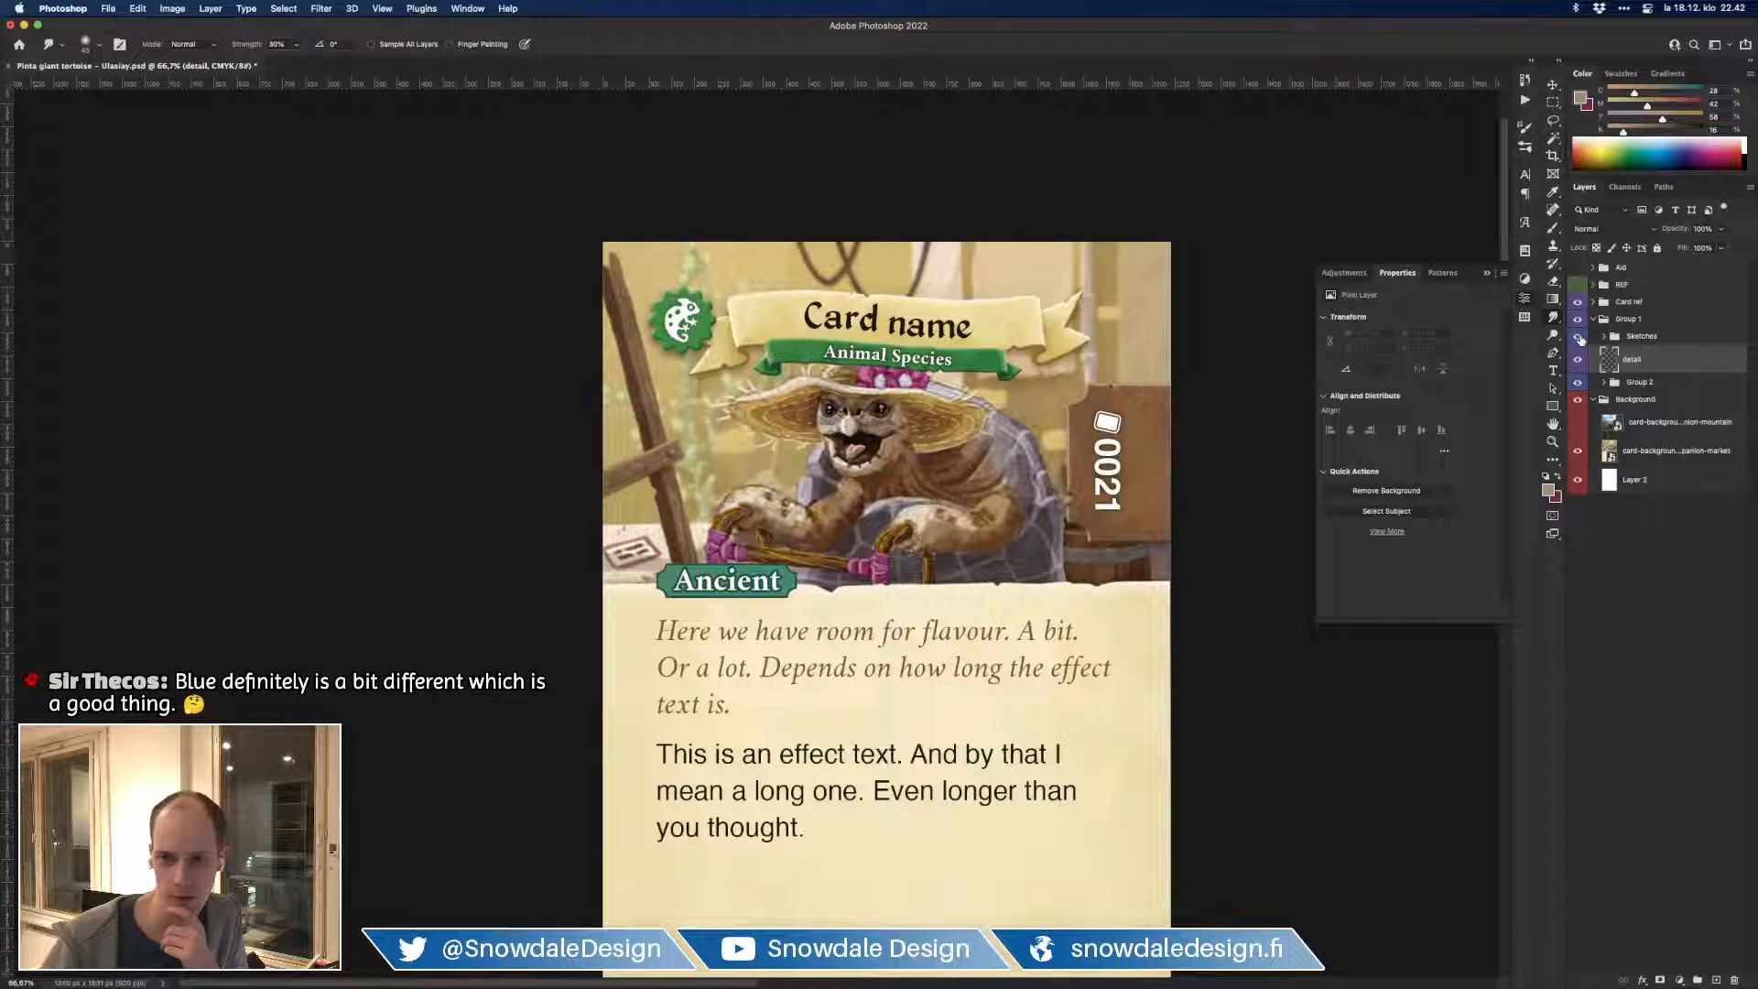
# Step: Move the glasses layer out of the Sketches group to directly above it, and hide the Sketches group
pyautogui.click(1603, 336)
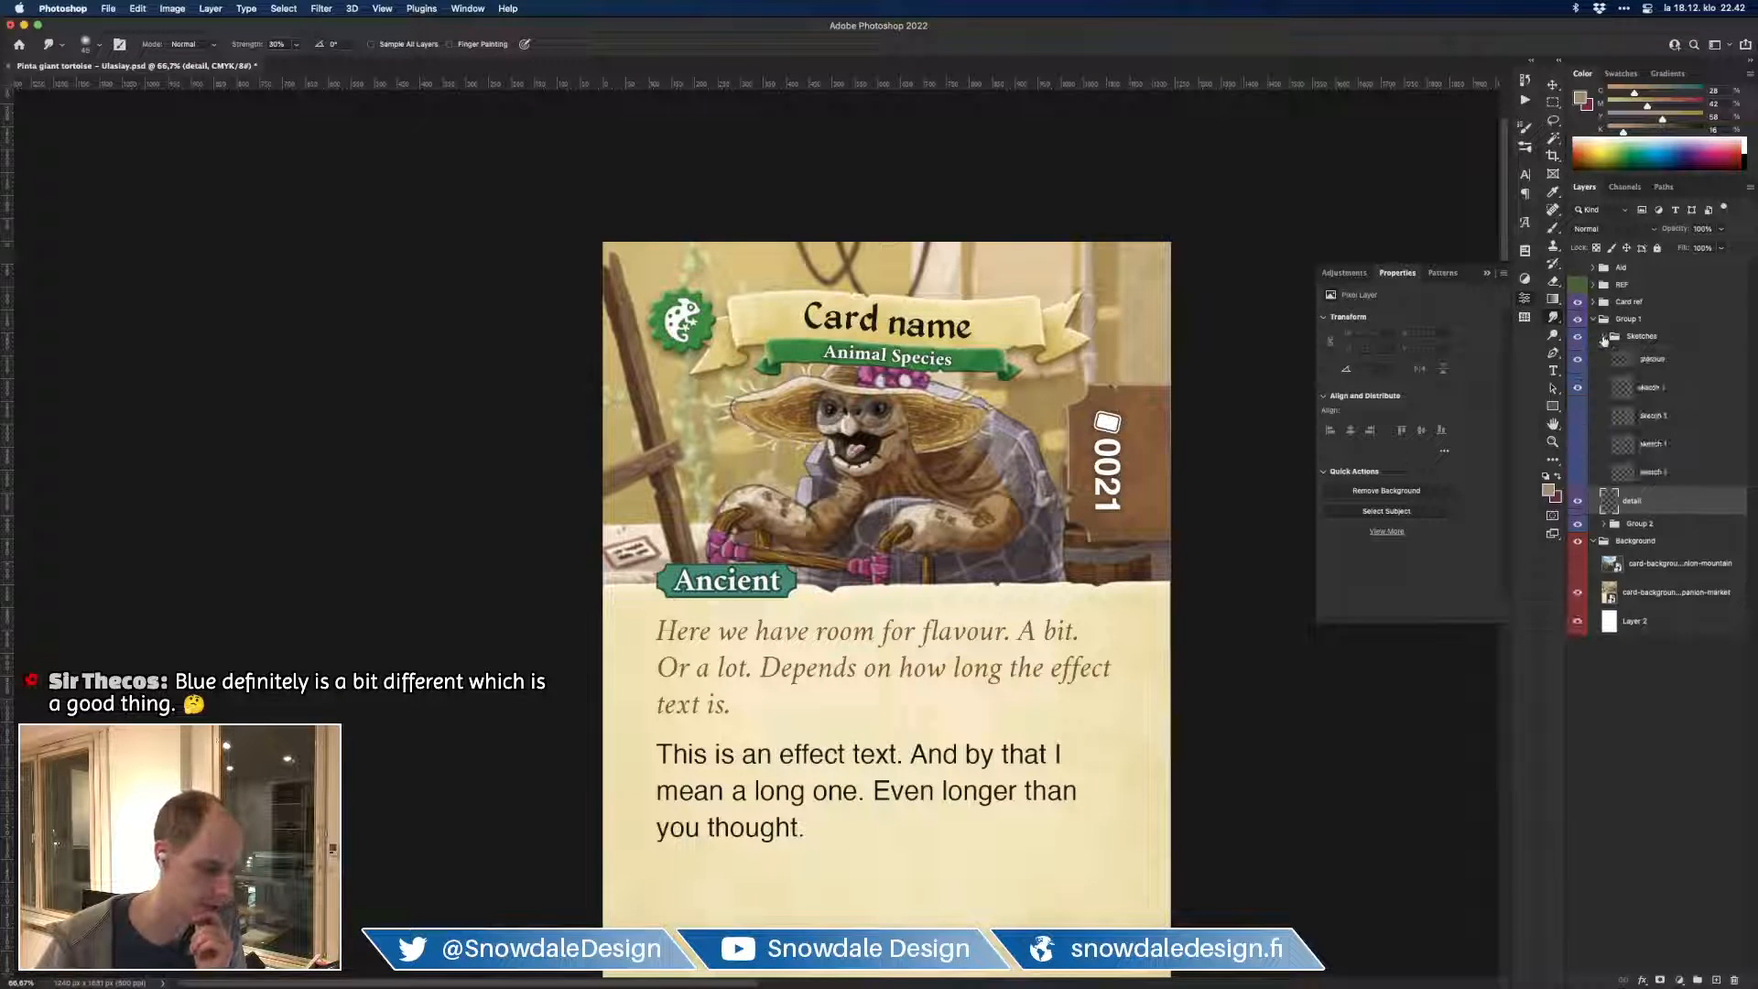
pyautogui.moveTo(1615, 360); pyautogui.dragTo(1608, 347)
pyautogui.click(1603, 364)
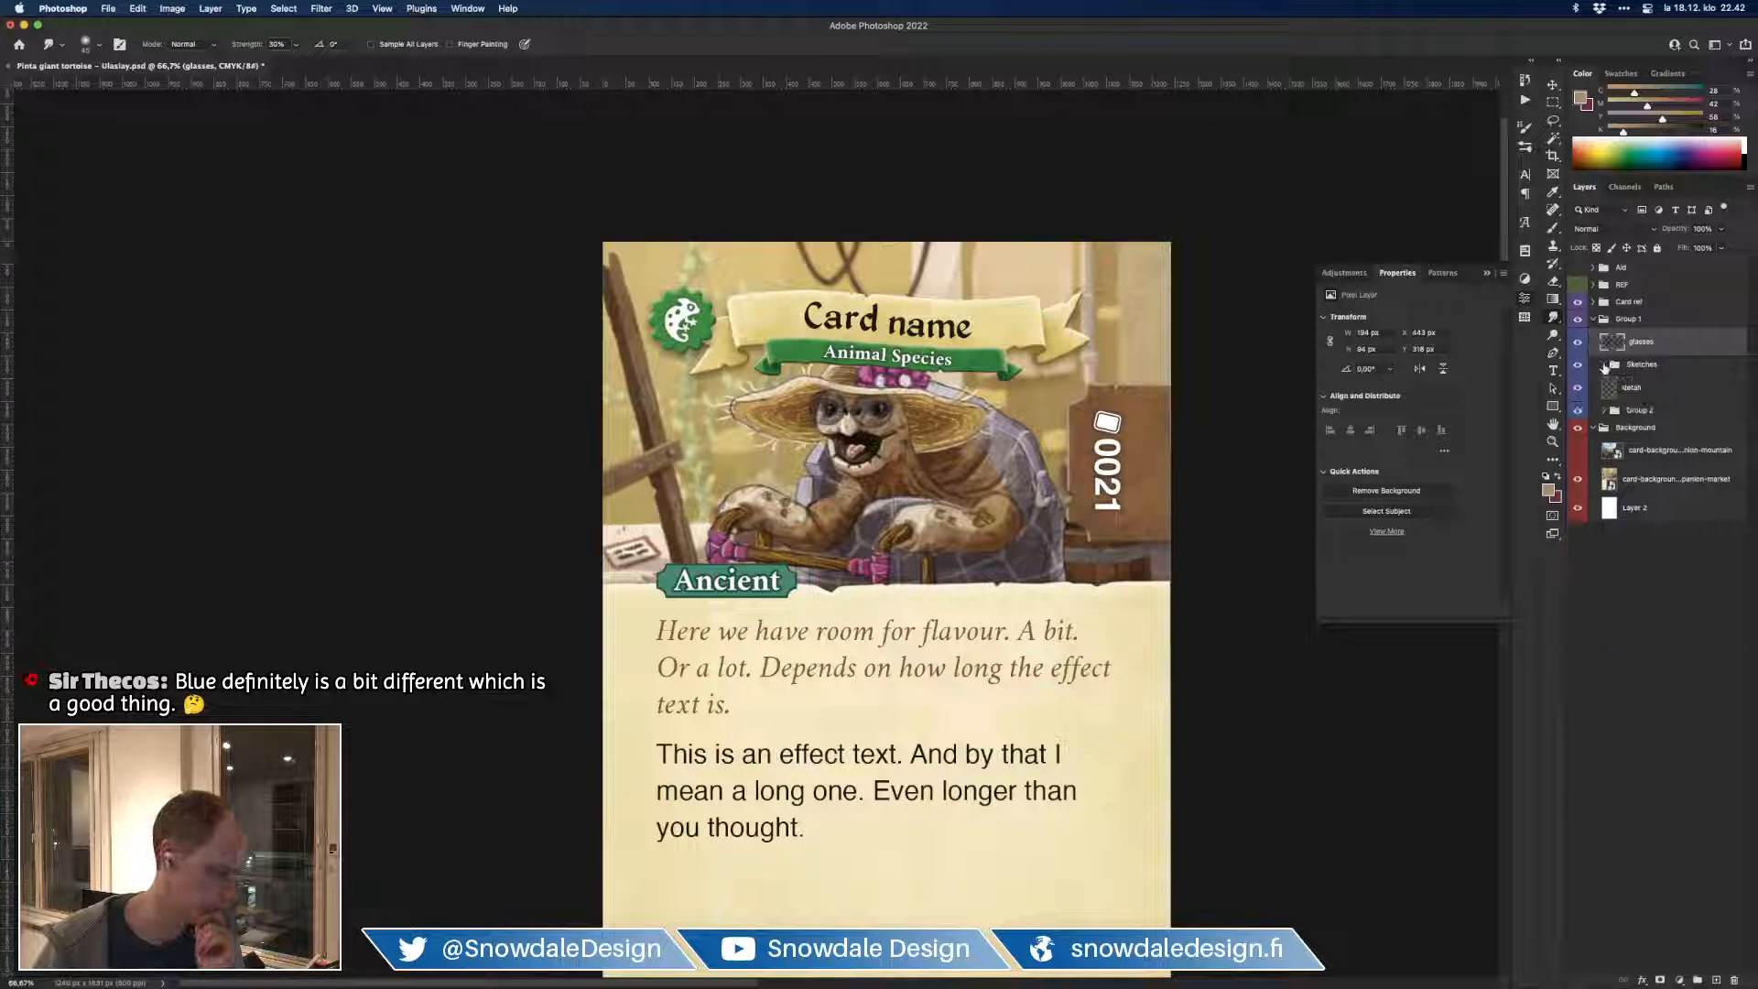
pyautogui.click(1579, 364)
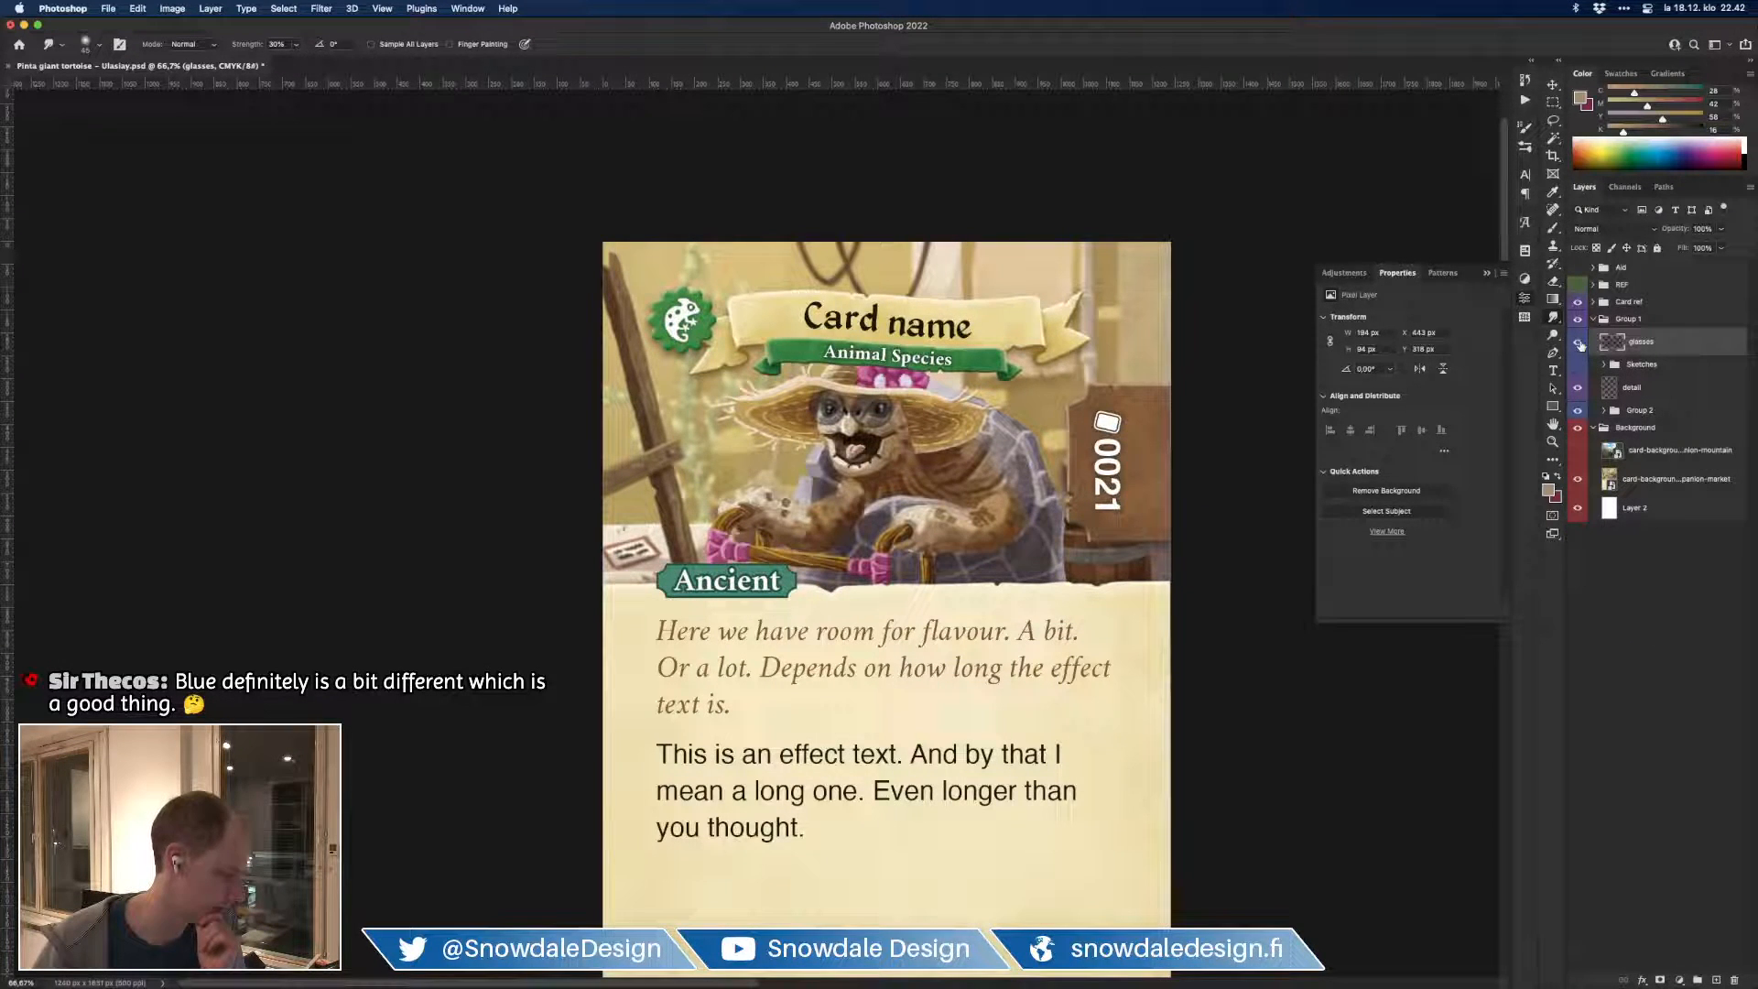
# Step: Compare the tortoise with and without the glasses, and test a duplicate of the glasses layer for darker lenses
pyautogui.click(1577, 343)
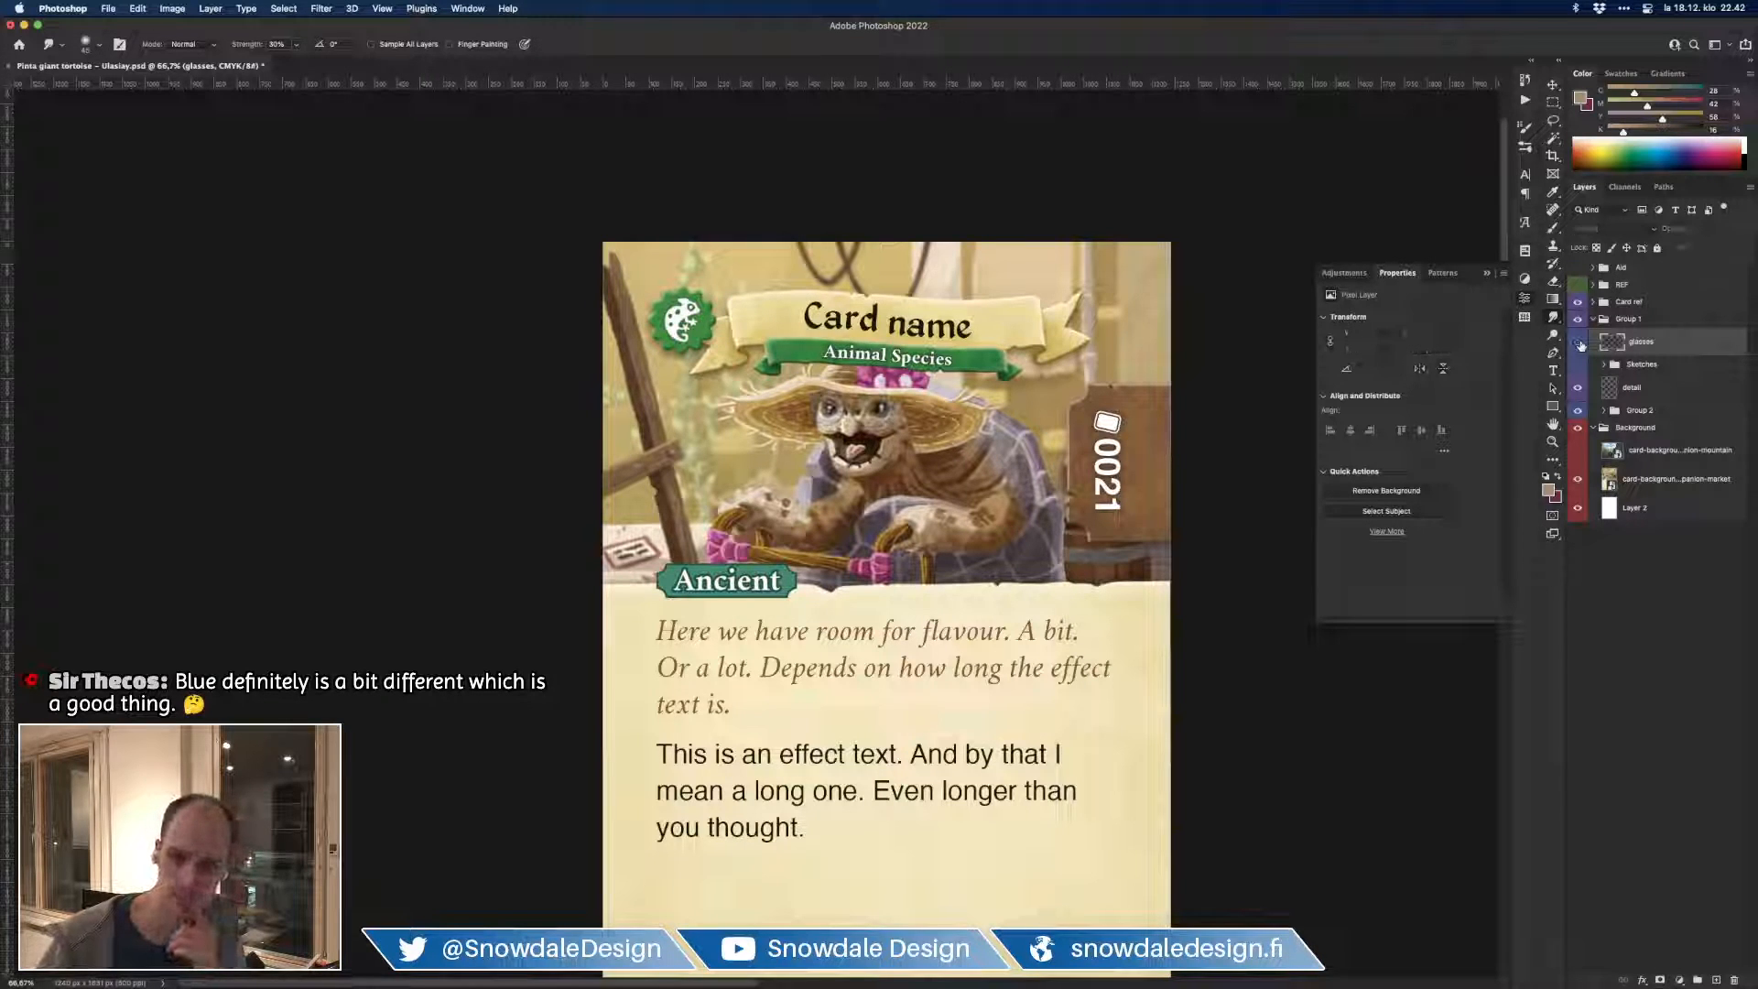
pyautogui.click(1578, 342)
pyautogui.click(1578, 343)
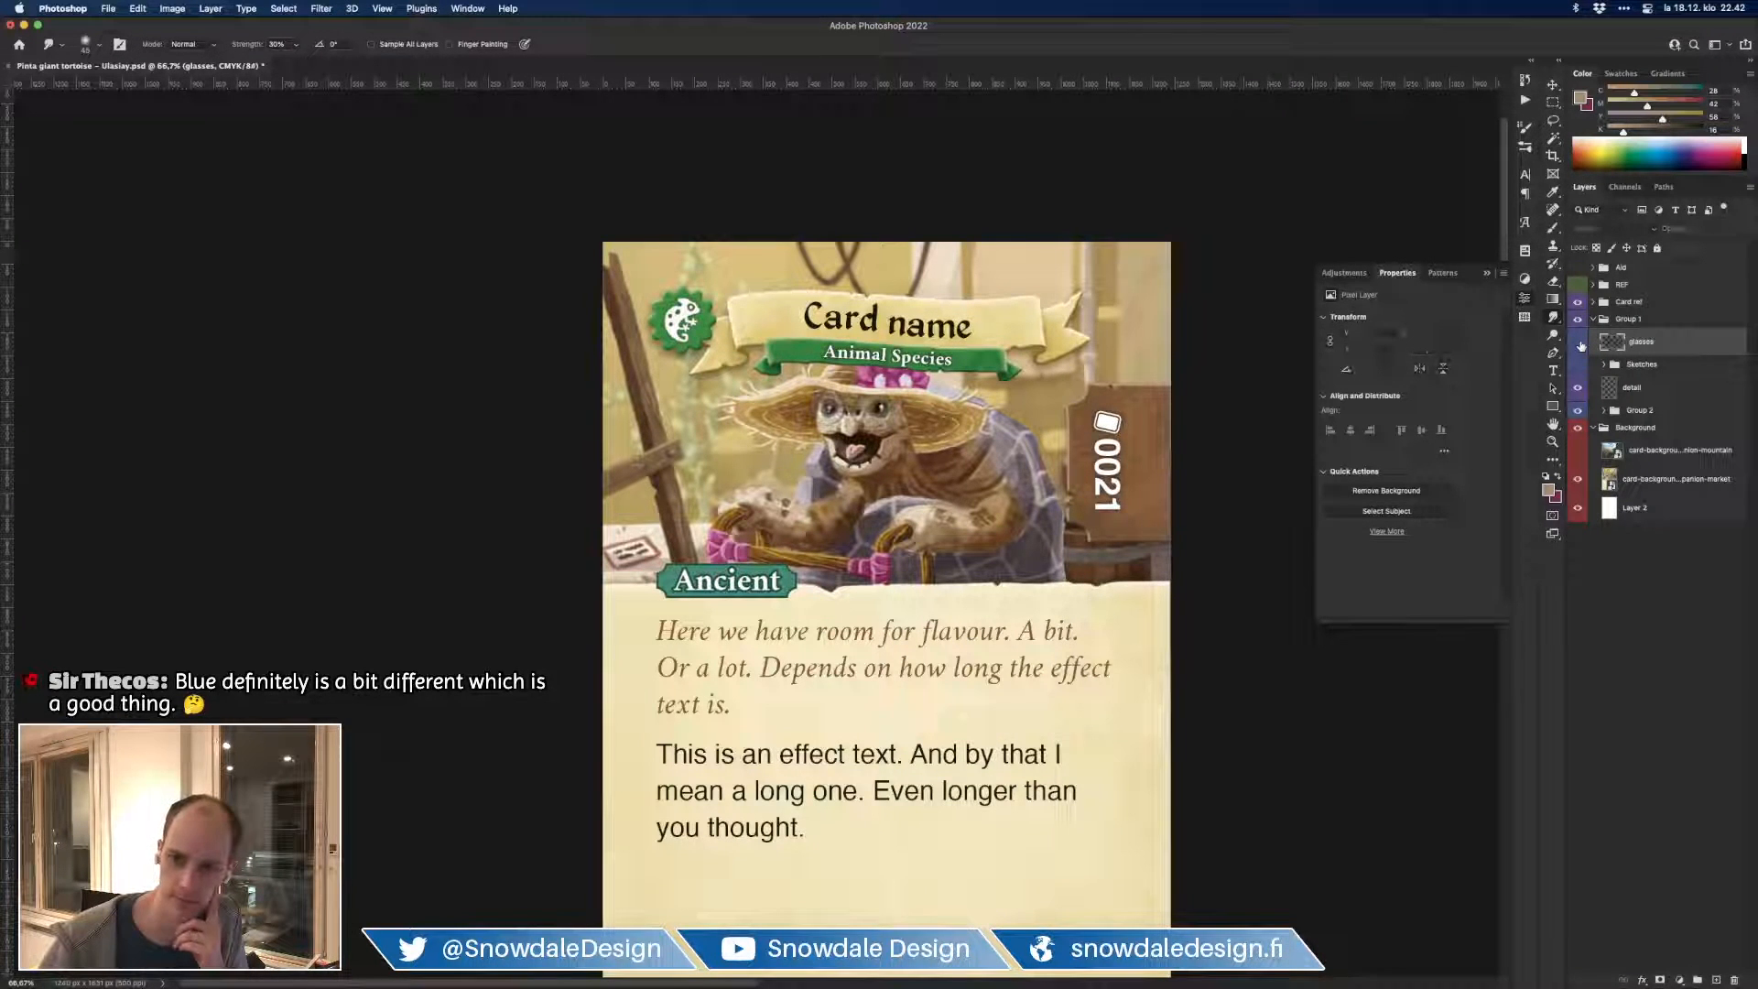
pyautogui.click(1579, 344)
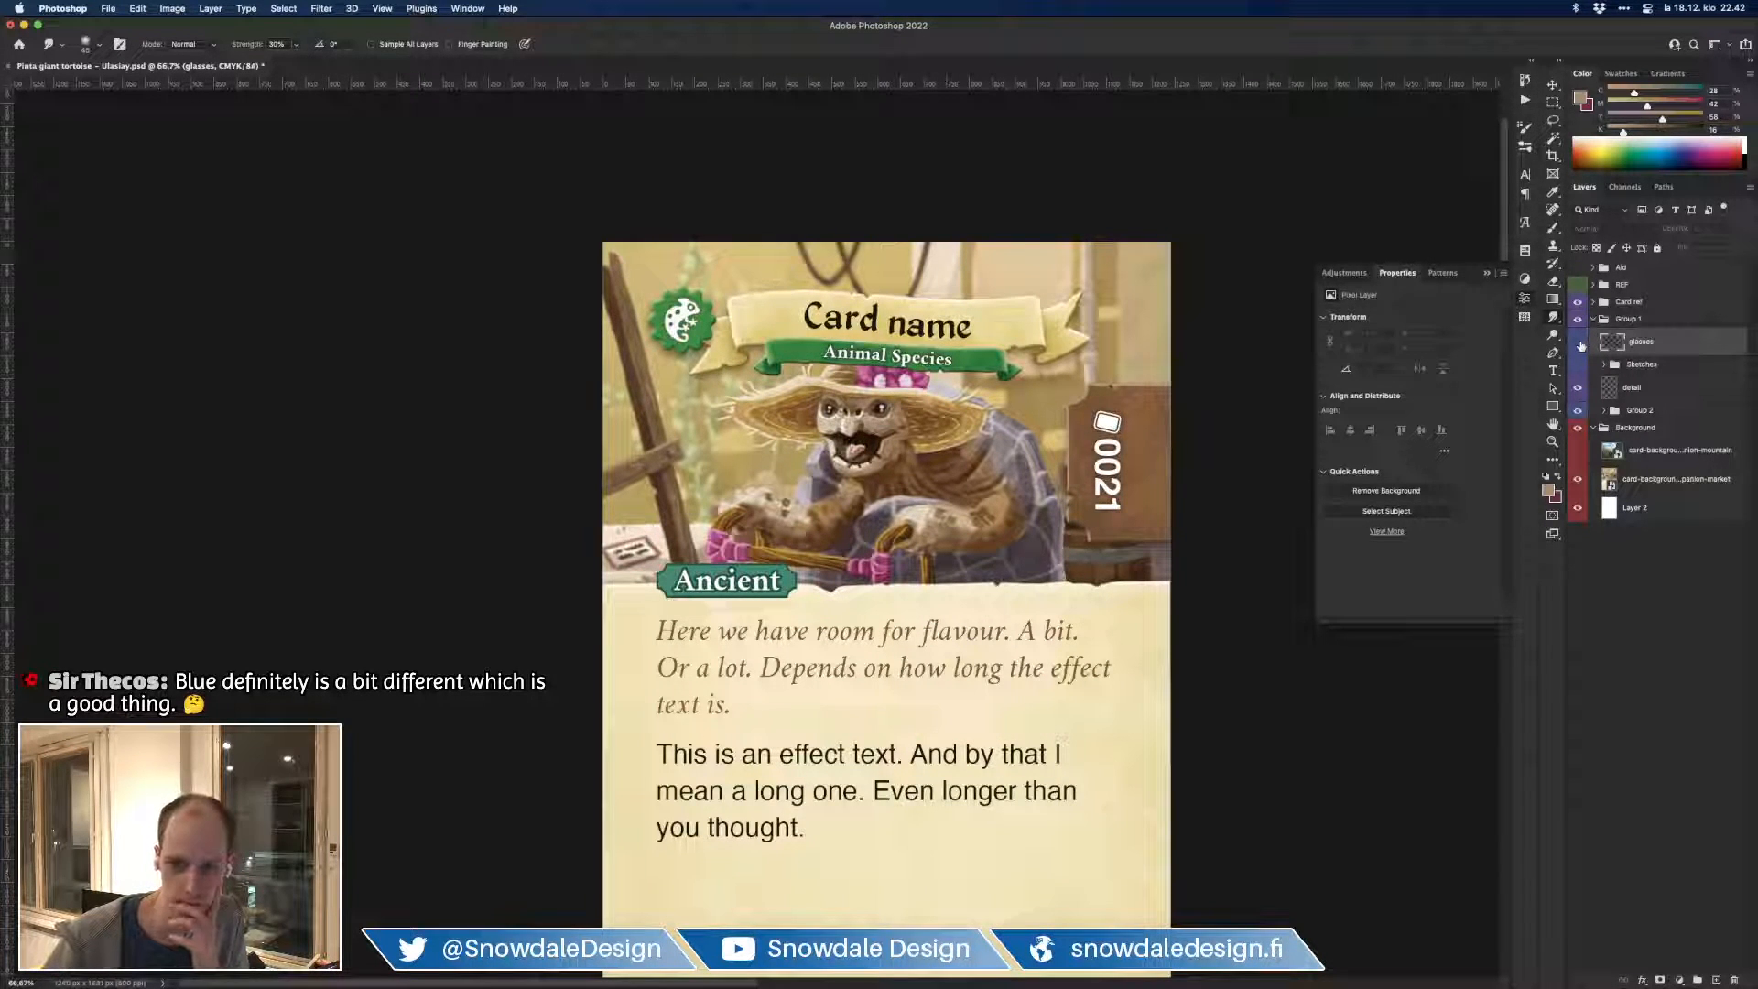
pyautogui.click(1578, 344)
pyautogui.click(1578, 344)
pyautogui.click(1578, 344)
pyautogui.click(1578, 343)
pyautogui.click(1578, 343)
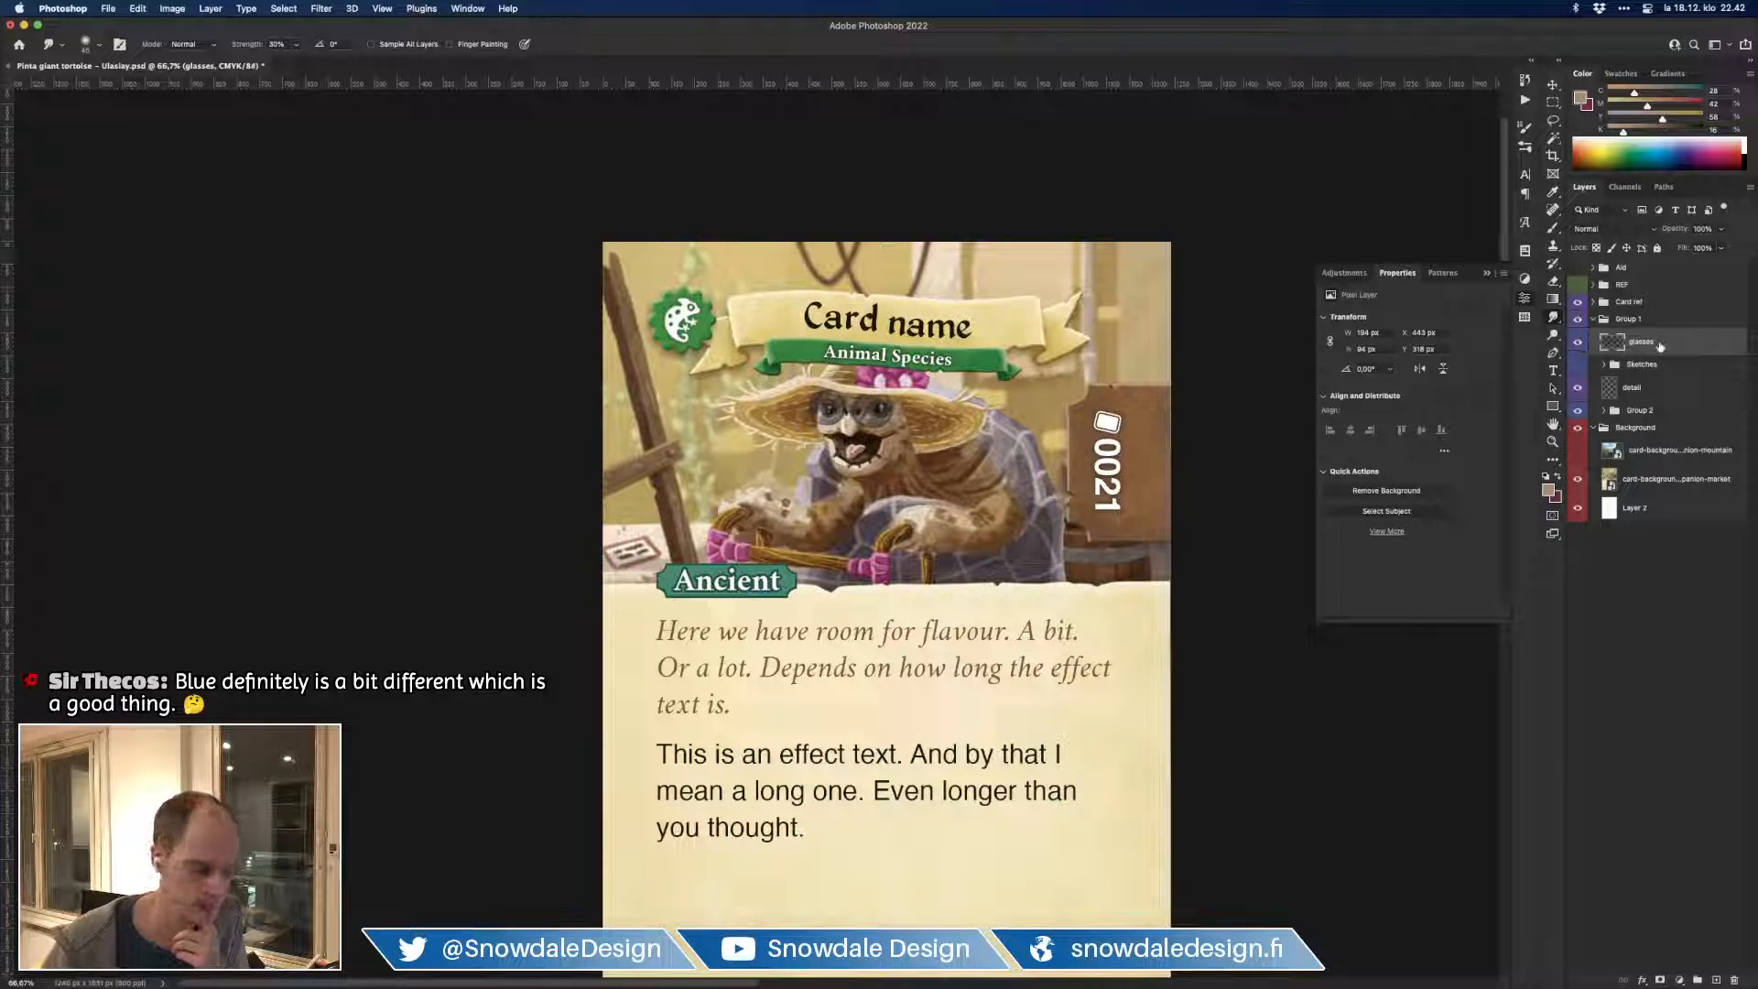
pyautogui.press('super+j')
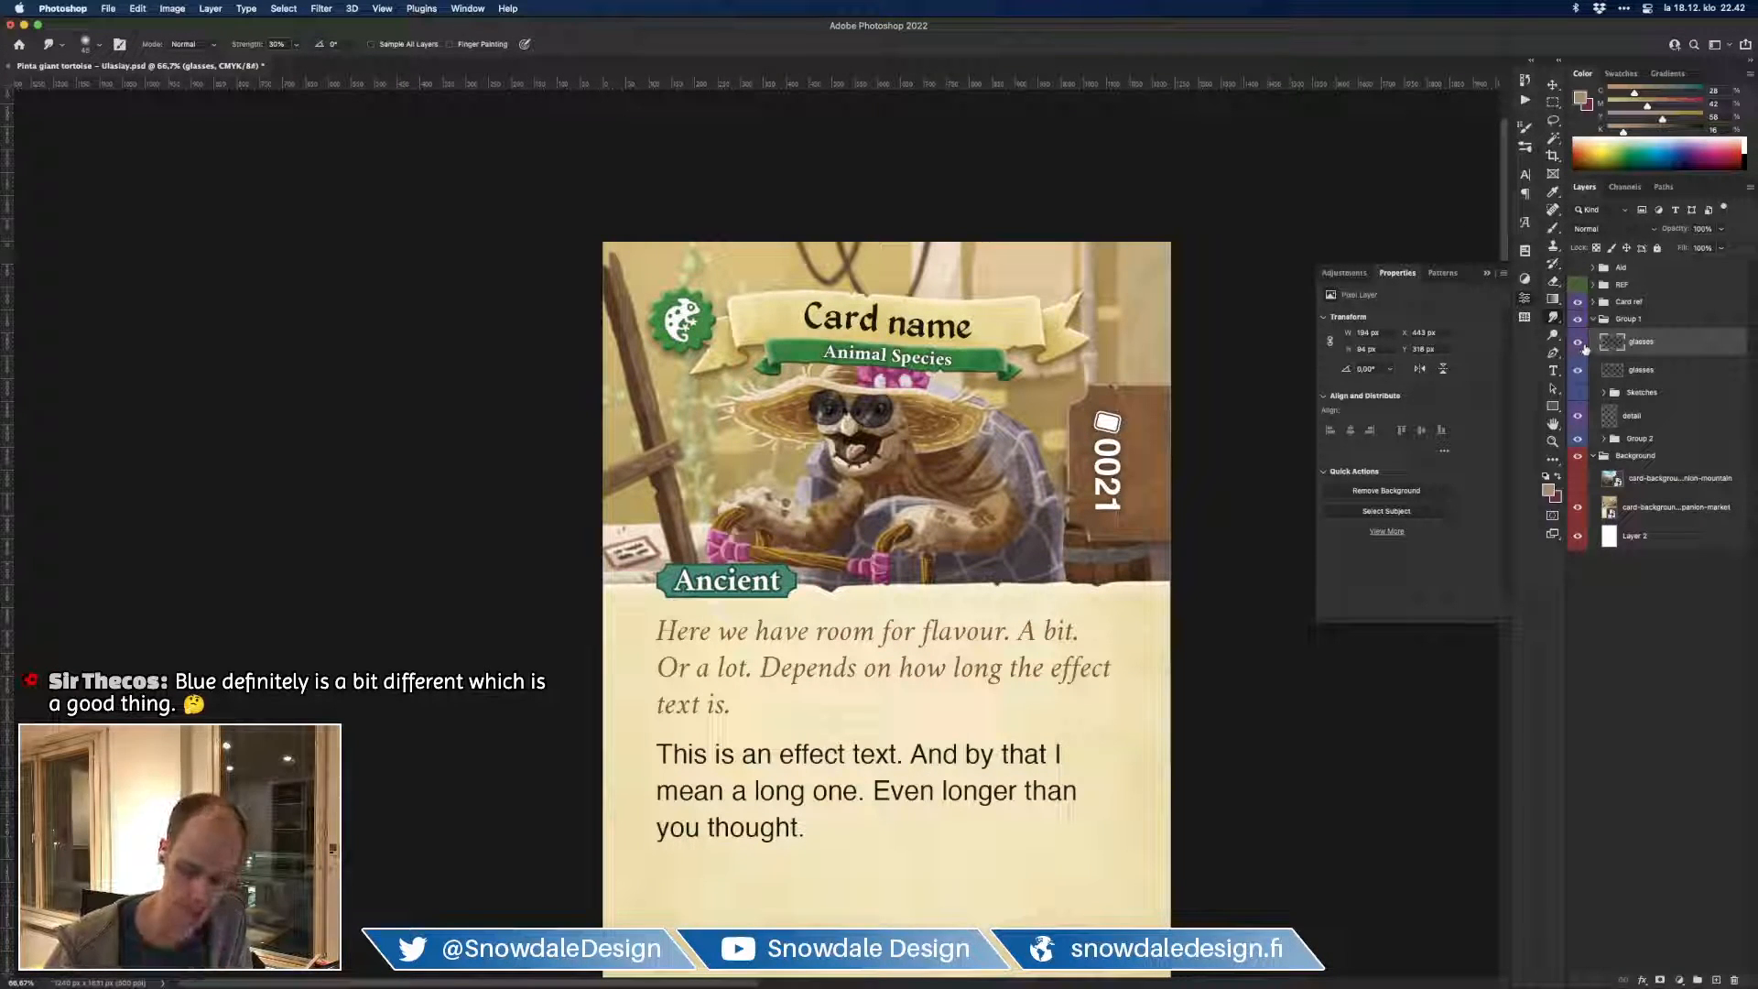
pyautogui.press('super+e')
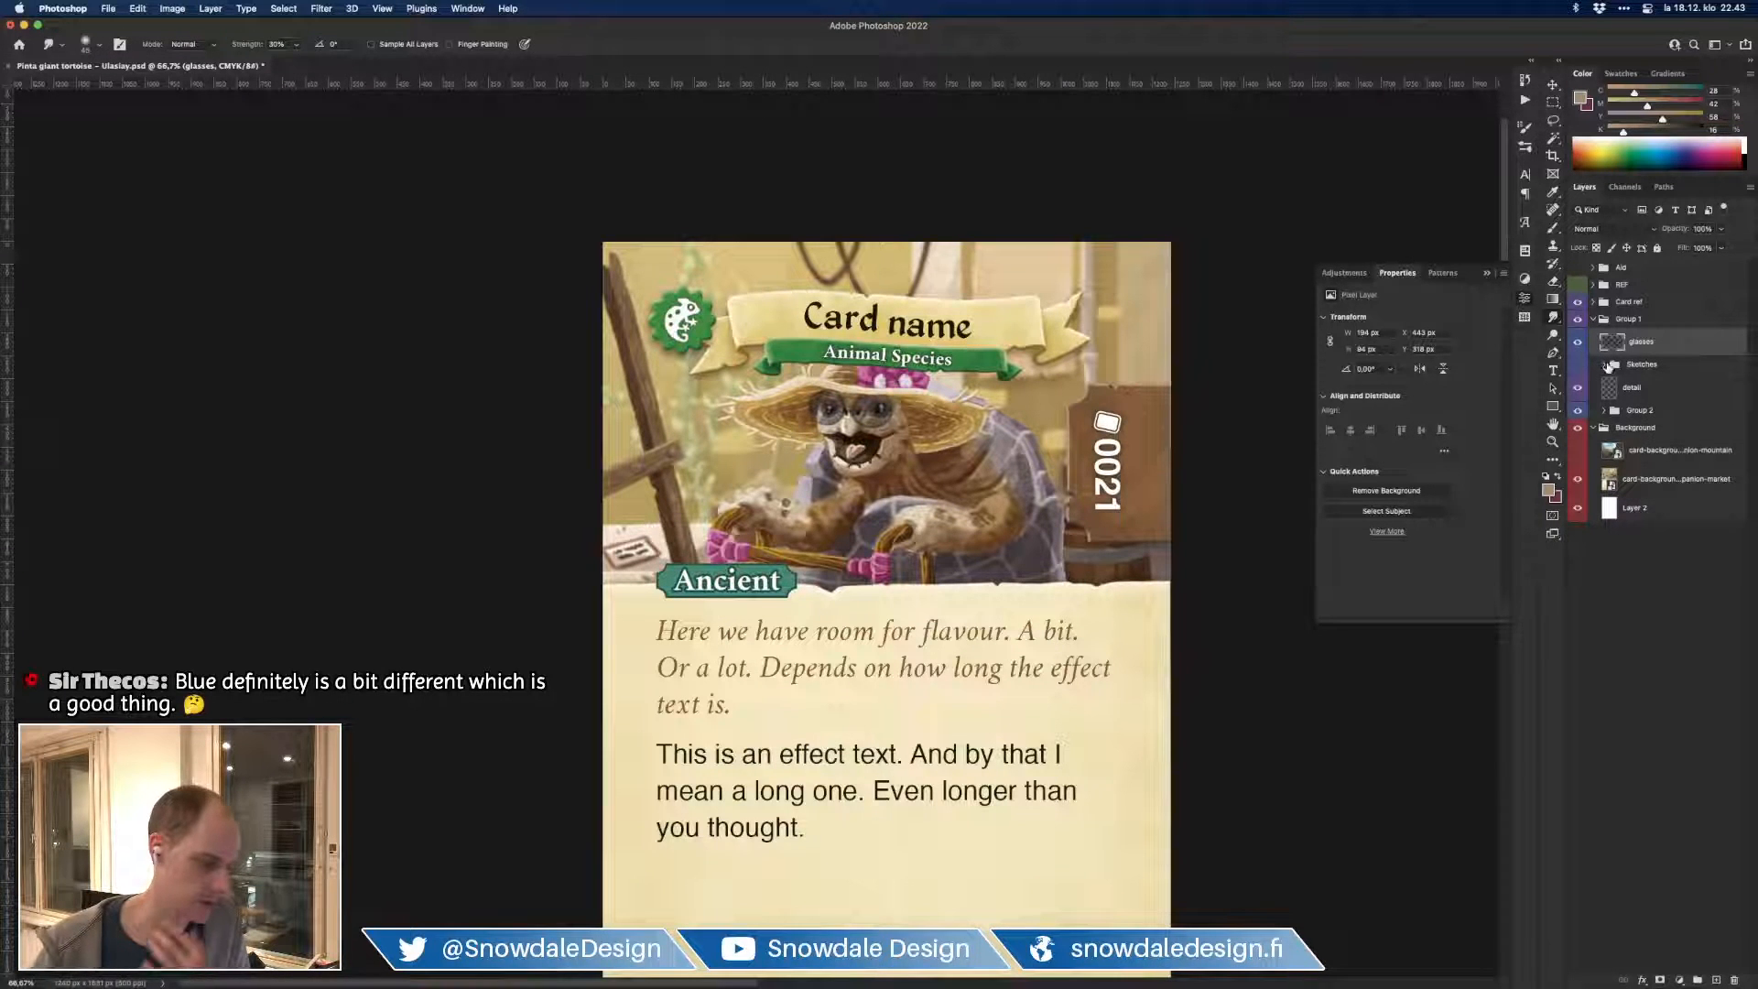
# Step: Move the glasses layer back into the Sketches group, show the group and hide the glasses
pyautogui.click(1603, 364)
pyautogui.moveTo(1613, 344)
pyautogui.mouseDown()
pyautogui.moveTo(1620, 367)
pyautogui.moveTo(1605, 365)
pyautogui.mouseUp()
pyautogui.click(1577, 337)
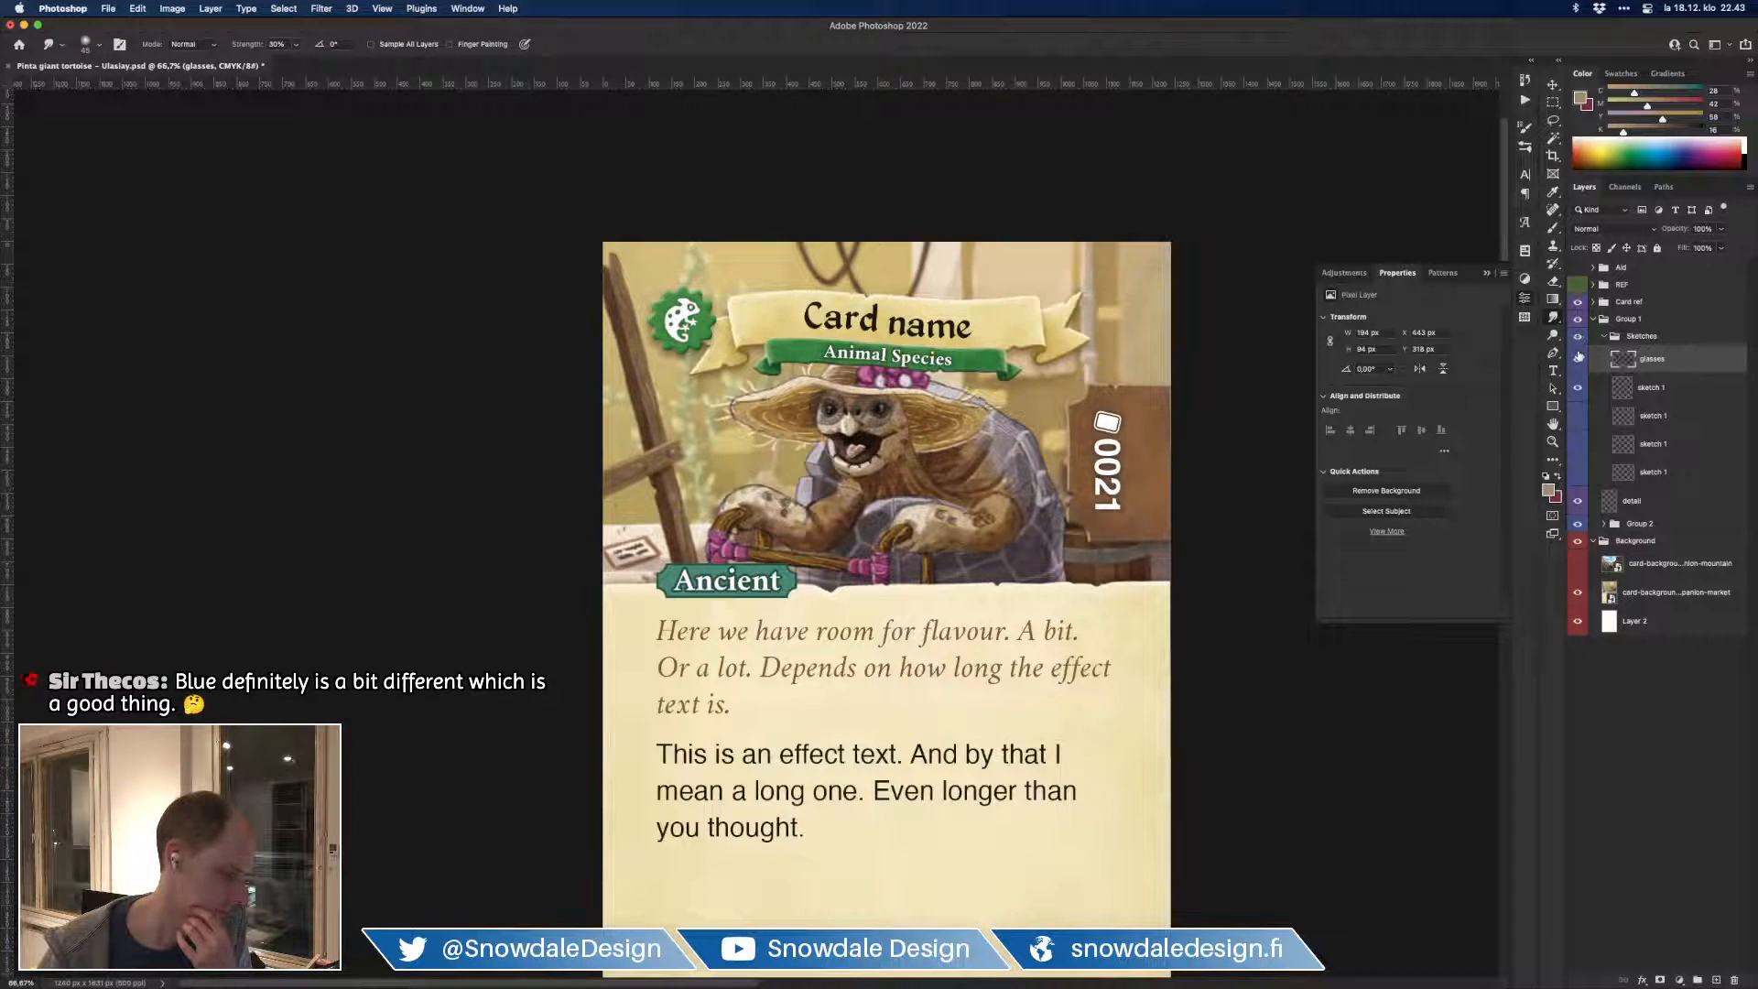
pyautogui.click(1576, 364)
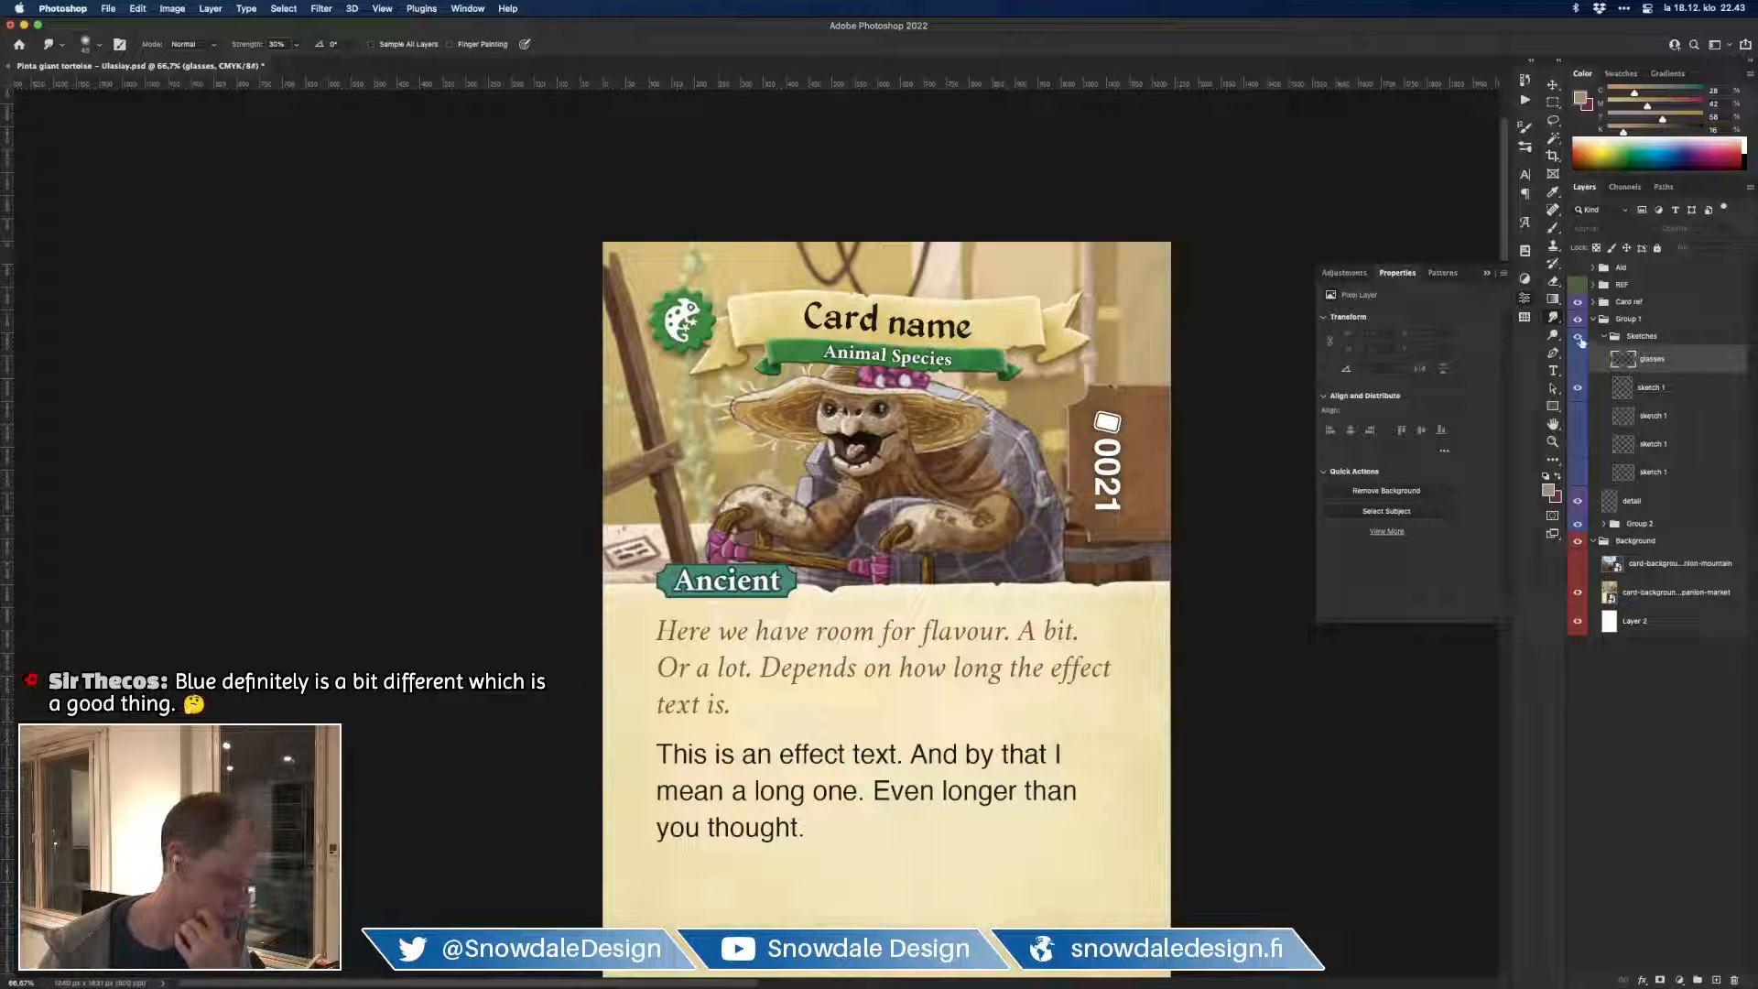
# Step: Check the painting with the line sketch switched off and on, keeping the Sketches group shown
pyautogui.click(1580, 339)
pyautogui.click(1579, 339)
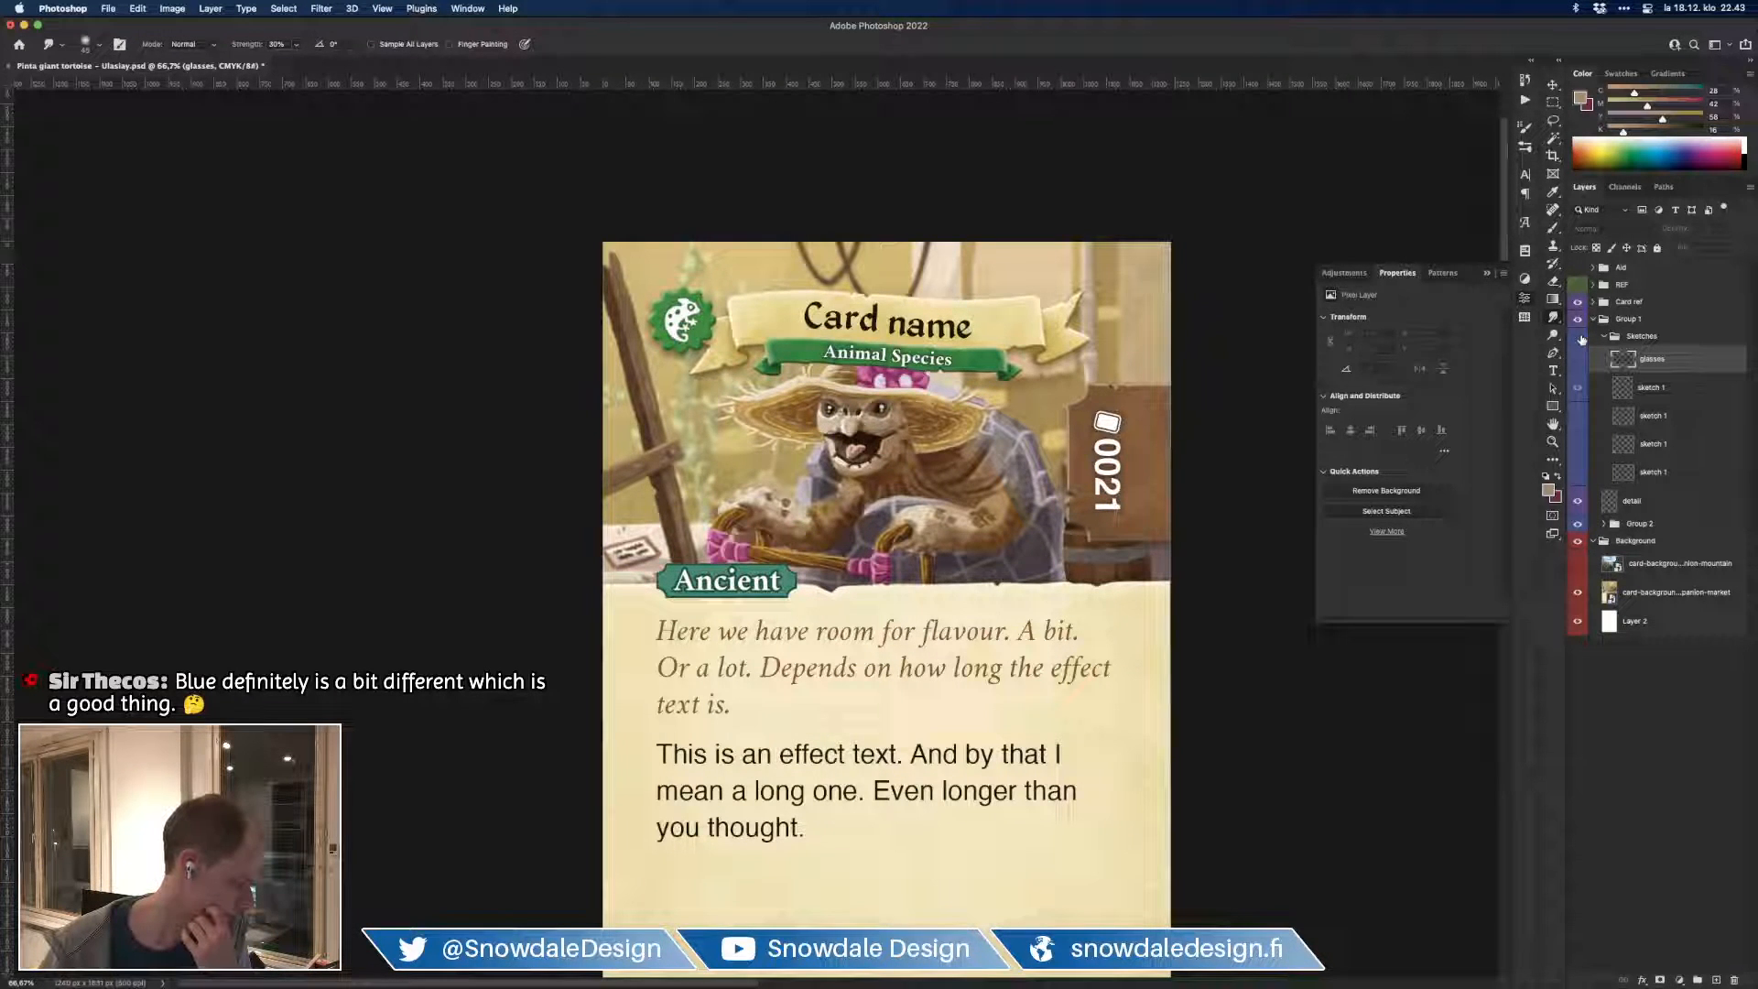
pyautogui.click(1579, 339)
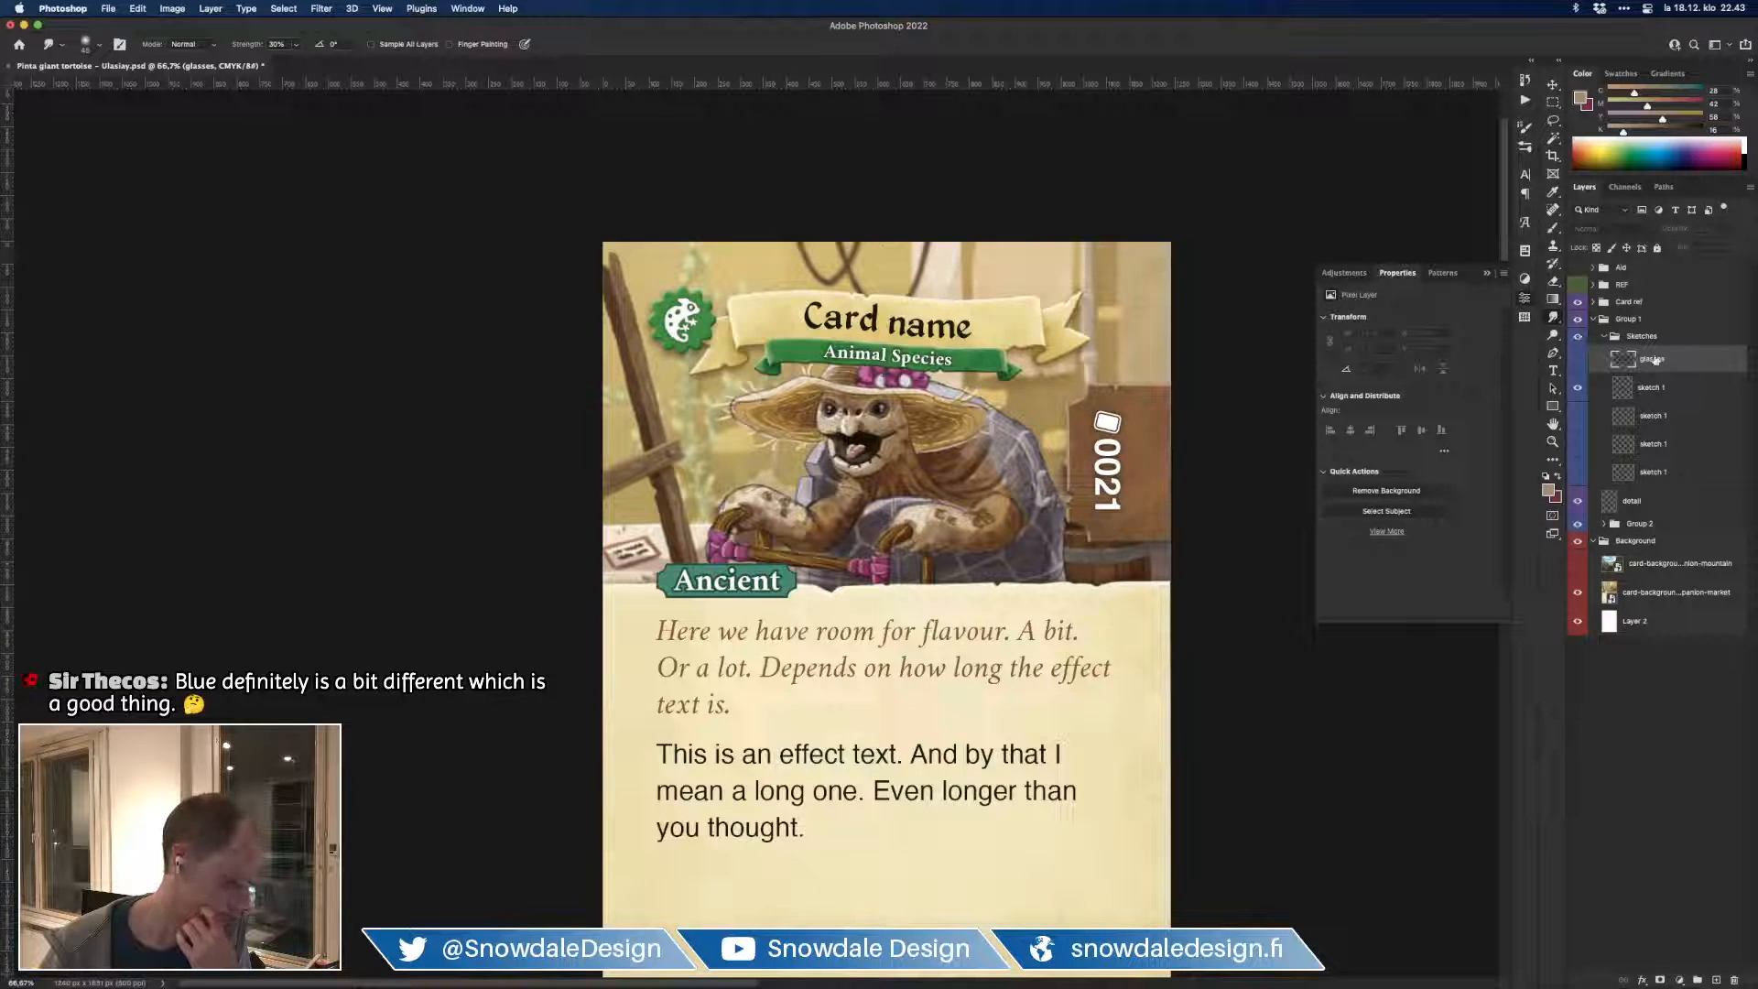
# Step: Hide the market background layer and fade Group 2 to 30% opacity
pyautogui.click(1666, 526)
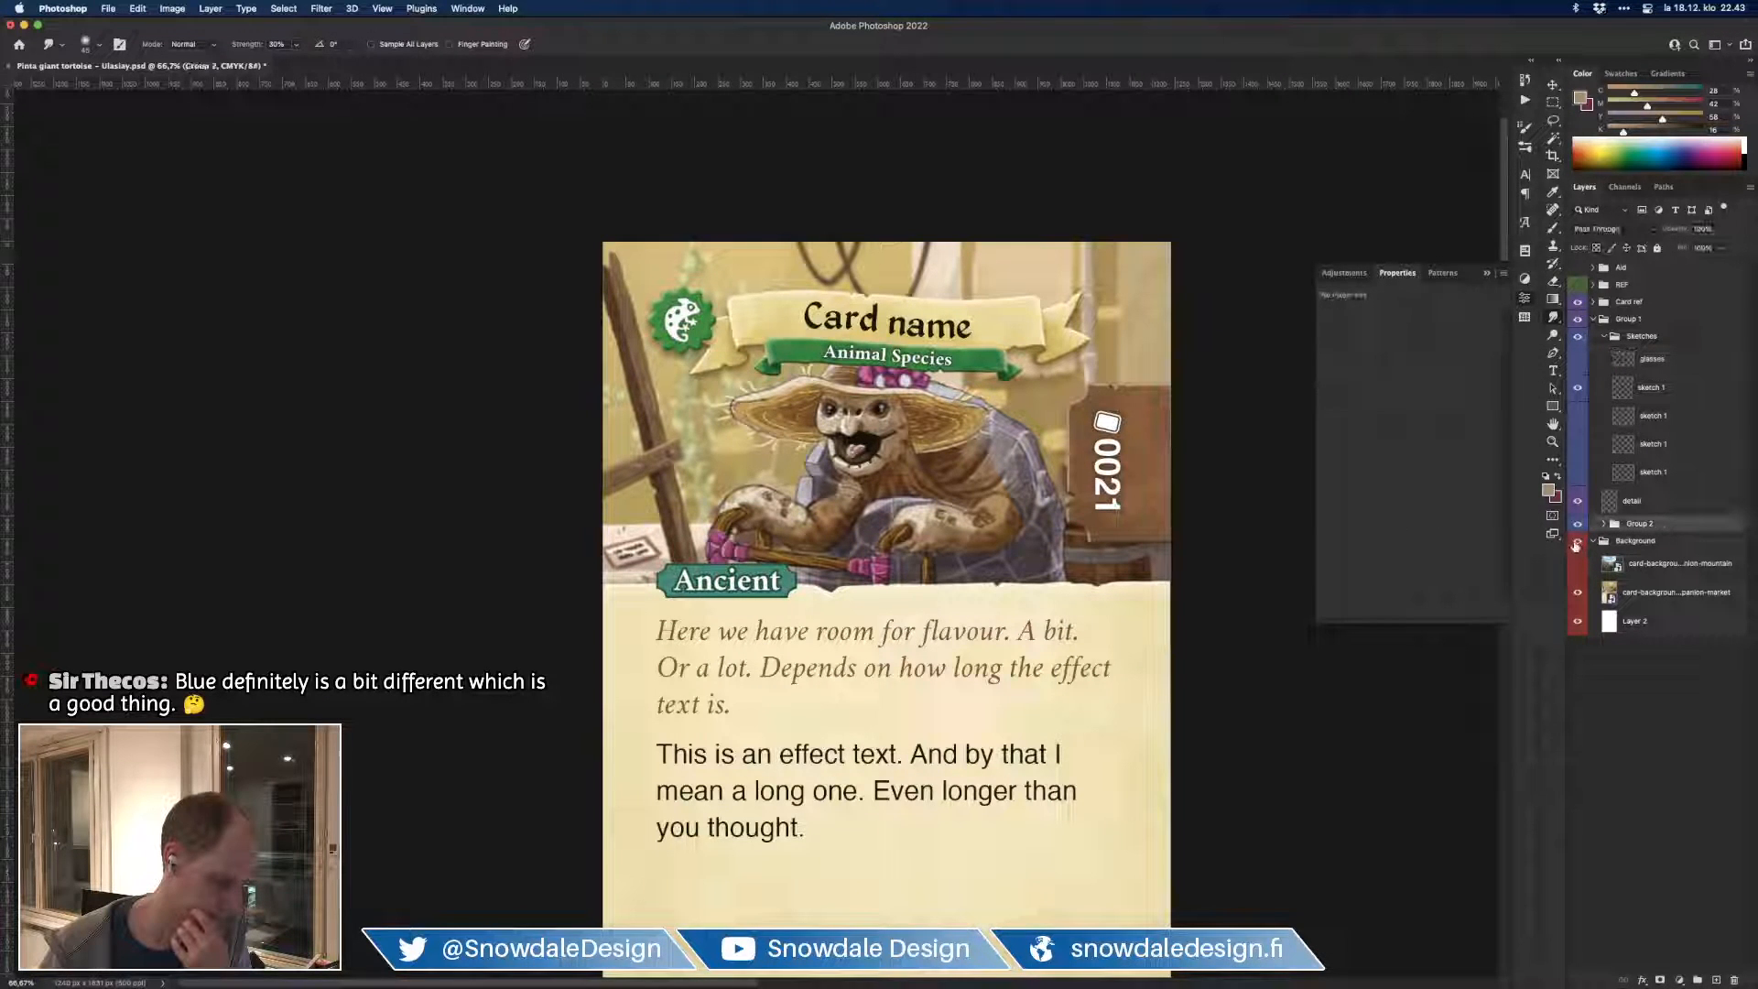
pyautogui.click(1579, 593)
pyautogui.press('m')
pyautogui.press('4')
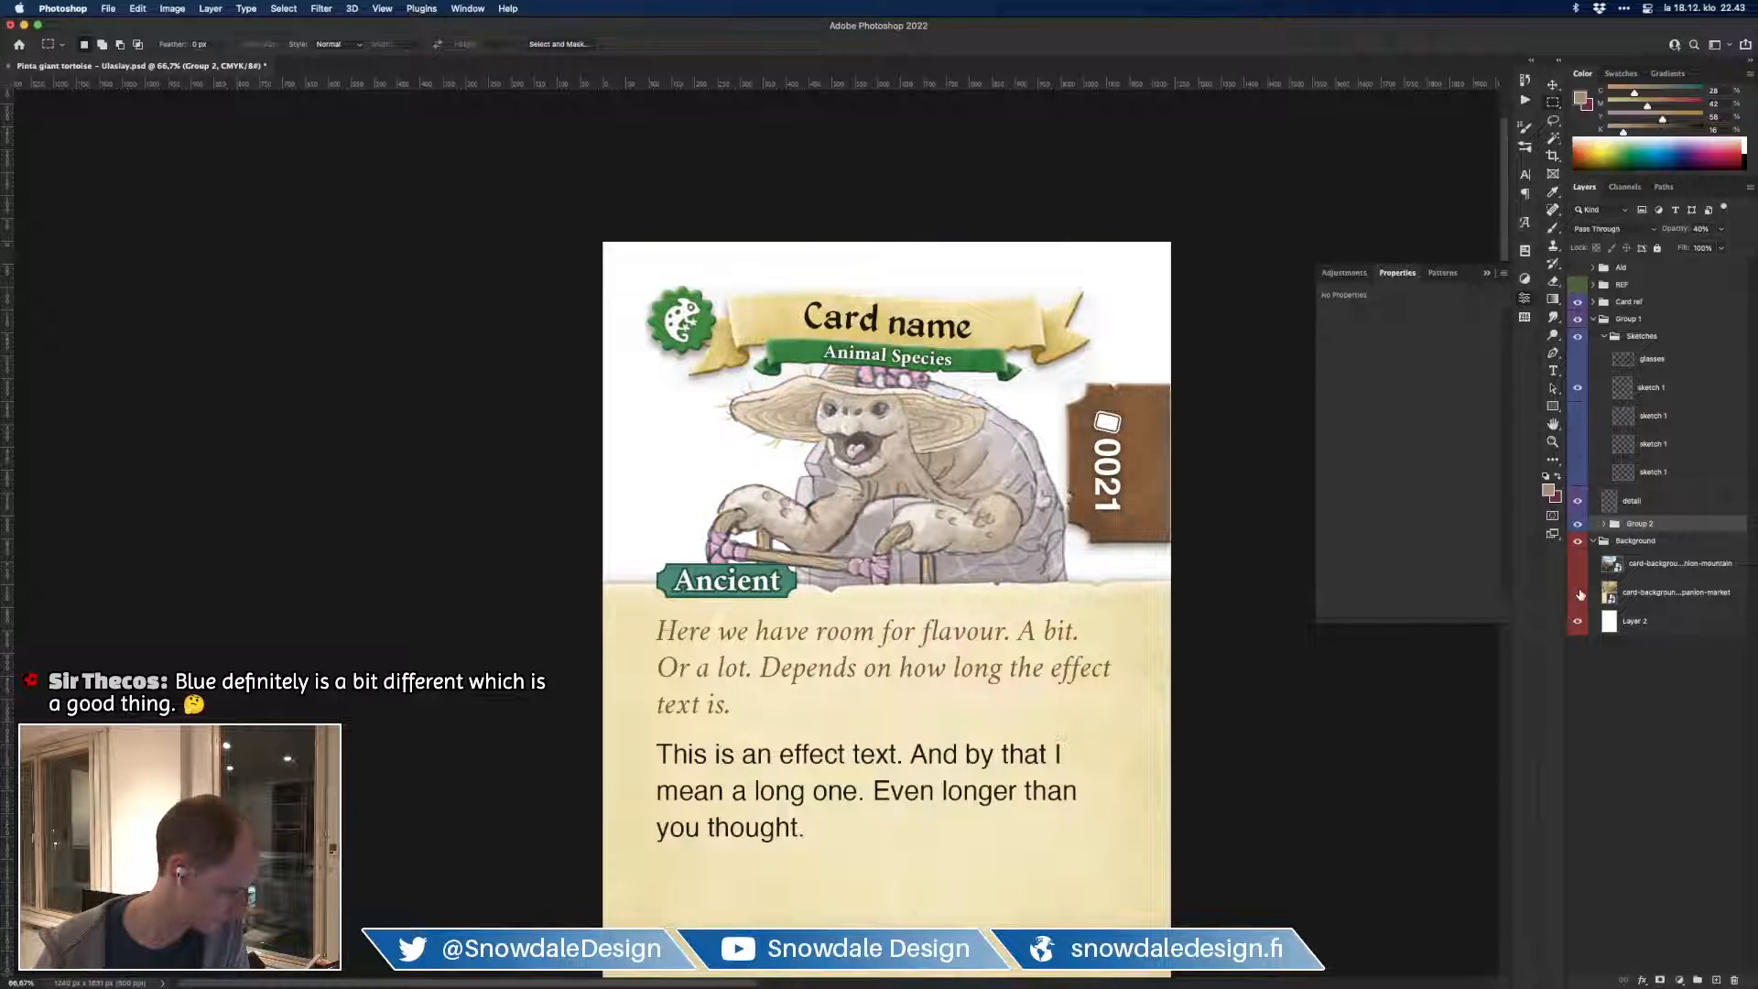
pyautogui.press('3')
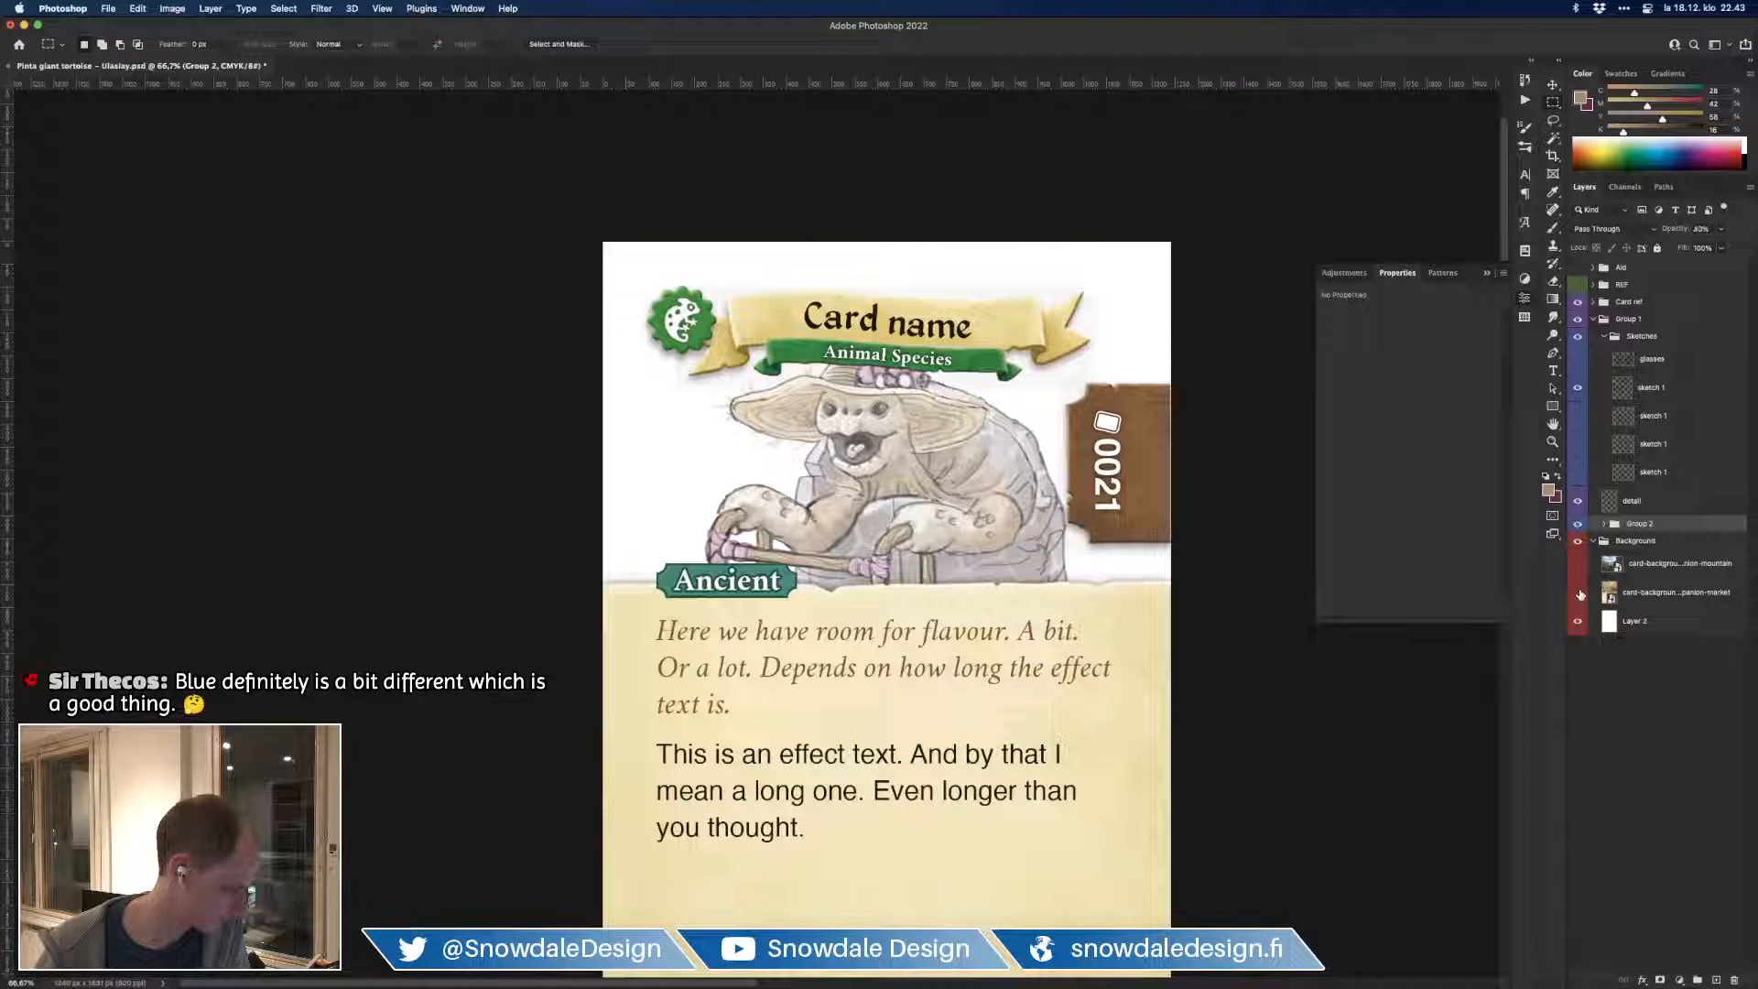
# Step: Duplicate the visible sketch 1 layer and hide the original beneath it
pyautogui.click(1655, 390)
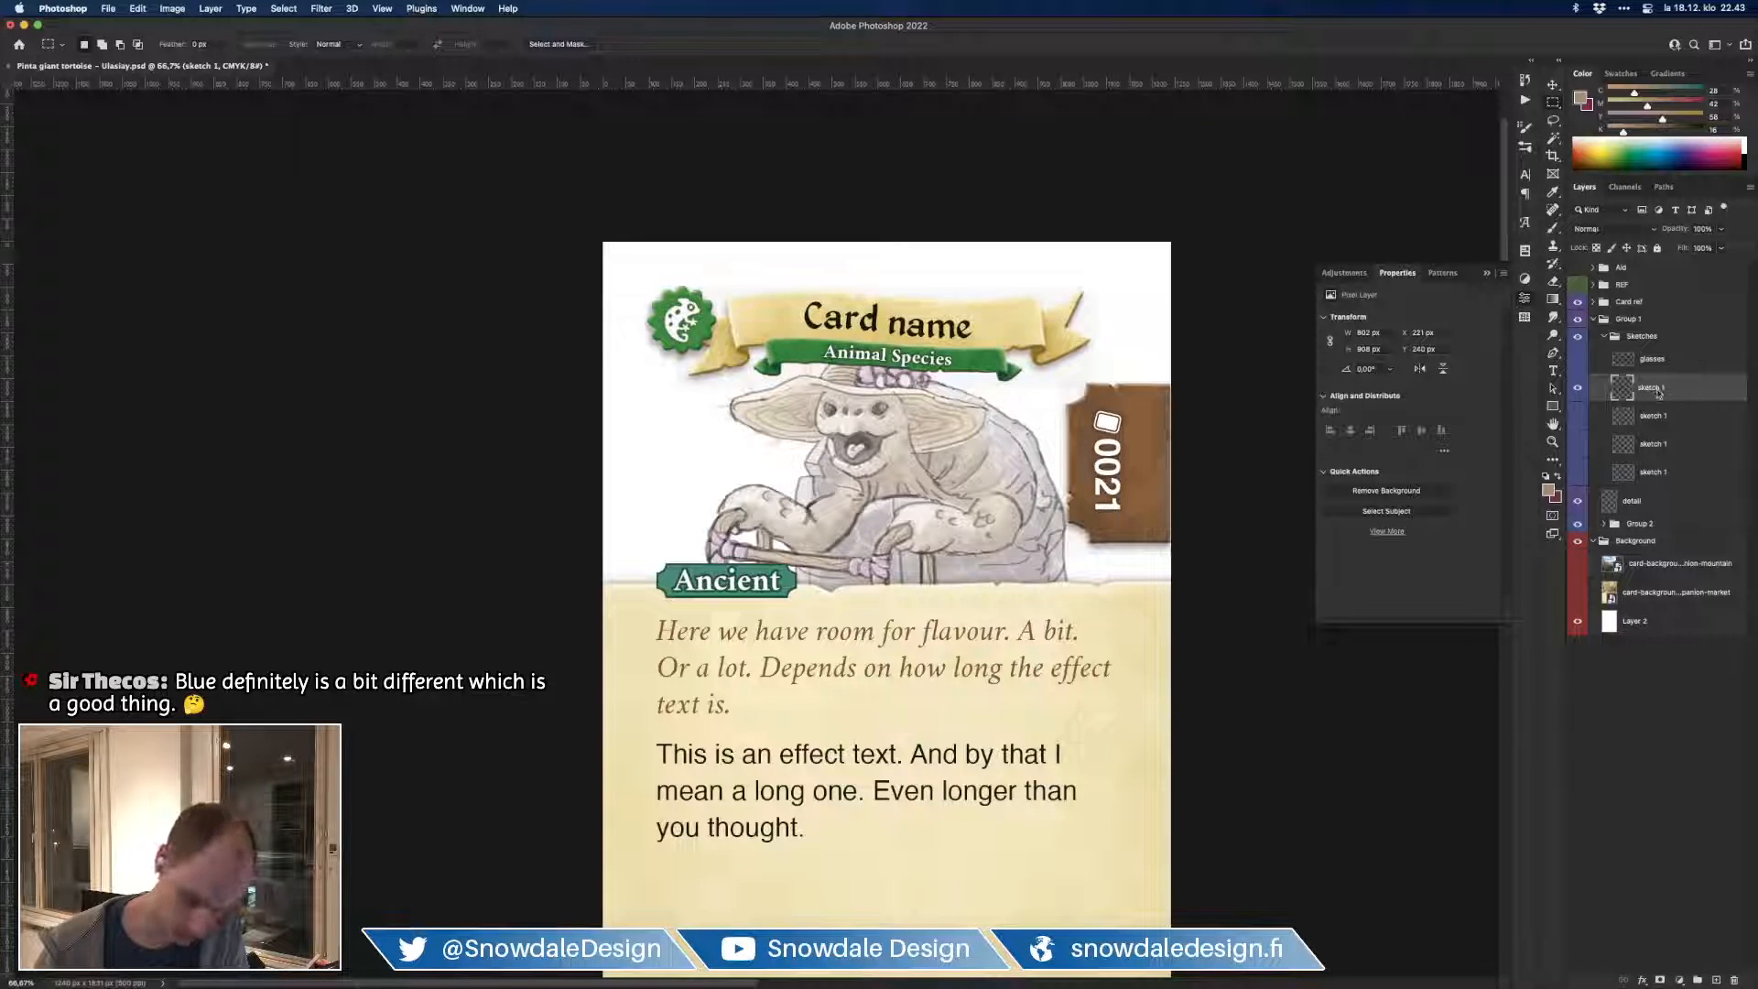
pyautogui.press('super+j')
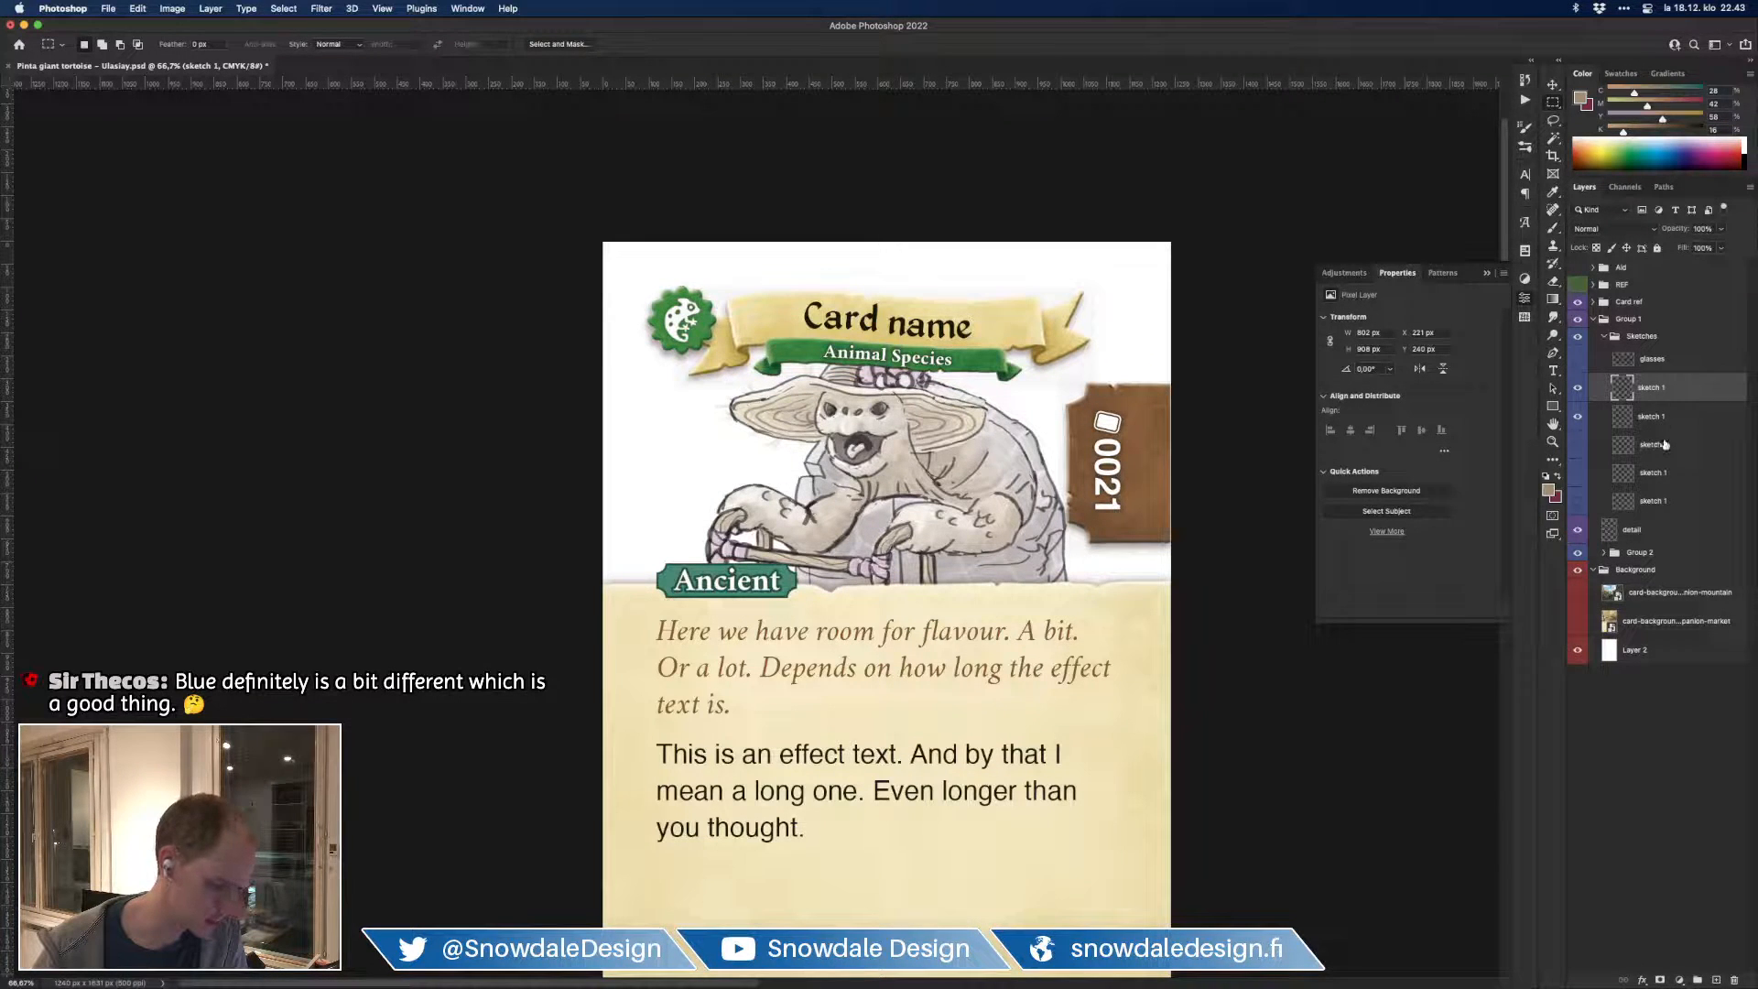
pyautogui.click(1577, 417)
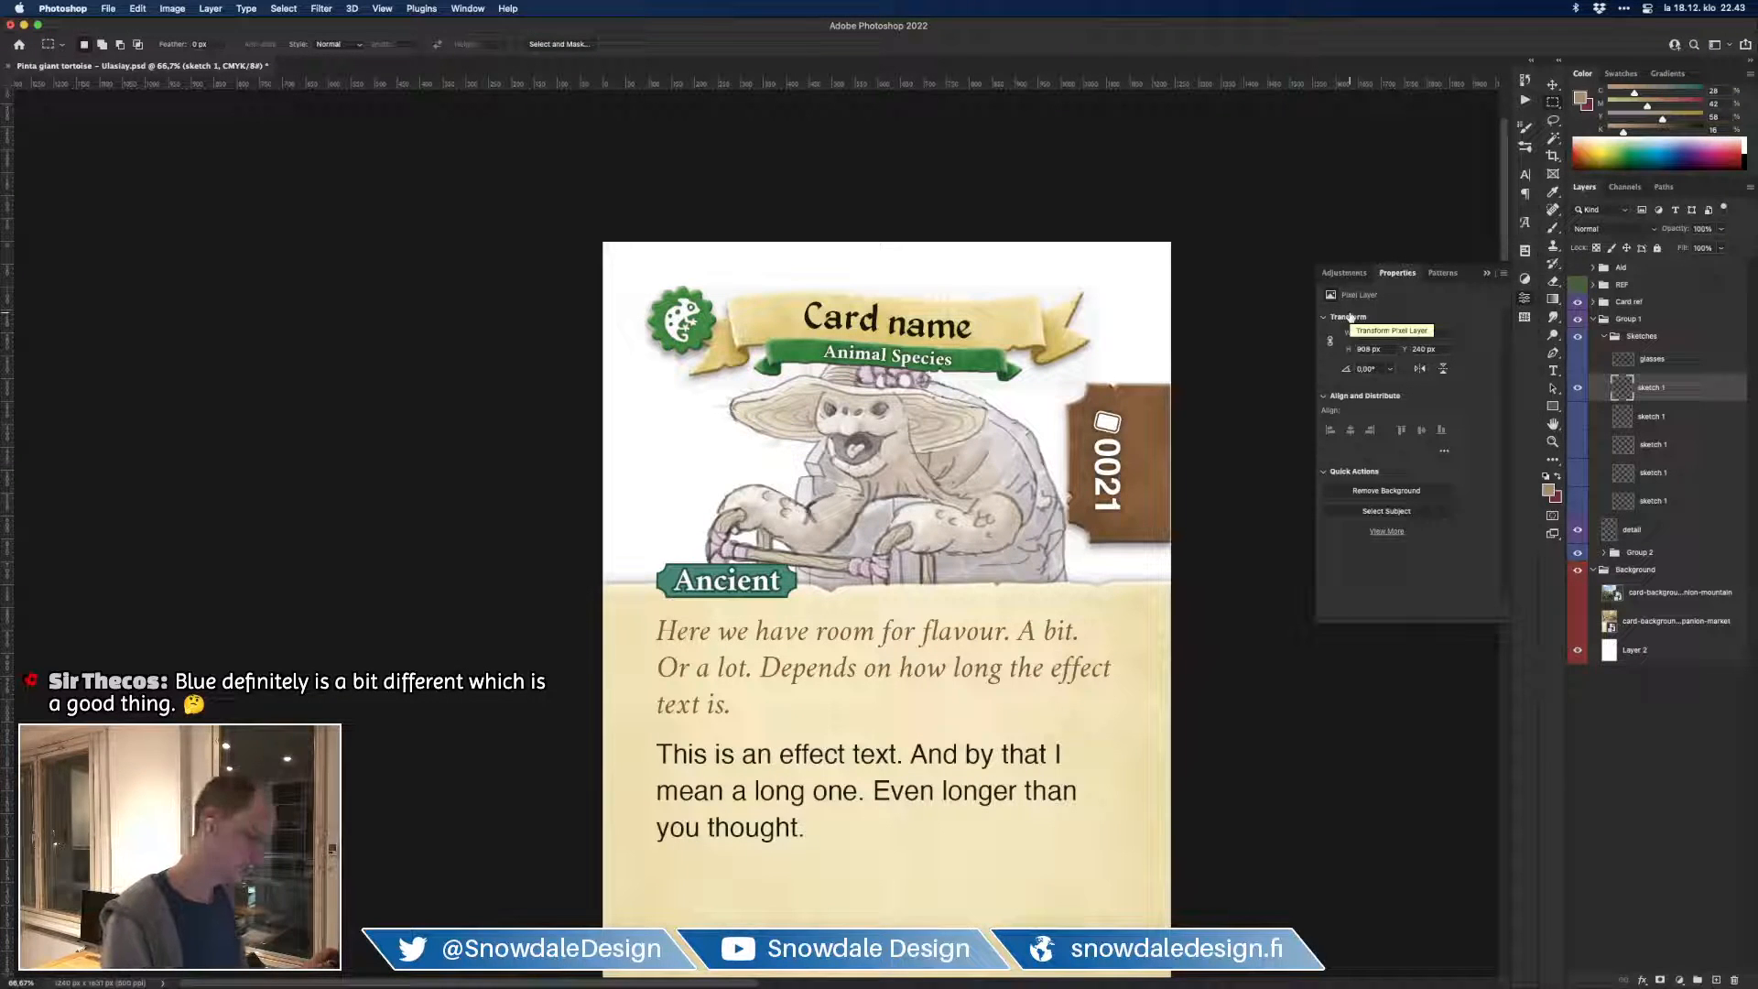
# Step: Set up the Brush with default black and white colors, hide the Card ref group and show the REF photos
pyautogui.press('b')
pyautogui.press('d')
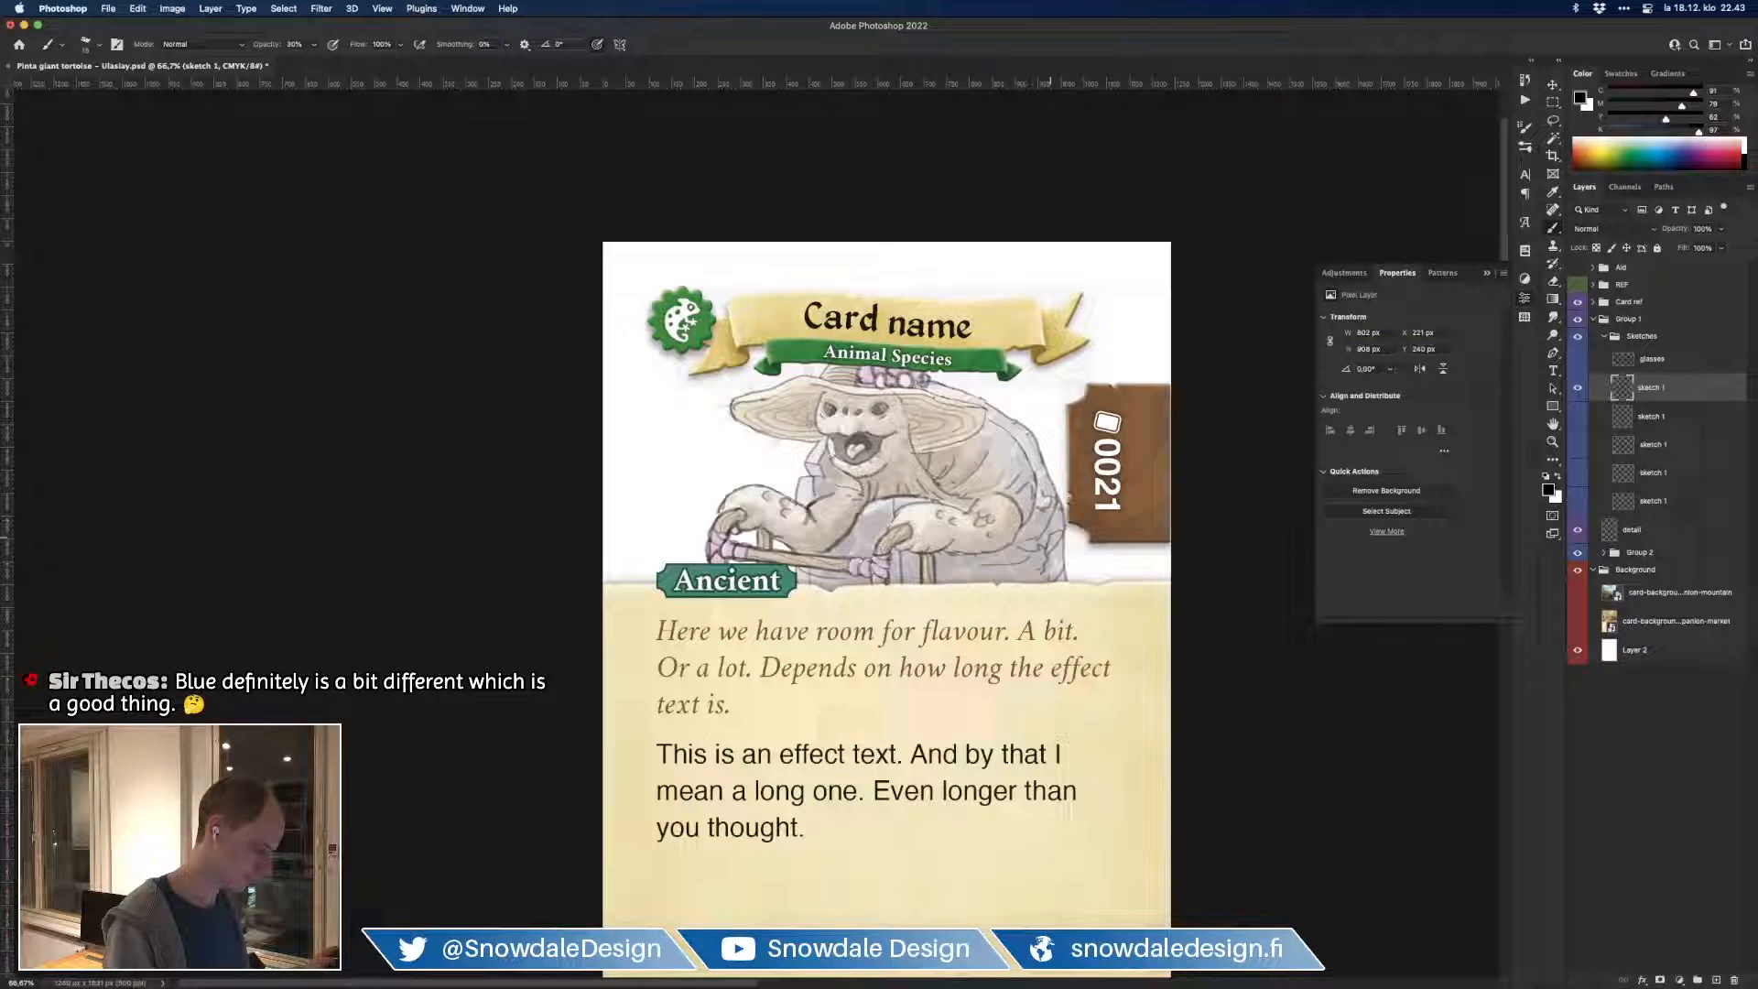
pyautogui.click(1578, 301)
pyautogui.click(1577, 284)
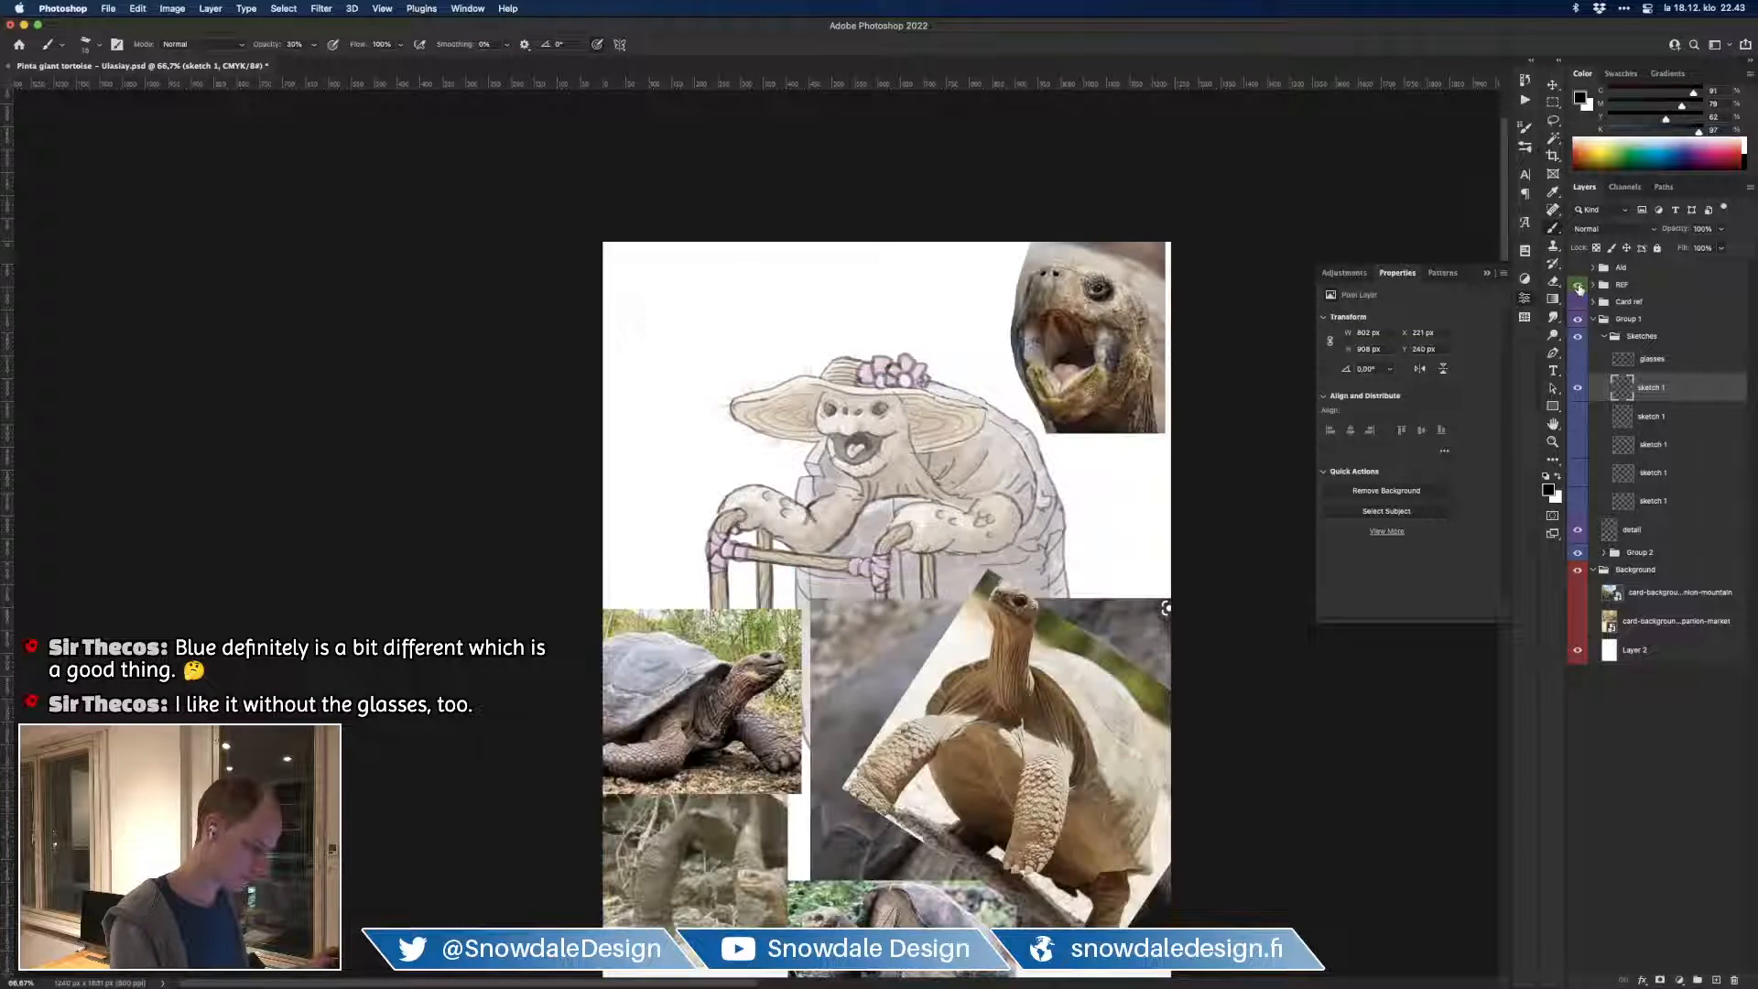
pyautogui.press('super+plus')
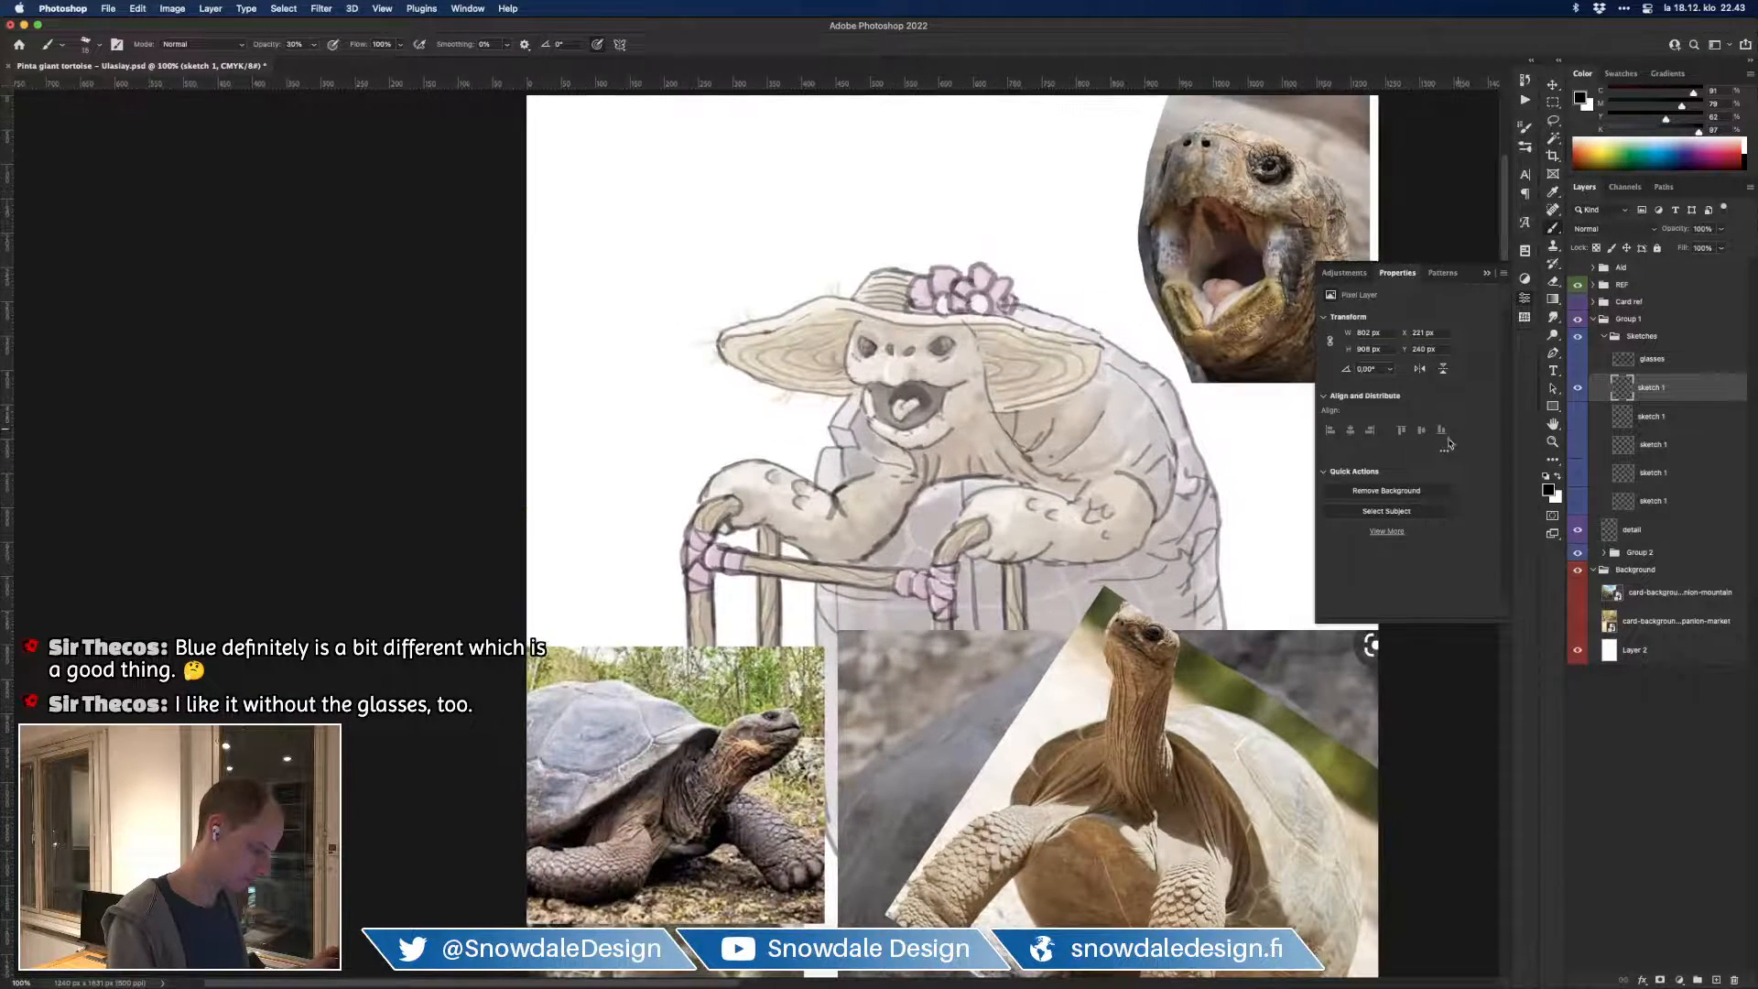
pyautogui.moveTo(1179, 647); pyautogui.dragTo(1082, 613)
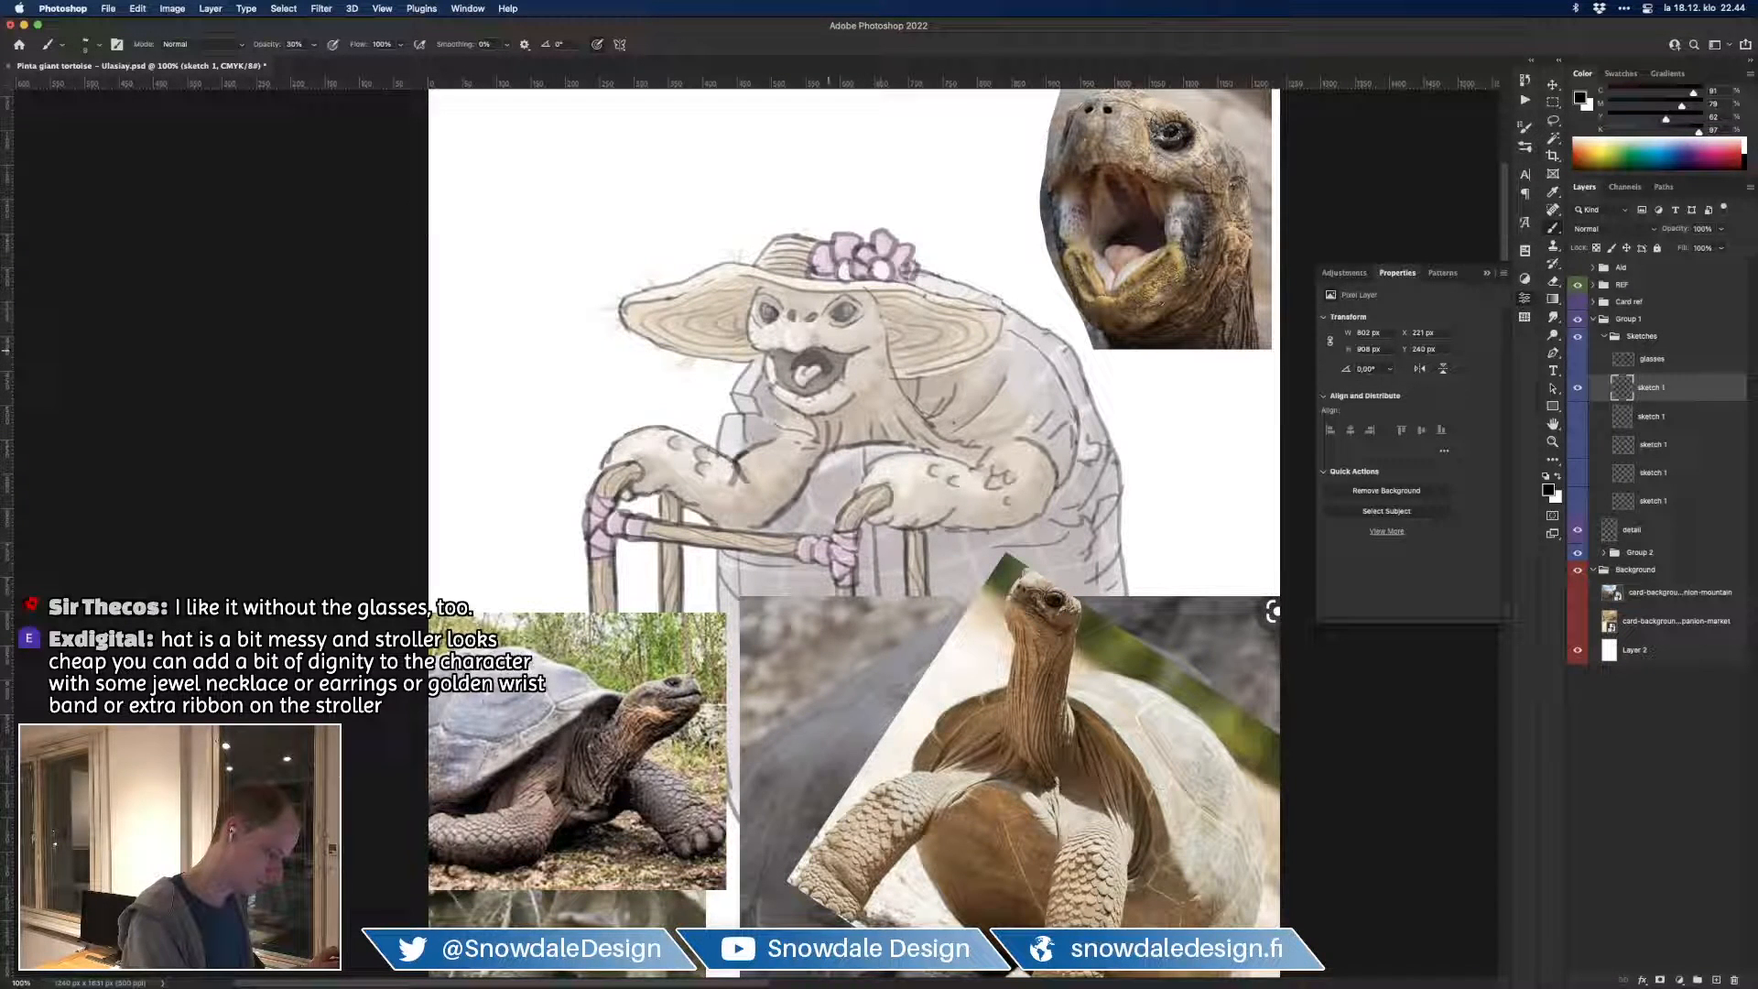
# Step: Refine the duplicated sketch with the Brush and Eraser, reworking the lines around the elbow of the tortoise's near arm
pyautogui.press('e')
pyautogui.press('b')
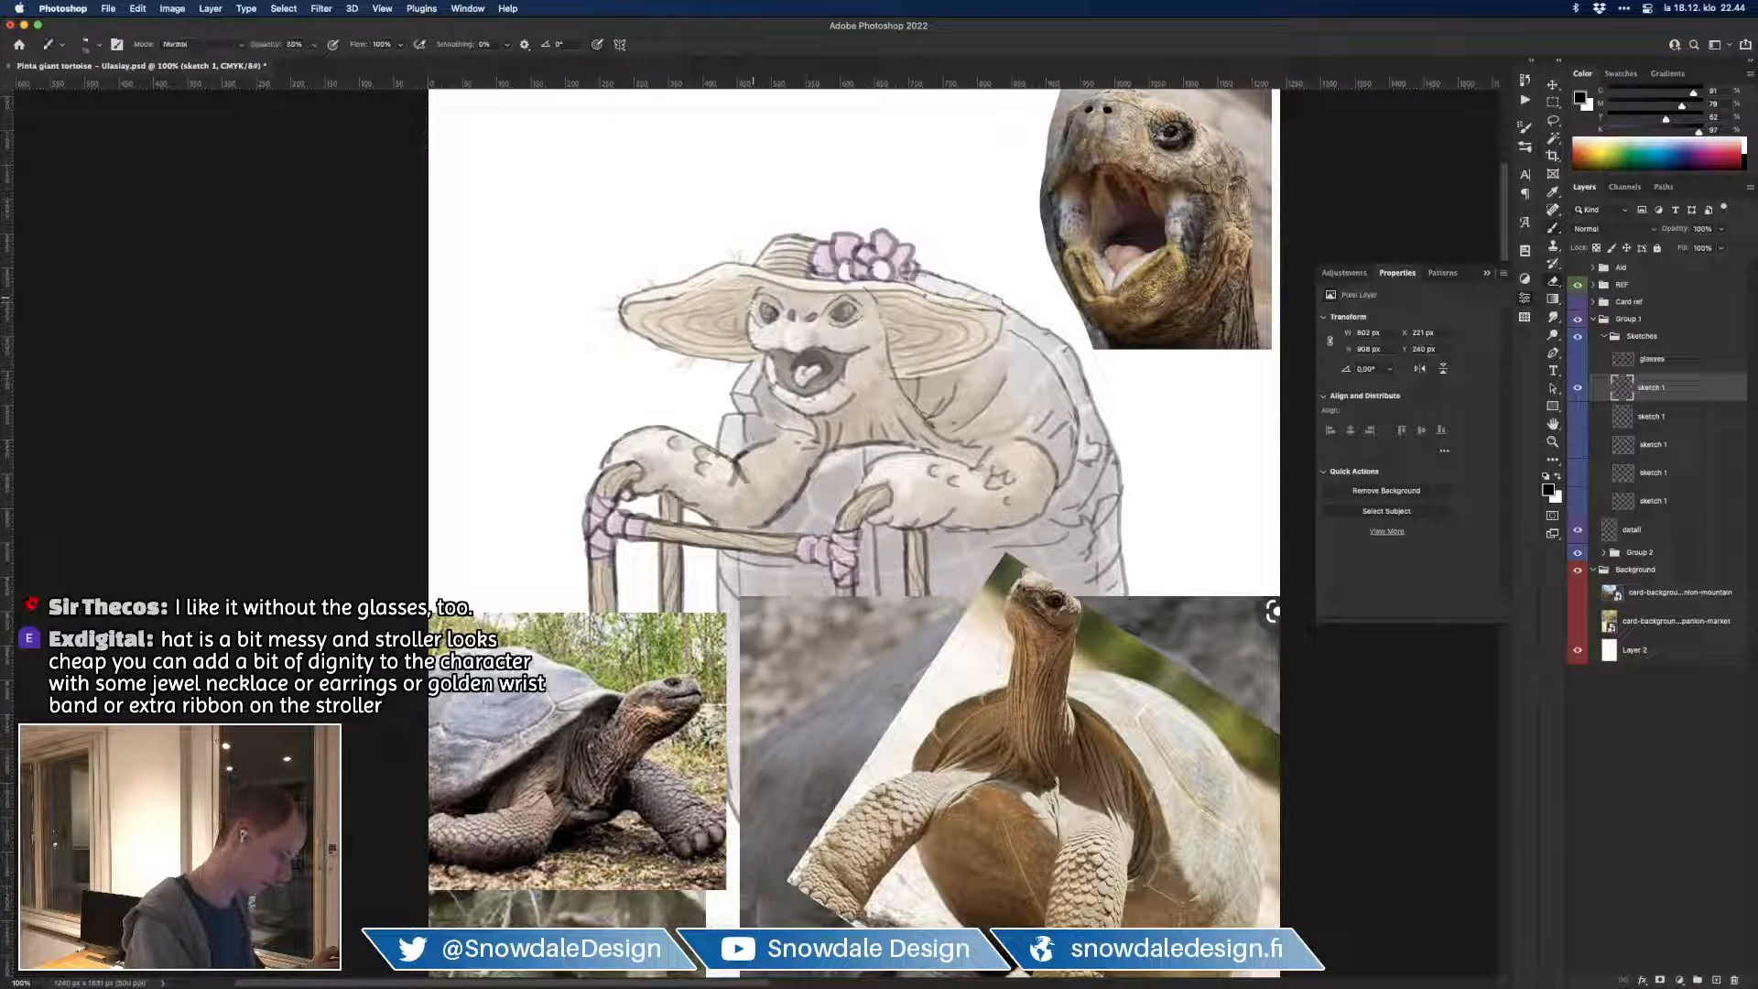
pyautogui.press('e')
pyautogui.press('b')
pyautogui.press('e')
pyautogui.press('b')
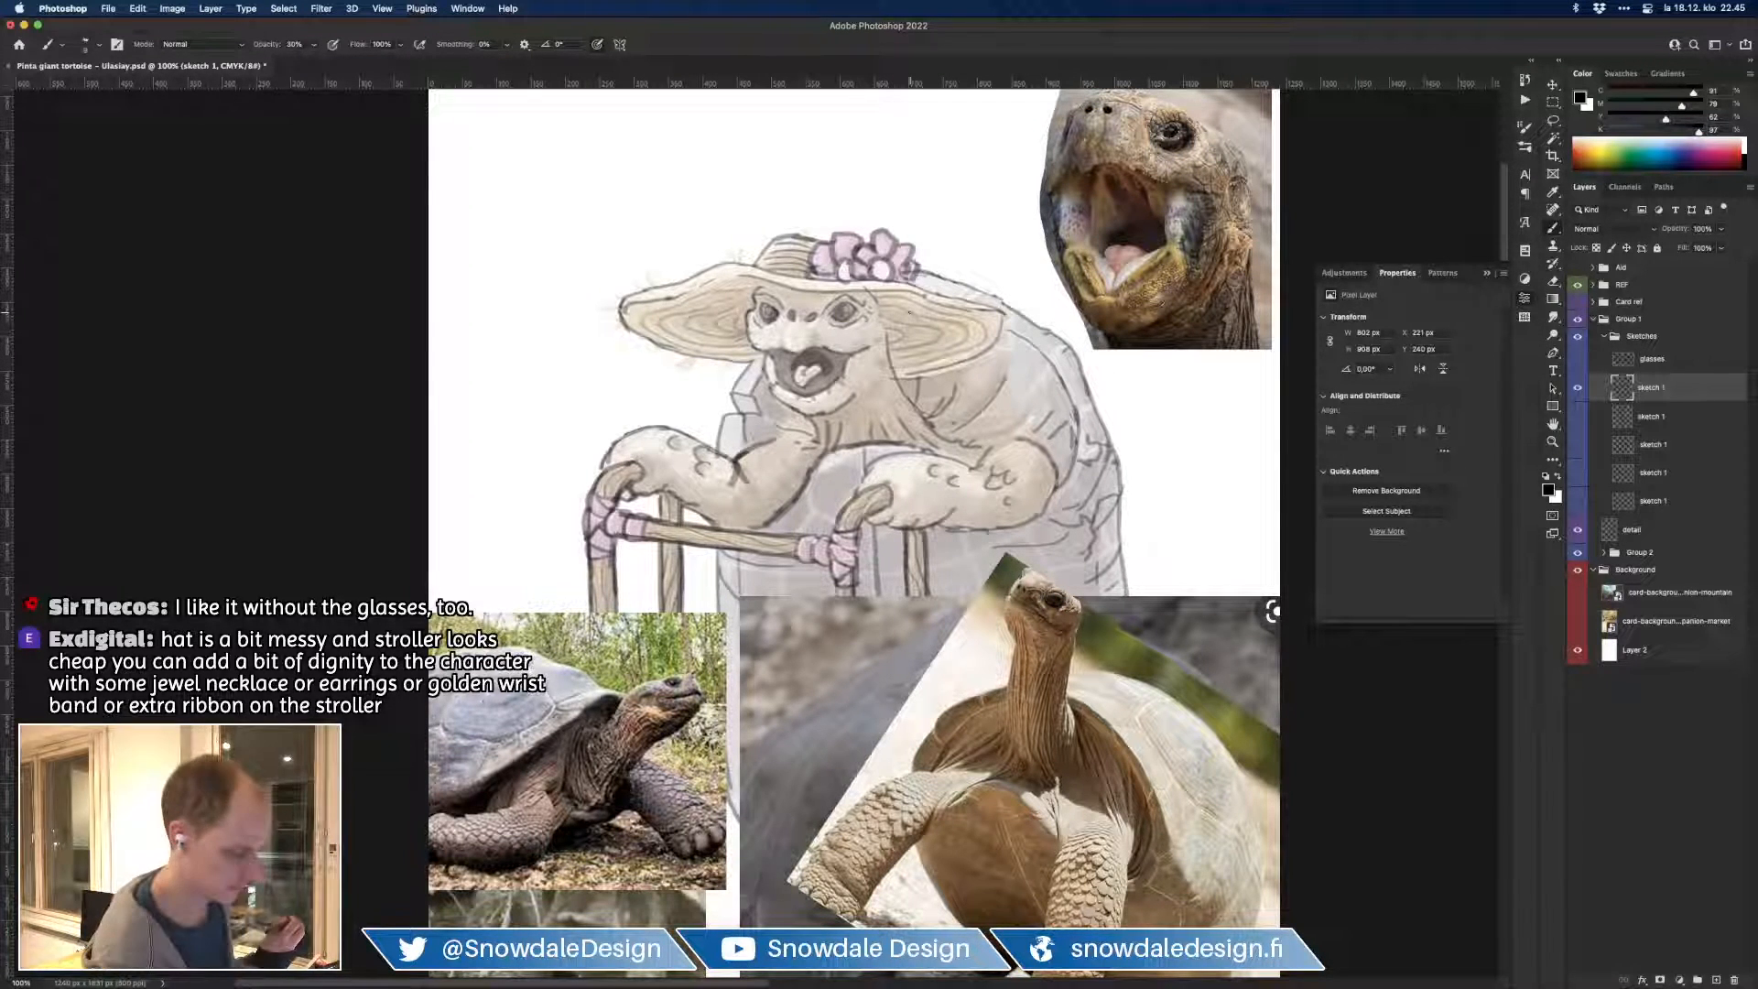
pyautogui.press('e')
pyautogui.moveTo(1029, 445); pyautogui.dragTo(1058, 480)
pyautogui.press('b')
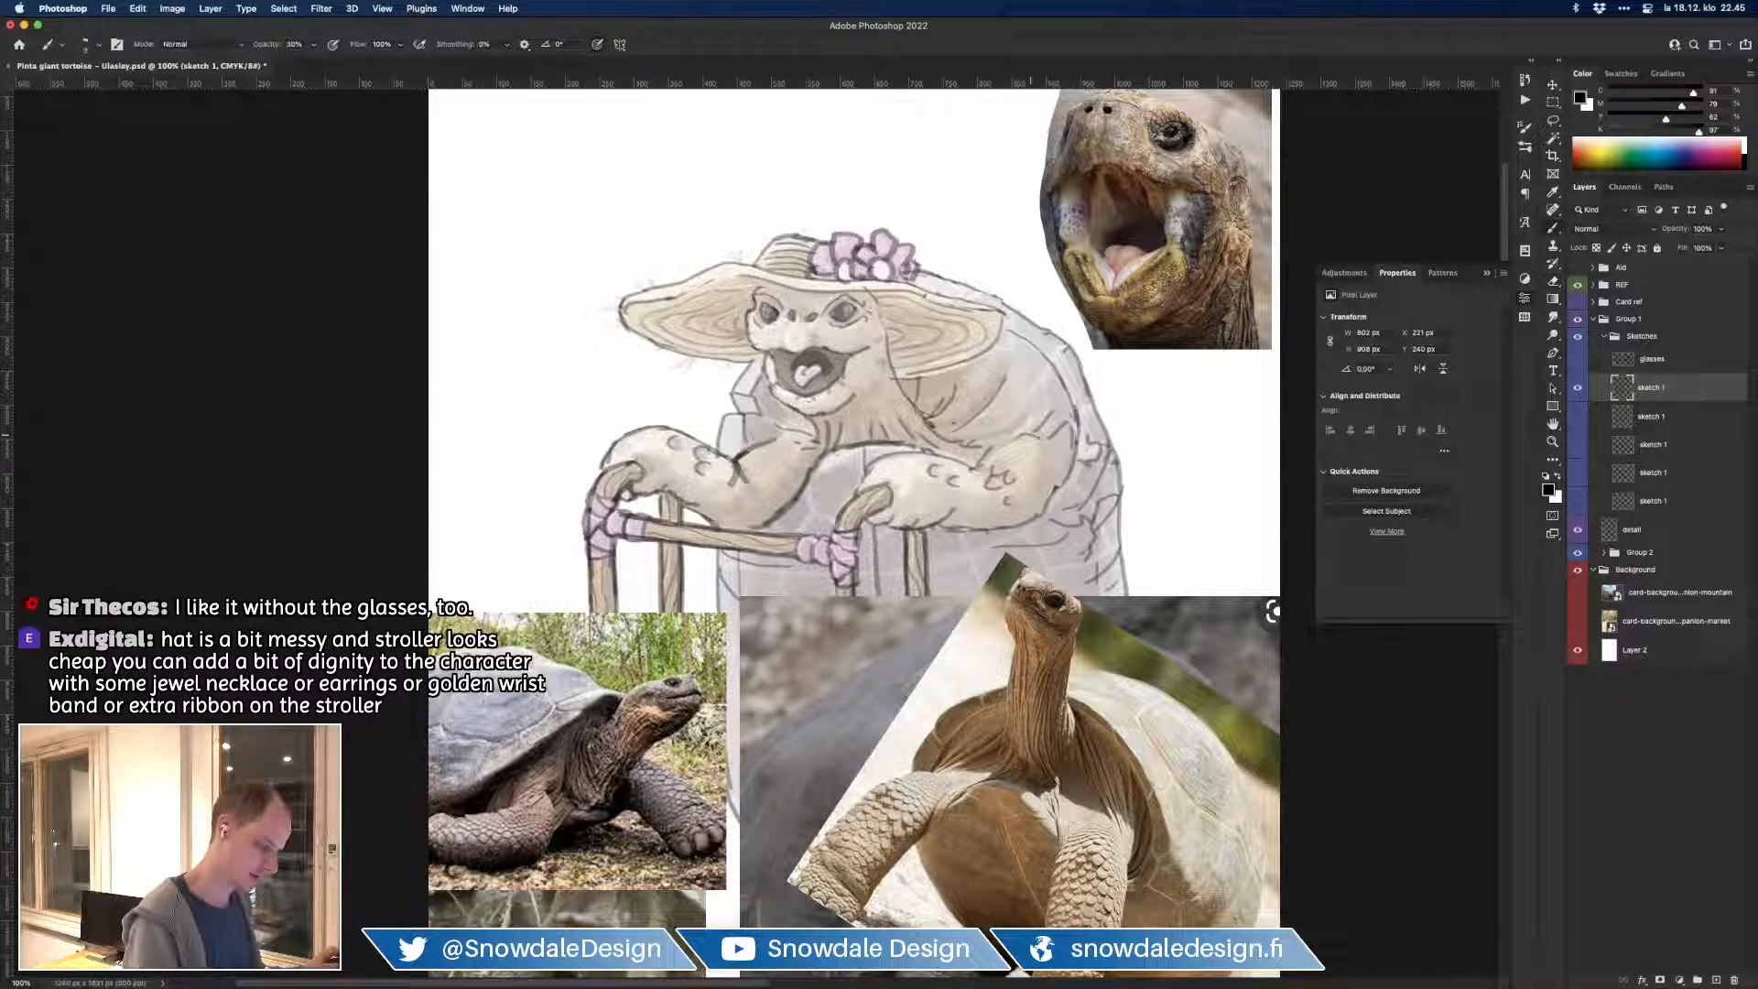
pyautogui.press('e')
pyautogui.press('b')
pyautogui.moveTo(1055, 481); pyautogui.dragTo(1035, 516)
pyautogui.press('e')
pyautogui.press('b')
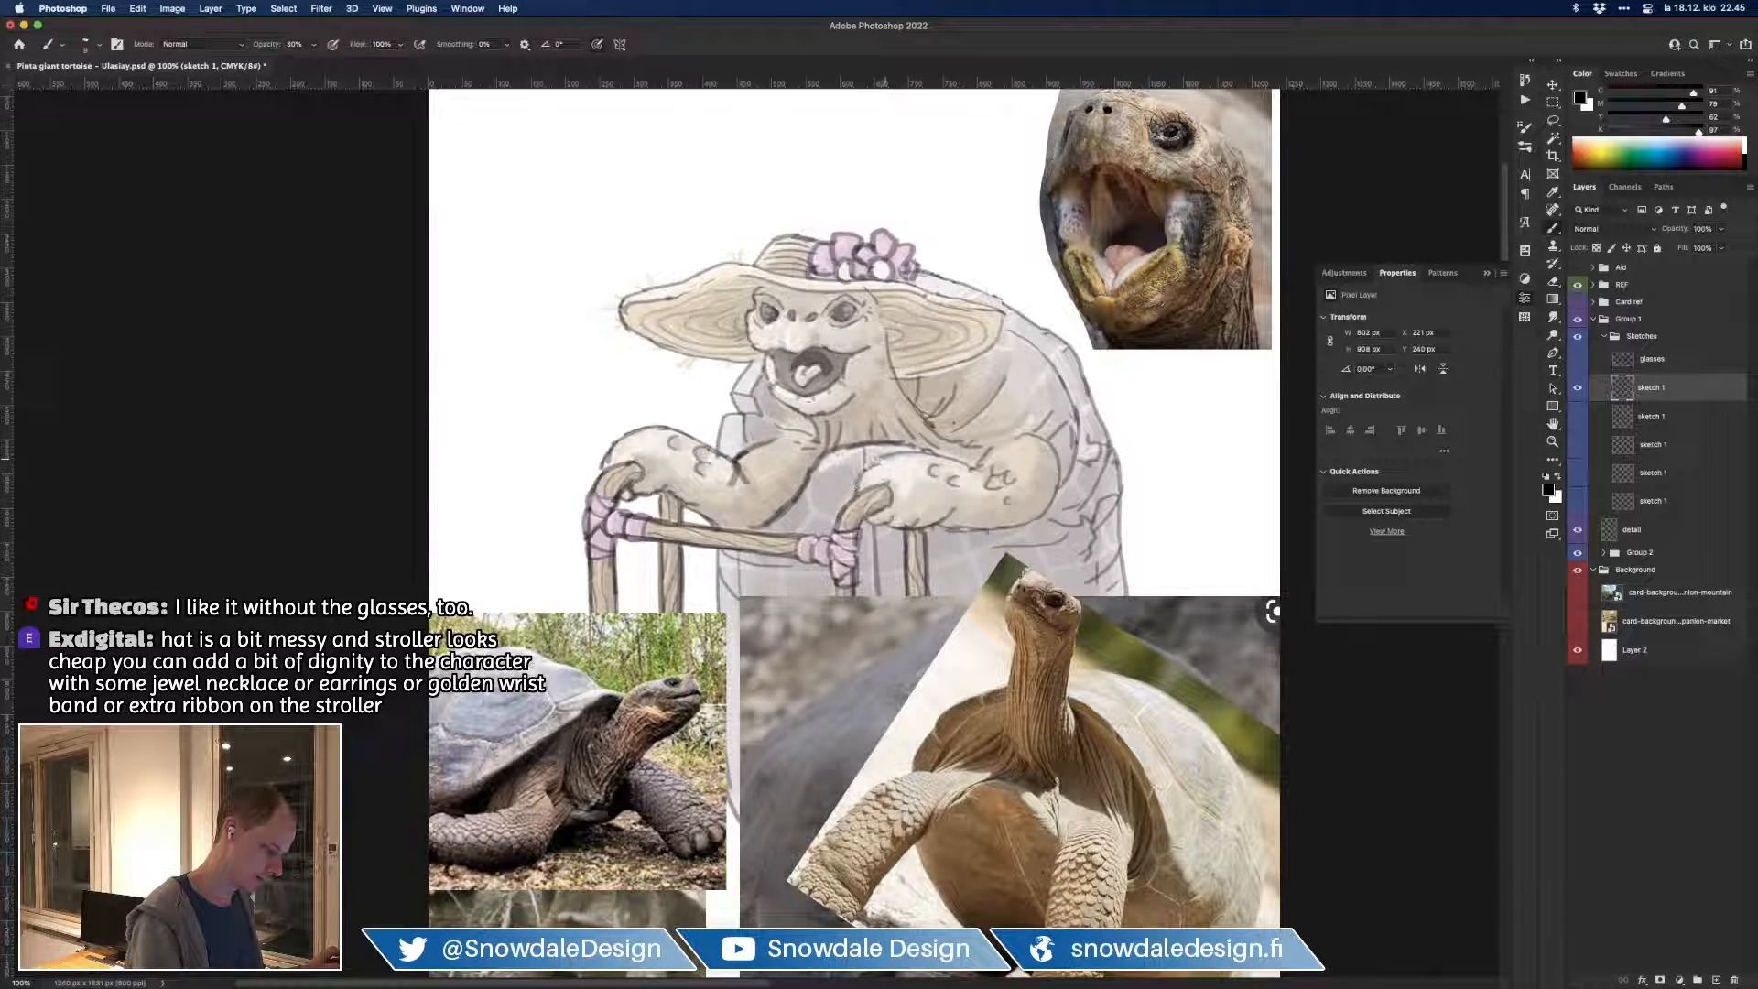
# Step: Clean up and redraw the sketch lines where the tortoise's far arm meets the neck, alternating Eraser and Brush
pyautogui.press('e')
pyautogui.press('b')
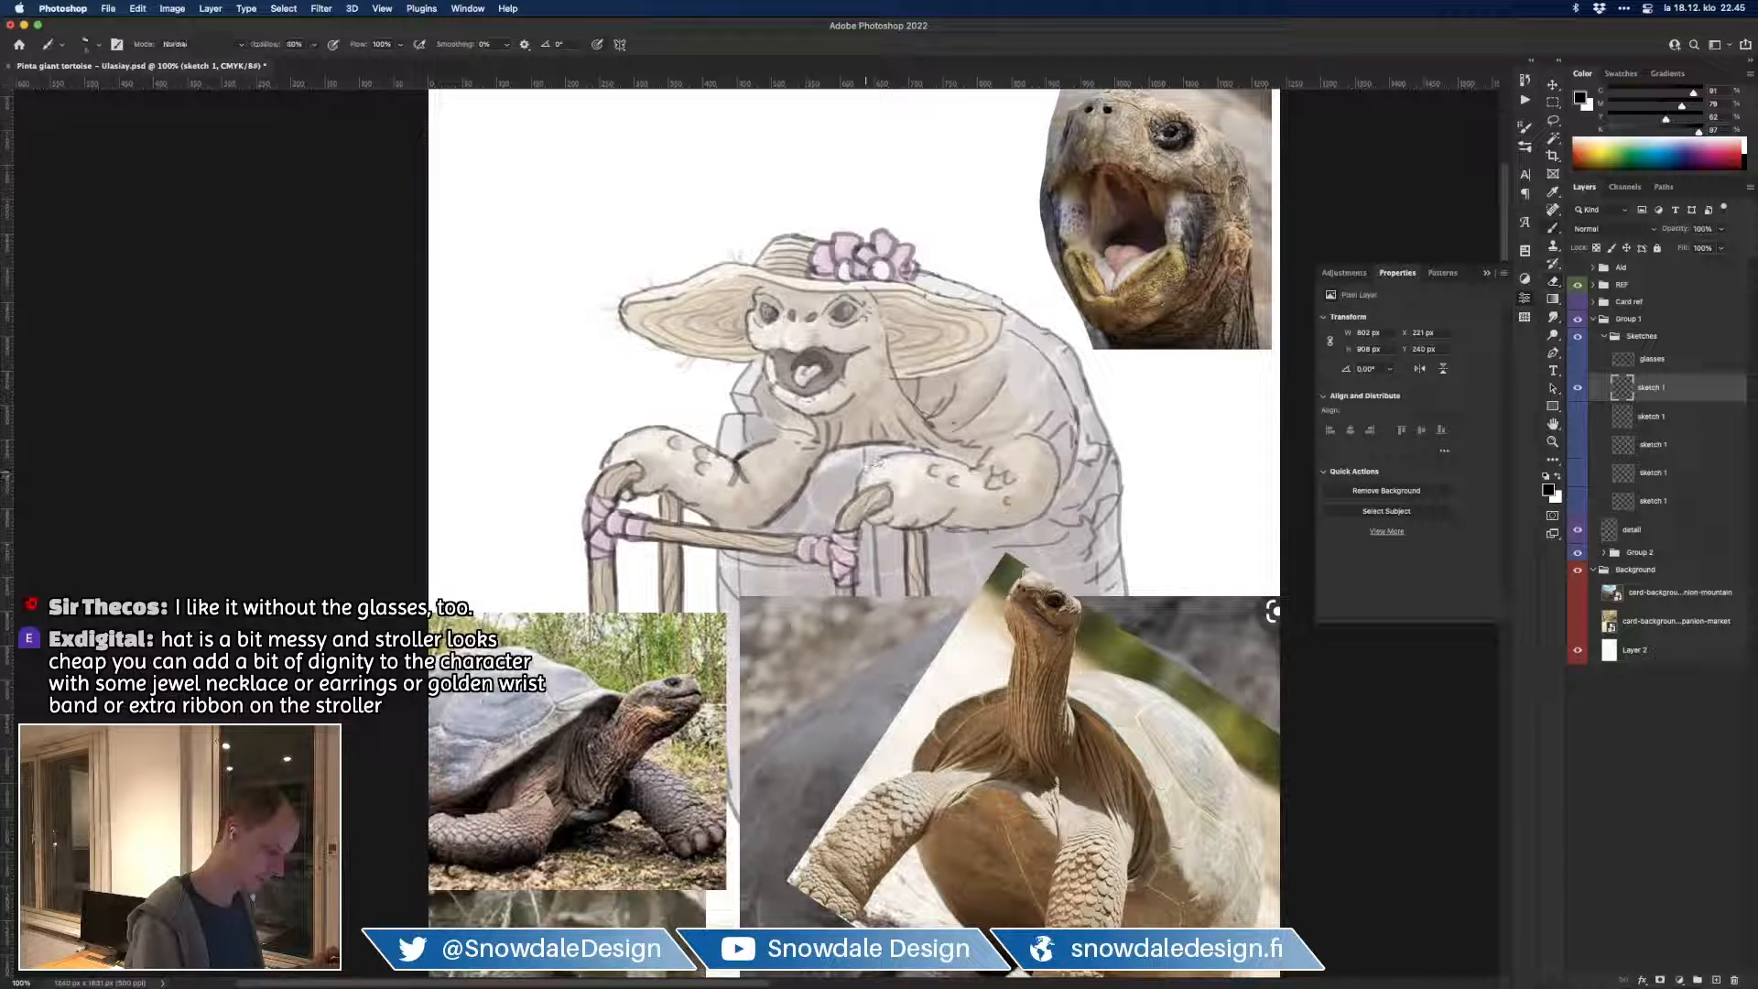
pyautogui.press('e')
pyautogui.press('b')
pyautogui.press('e')
pyautogui.moveTo(778, 425); pyautogui.dragTo(810, 435)
pyautogui.press('b')
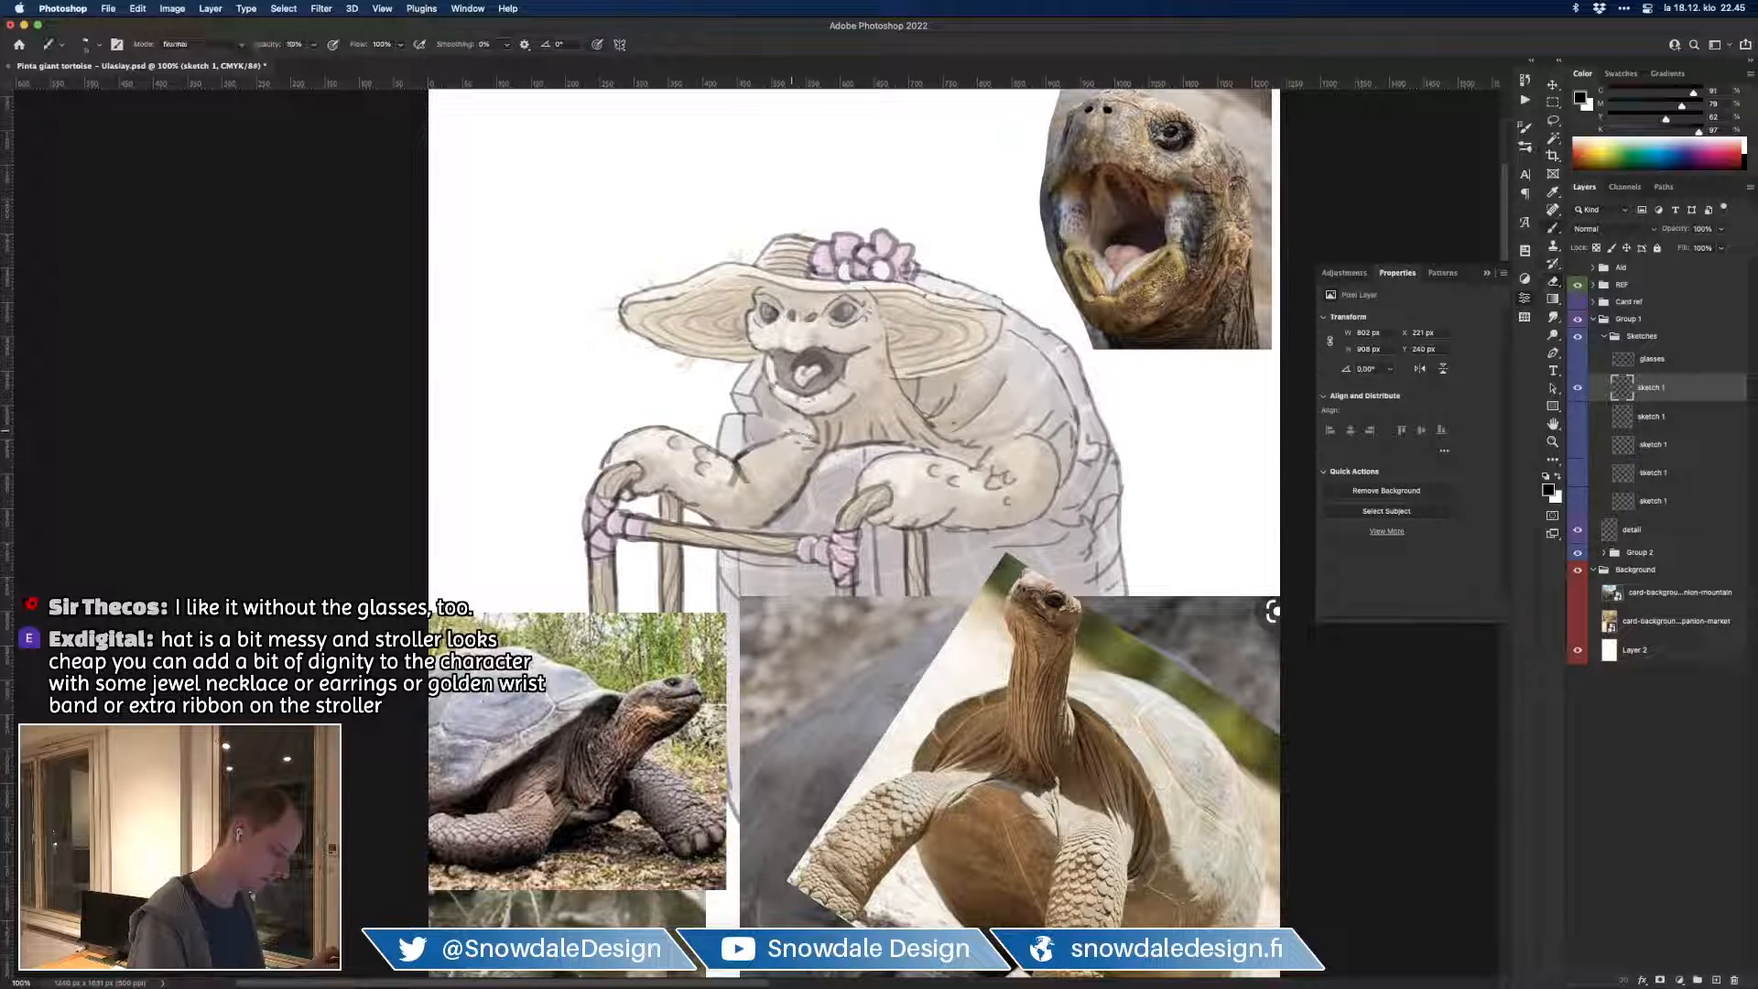
pyautogui.press('e')
pyautogui.moveTo(801, 437)
pyautogui.mouseDown()
pyautogui.moveTo(767, 446)
pyautogui.moveTo(781, 435)
pyautogui.mouseUp()
pyautogui.press('b')
pyautogui.press('e')
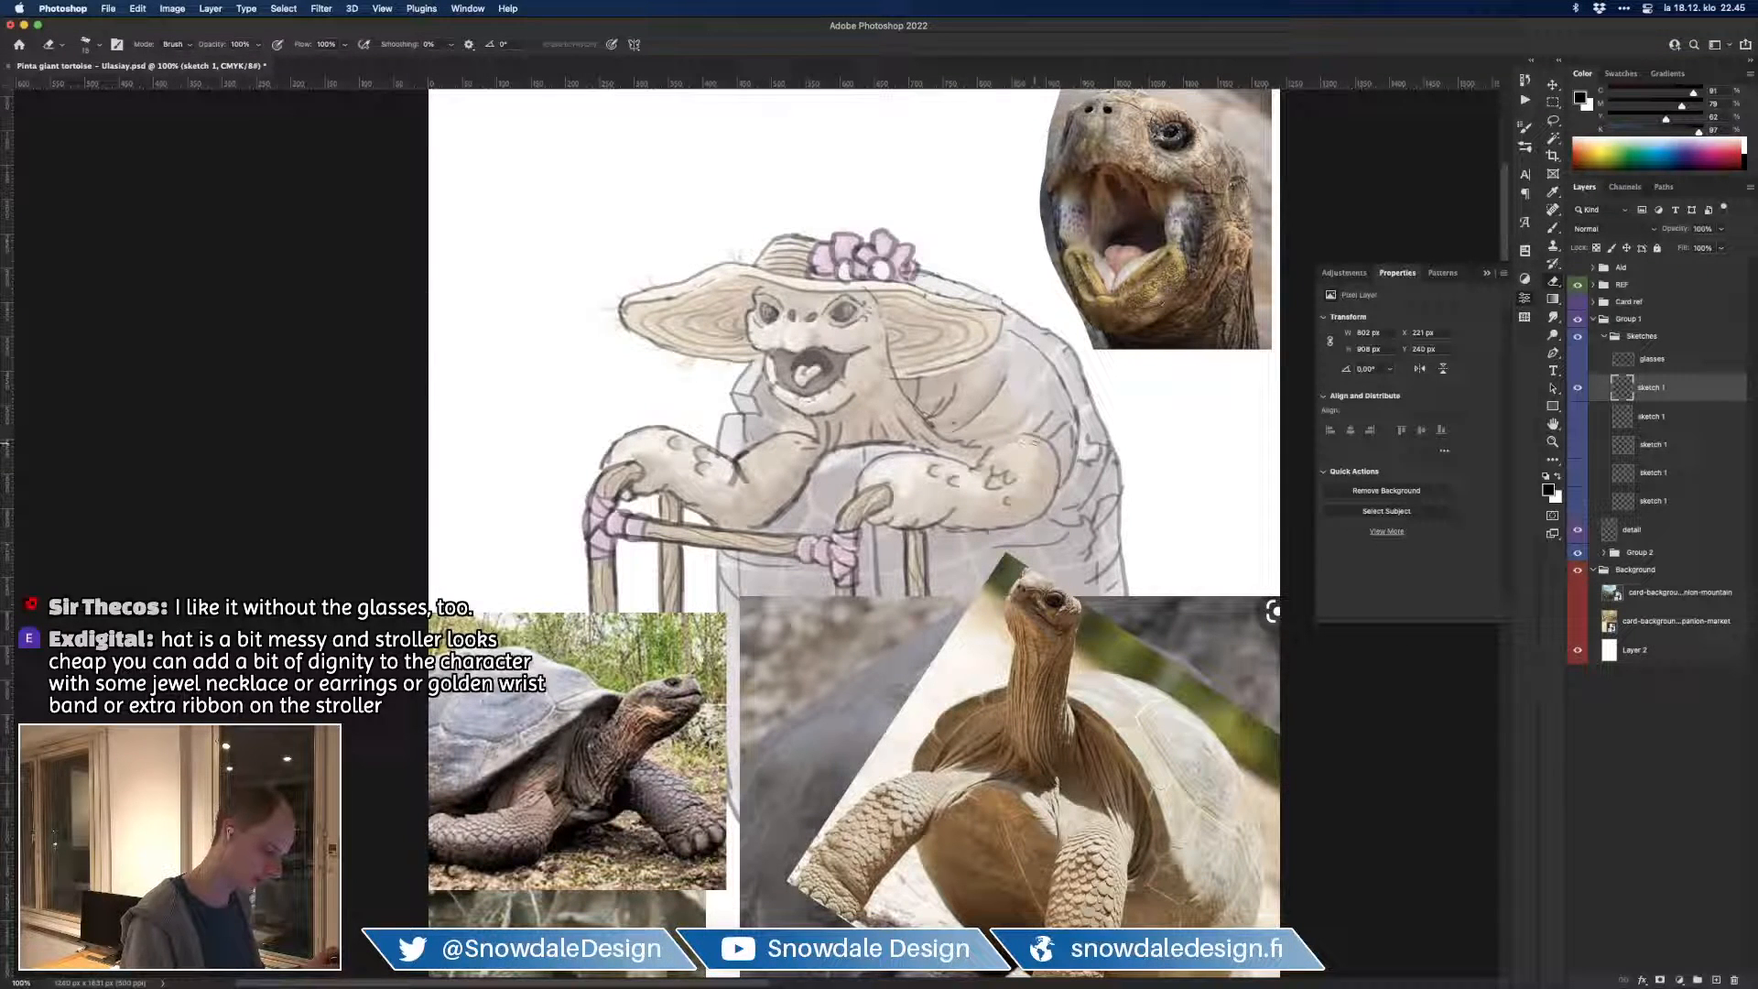
pyautogui.press('b')
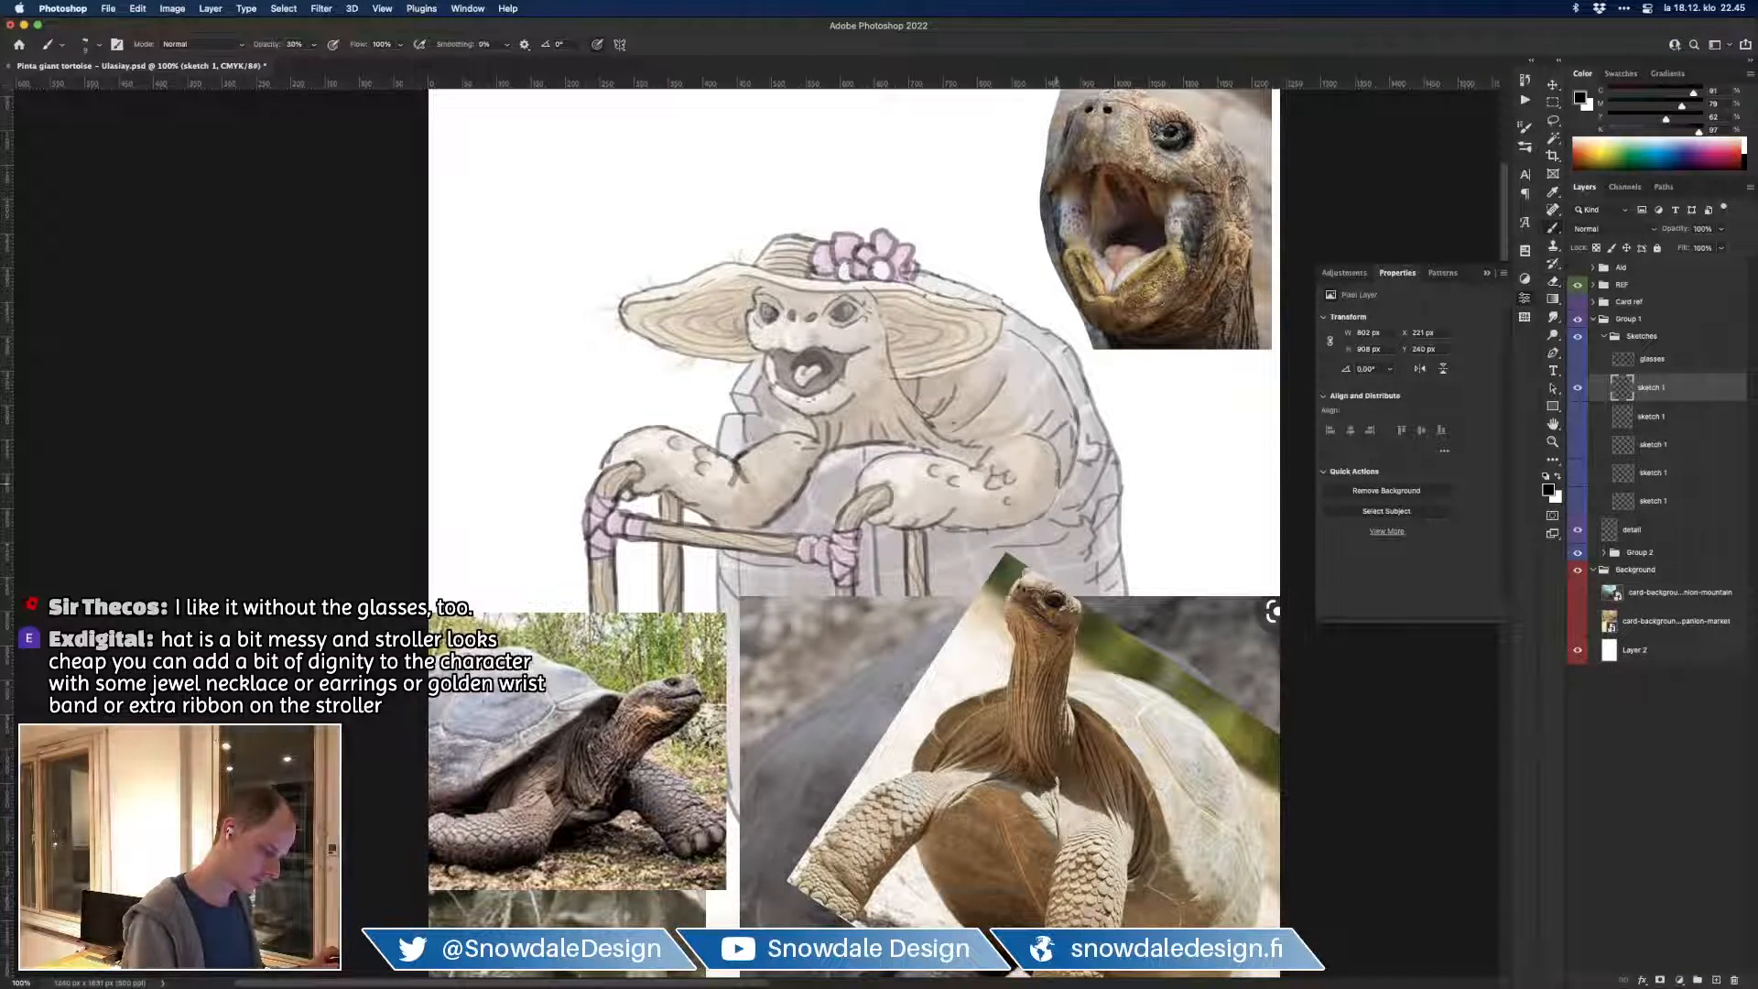
# Step: Rework the near arm's elbow outline with the canvas rotated, and return the canvas to upright
pyautogui.press('r')
pyautogui.moveTo(1272, 610)
pyautogui.mouseDown()
pyautogui.moveTo(1111, 276)
pyautogui.moveTo(905, 196)
pyautogui.moveTo(844, 294)
pyautogui.moveTo(692, 286)
pyautogui.mouseUp()
pyautogui.press('e')
pyautogui.press('b')
pyautogui.press('b')
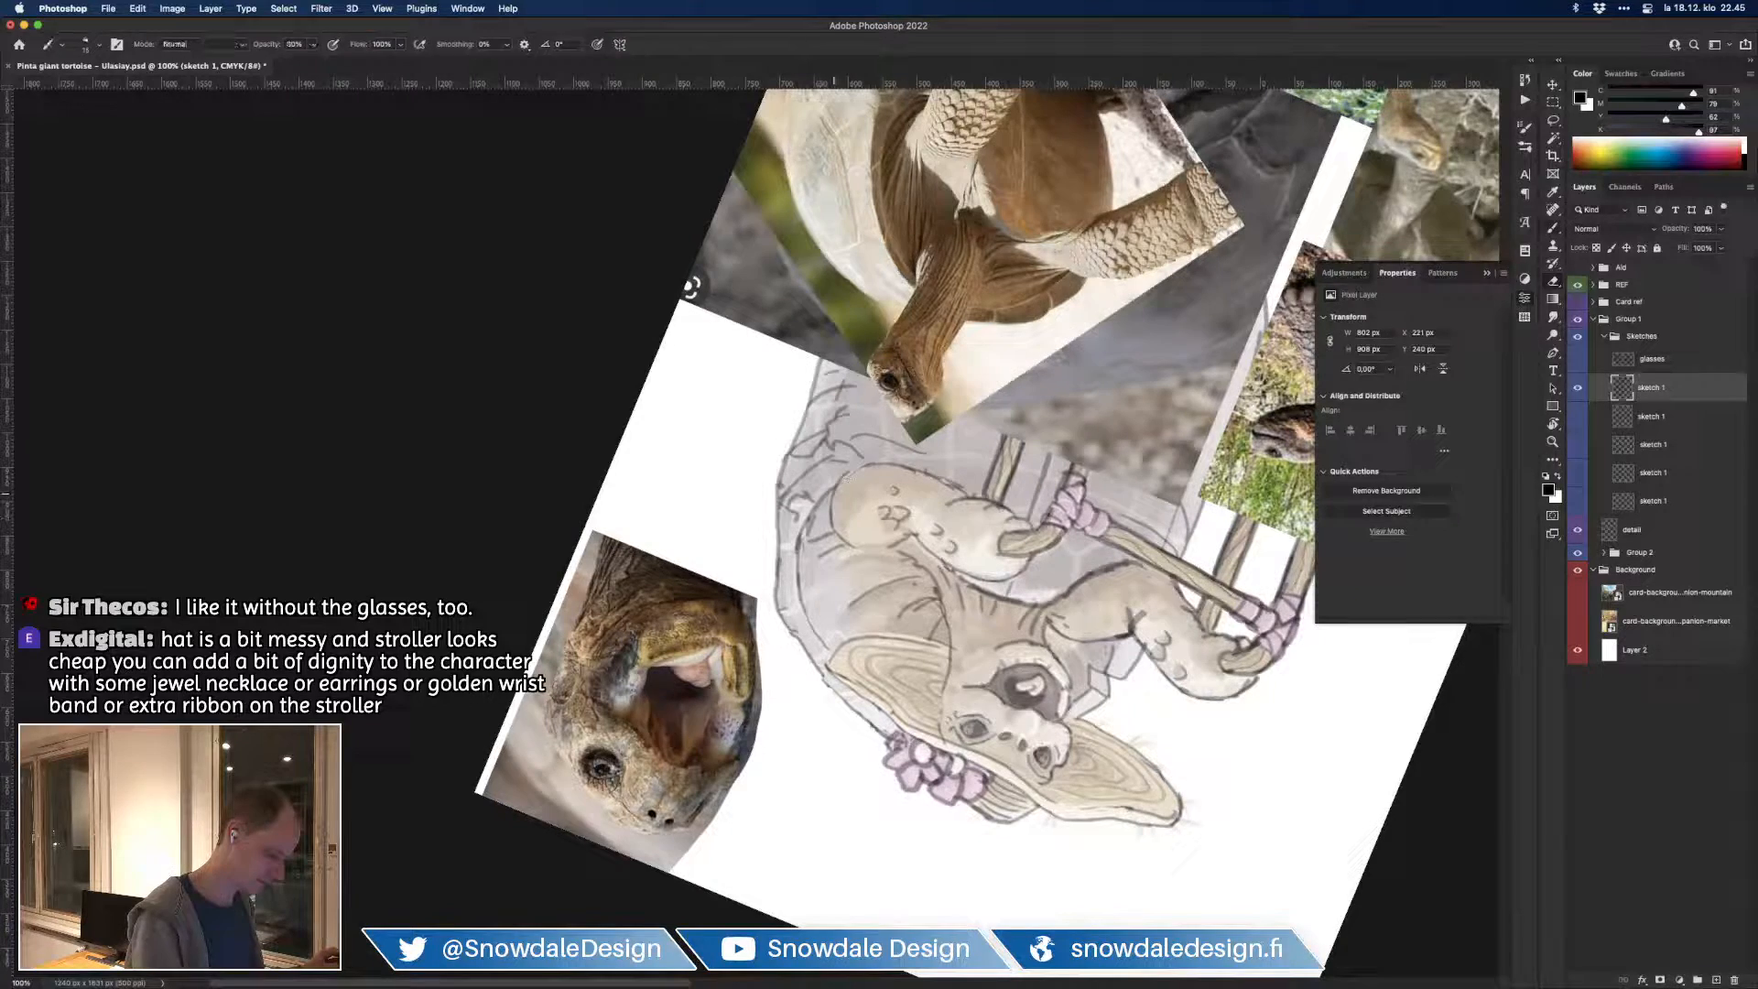
pyautogui.press('e')
pyautogui.moveTo(853, 475); pyautogui.dragTo(917, 469)
pyautogui.press('b')
pyautogui.press('e')
pyautogui.press('r')
pyautogui.moveTo(690, 286); pyautogui.dragTo(909, 735)
pyautogui.moveTo(1030, 591); pyautogui.dragTo(1220, 584)
pyautogui.press('e')
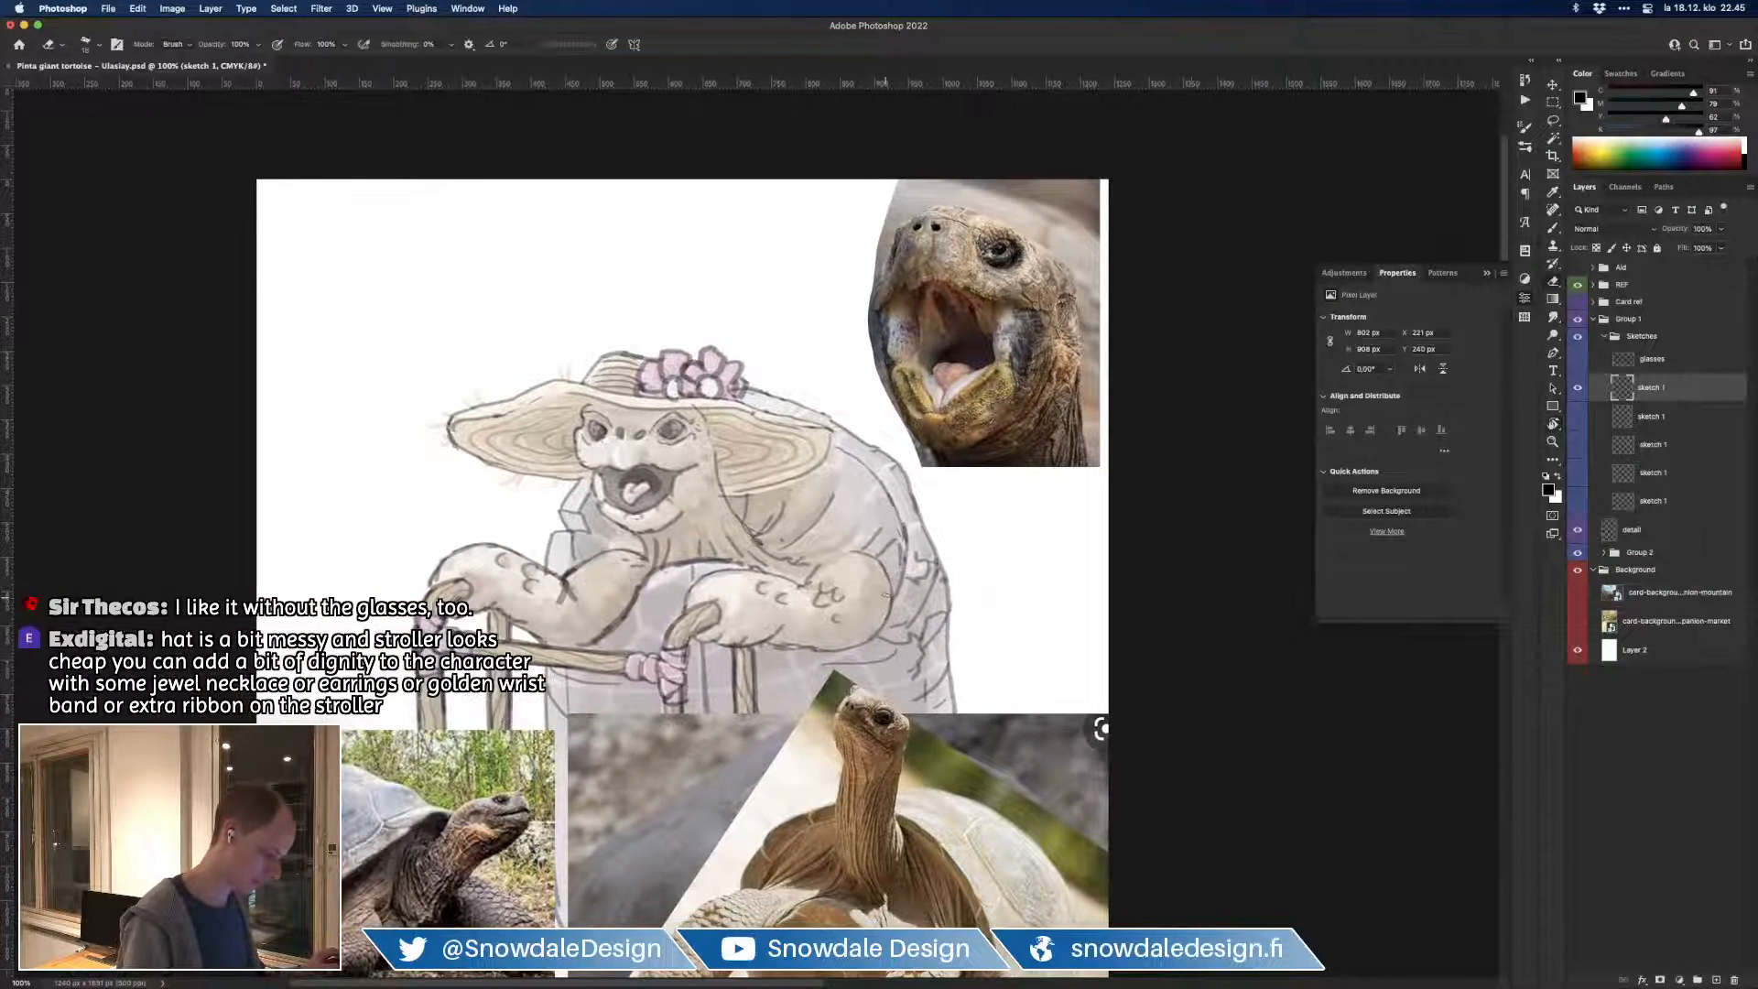
# Step: Clean up and redraw the underside of the tortoise's near forearm toward the wrist, alternating Brush and Eraser
pyautogui.press('b')
pyautogui.moveTo(877, 626)
pyautogui.mouseDown()
pyautogui.moveTo(807, 650)
pyautogui.moveTo(780, 639)
pyautogui.mouseUp()
pyautogui.press('e')
pyautogui.press('b')
pyautogui.press('e')
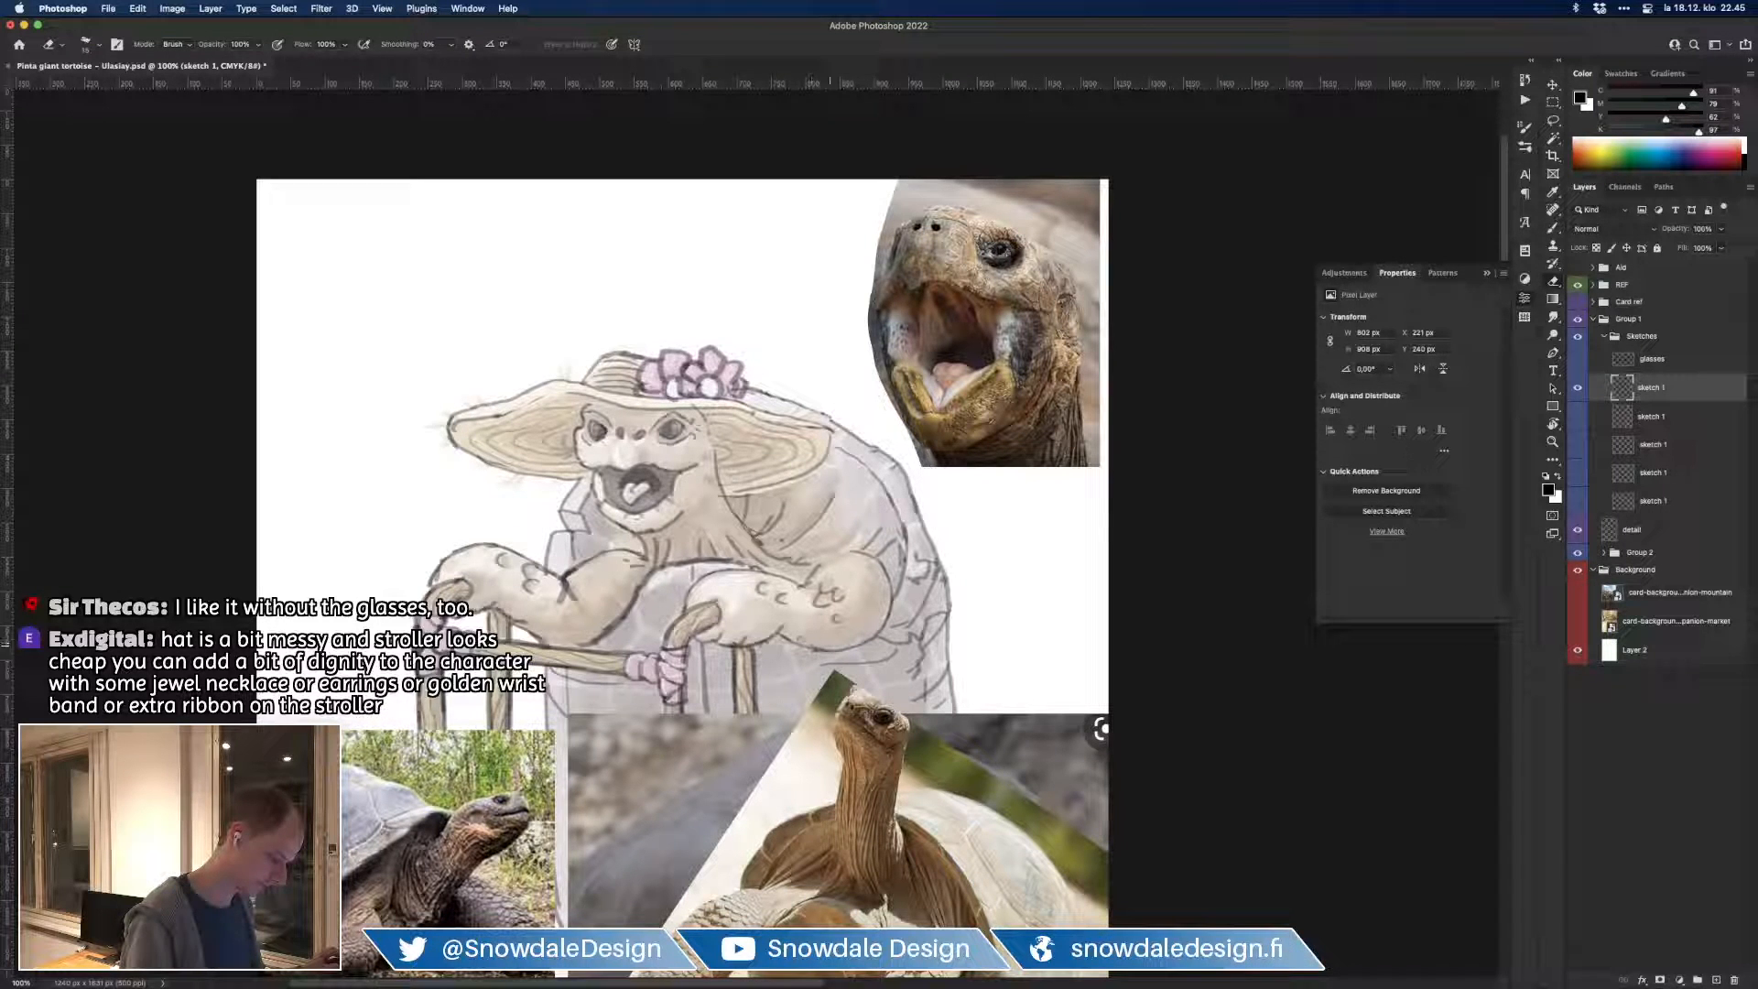
pyautogui.moveTo(776, 639)
pyautogui.mouseDown()
pyautogui.moveTo(733, 643)
pyautogui.moveTo(767, 634)
pyautogui.mouseUp()
pyautogui.press('b')
pyautogui.press('e')
pyautogui.press('b')
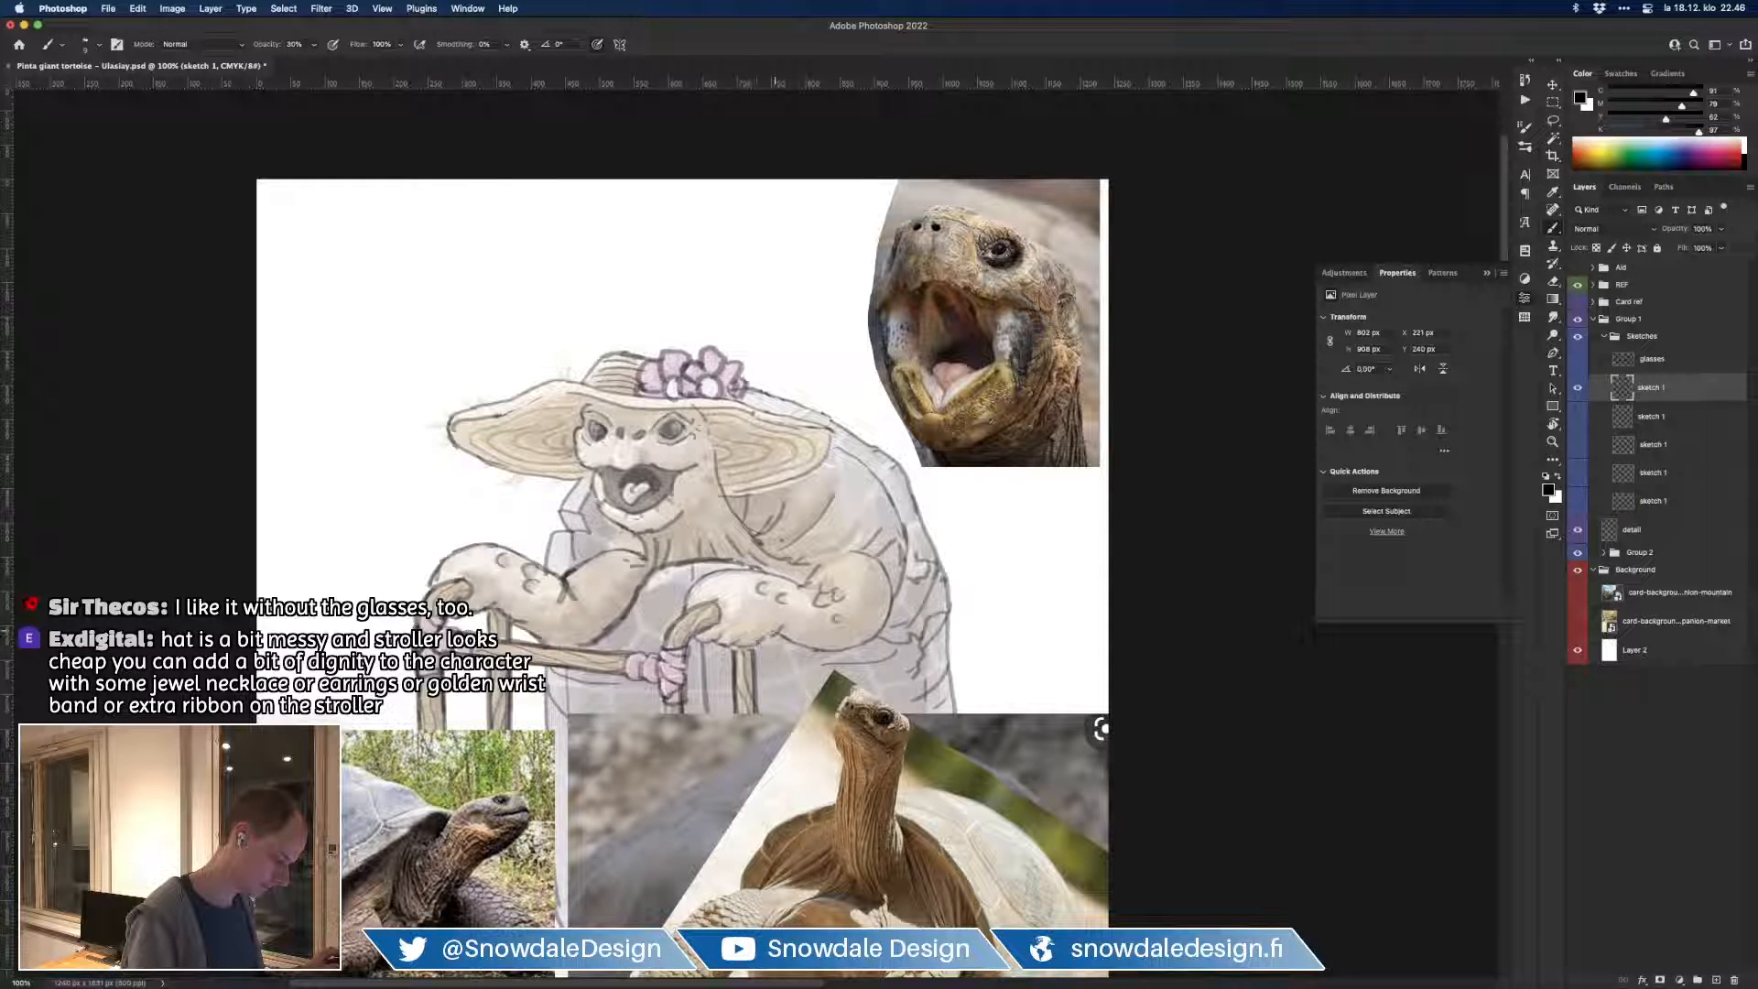
pyautogui.press('e')
pyautogui.press('b')
pyautogui.moveTo(750, 645); pyautogui.dragTo(758, 635)
# Step: Check the drawing against the Card ref overlay, hide it again, and sketch a horizontal ground line on both sides of the tortoise
pyautogui.click(1578, 303)
pyautogui.click(1579, 303)
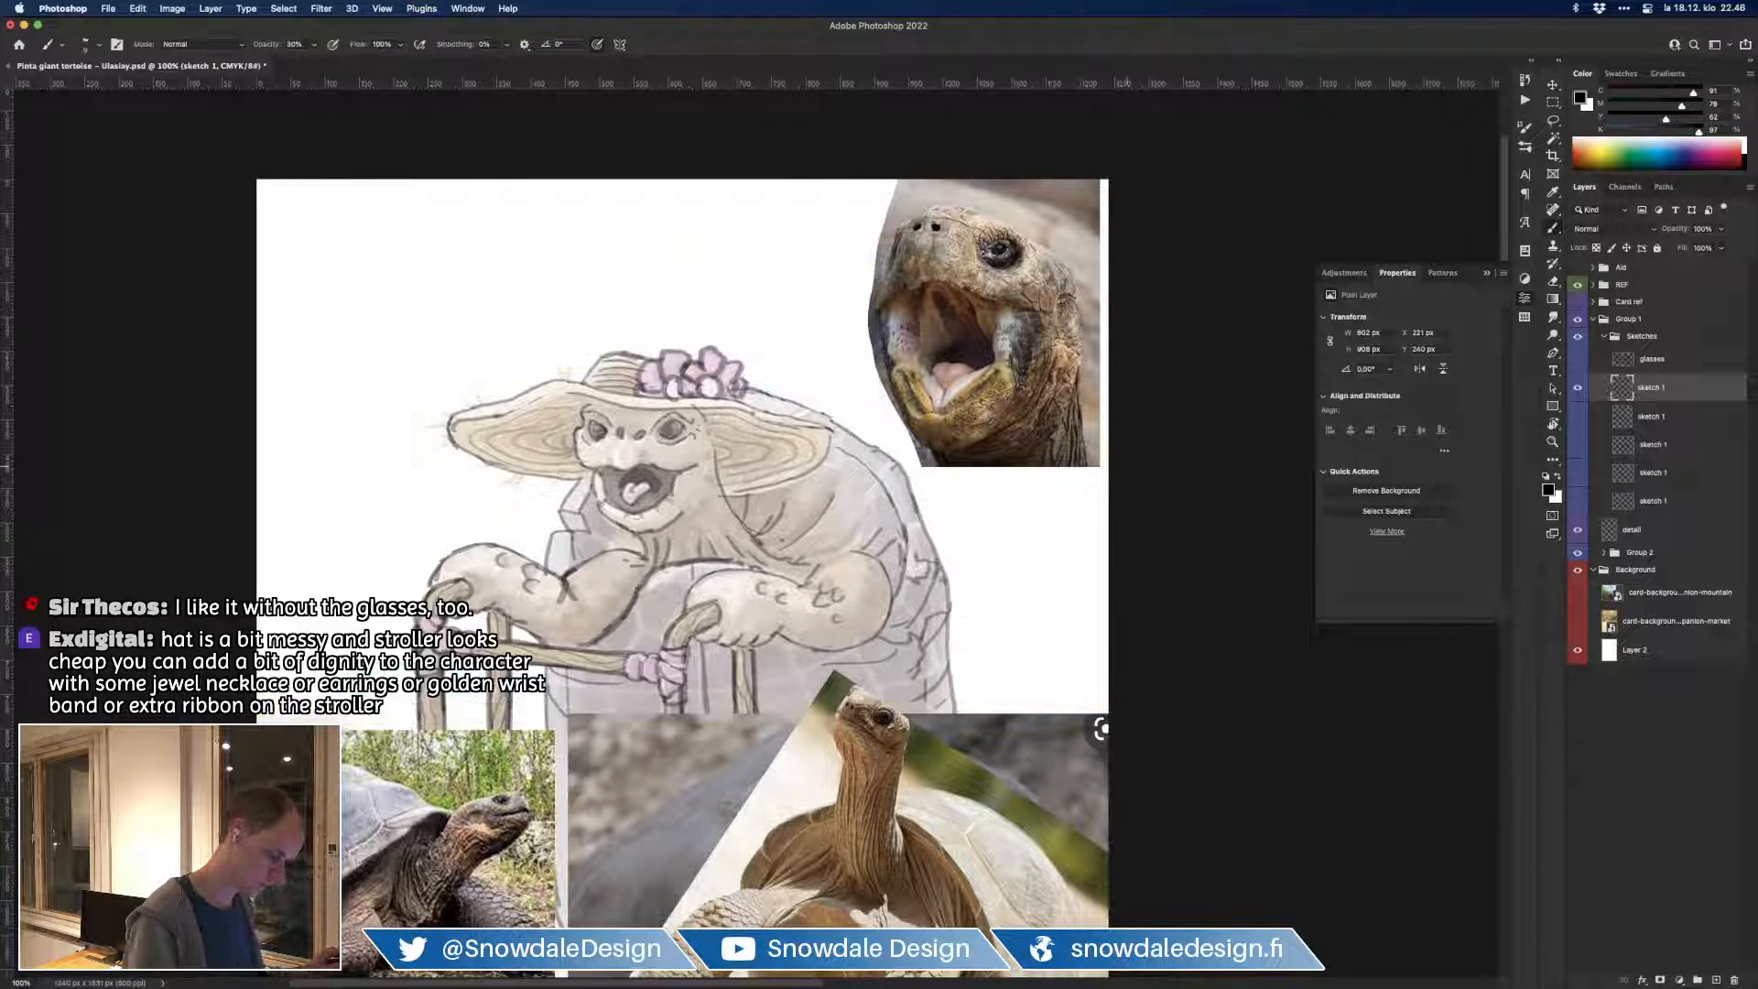
pyautogui.click(1577, 303)
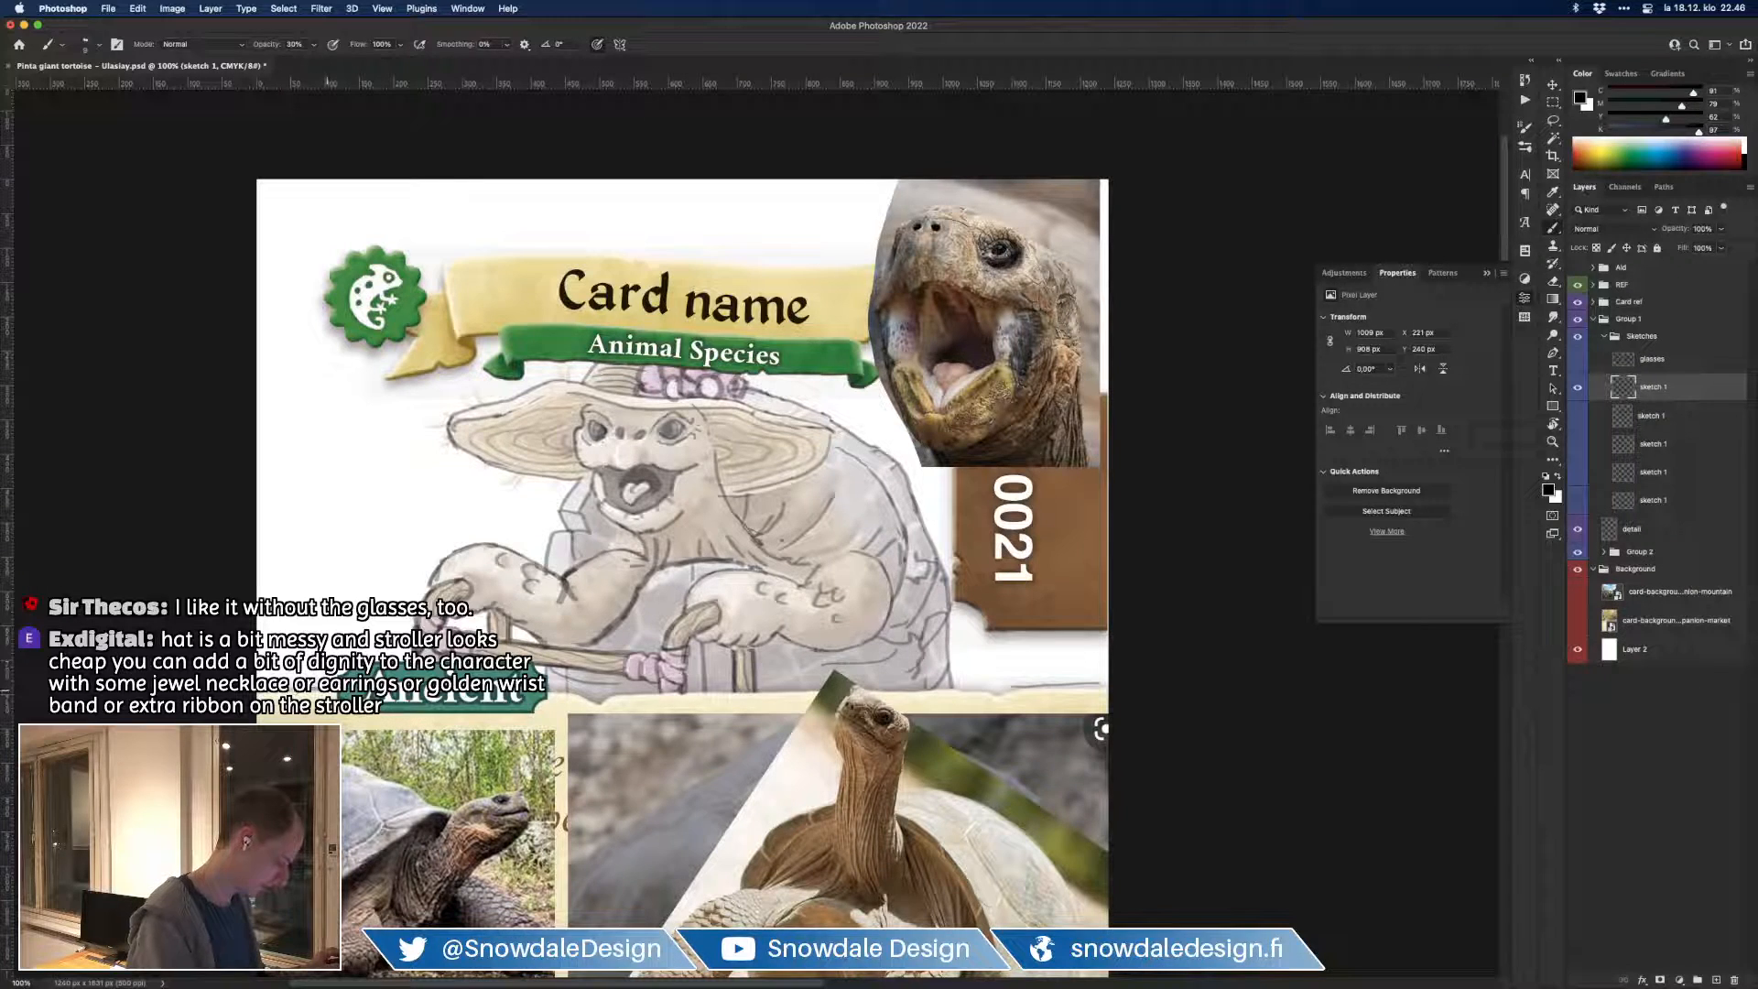
pyautogui.click(1578, 303)
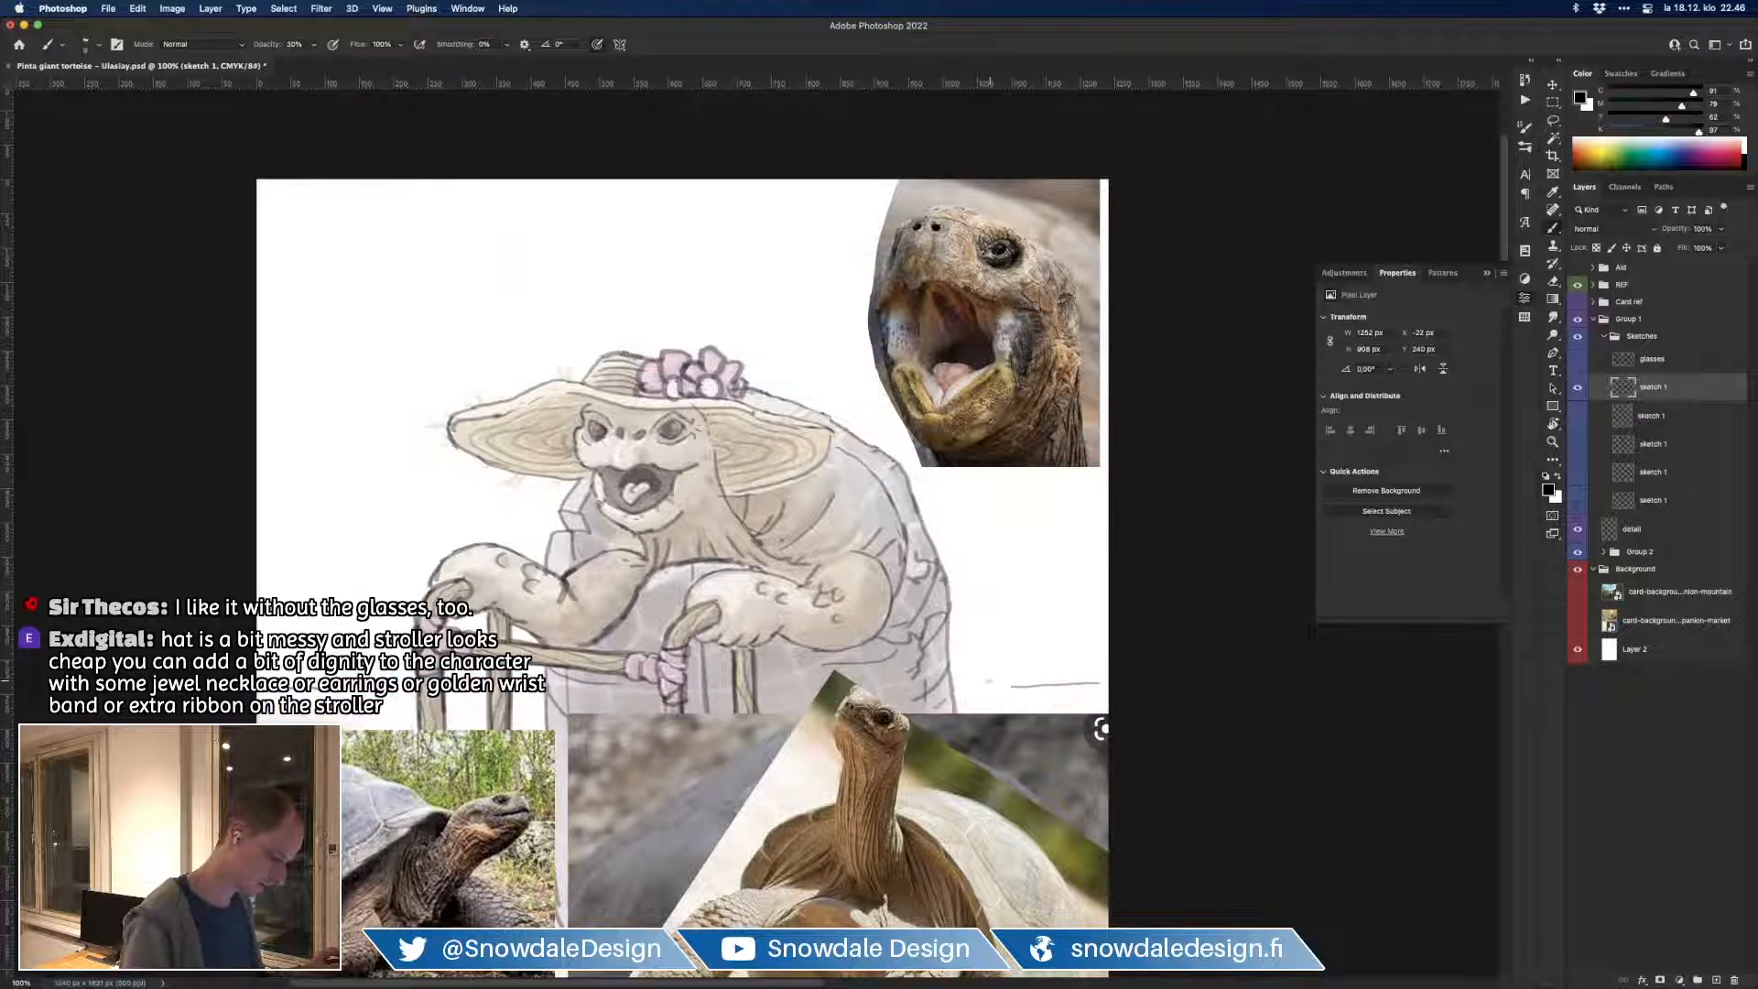
pyautogui.moveTo(969, 688); pyautogui.dragTo(1116, 682)
pyautogui.press('r')
pyautogui.moveTo(814, 797); pyautogui.dragTo(1205, 730)
pyautogui.press('b')
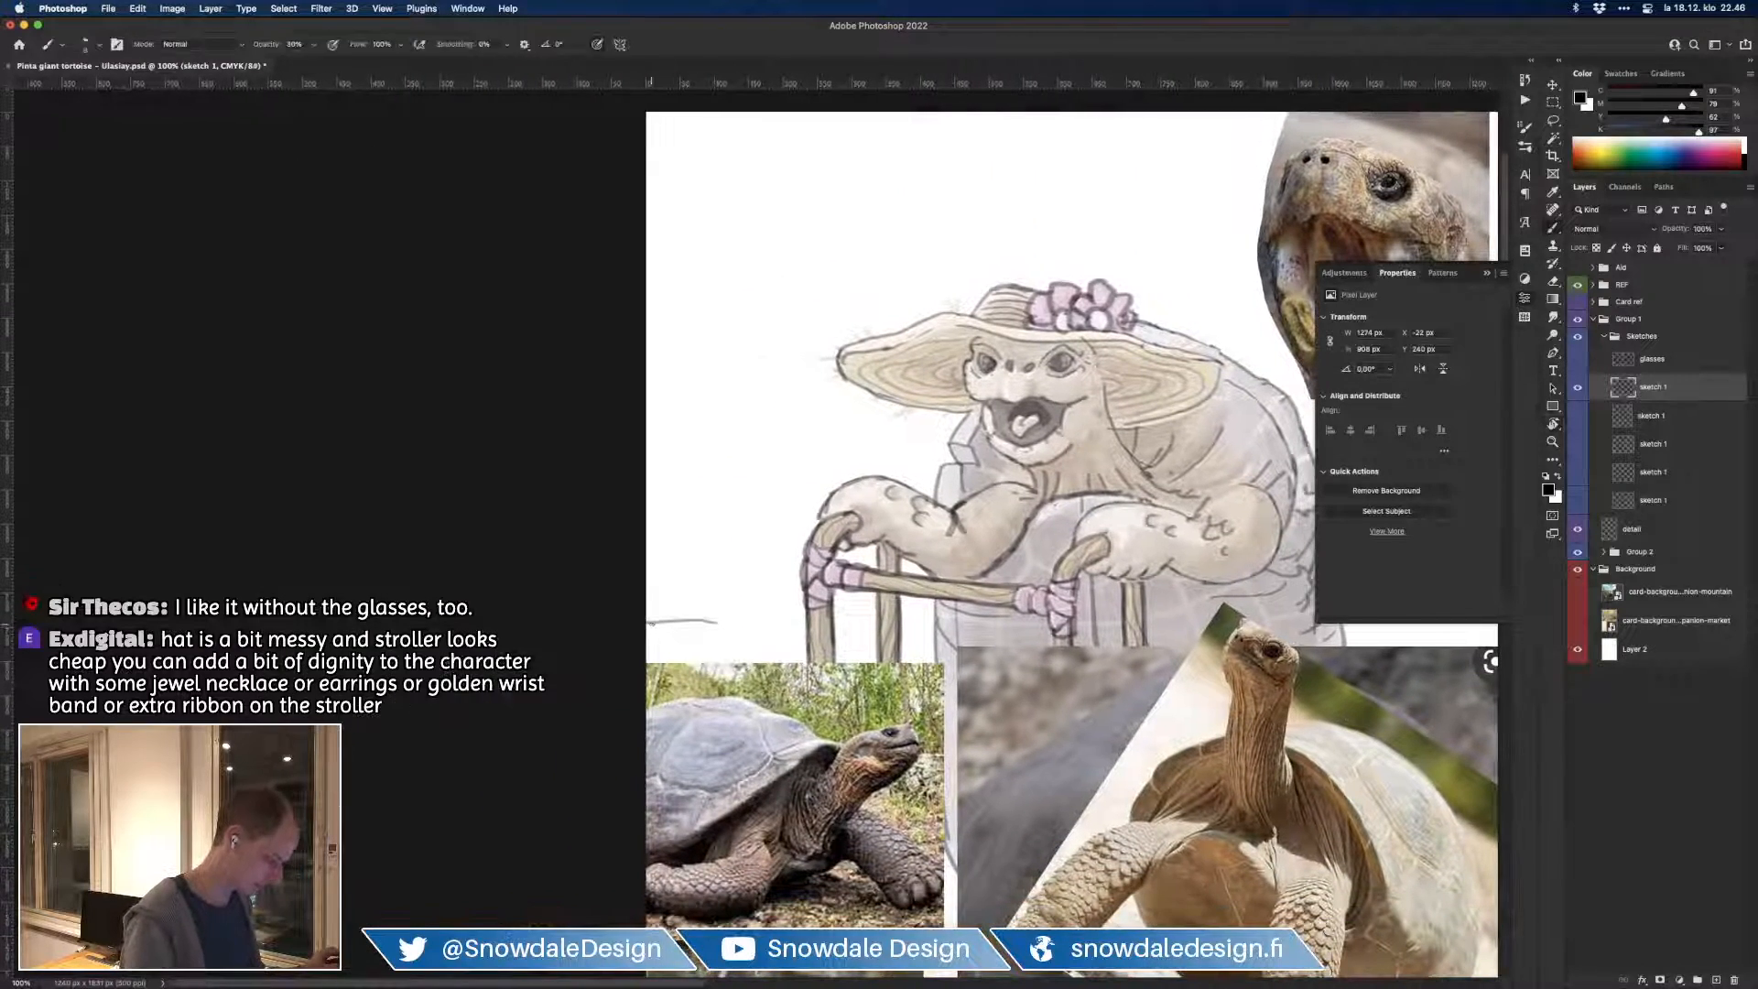
pyautogui.moveTo(660, 621); pyautogui.dragTo(789, 621)
pyautogui.moveTo(1149, 685); pyautogui.dragTo(867, 780)
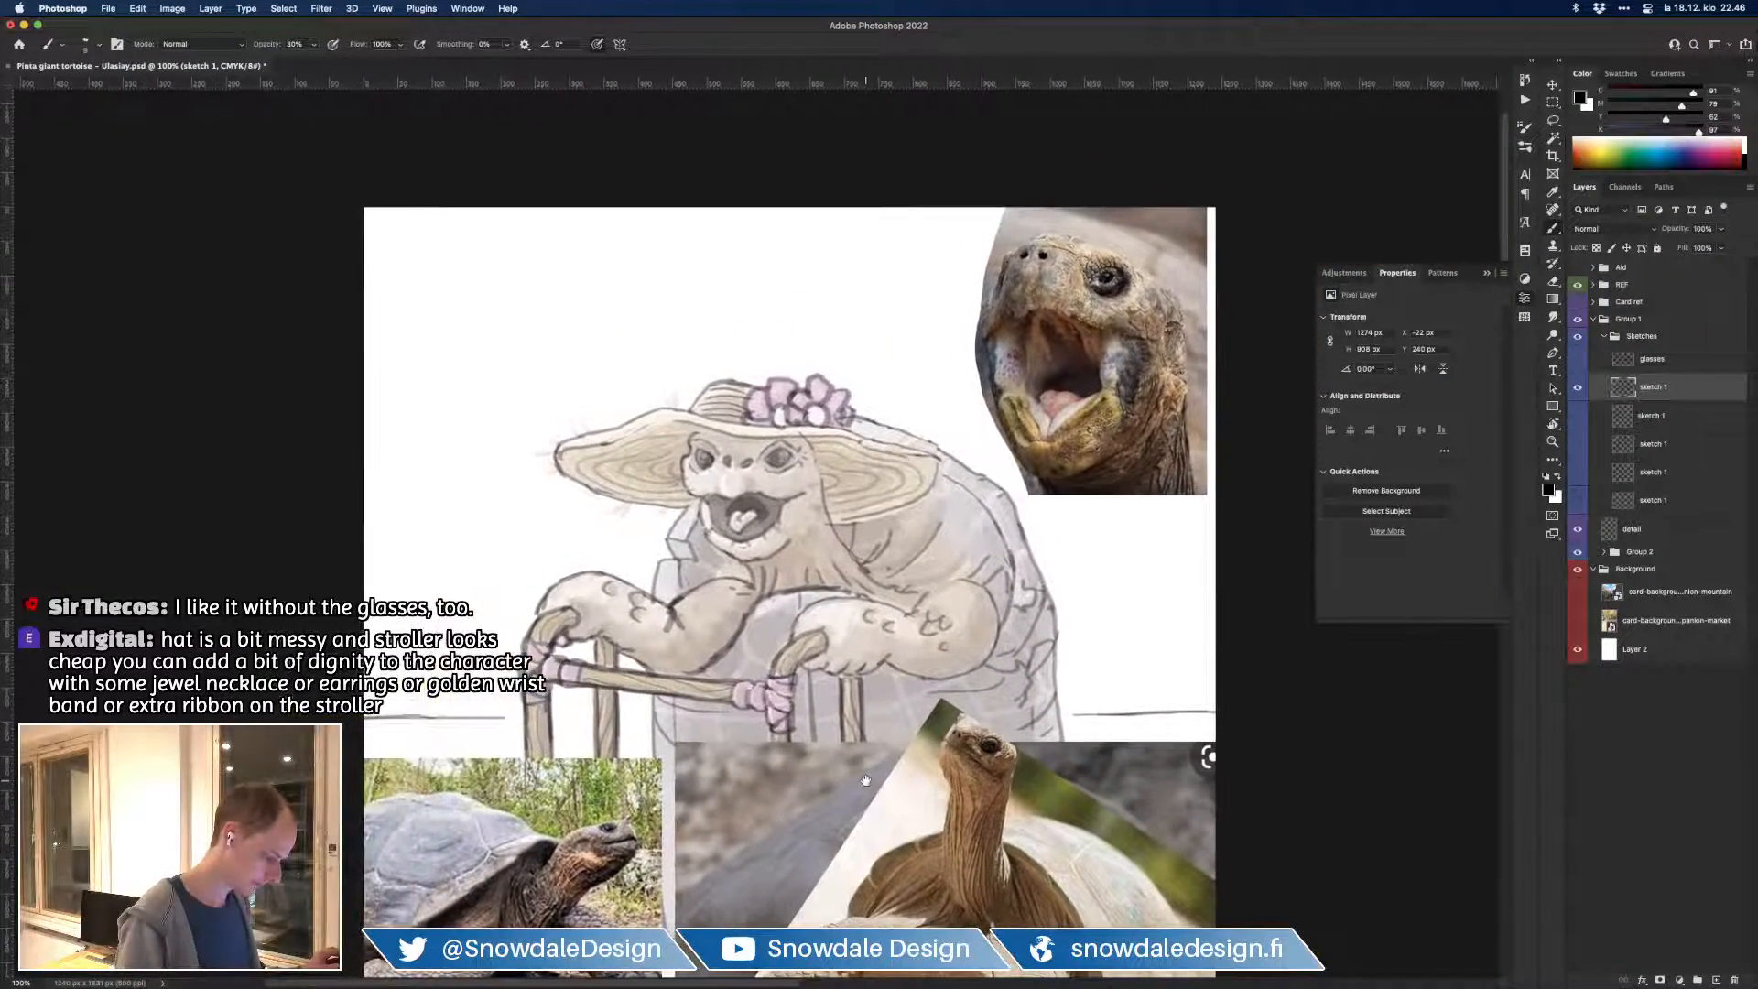
# Step: Rework the sketch lines along the top of the far upper arm below the jaw with the Eraser and Brush
pyautogui.press('e')
pyautogui.press('b')
pyautogui.press('e')
pyautogui.moveTo(728, 577)
pyautogui.mouseDown()
pyautogui.moveTo(705, 585)
pyautogui.moveTo(736, 576)
pyautogui.mouseUp()
pyautogui.press('b')
pyautogui.press('e')
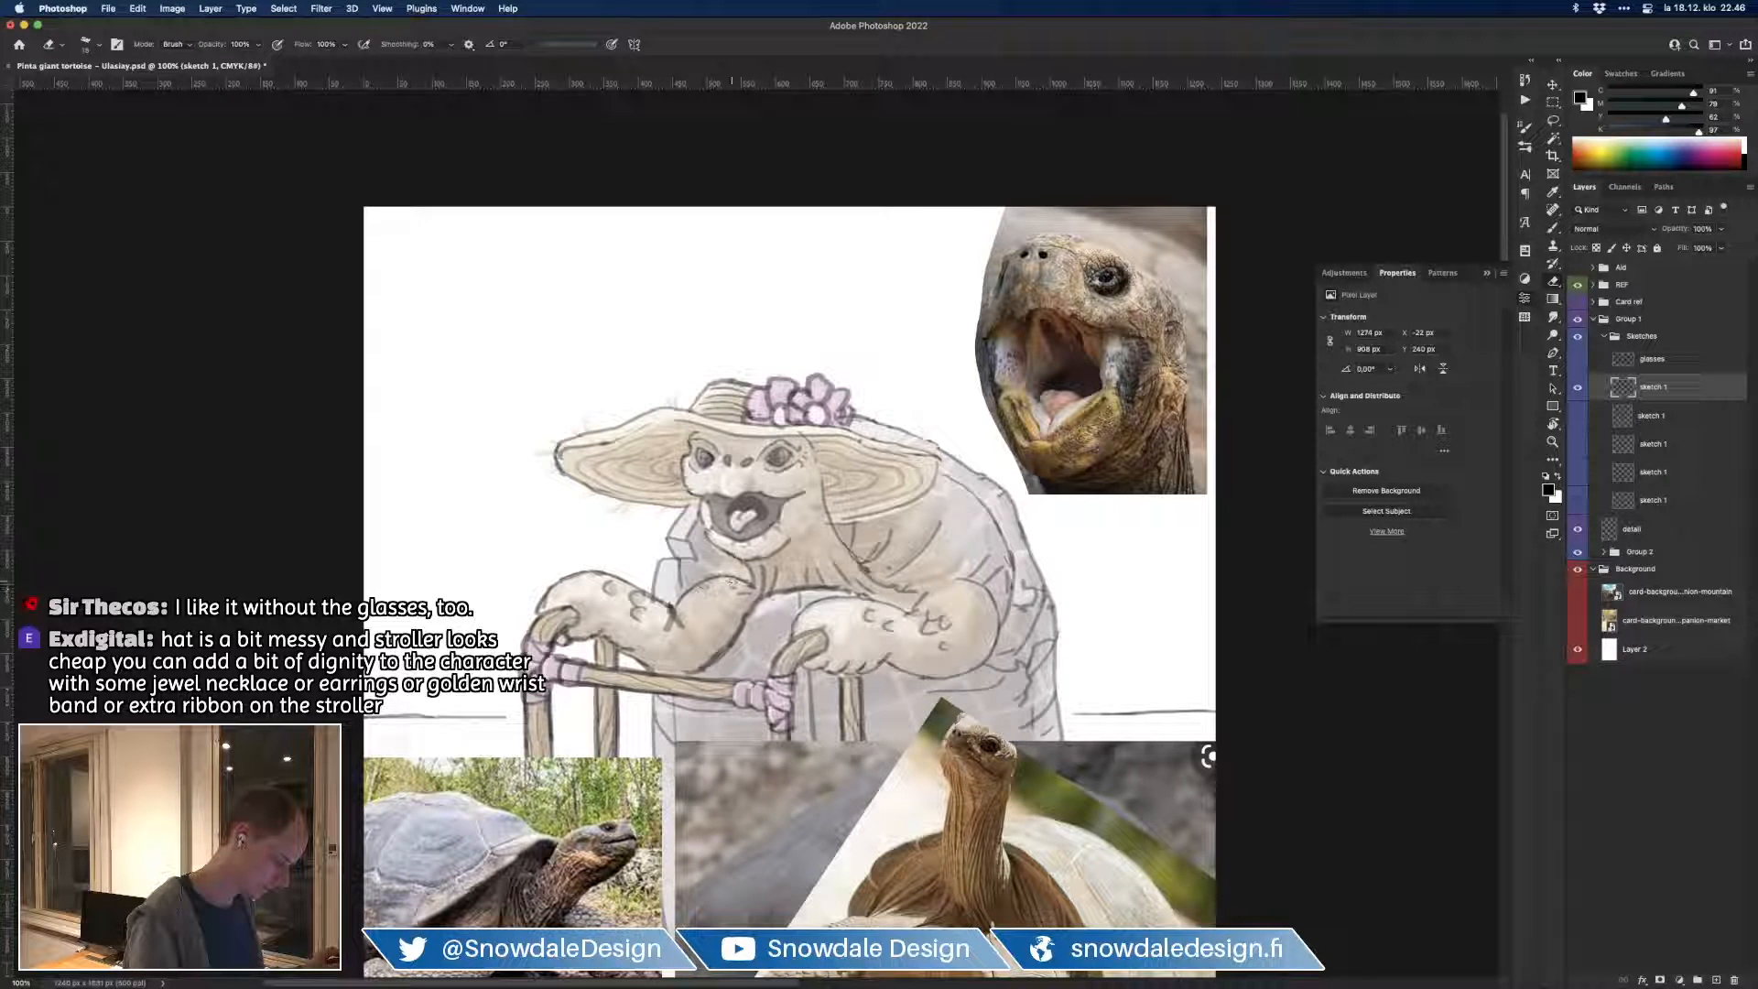
pyautogui.press('b')
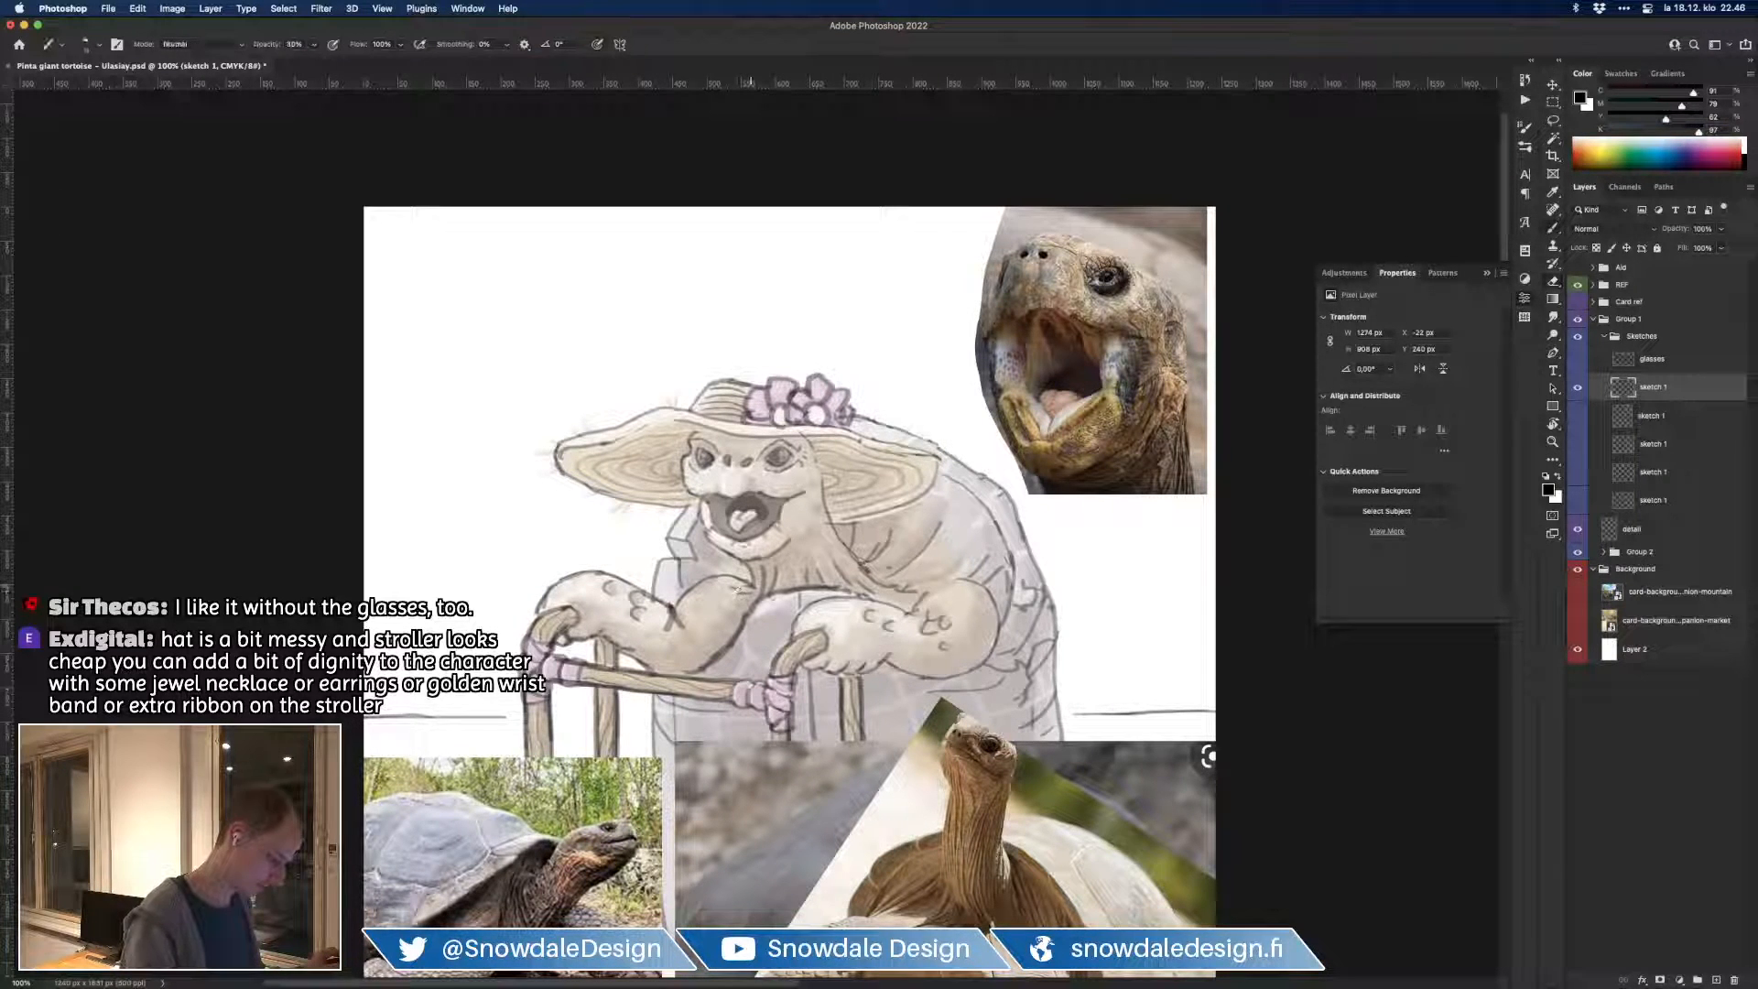
pyautogui.press('e')
pyautogui.moveTo(752, 581); pyautogui.dragTo(751, 562)
pyautogui.press('b')
pyautogui.press('e')
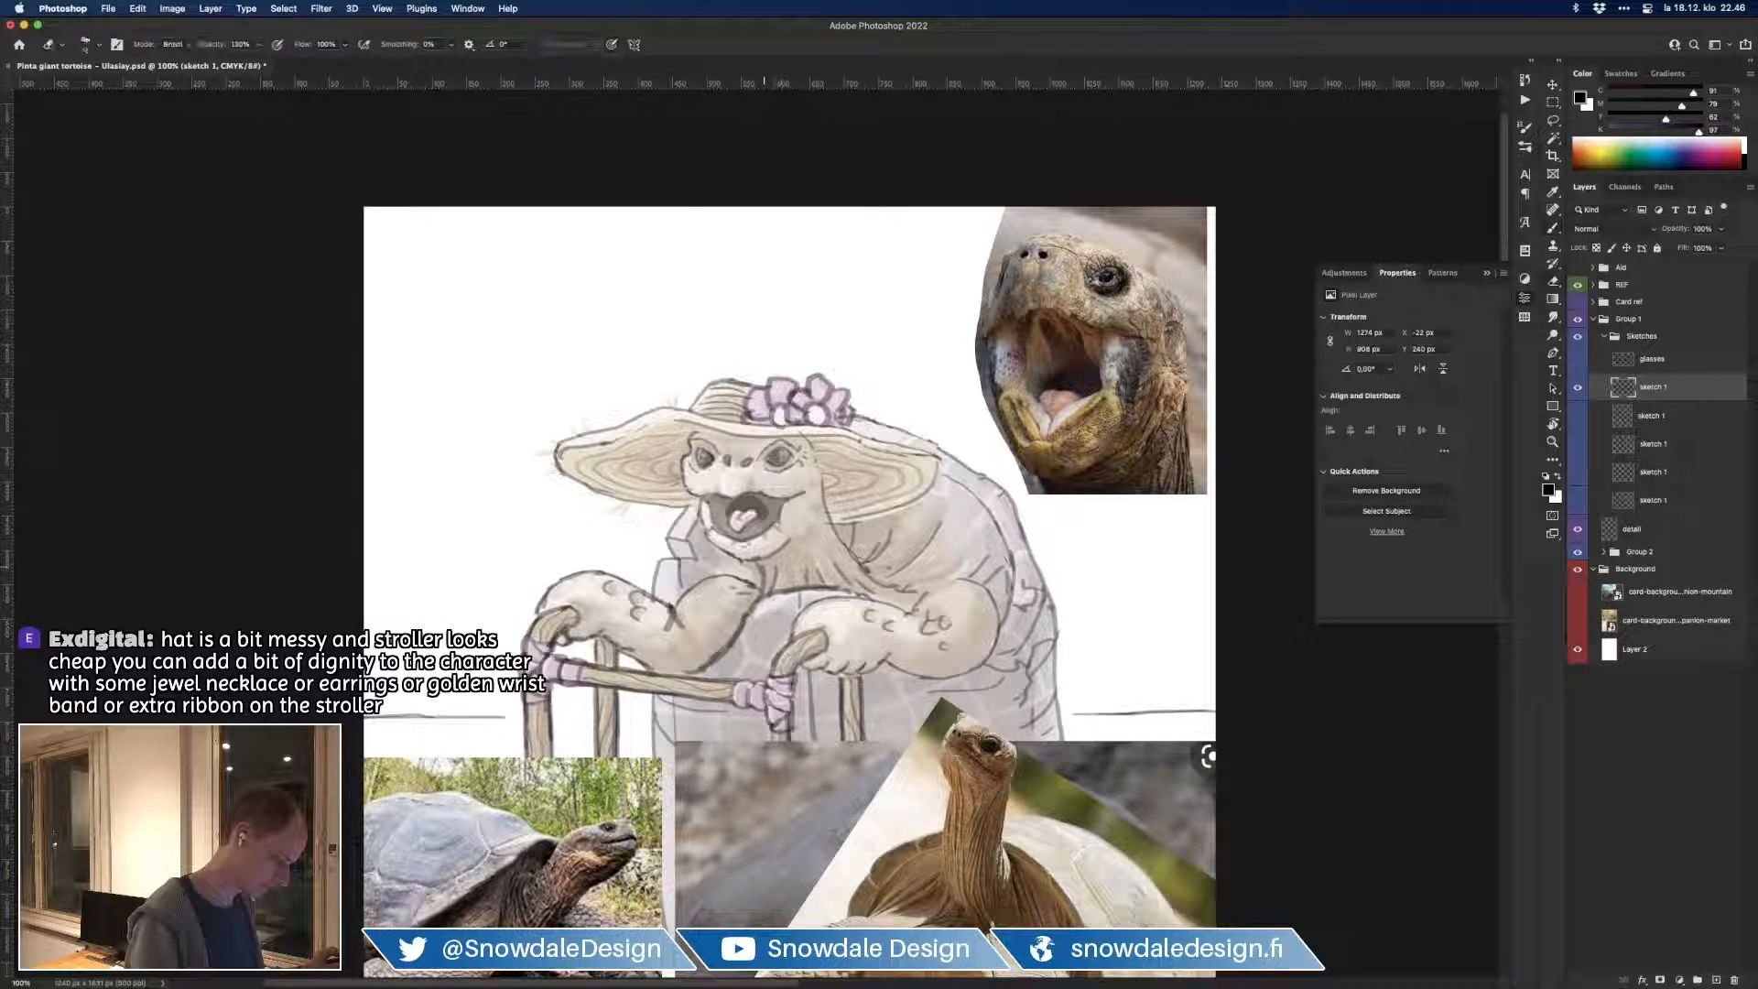
pyautogui.press('b')
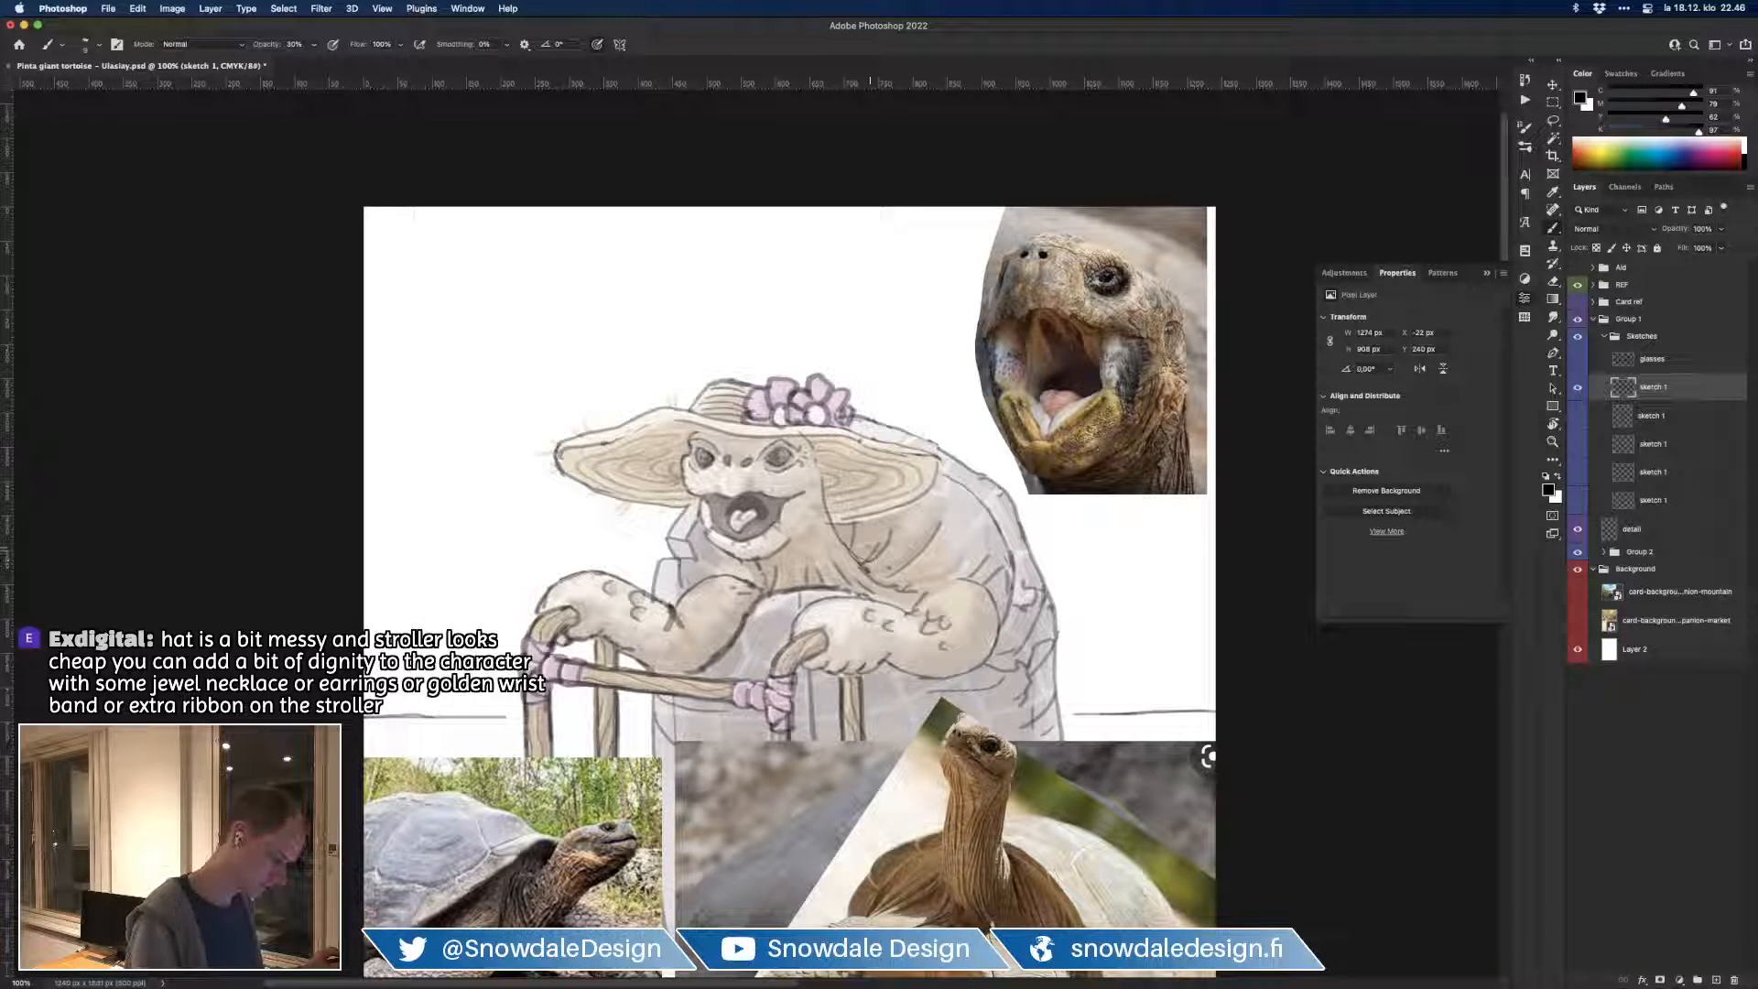
pyautogui.press('e')
pyautogui.press('b')
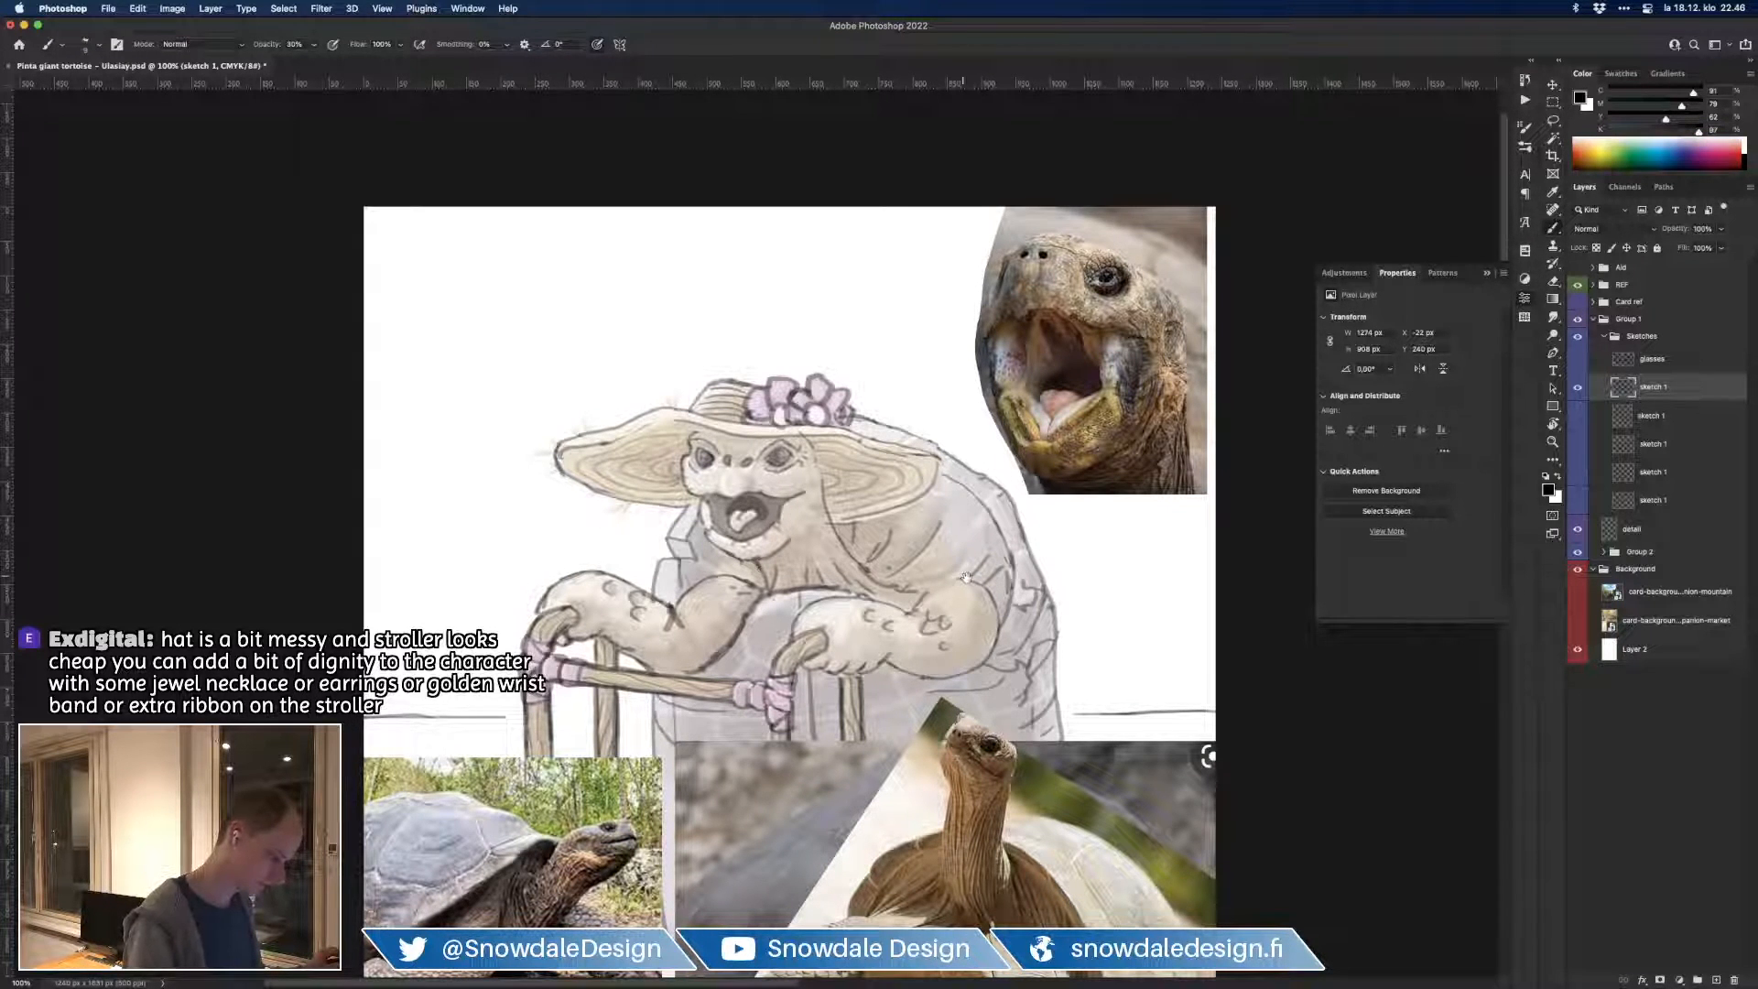
# Step: Refine the sketch lines of the tortoise's neck beneath the hat brim, alternating Brush and Eraser
pyautogui.hscroll(-2, 790, 586)
pyautogui.press('e')
pyautogui.press('b')
pyautogui.moveTo(886, 531)
pyautogui.mouseDown()
pyautogui.moveTo(961, 503)
pyautogui.moveTo(931, 528)
pyautogui.mouseUp()
pyautogui.press('e')
pyautogui.press('b')
pyautogui.press('e')
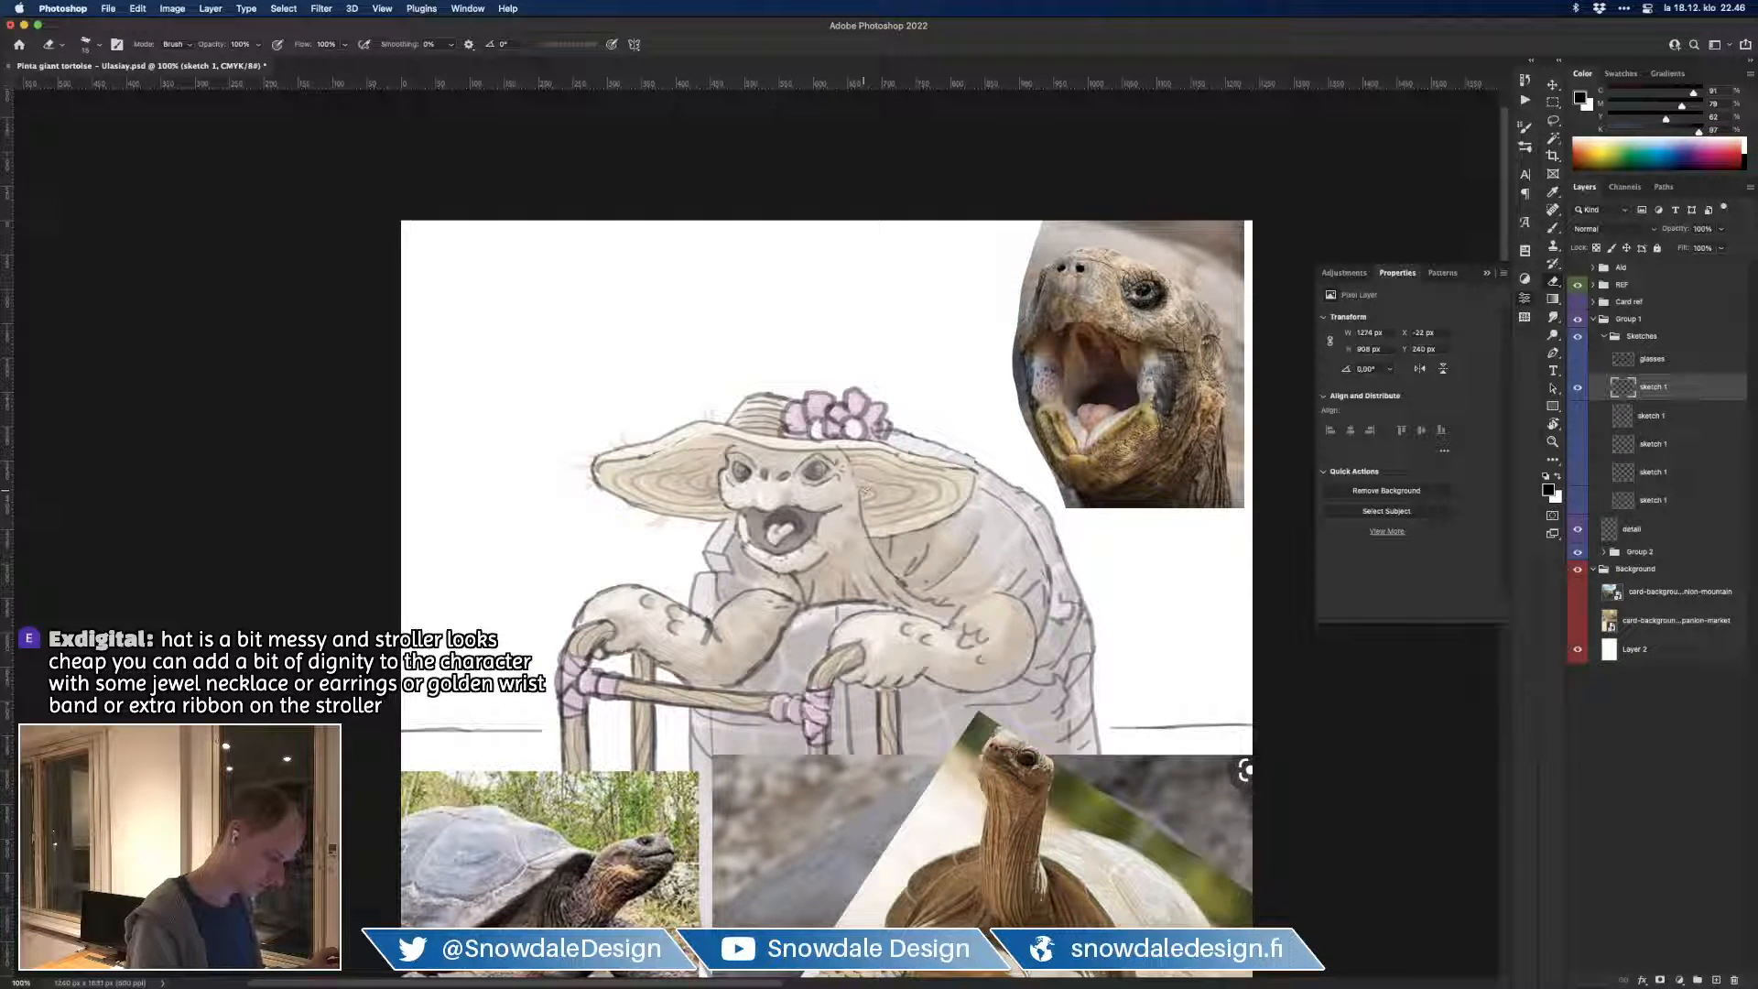
pyautogui.press('b')
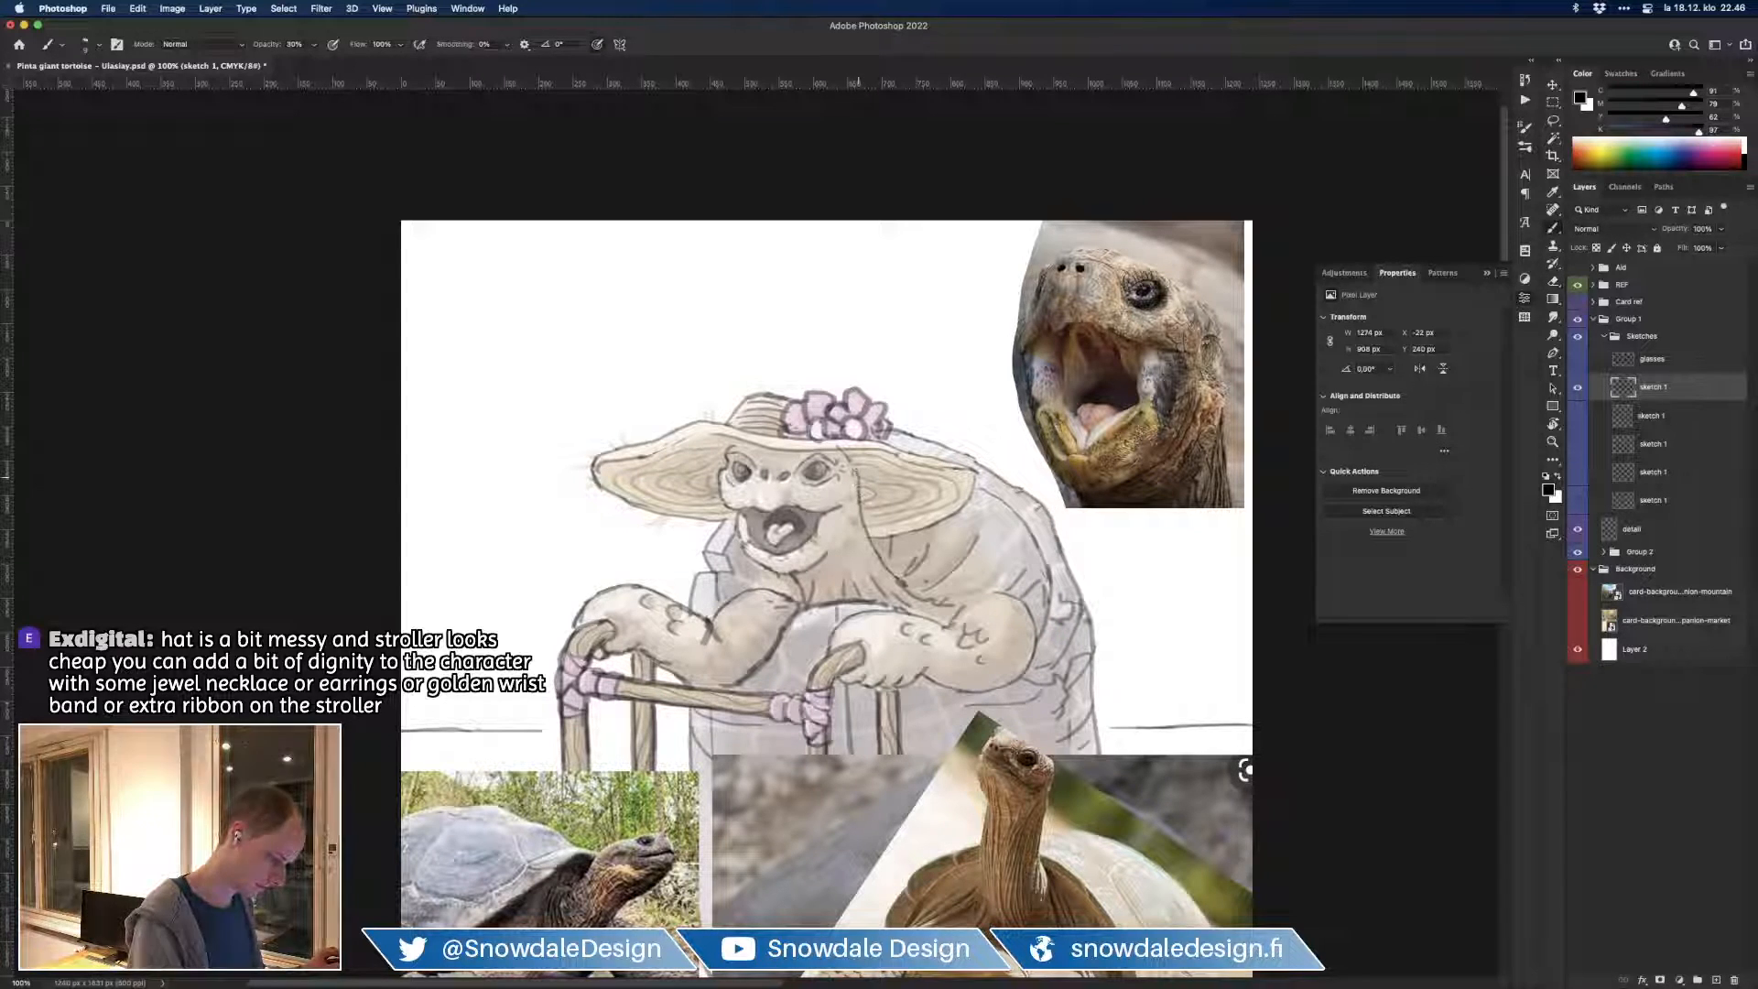
pyautogui.press('e')
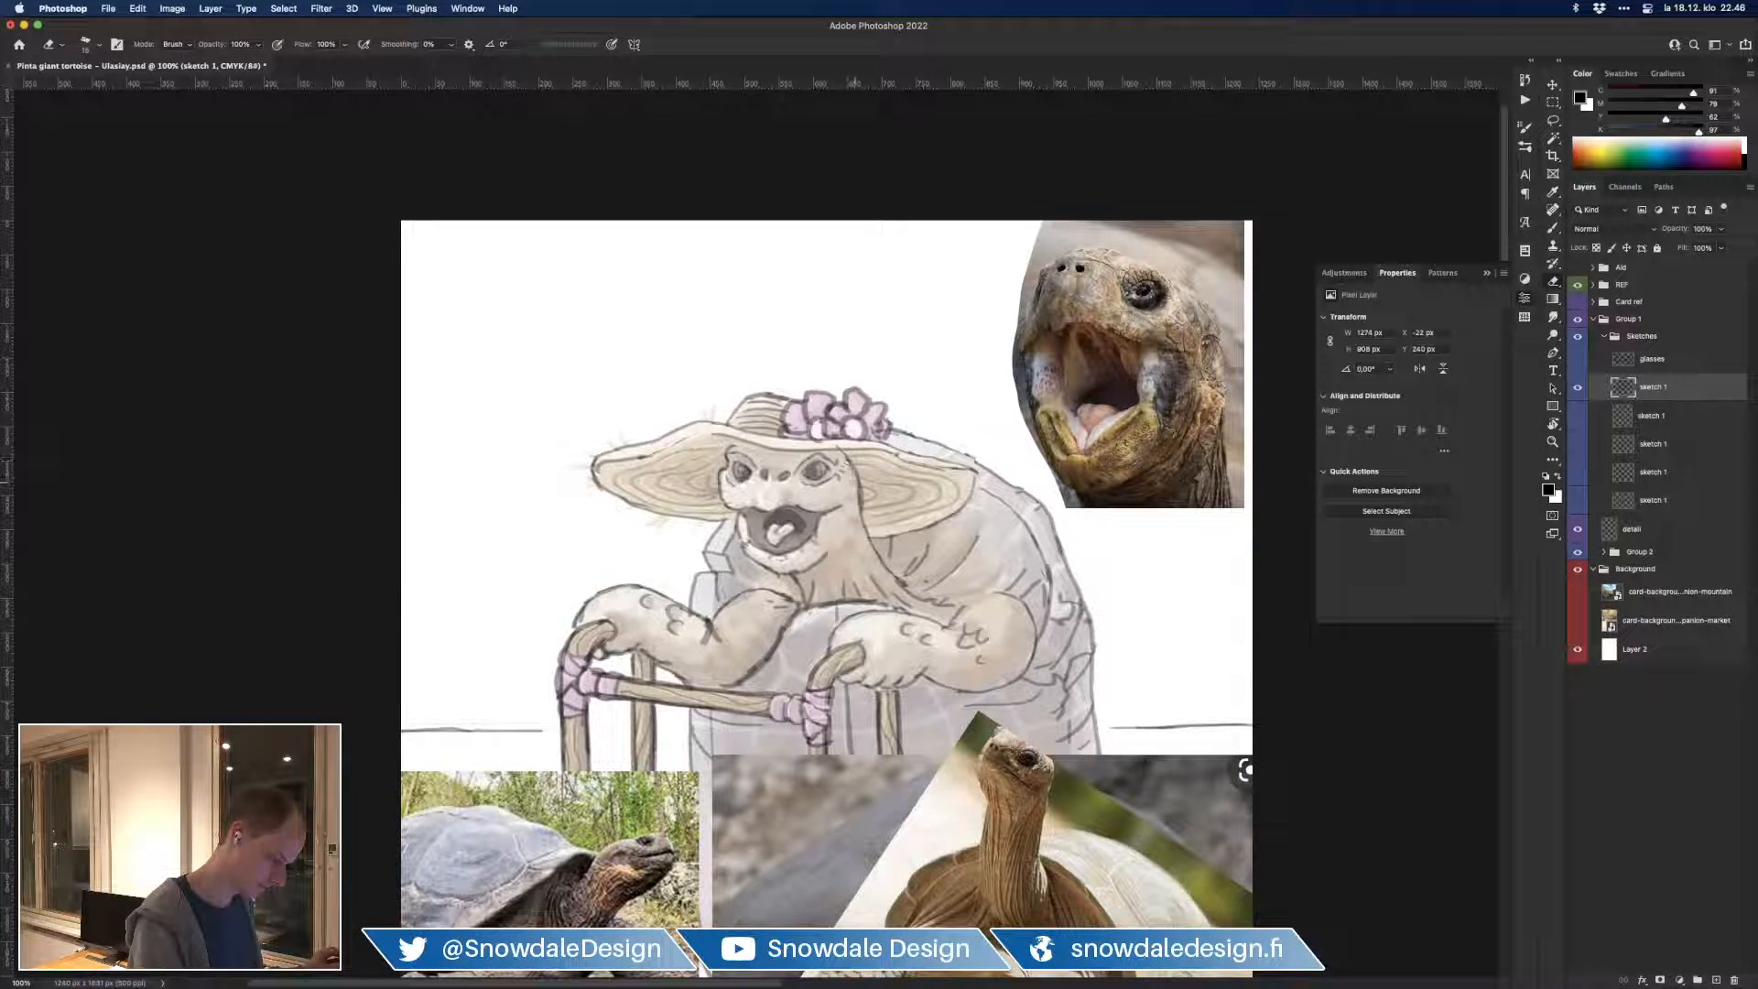
pyautogui.press('b')
pyautogui.press('e')
pyautogui.moveTo(885, 594); pyautogui.dragTo(919, 550)
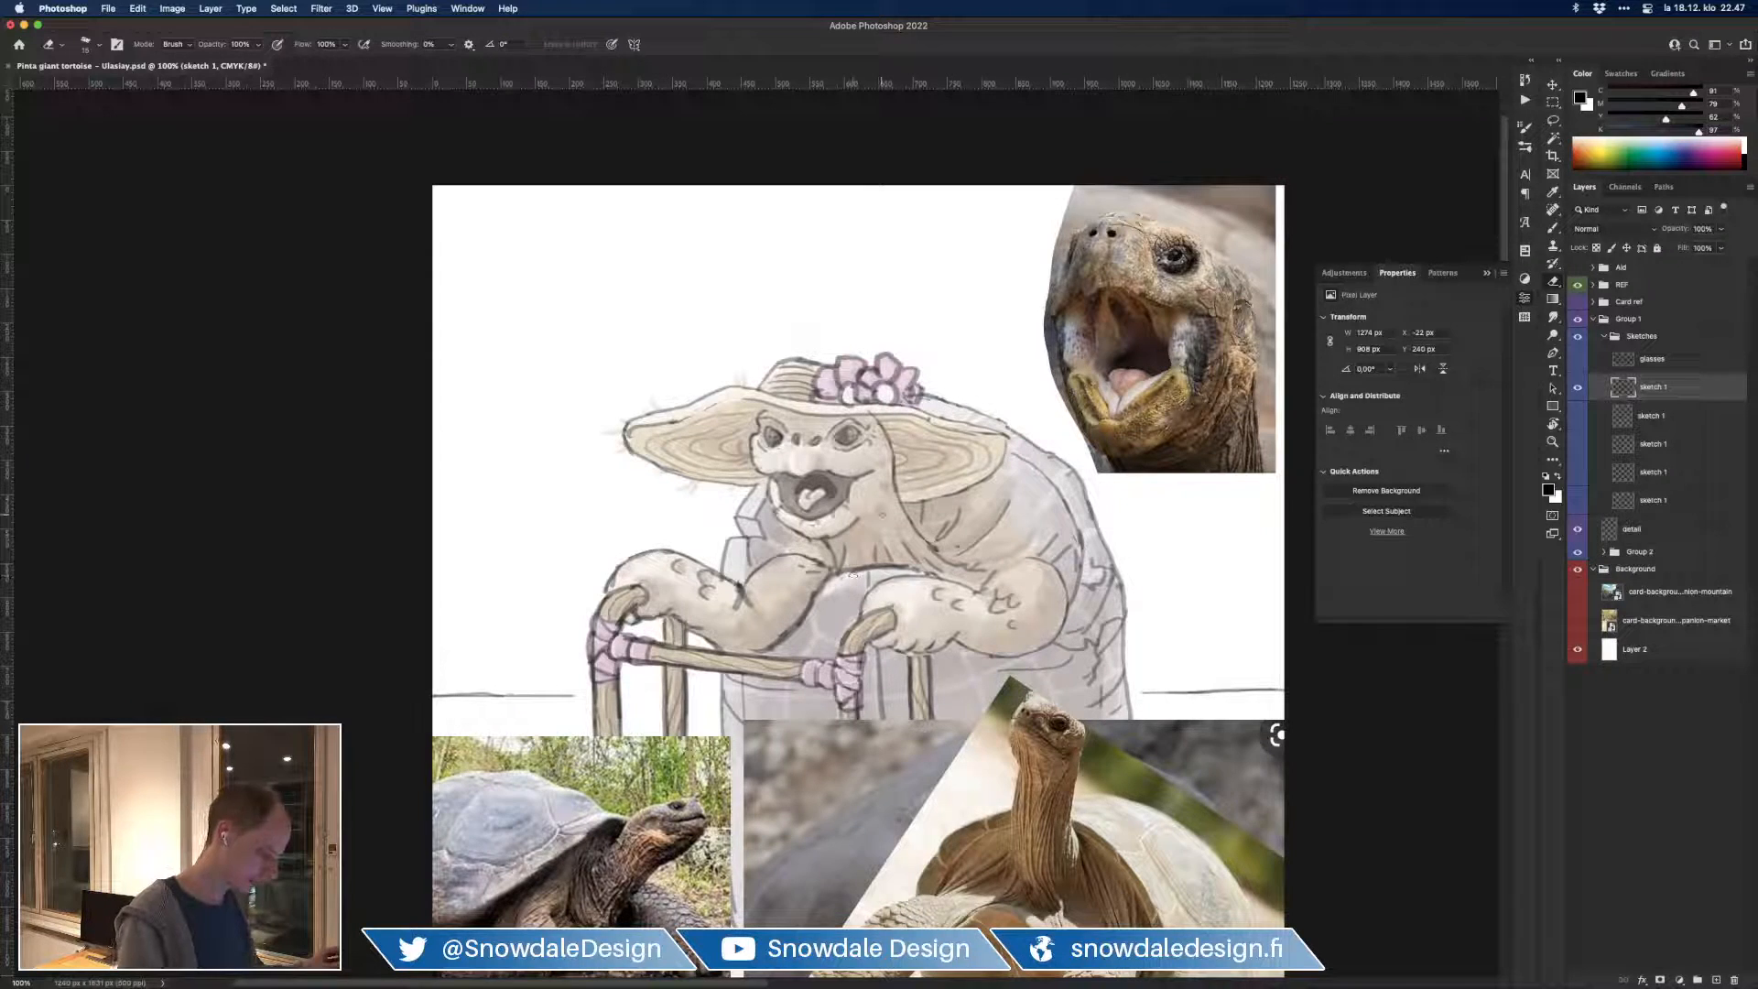
# Step: Touch up the outline of the straw hat around the front of its crown with the Brush and Eraser
pyautogui.press('b')
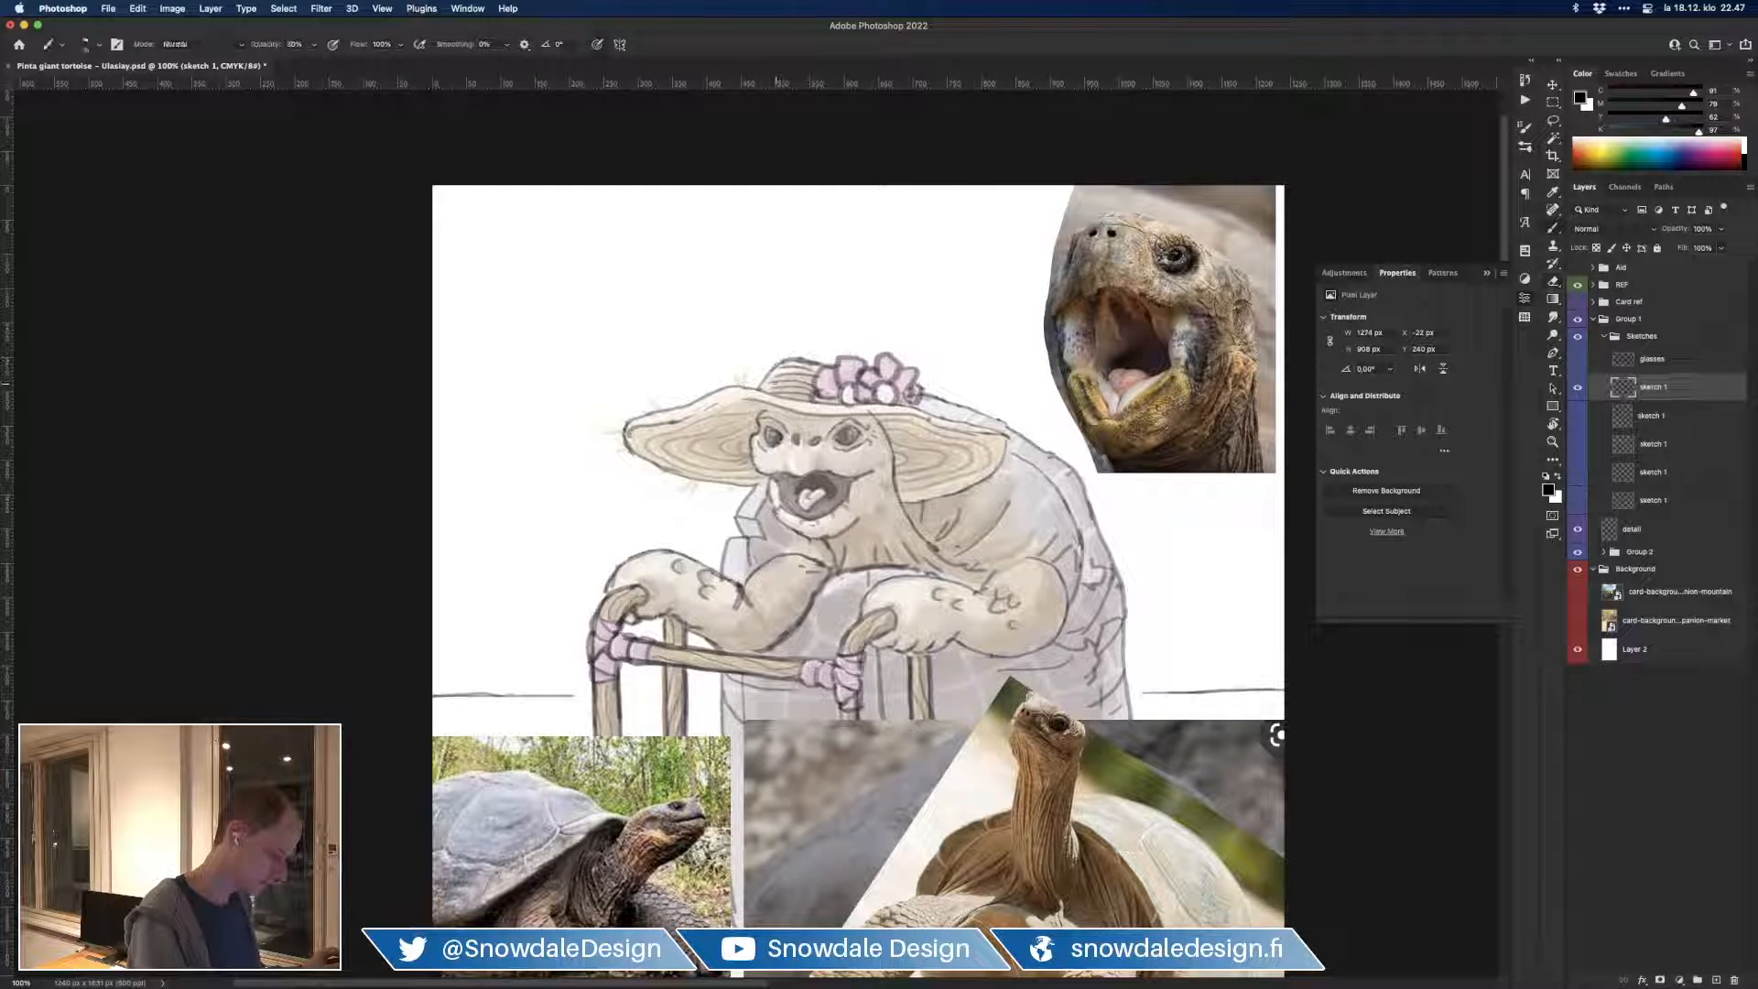
pyautogui.press('e')
pyautogui.press('b')
pyautogui.moveTo(758, 391)
pyautogui.mouseDown()
pyautogui.moveTo(780, 363)
pyautogui.moveTo(854, 355)
pyautogui.mouseUp()
pyautogui.press('e')
pyautogui.press('b')
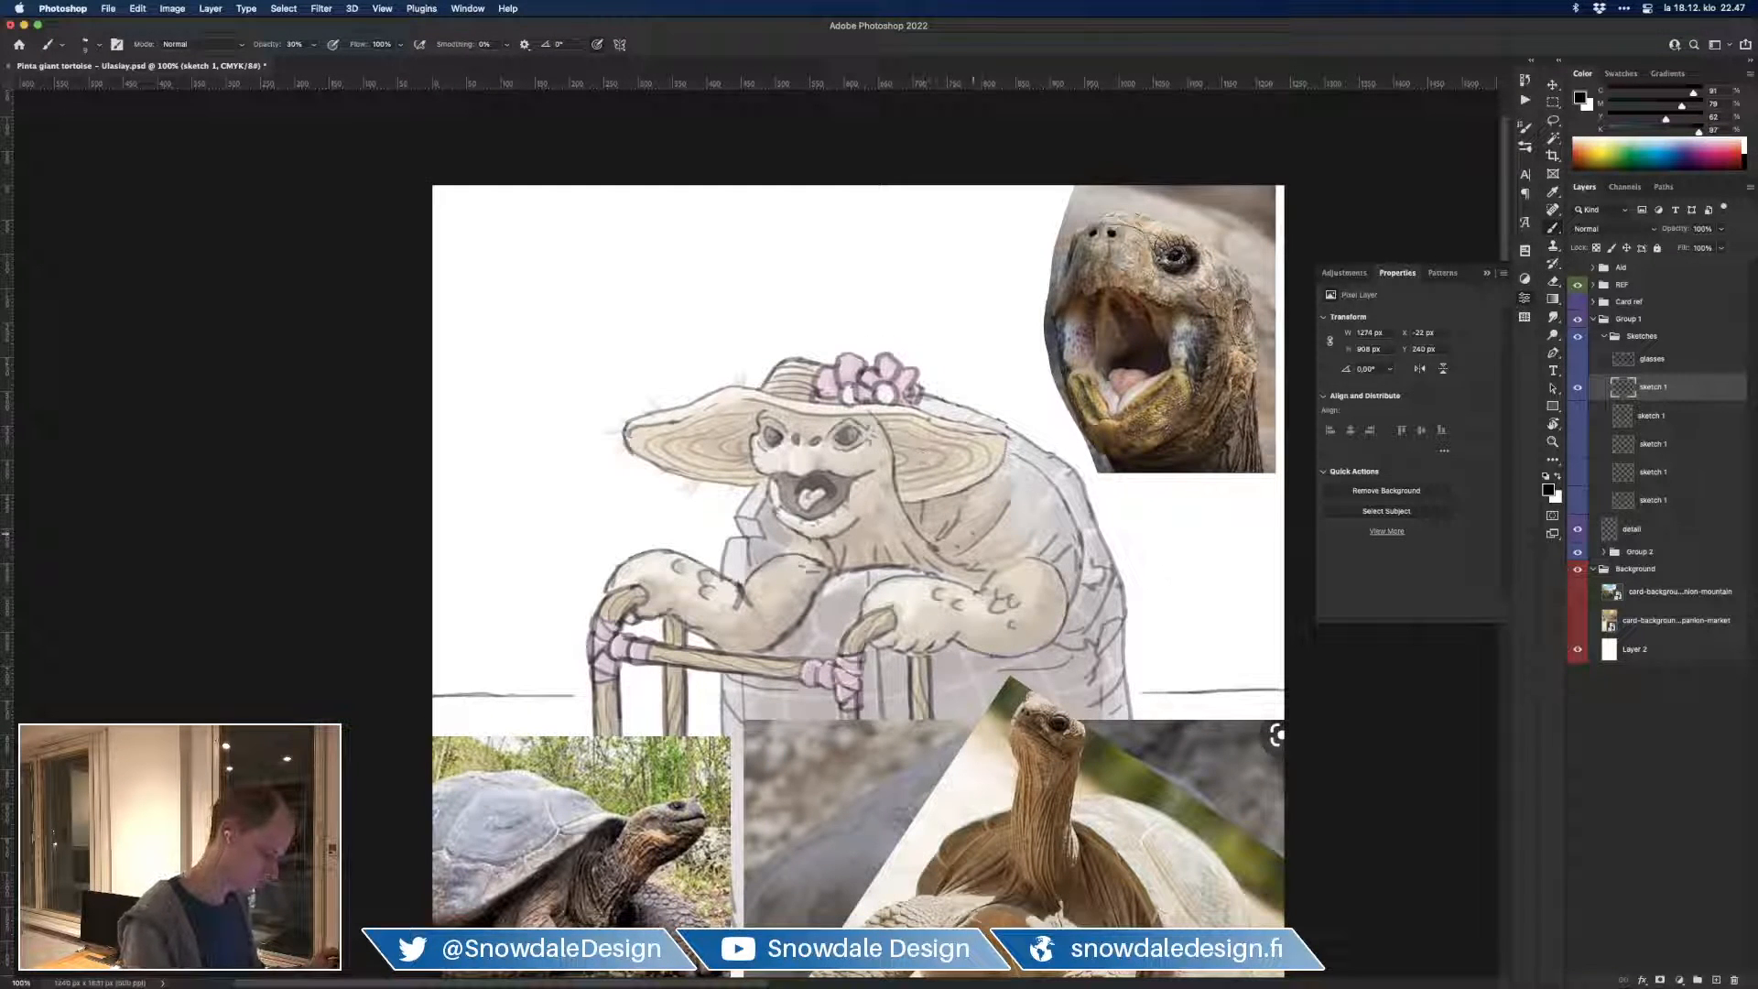
pyautogui.press('super+minus')
pyautogui.press('super+plus')
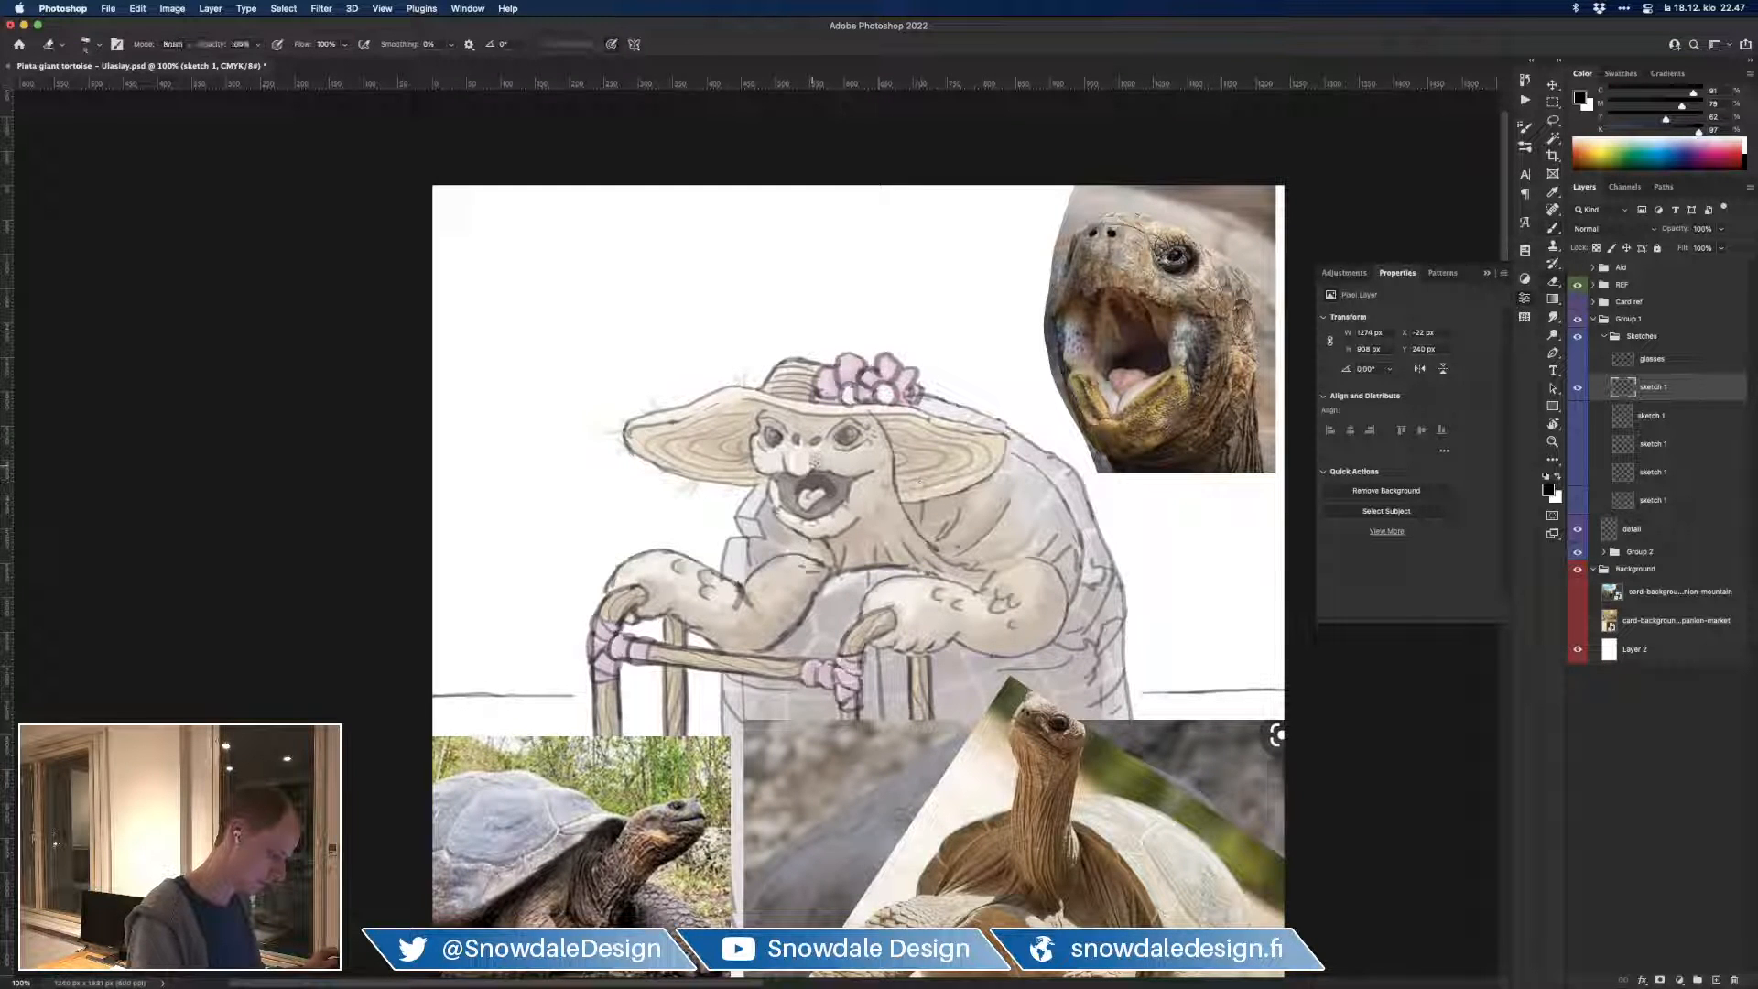
# Step: Refine the tortoise's snout and nostrils with small Eraser and Brush touches
pyautogui.press('e')
pyautogui.press('b')
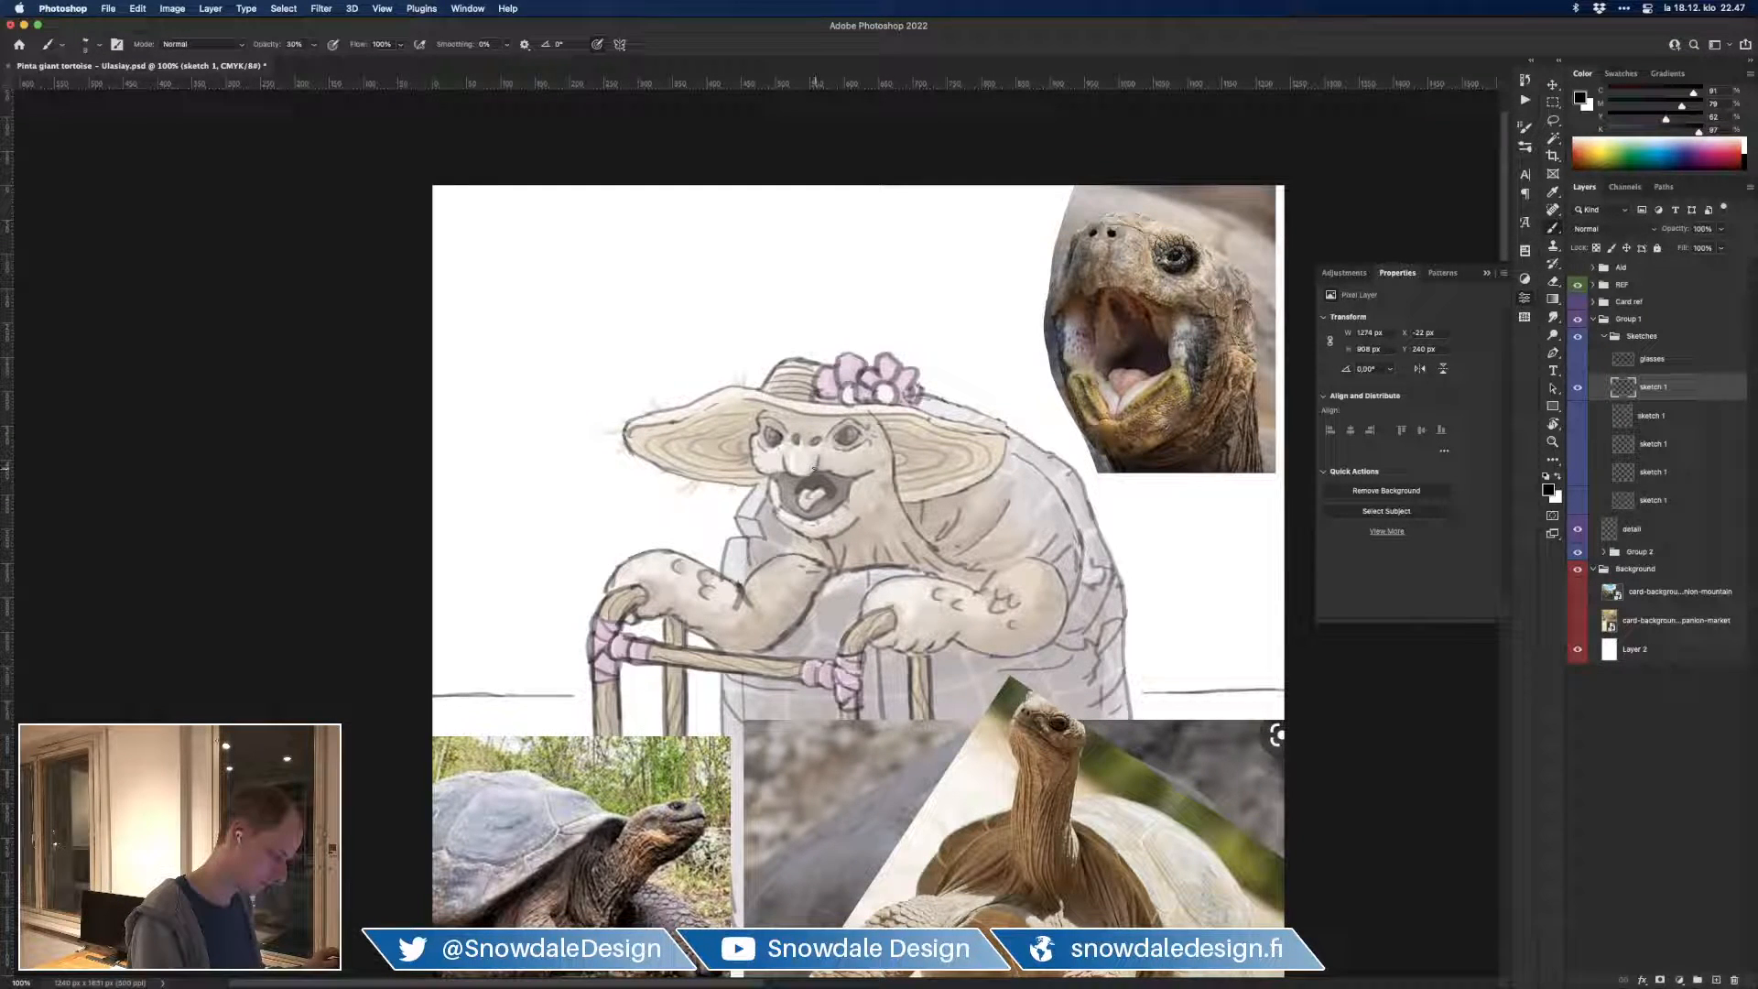
pyautogui.press('e')
pyautogui.click(814, 441)
pyautogui.press('b')
pyautogui.press('e')
pyautogui.click(796, 438)
pyautogui.press('b')
pyautogui.click(796, 439)
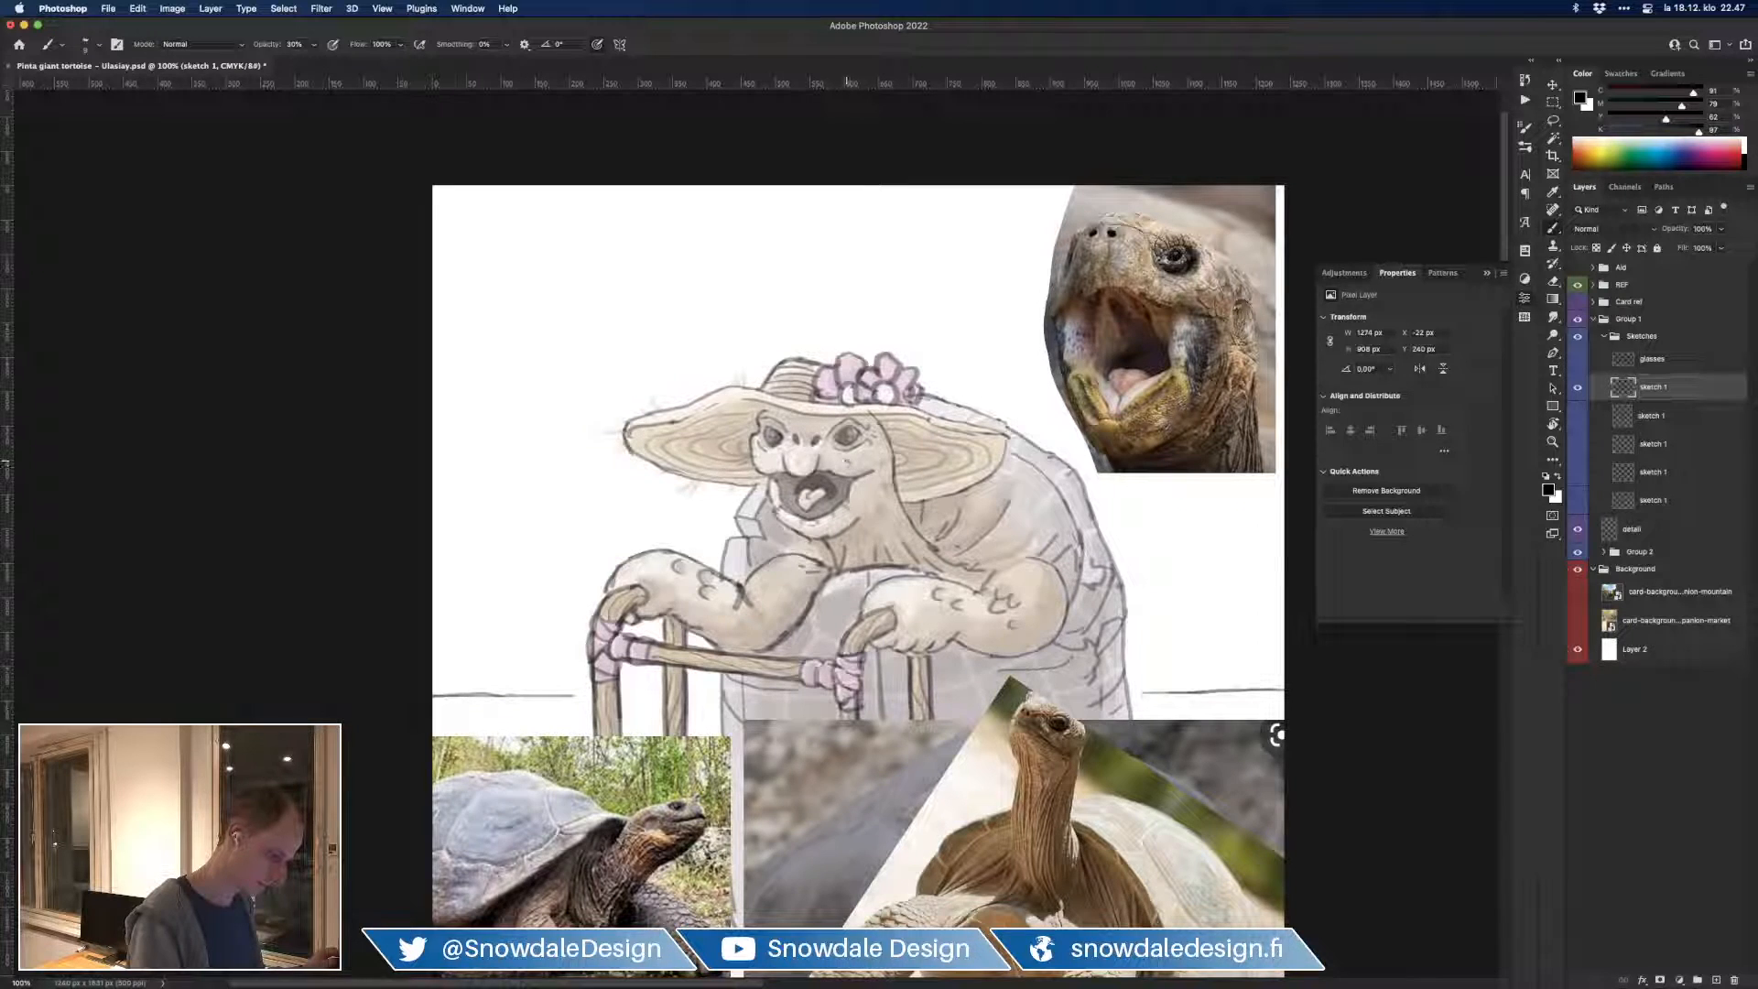
pyautogui.press('e')
pyautogui.press('b')
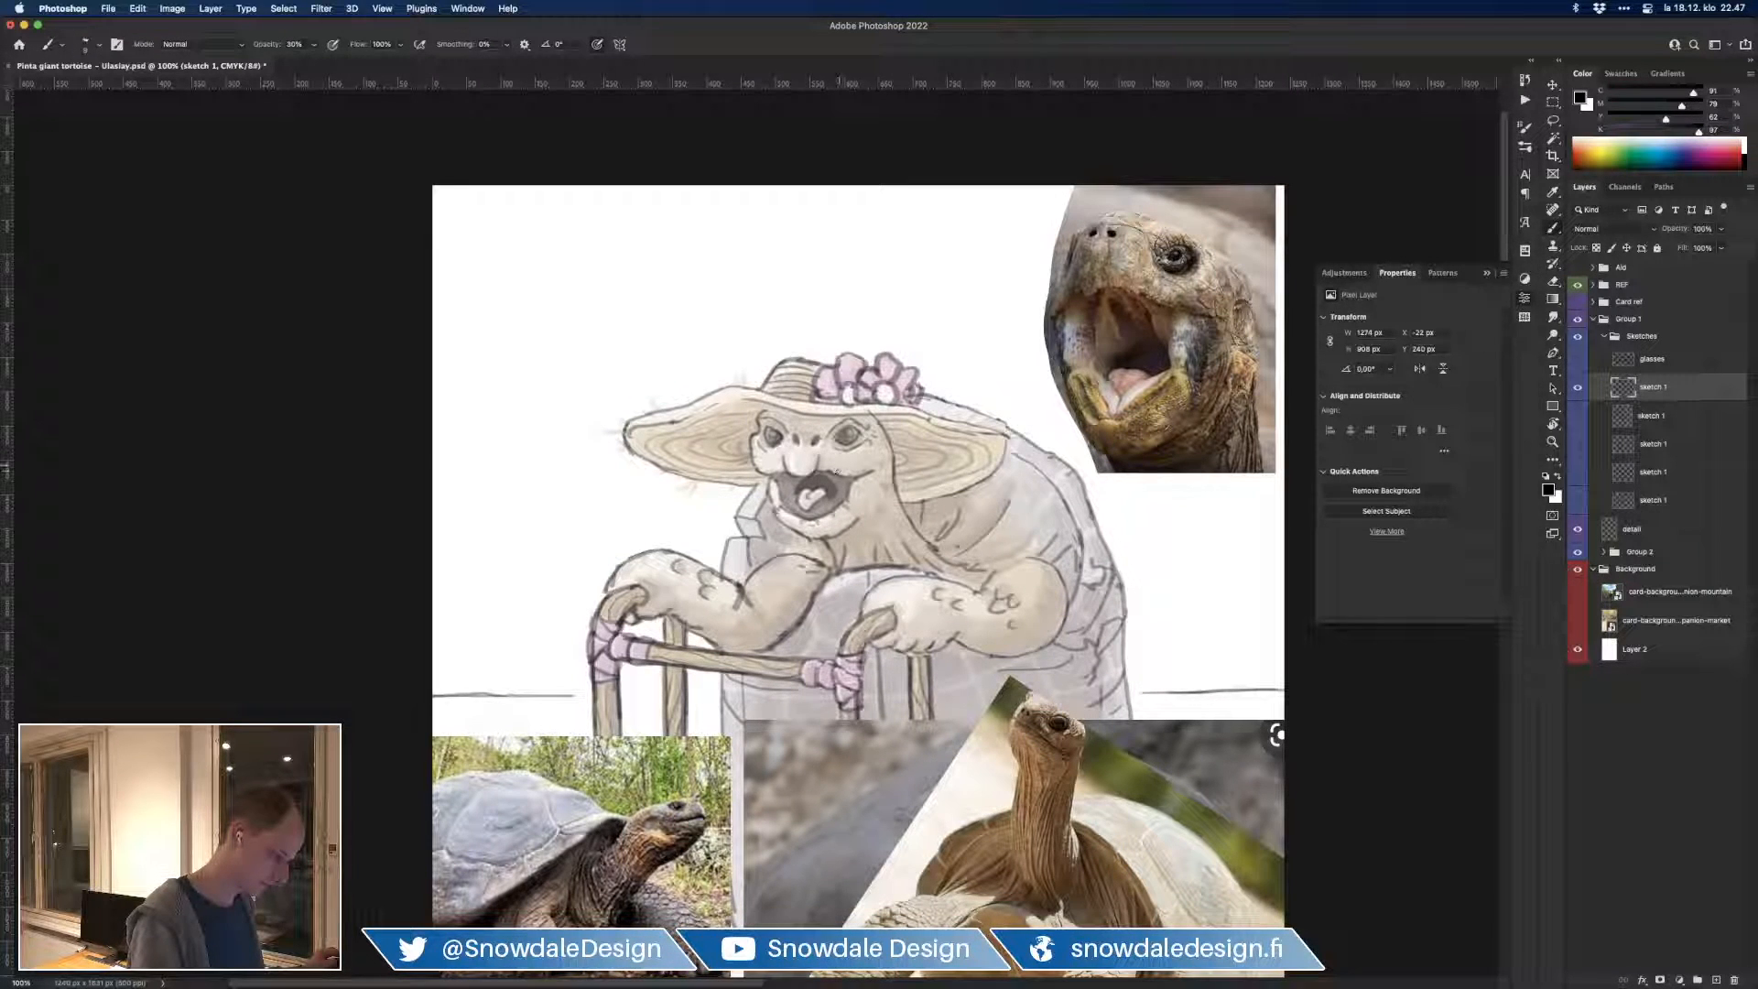
pyautogui.press('e')
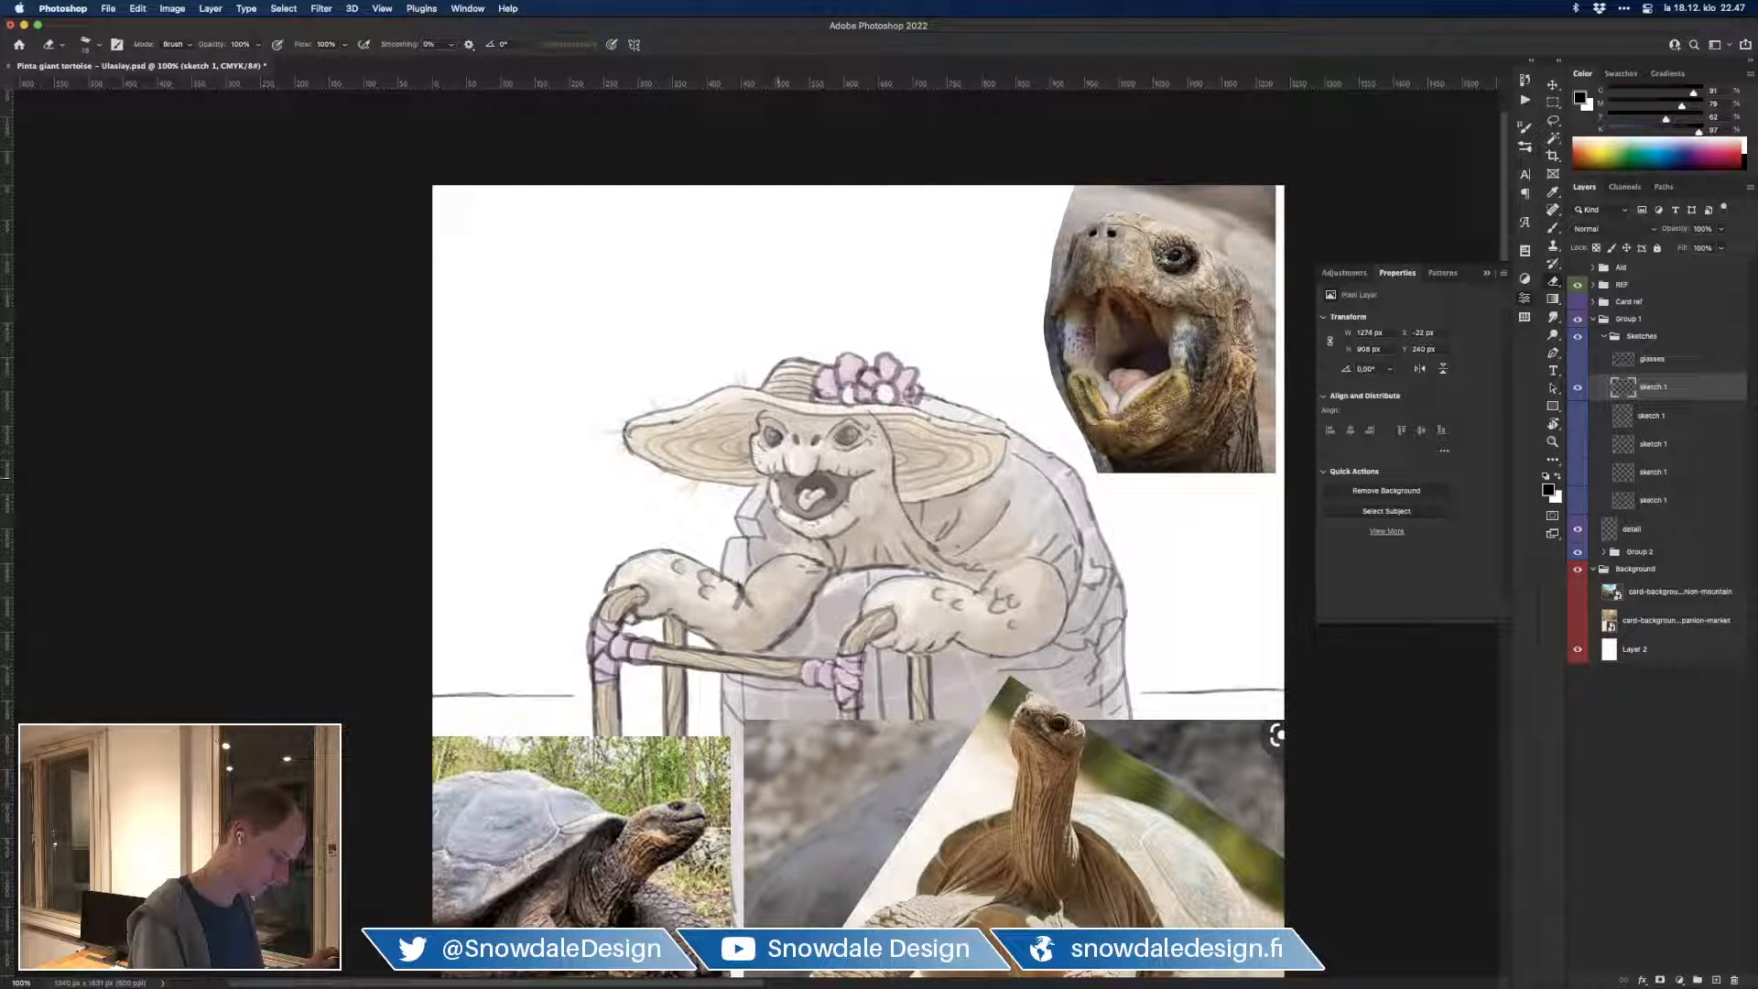
pyautogui.press('b')
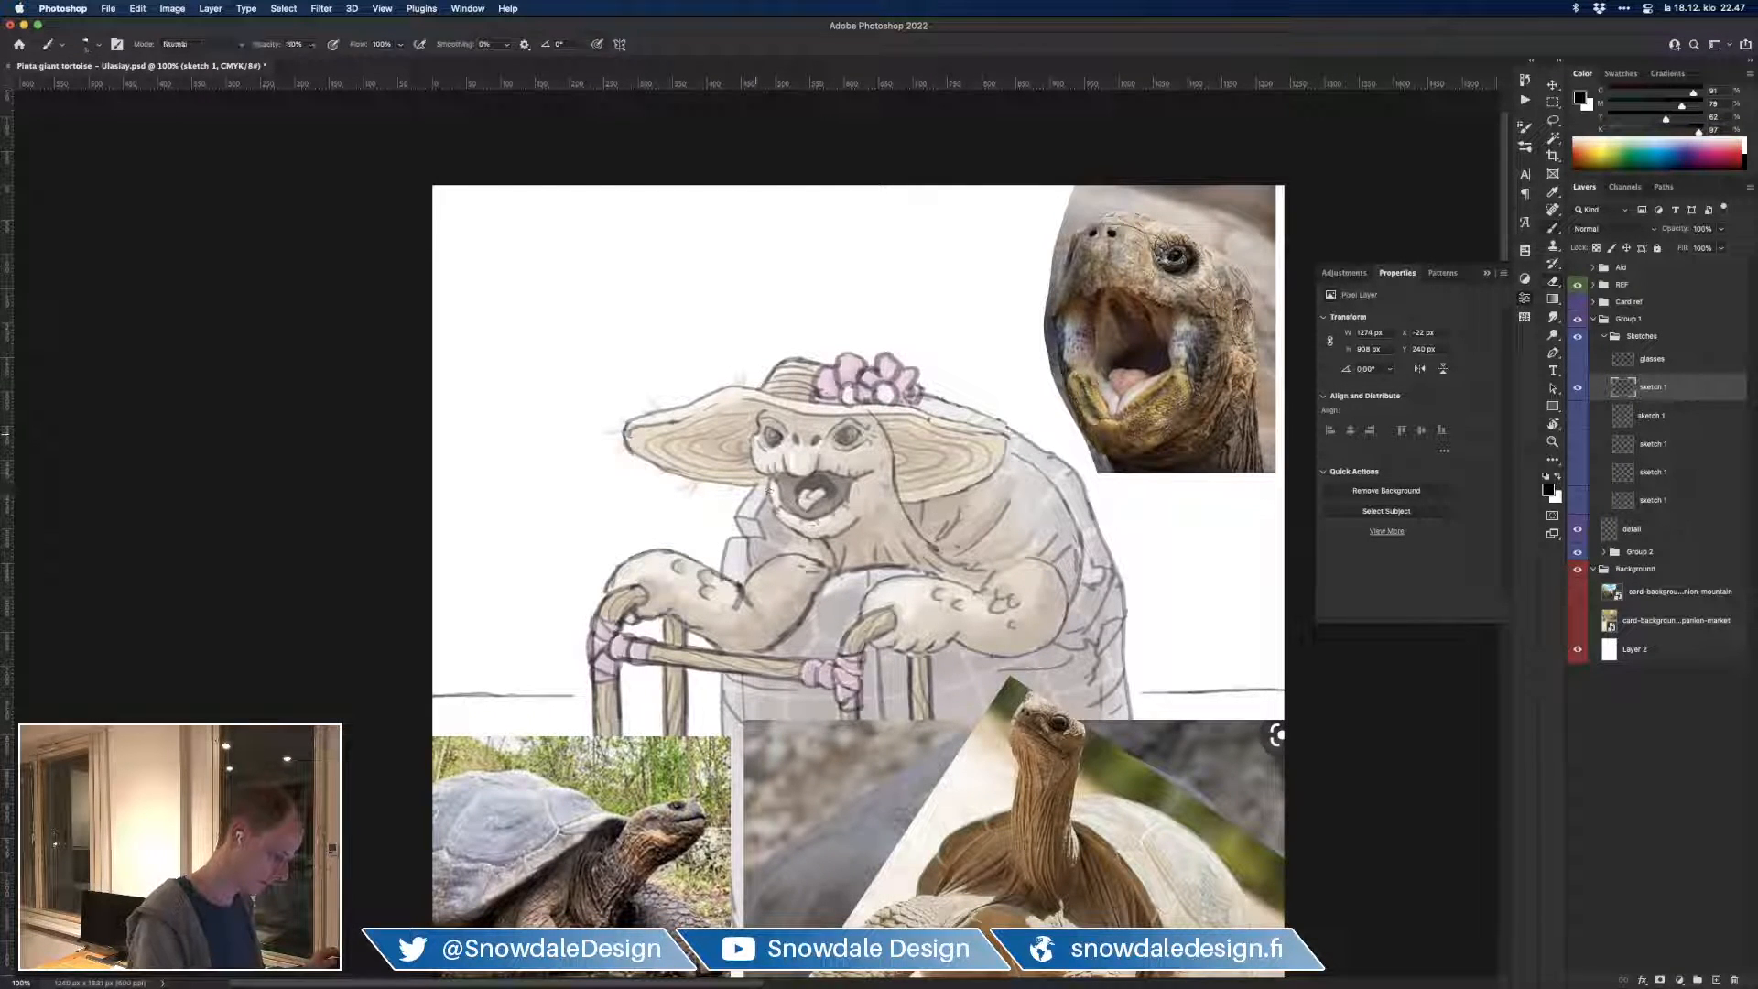
# Step: Rework the skin fold between the neck and near shoulder, using the Eraser and the Brush at 30% opacity
pyautogui.moveTo(963, 545); pyautogui.dragTo(993, 520)
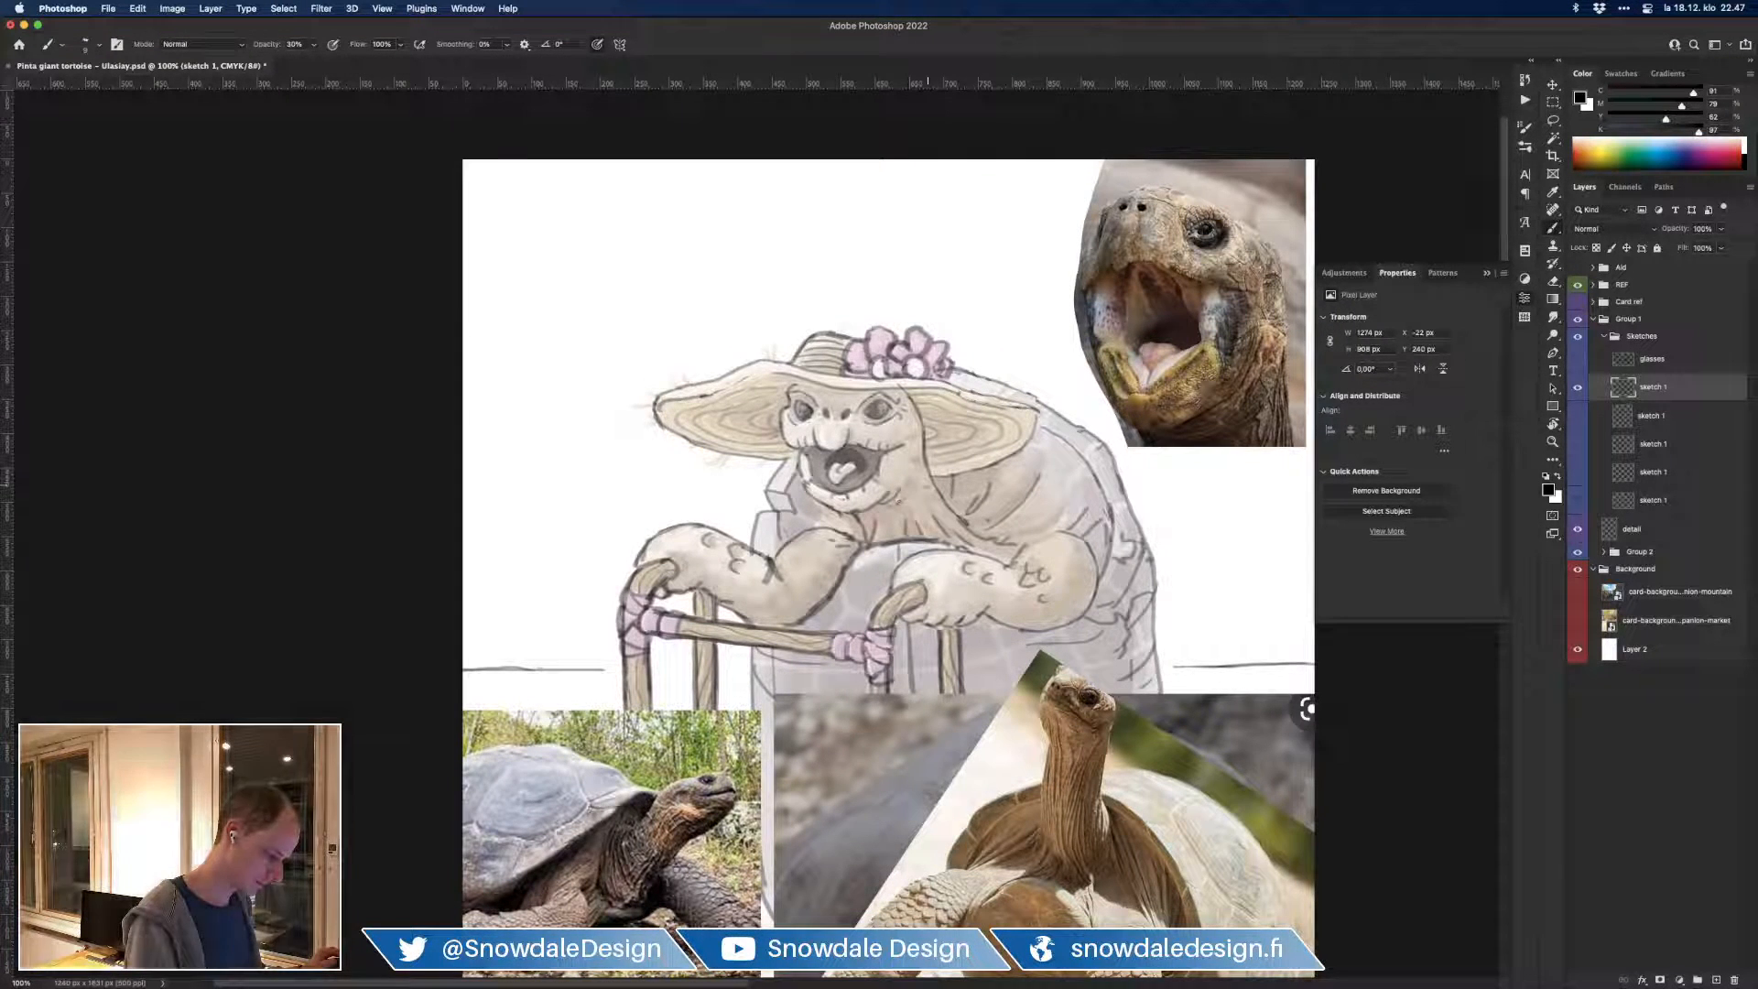
pyautogui.press('e')
pyautogui.moveTo(969, 522); pyautogui.dragTo(960, 511)
pyautogui.press('b')
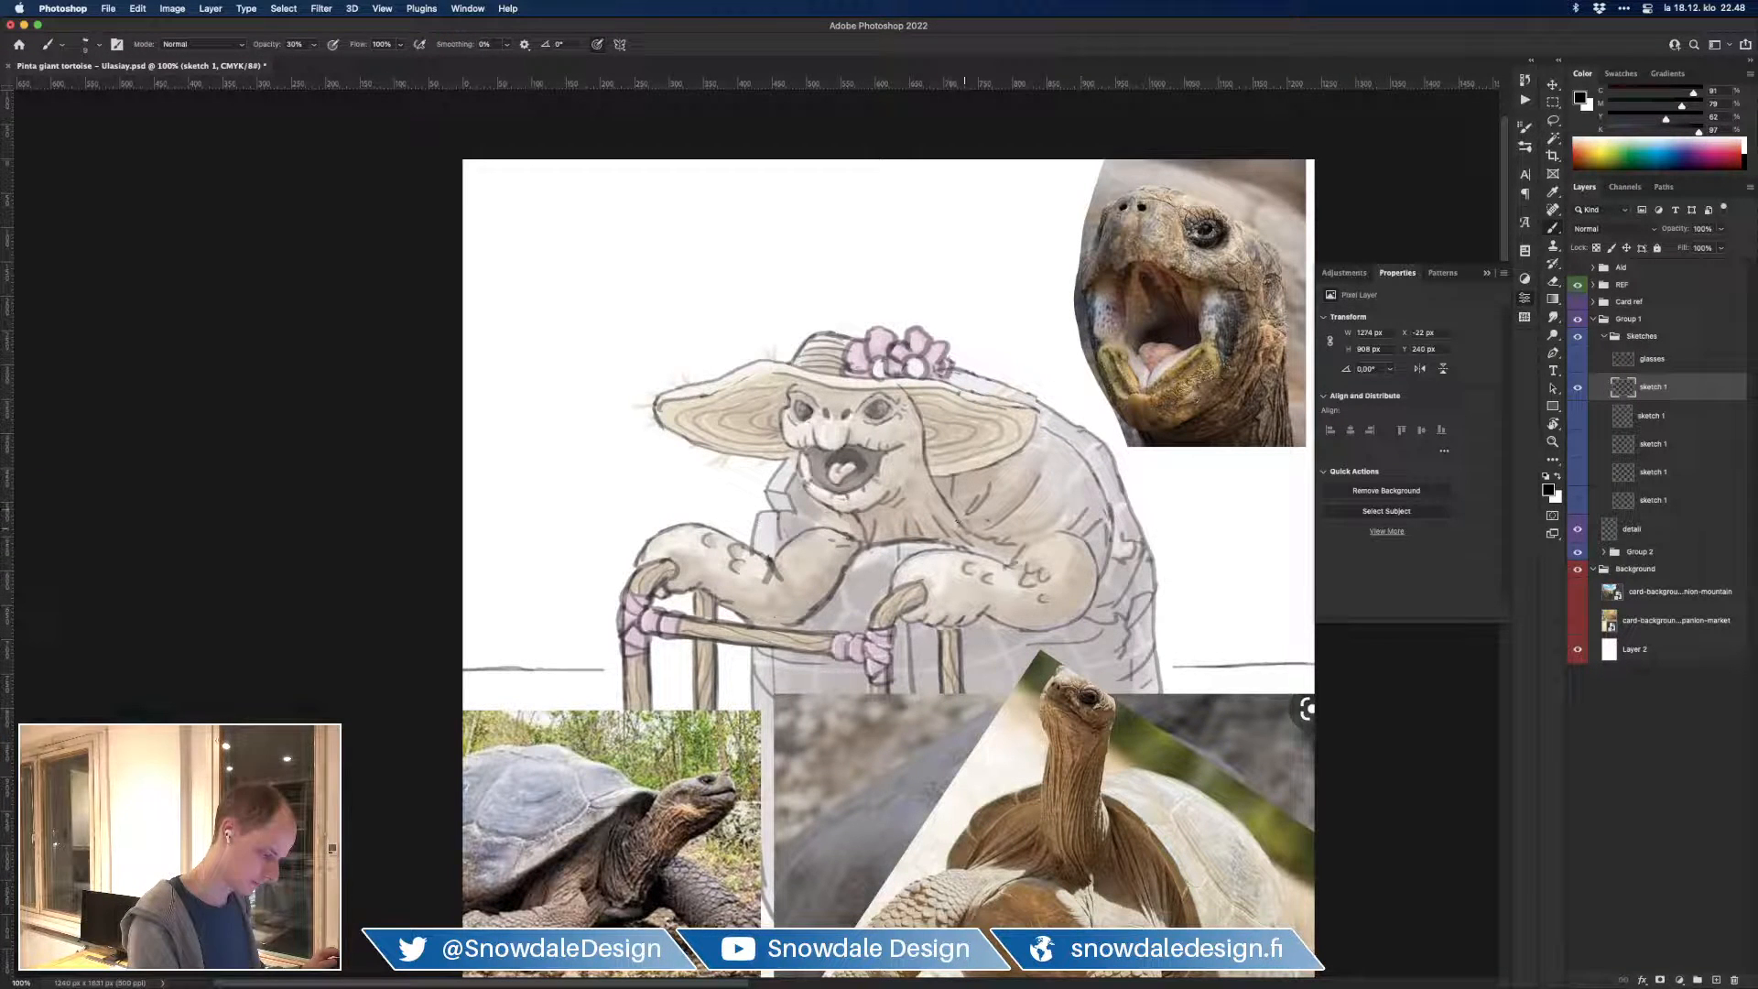
pyautogui.press('e')
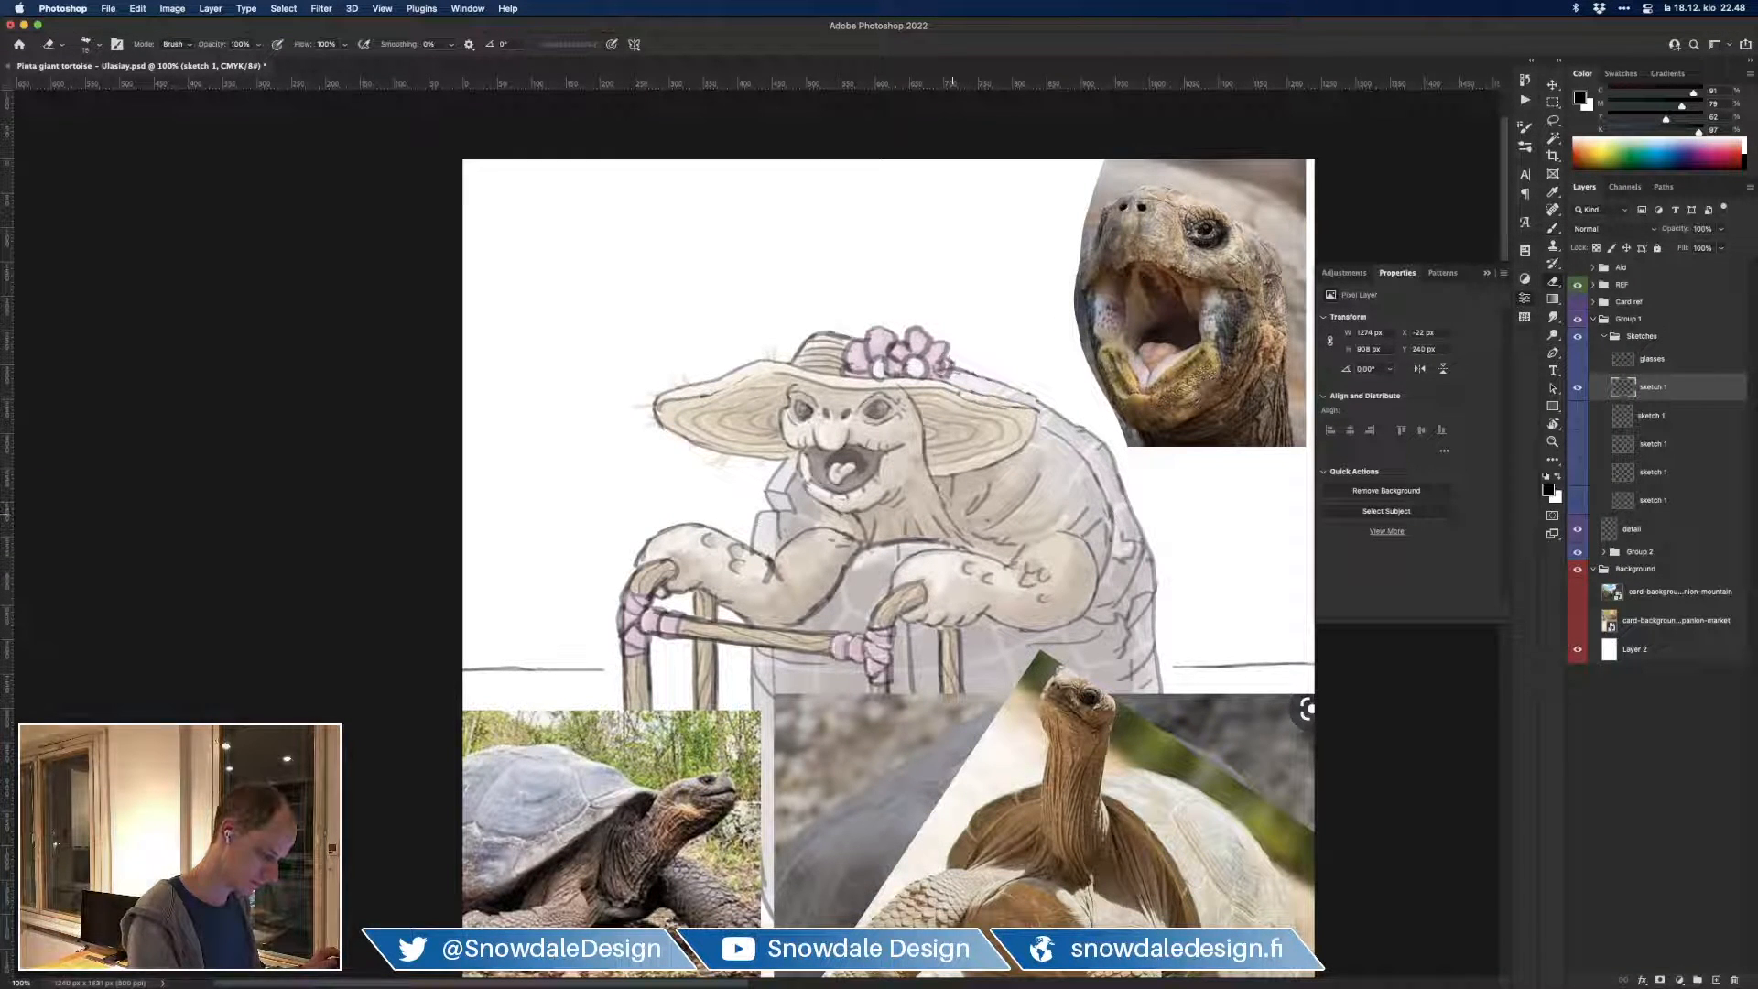
pyautogui.press('b')
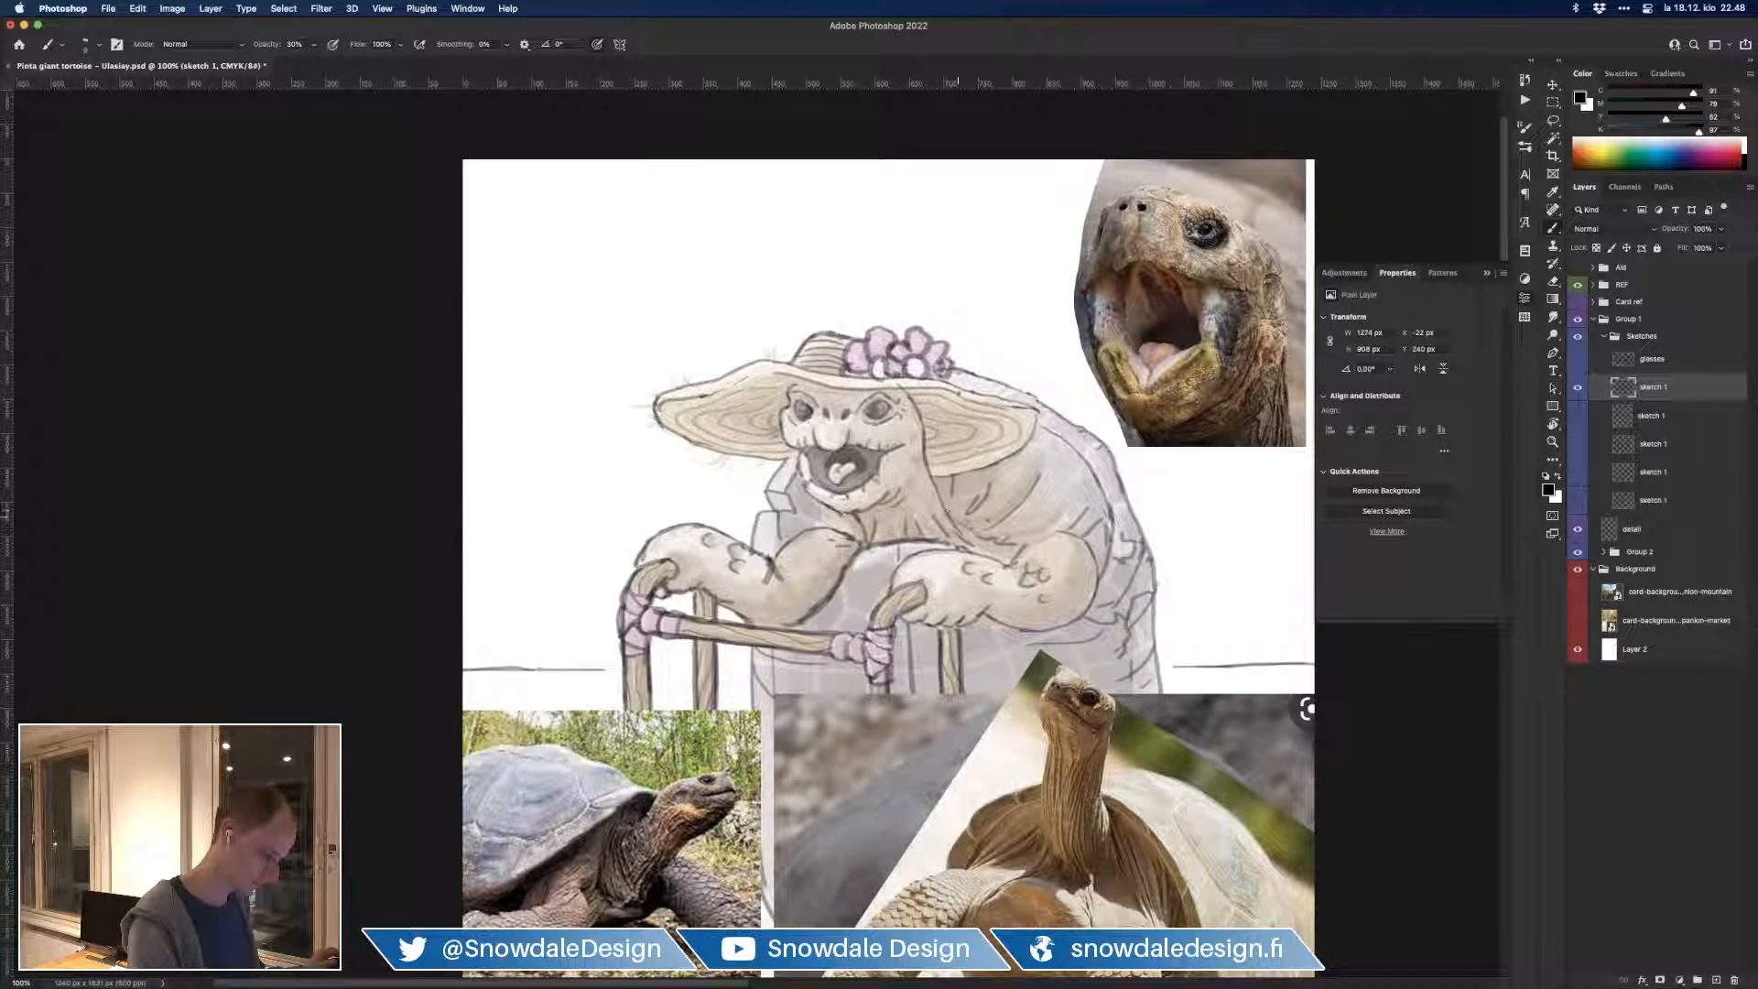
pyautogui.press('3')
pyautogui.press('e')
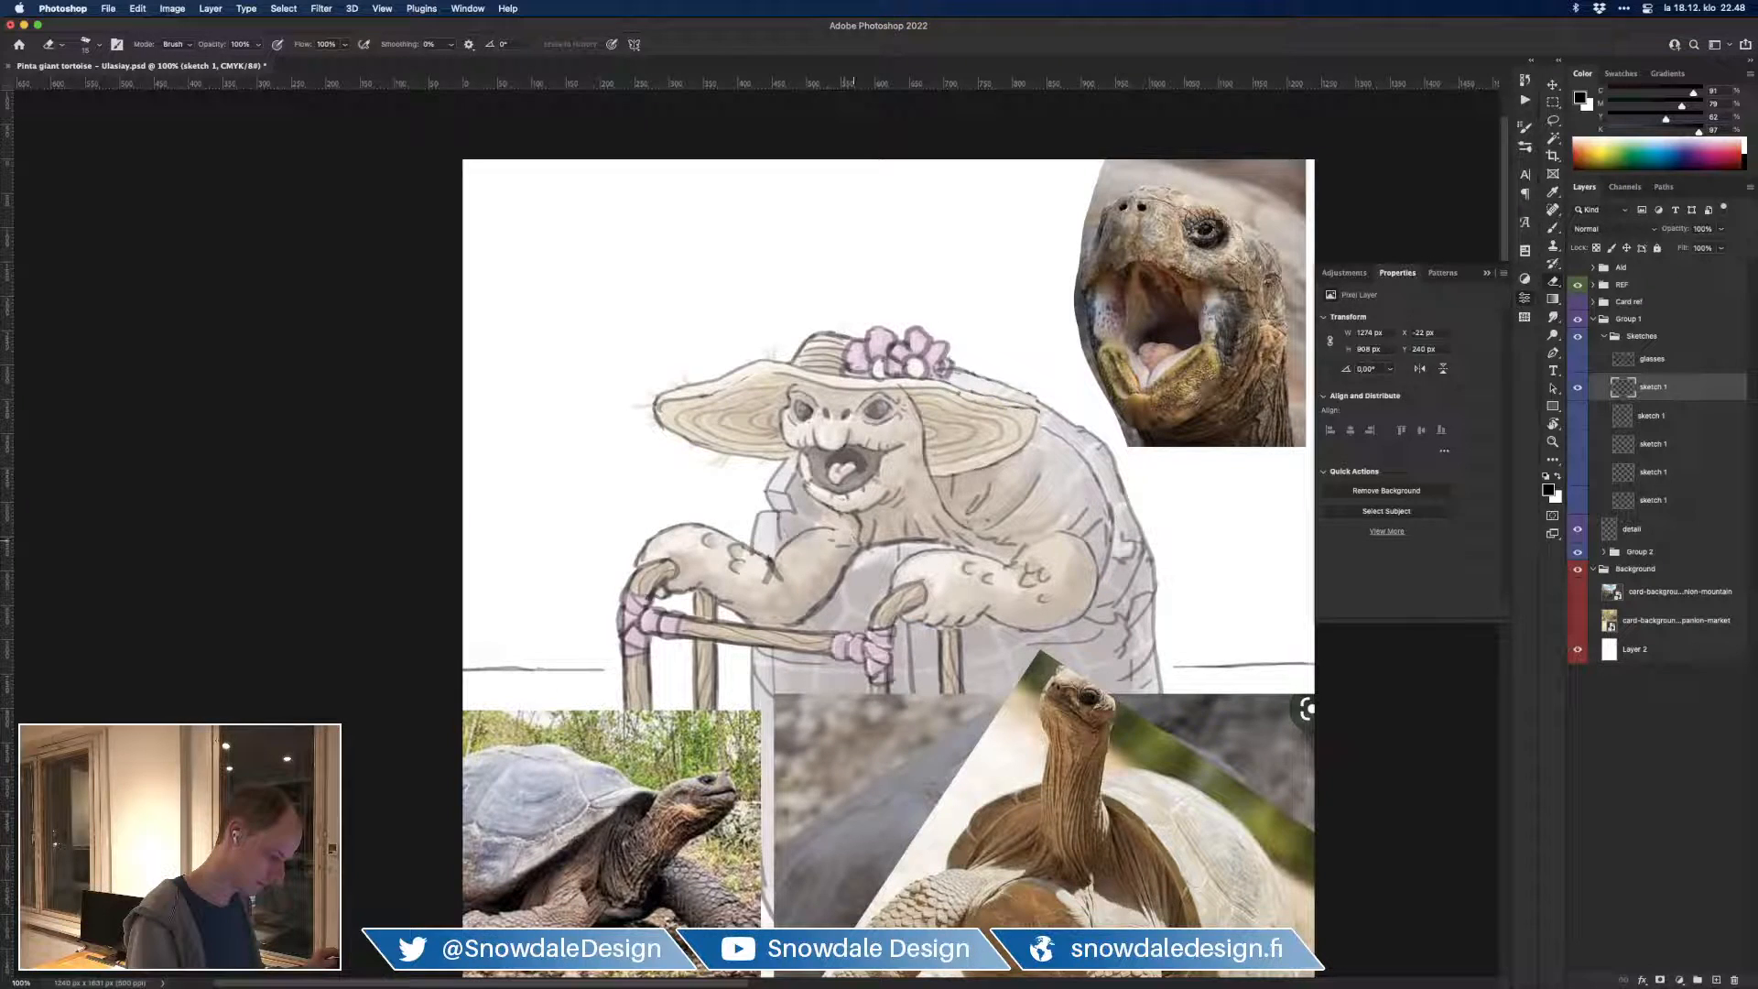
# Step: Add small wrinkle lines where the top of the far arm meets the neck
pyautogui.press('b')
pyautogui.moveTo(817, 523); pyautogui.dragTo(859, 539)
pyautogui.press('e')
pyautogui.press('b')
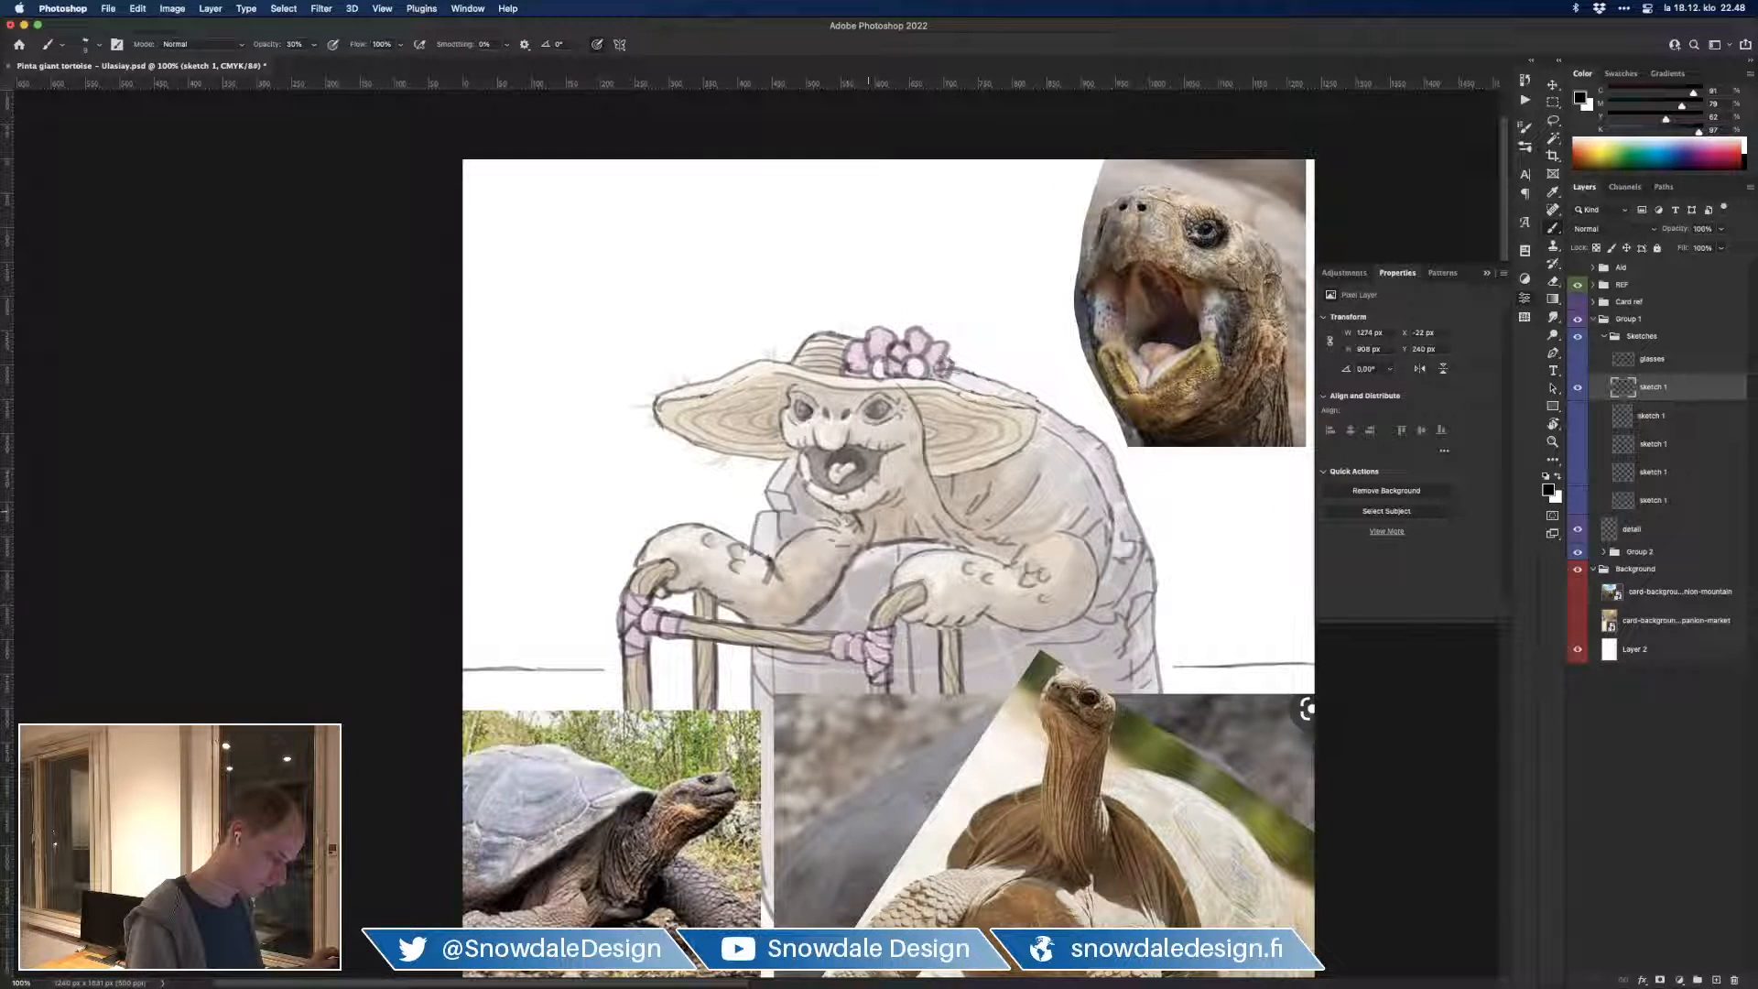
# Step: Refine the skin-fold lines at the base of the neck above the near arm with the Brush and Eraser
pyautogui.press('e')
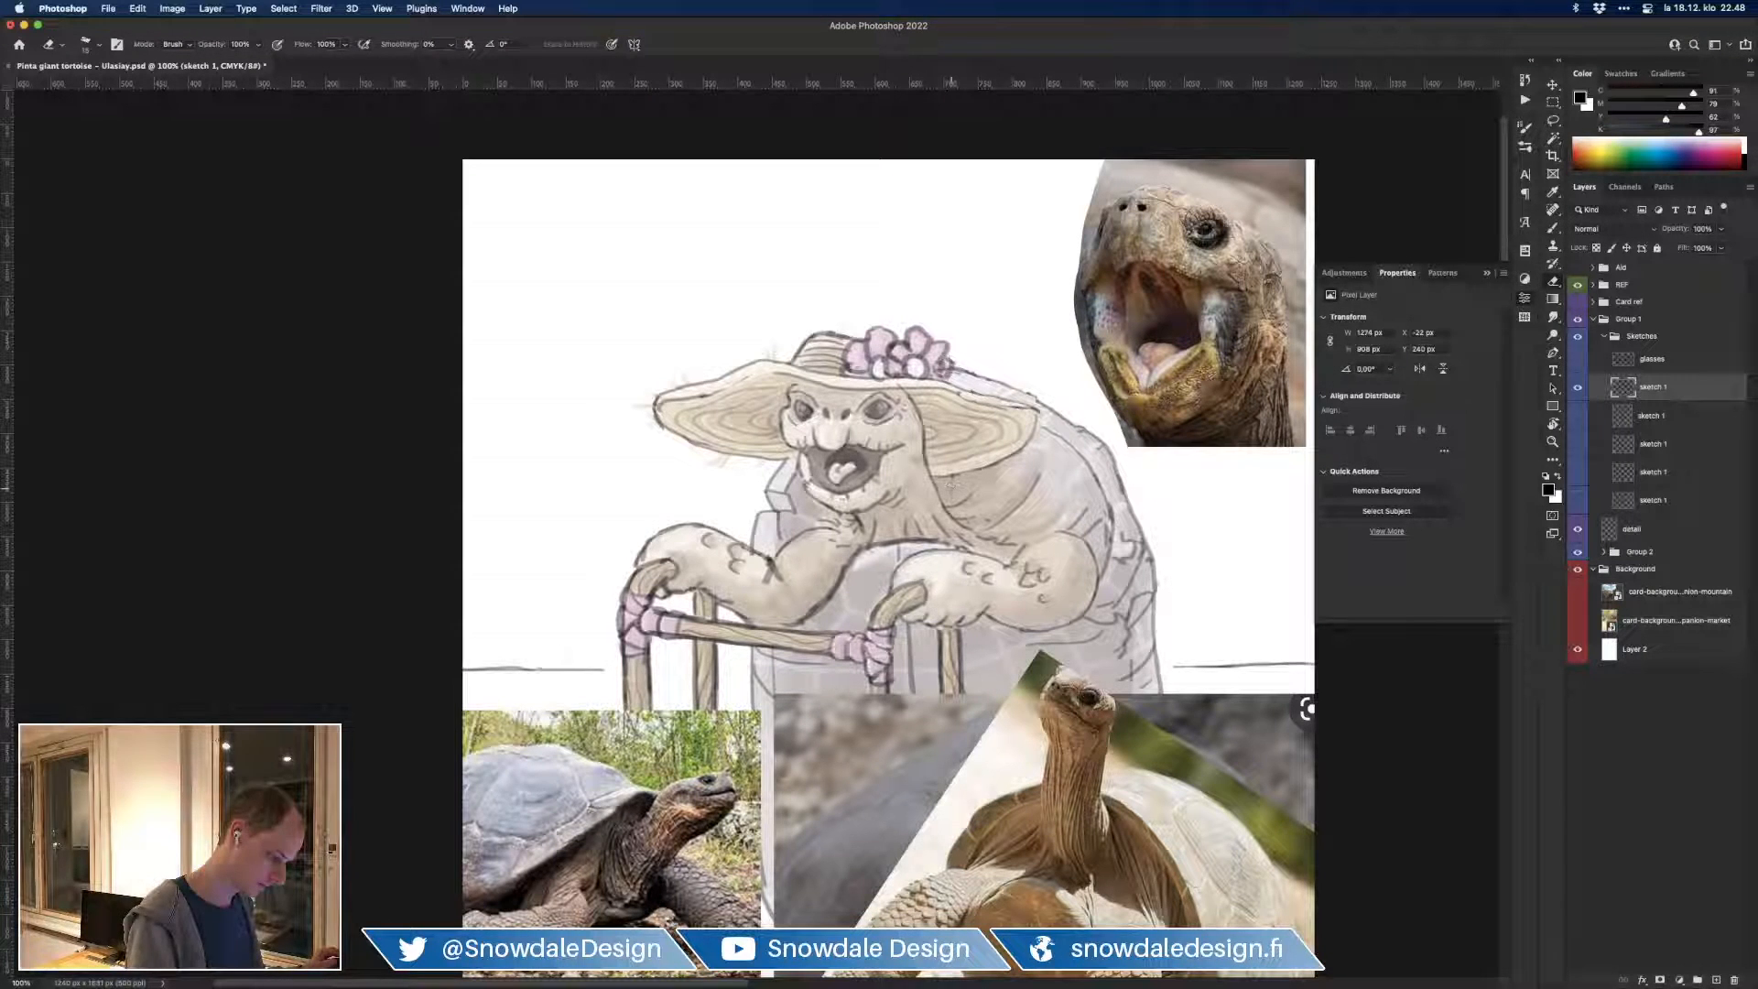
pyautogui.press('b')
pyautogui.press('e')
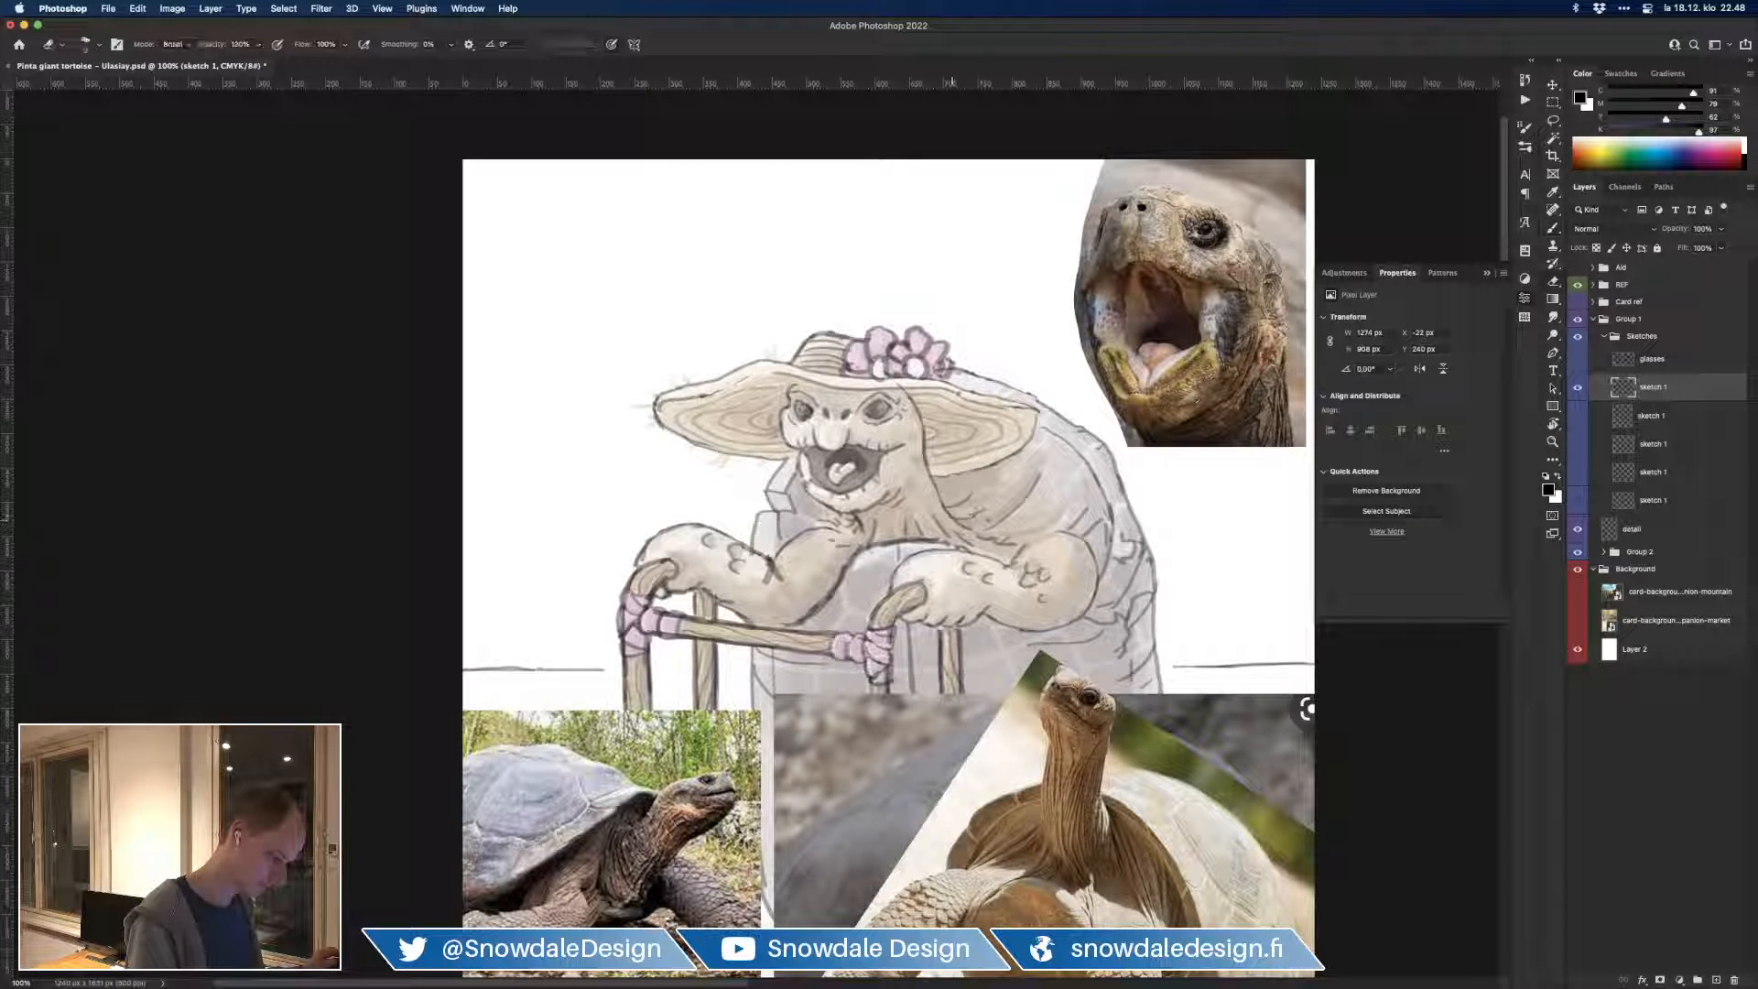
pyautogui.press('b')
pyautogui.press('e')
pyautogui.press('b')
pyautogui.moveTo(949, 508); pyautogui.dragTo(984, 496)
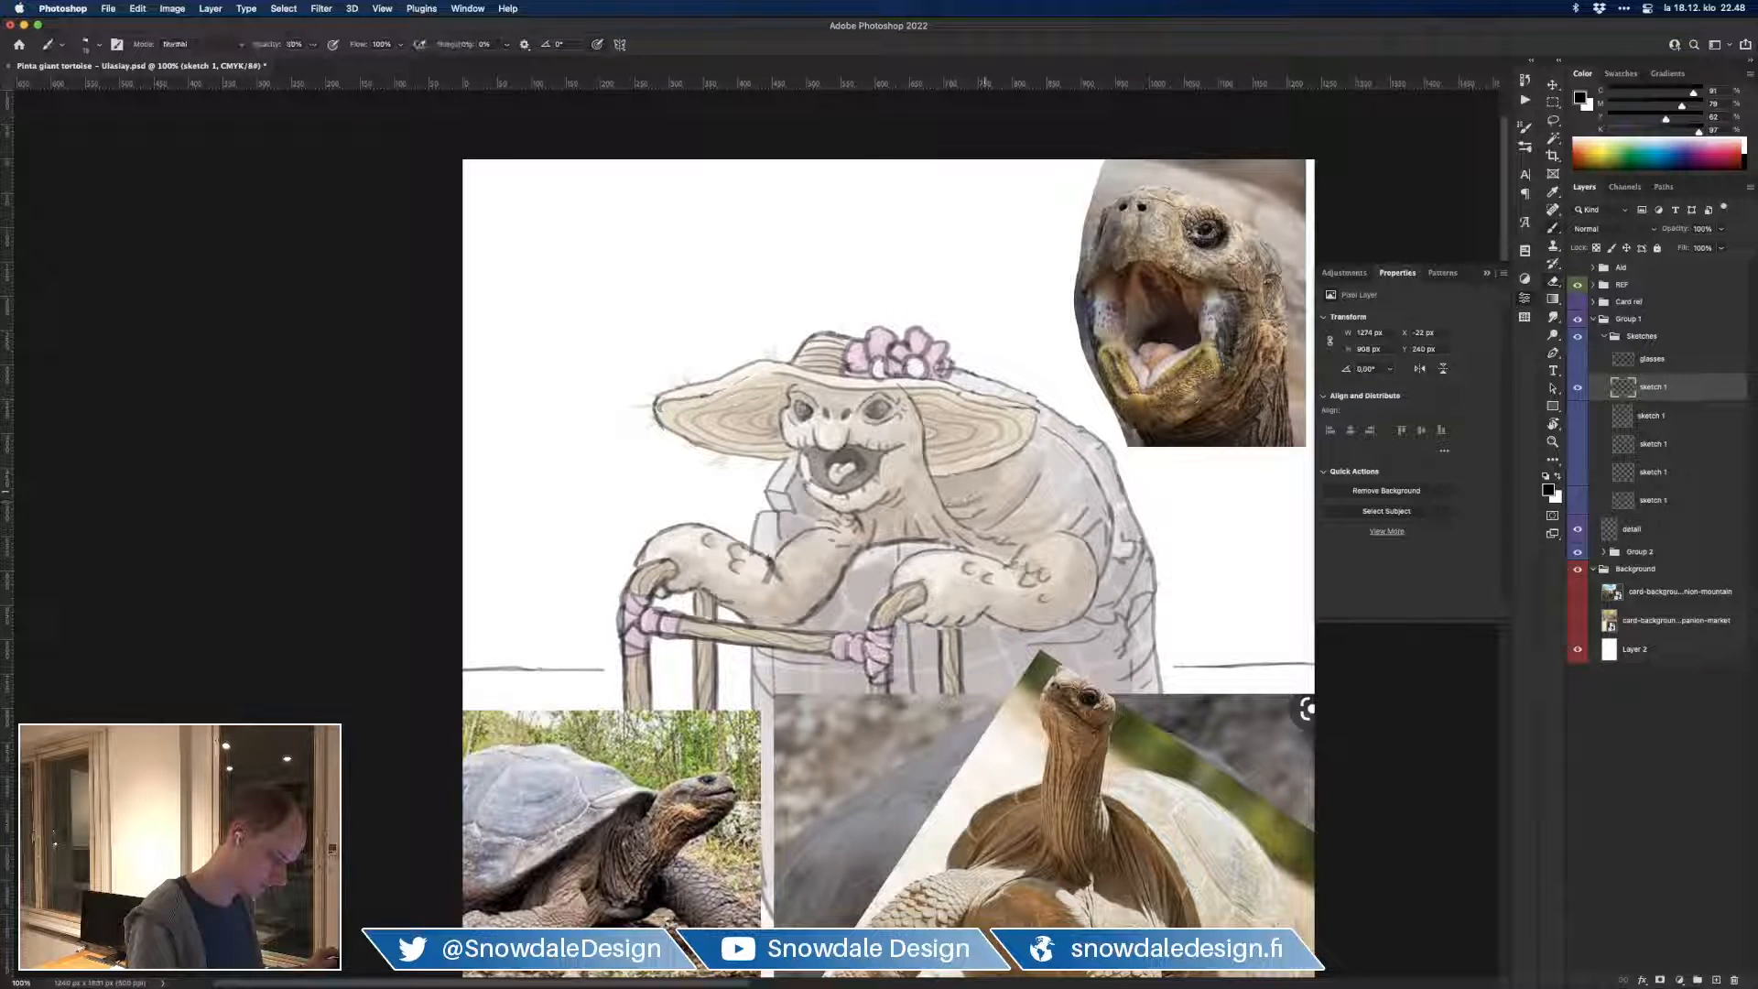
# Step: Touch up the outline of the near shoulder where it meets the shell, alternating the Eraser and Brush
pyautogui.moveTo(1140, 486); pyautogui.dragTo(1080, 416)
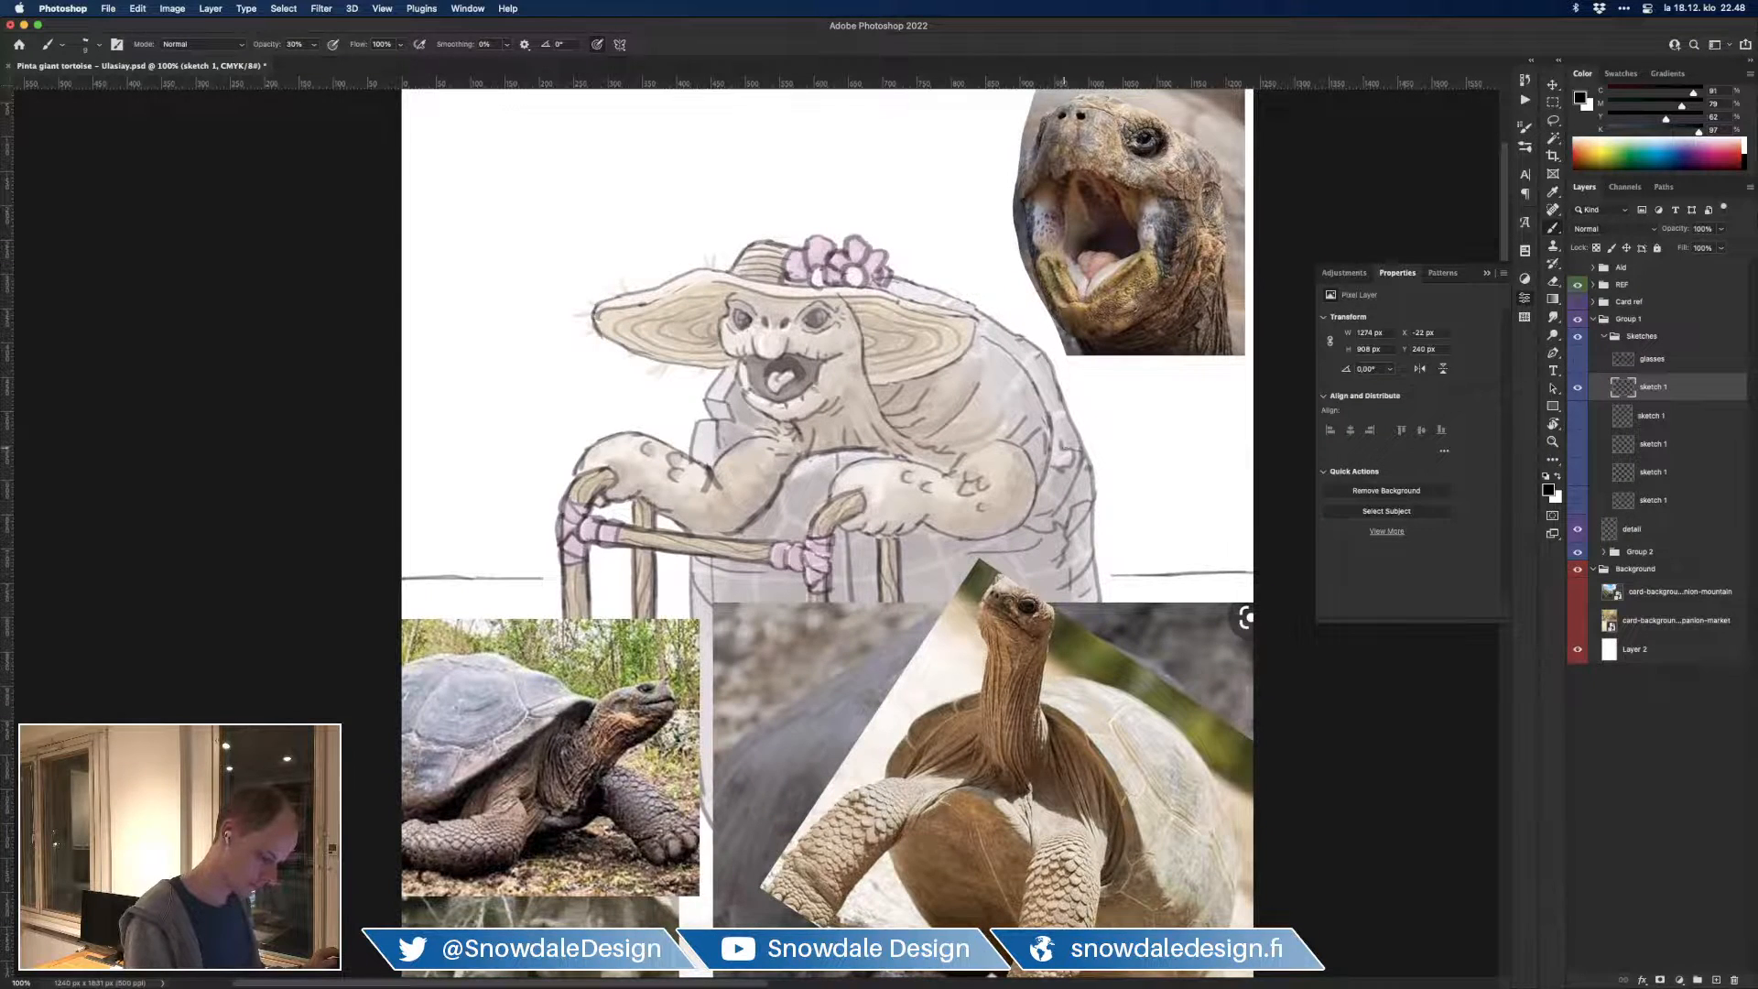
pyautogui.press('e')
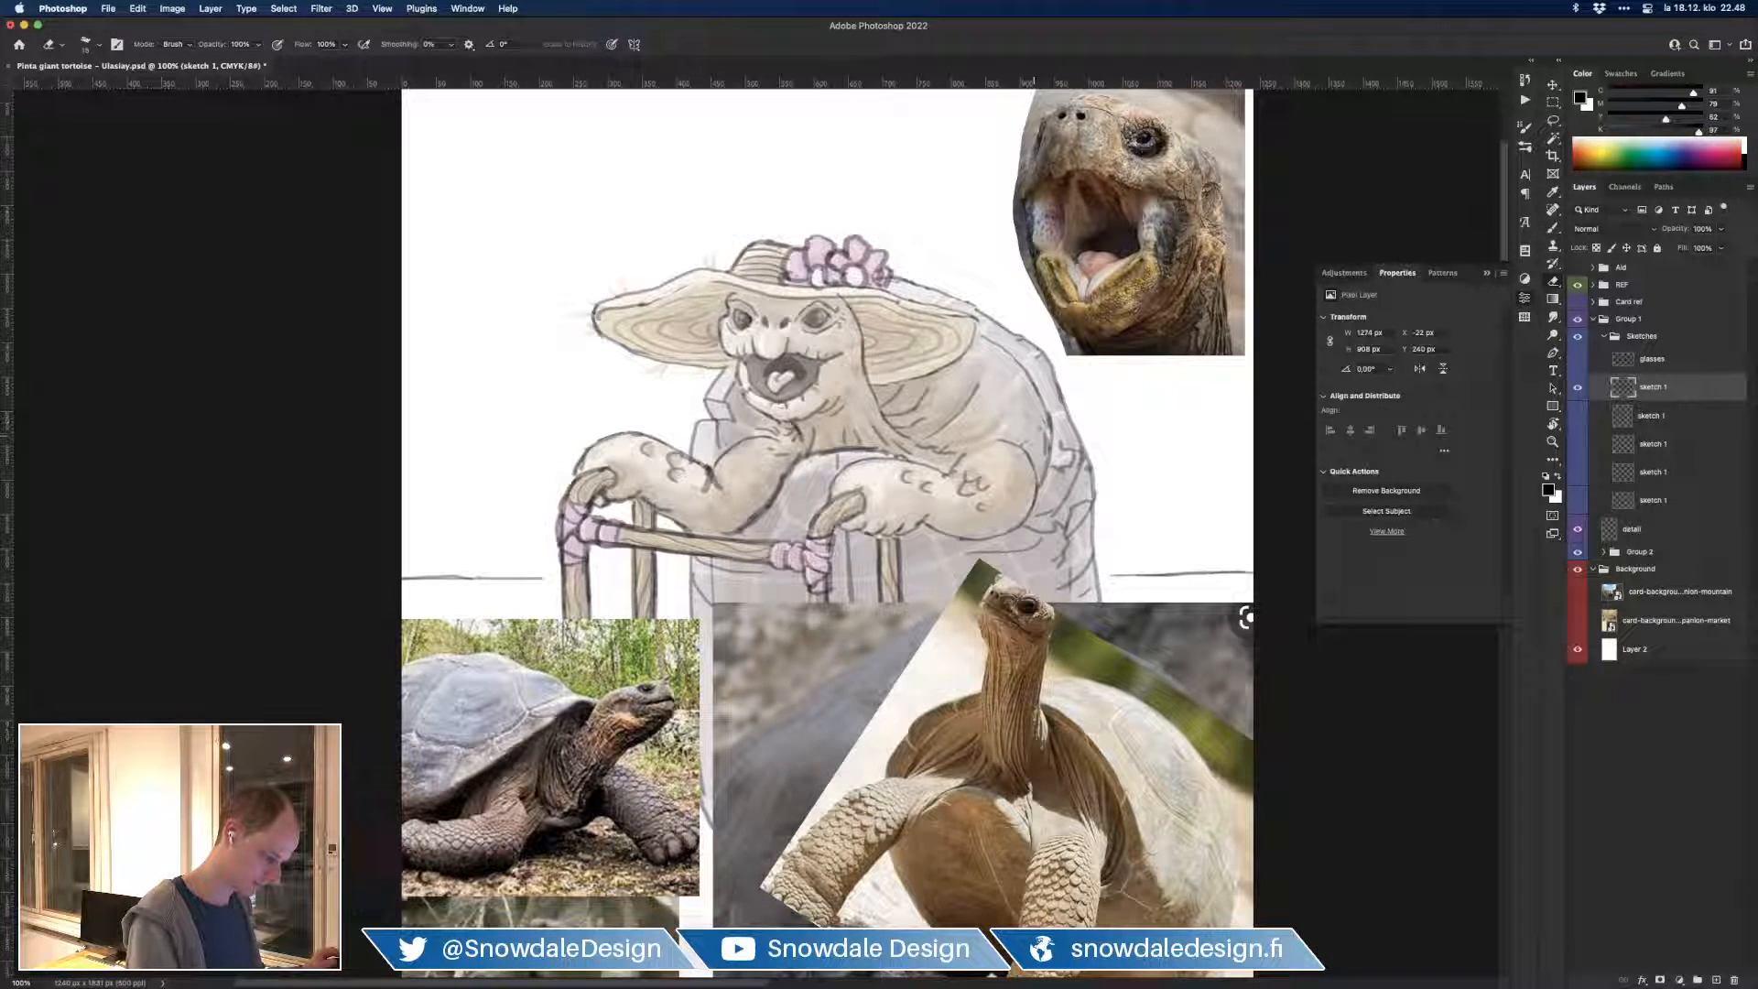
pyautogui.press('b')
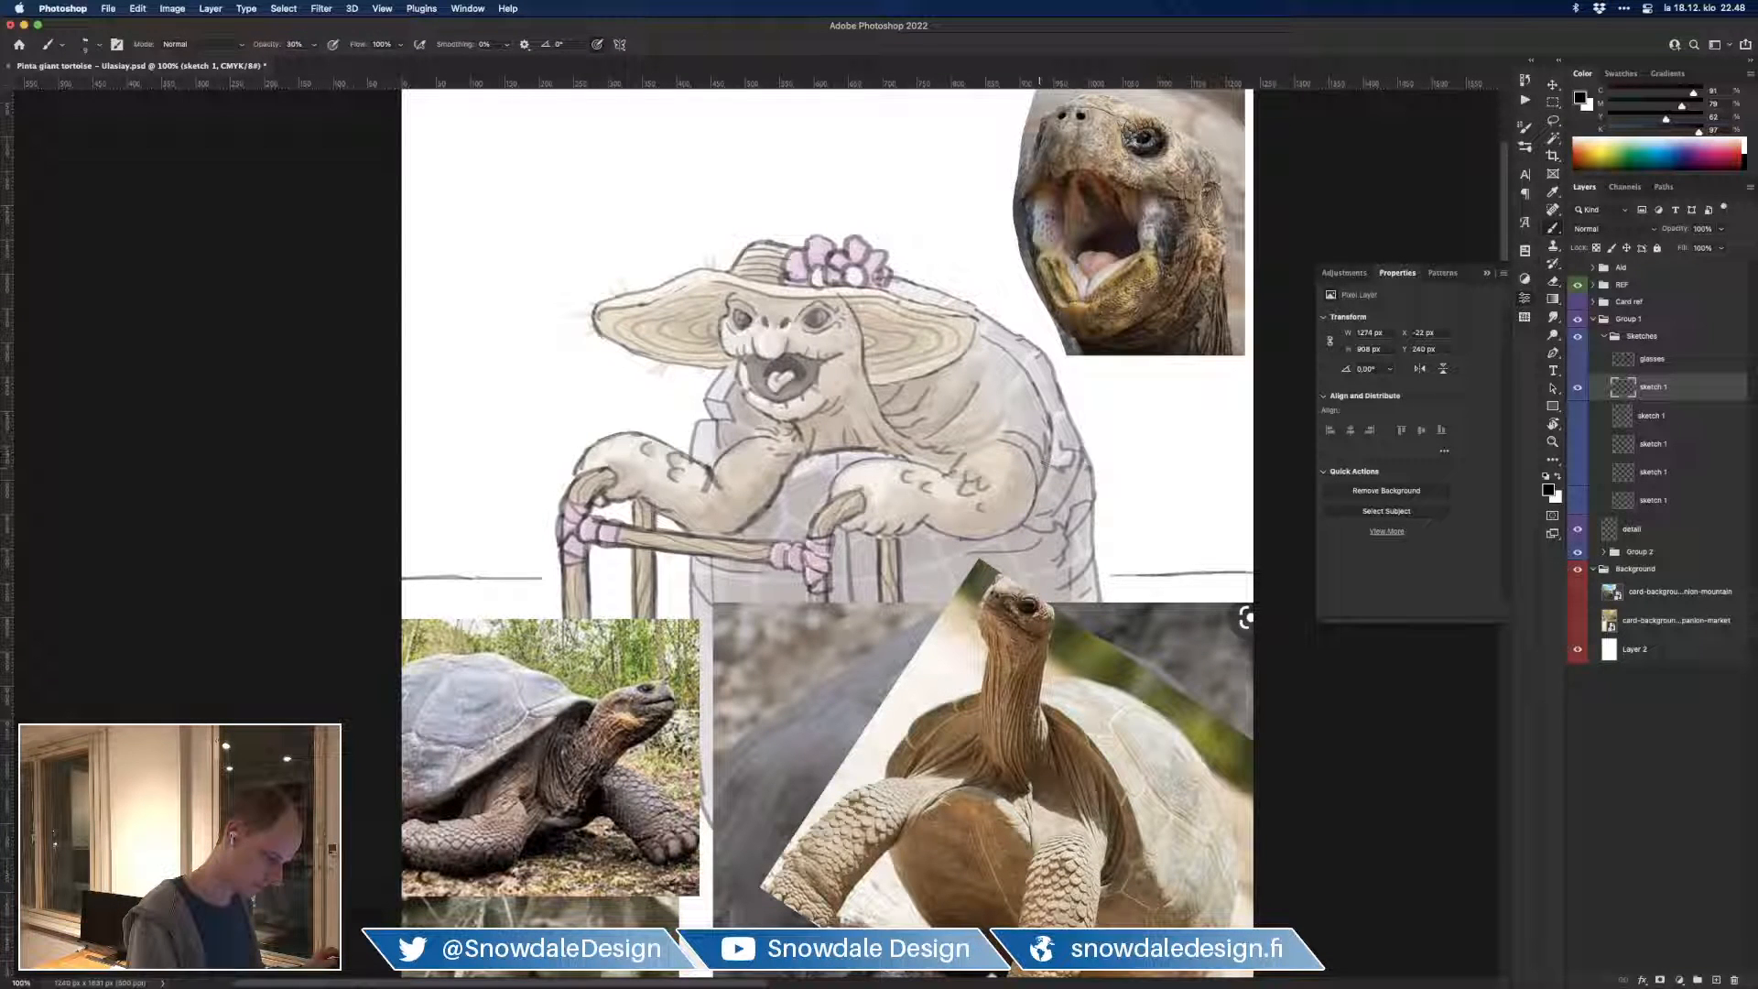
pyautogui.press('e')
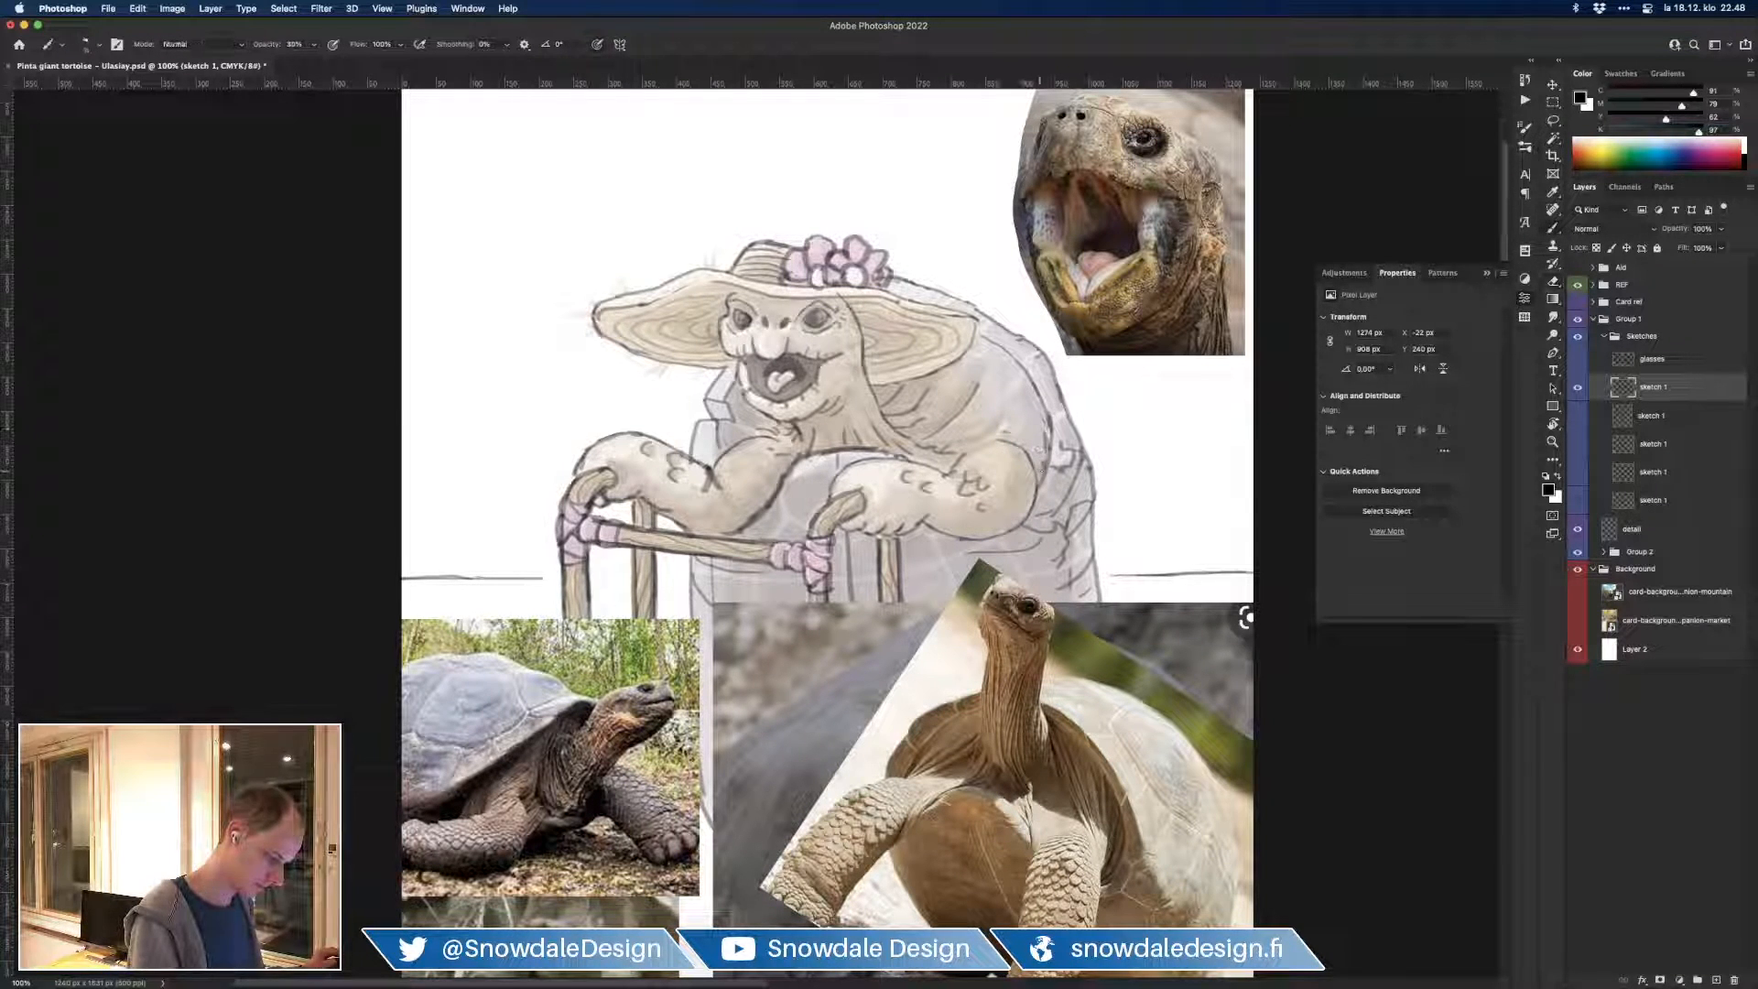
pyautogui.press('e')
pyautogui.press('b')
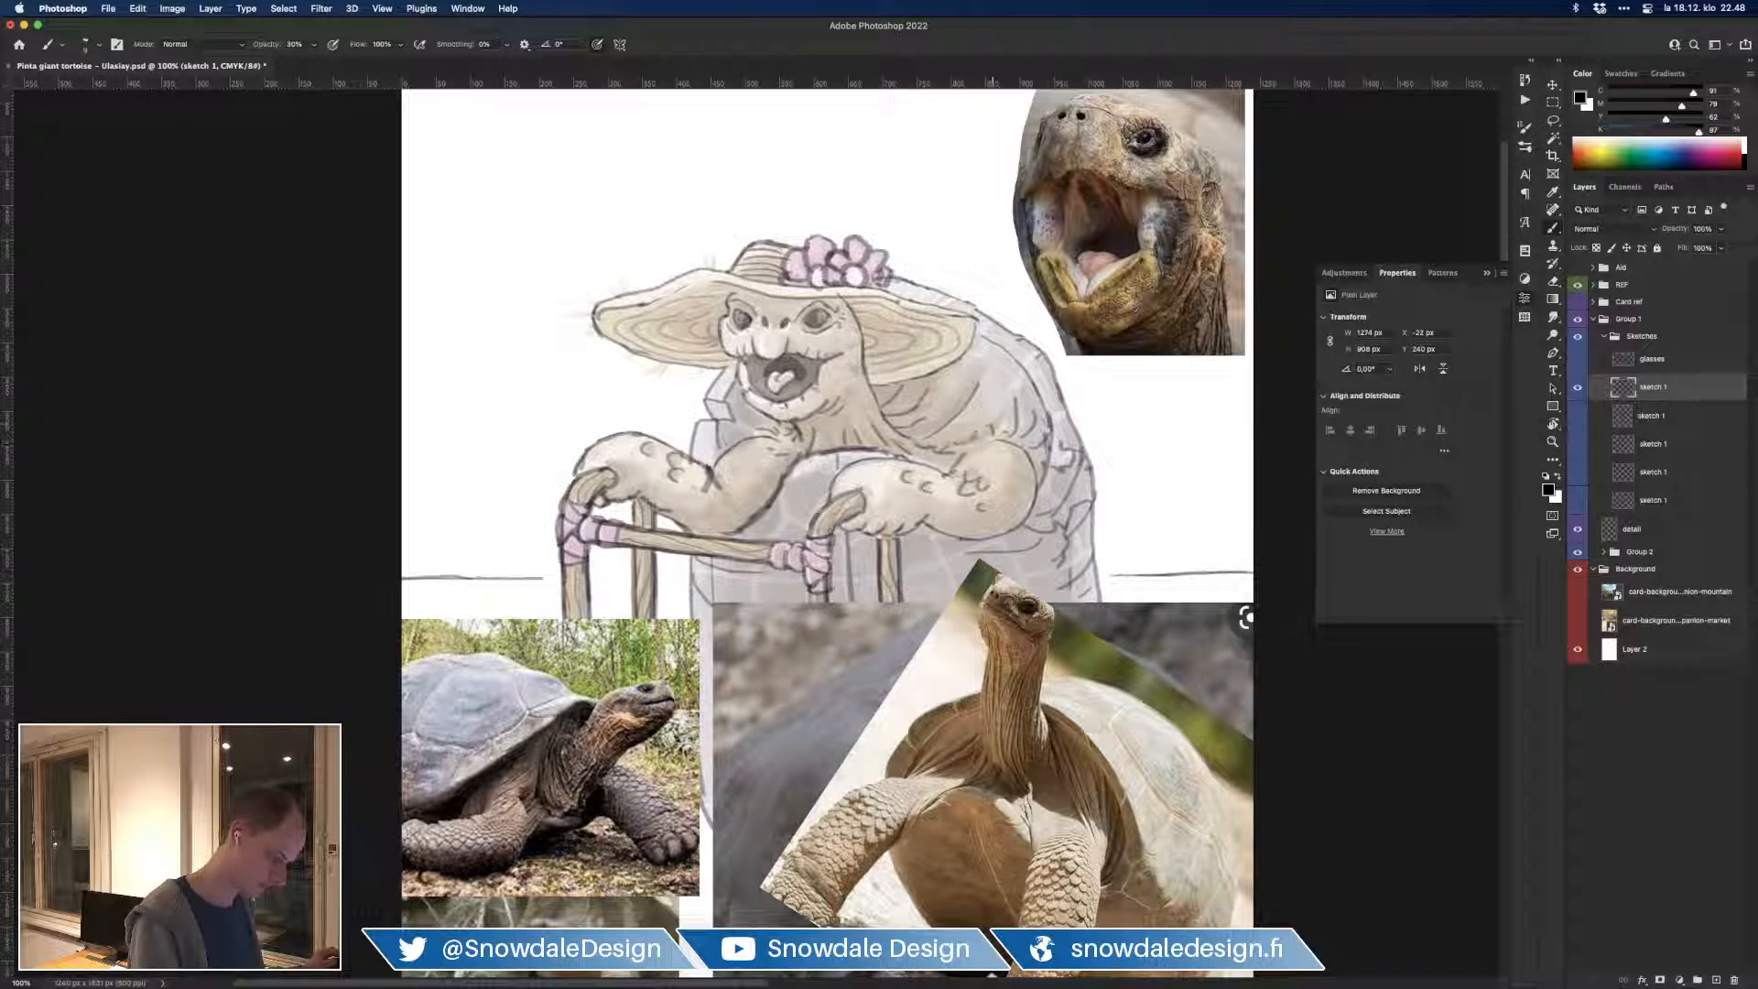
pyautogui.press('e')
pyautogui.press('b')
# Step: Erase part of the dark crease on the far arm and touch up the near forearm's lower edge
pyautogui.moveTo(1047, 489); pyautogui.dragTo(1091, 504)
pyautogui.press('e')
pyautogui.moveTo(756, 487)
pyautogui.mouseDown()
pyautogui.moveTo(753, 502)
pyautogui.moveTo(750, 486)
pyautogui.mouseUp()
pyautogui.moveTo(798, 559); pyautogui.dragTo(890, 572)
pyautogui.press('b')
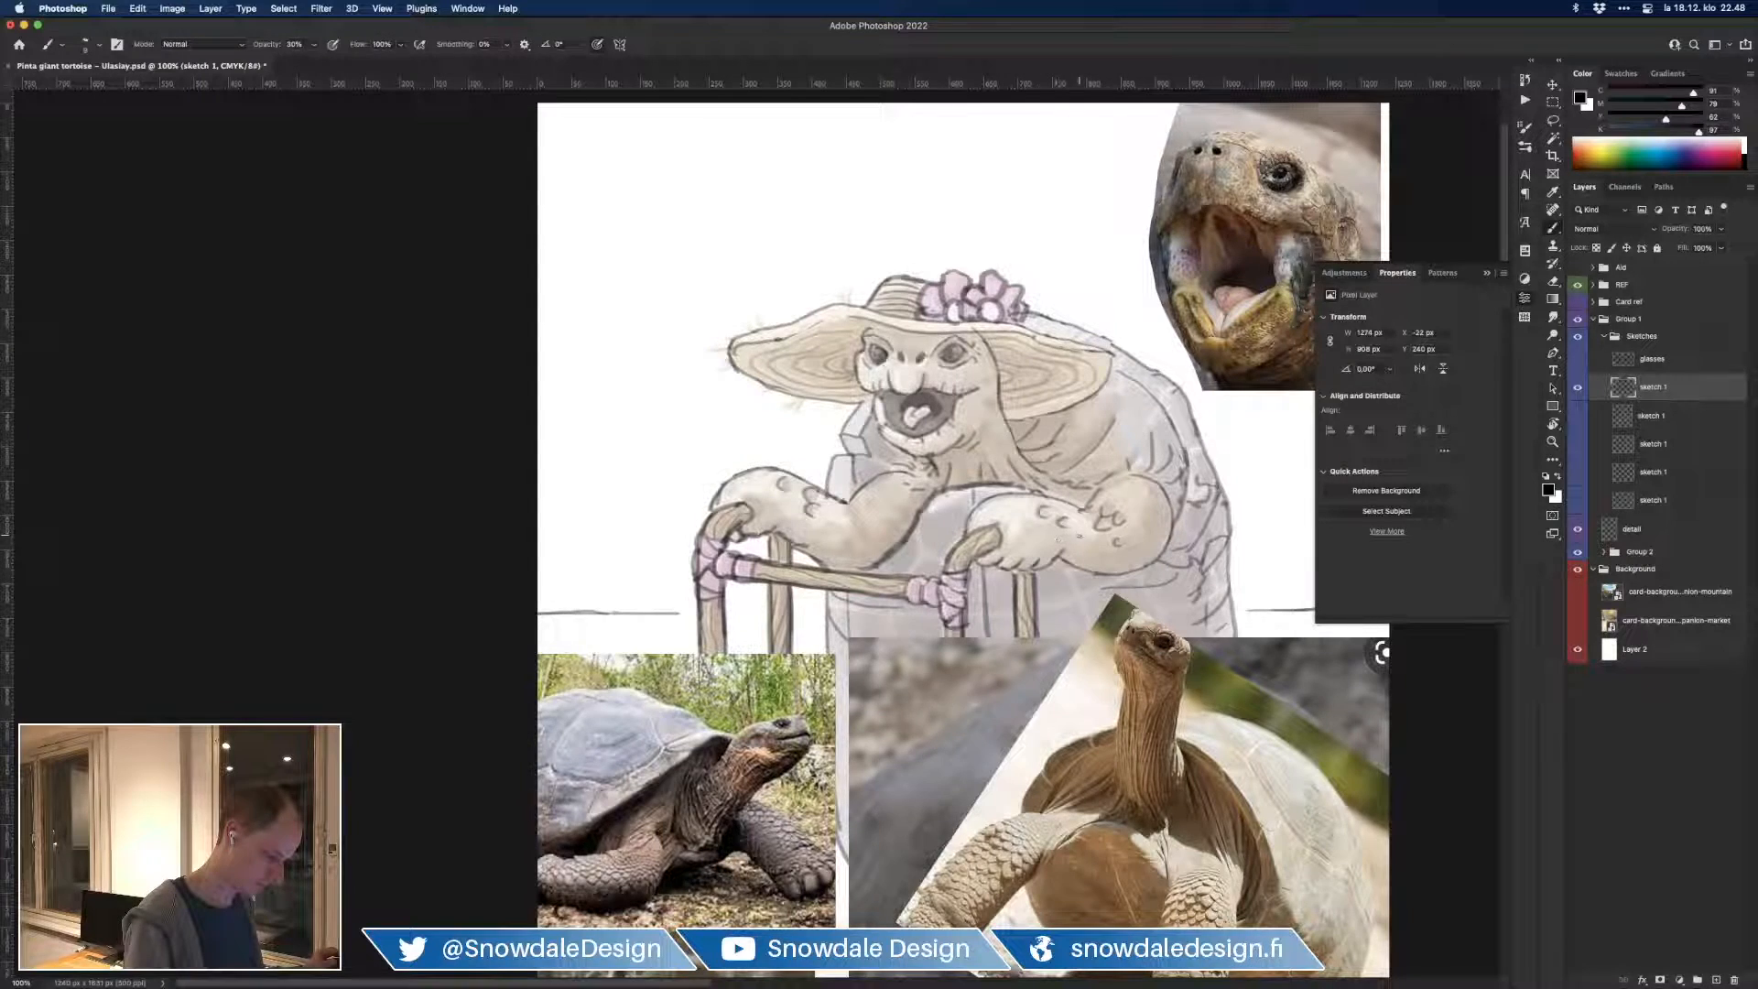
pyautogui.moveTo(1165, 554)
pyautogui.mouseDown()
pyautogui.moveTo(1125, 500)
pyautogui.moveTo(1165, 525)
pyautogui.mouseUp()
pyautogui.press('e')
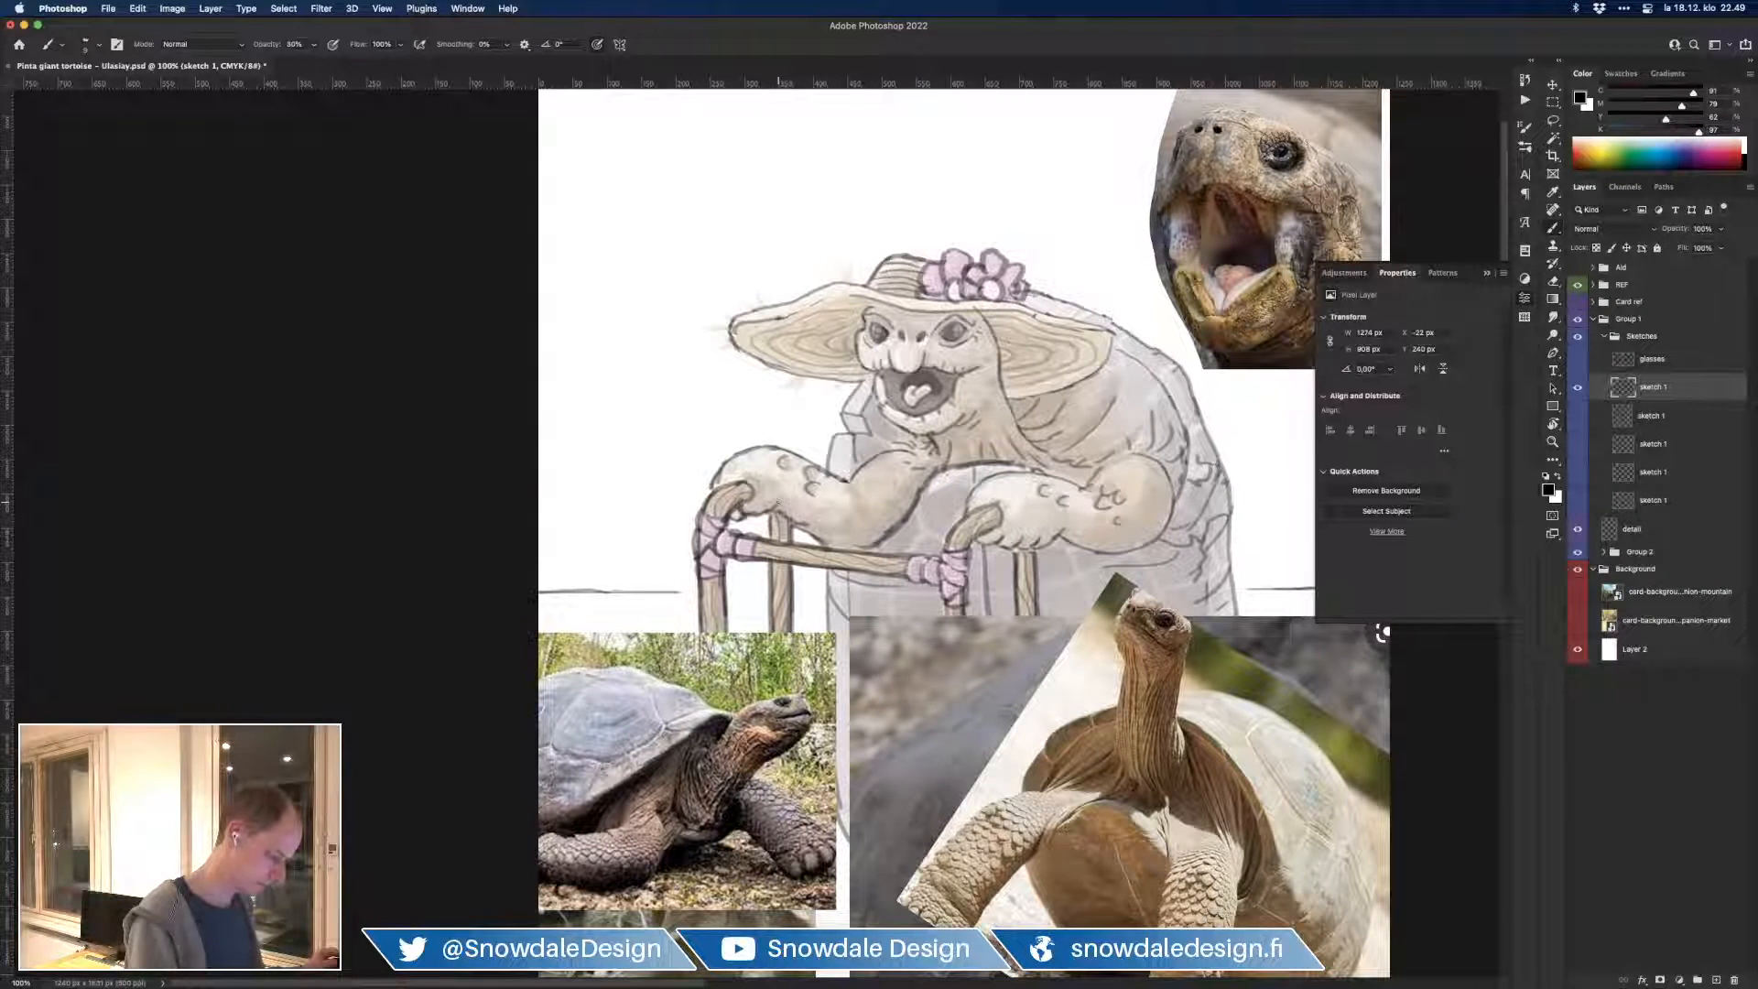
# Step: Refine the lines of the far hand and forearm beside the walker grip with the Brush and Eraser
pyautogui.press('b')
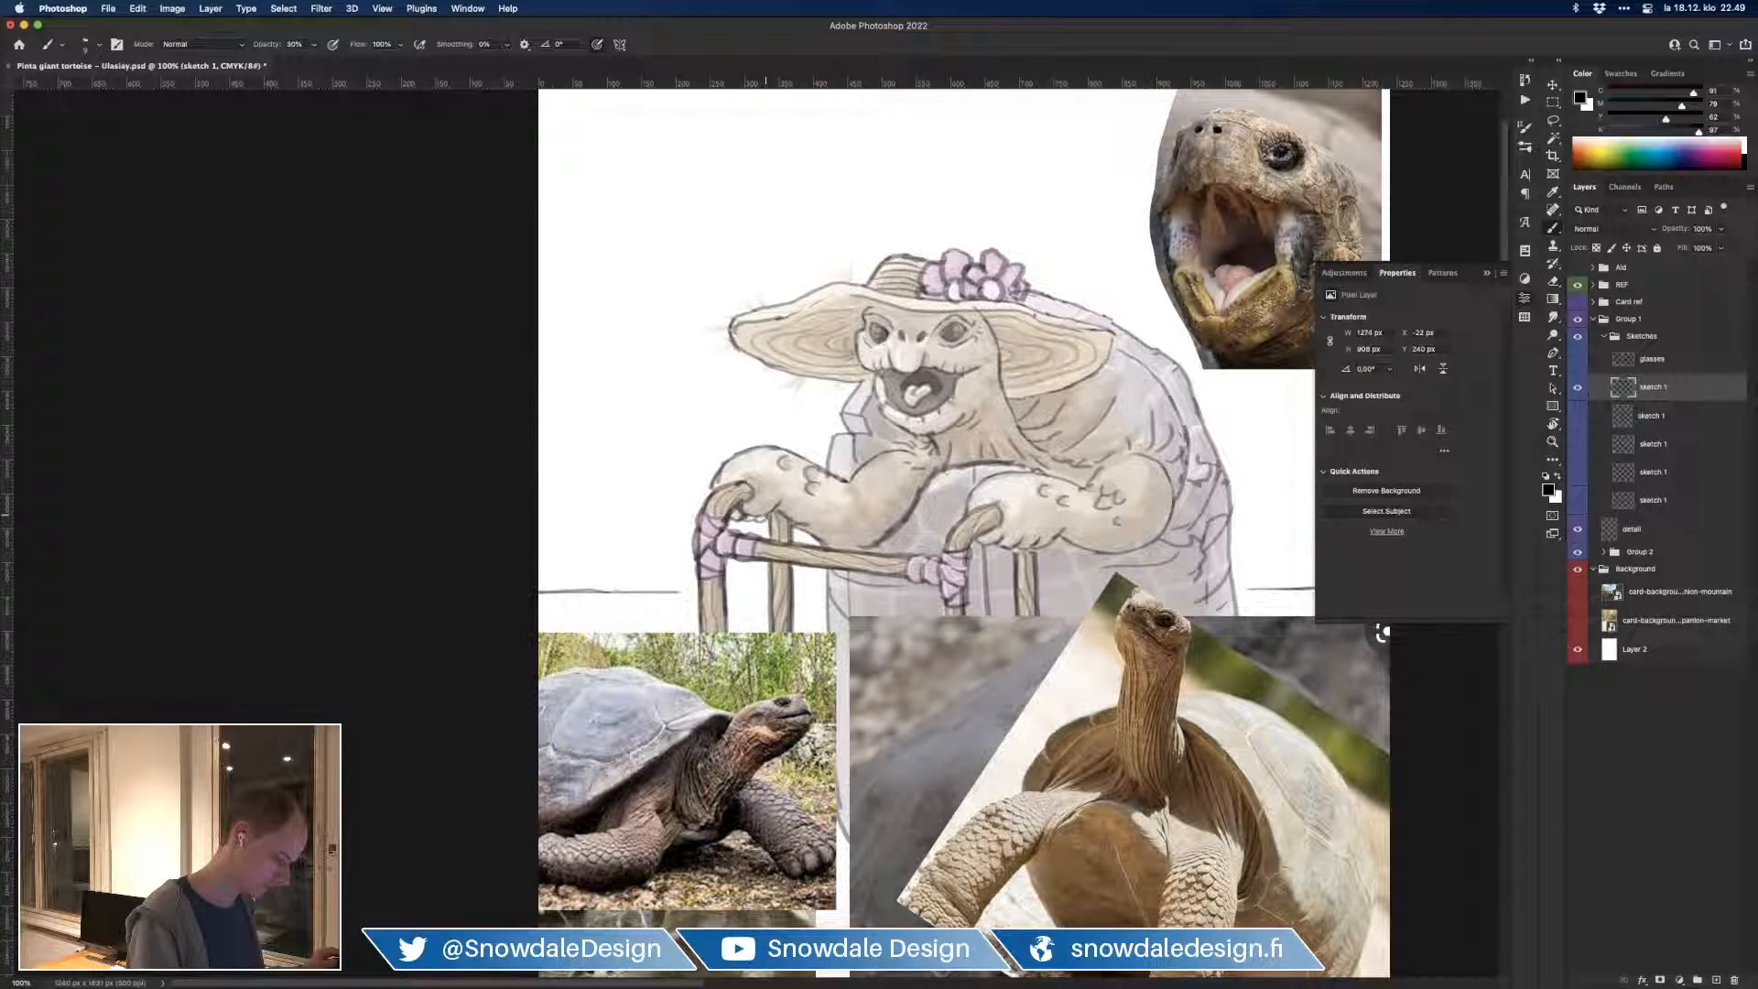
pyautogui.press('e')
pyautogui.moveTo(744, 520); pyautogui.dragTo(736, 517)
pyautogui.press('b')
pyautogui.press('e')
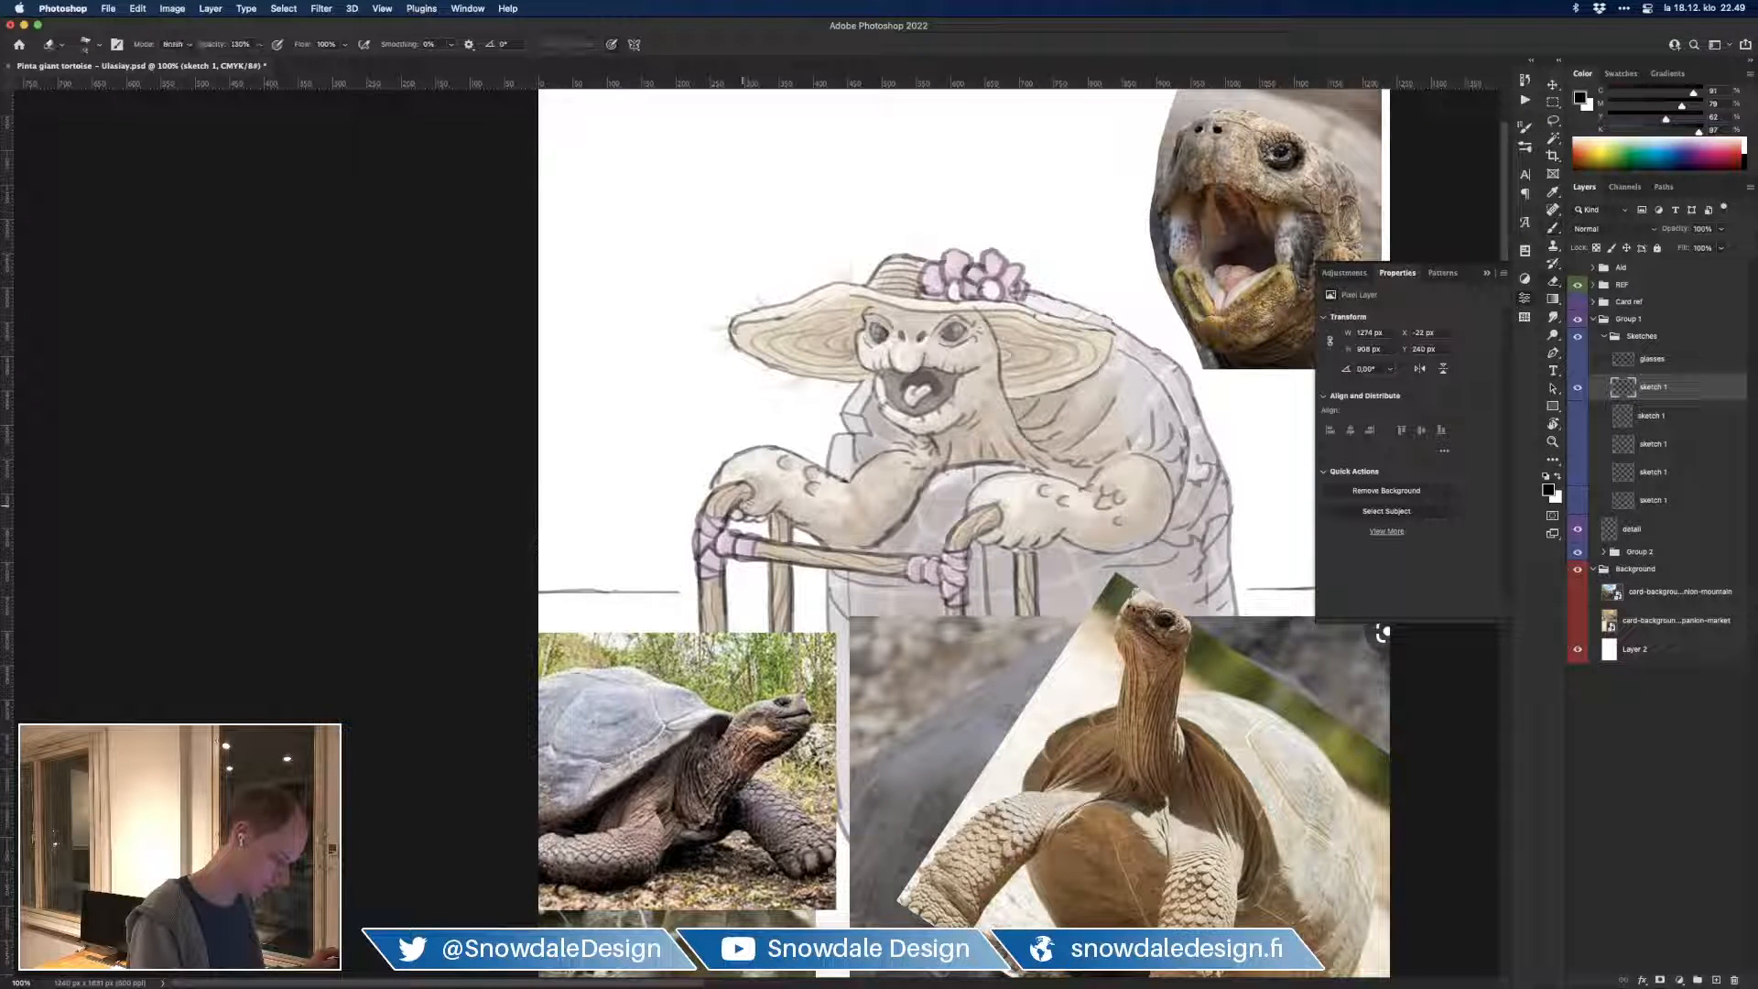
pyautogui.press('b')
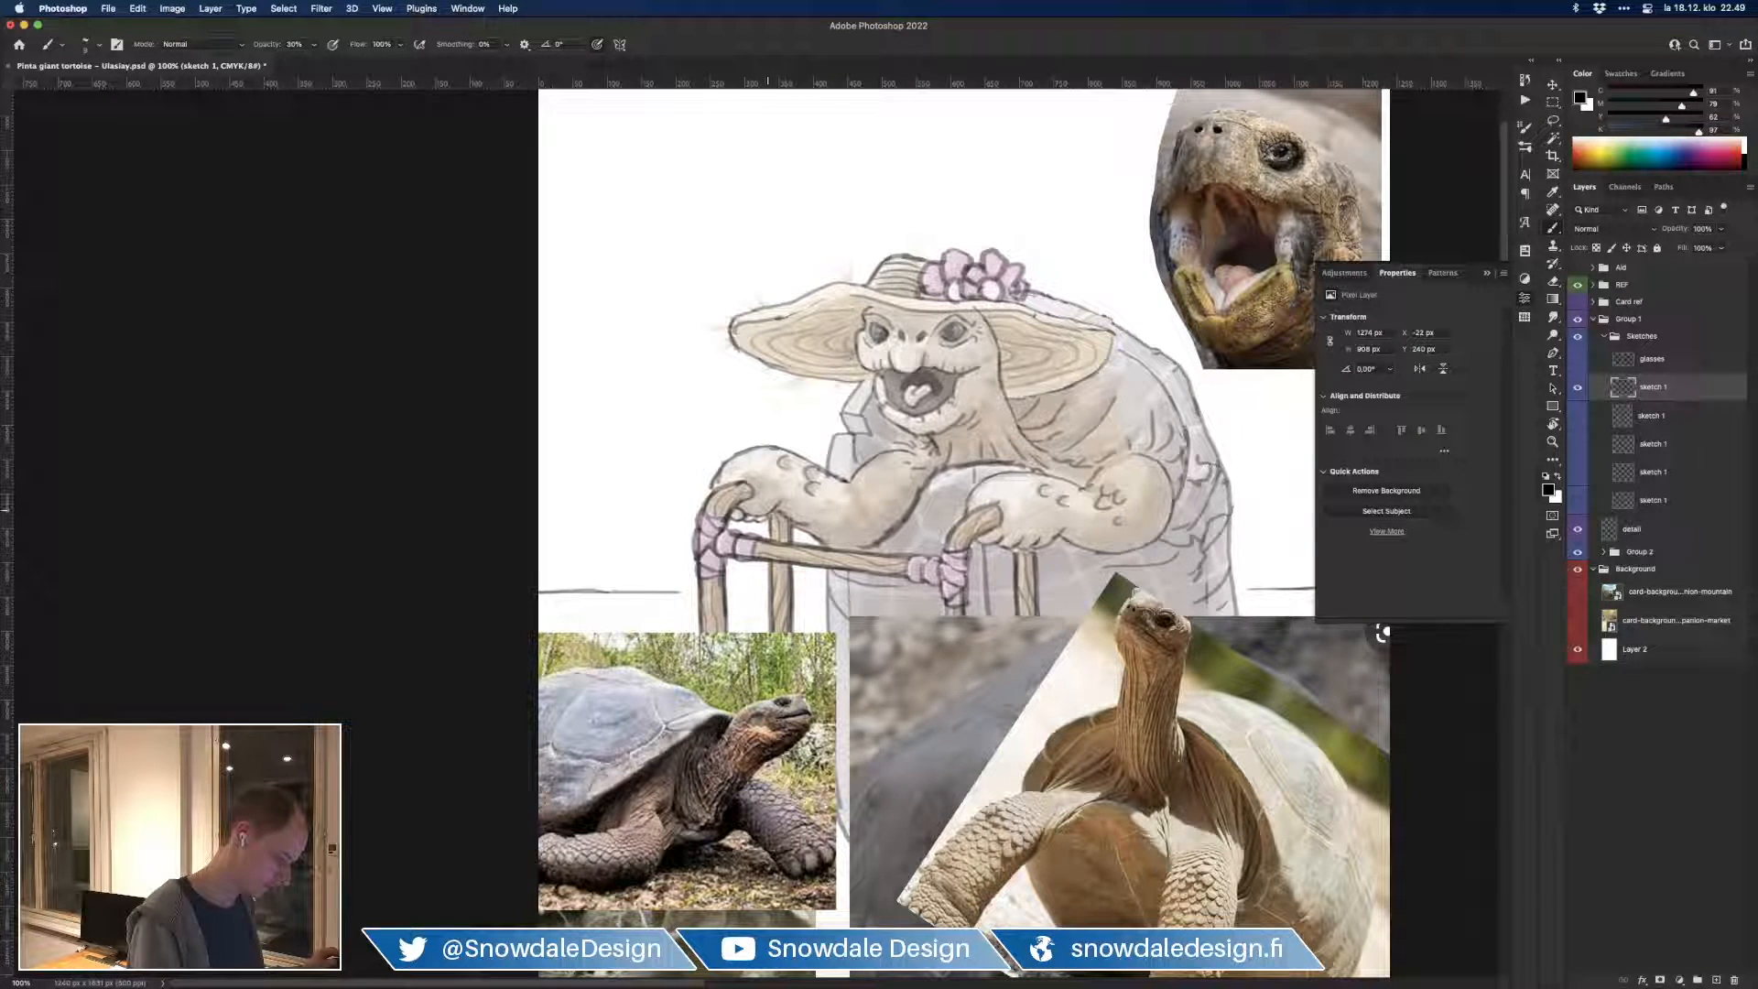
pyautogui.press('e')
pyautogui.press('e')
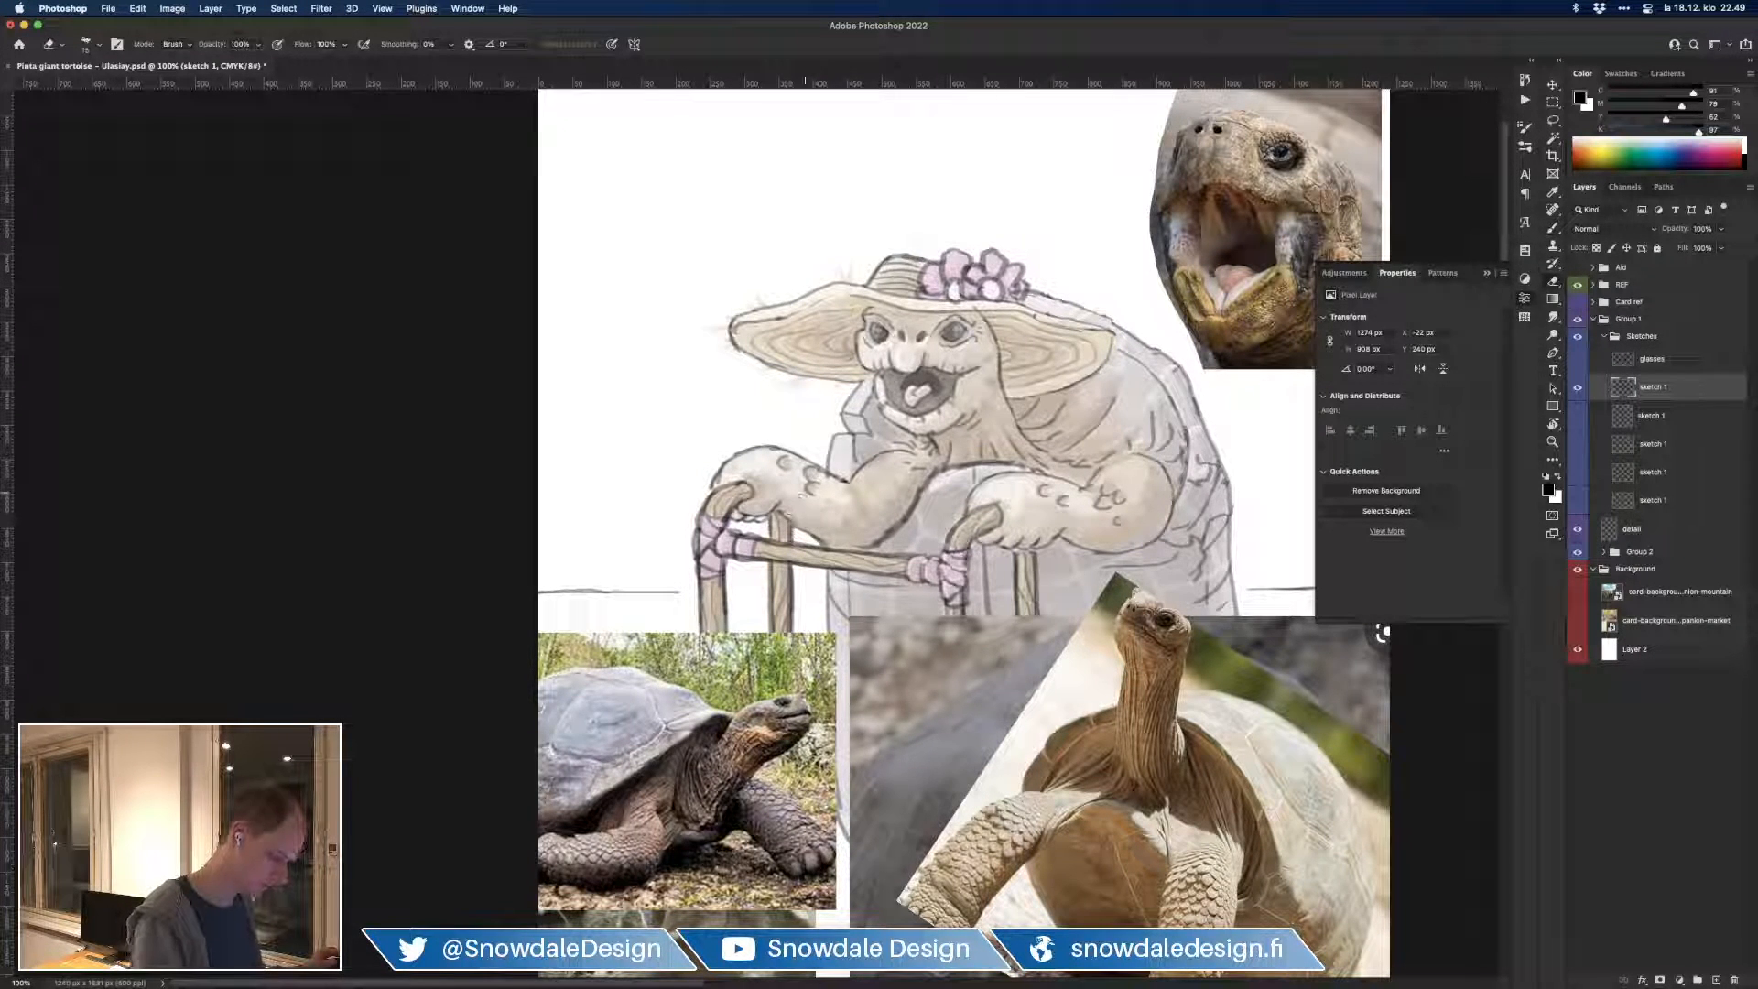
# Step: Clean up the underside outlines of both forearms with the Brush and Eraser, rotating the canvas for easier strokes
pyautogui.press('r')
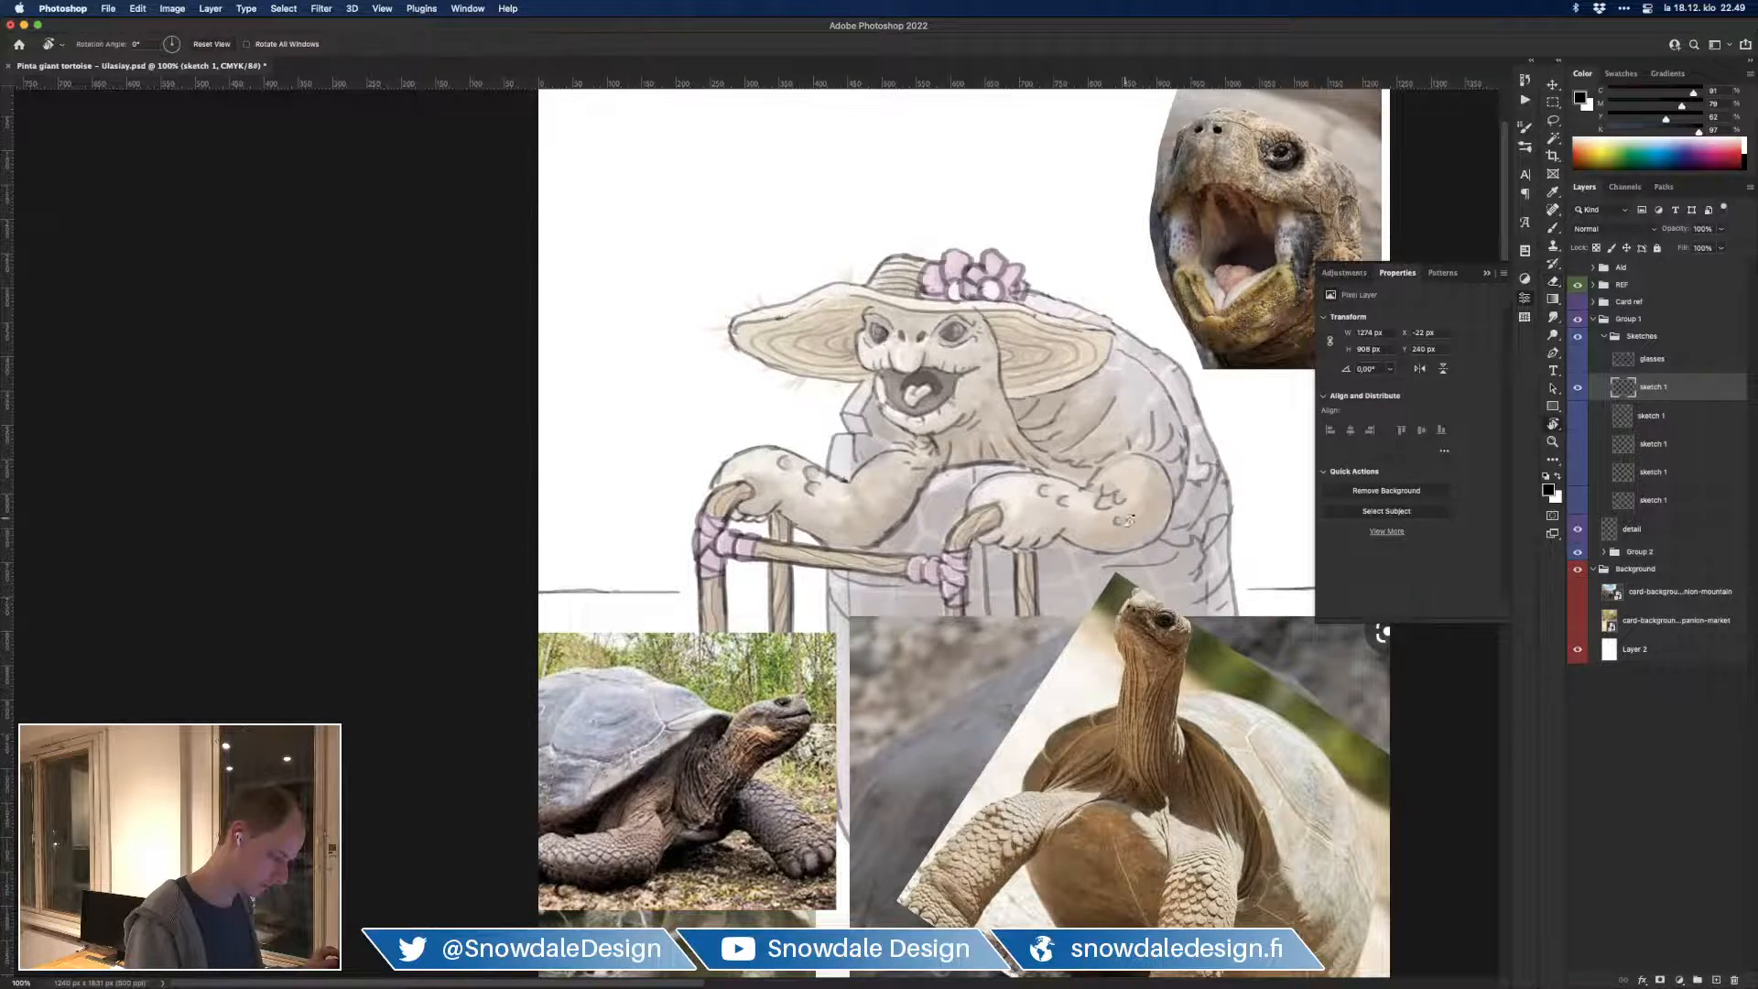
pyautogui.moveTo(850, 531); pyautogui.dragTo(747, 613)
pyautogui.press('b')
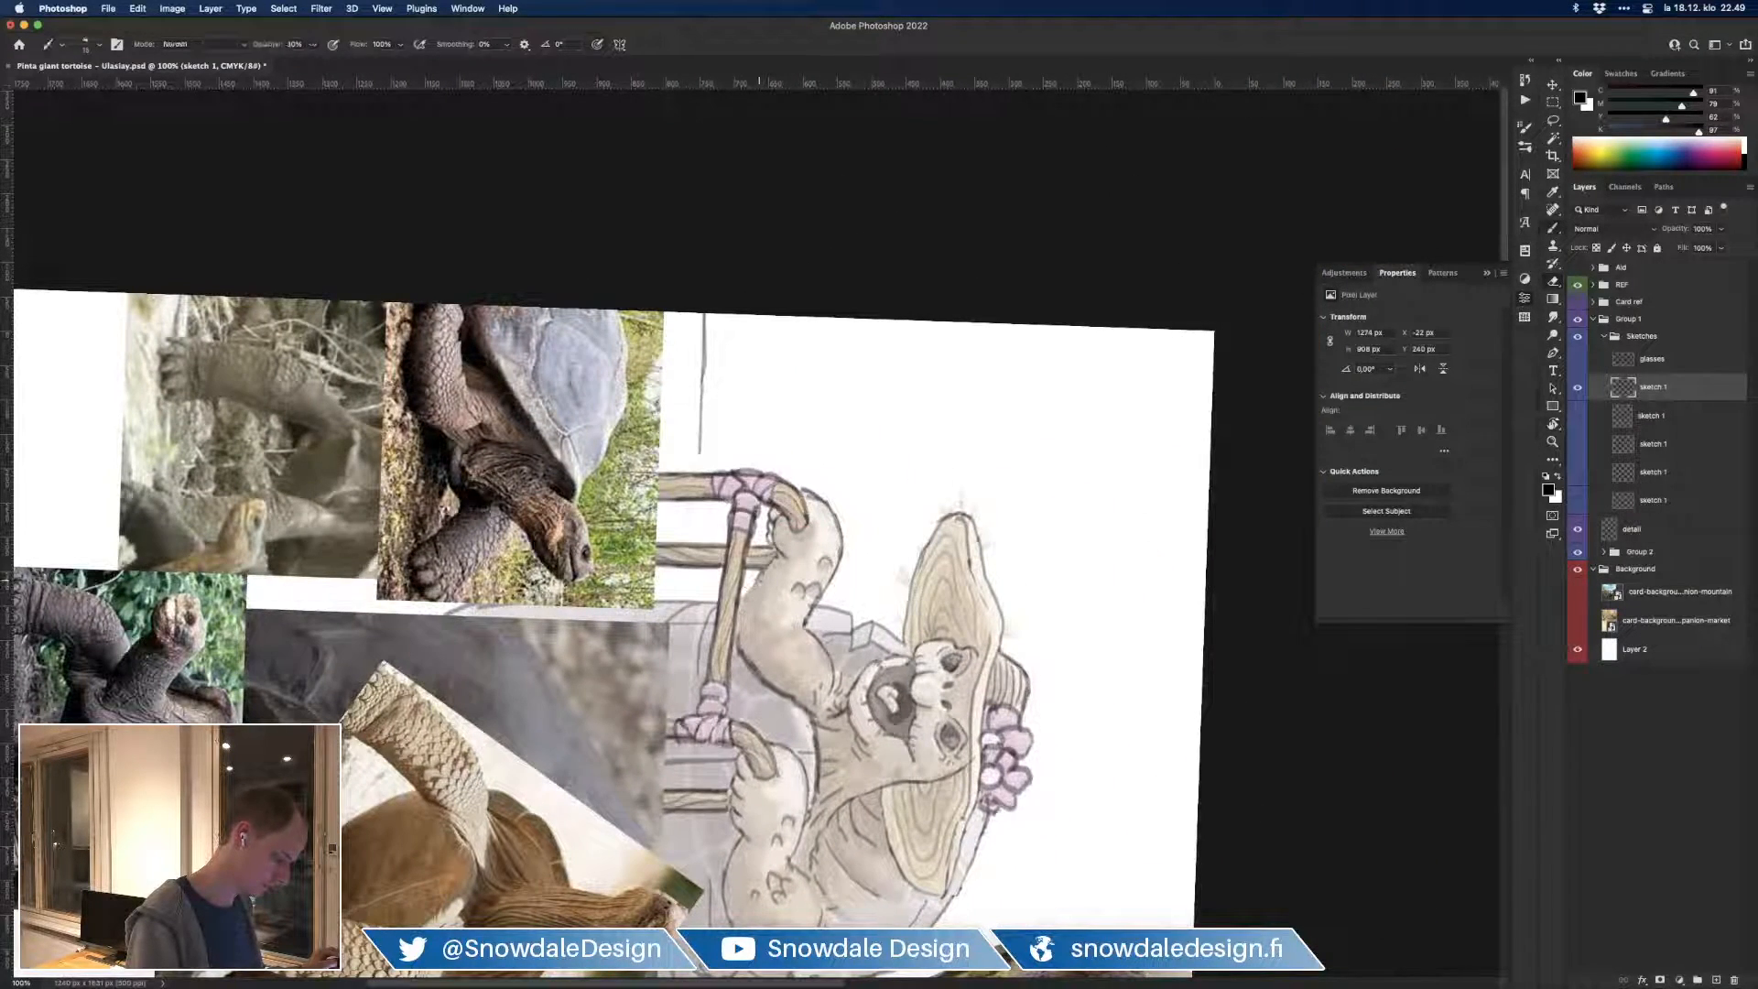
pyautogui.press('r')
pyautogui.moveTo(764, 572); pyautogui.dragTo(957, 592)
pyautogui.press('e')
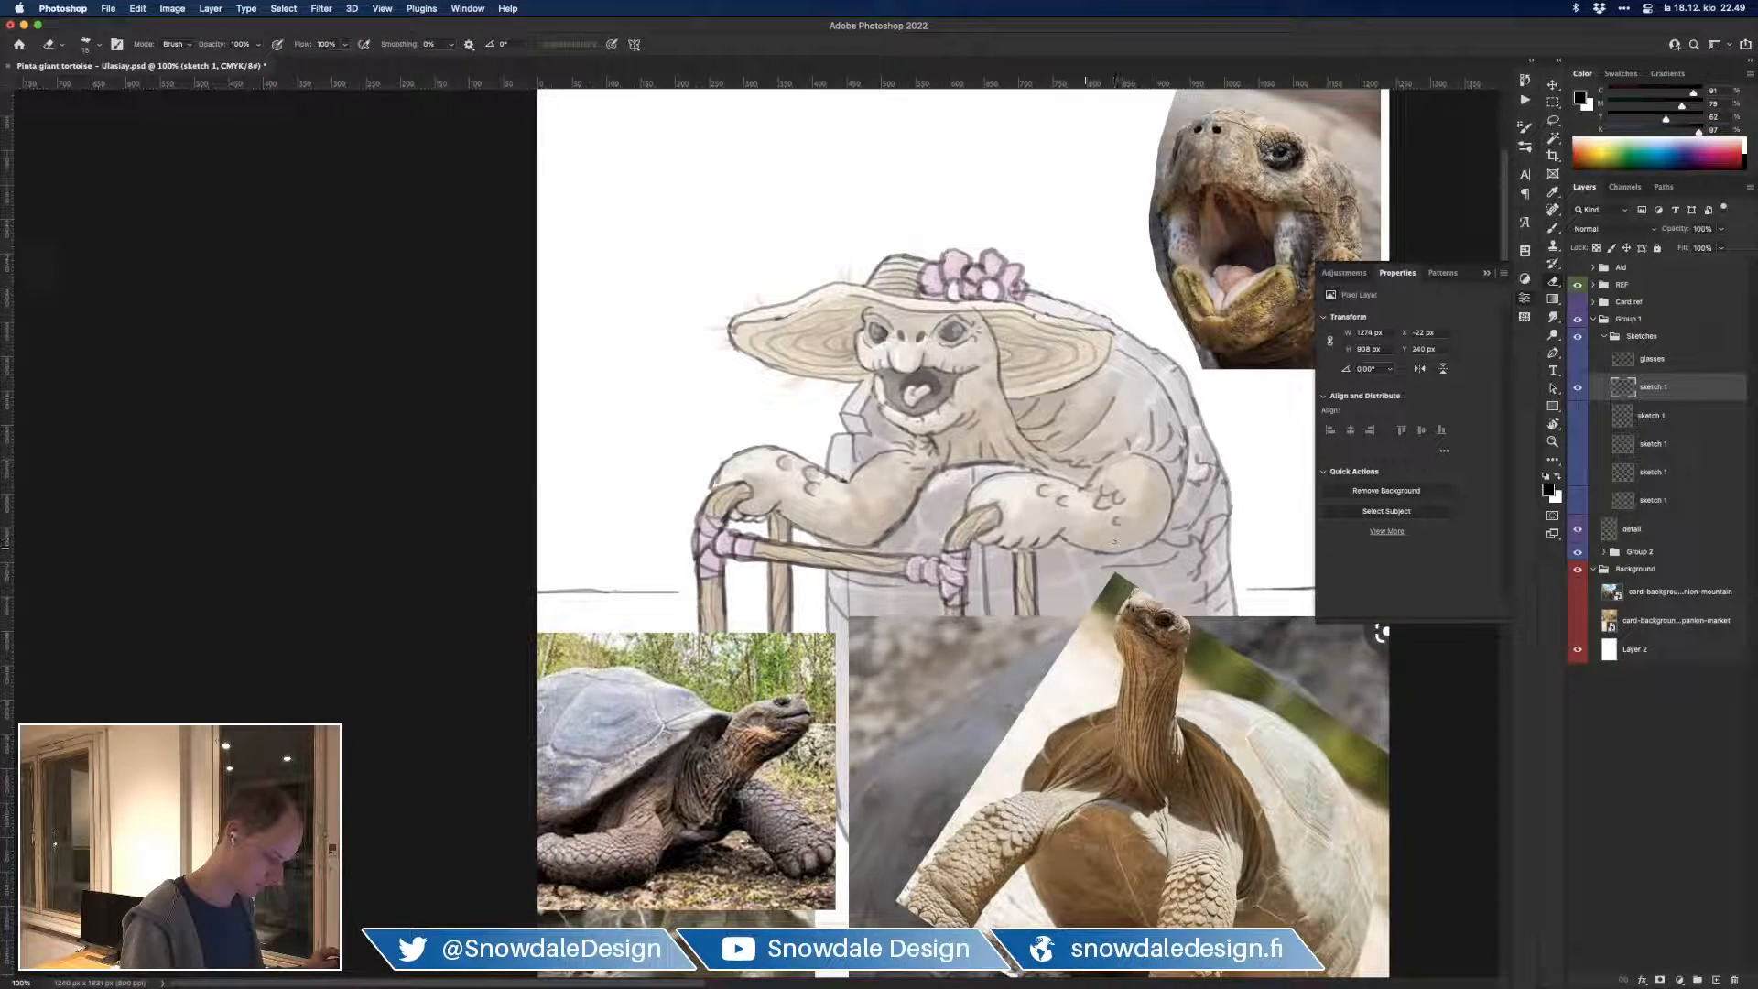
pyautogui.press('b')
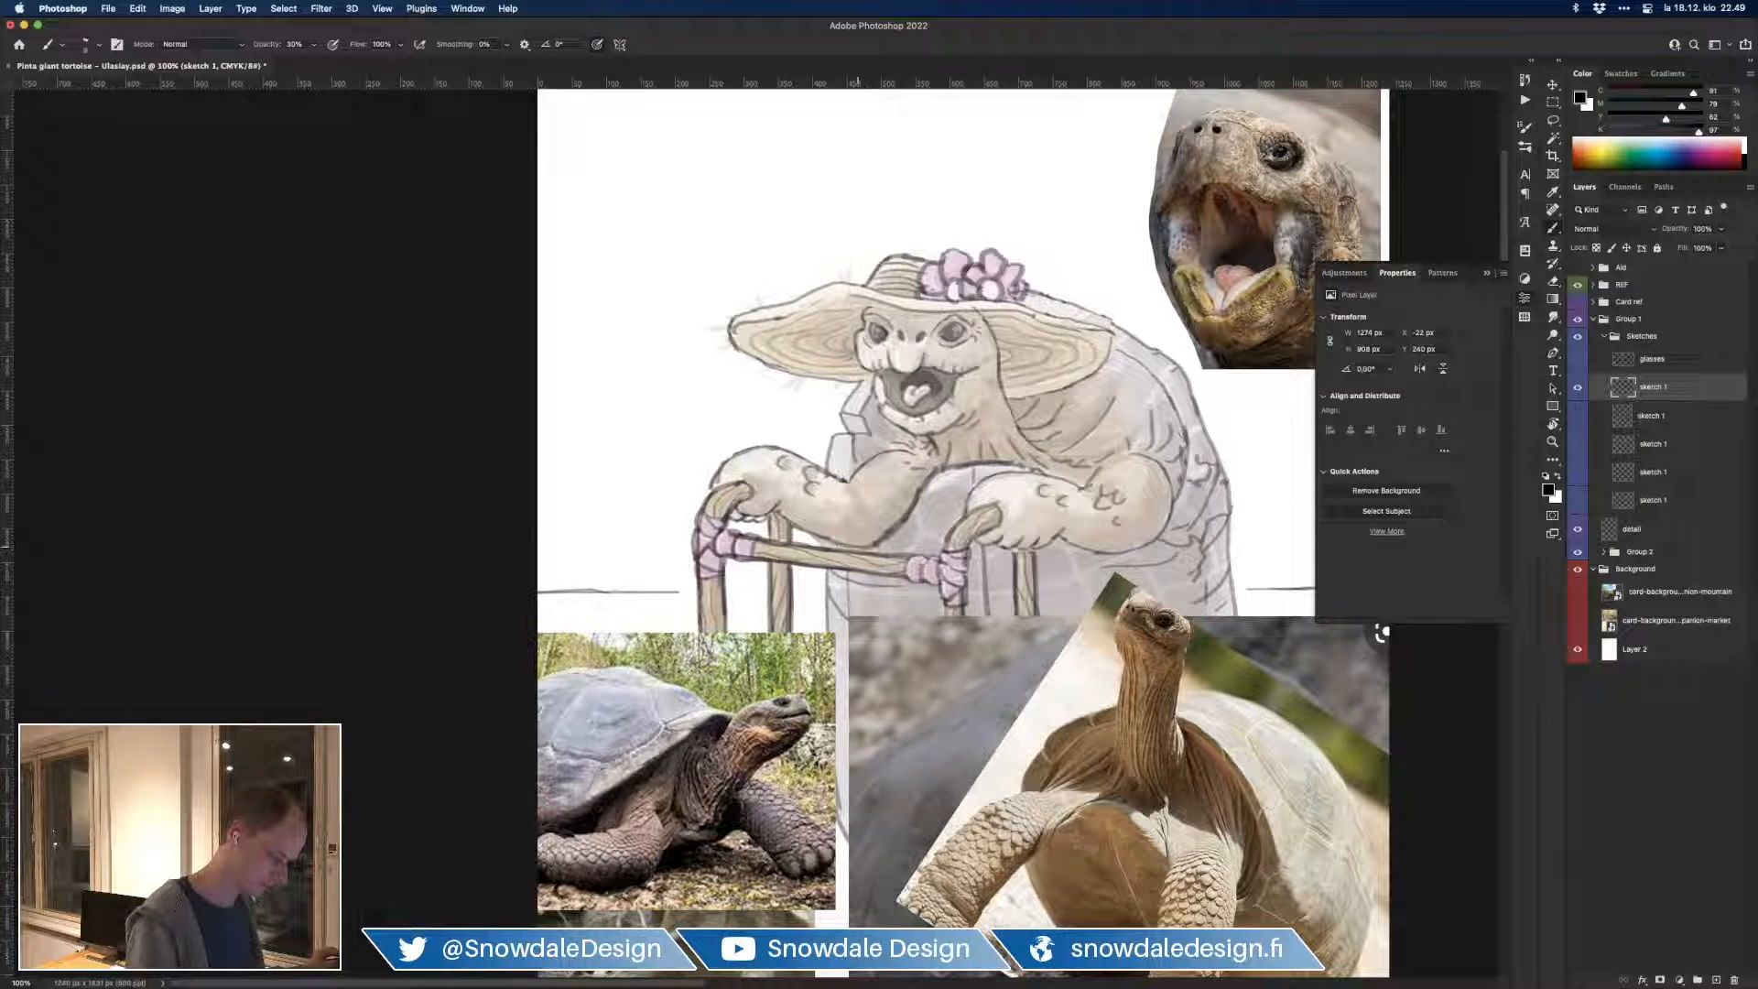
pyautogui.press('e')
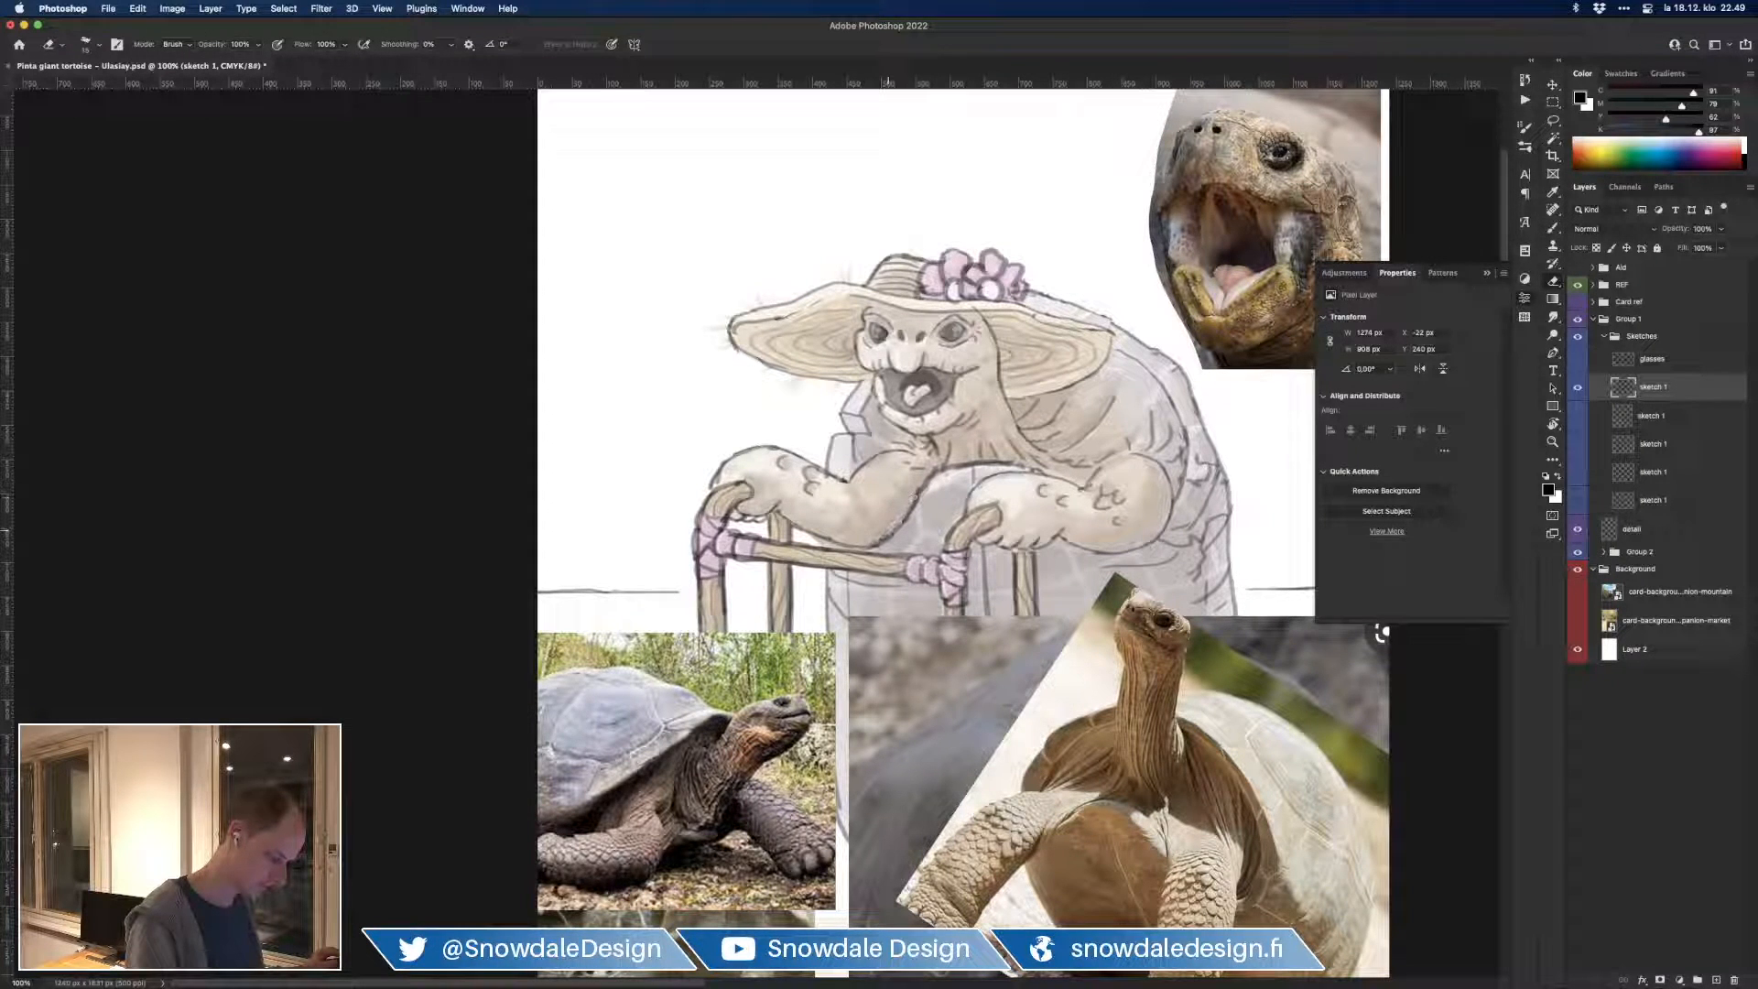
pyautogui.press('b')
# Step: Collapse the Sketches group and restore the painted Group 2 to 100% opacity
pyautogui.press('super+minus')
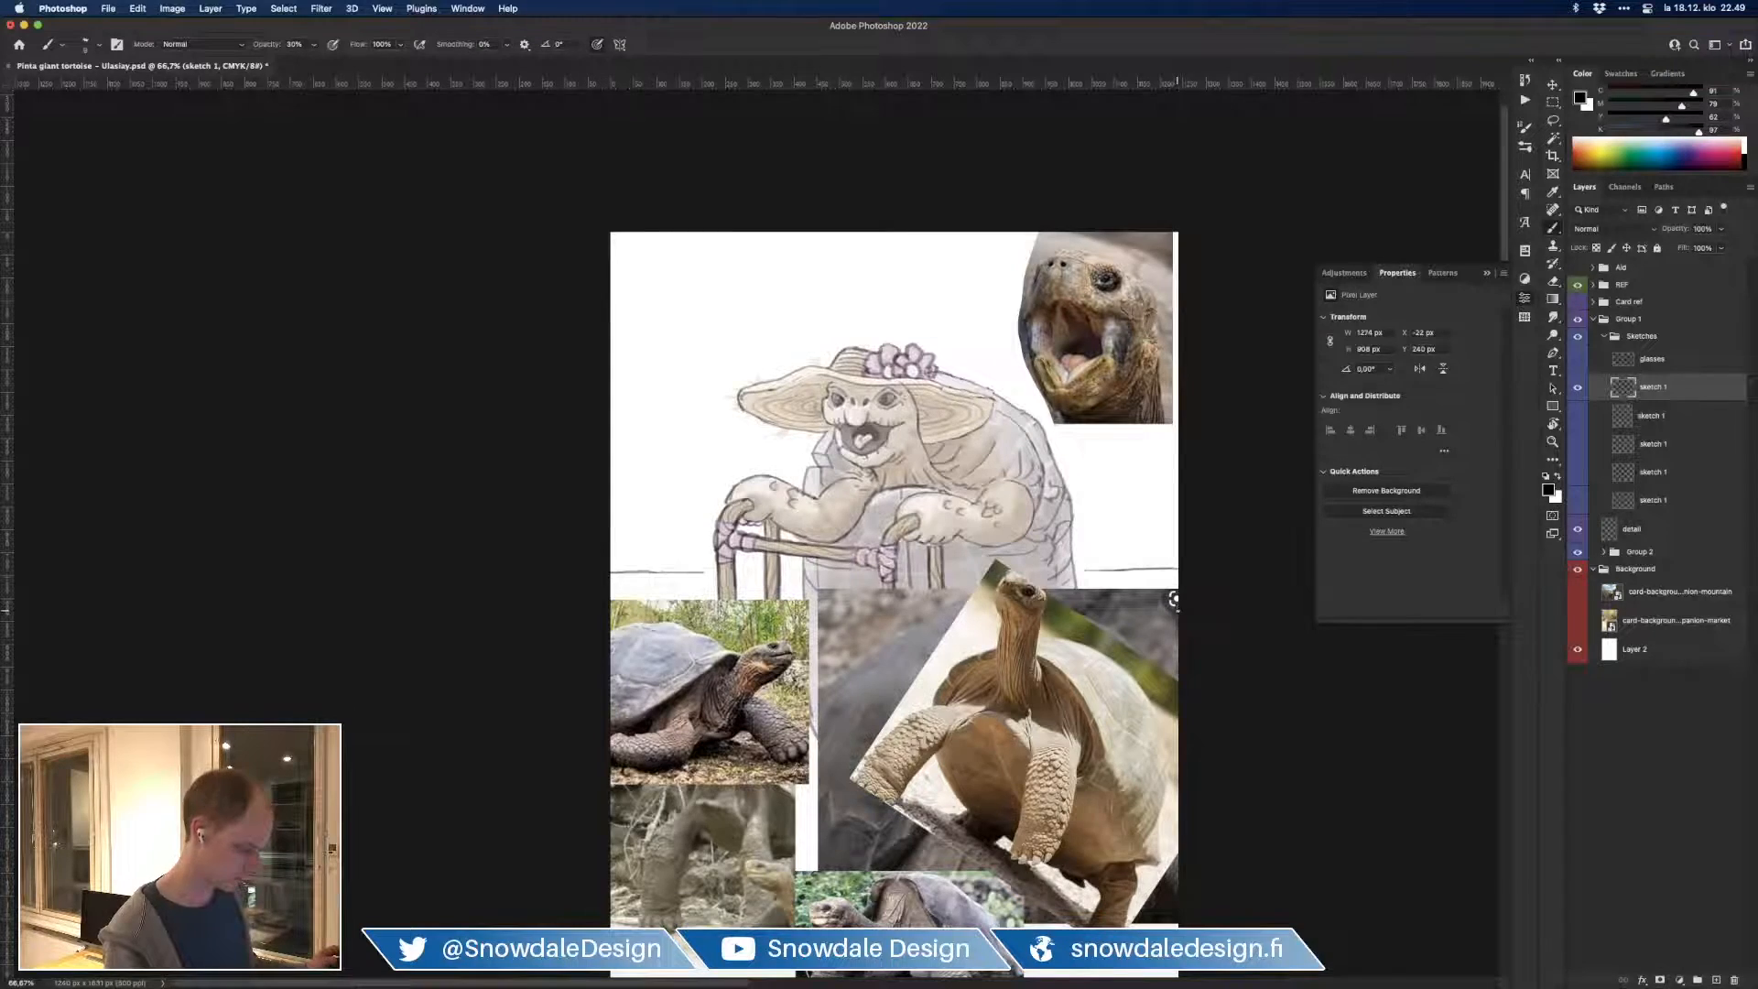
pyautogui.press('super+plus')
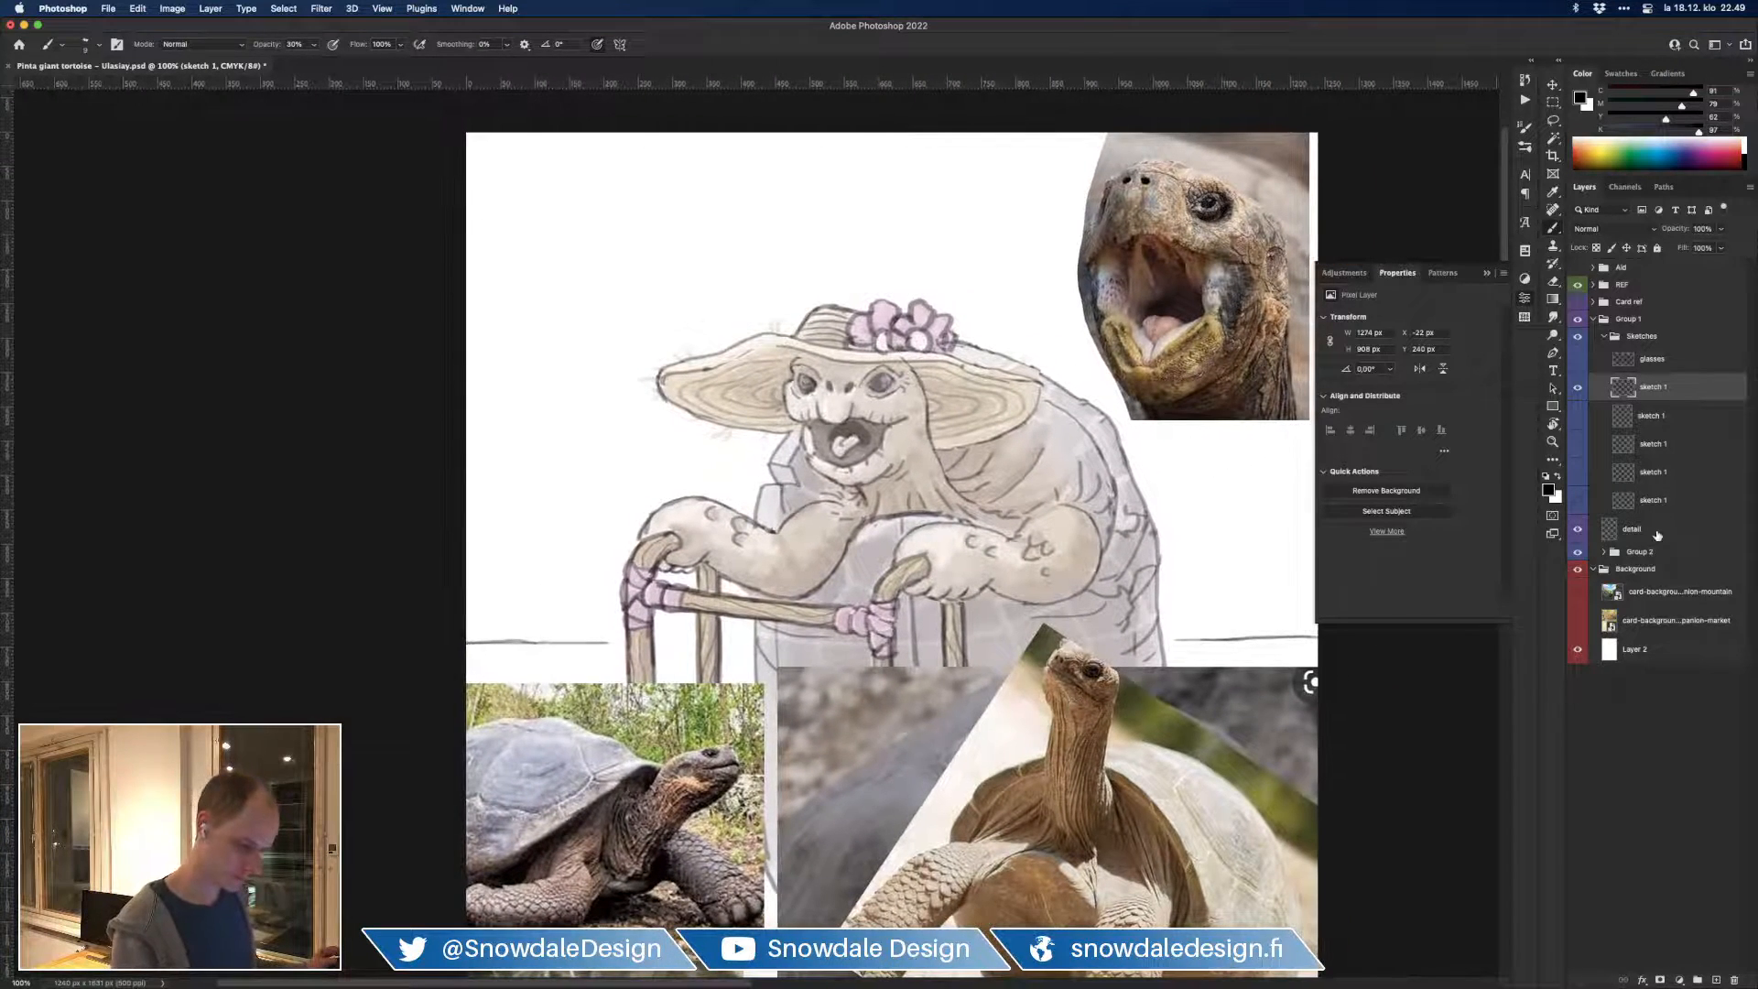
pyautogui.click(1605, 336)
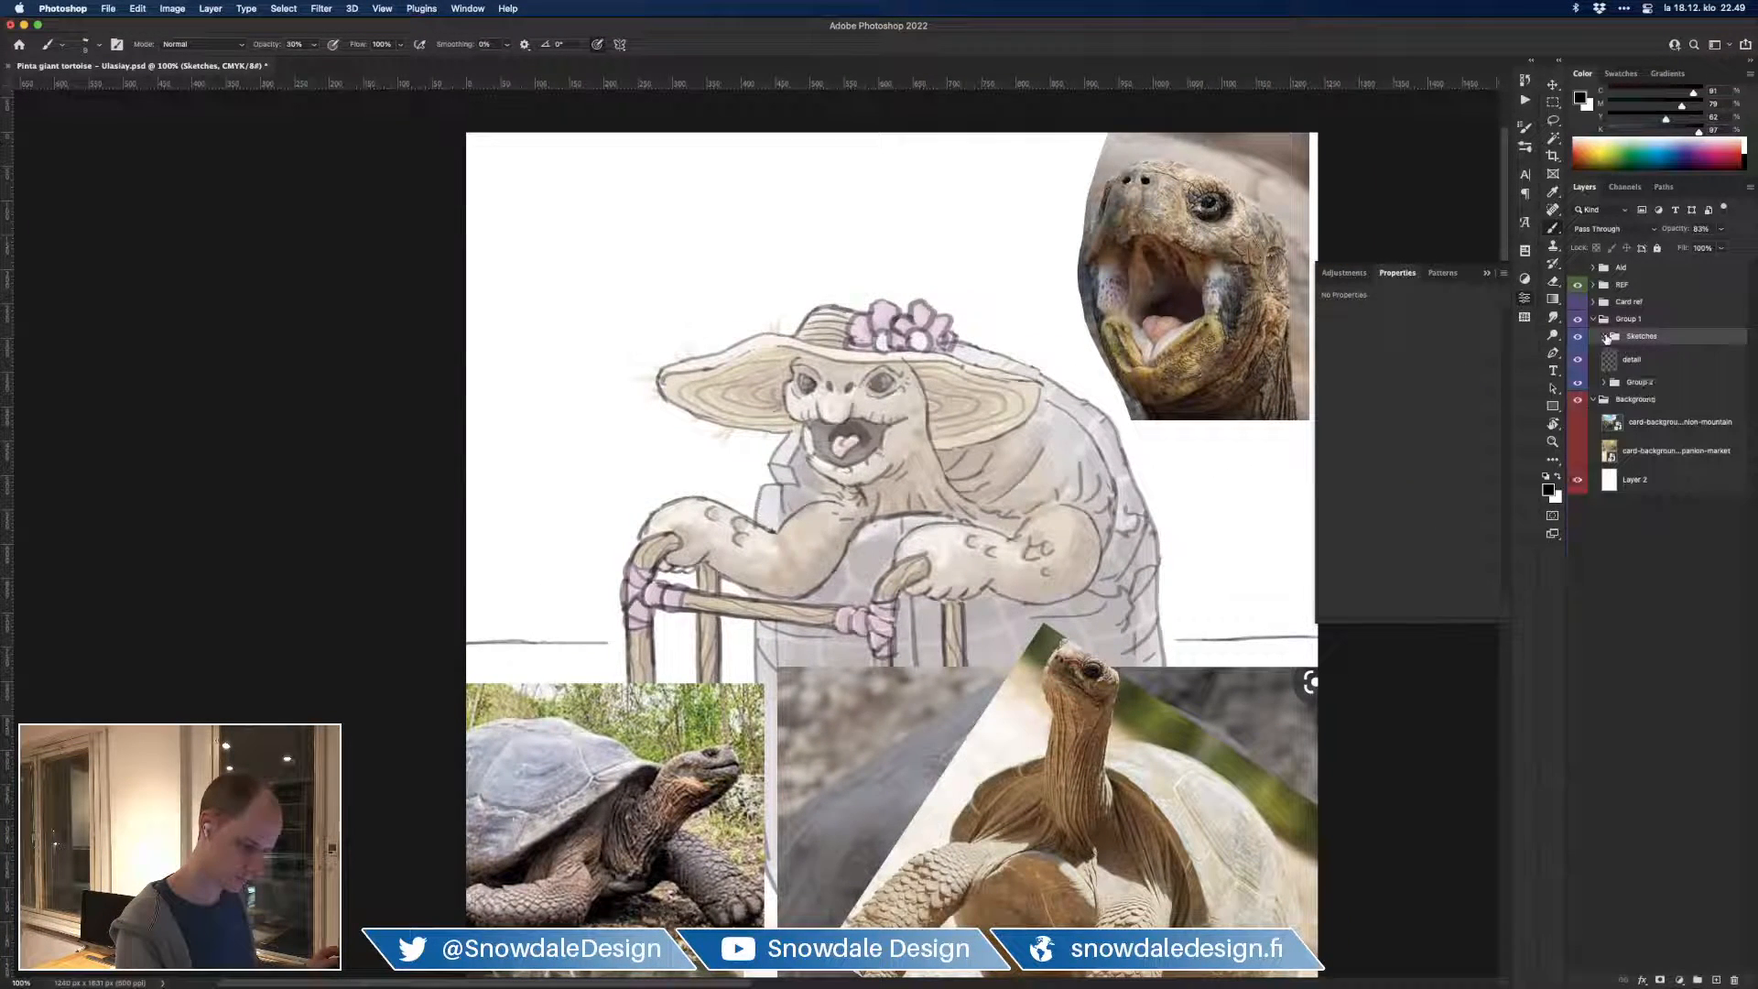
pyautogui.click(1647, 363)
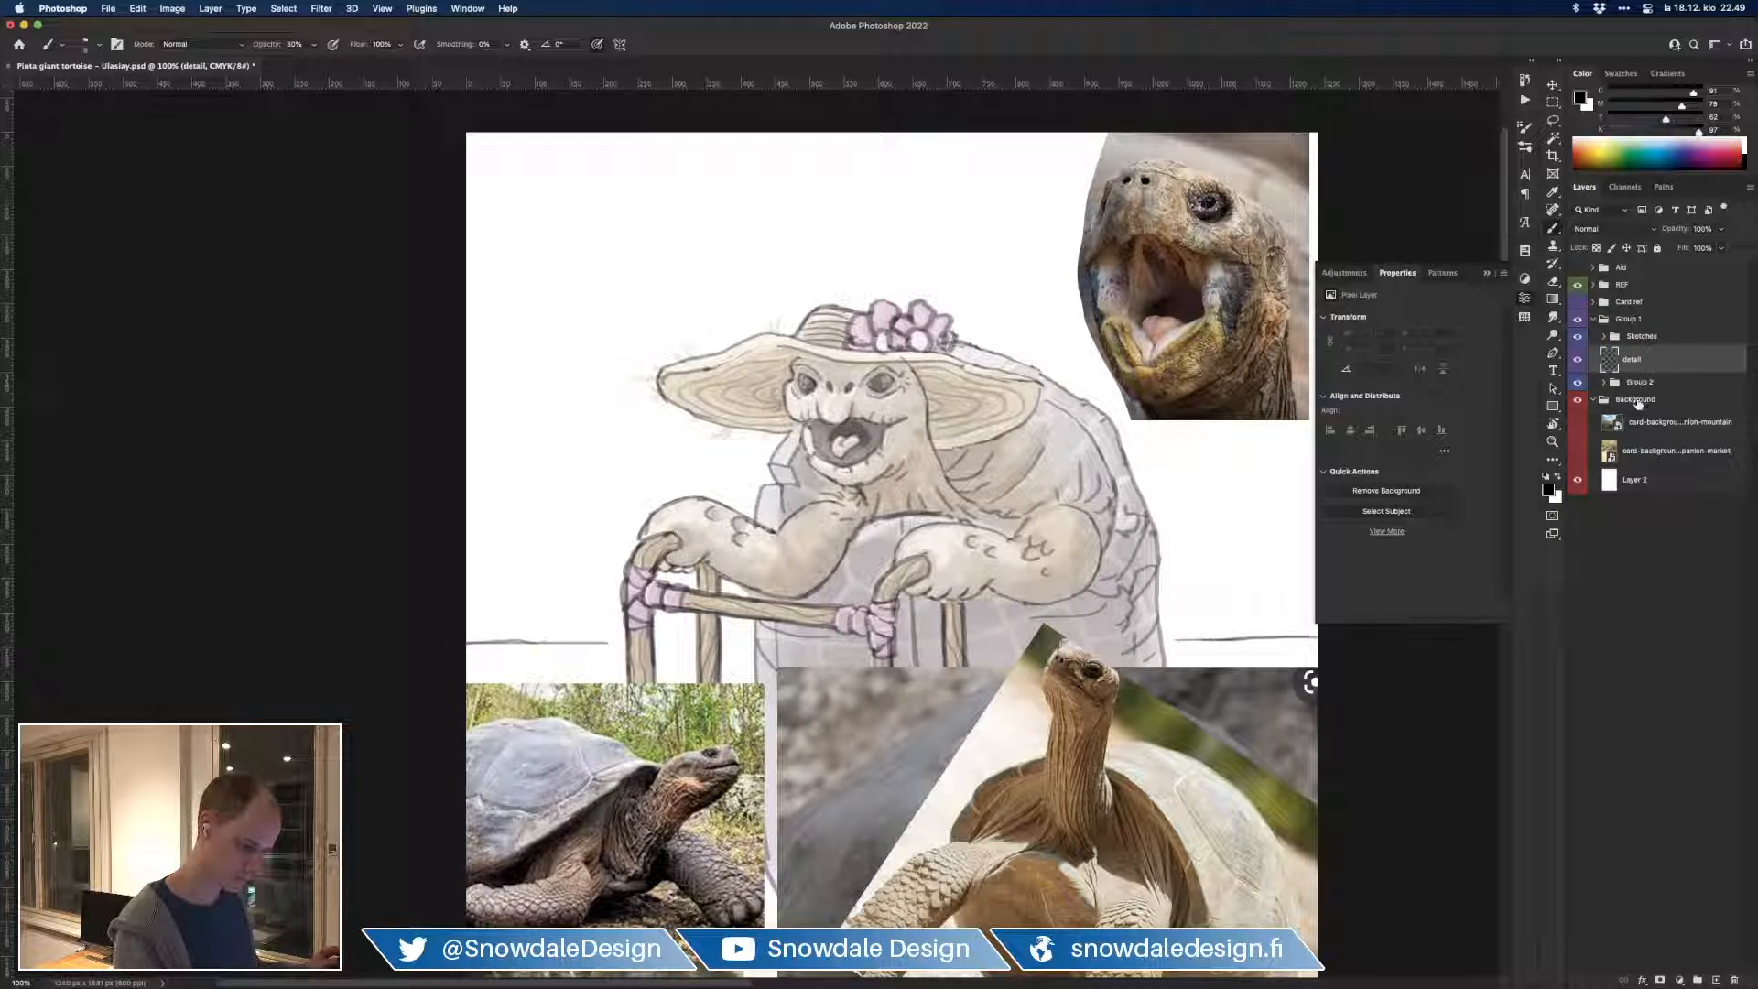
pyautogui.click(1641, 385)
pyautogui.moveTo(1674, 235); pyautogui.dragTo(1747, 248)
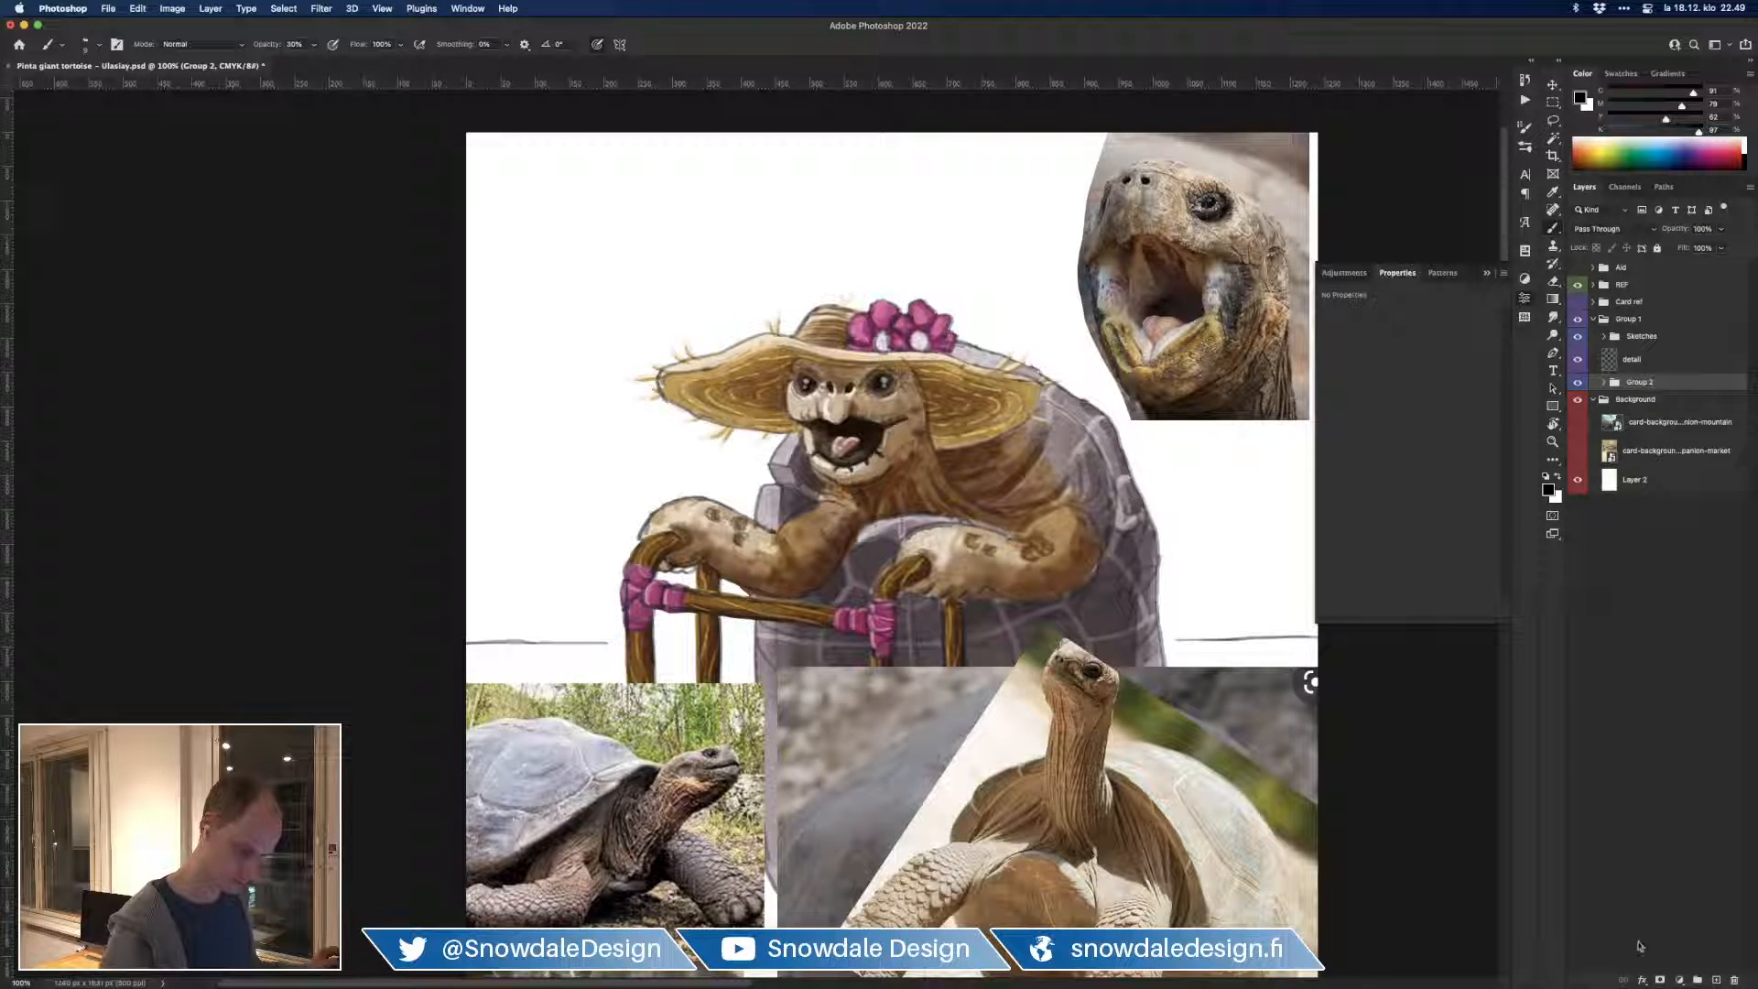
# Step: Add a layer mask to Group 2 and set the brush opacity to 100%
pyautogui.click(1659, 981)
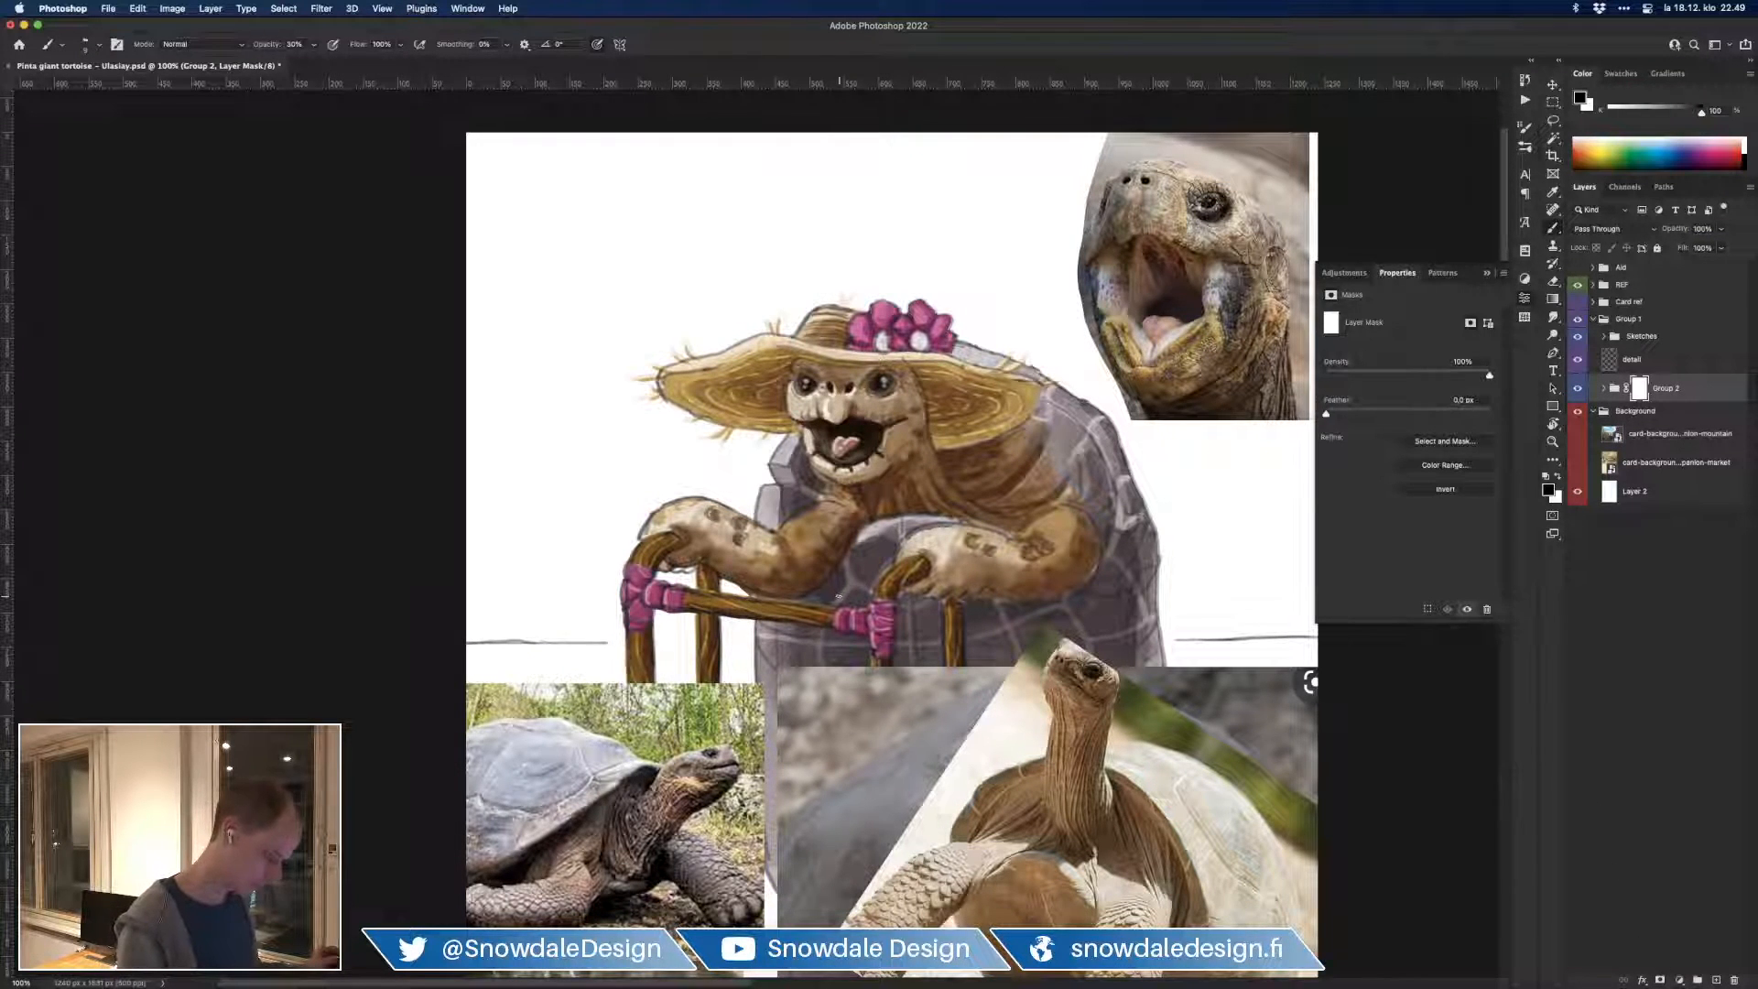
pyautogui.press('0')
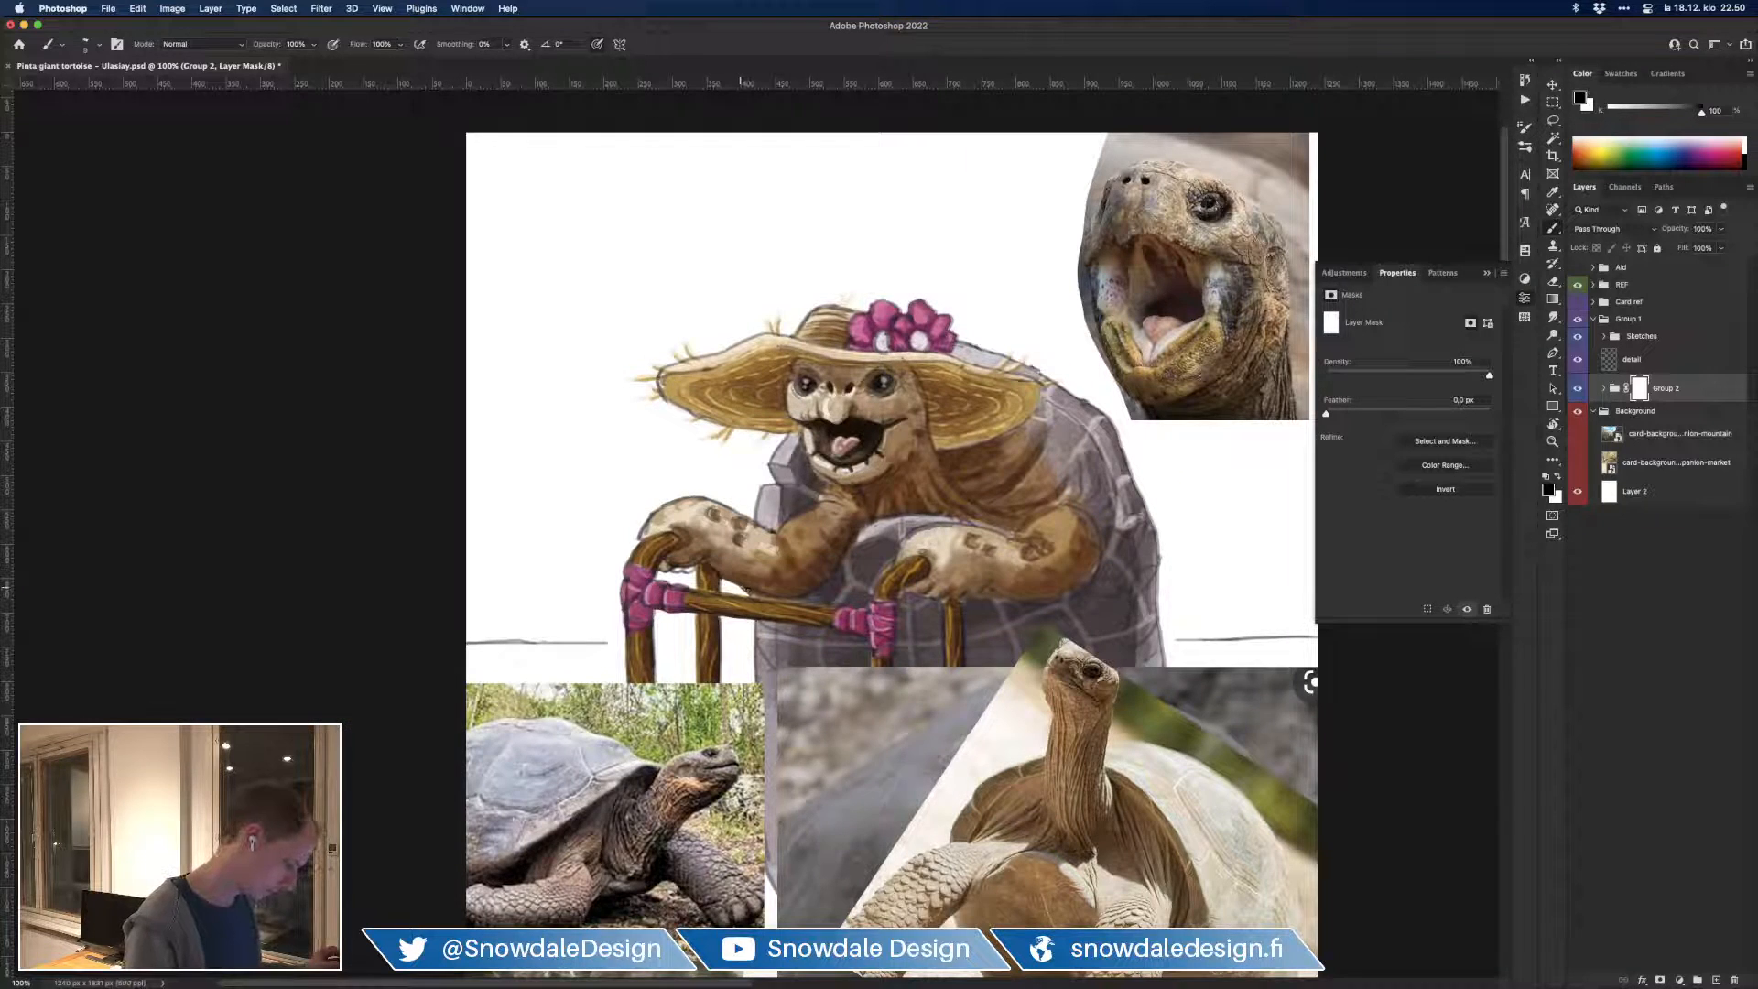
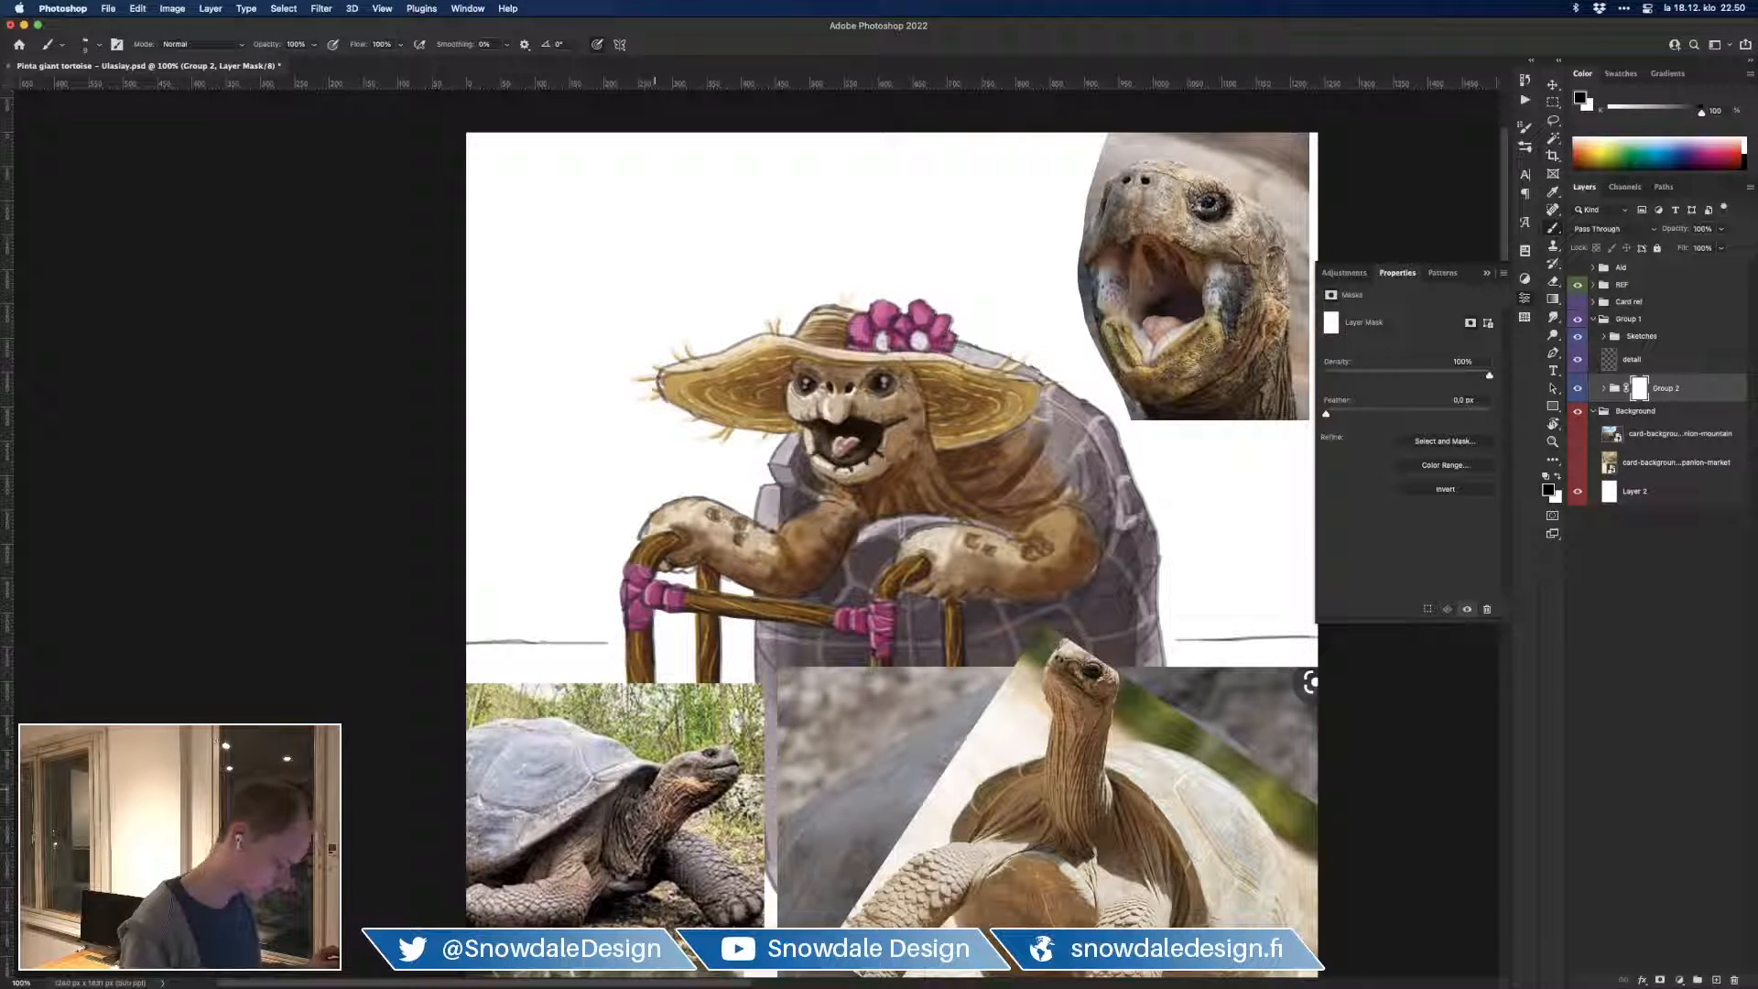
pyautogui.moveTo(974, 652); pyautogui.dragTo(1038, 658)
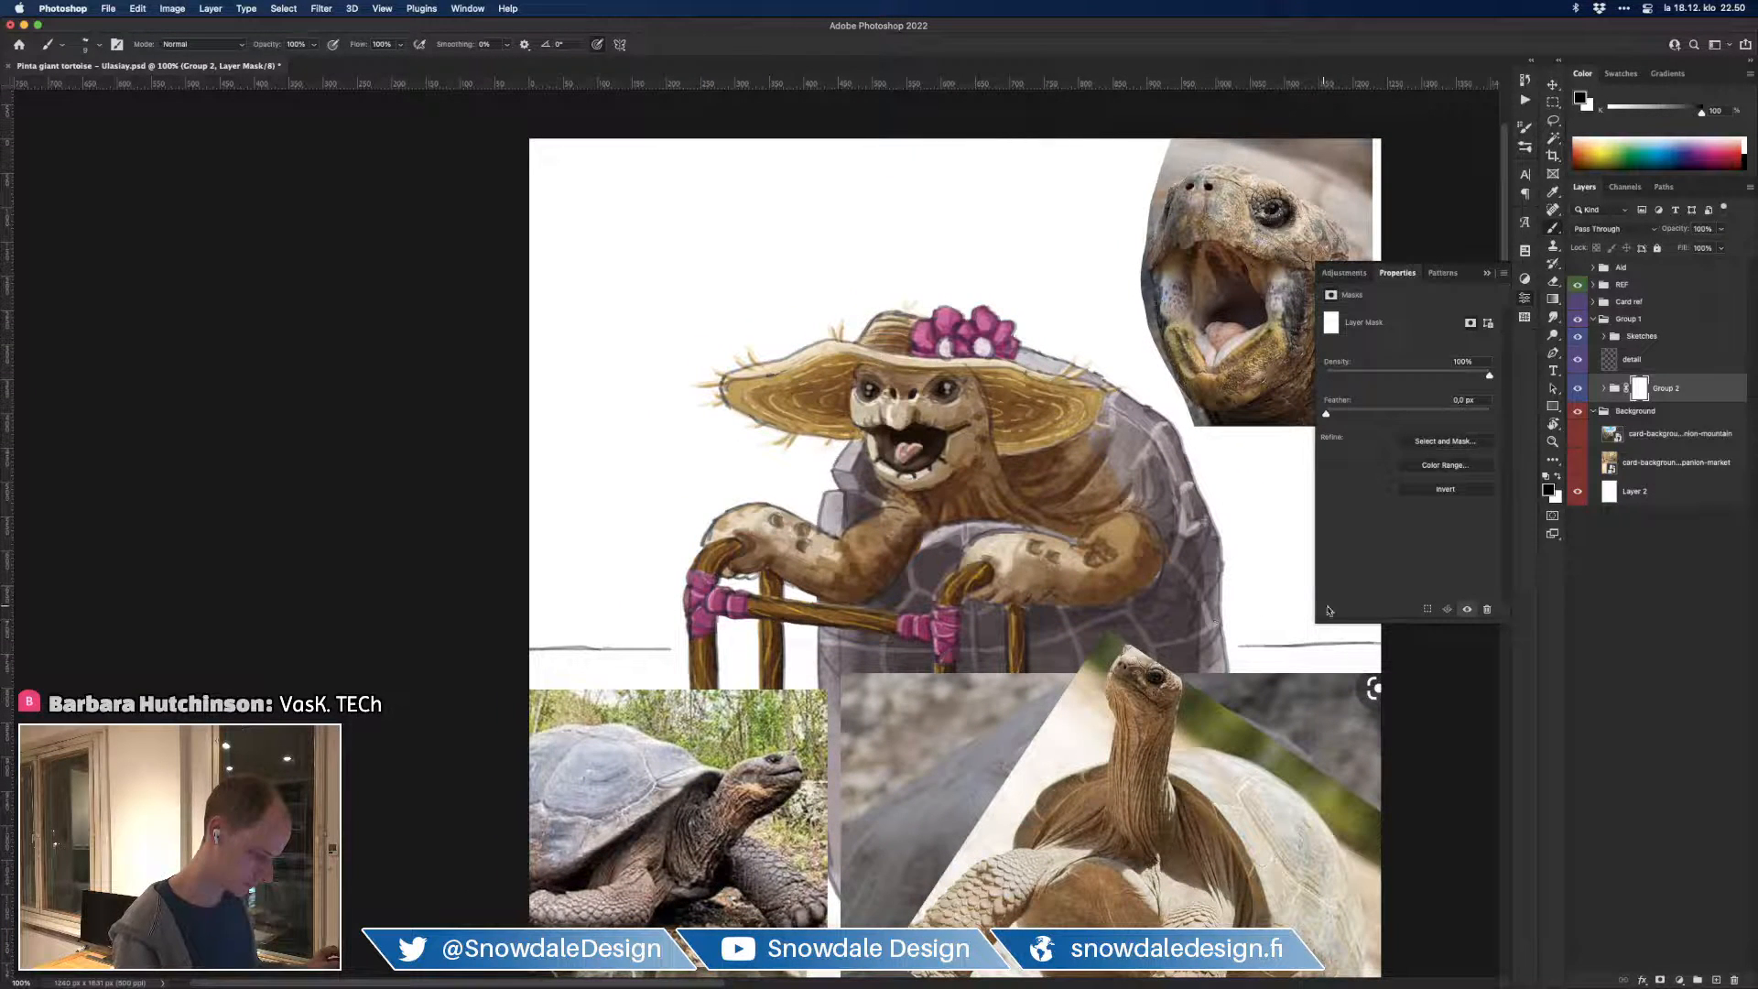
# Step: On the detail layer, paint over the sketch edge between the far arm and shell with sampled colours at 70% brush opacity
pyautogui.click(1633, 360)
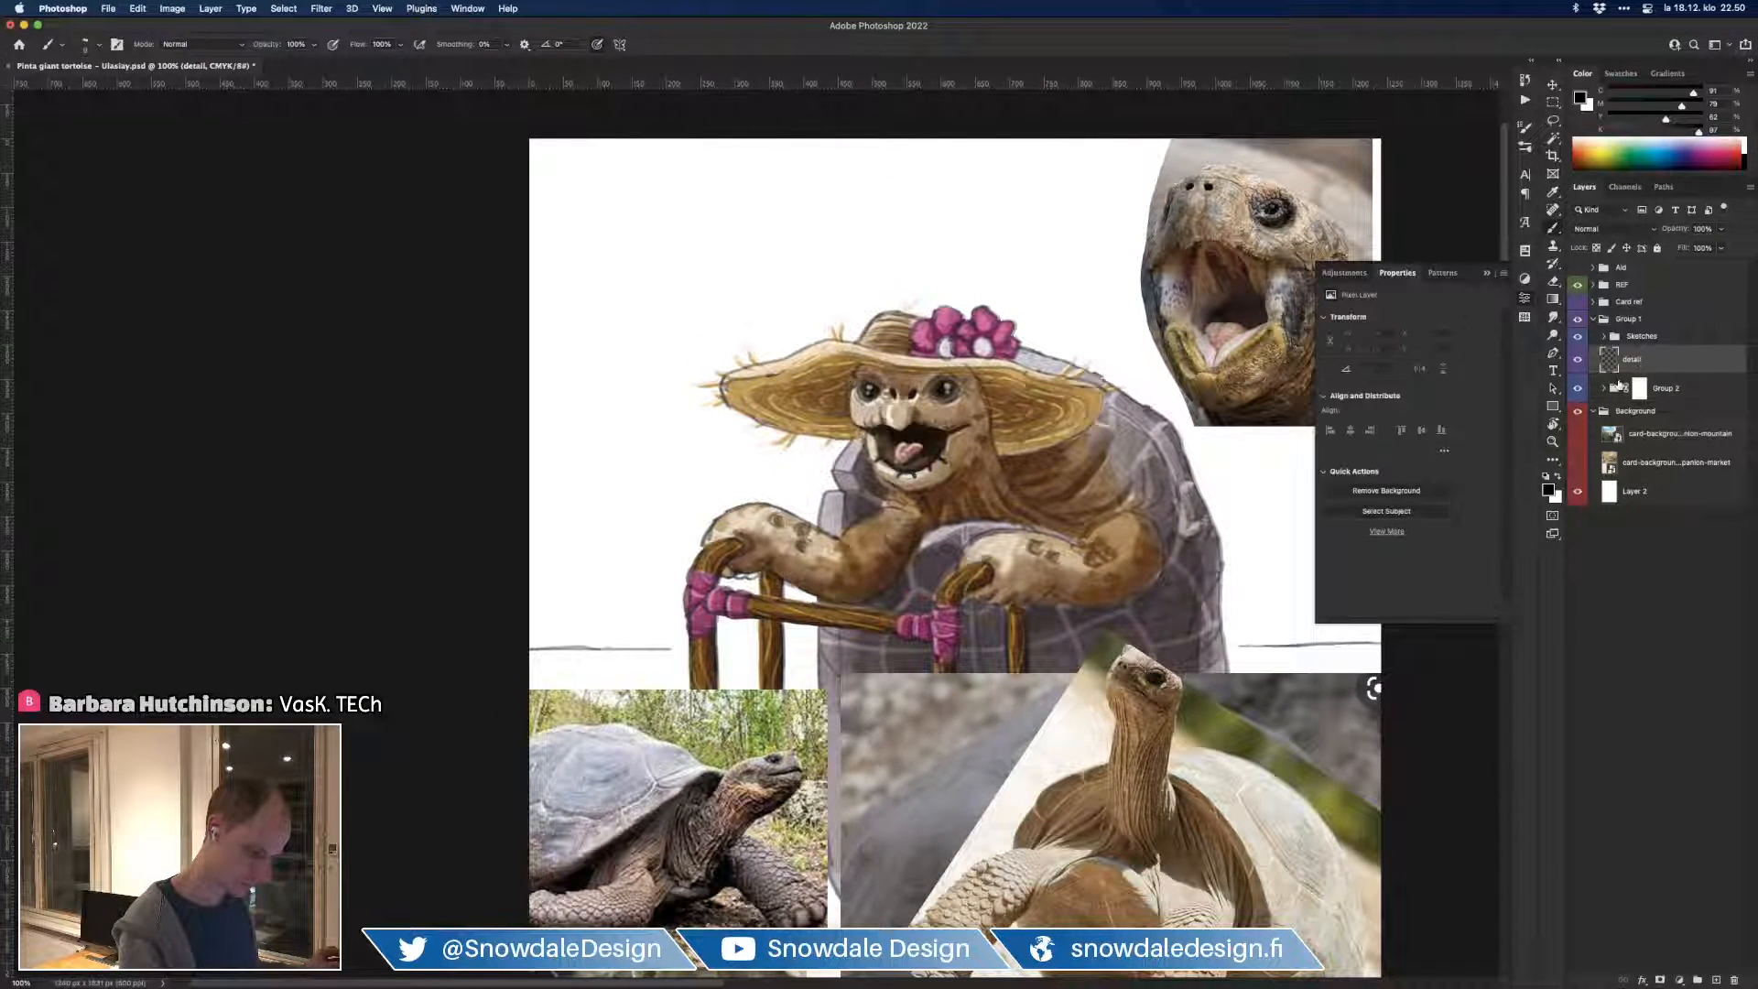
pyautogui.click(1094, 612)
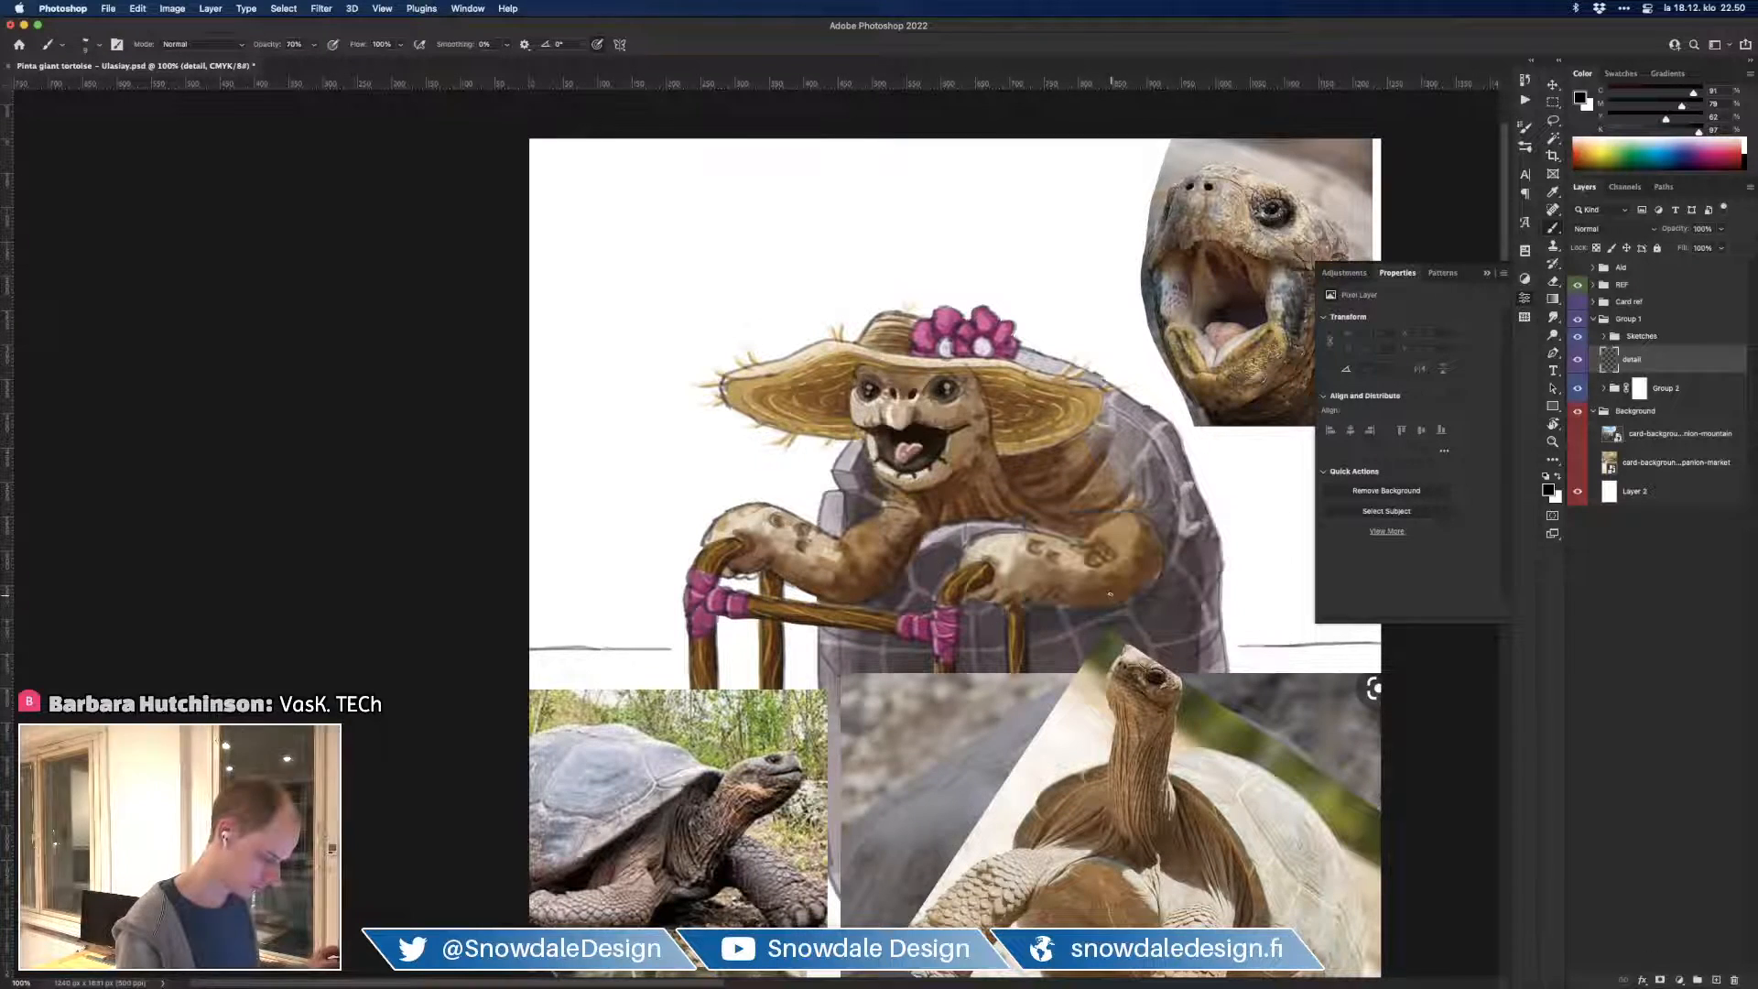
pyautogui.press('super+plus')
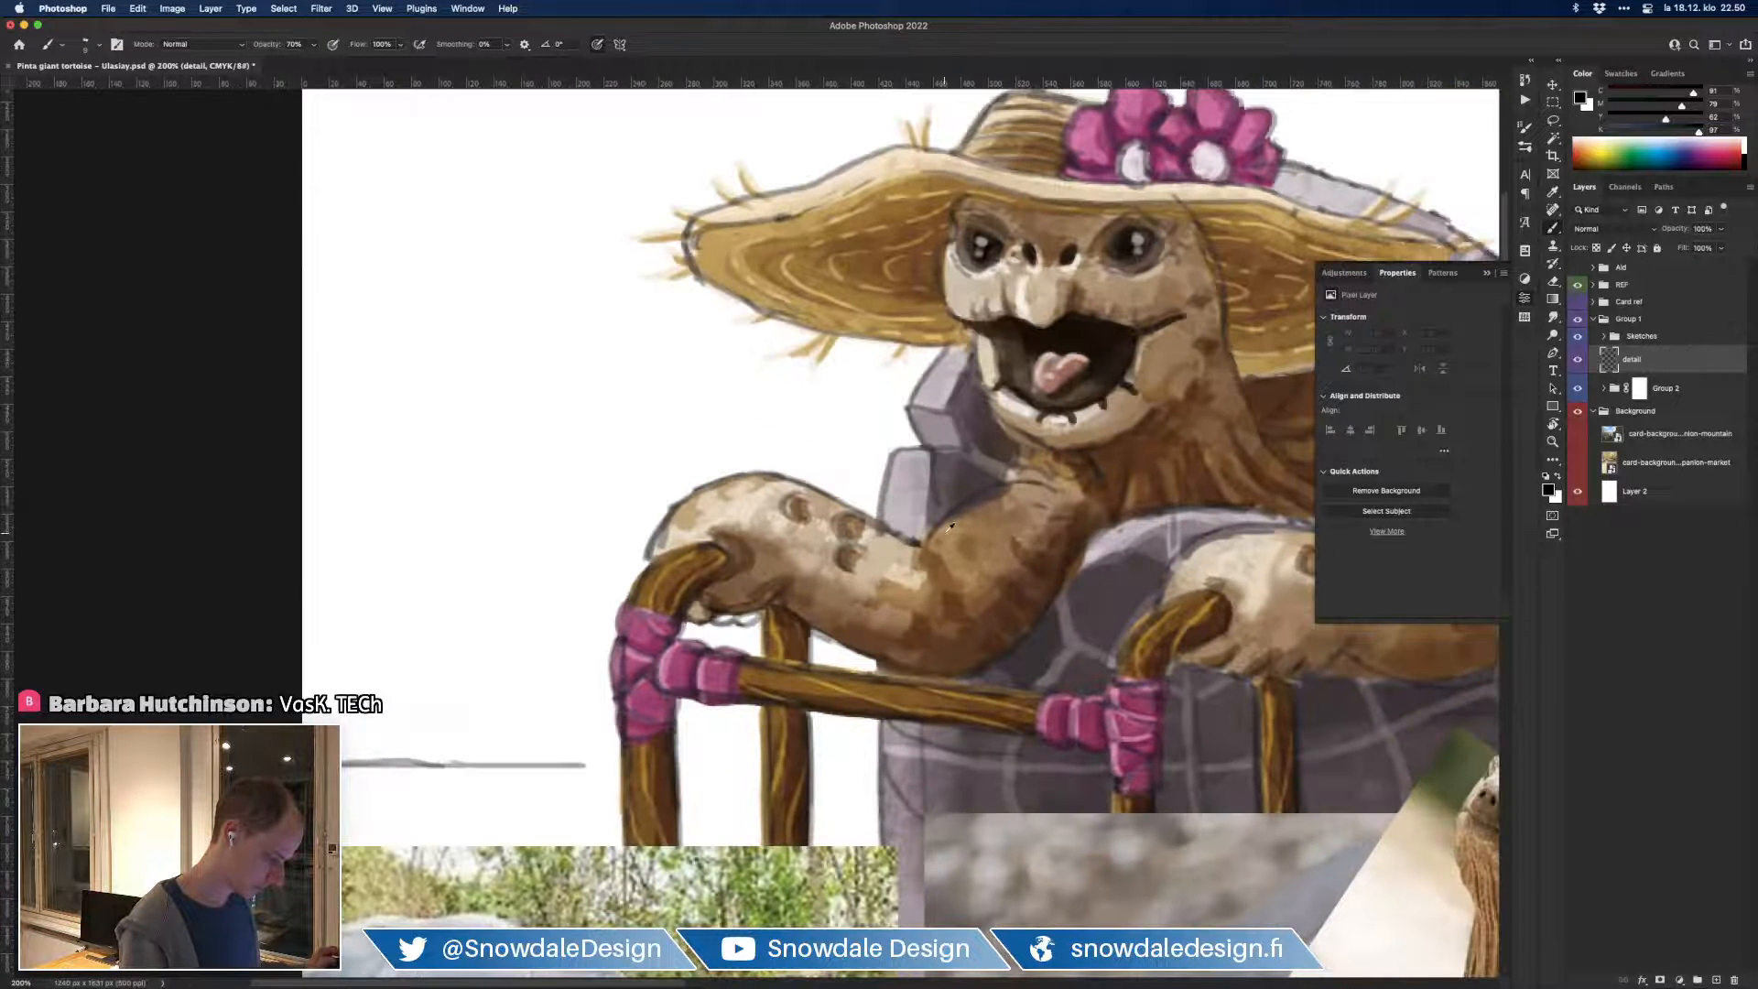
pyautogui.keyDown('alt'); pyautogui.click(950, 527); pyautogui.keyUp('alt')
pyautogui.moveTo(996, 499)
pyautogui.mouseDown()
pyautogui.moveTo(968, 502)
pyautogui.moveTo(996, 503)
pyautogui.moveTo(1005, 475)
pyautogui.mouseUp()
pyautogui.keyDown('alt'); pyautogui.click(1007, 485); pyautogui.keyUp('alt')
pyautogui.press(']')
pyautogui.keyDown('alt'); pyautogui.click(932, 516); pyautogui.keyUp('alt')
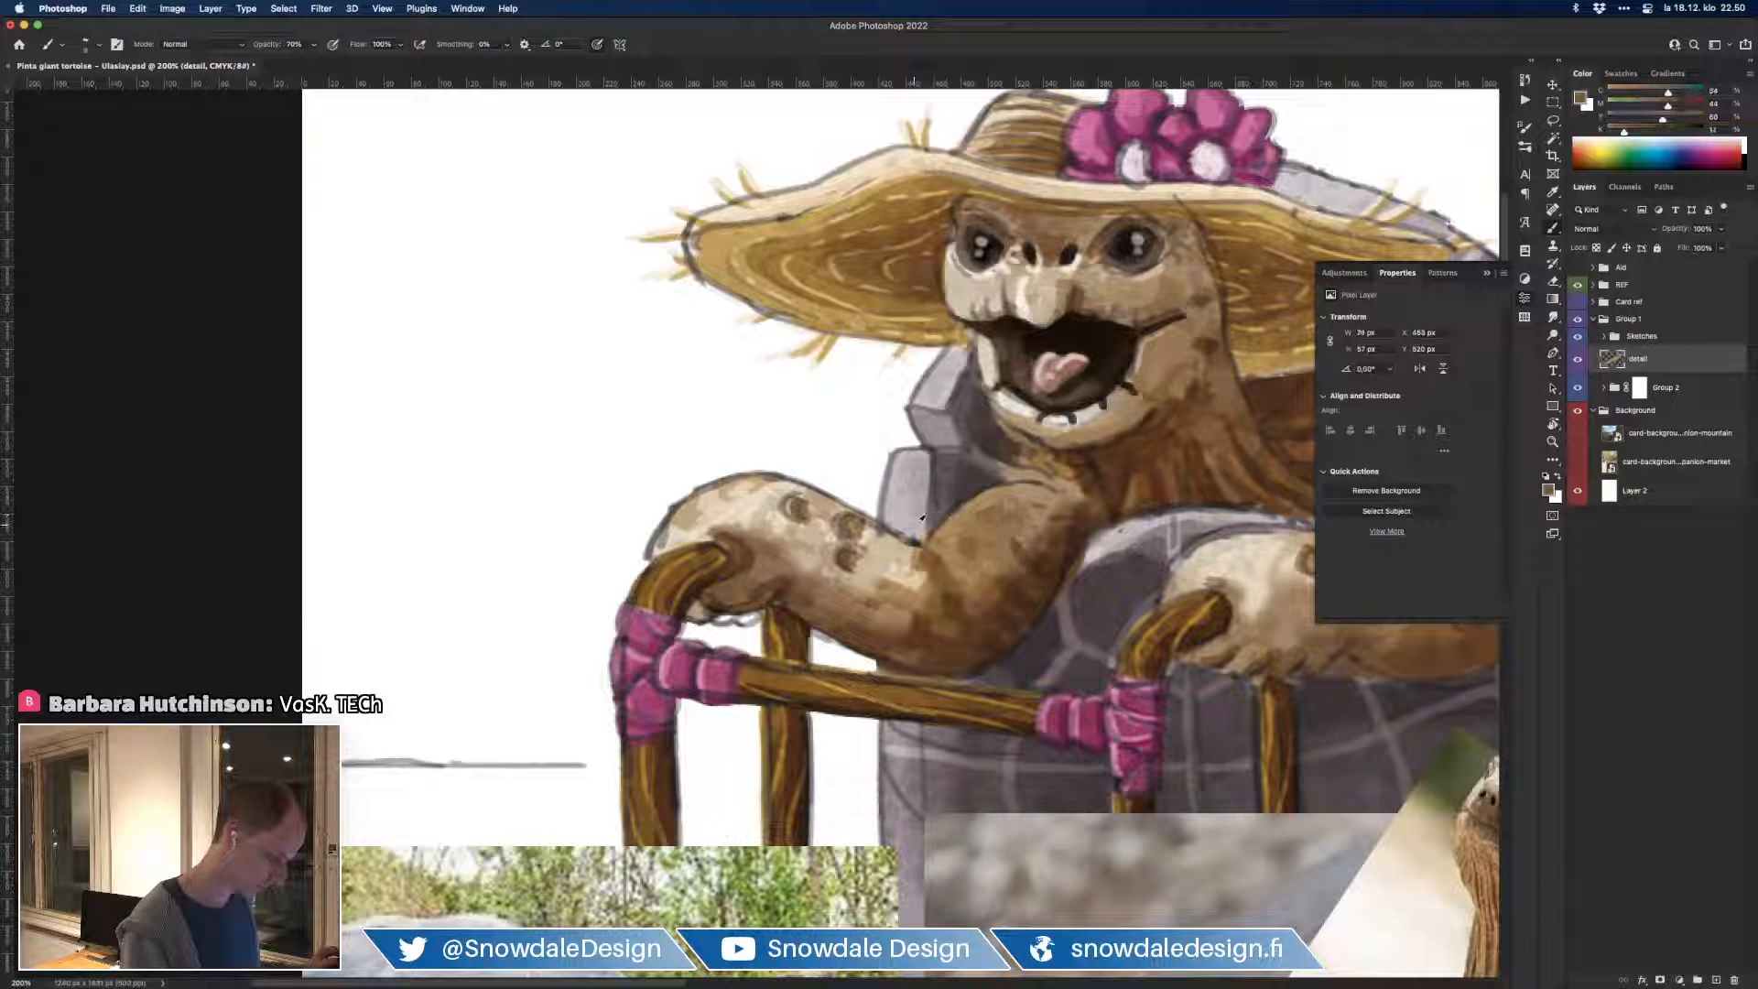
pyautogui.keyDown('alt'); pyautogui.click(916, 523); pyautogui.keyUp('alt')
pyautogui.moveTo(910, 537); pyautogui.dragTo(893, 529)
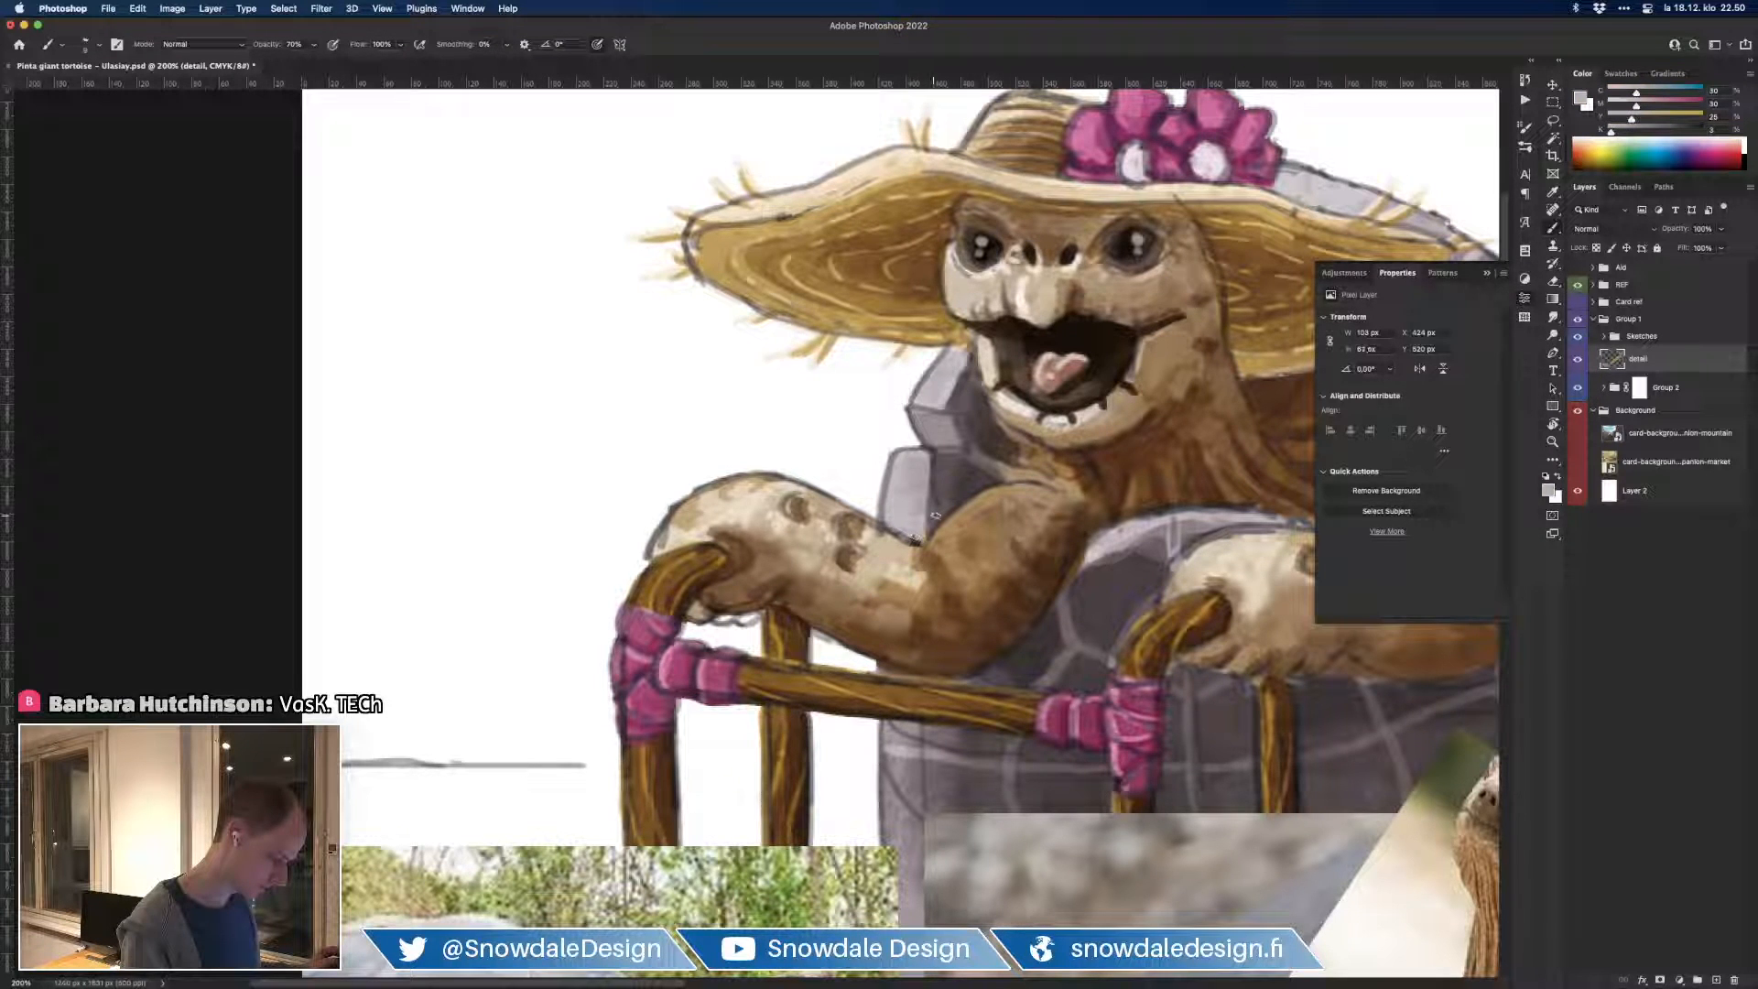
pyautogui.keyDown('alt'); pyautogui.click(935, 515); pyautogui.keyUp('alt')
# Step: Paint the far hand's fingers beneath the walker grip with a sampled skin colour, raising the brush opacity to 100%
pyautogui.keyDown('alt'); pyautogui.click(705, 608); pyautogui.keyUp('alt')
pyautogui.moveTo(705, 608); pyautogui.dragTo(721, 619)
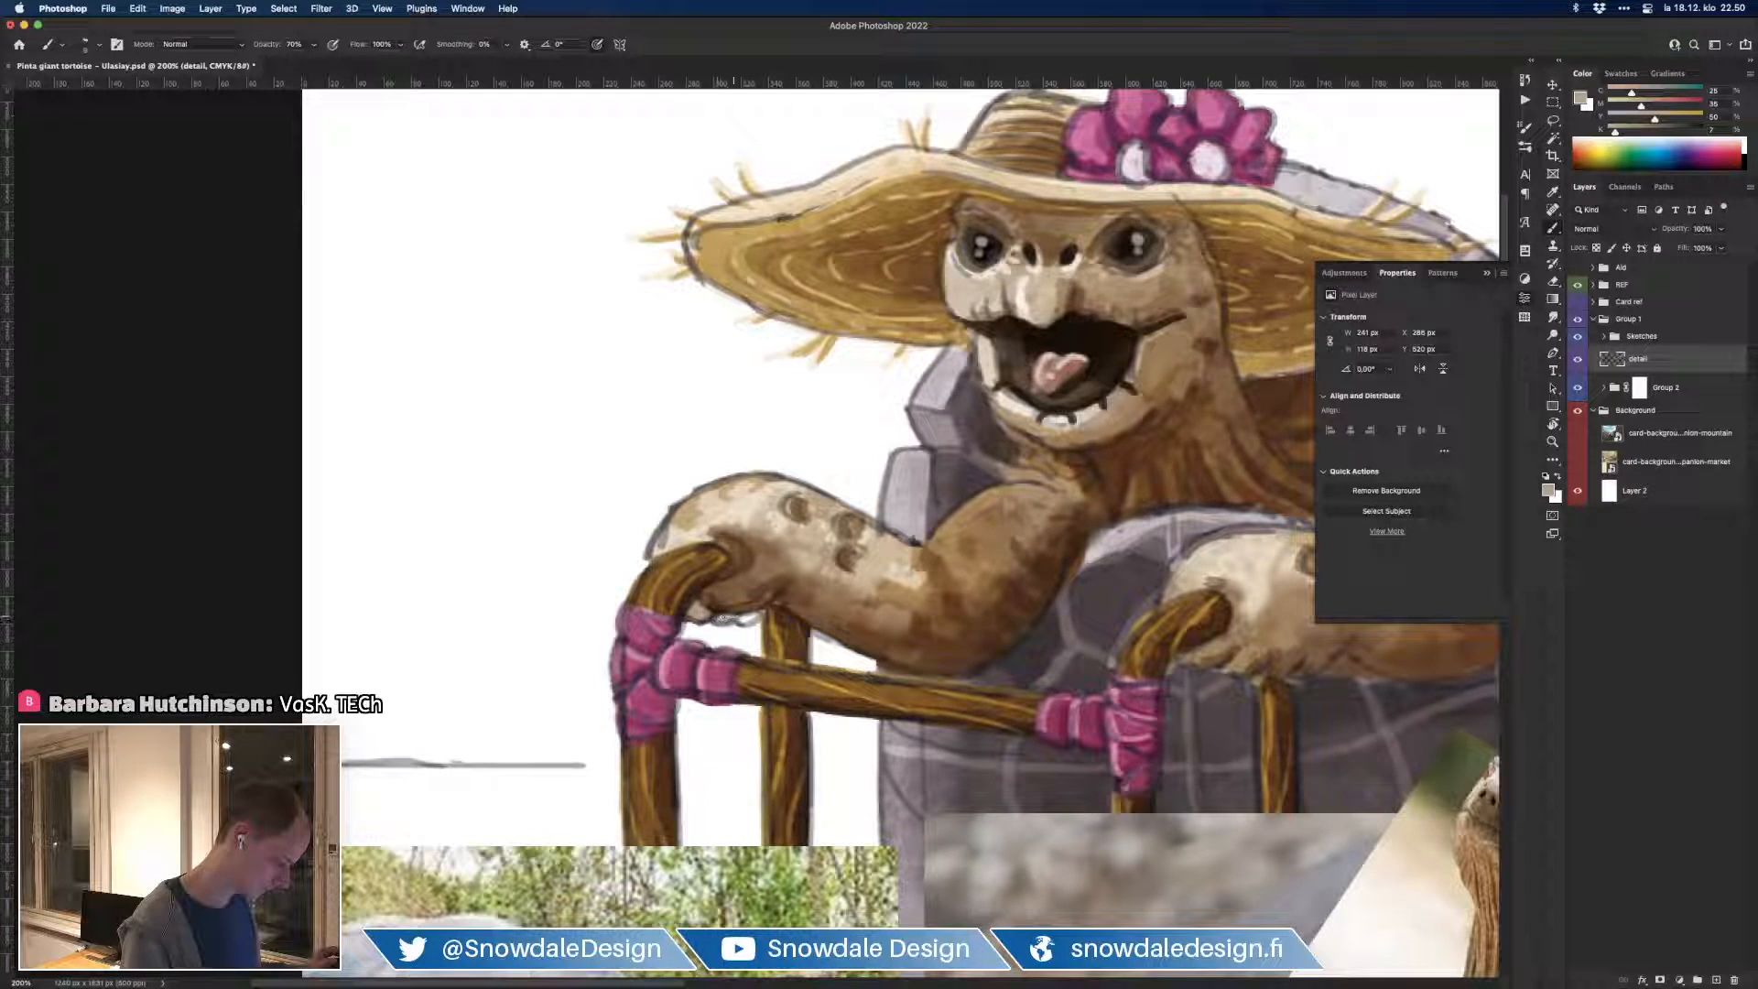
pyautogui.press('0')
pyautogui.moveTo(760, 619); pyautogui.dragTo(744, 619)
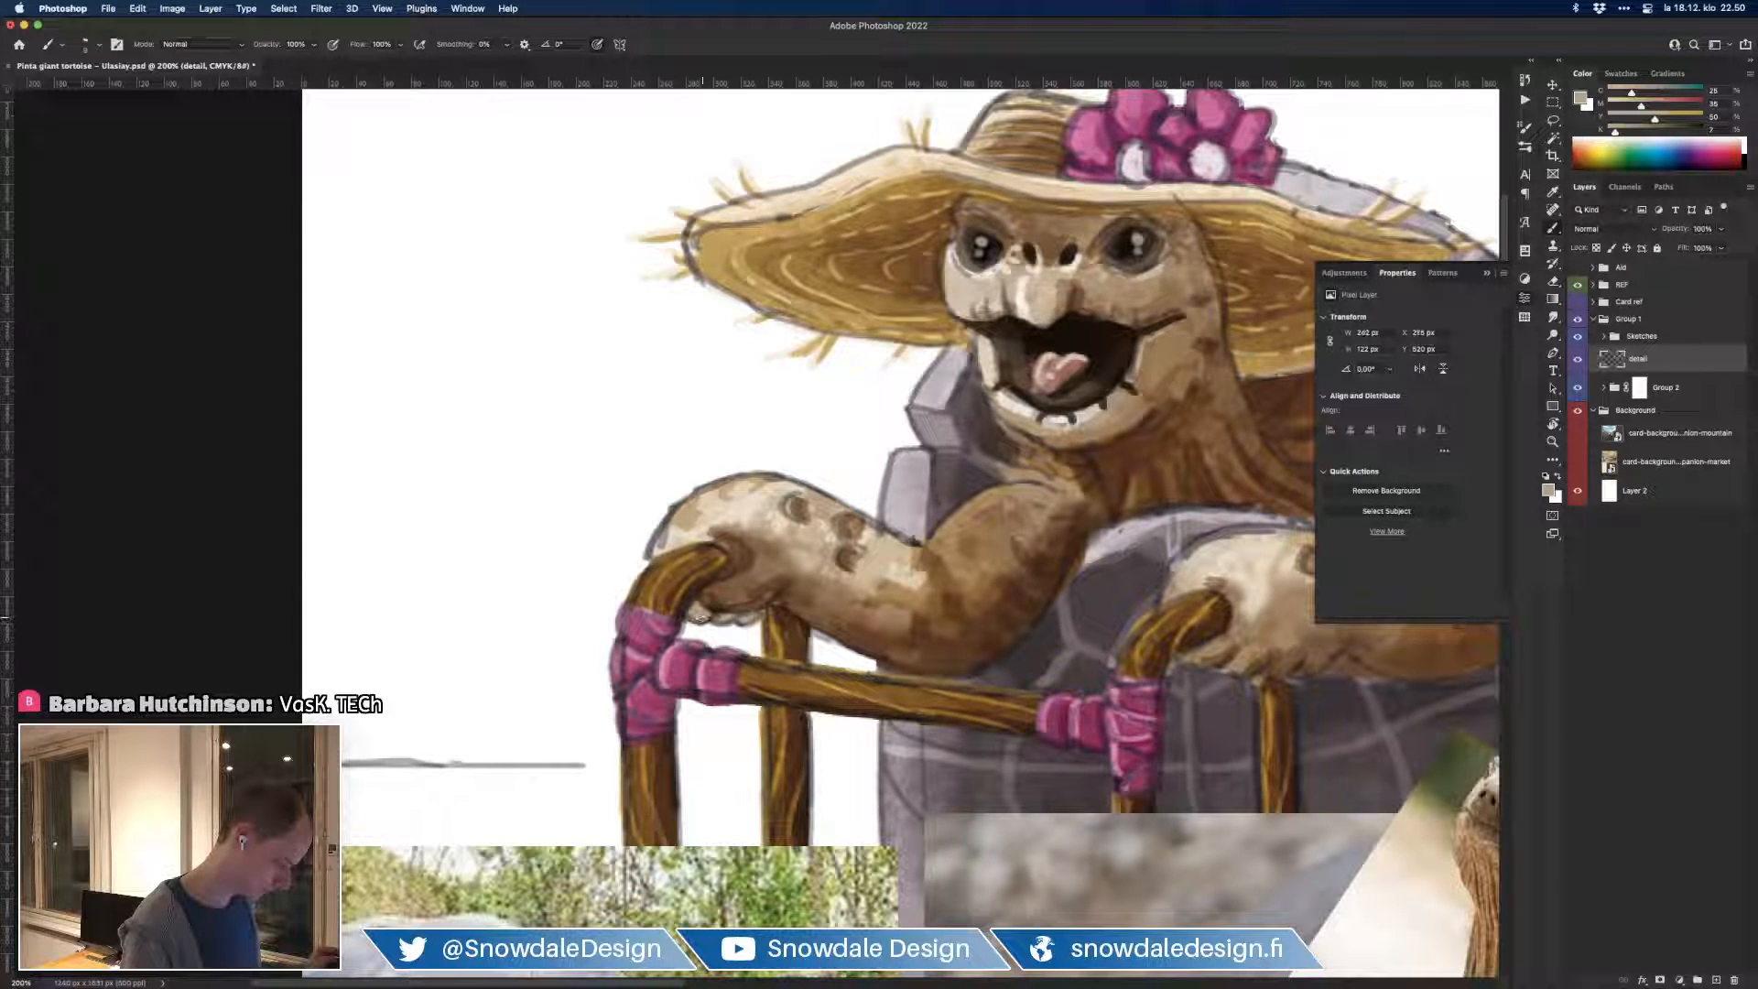
# Step: Shade the far hand beneath the walker grip with a sampled dark brown at 70% brush opacity
pyautogui.keyDown('alt'); pyautogui.click(761, 602); pyautogui.keyUp('alt')
pyautogui.rightClick(752, 608)
pyautogui.click(719, 640)
pyautogui.moveTo(716, 628)
pyautogui.mouseDown()
pyautogui.moveTo(693, 619)
pyautogui.moveTo(752, 615)
pyautogui.mouseUp()
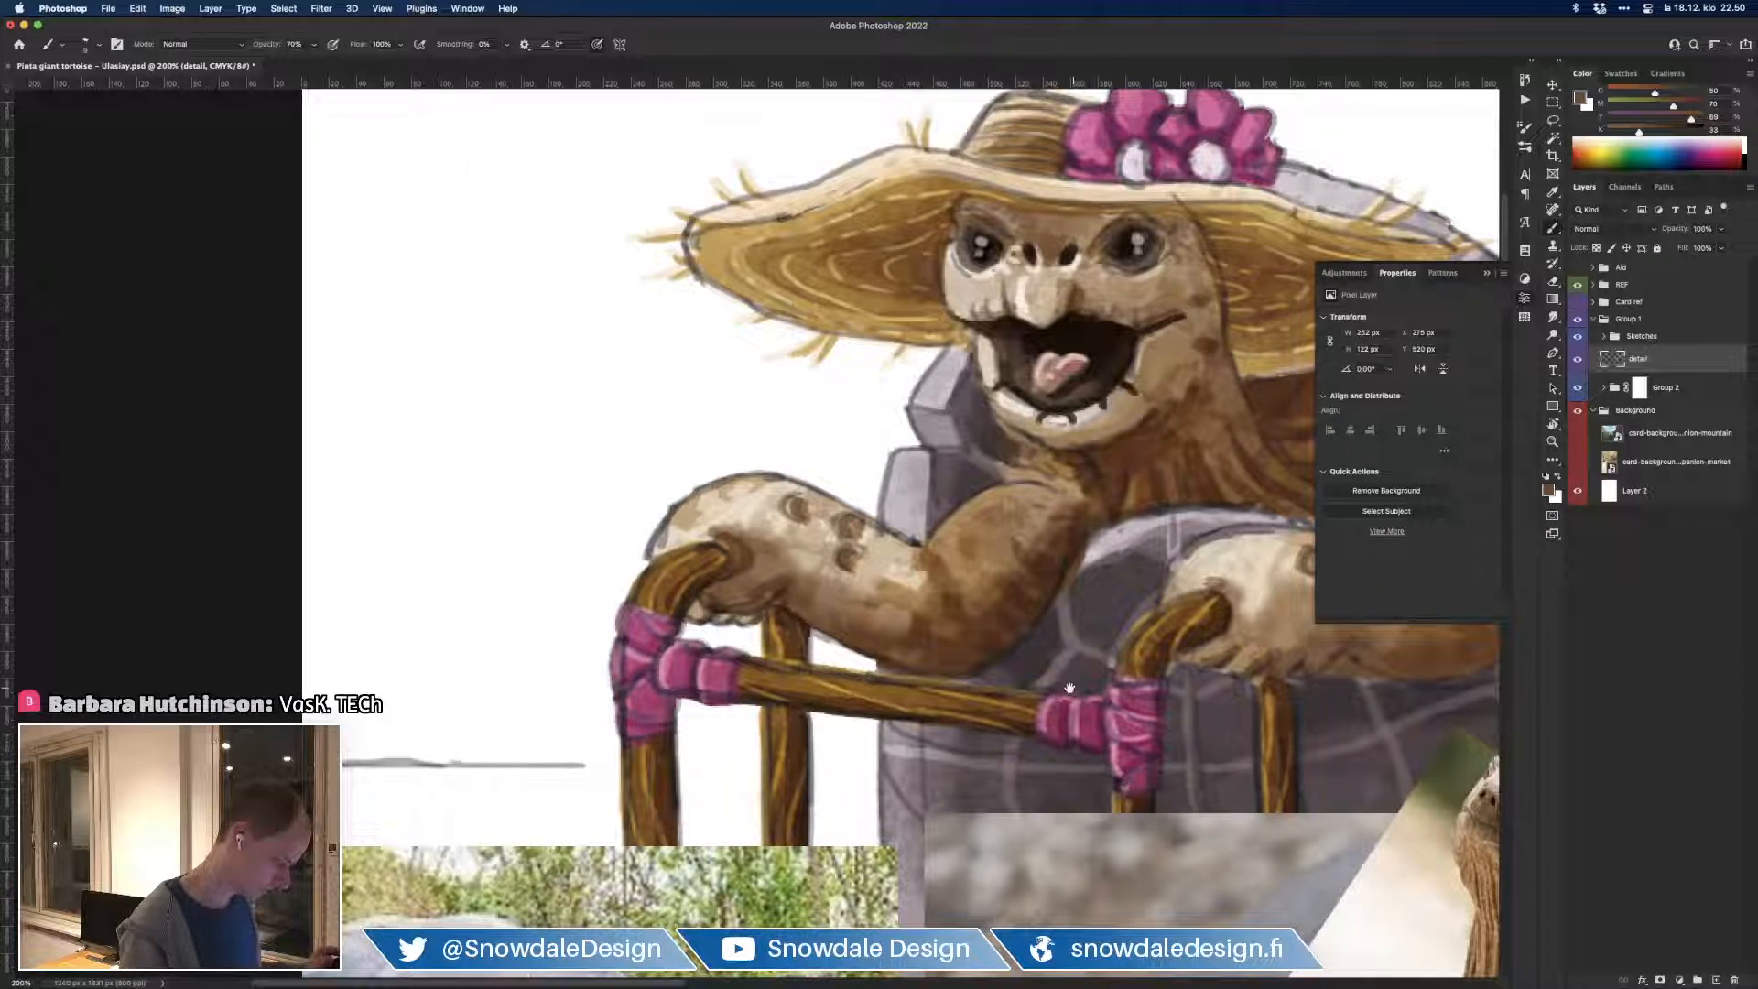
# Step: Repaint the shell edges around the far elbow and beneath the arm with sampled light grey and dark shell colours
pyautogui.hscroll(5, 806, 595)
pyautogui.keyDown('alt'); pyautogui.click(849, 511); pyautogui.keyUp('alt')
pyautogui.moveTo(800, 572)
pyautogui.mouseDown()
pyautogui.moveTo(828, 527)
pyautogui.moveTo(811, 563)
pyautogui.mouseUp()
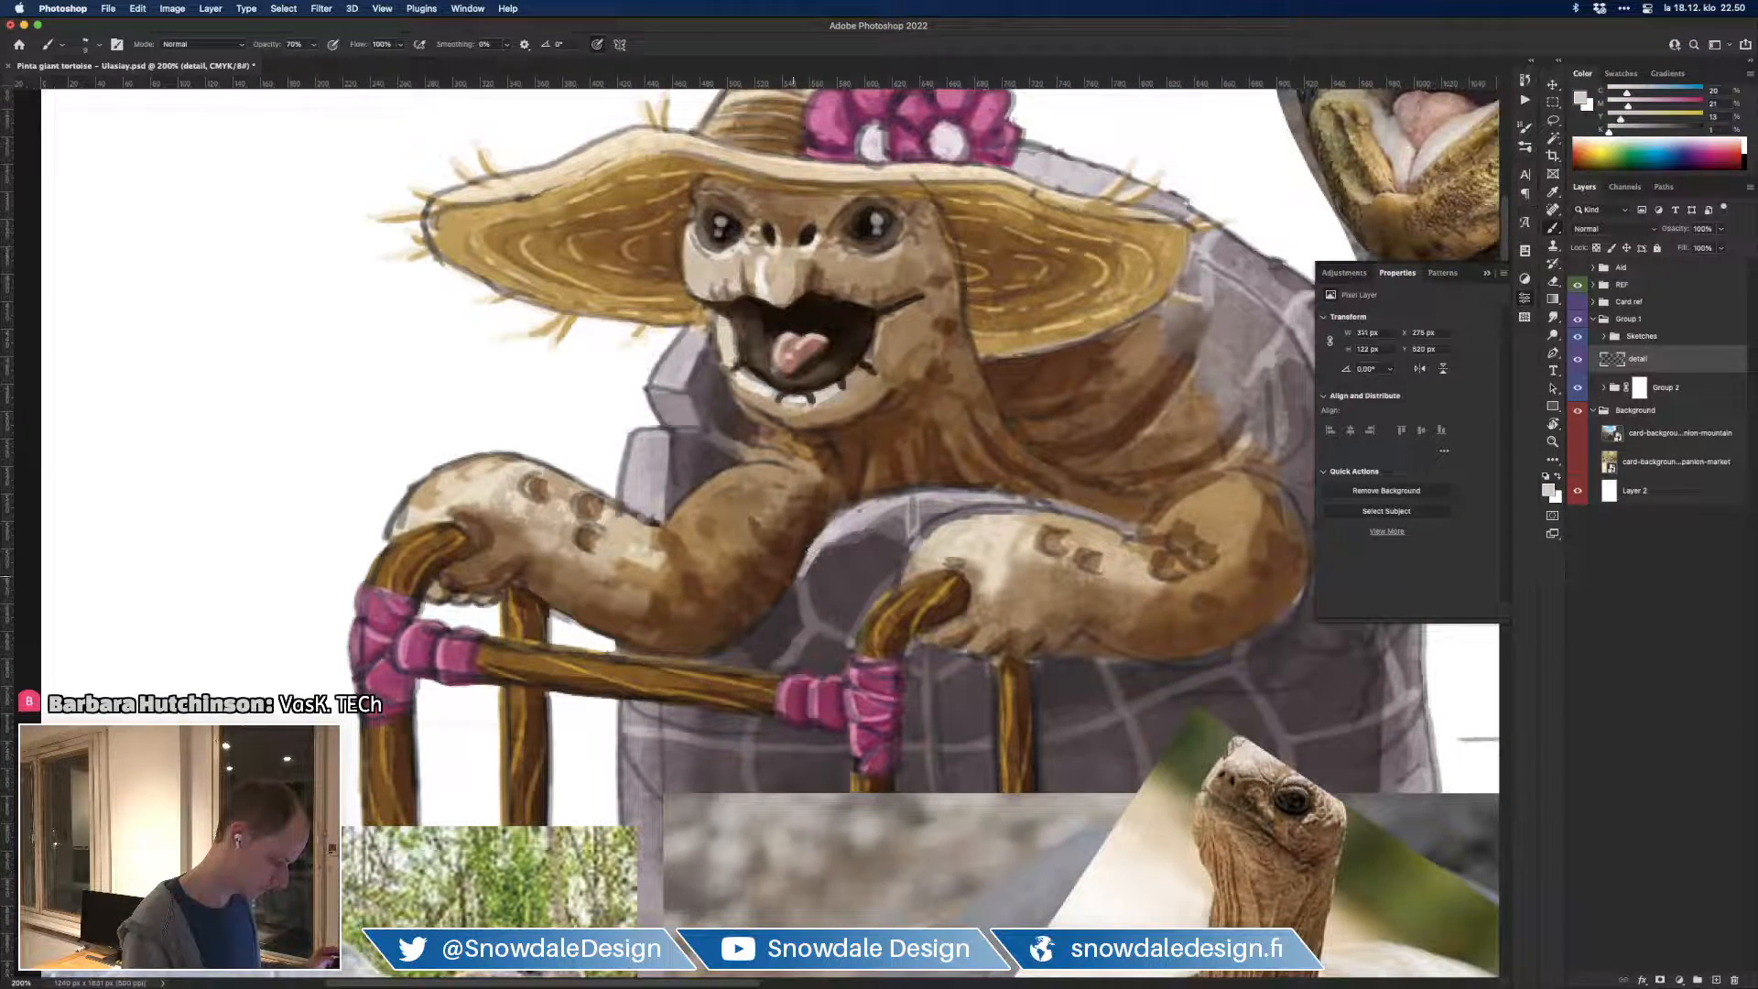
pyautogui.keyDown('alt'); pyautogui.click(769, 594); pyautogui.keyUp('alt')
pyautogui.rightClick(747, 621)
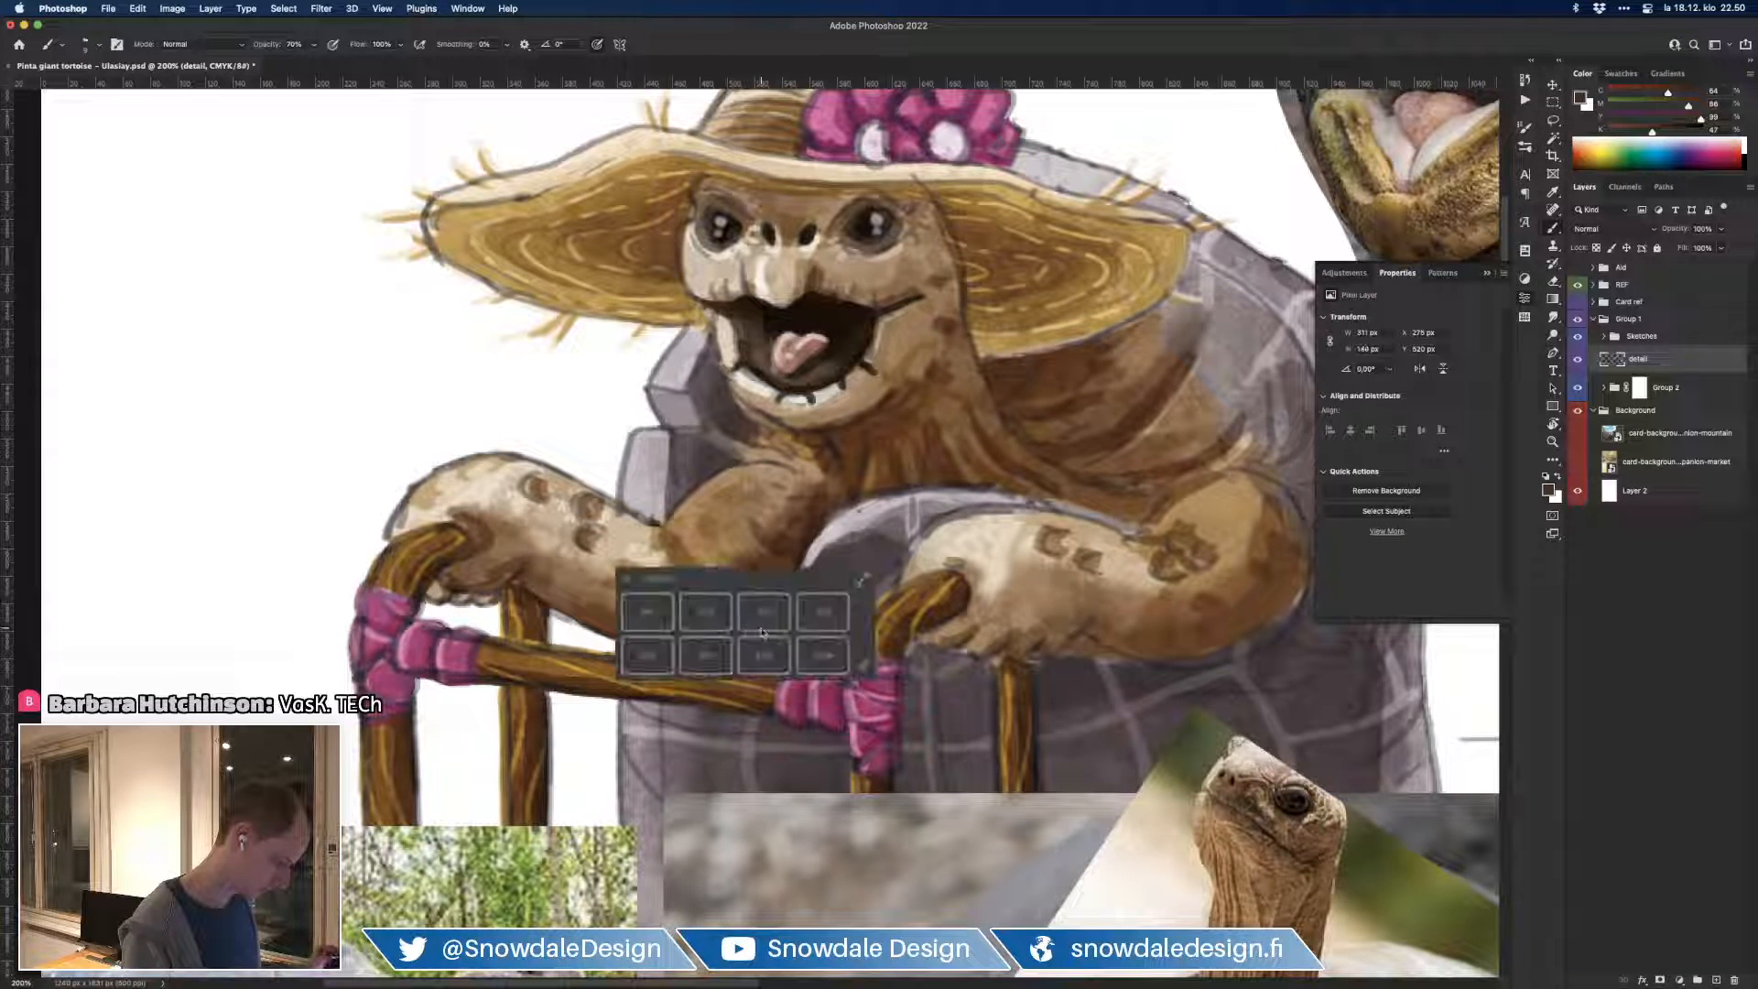
pyautogui.click(706, 656)
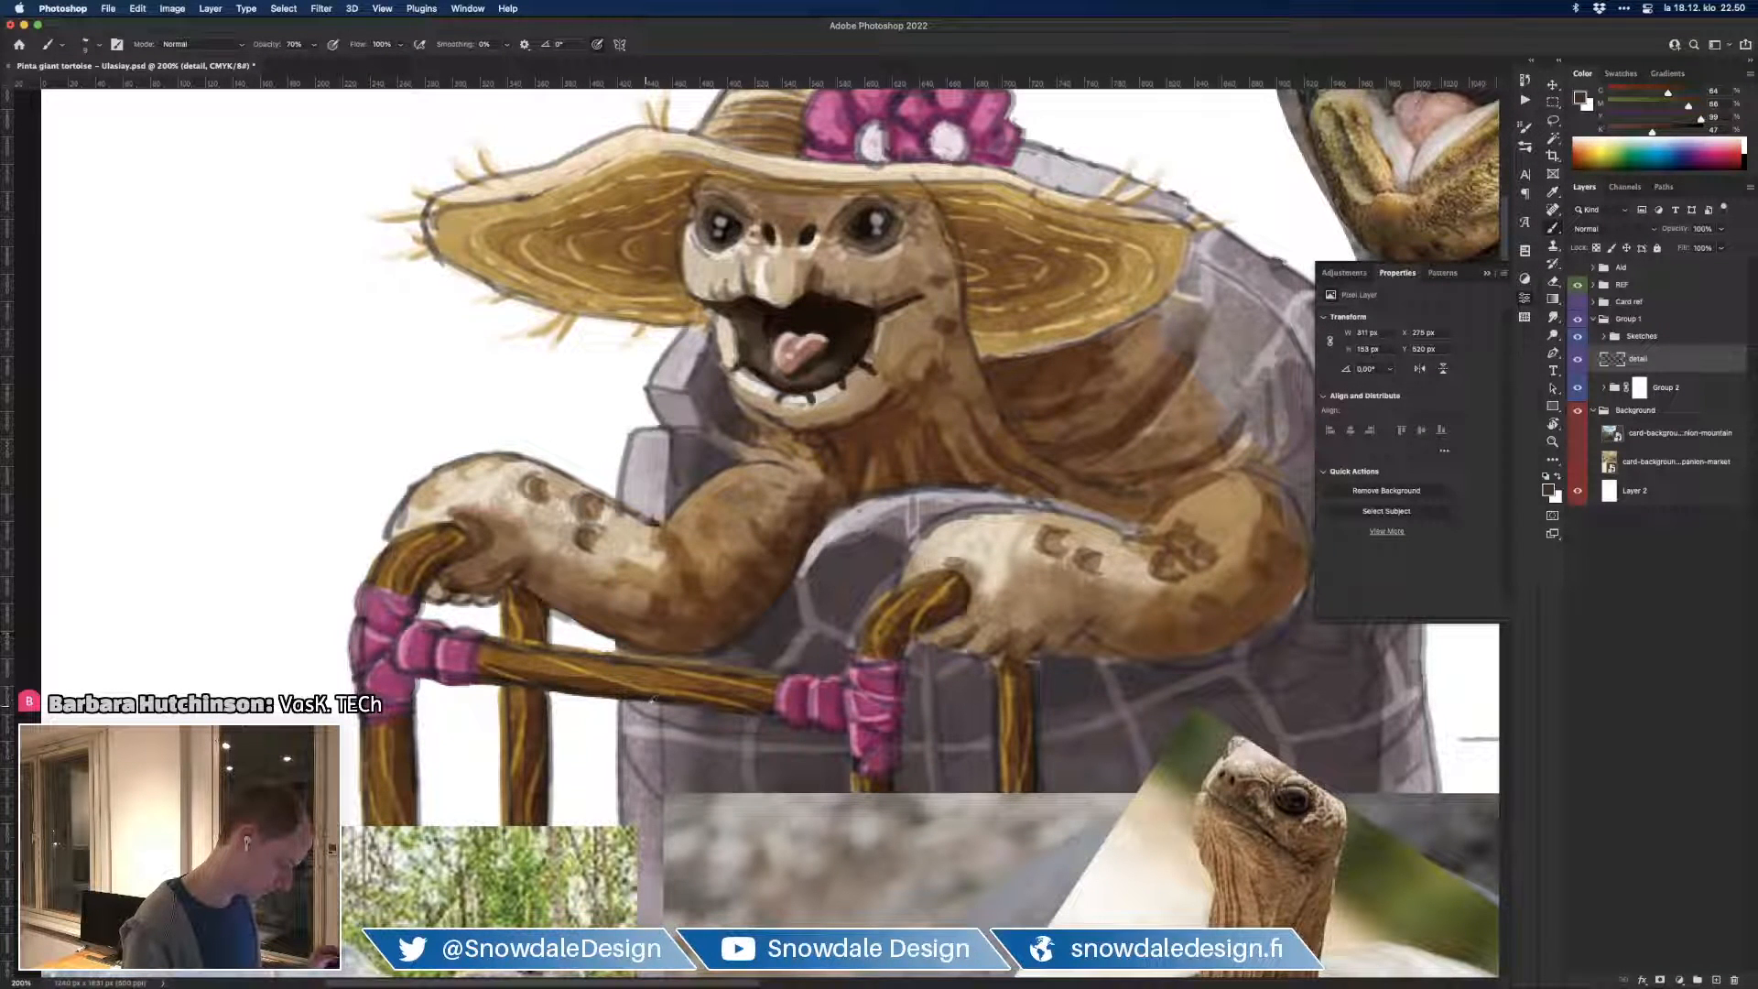
pyautogui.keyDown('alt'); pyautogui.click(648, 707); pyautogui.keyUp('alt')
pyautogui.moveTo(617, 644); pyautogui.dragTo(646, 653)
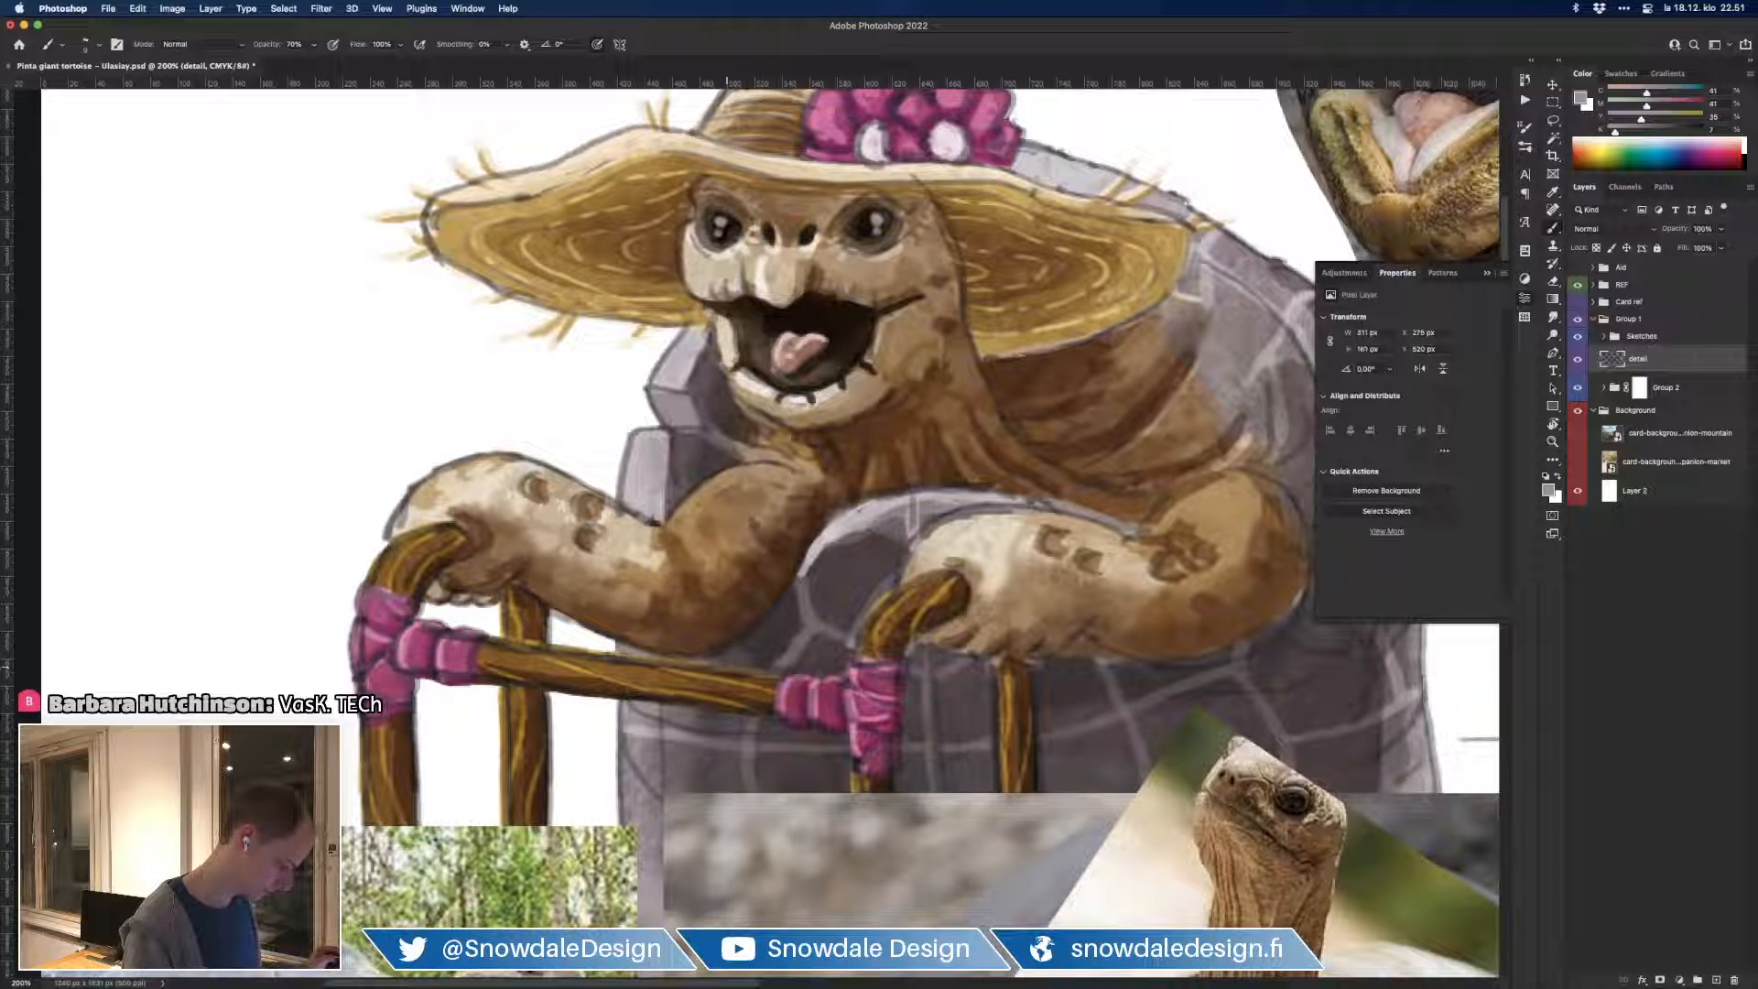
pyautogui.keyDown('alt'); pyautogui.click(717, 659); pyautogui.keyUp('alt')
pyautogui.keyDown('alt'); pyautogui.click(747, 645); pyautogui.keyUp('alt')
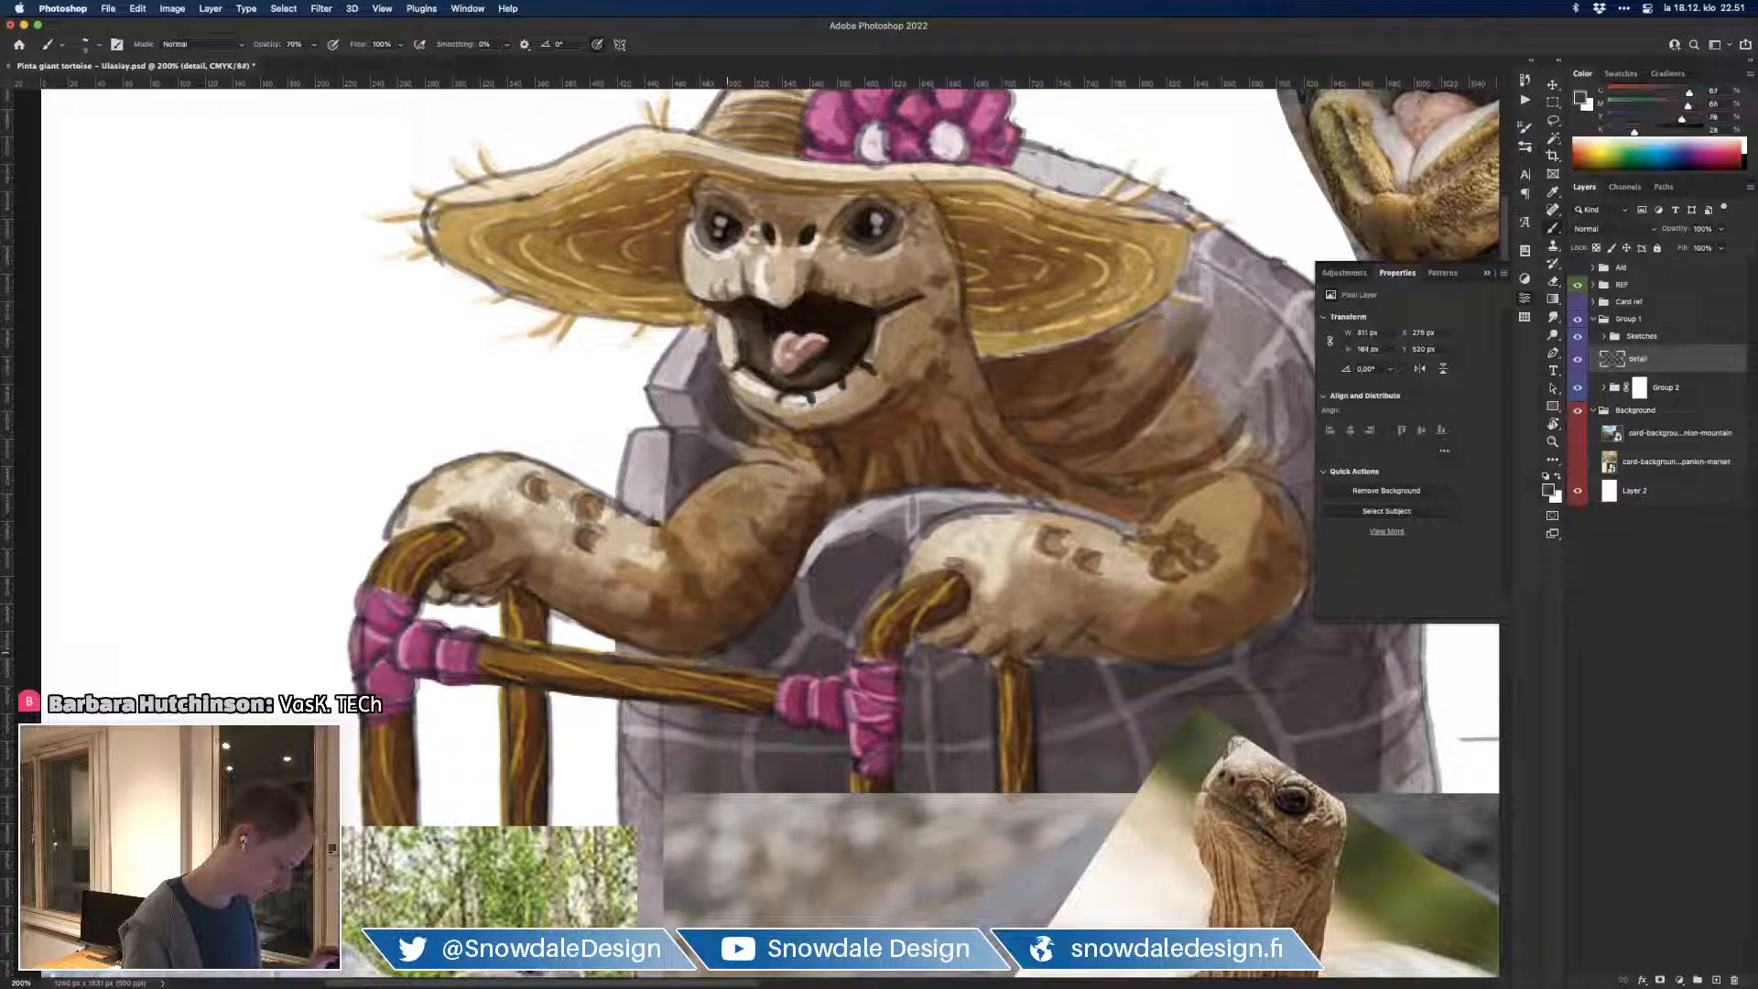
pyautogui.moveTo(727, 652); pyautogui.dragTo(697, 681)
# Step: Paint over the sketch outline along the top of the near hand with sampled light skin colours
pyautogui.keyDown('alt'); pyautogui.click(911, 567); pyautogui.keyUp('alt')
pyautogui.moveTo(873, 610)
pyautogui.mouseDown()
pyautogui.moveTo(899, 562)
pyautogui.moveTo(874, 608)
pyautogui.mouseUp()
pyautogui.moveTo(915, 547)
pyautogui.mouseDown()
pyautogui.moveTo(884, 574)
pyautogui.moveTo(977, 540)
pyautogui.mouseUp()
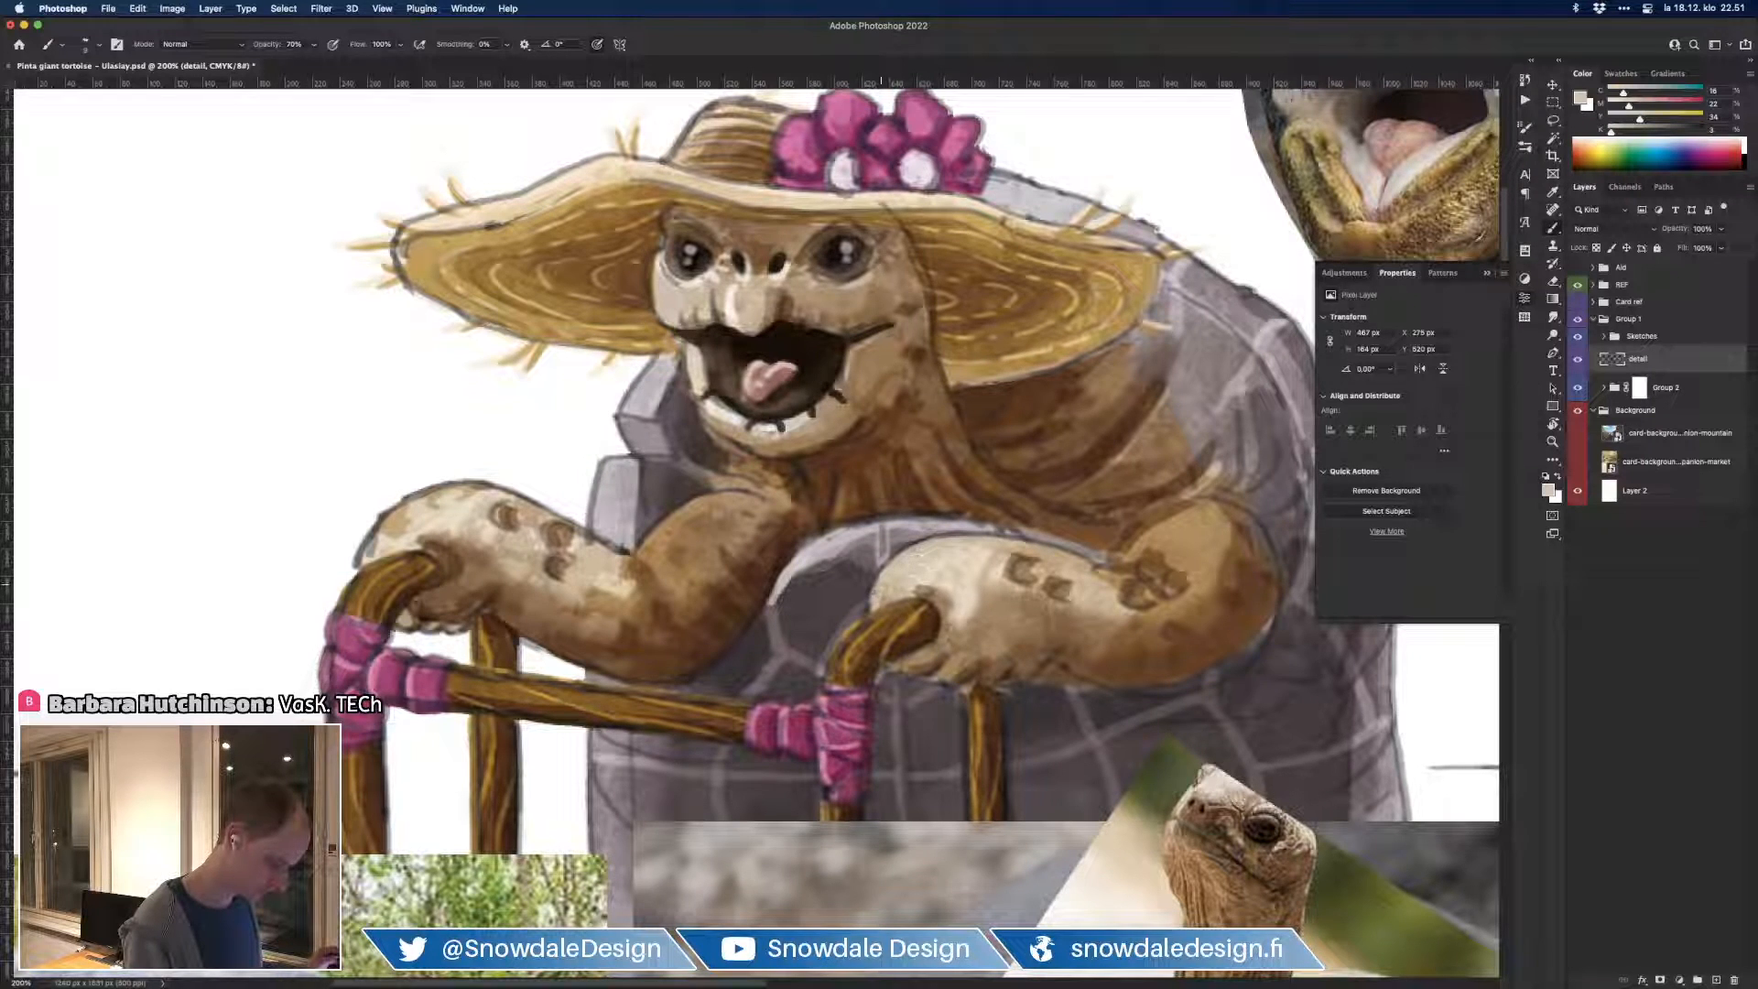
pyautogui.keyDown('alt'); pyautogui.click(970, 557); pyautogui.keyUp('alt')
pyautogui.keyDown('alt'); pyautogui.click(957, 607); pyautogui.keyUp('alt')
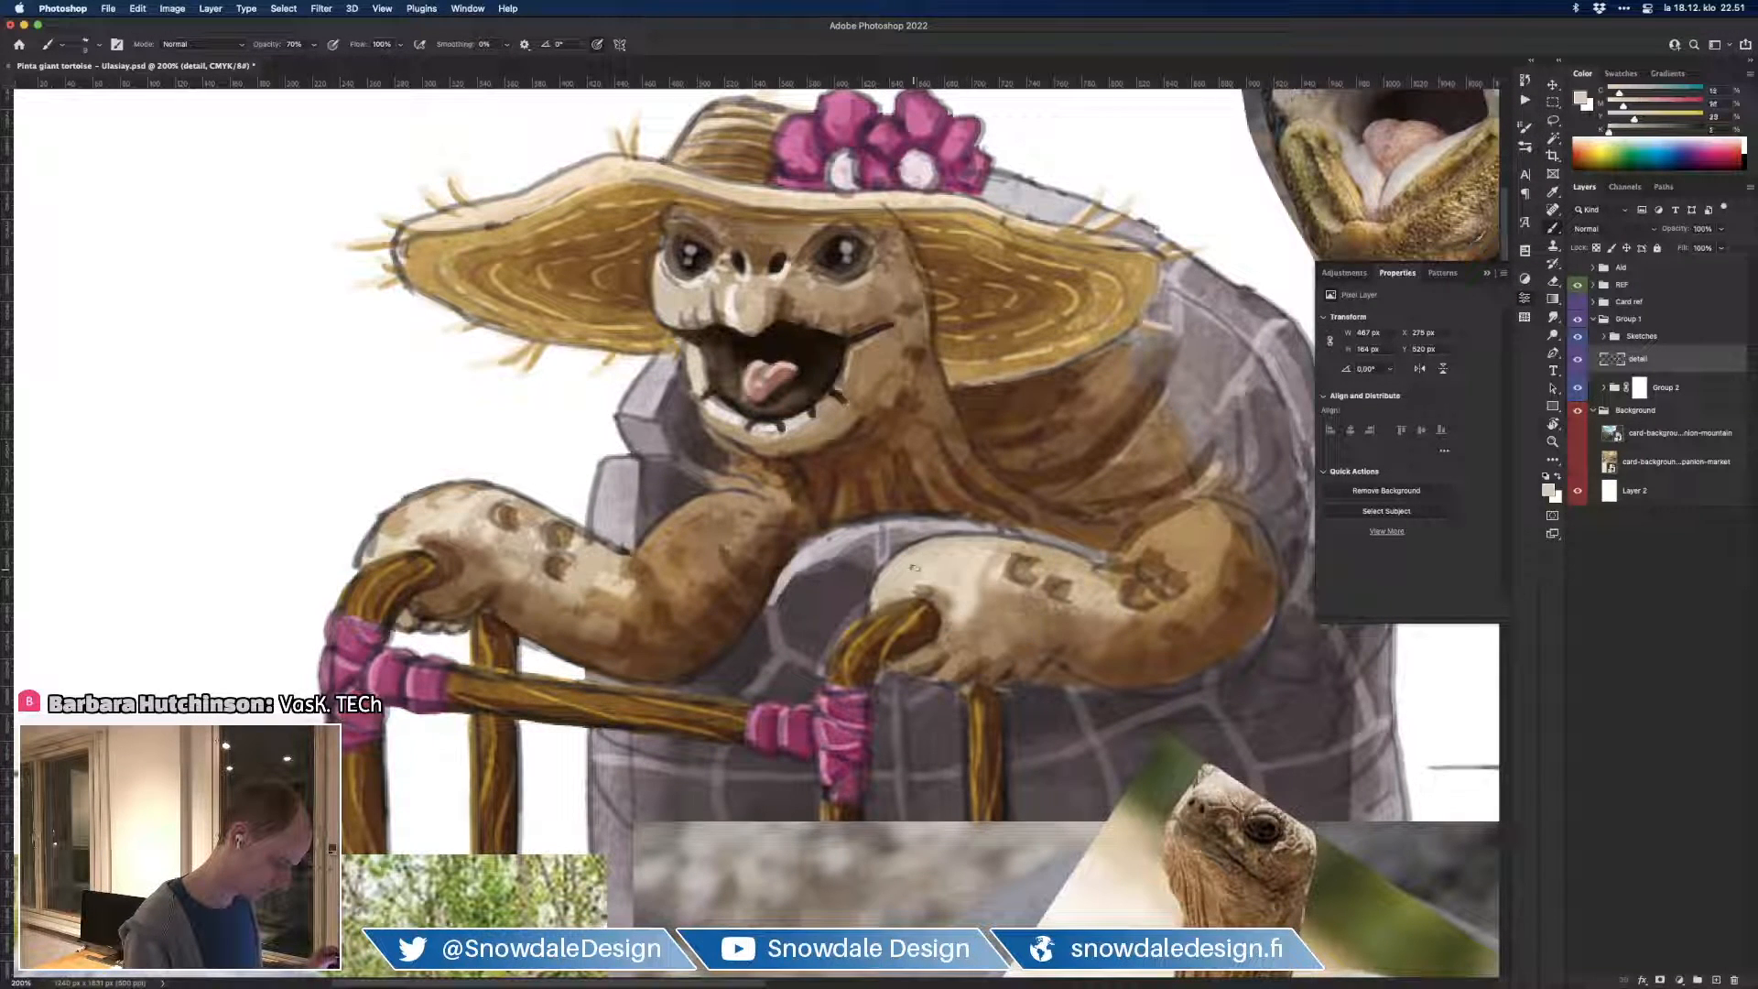
# Step: Paint the near hand's fingers and the gaps between them with sampled skin tones and browns
pyautogui.keyDown('alt'); pyautogui.click(975, 673); pyautogui.keyUp('alt')
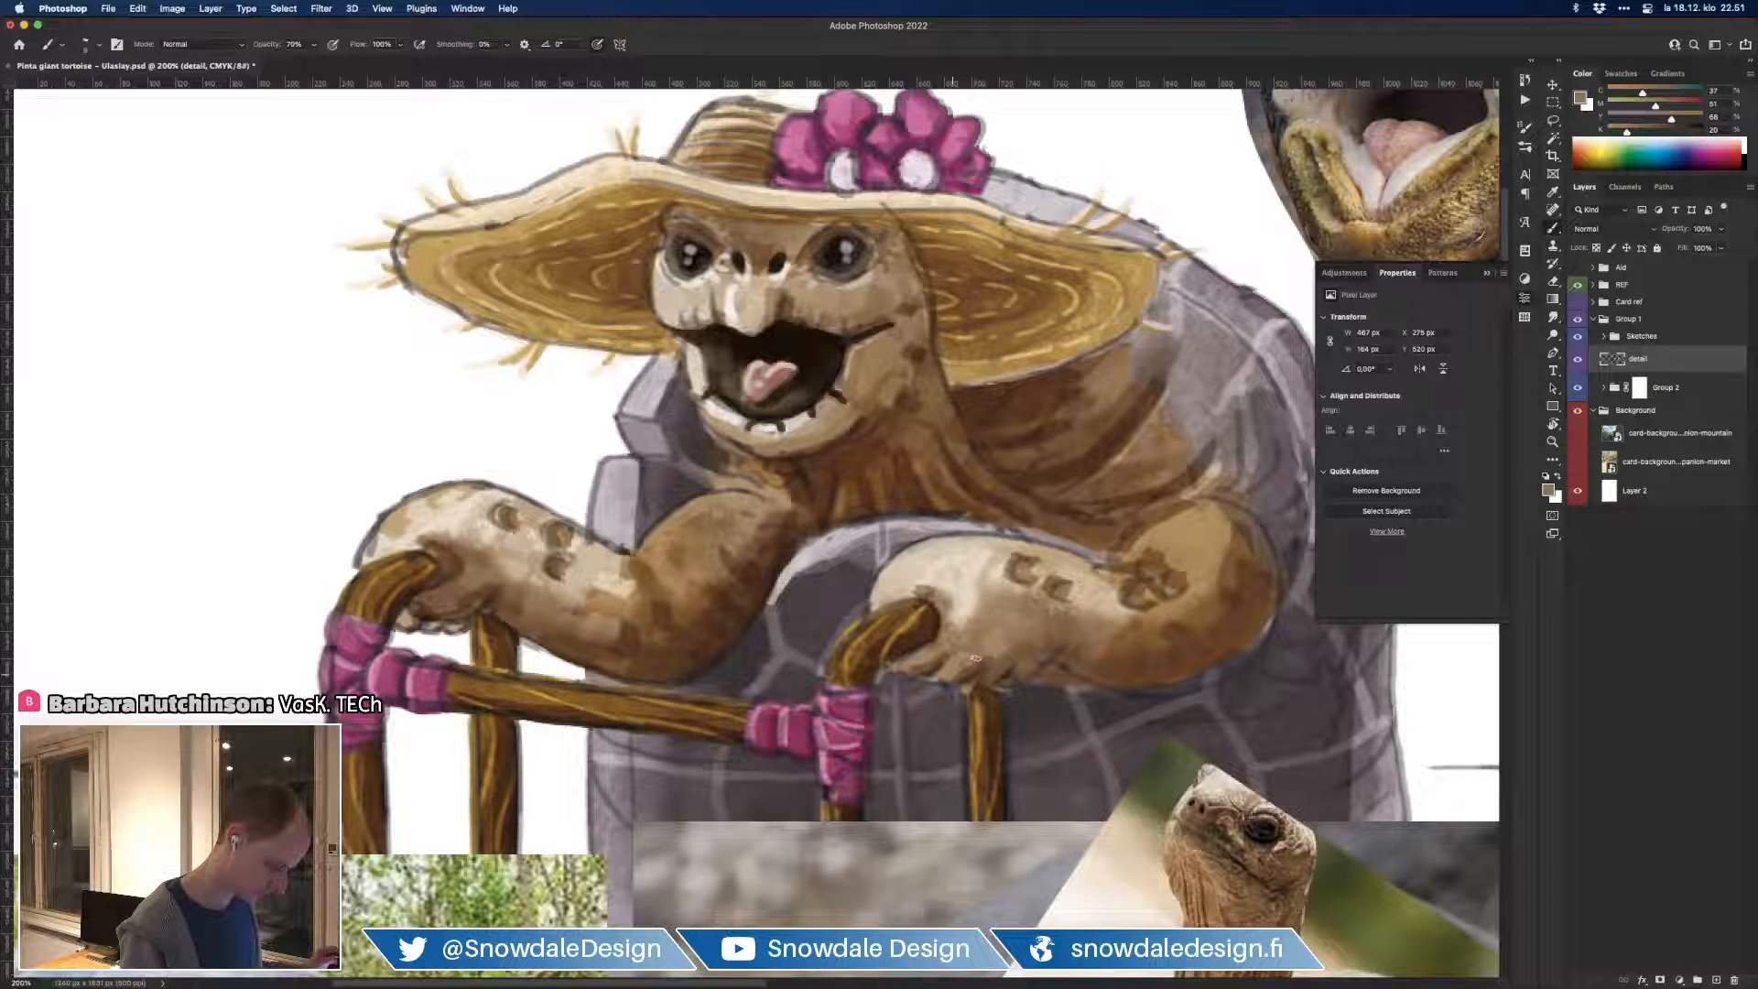
pyautogui.moveTo(954, 675)
pyautogui.mouseDown()
pyautogui.moveTo(912, 662)
pyautogui.moveTo(972, 668)
pyautogui.mouseUp()
pyautogui.keyDown('alt'); pyautogui.click(938, 661); pyautogui.keyUp('alt')
pyautogui.keyDown('alt'); pyautogui.click(968, 671); pyautogui.keyUp('alt')
pyautogui.keyDown('alt'); pyautogui.click(972, 682); pyautogui.keyUp('alt')
pyautogui.keyDown('alt'); pyautogui.click(996, 675); pyautogui.keyUp('alt')
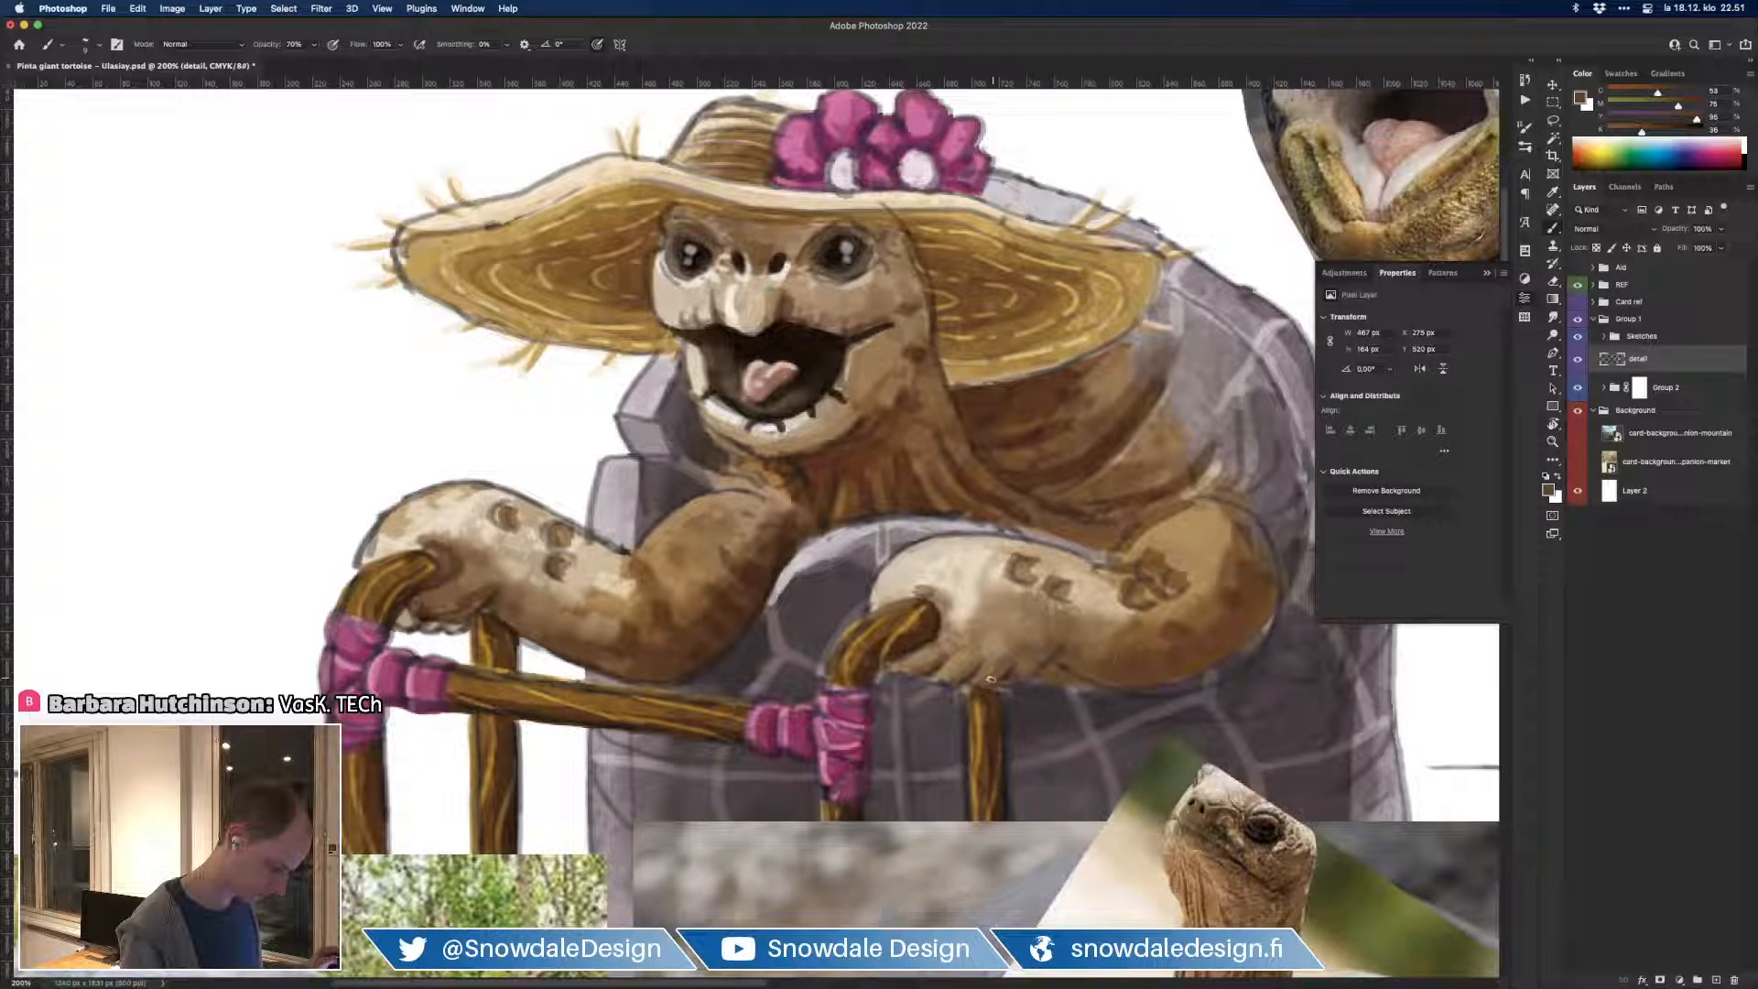
pyautogui.moveTo(969, 676); pyautogui.dragTo(935, 678)
# Step: Paint over the sketch outline along the underside of the near forearm with sampled browns and shell greys
pyautogui.keyDown('alt'); pyautogui.click(1041, 679); pyautogui.keyUp('alt')
pyautogui.moveTo(1039, 683)
pyautogui.mouseDown()
pyautogui.moveTo(1080, 696)
pyautogui.moveTo(1063, 676)
pyautogui.moveTo(1076, 698)
pyautogui.moveTo(1057, 694)
pyautogui.moveTo(1125, 683)
pyautogui.mouseUp()
pyautogui.keyDown('alt'); pyautogui.click(1073, 692); pyautogui.keyUp('alt')
pyautogui.keyDown('alt'); pyautogui.click(1059, 689); pyautogui.keyUp('alt')
pyautogui.keyDown('alt'); pyautogui.click(1094, 696); pyautogui.keyUp('alt')
pyautogui.keyDown('alt'); pyautogui.click(1142, 680); pyautogui.keyUp('alt')
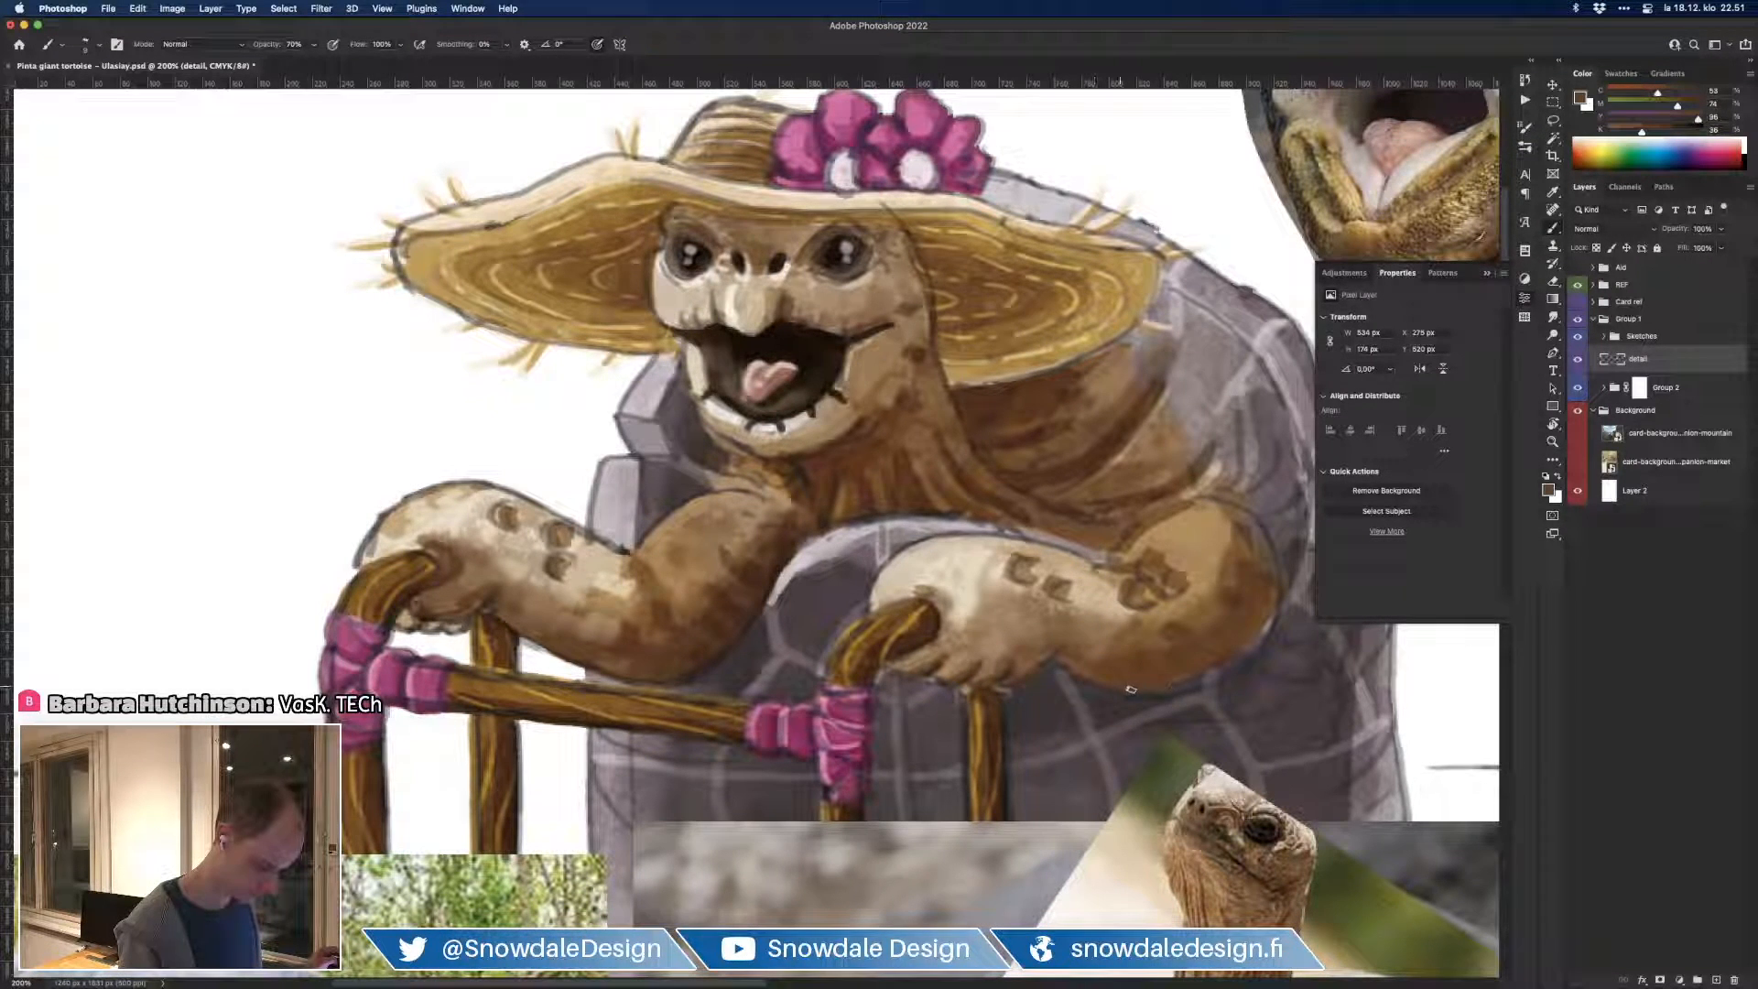
# Step: Clean up the rounded outer edge of the near elbow with sampled dark and mid browns
pyautogui.moveTo(1266, 627)
pyautogui.mouseDown()
pyautogui.moveTo(1224, 669)
pyautogui.moveTo(1255, 640)
pyautogui.mouseUp()
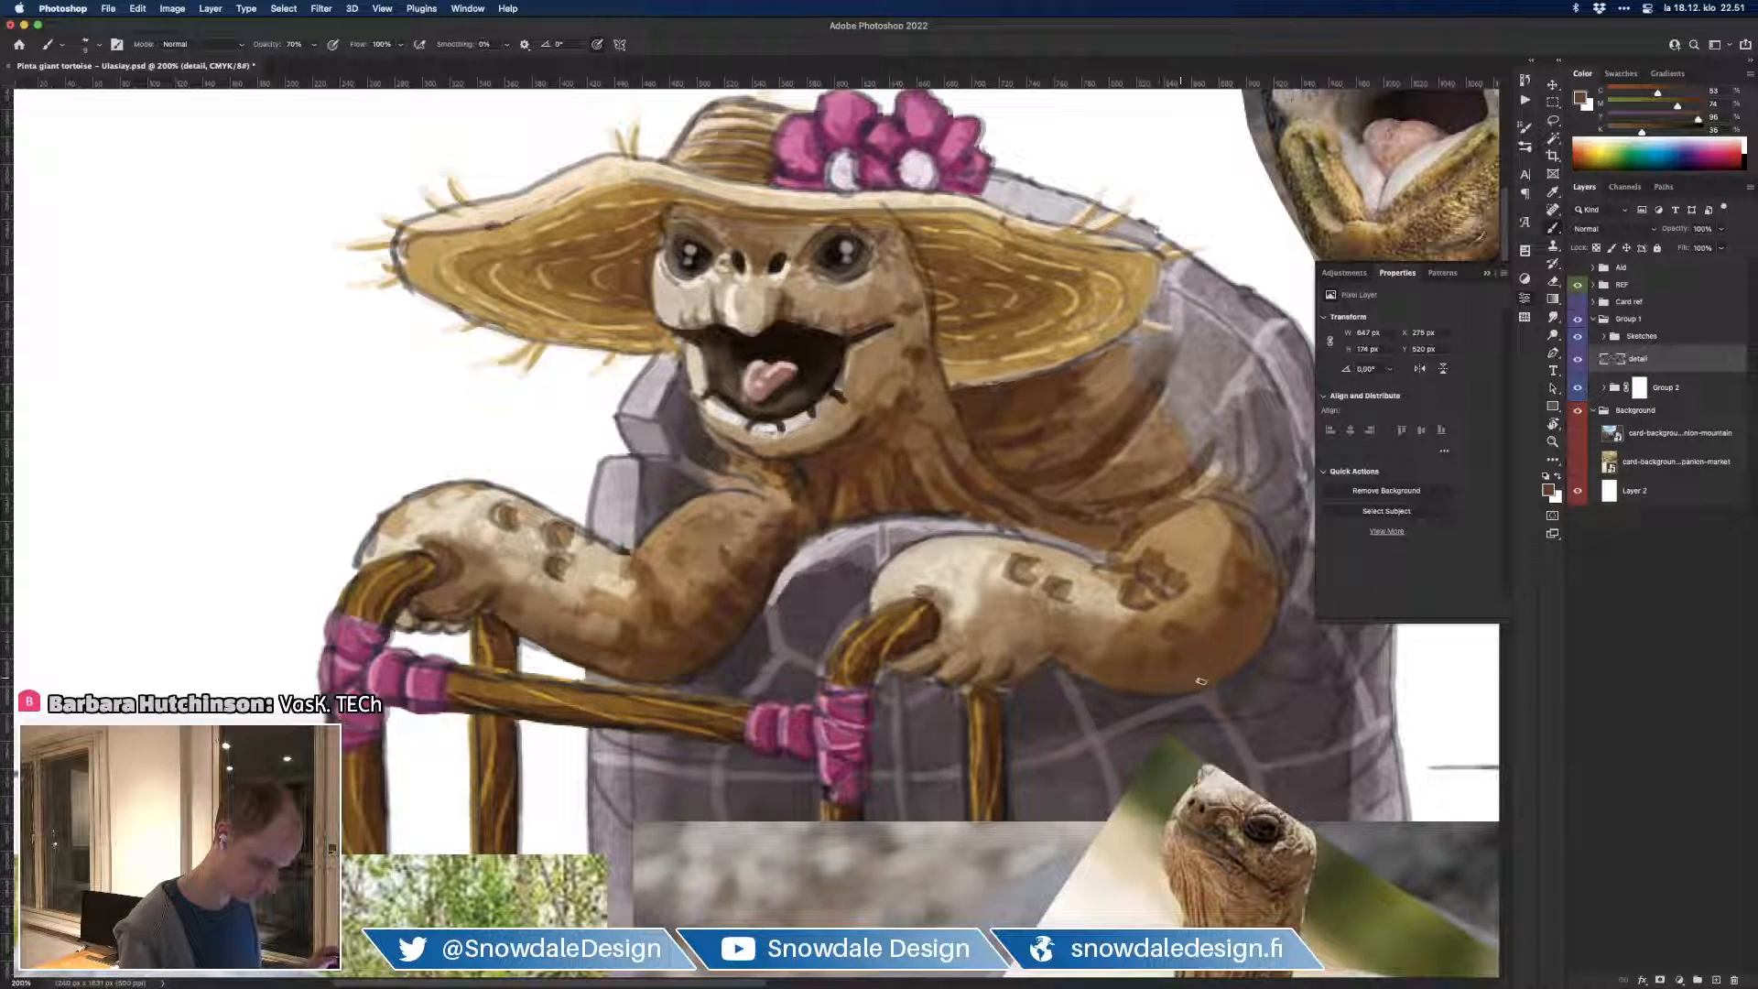
pyautogui.moveTo(1220, 662); pyautogui.dragTo(1152, 684)
pyautogui.keyDown('alt'); pyautogui.click(1179, 593); pyautogui.keyUp('alt')
pyautogui.keyDown('alt'); pyautogui.click(1188, 600); pyautogui.keyUp('alt')
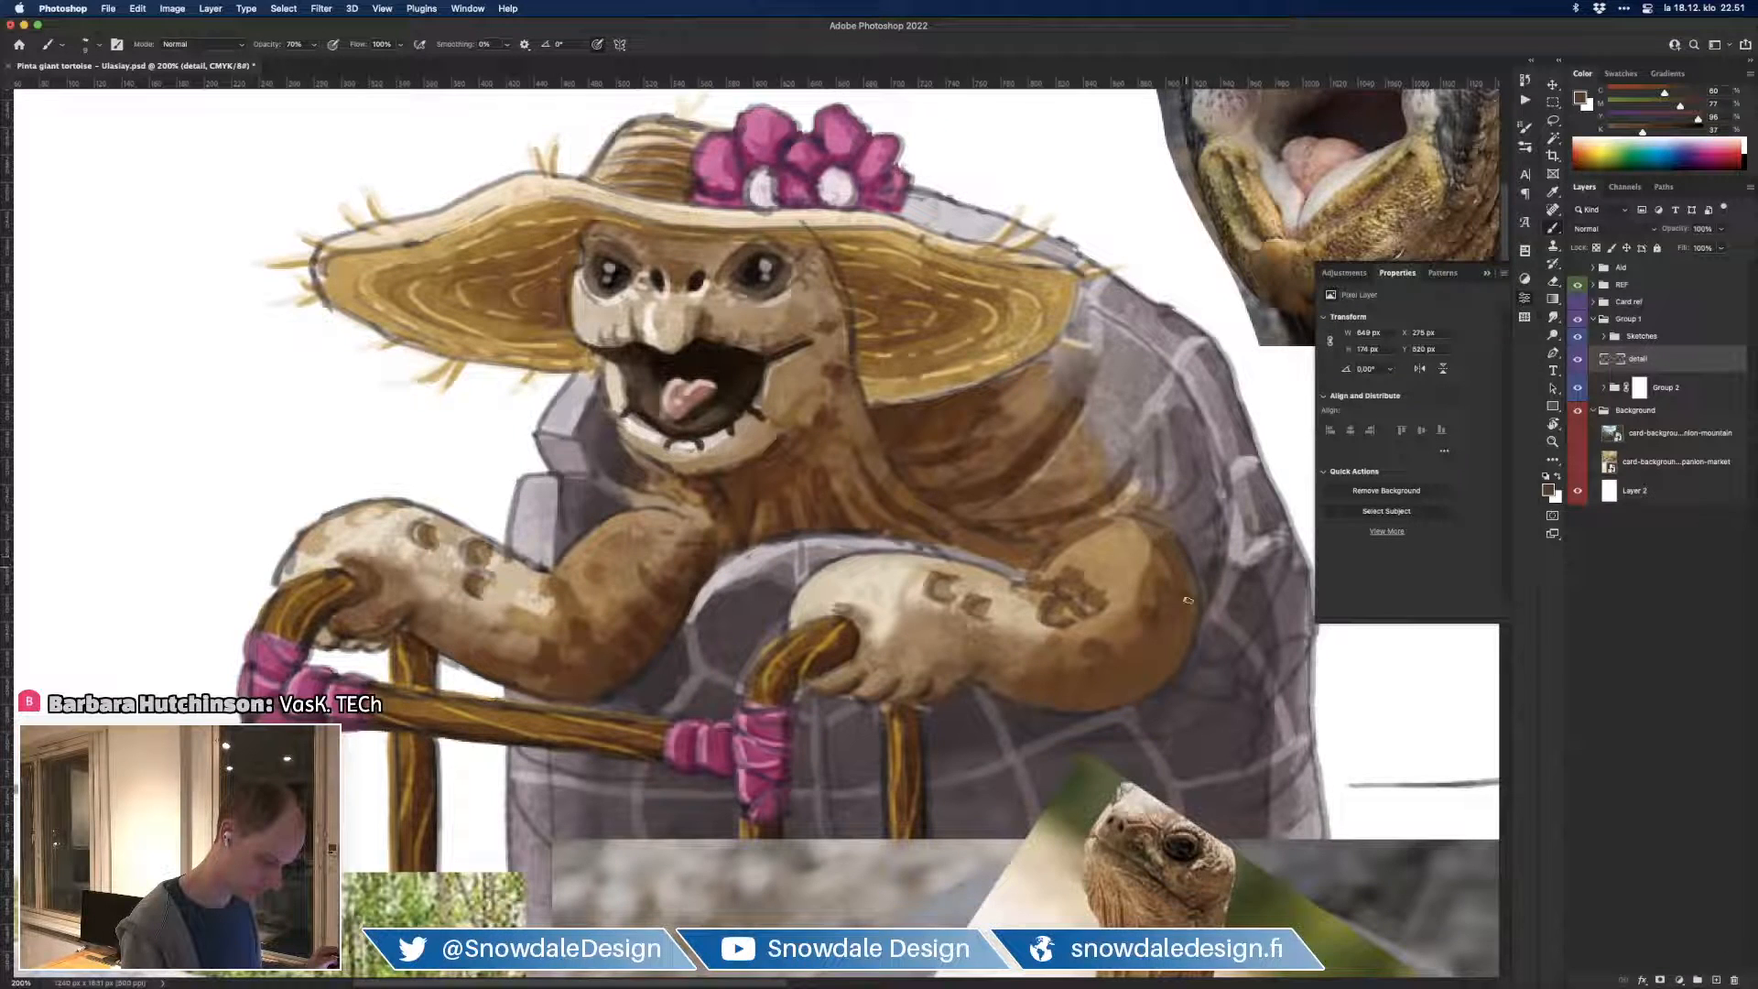
pyautogui.keyDown('alt'); pyautogui.click(1176, 572); pyautogui.keyUp('alt')
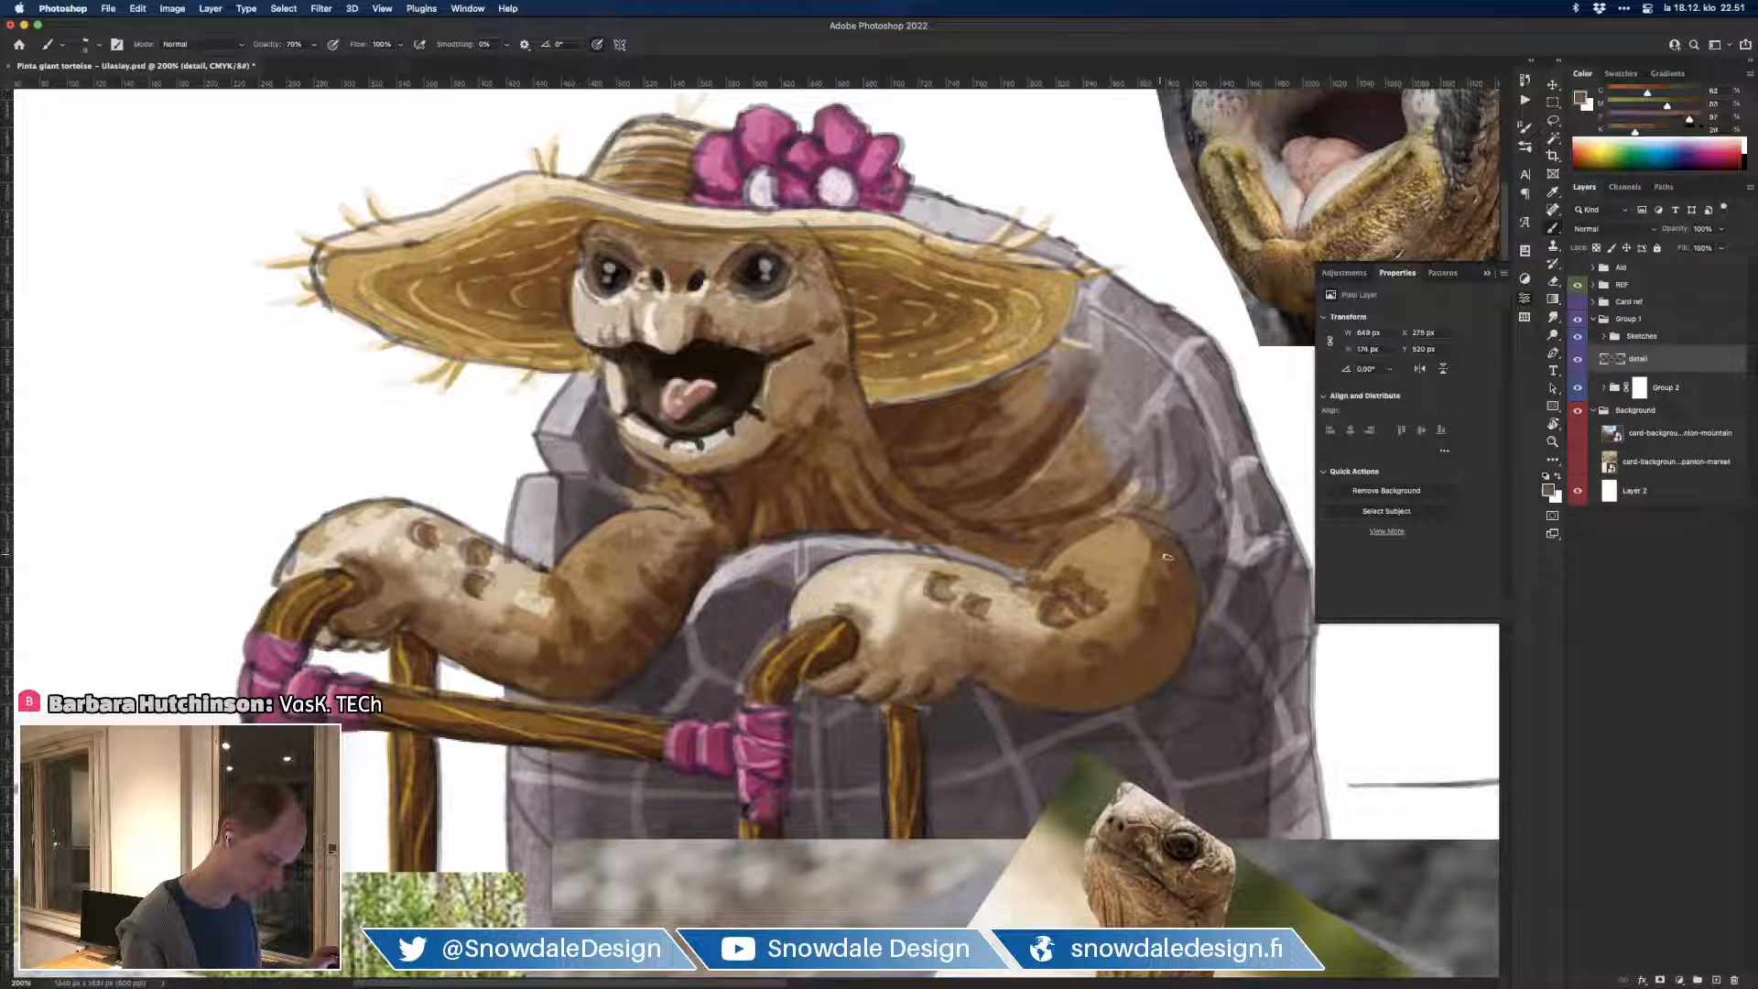
pyautogui.moveTo(1217, 644); pyautogui.dragTo(1122, 687)
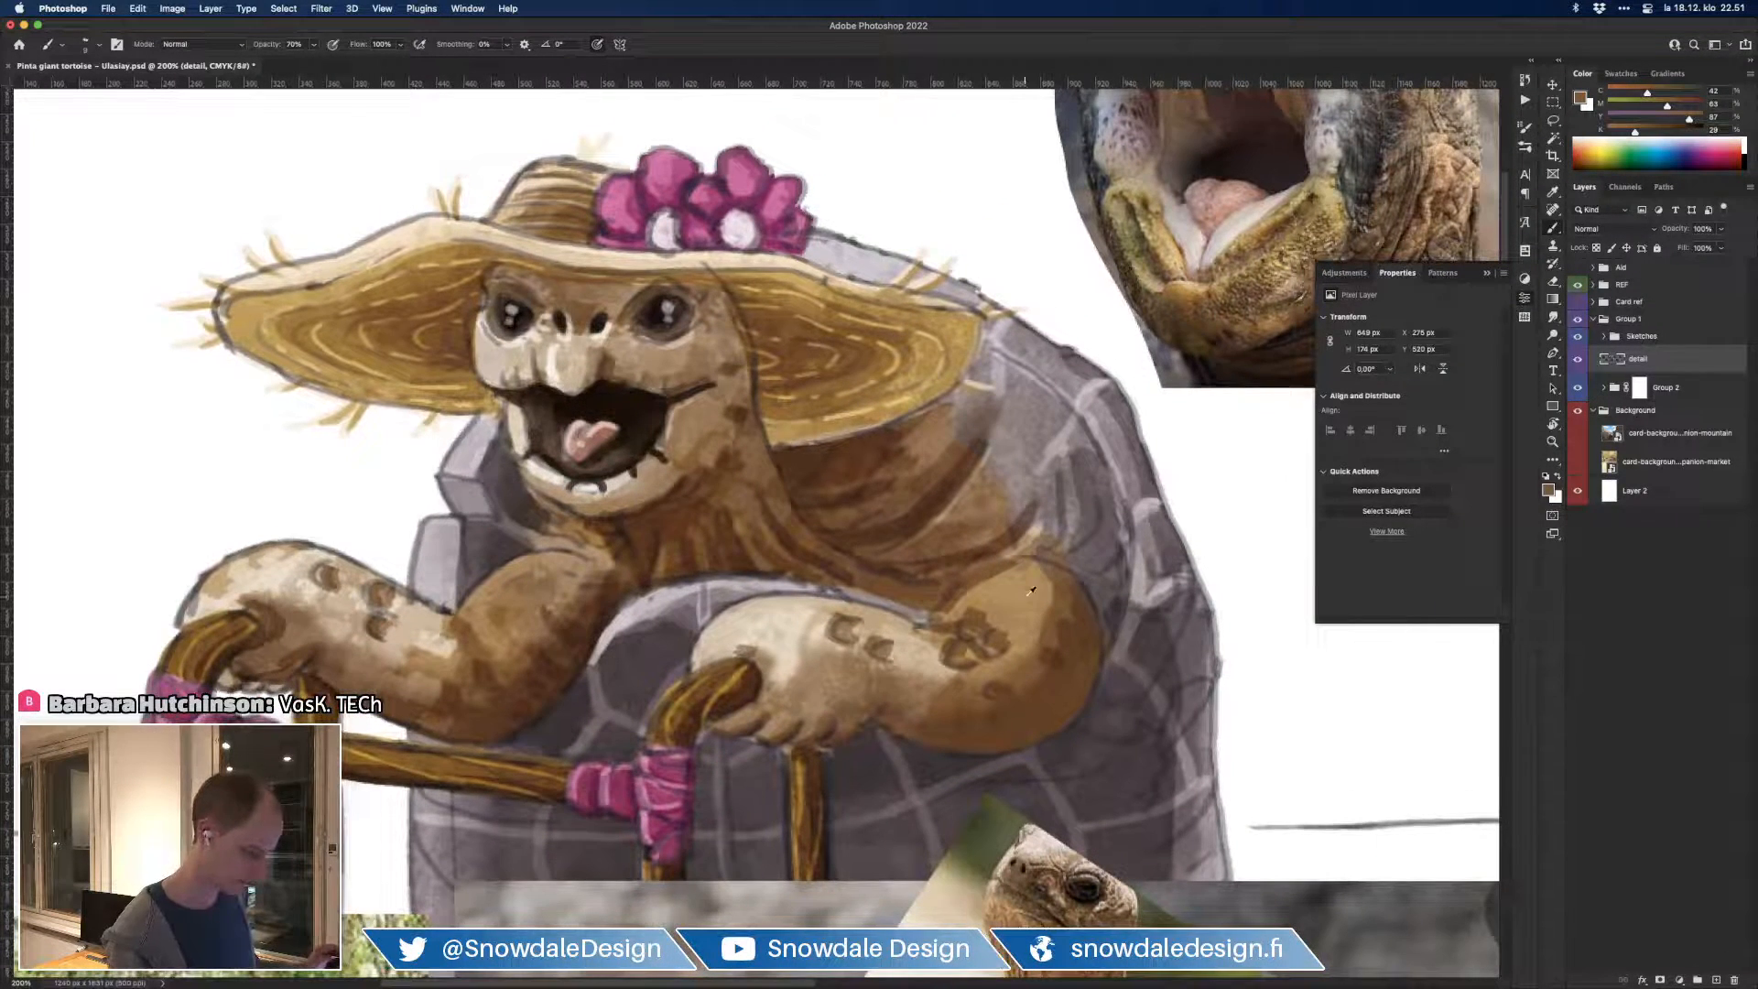
# Step: With a broader textured brush, paint sampled skin browns over the grey area behind the near shoulder
pyautogui.keyDown('alt'); pyautogui.click(1023, 583); pyautogui.keyUp('alt')
pyautogui.rightClick(1040, 583)
pyautogui.click(1118, 570)
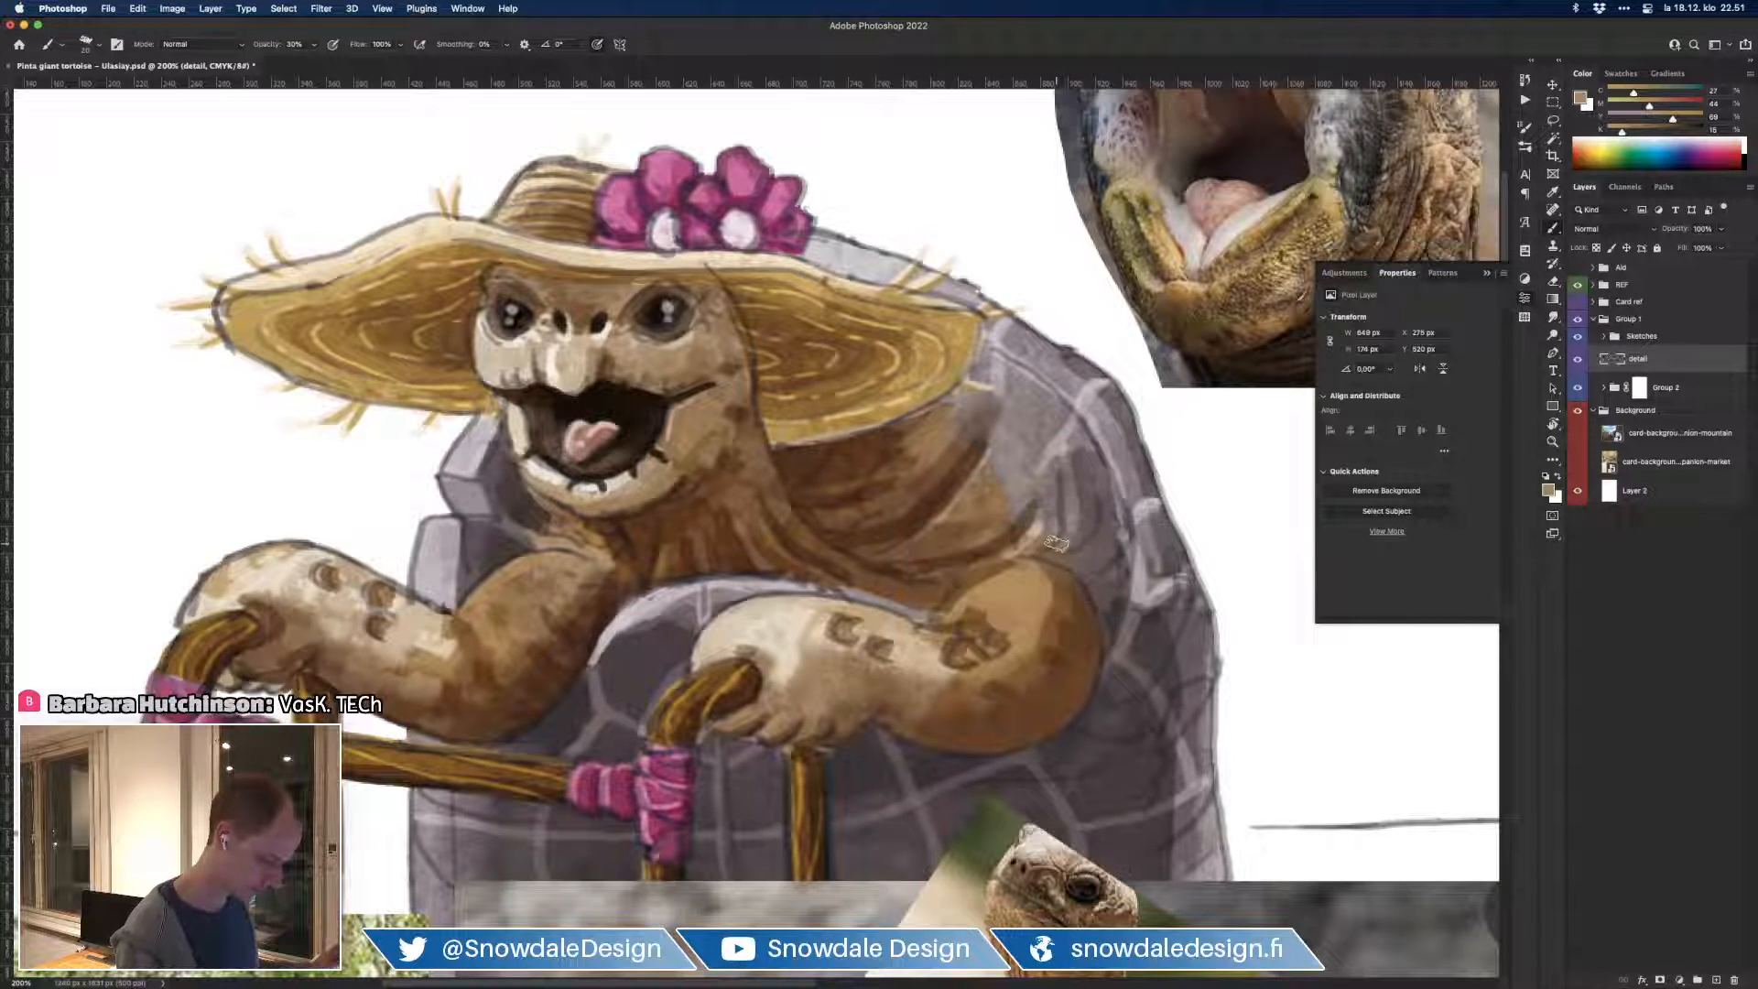
pyautogui.moveTo(1075, 513)
pyautogui.mouseDown()
pyautogui.moveTo(1090, 546)
pyautogui.moveTo(1073, 568)
pyautogui.mouseUp()
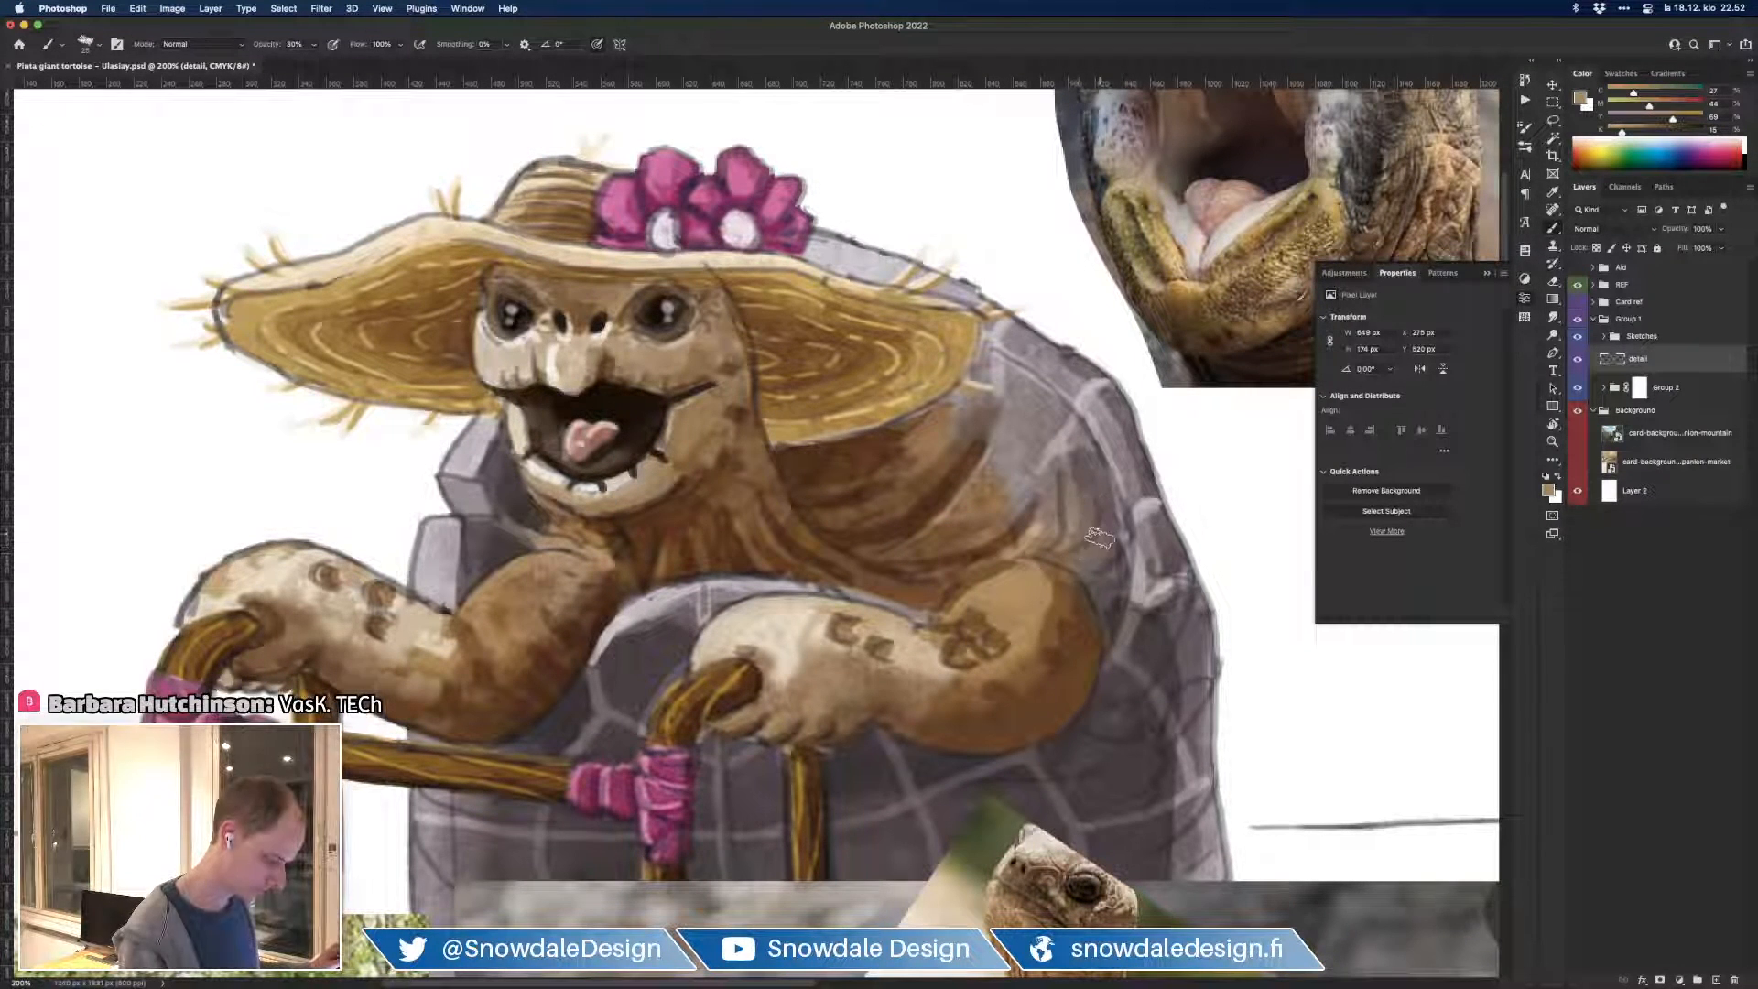
pyautogui.keyDown('alt'); pyautogui.click(1083, 597); pyautogui.keyUp('alt')
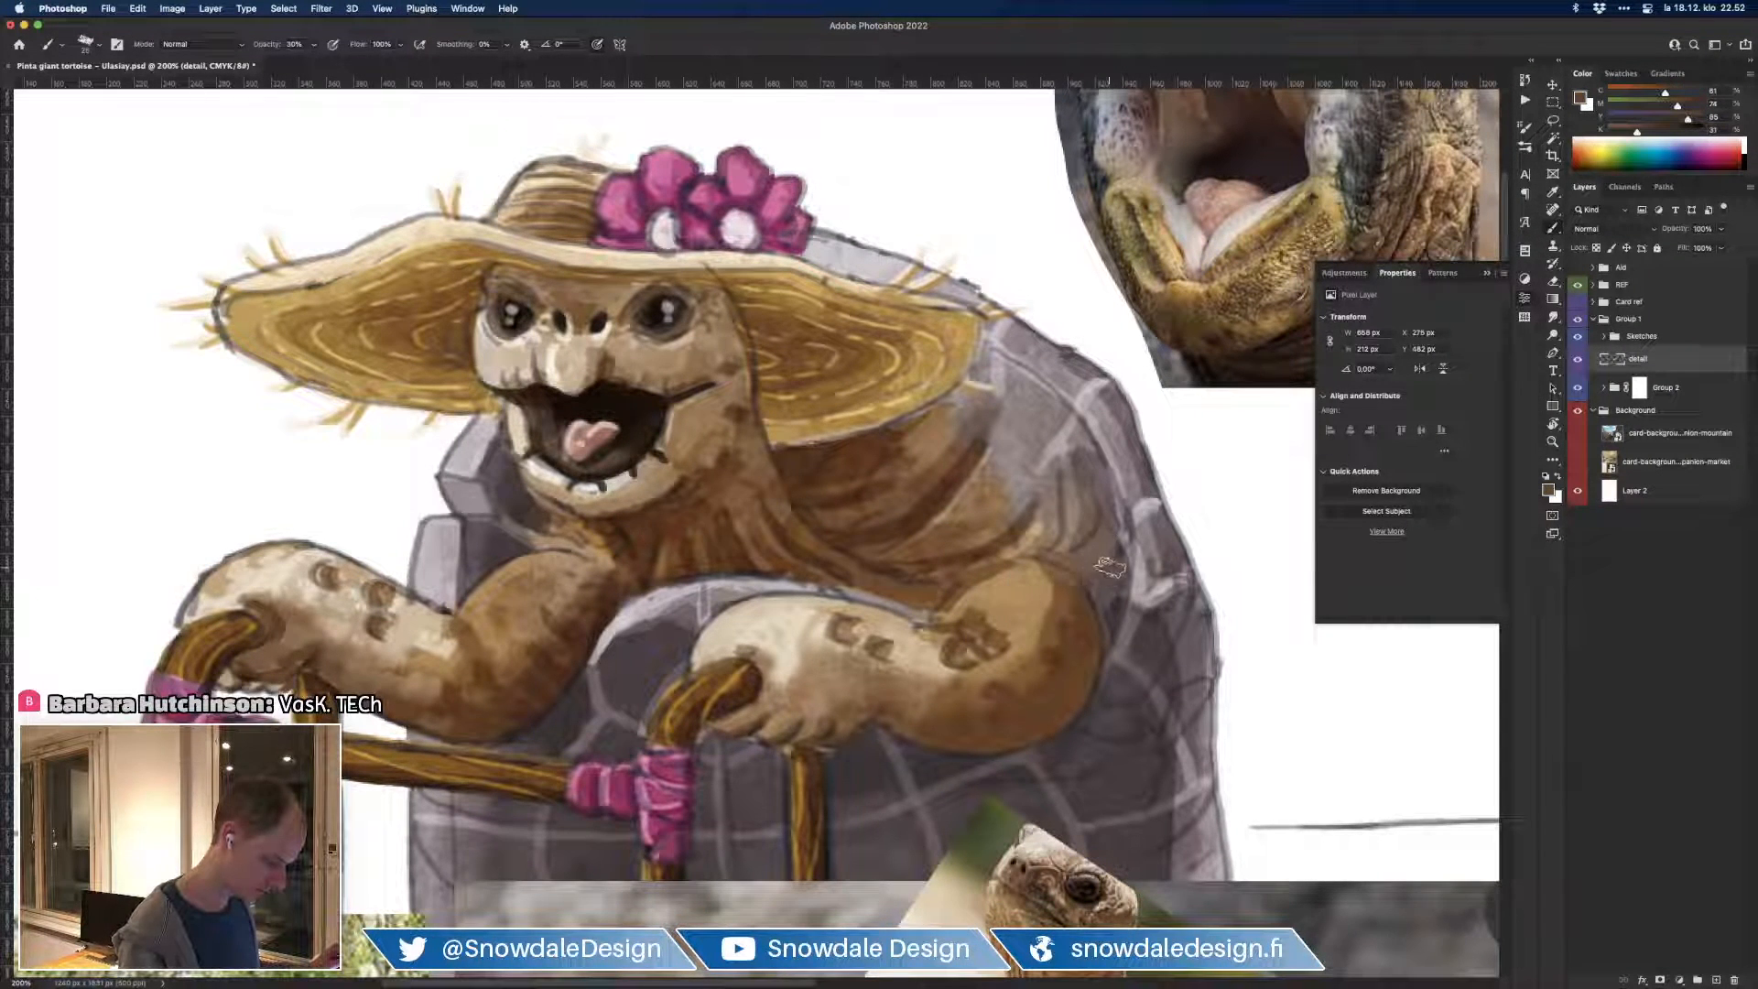
pyautogui.moveTo(1085, 505)
pyautogui.mouseDown()
pyautogui.moveTo(1018, 540)
pyautogui.moveTo(1029, 425)
pyautogui.moveTo(1011, 472)
pyautogui.moveTo(1008, 441)
pyautogui.moveTo(973, 457)
pyautogui.moveTo(982, 411)
pyautogui.moveTo(964, 397)
pyautogui.moveTo(1008, 407)
pyautogui.moveTo(935, 437)
pyautogui.moveTo(950, 421)
pyautogui.moveTo(930, 449)
pyautogui.moveTo(1002, 408)
pyautogui.mouseUp()
# Step: Extend the brown skin up to the hat brim and along the inner shell rim with sampled skin tones
pyautogui.keyDown('alt'); pyautogui.click(931, 440); pyautogui.keyUp('alt')
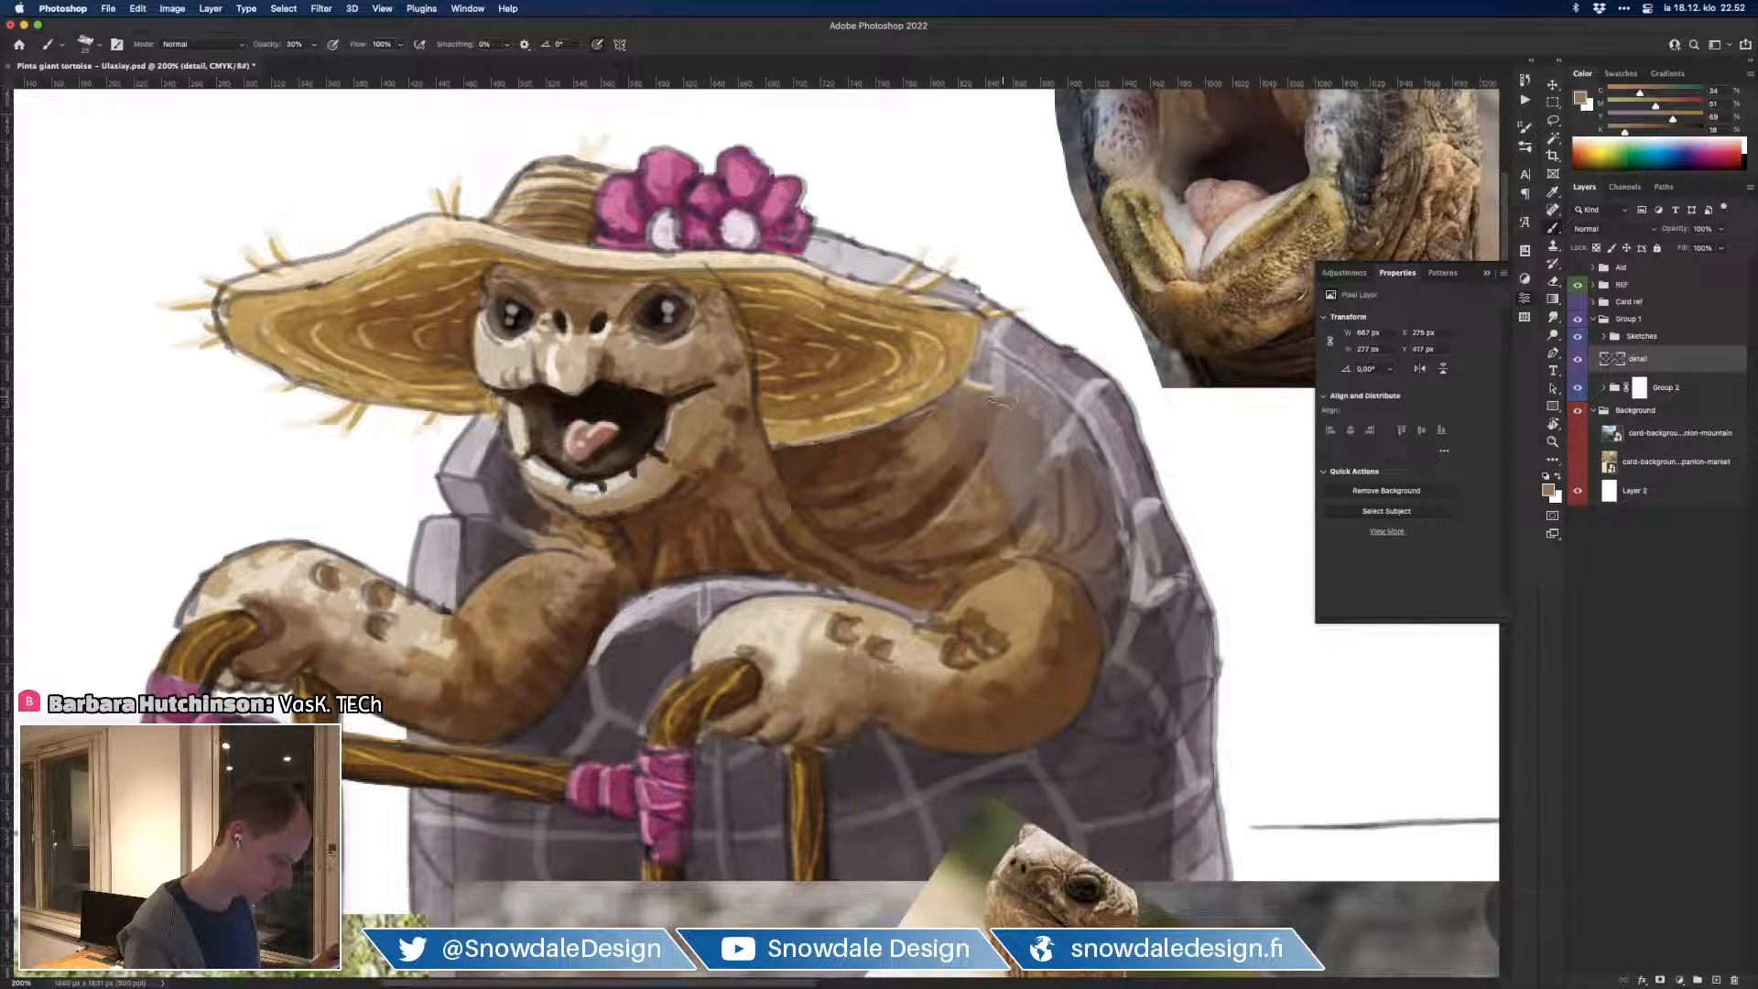
pyautogui.moveTo(991, 359); pyautogui.dragTo(1031, 398)
pyautogui.moveTo(1009, 468); pyautogui.dragTo(1000, 528)
pyautogui.keyDown('alt'); pyautogui.click(1026, 540); pyautogui.keyUp('alt')
pyautogui.moveTo(1039, 465)
pyautogui.mouseDown()
pyautogui.moveTo(987, 508)
pyautogui.moveTo(1033, 484)
pyautogui.mouseUp()
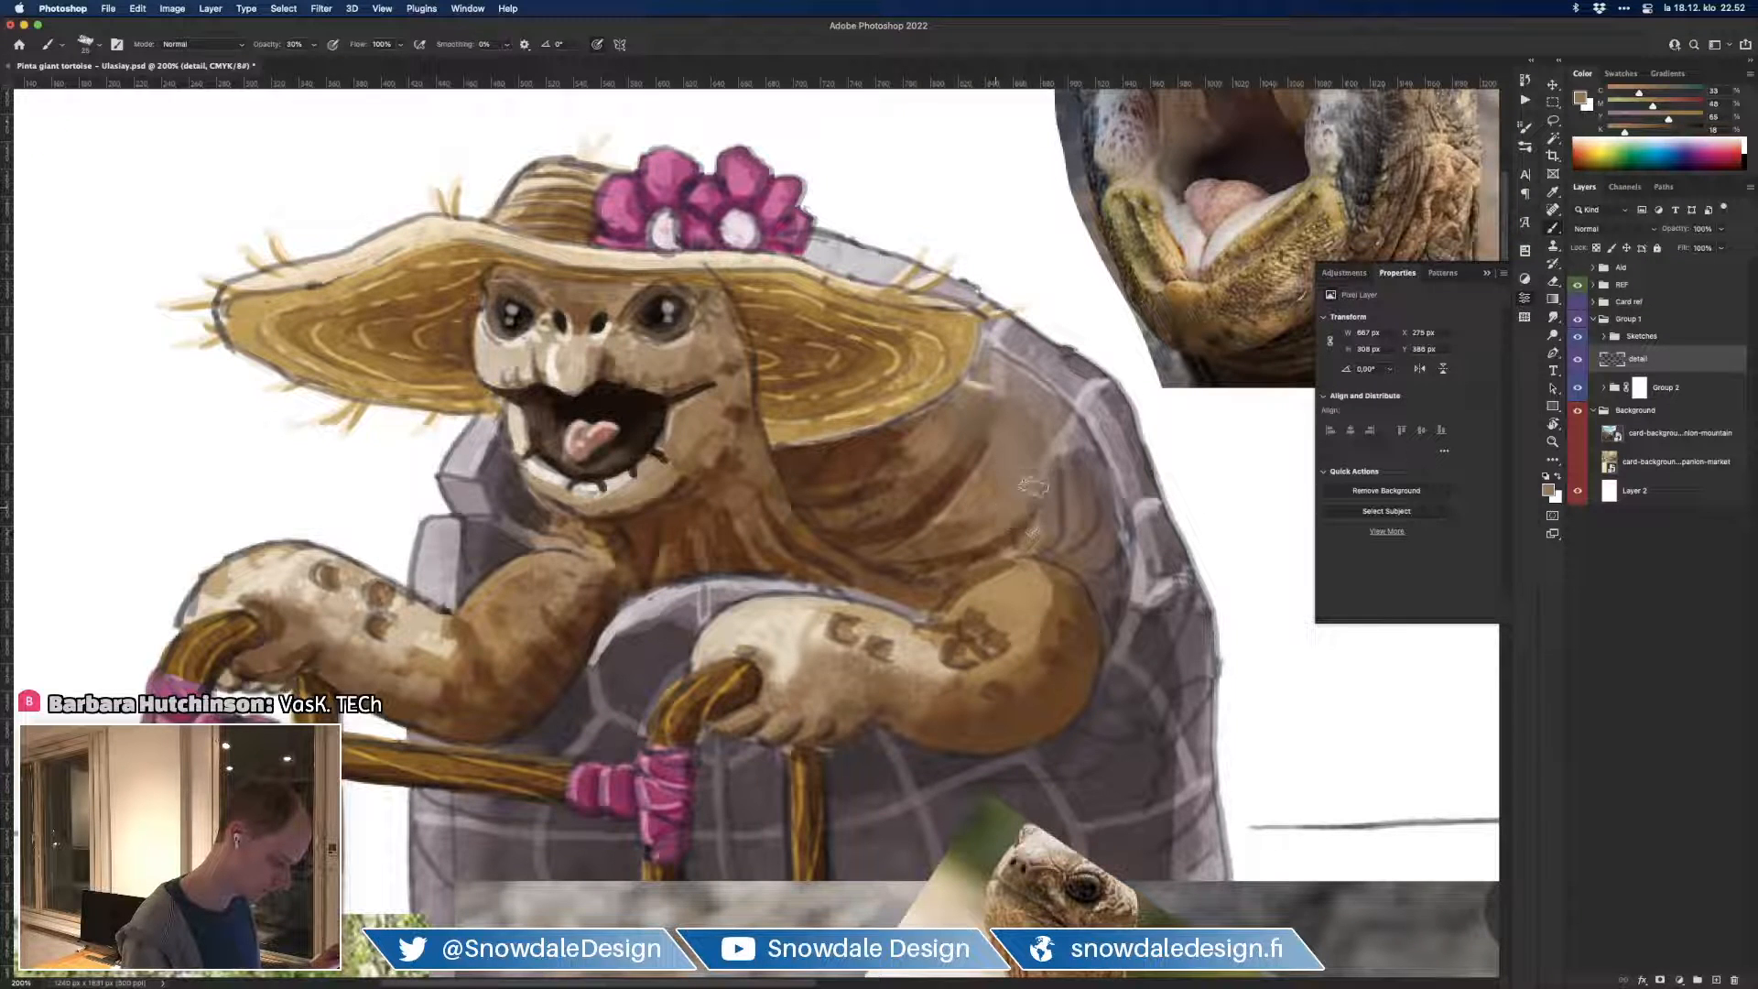
pyautogui.moveTo(1077, 430)
pyautogui.mouseDown()
pyautogui.moveTo(1052, 553)
pyautogui.moveTo(1088, 550)
pyautogui.moveTo(1056, 589)
pyautogui.mouseUp()
# Step: With a smaller brush at 70% opacity, refine the near shoulder's top edge and paint the skin folds behind it
pyautogui.keyDown('alt'); pyautogui.click(1038, 594); pyautogui.keyUp('alt')
pyautogui.press('[')
pyautogui.press('[')
pyautogui.press('[')
pyautogui.press('[')
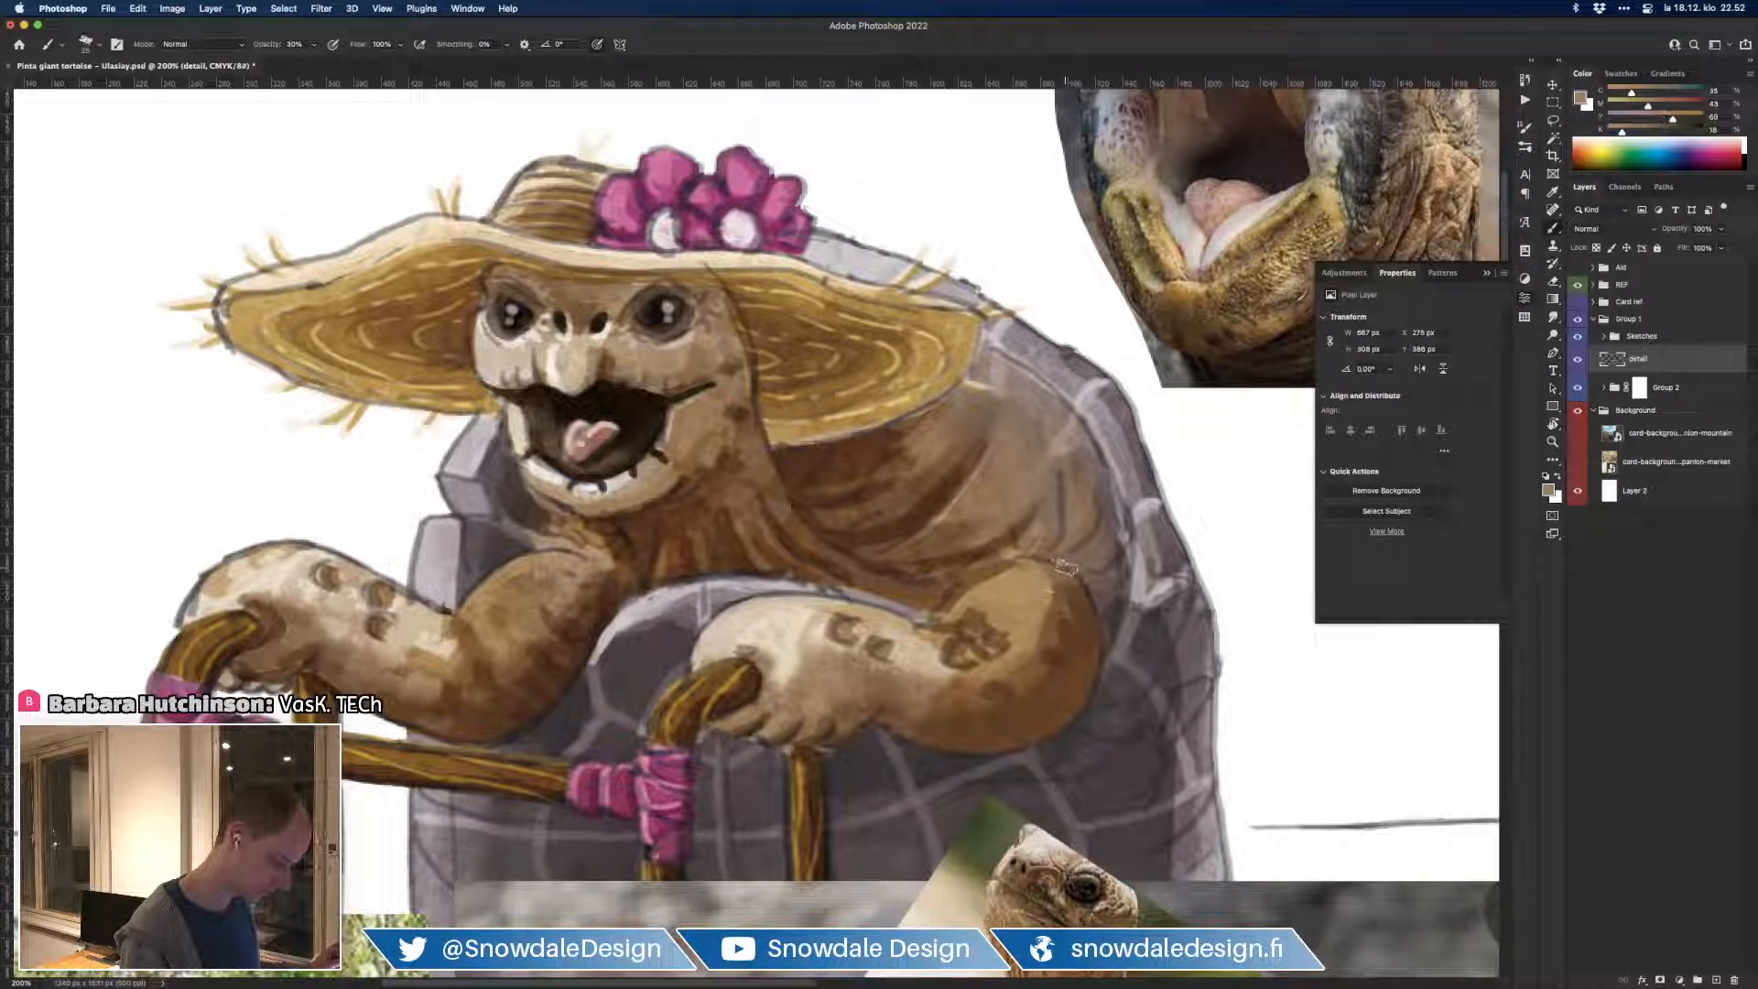
pyautogui.rightClick(1072, 574)
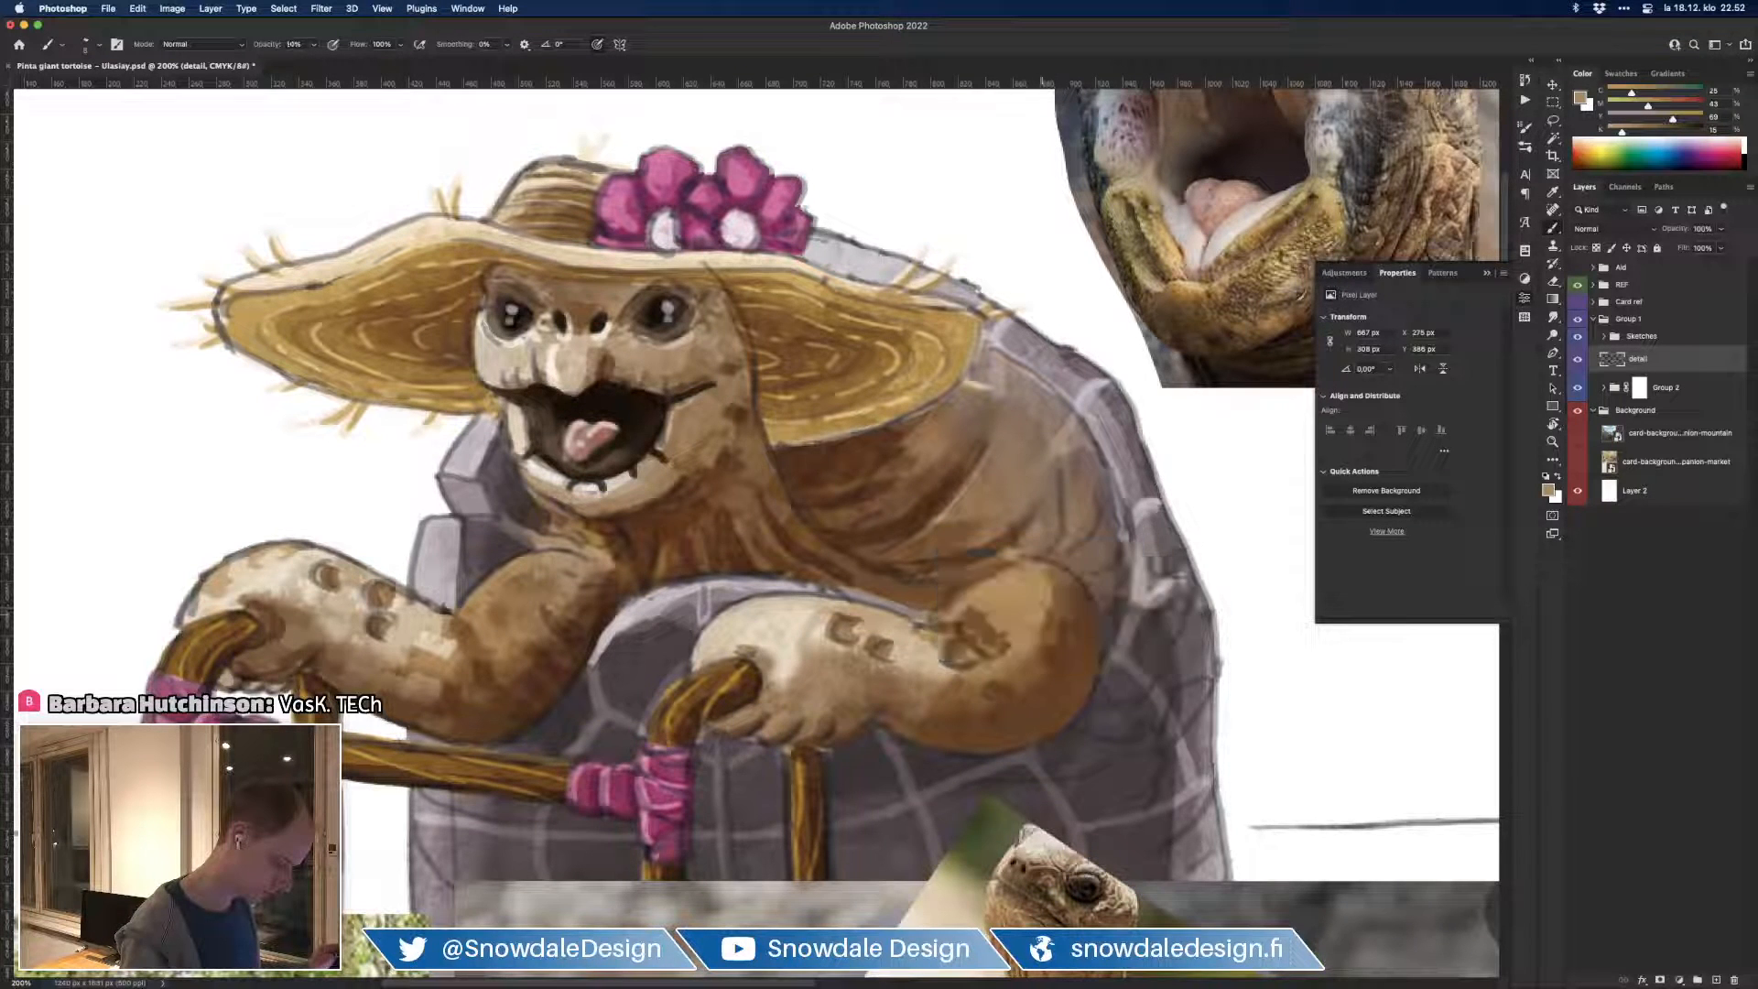
pyautogui.press('8')
pyautogui.press('7')
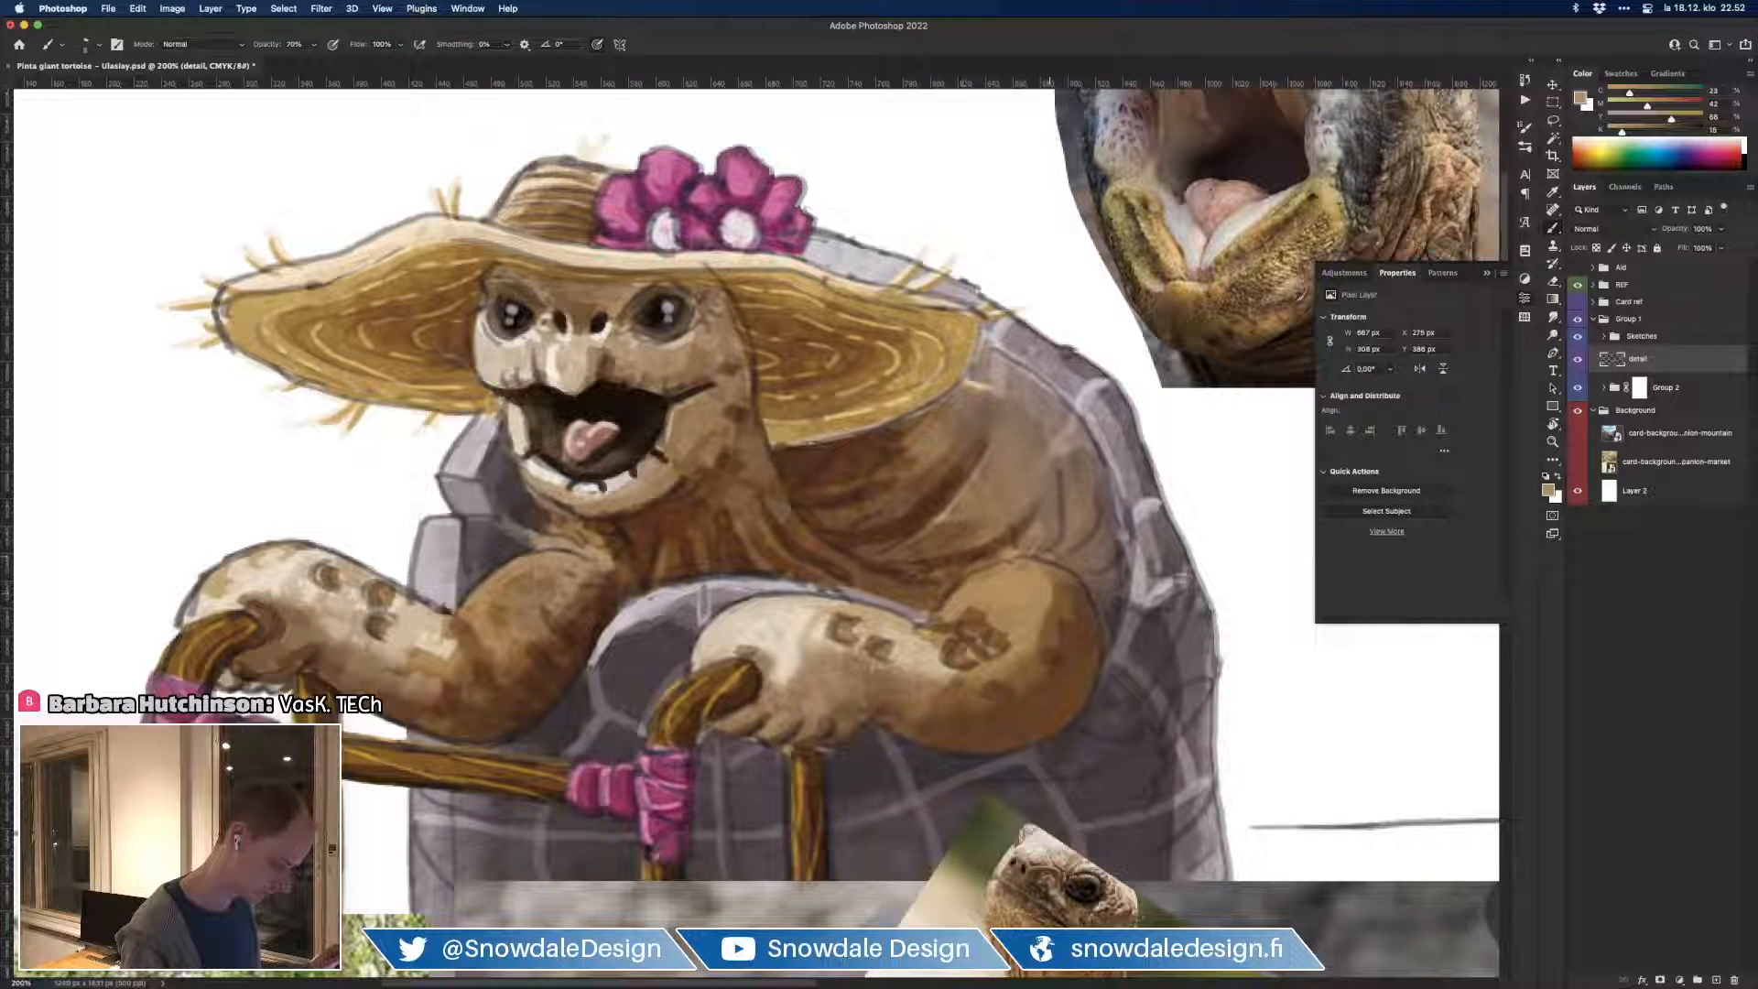
pyautogui.keyDown('alt'); pyautogui.click(1049, 552); pyautogui.keyUp('alt')
pyautogui.moveTo(1050, 552)
pyautogui.mouseDown()
pyautogui.moveTo(1059, 470)
pyautogui.moveTo(1060, 520)
pyautogui.moveTo(1096, 518)
pyautogui.moveTo(1099, 496)
pyautogui.moveTo(1071, 560)
pyautogui.mouseUp()
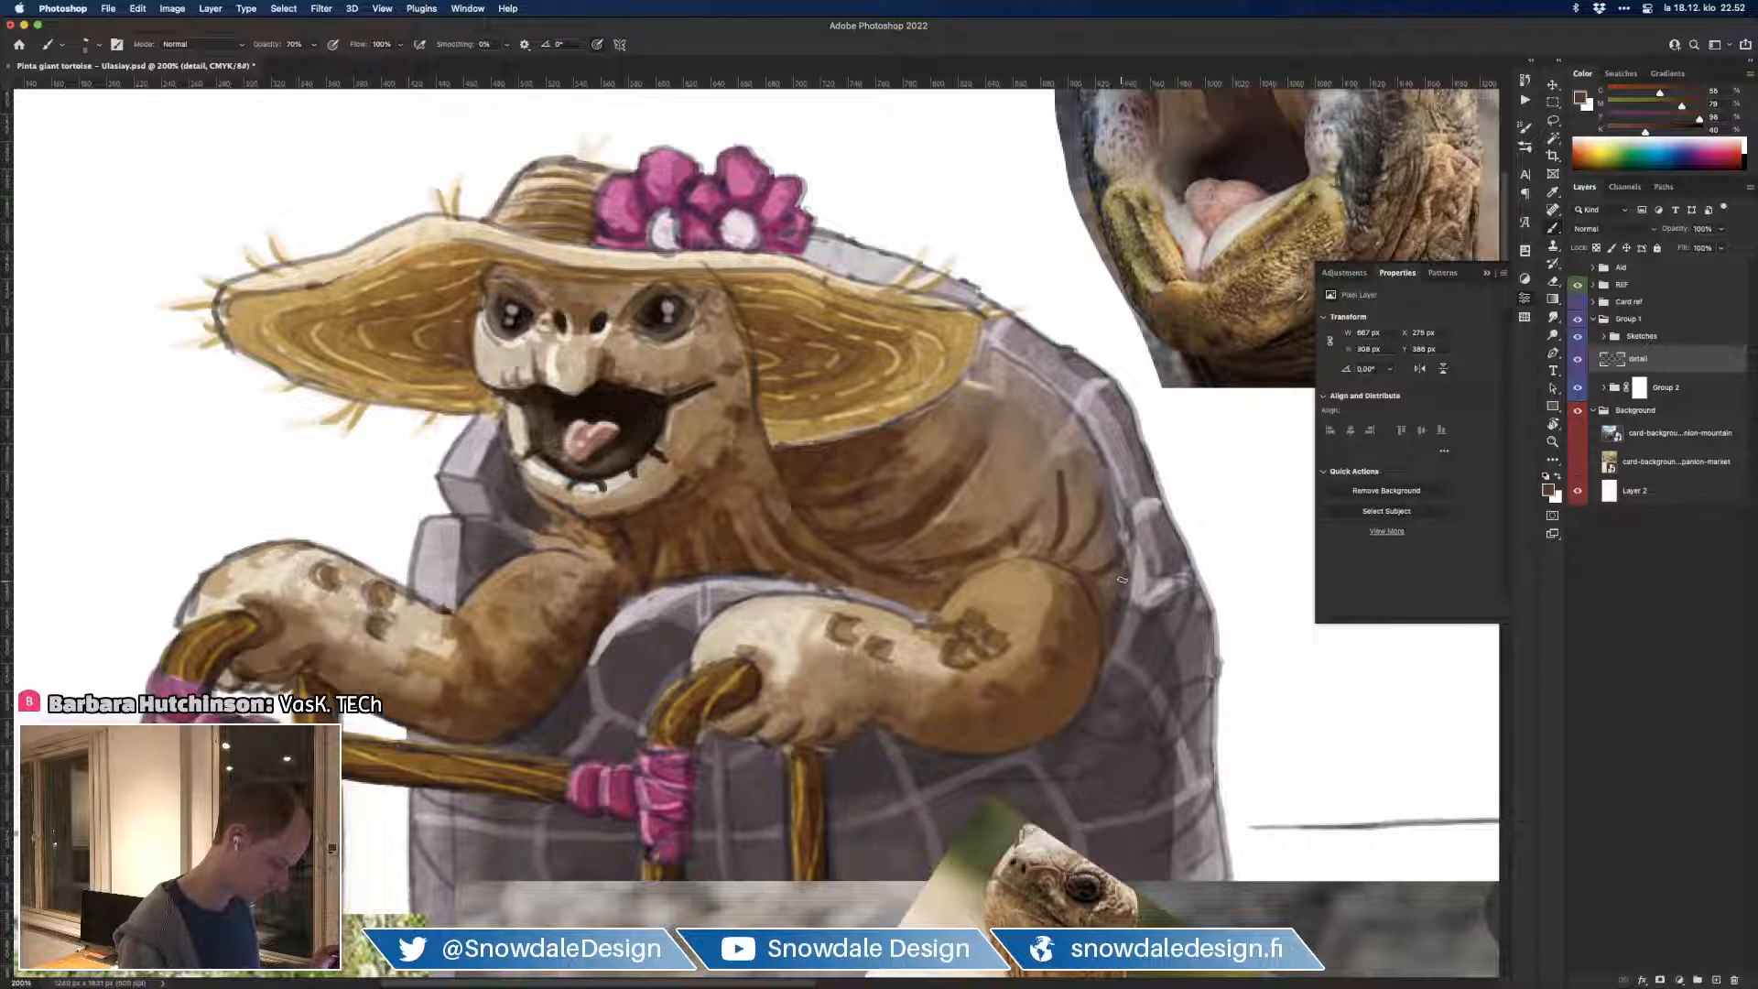
# Step: Paint over the outline on the far side of the face, from cheek to brow, with sampled skin colours
pyautogui.press('super+minus')
pyautogui.hscroll(-3, 1099, 604)
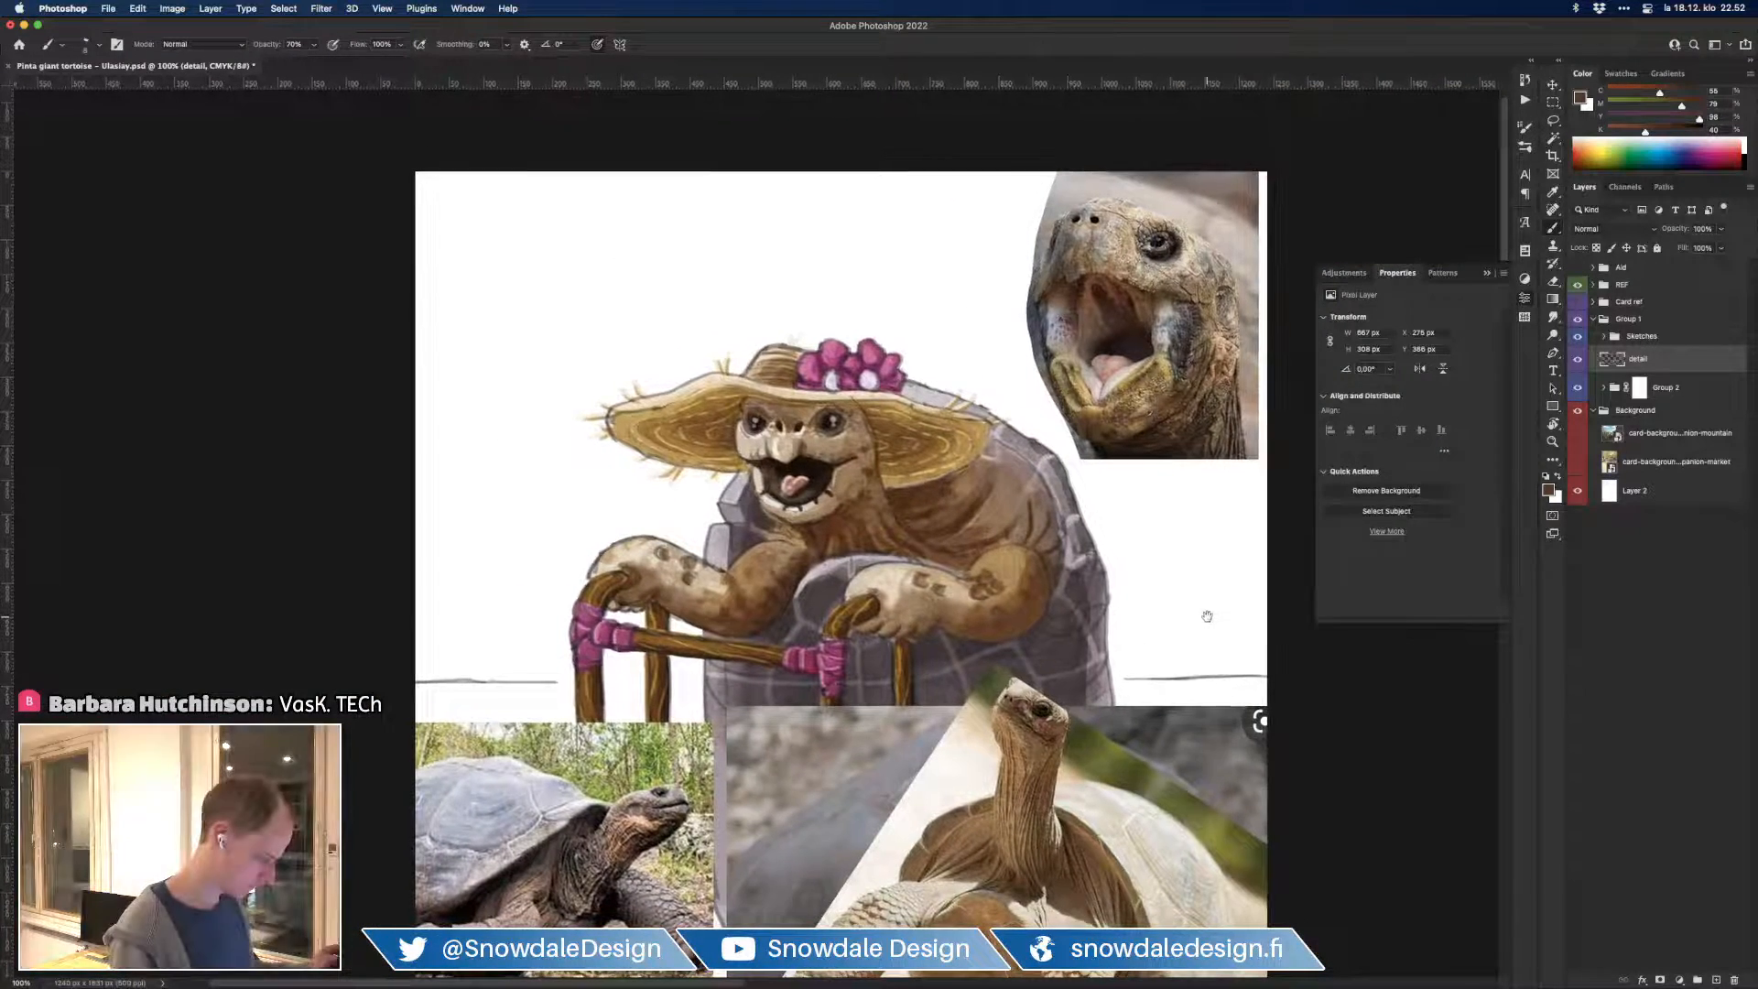
pyautogui.press('super+plus')
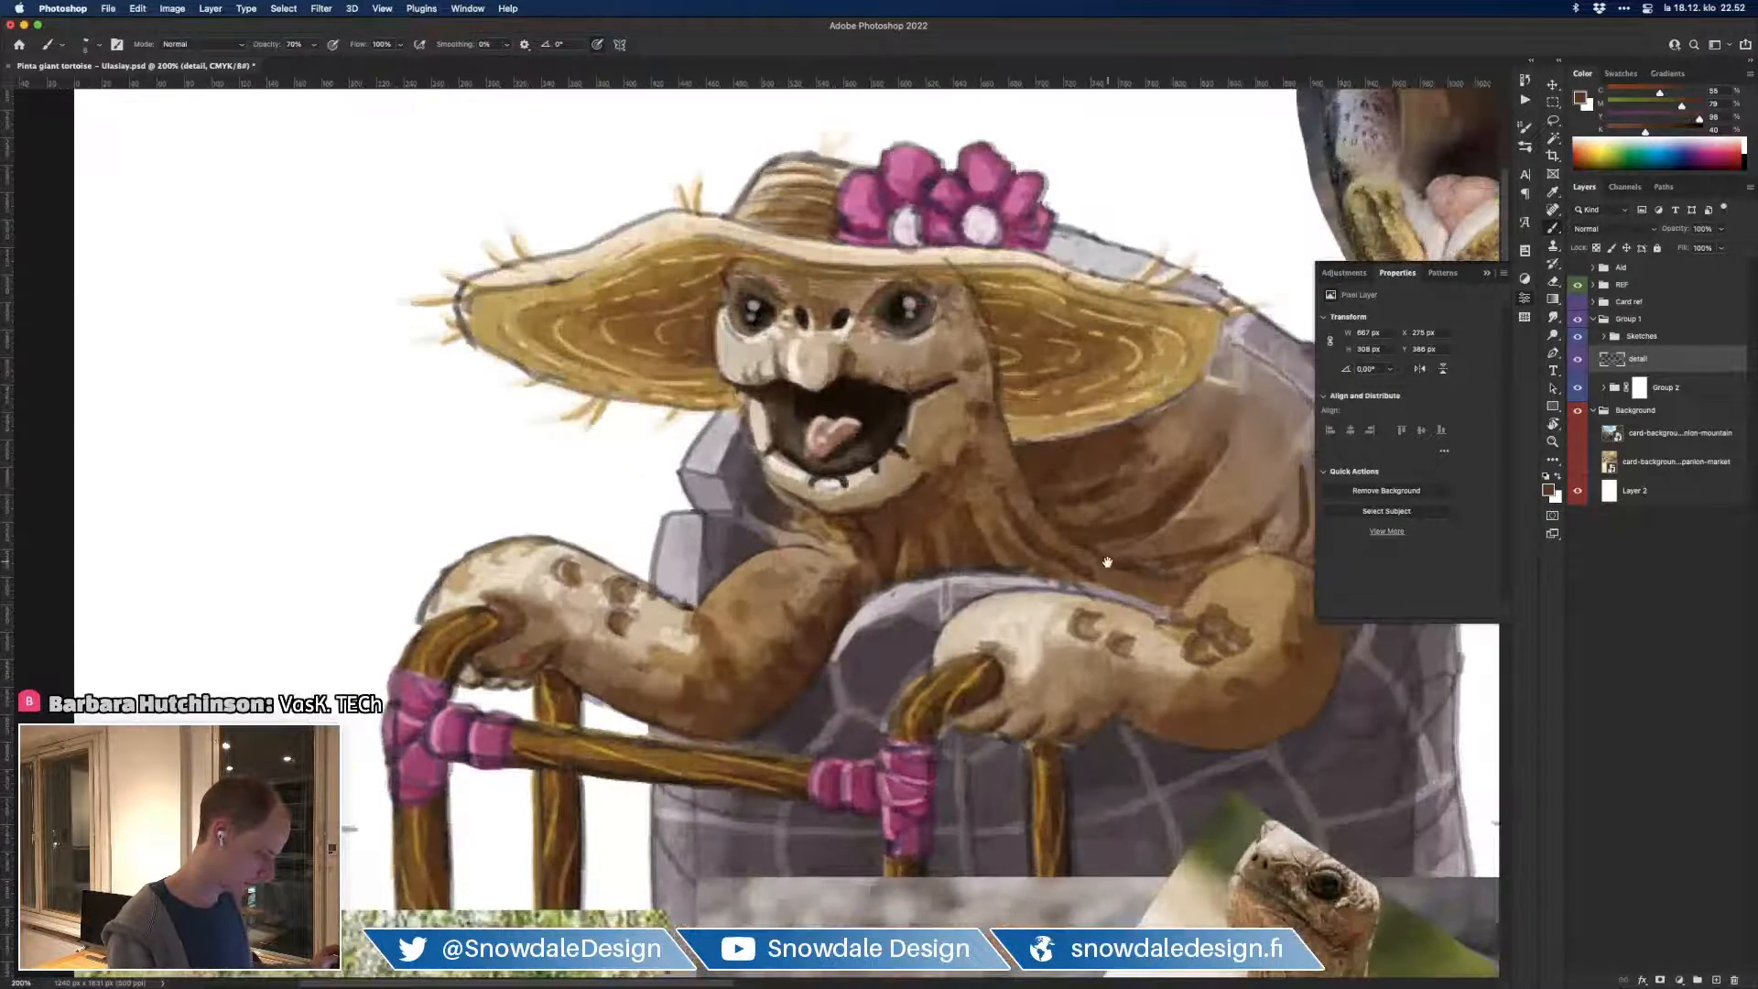
pyautogui.moveTo(1106, 558); pyautogui.dragTo(1231, 662)
pyautogui.keyDown('alt'); pyautogui.click(831, 419); pyautogui.keyUp('alt')
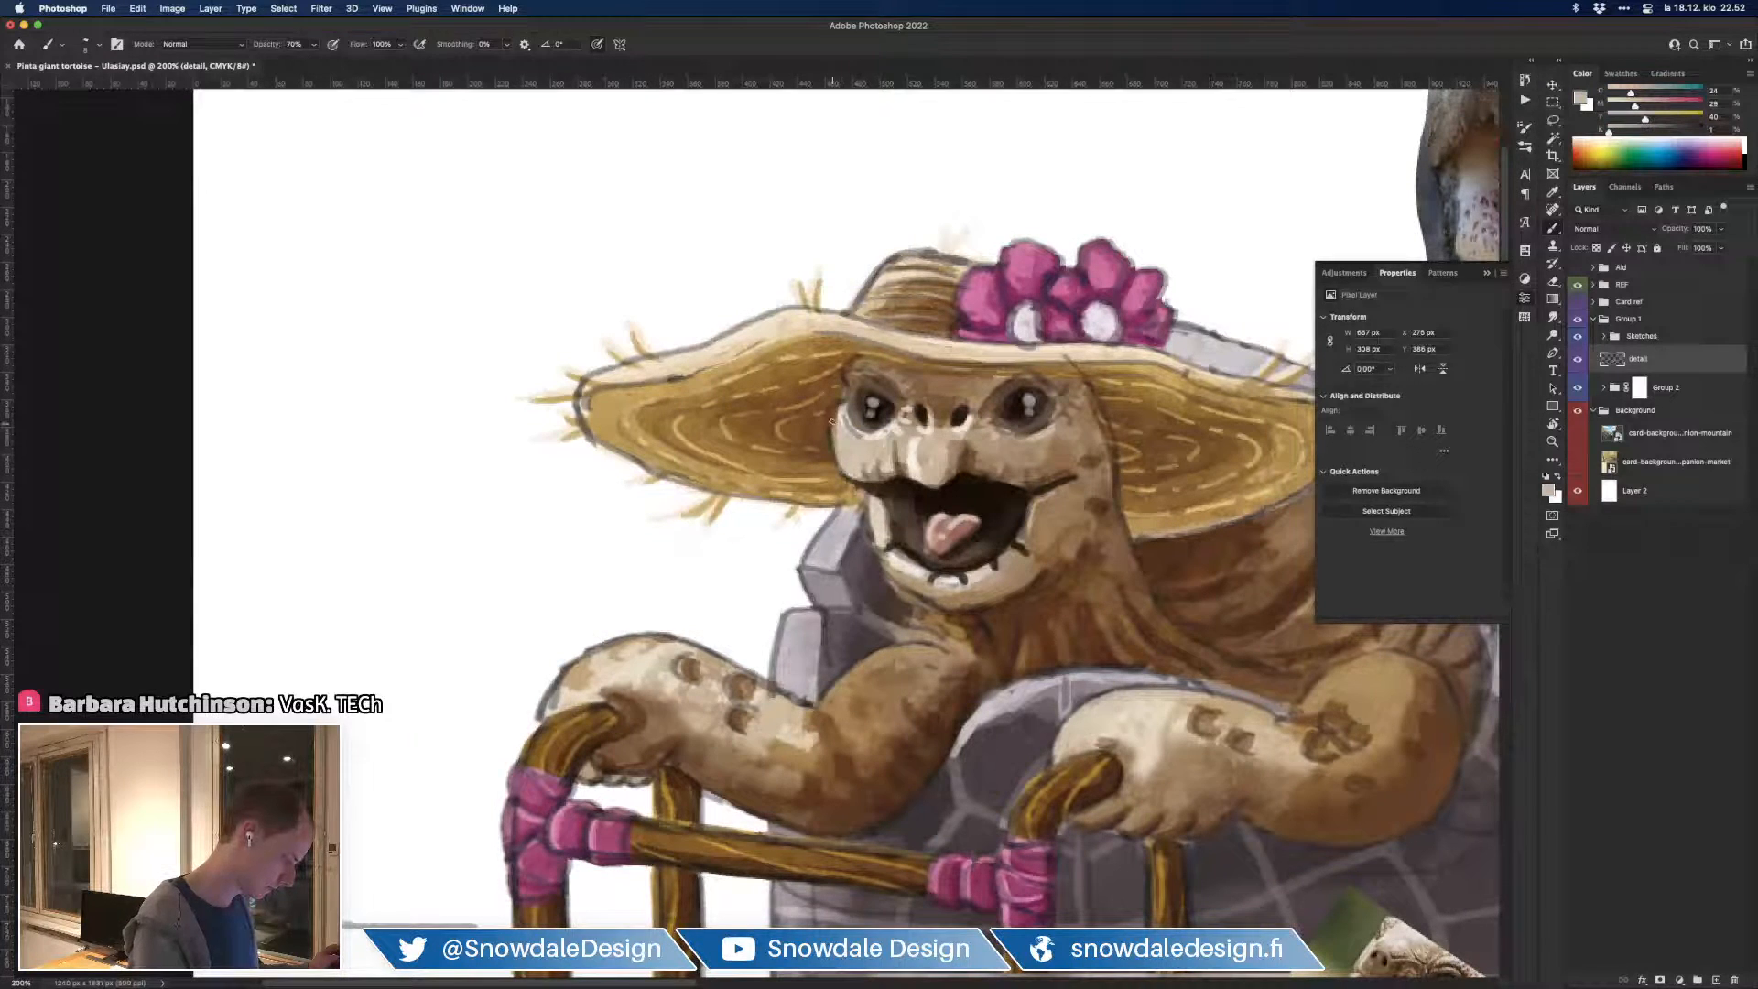
pyautogui.moveTo(831, 419); pyautogui.dragTo(834, 410)
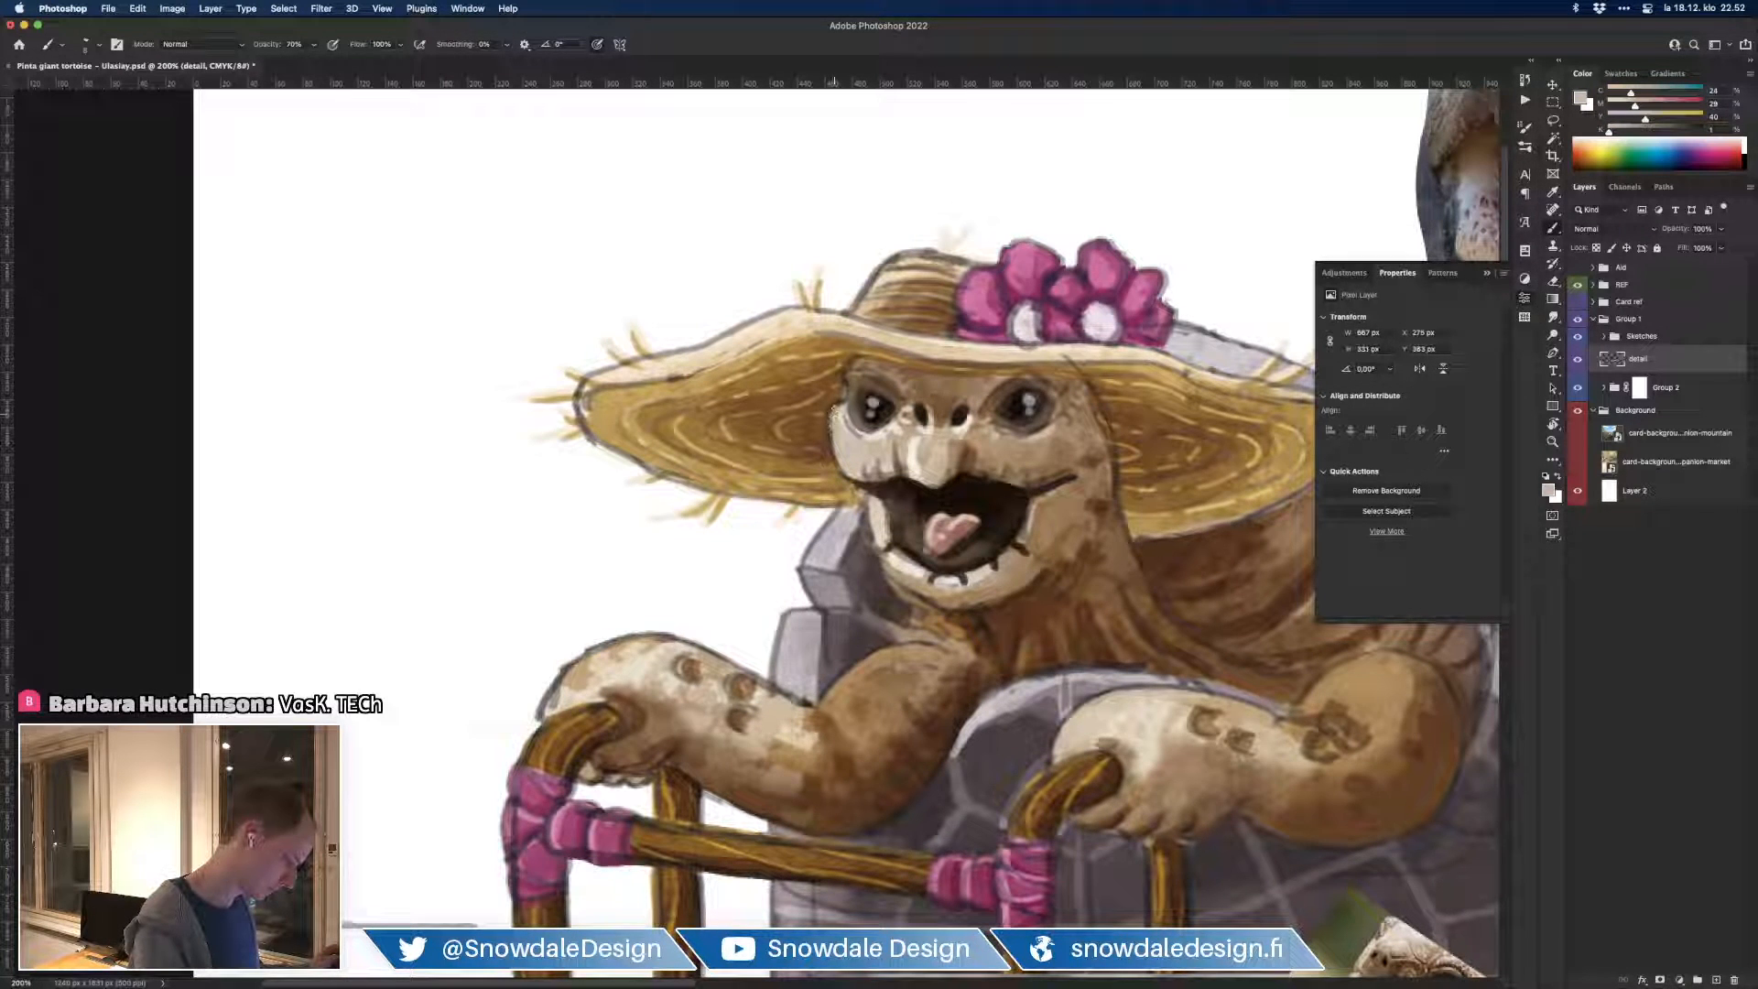
pyautogui.keyDown('alt'); pyautogui.click(877, 437); pyautogui.keyUp('alt')
pyautogui.moveTo(833, 422)
pyautogui.mouseDown()
pyautogui.moveTo(837, 467)
pyautogui.moveTo(837, 394)
pyautogui.moveTo(832, 407)
pyautogui.moveTo(855, 366)
pyautogui.mouseUp()
pyautogui.keyDown('alt'); pyautogui.click(840, 388); pyautogui.keyUp('alt')
pyautogui.keyDown('alt'); pyautogui.click(897, 433); pyautogui.keyUp('alt')
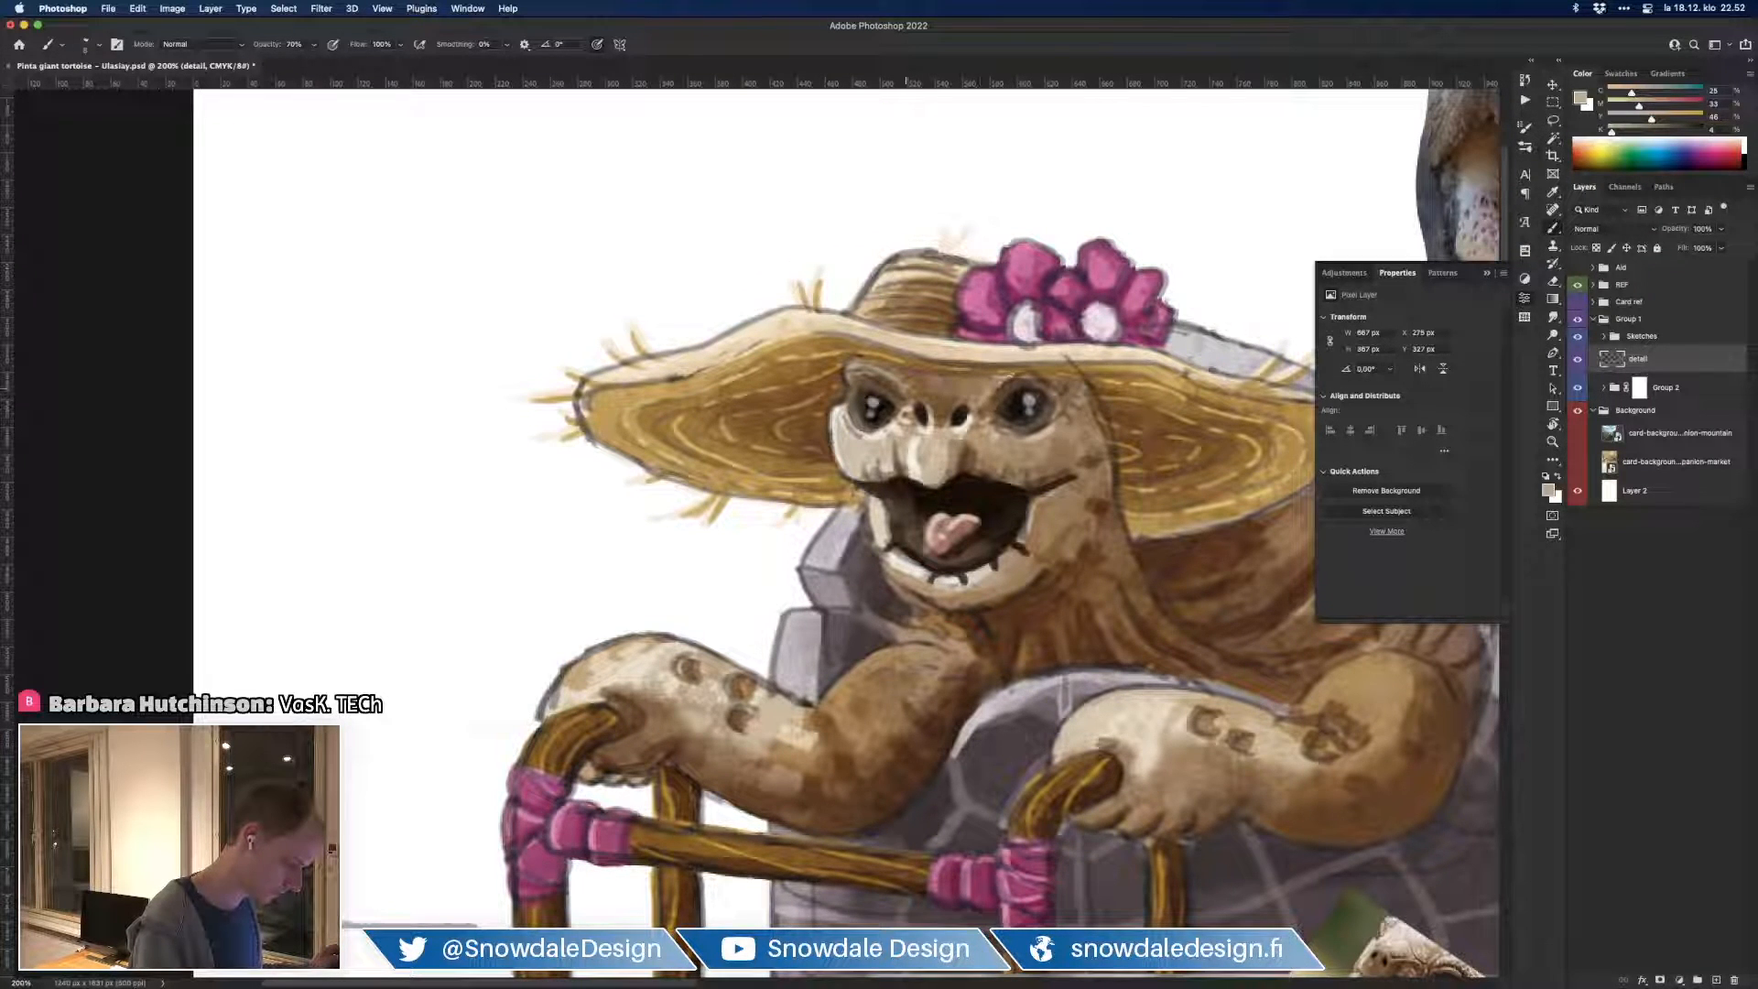
# Step: Refine the skin beneath the near eye and along the side of the nose with sampled face colours
pyautogui.keyDown('alt'); pyautogui.click(1041, 433); pyautogui.keyUp('alt')
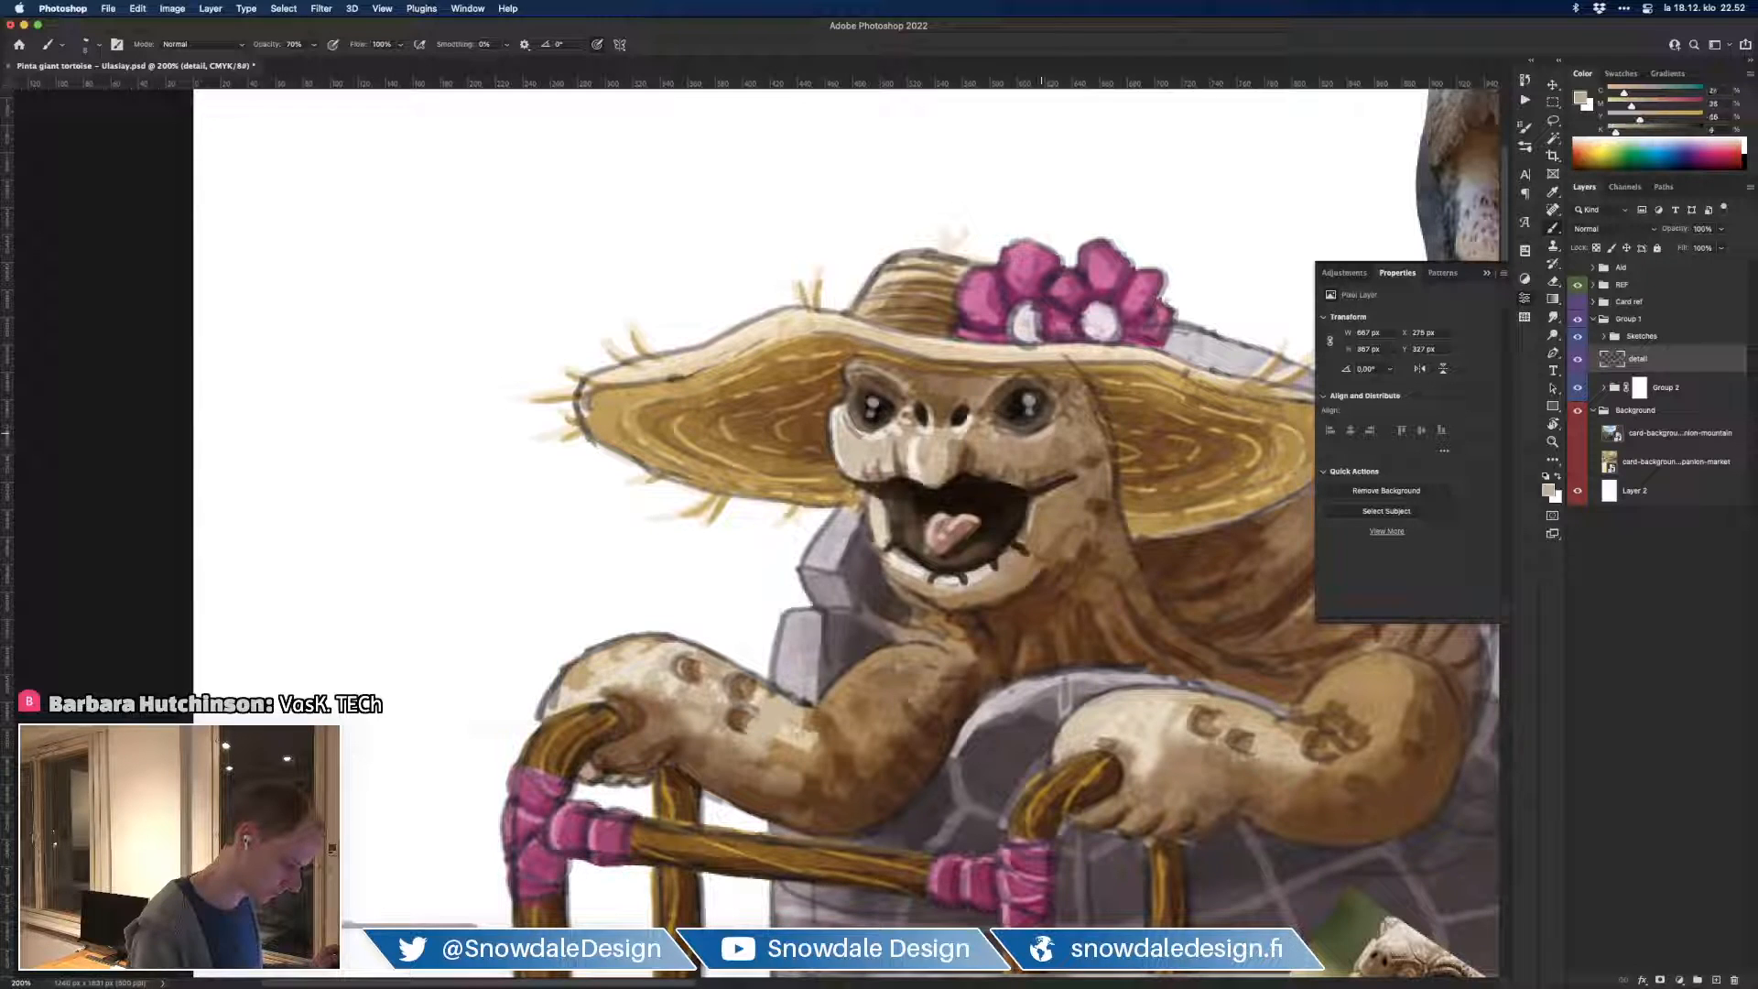
pyautogui.keyDown('alt'); pyautogui.click(1035, 427); pyautogui.keyUp('alt')
pyautogui.keyDown('alt'); pyautogui.click(916, 455); pyautogui.keyUp('alt')
pyautogui.keyDown('alt'); pyautogui.click(913, 462); pyautogui.keyUp('alt')
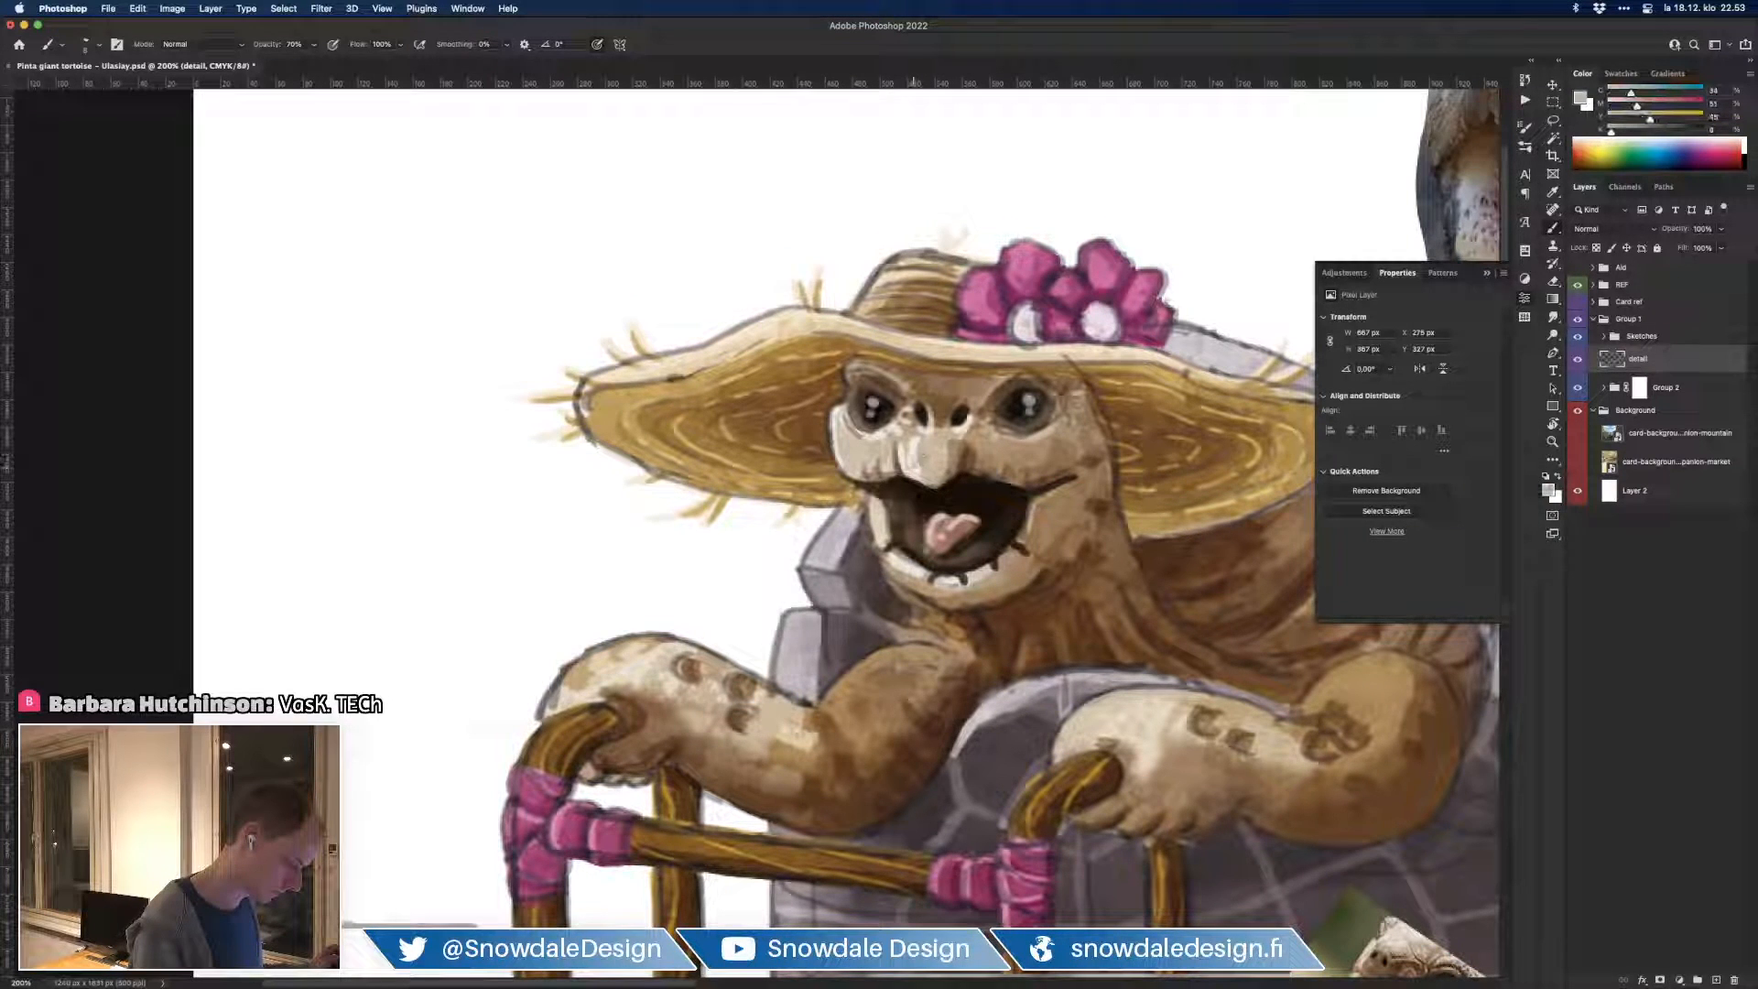
pyautogui.moveTo(916, 441); pyautogui.dragTo(914, 460)
pyautogui.keyDown('alt'); pyautogui.click(913, 459); pyautogui.keyUp('alt')
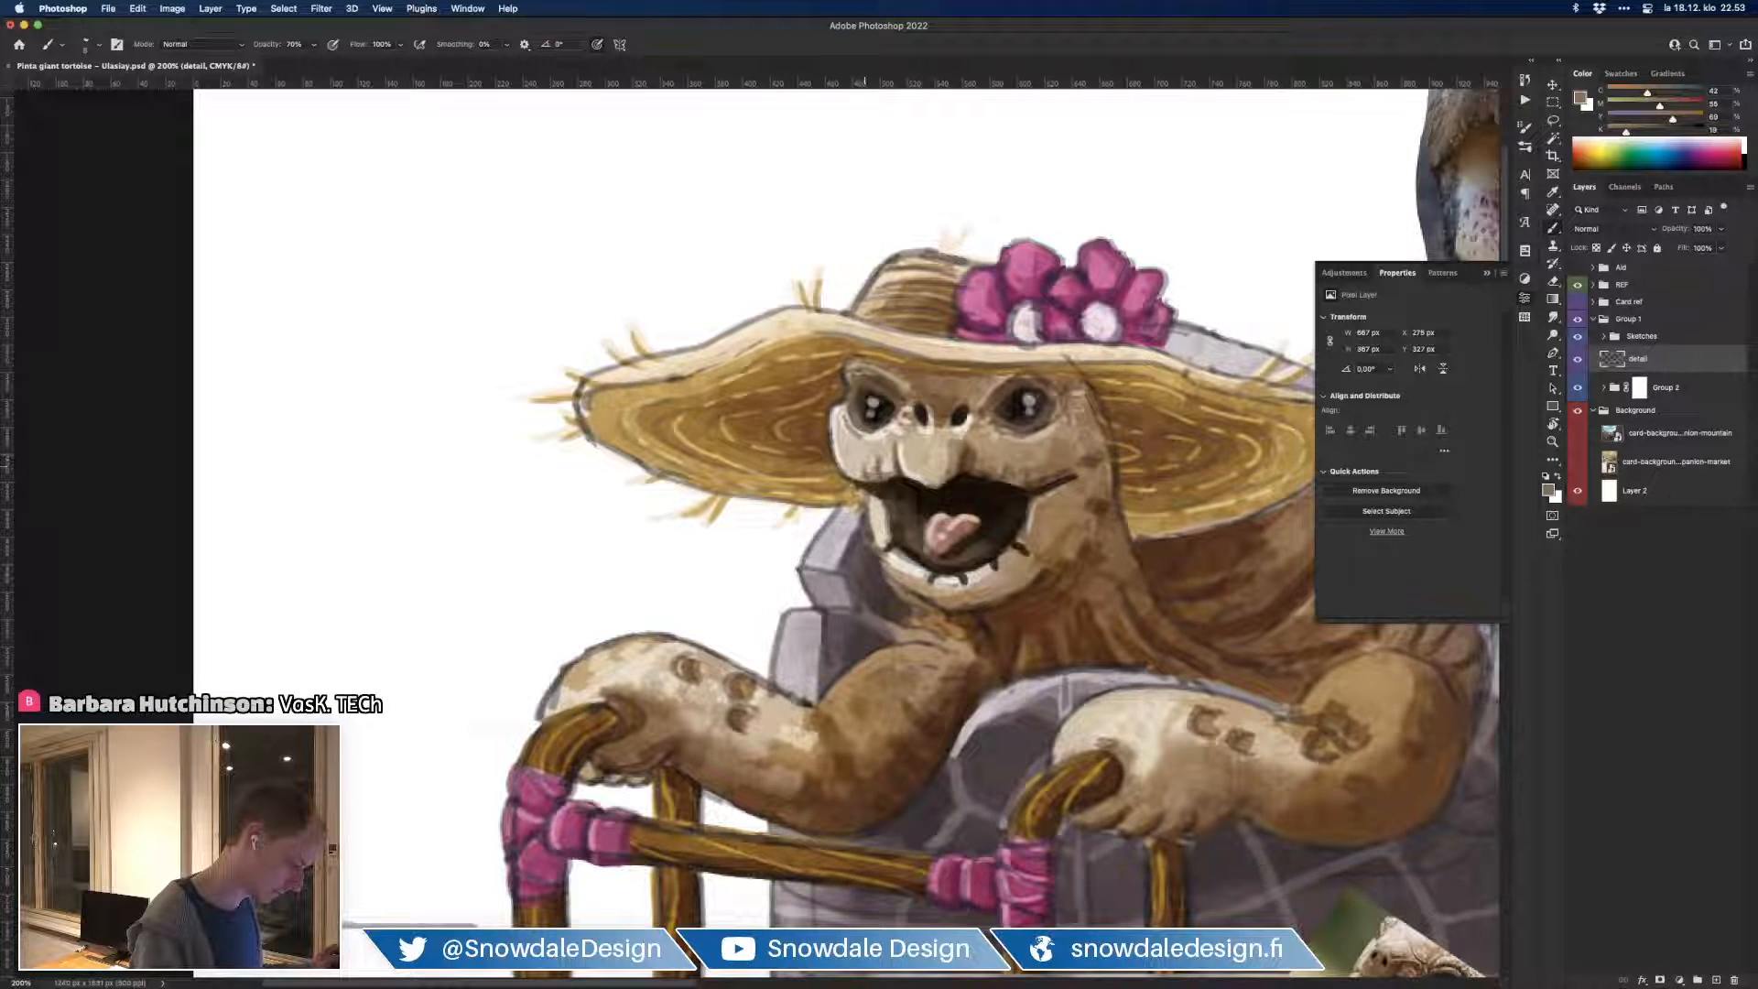
# Step: Paint the light and dark wrinkles along the upper lip with colours sampled from the face
pyautogui.keyDown('alt'); pyautogui.click(861, 466); pyautogui.keyUp('alt')
pyautogui.keyDown('alt'); pyautogui.click(836, 422); pyautogui.keyUp('alt')
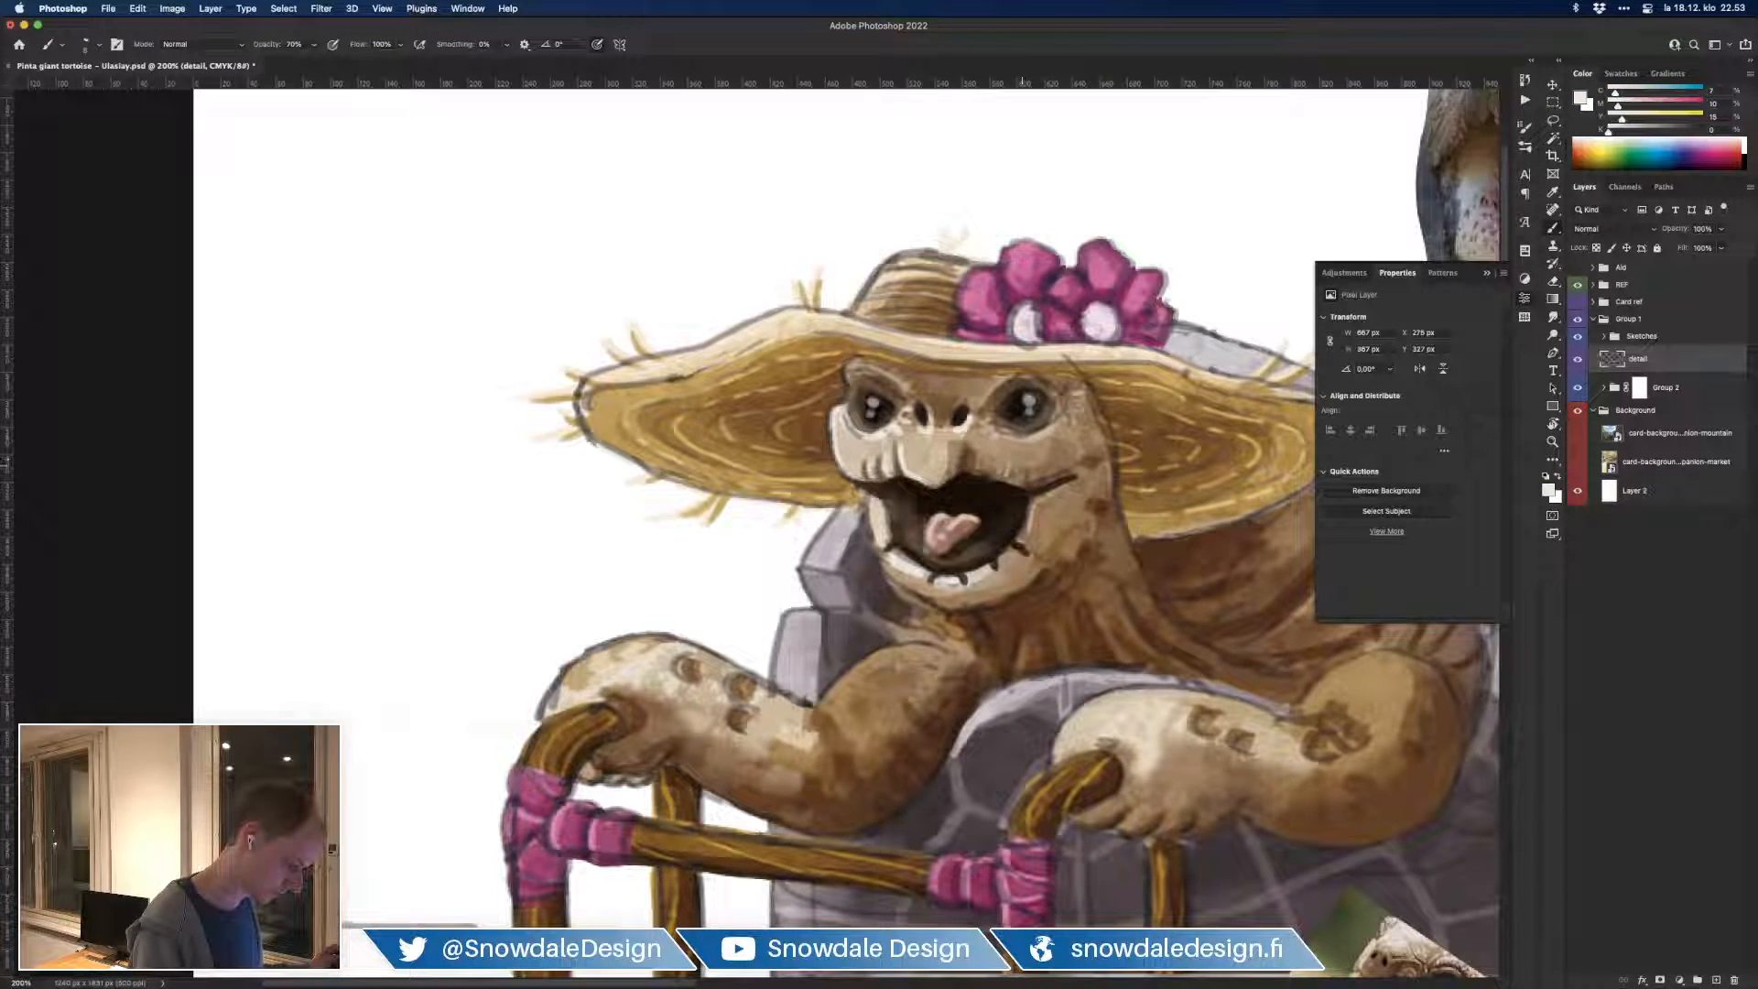
pyautogui.keyDown('alt'); pyautogui.click(1014, 467); pyautogui.keyUp('alt')
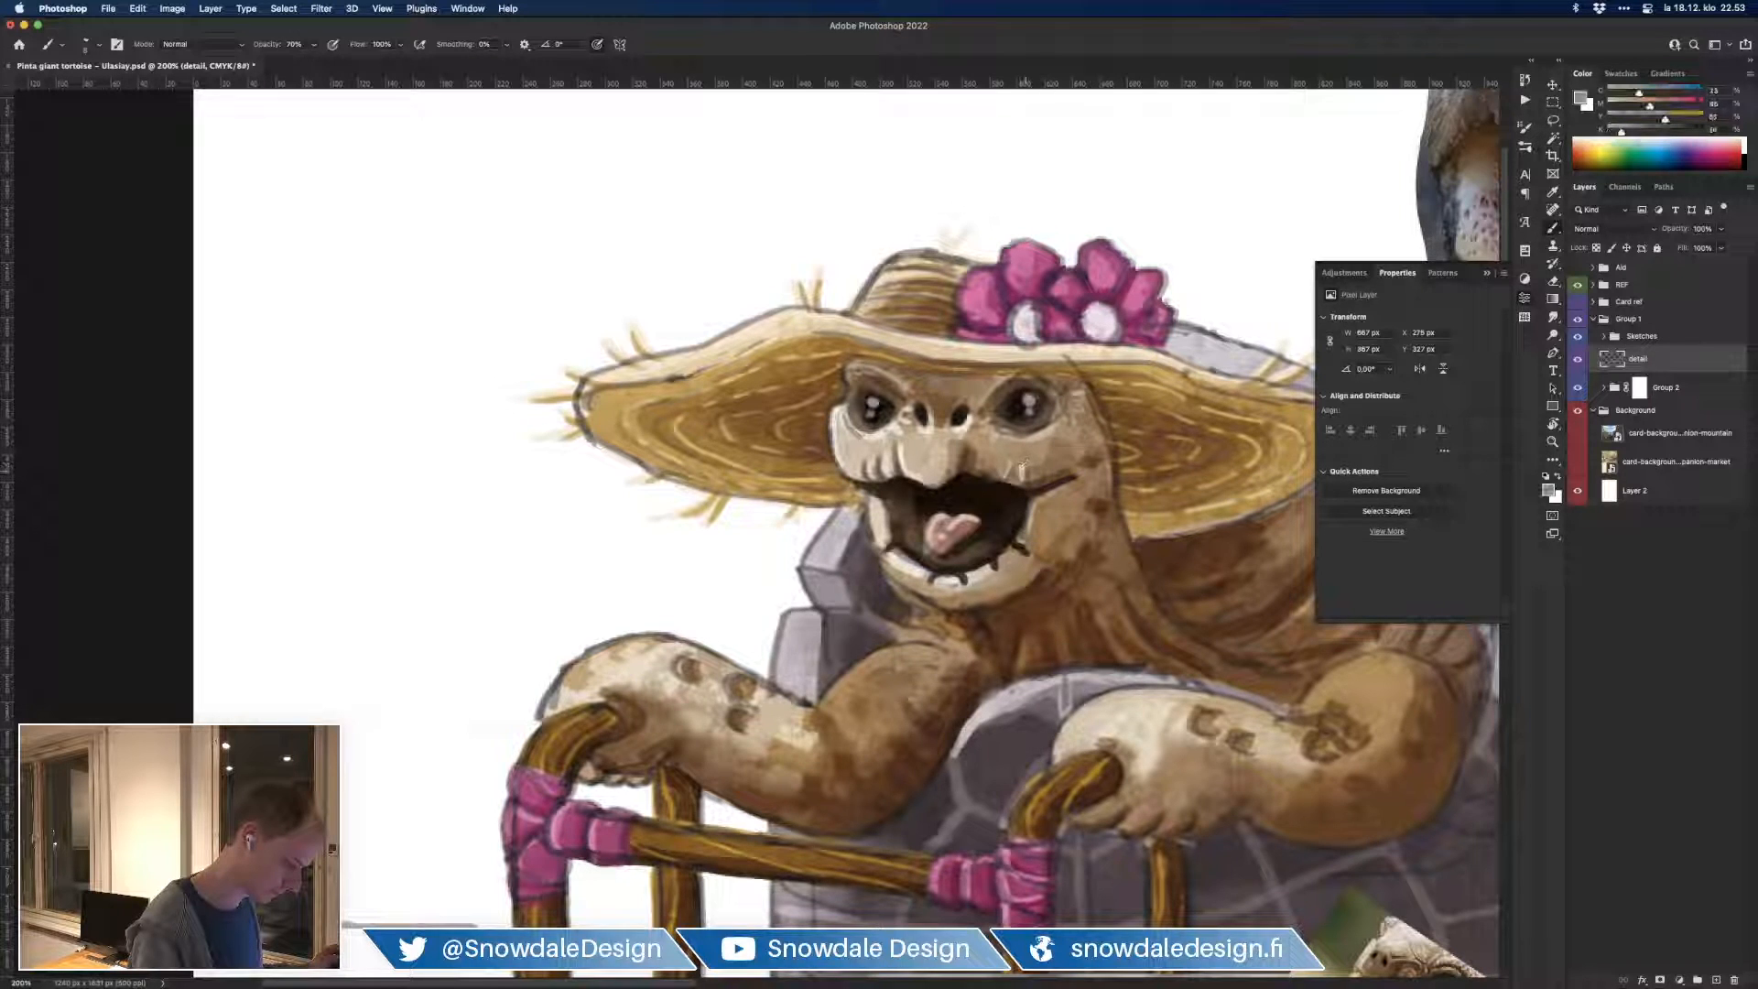
pyautogui.keyDown('alt'); pyautogui.click(939, 455); pyautogui.keyUp('alt')
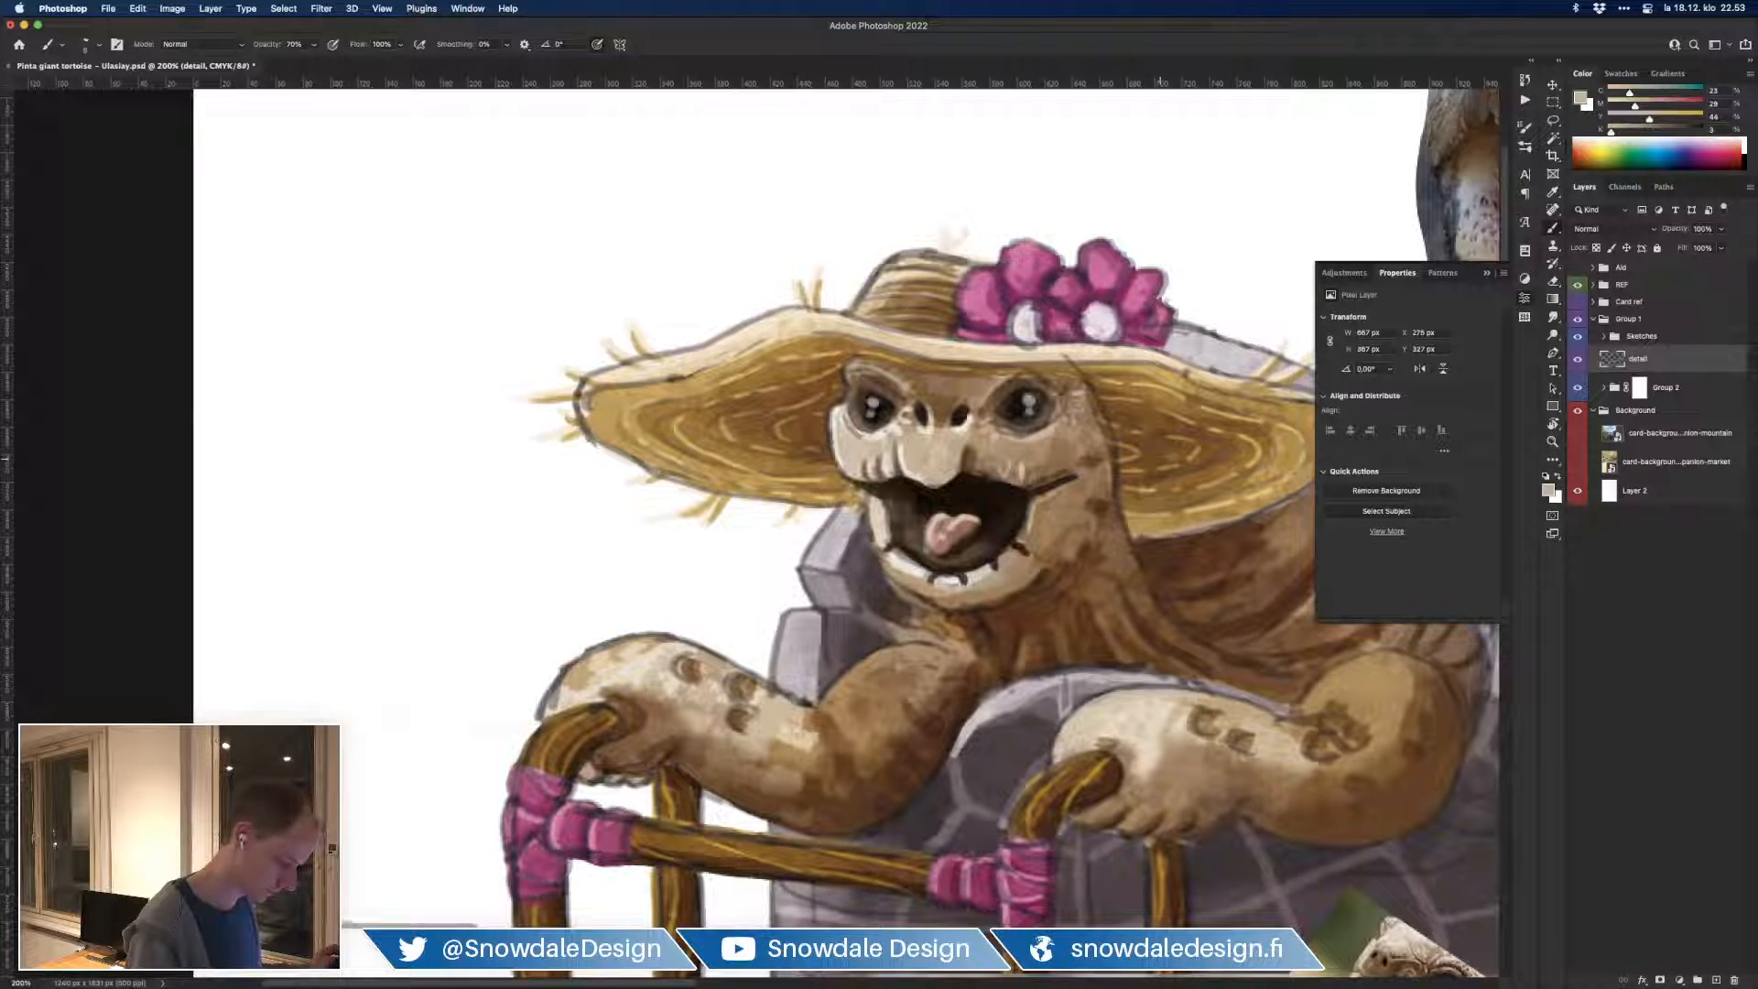
# Step: Paint over the outline beneath the chin and refine the neck skin with sampled browns and shadow tones
pyautogui.press('super+minus')
pyautogui.press('super+plus')
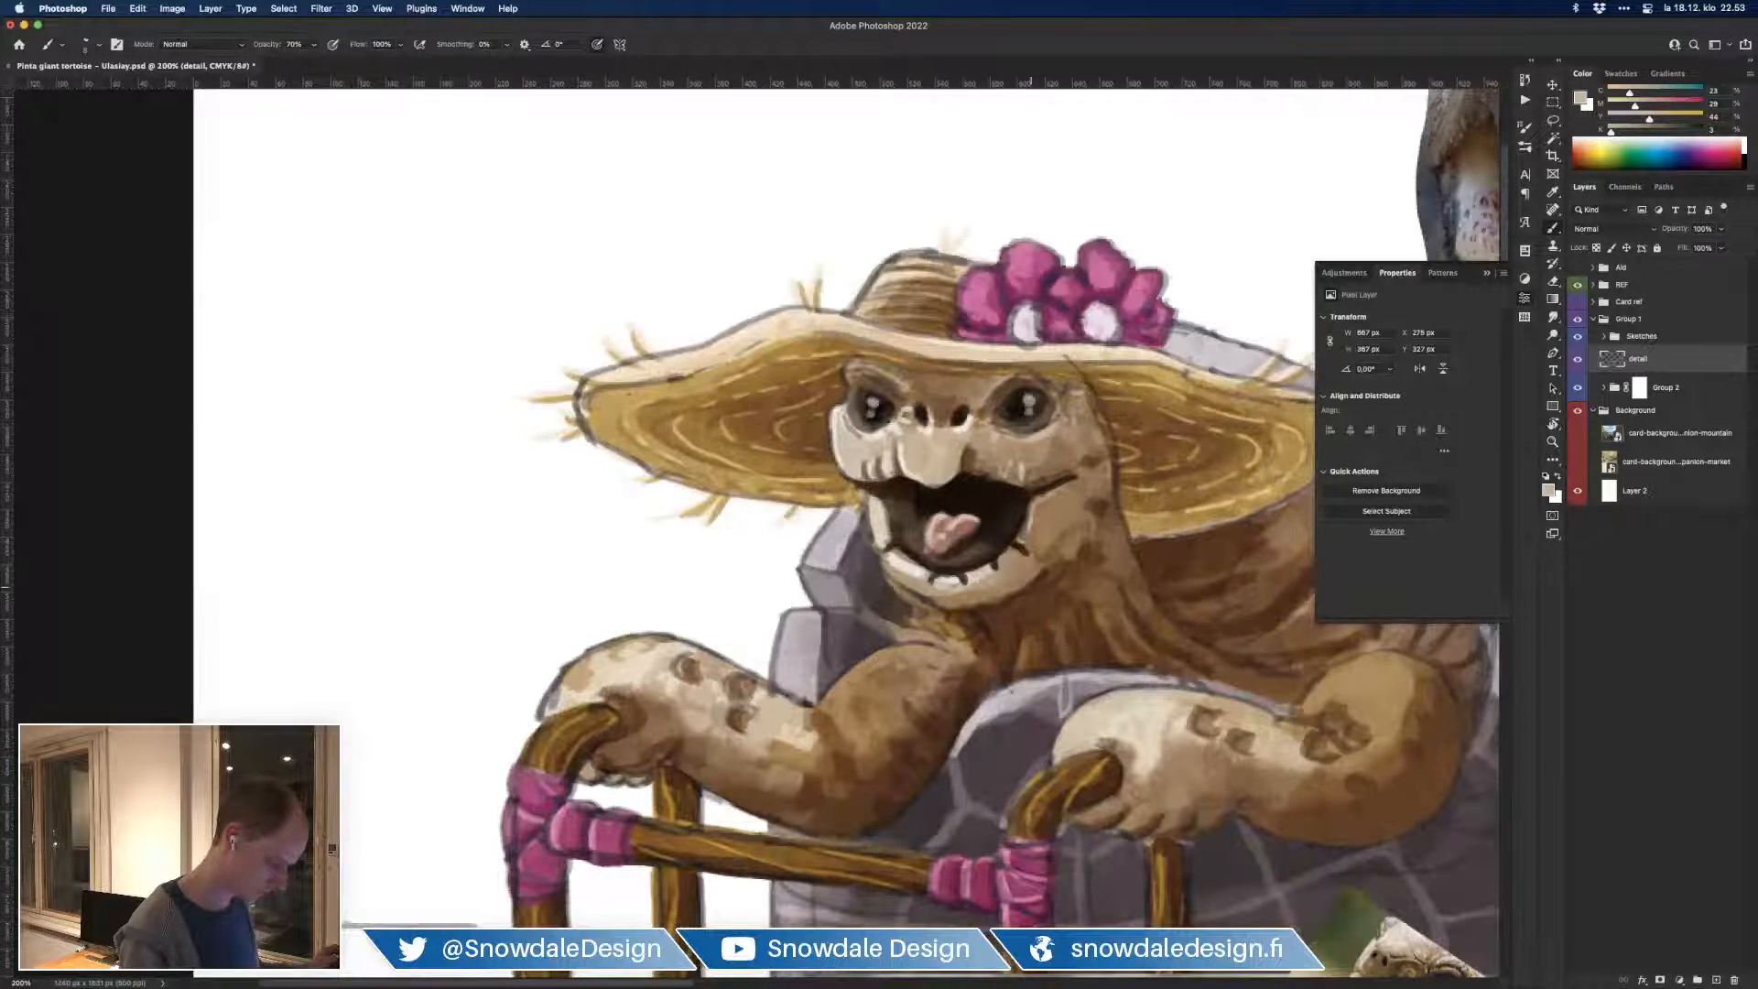
pyautogui.keyDown('alt'); pyautogui.click(974, 638); pyautogui.keyUp('alt')
pyautogui.keyDown('alt'); pyautogui.click(976, 643); pyautogui.keyUp('alt')
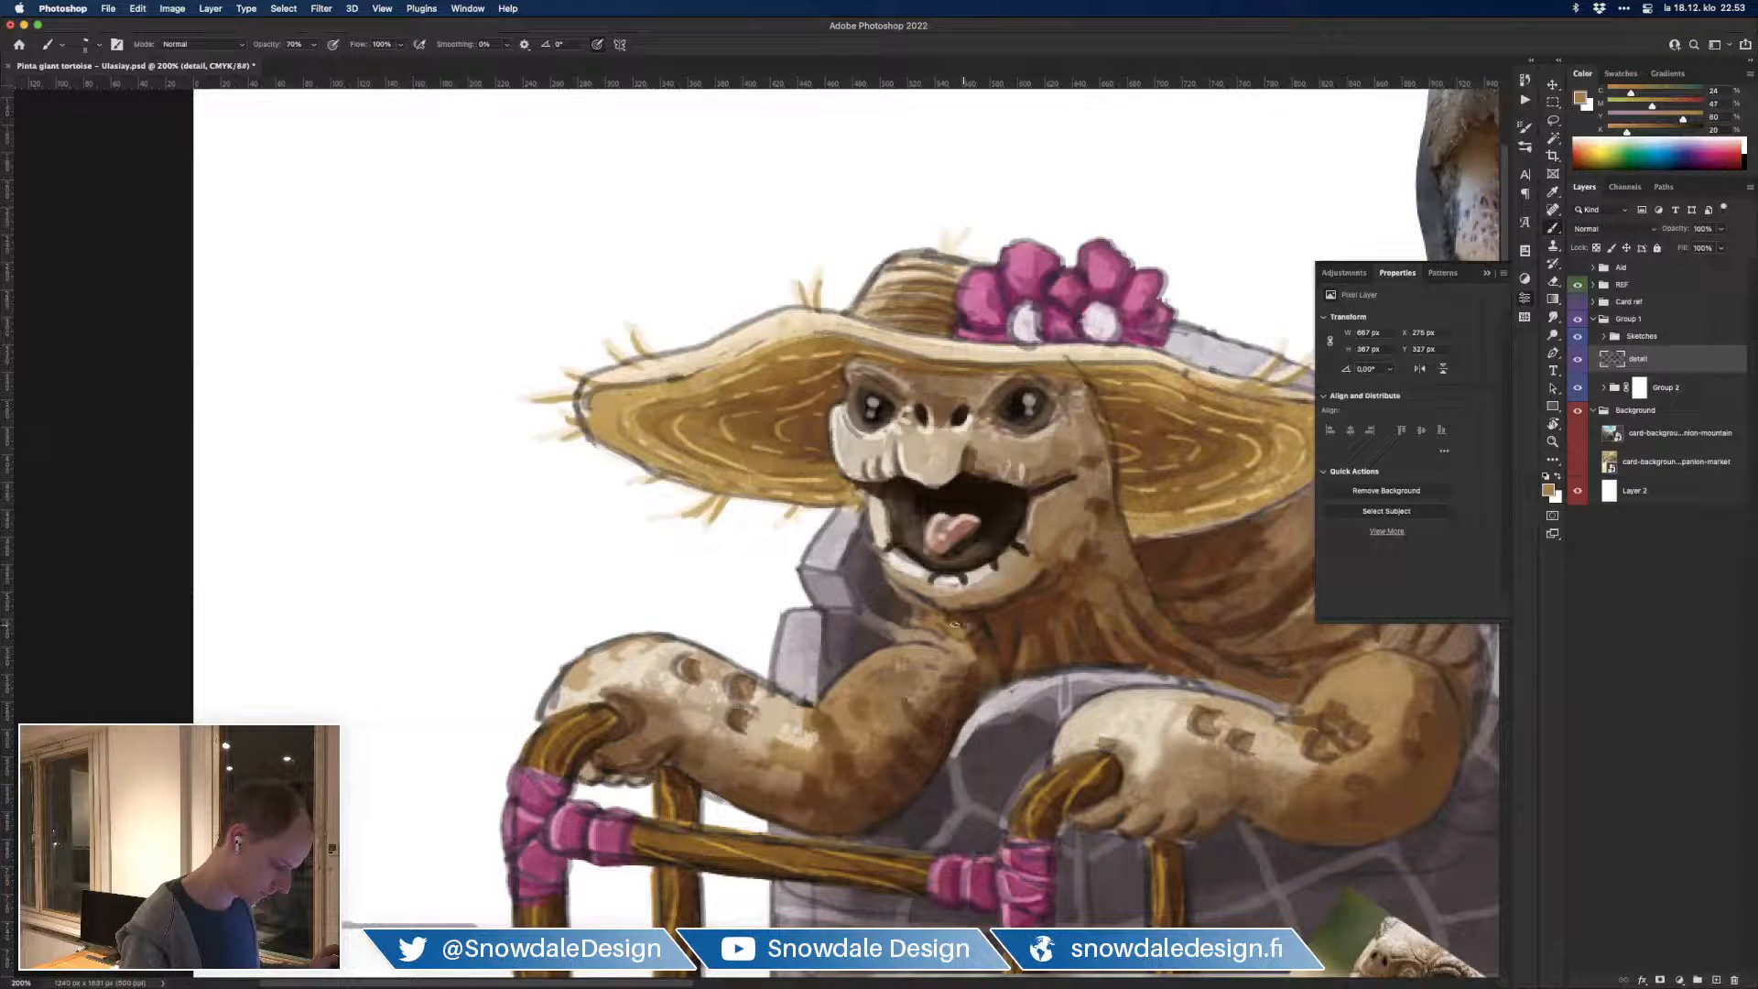
pyautogui.keyDown('alt'); pyautogui.click(899, 597); pyautogui.keyUp('alt')
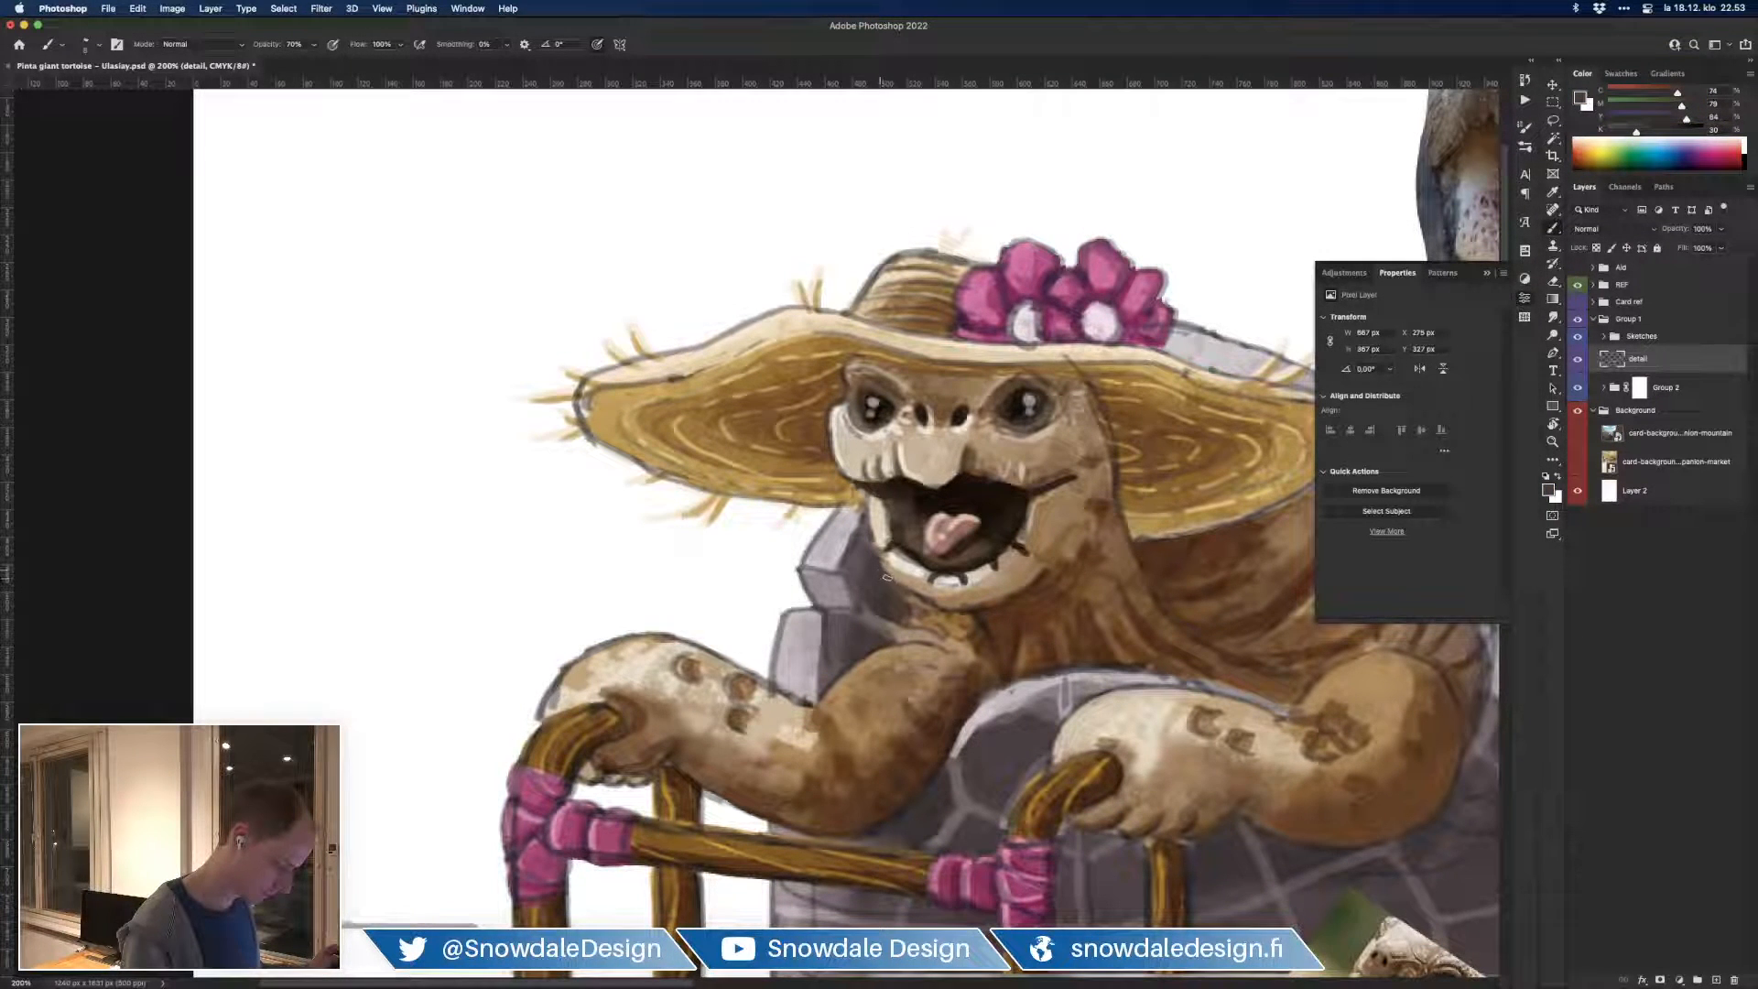
pyautogui.keyDown('alt'); pyautogui.click(933, 614); pyautogui.keyUp('alt')
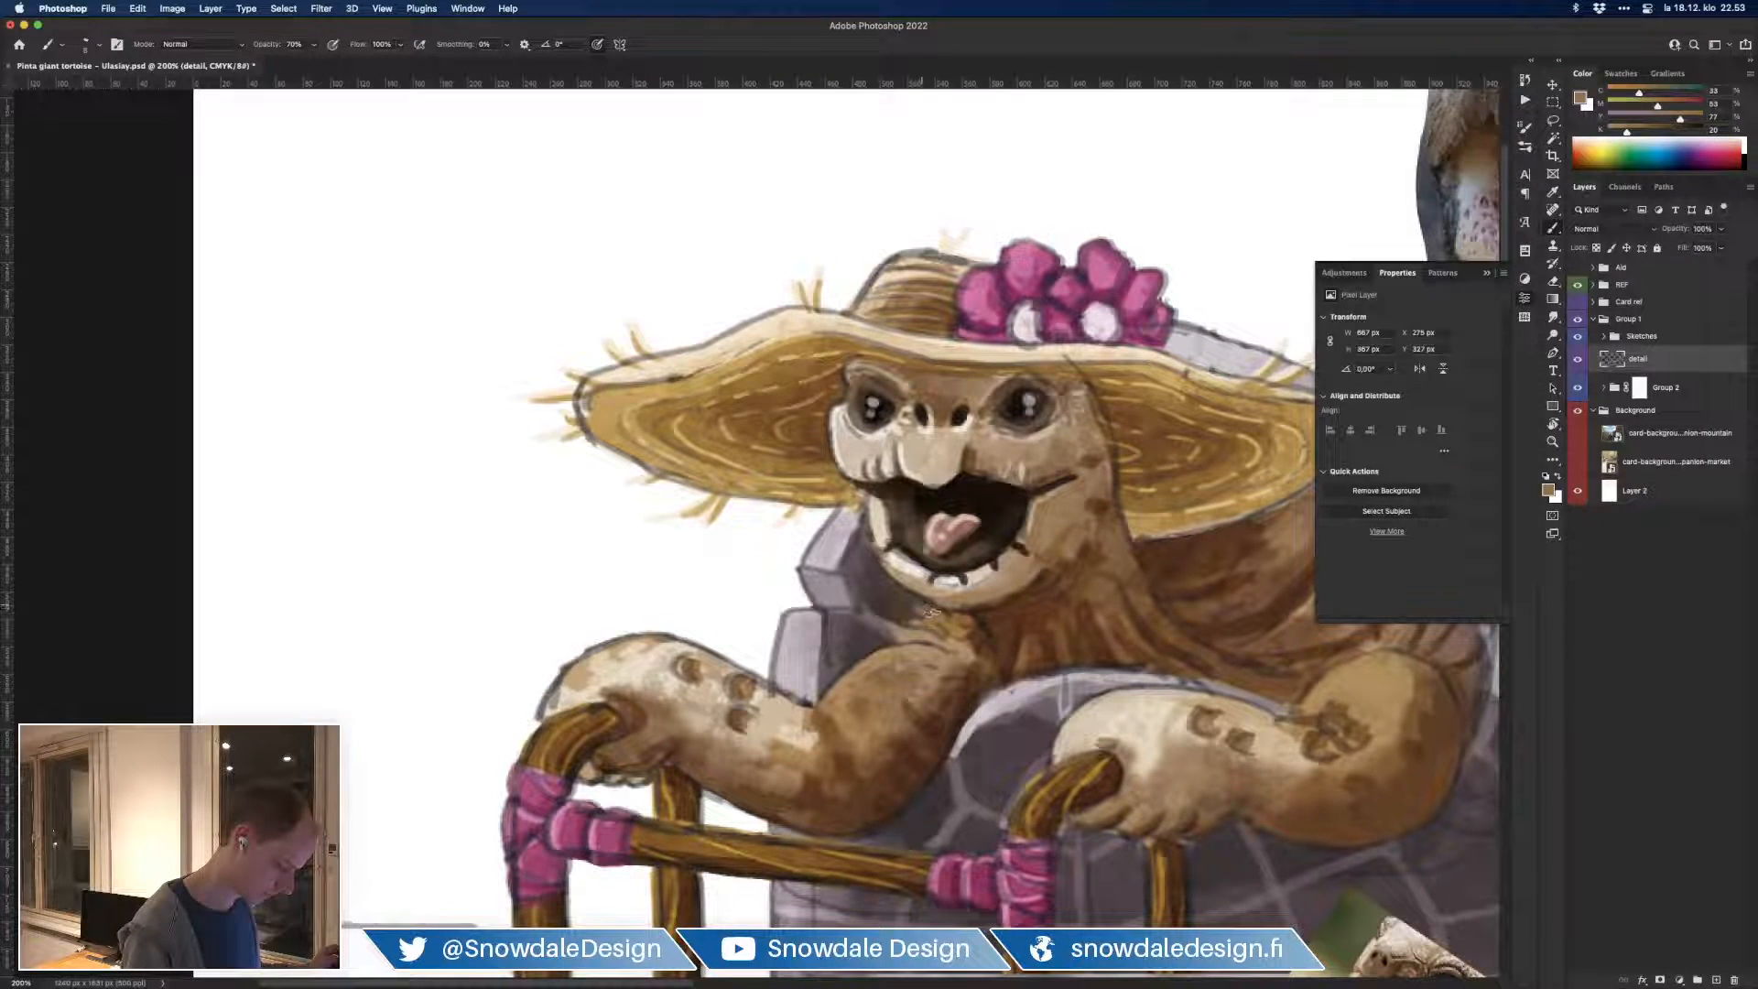
pyautogui.keyDown('alt'); pyautogui.click(884, 622); pyautogui.keyUp('alt')
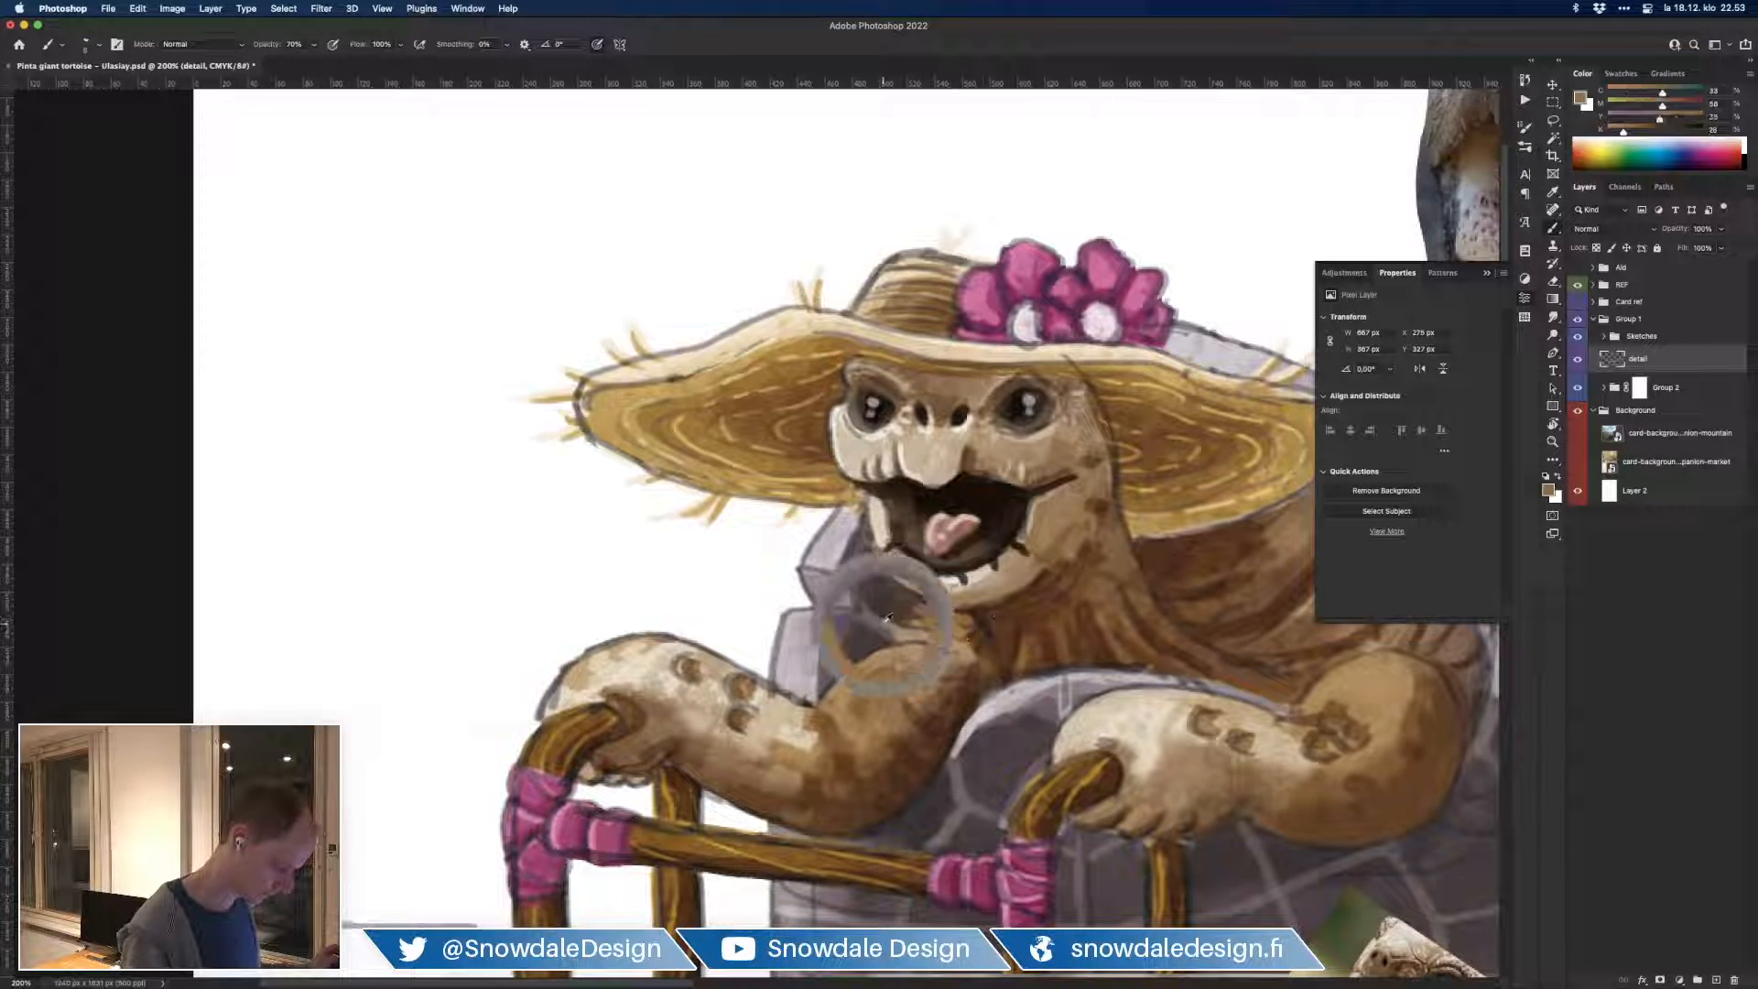
pyautogui.keyDown('alt'); pyautogui.click(971, 623); pyautogui.keyUp('alt')
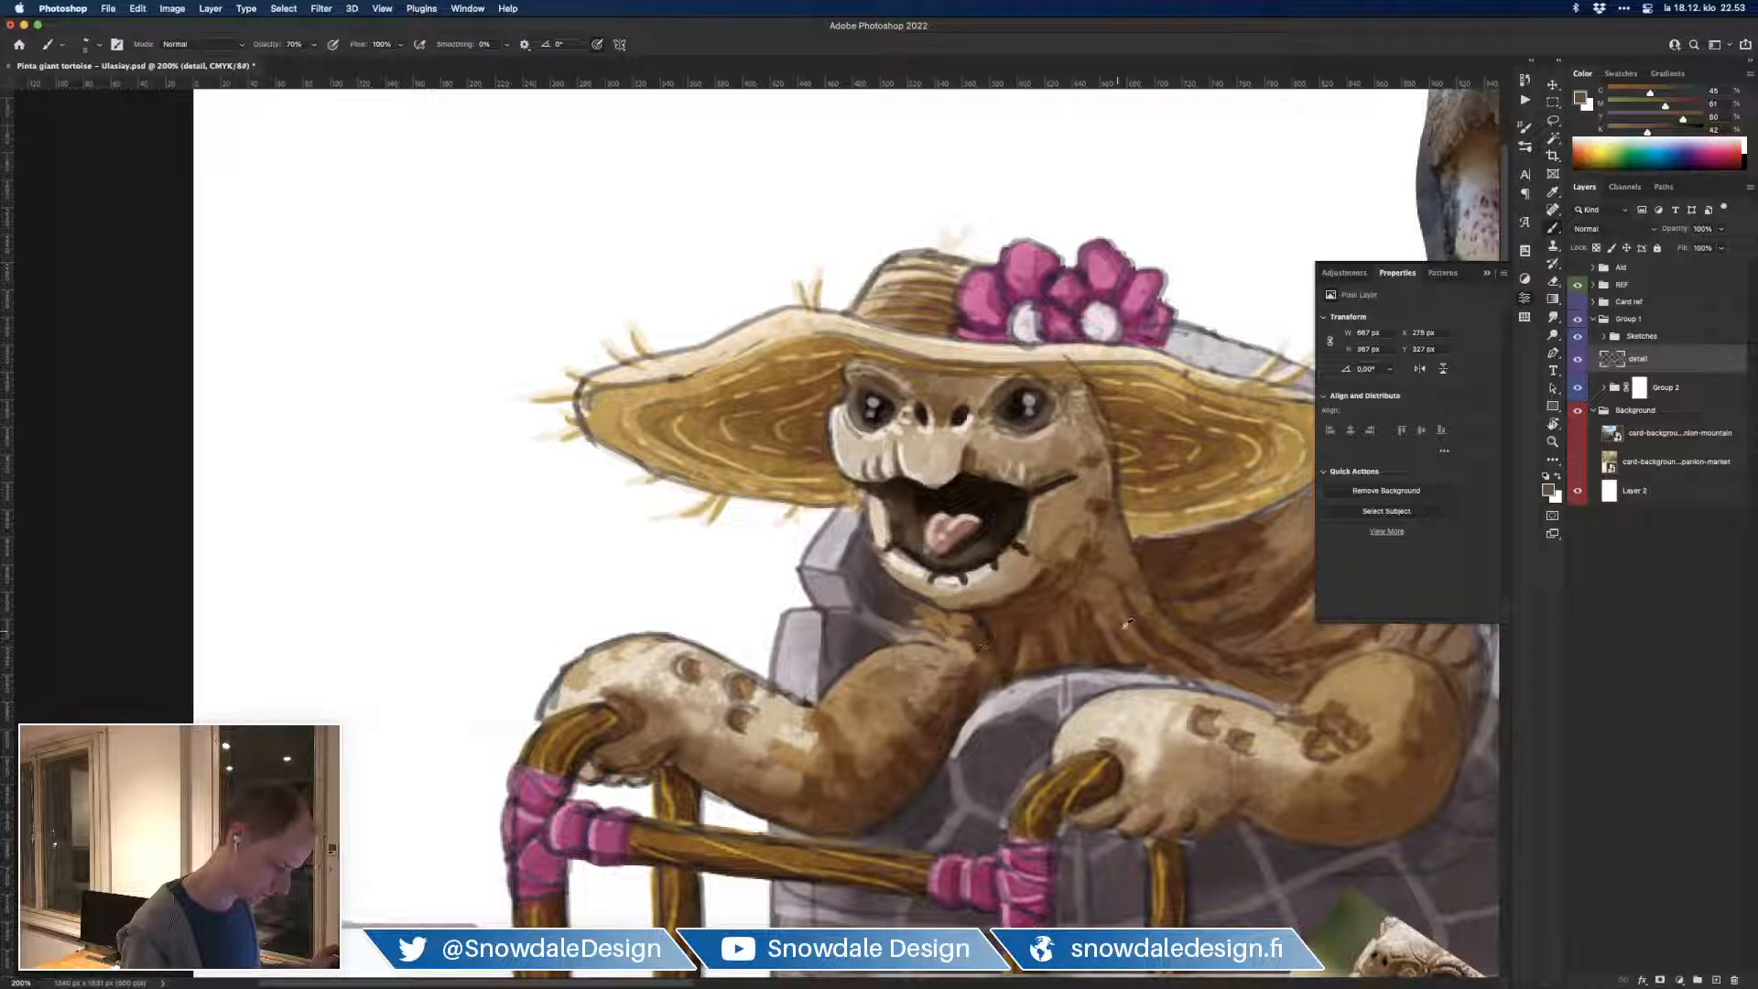
pyautogui.keyDown('alt'); pyautogui.click(1155, 586); pyautogui.keyUp('alt')
# Step: Hide the Sketches group to check the painting without its outlines, and show the group again
pyautogui.press('super+minus')
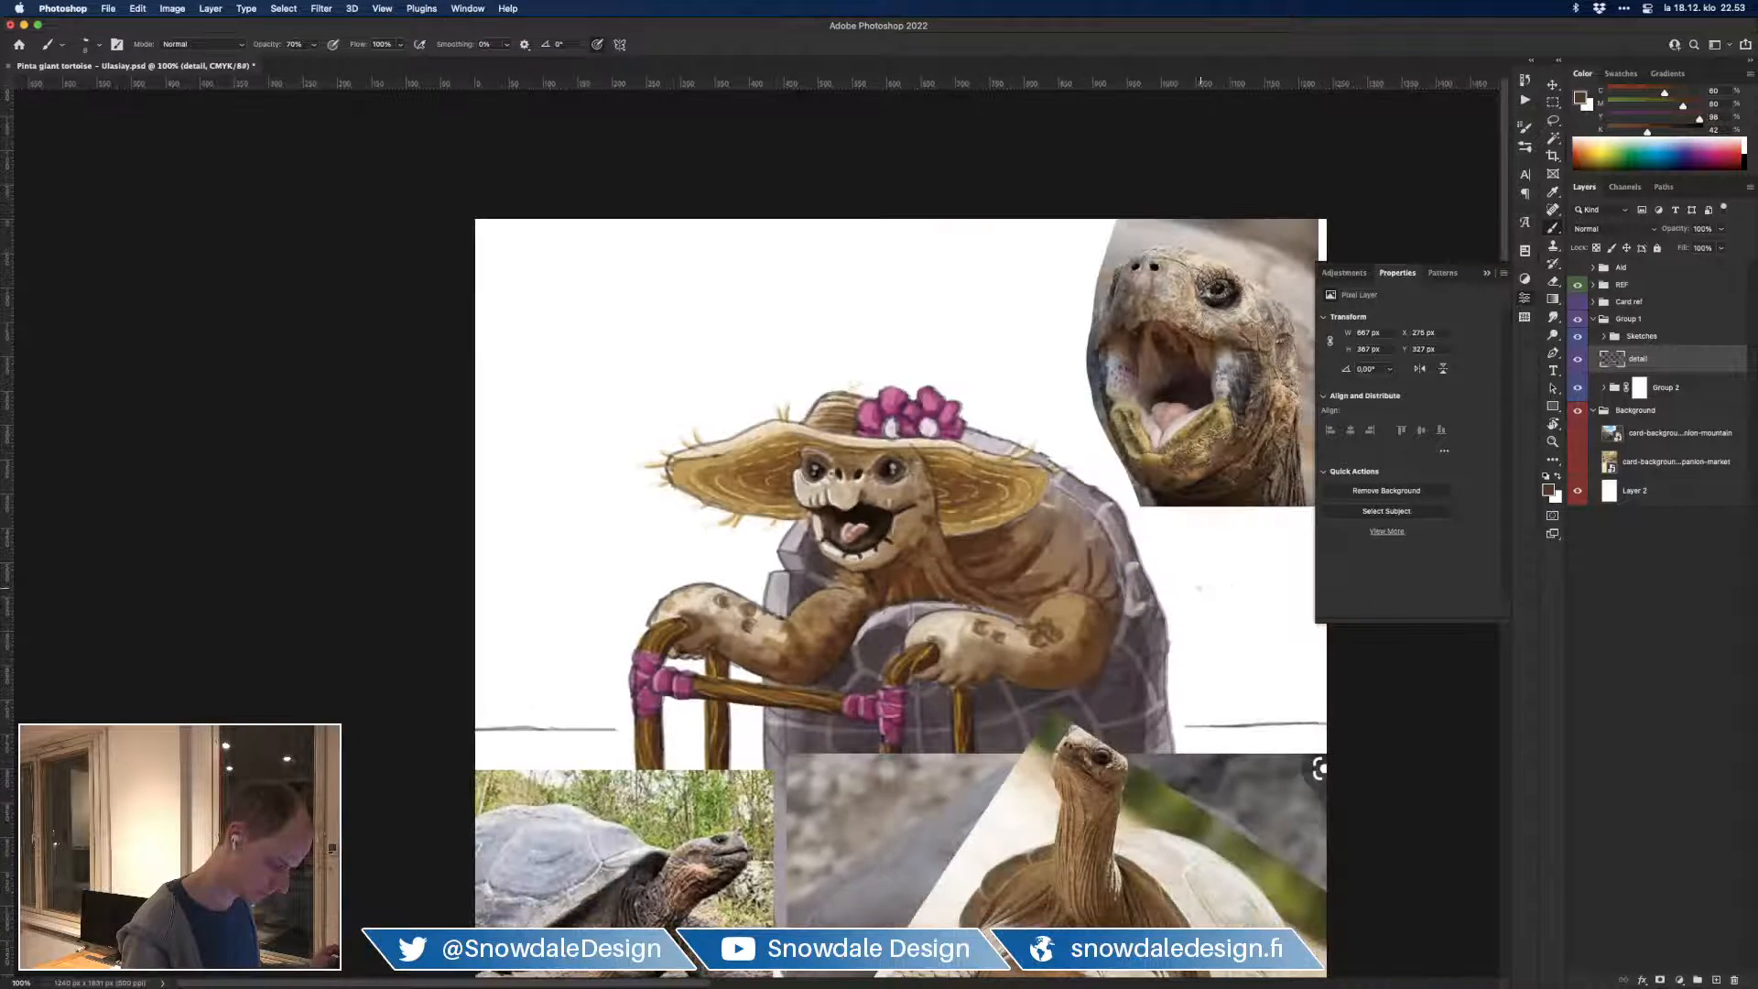
pyautogui.click(1577, 338)
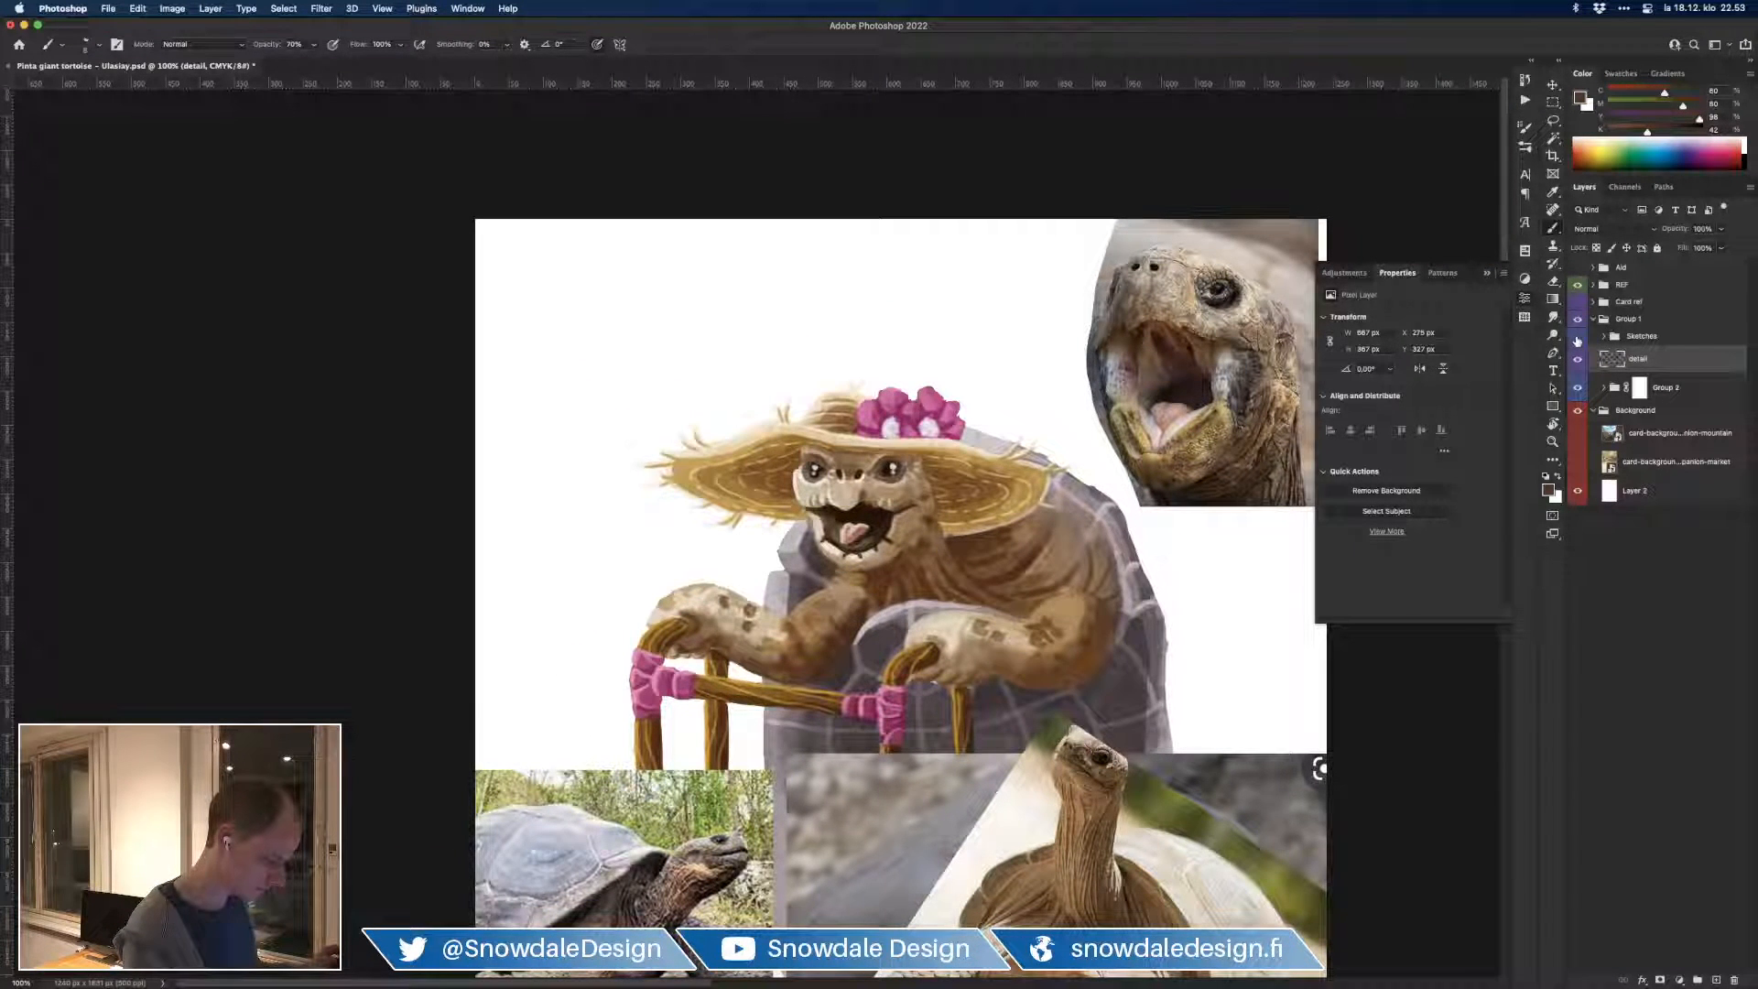
pyautogui.press('super+plus')
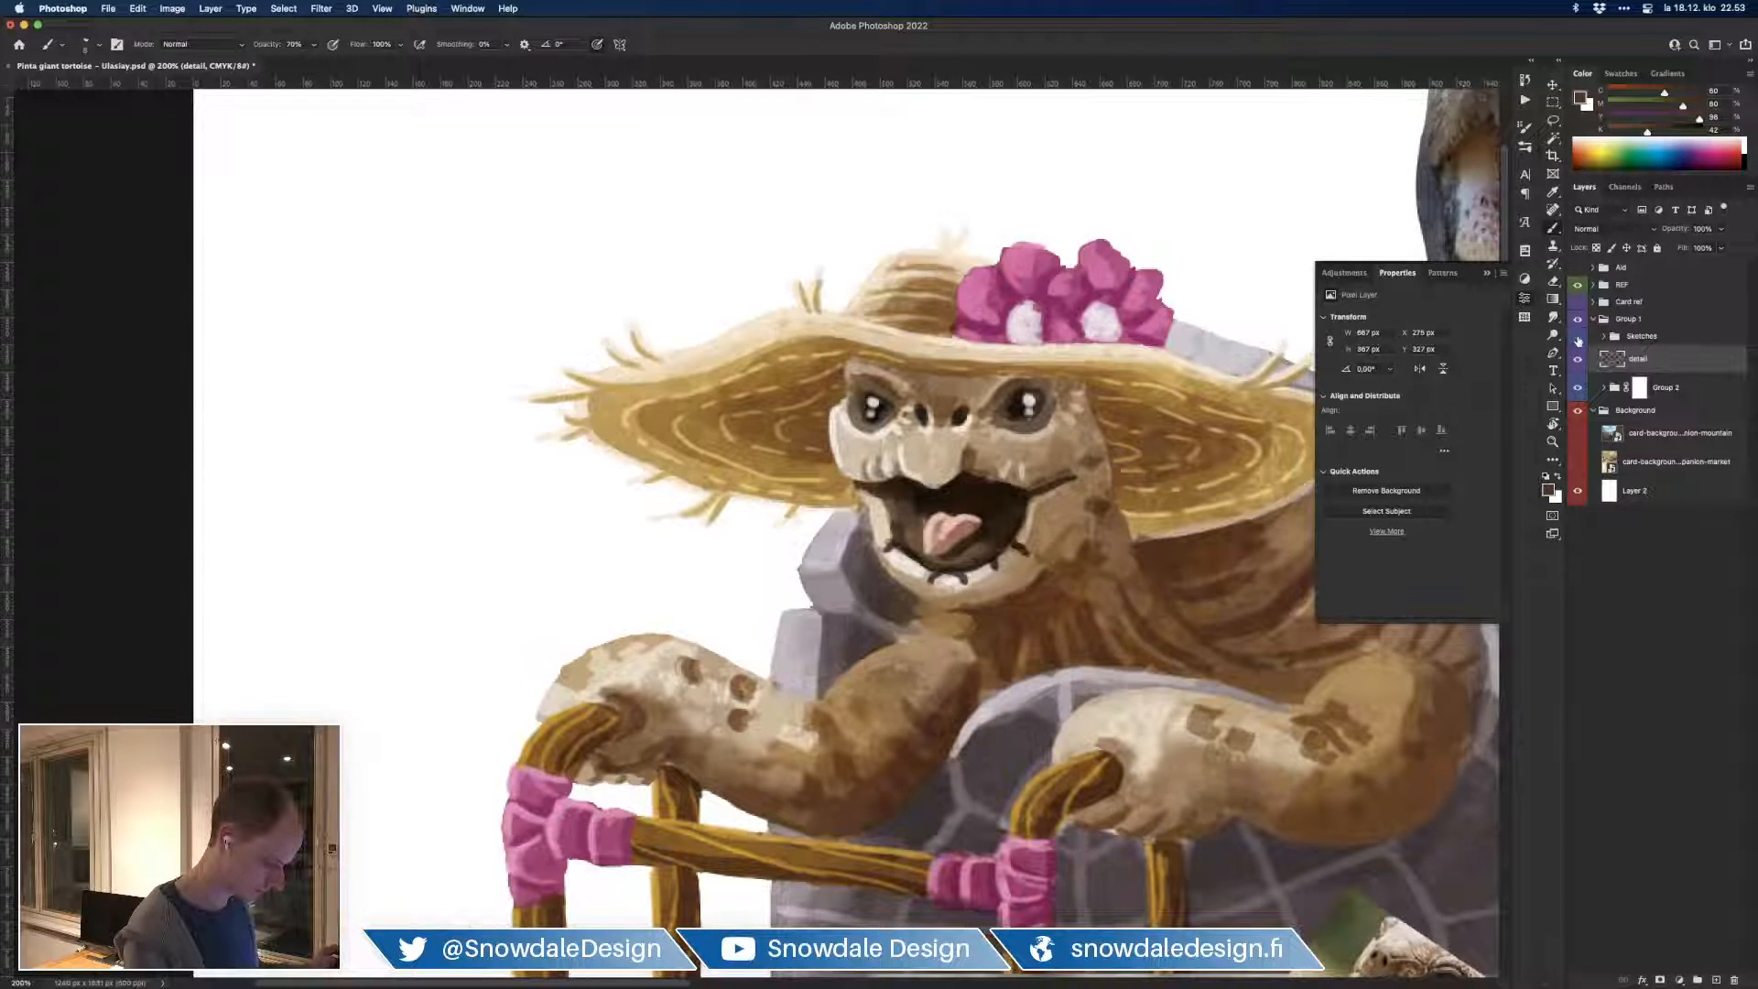
pyautogui.press('super+minus')
pyautogui.press('super+plus')
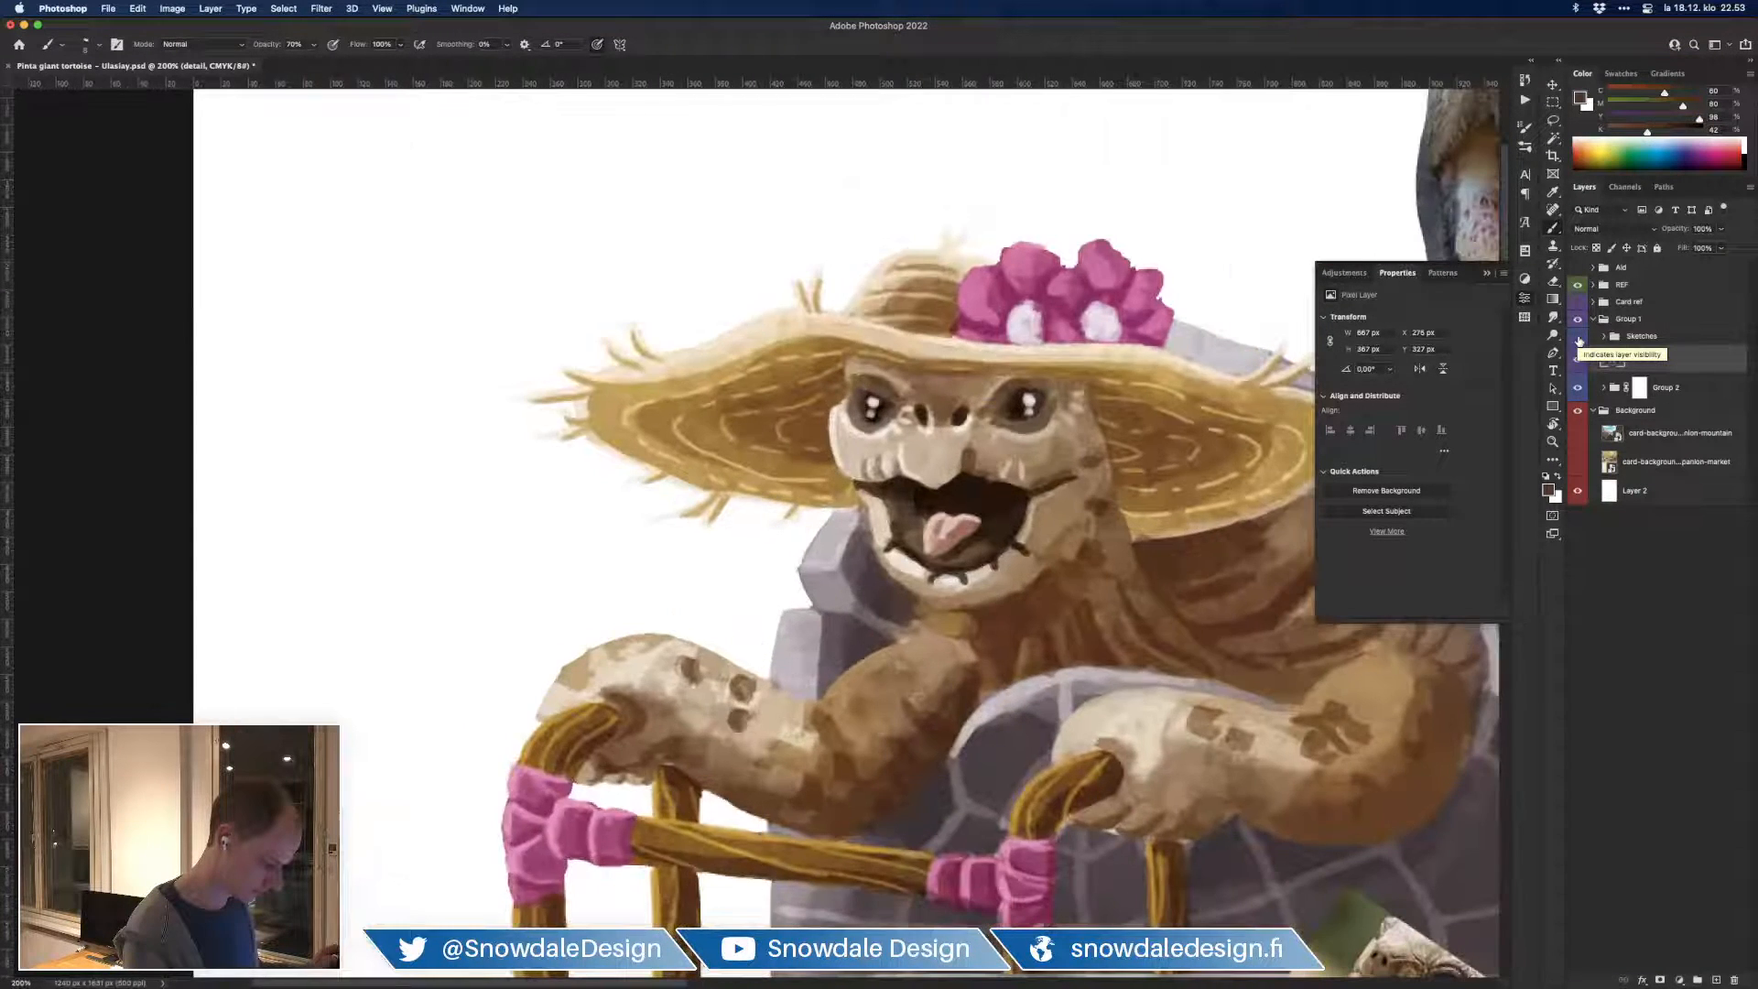
pyautogui.click(1577, 339)
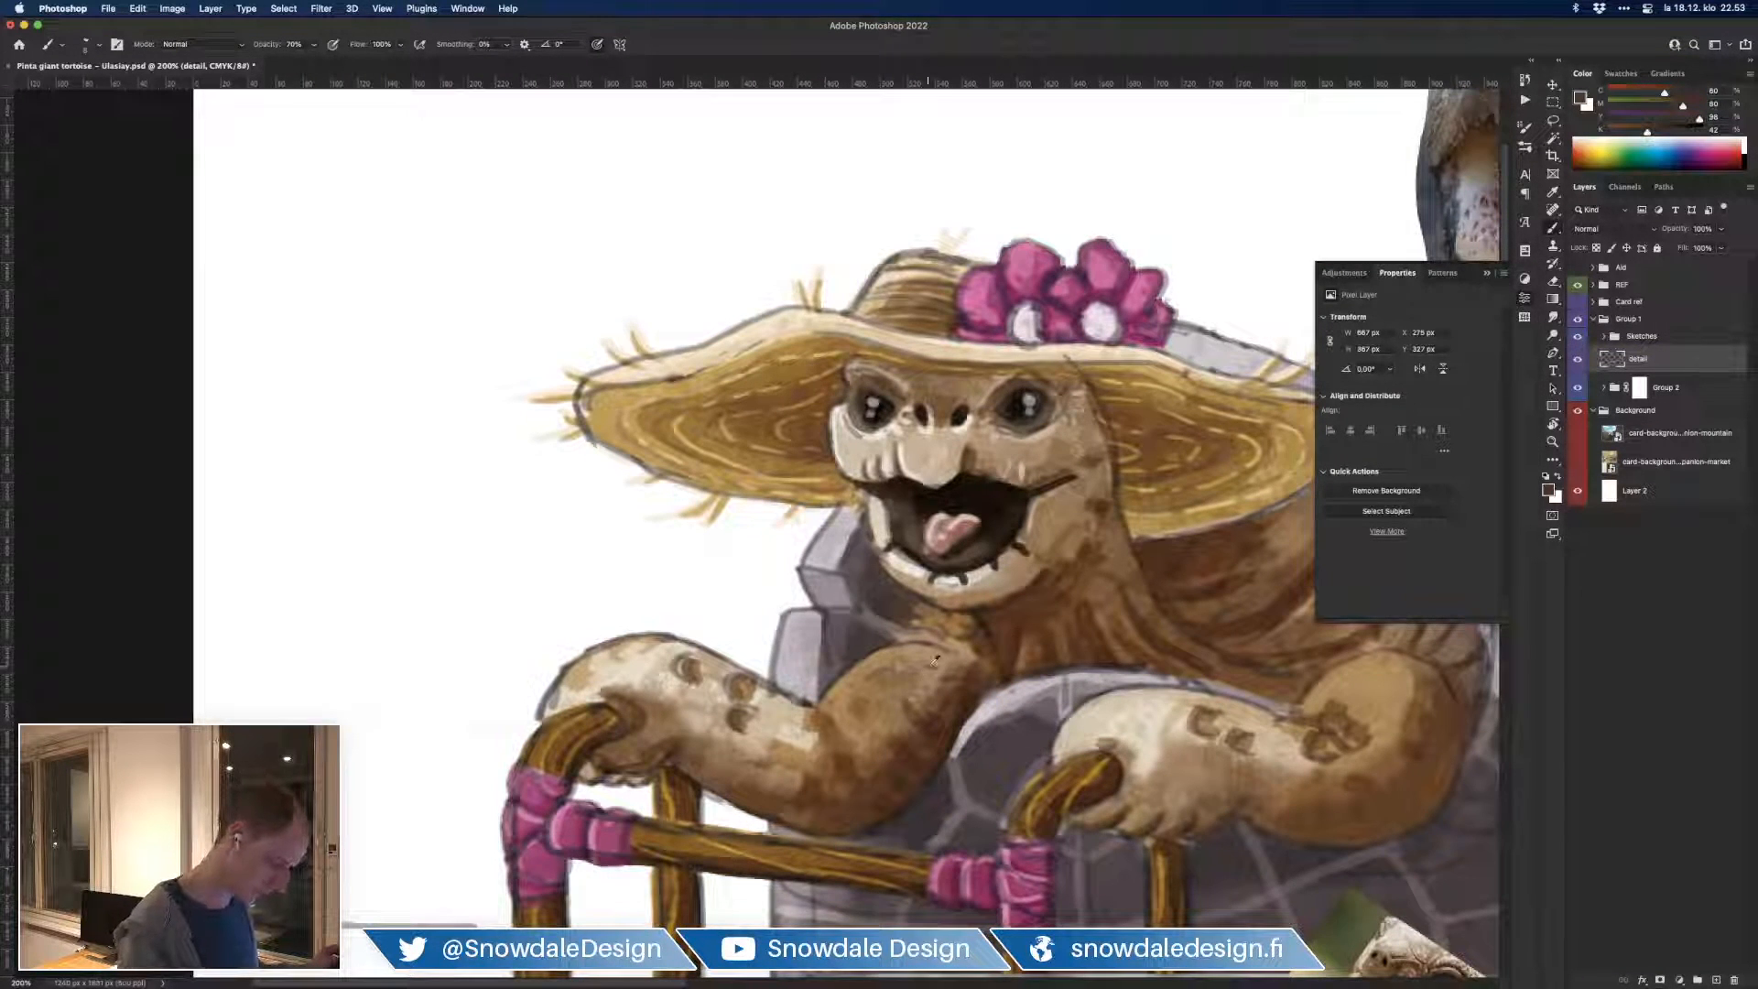
# Step: Paint light and dark skin folds on the throat below the chin with sampled brown tones
pyautogui.keyDown('alt'); pyautogui.click(1000, 620); pyautogui.keyUp('alt')
pyautogui.moveTo(985, 628)
pyautogui.mouseDown()
pyautogui.moveTo(998, 649)
pyautogui.moveTo(1022, 609)
pyautogui.moveTo(989, 630)
pyautogui.mouseUp()
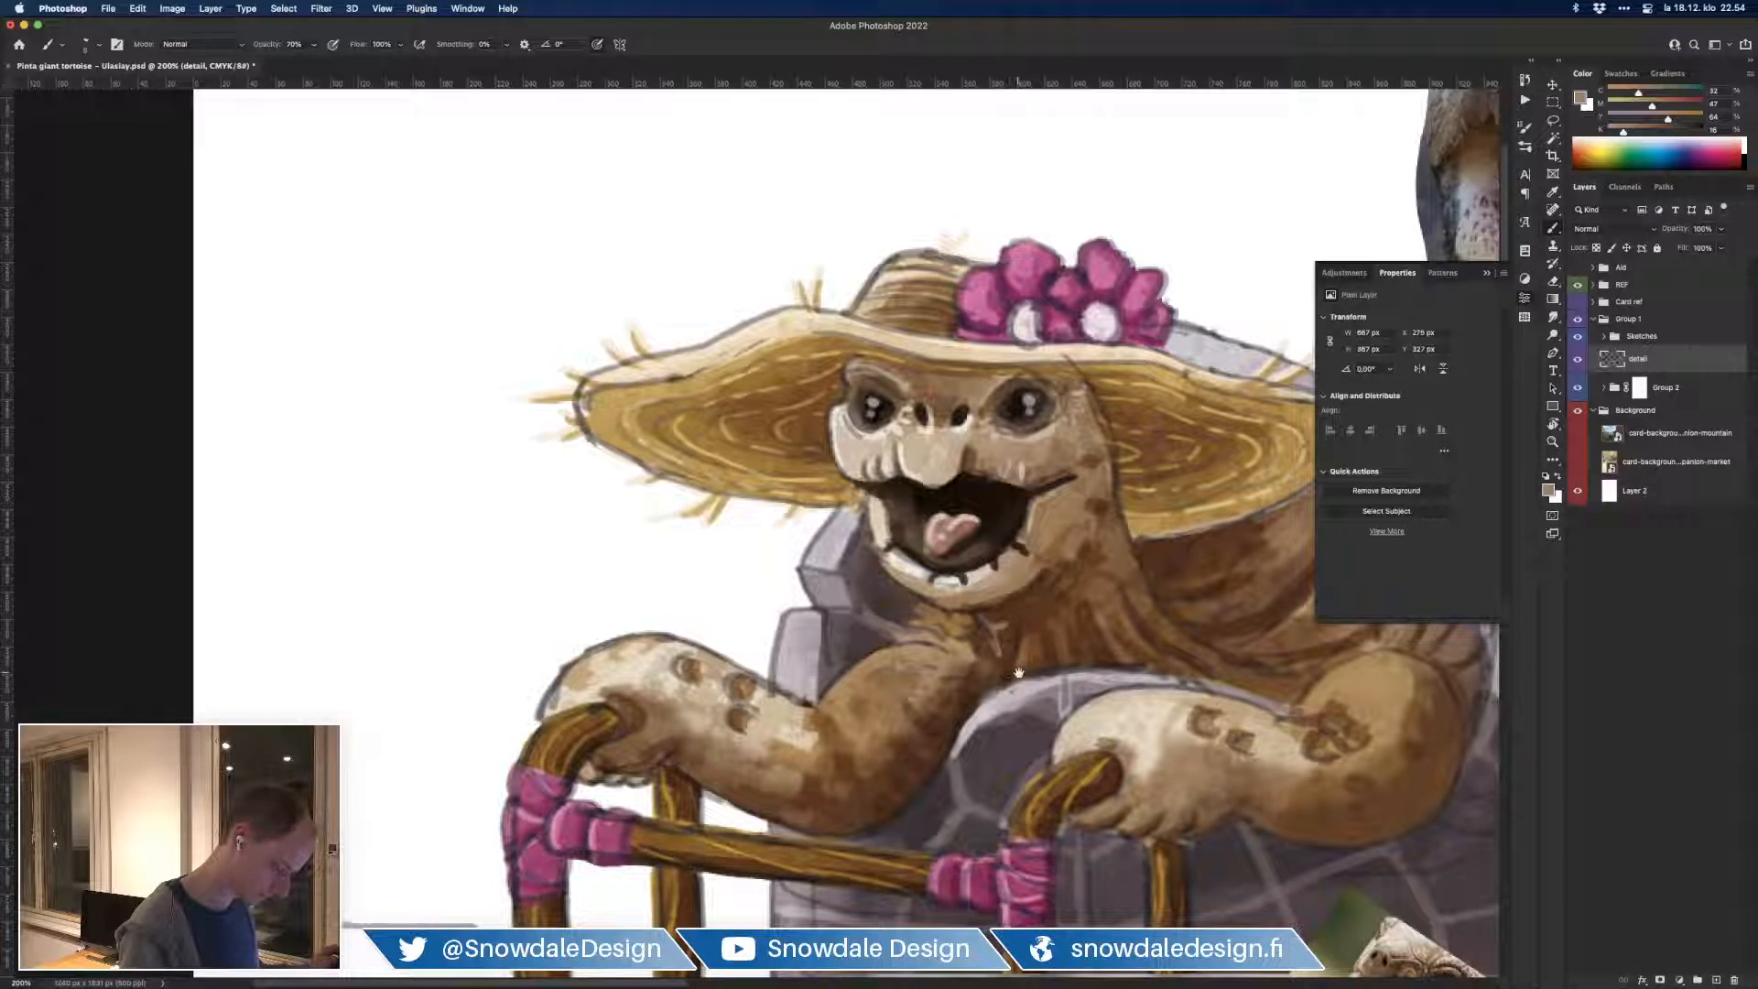
pyautogui.hscroll(5, 1002, 622)
pyautogui.keyDown('alt'); pyautogui.click(1006, 567); pyautogui.keyUp('alt')
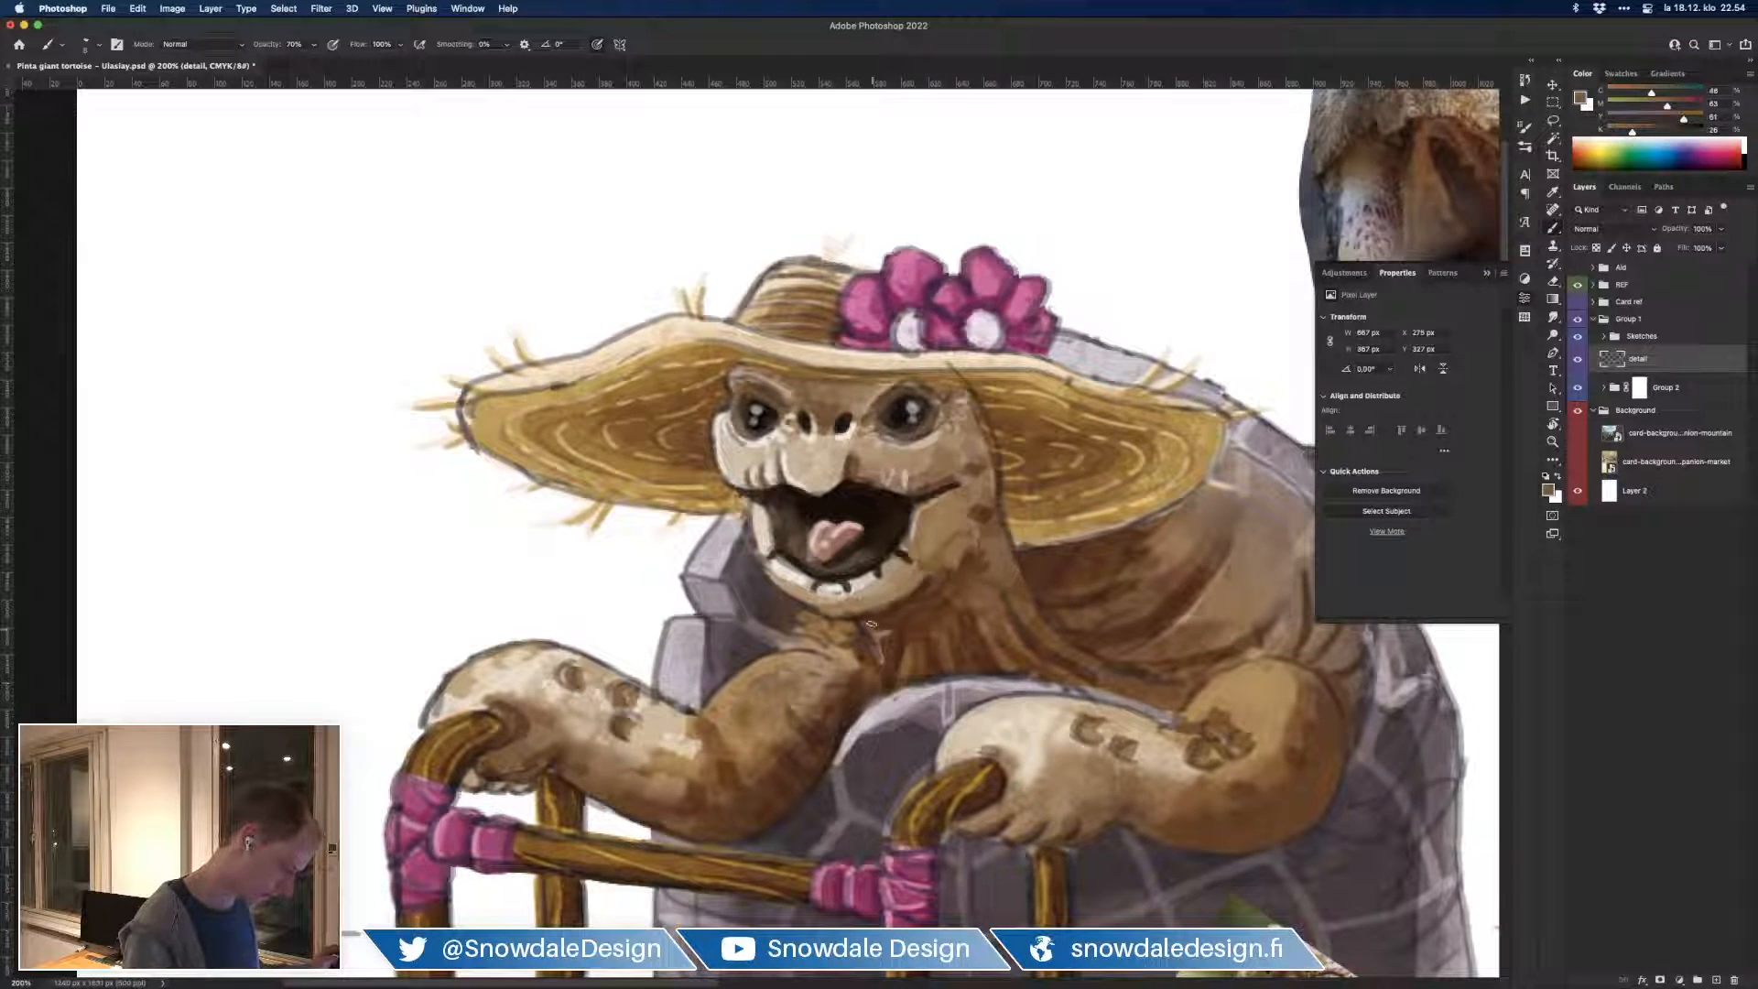
pyautogui.moveTo(884, 659)
pyautogui.mouseDown()
pyautogui.moveTo(887, 643)
pyautogui.moveTo(892, 682)
pyautogui.mouseUp()
pyautogui.keyDown('alt'); pyautogui.click(1090, 616); pyautogui.keyUp('alt')
pyautogui.keyDown('alt'); pyautogui.click(855, 649); pyautogui.keyUp('alt')
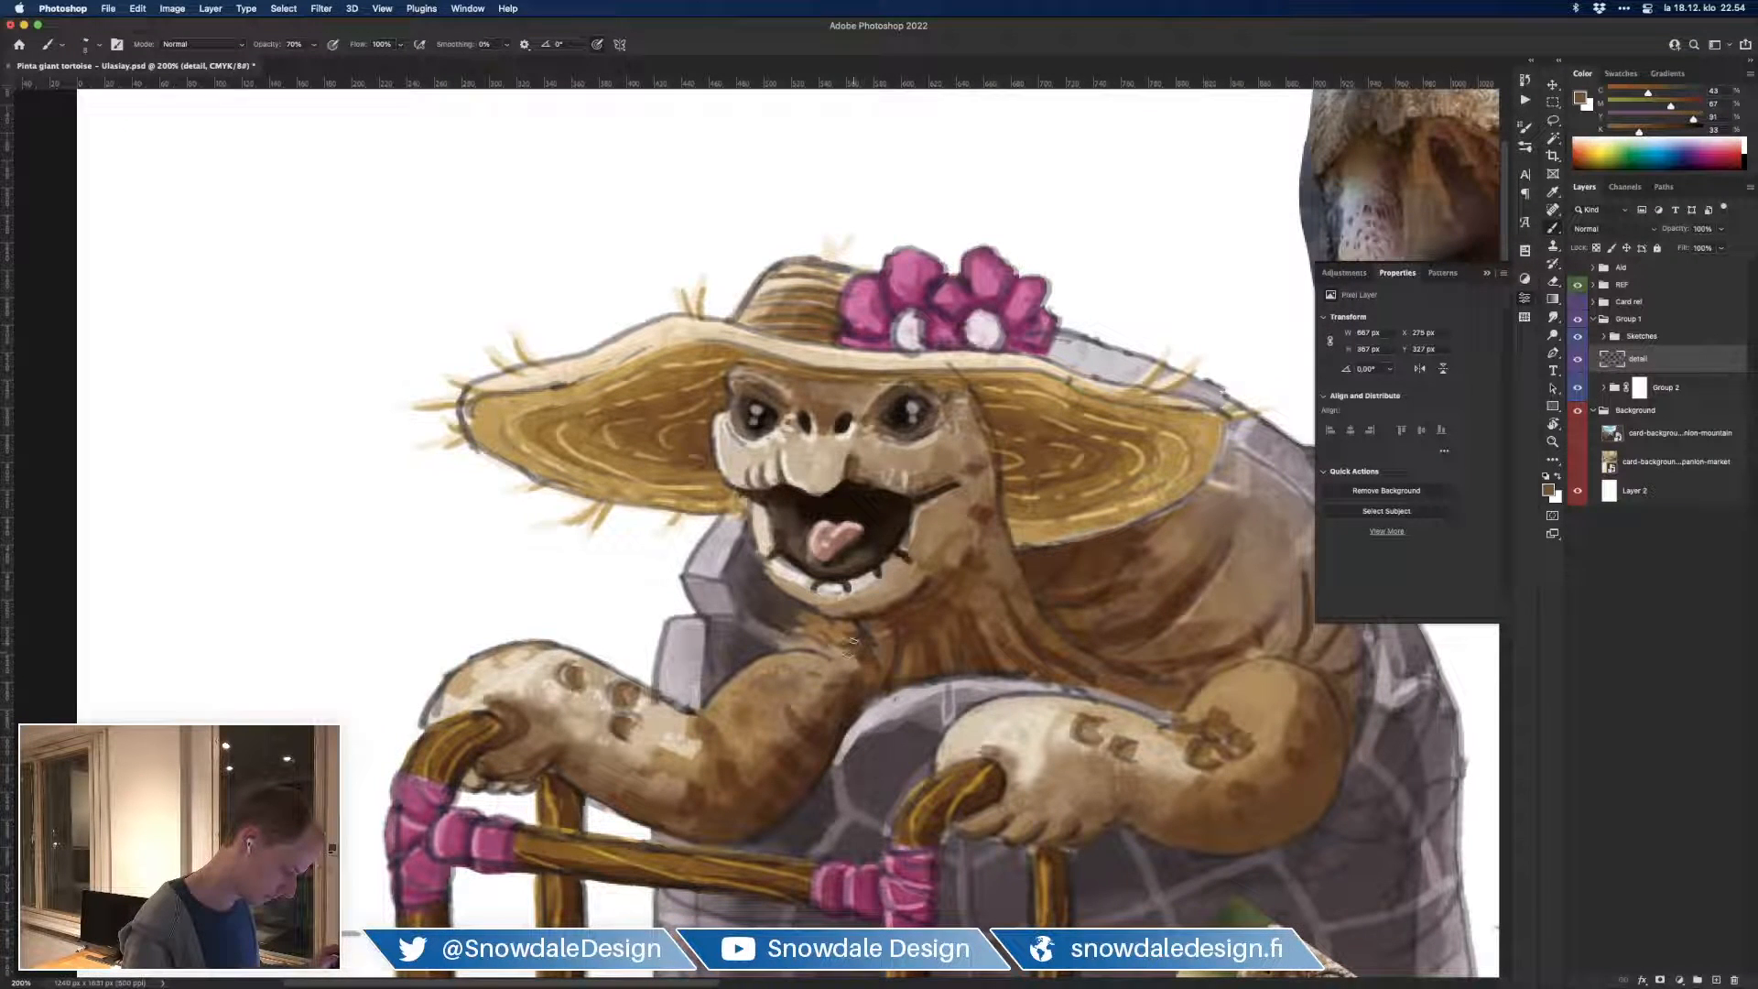
# Step: Refine the folds at the base of the neck and paint over the near arm's upper outline with sampled skin colours
pyautogui.moveTo(842, 638)
pyautogui.mouseDown()
pyautogui.moveTo(885, 683)
pyautogui.moveTo(876, 701)
pyautogui.moveTo(961, 677)
pyautogui.moveTo(1132, 681)
pyautogui.moveTo(1084, 687)
pyautogui.moveTo(1165, 717)
pyautogui.mouseUp()
pyautogui.keyDown('alt'); pyautogui.click(874, 712); pyautogui.keyUp('alt')
pyautogui.keyDown('alt'); pyautogui.click(1114, 682); pyautogui.keyUp('alt')
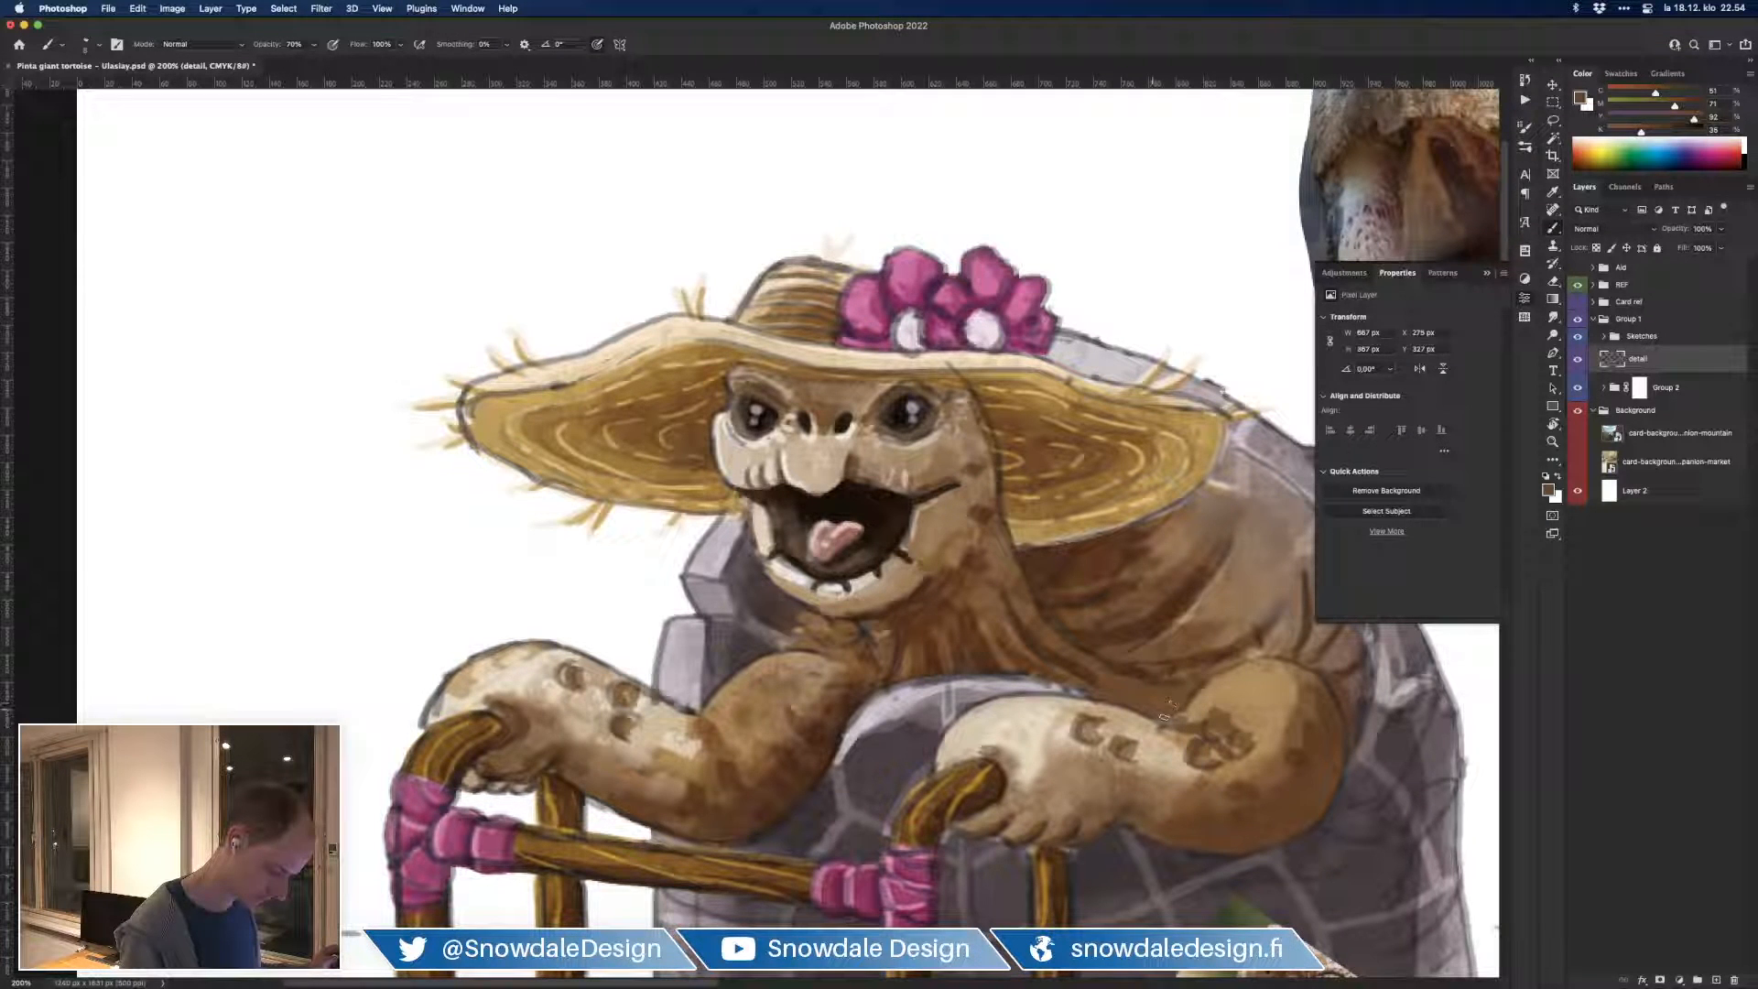
pyautogui.keyDown('alt'); pyautogui.click(1181, 709); pyautogui.keyUp('alt')
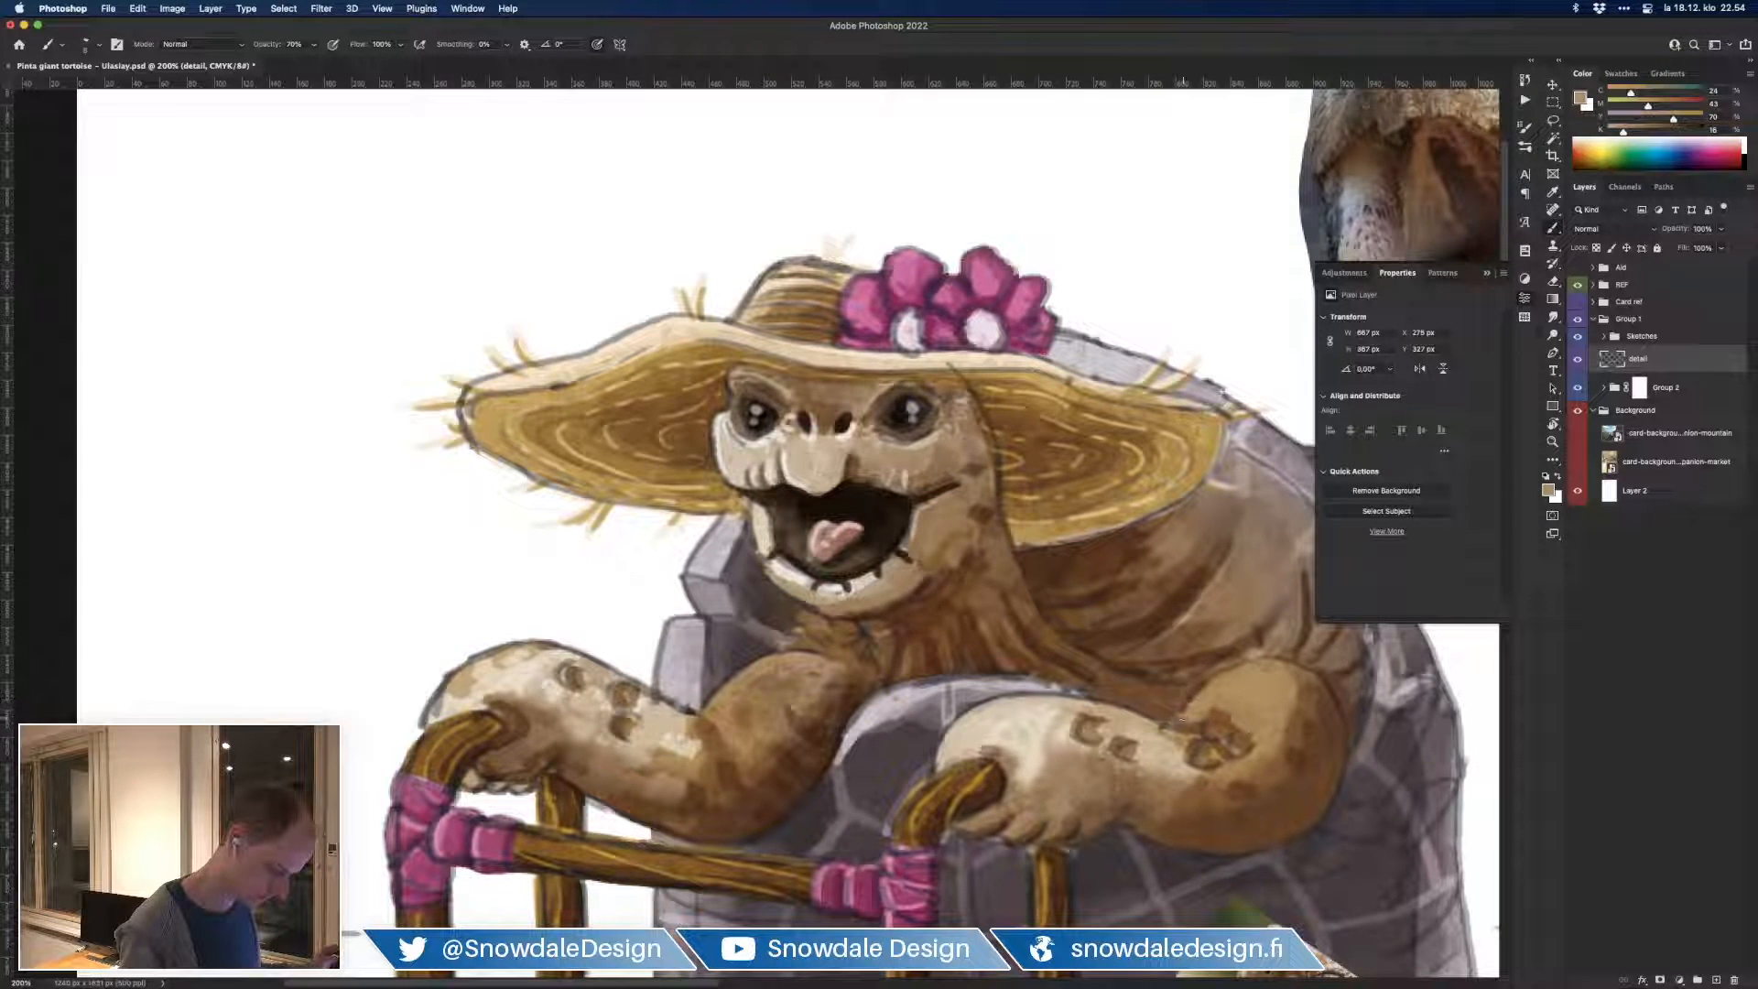
pyautogui.keyDown('alt'); pyautogui.click(1165, 726); pyautogui.keyUp('alt')
pyautogui.moveTo(1187, 730)
pyautogui.mouseDown()
pyautogui.moveTo(1229, 730)
pyautogui.moveTo(1117, 716)
pyautogui.mouseUp()
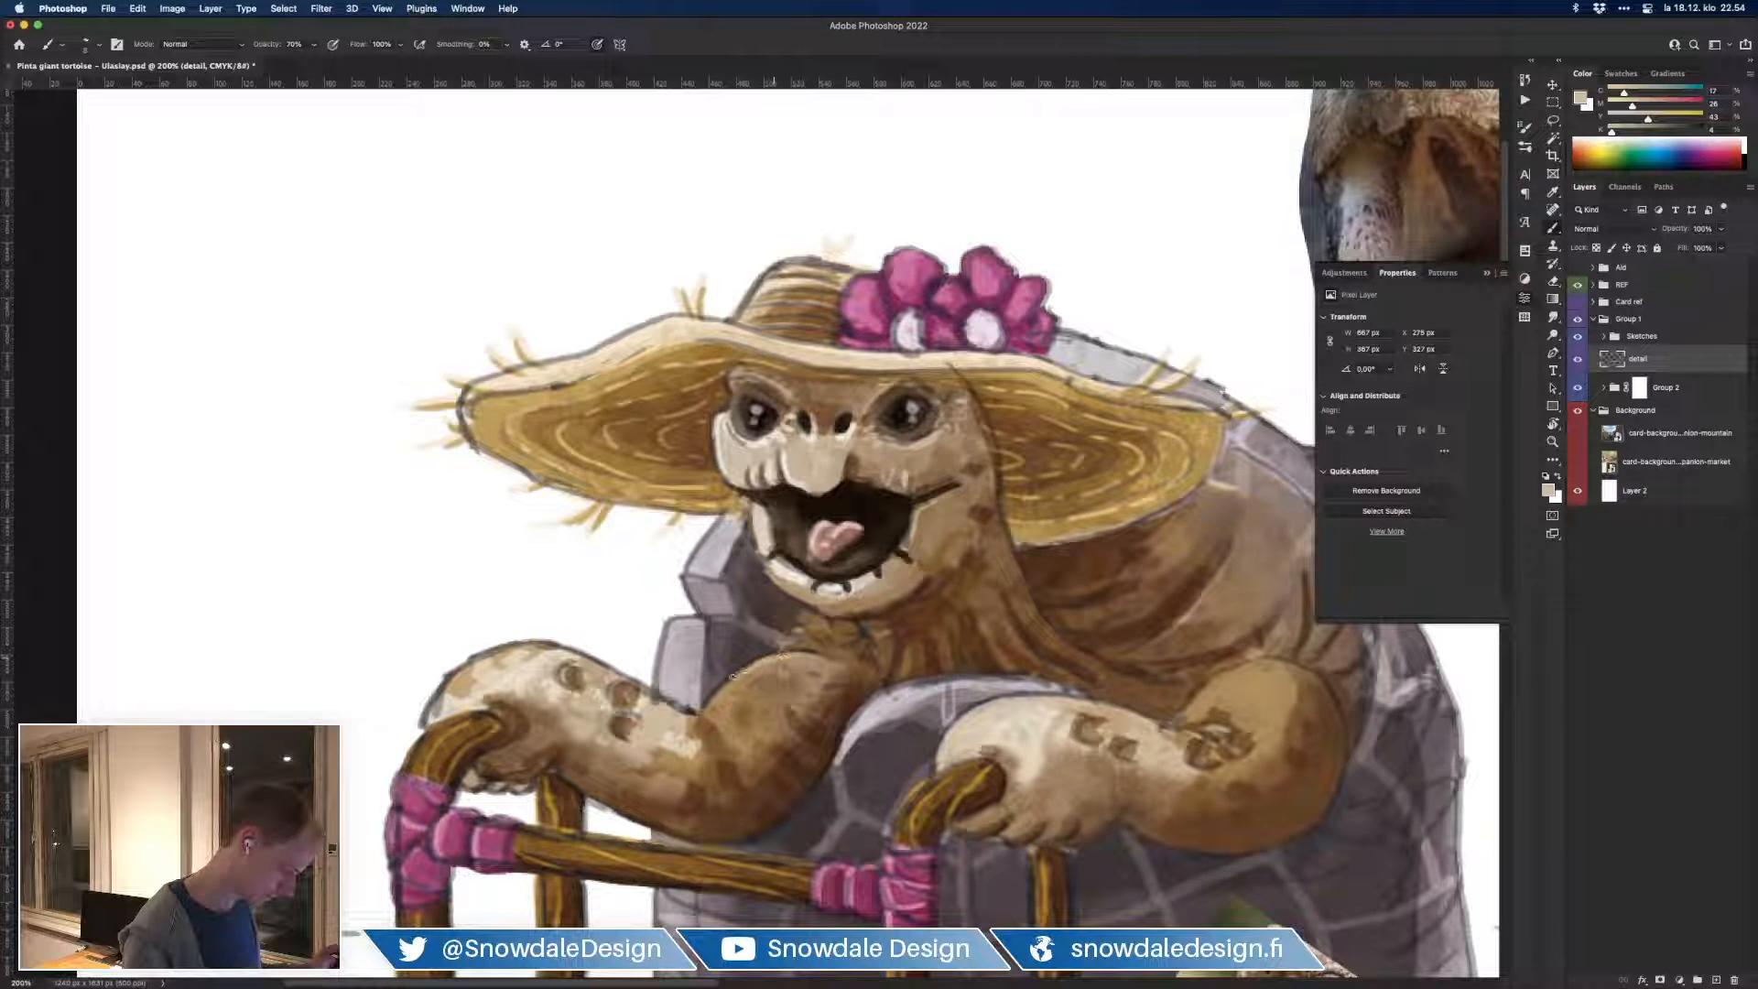
# Step: Paint light touches along the far arm's top edge and the throat folds, and hide the Sketches group
pyautogui.moveTo(711, 700); pyautogui.dragTo(869, 637)
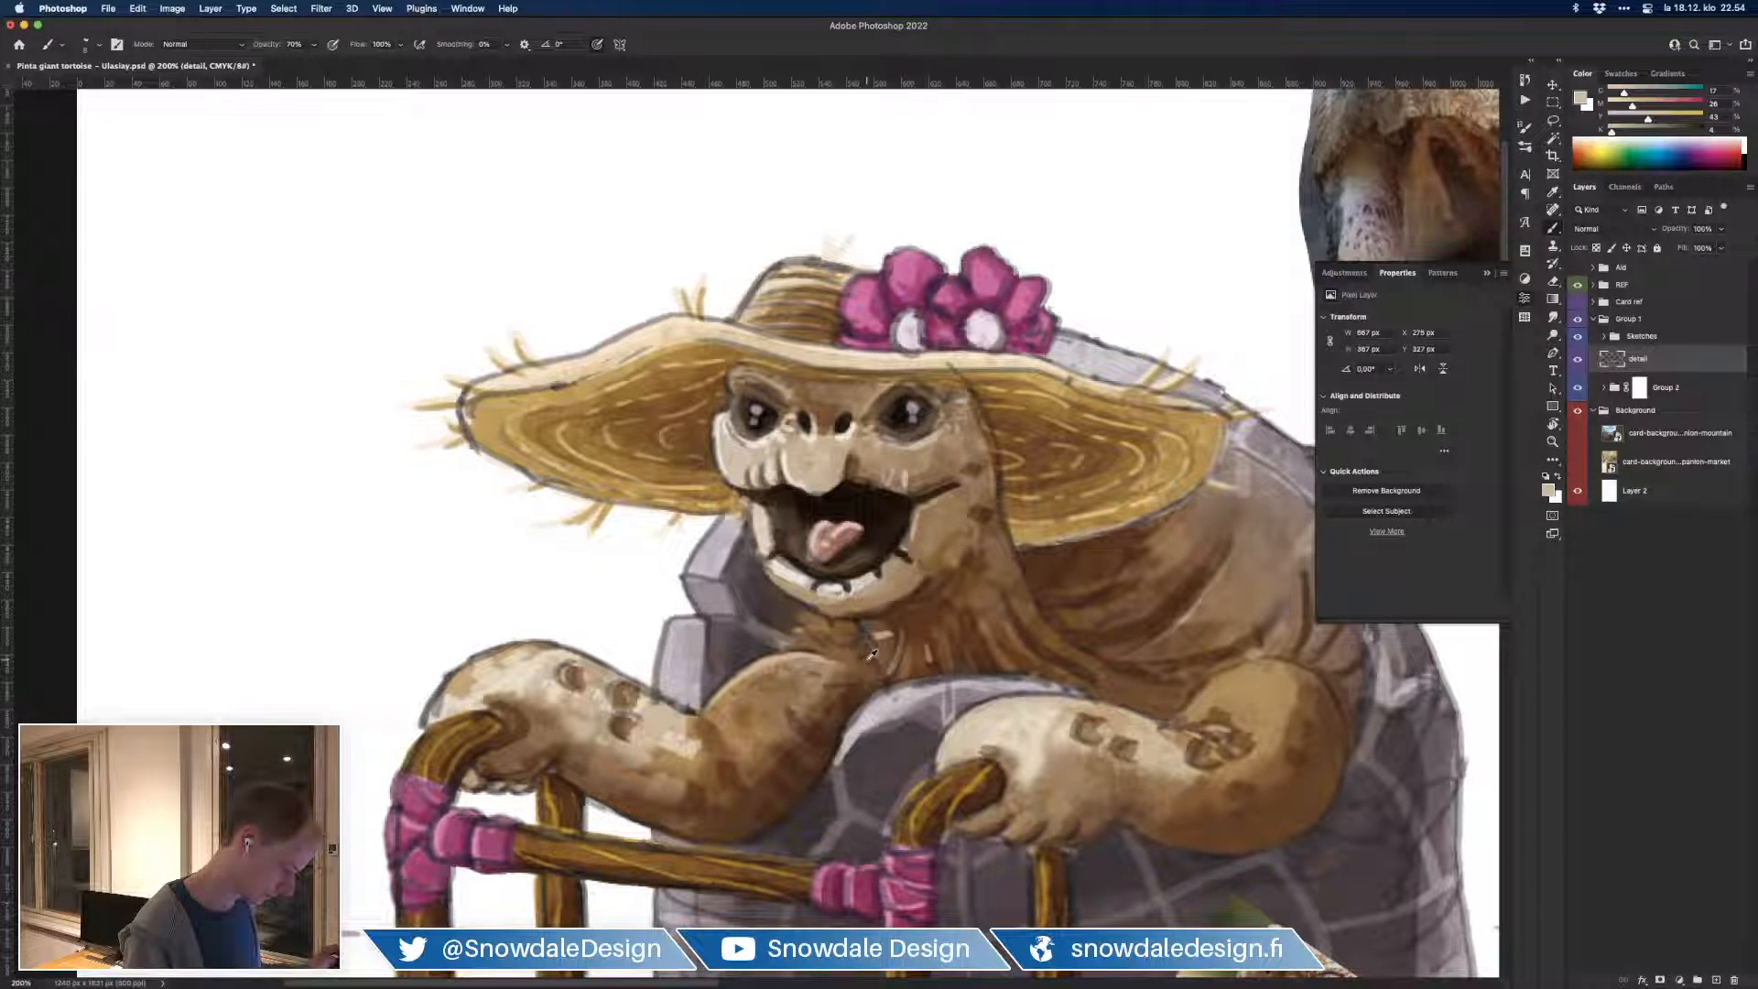
pyautogui.keyDown('alt'); pyautogui.click(865, 661); pyautogui.keyUp('alt')
pyautogui.press('super+minus')
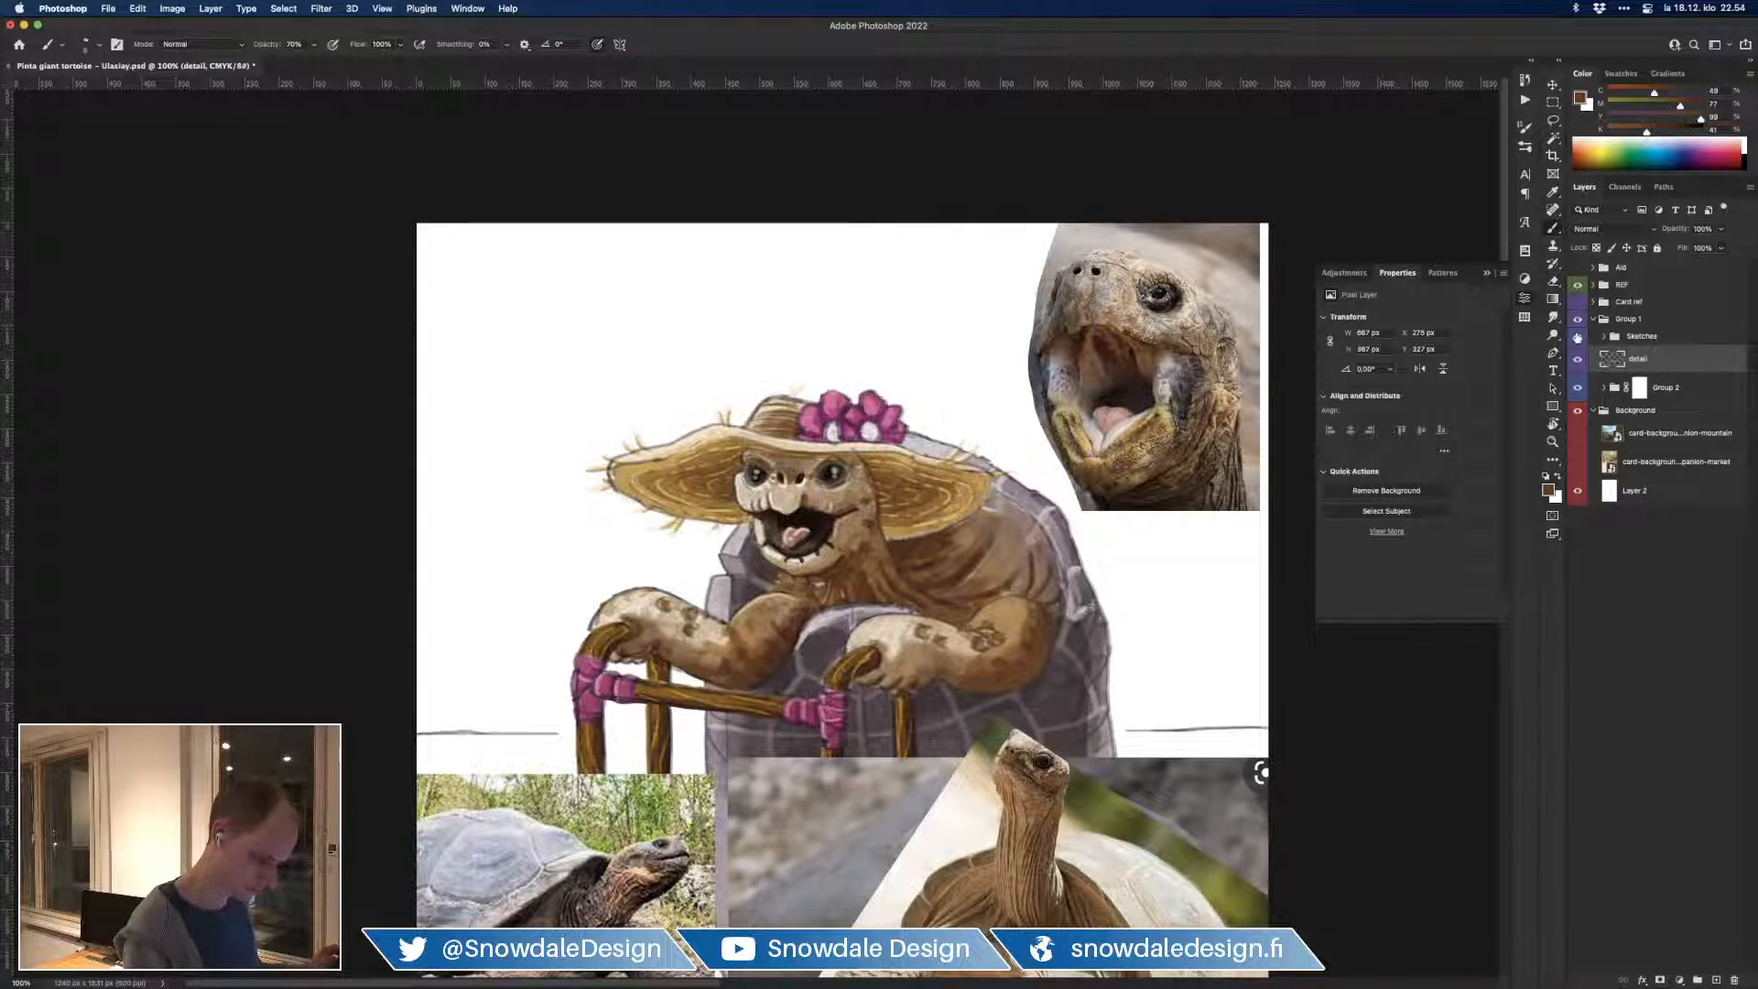
pyautogui.press('super+plus')
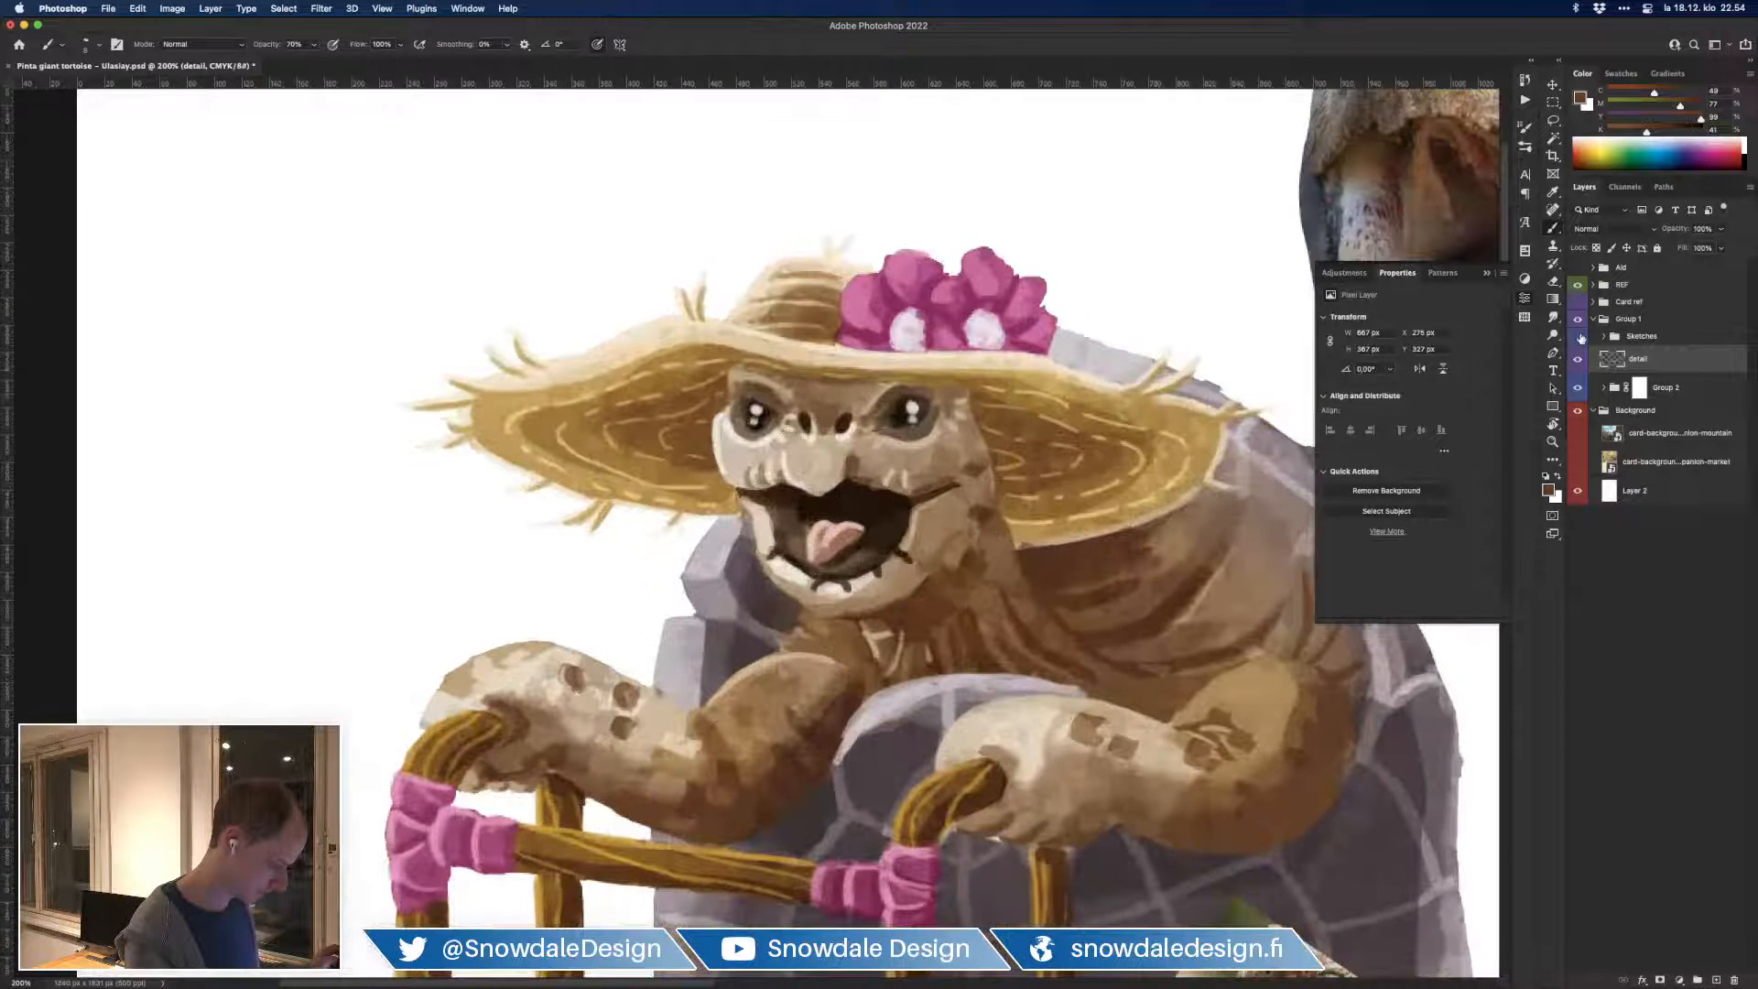
pyautogui.keyDown('alt'); pyautogui.click(946, 554); pyautogui.keyUp('alt')
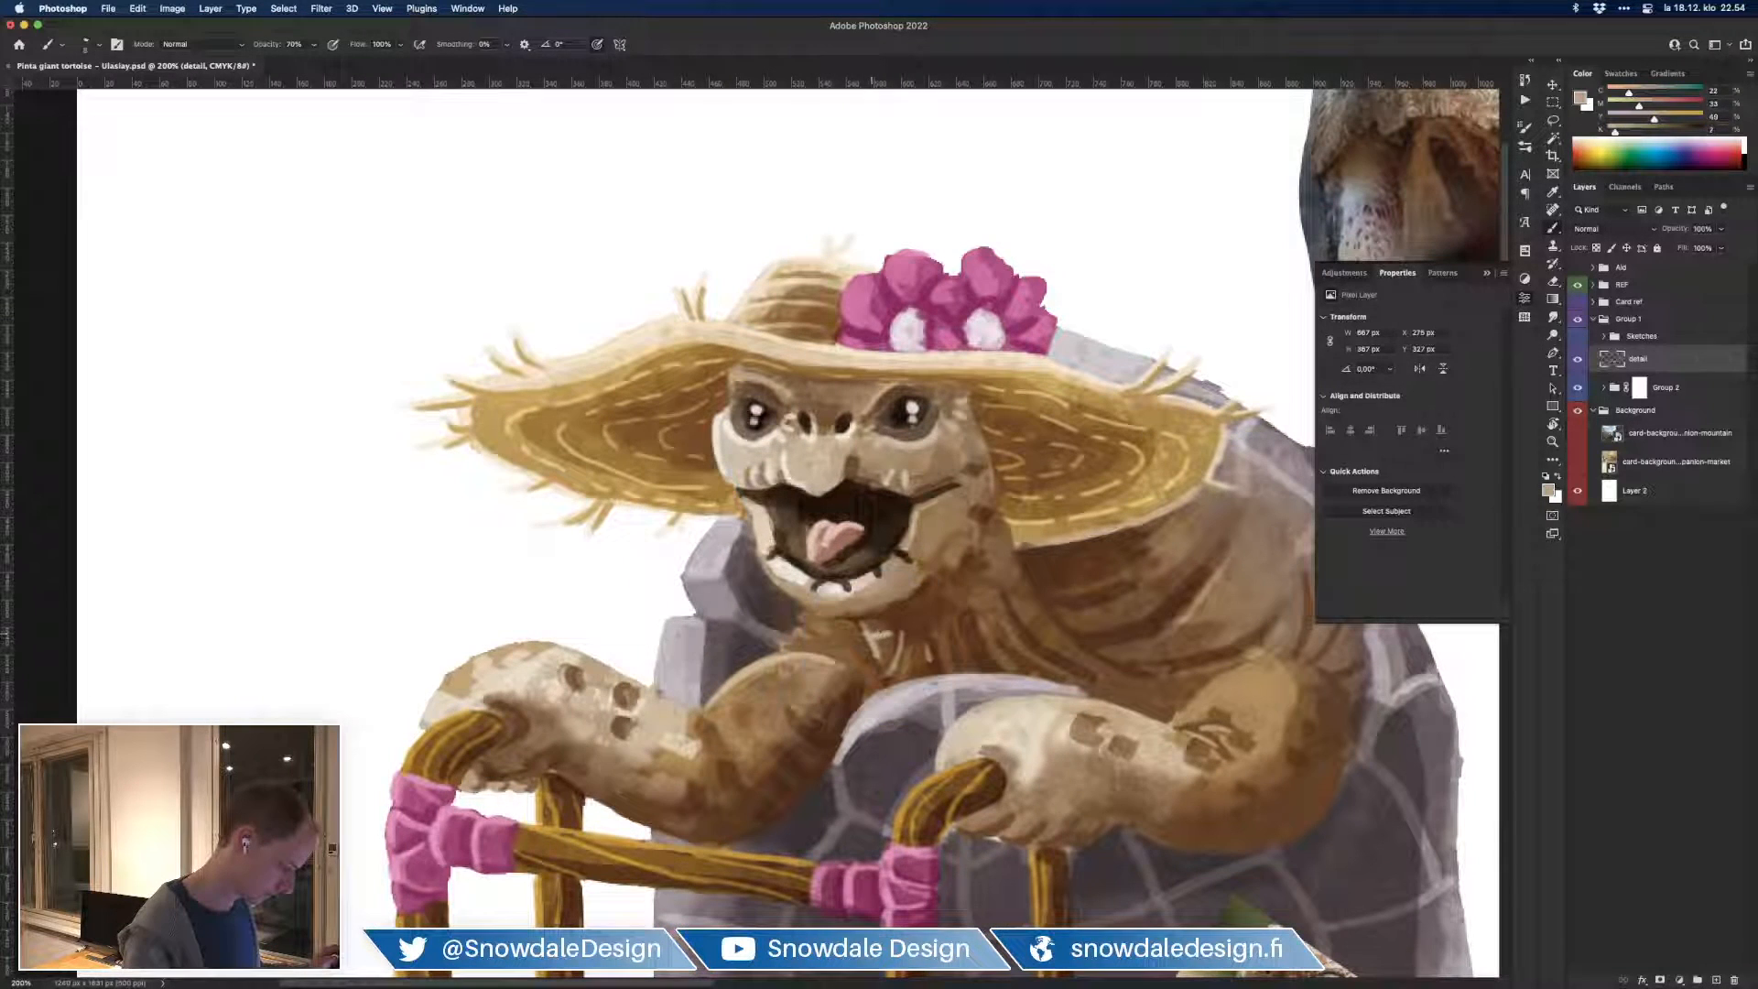
pyautogui.keyDown('alt'); pyautogui.click(846, 622); pyautogui.keyUp('alt')
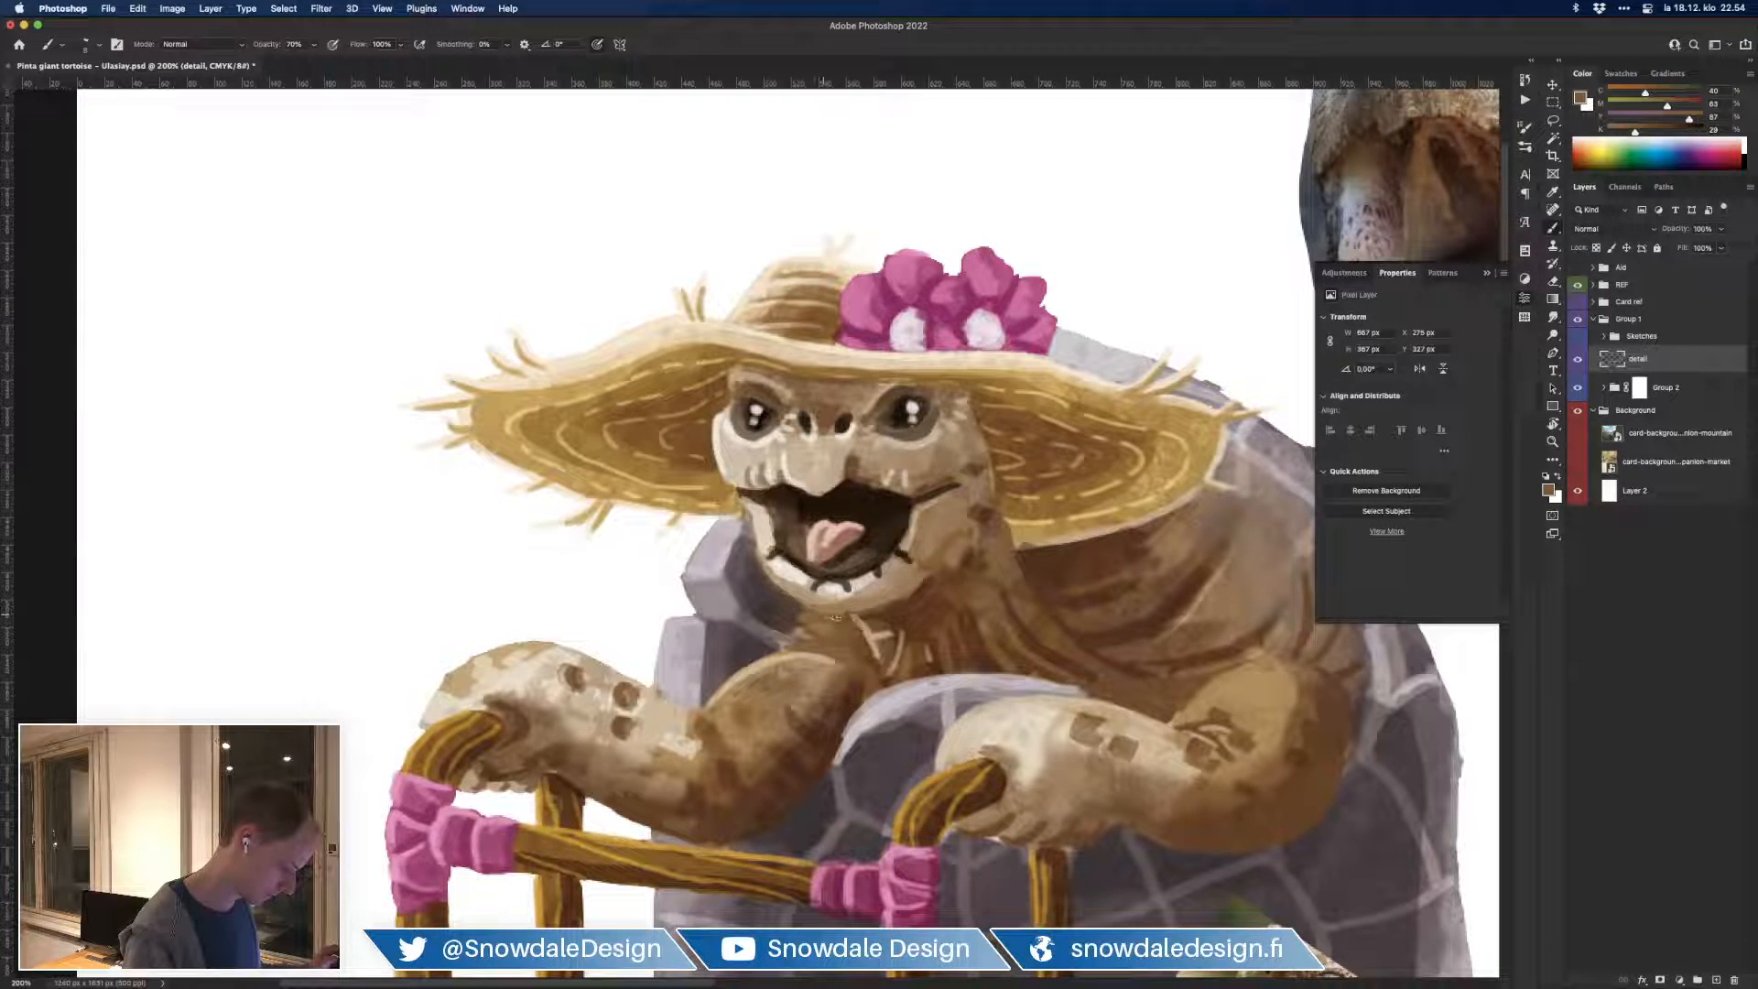
pyautogui.click(1577, 337)
pyautogui.click(1577, 337)
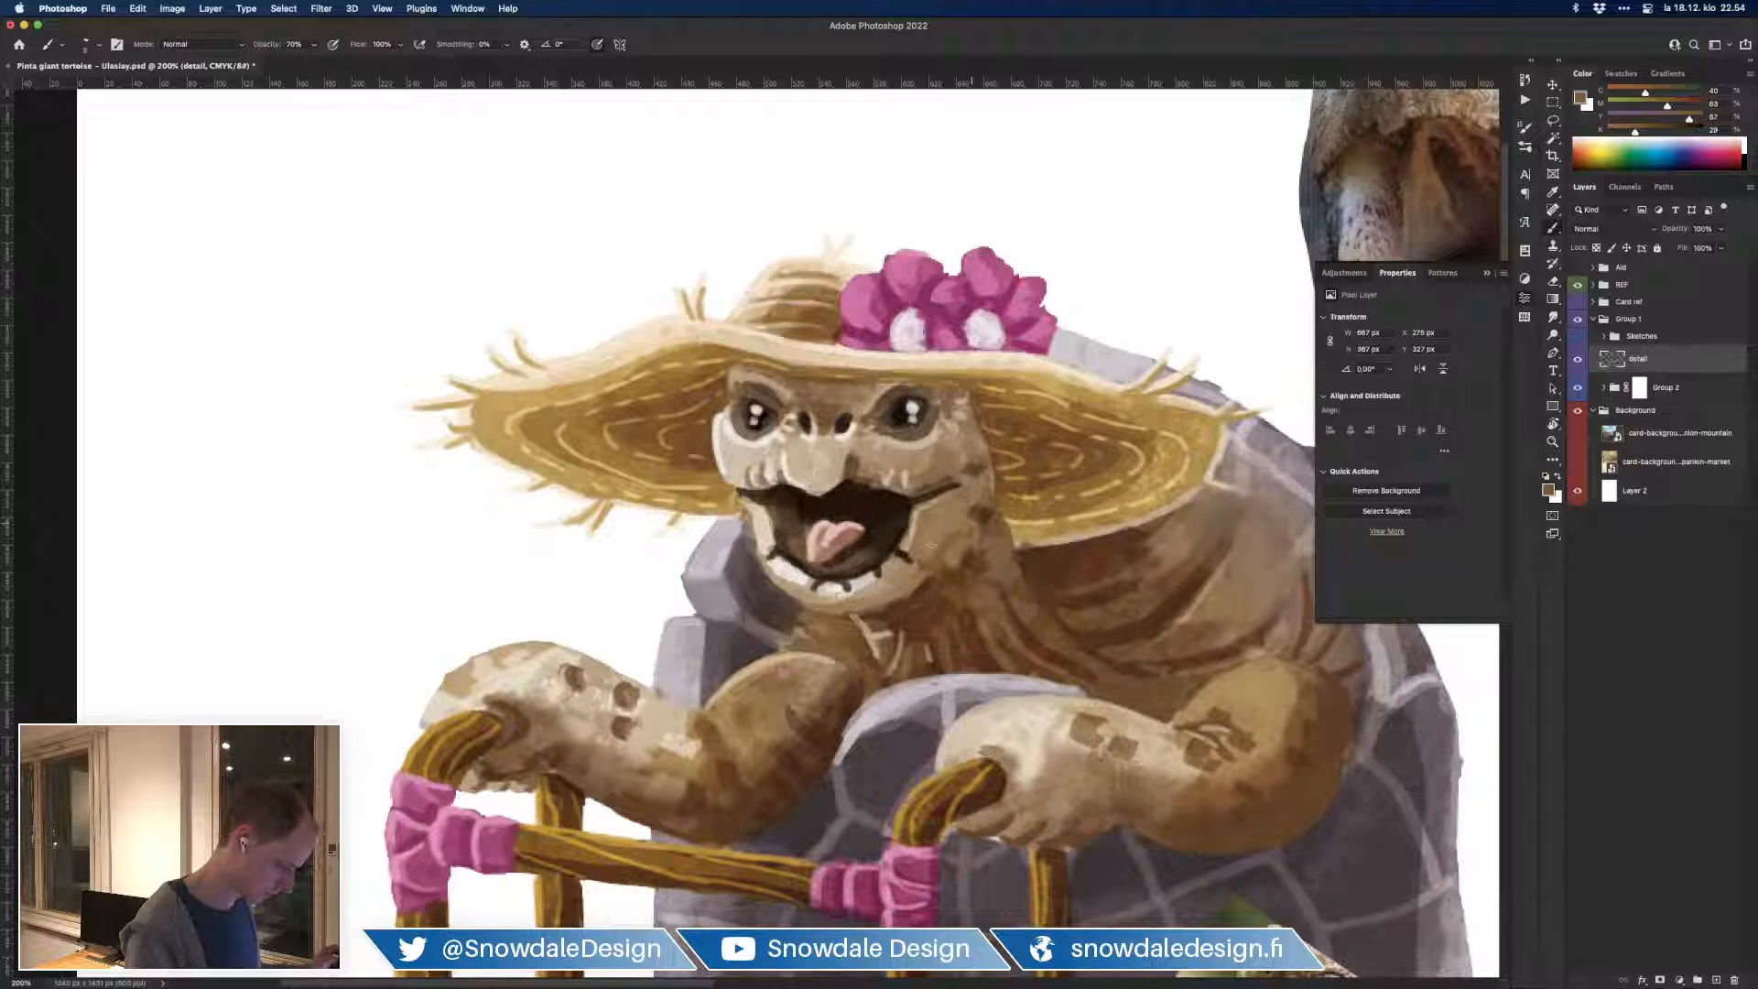
# Step: With the outlines hidden, refine the lower edge of the chin and the skin just below it with sampled colours
pyautogui.keyDown('alt'); pyautogui.click(852, 605); pyautogui.keyUp('alt')
pyautogui.keyDown('alt'); pyautogui.click(812, 586); pyautogui.keyUp('alt')
pyautogui.moveTo(865, 607); pyautogui.dragTo(905, 591)
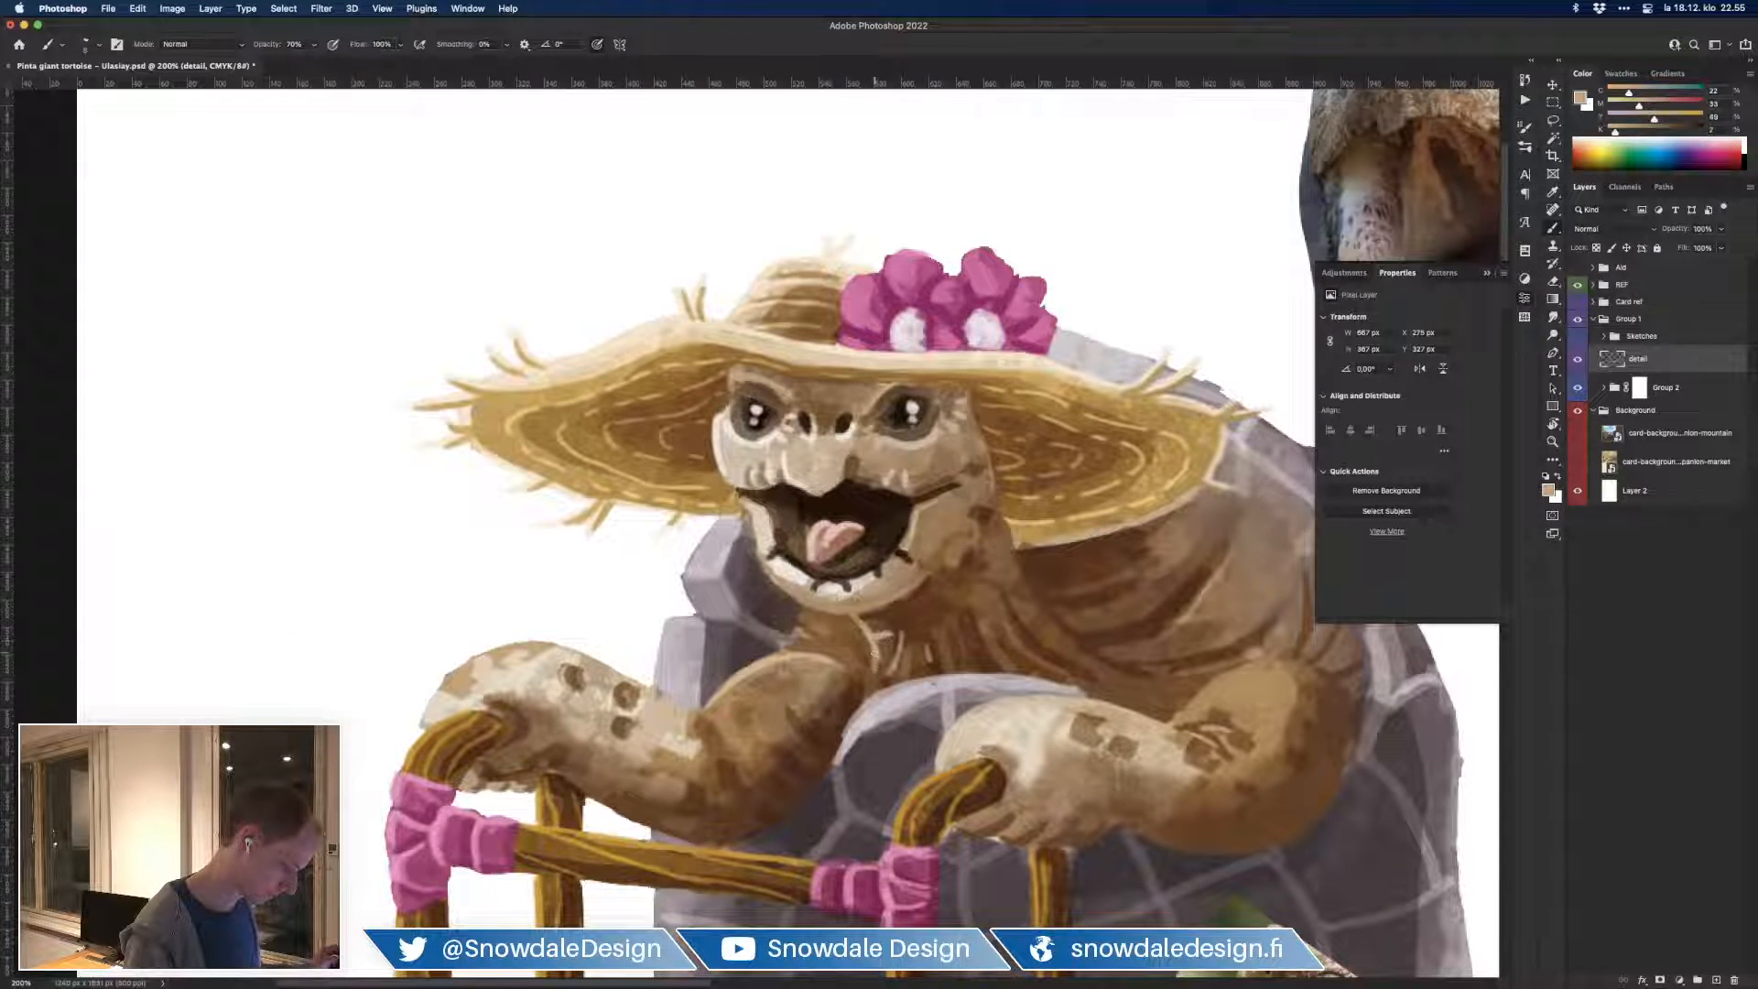
pyautogui.keyDown('alt'); pyautogui.click(859, 605); pyautogui.keyUp('alt')
pyautogui.keyDown('alt'); pyautogui.click(869, 618); pyautogui.keyUp('alt')
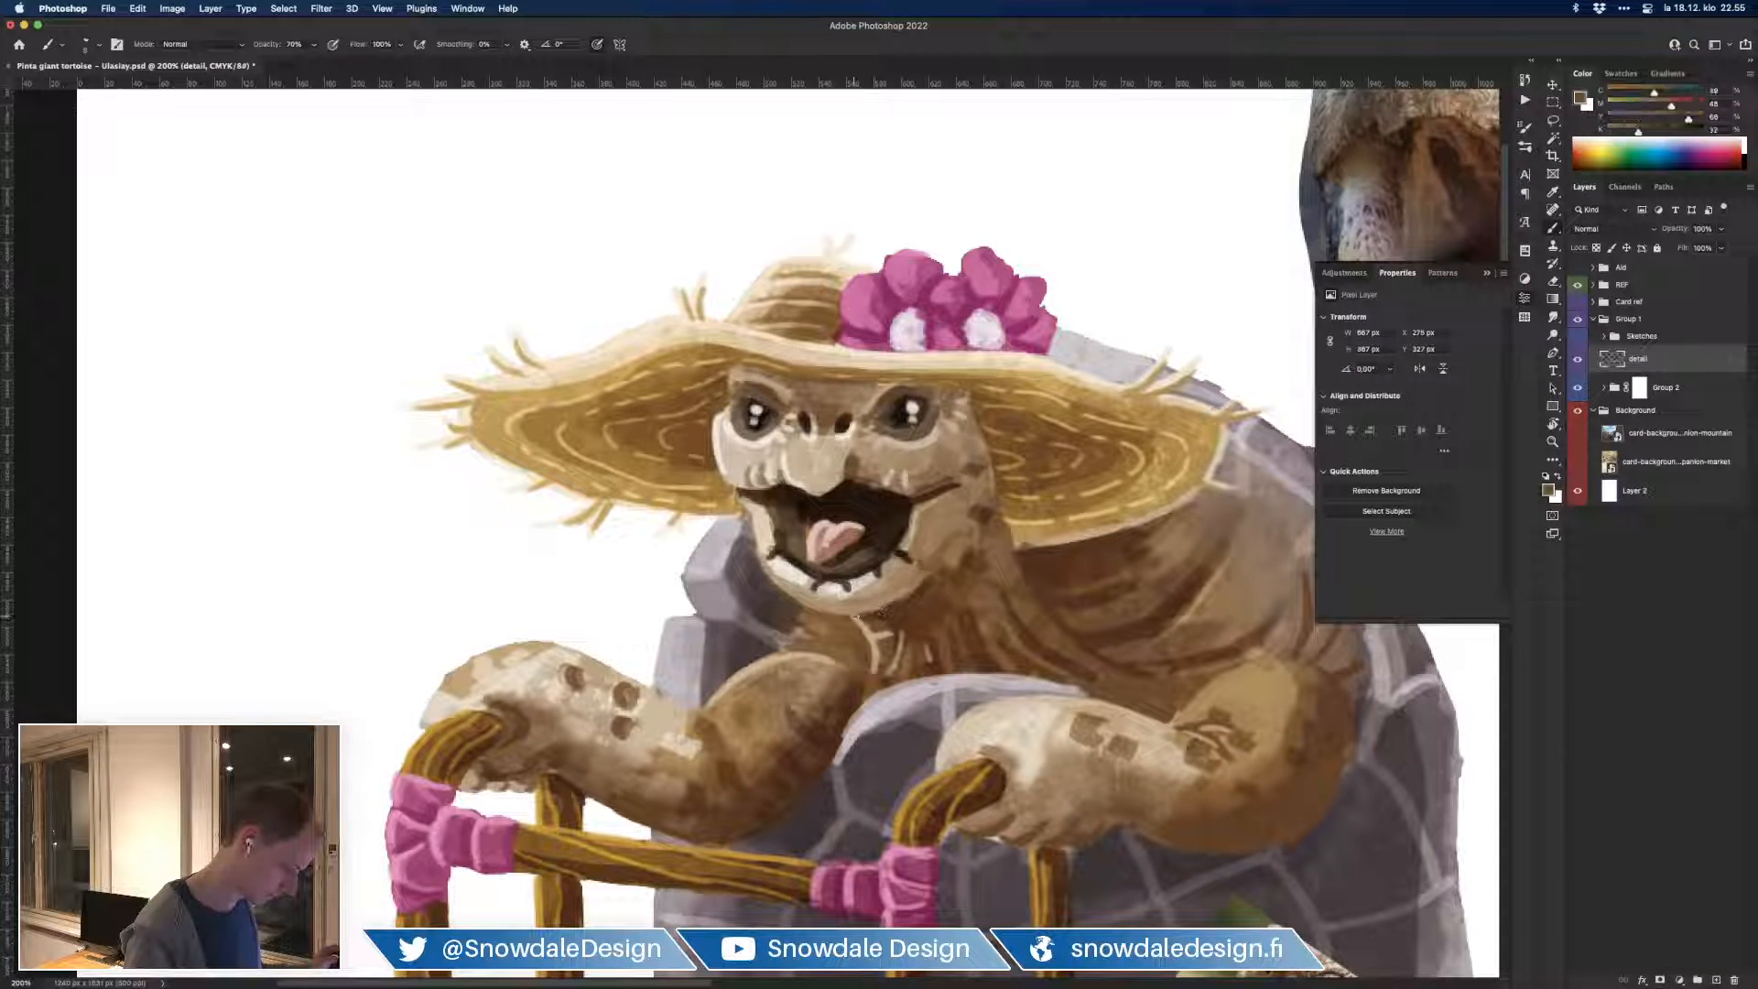
pyautogui.press('super+minus')
pyautogui.press('super+minus')
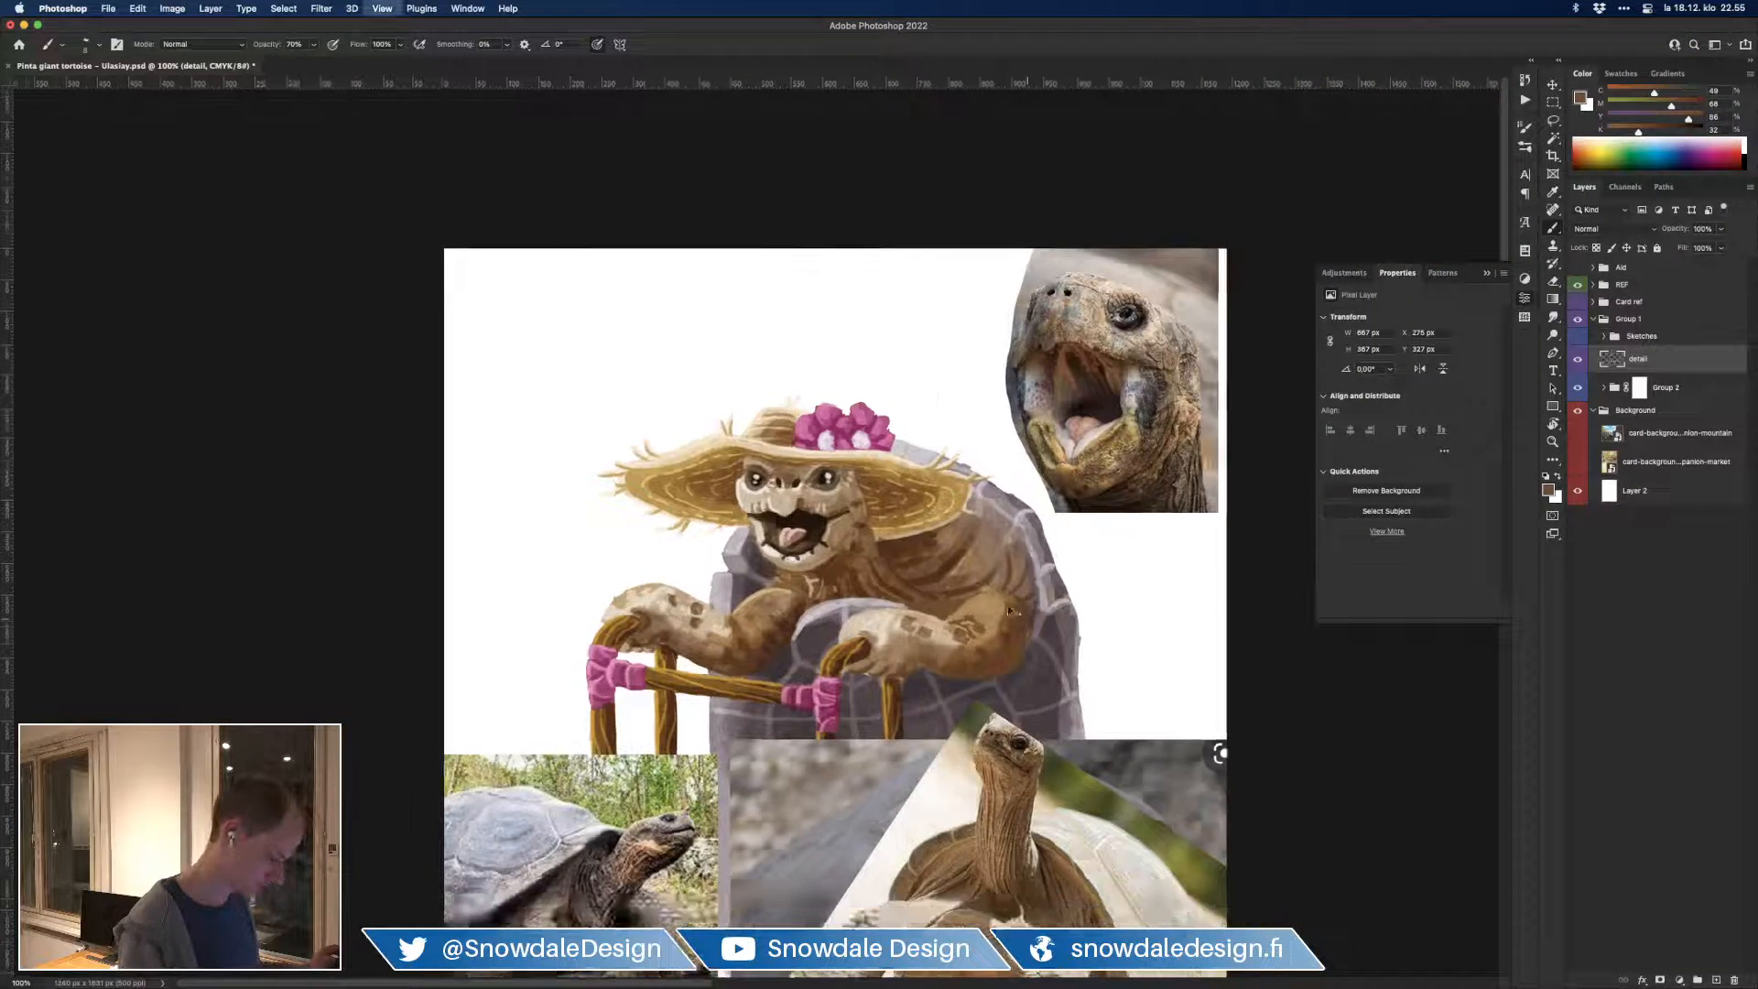
pyautogui.press('super+plus')
pyautogui.press('super+plus')
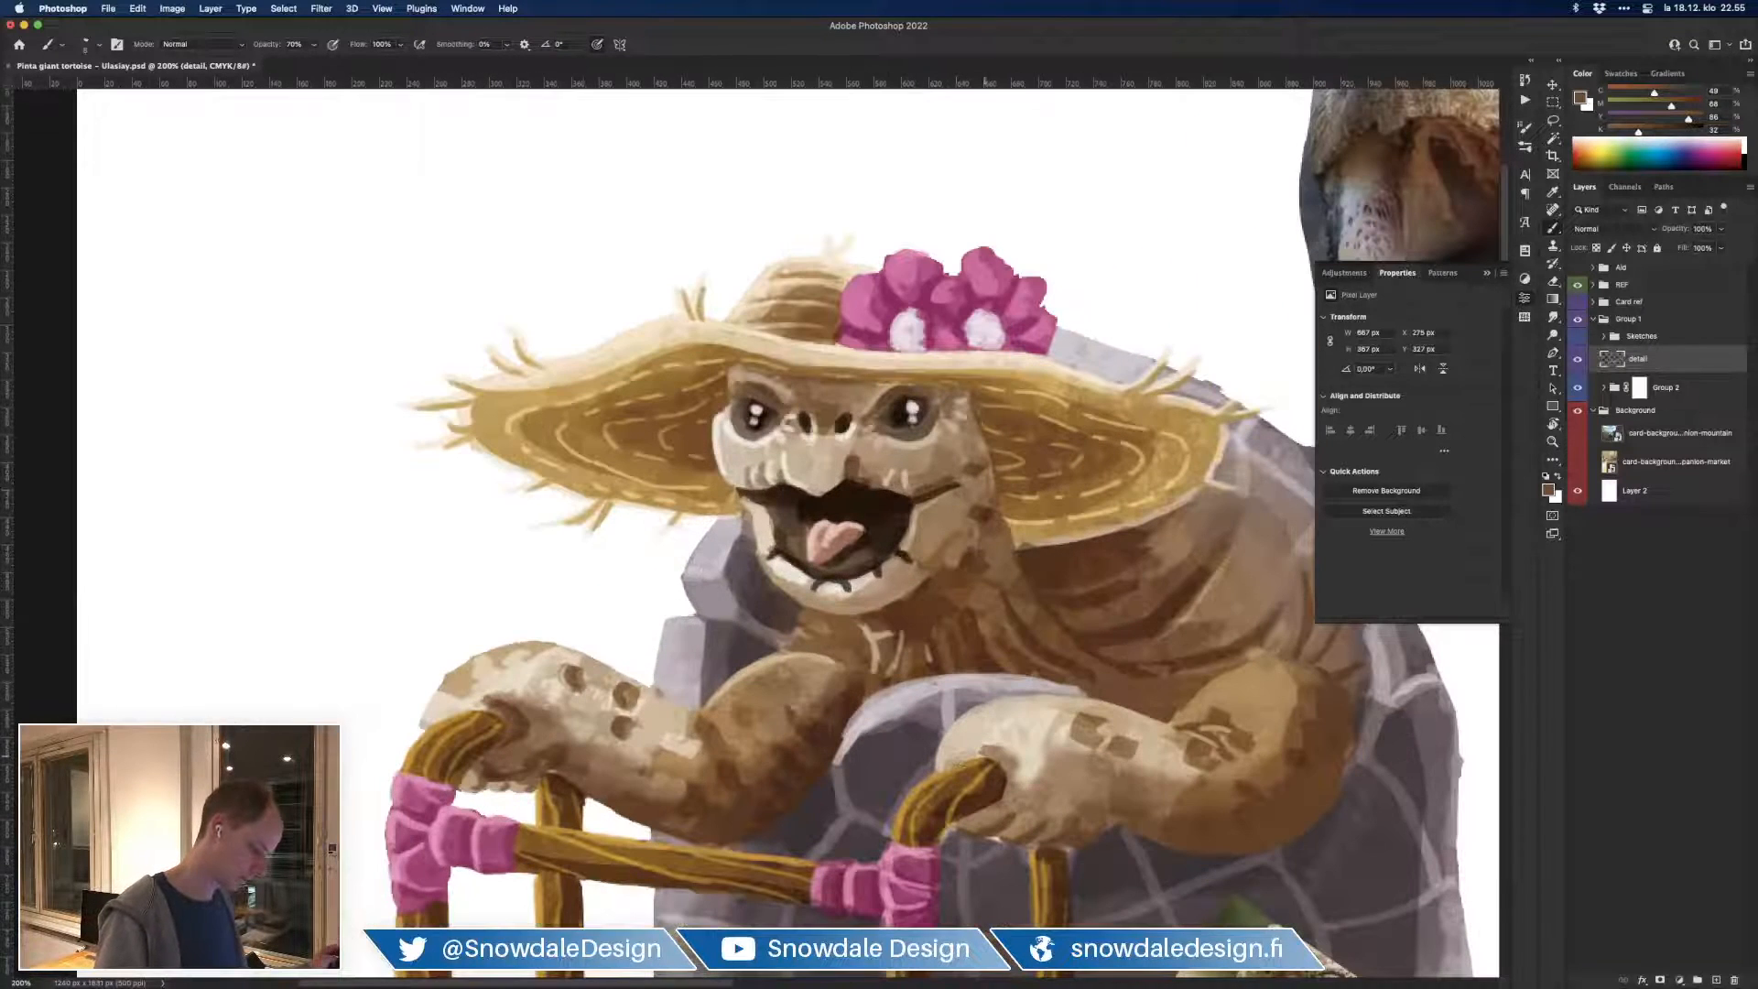
# Step: Show the Sketches group and paint the far hand's fingers under the walker grip with sampled skin colours
pyautogui.keyDown('alt'); pyautogui.click(1046, 709); pyautogui.keyUp('alt')
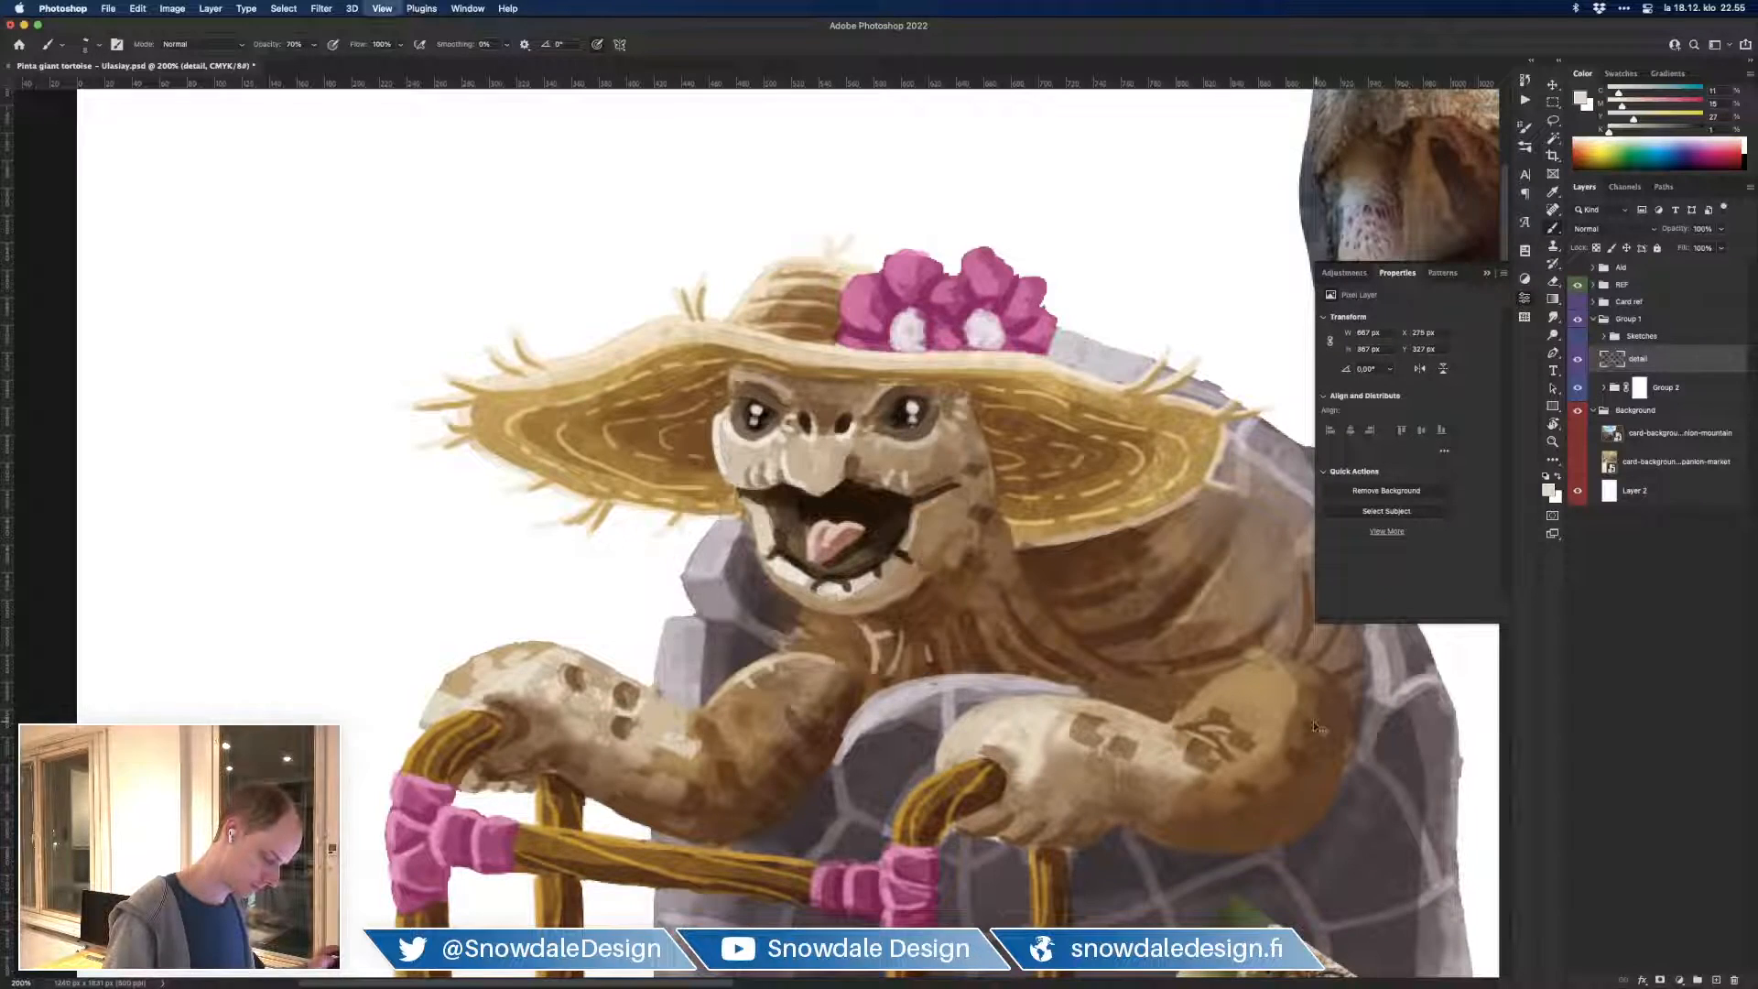
pyautogui.press('super+minus')
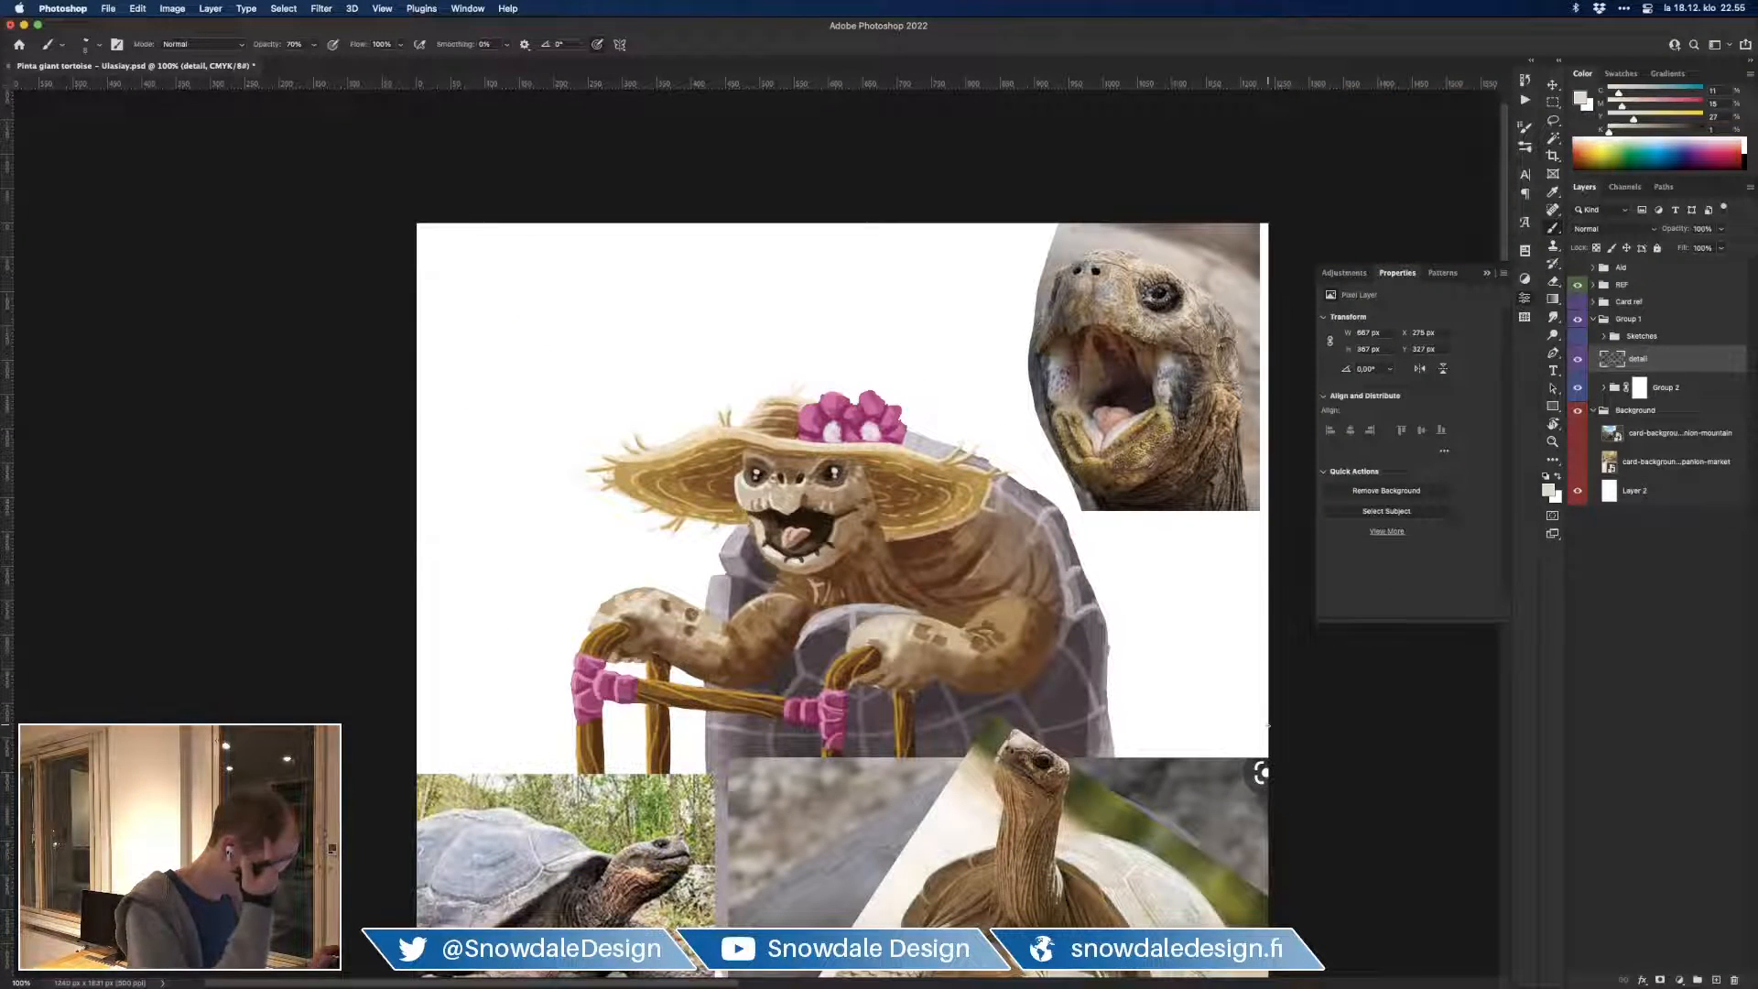
pyautogui.press('super+plus')
pyautogui.moveTo(910, 742); pyautogui.dragTo(1260, 698)
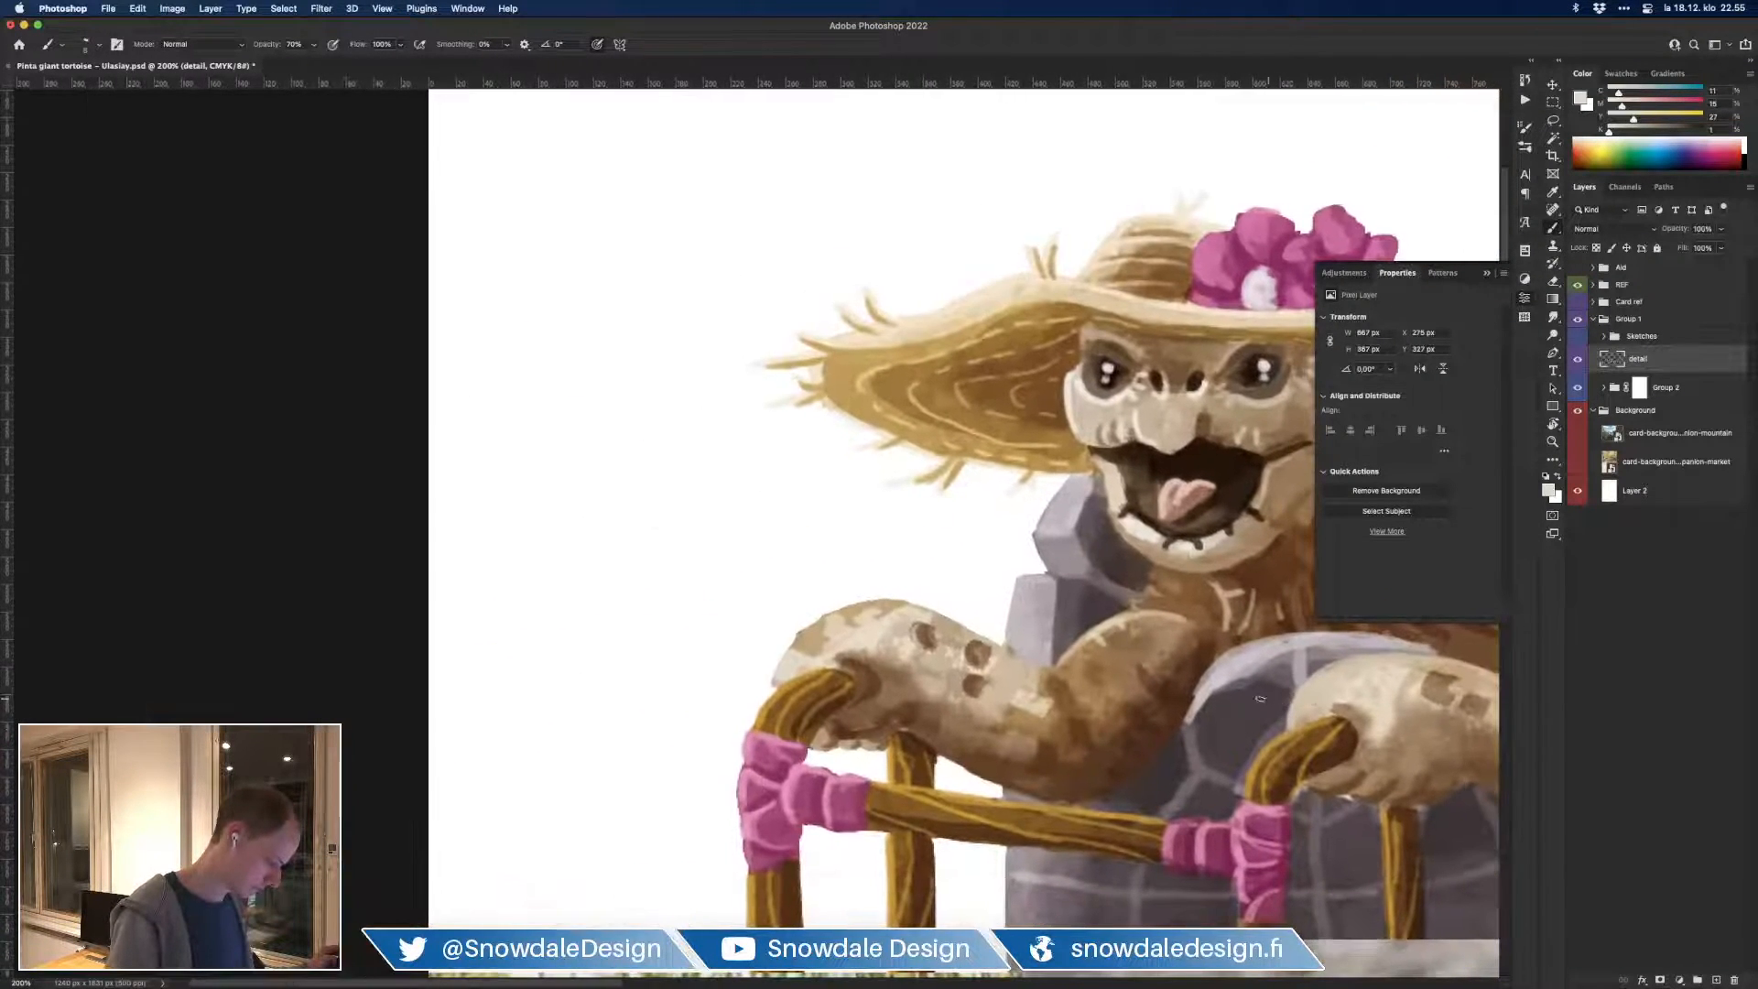
pyautogui.keyDown('alt'); pyautogui.click(888, 717); pyautogui.keyUp('alt')
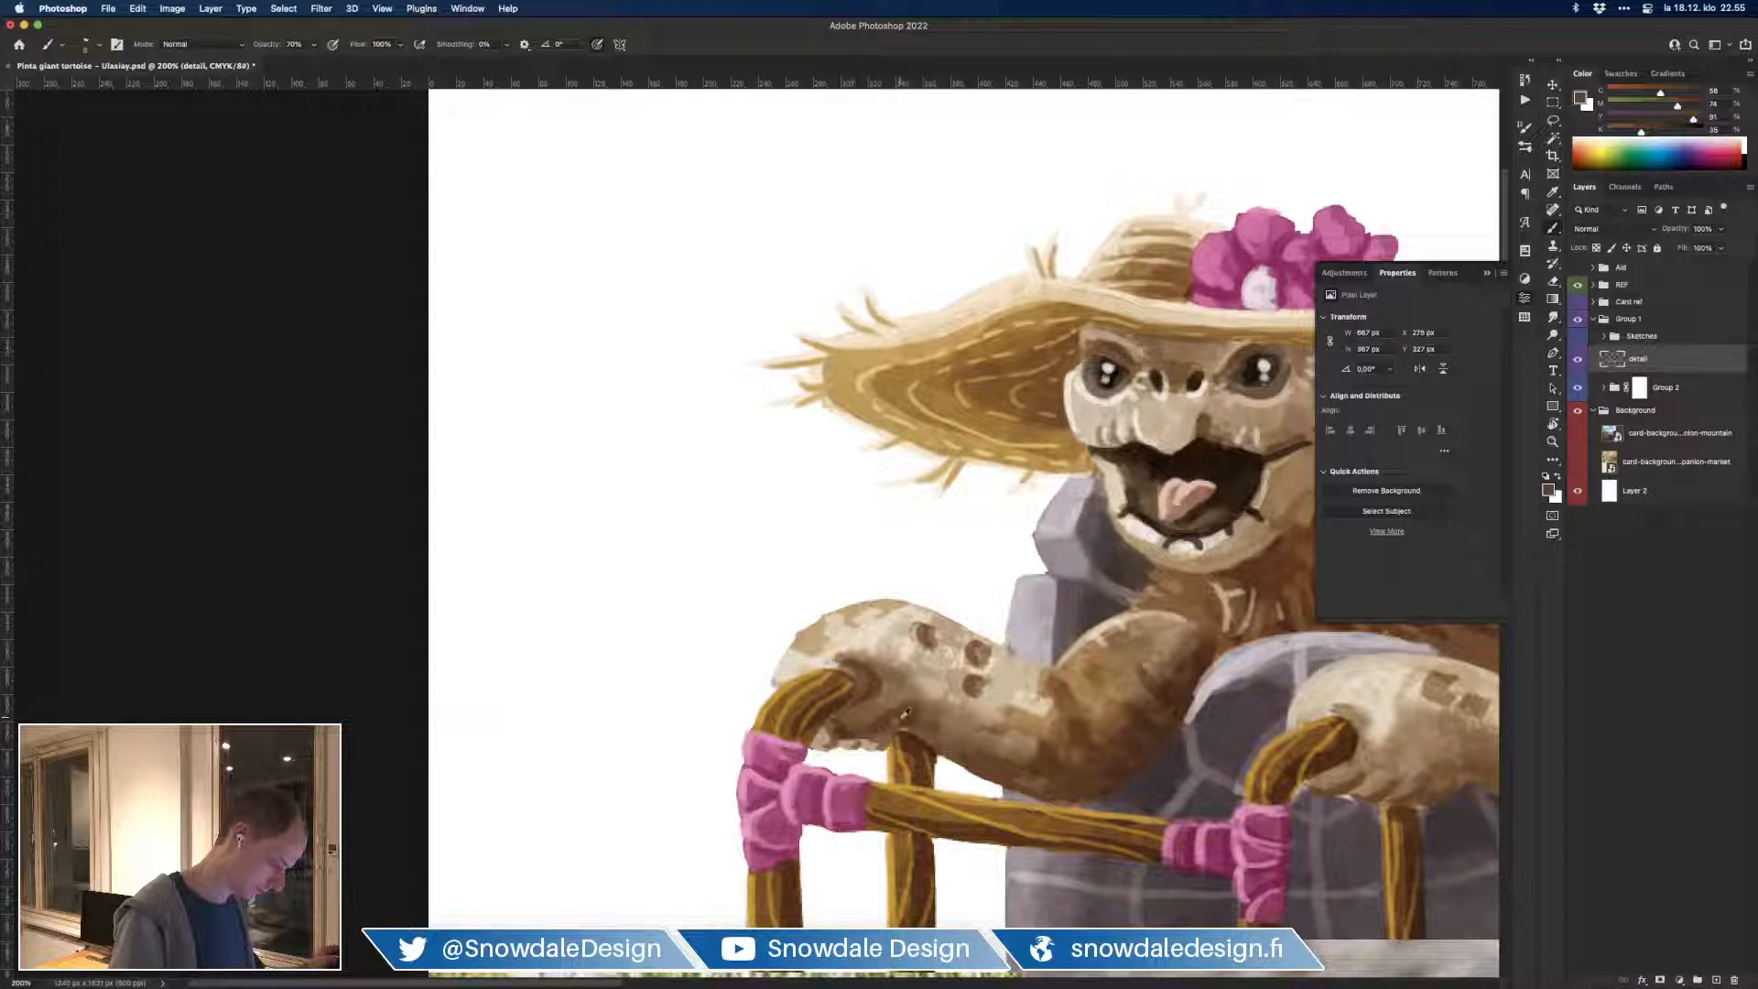
pyautogui.click(1577, 337)
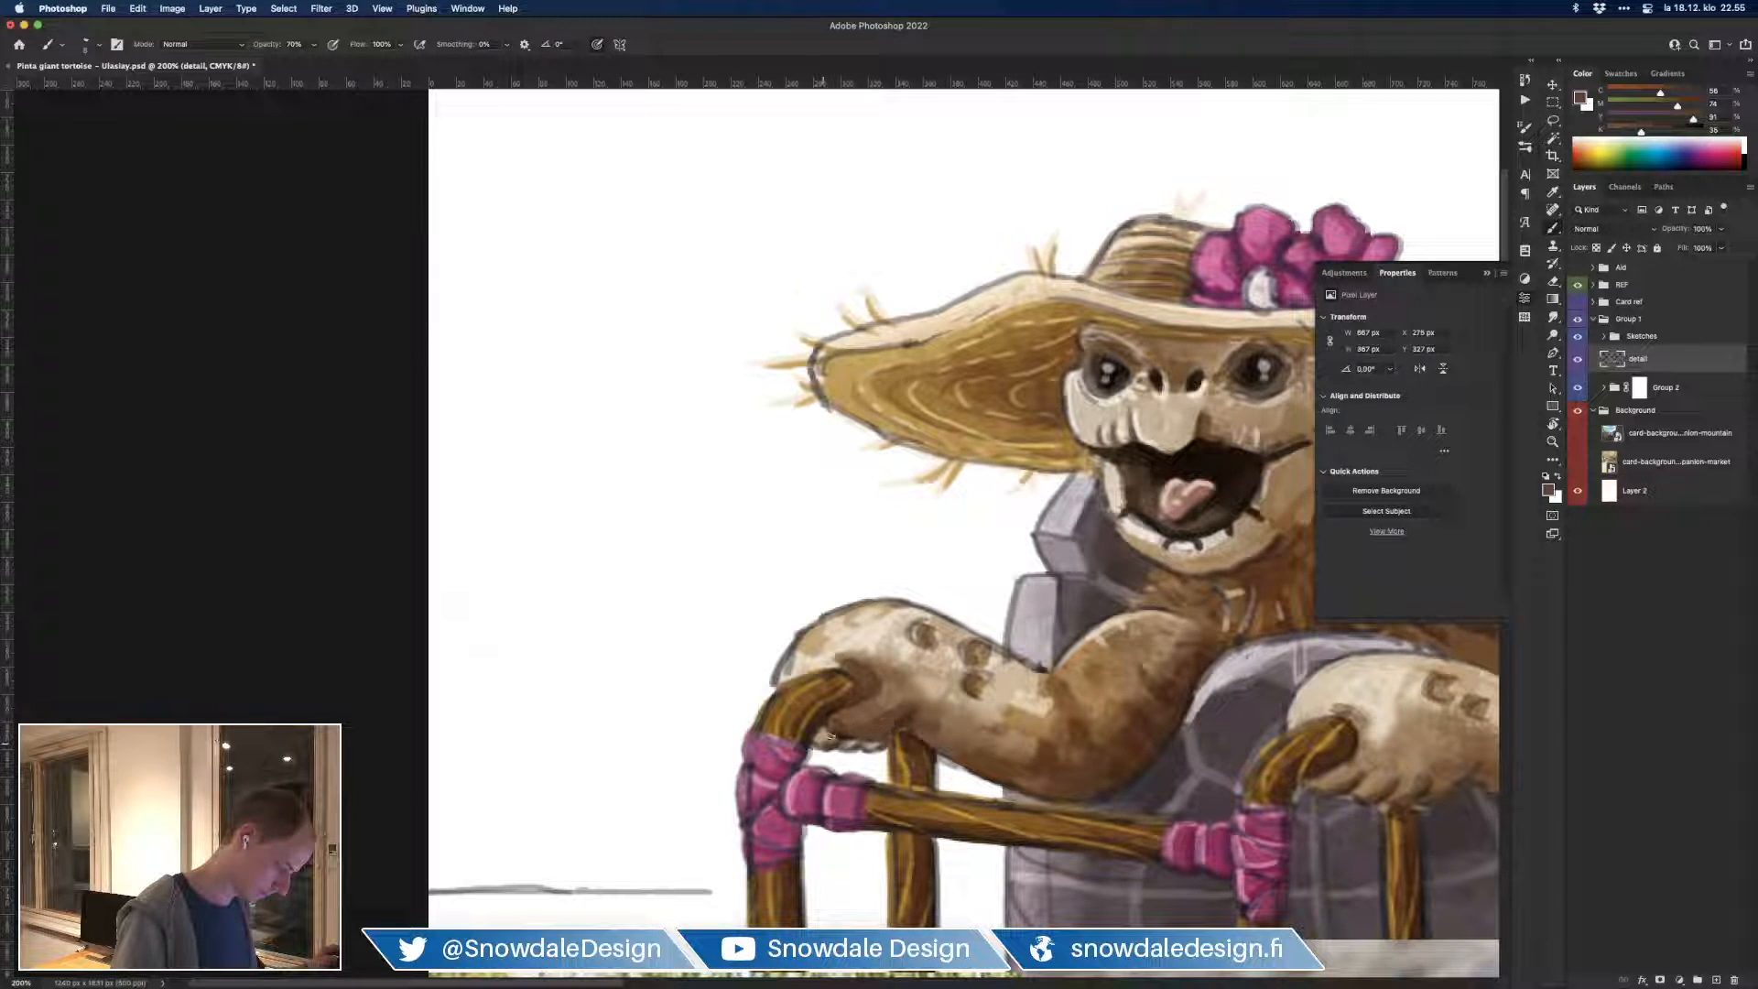
pyautogui.keyDown('alt'); pyautogui.click(966, 698); pyautogui.keyUp('alt')
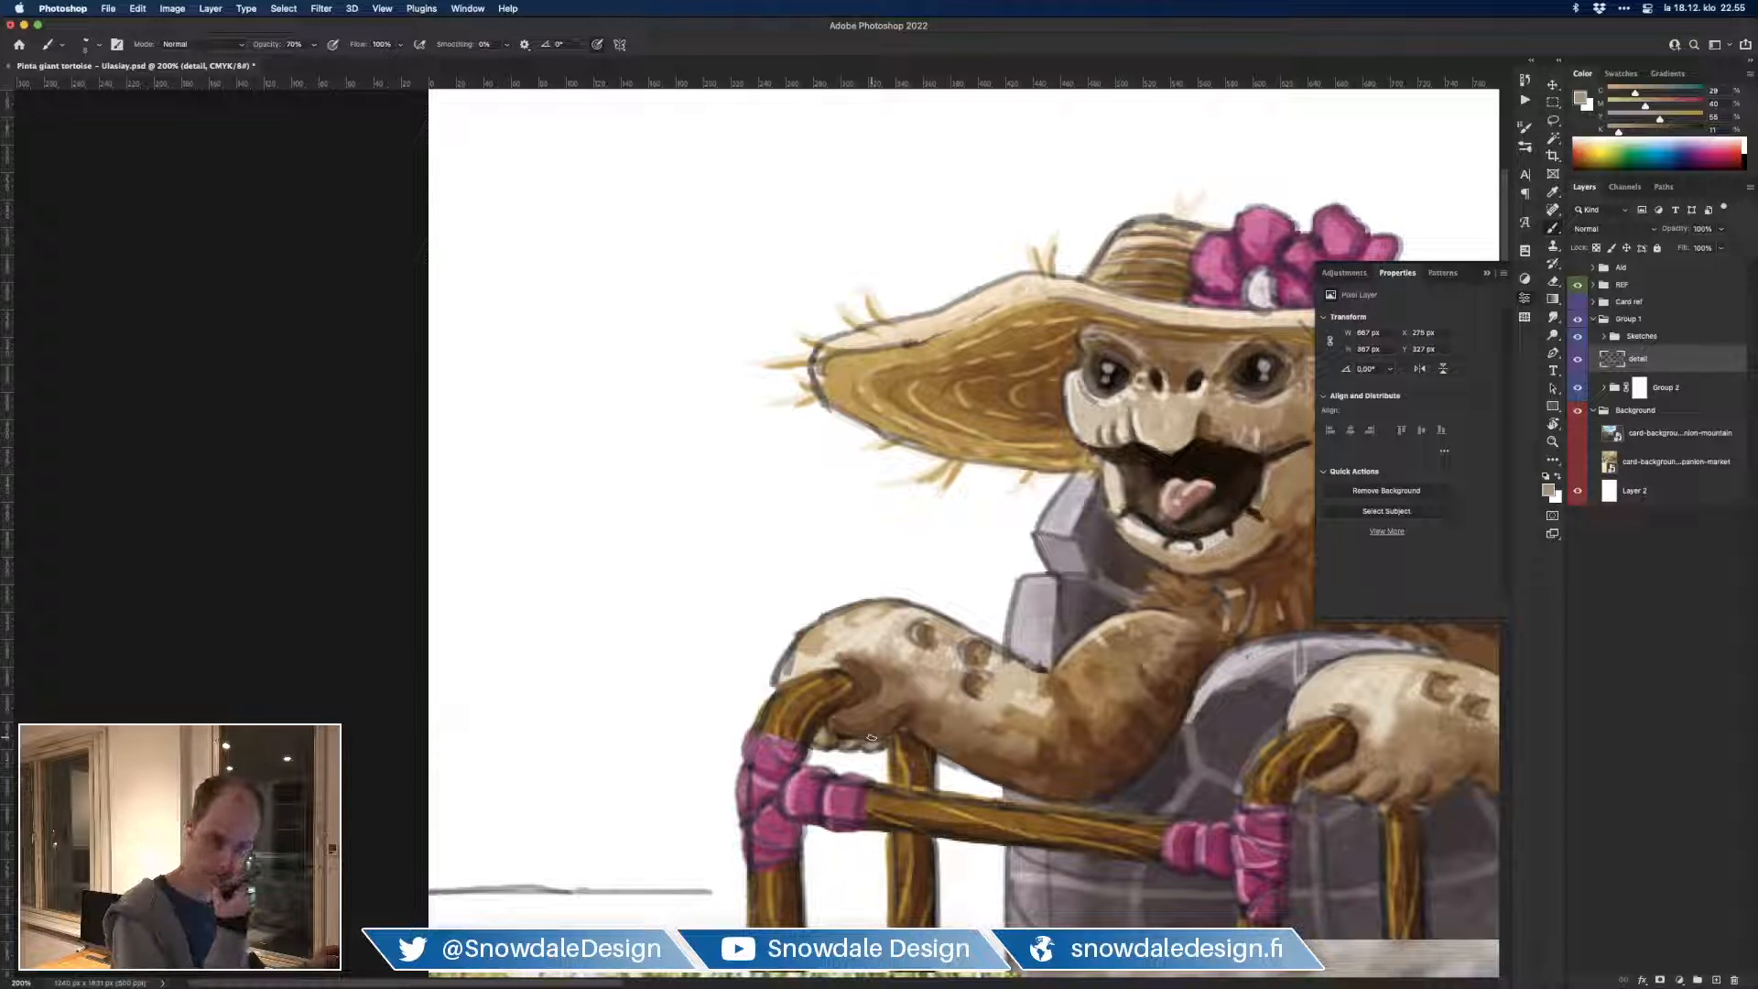
pyautogui.press('super+minus')
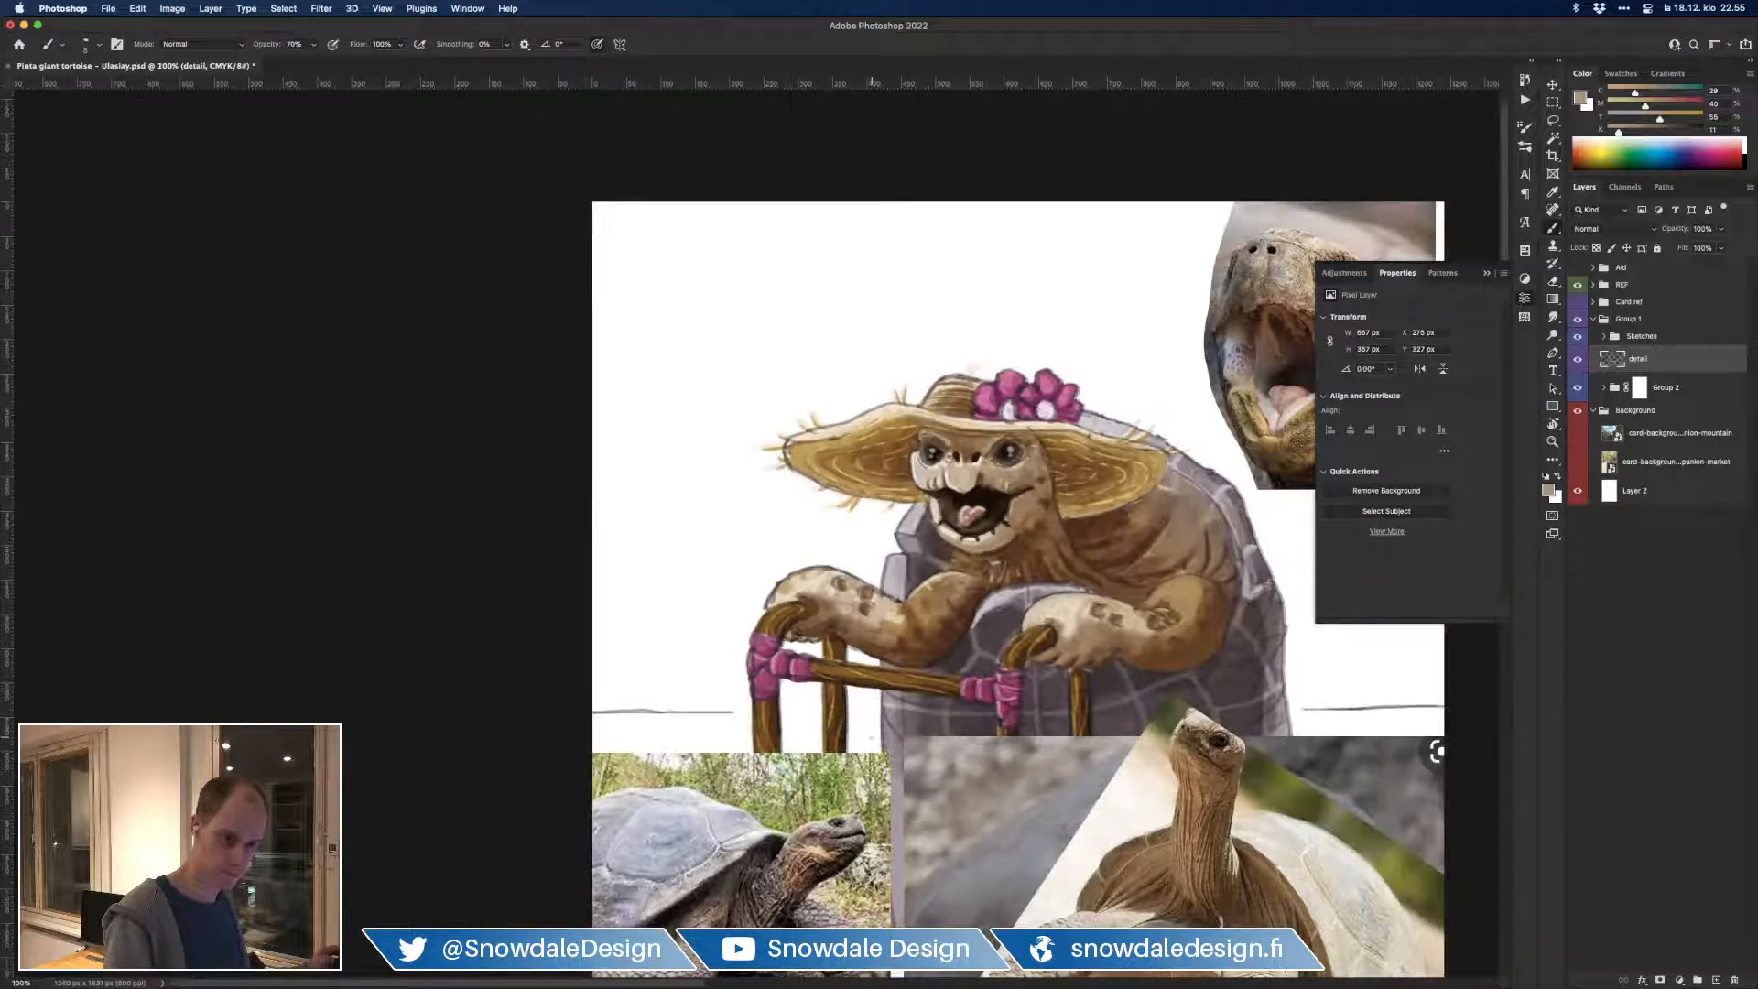
pyautogui.hscroll(3, 759, 531)
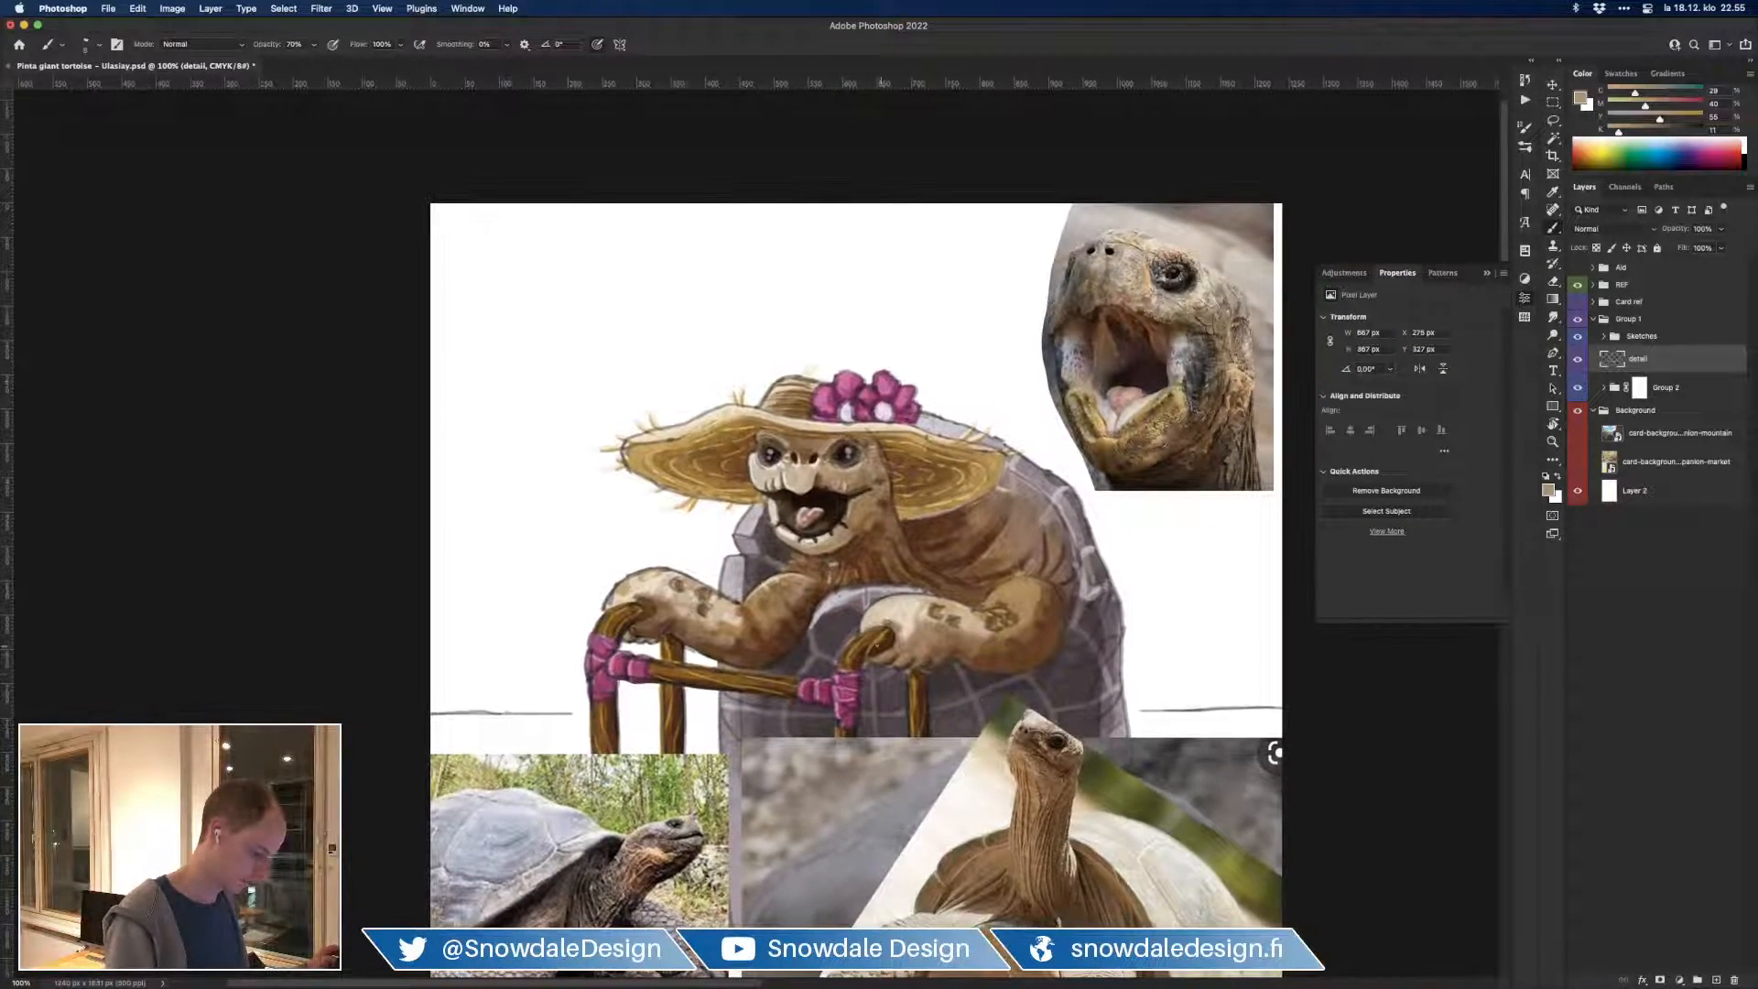
# Step: Paint over the outline of the shell's front rim between the arms with sampled dark and light grey shell colours
pyautogui.press('super+plus')
pyautogui.keyDown('alt'); pyautogui.click(886, 712); pyautogui.keyUp('alt')
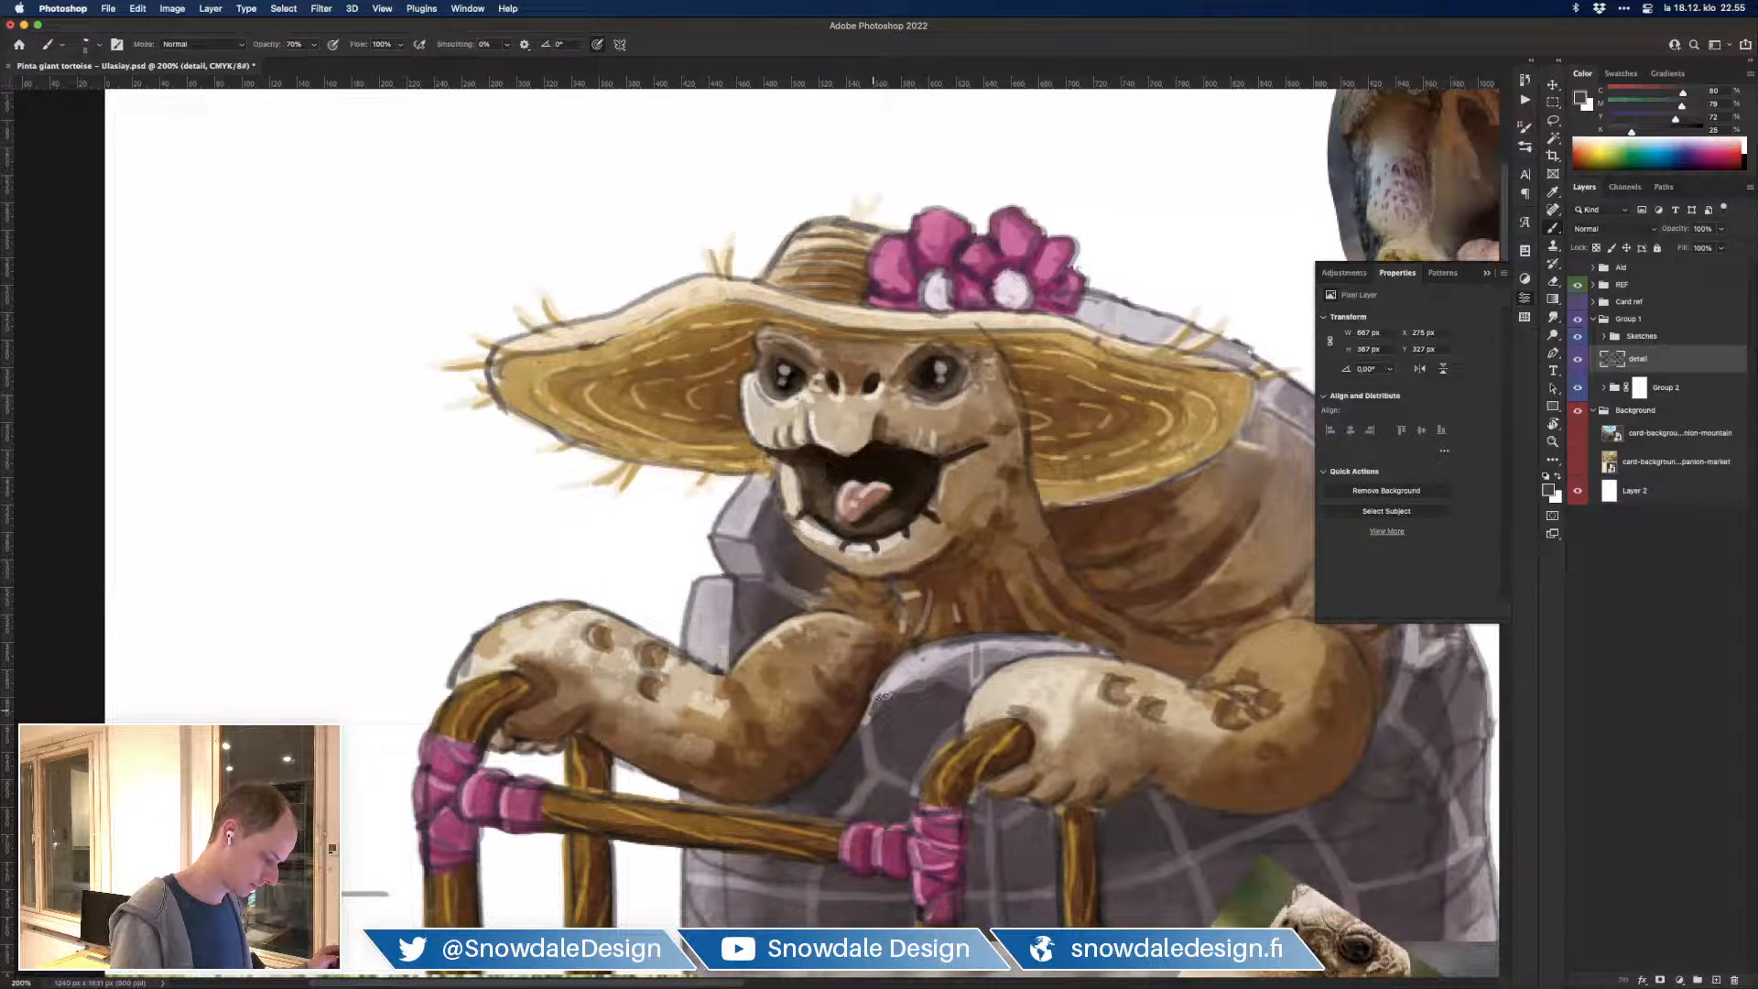
pyautogui.keyDown('alt'); pyautogui.click(884, 704); pyautogui.keyUp('alt')
pyautogui.keyDown('alt'); pyautogui.click(887, 711); pyautogui.keyUp('alt')
pyautogui.keyDown('alt'); pyautogui.click(884, 711); pyautogui.keyUp('alt')
pyautogui.keyDown('alt'); pyautogui.click(890, 697); pyautogui.keyUp('alt')
pyautogui.moveTo(890, 690); pyautogui.dragTo(933, 670)
pyautogui.keyDown('alt'); pyautogui.click(954, 659); pyautogui.keyUp('alt')
pyautogui.keyDown('alt'); pyautogui.click(972, 648); pyautogui.keyUp('alt')
pyautogui.press('super+minus')
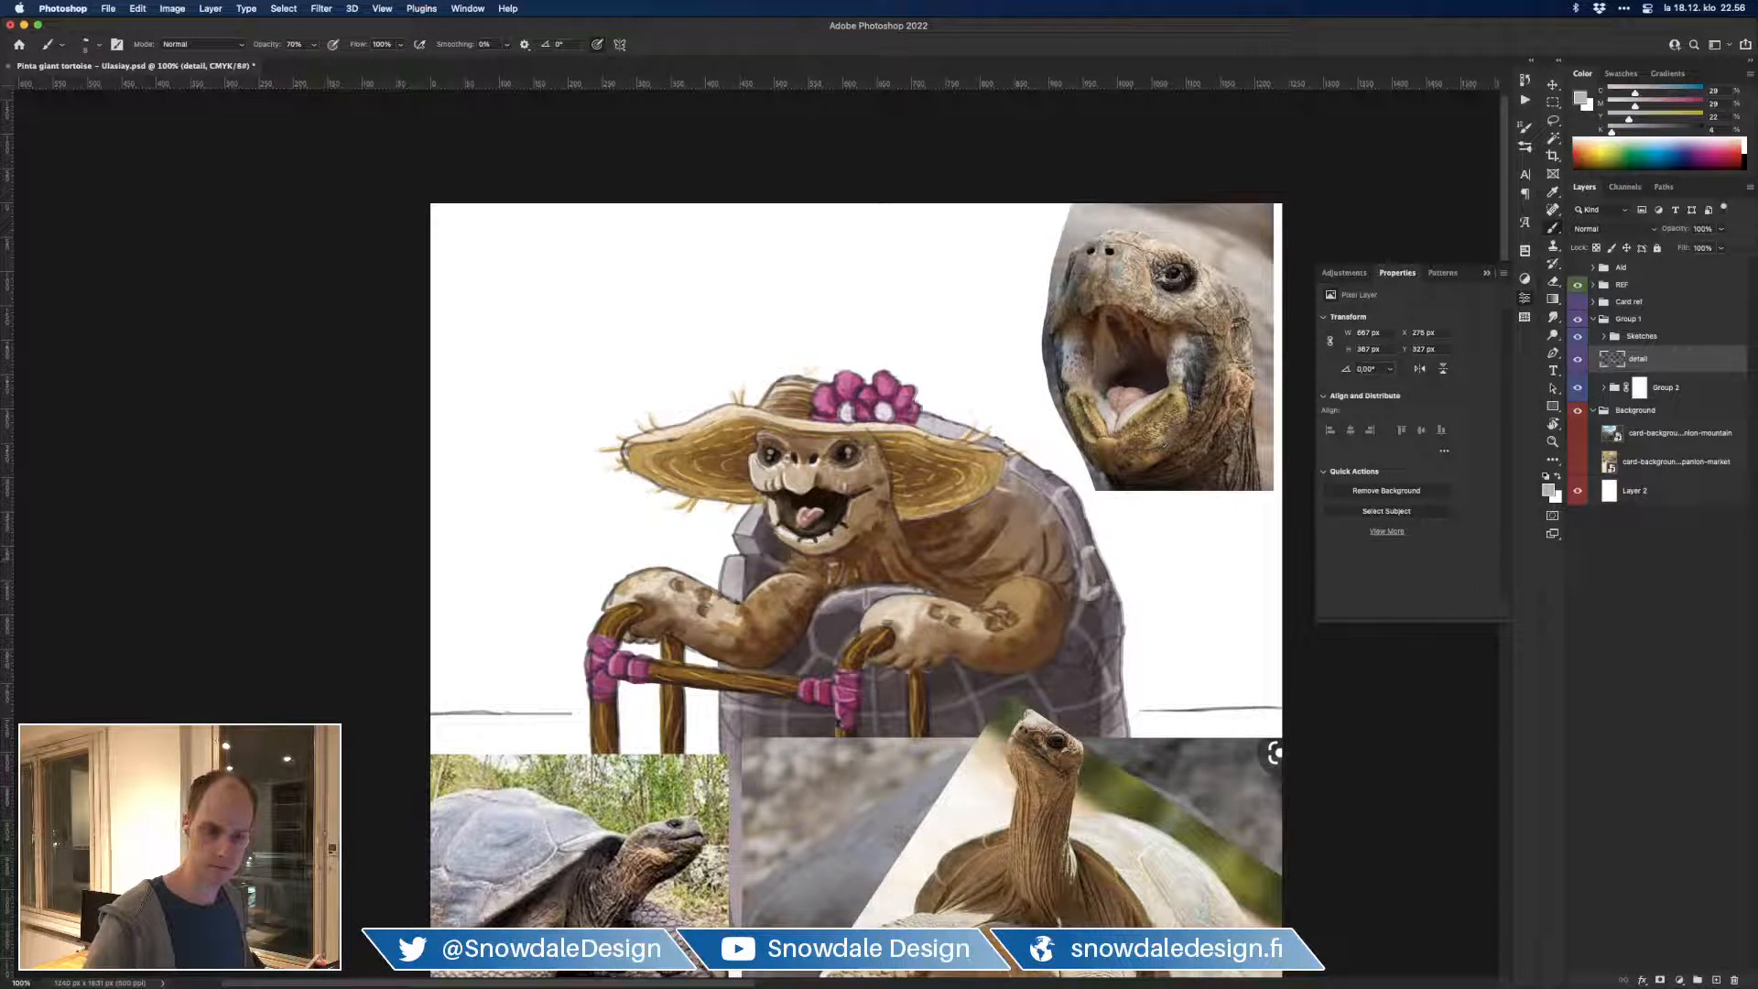
# Step: Hide the Sketches group to show the tortoise without its outlines
pyautogui.press('super+Tab')
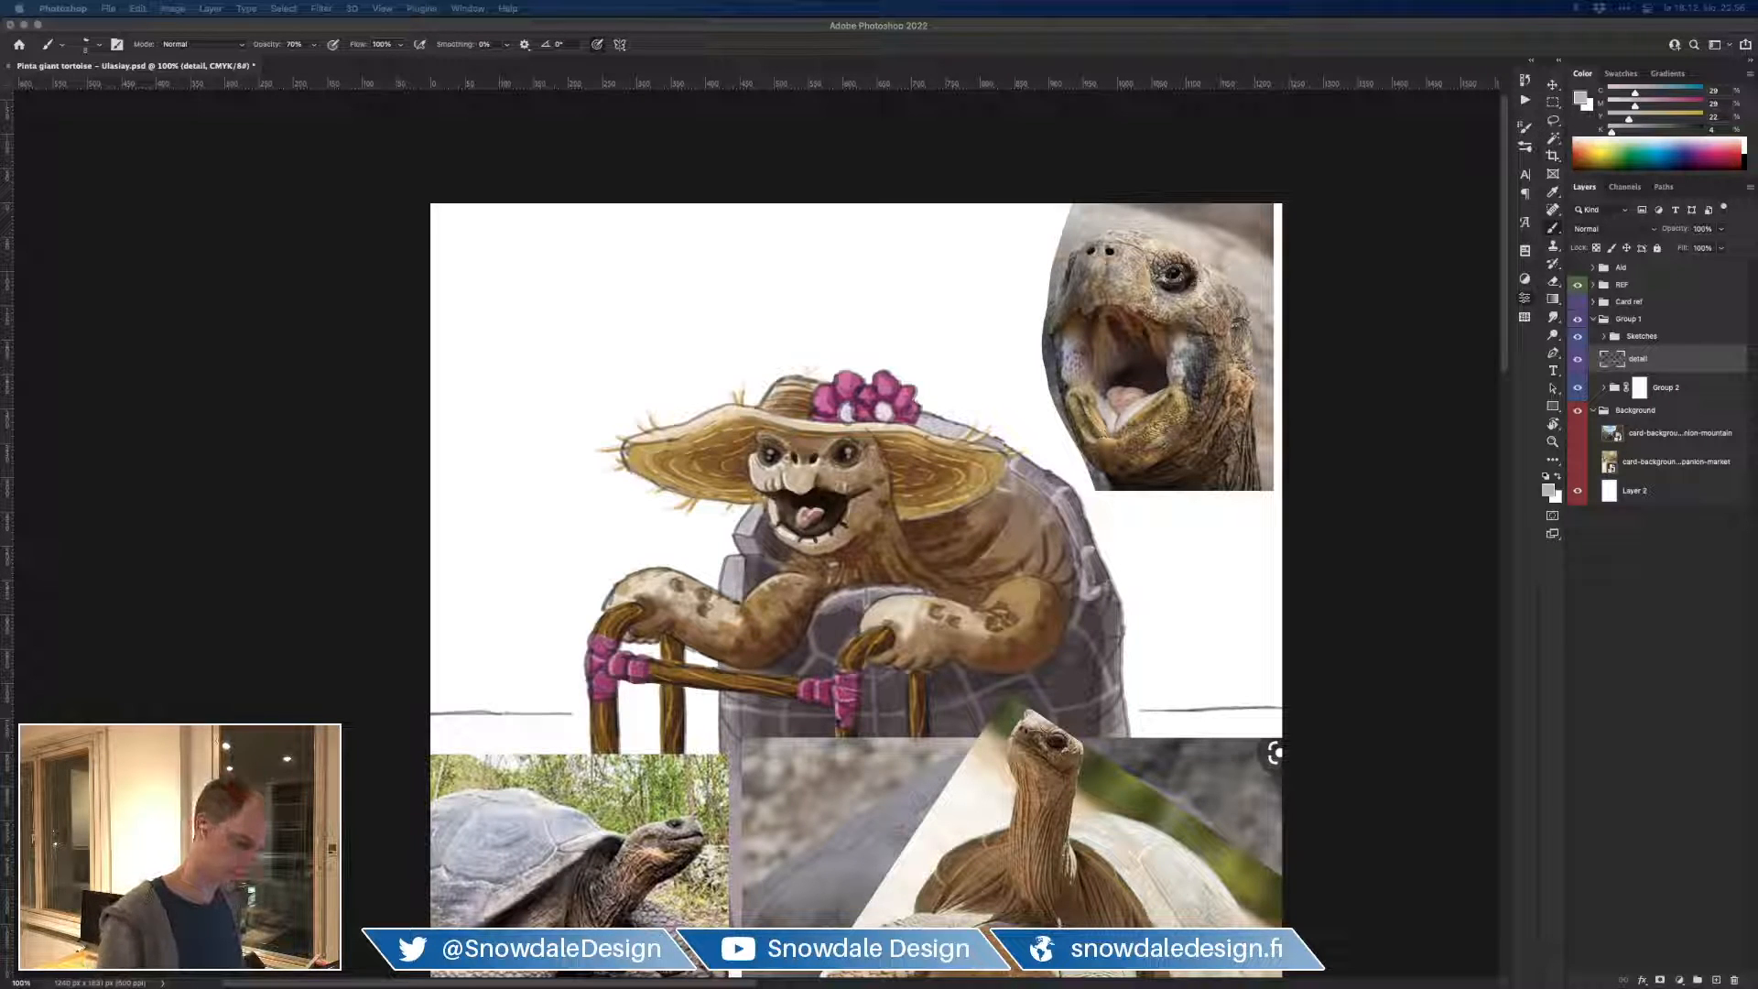
pyautogui.click(1598, 366)
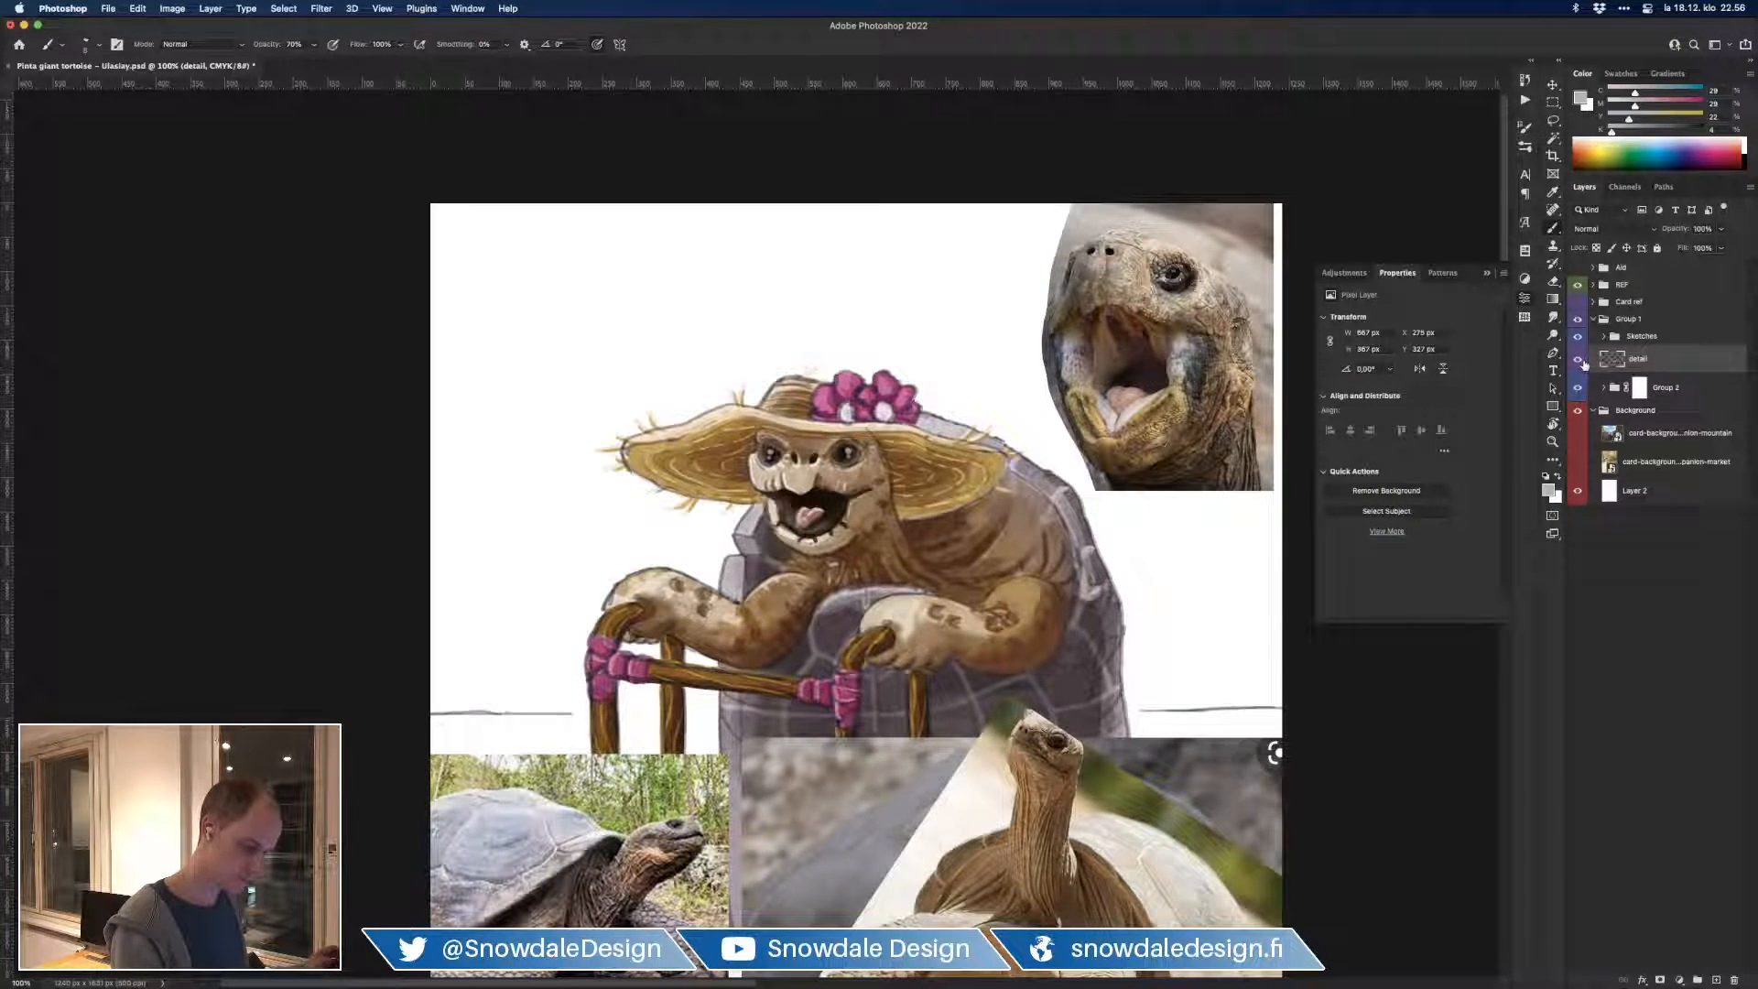
pyautogui.press('super+minus')
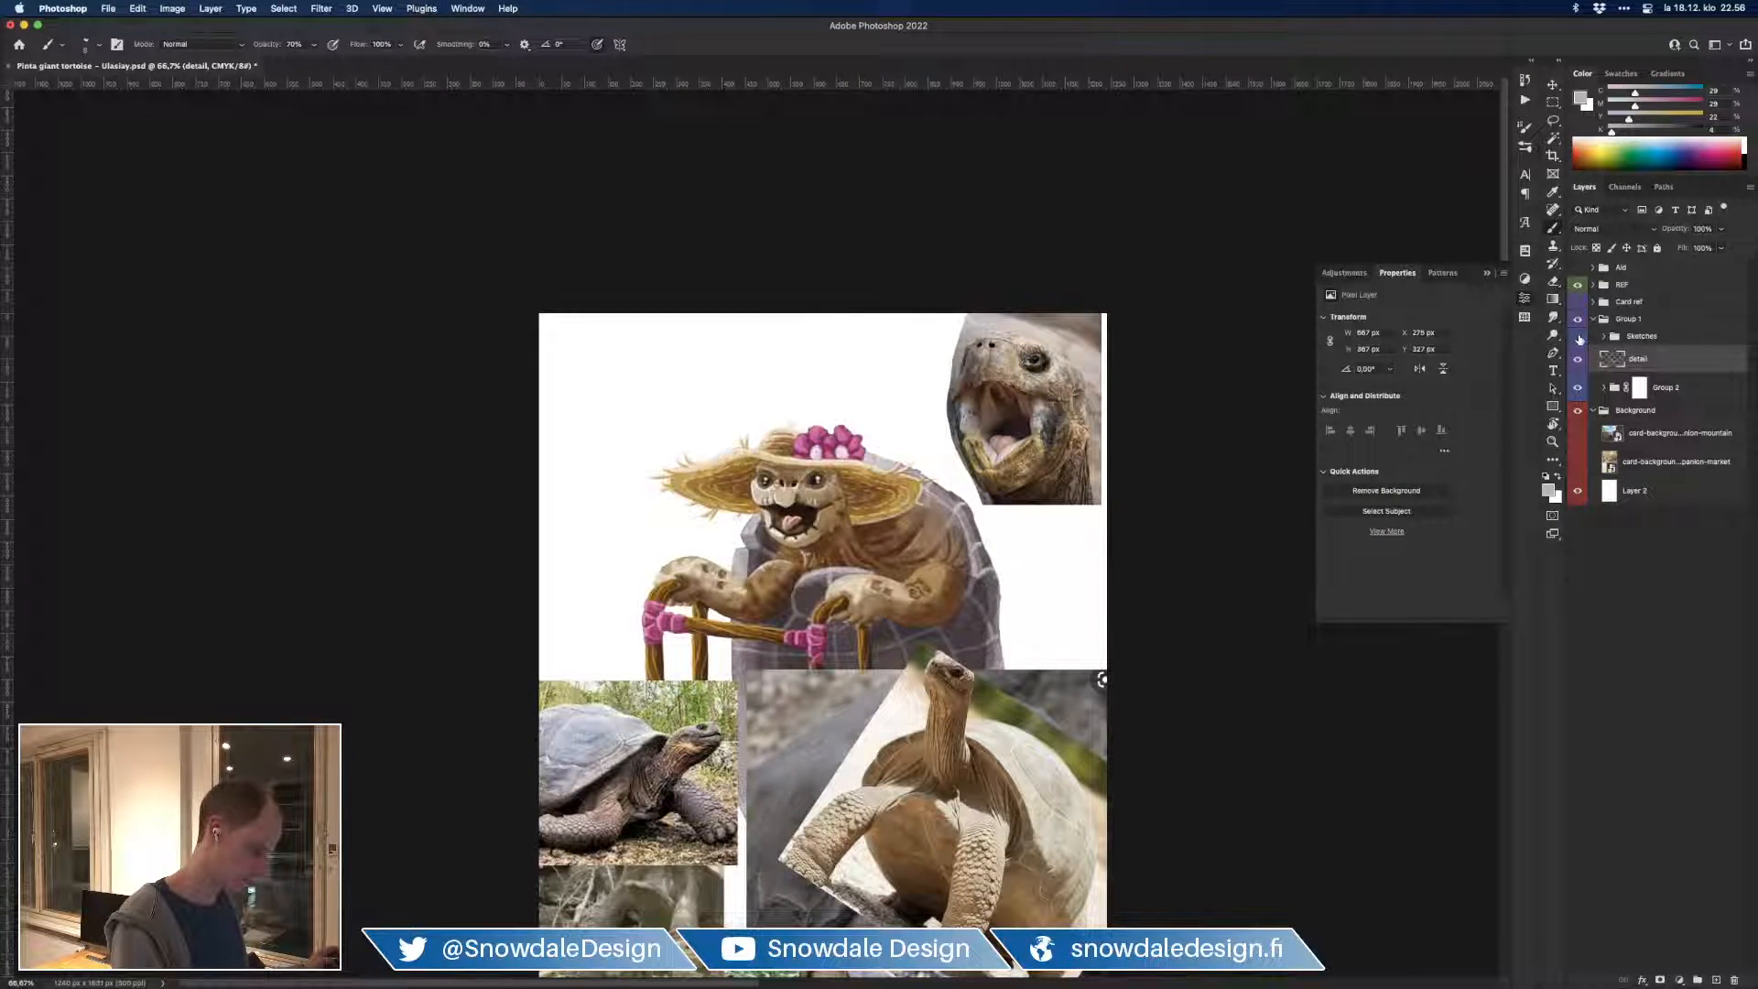
pyautogui.click(1578, 337)
pyautogui.click(1577, 337)
# Step: Paint thin light fold lines on the neck and near shoulder with a sampled skin colour
pyautogui.press('super+plus')
pyautogui.press('super+plus')
pyautogui.keyDown('alt'); pyautogui.click(900, 599); pyautogui.keyUp('alt')
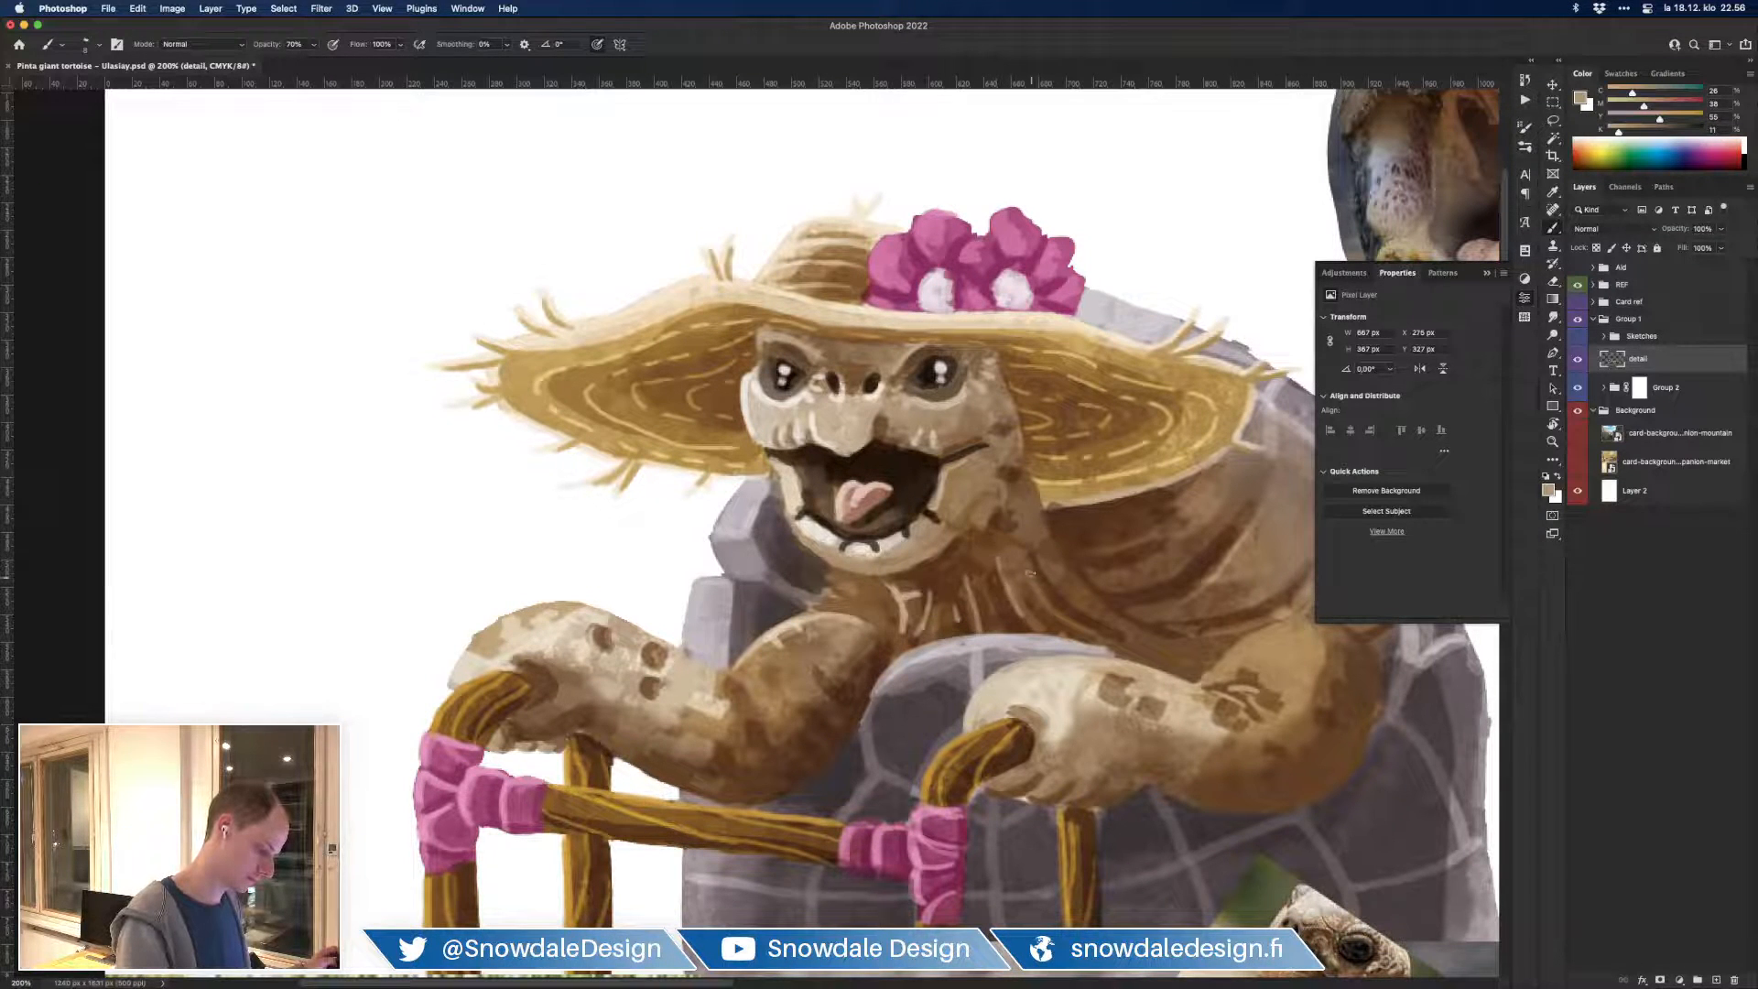
pyautogui.moveTo(1160, 602)
pyautogui.mouseDown()
pyautogui.moveTo(1198, 589)
pyautogui.moveTo(1171, 600)
pyautogui.moveTo(1158, 556)
pyautogui.moveTo(1181, 541)
pyautogui.mouseUp()
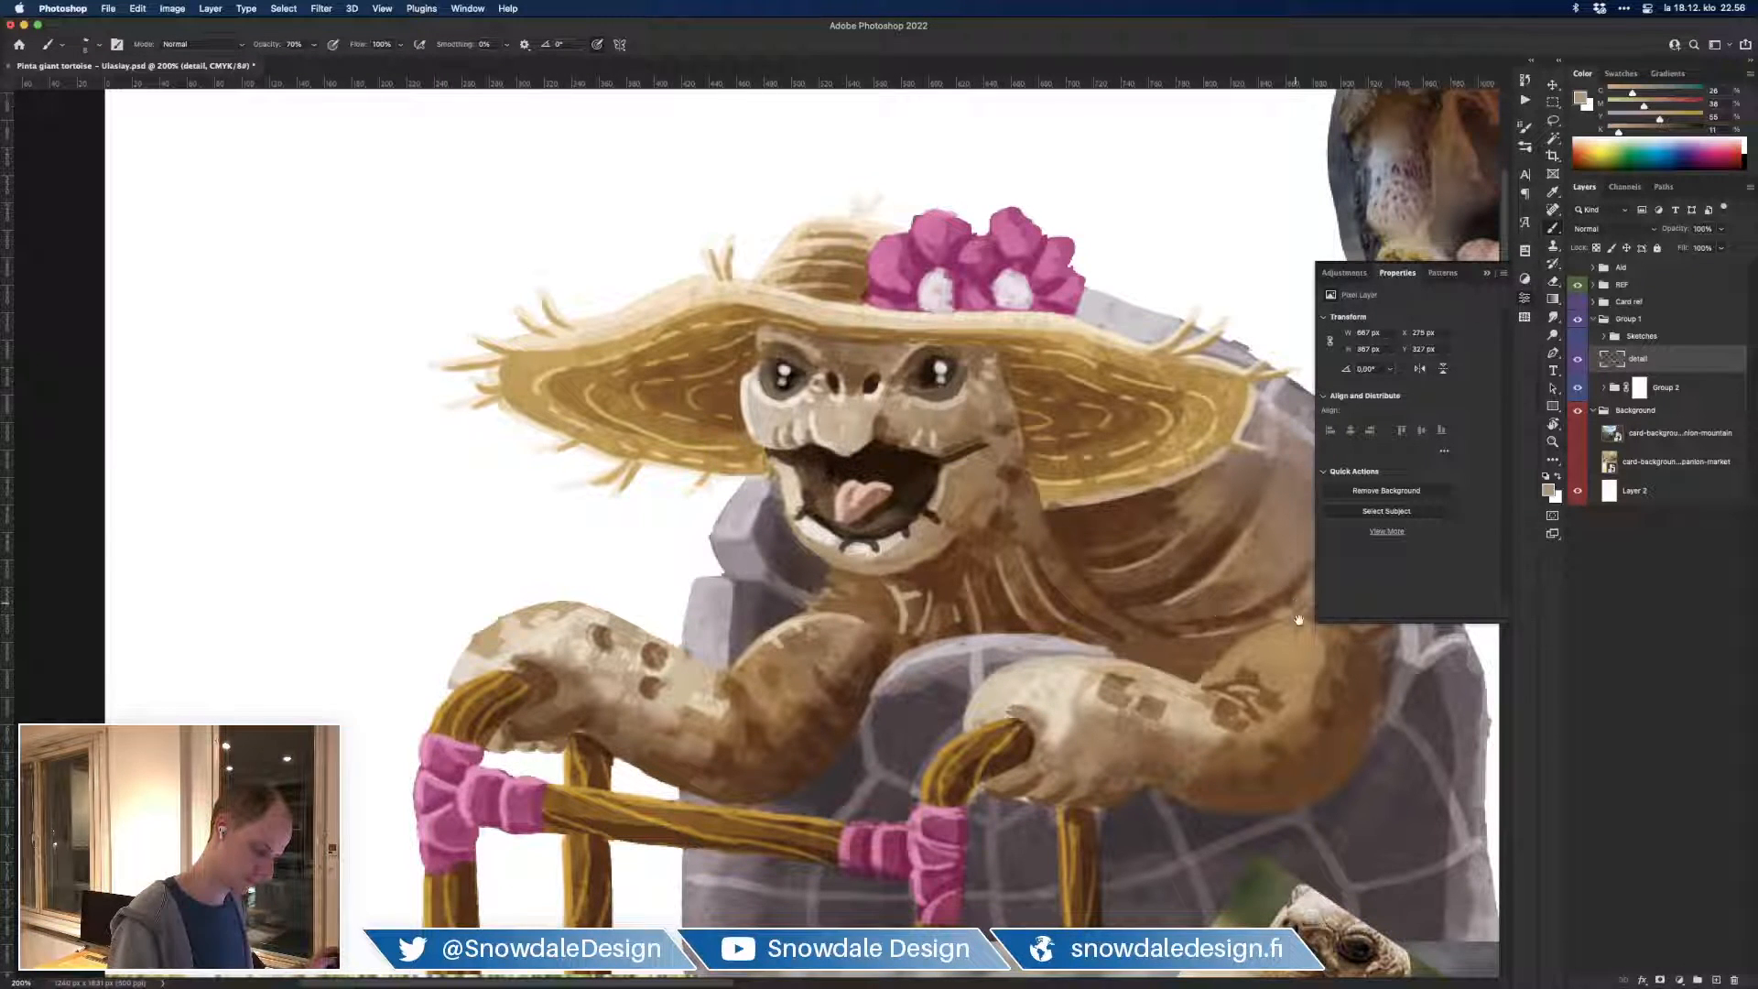
pyautogui.hscroll(5, 1171, 632)
pyautogui.moveTo(1125, 632)
pyautogui.mouseDown()
pyautogui.moveTo(1137, 544)
pyautogui.moveTo(1127, 600)
pyautogui.moveTo(1163, 618)
pyautogui.moveTo(1163, 595)
pyautogui.mouseUp()
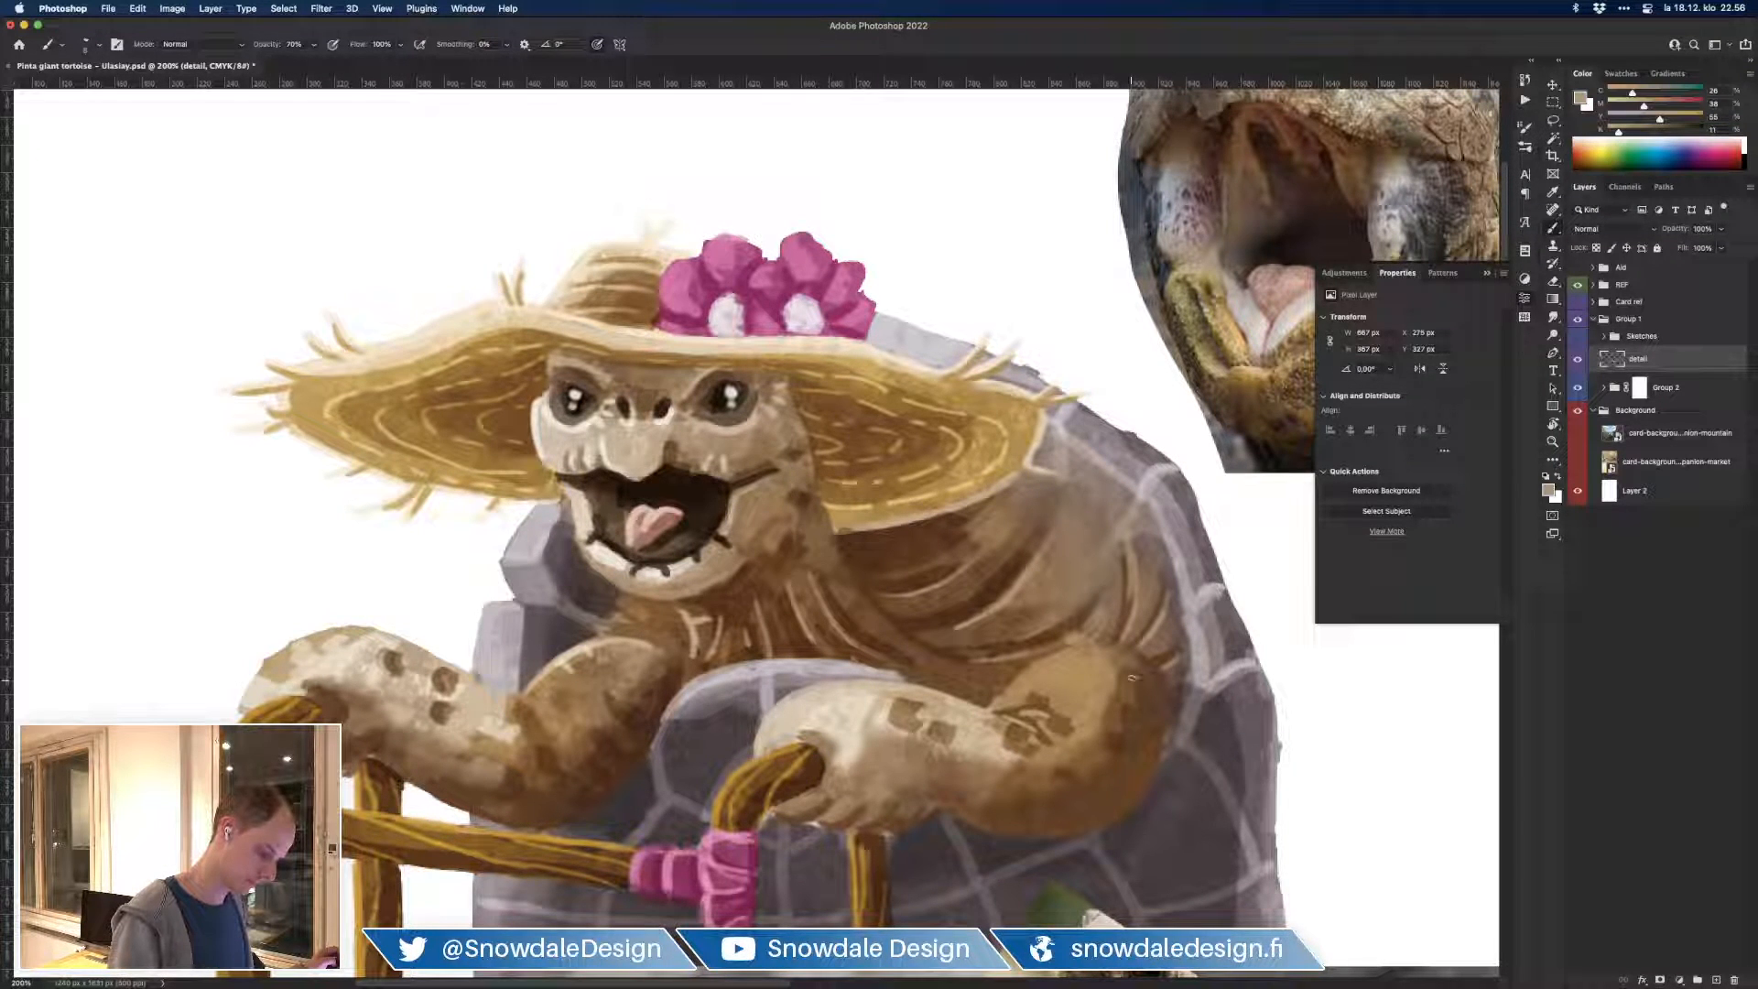
# Step: Paint small curved light scale marks on the near upper arm and on the far arm near the elbow
pyautogui.moveTo(1014, 724)
pyautogui.mouseDown()
pyautogui.moveTo(1048, 758)
pyautogui.moveTo(1034, 749)
pyautogui.moveTo(1057, 724)
pyautogui.moveTo(1064, 743)
pyautogui.moveTo(1117, 716)
pyautogui.moveTo(1090, 701)
pyautogui.moveTo(1129, 744)
pyautogui.mouseUp()
pyautogui.keyDown('alt'); pyautogui.click(1020, 724); pyautogui.keyUp('alt')
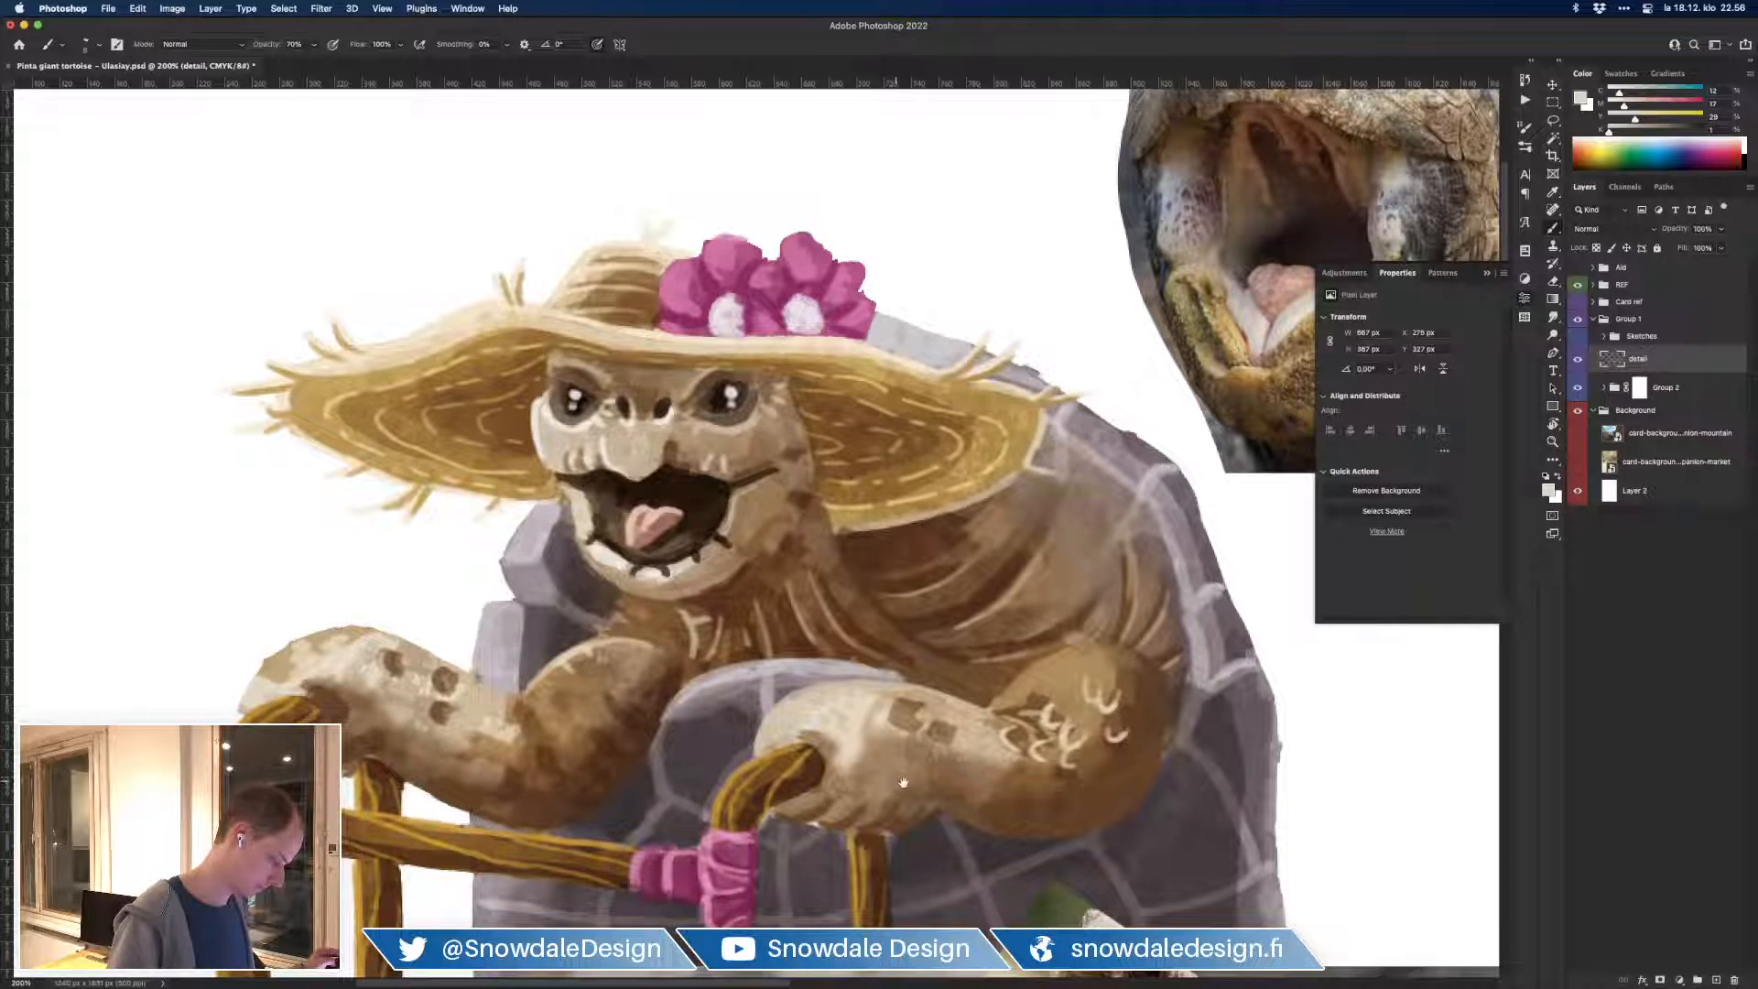
pyautogui.moveTo(902, 785); pyautogui.dragTo(1196, 777)
pyautogui.moveTo(854, 682)
pyautogui.mouseDown()
pyautogui.moveTo(874, 688)
pyautogui.moveTo(856, 691)
pyautogui.mouseUp()
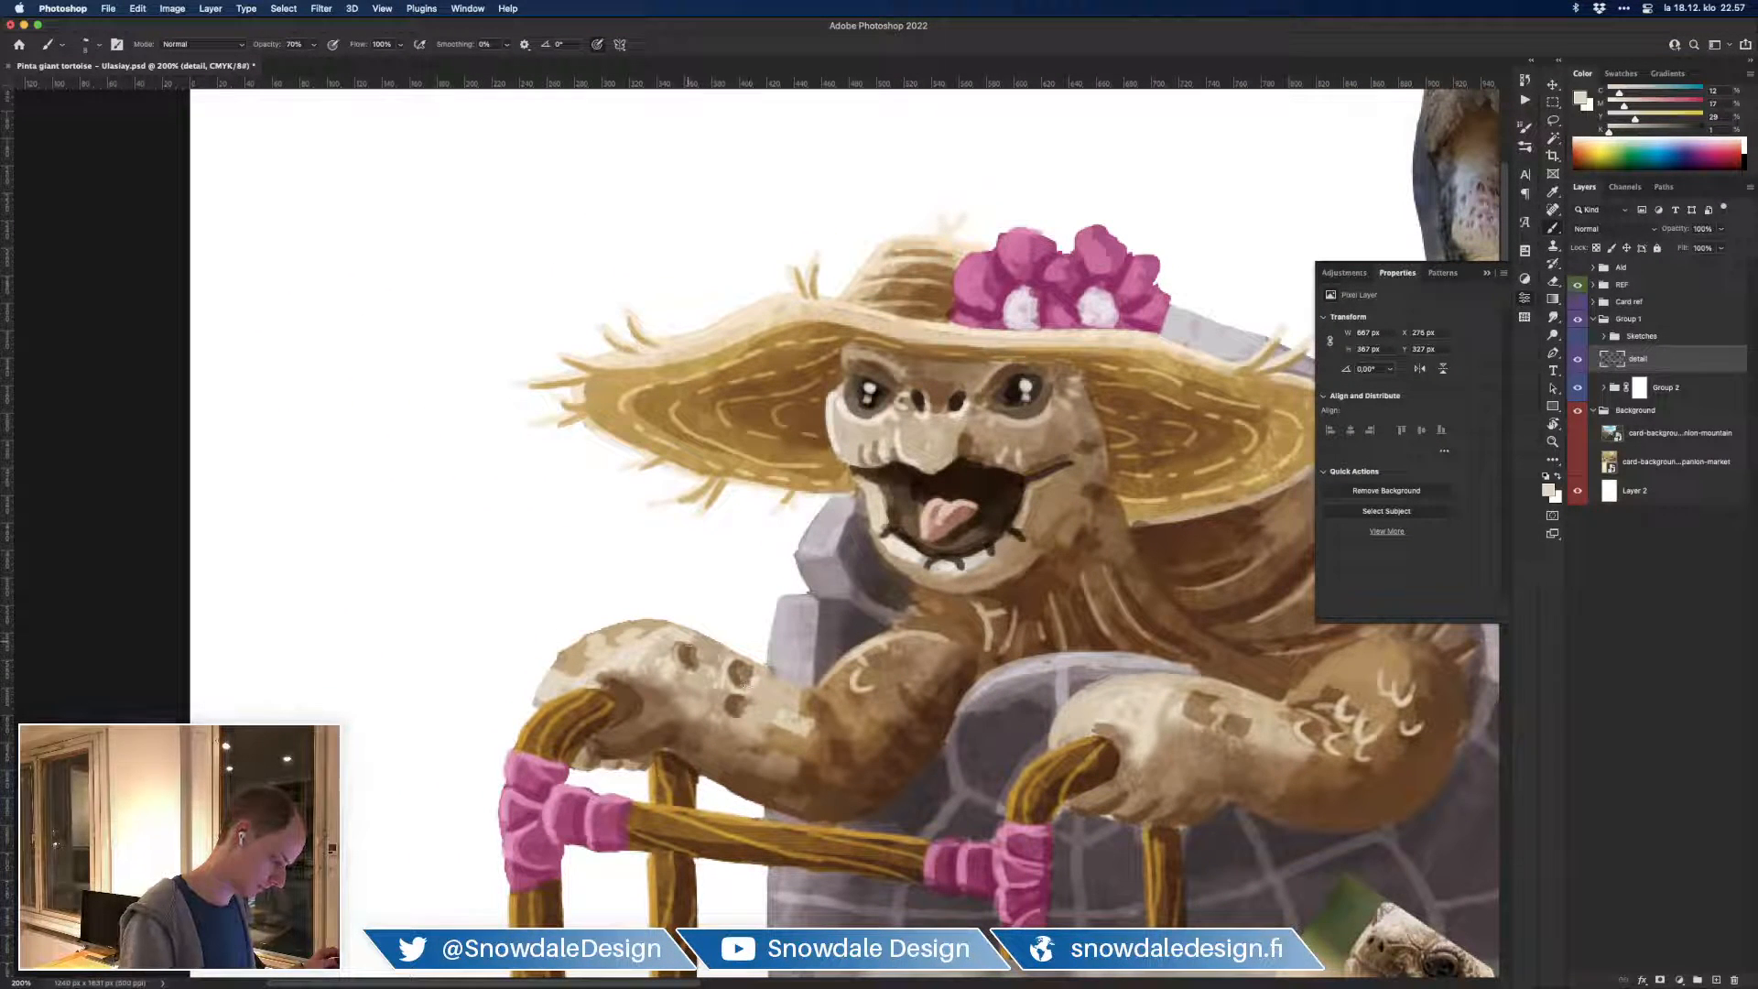
pyautogui.moveTo(860, 695)
pyautogui.mouseDown()
pyautogui.moveTo(876, 706)
pyautogui.moveTo(857, 715)
pyautogui.moveTo(830, 694)
pyautogui.moveTo(906, 693)
pyautogui.moveTo(894, 726)
pyautogui.mouseUp()
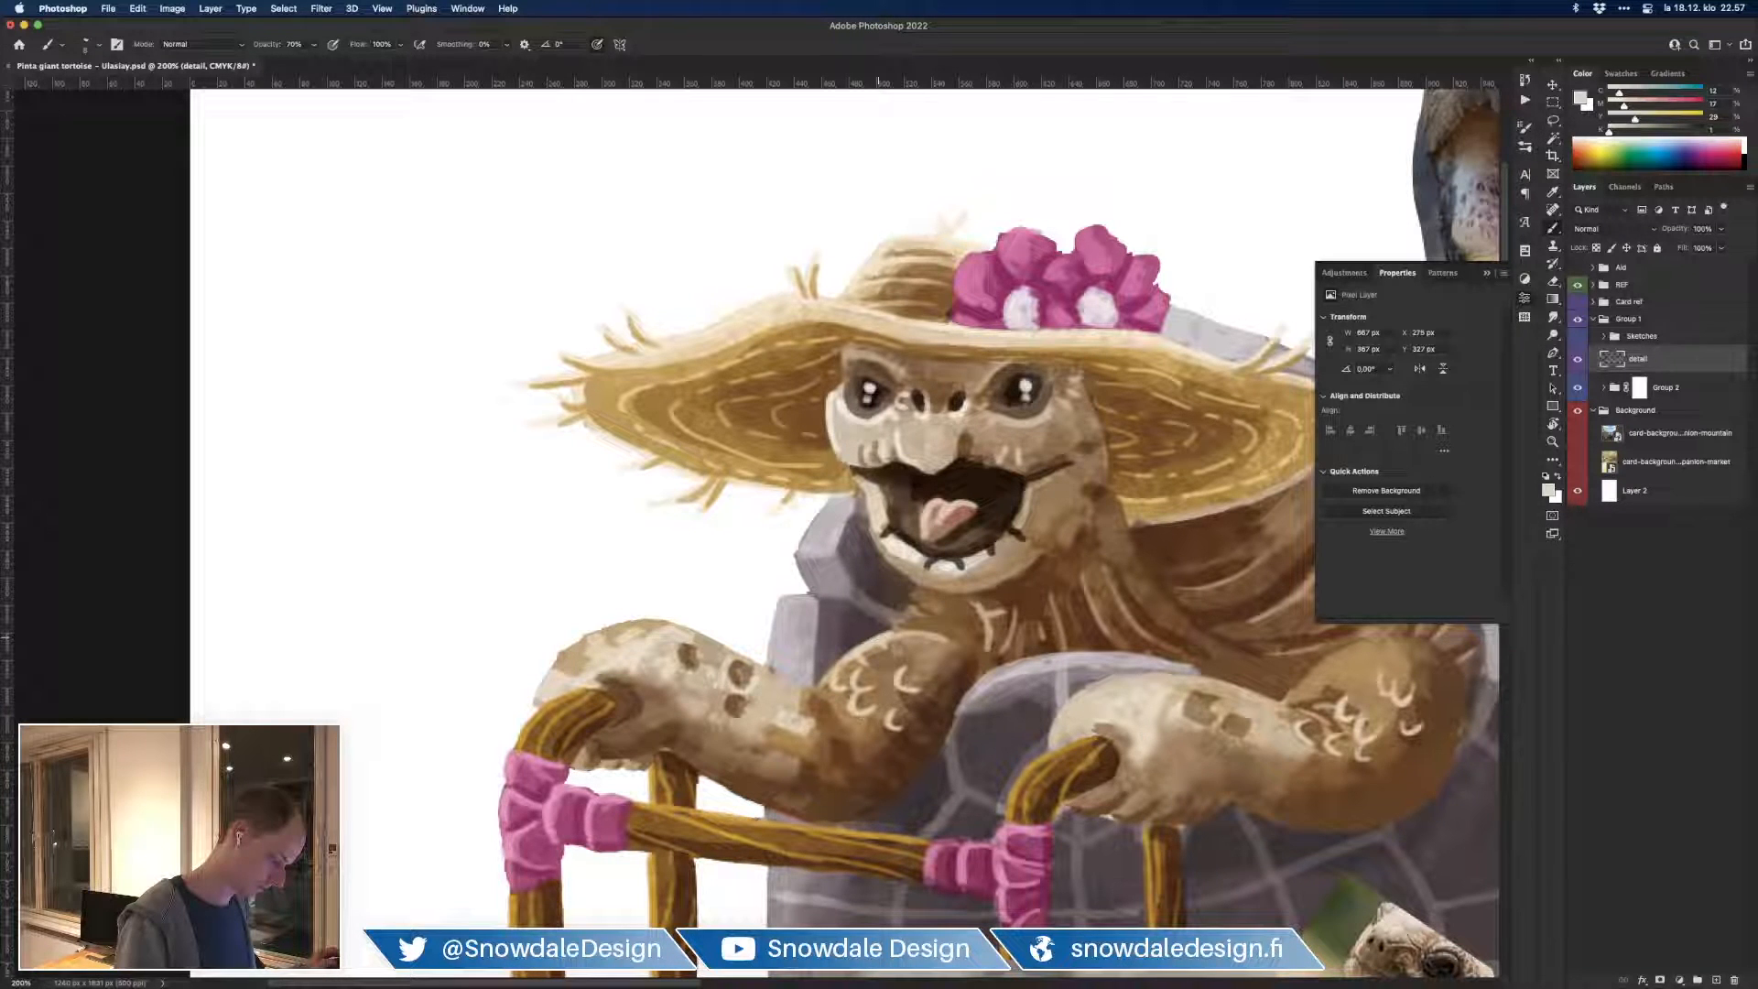
# Step: Add curved scale marks along the lower edge of the near arm with a sampled tan skin colour
pyautogui.hscroll(3, 954, 730)
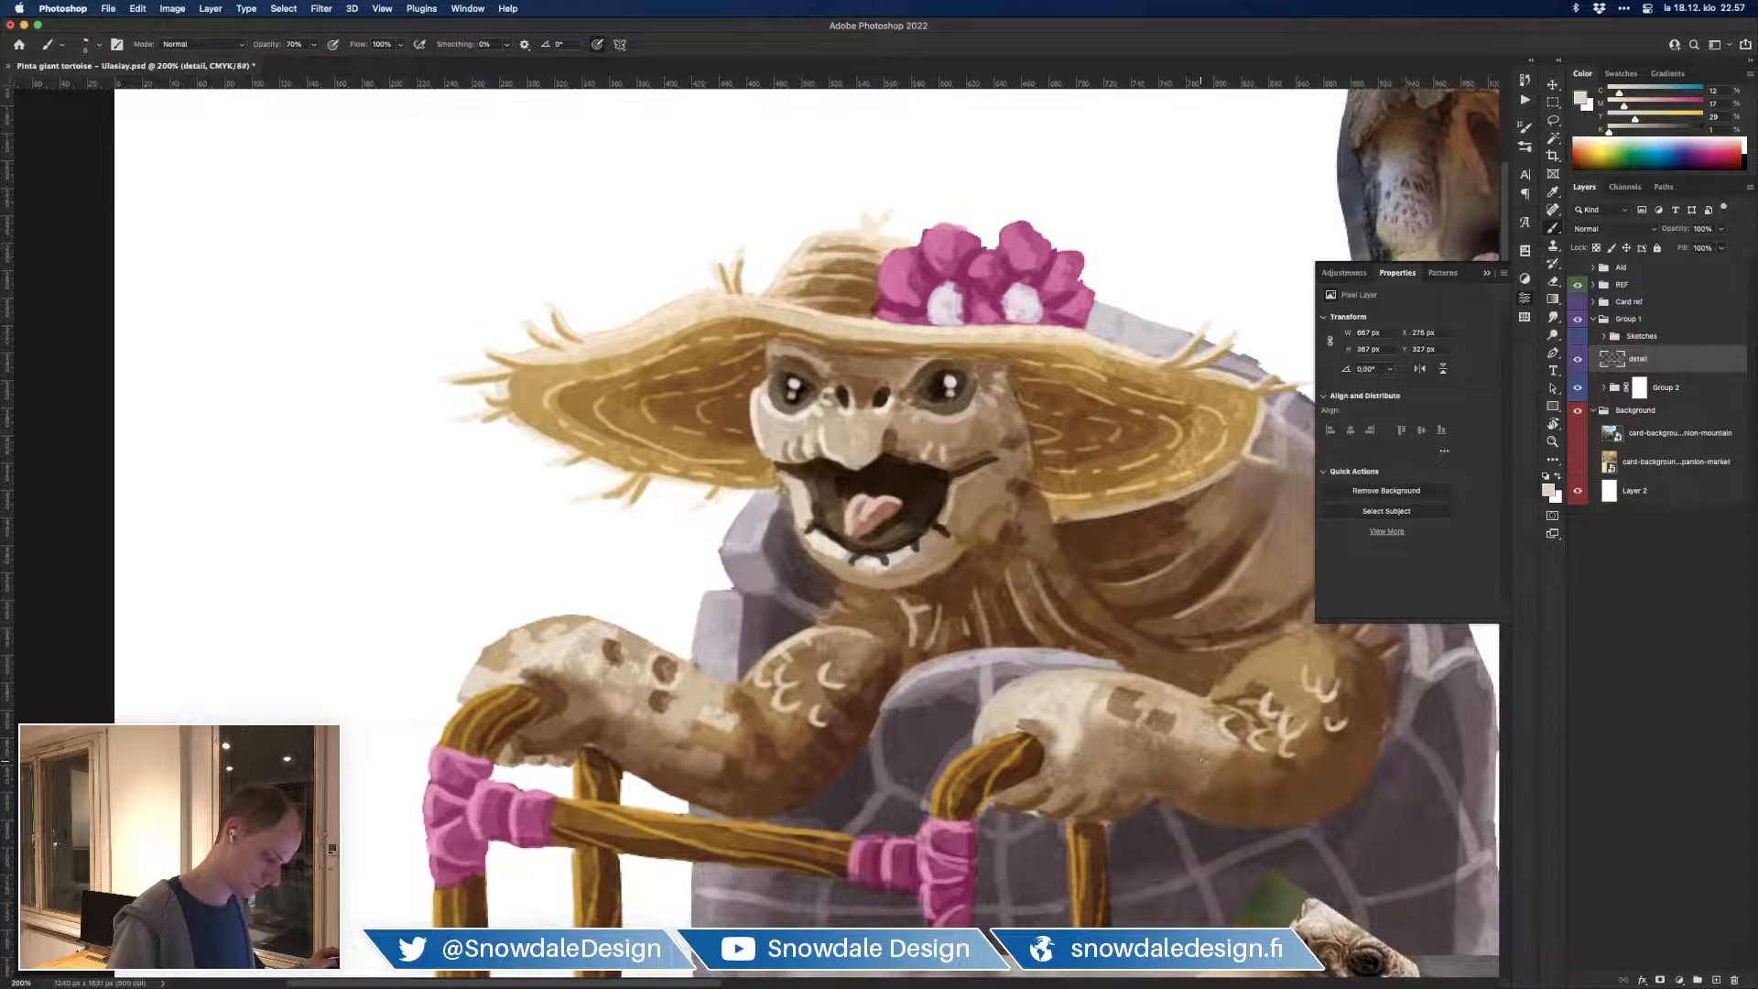
pyautogui.keyDown('alt'); pyautogui.click(1141, 706); pyautogui.keyUp('alt')
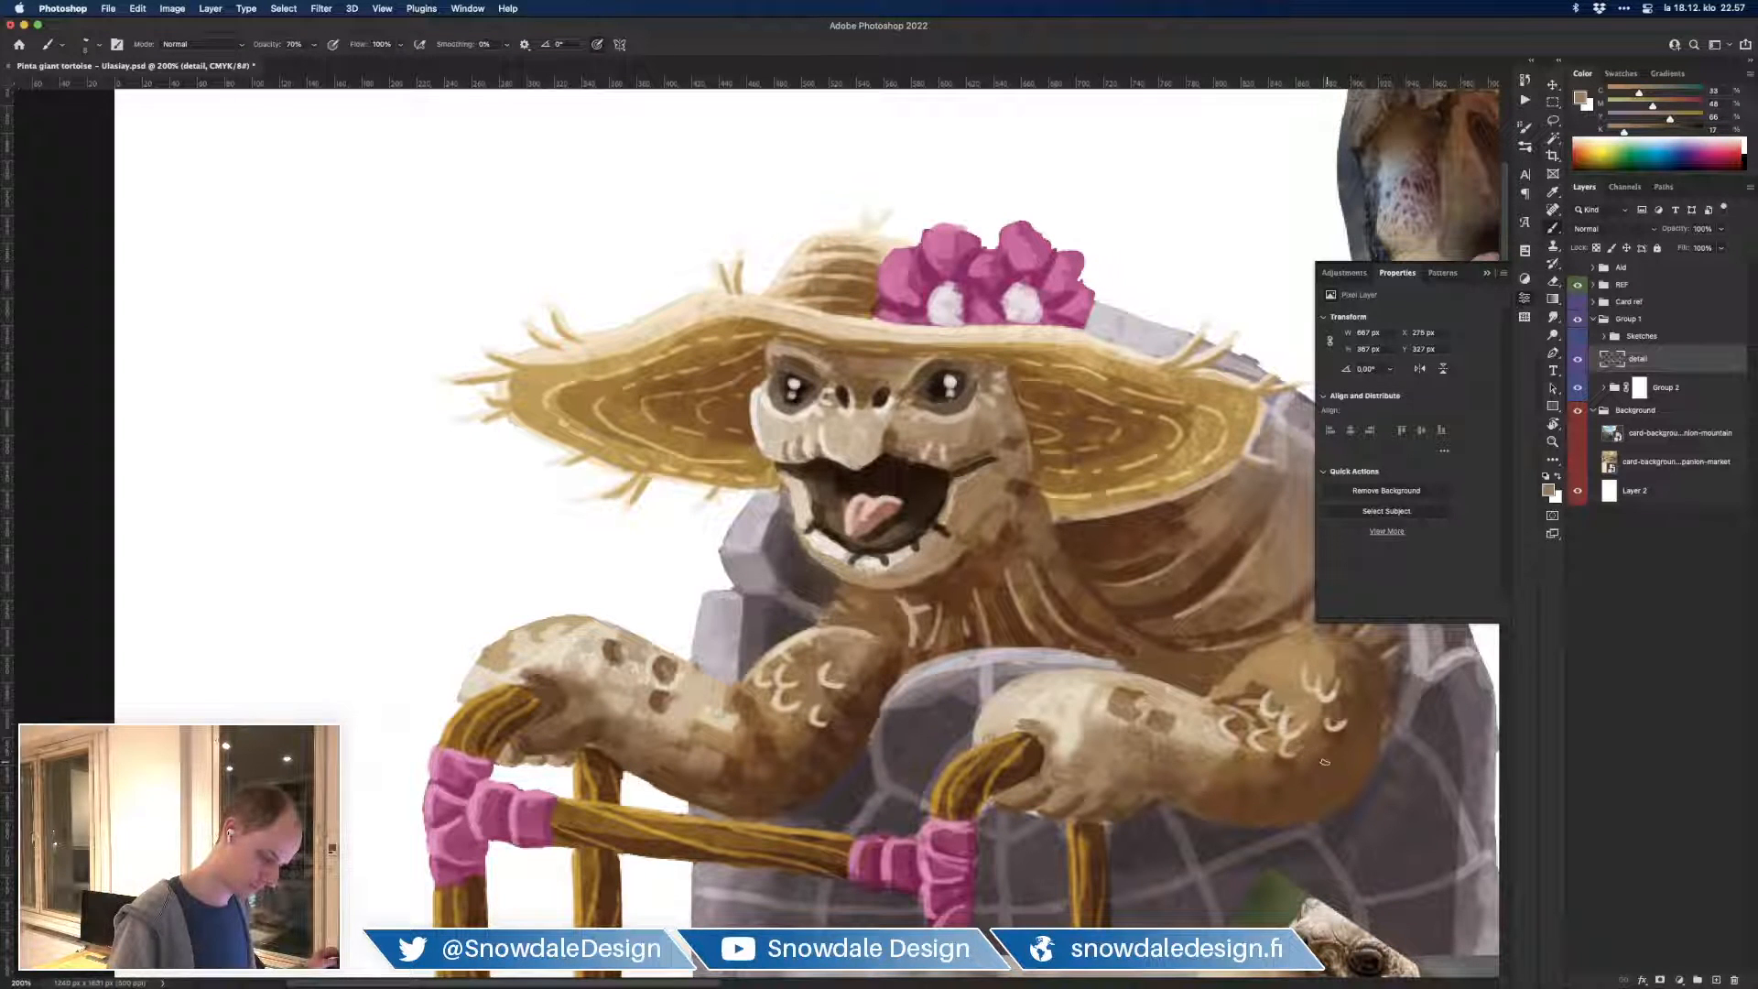
pyautogui.keyDown('alt'); pyautogui.click(1330, 767); pyautogui.keyUp('alt')
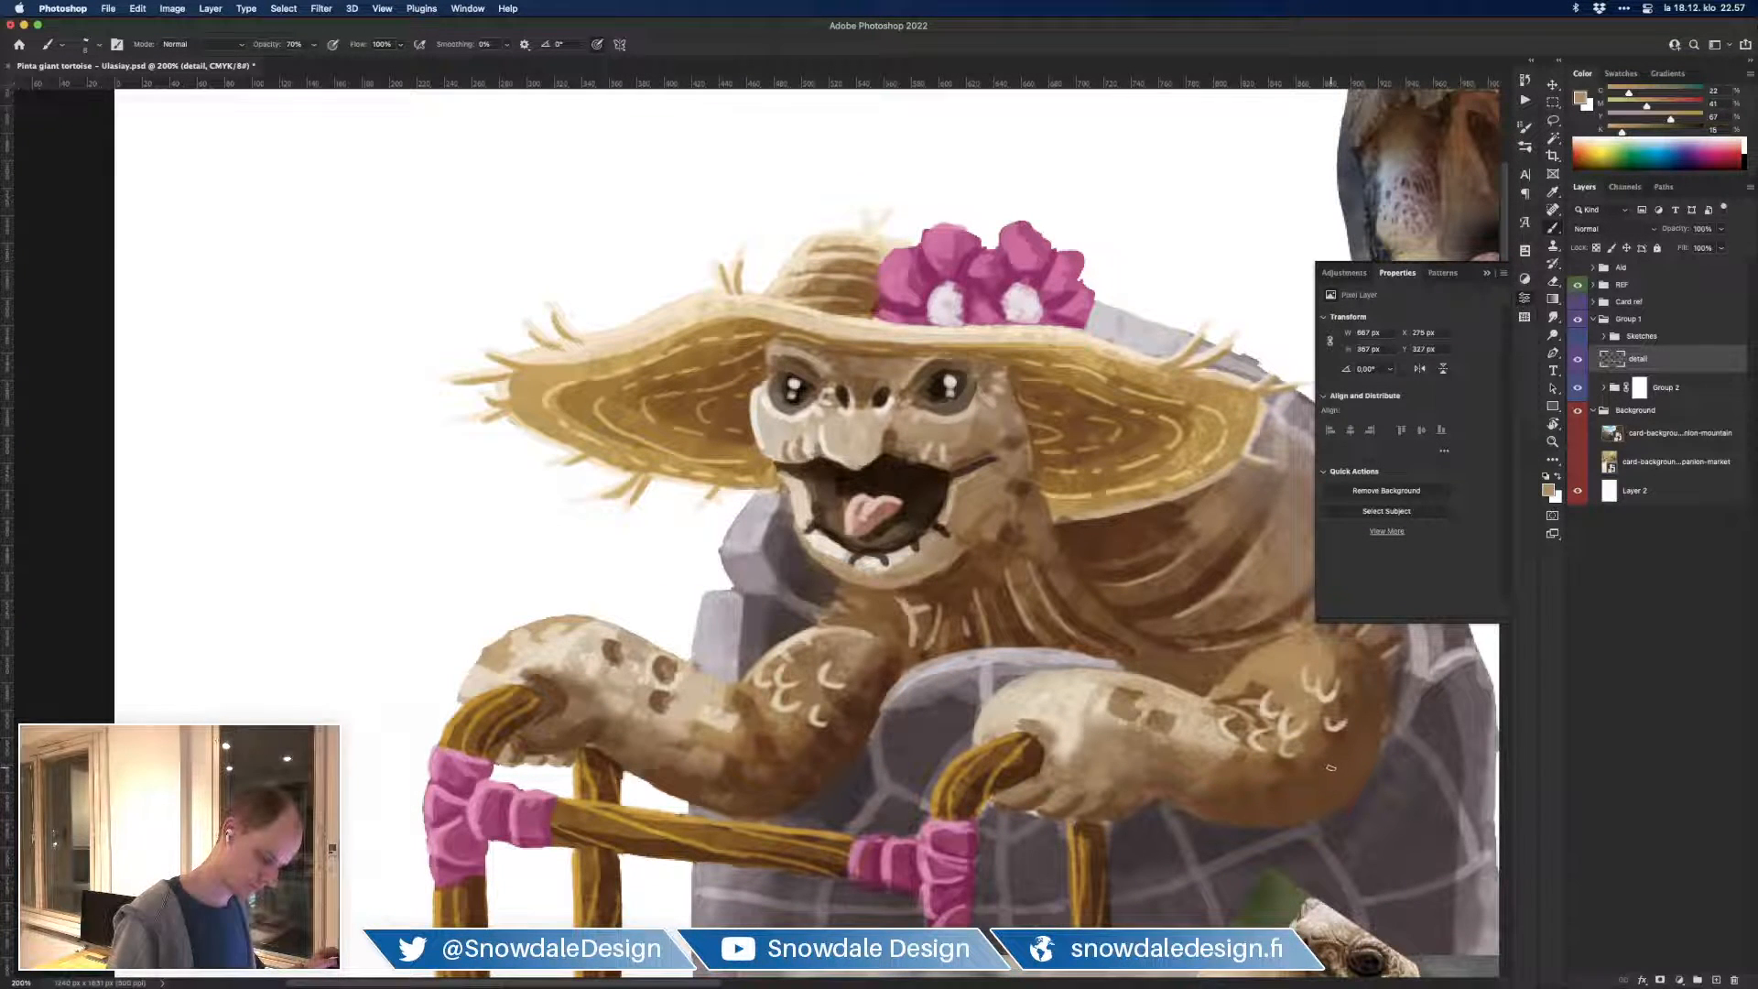
pyautogui.moveTo(1332, 785)
pyautogui.mouseDown()
pyautogui.moveTo(1268, 827)
pyautogui.moveTo(1291, 779)
pyautogui.moveTo(1205, 801)
pyautogui.mouseUp()
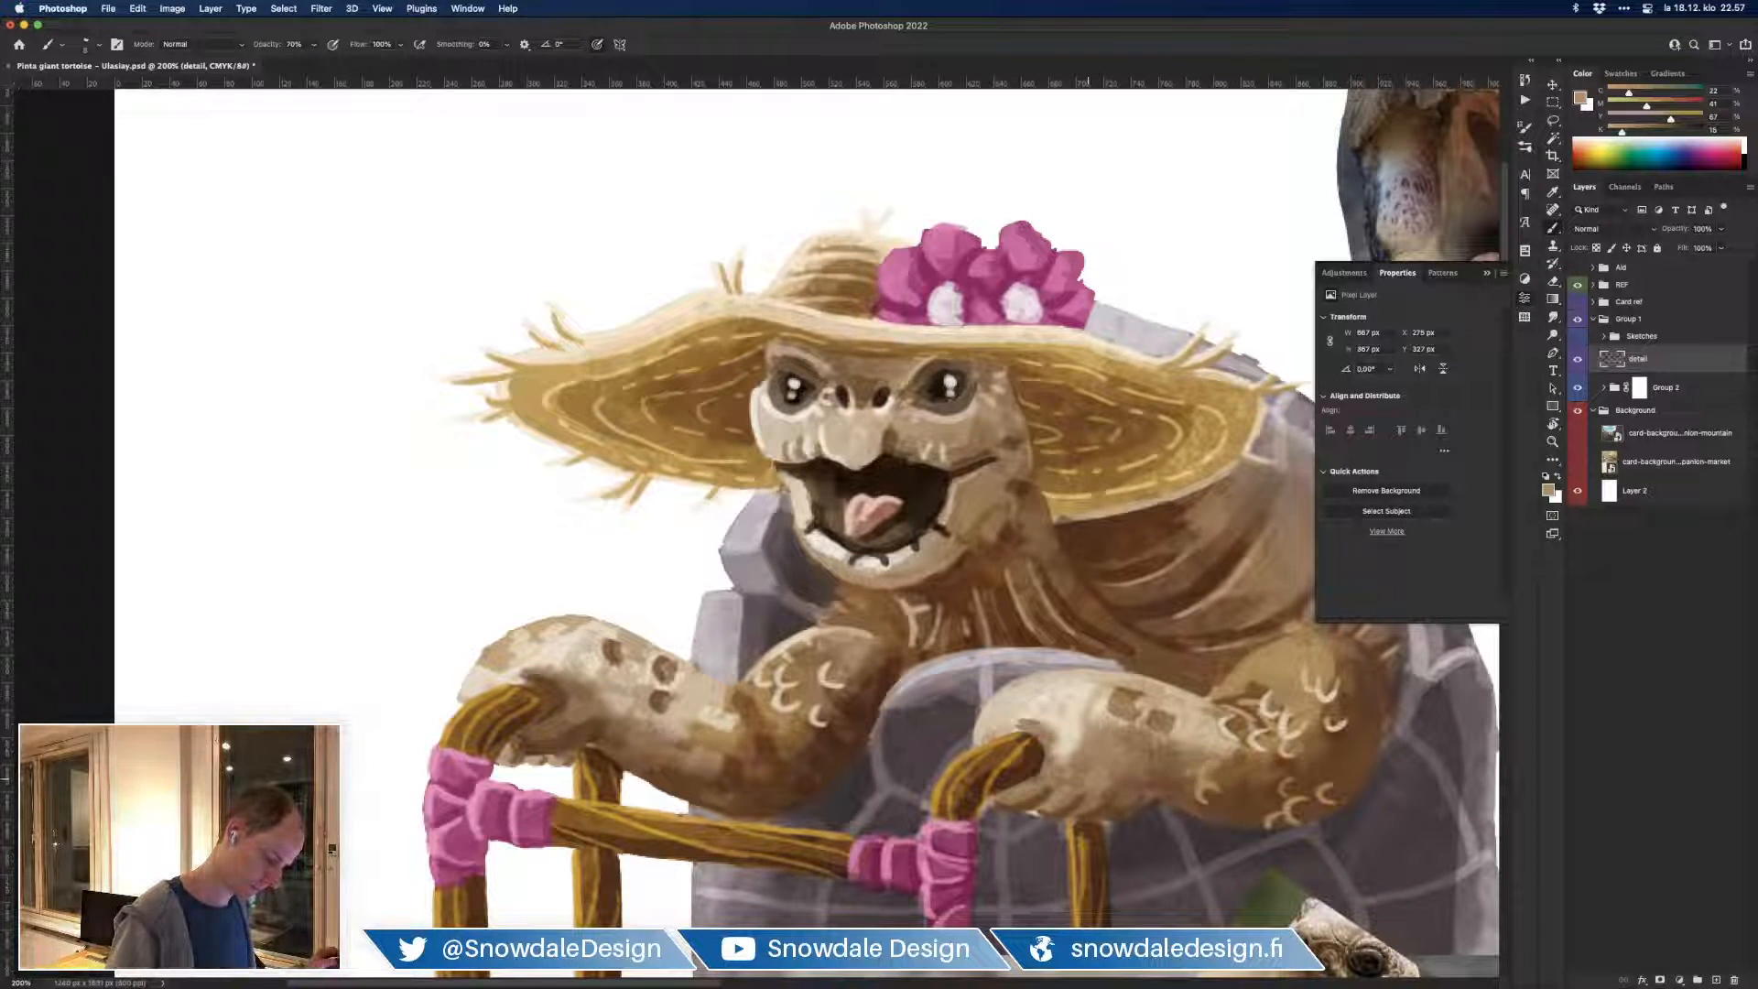
pyautogui.press('super+minus')
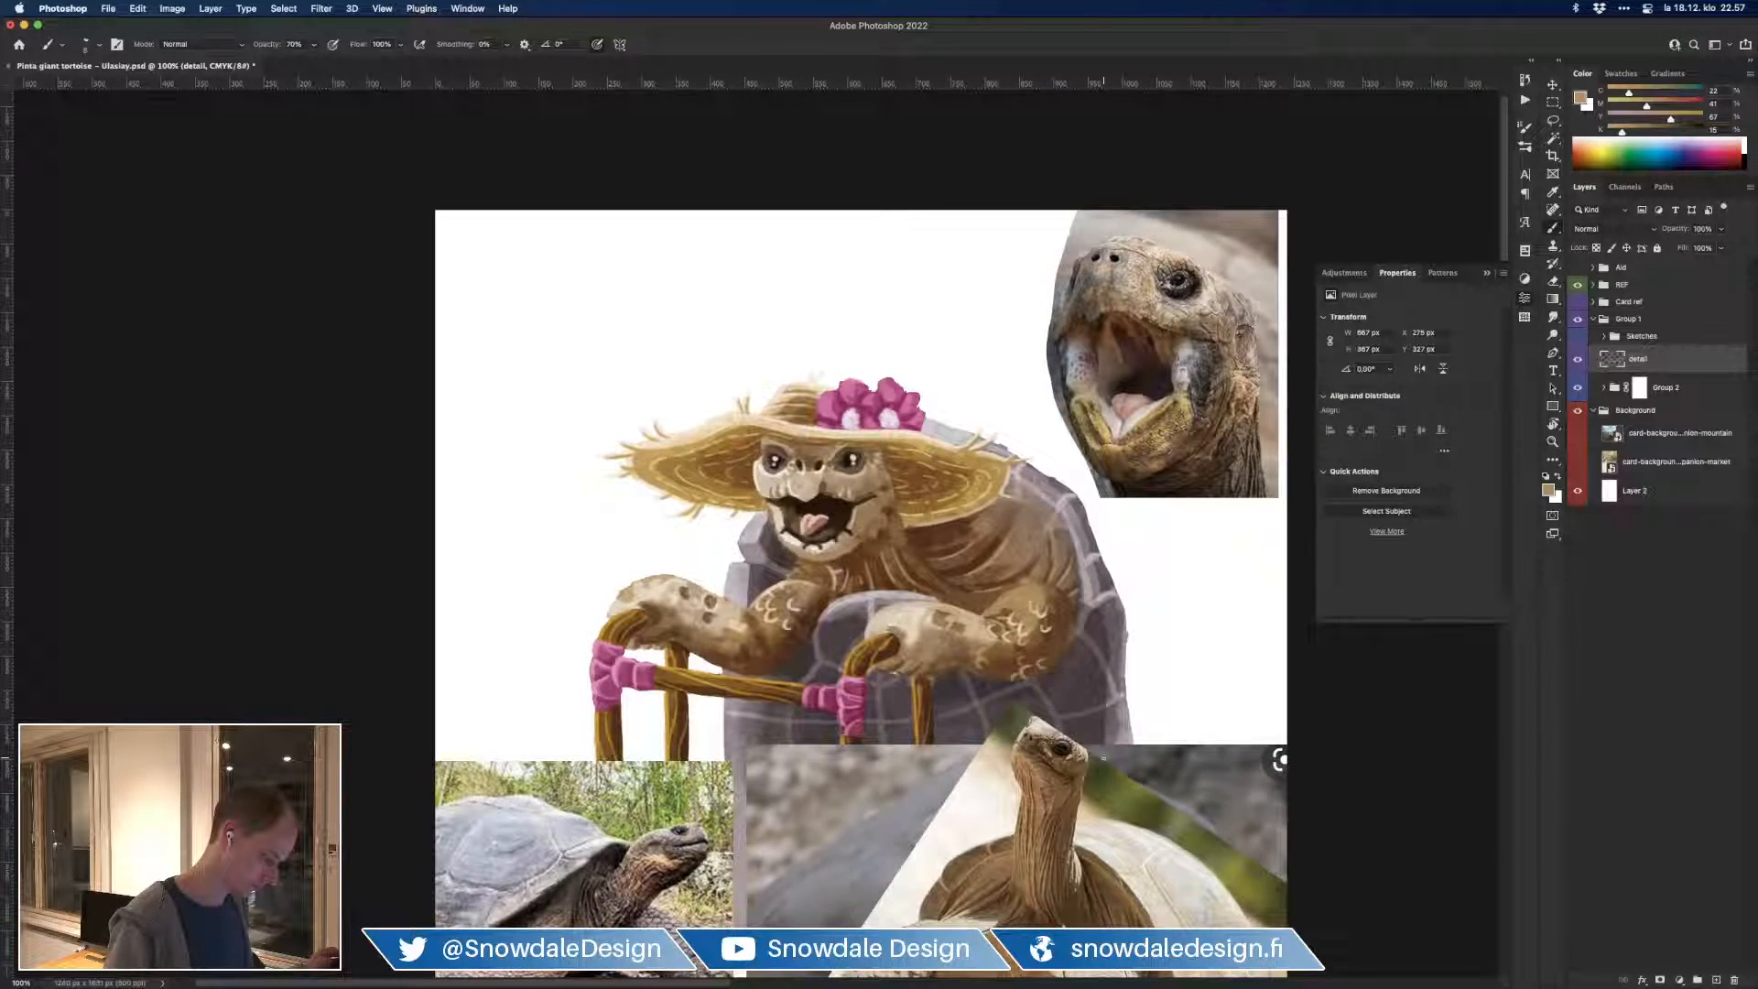
pyautogui.press('super+minus')
# Step: Touch up the edges of the walker's pink wraps with sampled colours, including the one below the far hand
pyautogui.press('super+plus')
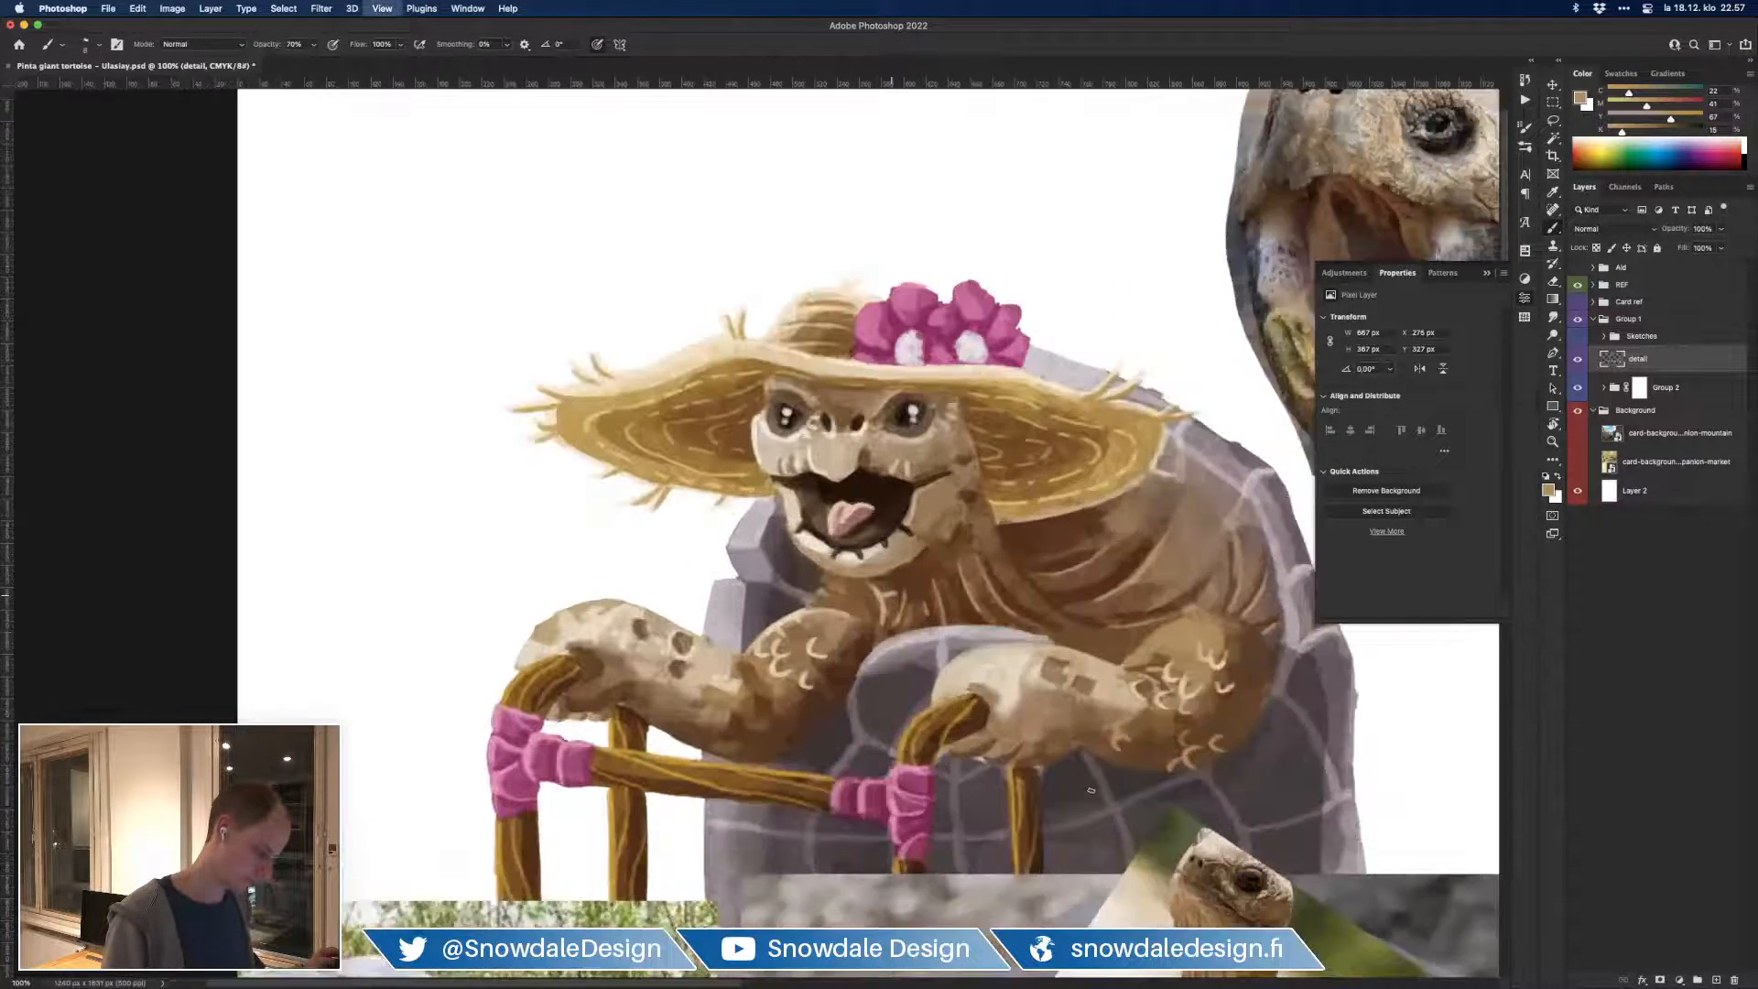
pyautogui.press('super+plus')
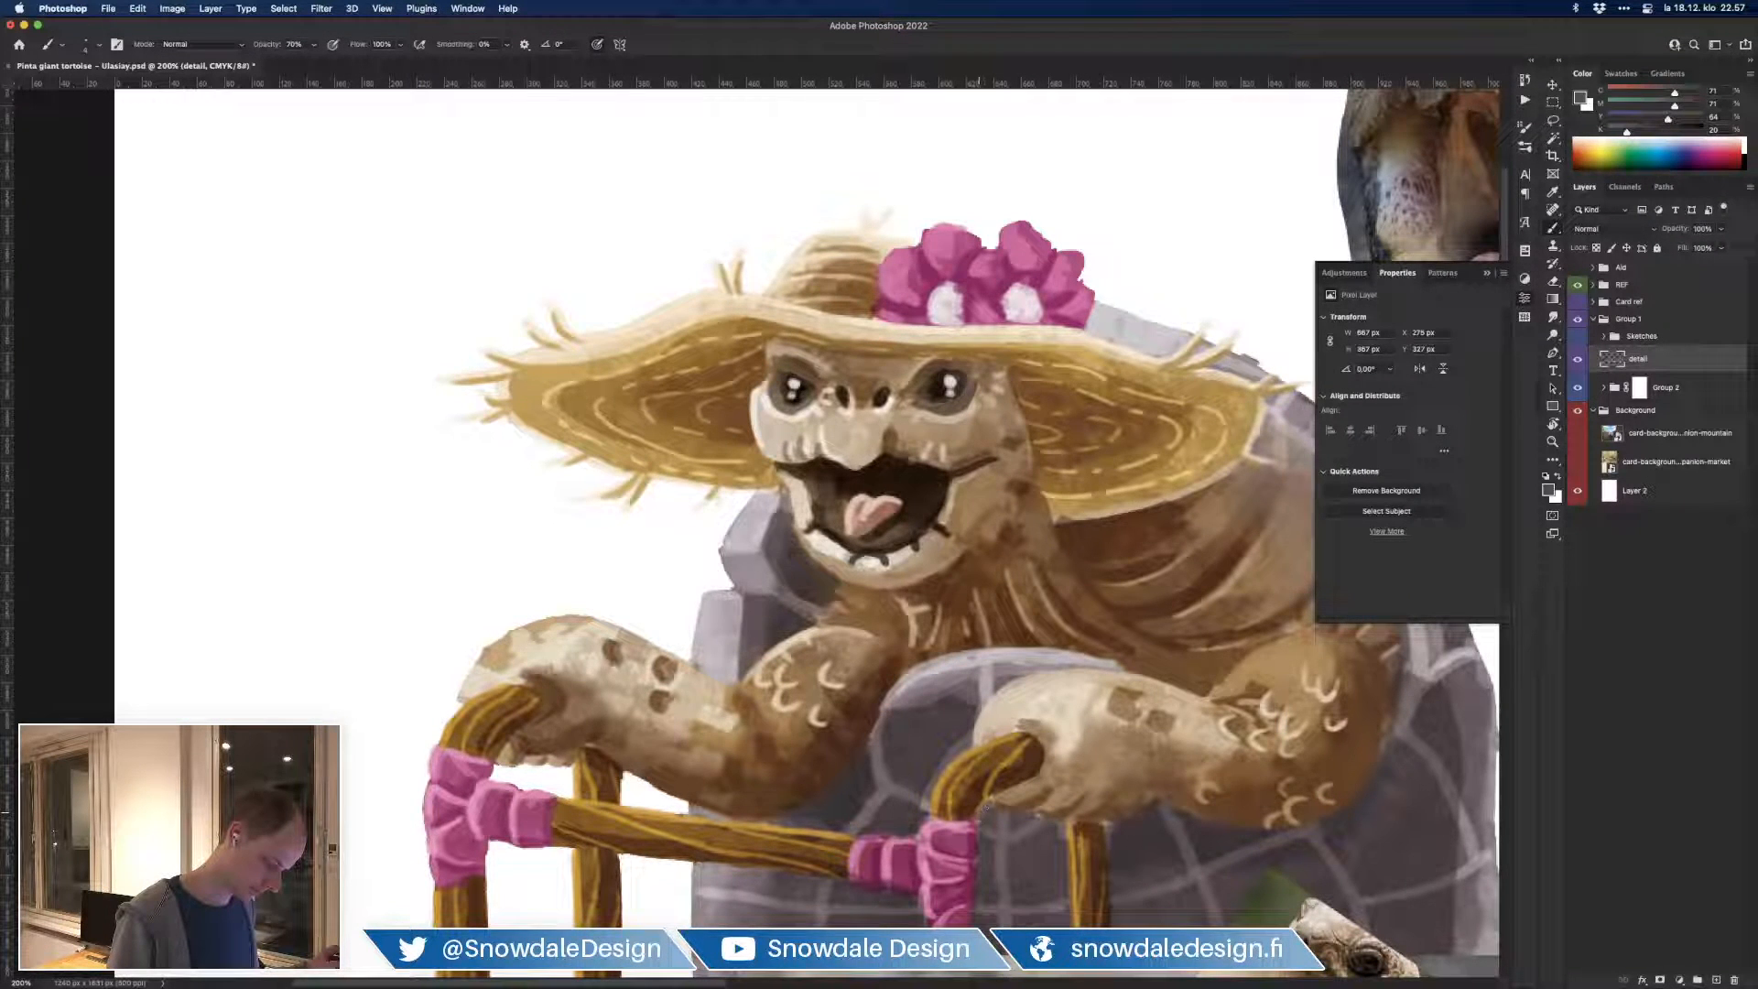
pyautogui.keyDown('alt'); pyautogui.click(975, 868); pyautogui.keyUp('alt')
pyautogui.keyDown('alt'); pyautogui.click(976, 844); pyautogui.keyUp('alt')
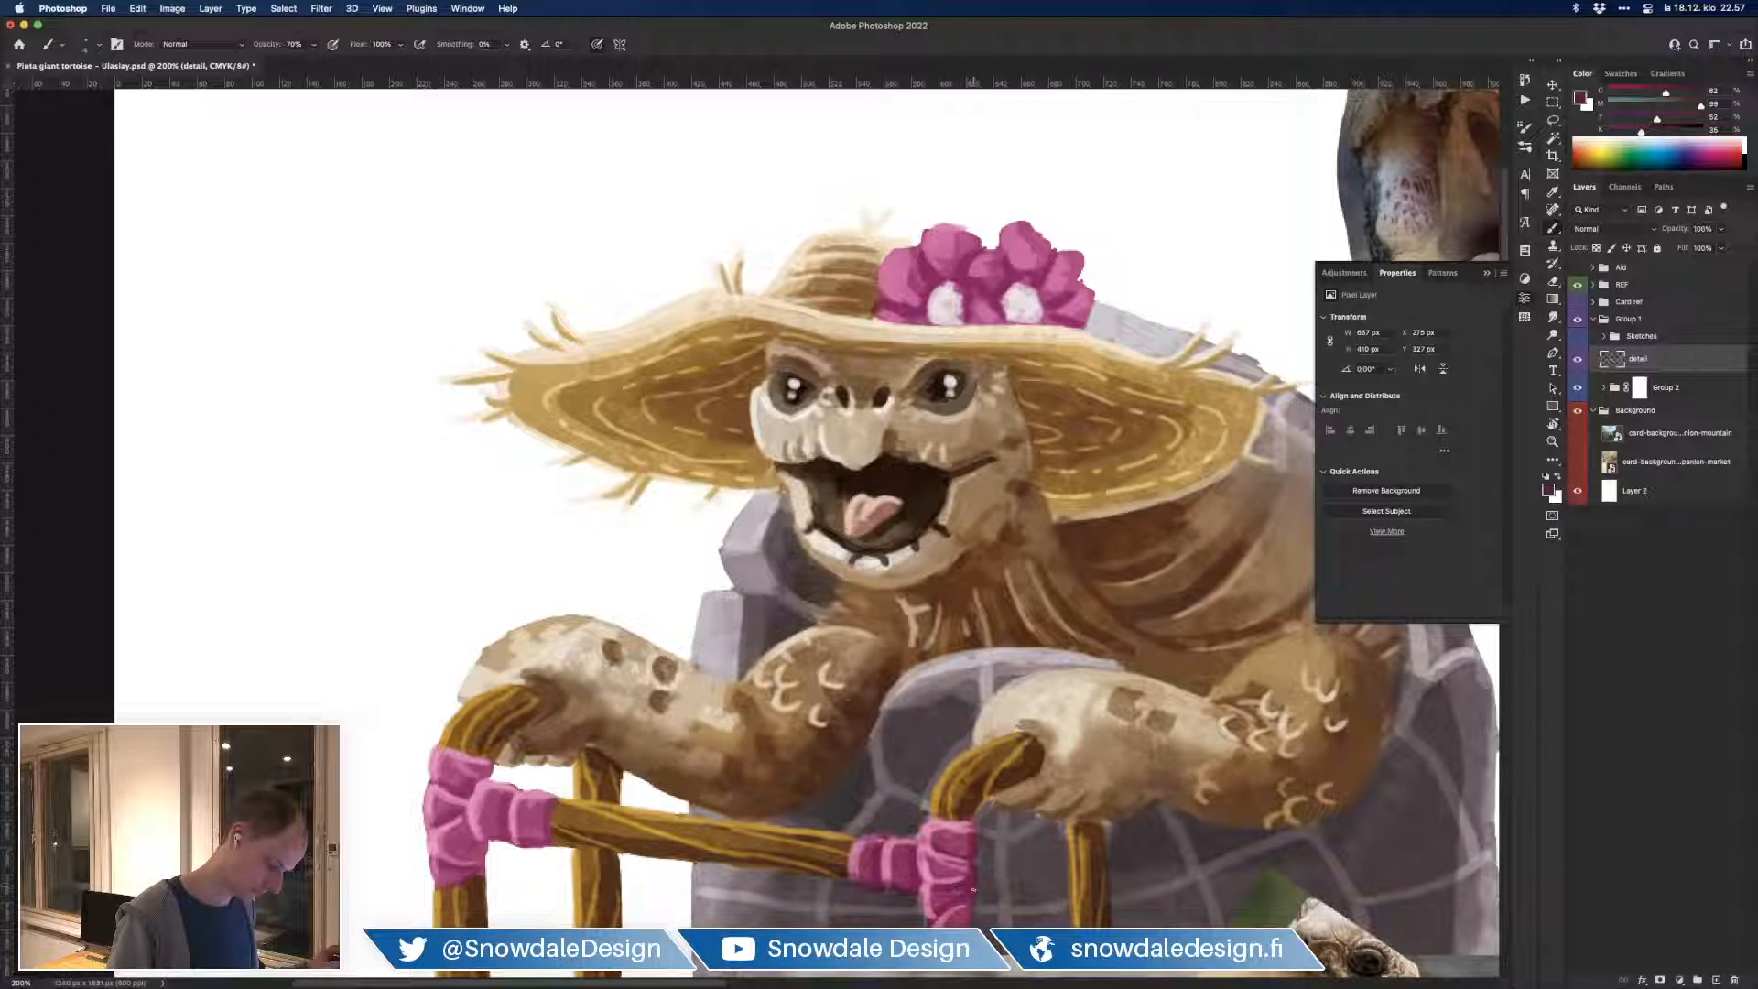
pyautogui.moveTo(965, 903); pyautogui.dragTo(959, 904)
pyautogui.keyDown('alt'); pyautogui.click(863, 840); pyautogui.keyUp('alt')
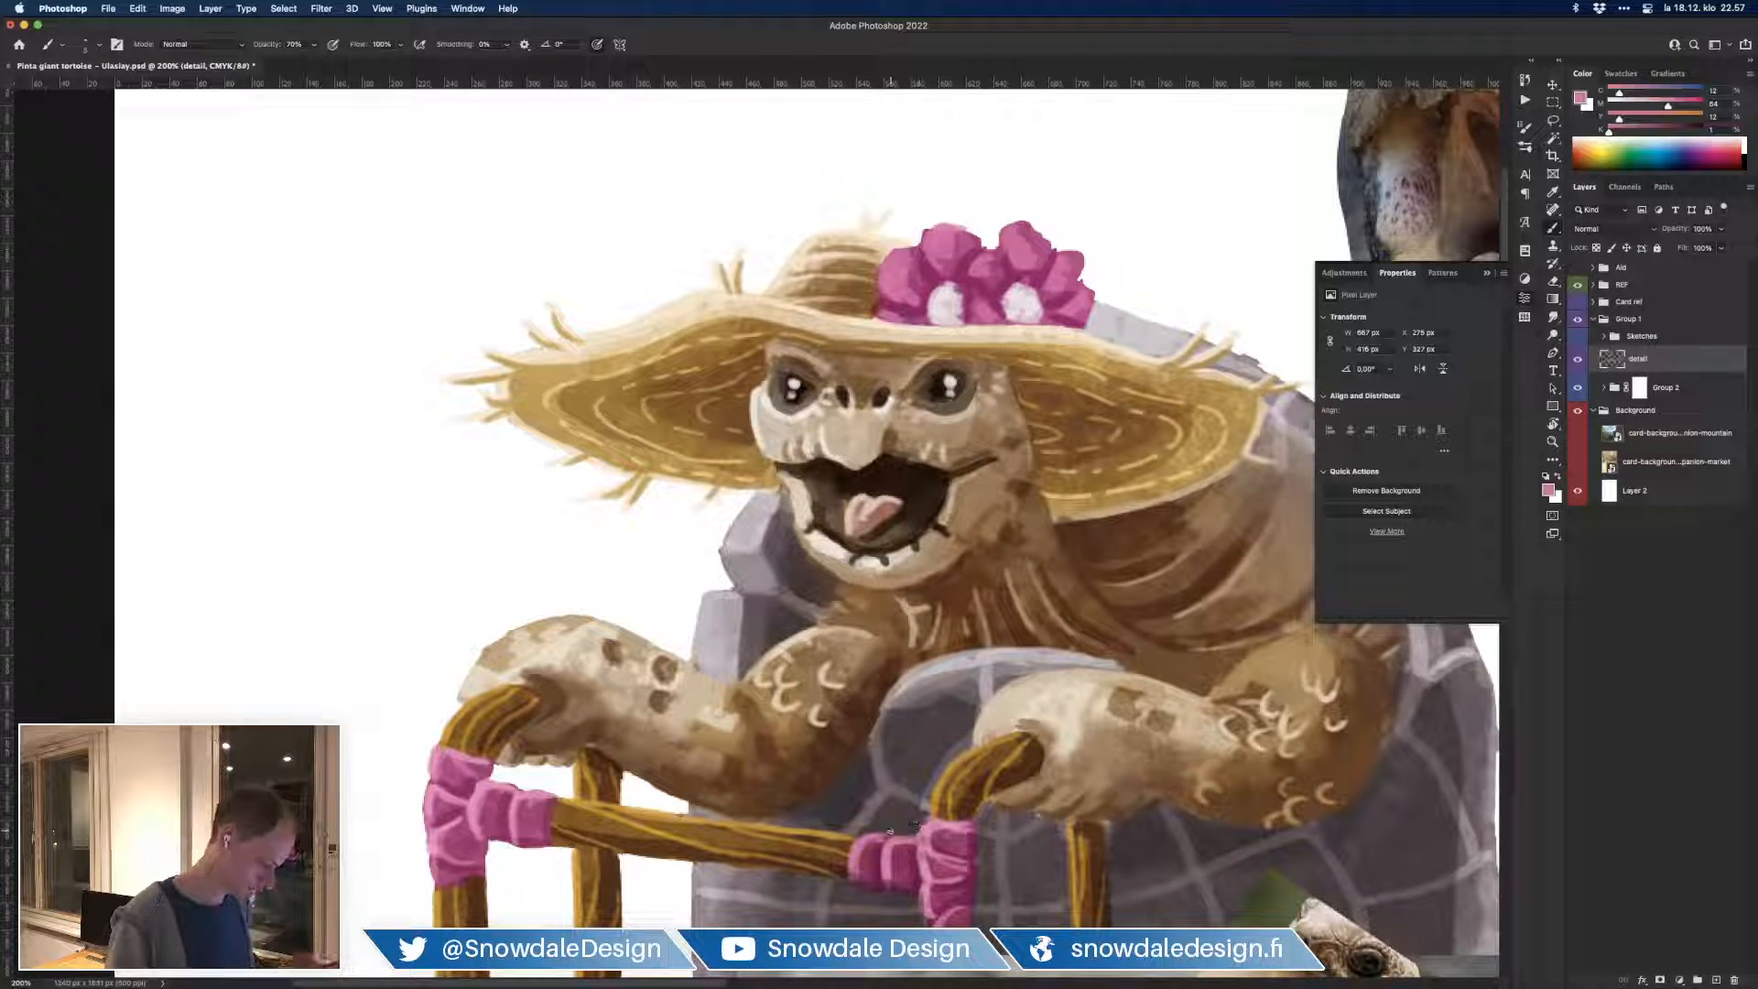
pyautogui.keyDown('alt'); pyautogui.click(502, 756); pyautogui.keyUp('alt')
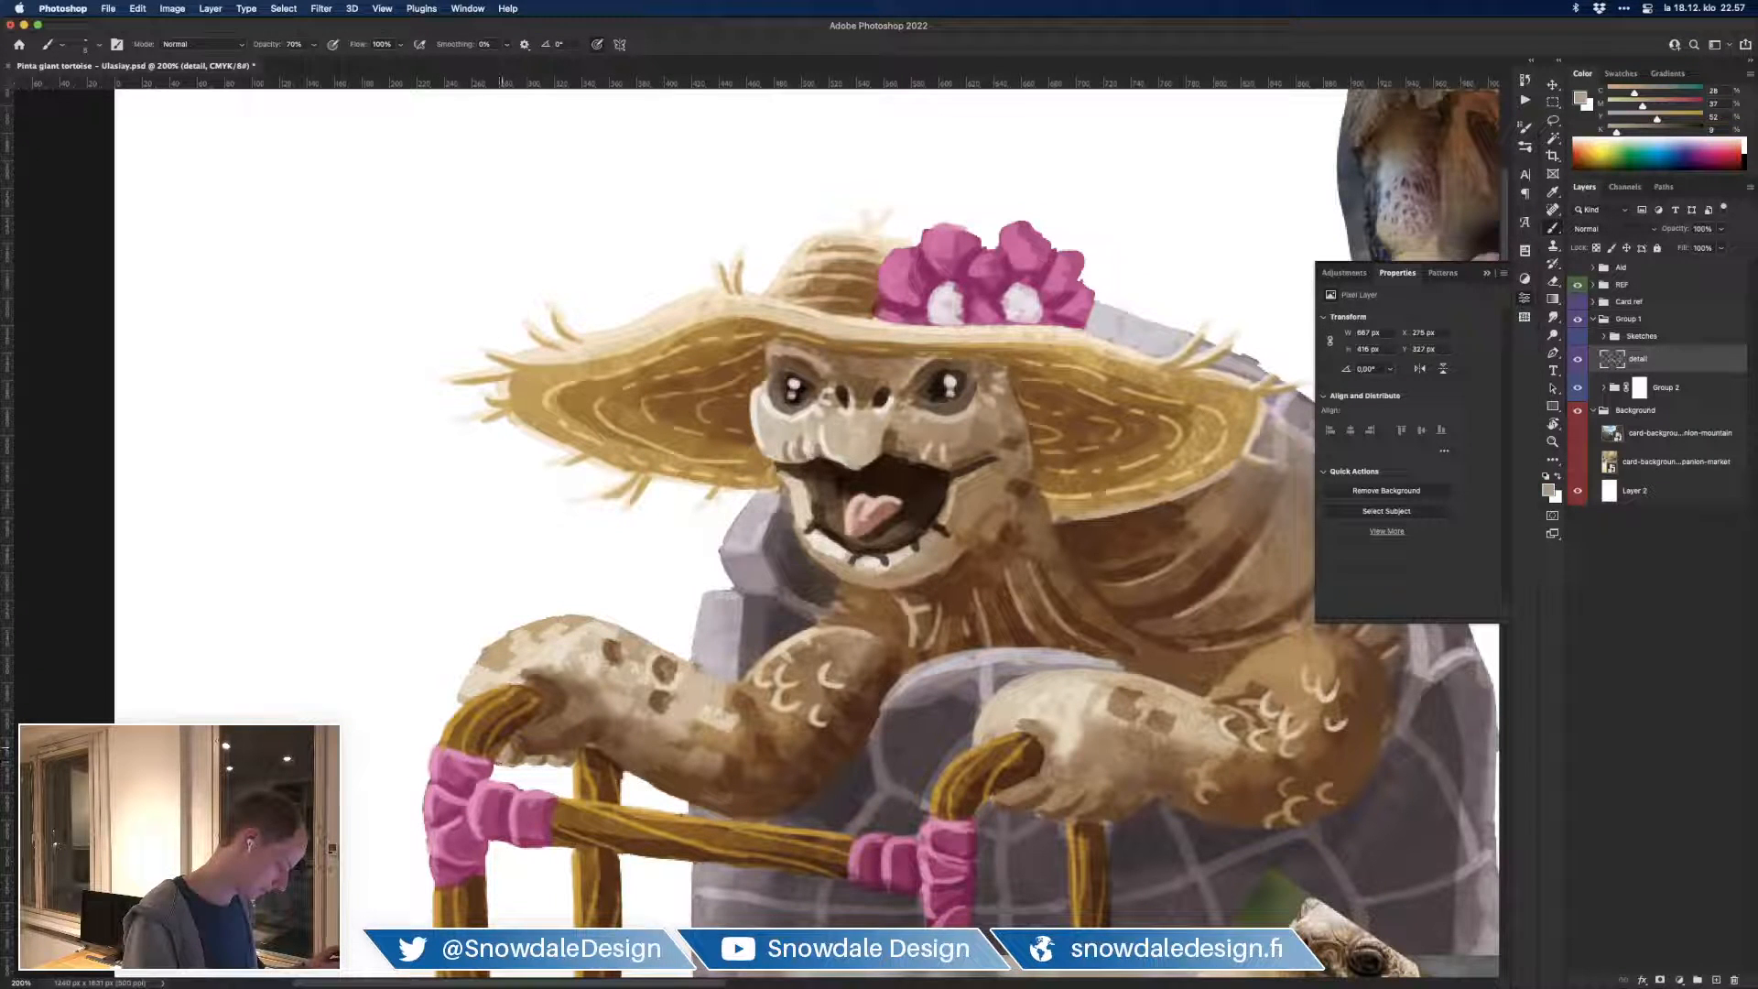
pyautogui.click(495, 760)
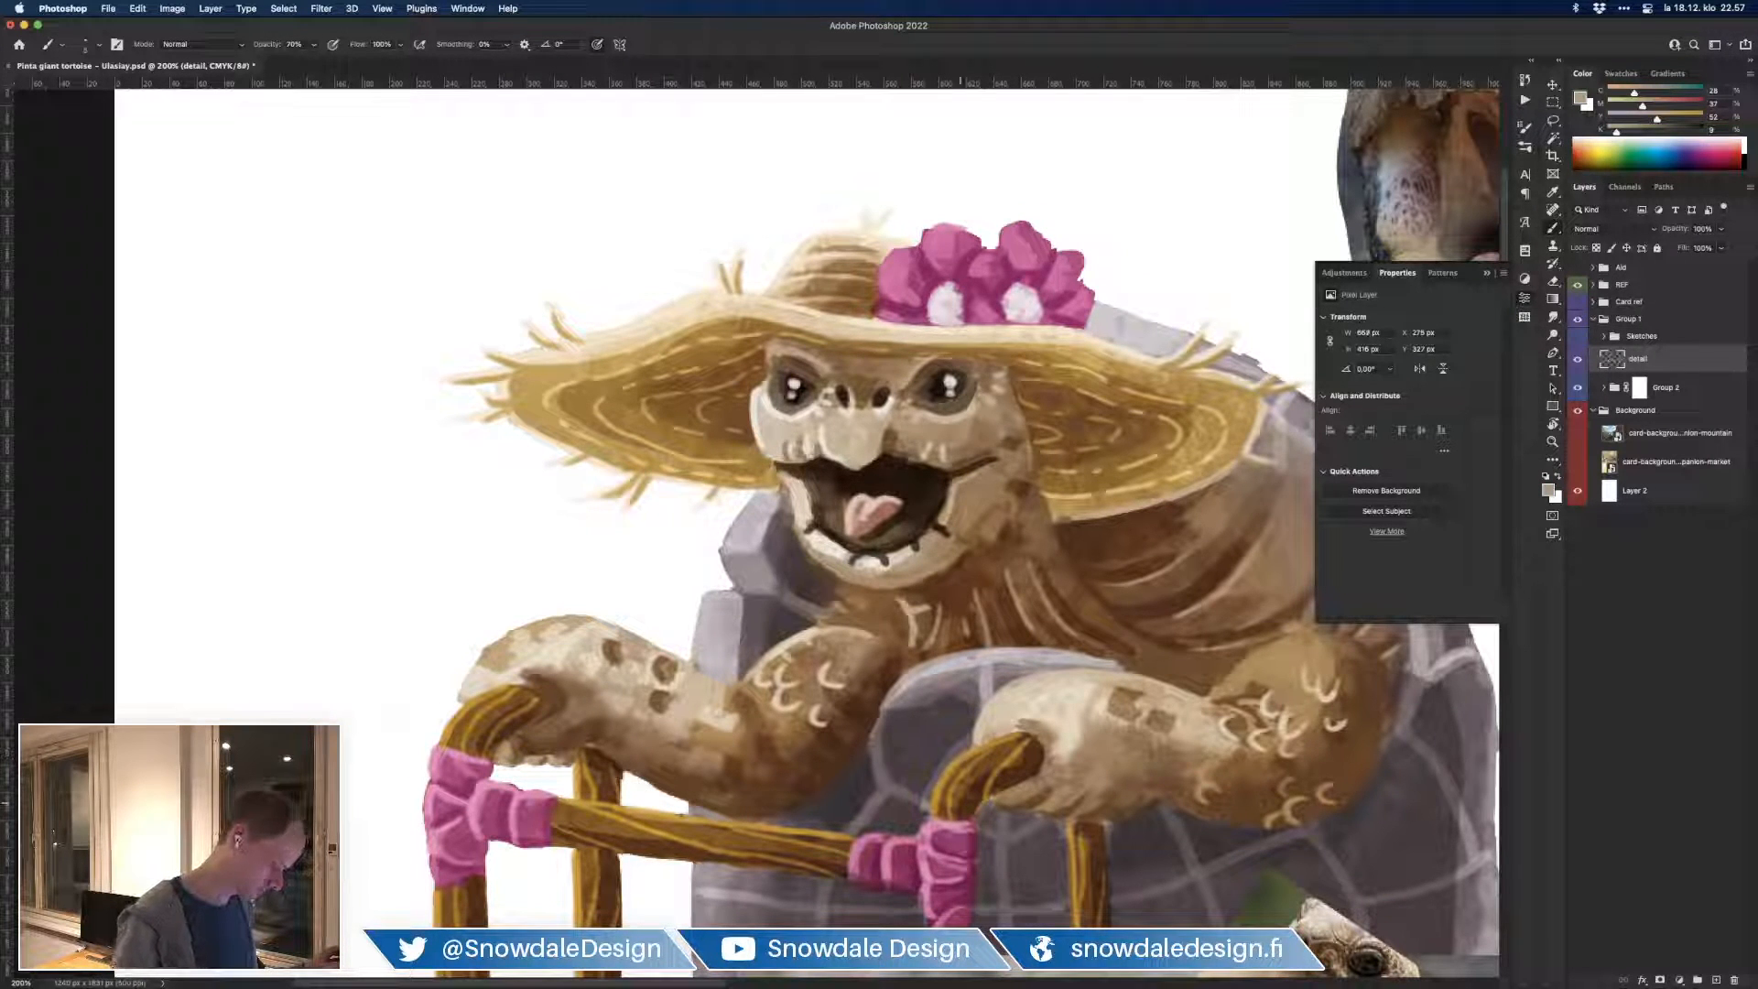
# Step: Clean up the top of the walker's rear leg and the shell edge under the near hand with sampled colours
pyautogui.keyDown('alt'); pyautogui.click(1121, 829); pyautogui.keyUp('alt')
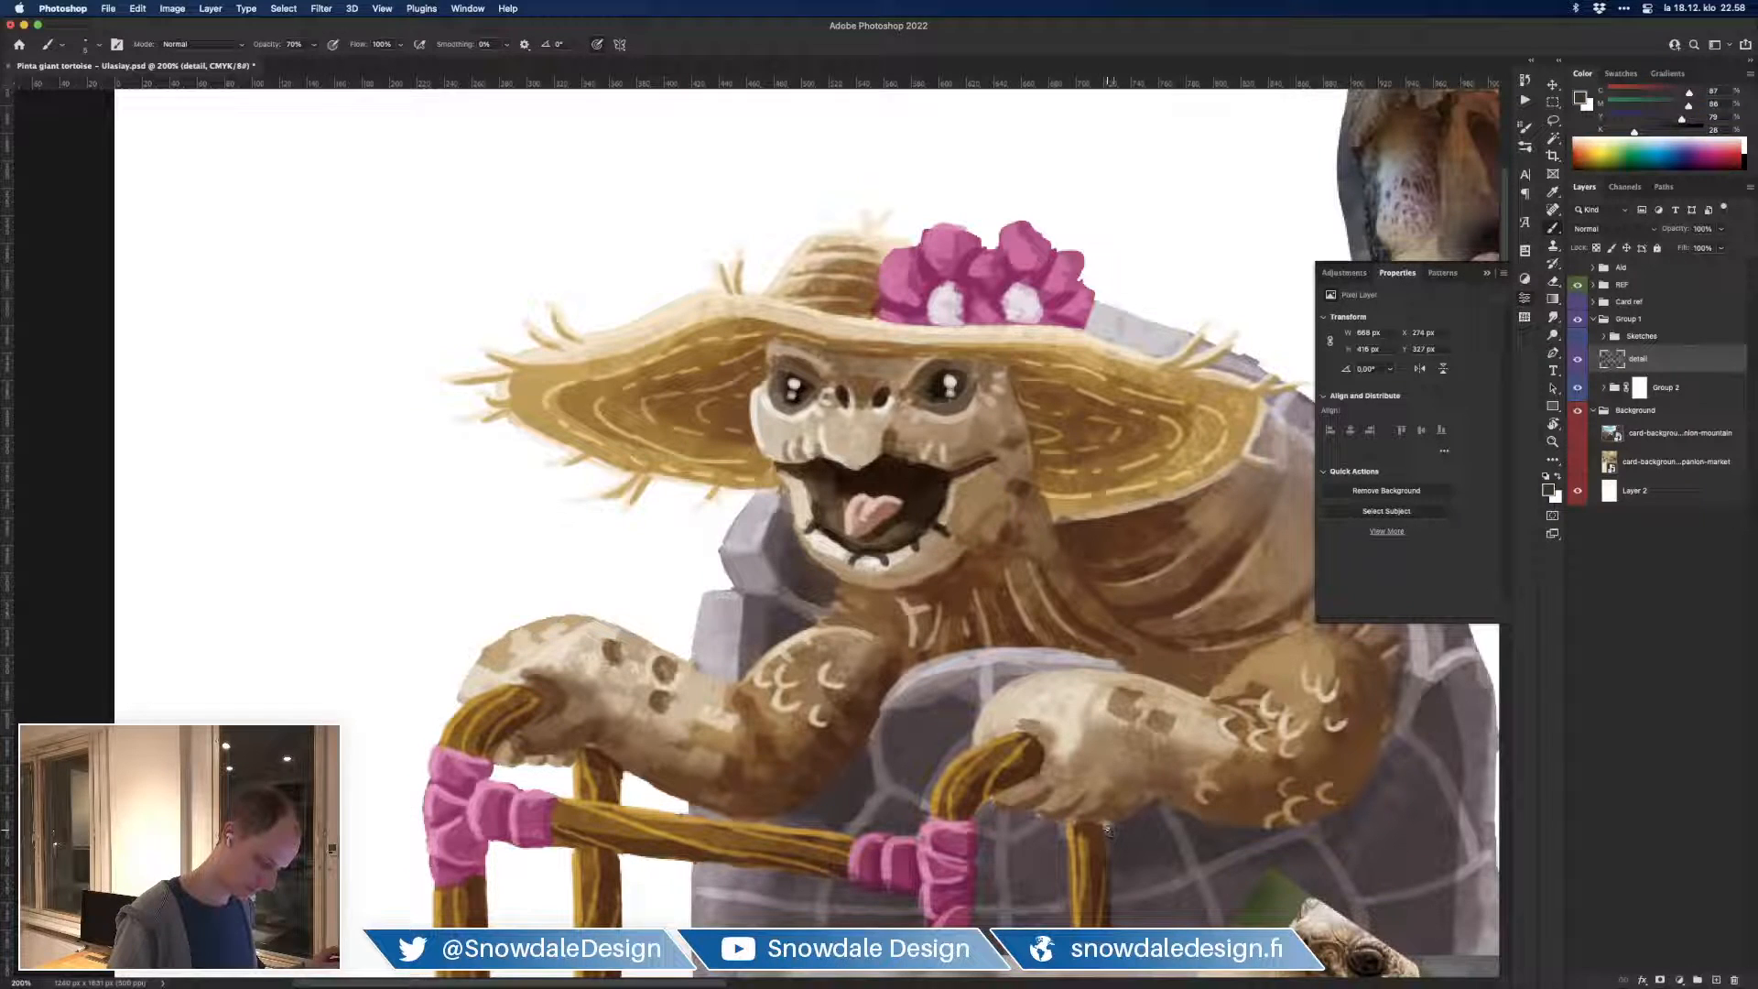
pyautogui.keyDown('alt'); pyautogui.click(1102, 824); pyautogui.keyUp('alt')
pyautogui.keyDown('alt'); pyautogui.click(1071, 824); pyautogui.keyUp('alt')
pyautogui.keyDown('alt'); pyautogui.click(1062, 831); pyautogui.keyUp('alt')
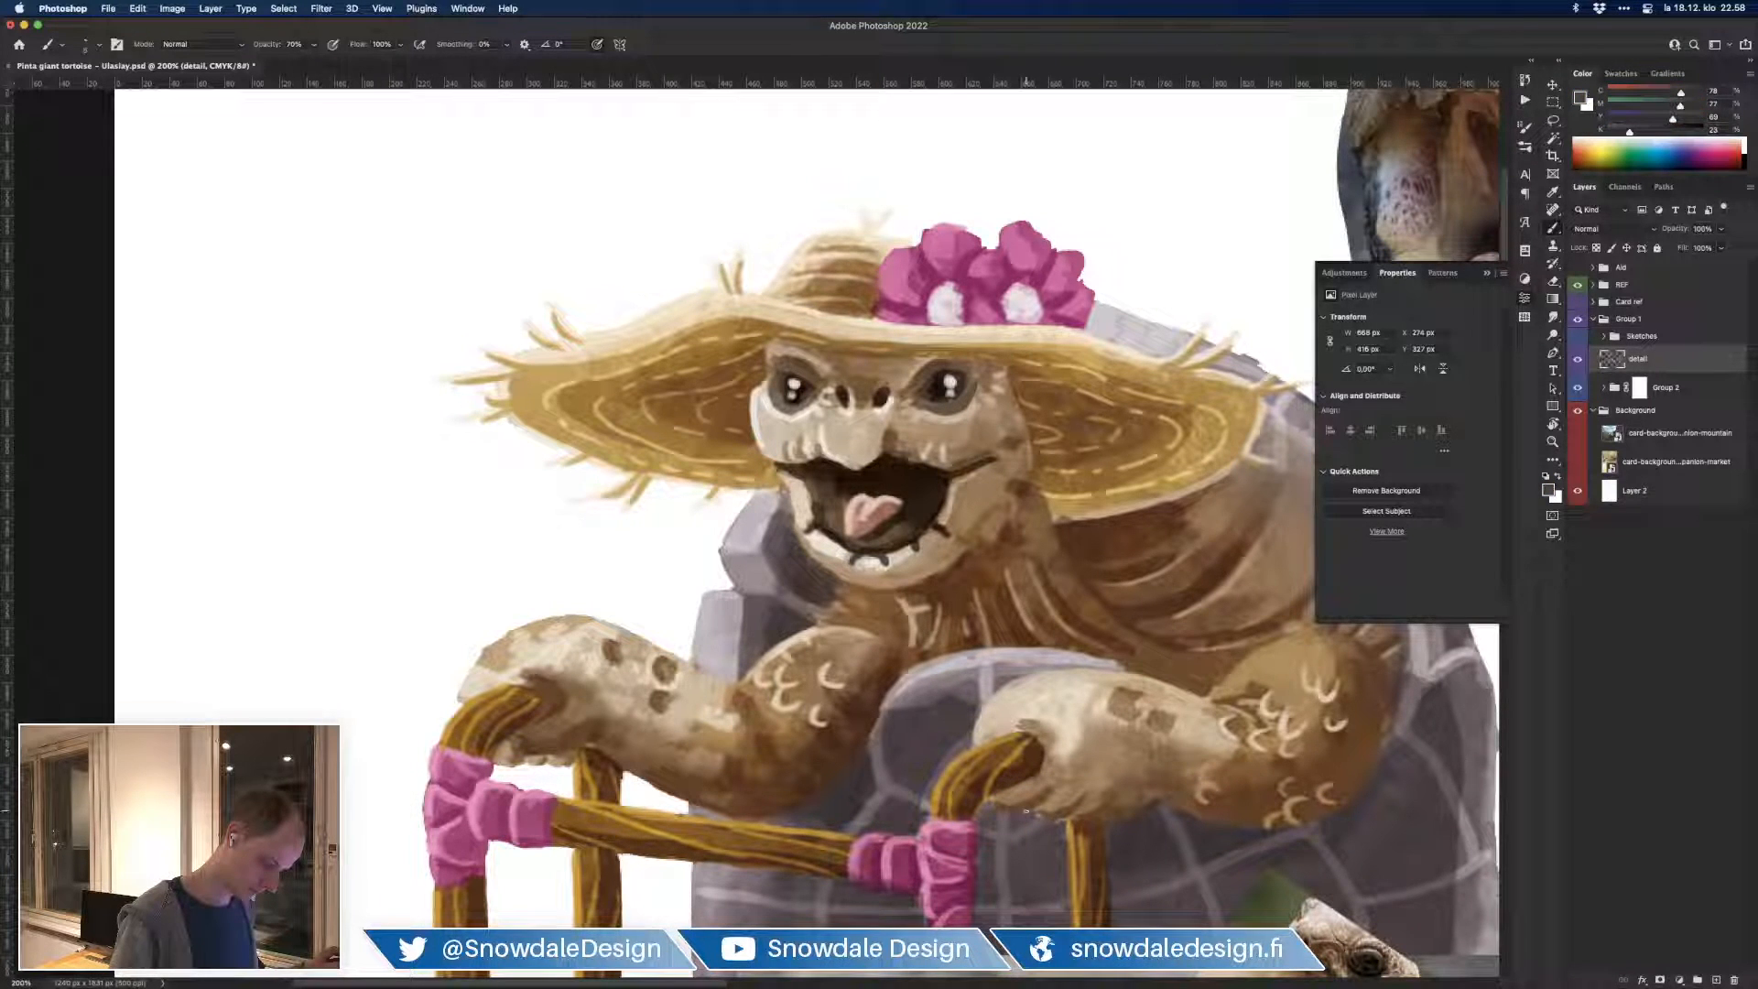
pyautogui.keyDown('alt'); pyautogui.click(1036, 818); pyautogui.keyUp('alt')
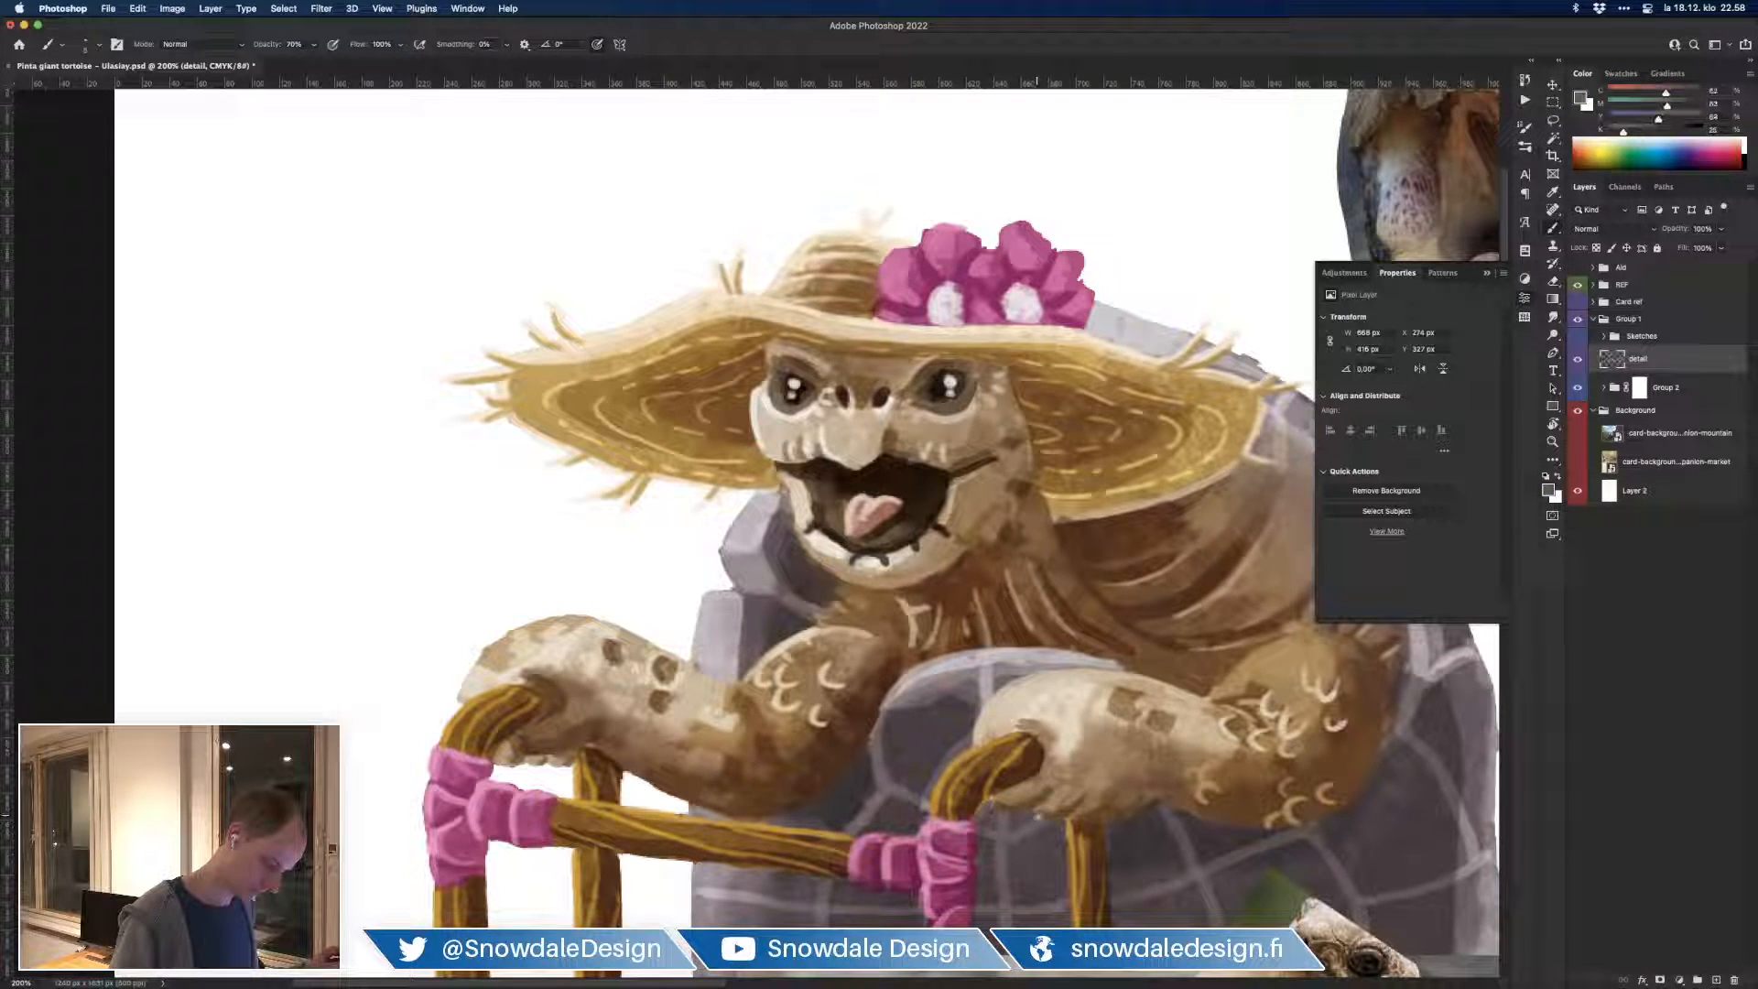
pyautogui.keyDown('alt'); pyautogui.click(994, 806); pyautogui.keyUp('alt')
pyautogui.keyDown('alt'); pyautogui.click(988, 811); pyautogui.keyUp('alt')
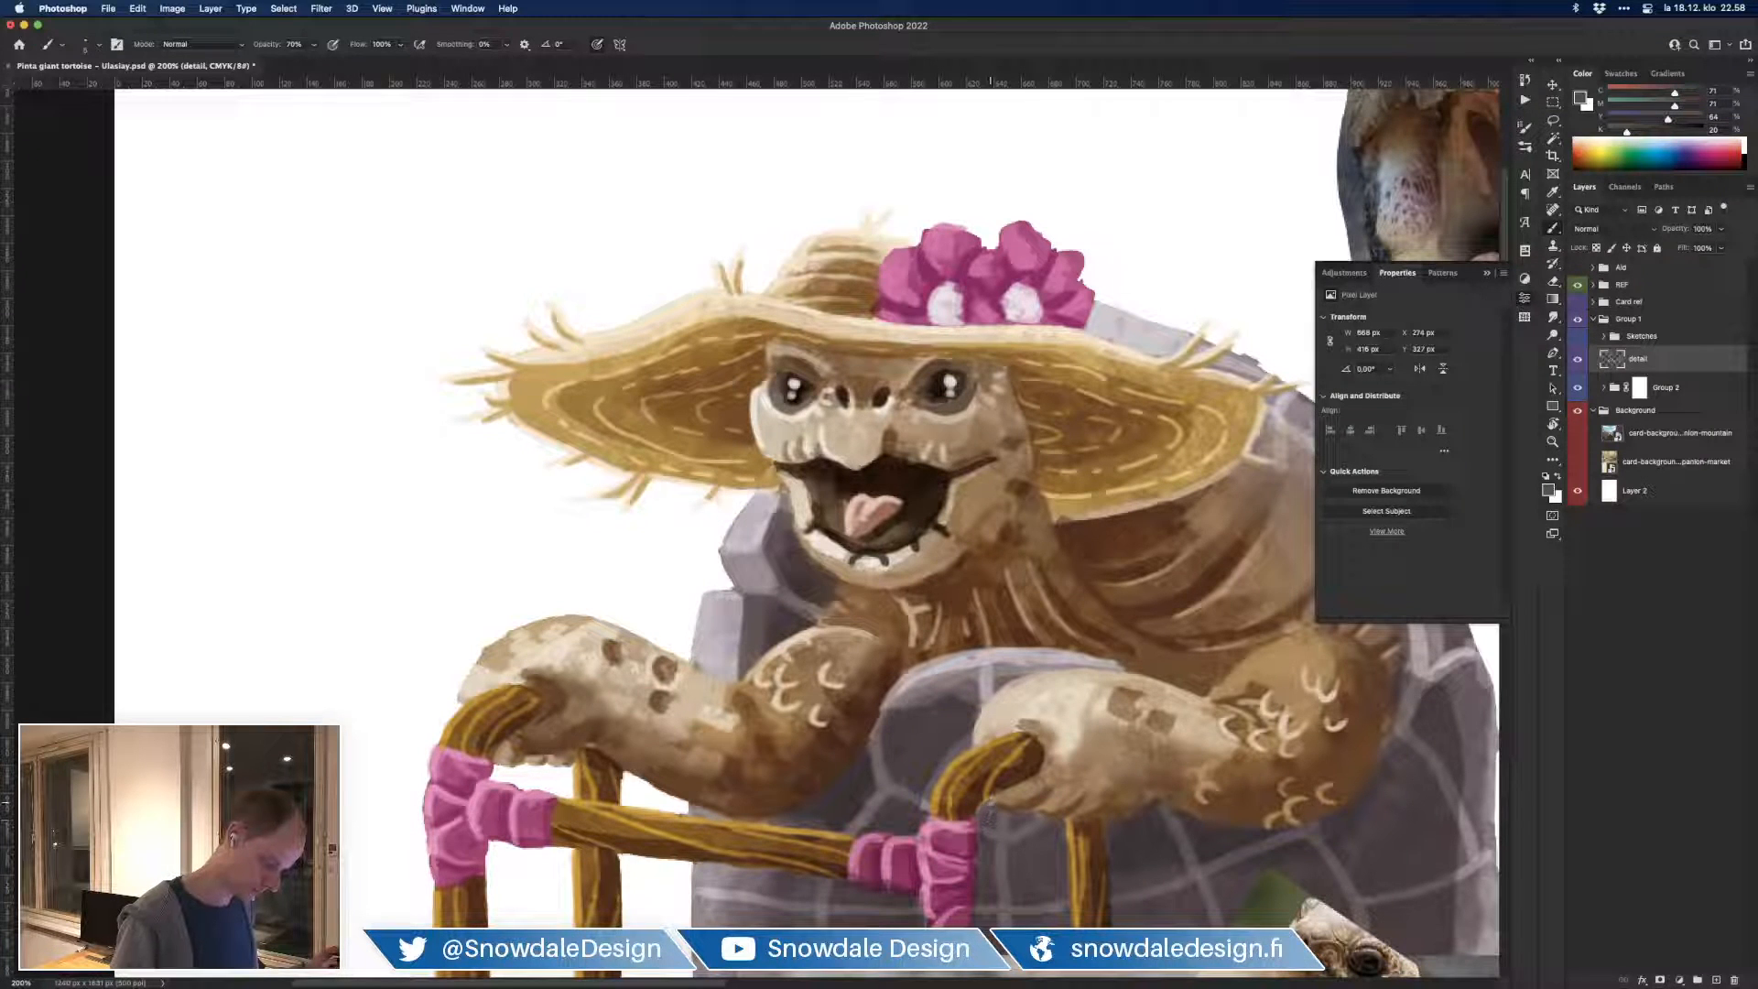
pyautogui.keyDown('alt'); pyautogui.click(976, 657); pyautogui.keyUp('alt')
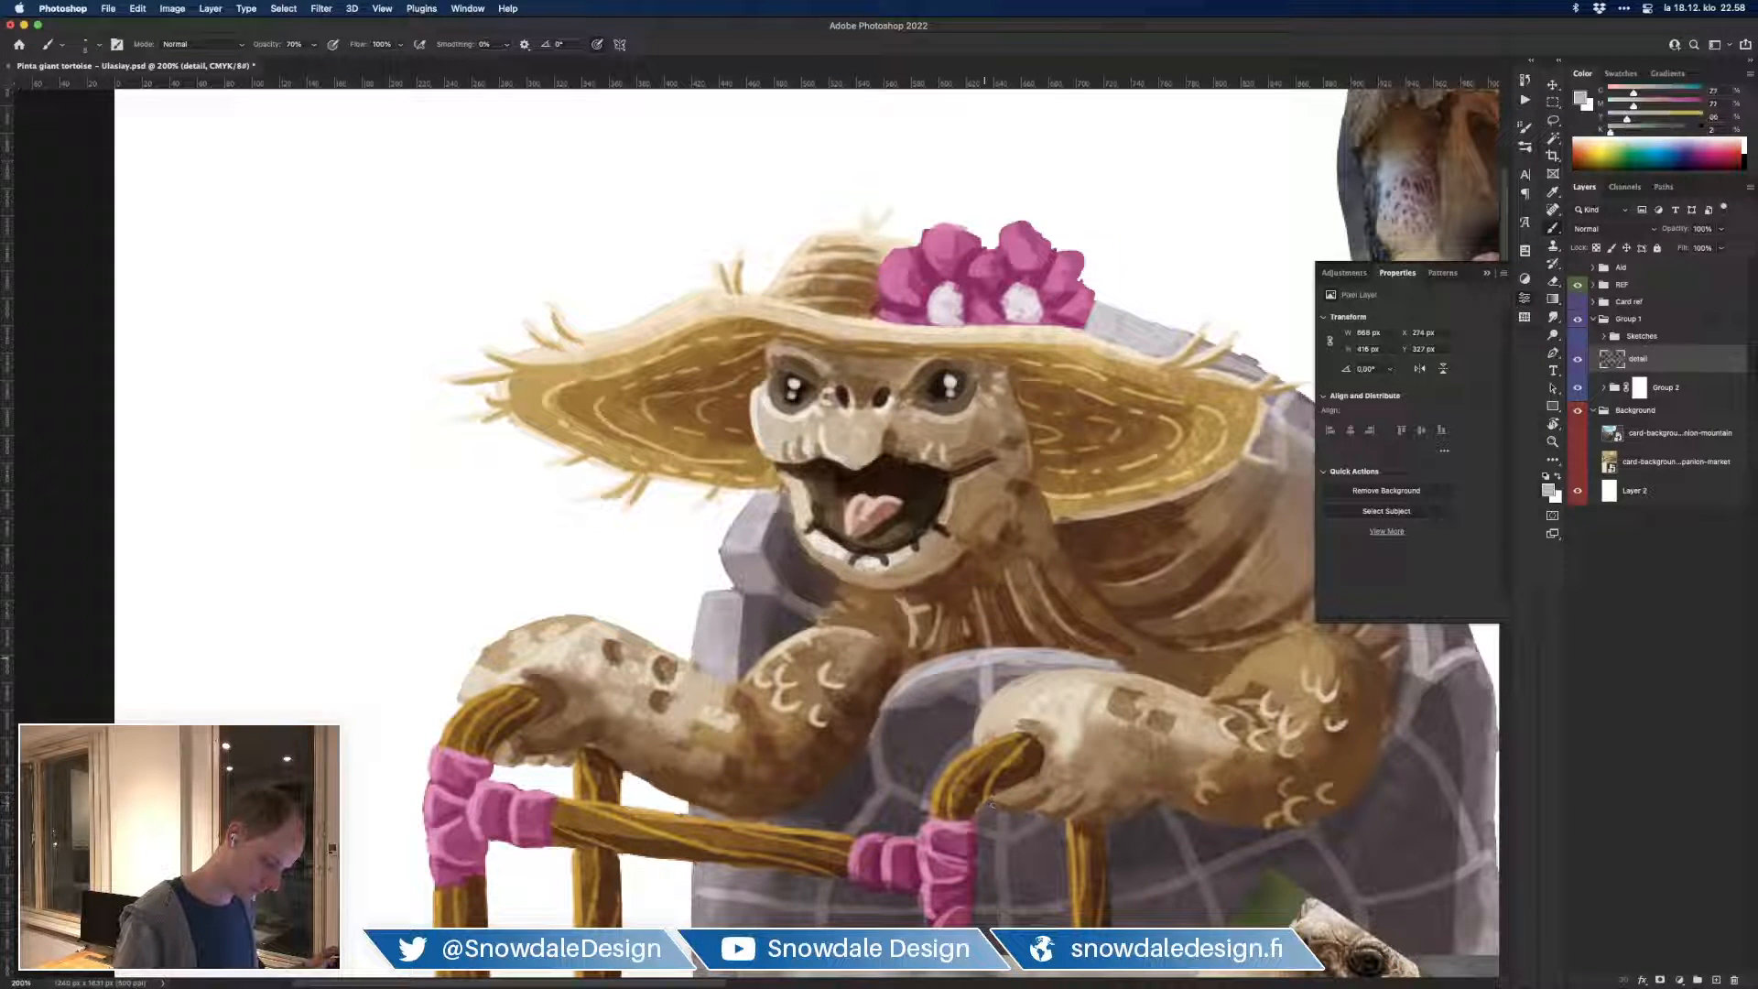
pyautogui.press('super+minus')
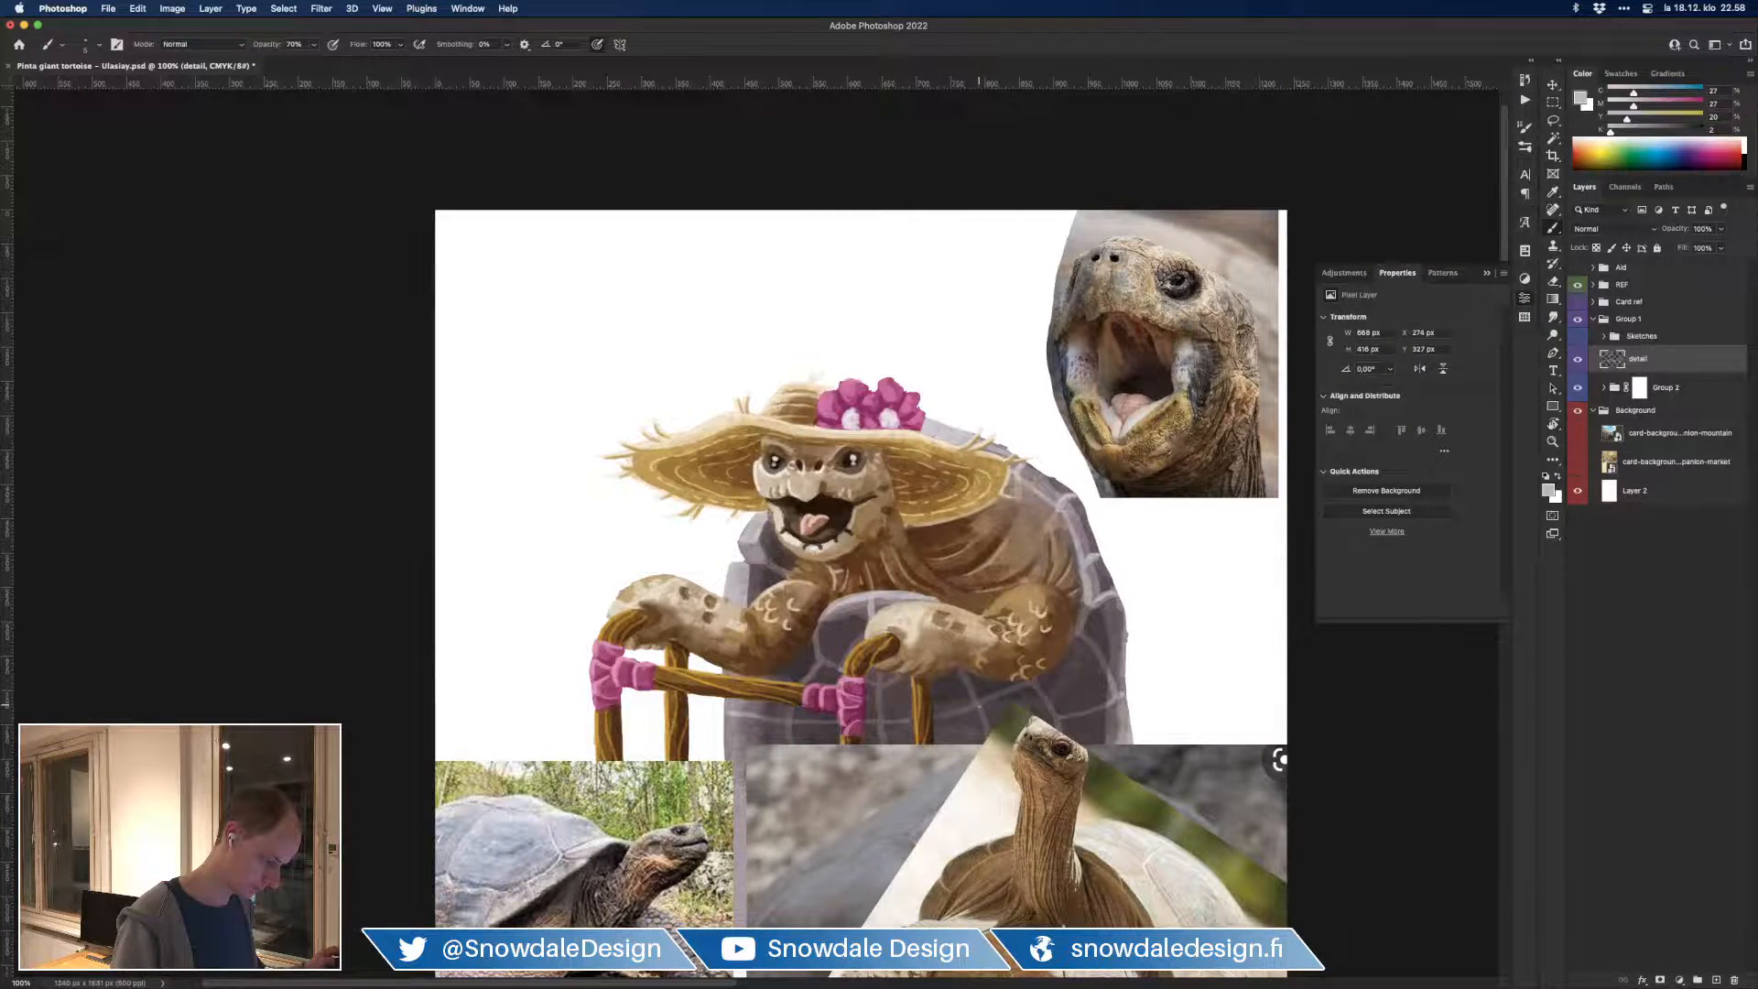
# Step: Darken the skin between the scale marks on the near arm with a sampled brown and a larger brush
pyautogui.press('super+plus')
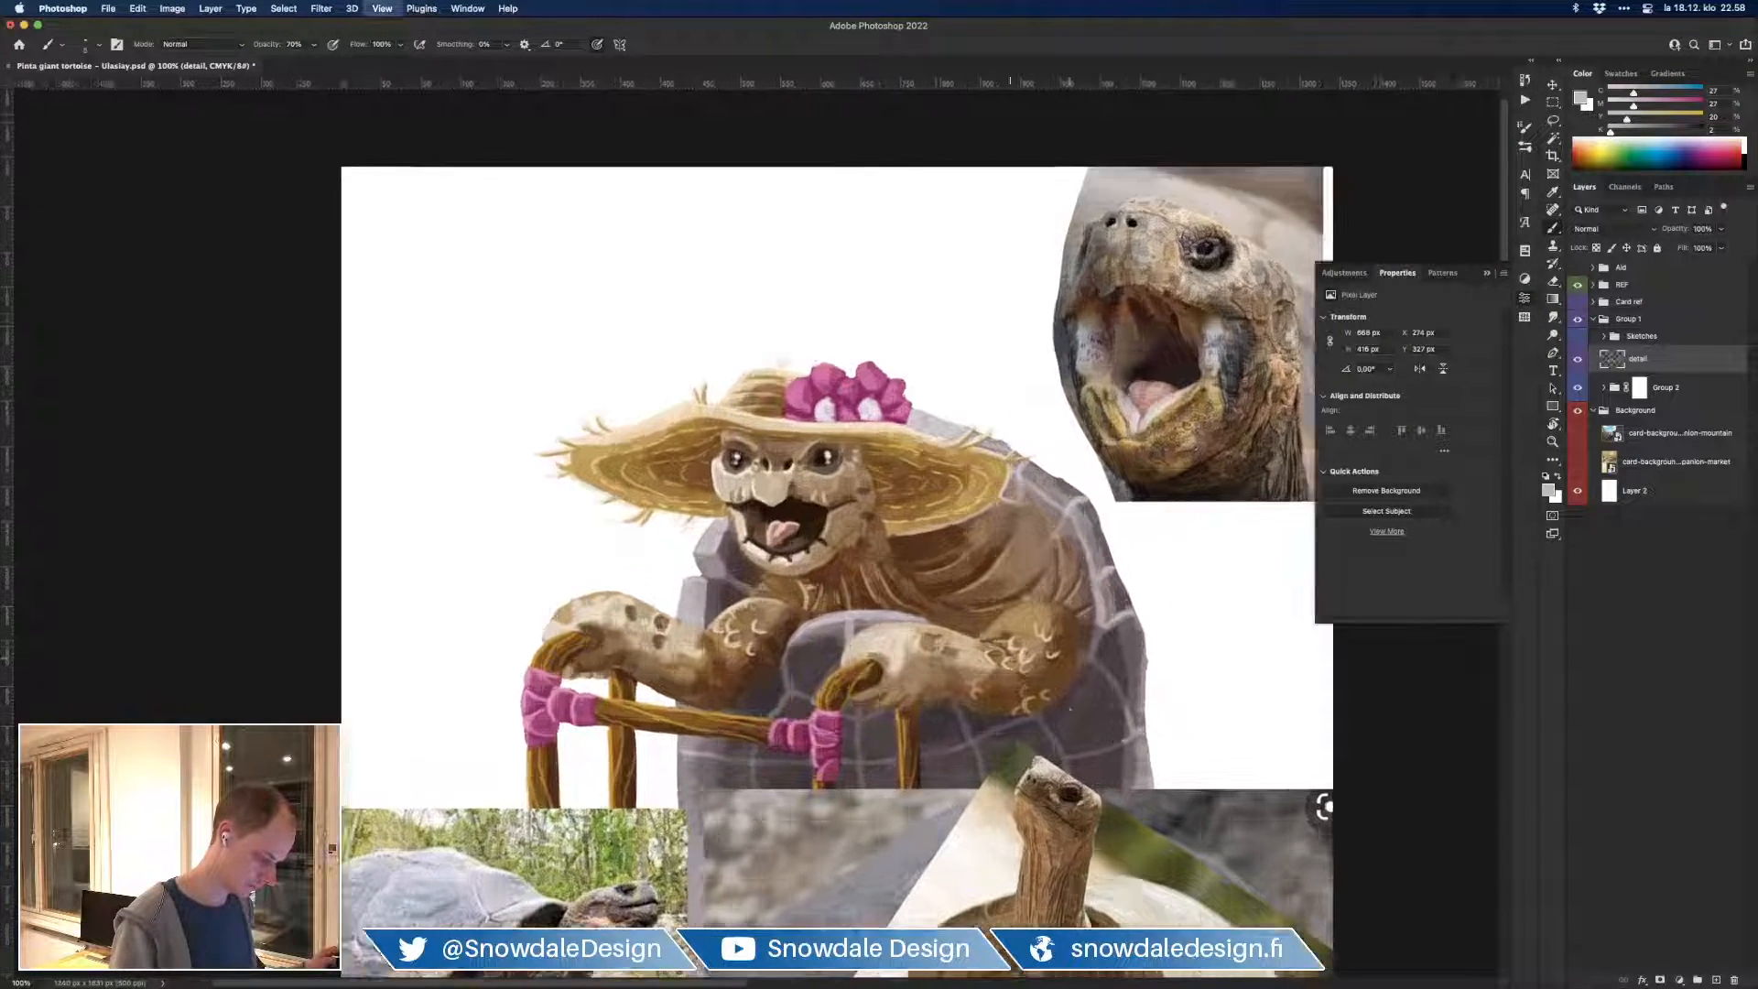
pyautogui.press('super+plus')
pyautogui.keyDown('alt'); pyautogui.click(1178, 724); pyautogui.keyUp('alt')
pyautogui.press(']')
pyautogui.press(']')
pyautogui.moveTo(1182, 721); pyautogui.dragTo(1174, 744)
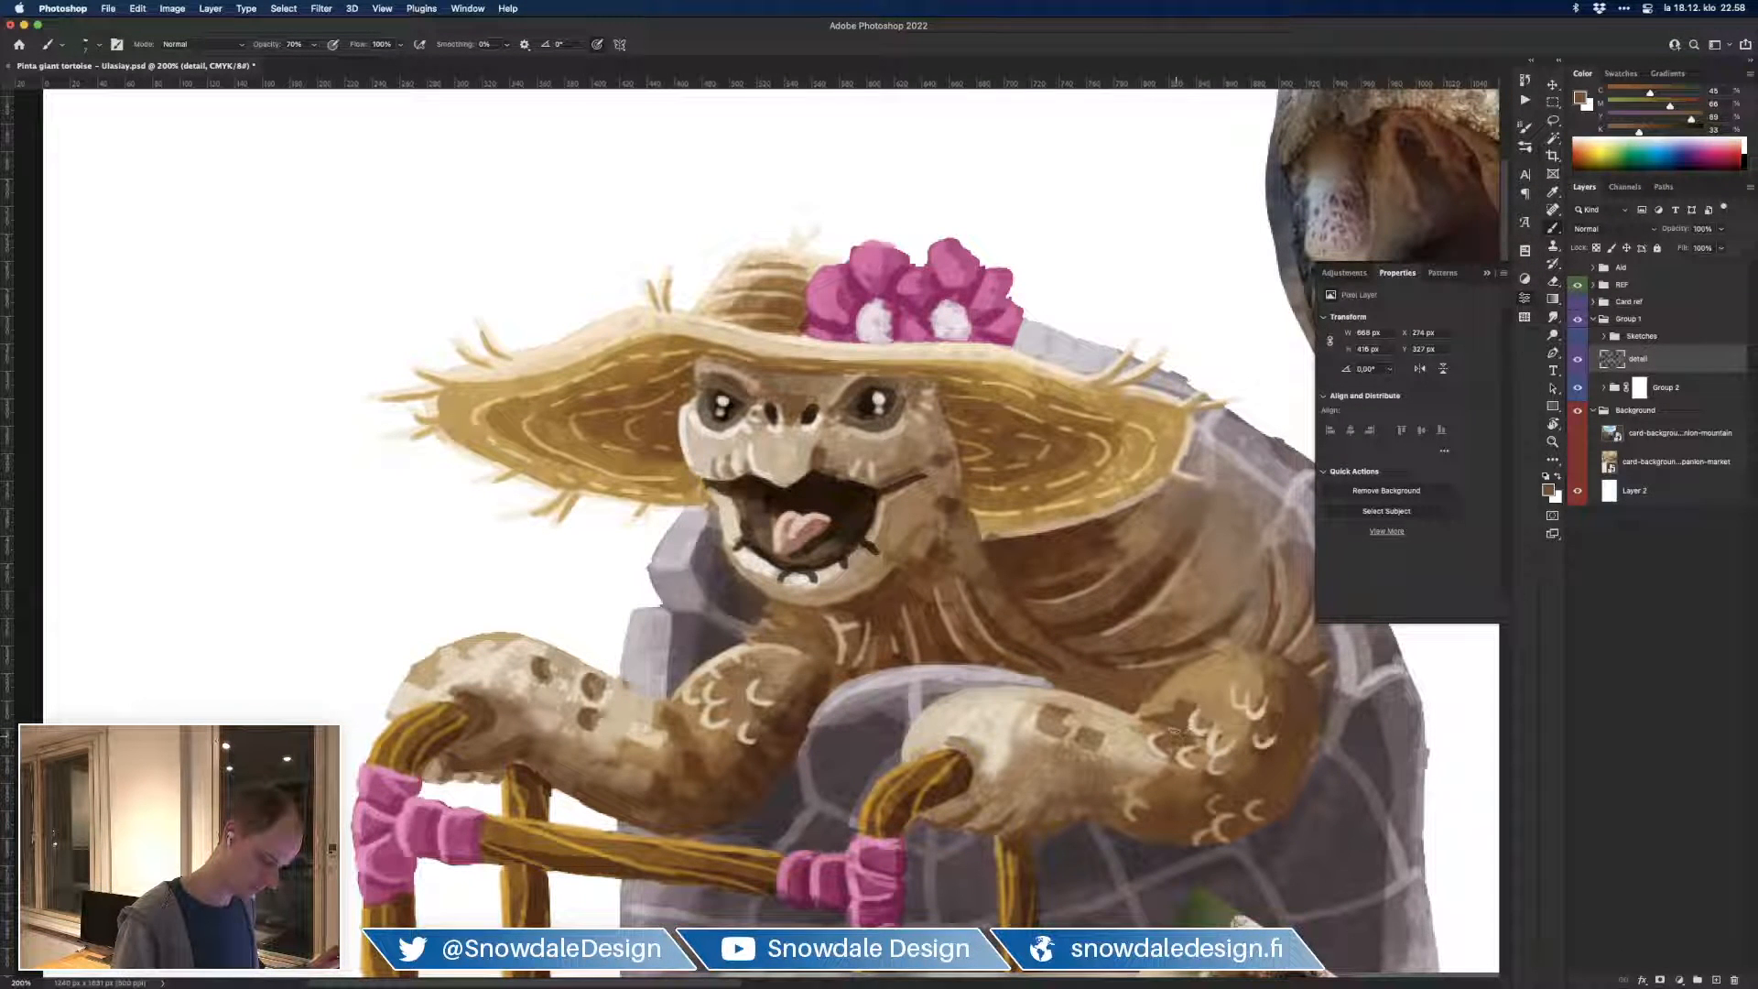
pyautogui.press('super+minus')
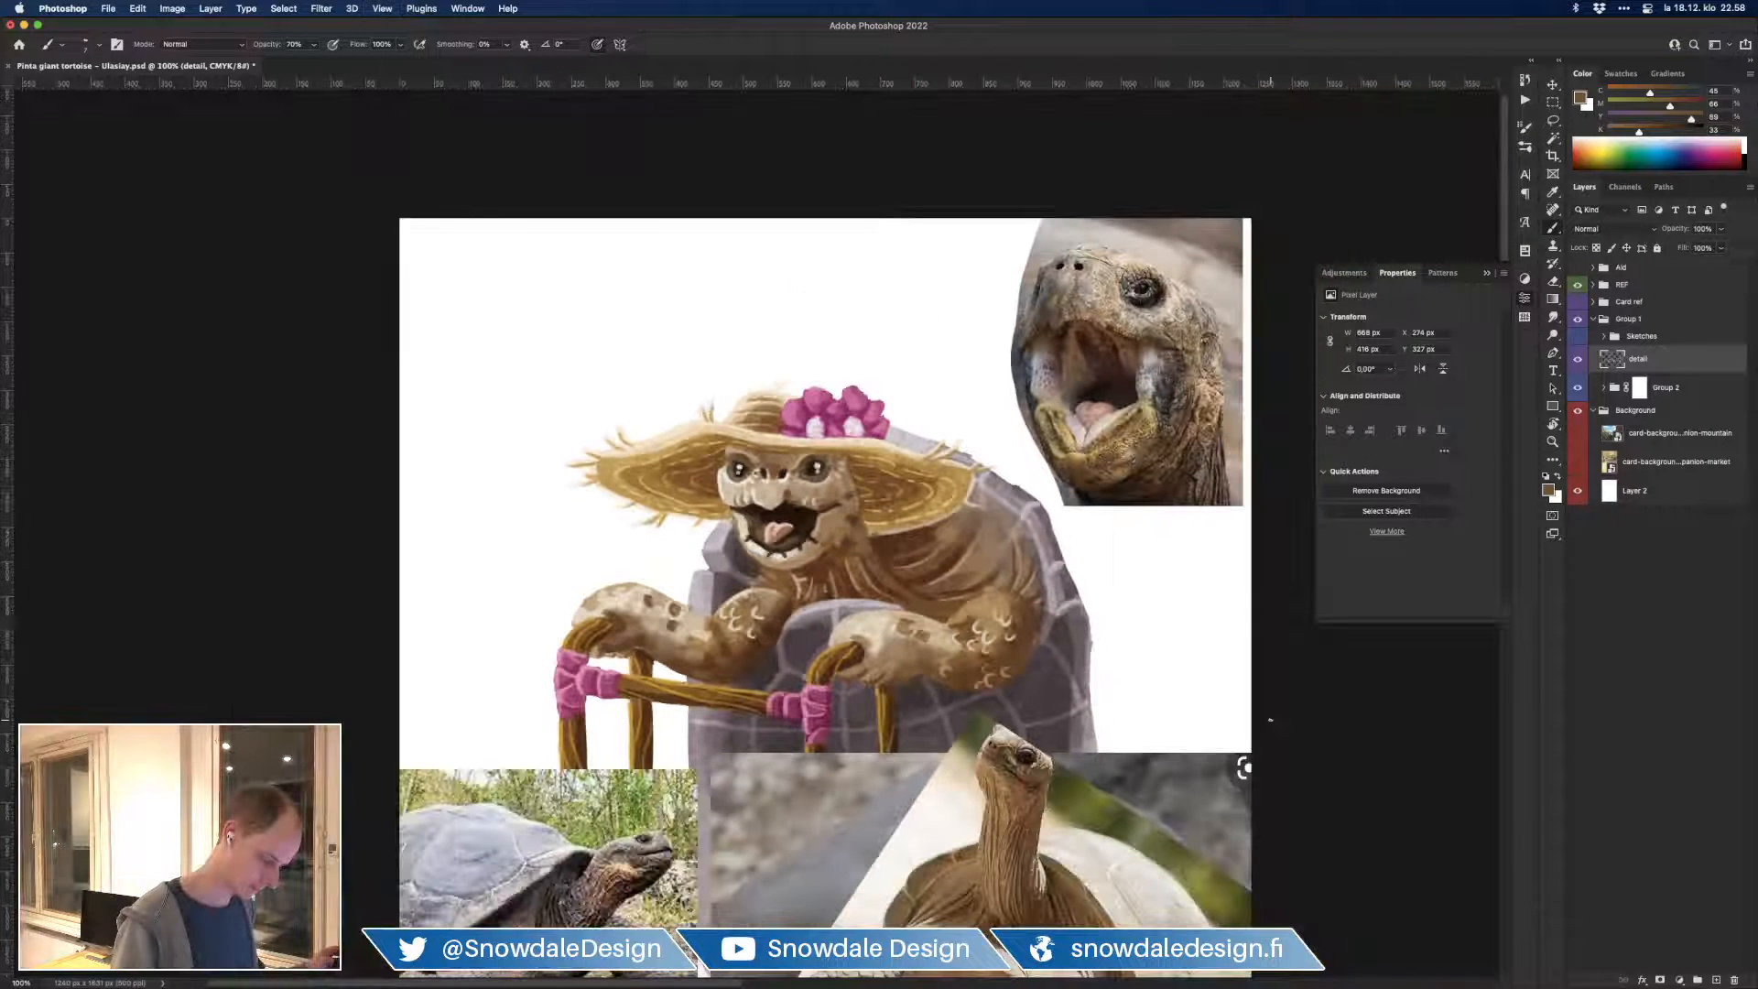
# Step: Compare the whole tortoise with and without the detail layer by switching the layer's visibility repeatedly
pyautogui.press('super+minus')
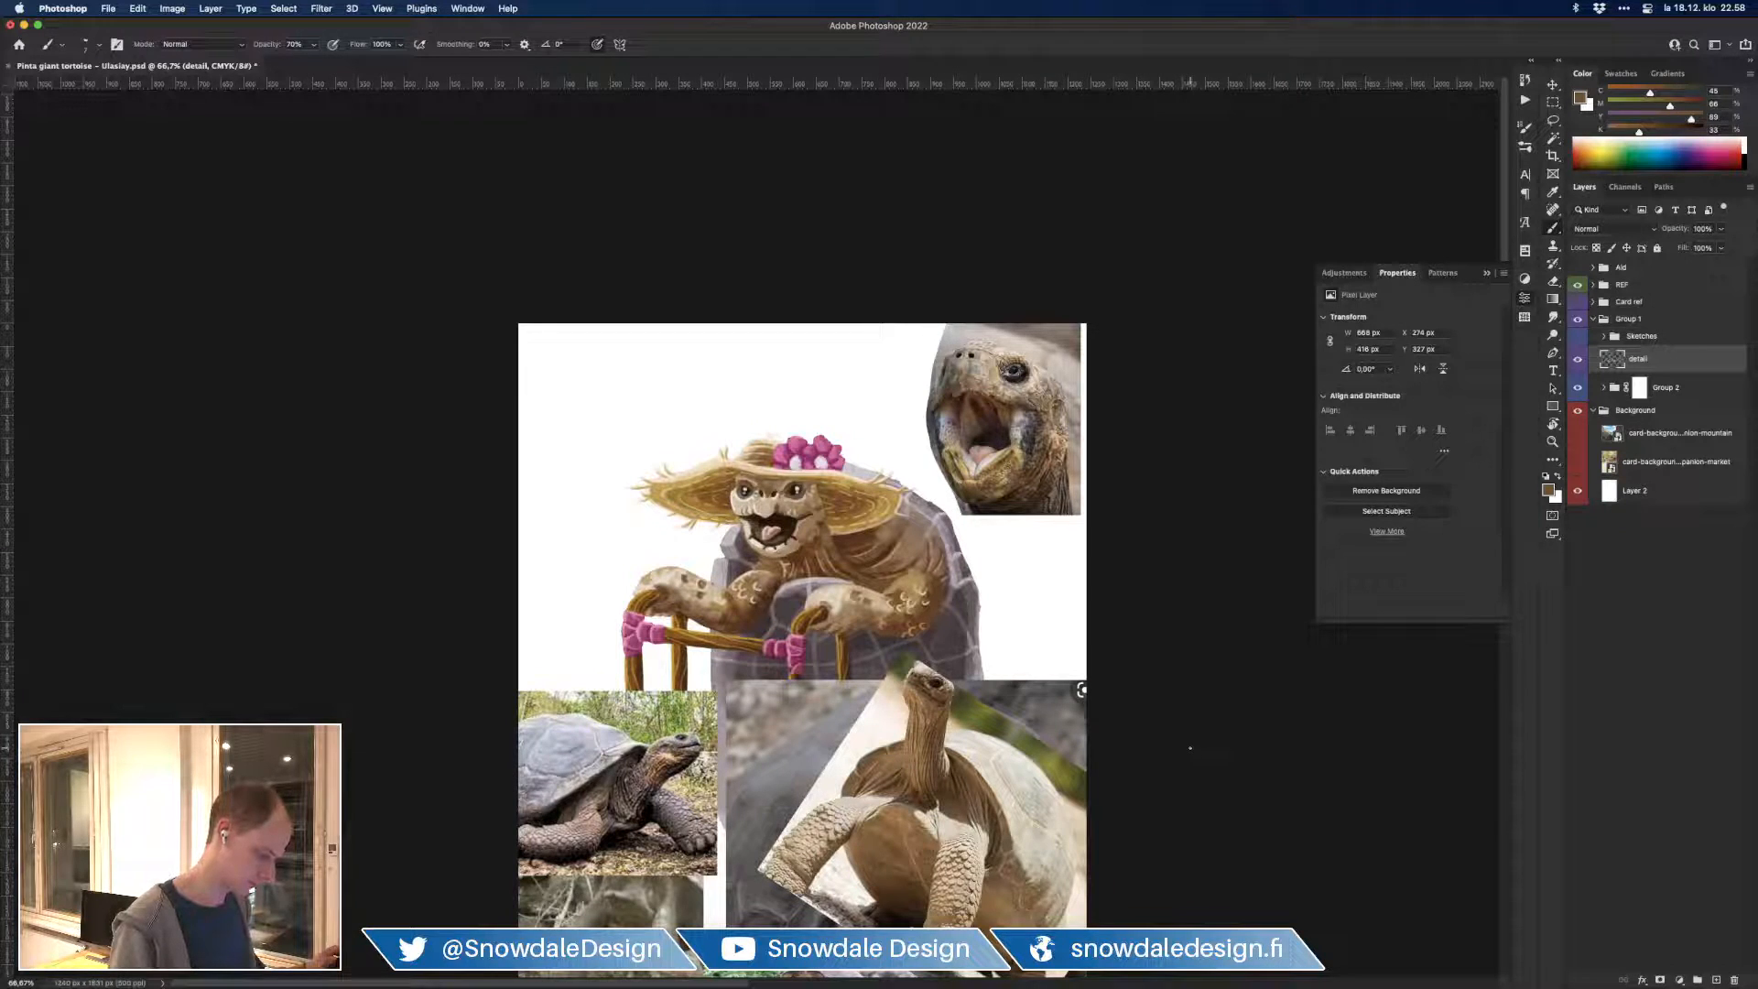
pyautogui.click(1577, 360)
pyautogui.click(1578, 364)
pyautogui.click(1577, 362)
pyautogui.click(1578, 362)
pyautogui.click(1578, 362)
pyautogui.click(1578, 362)
pyautogui.click(1577, 362)
pyautogui.click(1578, 363)
pyautogui.click(1577, 363)
pyautogui.click(1577, 362)
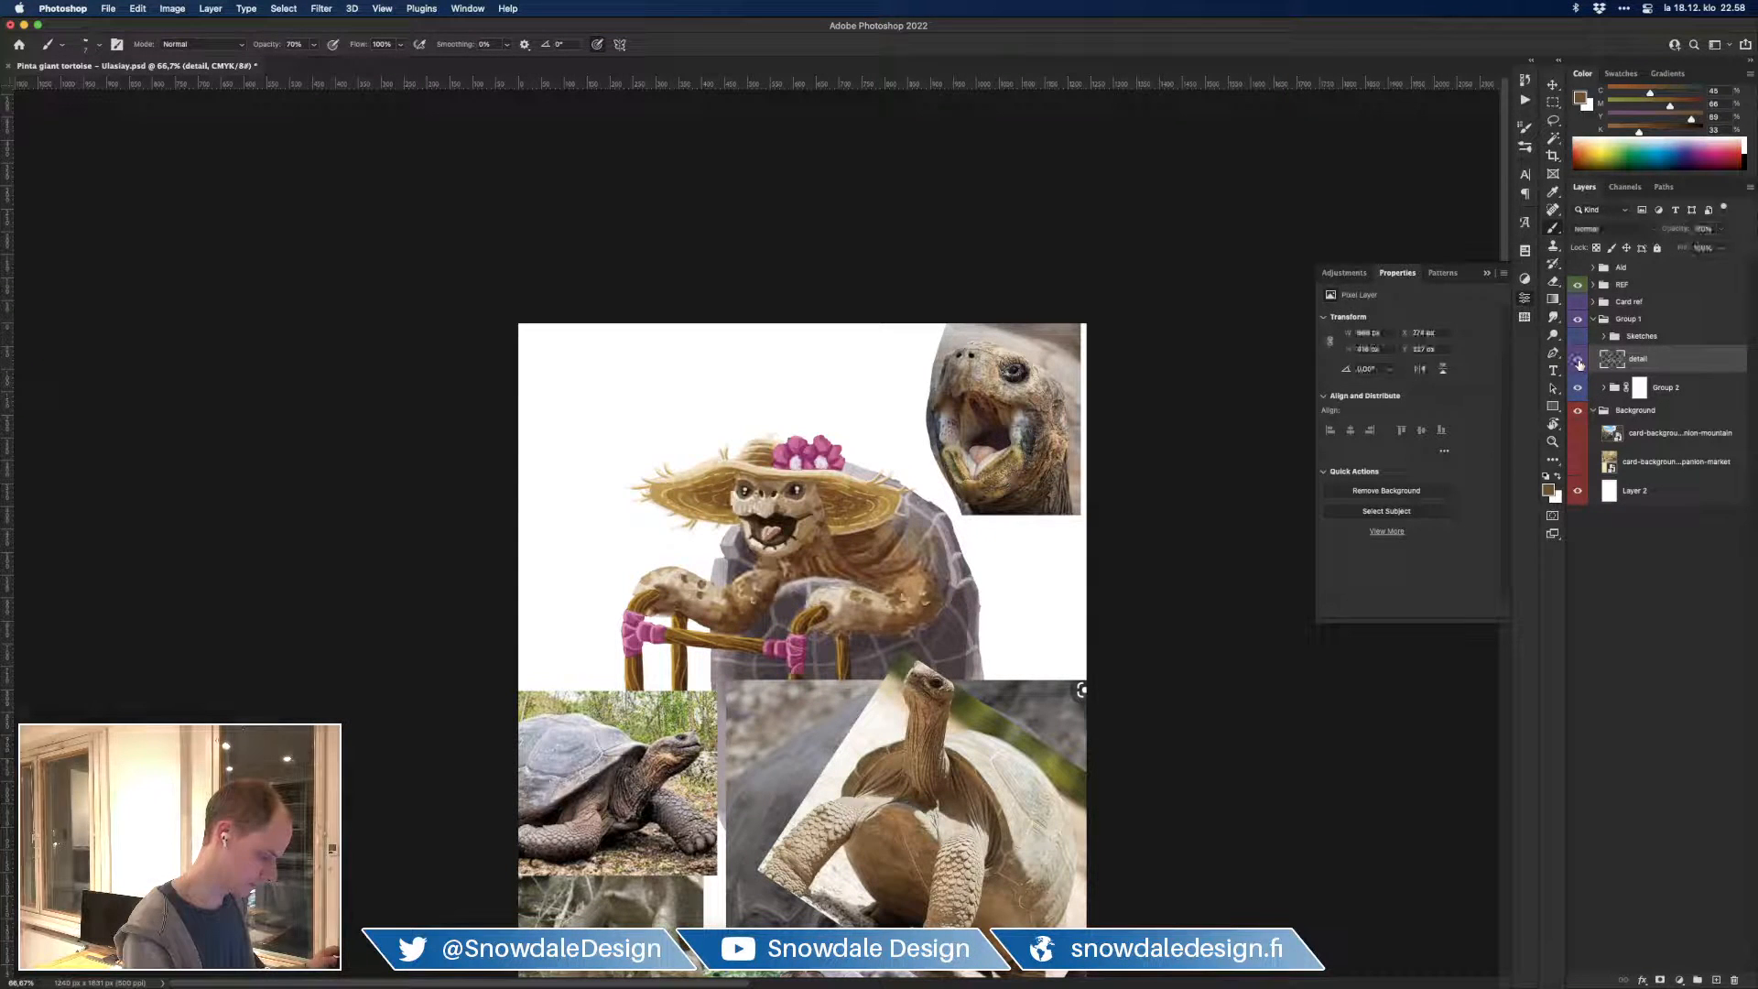
pyautogui.click(1577, 363)
pyautogui.click(1577, 362)
pyautogui.click(1578, 363)
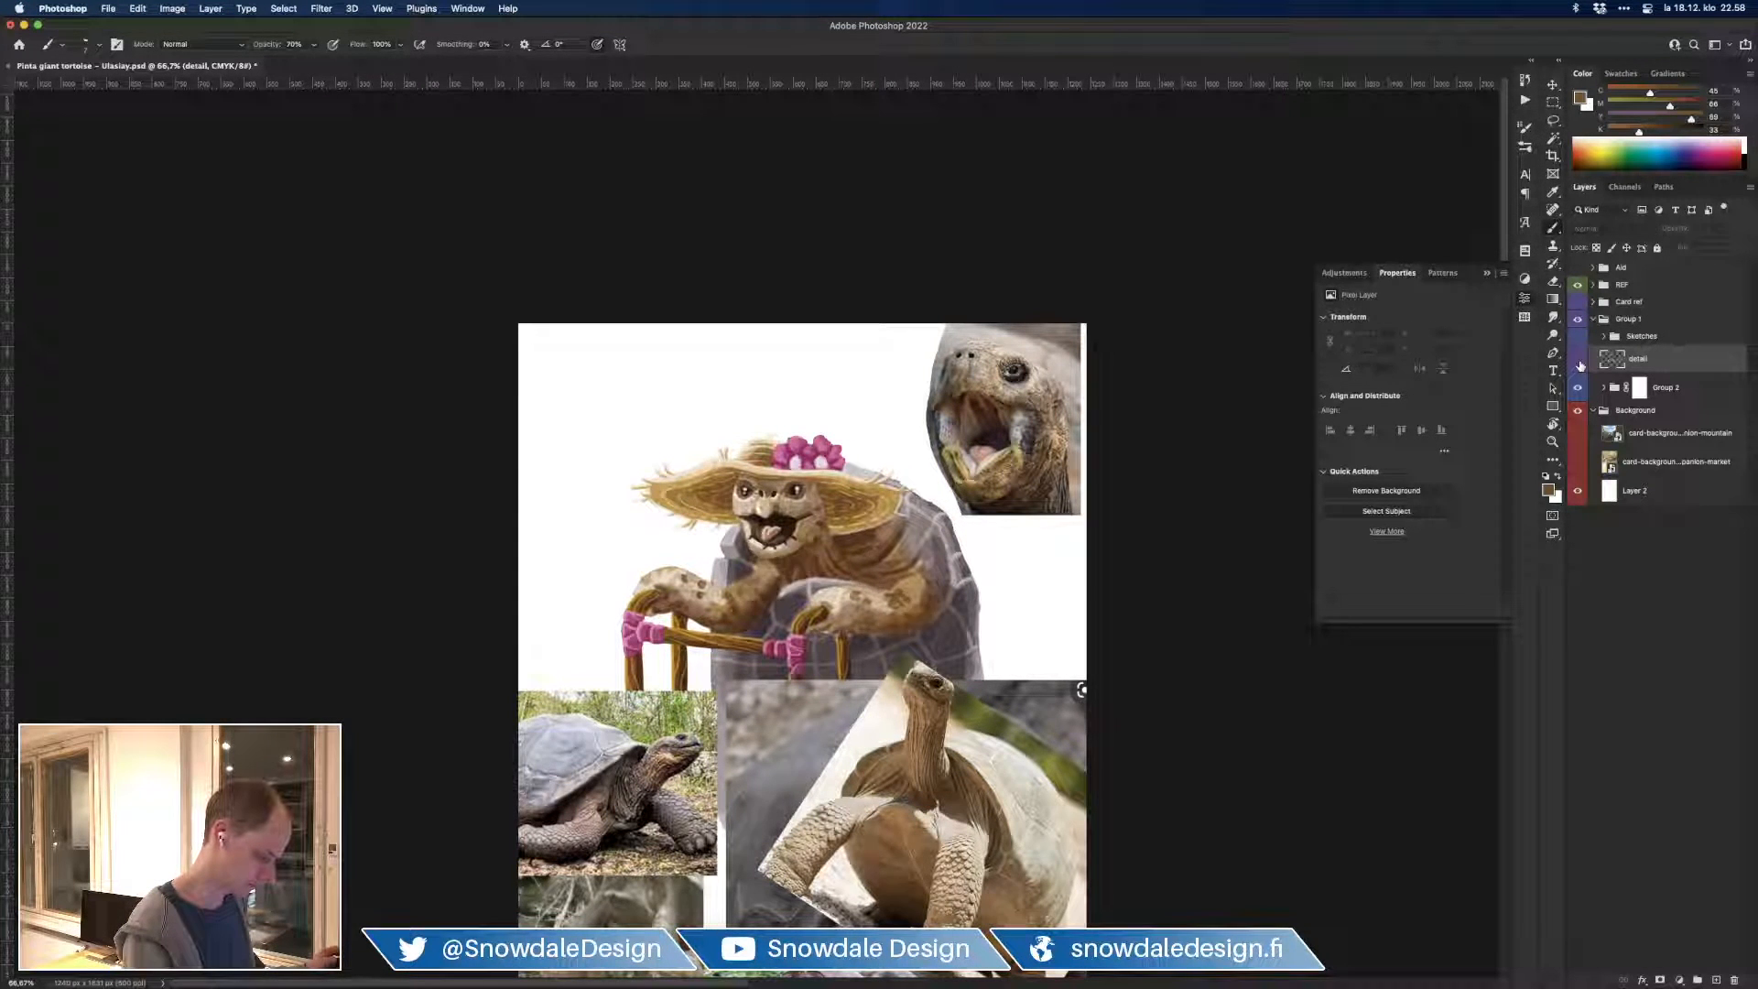
pyautogui.click(1578, 362)
pyautogui.click(1577, 362)
pyautogui.click(1577, 362)
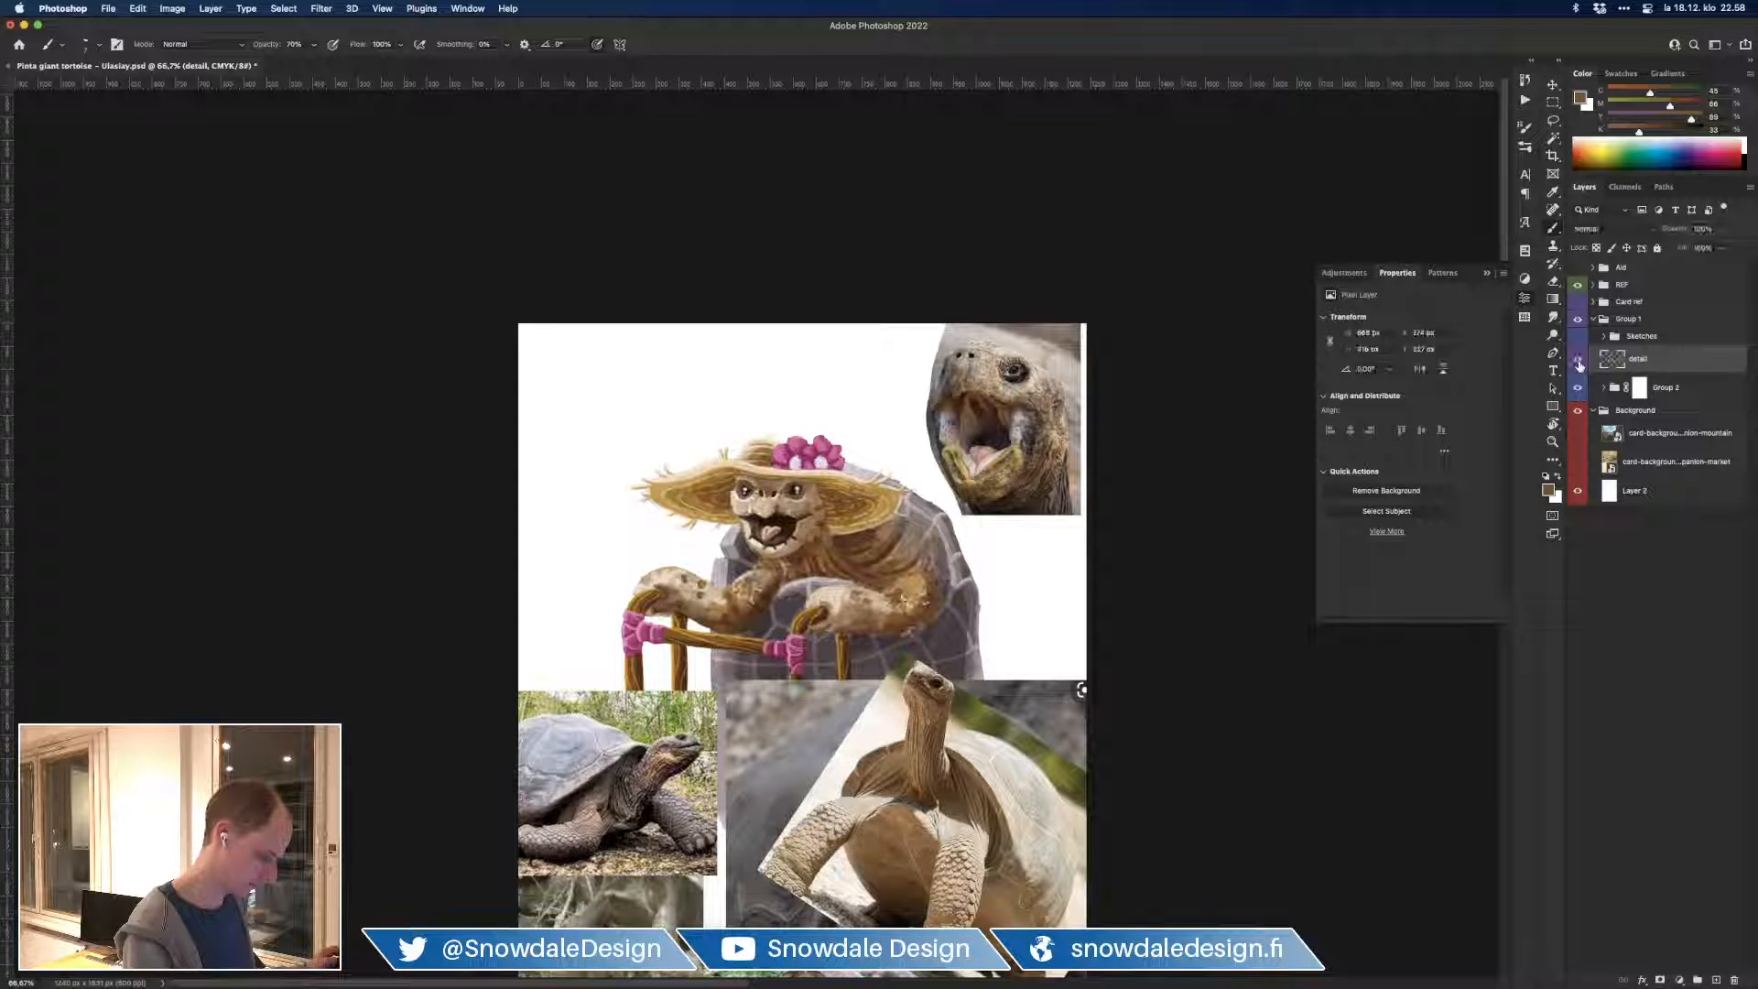
# Step: Recheck the detail layer's effect on the tortoise by hiding and showing it several more times
pyautogui.click(1578, 363)
pyautogui.click(1577, 363)
pyautogui.click(1578, 363)
pyautogui.click(1578, 363)
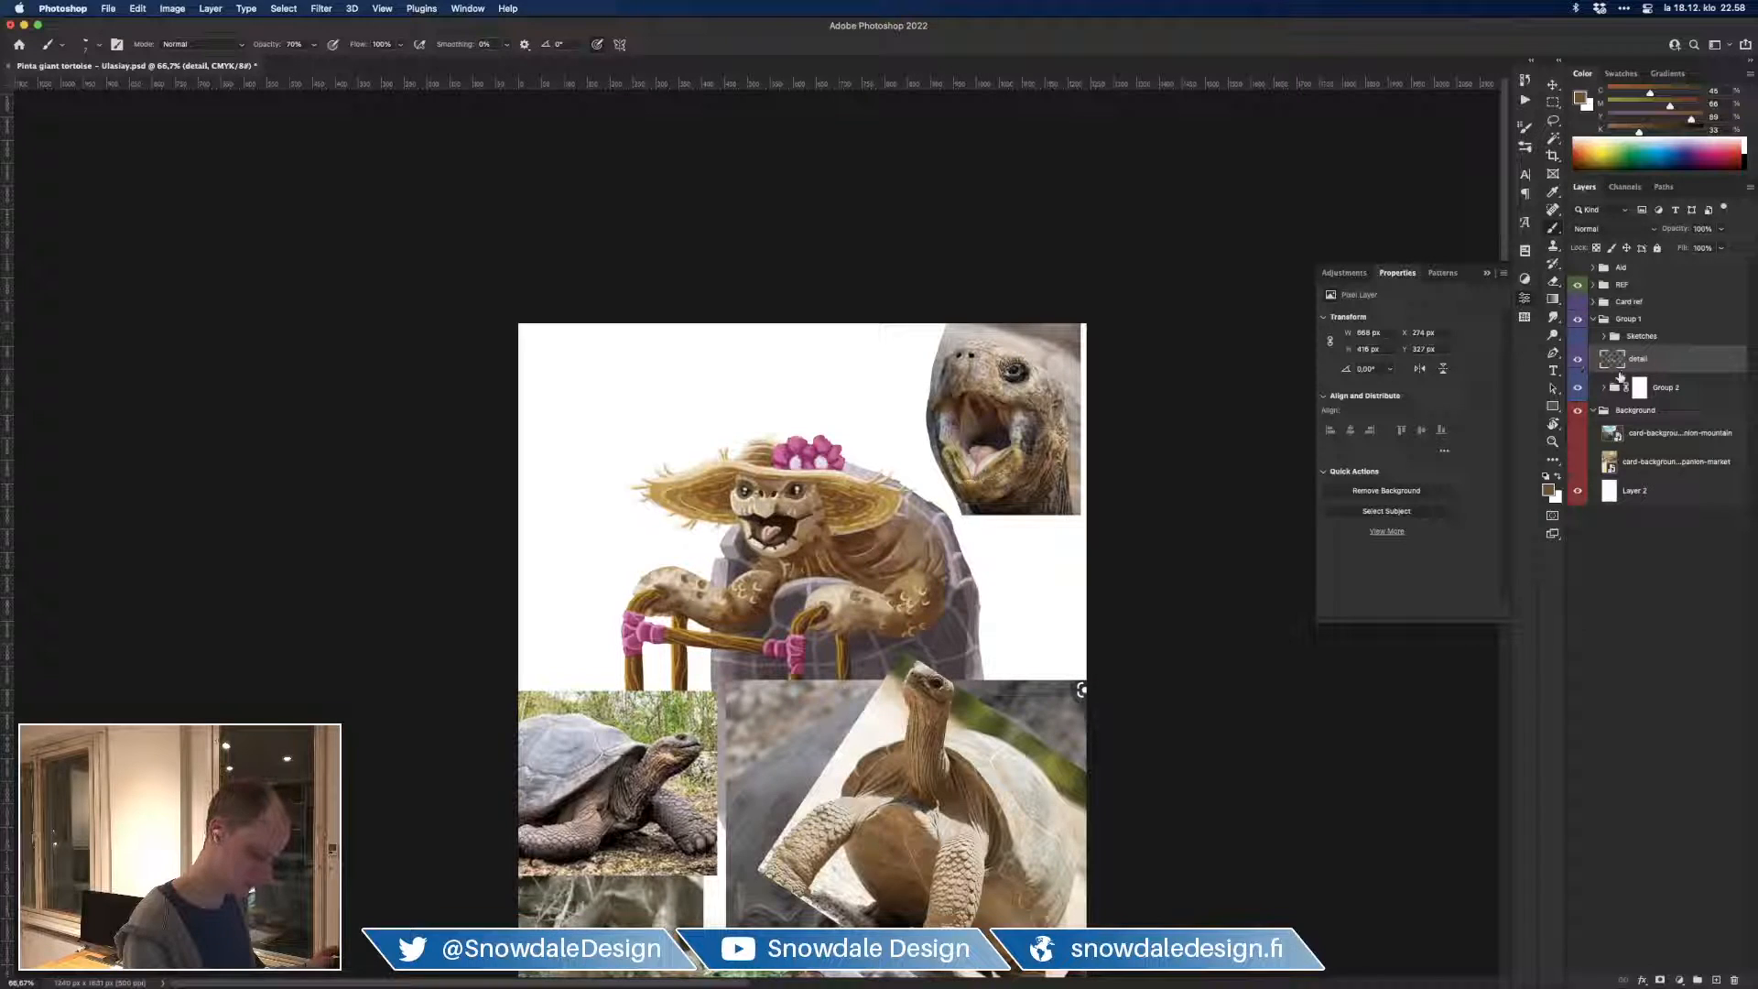
# Step: Show the market background behind the tortoise and hide the group of reference photos
pyautogui.click(1578, 465)
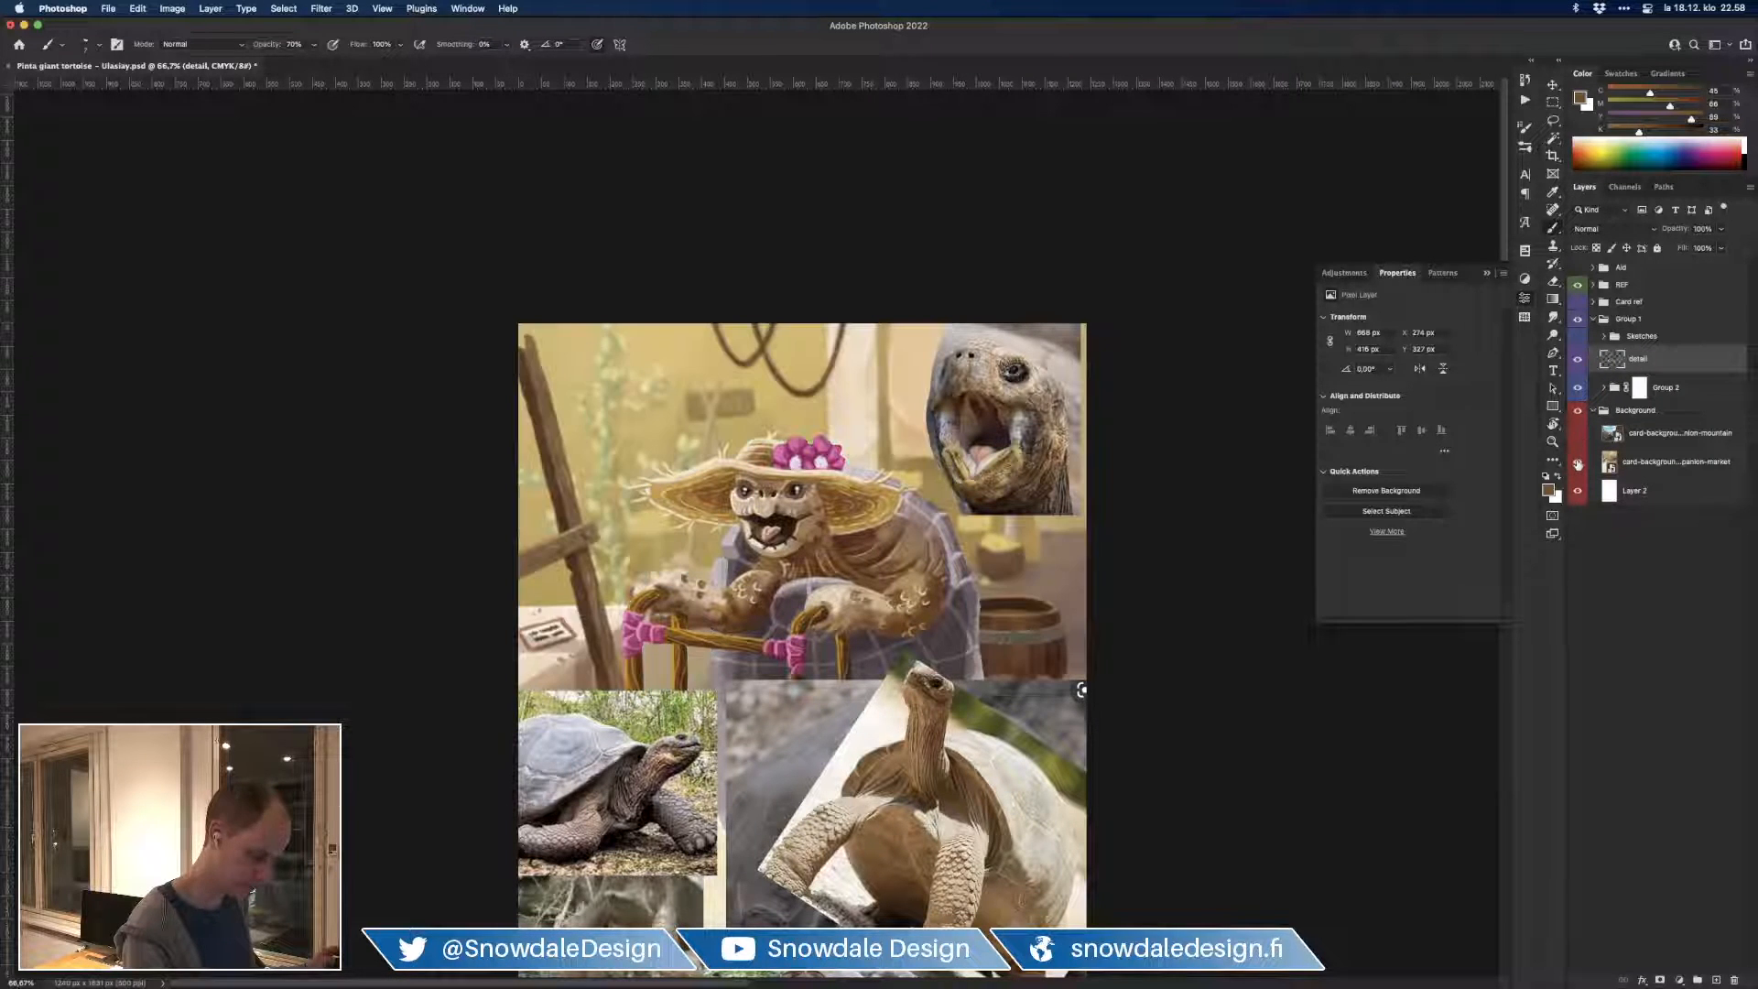
pyautogui.click(1577, 284)
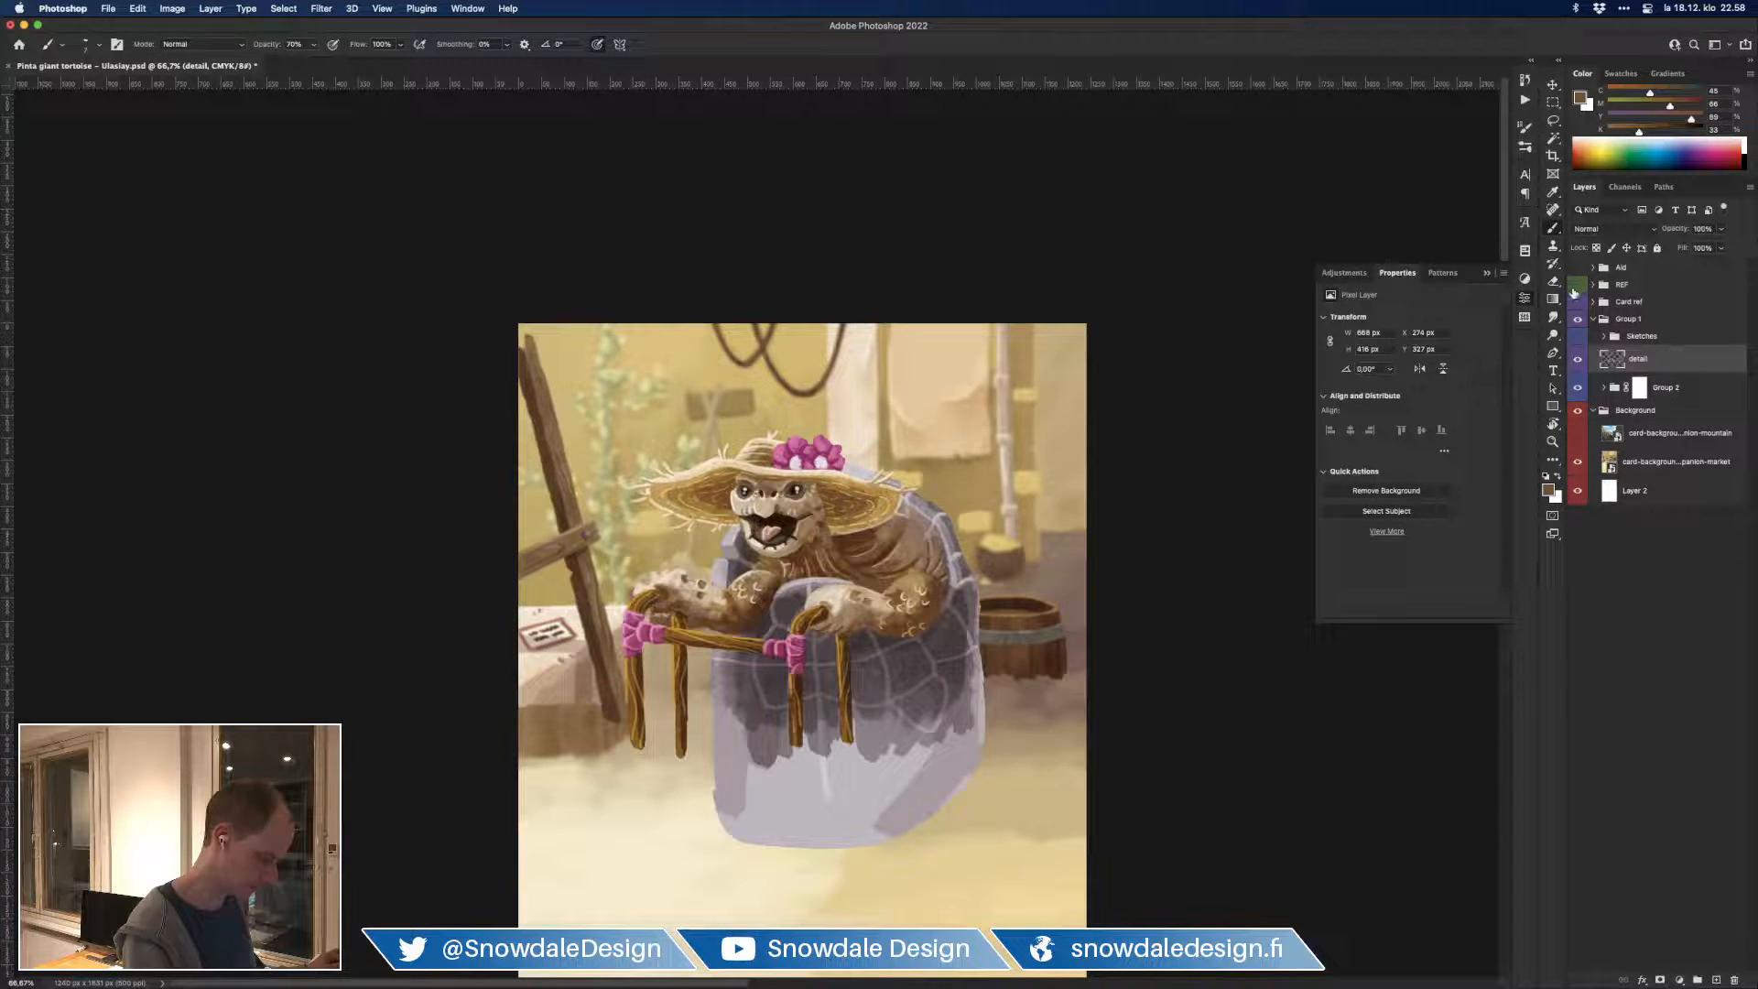
# Step: Lighten the top of the far hand with a sampled pale skin colour, then sample a brown to touch up the hand
pyautogui.press('super+1')
pyautogui.press('super+plus')
pyautogui.moveTo(780, 534)
pyautogui.mouseDown()
pyautogui.moveTo(1382, 601)
pyautogui.moveTo(1319, 597)
pyautogui.mouseUp()
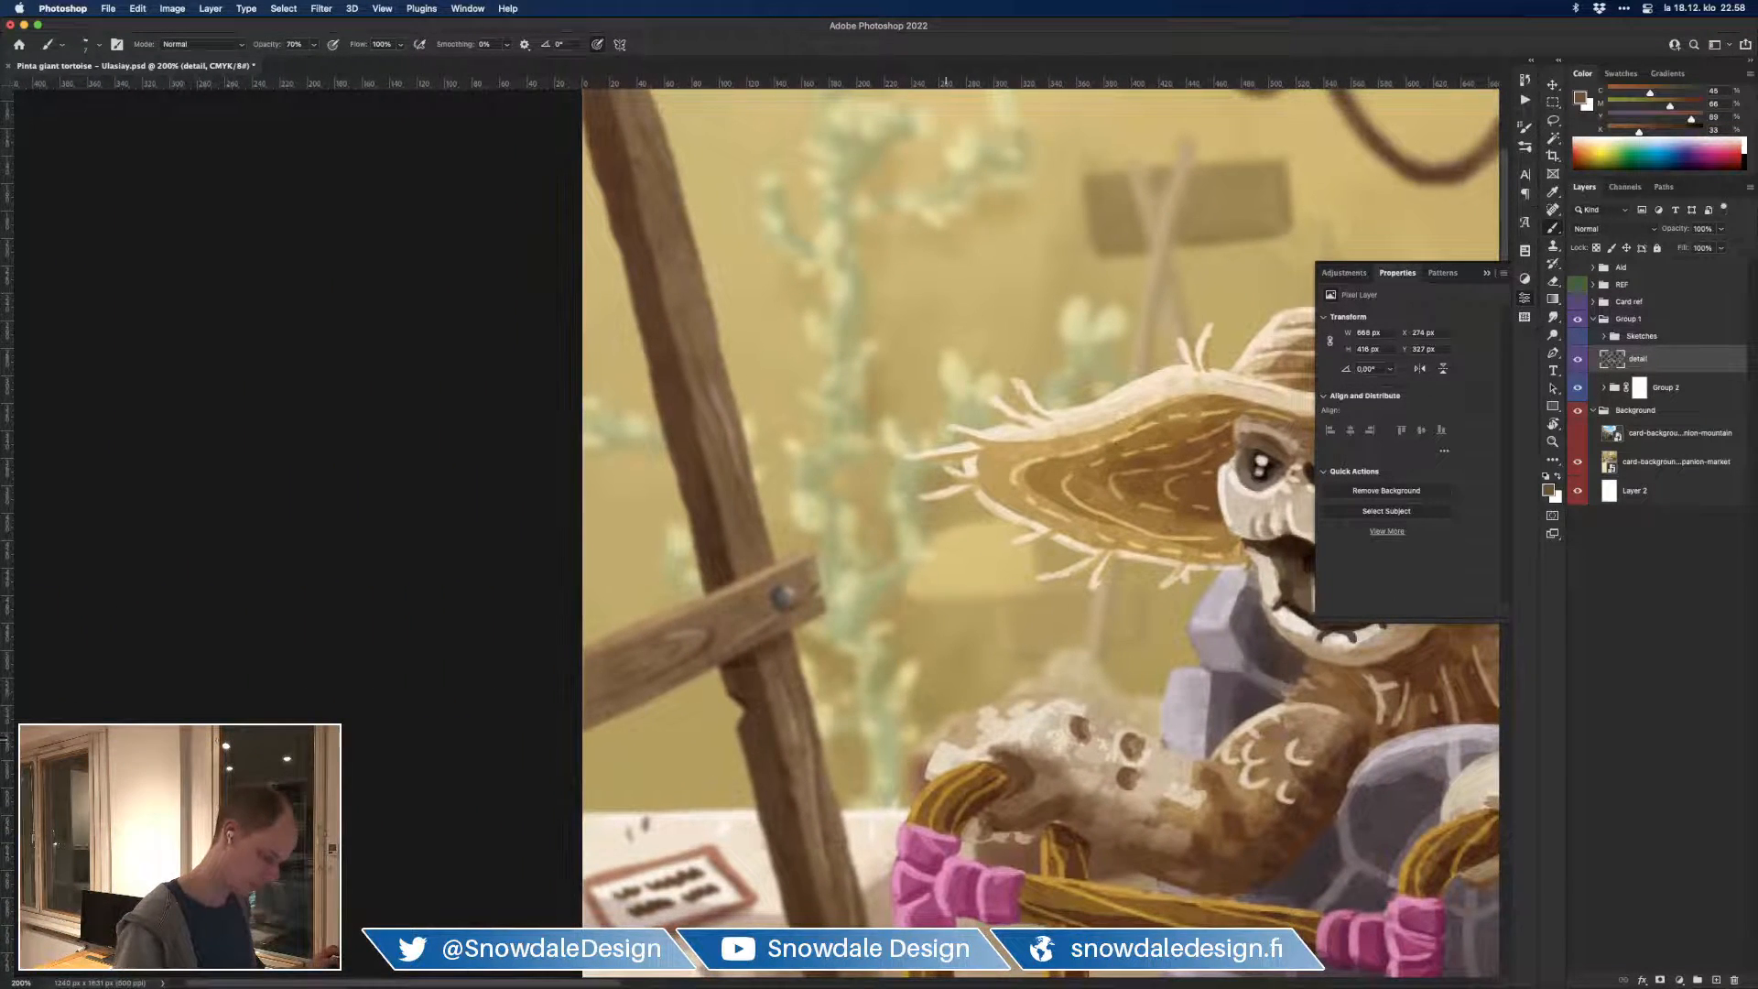
pyautogui.keyDown('alt'); pyautogui.click(949, 761); pyautogui.keyUp('alt')
pyautogui.moveTo(947, 740); pyautogui.dragTo(1056, 691)
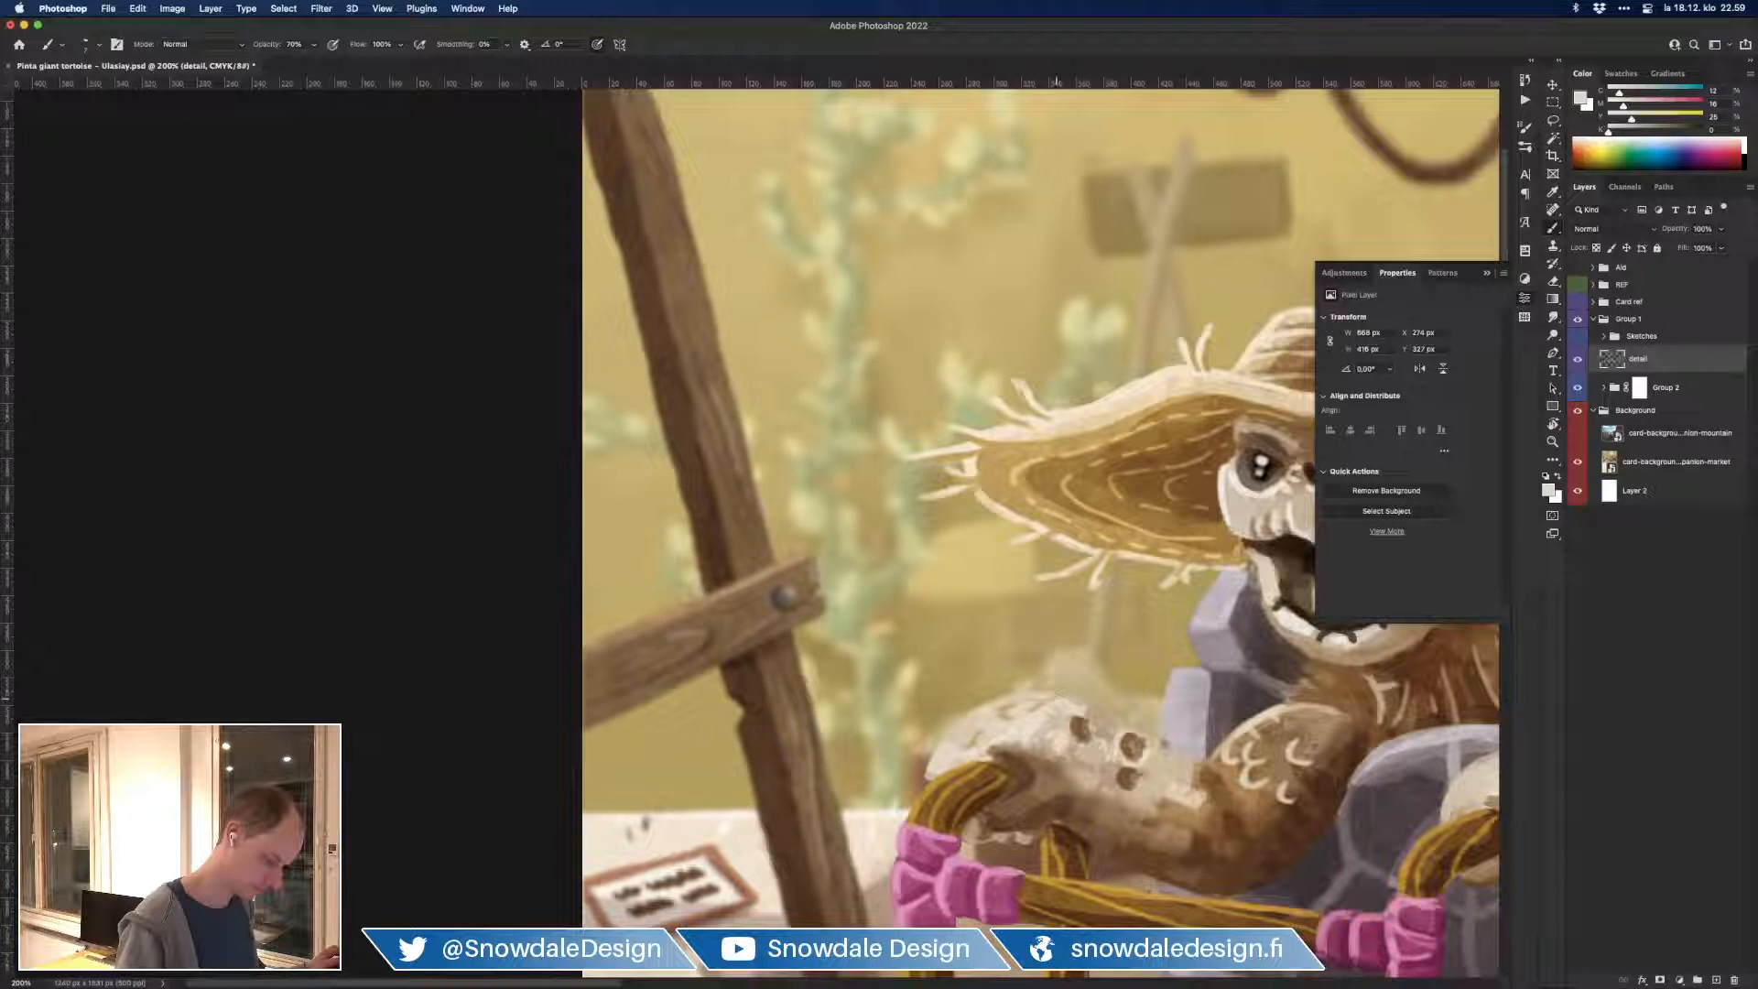
pyautogui.press('super+minus')
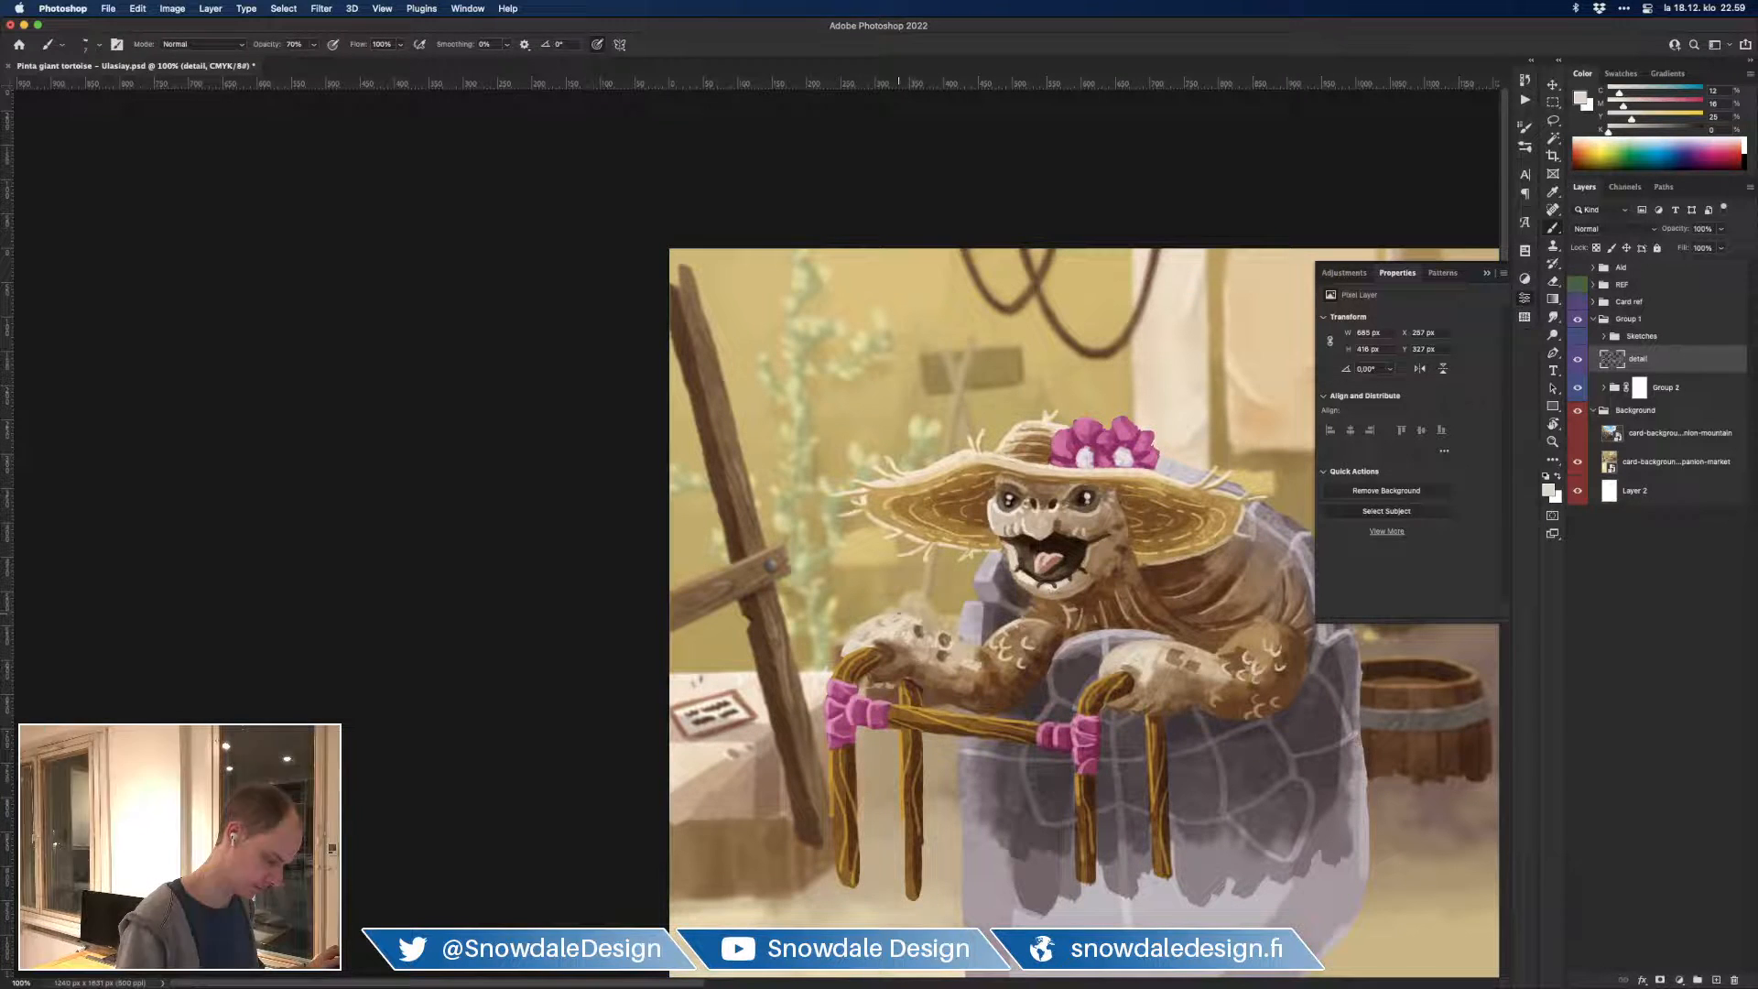
pyautogui.press('super+minus')
pyautogui.press('super+plus')
pyautogui.press('super+plus')
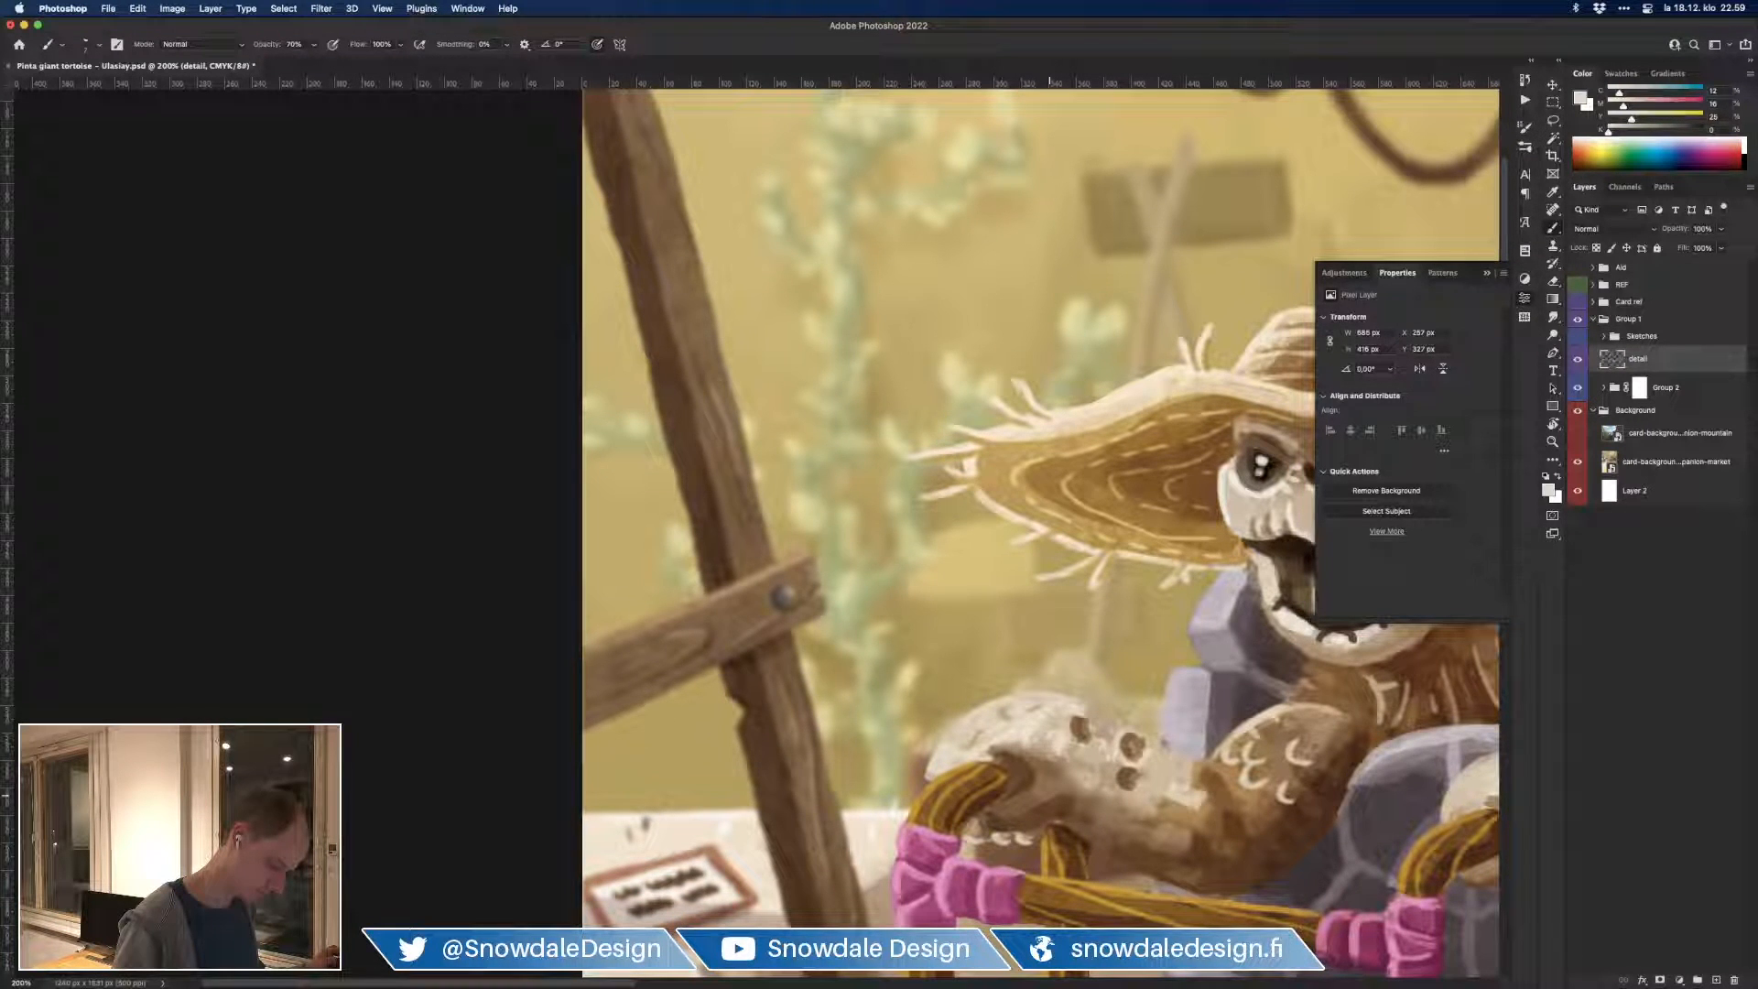
pyautogui.keyDown('alt'); pyautogui.click(979, 813); pyautogui.keyUp('alt')
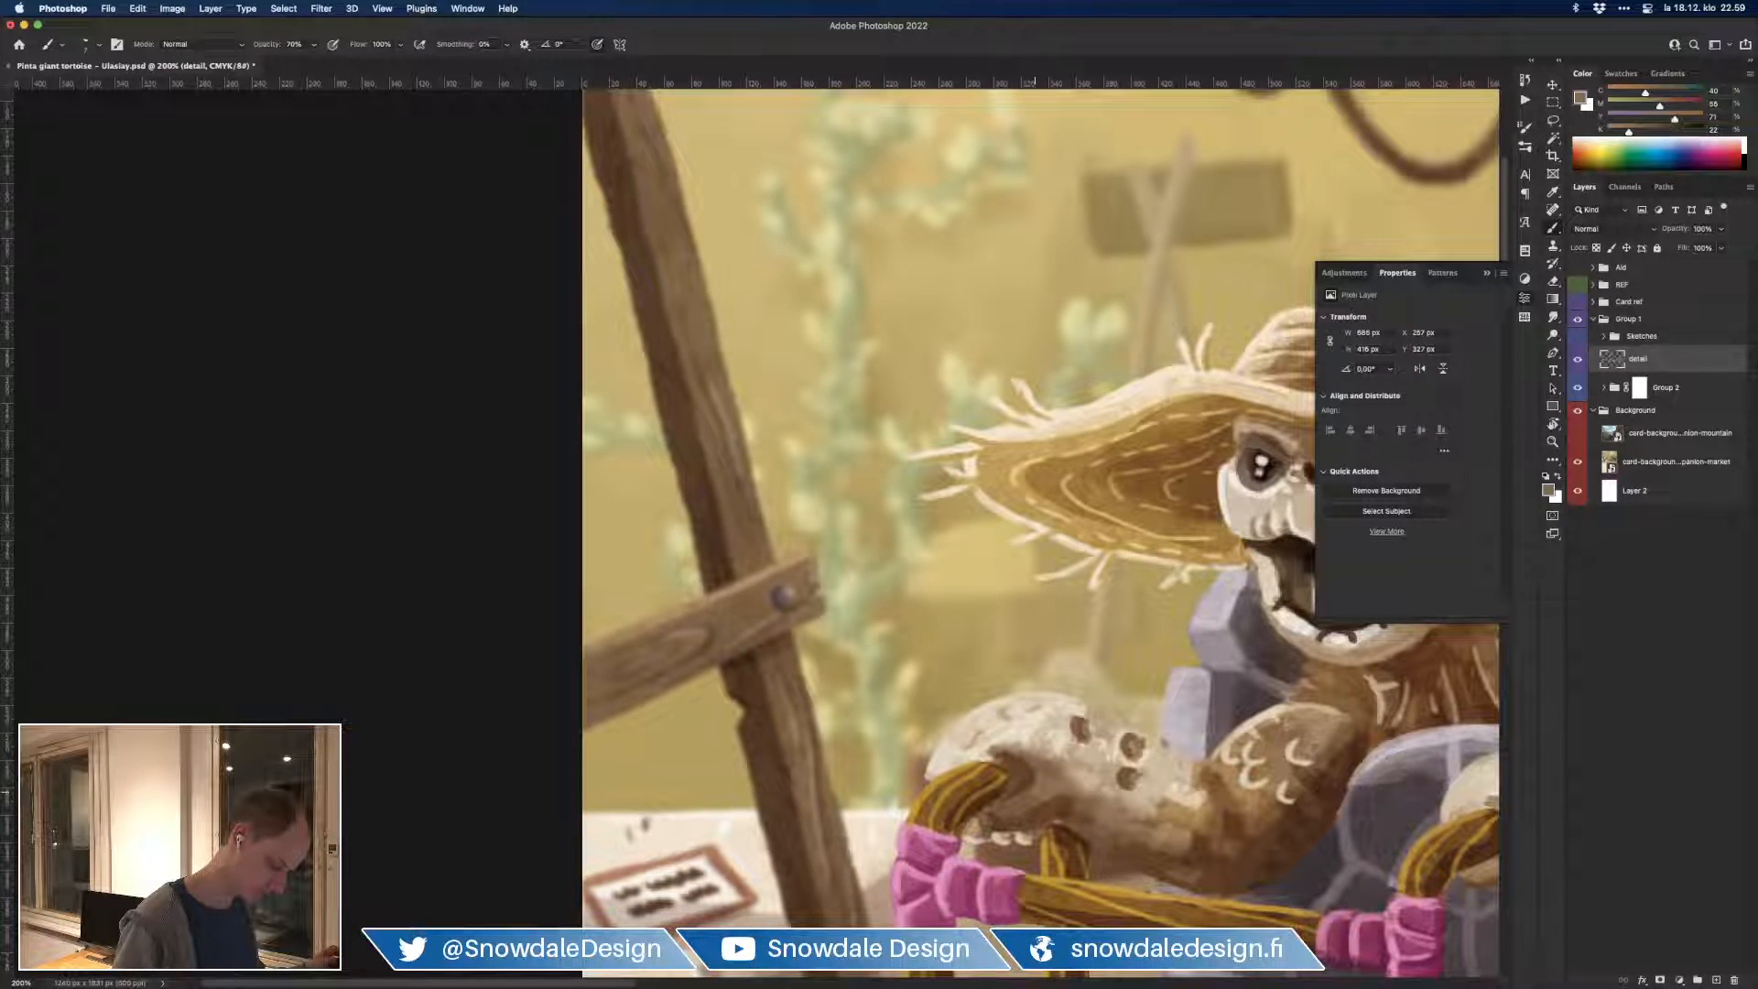
pyautogui.press('super+minus')
pyautogui.press('super+minus')
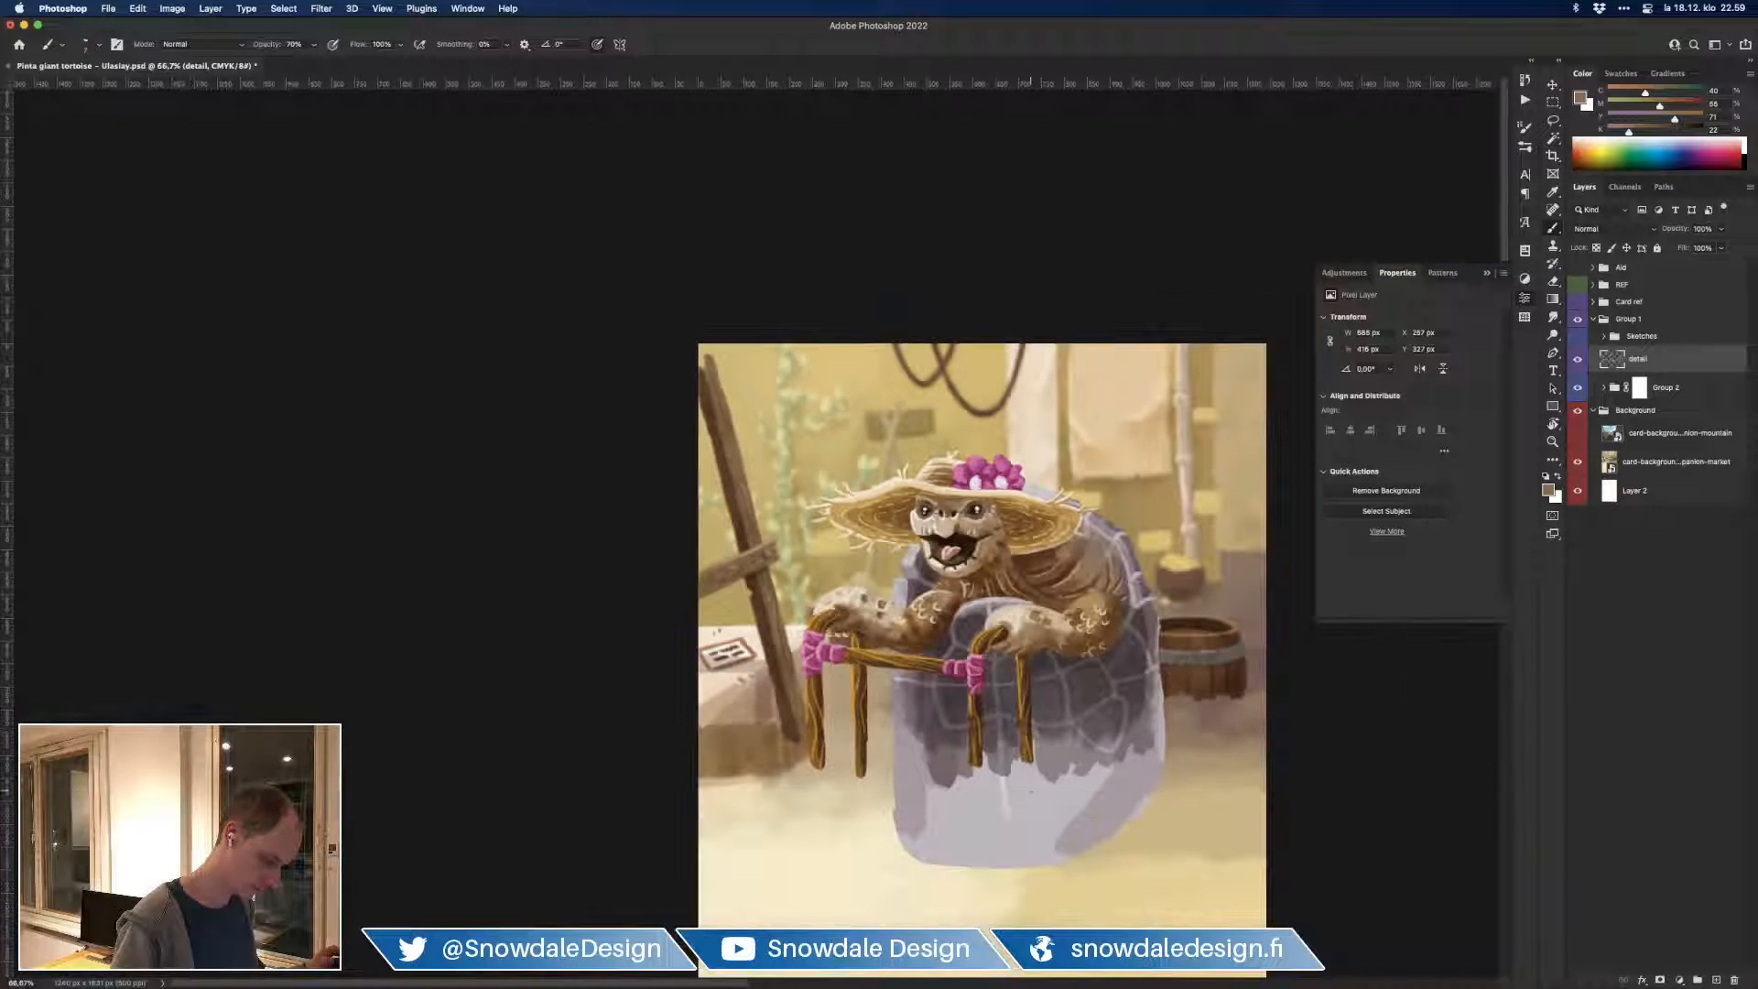
pyautogui.moveTo(1032, 818); pyautogui.dragTo(912, 847)
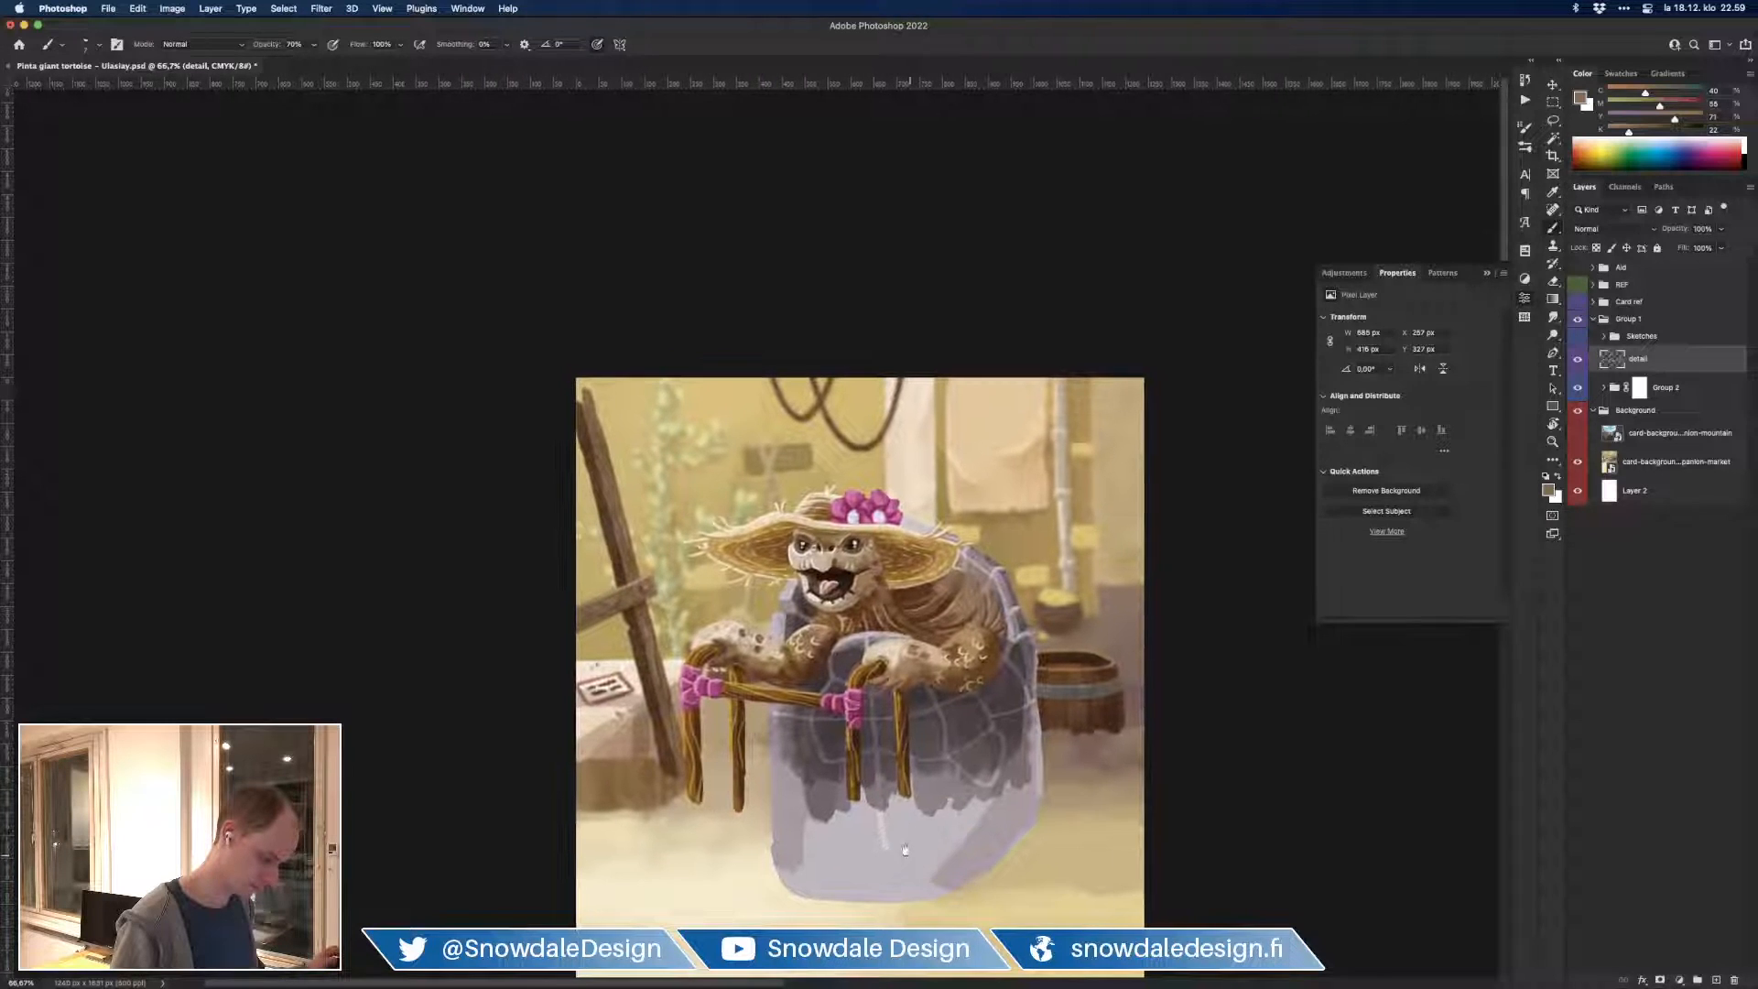
# Step: Rework the skin of the near upper arm just above the scale marks with sampled browns
pyautogui.press('super+plus')
pyautogui.keyDown('alt'); pyautogui.click(1122, 679); pyautogui.keyUp('alt')
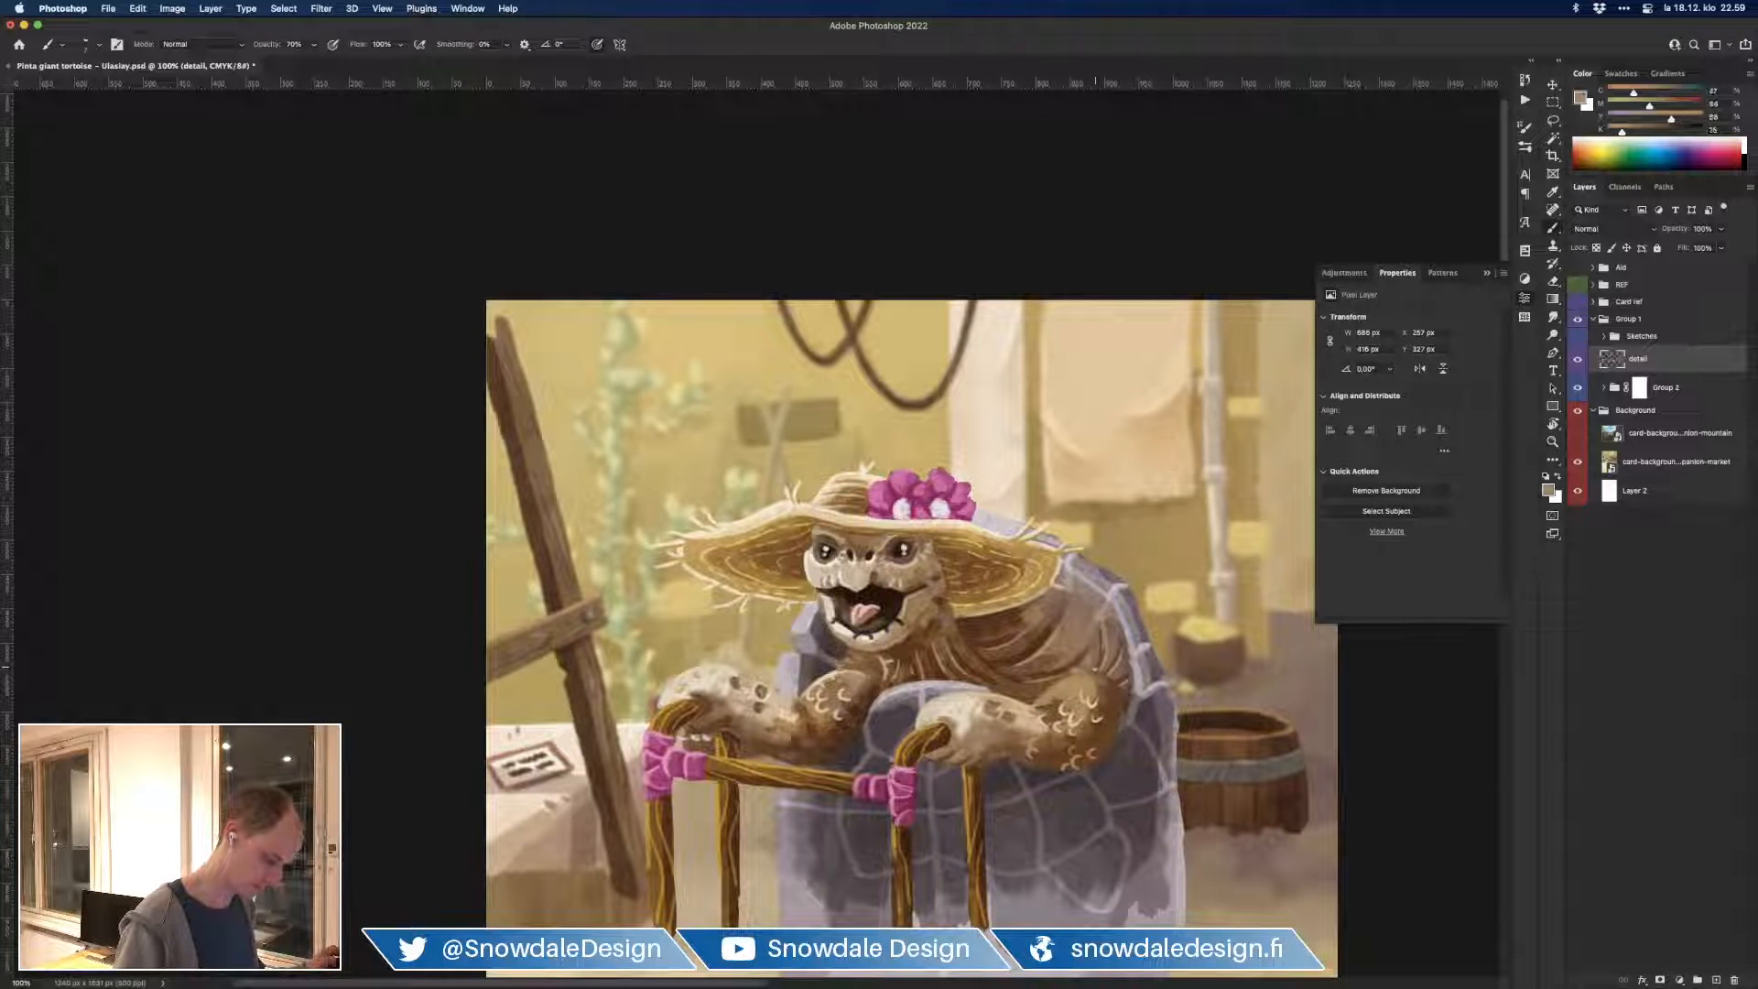
pyautogui.moveTo(1099, 649); pyautogui.dragTo(1094, 676)
pyautogui.keyDown('alt'); pyautogui.click(1111, 680); pyautogui.keyUp('alt')
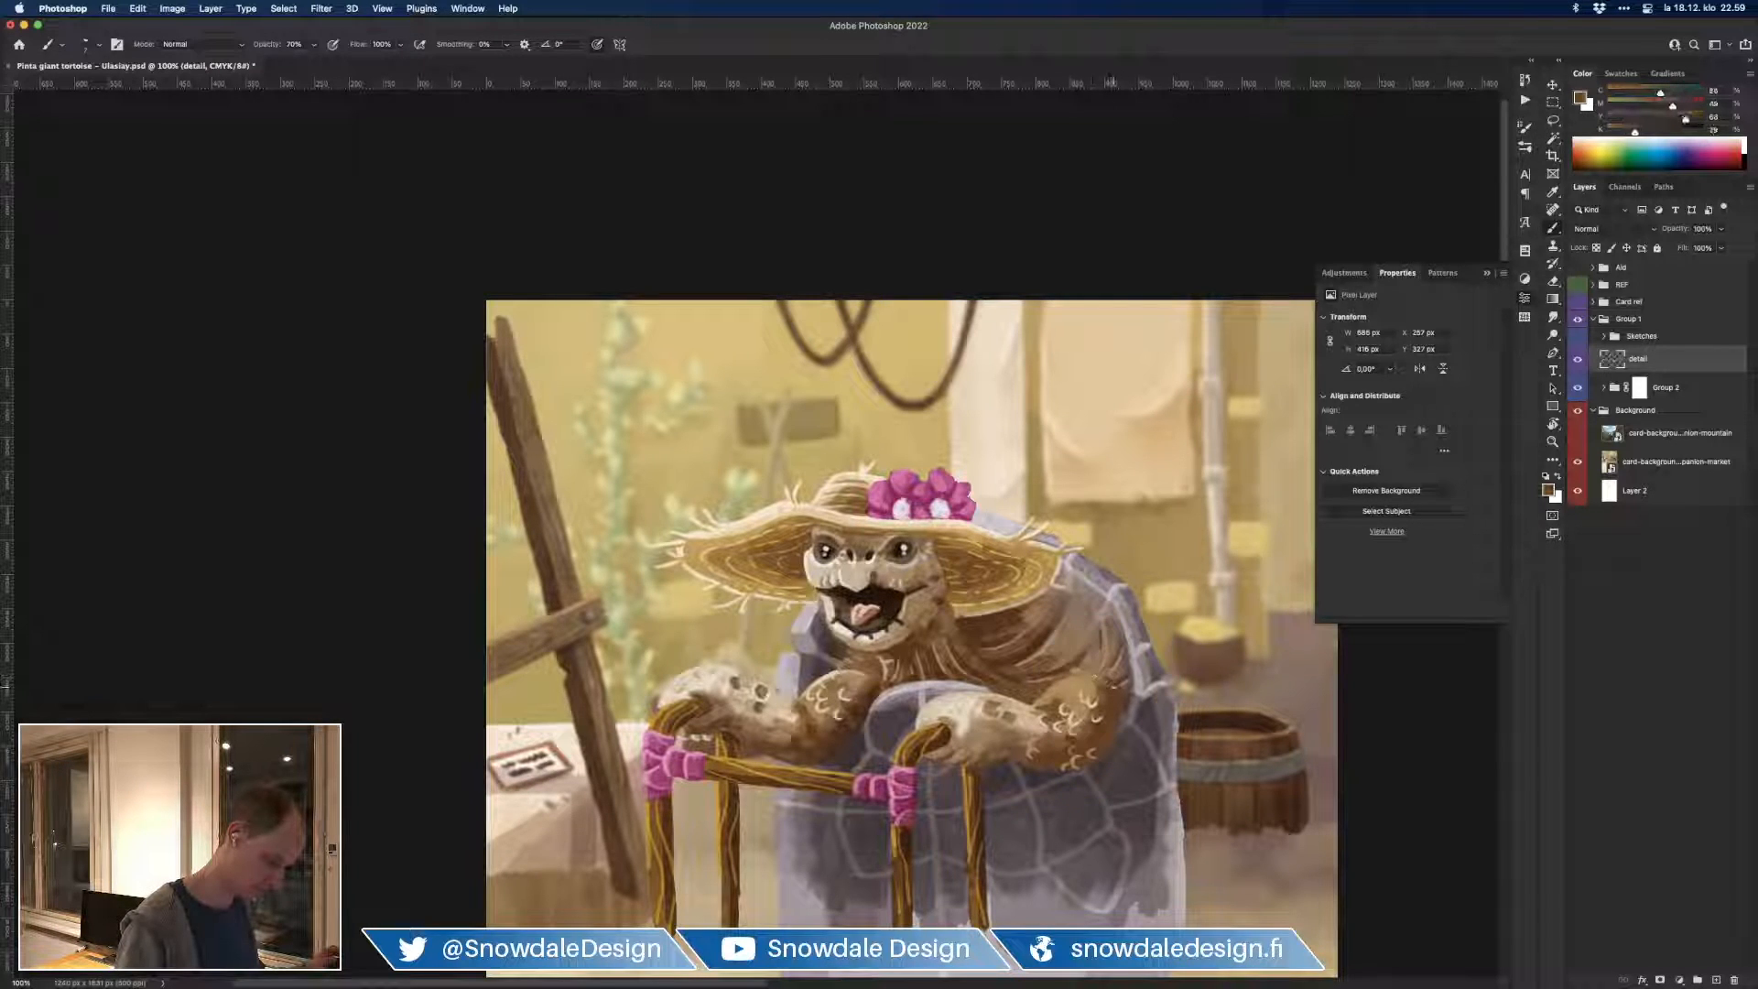
pyautogui.press('super+minus')
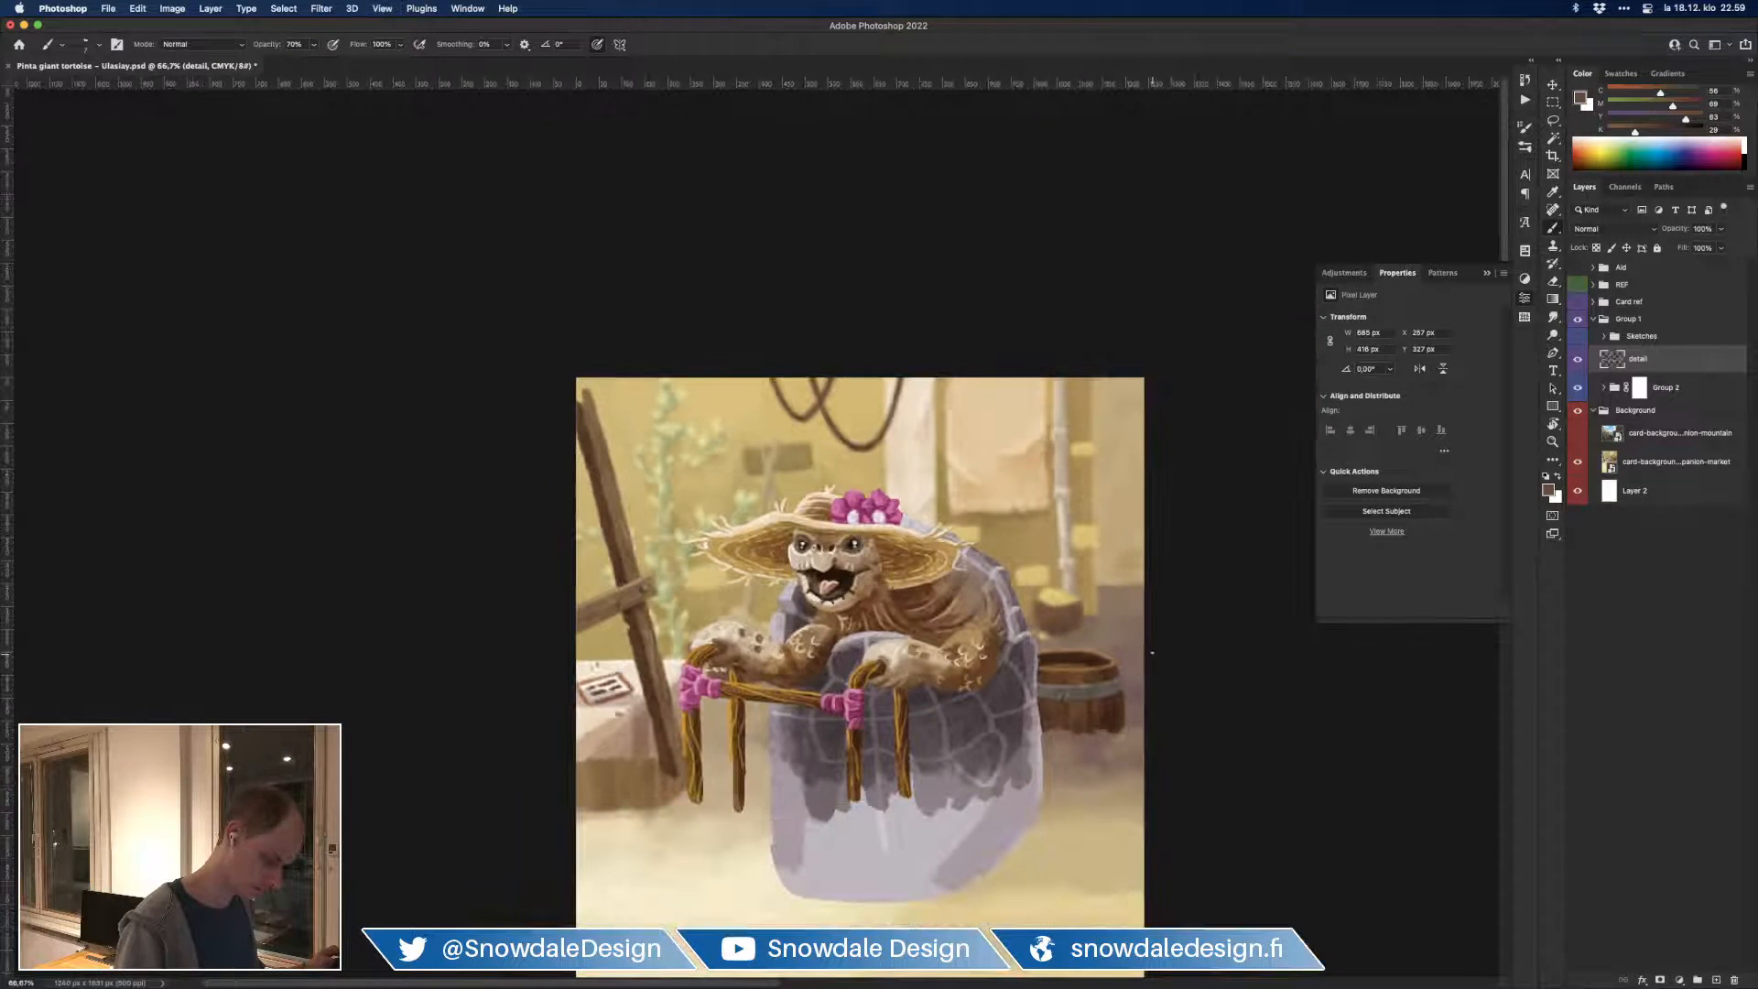
# Step: Compare the tortoise against the market background with the detail layer hidden and shown
pyautogui.click(1577, 360)
pyautogui.click(1577, 359)
pyautogui.press('super+minus')
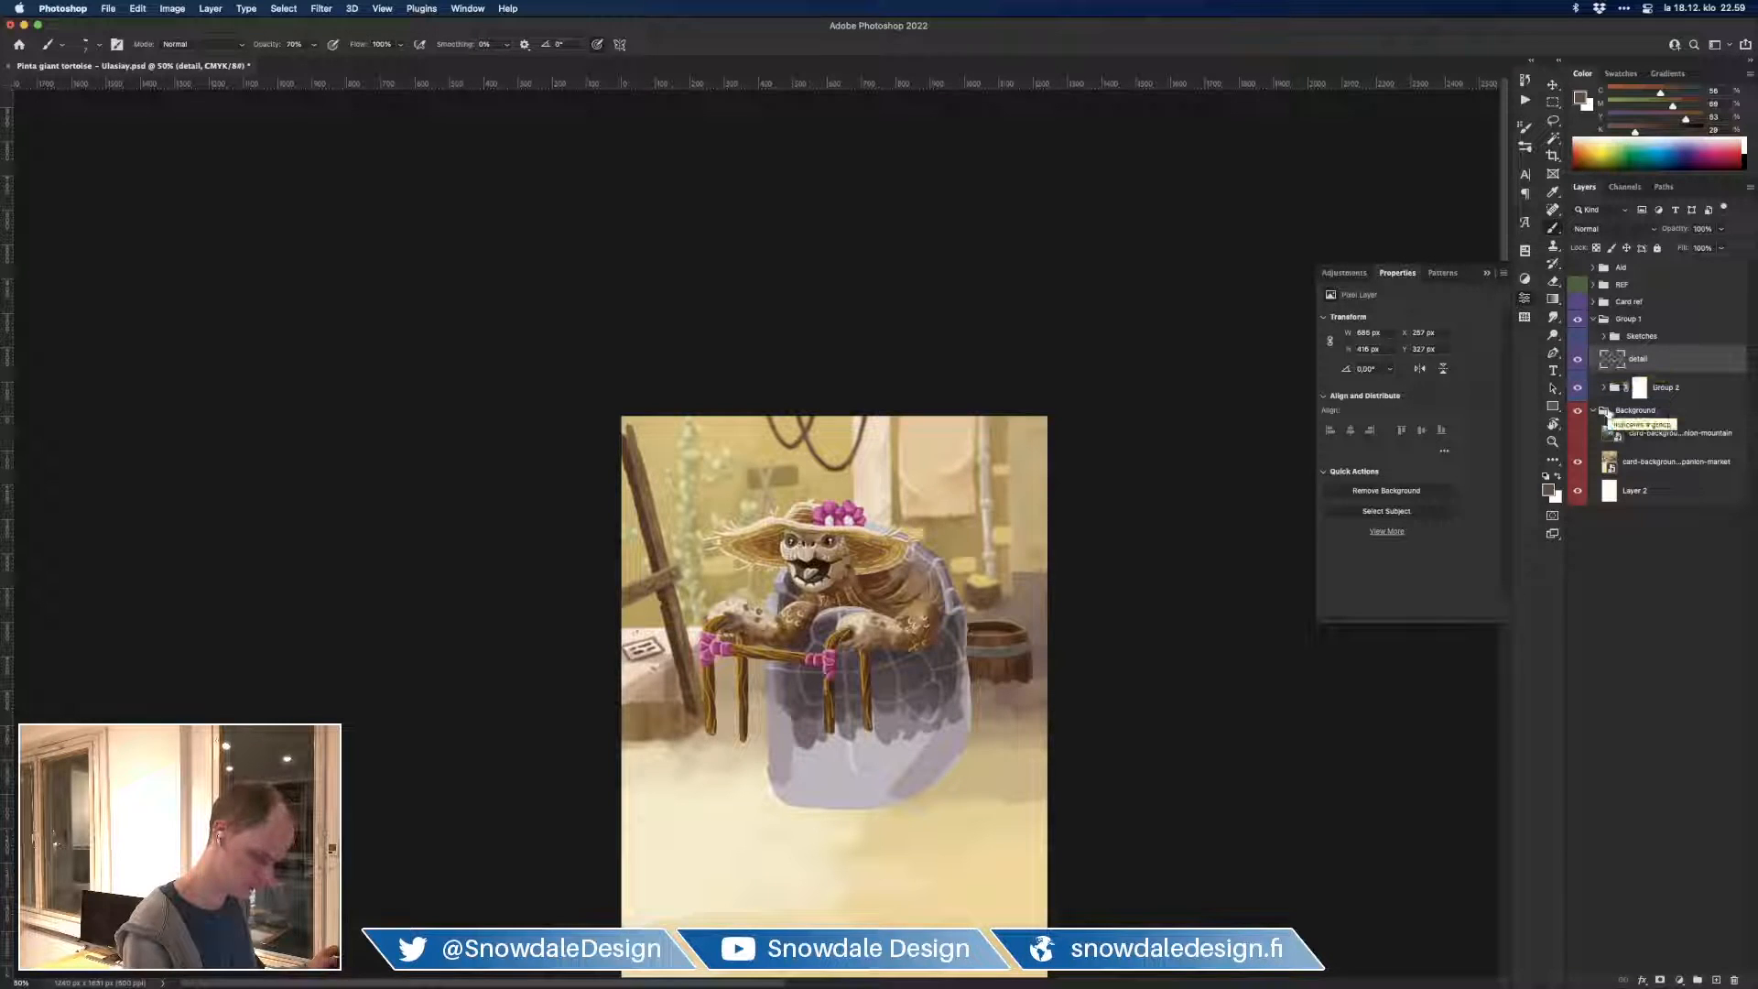
# Step: Hide the whole Background group so only the tortoise remains, and save the file
pyautogui.click(1576, 411)
pyautogui.click(1576, 411)
pyautogui.click(1577, 411)
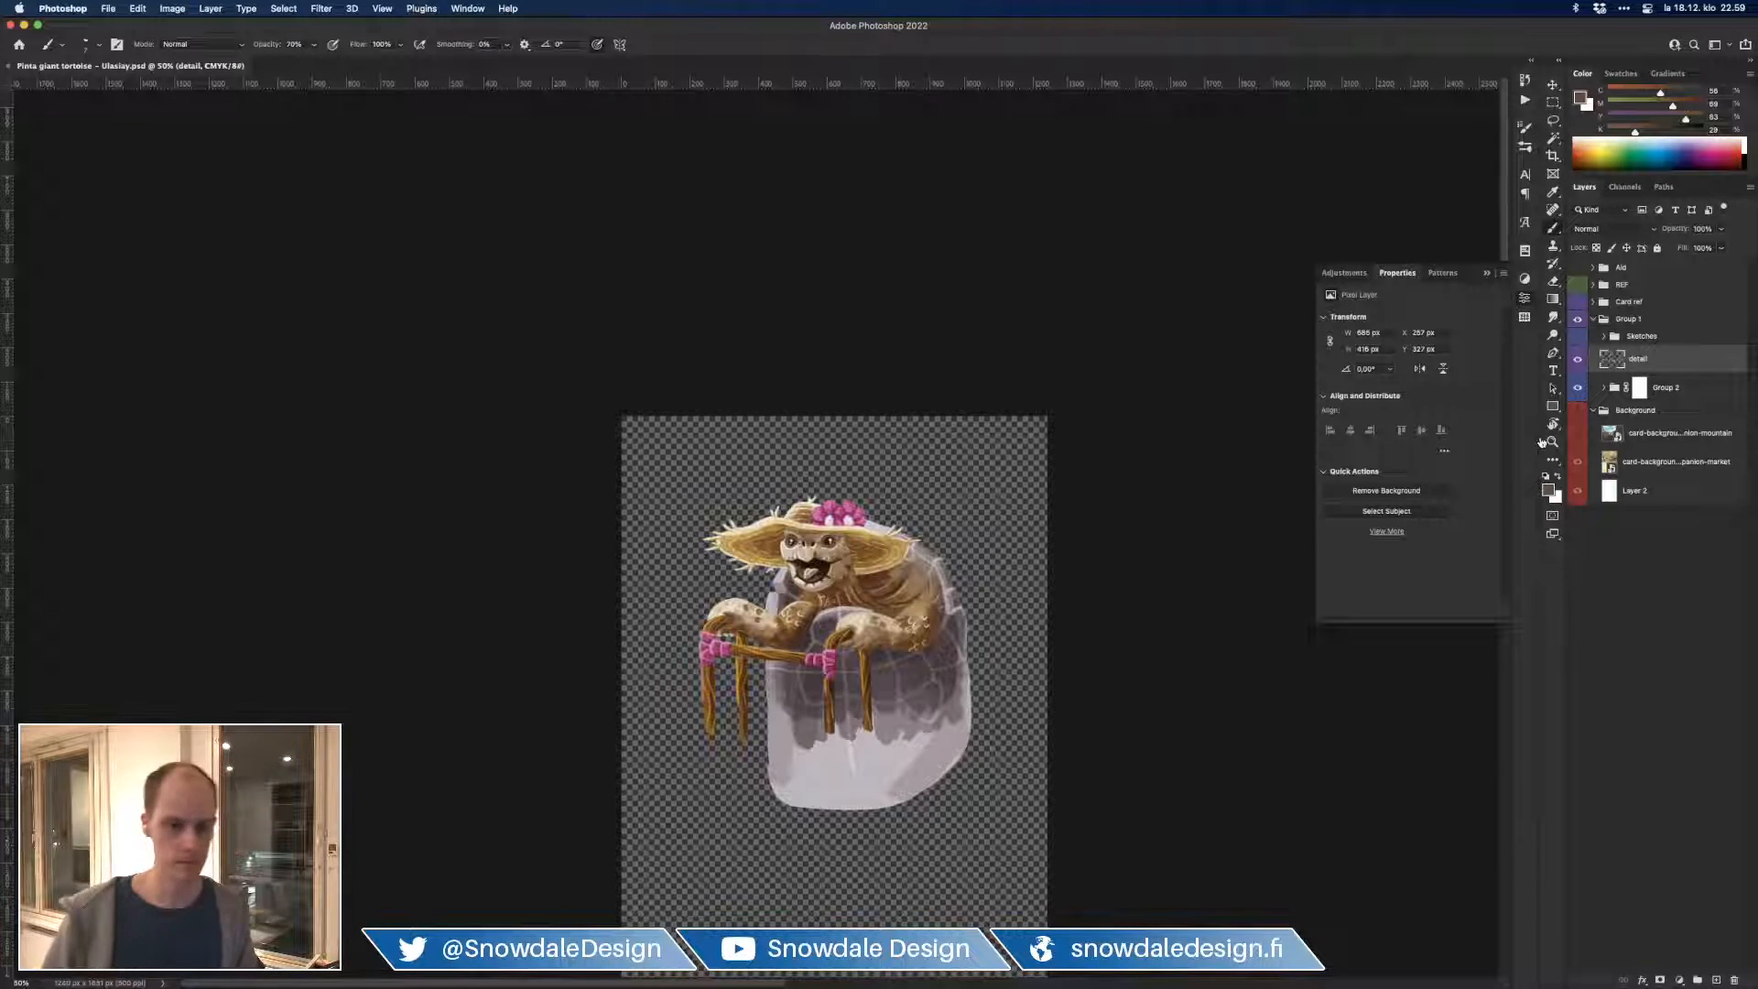
# Step: Switch to InDesign and update the modified link to the Pinta giant tortoise – Ulasiay PSD on the card
pyautogui.press('super+Tab')
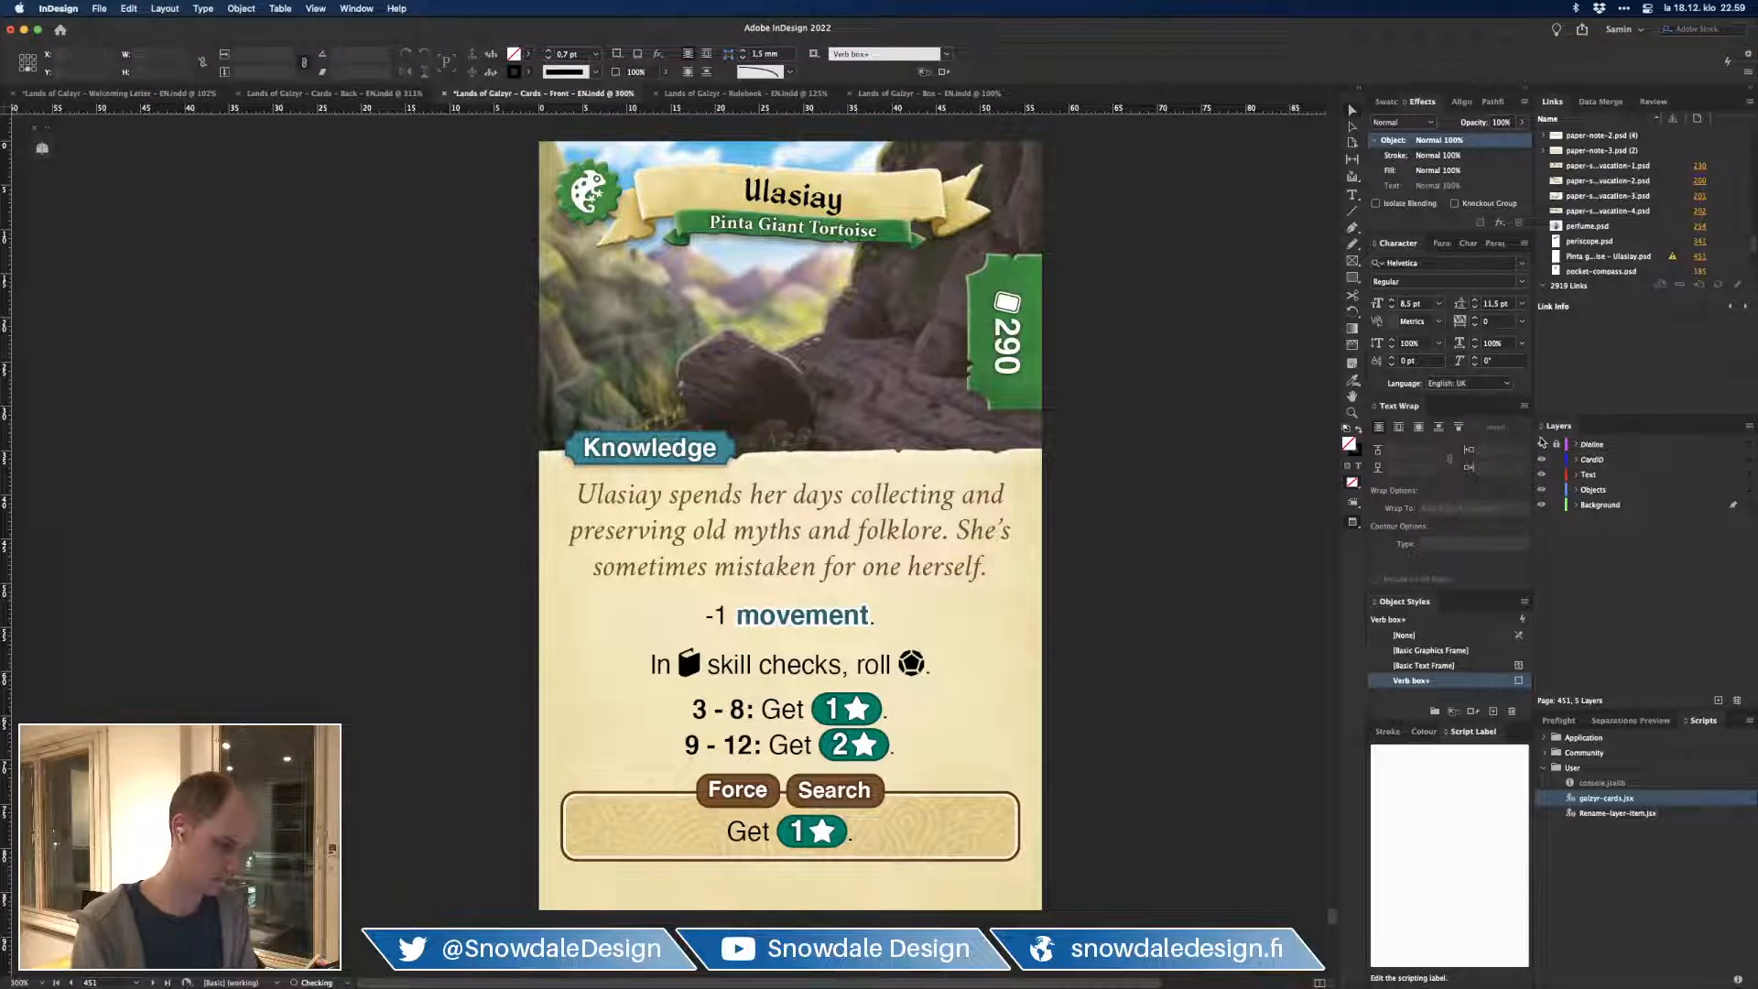
pyautogui.click(1663, 257)
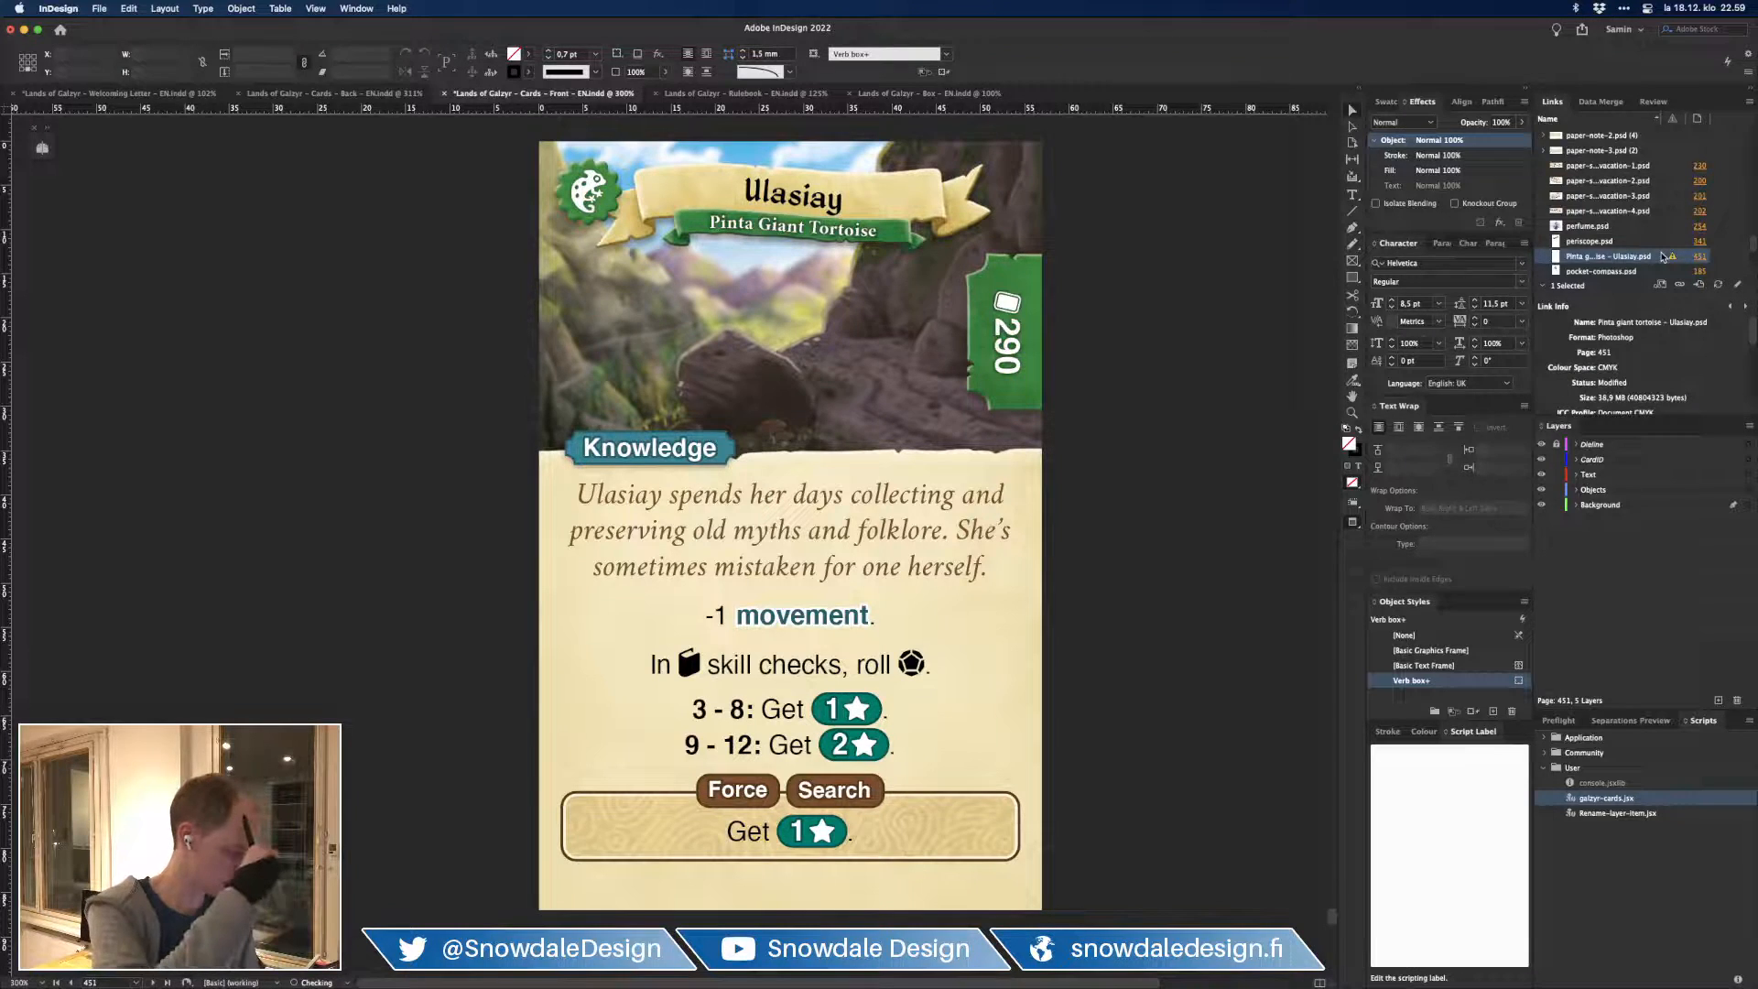
pyautogui.click(1666, 256)
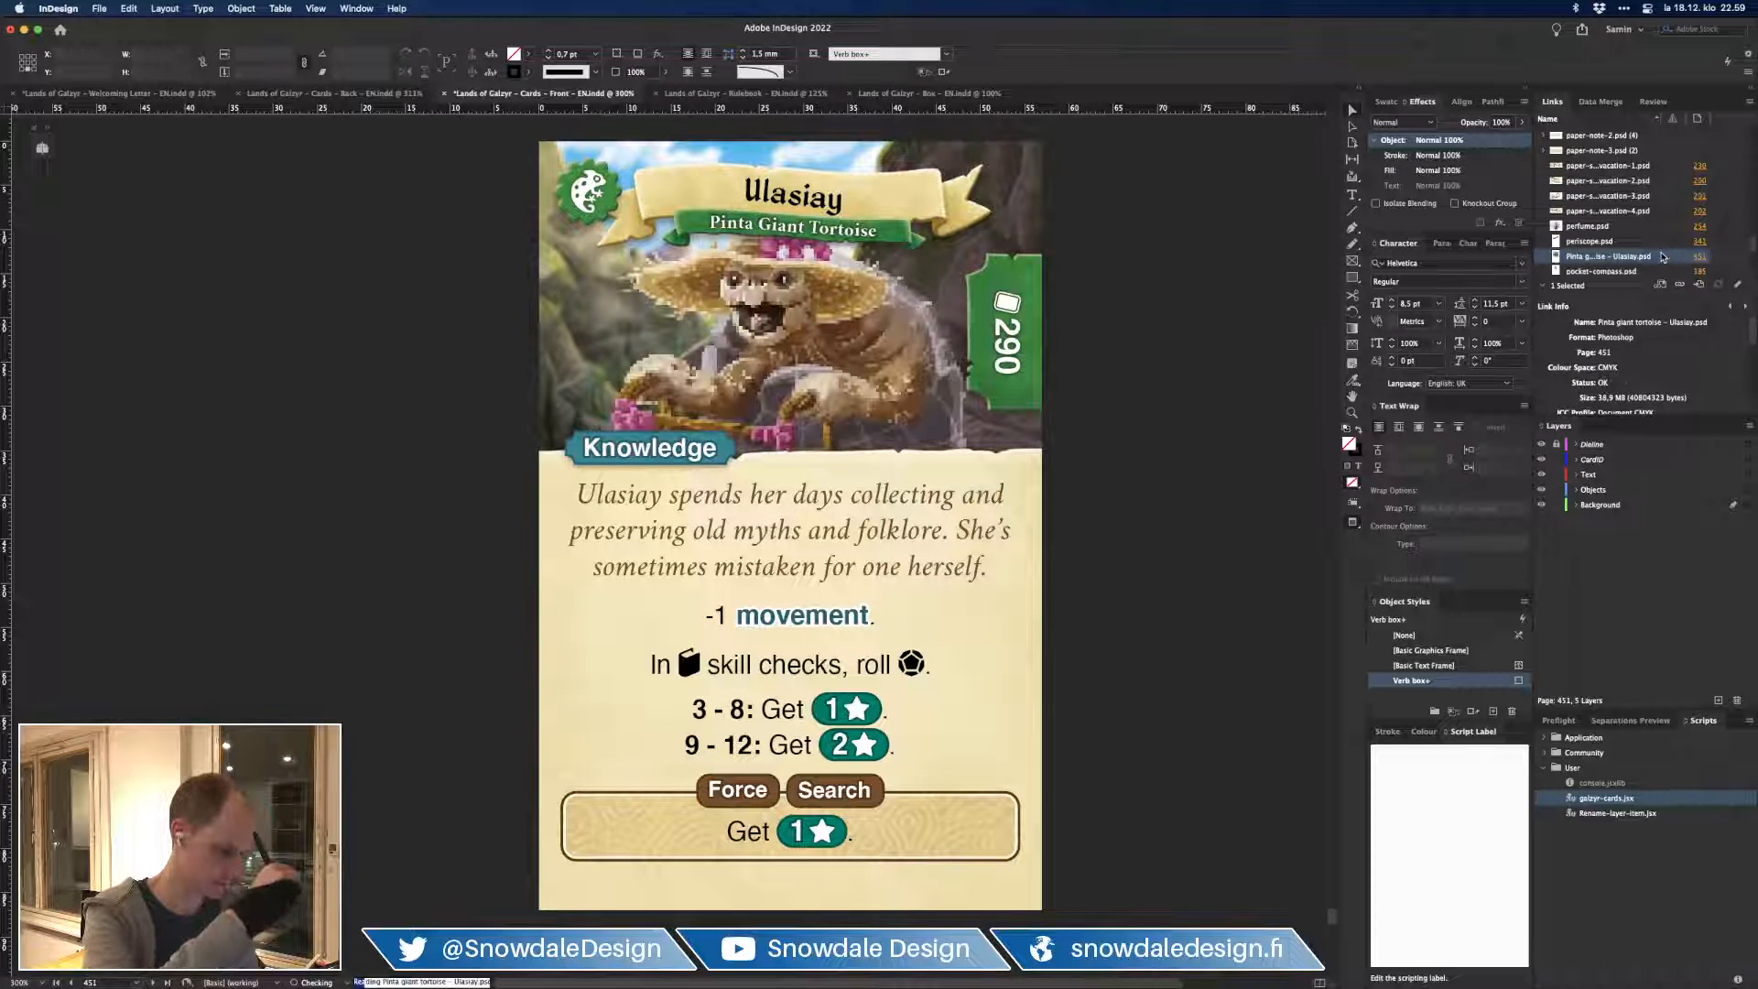
# Step: Expand the Background layer's contents, unlock the mountain background image and lock the tortoise image
pyautogui.click(1578, 506)
pyautogui.click(1557, 535)
pyautogui.click(1557, 520)
# Step: Replace the card's mountain background image with the companion market background PSD
pyautogui.click(1623, 536)
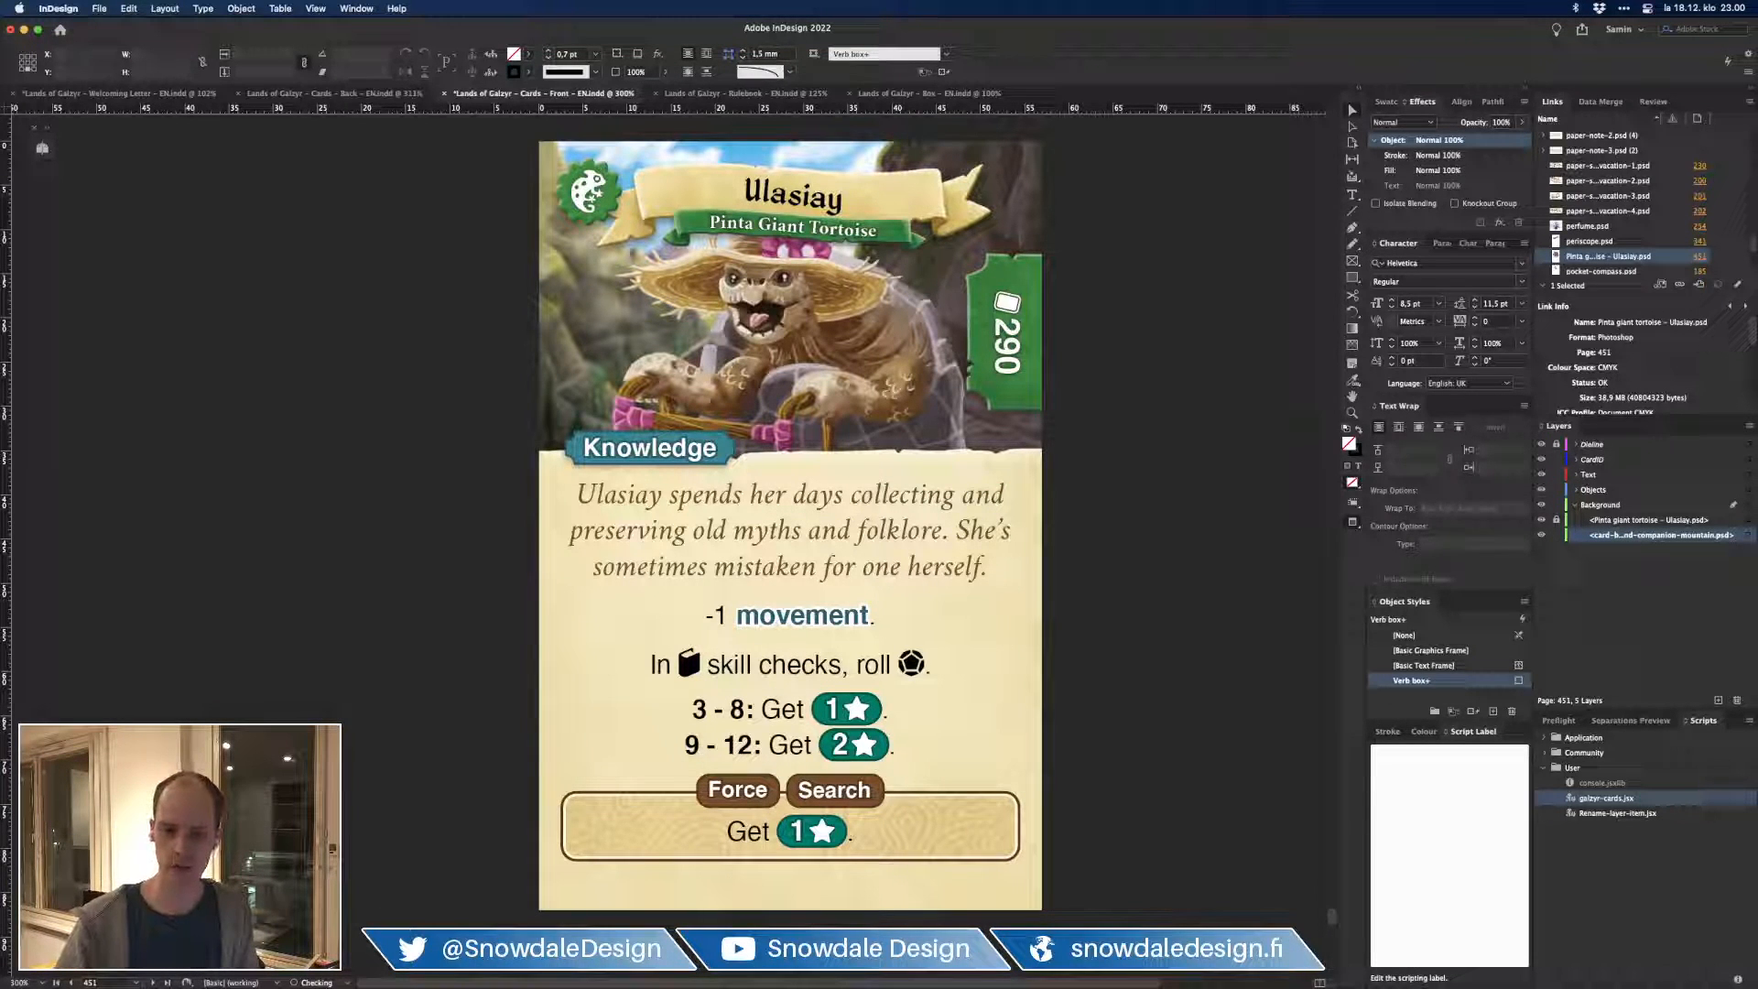
pyautogui.press('super+Tab')
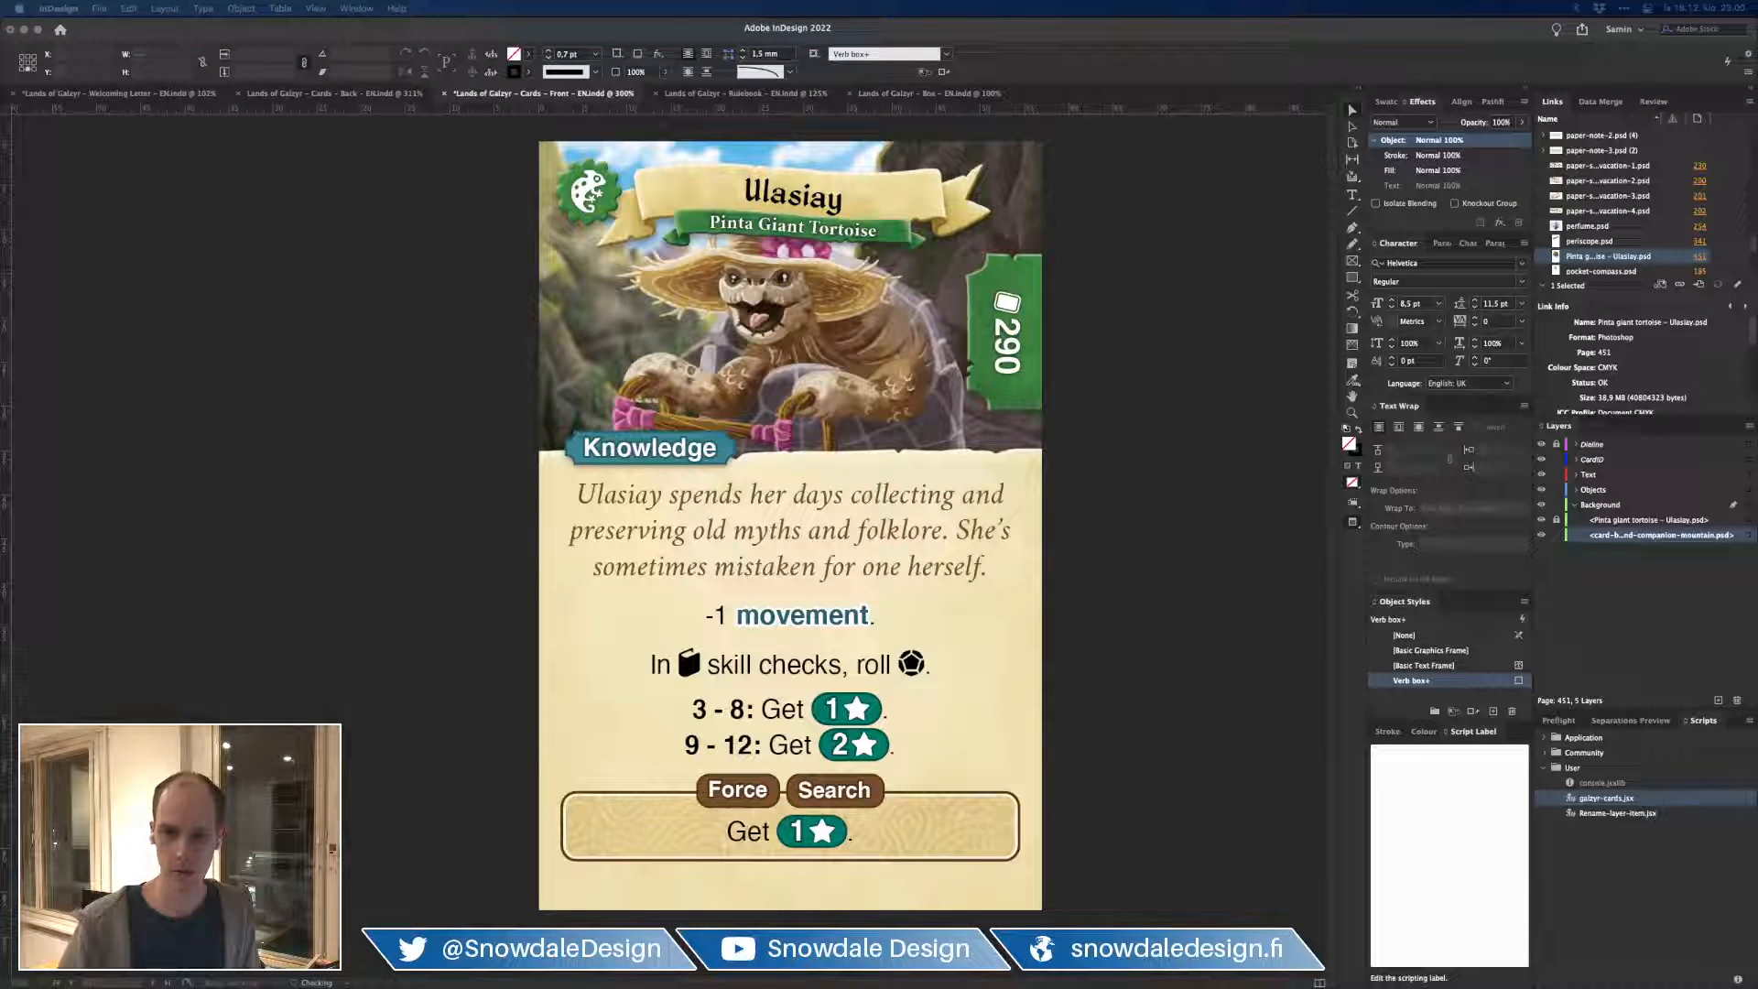
pyautogui.moveTo(1406, 511); pyautogui.dragTo(956, 281)
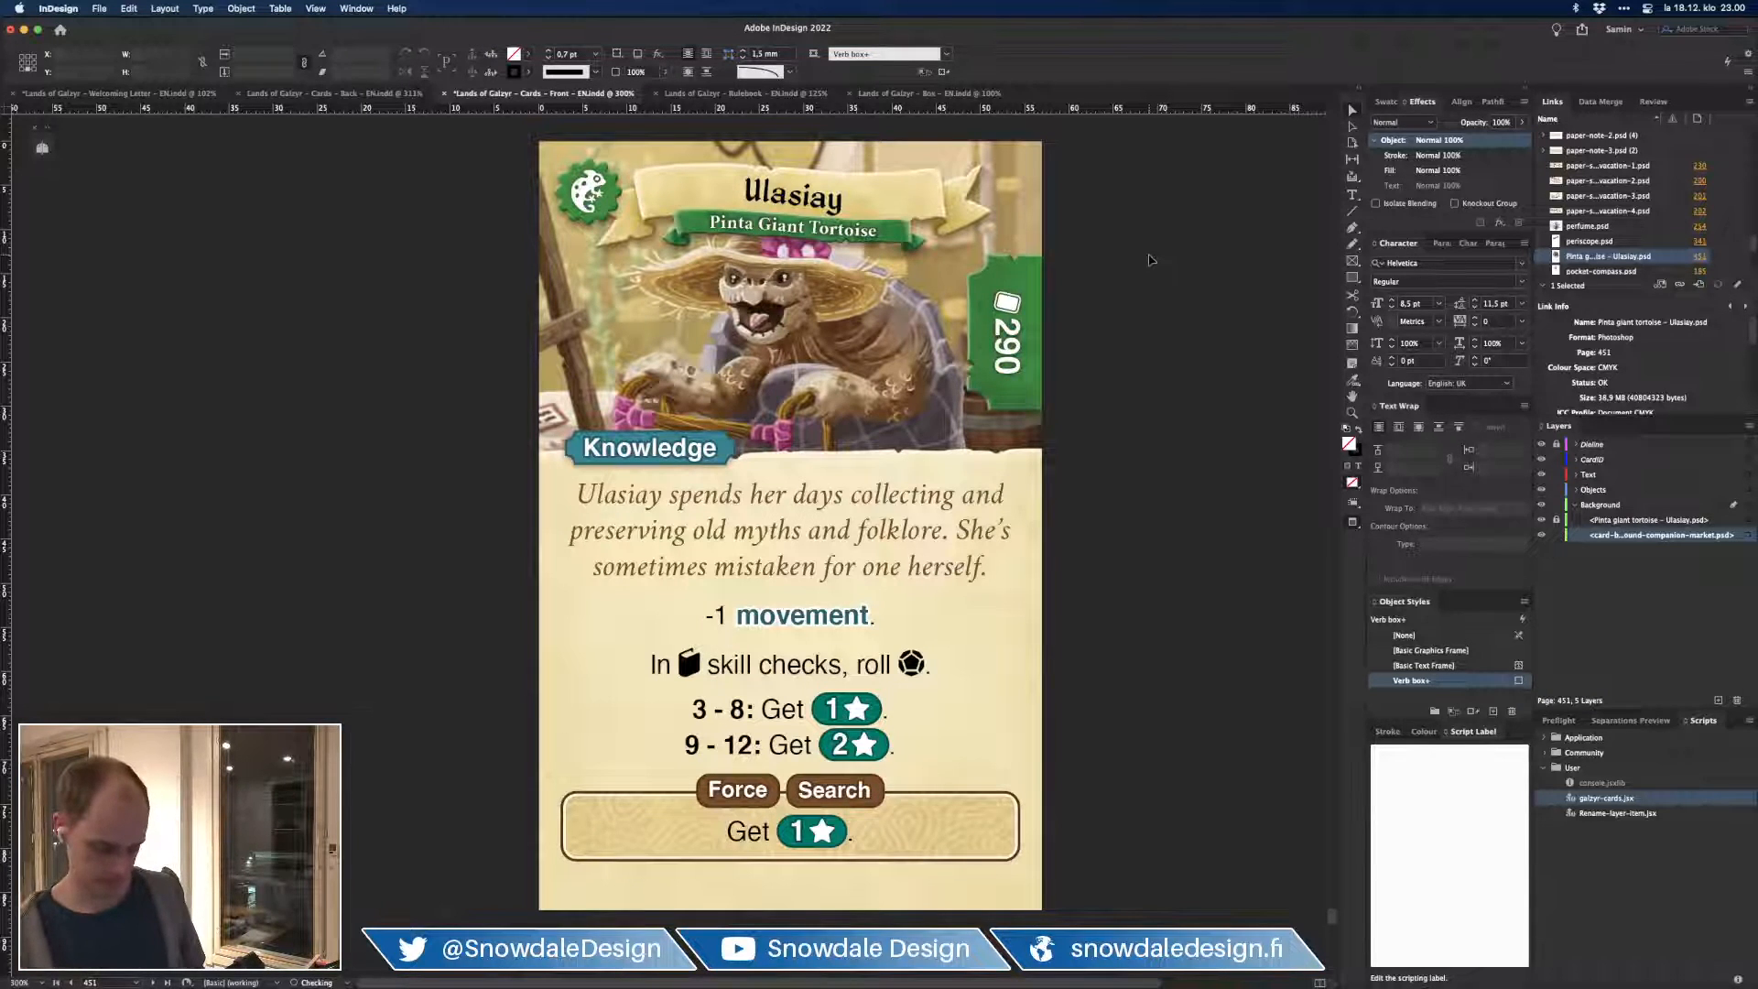
# Step: Compare the mountain and market backgrounds on the card by undoing and restoring the image replacement
pyautogui.press('super+z')
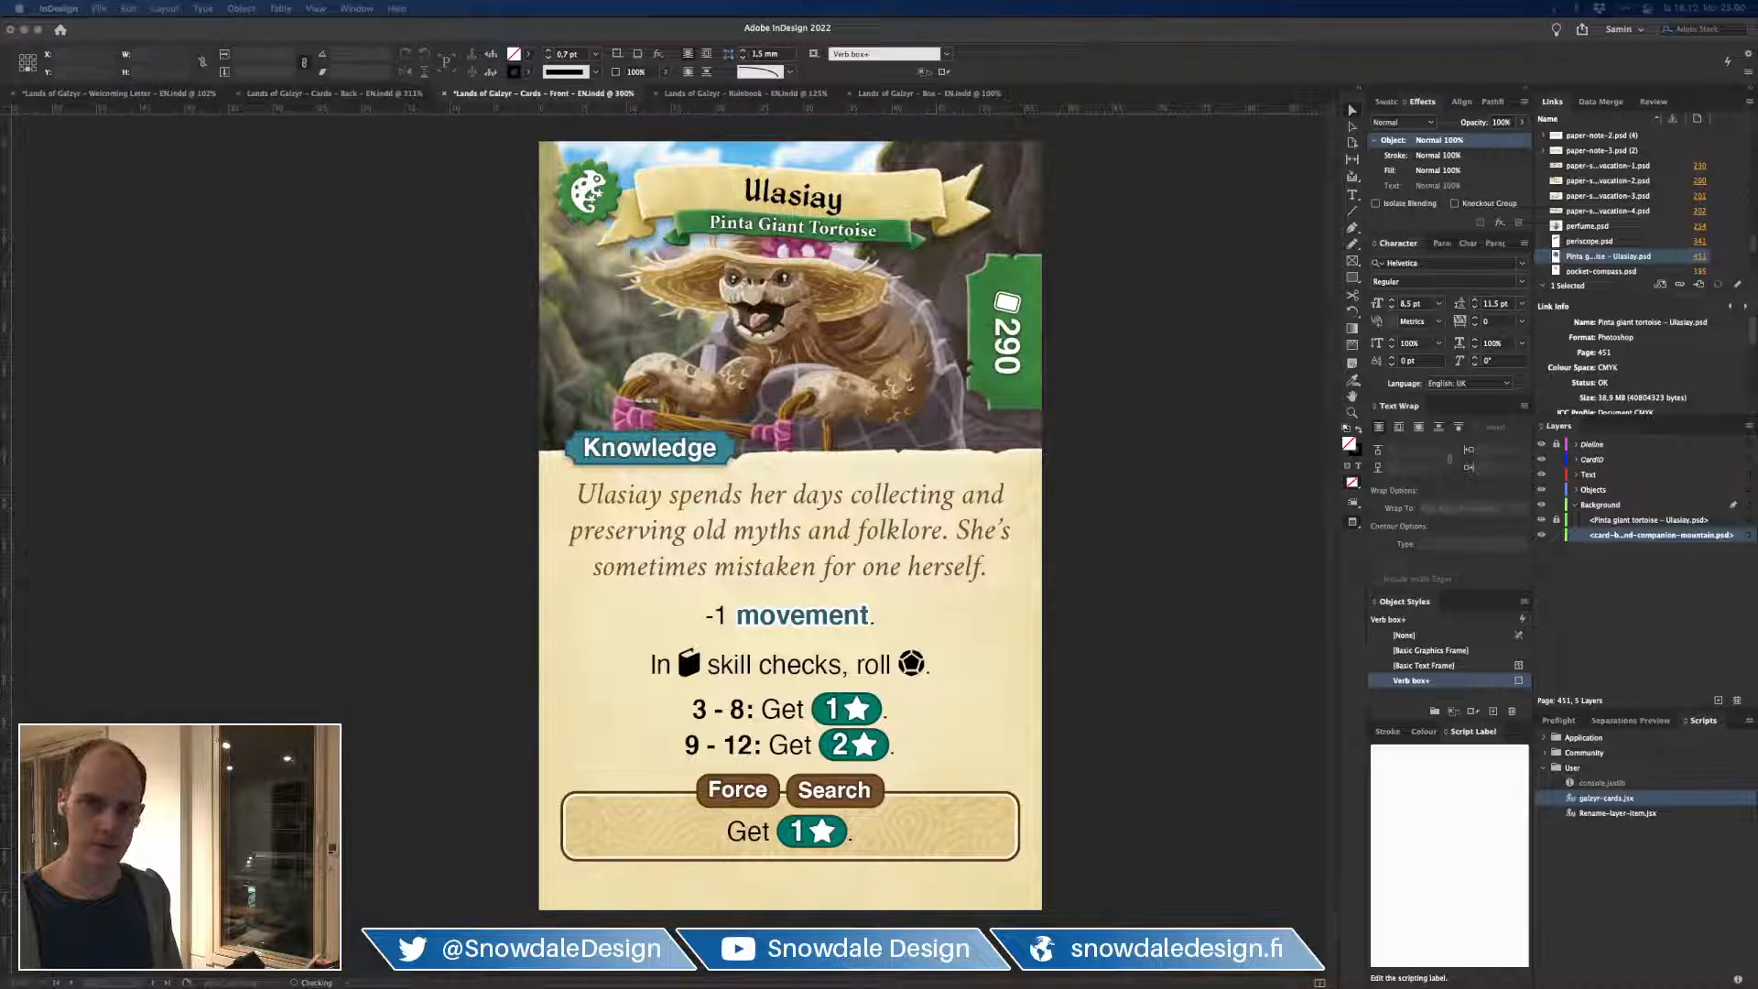
pyautogui.click(1155, 60)
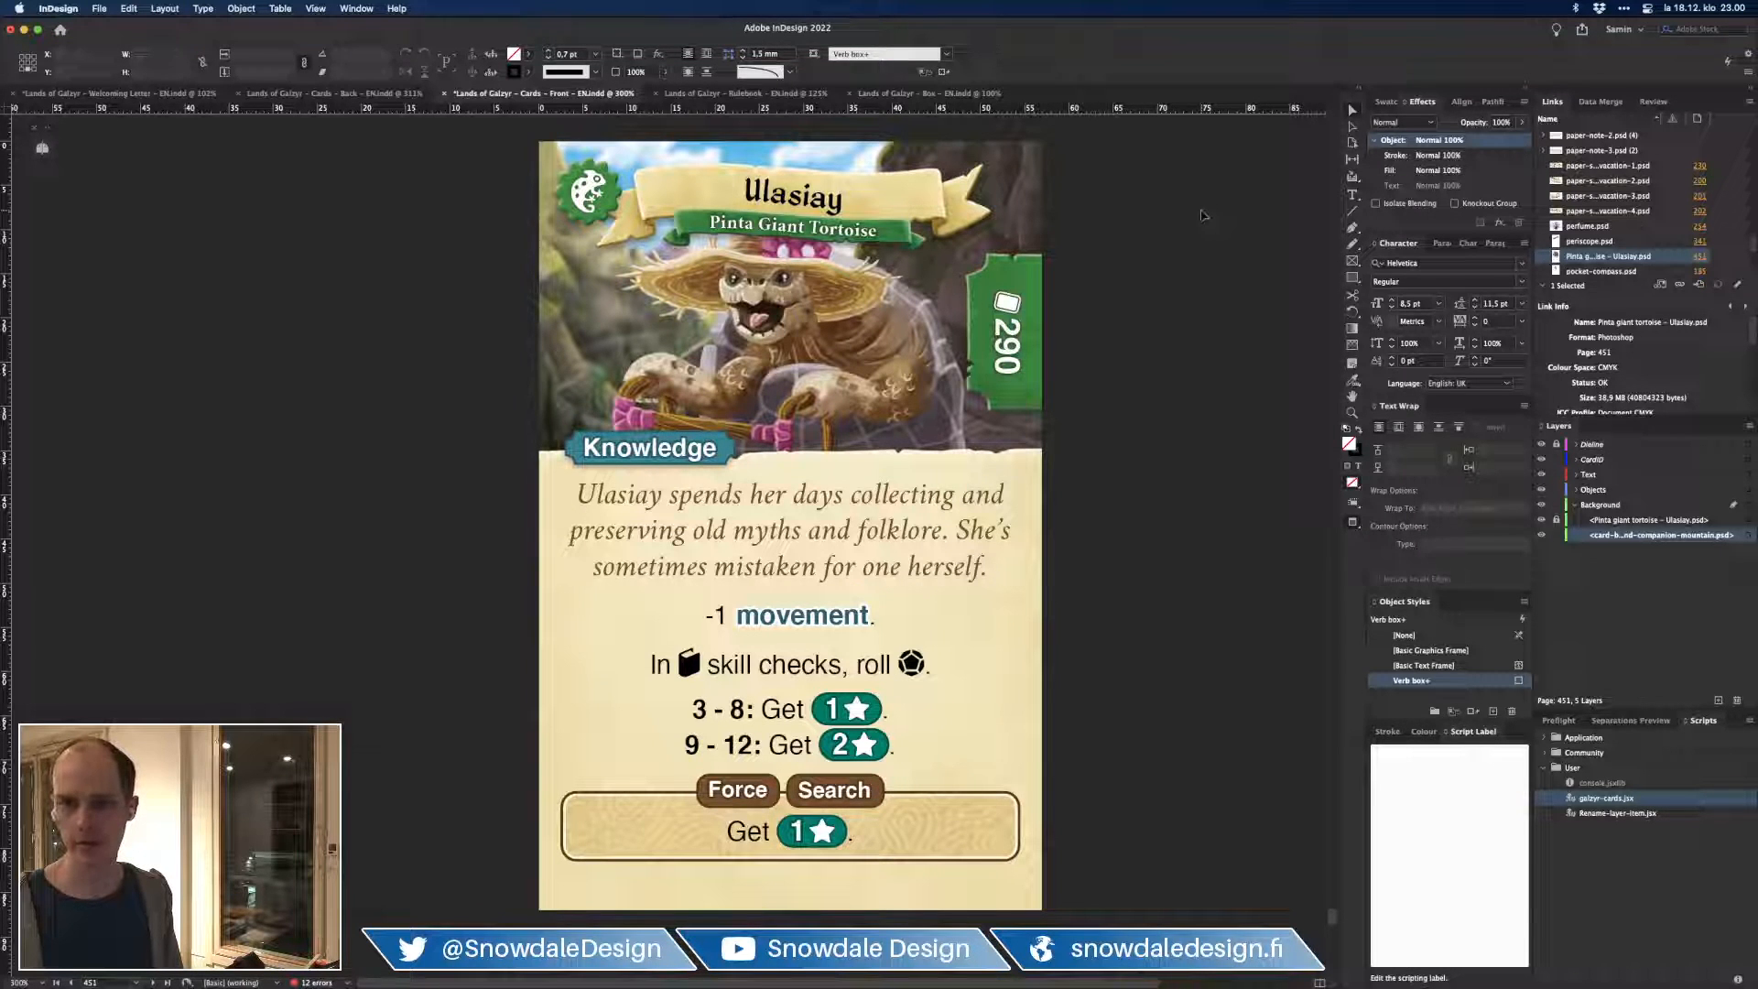
pyautogui.press('super+z')
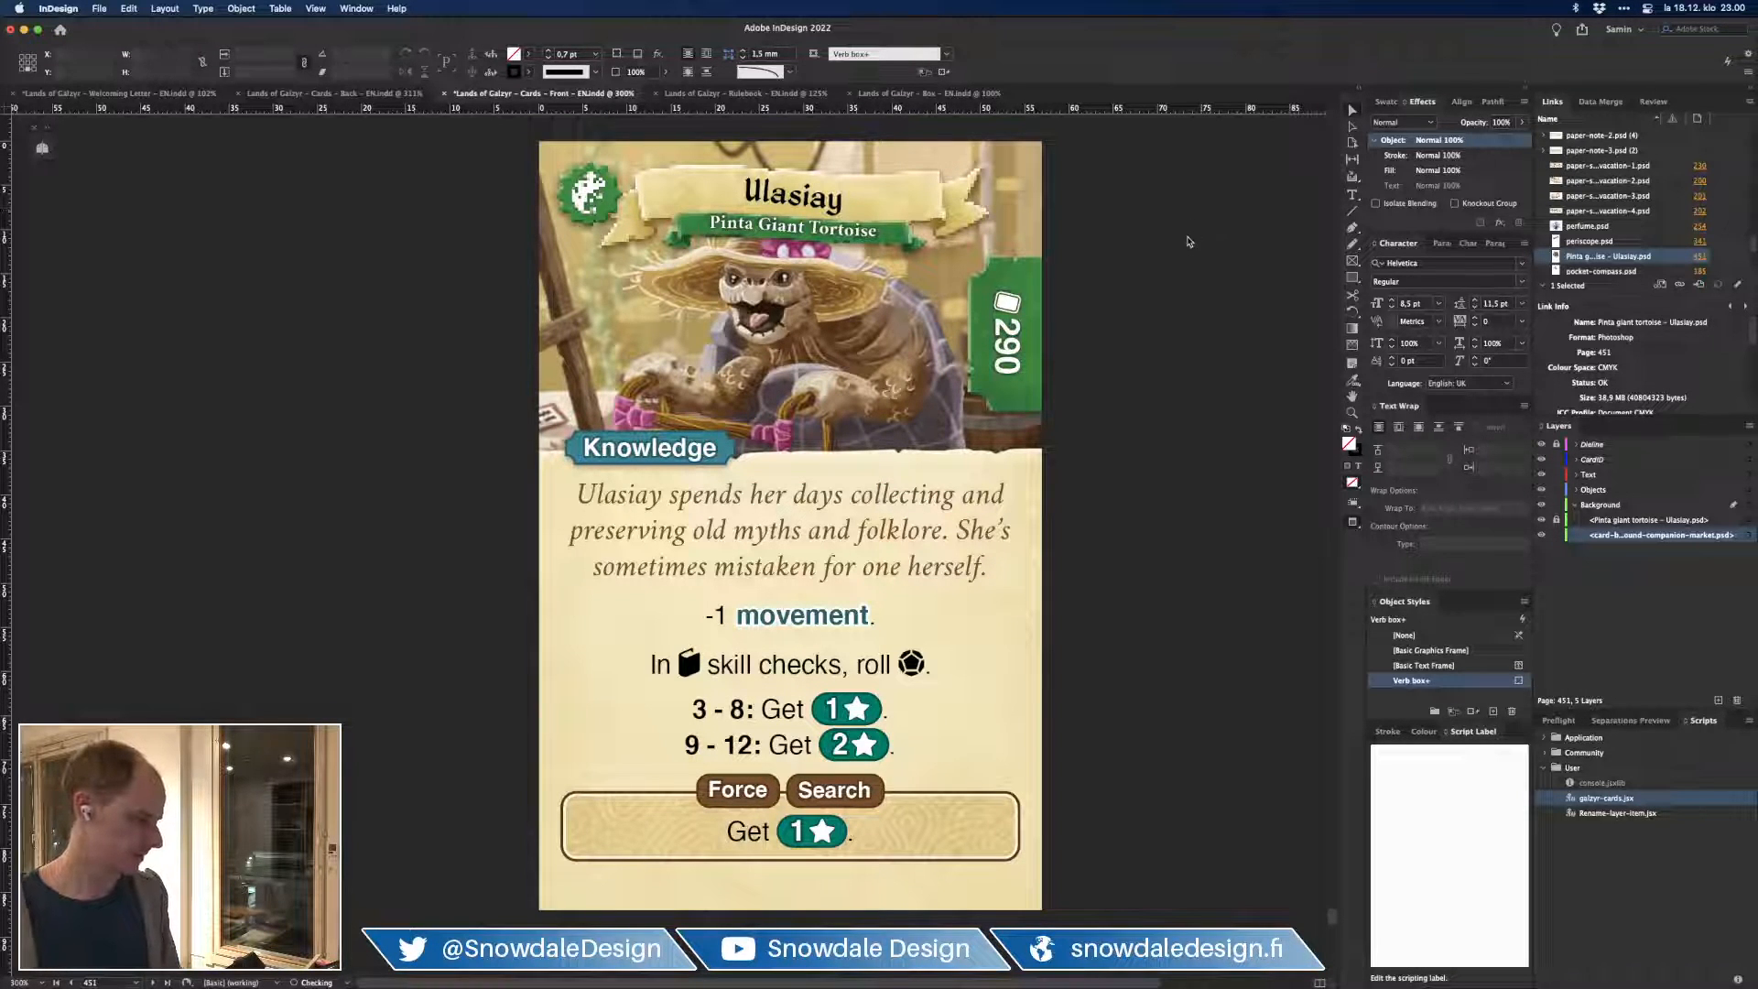
pyautogui.scroll(1, 1195, 246)
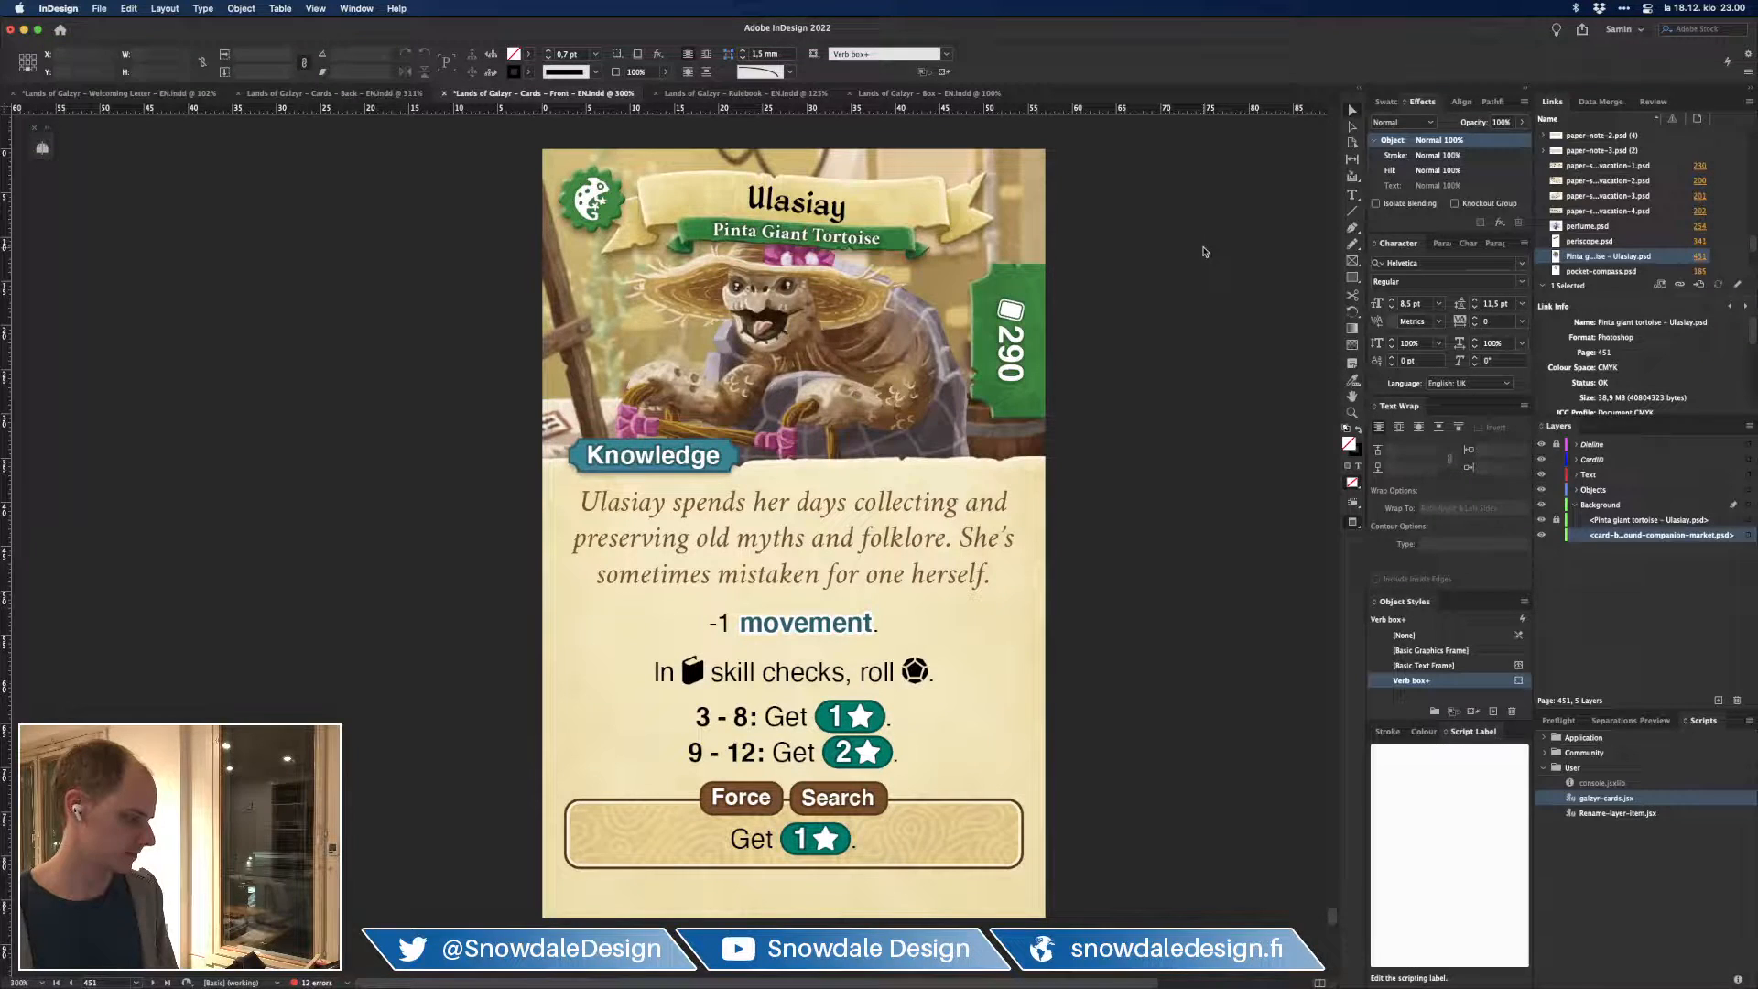